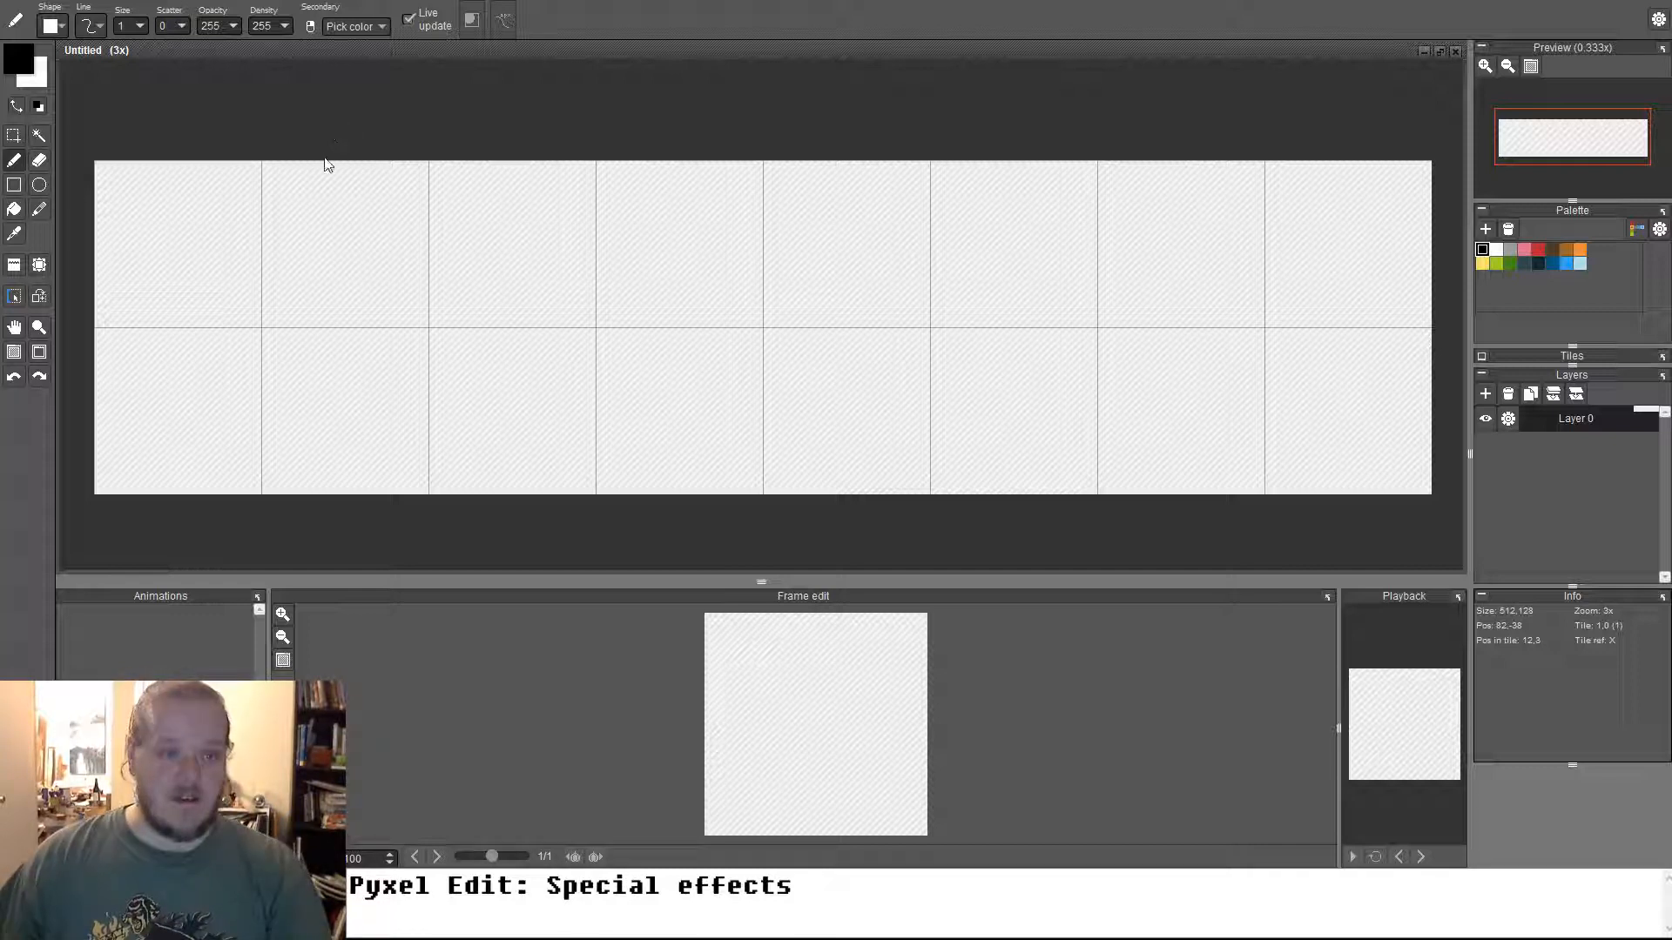
Create an eight-frame animation named "Fire Is Fuuuuuuun" spanning the top row of tiles
double_click(305, 106)
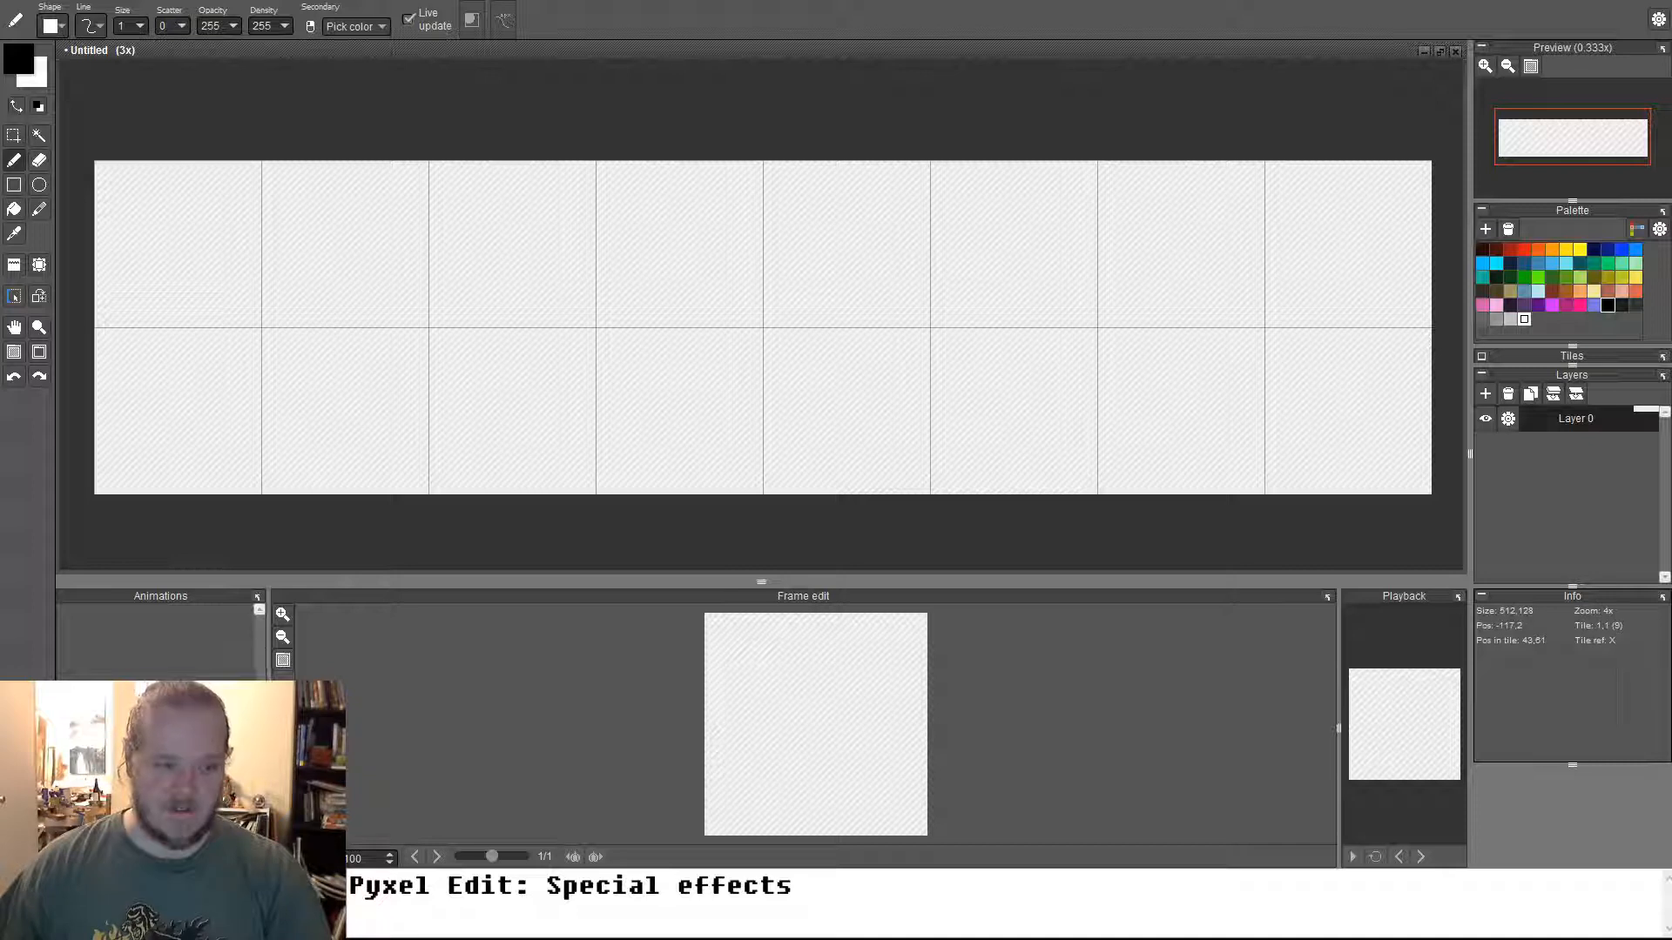
left_click(69, 857)
left_click(240, 616)
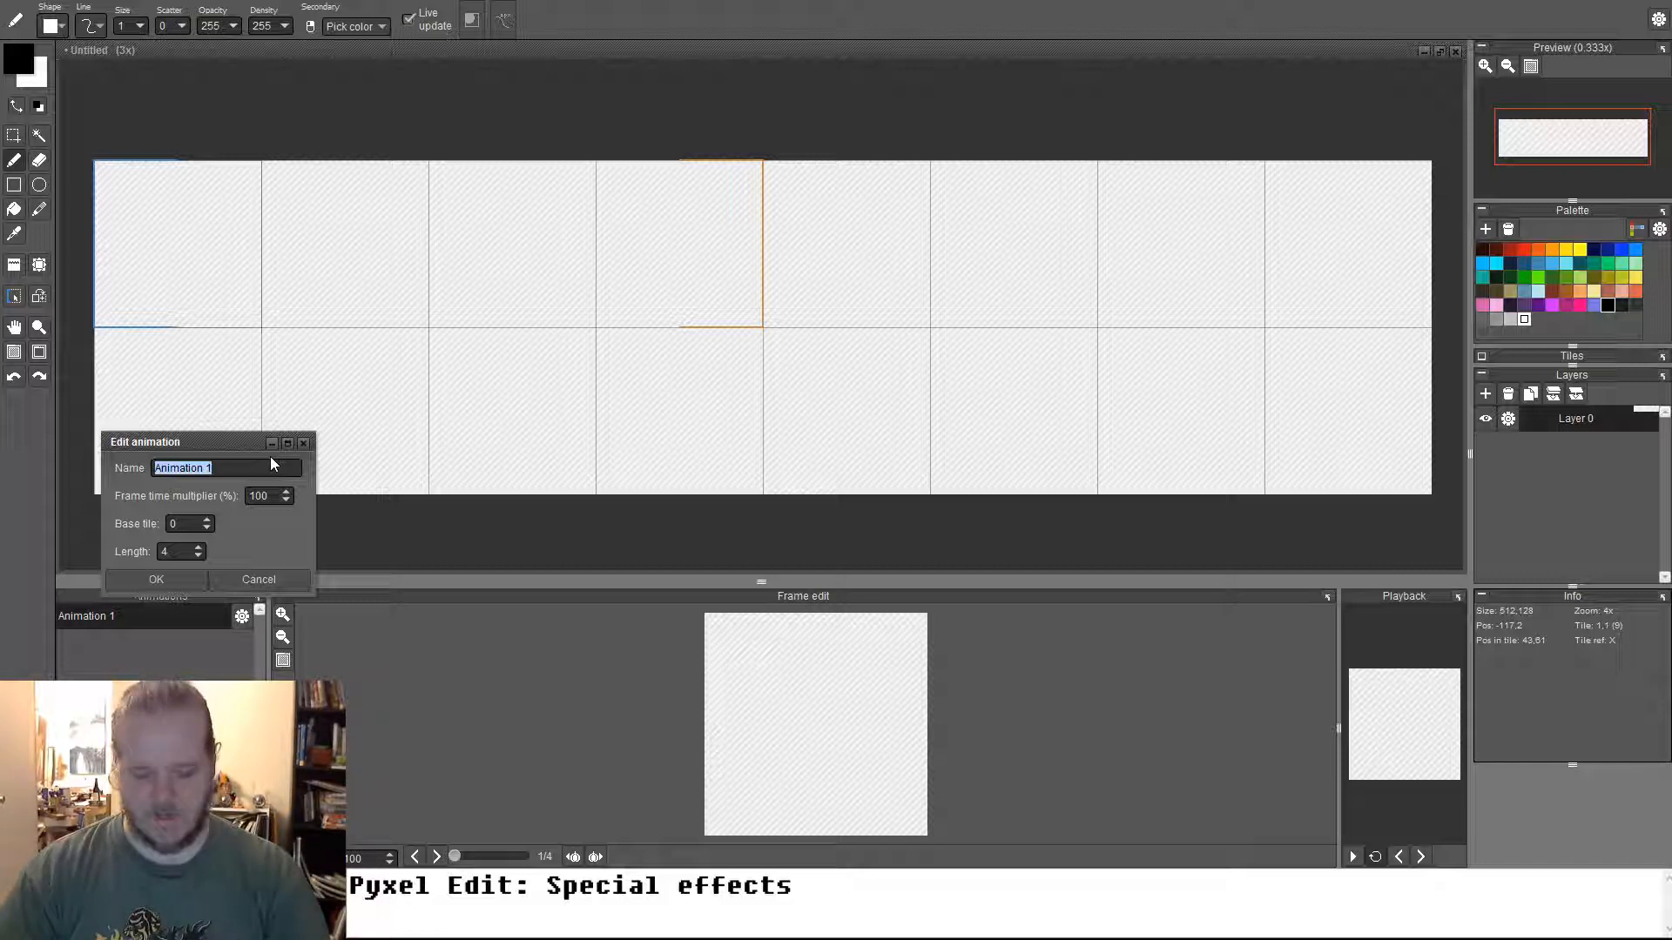
type("Fire")
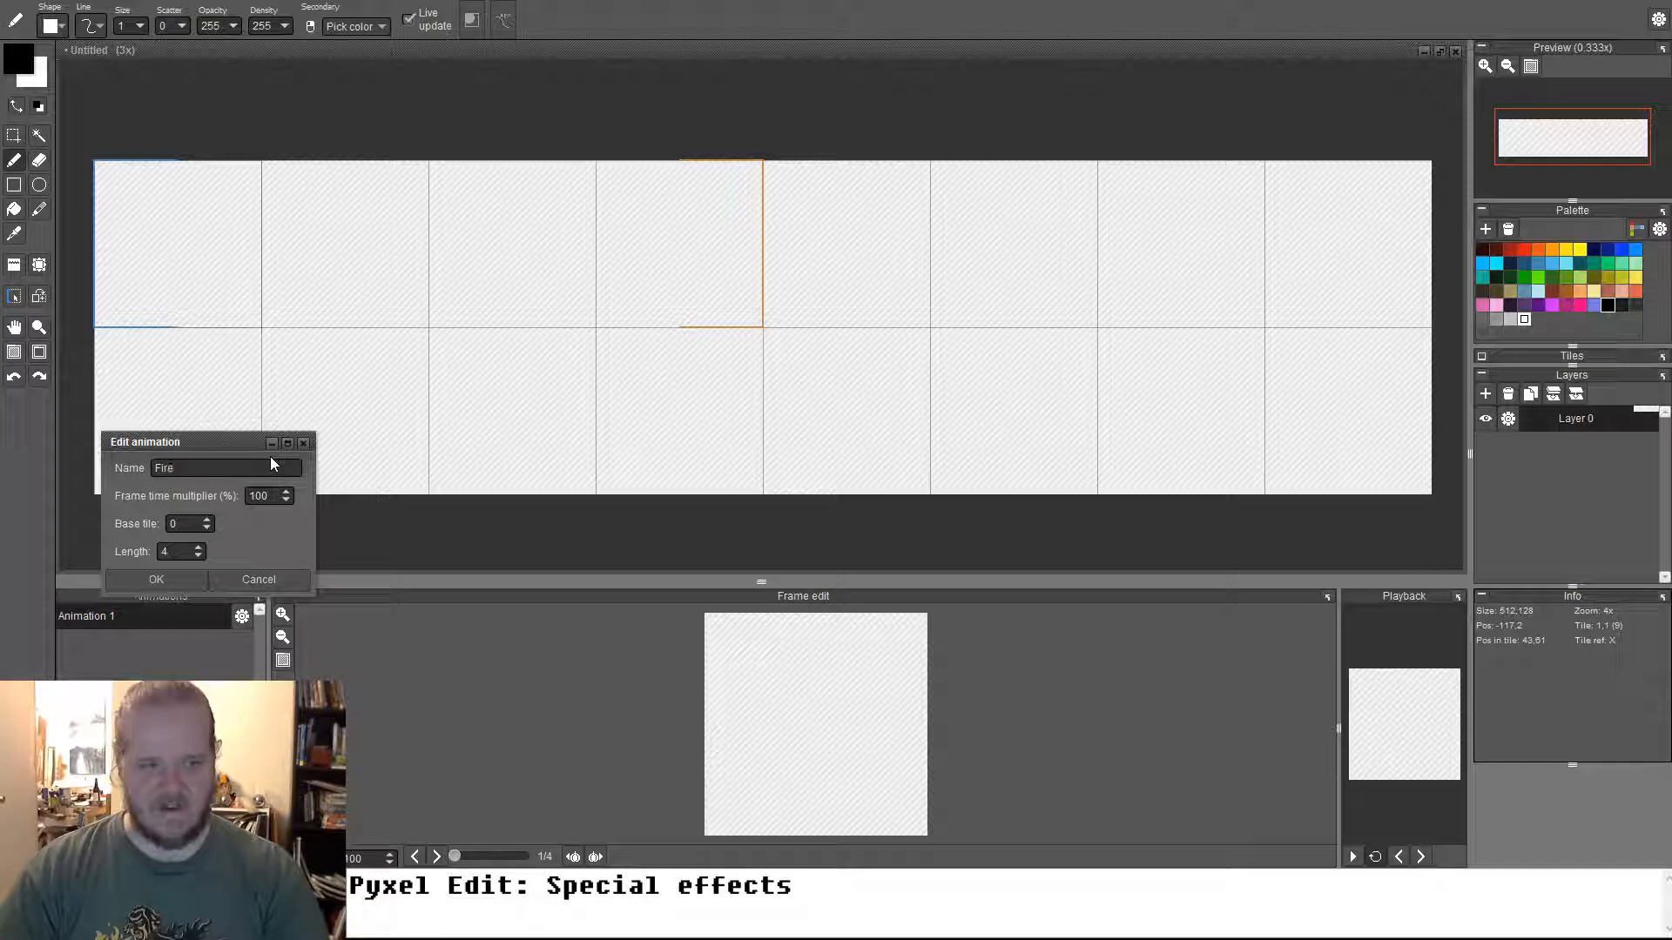
type(" 1s Fuuuuuuun")
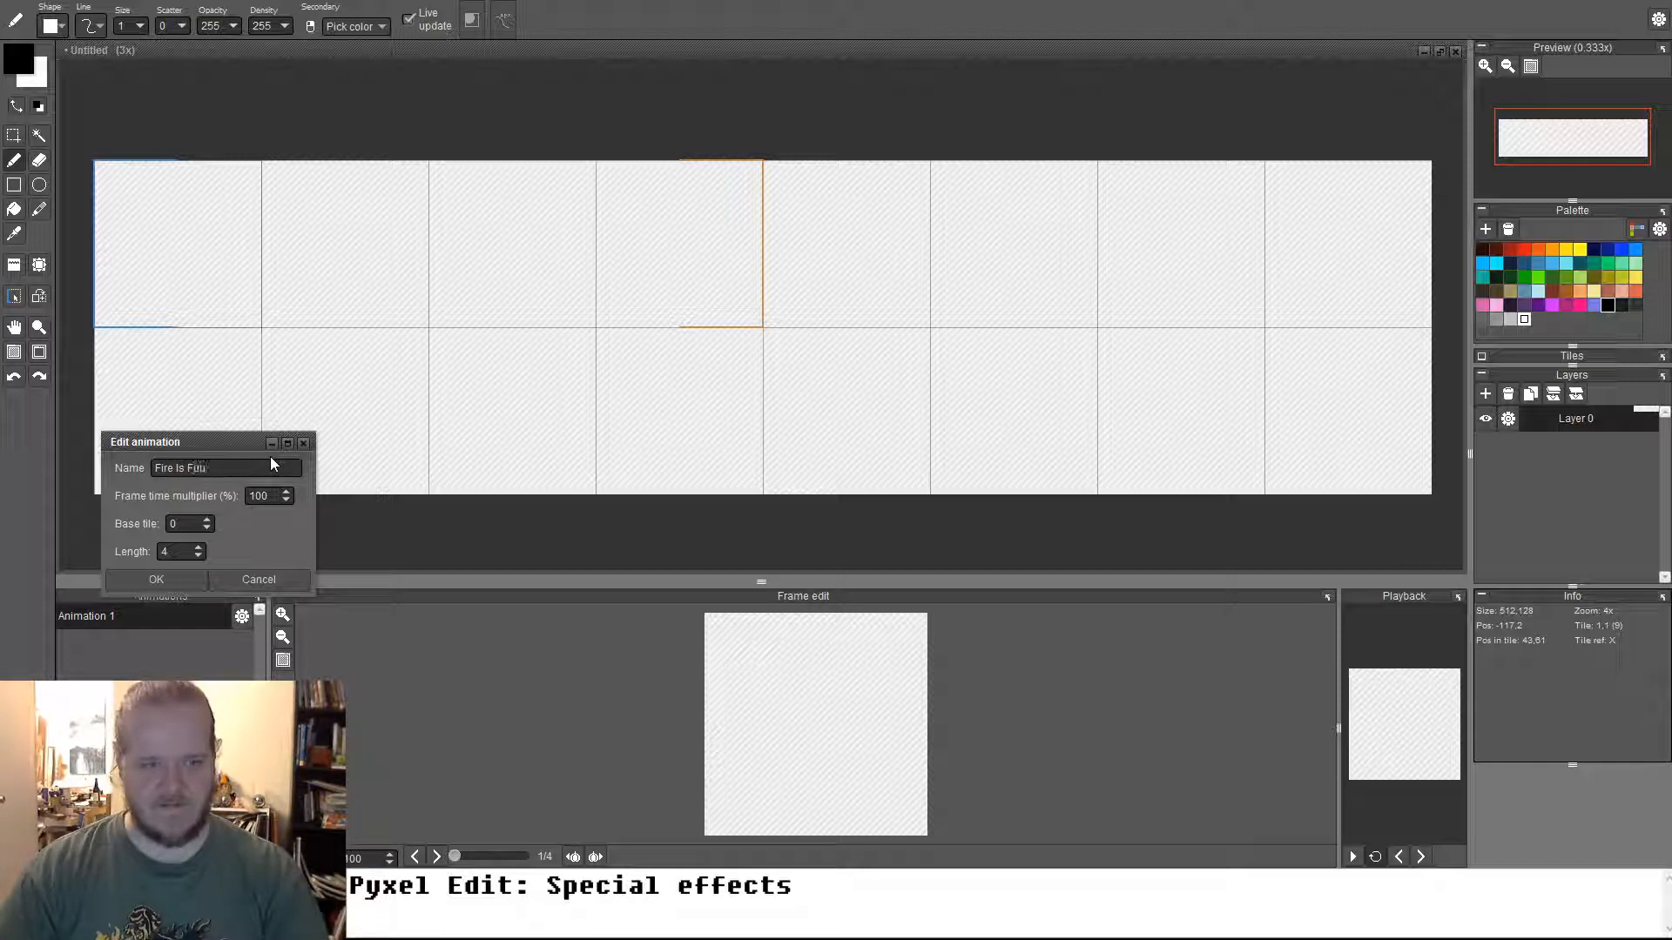
key("Return")
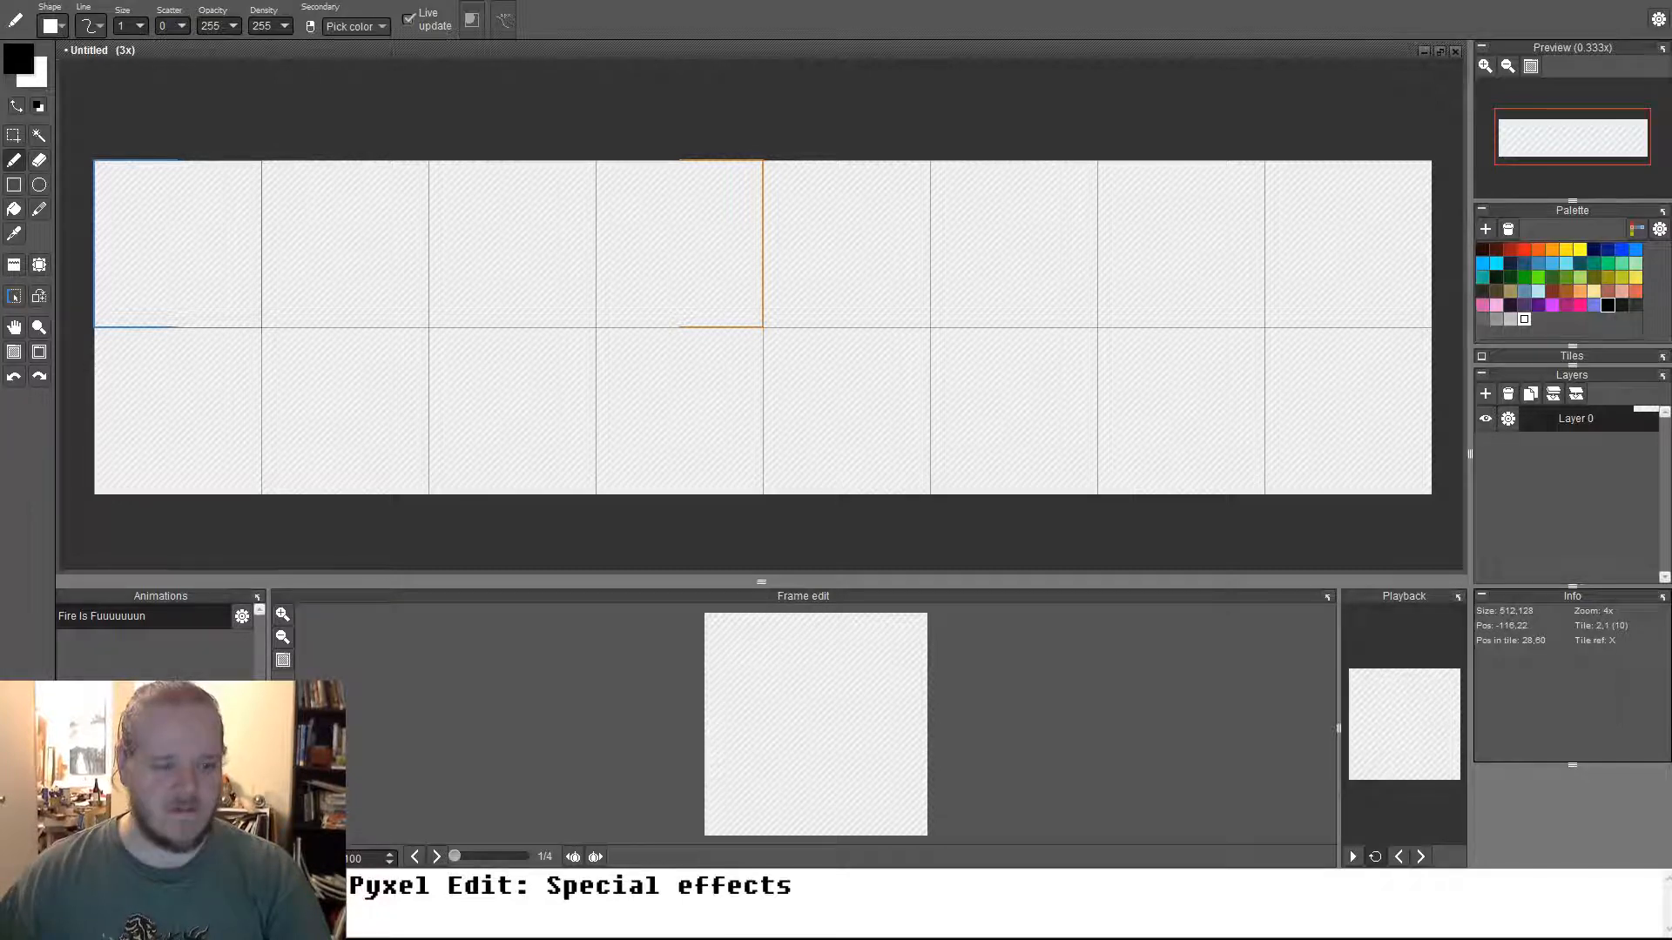
key("b")
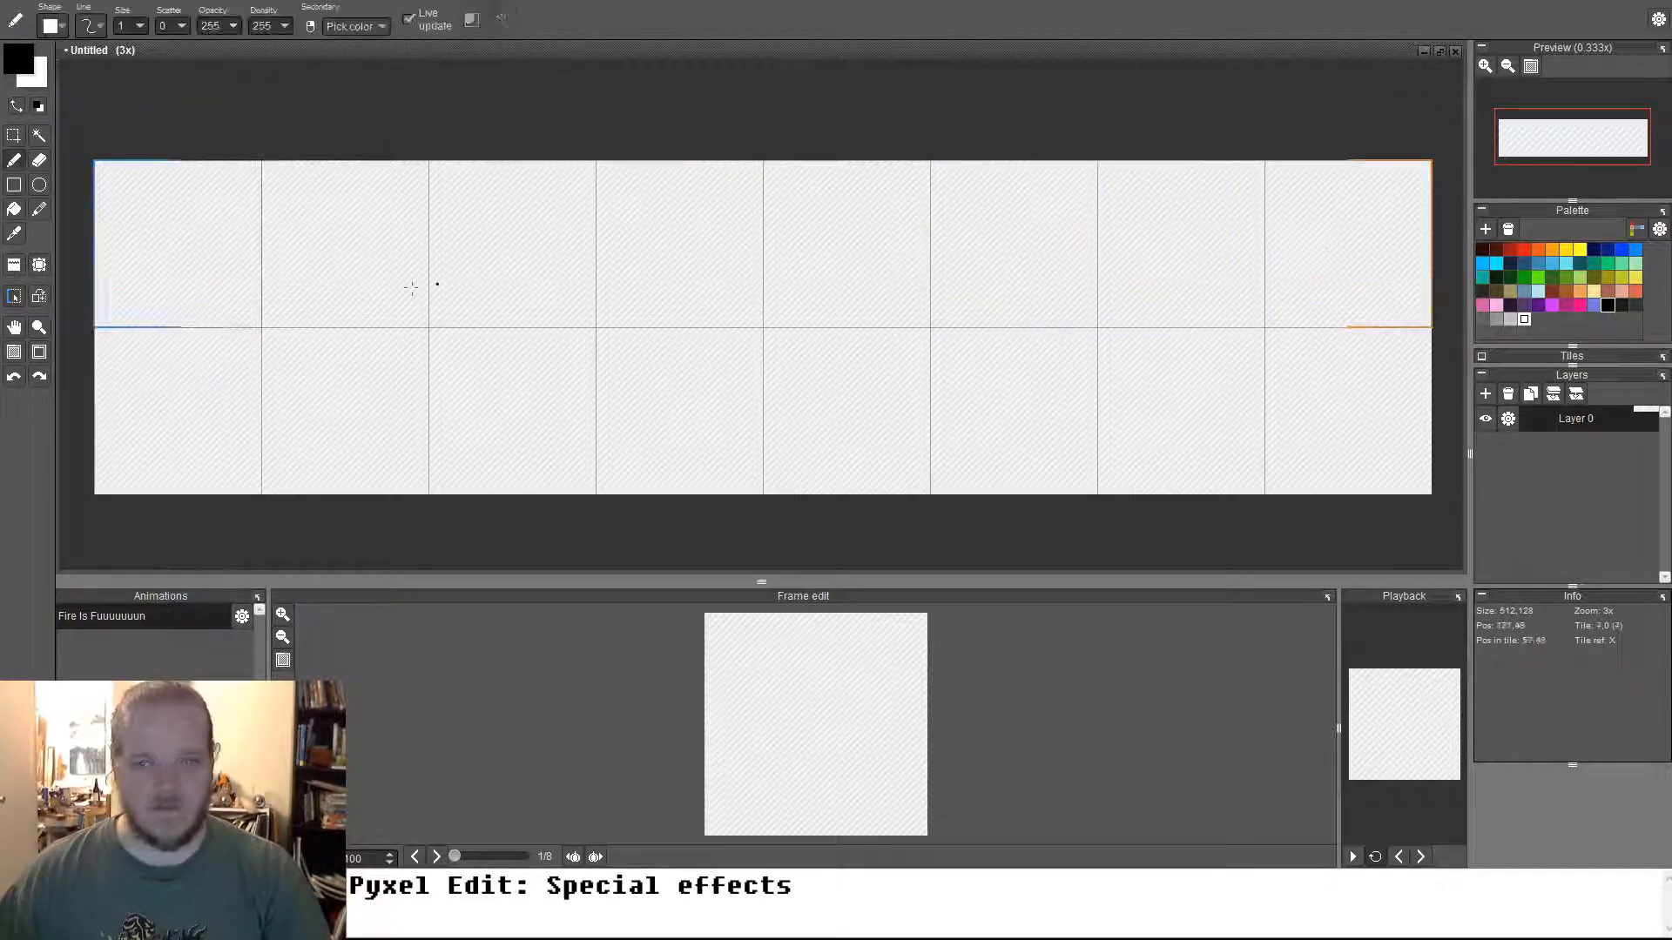
left_click_drag(333, 303, 522, 348)
left_click_drag(405, 307, 735, 299)
scroll(735, 299, "up", 3)
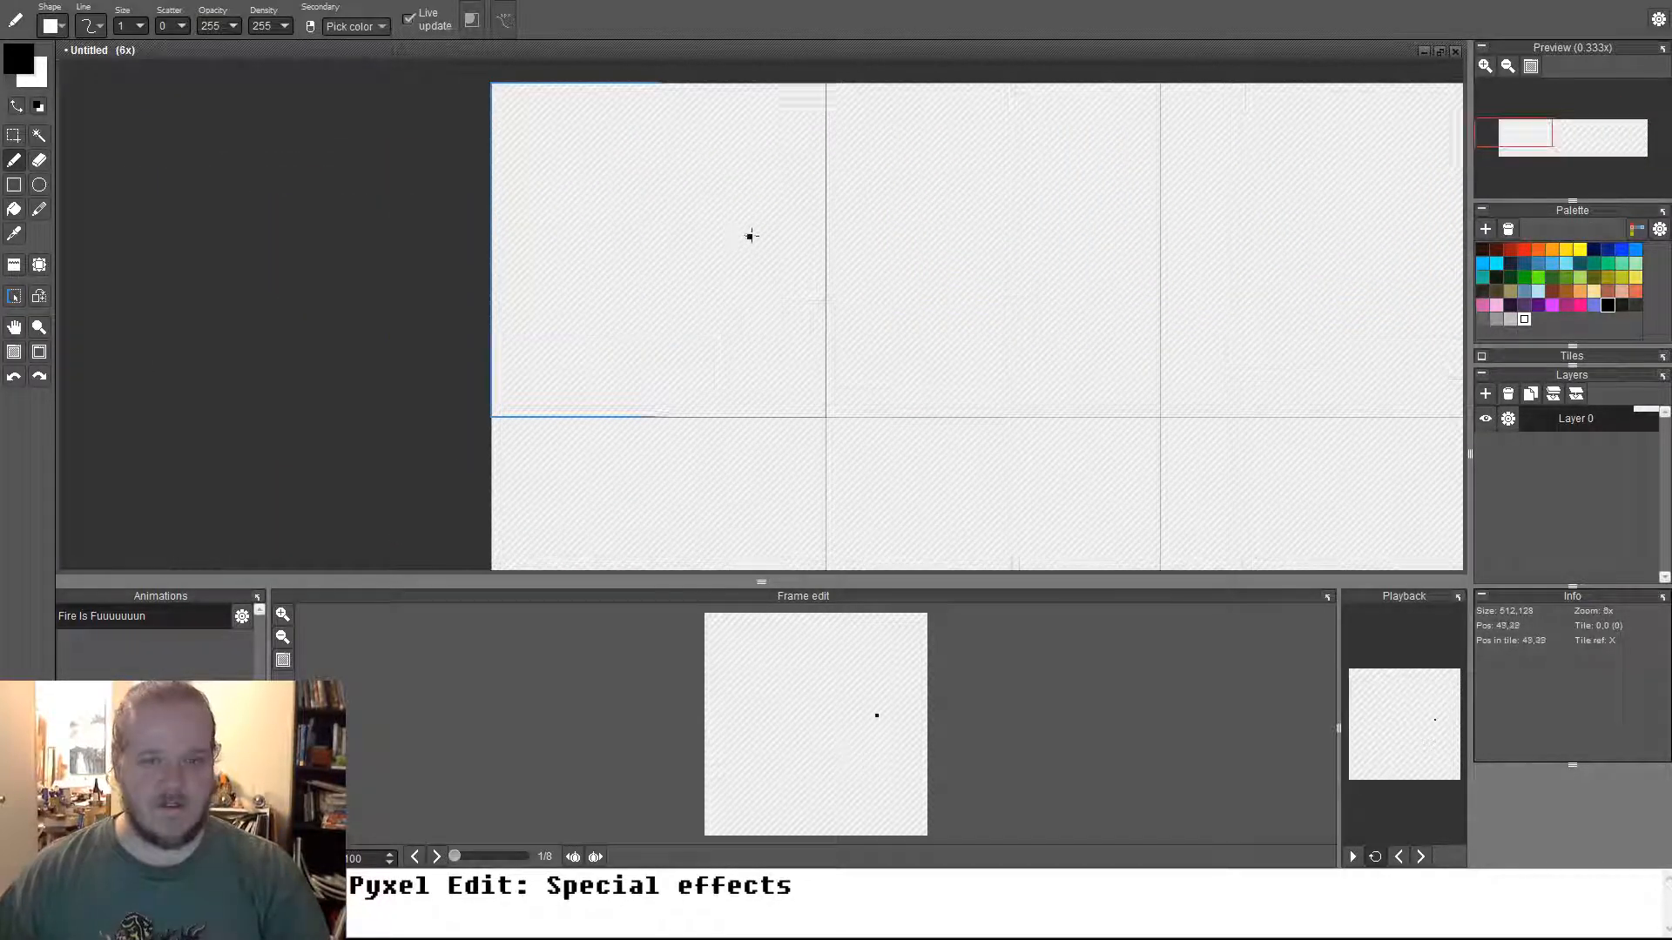
left_click_drag(751, 235, 375, 278)
scroll(375, 279, "down", 3)
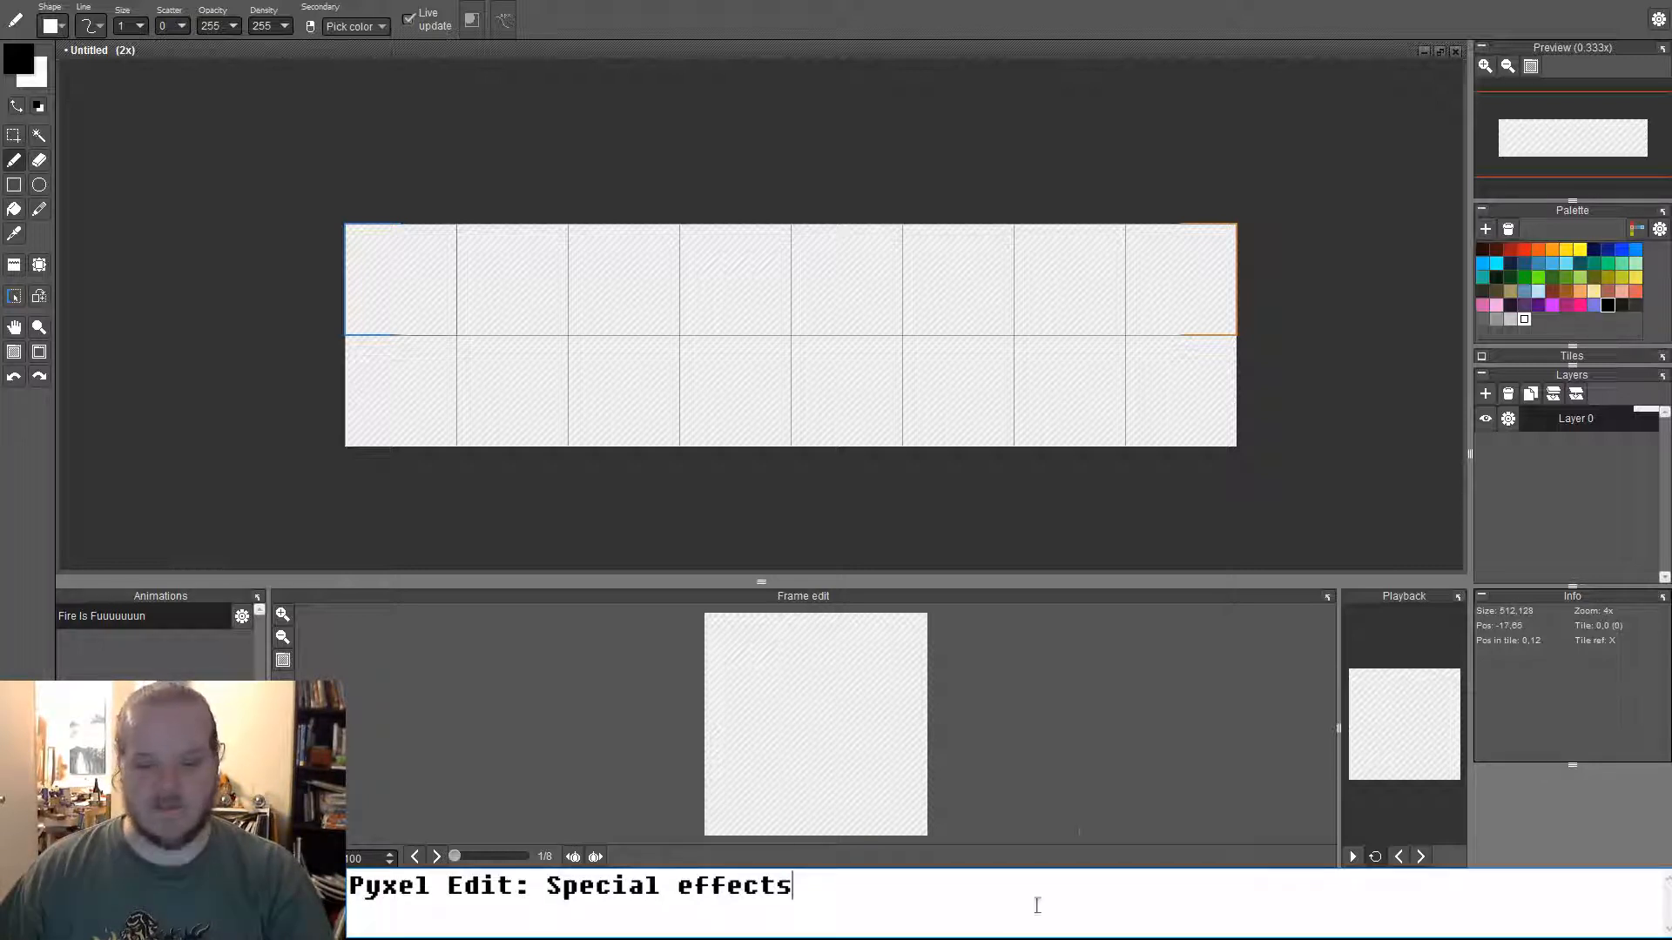
Extend the caption text to read "Pyxel Edit: Special effects: Fire: Explosion: LIghtinging: Energy: Pops"
triple_click(955, 885)
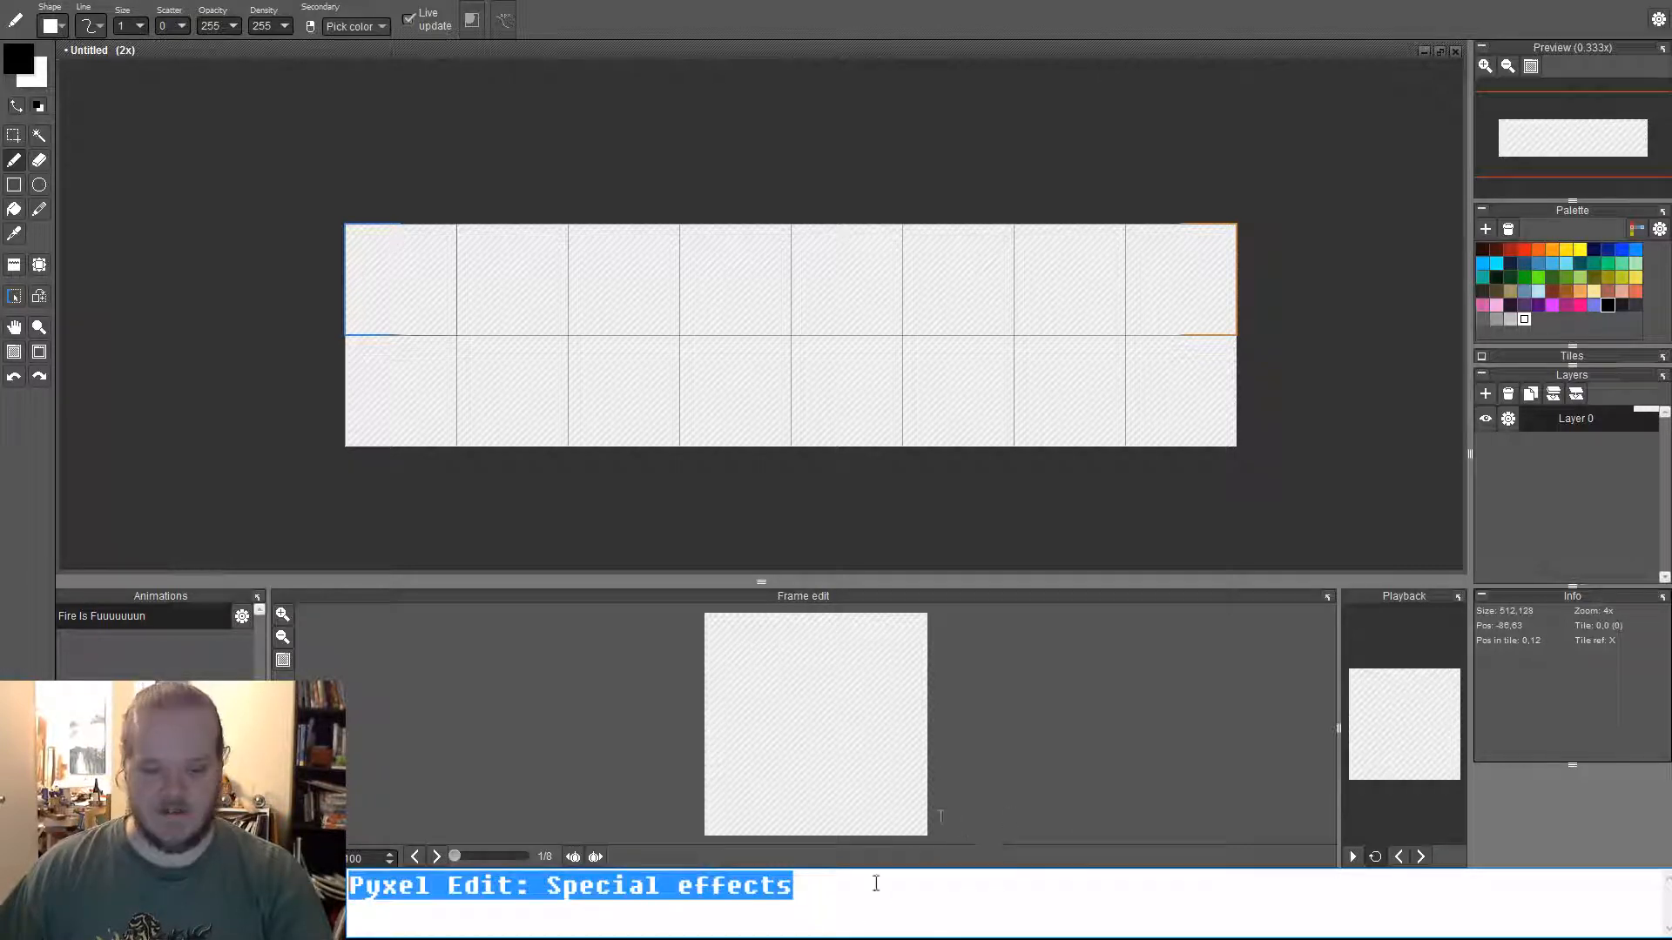
left_click(871, 882)
type(": Fi")
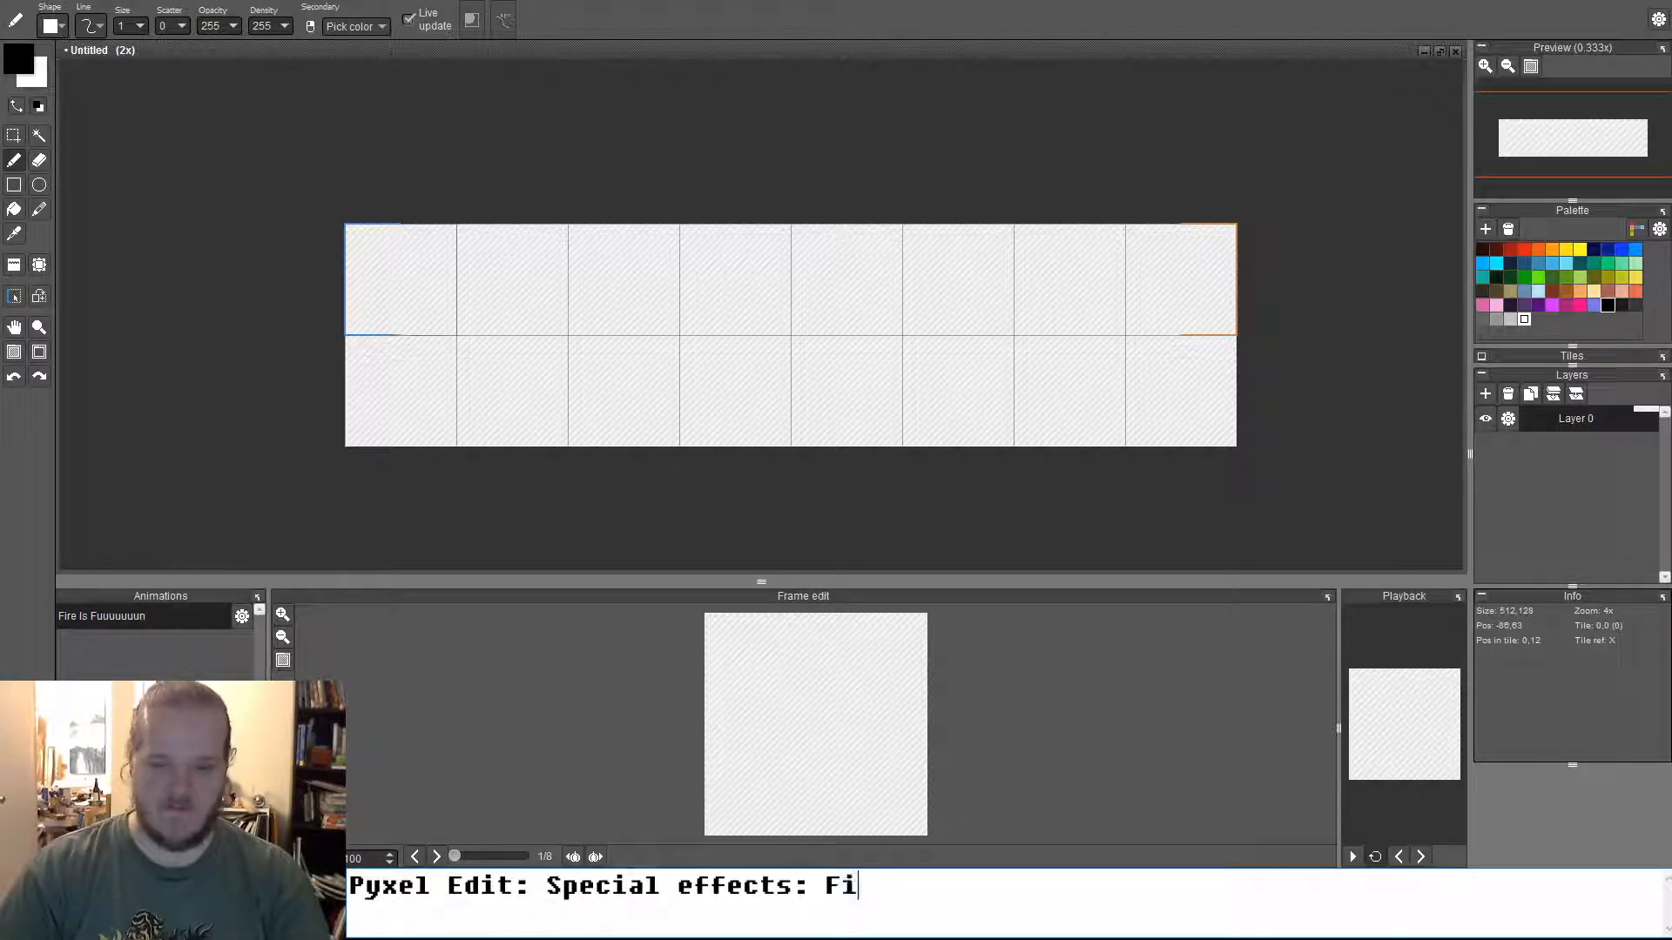
type("re: Explosion")
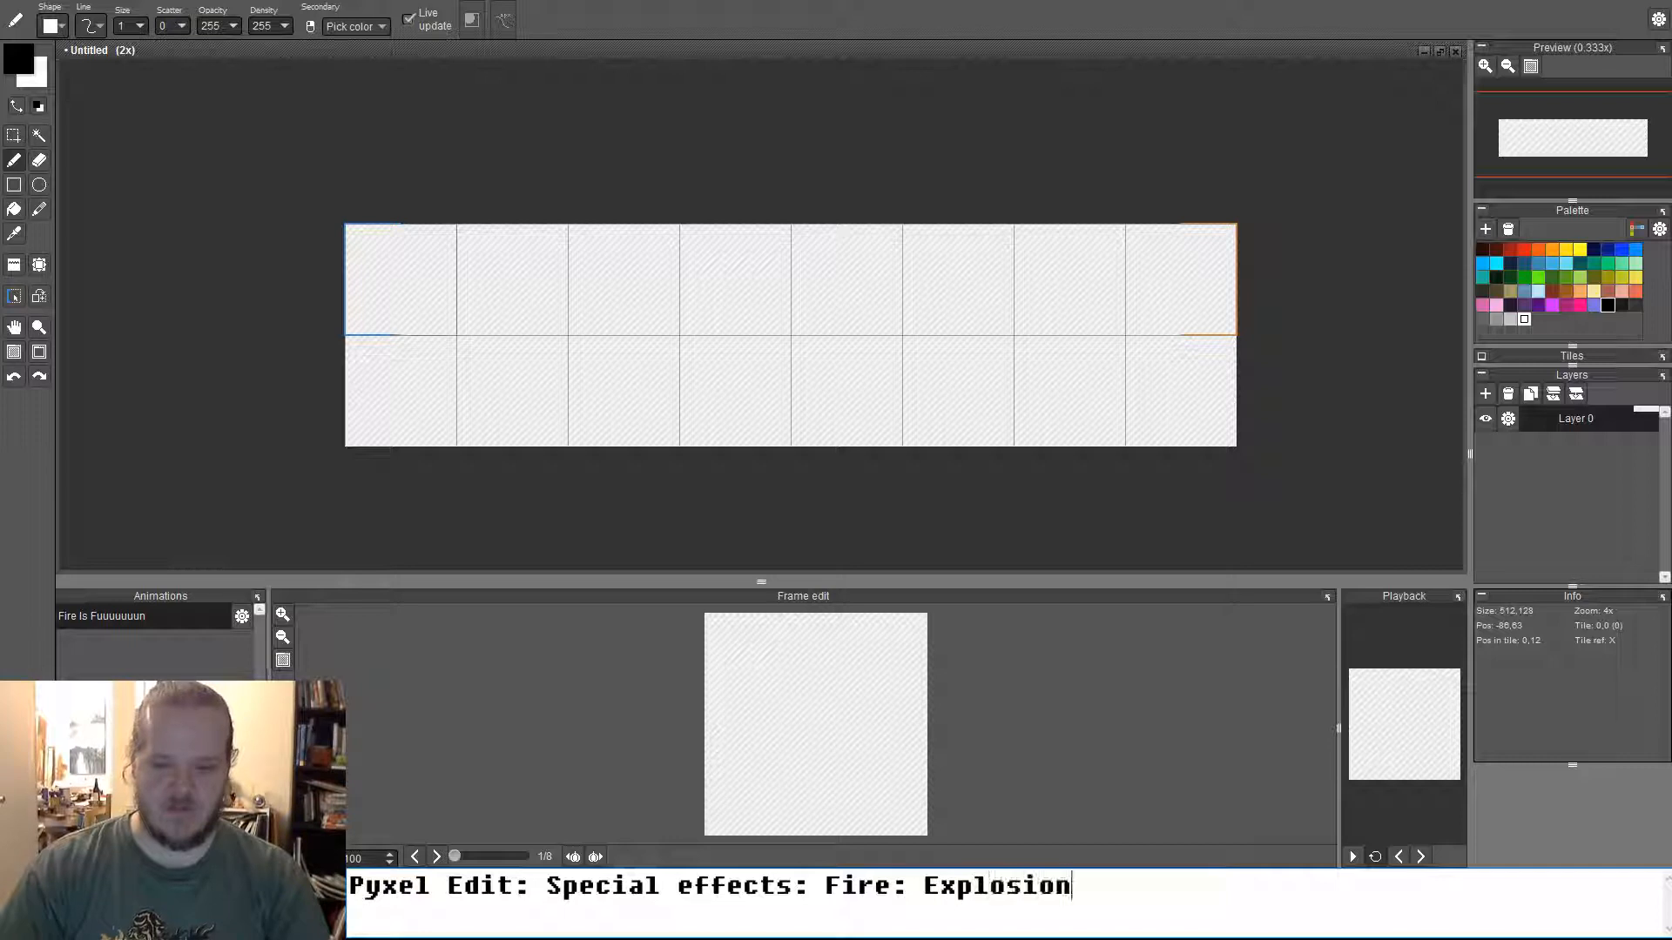
type(": LIghtin")
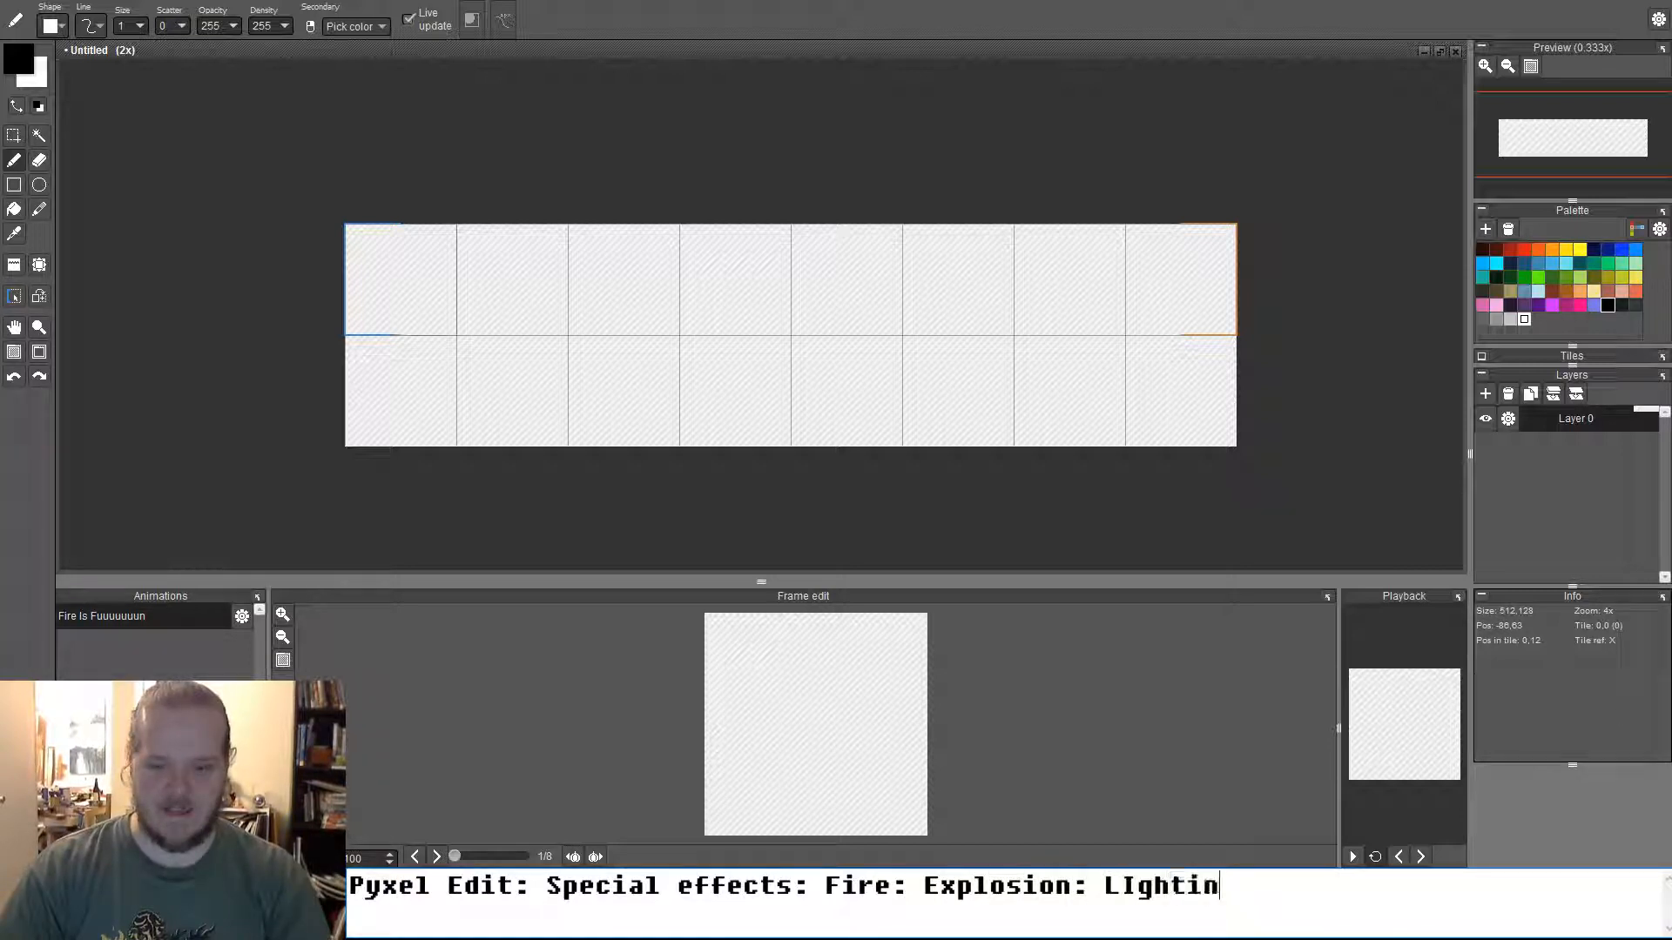
type("ging: ")
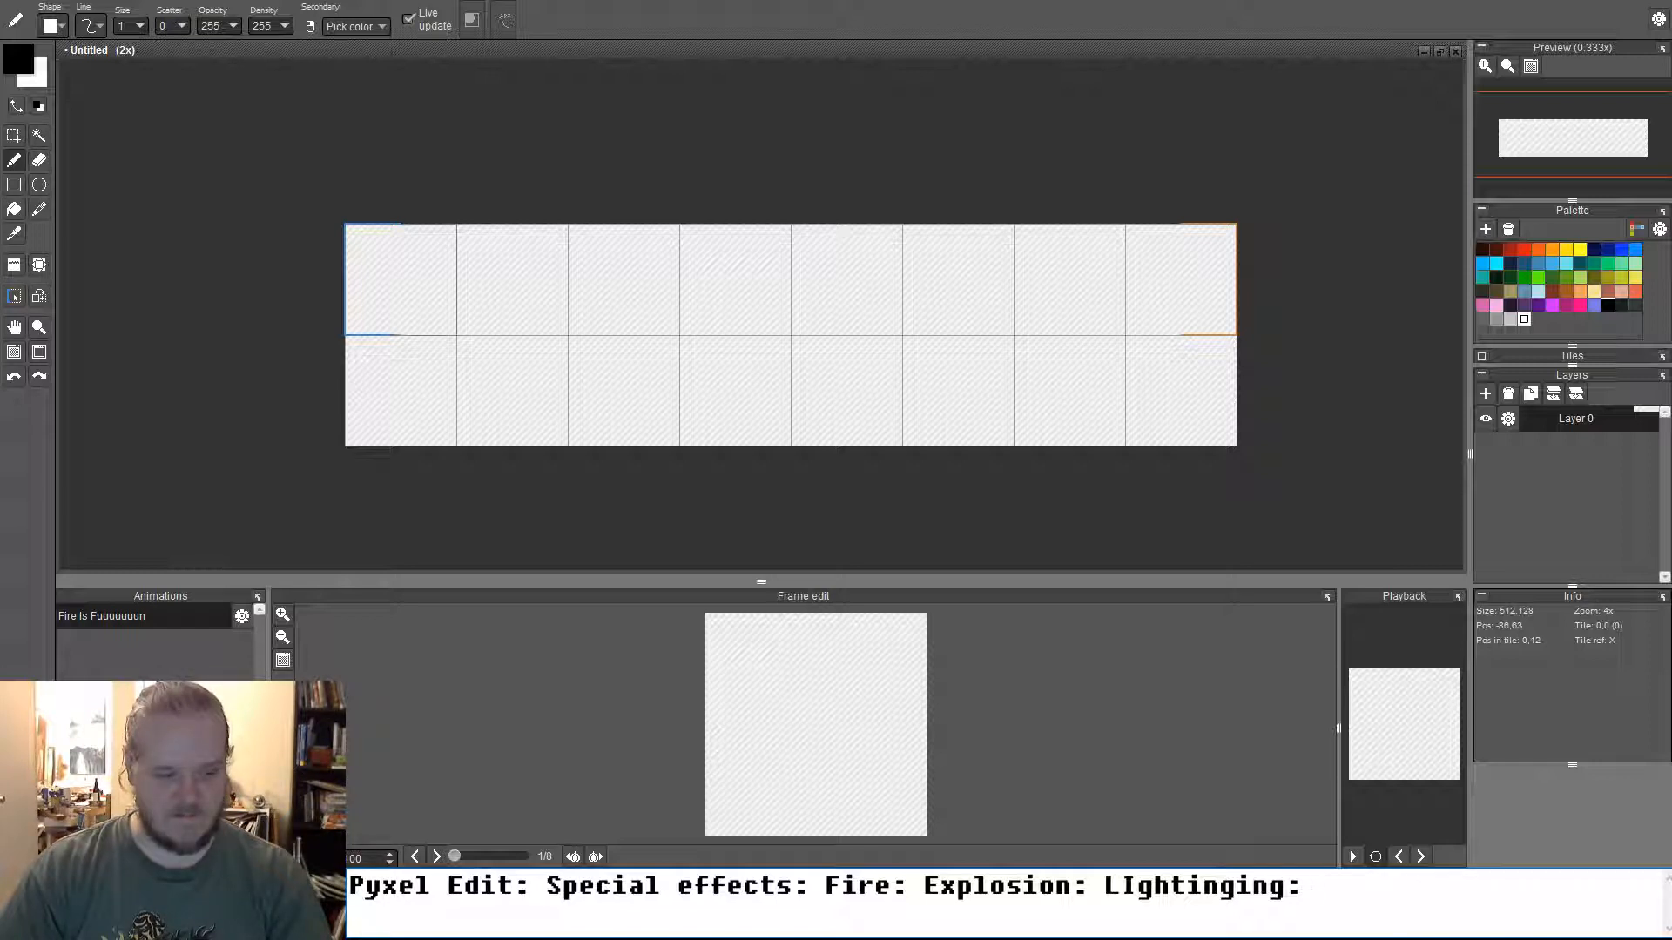
type("Energy")
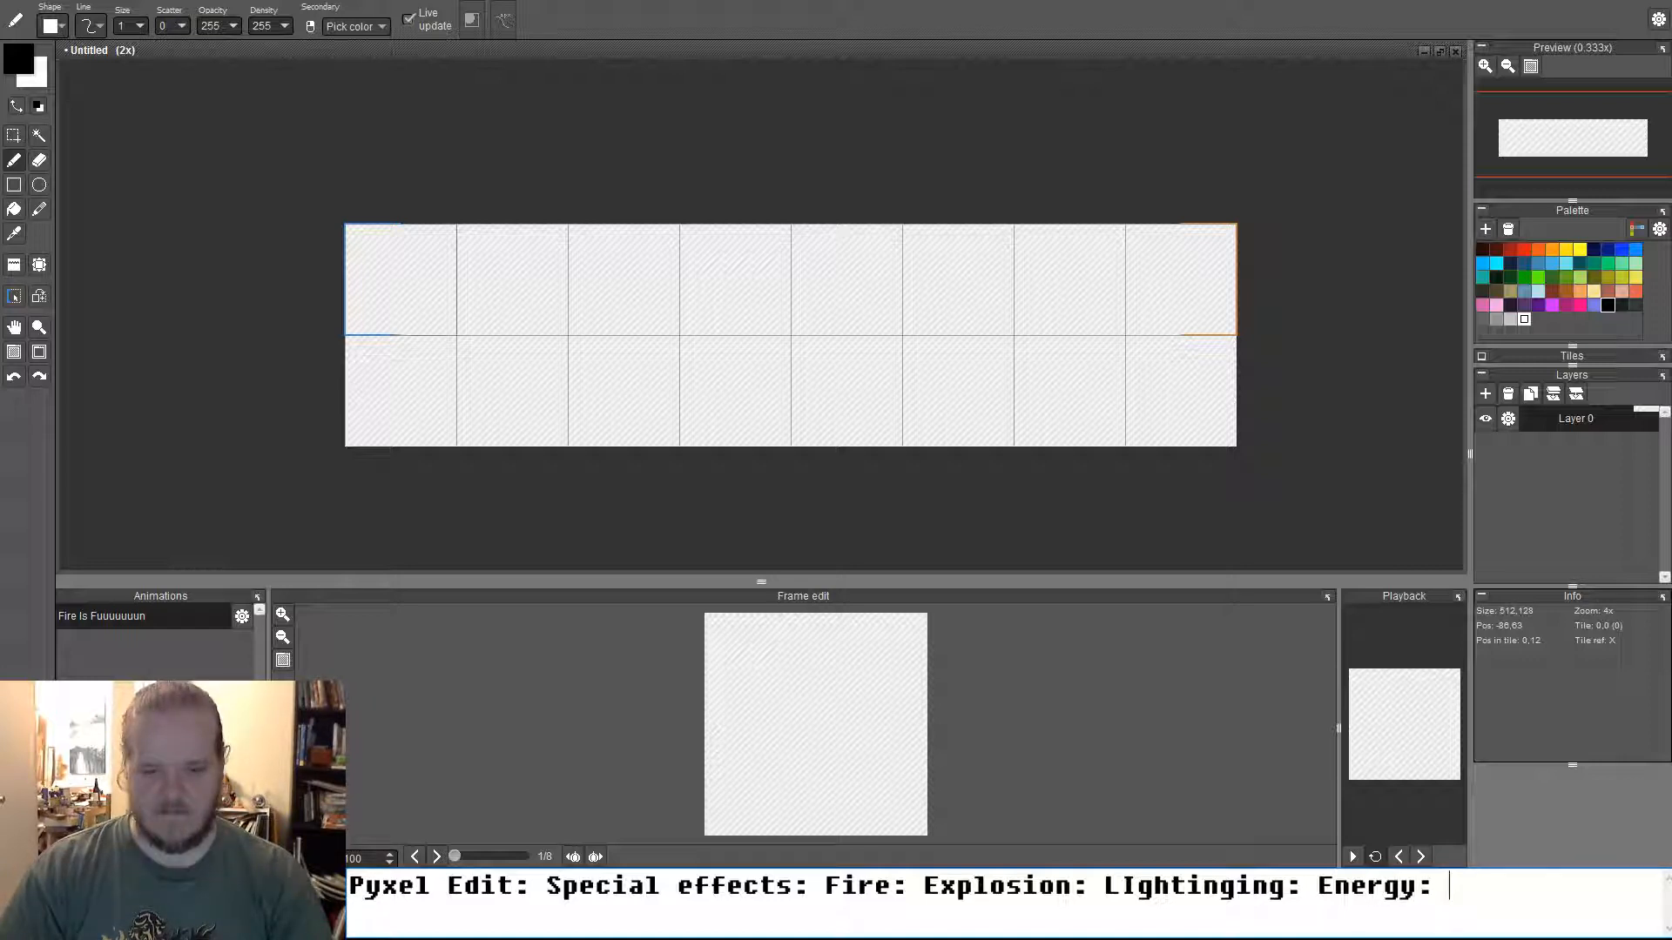
type(": Pops")
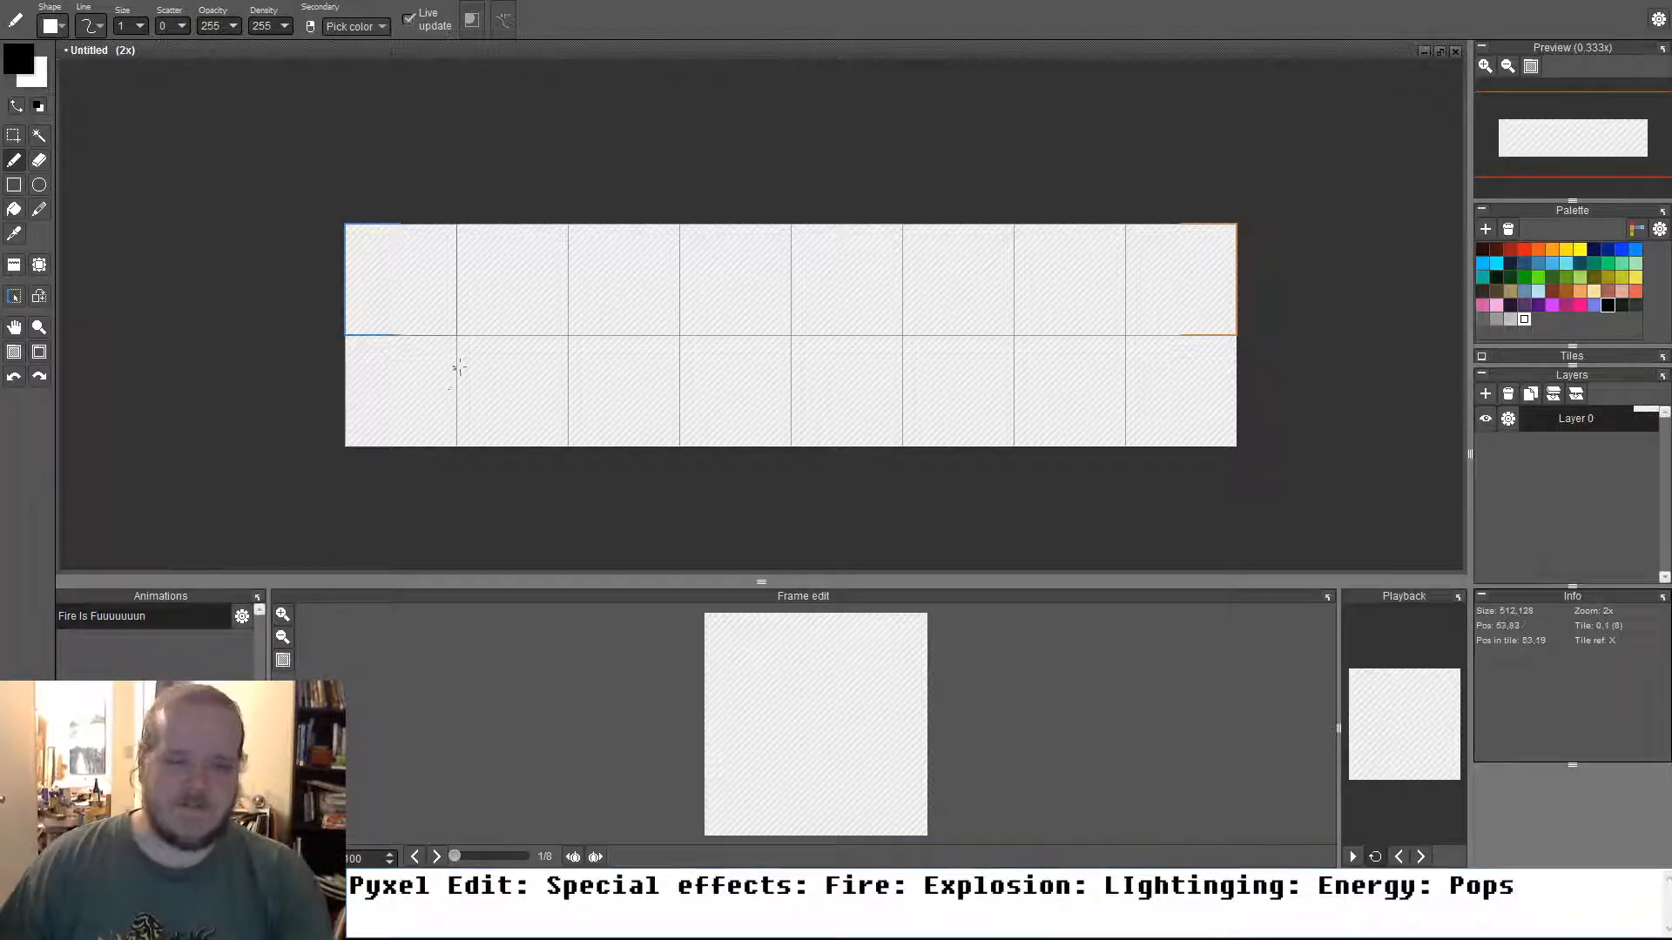
Set the pen to dark brown with a round tip of size 13
left_click_drag(468, 365, 754, 372)
scroll(754, 372, "up", 3)
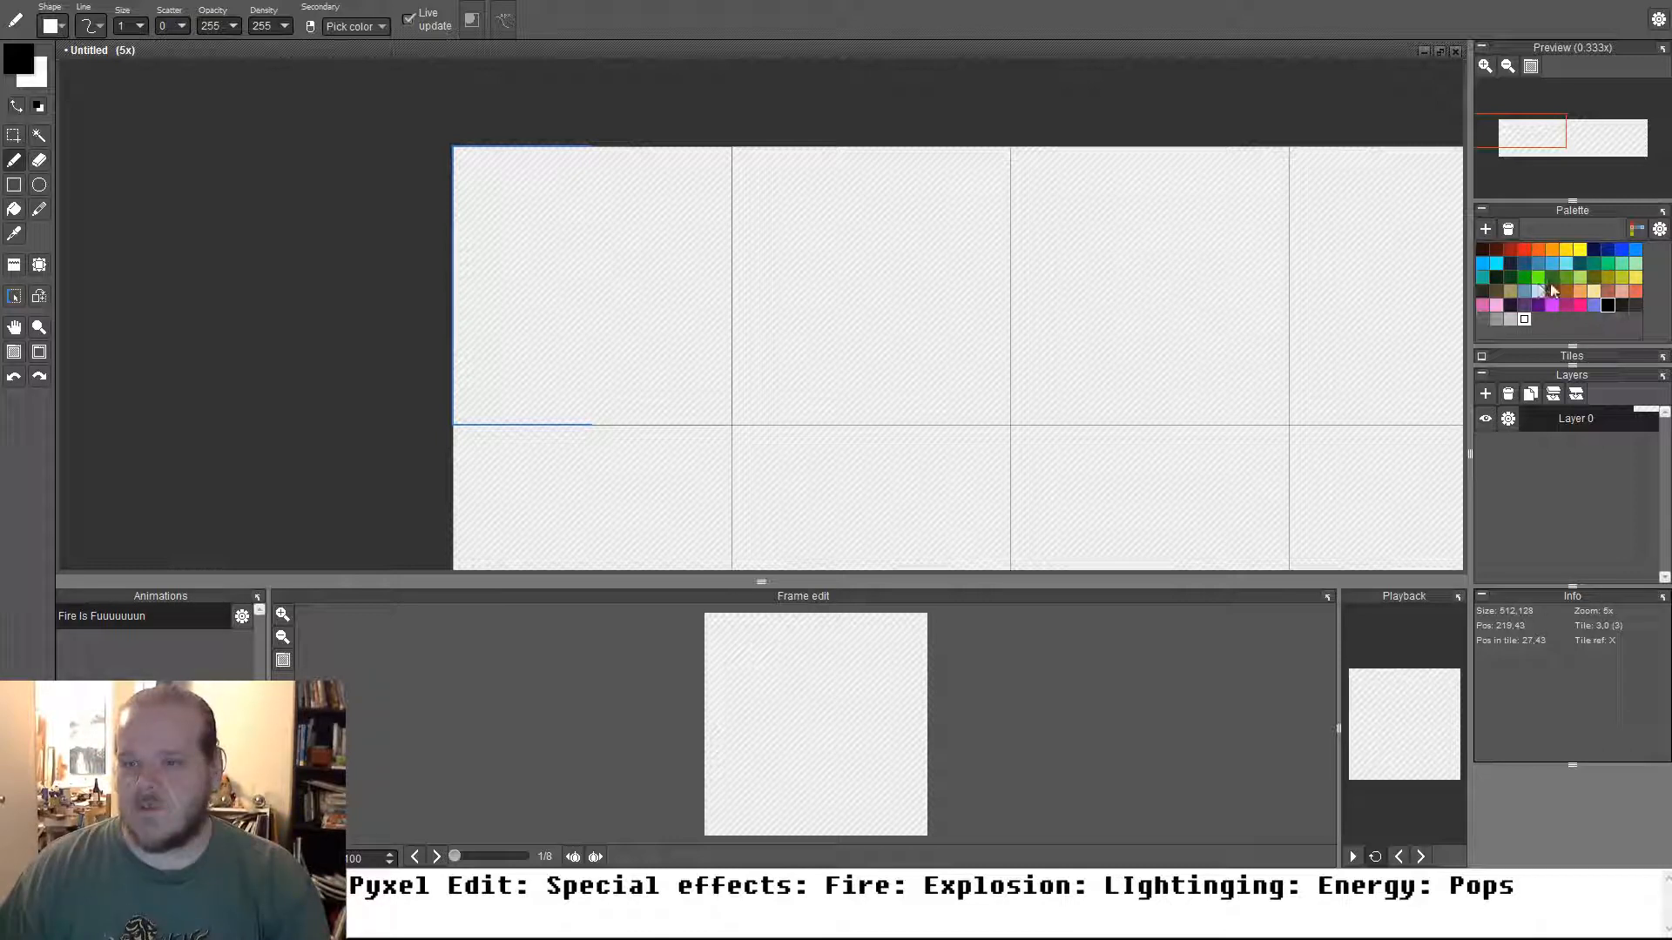
left_click(1482, 291)
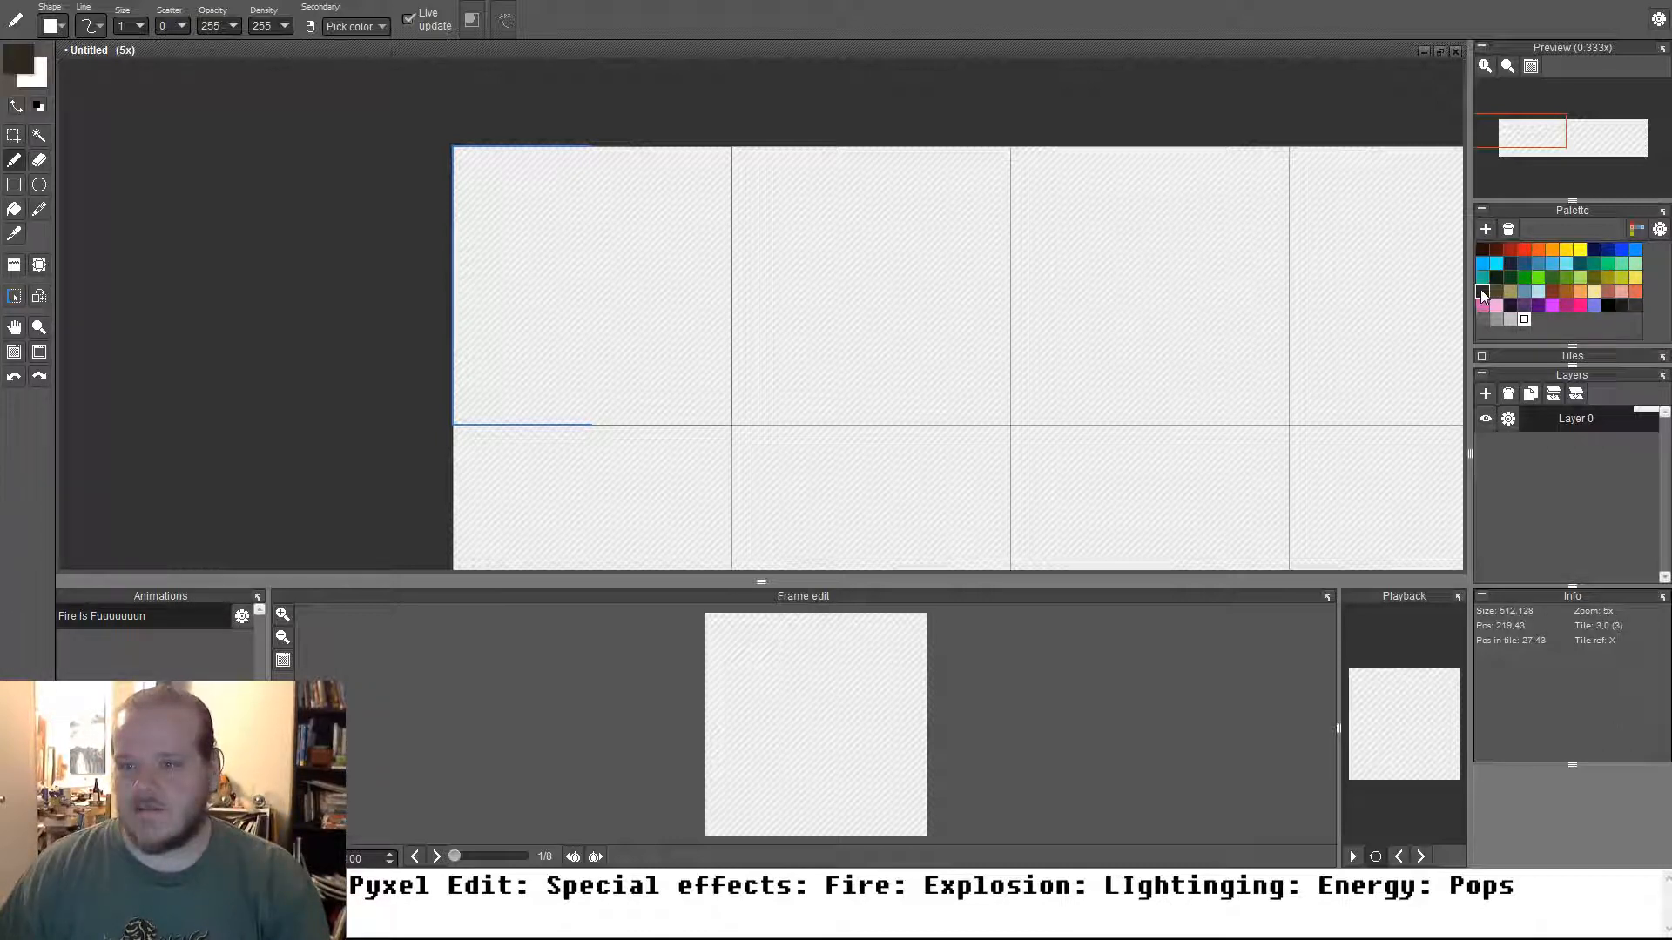
left_click(561, 302)
scroll(550, 292, "up", 9)
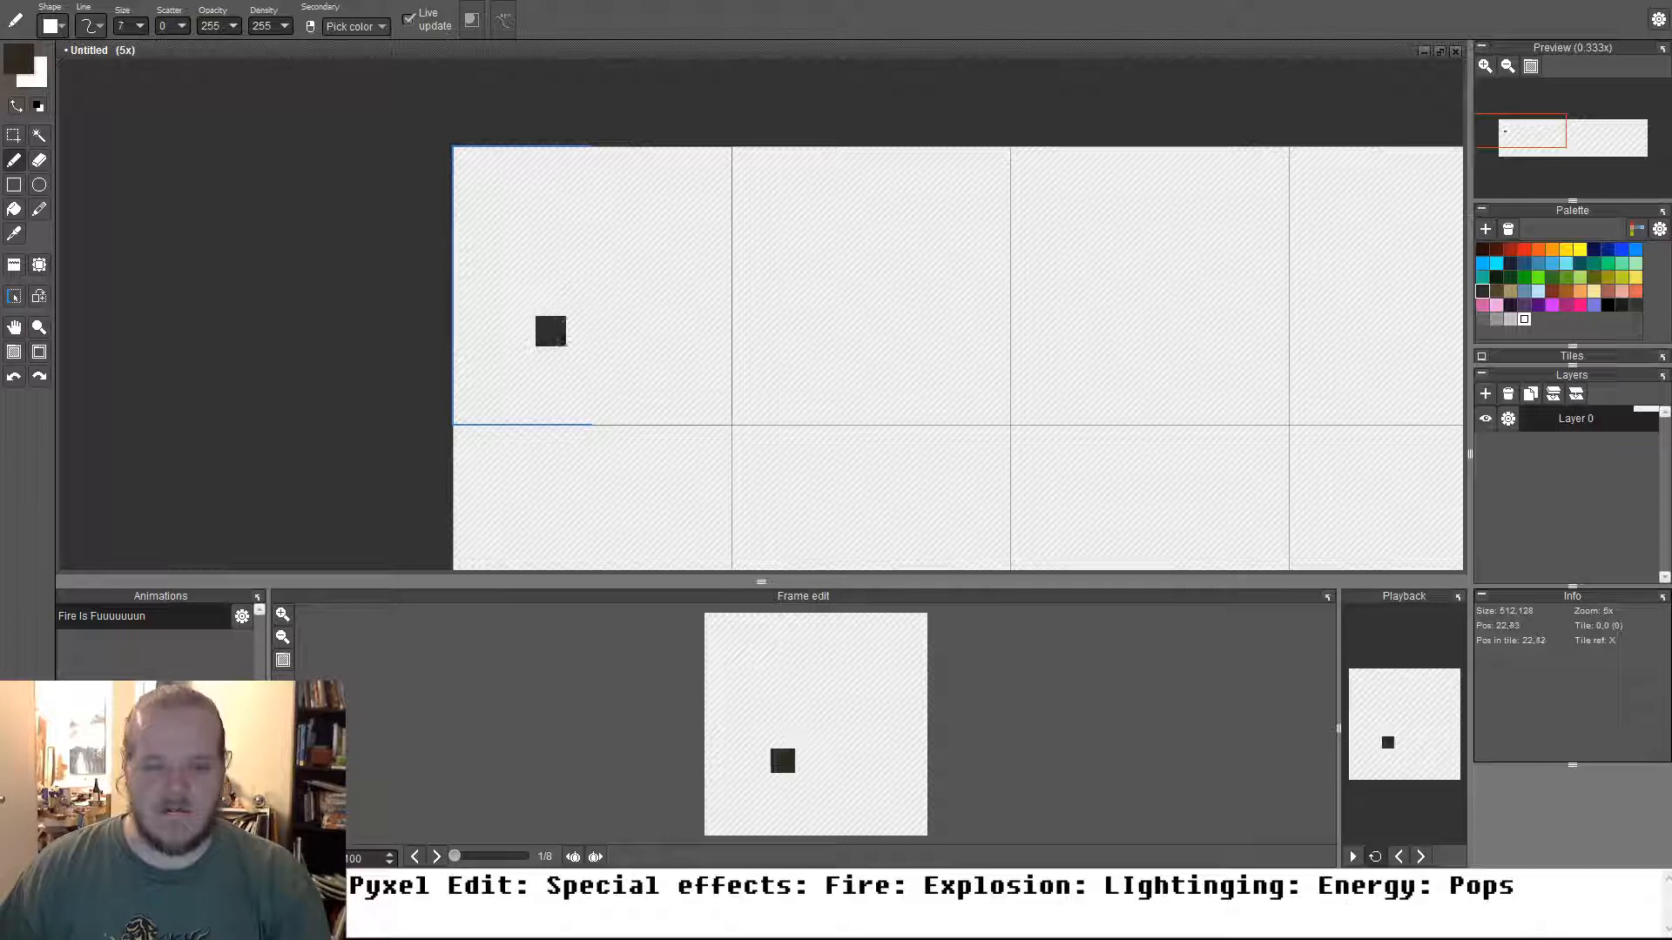
left_click(54, 25)
left_click(48, 65)
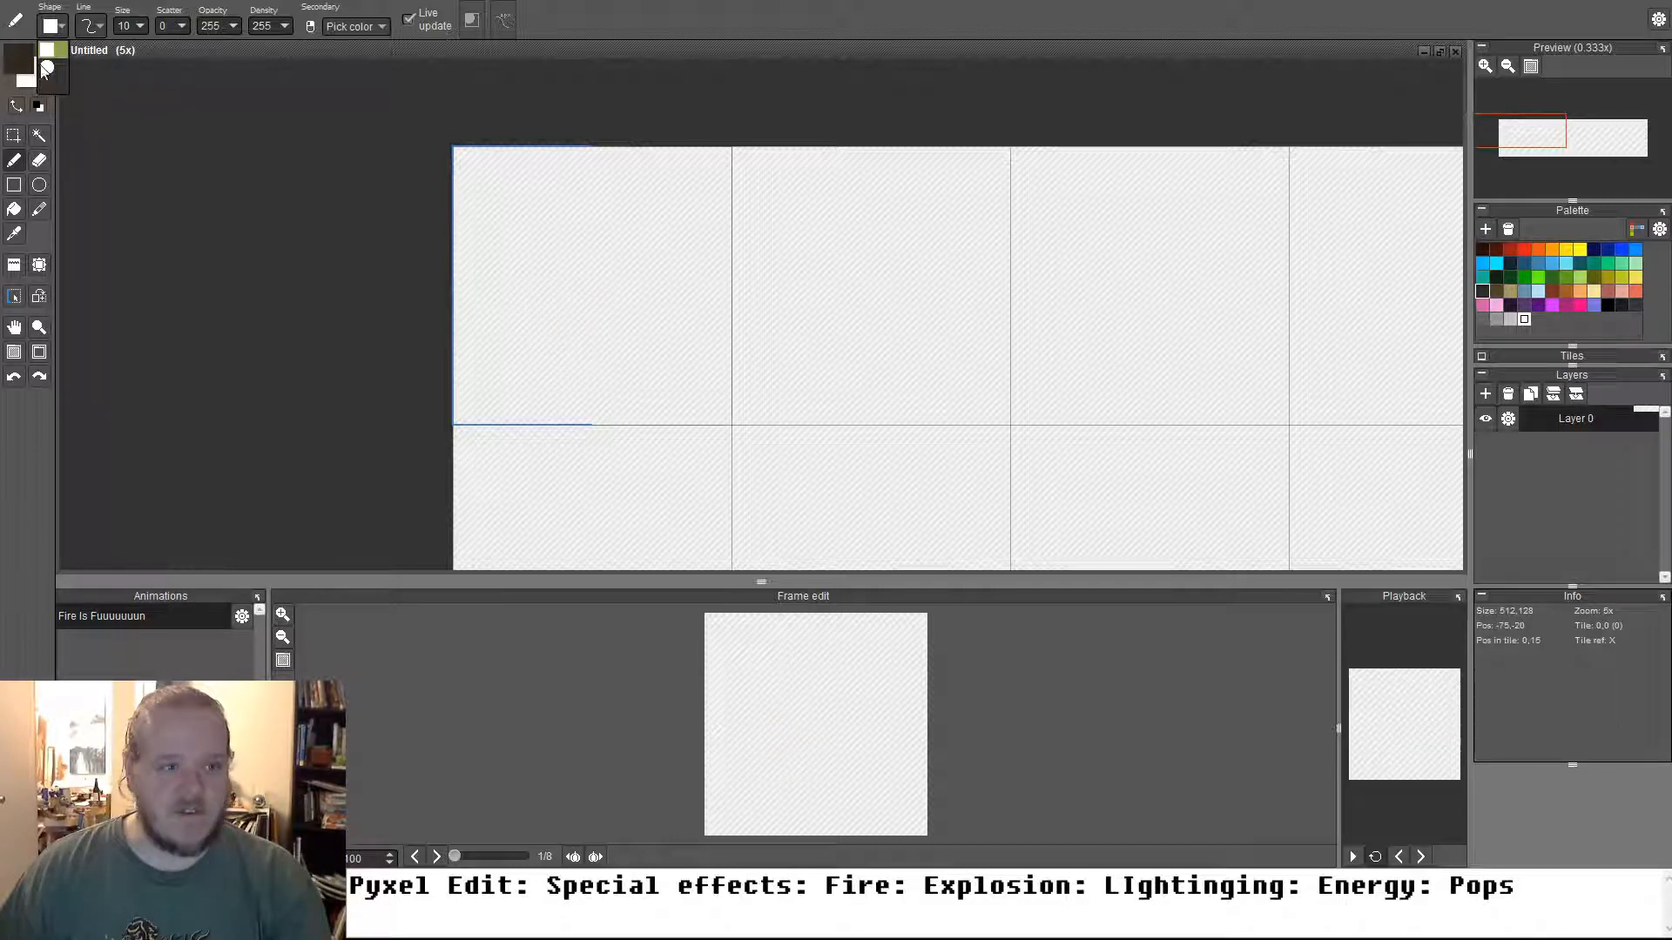
scroll(568, 331, "up", 3)
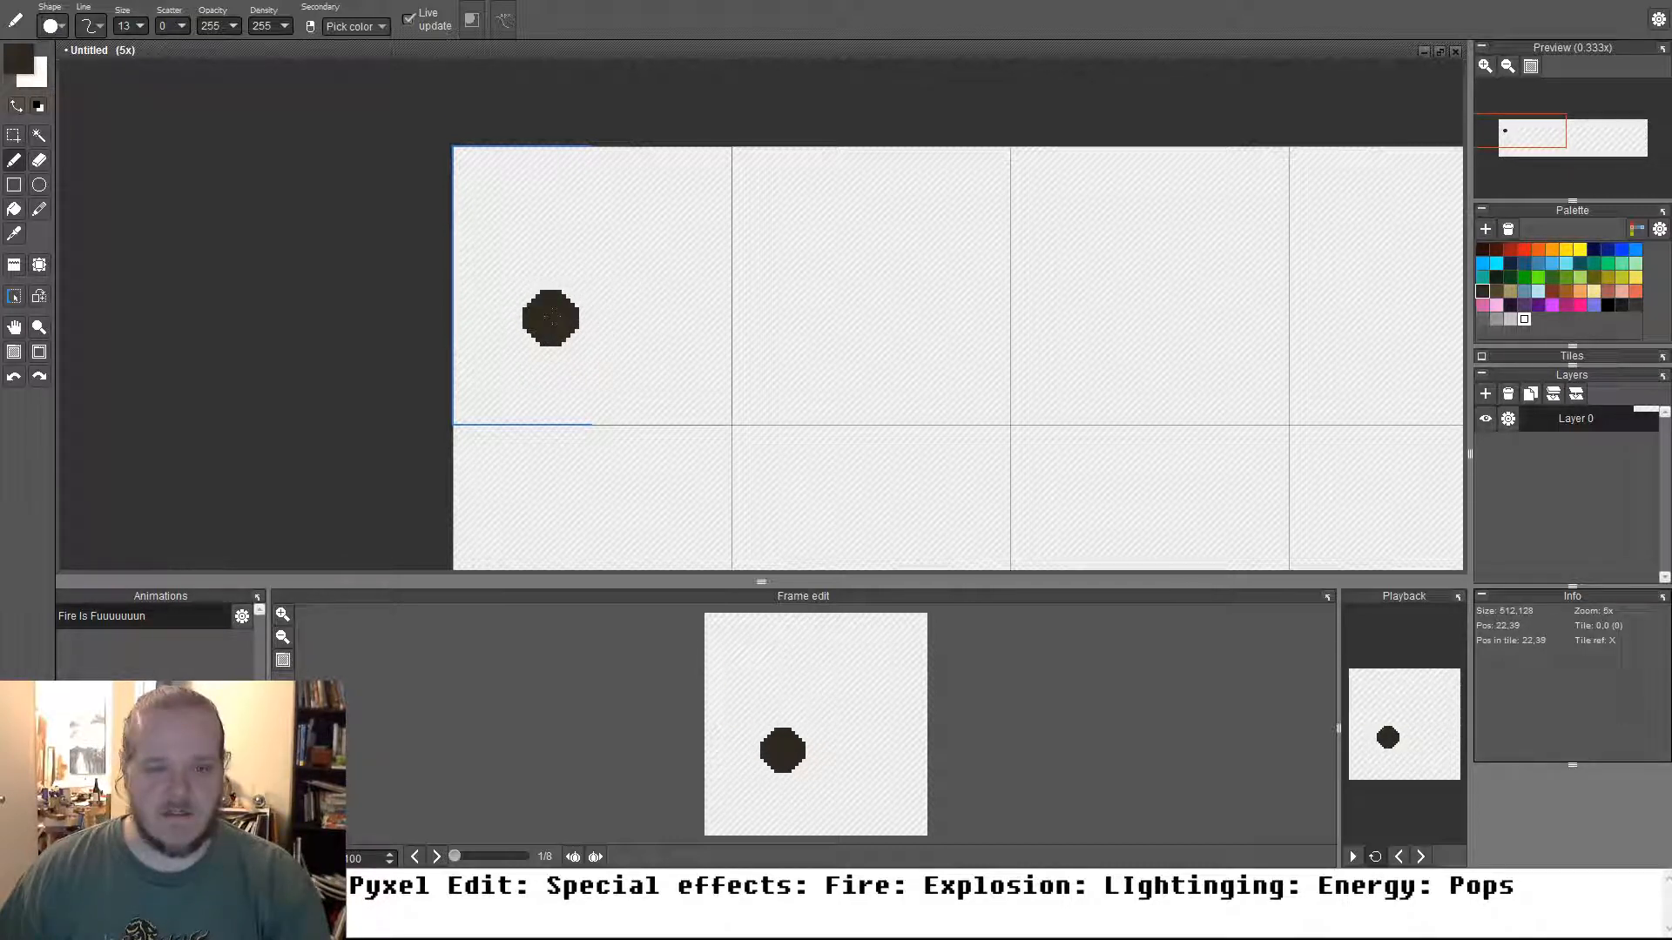
Paint two stacked horizontal dark brown bars with a thin gap between them in the lower half of the first tile
left_click_drag(546, 313, 633, 314)
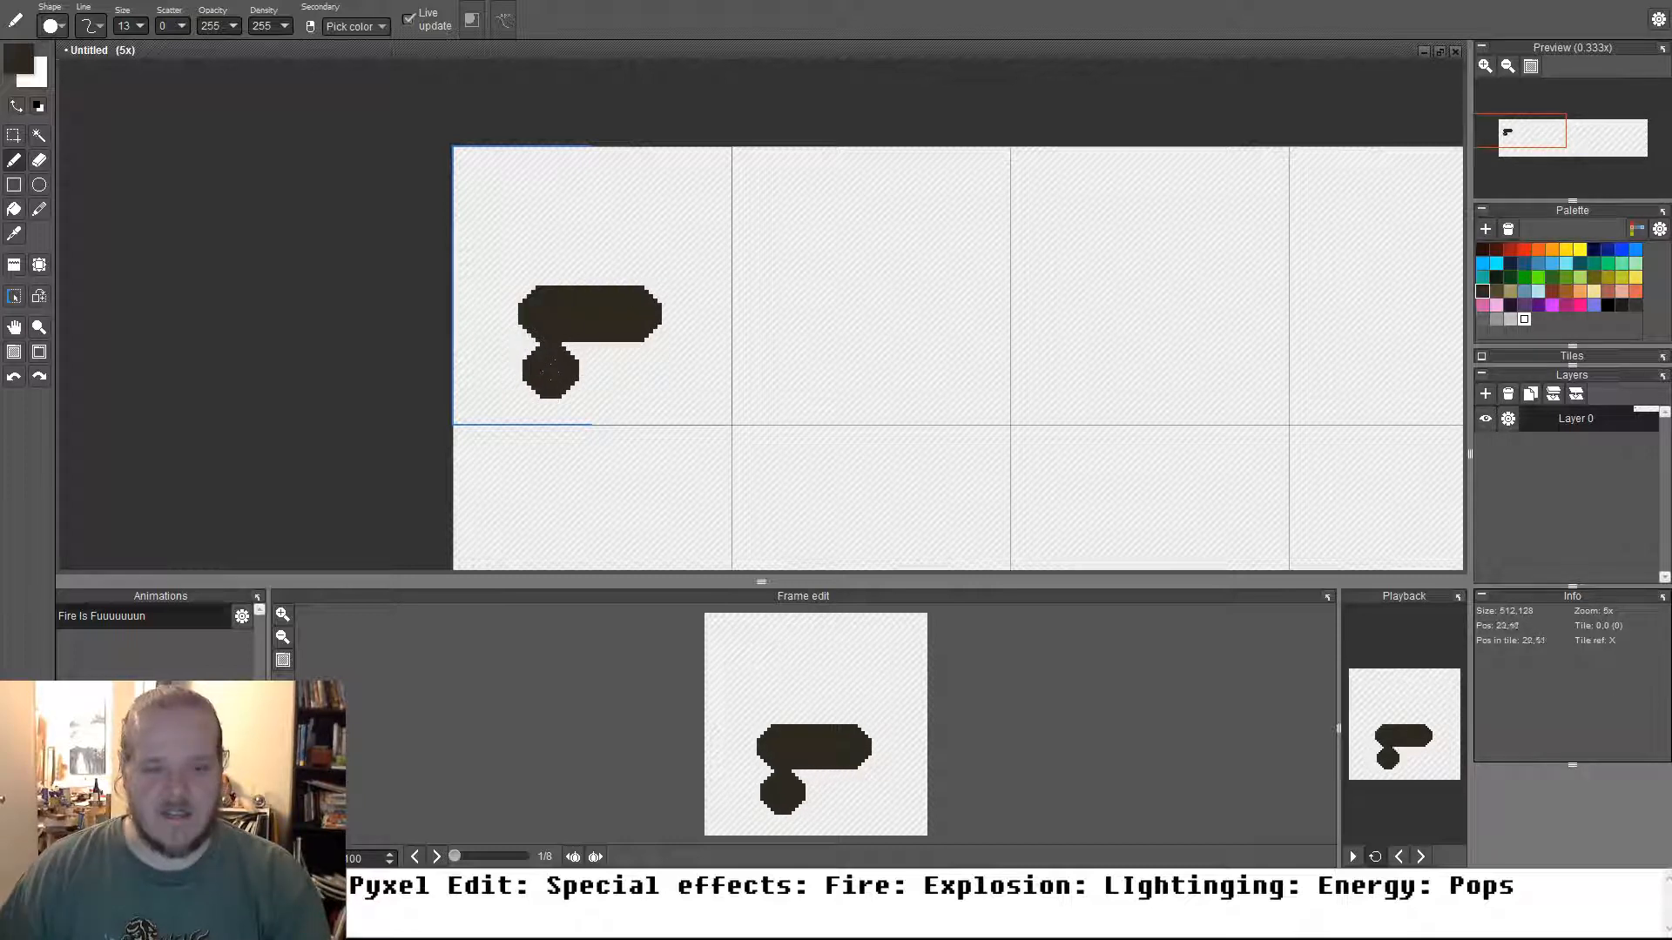
left_click_drag(546, 375, 628, 374)
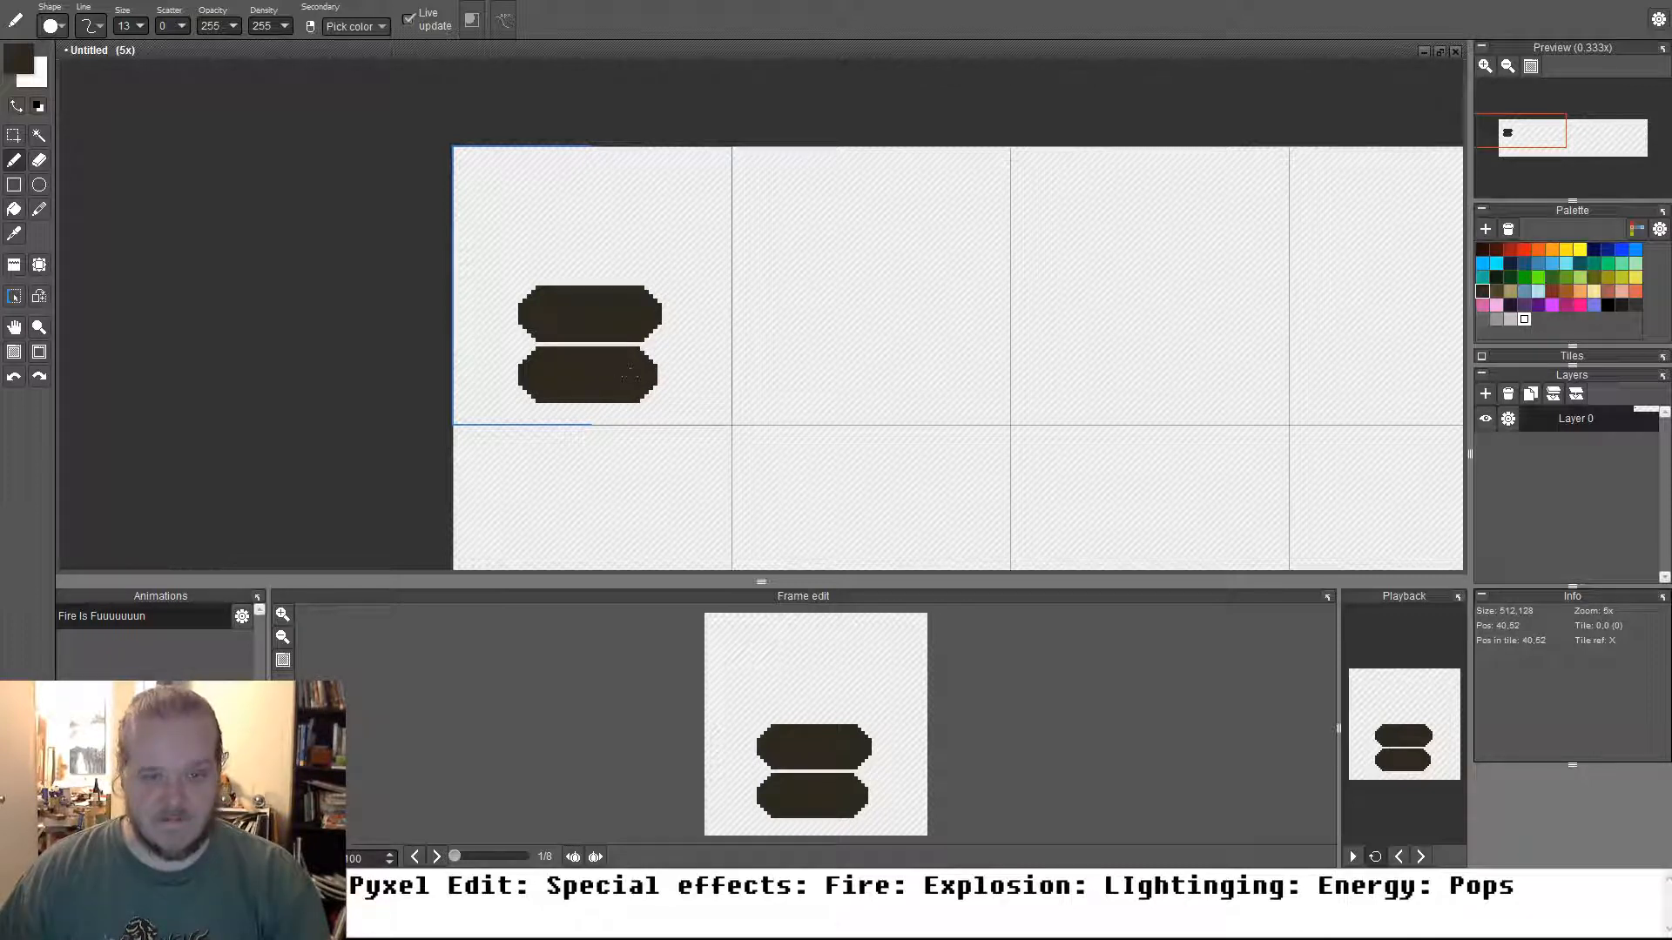
left_click_drag(629, 375, 637, 374)
key("ctrl+z")
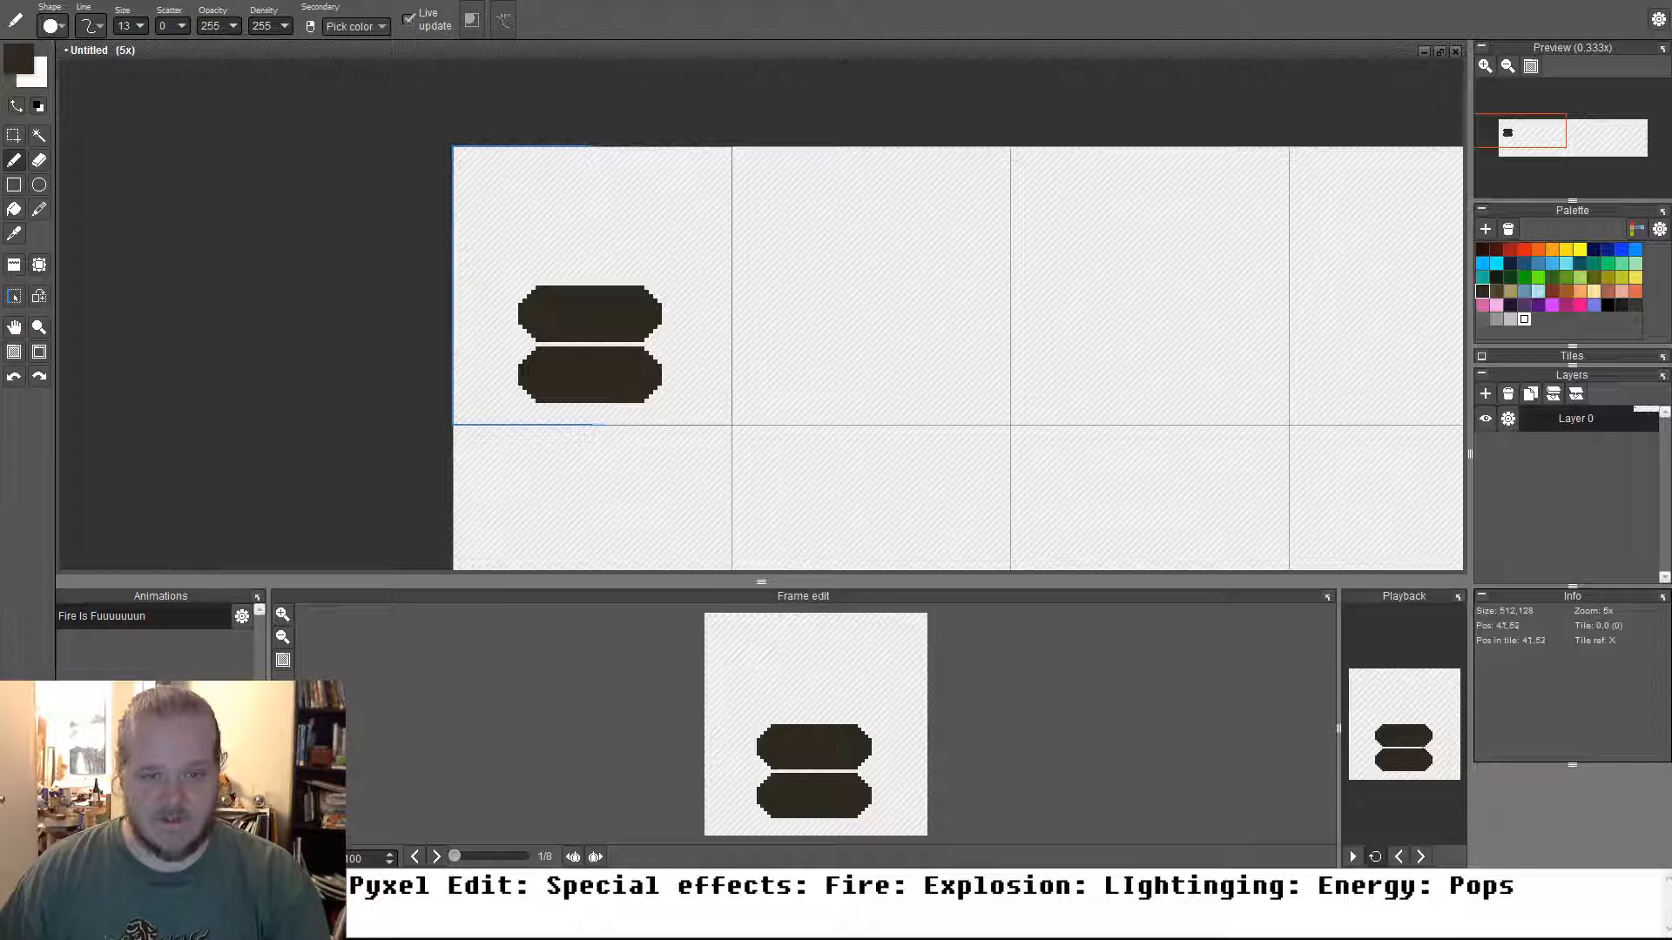
left_click_drag(637, 375, 645, 376)
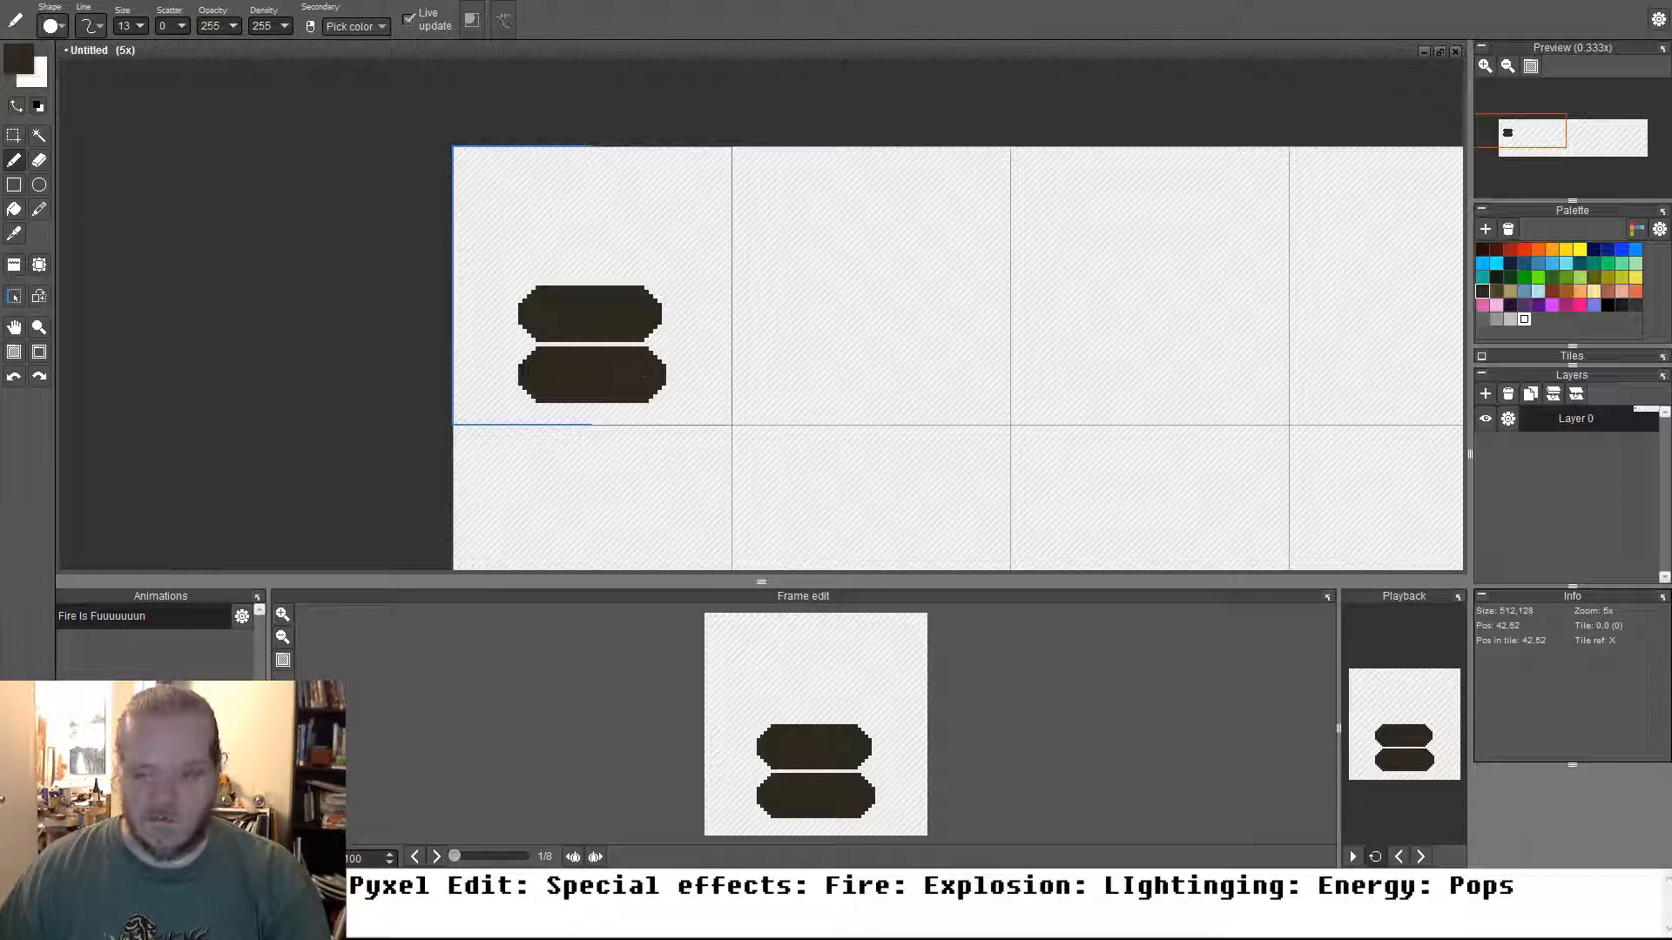
Reduce the pen size to 1 and draw a vertical post near each end of the bars, reaching the tile's bottom edge
key("bracketleft")
key("bracketleft")
key("bracketleft")
key("bracketleft")
key("bracketleft")
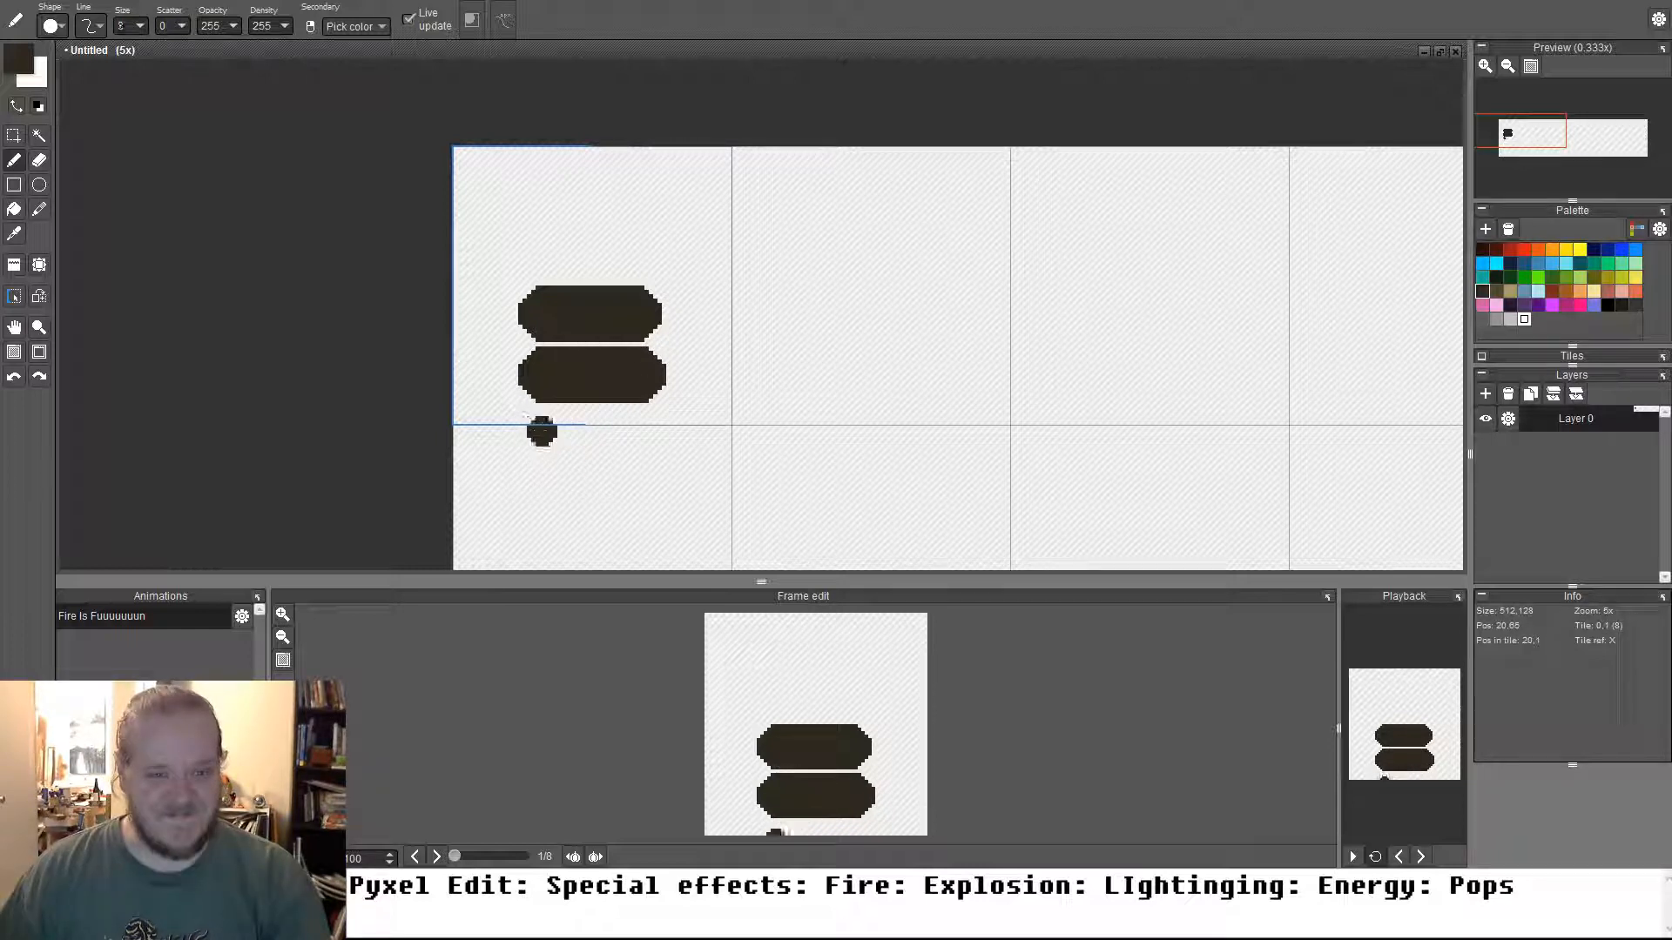
key("bracketleft")
key("bracketleft")
key("bracketleft")
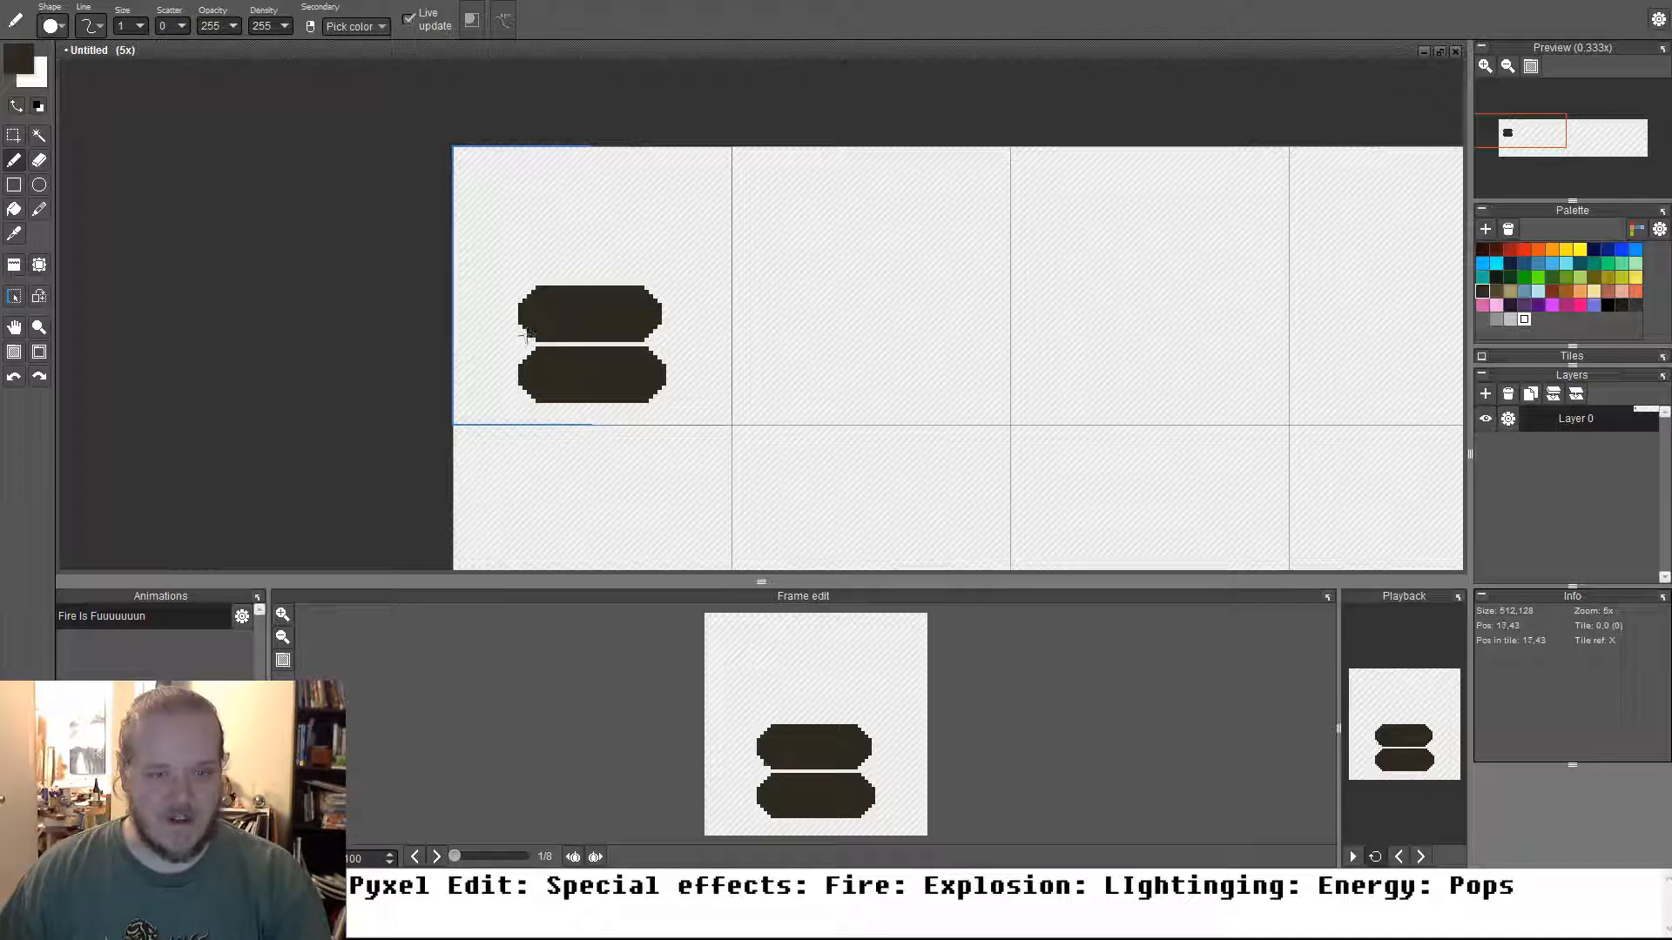
left_click_drag(523, 328, 525, 422)
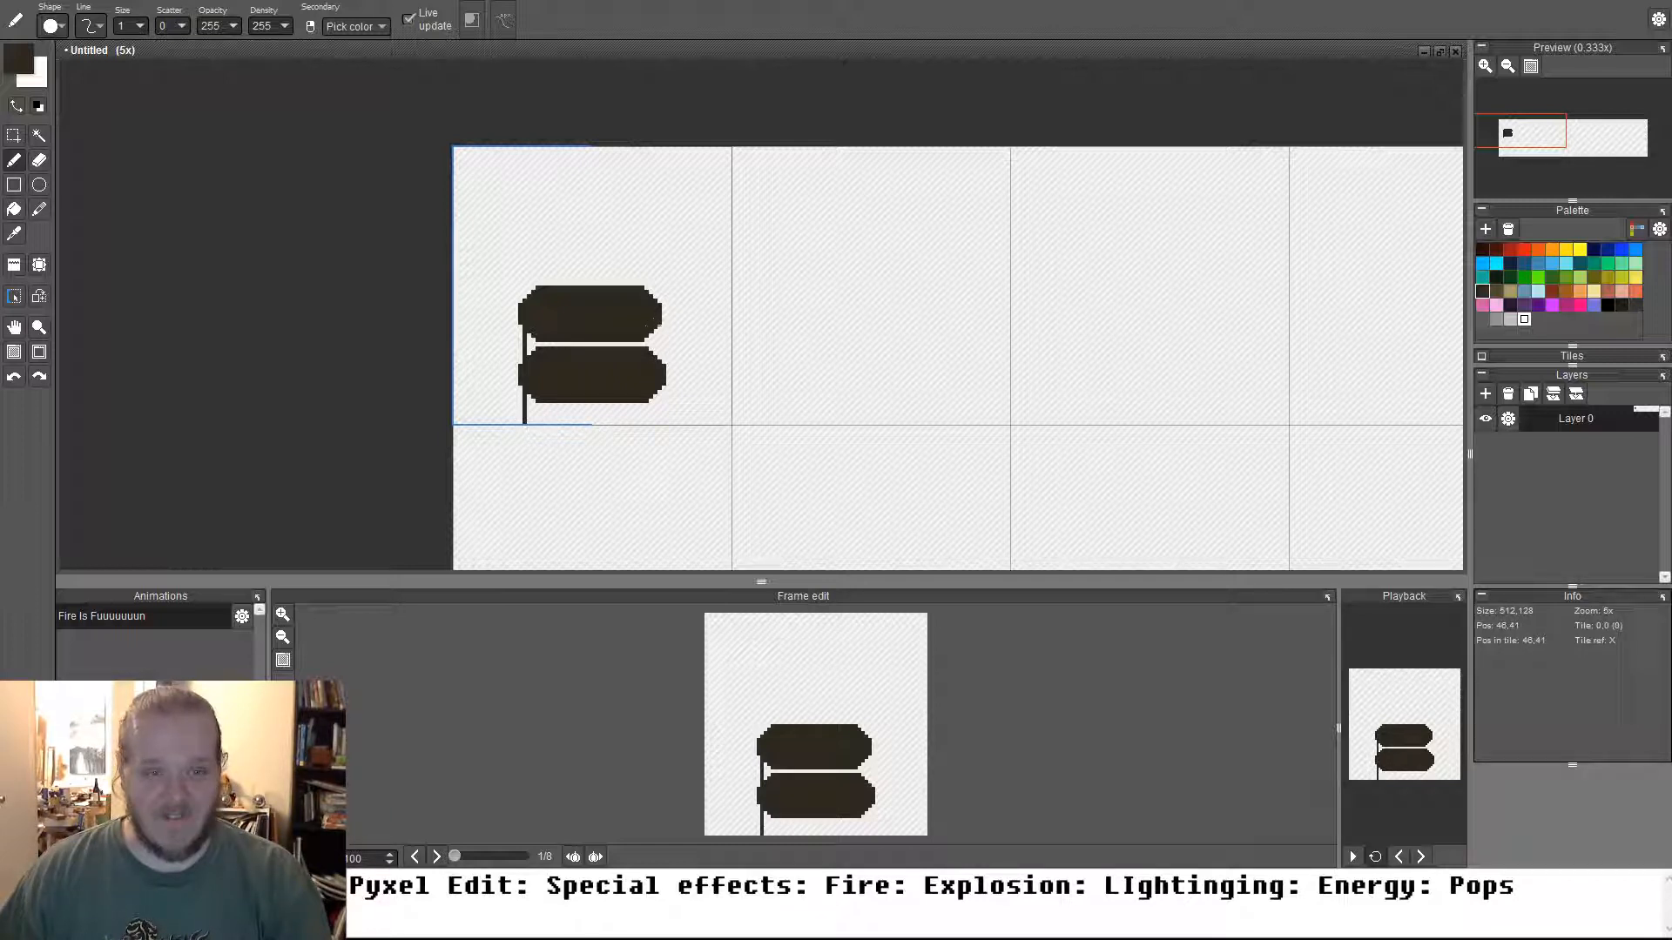
left_click_drag(654, 331, 654, 426)
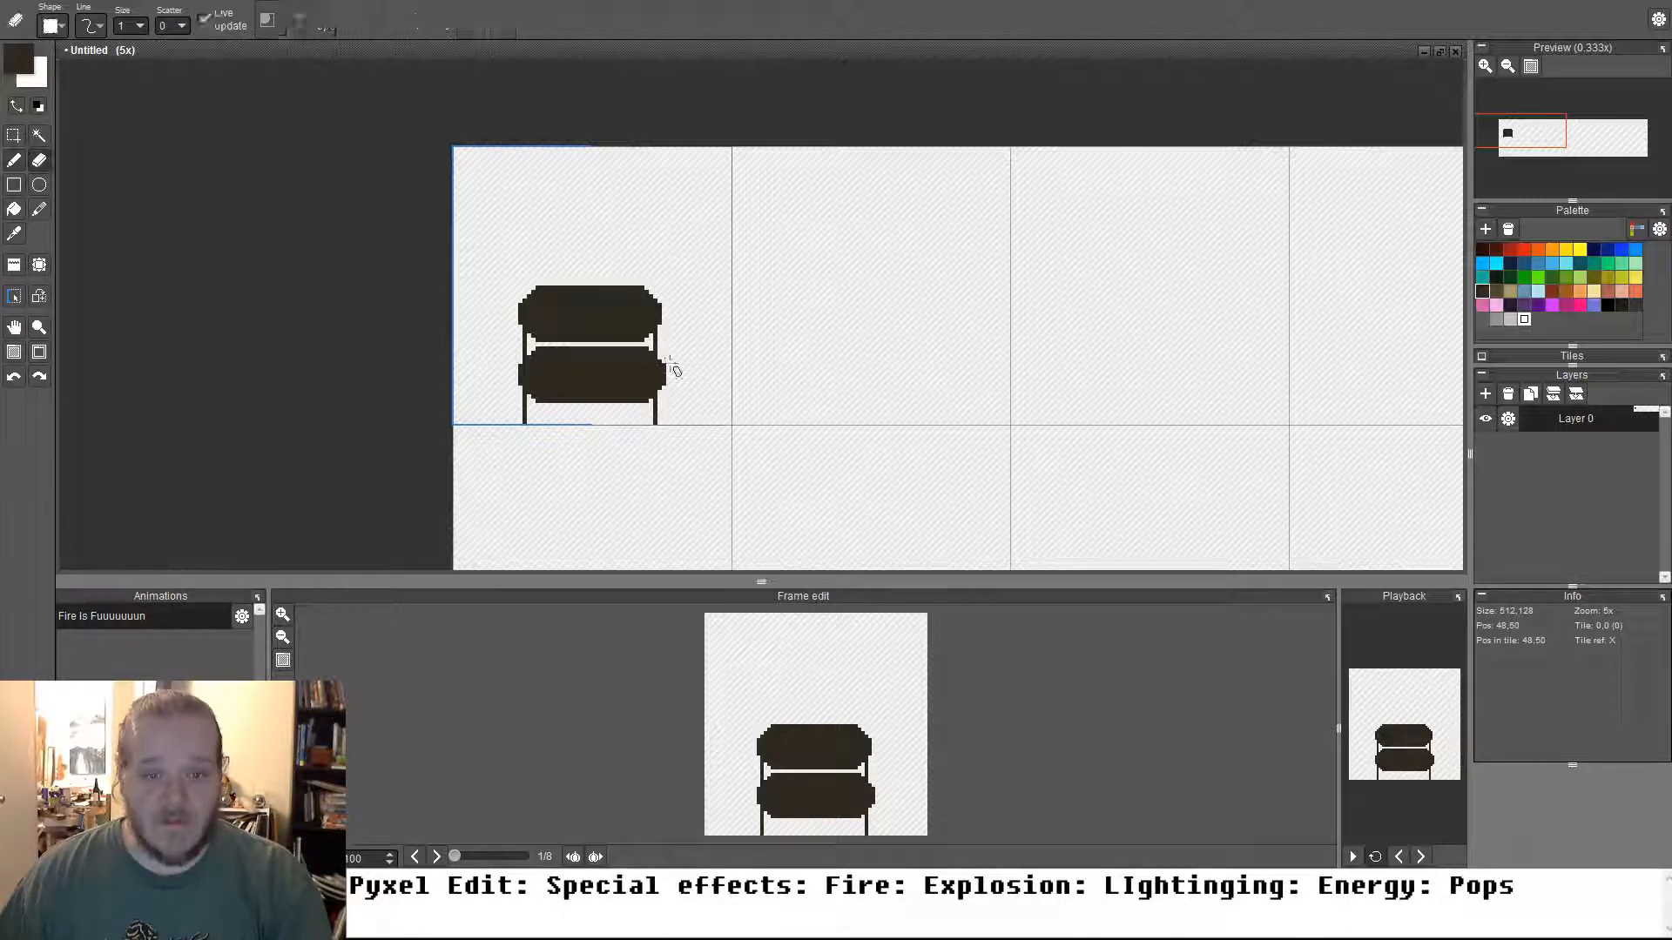
Erase the surplus pixels at the right end of the lower bar so it lines up with the upper bar
key("e")
scroll(663, 374, "up", 1)
scroll(663, 374, "up", 3)
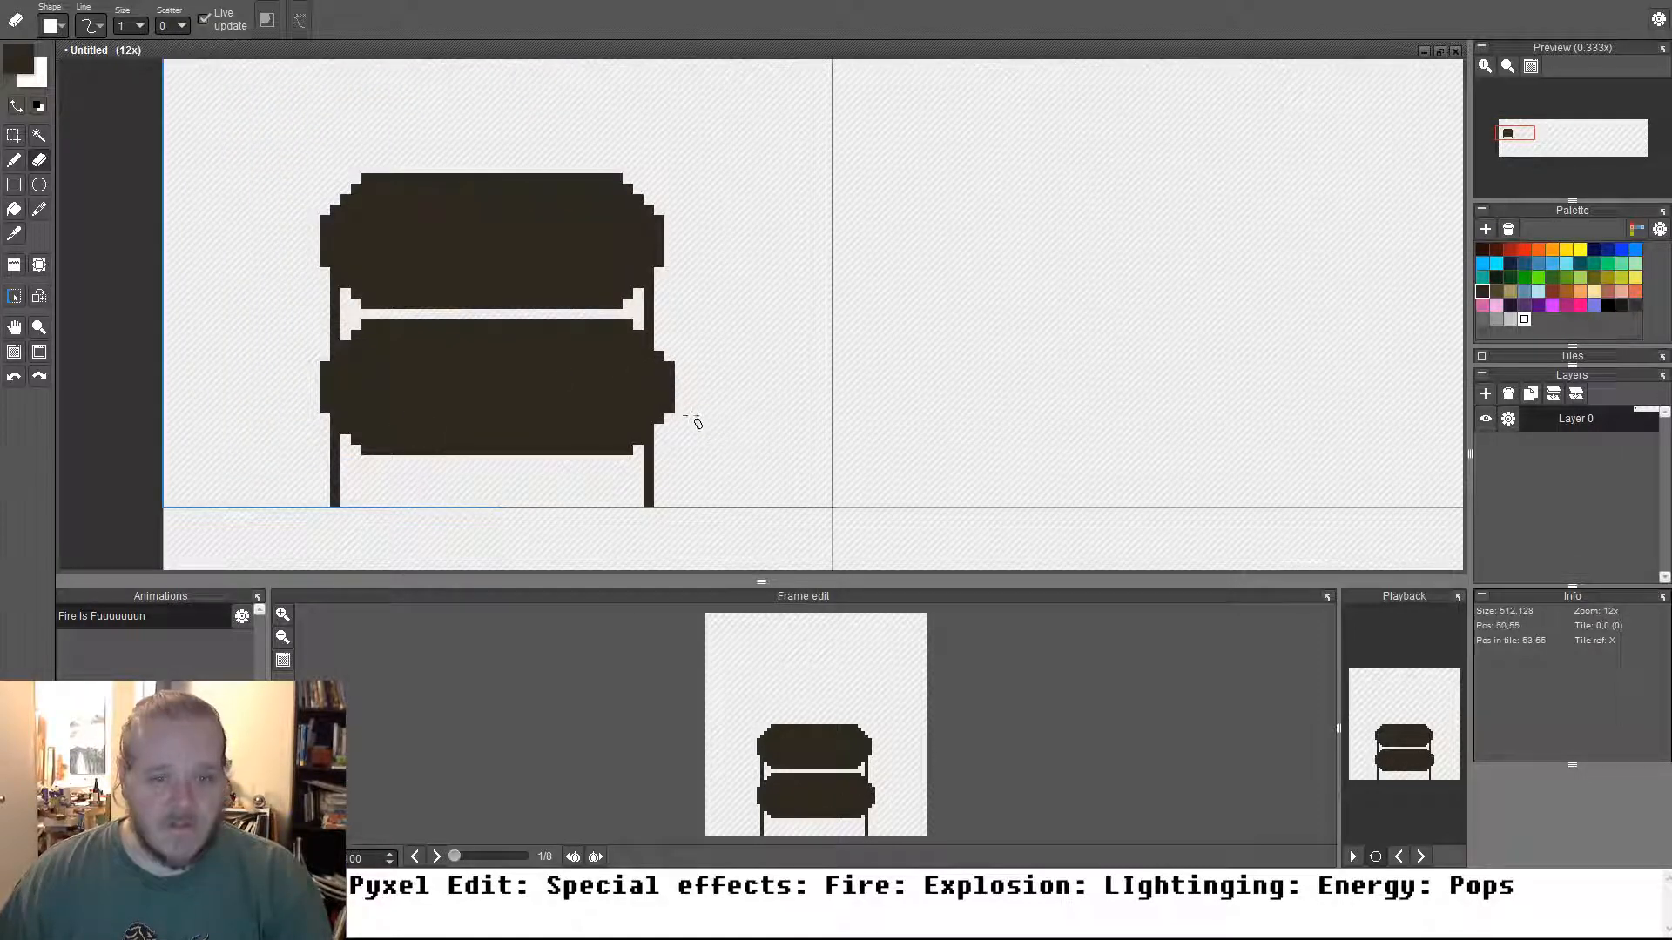
left_click_drag(671, 414, 673, 343)
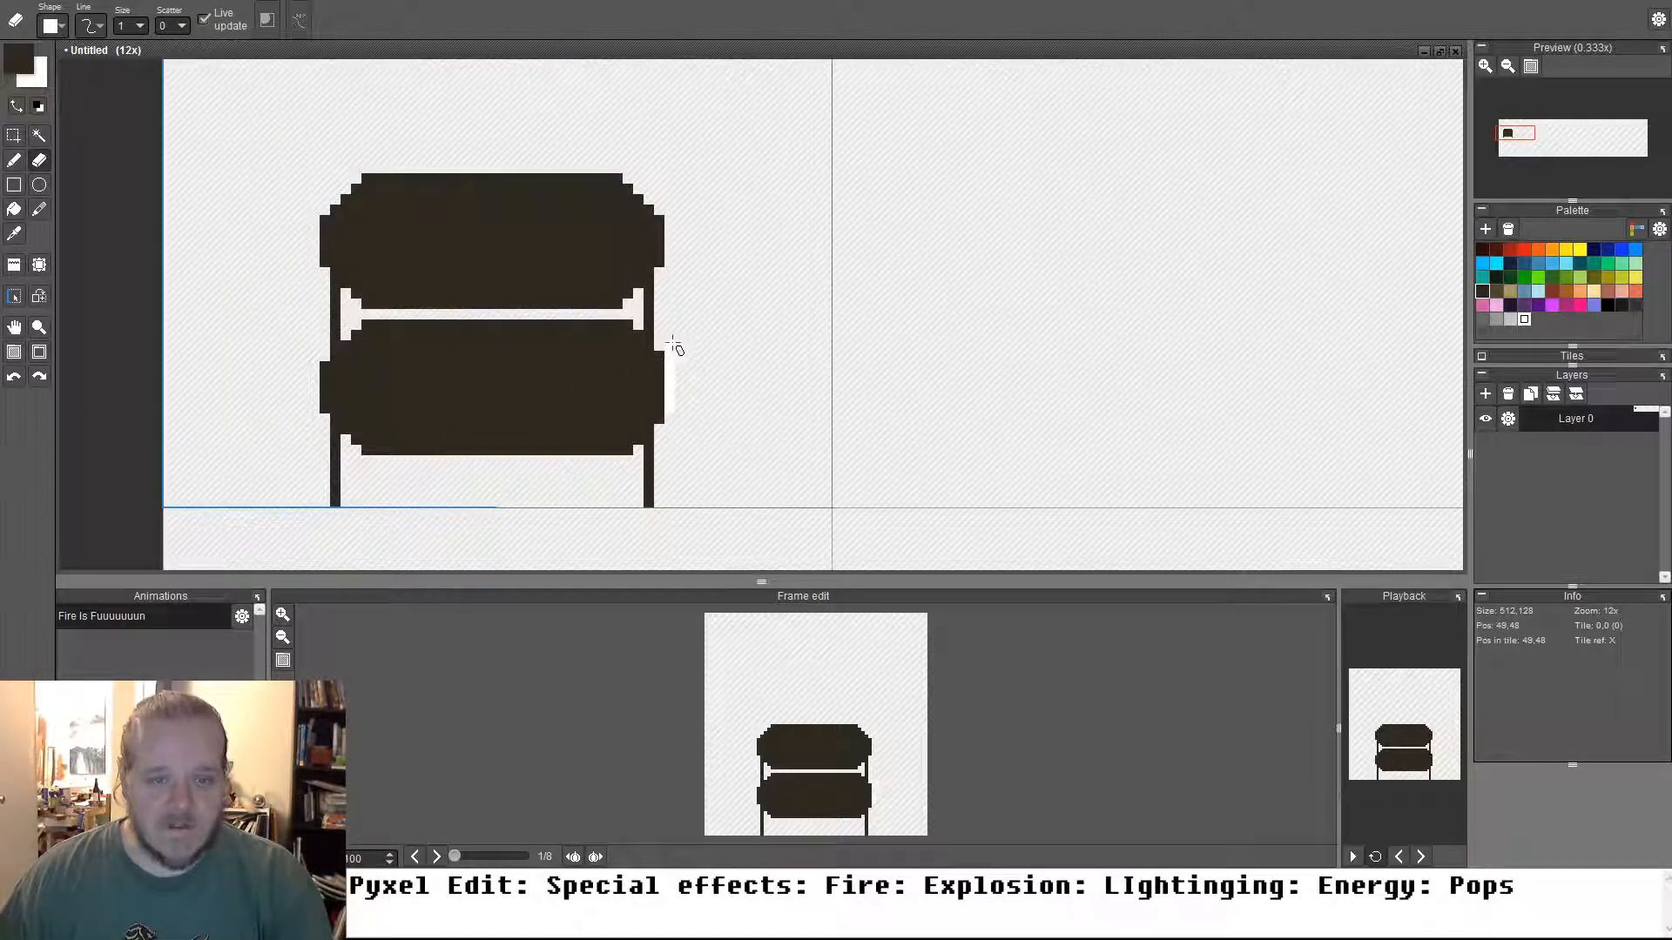
left_click_drag(669, 425, 629, 453)
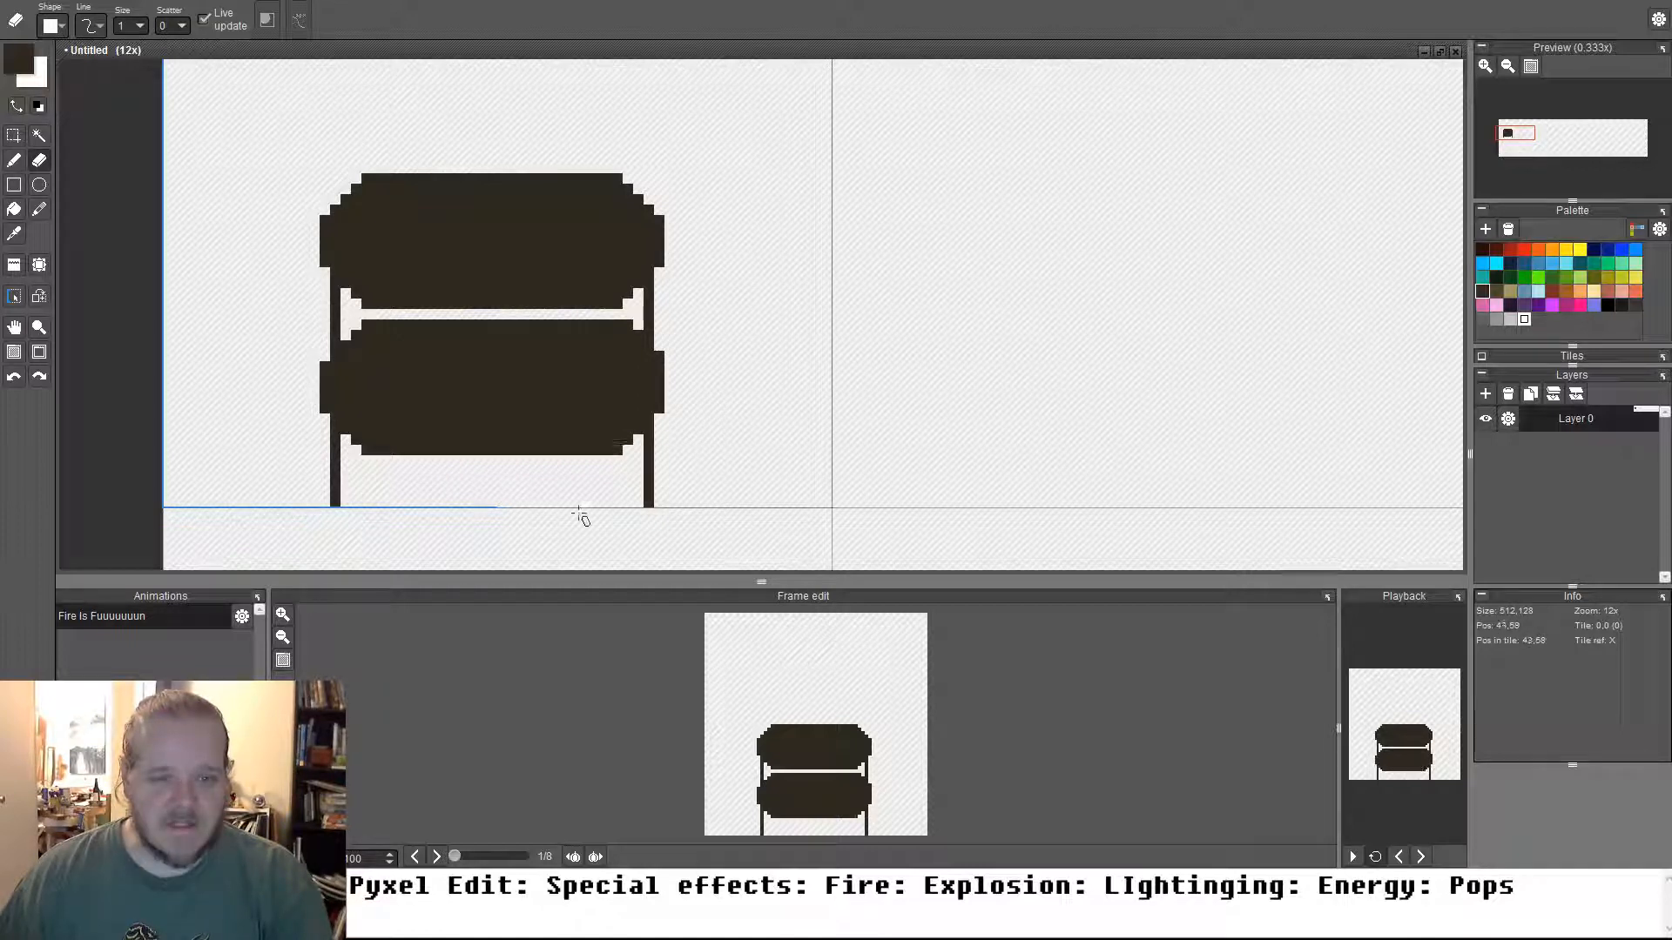
scroll(594, 522, "down", 1)
left_click(551, 434)
key("ctrl+z")
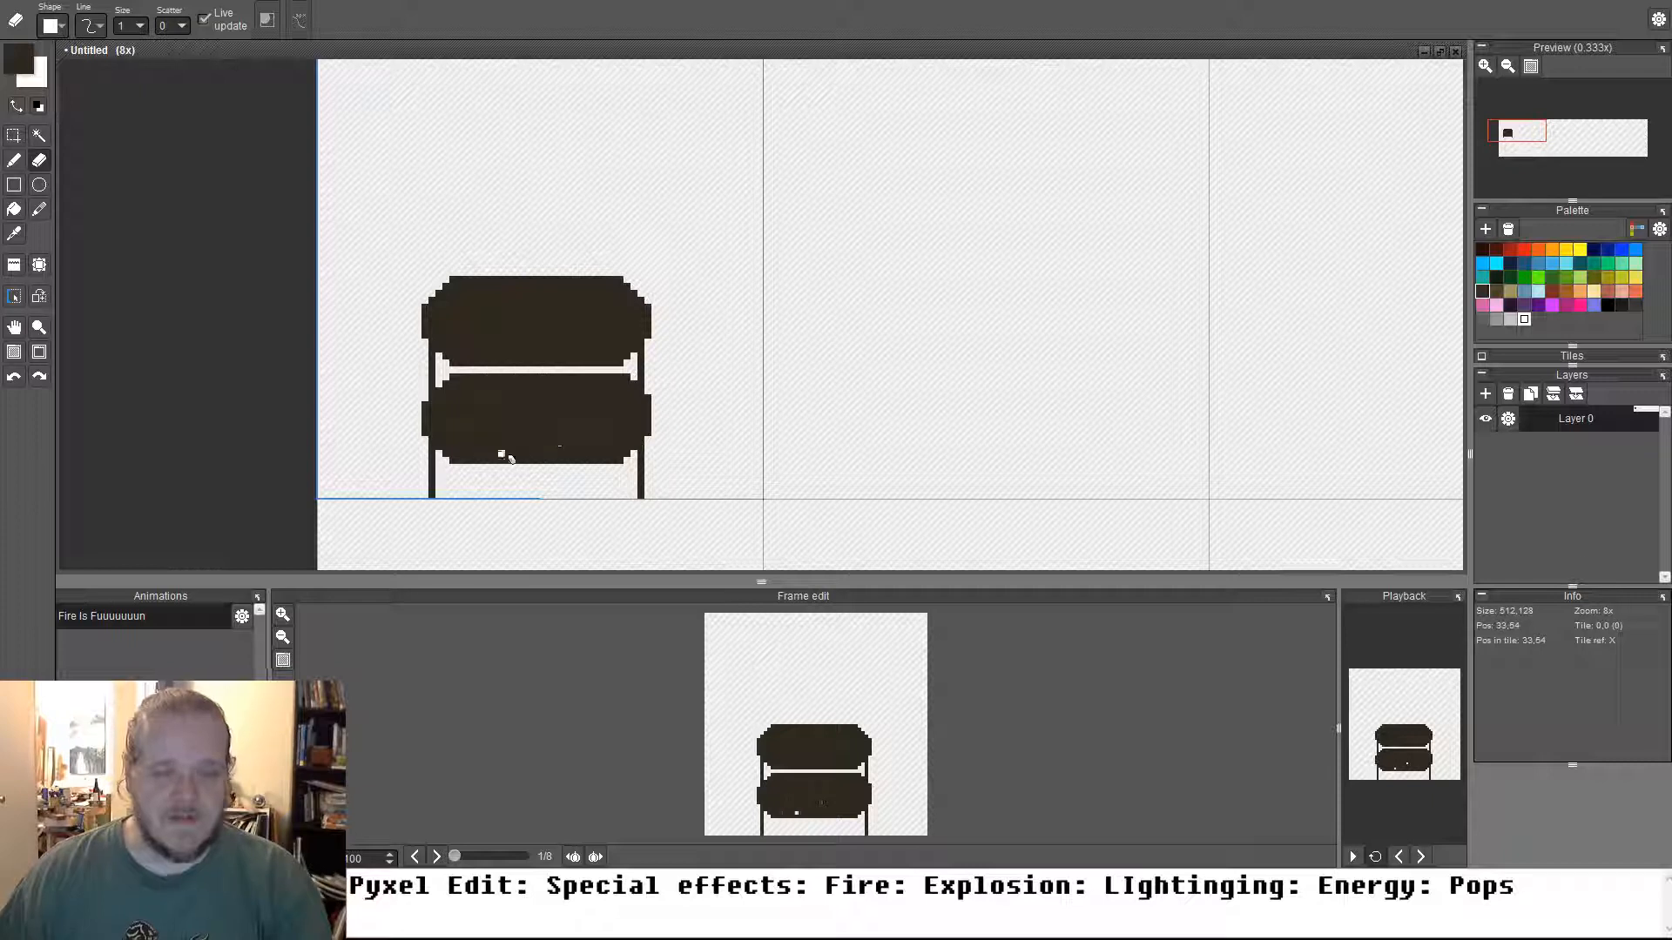
Fill the areas below the lower bar and between the two bars with olive brown, restricting the fill to the tile
key("f")
left_click(1496, 291)
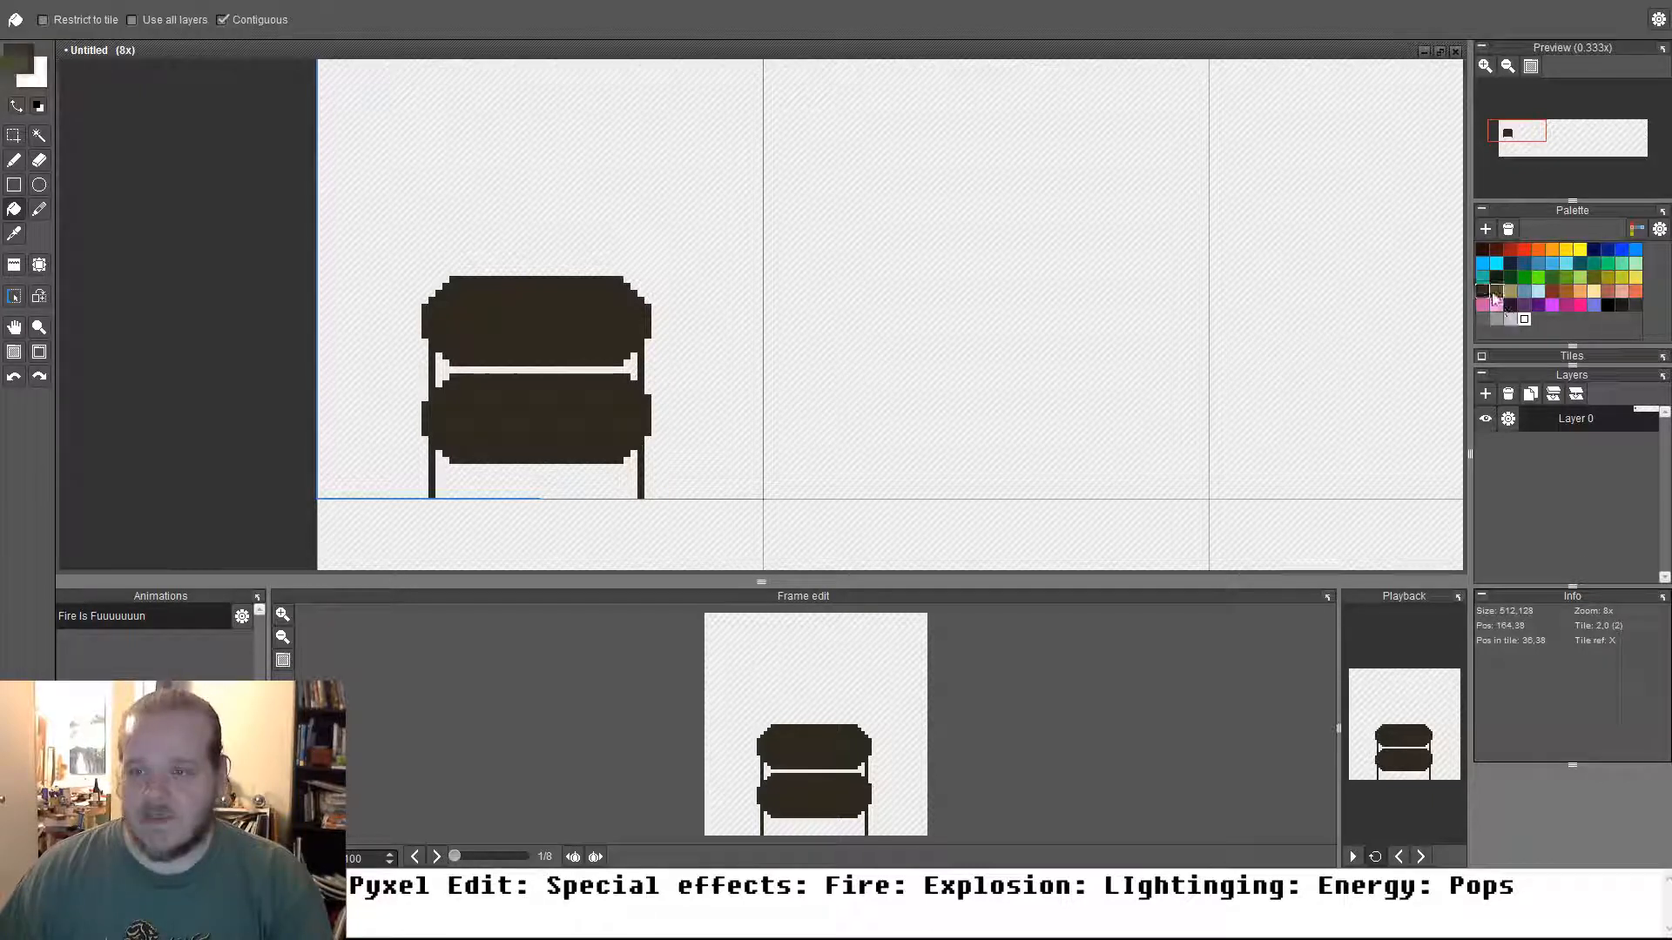
left_click(463, 482)
key("ctrl+z")
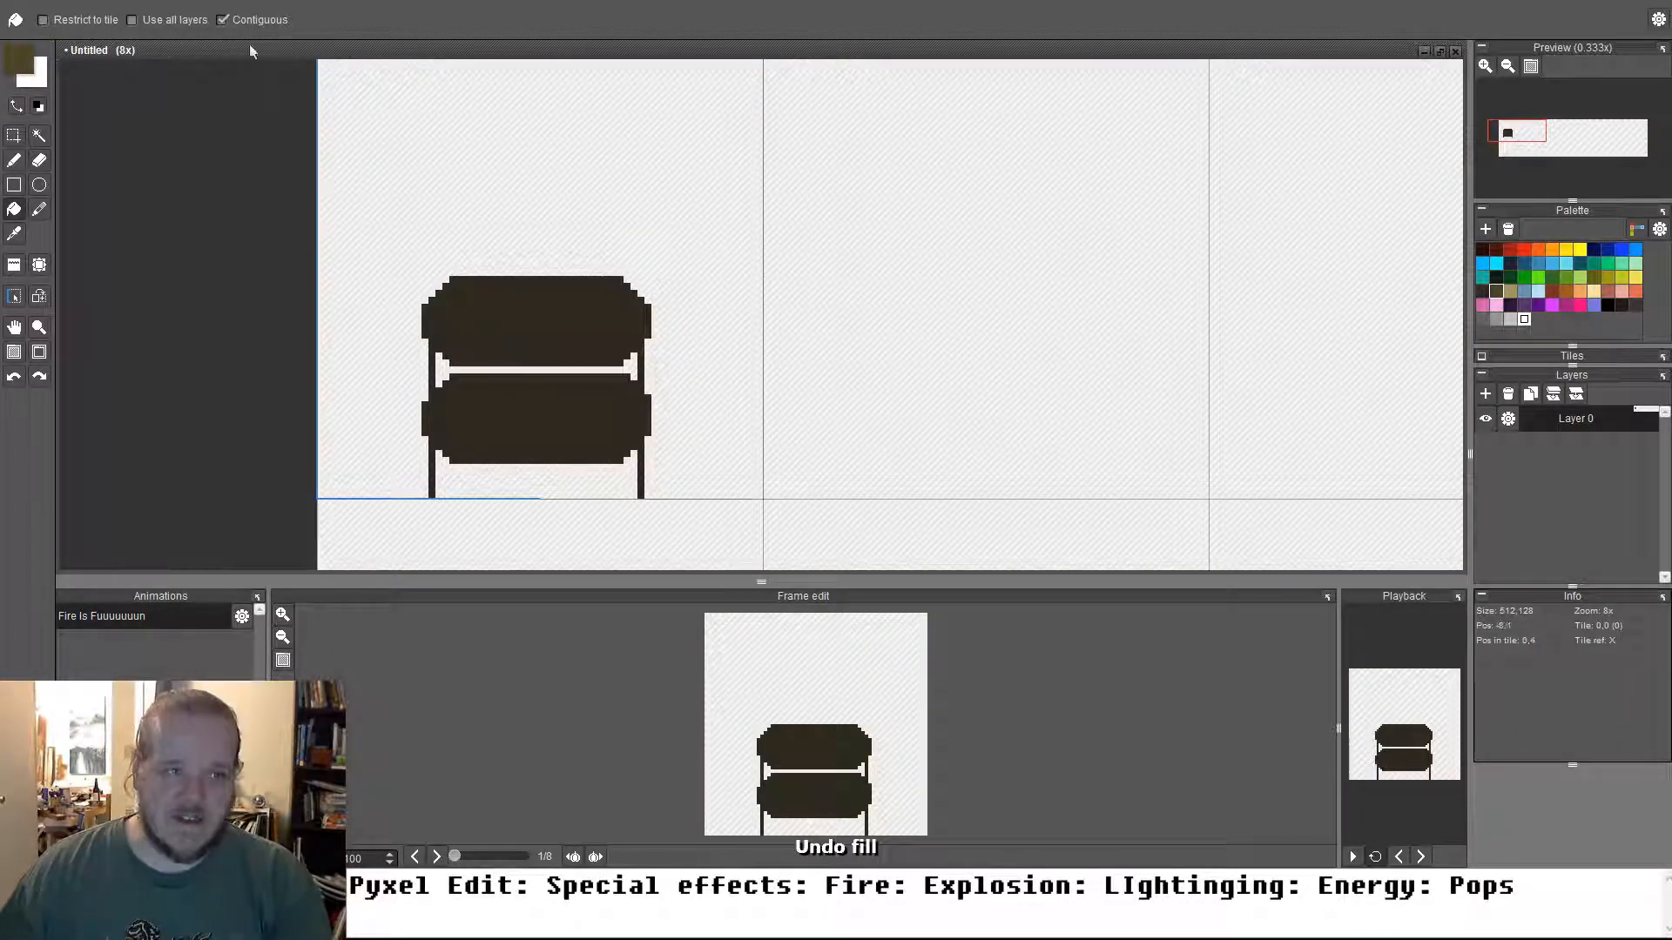
left_click(476, 493)
left_click(440, 370)
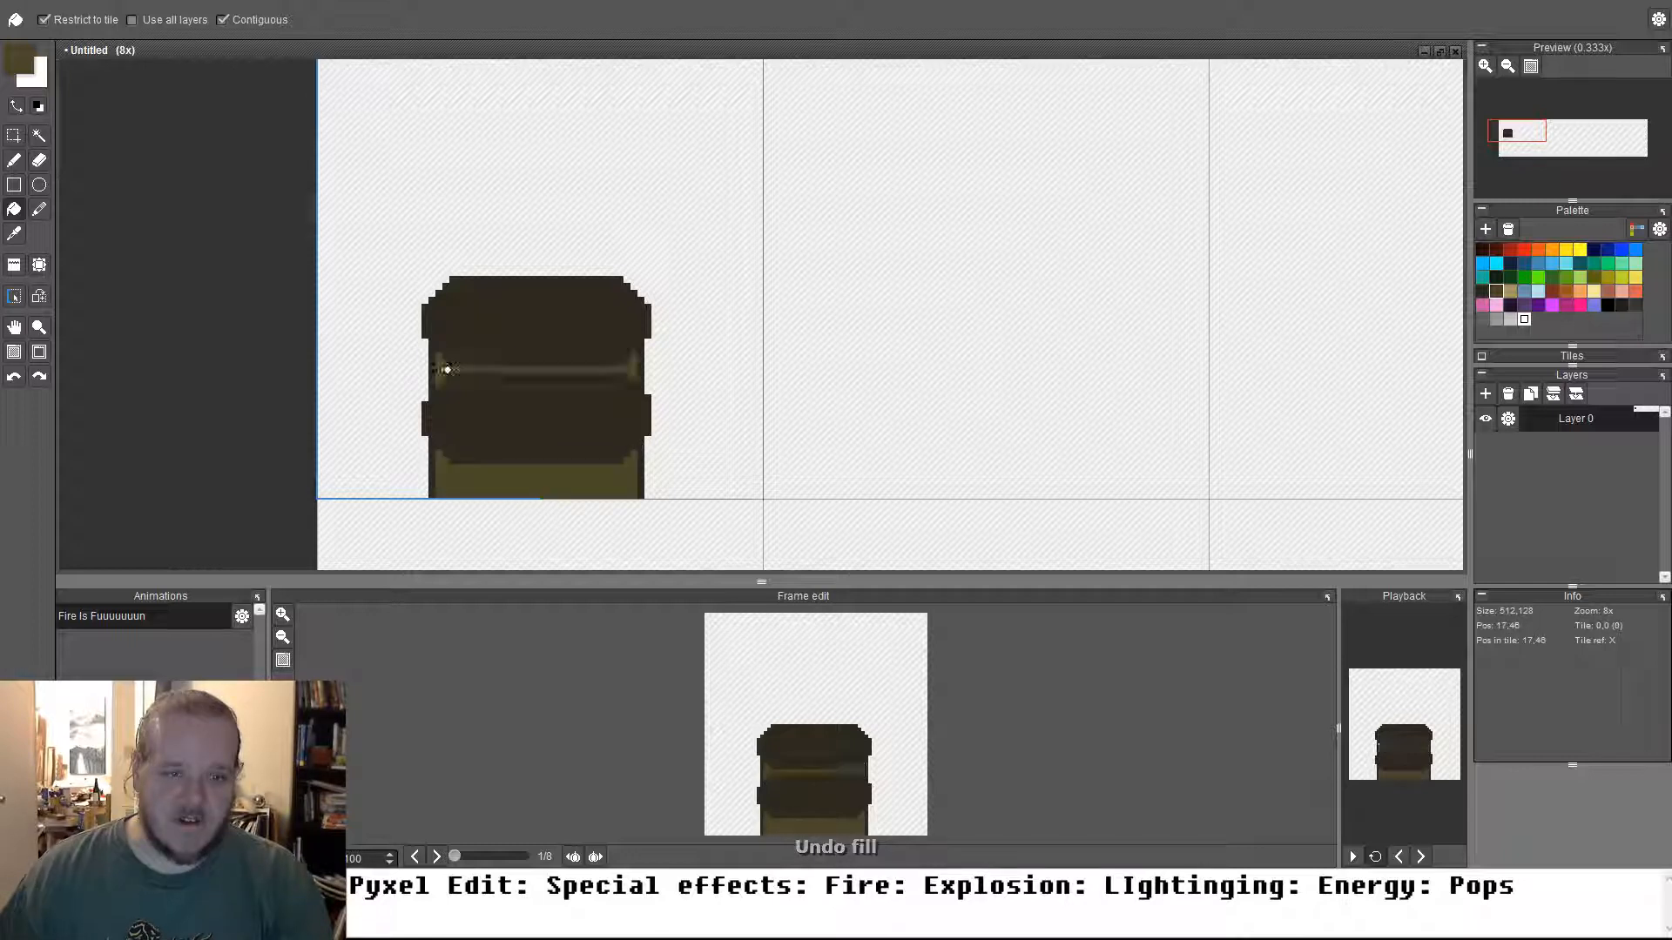
Paint an olive brown band across the inside of the lower bar with a size 10 pen, leaving a dark rim
key("b")
scroll(453, 415, "up", 7)
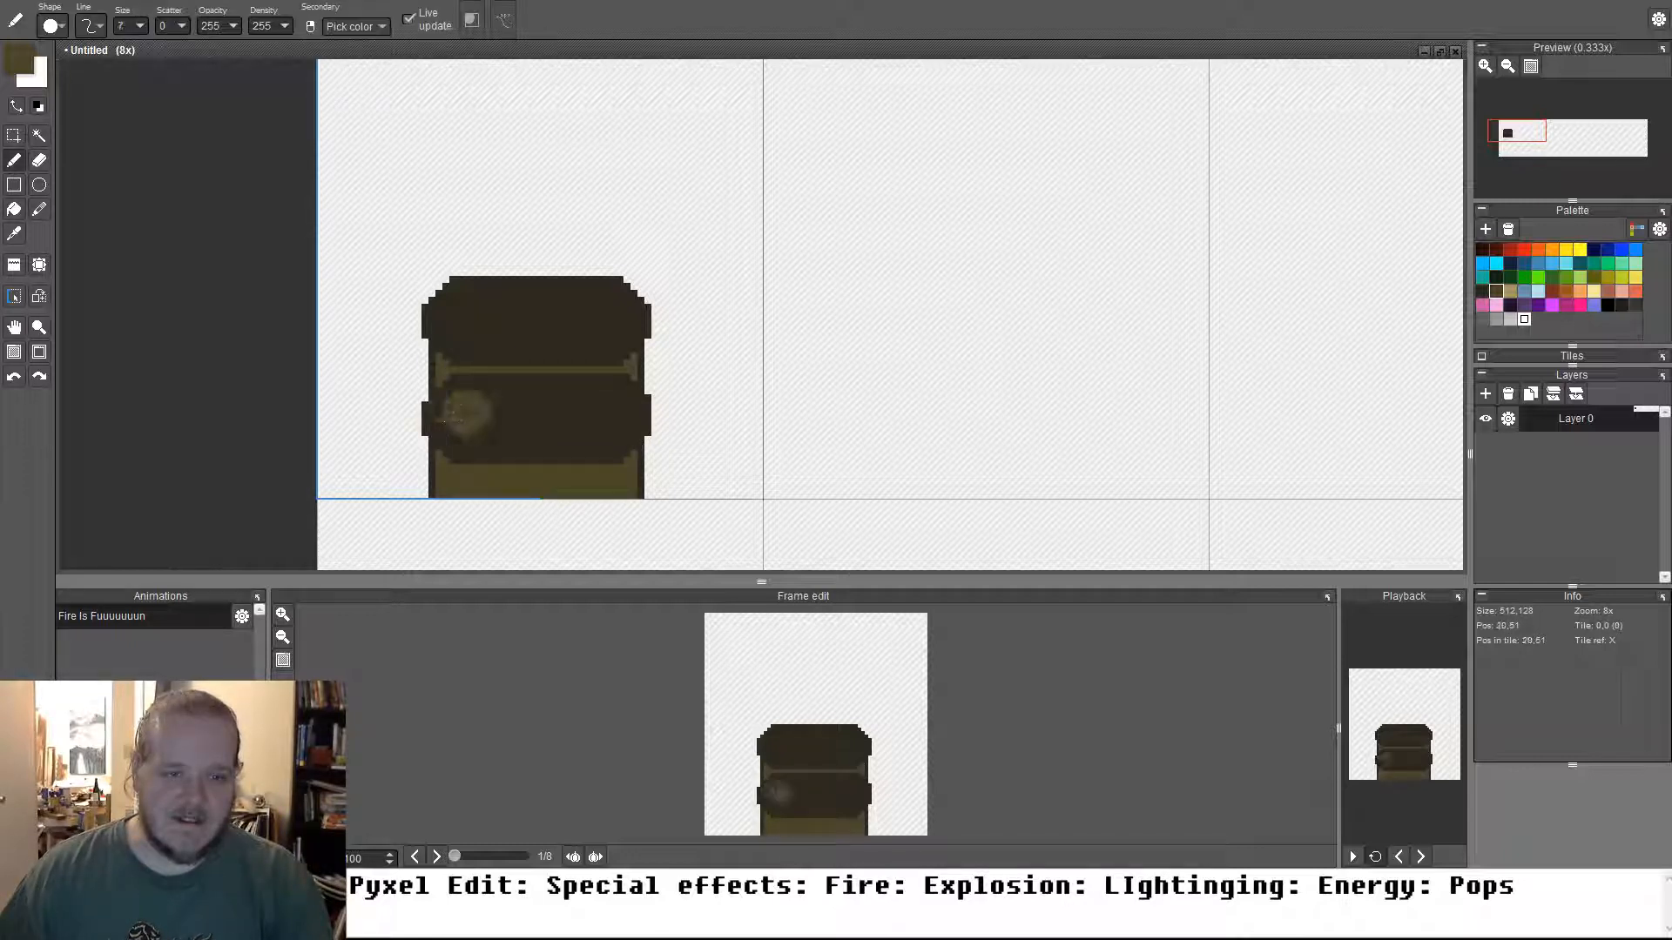
left_click_drag(465, 416, 616, 416)
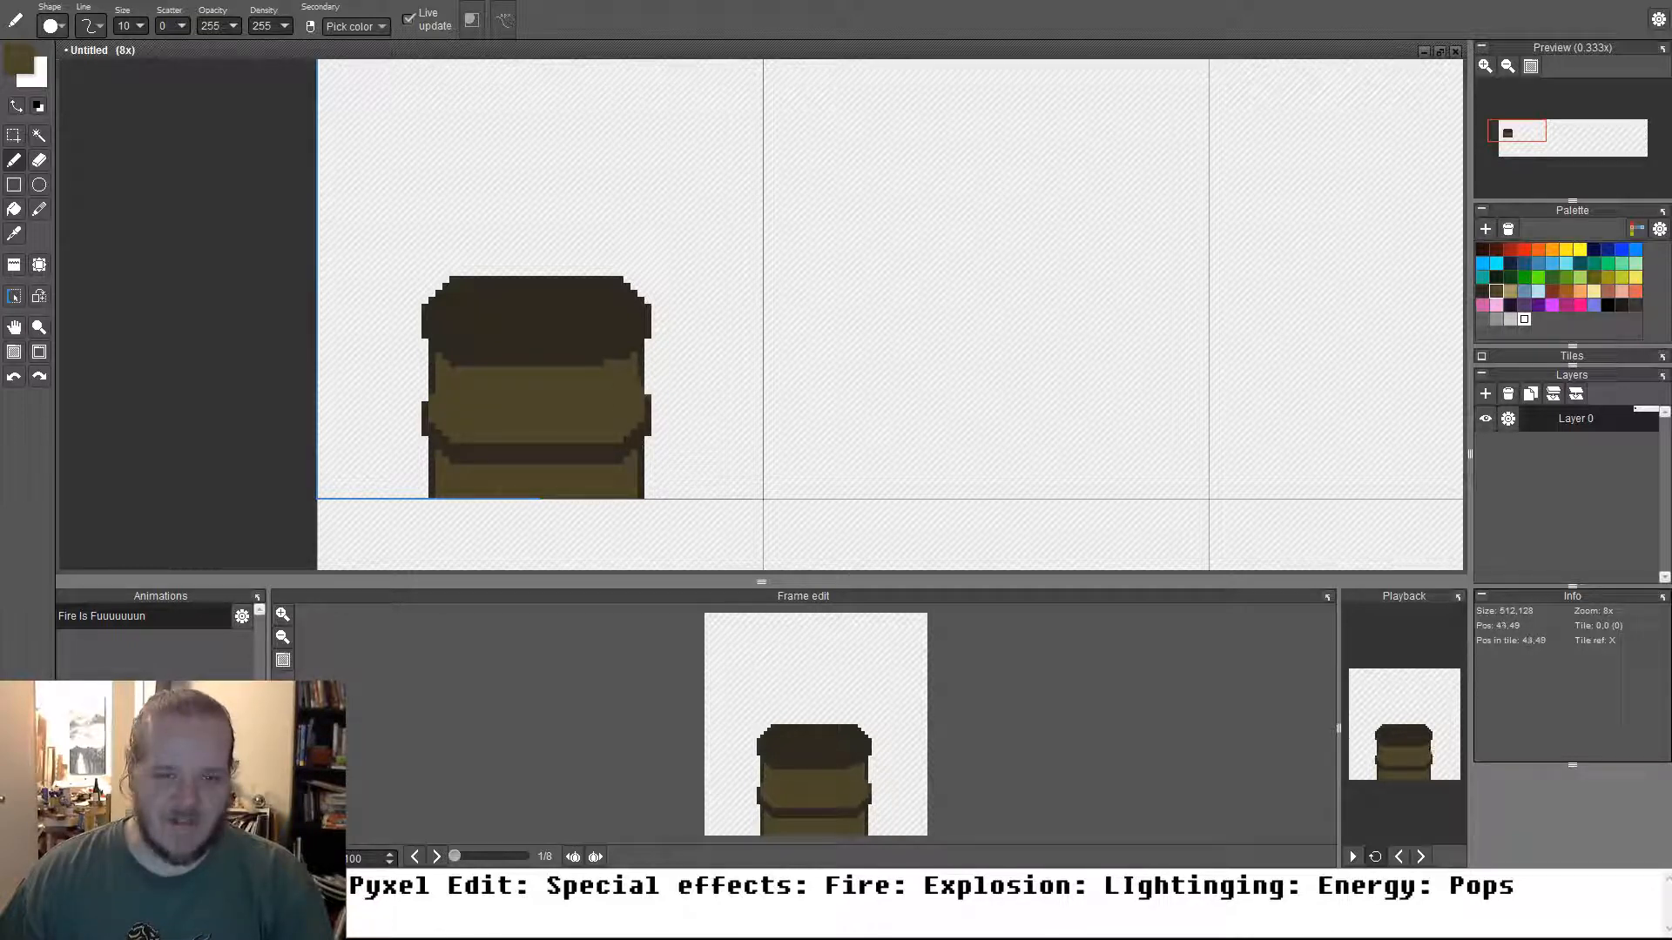
left_click(624, 387)
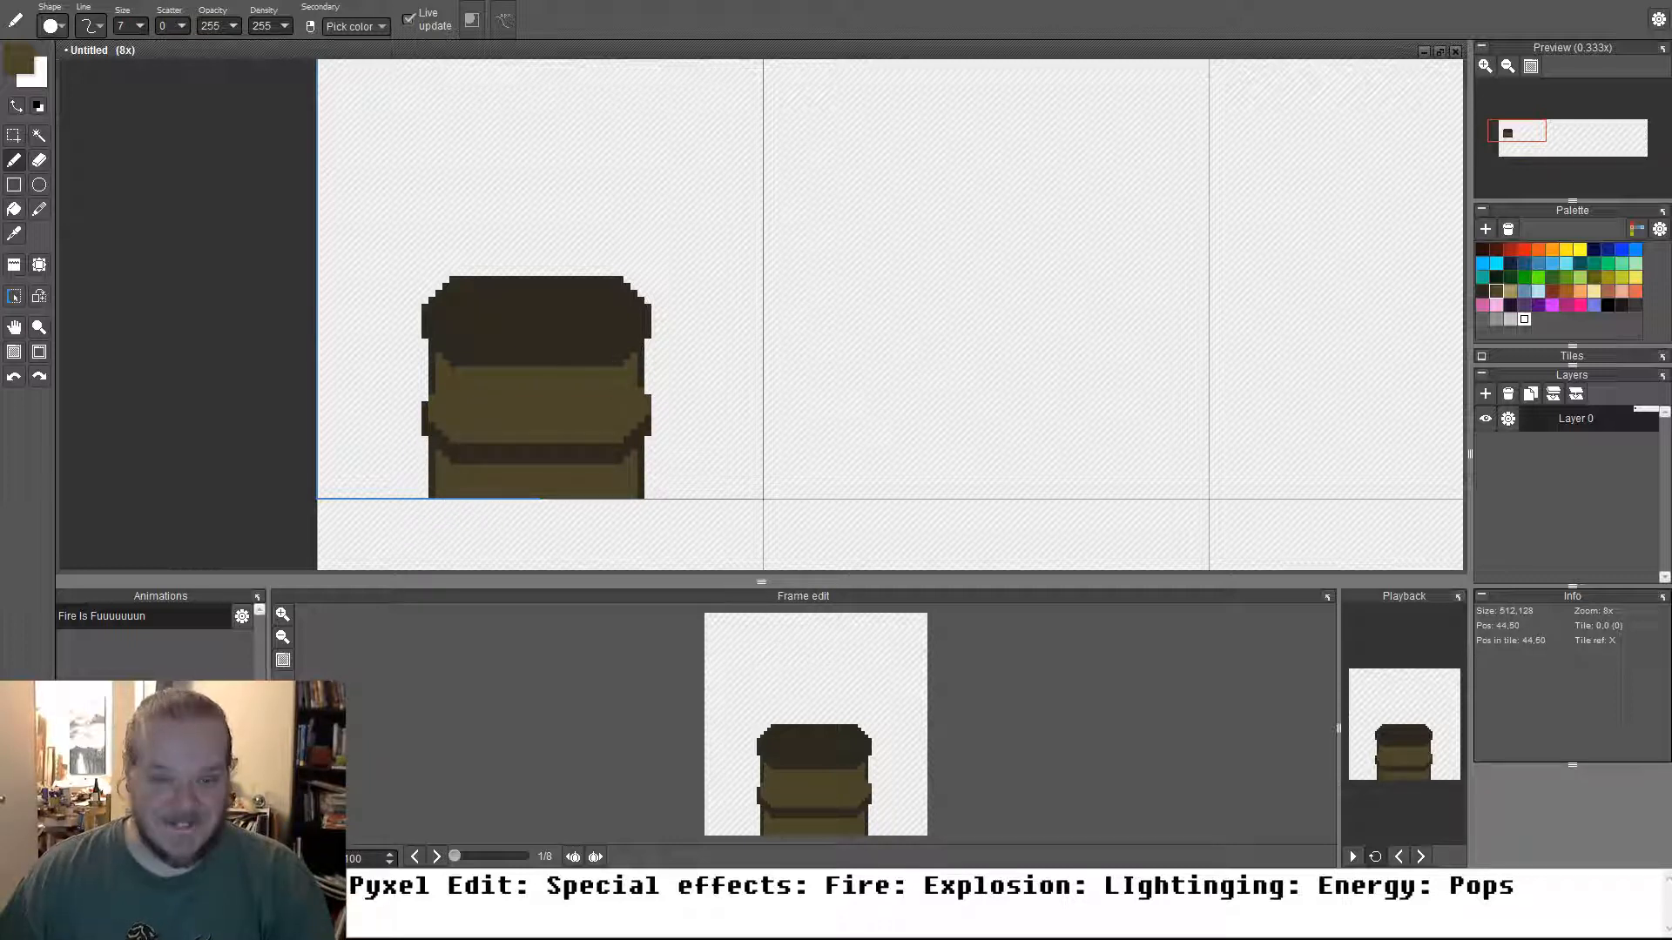
scroll(662, 395, "up", 5)
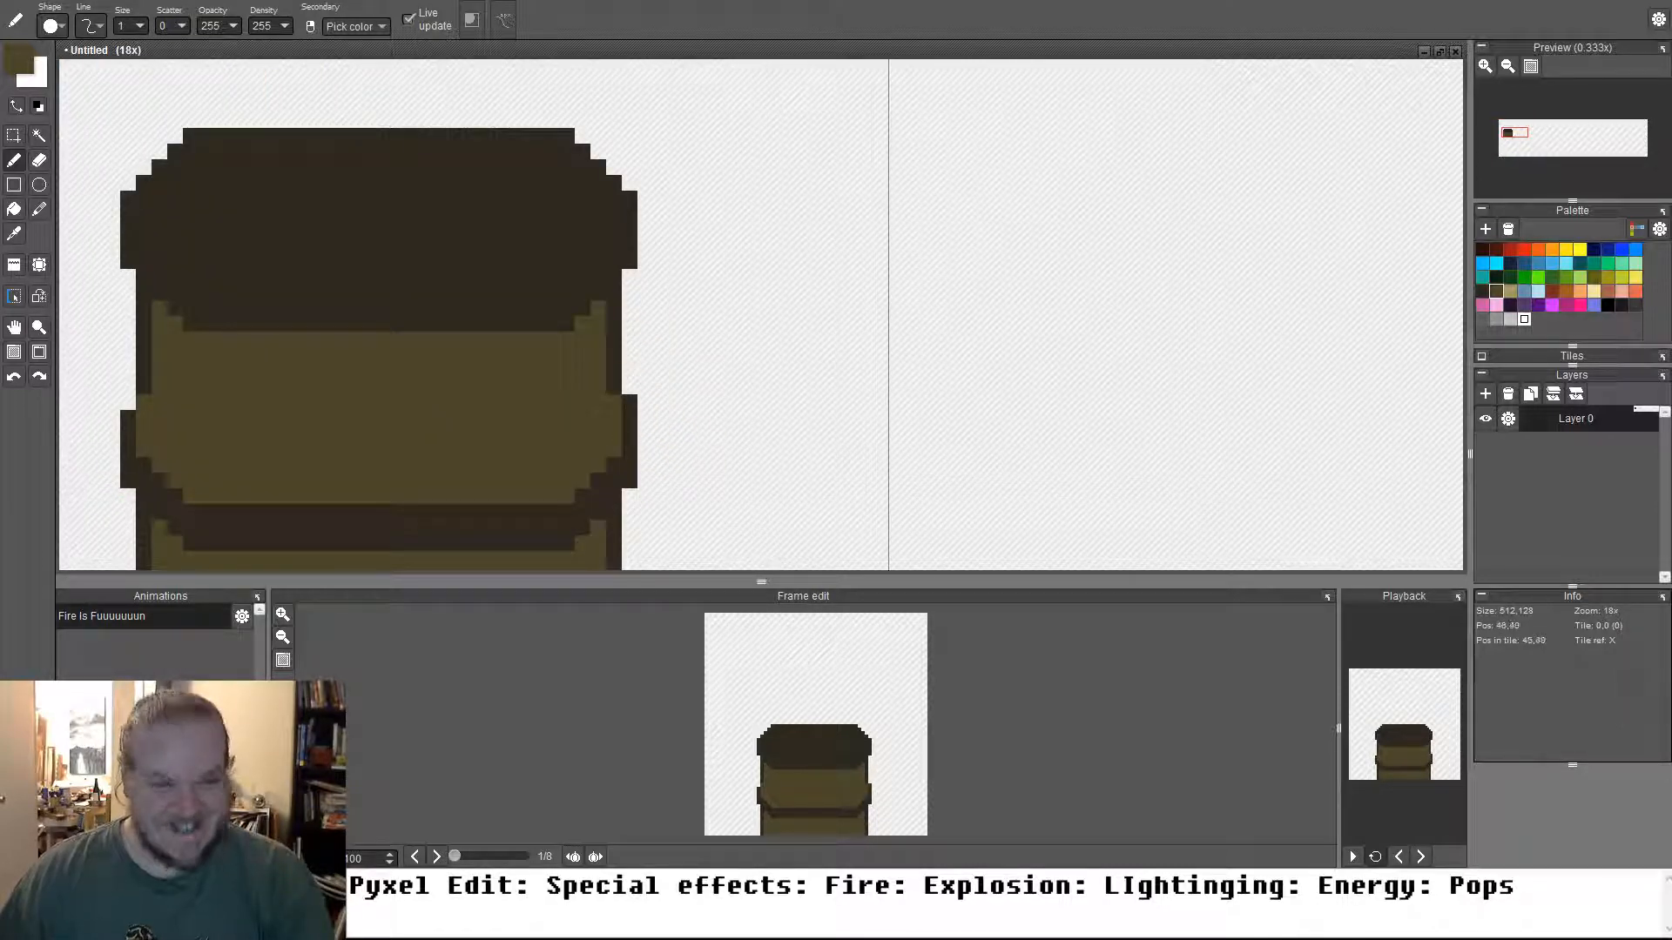
key("e")
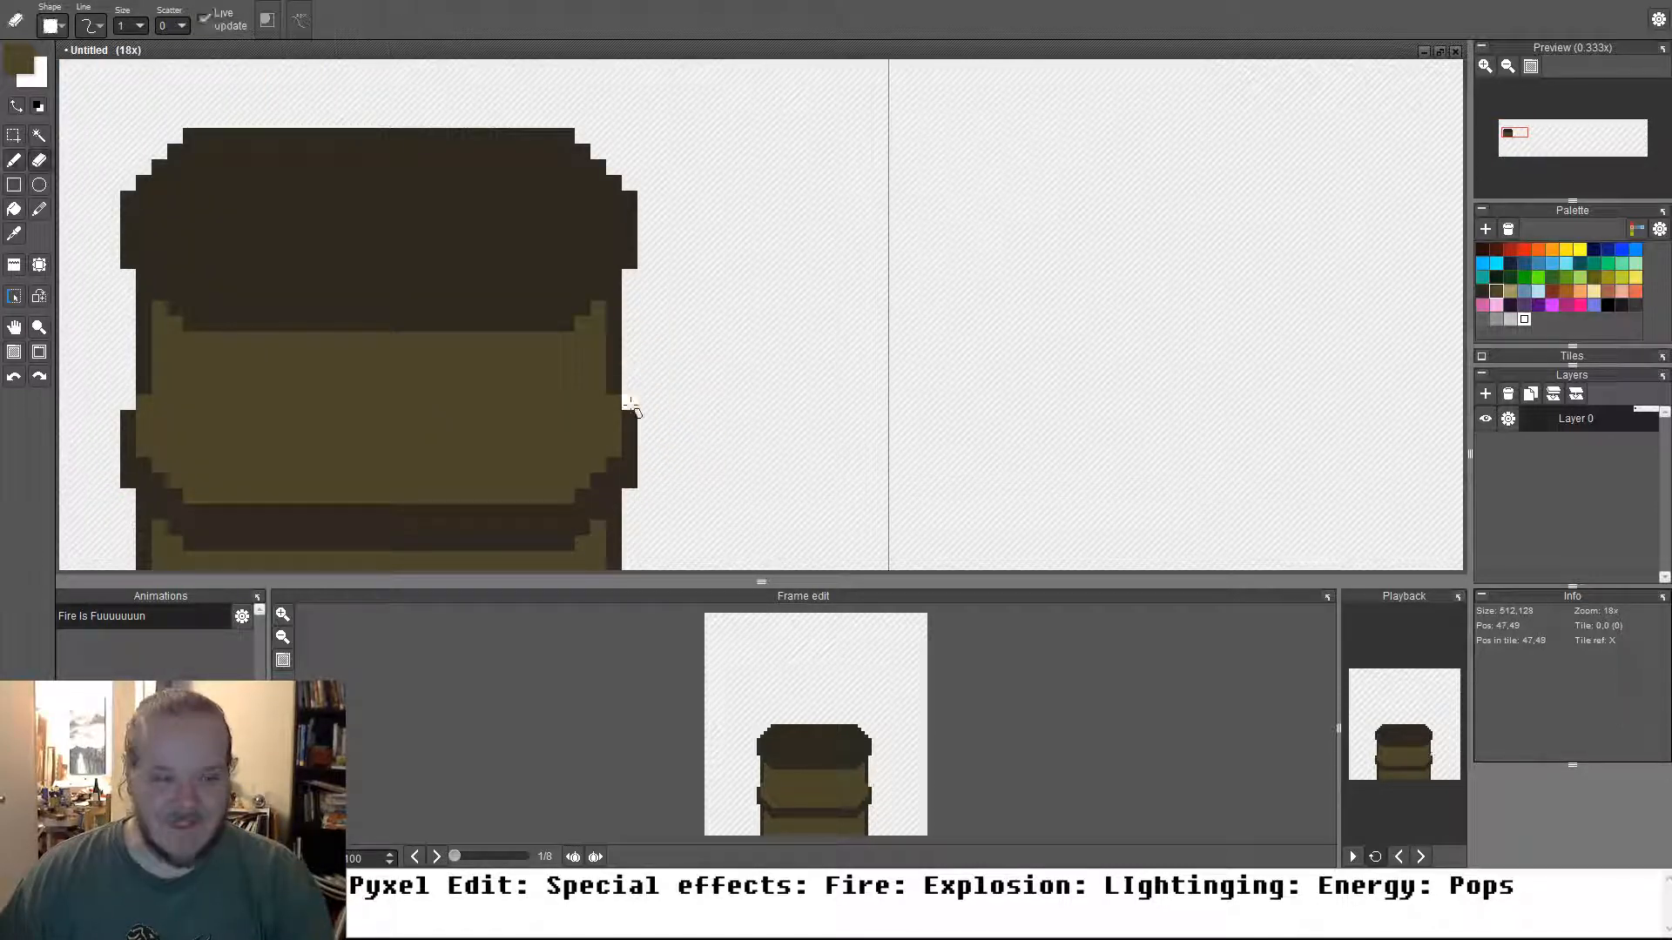
scroll(426, 418, "down", 5)
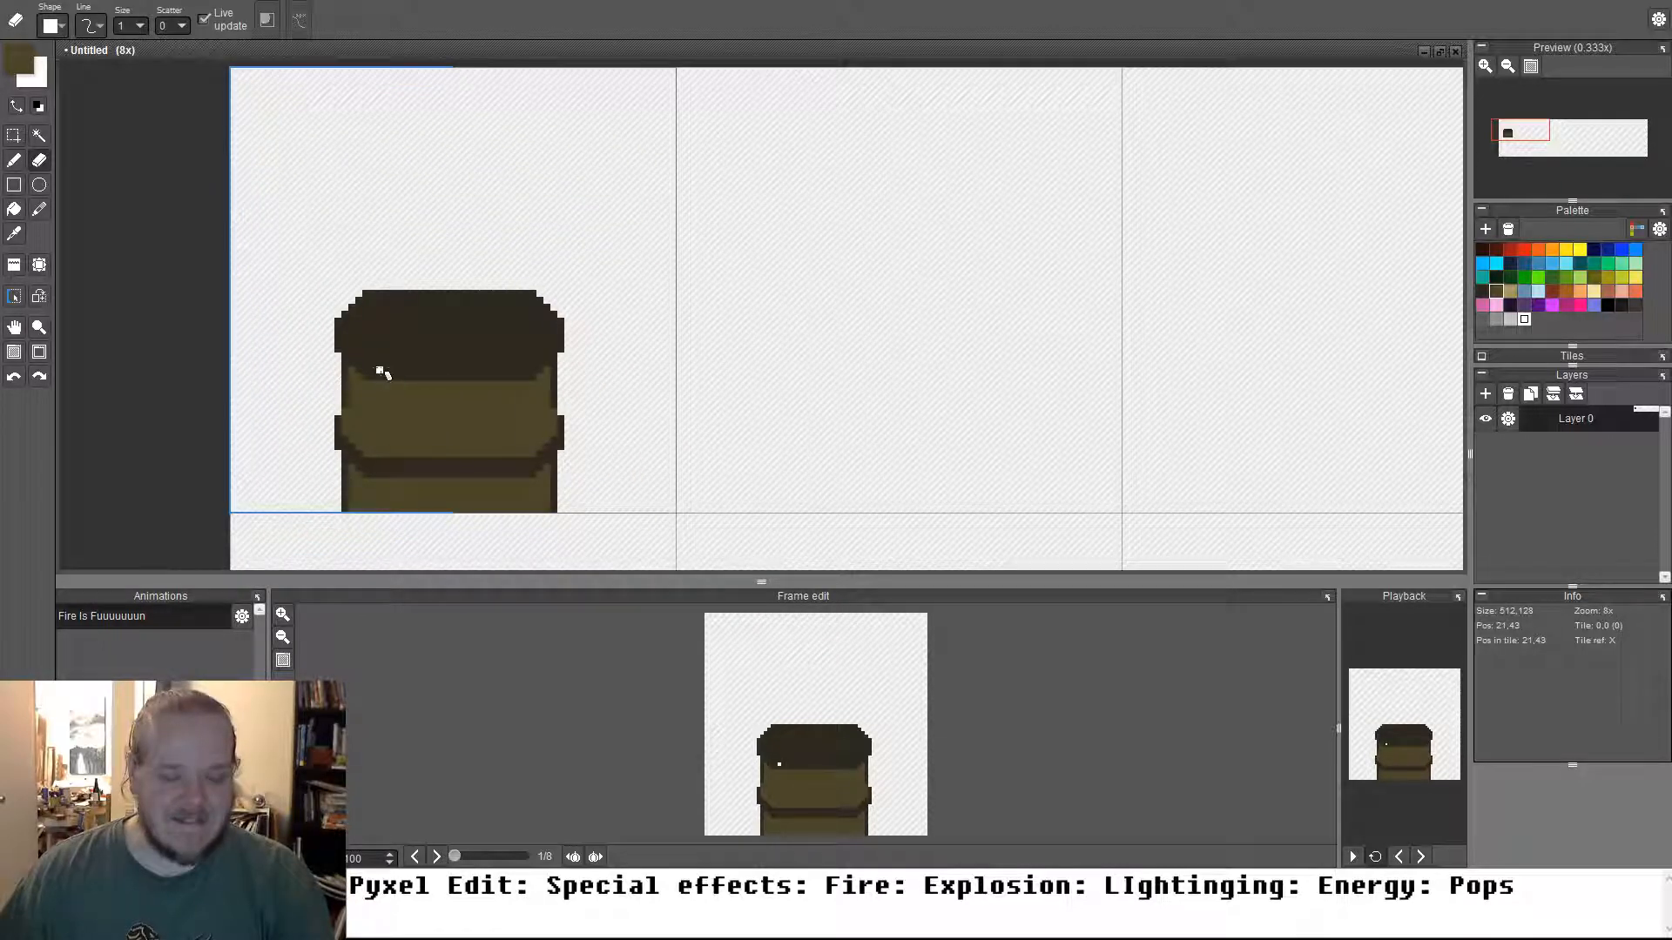
Paint the barrel's opening near-black inside the upper bar with a size 11 pen, leaving a dark brown rim
key("b")
left_click(392, 355, "alt")
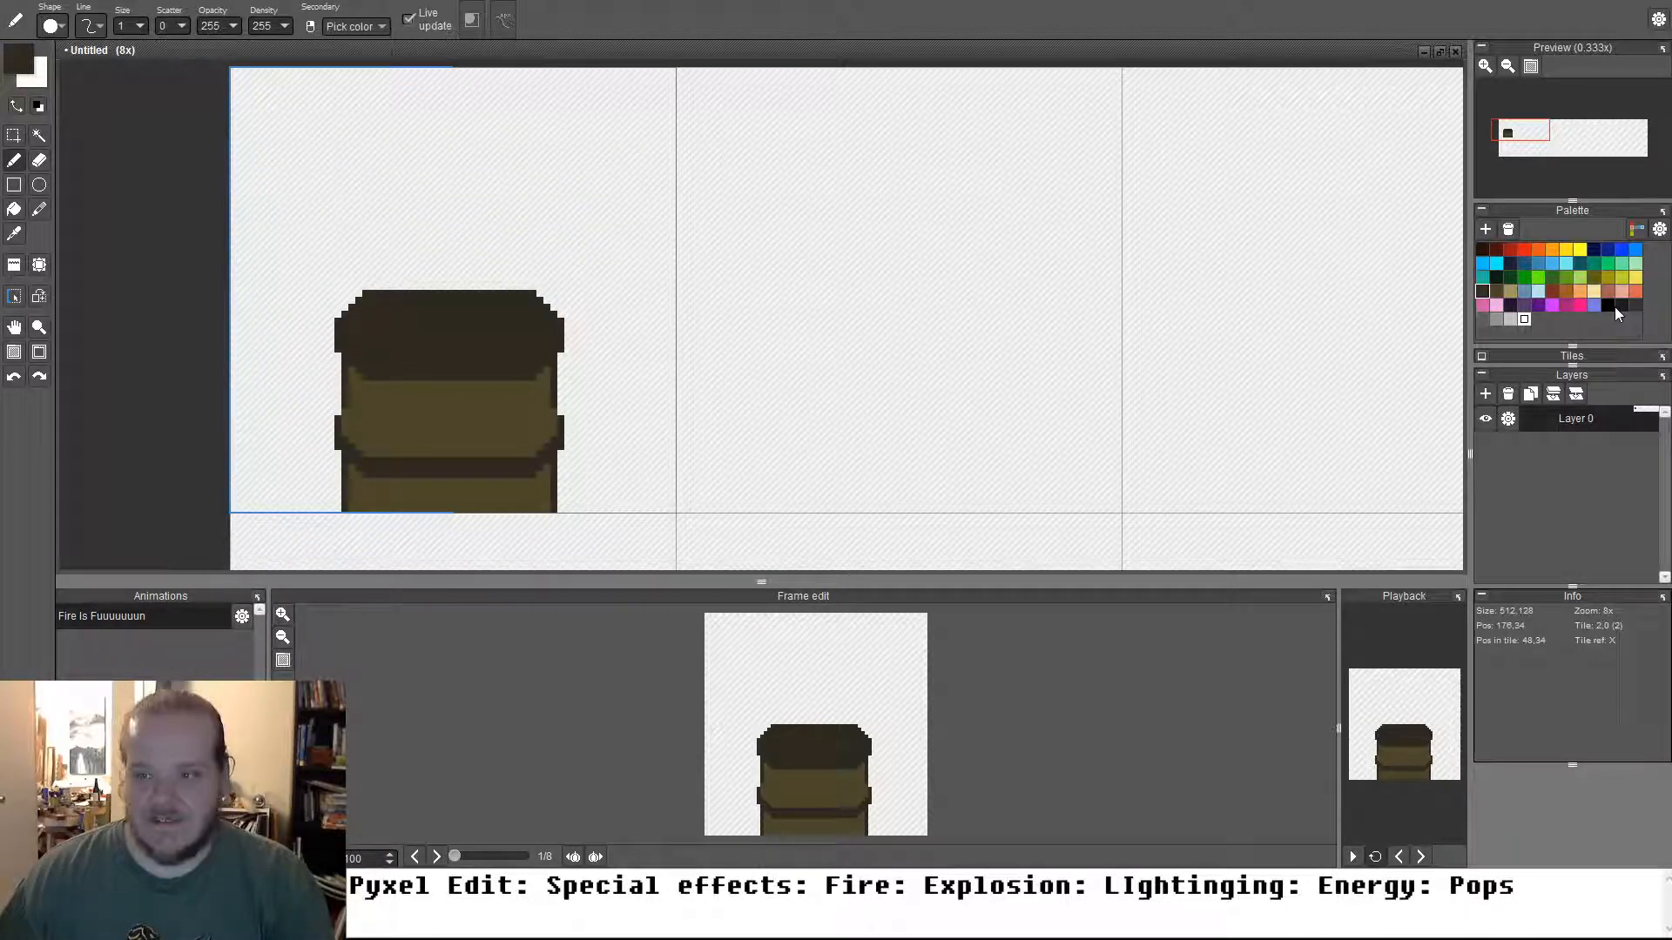
left_click(1622, 304)
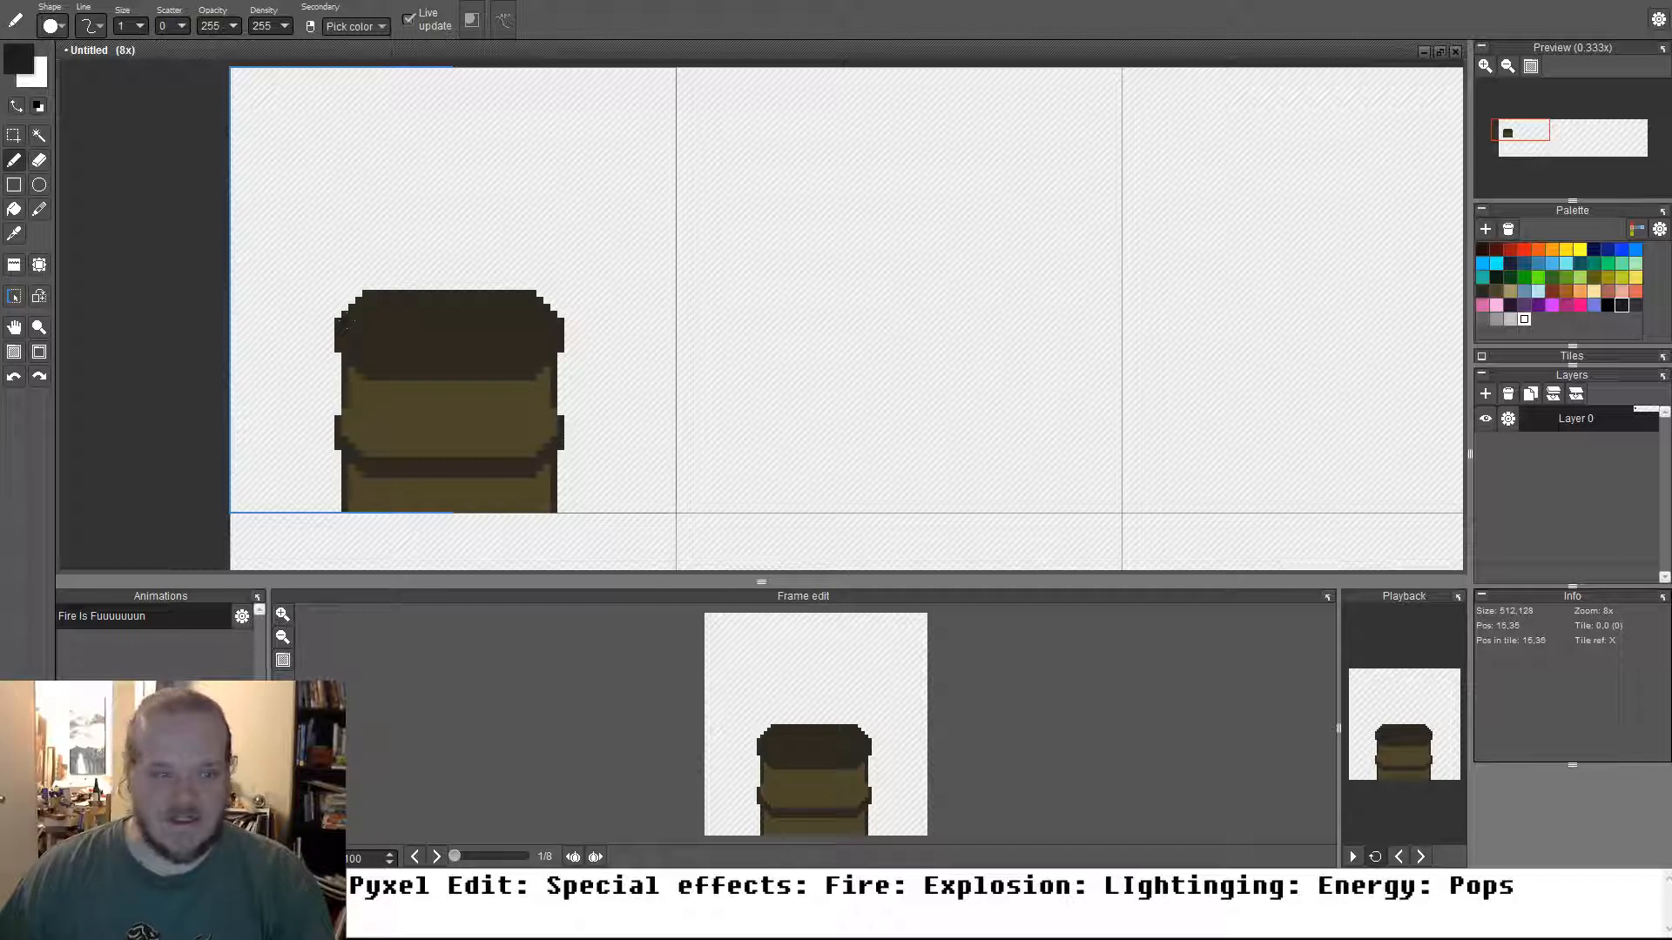
mouse_move(383, 331)
left_mouse_down()
mouse_move(343, 334)
mouse_move(510, 335)
left_mouse_up()
scroll(388, 331, "up", 2)
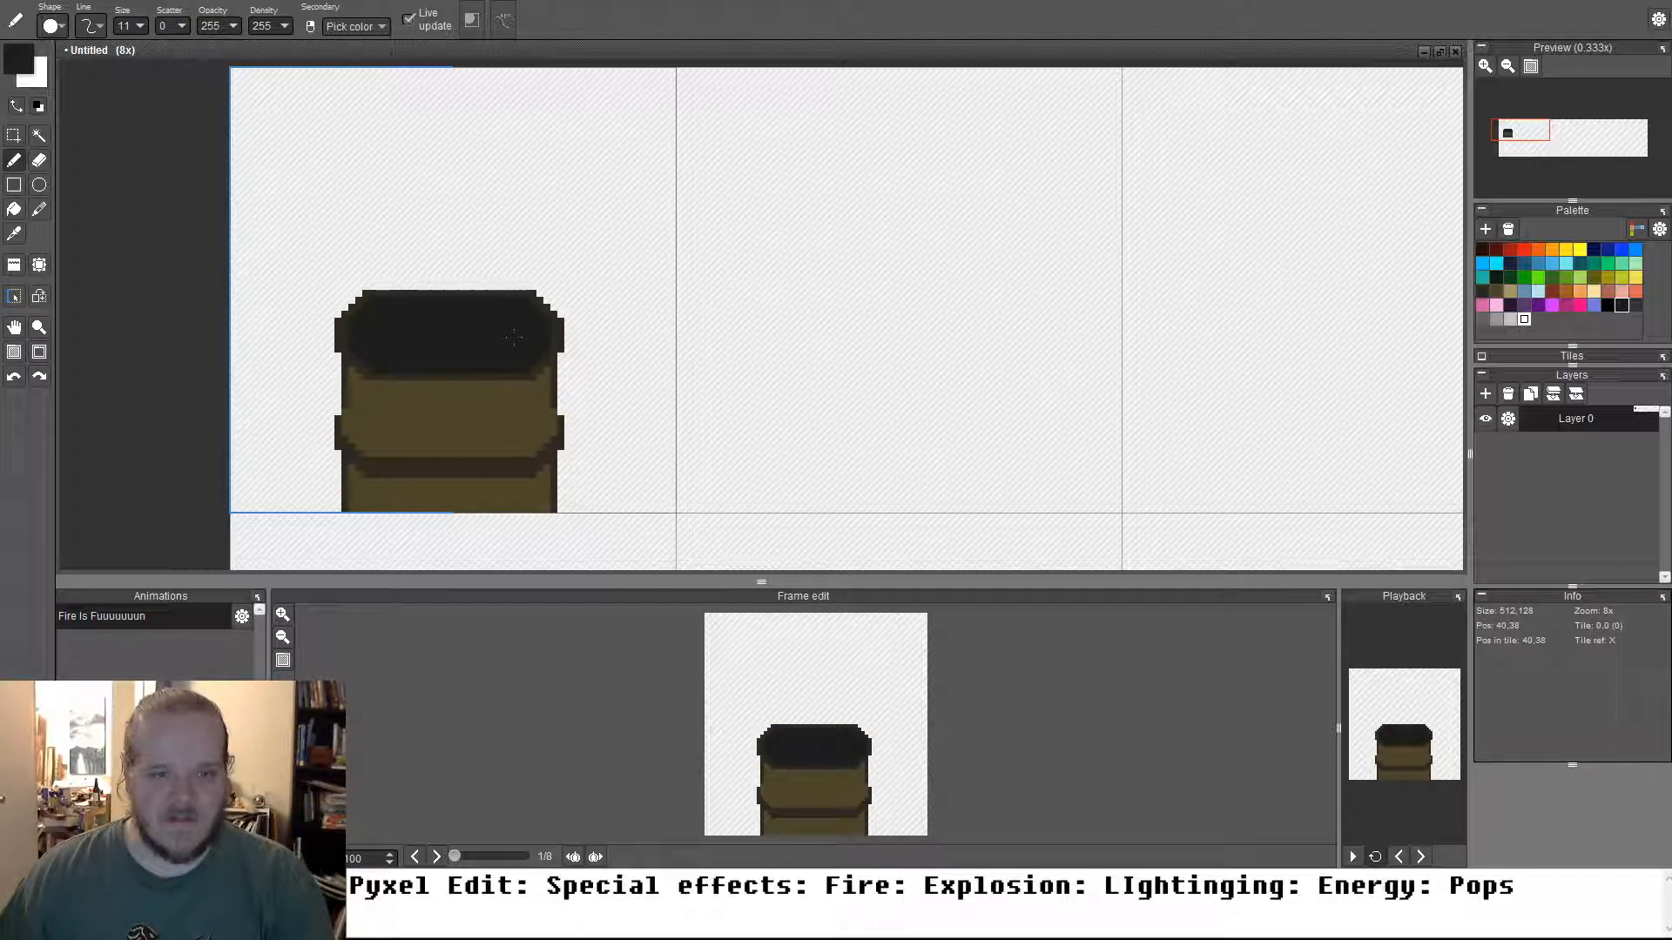
scroll(513, 337, "down", 1)
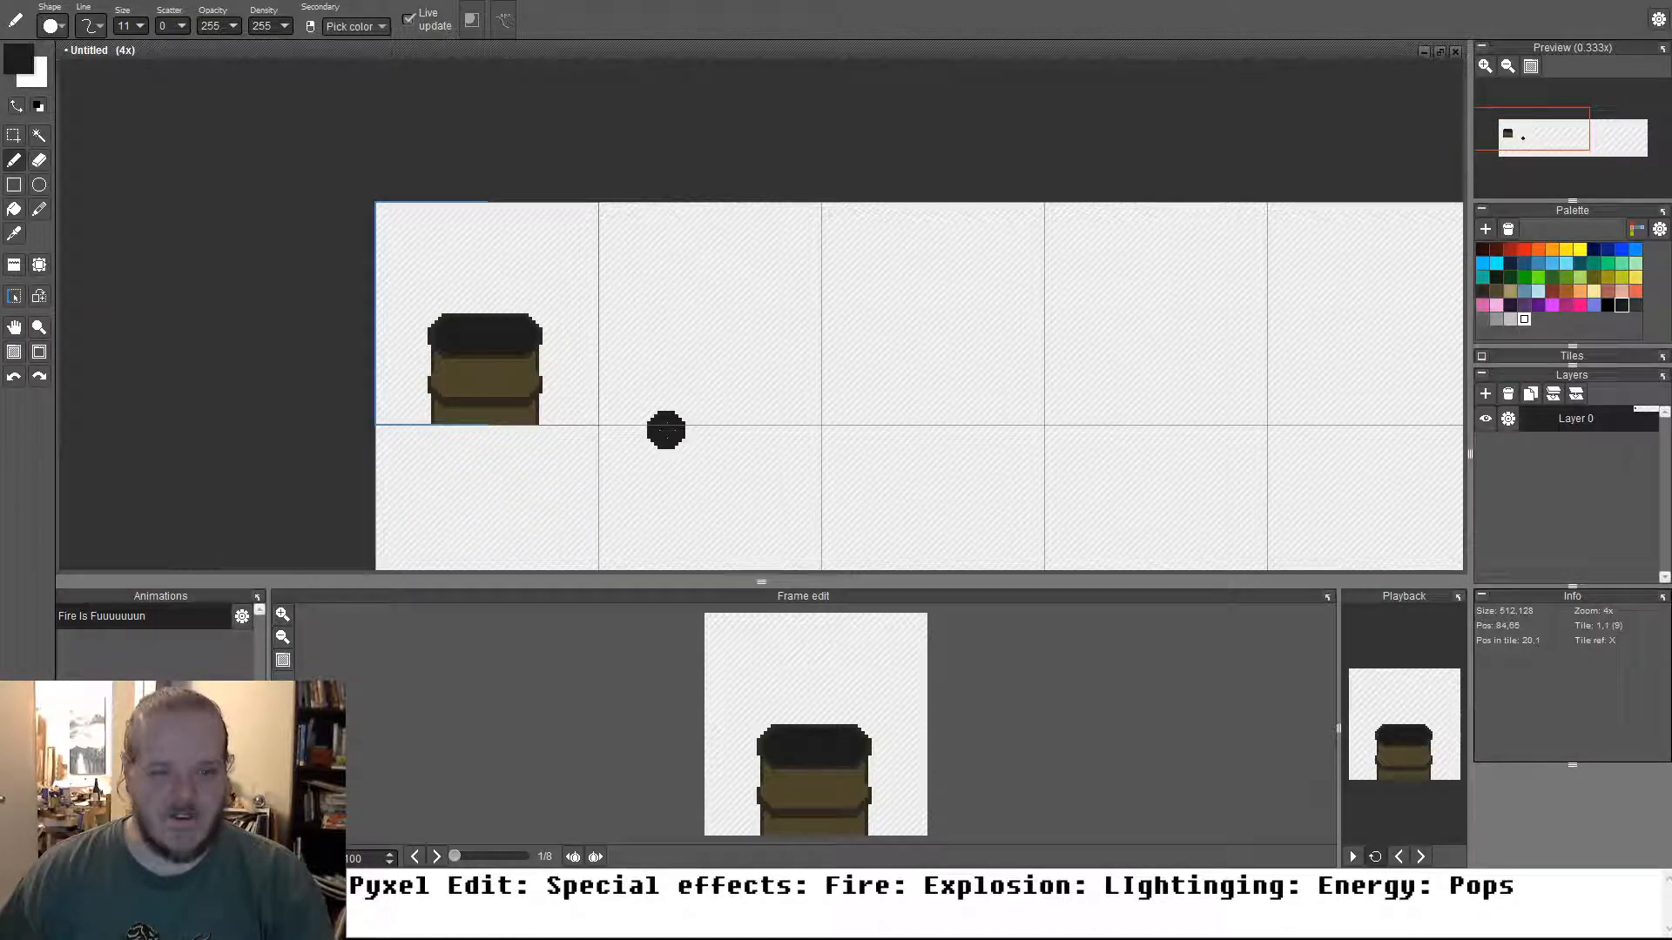
Draw thin vertical tan highlights near the right side of both olive brown areas with a size 1 pen
left_click(555, 423)
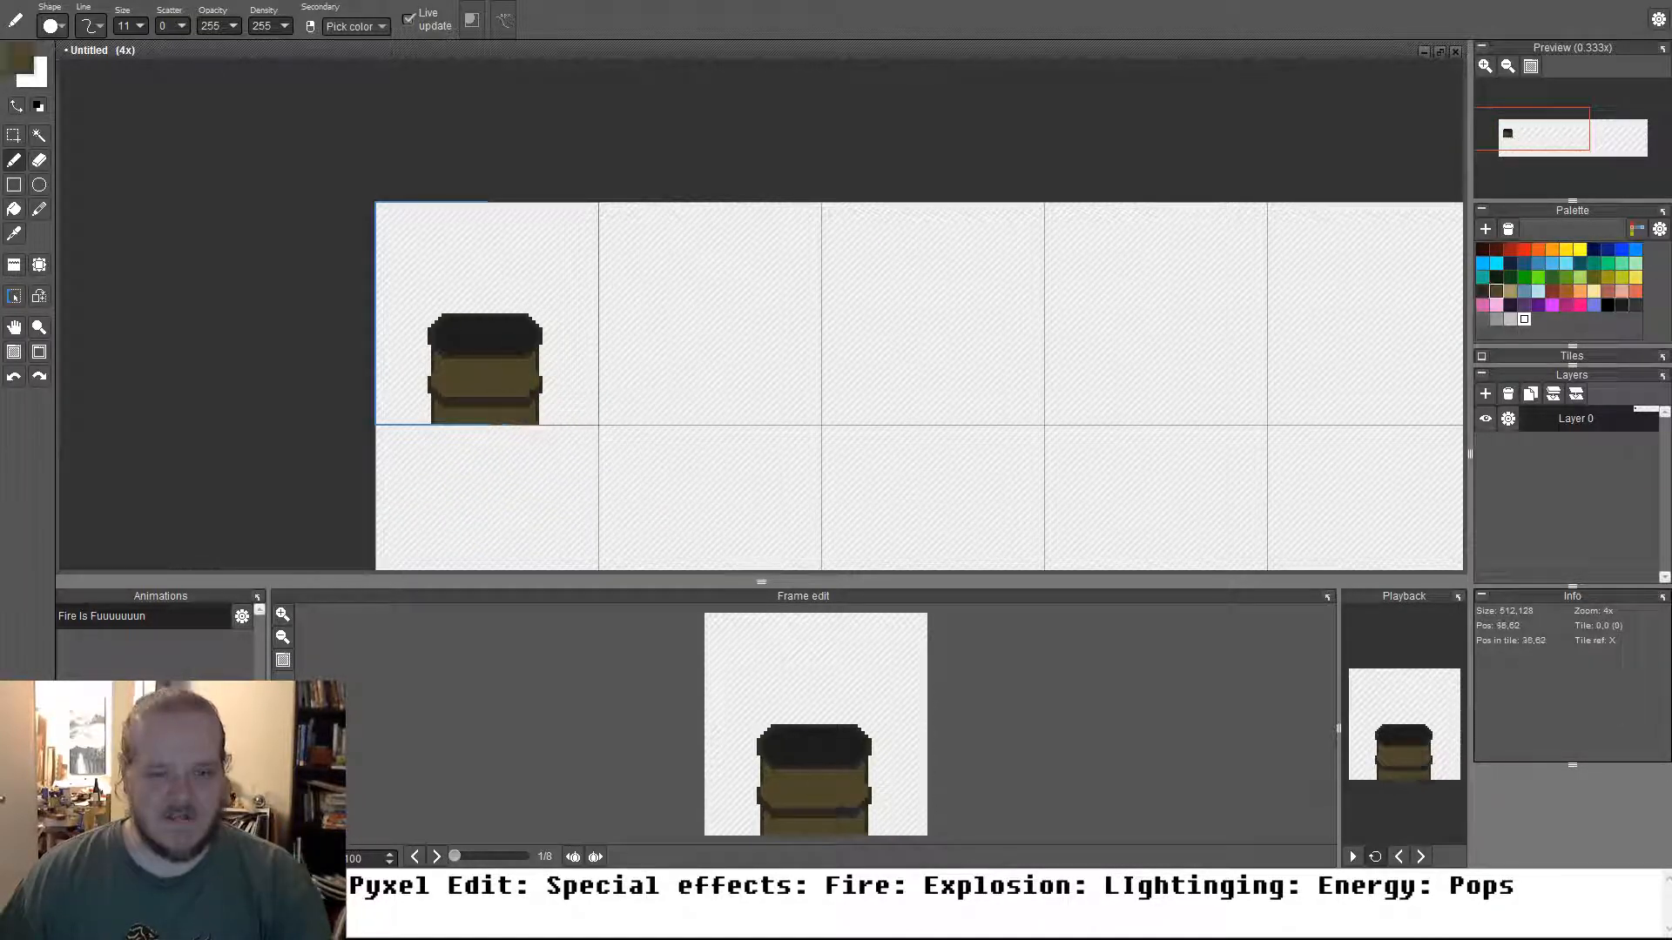
left_click(1497, 292)
left_click(1510, 291)
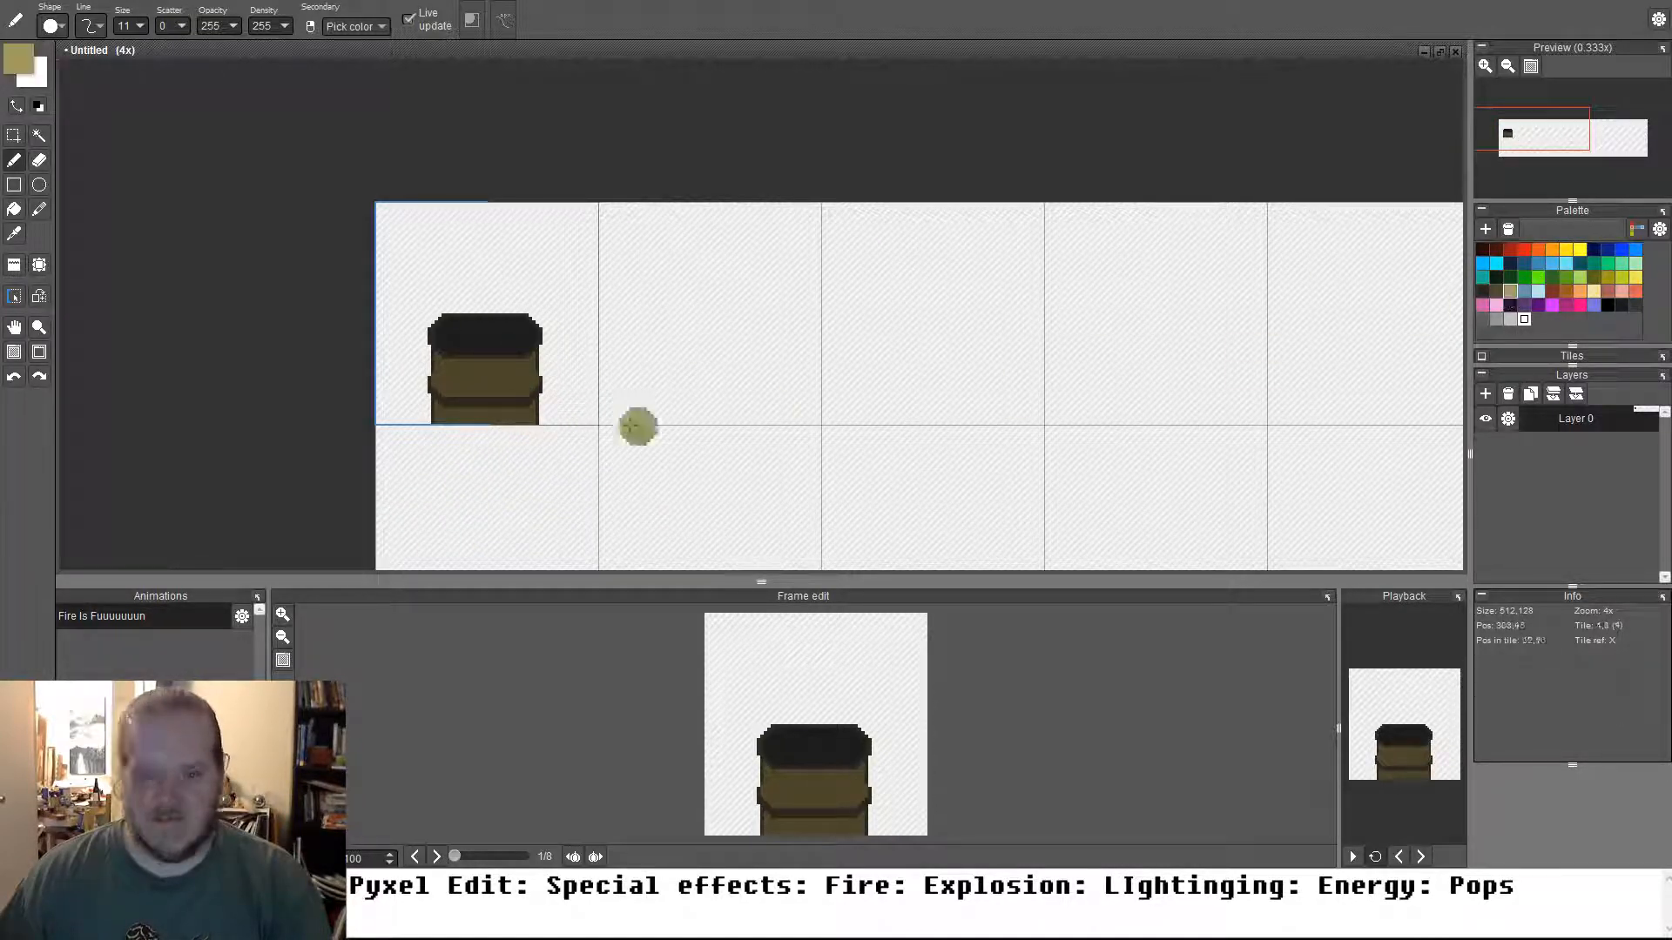
scroll(470, 373, "up", 1)
key("bracketleft")
key("bracketleft")
key("bracketleft")
key("bracketleft")
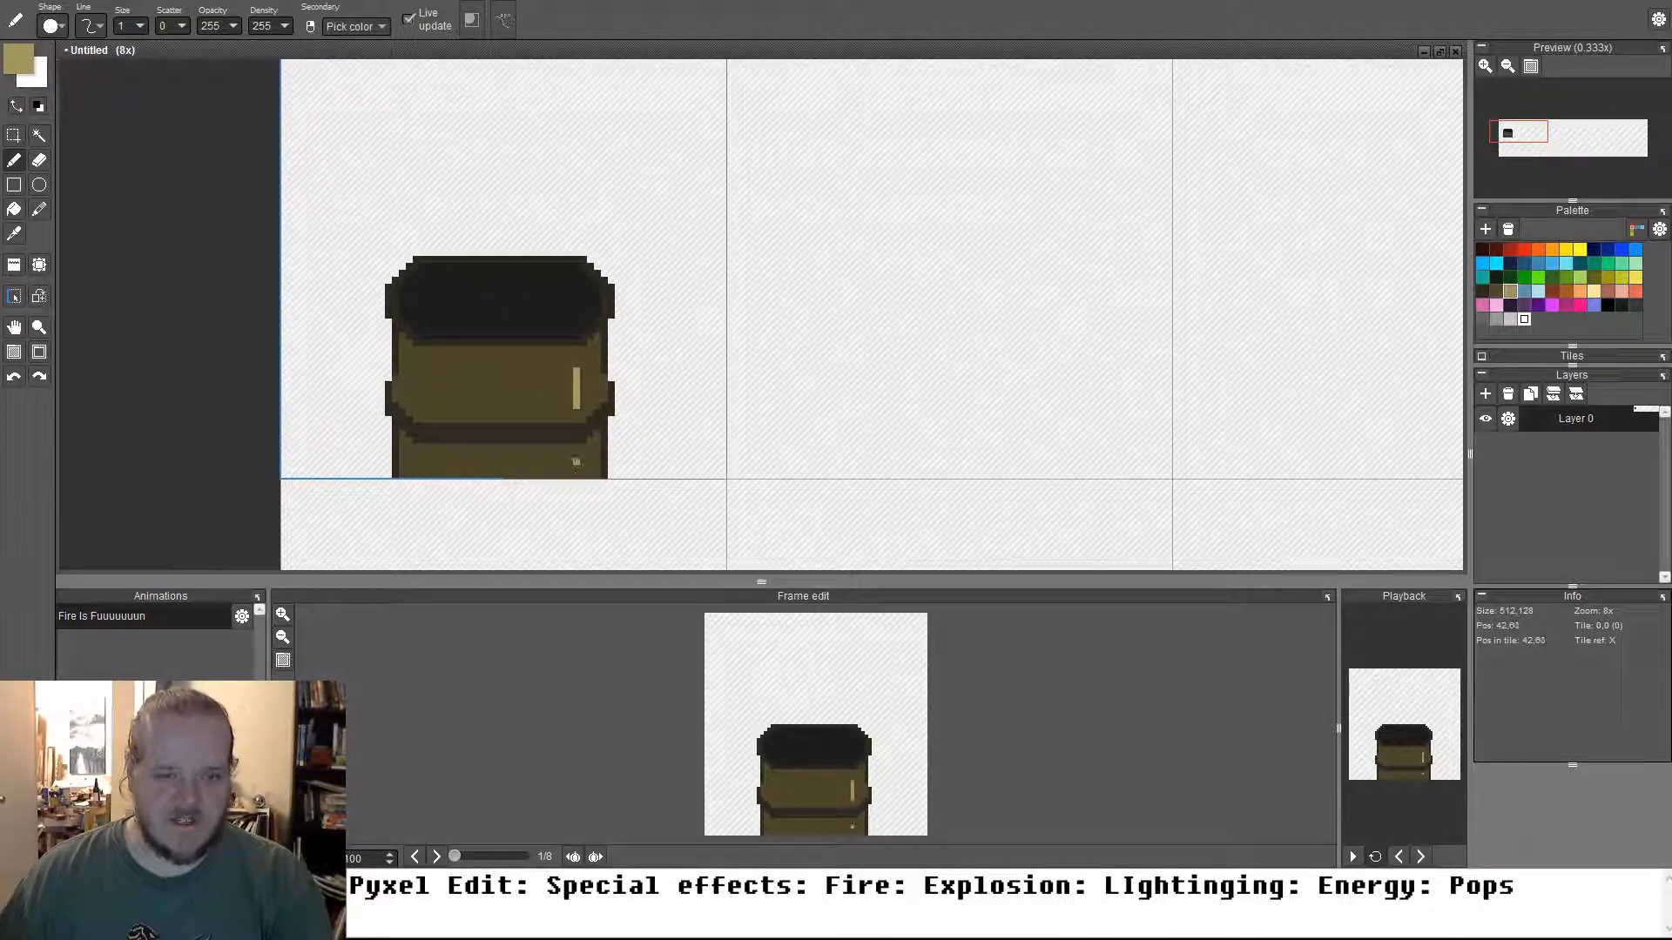
Sample the barrel's olive brown and set the foreground color to a slightly darker lightness shade of it
right_click(430, 420)
key("c")
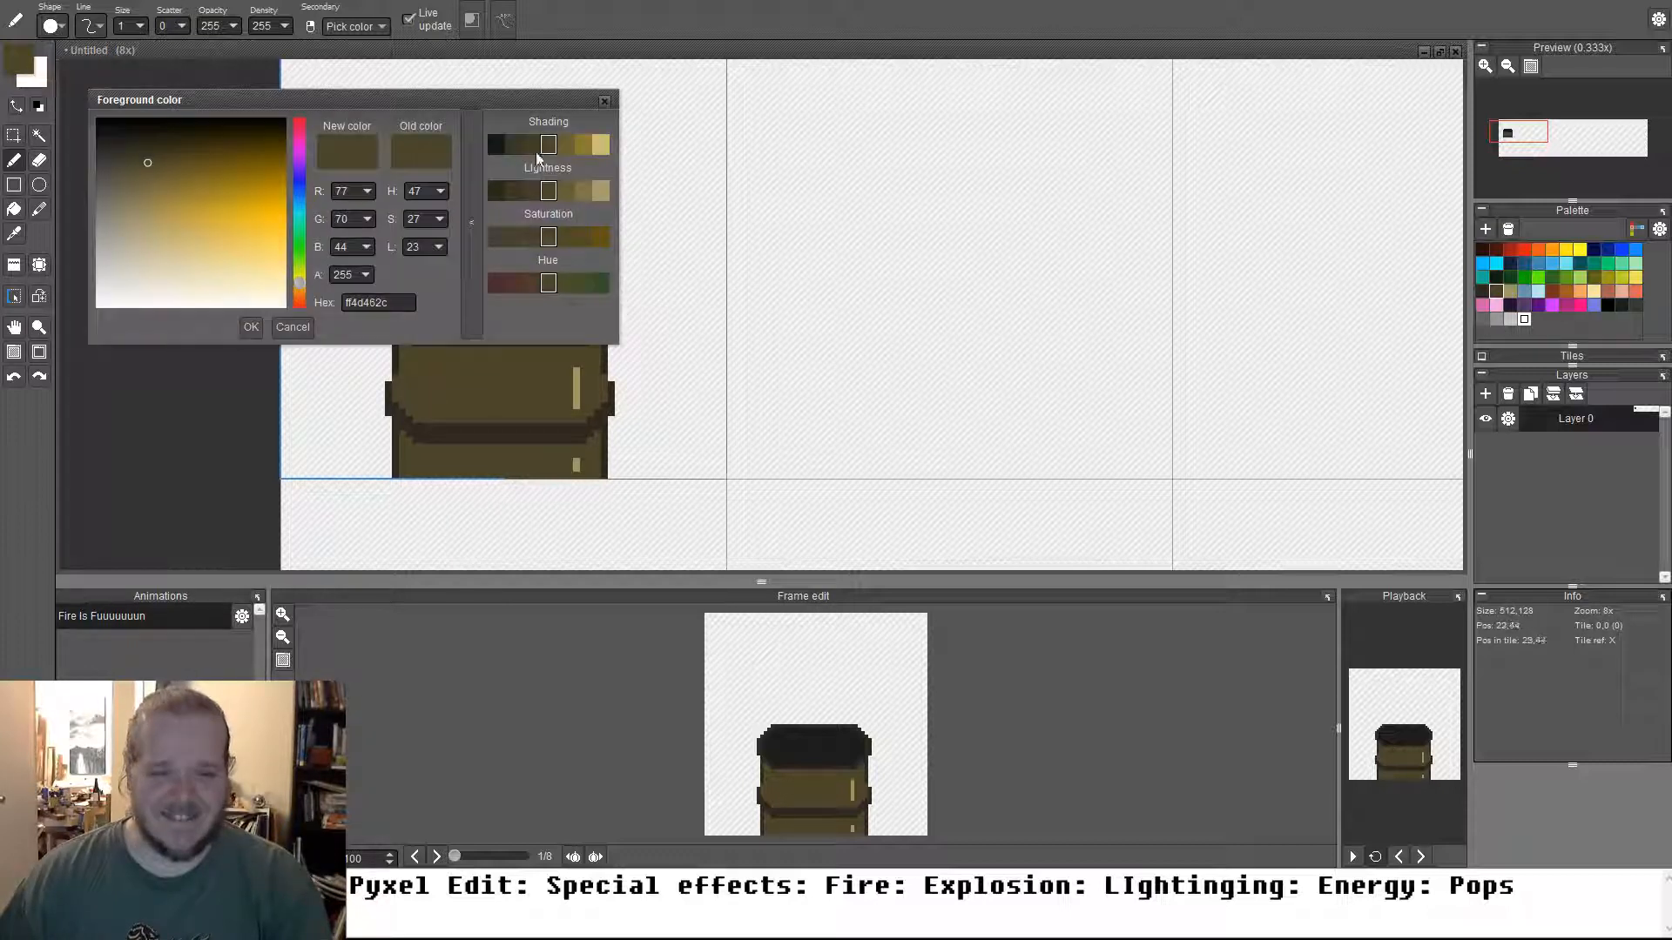
left_click(526, 192)
left_click(605, 102)
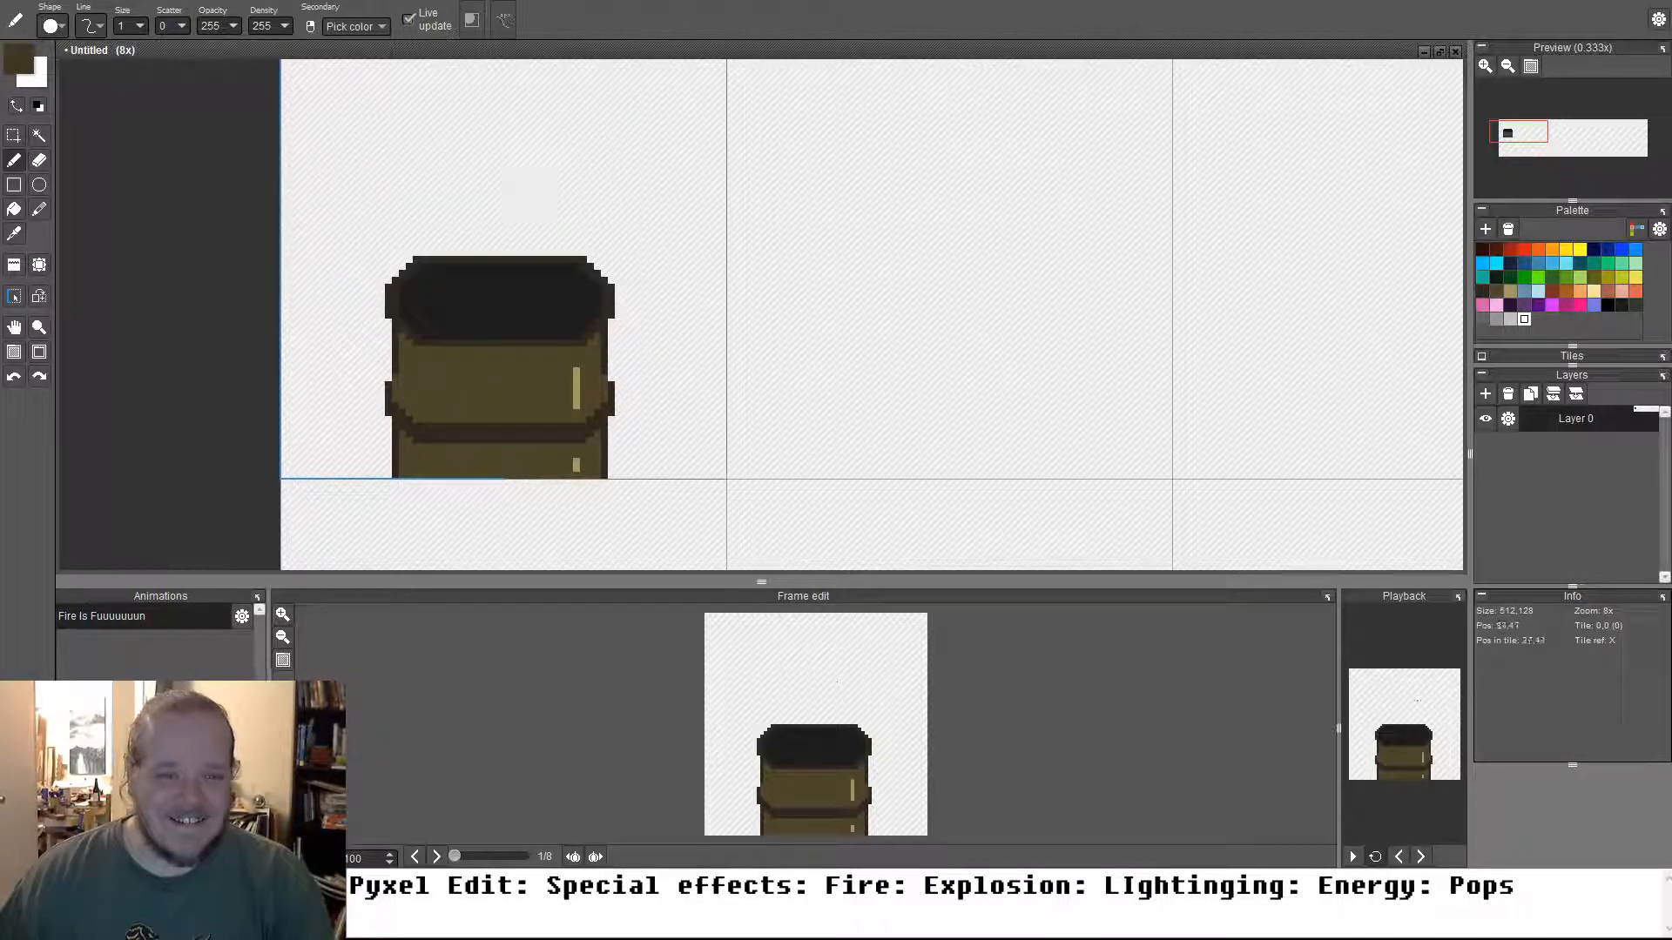
Select both olive brown areas and shade their left and right edges with the darker brown, then clear the selection
key("w")
left_click(451, 399)
left_click(426, 470, "shift")
key("b")
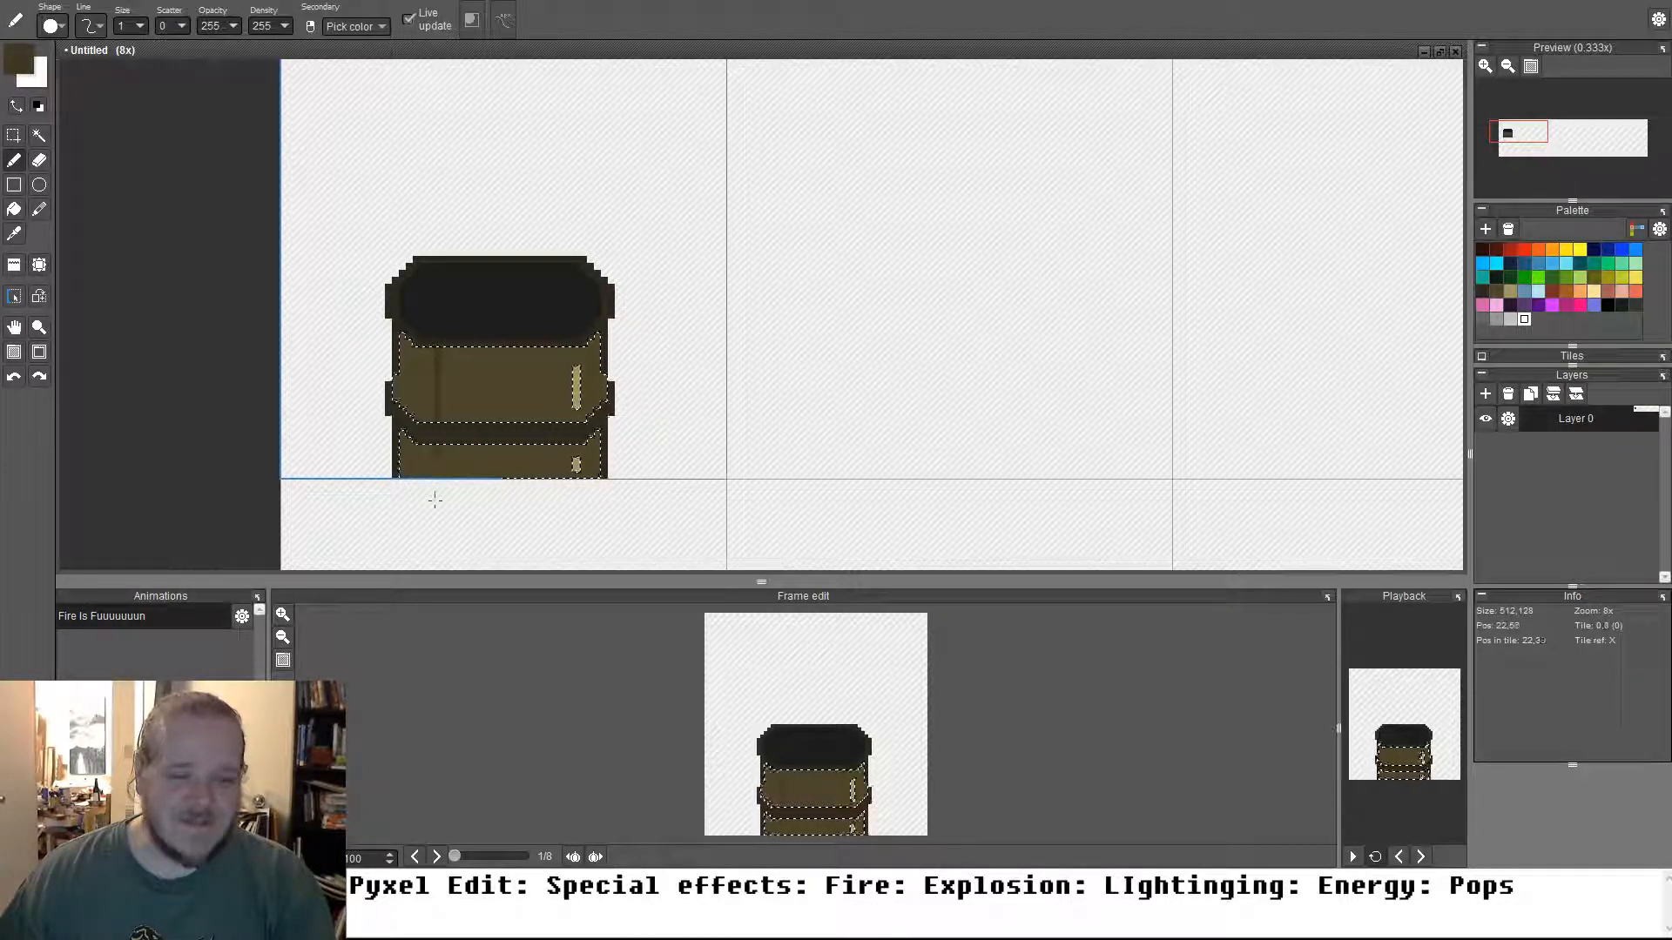
key("f")
key("b")
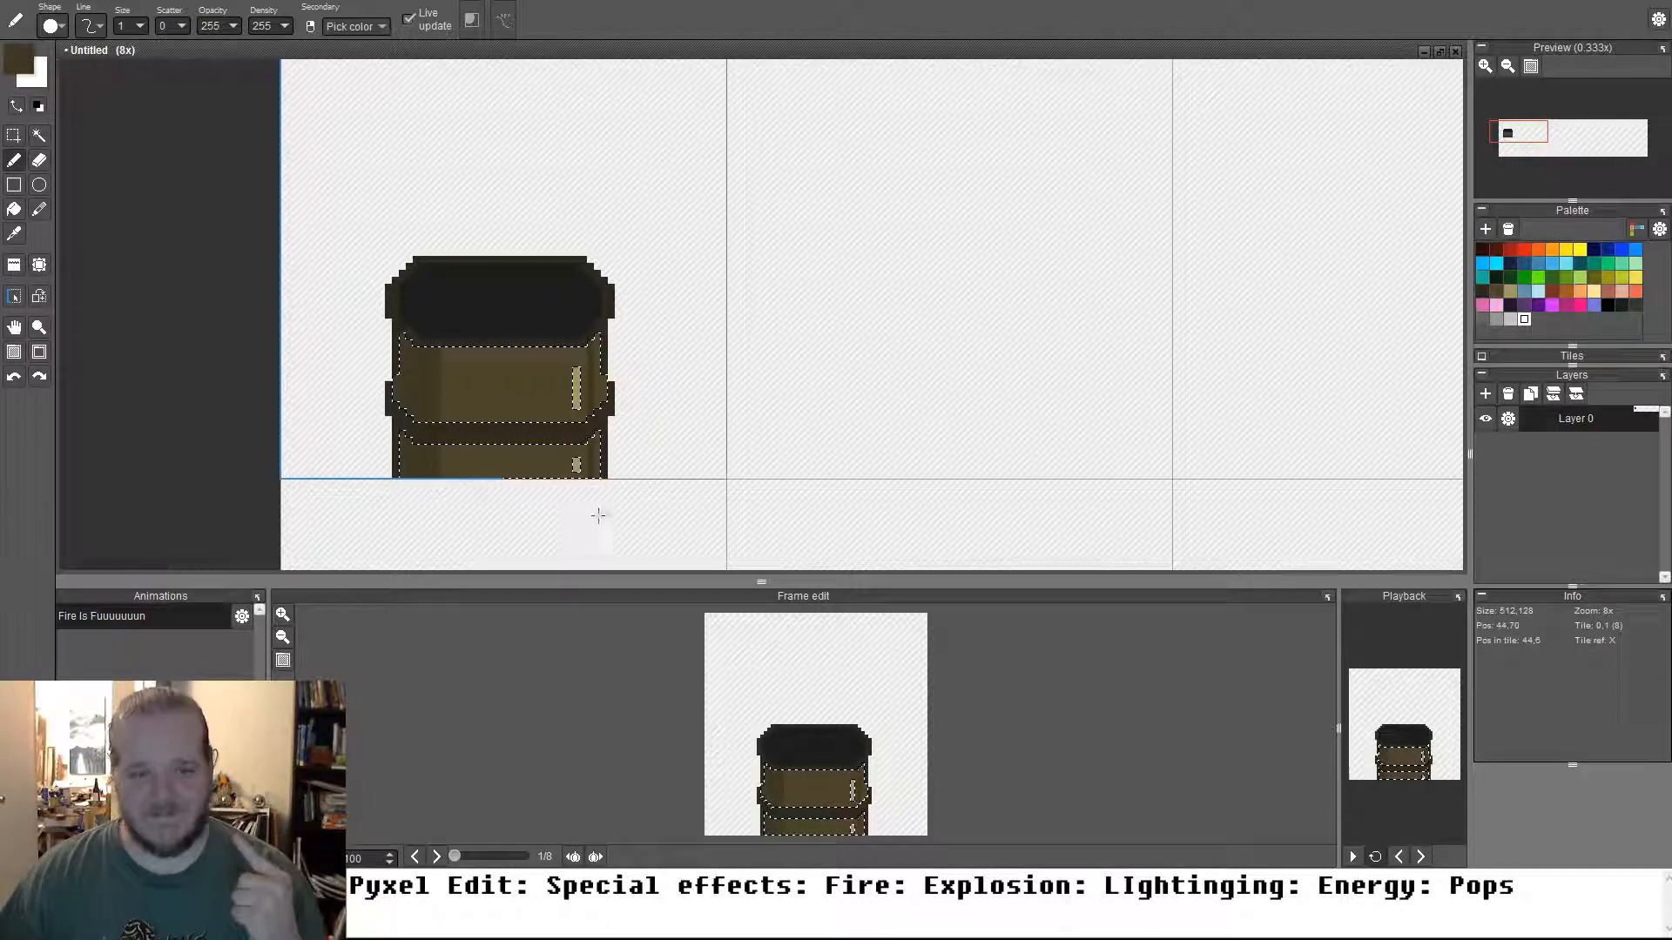
key("f")
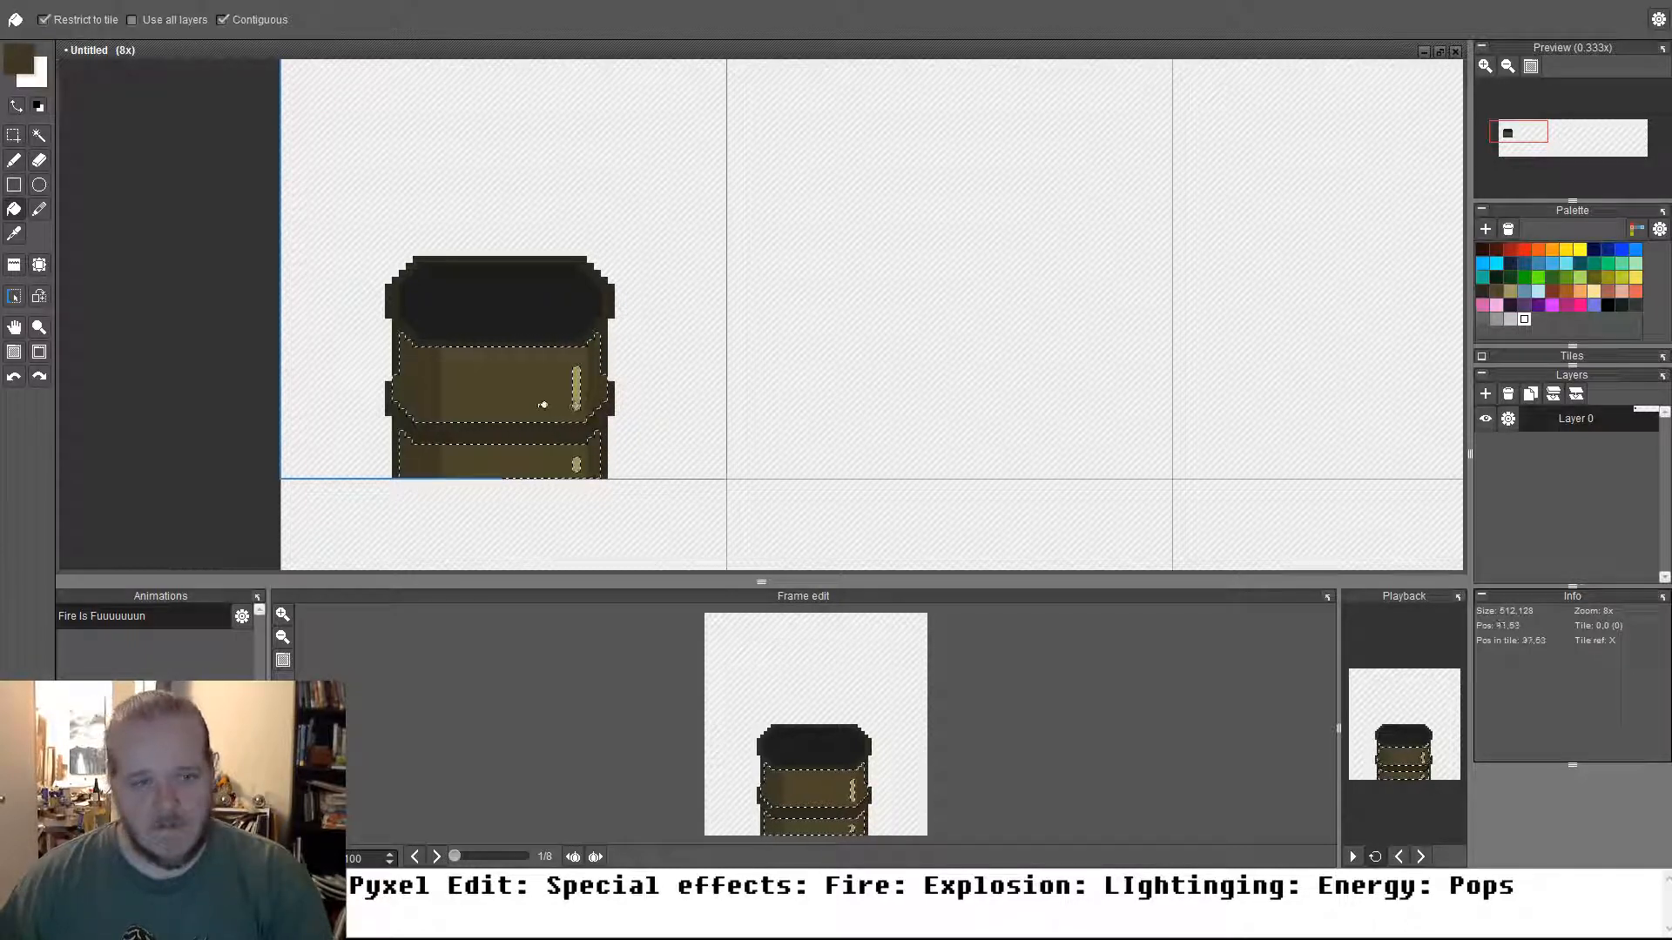
key("ctrl+d")
Place copies of the finished barrel tile in the other seven tiles of the top row
scroll(602, 374, "down", 2)
scroll(617, 412, "down", 4)
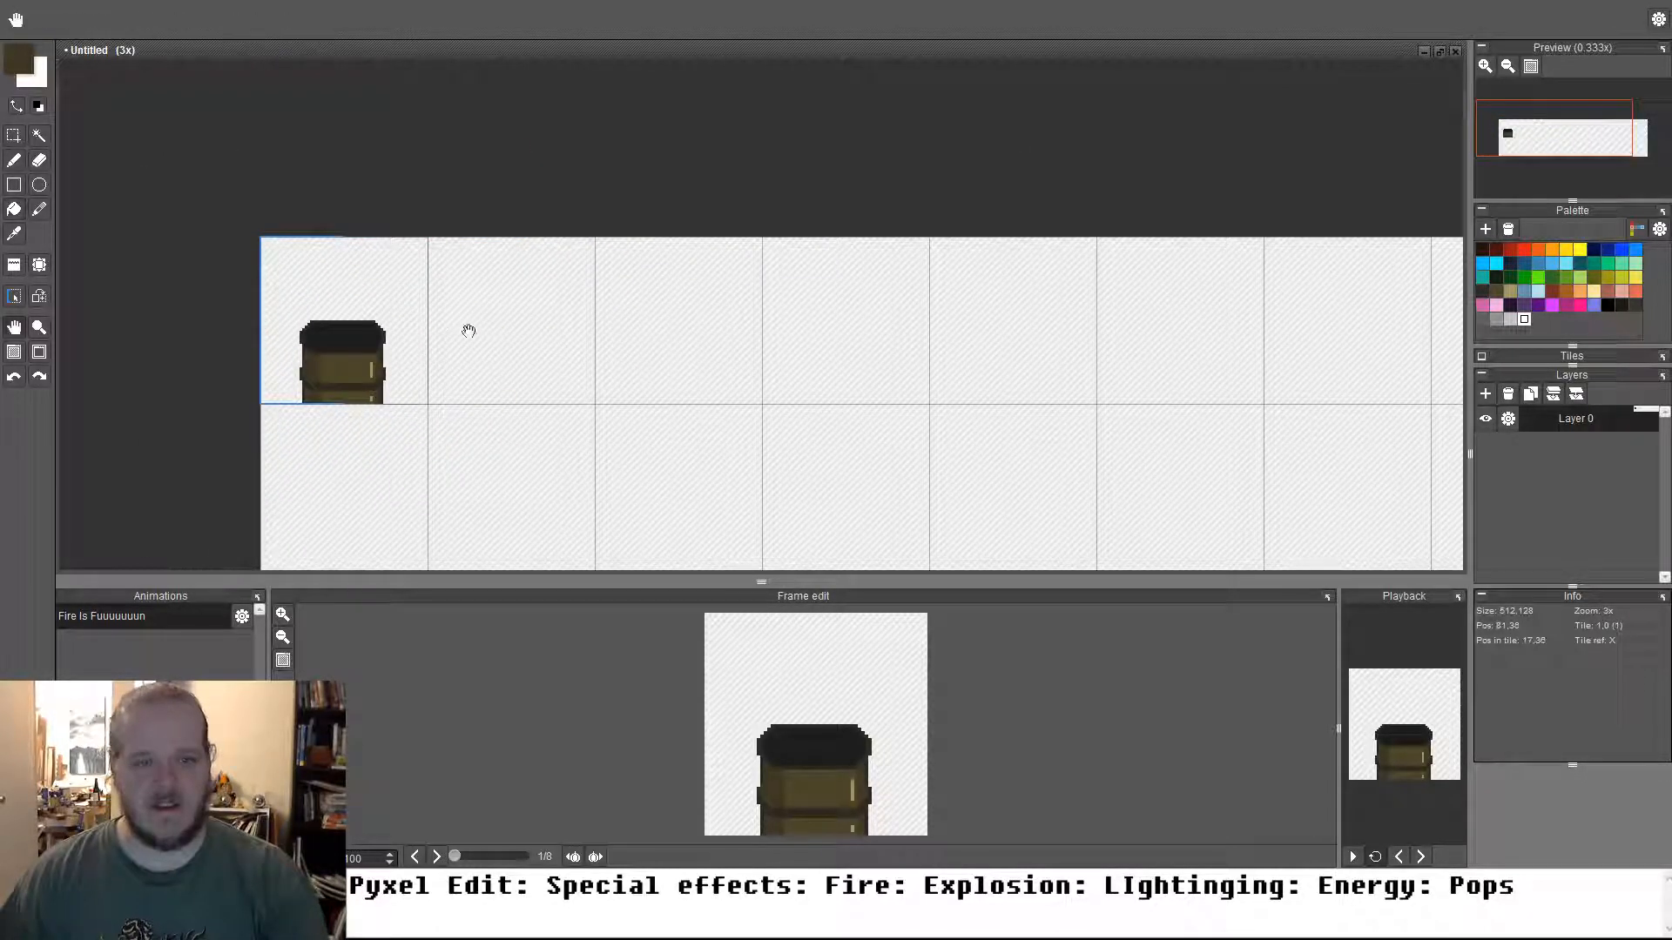
key("t")
left_click_drag(407, 347, 778, 345)
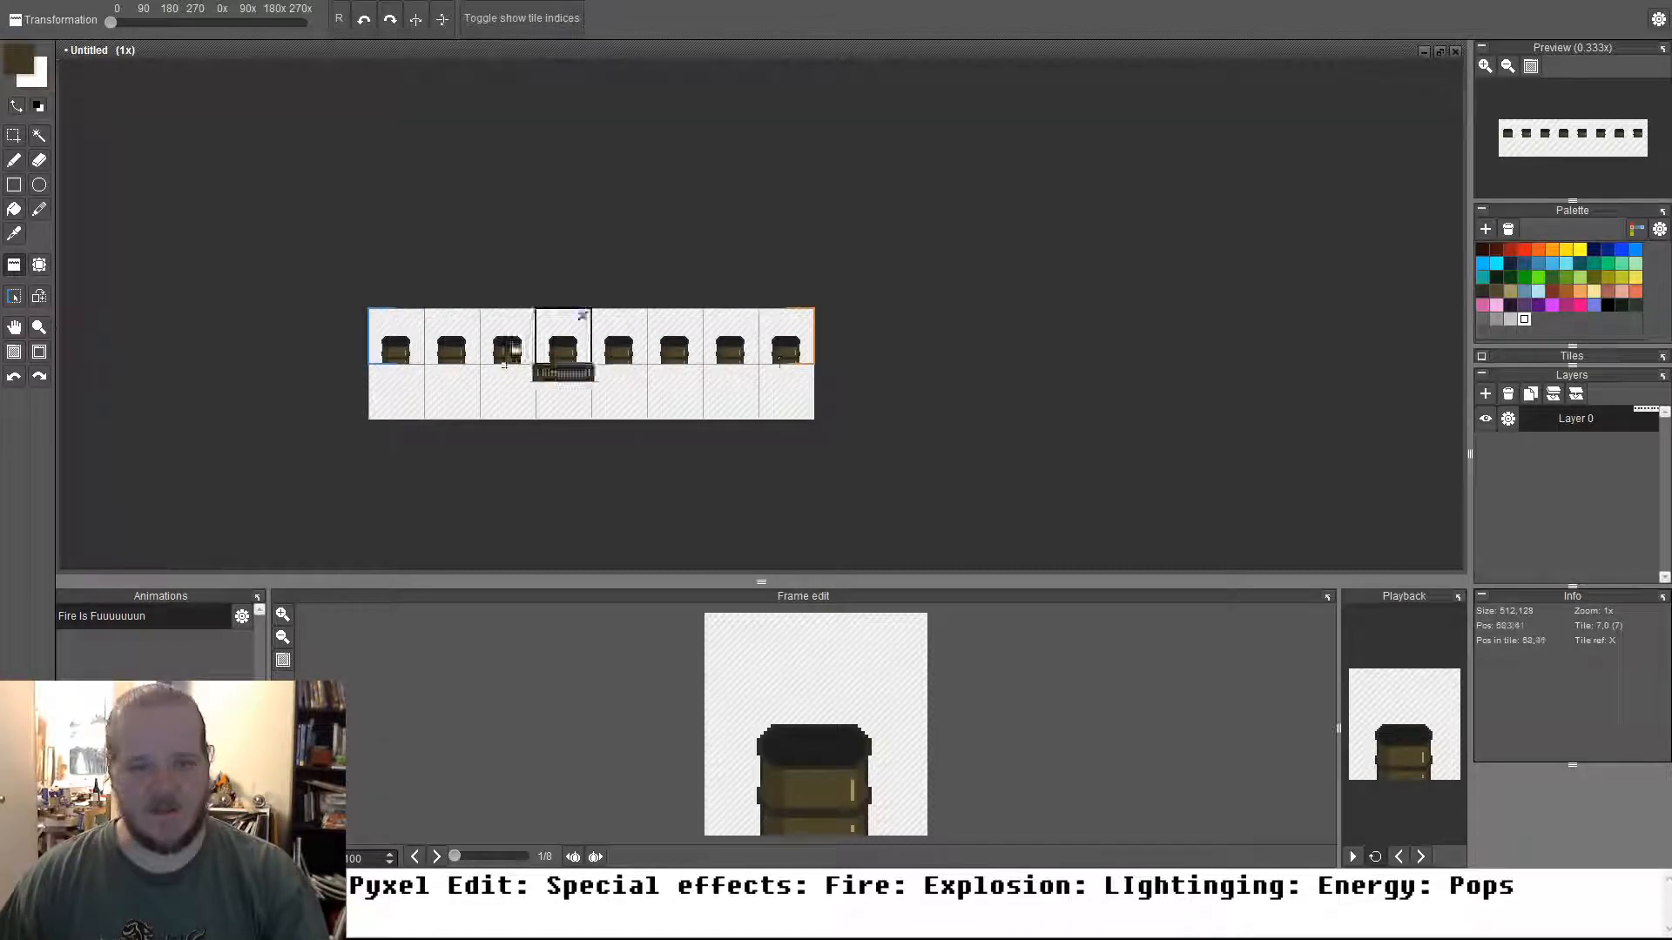
Choose orange as the drawing color for the fire and add a new layer above the barrel layer
key("b")
scroll(609, 357, "up", 3)
scroll(592, 443, "up", 5)
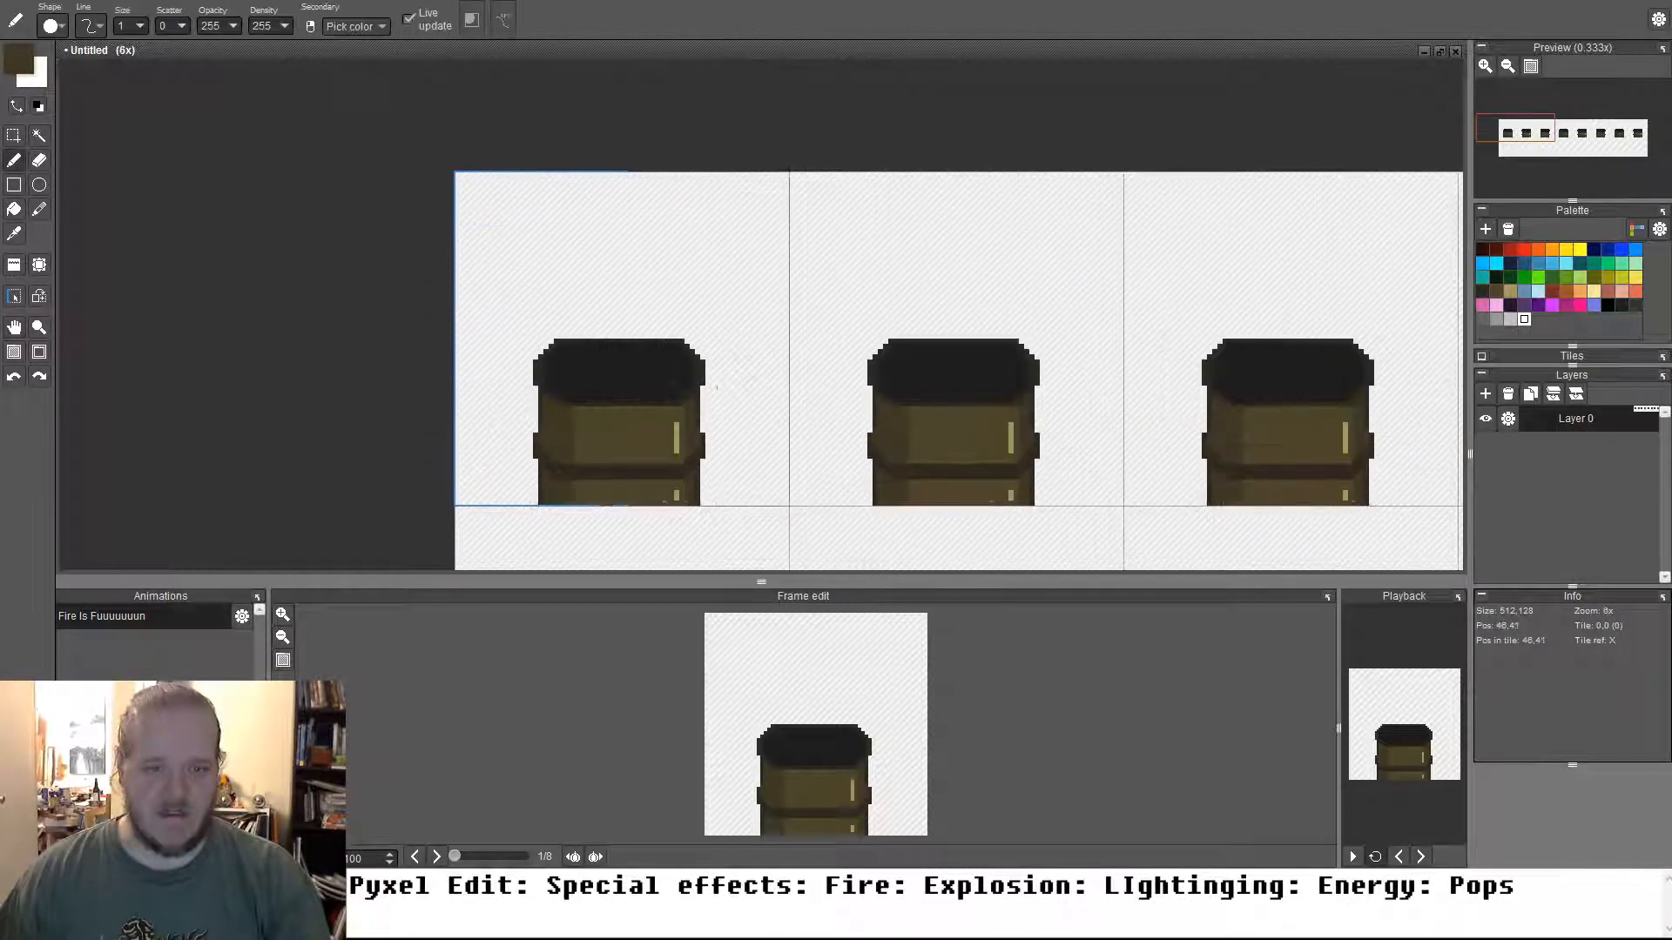
left_click(814, 324)
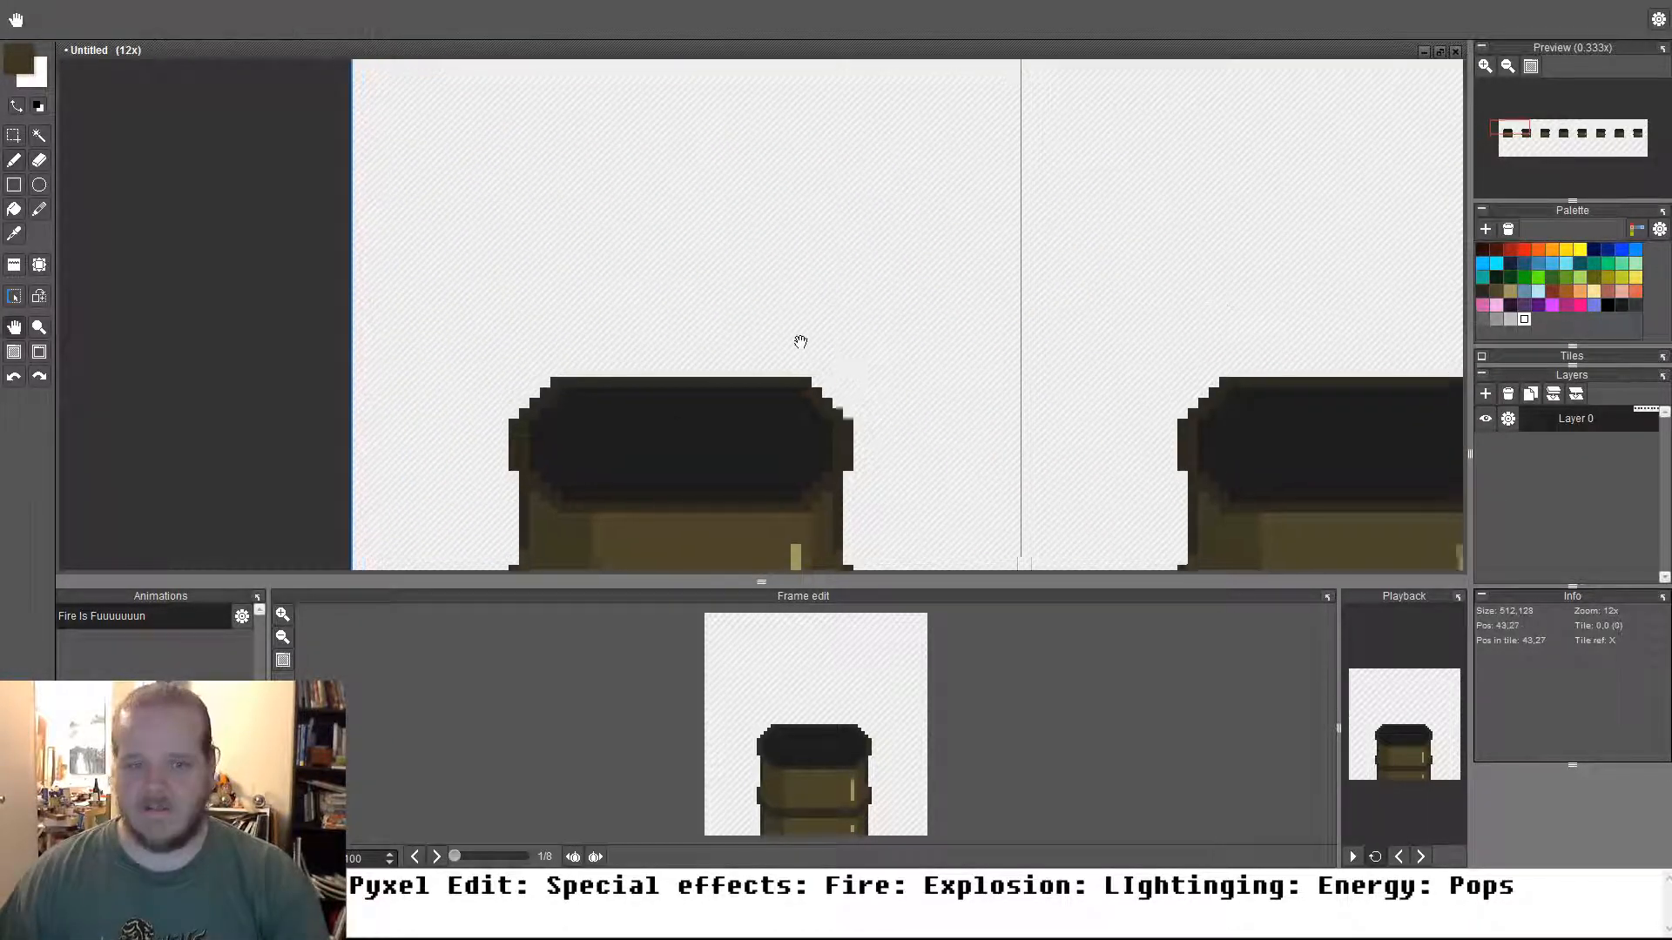
scroll(795, 339, "down", 2)
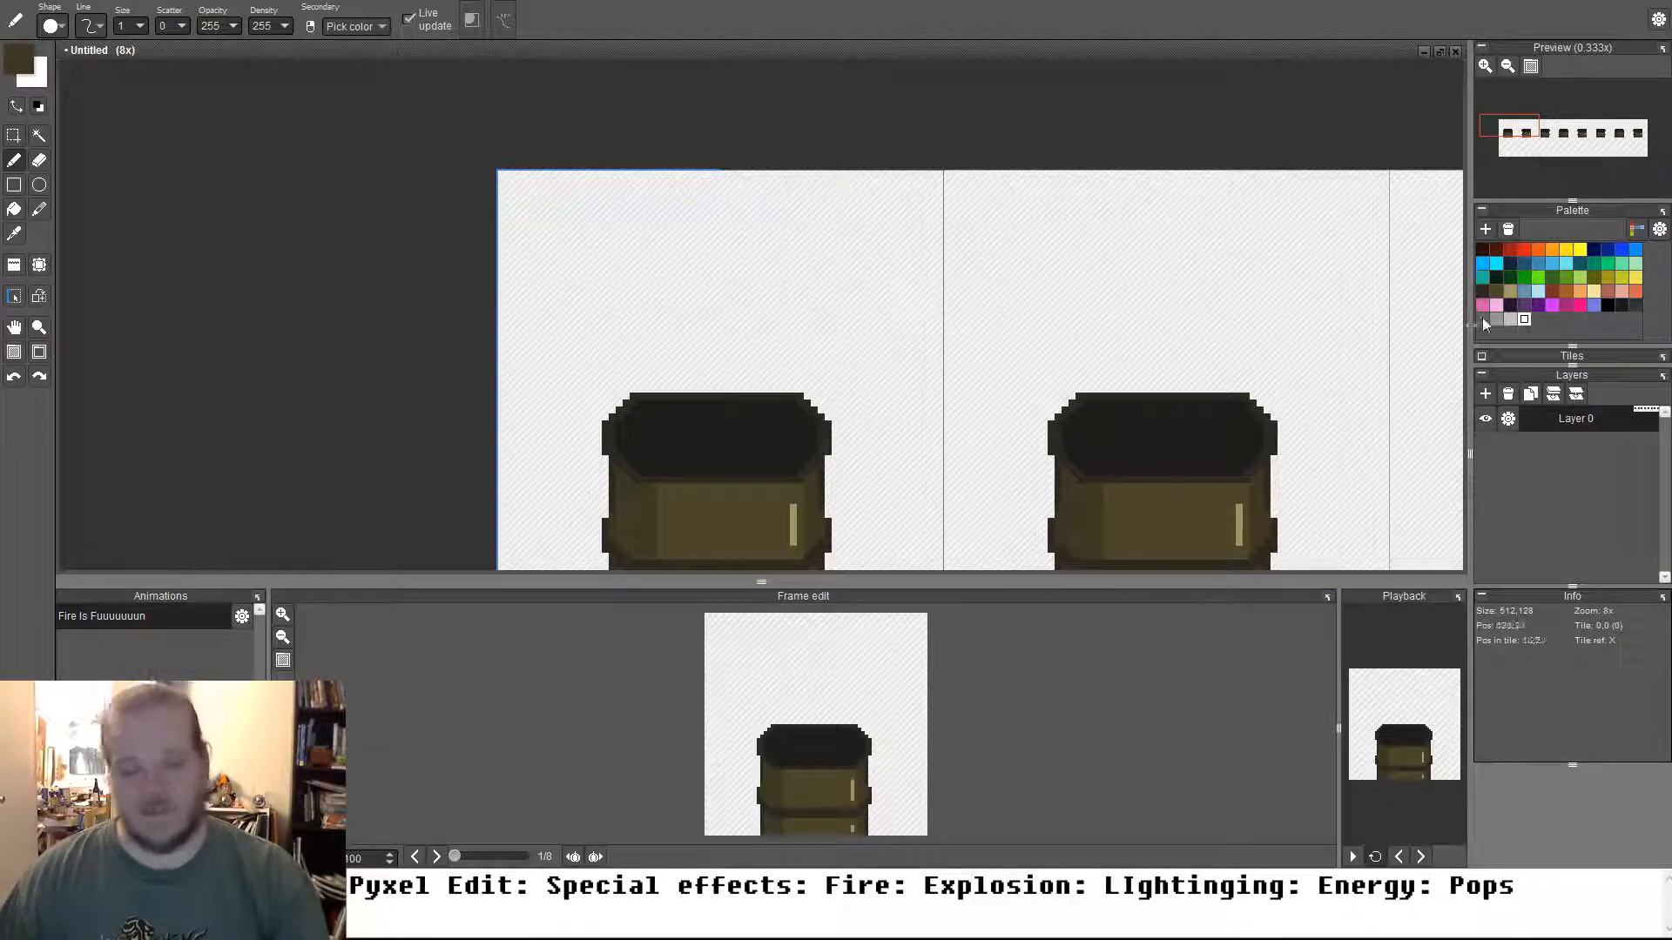
left_click(1539, 249)
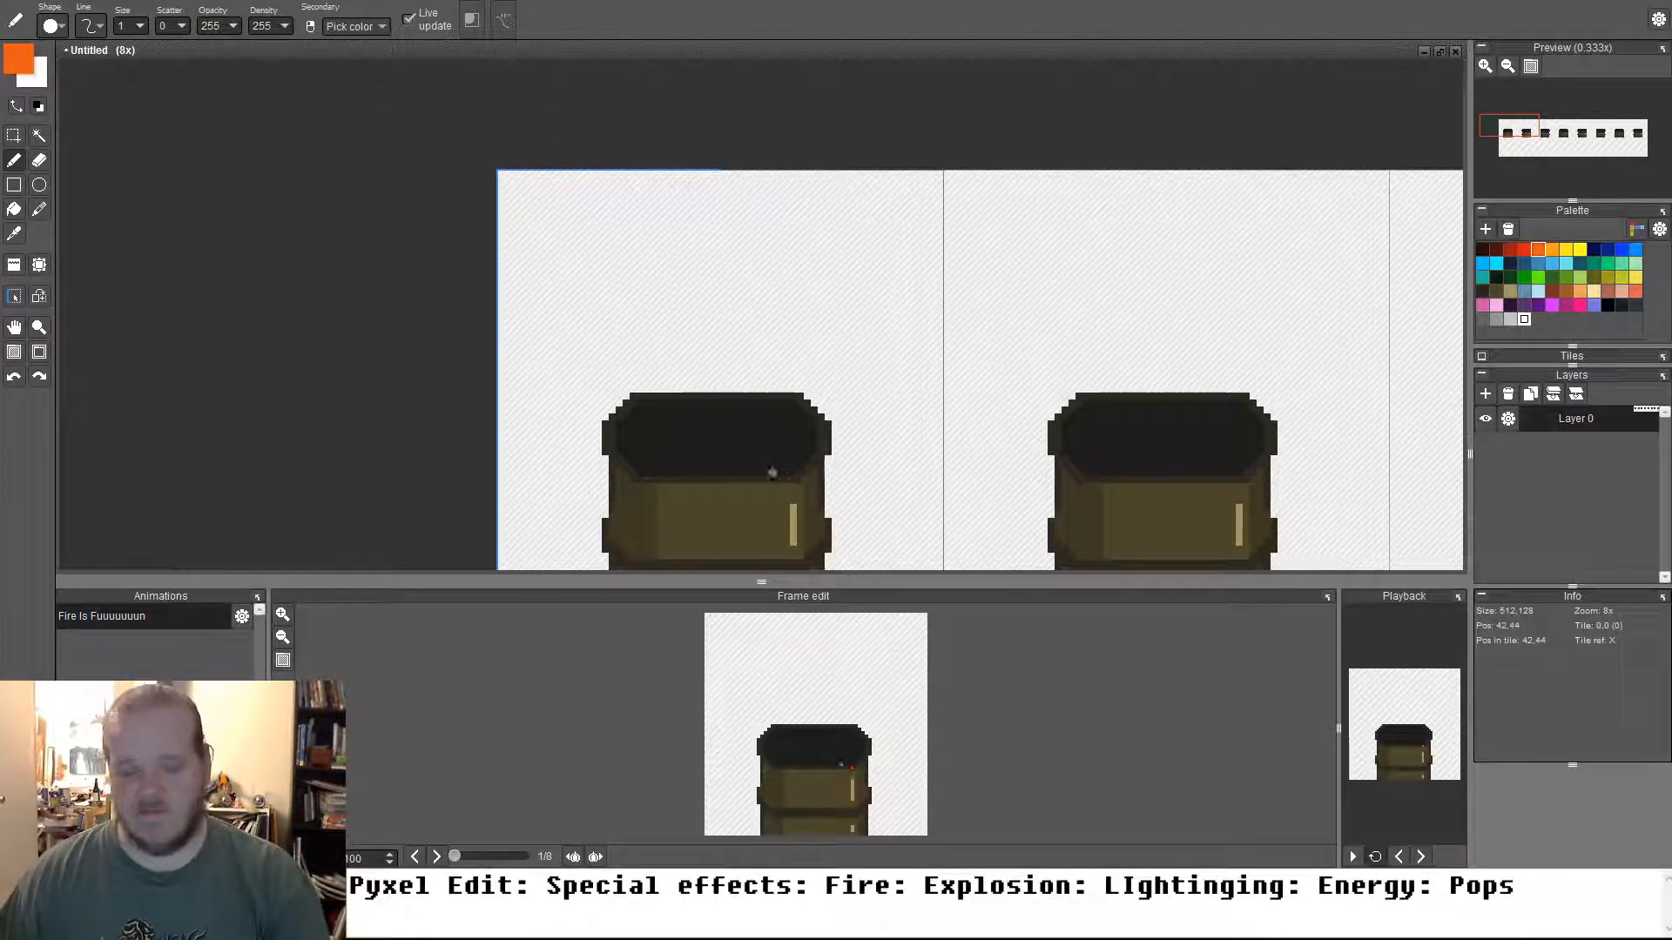
left_click(633, 438)
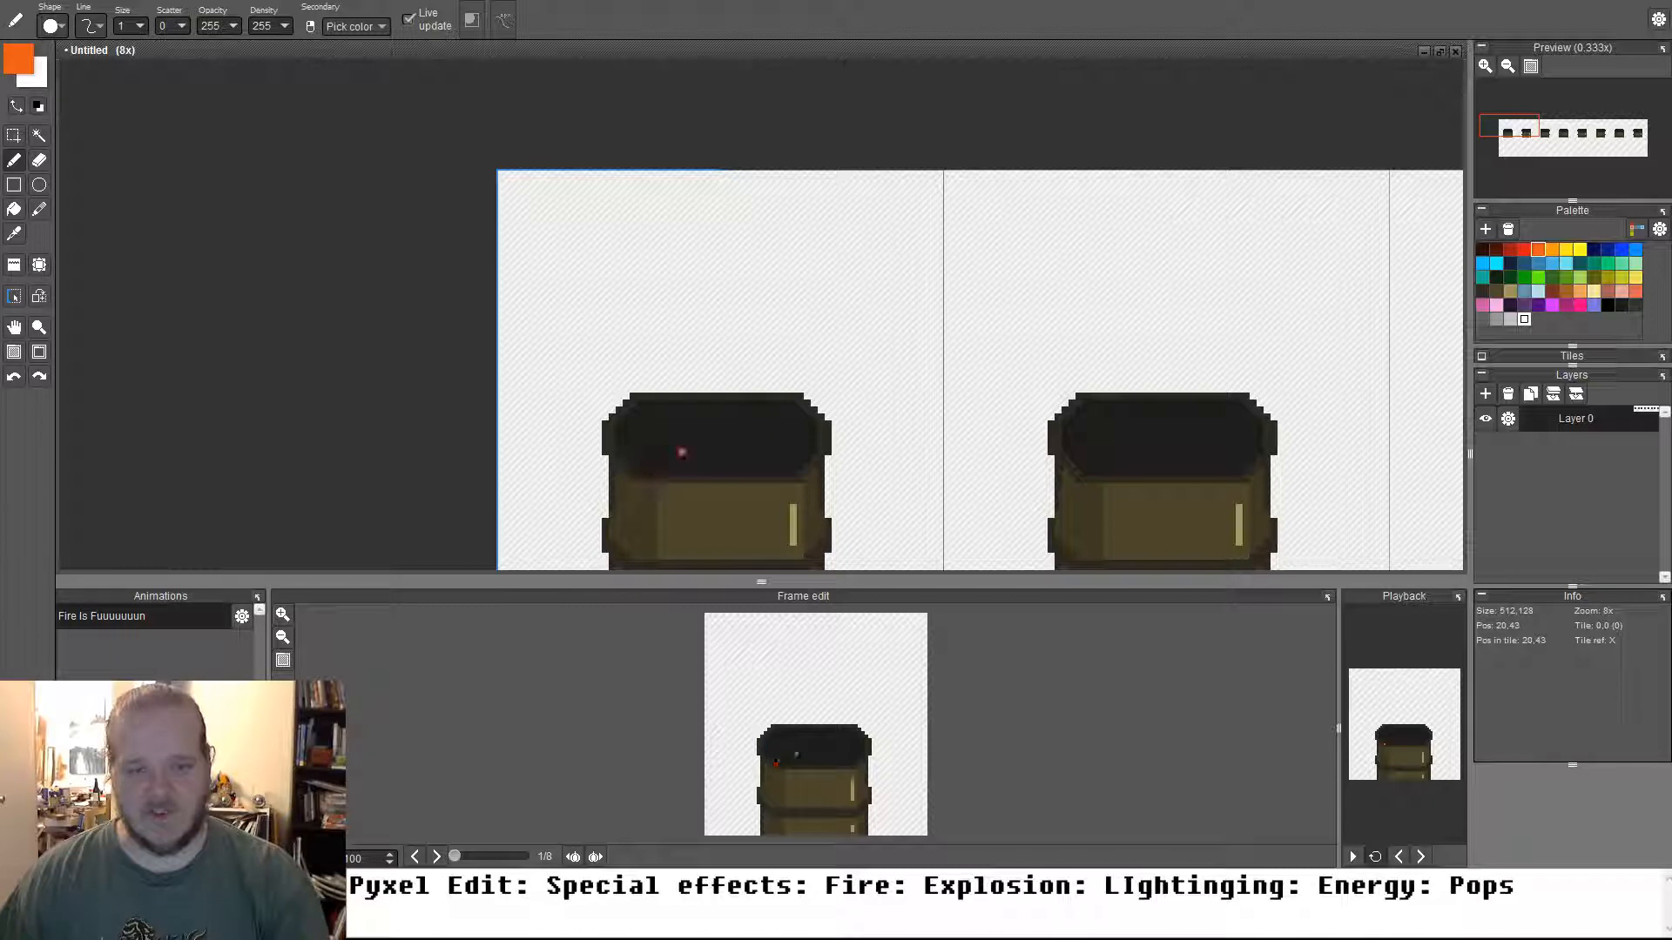
left_click(1485, 394)
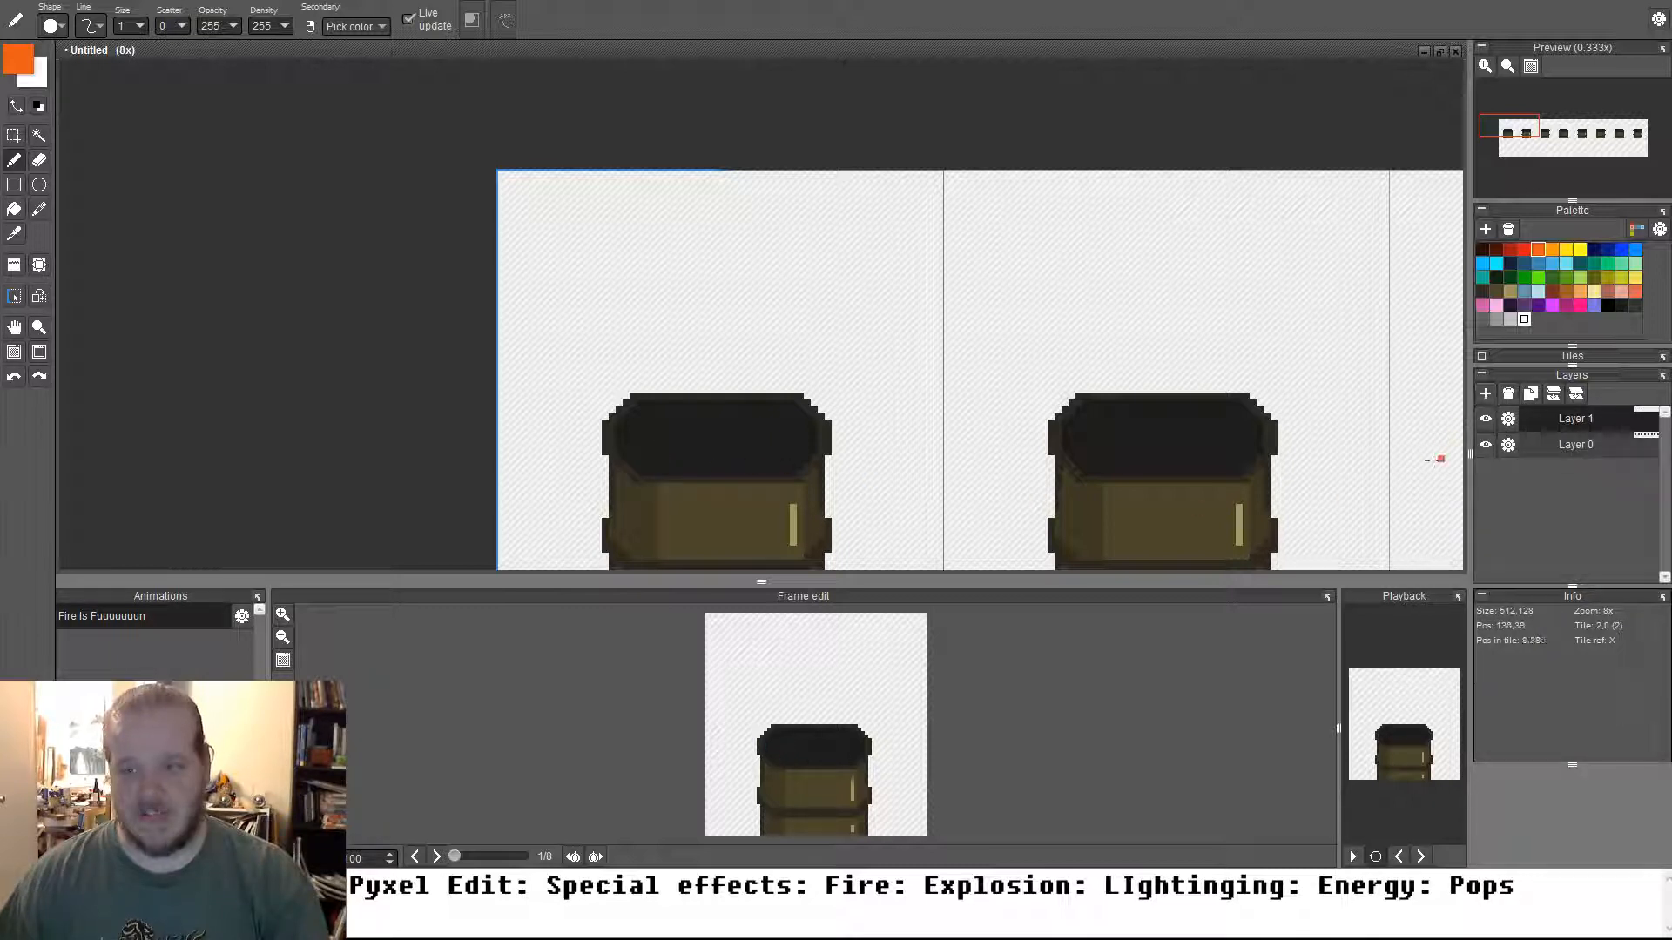
left_click(834, 445)
left_click_drag(838, 446, 646, 448)
left_click(463, 445)
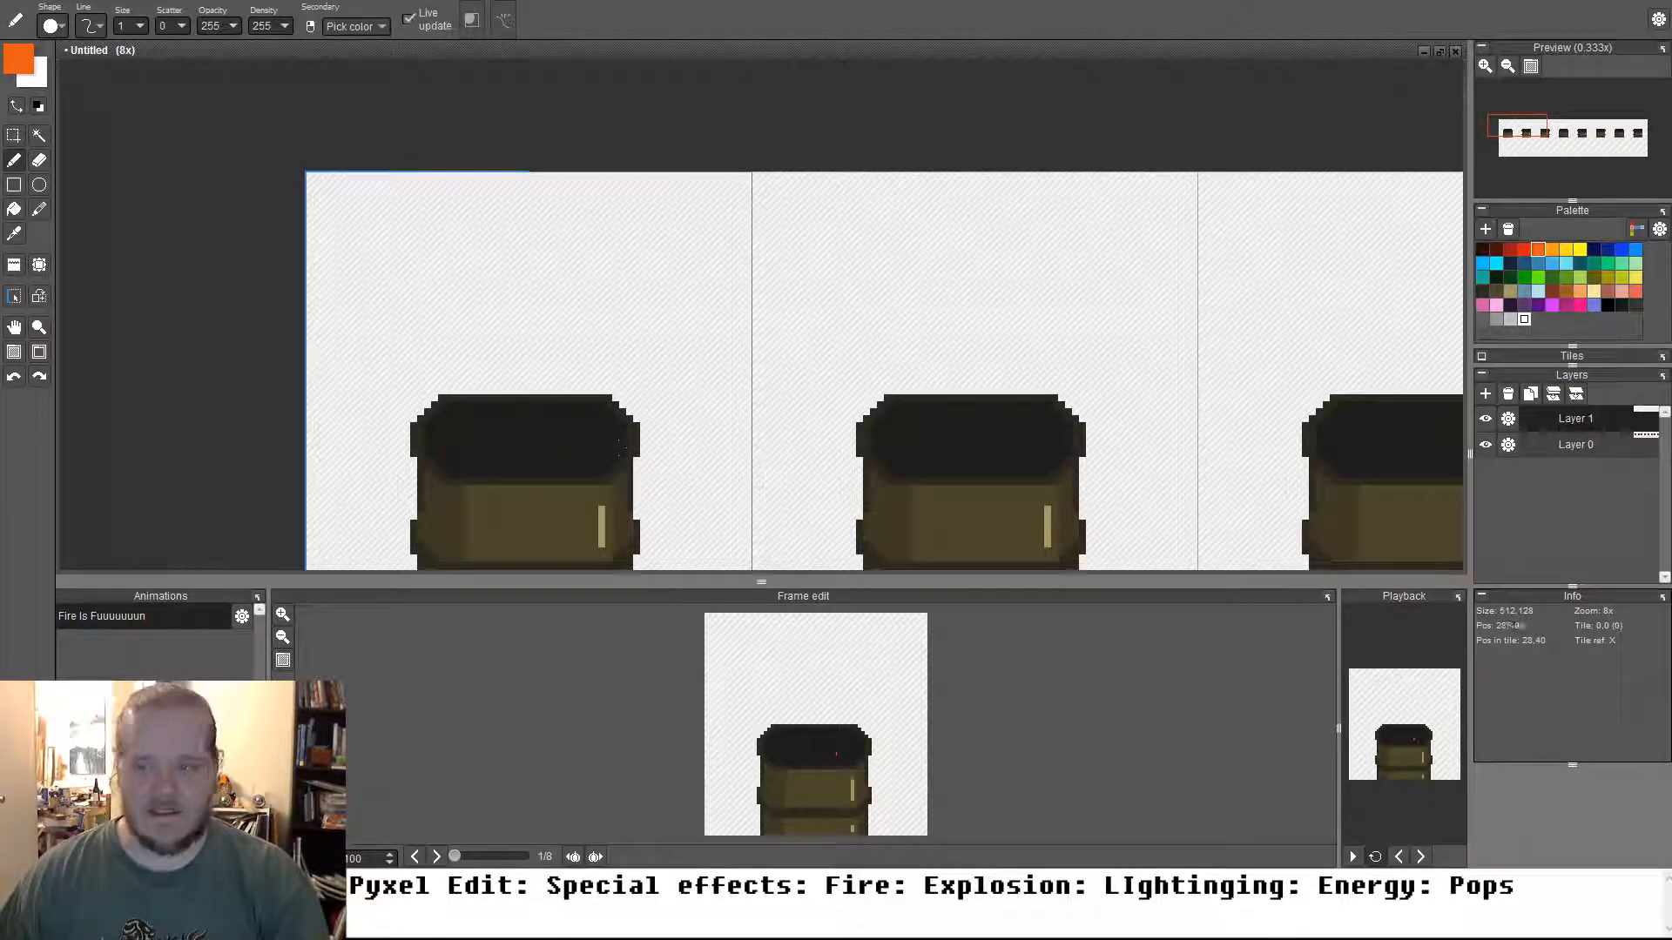
Select the near-black opening of every barrel on Layer 0 with the Magic Wand, without restricting the selection to one tile
left_click(1637, 446)
key("w")
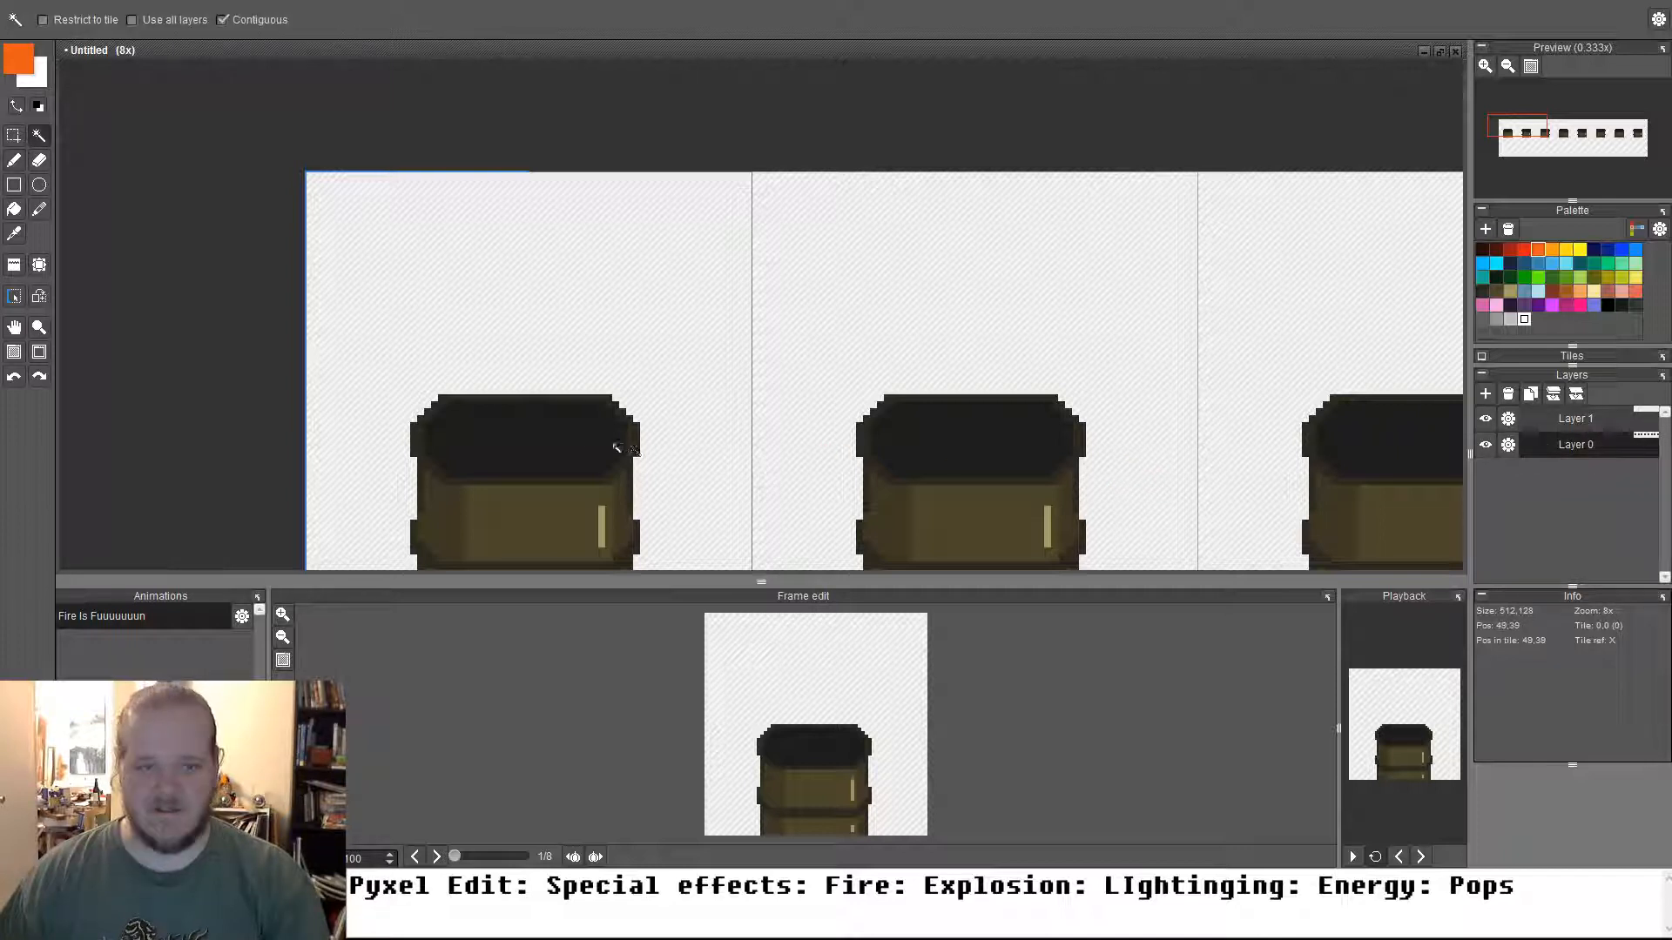
left_click(80, 21)
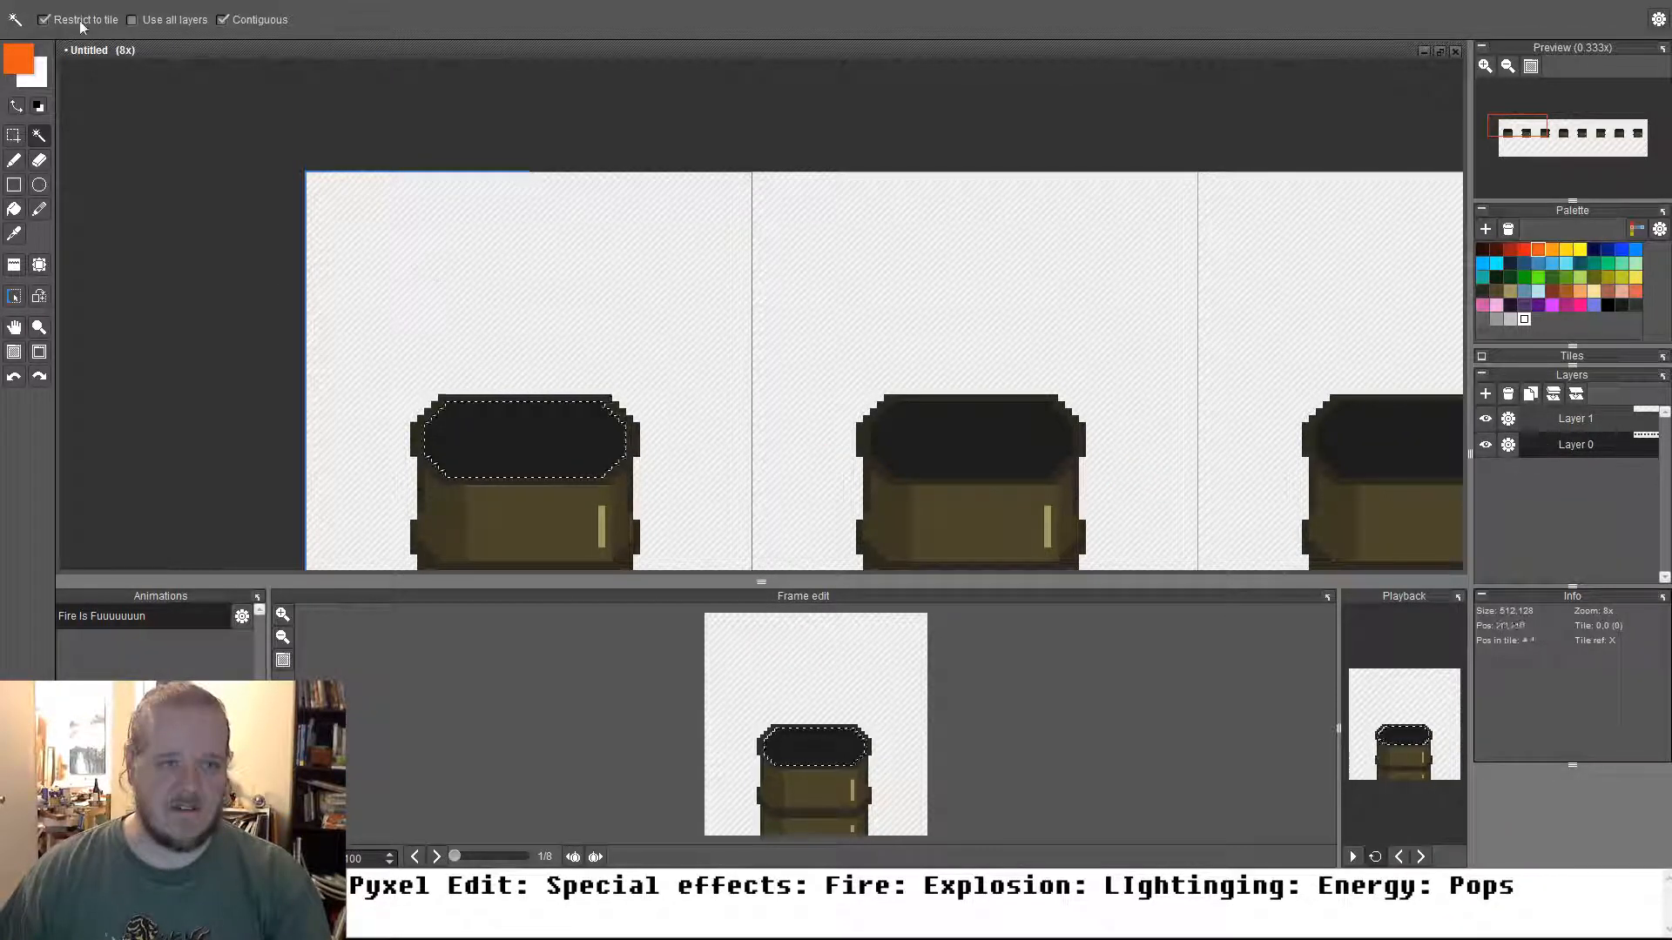
left_click(534, 430)
Fill the selected openings in all tiles with orange on Layer 1, turning off Restrict to tile and Contiguous, and check the layer's visibility
key("f")
left_click(1576, 419)
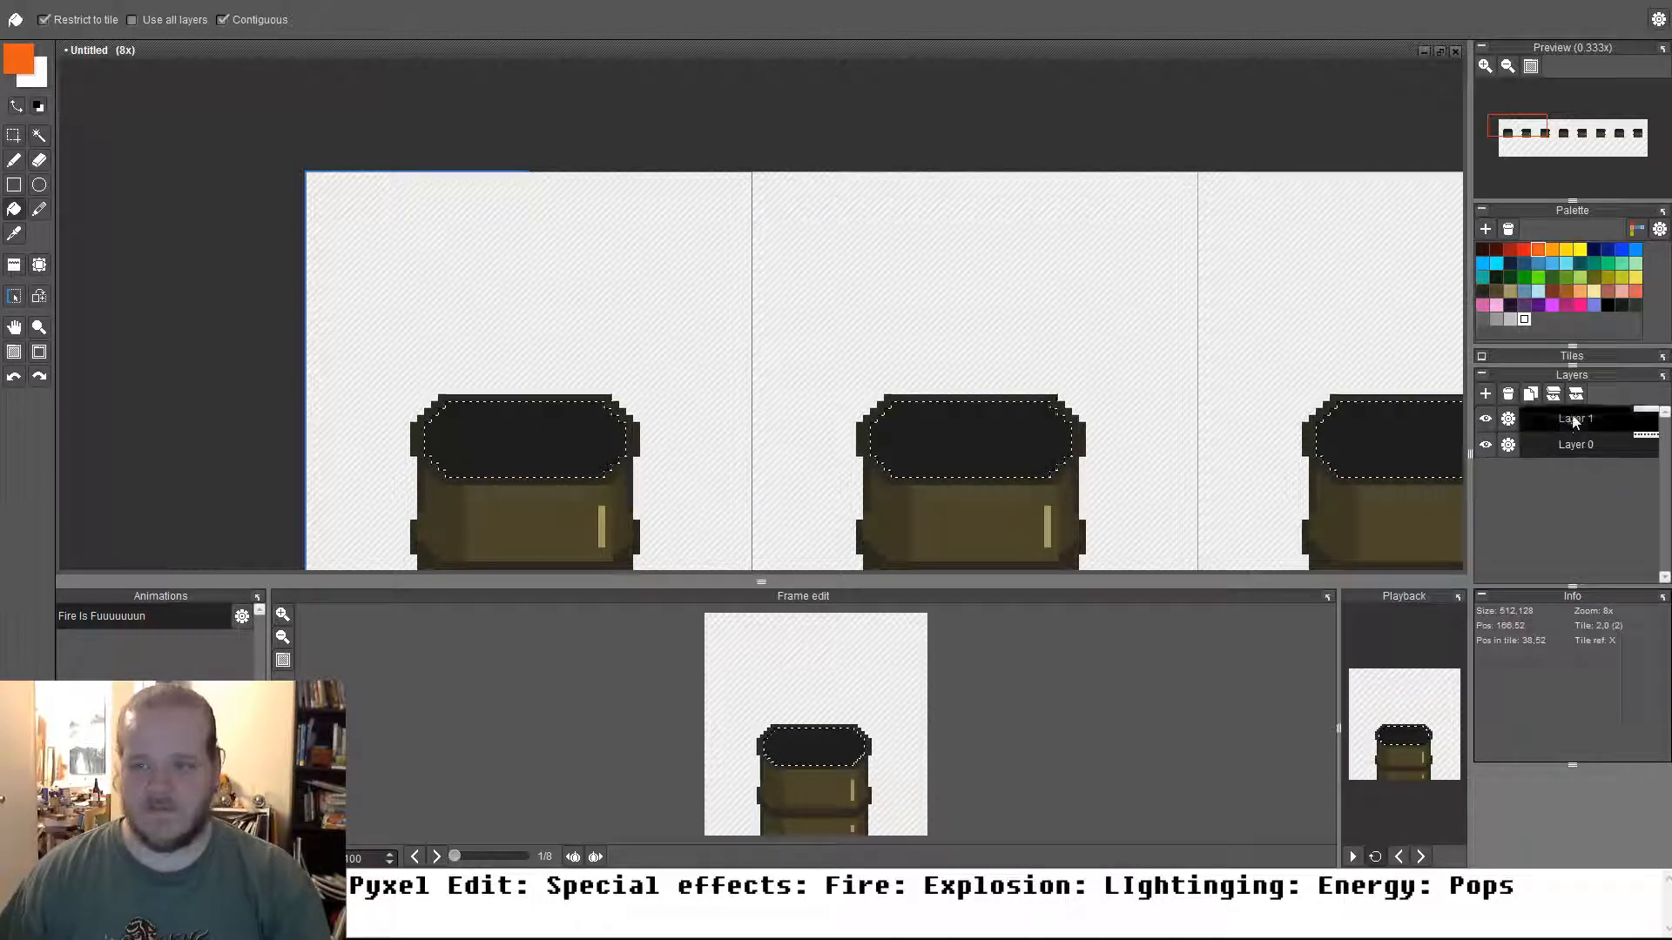
left_click(531, 435)
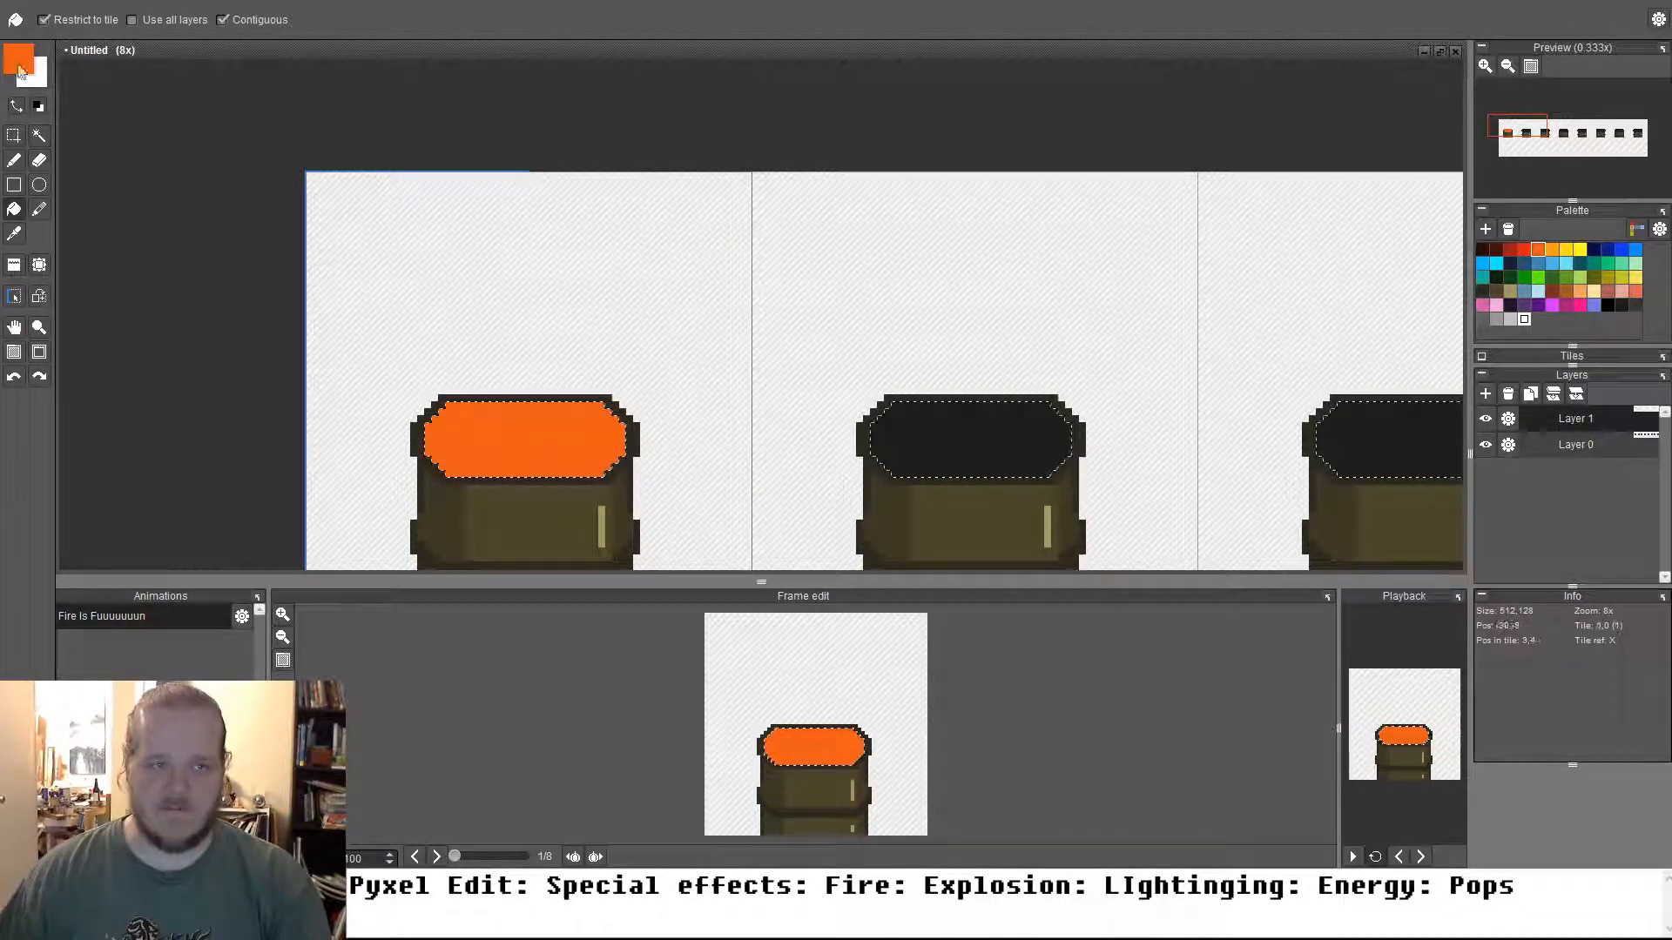
left_click(264, 14)
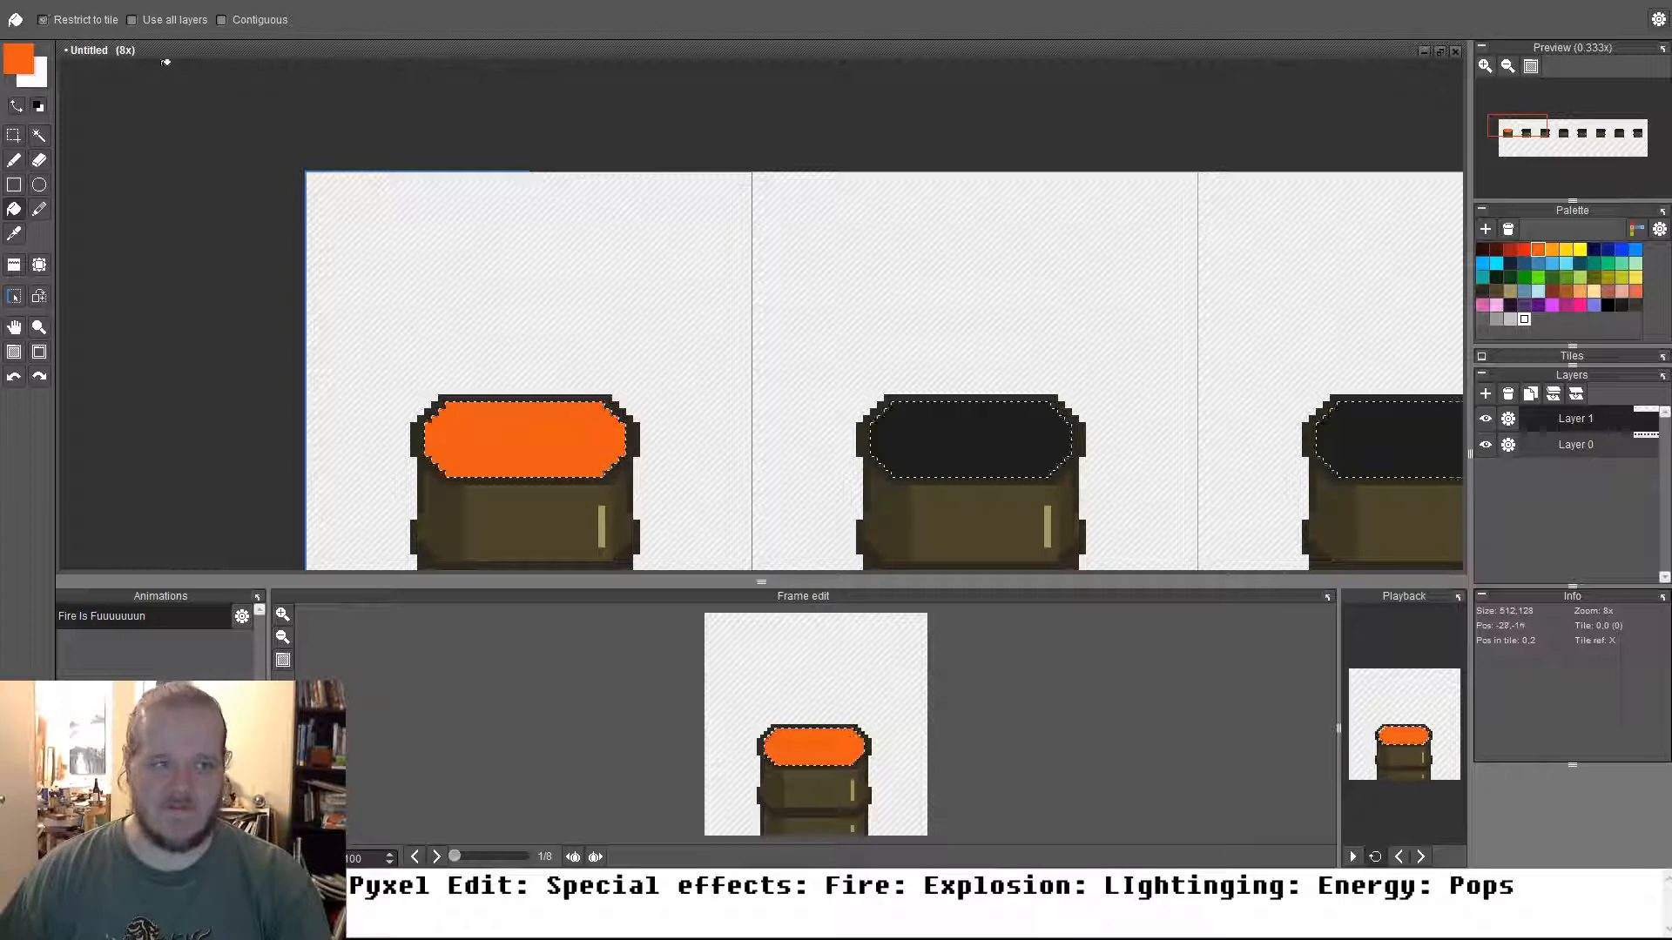
left_click(989, 431)
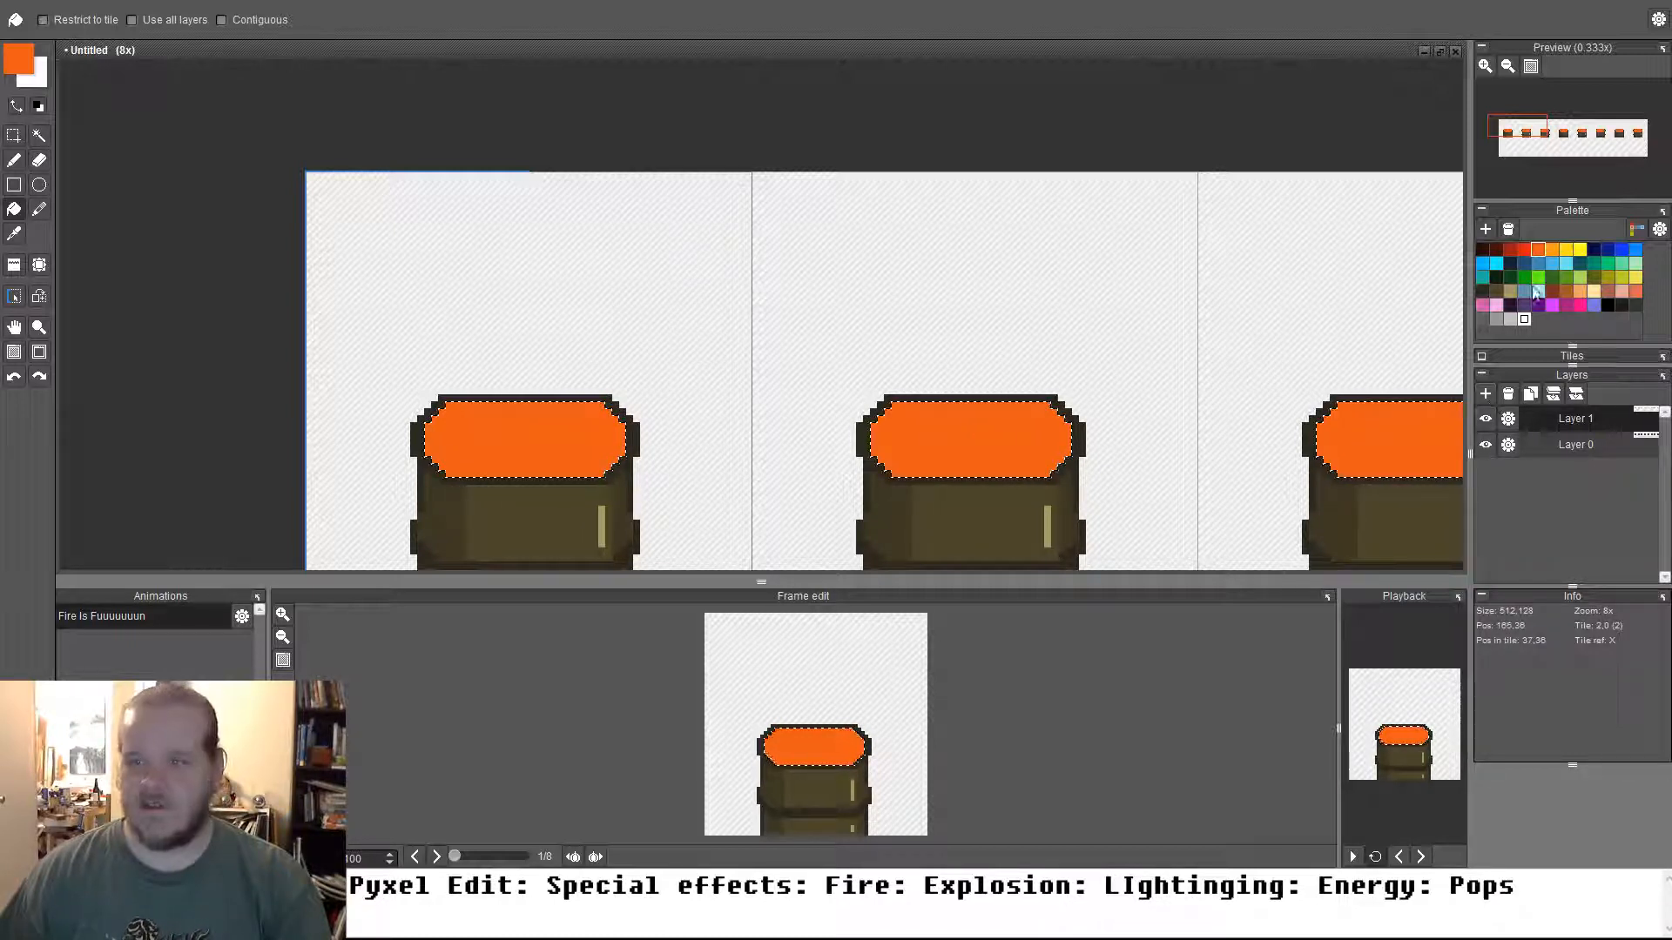
key("b")
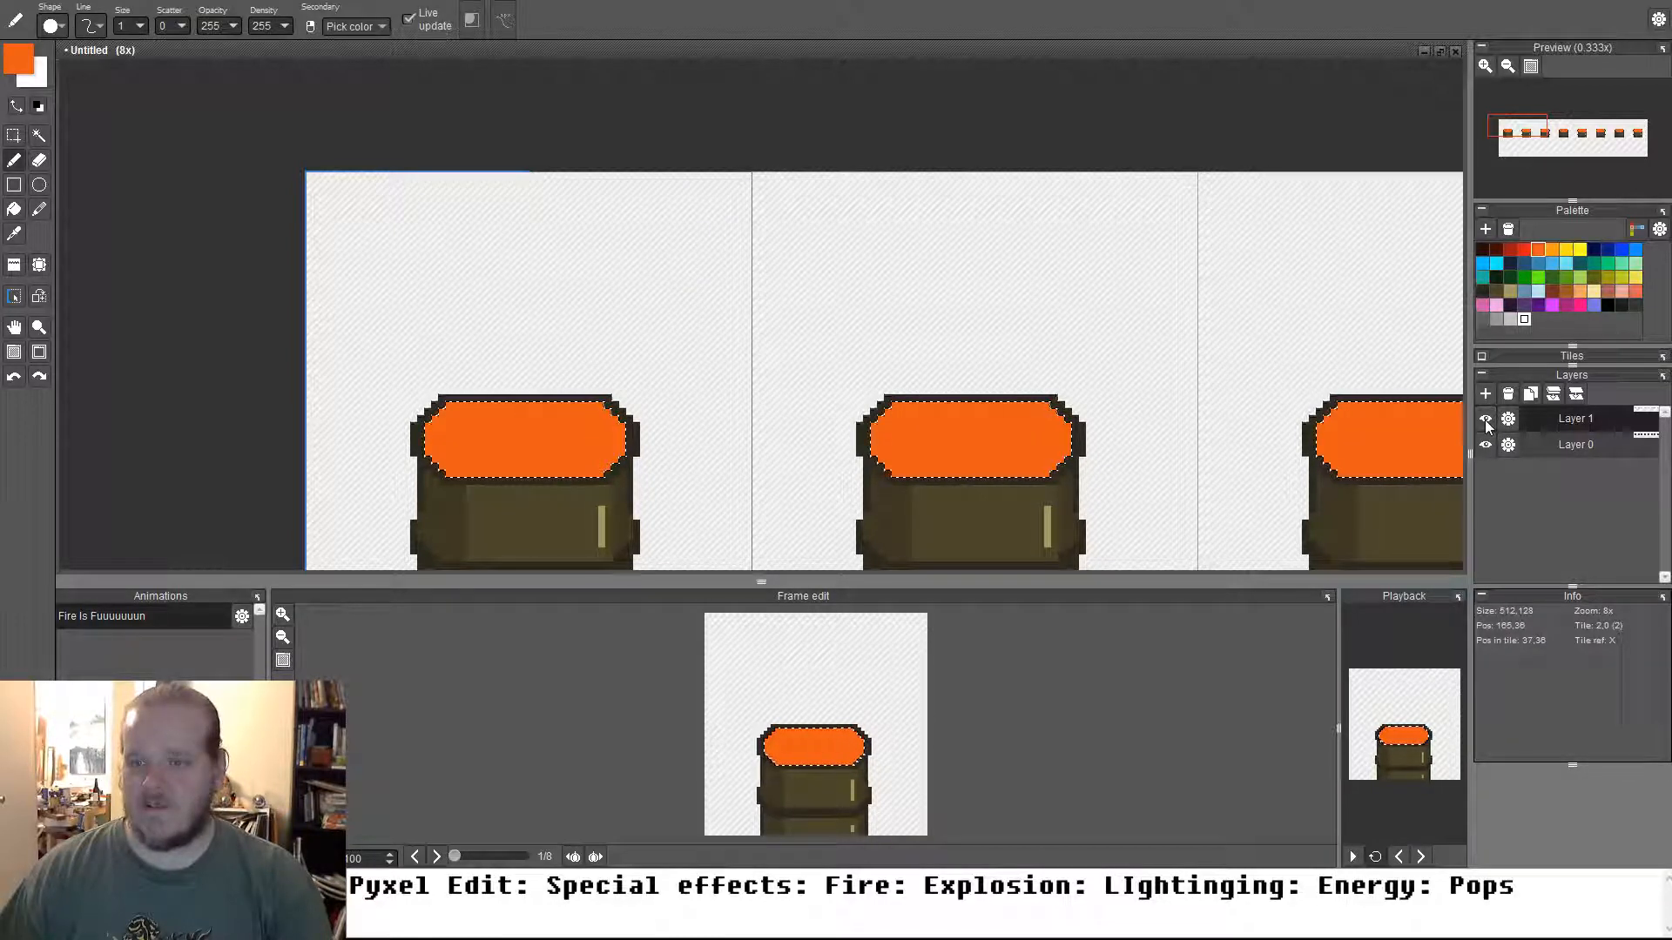
left_click(1486, 420)
left_click(1486, 420)
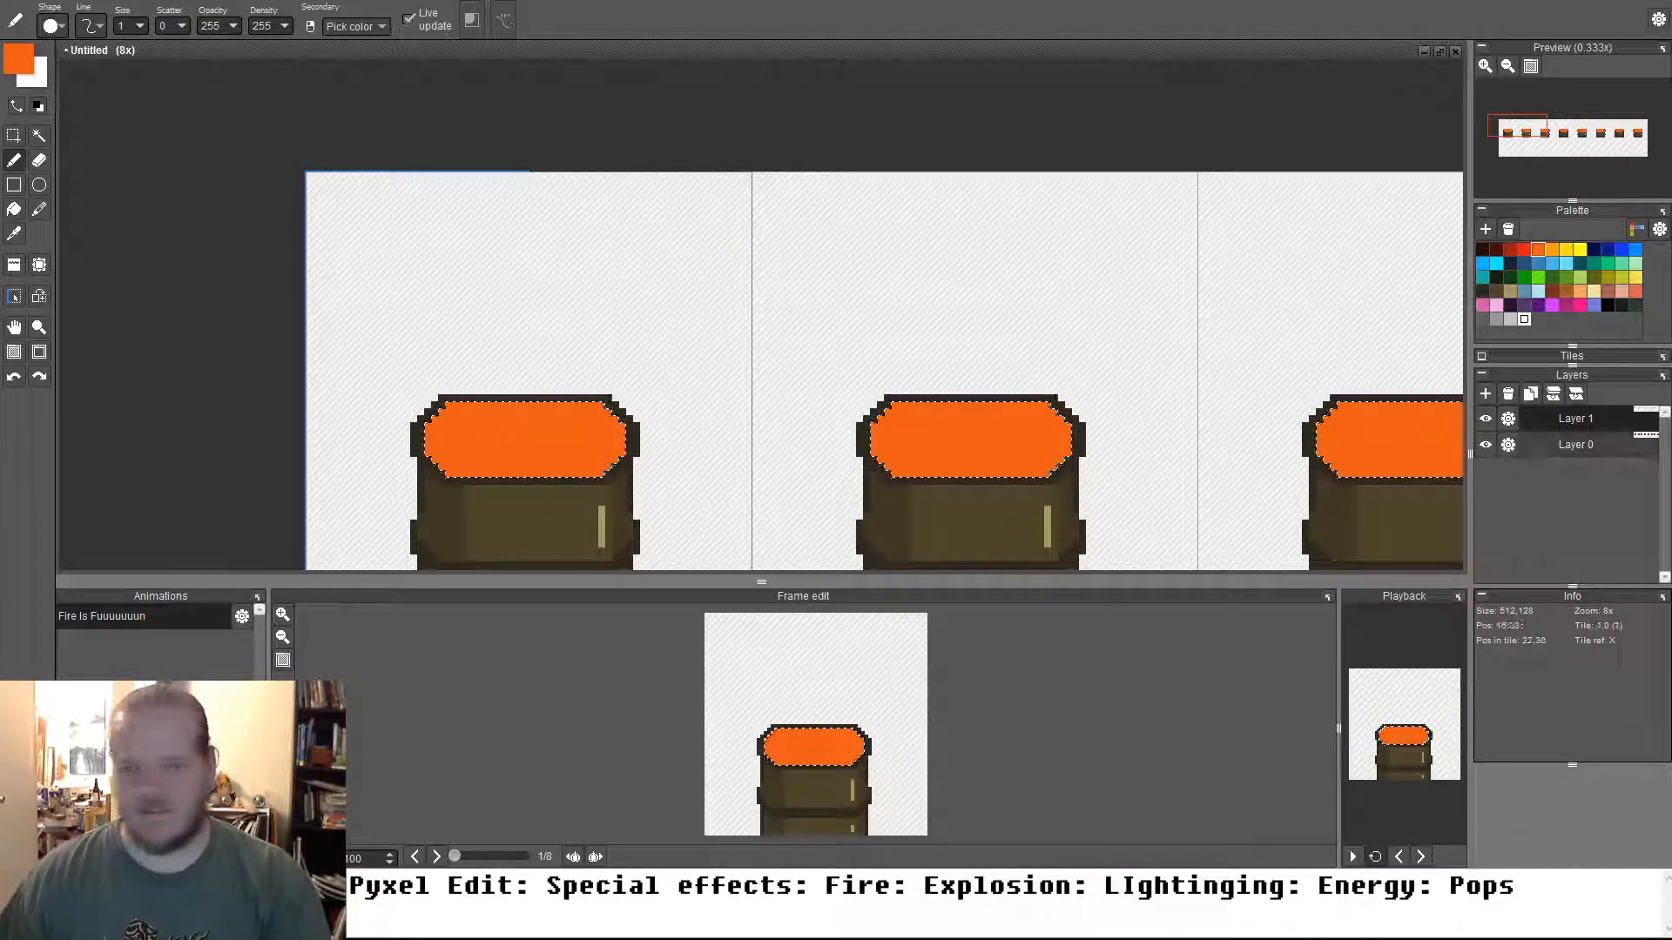
Sketch a curling orange flame outline rising from the right part of the first barrel's opening, and undo the test strokes above it
left_click_drag(750, 436, 658, 420)
left_click_drag(343, 414, 498, 347)
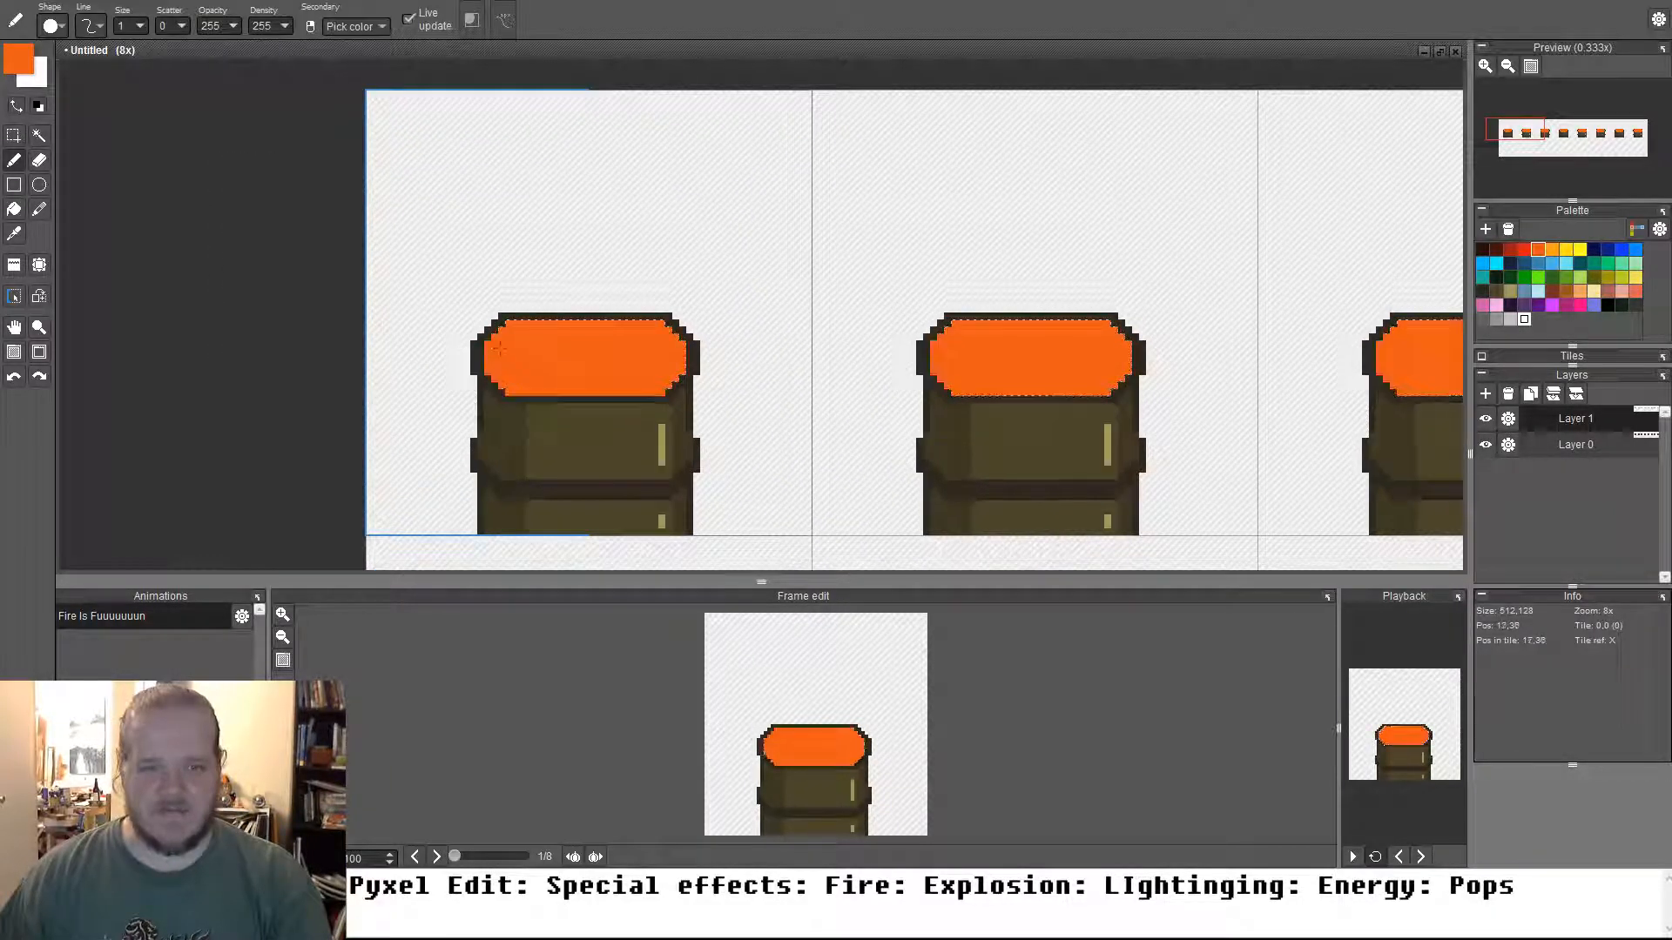
scroll(498, 347, "up", 5)
scroll(498, 346, "down", 5)
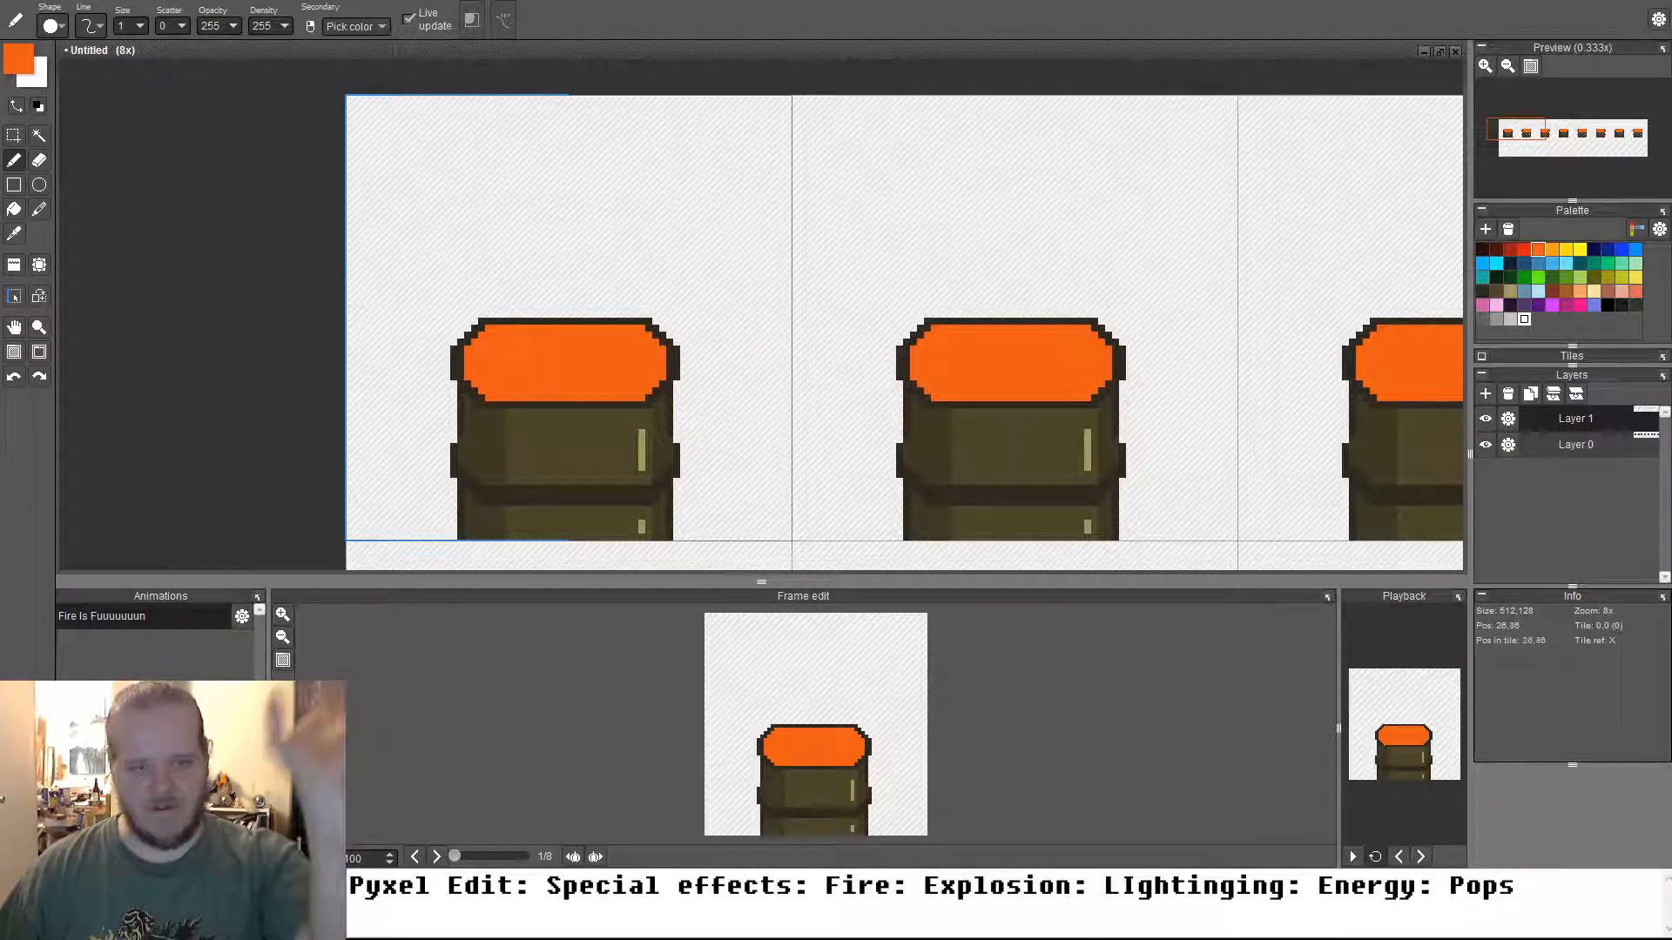
left_click_drag(515, 224, 550, 305)
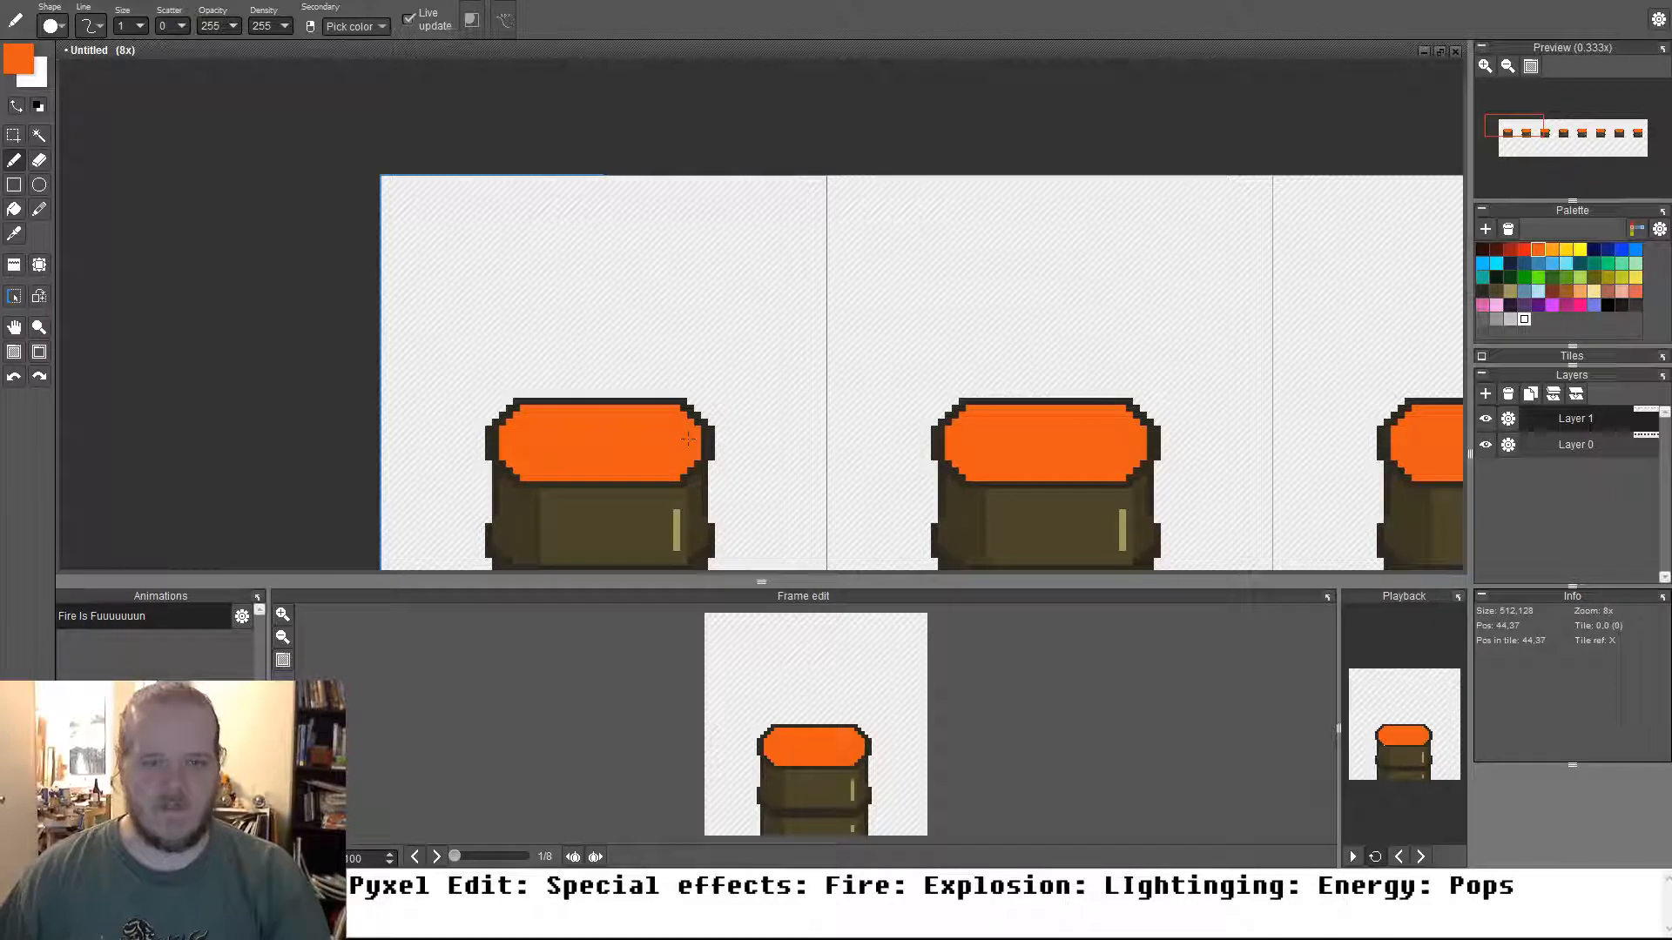
mouse_move(695, 432)
left_mouse_down()
mouse_move(649, 318)
mouse_move(597, 281)
mouse_move(634, 352)
mouse_move(636, 424)
mouse_move(570, 324)
left_mouse_up()
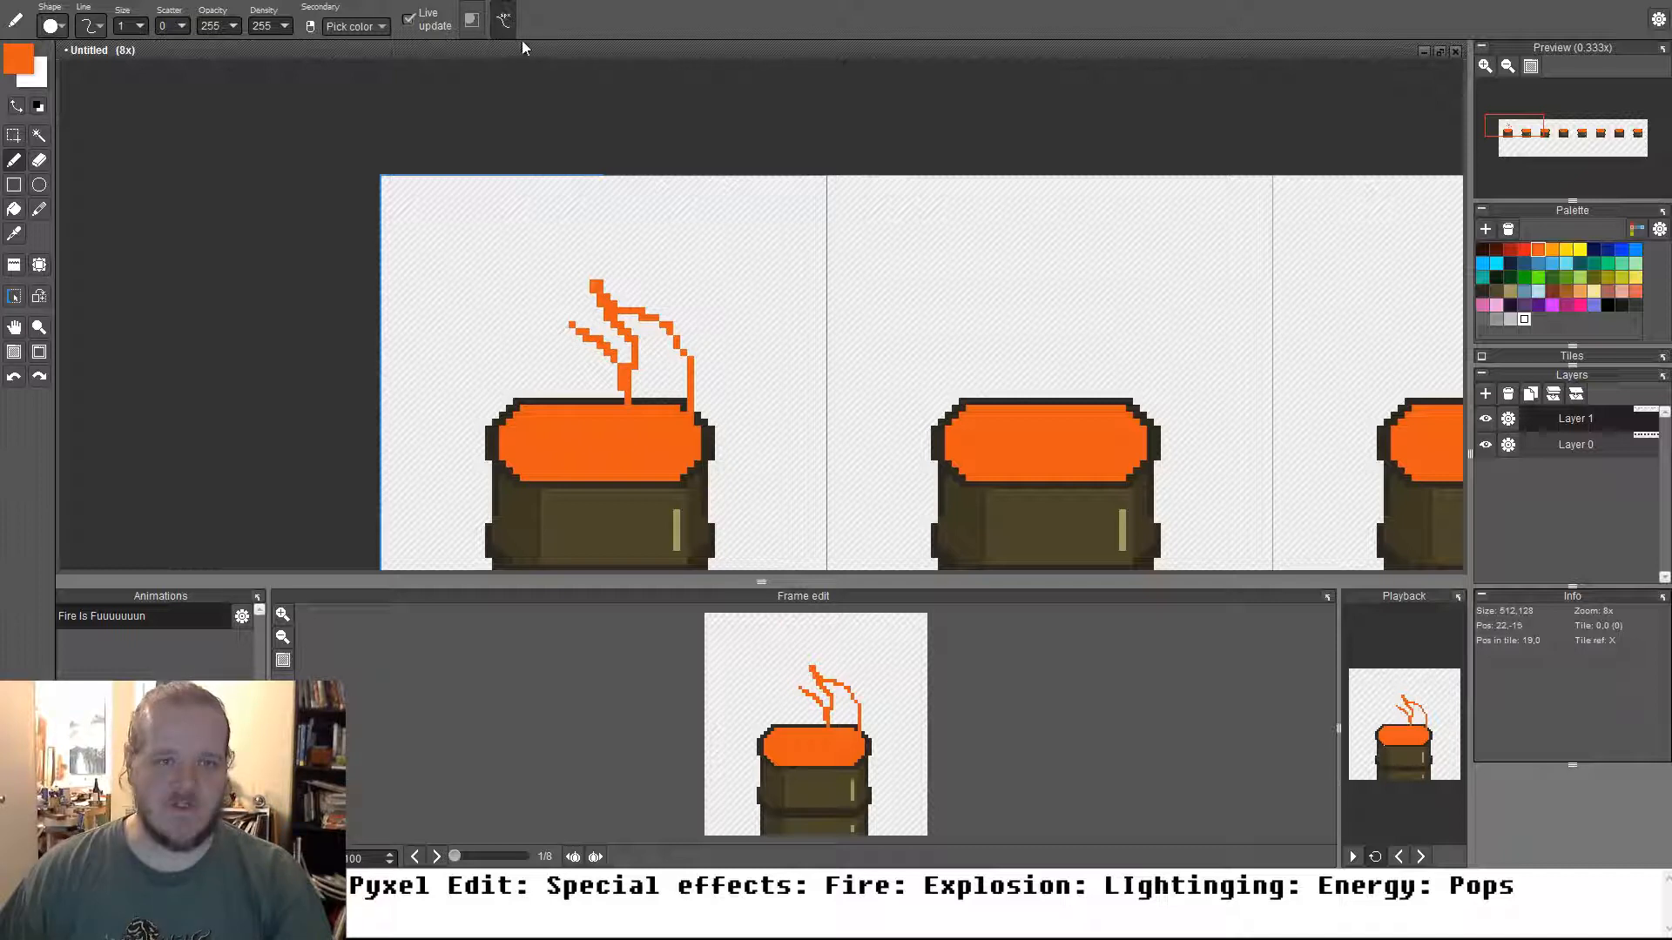
mouse_move(819, 380)
left_mouse_down()
mouse_move(649, 257)
mouse_move(606, 178)
mouse_move(600, 228)
mouse_move(686, 225)
left_mouse_up()
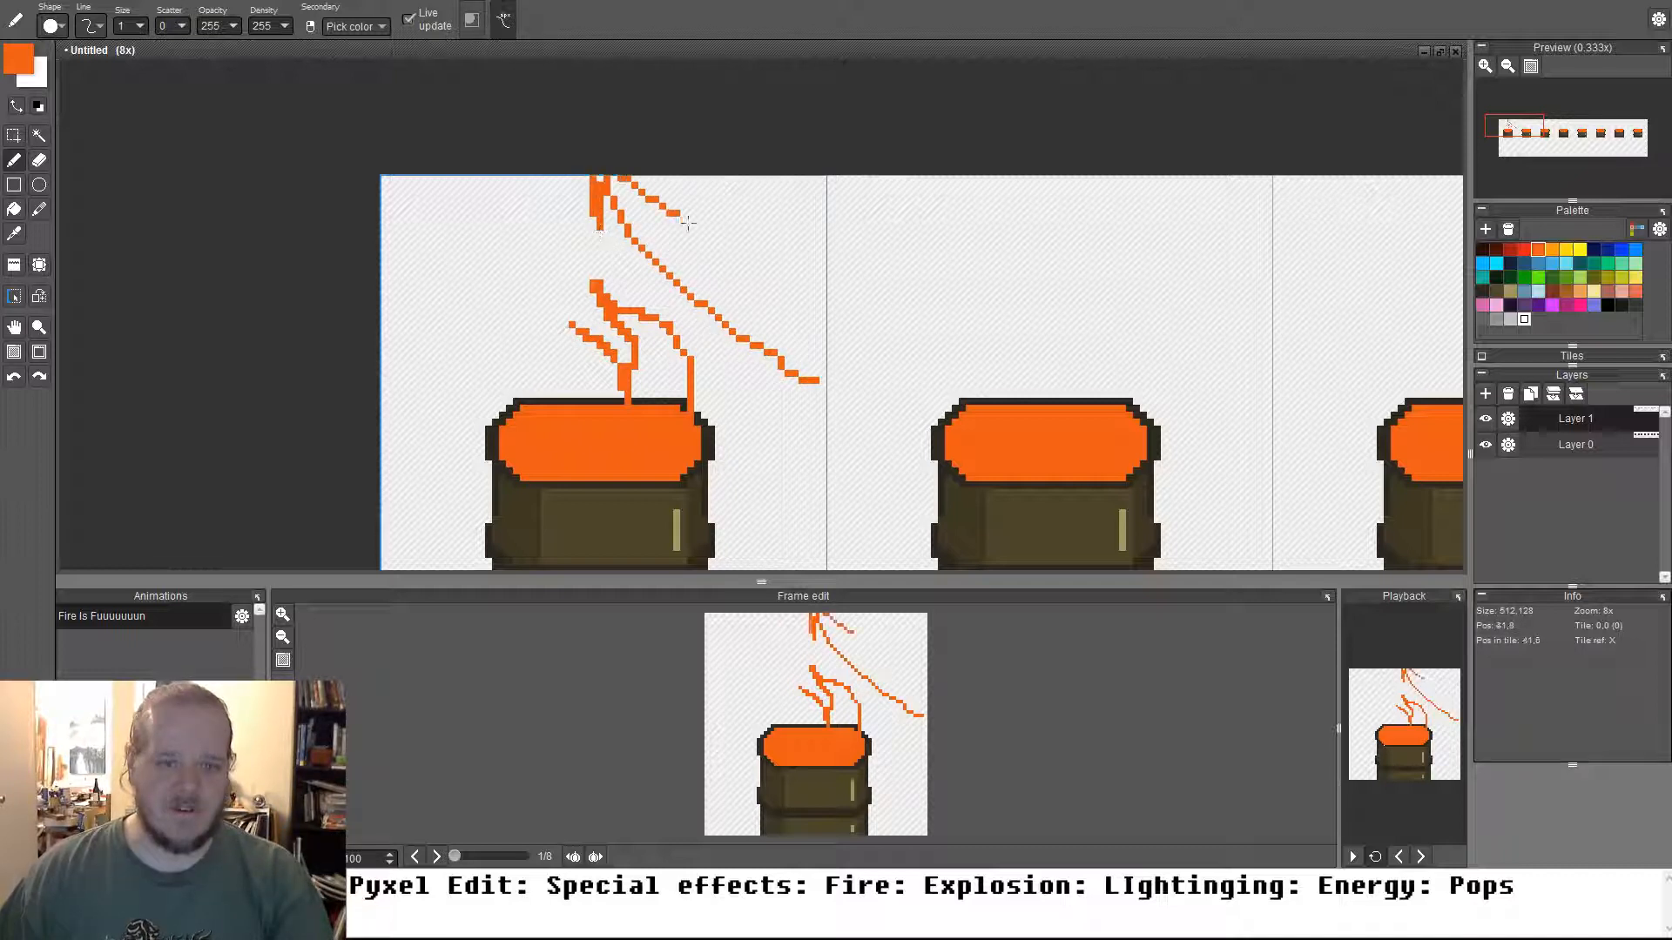
left_click(505, 28)
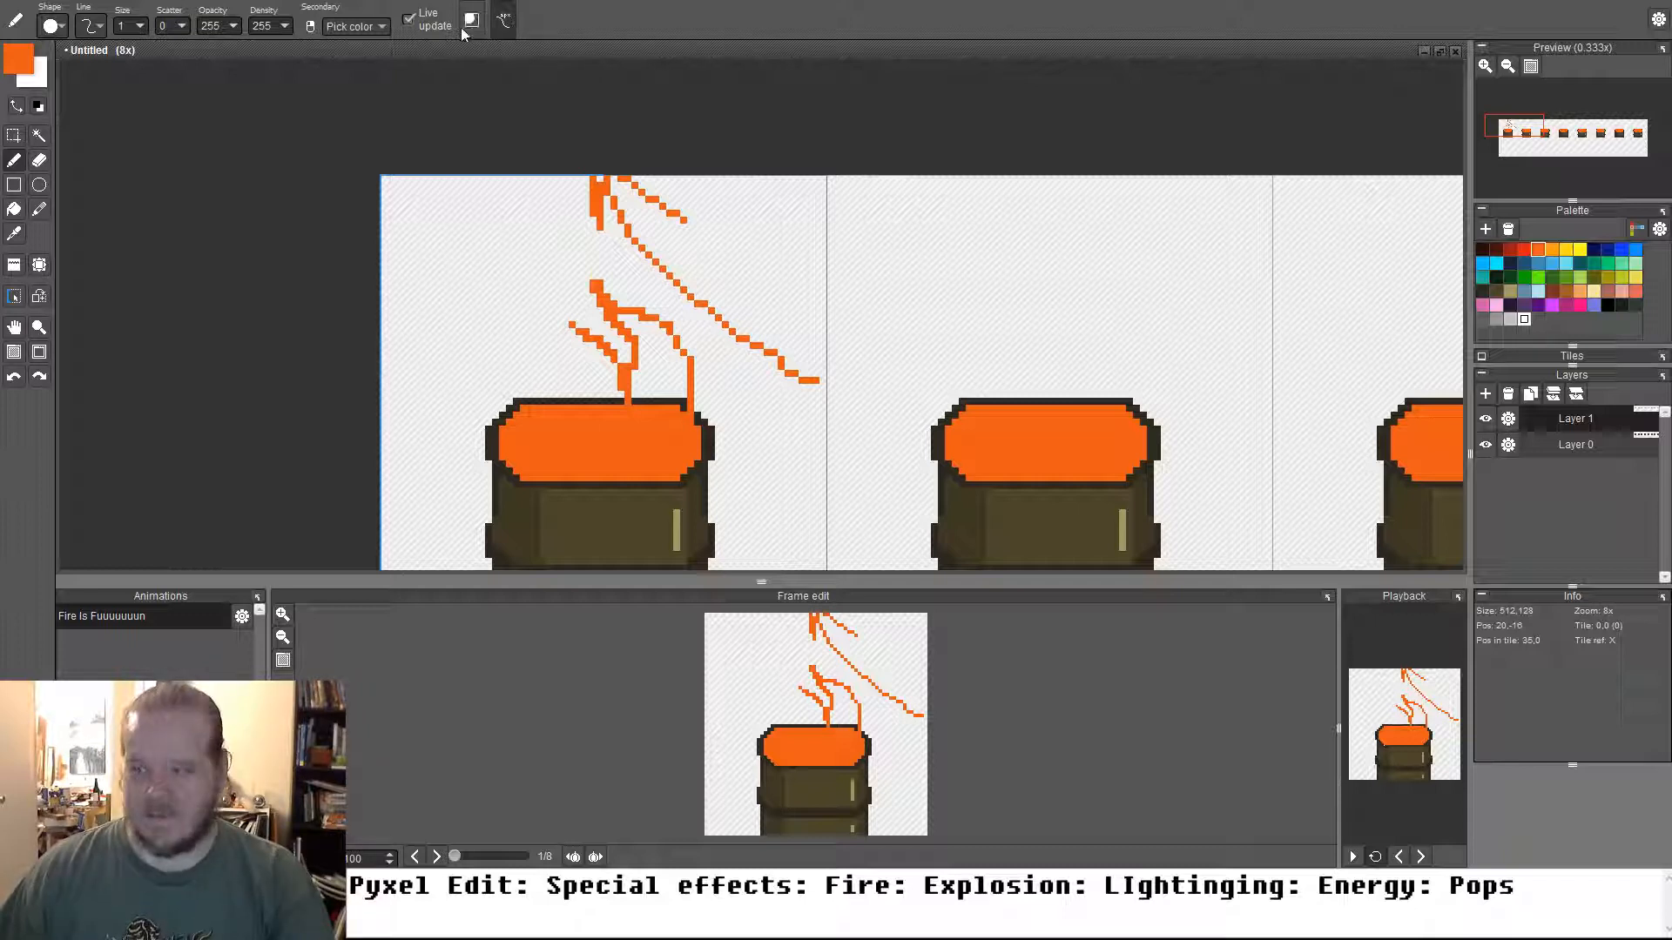
key("ctrl+z")
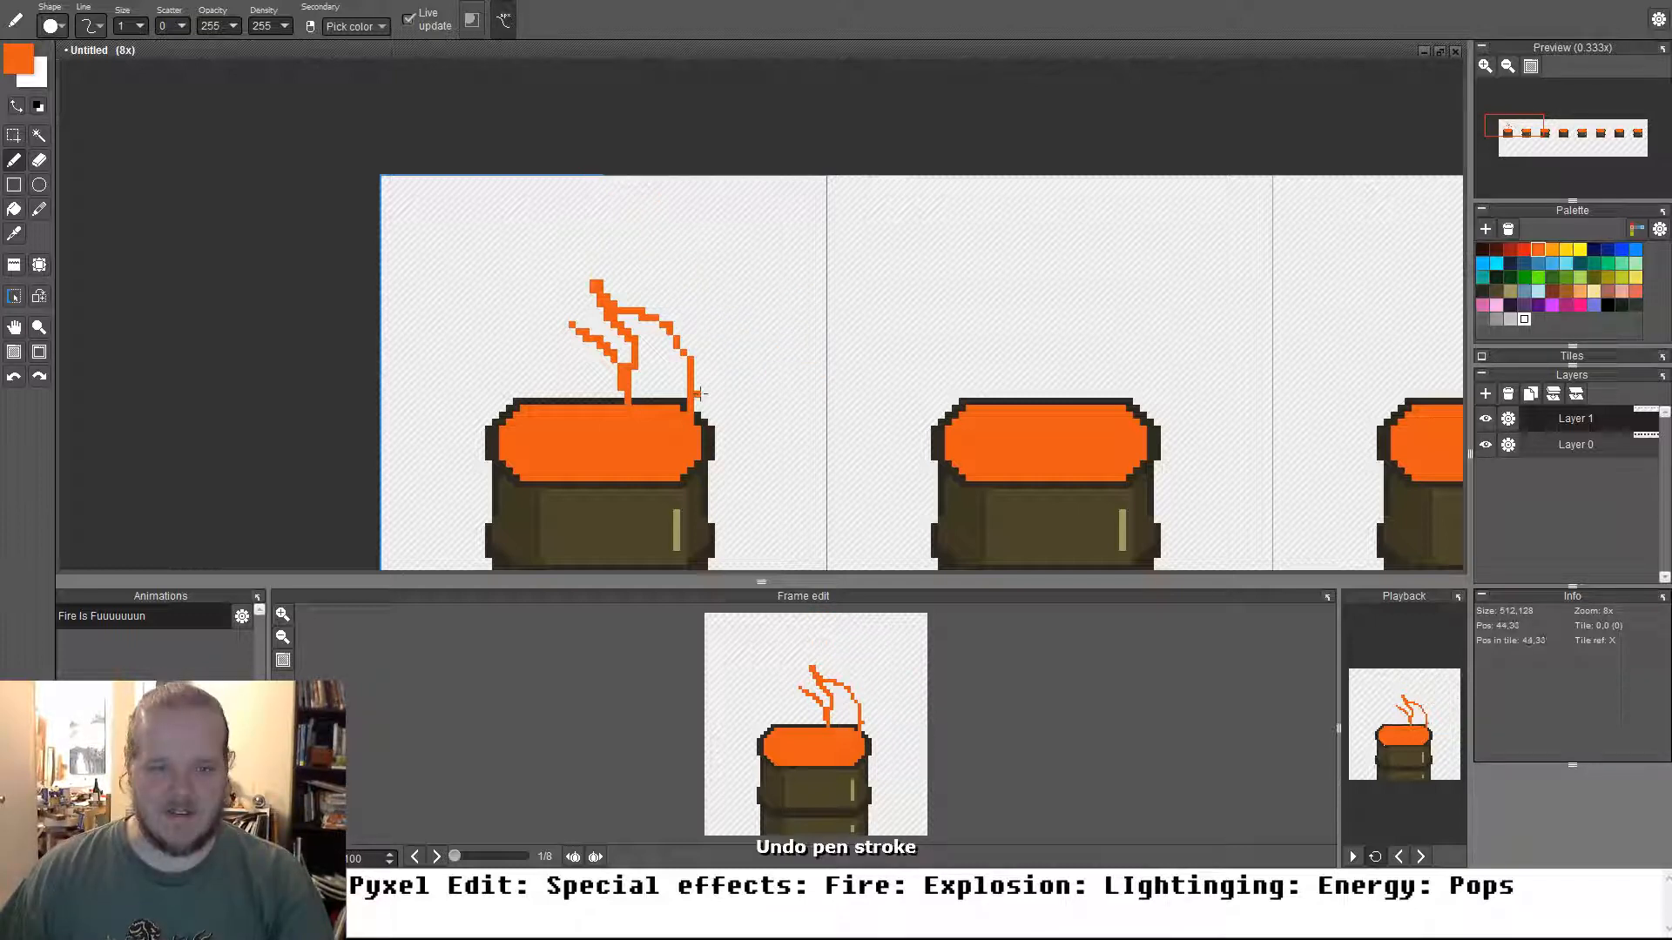
Turn on Contiguous for the fill and flood the flame outline above the first barrel with orange on Layer 1
key("f")
left_click(656, 432)
key("ctrl+z")
left_click(248, 20)
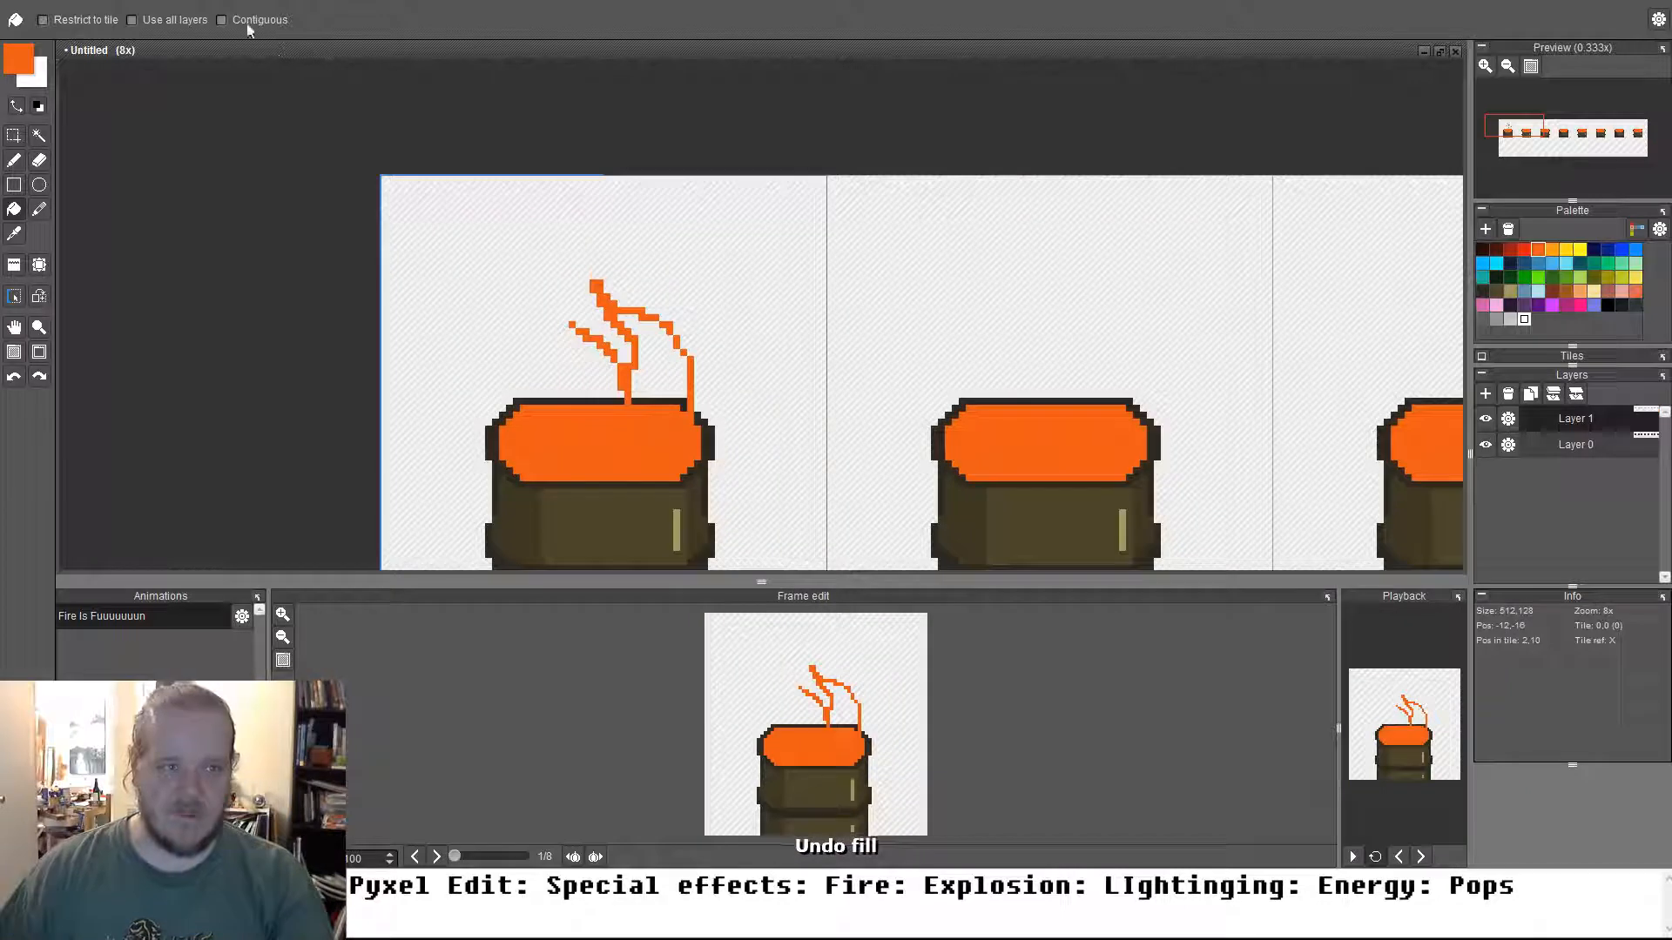
left_click(674, 393)
key("b")
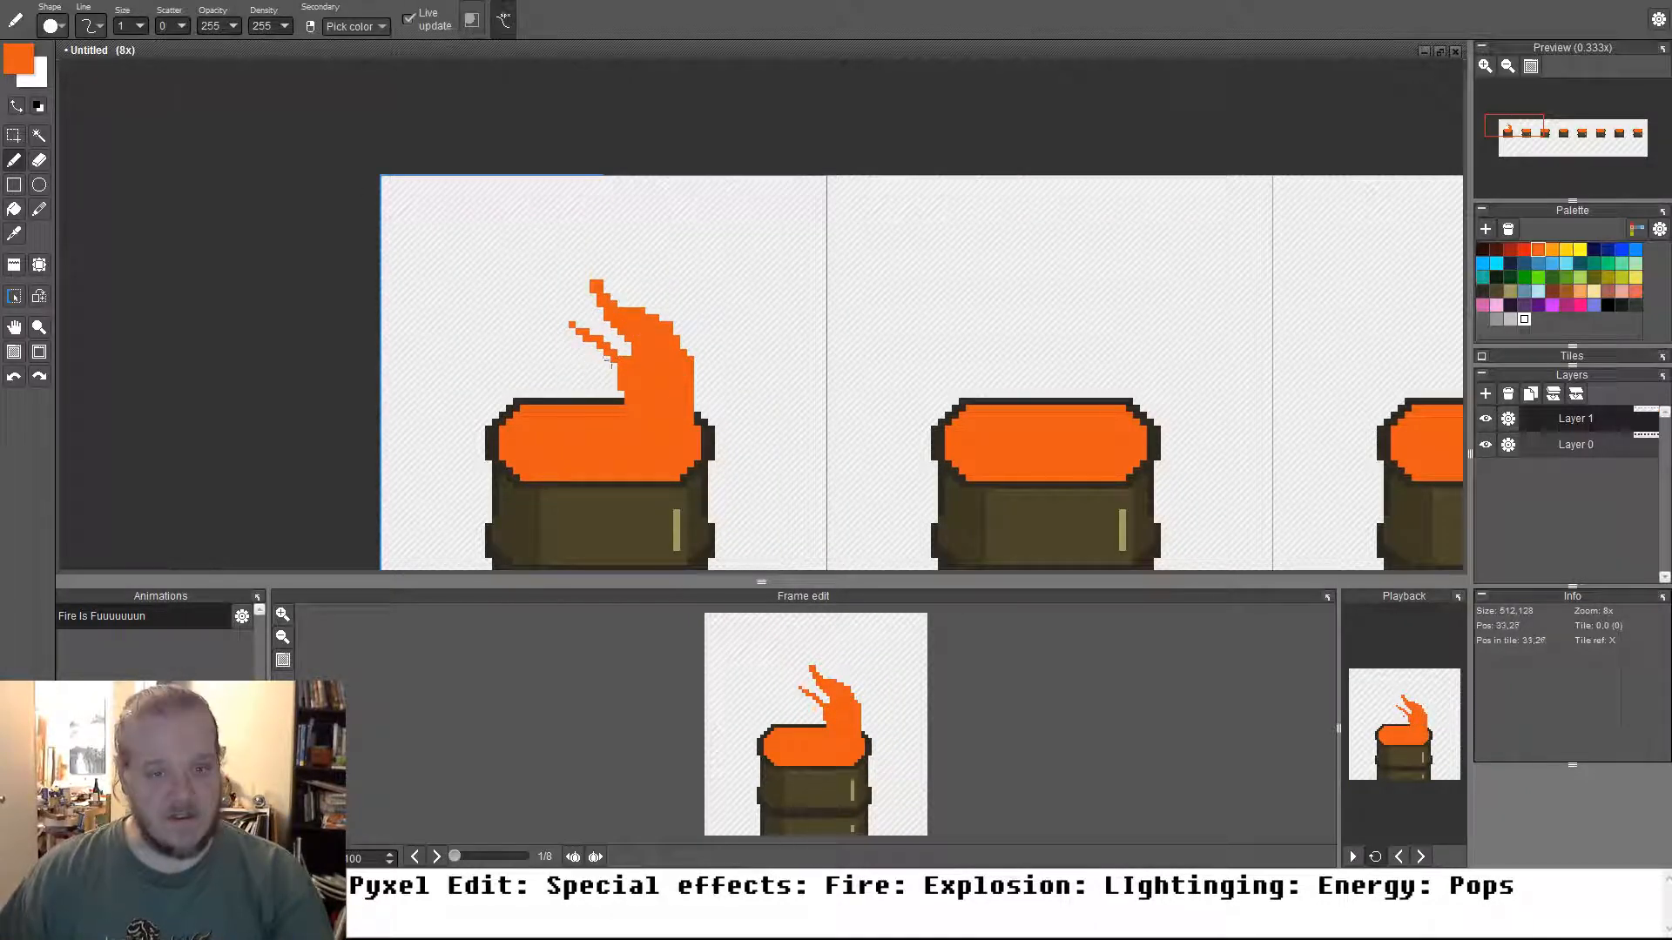
Thicken the smaller left flame tongue with orange and erase the stray pixels at the taller tongue's tip
left_click_drag(595, 348, 624, 393)
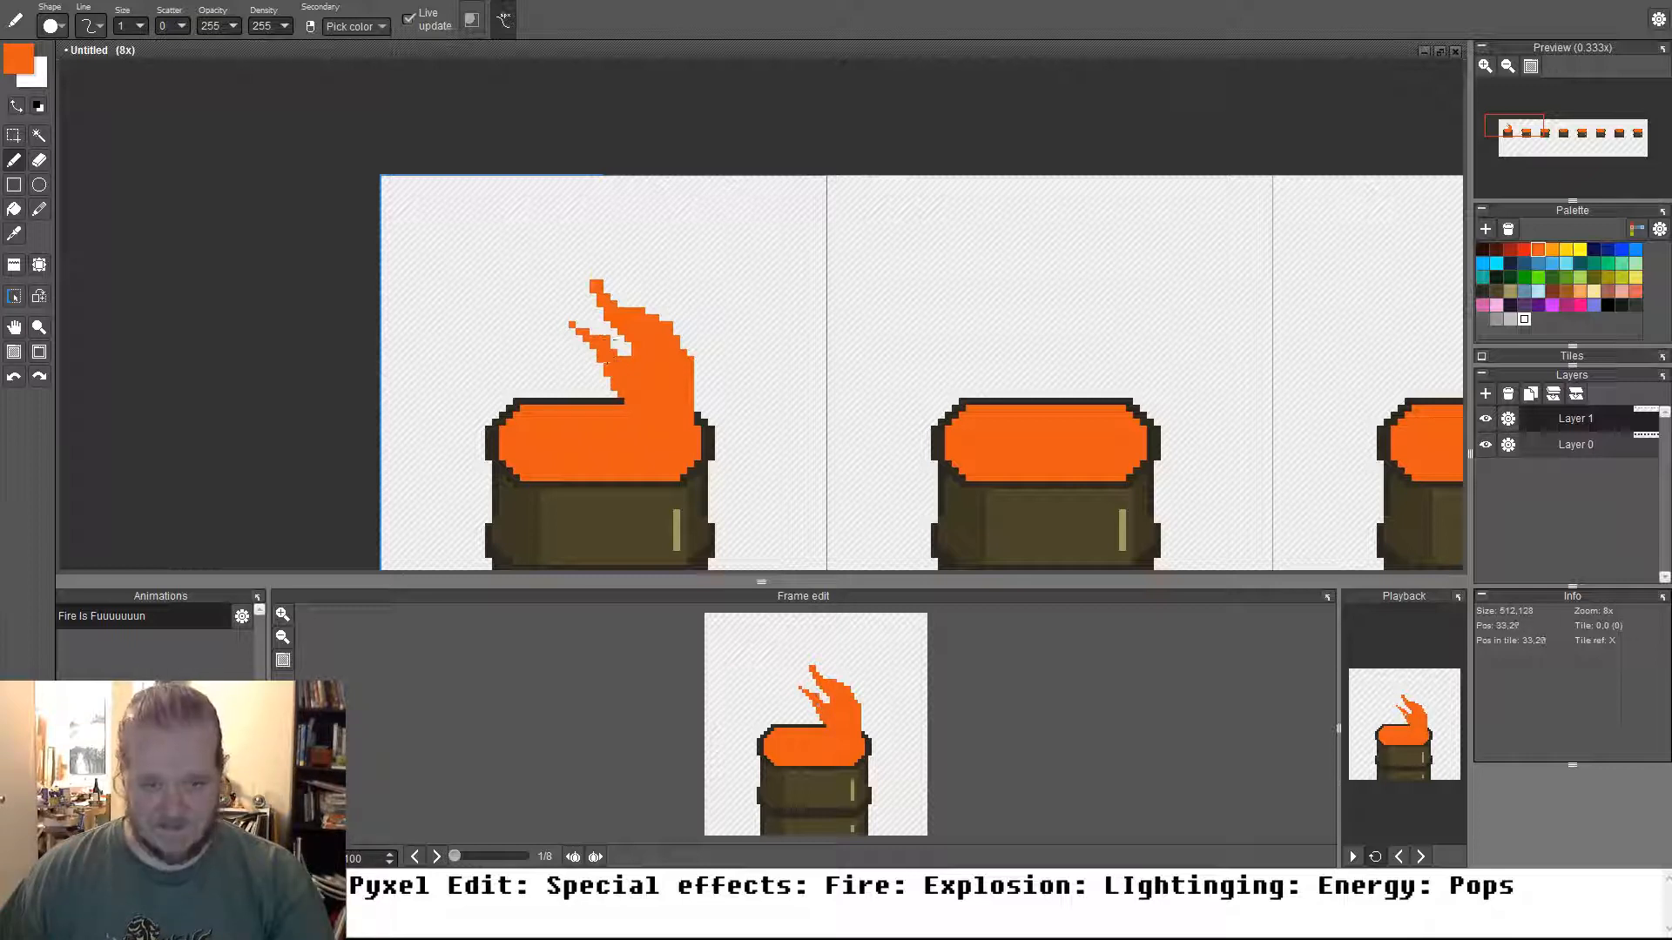
key("e")
left_click_drag(593, 282, 603, 296)
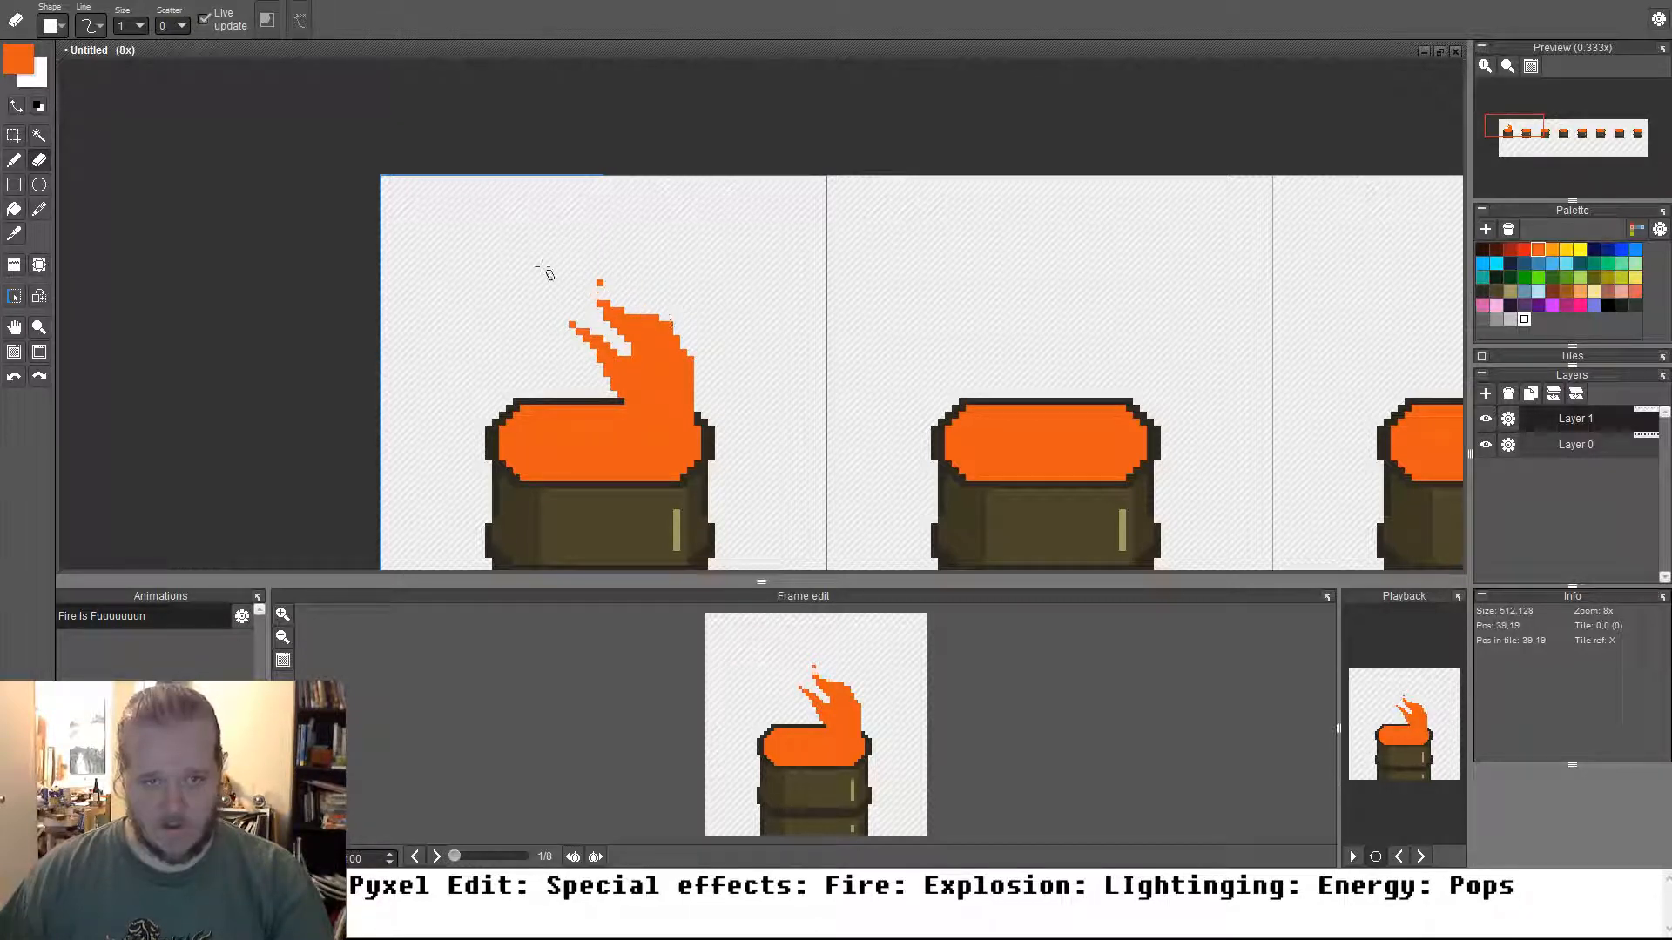
left_click(599, 283)
key("b")
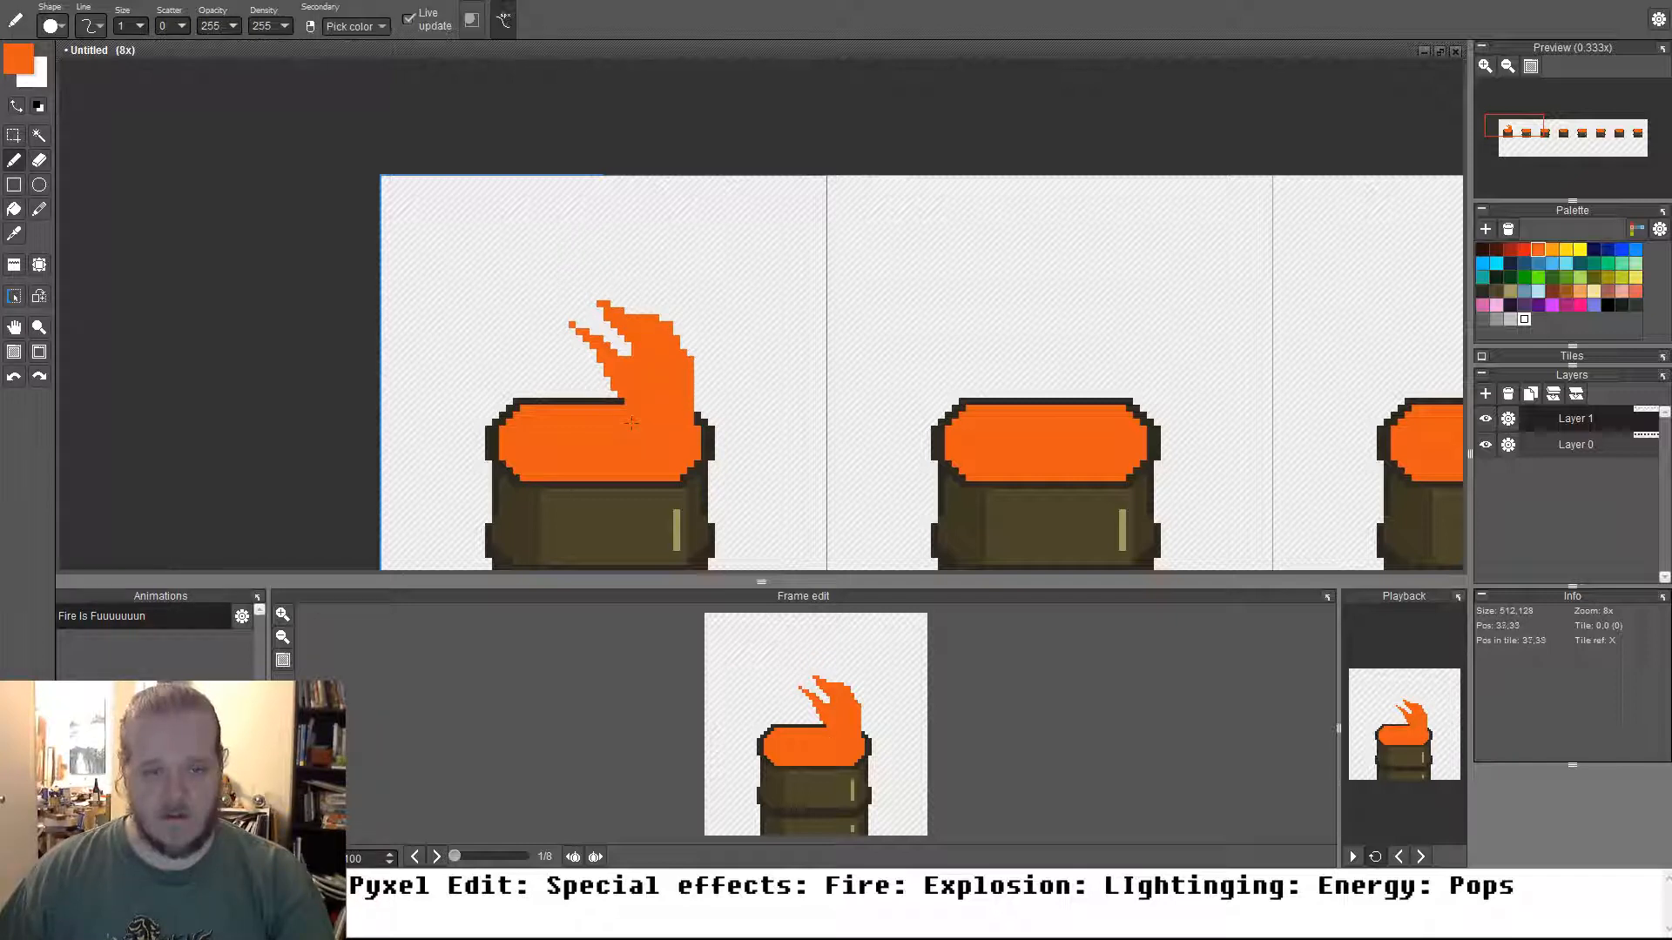
Try another flame stroke over the barrel's left part, and undo the whole flame down to the plain orange opening
mouse_move(624, 400)
left_mouse_down()
mouse_move(513, 314)
mouse_move(507, 343)
left_mouse_up()
key("ctrl+z")
key("ctrl+z")
key("ctrl+z")
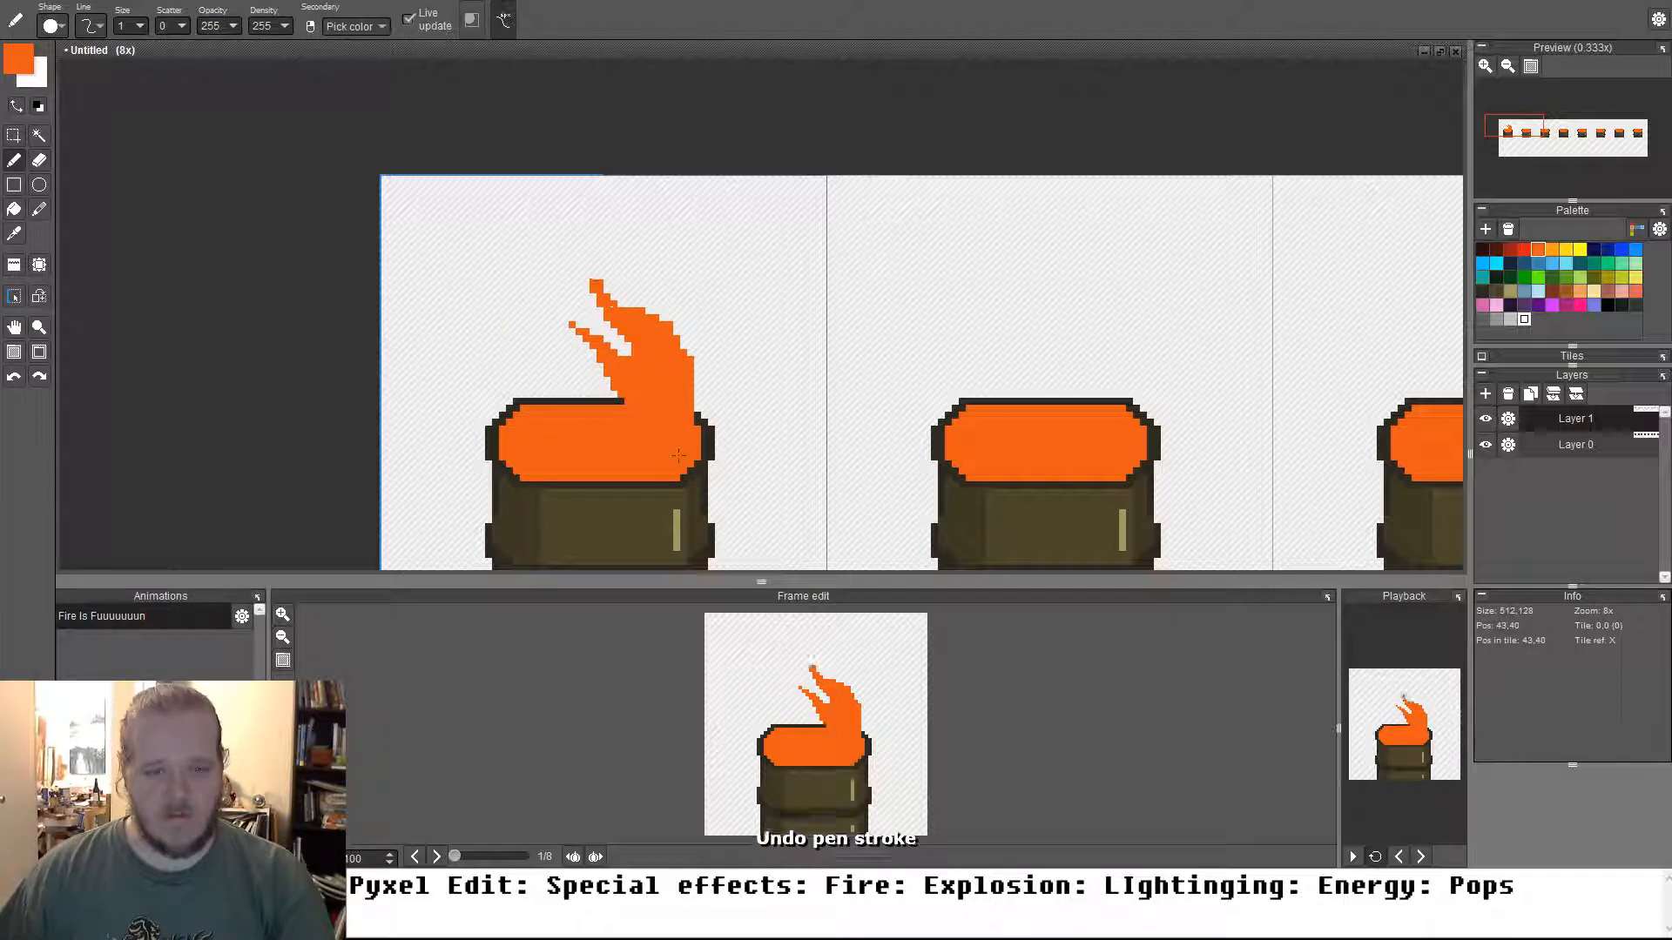
key("ctrl+z")
key("ctrl+z")
key("ctrl+z")
key("ctrl+z")
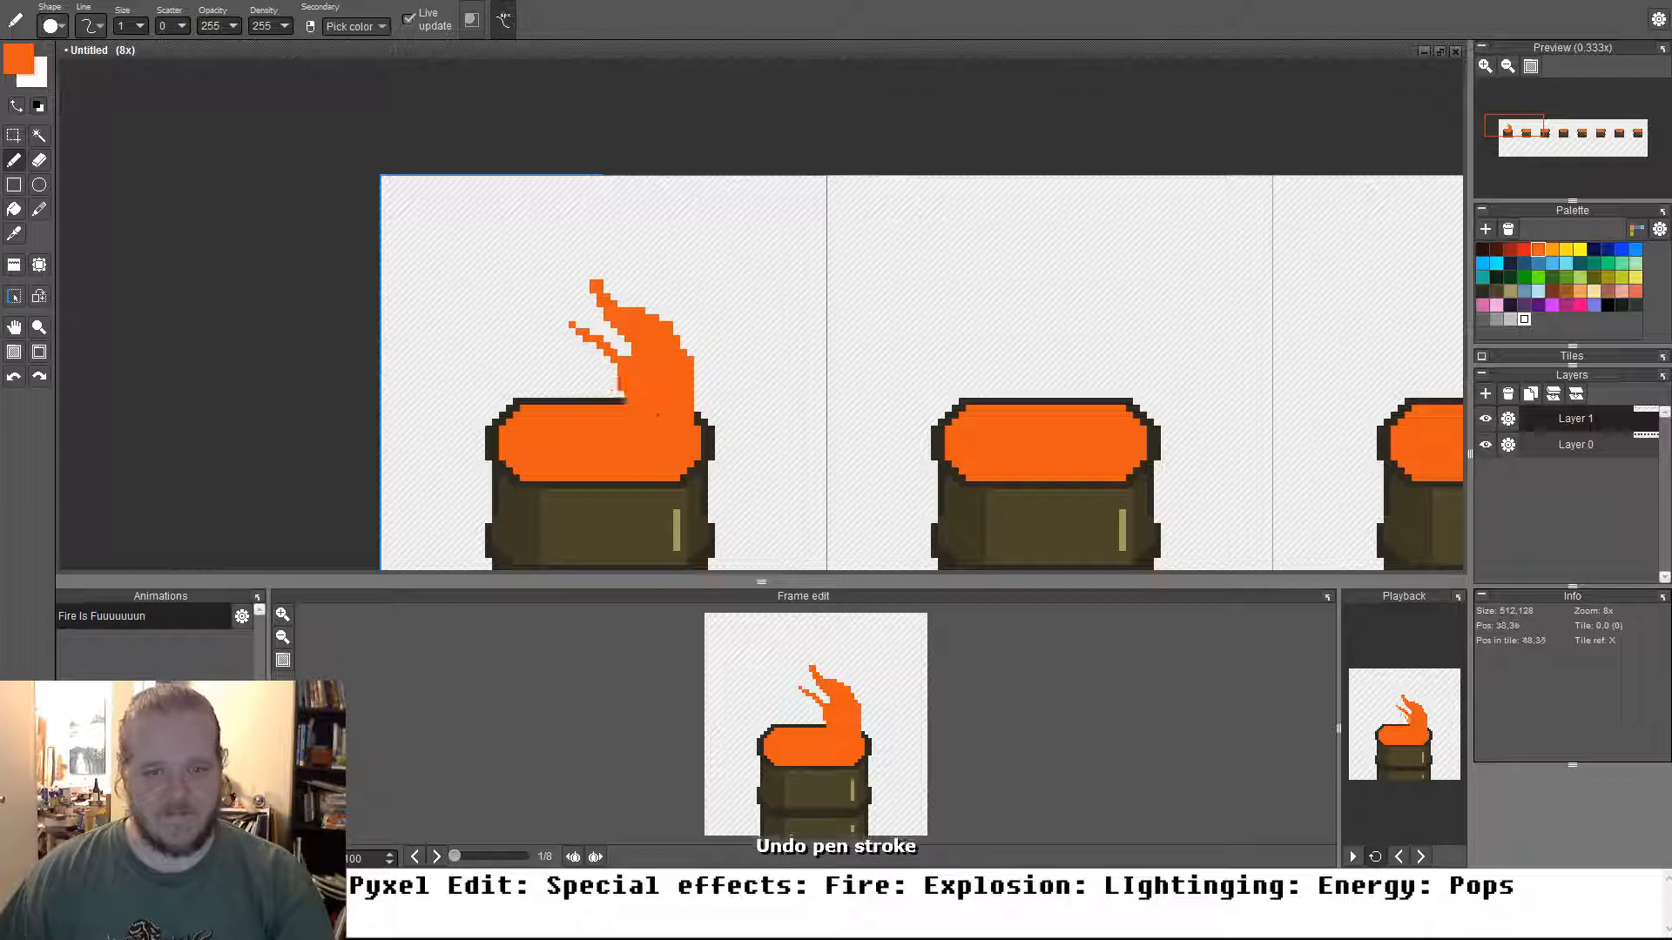
key("ctrl+z")
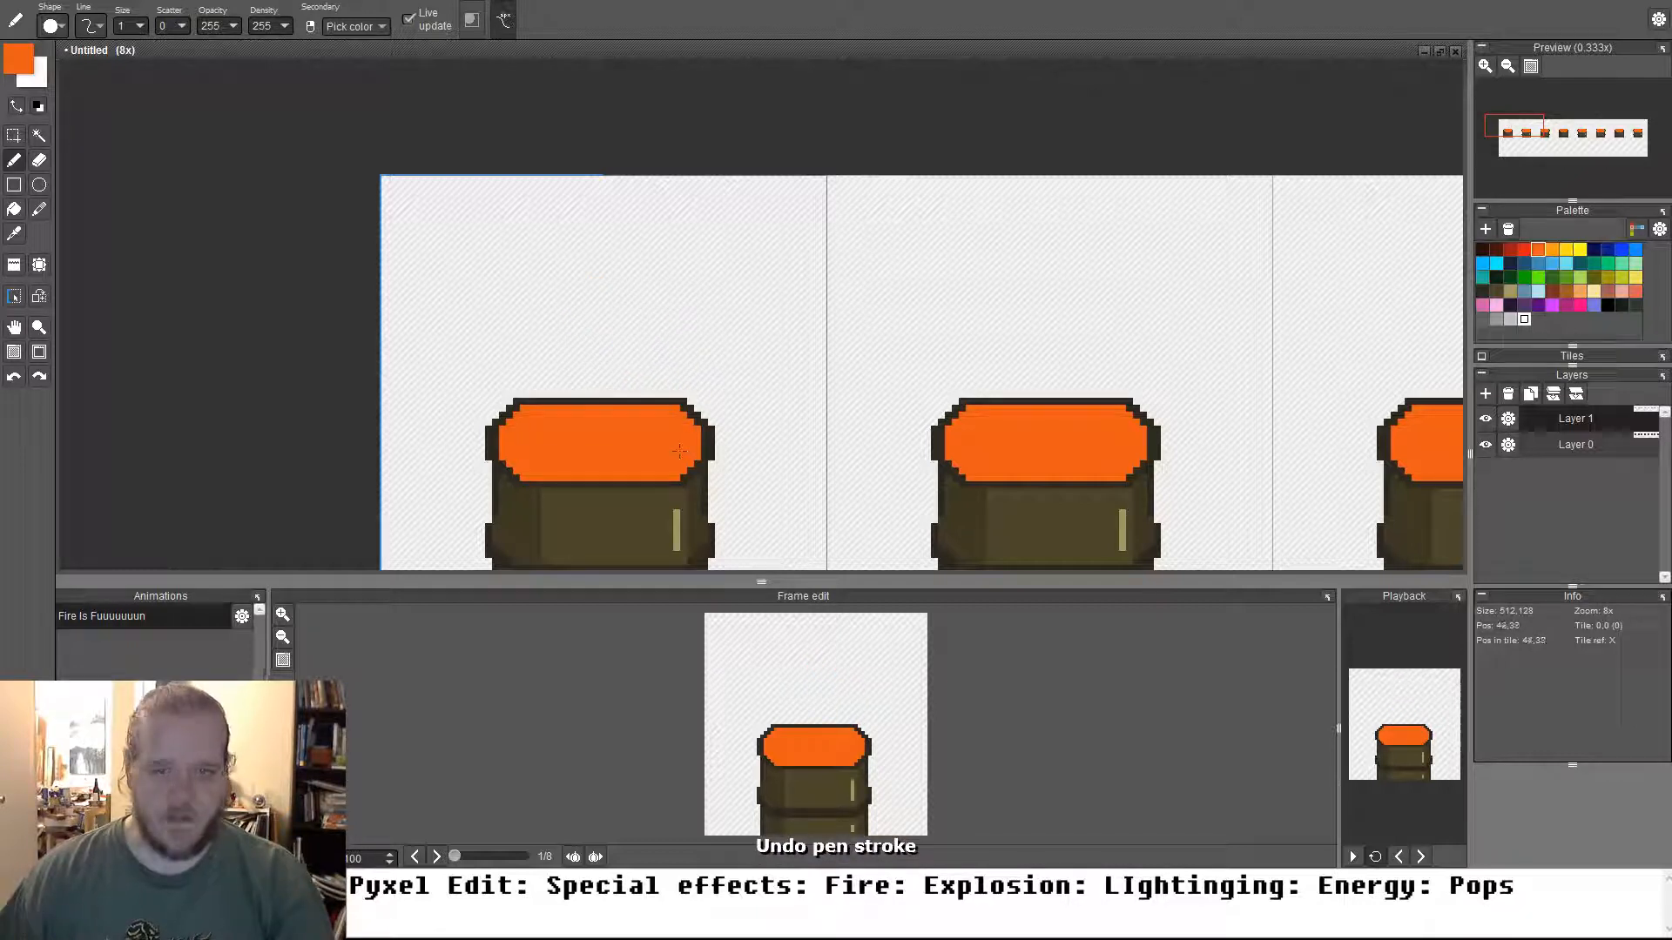
Outline a low, jagged, left-leaning flame over the first barrel, fill it with orange and add small wisps along its upper edge
mouse_move(685, 402)
left_mouse_down()
mouse_move(597, 348)
mouse_move(596, 364)
mouse_move(535, 349)
mouse_move(546, 373)
mouse_move(445, 363)
mouse_move(486, 382)
mouse_move(506, 431)
mouse_move(436, 427)
mouse_move(516, 463)
mouse_move(455, 449)
mouse_move(493, 452)
mouse_move(513, 422)
left_mouse_up()
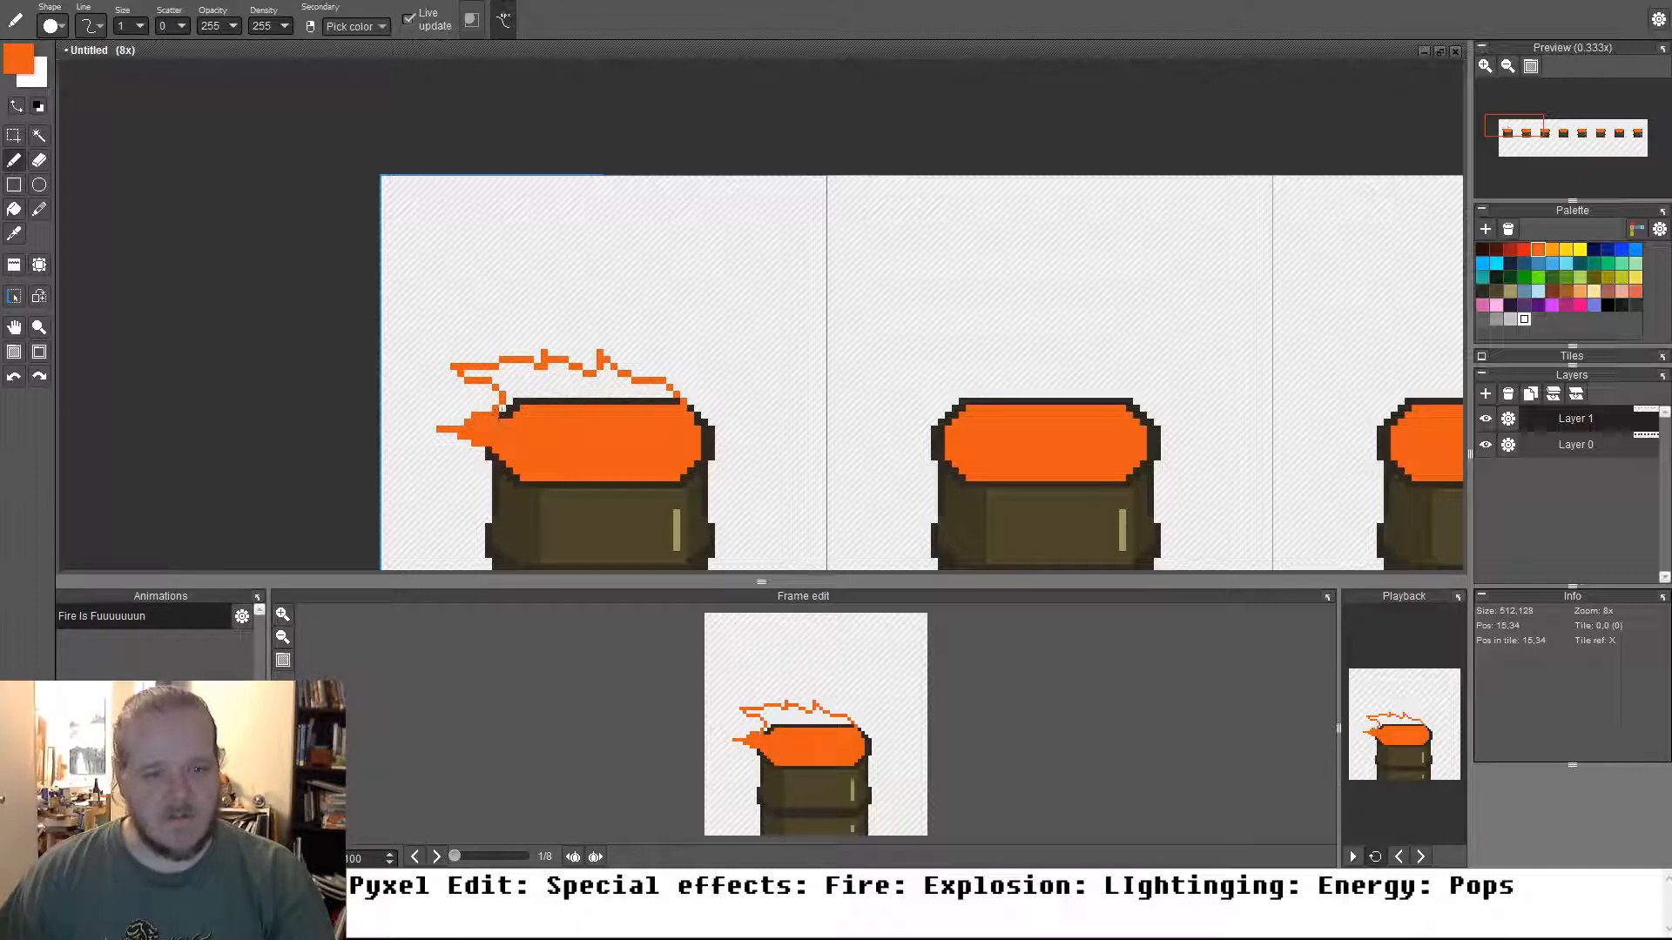
key("f")
left_click(577, 372)
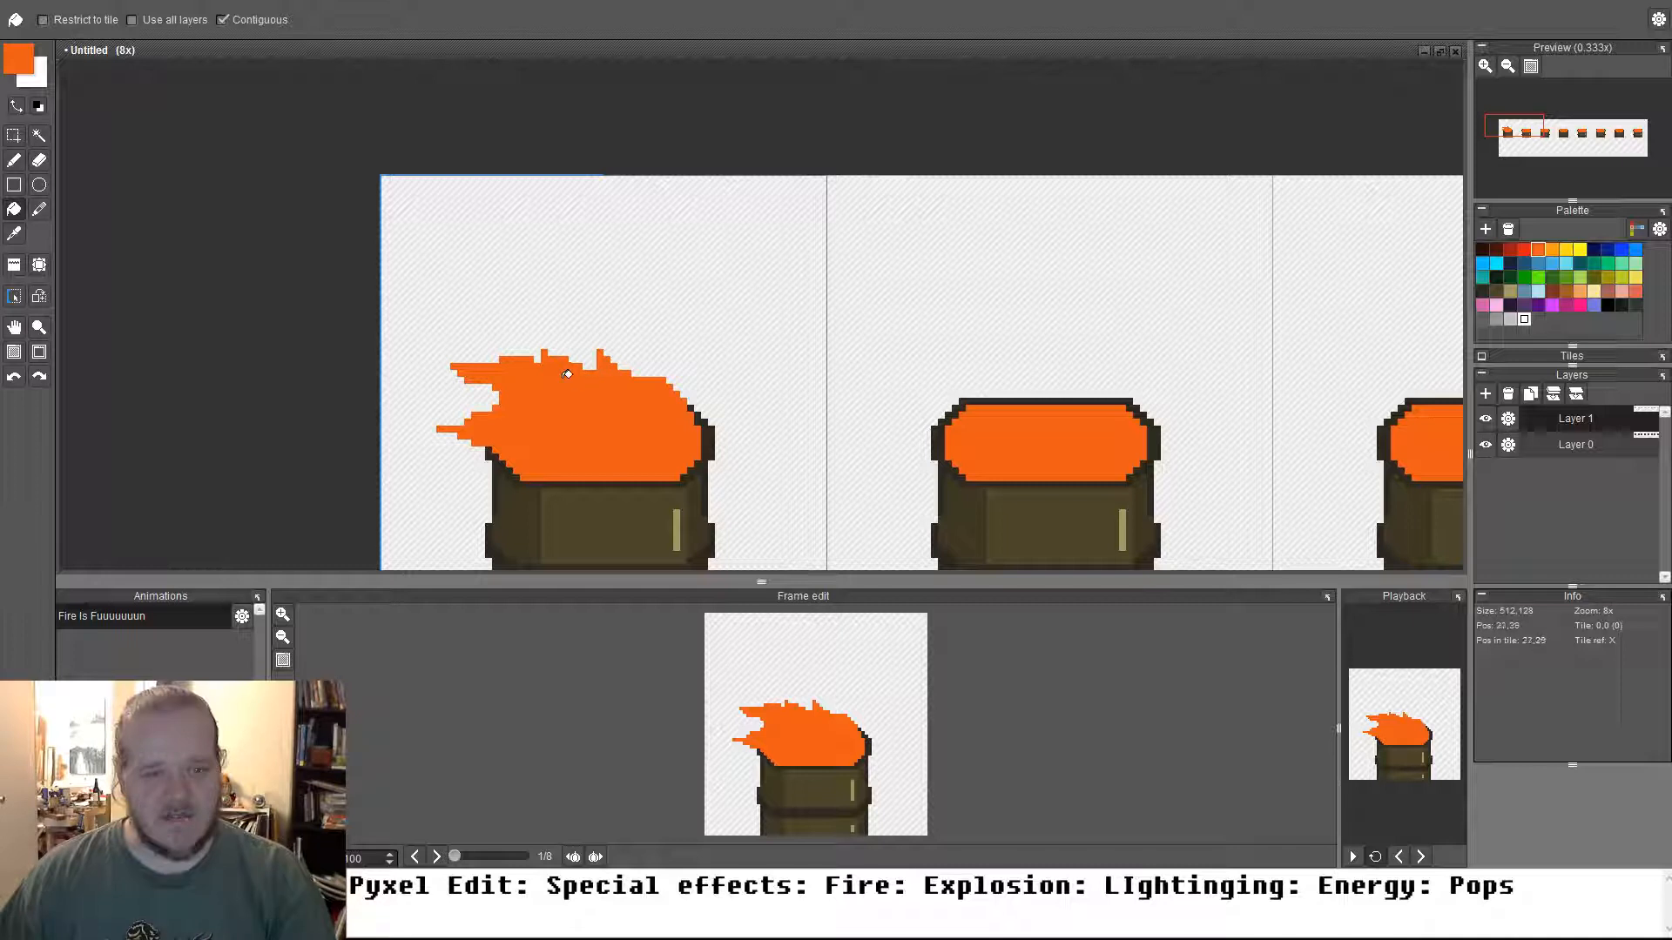
key("b")
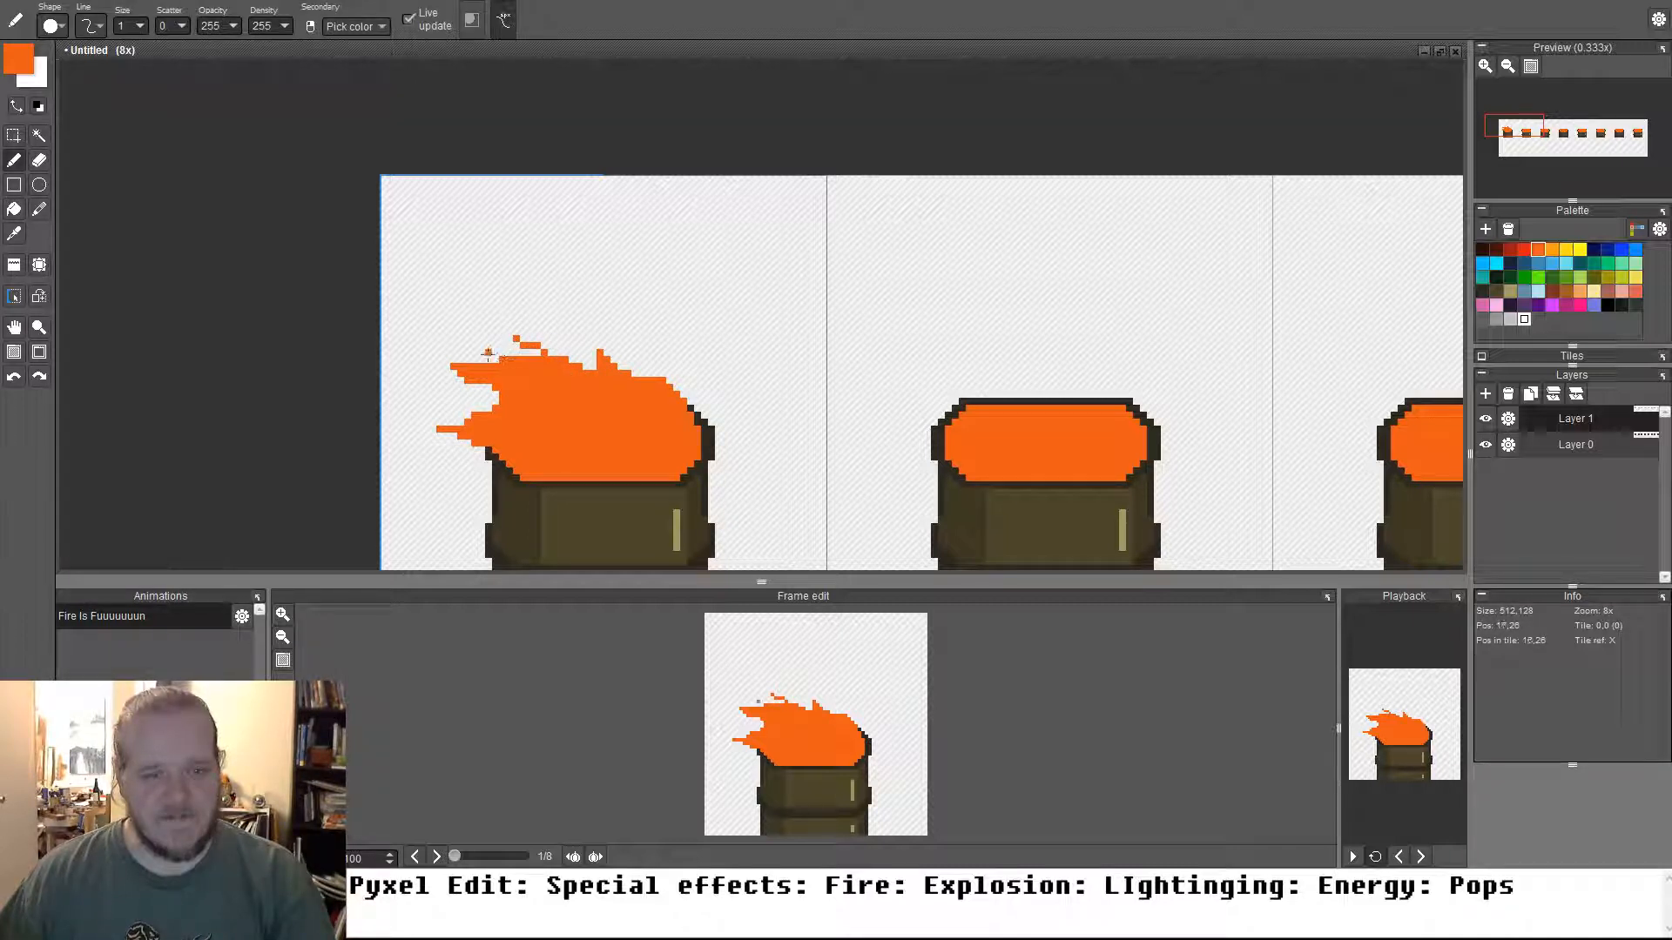
left_click_drag(745, 457, 708, 448)
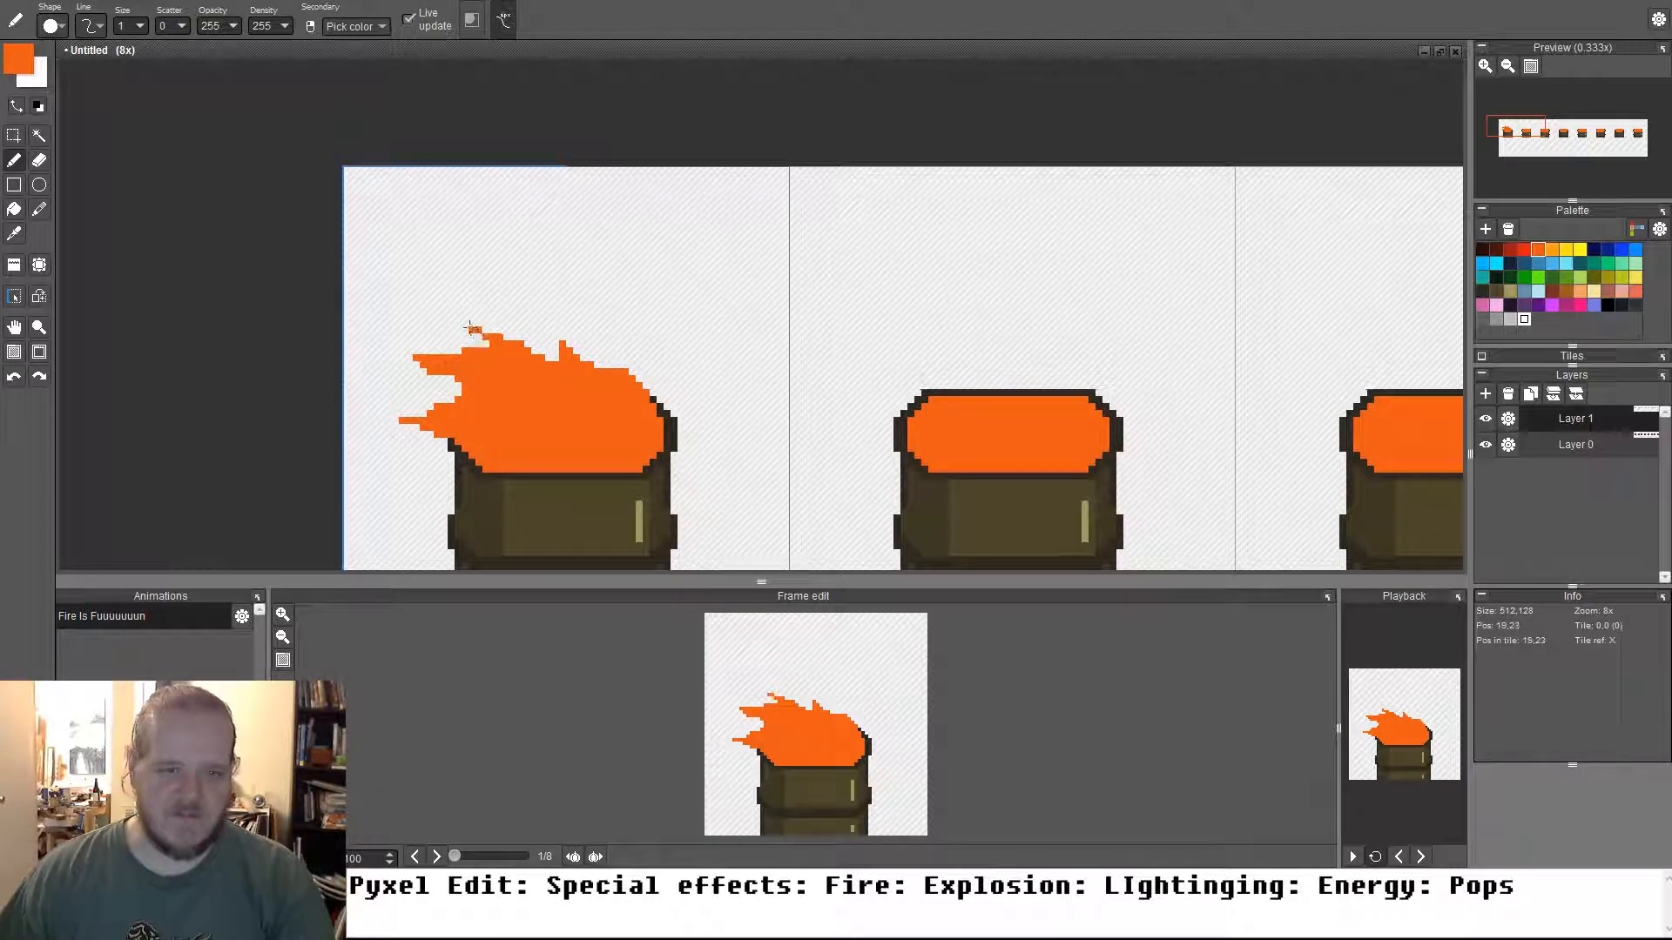
left_click_drag(677, 442, 558, 418)
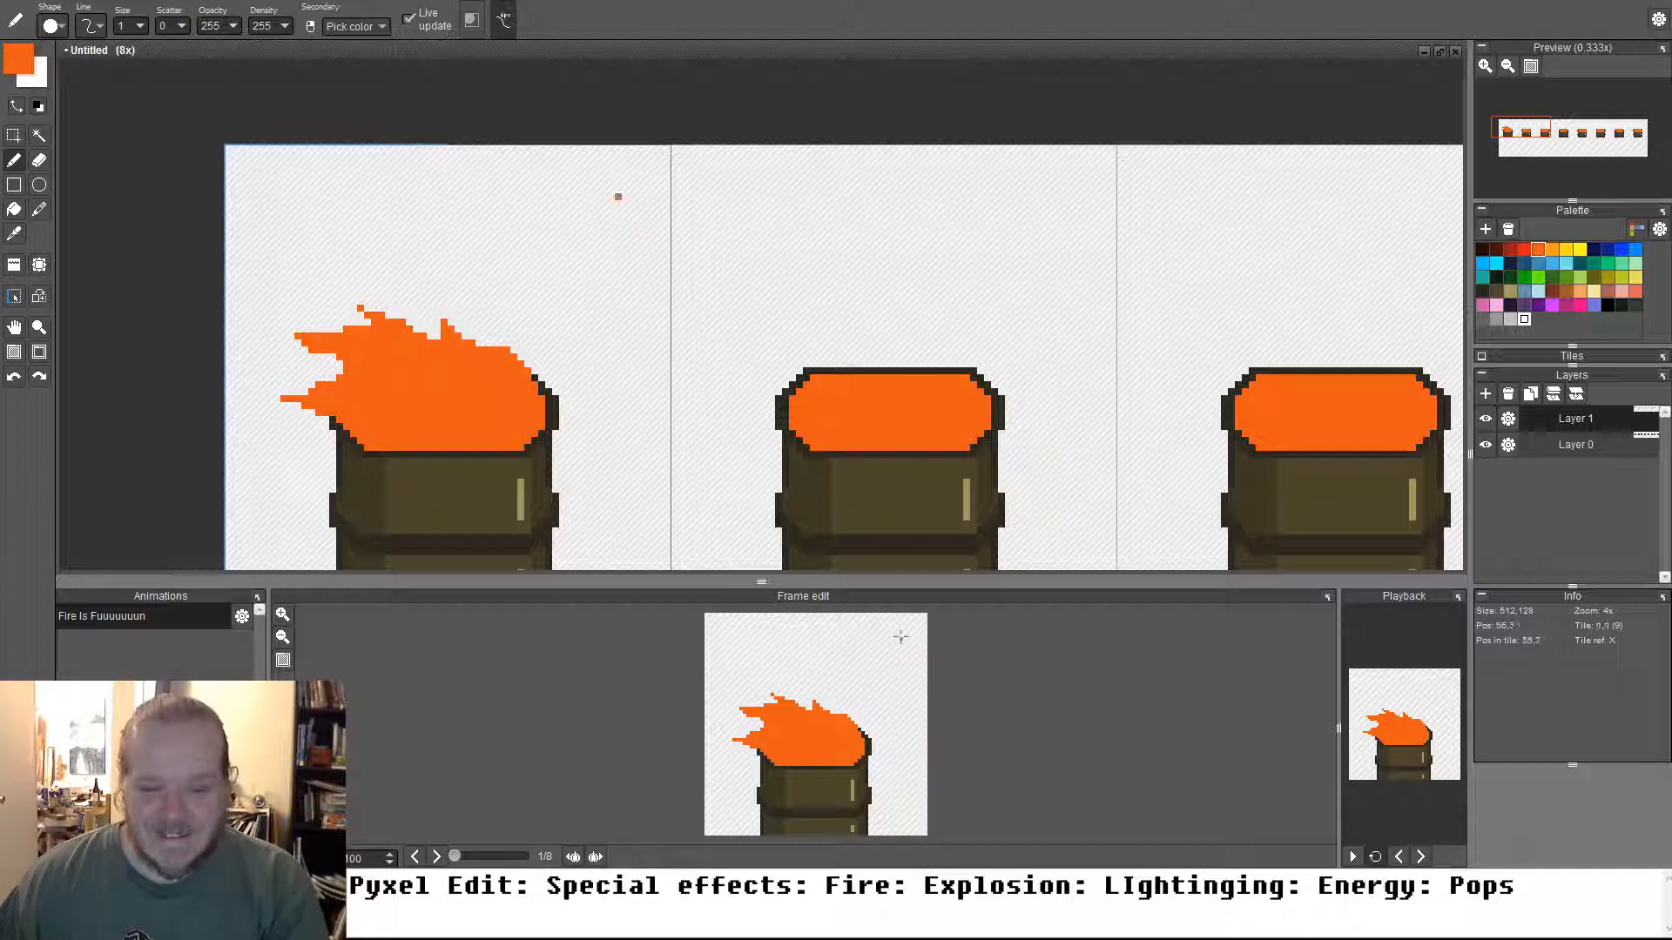
Enlarge the frame editing area, go to frame 2 and show the previous frame as an onion skin
left_click_drag(933, 582, 934, 311)
scroll(921, 488, "up", 1)
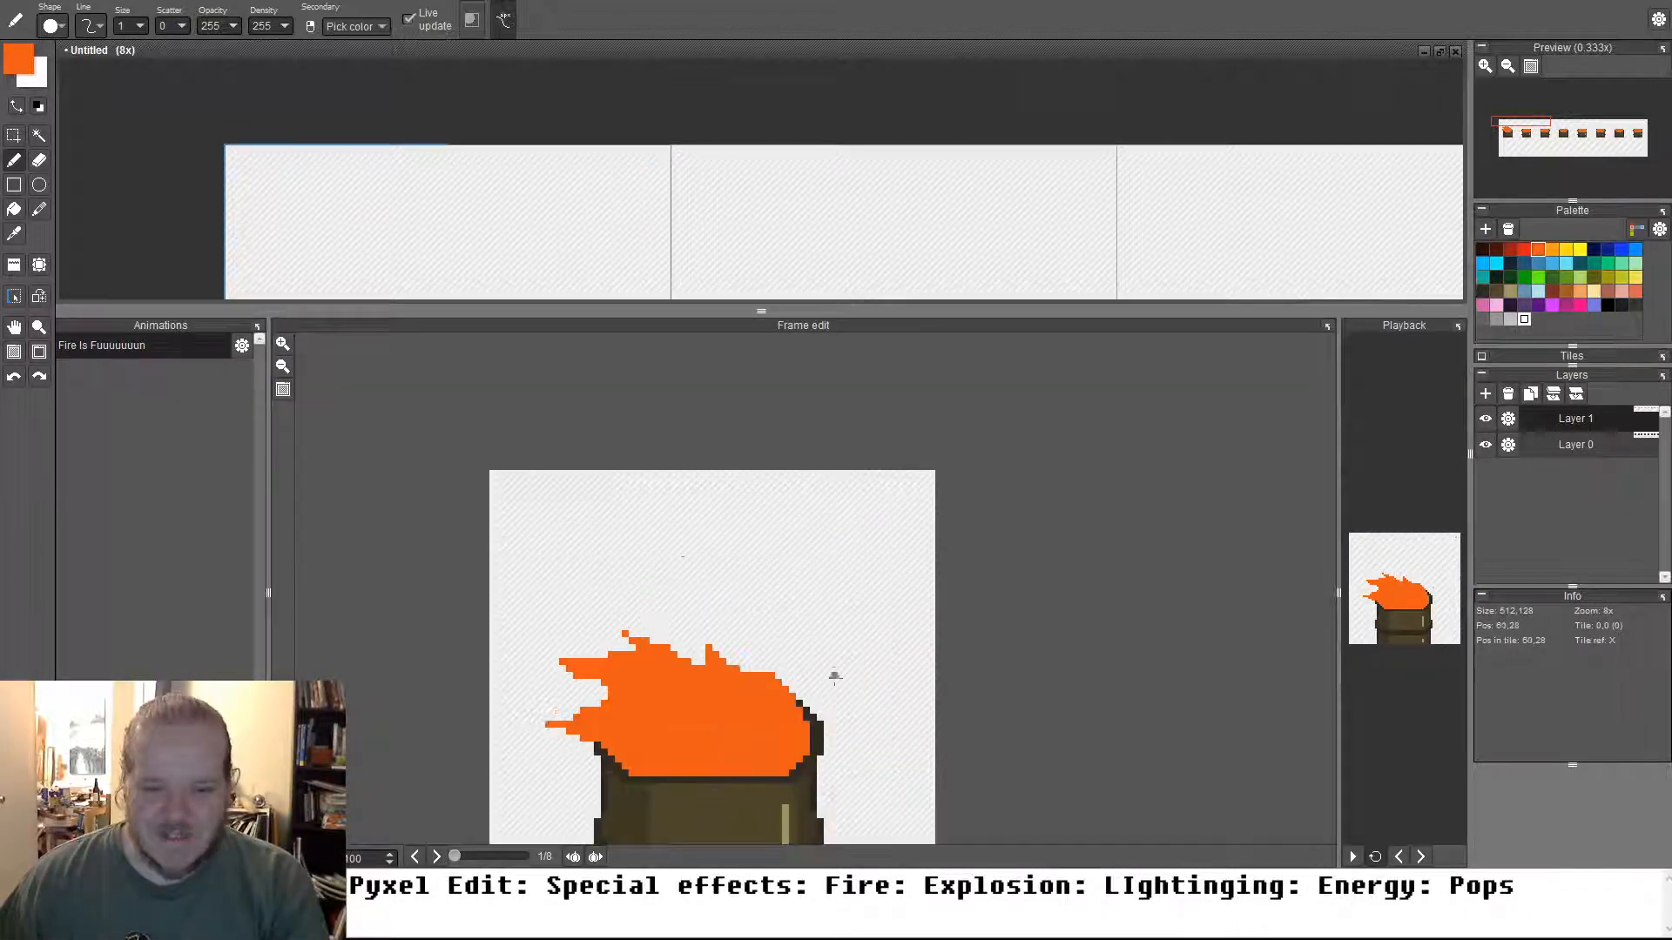
left_click_drag(799, 707, 871, 580)
key("Right")
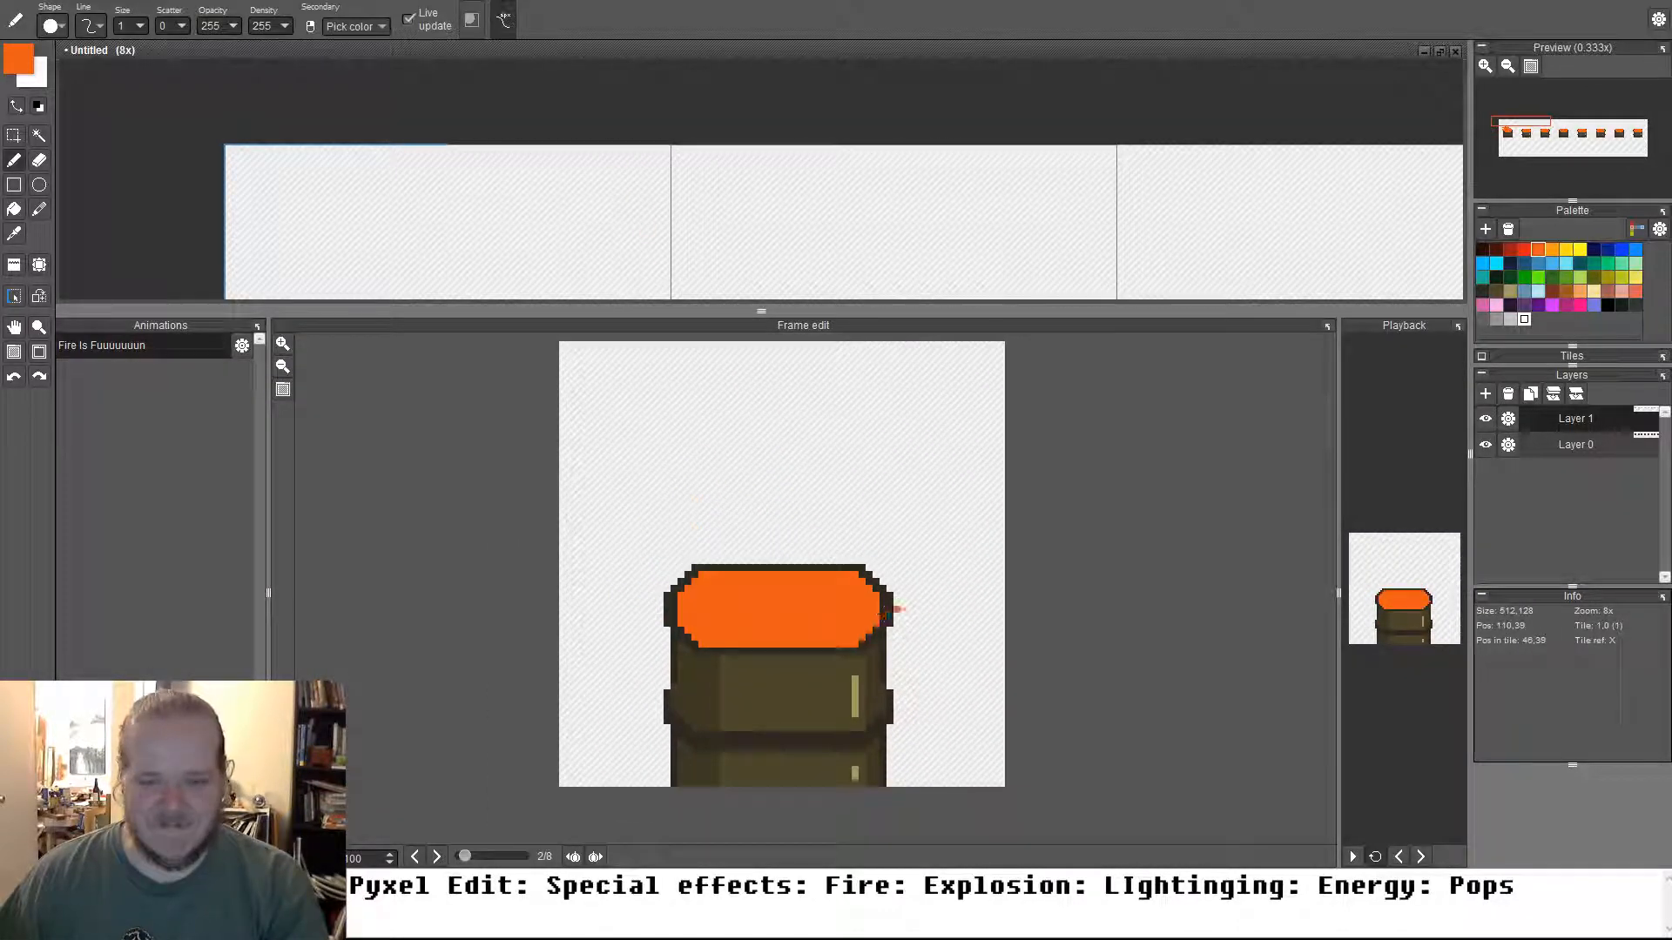
left_click(573, 857)
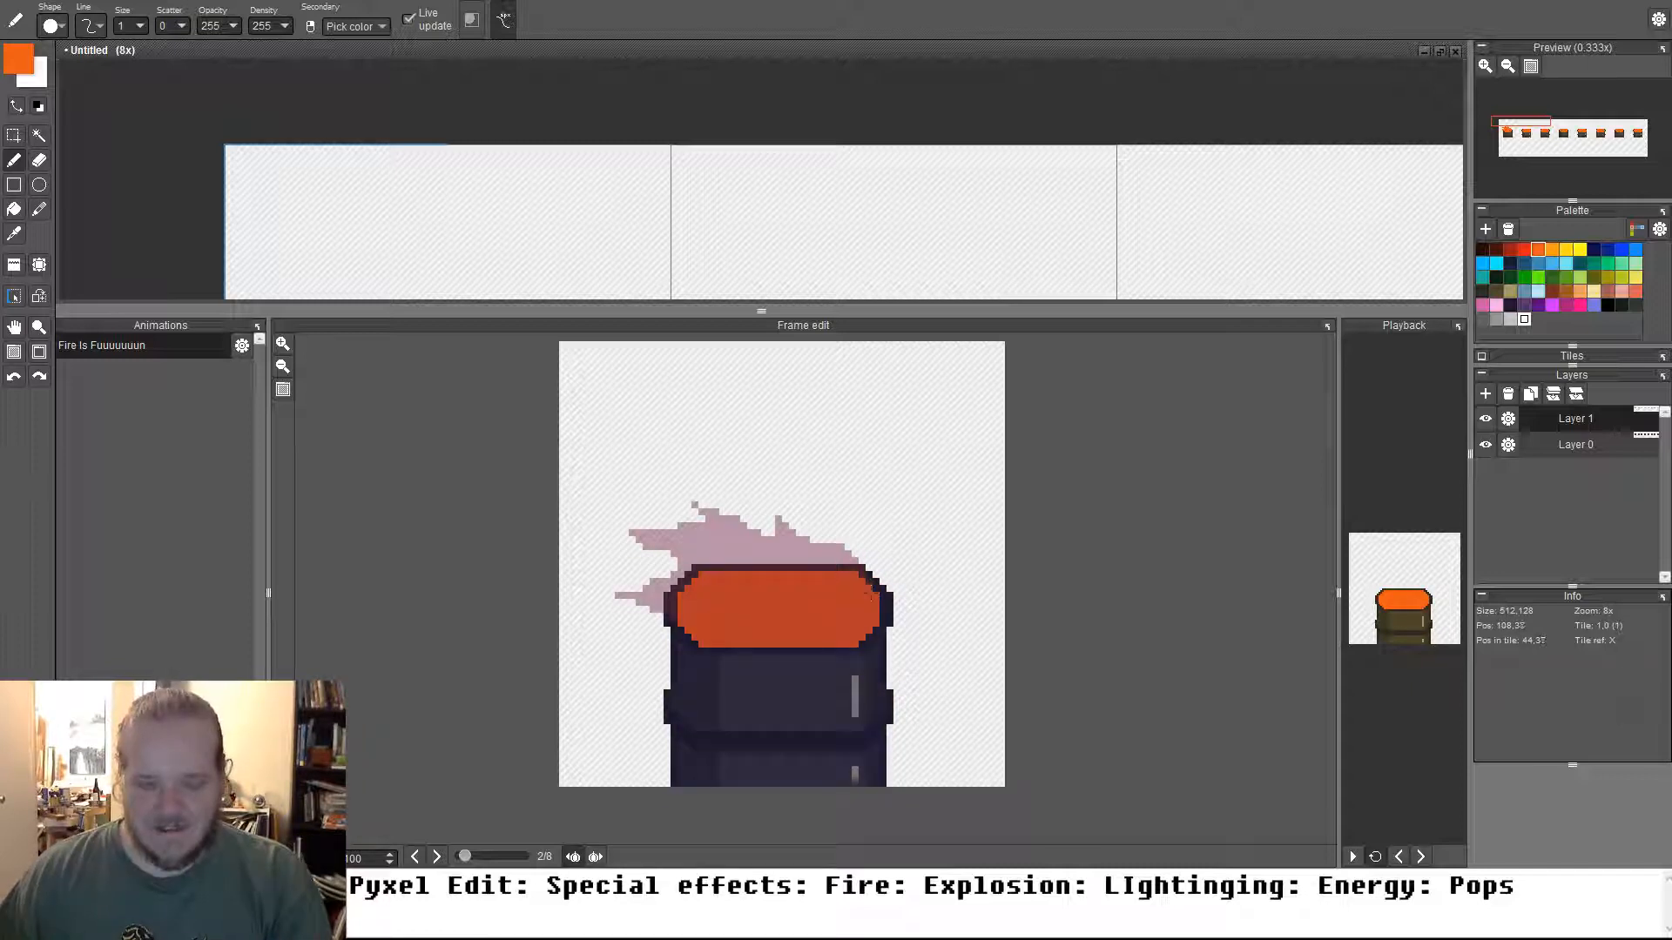
Outline frame 2's flame with a raised right hump and left-pointing tongues, using the onion skin as reference, and fill it with orange
mouse_move(850, 571)
left_mouse_down()
mouse_move(792, 514)
mouse_move(758, 533)
left_mouse_up()
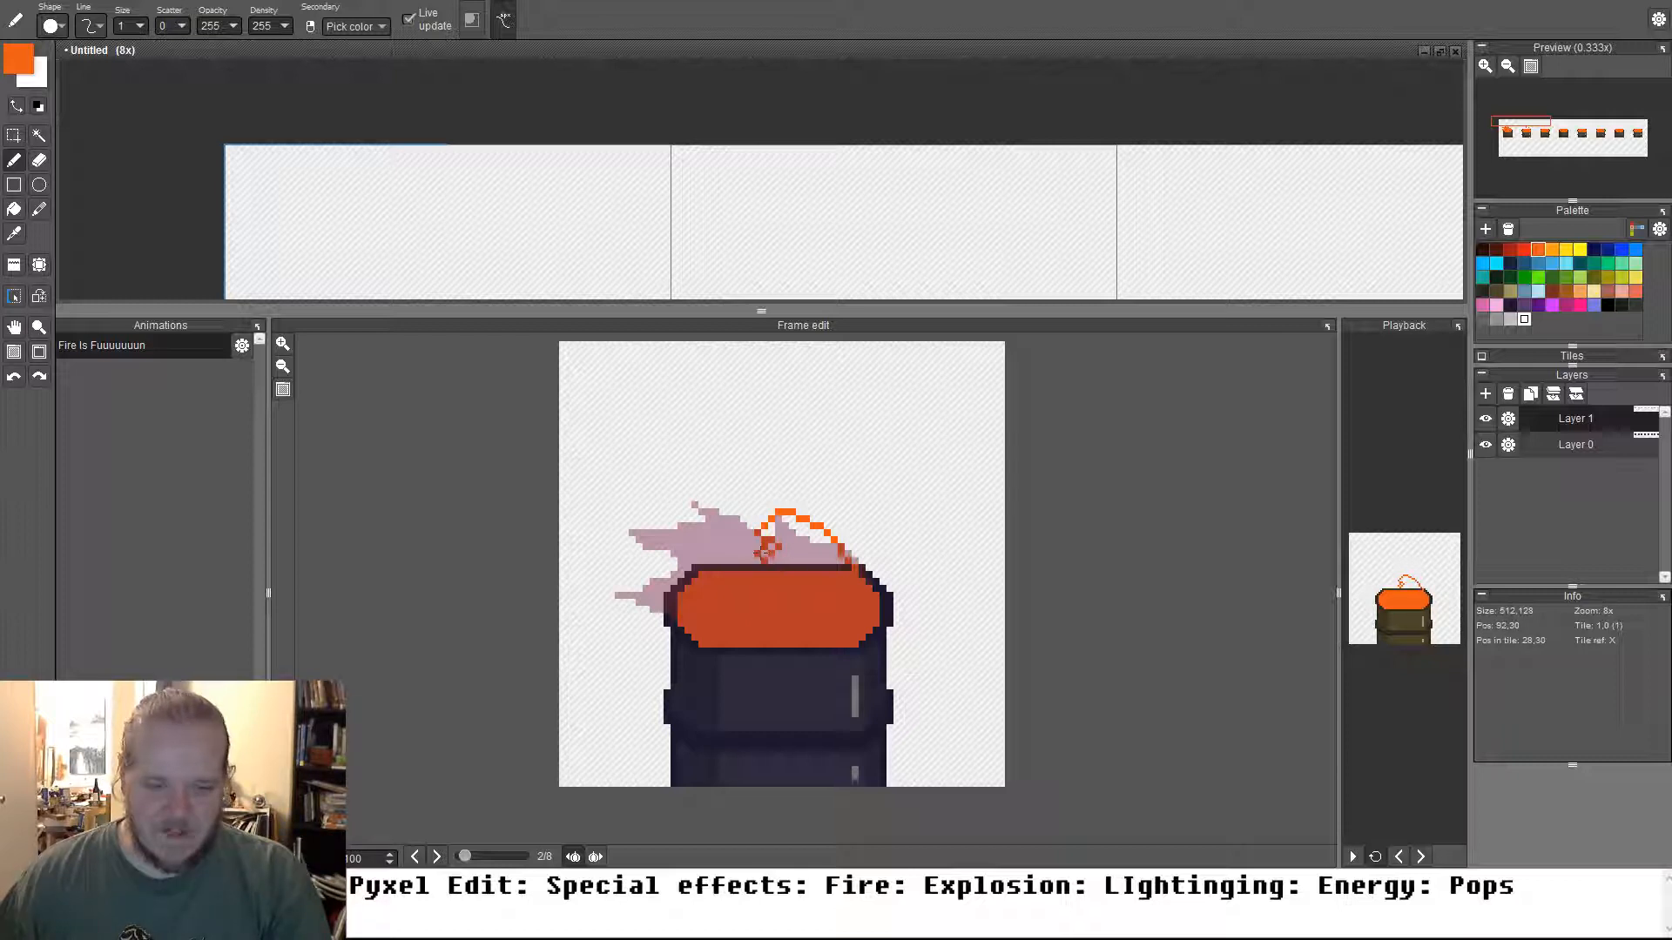
mouse_move(735, 529)
left_mouse_down()
mouse_move(705, 527)
mouse_move(688, 550)
mouse_move(665, 540)
mouse_move(675, 556)
mouse_move(648, 589)
mouse_move(660, 605)
left_mouse_up()
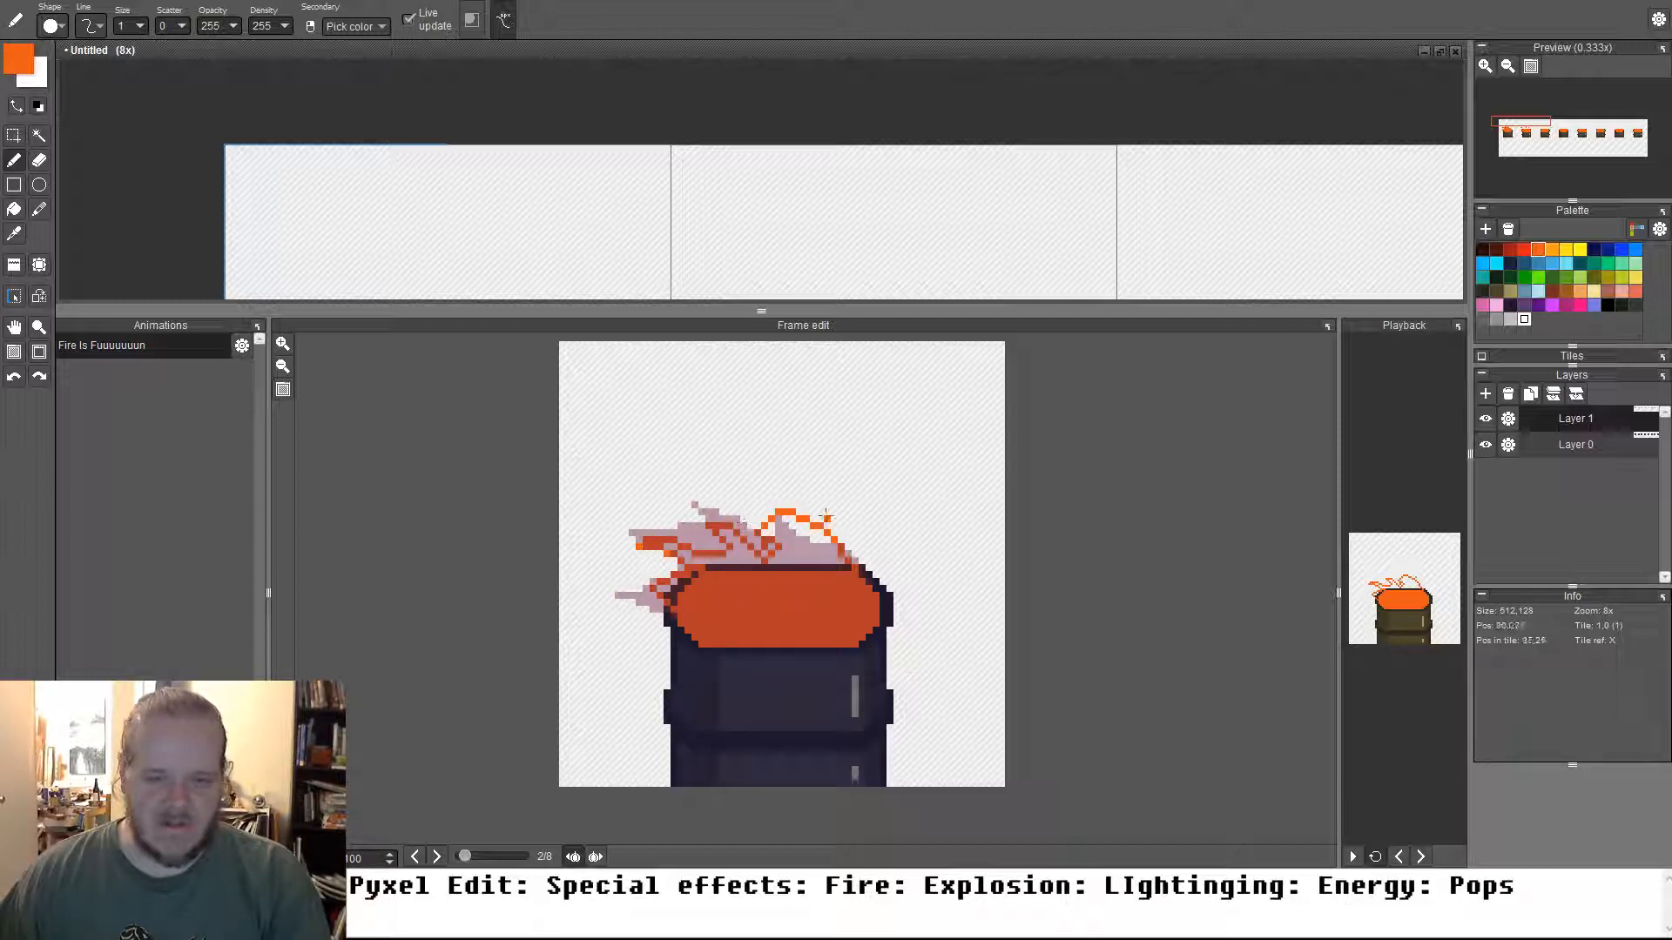
key("f")
left_click(819, 544)
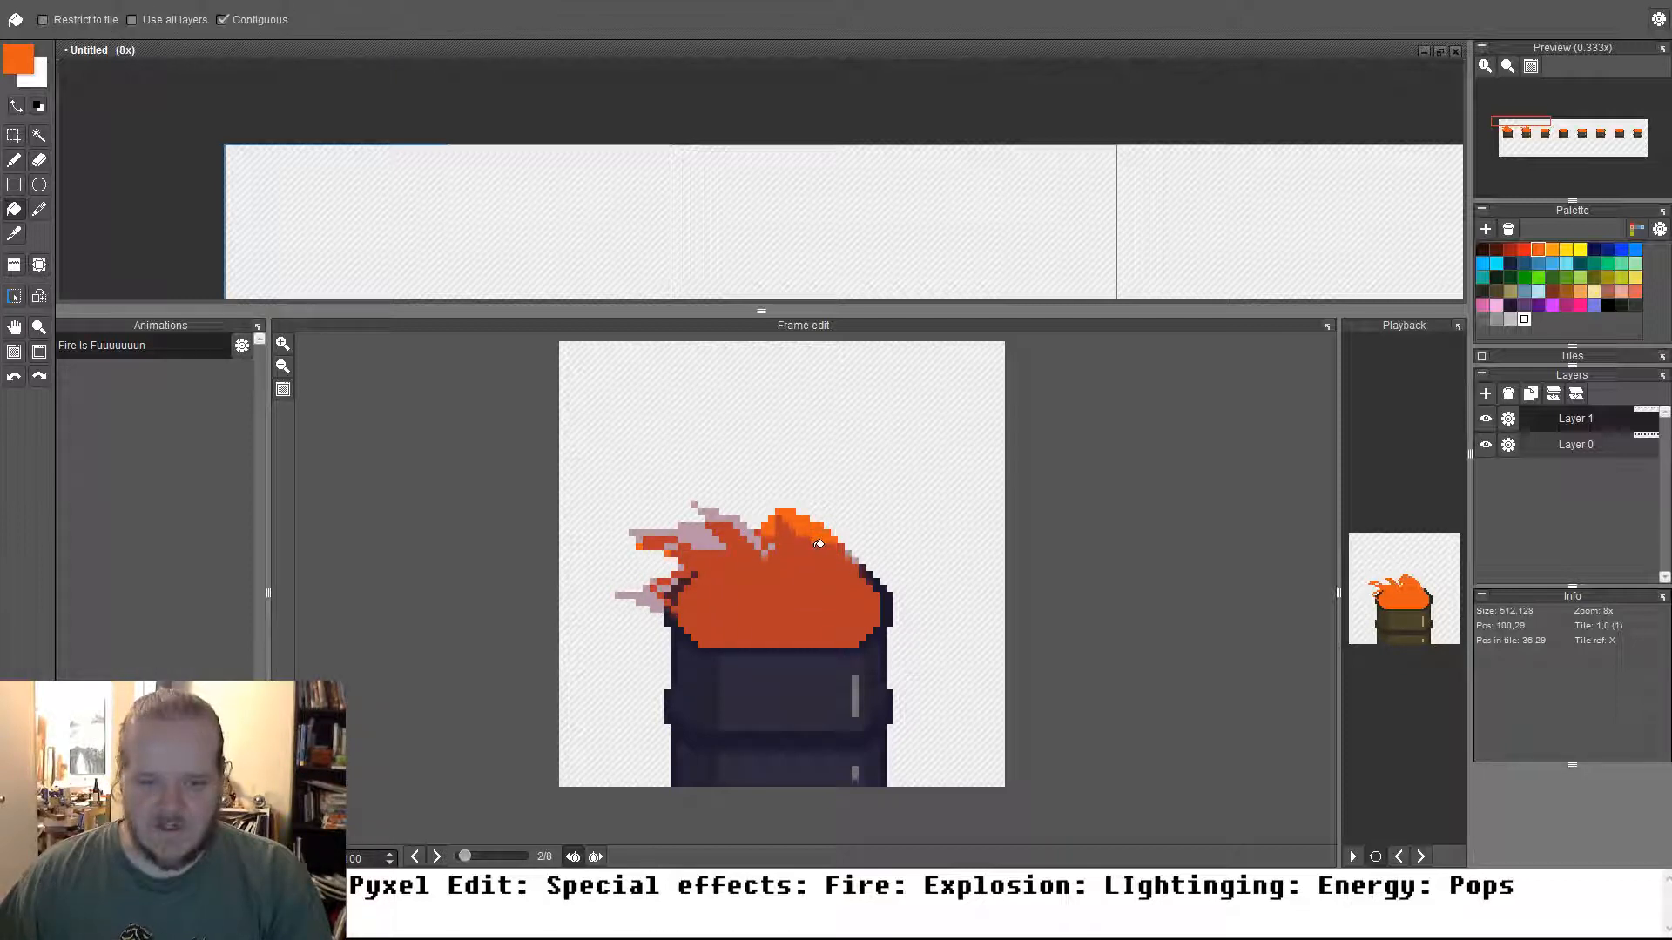
key("b")
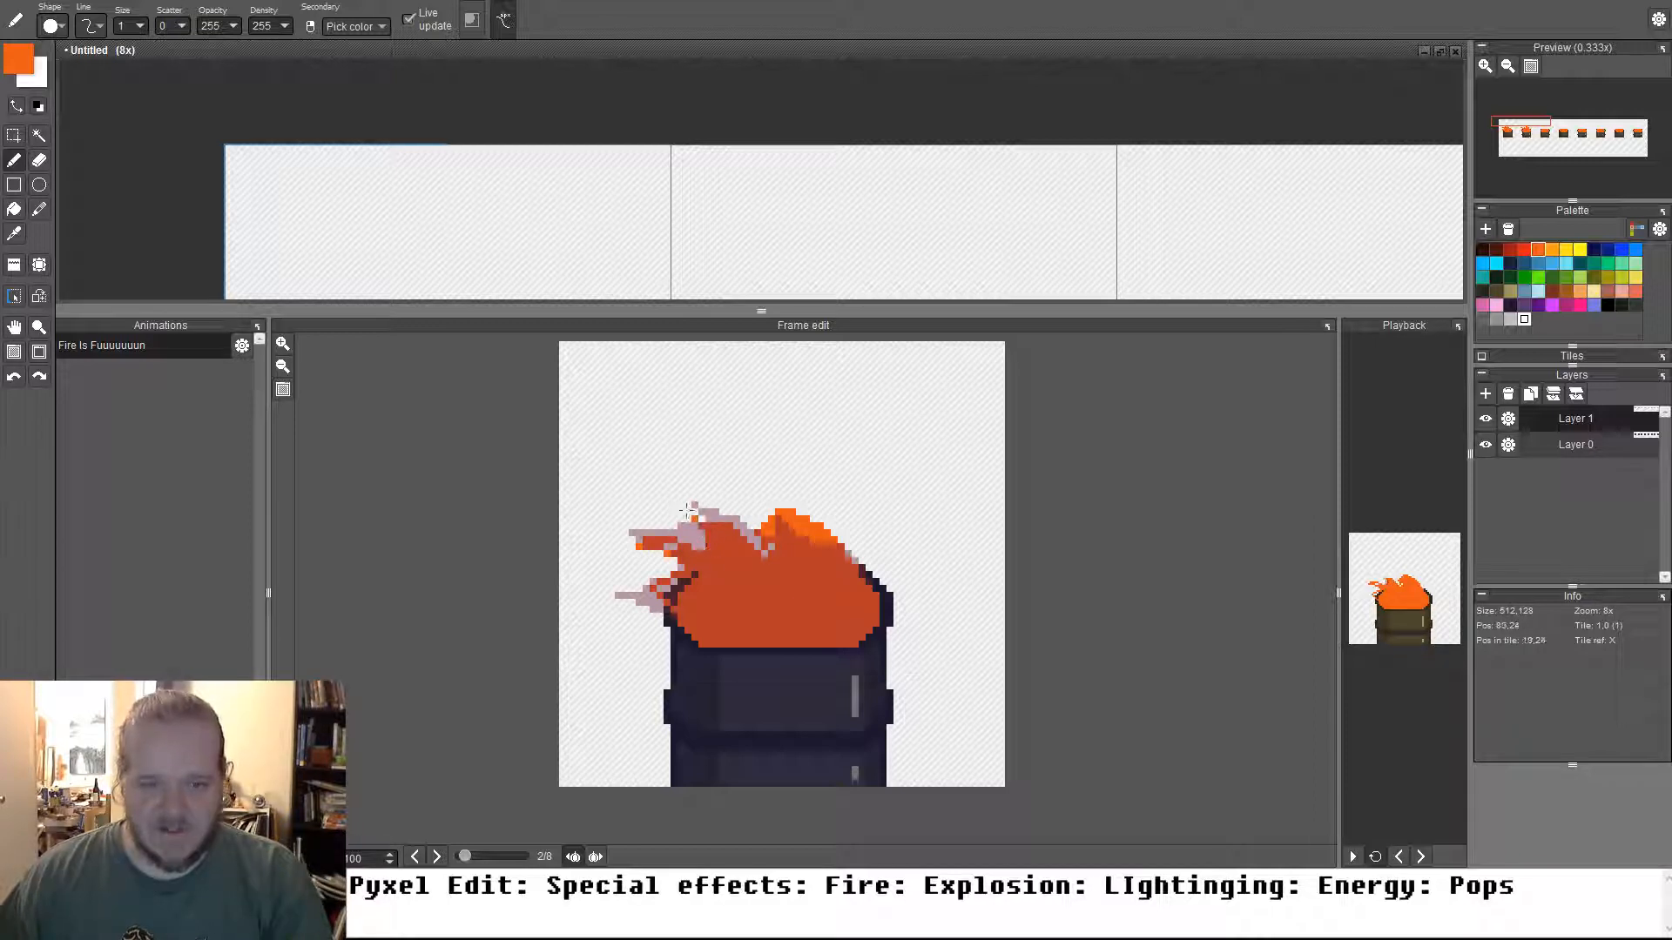
Draw small curled orange strokes around the two upper-left flame tips in frame 2
key("ctrl+z")
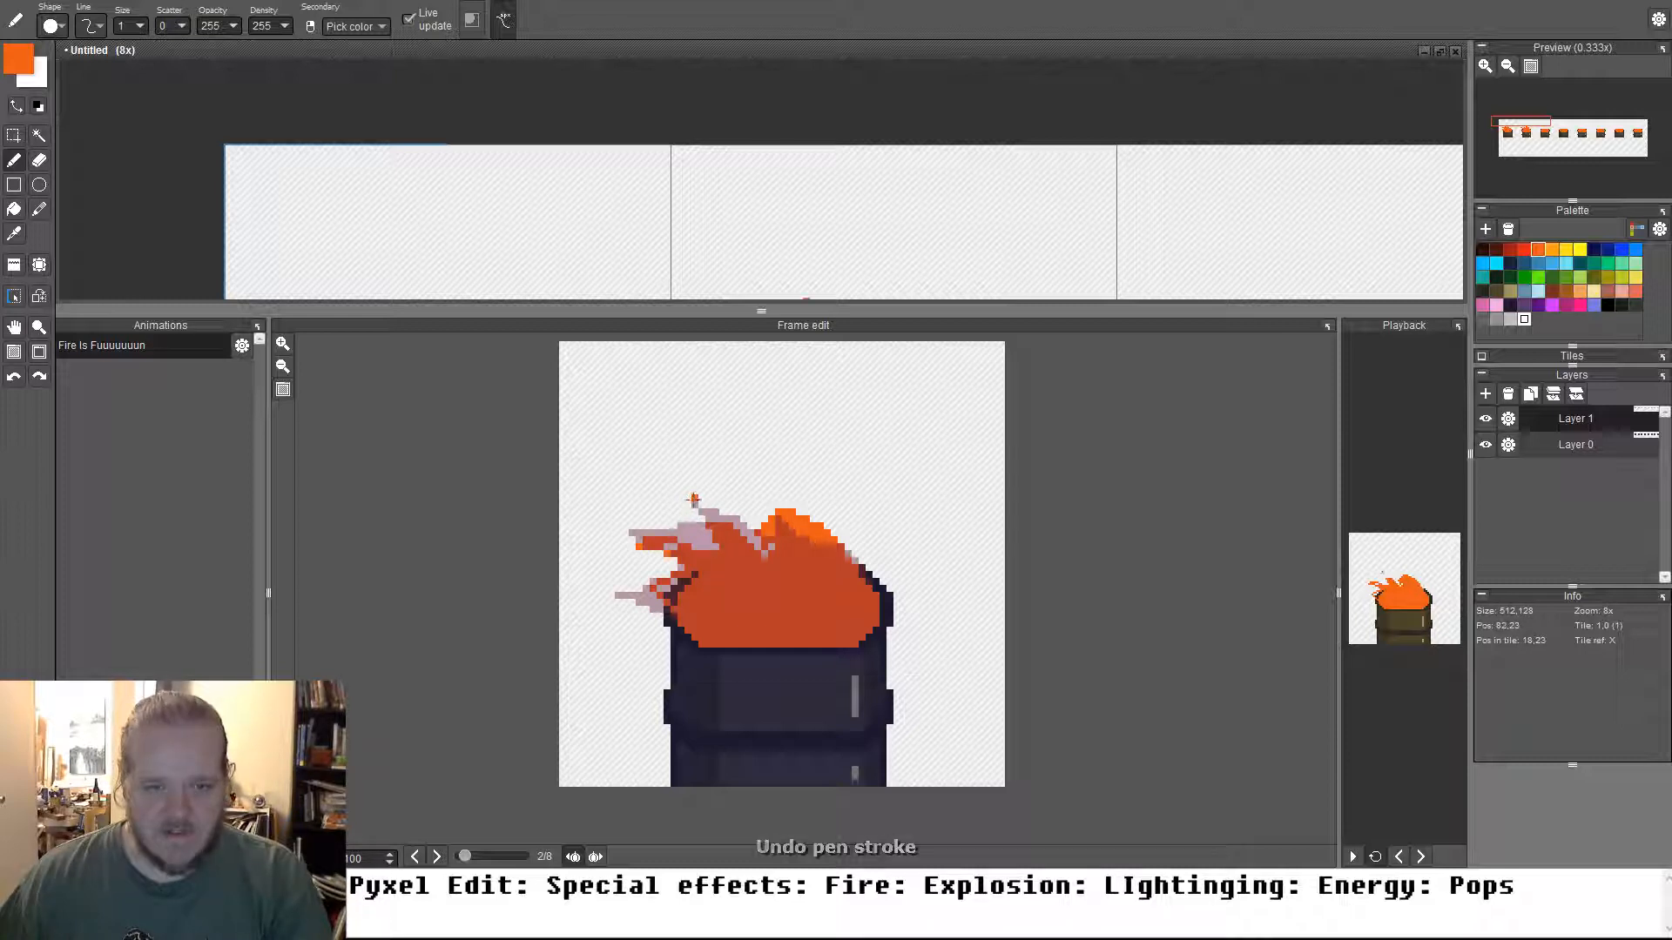
left_click(695, 503)
left_click_drag(683, 499, 666, 513)
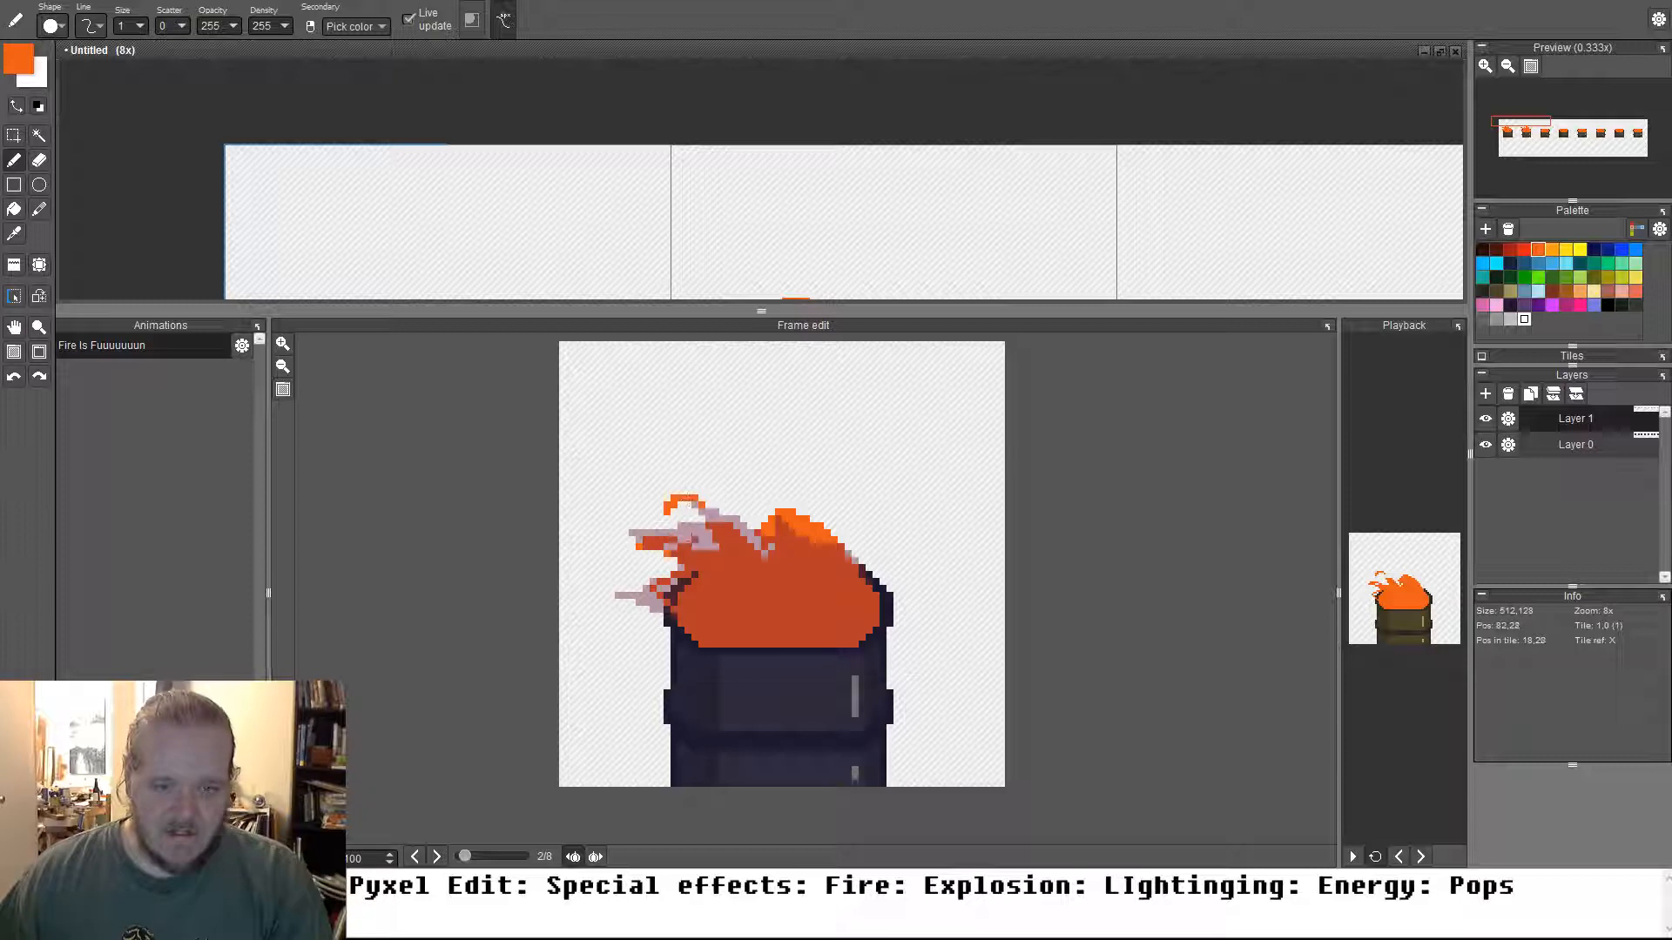
left_click_drag(616, 545, 613, 518)
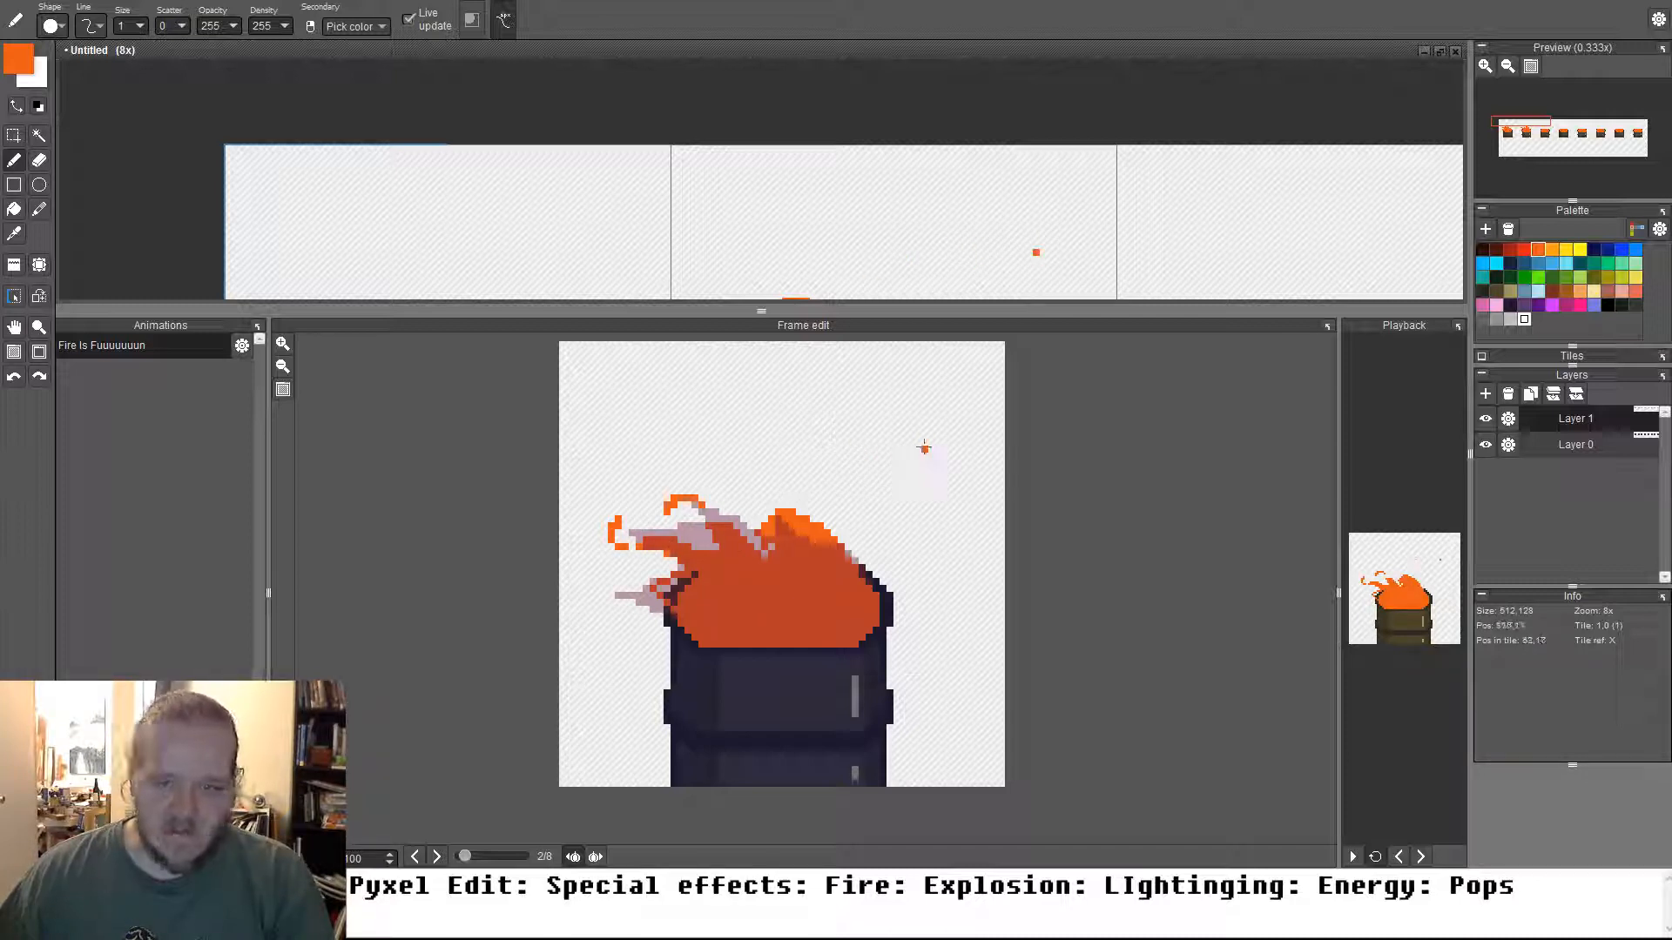
mouse_move(912, 406)
left_mouse_down()
mouse_move(855, 431)
mouse_move(728, 419)
mouse_move(715, 391)
mouse_move(735, 384)
mouse_move(747, 409)
mouse_move(668, 429)
mouse_move(631, 409)
mouse_move(628, 385)
mouse_move(653, 394)
mouse_move(625, 428)
mouse_move(573, 414)
left_mouse_up()
key("ctrl+z")
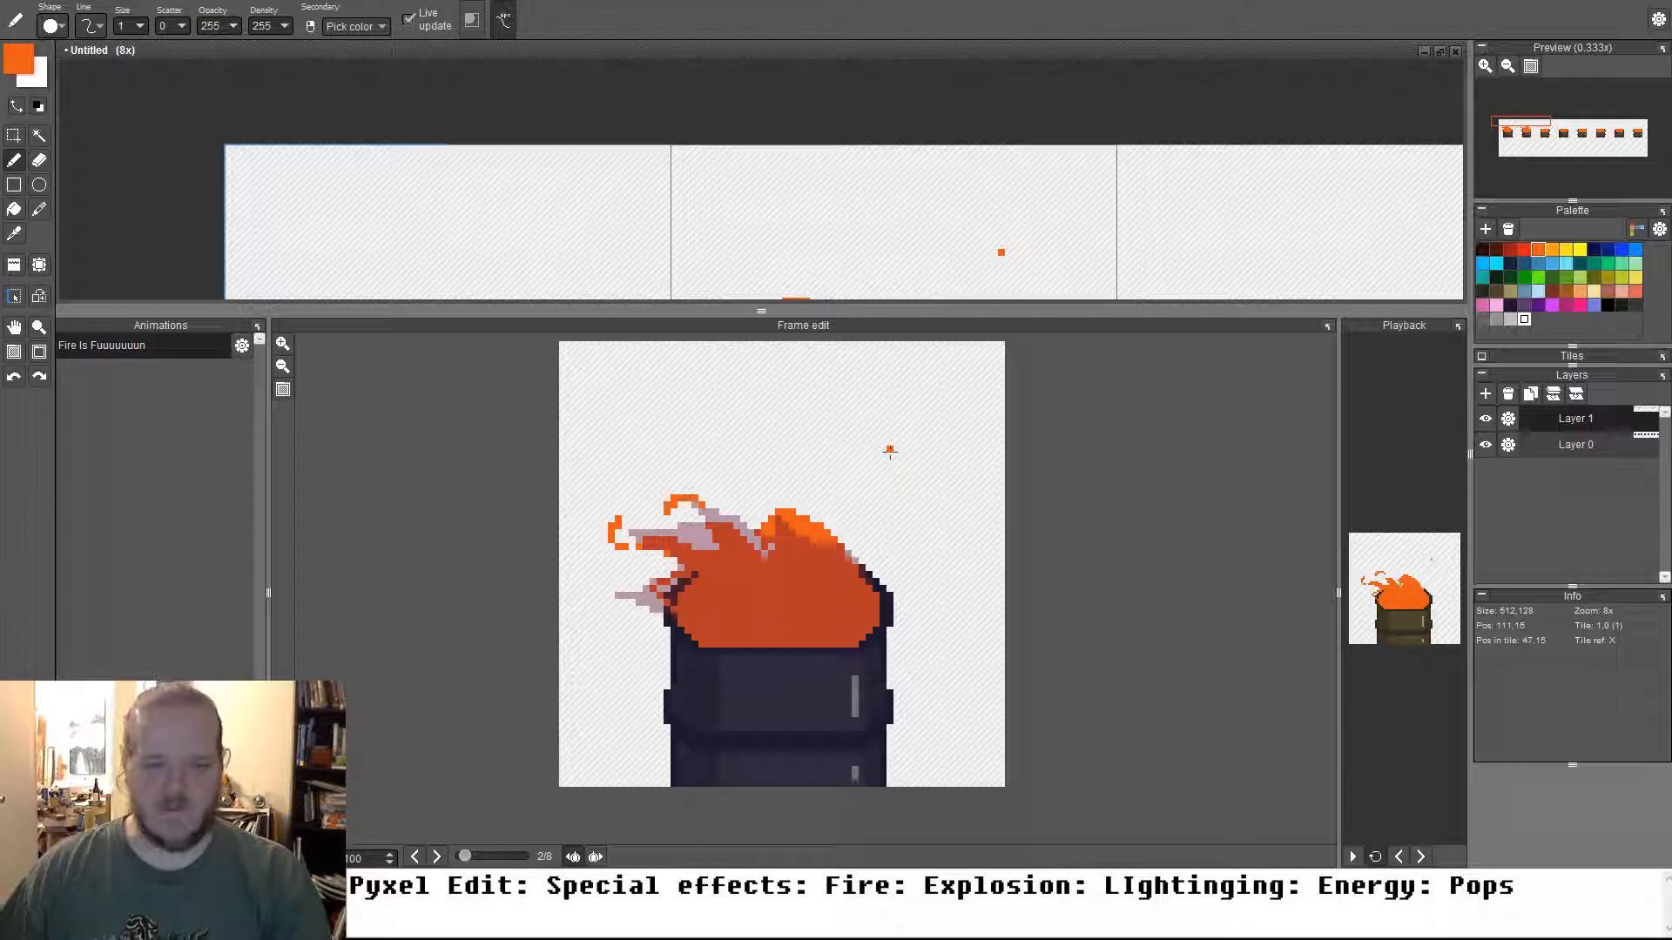
mouse_move(980, 406)
left_mouse_down()
mouse_move(942, 444)
mouse_move(798, 436)
mouse_move(792, 366)
mouse_move(819, 387)
mouse_move(797, 410)
mouse_move(867, 439)
mouse_move(920, 379)
mouse_move(937, 391)
mouse_move(920, 438)
mouse_move(956, 457)
mouse_move(768, 458)
mouse_move(705, 387)
mouse_move(627, 423)
mouse_move(624, 443)
mouse_move(701, 466)
mouse_move(721, 464)
mouse_move(719, 387)
mouse_move(748, 396)
mouse_move(680, 449)
mouse_move(578, 405)
mouse_move(746, 447)
mouse_move(702, 463)
left_mouse_up()
key("ctrl+z")
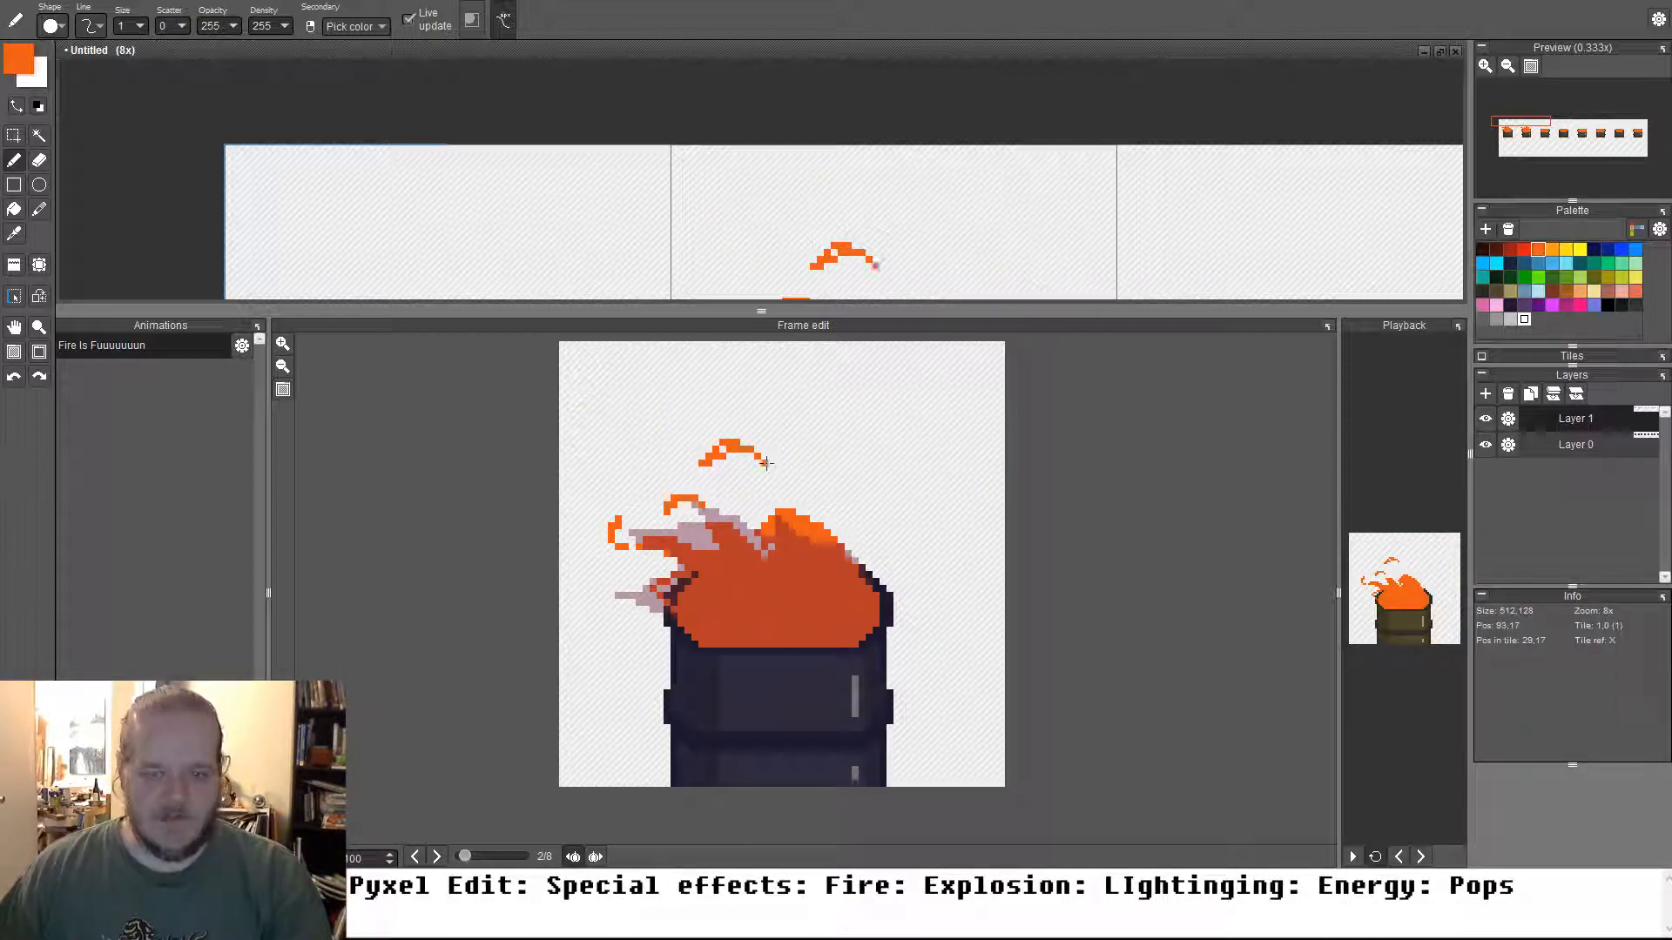
key("ctrl+z")
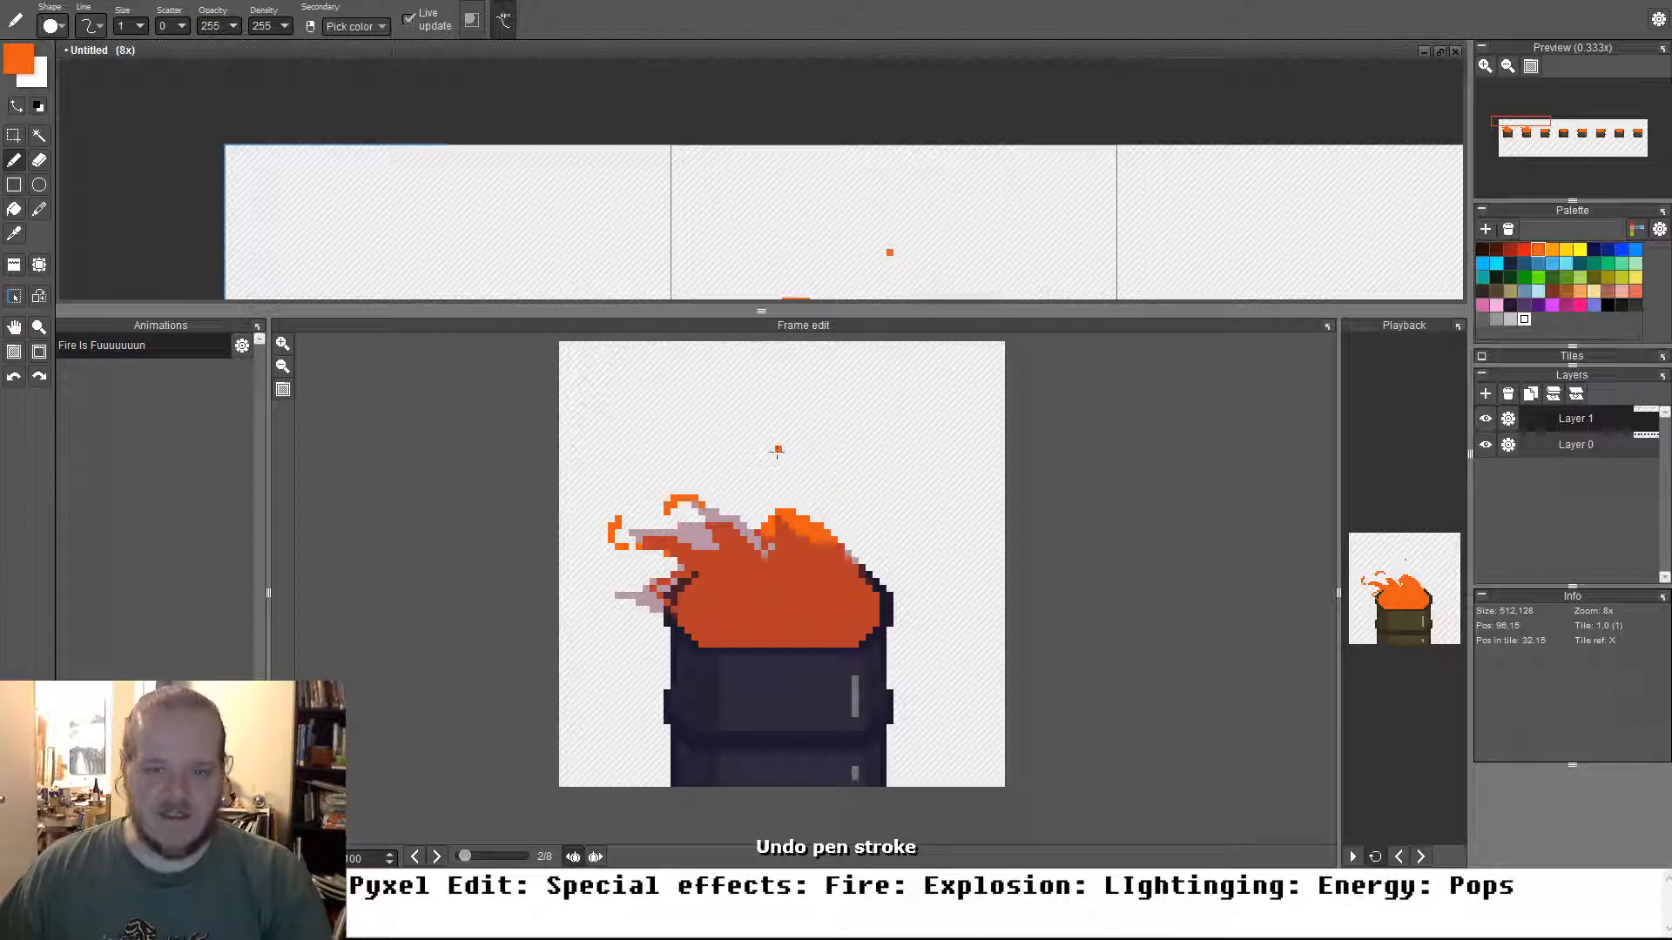
Draw a curled orange double arc above frame 2's flame, with a short arrow-like stroke meeting its right end
mouse_move(778, 451)
left_mouse_down()
mouse_move(719, 427)
mouse_move(695, 441)
mouse_move(711, 471)
left_mouse_up()
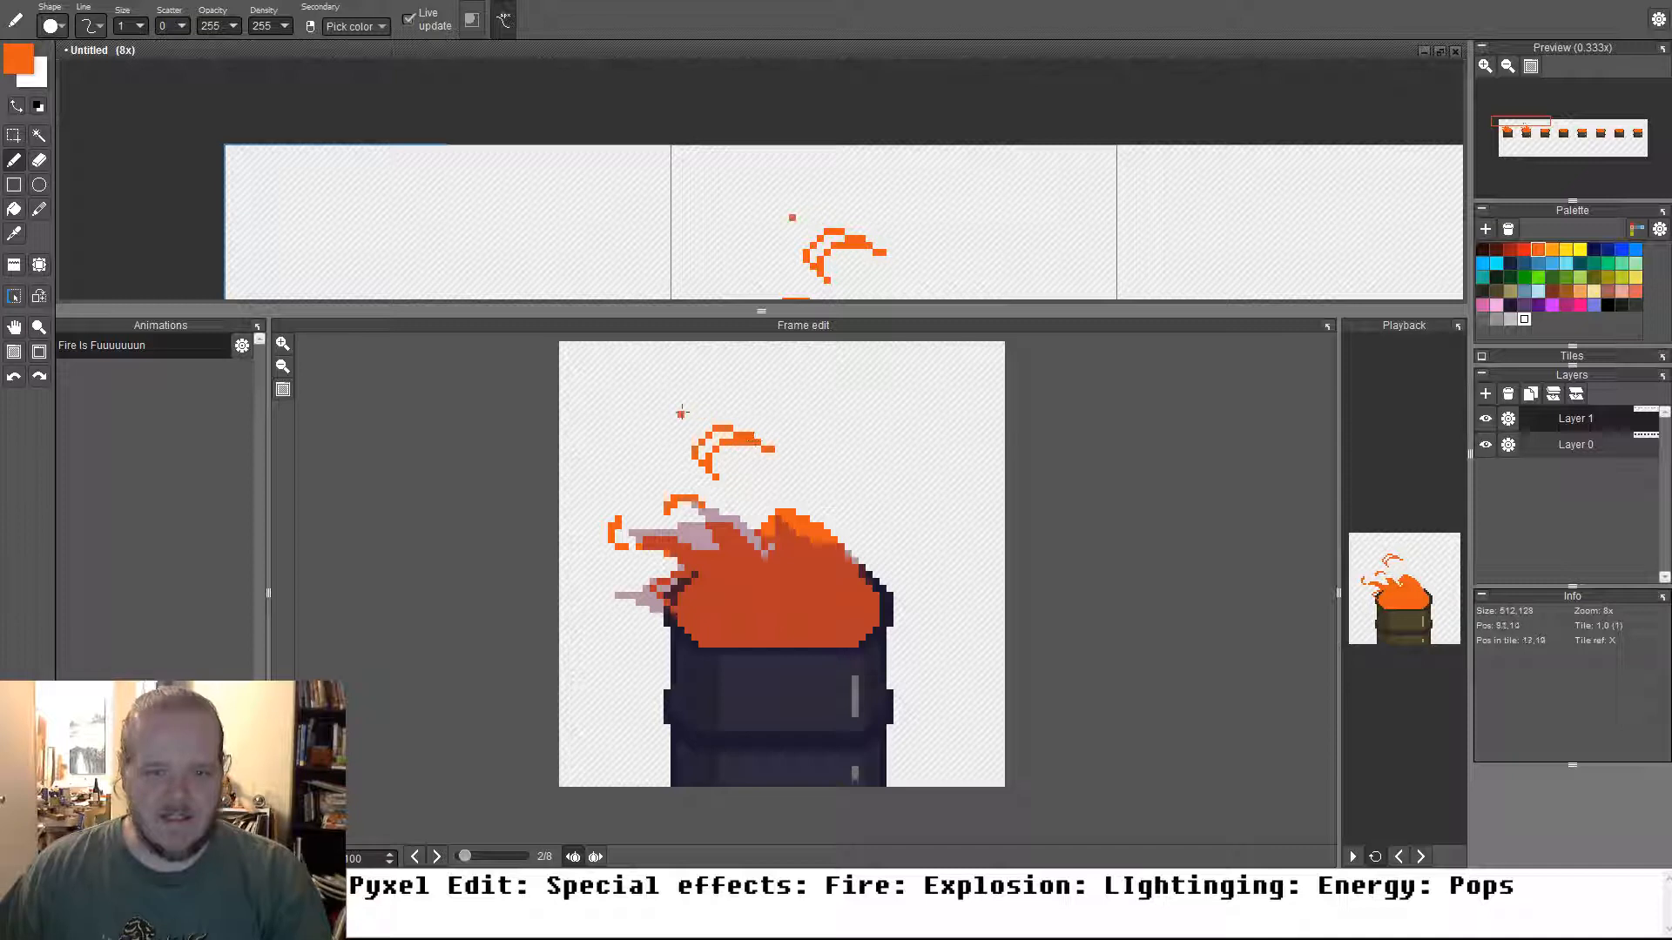
mouse_move(667, 395)
left_mouse_down()
mouse_move(702, 436)
mouse_move(652, 435)
mouse_move(695, 442)
mouse_move(701, 397)
left_mouse_up()
key("ctrl+z")
left_click(800, 450)
left_click_drag(800, 450, 773, 442)
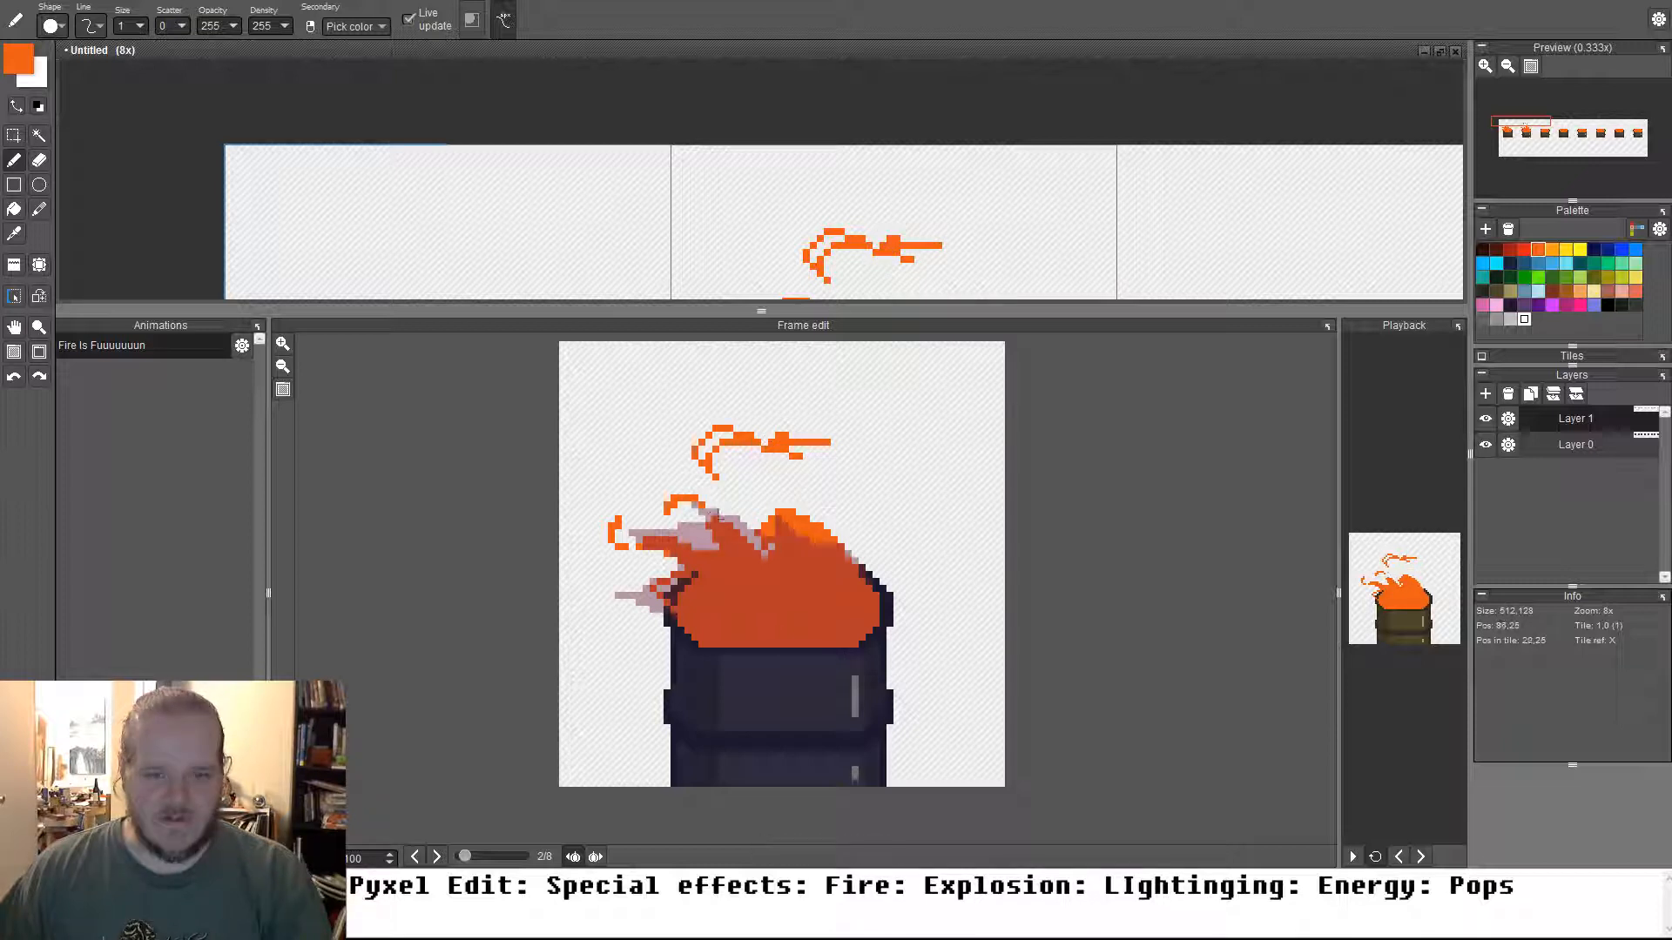
Undo the double arc above frame 2's flame and draw a filled orange curl on the lower-left tongue
key("ctrl+z")
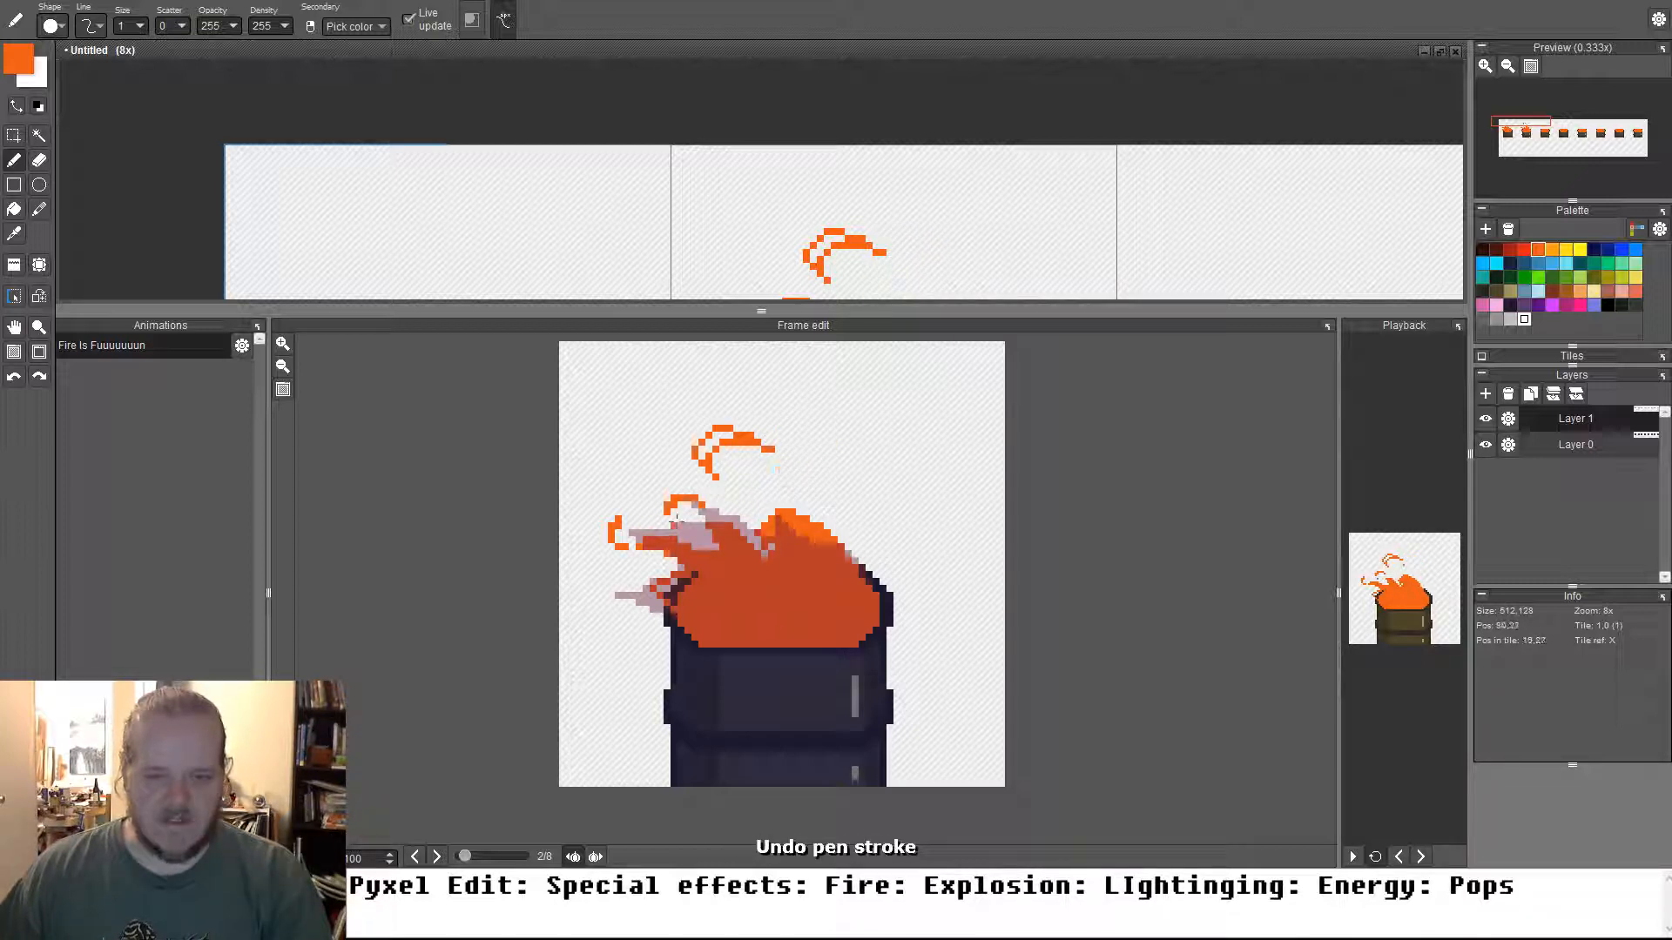
key("ctrl+z")
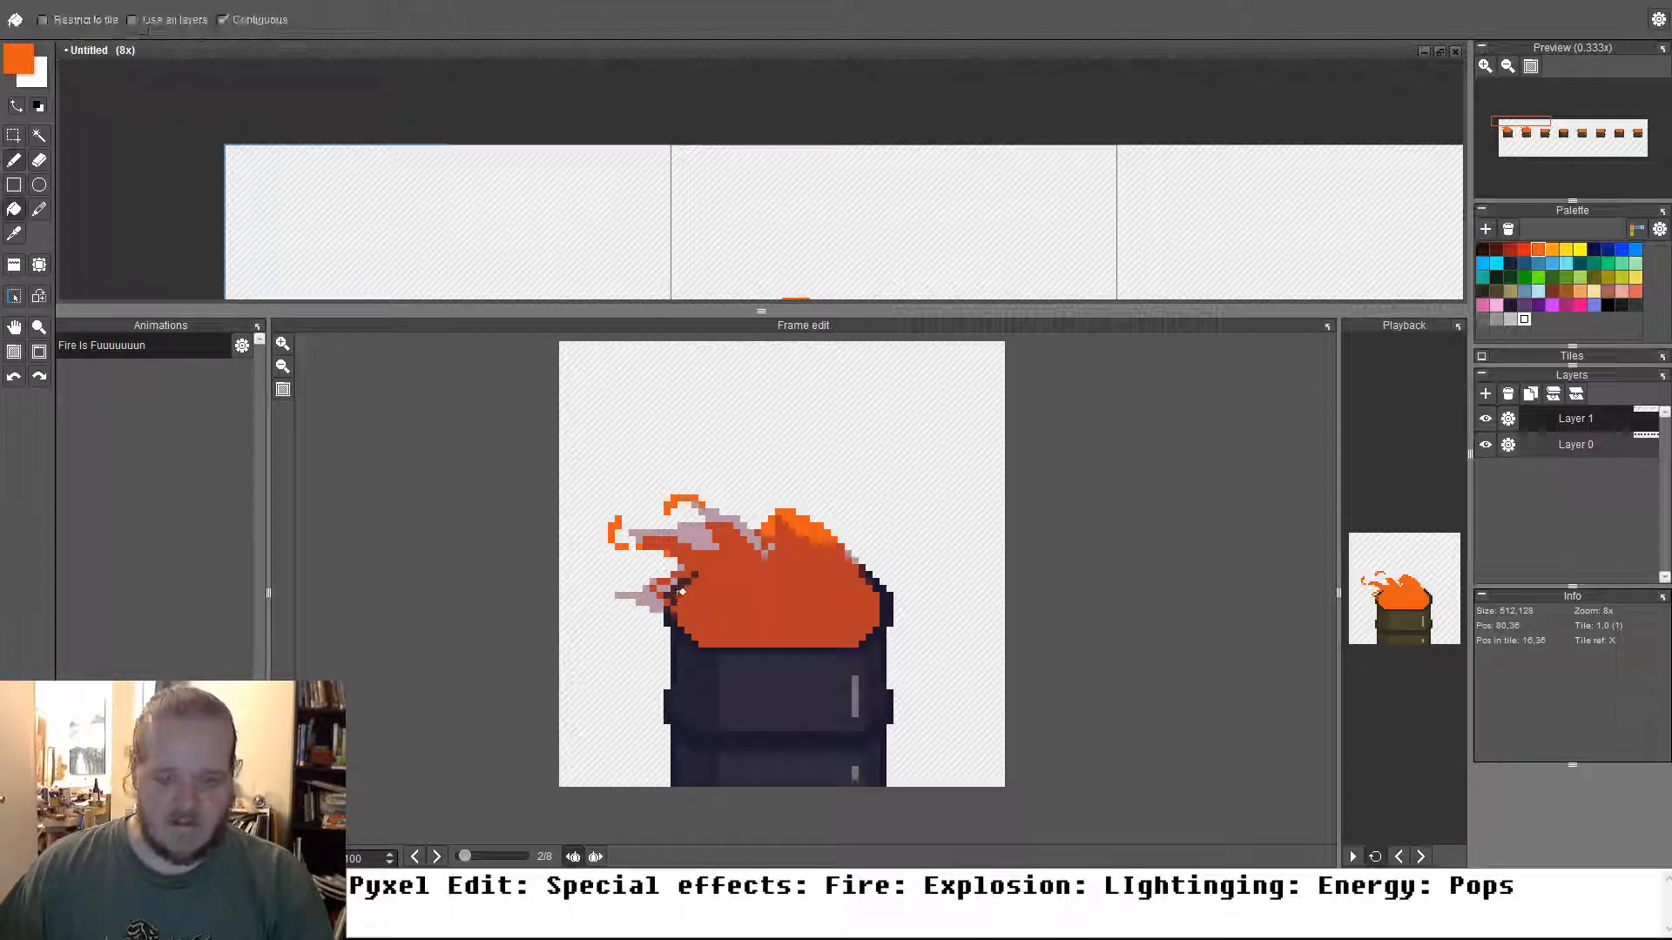
left_click_drag(674, 595, 690, 582)
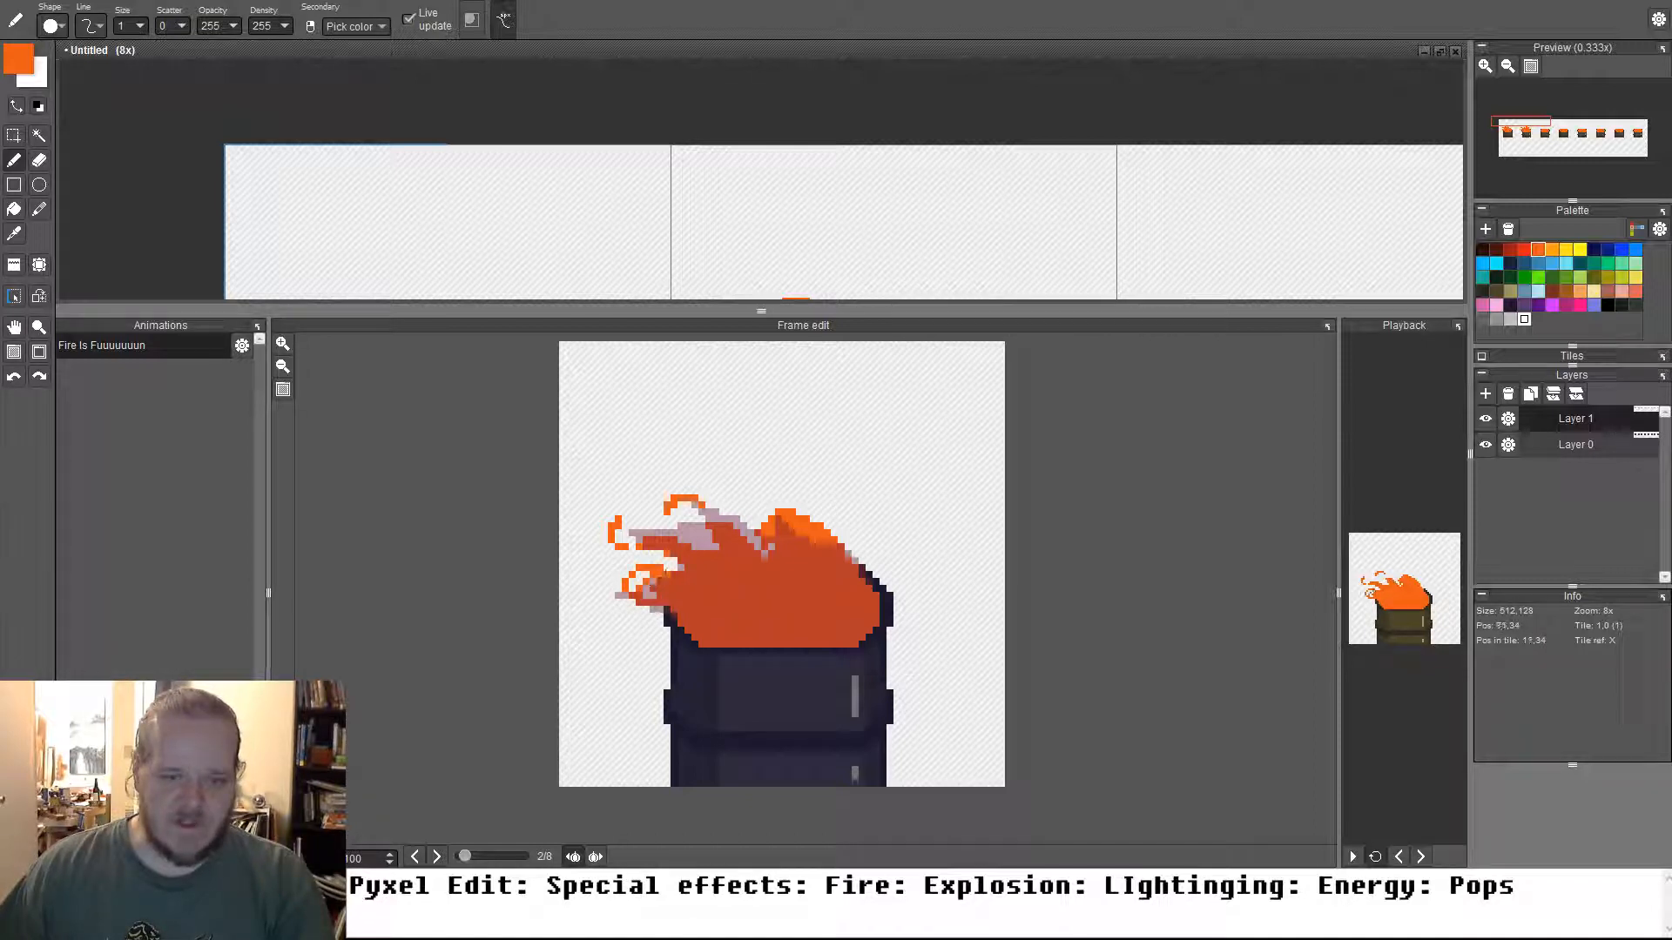
left_click_drag(634, 578, 649, 582)
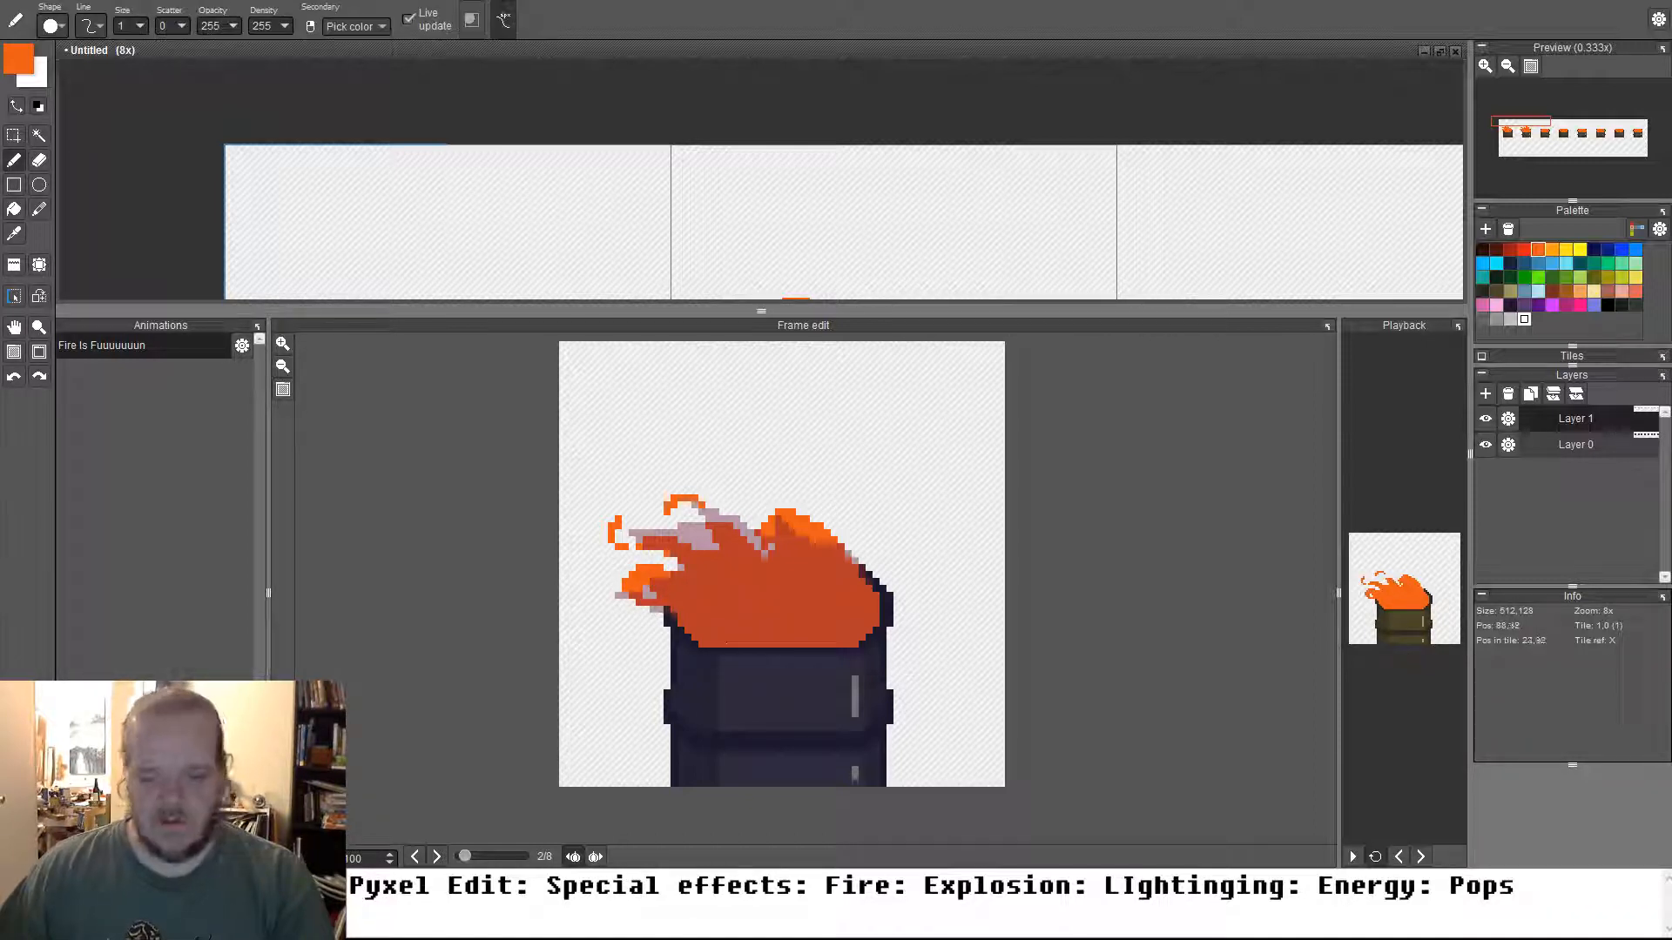
Outline frame 3's flame in orange, with a rounded central hump and low left tongues, using frame 2's onion skin as reference
key("Right")
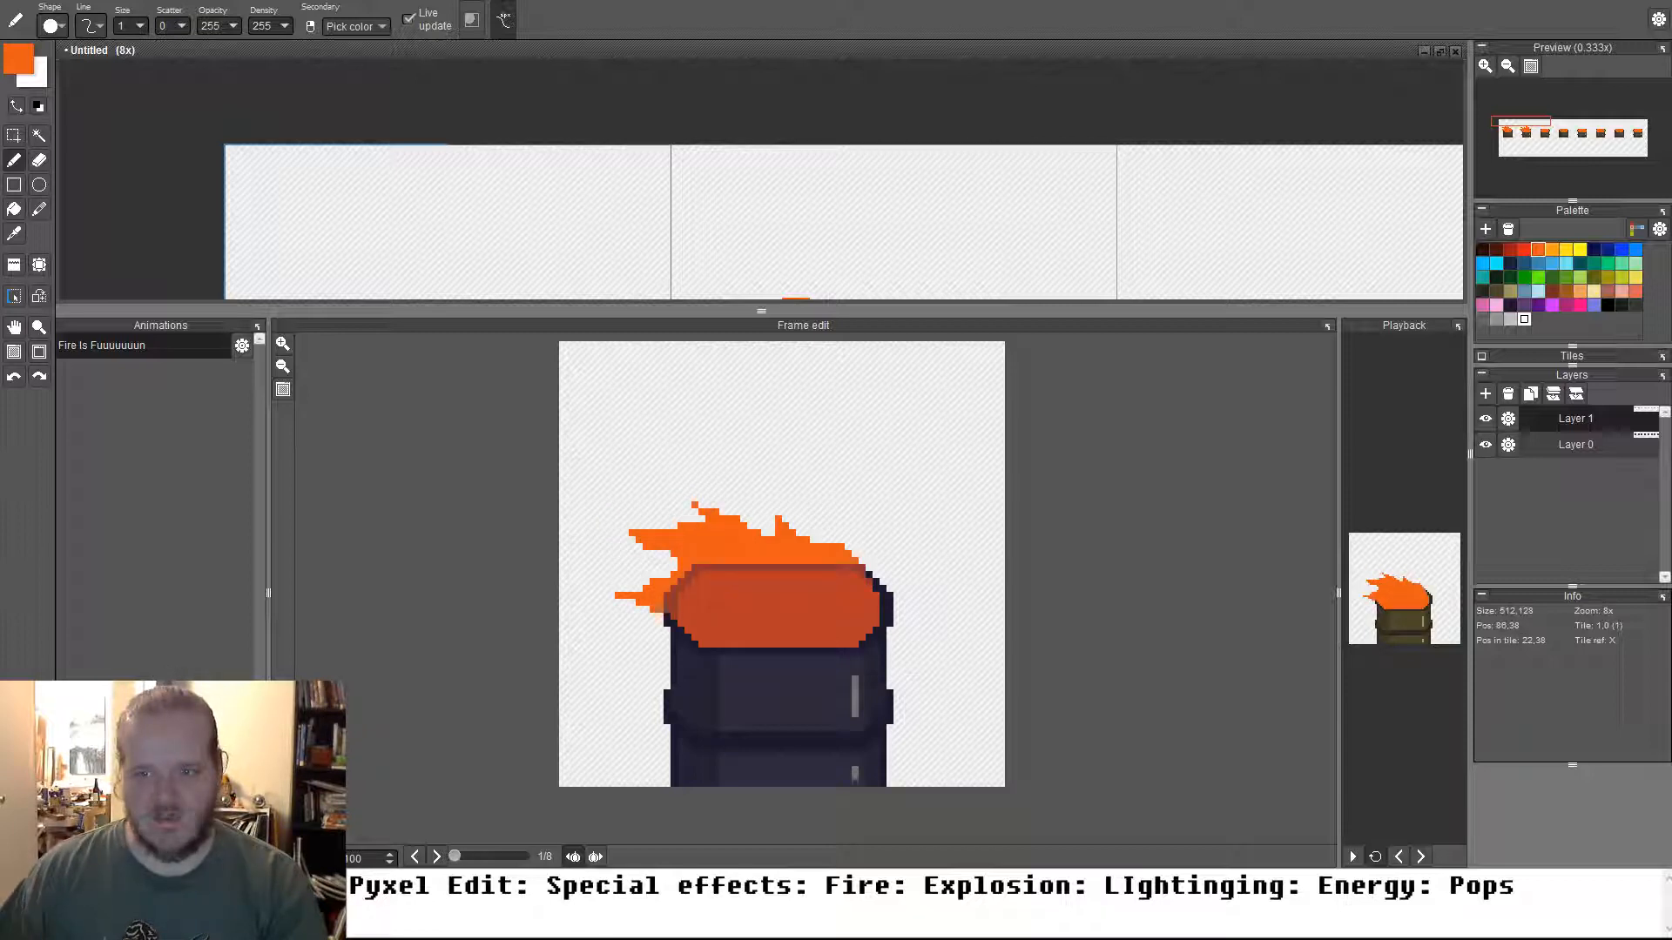
key("Right")
key("Left")
key("Left")
key("Right")
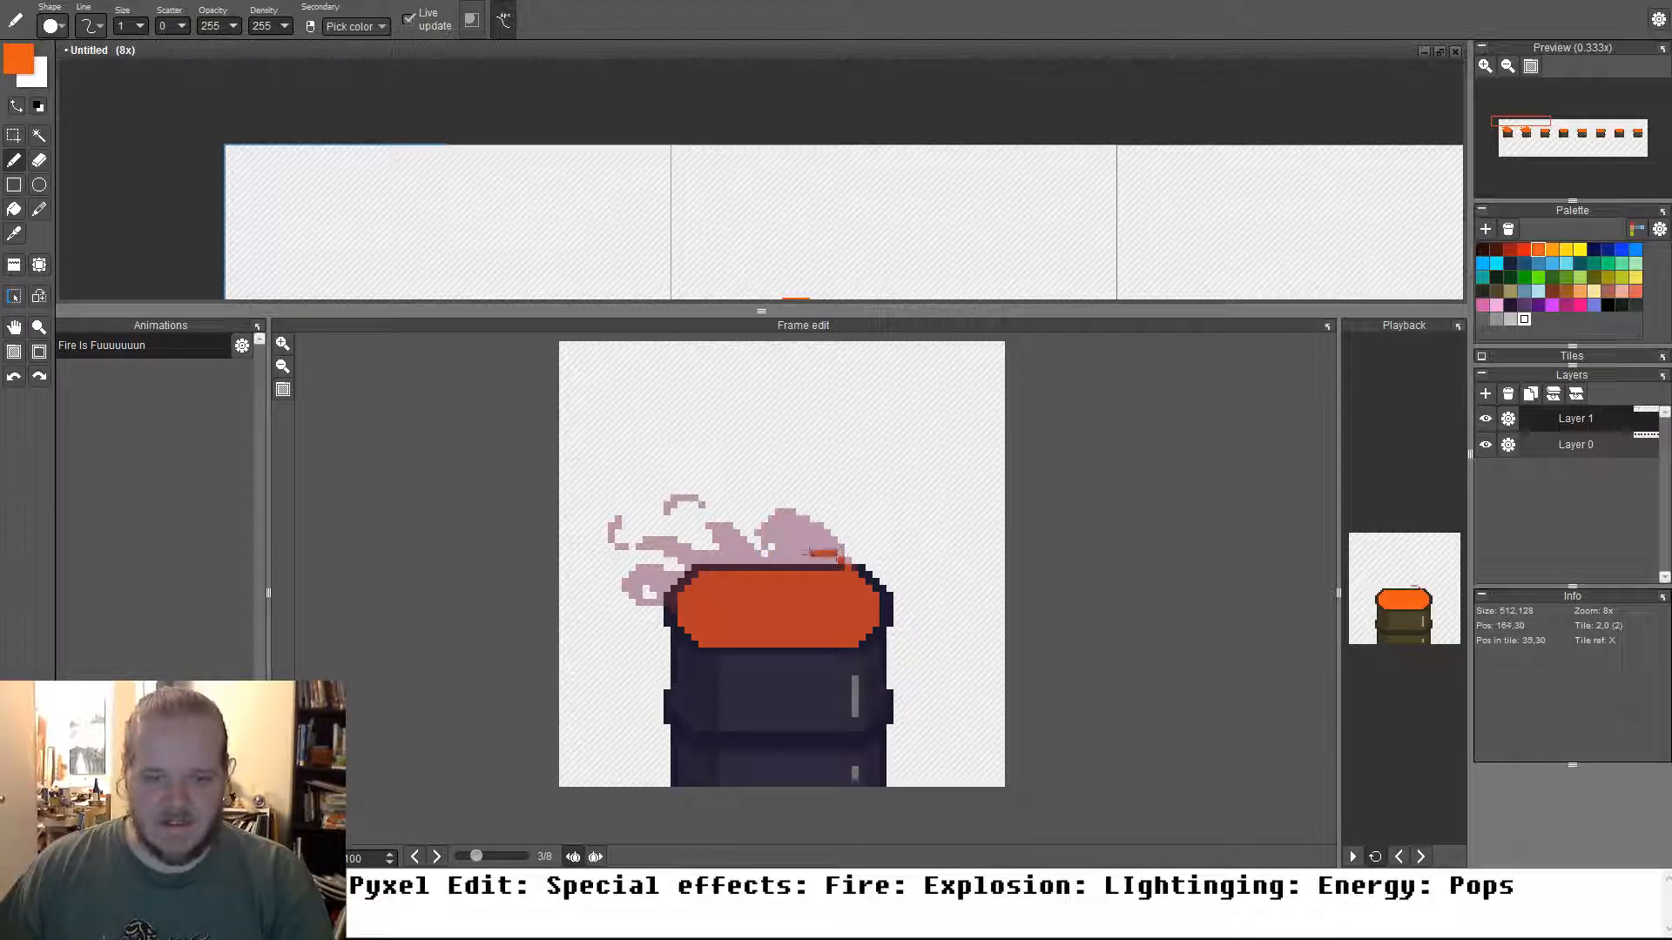
mouse_move(810, 552)
left_mouse_down()
mouse_move(754, 554)
mouse_move(733, 512)
left_mouse_up()
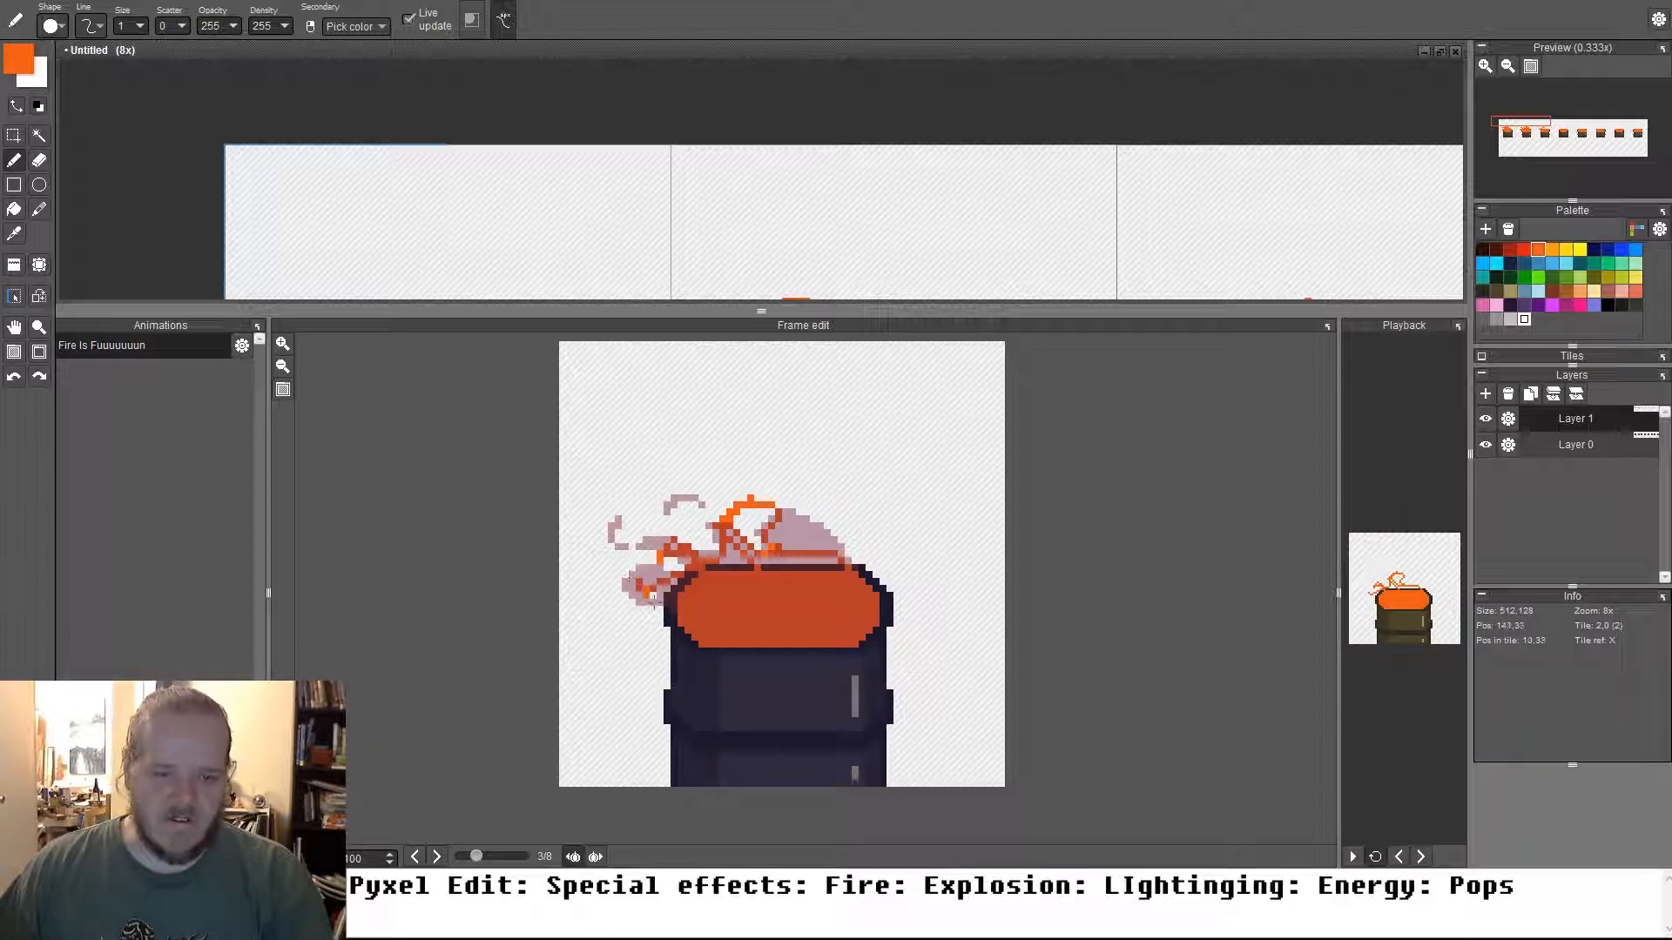
Fill frame 3's left tongue, central hump and right edge with orange, and patch the gaps inside the hump
key("f")
left_click(671, 592)
left_click(751, 522)
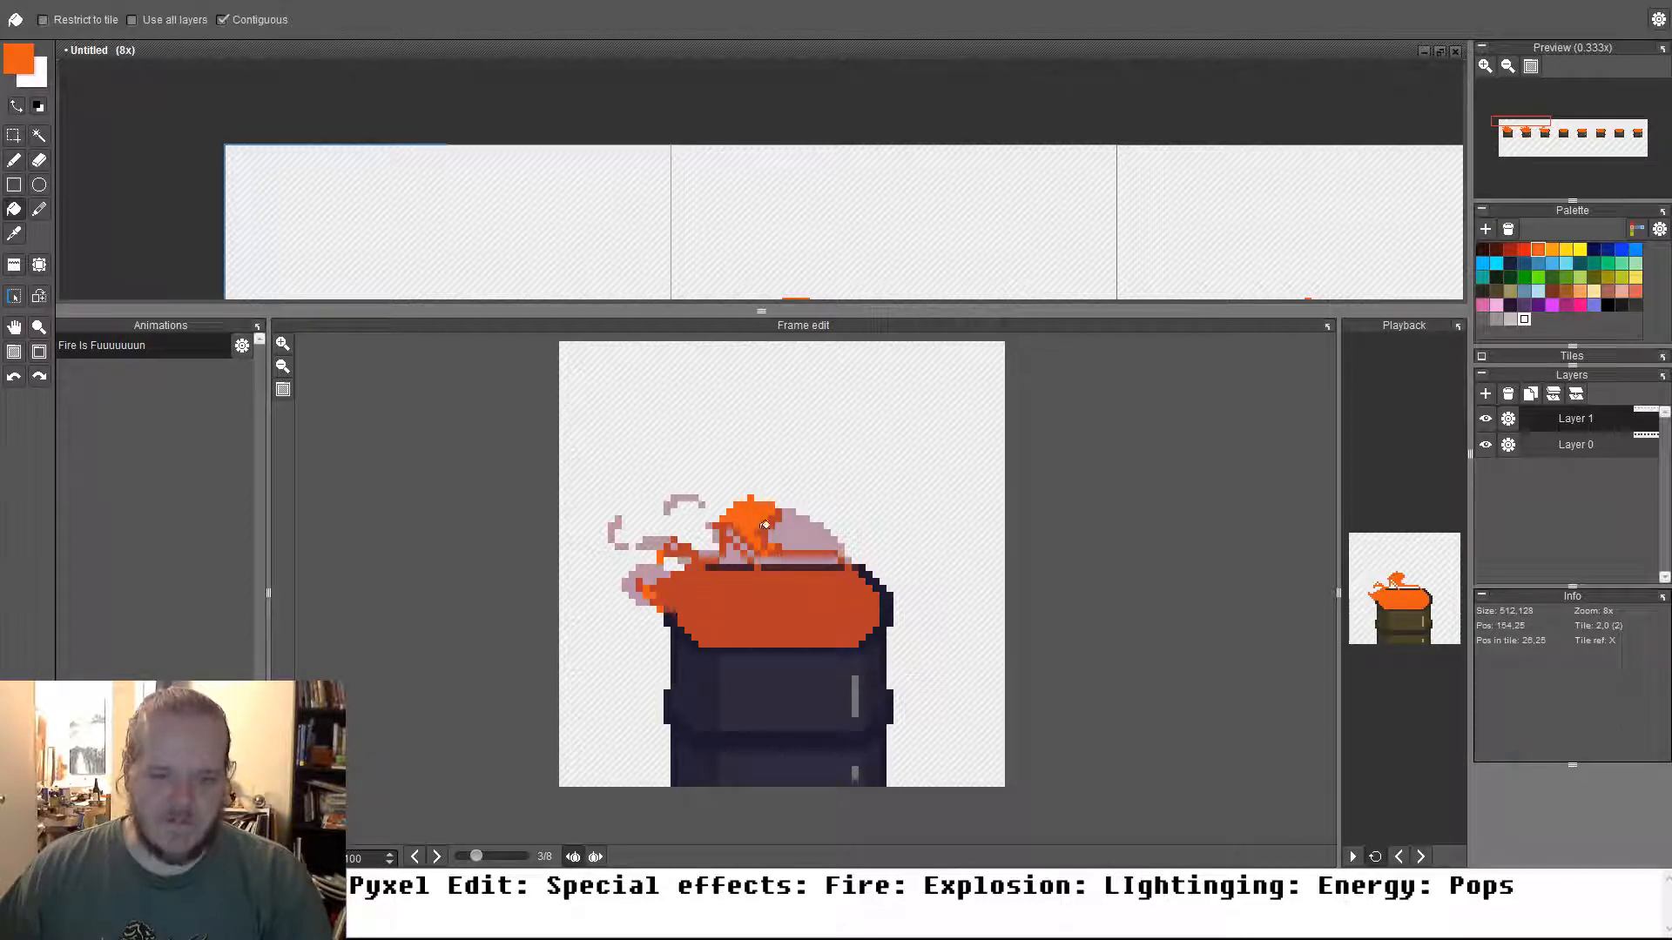
left_click(798, 560)
key("b")
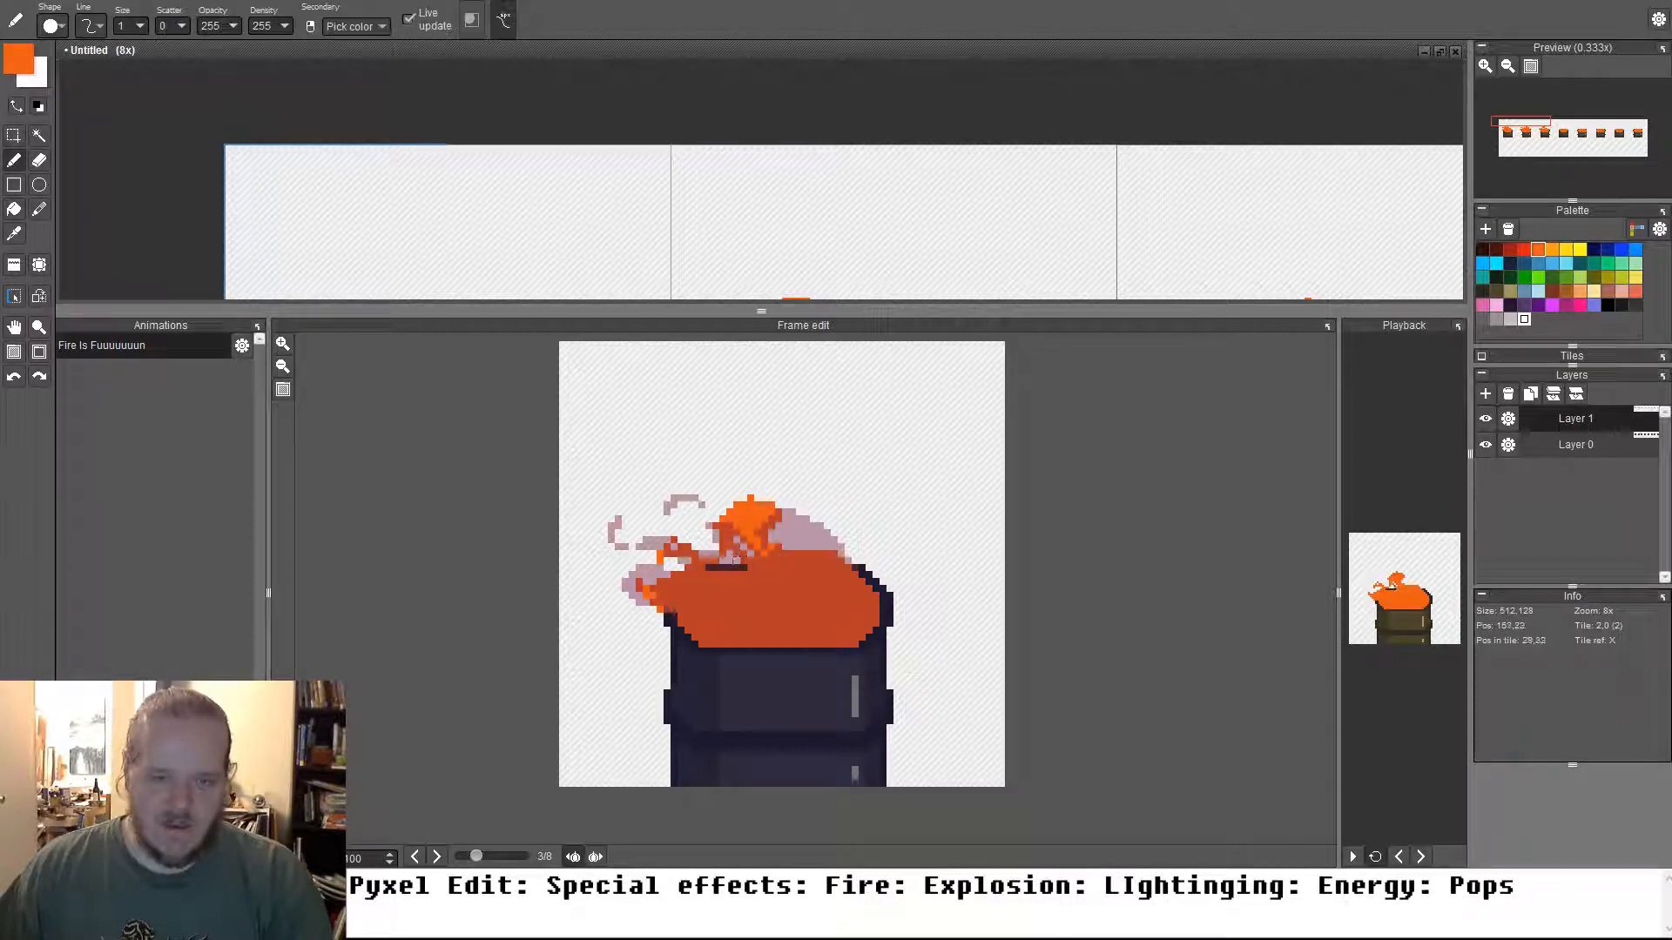
left_click_drag(730, 540, 737, 547)
Flip back and forth through frames 1 to 3 to compare the flame's movement
key("Left")
key("Left")
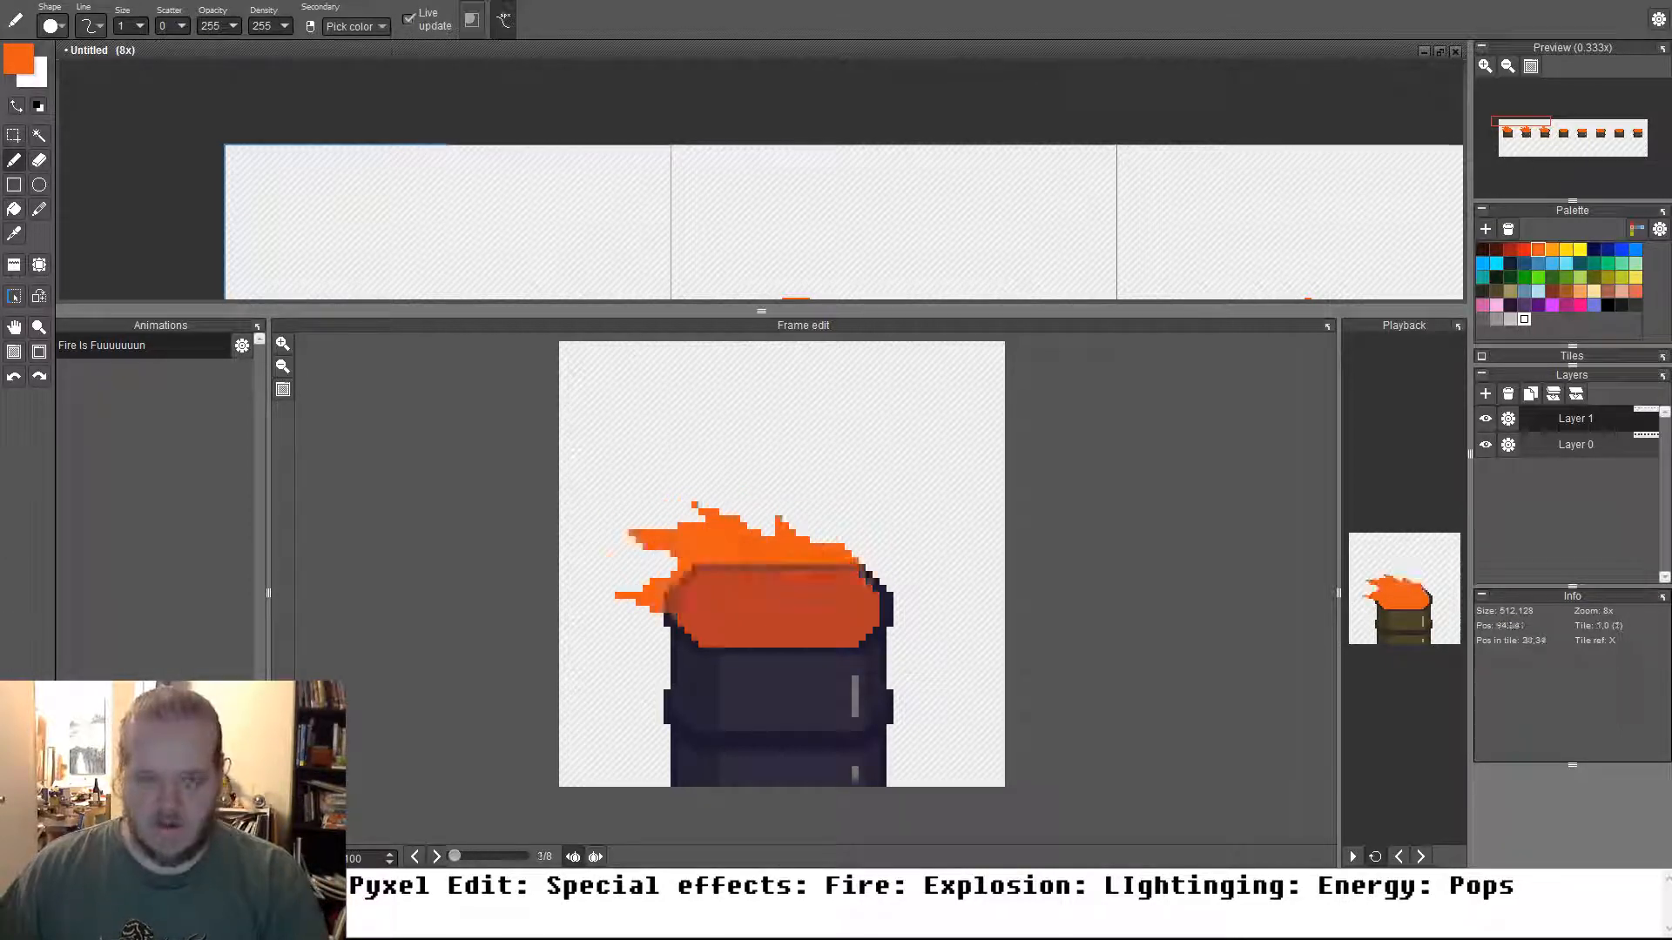
key("Right")
key("Right")
key("Right")
key("Left")
key("Left")
key("Left")
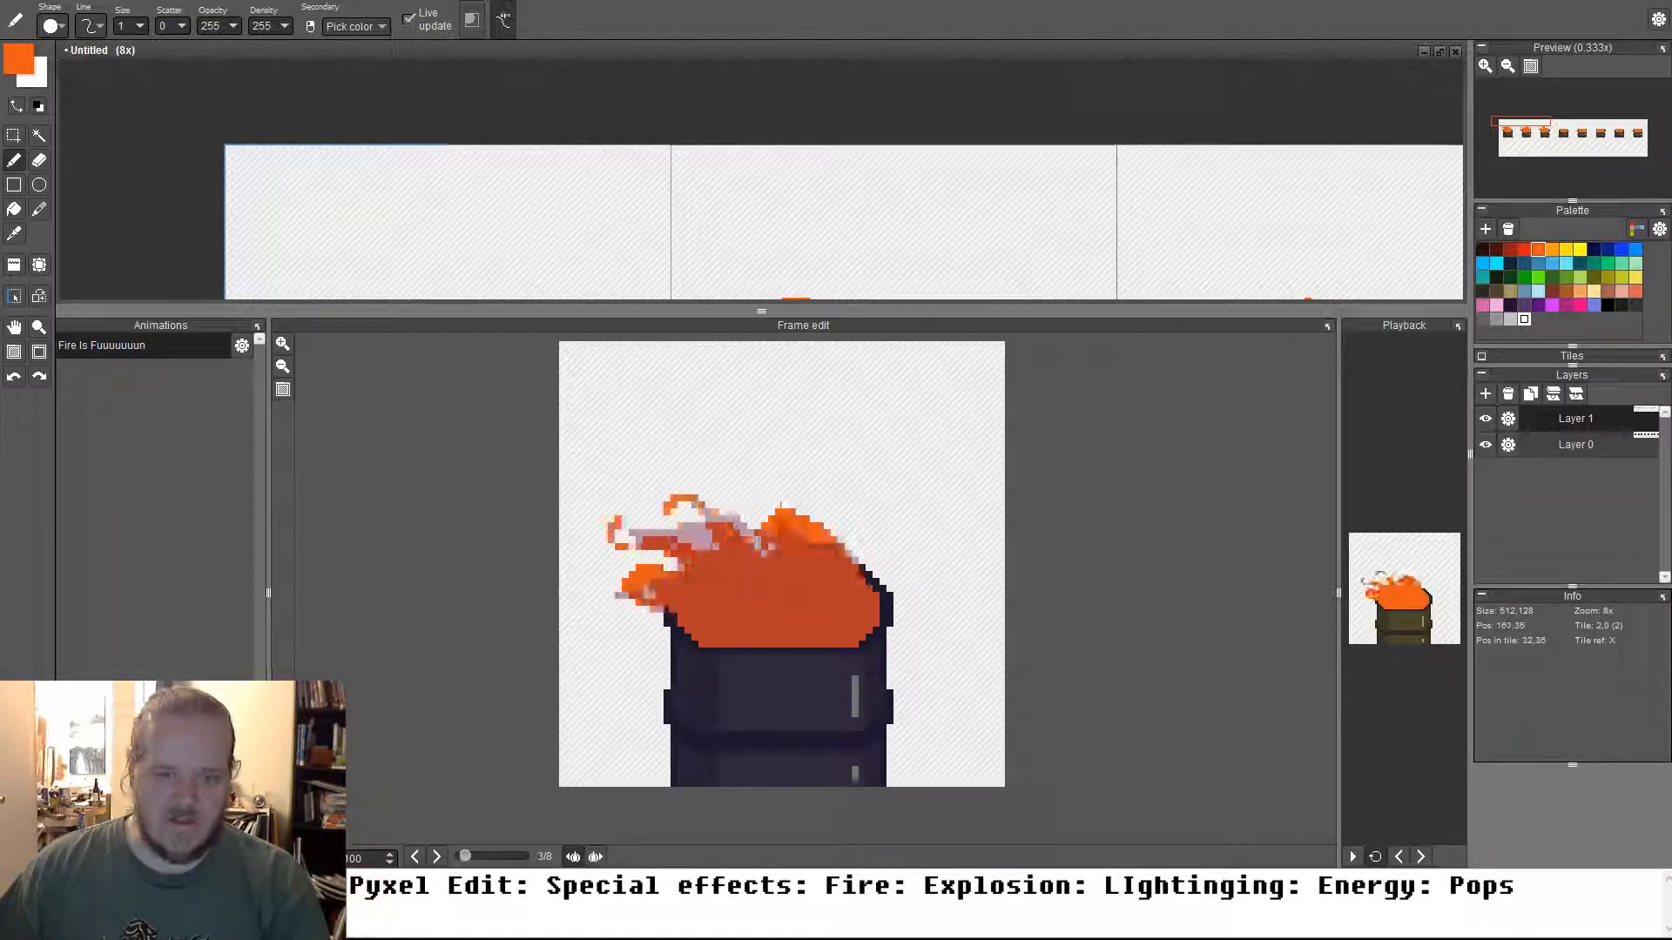
key("Right")
key("Right")
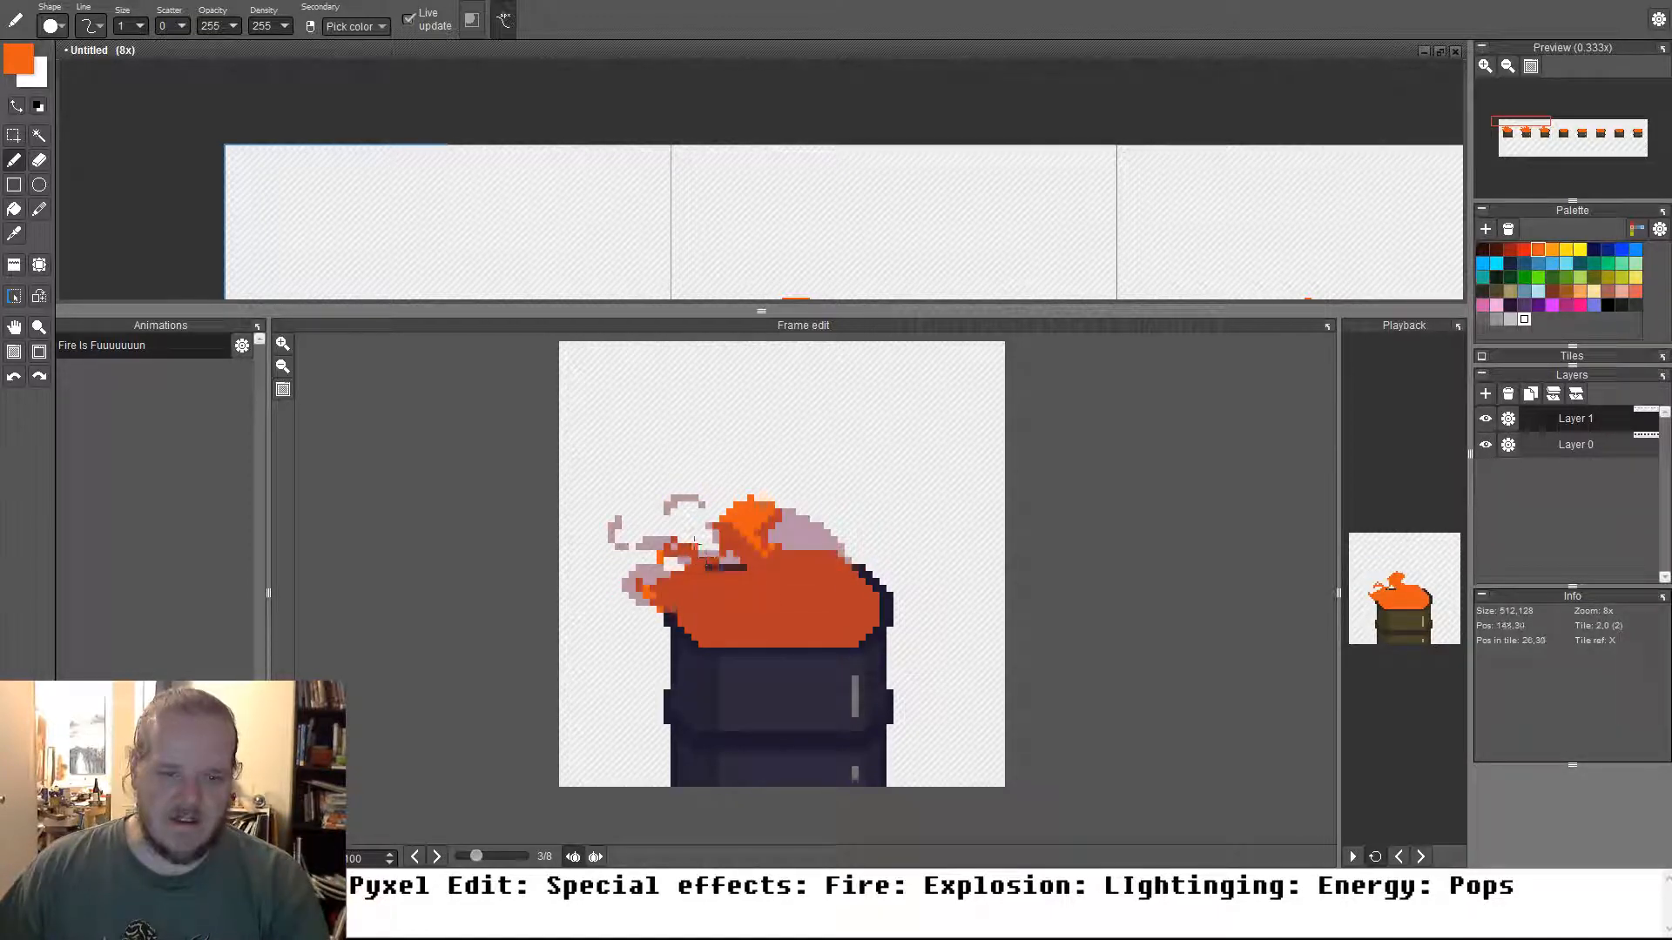
key("Left")
key("Left")
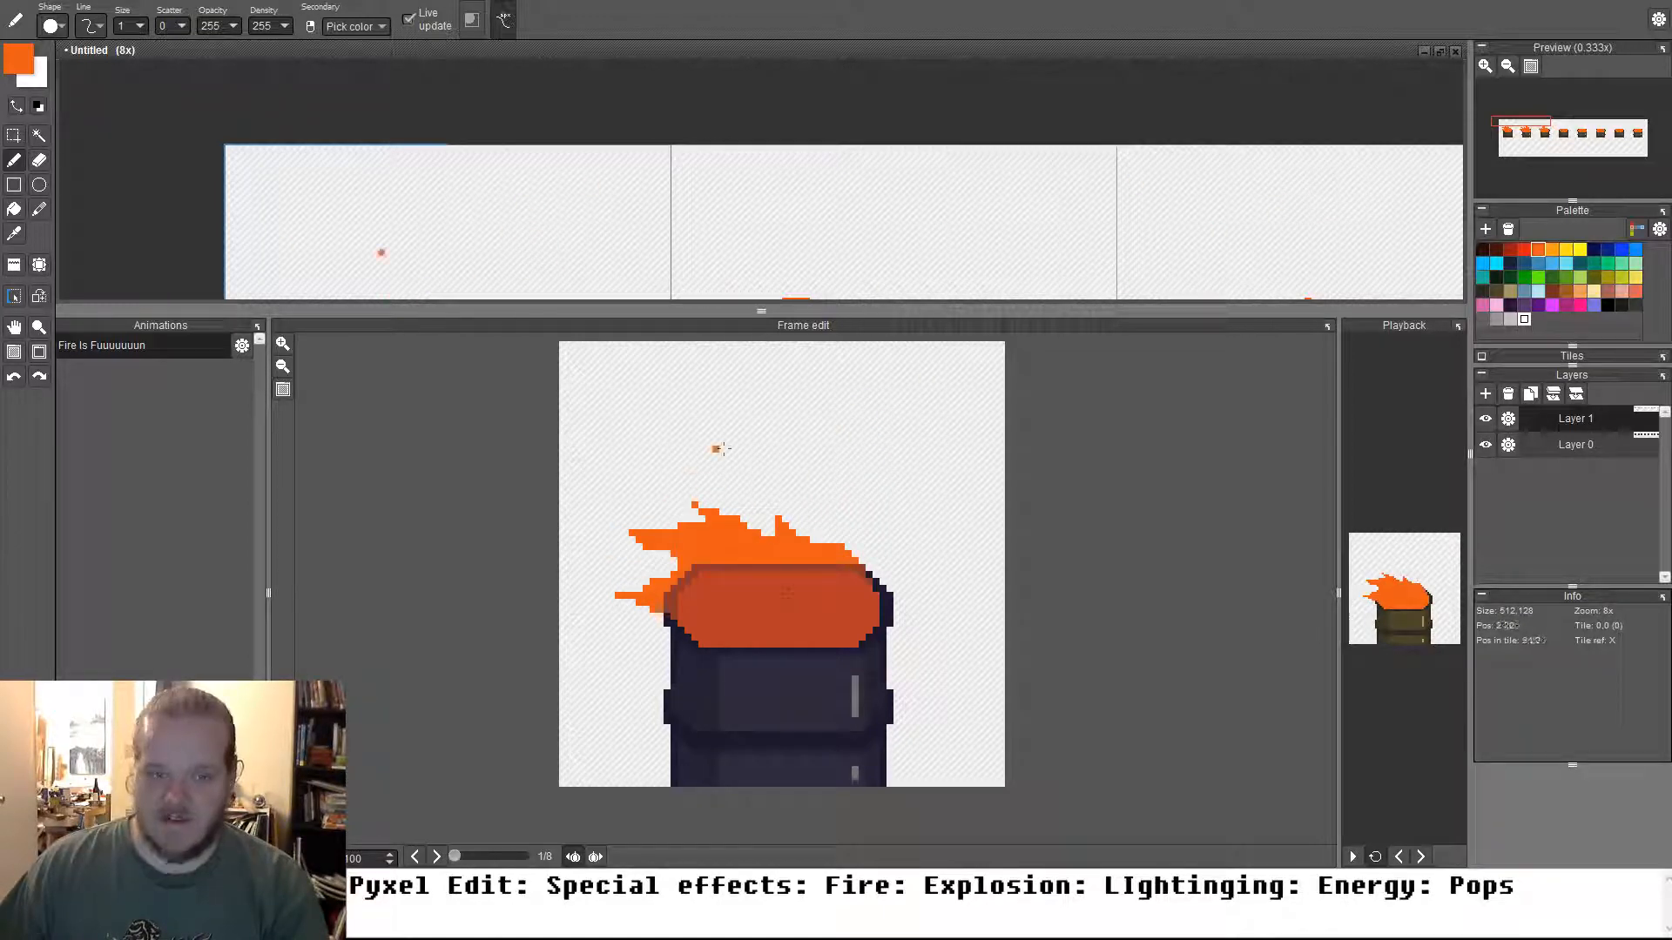
Return to frame 3 and draw two small detached orange wisps at the upper left of the flame
key("Left")
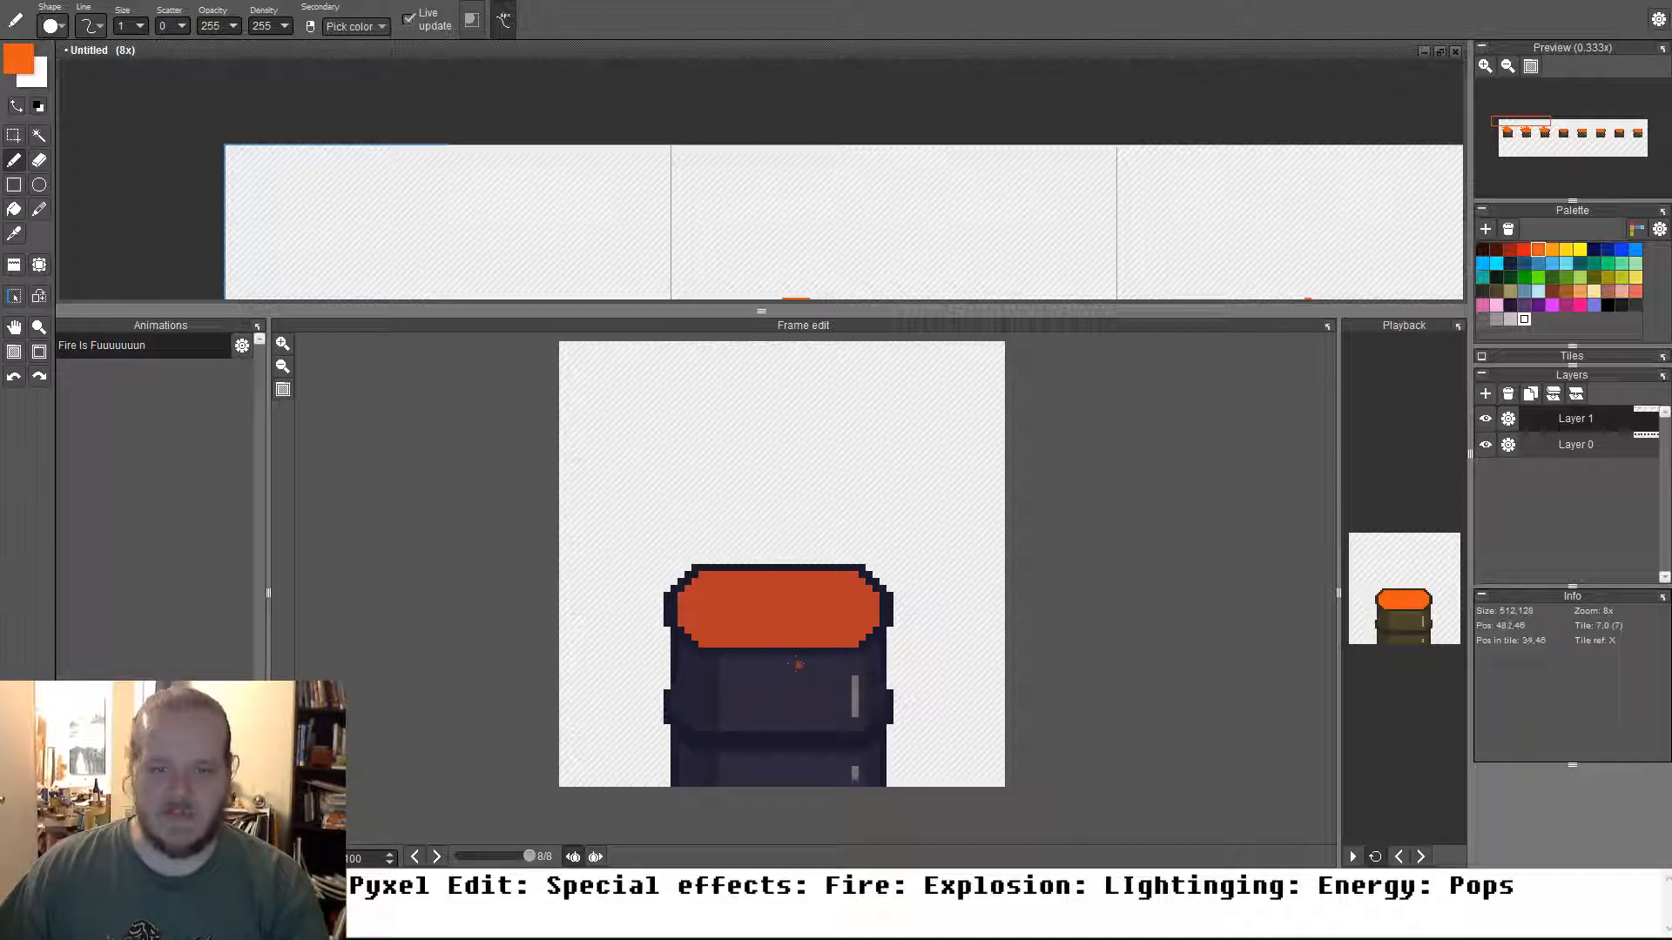
key("Right")
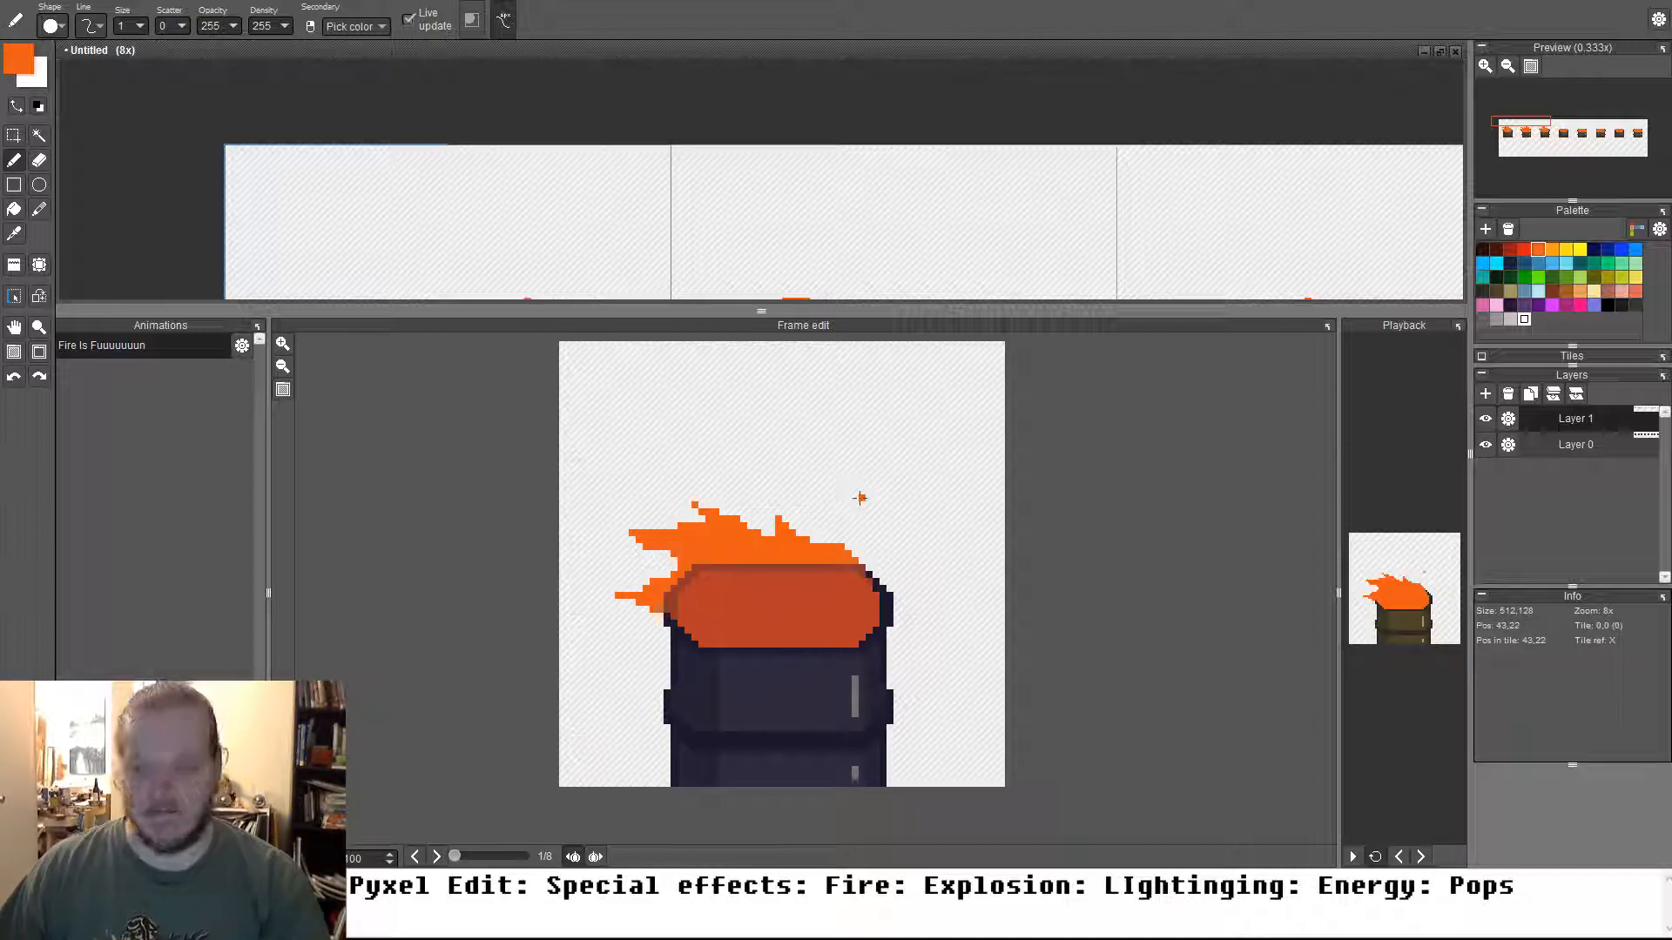
key("Right")
key("Right")
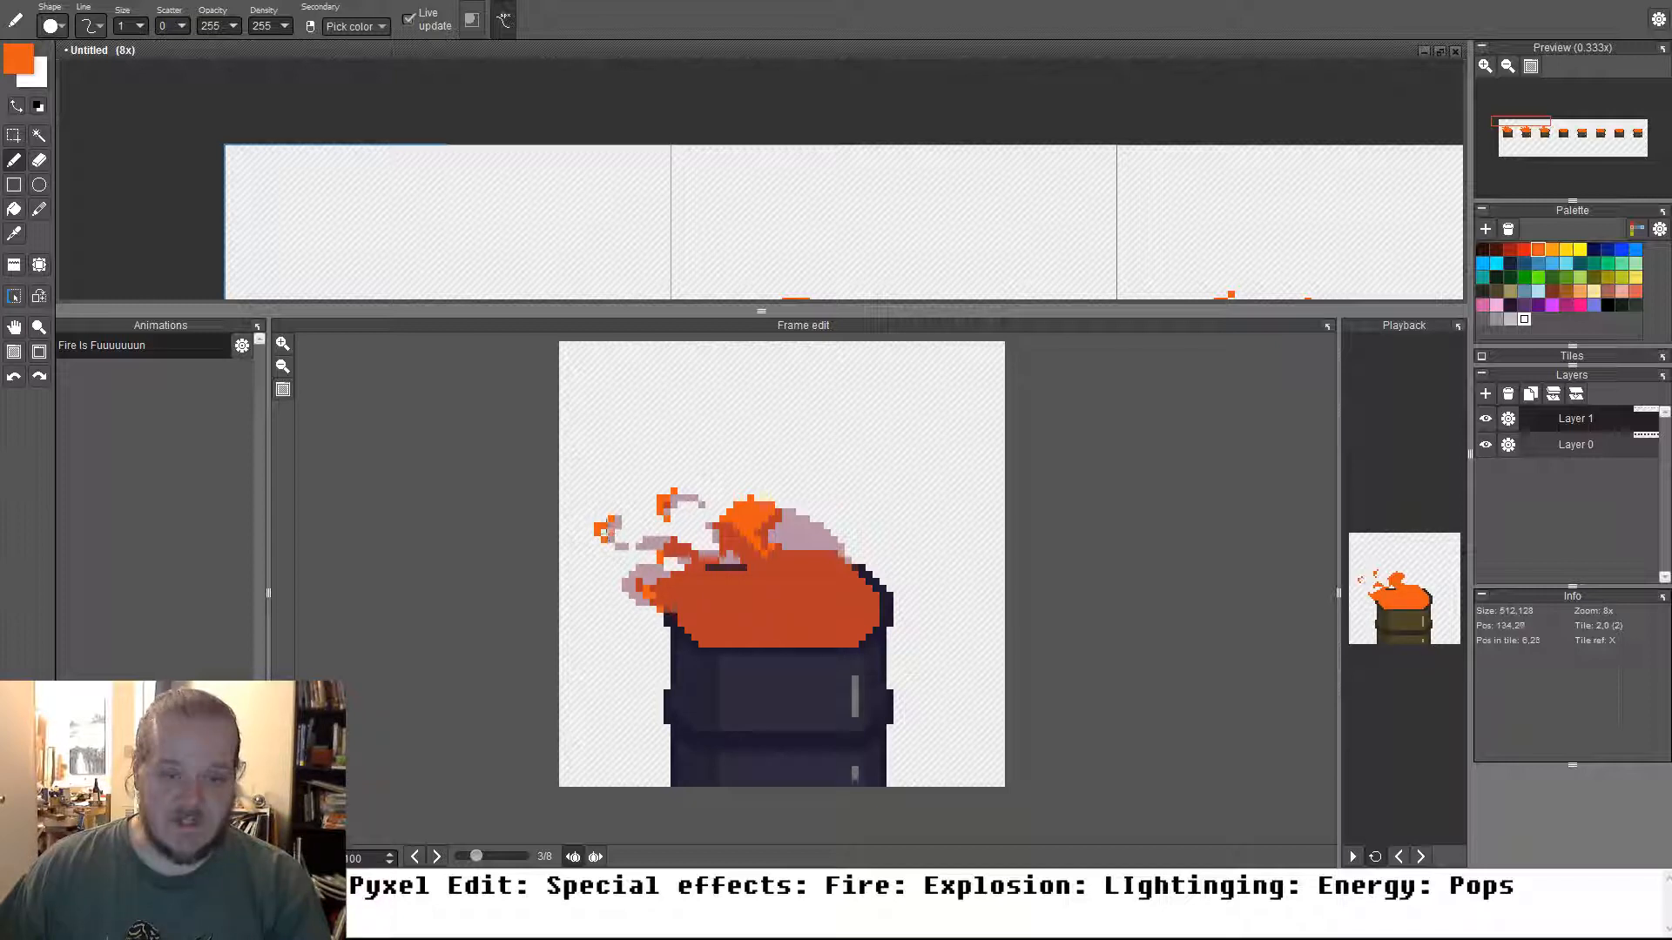
Step back and forth through frames 1 to 4 to check how the flame and detached wisps move
key("period")
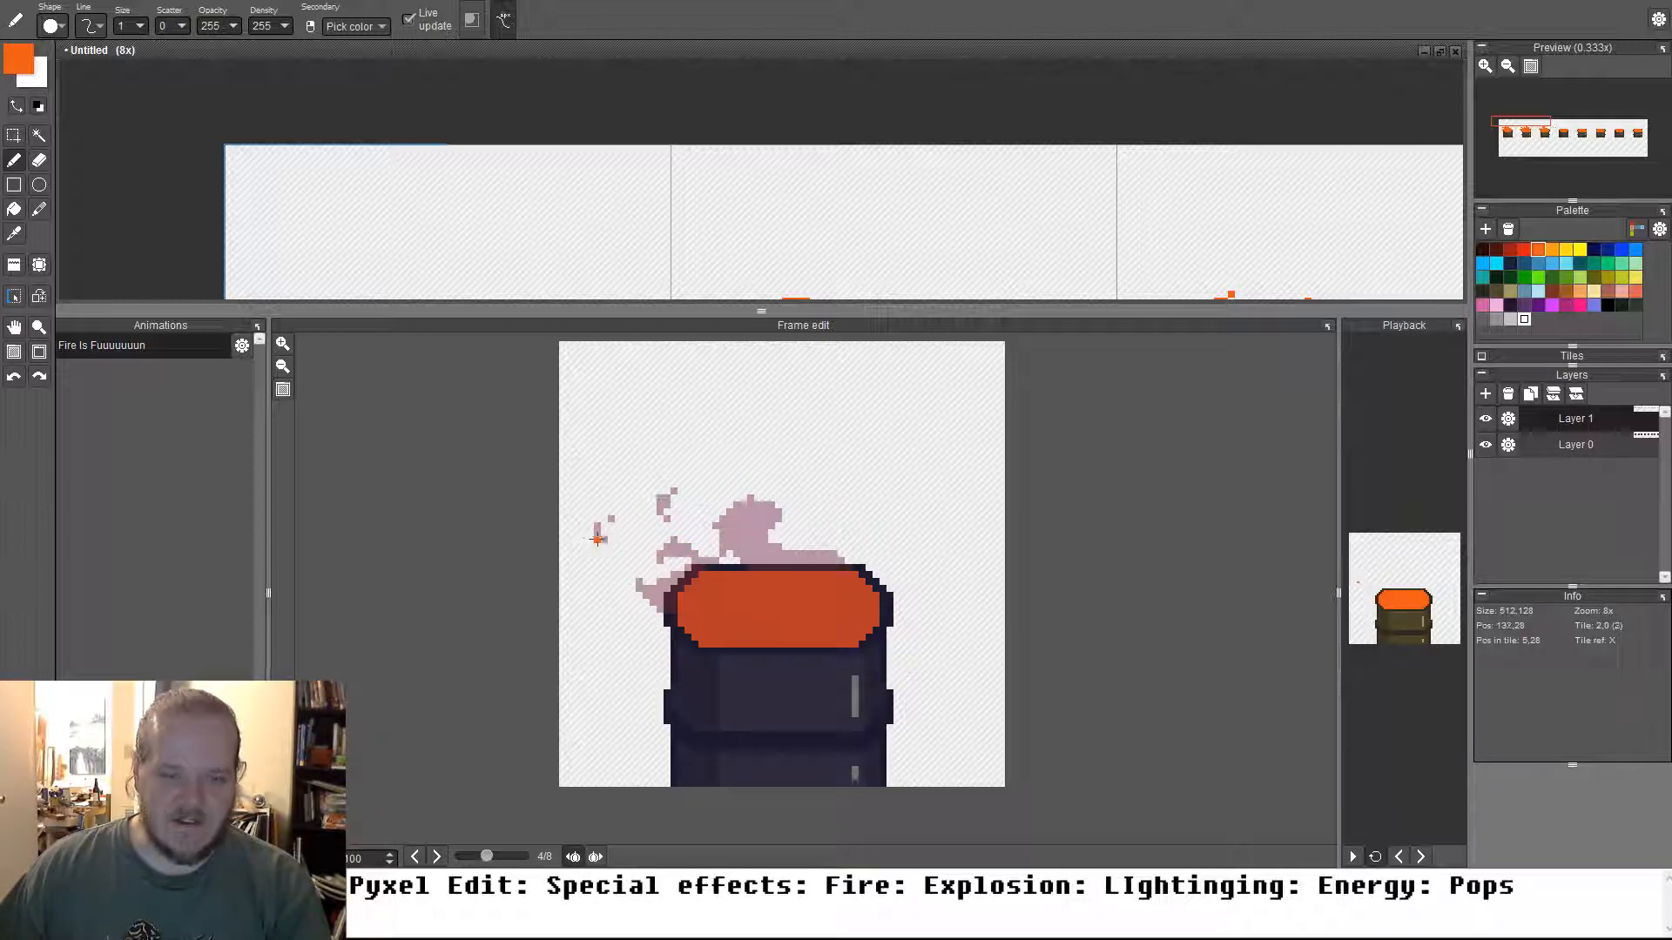
key("comma")
key("comma")
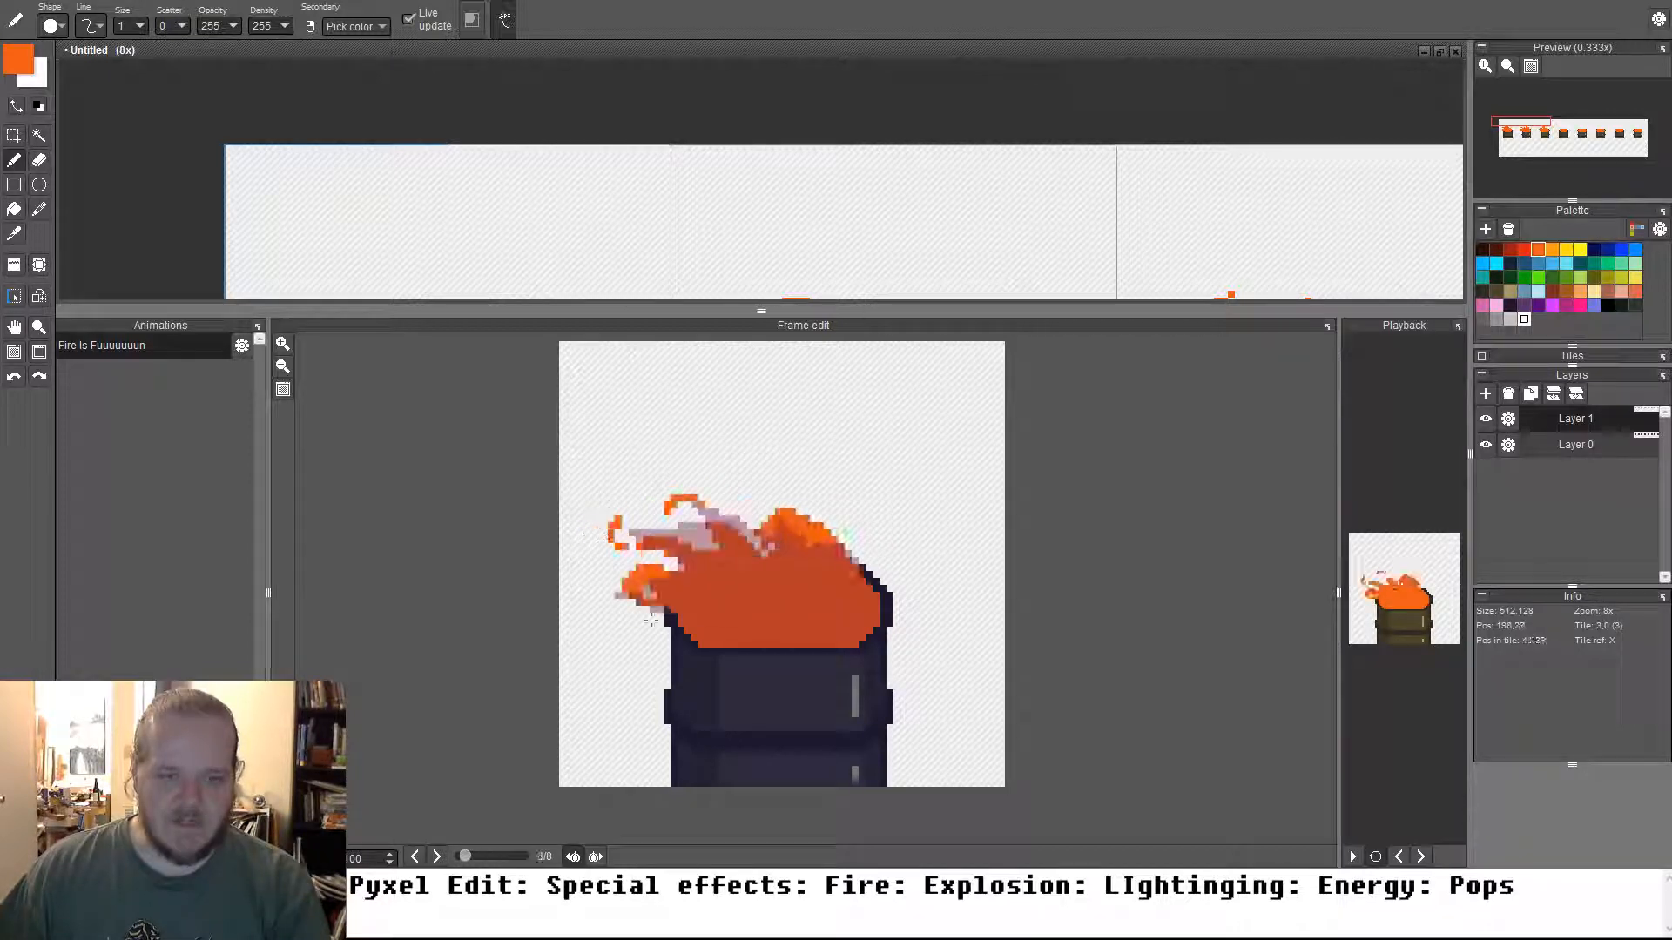
key("period")
key("period")
key("comma")
key("comma")
key("comma")
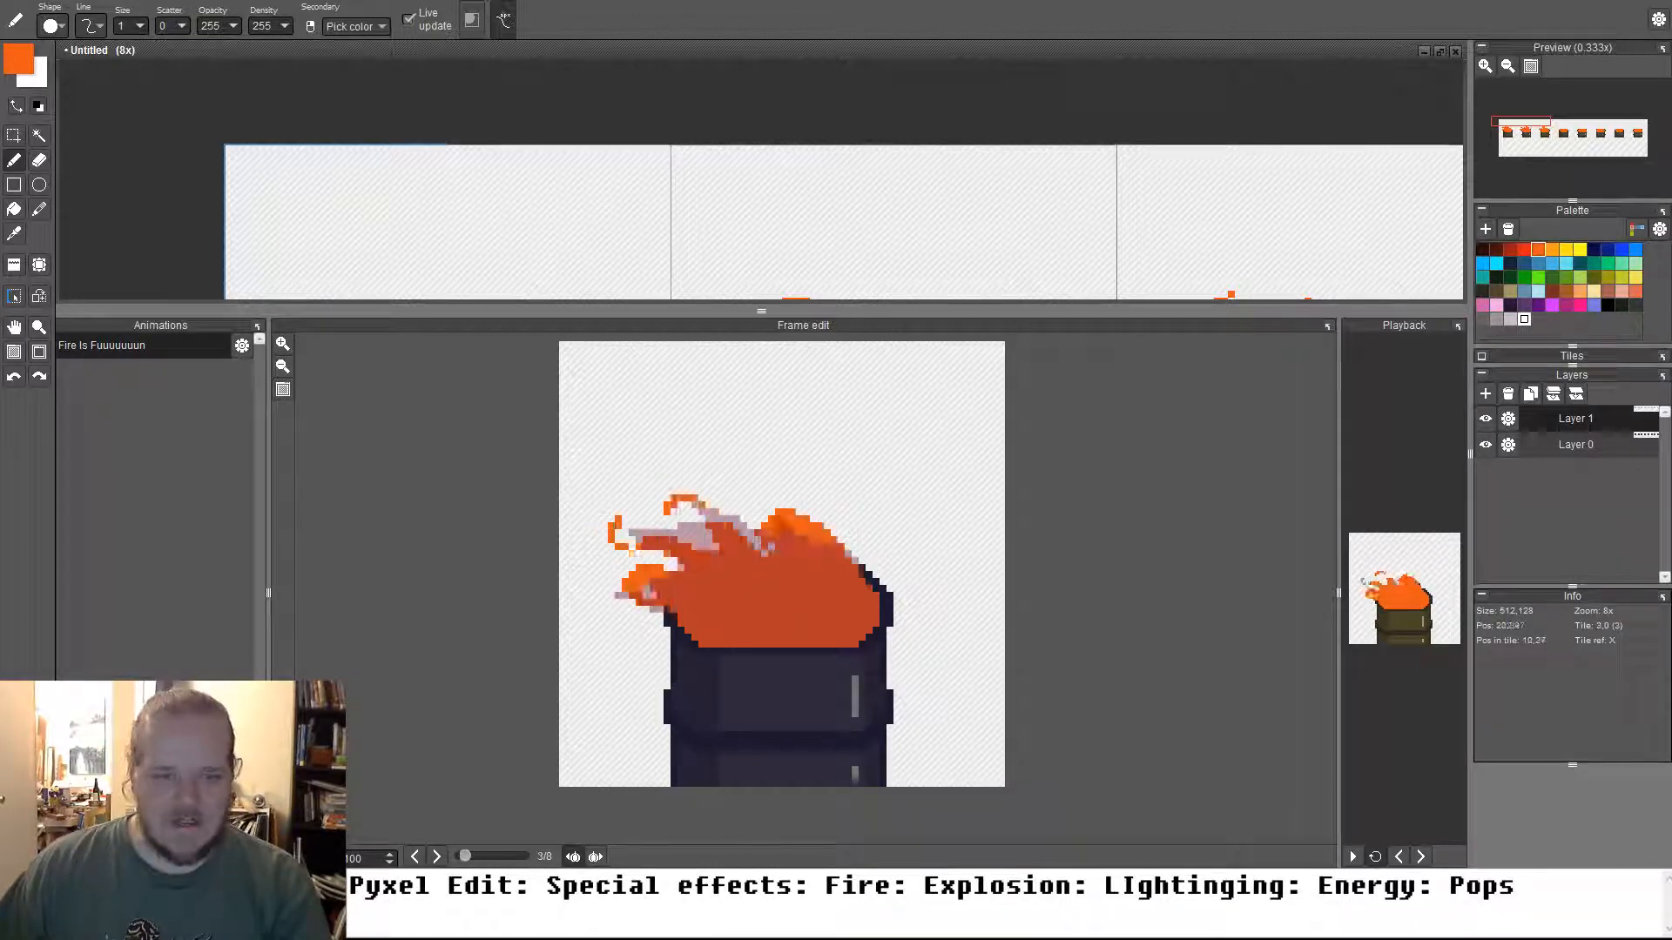
key("comma")
key("period")
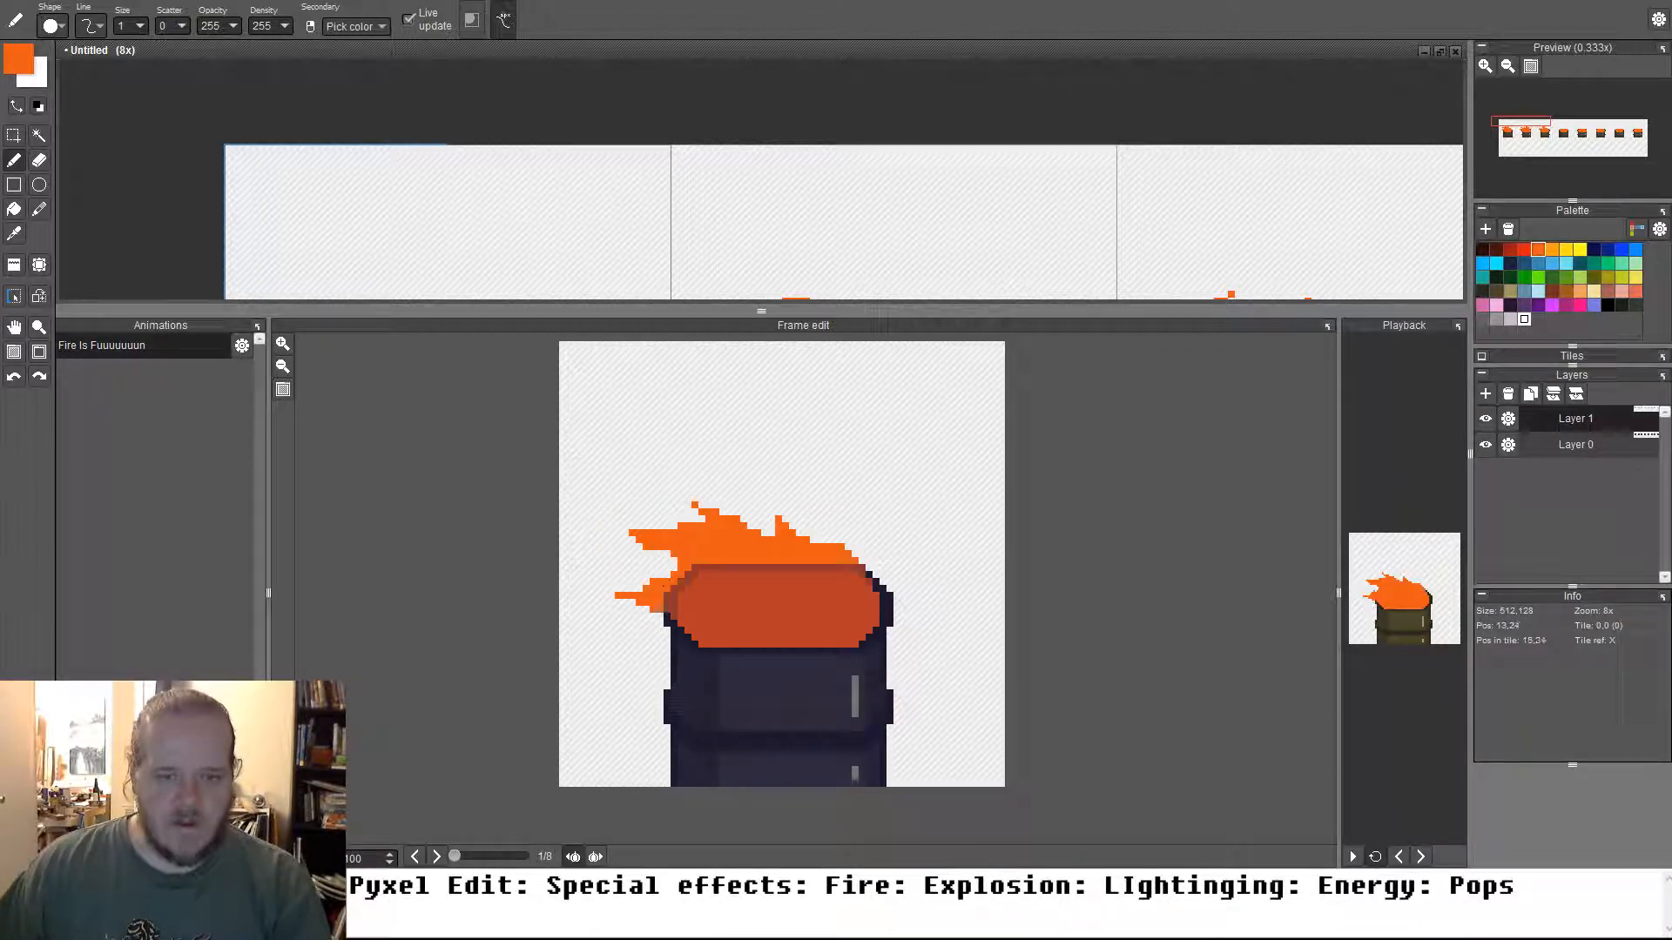
key("period")
key("comma")
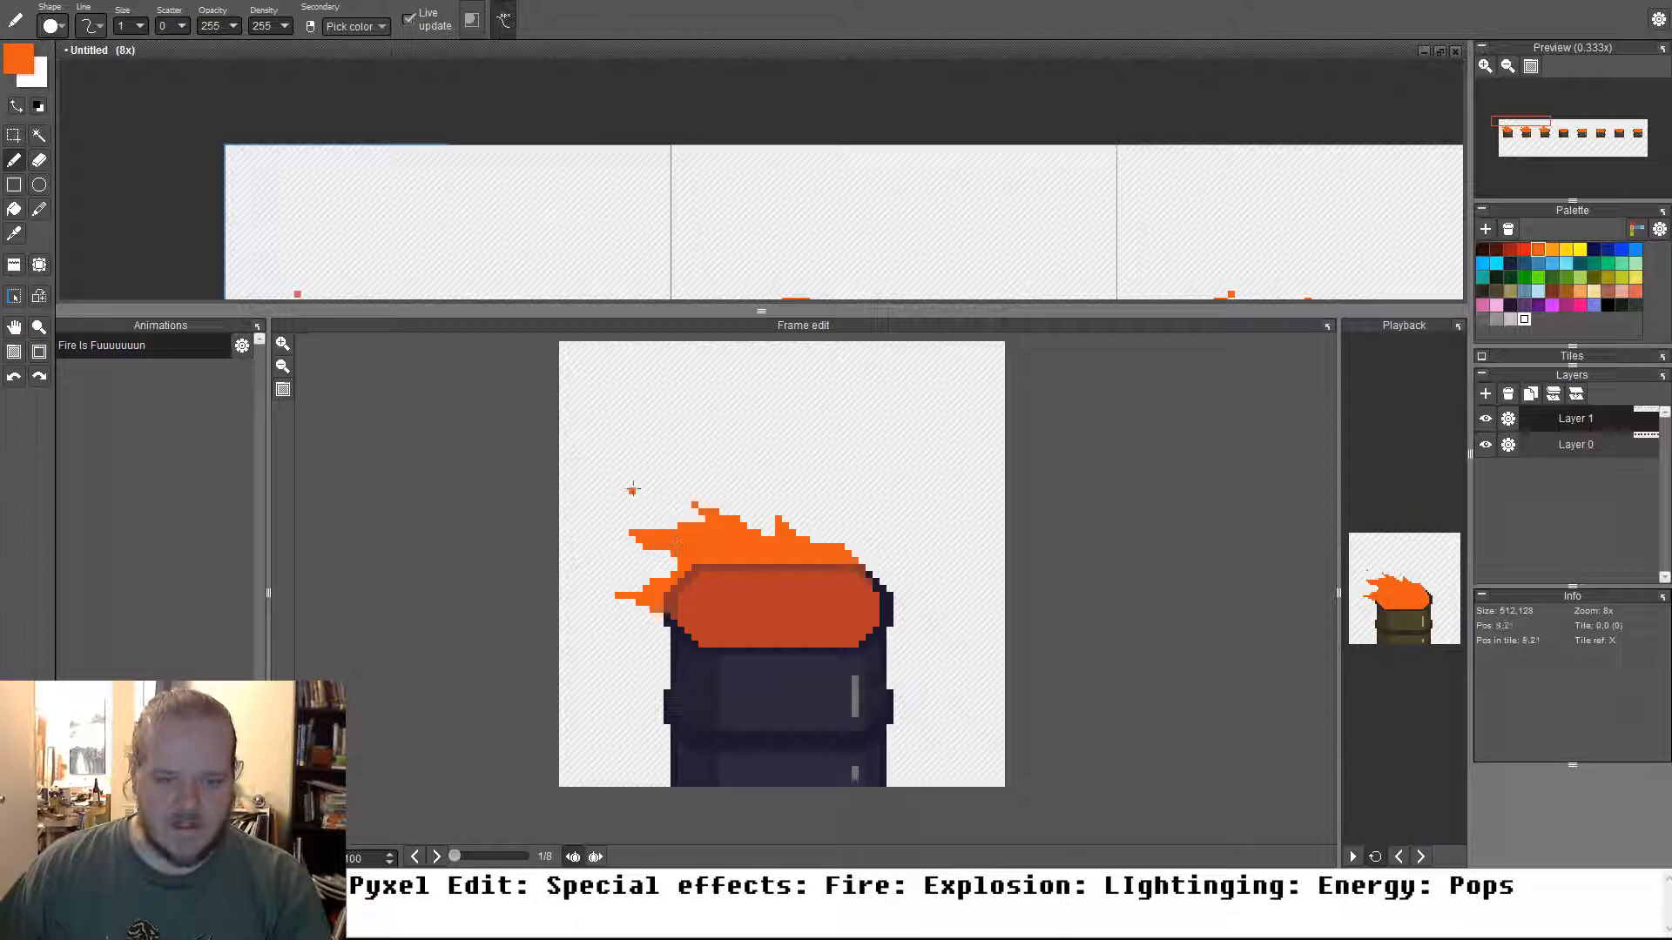
Try a short orange stroke down to the upper-left flame tip in frame 1
left_click_drag(632, 477, 647, 537)
key("ctrl+z")
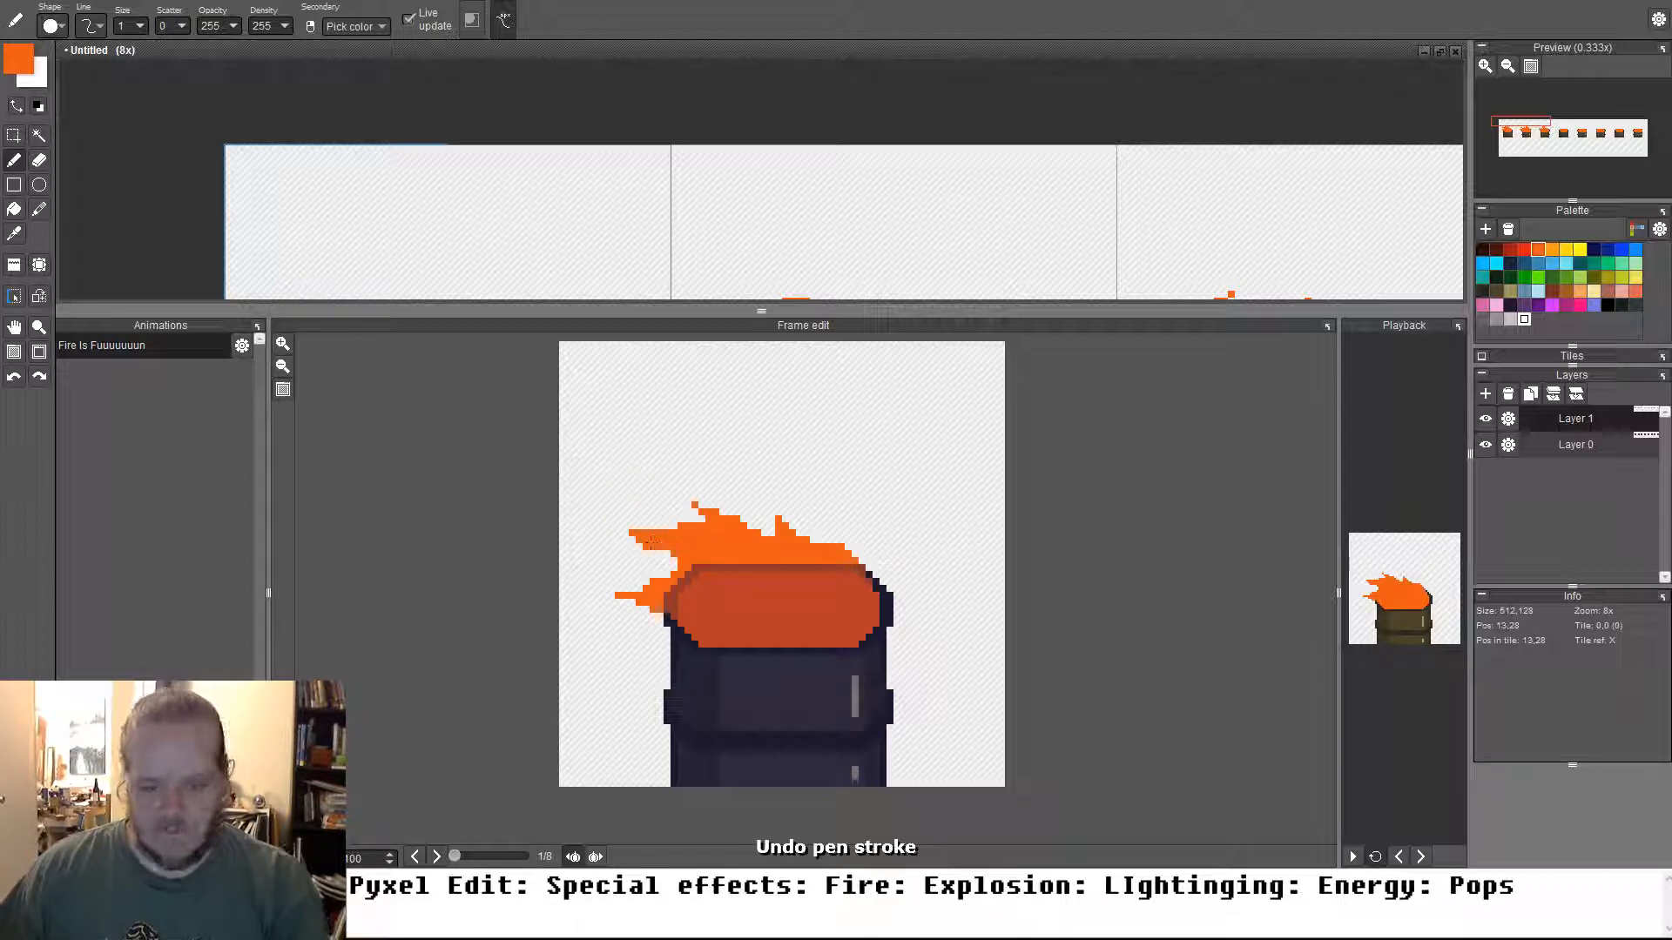
Dot orange spark pixels around the leftmost wisp in frame 4 and erase all but one
key("period")
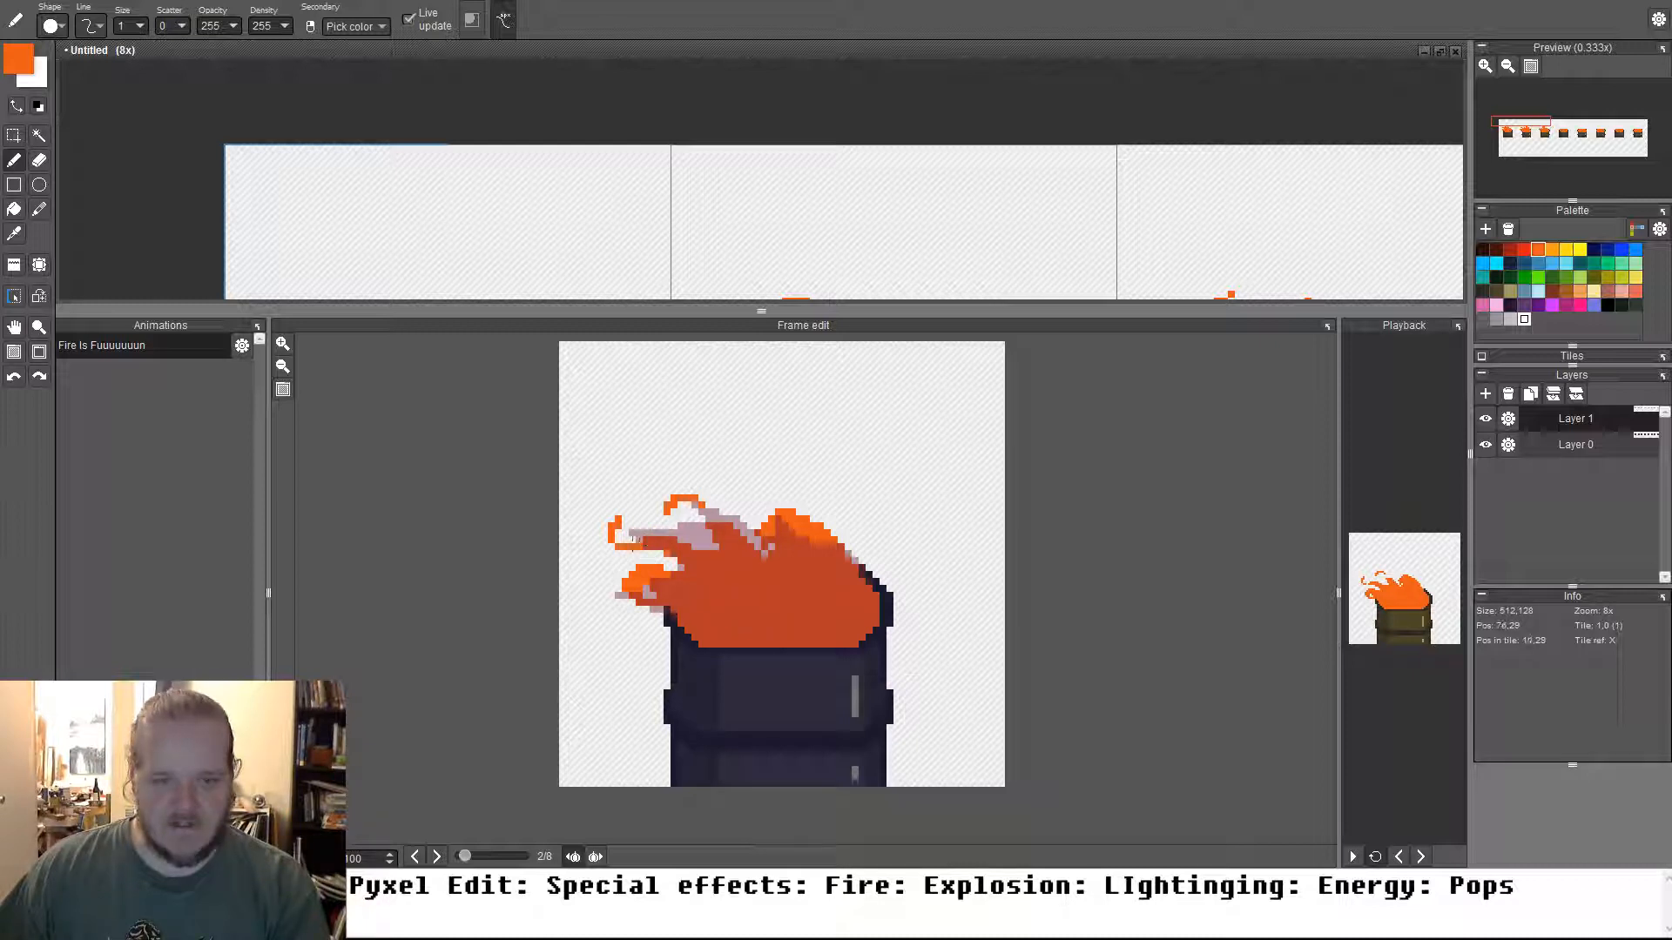
key("period")
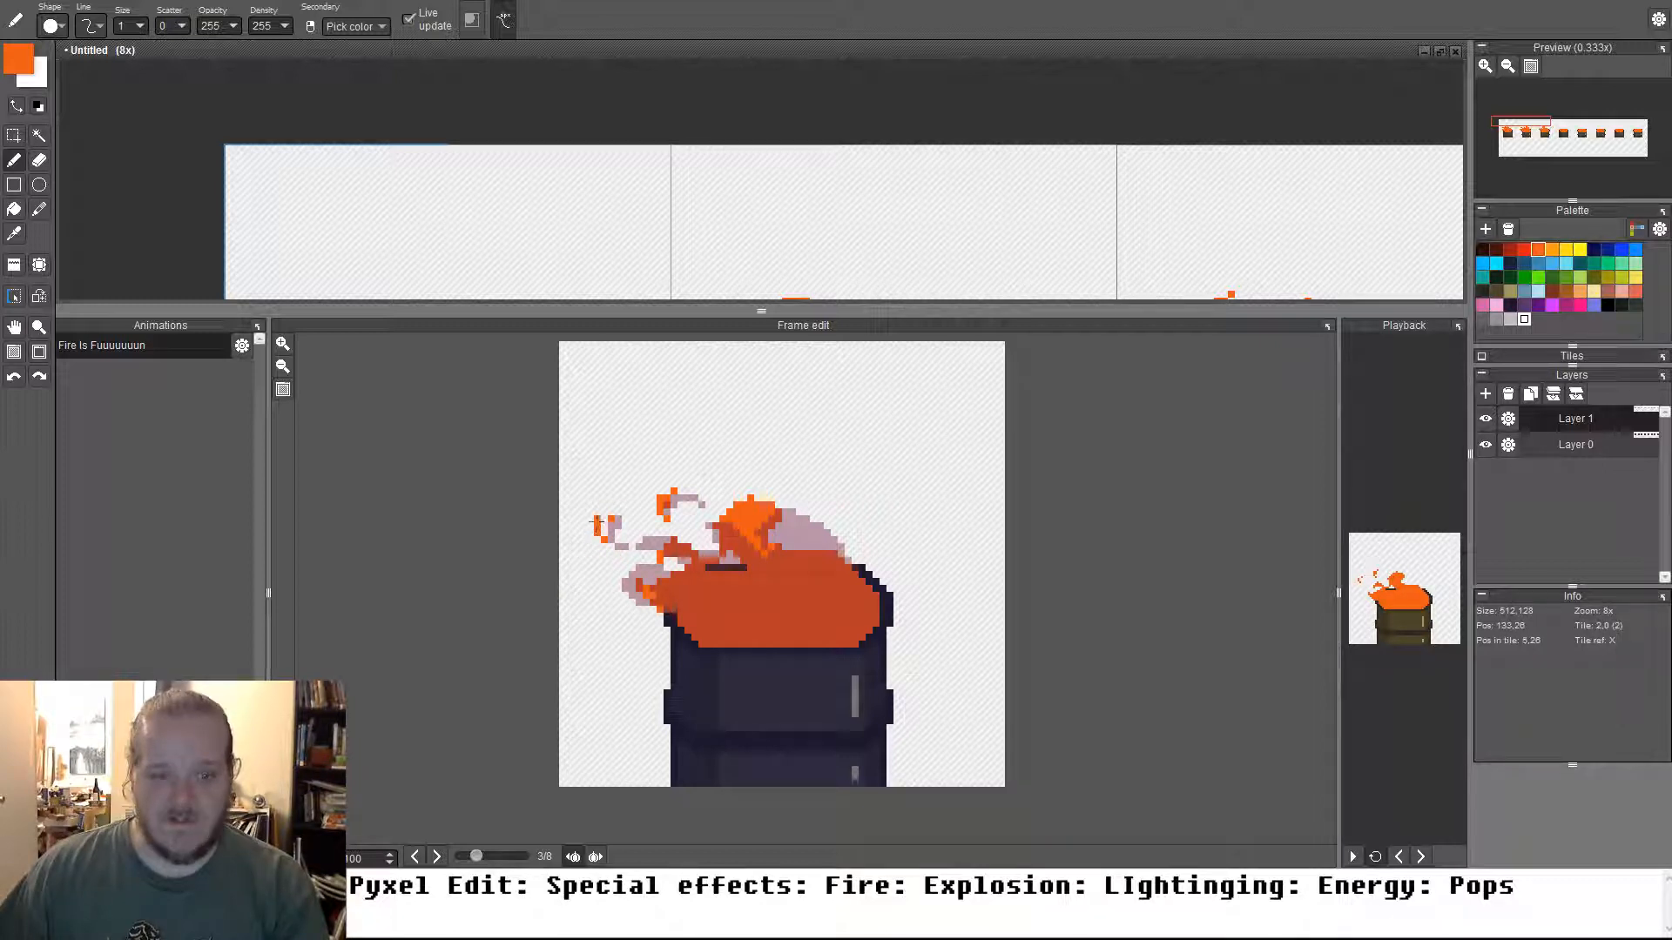
key("period")
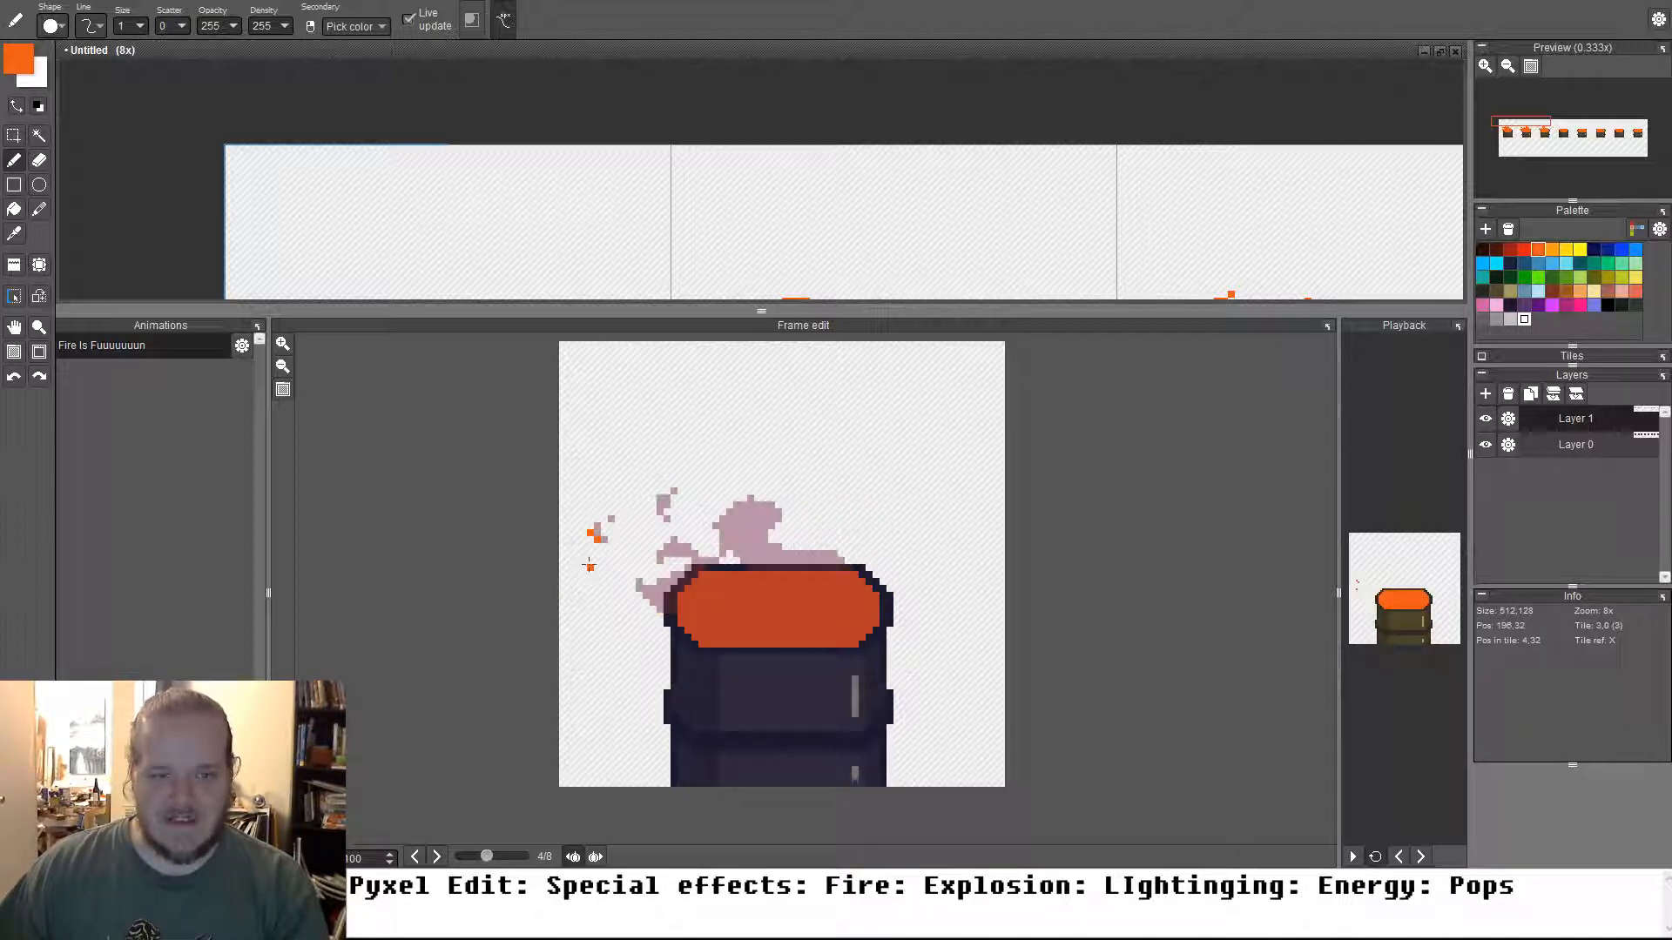
key("period")
key("comma")
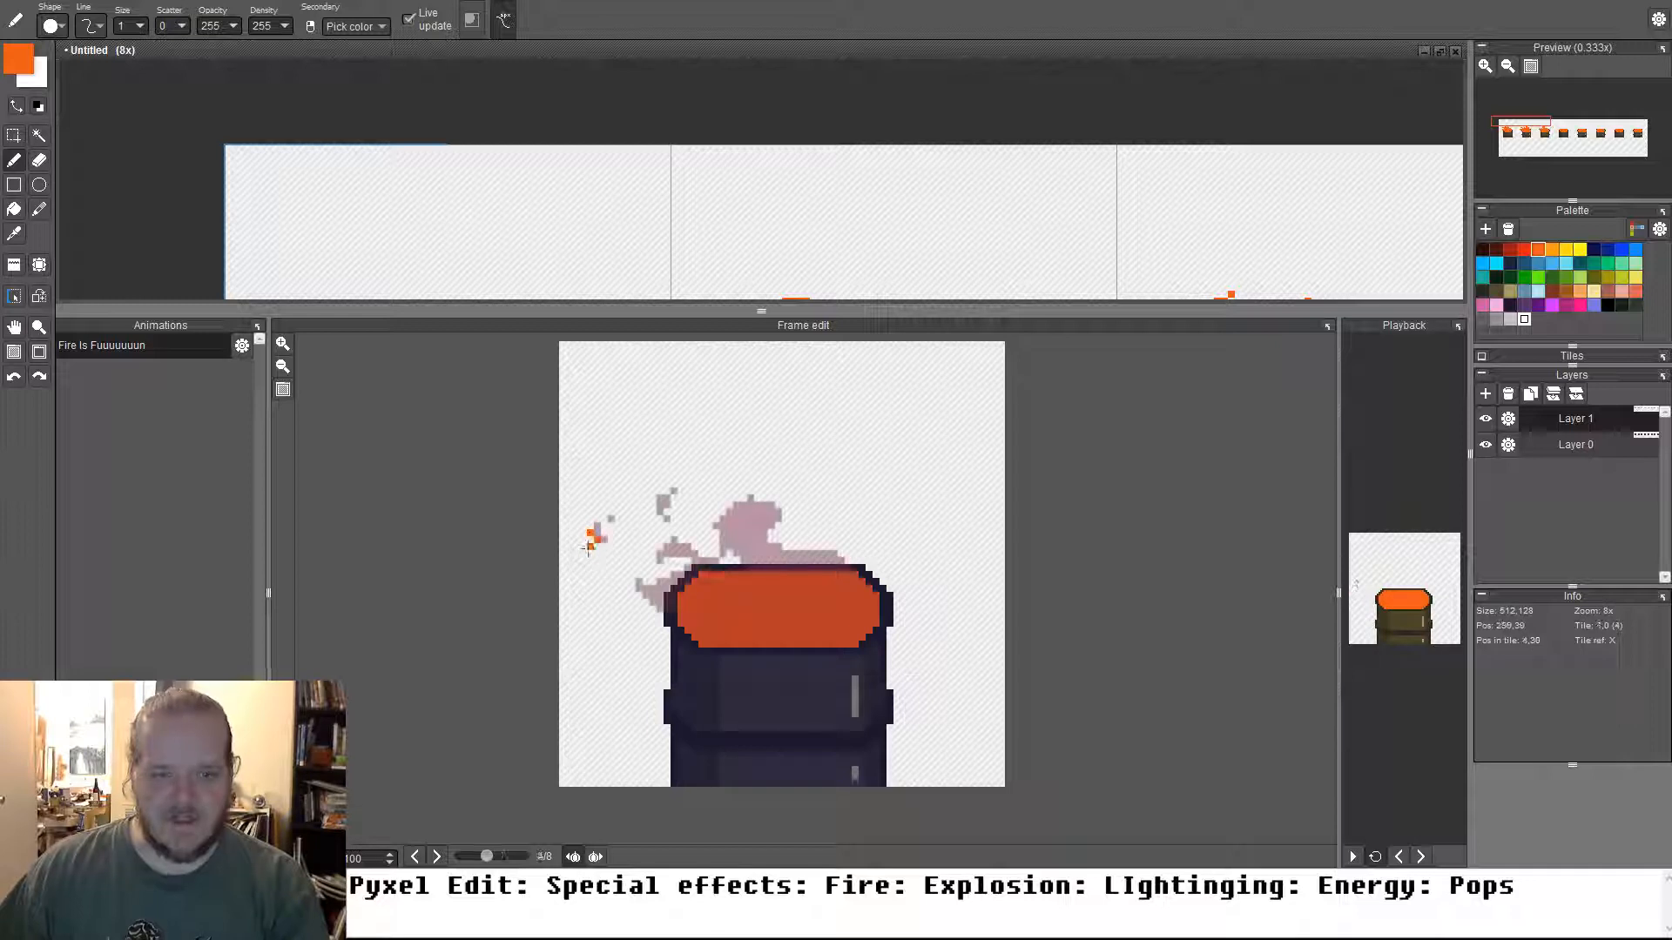
key("e")
scroll(592, 554, "up", 5)
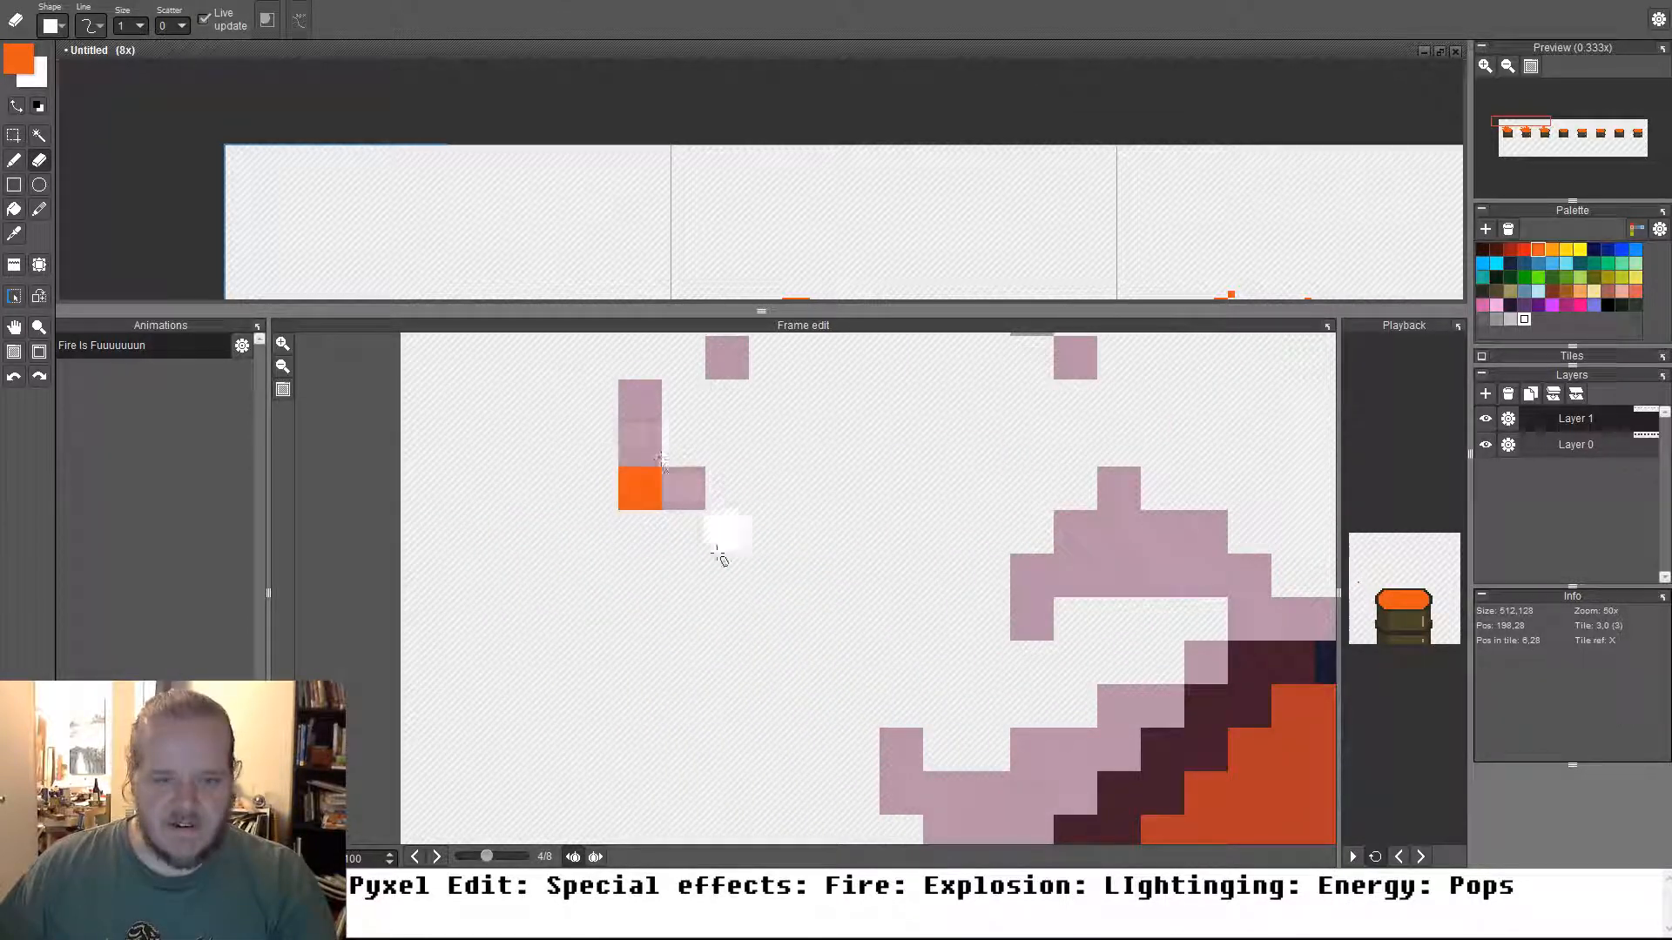
Add separate orange spark pixels below the leftmost wisp in frame 4, including a diagonal pair
key("b")
left_click(553, 618)
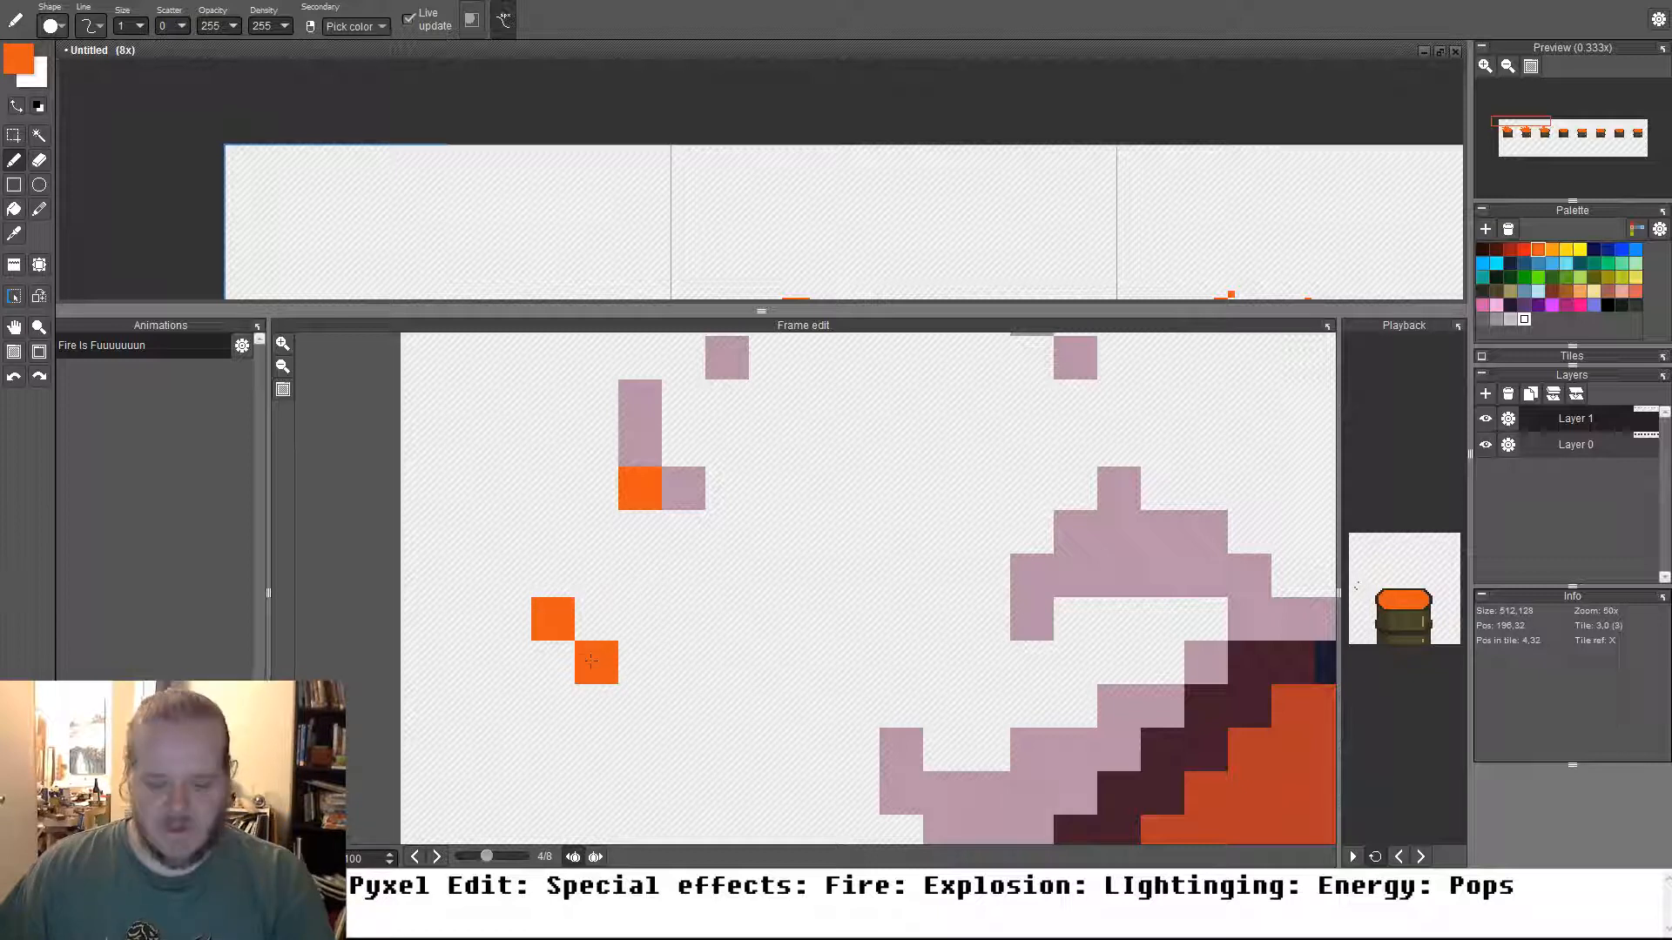
key("comma")
key("period")
left_click(684, 575)
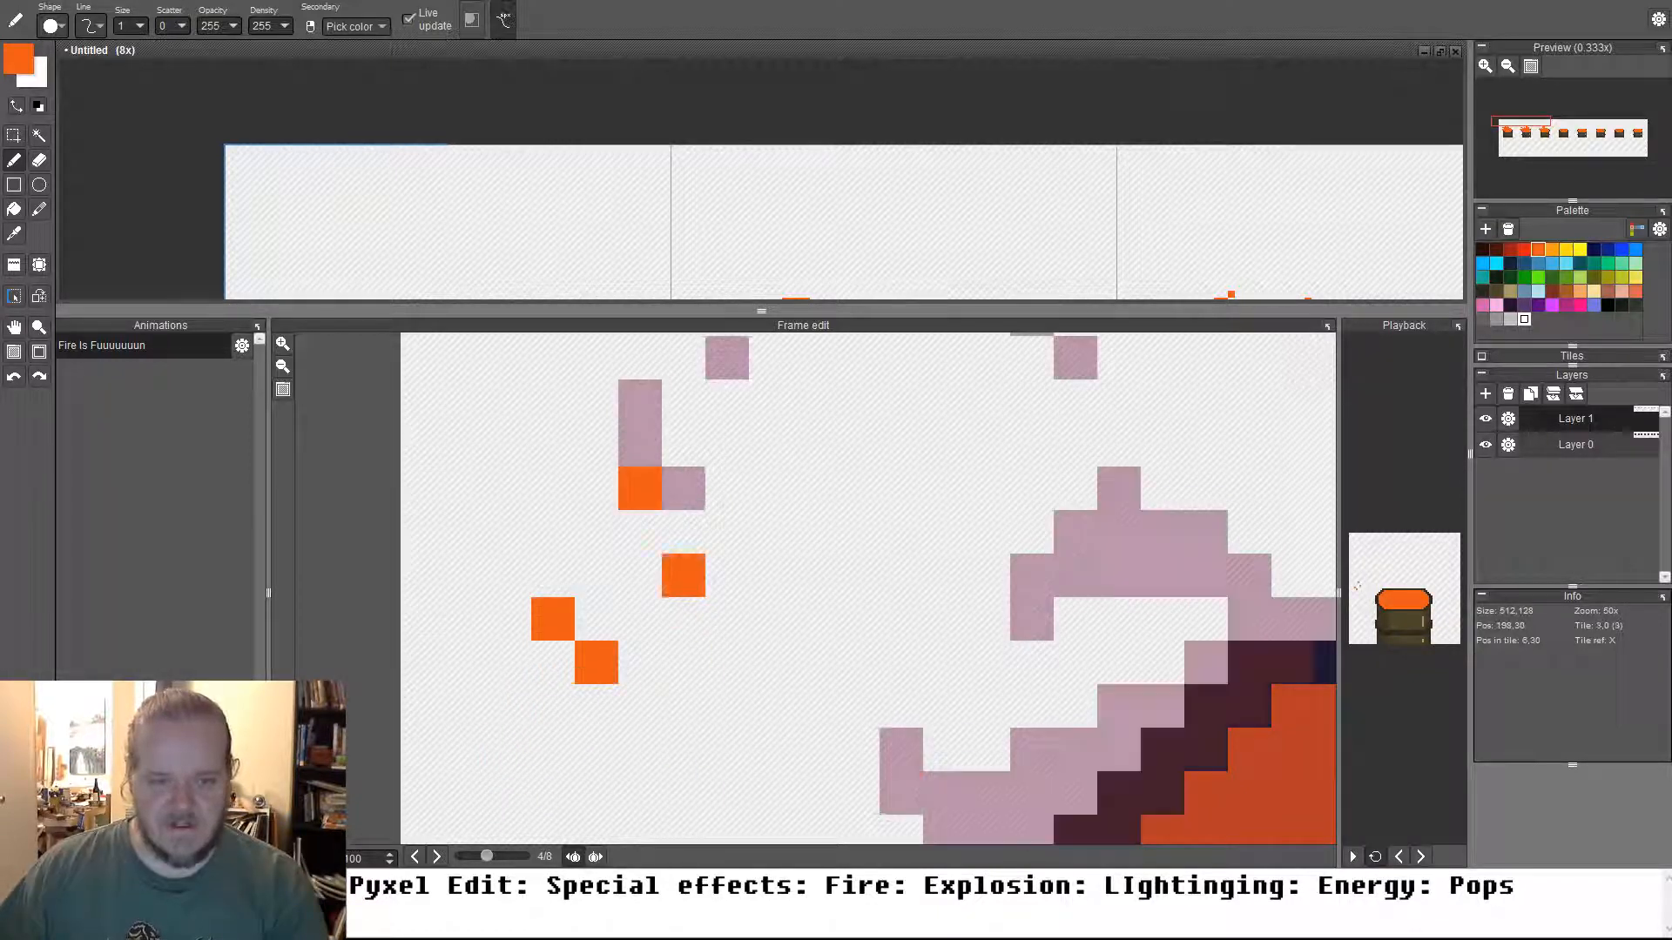
Play the animation in an enlarged playback view to examine the fire, then restore the wide frame editing area
key("period")
key("period")
key("period")
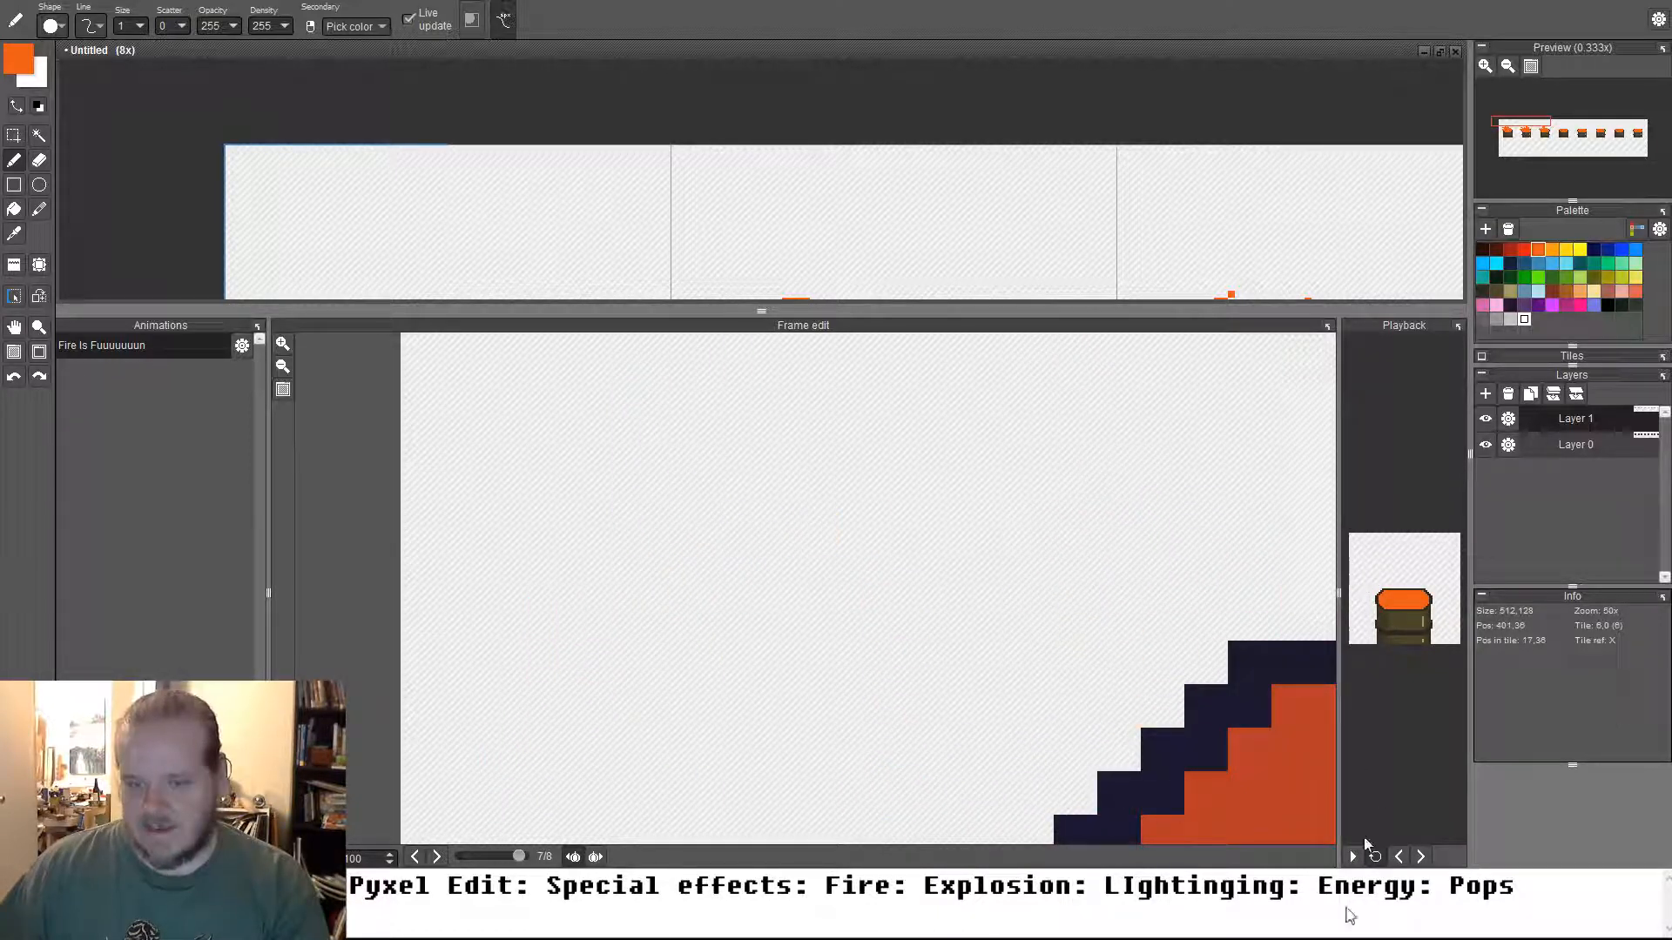
left_click_drag(1340, 749, 608, 748)
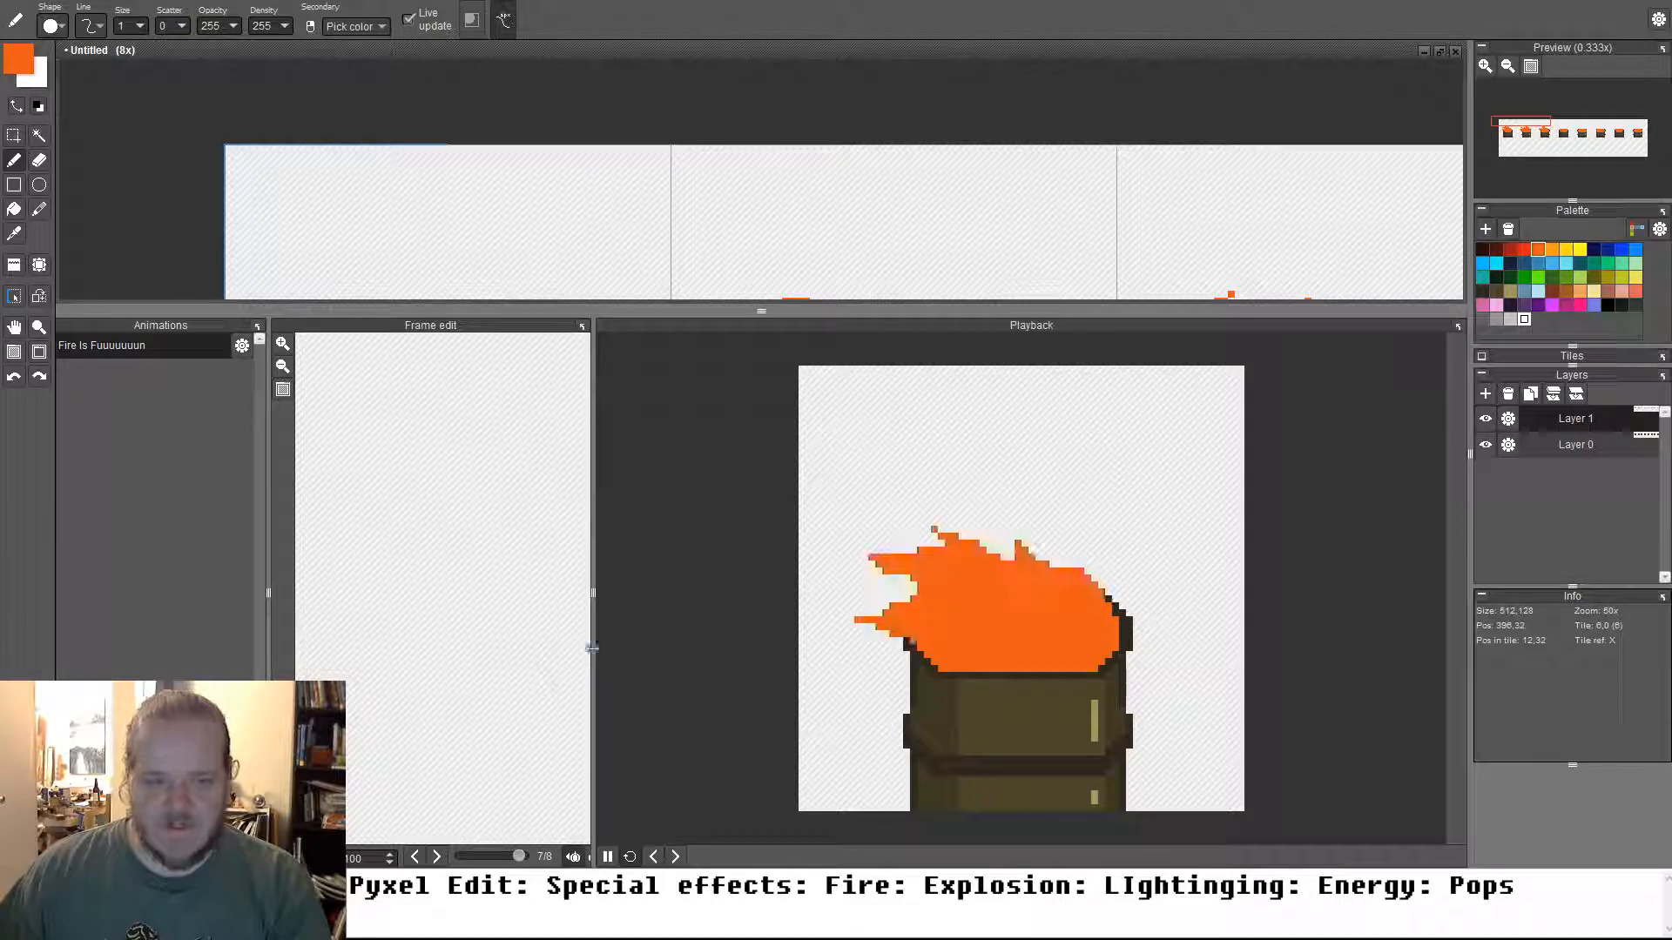
left_click_drag(593, 653, 1319, 650)
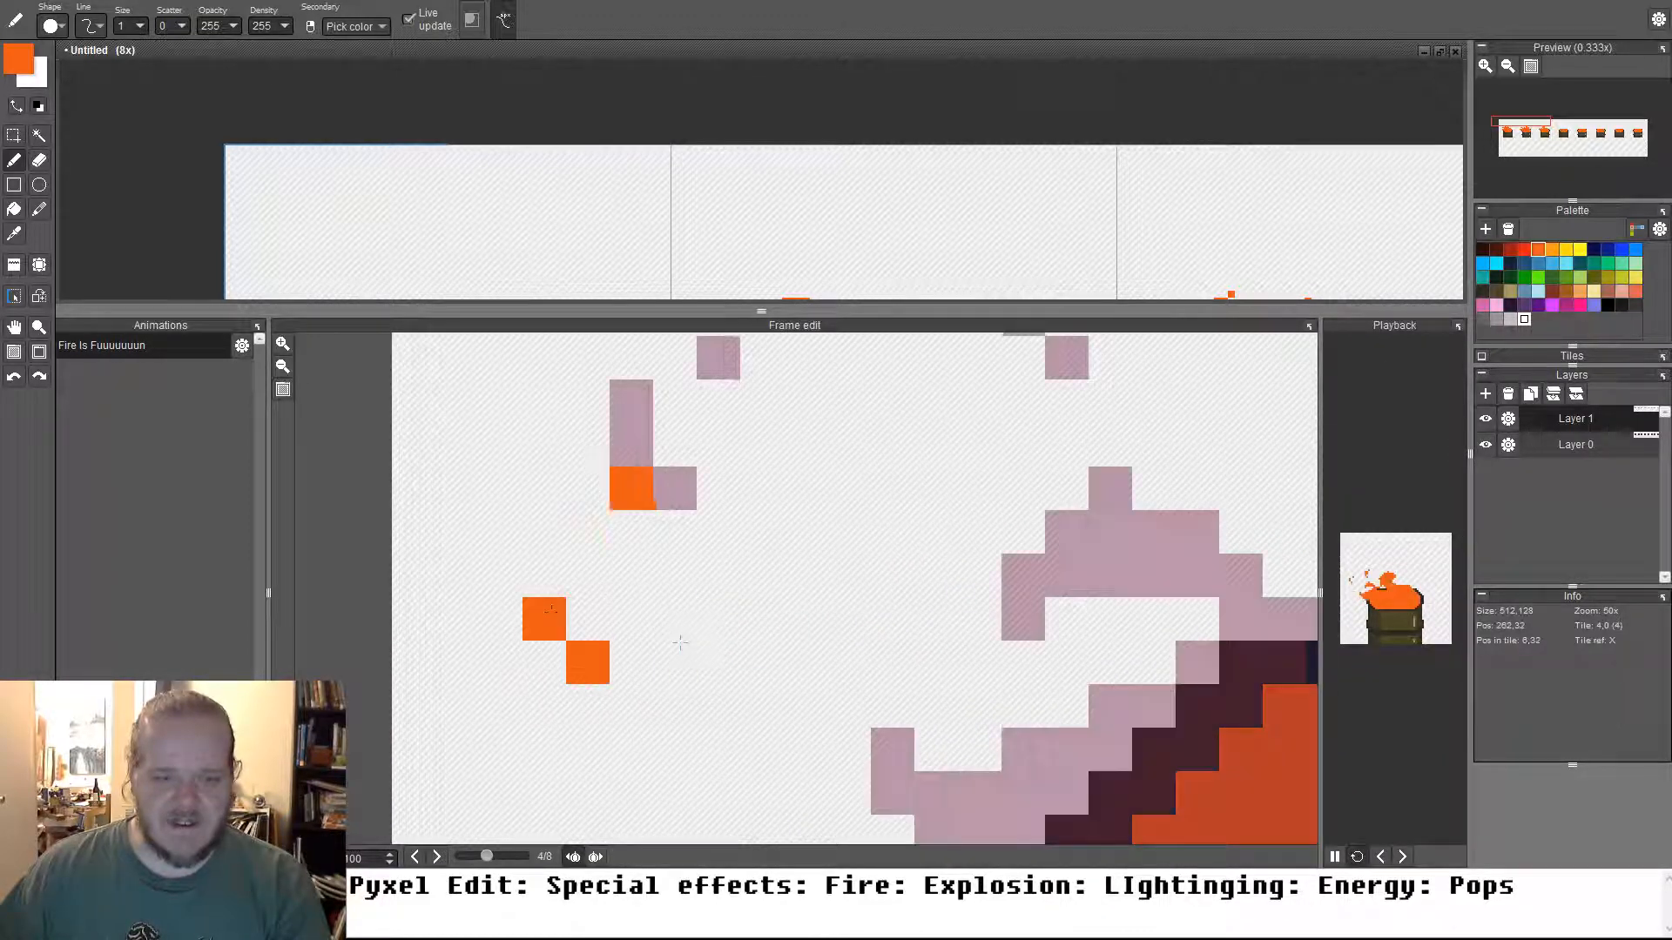
Draw a tall curved wisp left of the barrel in frame 4 and a broken-up remnant of it in frame 5
scroll(671, 670, "down", 2)
mouse_move(576, 623)
left_mouse_down()
mouse_move(600, 447)
mouse_move(713, 425)
mouse_move(600, 425)
mouse_move(575, 472)
left_mouse_up()
key("Right")
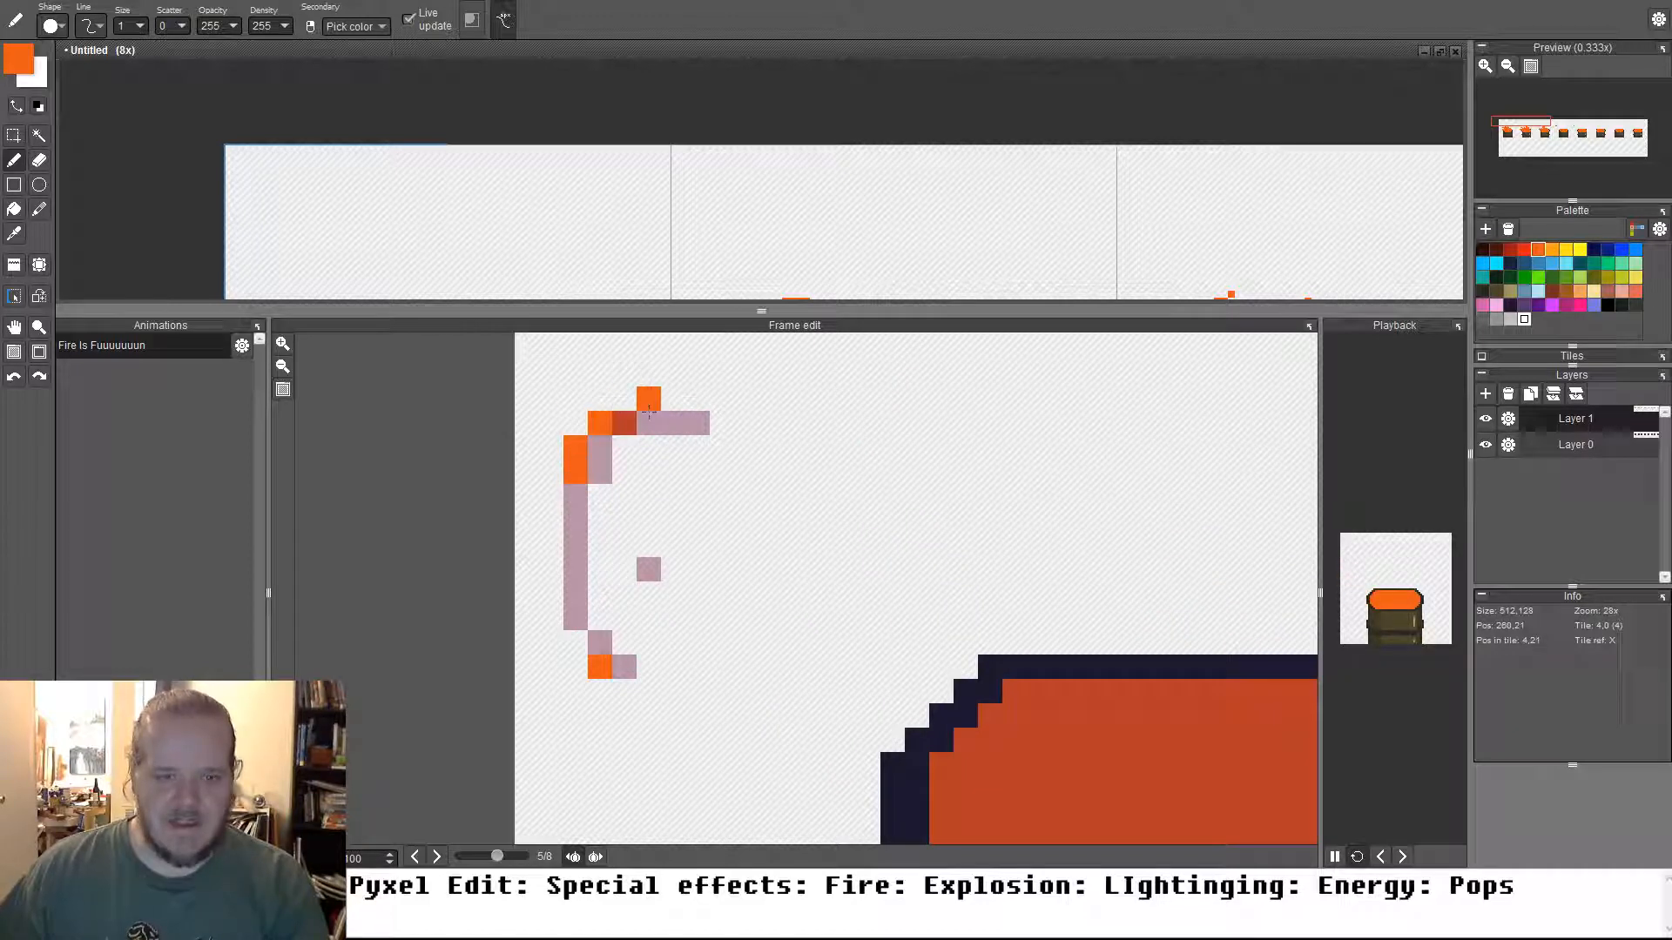
Place two diagonally adjacent orange spark pixels in frame 6 along the upper-left edge of the onion-skinned wisp
key("Right")
left_click(600, 399)
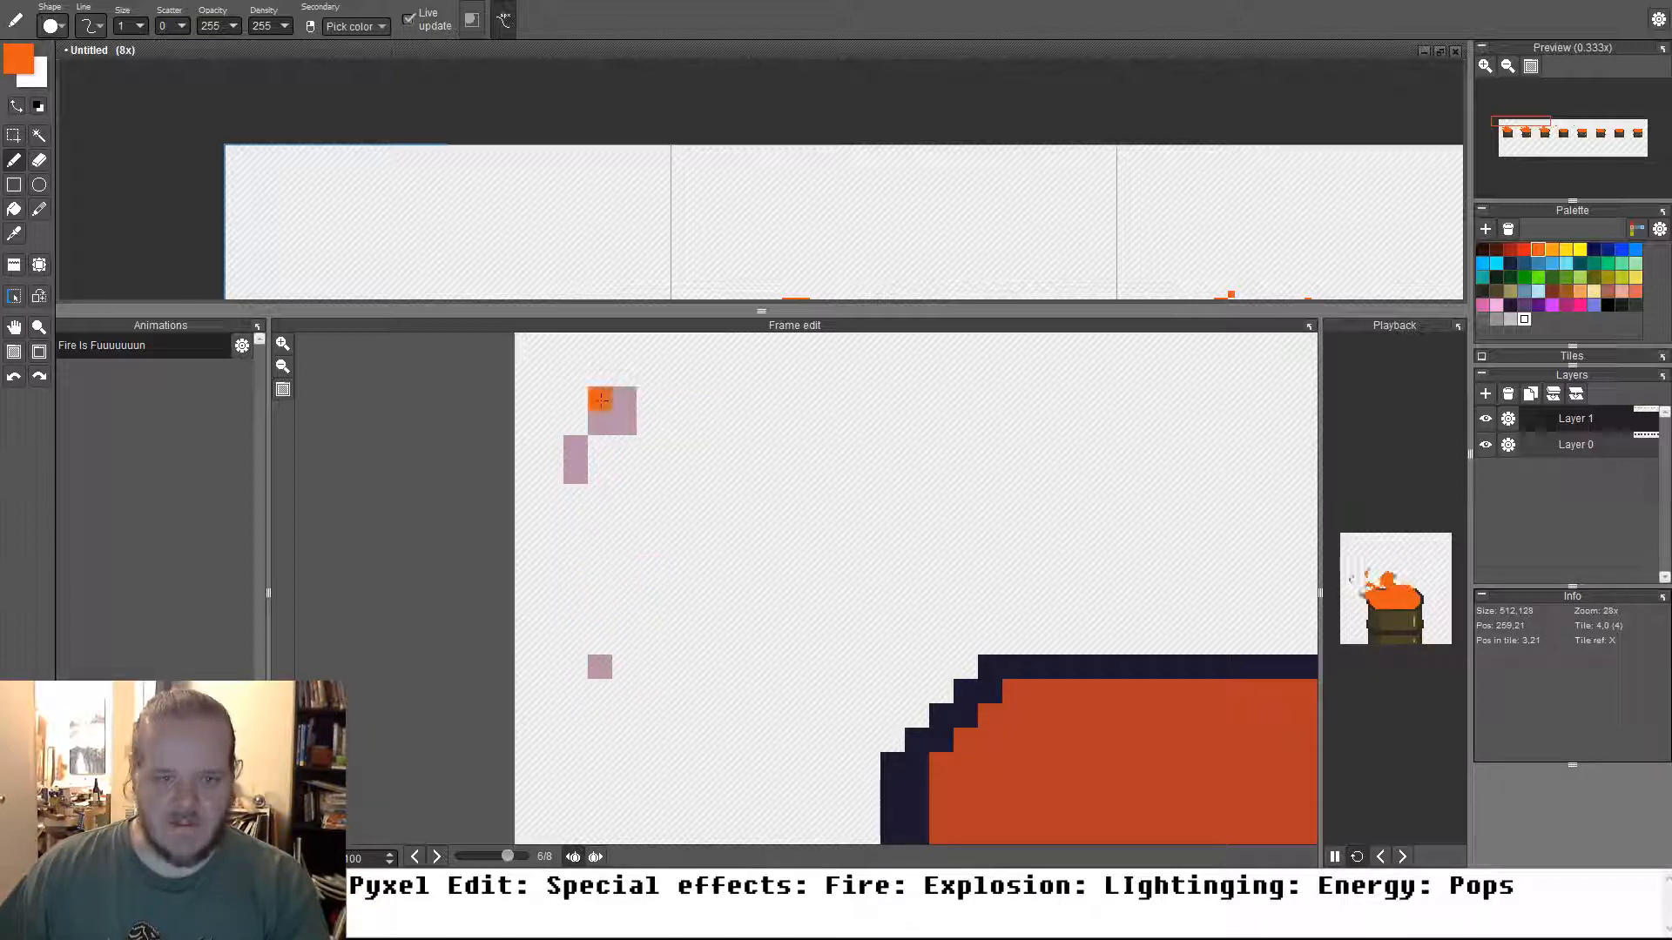
left_click(551, 423)
key("ctrl+z")
left_click(576, 423)
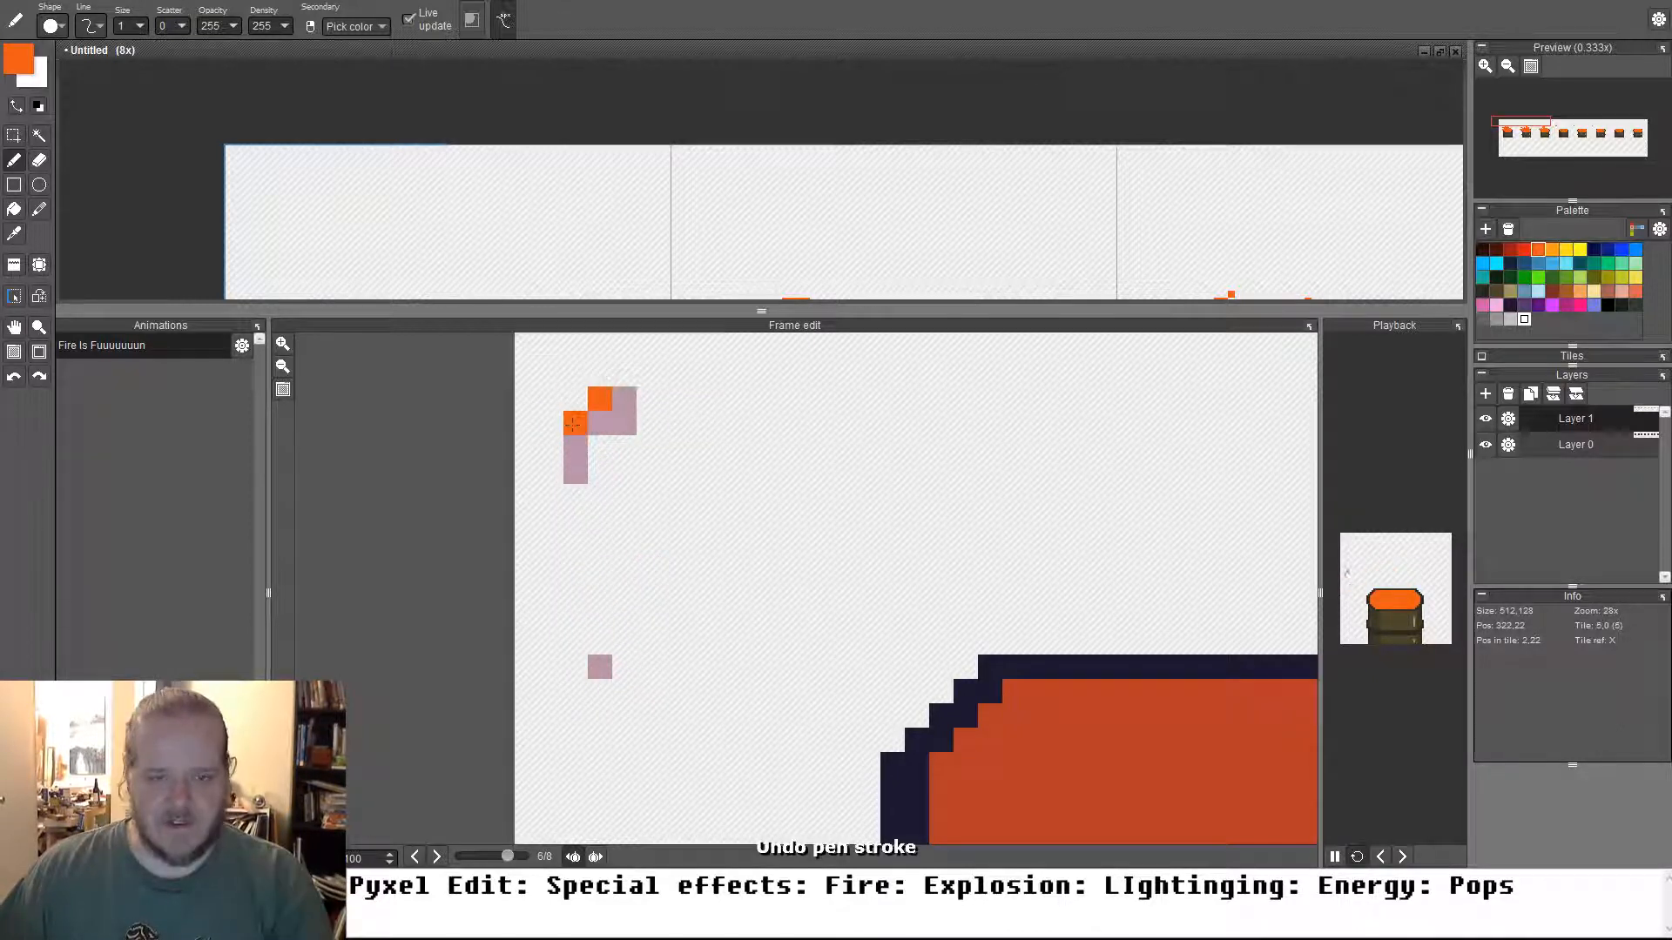
Enlarge the playback view and center the barrel animation inside it
left_click_drag(1321, 593, 880, 593)
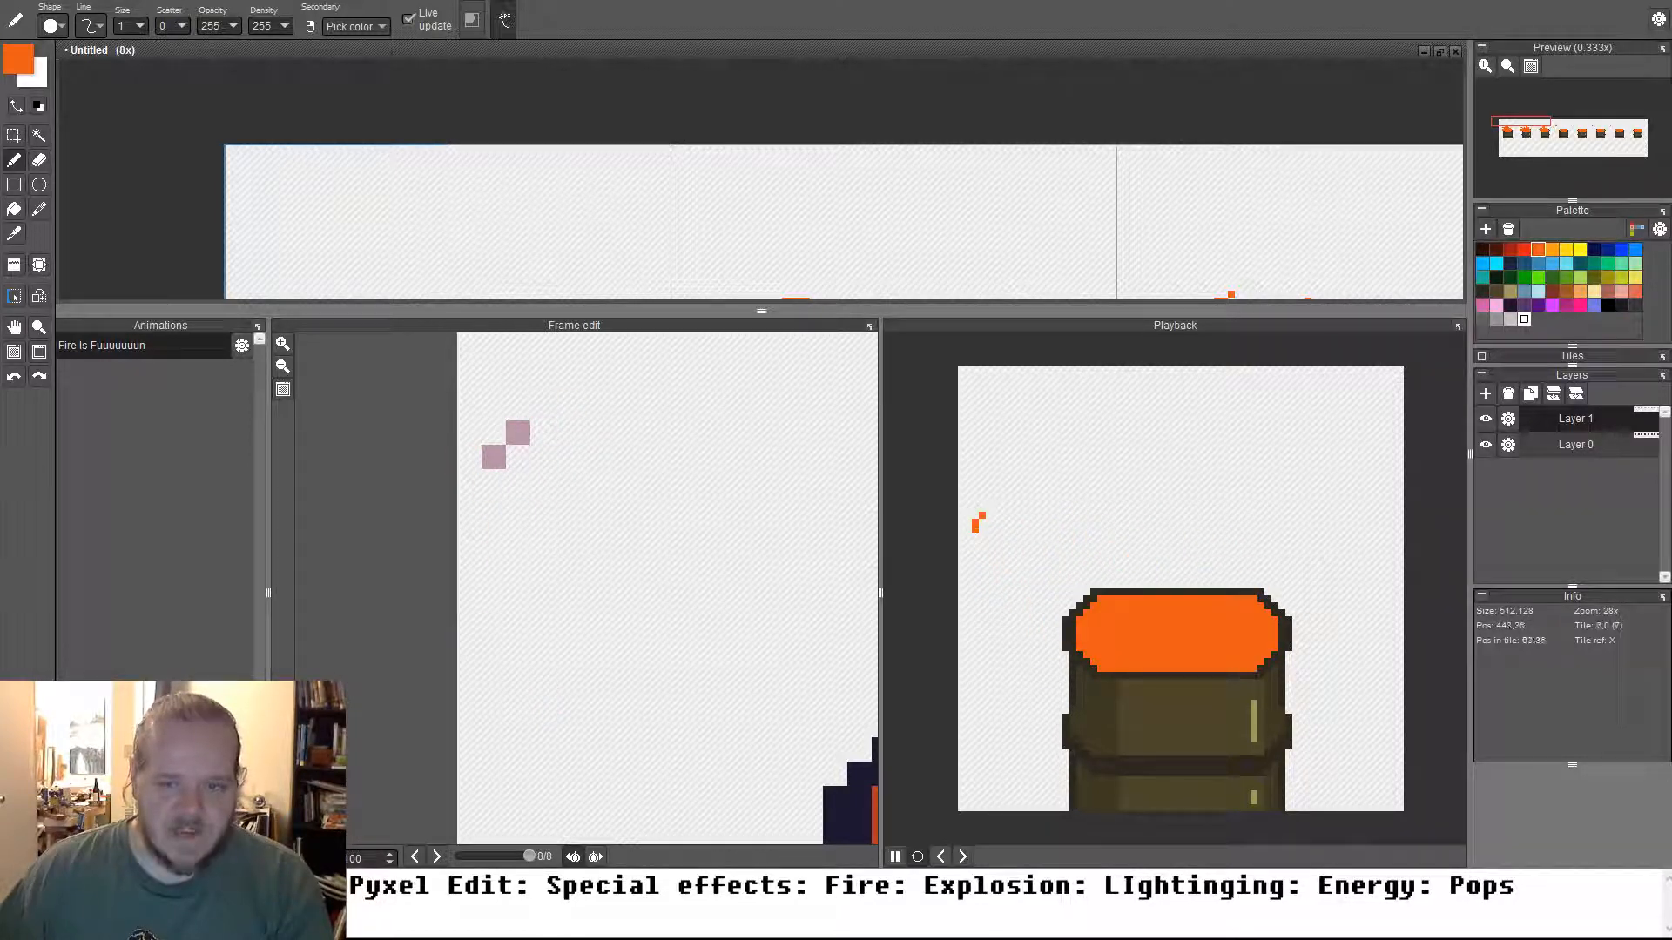
left_click_drag(1038, 613, 1068, 609)
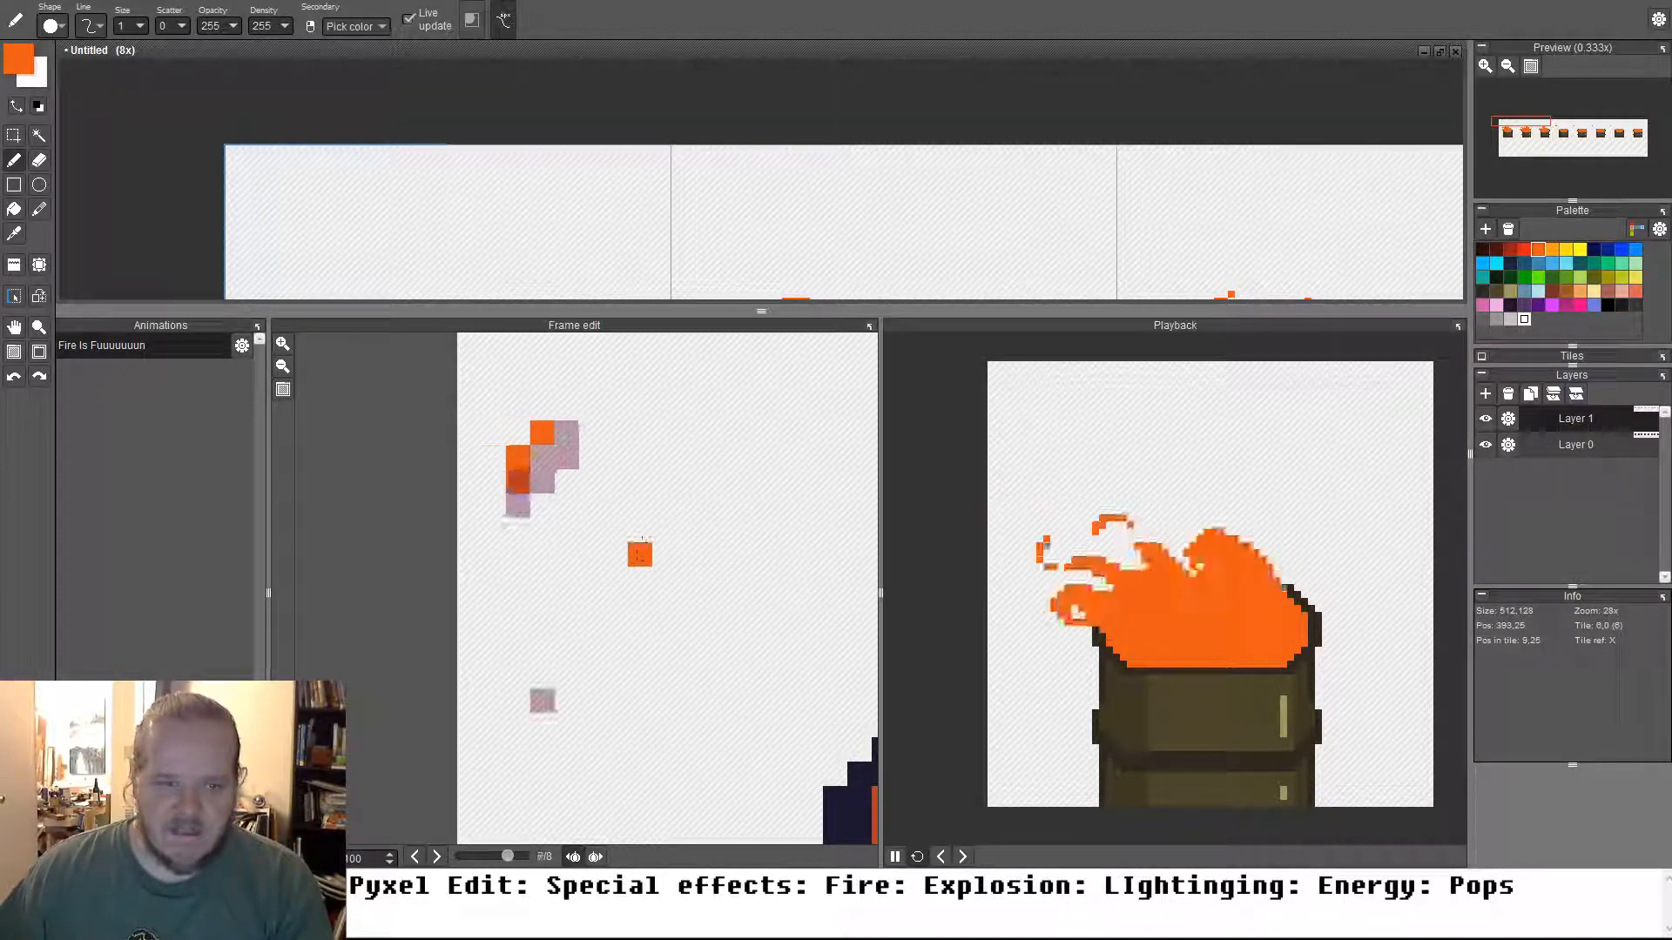
Erase the spark pixel in frame 7 and place a single orange one beside the upper end of the onion-skinned sparks
key("e")
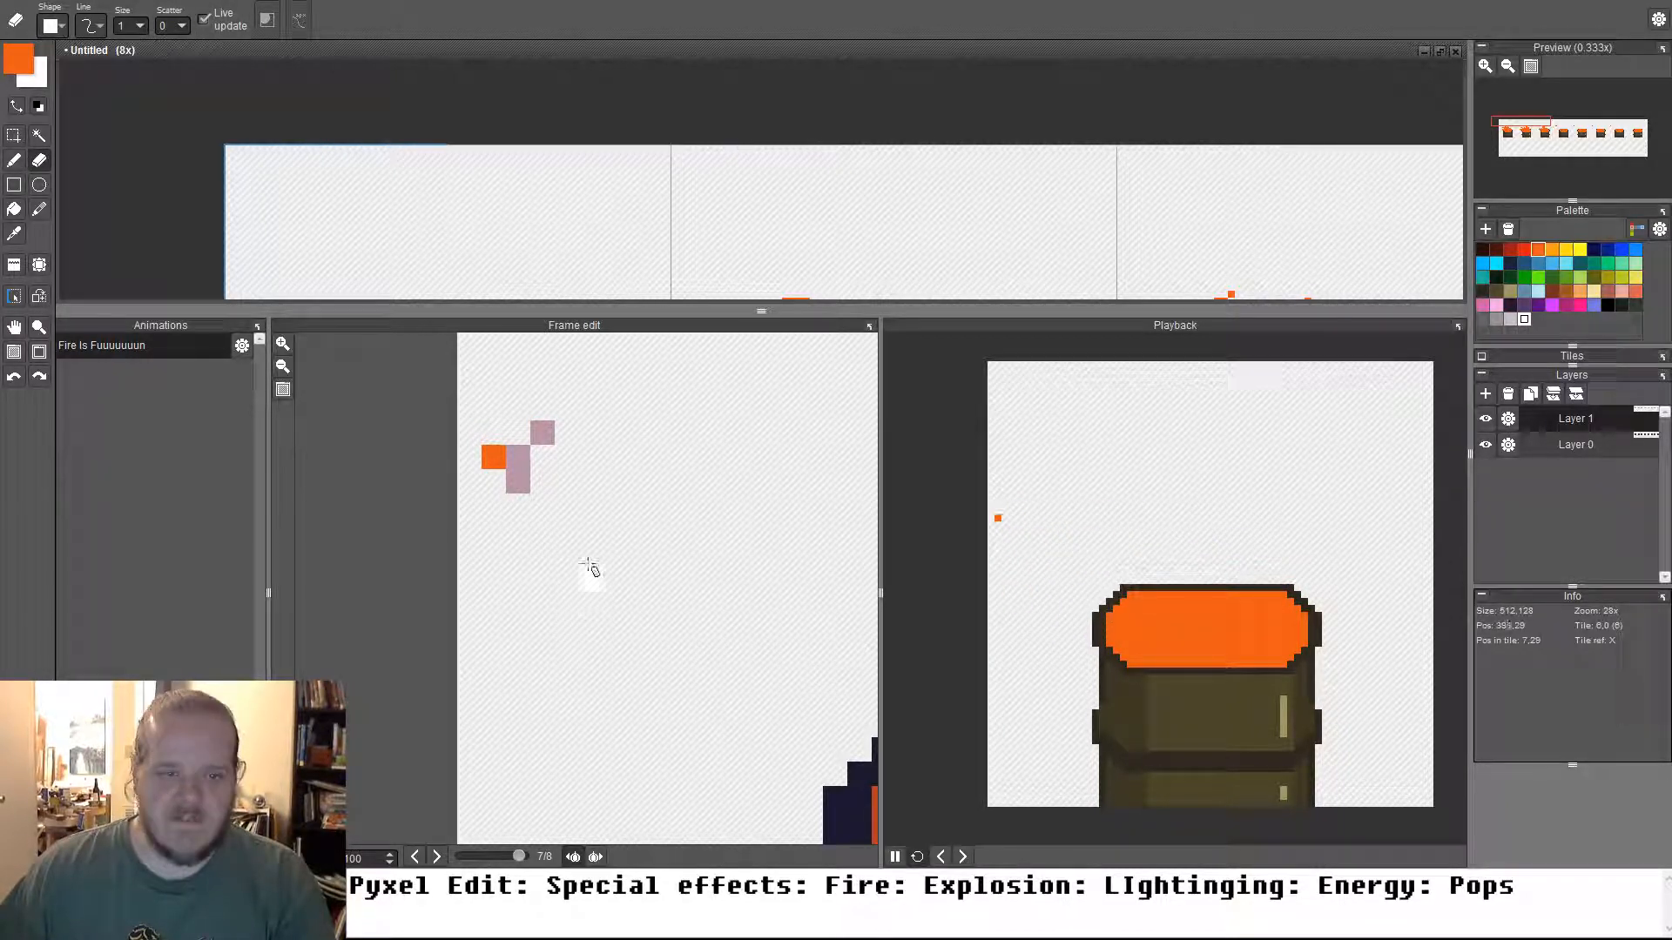
left_click(493, 457)
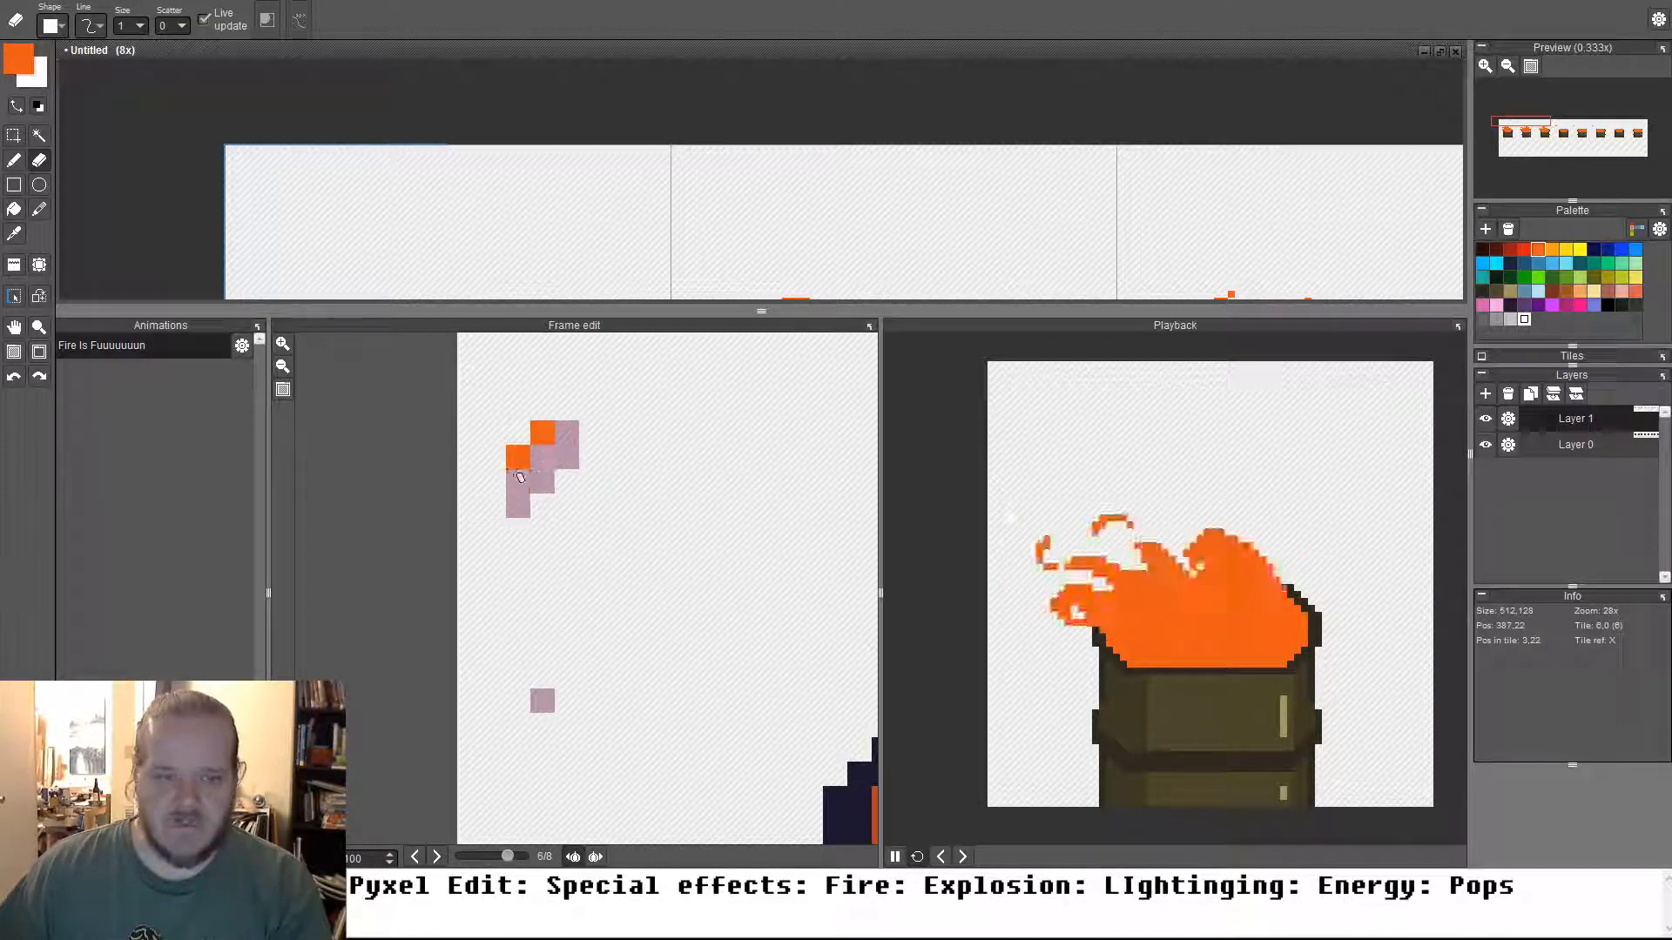
key("b")
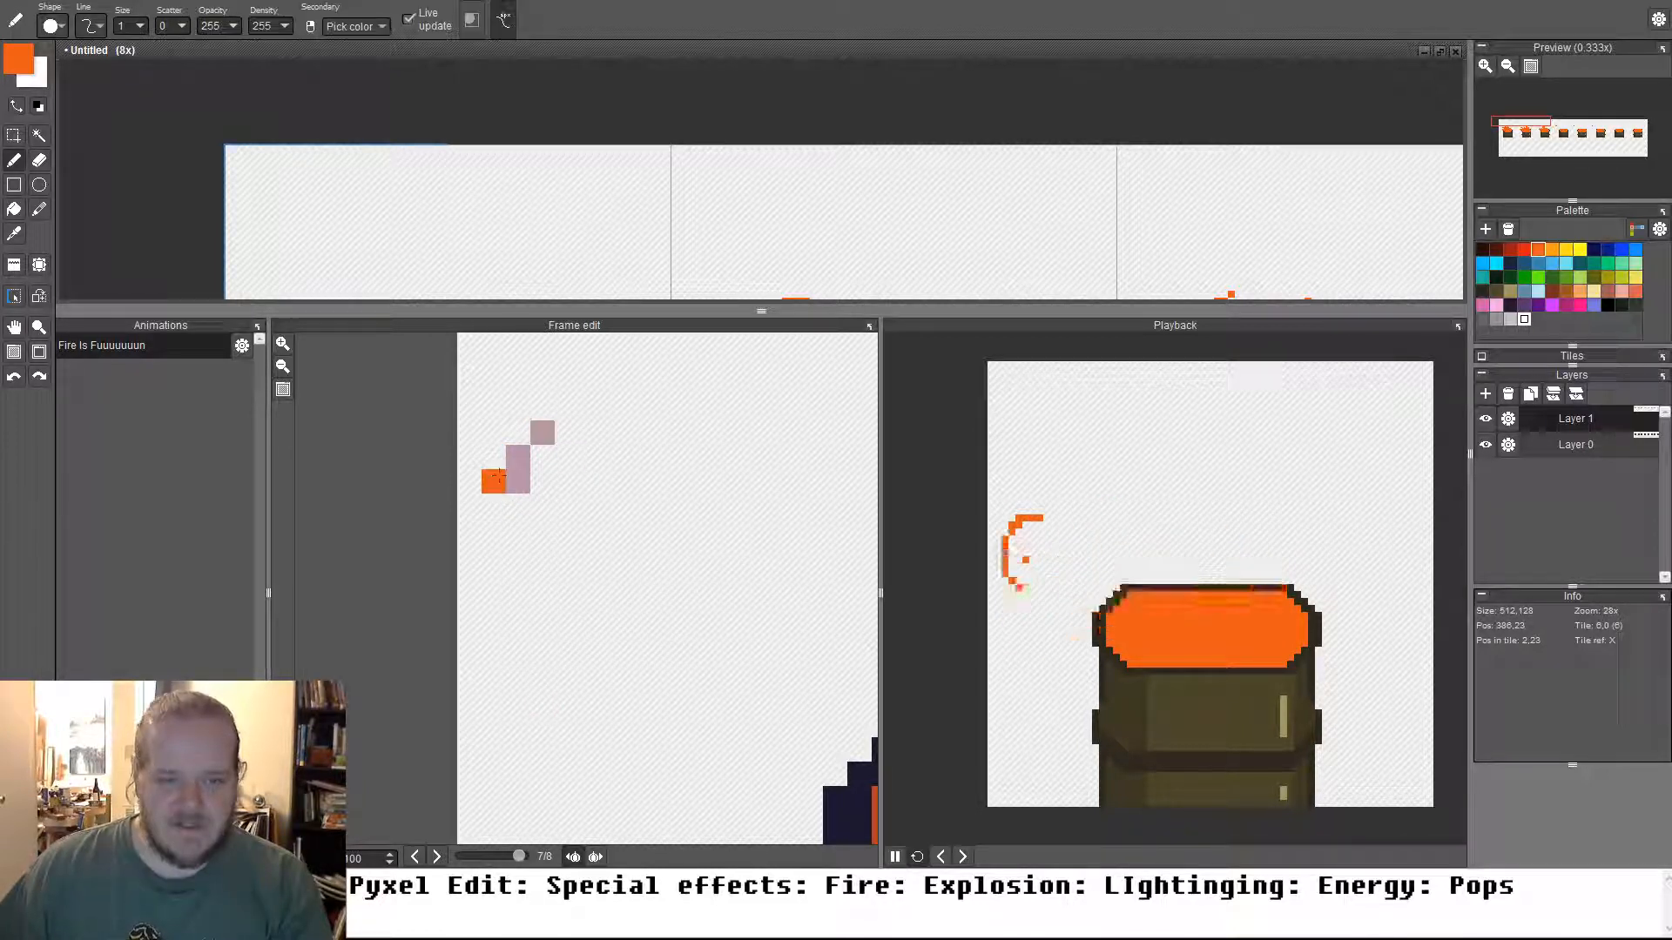
left_click(515, 434)
key("Right")
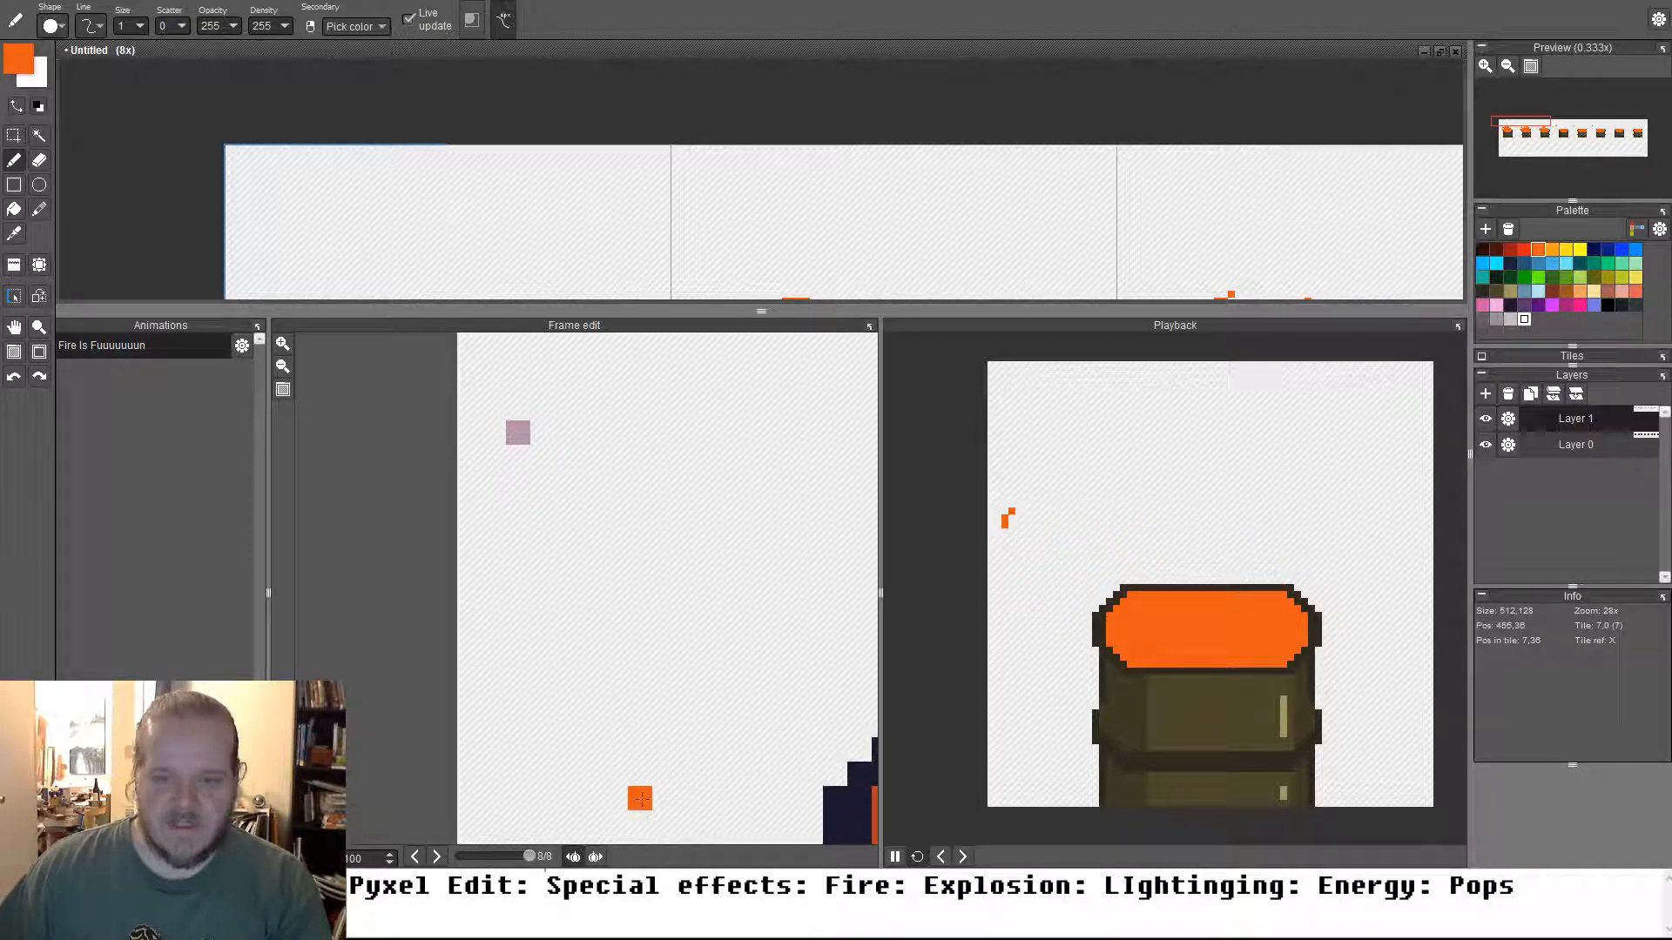
Place two diagonally adjacent orange spark pixels in frame 7 nearer the barrel, and continue the spark trail in frame 8
scroll(576, 602, "down", 5)
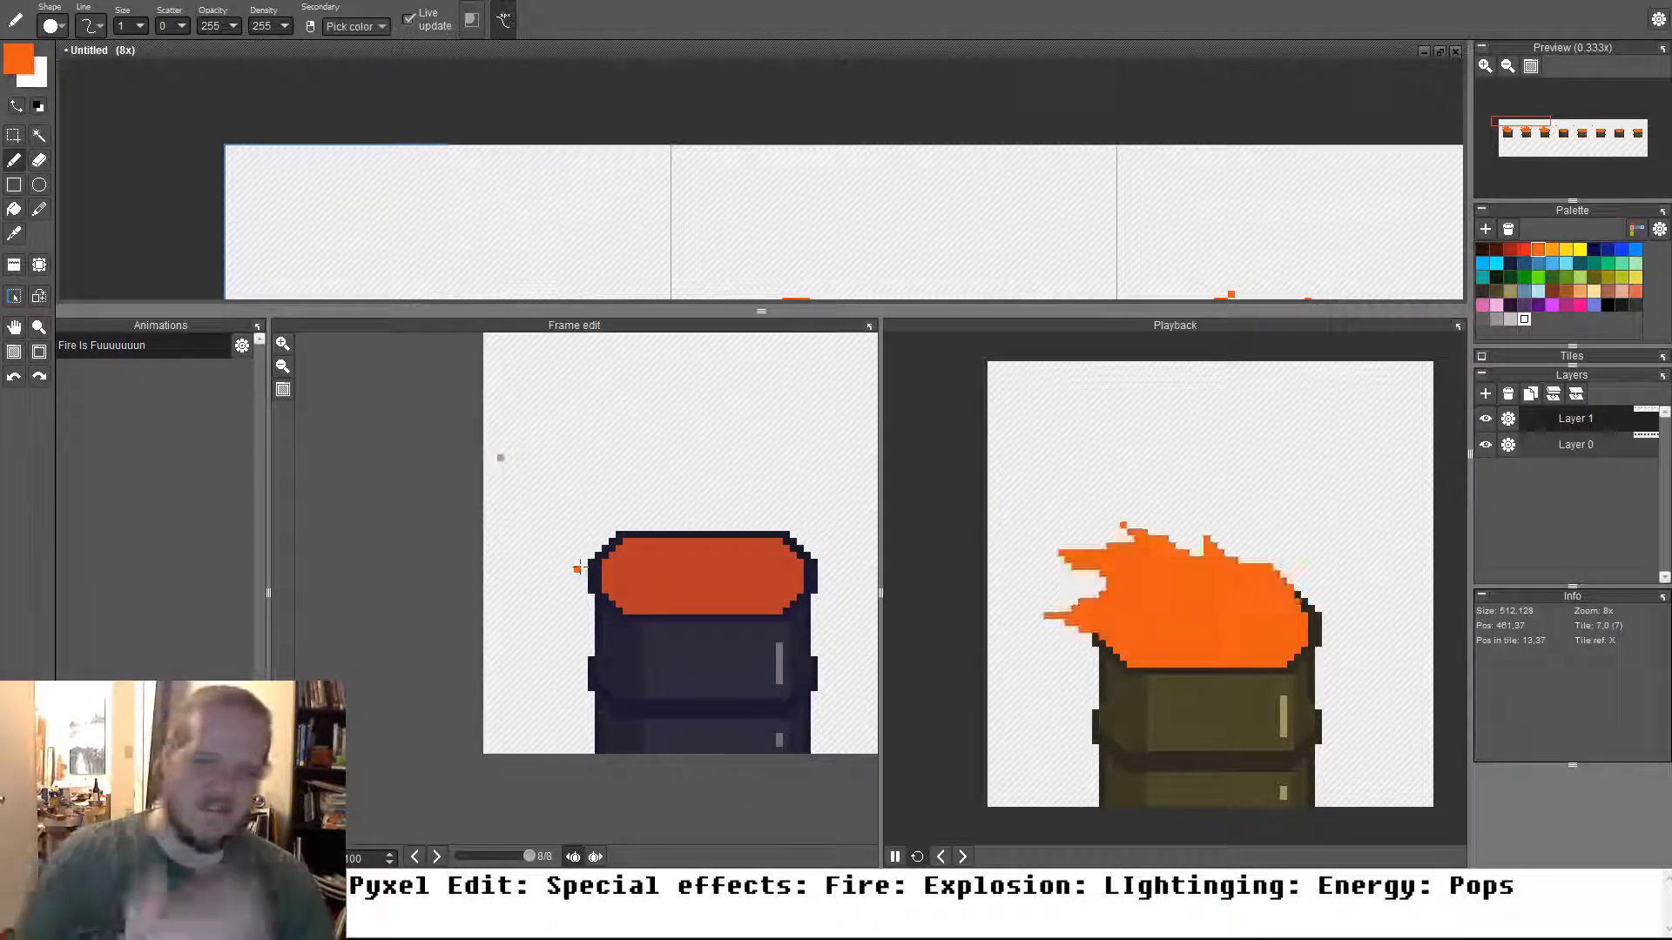
key("Left")
key("Left")
key("Right")
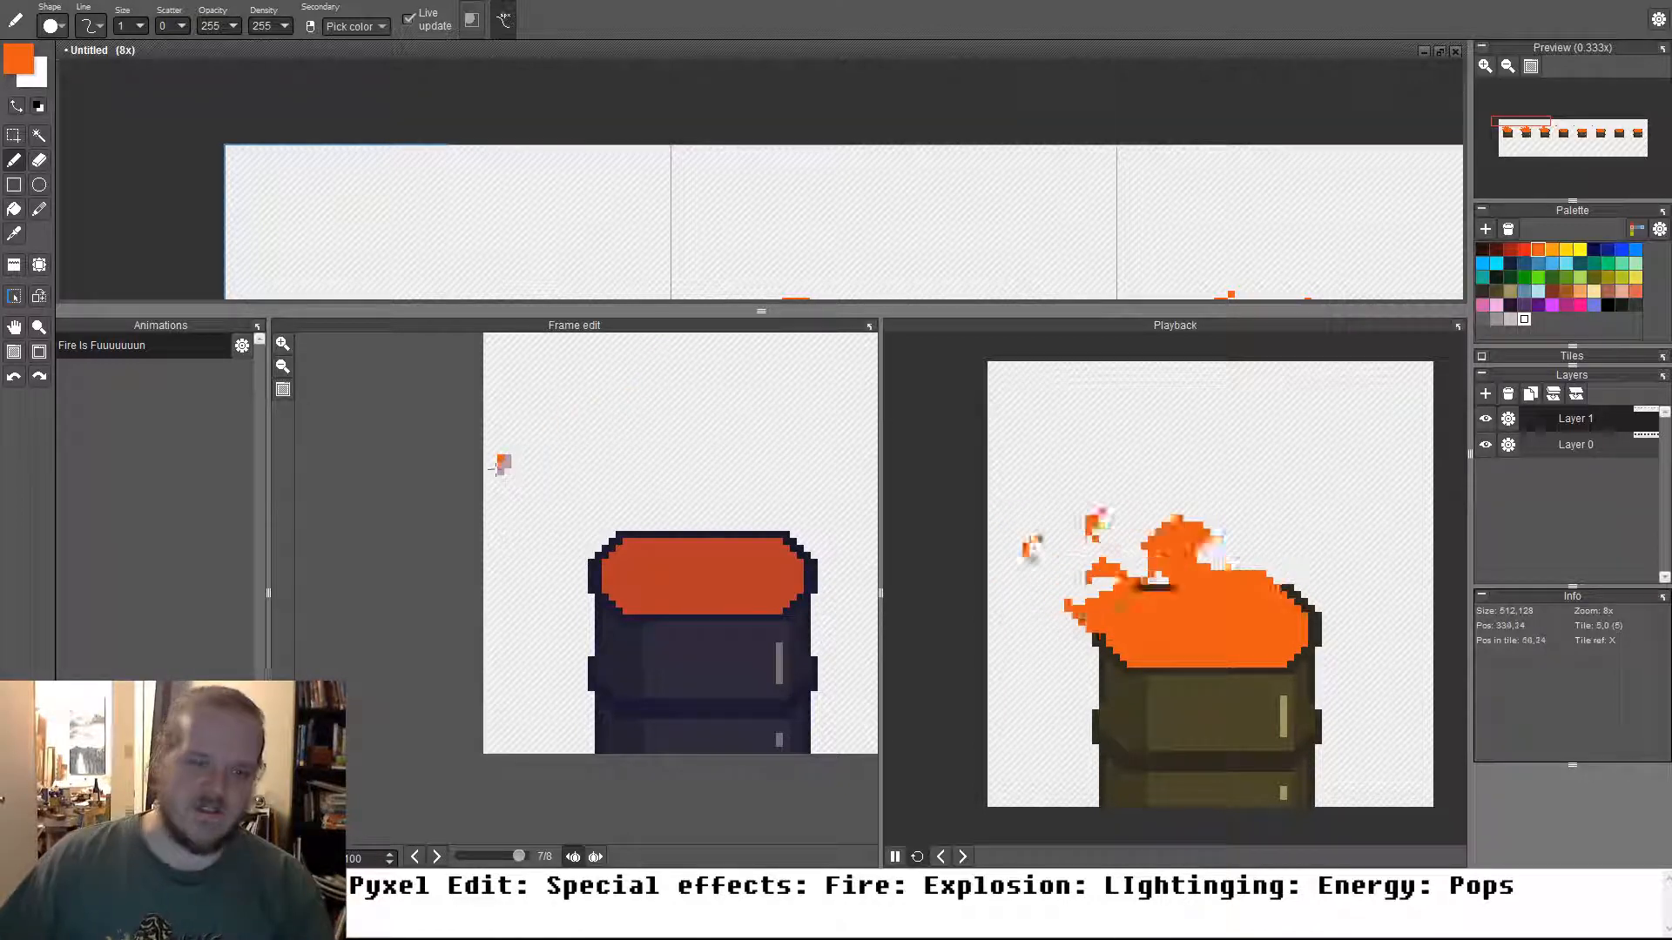
scroll(486, 483, "up", 6)
left_click(711, 454)
left_click(679, 487)
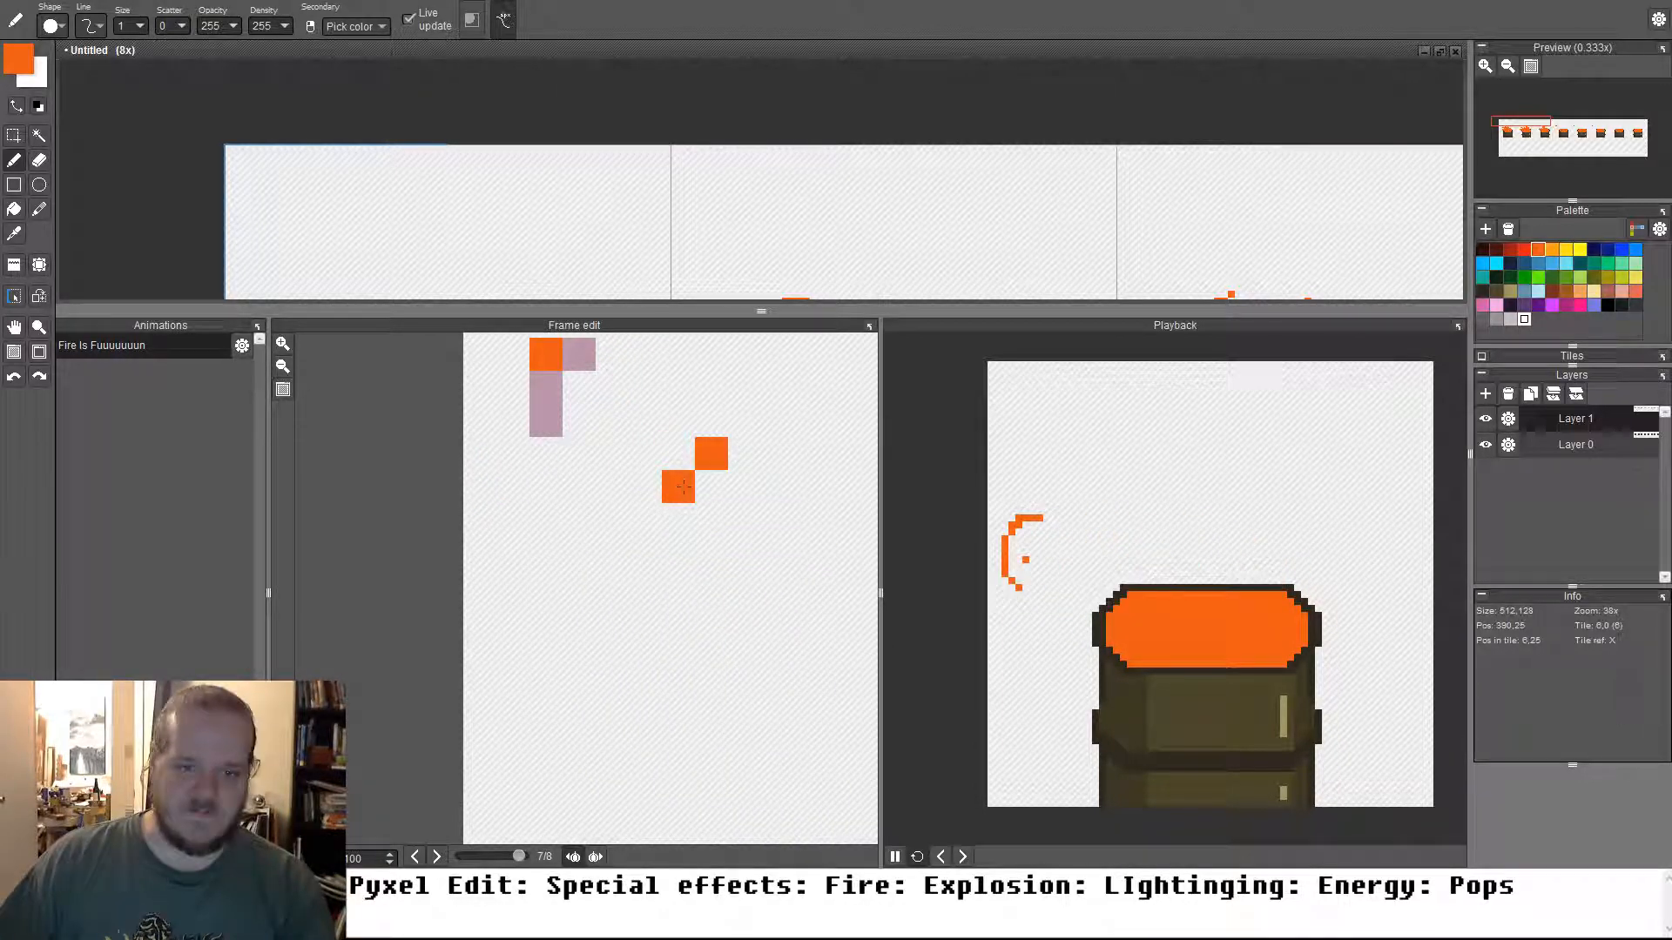
key("Right")
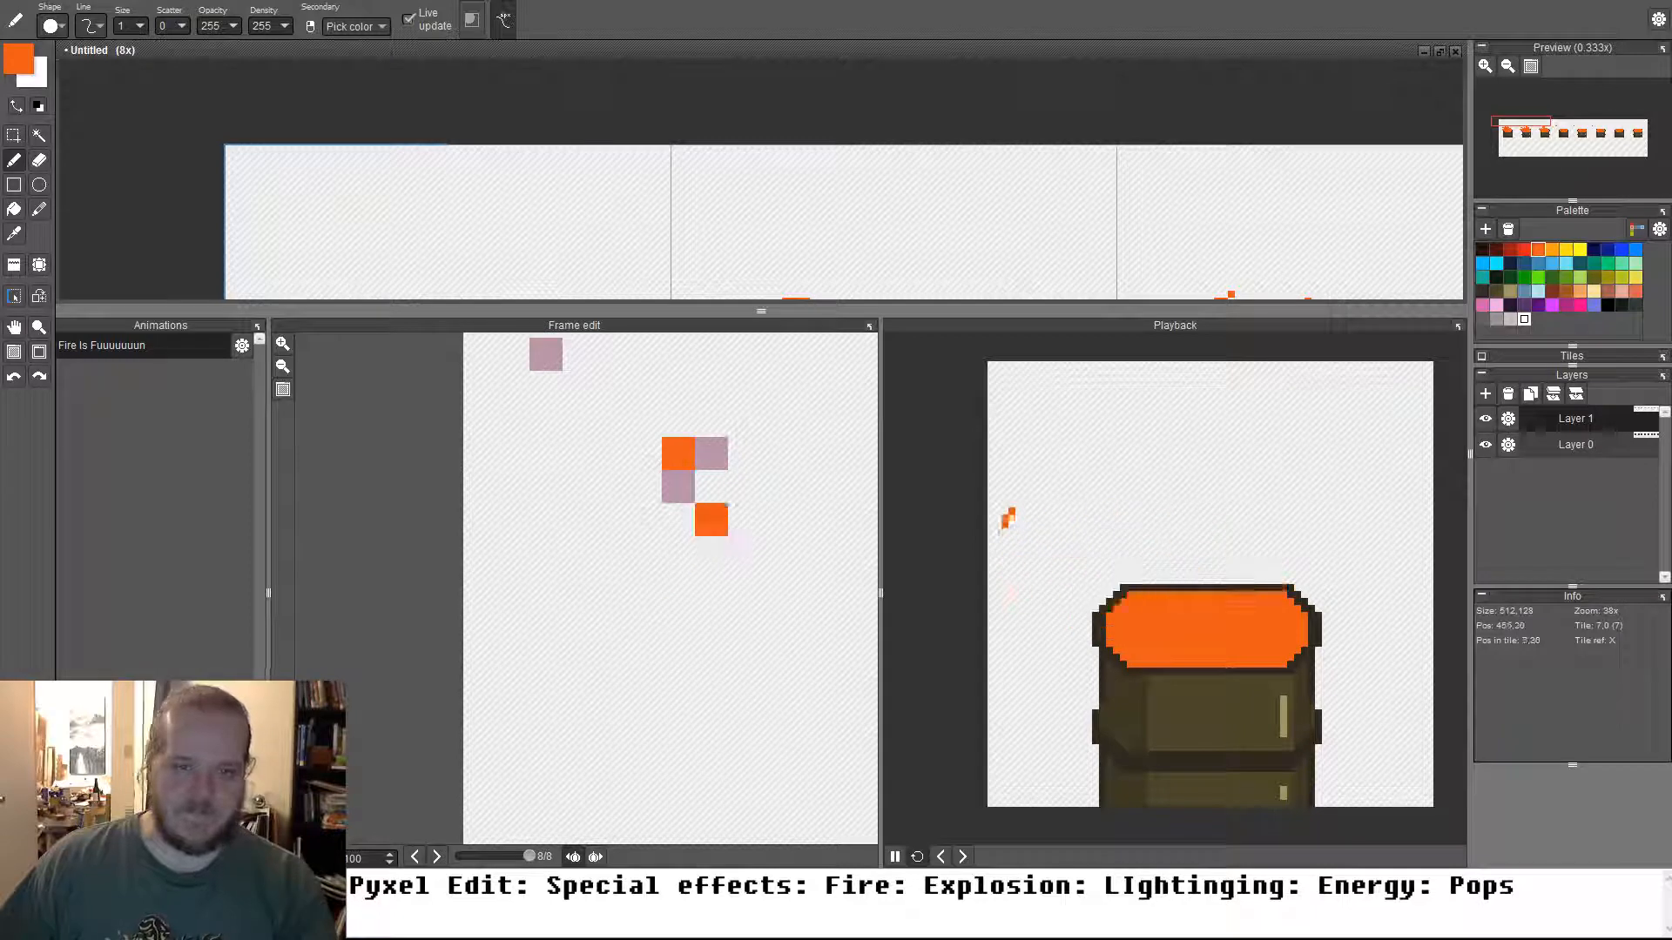
scroll(718, 523, "down", 2)
left_click_drag(718, 541, 503, 562)
Undo the recent pen strokes in frames 4 to 8, removing the tall curved wisp and its trailing sparks beside the barrel
key("ctrl+z")
key("ctrl+z")
key("ctrl+z")
key("ctrl+z")
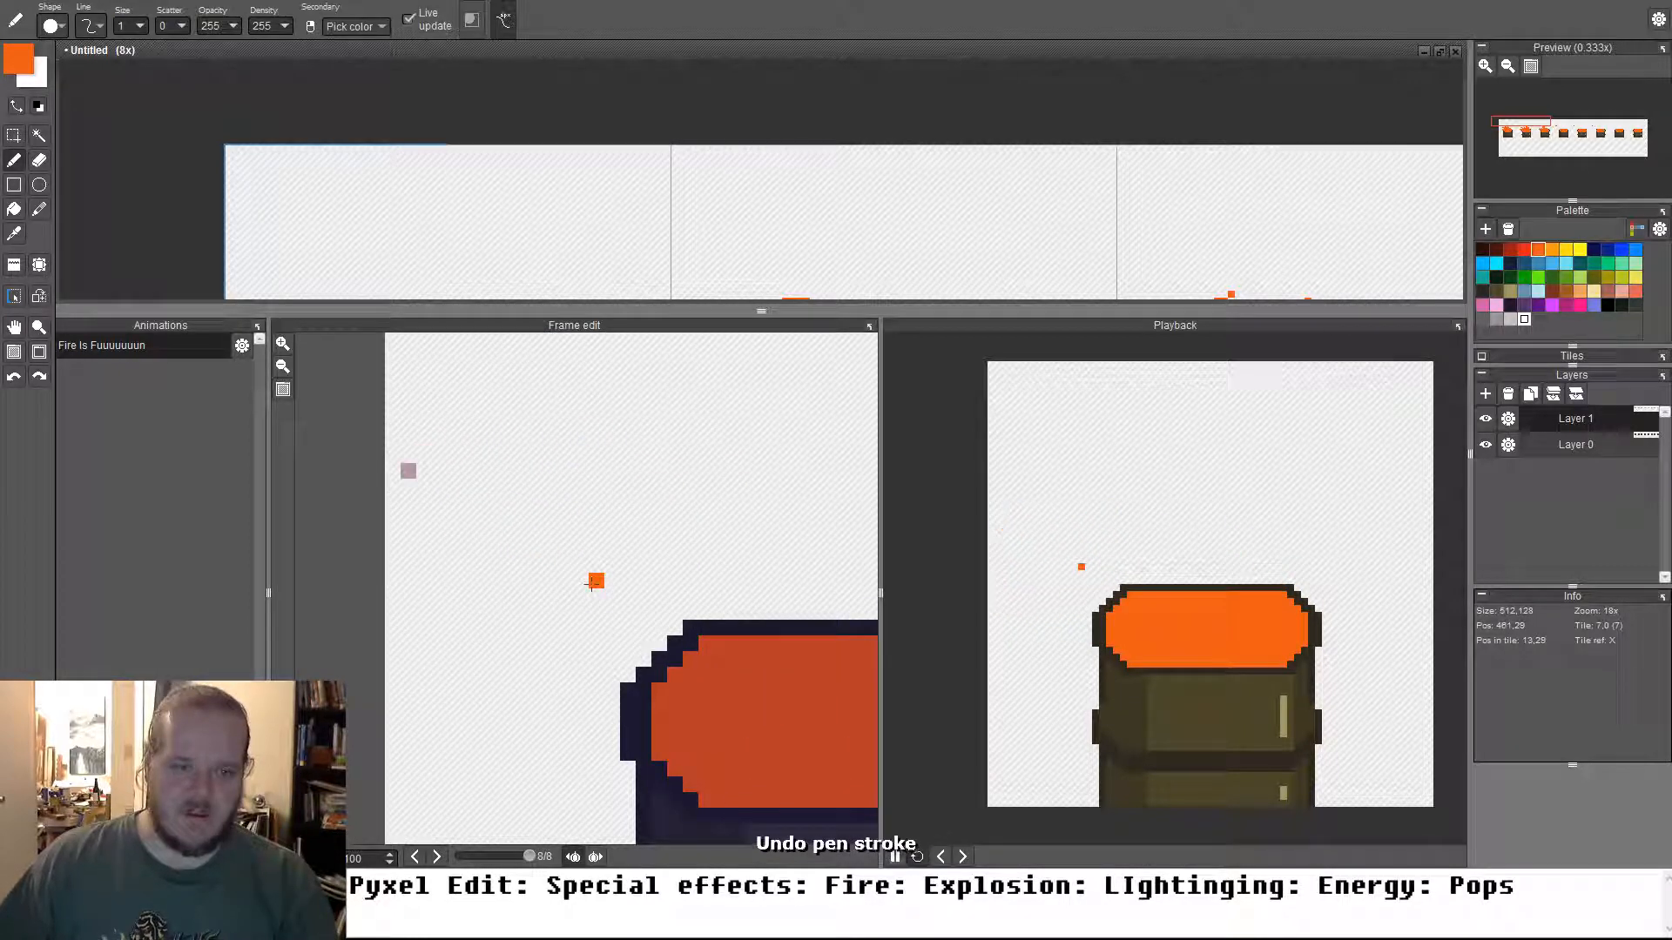
scroll(662, 618, "down", 5)
key("Left")
key("Left")
key("Left")
key("Left")
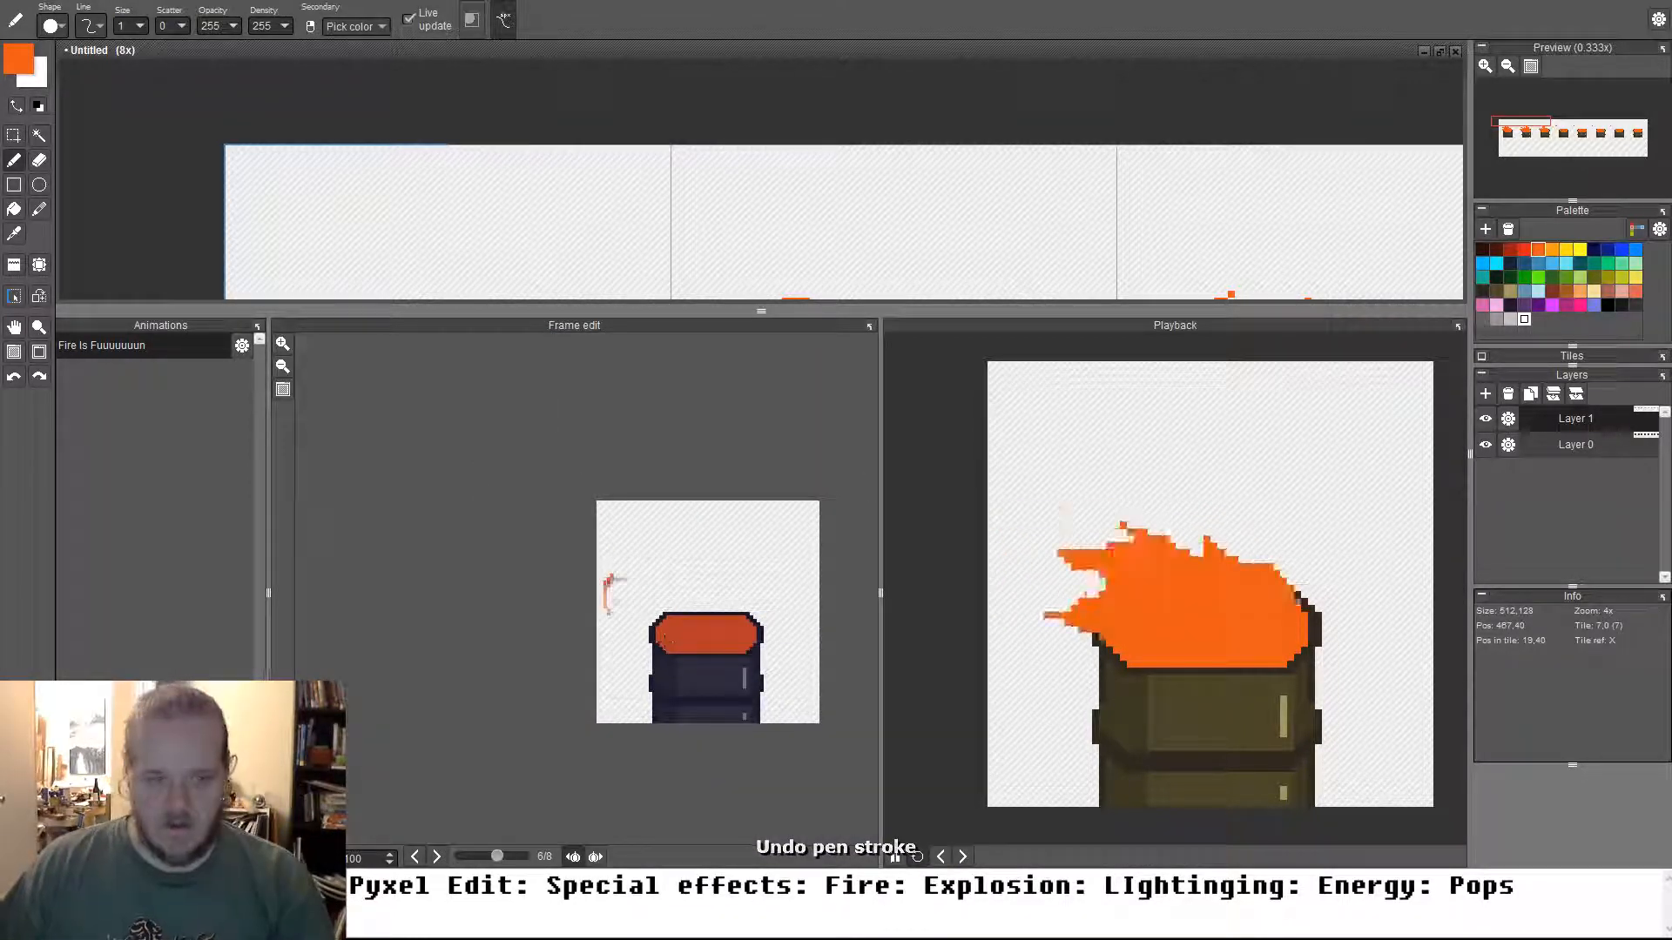
key("Left")
scroll(697, 601, "up", 3)
scroll(696, 601, "down", 1)
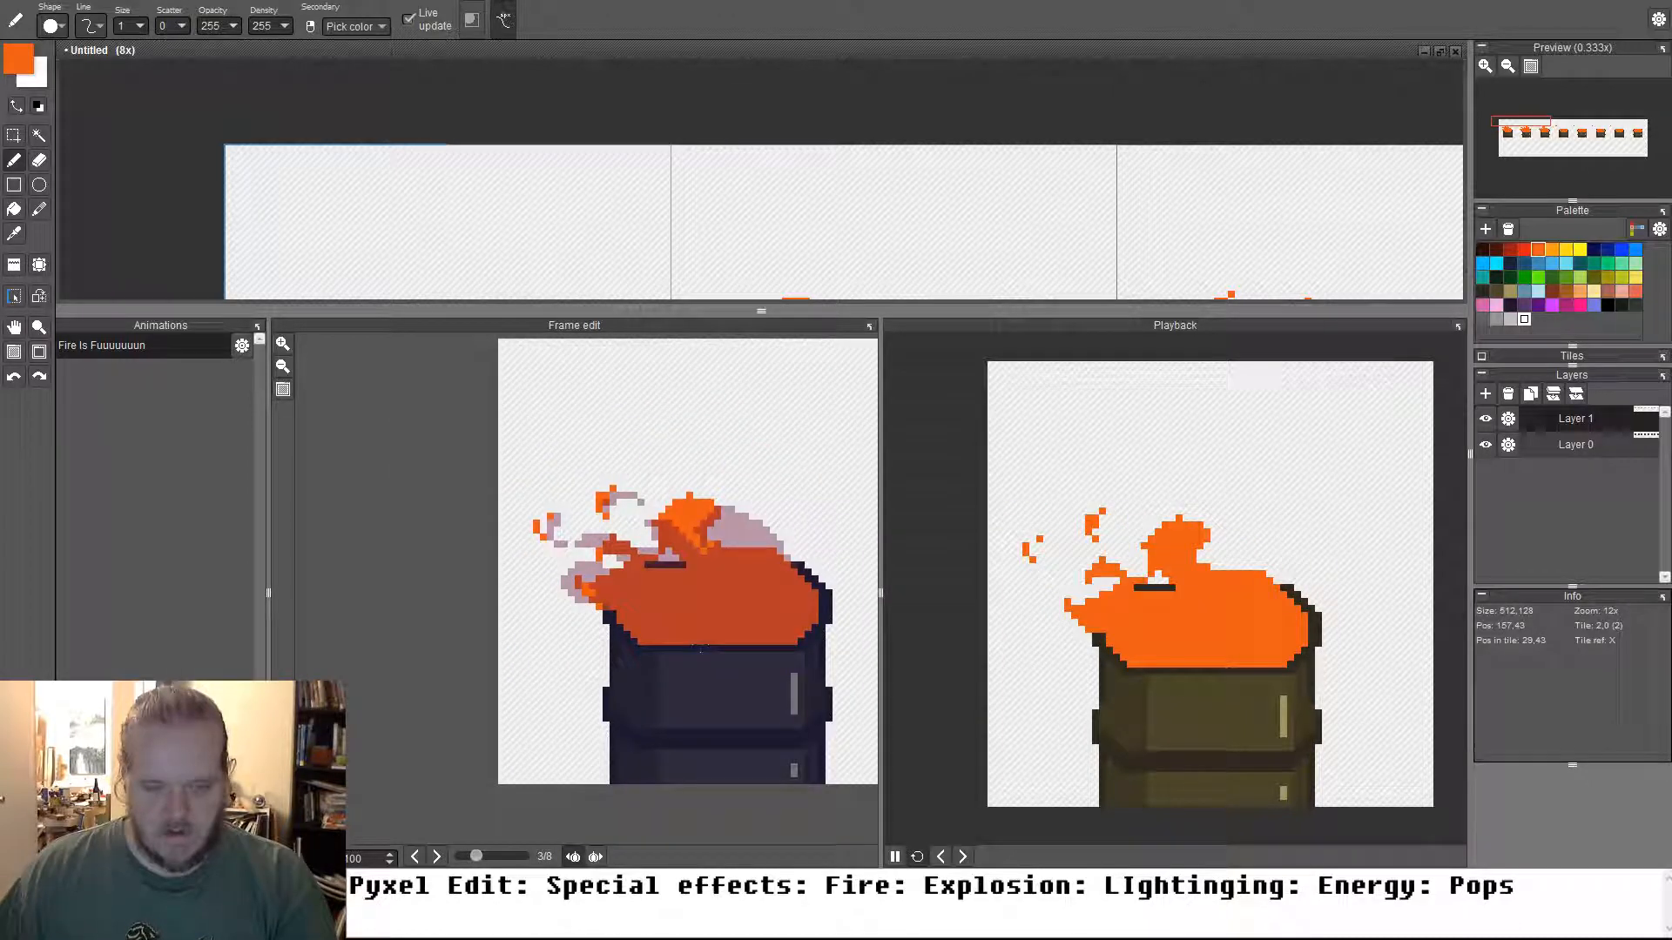
left_click_drag(711, 601, 617, 593)
key("Right")
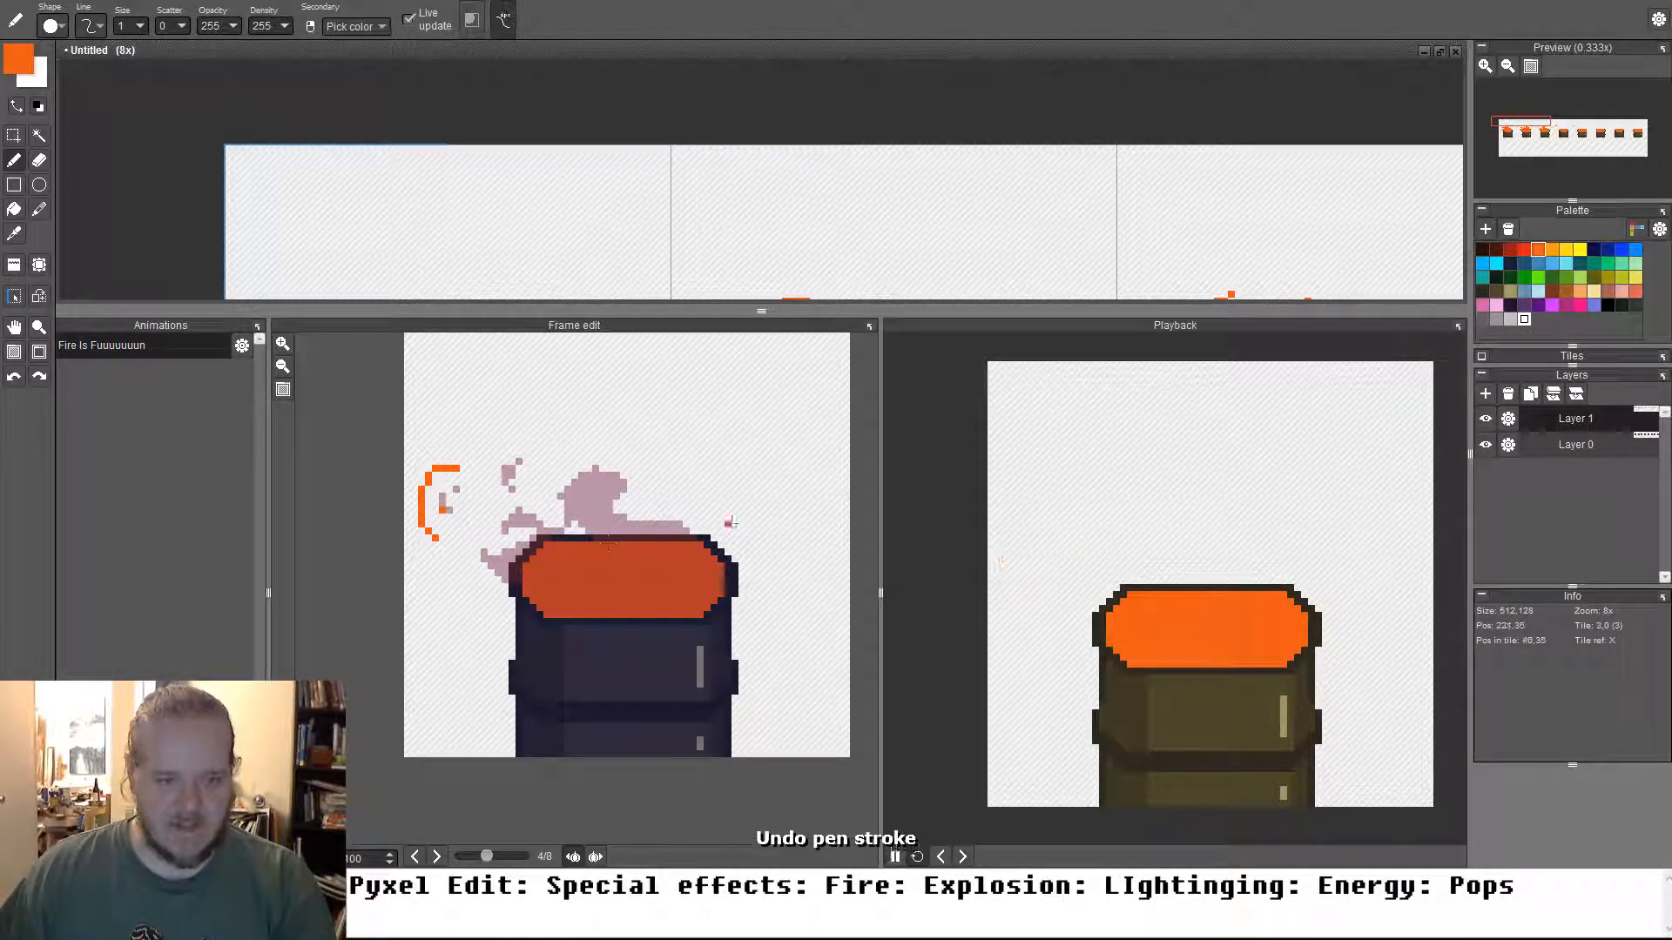
key("ctrl+z")
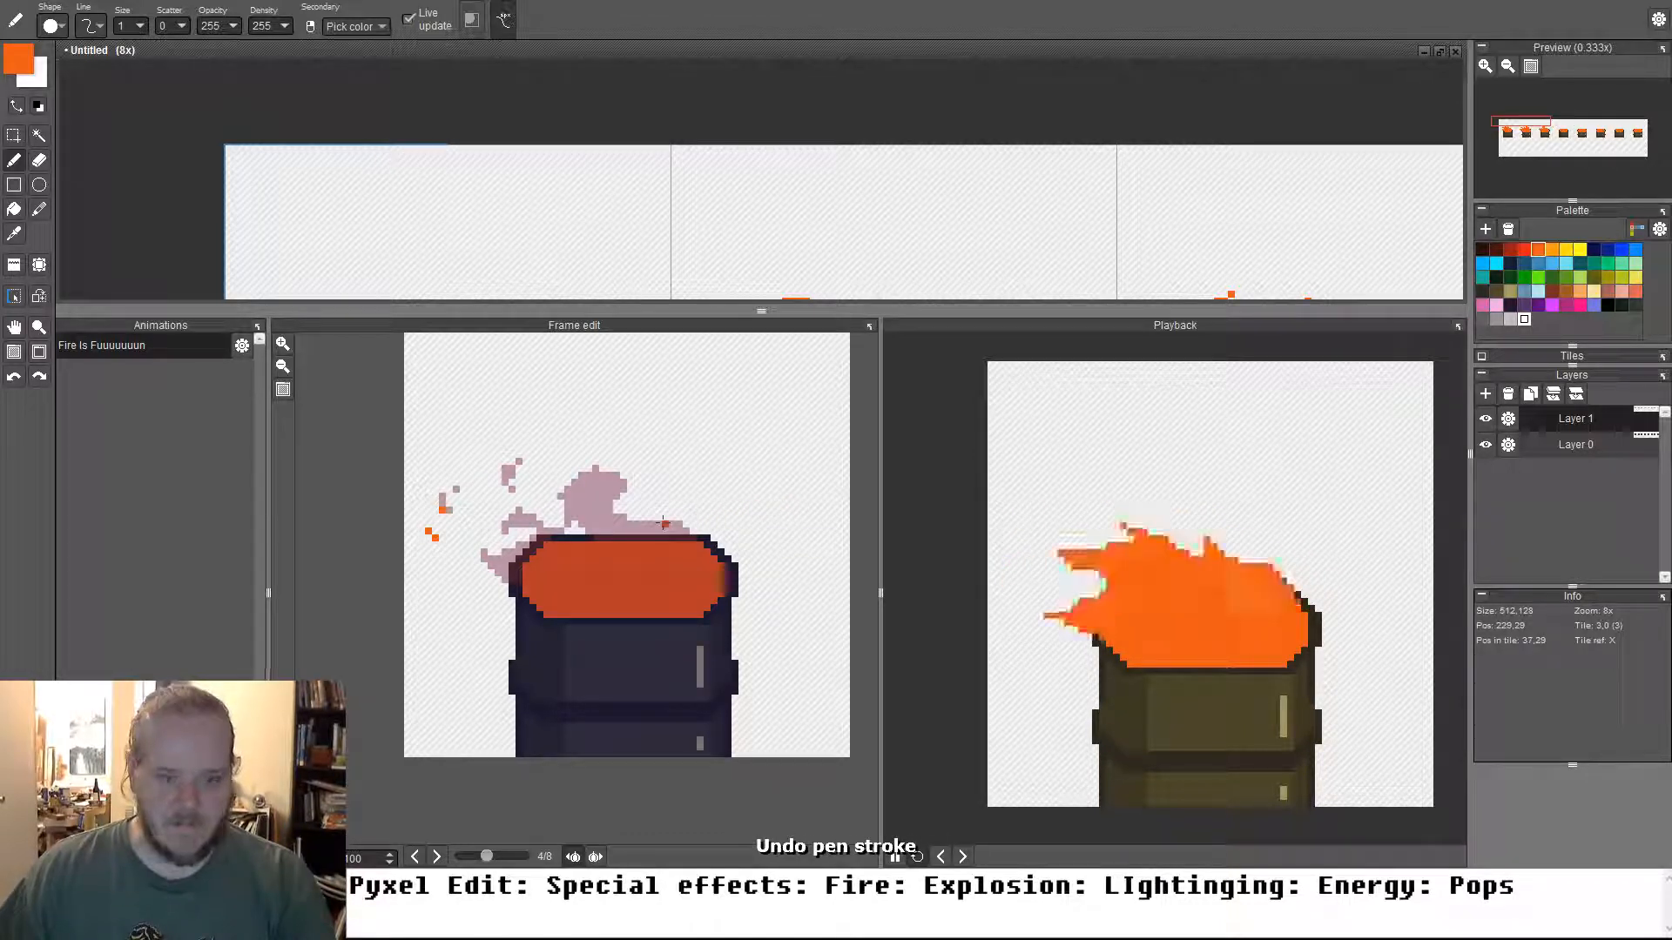
key("ctrl+z")
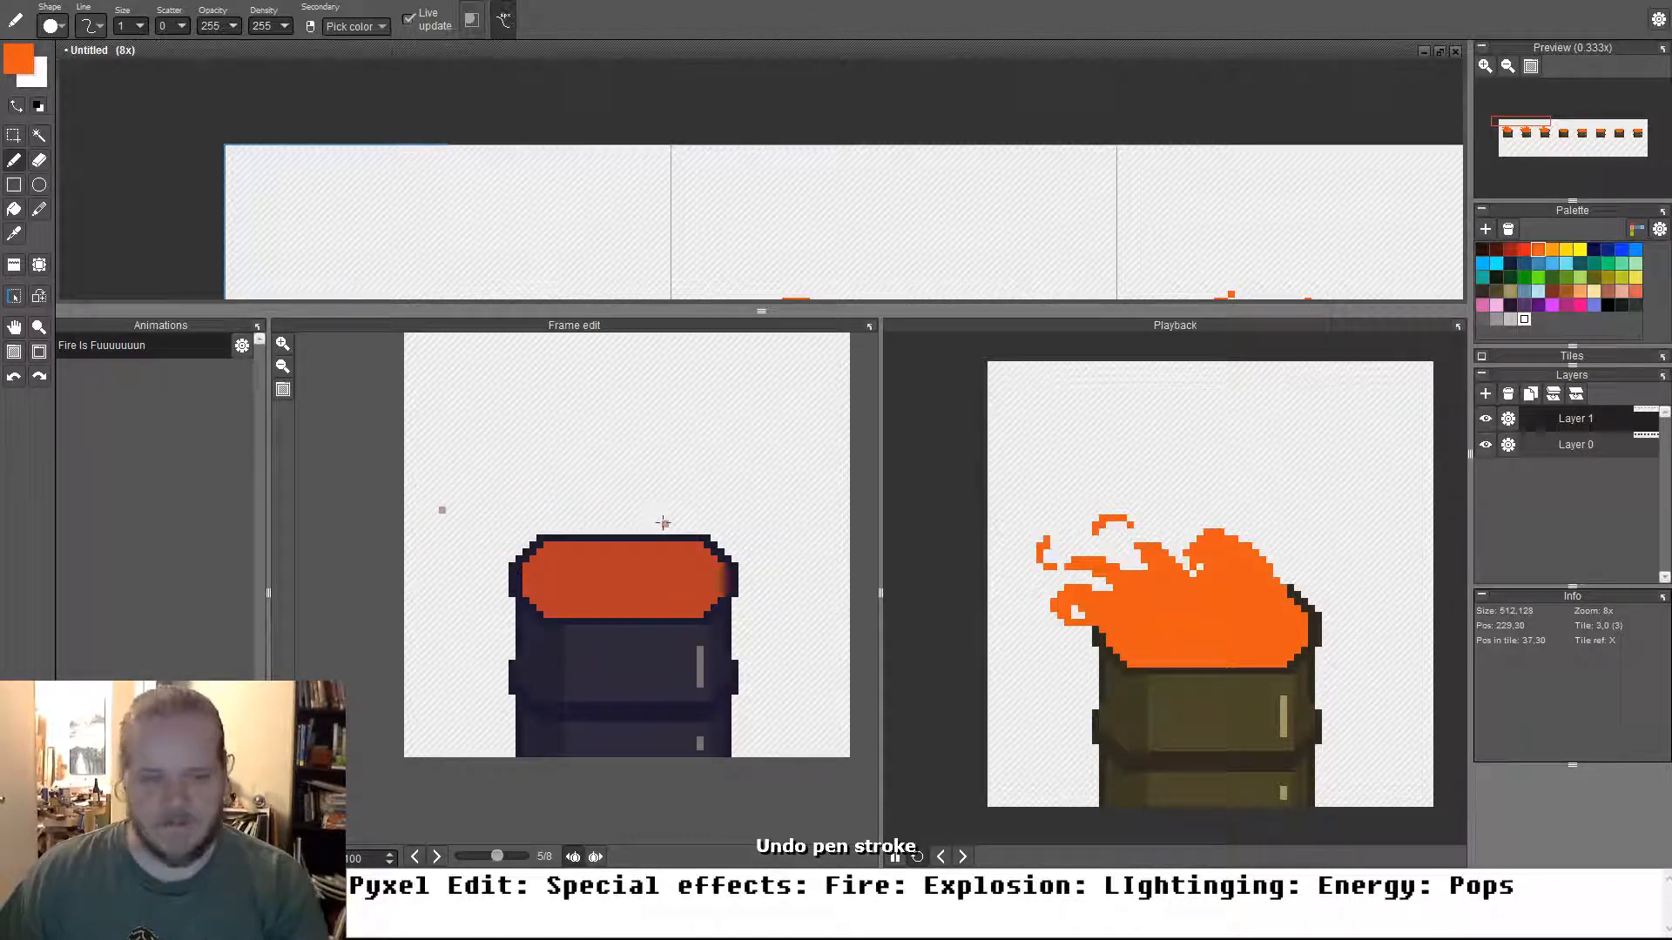
Step back and forth through frames 2 to 4 to examine how the flames and detached wisps develop
key("Left")
key("Left")
key("Right")
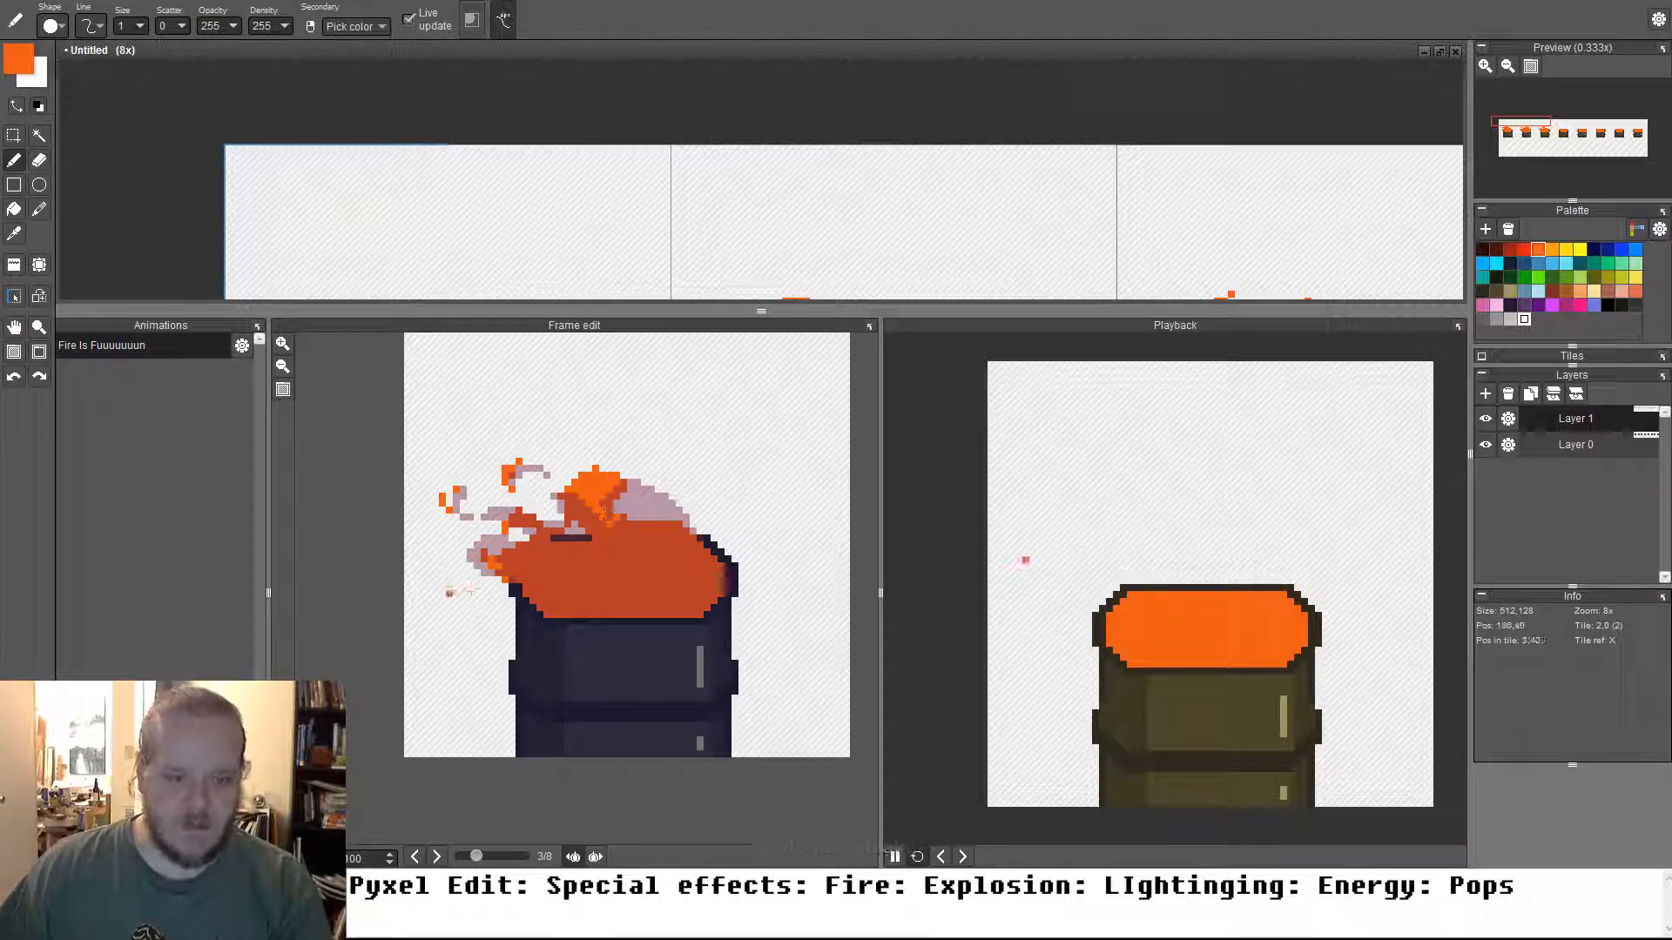
key("space")
left_click_drag(502, 567, 521, 568)
key("Left")
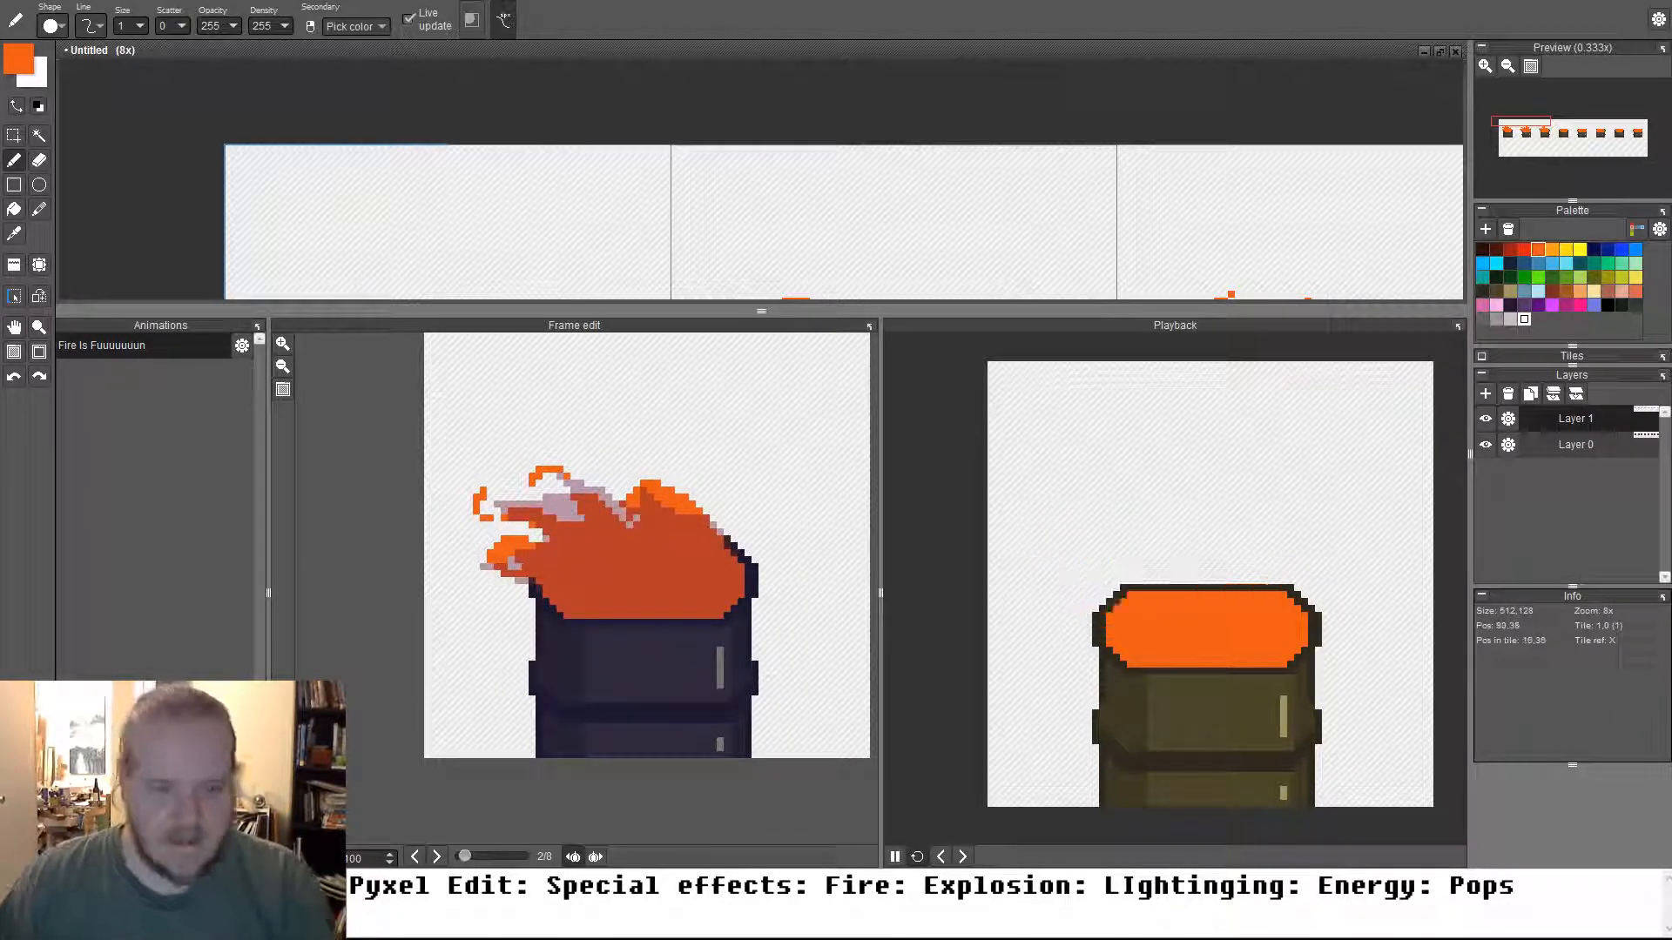
key("Right")
key("Right")
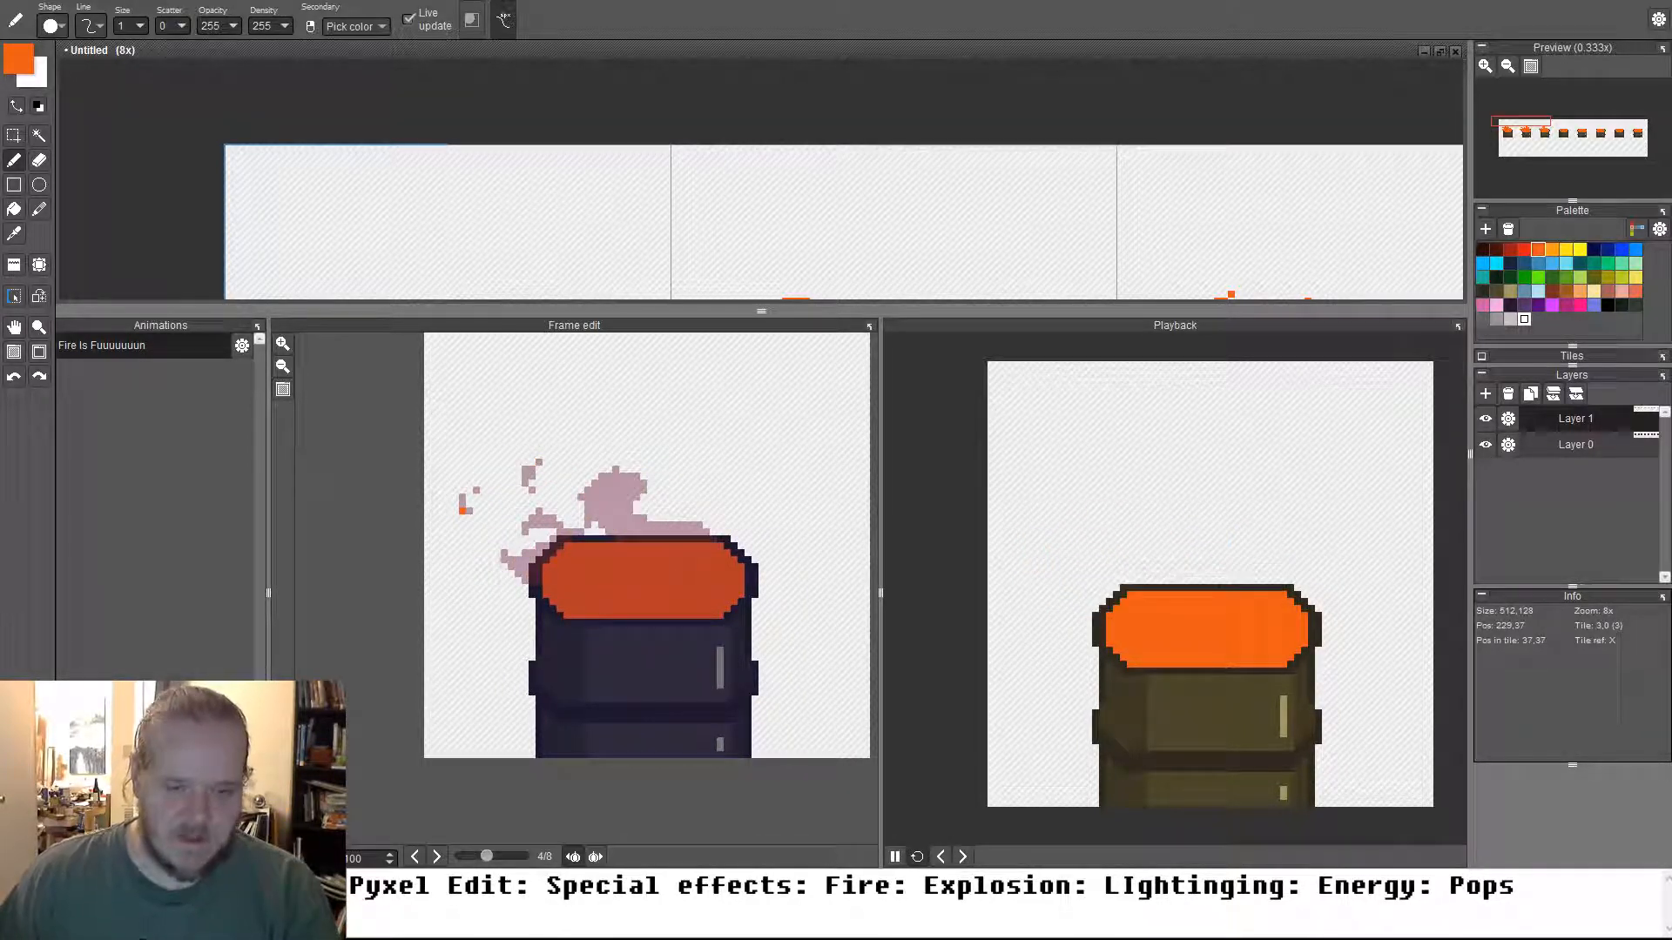
key("Left")
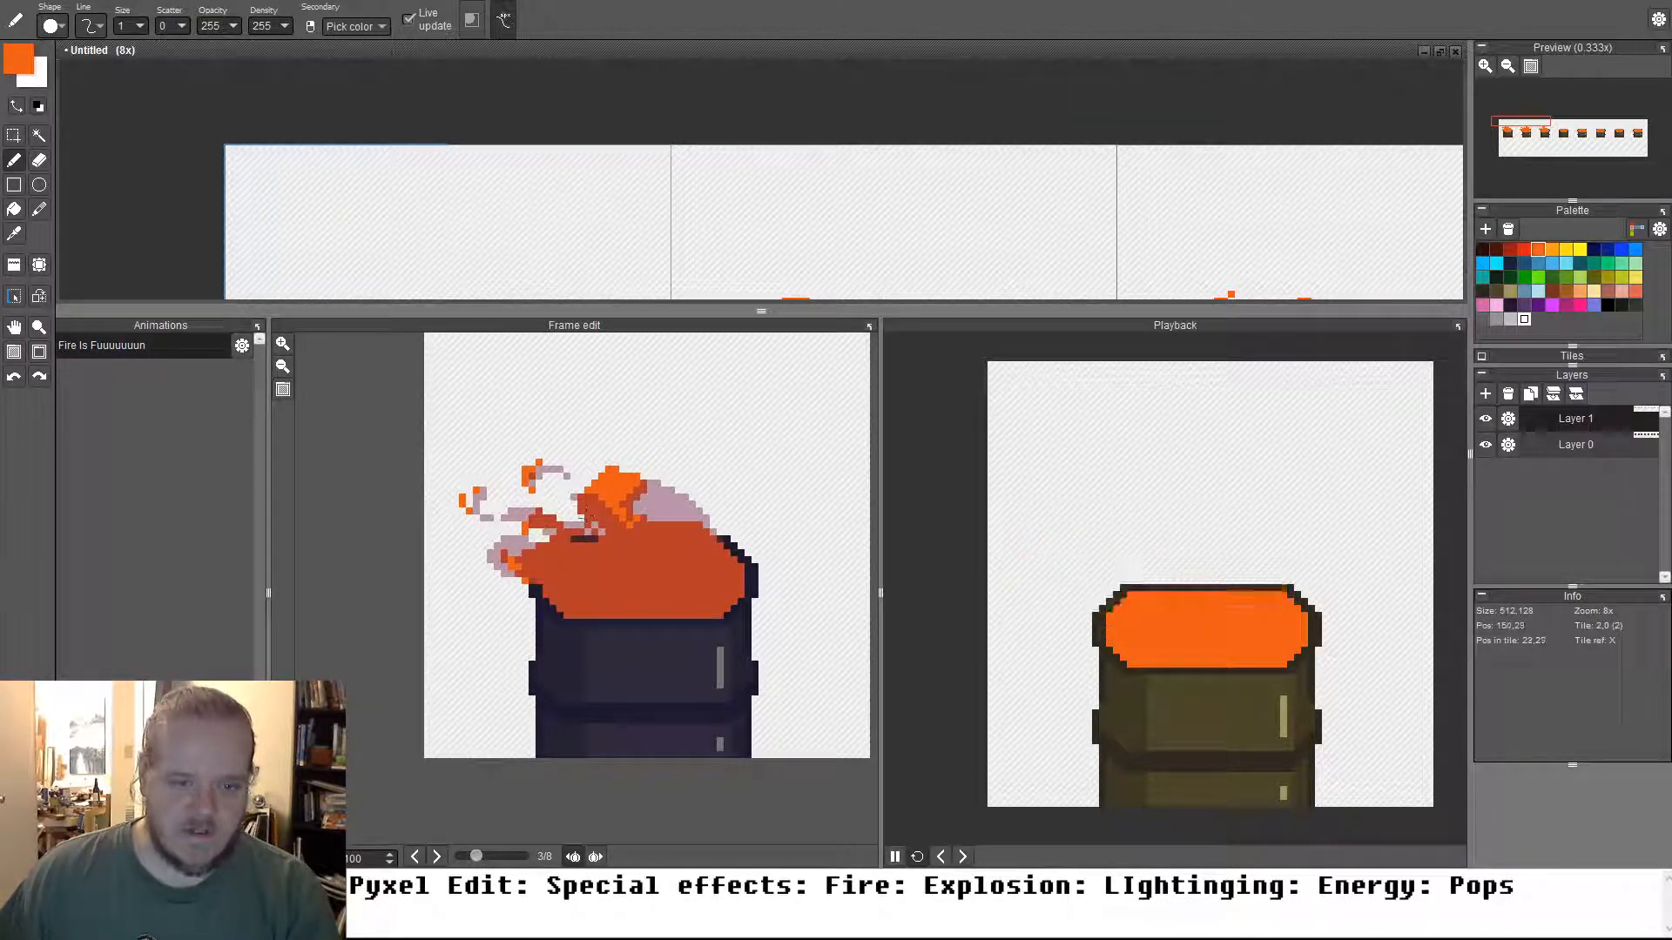
Sketch a thickened orange crescent and a thin curved line in the empty area above the flames in frame 3
left_click_drag(643, 530, 565, 576)
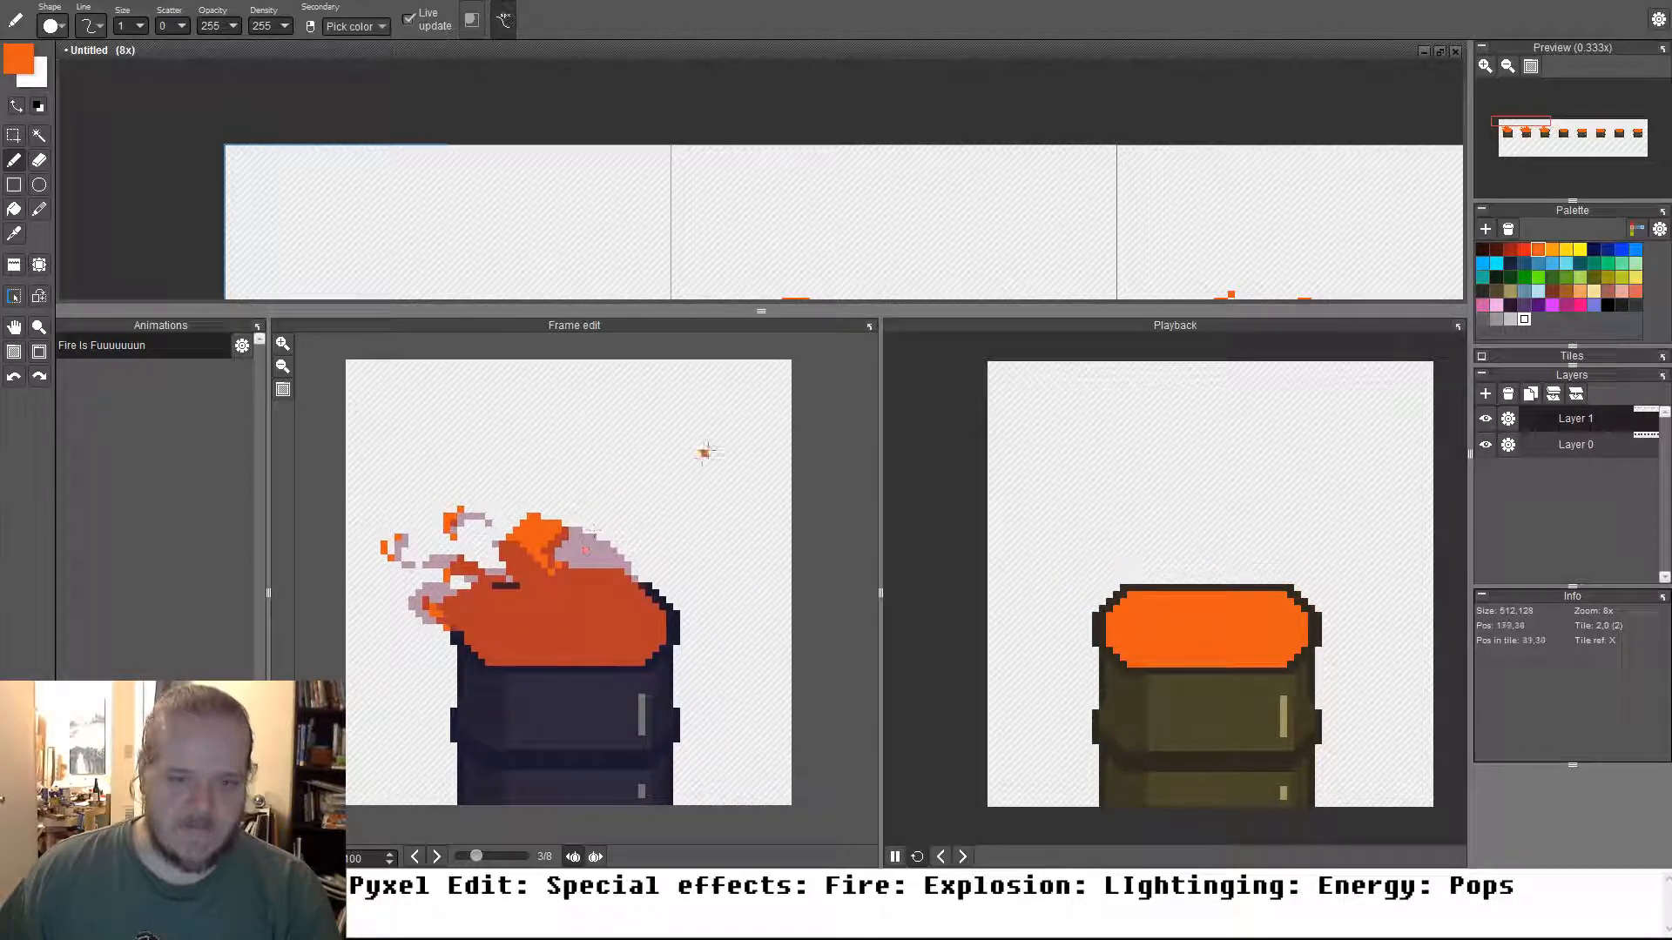
mouse_move(684, 517)
left_mouse_down()
mouse_move(634, 467)
mouse_move(633, 425)
mouse_move(670, 388)
left_mouse_up()
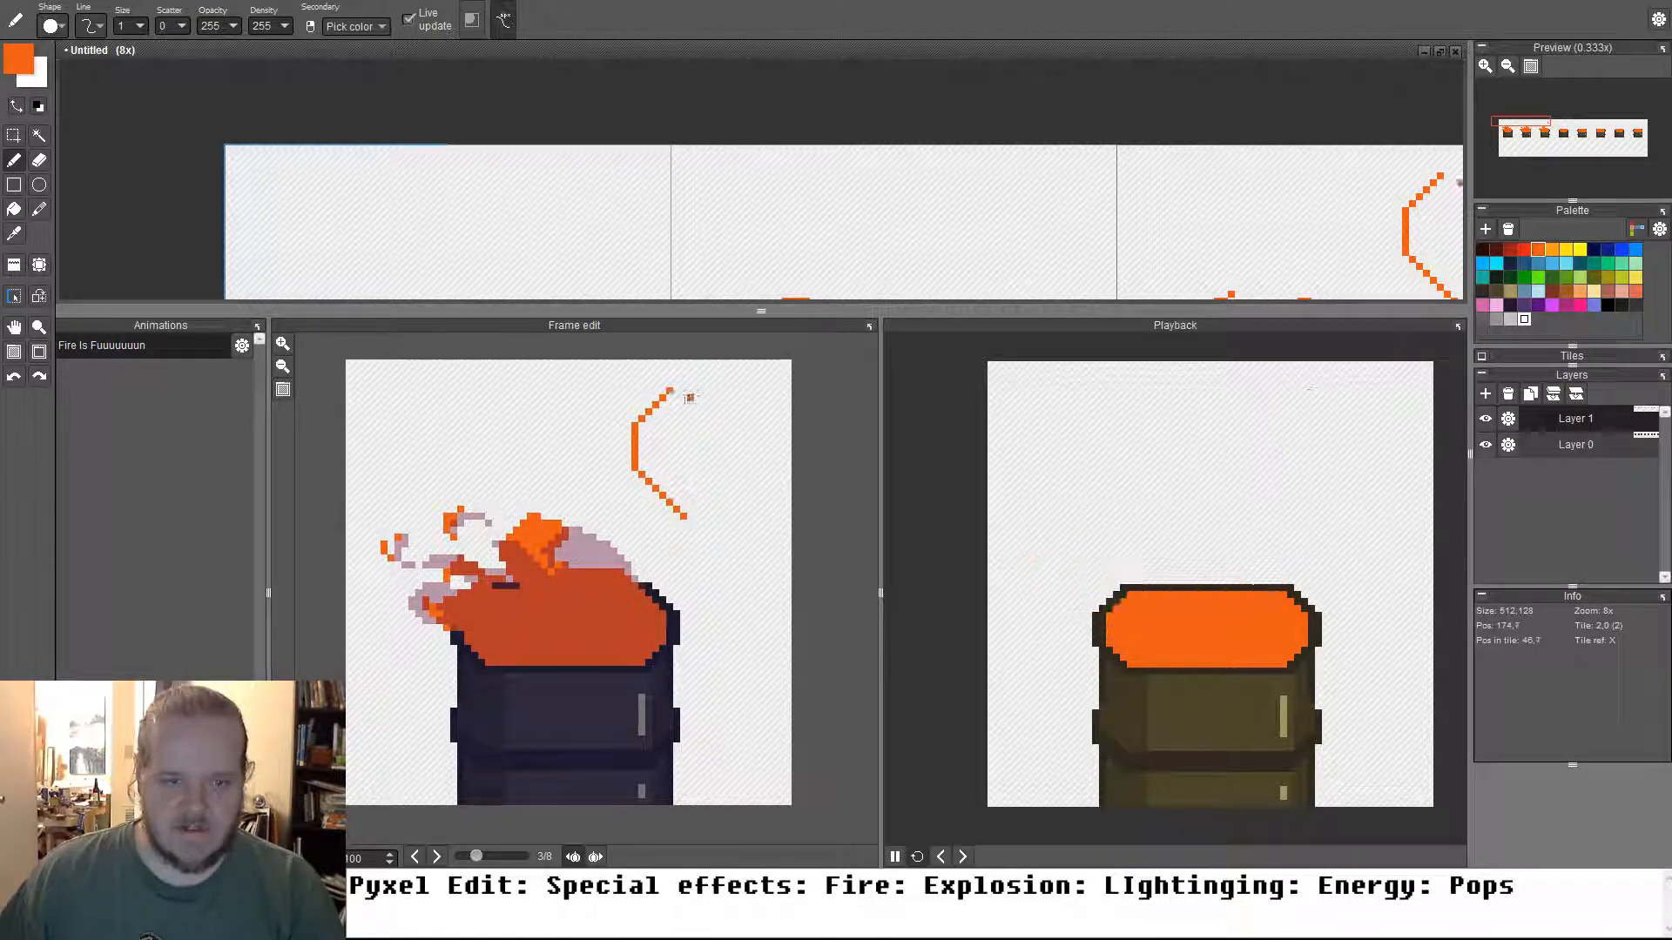
mouse_move(566, 409)
left_mouse_down()
mouse_move(515, 459)
mouse_move(508, 510)
left_mouse_up()
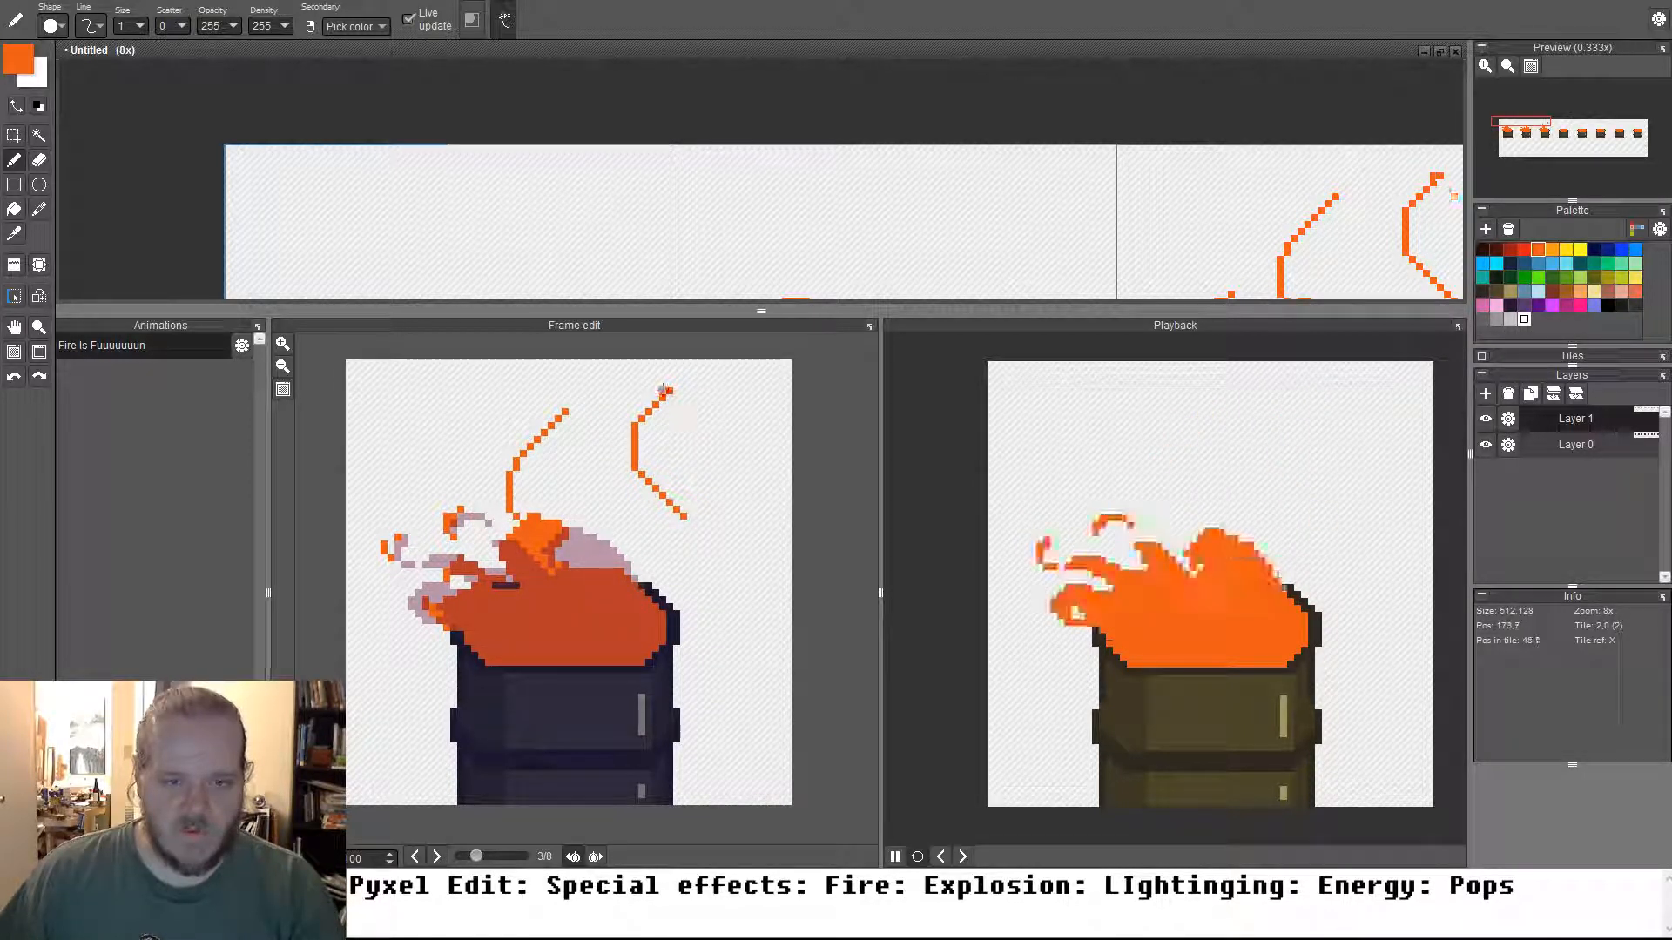
mouse_move(664, 391)
left_mouse_down()
mouse_move(631, 423)
mouse_move(626, 463)
mouse_move(704, 512)
left_mouse_up()
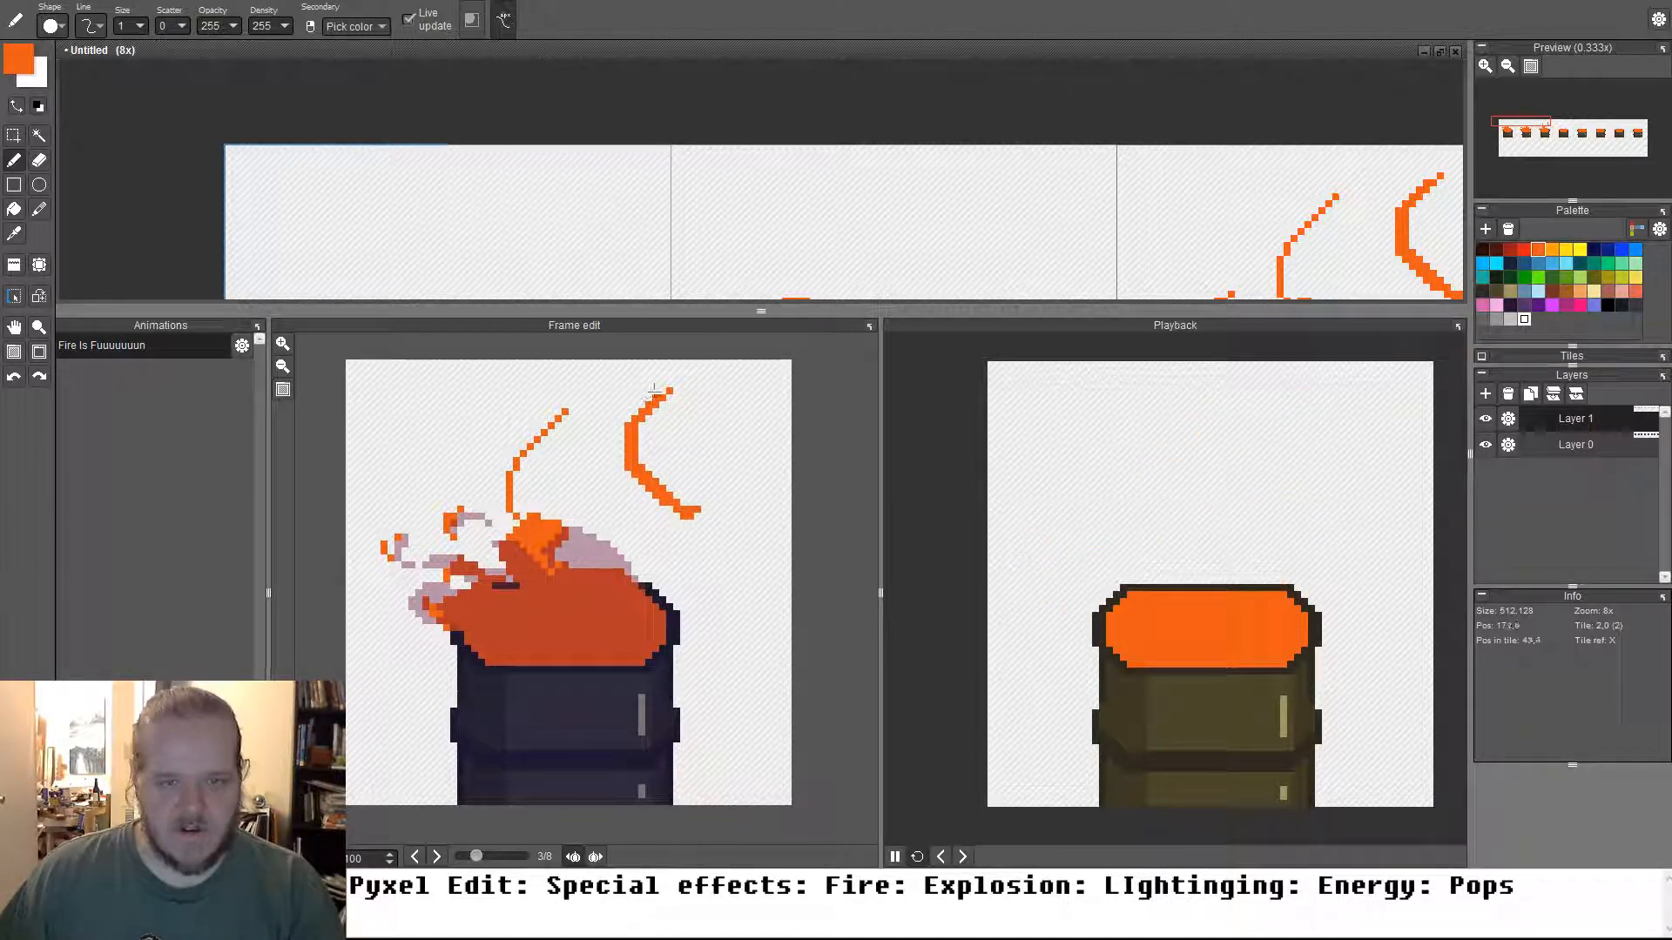
mouse_move(667, 391)
left_mouse_down()
mouse_move(700, 384)
mouse_move(636, 409)
left_mouse_up()
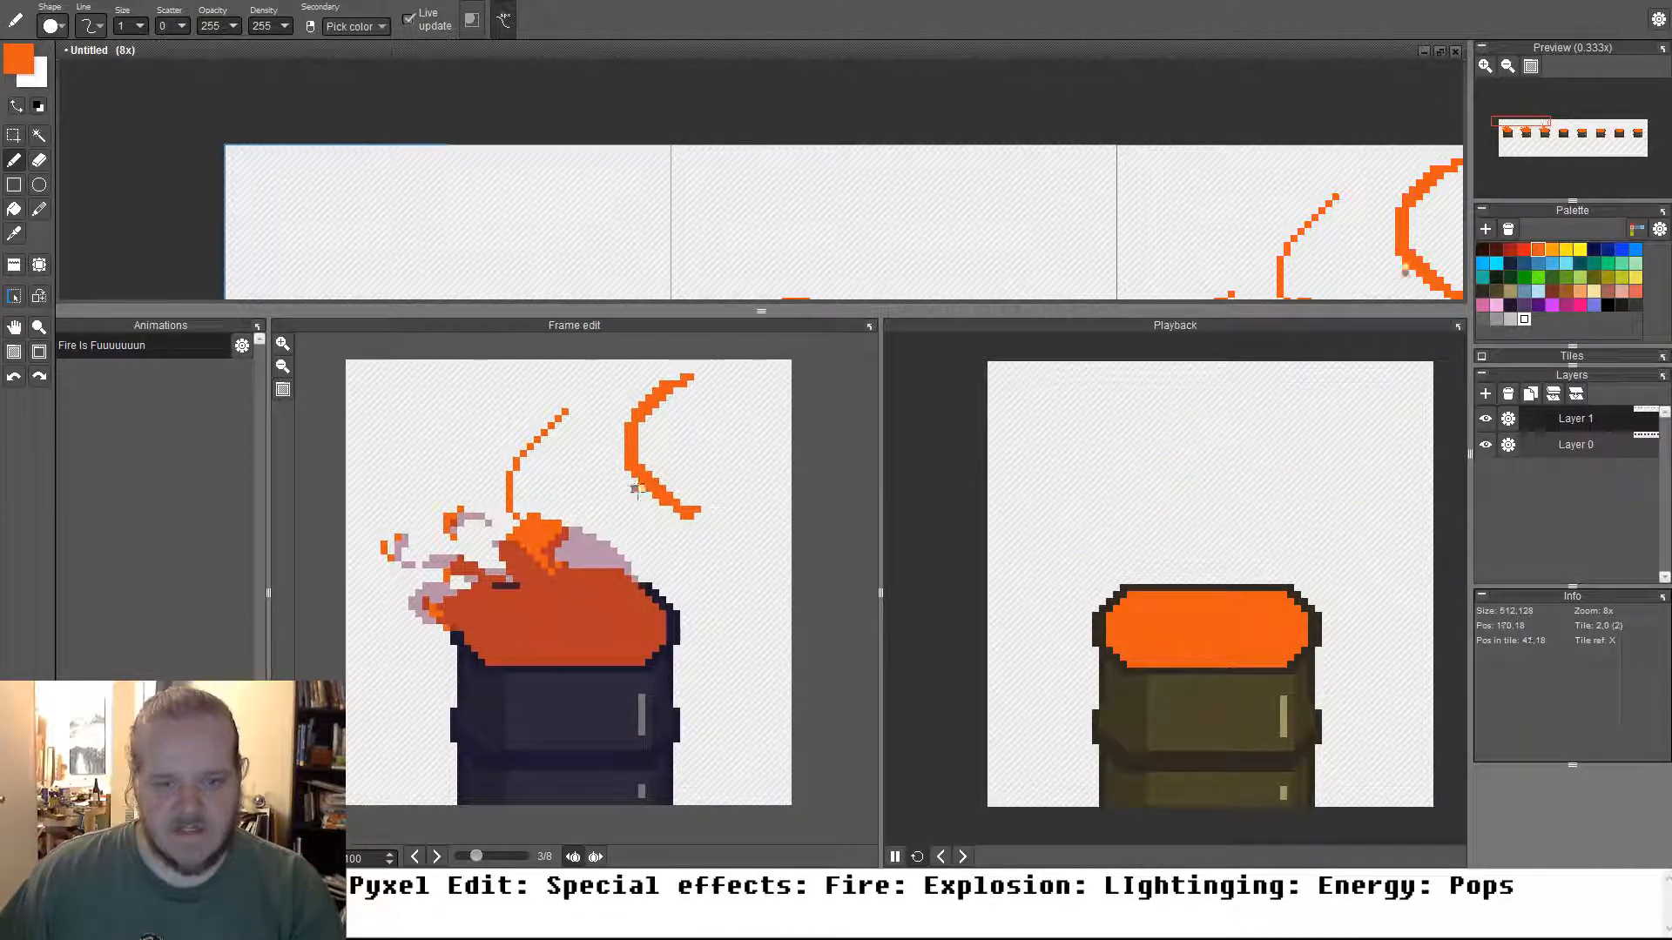
left_click(620, 433)
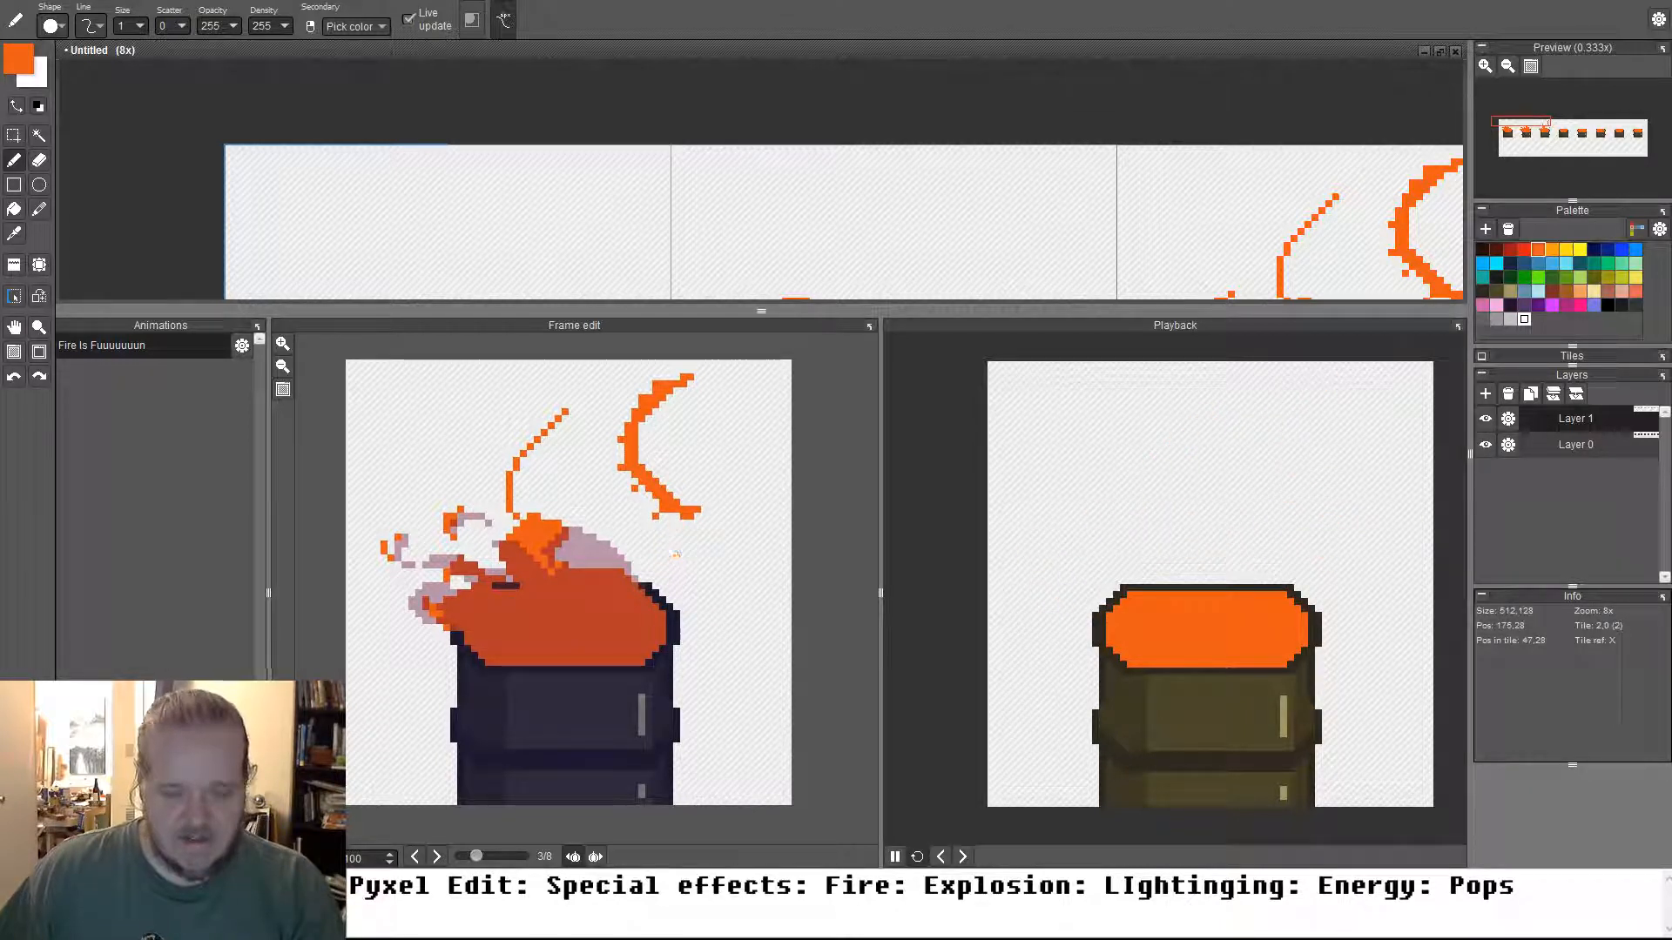
Sketch a smaller orange crescent with scattered spark pixels beside the large crescent in frame 3
left_click(725, 426)
left_click(724, 453)
left_click(732, 488)
left_click(732, 530)
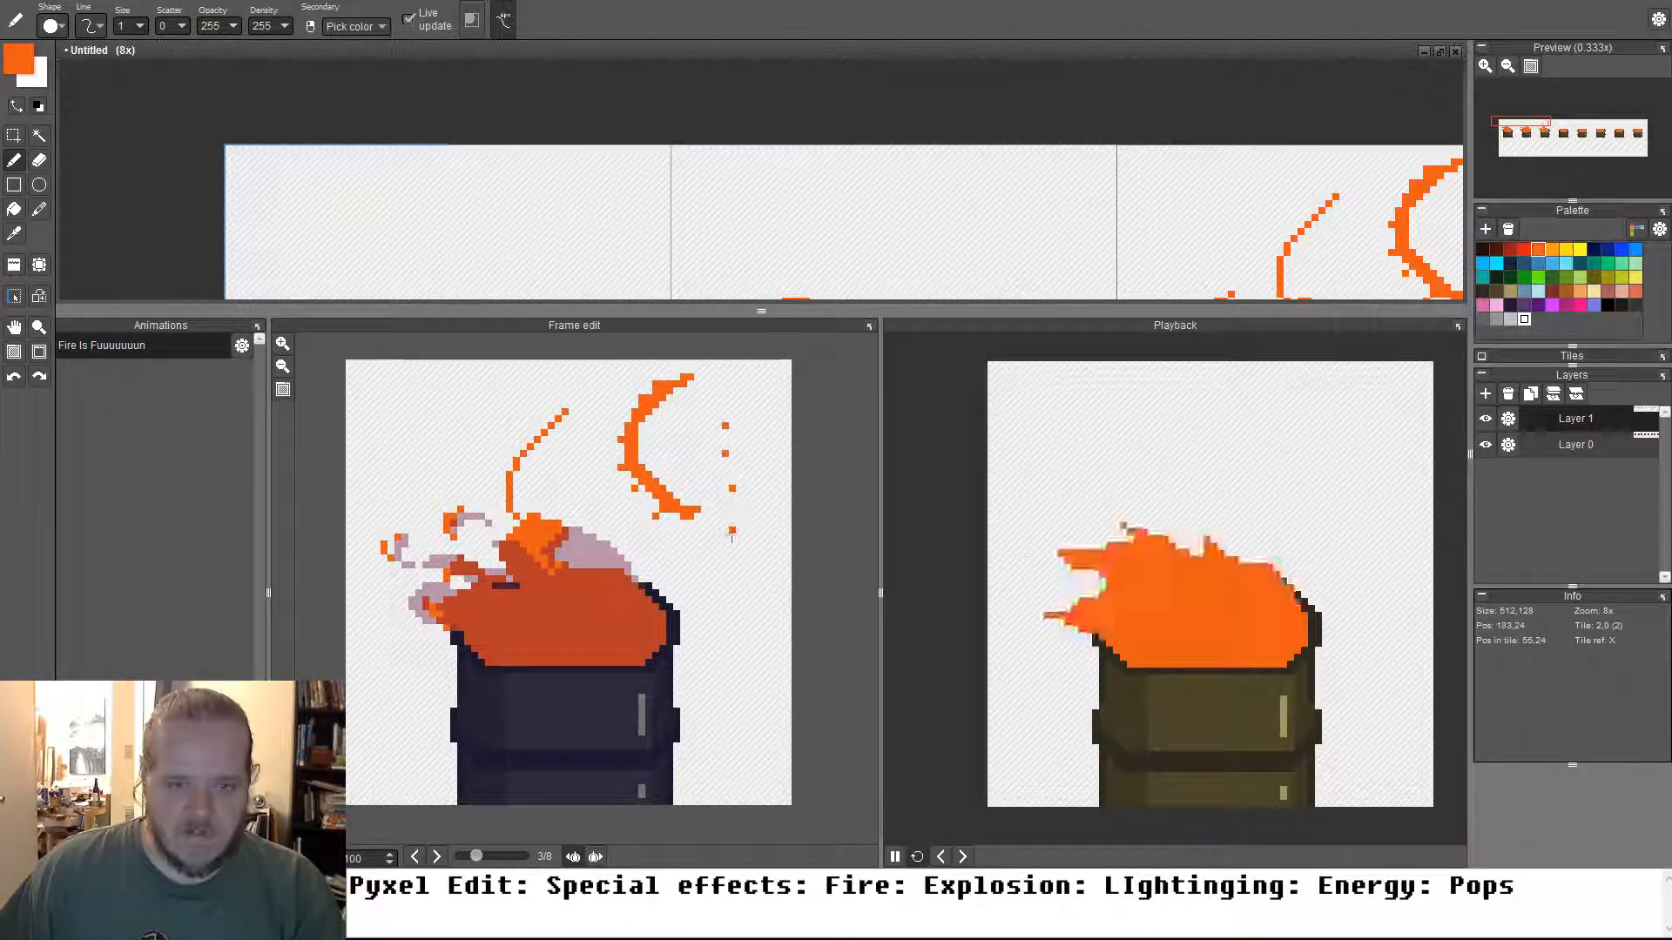
mouse_move(725, 421)
left_mouse_down()
mouse_move(739, 516)
mouse_move(690, 471)
mouse_move(711, 409)
mouse_move(701, 474)
mouse_move(706, 429)
mouse_move(654, 387)
mouse_move(713, 397)
mouse_move(695, 489)
mouse_move(748, 559)
mouse_move(693, 450)
mouse_move(723, 394)
mouse_move(688, 443)
mouse_move(709, 525)
mouse_move(761, 547)
mouse_move(704, 498)
left_mouse_up()
Break up the sketched crescents in frame 3 with the eraser enlarged to size 2, and clear all the sketched curves above the flames
key("e")
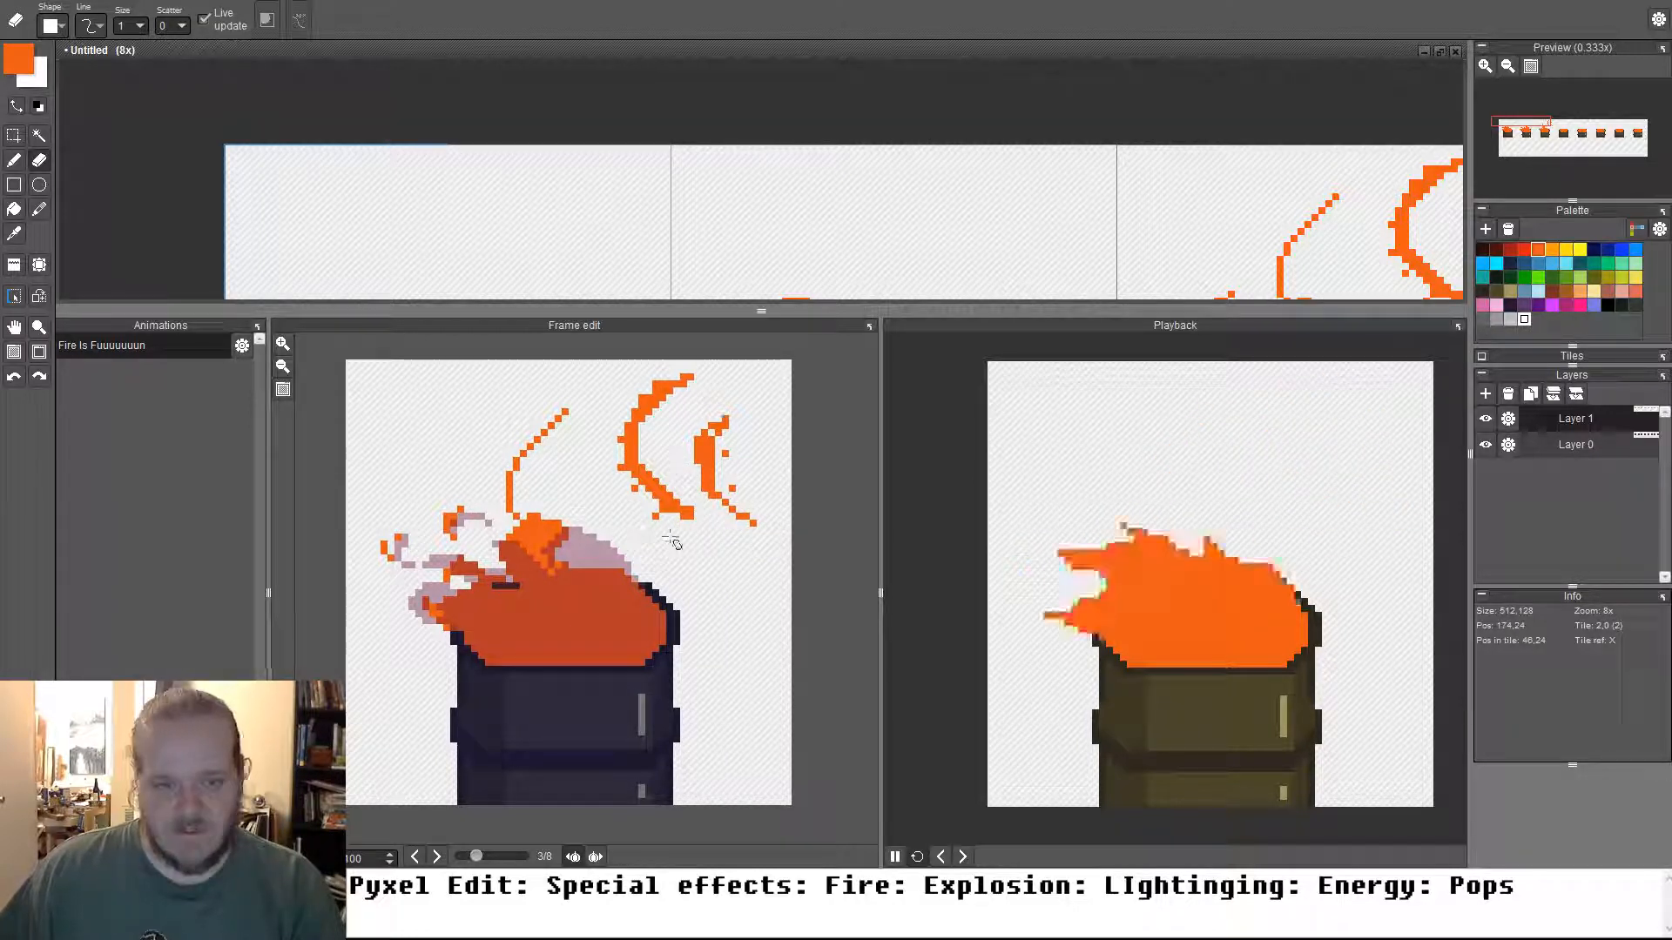
left_click_drag(618, 446, 622, 470)
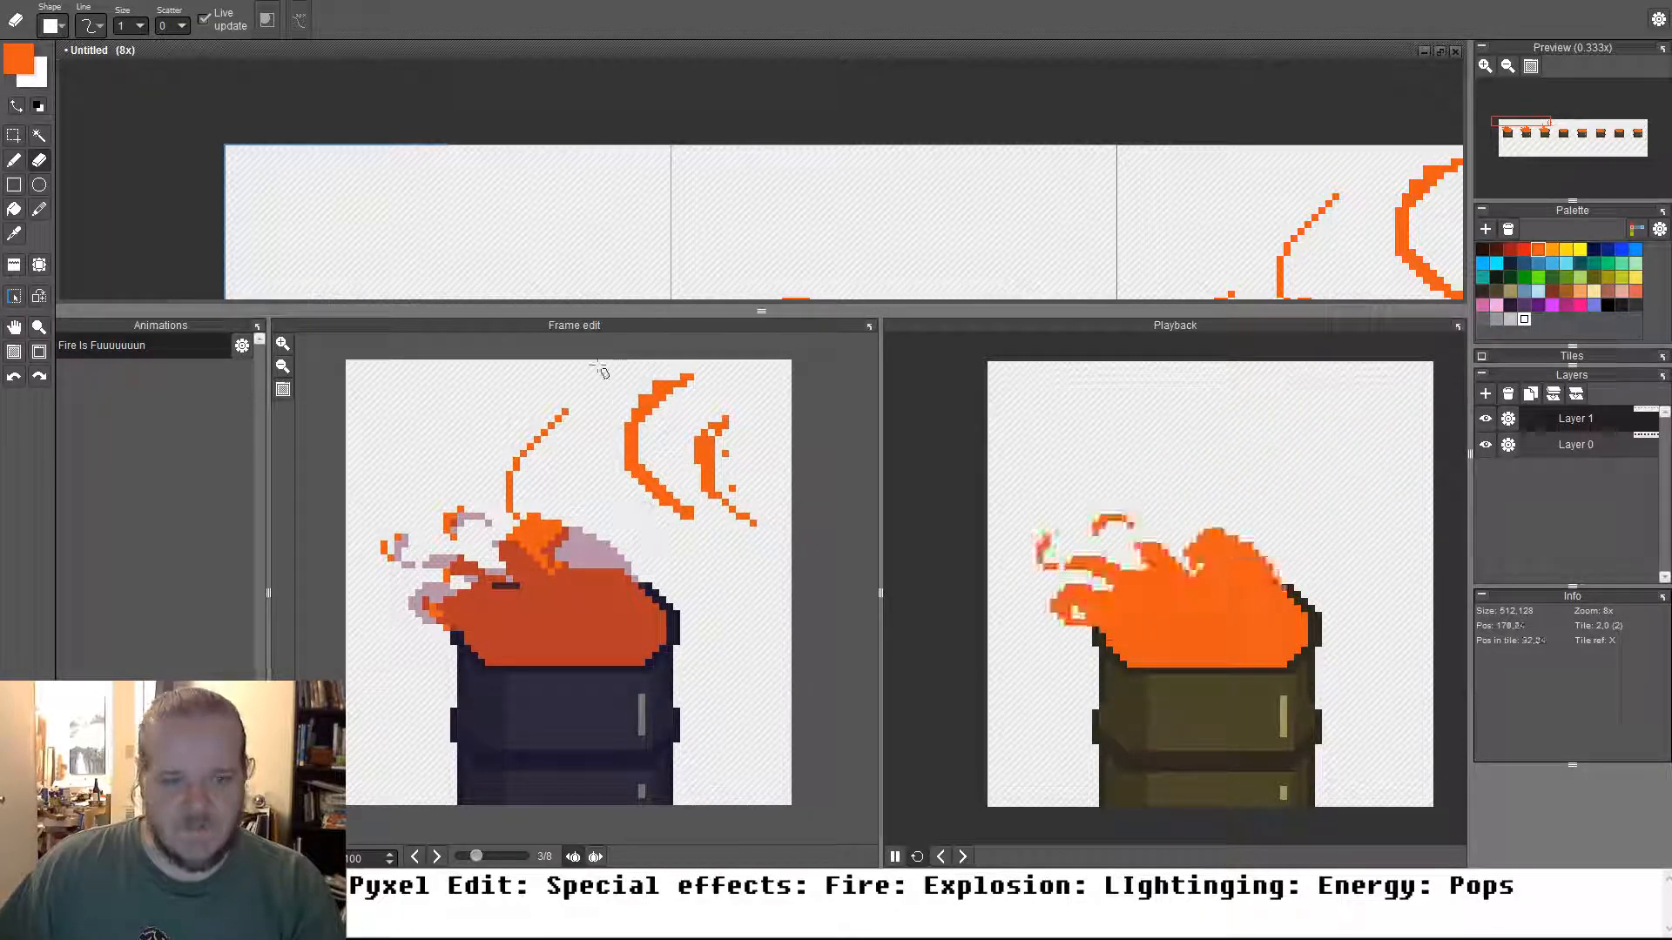
key("]")
mouse_move(662, 379)
left_mouse_down()
mouse_move(633, 410)
mouse_move(621, 471)
mouse_move(701, 534)
mouse_move(646, 495)
mouse_move(627, 408)
mouse_move(655, 371)
mouse_move(710, 357)
mouse_move(637, 417)
mouse_move(648, 465)
mouse_move(734, 520)
left_mouse_up()
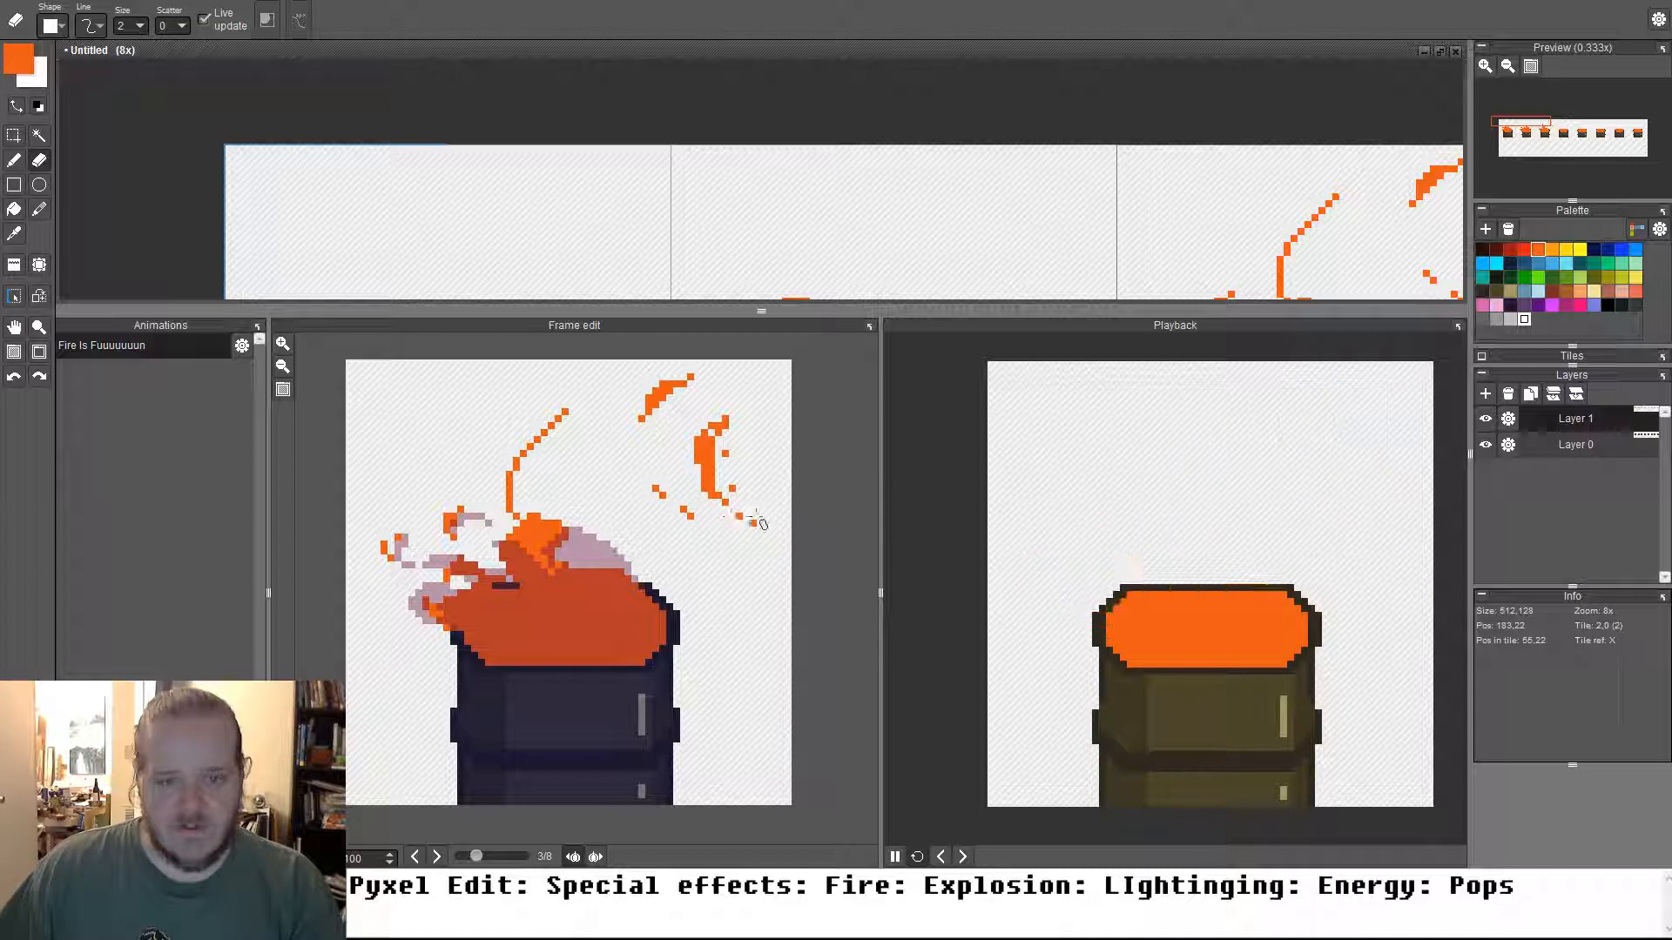
mouse_move(681, 399)
left_mouse_down()
mouse_move(669, 448)
mouse_move(688, 514)
mouse_move(675, 388)
mouse_move(660, 396)
mouse_move(707, 480)
mouse_move(728, 418)
mouse_move(743, 510)
mouse_move(721, 496)
mouse_move(794, 489)
left_mouse_up()
mouse_move(651, 409)
left_mouse_down()
mouse_move(581, 483)
mouse_move(589, 510)
mouse_move(599, 457)
mouse_move(594, 510)
left_mouse_up()
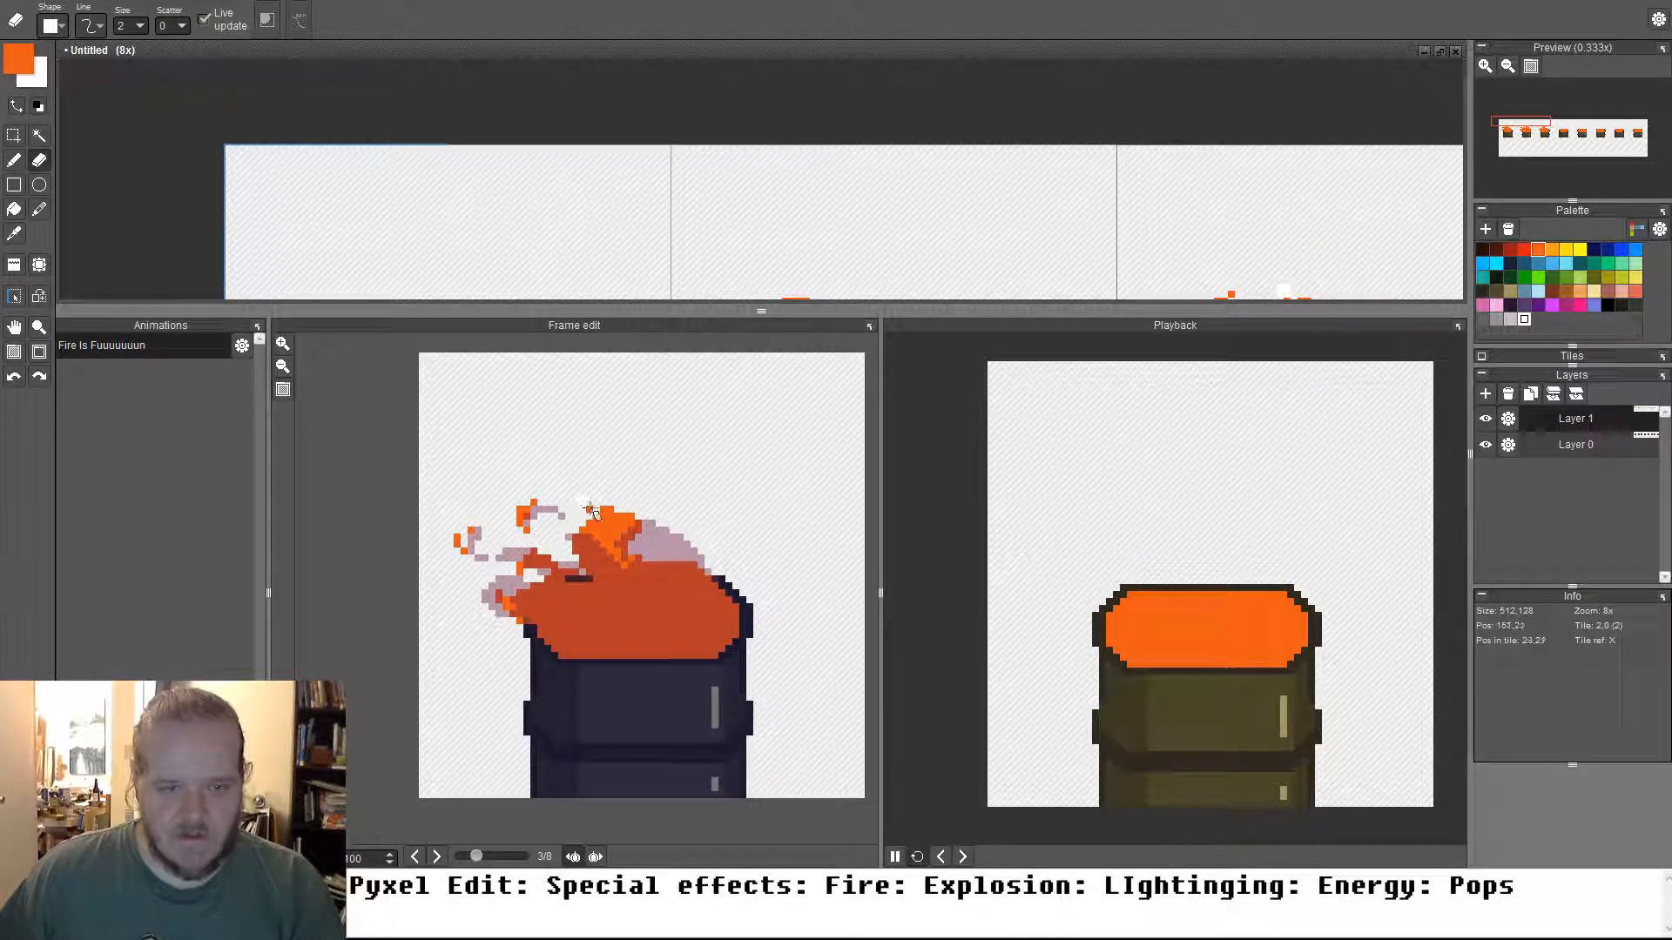
Compare the flame shapes by stepping between frames 2 and 4, and finish on frame 4 with the pencil ready
key("Left")
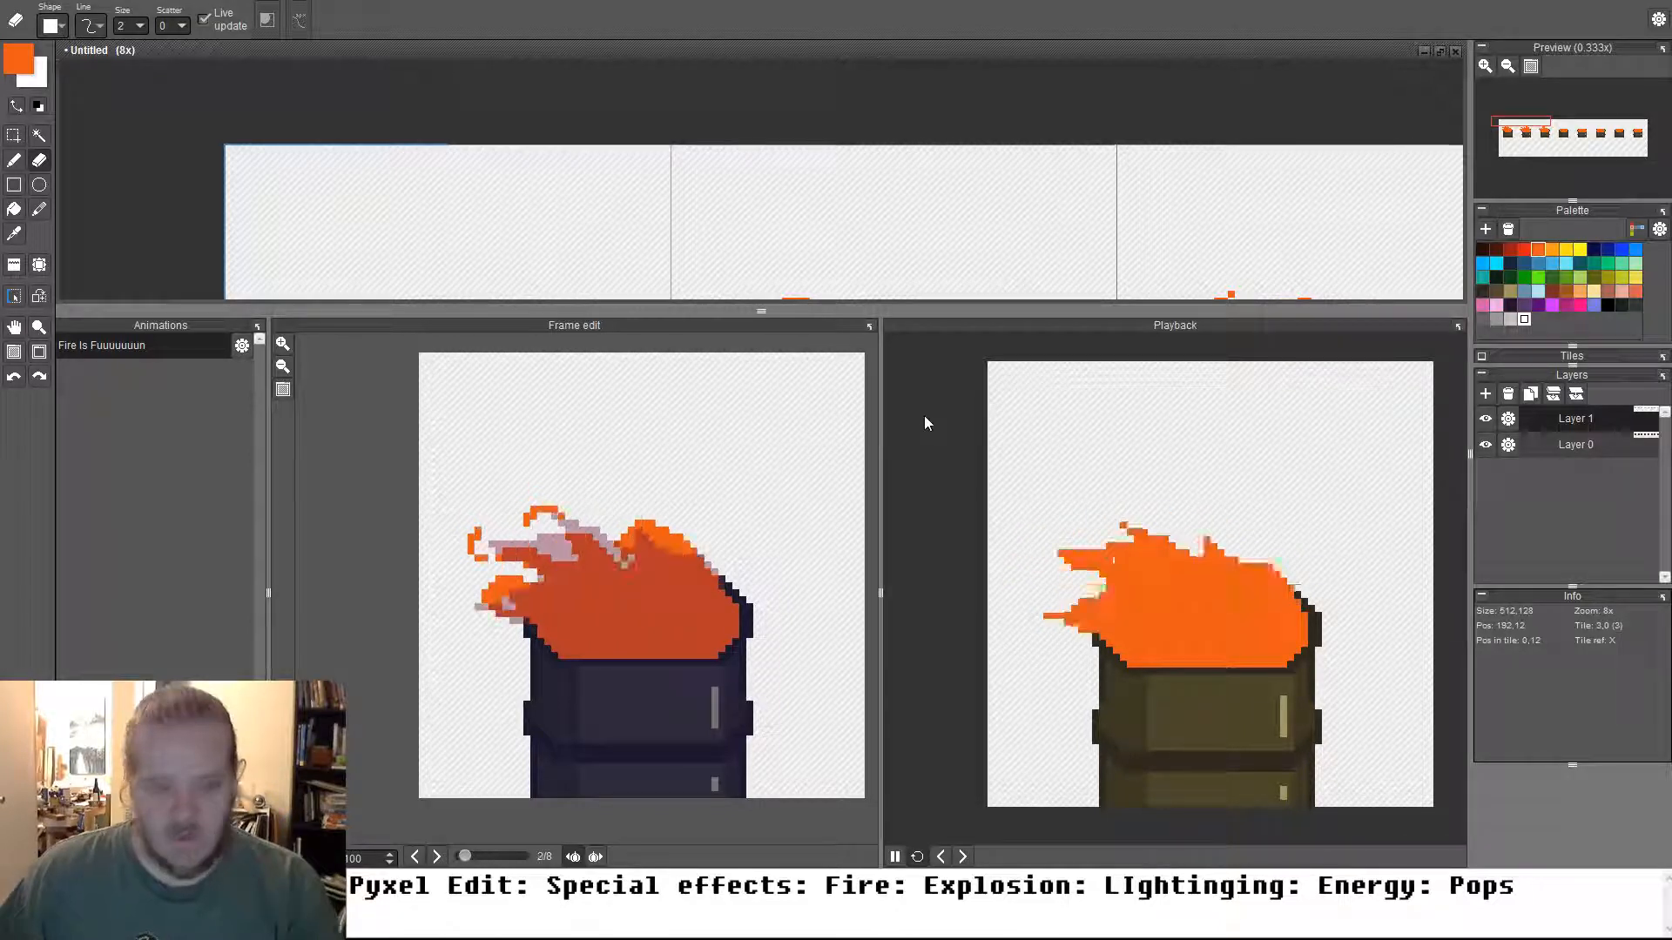
key("Right")
key("Right")
key("b")
key("Right")
key("Left")
key("Left")
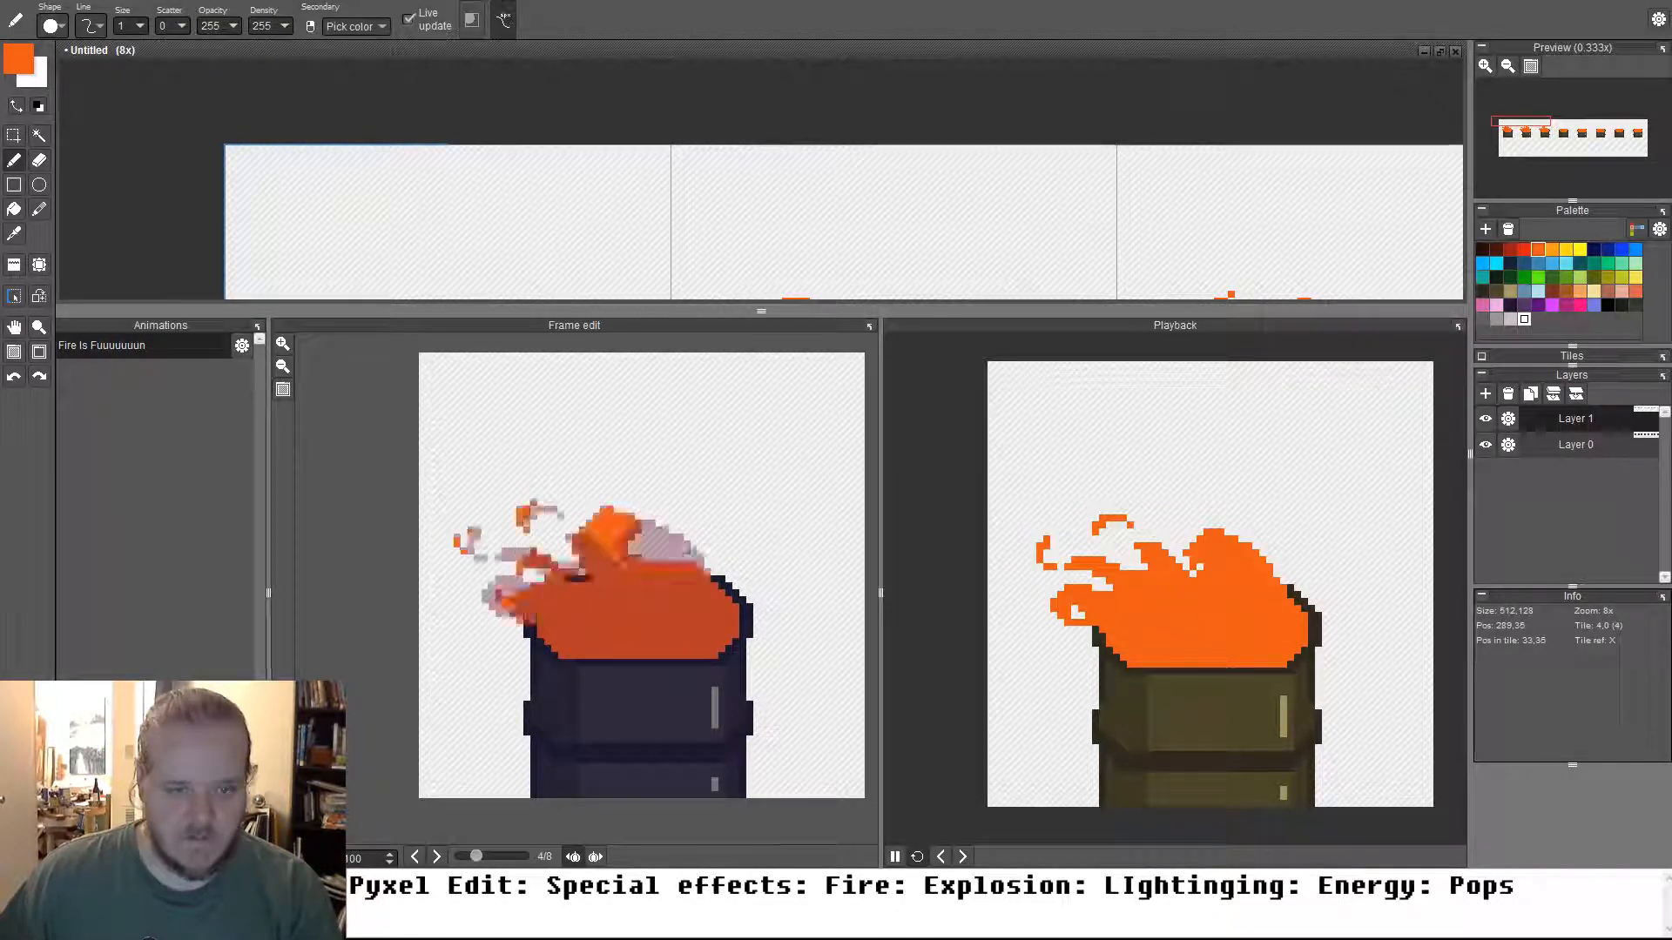
key("Left")
key("Right")
key("Right")
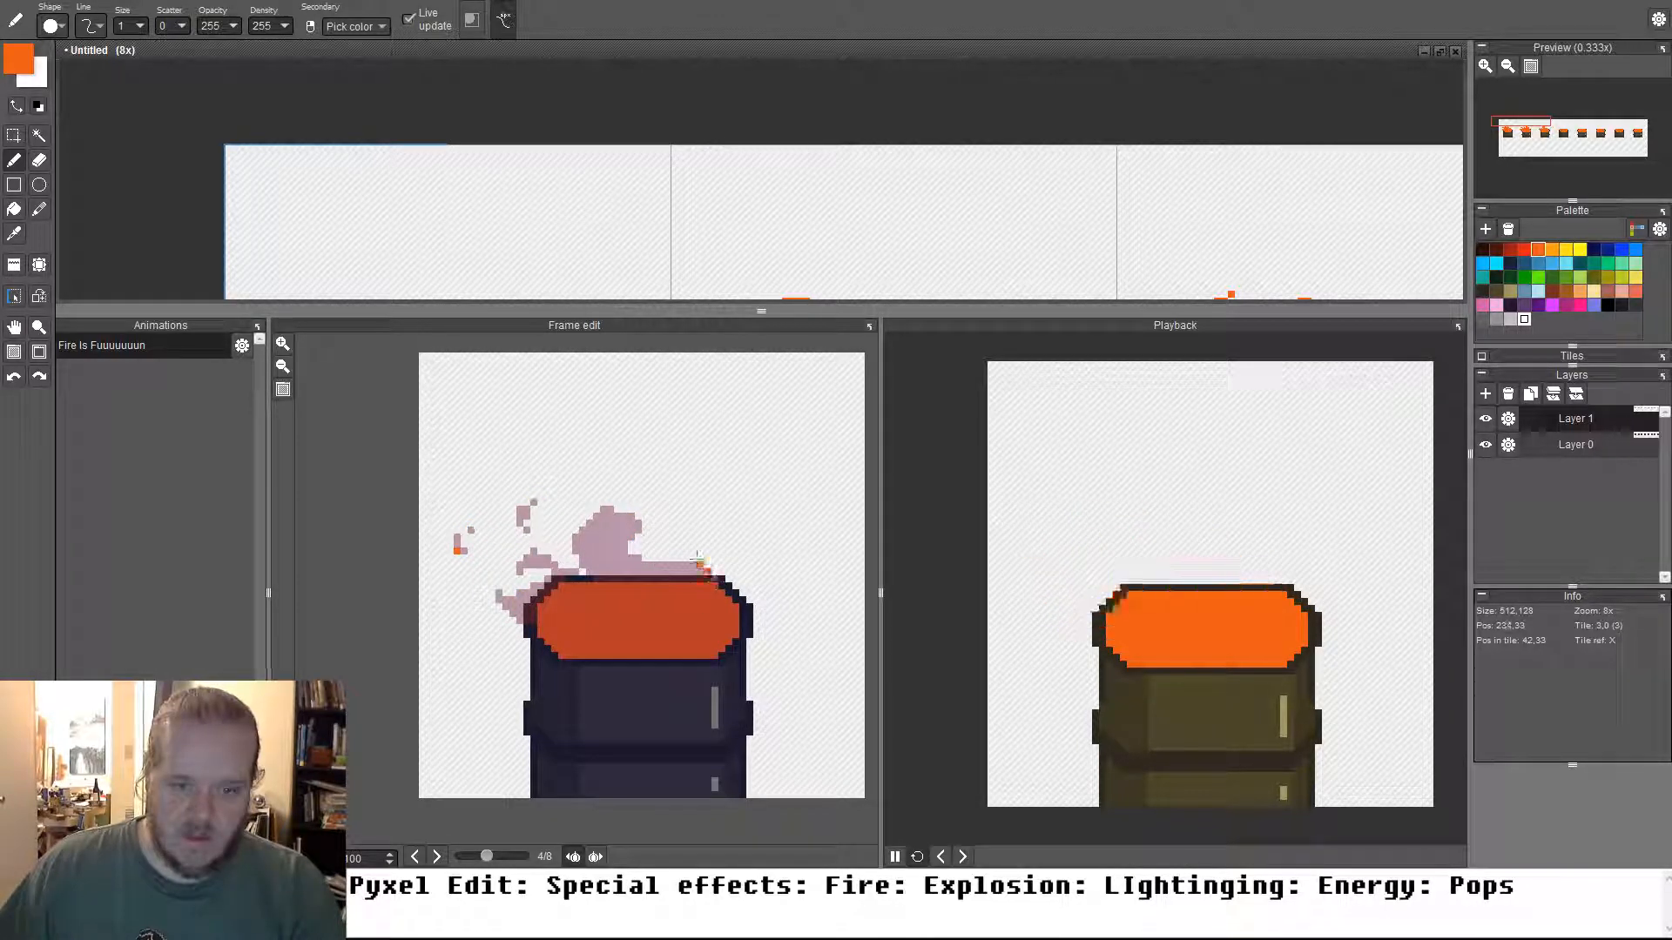
Sketch small orange flame licks along the barrel rim in frame 4 and a filled orange crescent above them
mouse_move(708, 572)
left_mouse_down()
mouse_move(603, 551)
mouse_move(630, 531)
left_mouse_up()
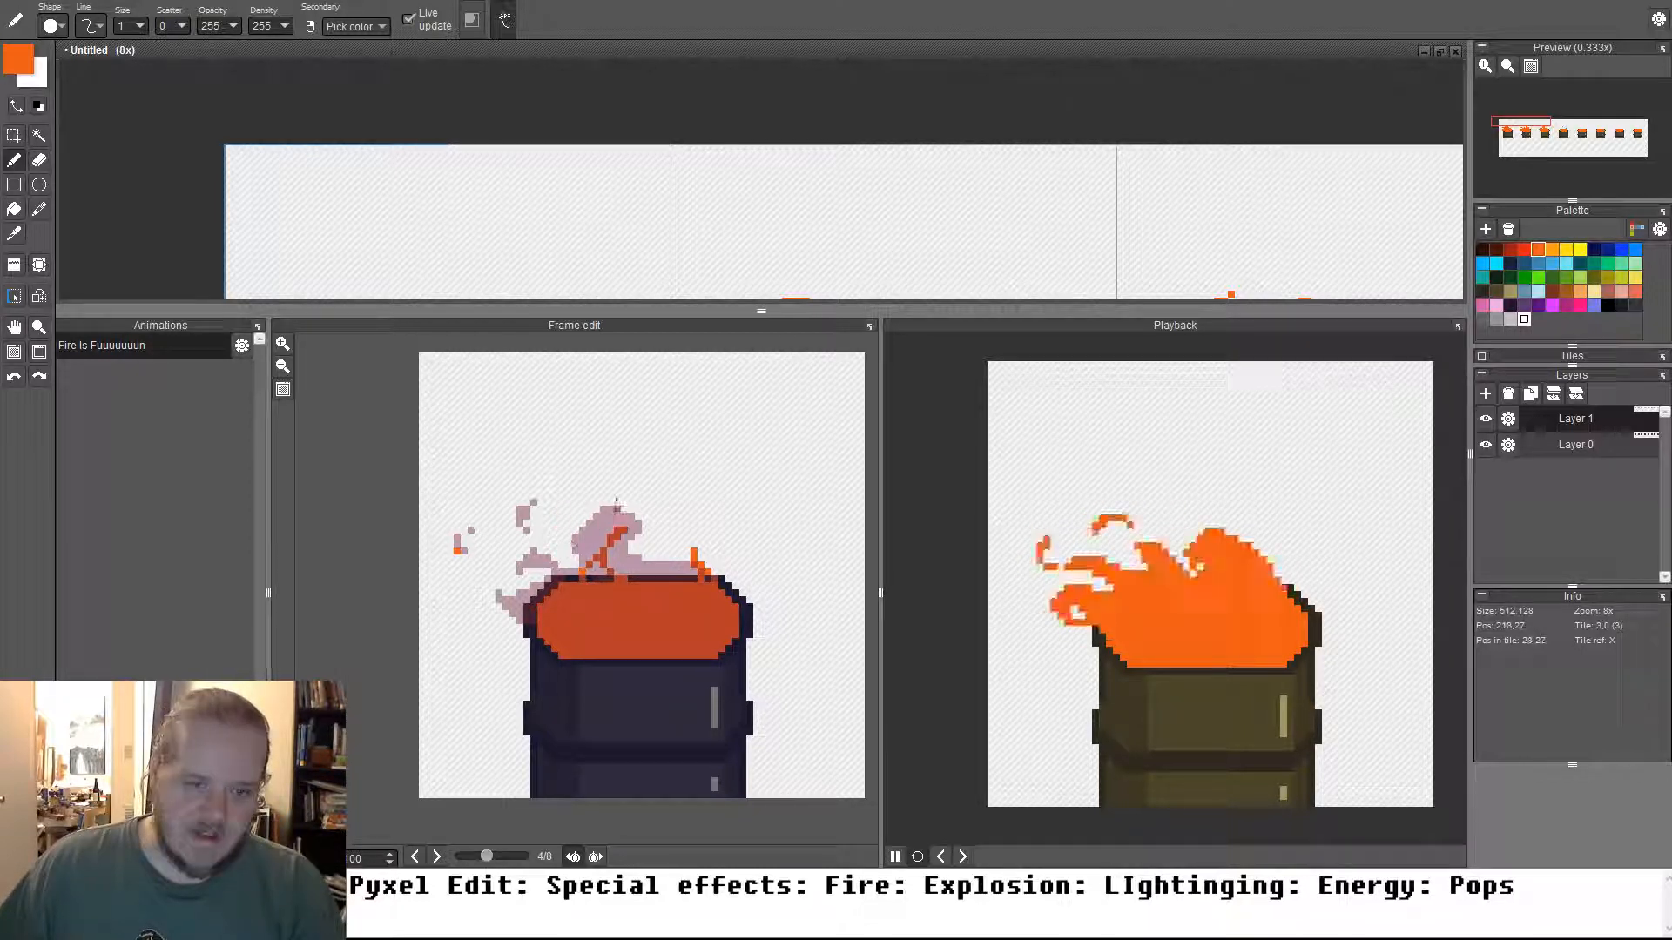
mouse_move(601, 498)
left_mouse_down()
mouse_move(554, 545)
mouse_move(577, 558)
mouse_move(568, 530)
mouse_move(600, 509)
mouse_move(687, 569)
mouse_move(631, 570)
left_mouse_up()
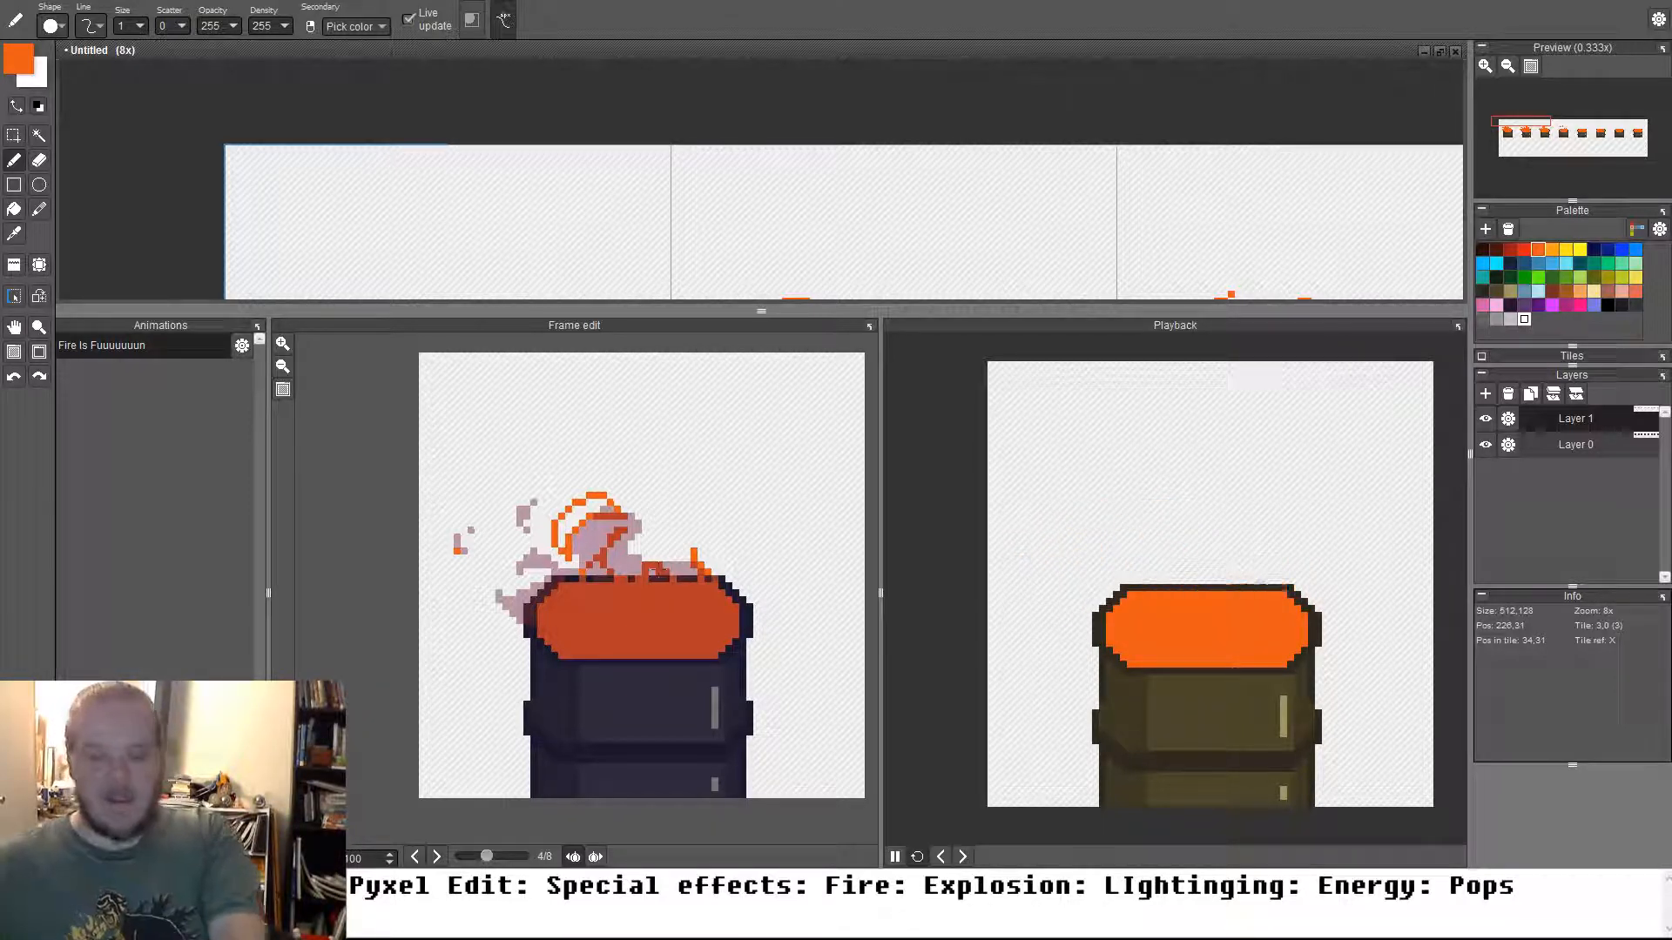
key("f")
left_click(606, 504)
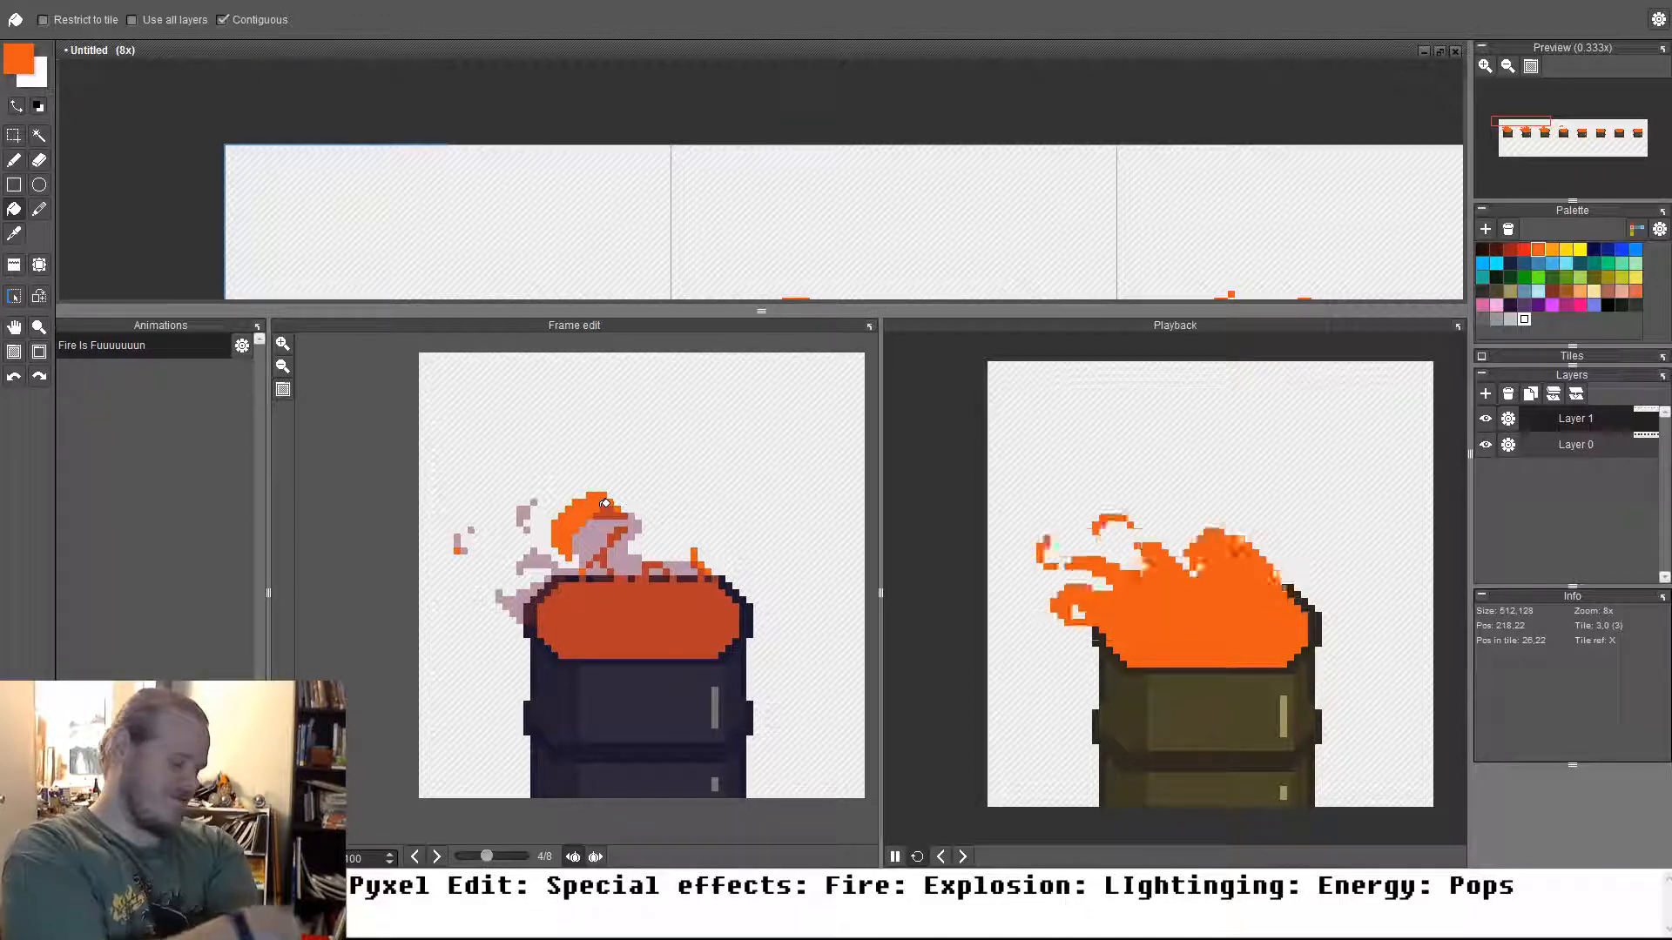
Draw two orange flame tongues over the barrel's left rim in frame 4 and fill the gap between them and the fire body
scroll(622, 597, "up", 3)
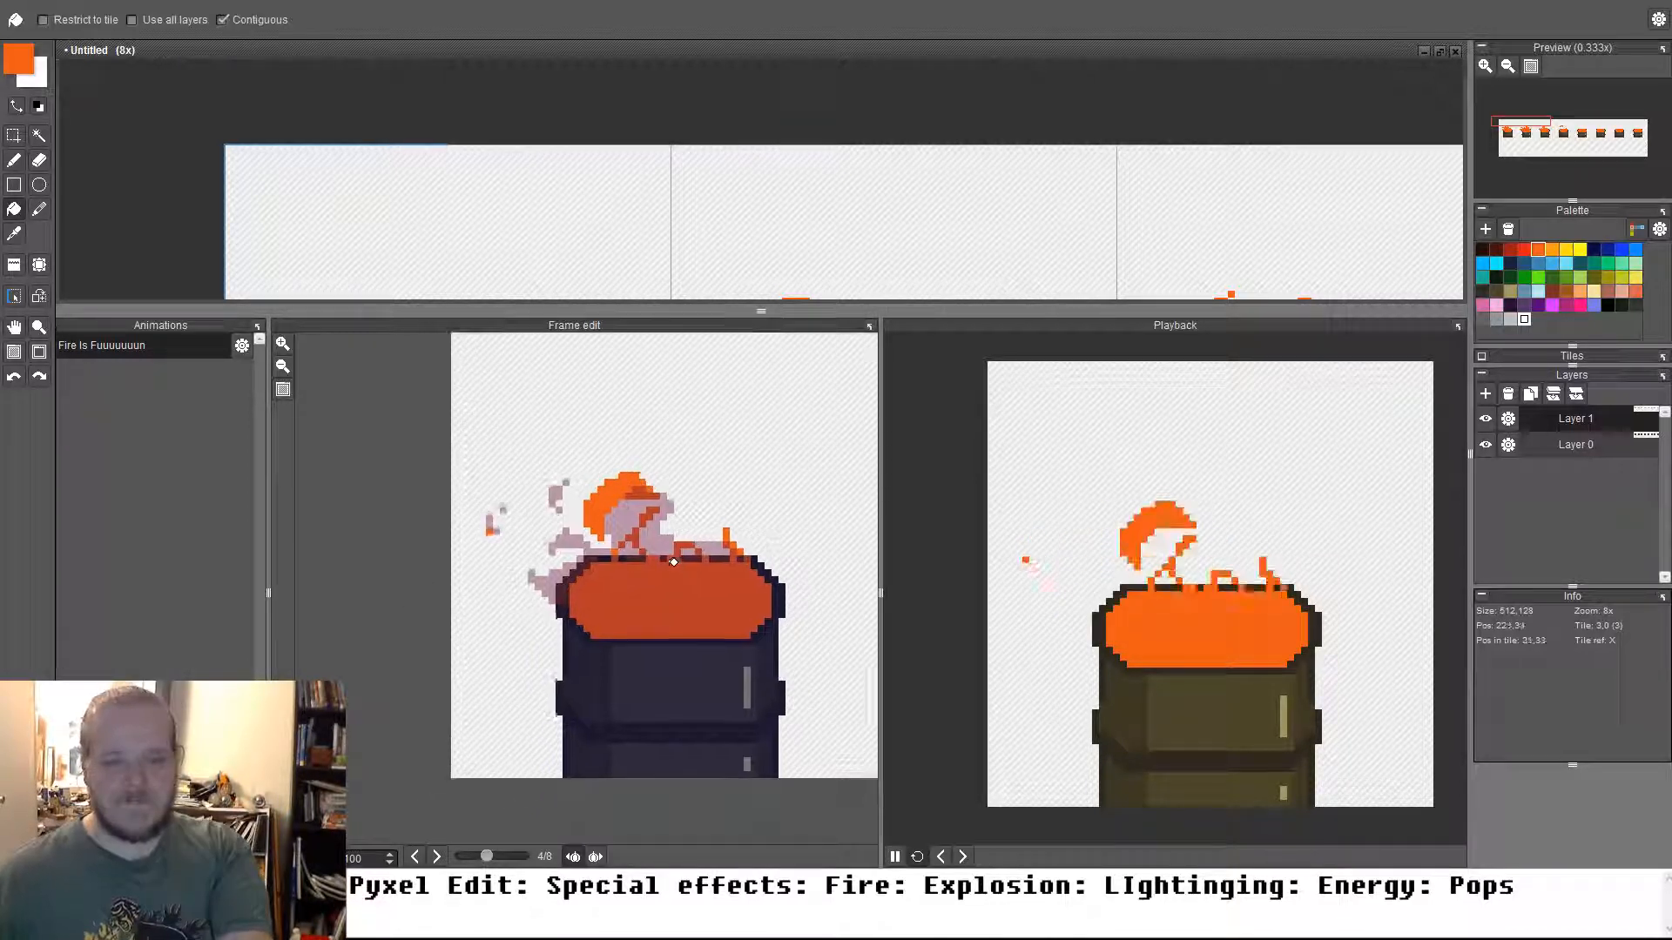
scroll(734, 563, "down", 1)
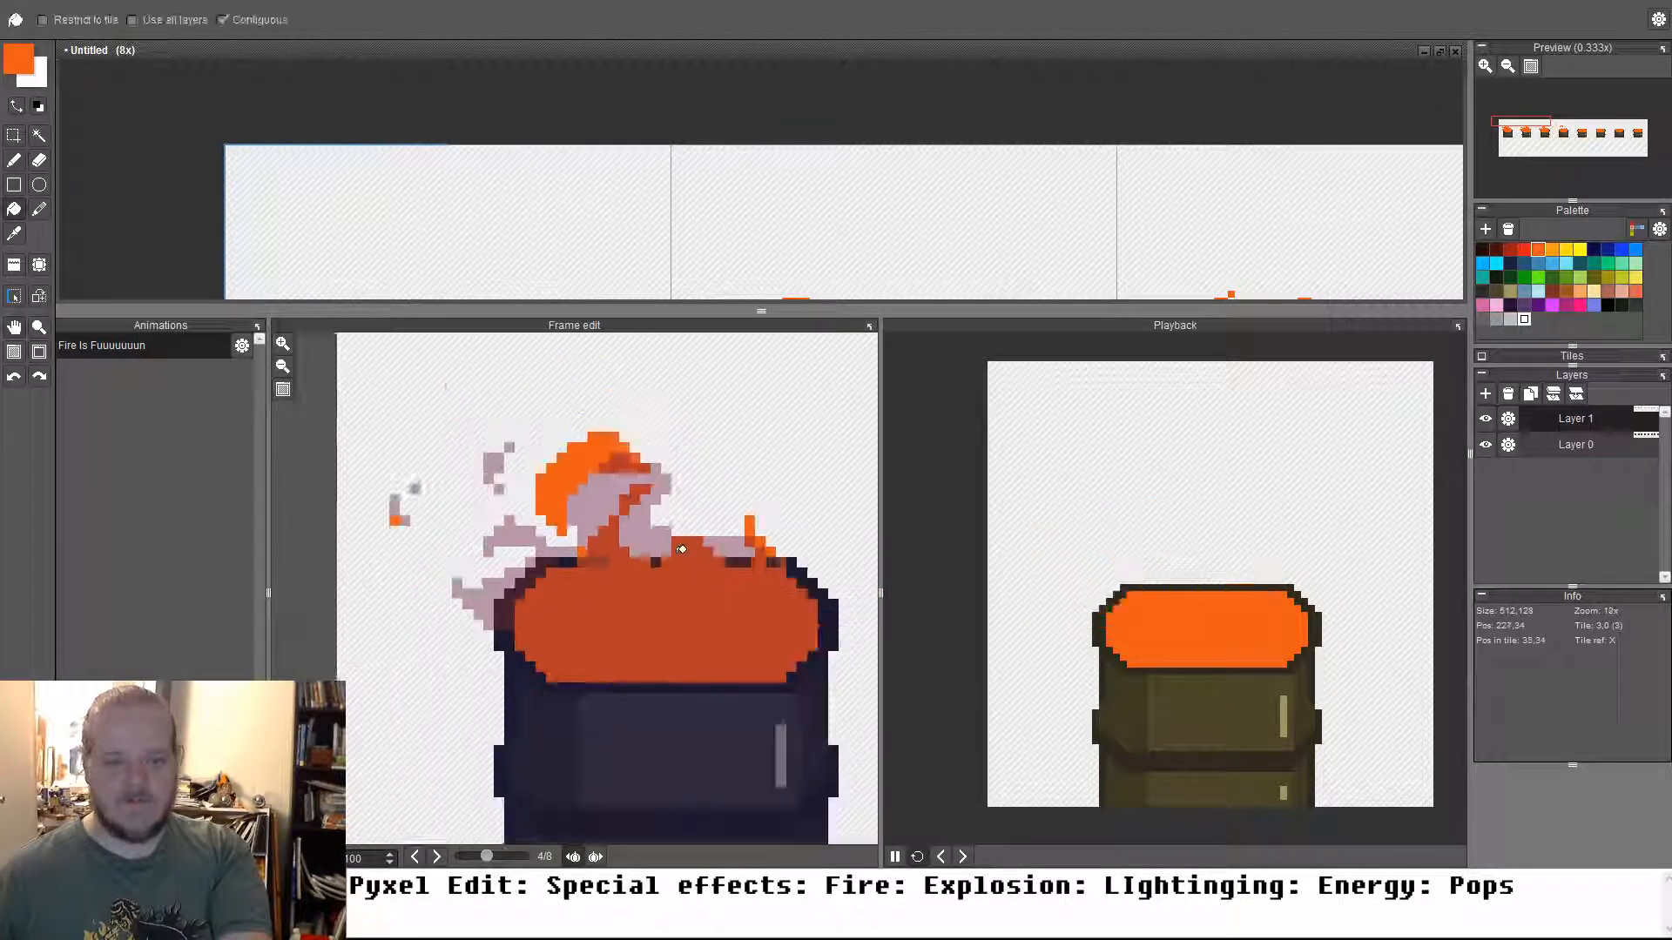
key("b")
scroll(666, 540, "down", 2)
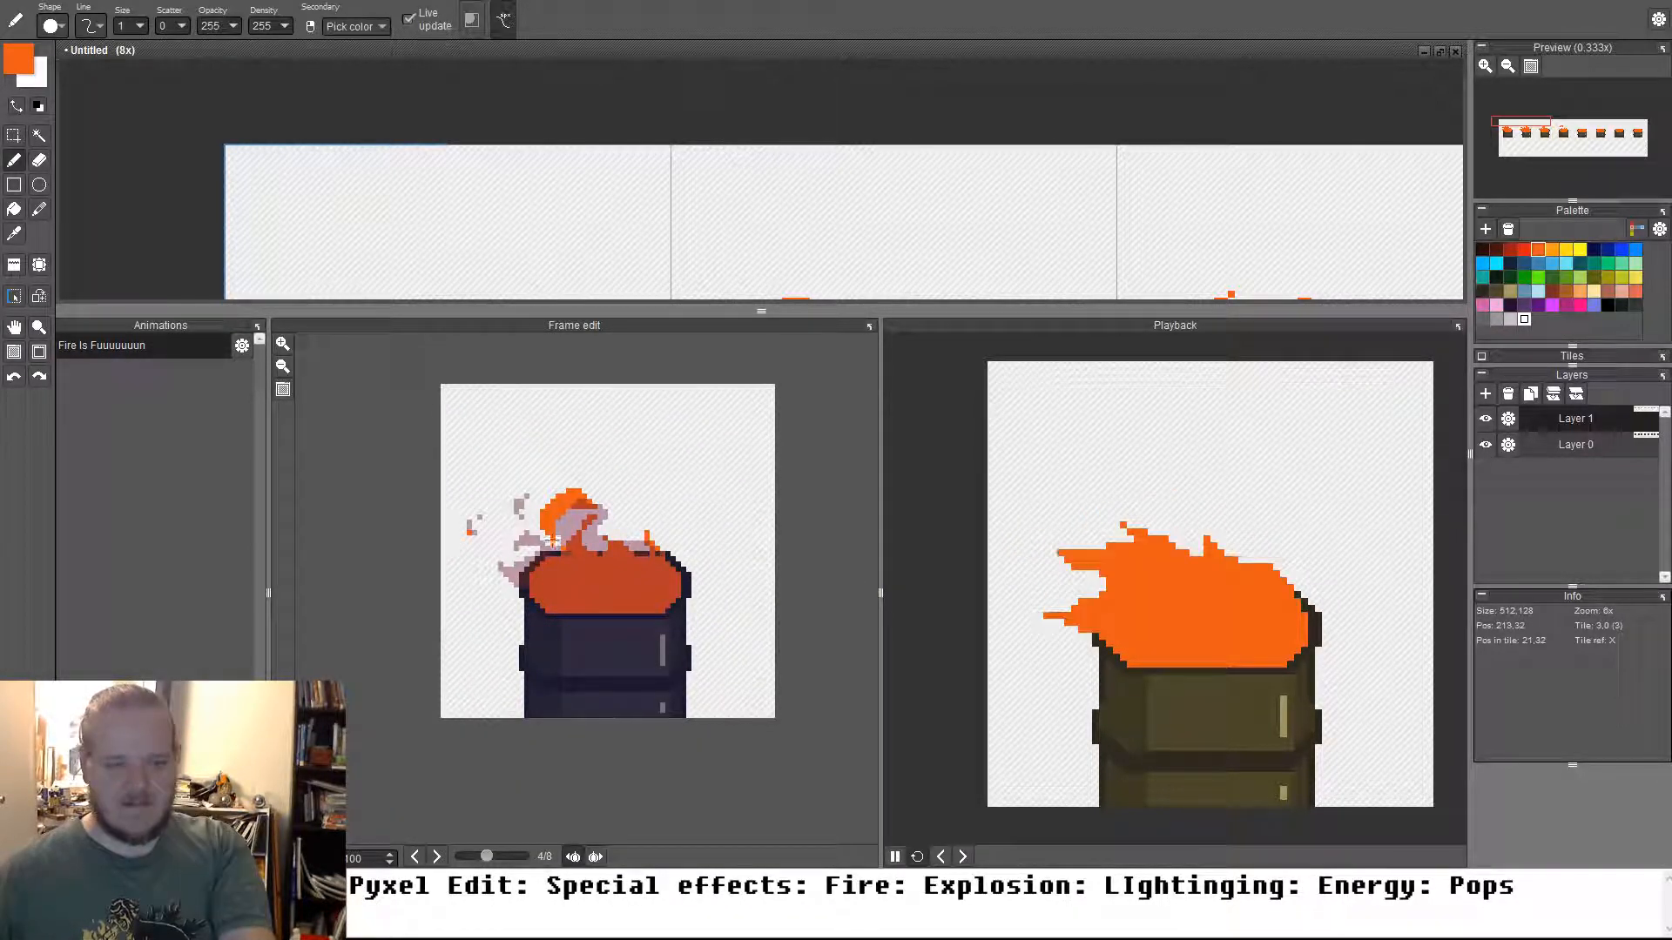
scroll(538, 592, "up", 1)
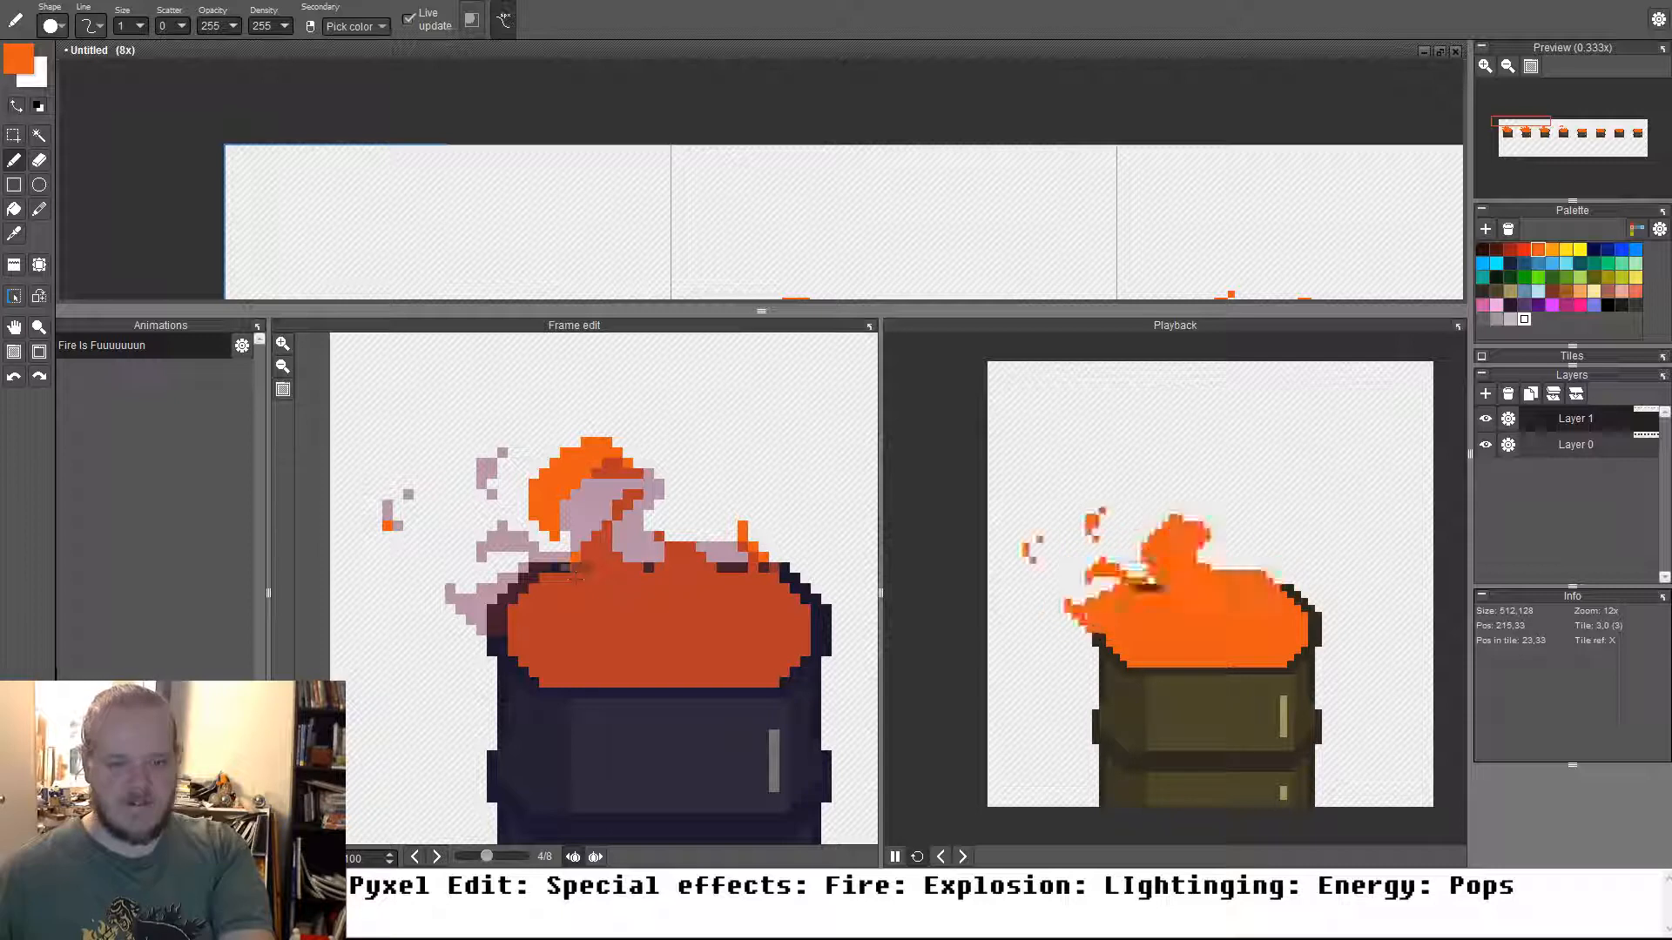
mouse_move(511, 539)
left_mouse_down()
mouse_move(492, 548)
mouse_move(562, 558)
left_mouse_up()
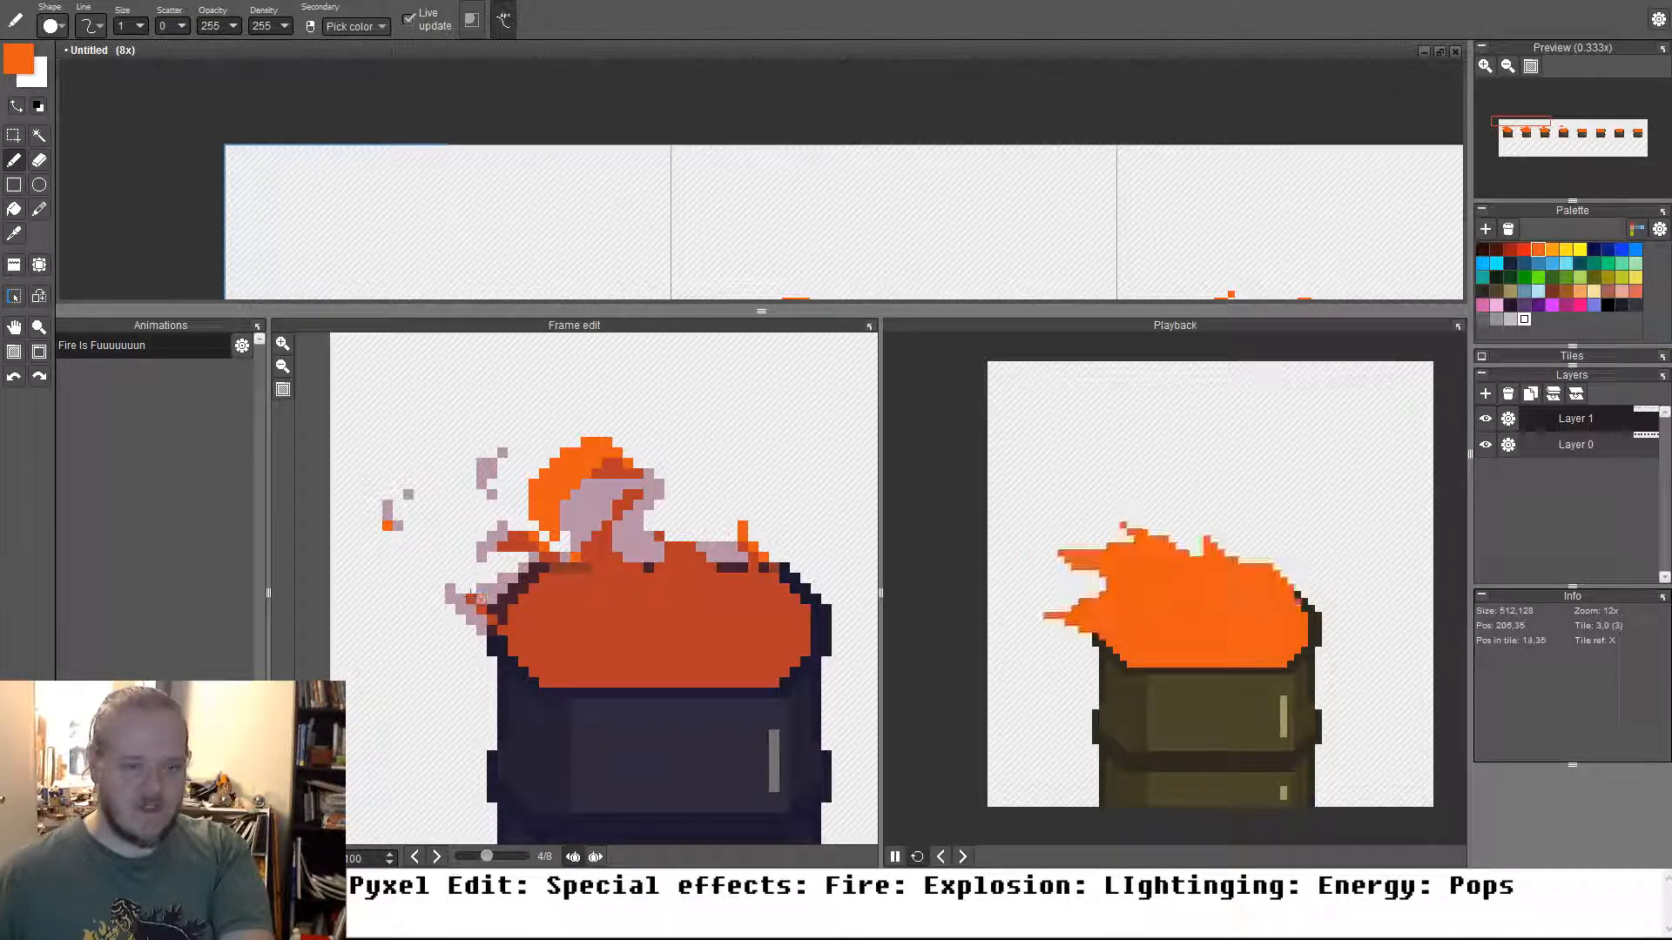
left_click_drag(505, 579, 456, 589)
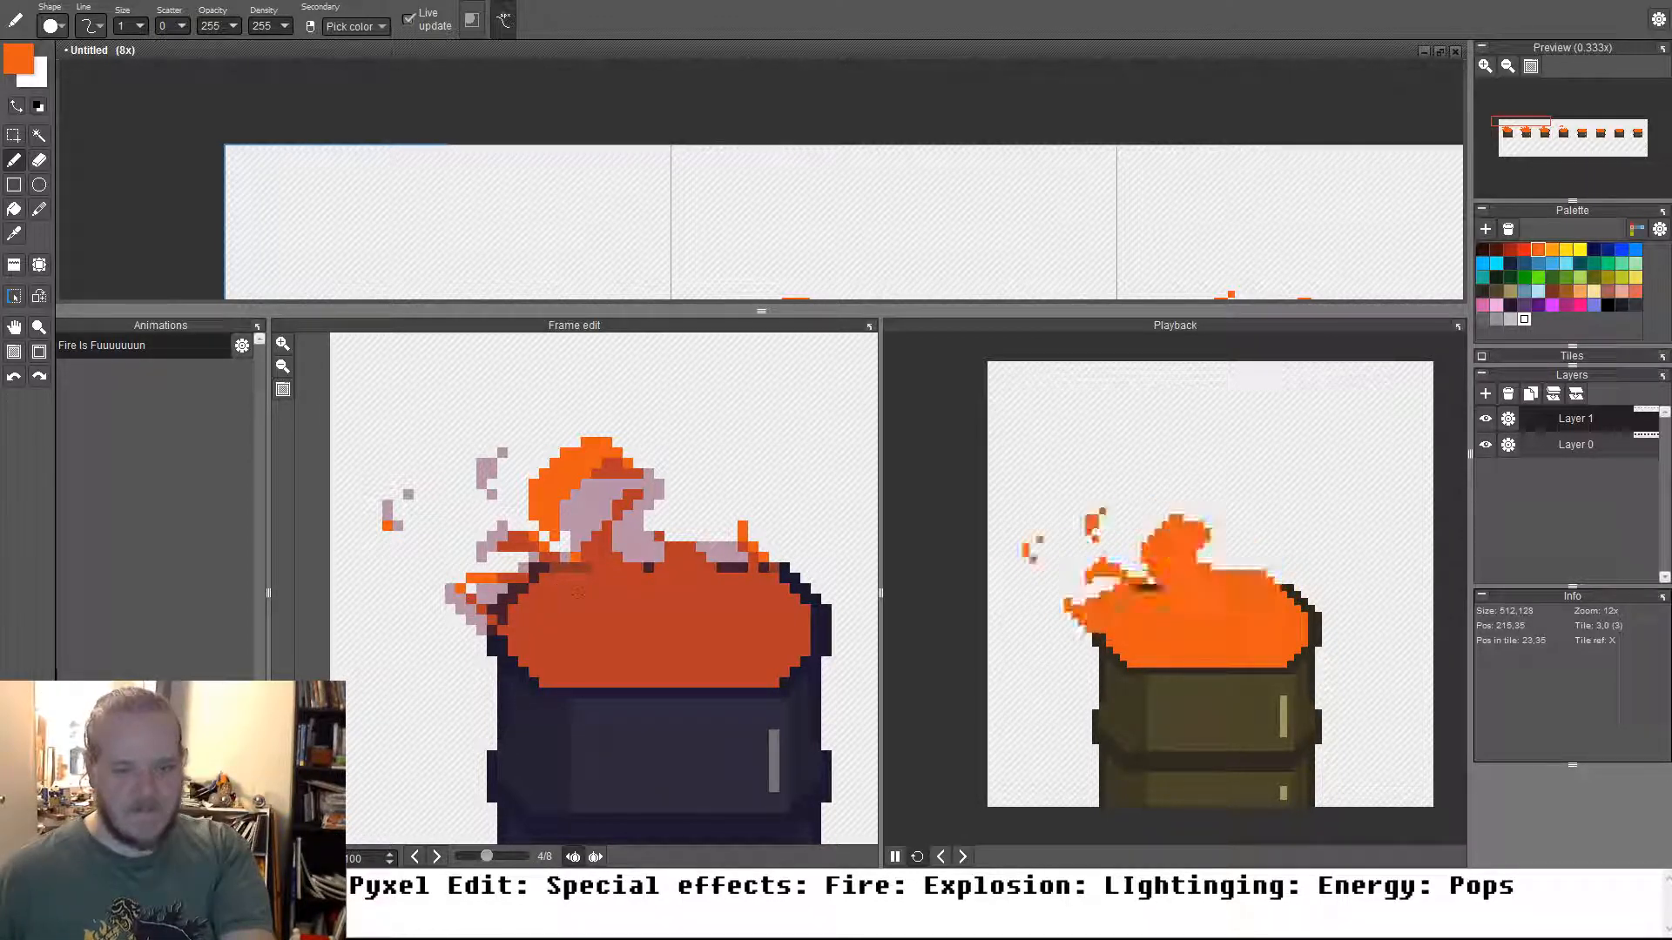
key("g")
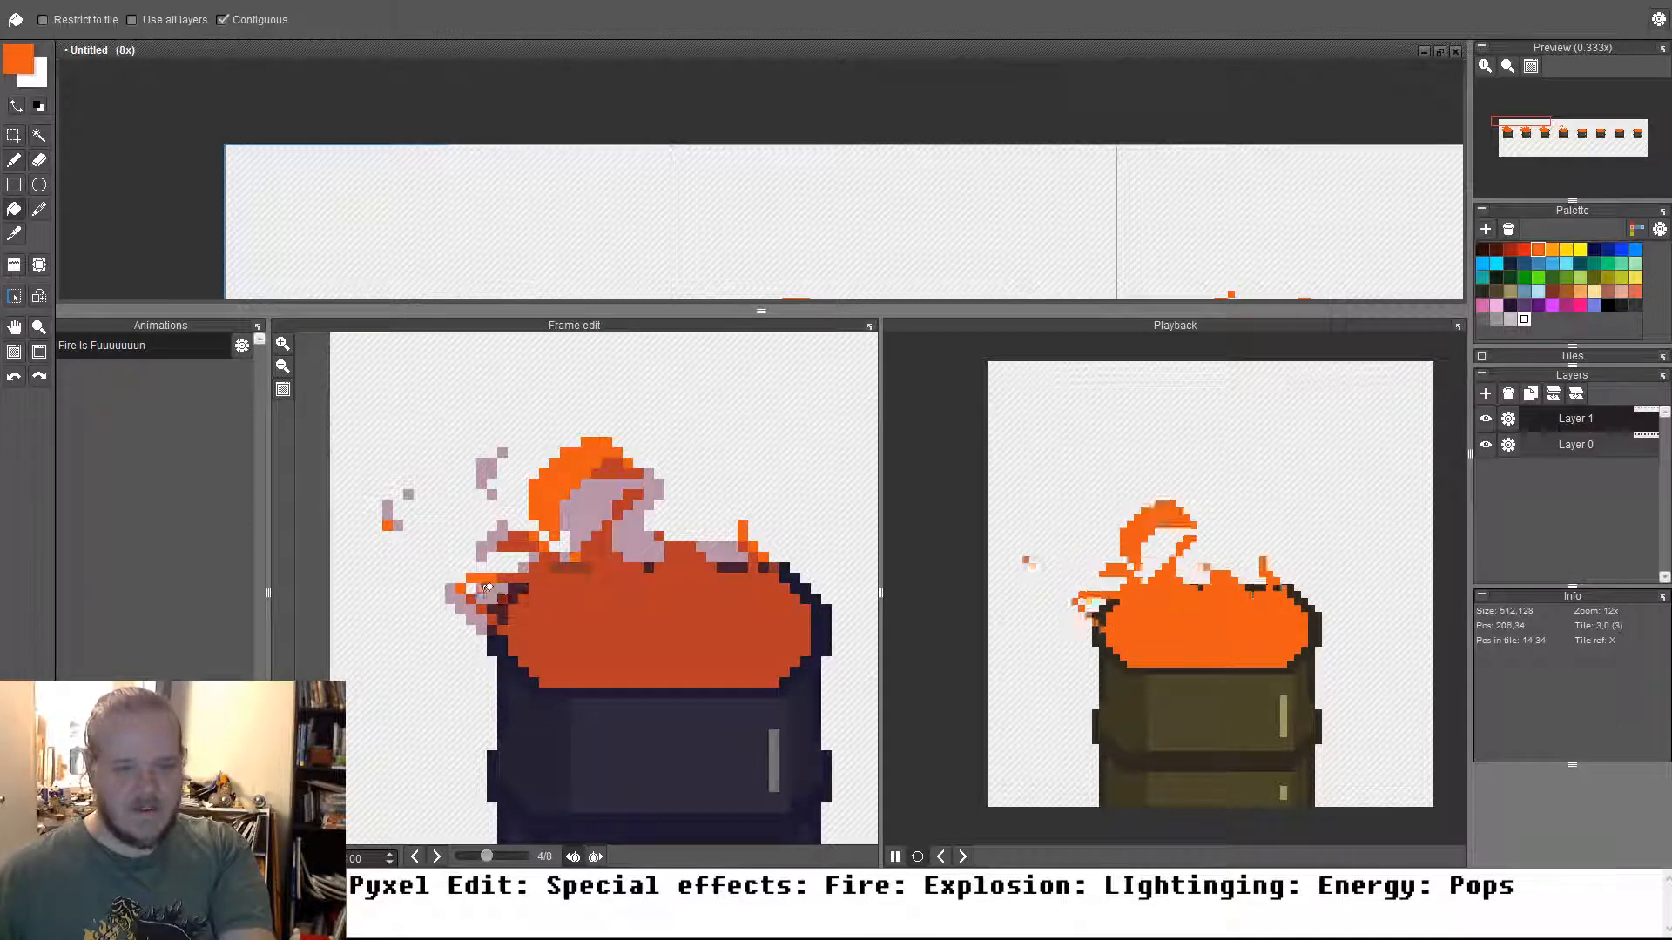
left_click(514, 600)
Extend the lower left flame tongue in frame 4 with an orange curl that hooks outward and back down
key("b")
mouse_move(463, 599)
left_mouse_down()
mouse_move(427, 581)
mouse_move(461, 628)
mouse_move(434, 618)
mouse_move(444, 574)
left_mouse_up()
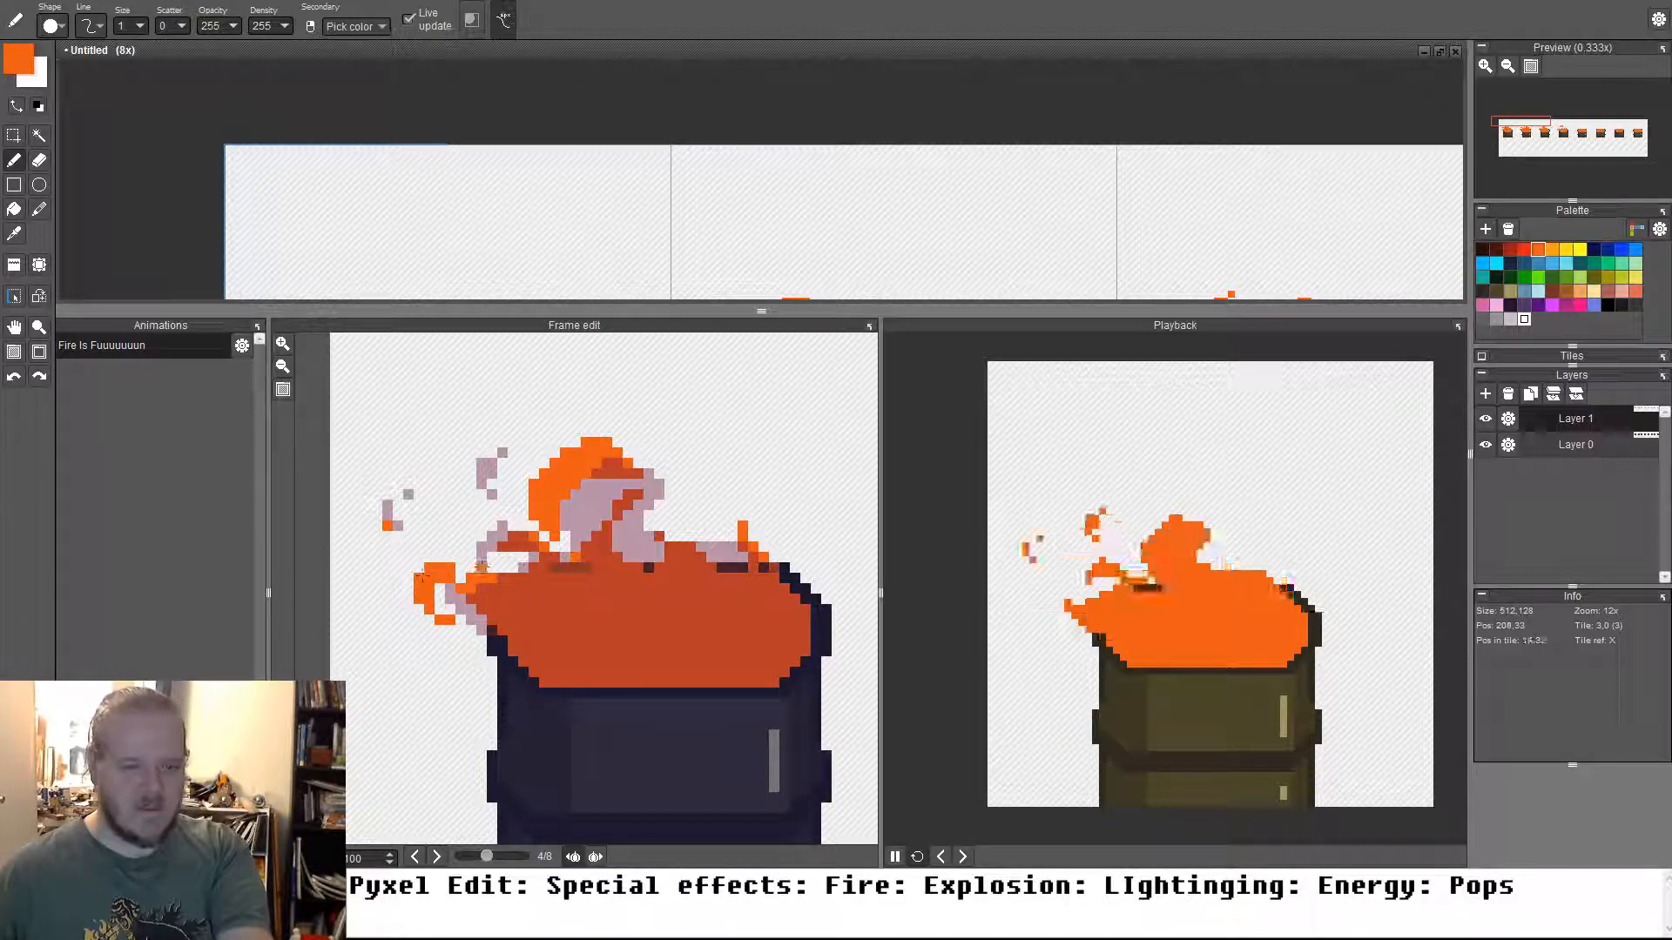
left_click_drag(480, 567, 461, 579)
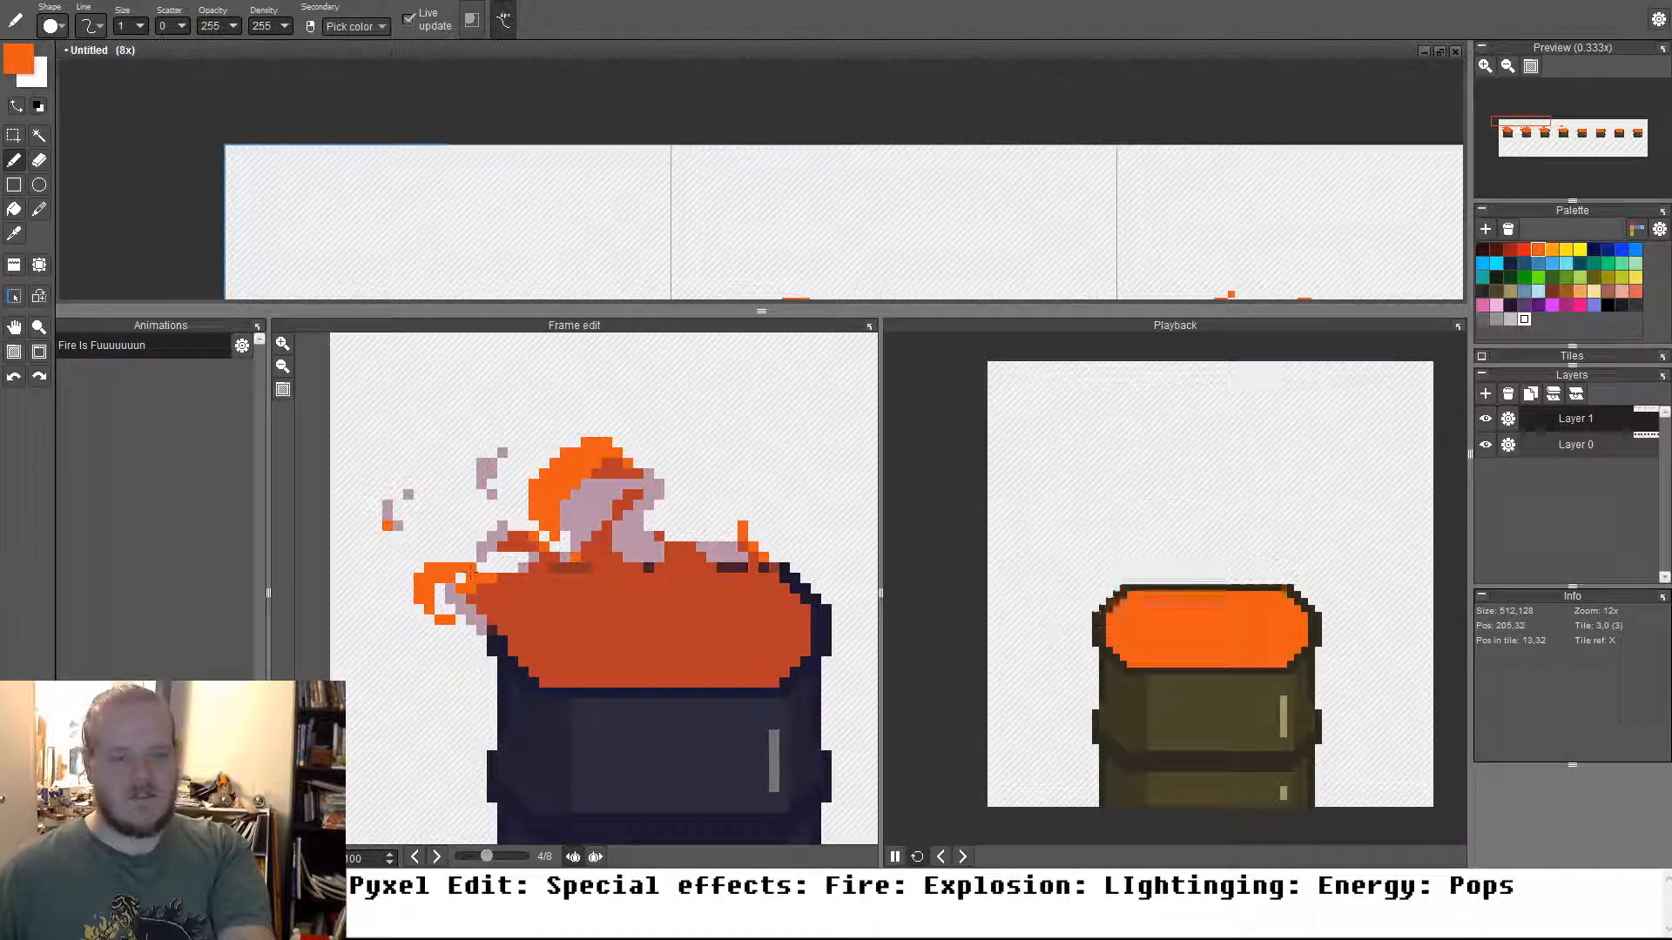
Draw a slanted orange flame lick right of the crescent in frame 4 and a small detached wisp at the upper left
left_click_drag(674, 633, 597, 623)
mouse_move(666, 557)
left_mouse_down()
mouse_move(635, 539)
mouse_move(669, 548)
mouse_move(599, 494)
left_mouse_up()
left_click(623, 526)
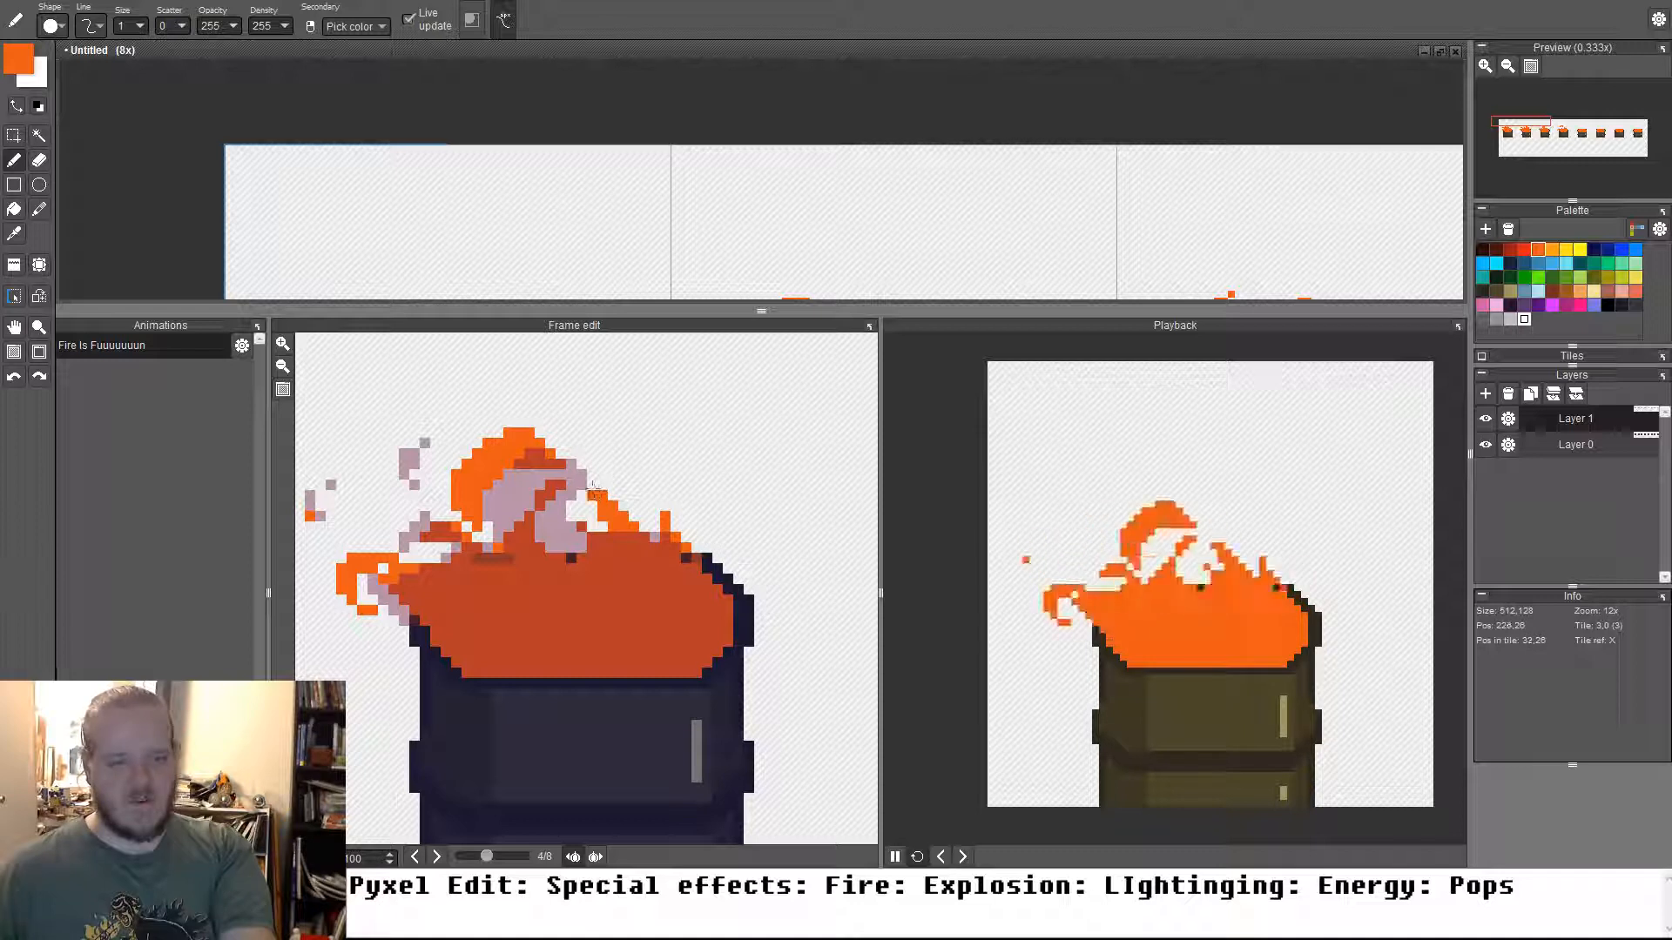
scroll(494, 505, "down", 2)
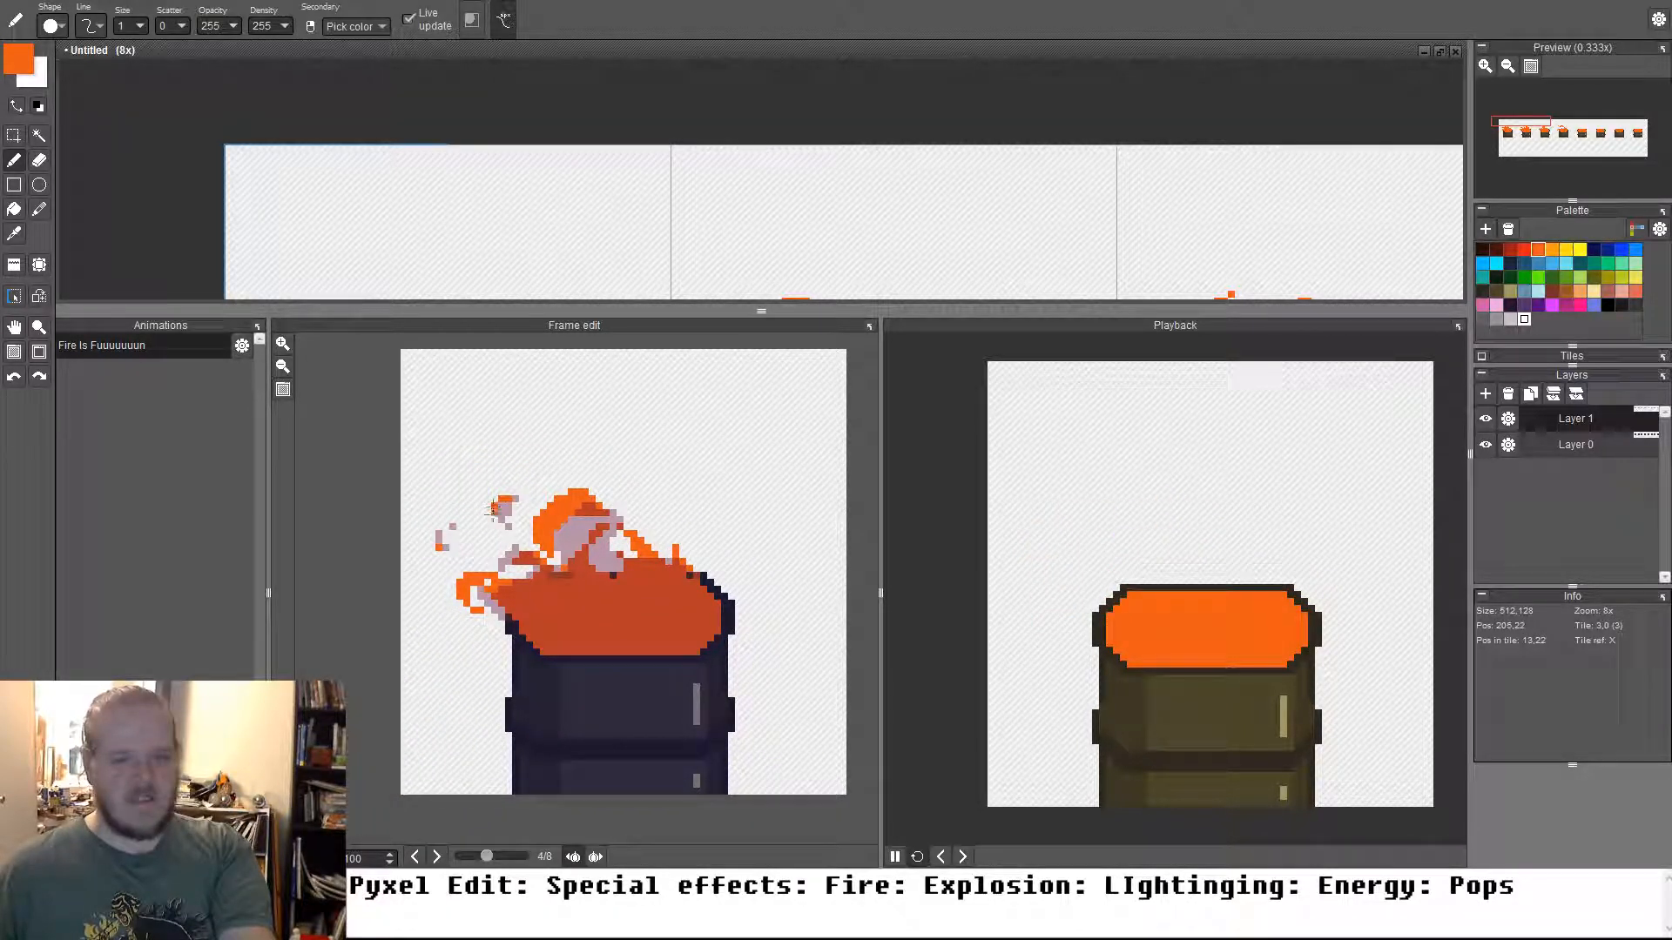
Reshape the upper-left detached wisp in frame 3 by erasing its inner pixel with a size 1 eraser and adding one at its top
key("Left")
scroll(543, 532, "up", 5)
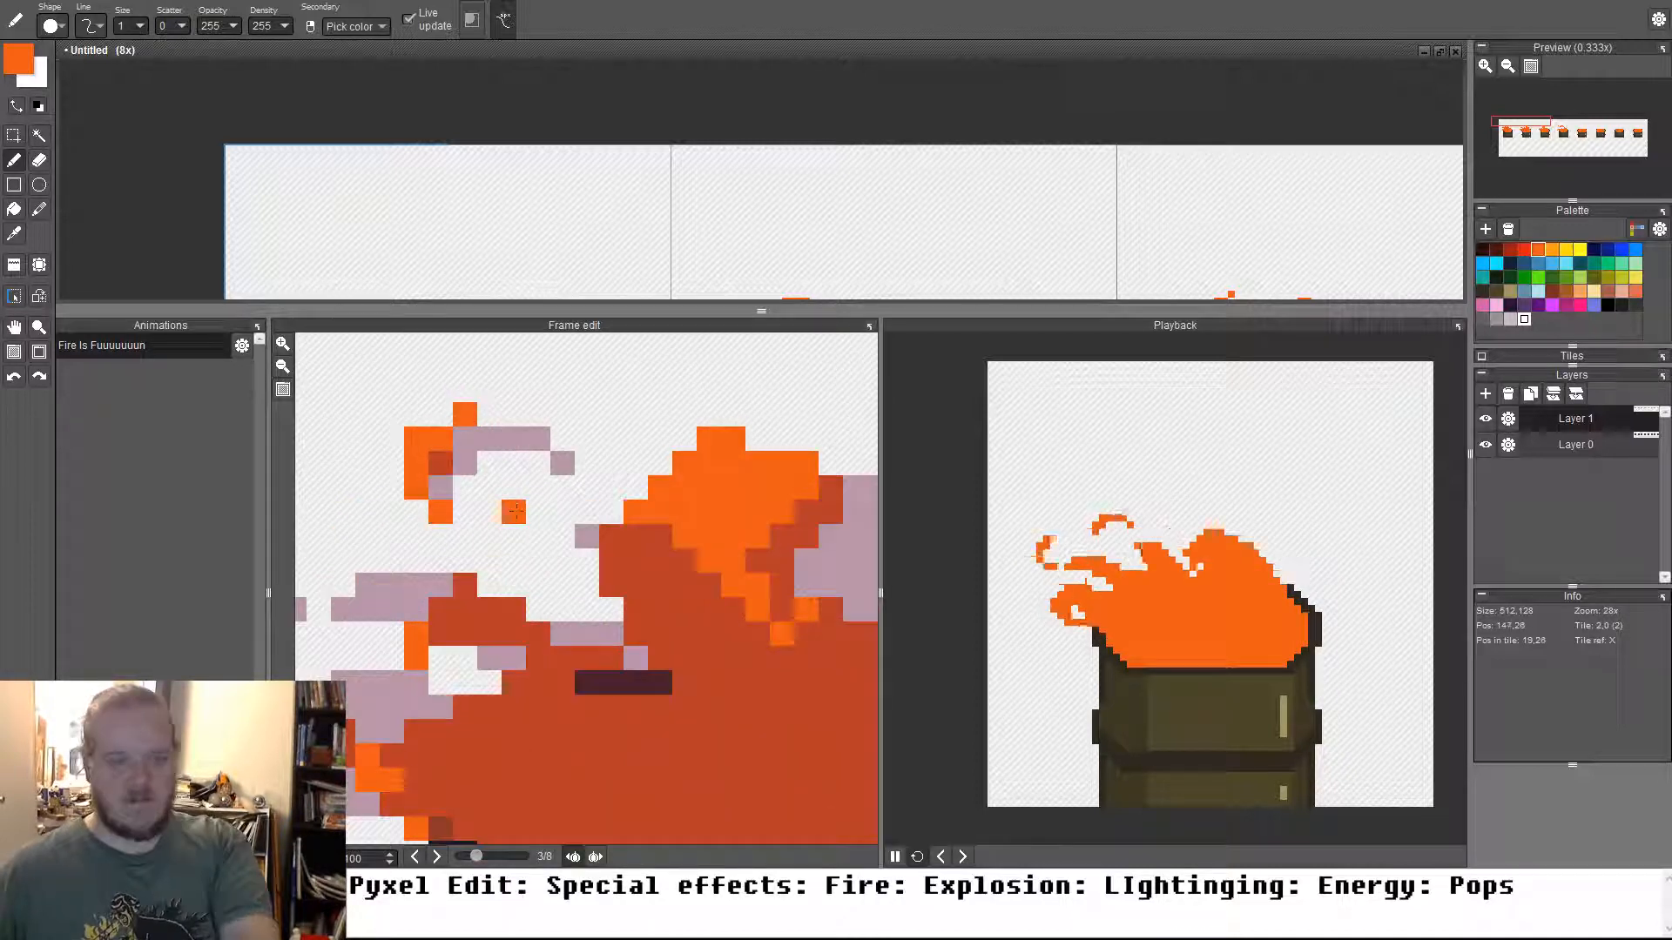
key("e")
key("bracketleft")
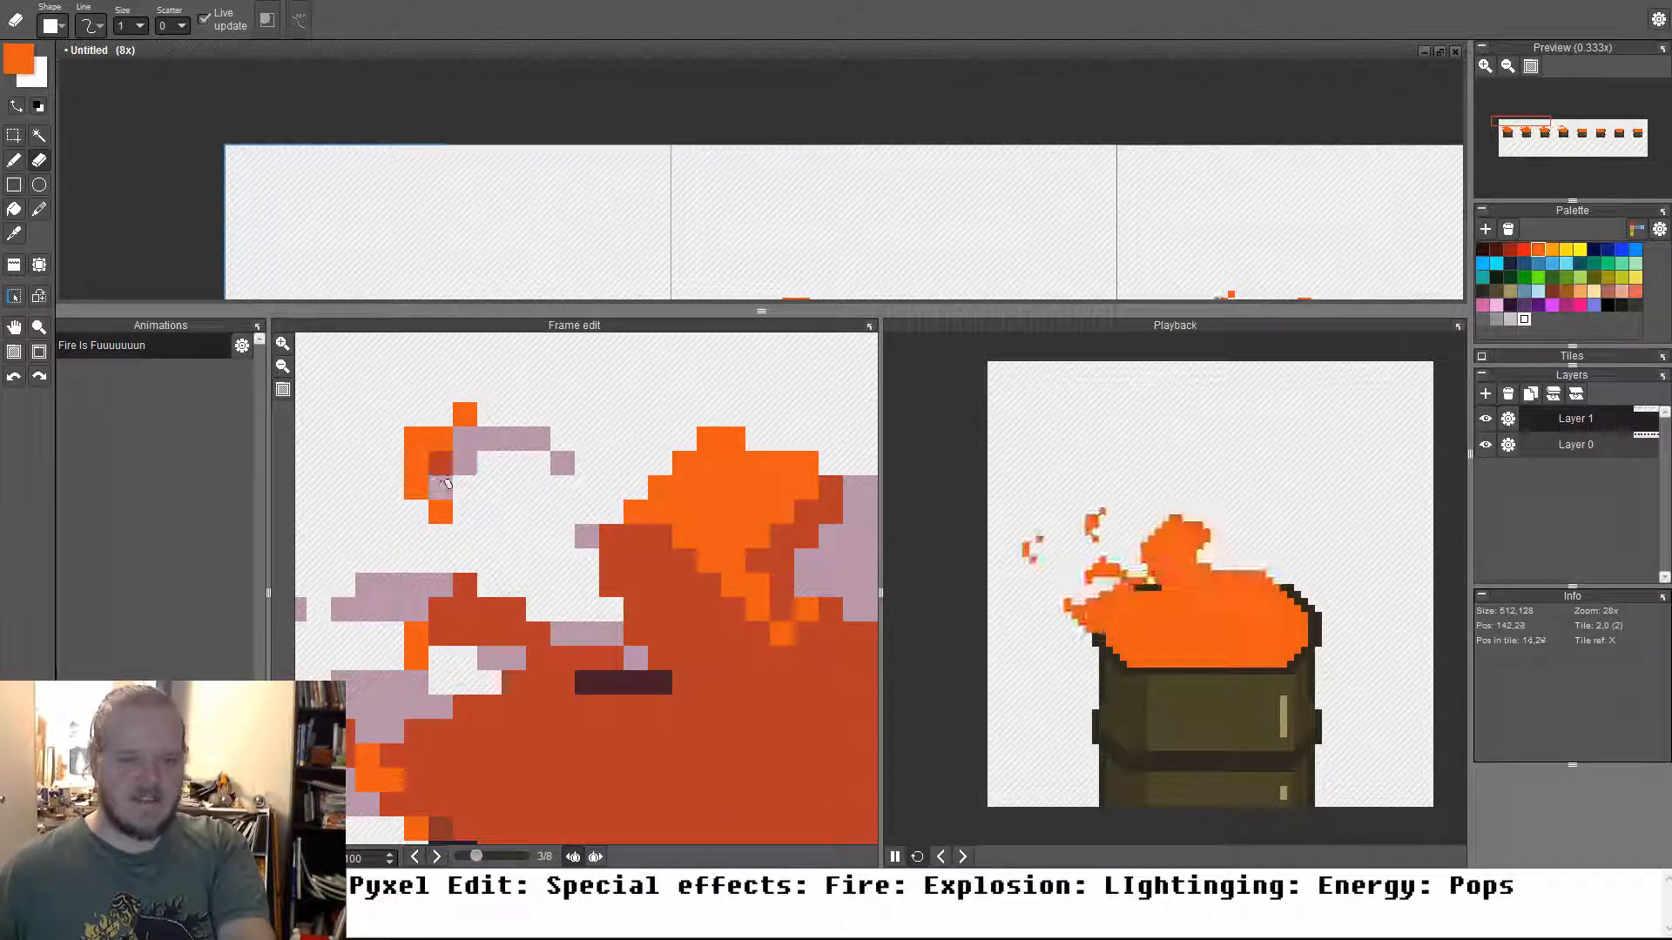
key("b")
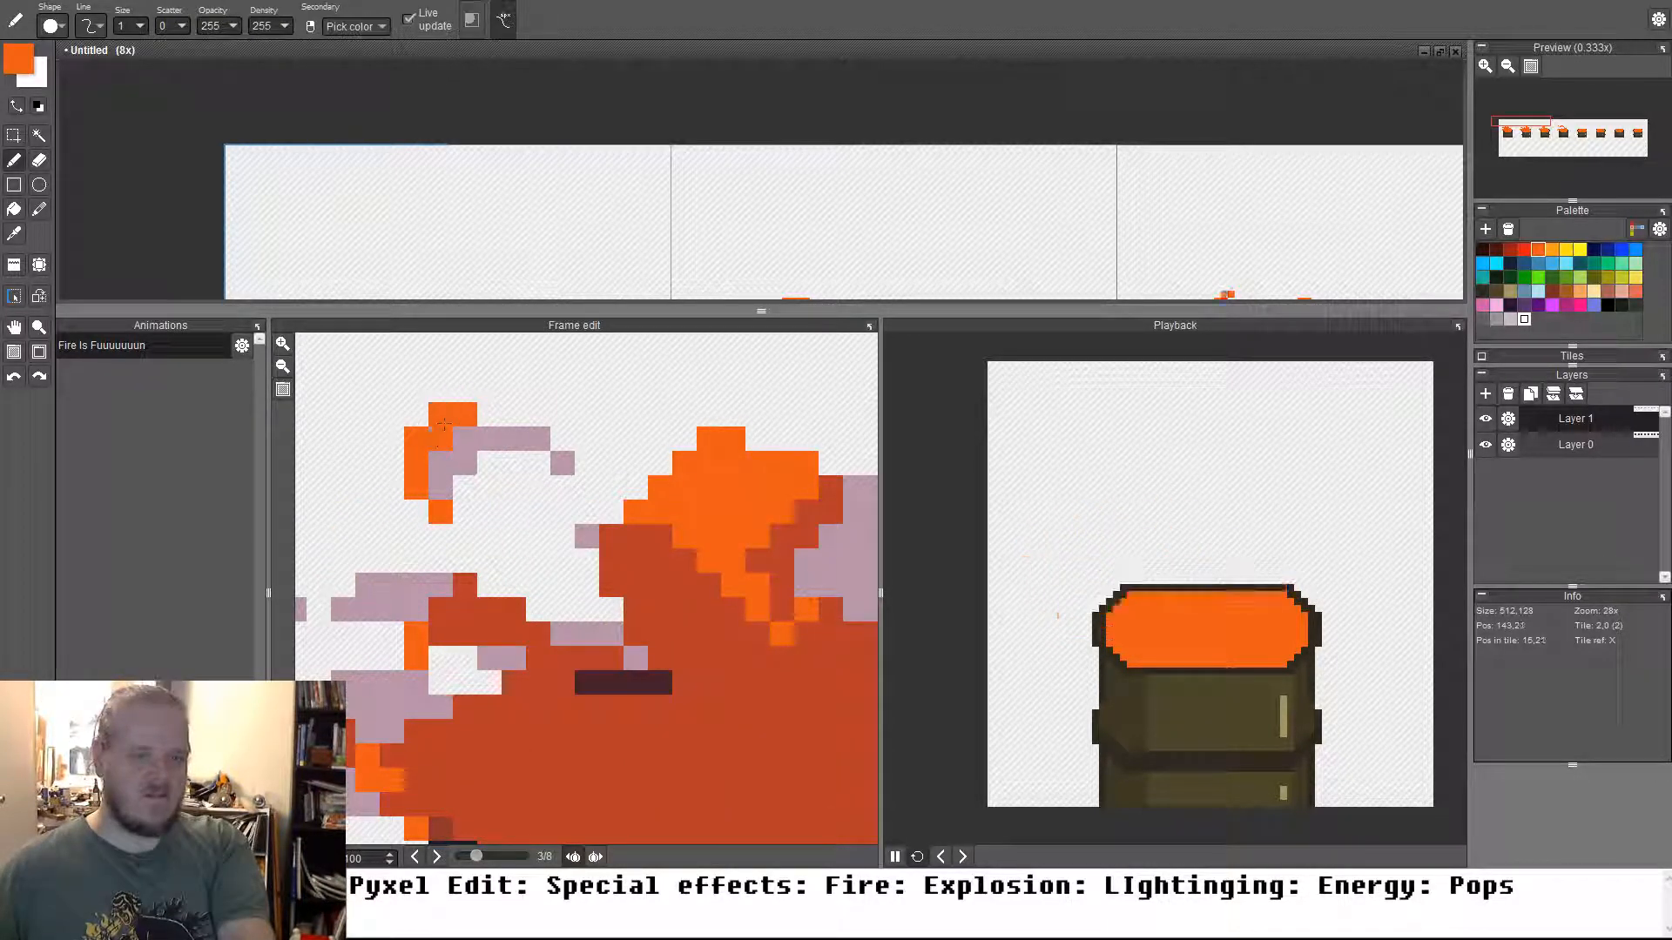
scroll(523, 462, "down", 5)
left_click_drag(648, 580, 619, 575)
Thin the large crescent in frame 4 into a narrow arc by erasing its inside, and patch its upper-left outline with orange
key("Right")
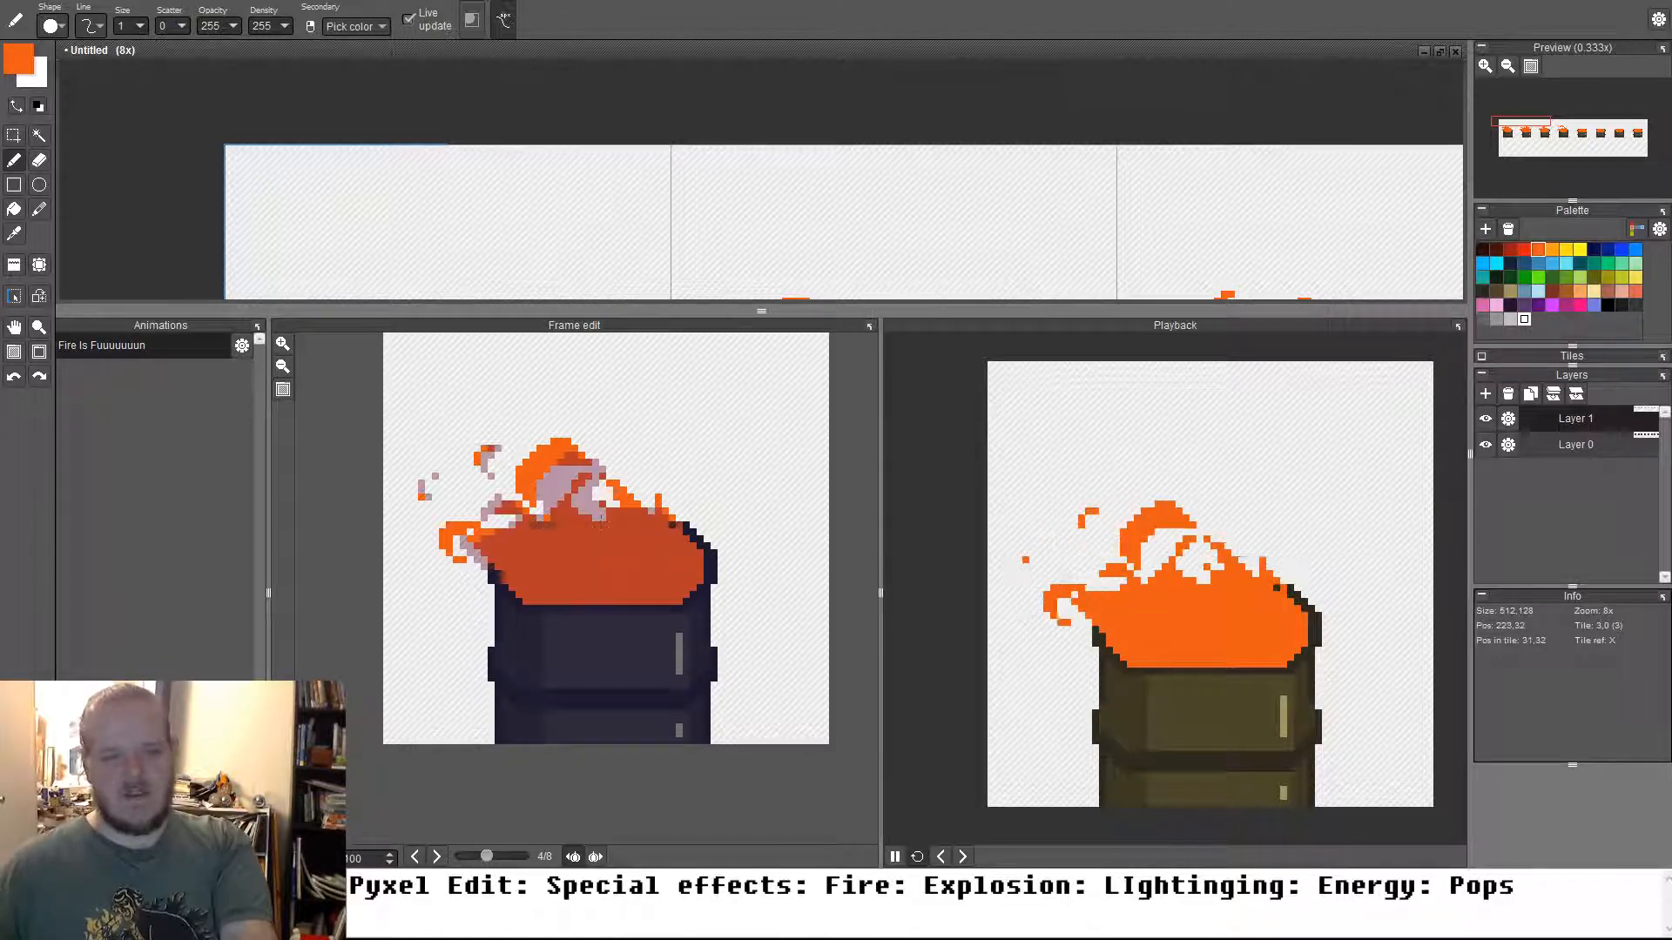
scroll(600, 520, "up", 2)
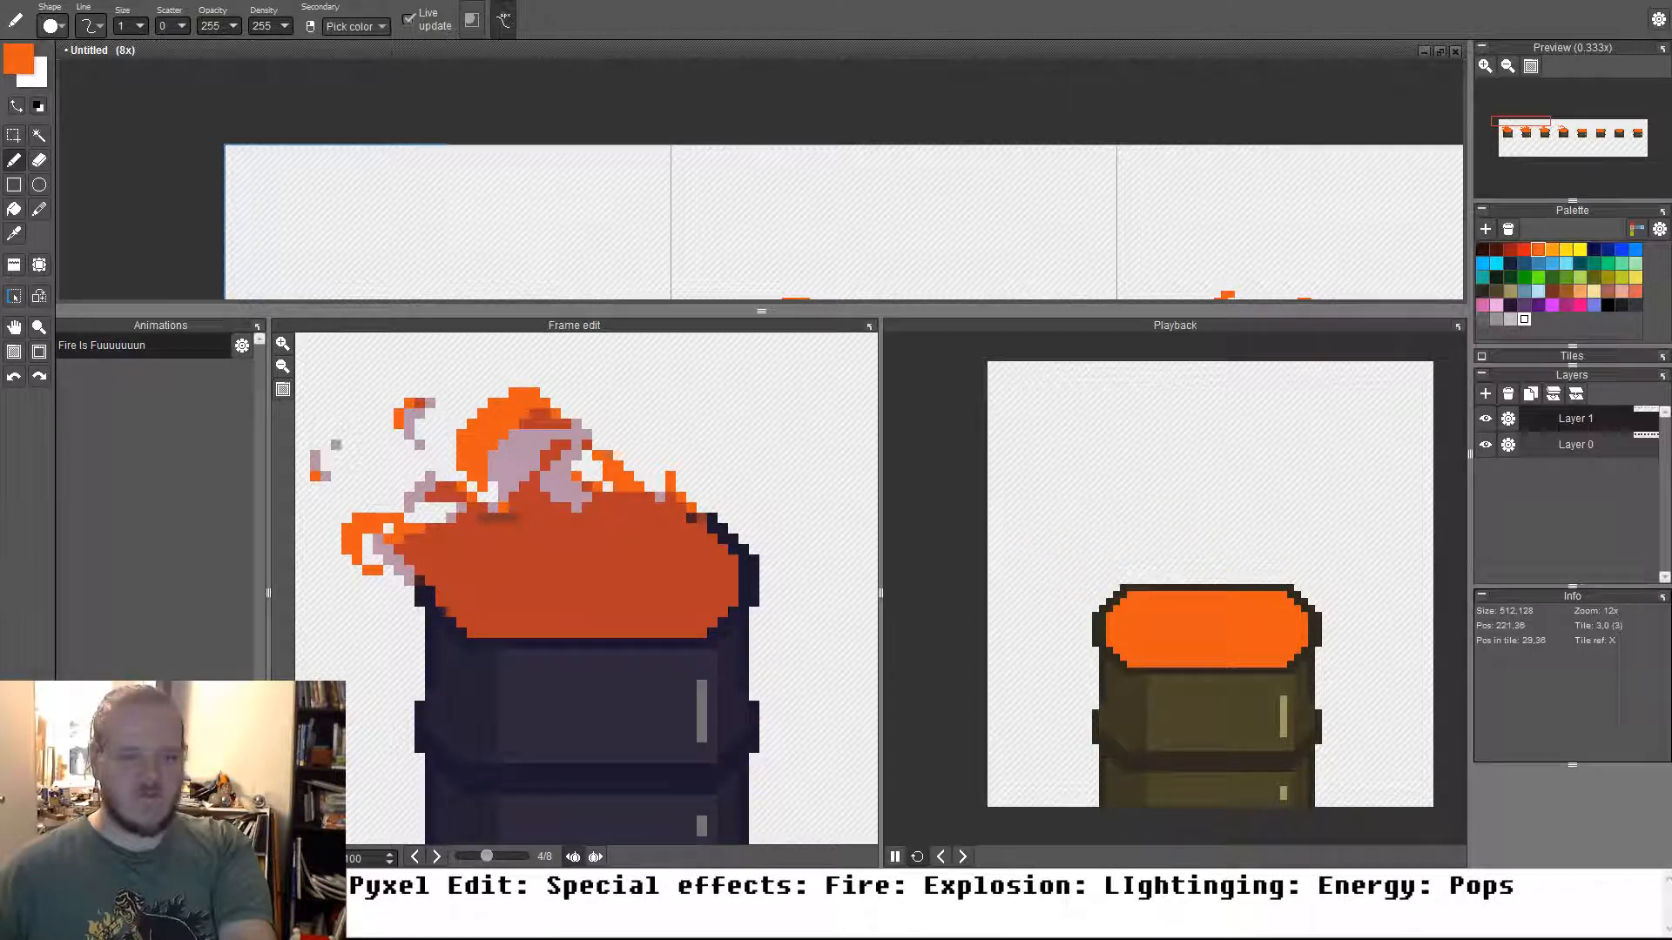
key("period")
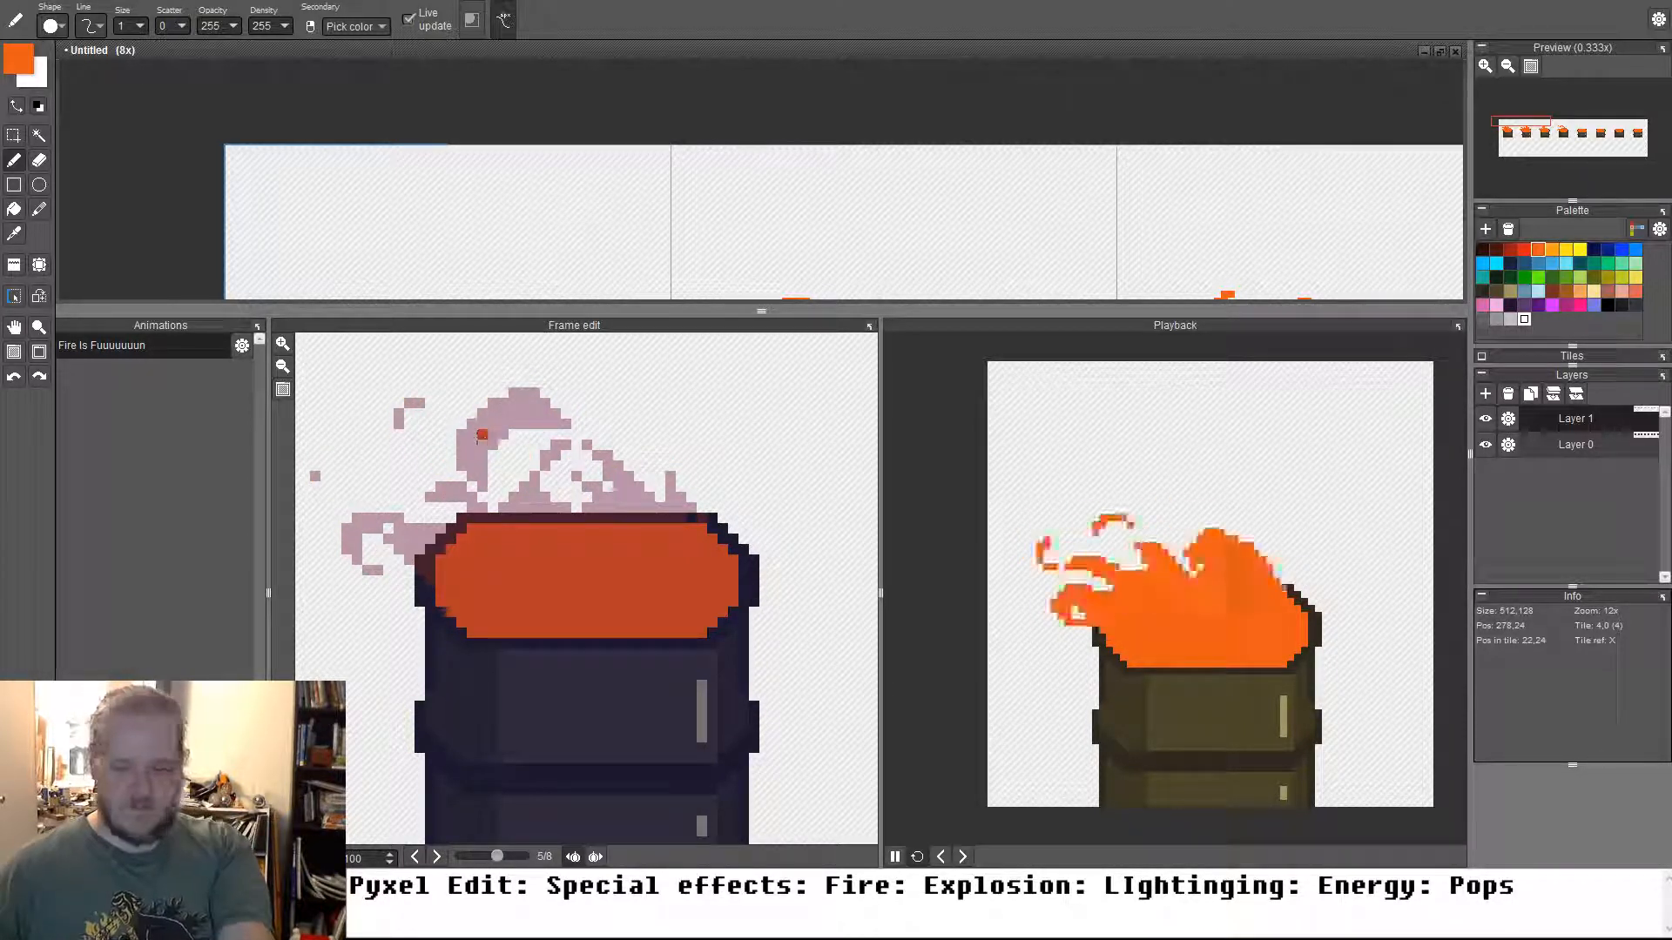
key("comma")
key("e")
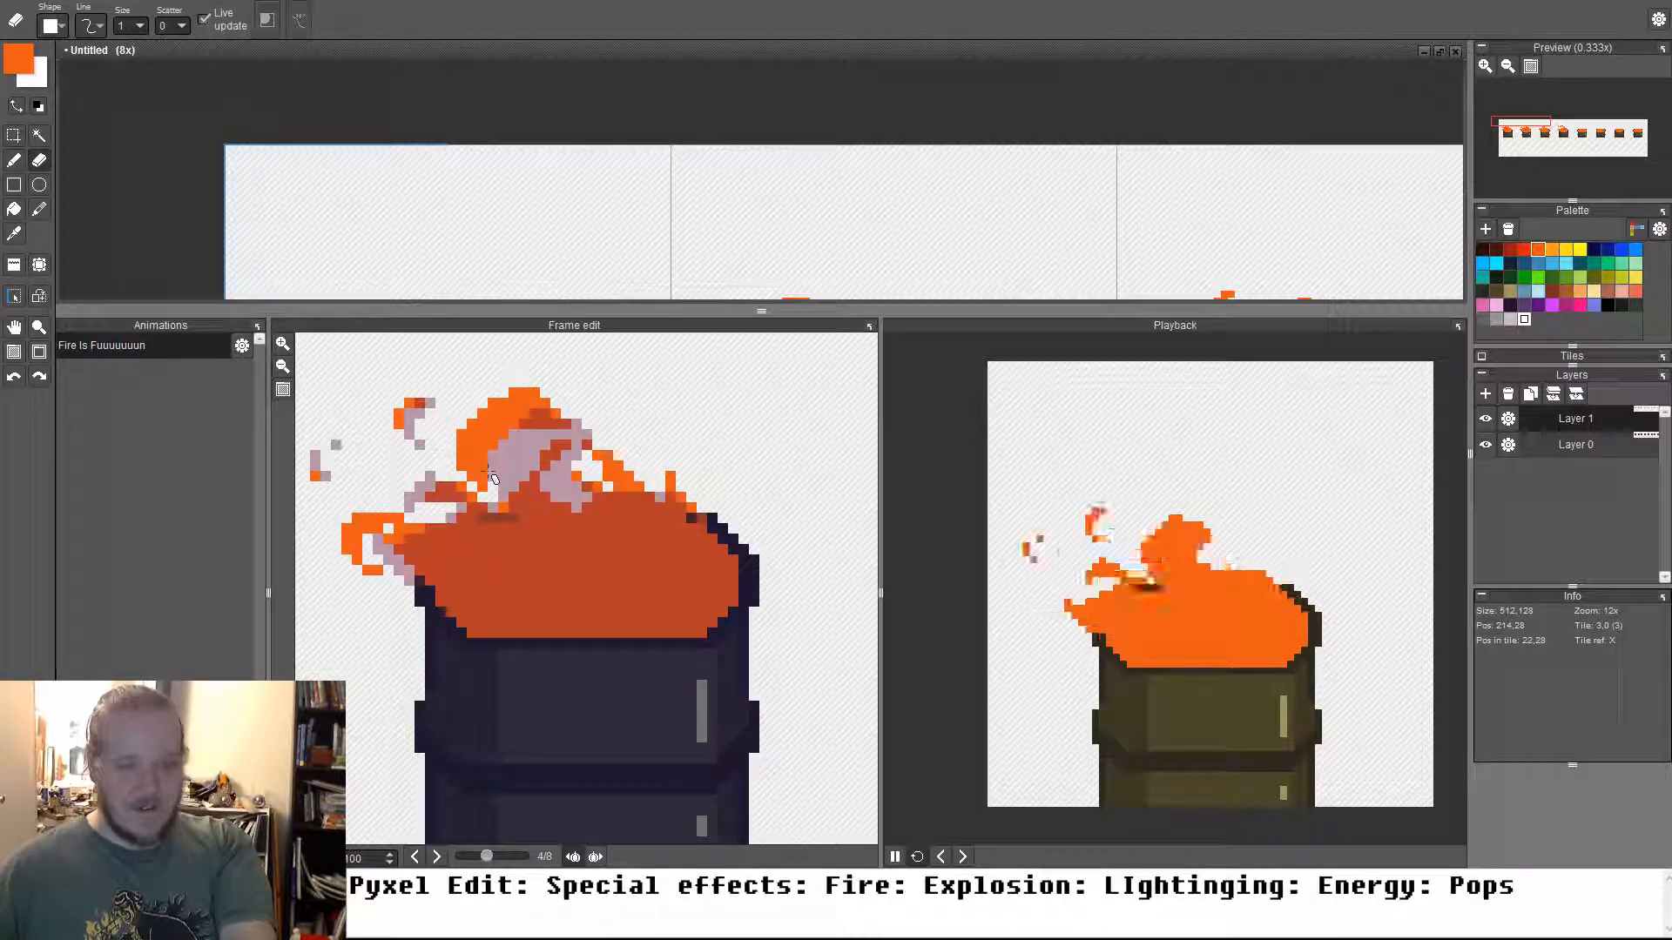
mouse_move(532, 431)
left_mouse_down()
mouse_move(493, 468)
mouse_move(481, 446)
mouse_move(509, 427)
mouse_move(556, 434)
mouse_move(479, 430)
mouse_move(533, 411)
mouse_move(494, 413)
left_mouse_up()
key("b")
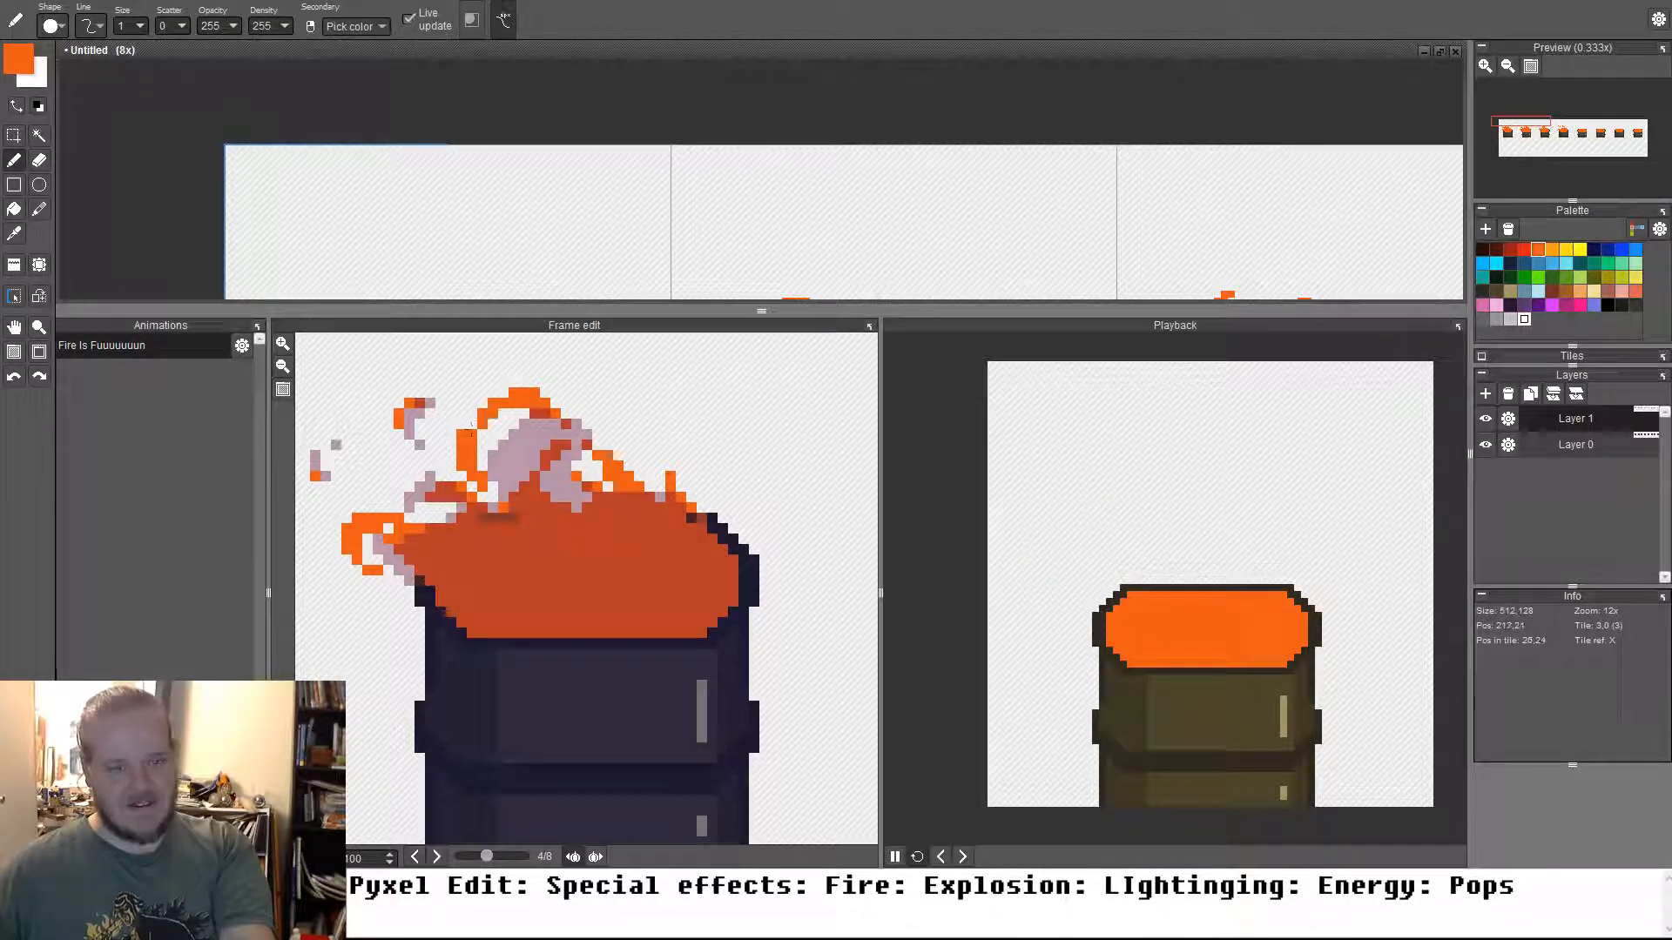
left_click(503, 393)
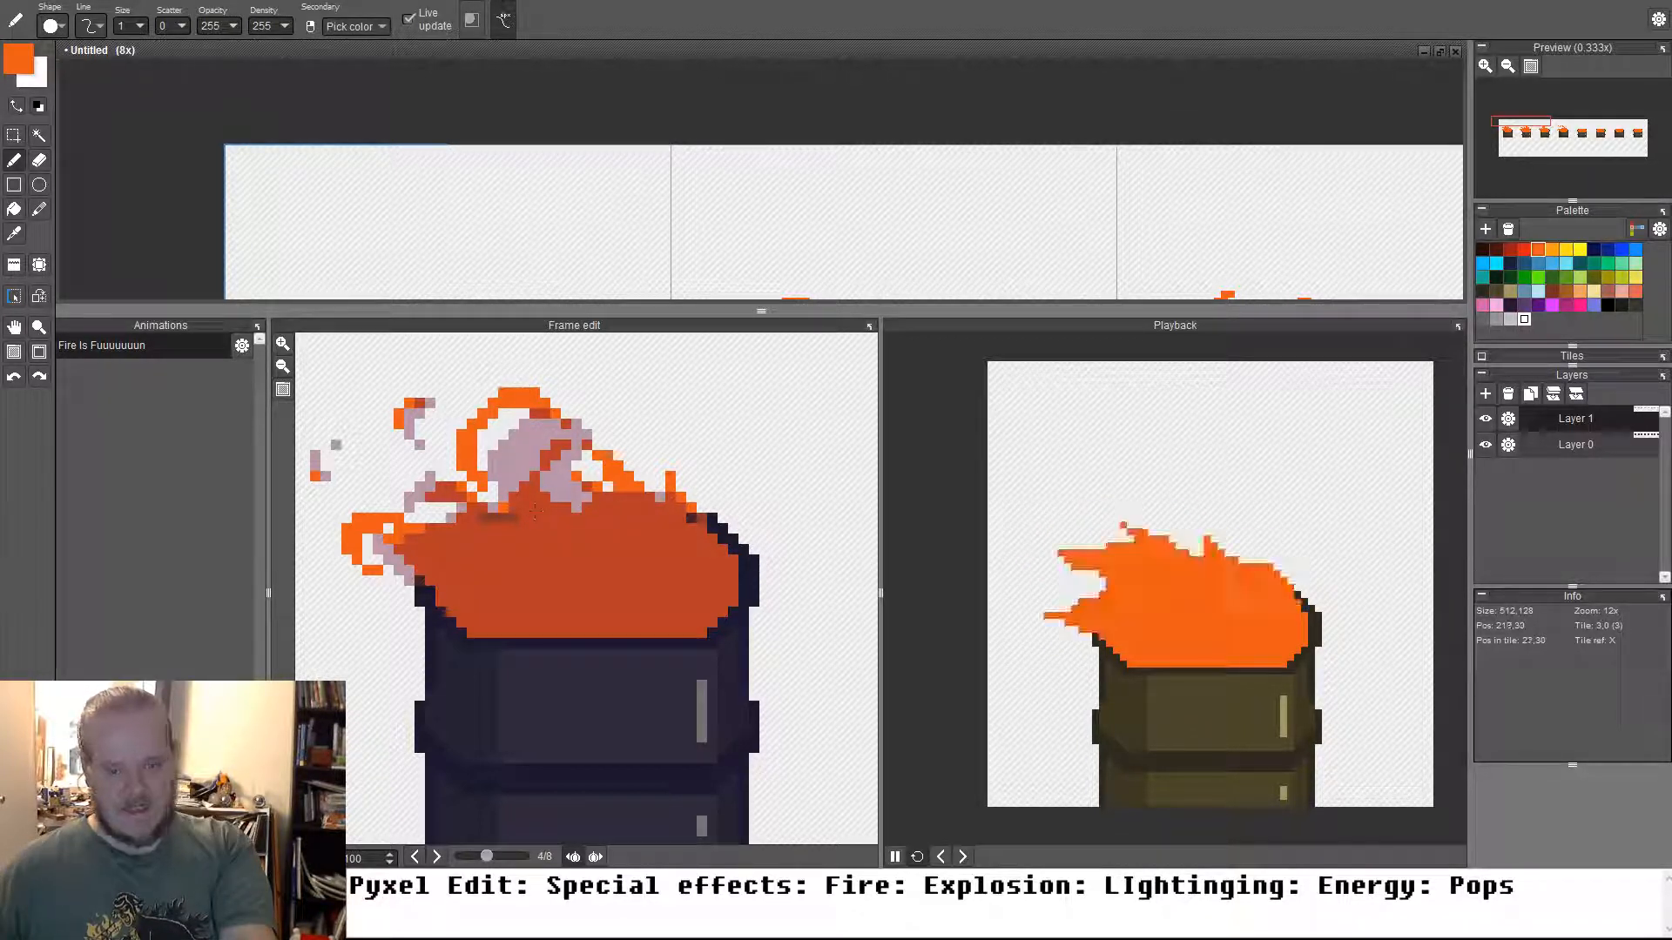
Draw a short orange flame lick on the right rim in frame 5 and a thin arc over the crescent's upper left, trimming its lower end
key("Right")
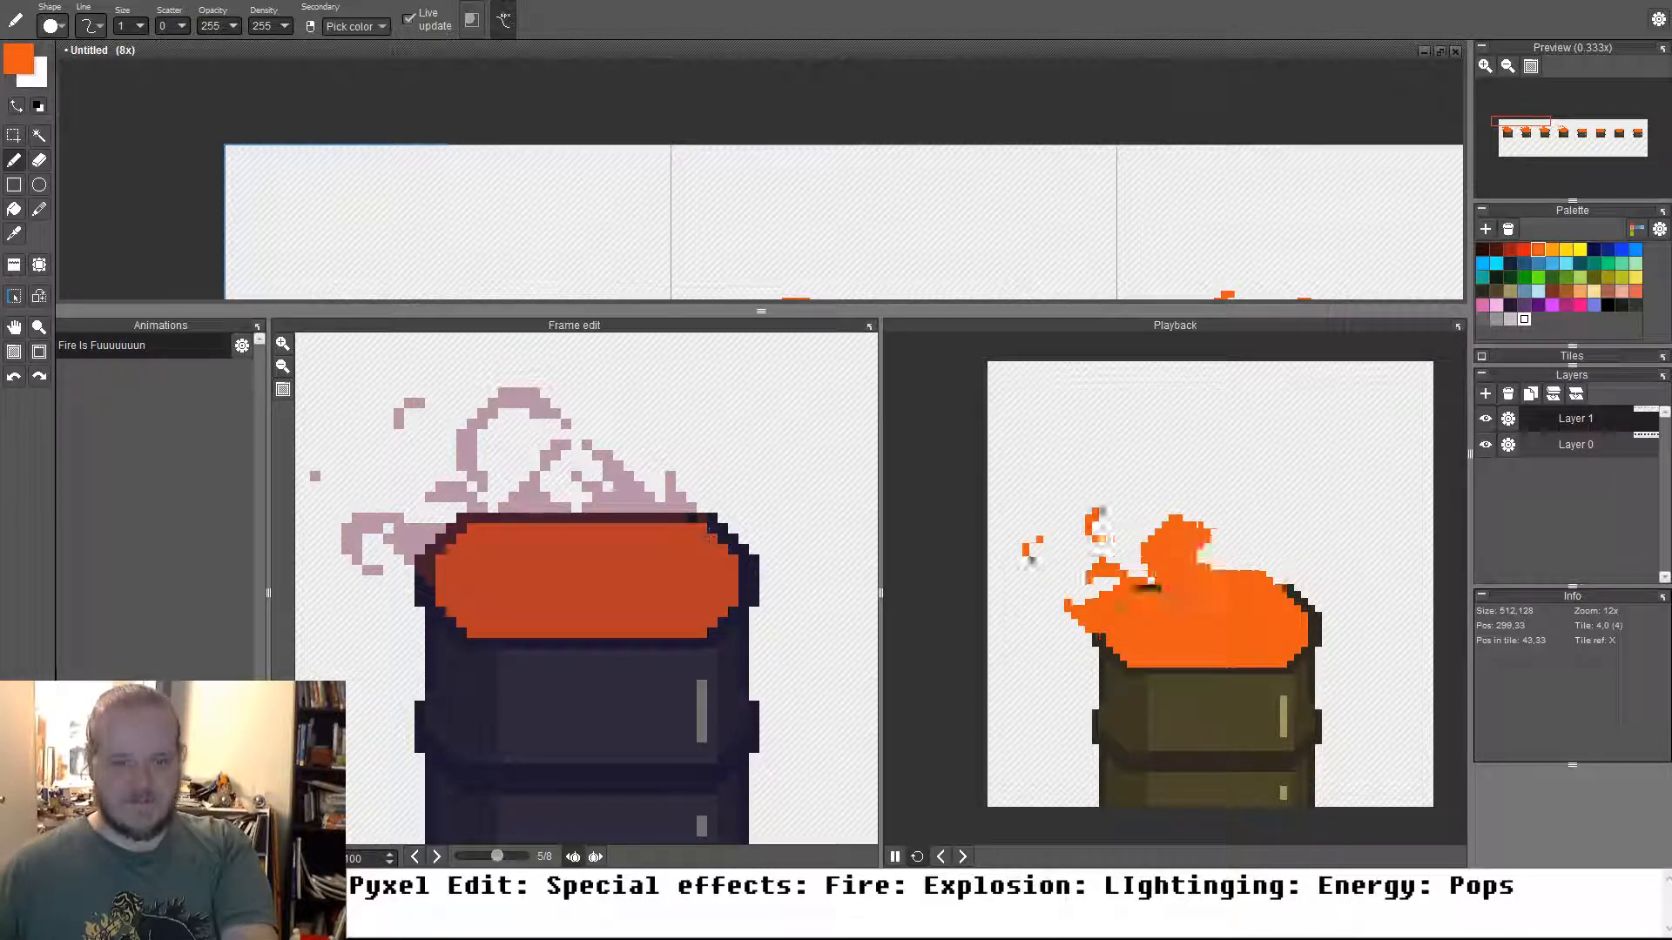
mouse_move(672, 508)
left_mouse_down()
mouse_move(649, 485)
mouse_move(693, 521)
mouse_move(634, 491)
left_mouse_up()
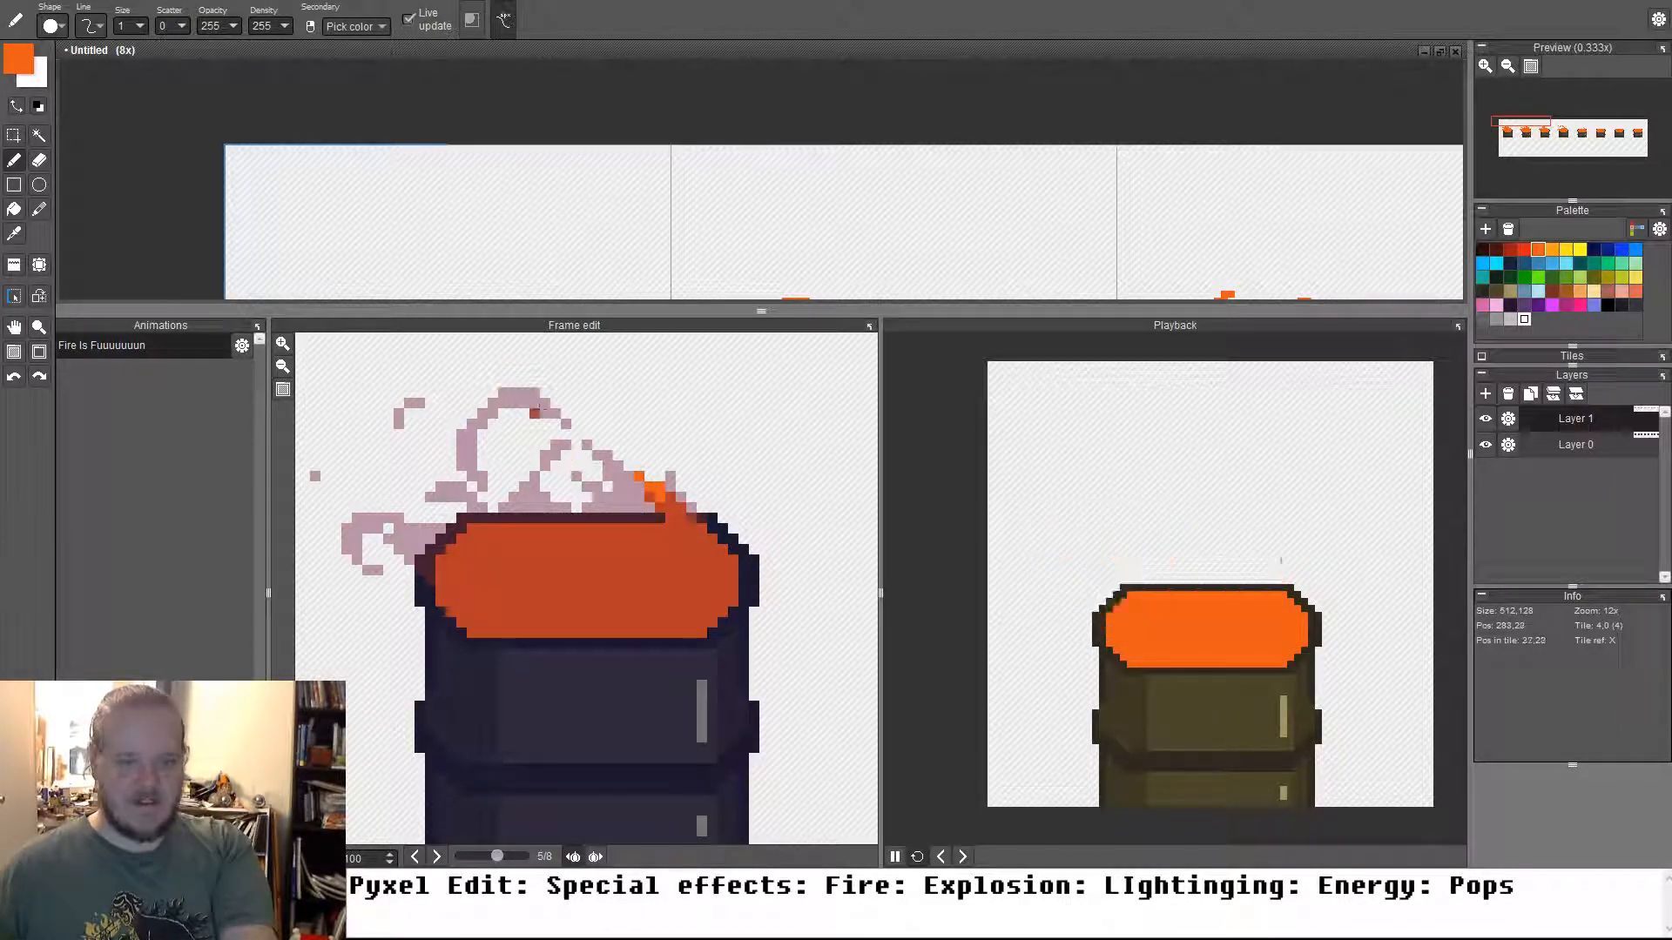
left_click(523, 382)
mouse_move(514, 382)
left_mouse_down()
mouse_move(466, 428)
mouse_move(470, 451)
left_mouse_up()
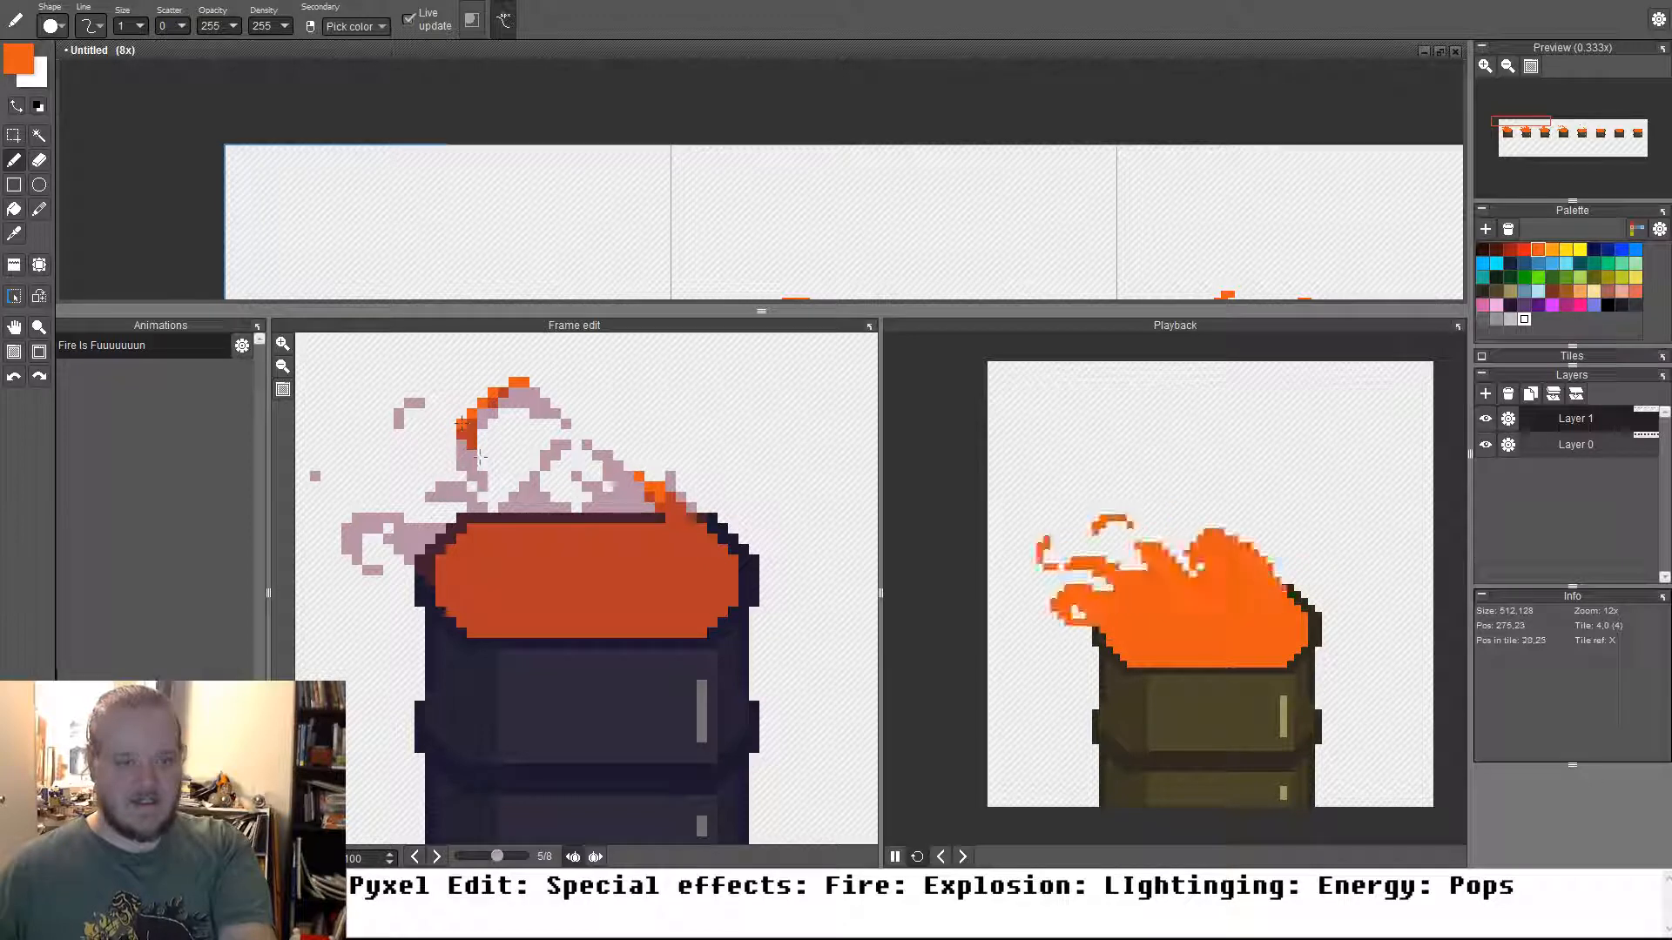
key("e")
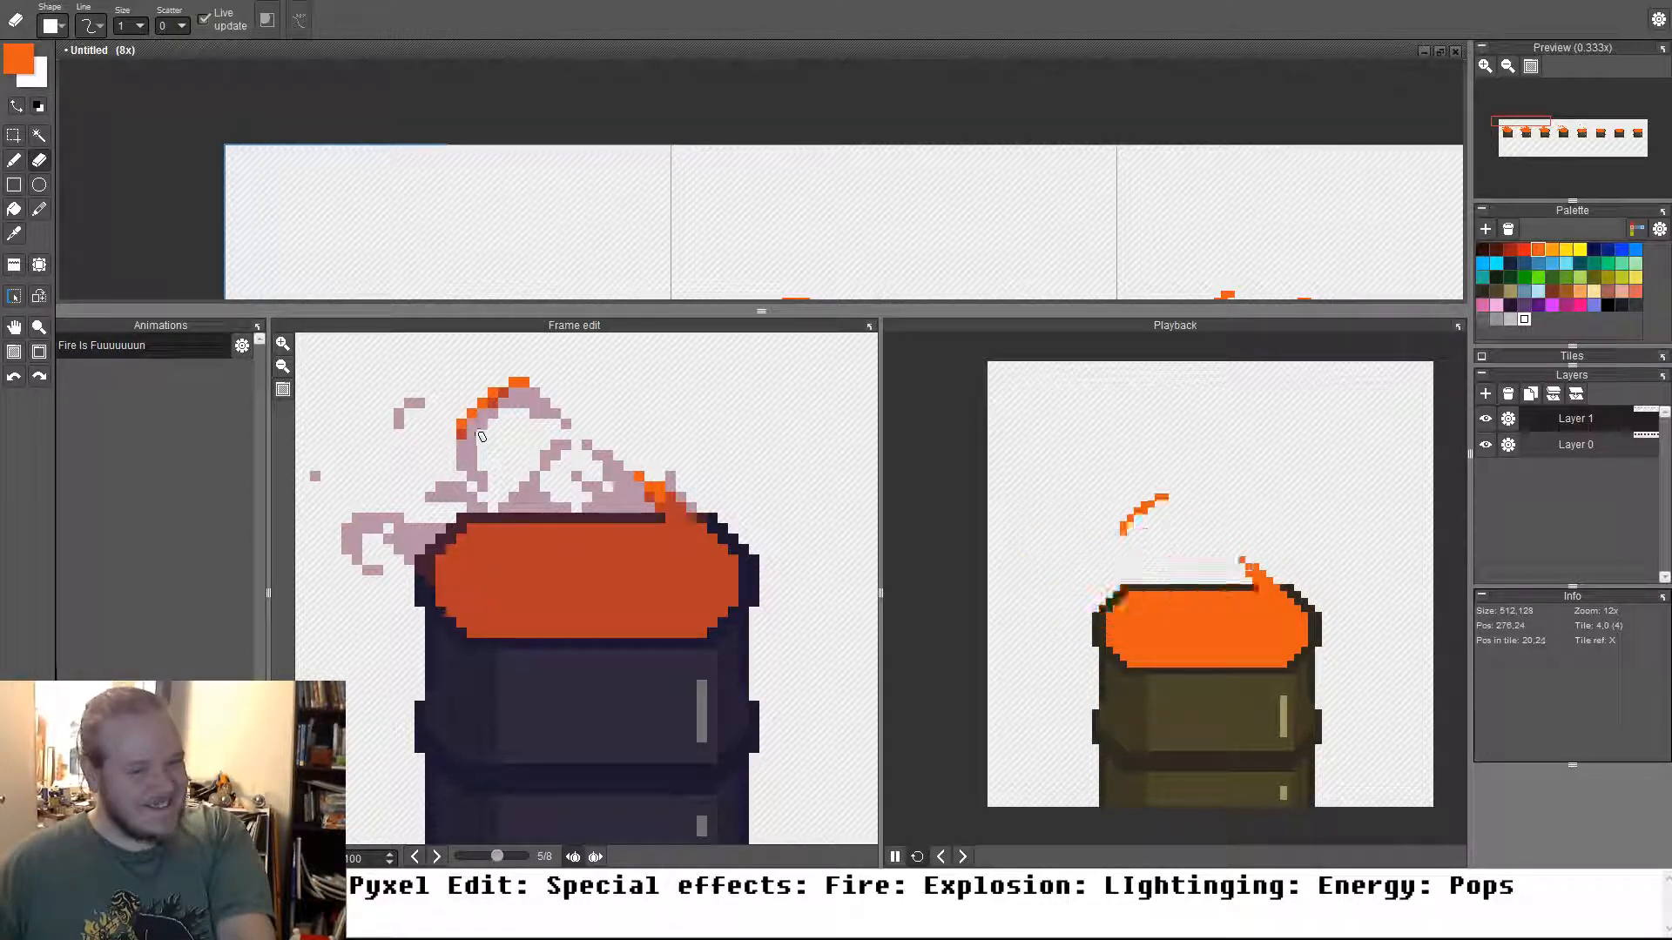
Draw jagged orange flame licks along the middle of the rim in frame 5 and a small detached streak above them
key("b")
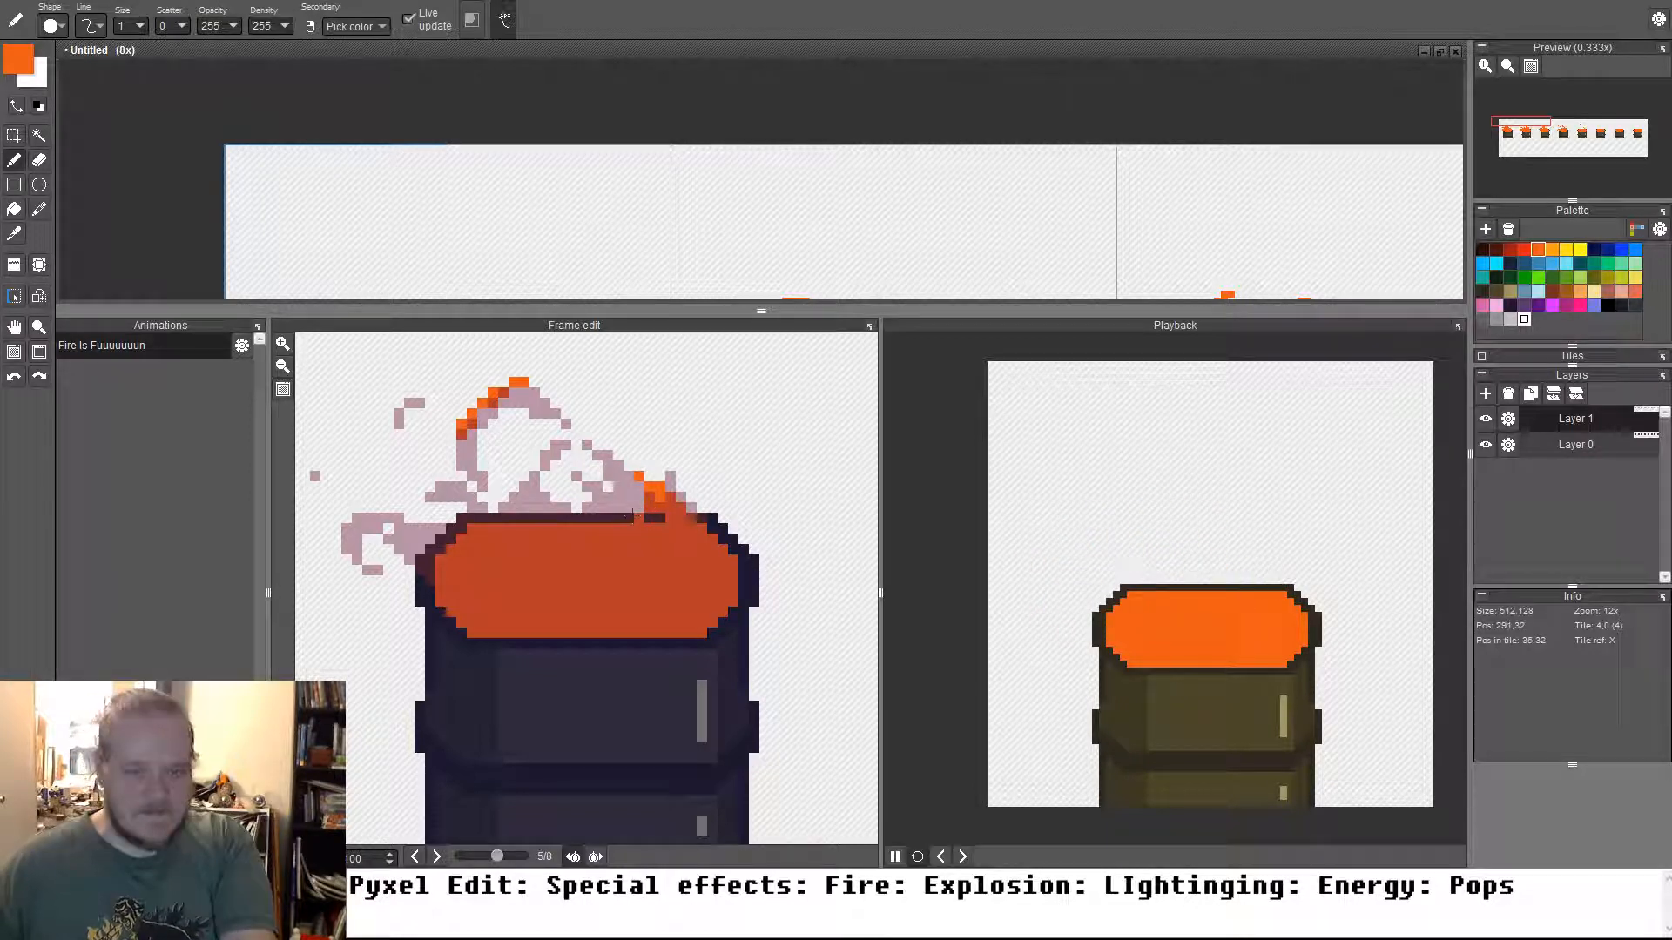
mouse_move(629, 498)
left_mouse_down()
mouse_move(585, 451)
mouse_move(602, 513)
mouse_move(551, 520)
mouse_move(523, 475)
mouse_move(566, 434)
left_mouse_up()
left_click_drag(577, 508, 587, 519)
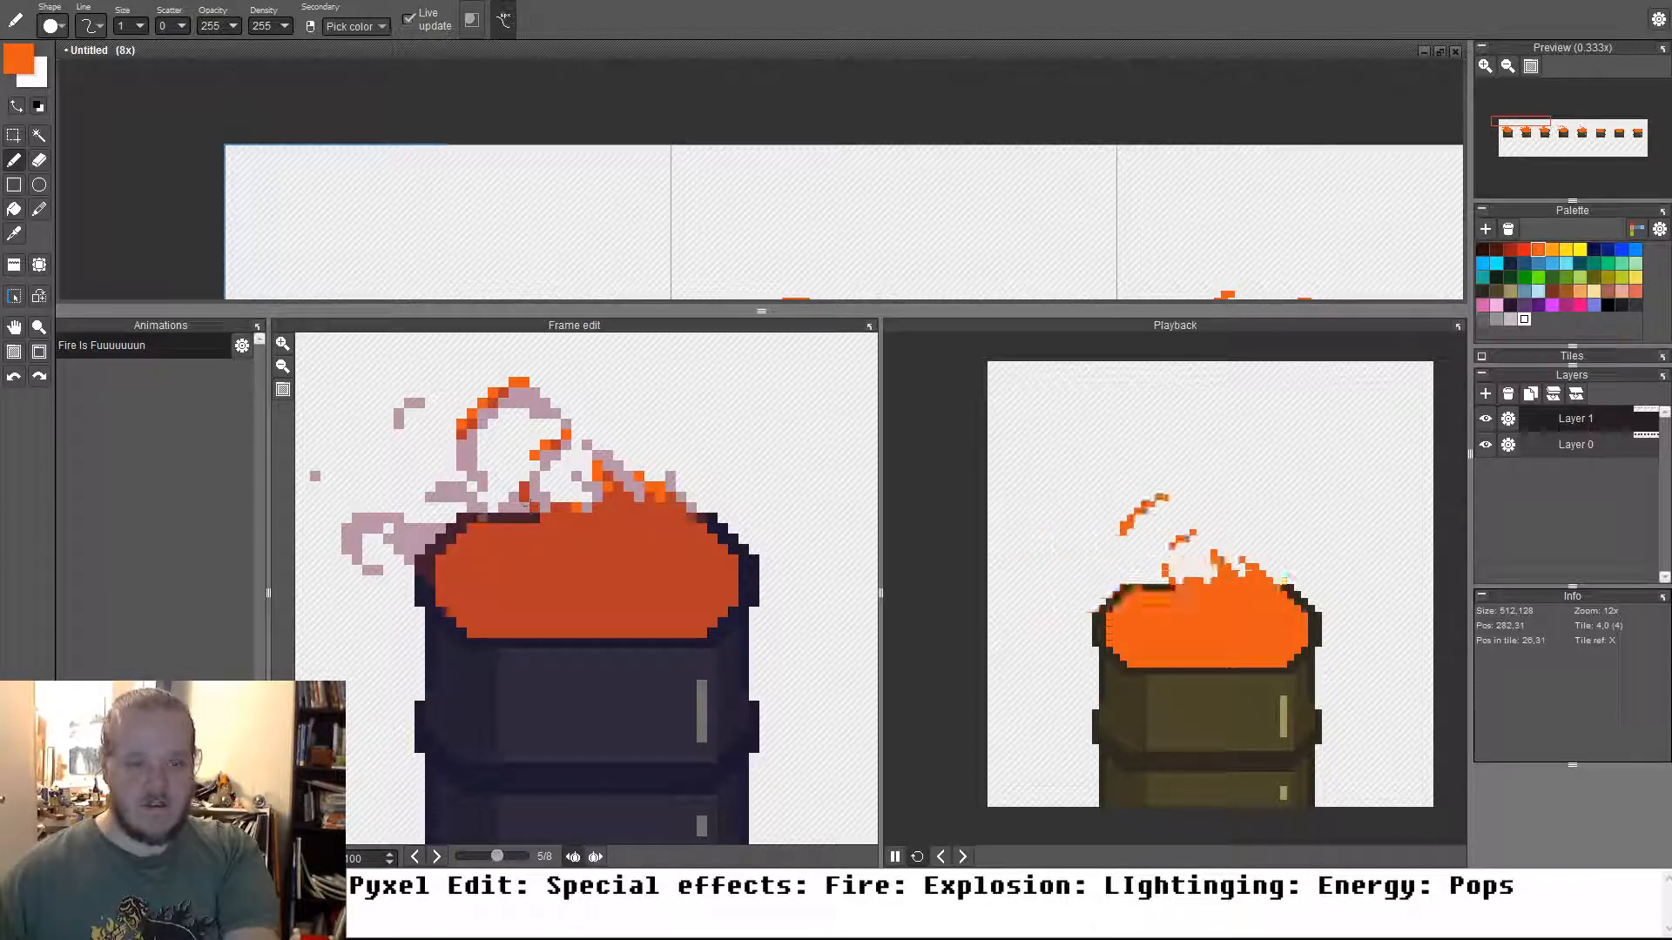
Draw the left flame tongue, the thin outer curl, a small detached wisp and a single spark pixel in frame 5
left_click_drag(457, 487, 426, 487)
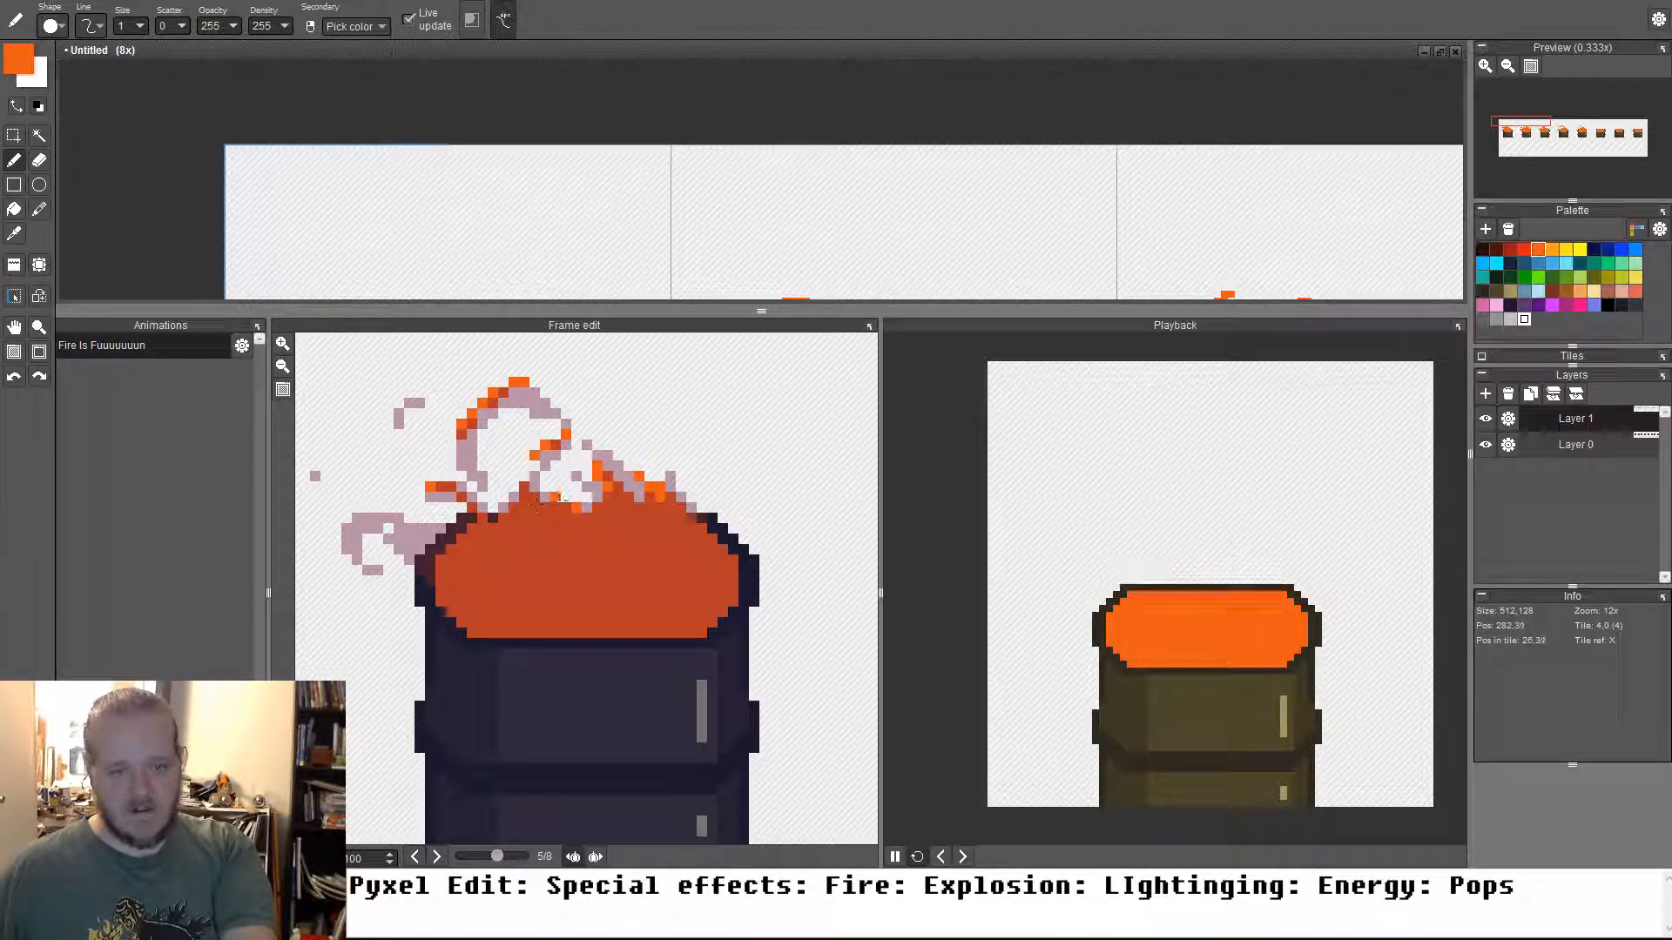
left_click_drag(375, 508, 342, 539)
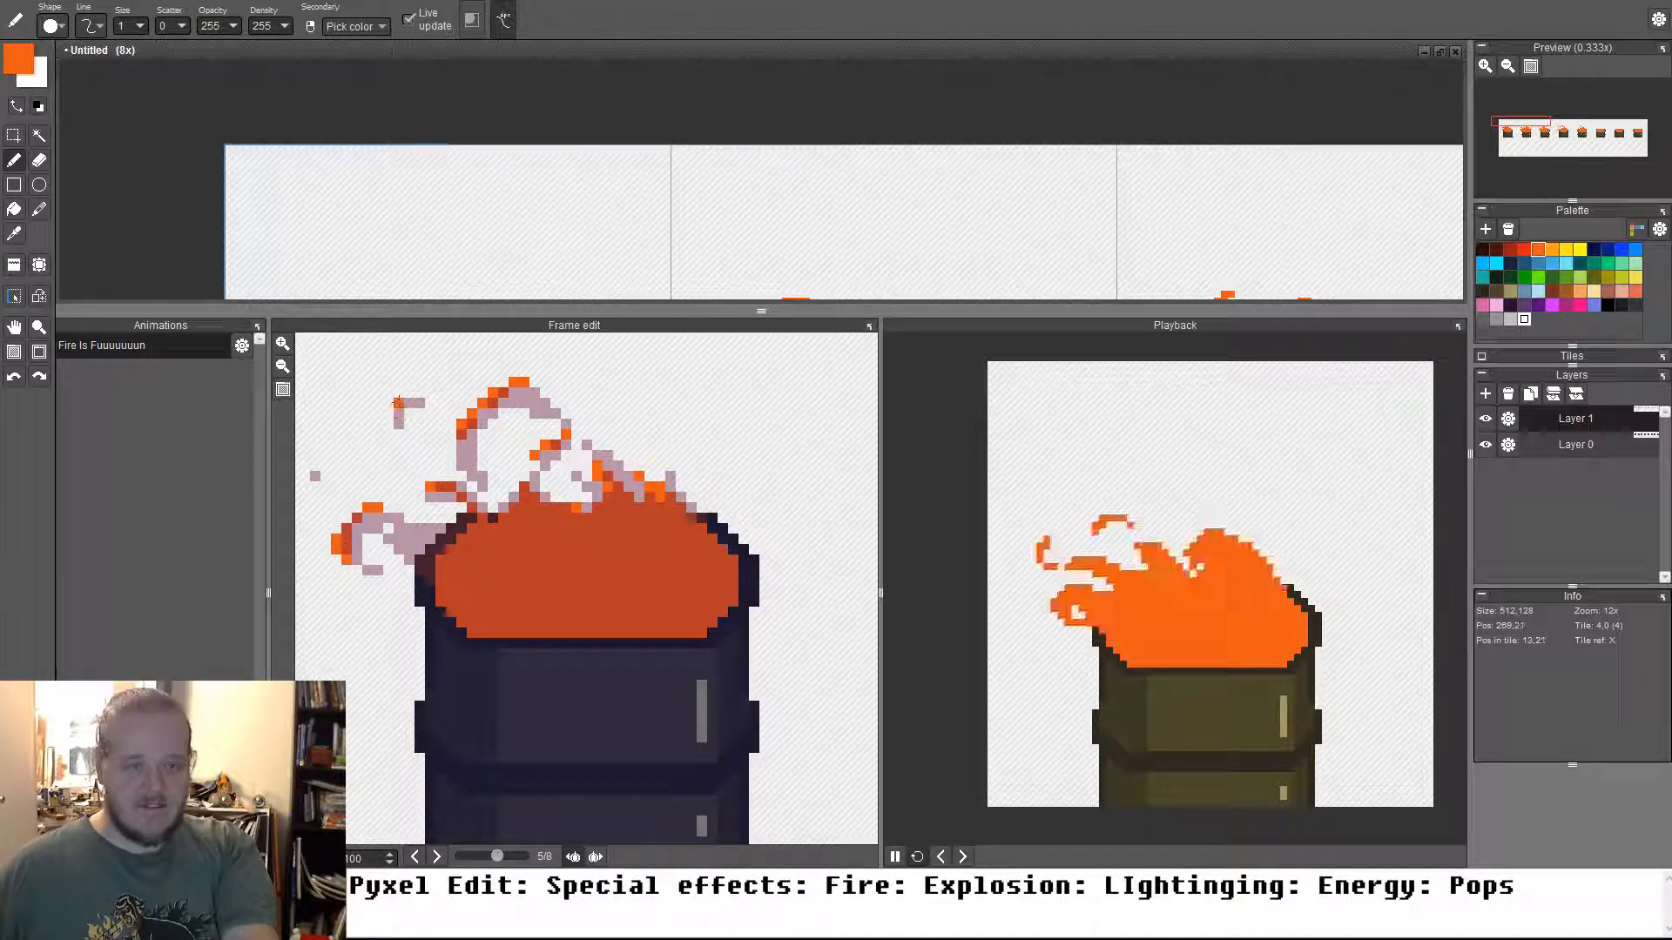
left_click_drag(397, 401, 388, 413)
left_click(306, 476)
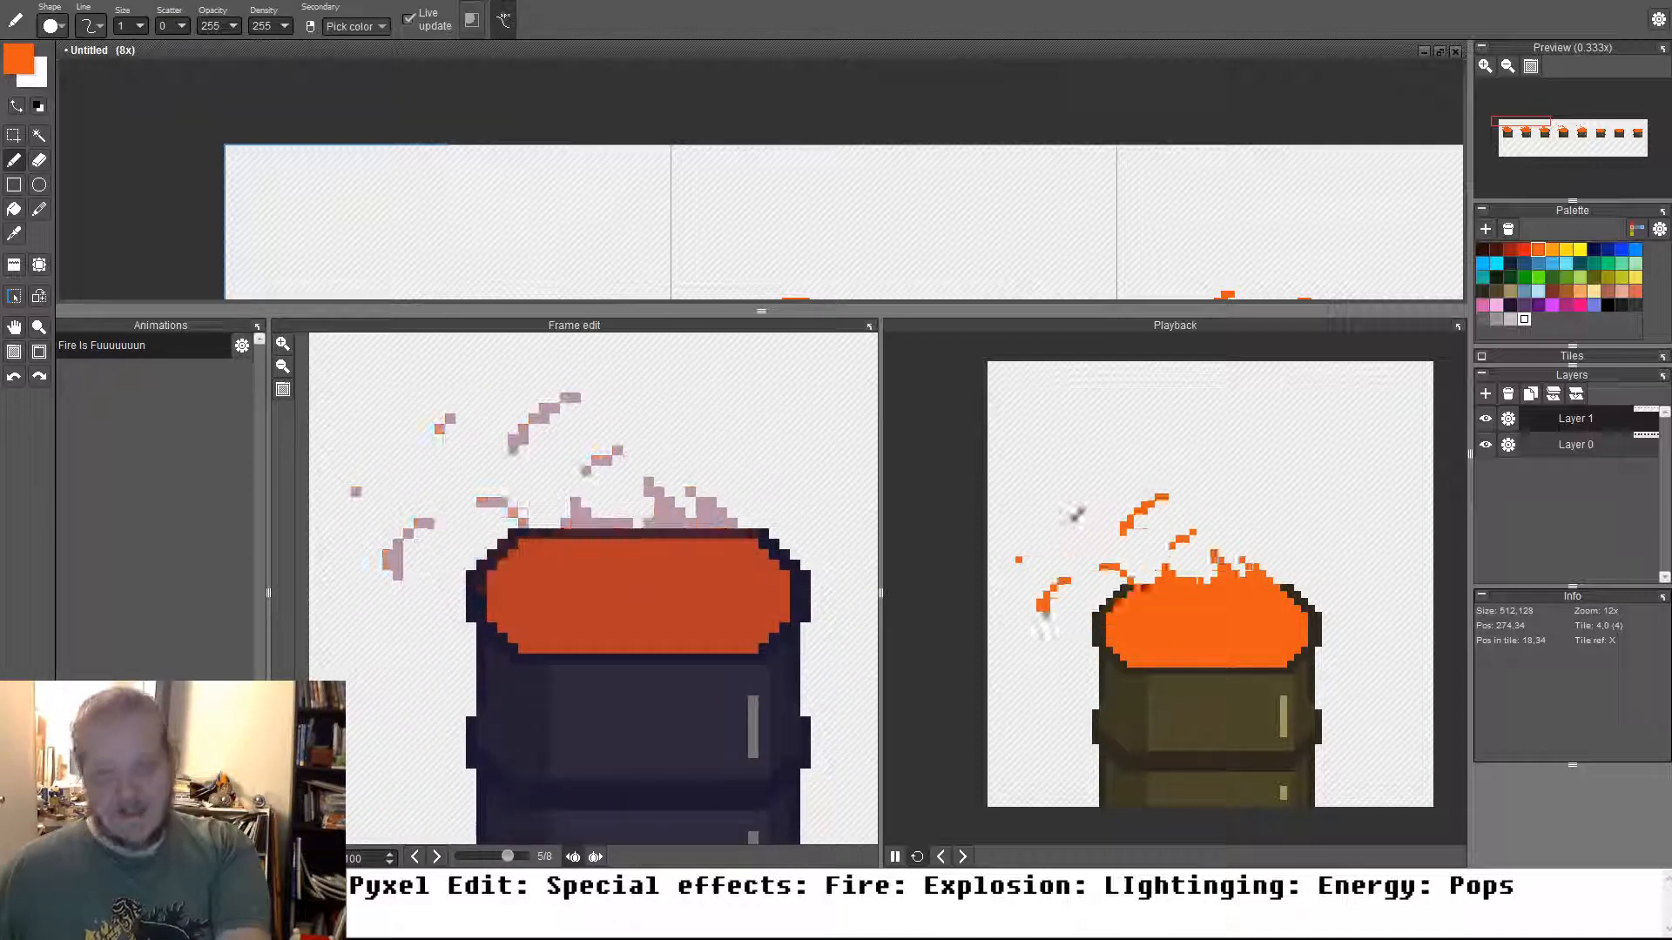
Draw thin detached orange streaks and a small spark above the barrel in frame 6, echoing the previous frame's wisps
key("Right")
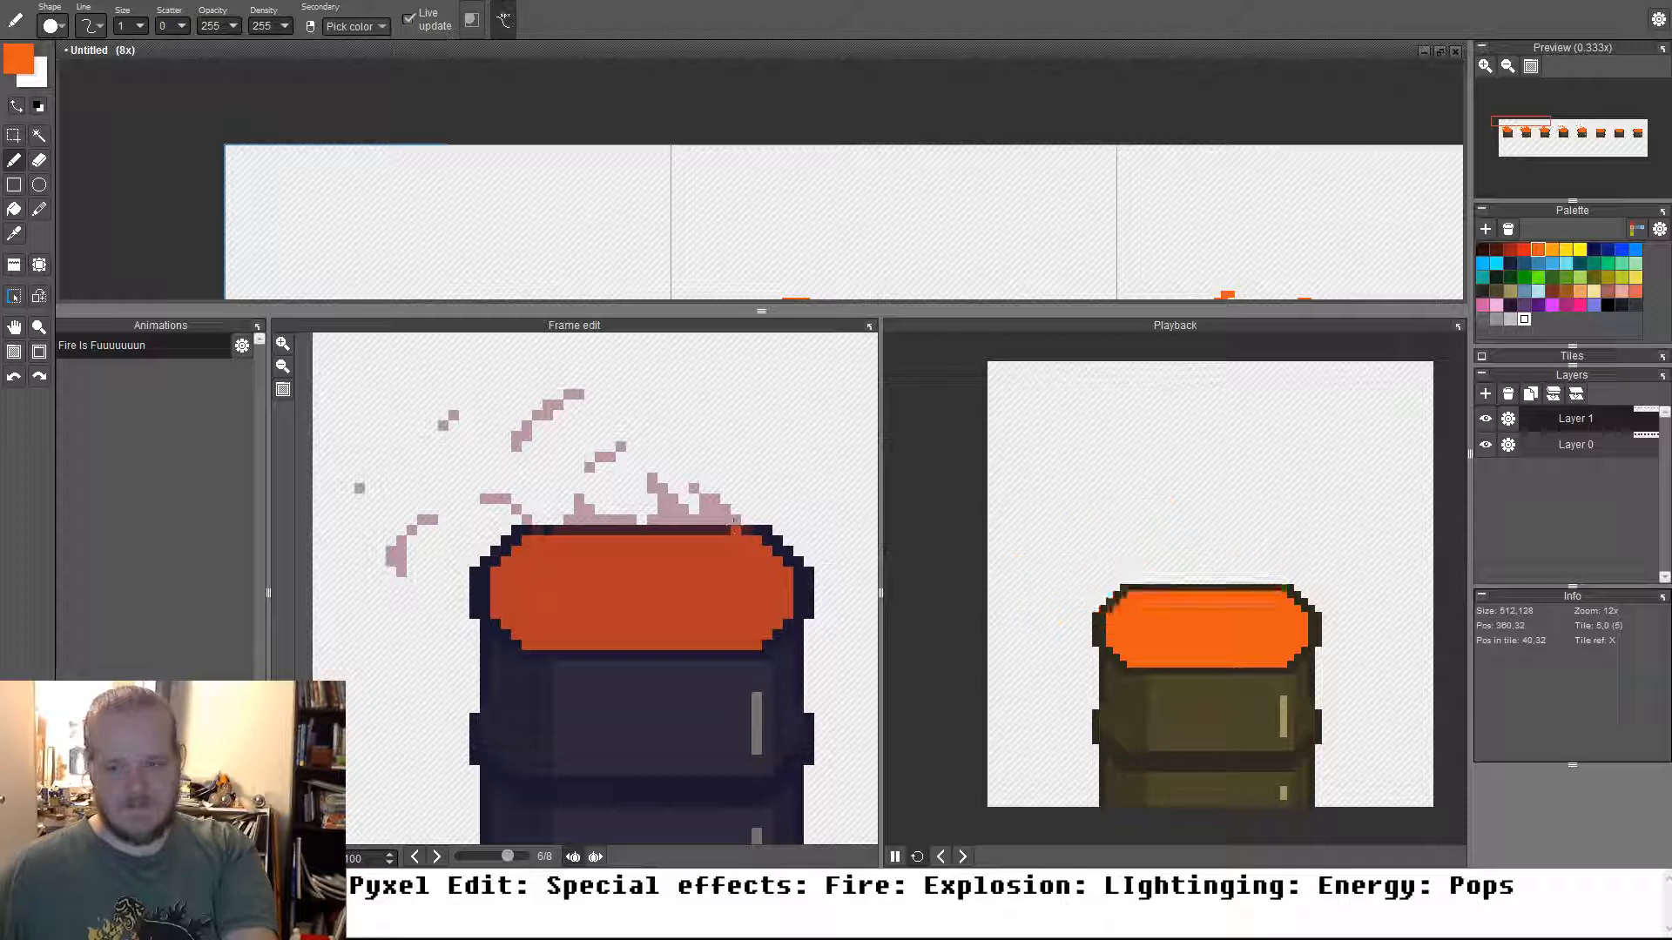
mouse_move(684, 480)
left_mouse_down()
mouse_move(689, 455)
mouse_move(726, 450)
left_mouse_up()
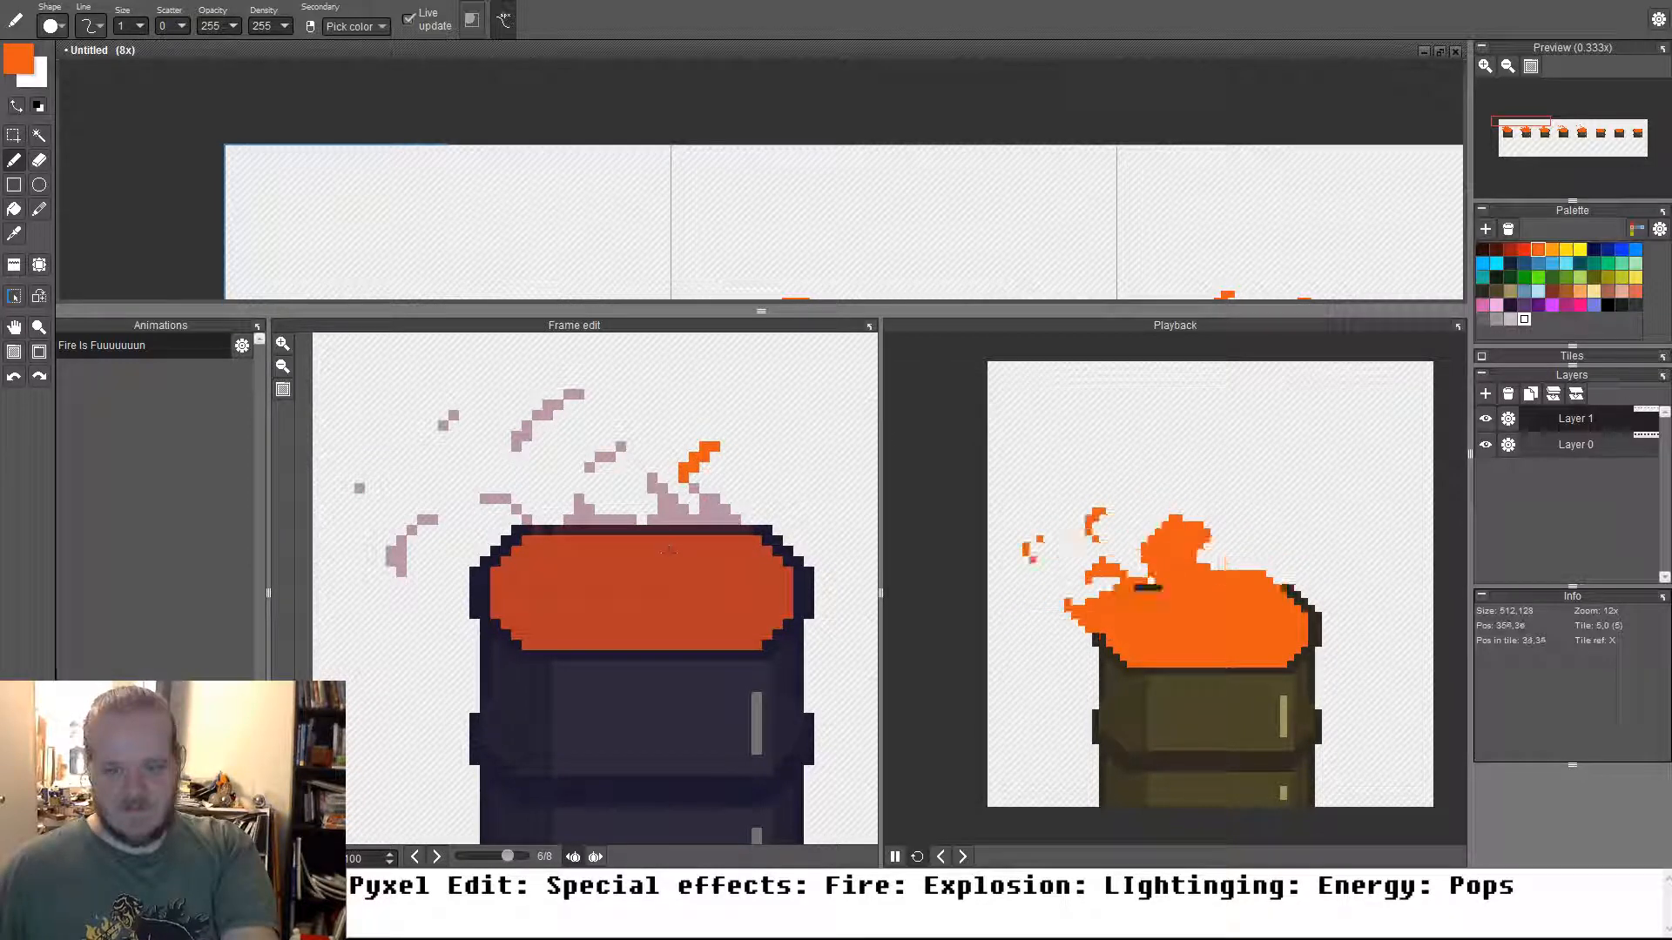
left_click_drag(702, 504, 704, 531)
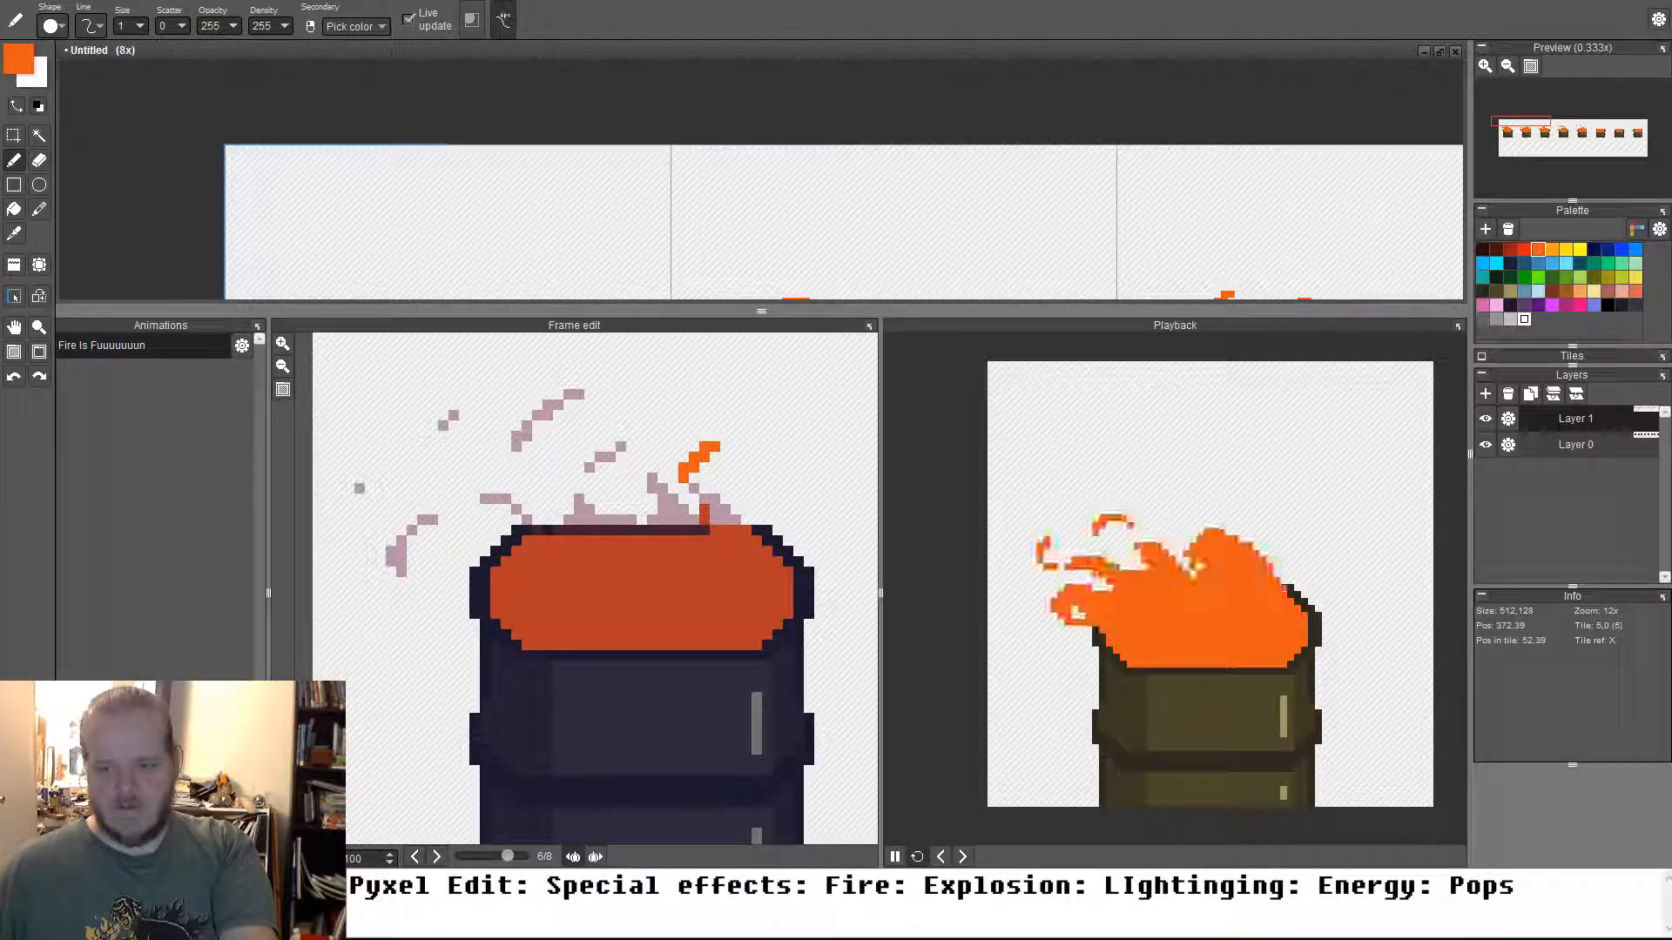
left_click_drag(412, 519, 399, 570)
left_click_drag(484, 498, 559, 383)
left_click(445, 416)
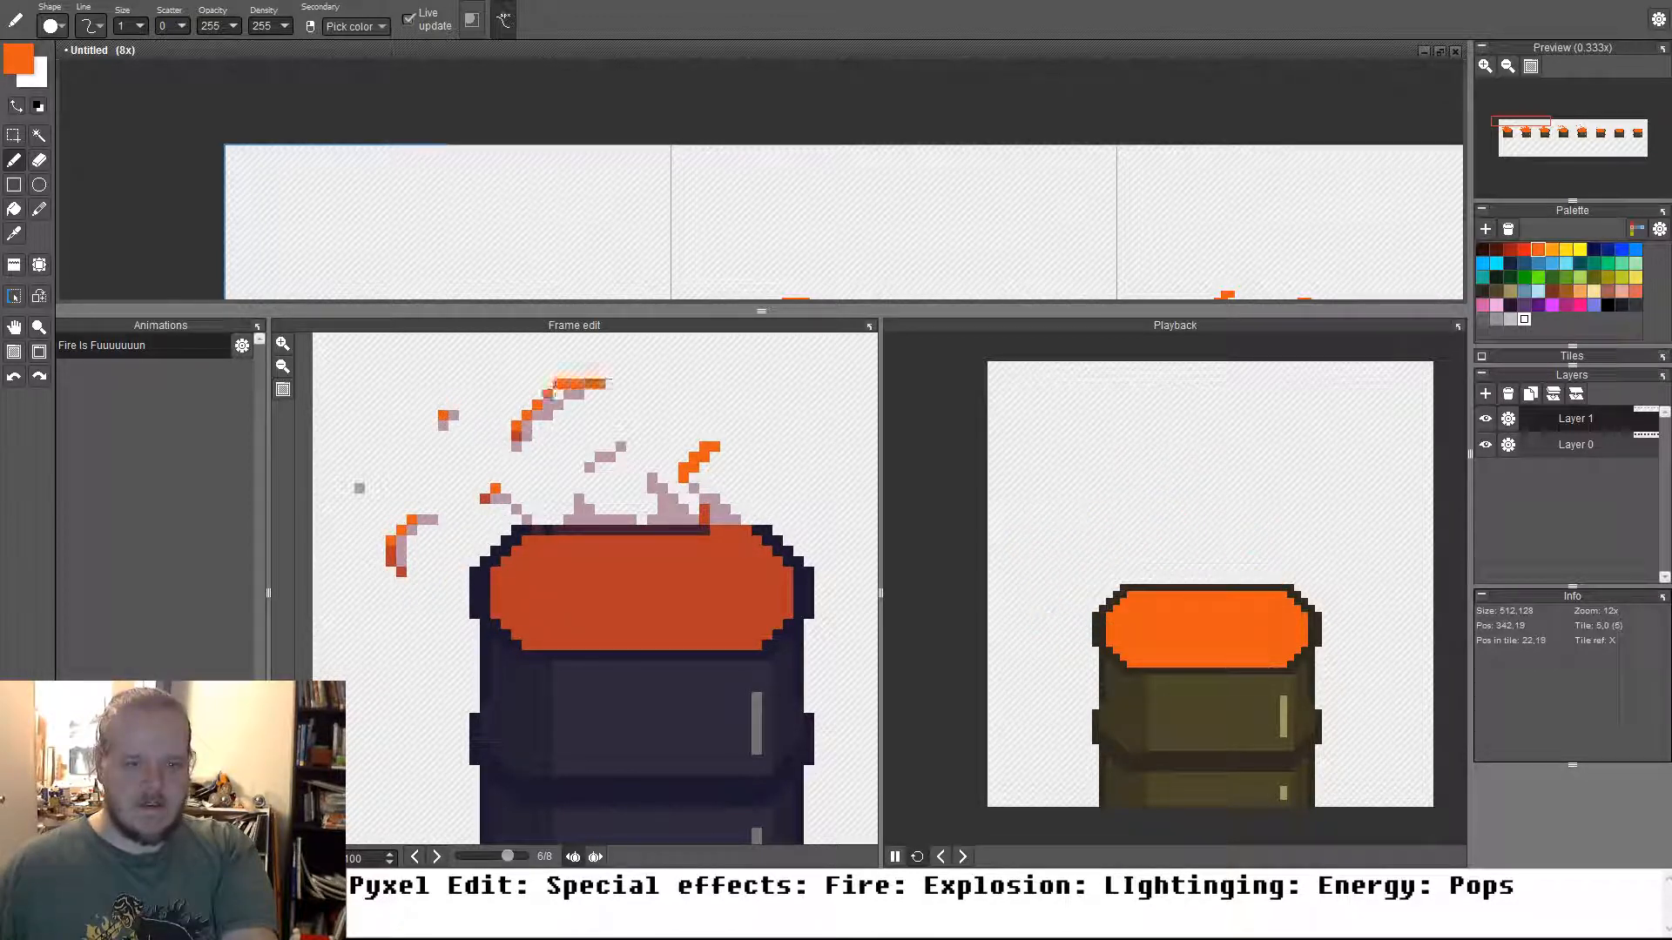
key("e")
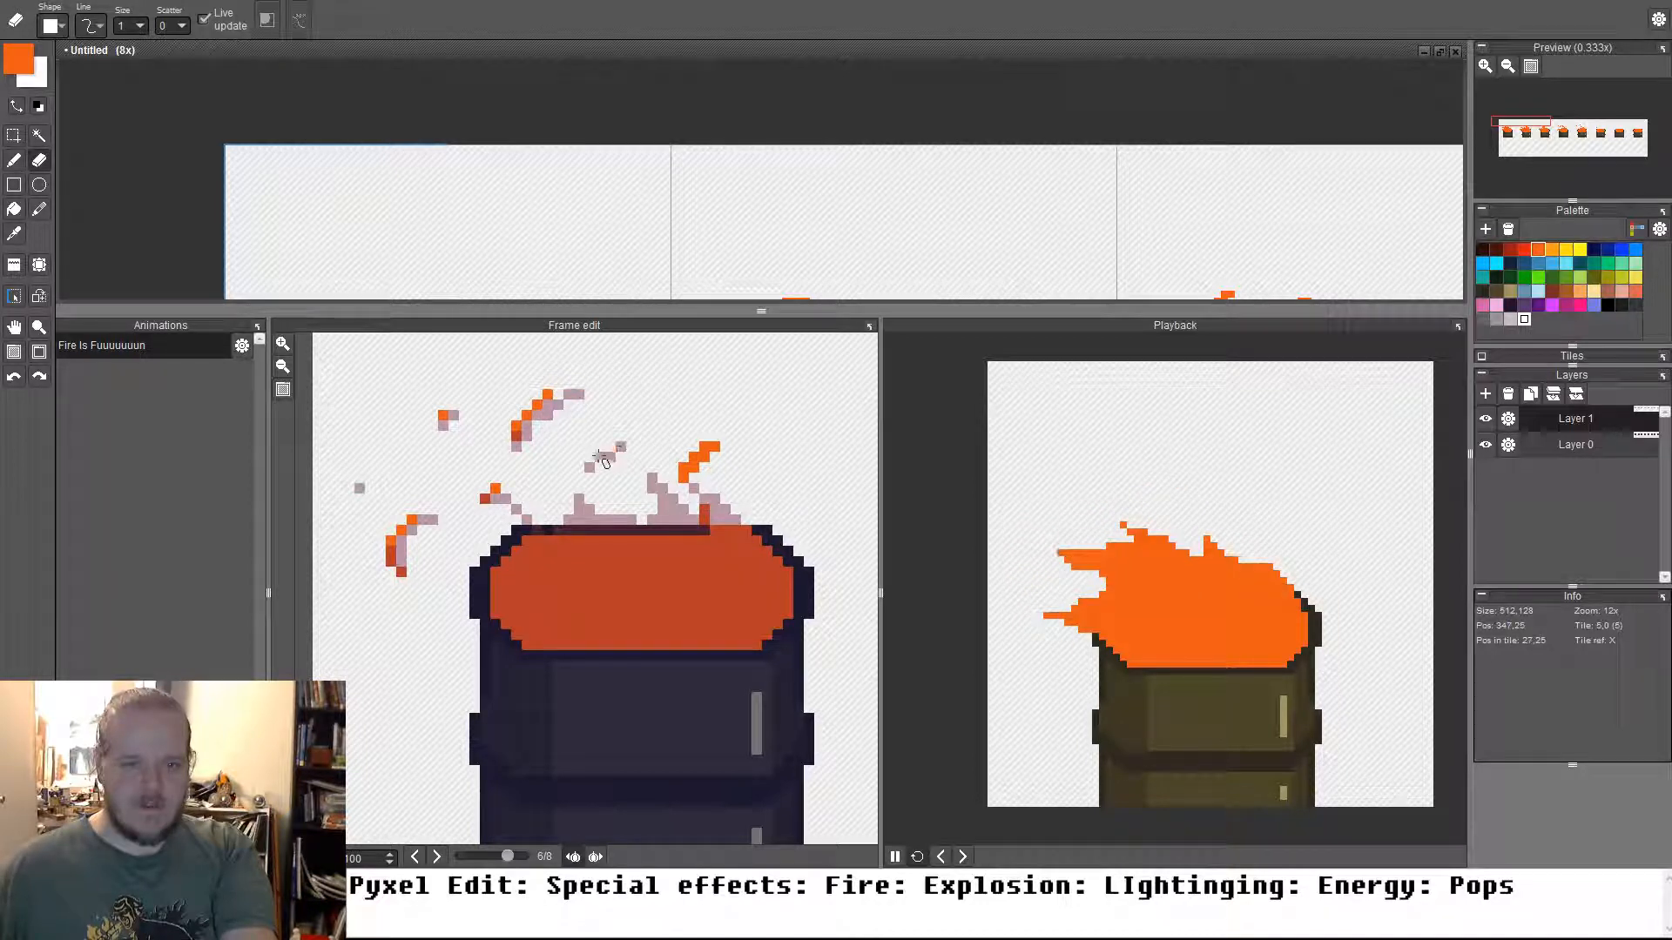
key("b")
left_click_drag(597, 453, 613, 446)
Draw low, jagged orange flames along the rim in frame 6, with a small lick rising near the middle
left_click(620, 509)
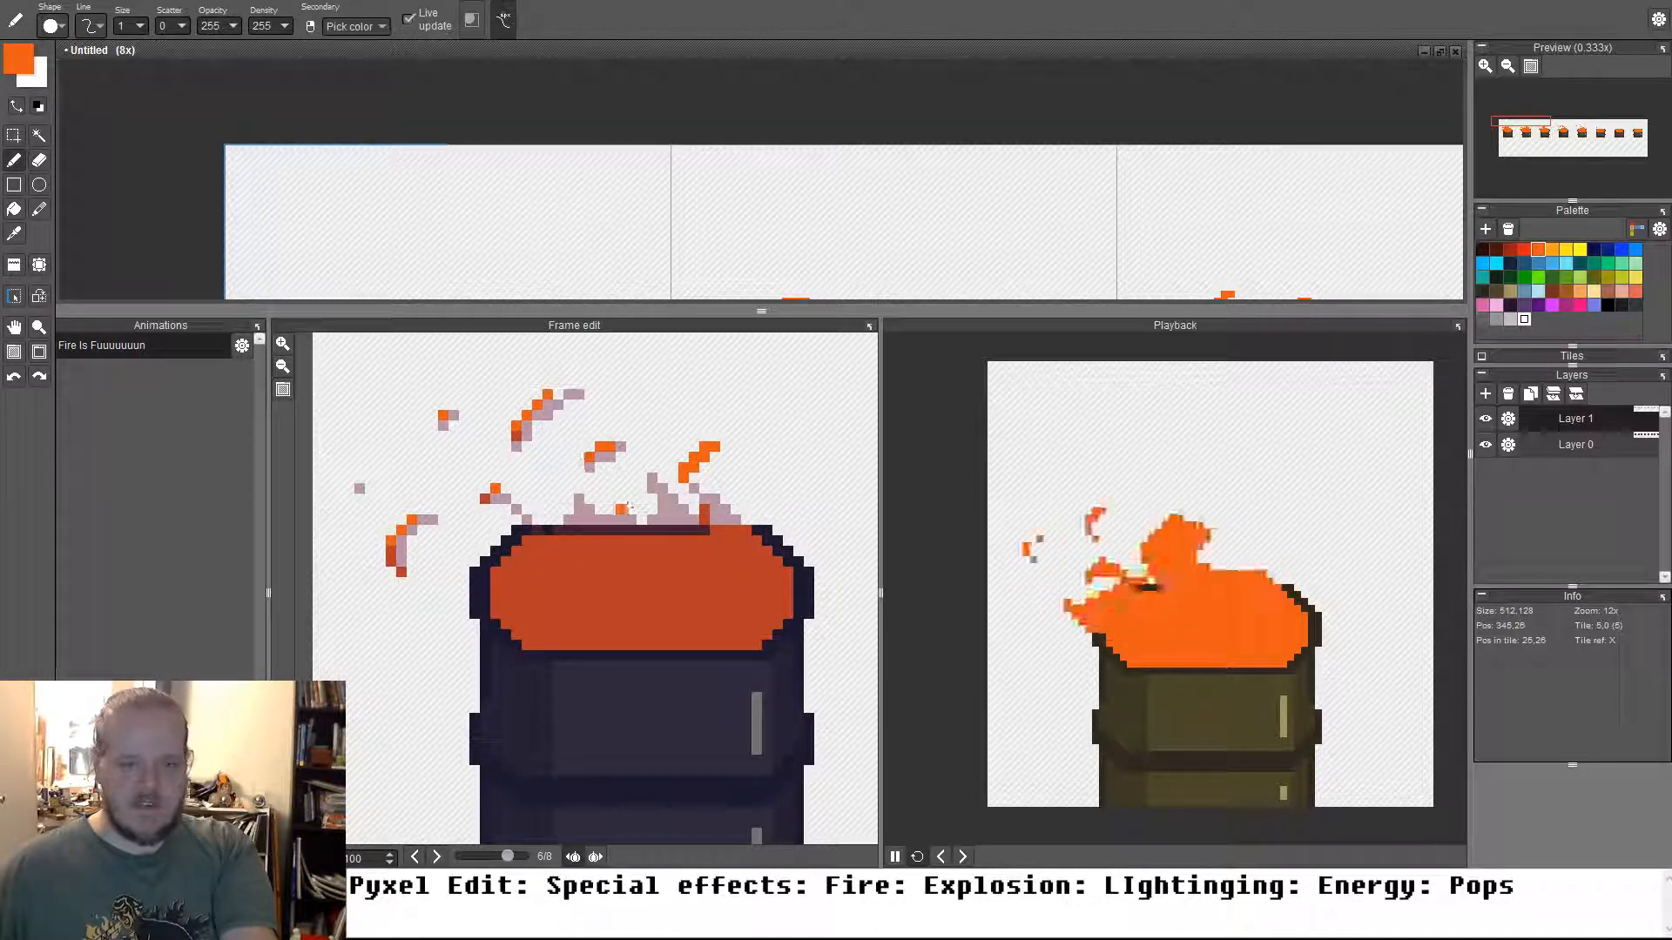
mouse_move(675, 498)
left_mouse_down()
mouse_move(704, 529)
mouse_move(615, 508)
left_mouse_up()
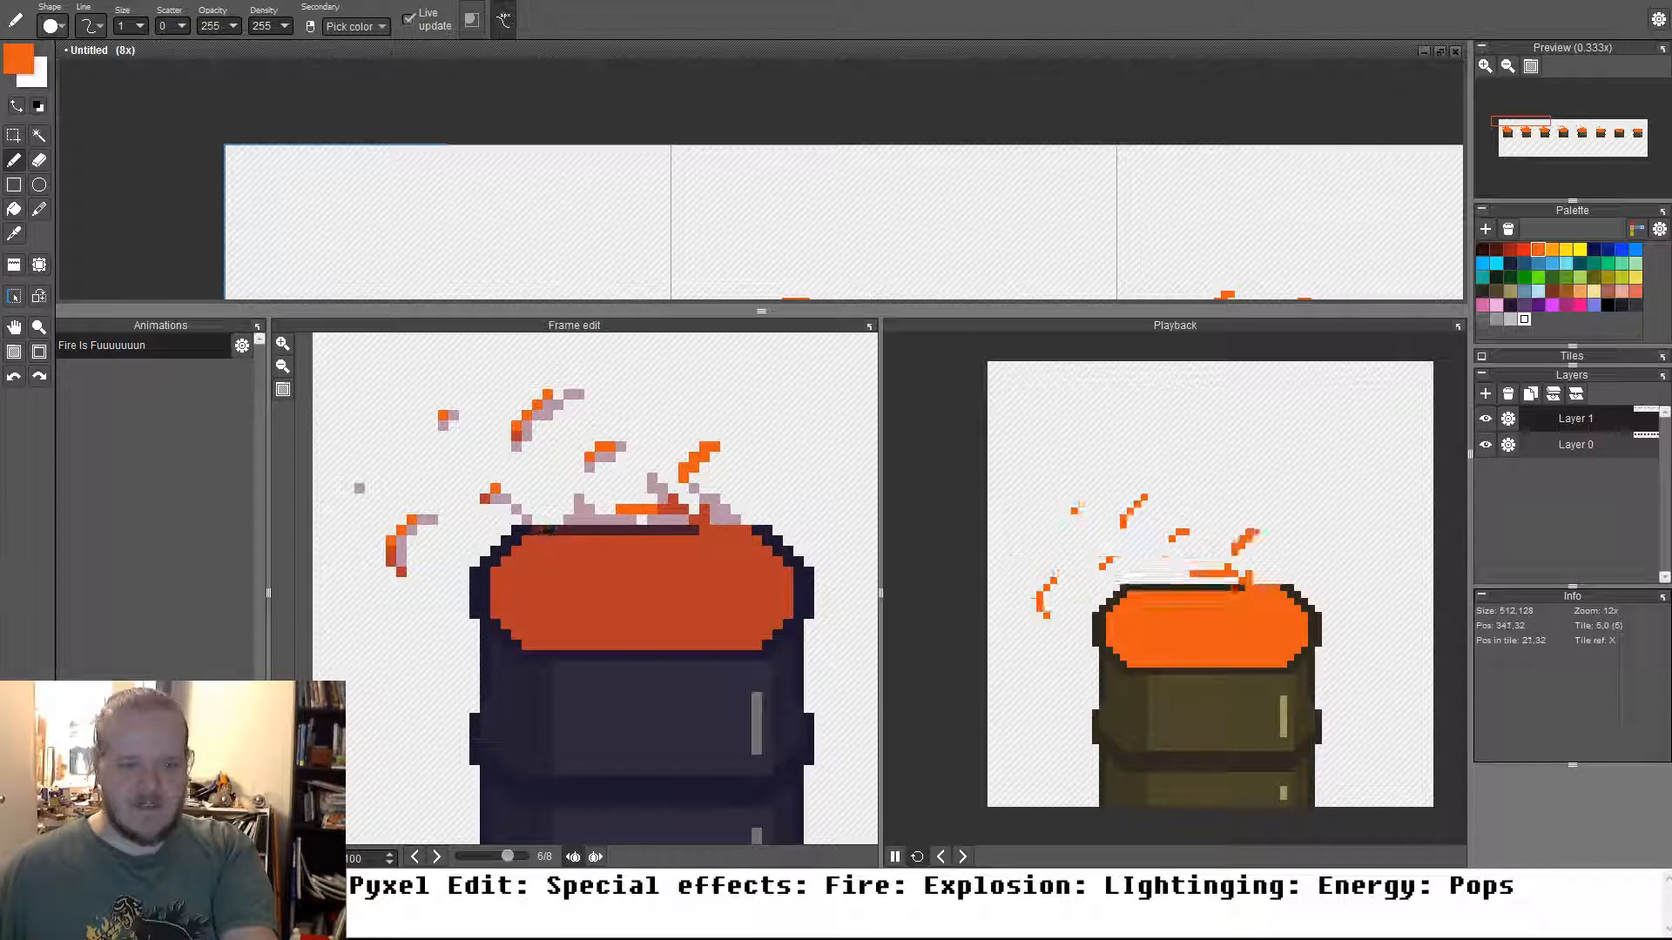
left_click_drag(508, 552, 587, 540)
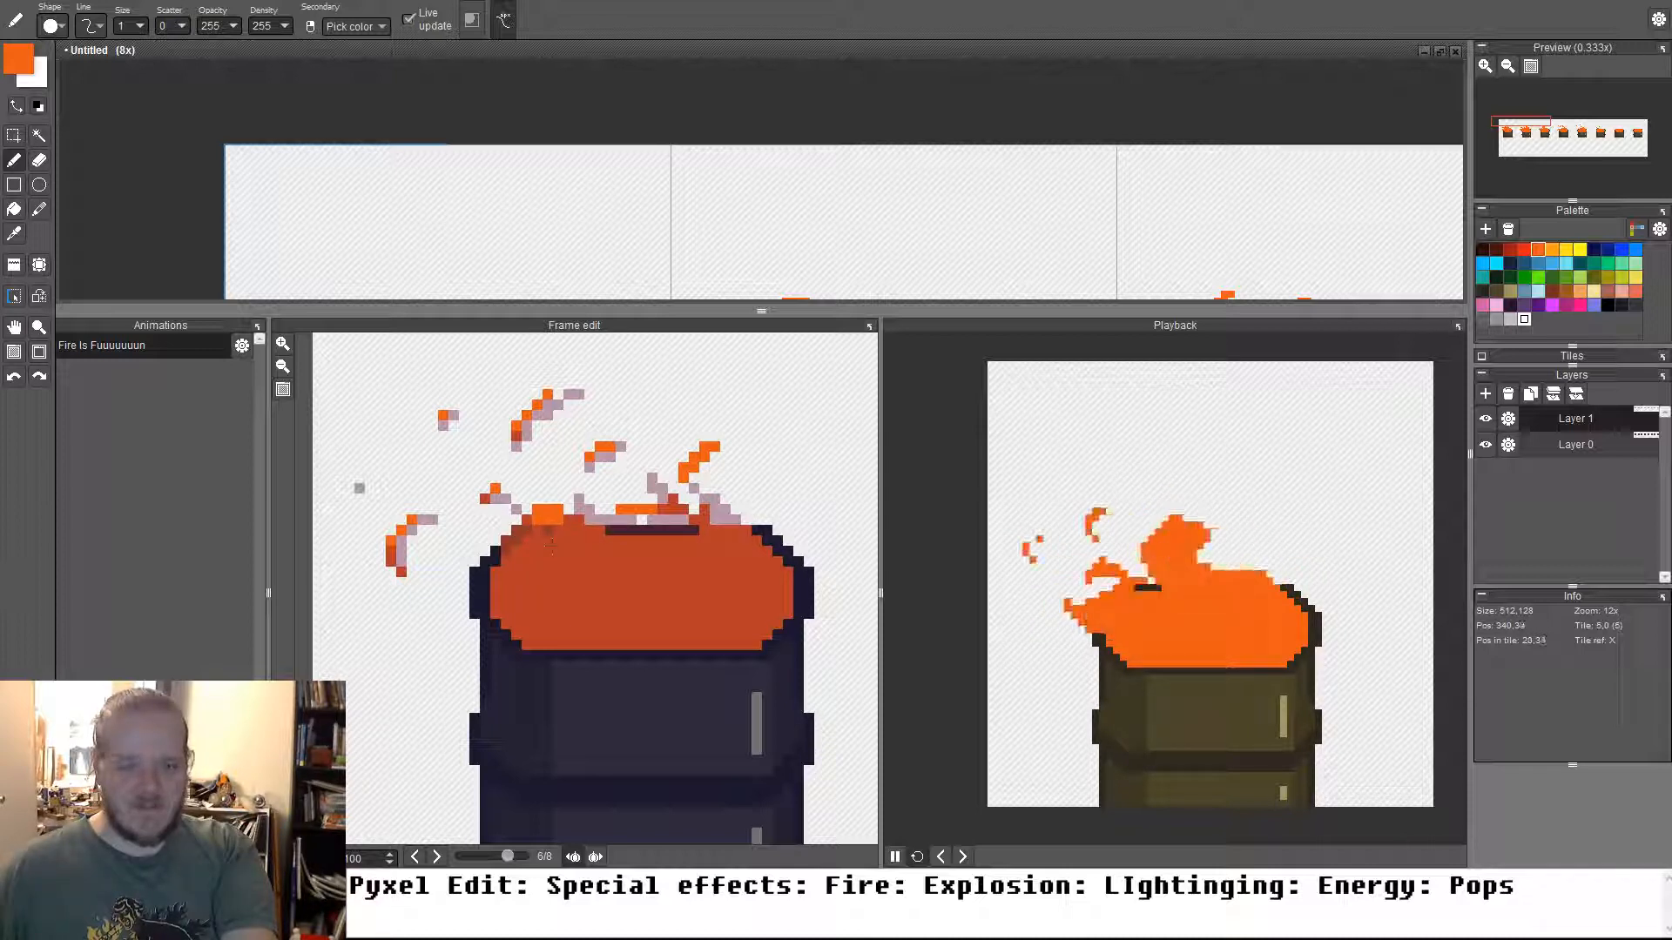
left_click_drag(623, 530, 609, 529)
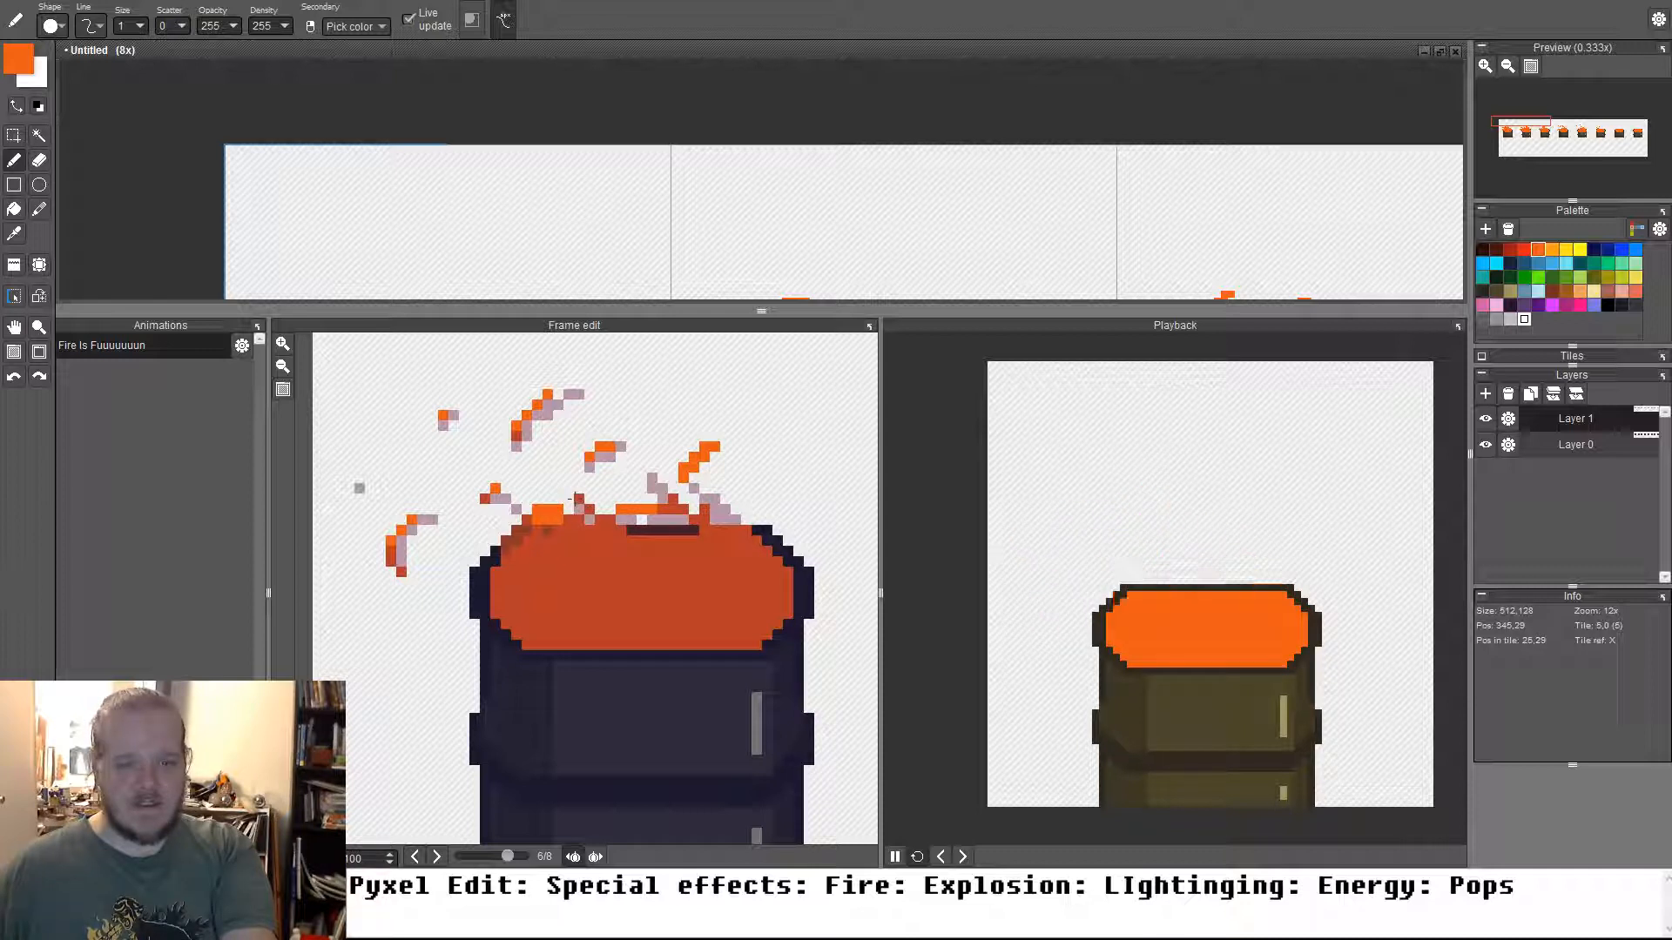
left_click_drag(627, 530, 657, 525)
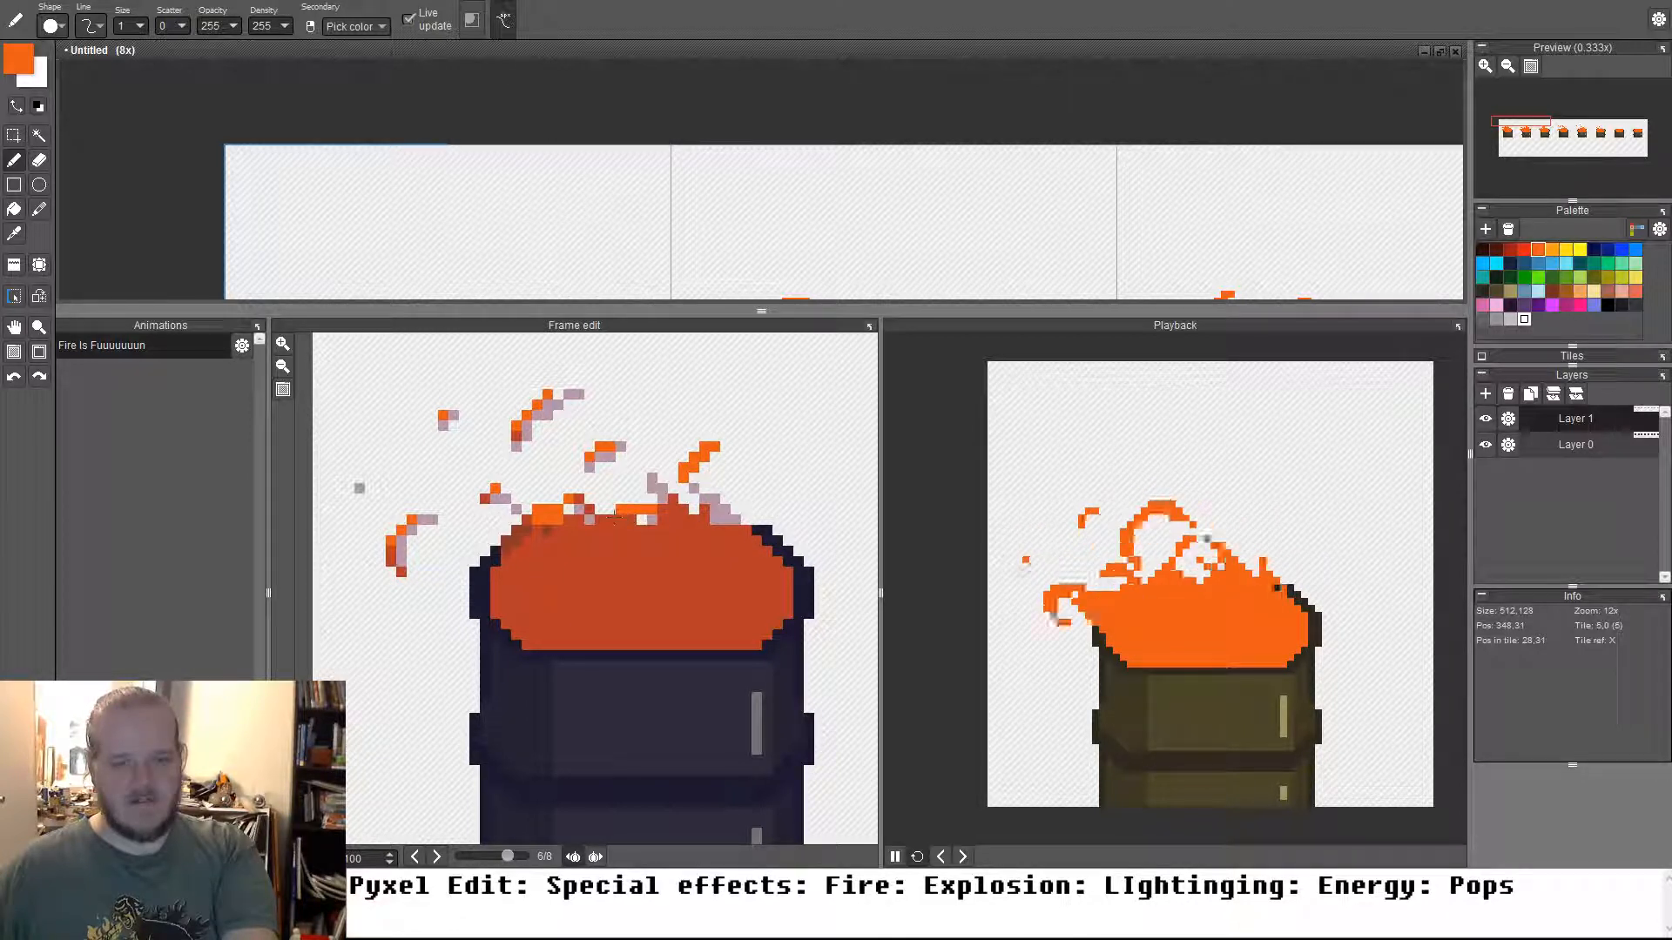
left_click_drag(620, 495, 592, 478)
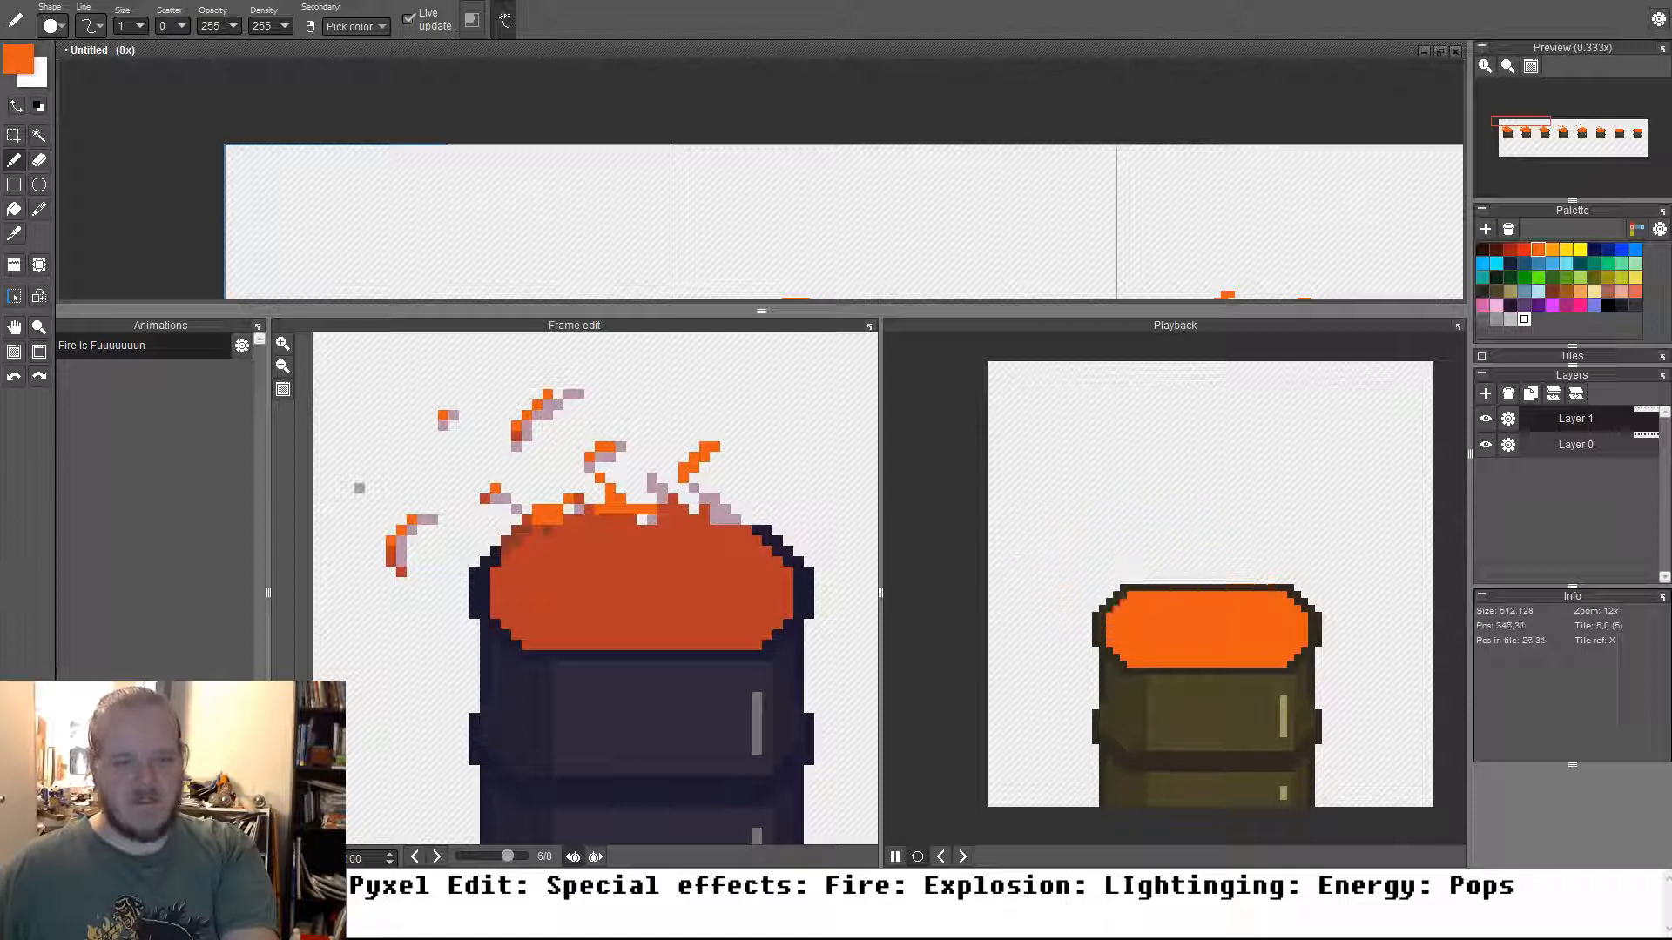
Outline a rounded flame mound with a small lick on the rim's left half in frame 7 and fill it orange
key("Right")
key("Right")
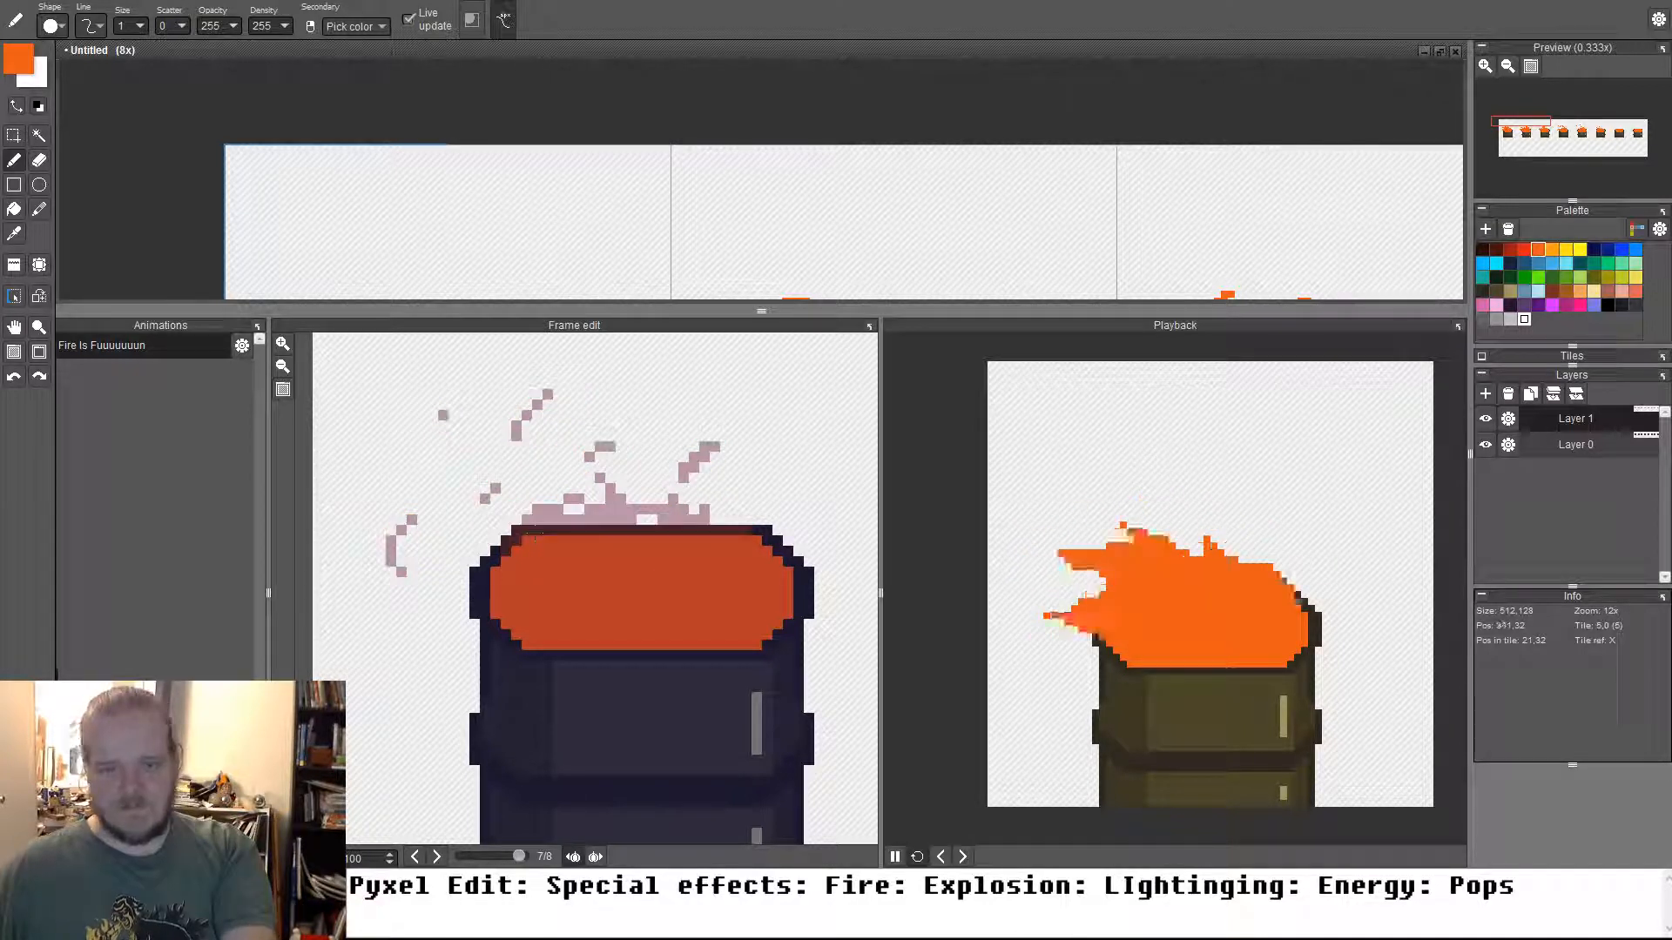
key("Left")
key("Left")
key("Right")
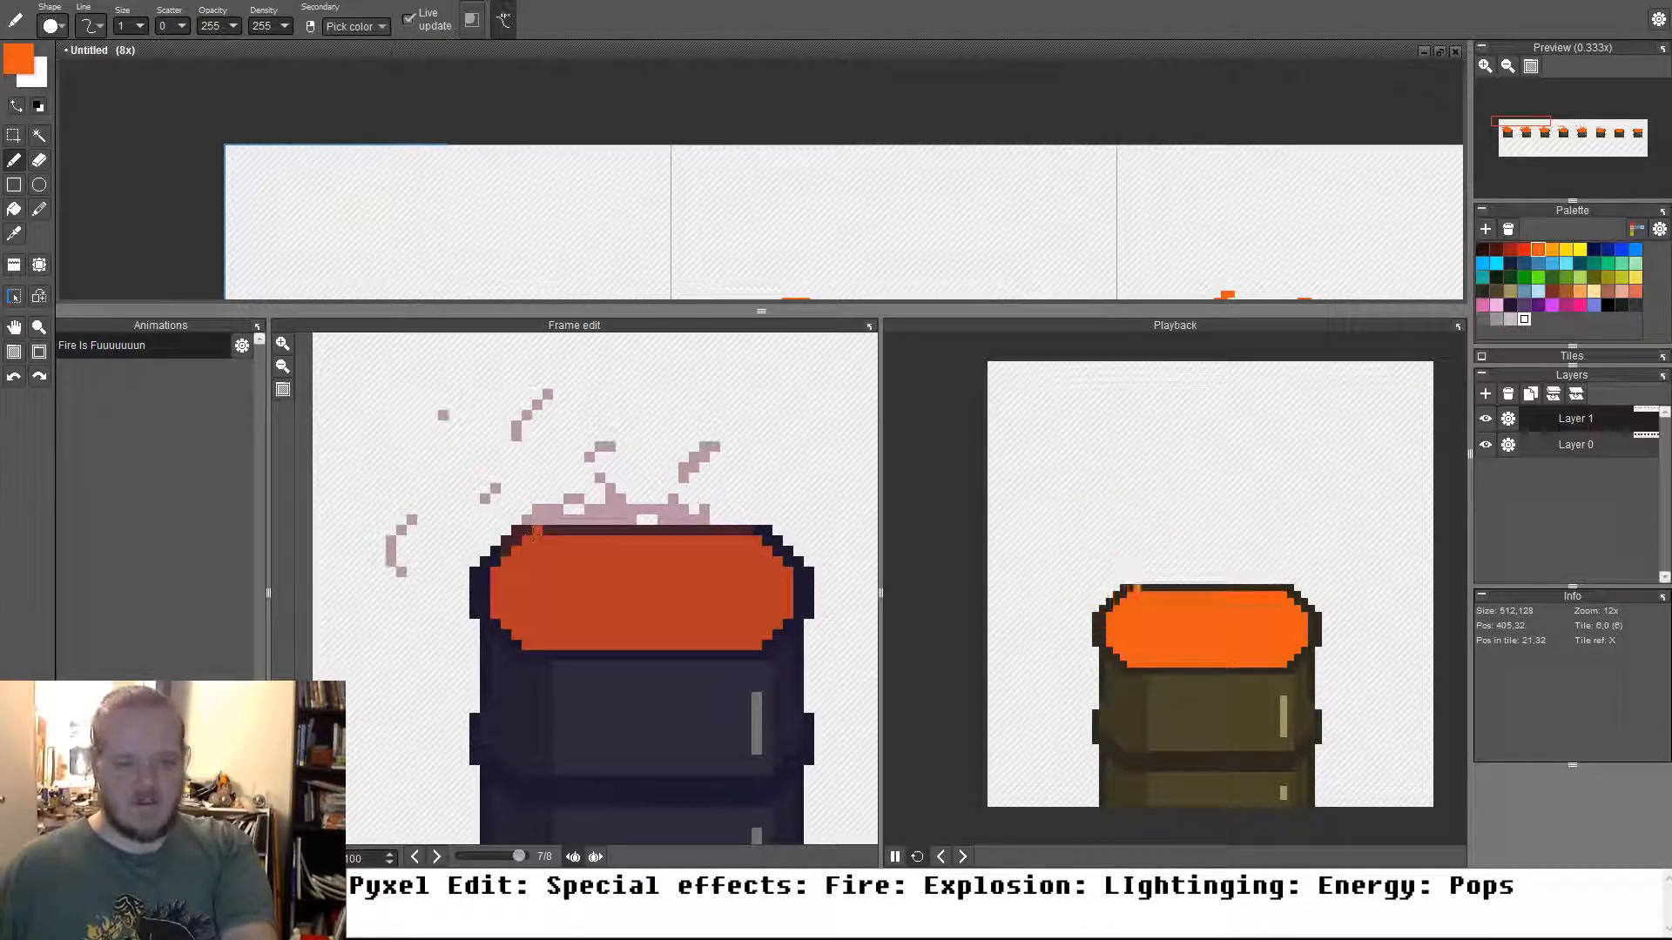
mouse_move(557, 508)
left_mouse_down()
mouse_move(611, 499)
mouse_move(635, 549)
mouse_move(553, 504)
left_mouse_up()
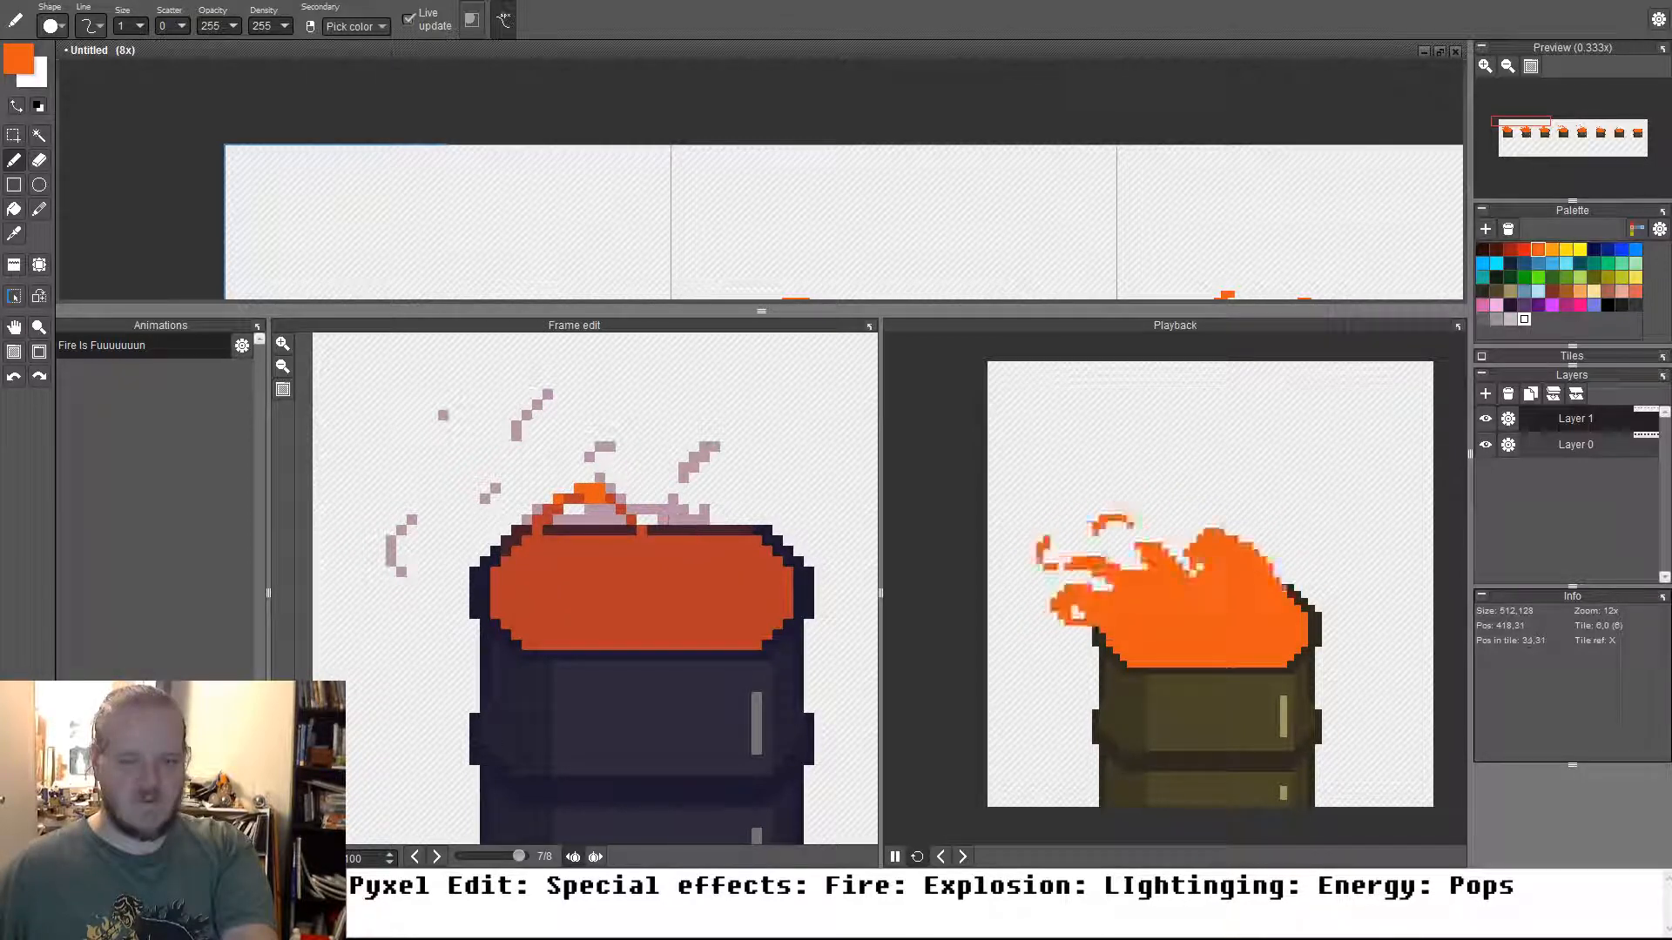
left_click_drag(651, 526, 630, 493)
left_click(641, 477)
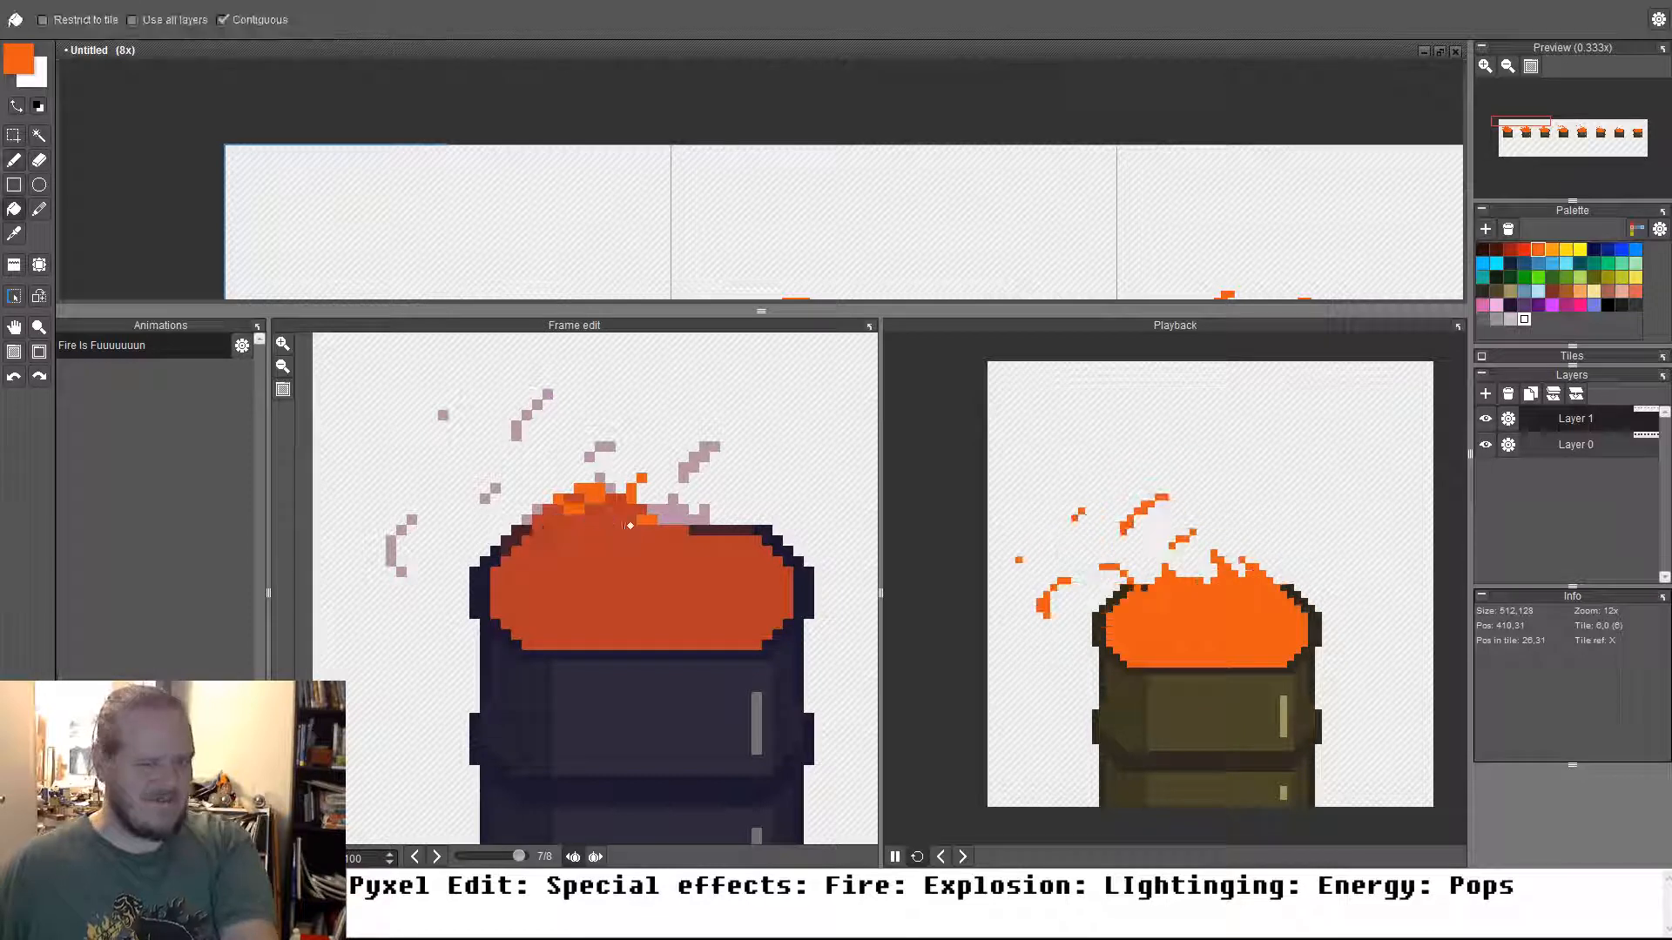
left_click_drag(627, 521, 547, 515)
Draw a small tapering orange flame lick leaning left on the right side of the rim in frame 7
left_click_drag(747, 533, 710, 488)
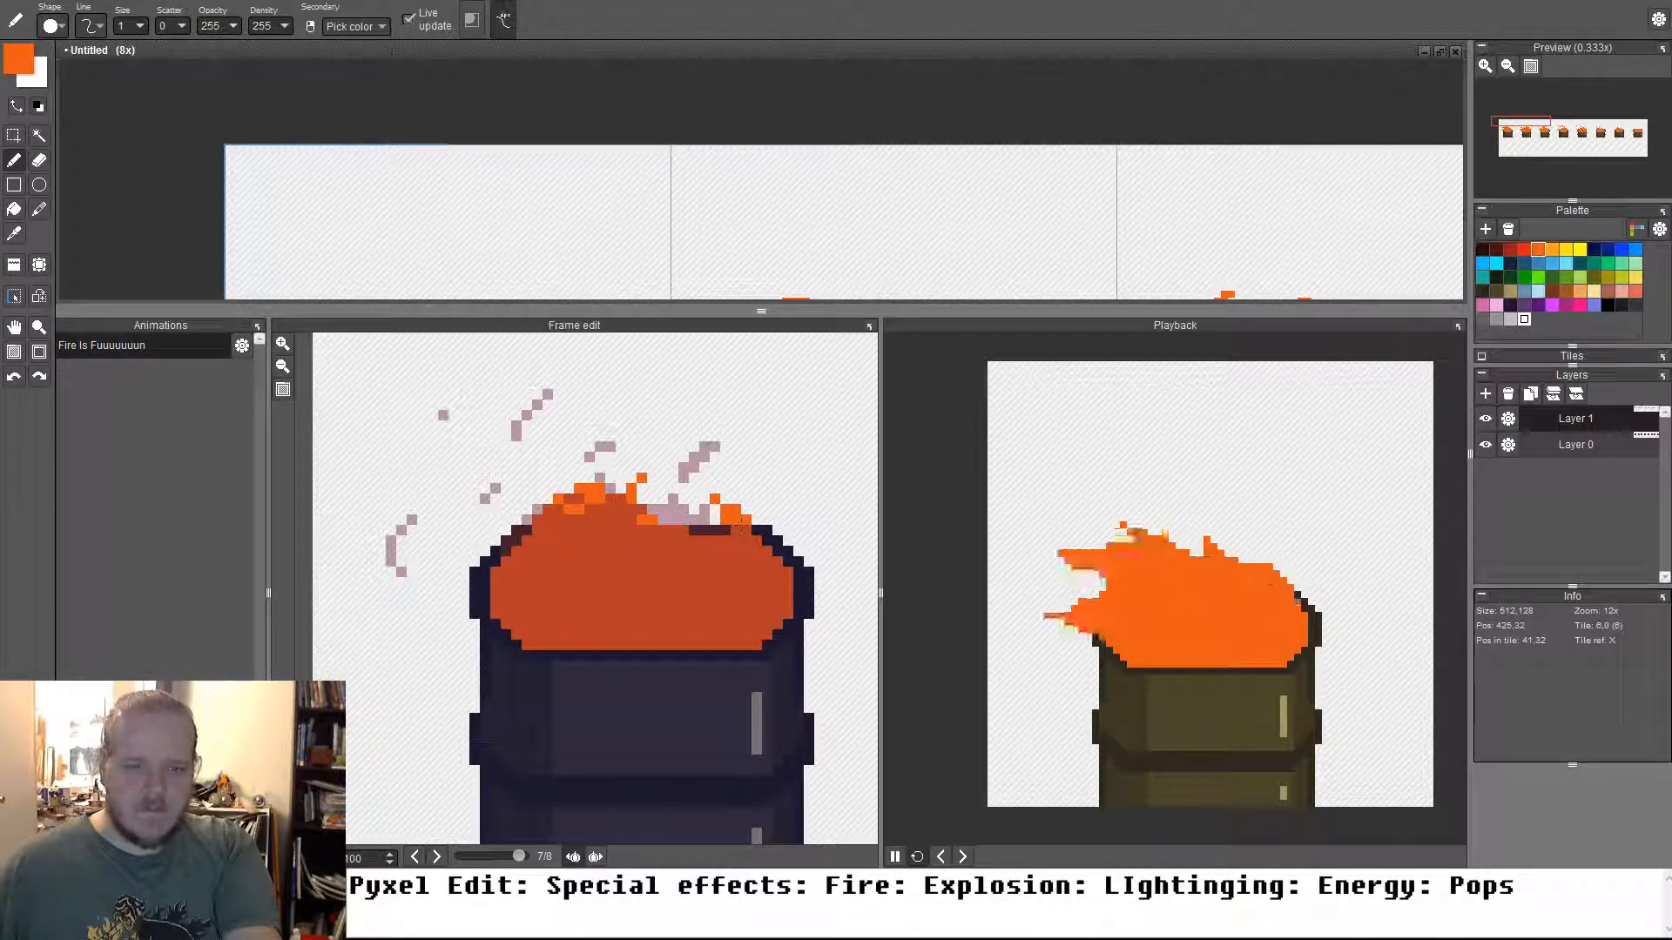
left_click(714, 508)
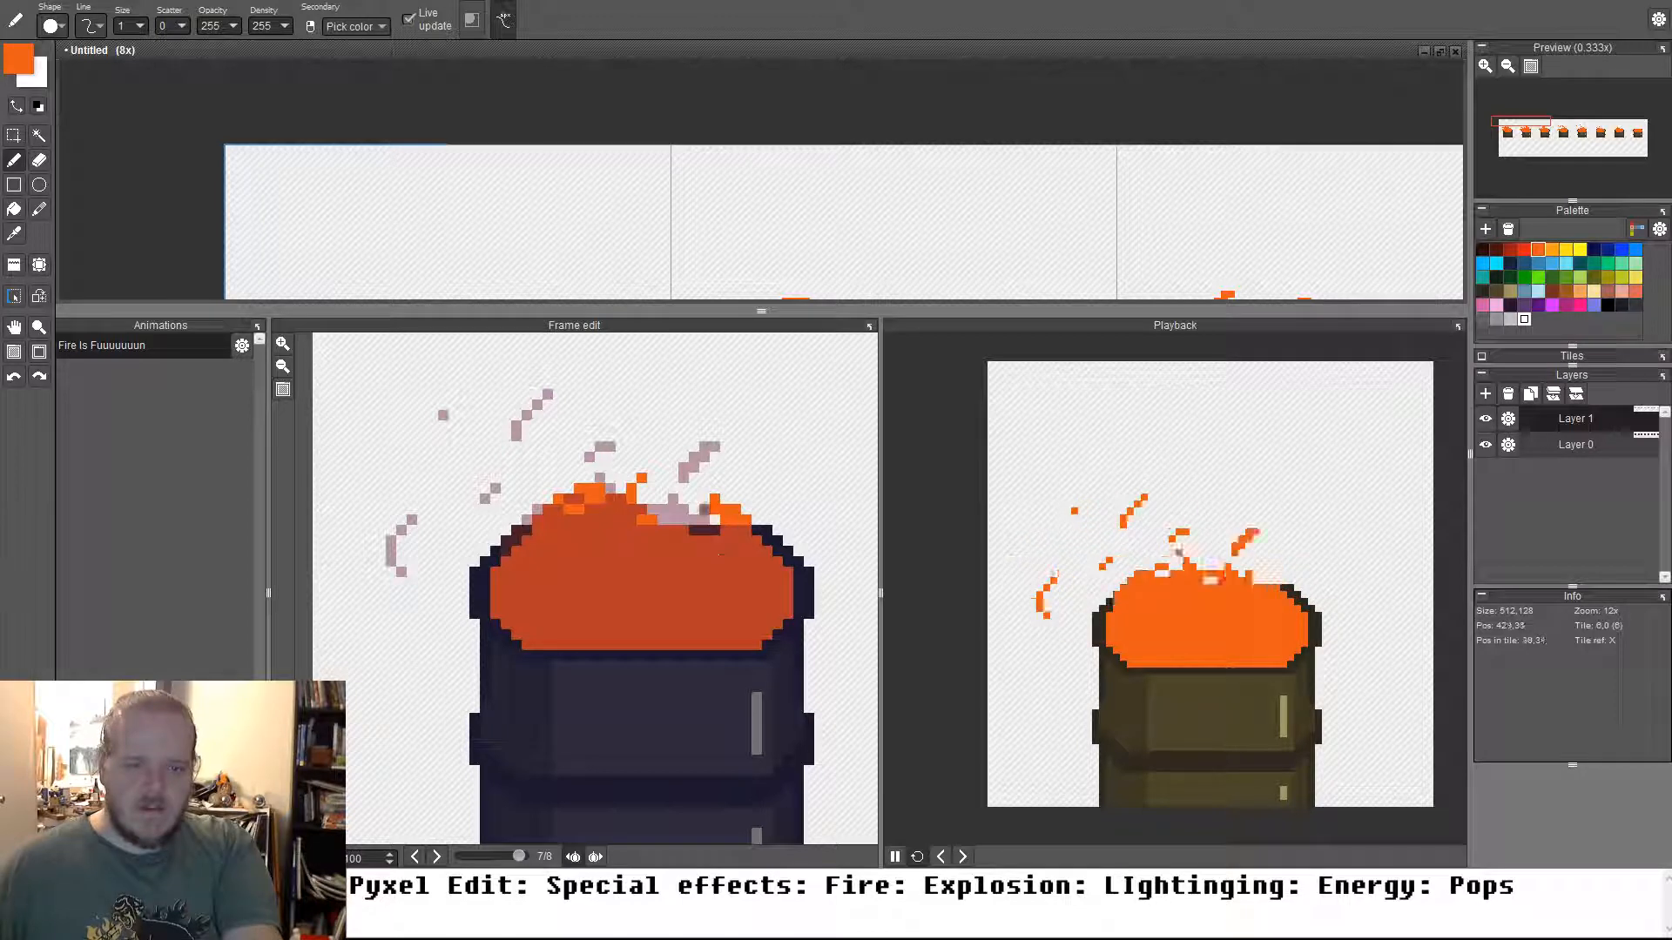
left_click(704, 489)
Draw a short slanted orange streak above the right flame in frame 7, trim its tip, and start a small wisp over the mound
left_click(662, 467)
left_click_drag(674, 468, 694, 447)
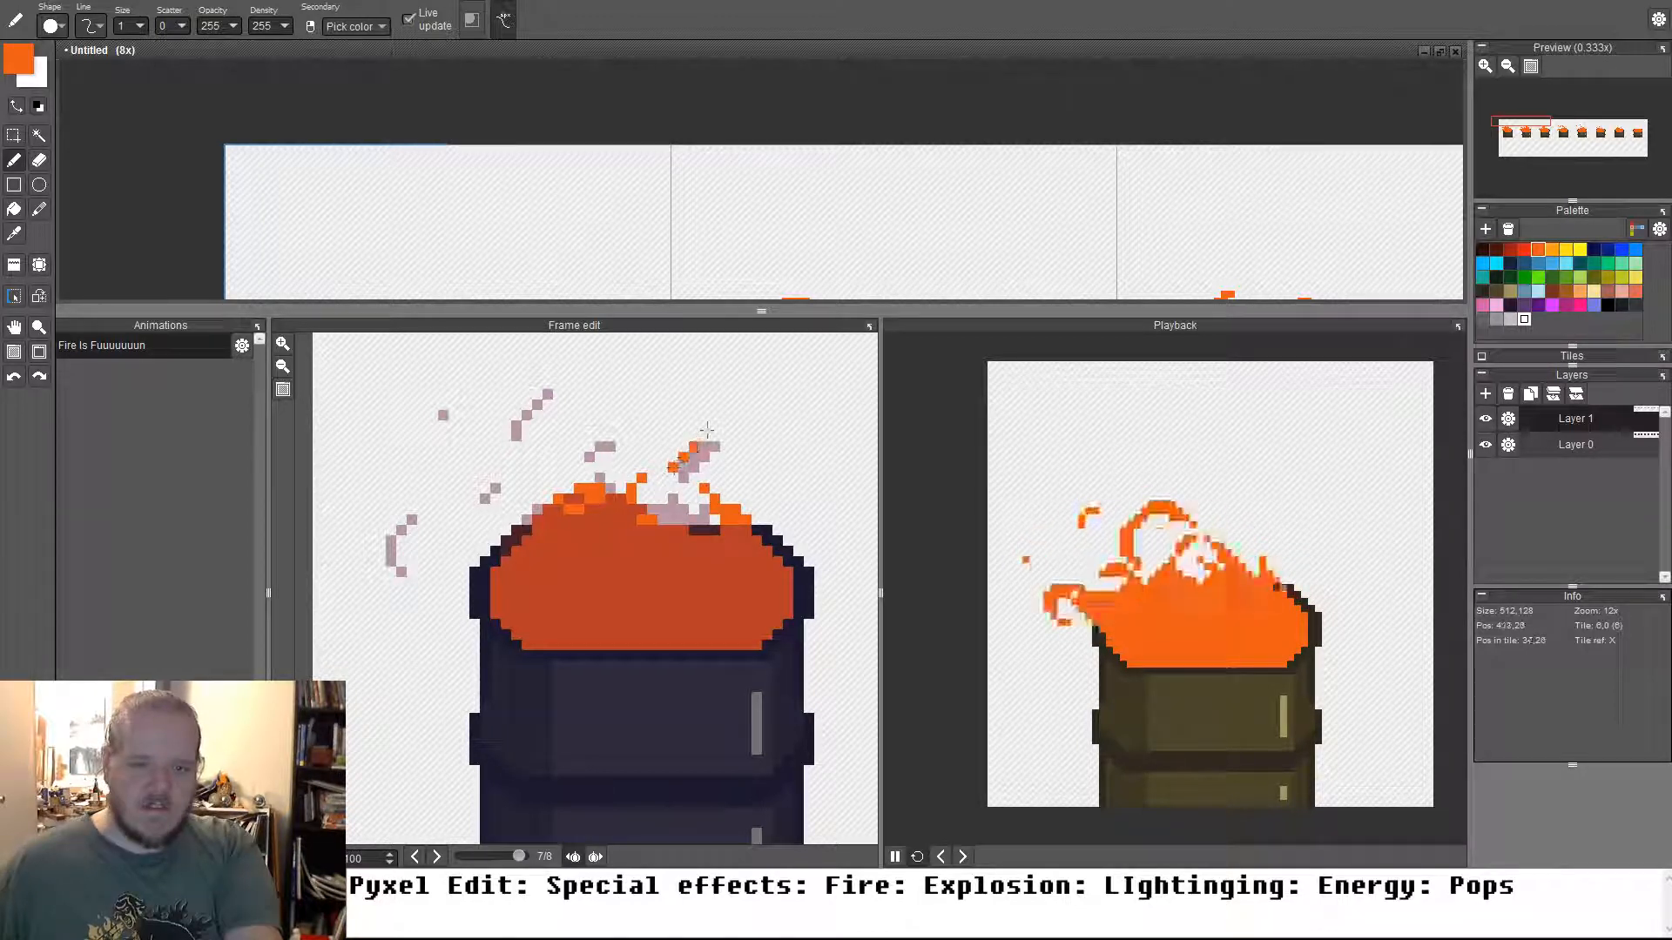
key("e")
left_click(707, 444)
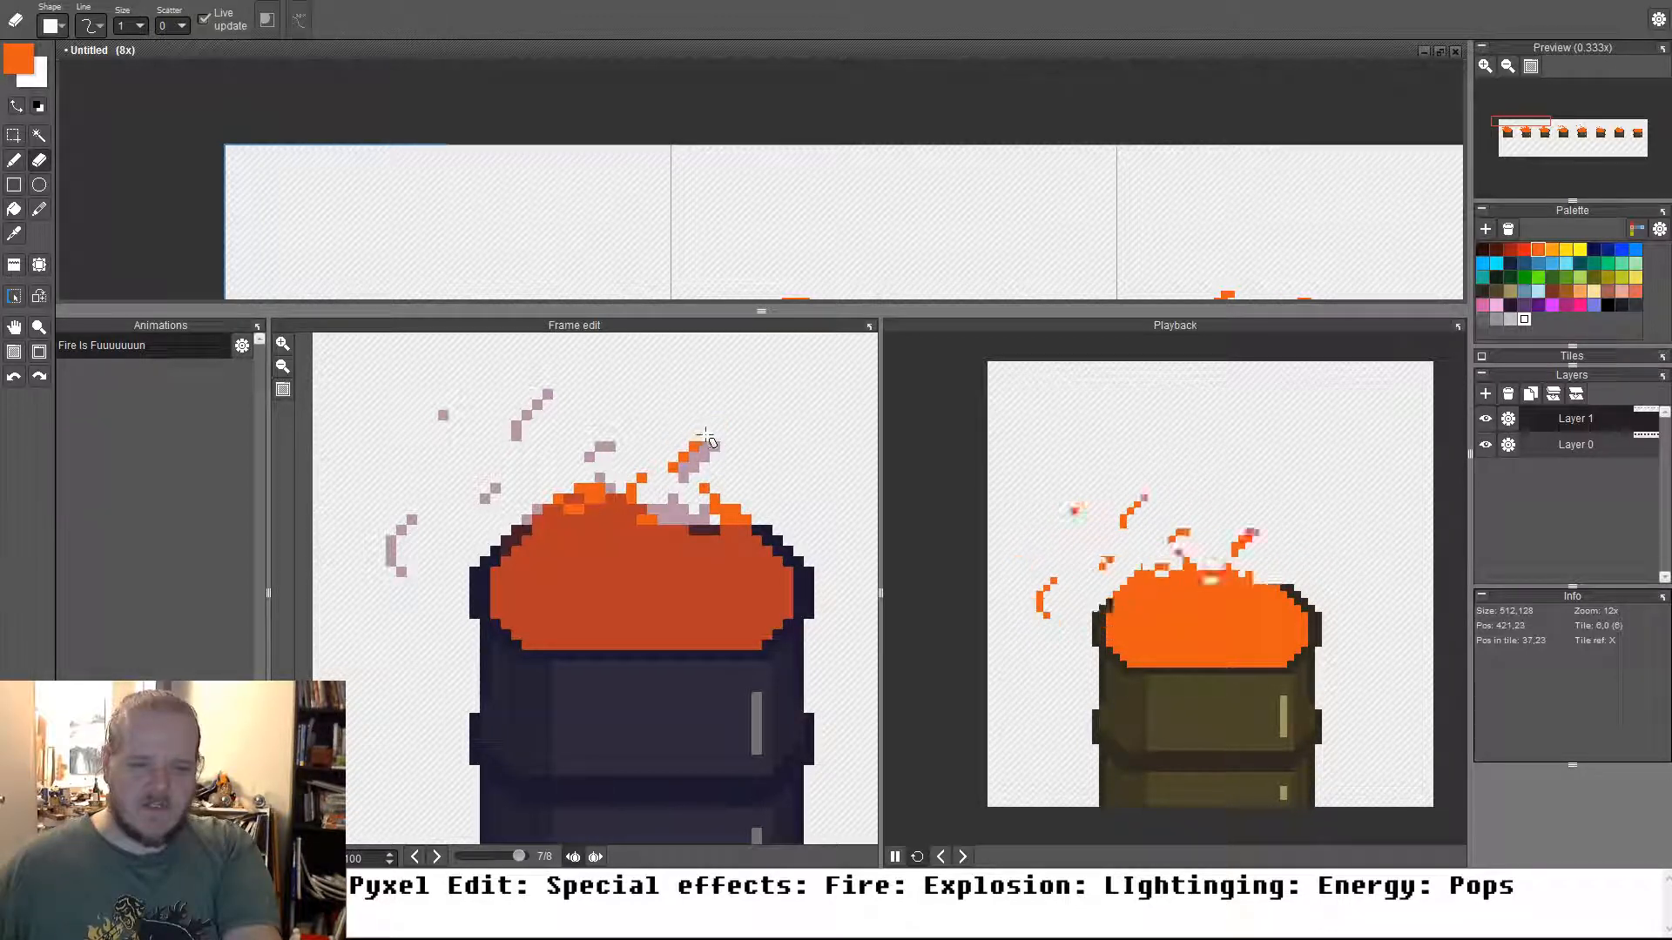
left_click(686, 451)
key("b")
left_click(677, 458)
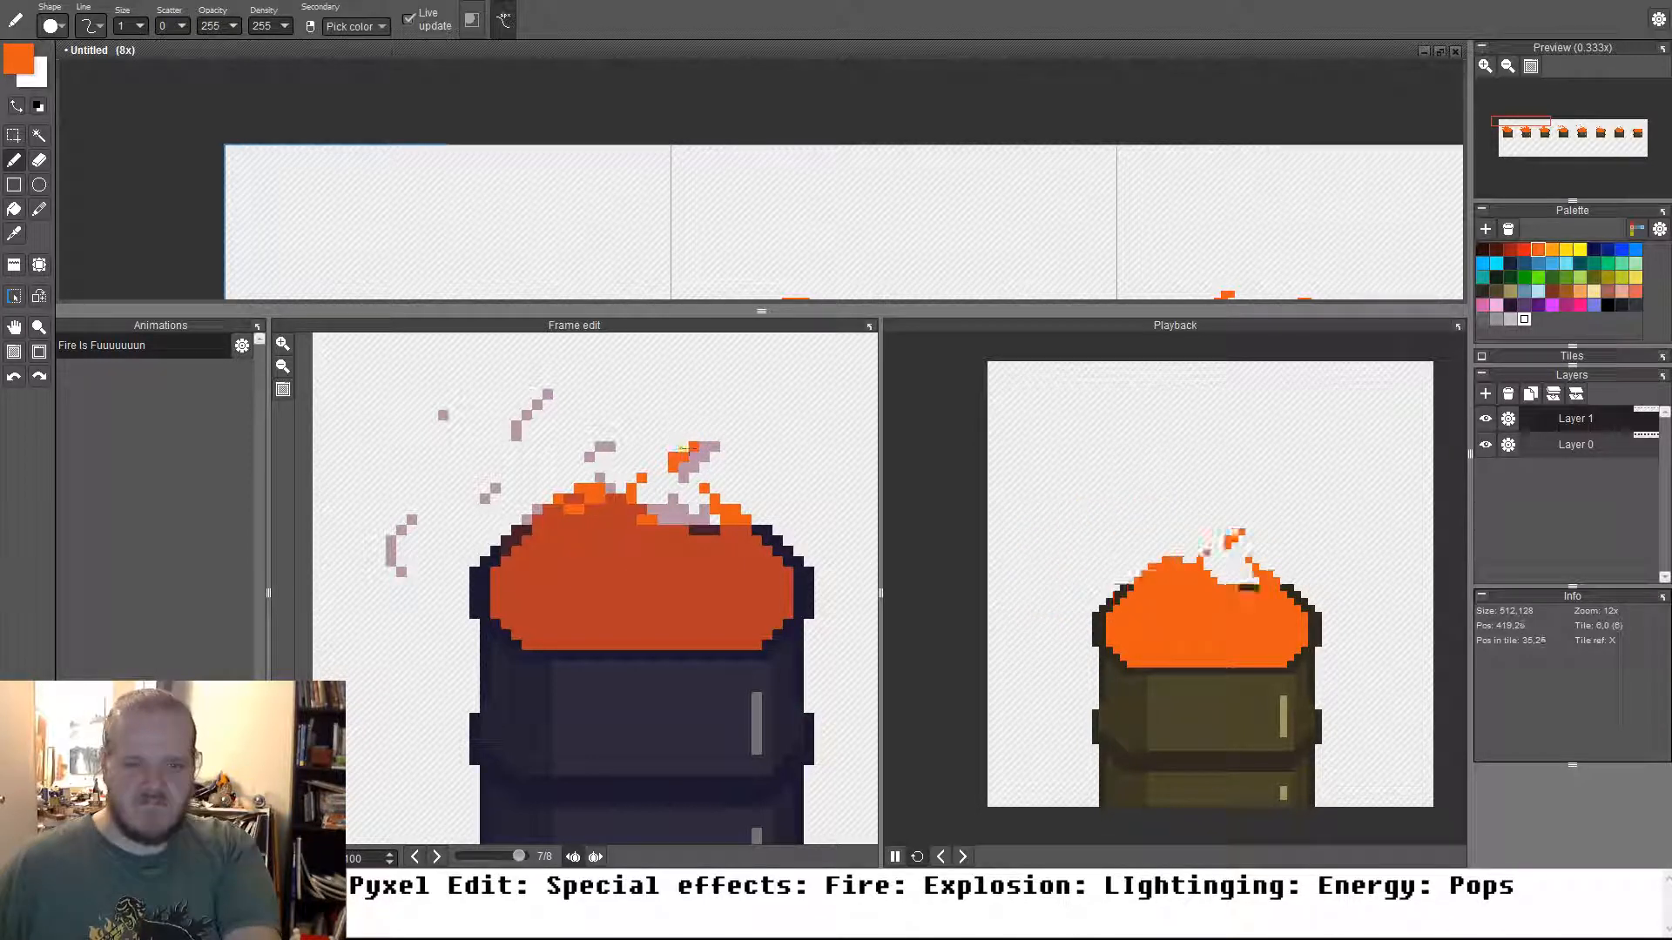
left_click(685, 448)
left_click(588, 446)
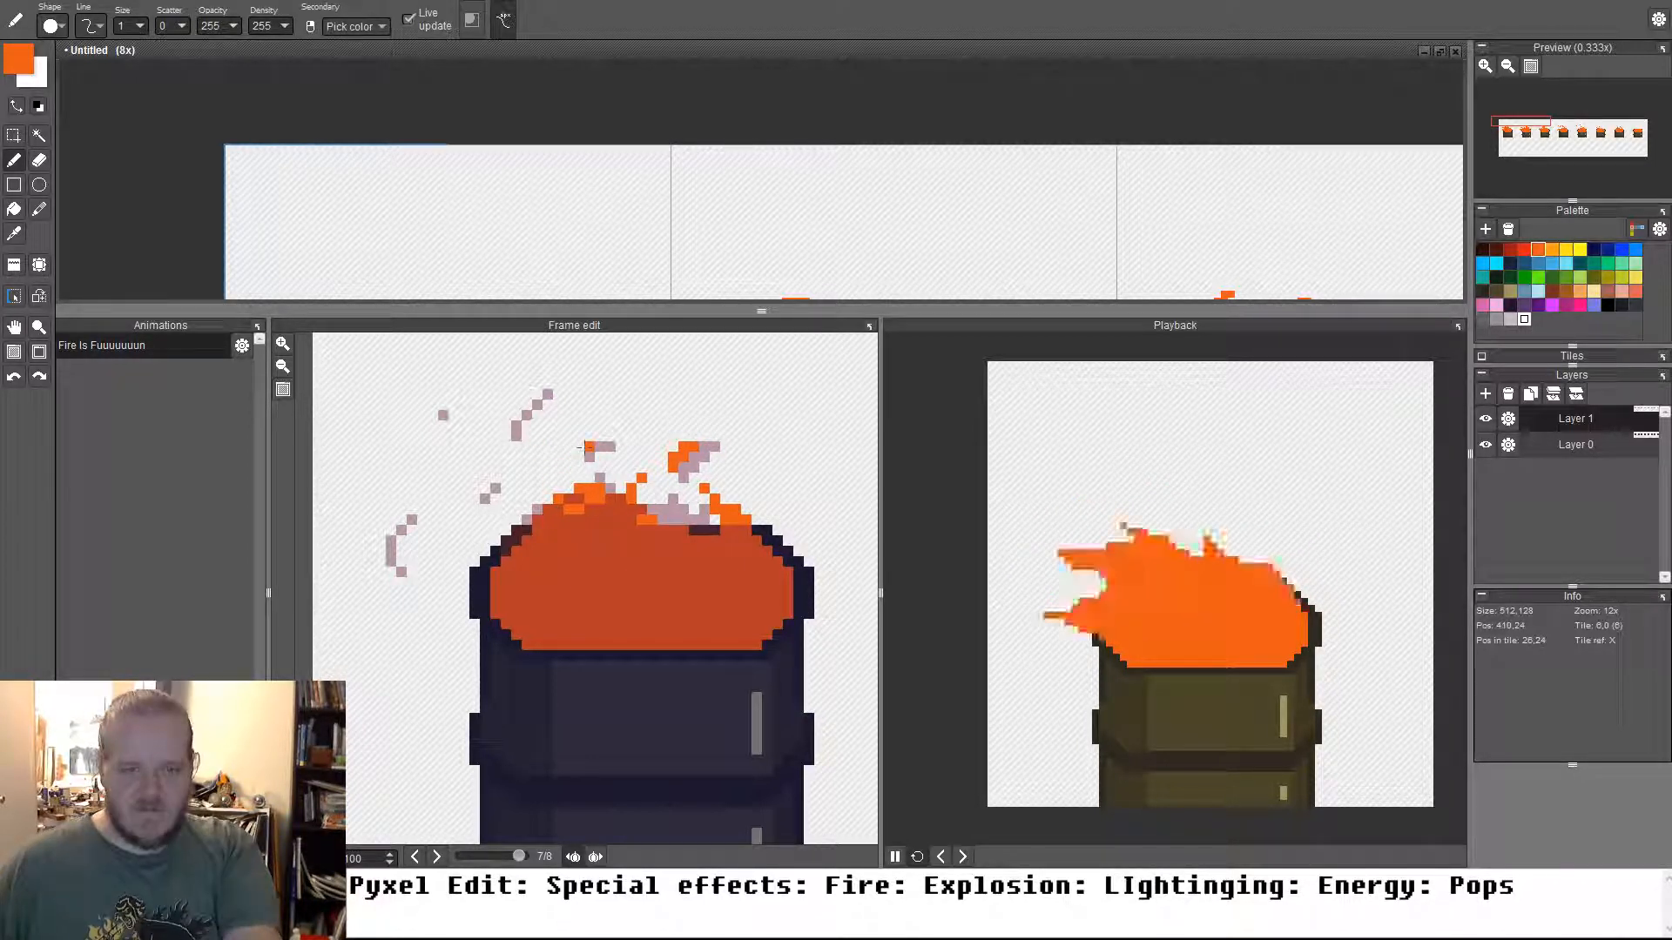
mouse_move(444, 424)
left_mouse_down()
mouse_move(409, 533)
mouse_move(449, 540)
left_mouse_up()
mouse_move(461, 492)
left_mouse_down()
mouse_move(631, 383)
mouse_move(606, 409)
left_mouse_up()
key("ctrl+z")
key("ctrl+z")
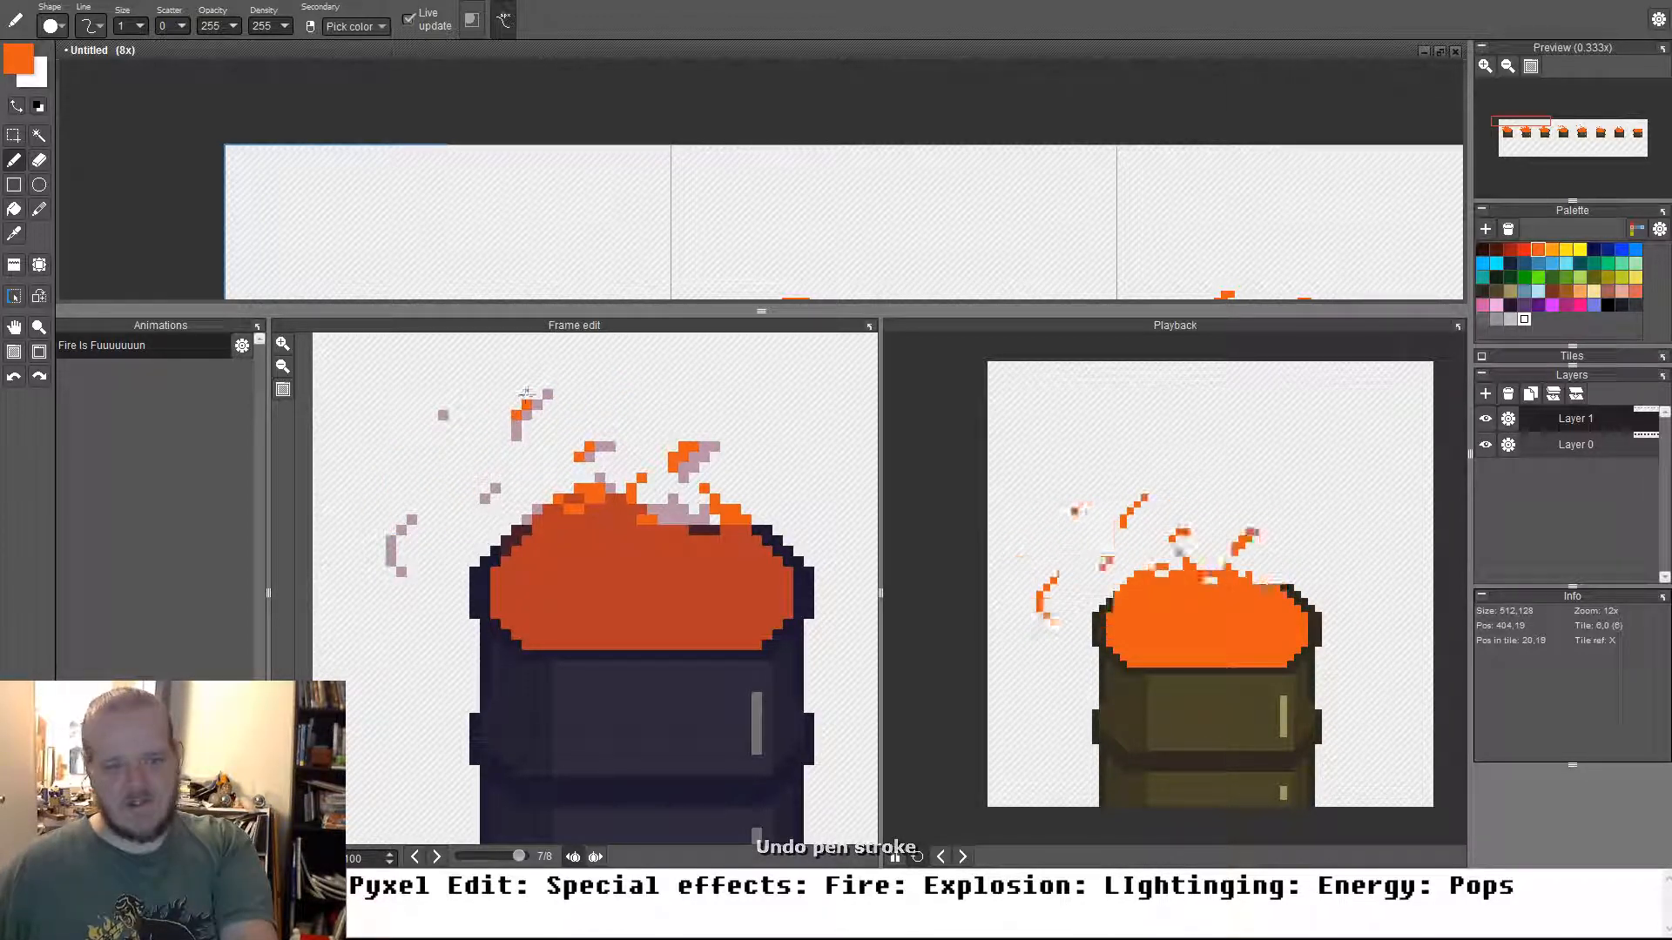
Place small orange spark pixels to the upper left of the barrel in frame 7 and extend the right streak downward
left_click(526, 405)
left_click(433, 414)
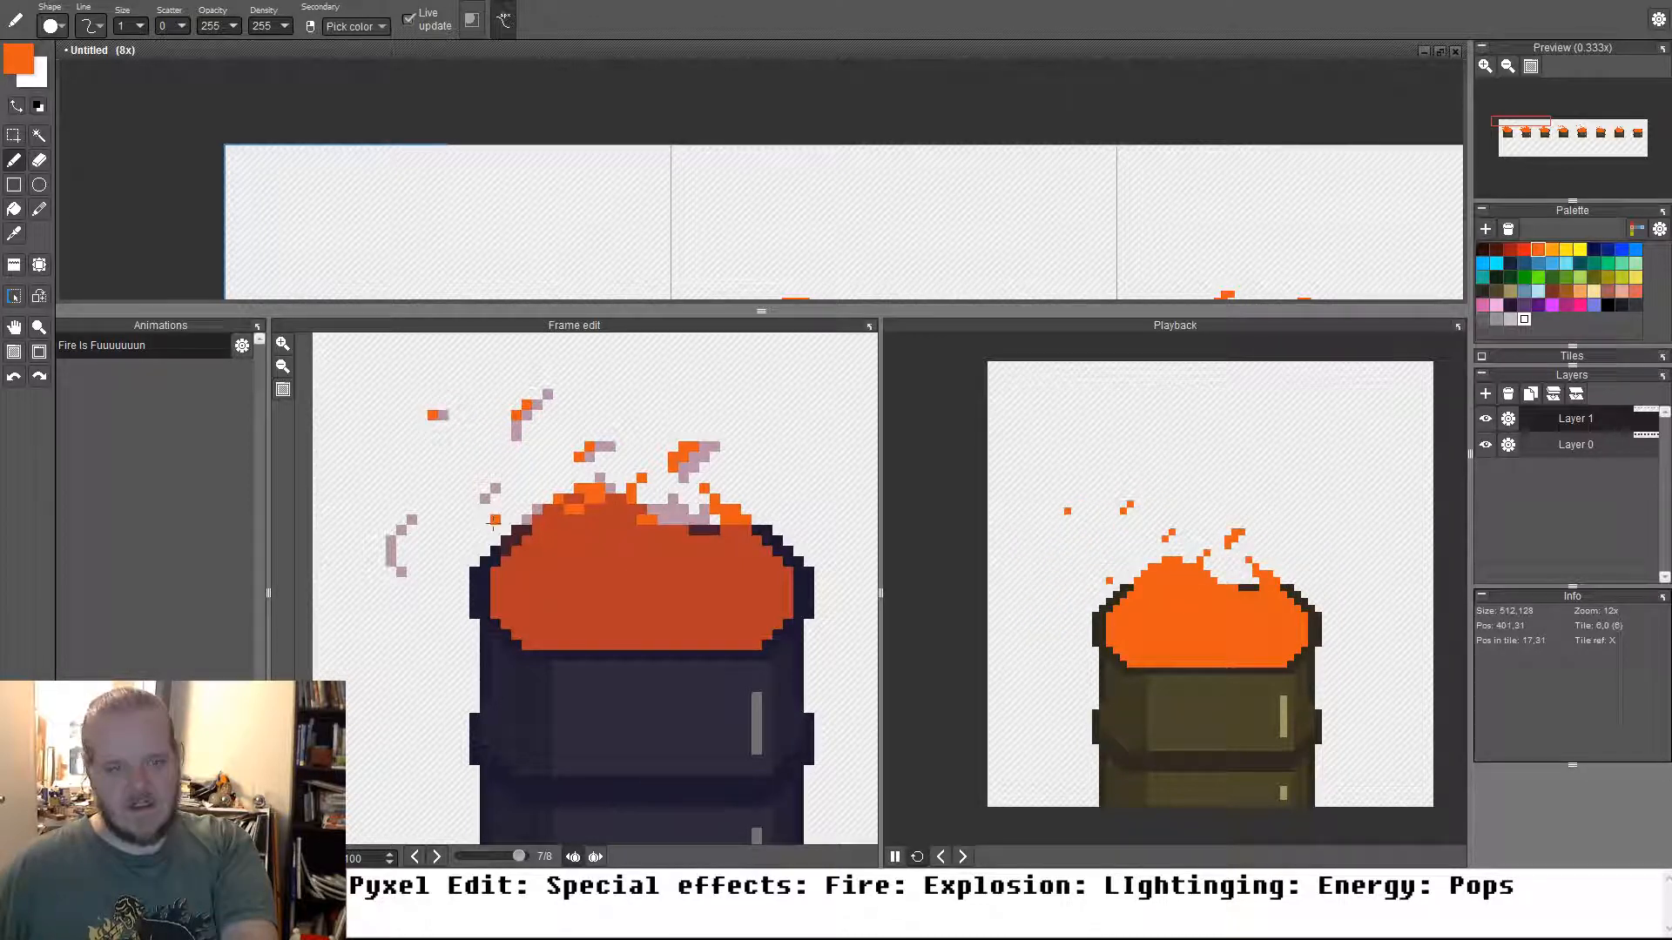
left_click(485, 489)
left_click(401, 520)
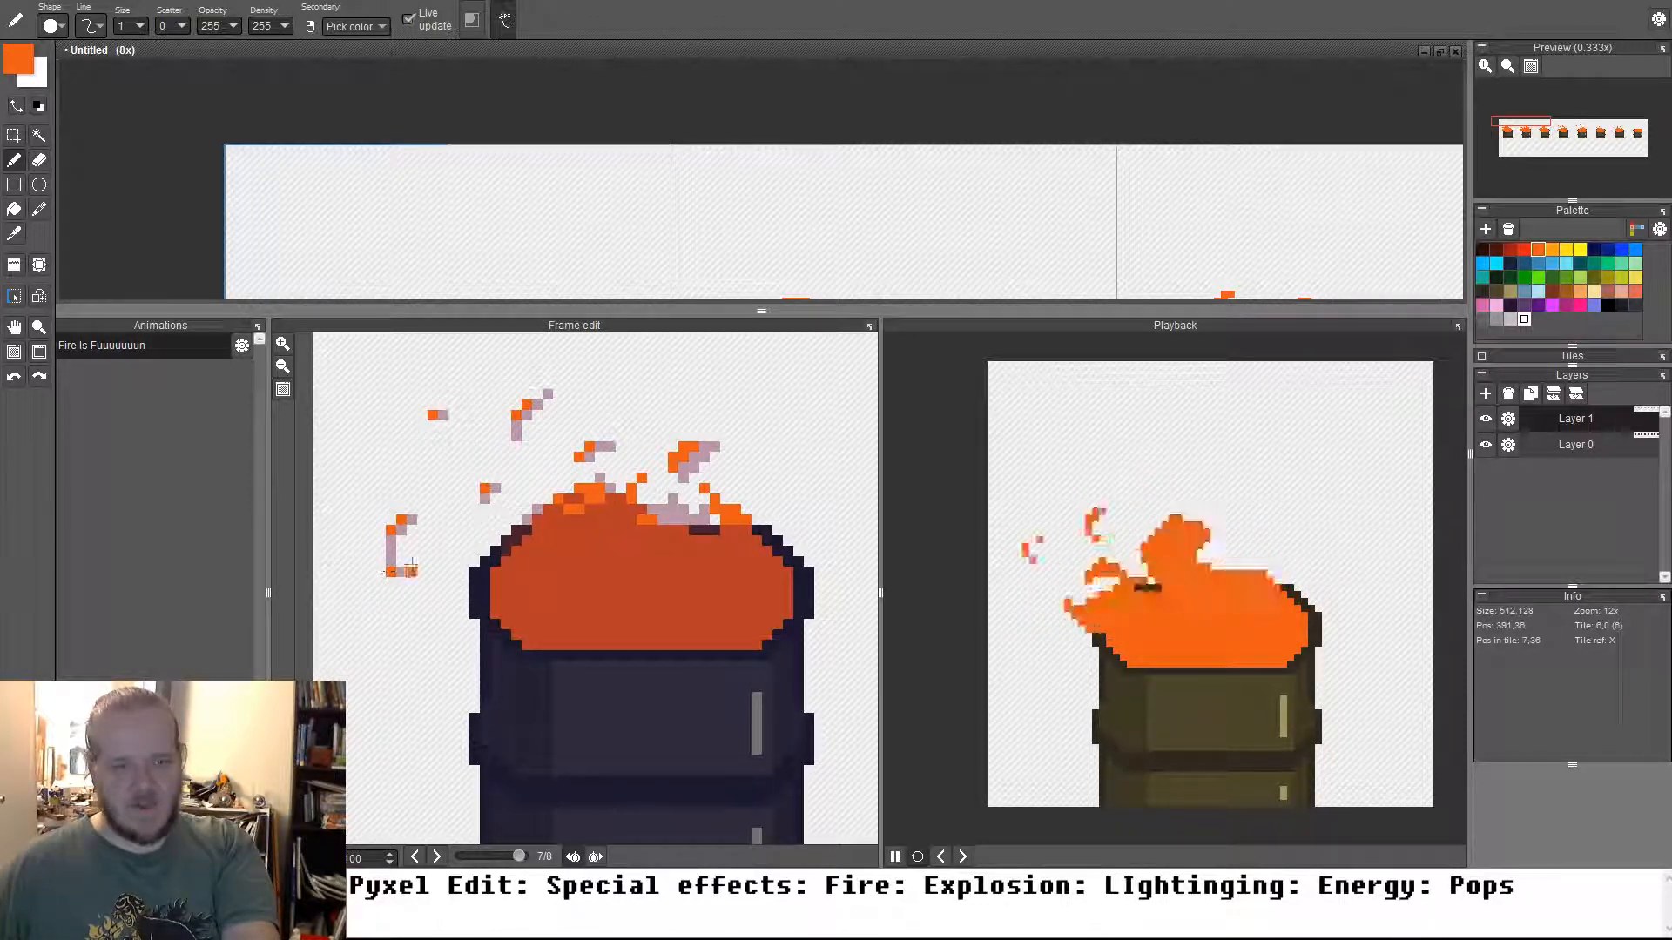
left_click(662, 489)
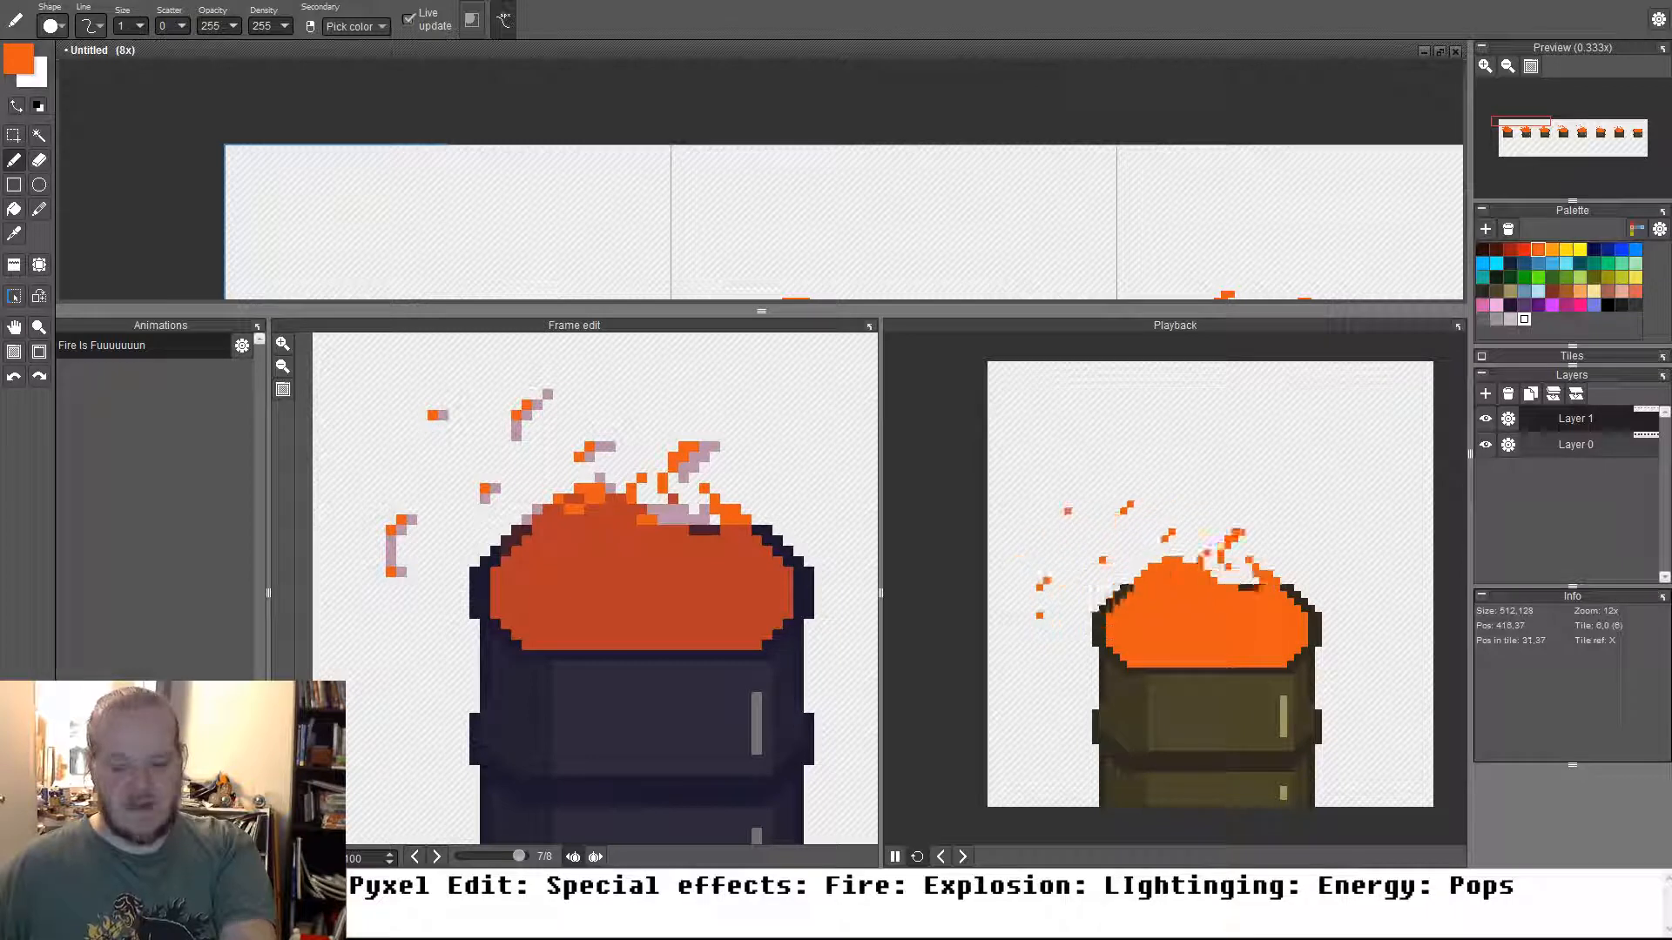
Turn on the next-frame onion skin for frame 8, outline jagged flames across the rim and fill the right part orange
left_click(437, 857)
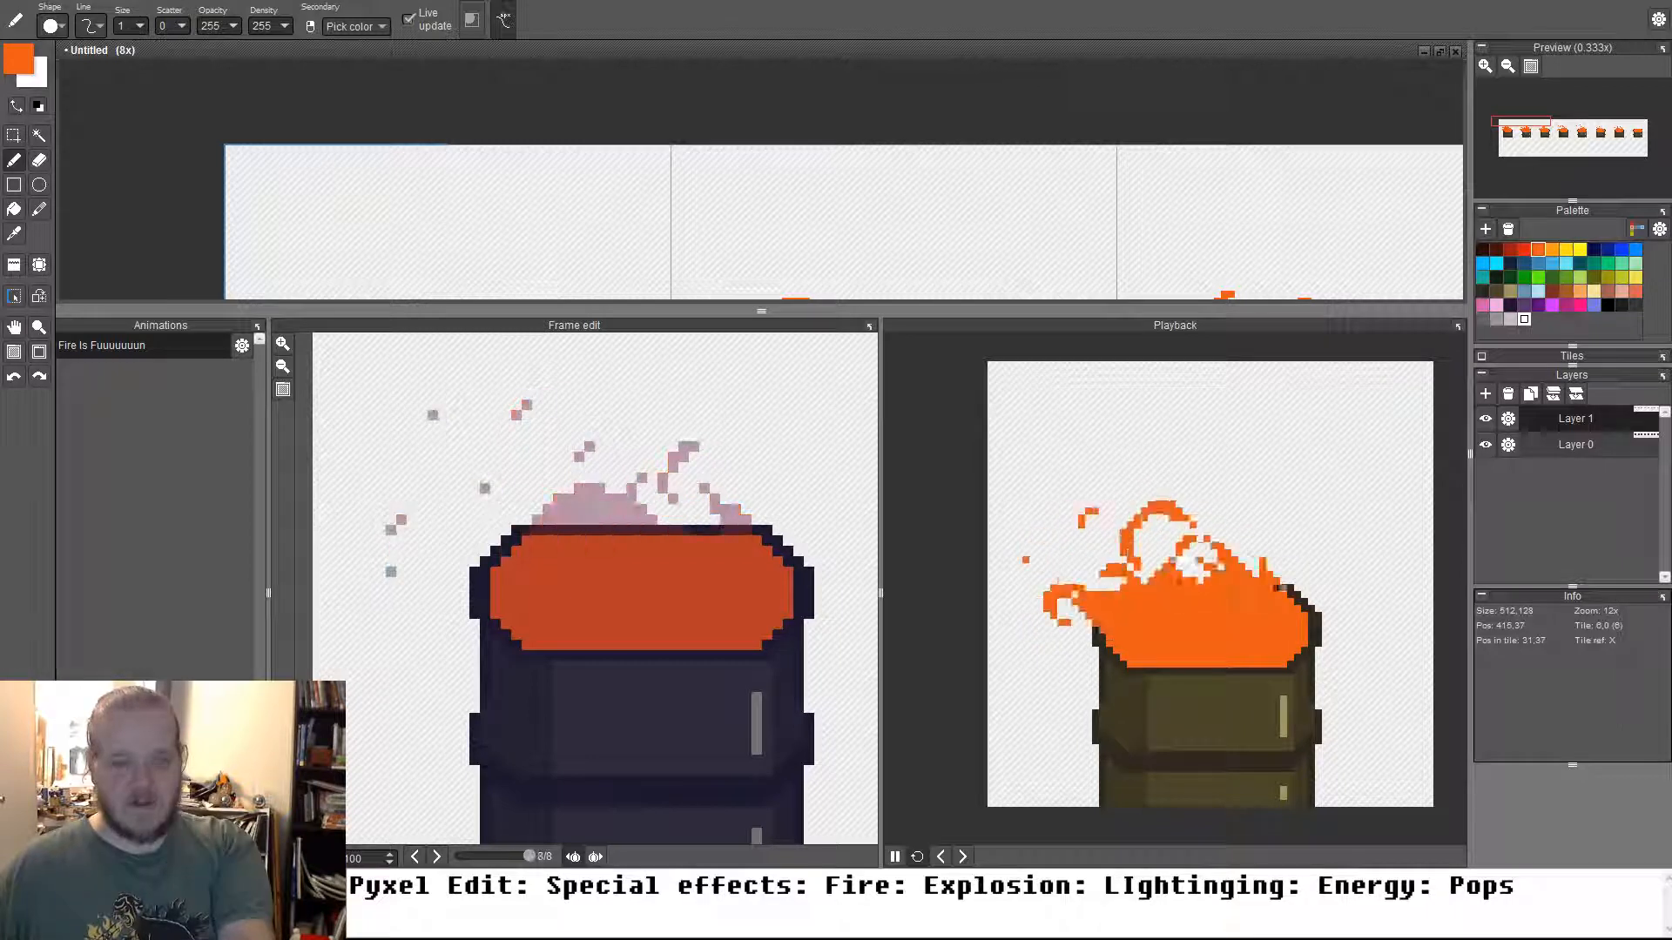
left_click(596, 856)
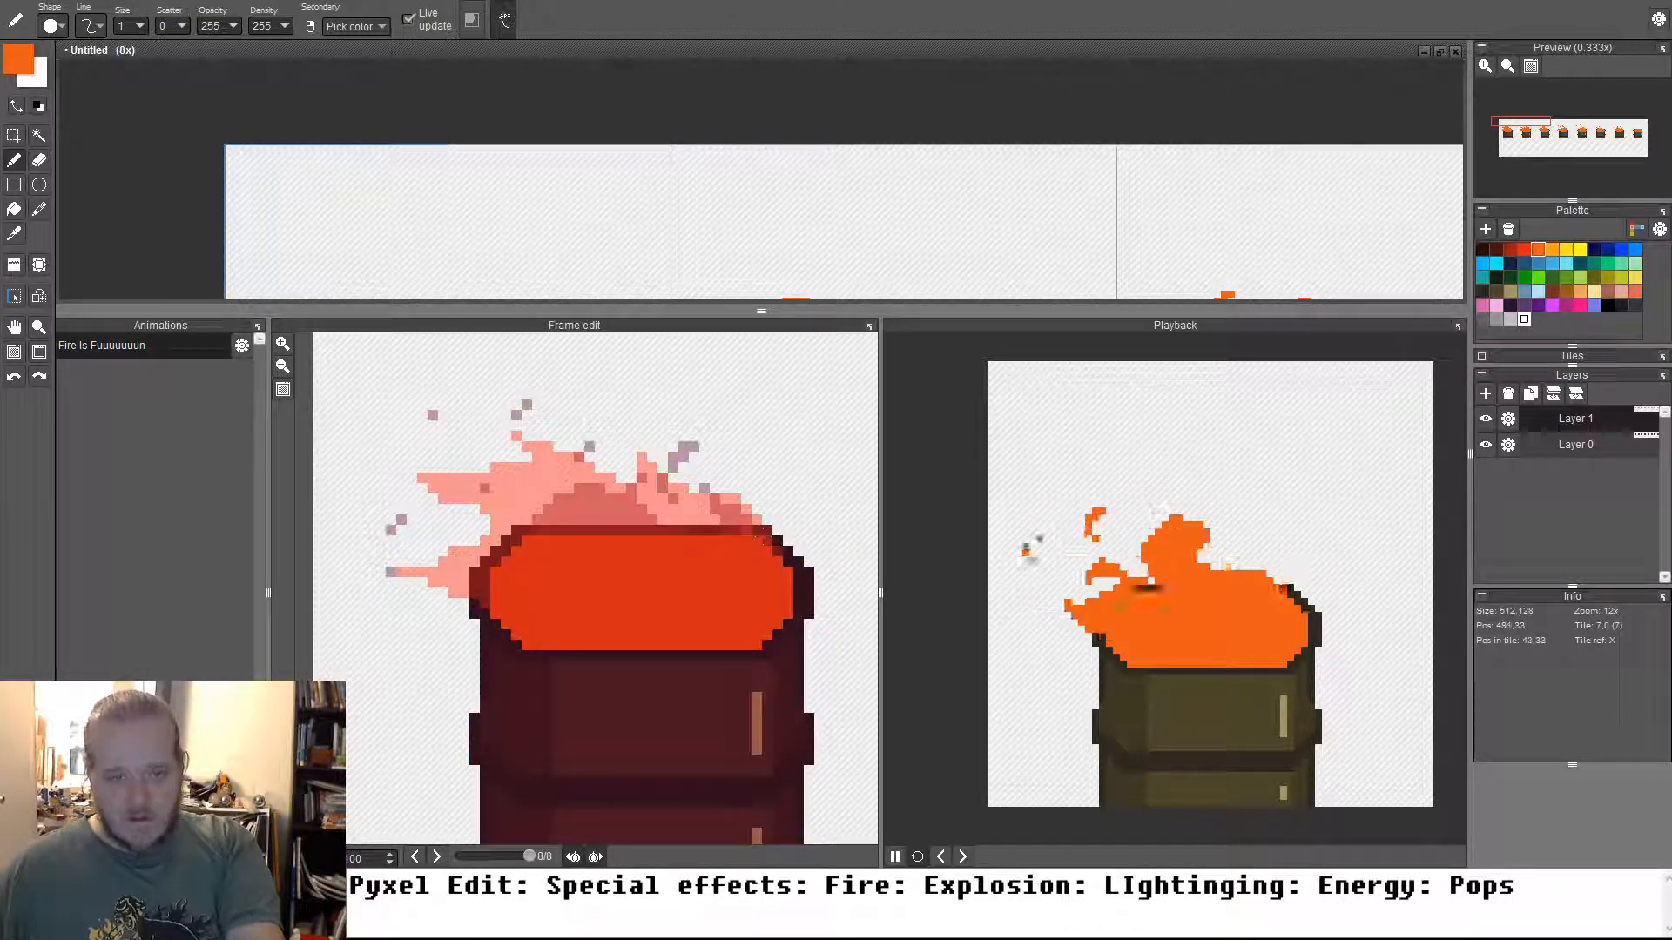
mouse_move(732, 523)
left_mouse_down()
mouse_move(692, 490)
mouse_move(673, 486)
mouse_move(710, 511)
mouse_move(631, 491)
mouse_move(595, 519)
mouse_move(647, 500)
mouse_move(708, 525)
mouse_move(601, 532)
mouse_move(625, 531)
mouse_move(576, 467)
mouse_move(546, 465)
mouse_move(532, 492)
mouse_move(453, 487)
mouse_move(566, 519)
mouse_move(594, 505)
mouse_move(595, 557)
mouse_move(622, 547)
mouse_move(477, 532)
mouse_move(430, 570)
mouse_move(490, 562)
left_mouse_up()
key("f")
left_click(647, 502)
Complete the middle peak and the two left flame tongues in frame 8 and fill them with orange
key("b")
key("f")
left_click(575, 516)
key("b")
key("f")
left_click(490, 534)
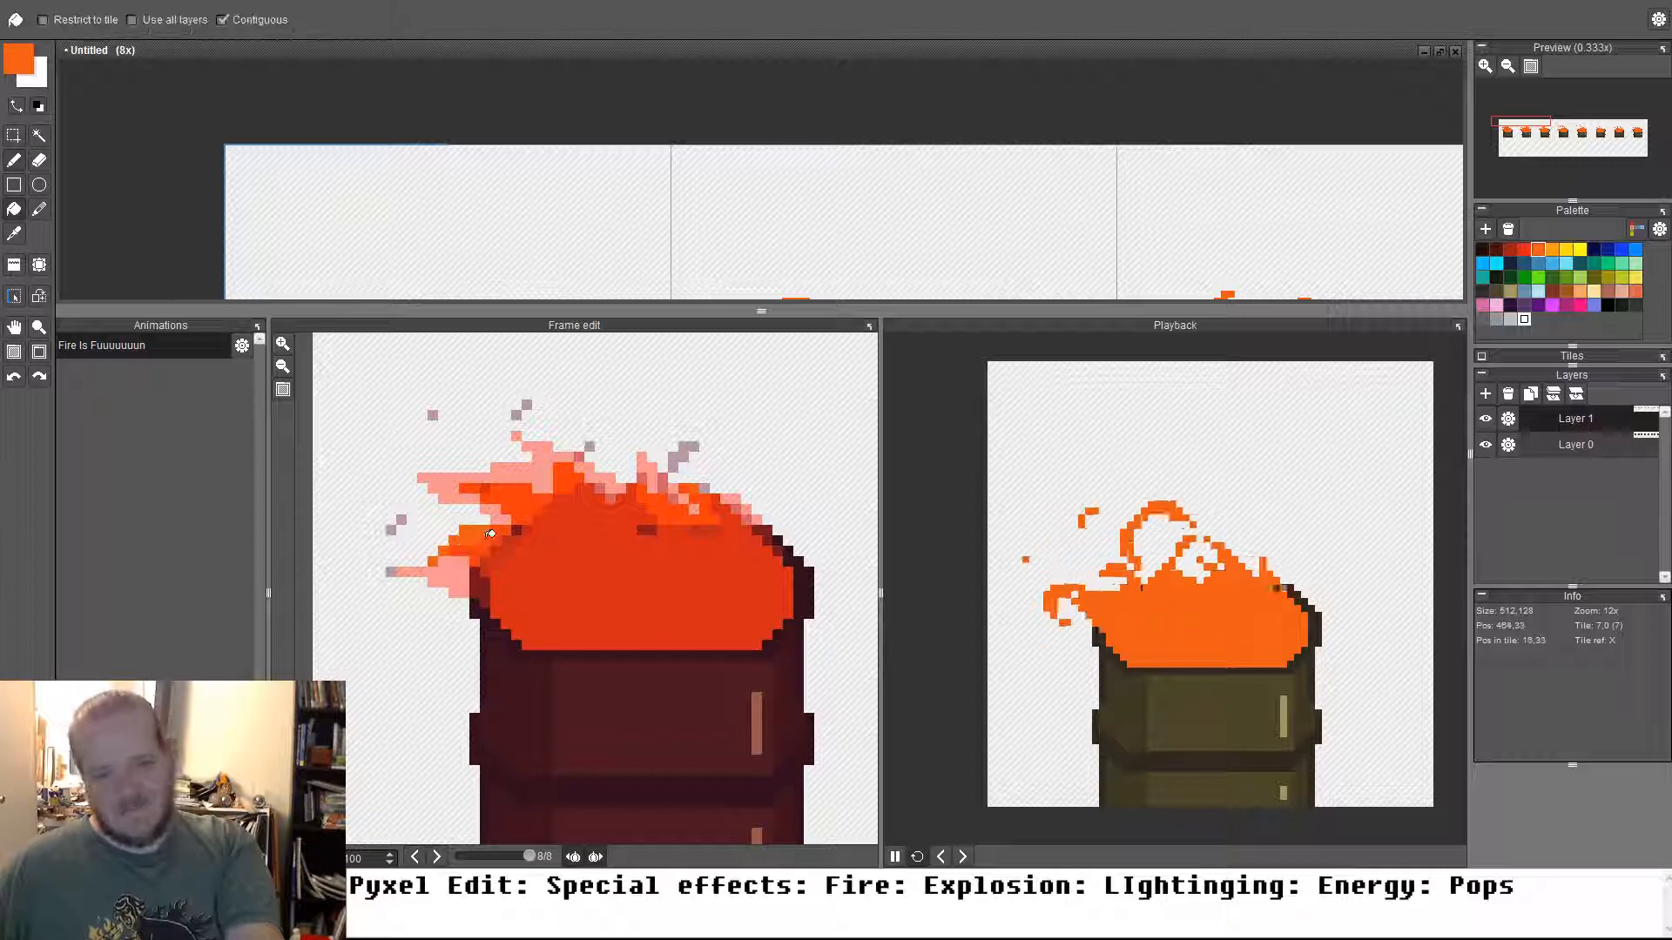
key("b")
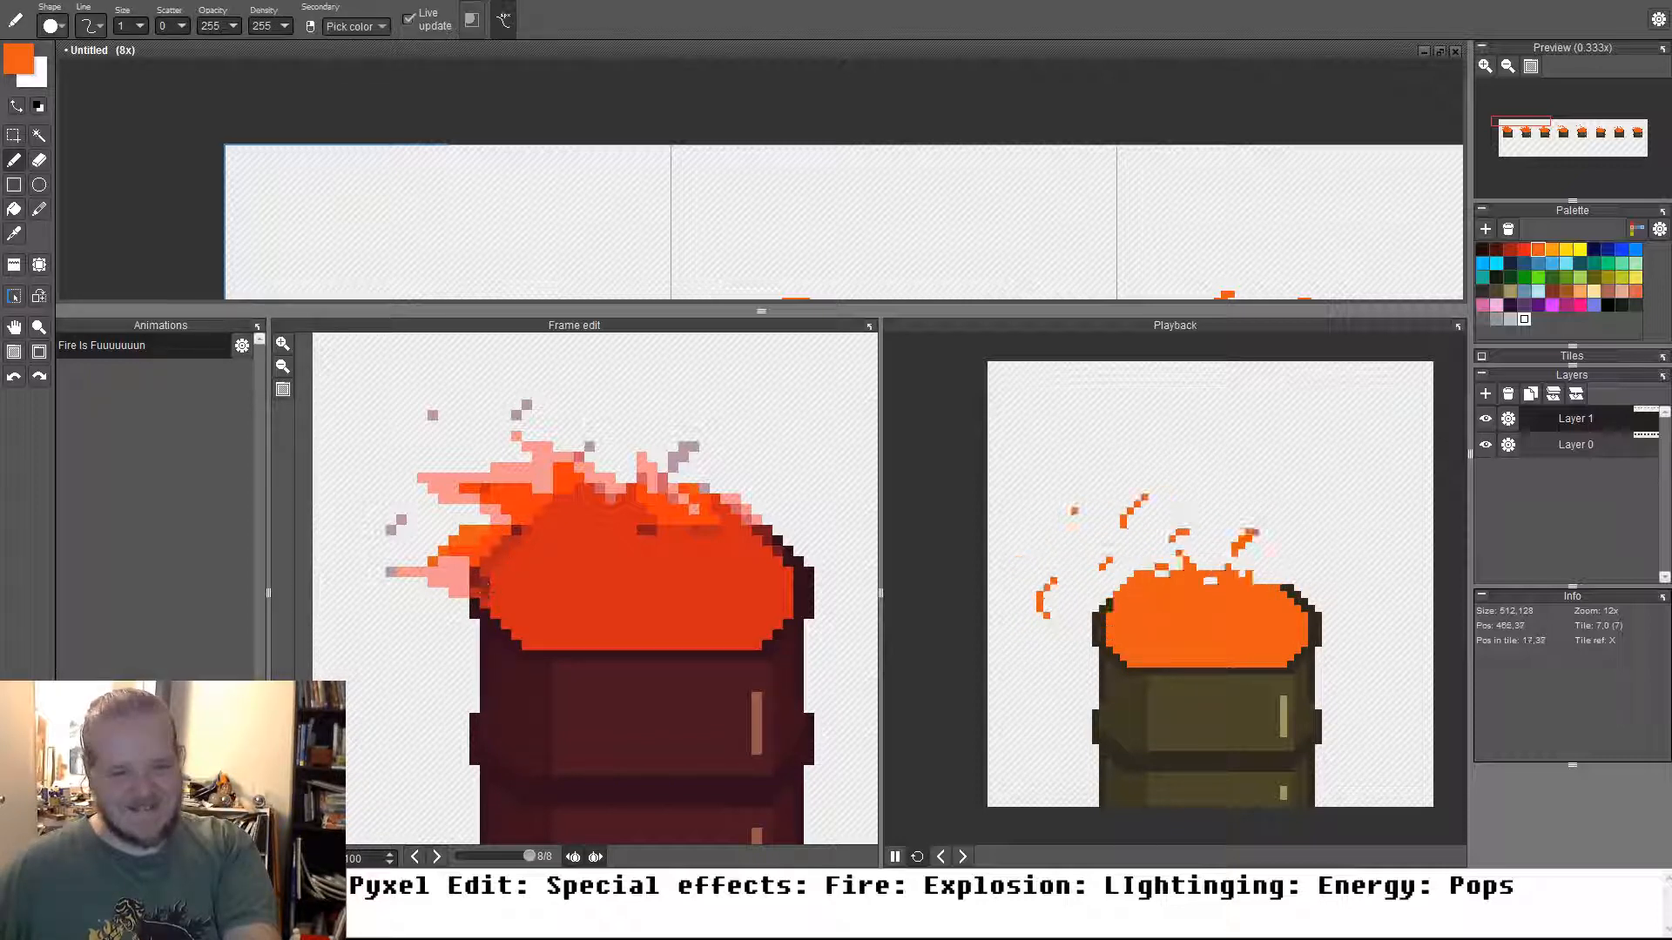
left_click(466, 580)
Place single orange spark pixels to the left of and above the flames in frame 8
left_click(394, 520)
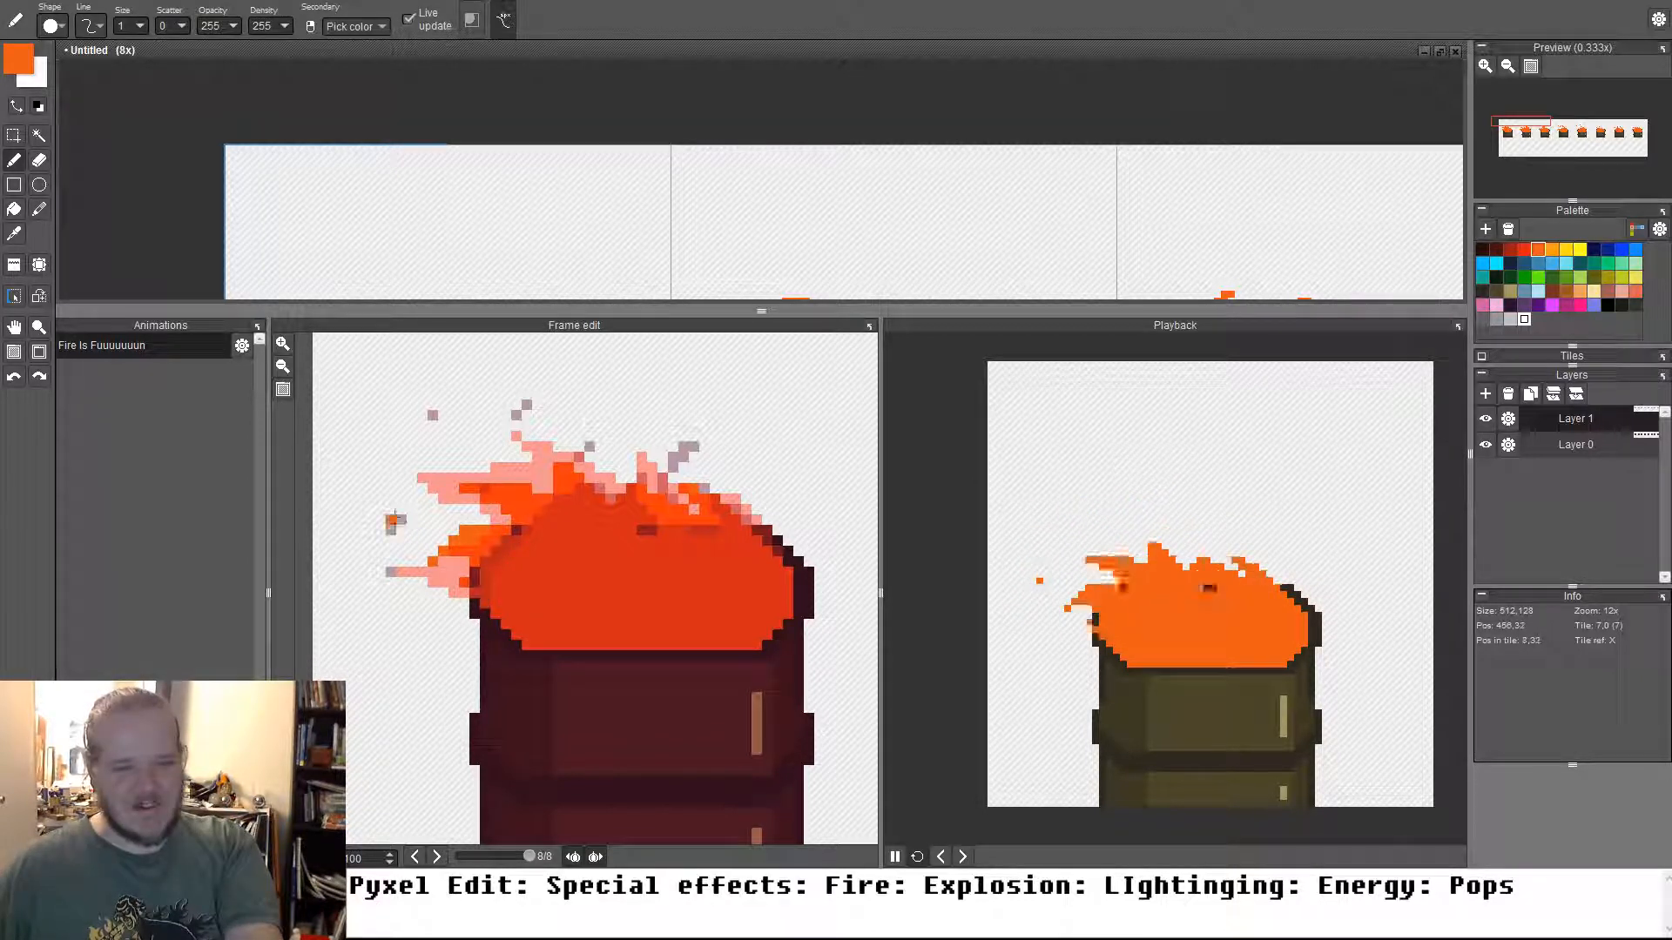
left_click(446, 466)
left_click(518, 405)
left_click(423, 415)
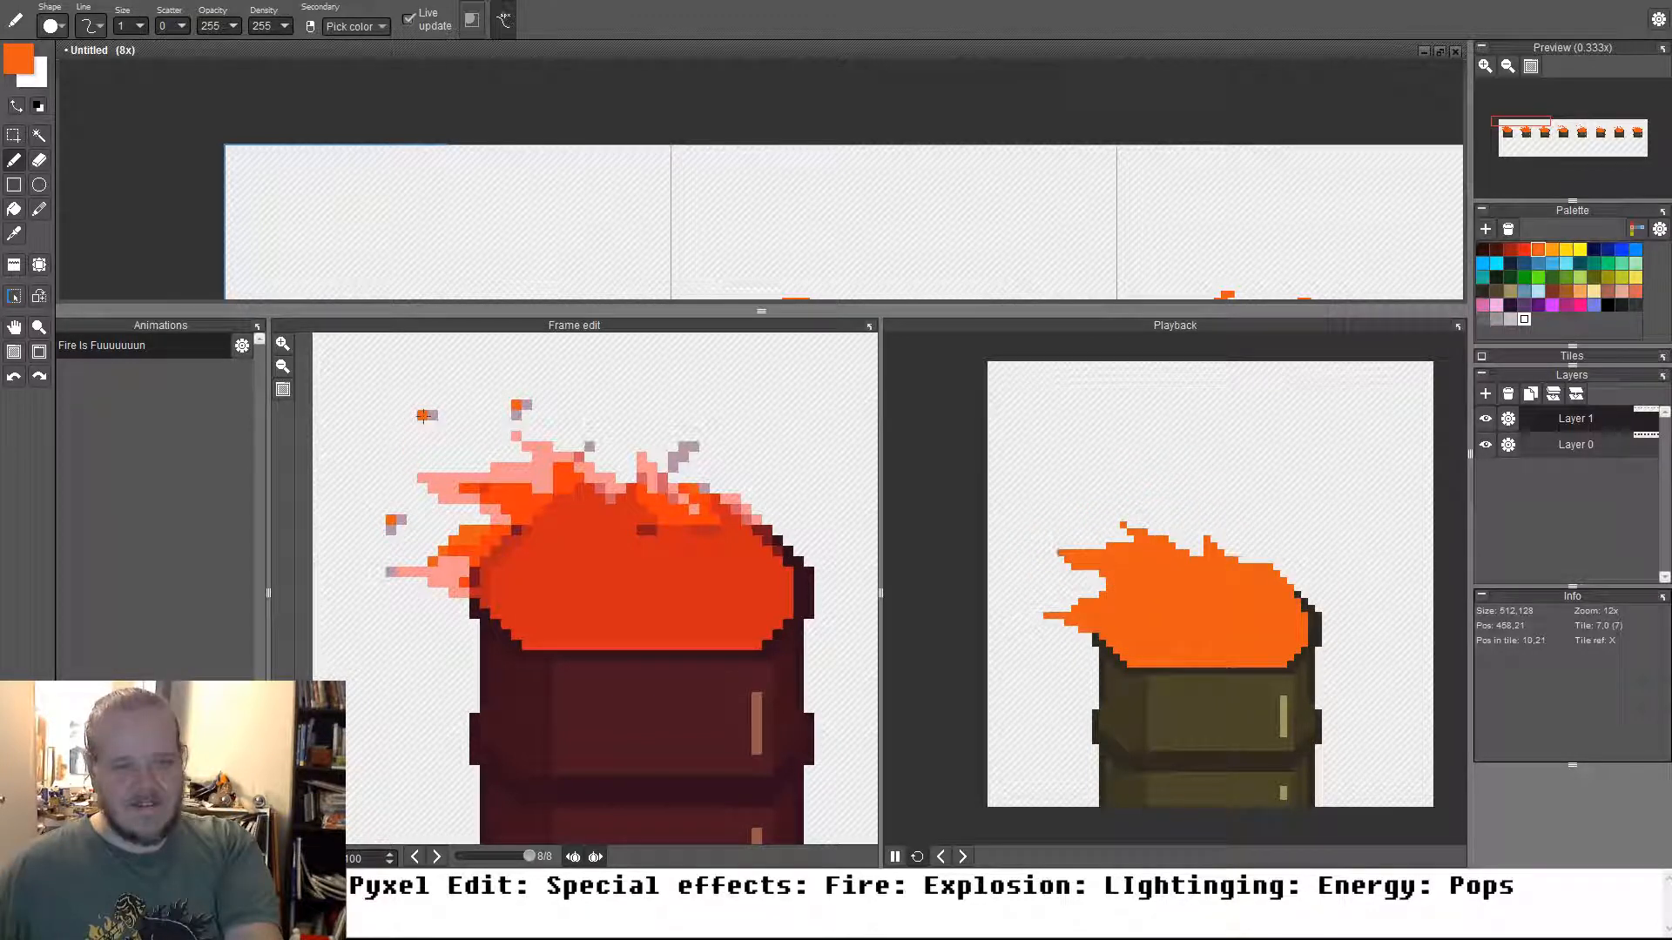
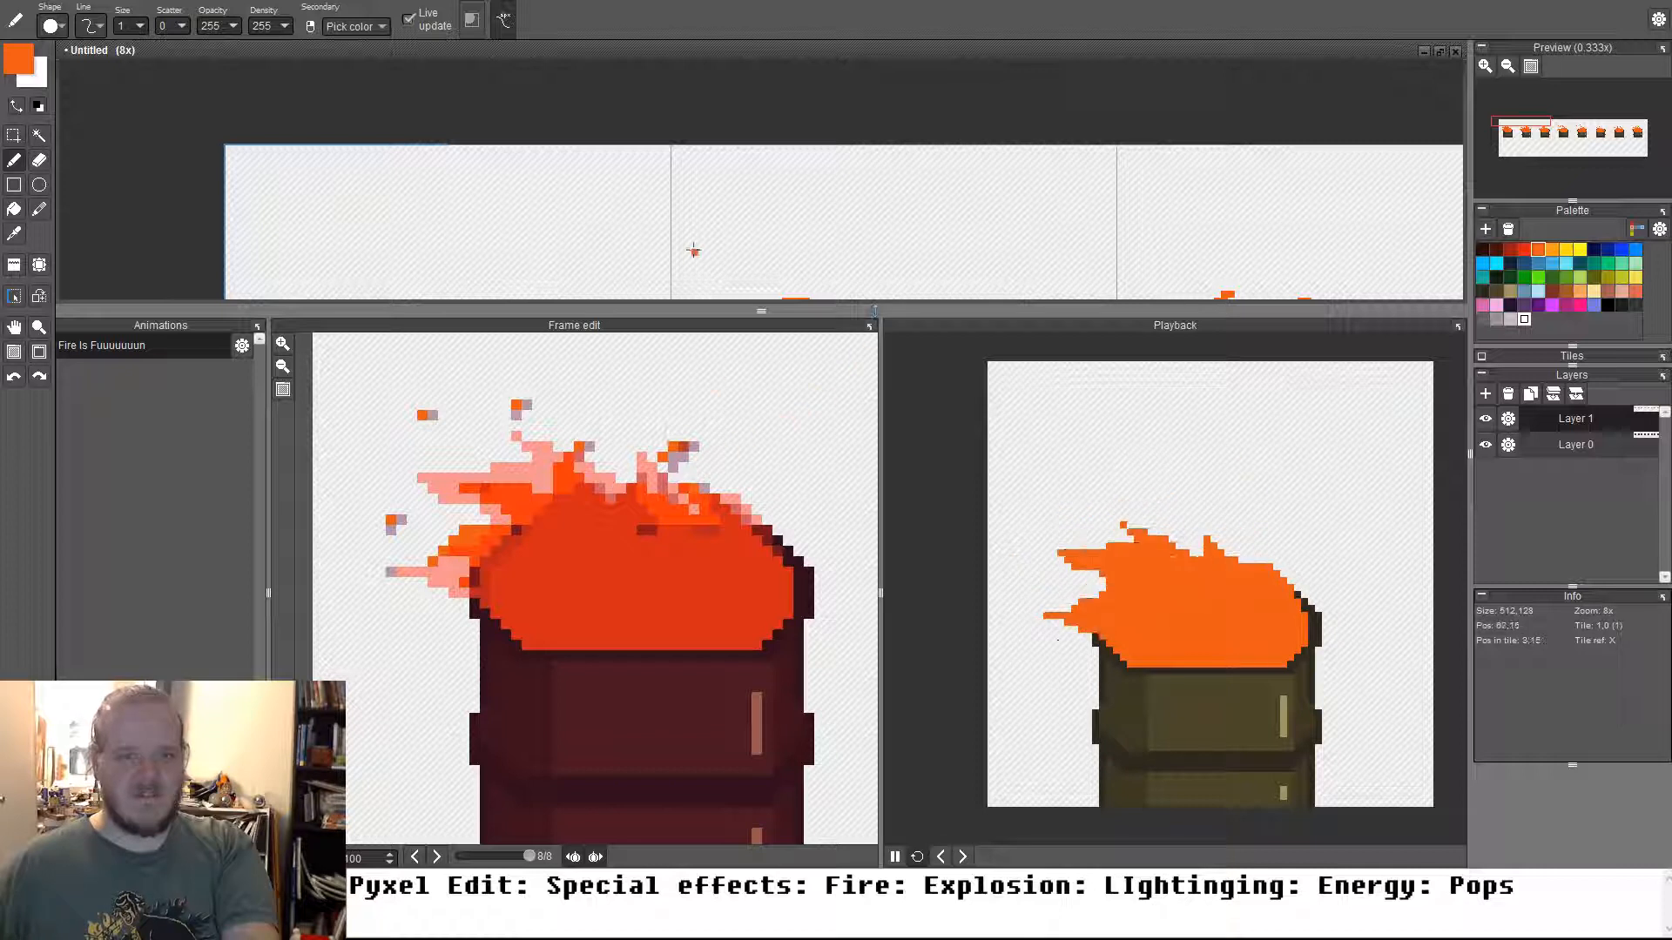
scroll(693, 251, "down", 3)
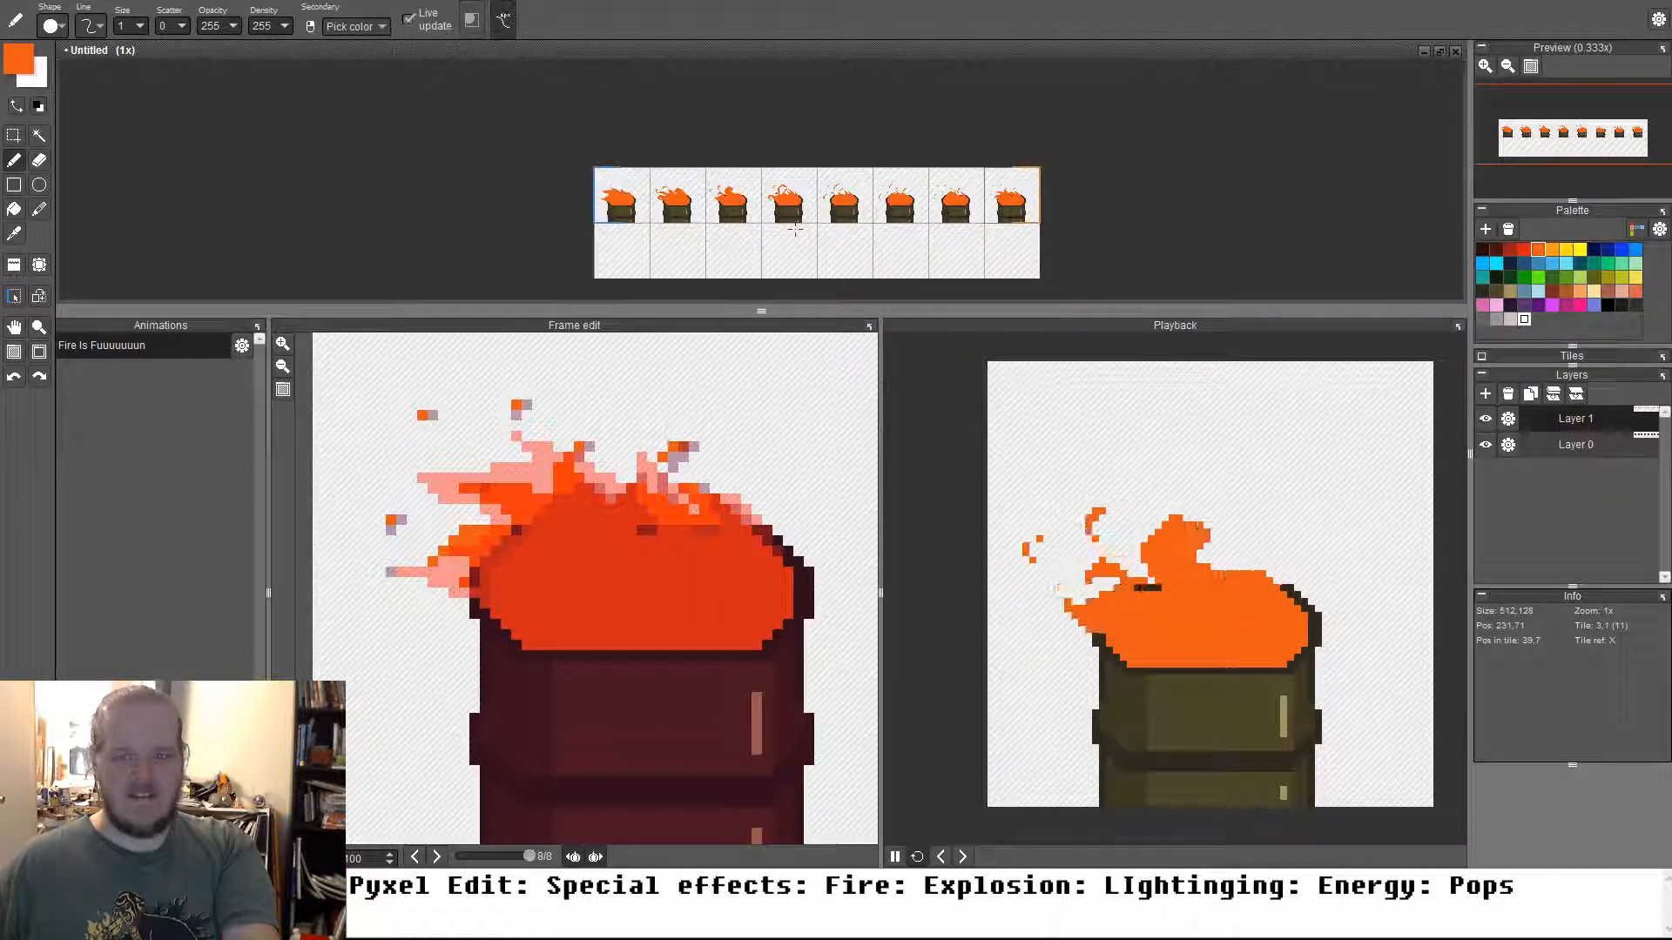
left_click_drag(727, 258, 780, 231)
left_click_drag(680, 219, 570, 208)
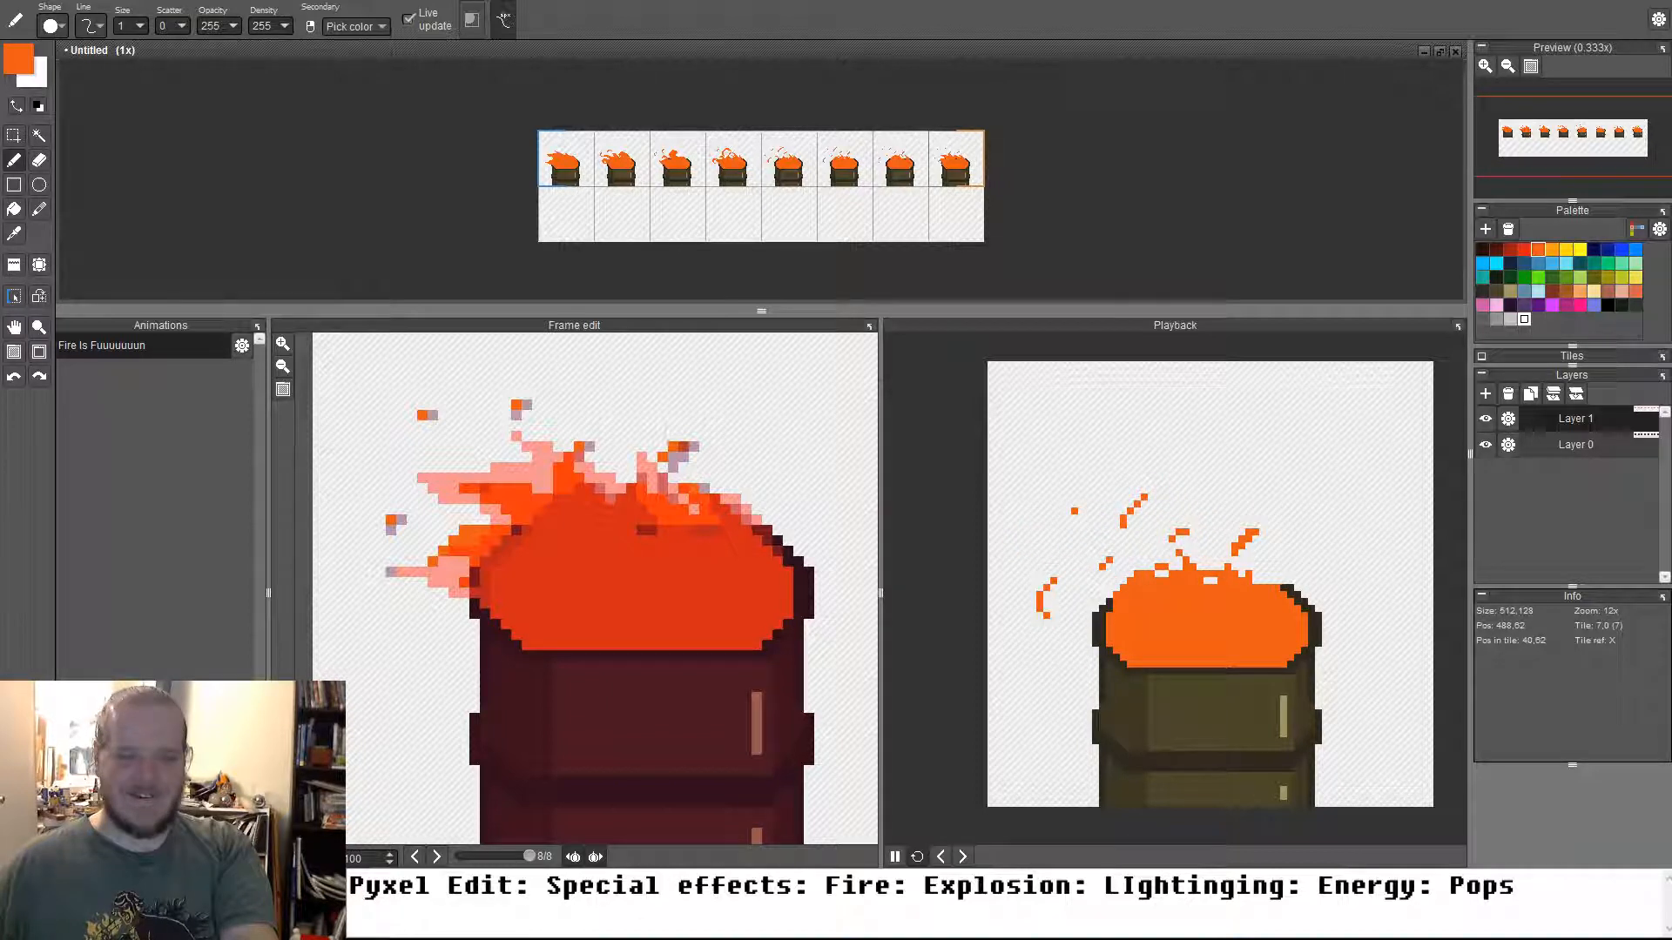
double_click(843, 896)
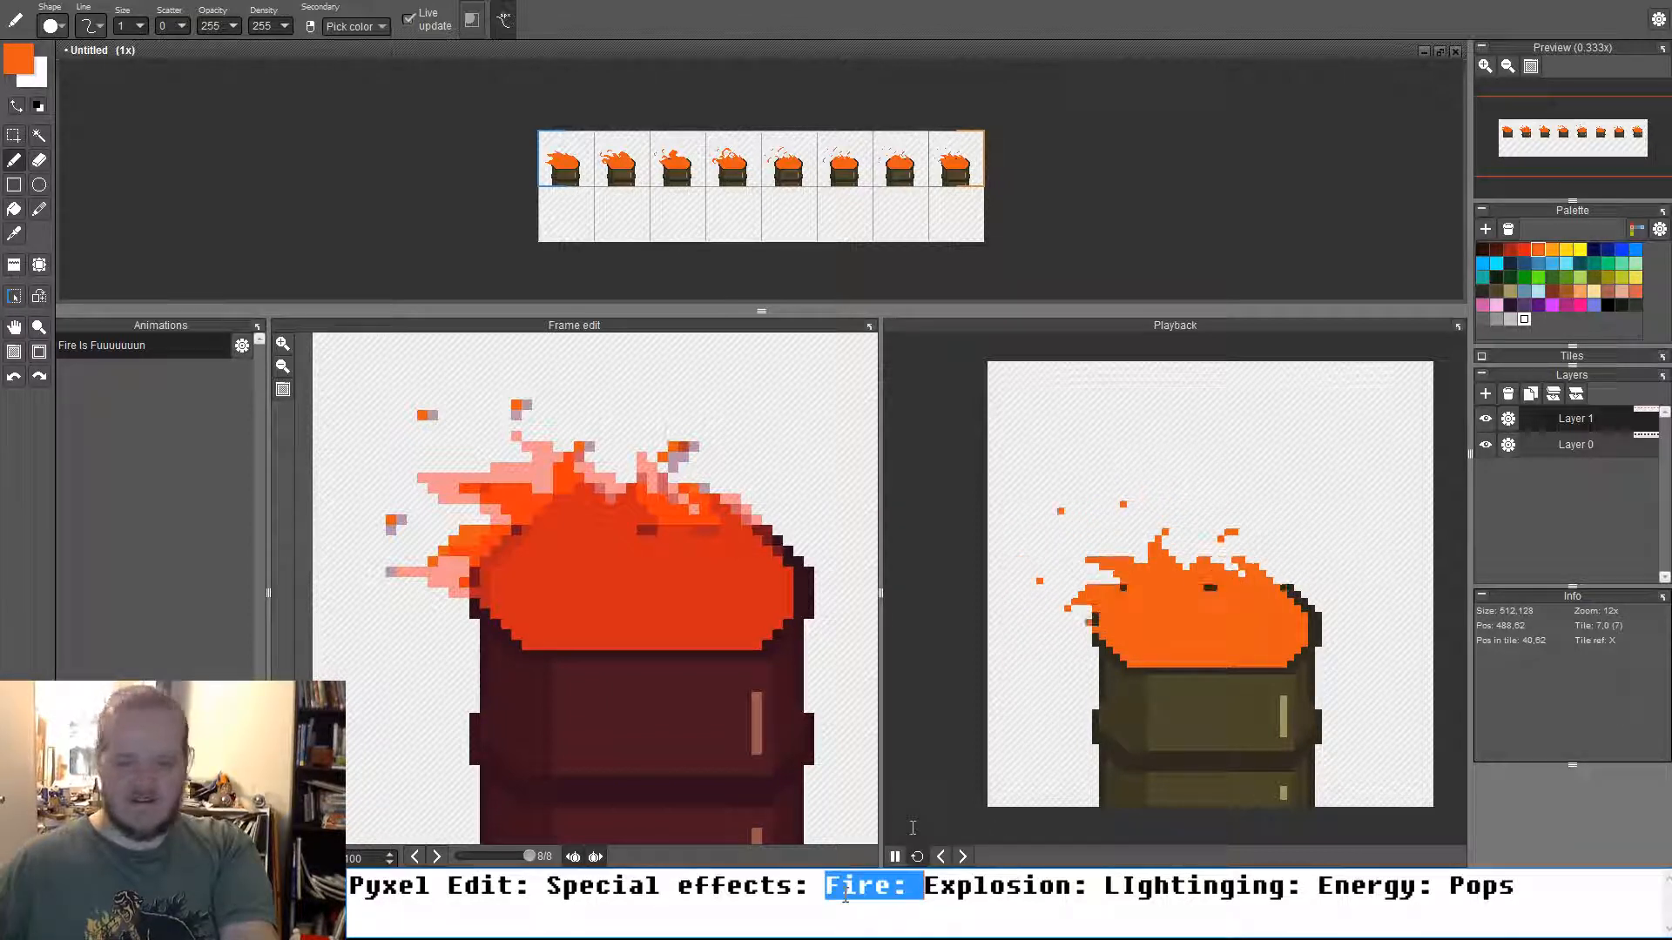
Replace the "Fire:" entry in the effects topic list with "FIRED:"
type("FIRED:")
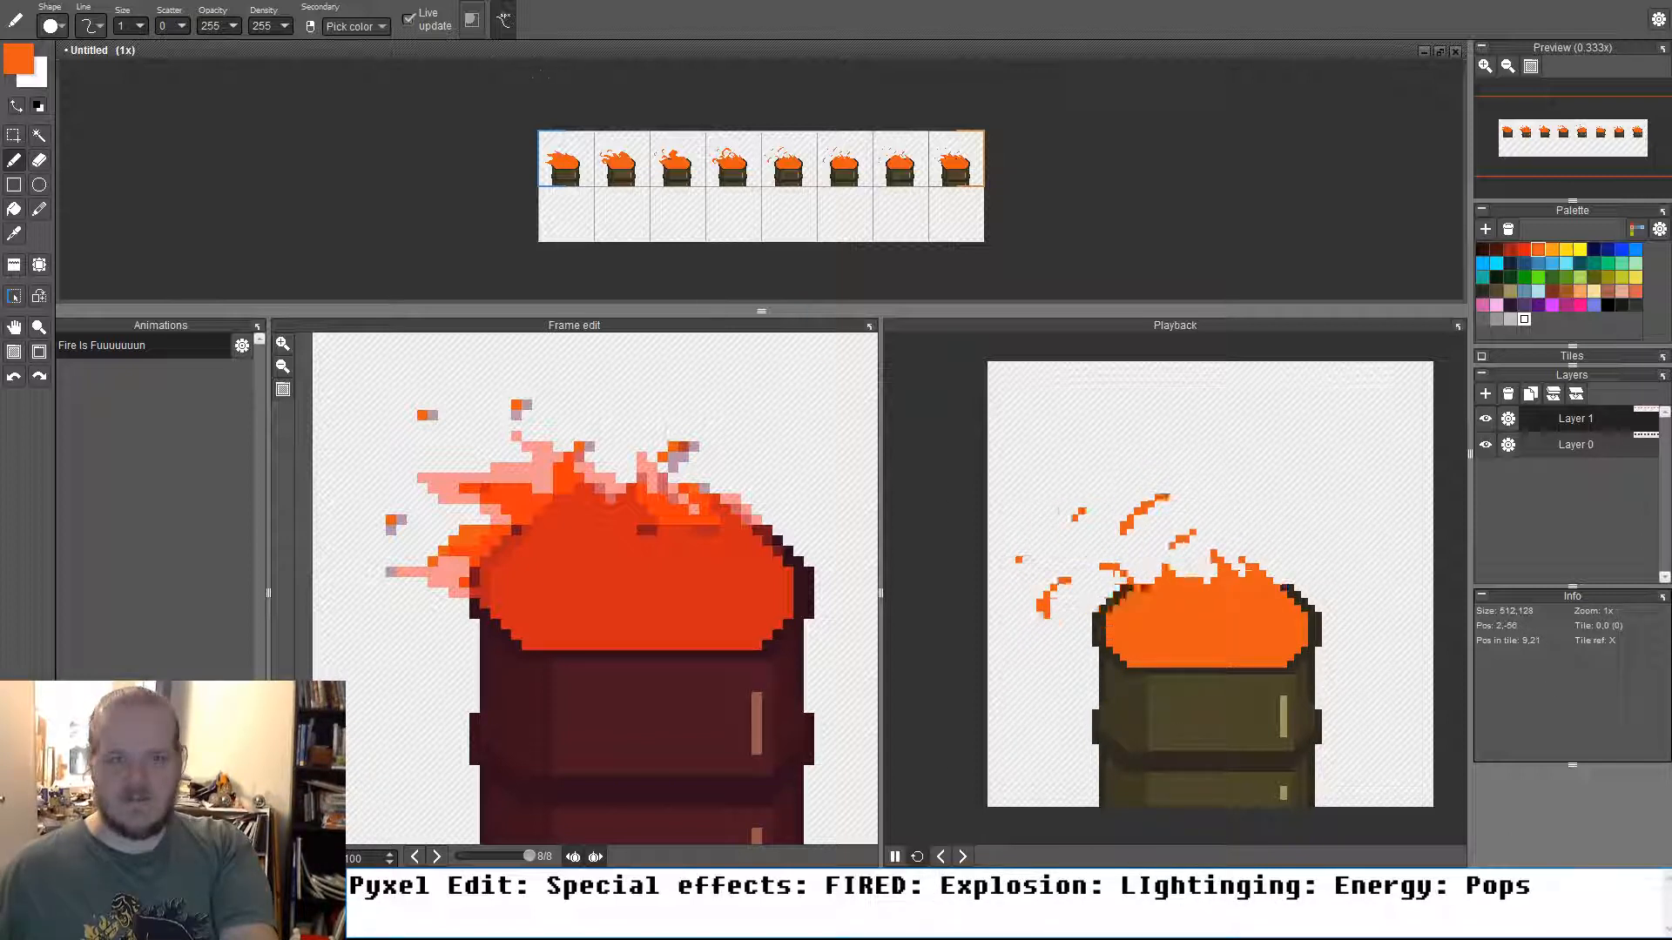
Enlarge the tile canvas area downward, widen the frame editing area, and fit the whole barrel frame in it
scroll(724, 227, "up", 1)
left_click_drag(771, 317, 779, 467)
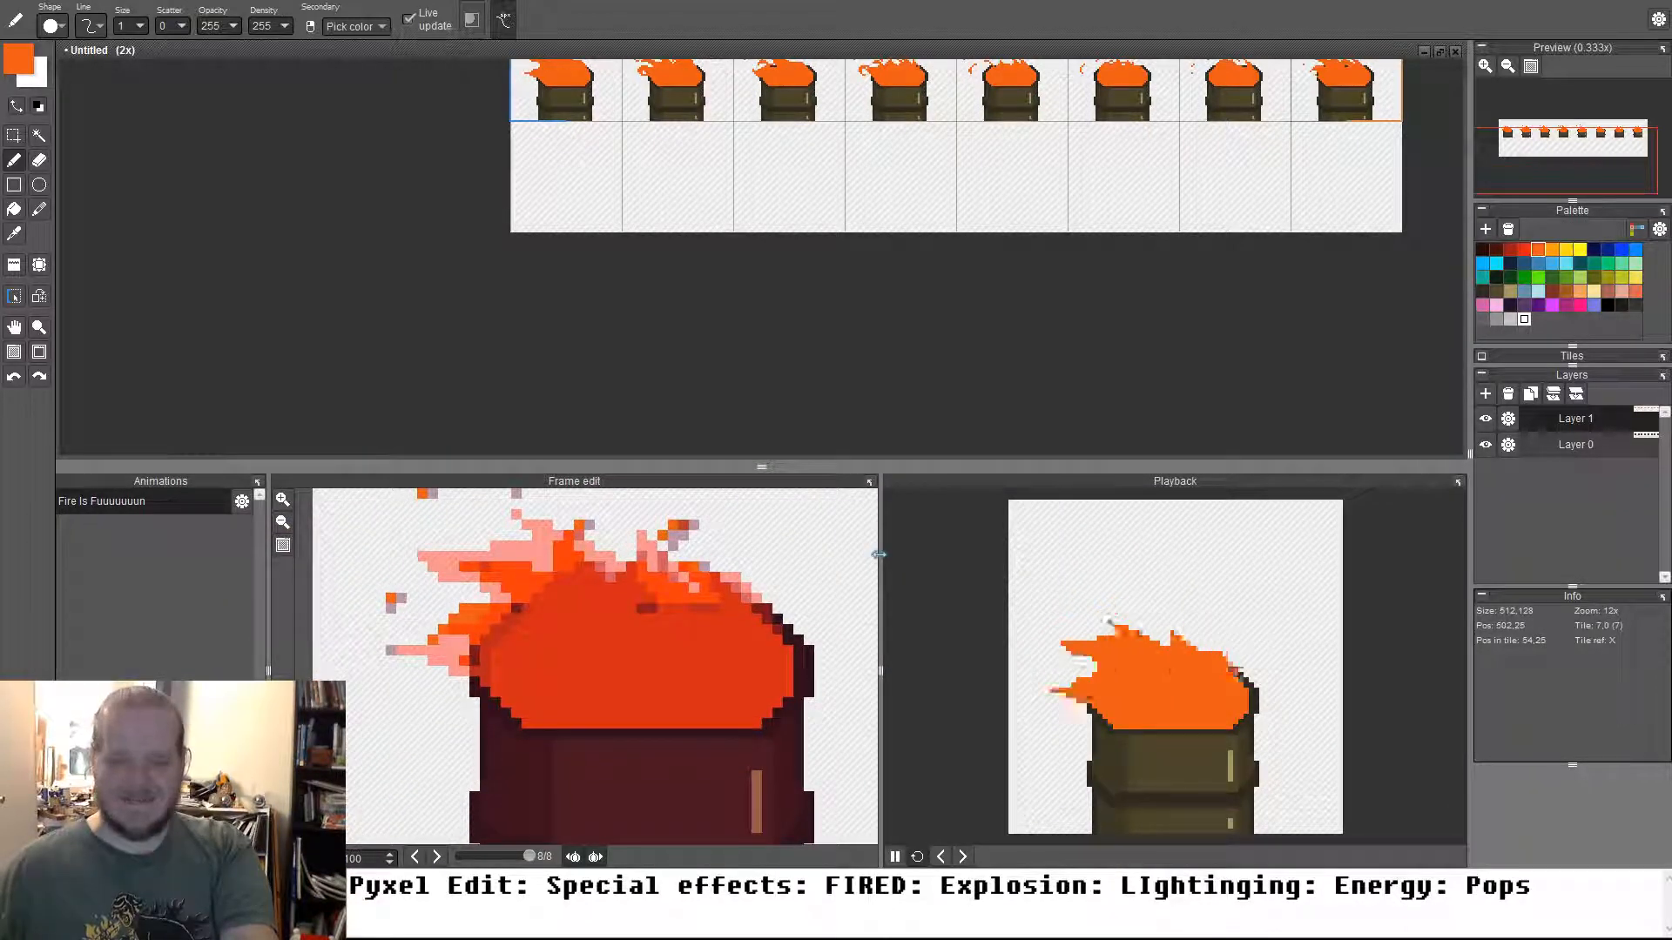
left_click_drag(879, 554, 1063, 557)
scroll(784, 627, "down", 2)
key("space")
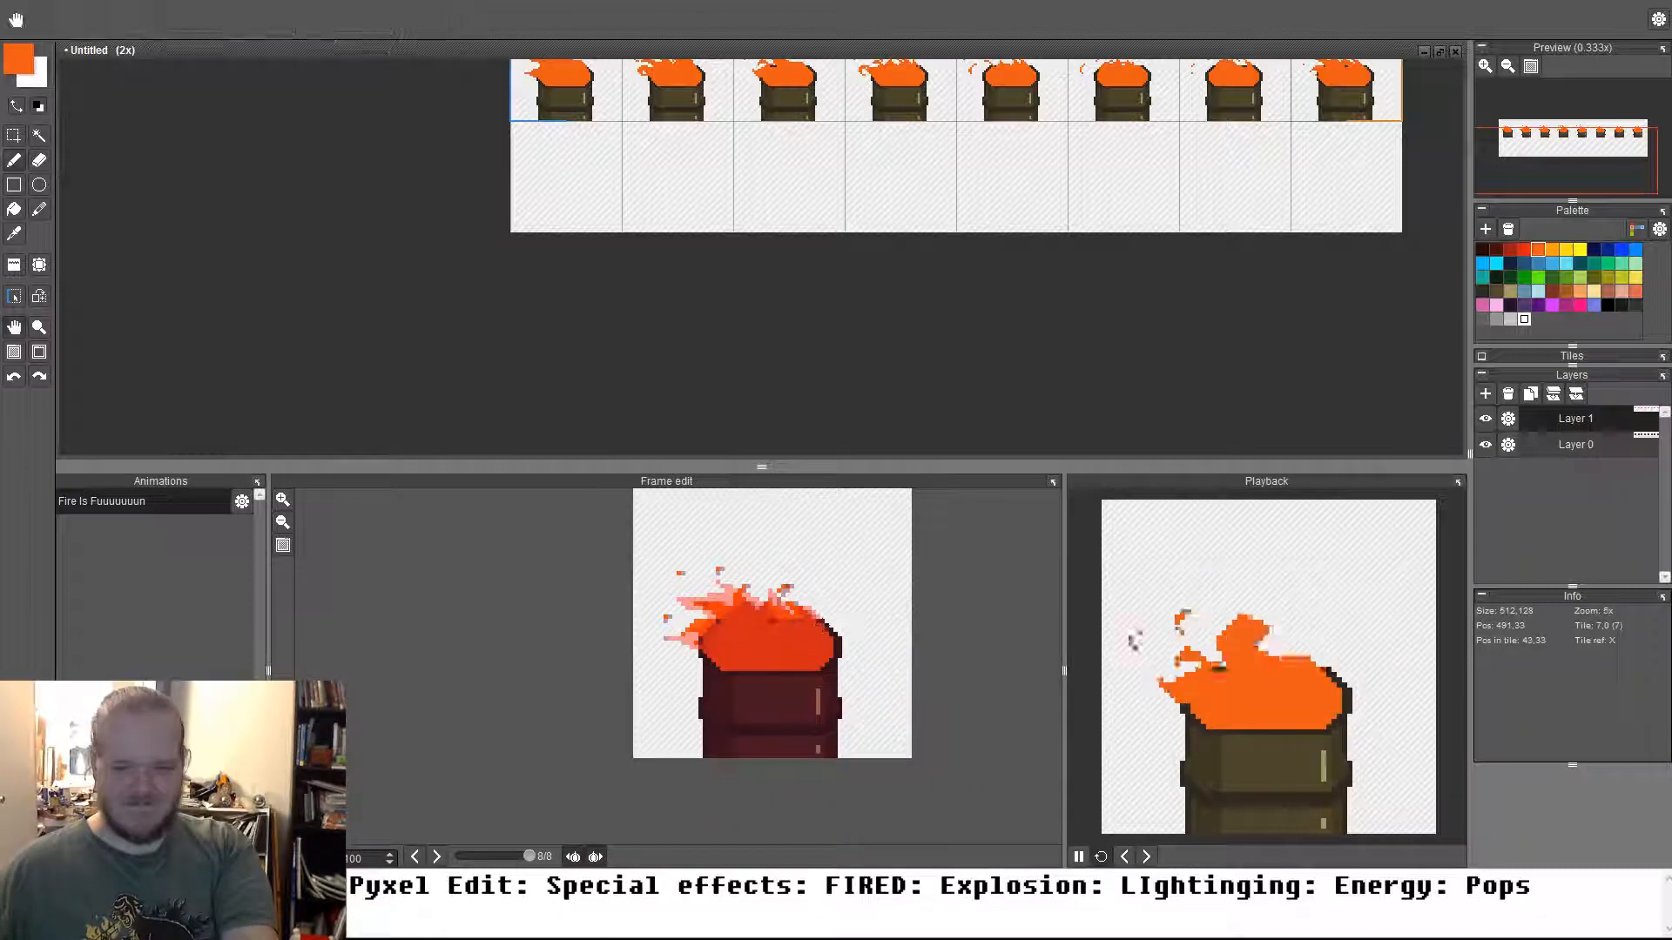
left_click_drag(766, 627, 753, 664)
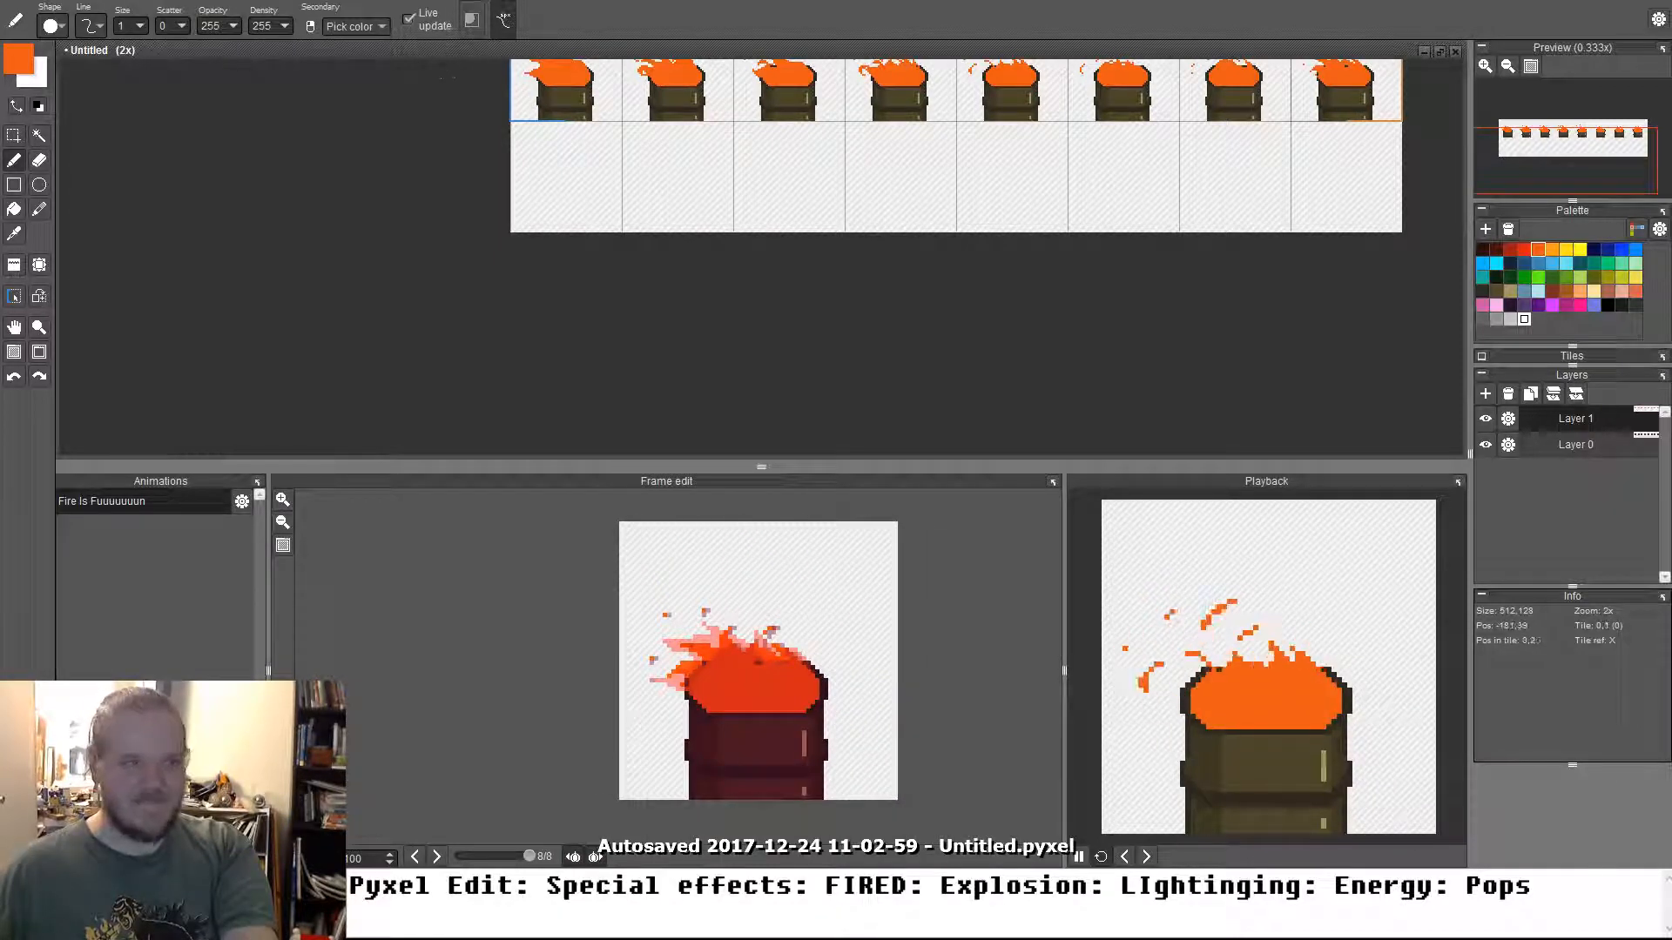
Resize the canvas to 4 tiles high, keeping it 8 tiles wide
key("ctrl+shift+r")
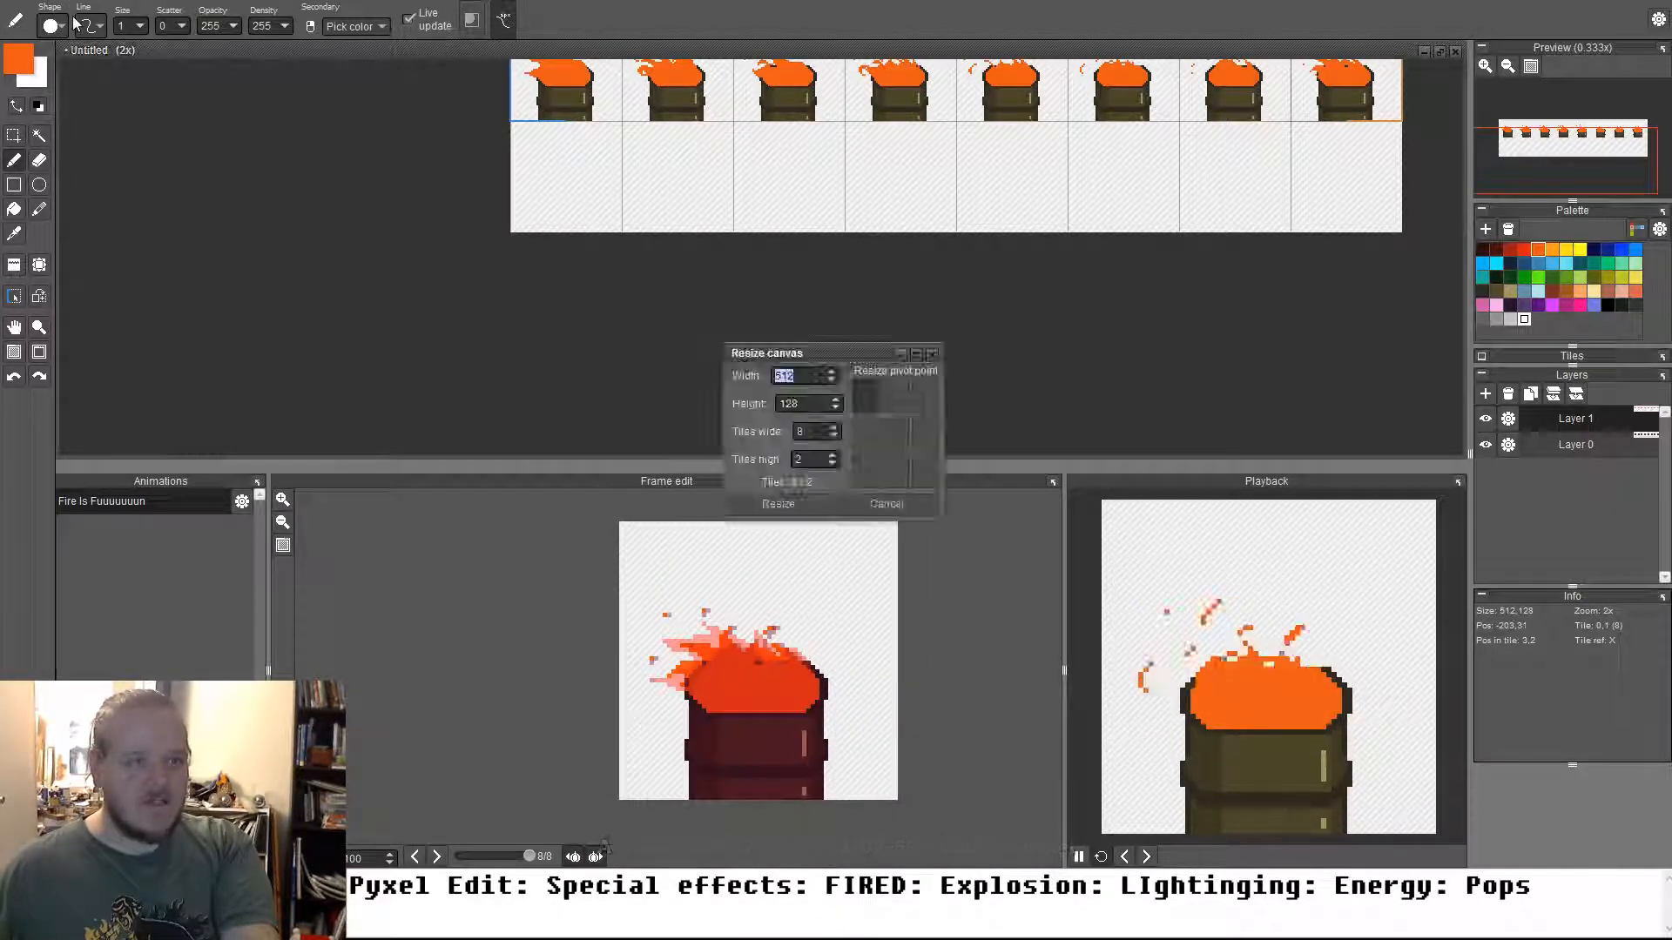
double_click(832, 456)
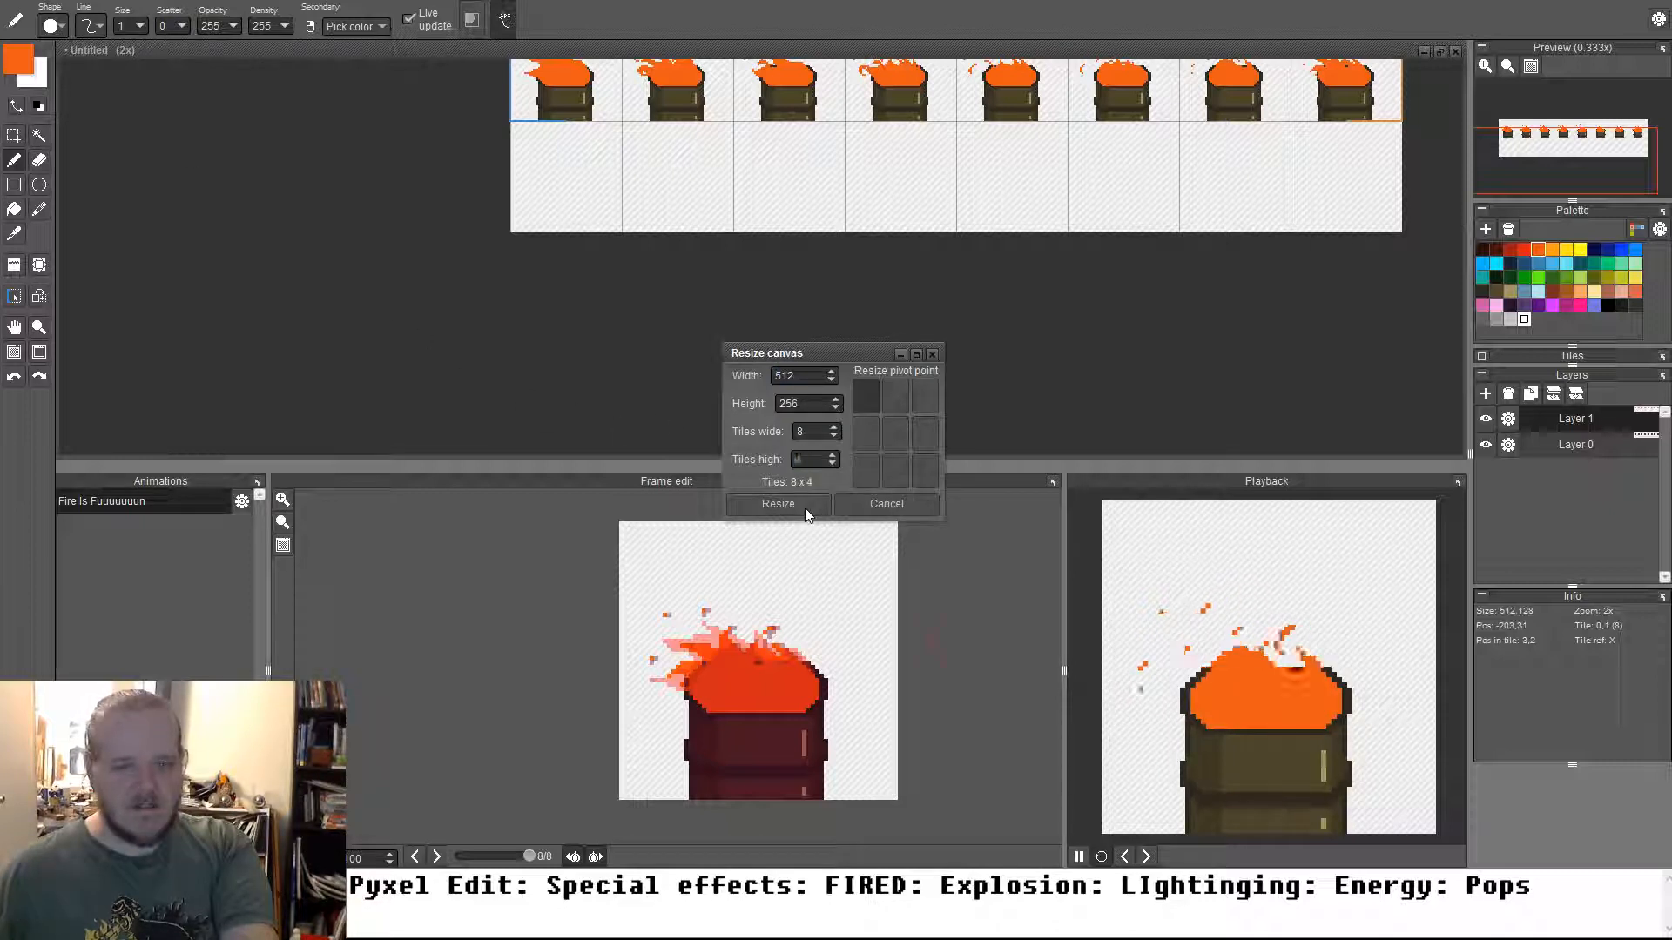
left_click(806, 508)
Add a second animation and name it ENERGY
double_click(159, 535)
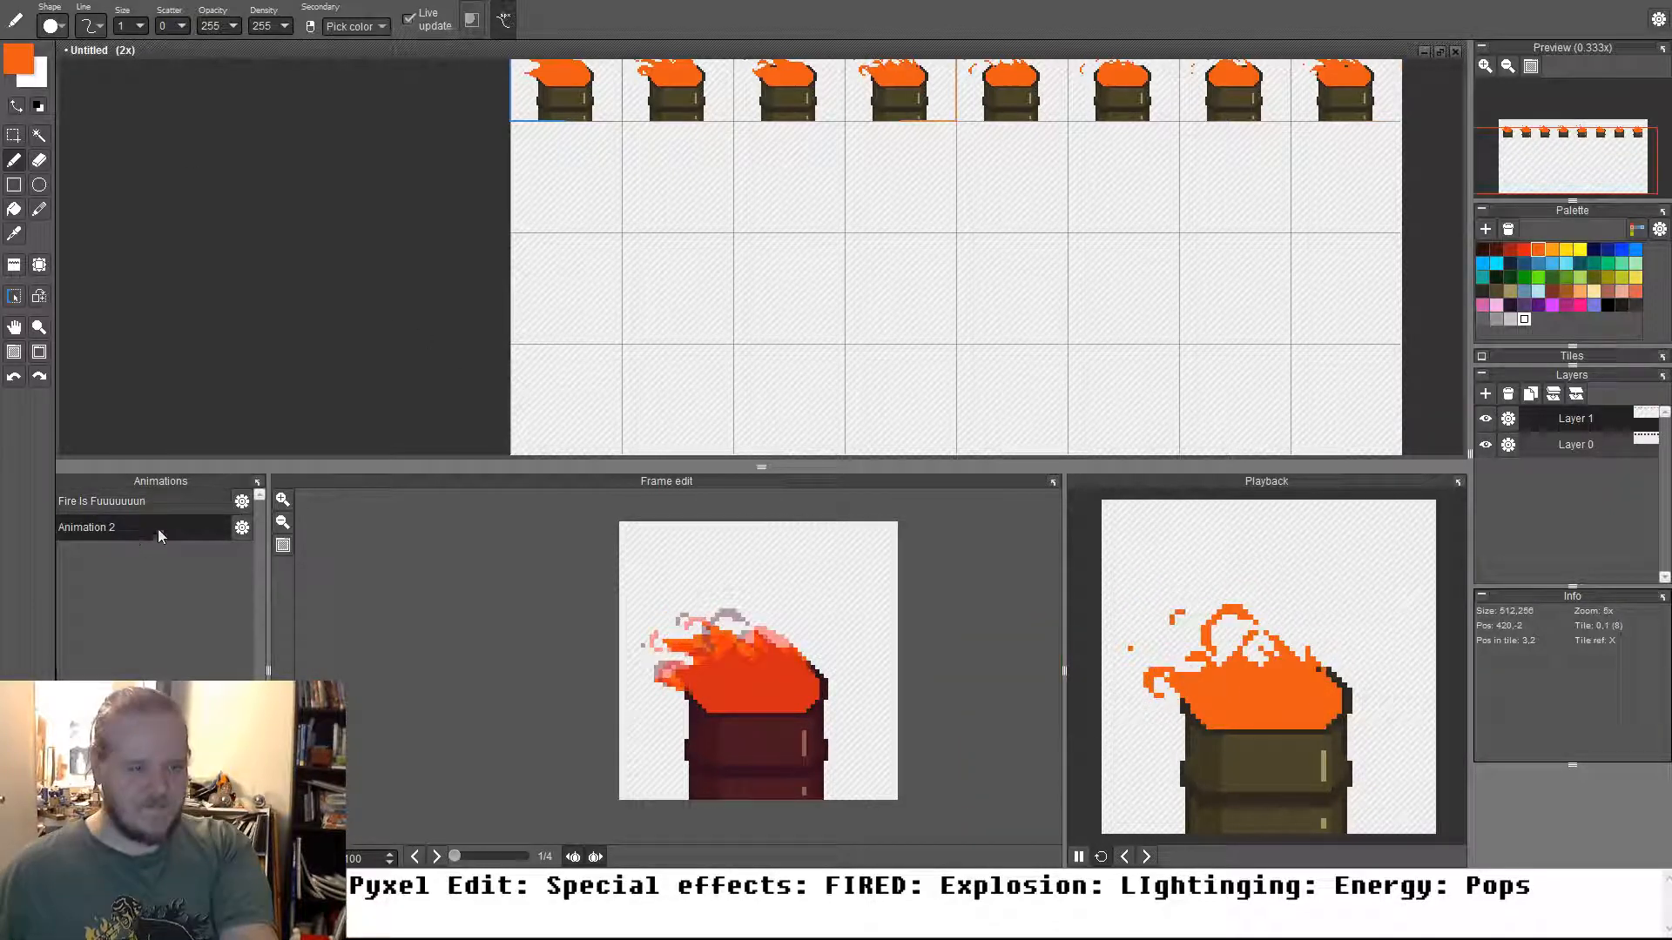
left_click(241, 528)
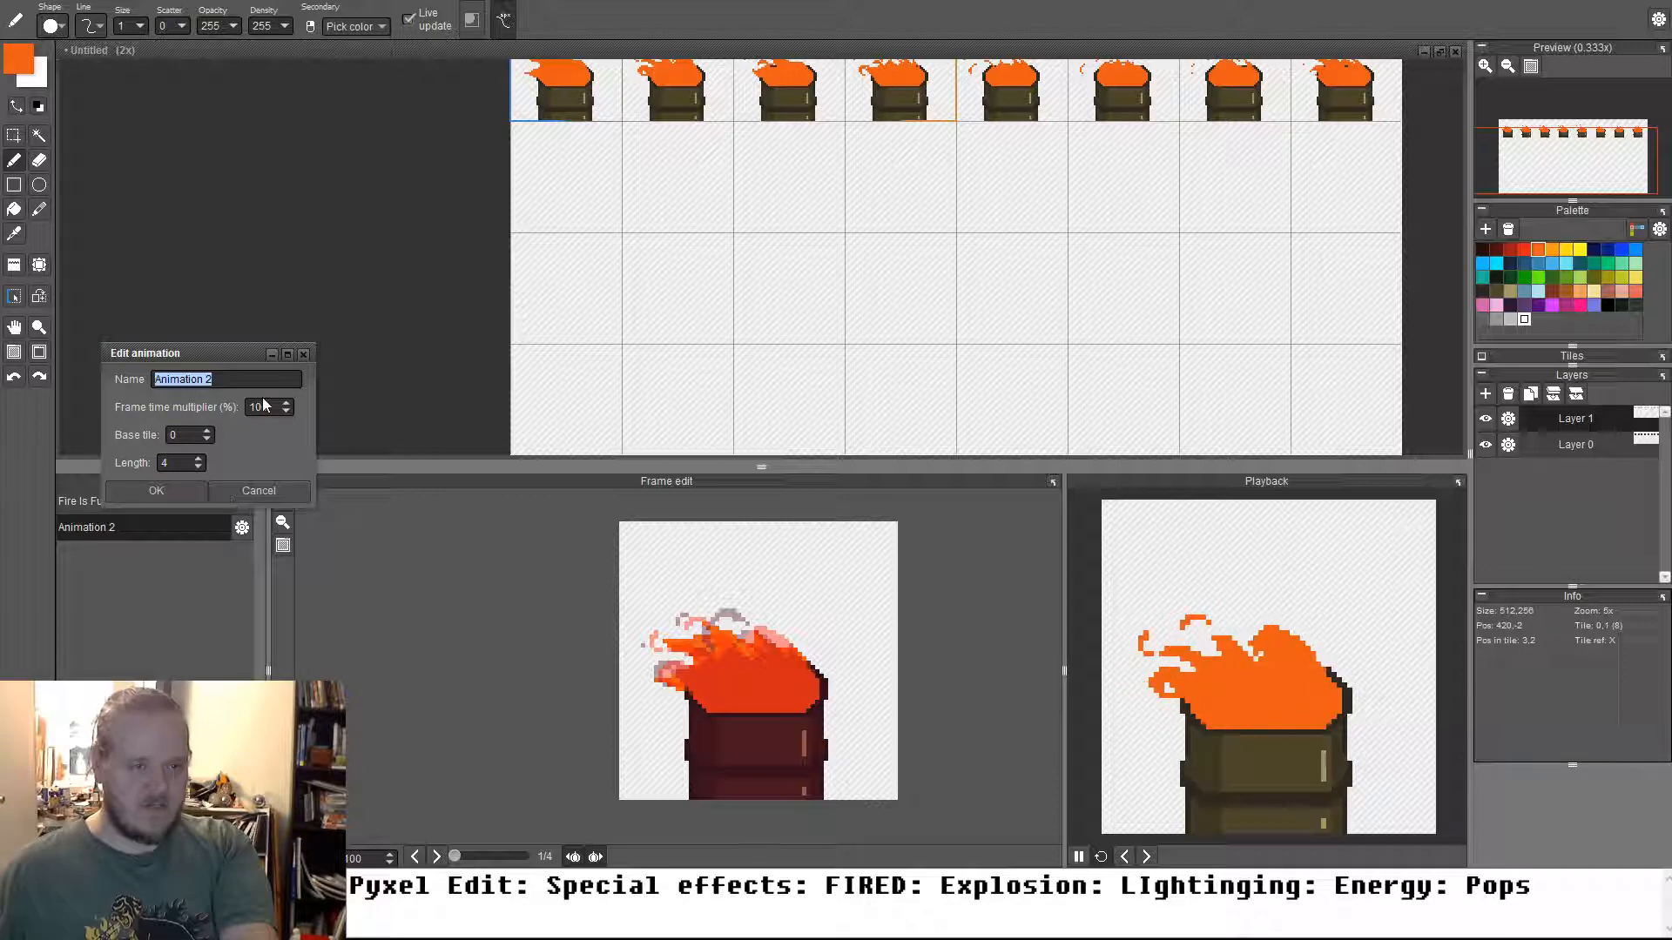
type("ENE")
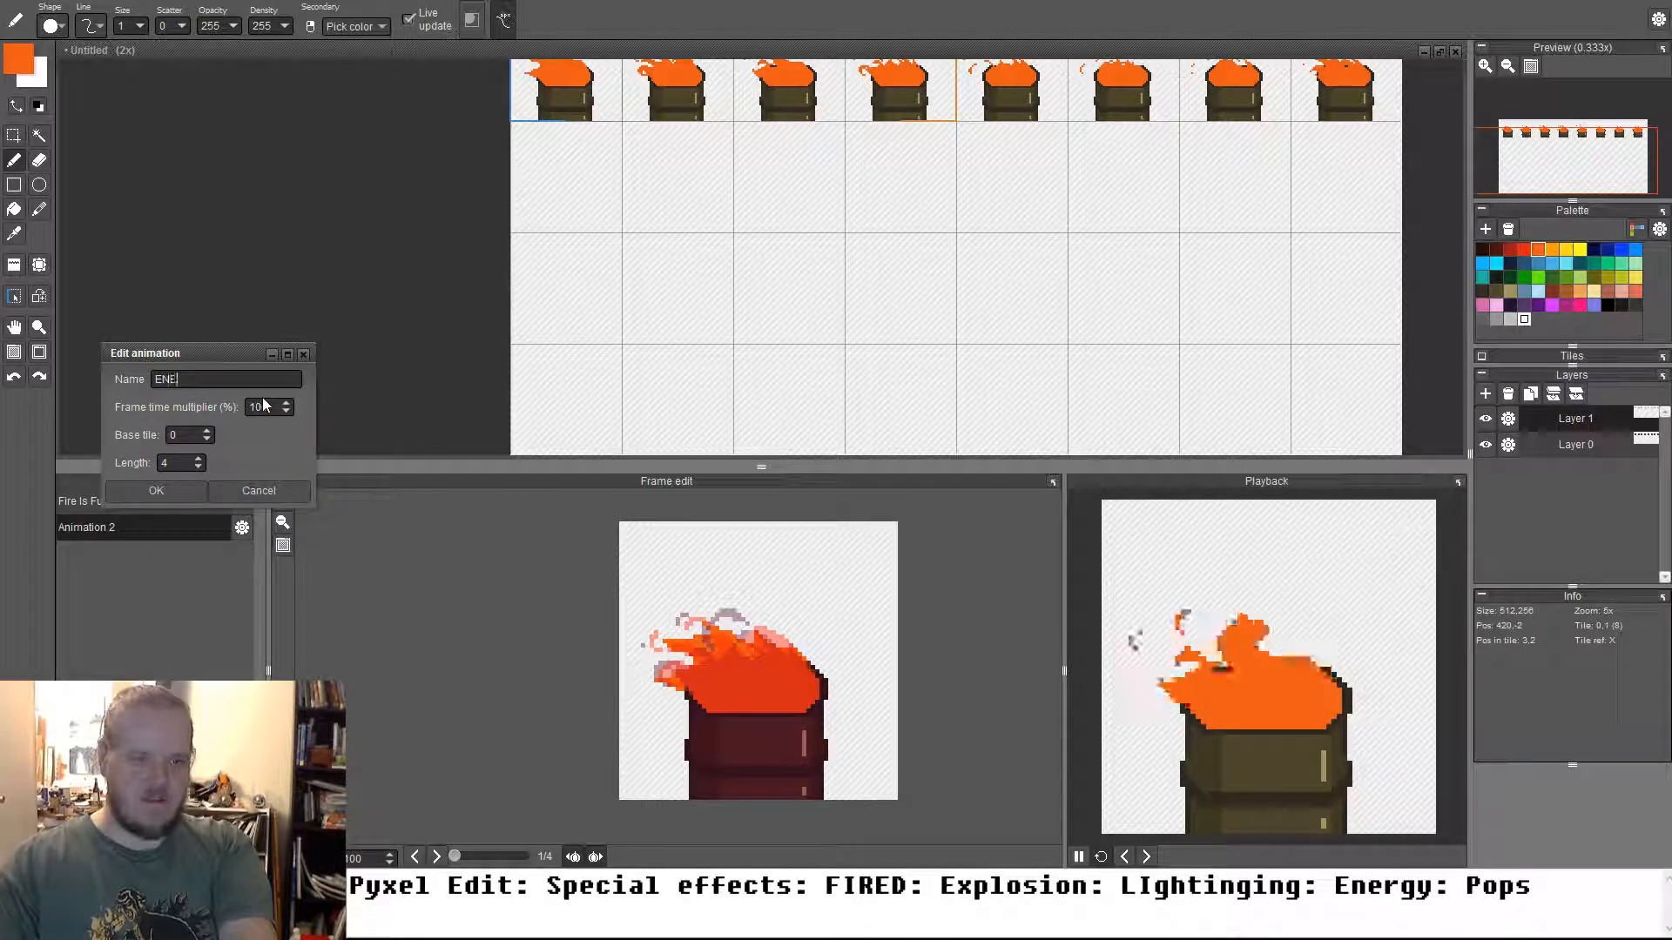
type("RGY")
key("Return")
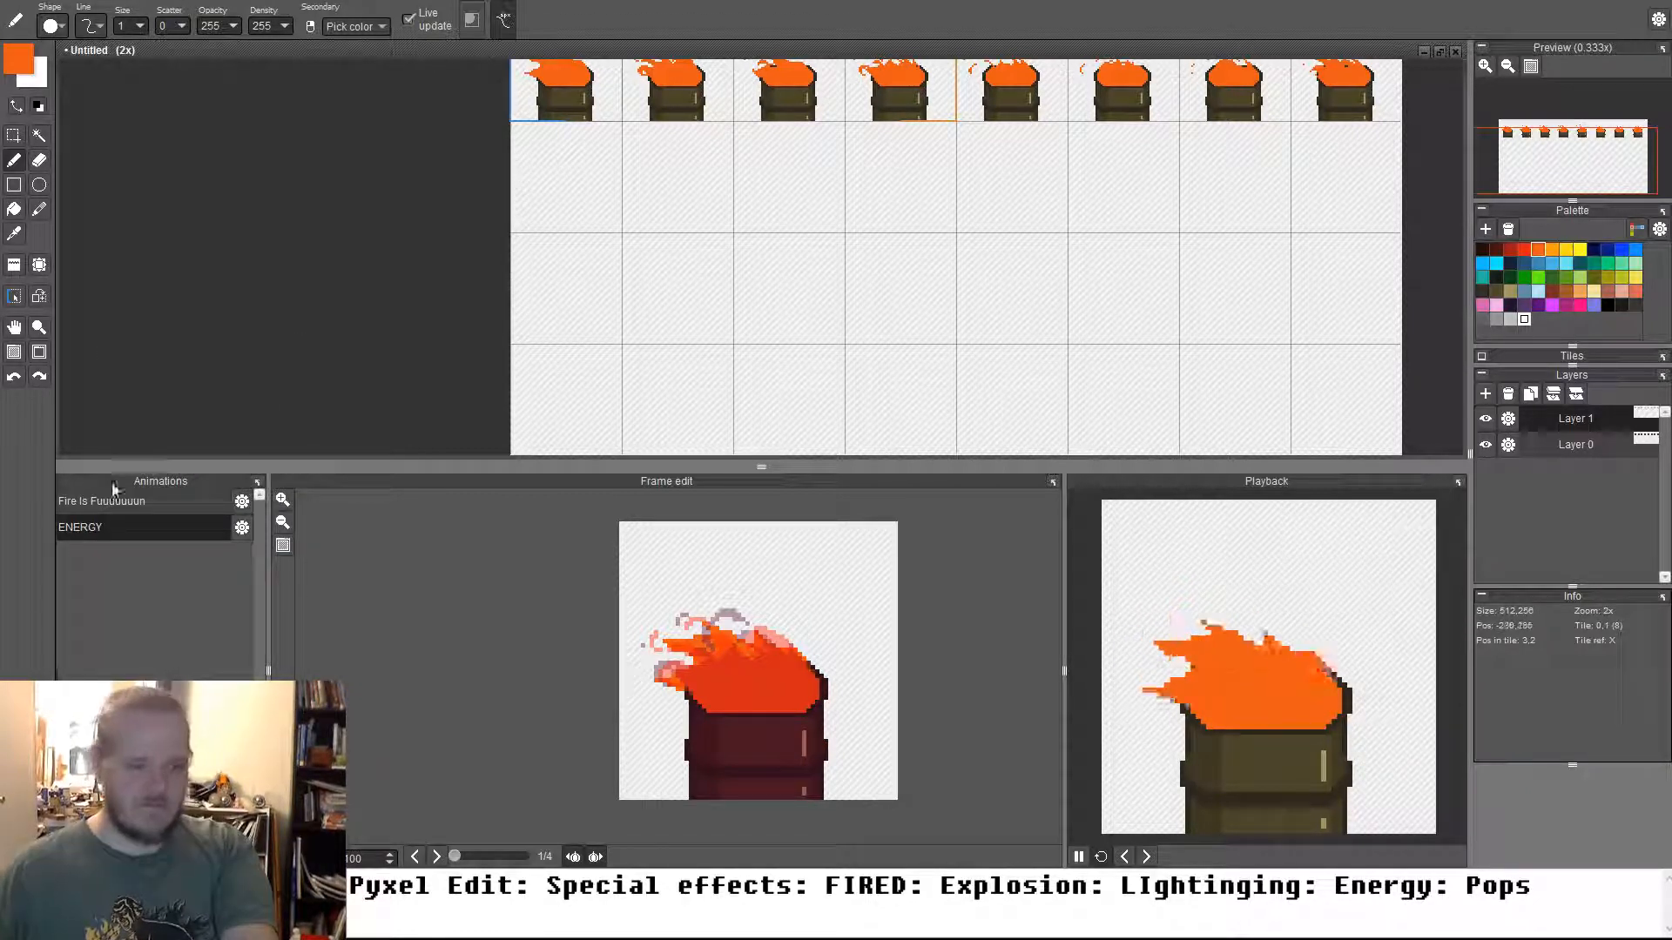
Assign the ENERGY animation to the first four empty tiles of the second row
left_click(13, 296)
left_click_drag(1099, 255, 1032, 300)
left_click_drag(494, 215, 773, 228)
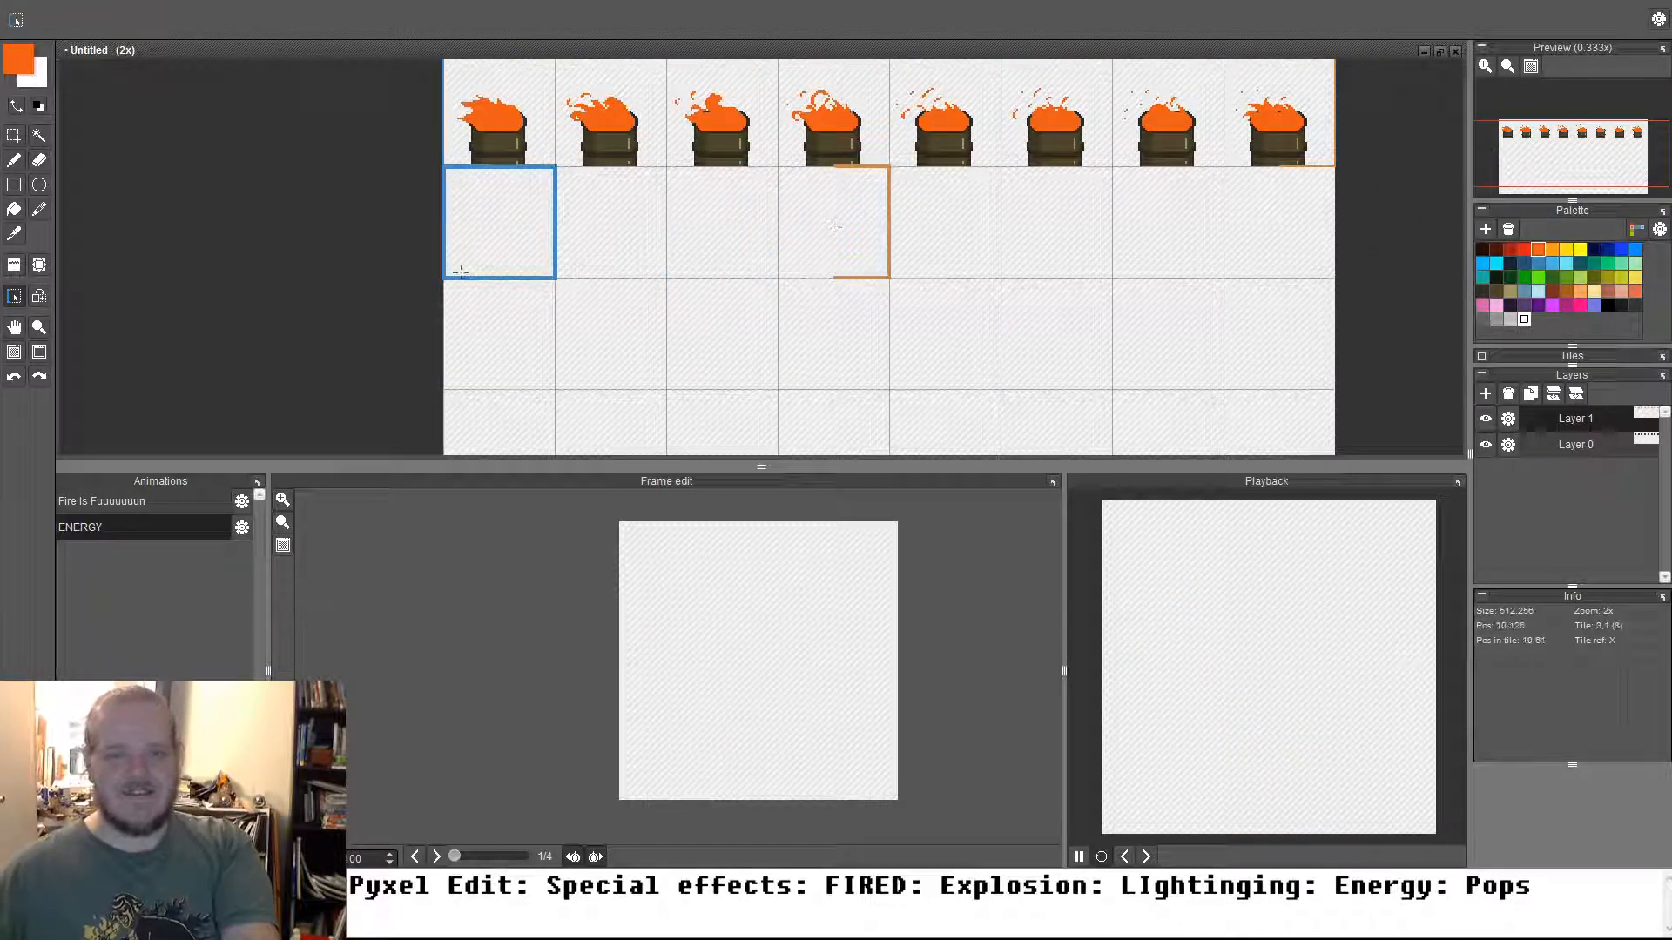
Draw a horizontal bright magenta bar about 19 pixels long with a size 5 brush in the first ENERGY frame
key("b")
scroll(578, 253, "up", 3)
scroll(665, 213, "down", 1)
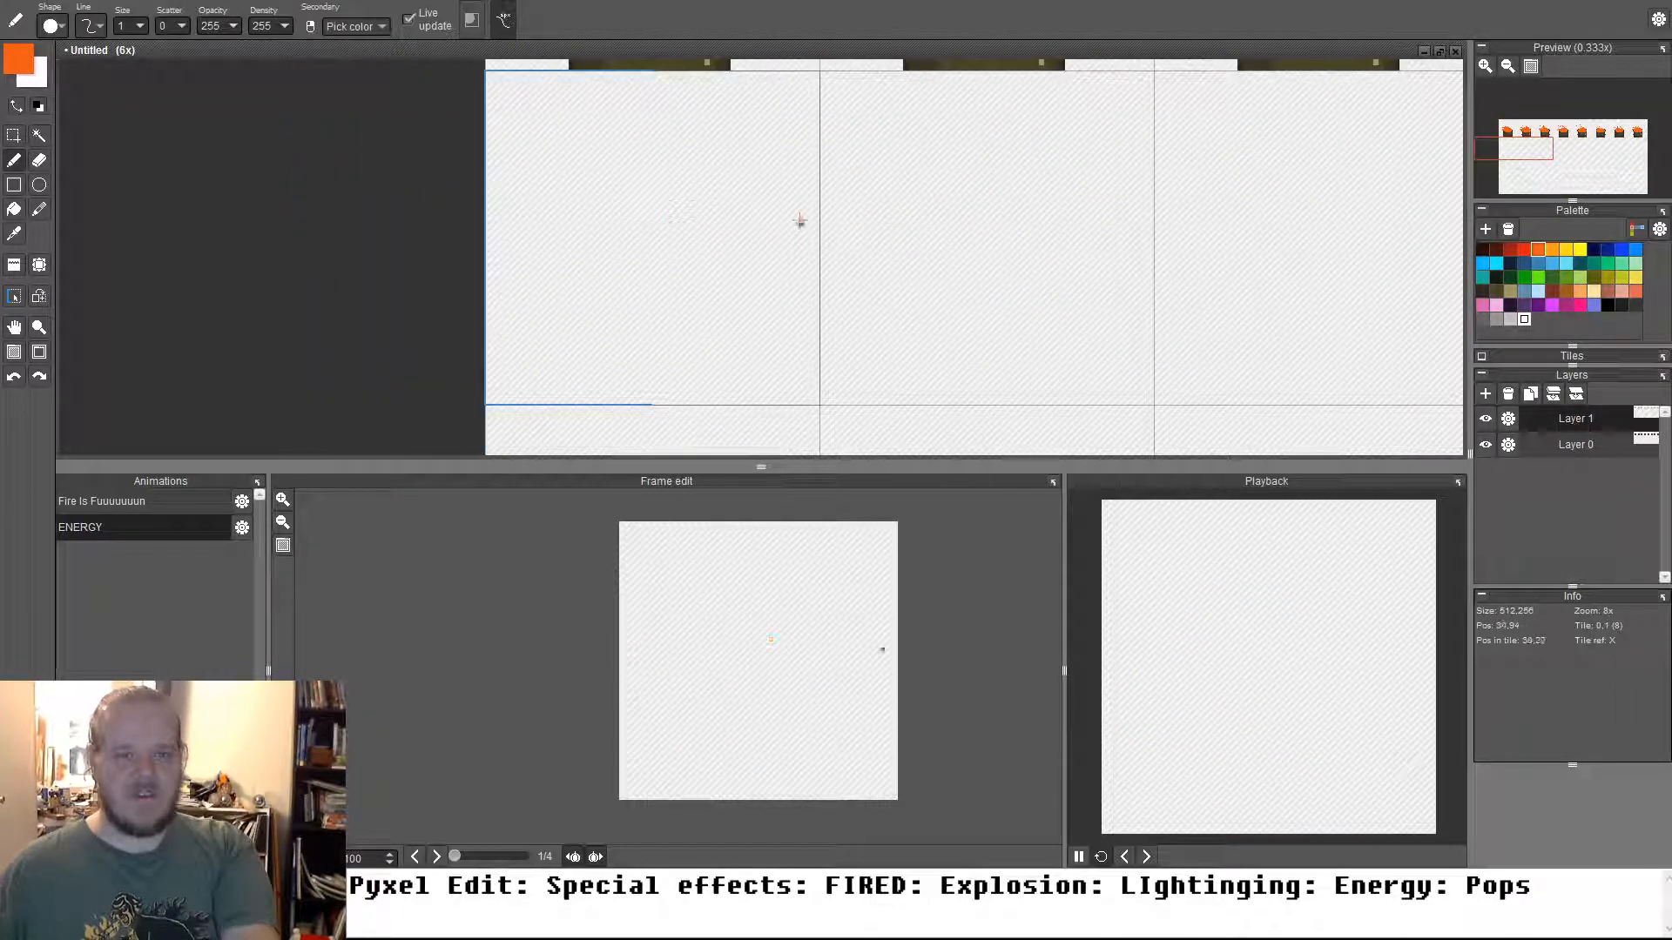
left_click(1552, 305)
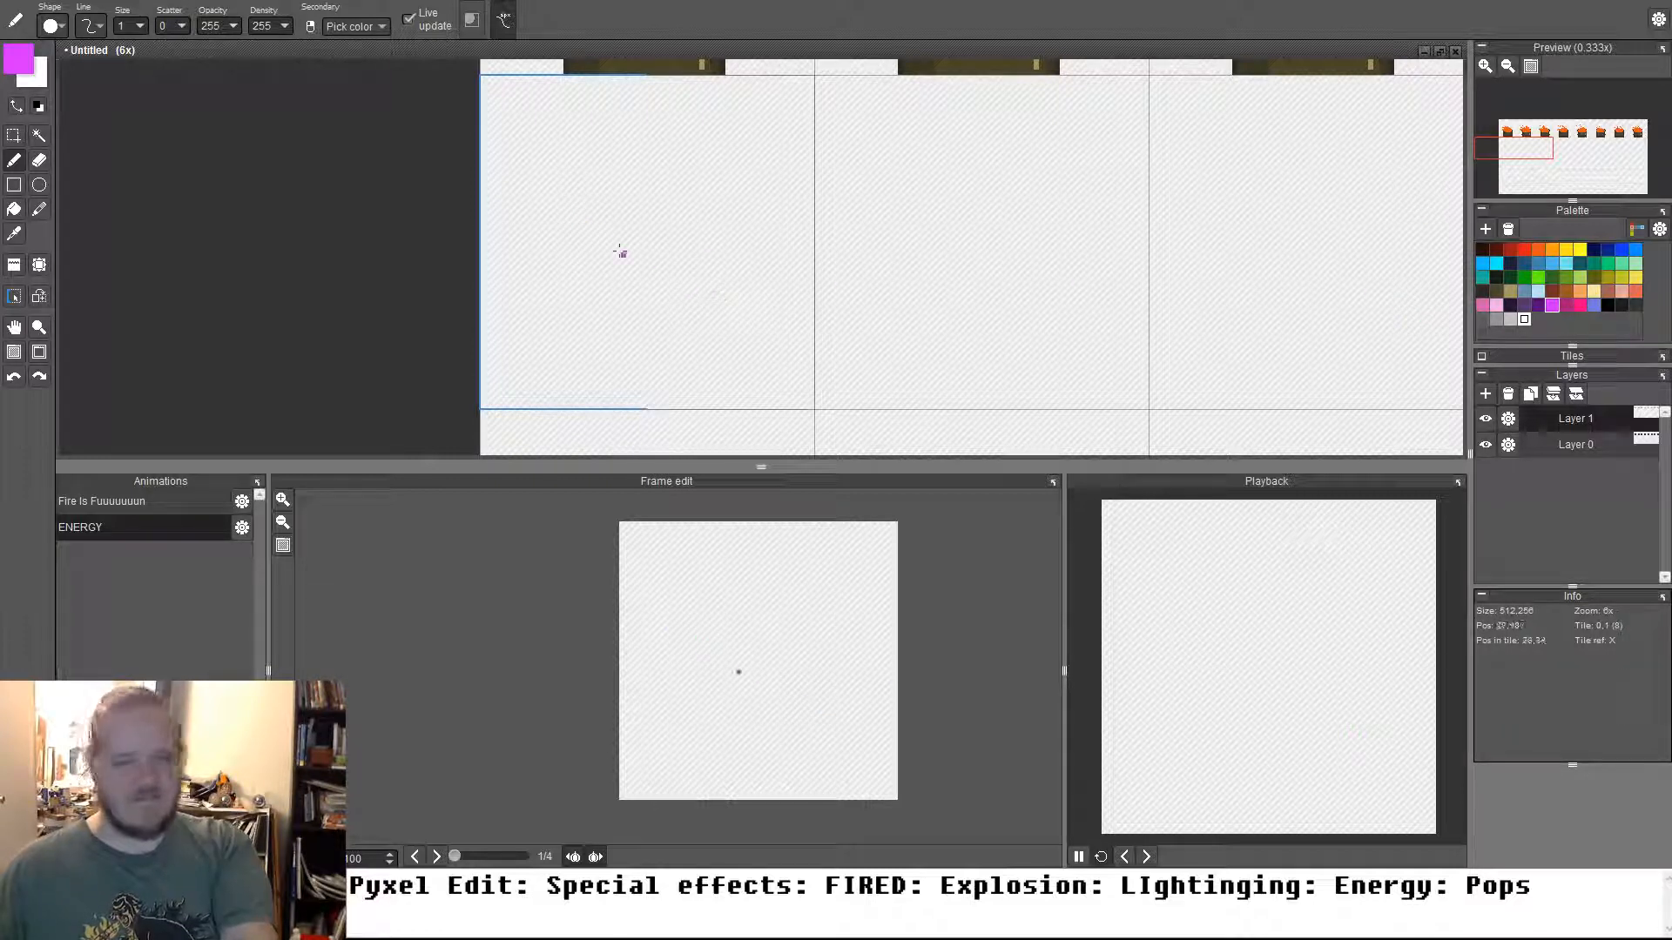
key("bracketright")
key("bracketright")
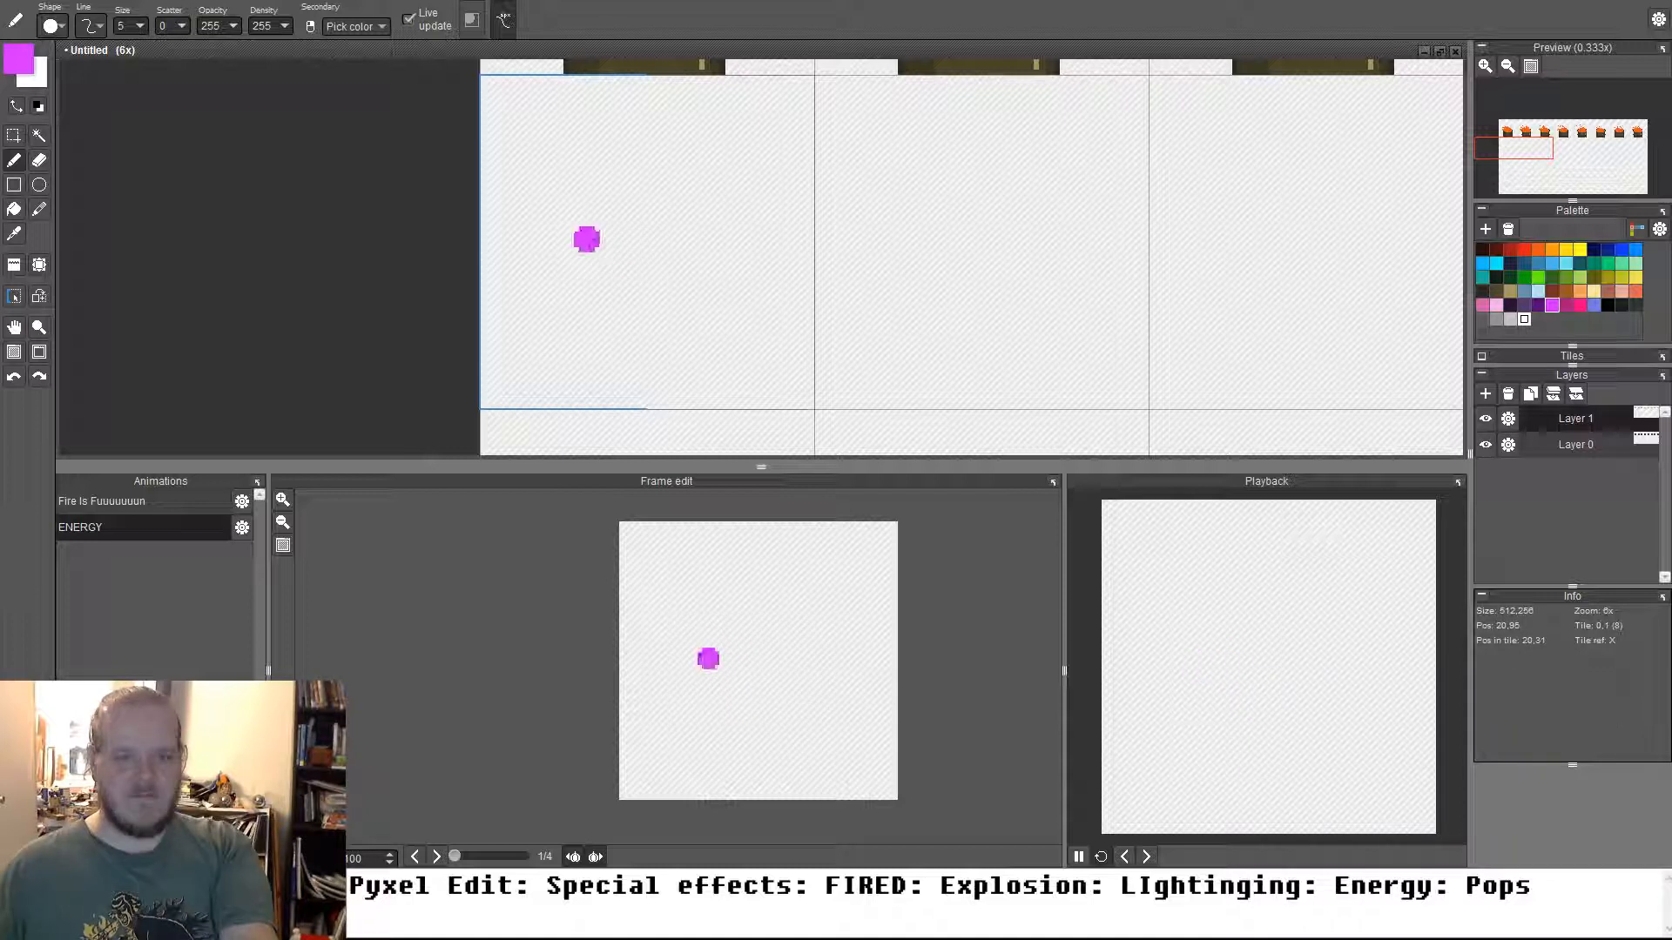
mouse_move(586, 238)
left_mouse_down()
mouse_move(701, 251)
mouse_move(659, 241)
left_mouse_up()
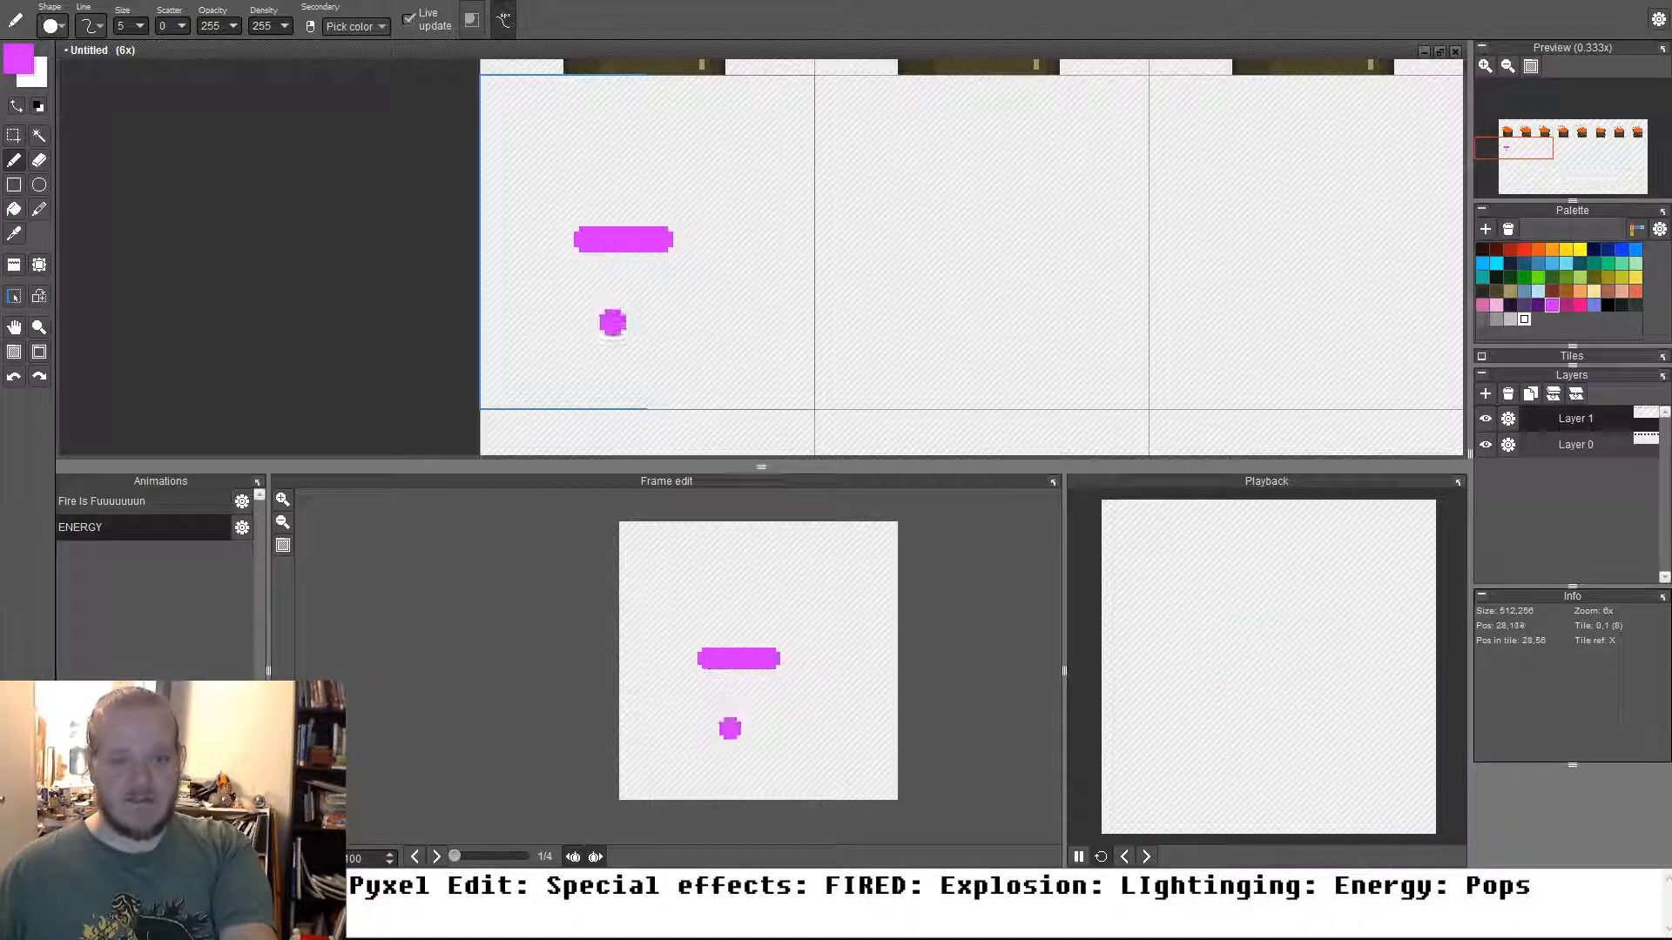
scroll(639, 216, "down", 1)
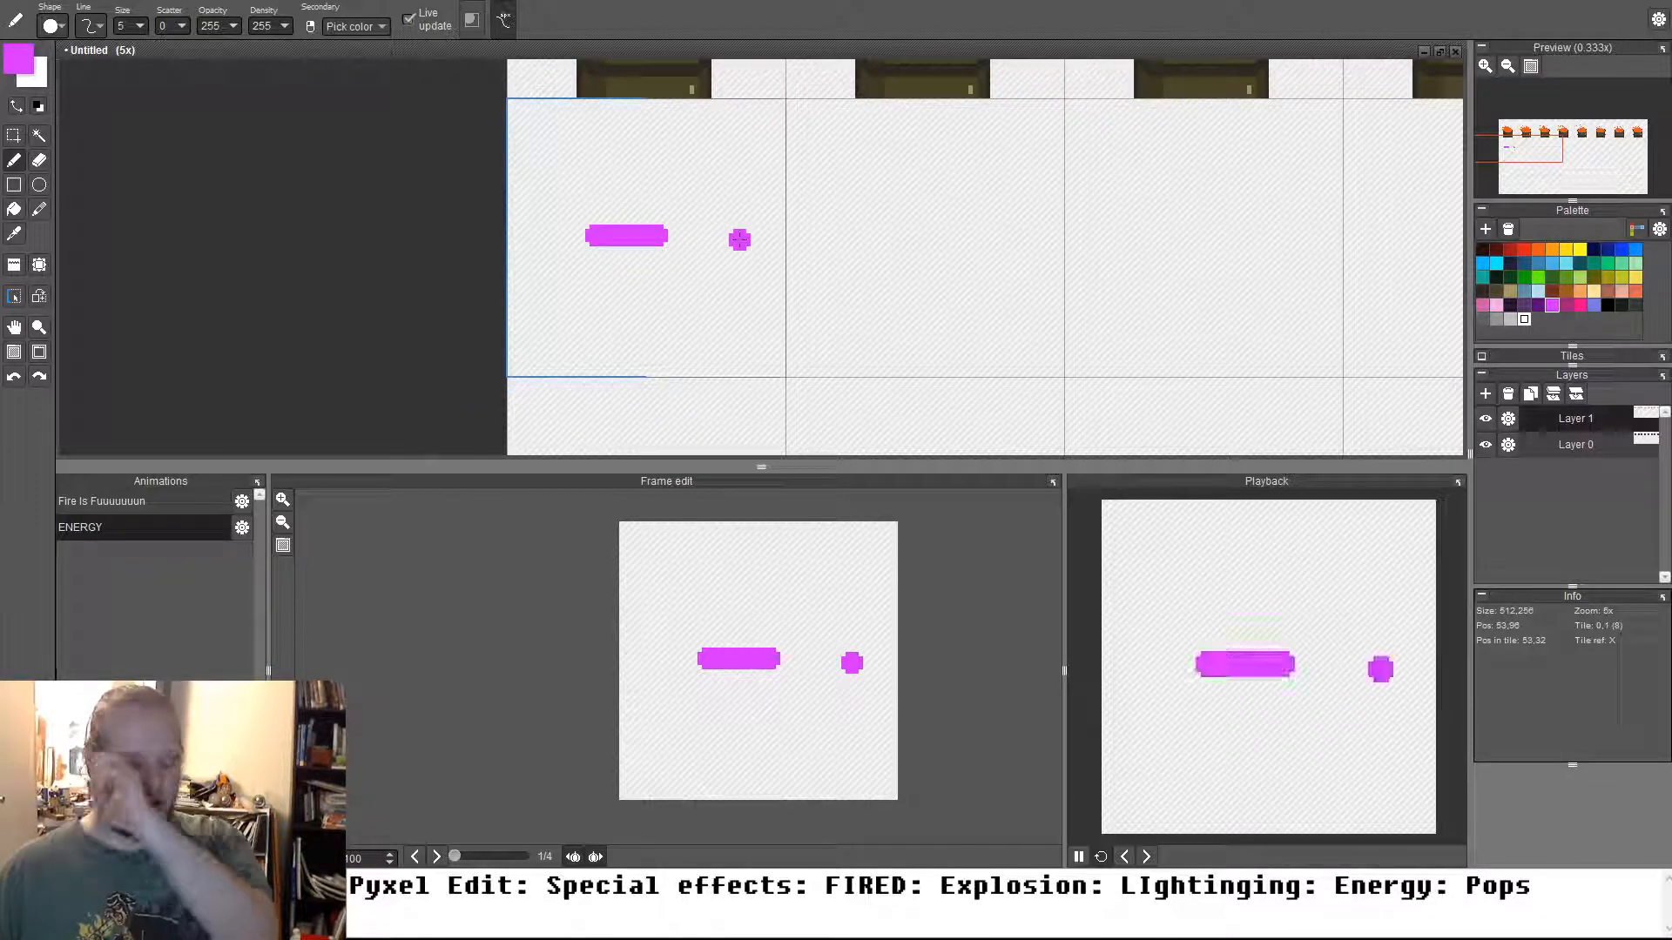
scroll(694, 234, "up", 4)
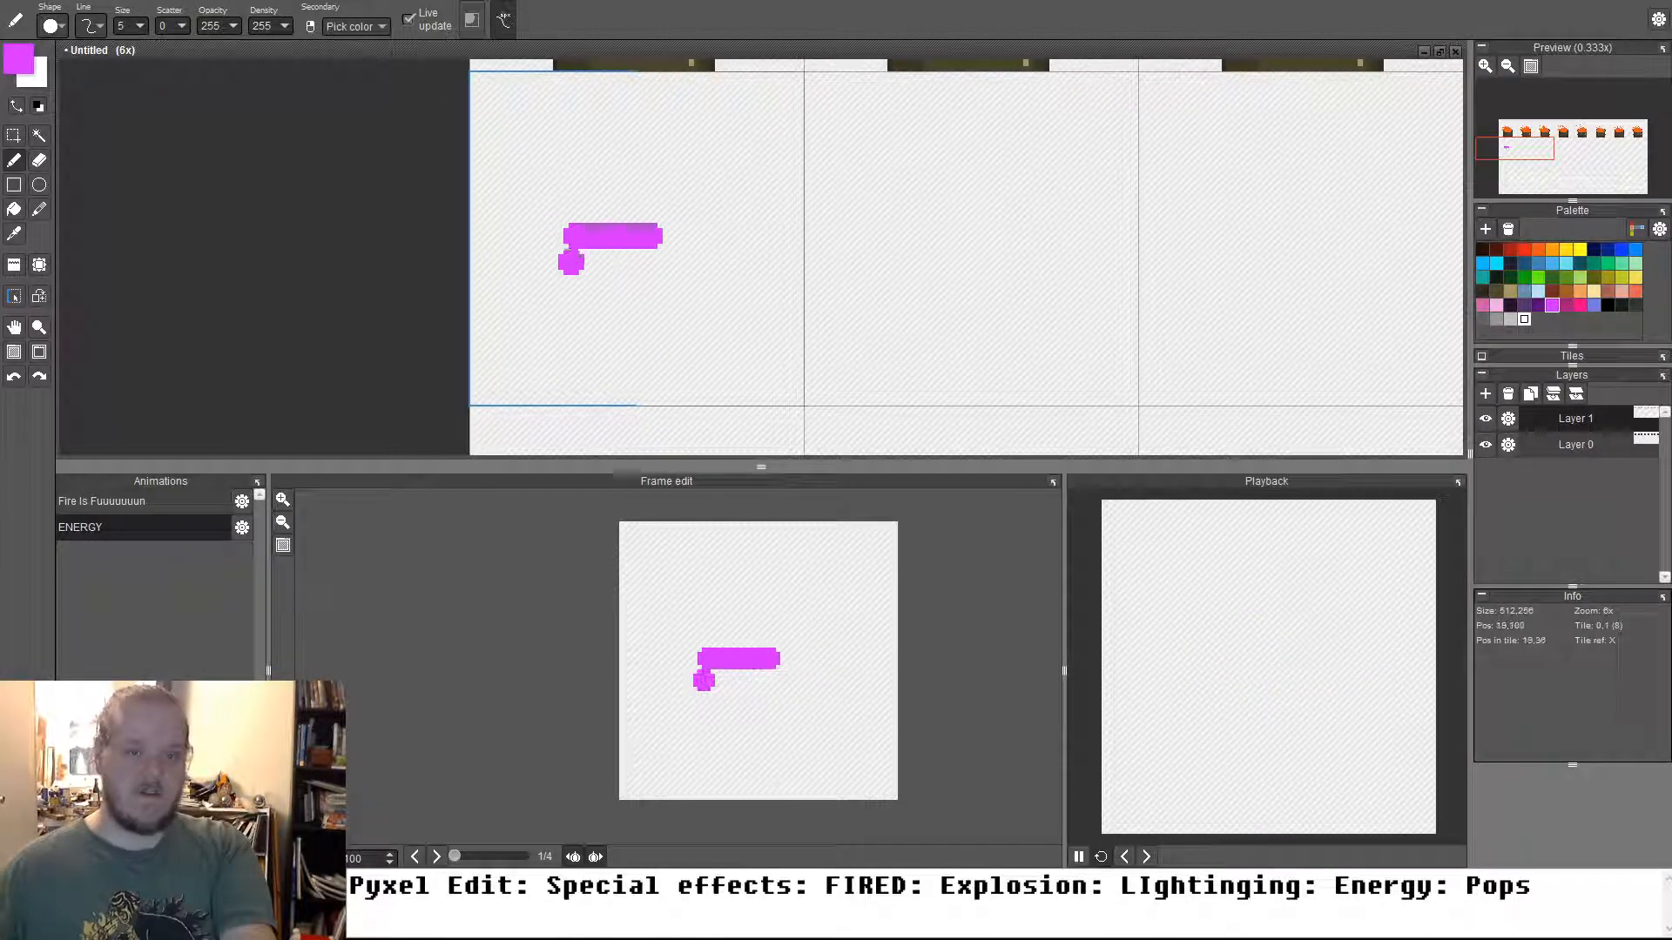
Place copies of the magenta bar tile into the other three ENERGY frames
key("t")
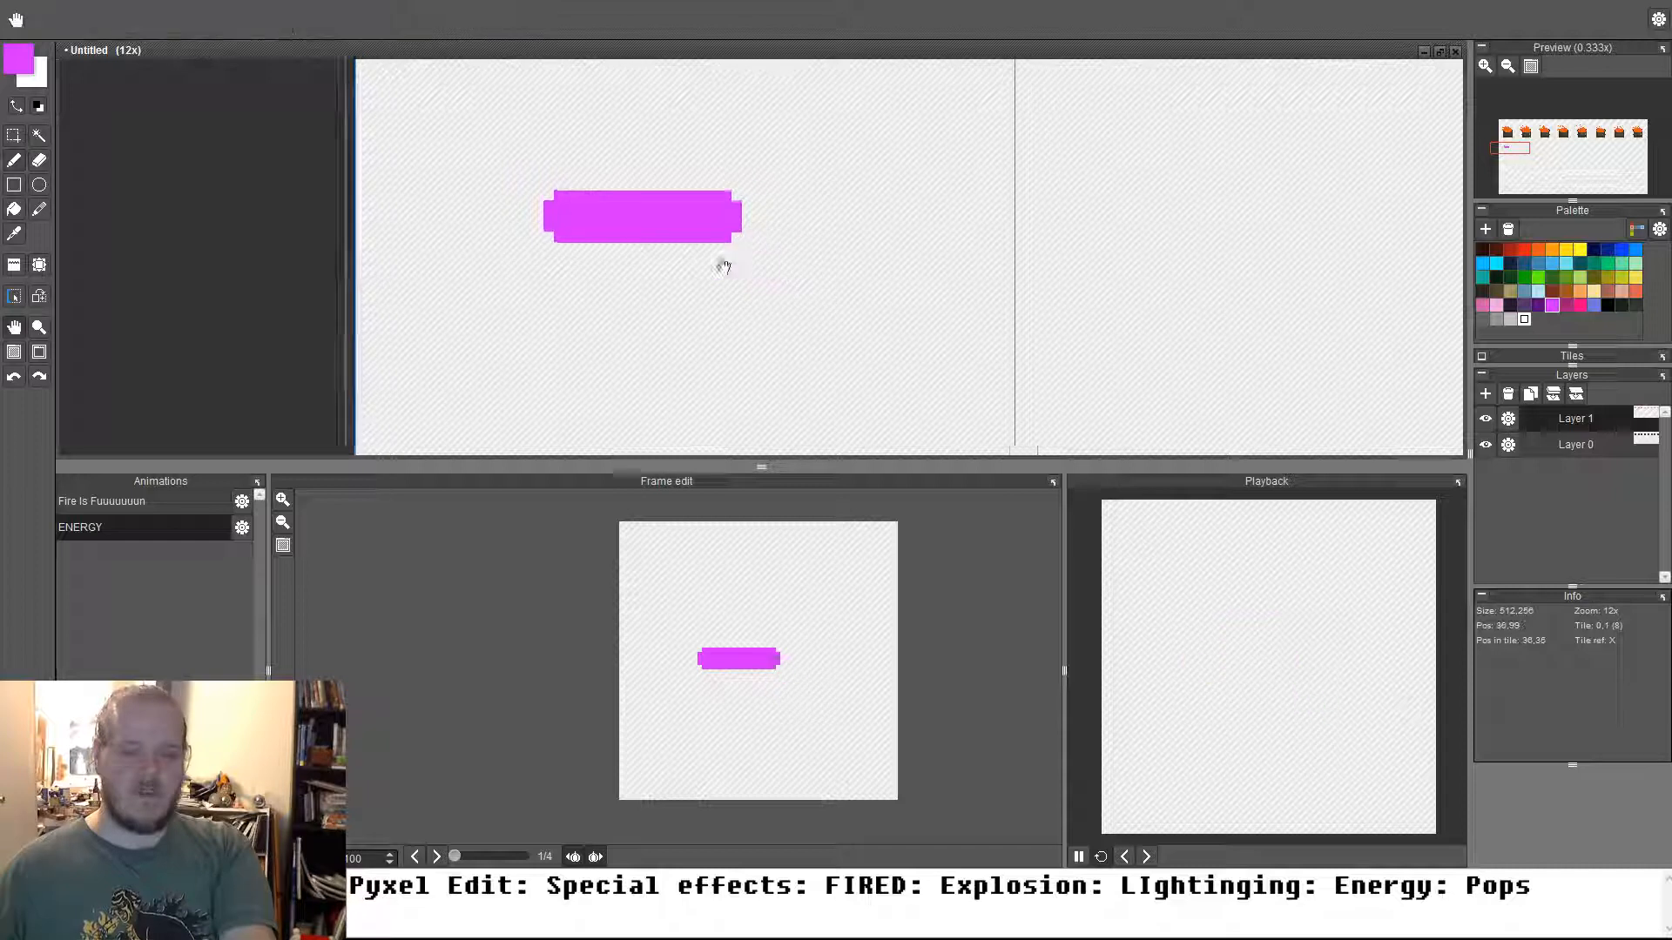
scroll(724, 264, "down", 4)
left_click(531, 302)
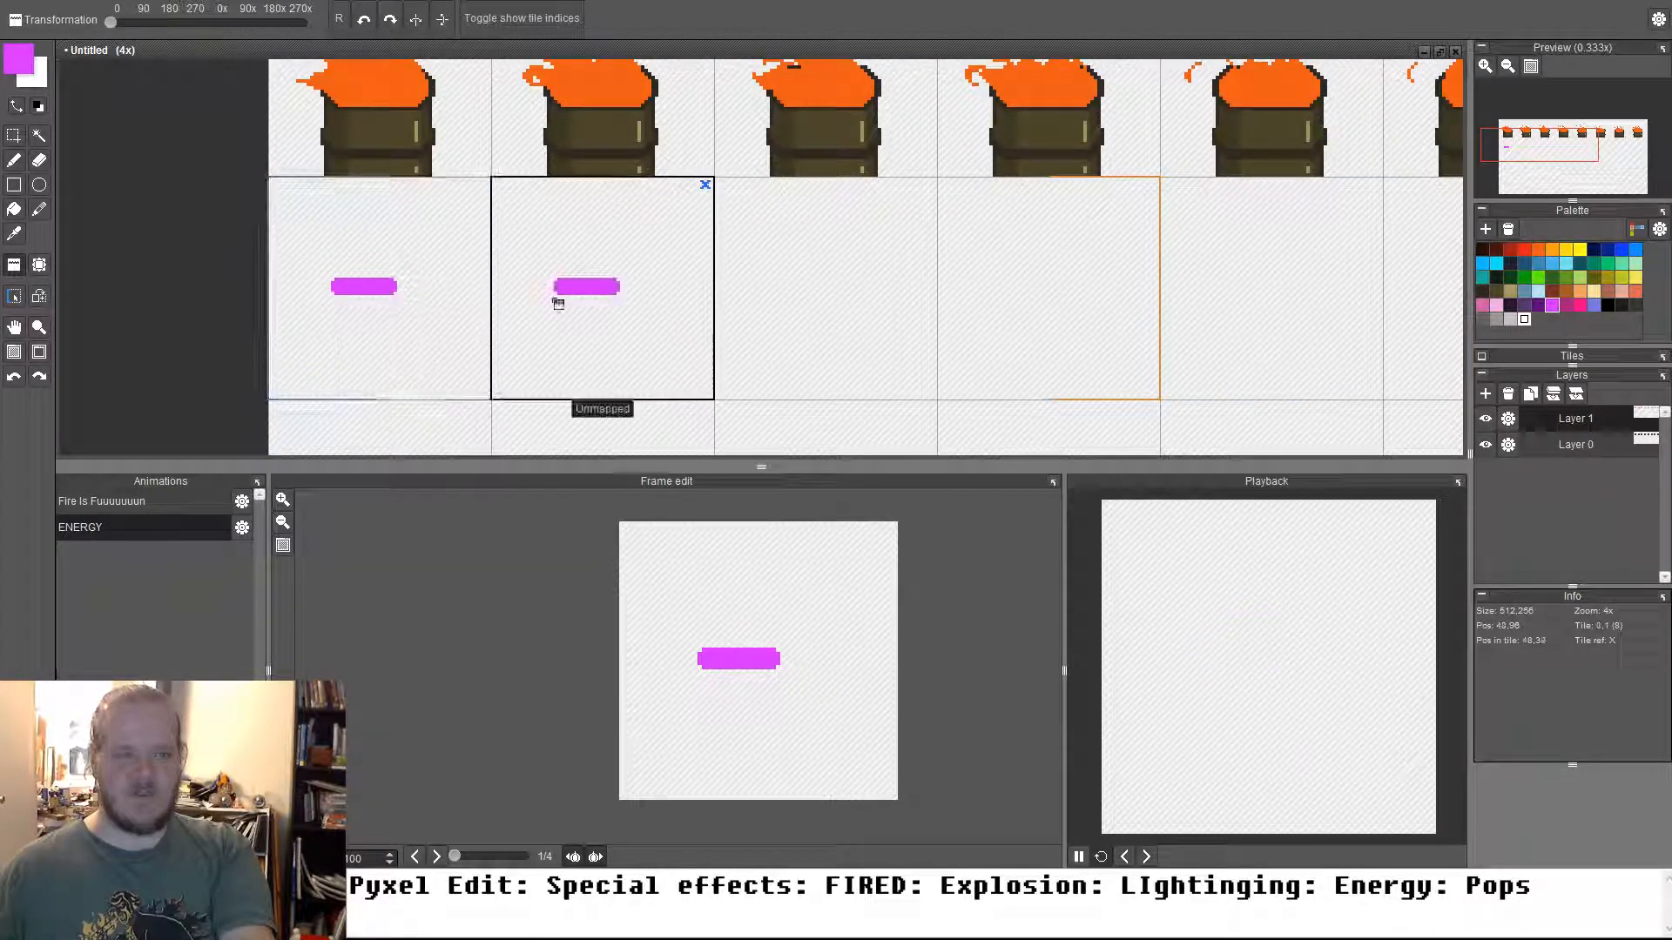
left_click(827, 305)
left_click(1045, 309)
left_click_drag(522, 312, 847, 307)
scroll(785, 306, "up", 2)
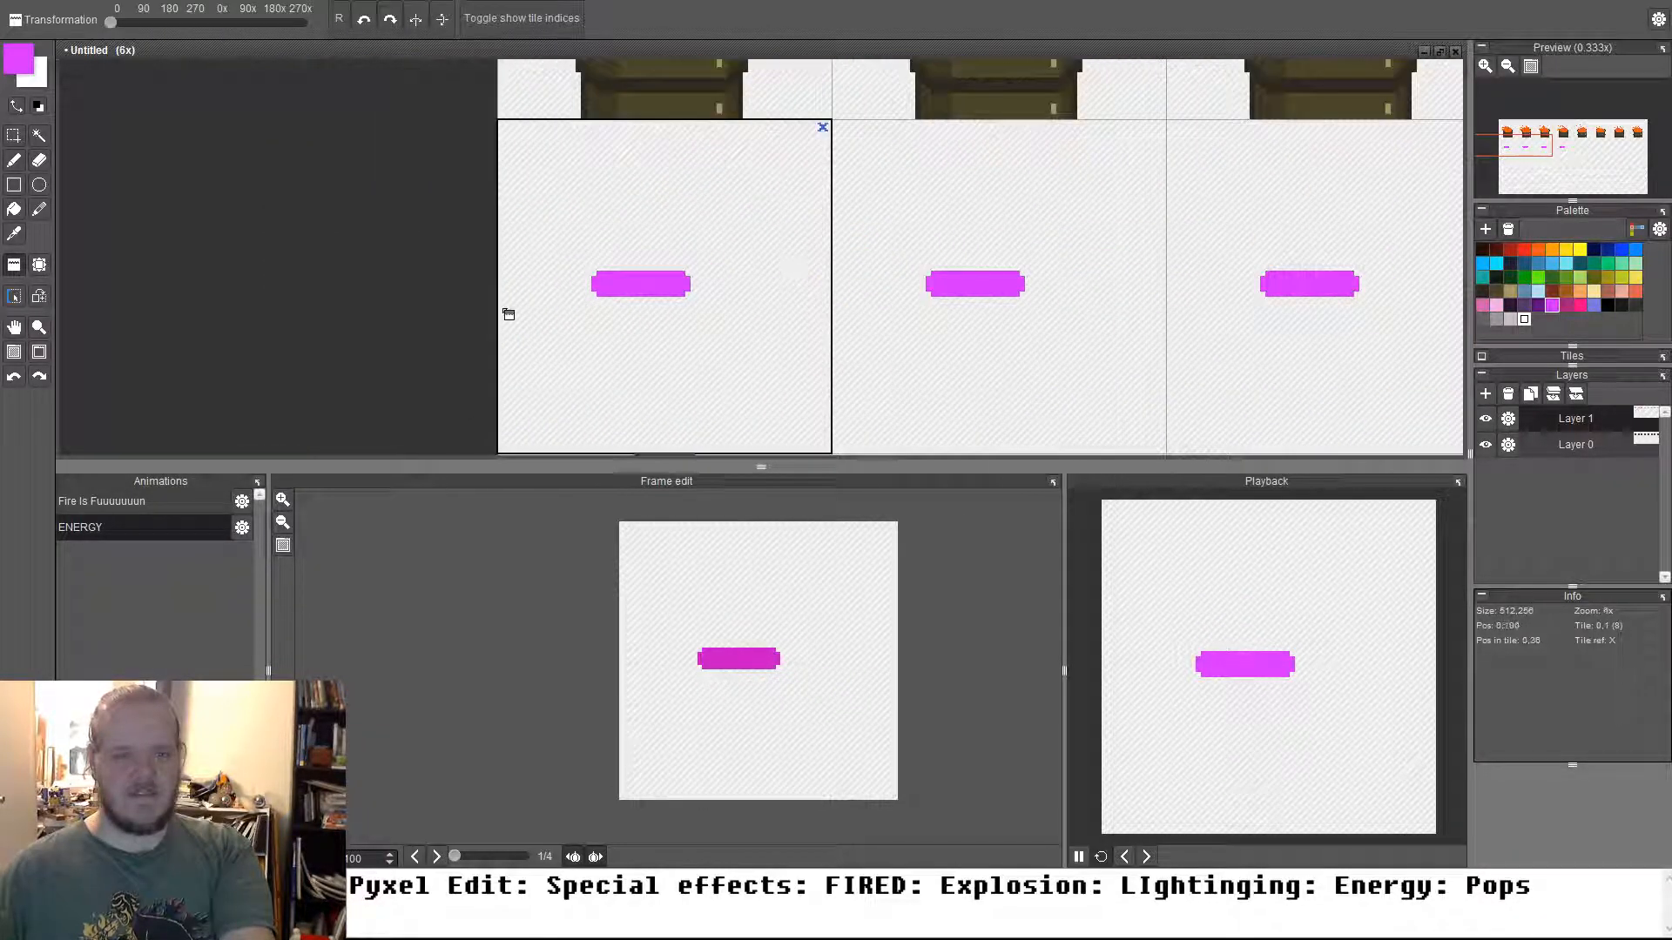
Outline the top, front end, bottom and rear corners of the first frame's magenta bar in dark purple with a 1-pixel pen
key("b")
scroll(795, 264, "up", 8)
scroll(834, 306, "down", 4)
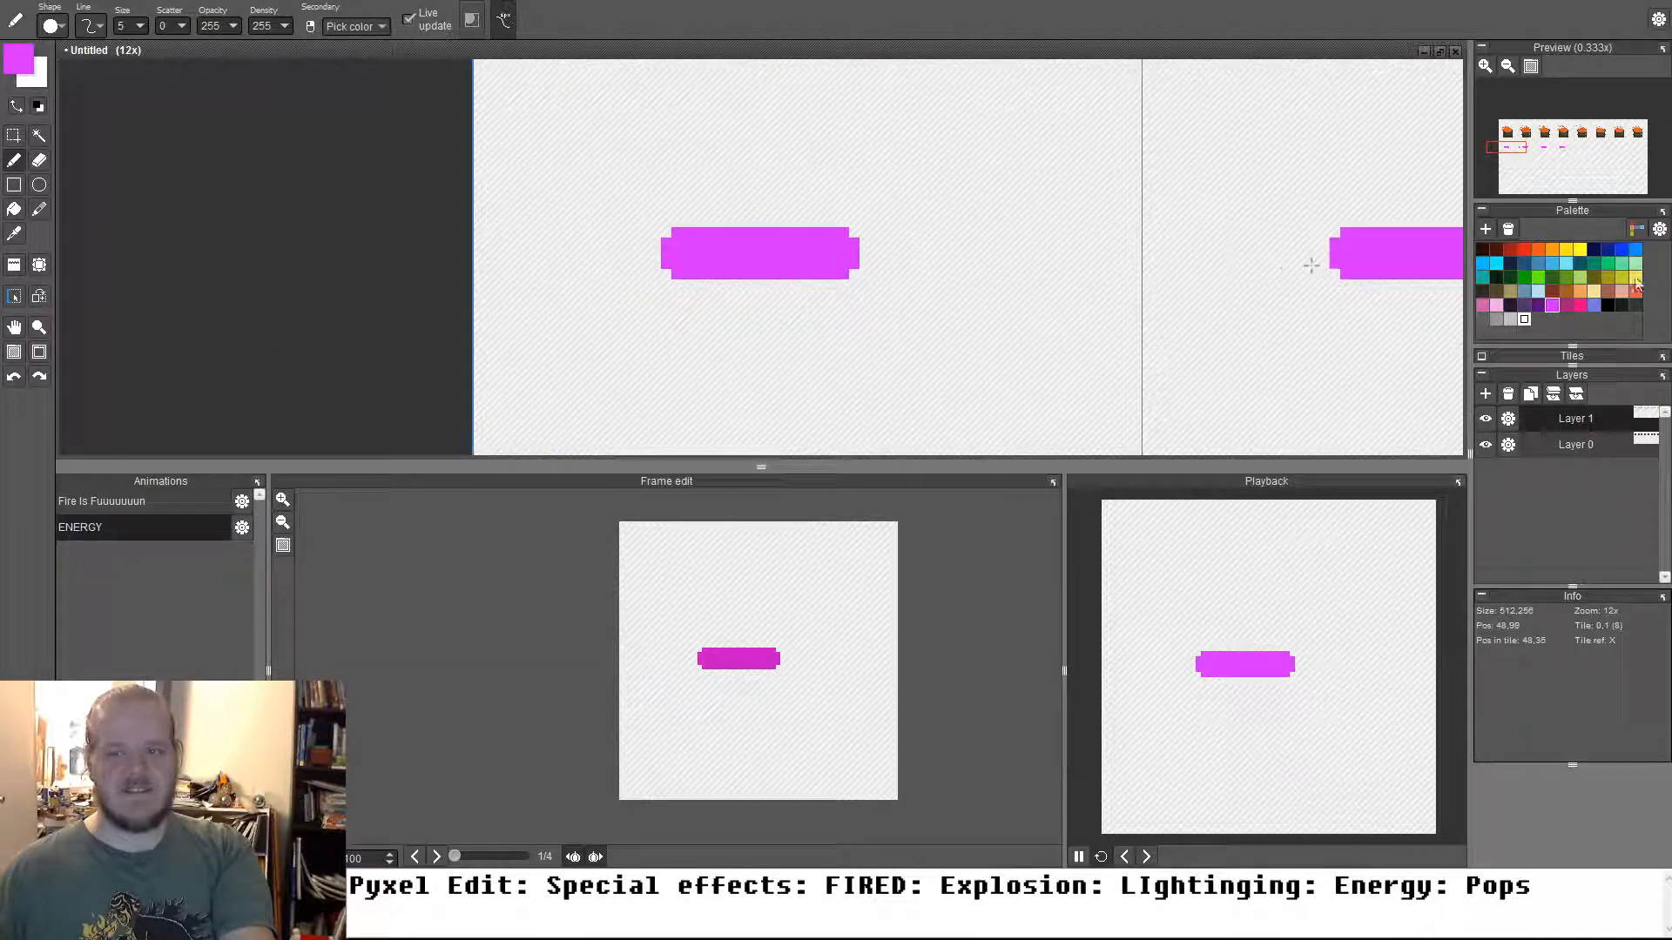
left_click(1539, 305)
key("1")
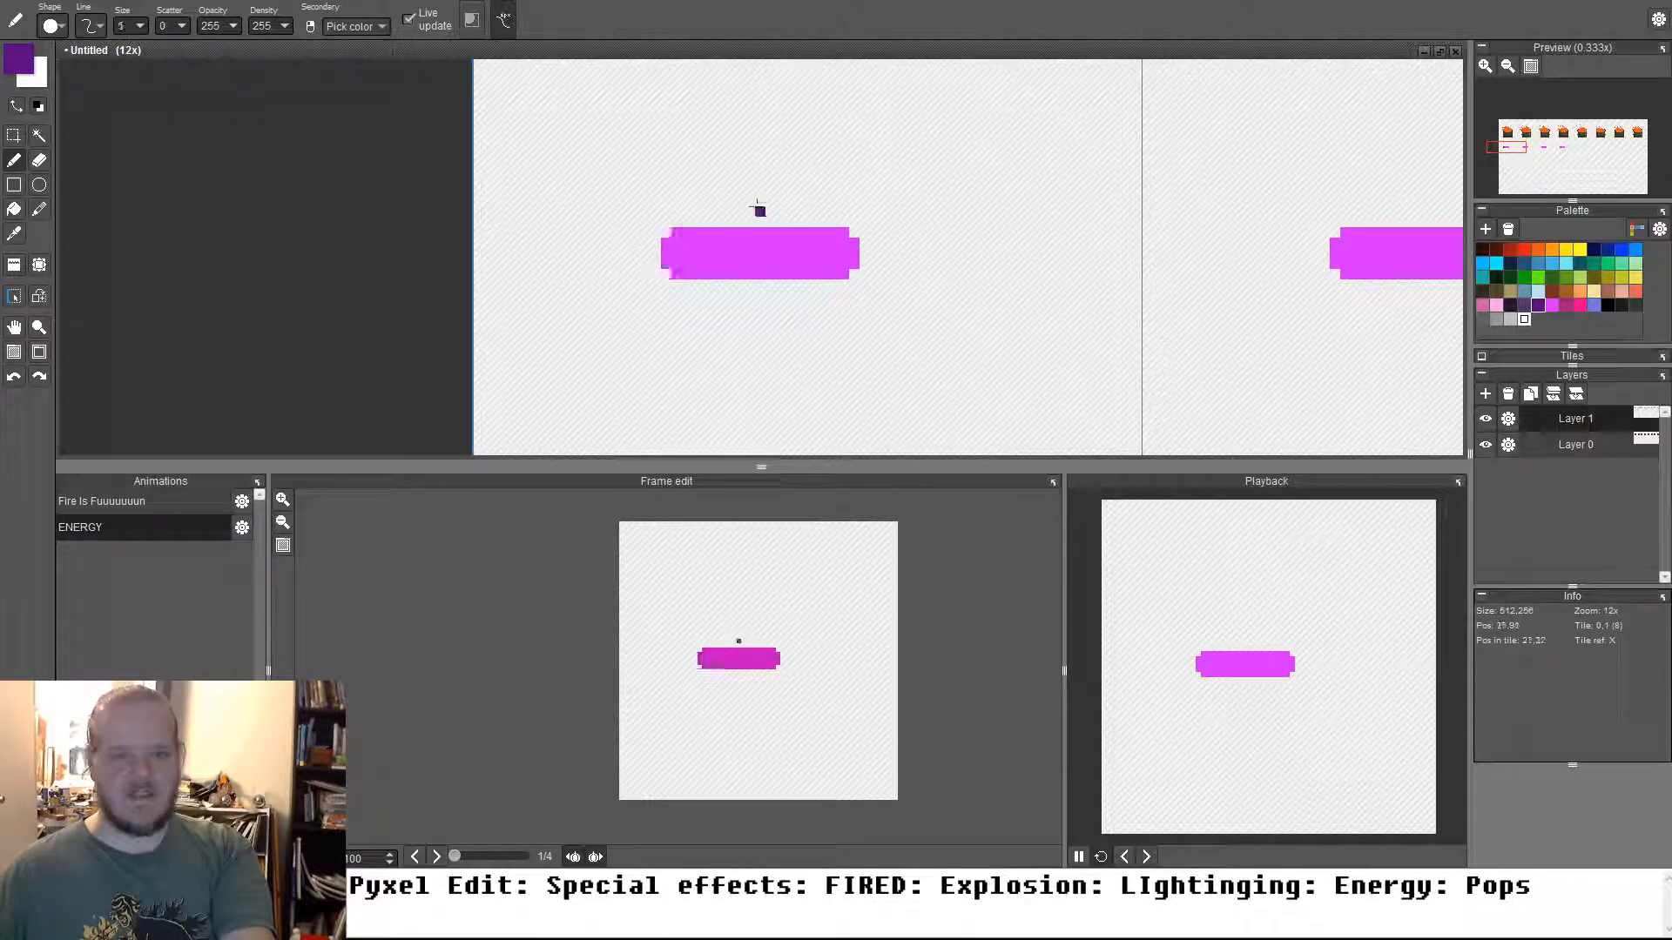
left_click_drag(674, 223, 833, 220)
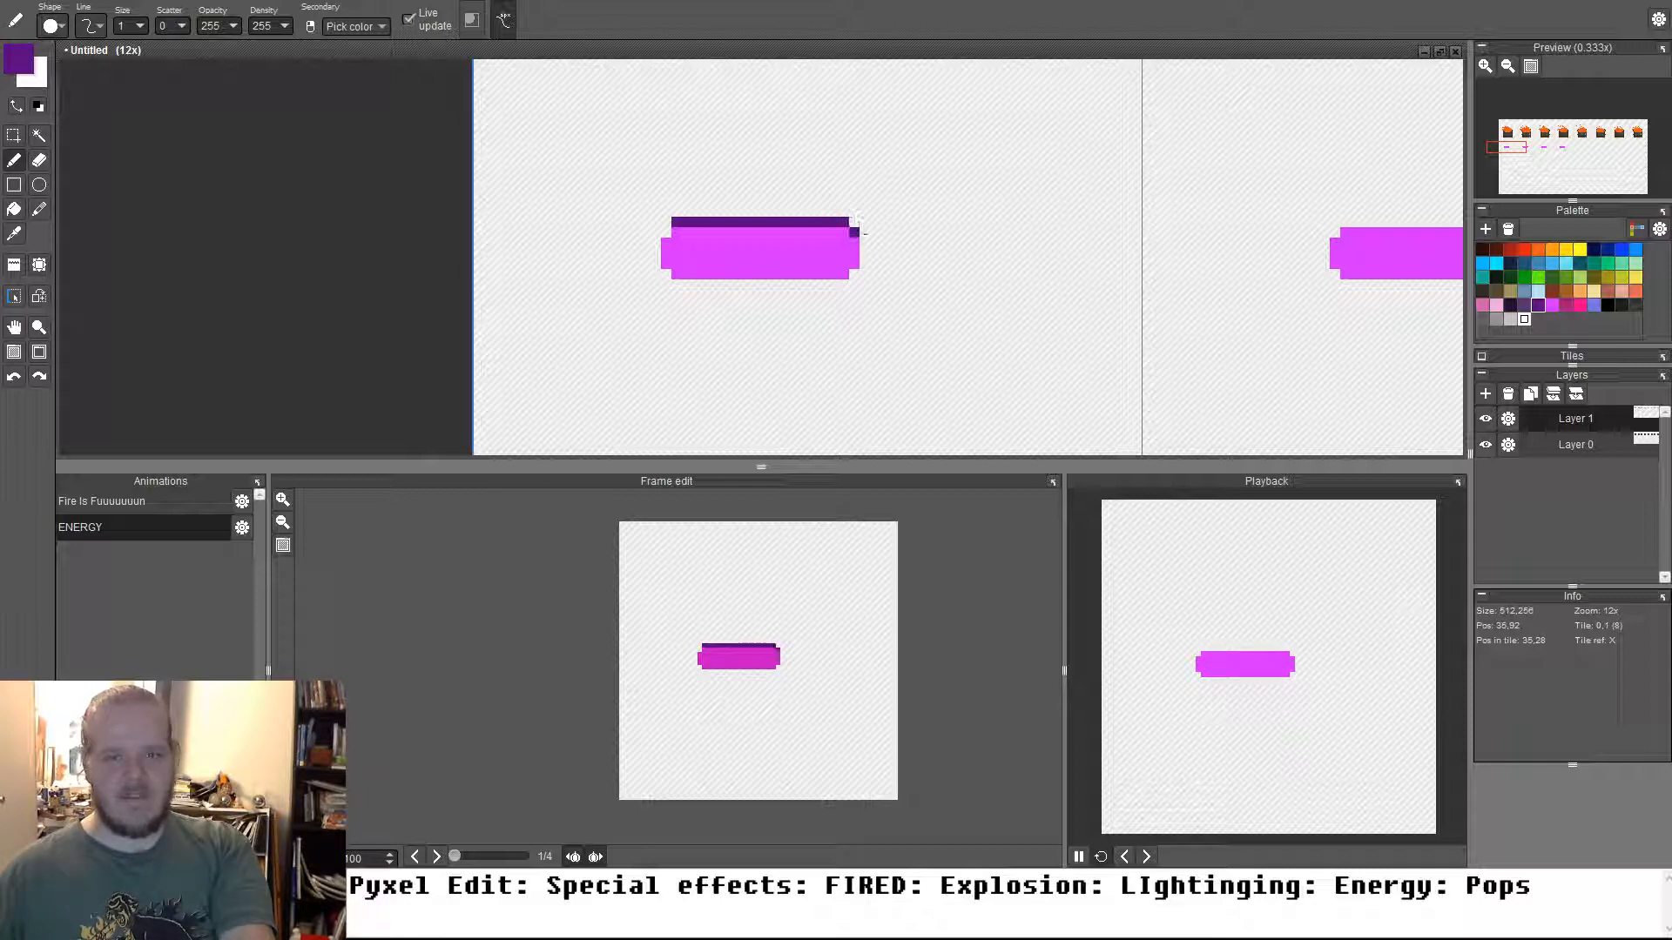
left_click_drag(865, 243, 865, 269)
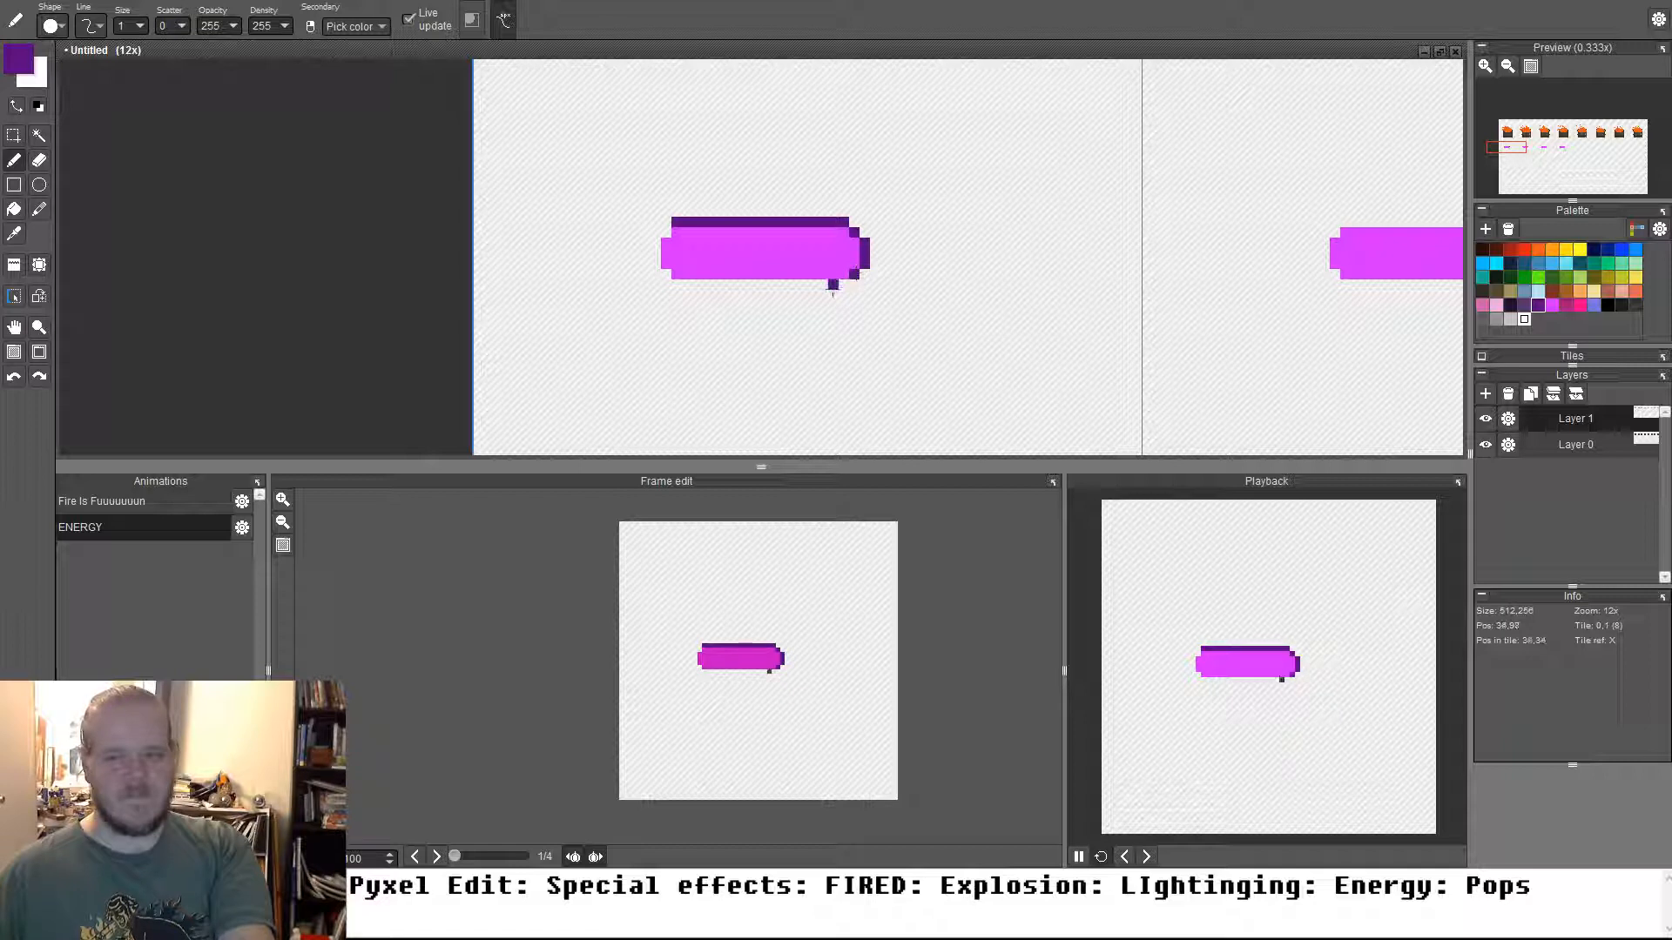
left_click_drag(843, 284, 665, 279)
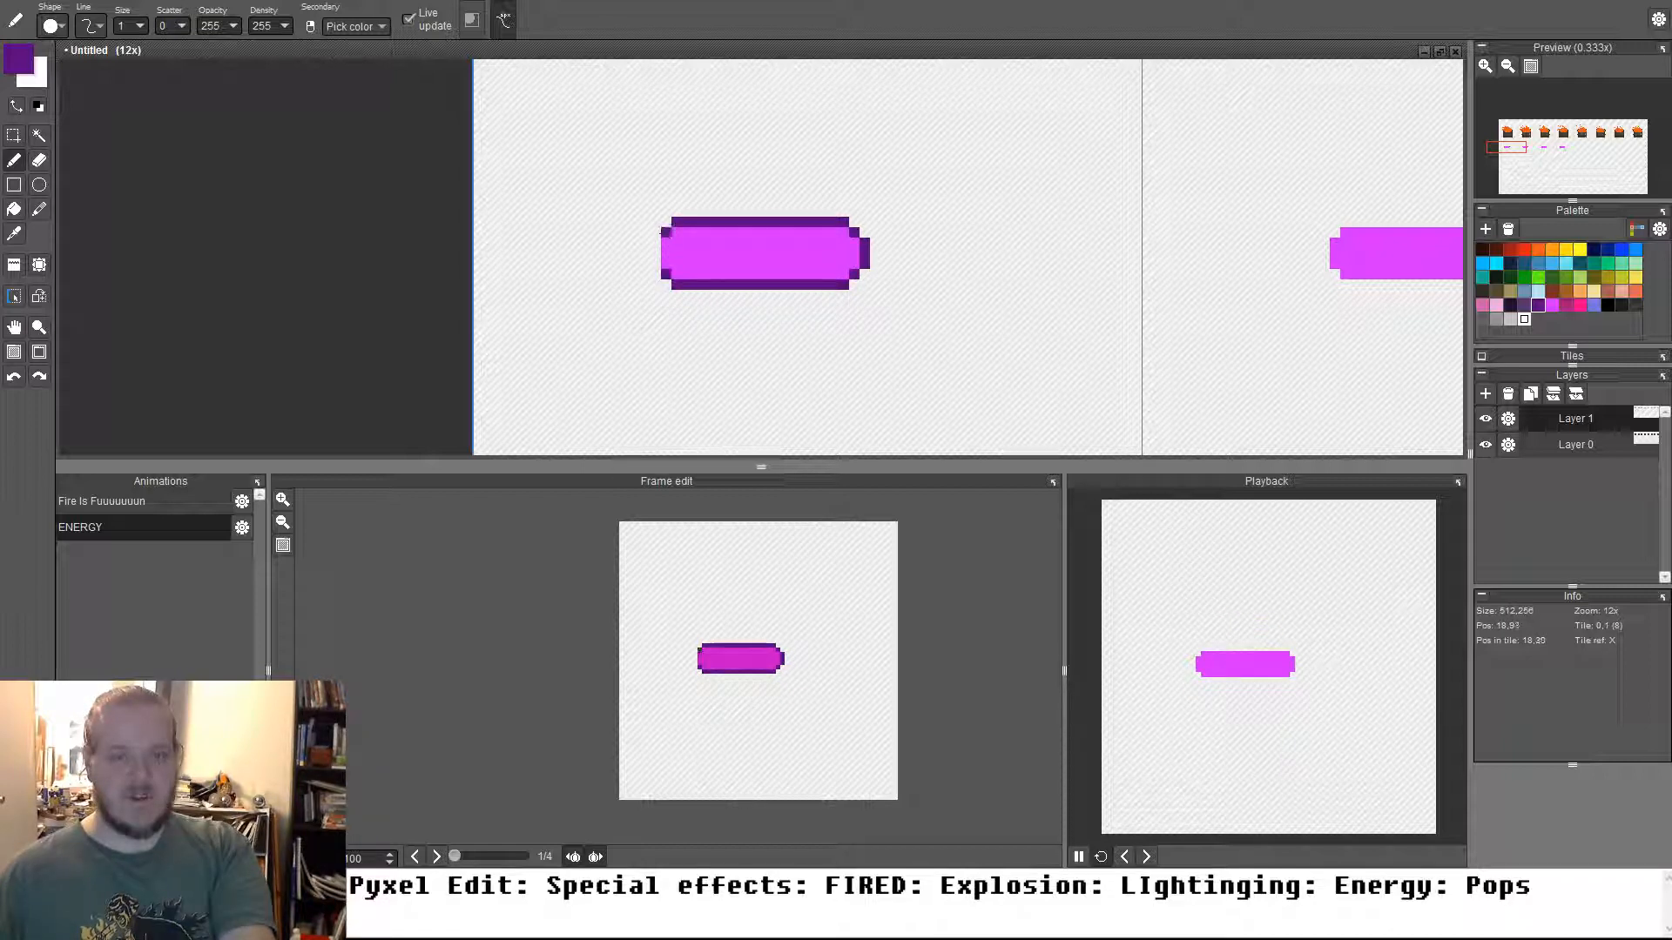
Copy the purple-outlined bar tile over the plain bars in the other three ENERGY frames
scroll(745, 237, "down", 1)
scroll(396, 281, "down", 2)
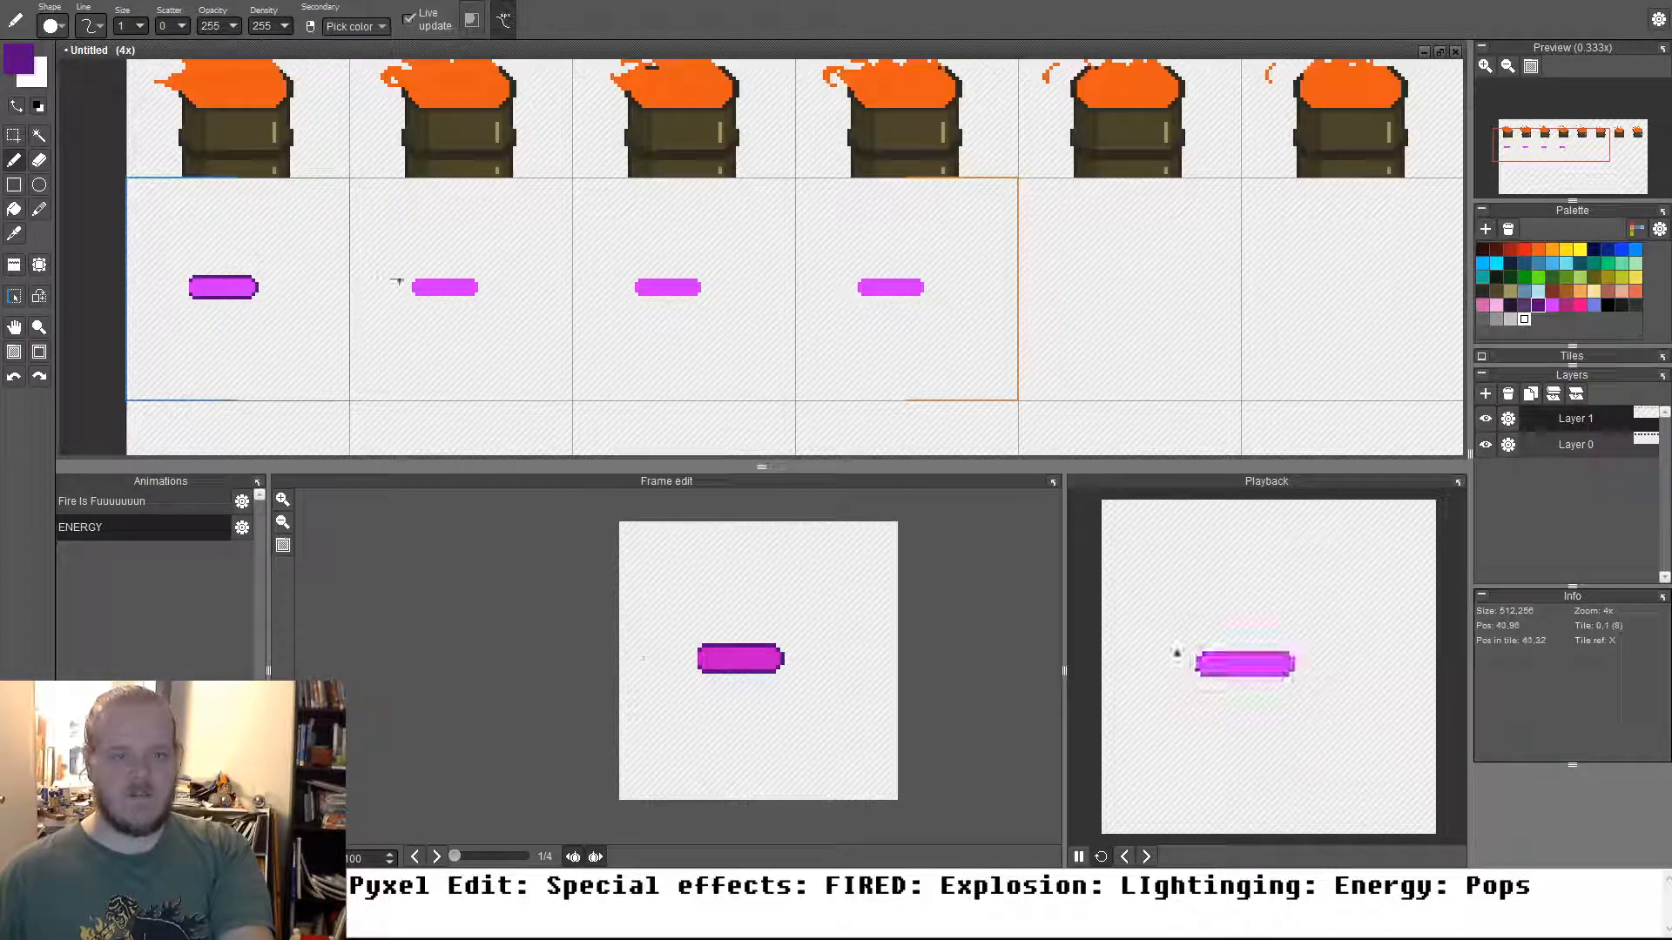
key("t")
left_click_drag(282, 302, 582, 286)
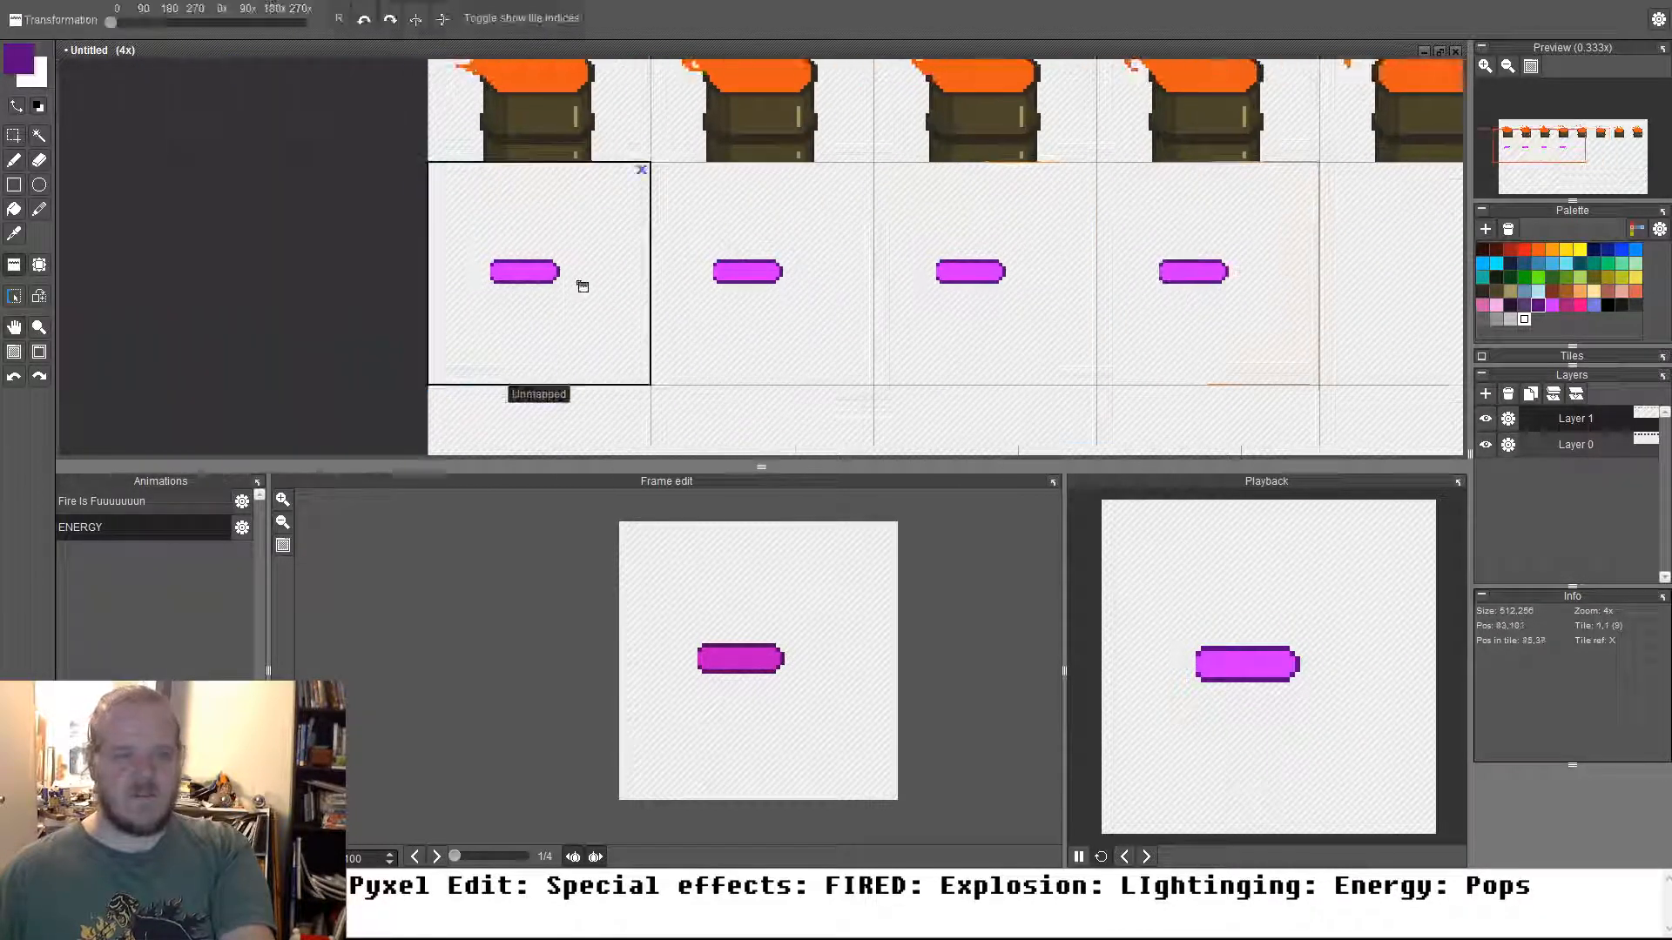
Paint the front half of the first frame's bar hot pink with a size 5 brush, inside the purple outline
key("b")
scroll(576, 272, "up", 1)
scroll(488, 261, "up", 3)
left_click_drag(489, 262, 720, 305)
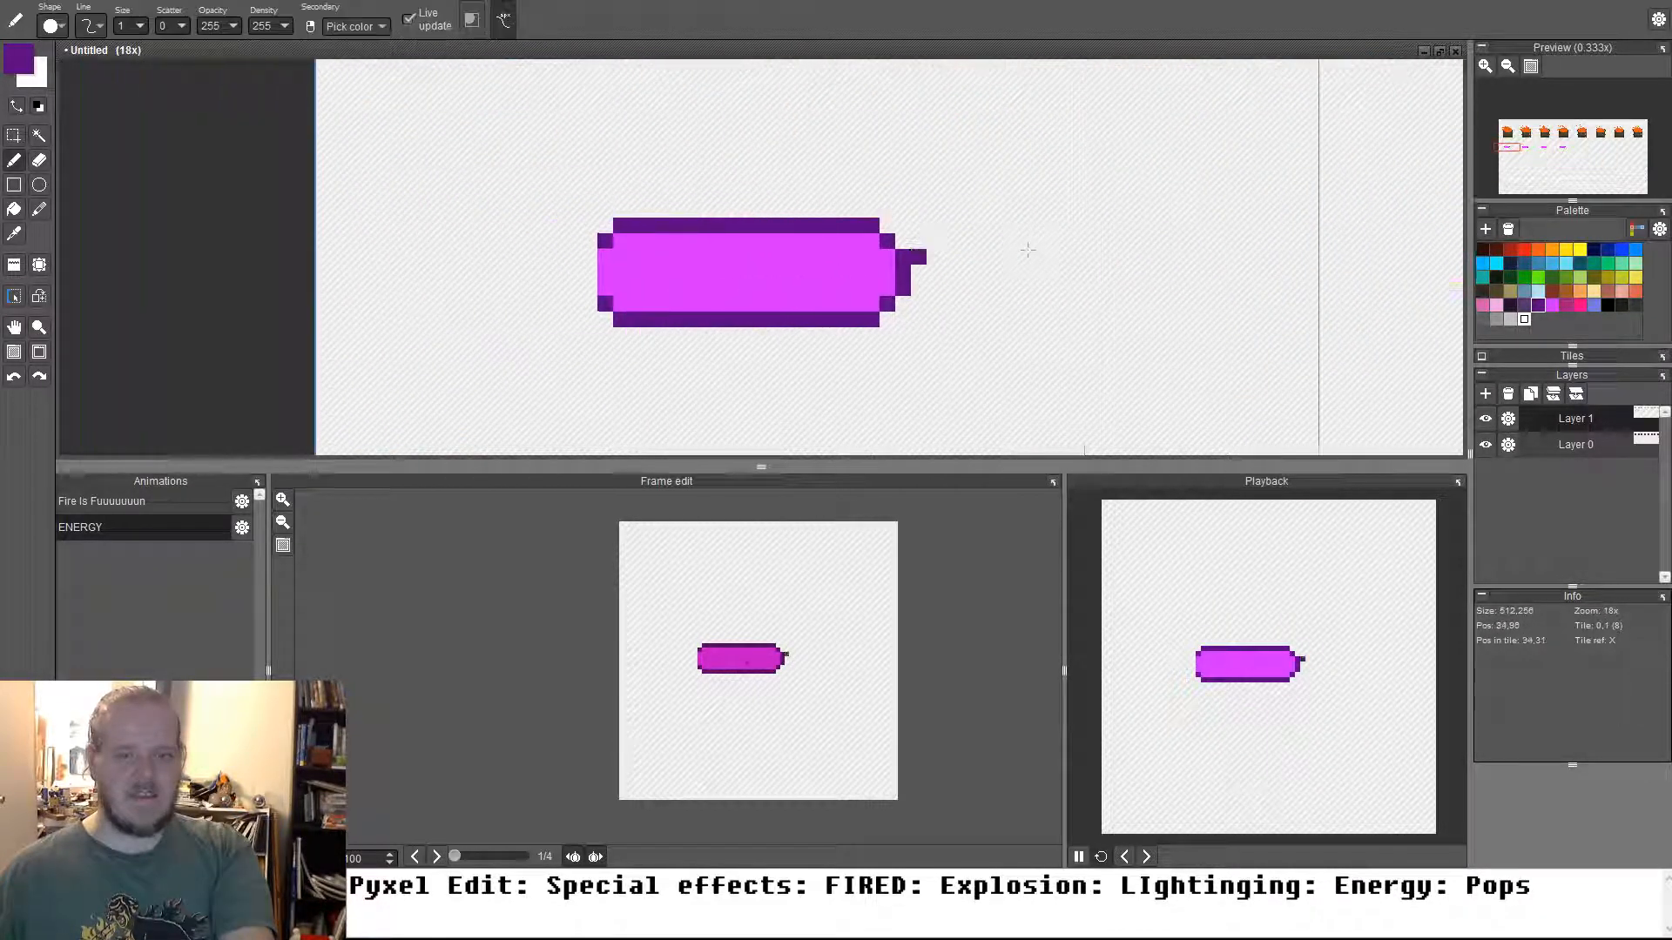
left_click(1579, 305)
key("bracketright")
key("bracketright")
key("bracketright")
key("bracketright")
key("bracketright")
key("bracketright")
key("bracketright")
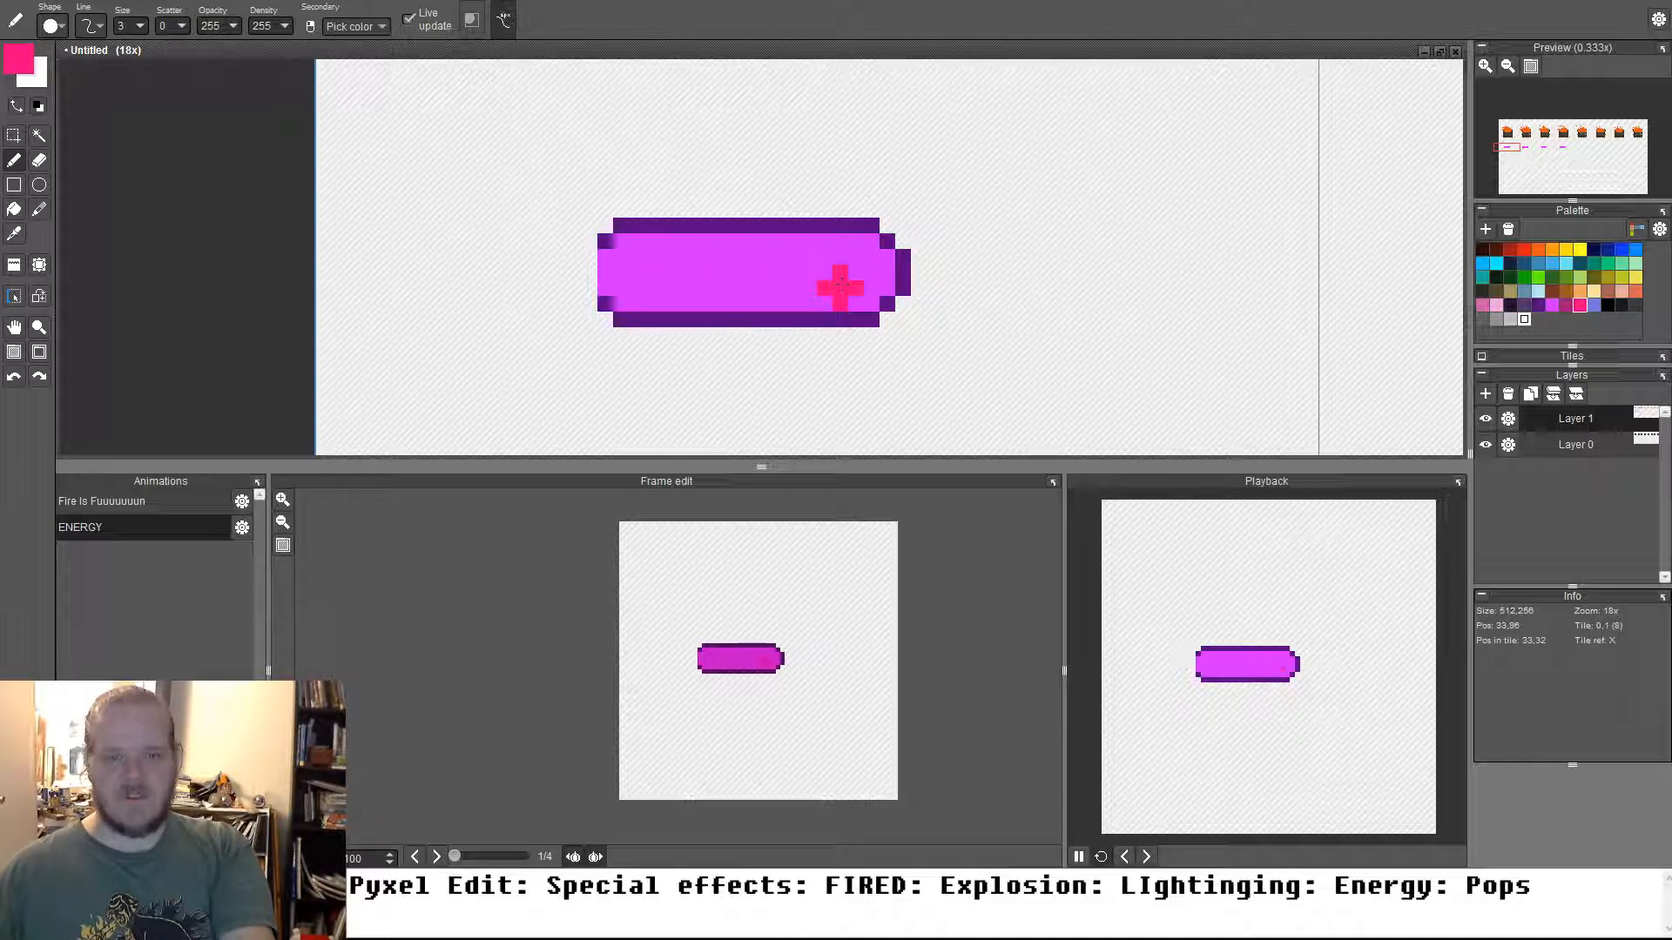
left_click(840, 272)
key("bracketleft")
key("bracketleft")
key("bracketleft")
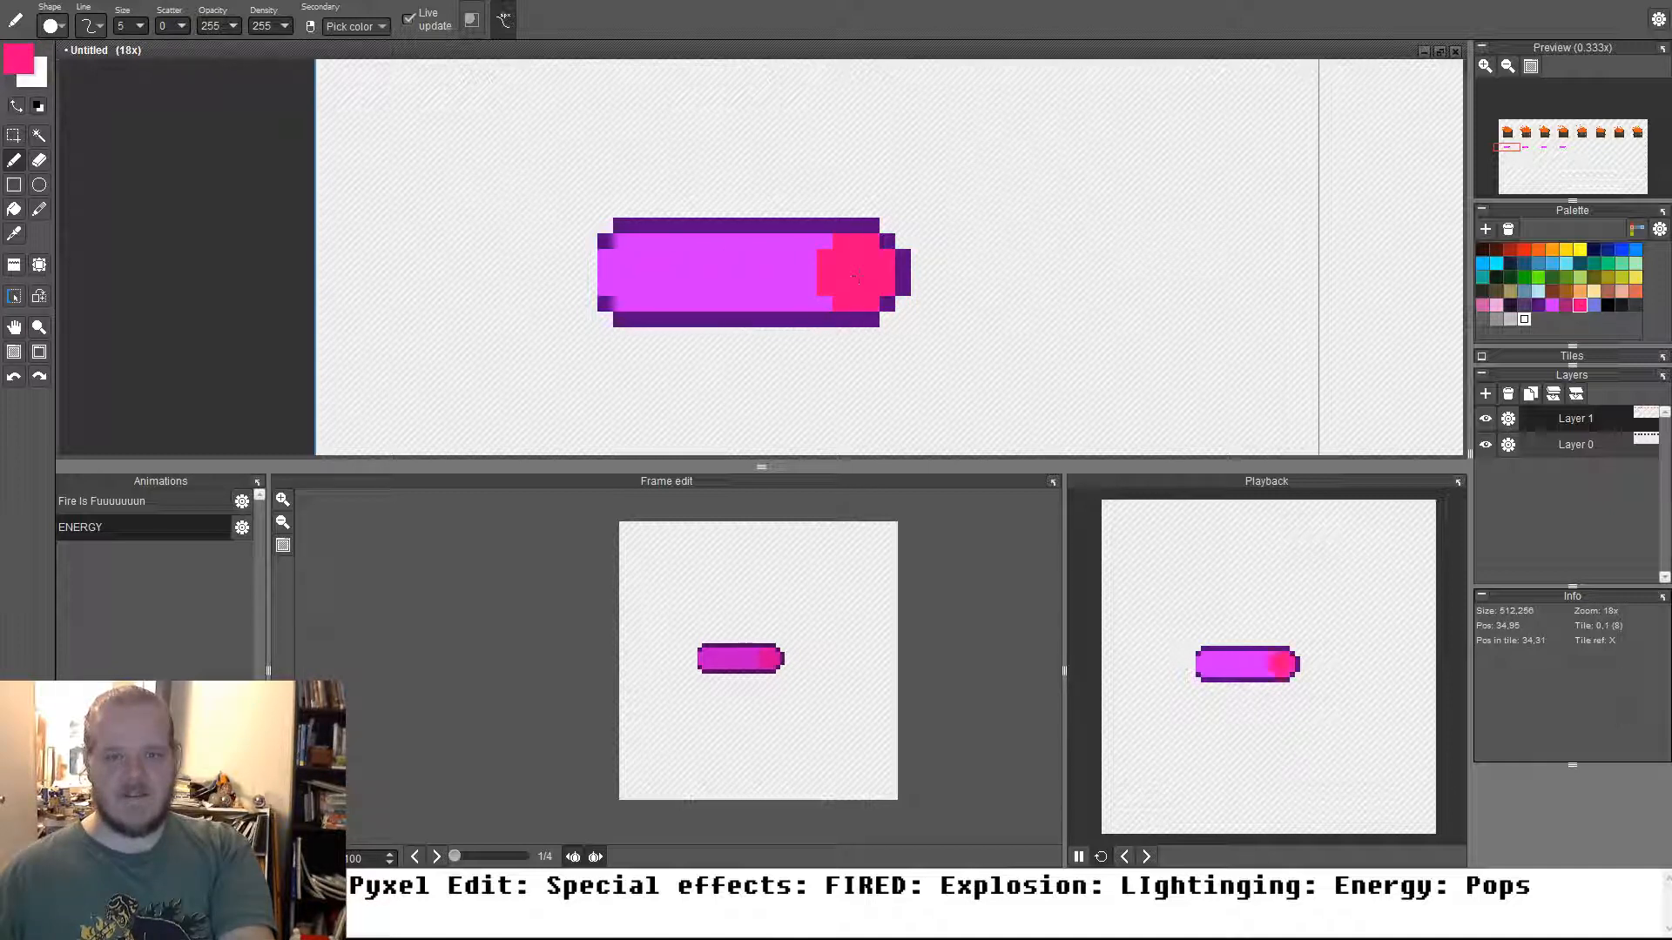
key("ctrl+z")
left_click_drag(862, 272, 770, 272)
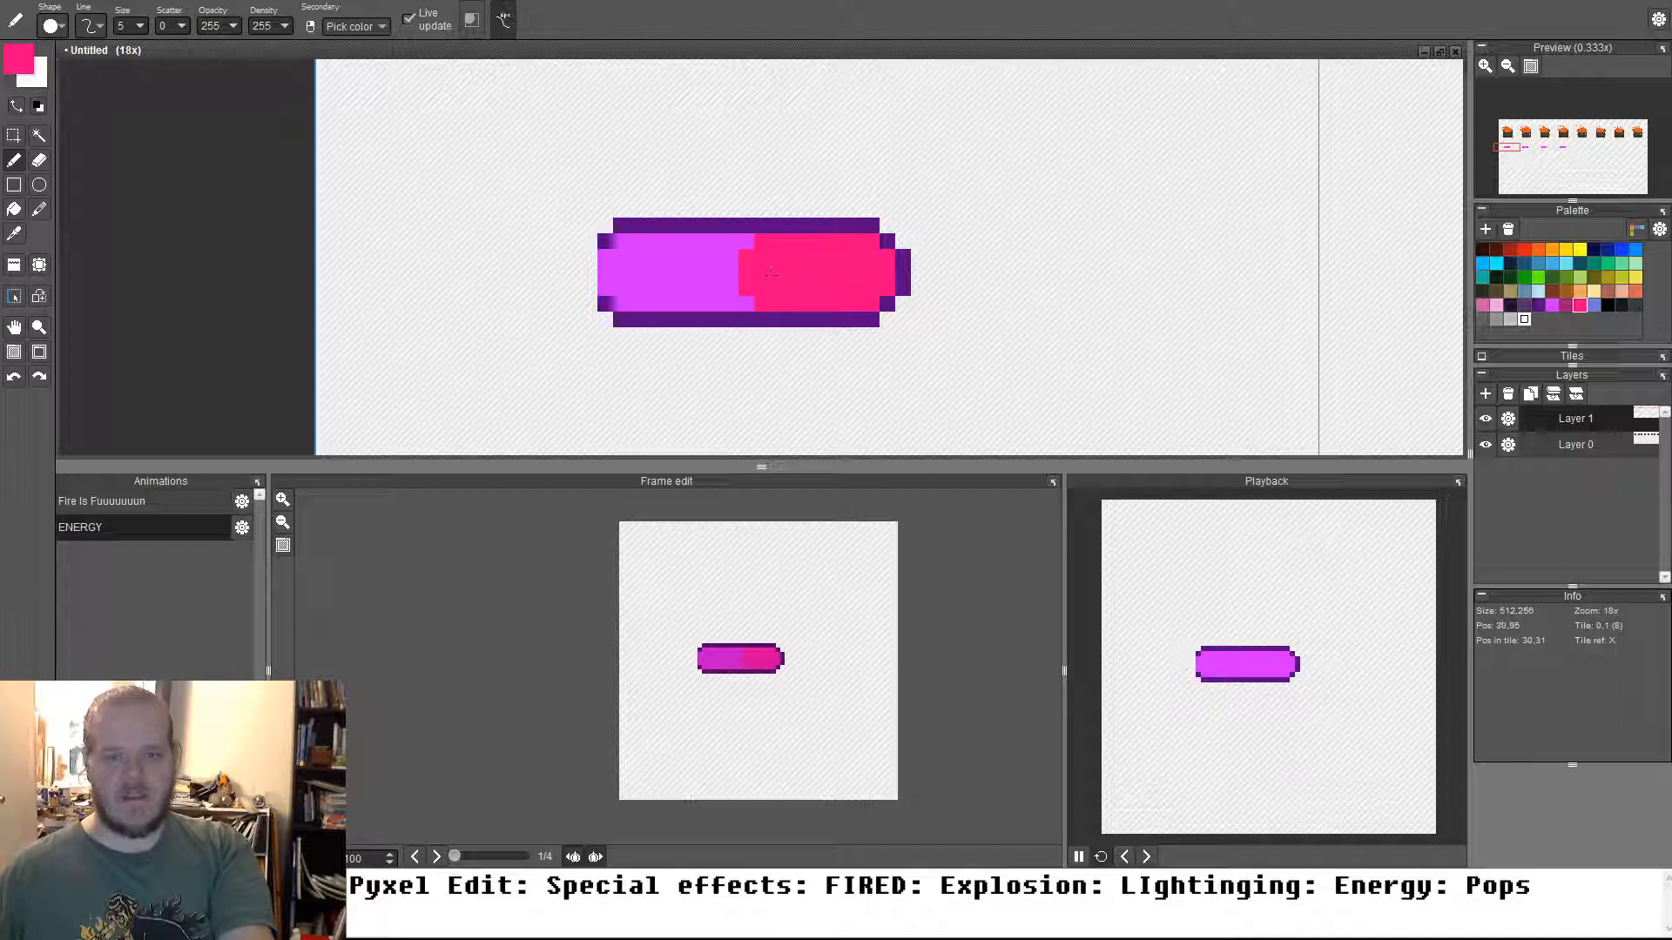
Choose a pale cream shade and paint a highlight core inside the pink part of the first bar with a size 2 brush
key("c")
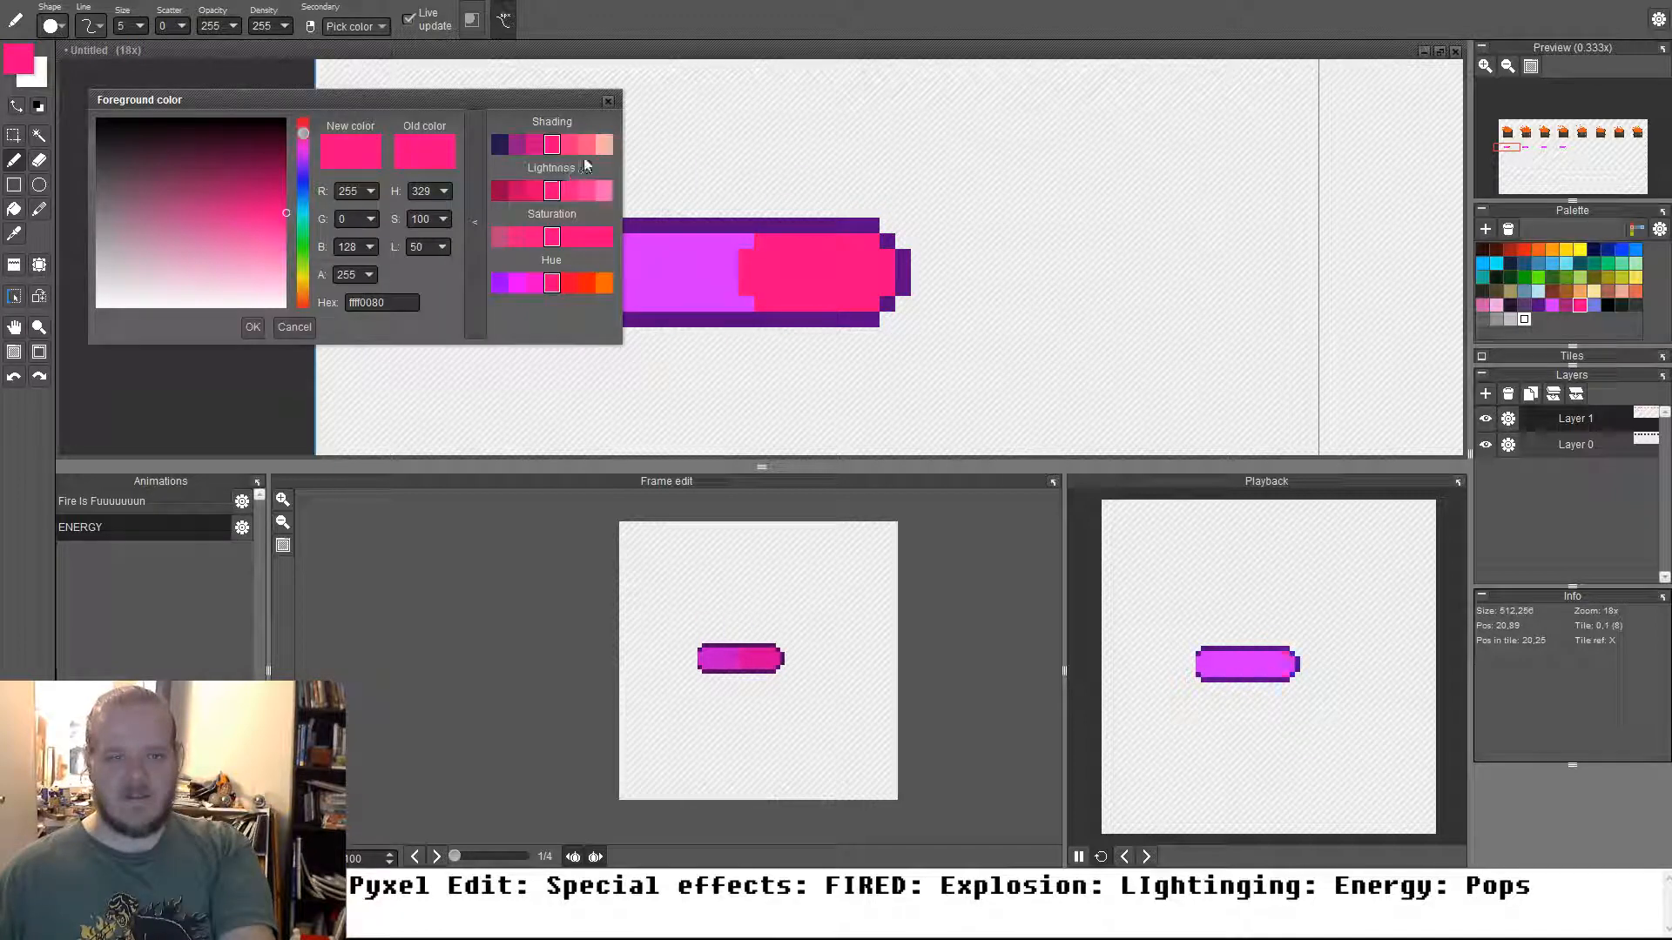
left_click(608, 145)
key("Return")
key("bracketleft")
key("bracketleft")
key("bracketleft")
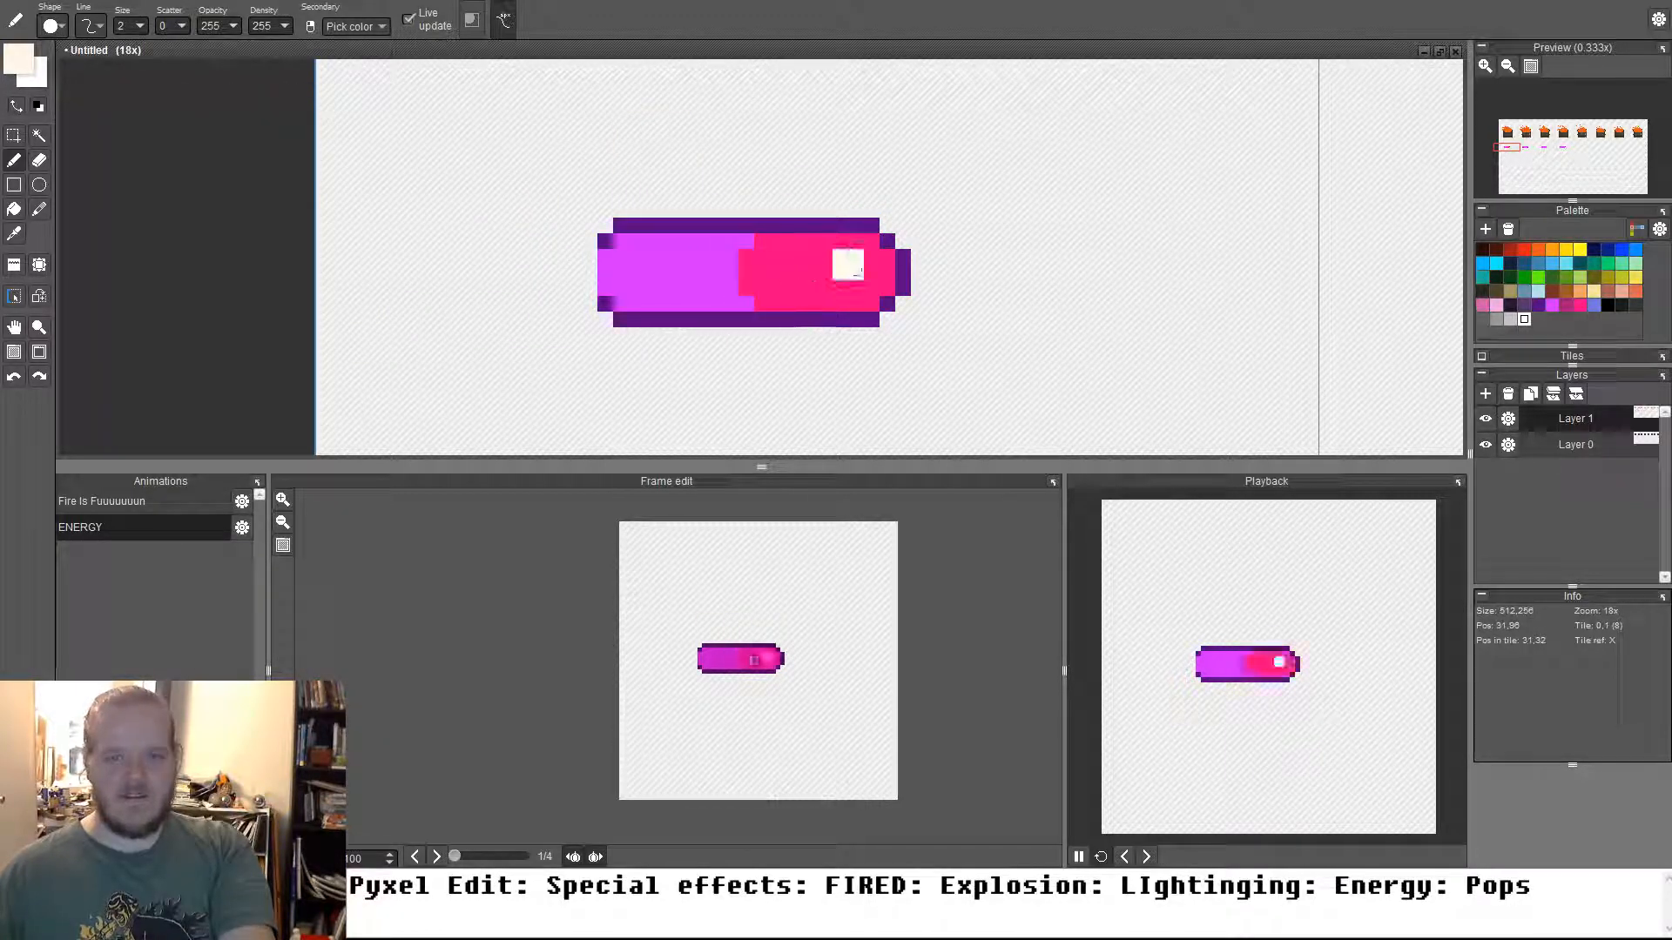
mouse_move(873, 289)
left_mouse_down()
mouse_move(793, 275)
mouse_move(794, 291)
mouse_move(923, 294)
left_mouse_up()
scroll(928, 293, "down", 4)
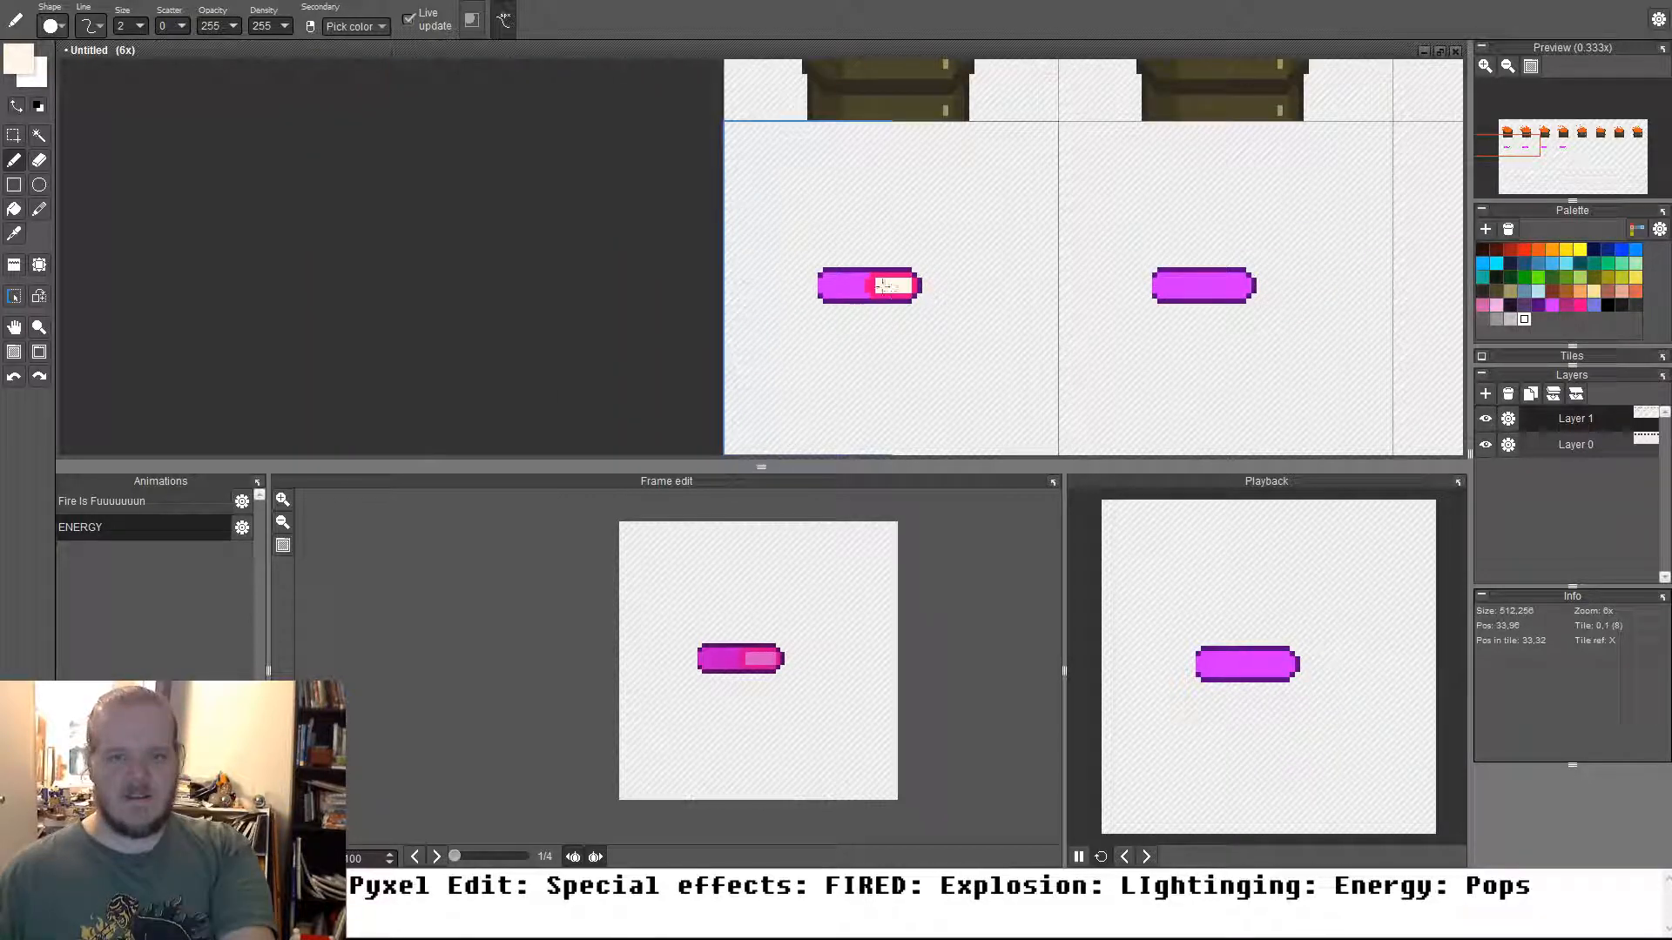
scroll(963, 280, "down", 3)
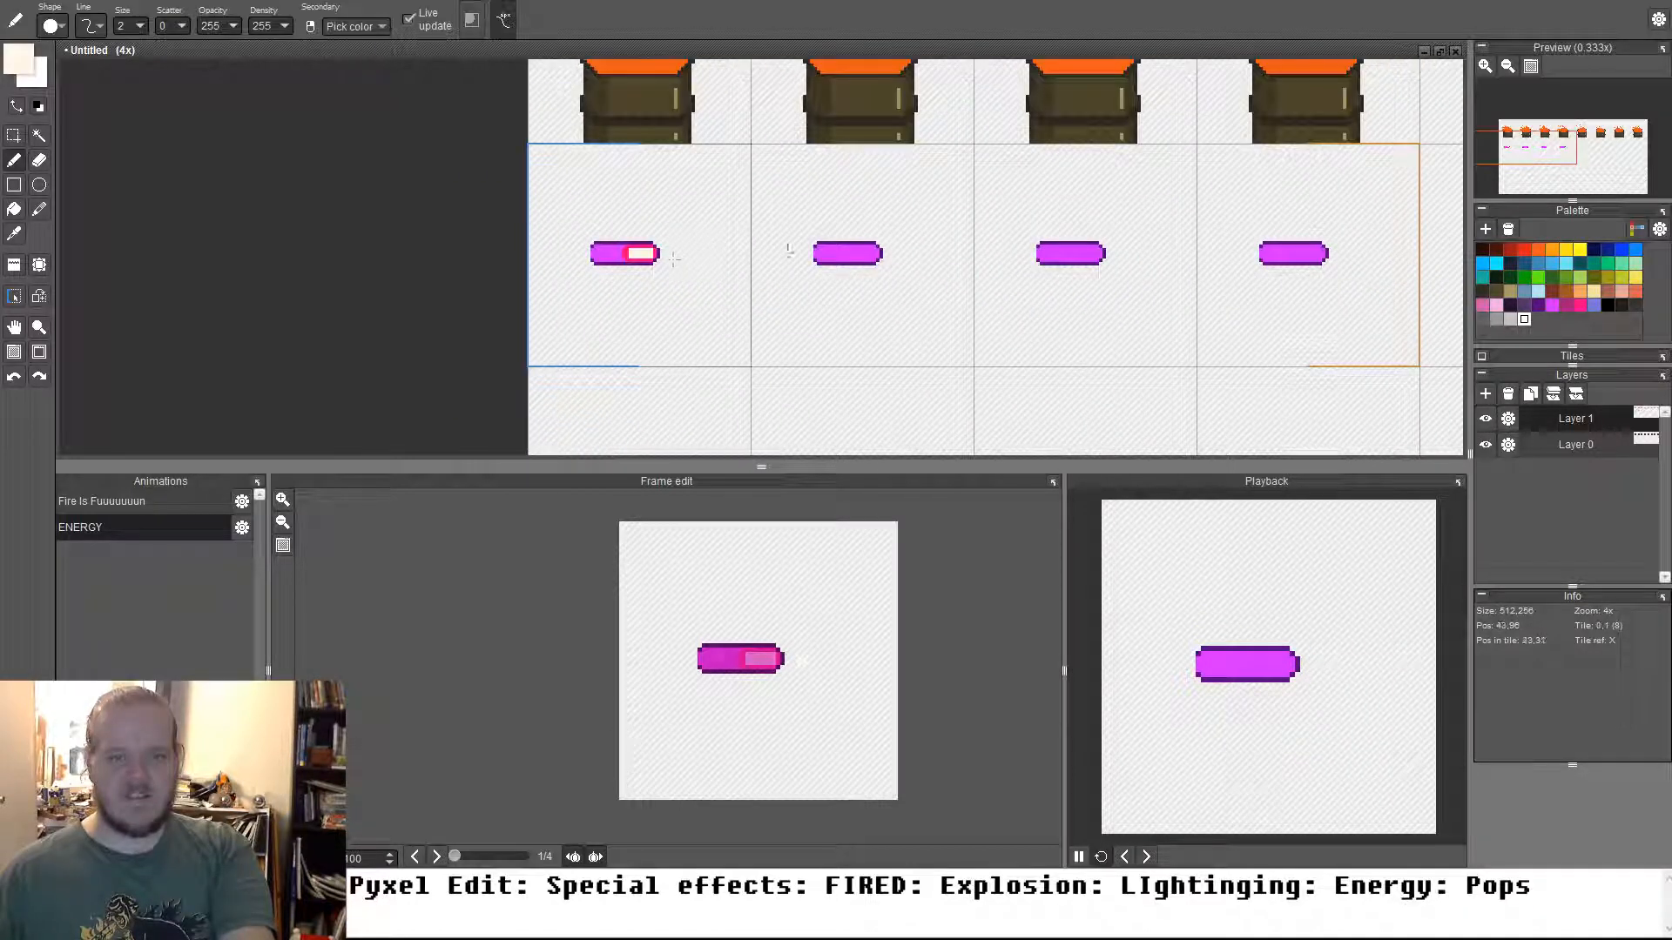
Sample the hot pink and trim the corners of the first bar's cream core into a rounded shape, finishing with a 1-pixel pen
scroll(444, 228, "up", 4)
scroll(502, 229, "up", 4)
right_click(557, 305)
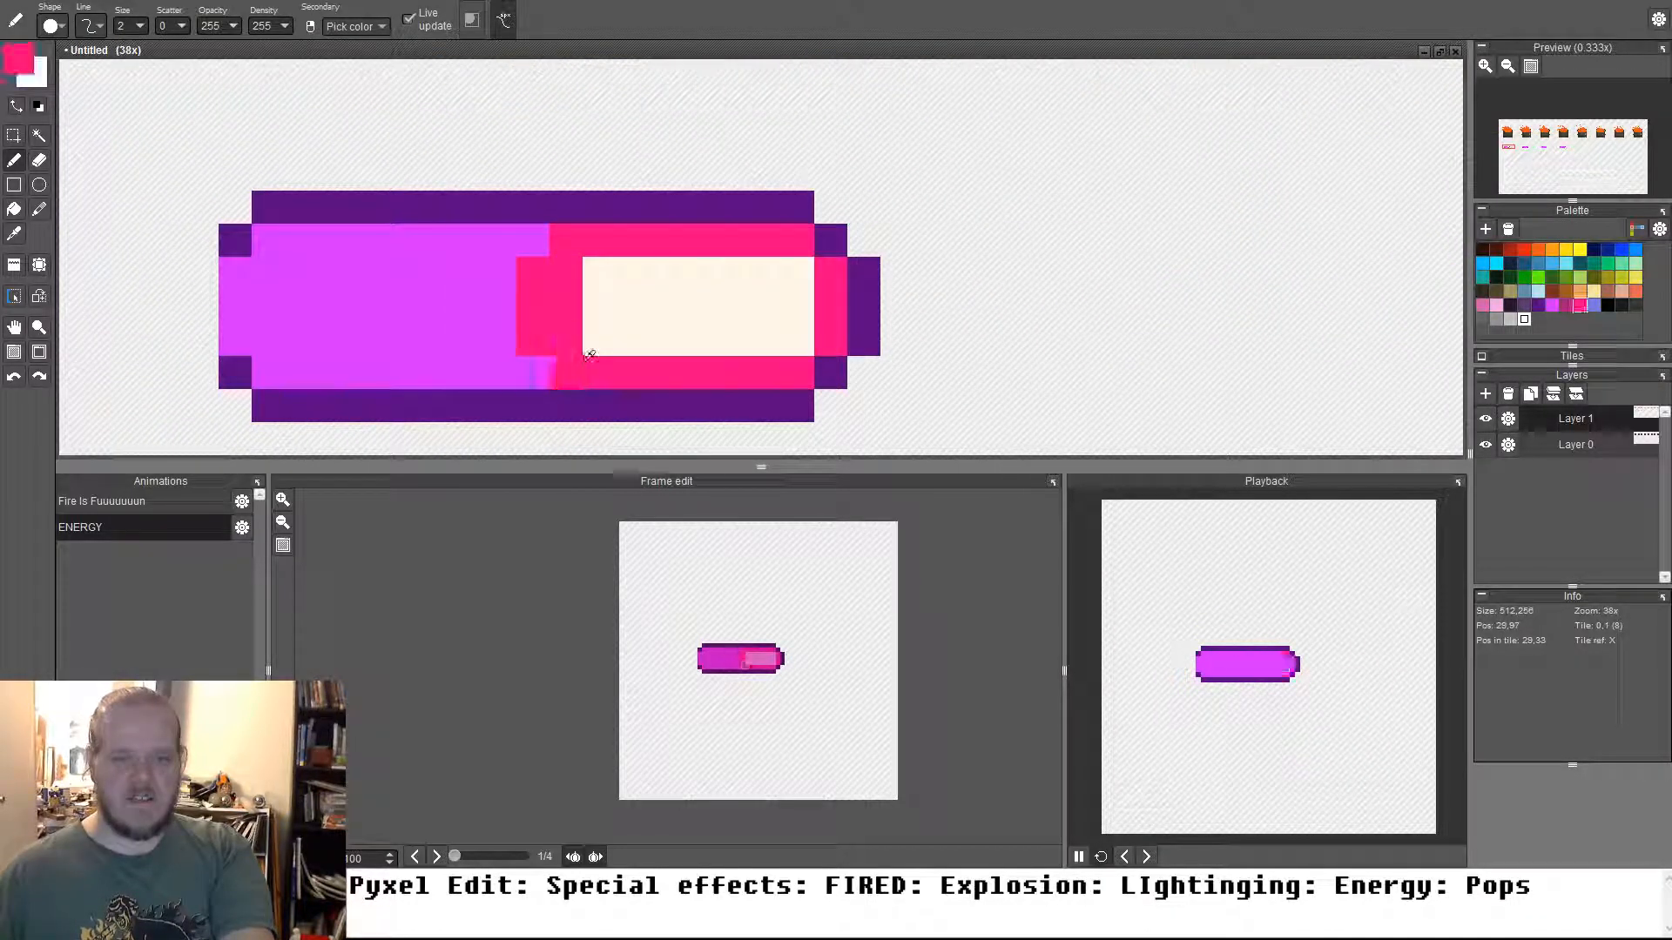
scroll(623, 277, "down", 3)
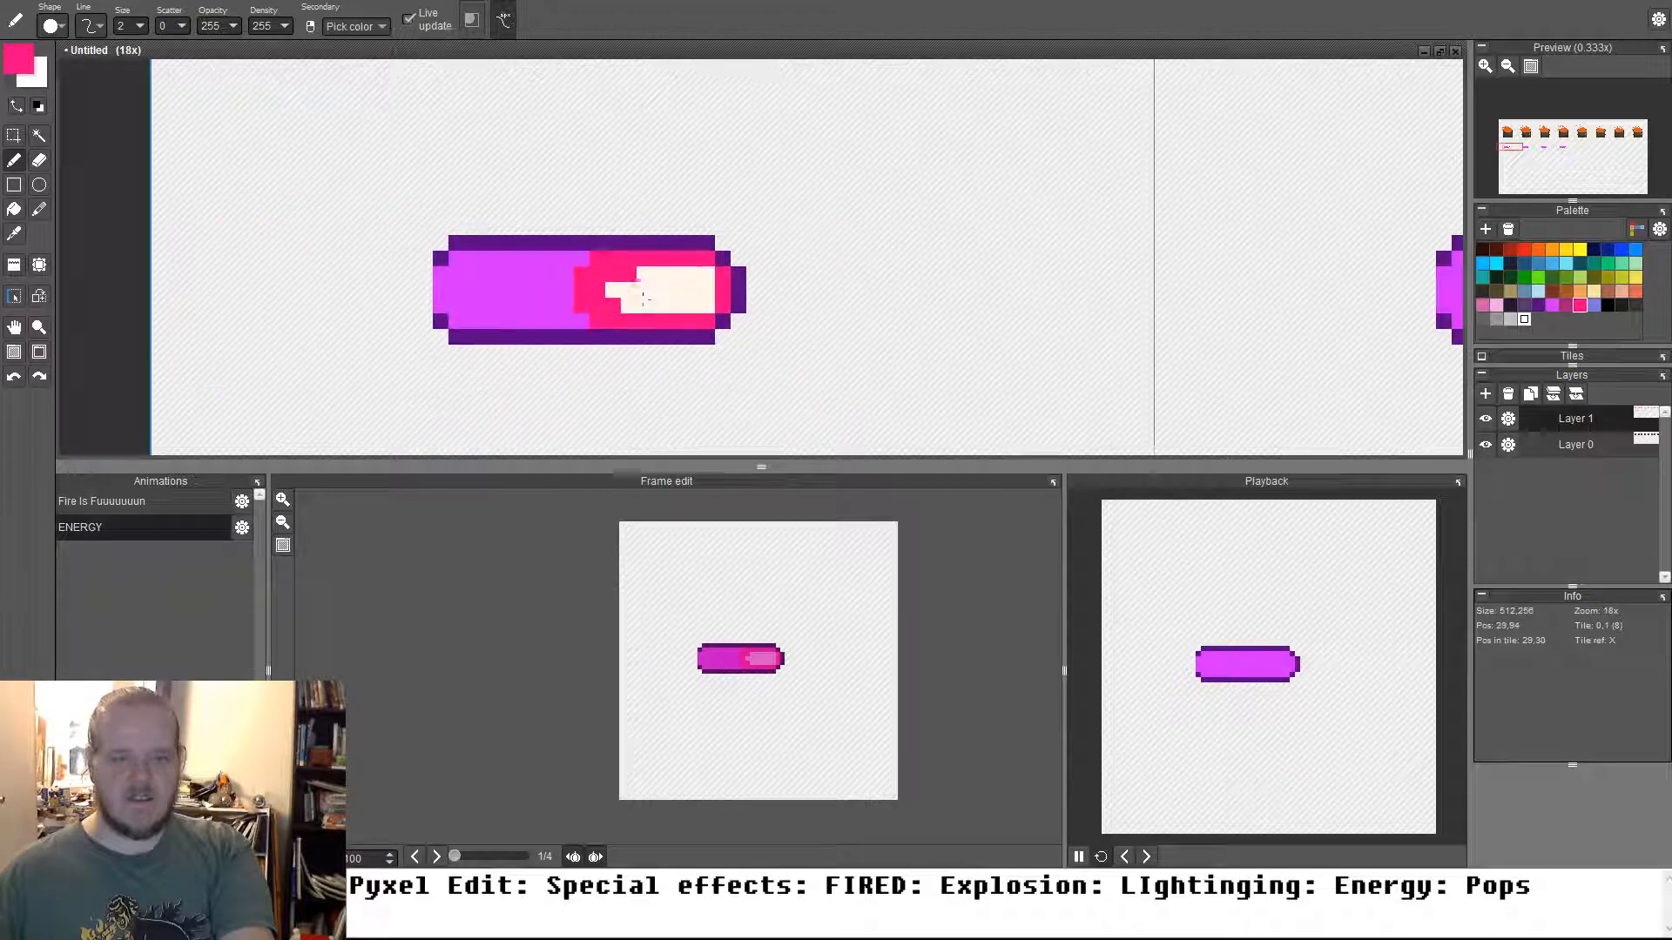
scroll(871, 340, "down", 3)
scroll(957, 335, "up", 5)
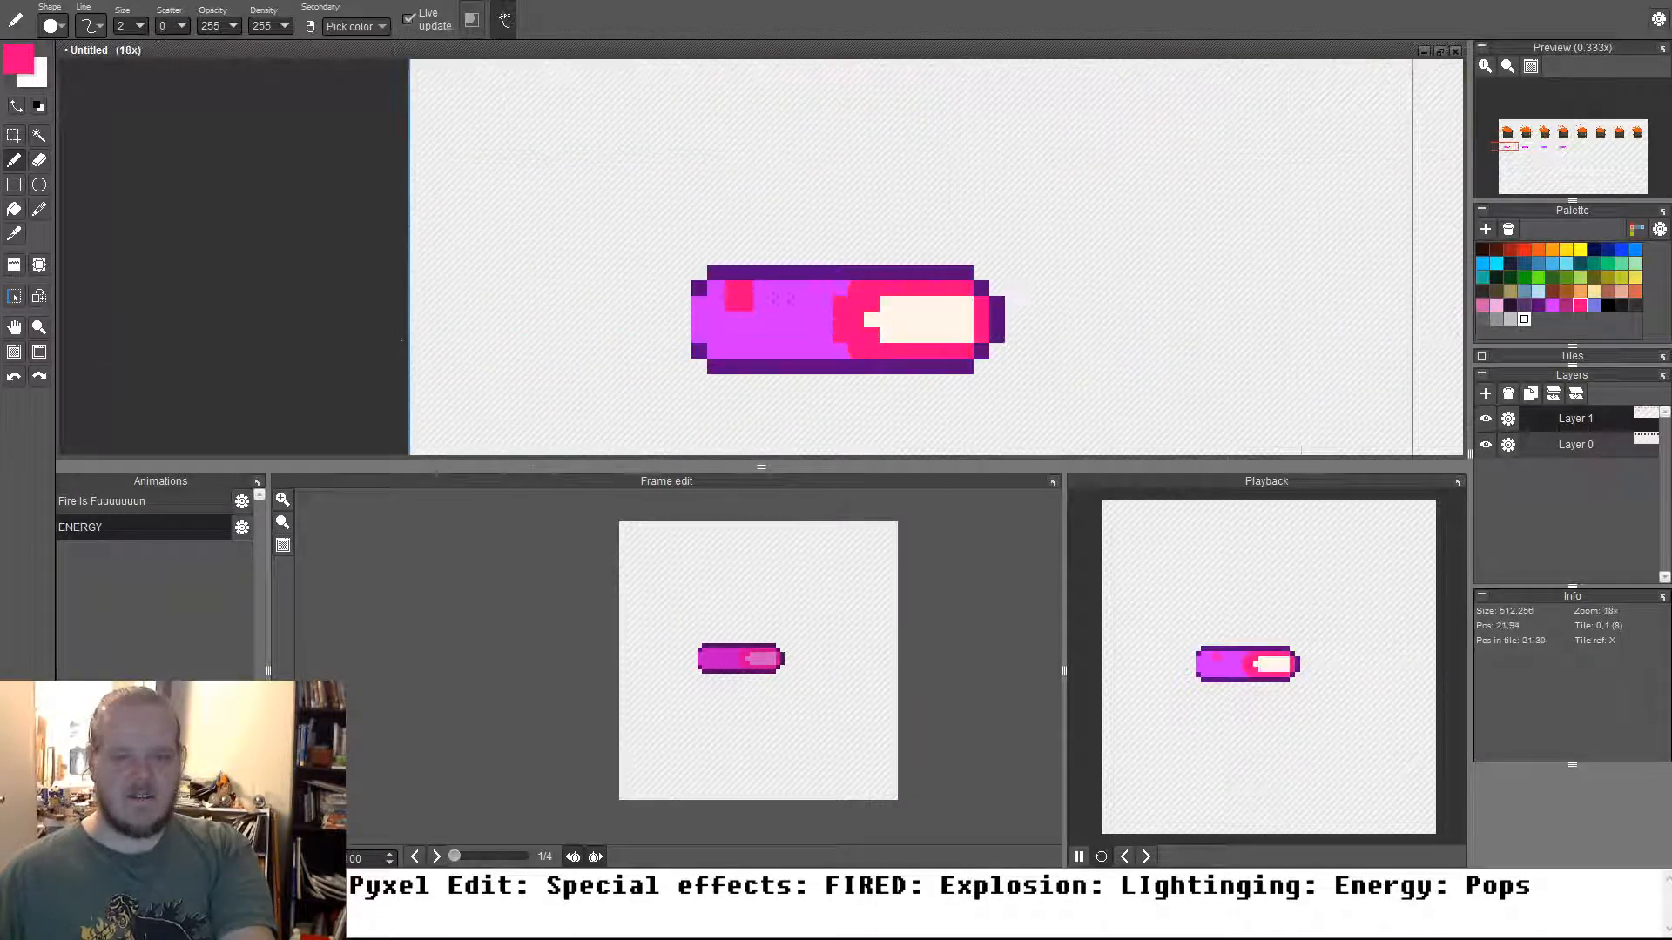
left_click(1067, 305)
left_click(1067, 392)
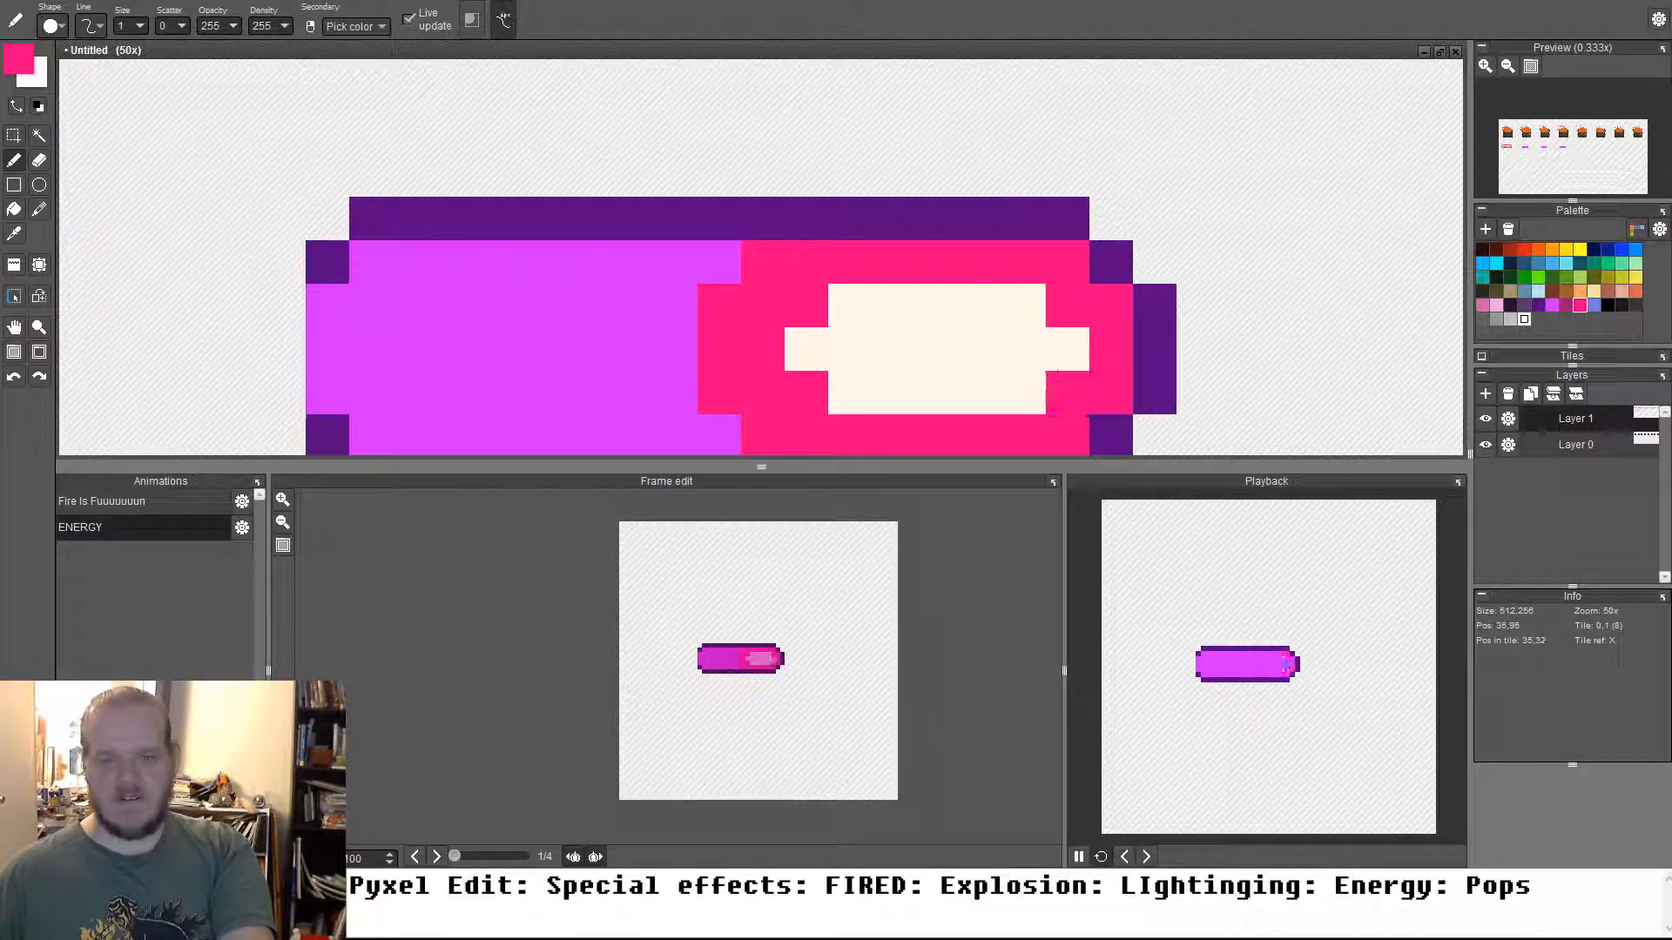
scroll(1050, 335, "down", 3)
scroll(1049, 336, "down", 4)
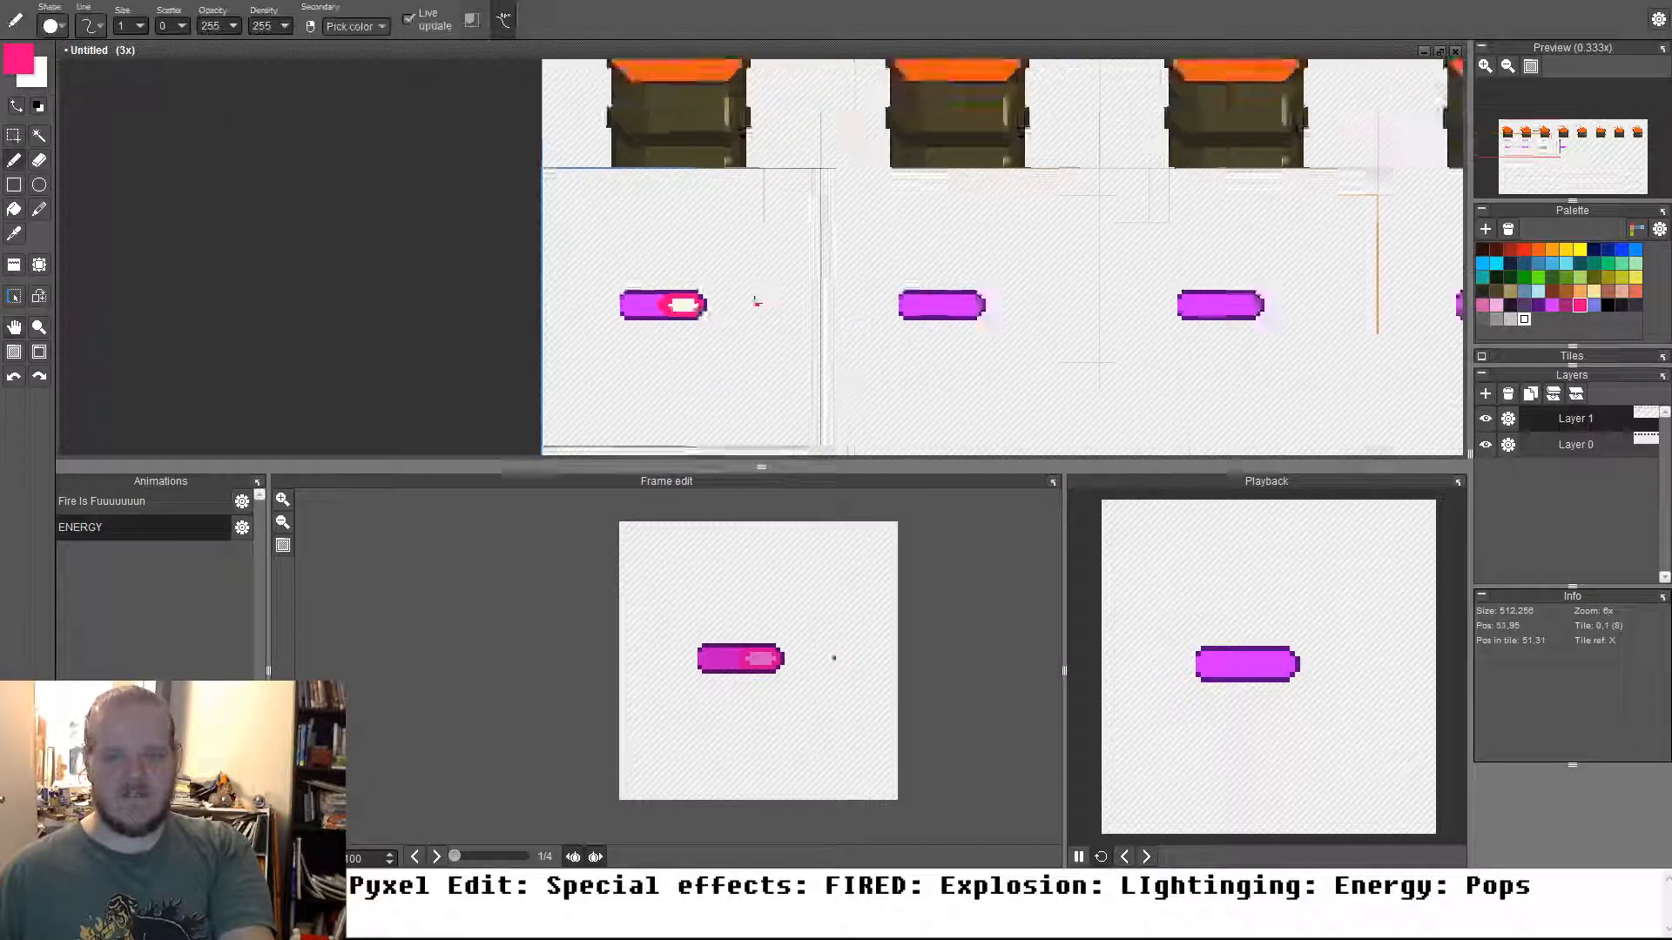
Copy the first frame's updated tile with the pink and cream tip over the other three ENERGY frames
key("t")
right_click(451, 331)
left_click_drag(606, 329, 1011, 342)
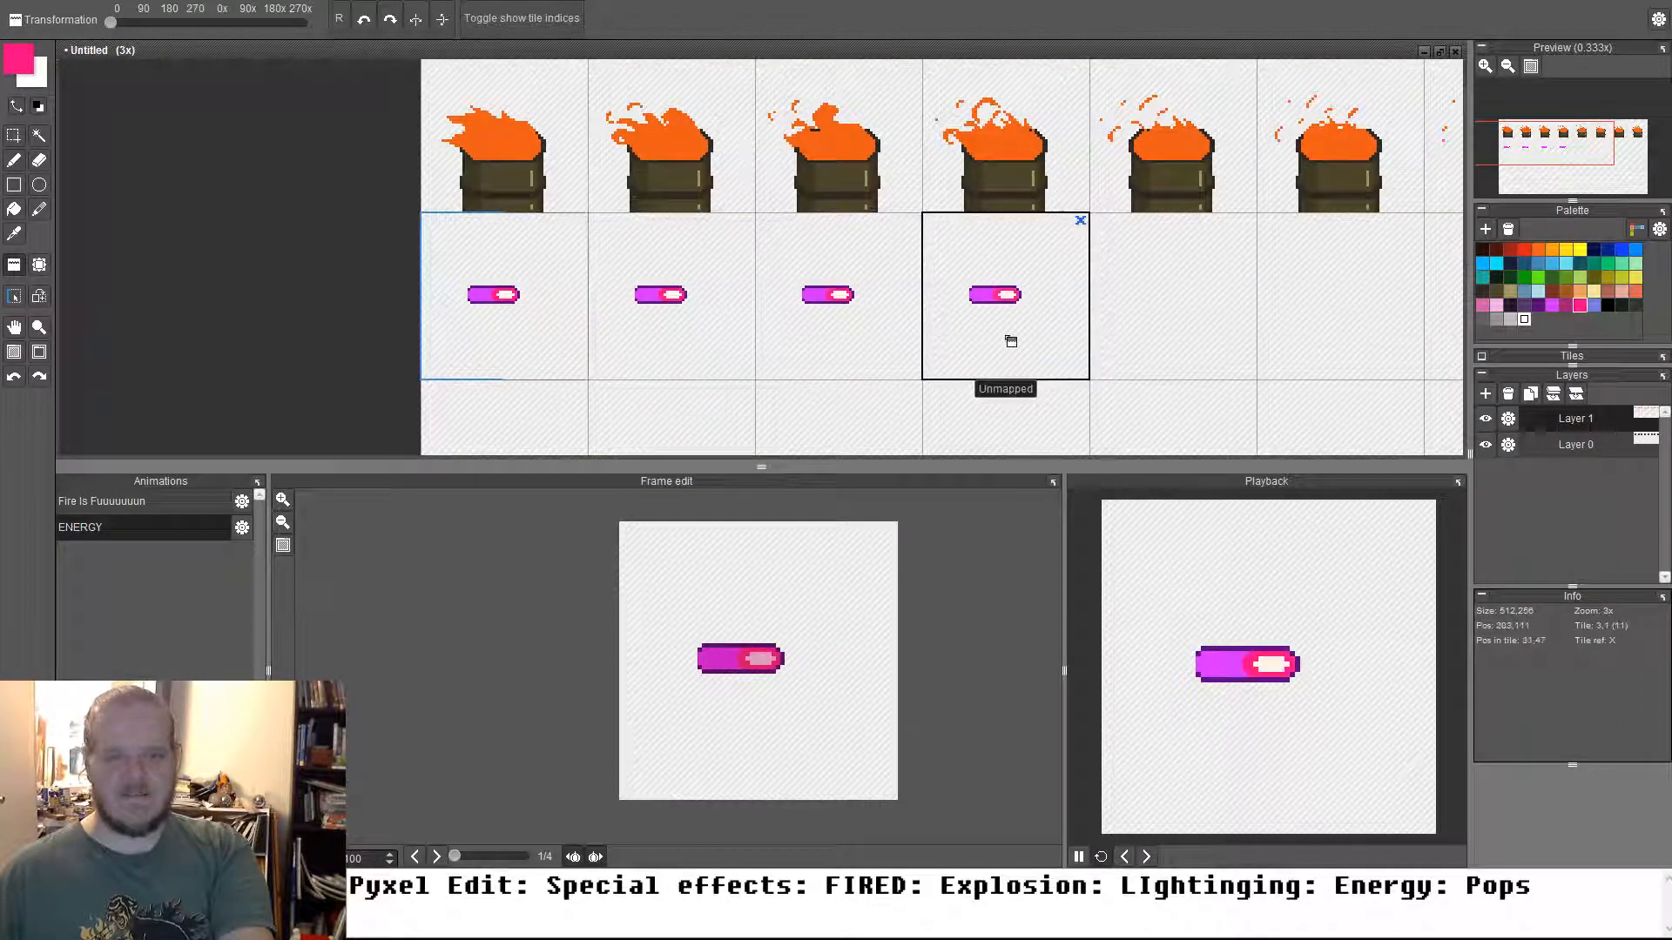
Sample the magenta of the first frame's bar as the pen colour
key("space")
left_click_drag(465, 302, 862, 305)
scroll(847, 293, "up", 4)
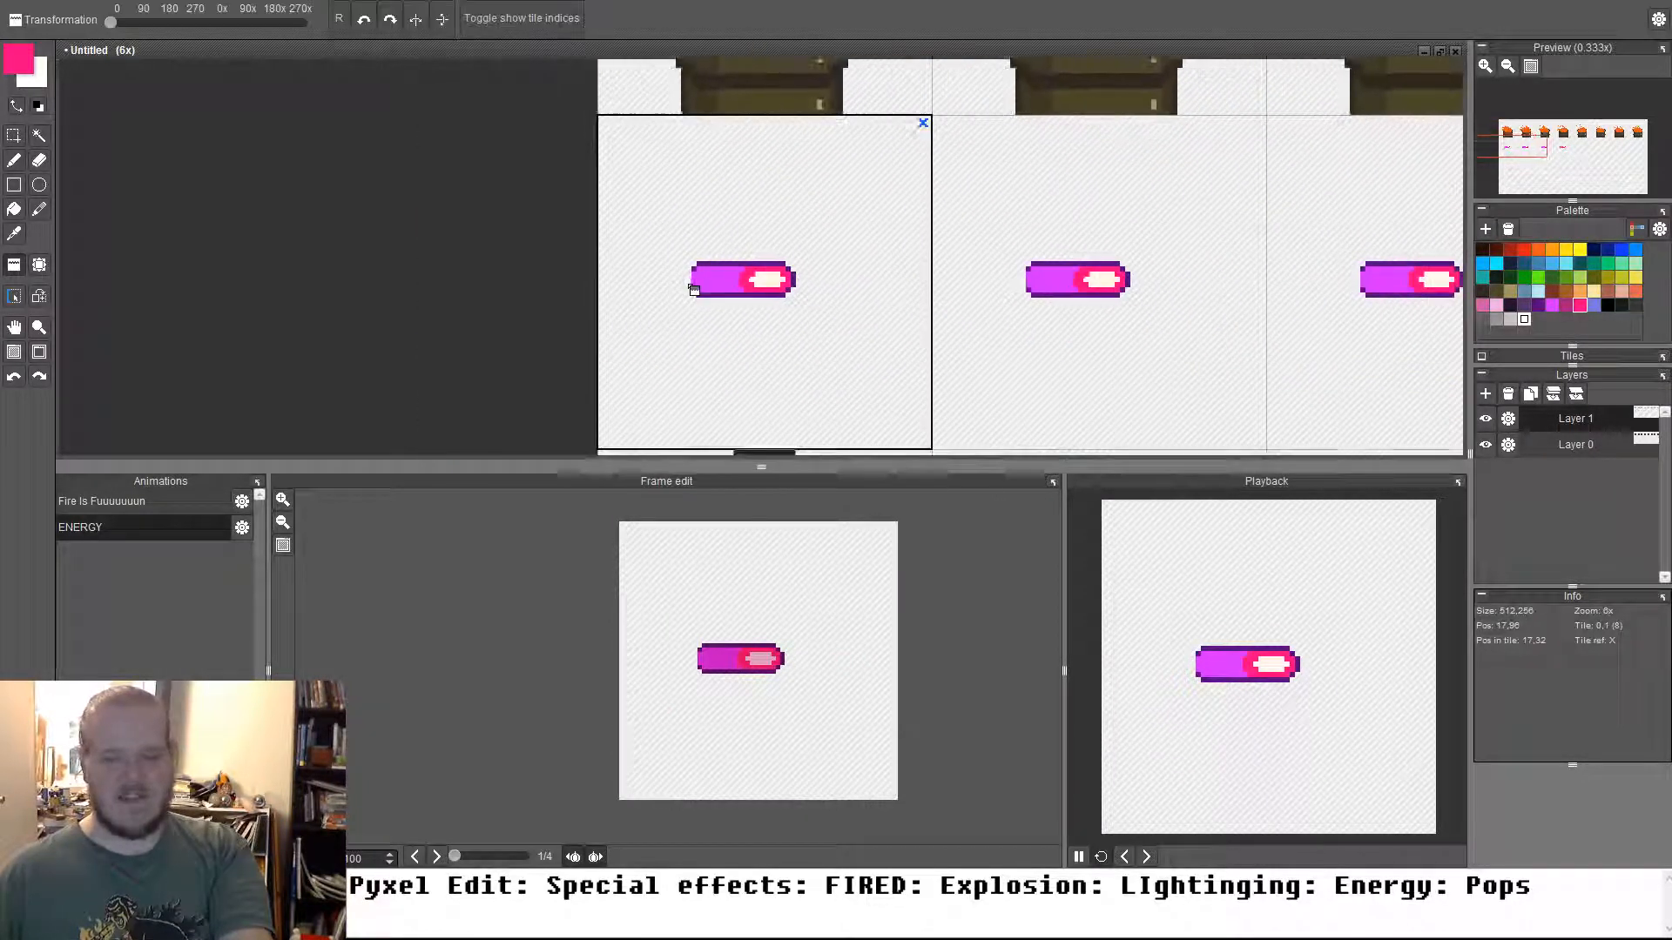
key("b")
left_click(721, 269, "alt")
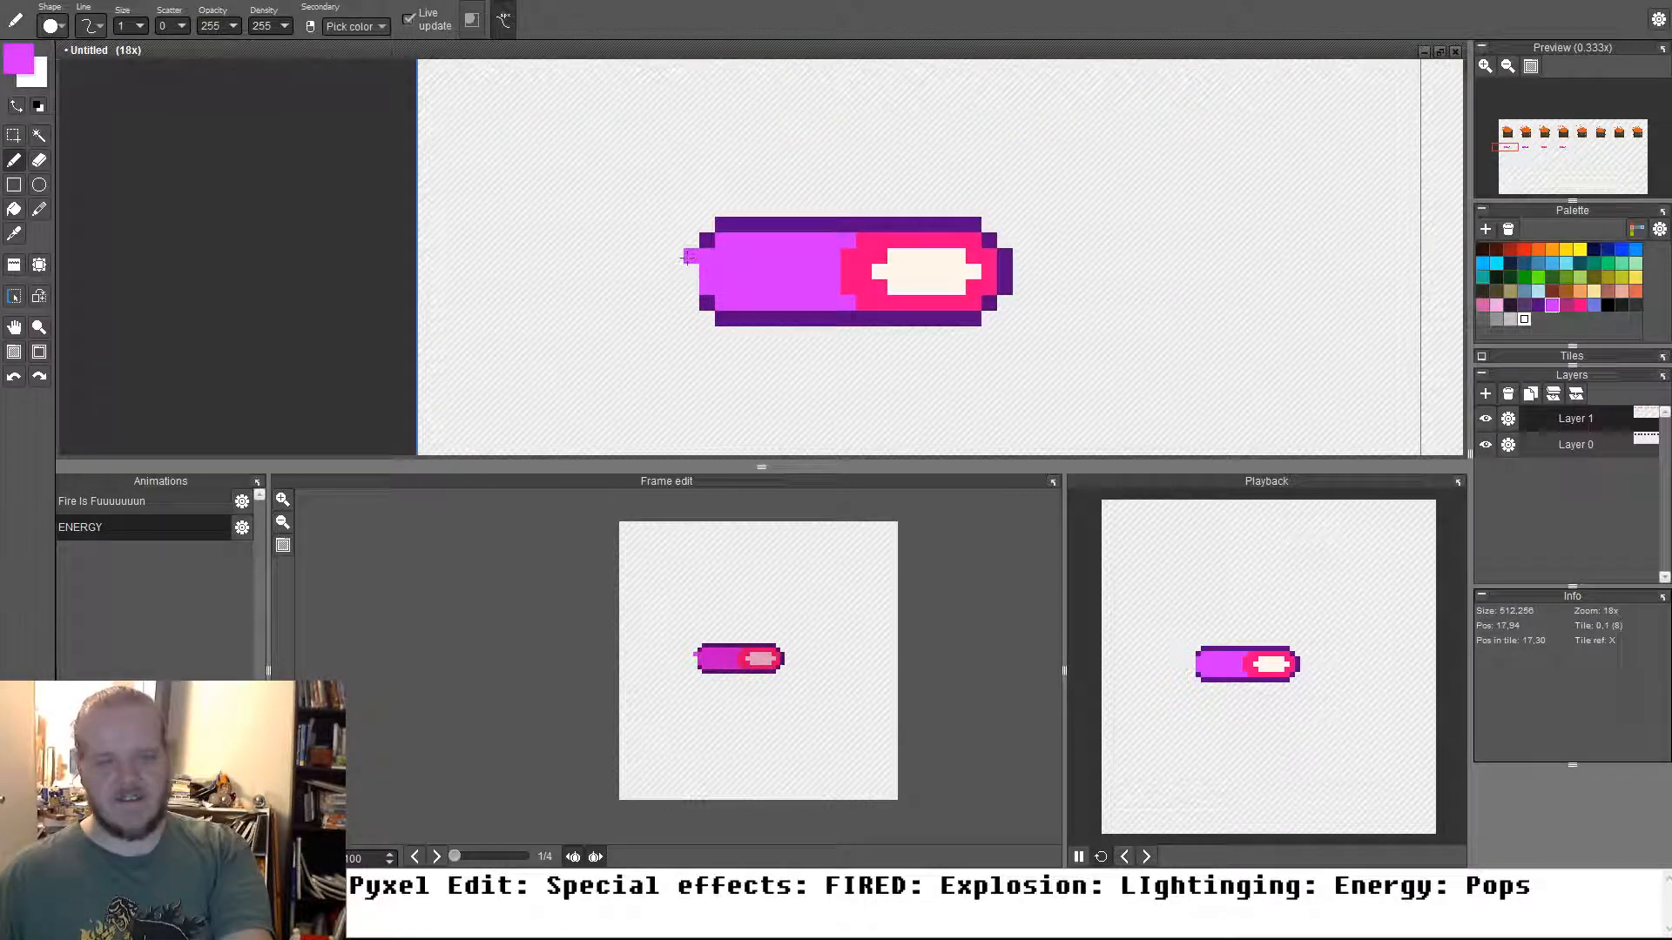
scroll(601, 254, "down", 2)
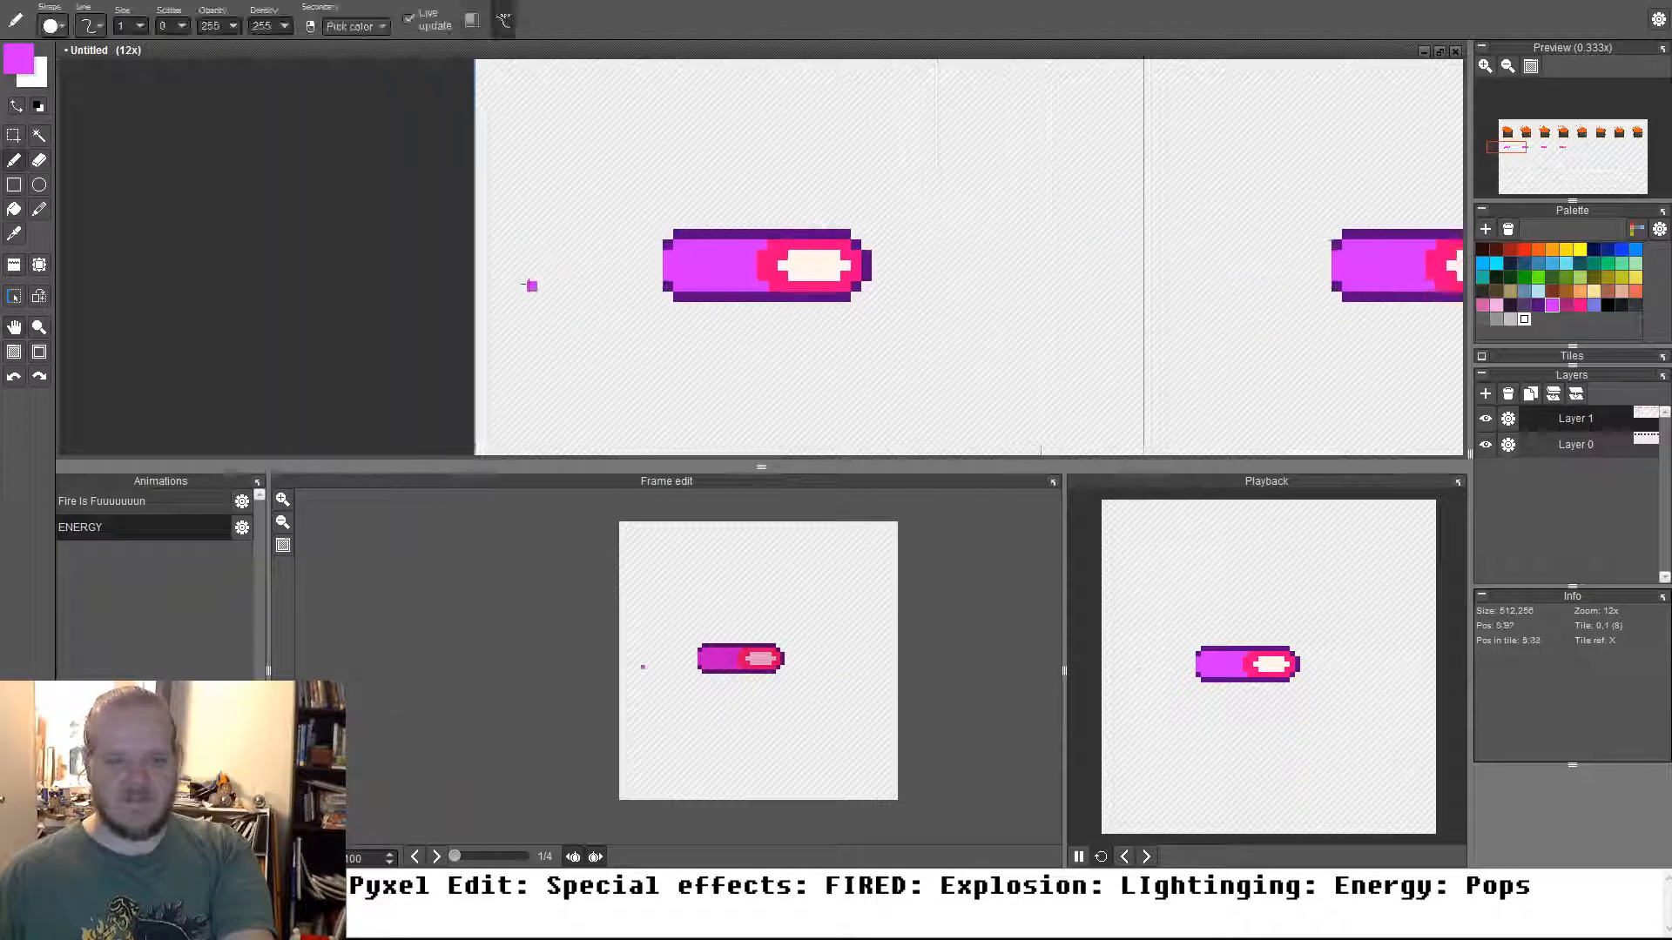
left_click_drag(647, 249, 511, 258)
mouse_move(662, 277)
left_mouse_down()
mouse_move(549, 277)
mouse_move(645, 265)
mouse_move(562, 267)
left_mouse_up()
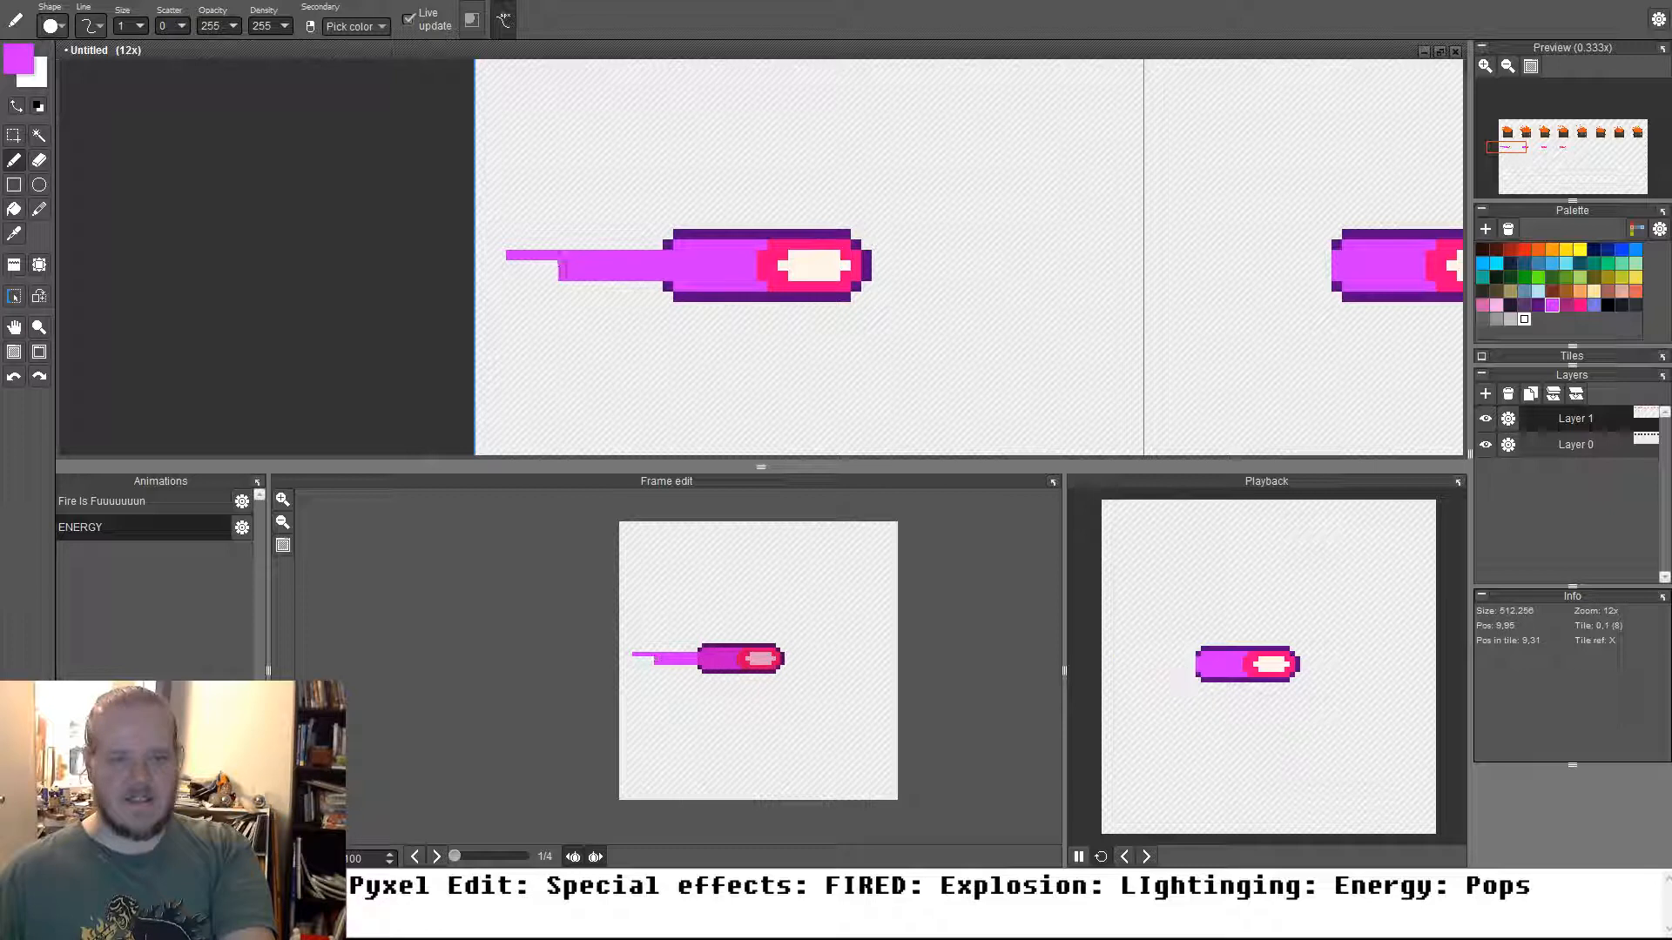
left_click(542, 275)
key("ctrl+z")
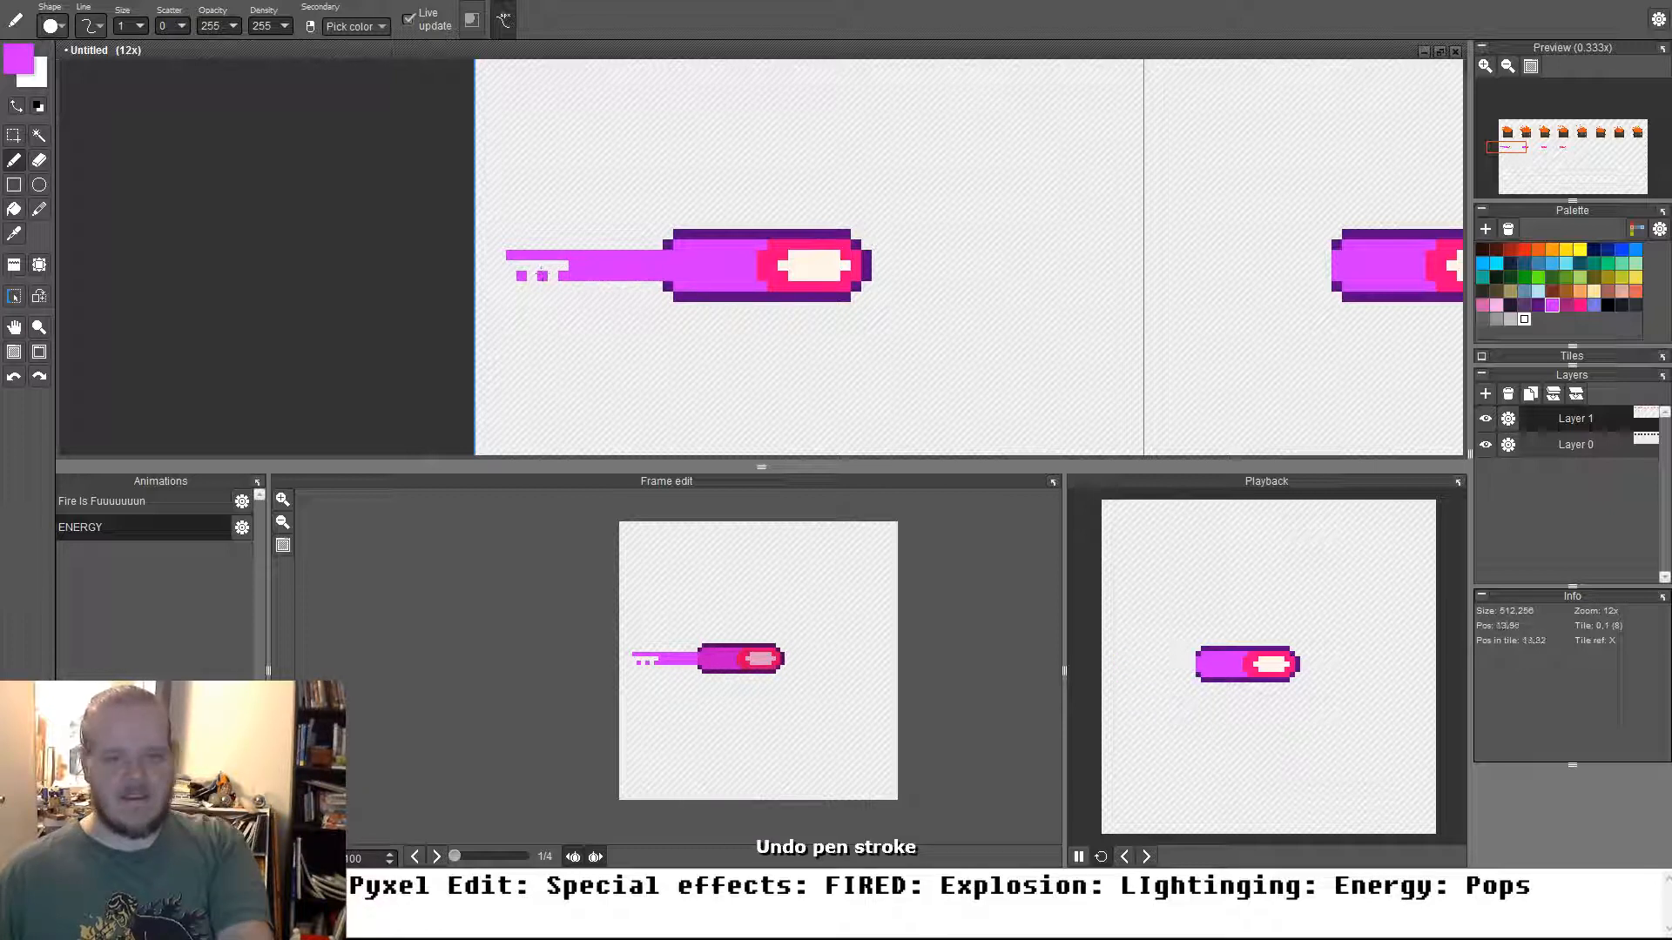
left_click(552, 275)
scroll(870, 279, "right", 1)
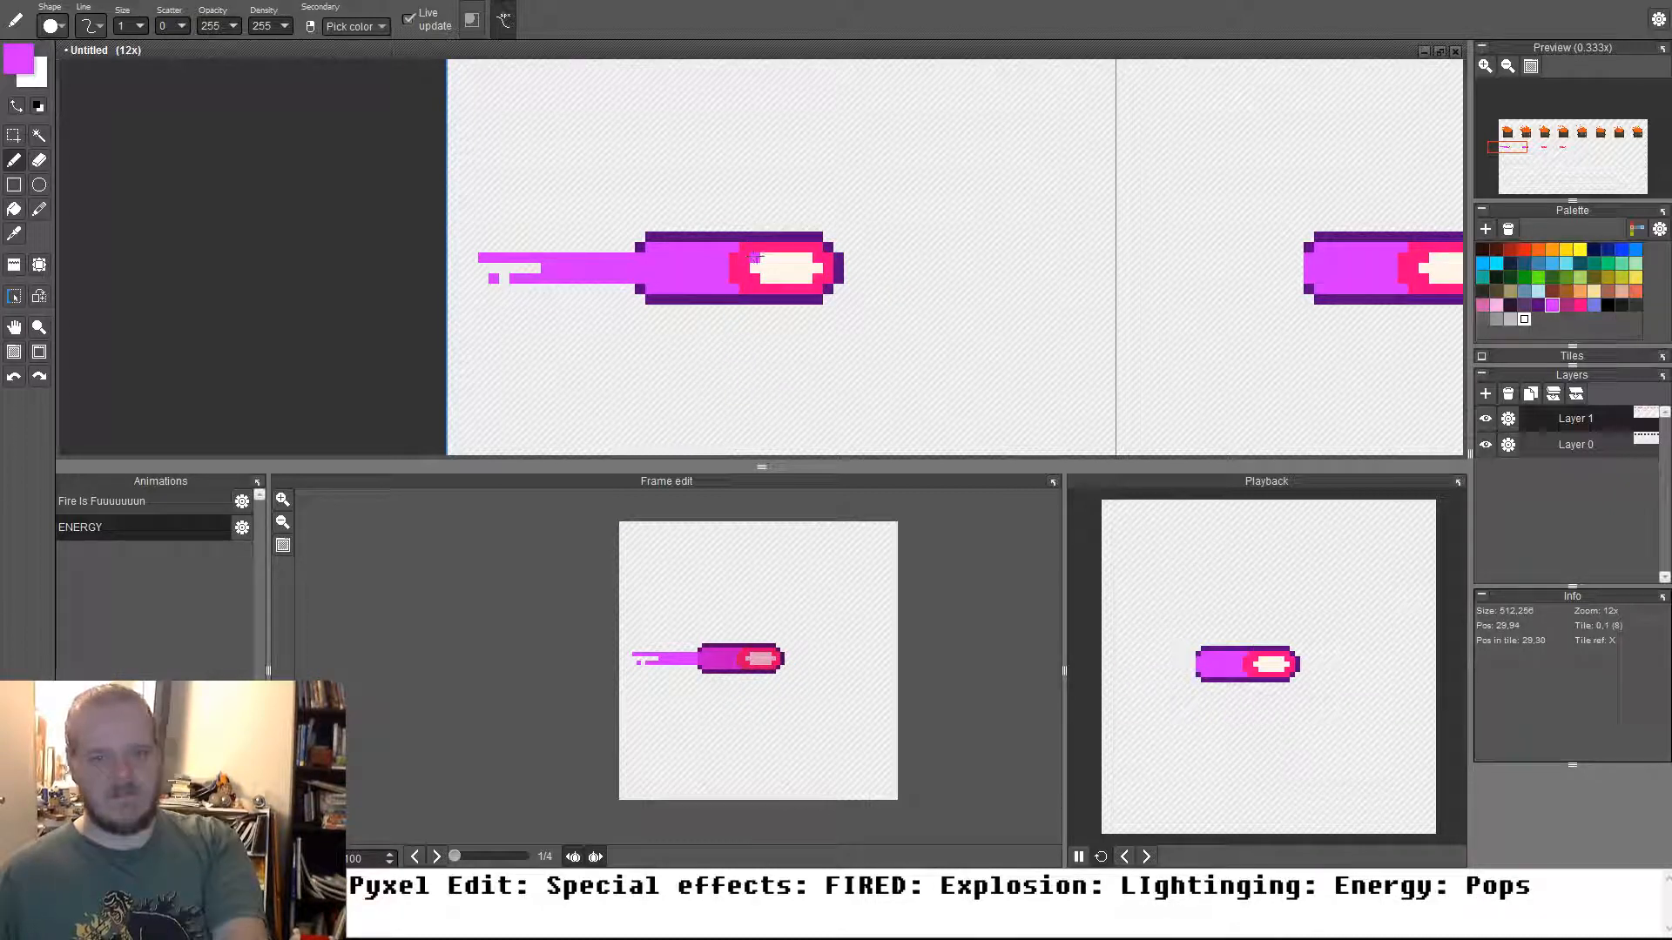
key("ctrl+z")
key("ctrl+z")
key("ctrl+z")
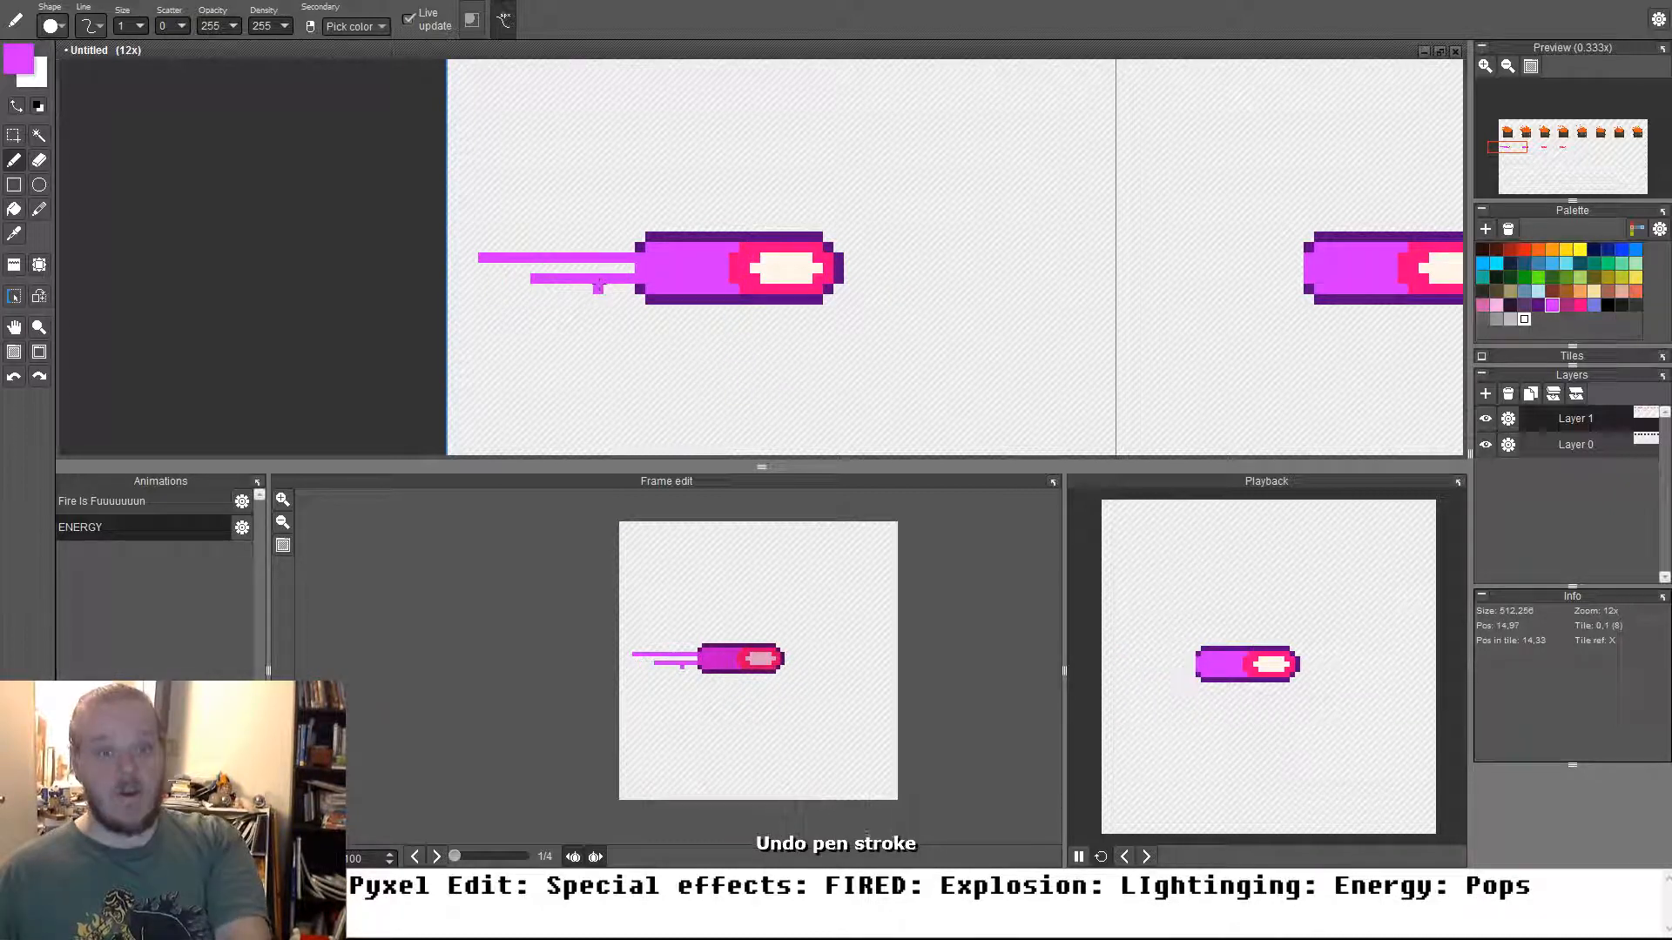
key("ctrl+z")
key("ctrl+z")
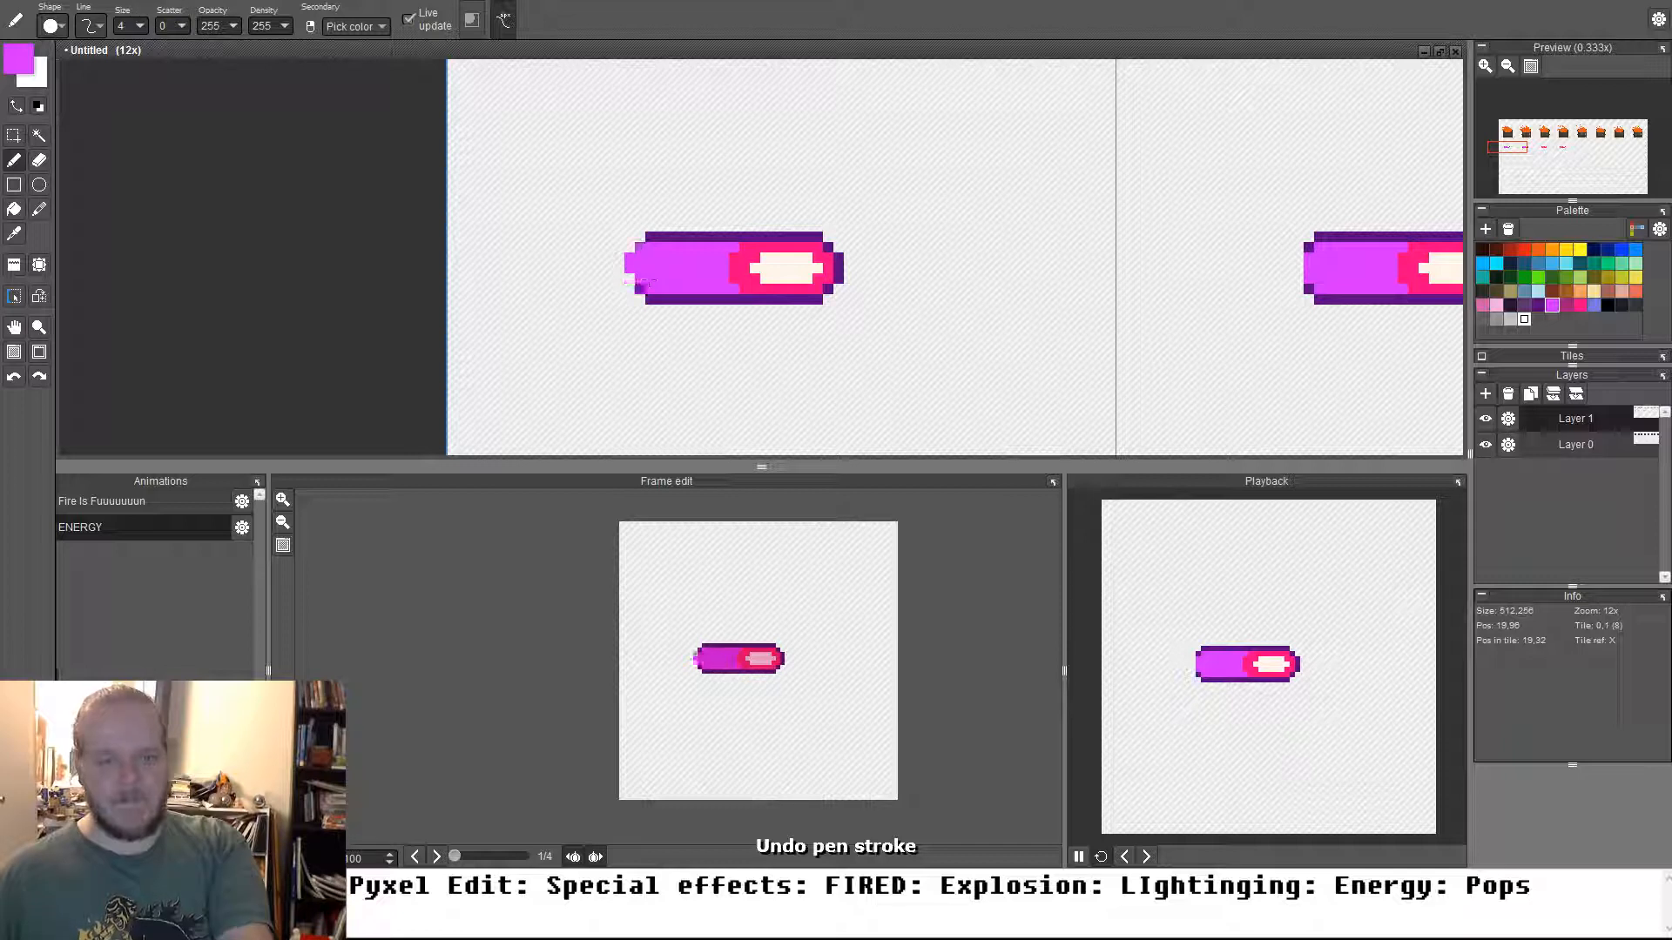
Paint a straight magenta trail behind the first frame's bar with a size 3 pen
key("bracketleft")
key("ctrl+z")
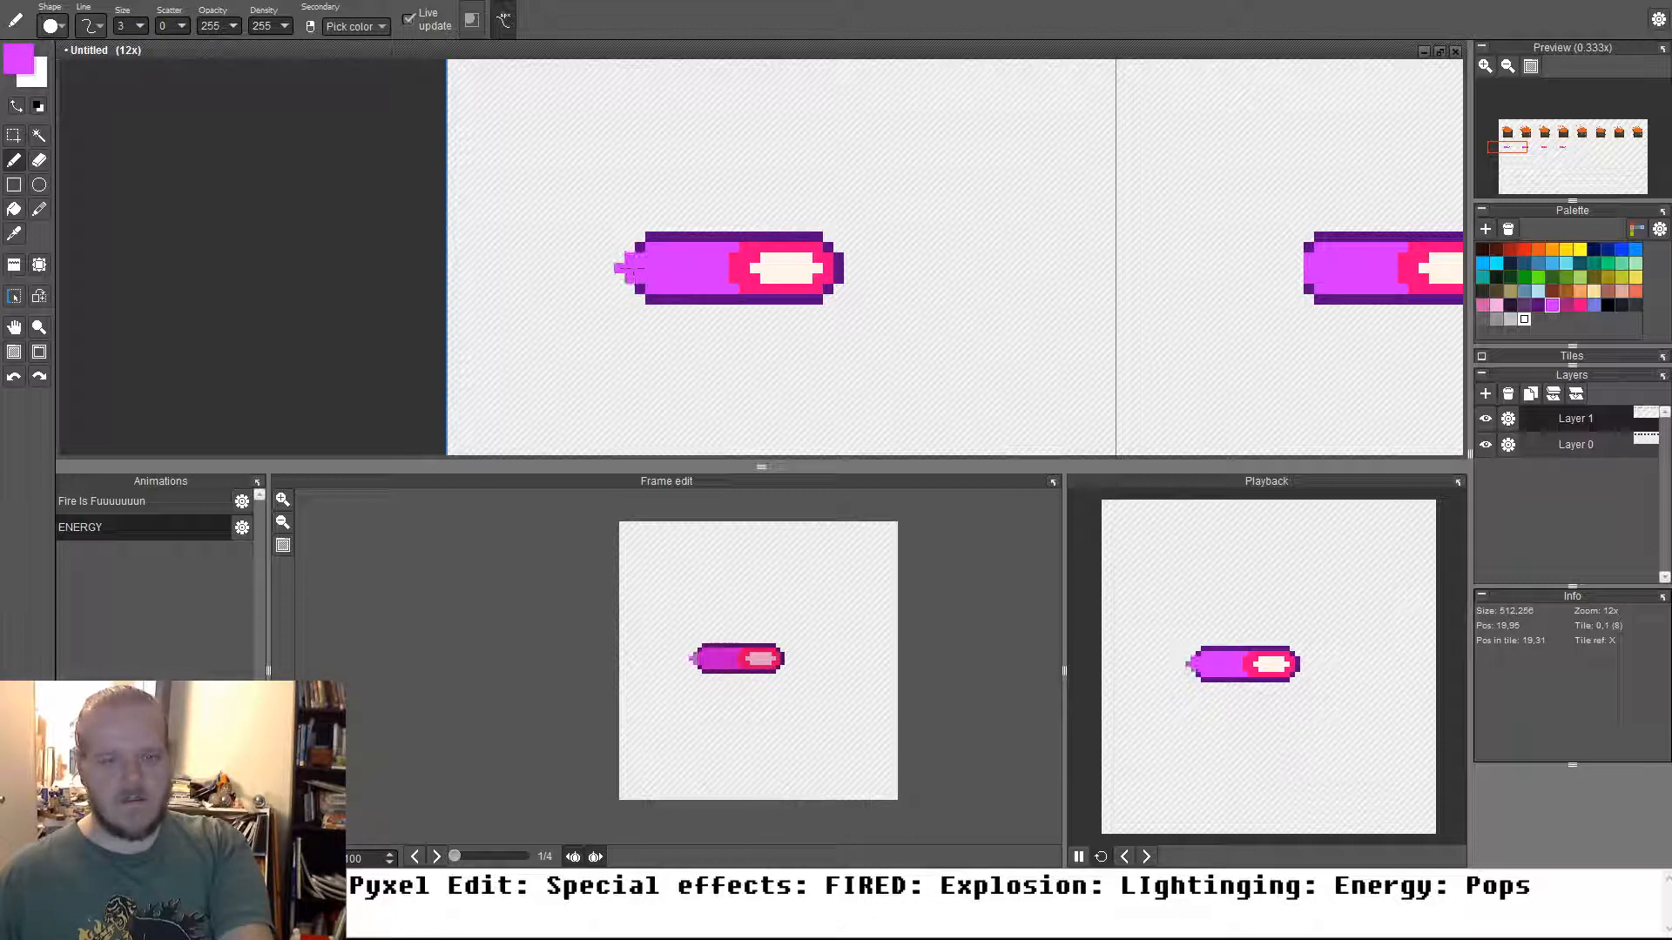
left_click_drag(629, 267, 504, 269)
scroll(577, 290, "up", 1)
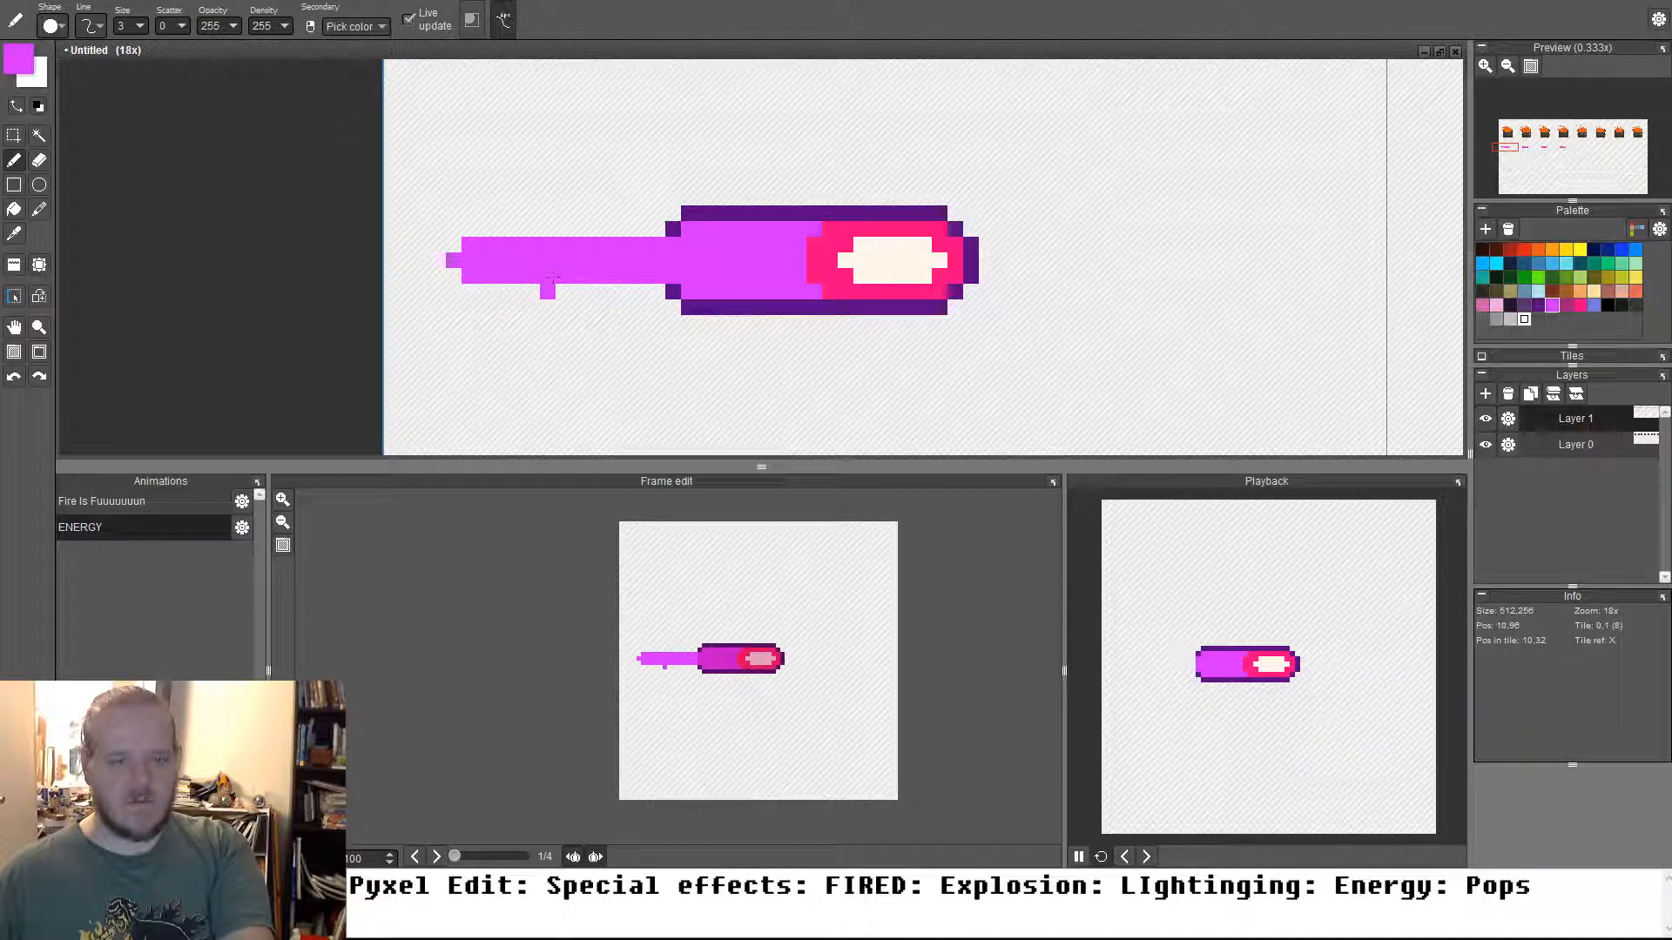
Taper the first frame's trail toward its tail by erasing pixels along its lower and upper edges with a size 1 eraser
key("e")
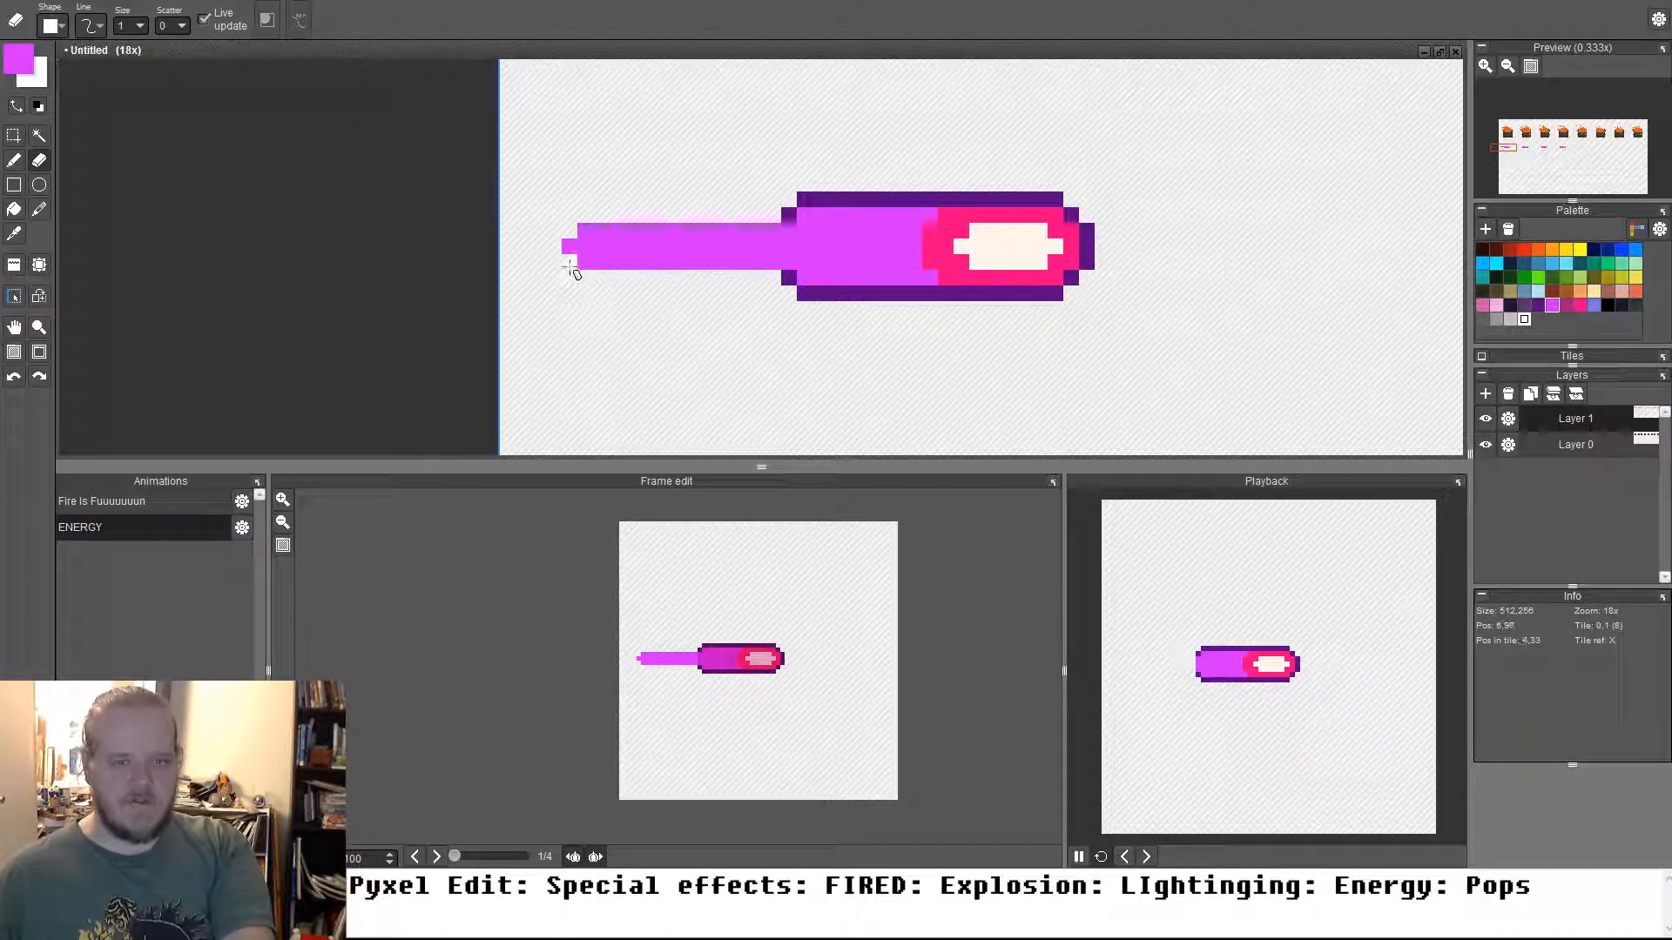
left_click_drag(571, 263, 710, 275)
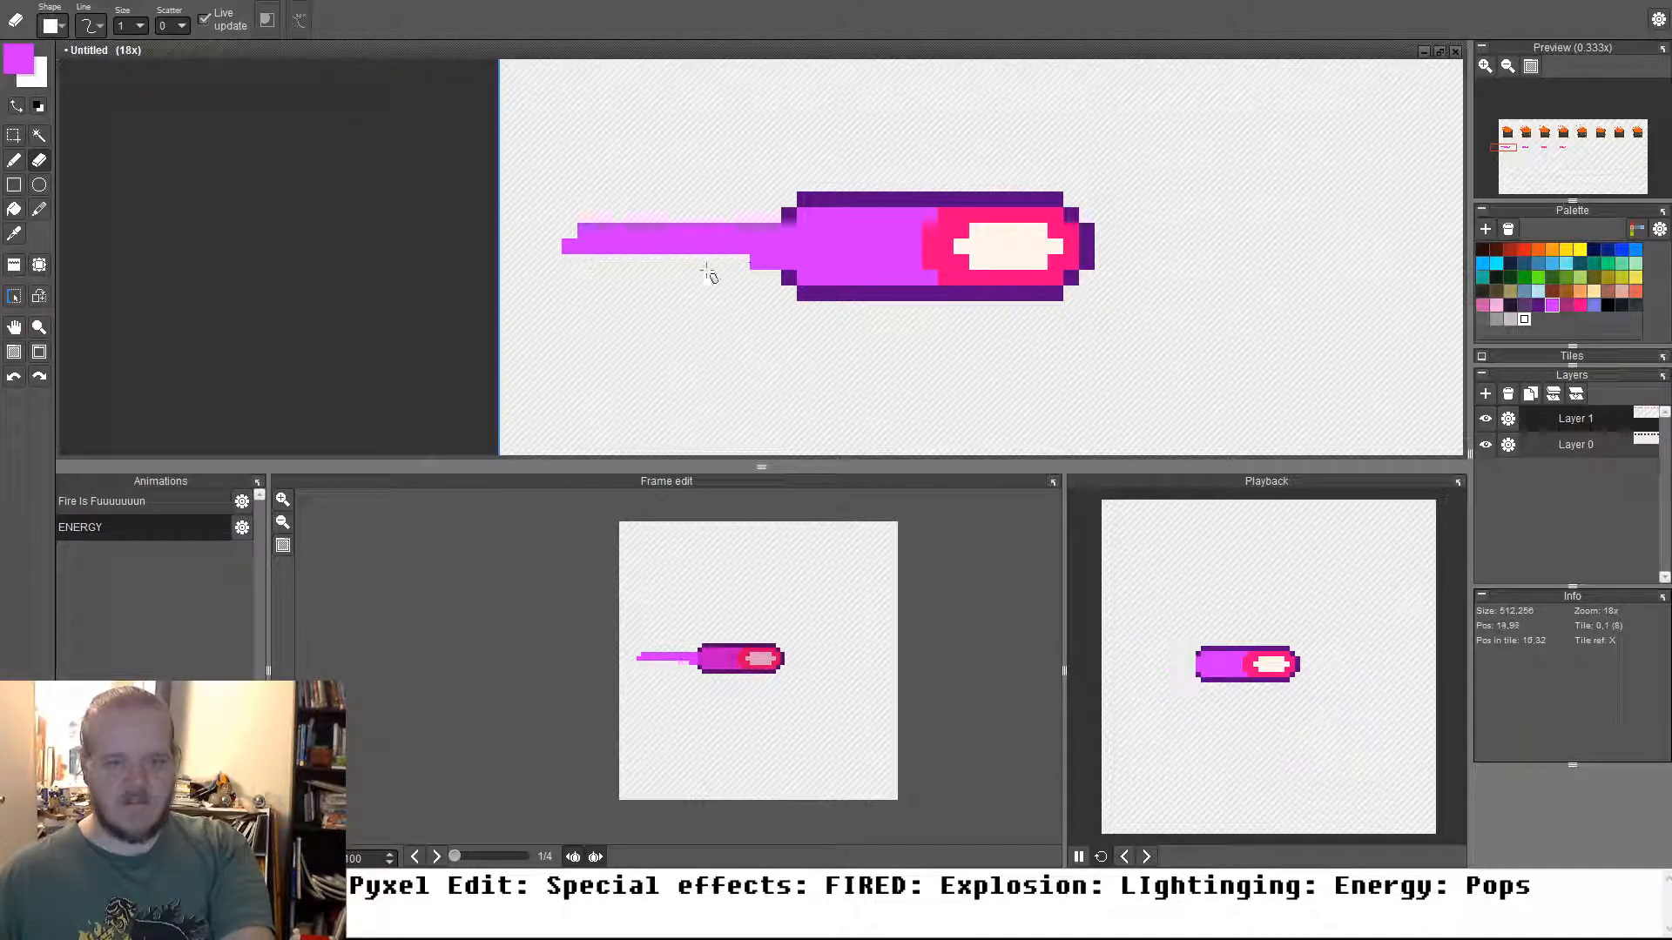
left_click_drag(585, 231, 664, 231)
scroll(1094, 286, "down", 2)
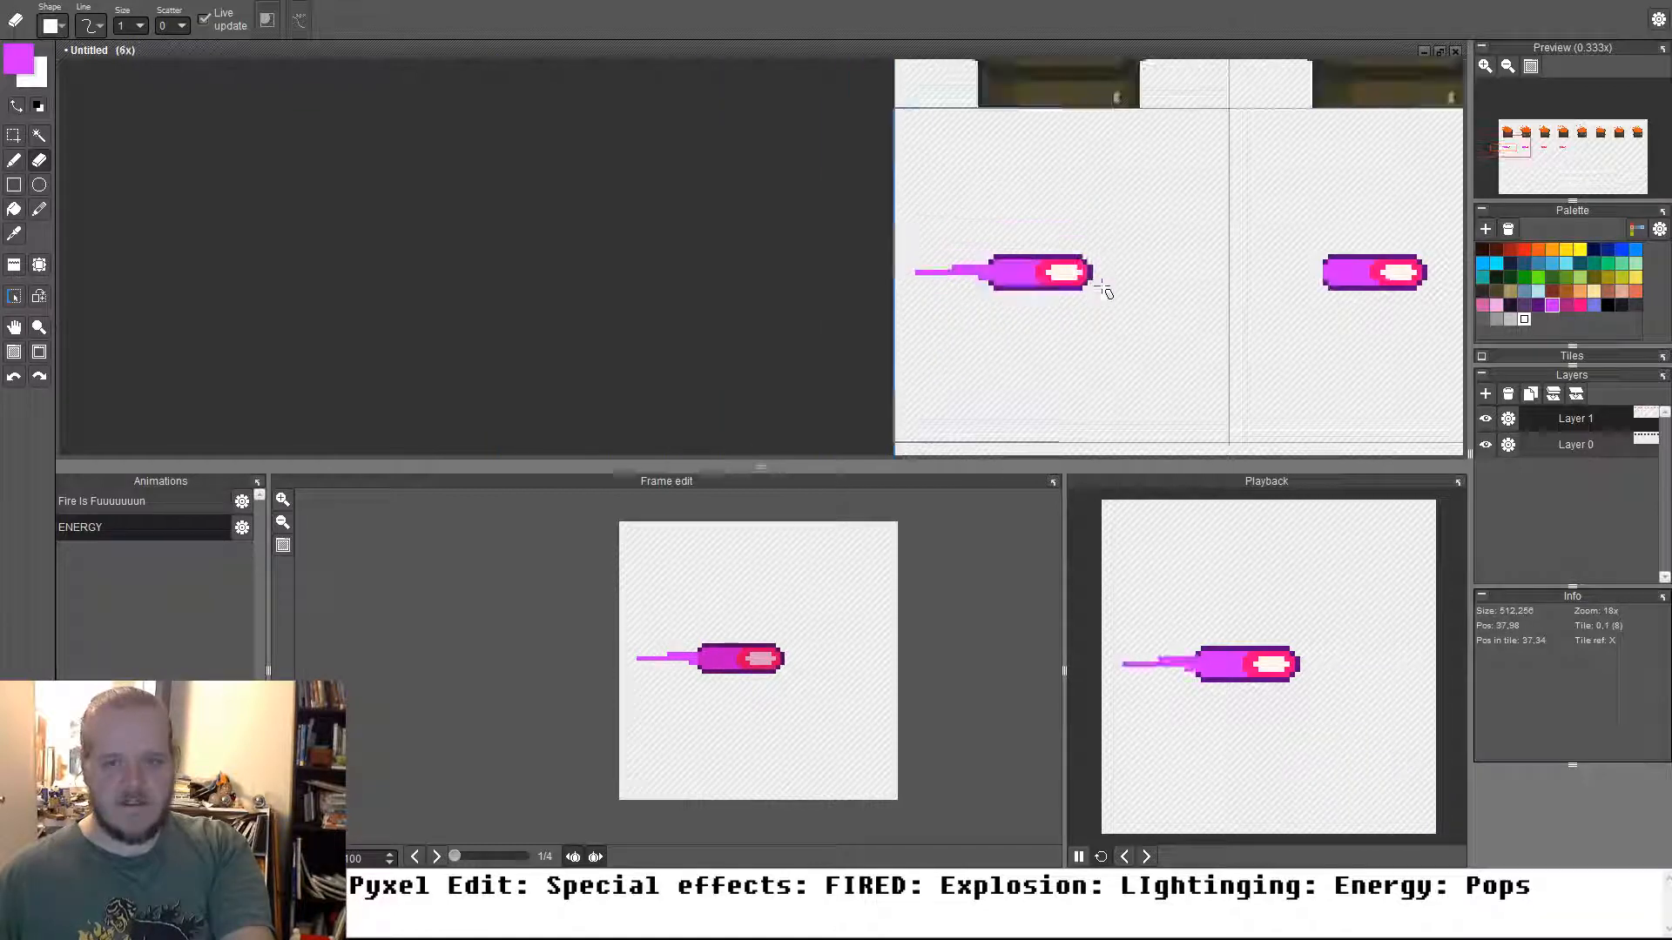
key("space")
mouse_move(1214, 276)
left_mouse_down()
mouse_move(1095, 280)
mouse_move(994, 251)
left_mouse_up()
scroll(806, 660, "up", 5)
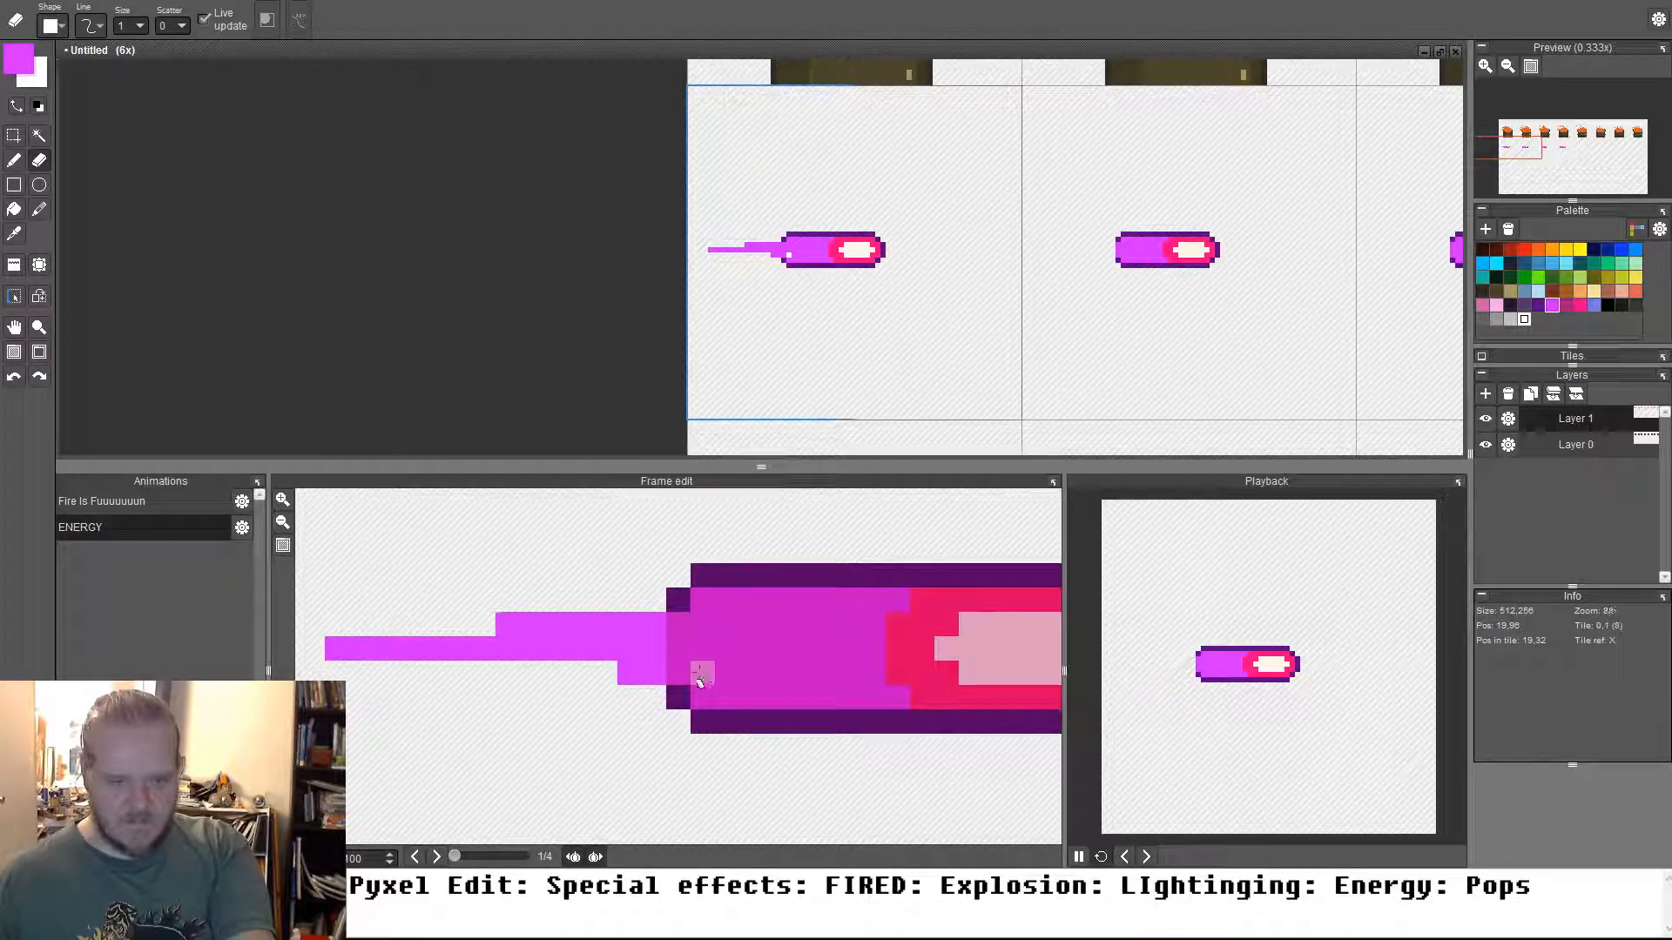
key("e")
scroll(779, 642, "down", 1)
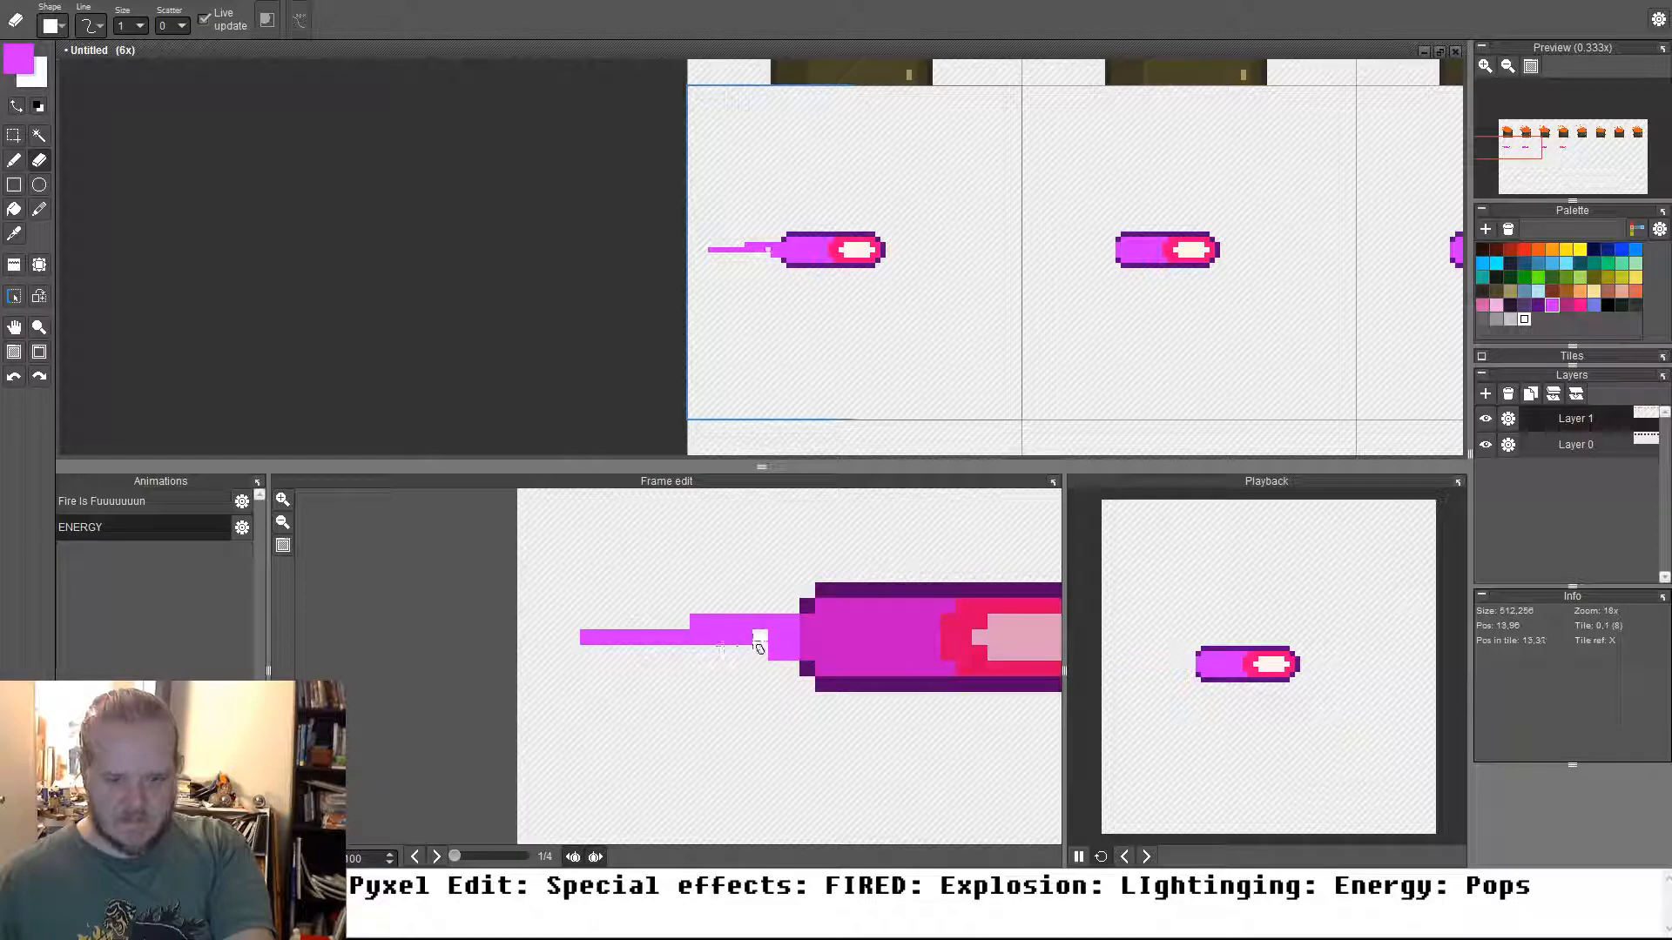
Draw a broken magenta trail of short dashes behind the second ENERGY frame's bar with a 1-pixel pen
key("Right")
key("space")
left_click_drag(850, 640, 602, 648)
key("b")
left_click(538, 633)
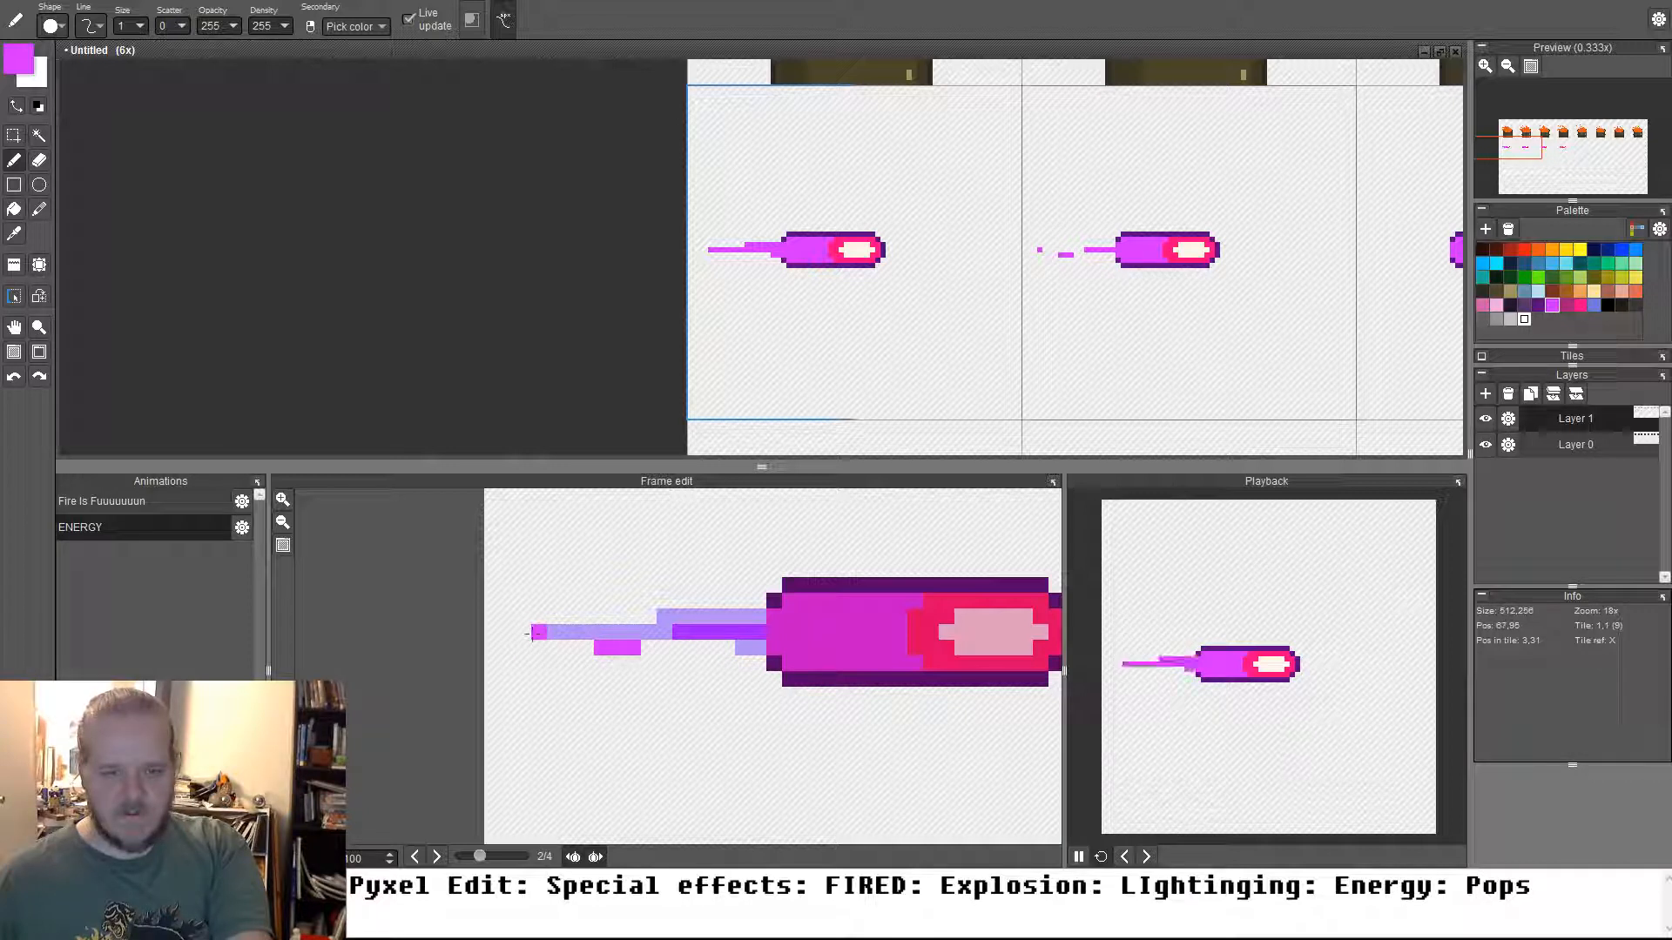
left_click_drag(568, 616, 648, 616)
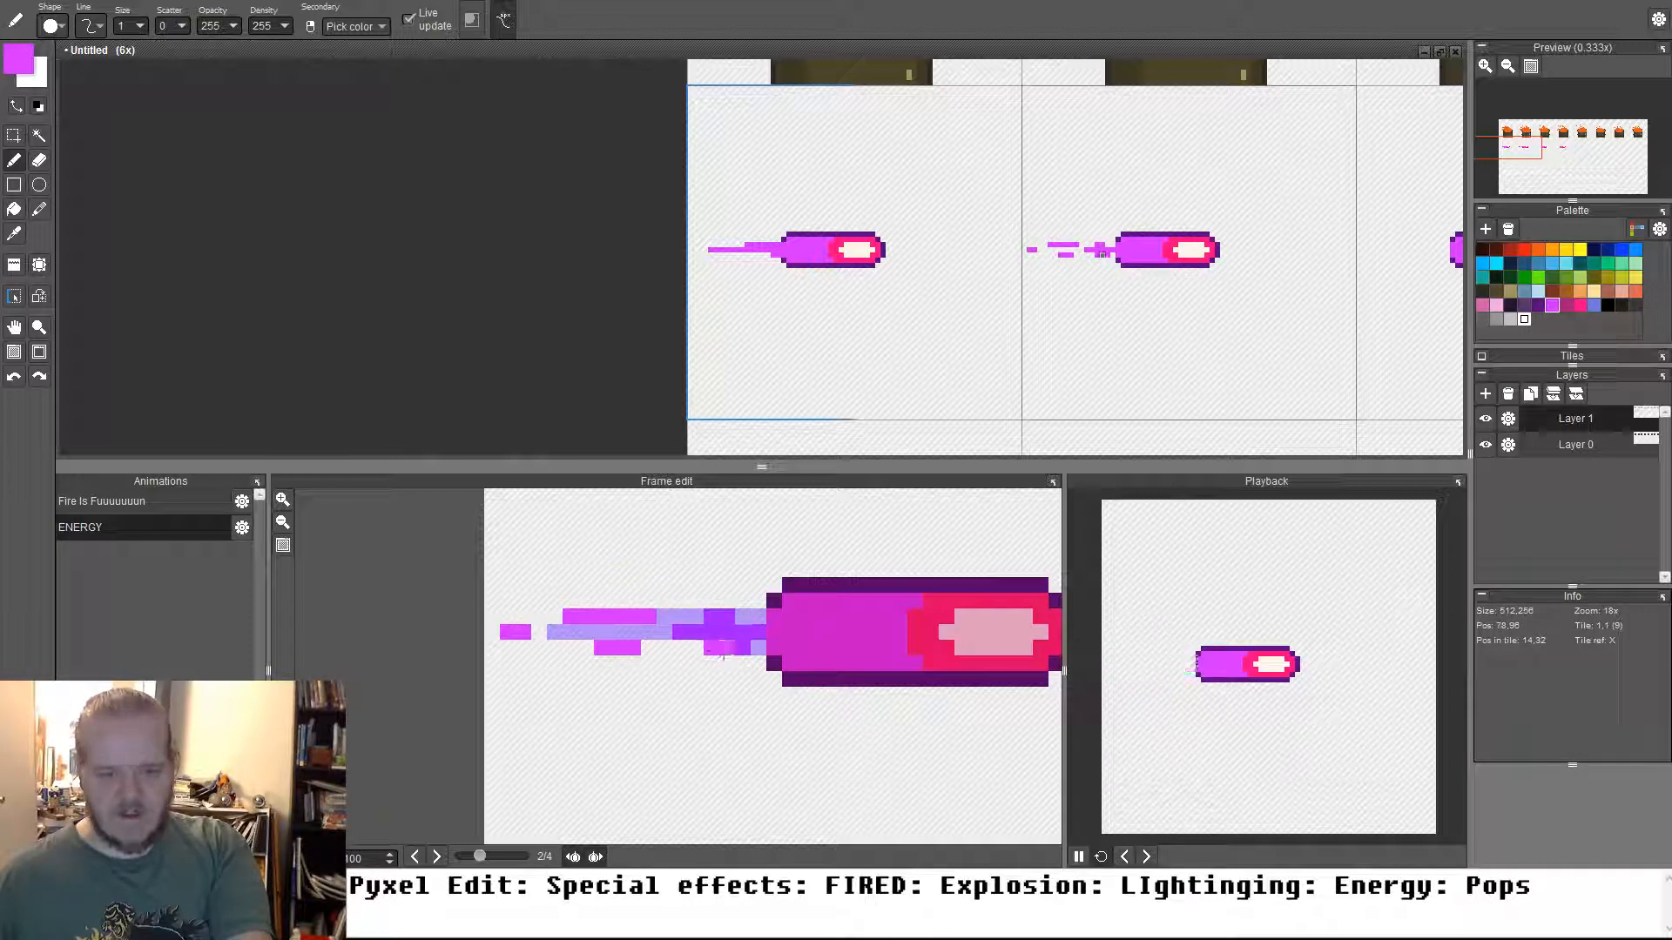
Turn off onion skinning for the next and previous frames, and return to the third ENERGY frame
key("Right")
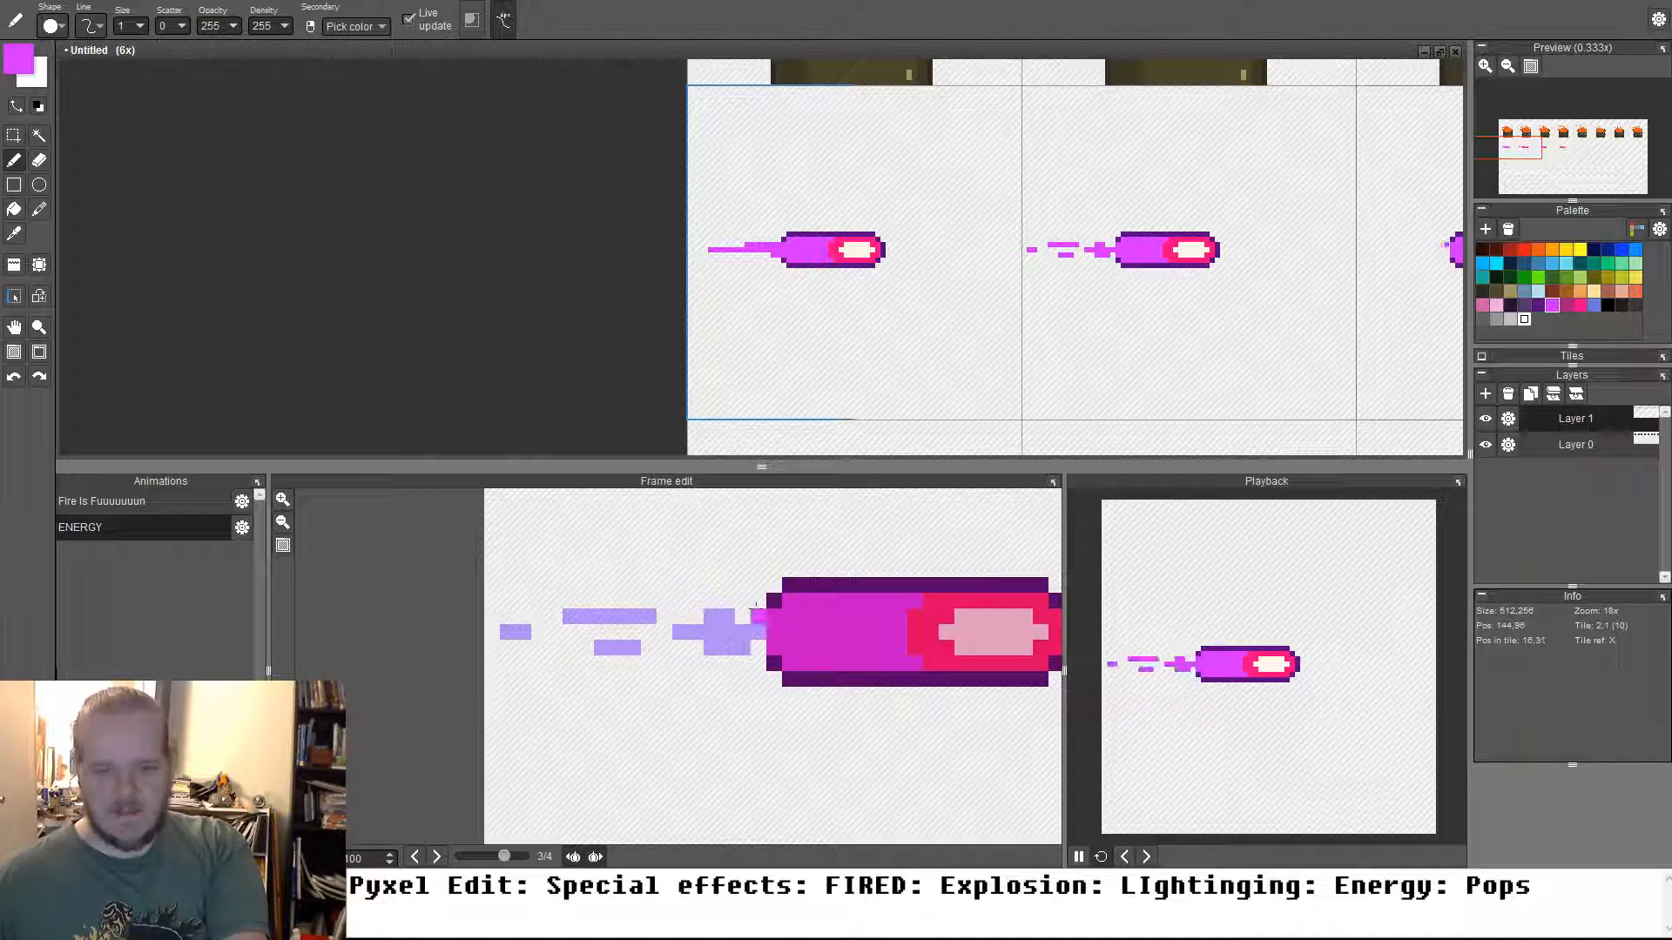
key("Right")
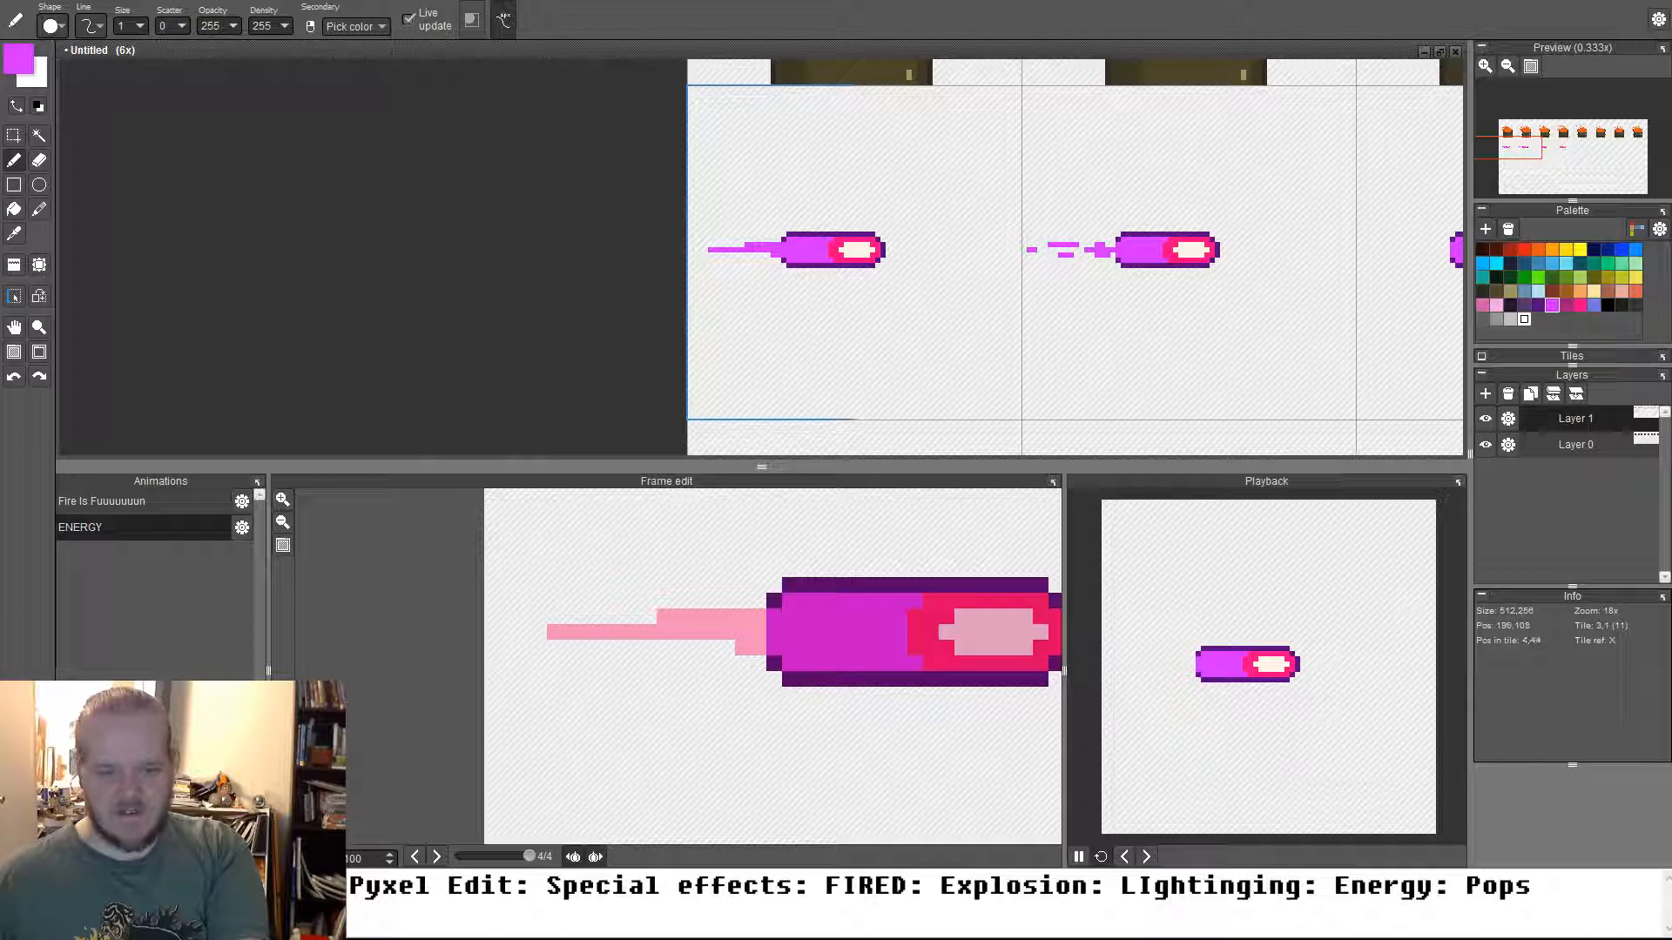
left_click(596, 857)
left_click(573, 858)
key("Left")
key("Left")
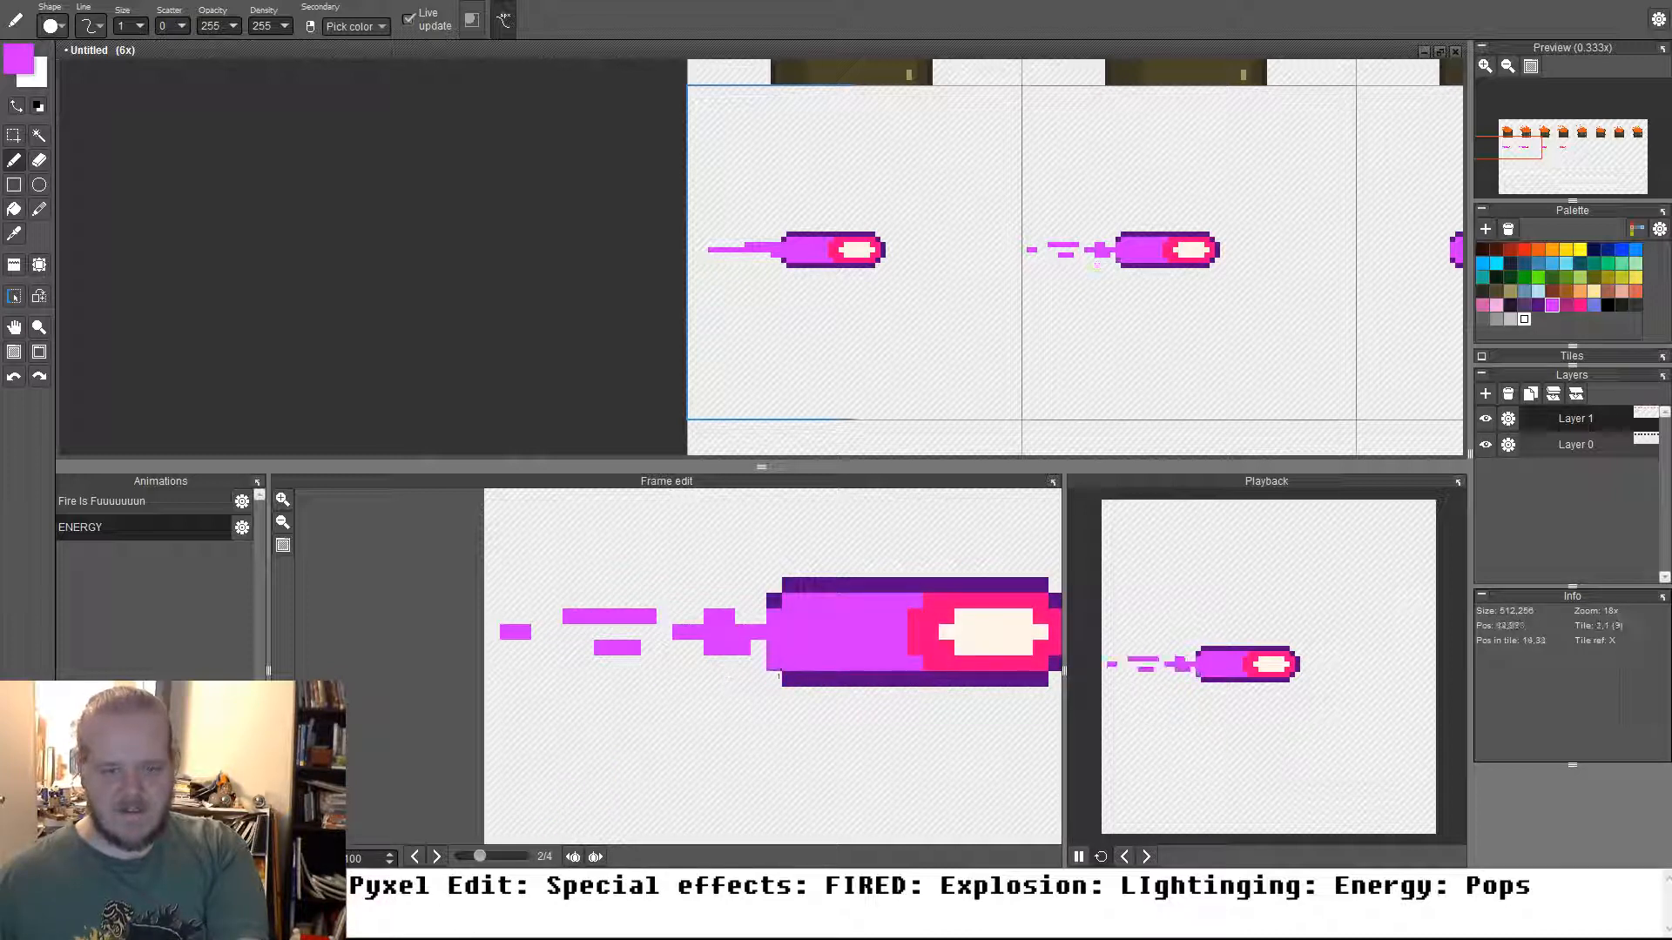
key("Left")
key("Left")
key("Left")
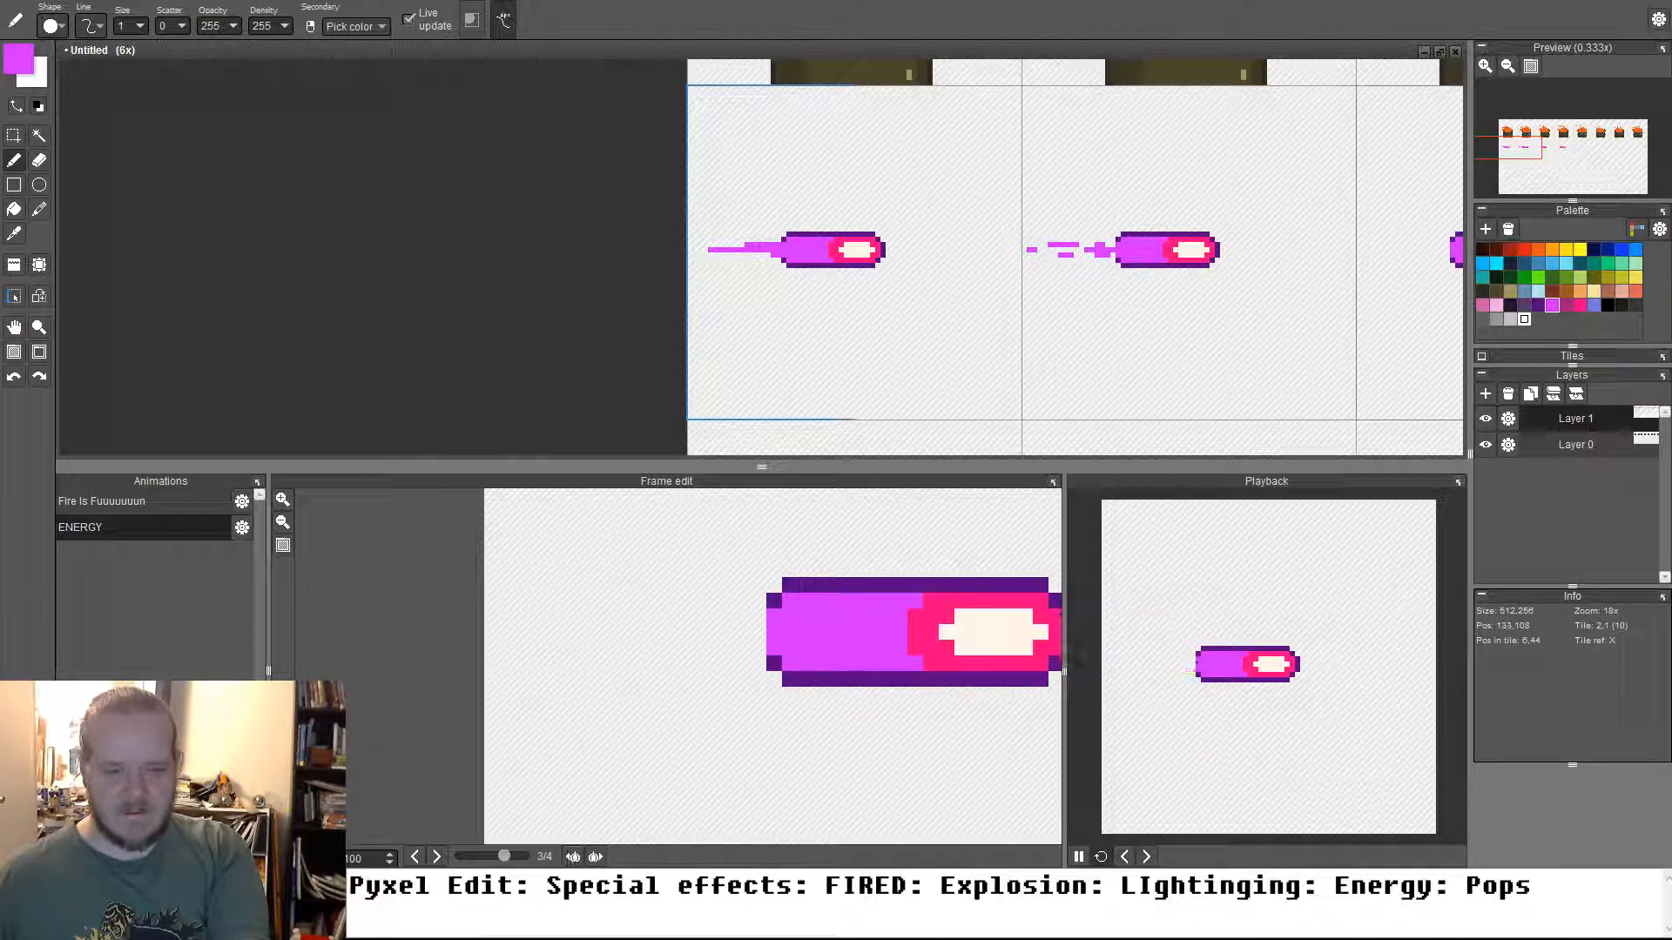
Show the previous frame as onion skin and draw a broken, staggered magenta trail behind the third frame's bar
left_click(573, 858)
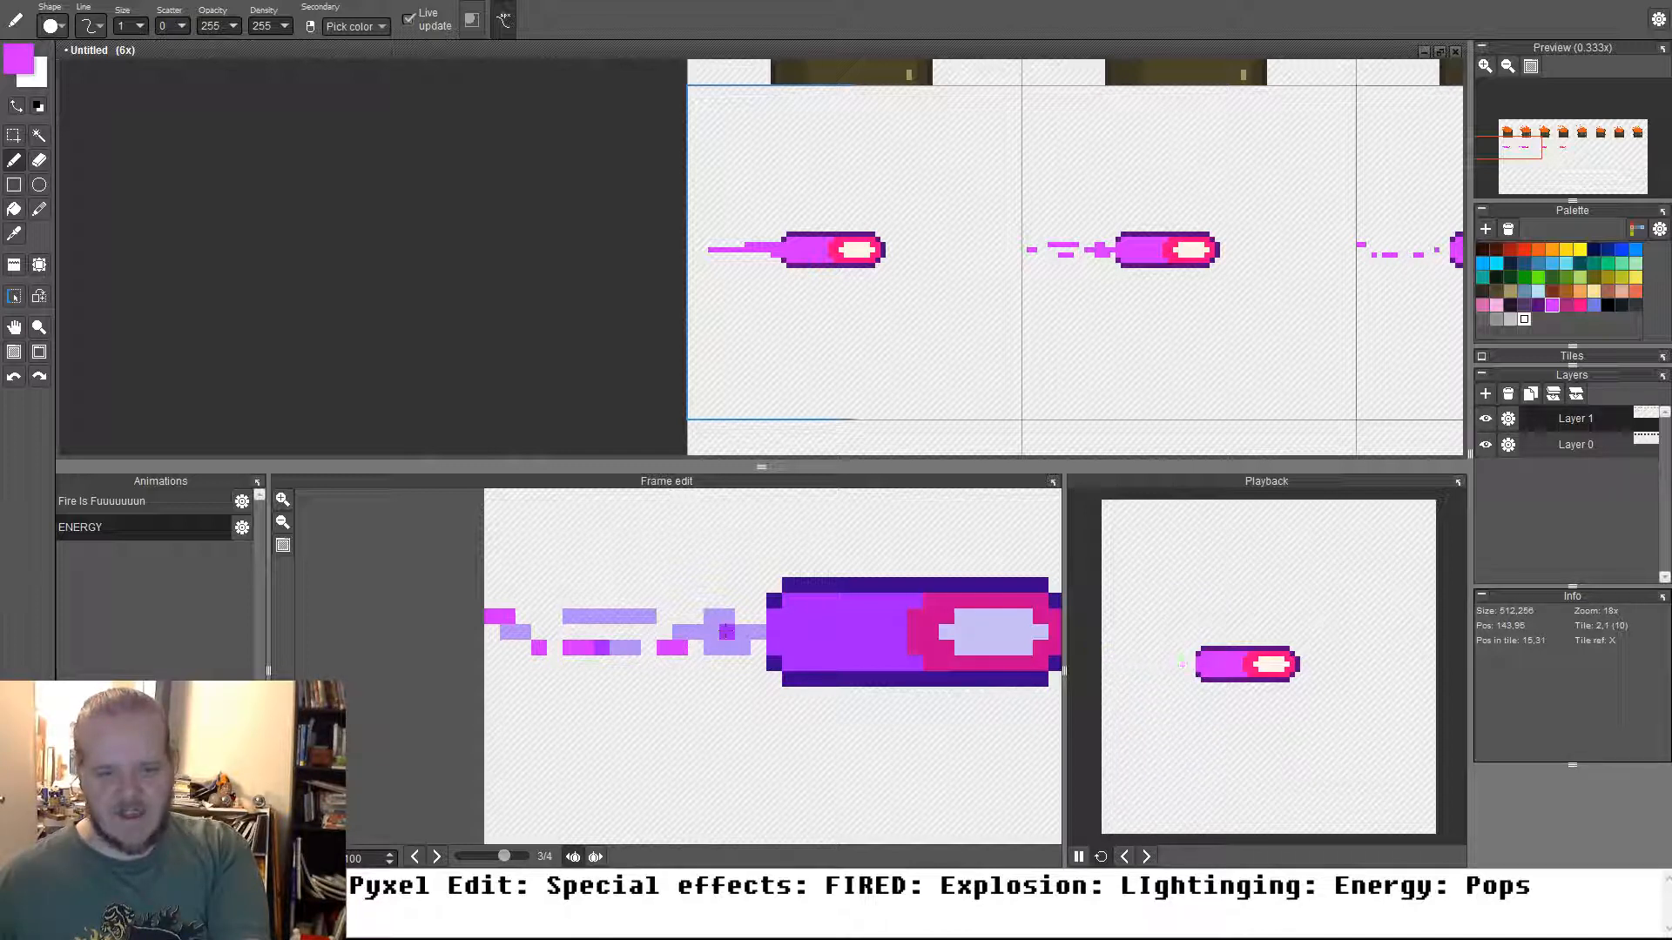
left_click_drag(745, 647, 697, 649)
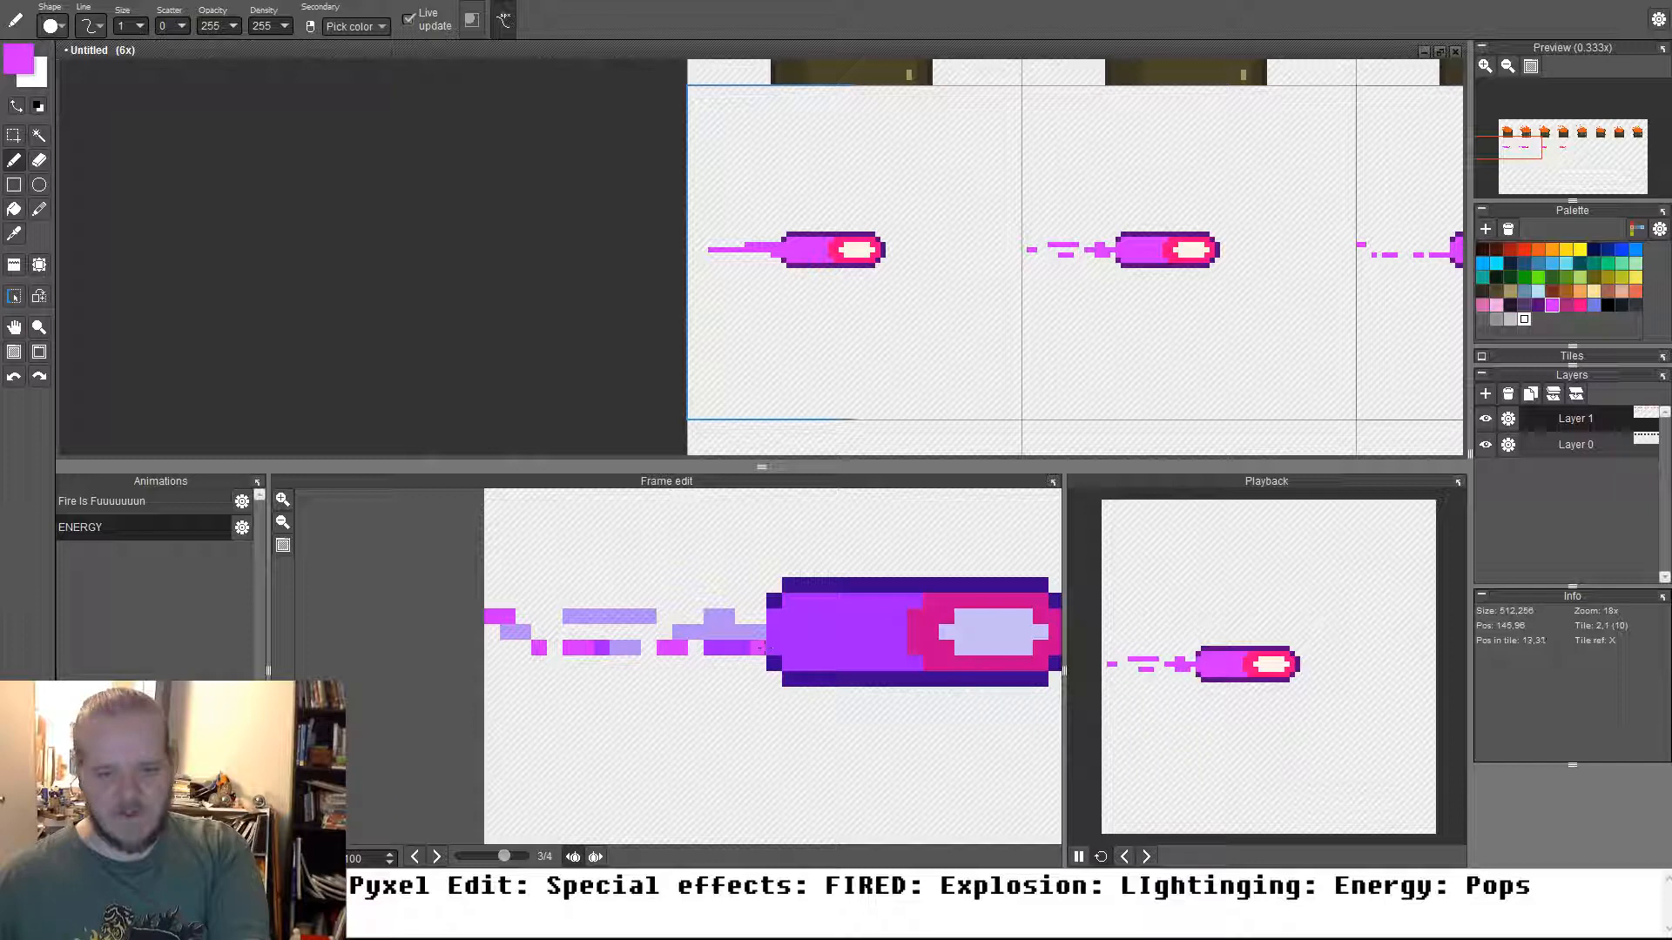
left_click_drag(765, 644, 629, 636)
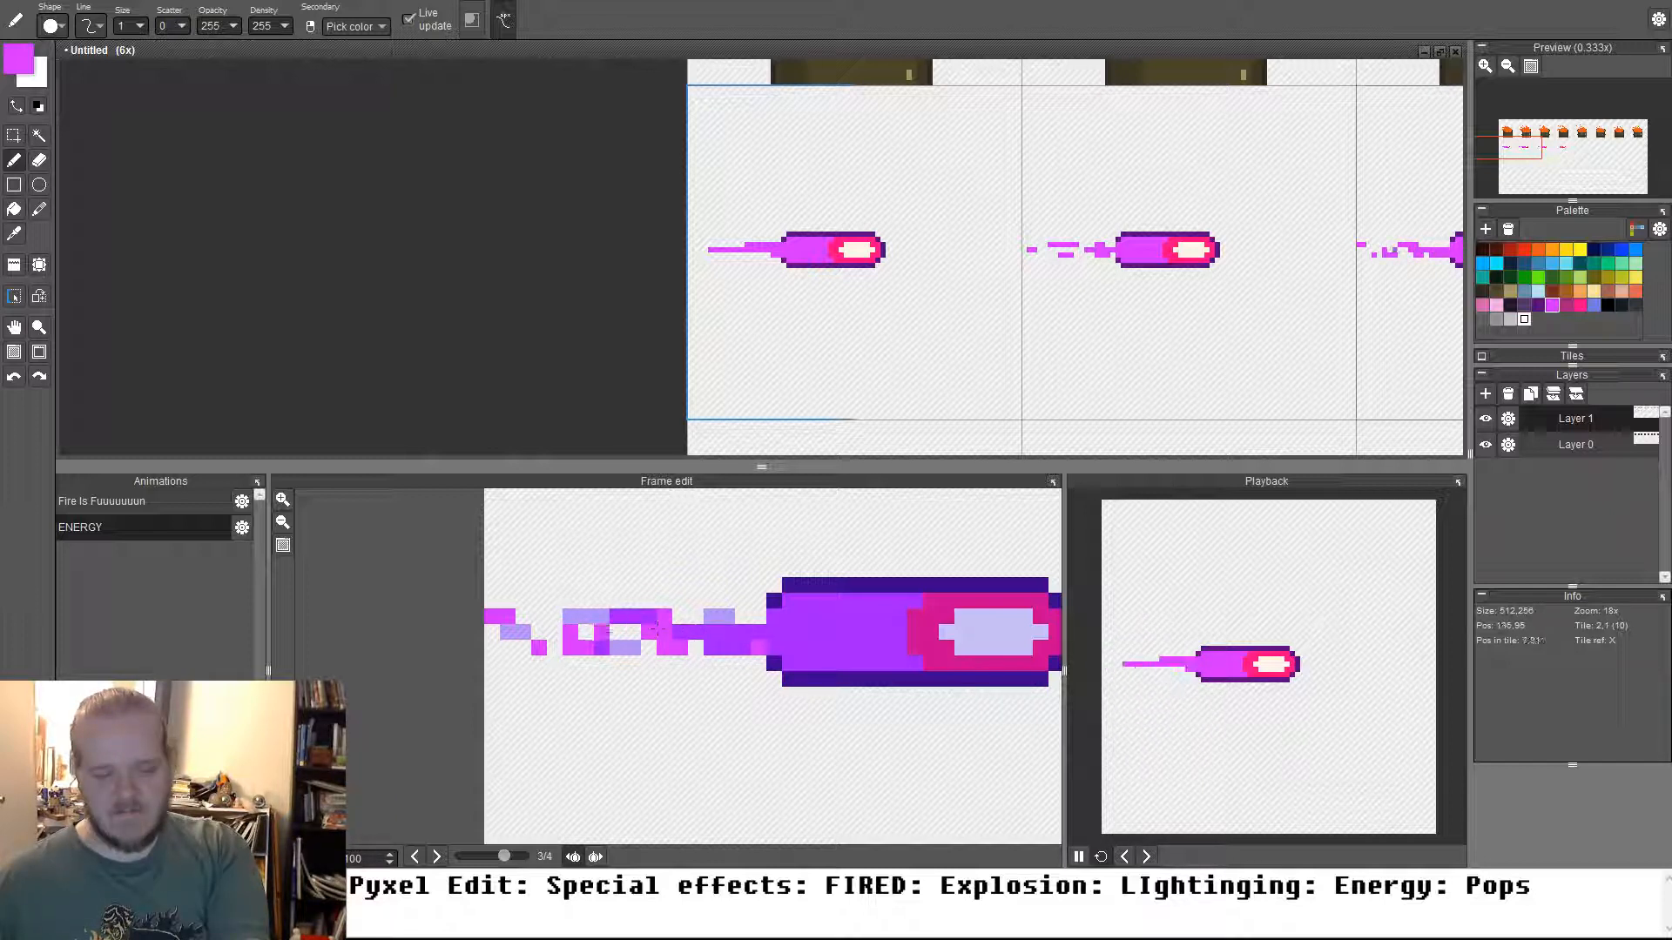
Draw a magenta trail with scattered pixels behind the fourth ENERGY frame's bar, filling gaps between the onion-skinned dashes
key("period")
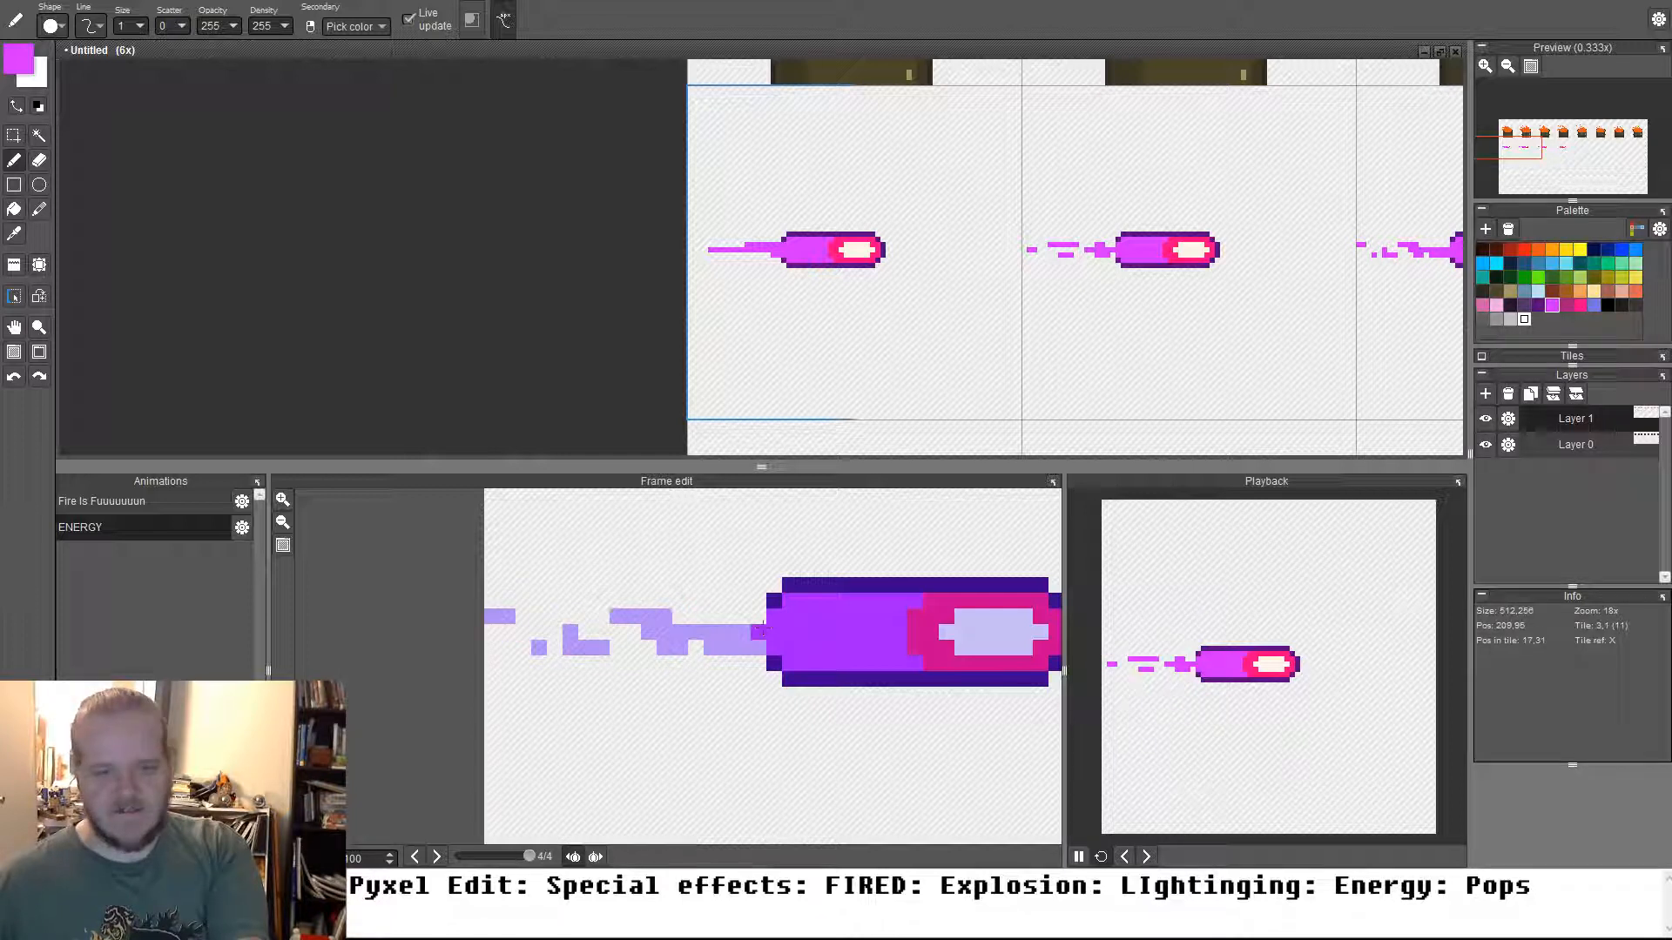
left_click_drag(775, 620, 633, 621)
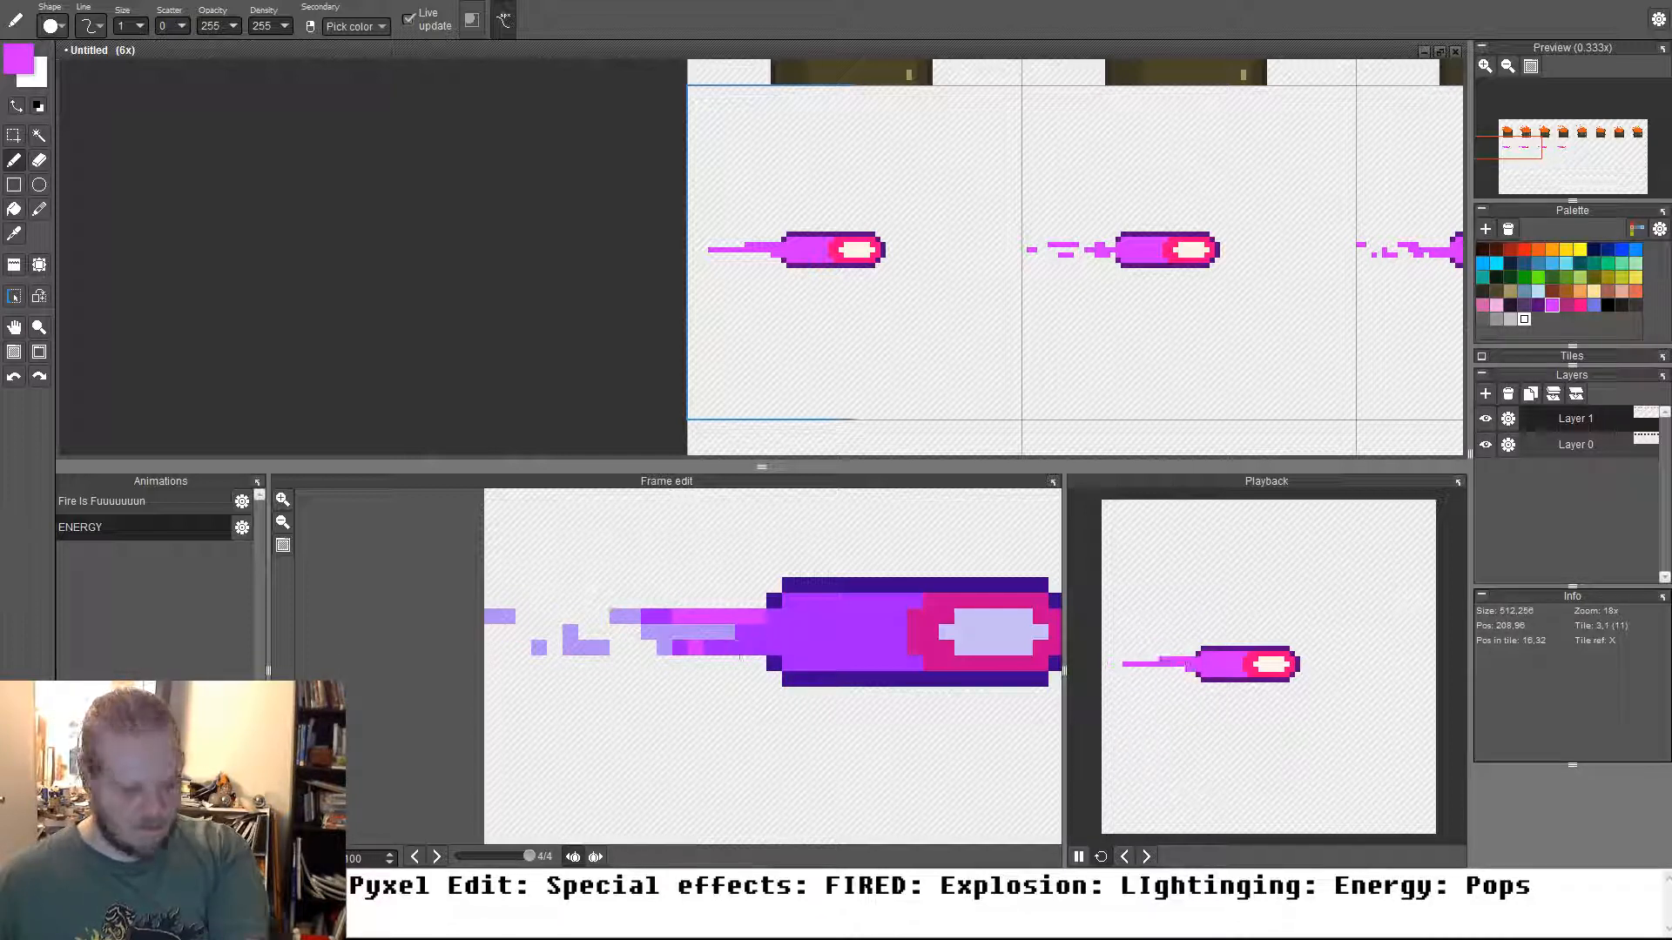
left_click_drag(740, 651, 726, 663)
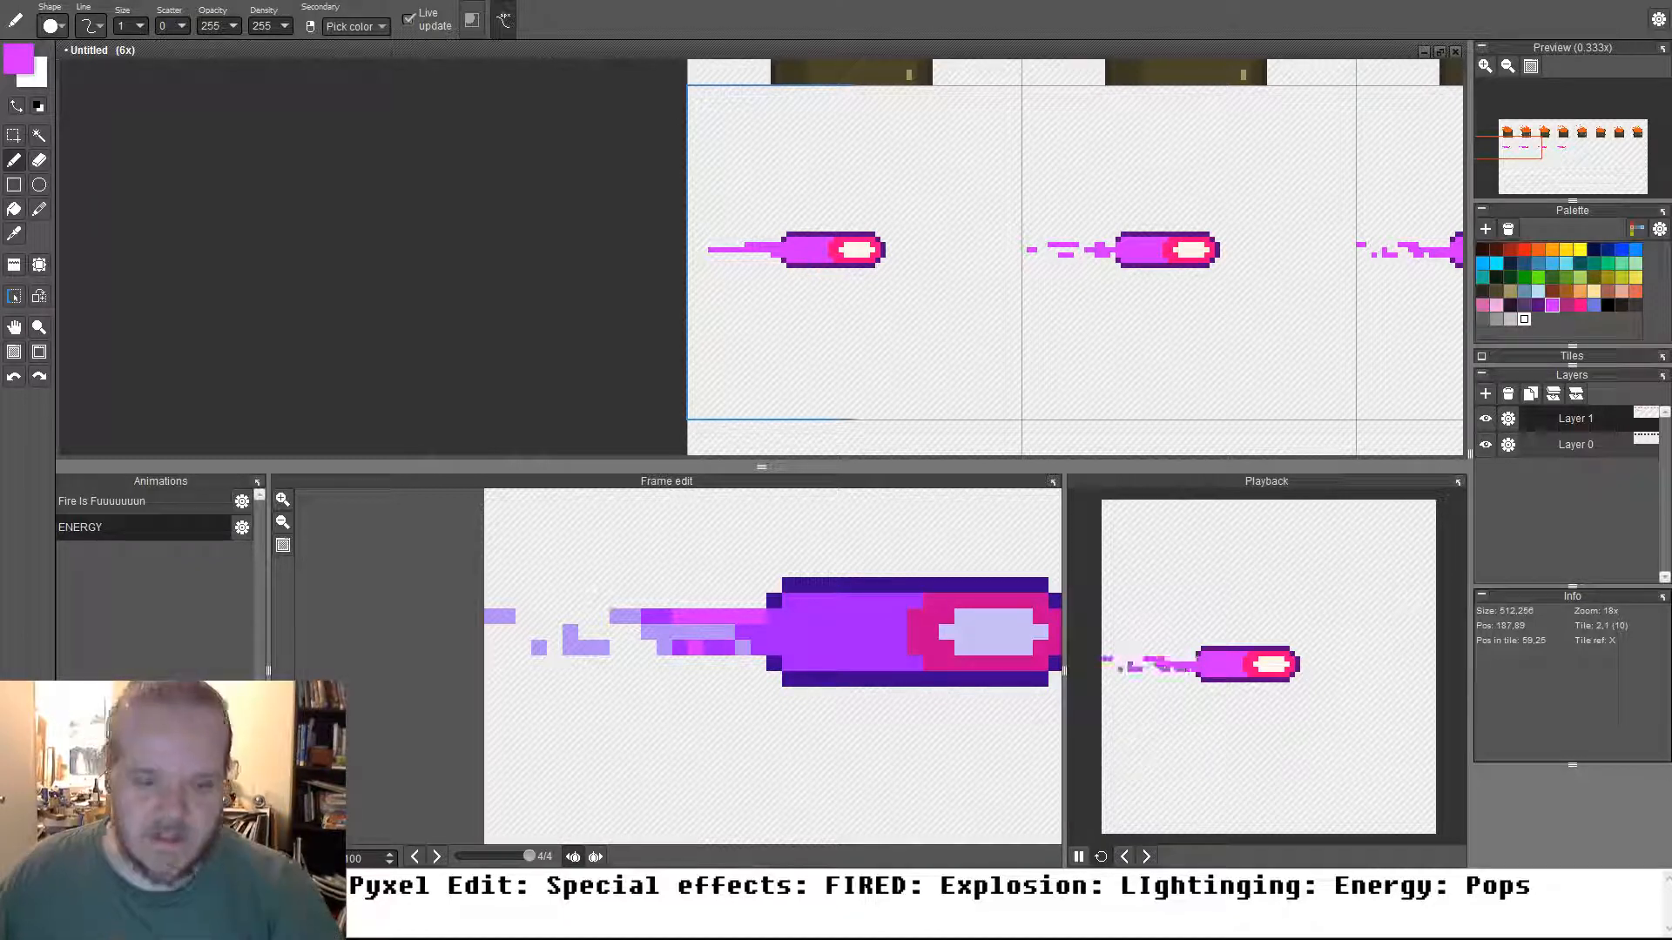
left_click(571, 630)
left_click_drag(599, 627, 511, 632)
key("e")
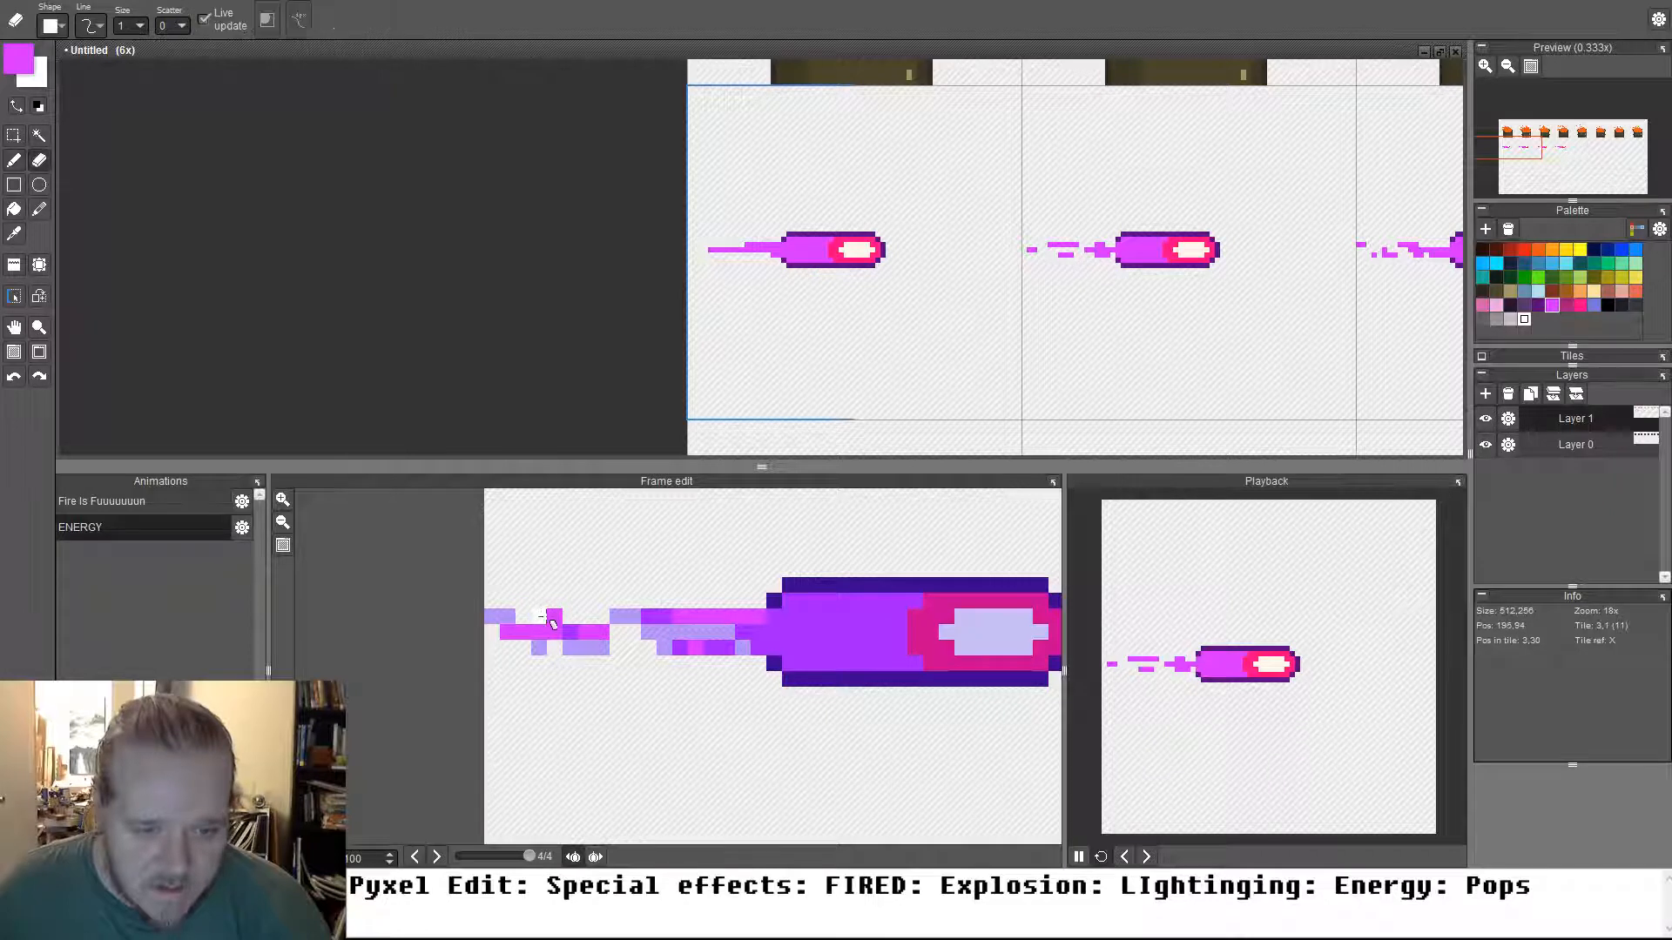
key("b")
left_click(633, 647)
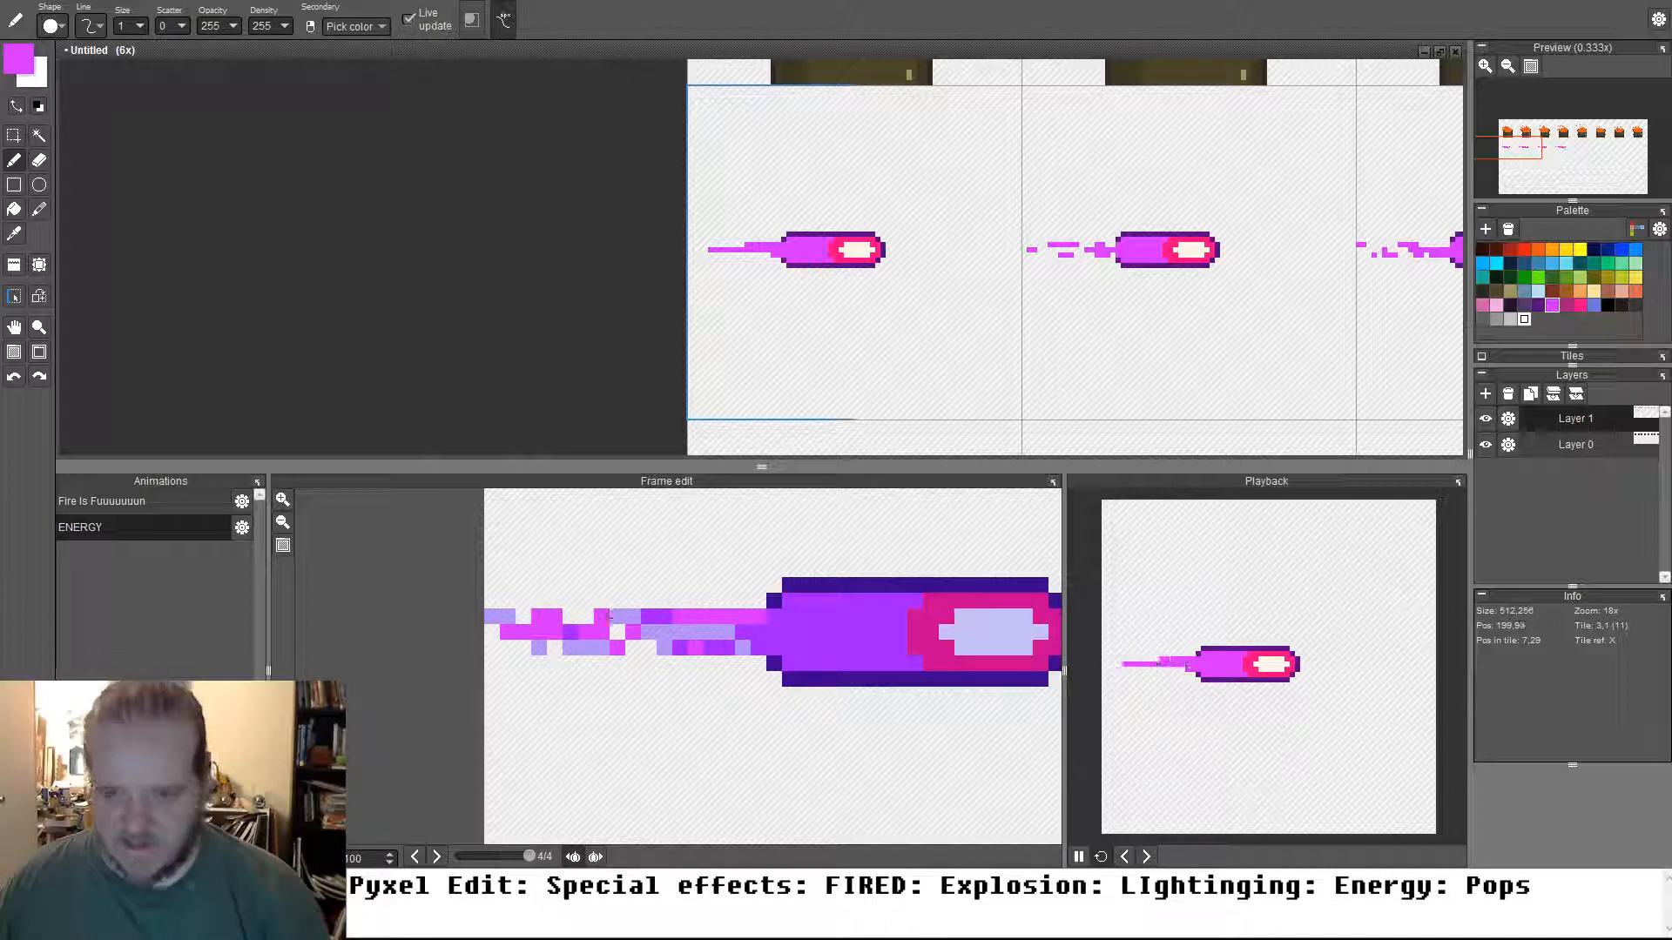
Erase the magenta trails behind the bars in all four ENERGY frames with a larger eraser
left_click_drag(1000, 272, 705, 287)
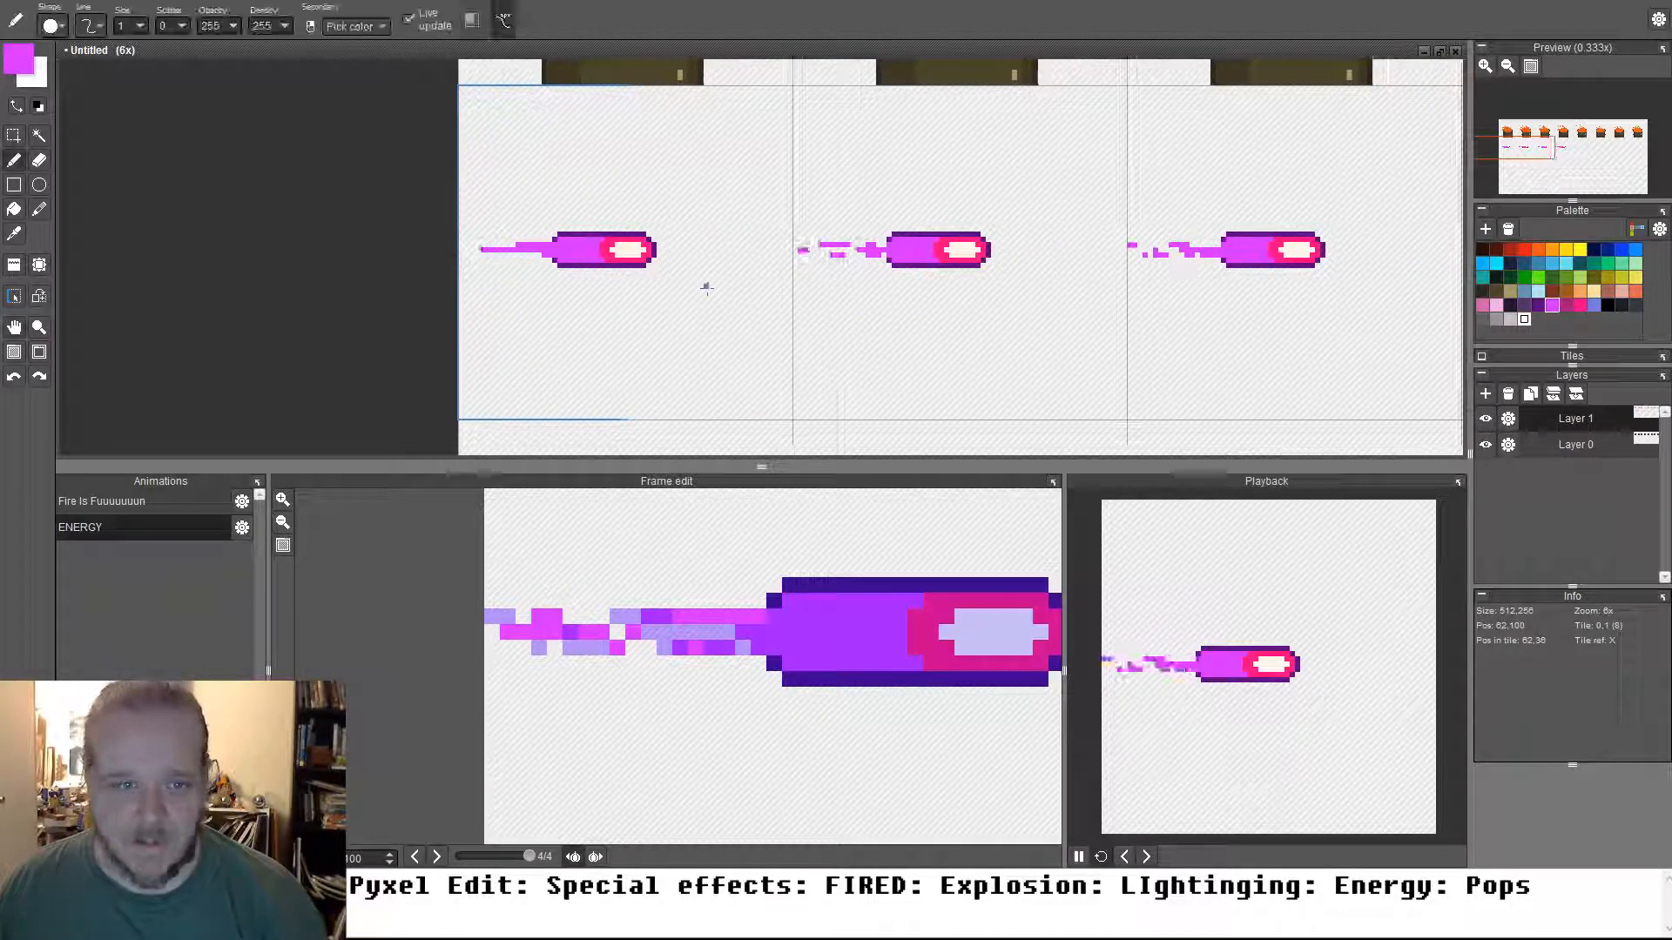
key("e")
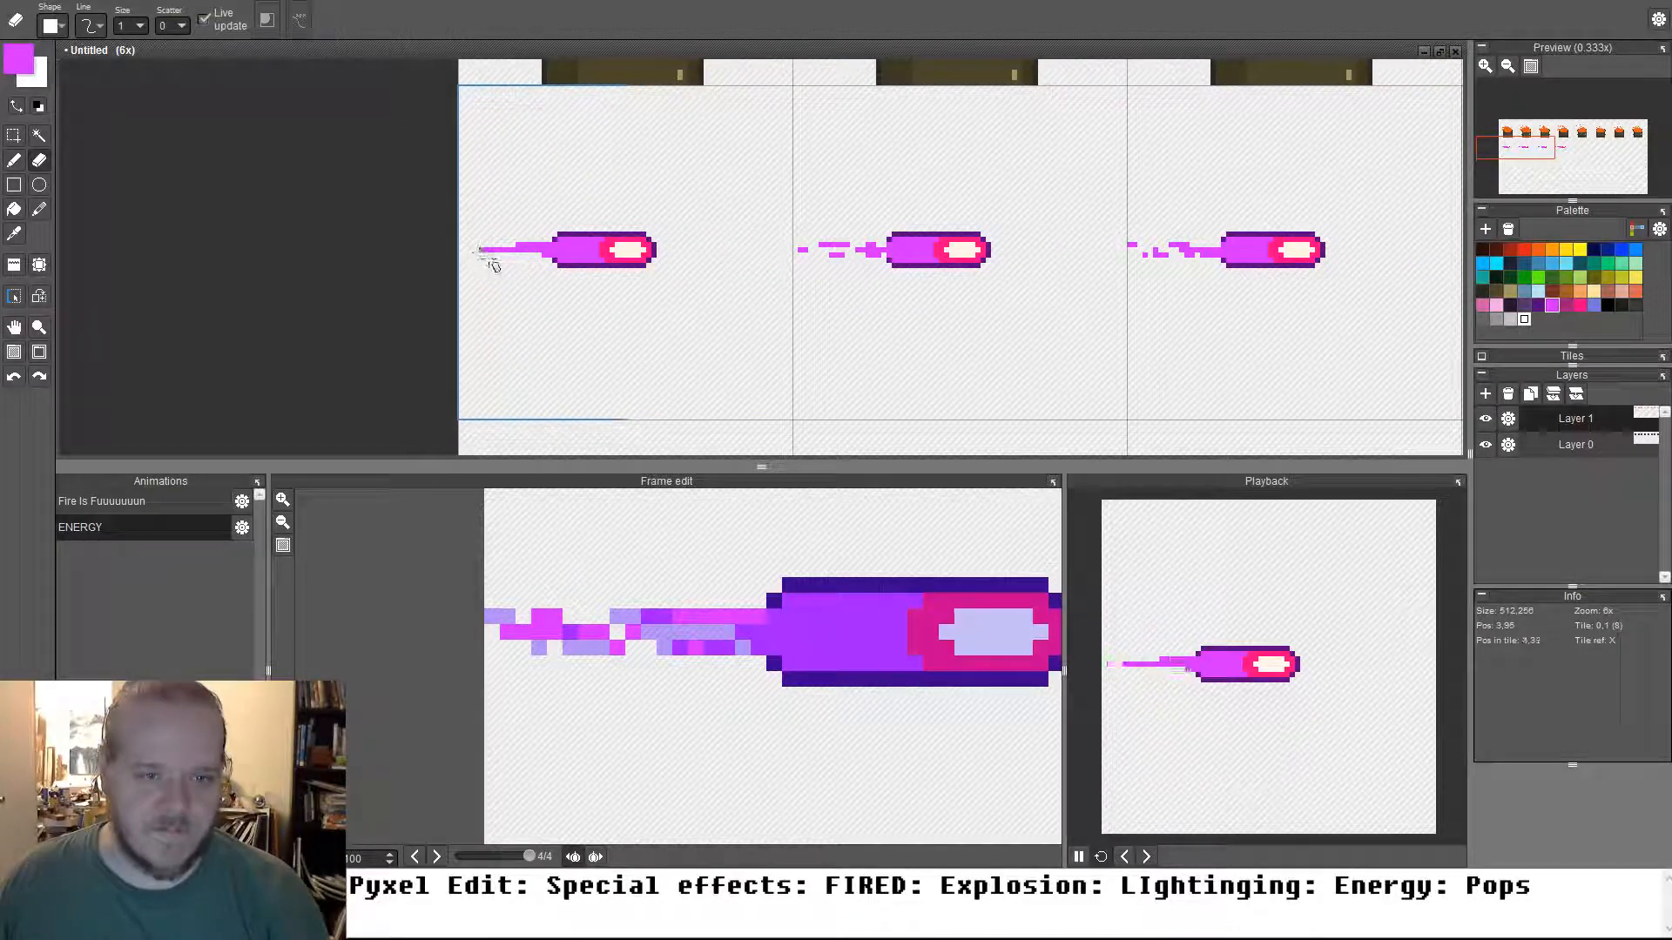
left_click_drag(493, 260, 552, 261)
left_click_drag(805, 263, 846, 269)
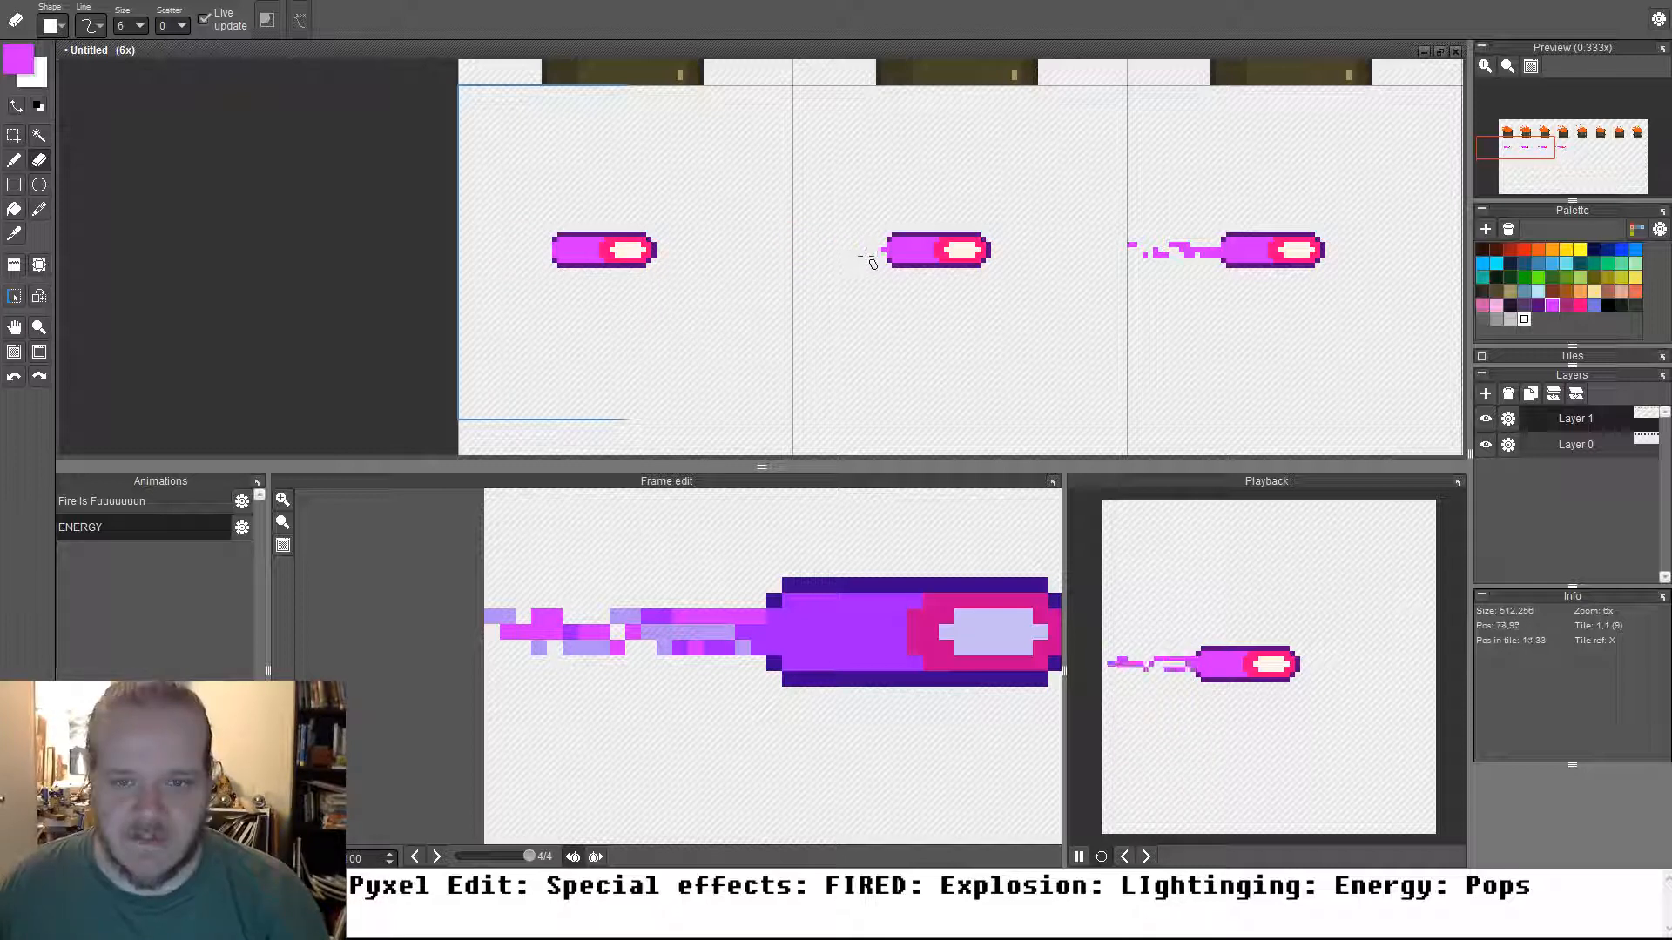
left_click_drag(1131, 248, 1210, 252)
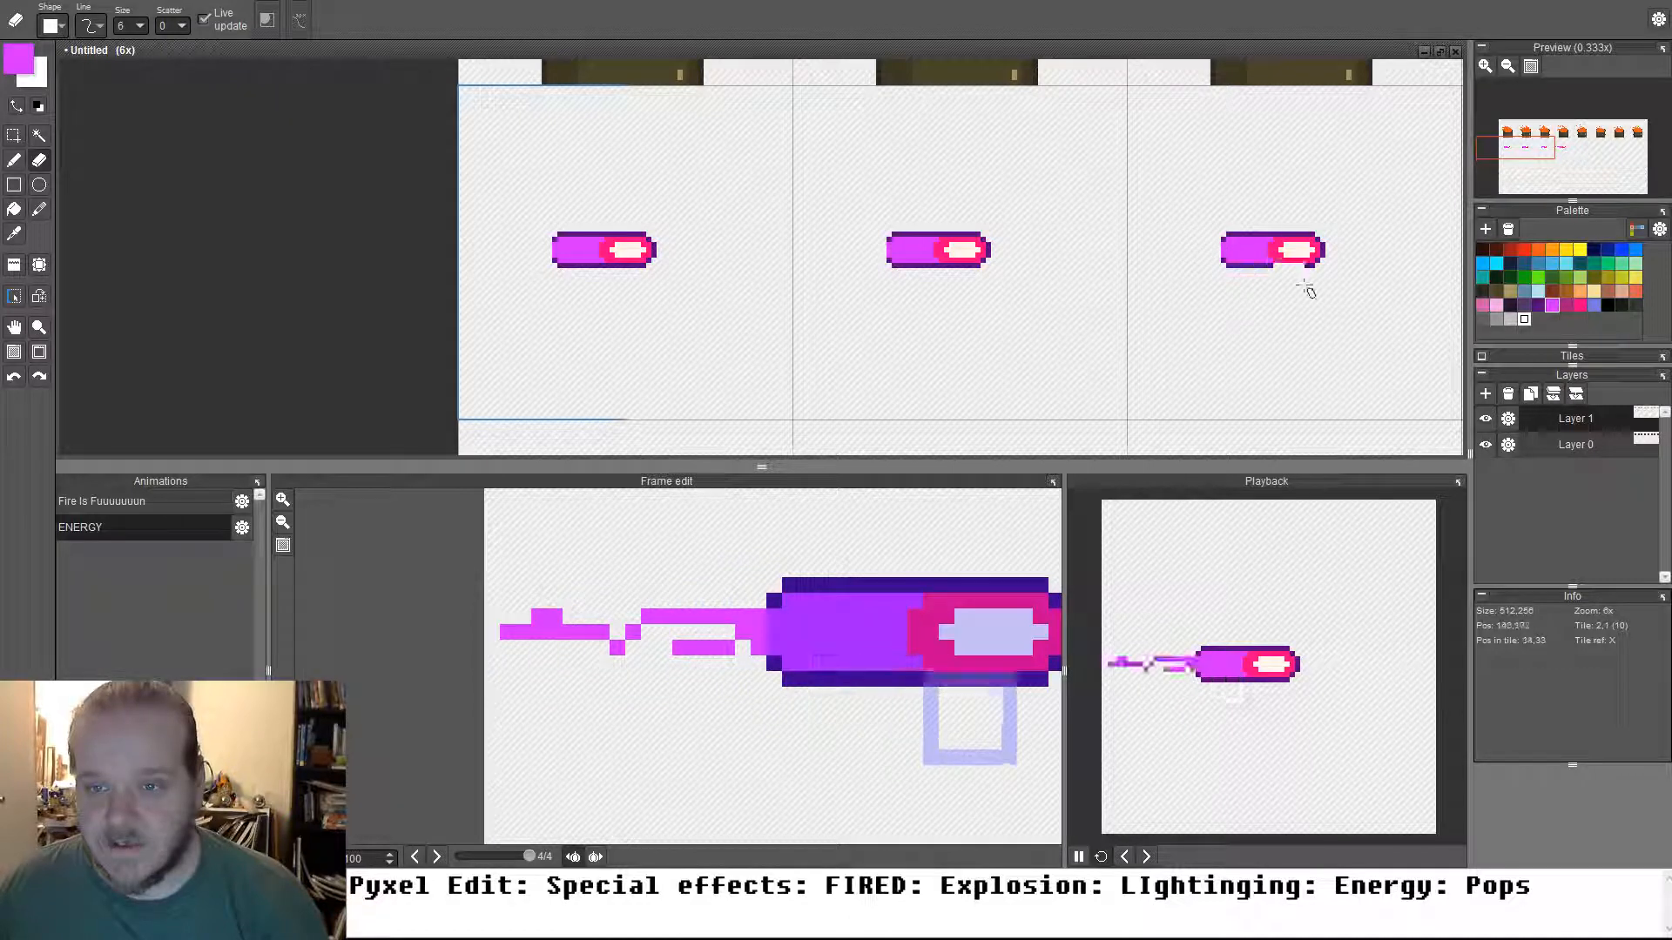
left_click_drag(1306, 288, 802, 324)
left_click_drag(953, 283, 1036, 284)
Extend the first frame's cream highlight backward into the magenta body as a 1-pixel line, using its sampled colour
key("b")
left_click_drag(281, 322, 929, 314)
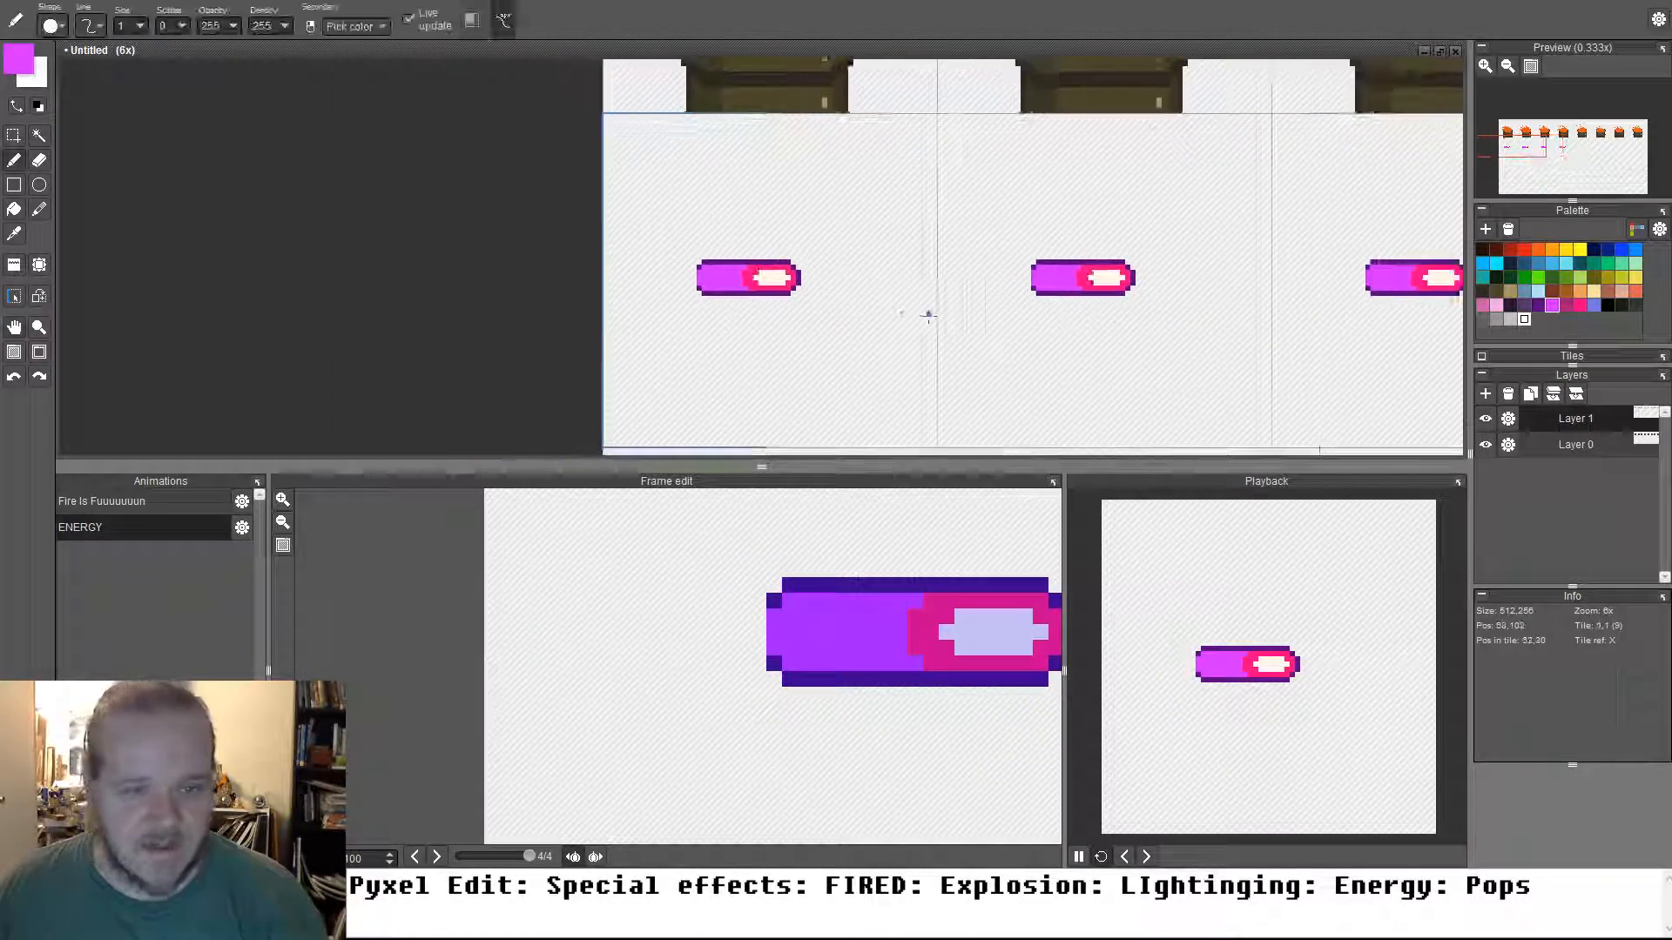
scroll(773, 277, "up", 6)
right_click(701, 244)
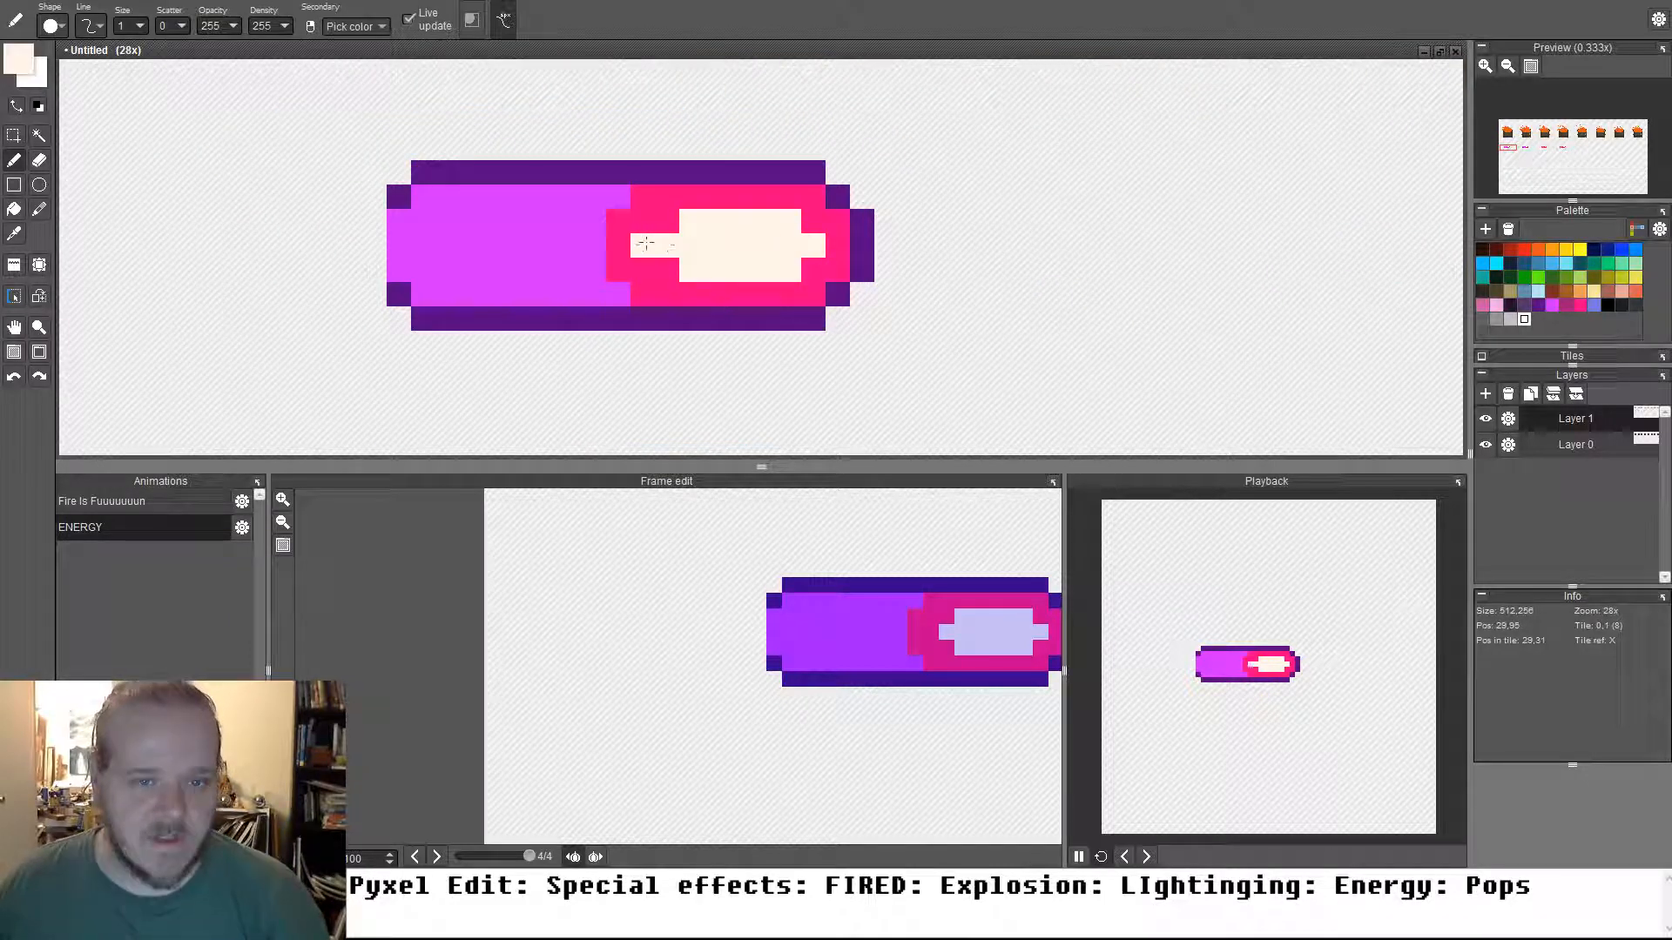
left_click_drag(610, 239, 539, 239)
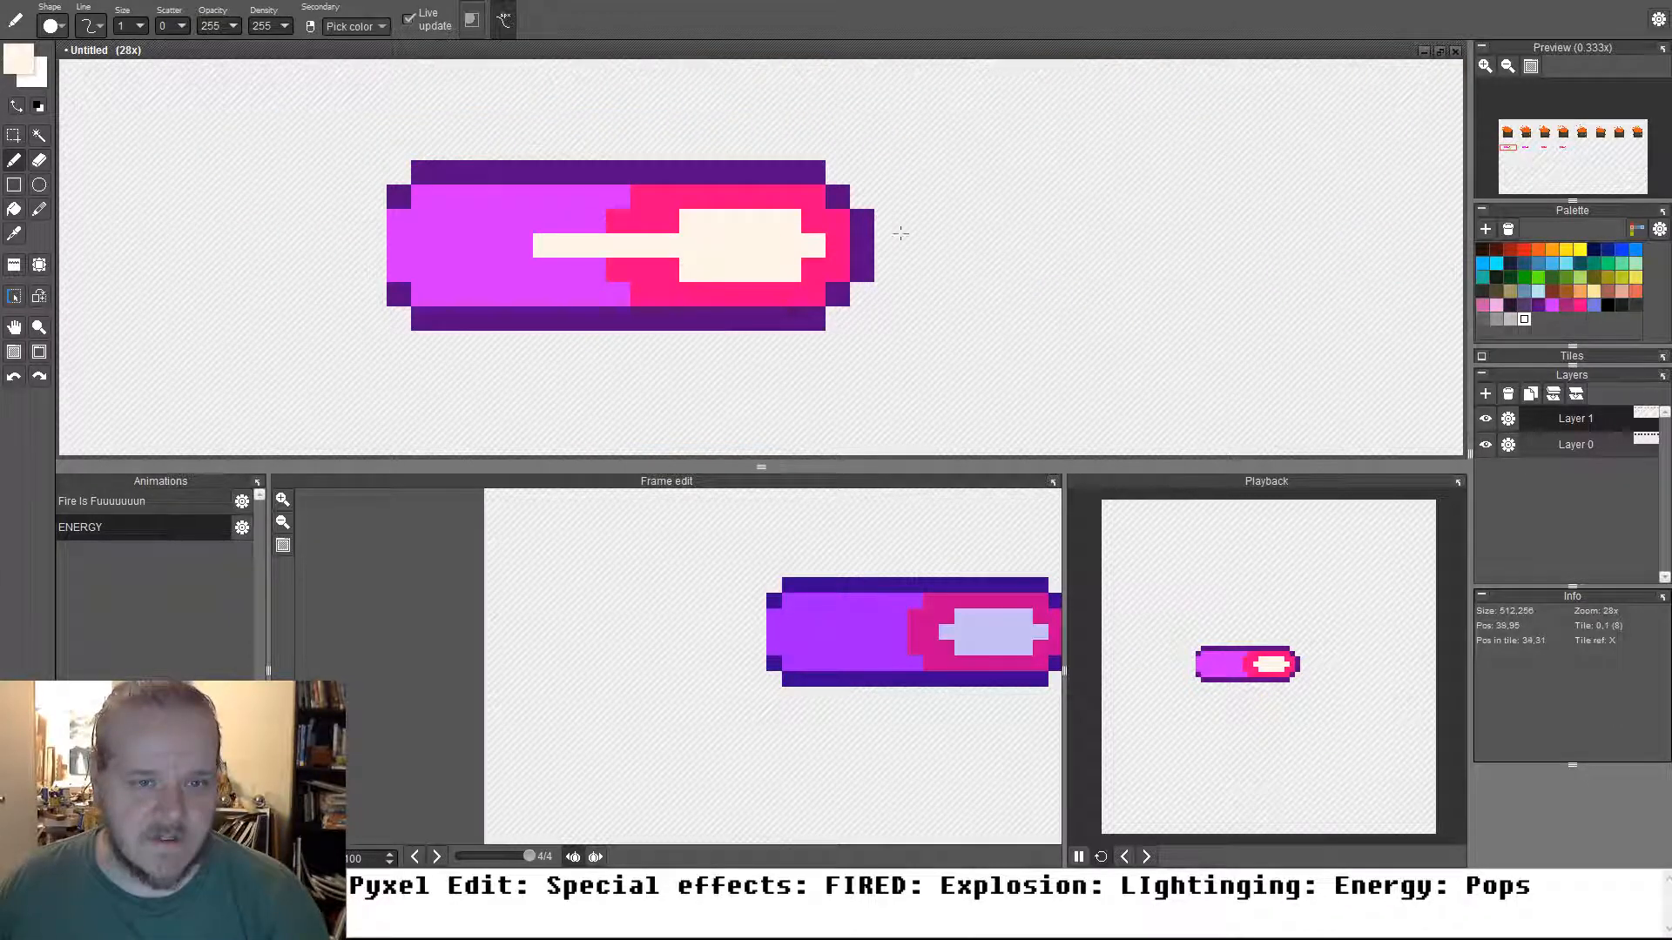
Draw a cream dash near the rear of the second frame's bar and a shorter one in the third frame's
scroll(633, 277, "down", 4)
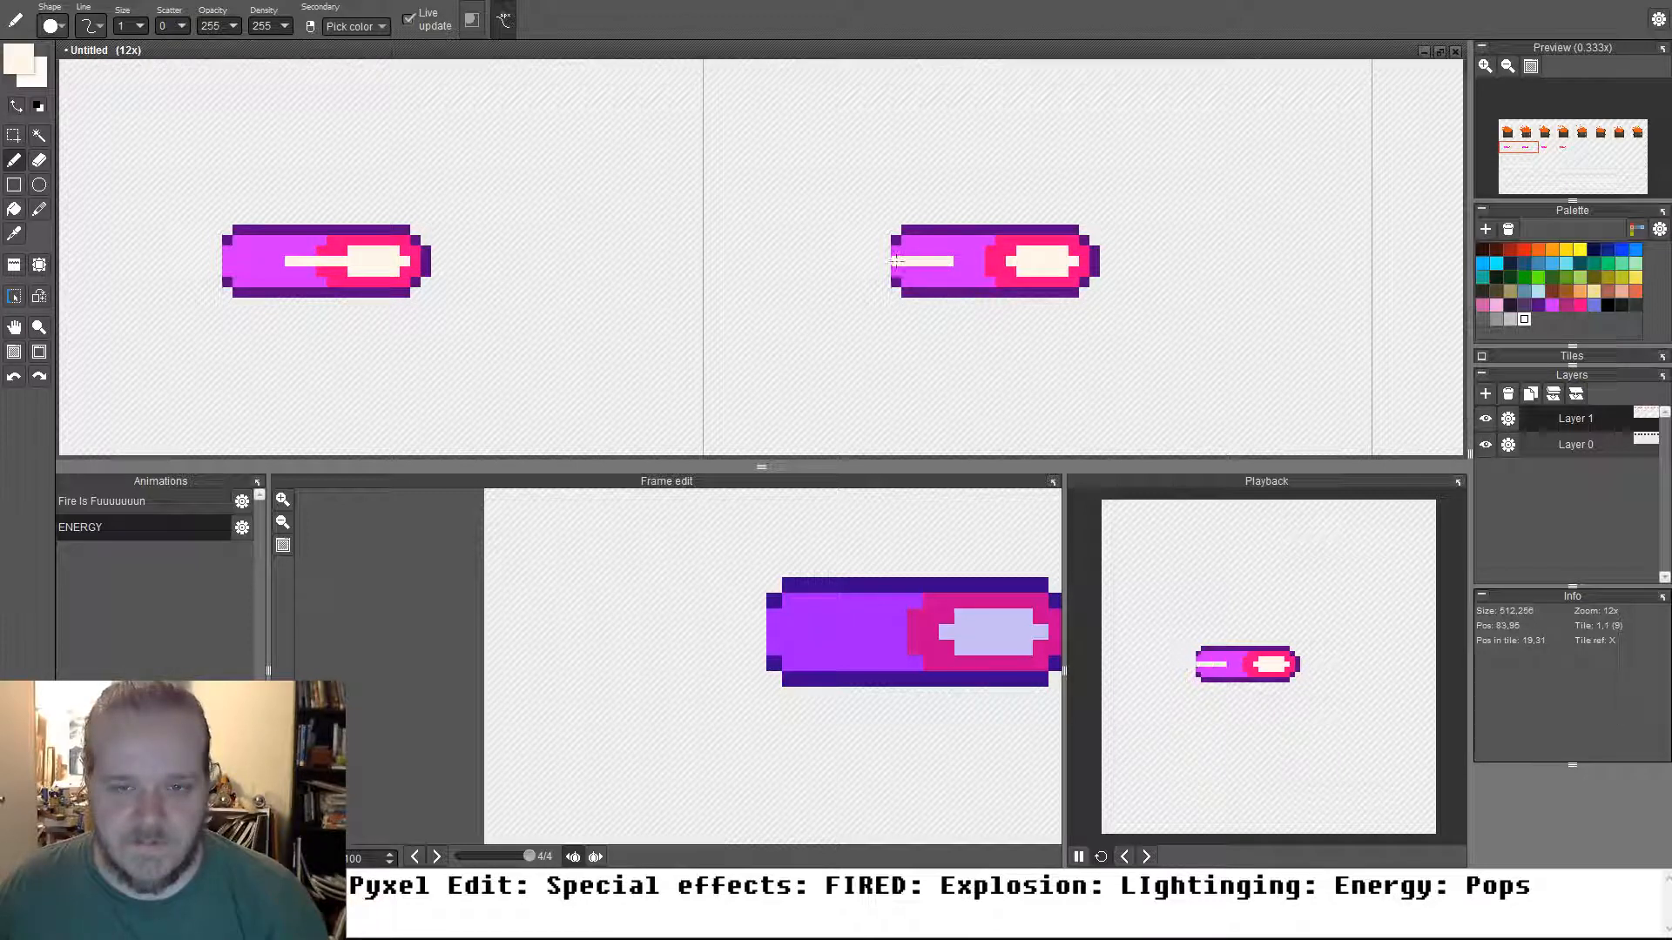
left_click_drag(1042, 245, 647, 248)
left_click_drag(1135, 251, 987, 251)
key("Right")
key("Right")
key("Right")
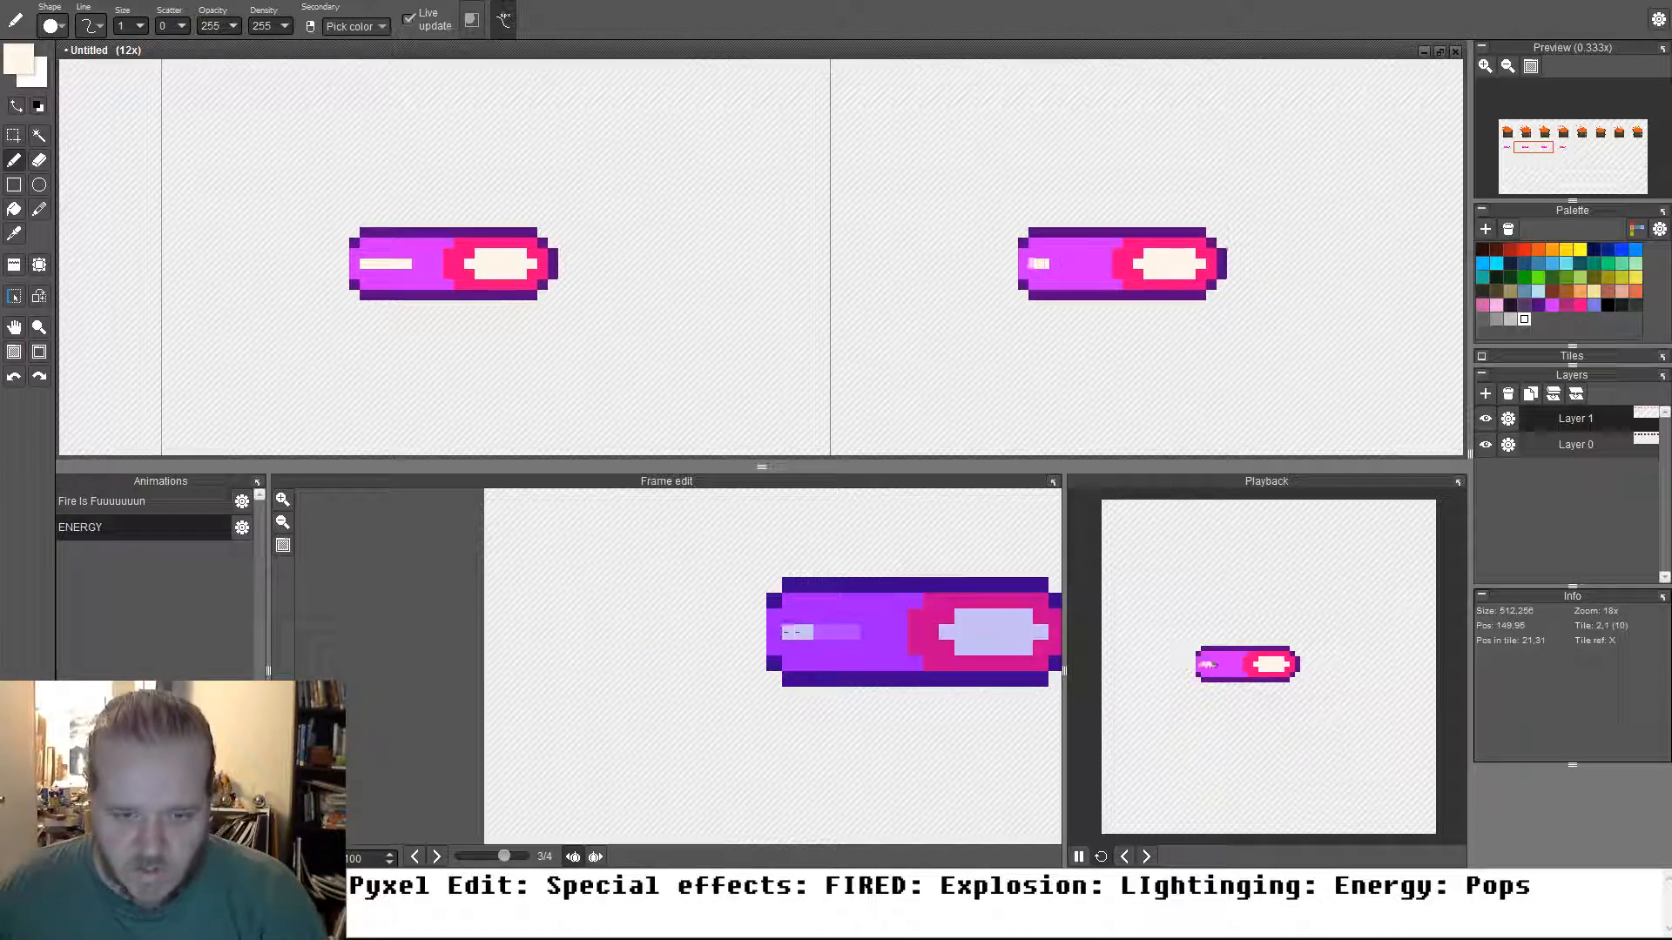
Add a two-pixel cream dash at the rear of the fourth frame's bar and a single cream pixel in the first frame's
key("Right")
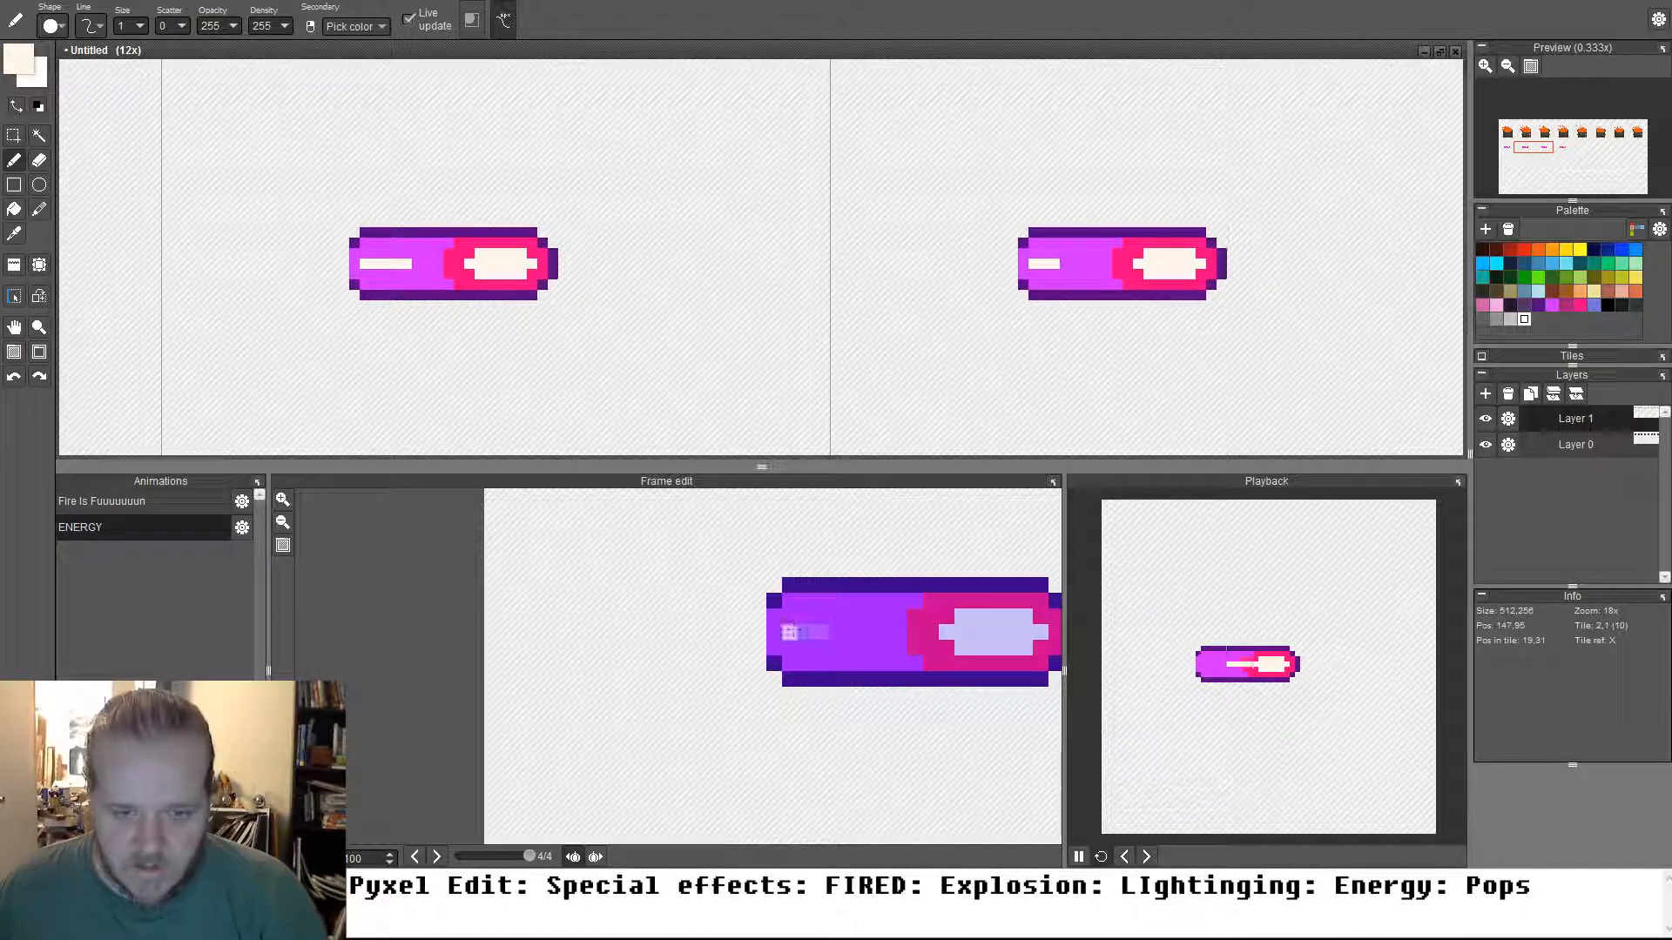
key("Right")
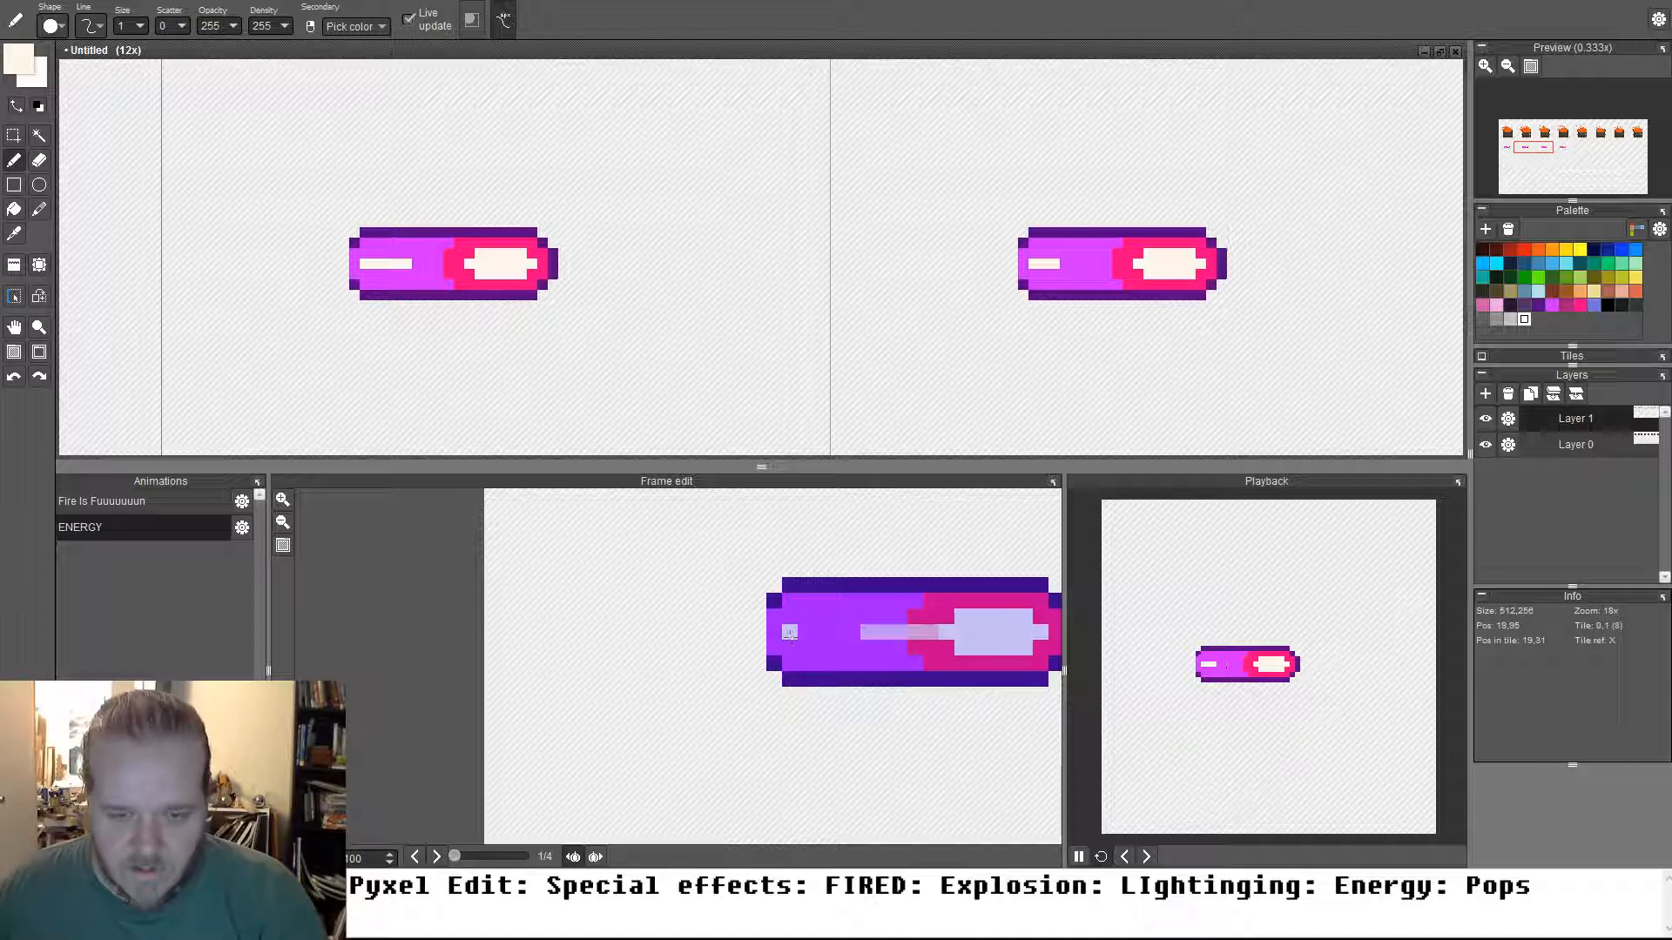
key("Left")
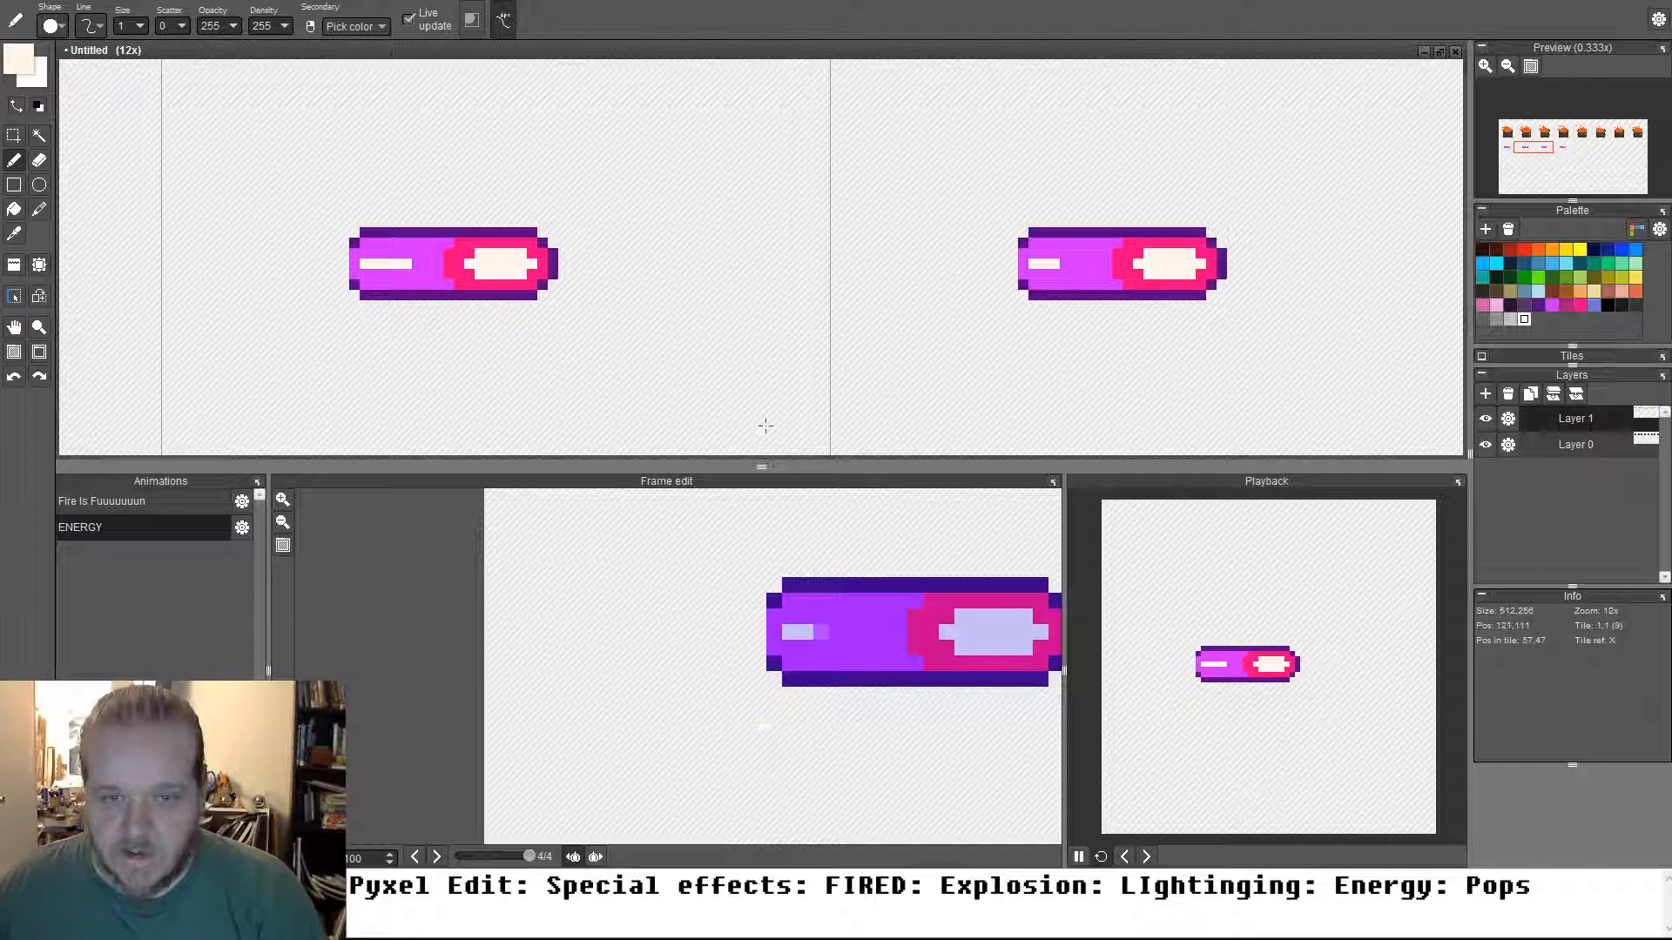
Draw a long, 1-pixel-thick red horizontal line below the bar in the first ENERGY frame
scroll(582, 349, "left", 5)
scroll(907, 269, "down", 1)
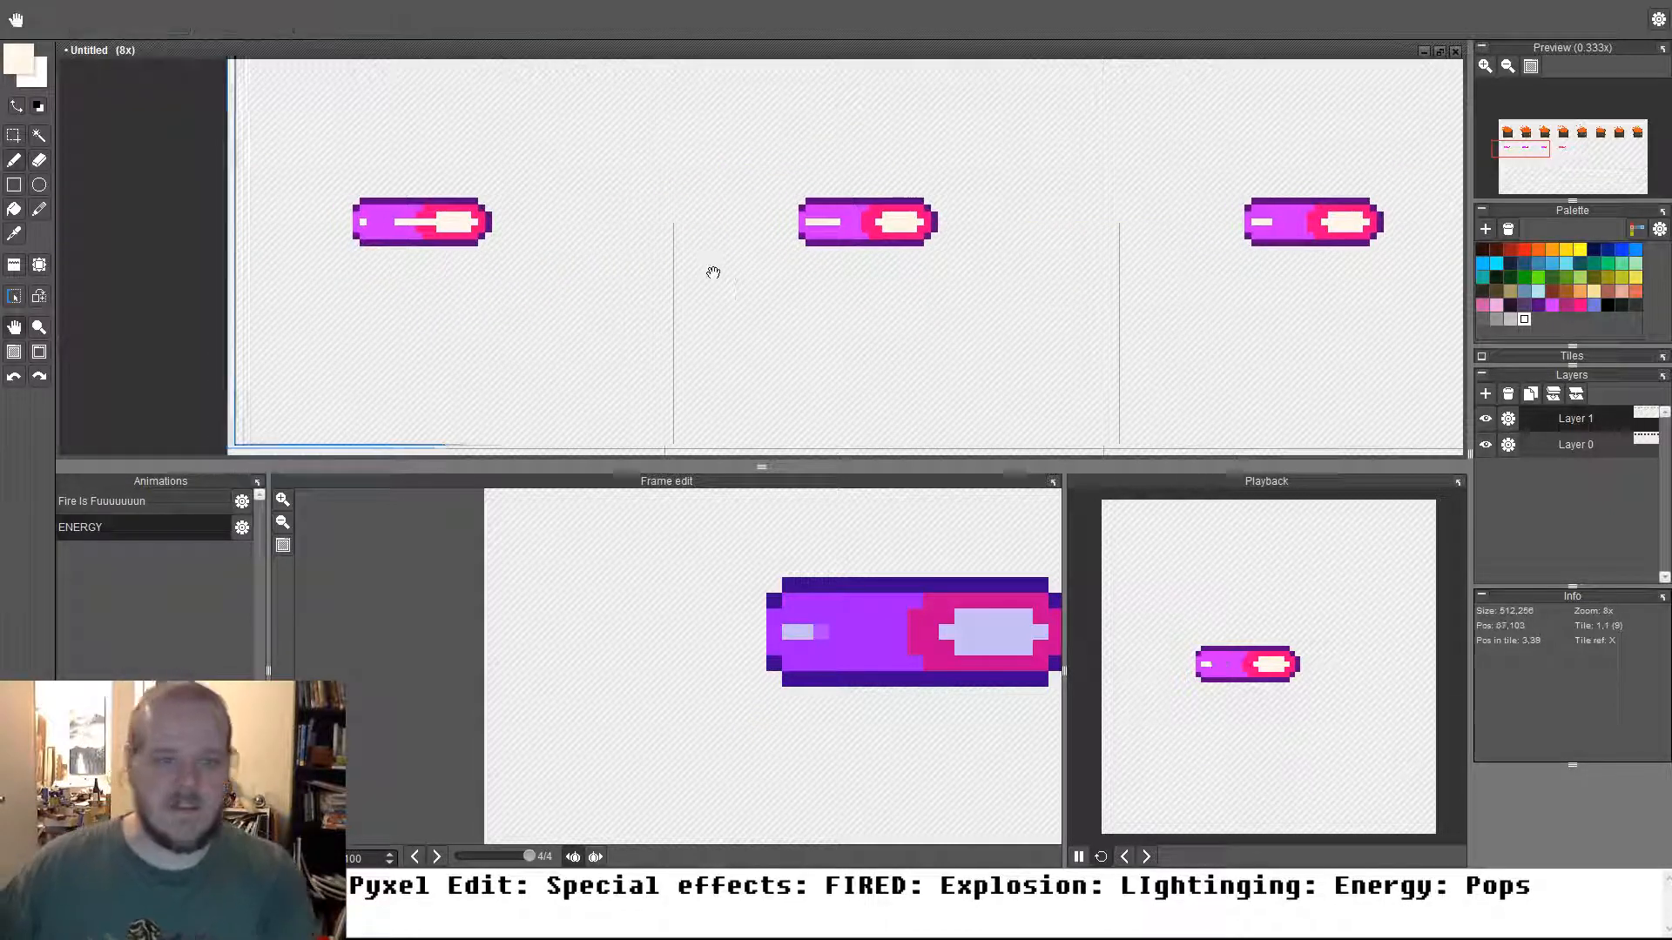
left_click(1522, 249)
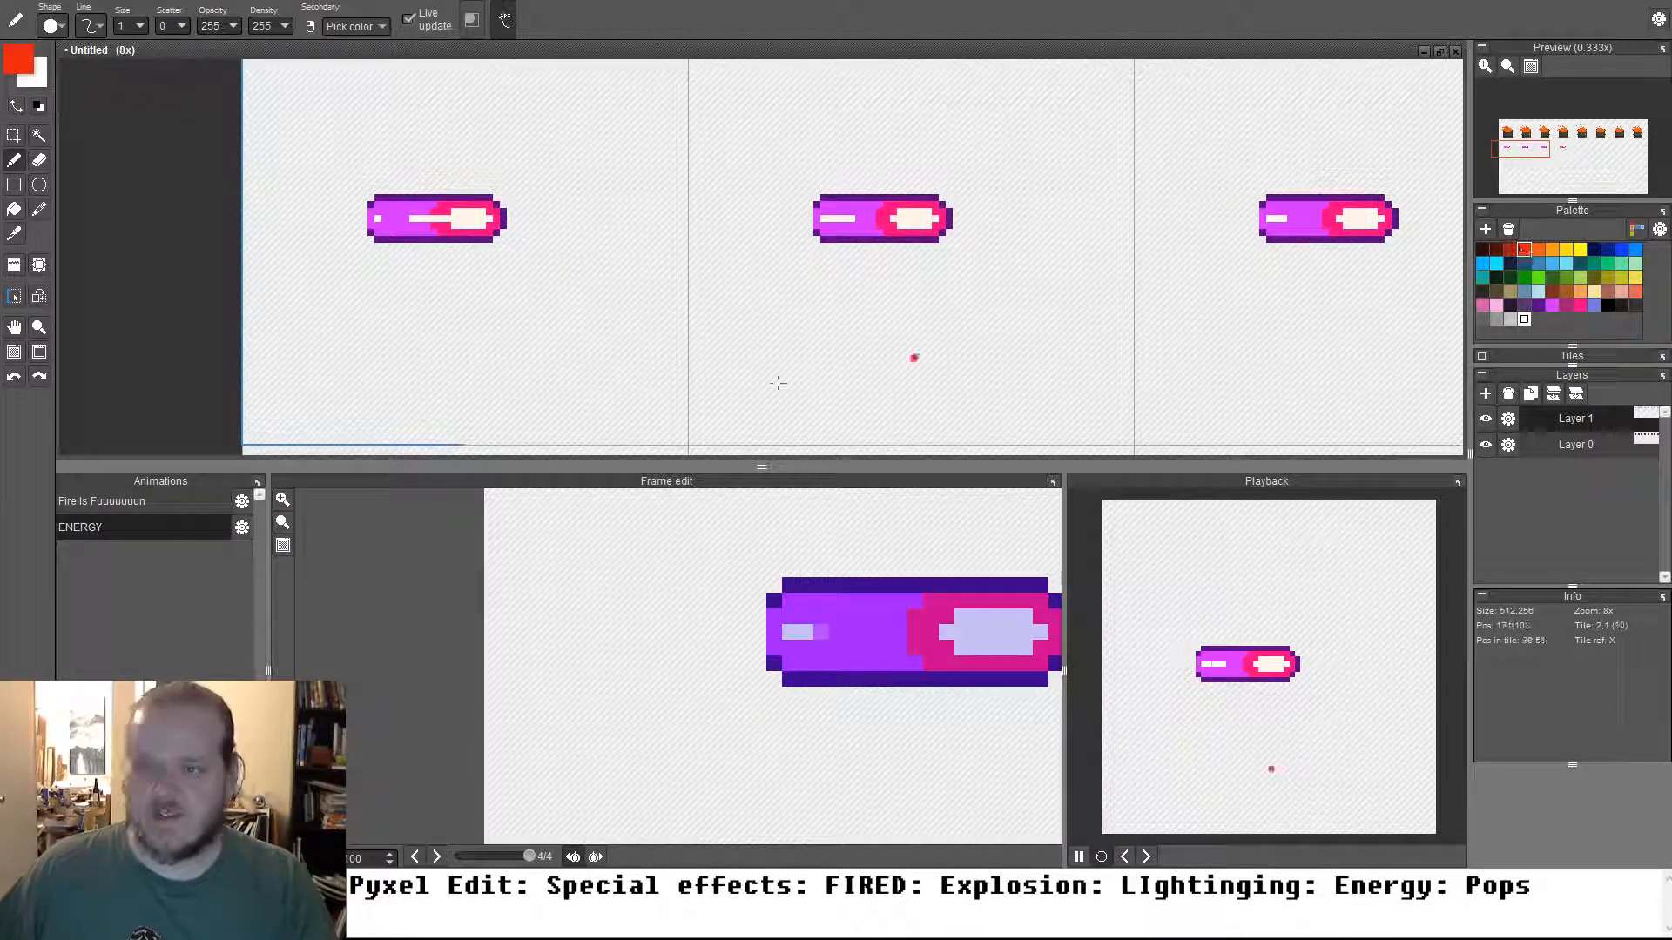
scroll(914, 358, "left", 3)
scroll(791, 321, "down", 1)
left_click_drag(780, 337, 464, 337)
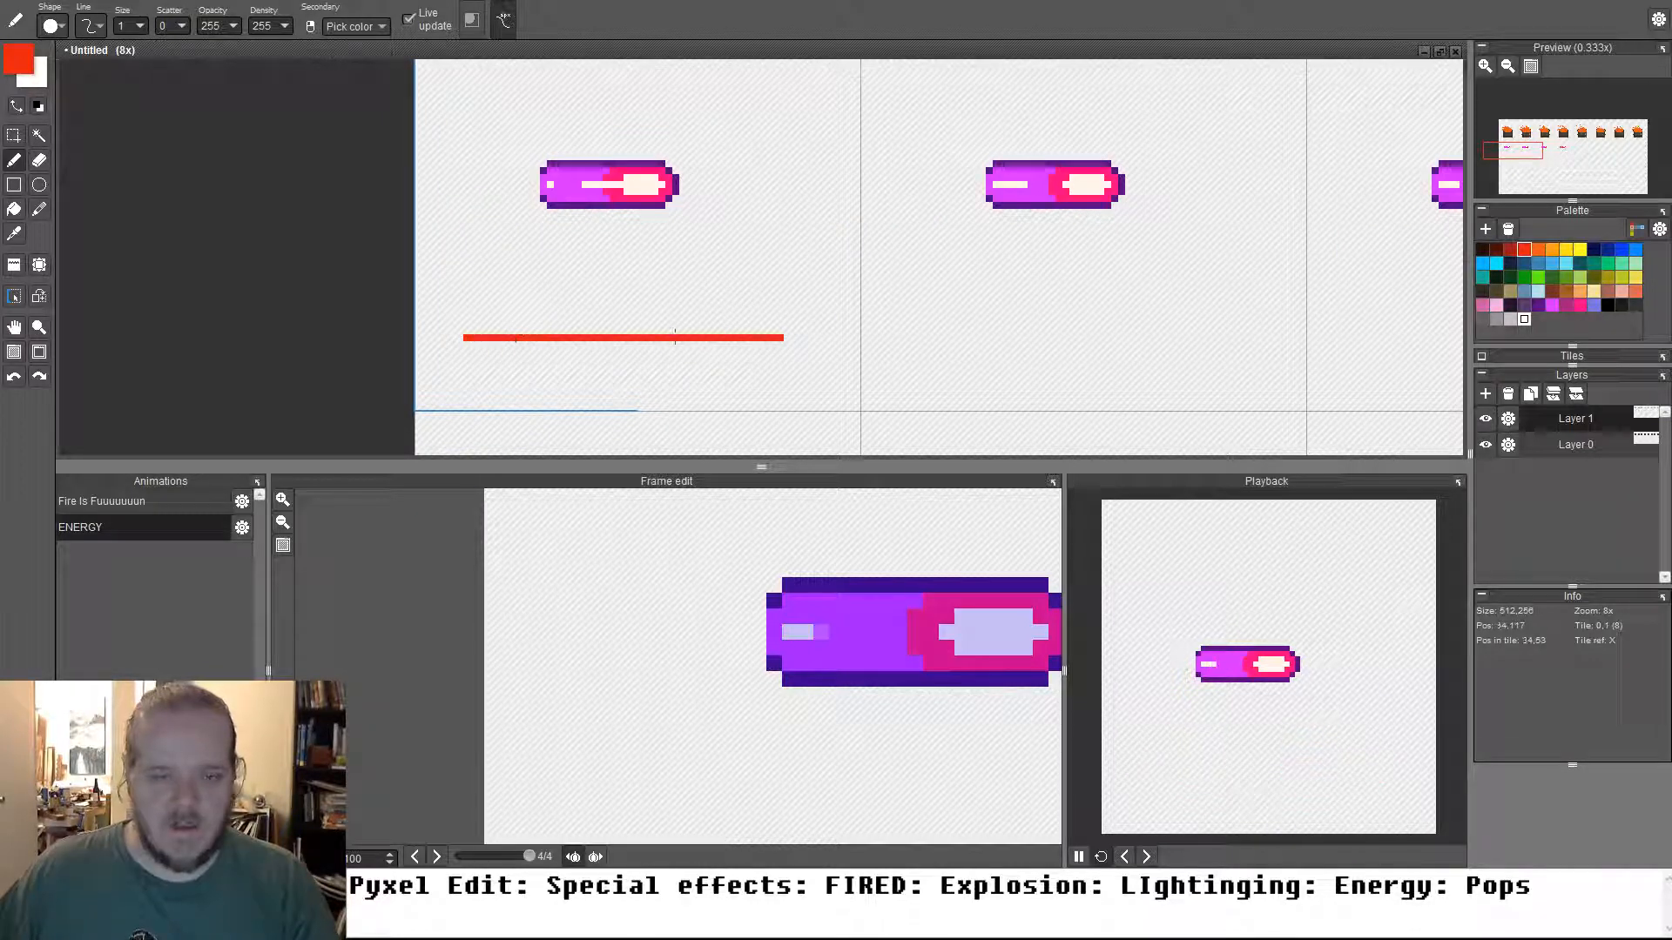
Draw a red line about half as long in the second frame, along the rear half of the onion-skinned line
scroll(836, 340, "right", 3)
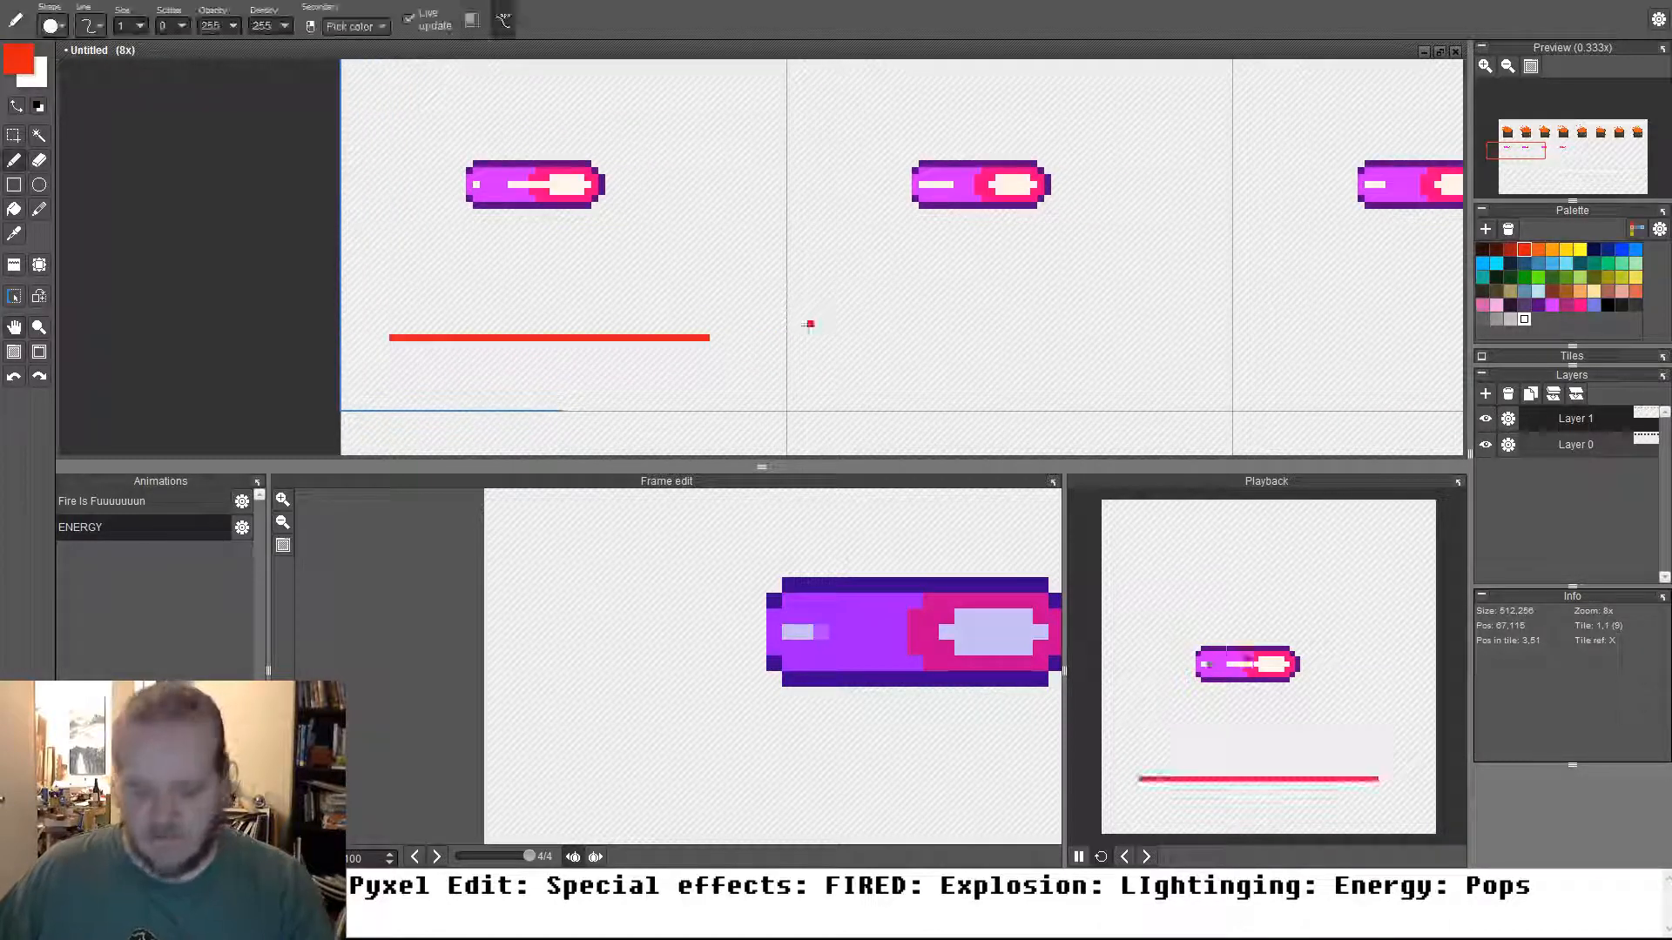
scroll(727, 718, "down", 2)
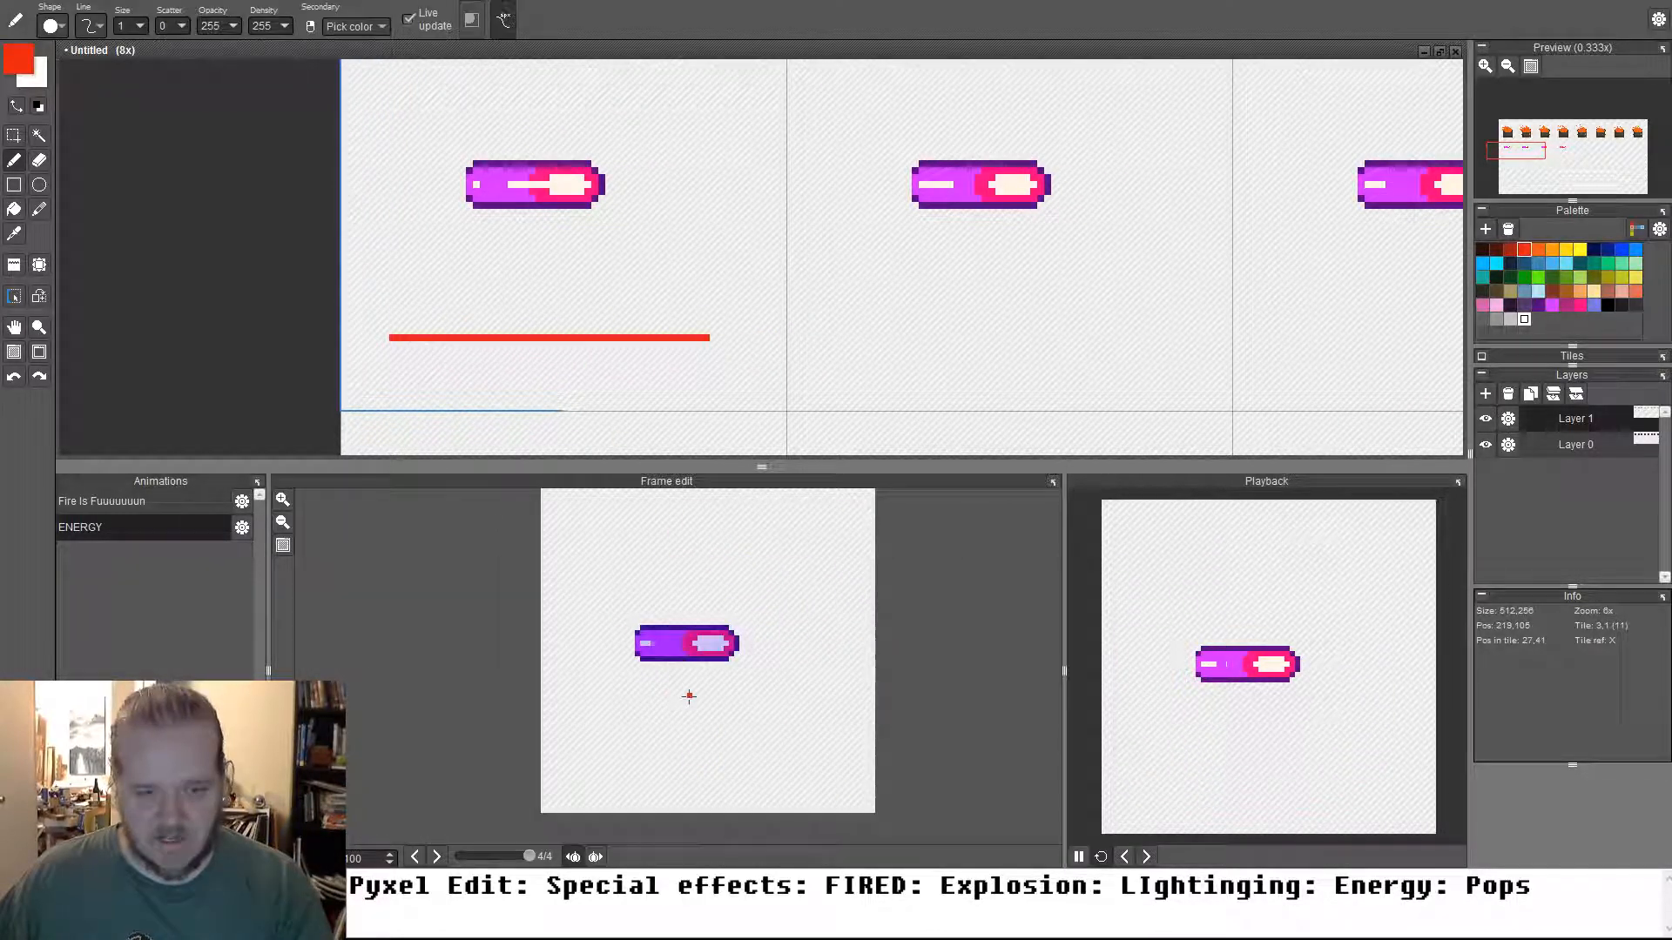
key("Left")
key("Left")
key("Left")
key("Right")
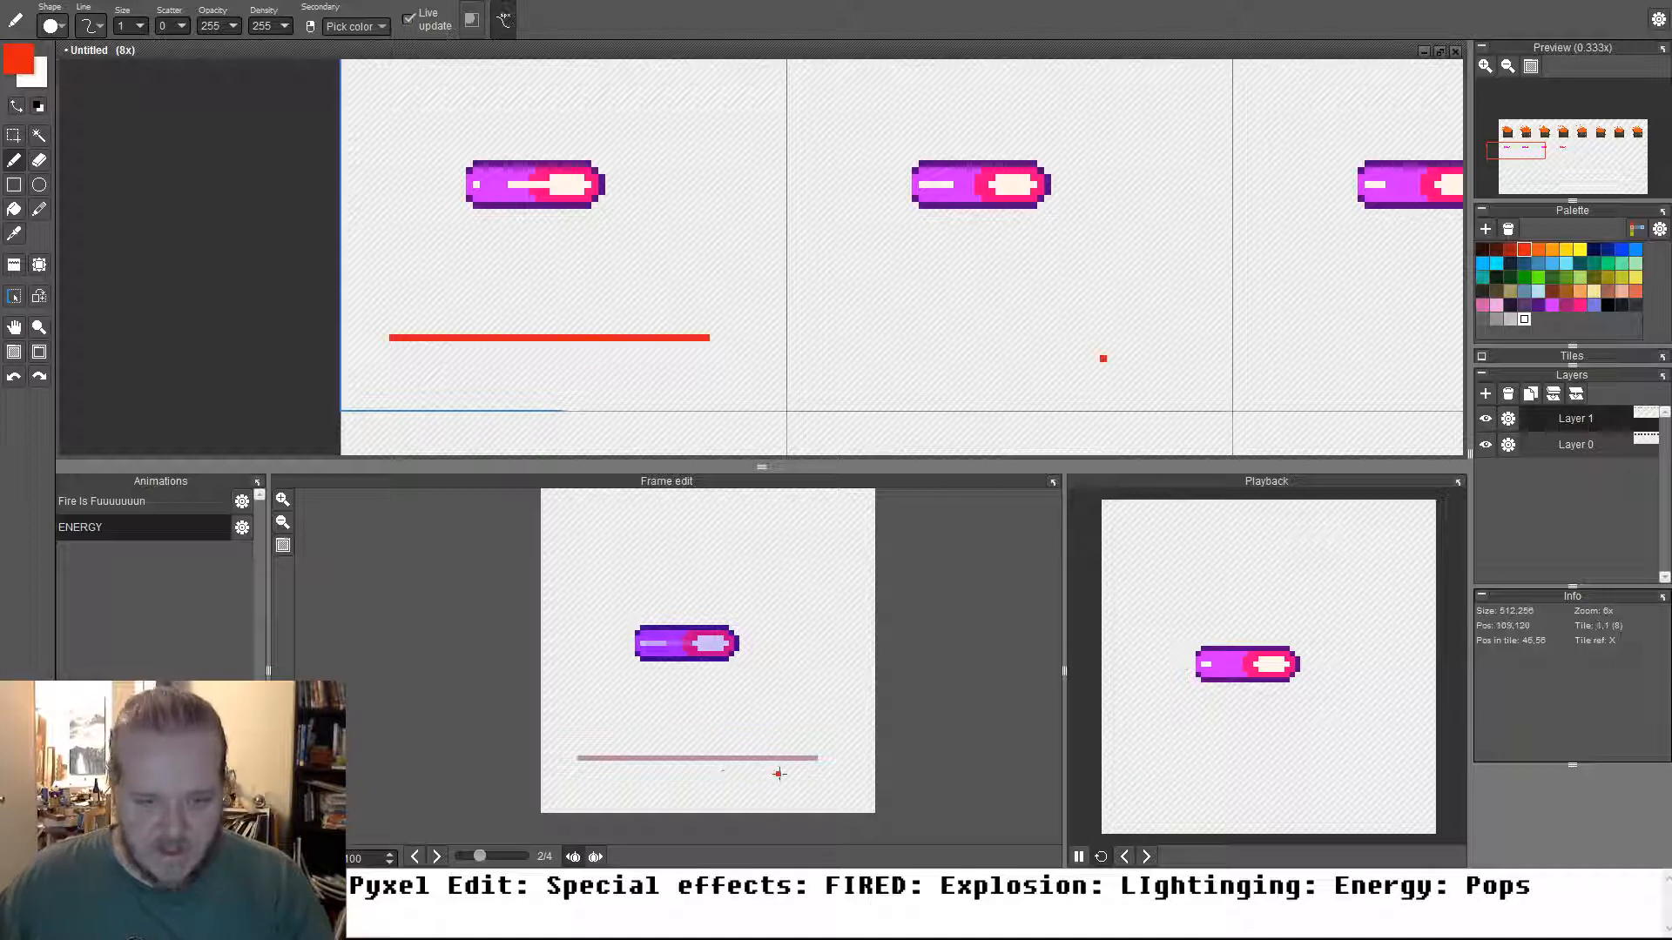
scroll(779, 774, "up", 2)
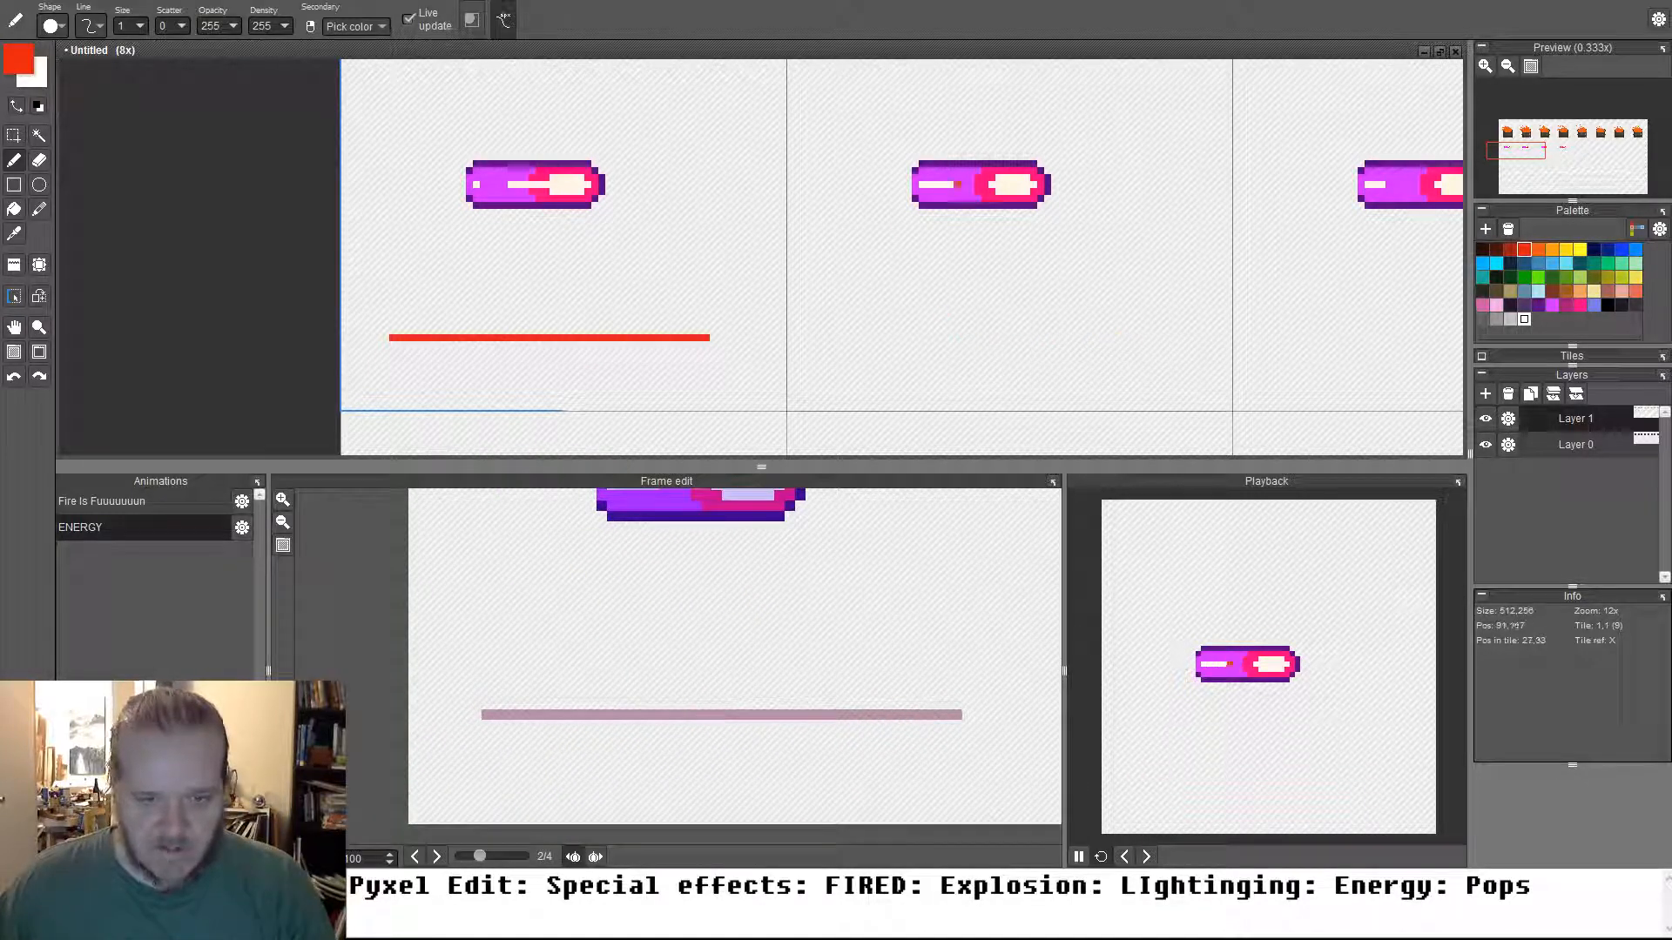
left_click_drag(724, 492, 888, 601)
key("ctrl+z")
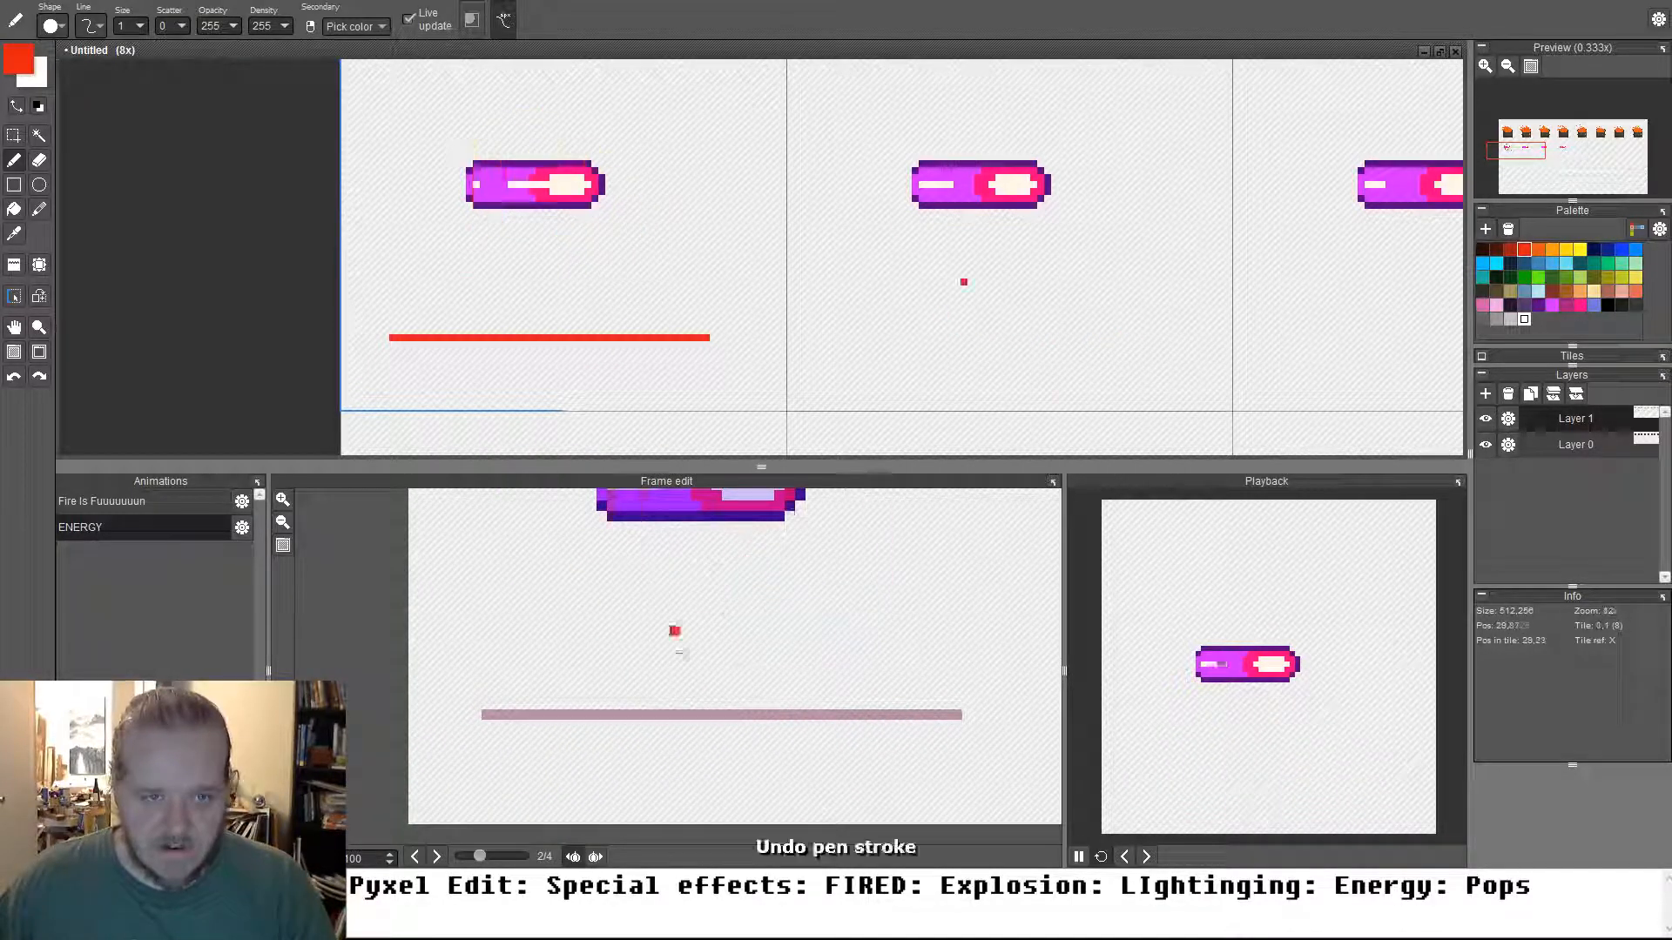
left_click_drag(690, 715, 481, 715)
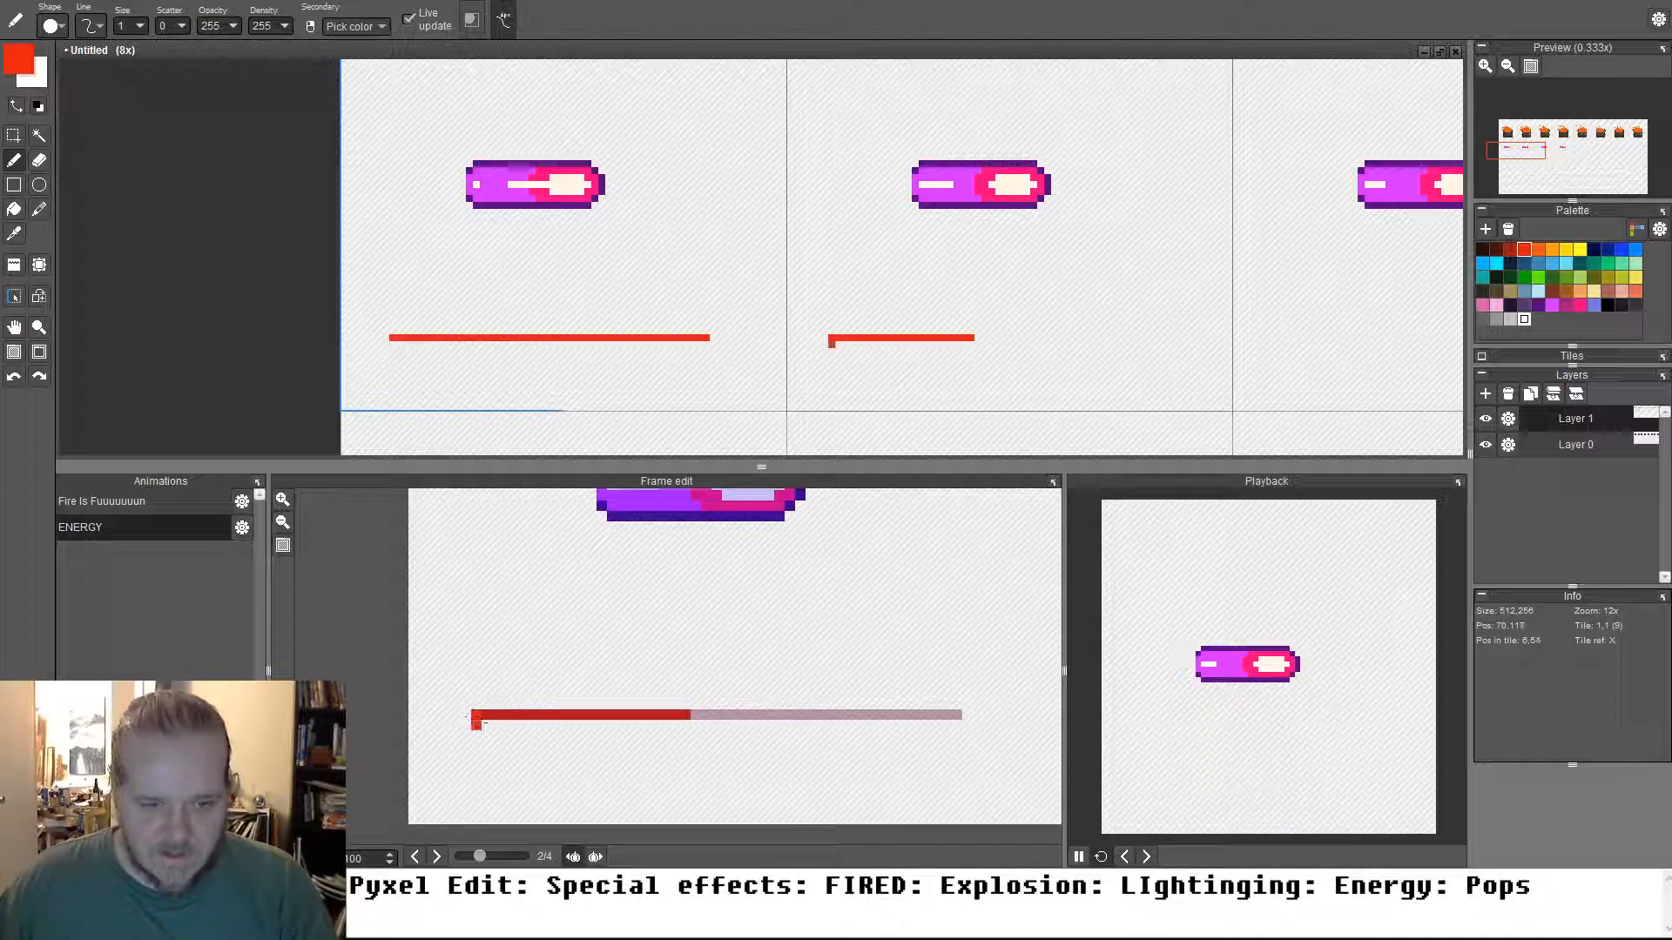
Draw a shorter red line at the rear end of the third frame's onion-skinned line, and an even shorter one in the fourth frame
key("period")
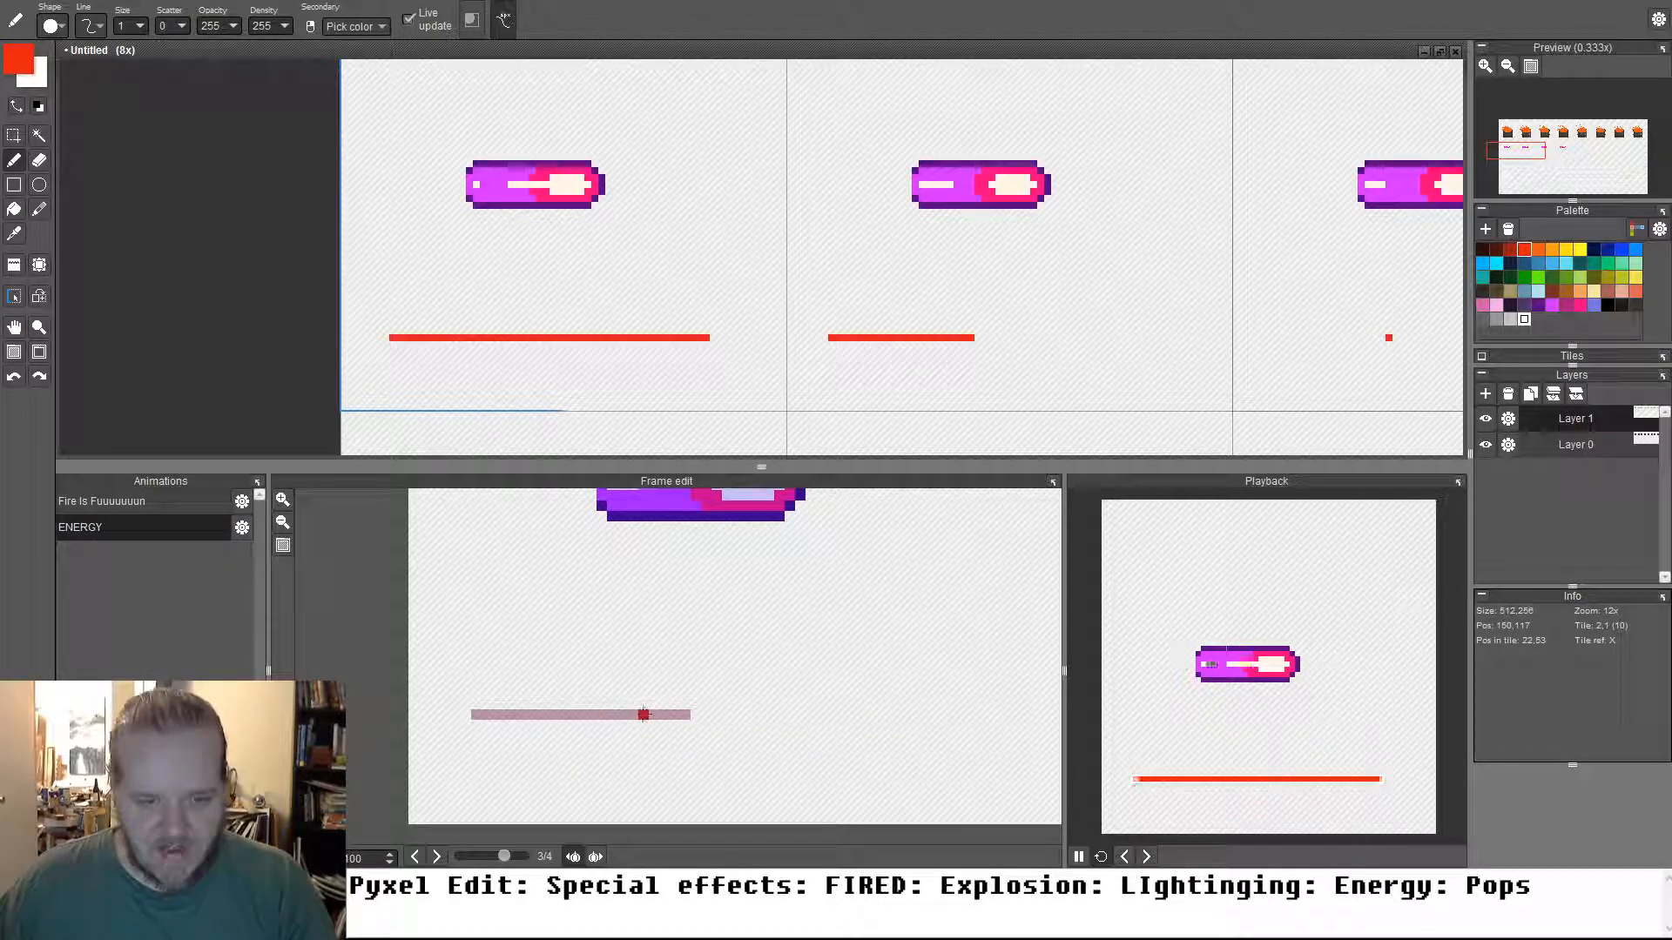
left_click_drag(528, 715, 457, 715)
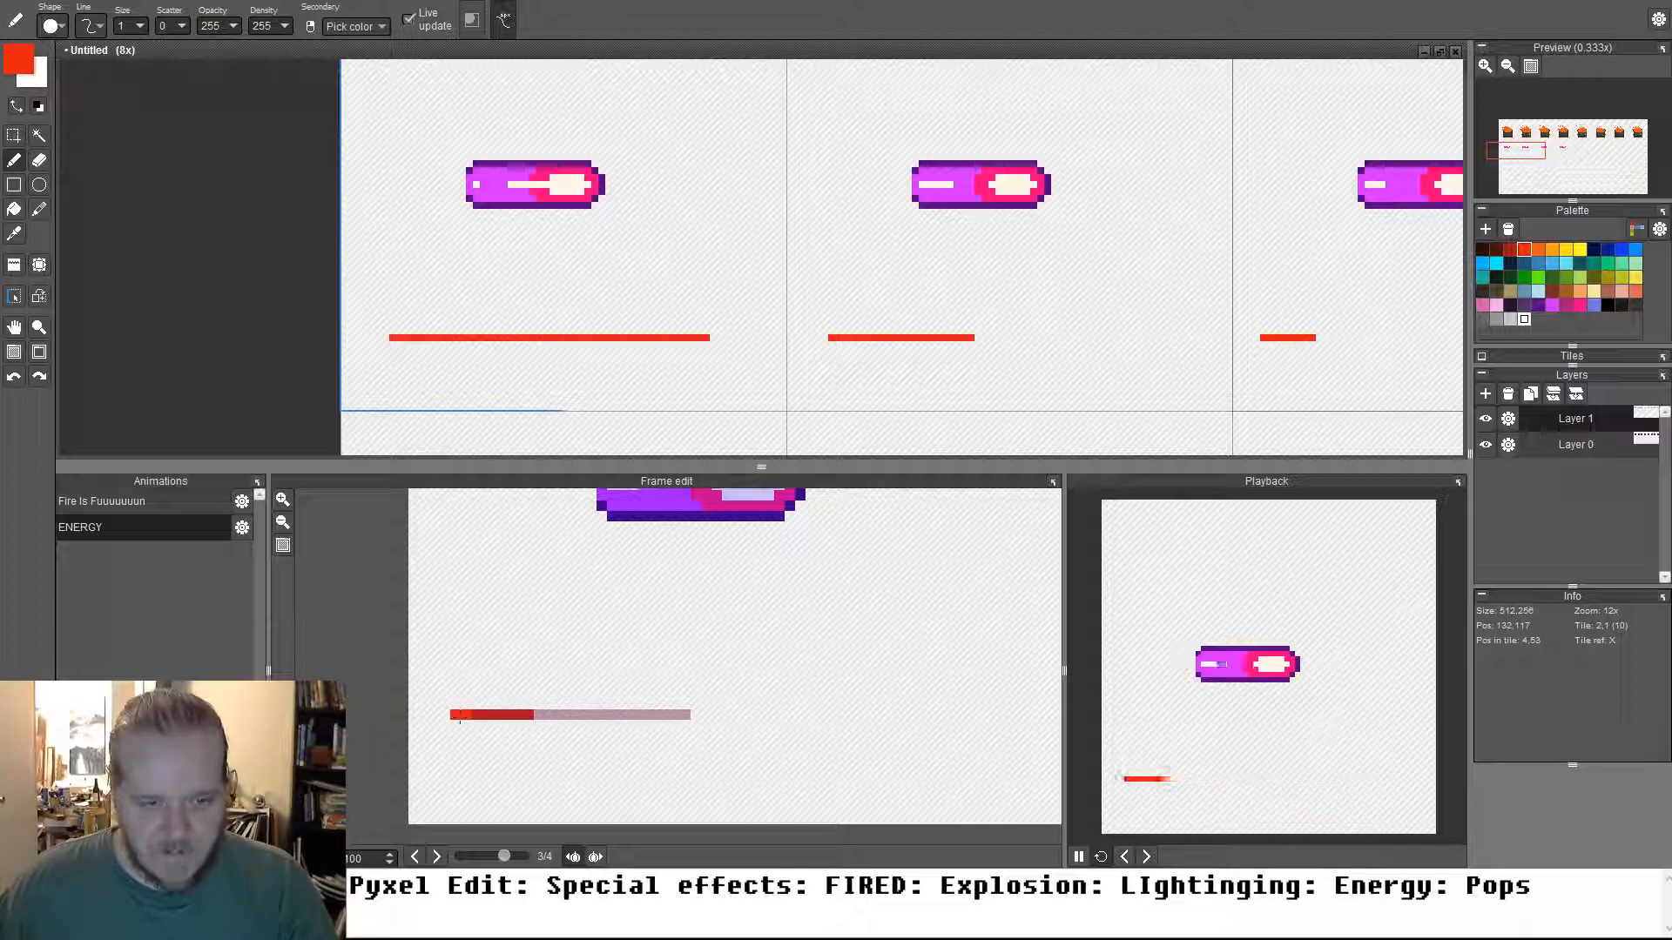
key("period")
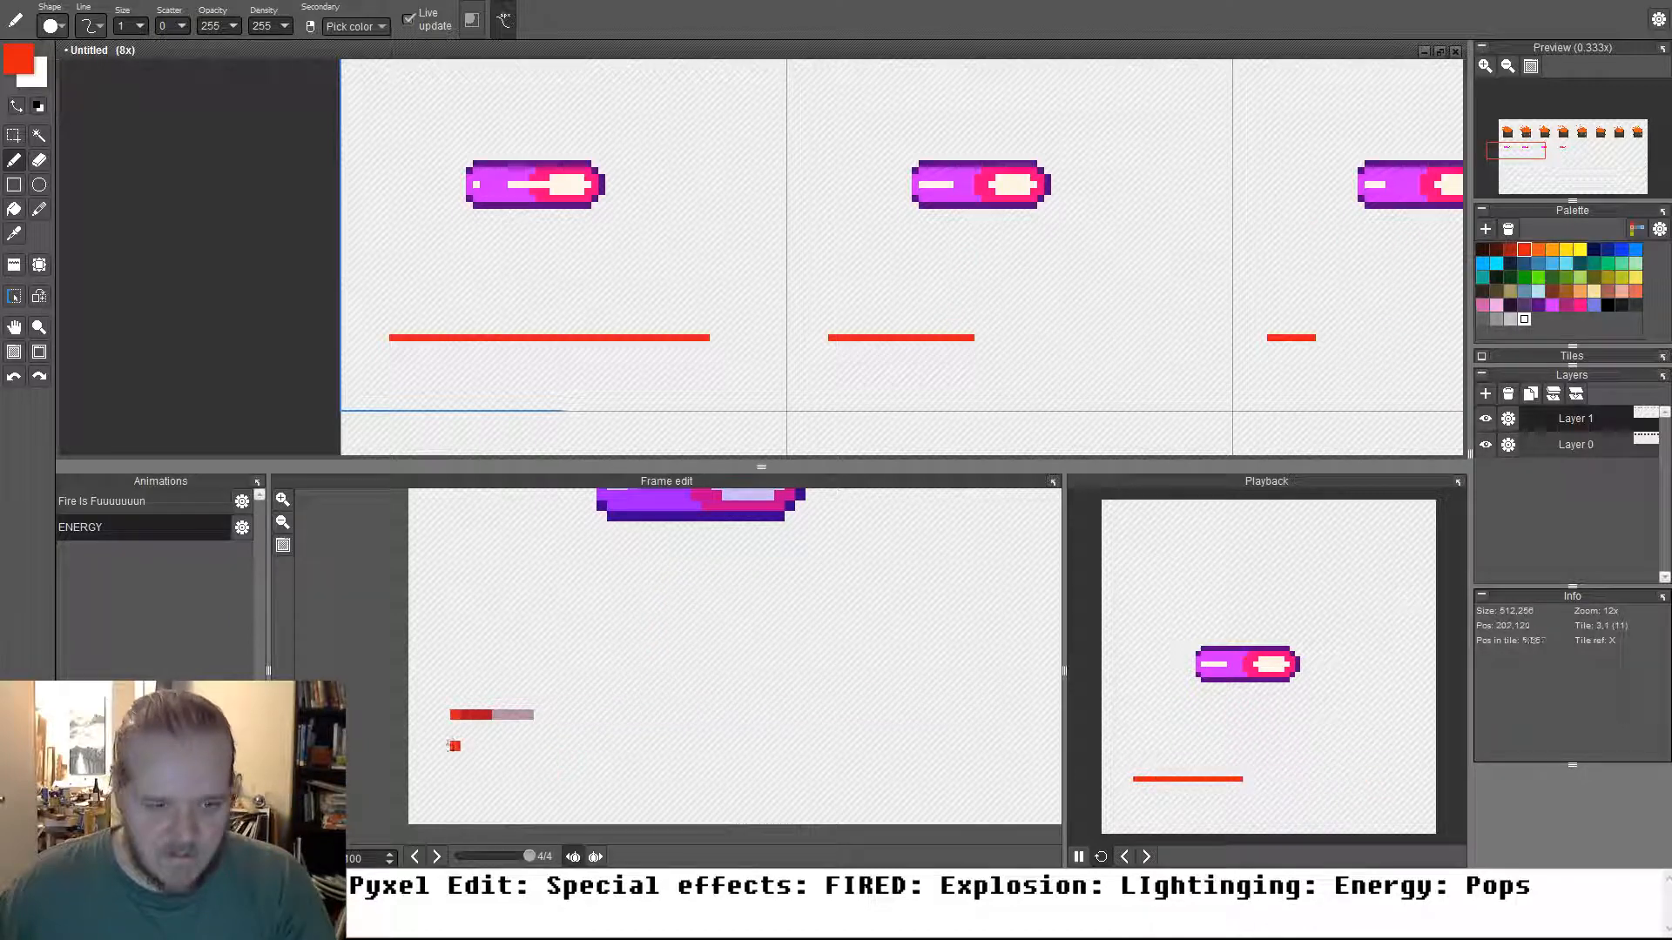
Undo the last stroke and trim the fourth frame's red line to a single pixel with a 1-pixel eraser
key("e")
key("ctrl+z")
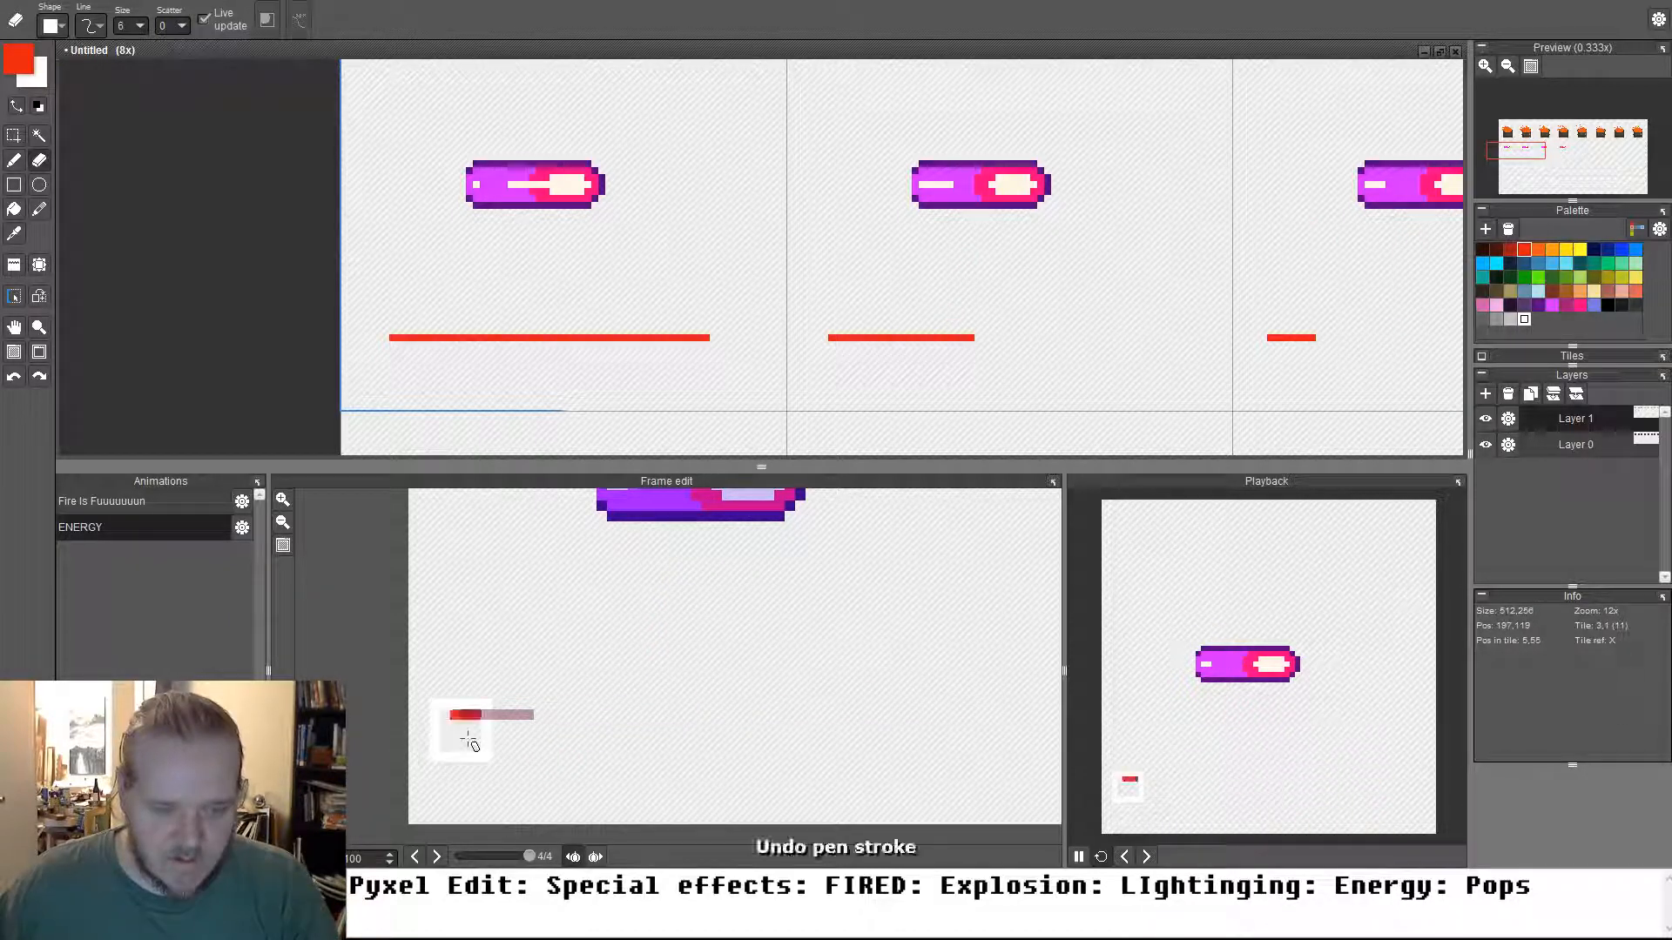
key("1")
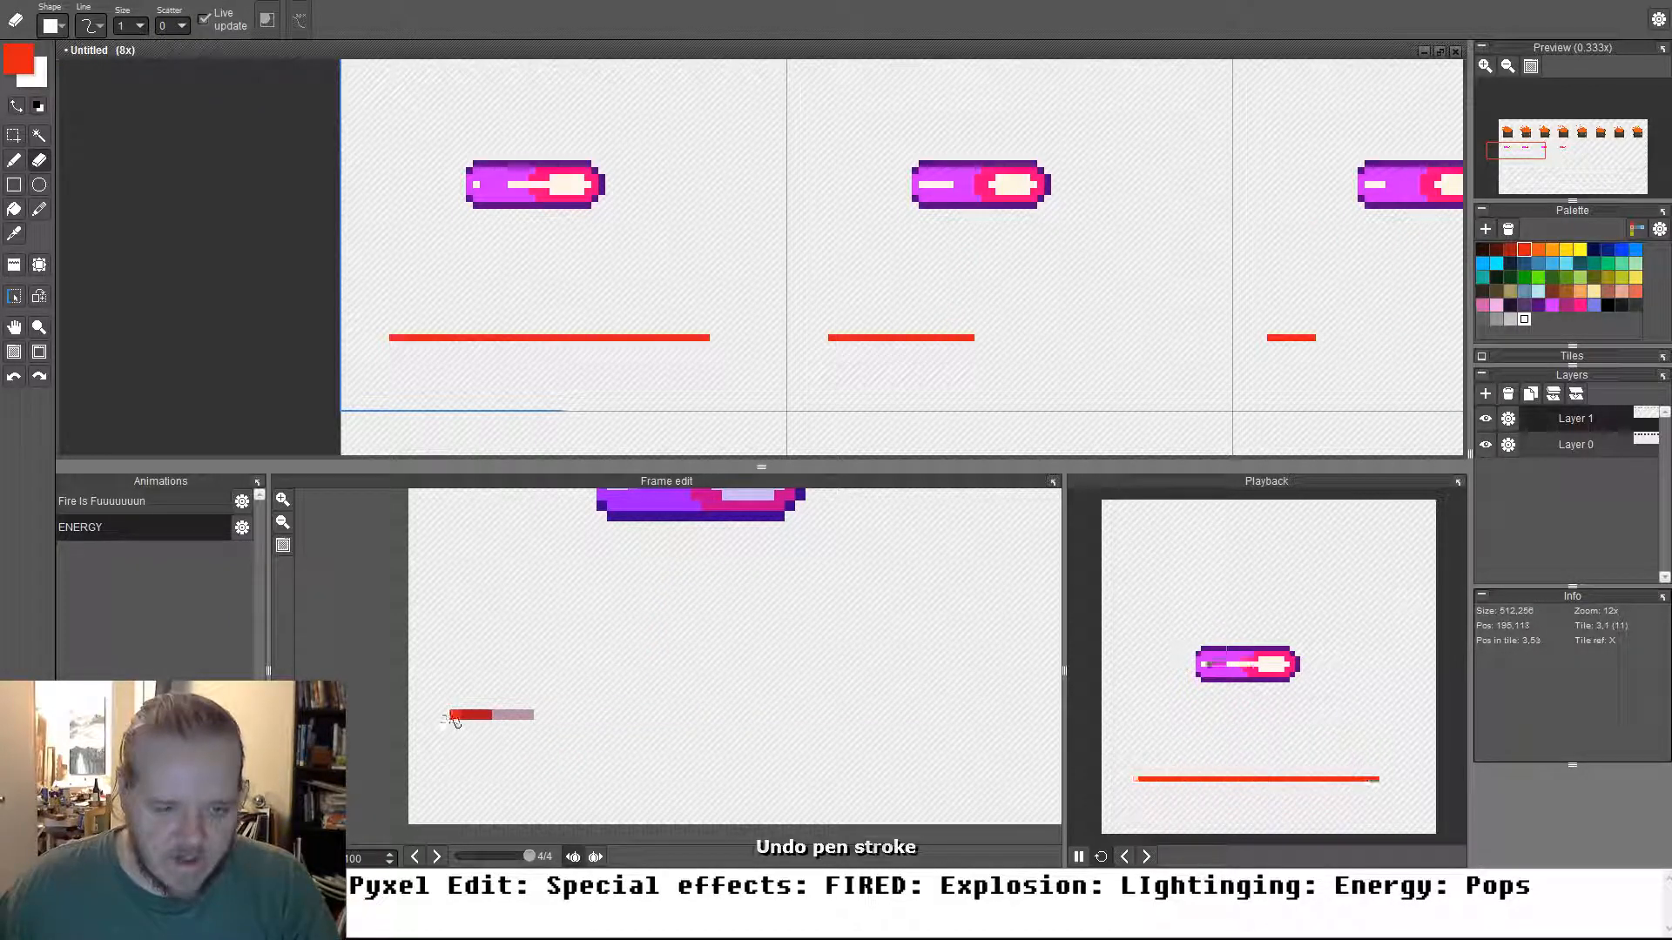
left_click(453, 716)
left_click(488, 715)
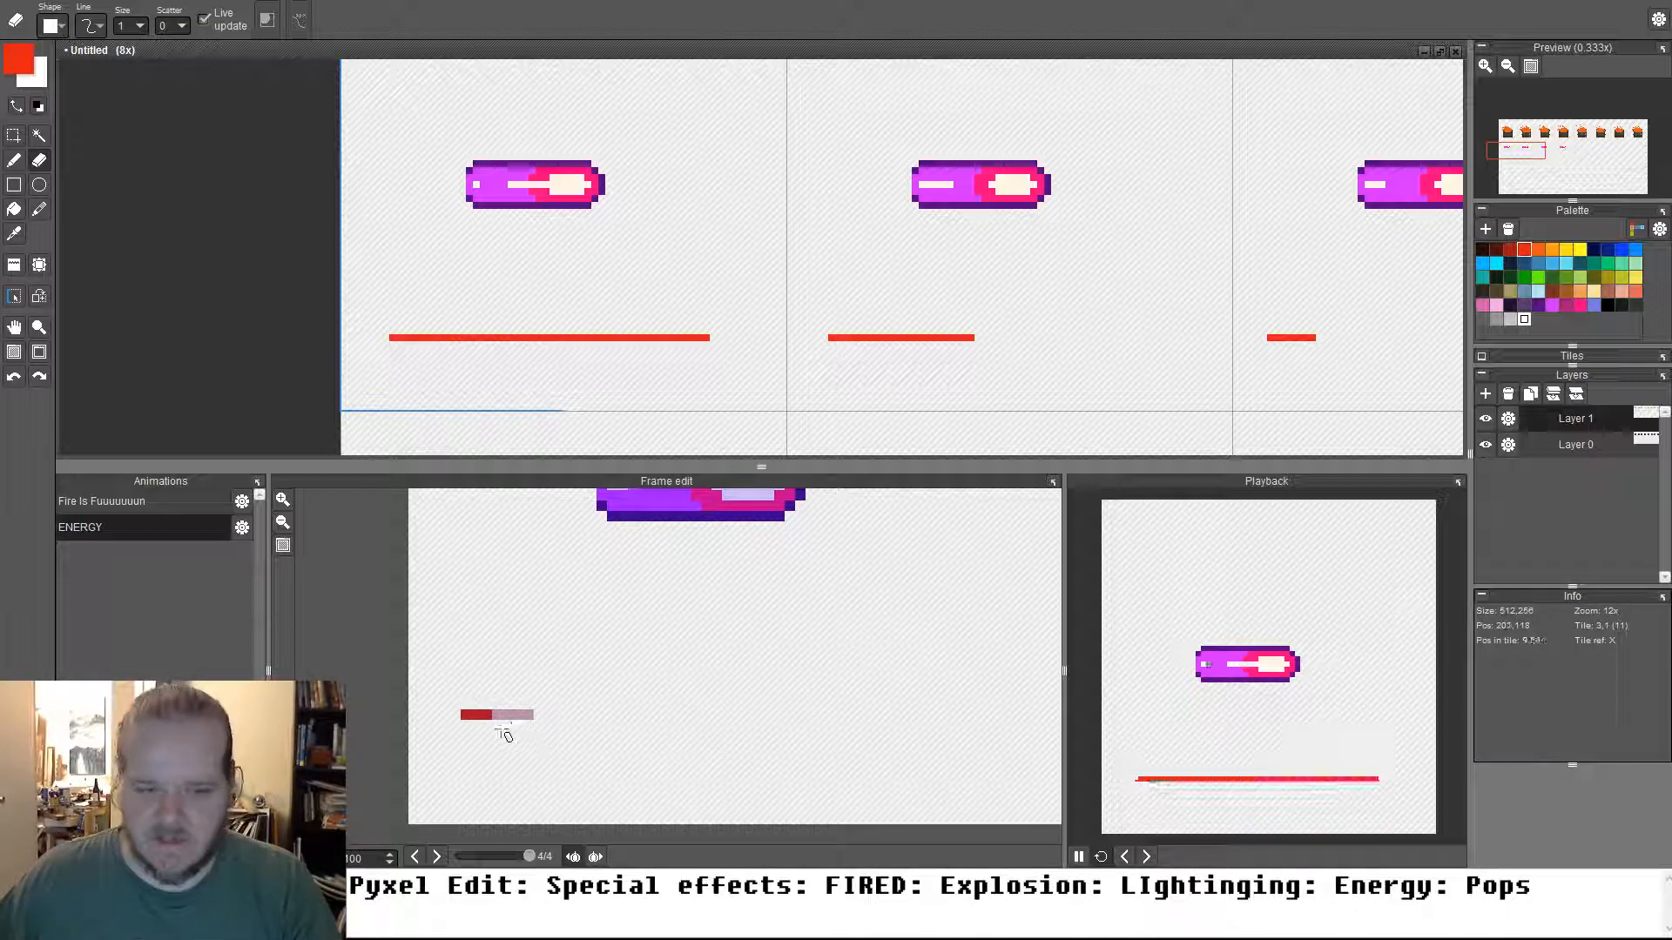
left_click_drag(478, 715, 498, 715)
Flip through the four ENERGY frames to compare how the red line shrinks from frame to frame
key("Left")
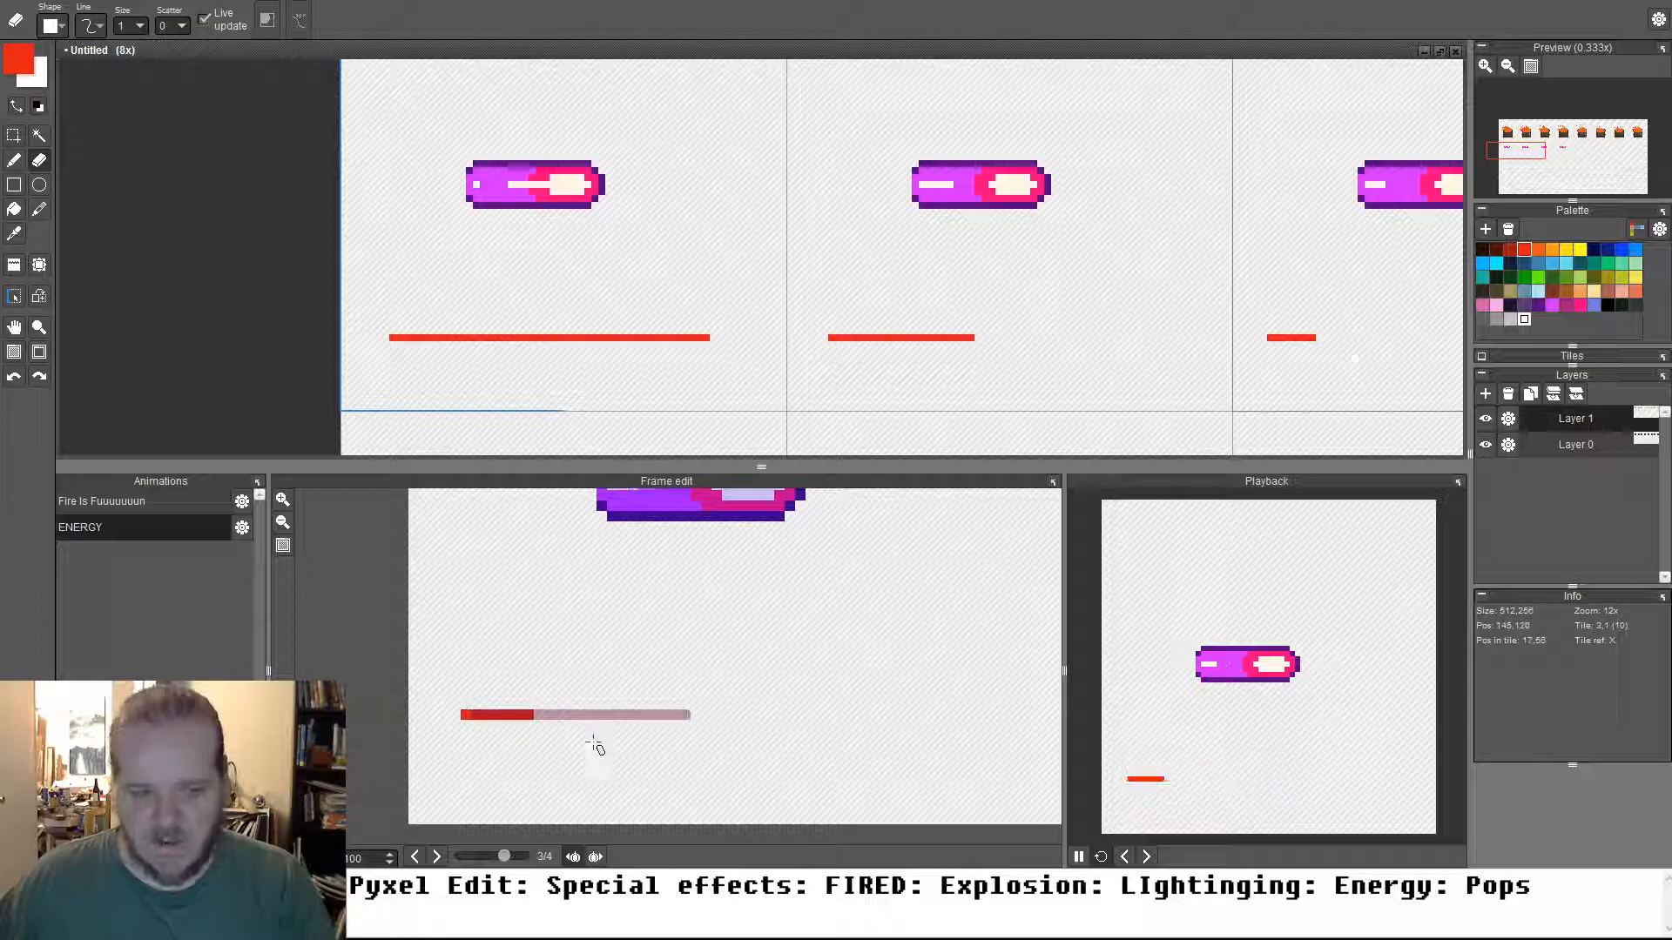
key("Left")
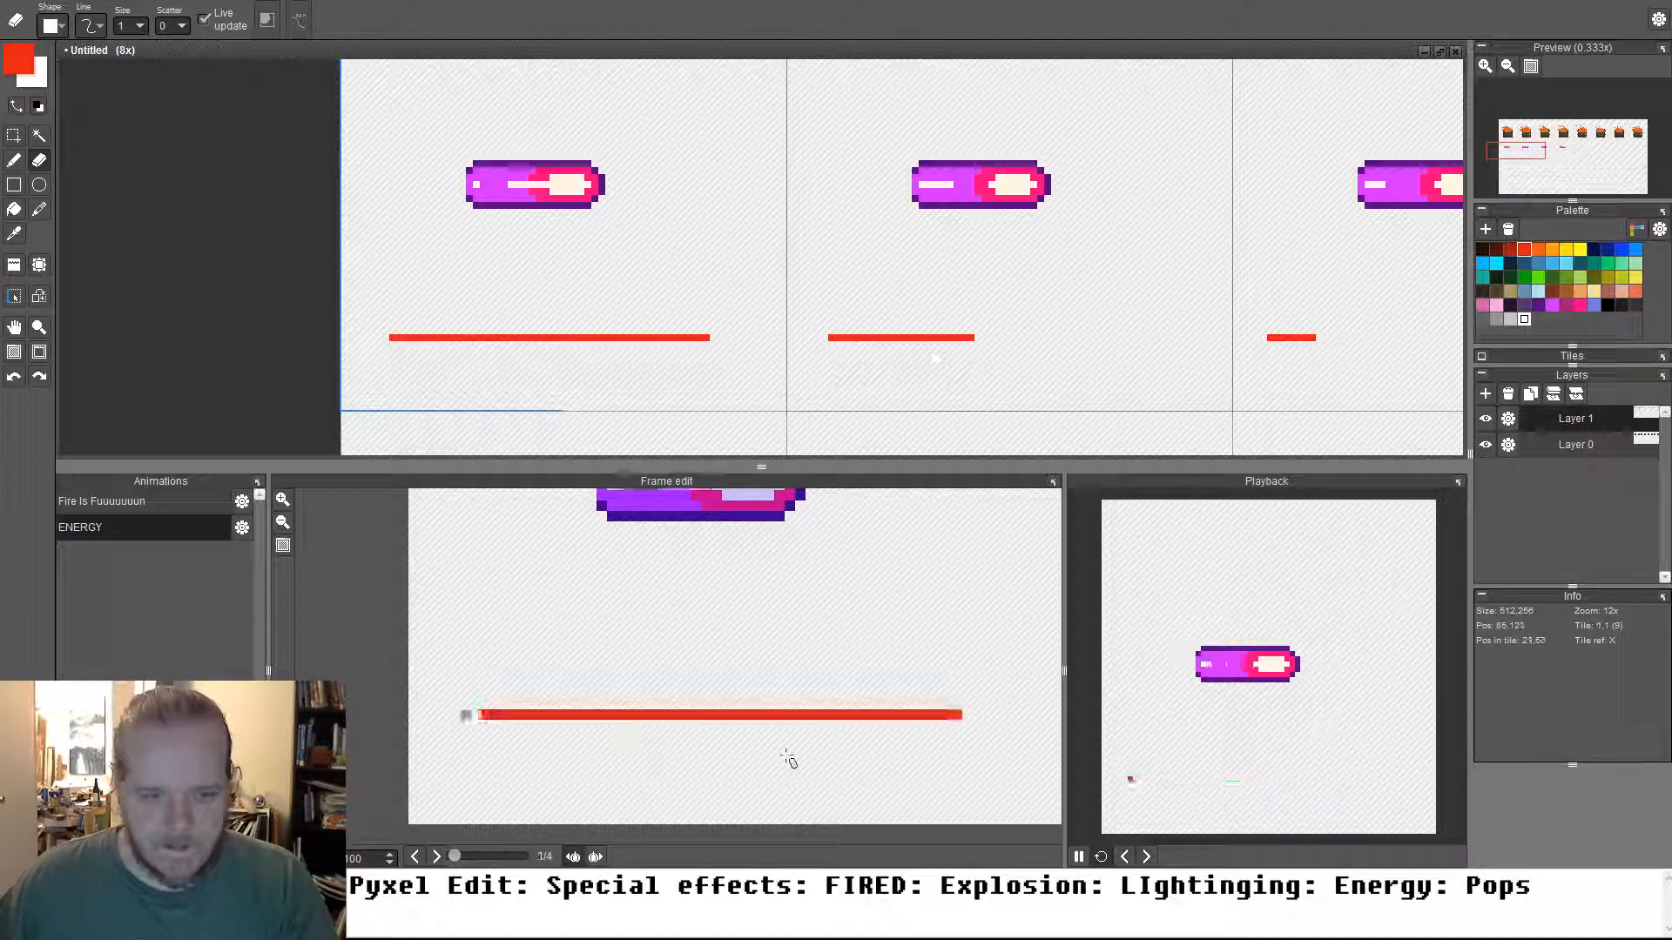
key("Right")
key("Right")
key("Right")
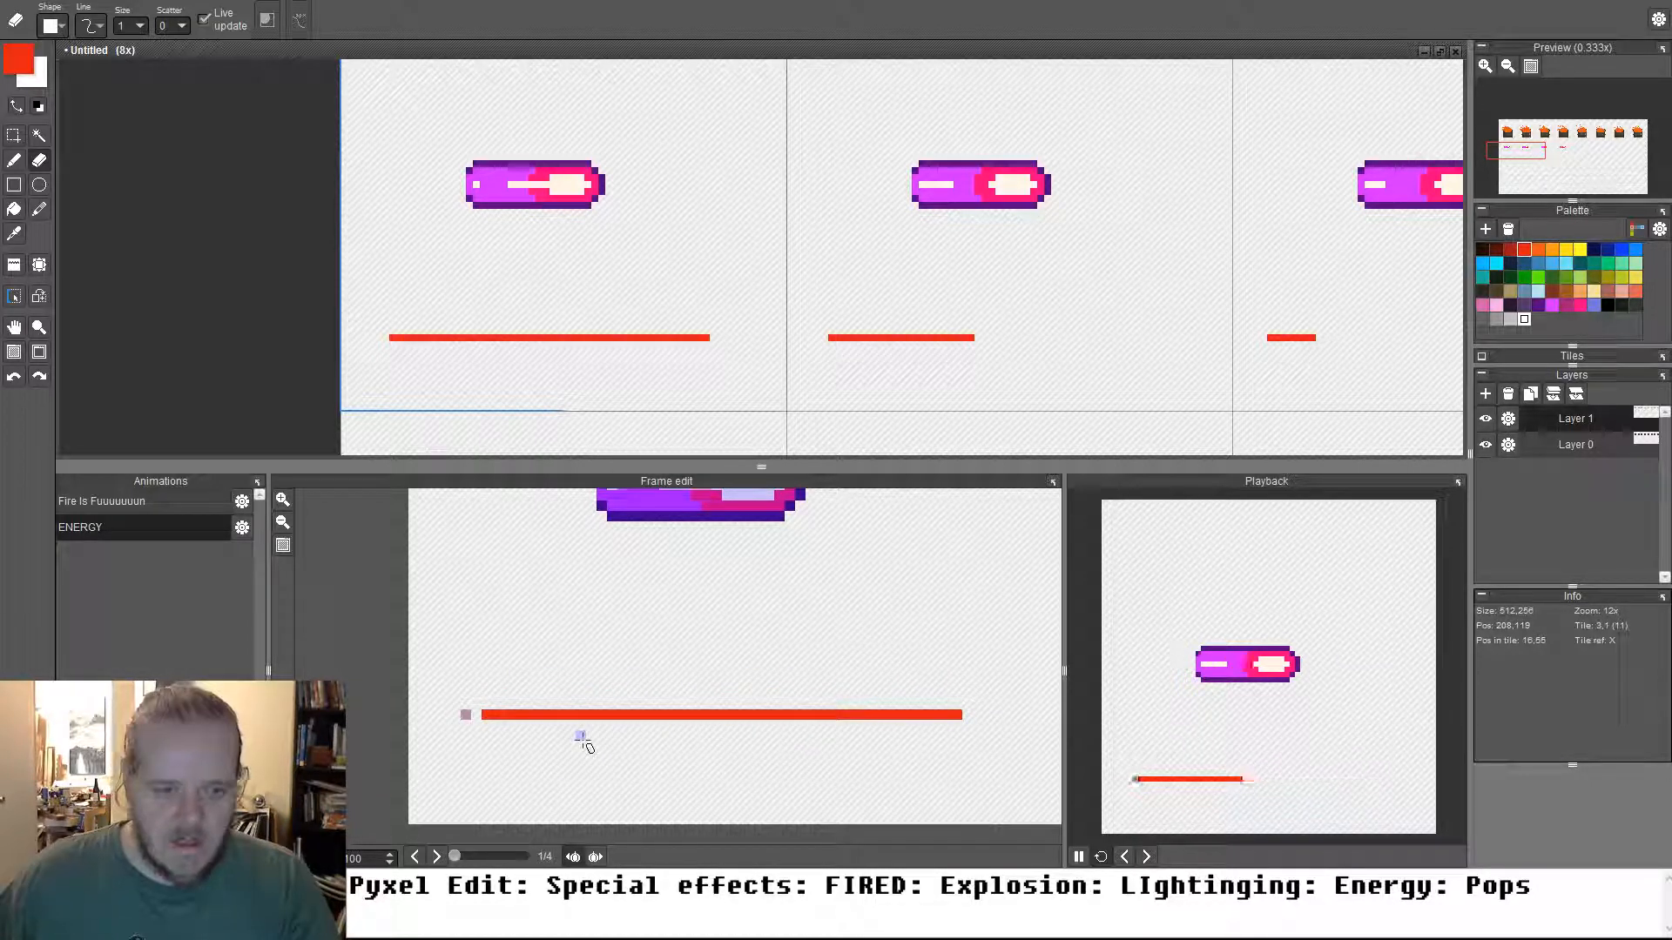
key("Right")
key("Right")
key("Right")
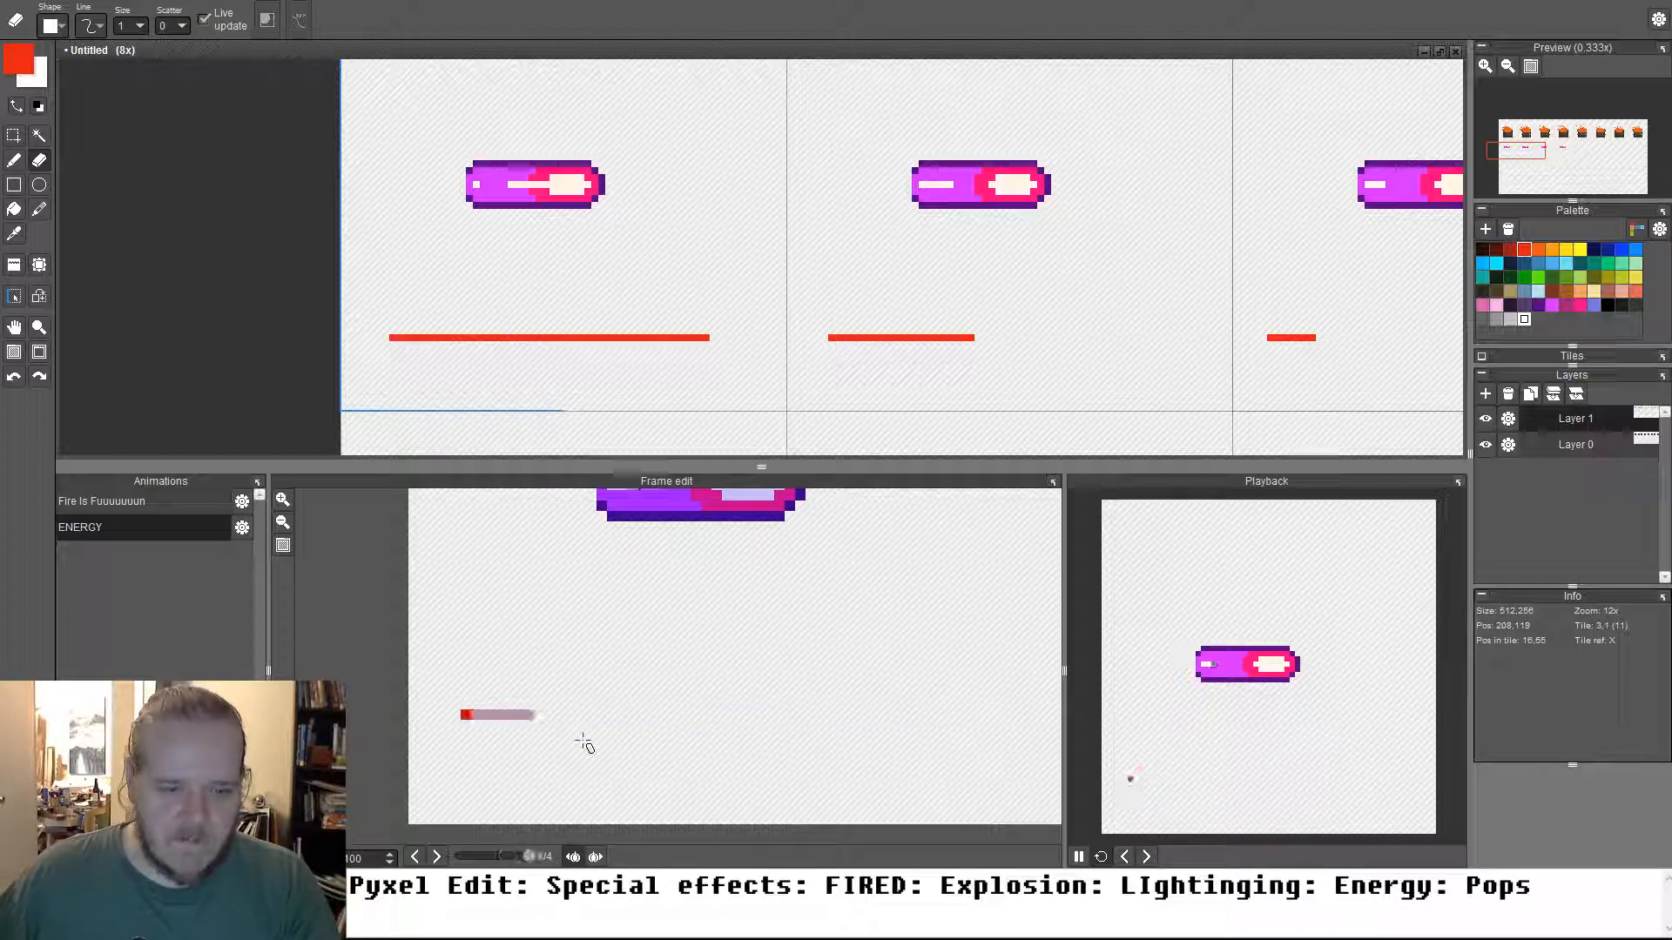
Erase the excess rear-end pixels of the second and third frames' red lines, and return to the third frame with the pen
key("Left")
key("Left")
key("Left")
key("Right")
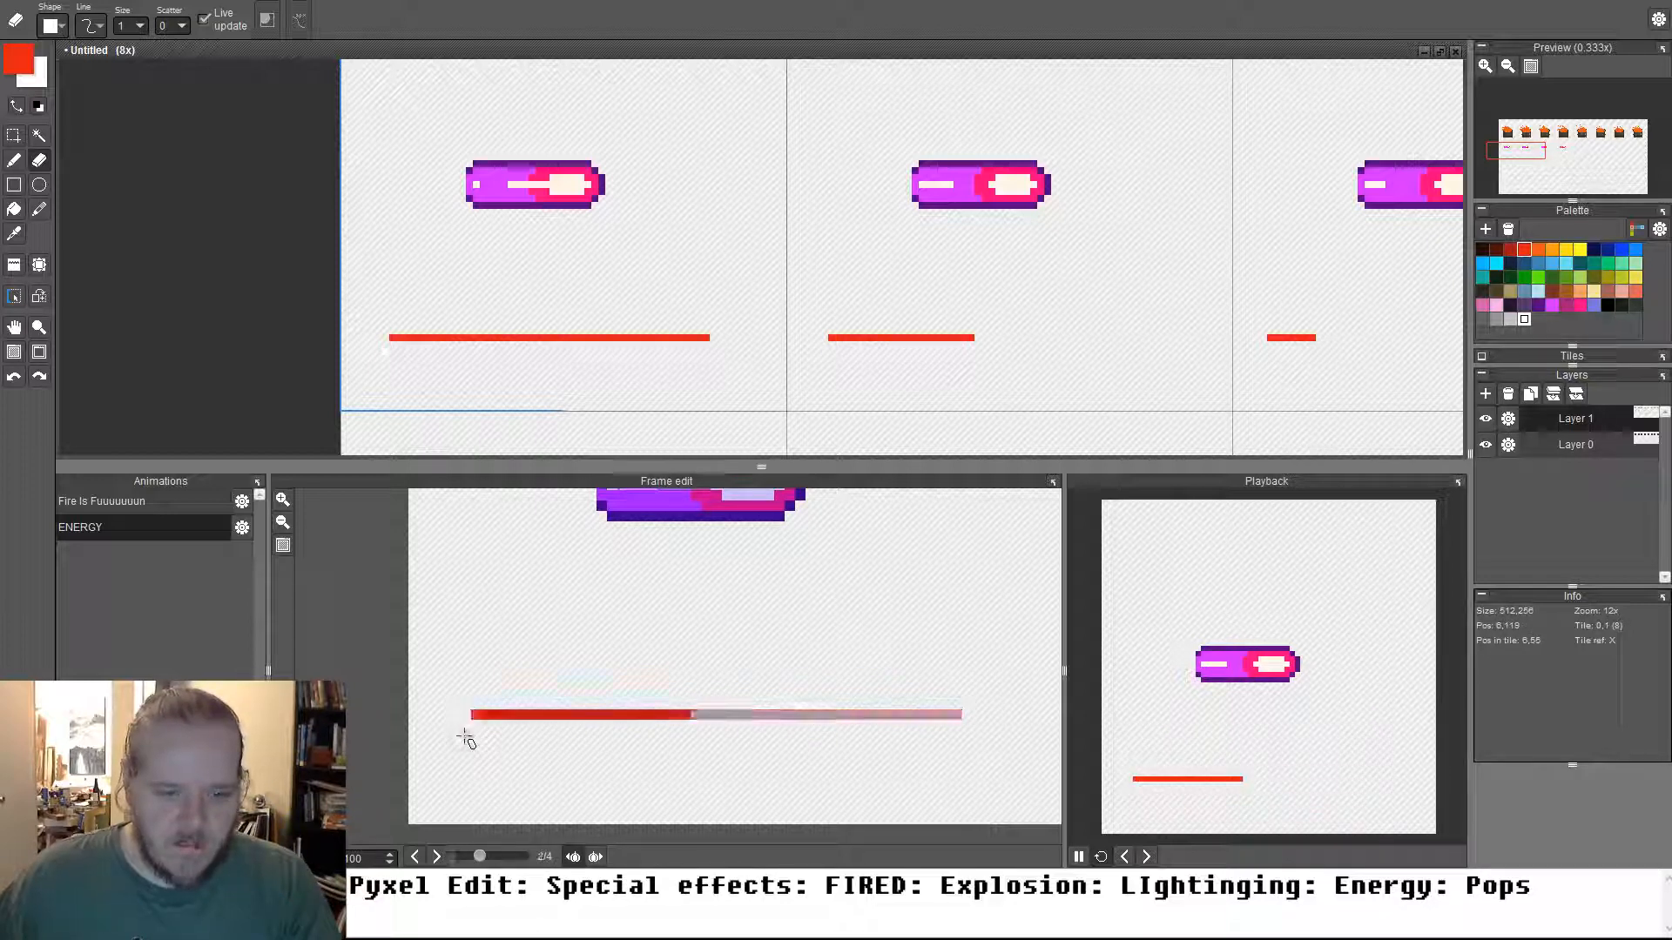
left_click(475, 719)
key("Right")
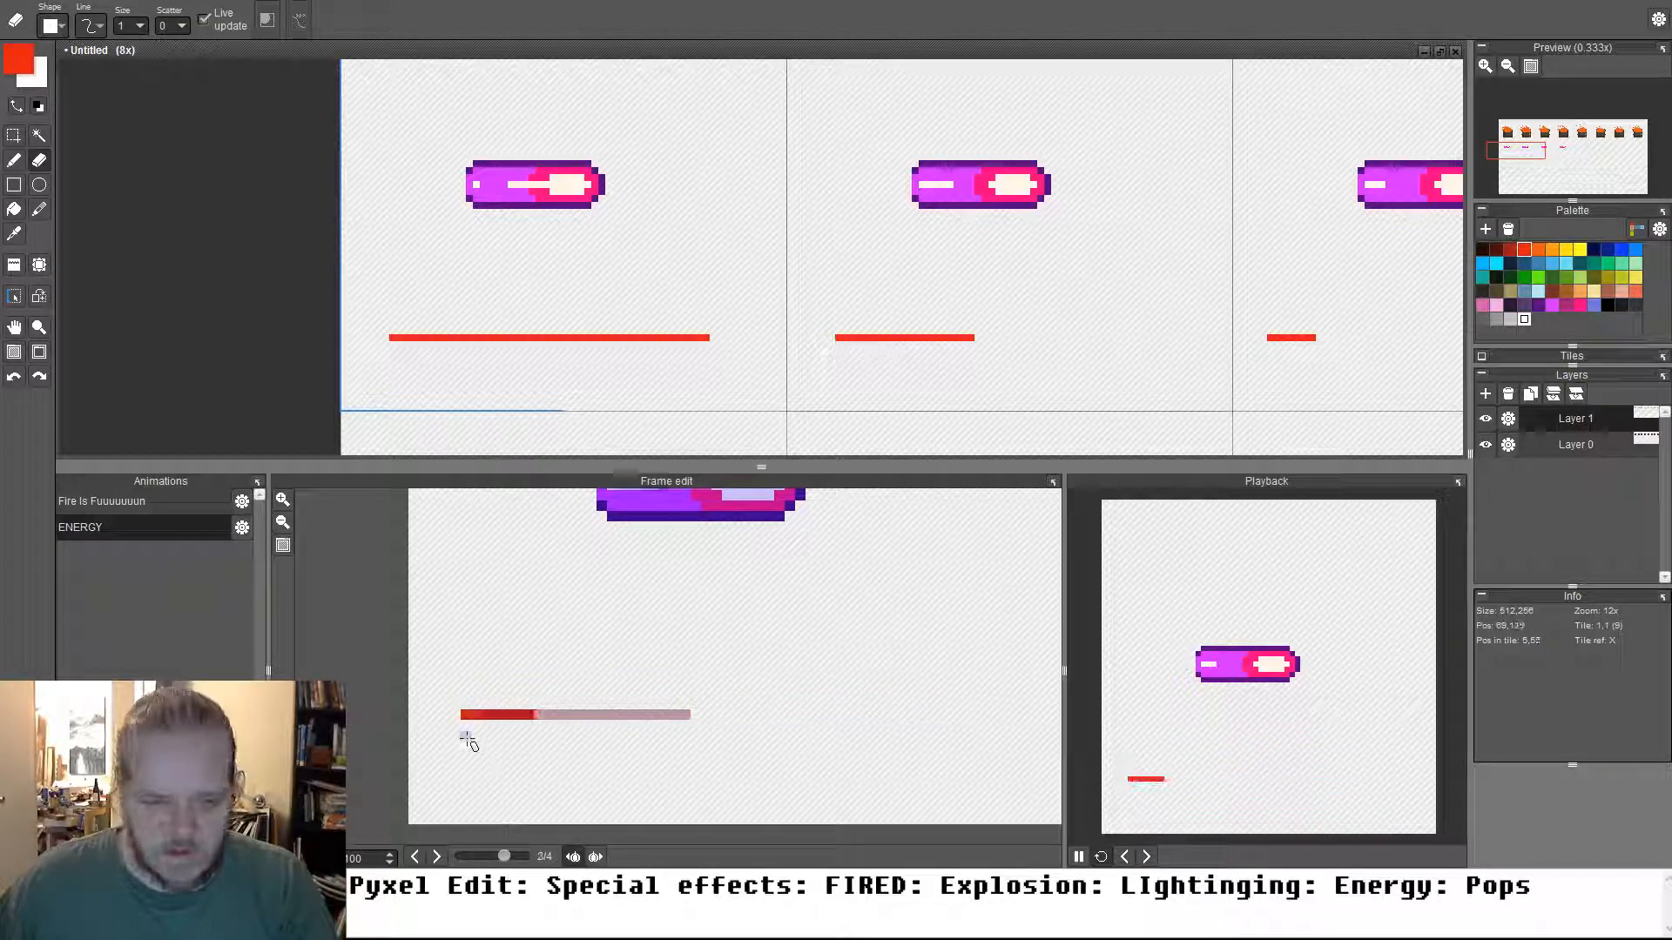
left_click(468, 717)
key("Right")
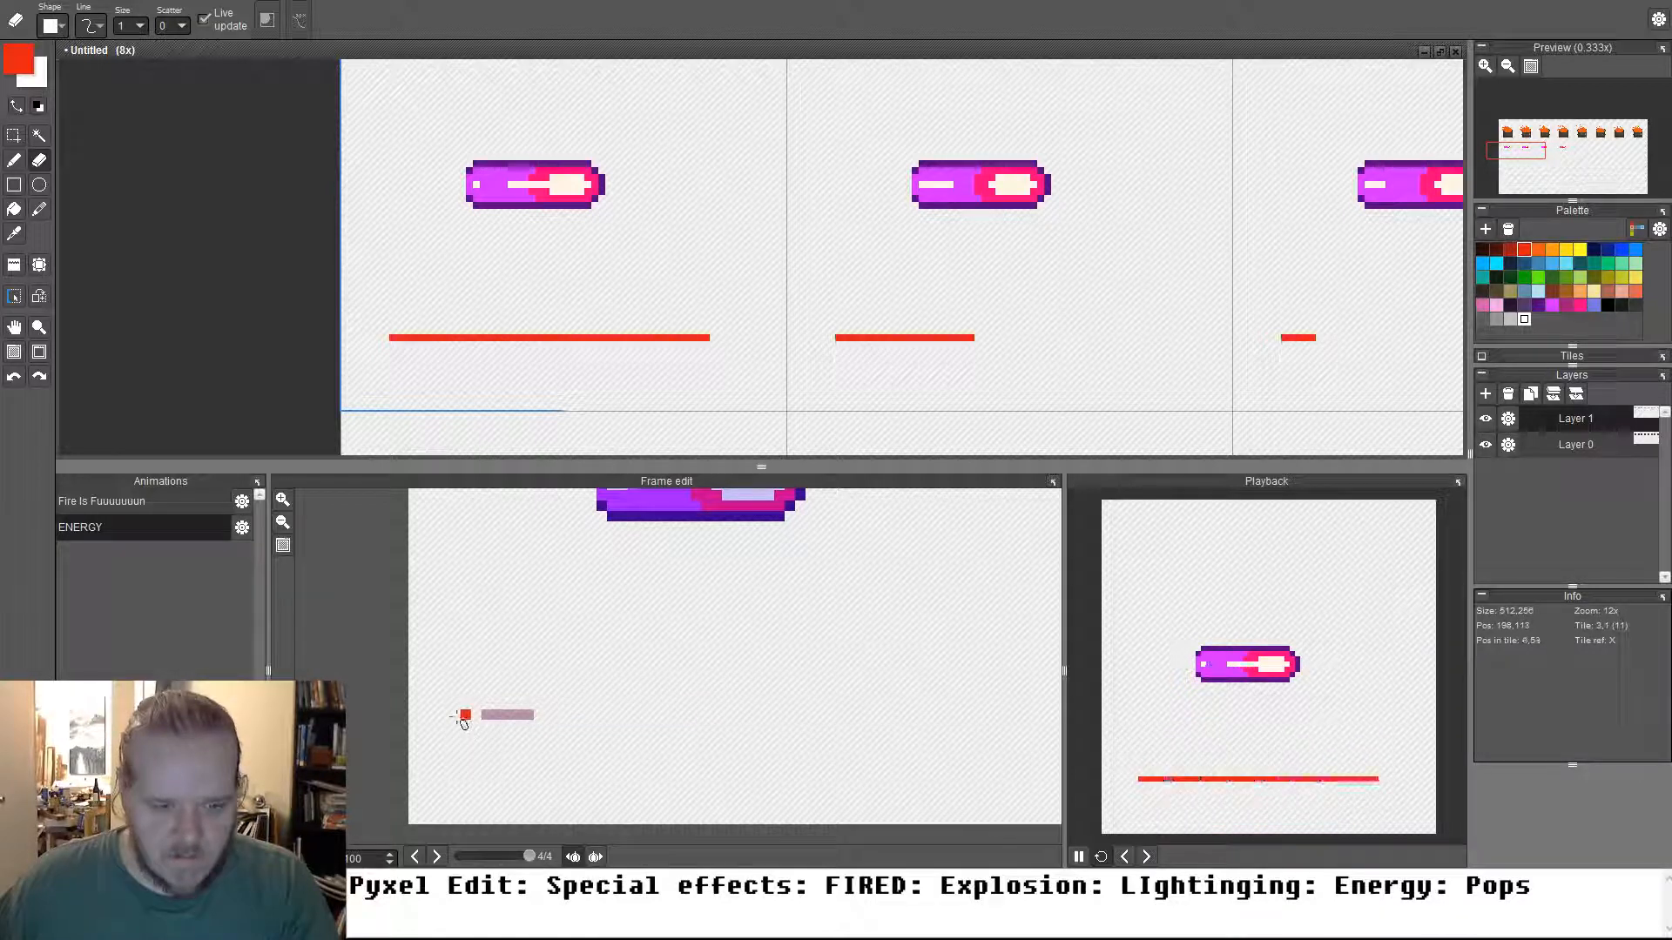
key("Left")
key("b")
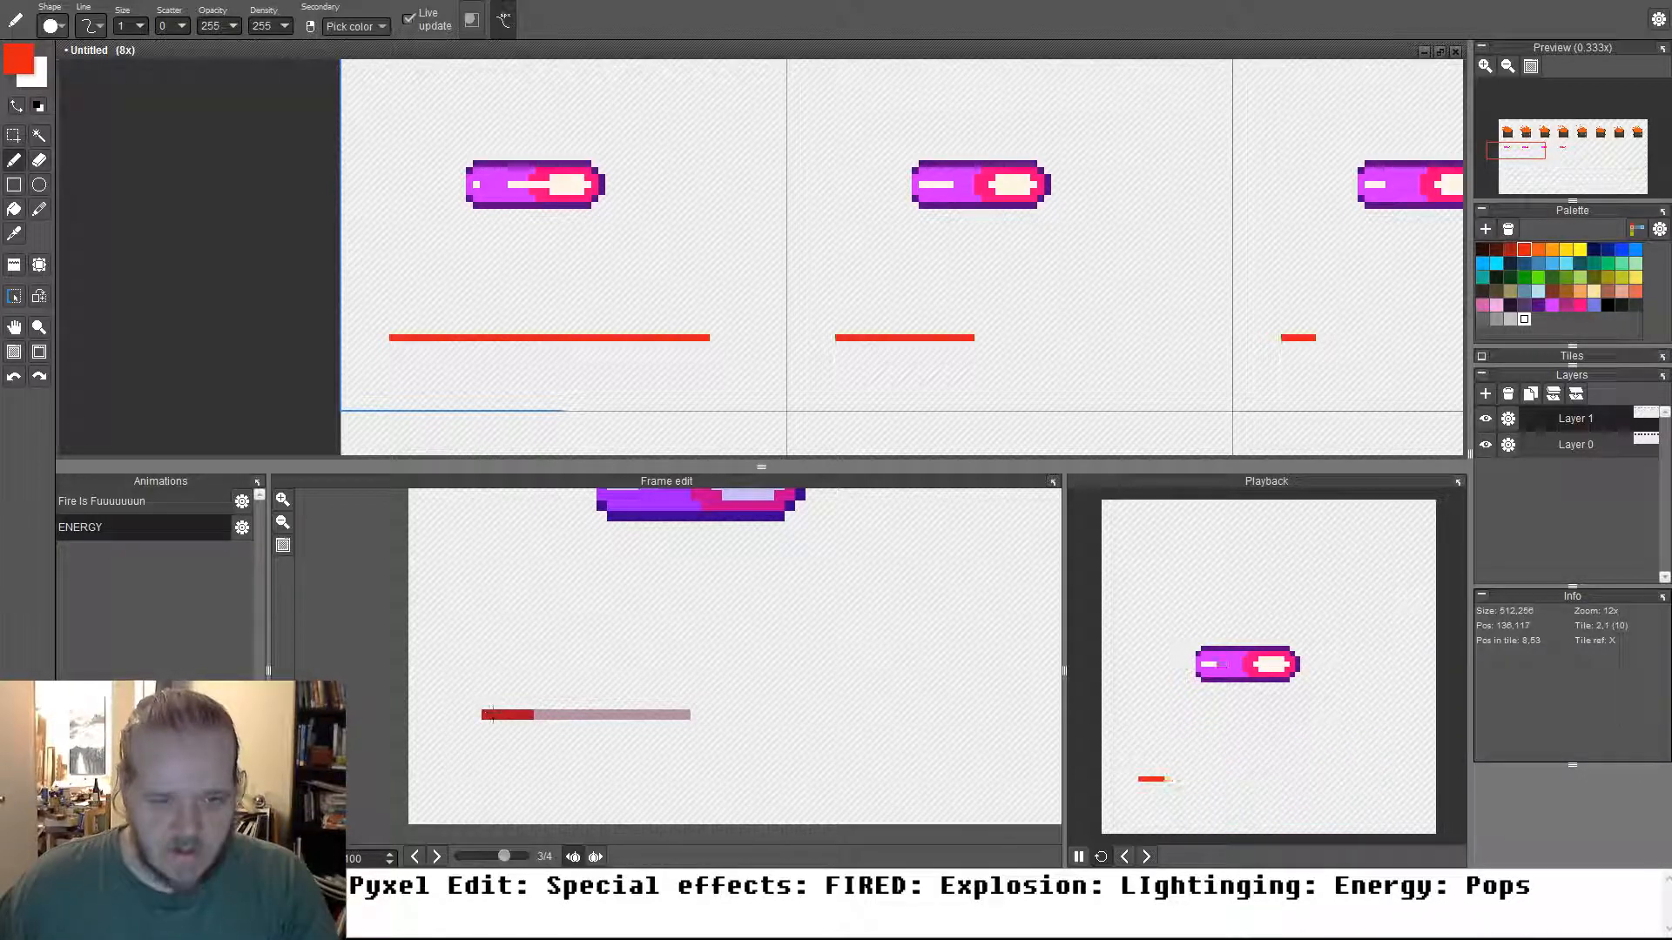
Draw a second red line of about 22 pixels above the existing one in the second frame, continued in the third frame by a 5-pixel rear segment
key("Right")
left_click(486, 723)
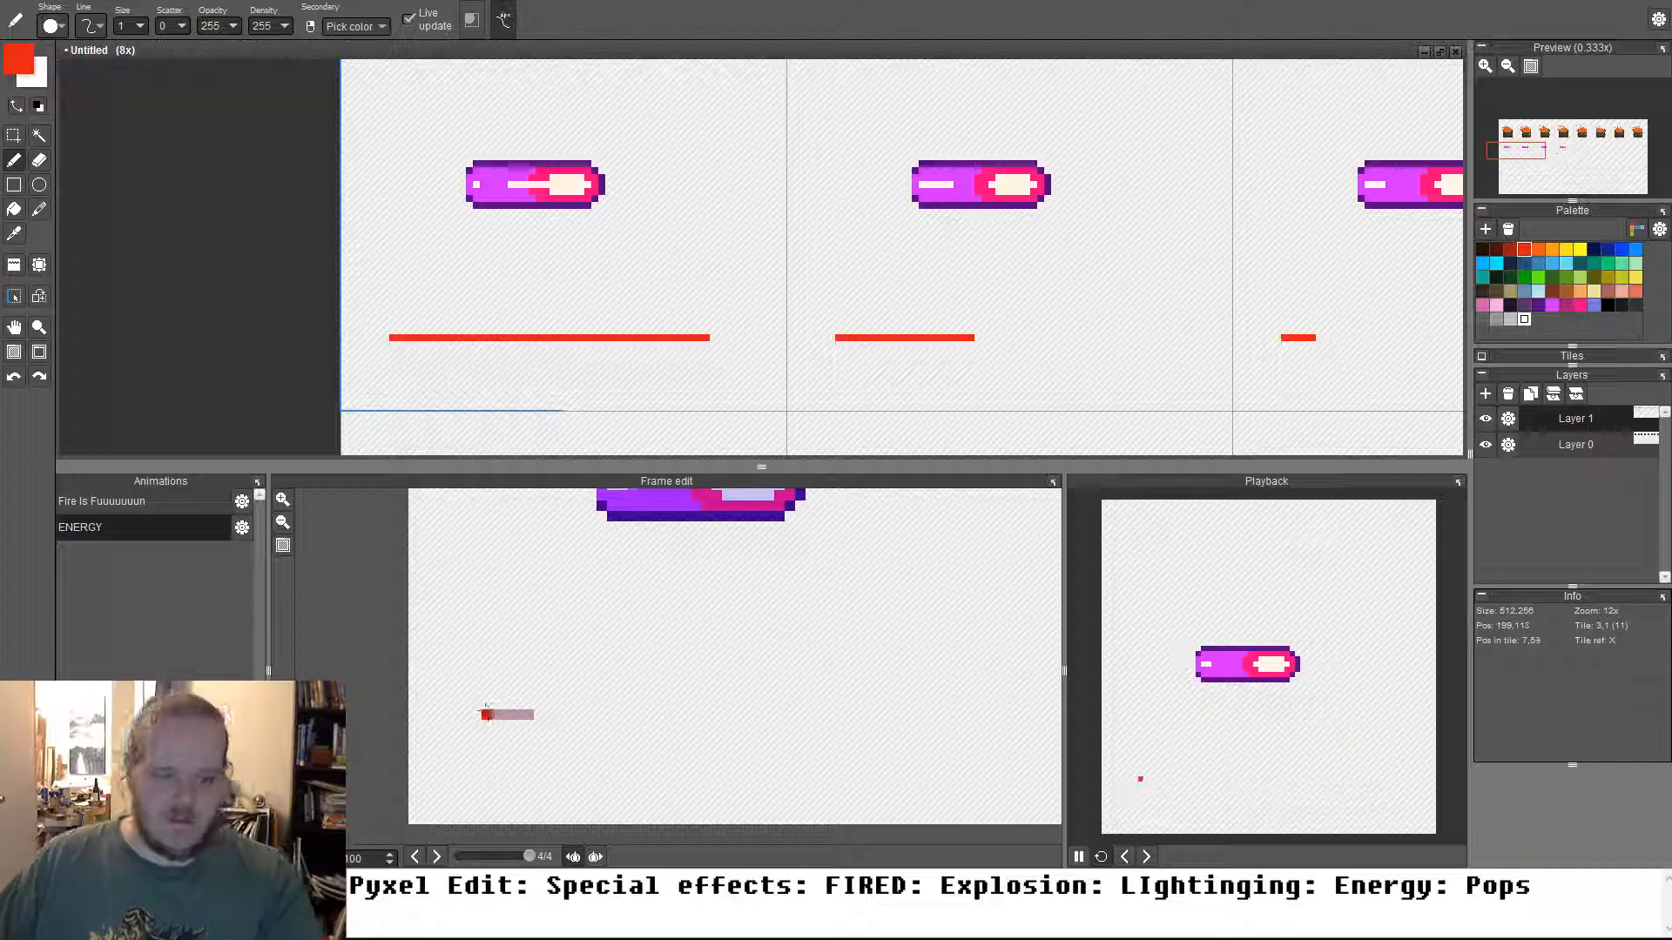
key("Right")
key("Right")
key("Left")
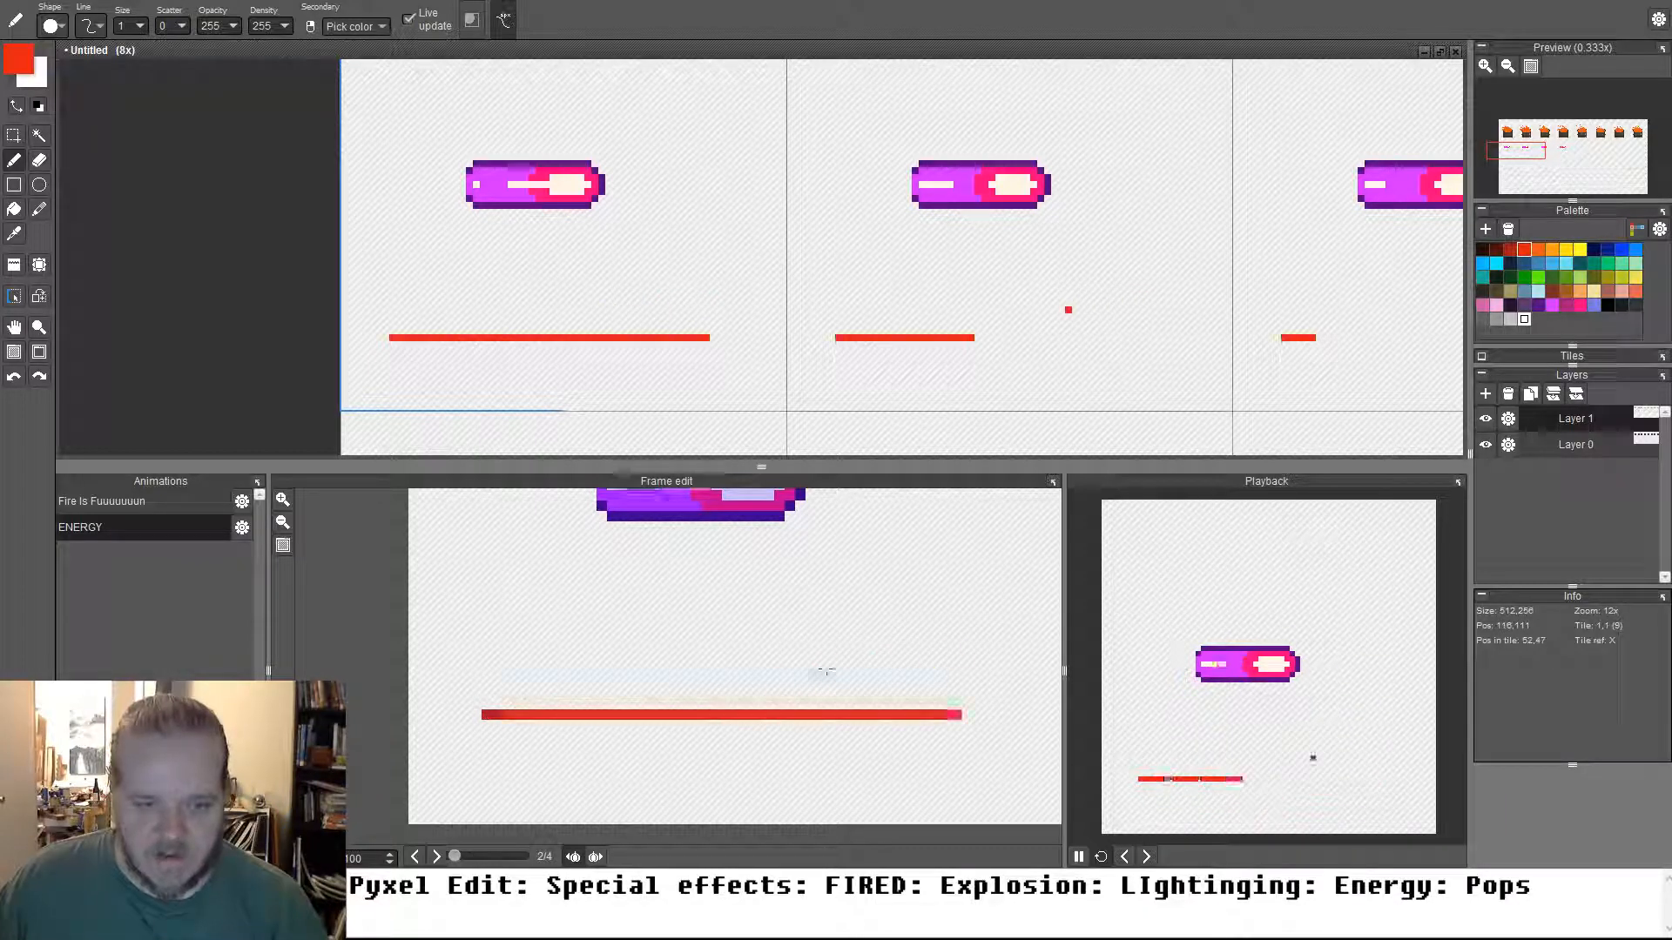
key("Right")
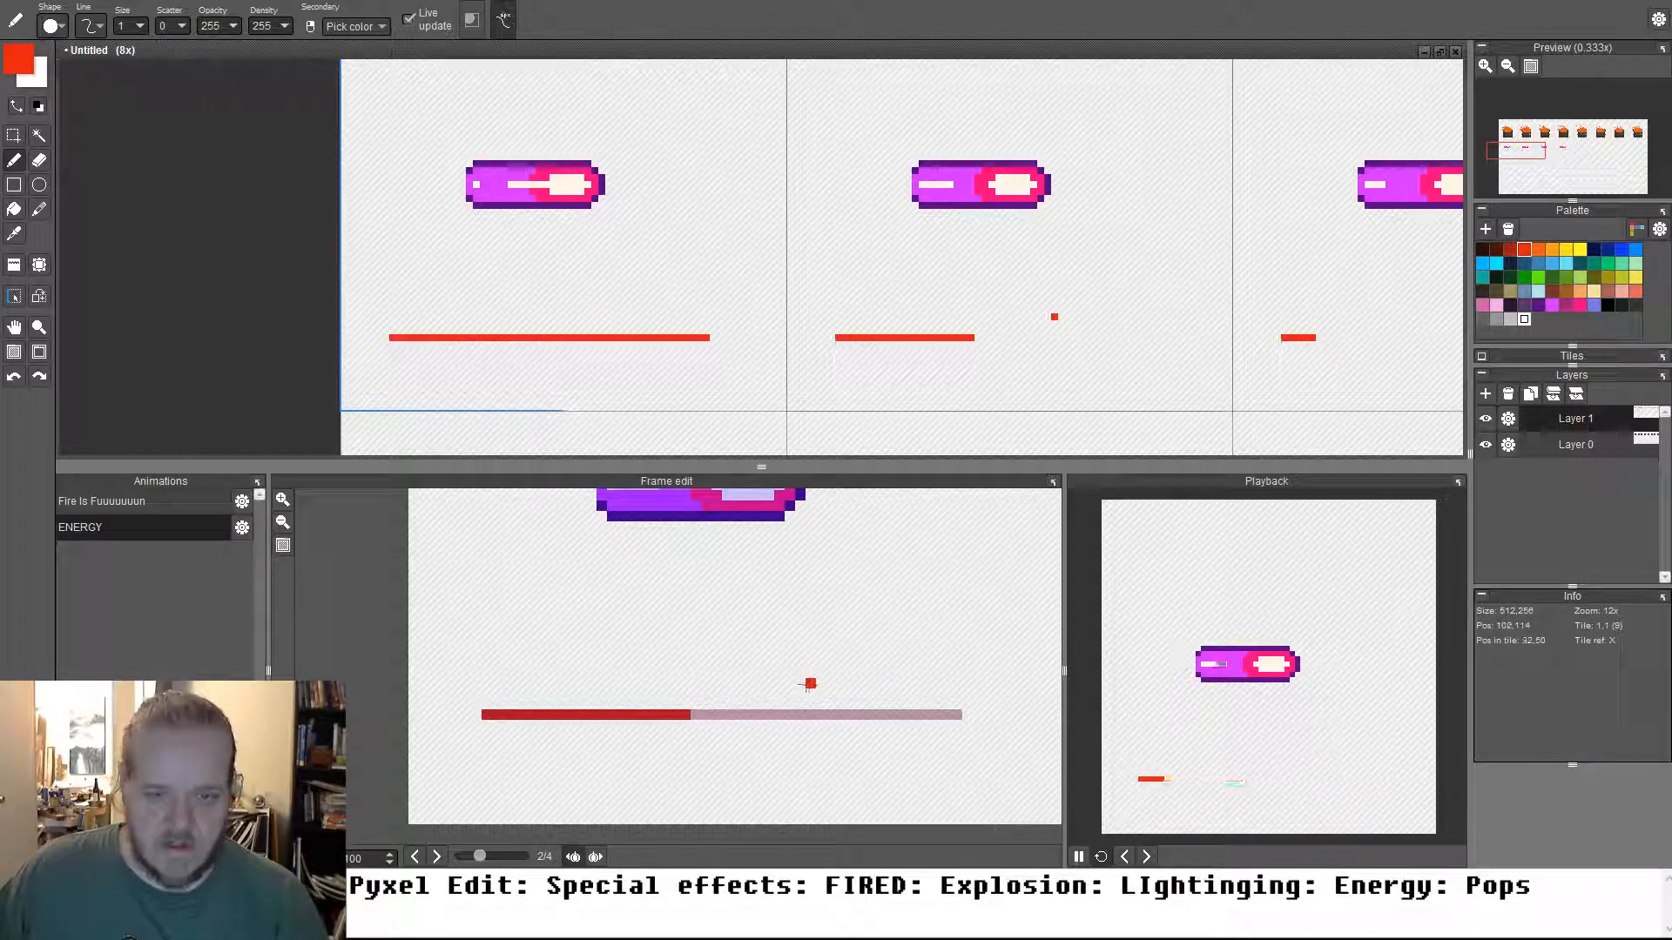
left_click_drag(878, 683, 649, 684)
key("Right")
left_click(675, 683)
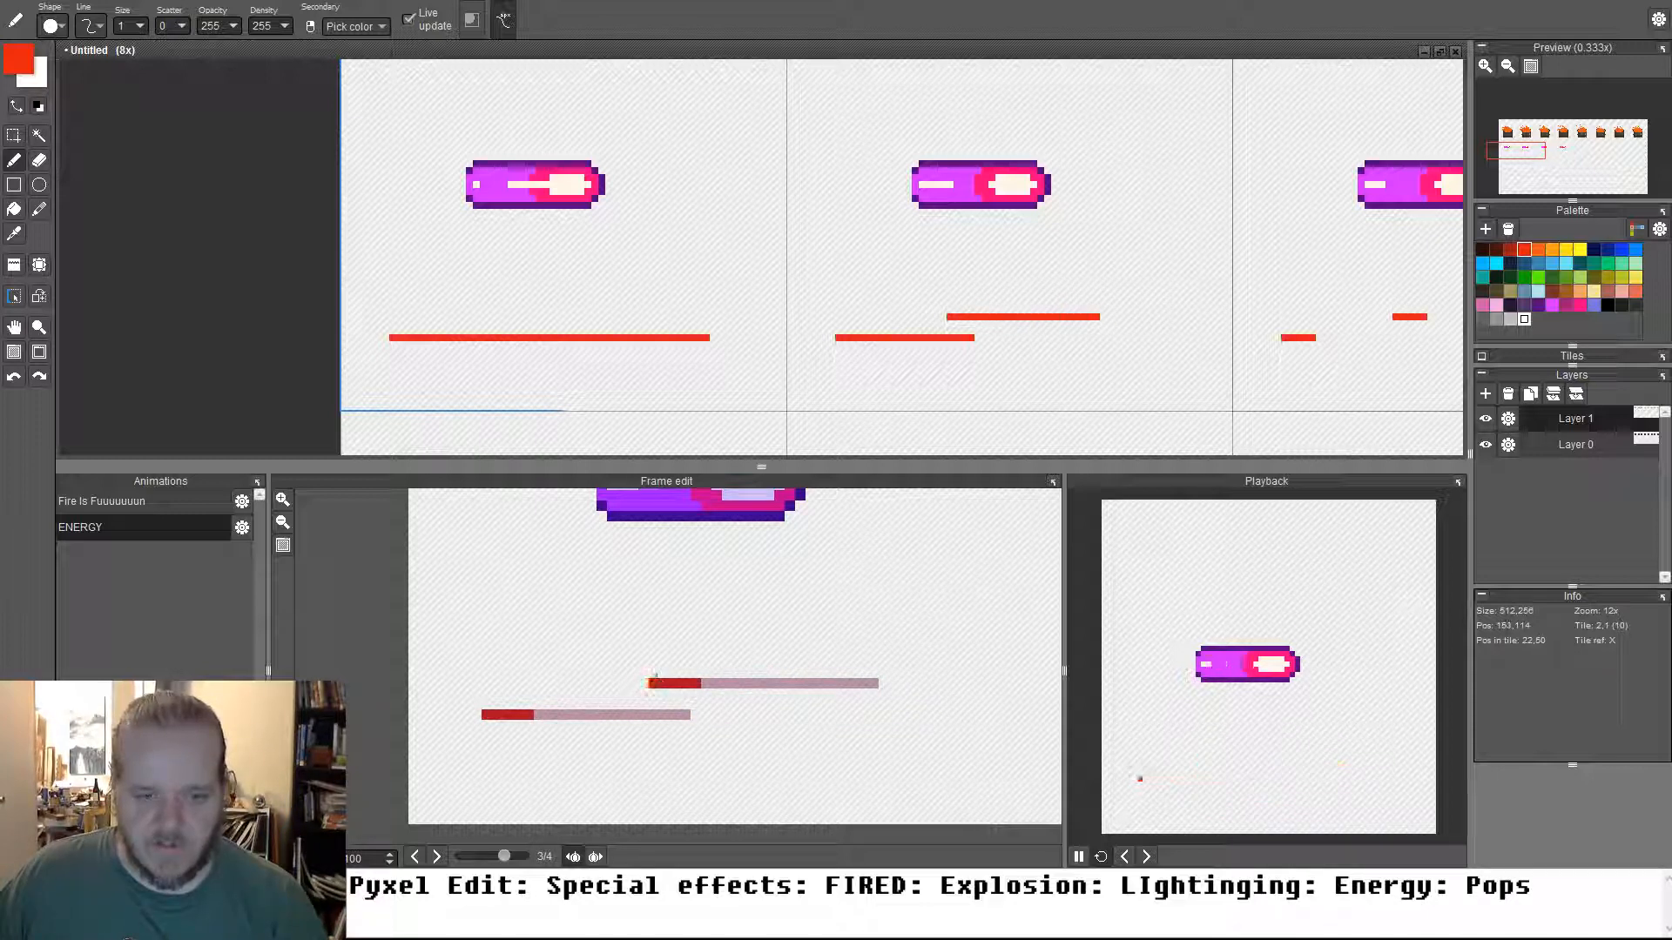
Shrink the upper red line to a 3-pixel rear segment in the fourth frame and a single rear pixel in the first frame
key("Right")
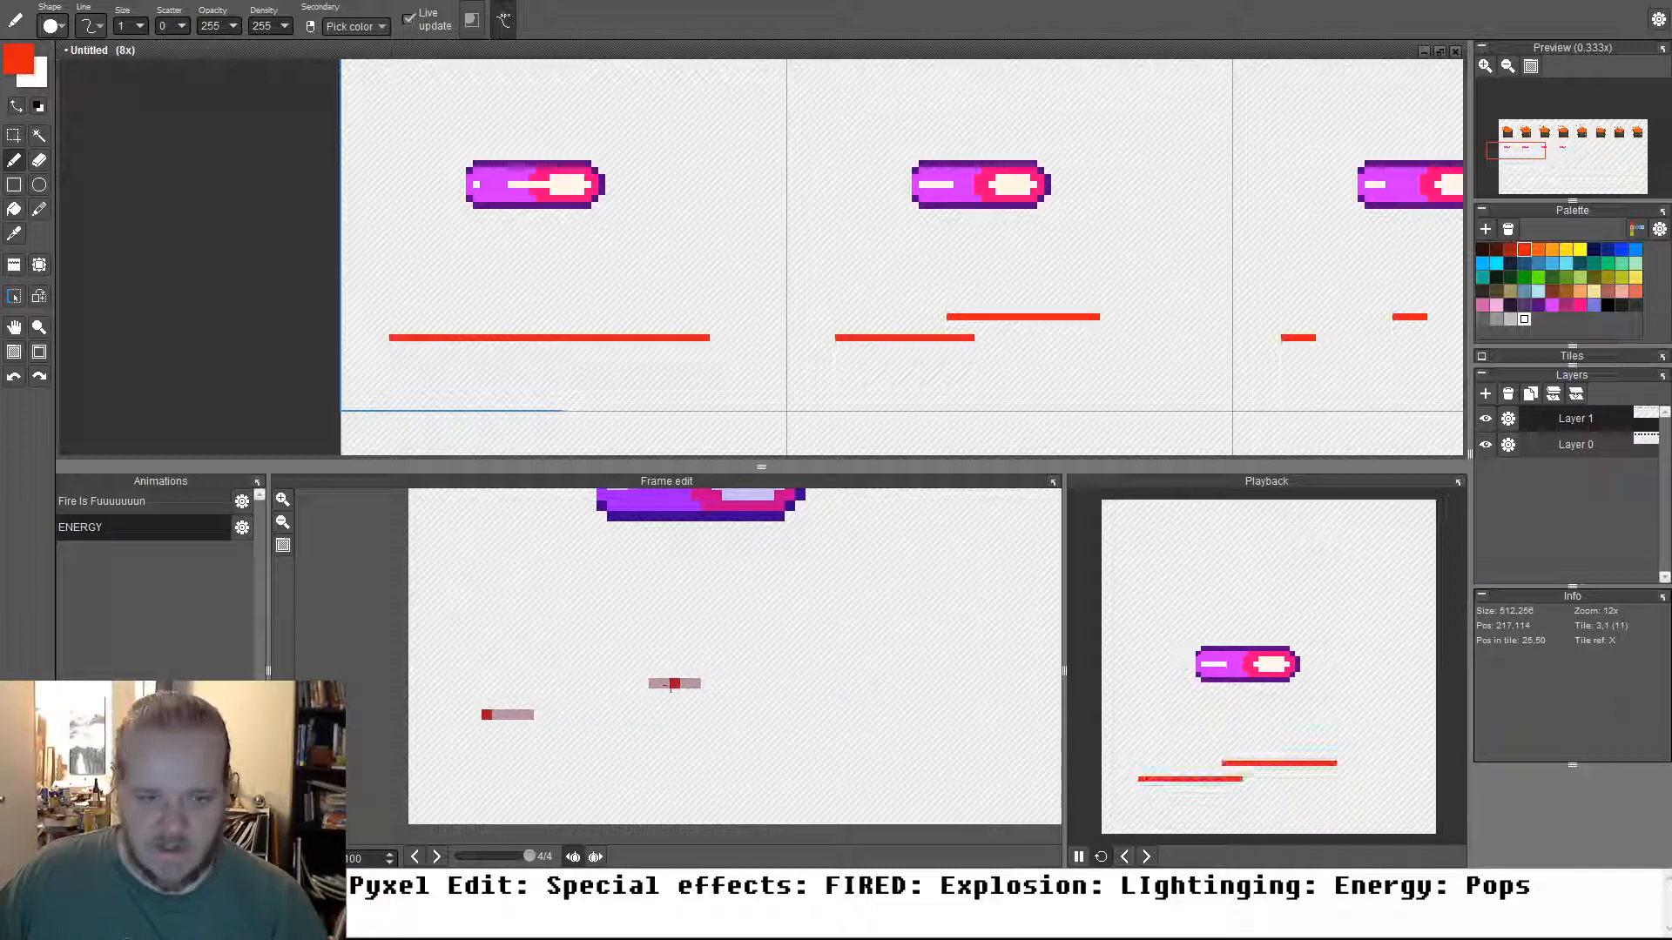
key("ctrl+z")
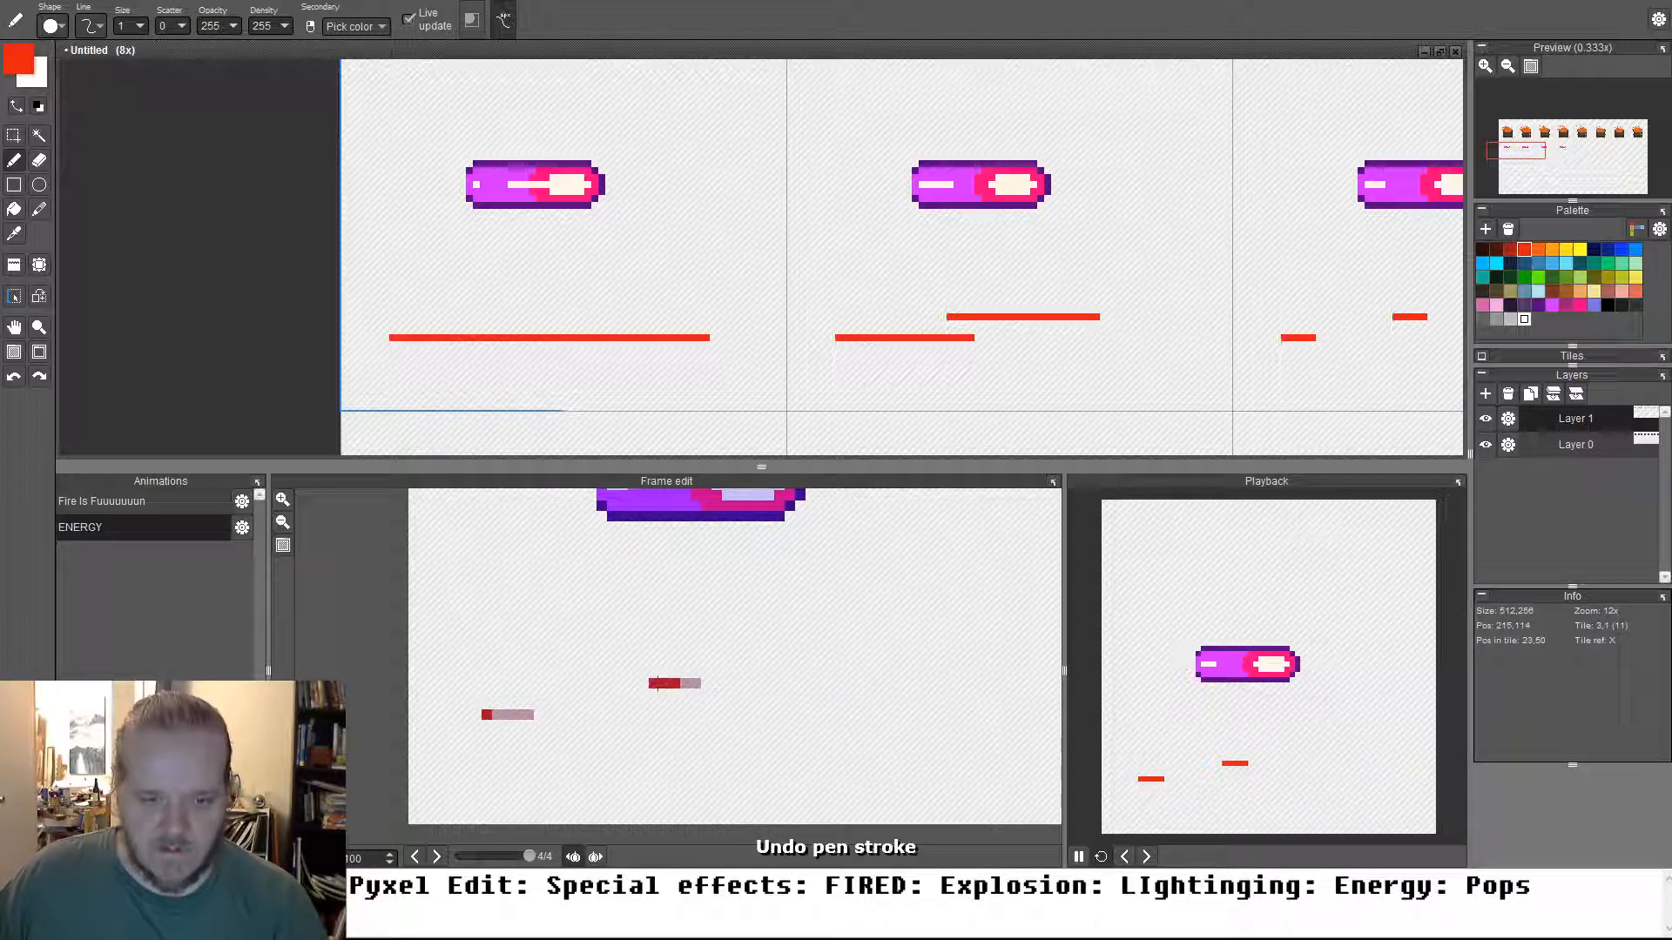
key("Right")
left_click(658, 684)
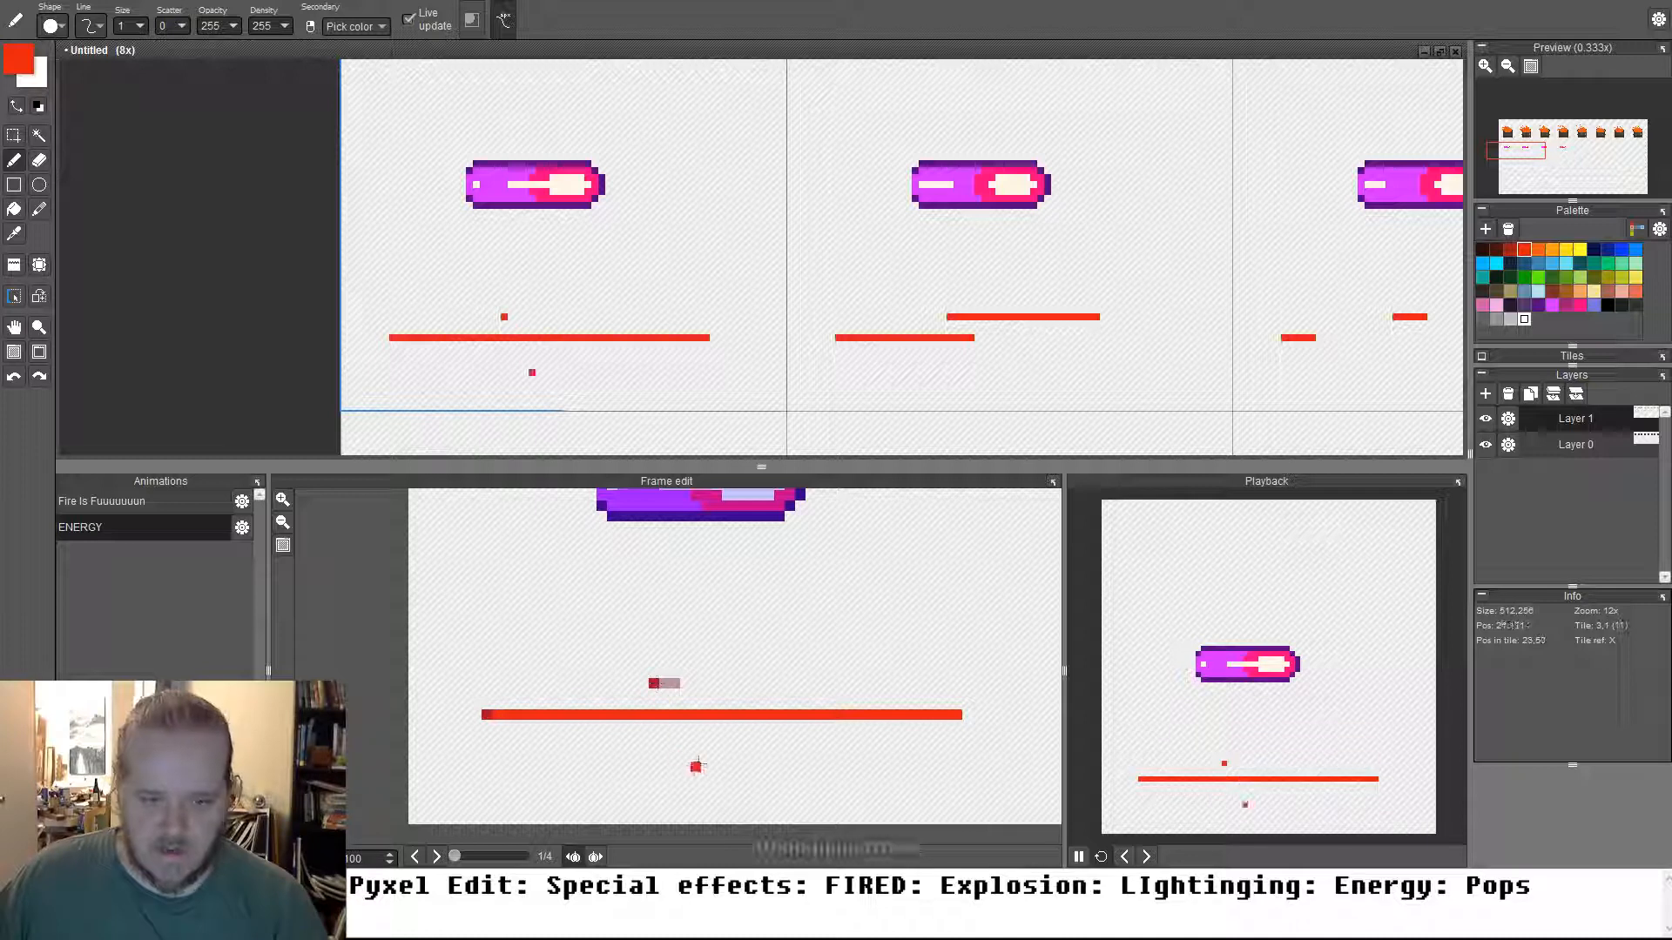
Draw a third, lower red line about 10 pixels long in the first frame, shrinking toward the rear to a single pixel by the fourth
left_click(936, 809)
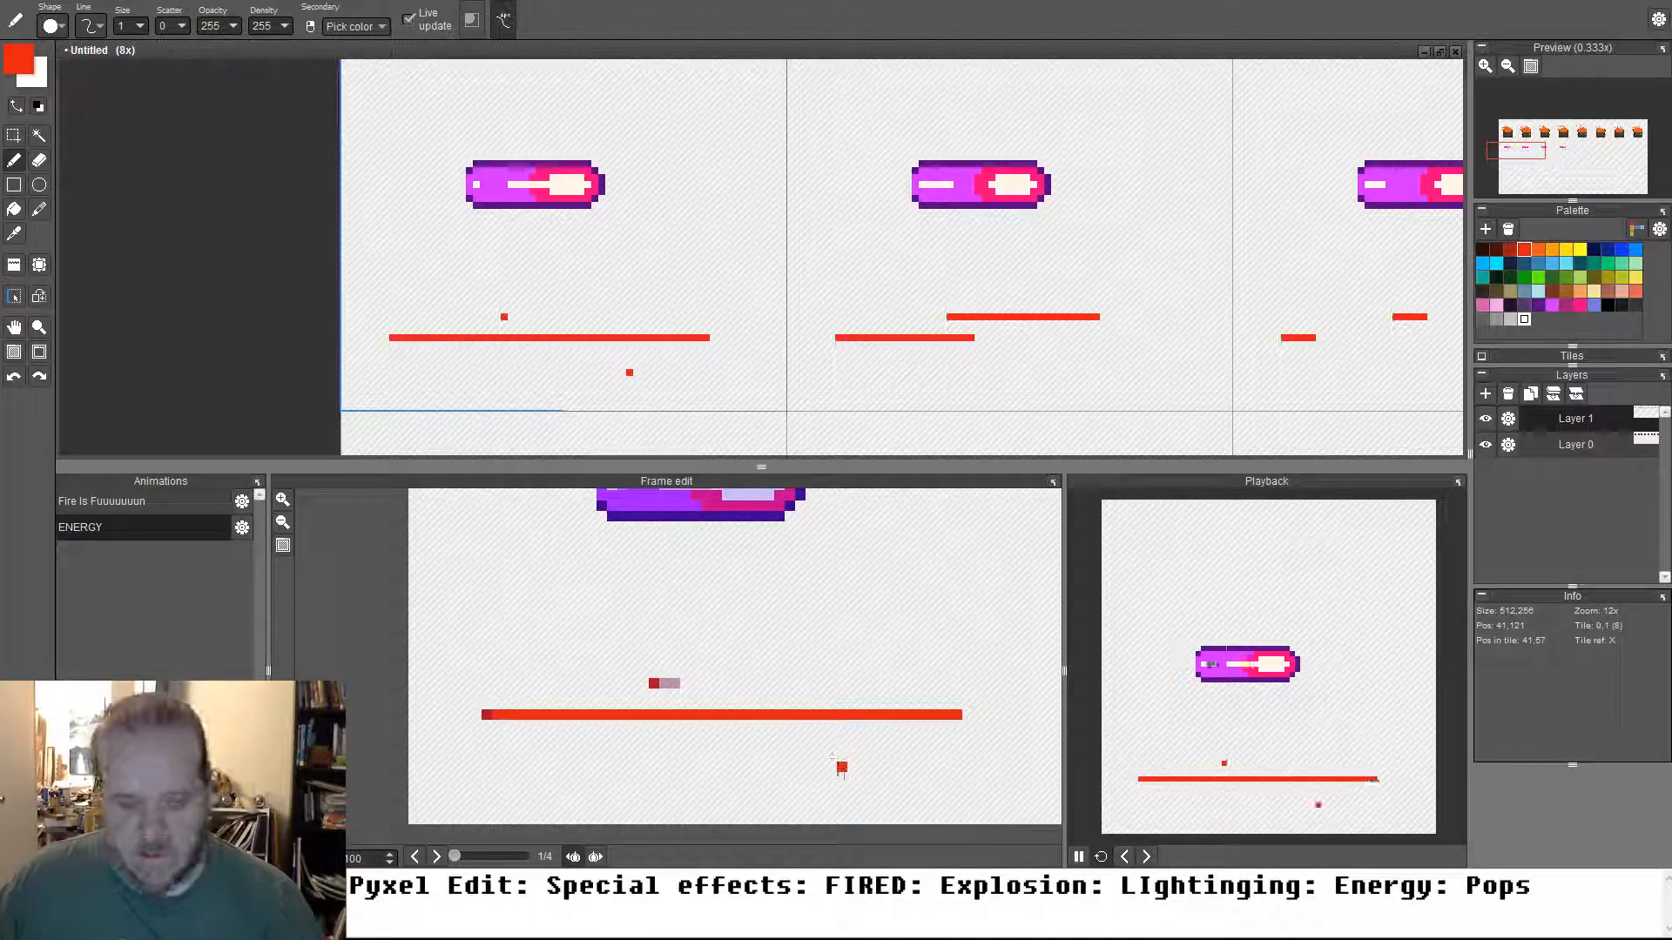
left_click_drag(905, 778, 765, 777)
key("Right")
key("Right")
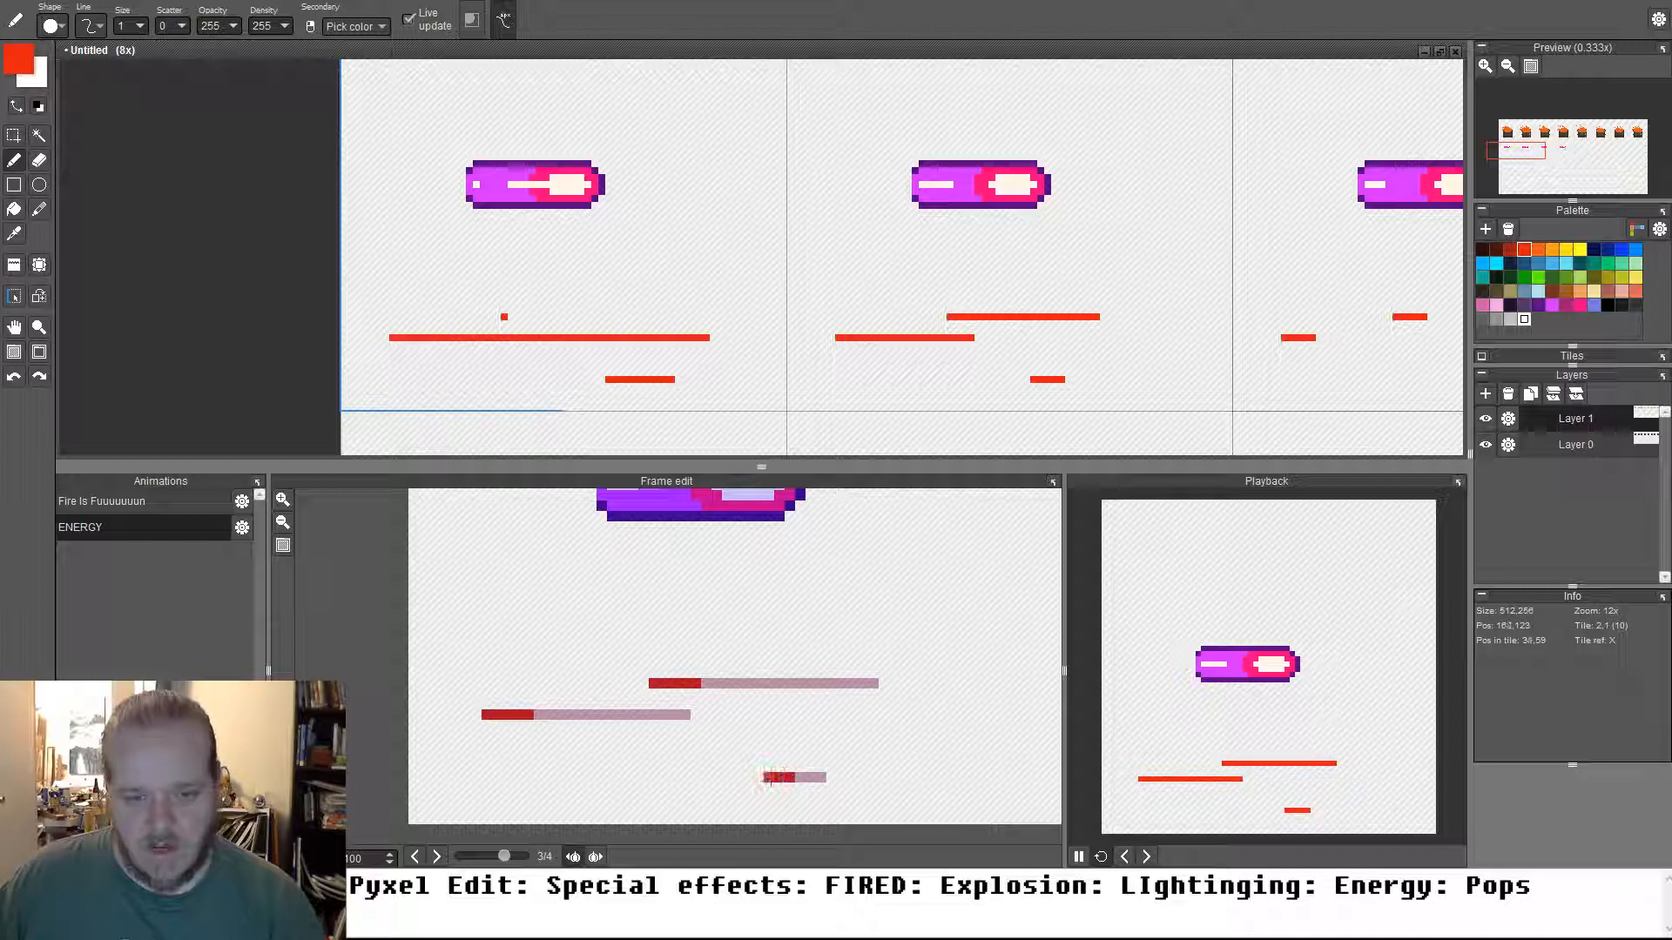
key("Right")
left_click(759, 778)
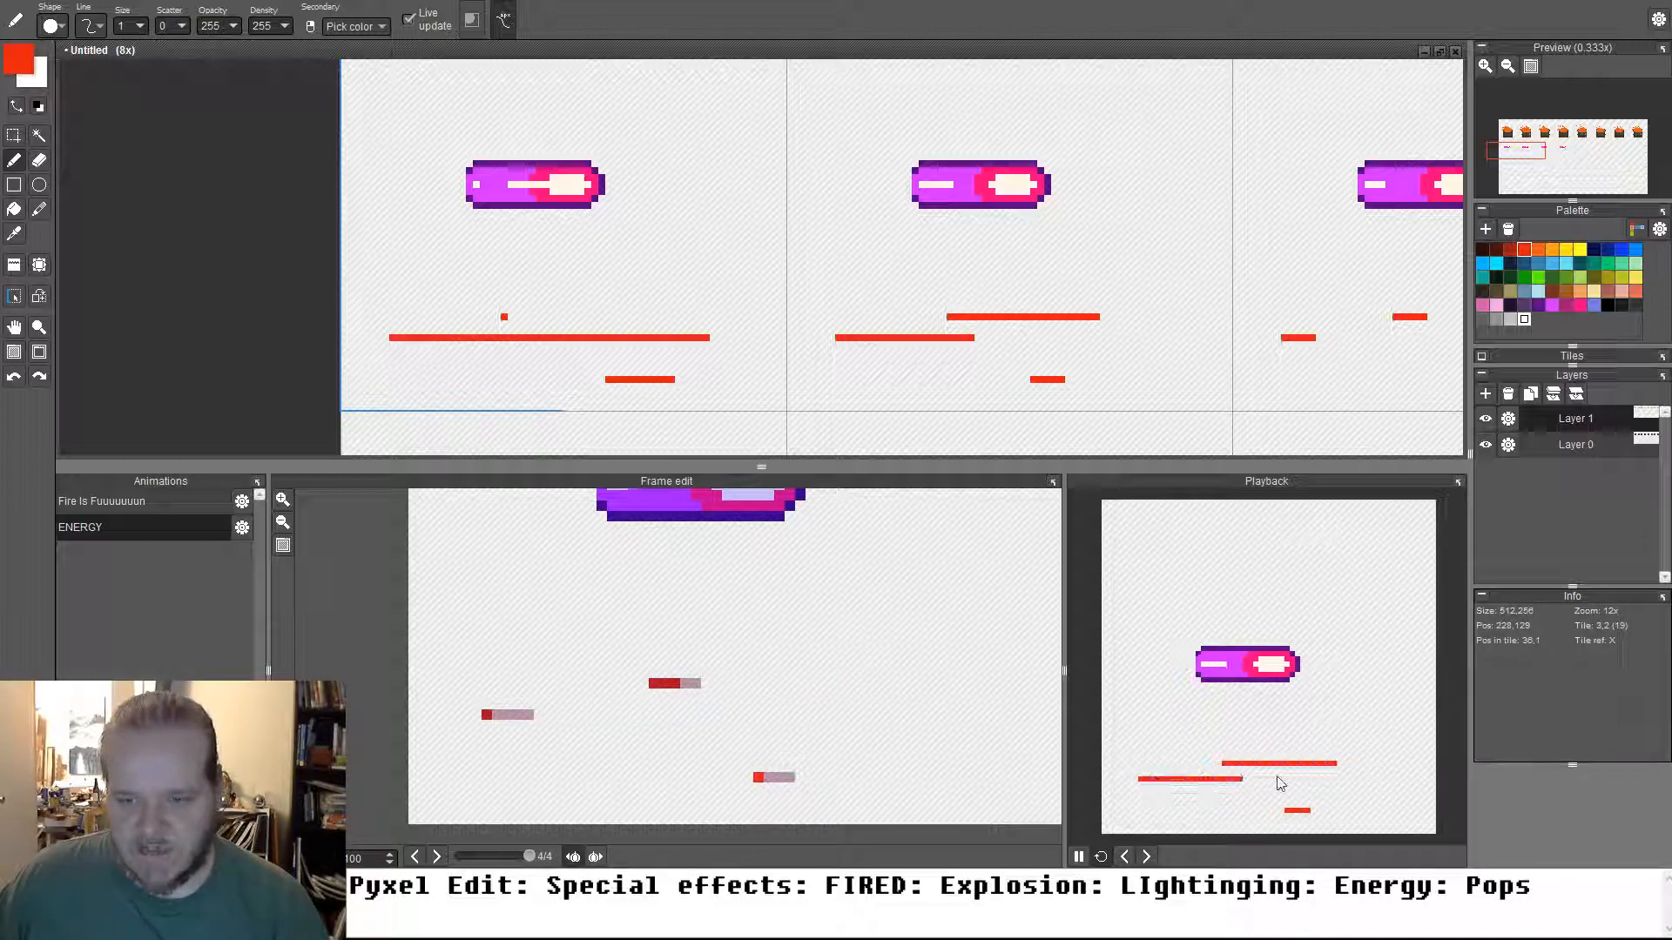
Draw a red line about 22 pixels long in the first frame, between the long line and the short lowest line
key("Right")
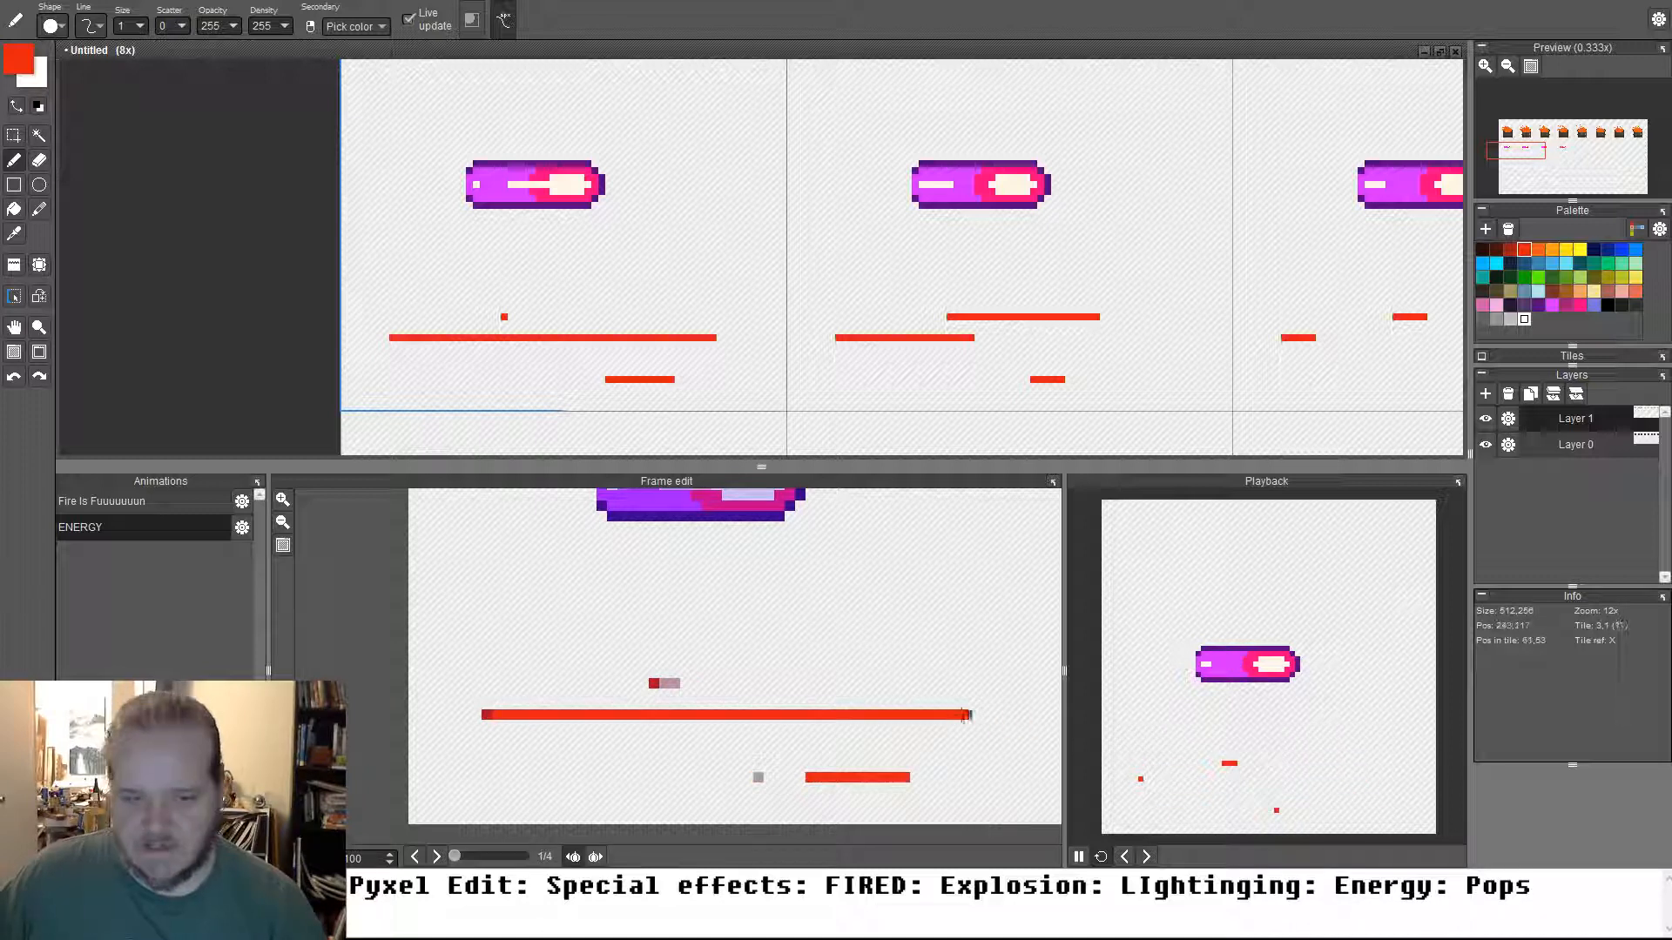
left_click(832, 757)
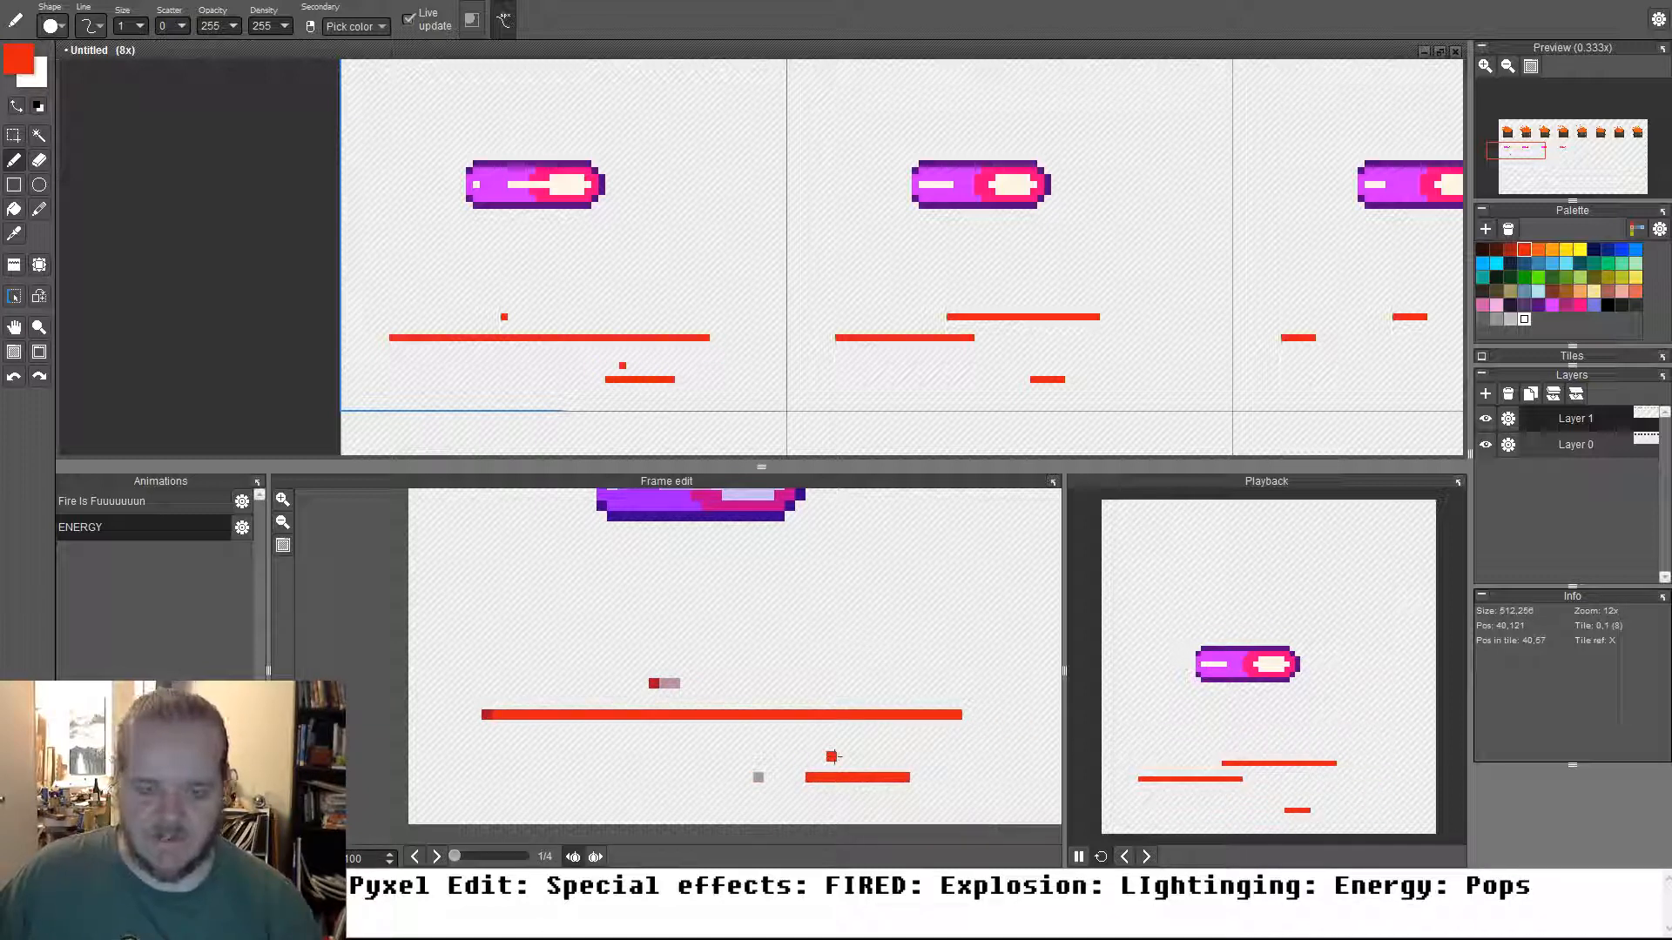
left_click_drag(885, 756, 662, 757)
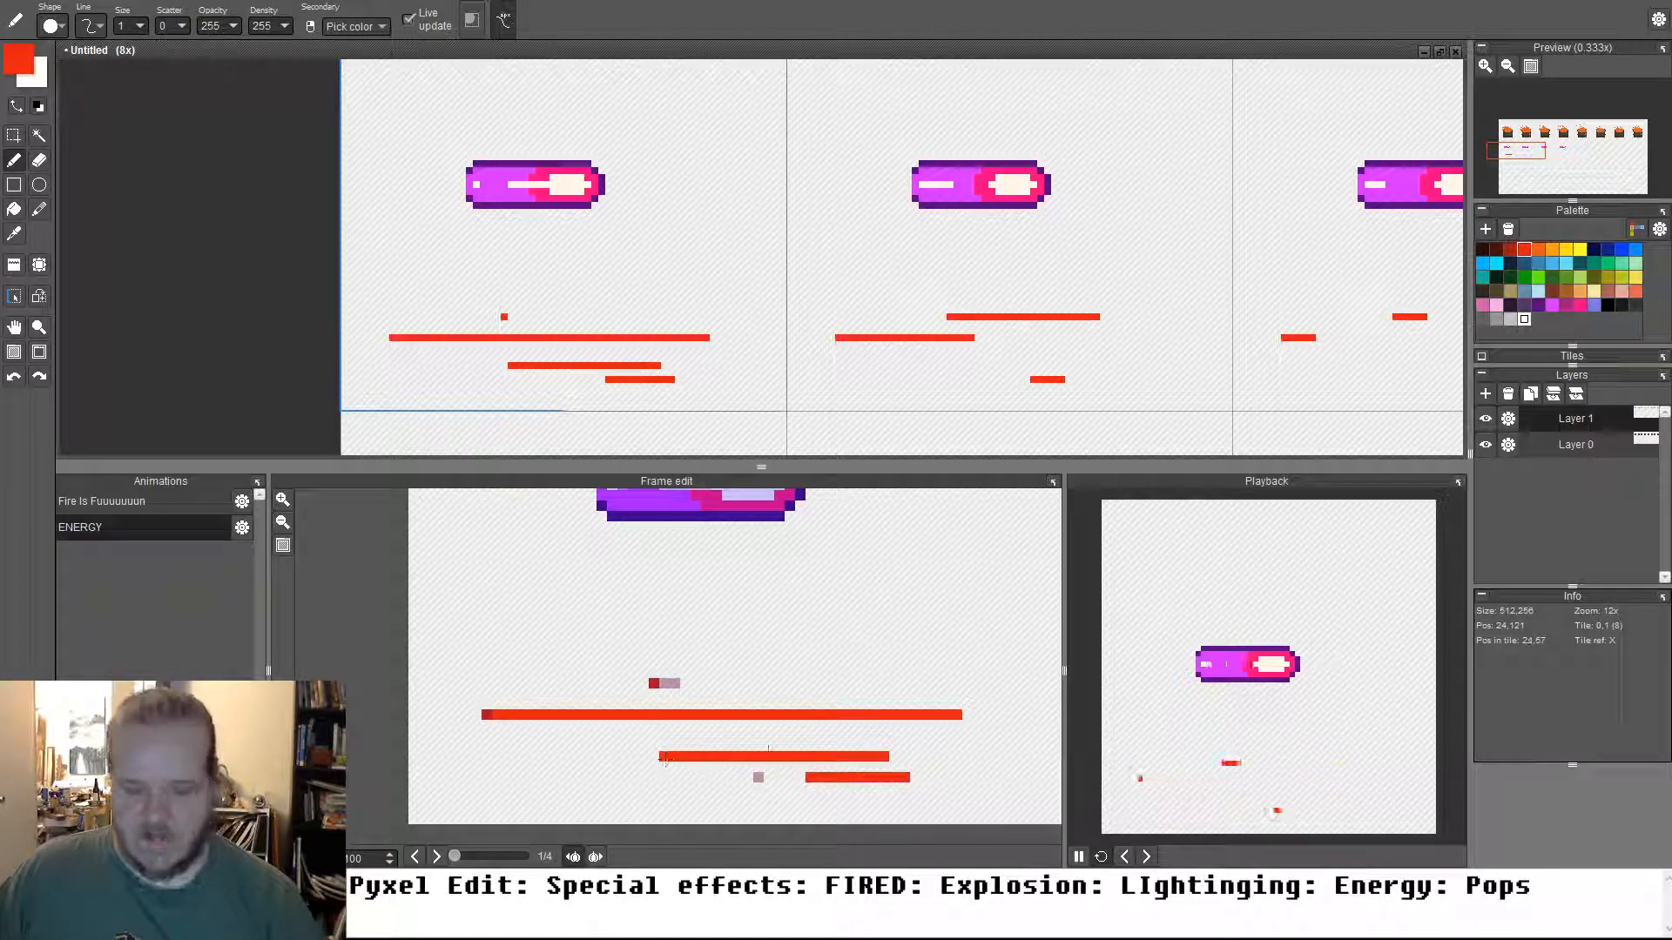
Break the new line up in the second frame into scattered single pixels along its onion skin, plus a rear segment about 10 pixels long
key("Right")
left_click(831, 757)
left_click(810, 757)
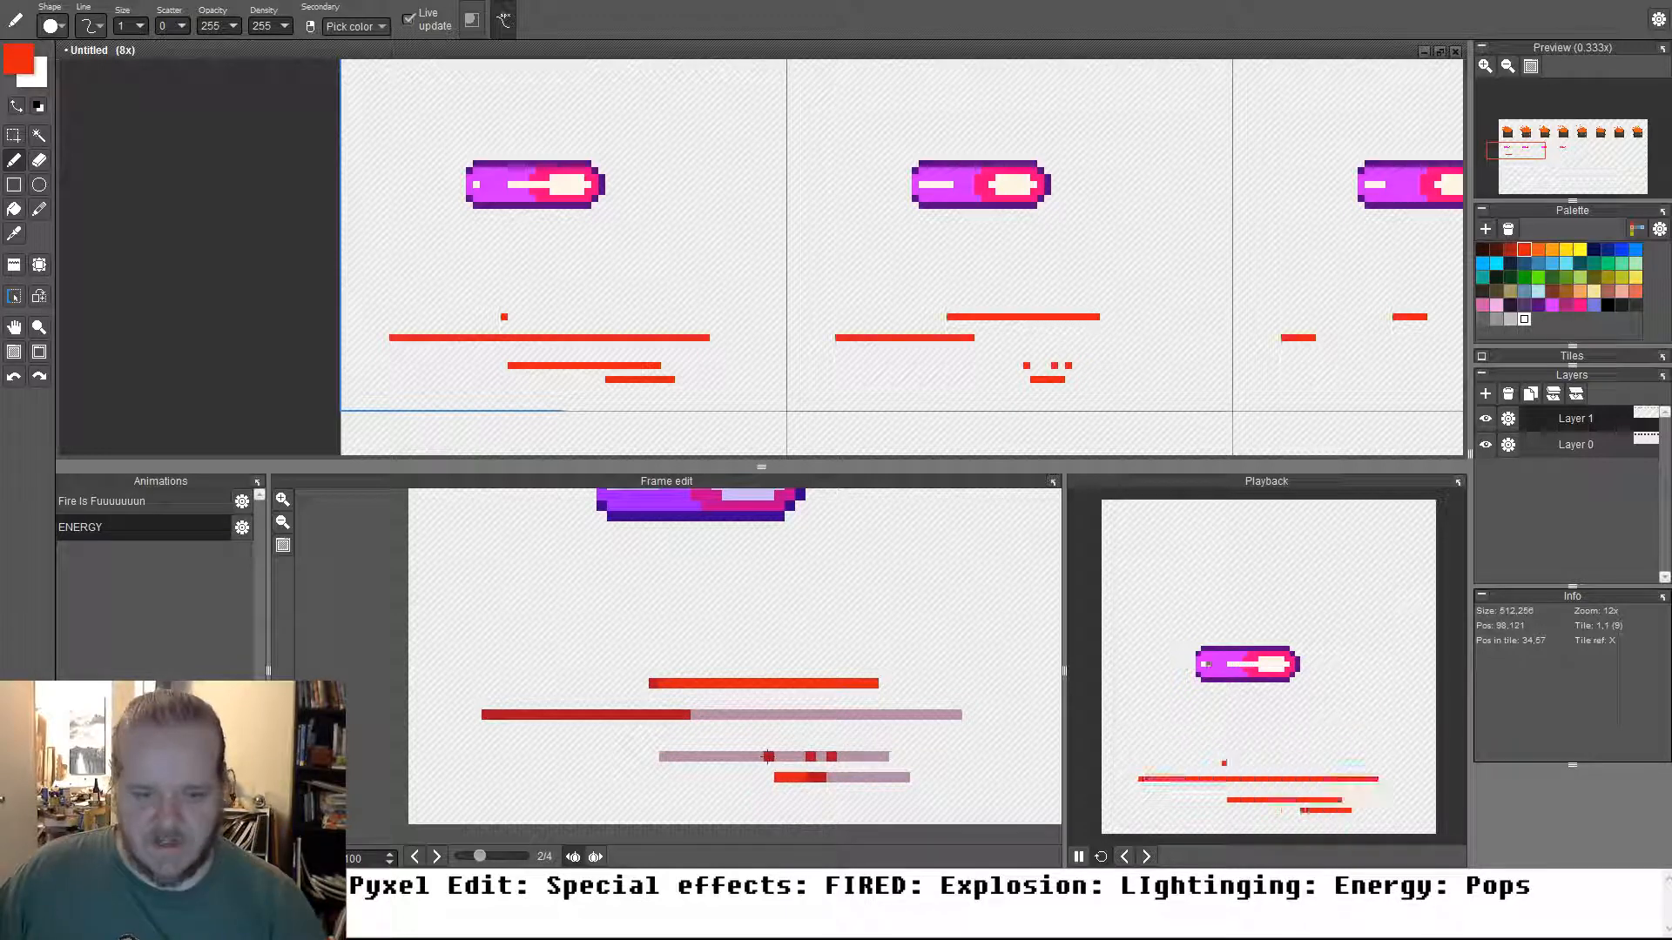
left_click(769, 757)
left_click(706, 757)
left_click(664, 757)
left_click_drag(662, 757, 560, 757)
Continue the breaking line in the third frame with fewer scattered pixels and a shorter segment shifted farther to the rear
key("Right")
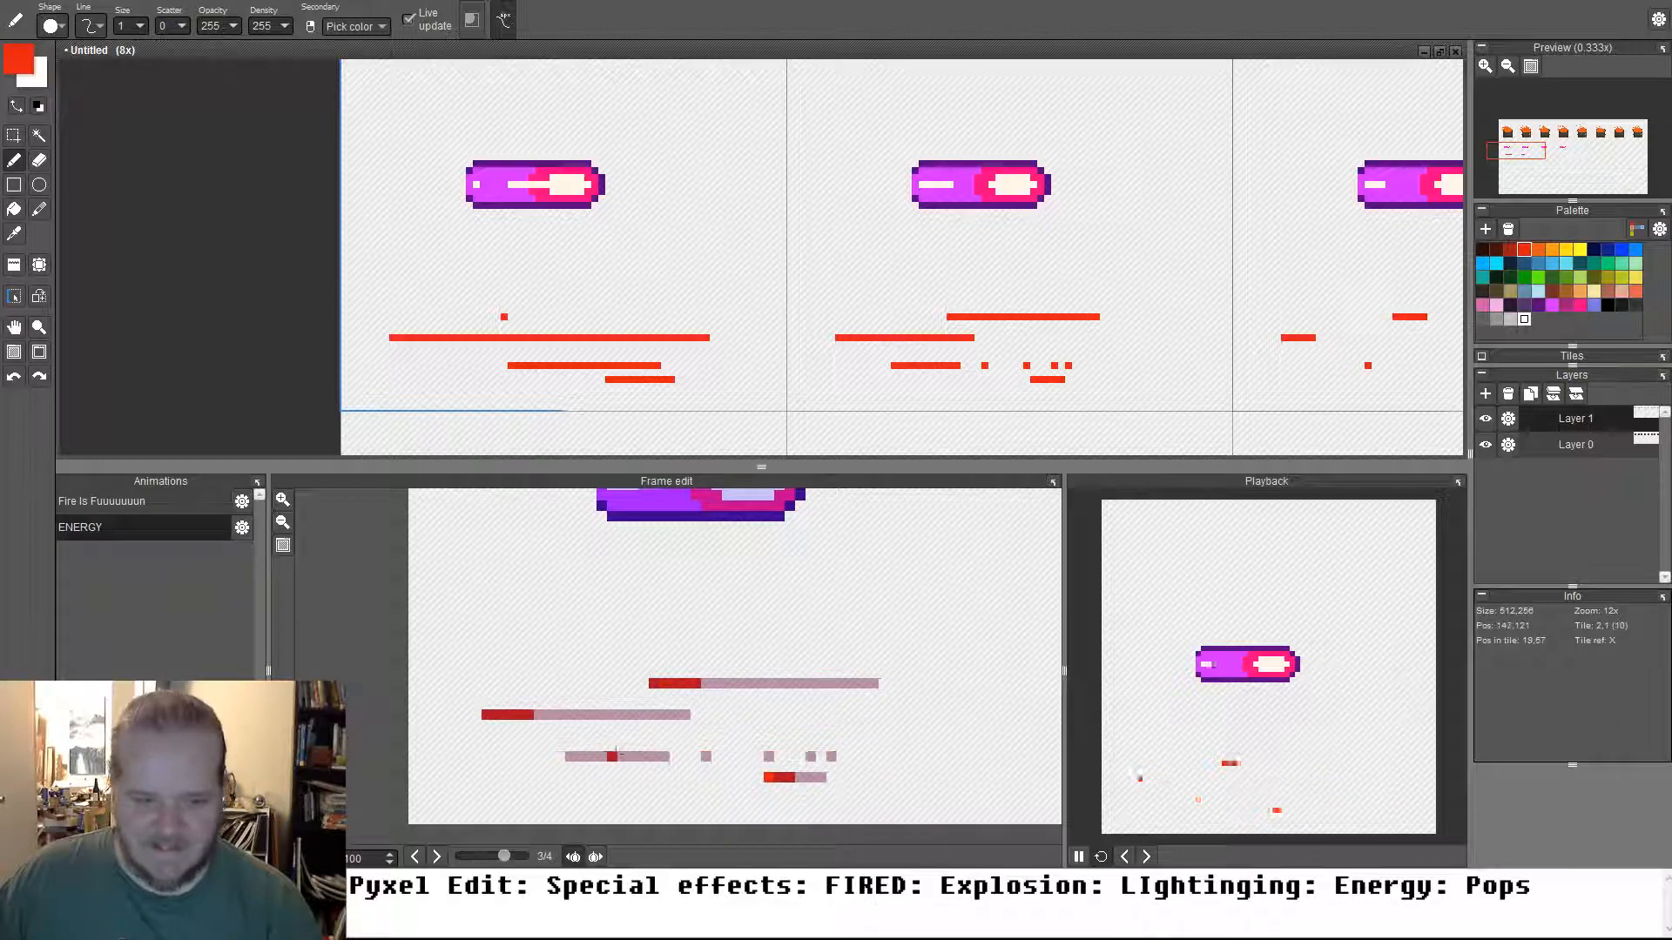
left_click(612, 757)
left_click(664, 756)
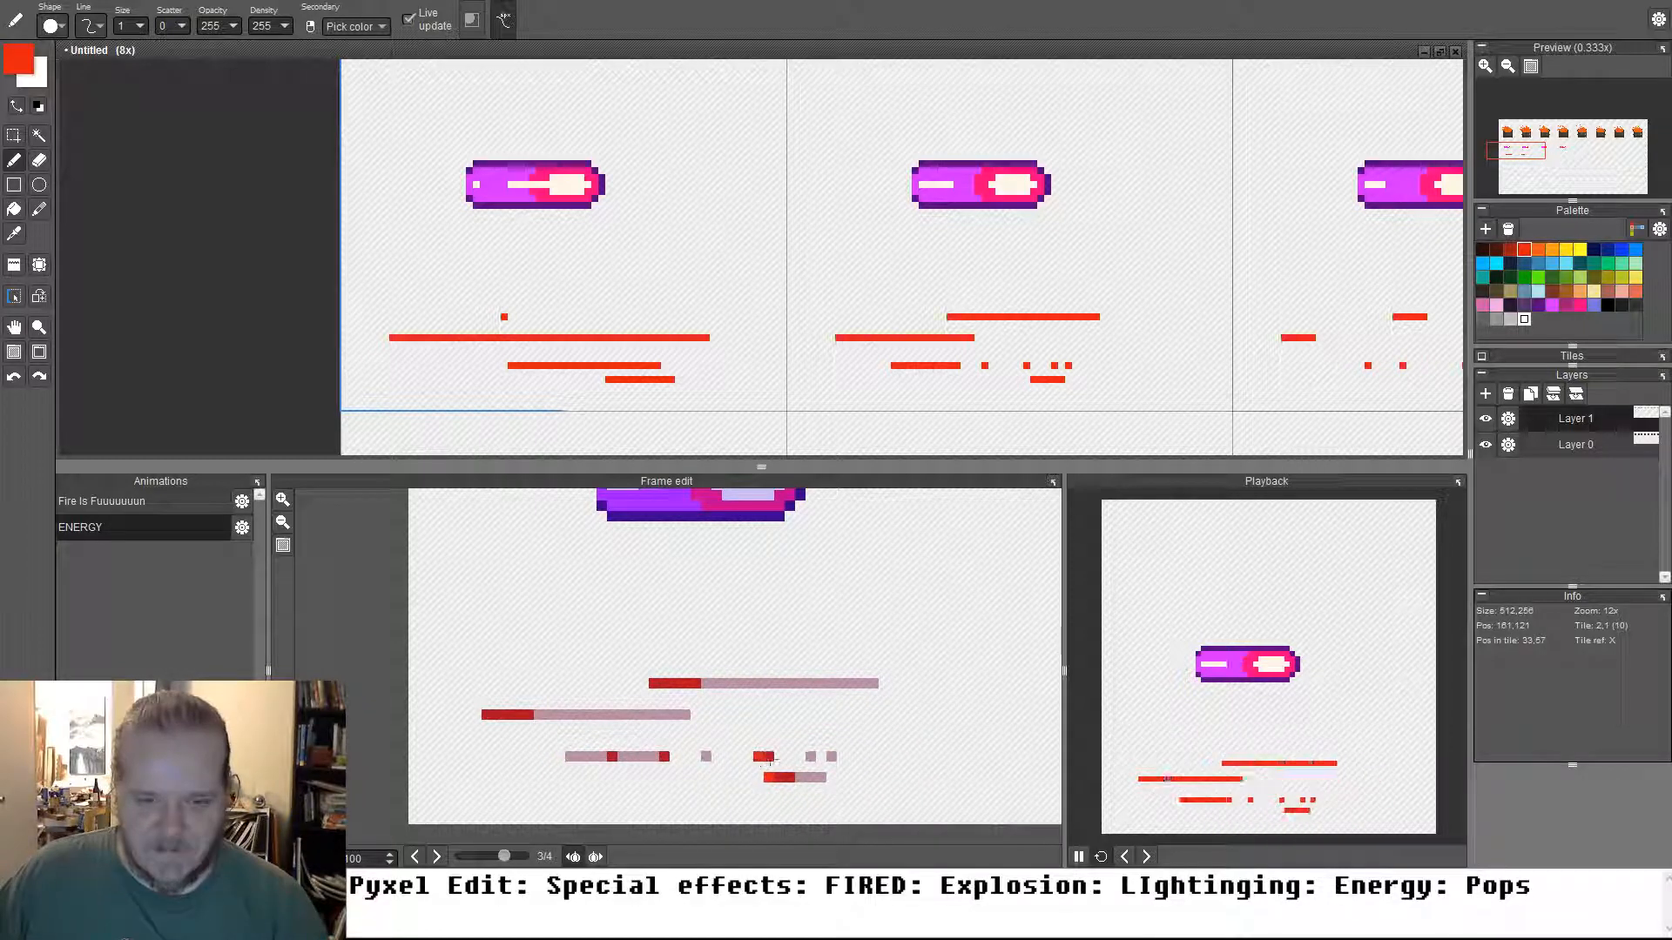
left_click(800, 757)
left_click(601, 766)
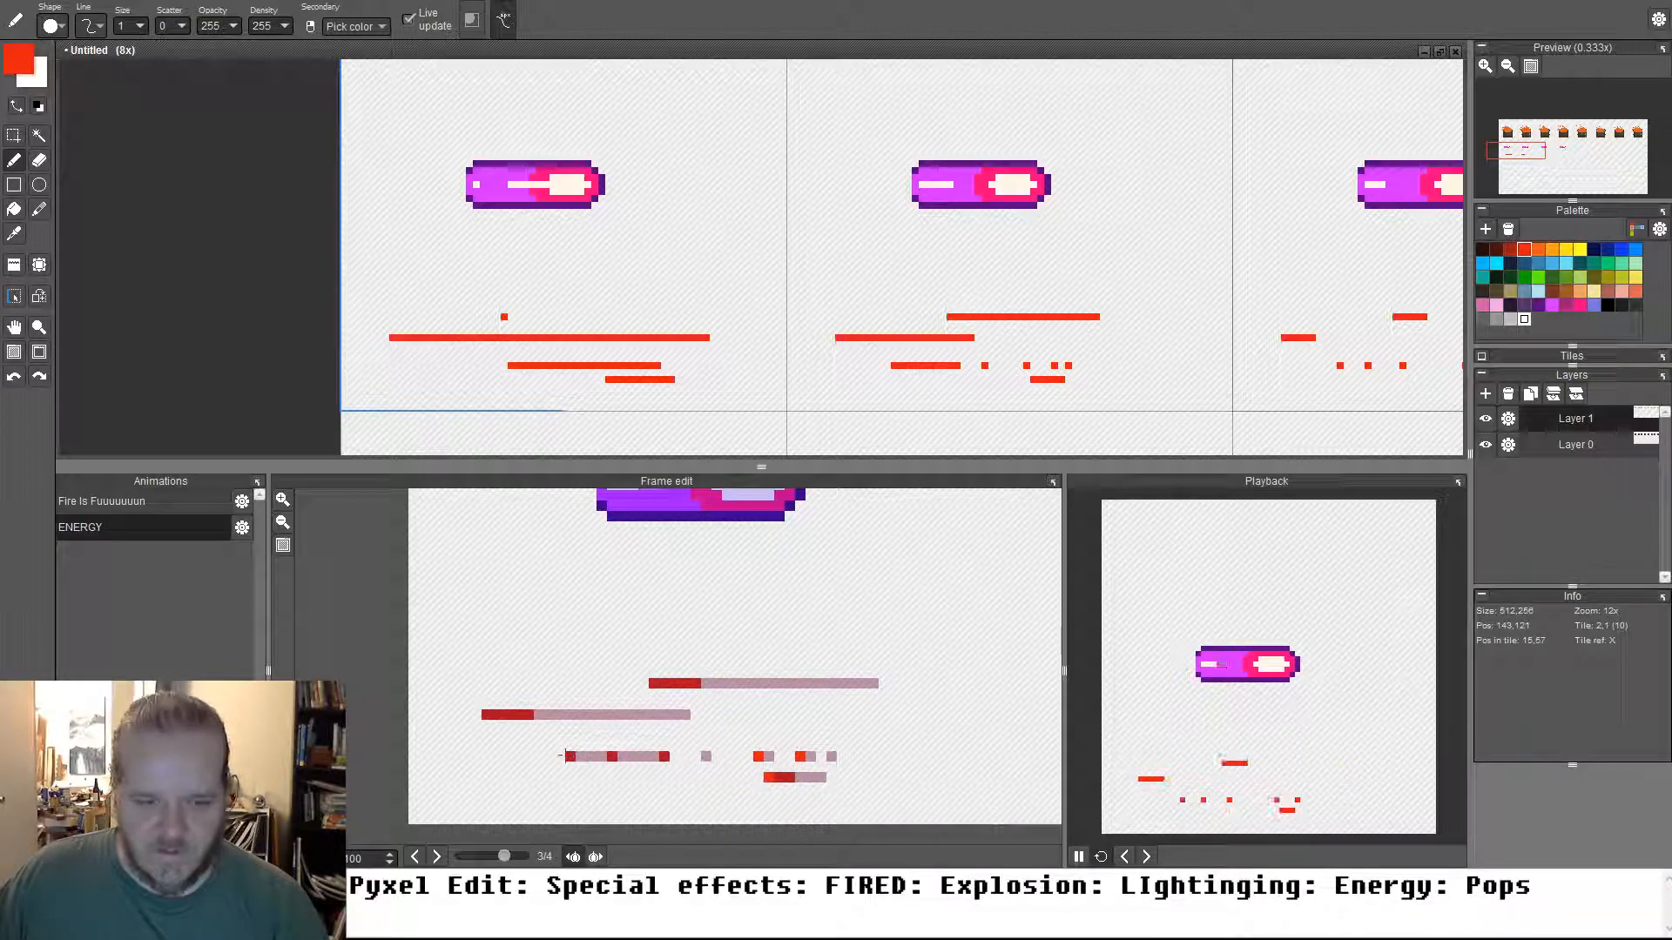
left_click(550, 757)
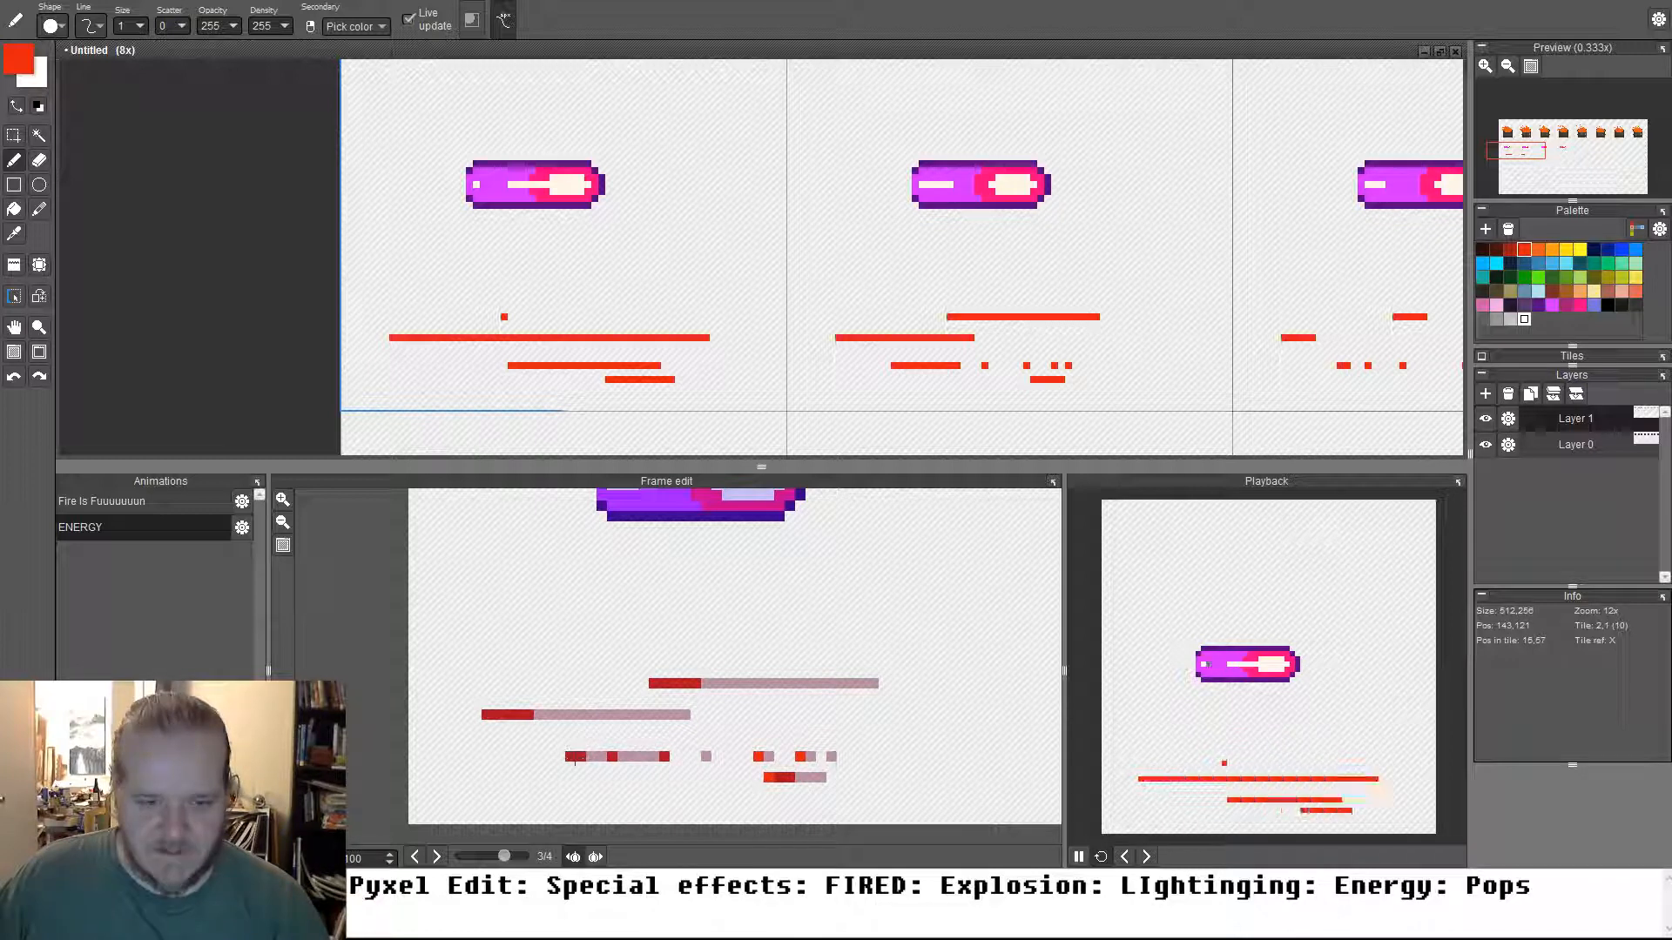
Finish the breaking line in the fourth frame with a two-pixel rear segment and a few isolated pixels, undoing one misplaced pixel
key("Right")
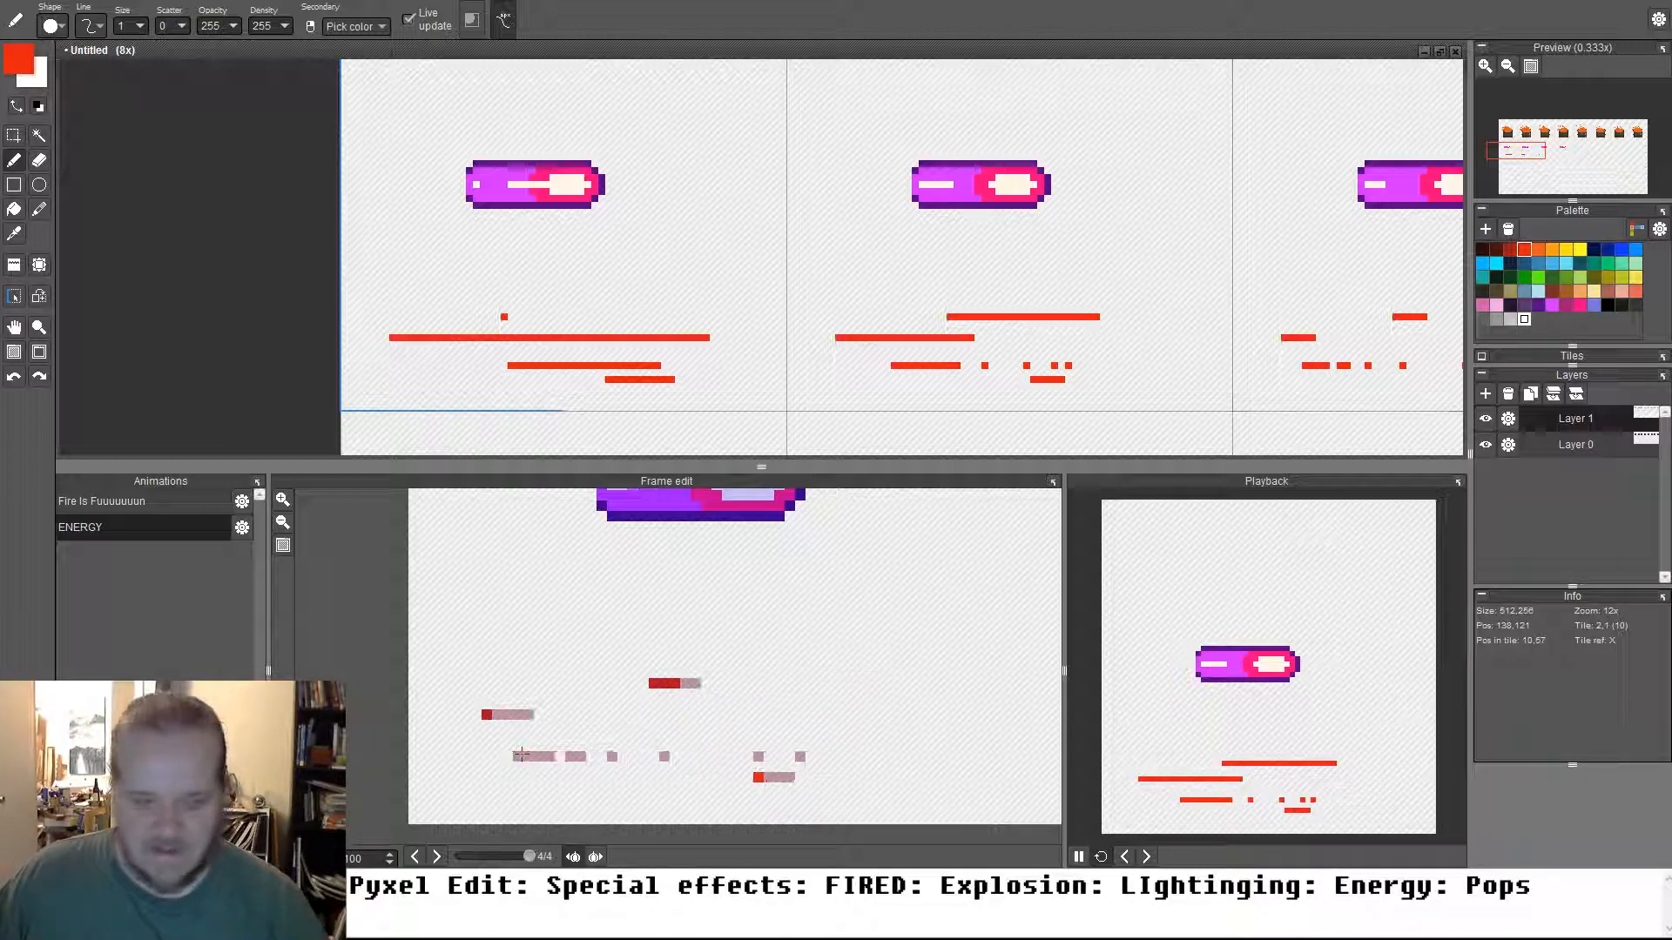
left_click(518, 756)
left_click(527, 756)
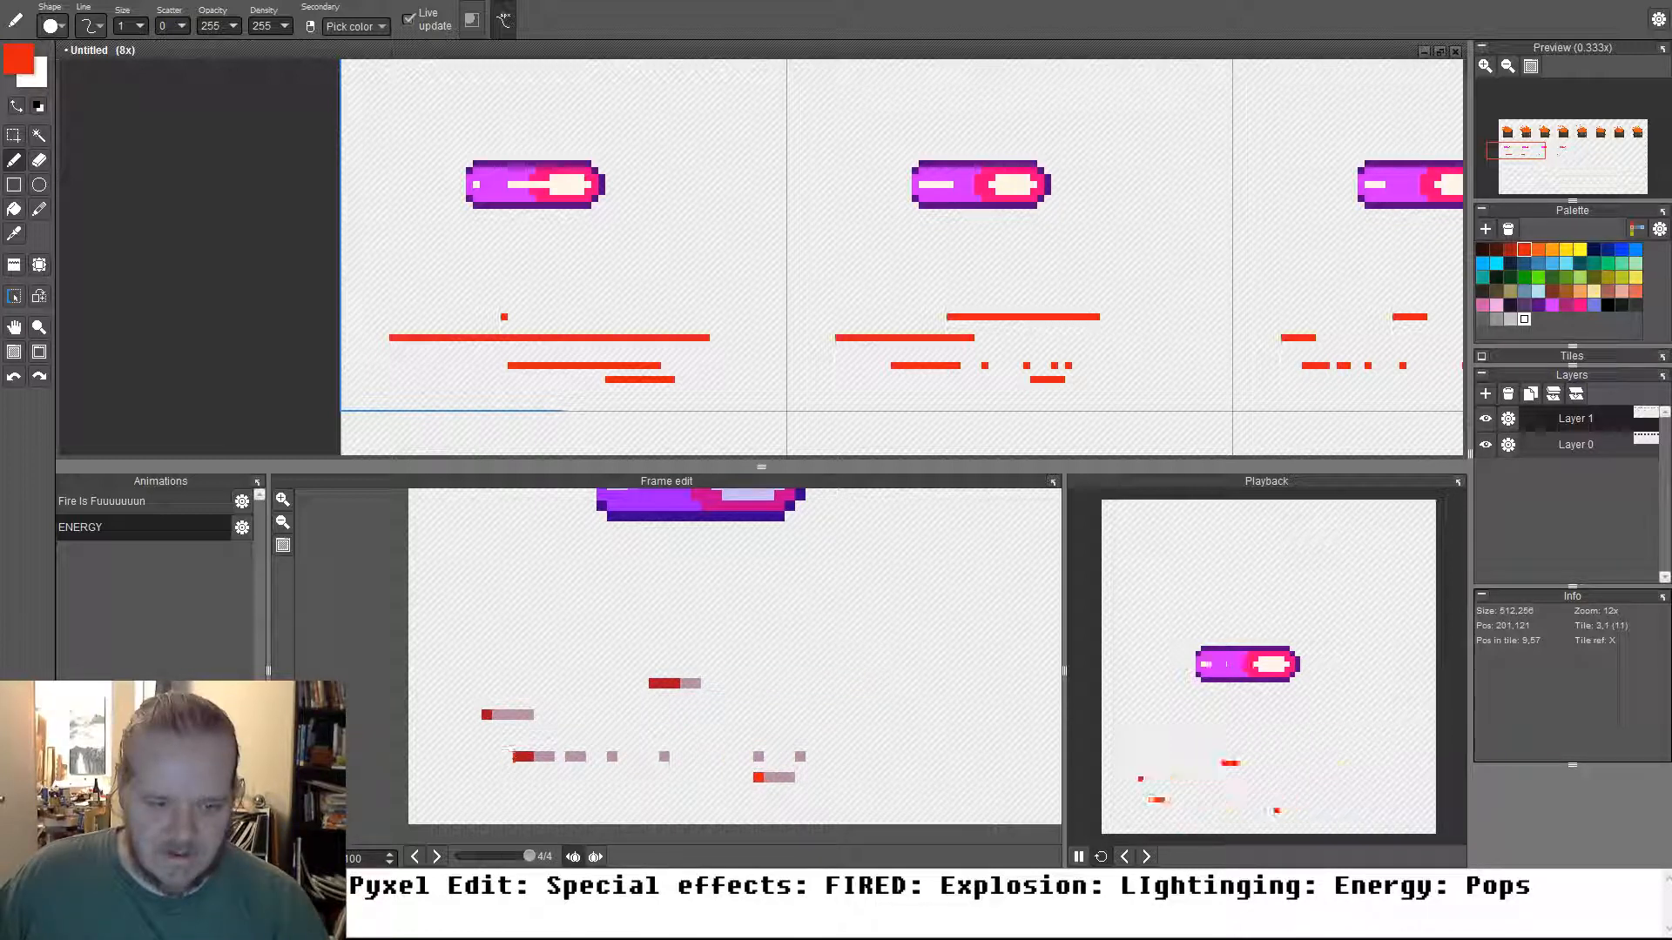
left_click(550, 757)
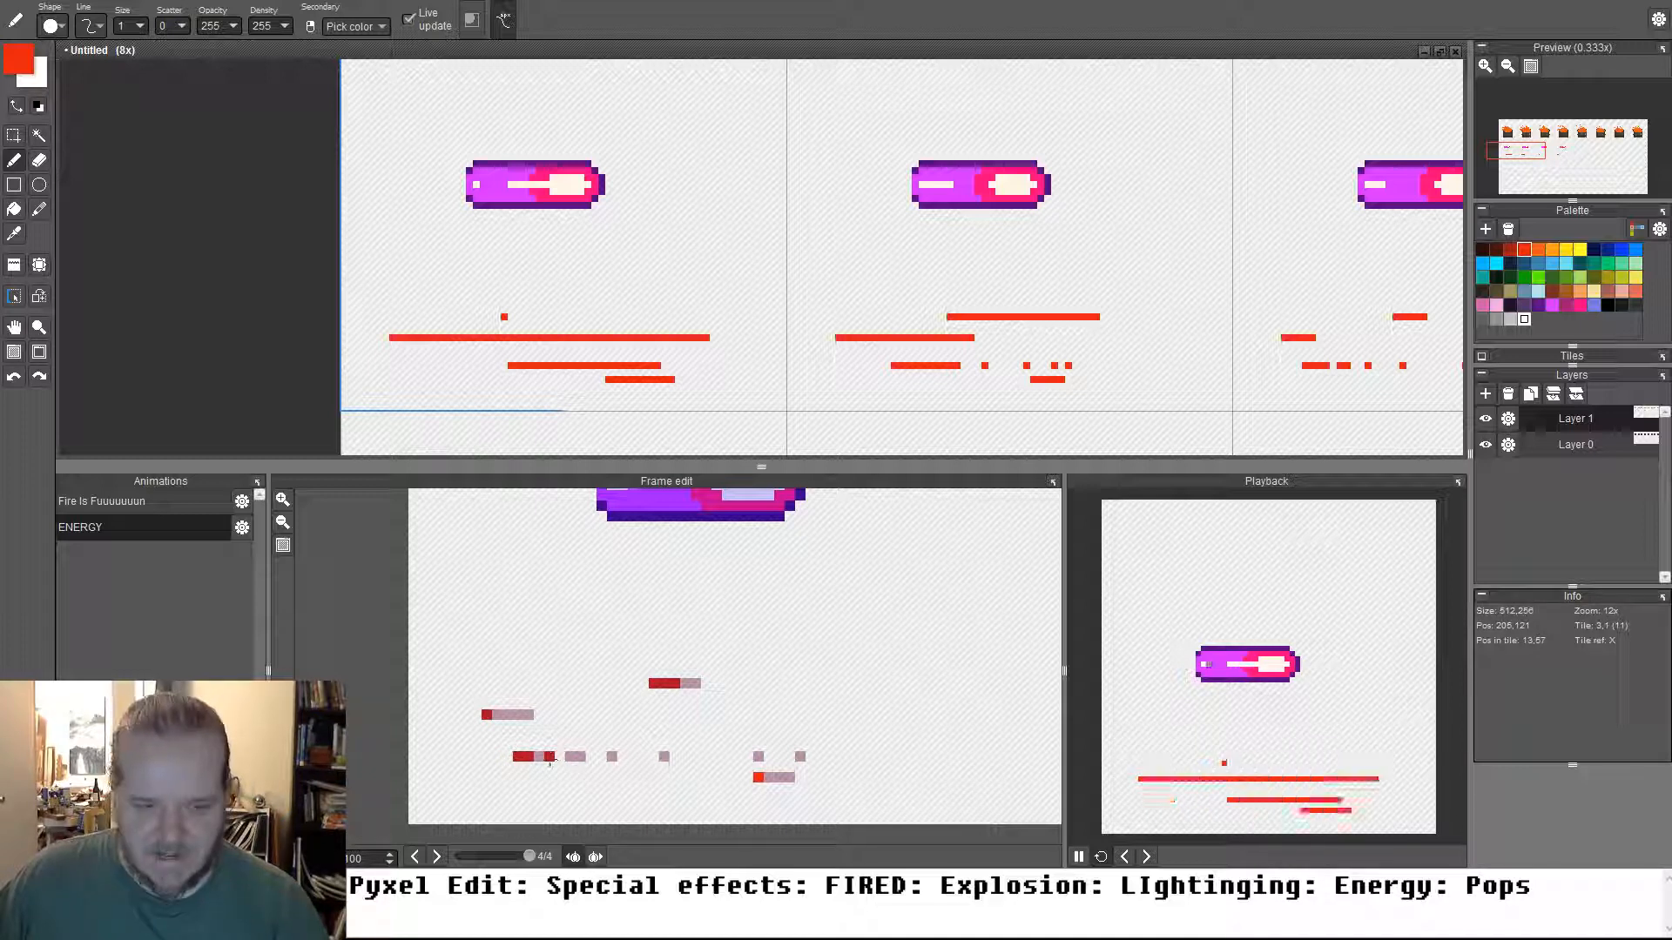
left_click(571, 756)
left_click(612, 757)
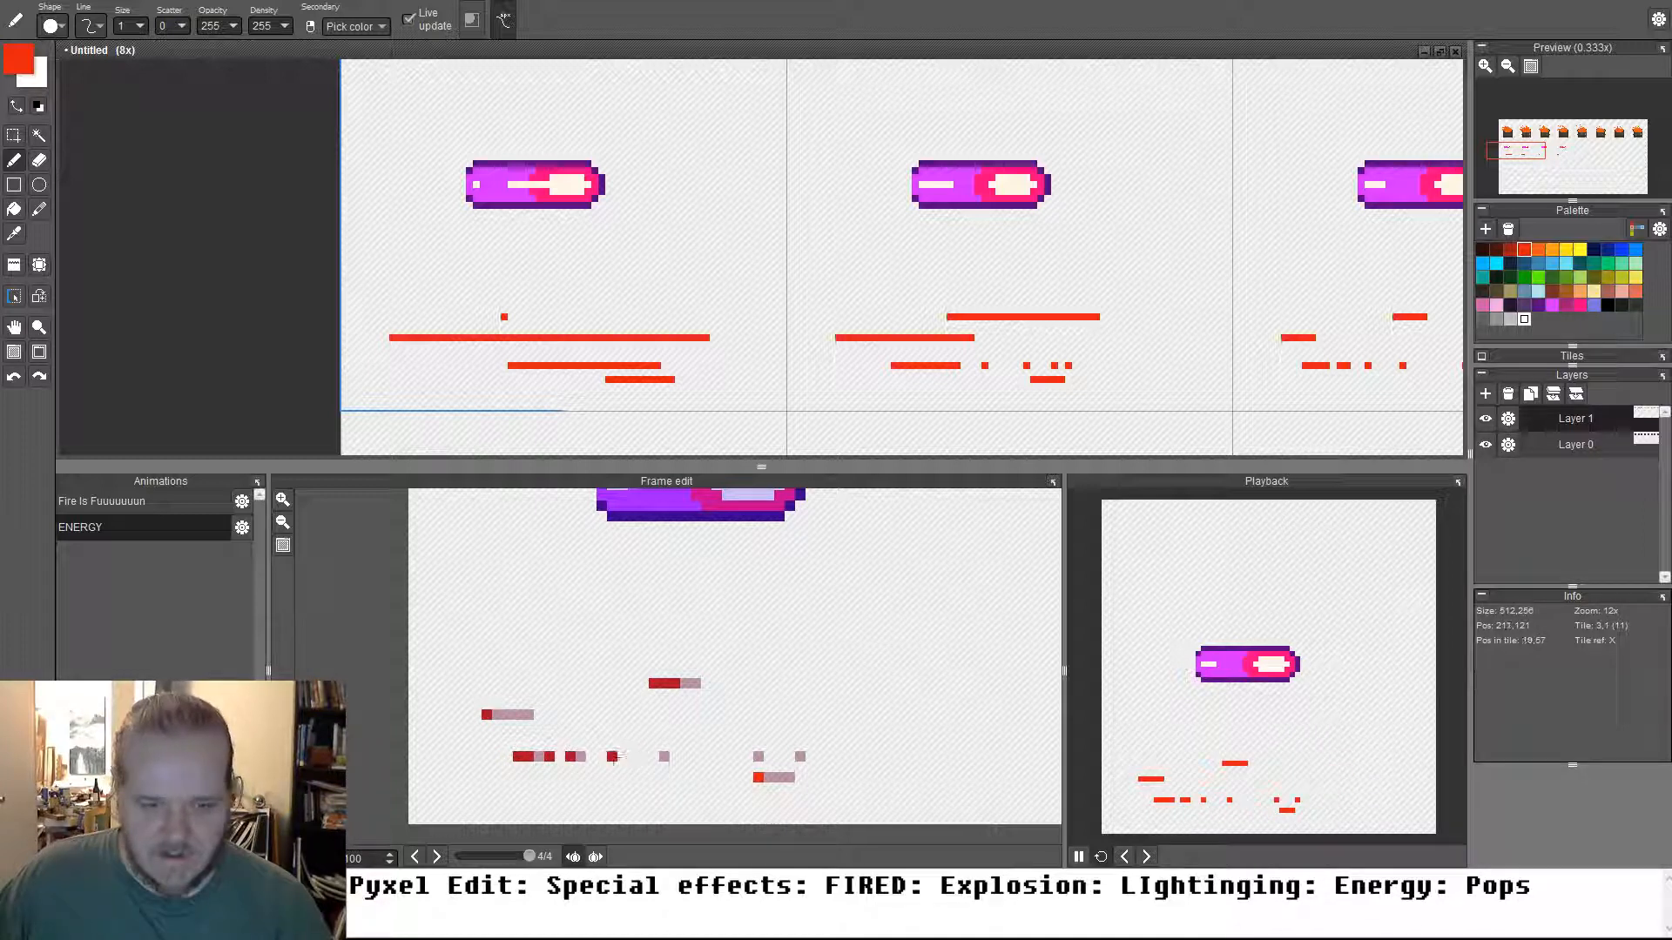
key("ctrl+z")
left_click(654, 756)
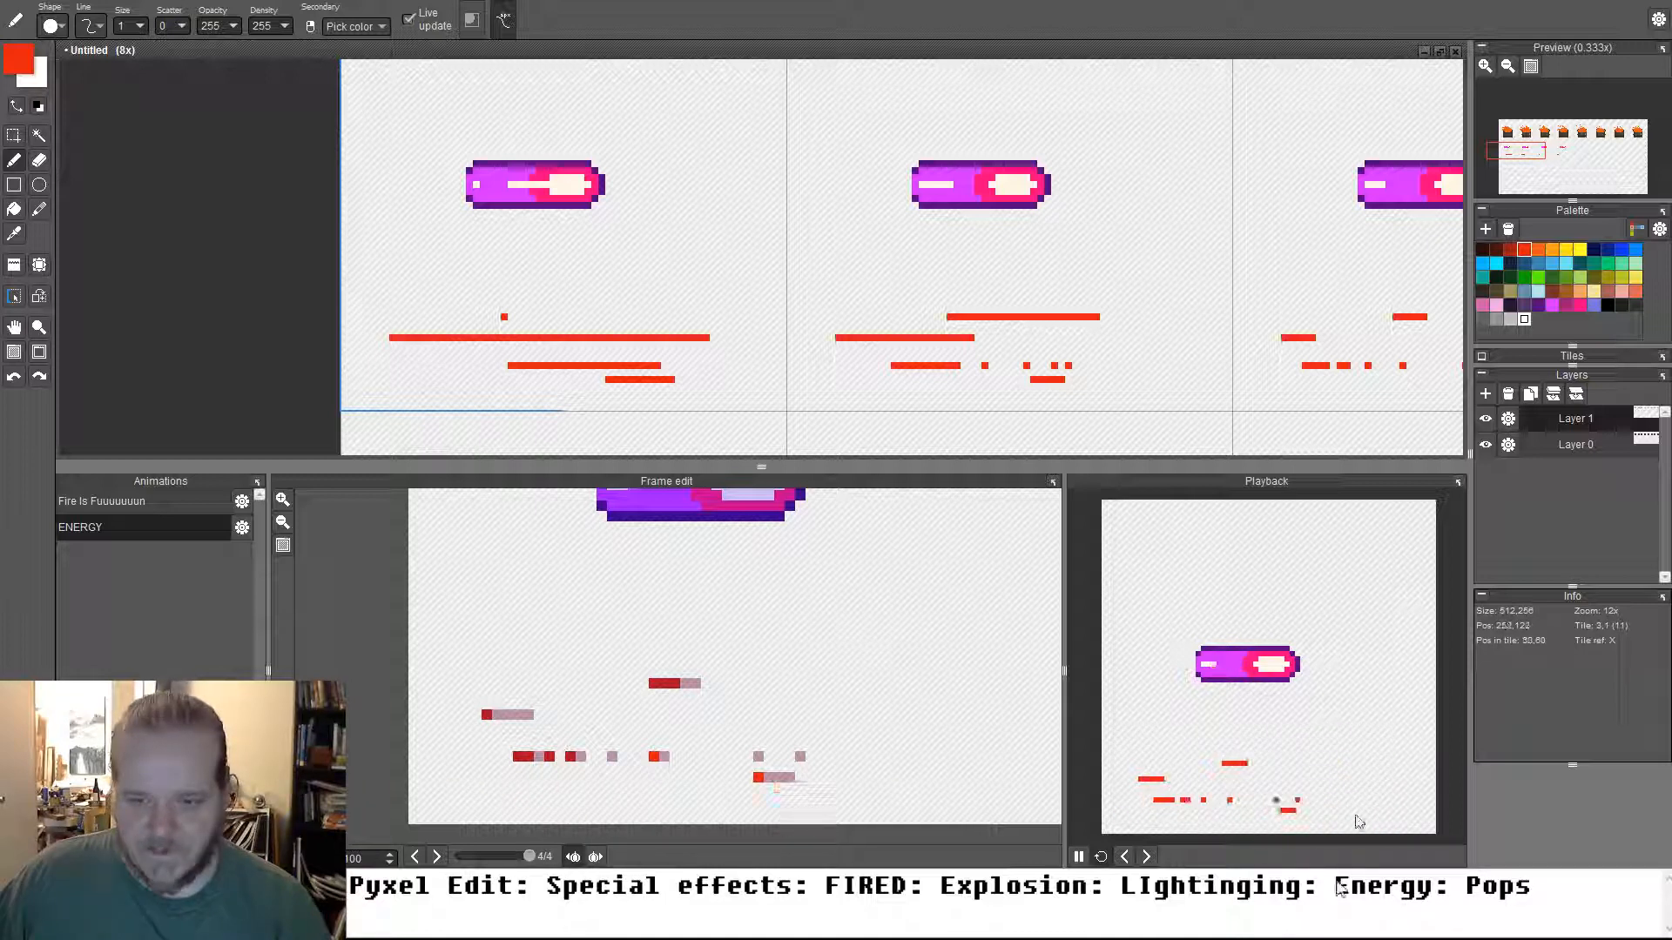
Check the enlarged playback and start a dotted red trail ahead of the lower lines, with two spaced pixels each in the fourth and first frames
key("space")
left_click_drag(1337, 807, 1444, 739)
scroll(1333, 697, "up", 3)
key("space")
scroll(1442, 732, "down", 1)
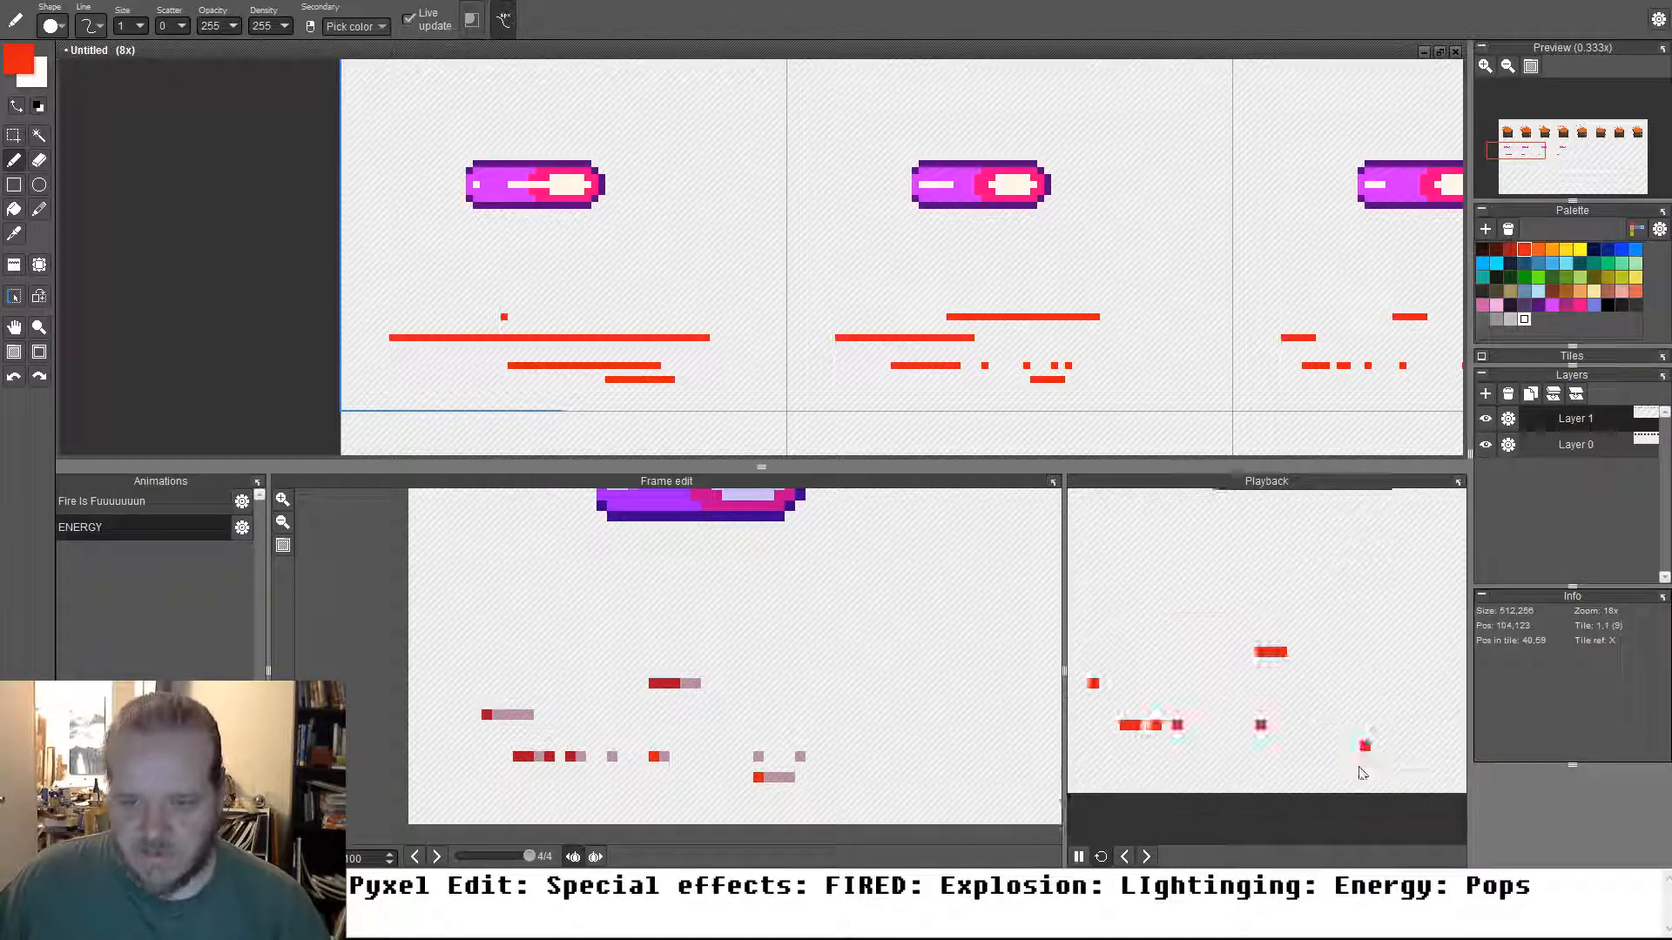
scroll(1360, 772, "down", 1)
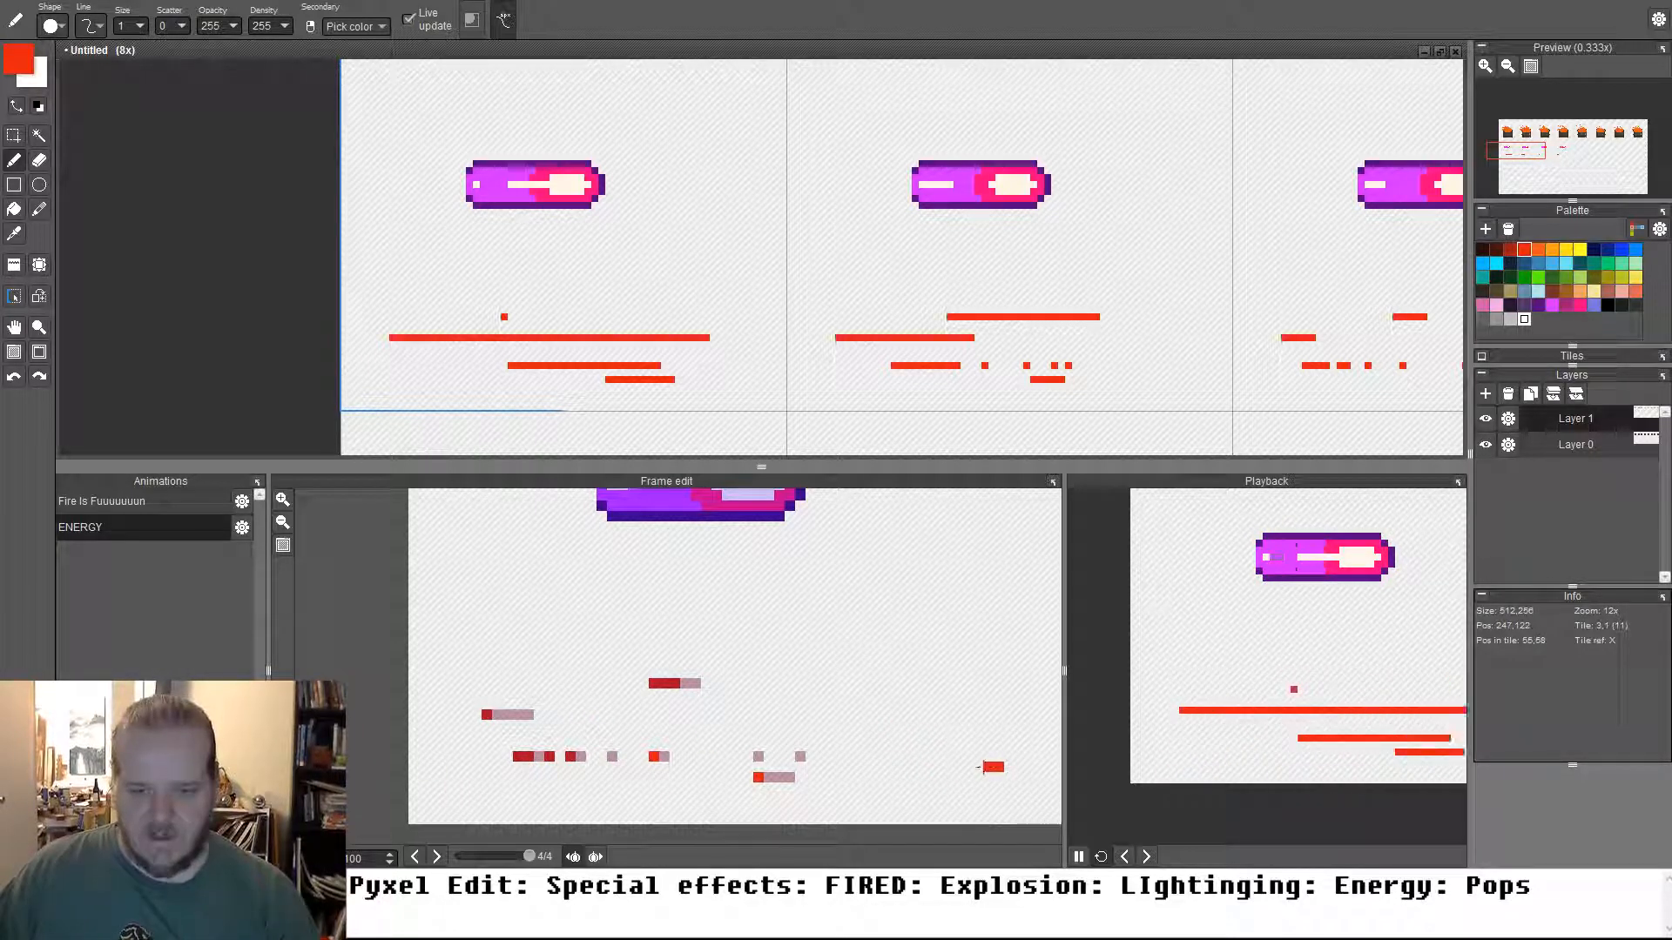
left_click(978, 767)
key("Right")
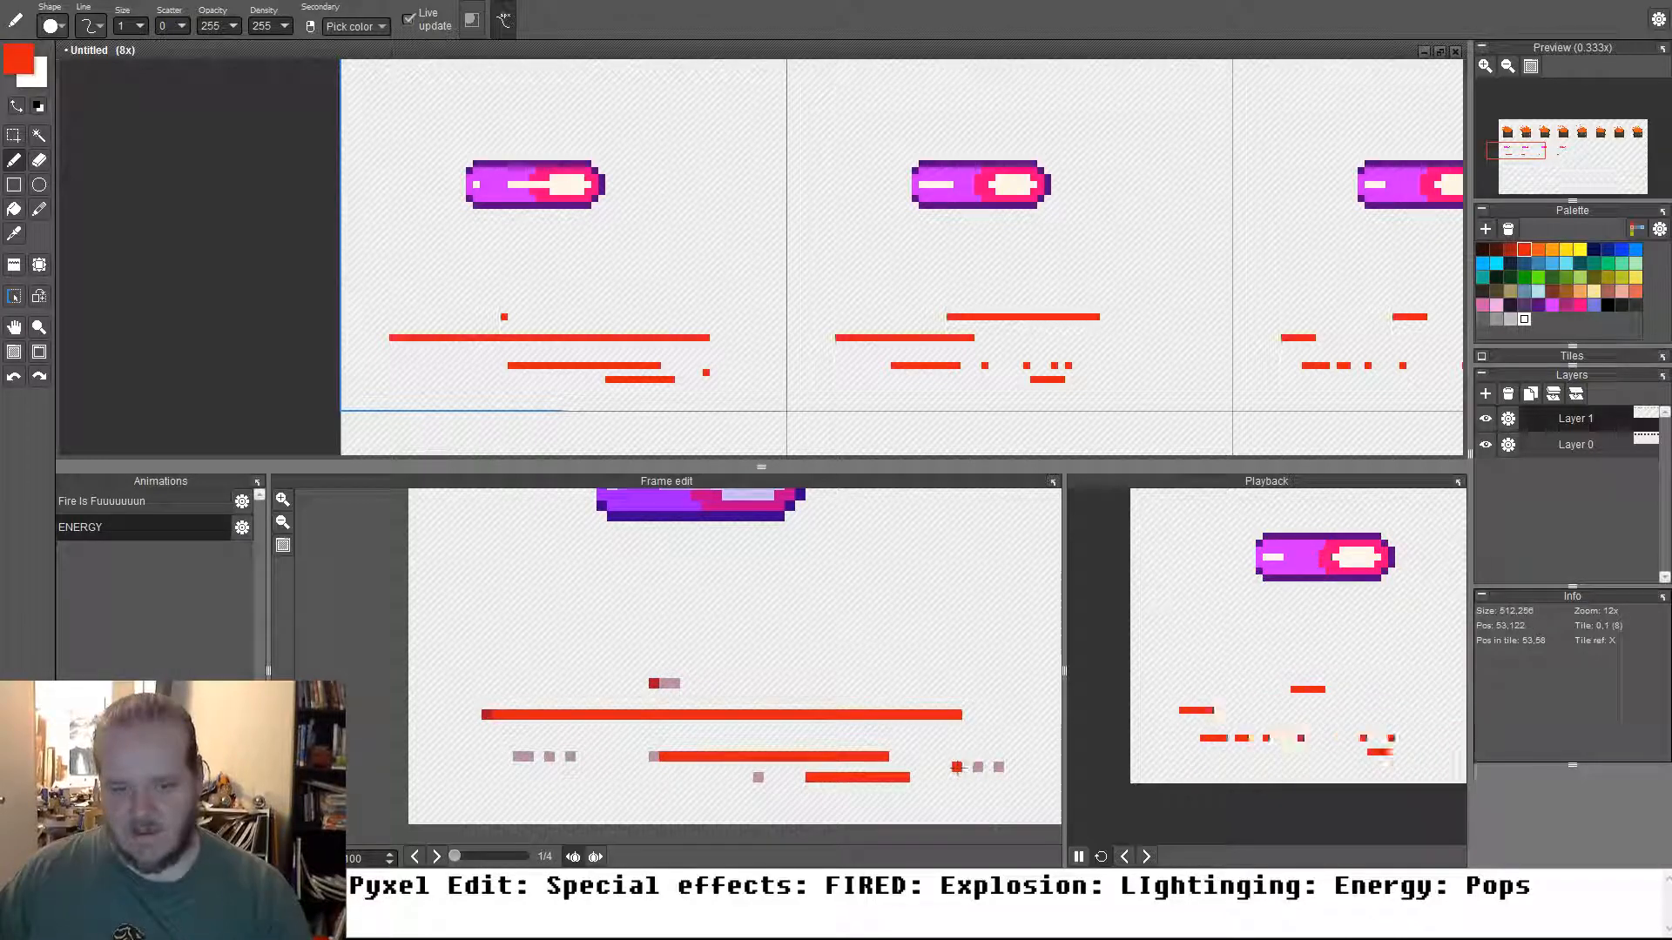
left_click(936, 768)
key("Right")
key("Left")
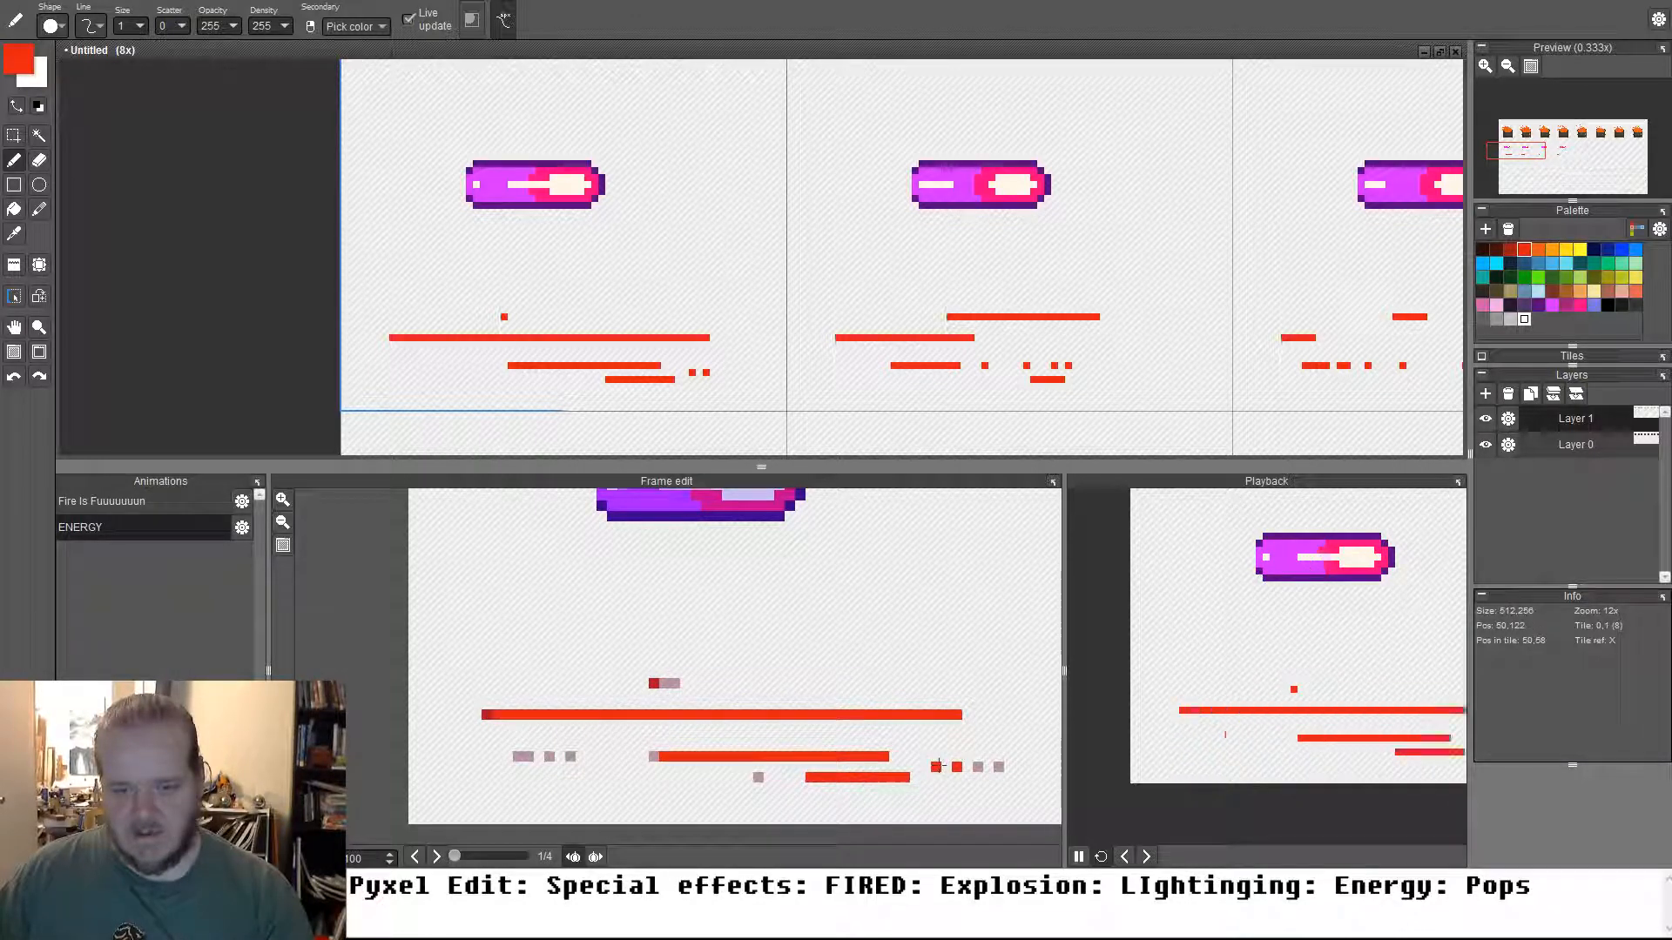
Continue the dotted trail rearward with two spaced pixels in the second frame and three in the third, undoing a misplaced pixel
key("Right")
left_click(915, 766)
left_click(894, 766)
key("Right")
left_click(874, 766)
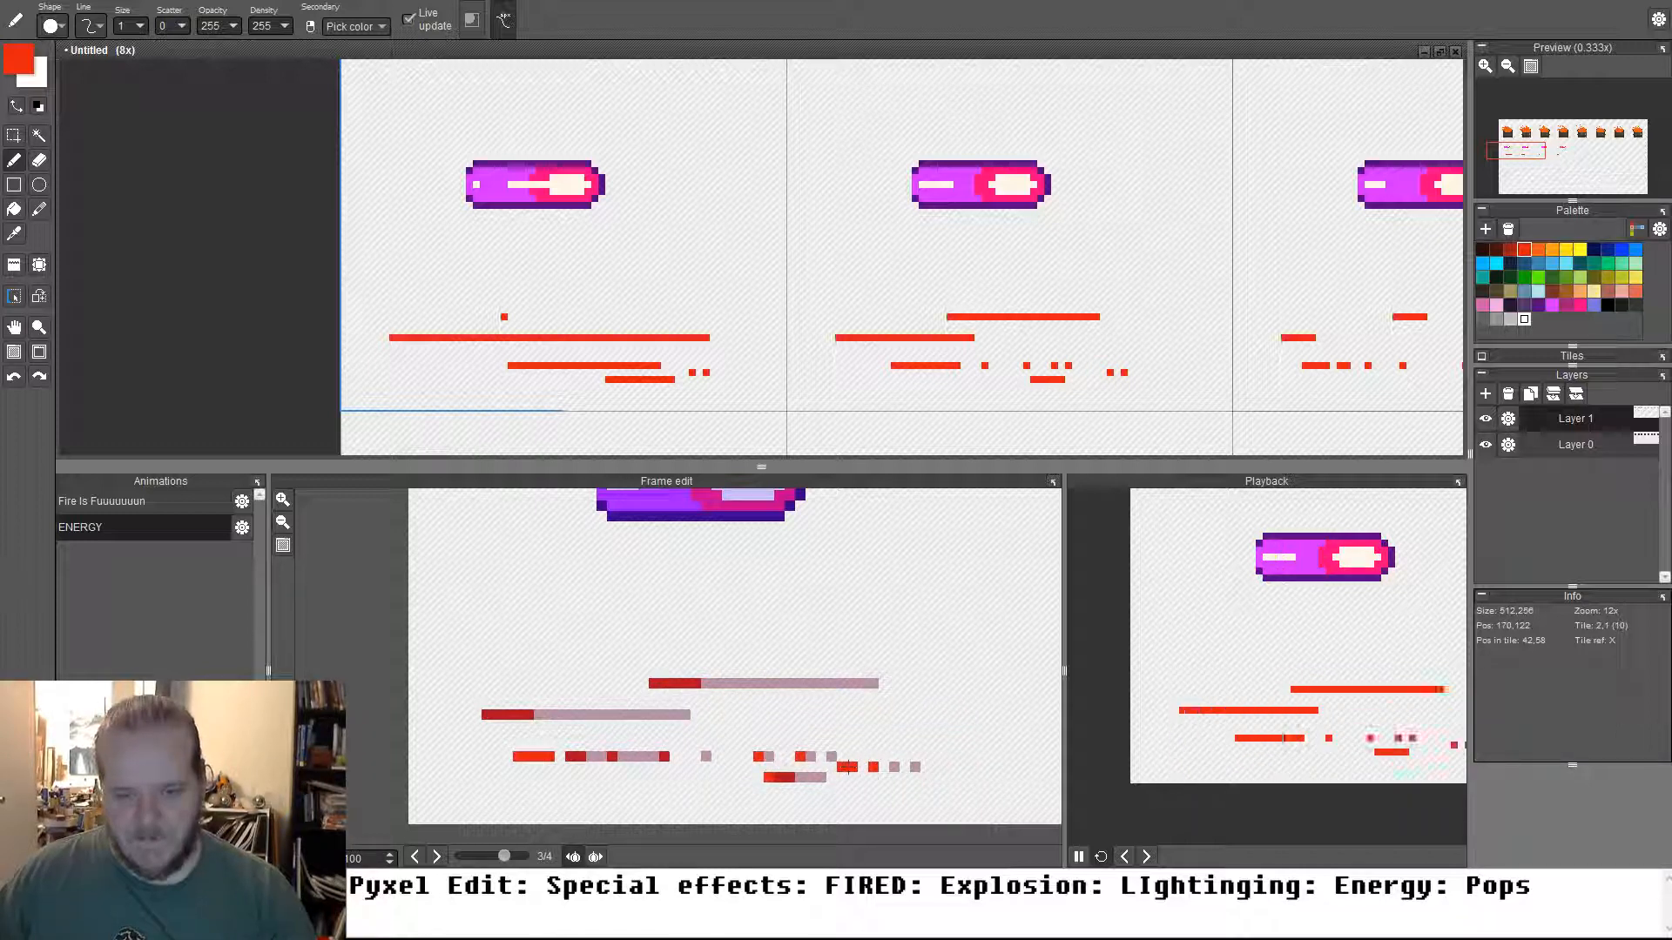
key("ctrl+z")
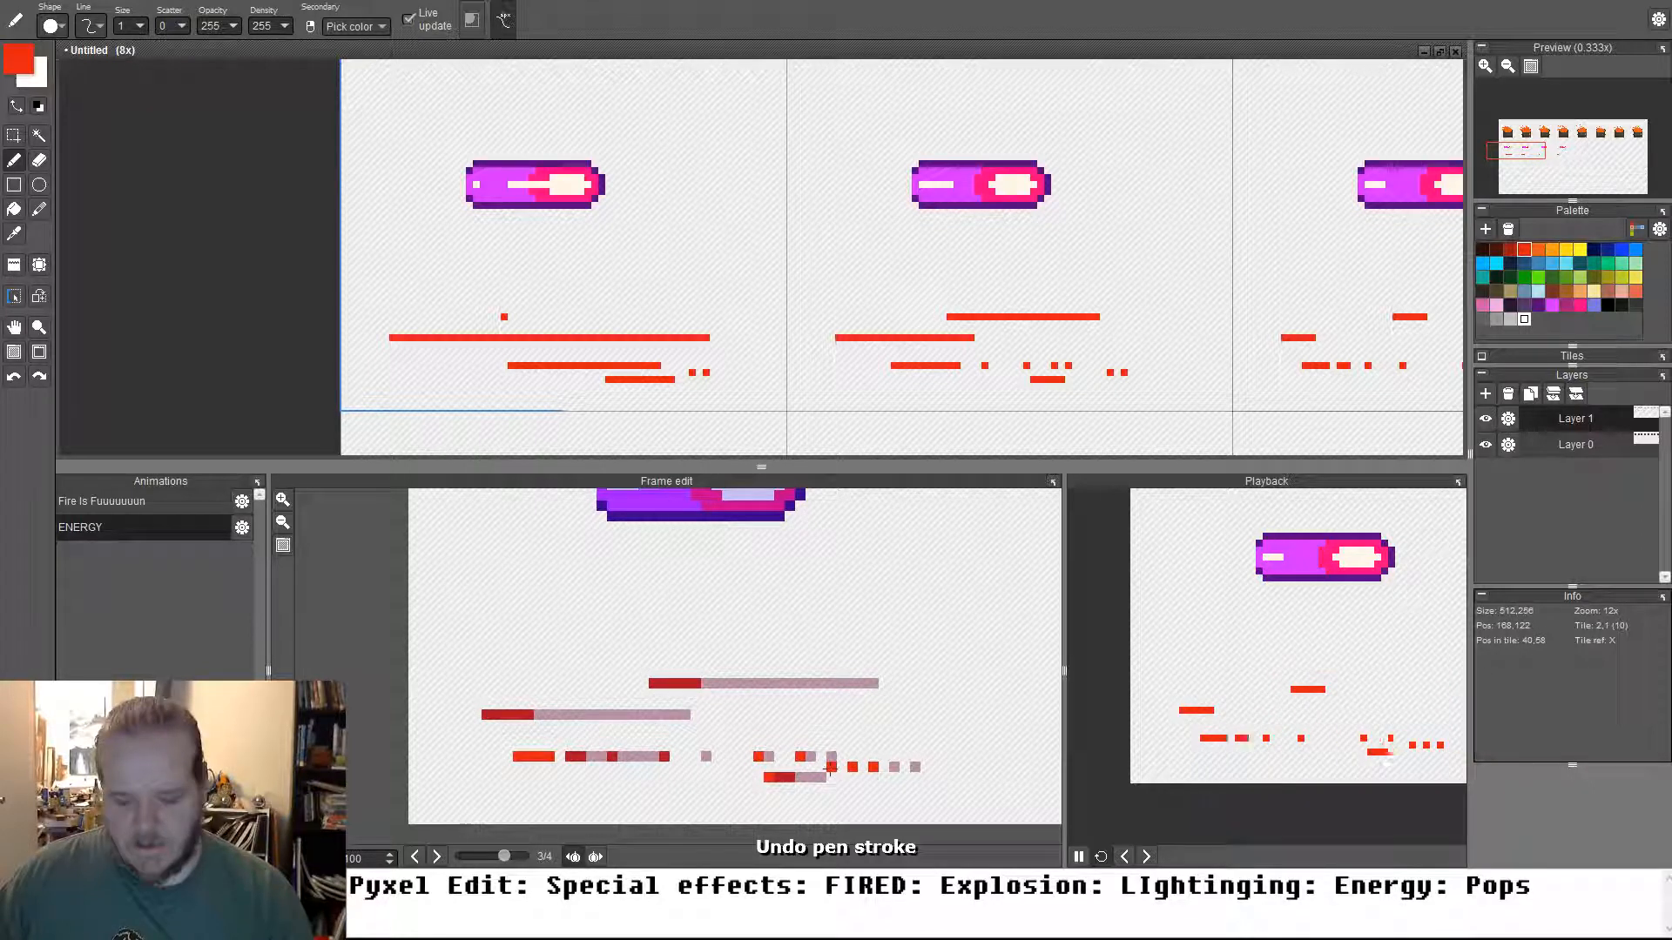
Extend the dotted trail with four spaced pixels in the fourth frame and five more farther to the rear in the first frame
key("Right")
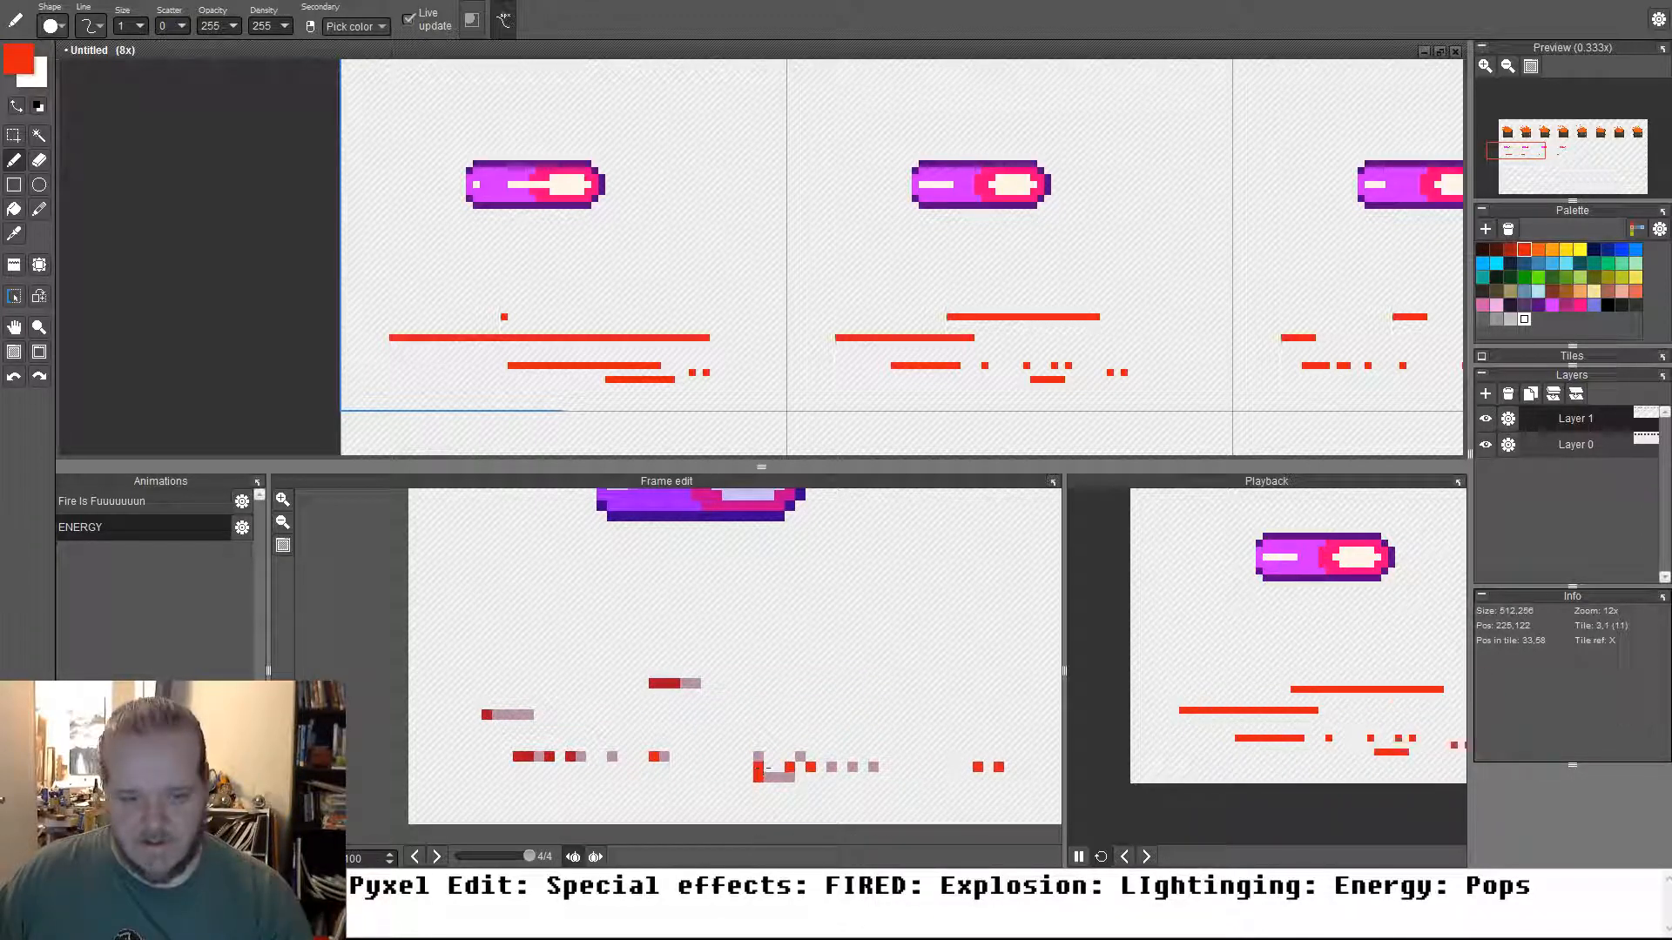
key("Right")
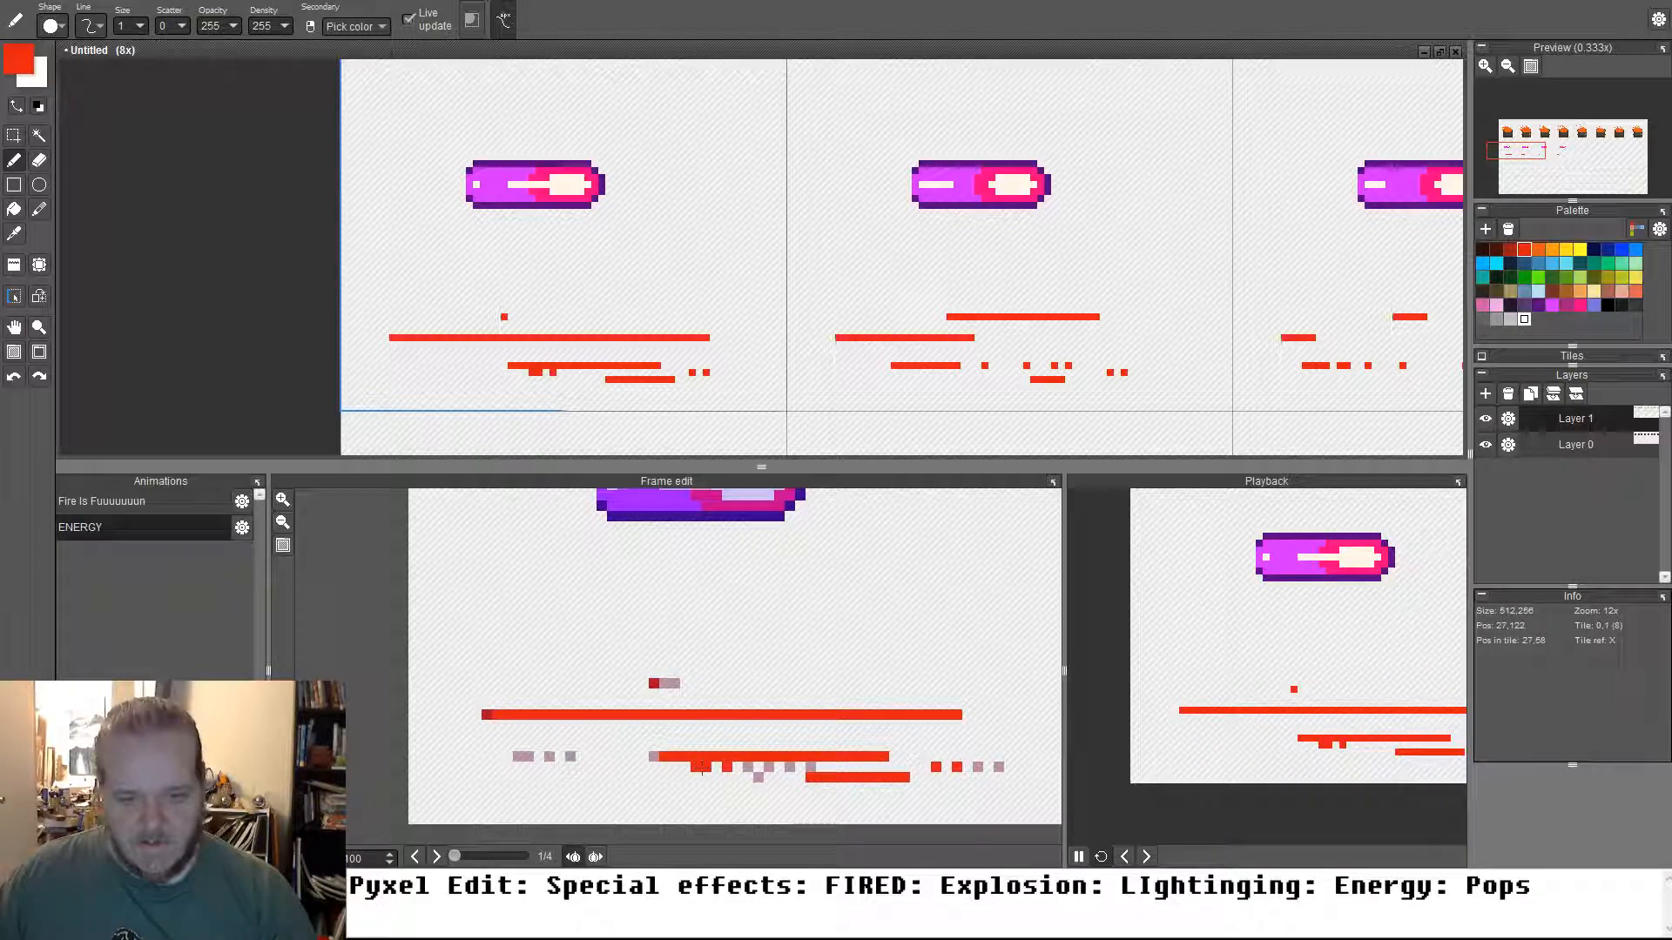
key("ctrl+z")
left_click(653, 768)
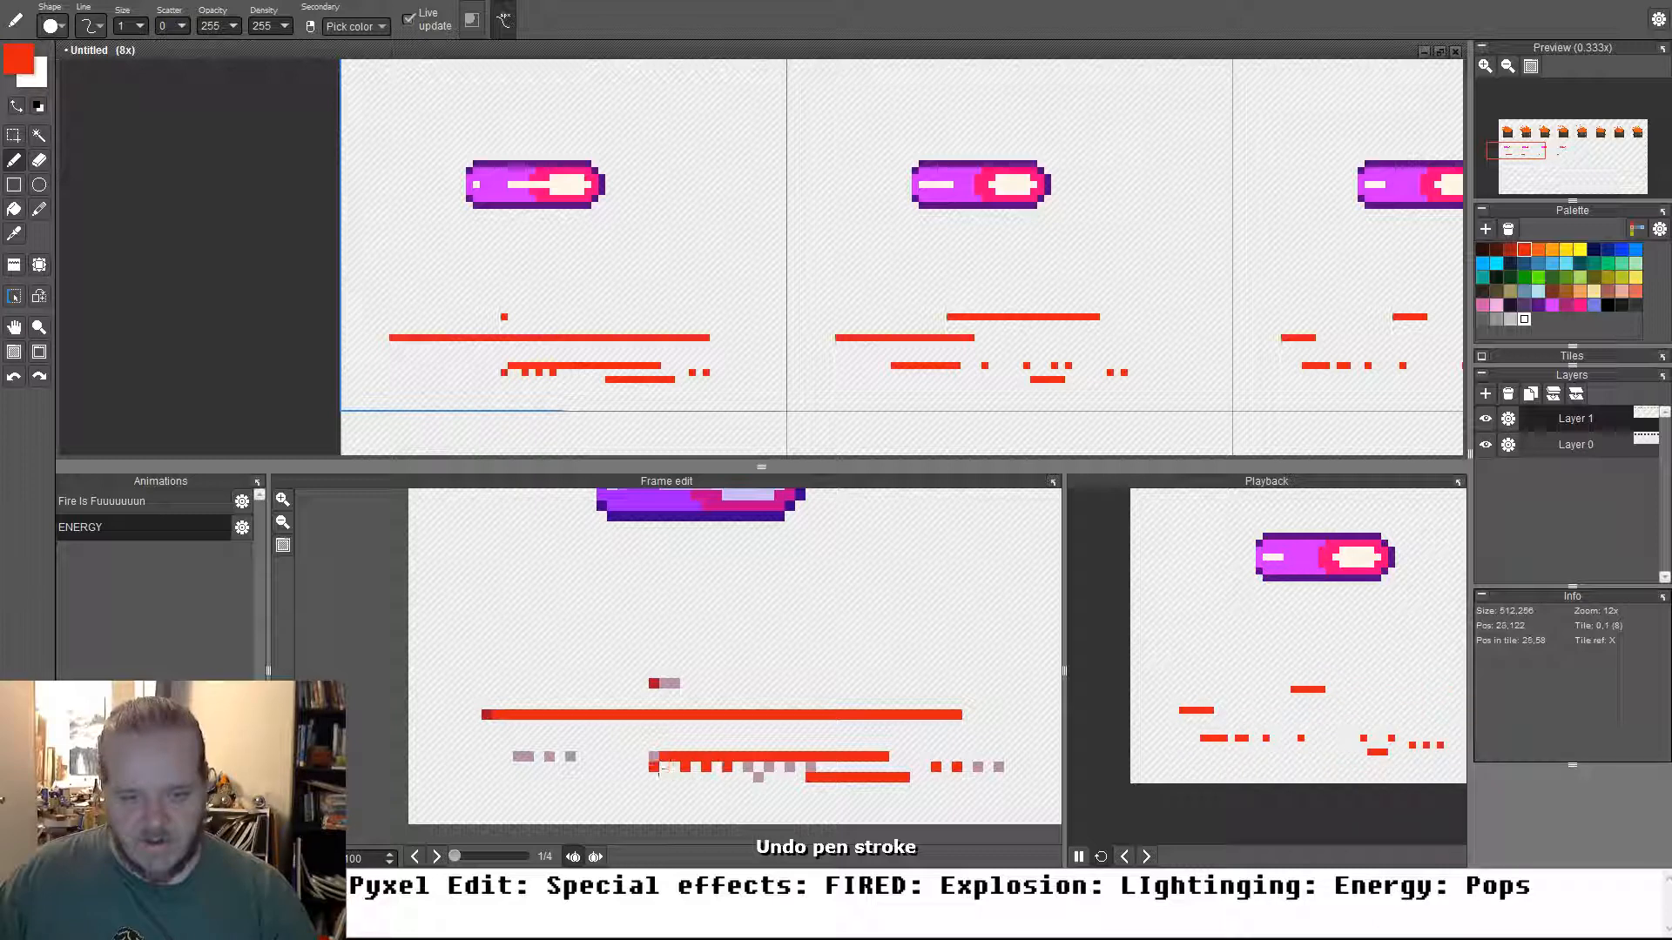
left_click(644, 767)
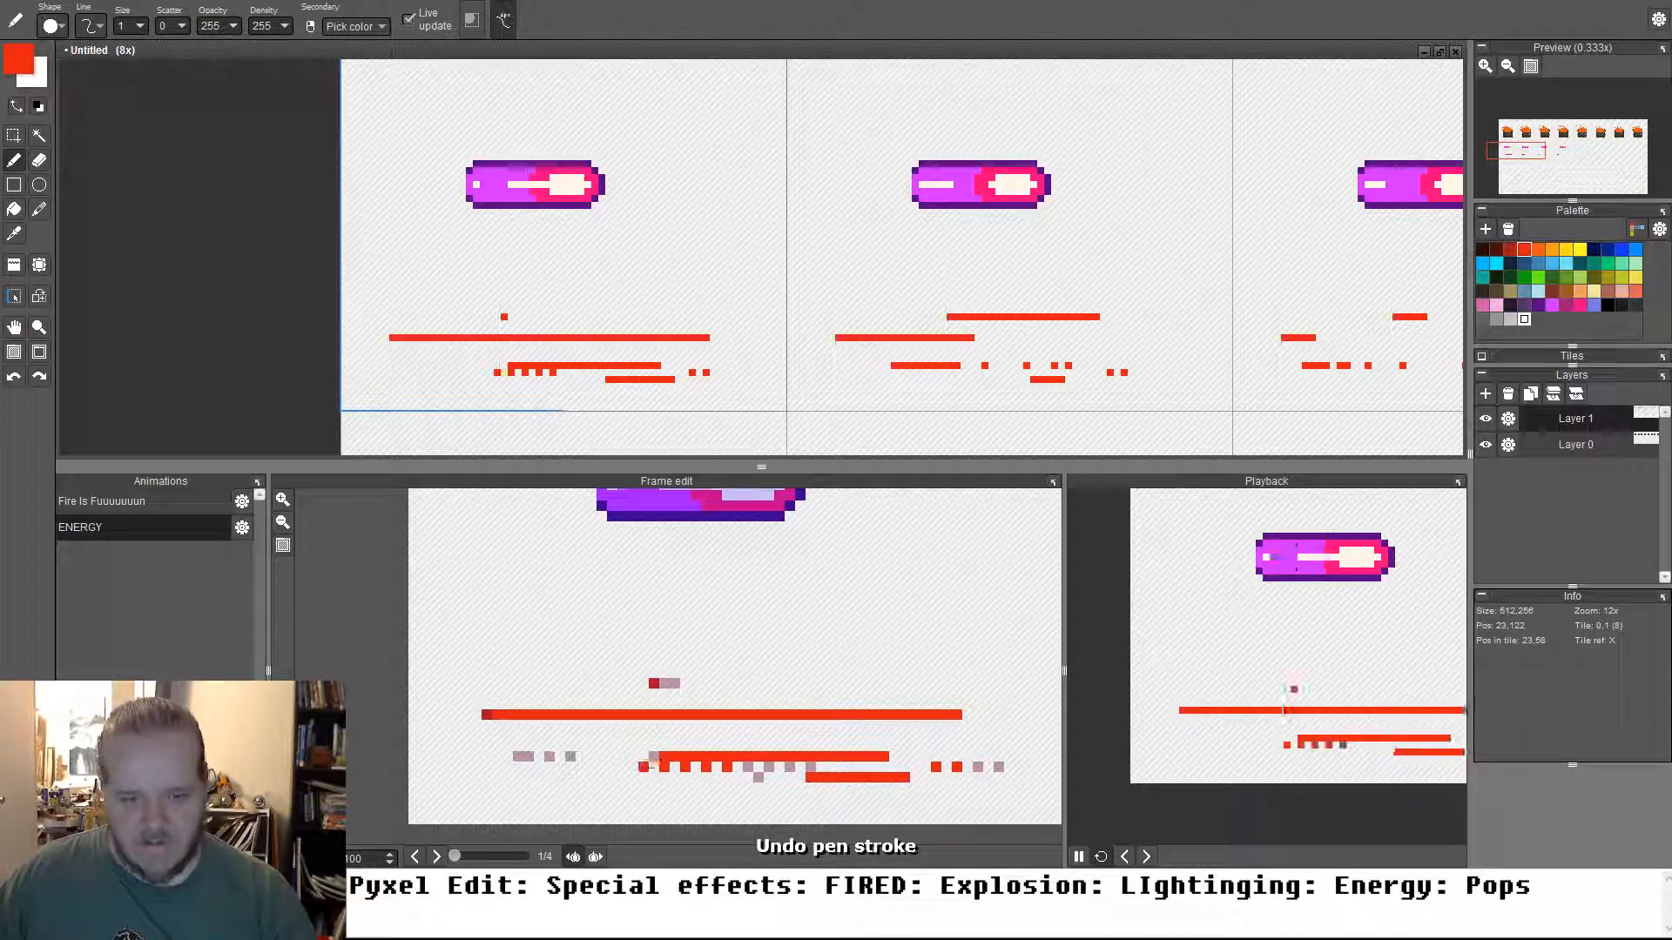
Add spaced red pixels to the second frame, rearward of the first frame's onion-skinned dots
key("period")
left_click(622, 767)
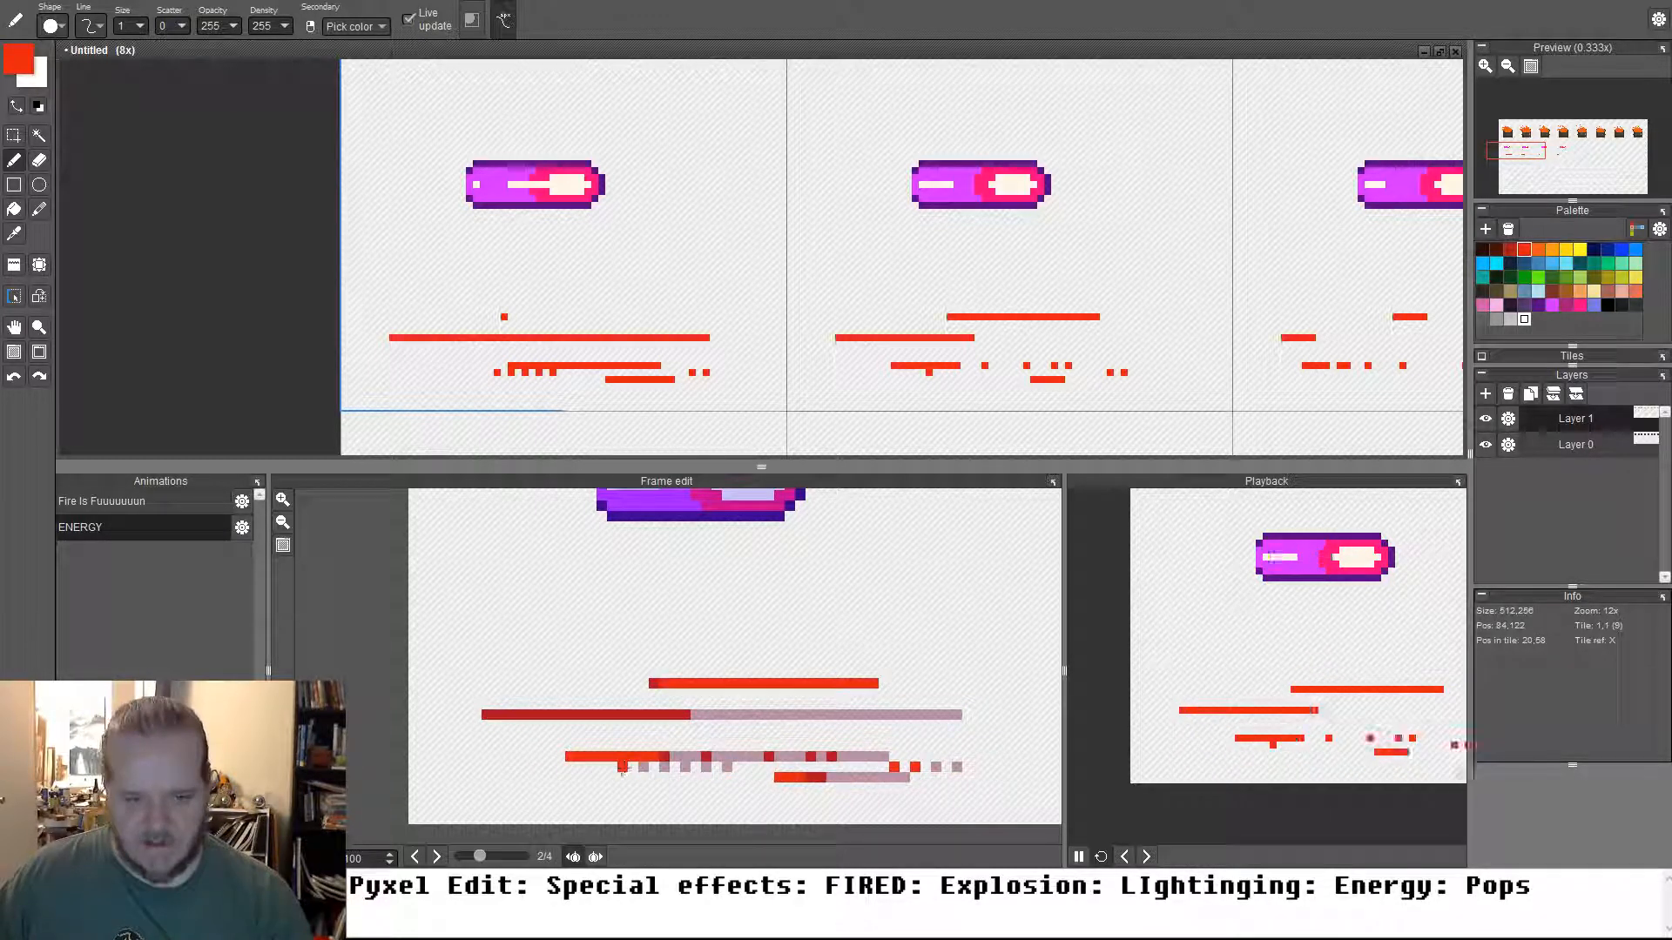
left_click(594, 767)
left_click(580, 767)
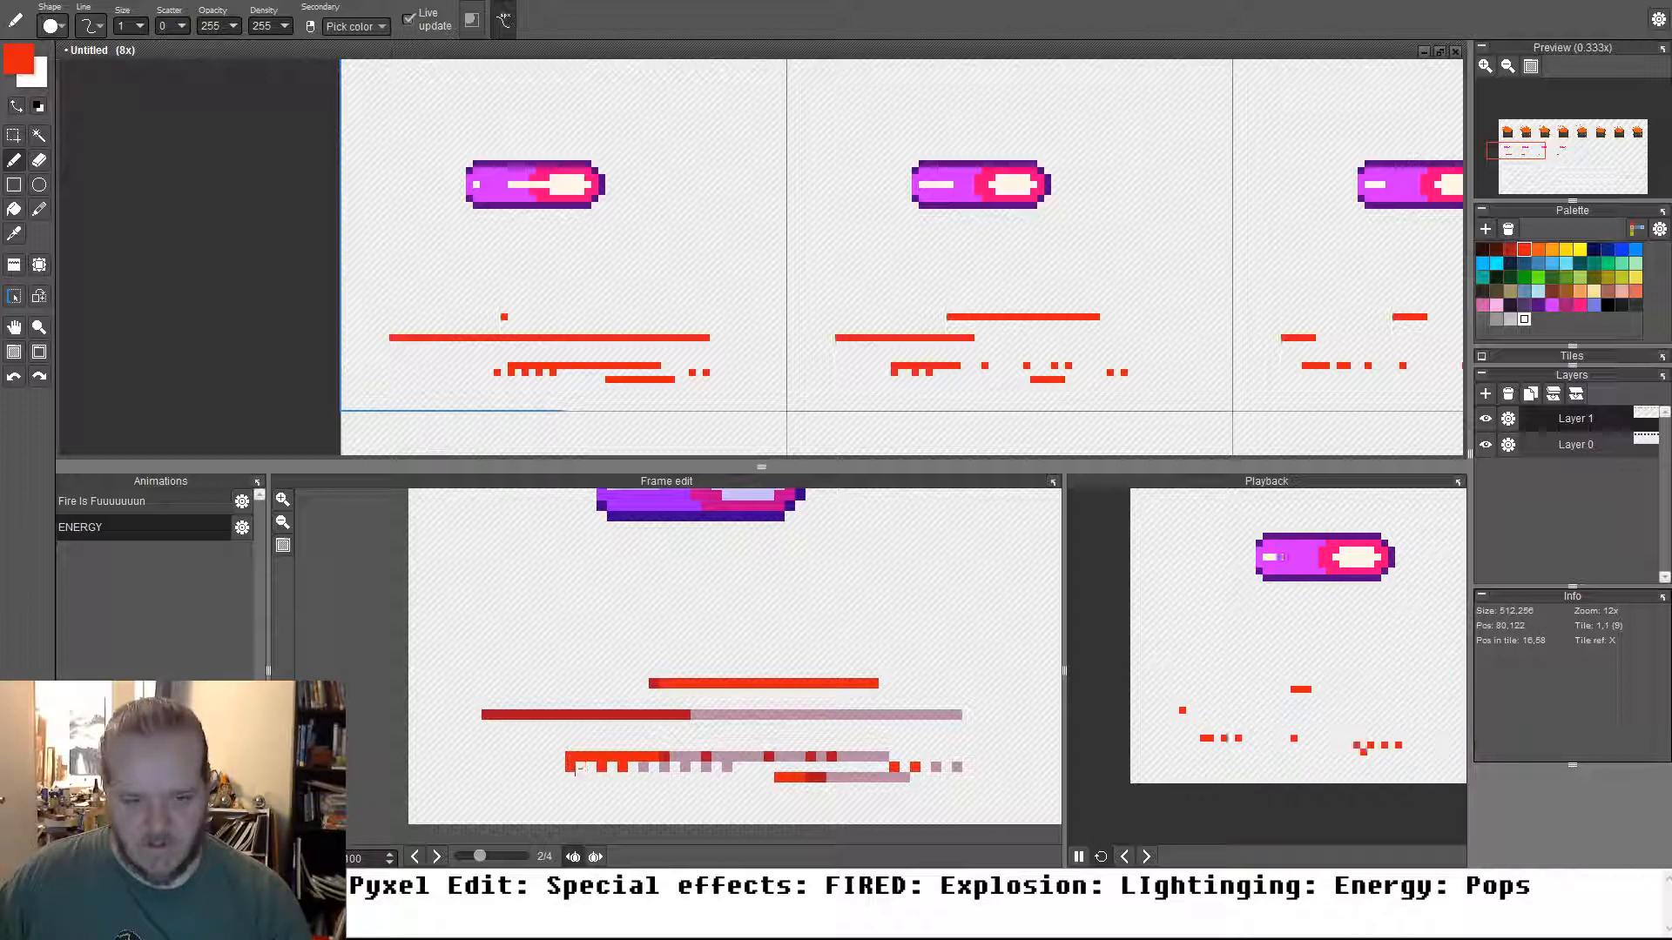
Extend the second frame's dotted red trail rearward with five more spaced pixels, and undo a stray pixel at its rear end
left_click(560, 767)
left_click(540, 767)
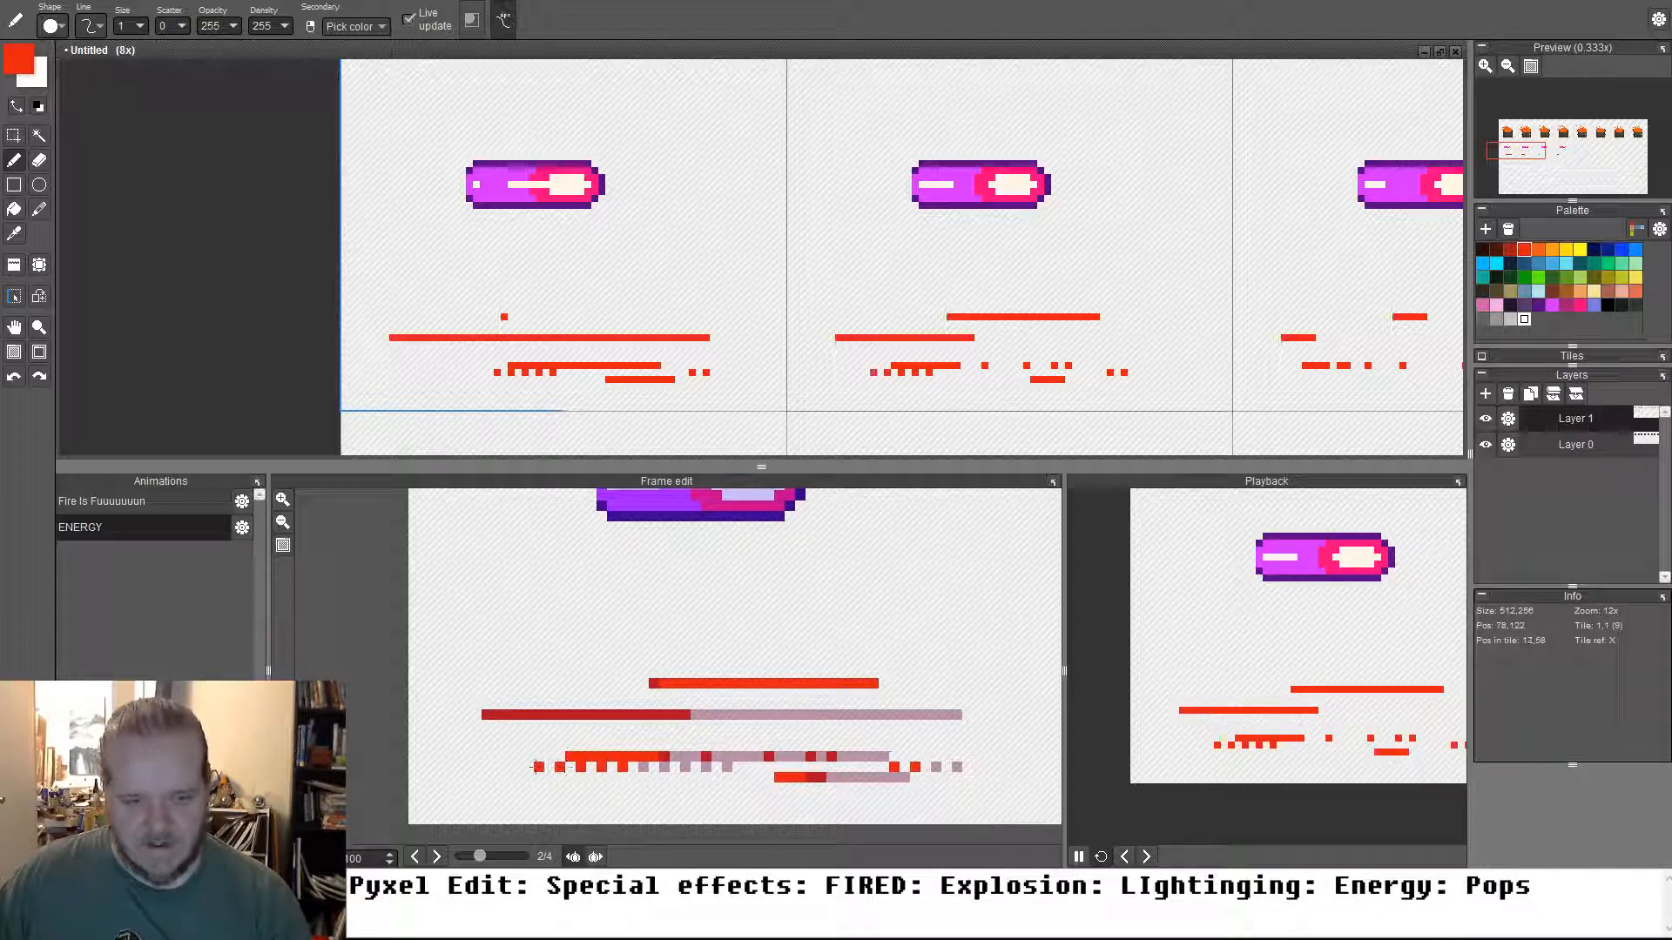
left_click(508, 767)
left_click(518, 767)
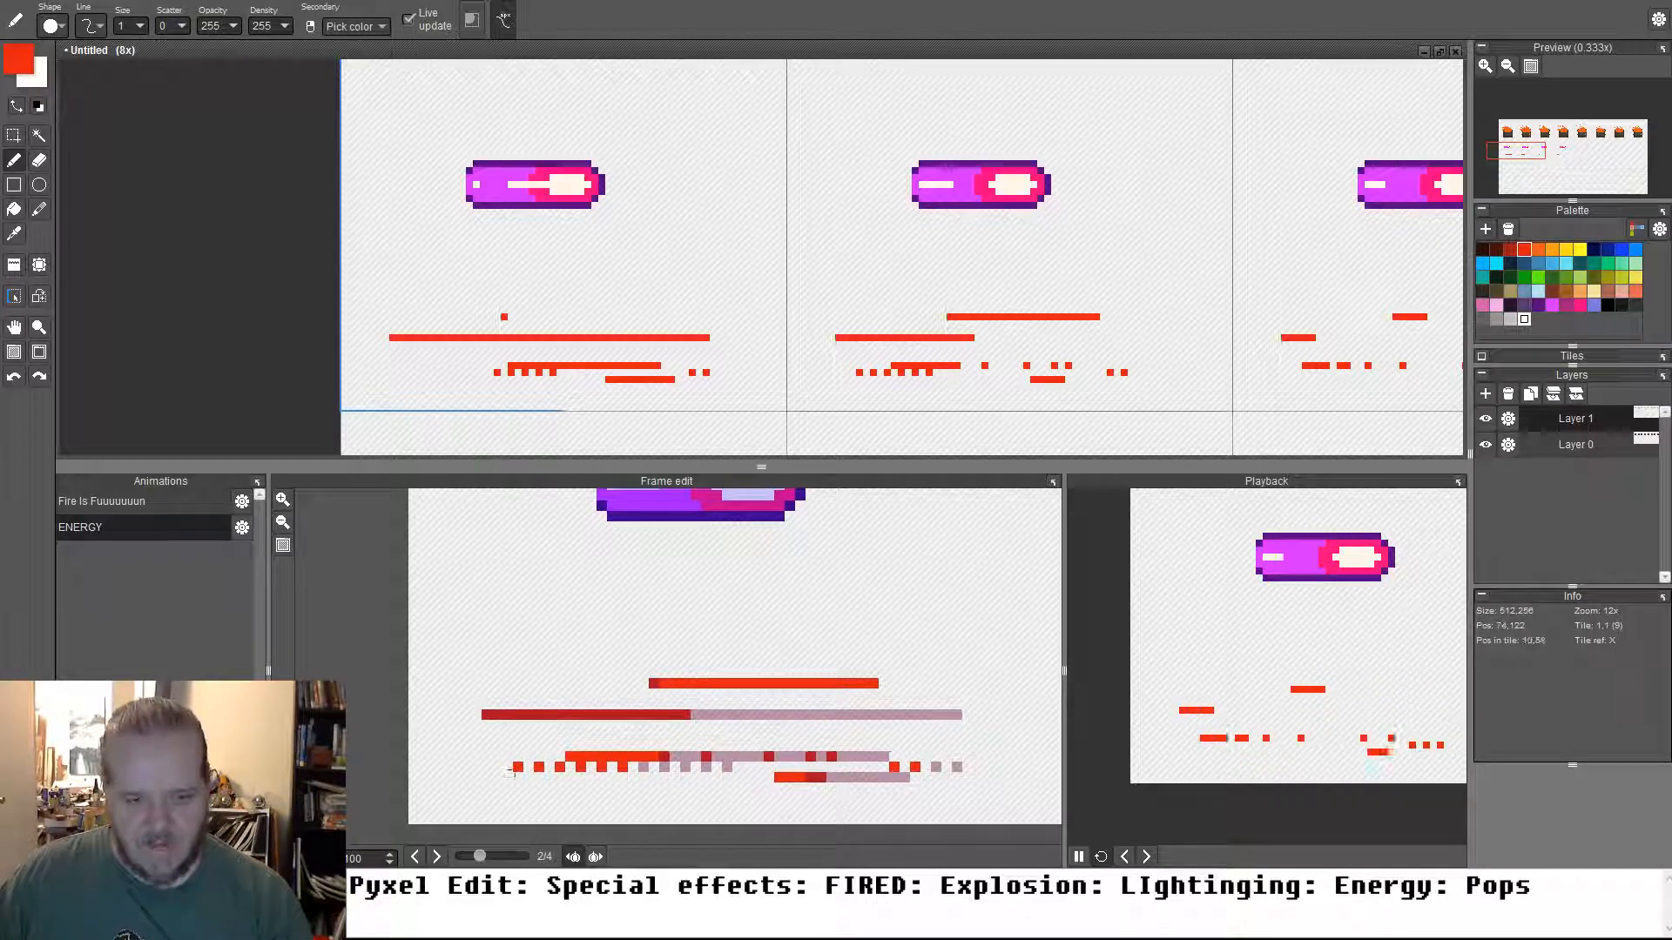
left_click(497, 768)
left_click(476, 767)
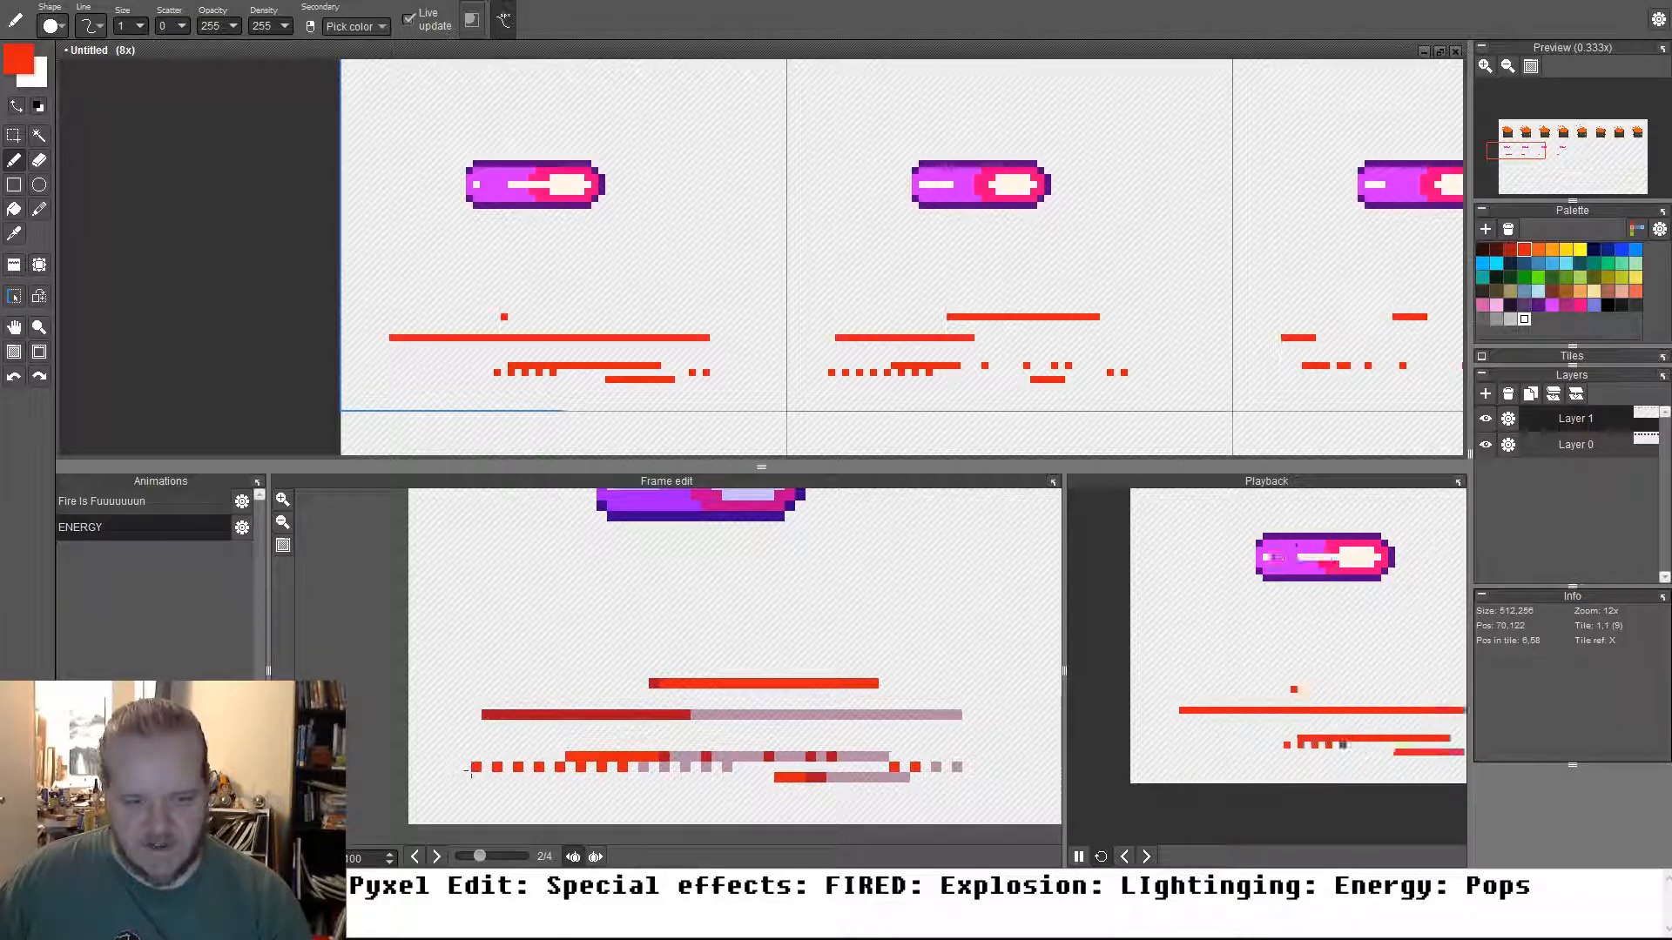
key("Right")
left_click(466, 767)
key("ctrl+z")
Erase all the red trail lines and dots beneath the energy bolt in all four frames
scroll(1271, 749, "down", 1)
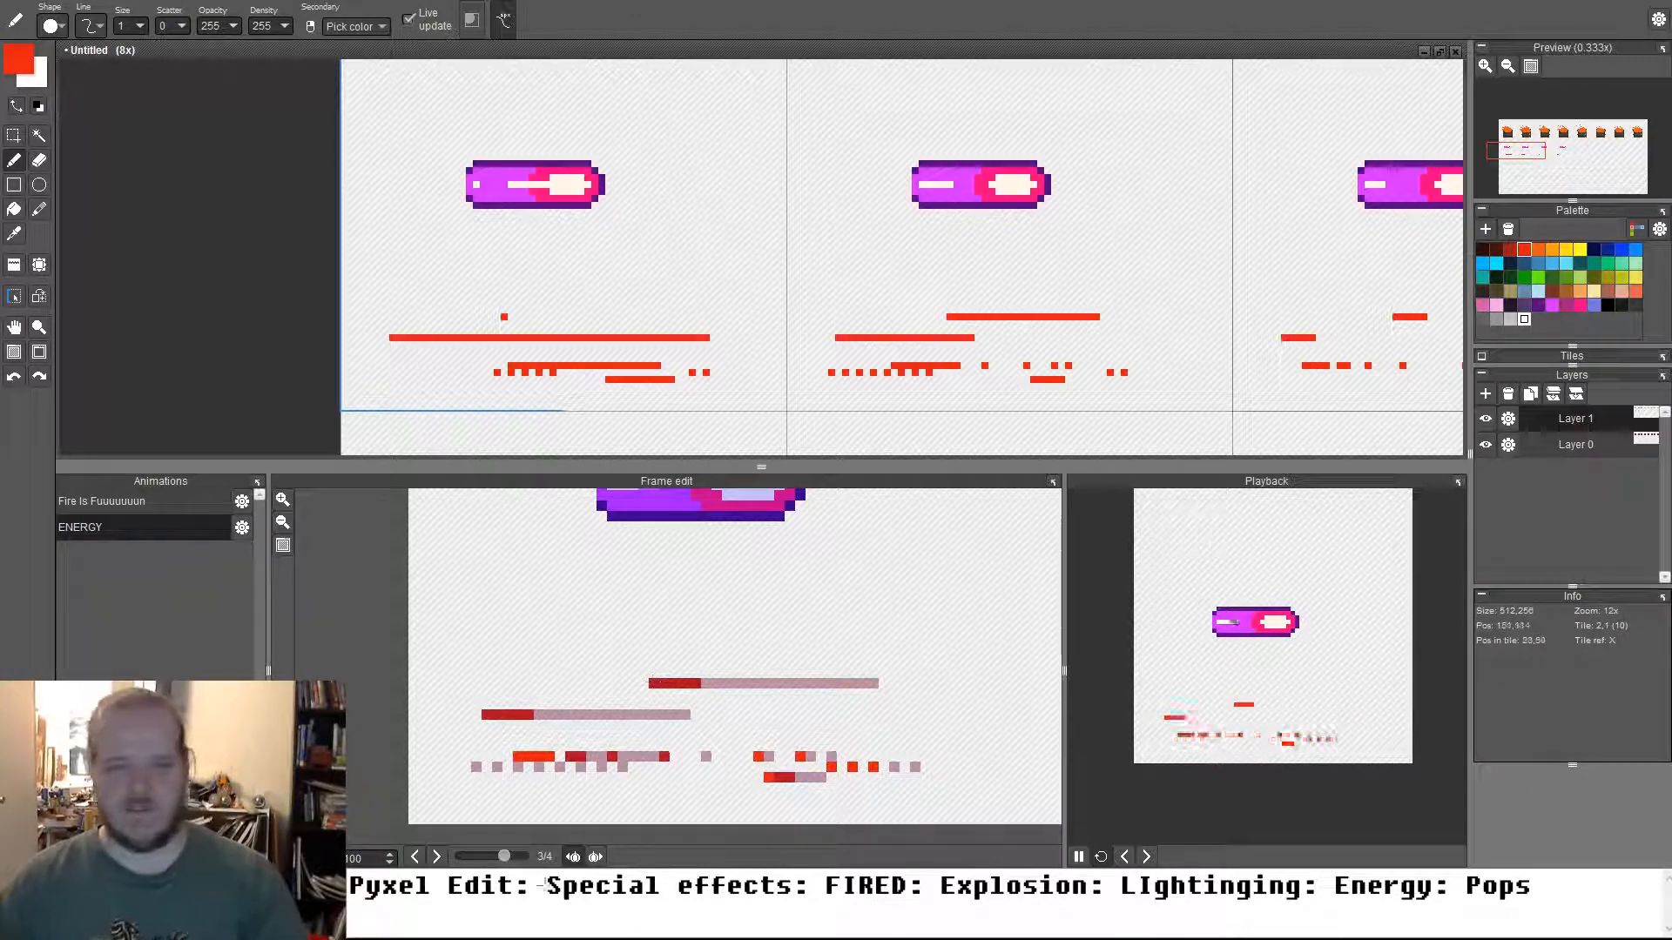
key("space")
left_click_drag(994, 273, 859, 273)
scroll(859, 274, "down", 2)
left_click_drag(740, 279, 867, 279)
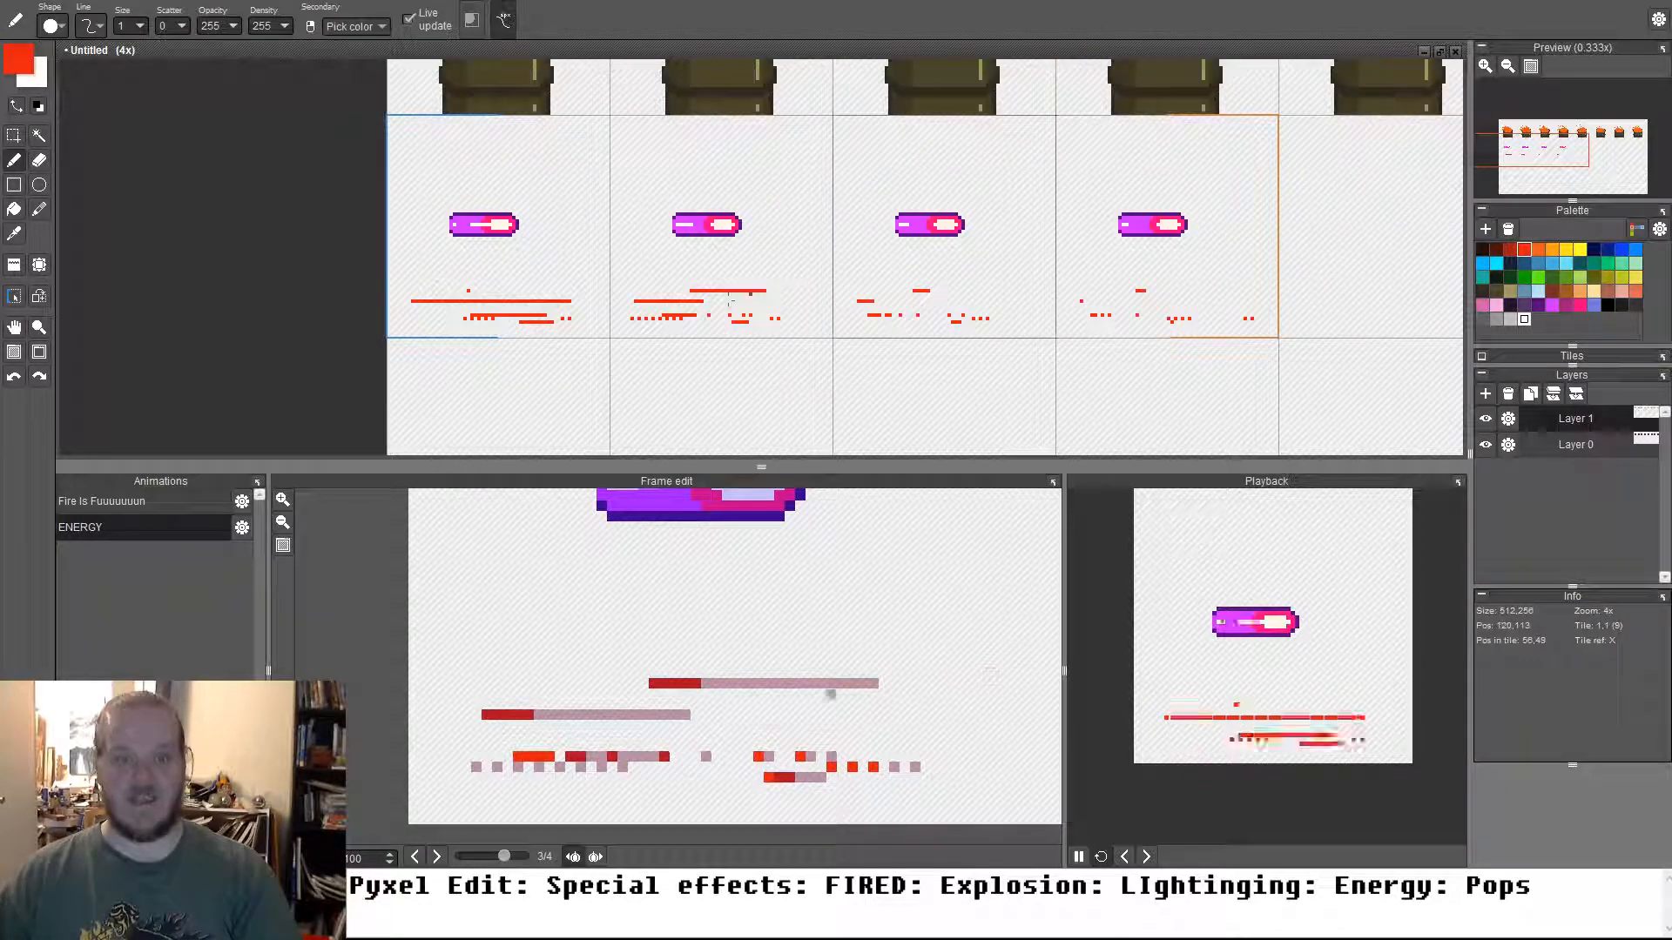
key("e")
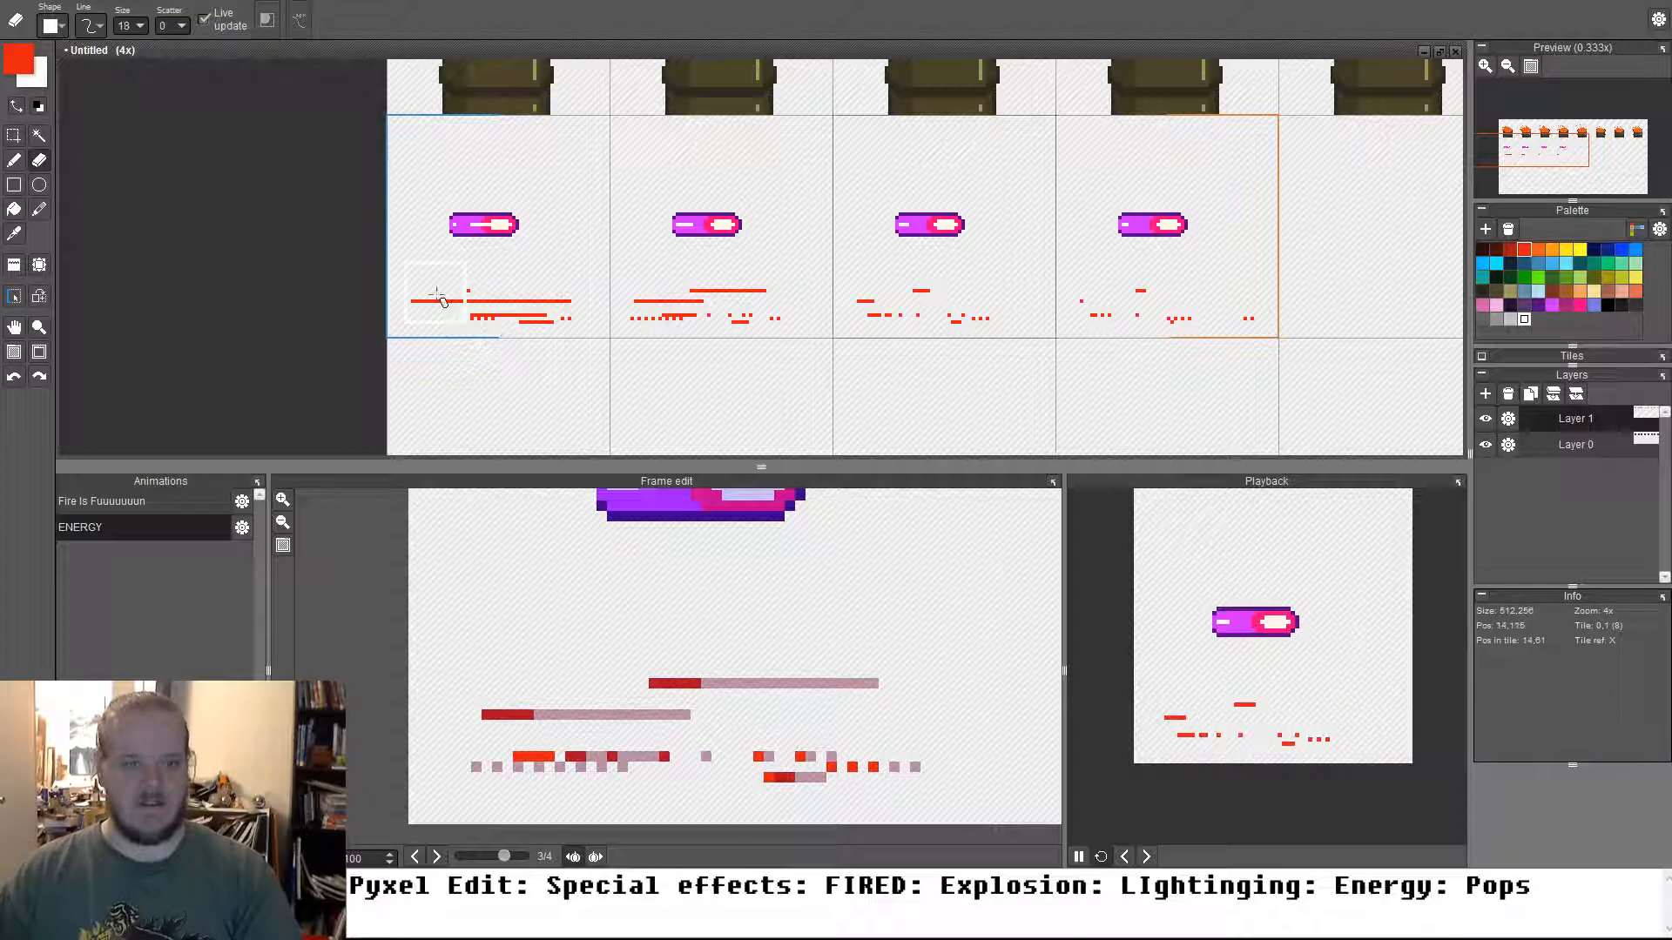
left_click_drag(409, 300, 1257, 313)
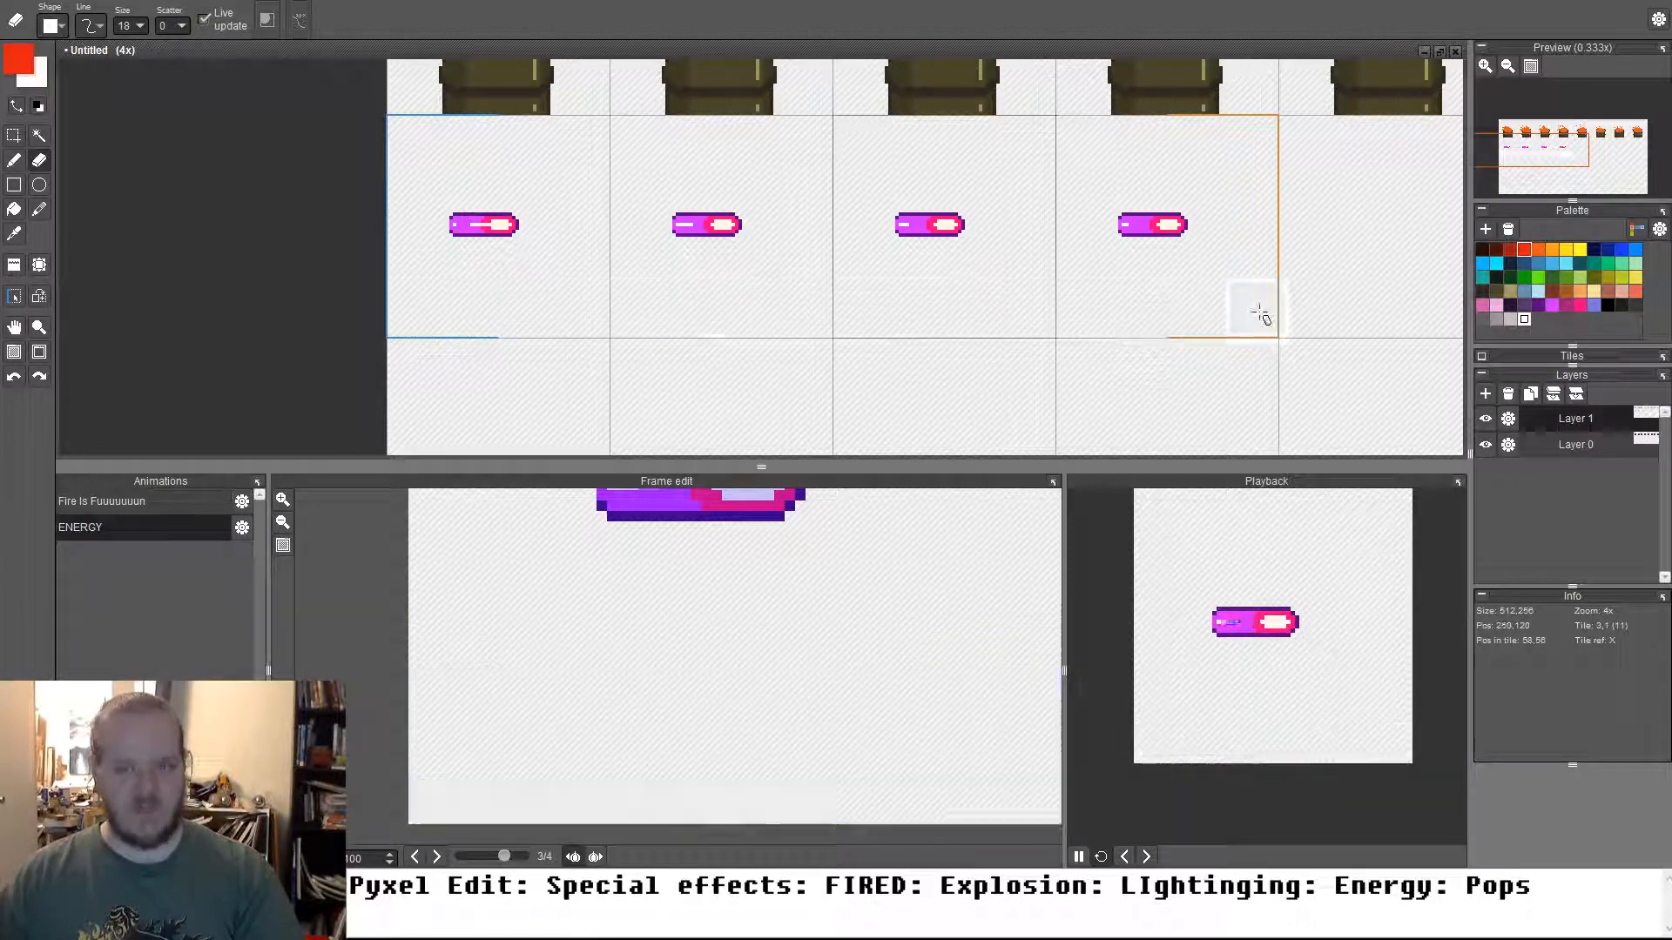
Return to the Pencil and make the frame editor taller, with the energy bolt enlarged in it
key("b")
left_click_drag(532, 280, 937, 272)
scroll(936, 273, "up", 1)
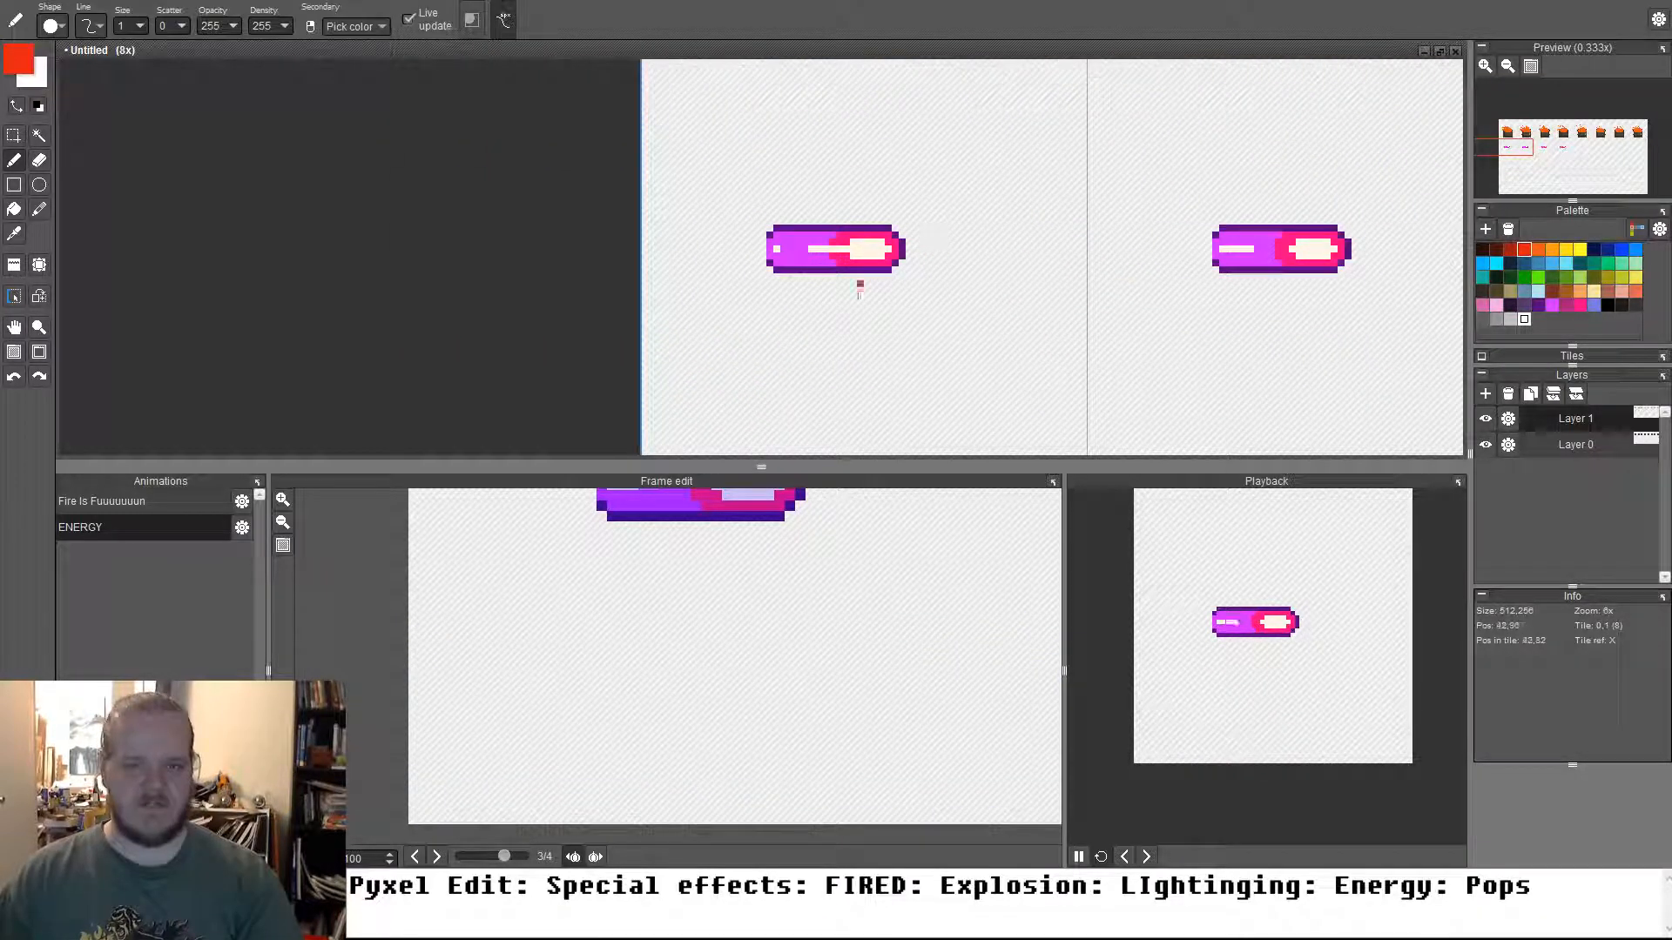
left_click_drag(829, 467, 829, 233)
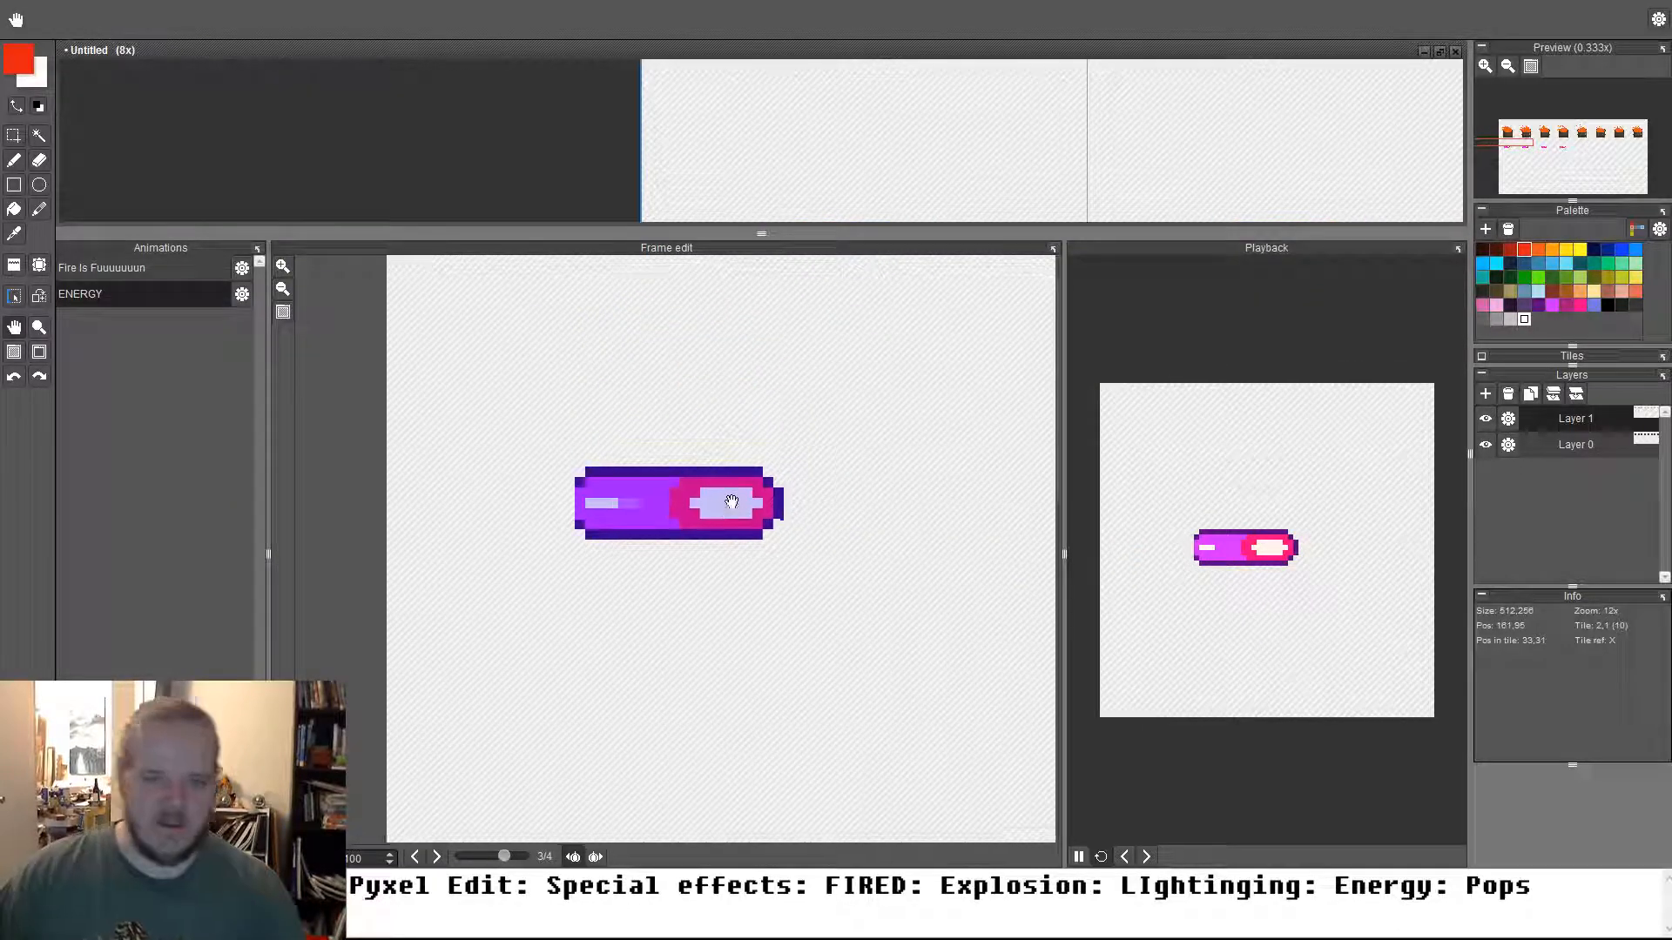
scroll(746, 540, "up", 2)
scroll(712, 516, "down", 1)
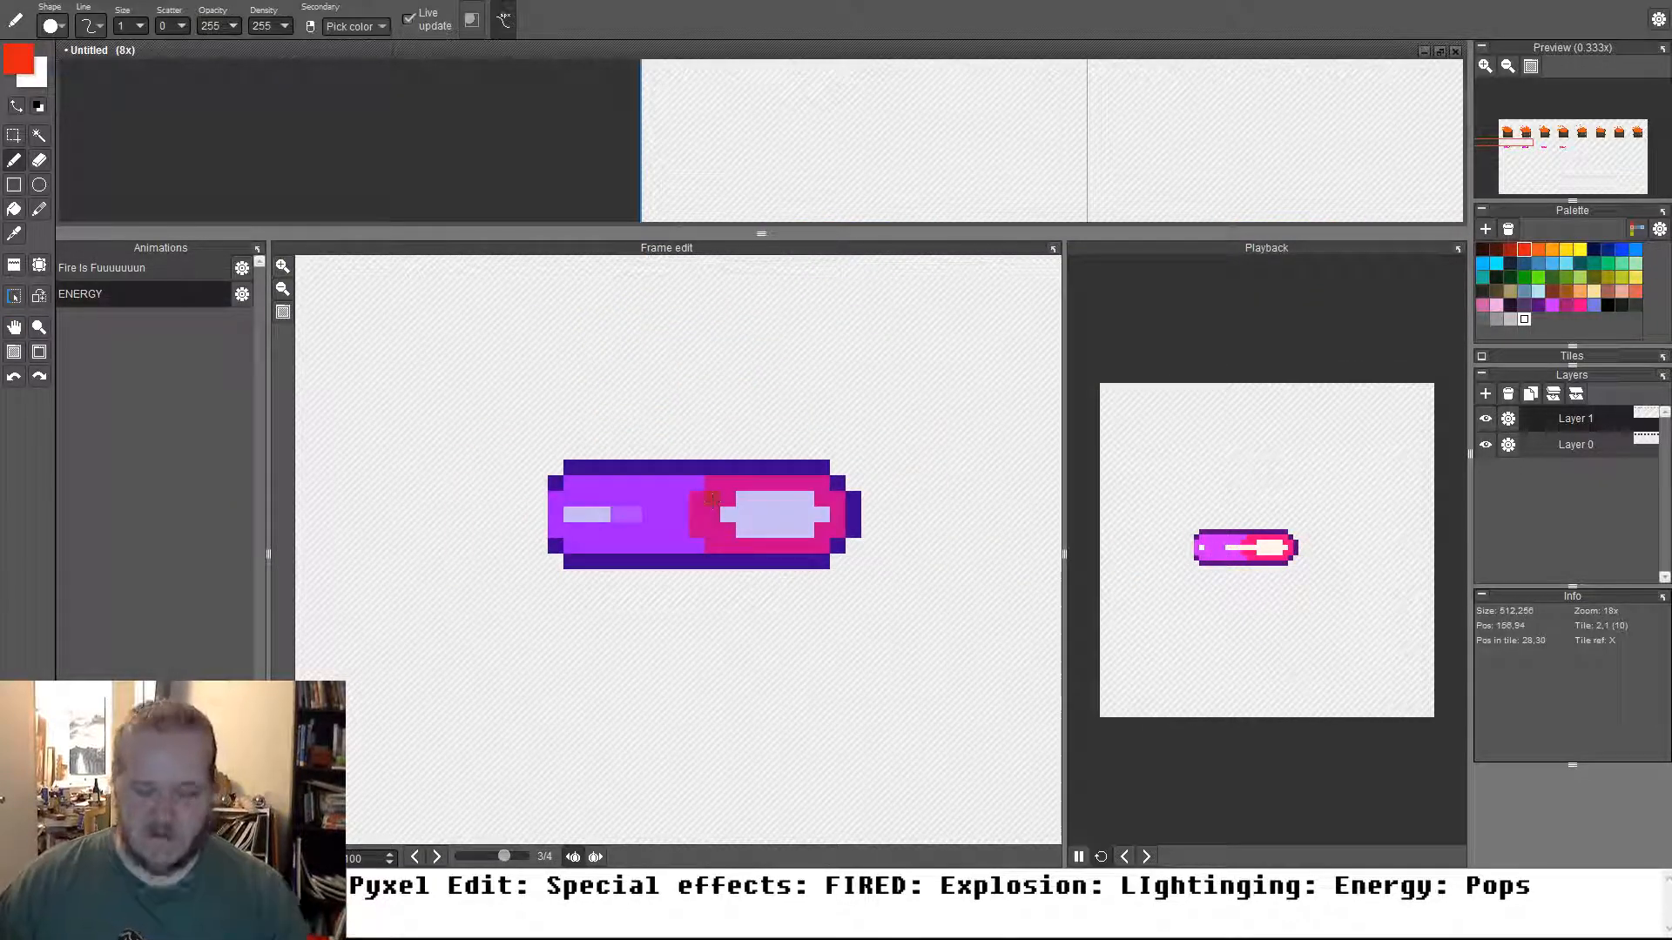
Paint sampled pink edging above and below the moving white streak in the bolt's first and second frames
right_click(795, 500)
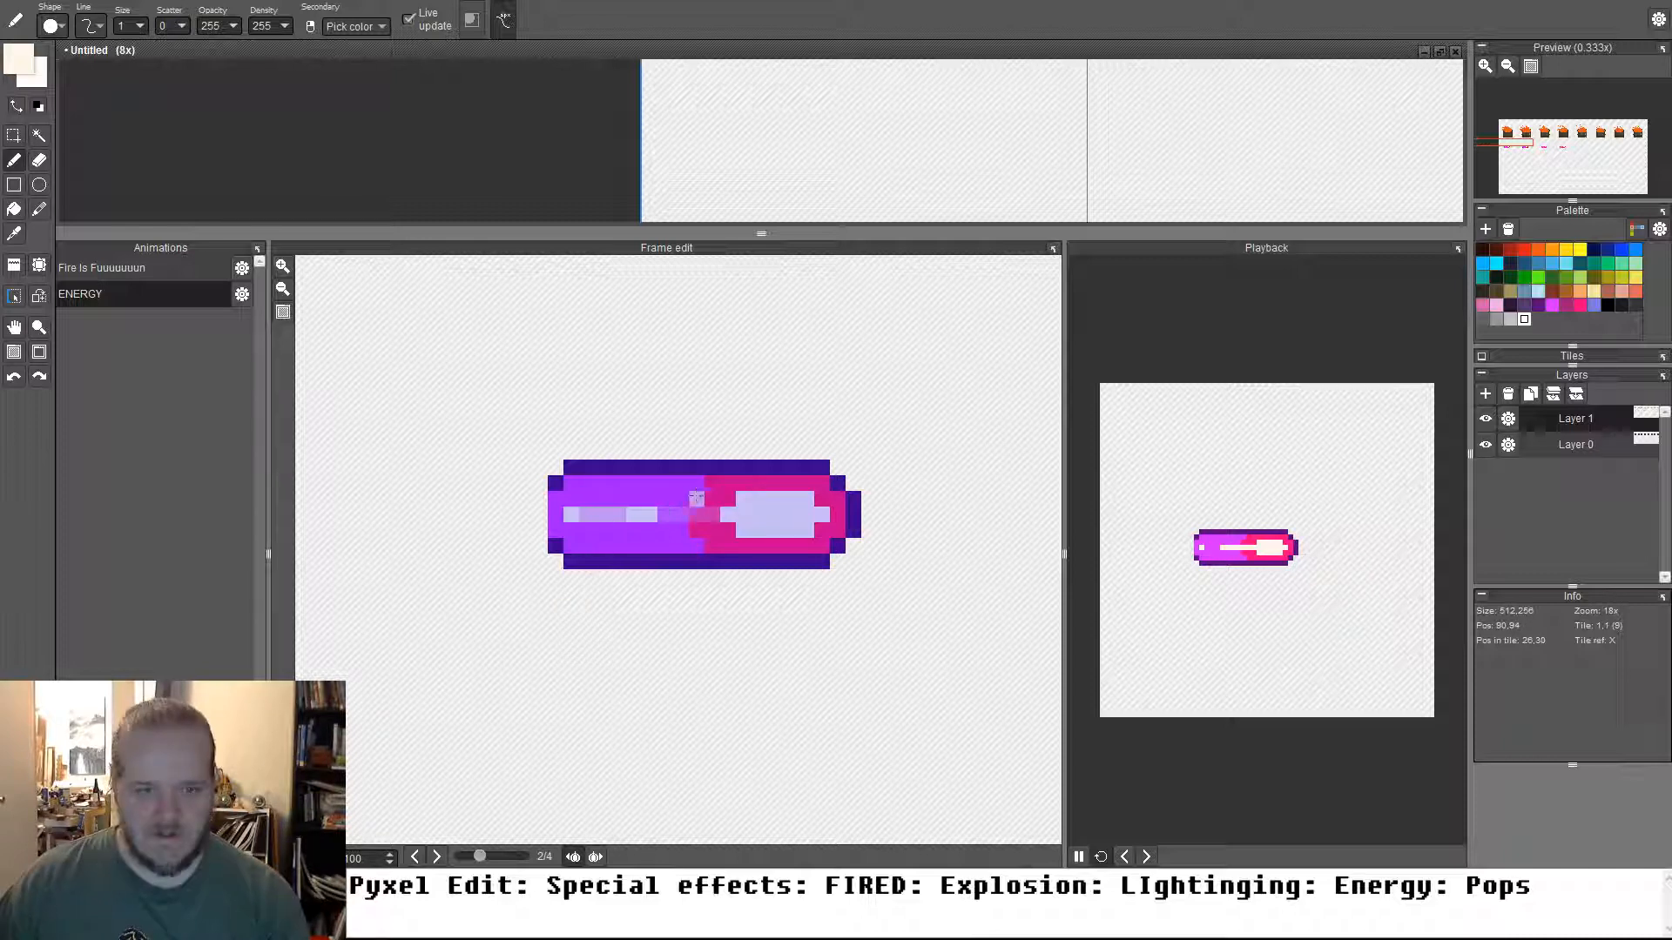
right_click(717, 493)
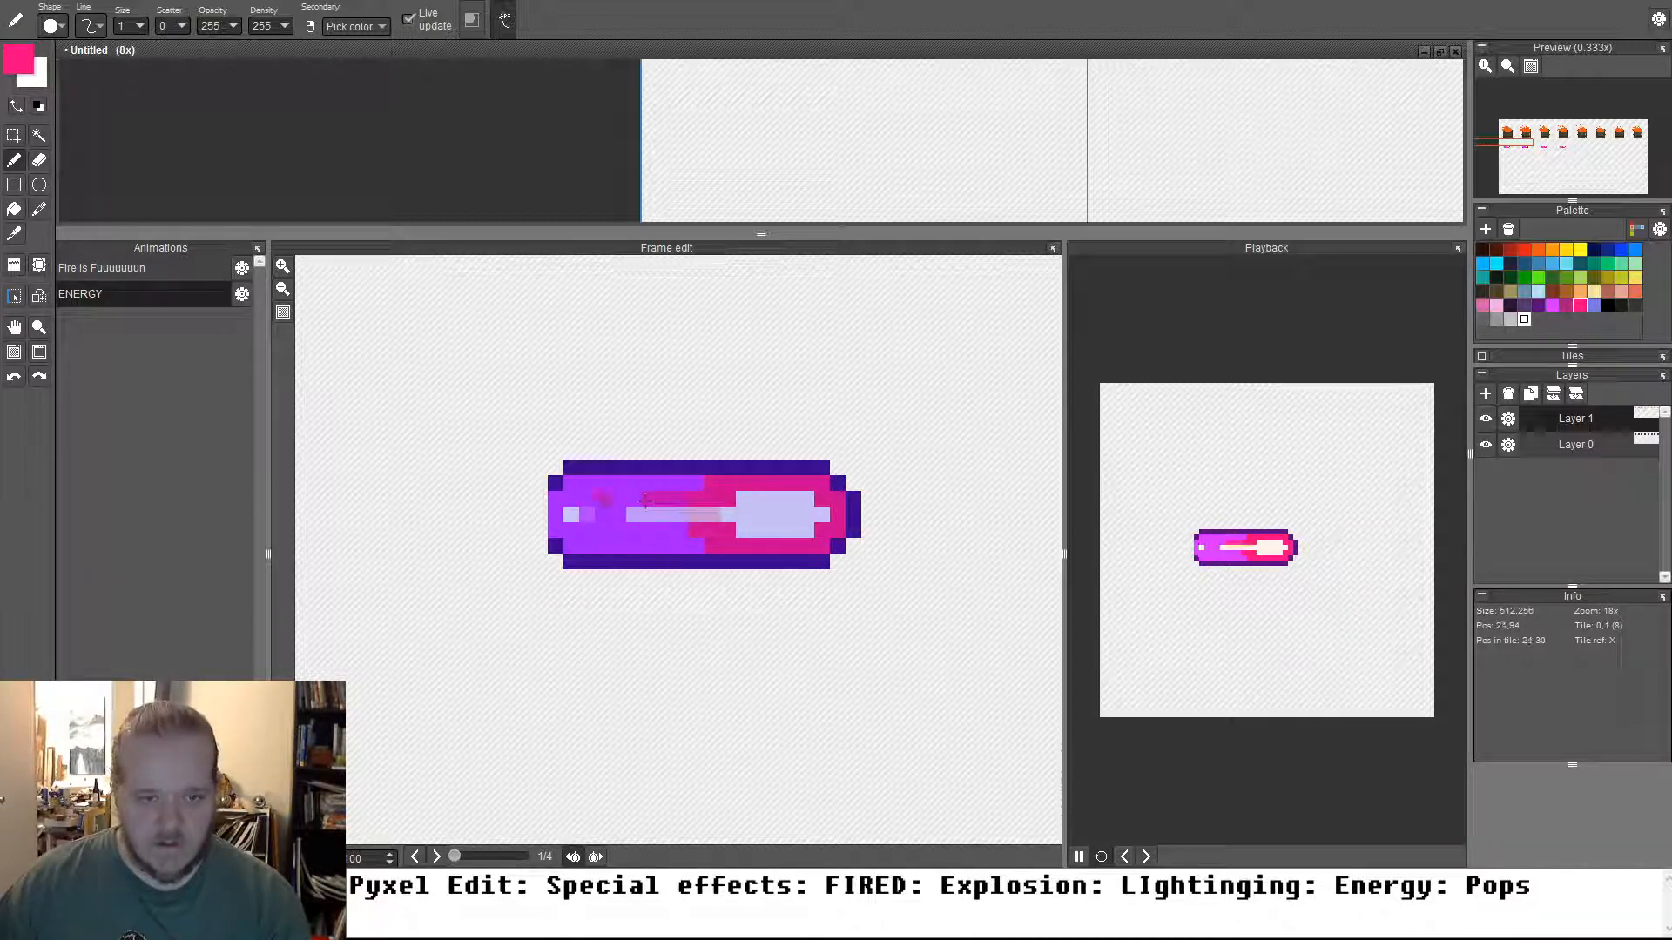
left_click_drag(635, 530, 710, 530)
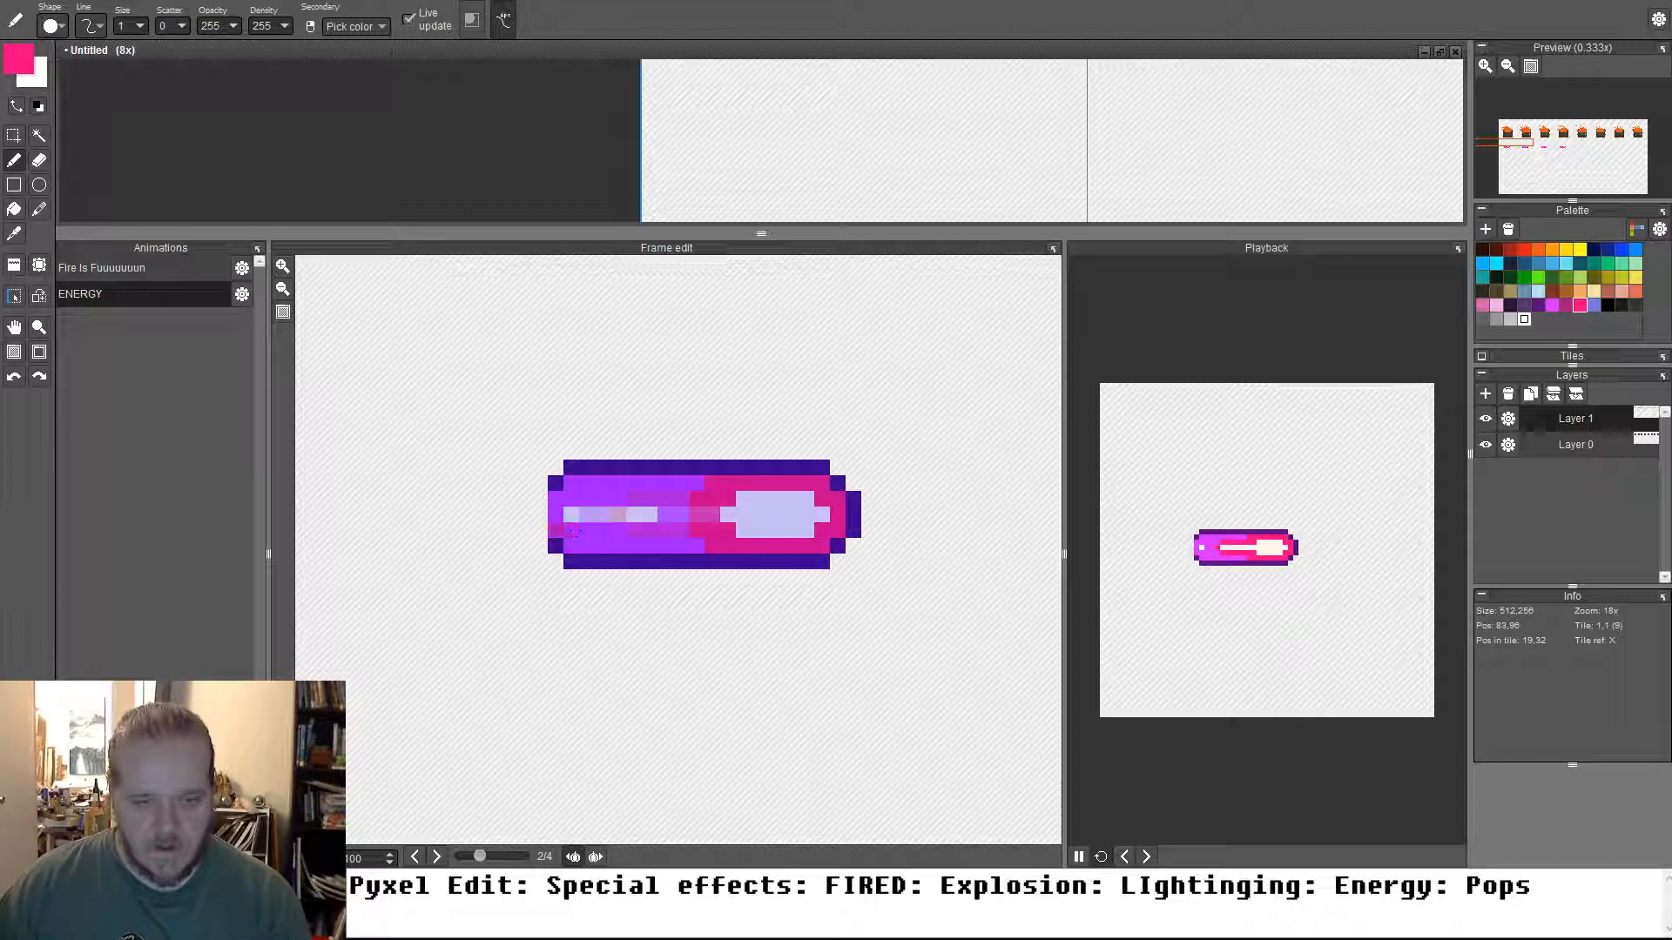
mouse_move(571, 531)
left_mouse_down()
mouse_move(668, 528)
mouse_move(575, 498)
left_mouse_up()
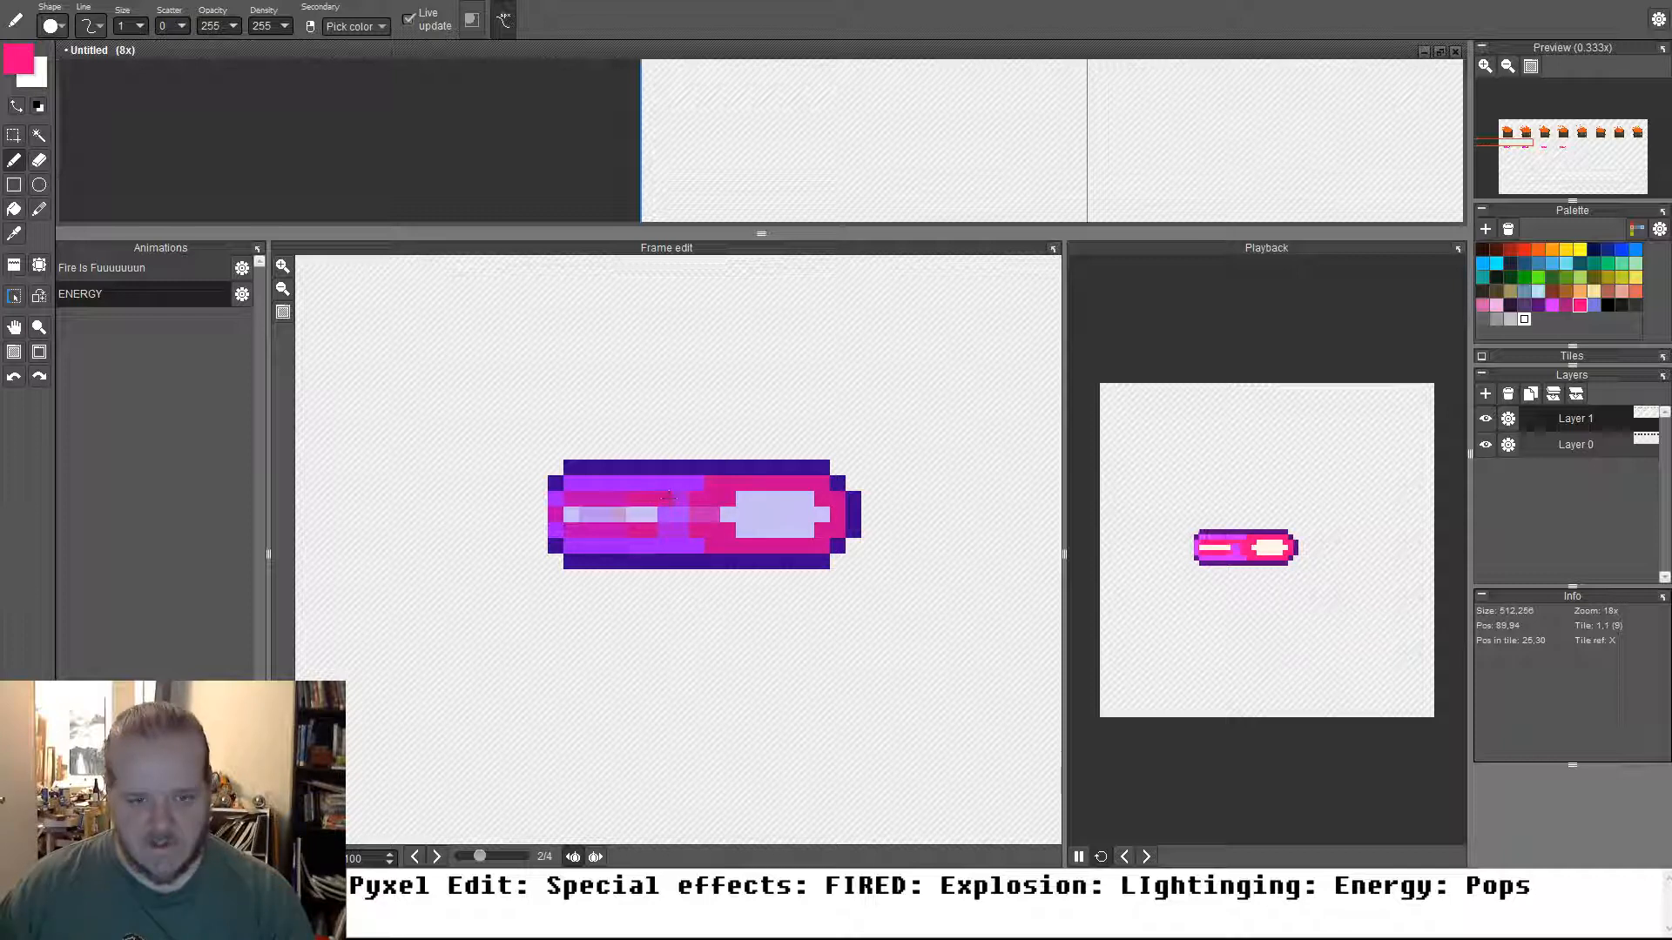
Erase the surplus pixel at the front of the second frame's upper pink edging with a size 1 eraser and refill it in sampled magenta
key("e")
scroll(675, 503, "down", 14)
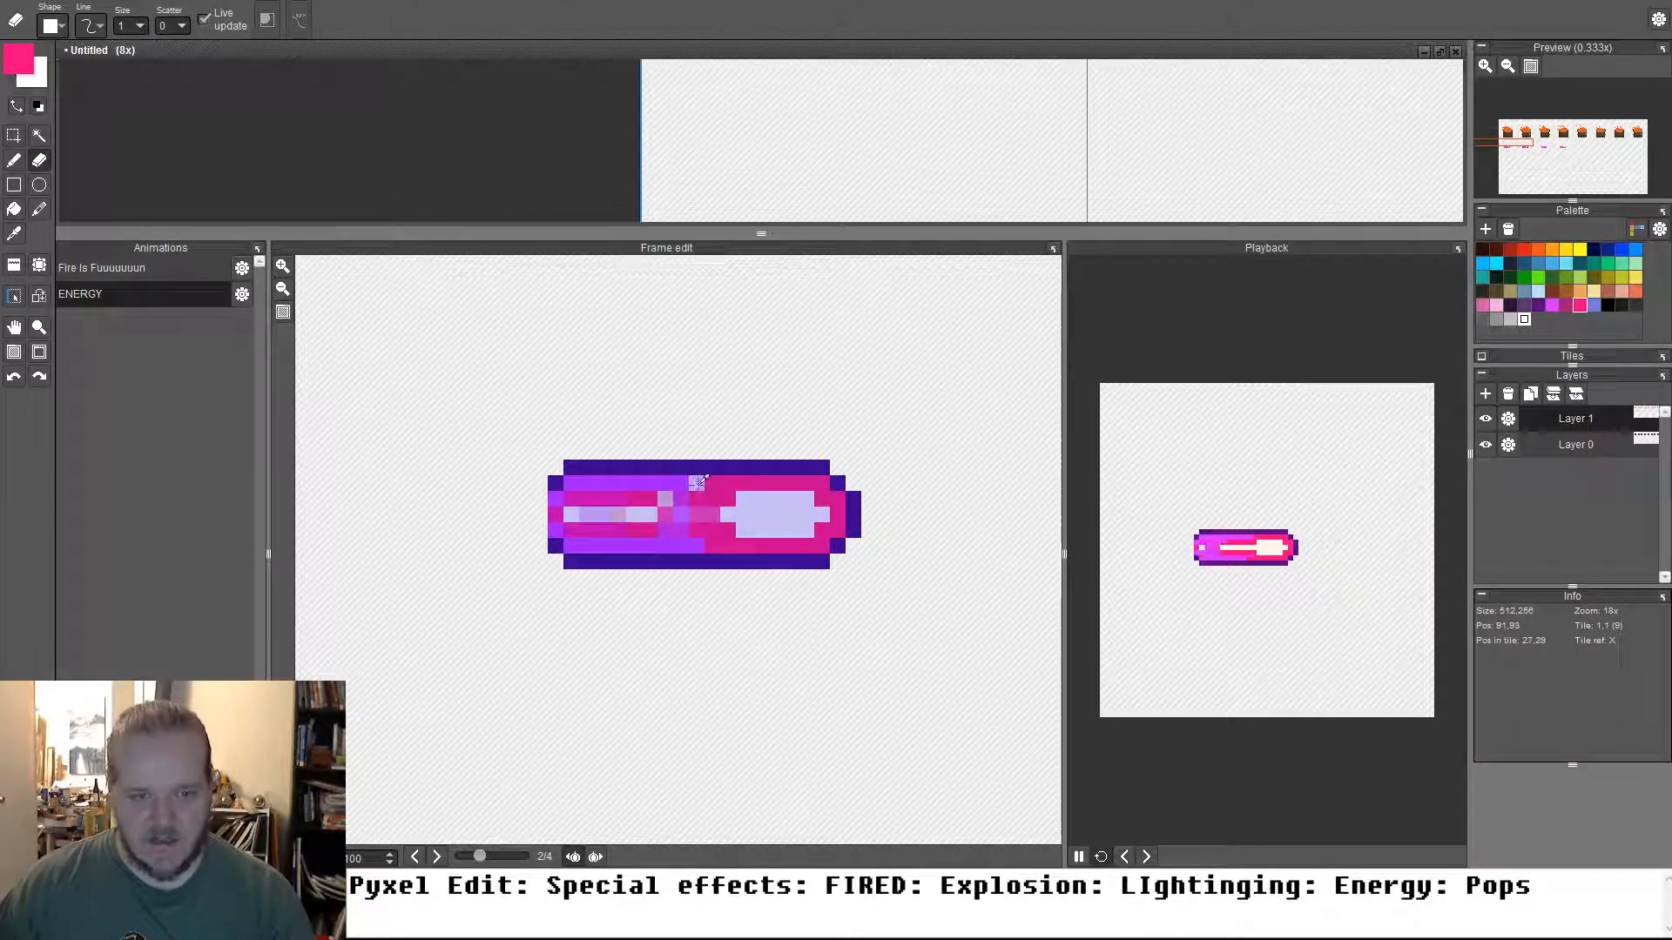
key("b")
left_click(675, 488, "alt")
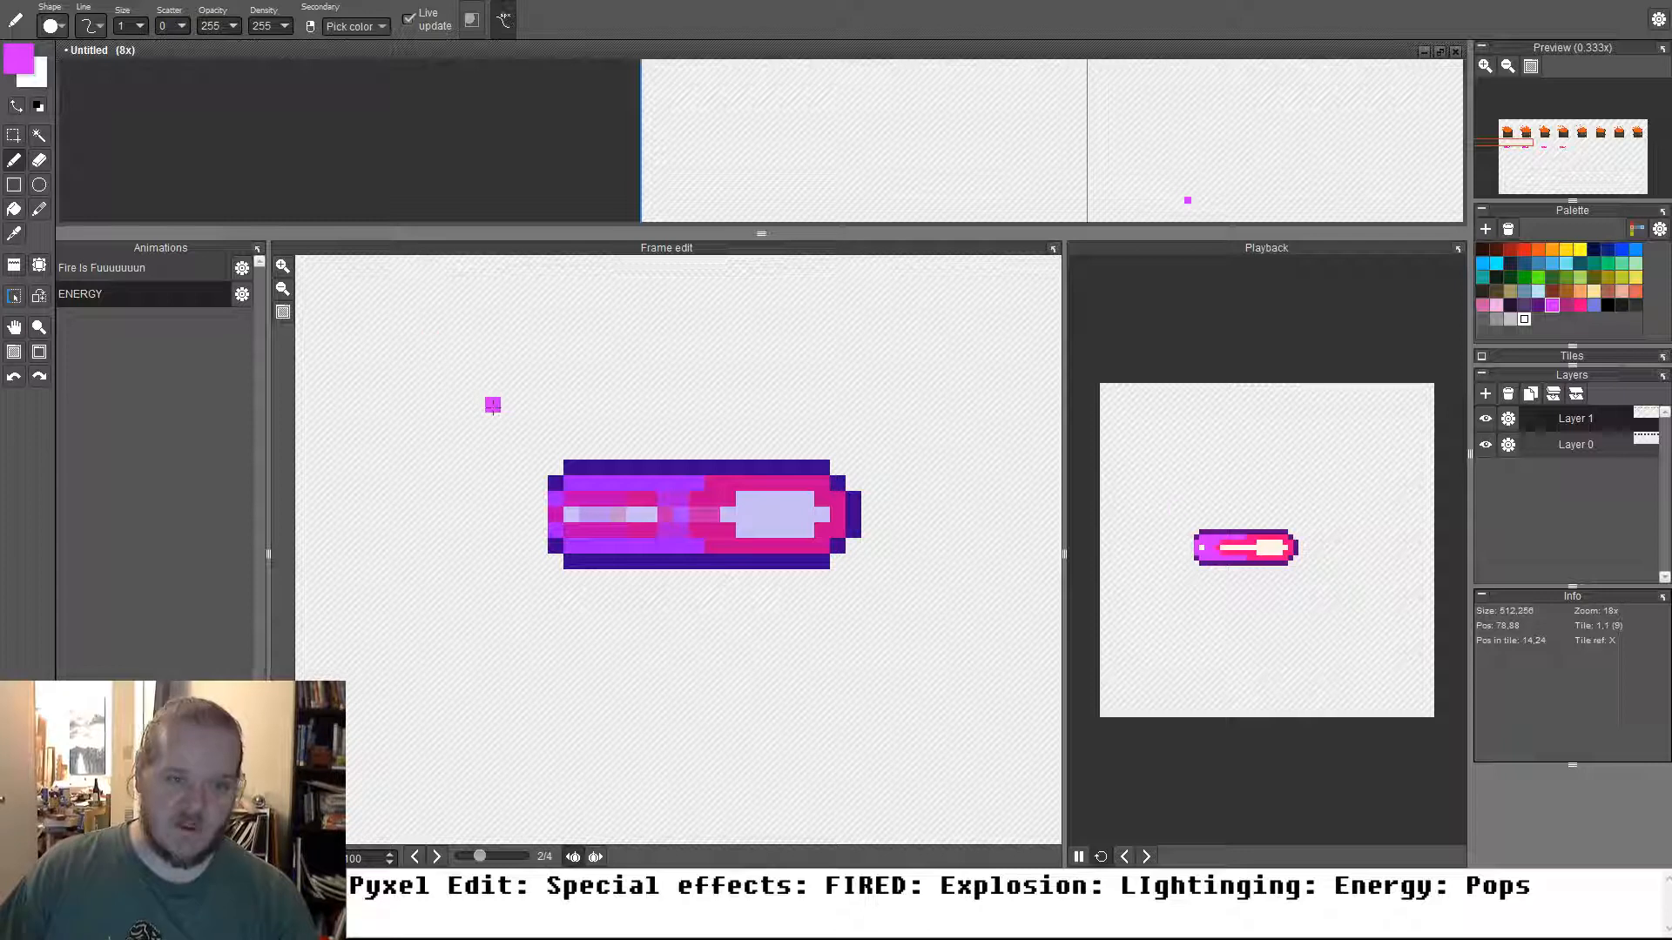
On frame 3 of the ENERGY animation, edge the rear white streak with hot pink and add one pixel behind the bolt
scroll(492, 405, "up", 11)
scroll(493, 406, "down", 11)
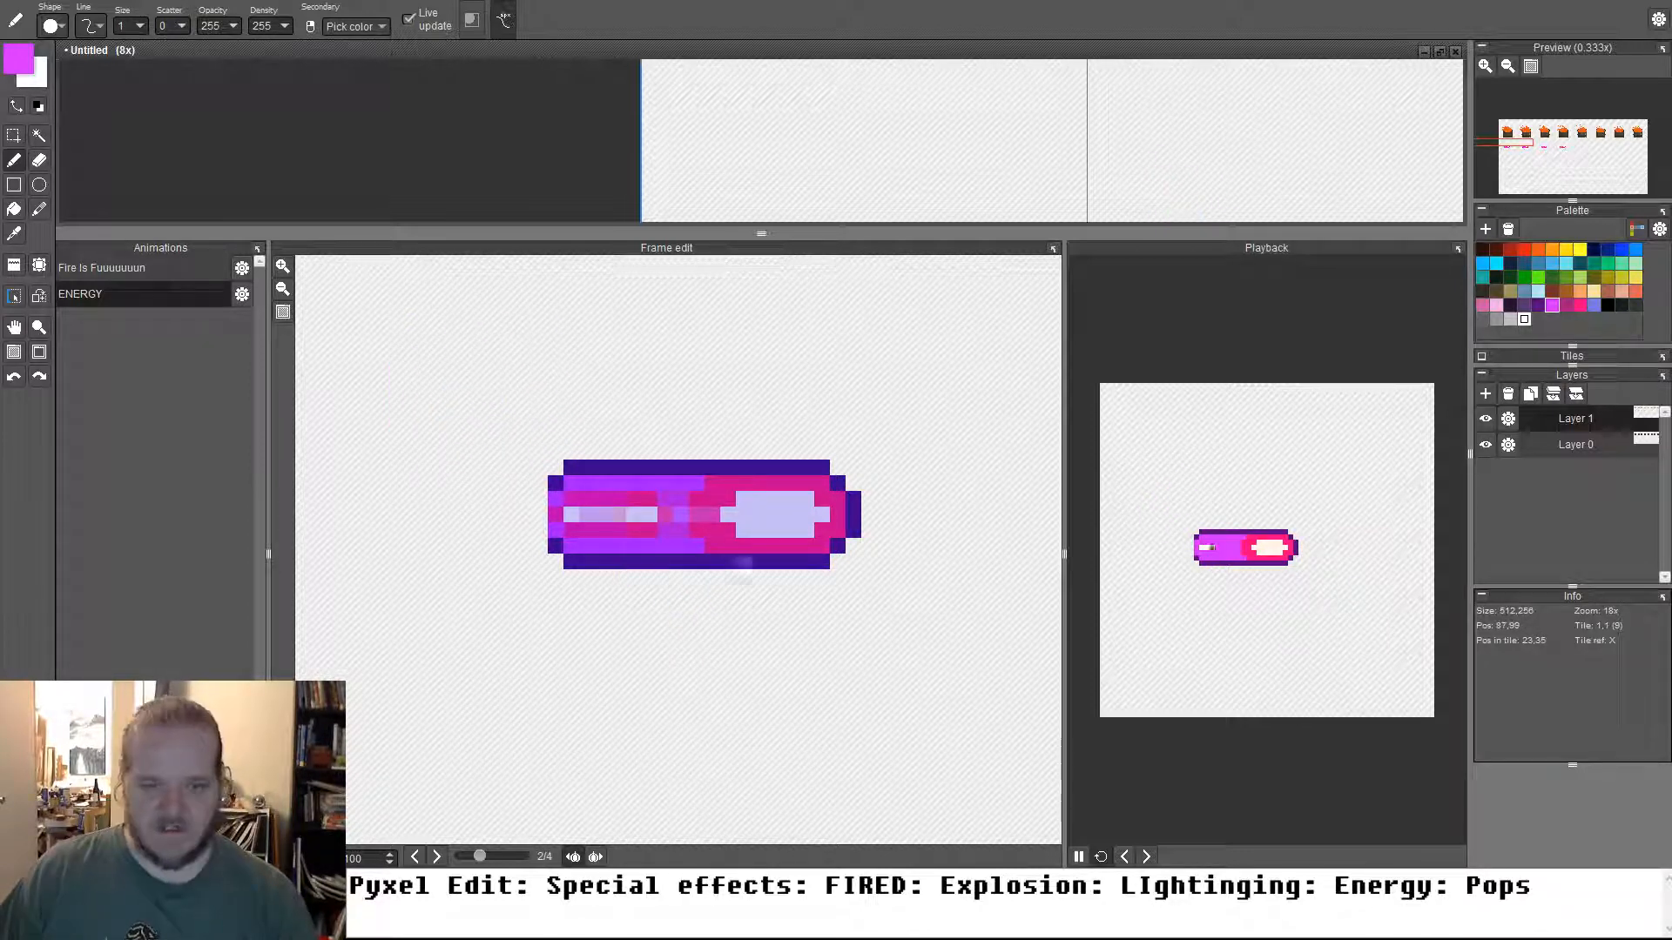
key("period")
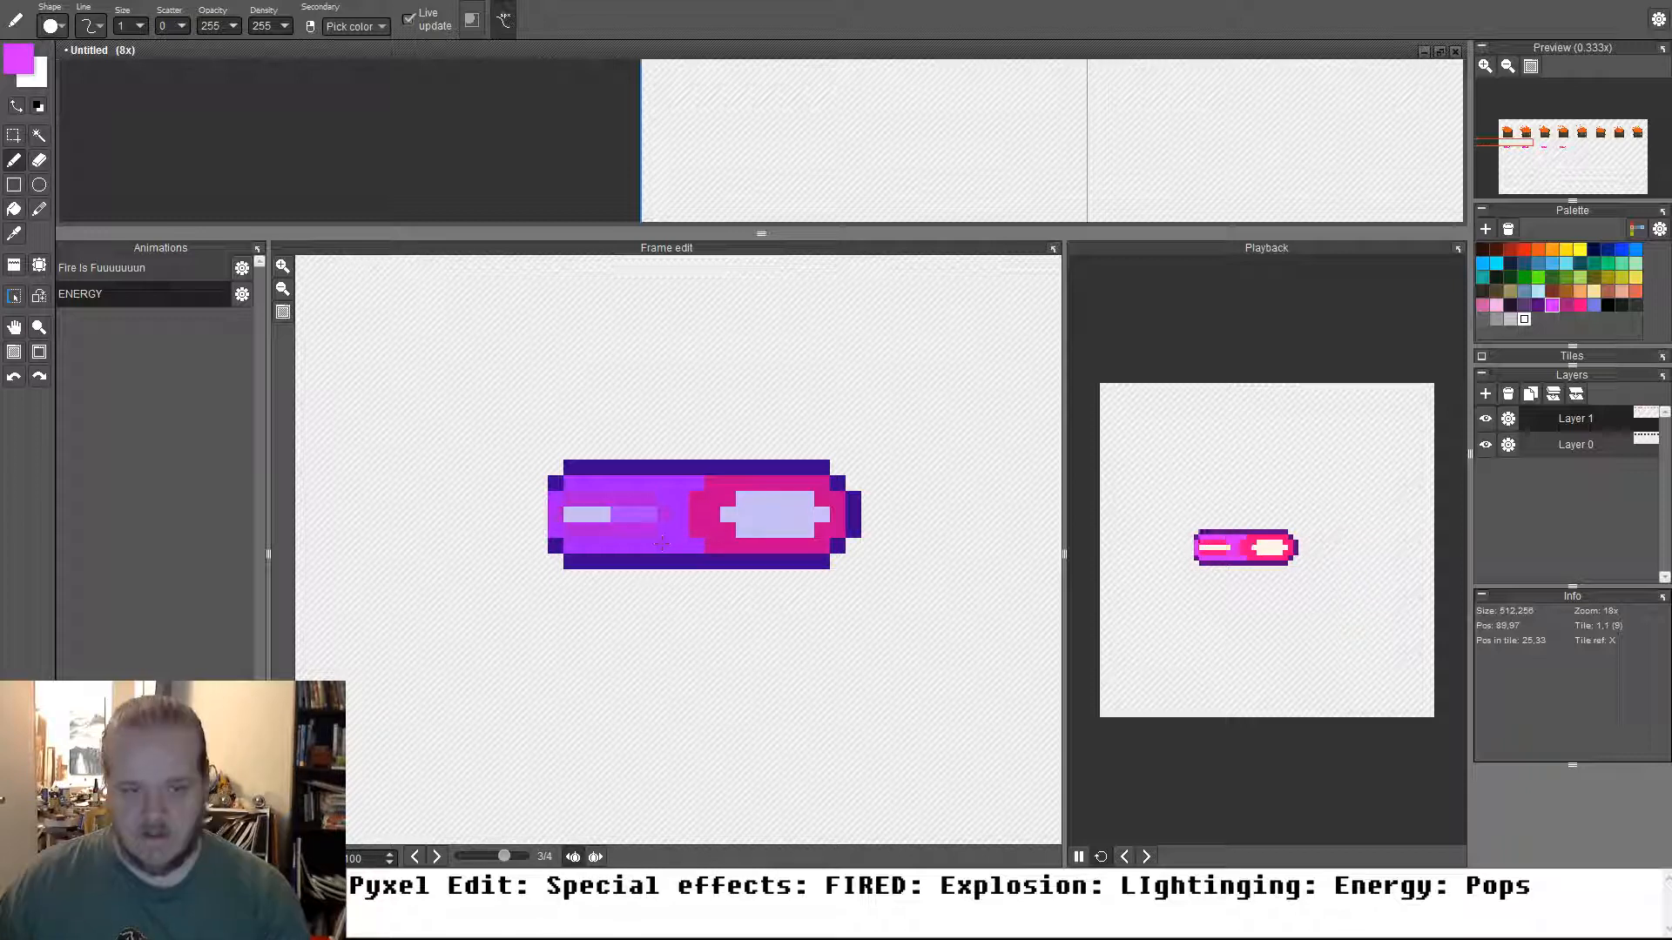
right_click(774, 547)
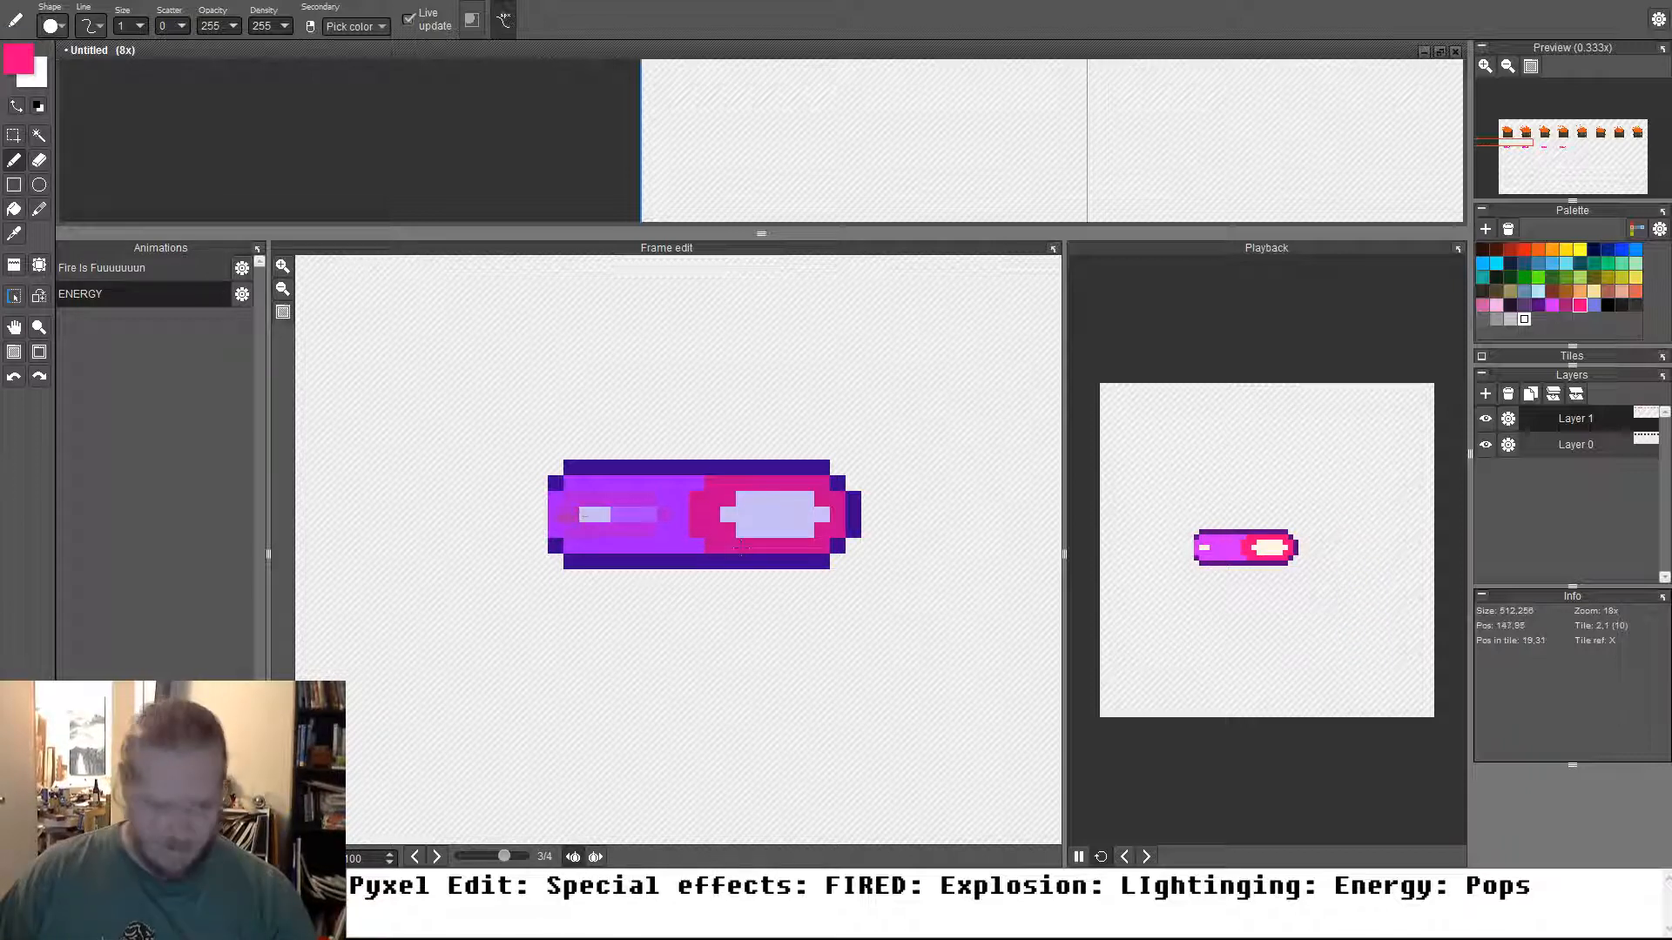
left_click_drag(601, 502, 568, 500)
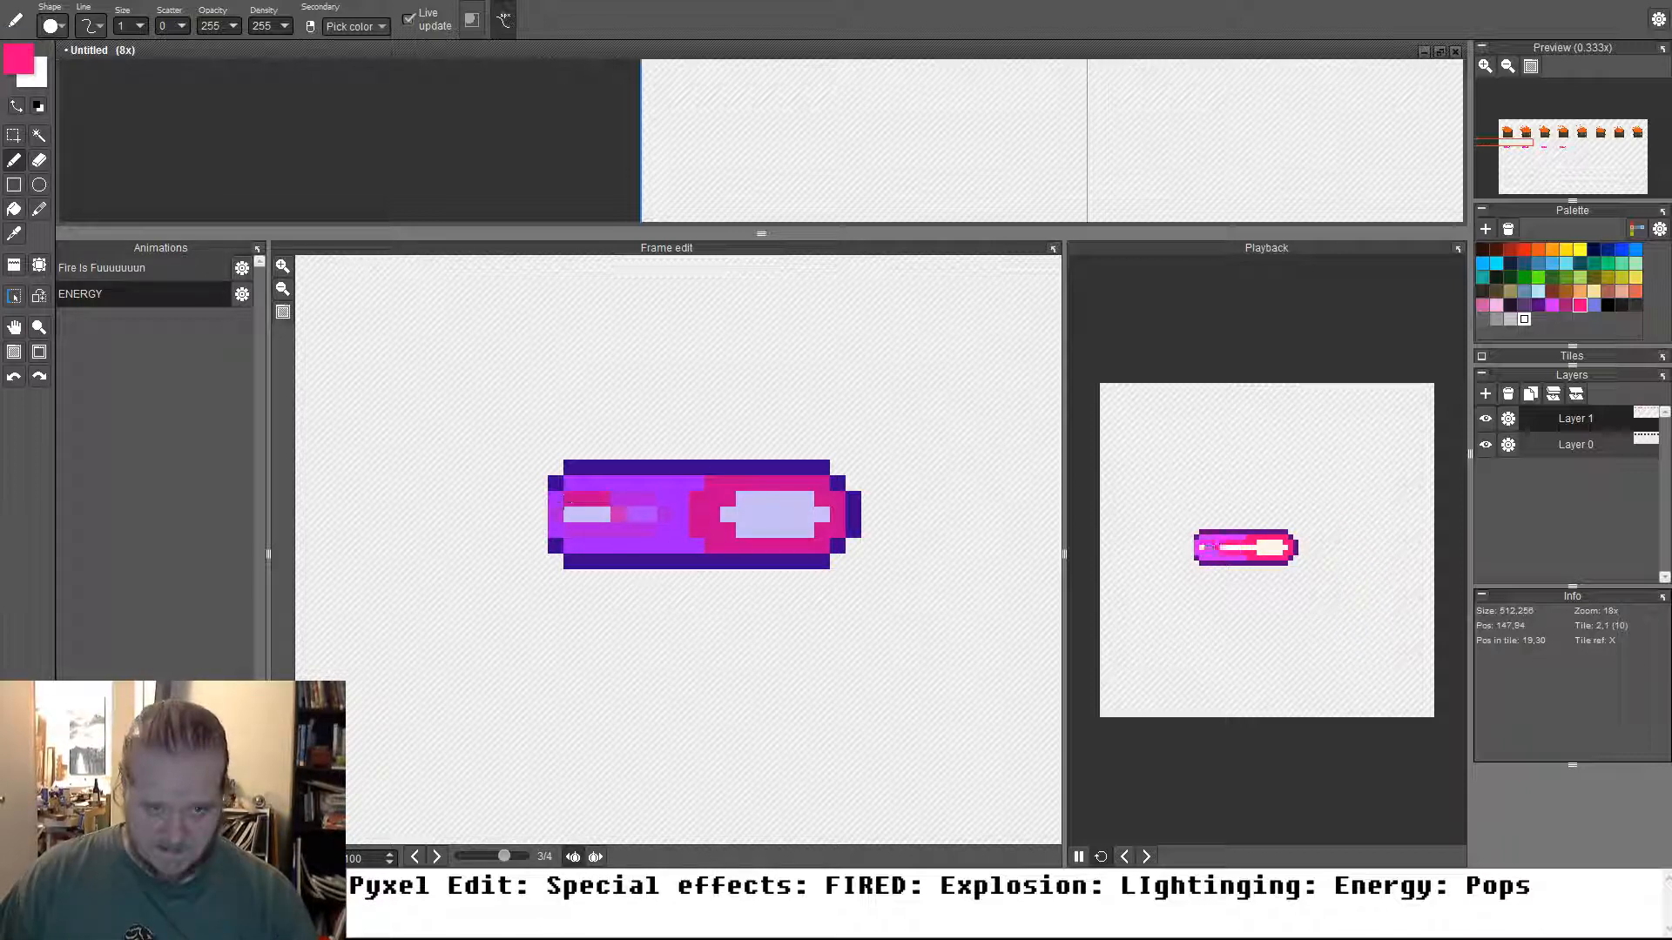
left_click(540, 513)
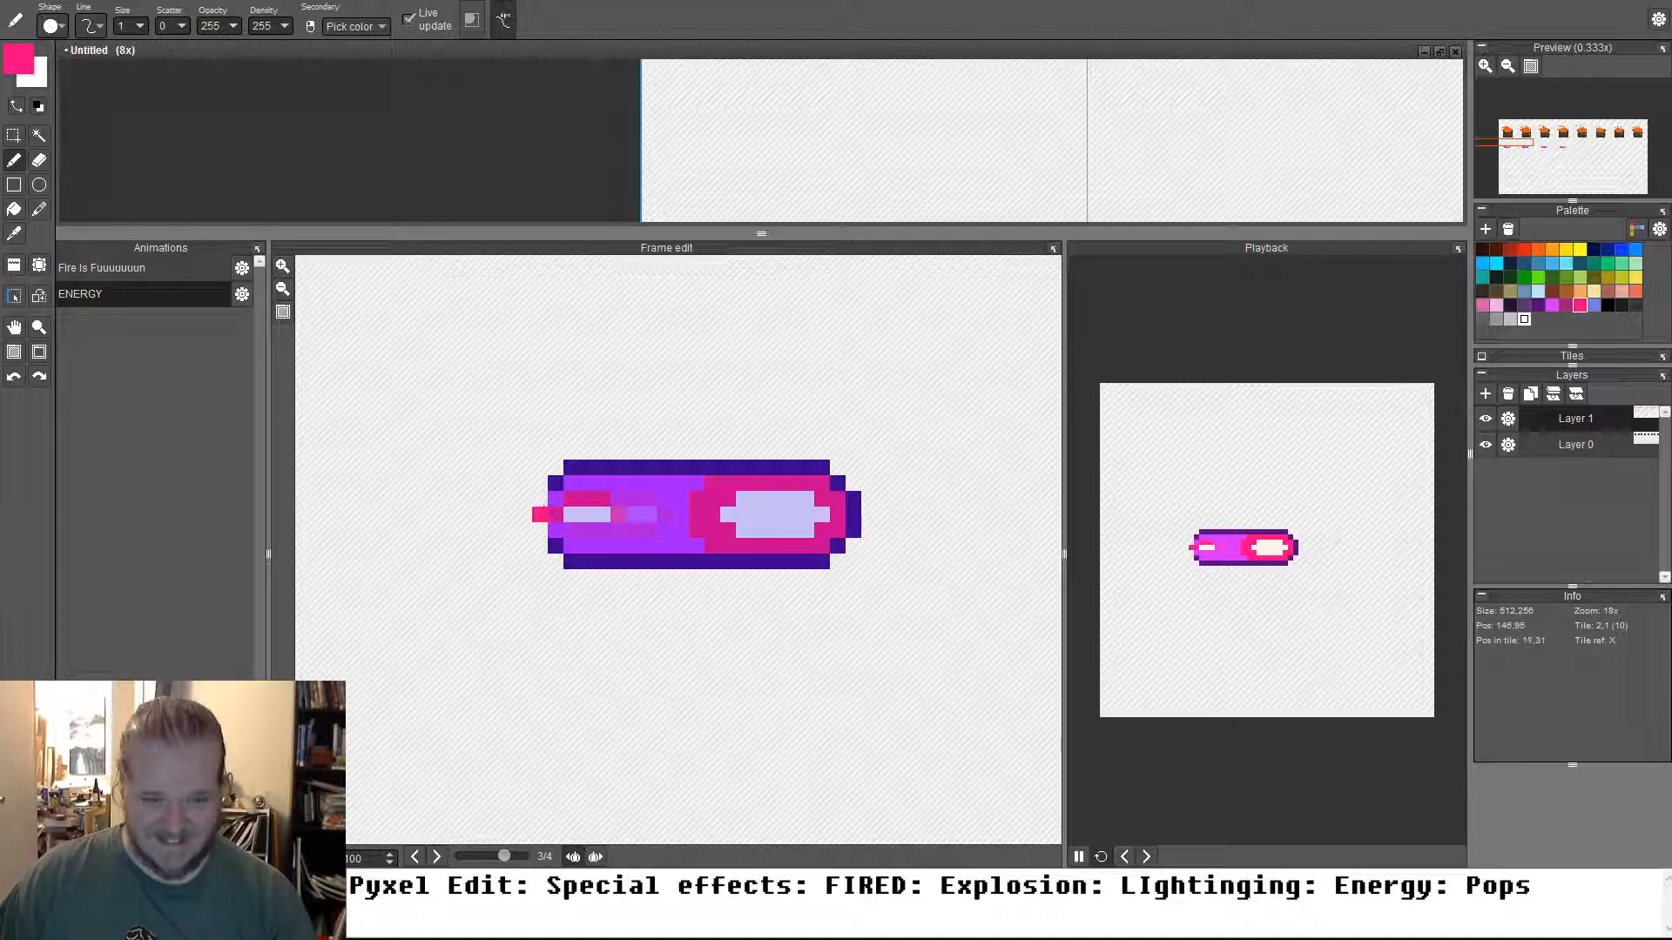
left_click_drag(573, 520, 600, 525)
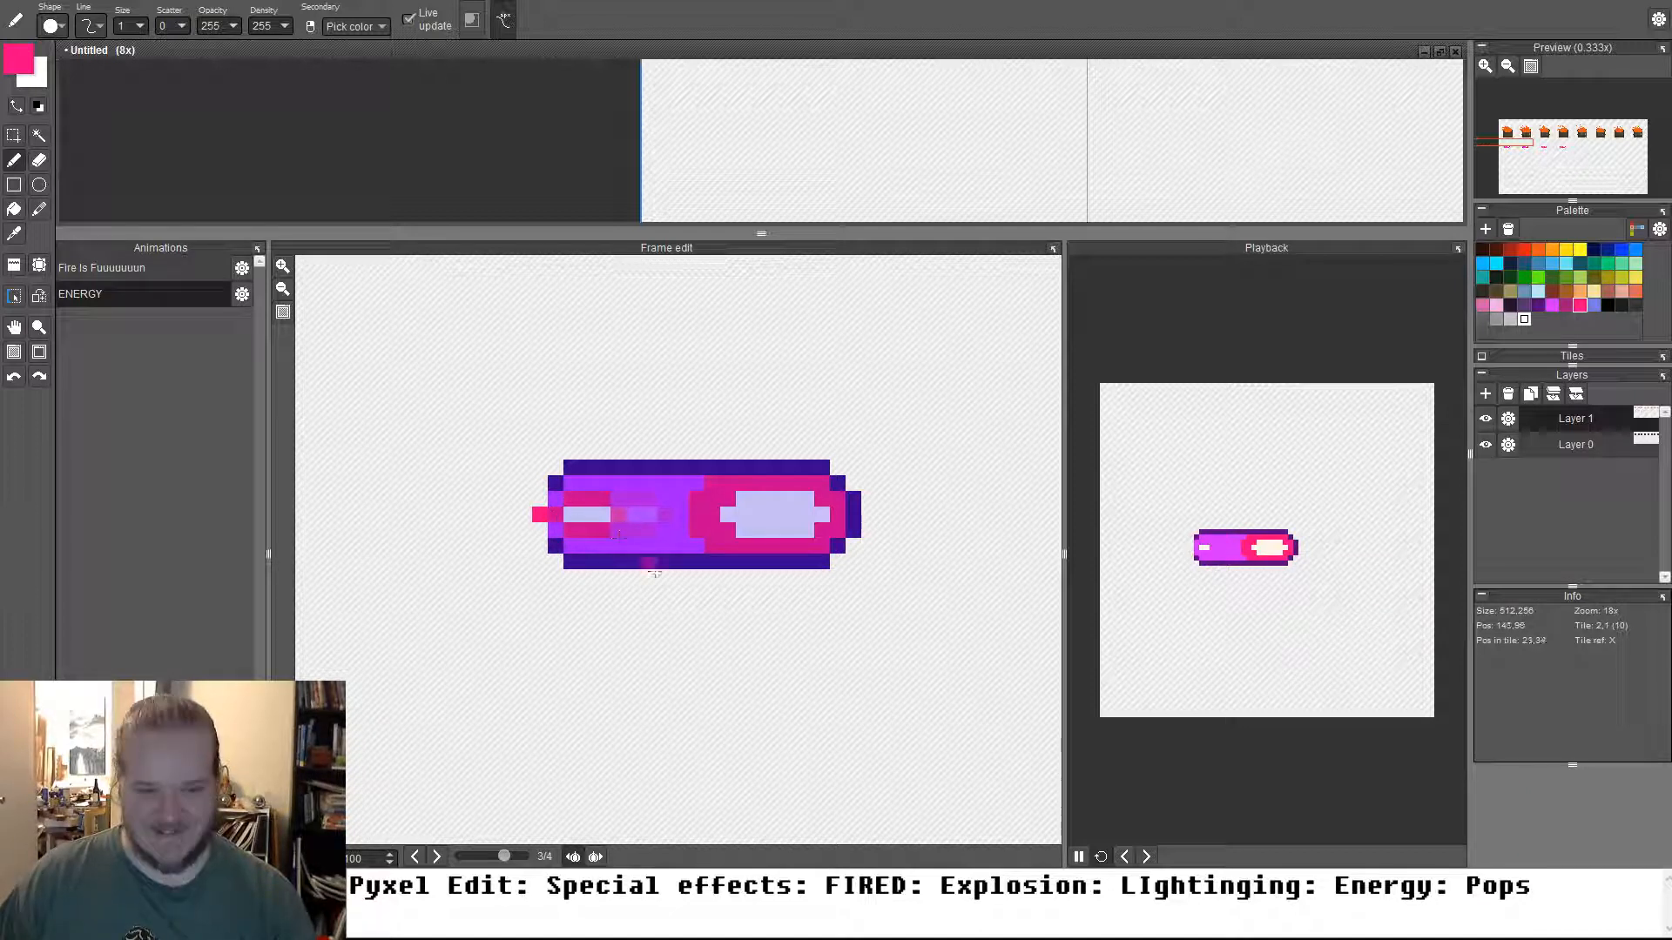
On frame 4, surround the short white streak with hot pink and draw a short one-pixel-high trail behind the bolt
key("Right")
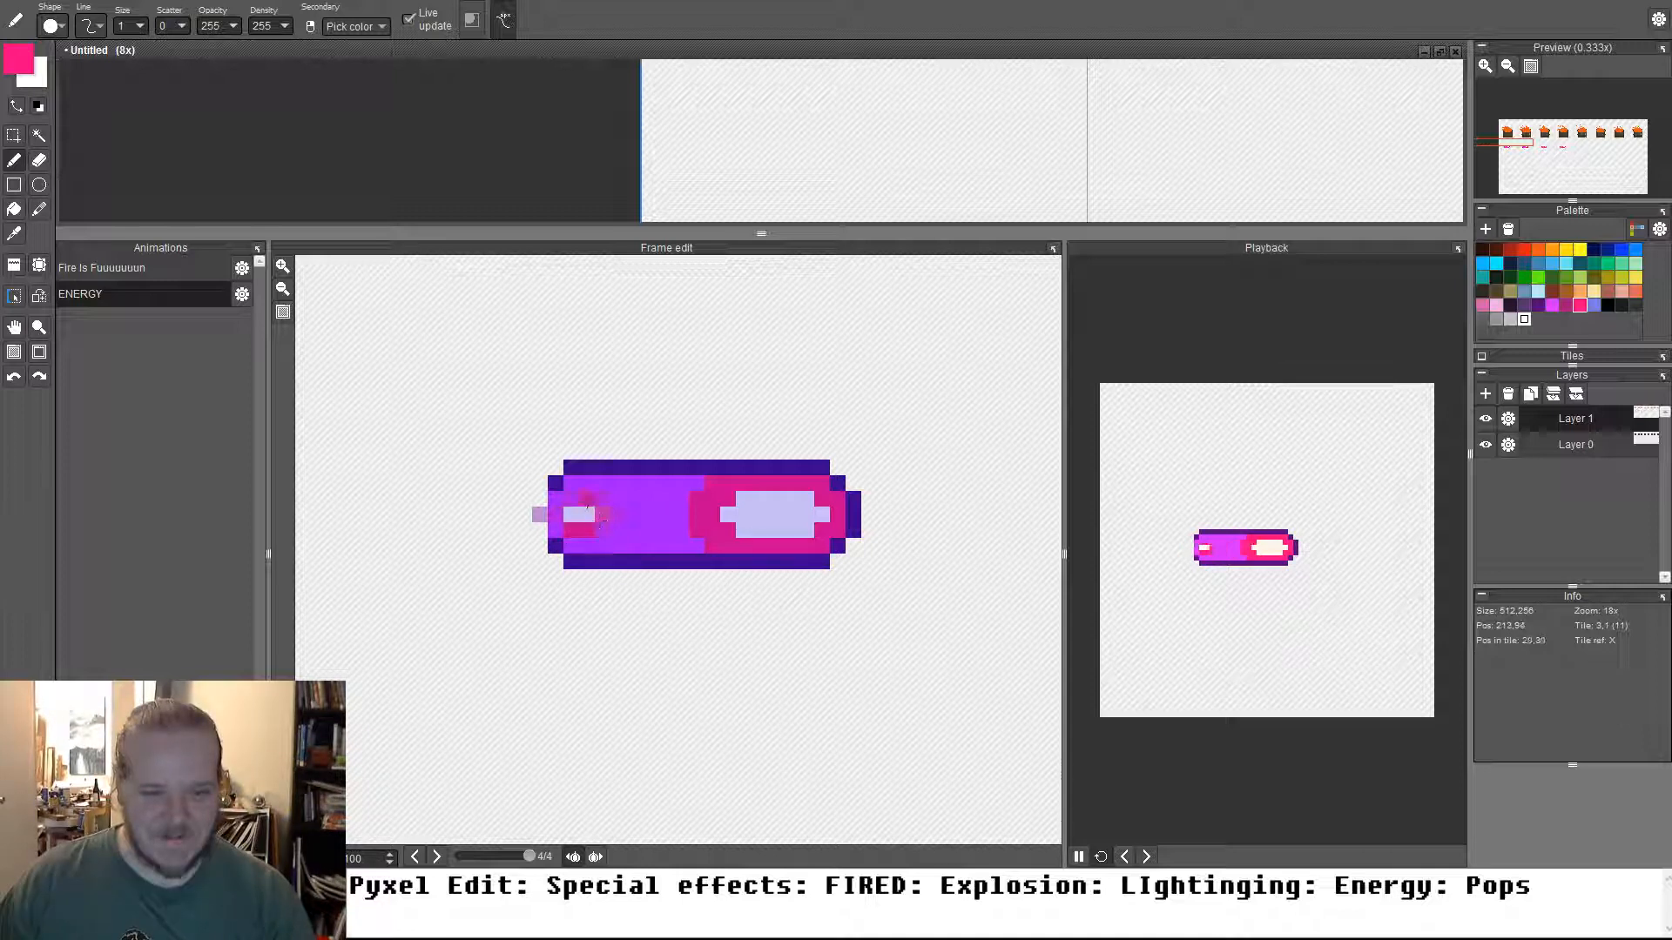
left_click(540, 514)
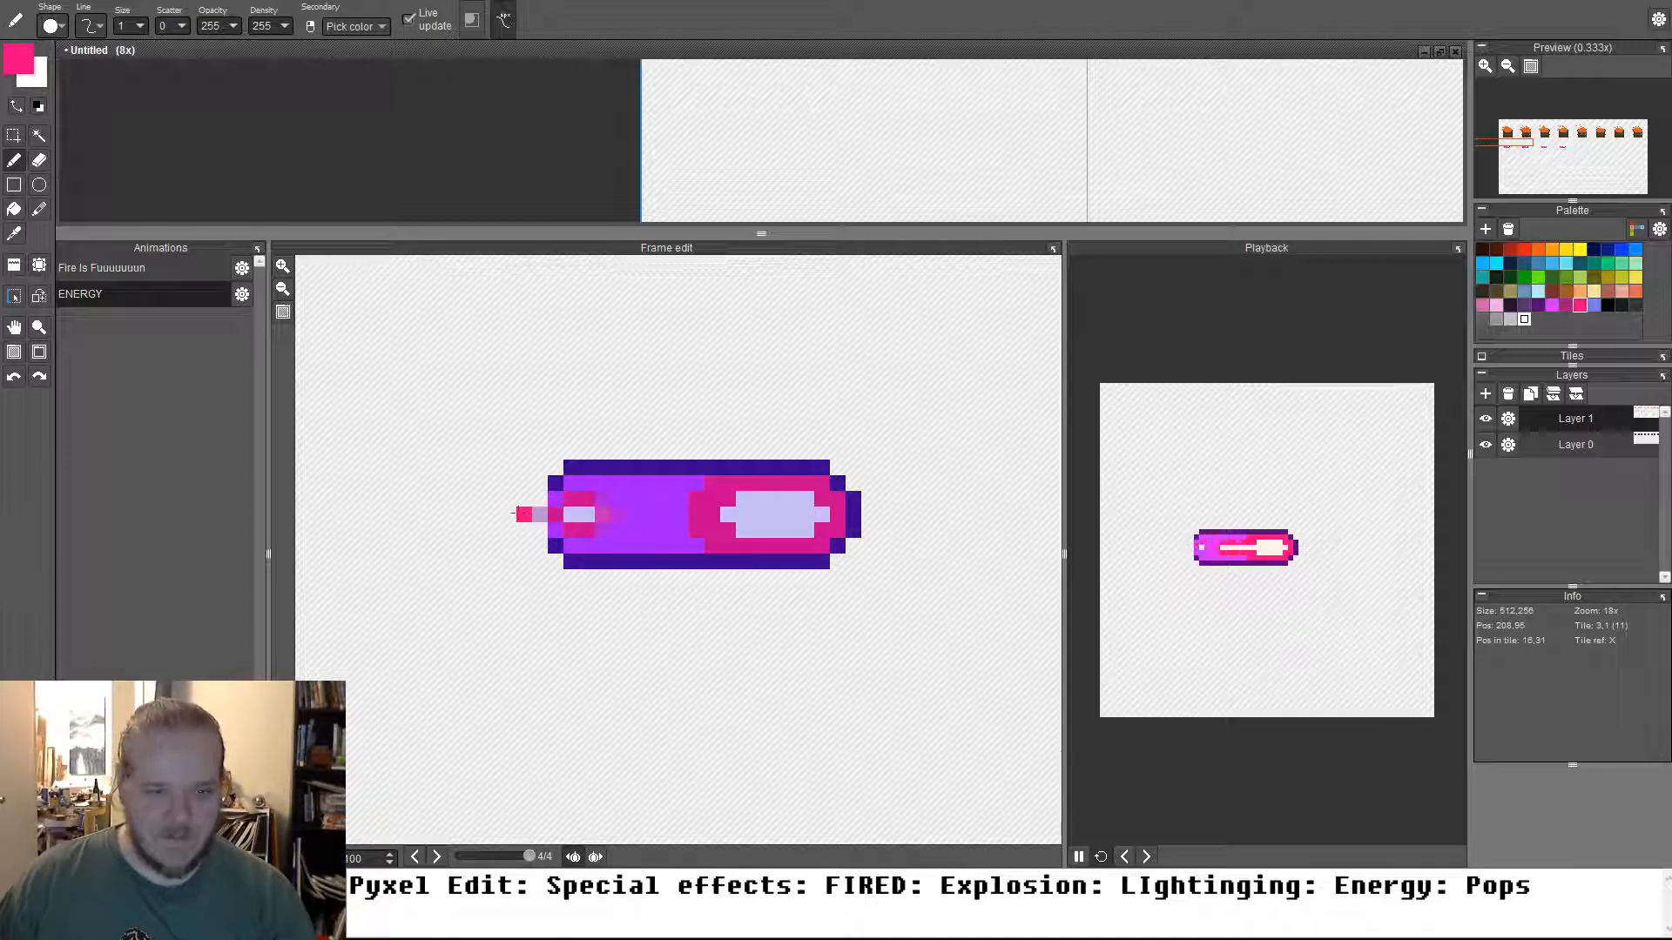
left_click(490, 514)
left_click(507, 517)
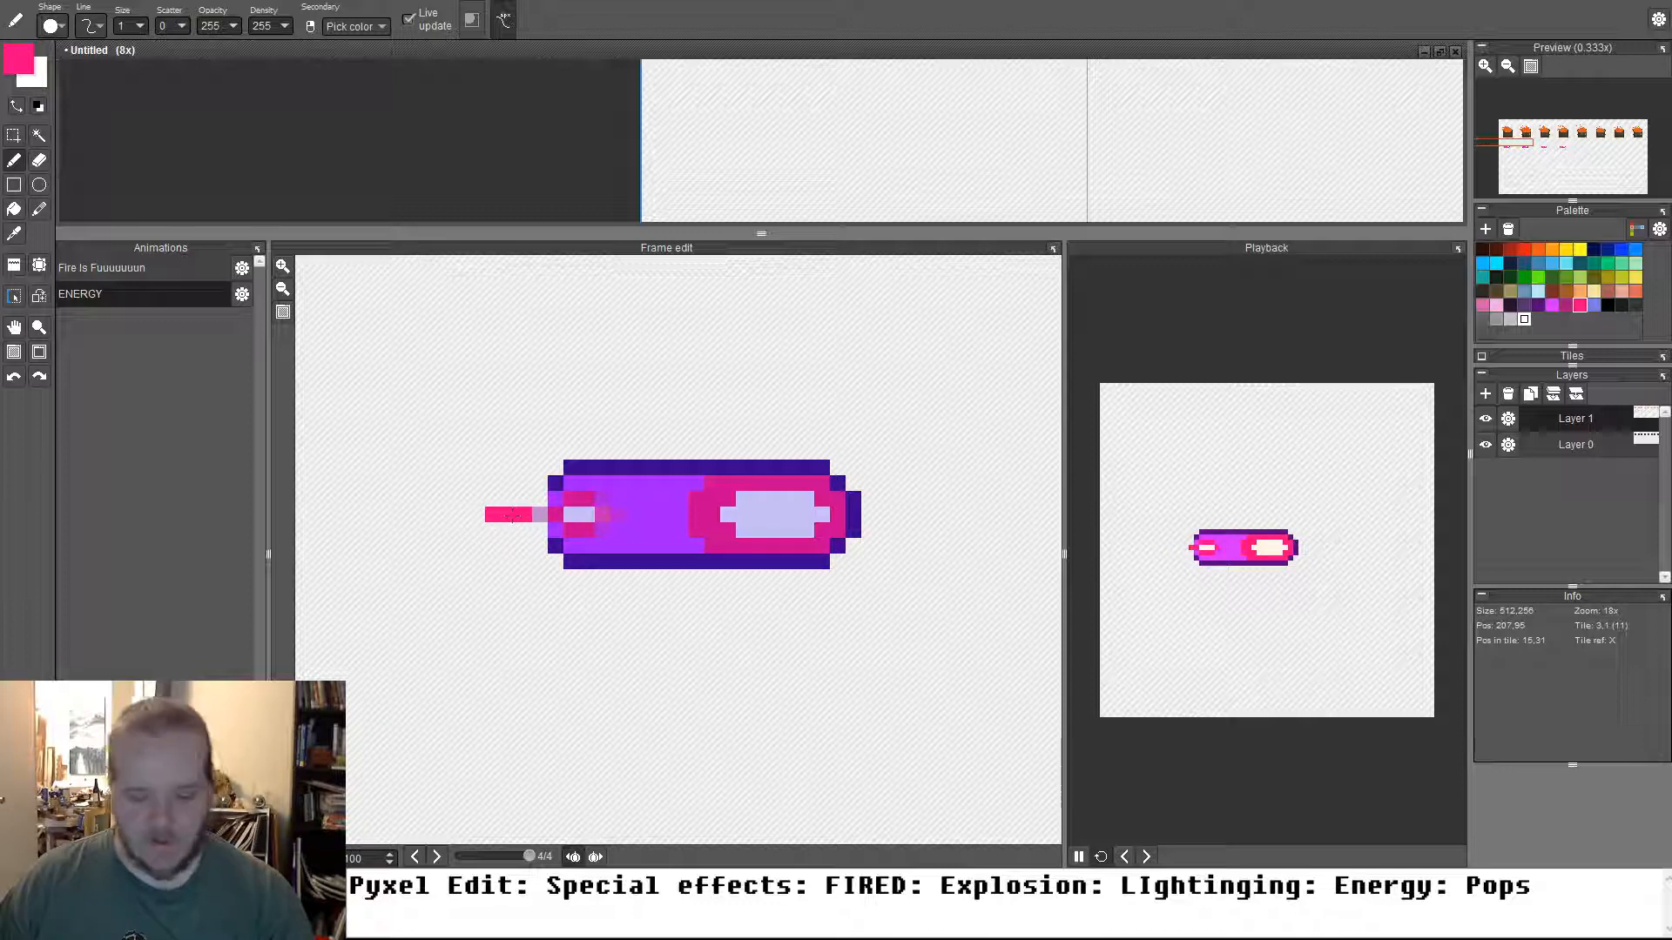
Draw the detached hot pink trail farther behind the bolt on frame 1 and start its shorter continuation on frame 2
key("Right")
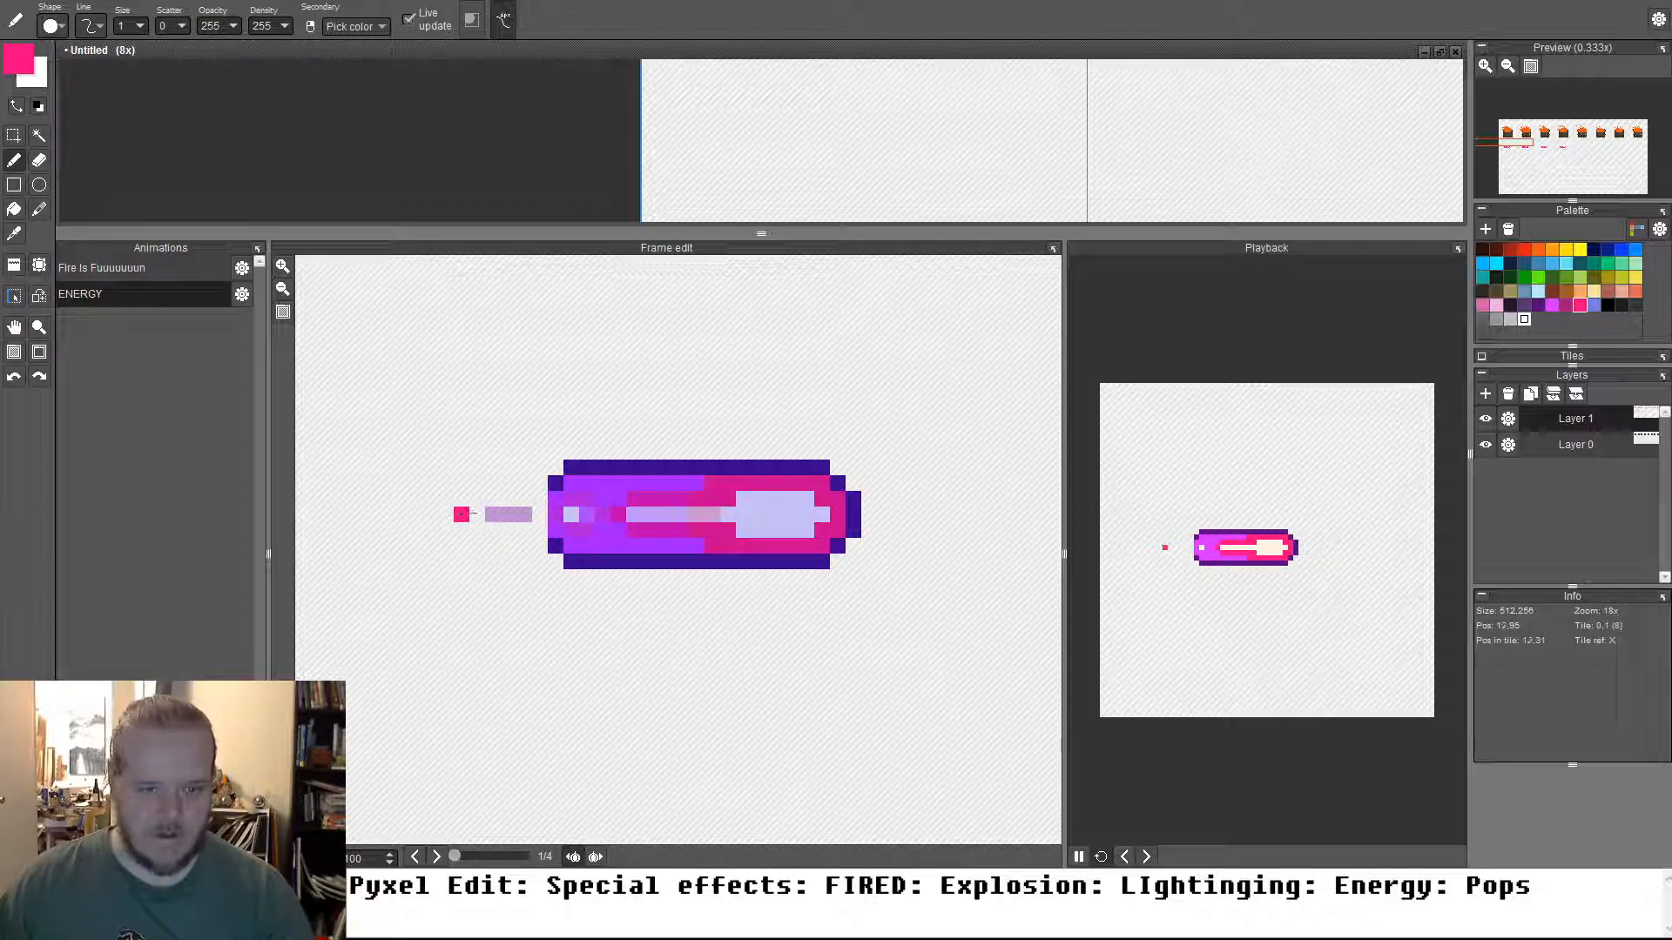
left_click_drag(477, 514, 361, 515)
key("Right")
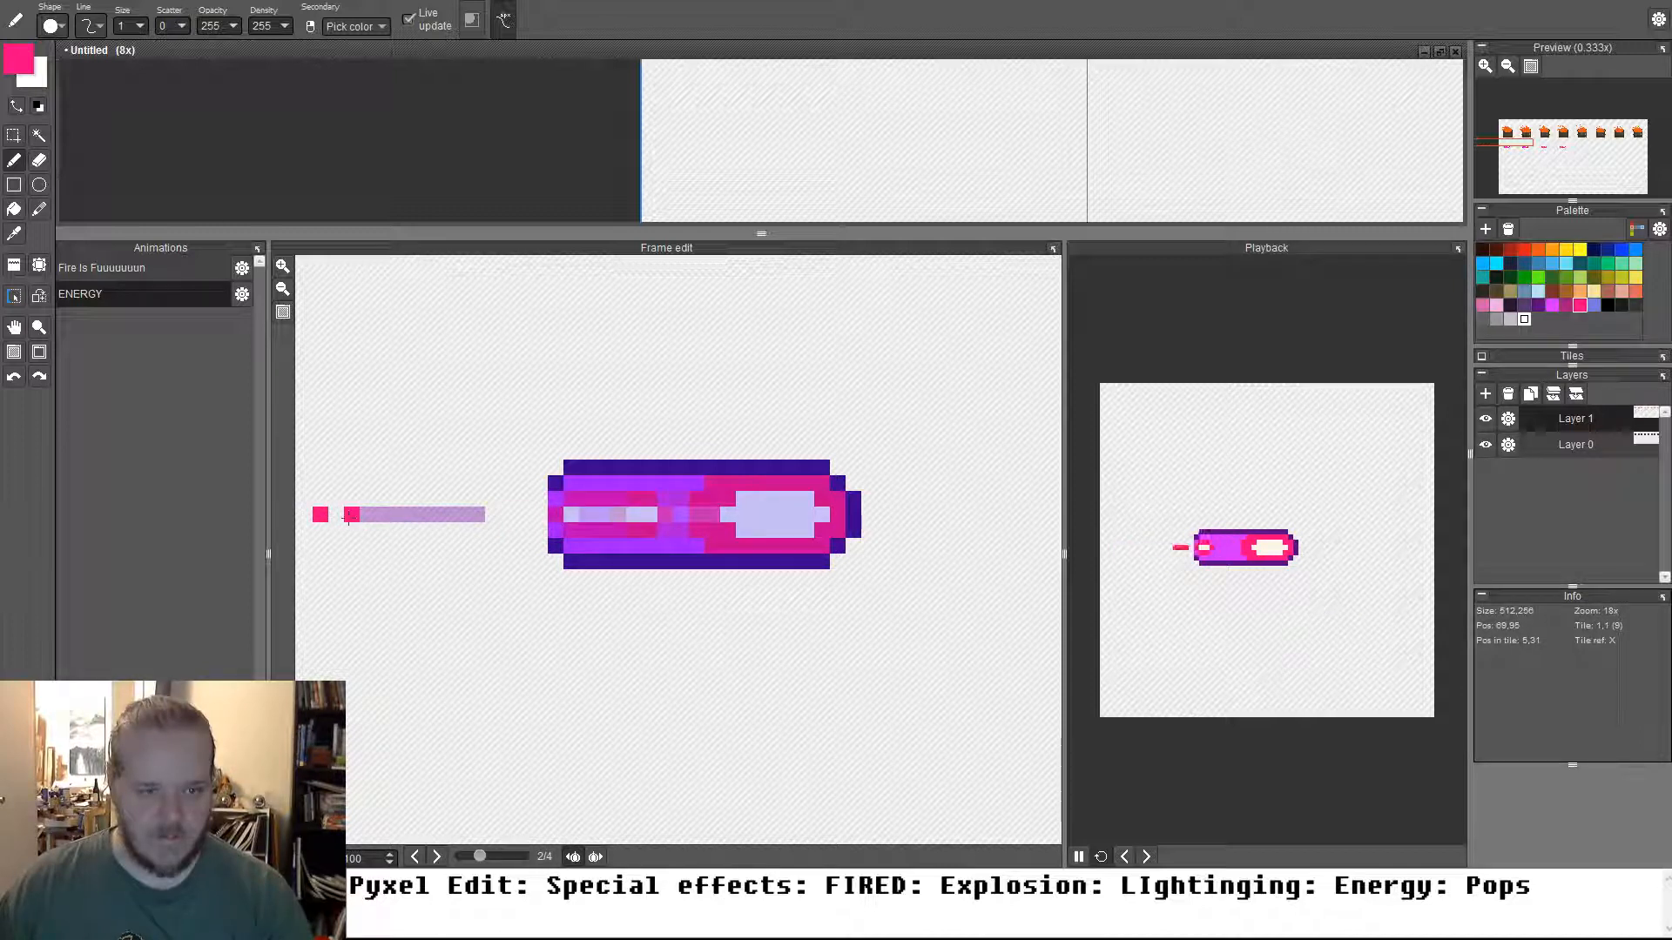
Undo the stray hot pink pen strokes around the trail while checking its position across the neighbouring frames
key("Right")
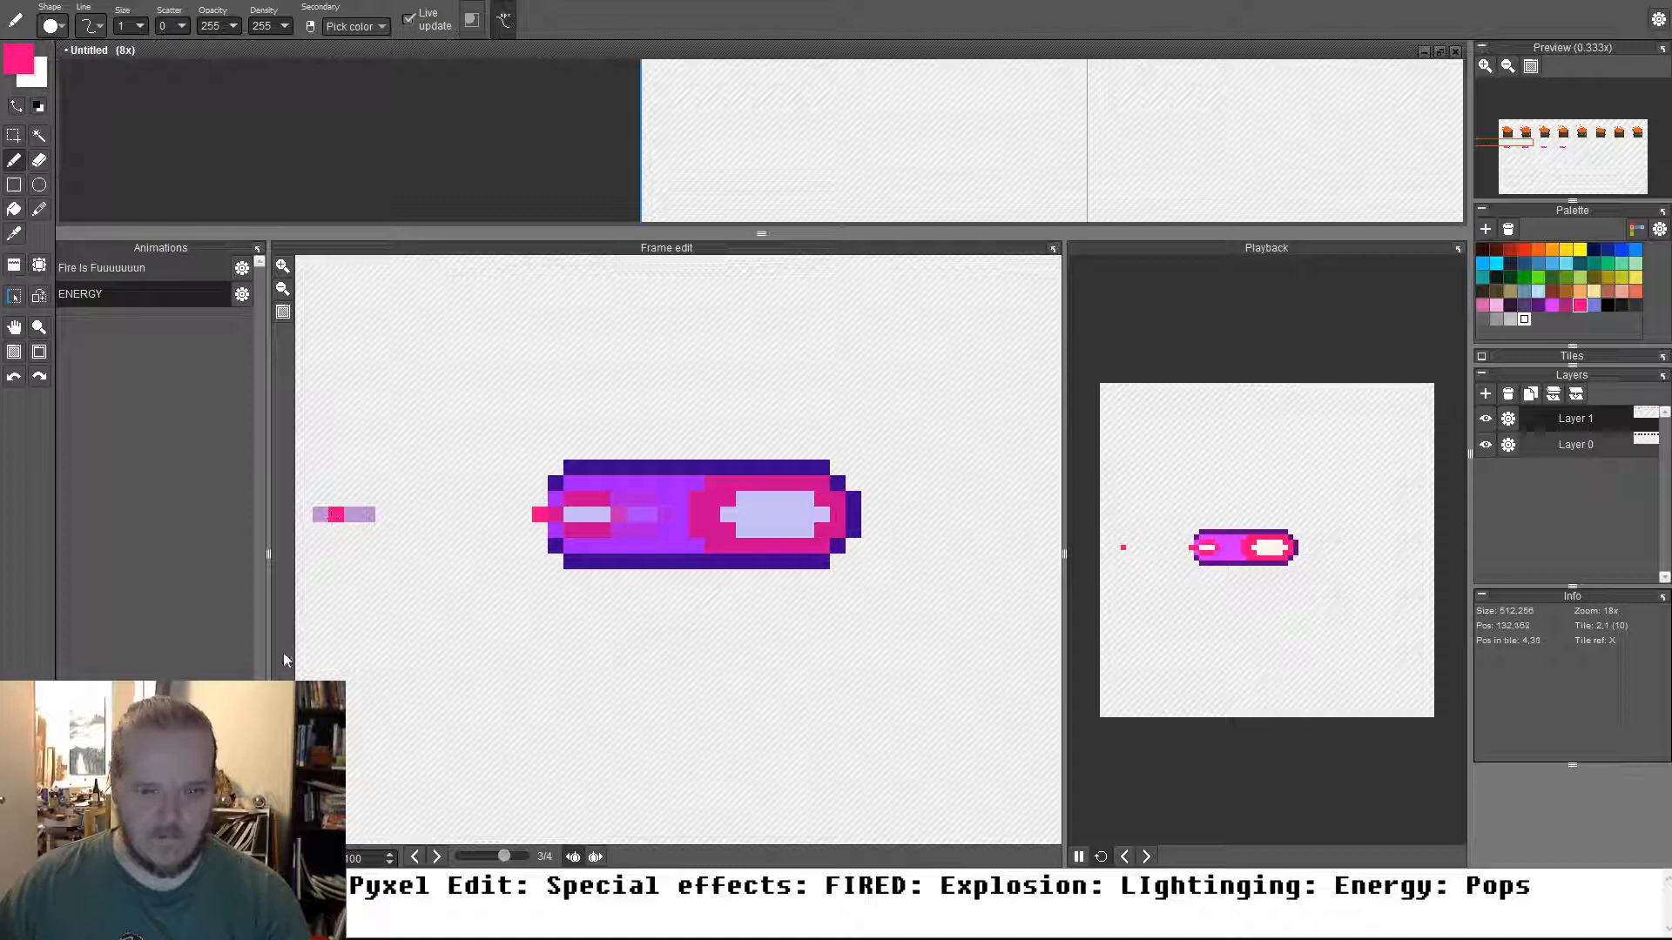
key("ctrl+z")
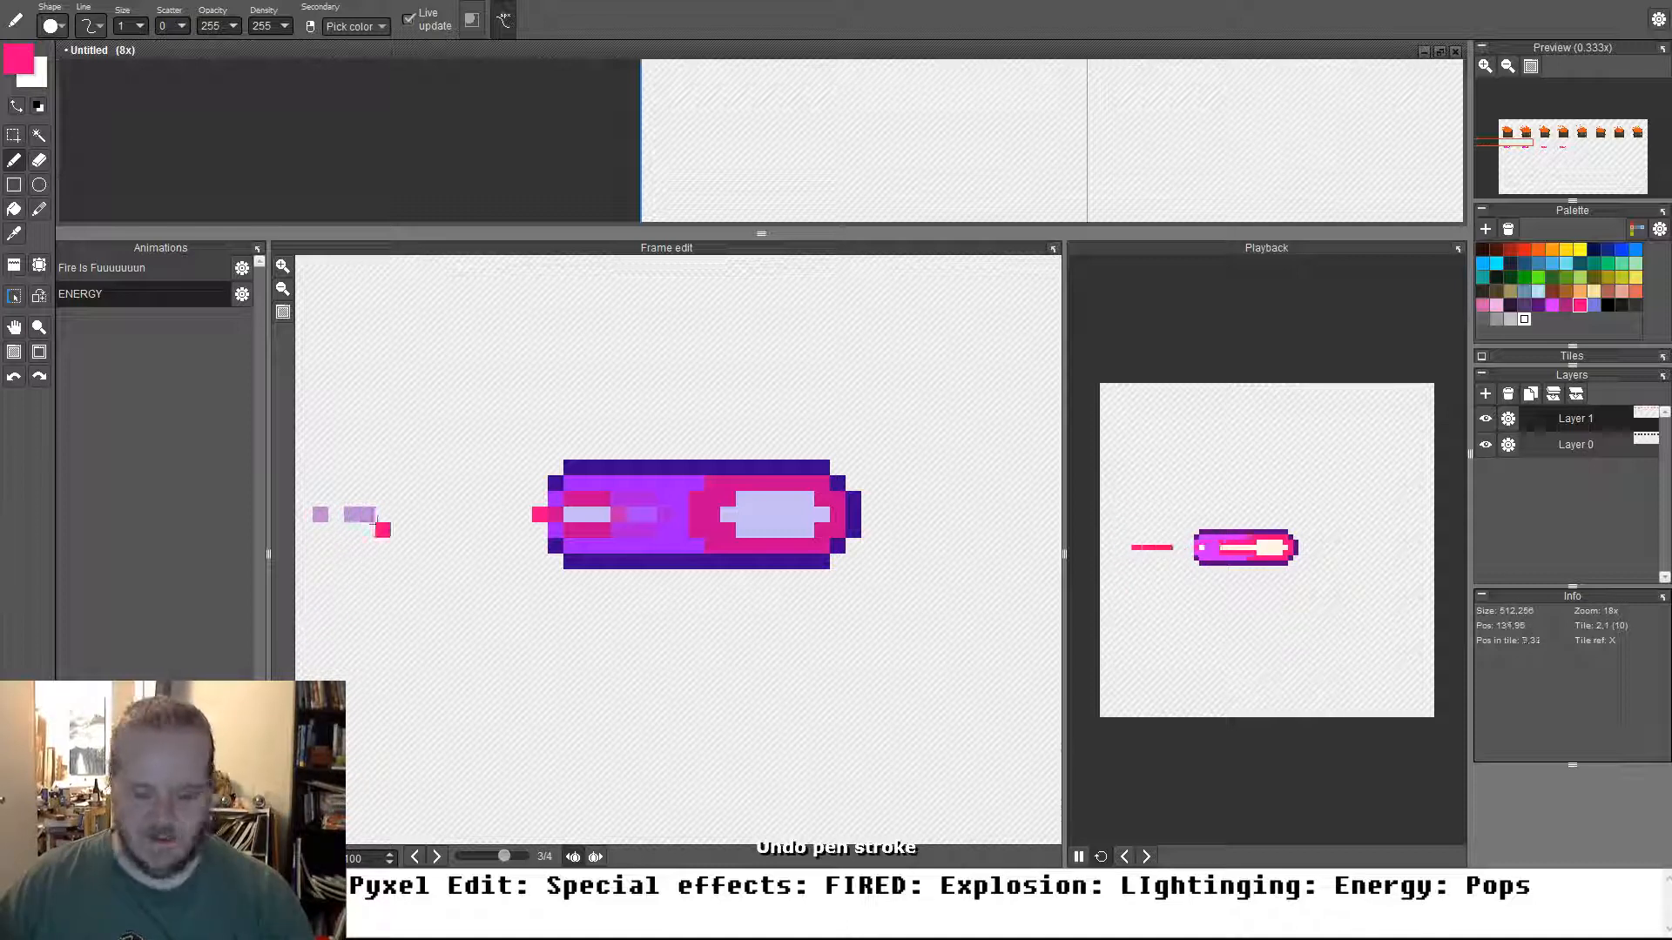
key("Left")
key("Left")
key("Right")
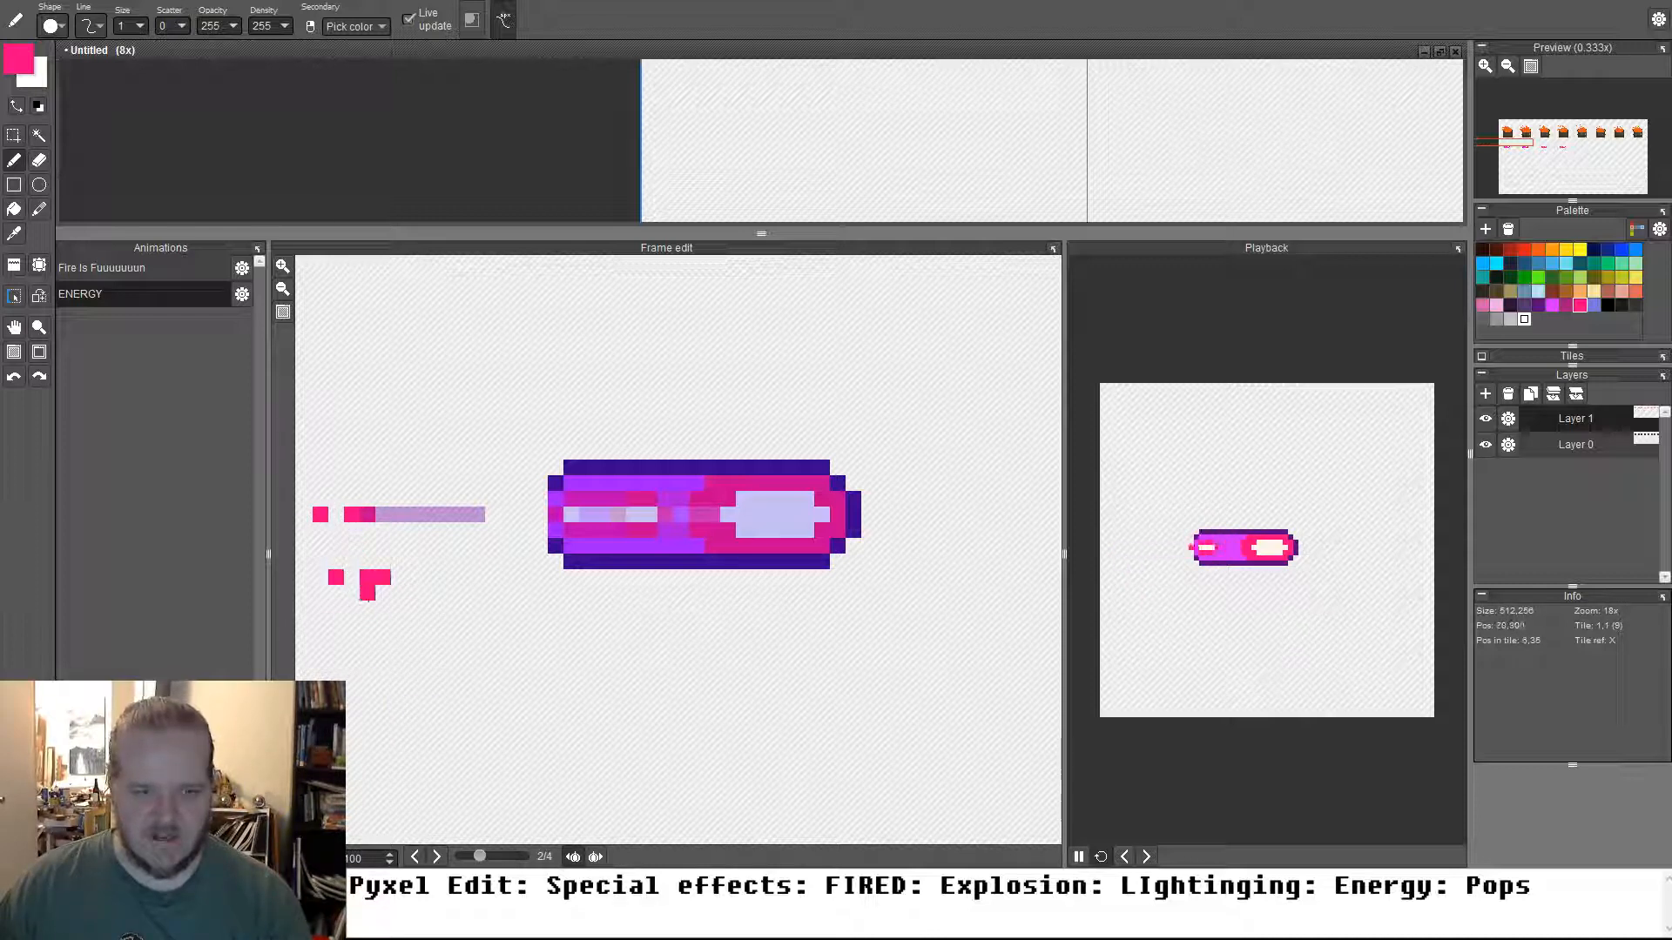
key("Right")
key("ctrl+z")
key("ctrl+z")
key("ctrl+z")
key("ctrl+z")
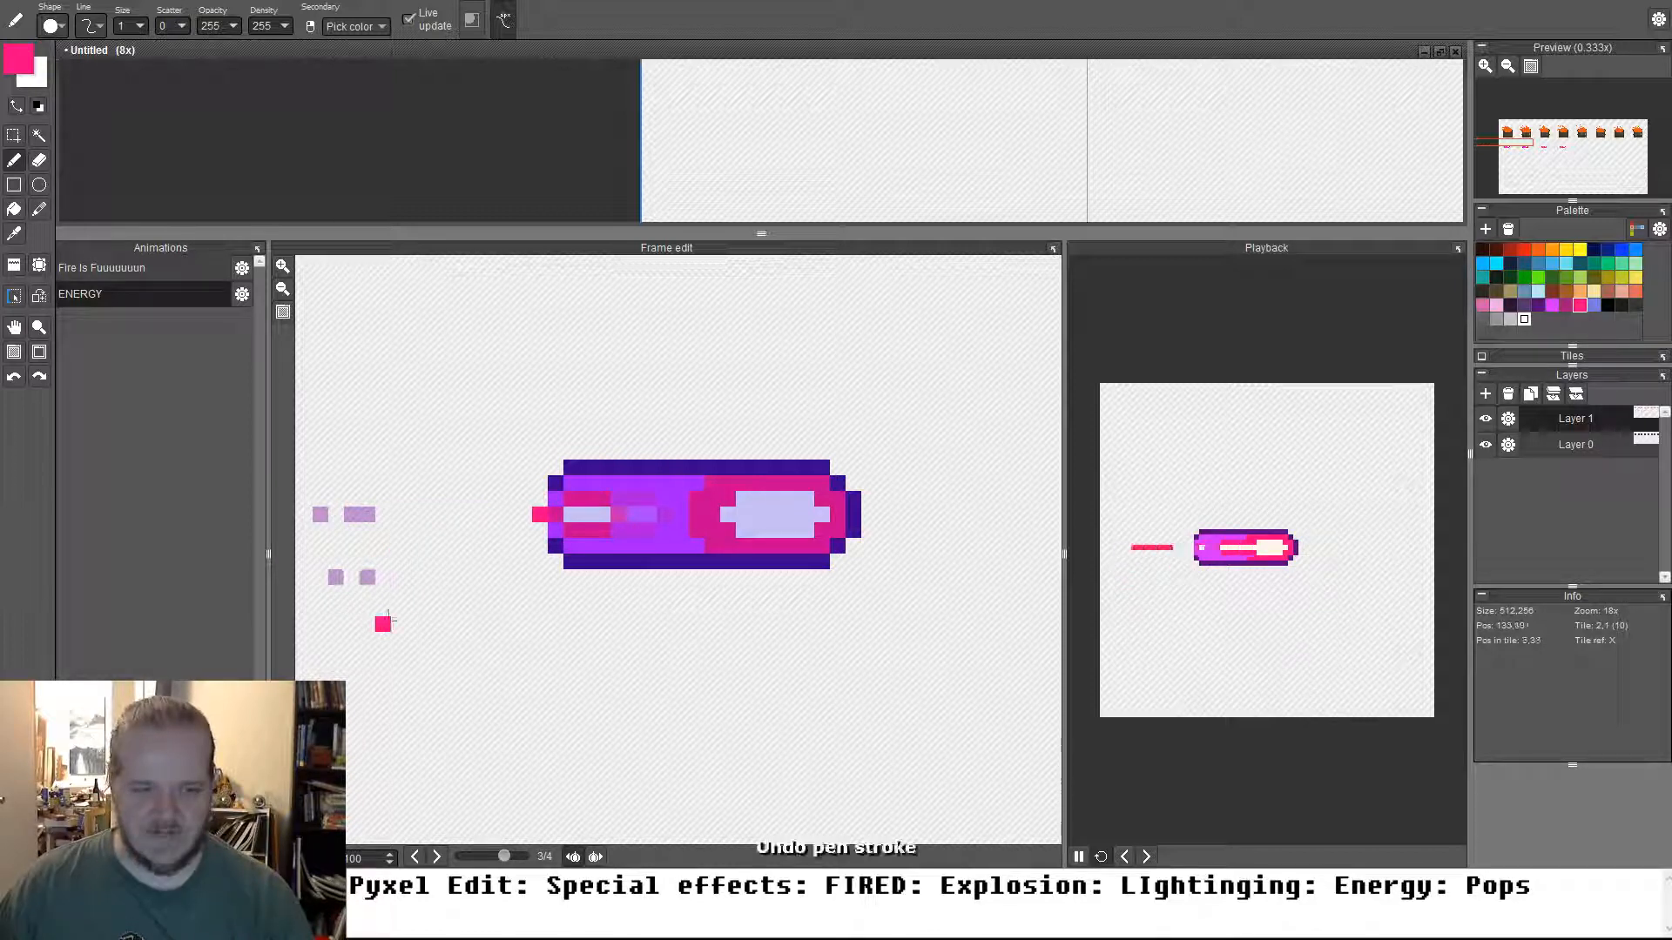
Fill the gap in frame 2's hot pink trail and leave a single trail pixel near the tile's left edge on frame 3
key("Left")
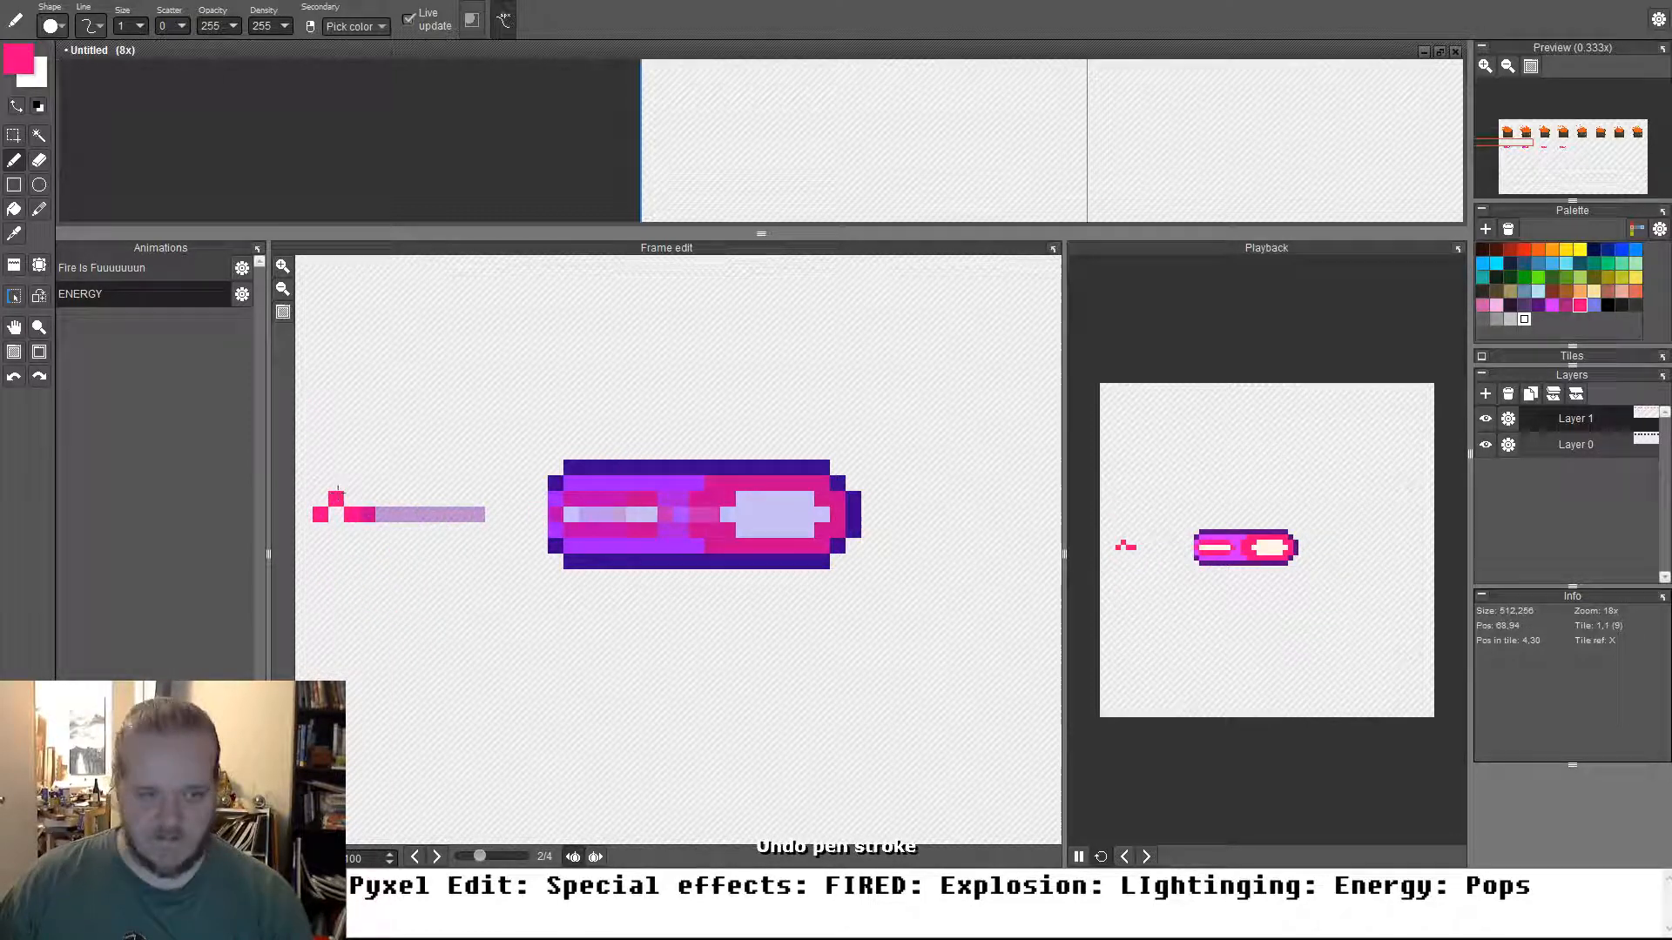
left_click(339, 513)
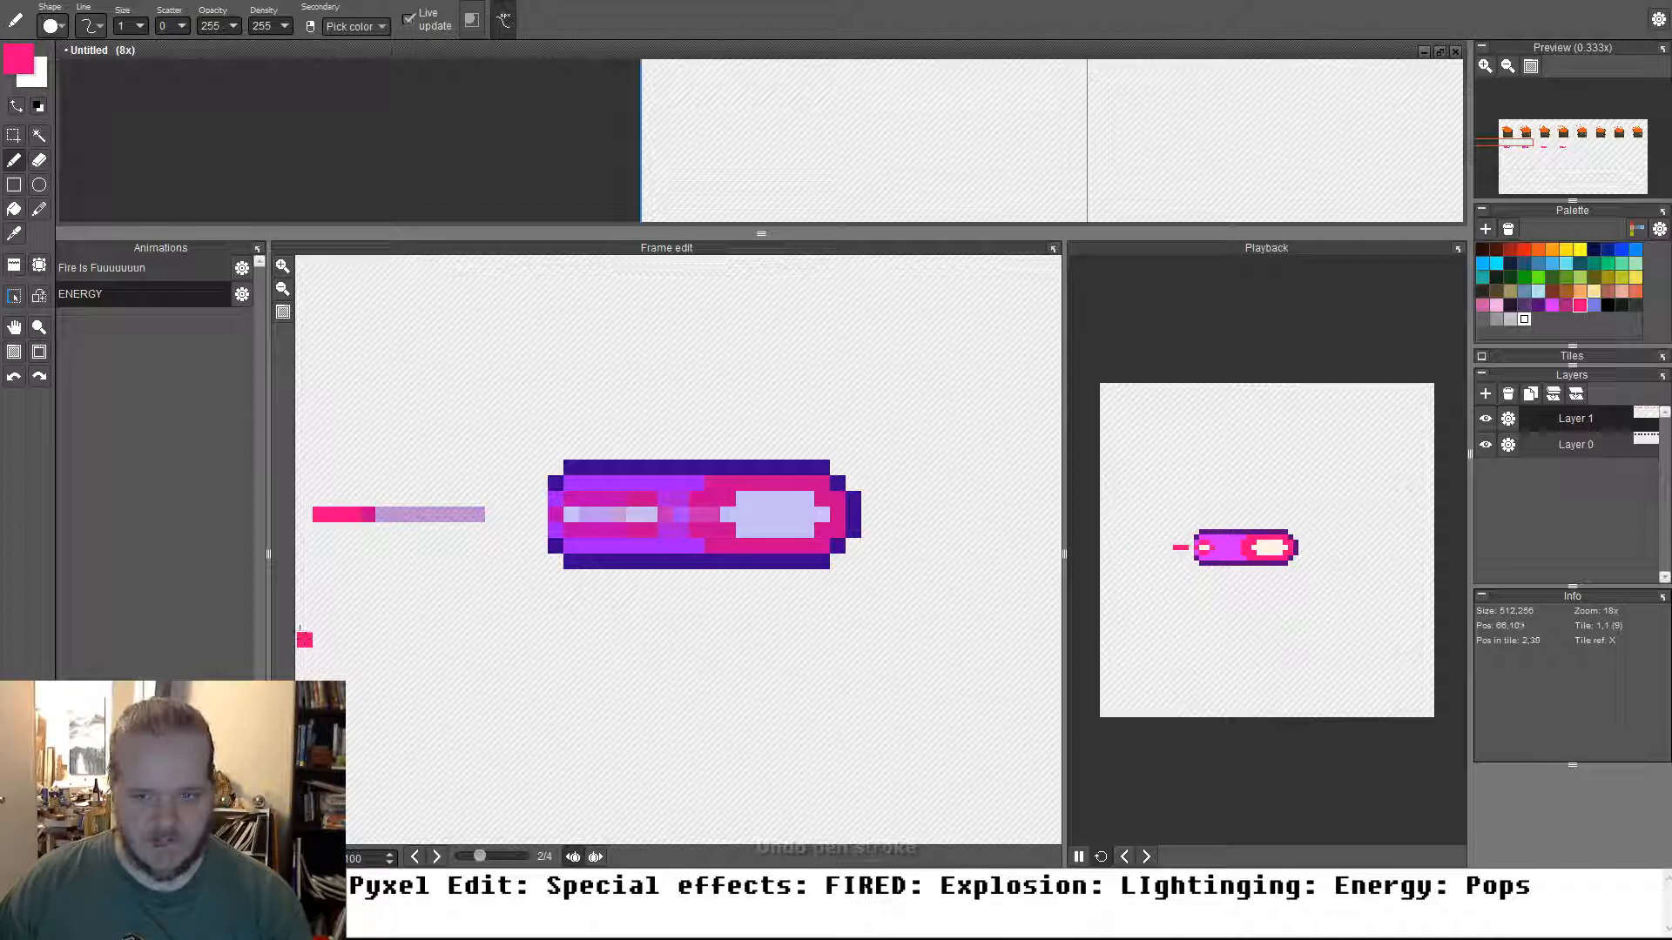
key("Right")
left_click_drag(304, 532, 416, 554)
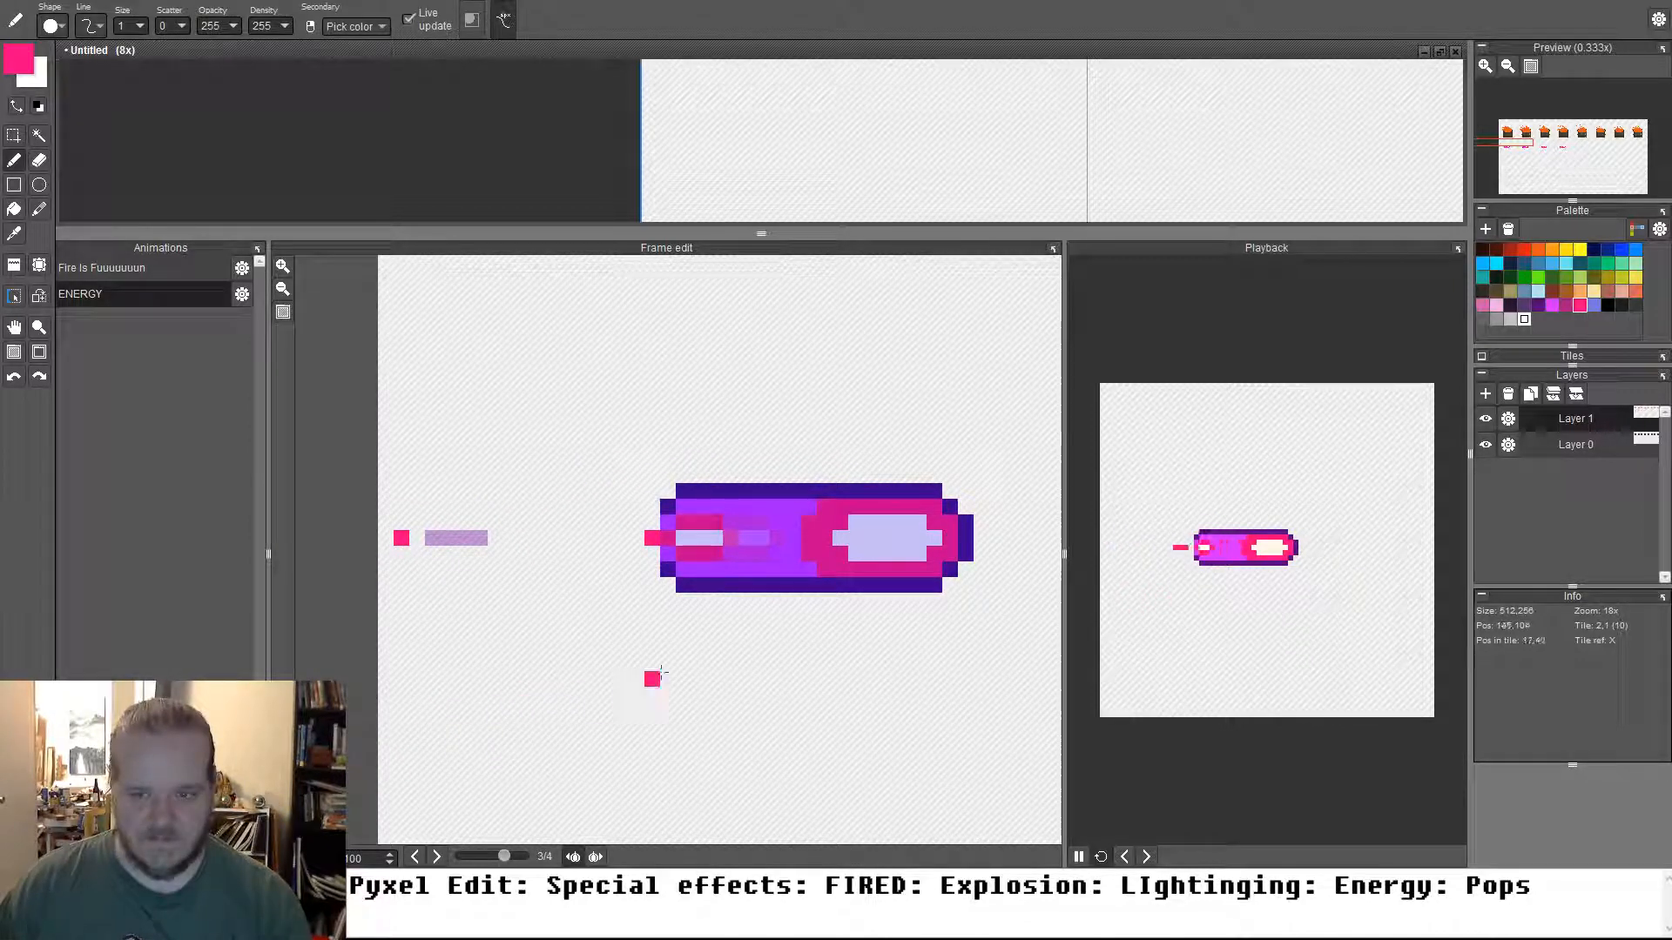
left_click_drag(657, 642, 537, 636)
left_click_drag(619, 601, 531, 575)
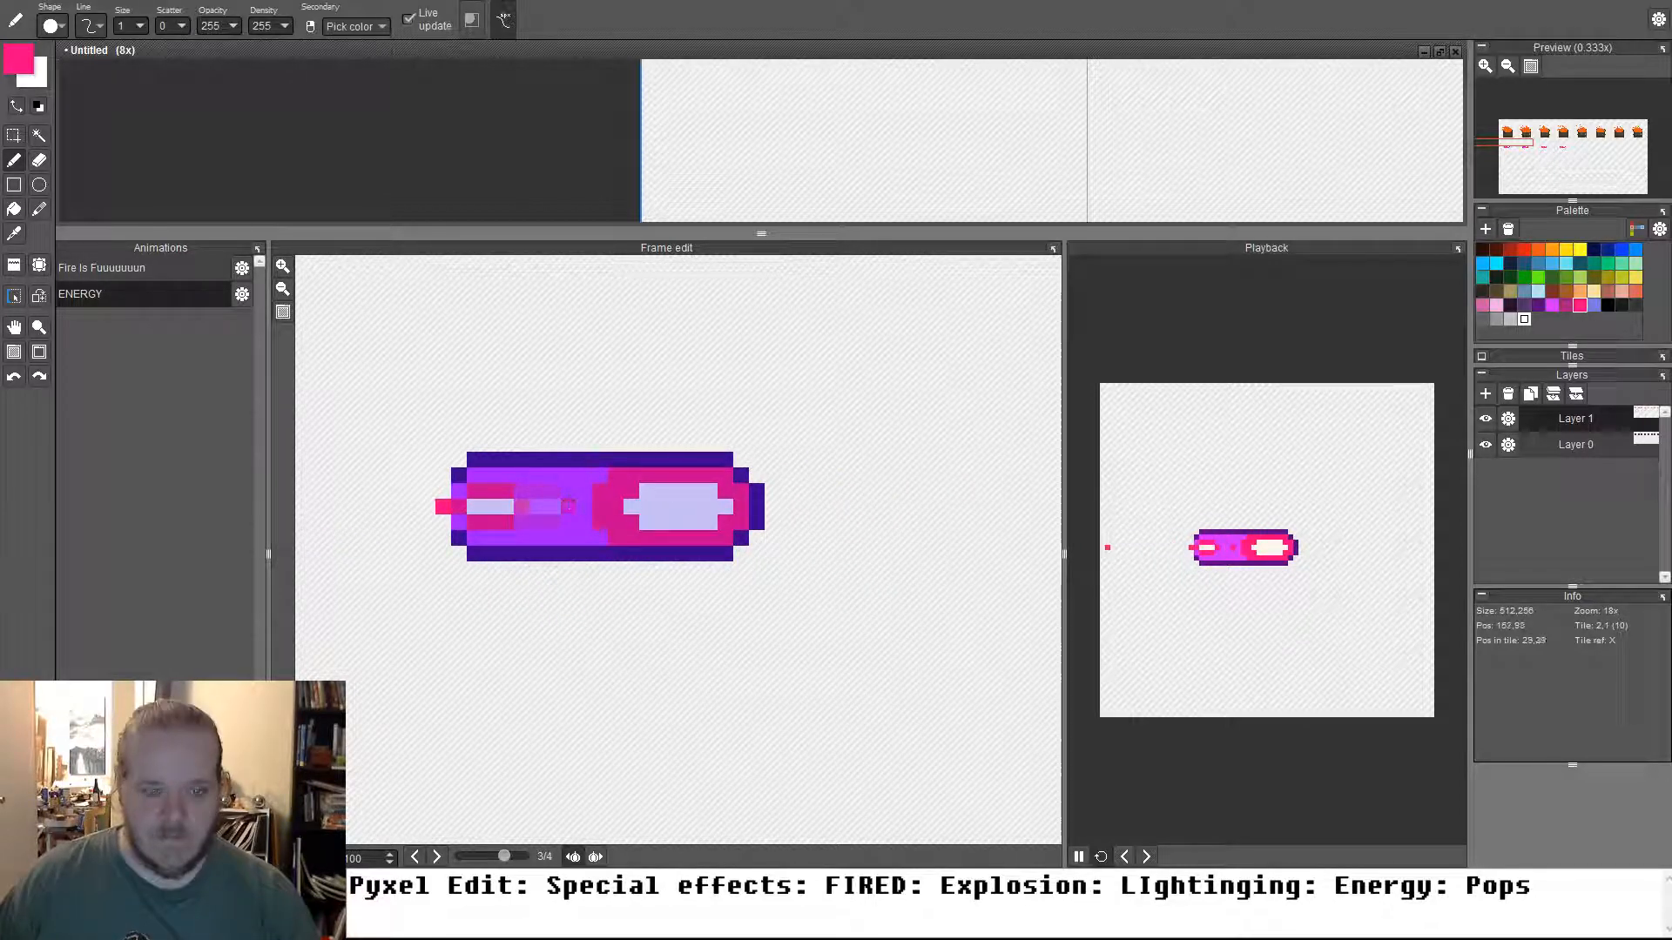
Recolour the dark tip and front corners of frame 3's bolt outline with the darker magenta from the palette
right_click(691, 516)
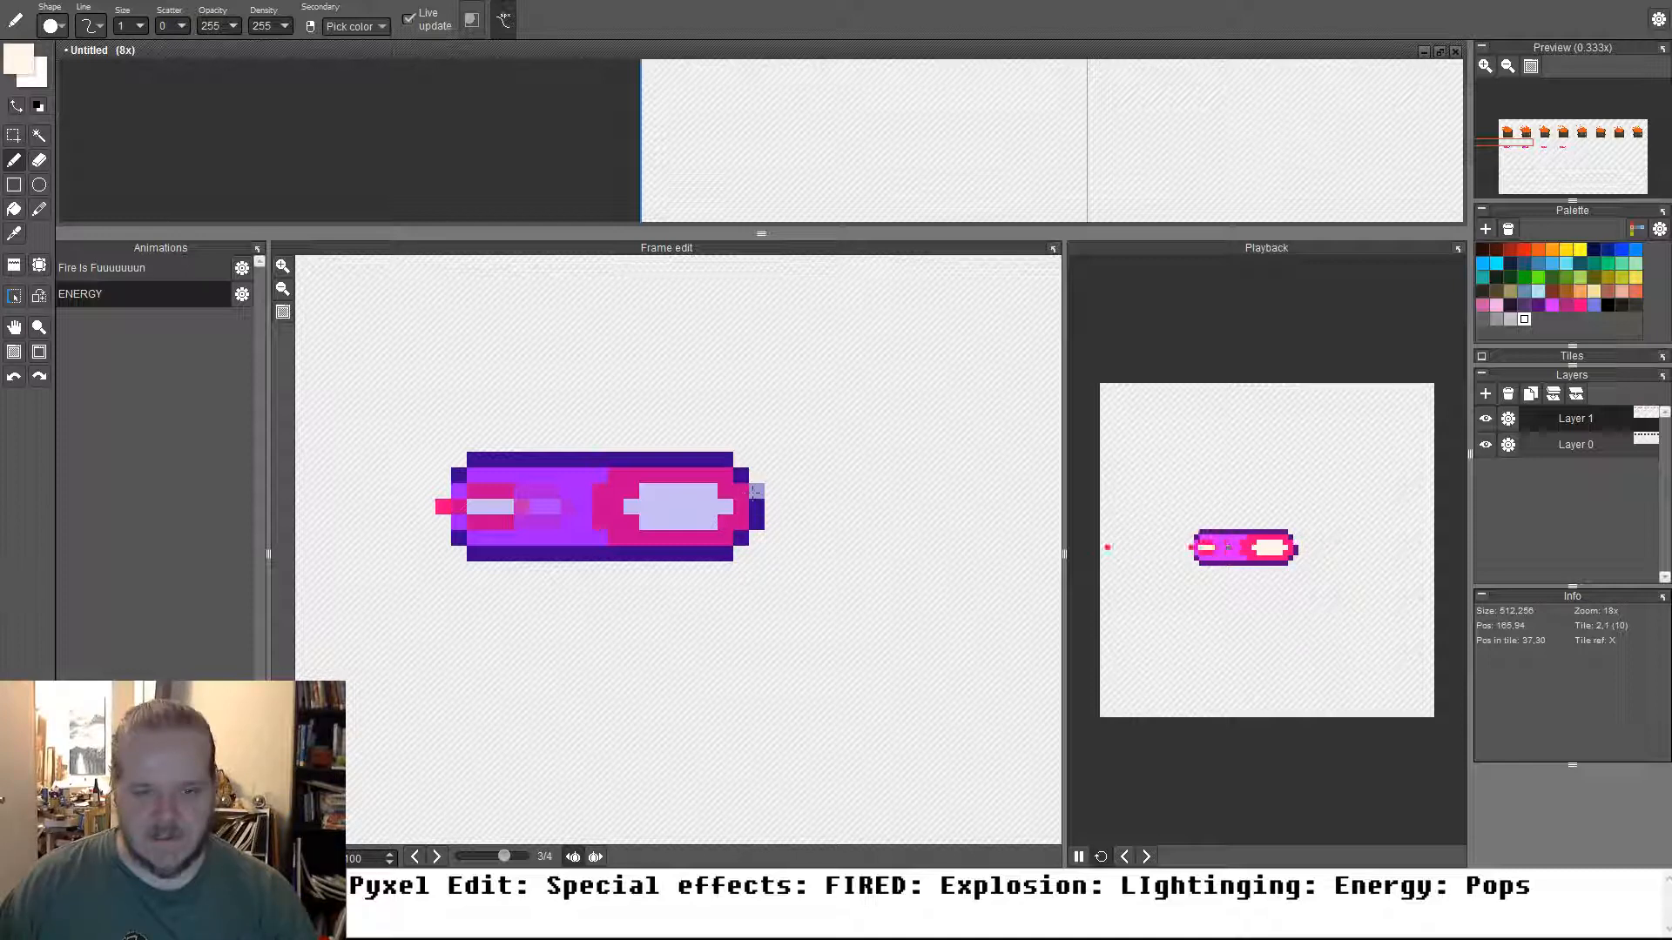
right_click(737, 484)
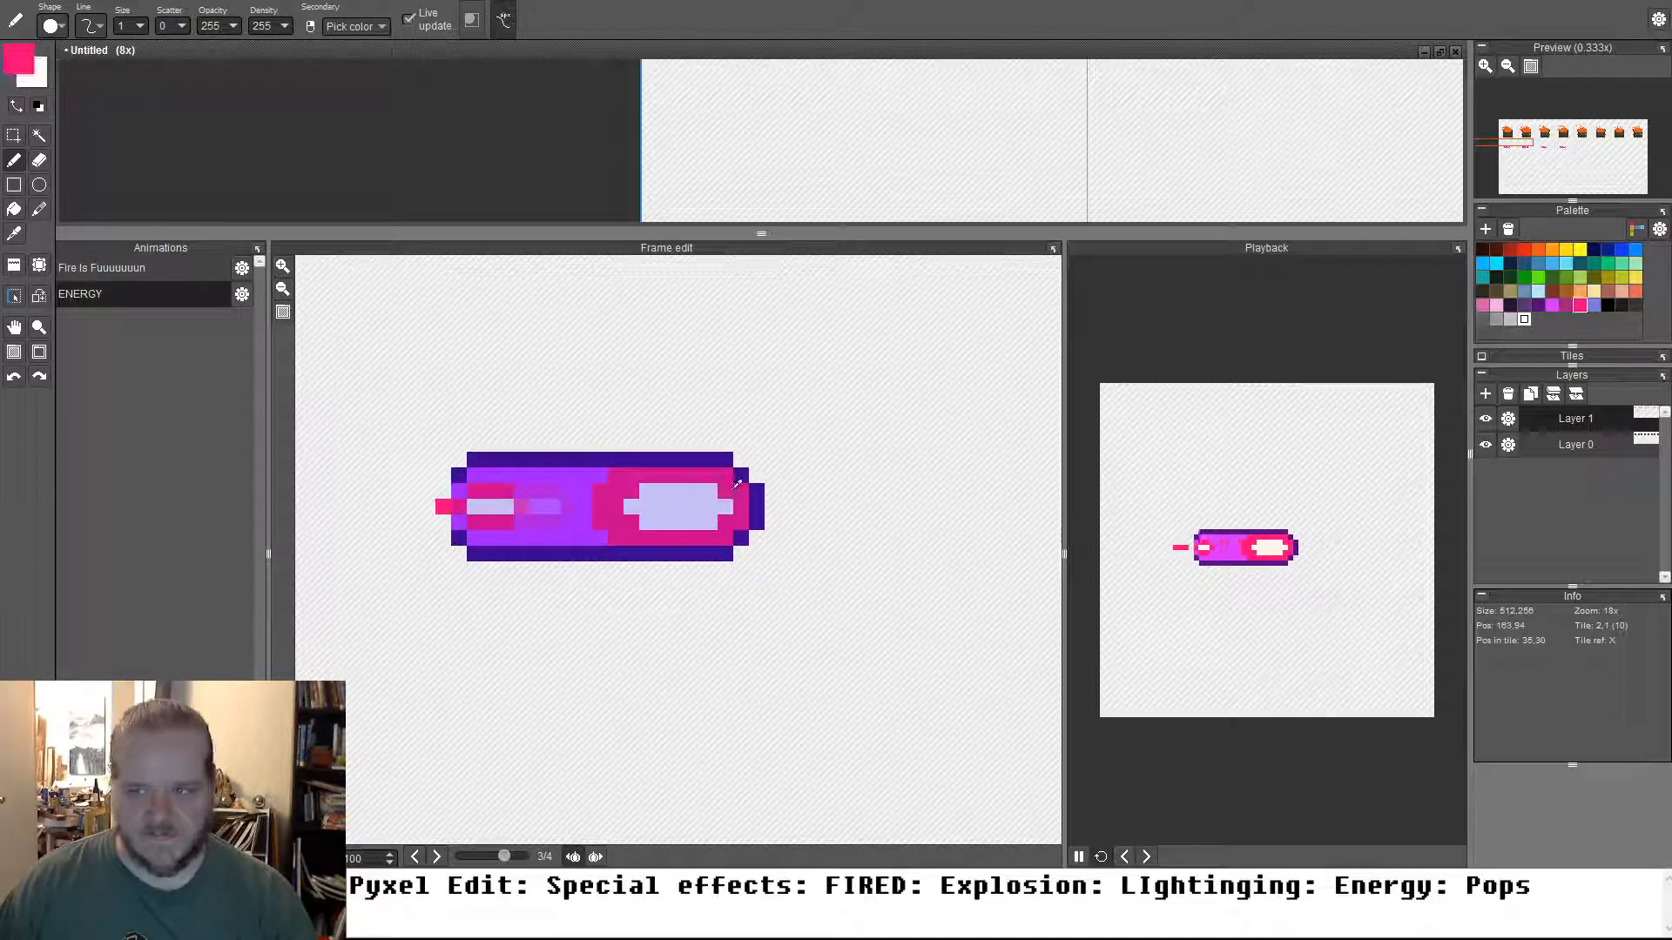
left_click(1566, 304)
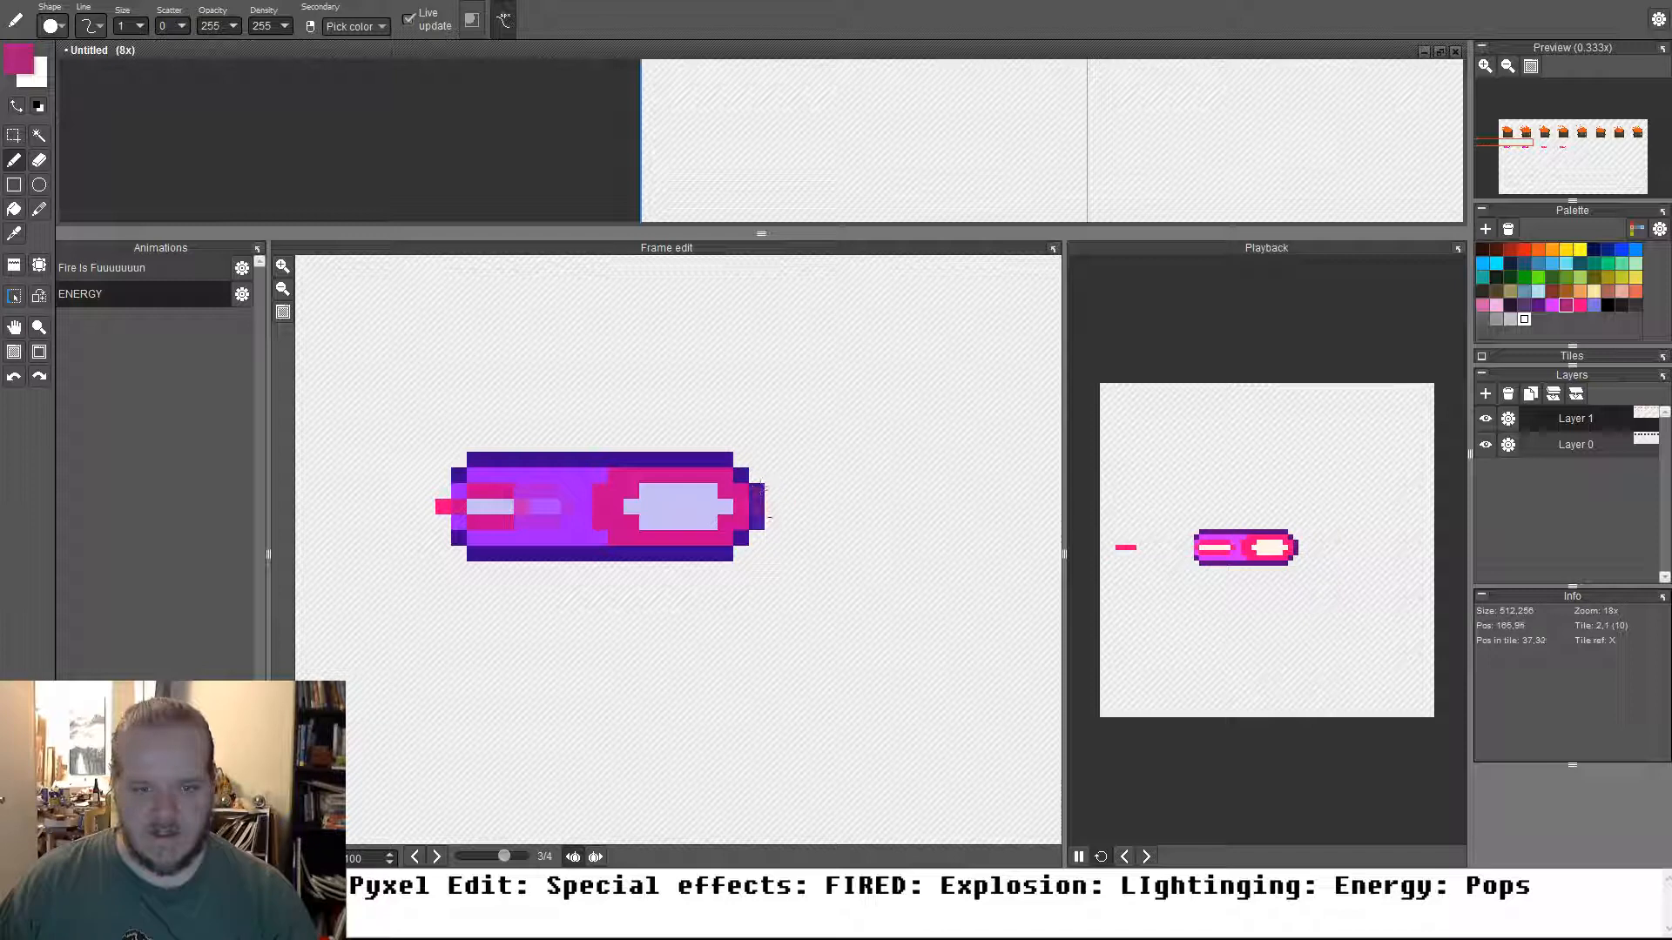
left_click(741, 475)
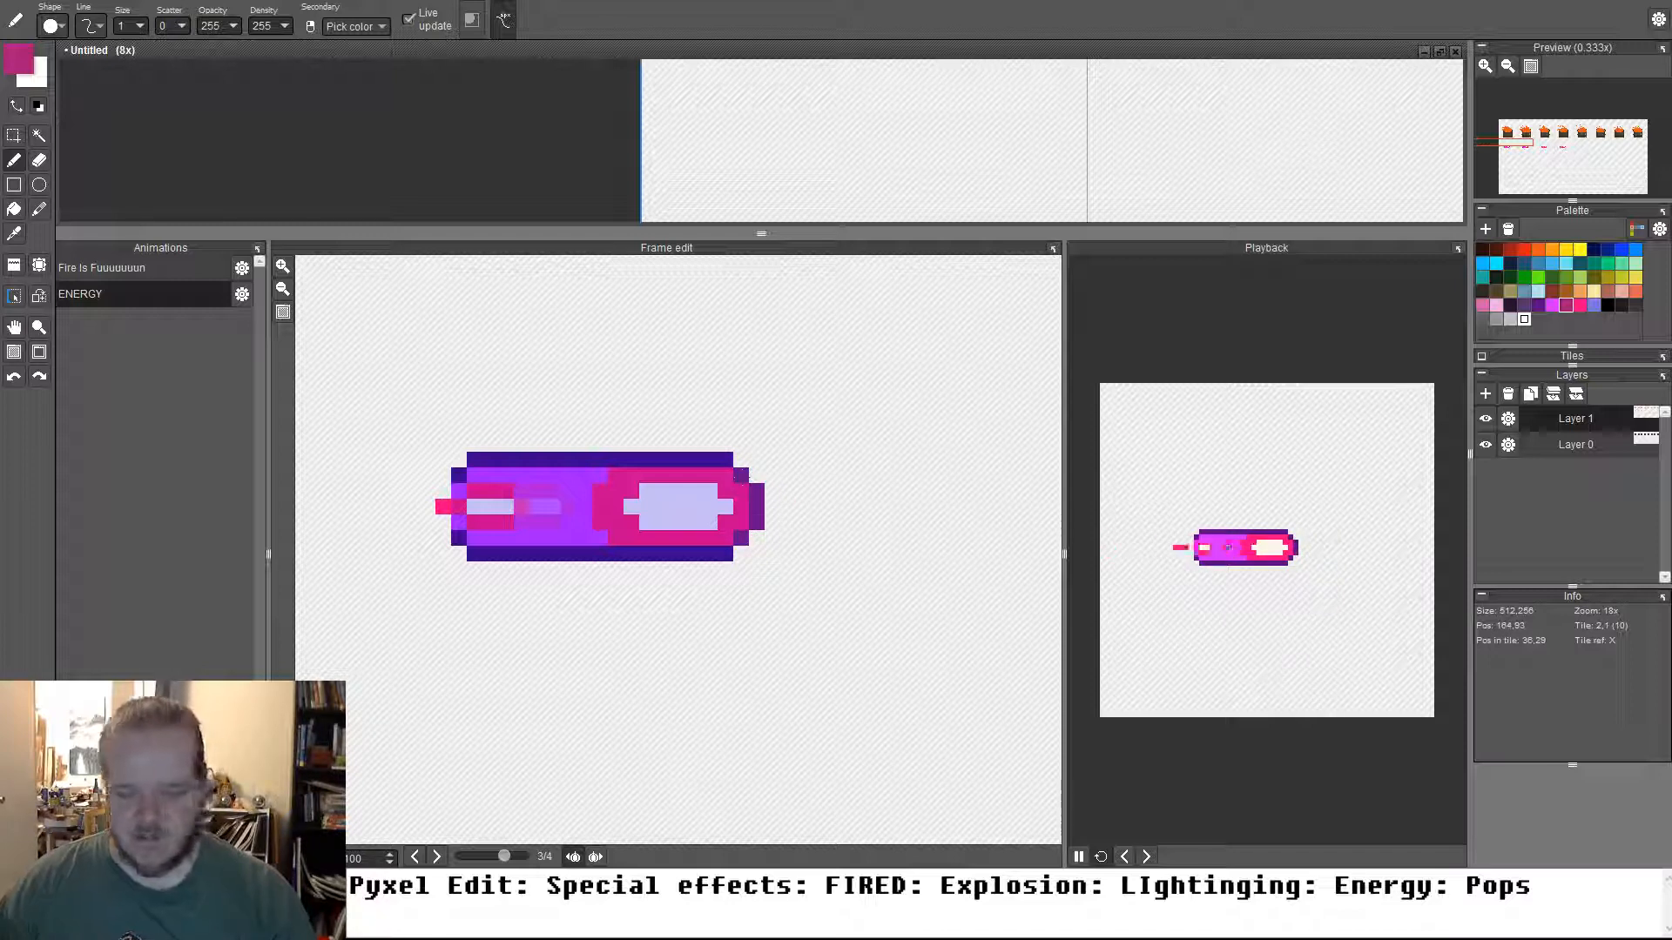
On frame 4, tint the front part of the bolt's upper and lower dark outlines with the same magenta
key("Right")
left_click_drag(724, 459, 561, 459)
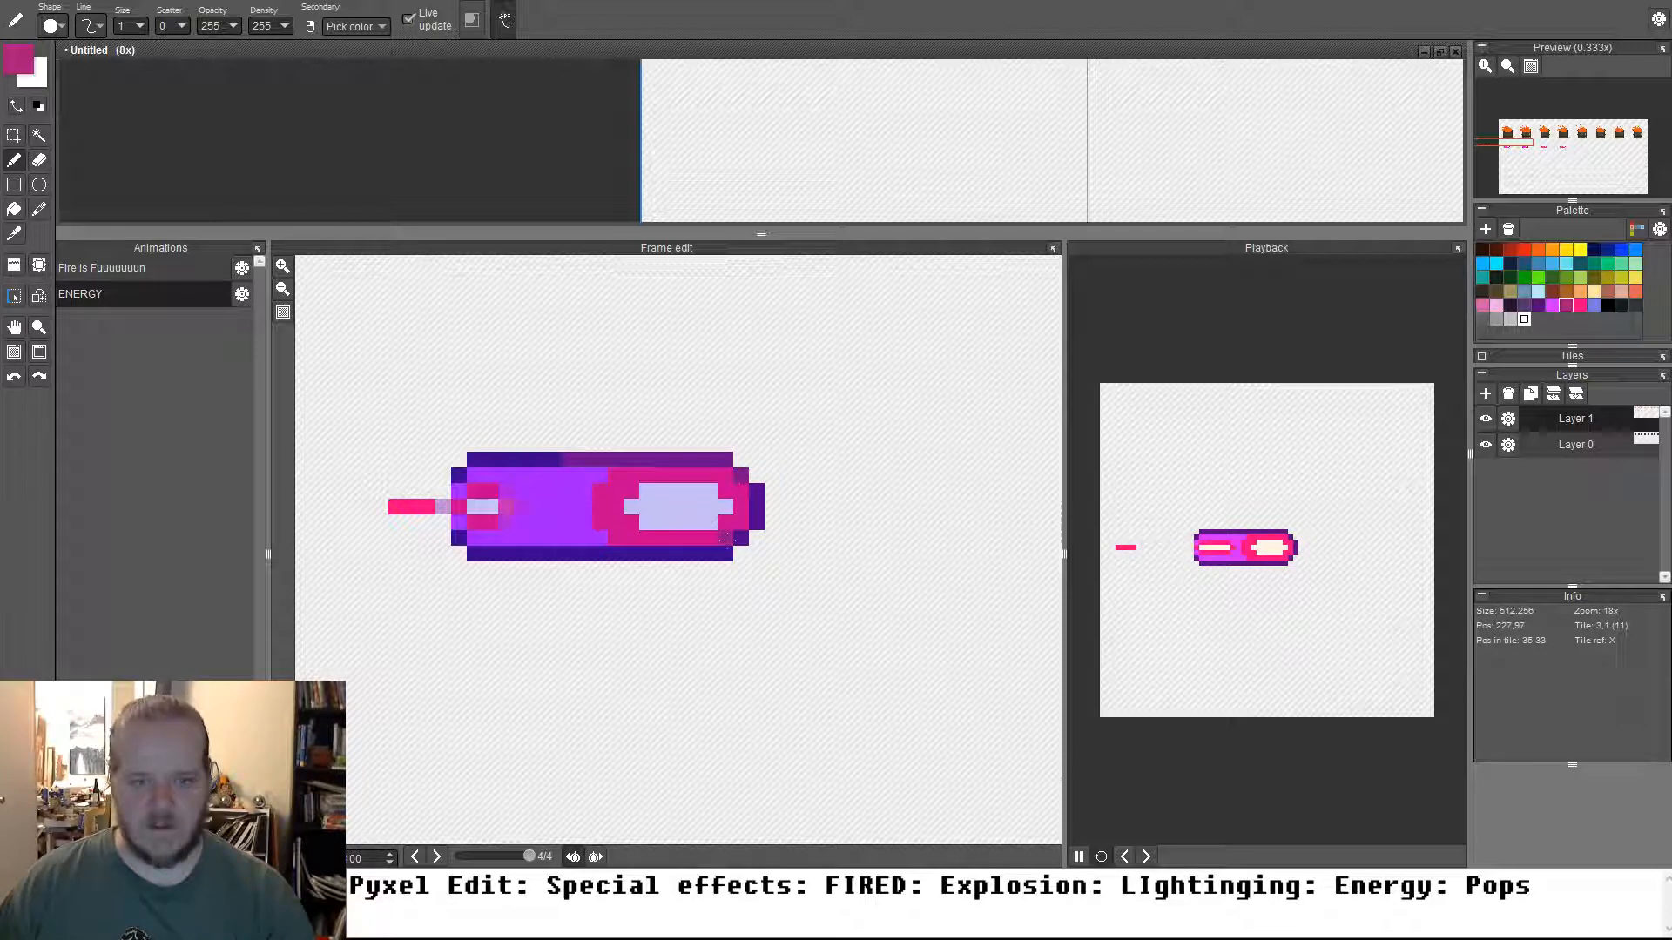
left_click_drag(726, 554, 475, 556)
Carry the magenta outline tint to the rear half on frame 1 and the tail end on frame 2, and sample hot pink
key("Right")
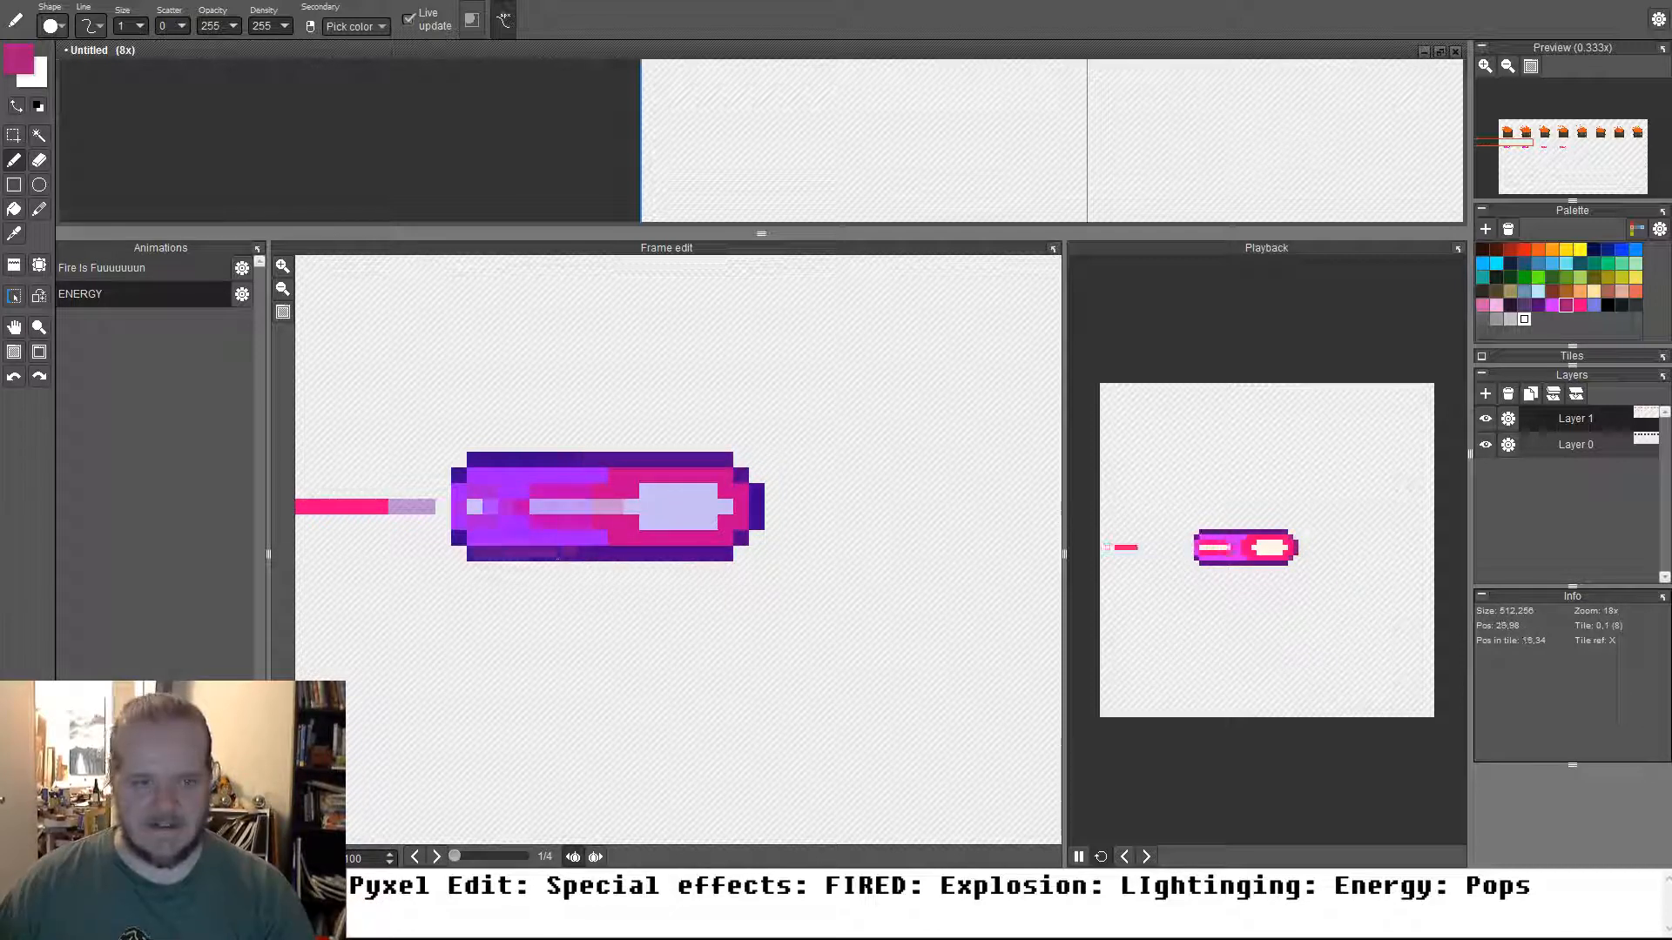
left_click_drag(580, 459, 485, 459)
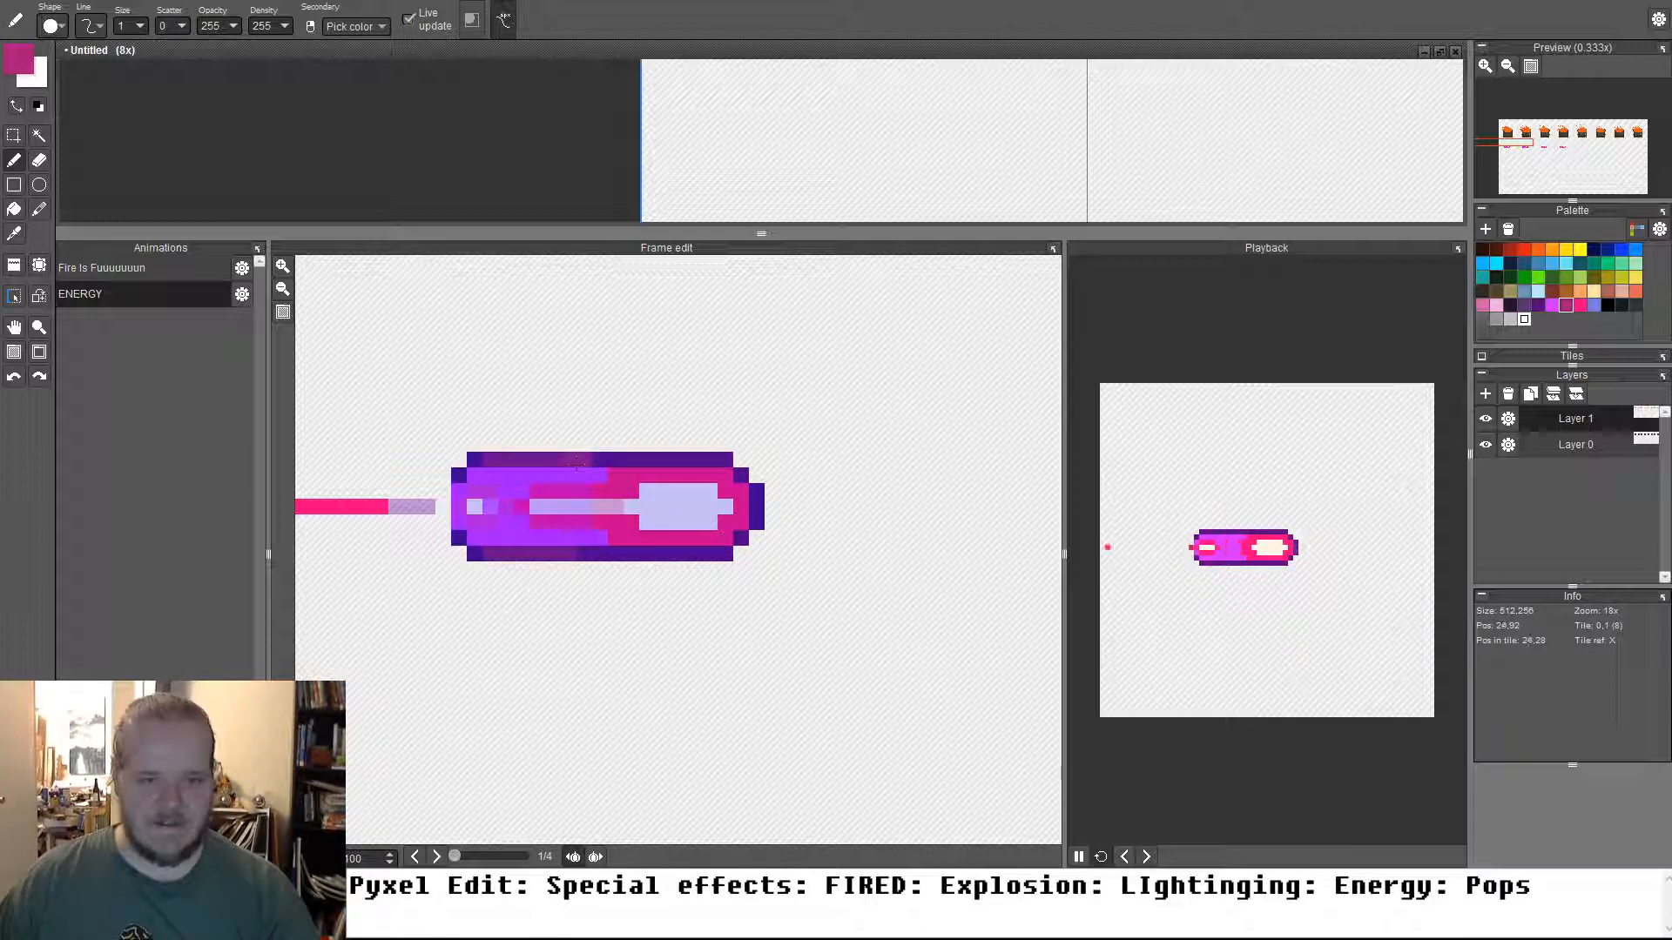
key("Right")
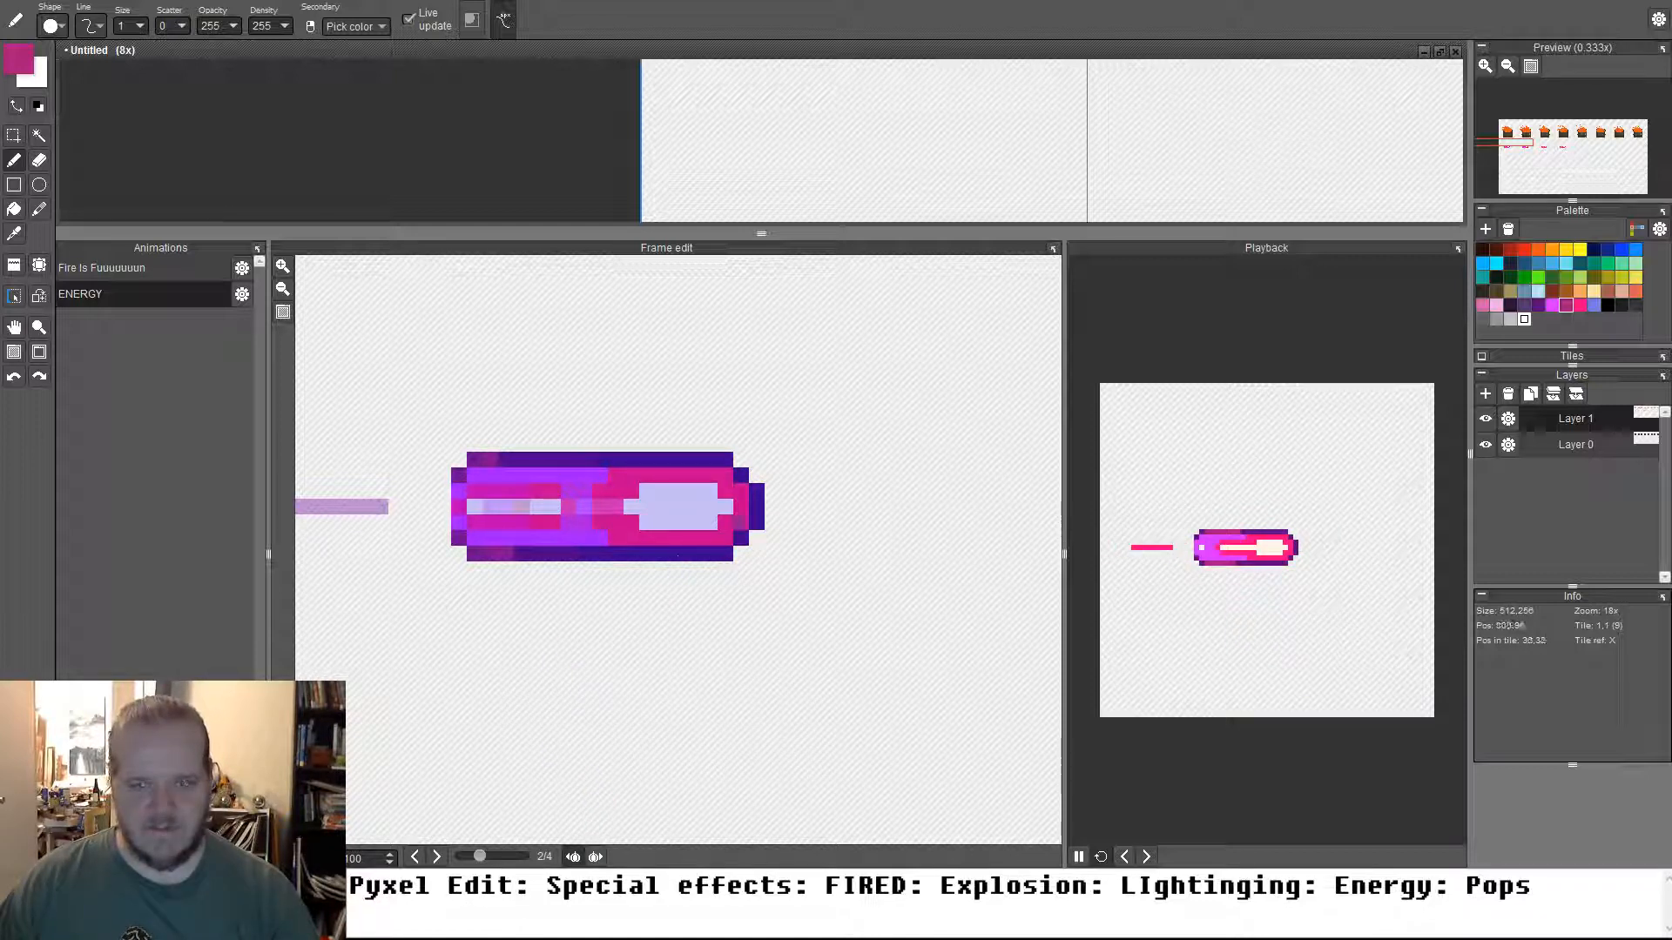
scroll(678, 555, "up", 2)
left_click(682, 564, "alt")
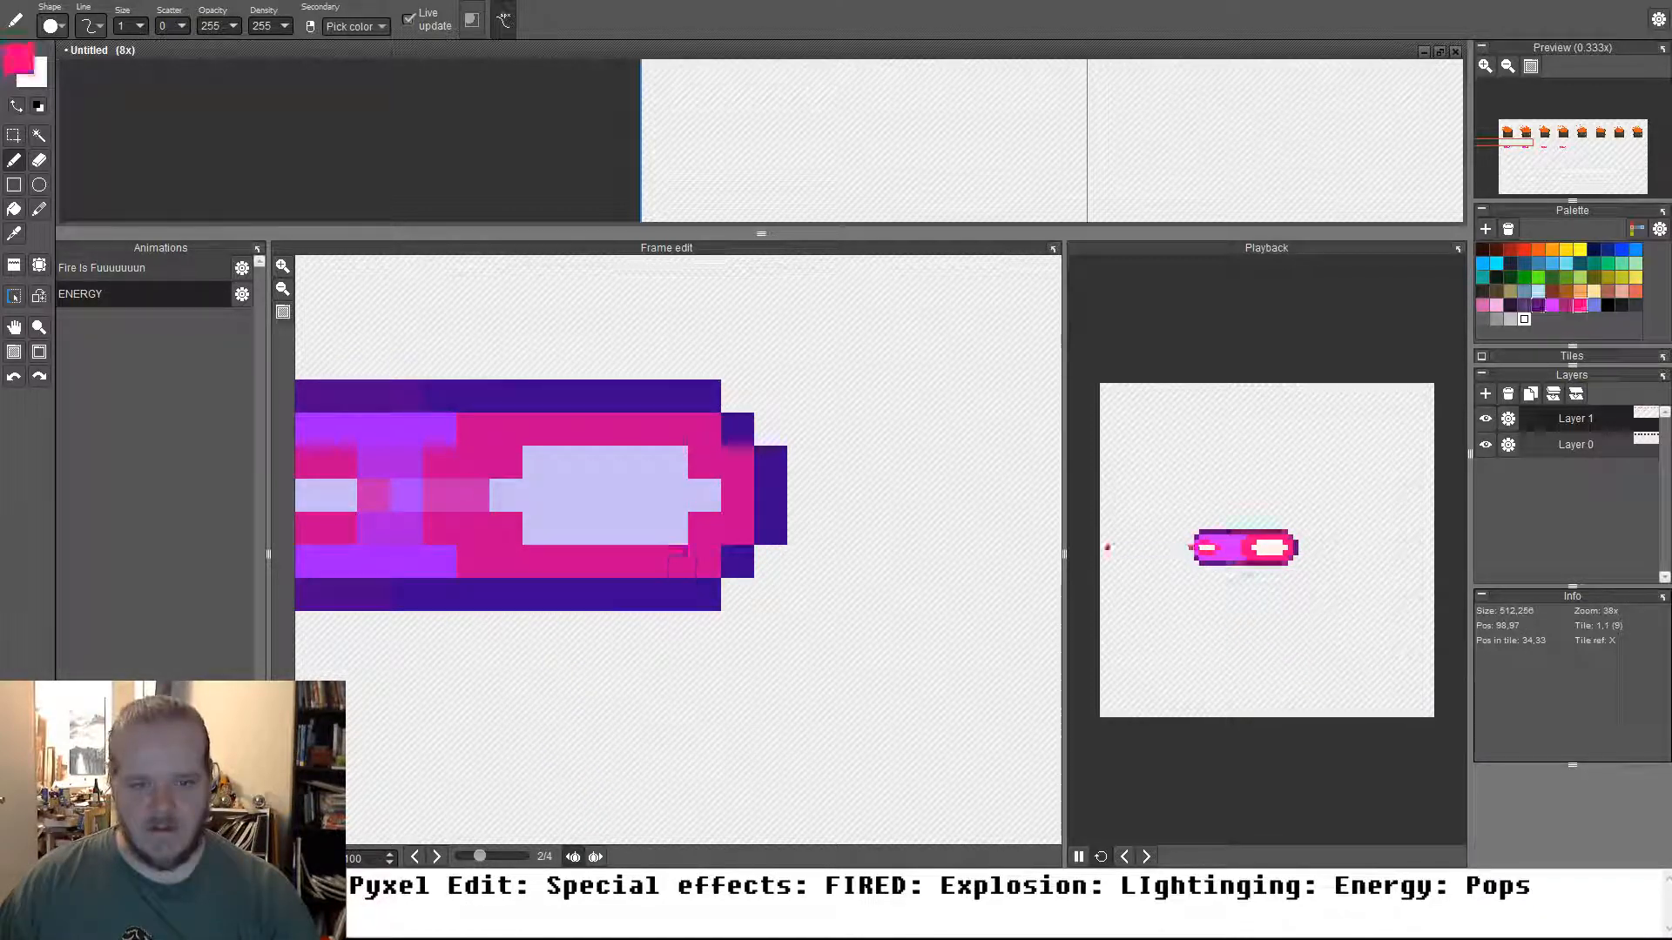
scroll(682, 566, "down", 3)
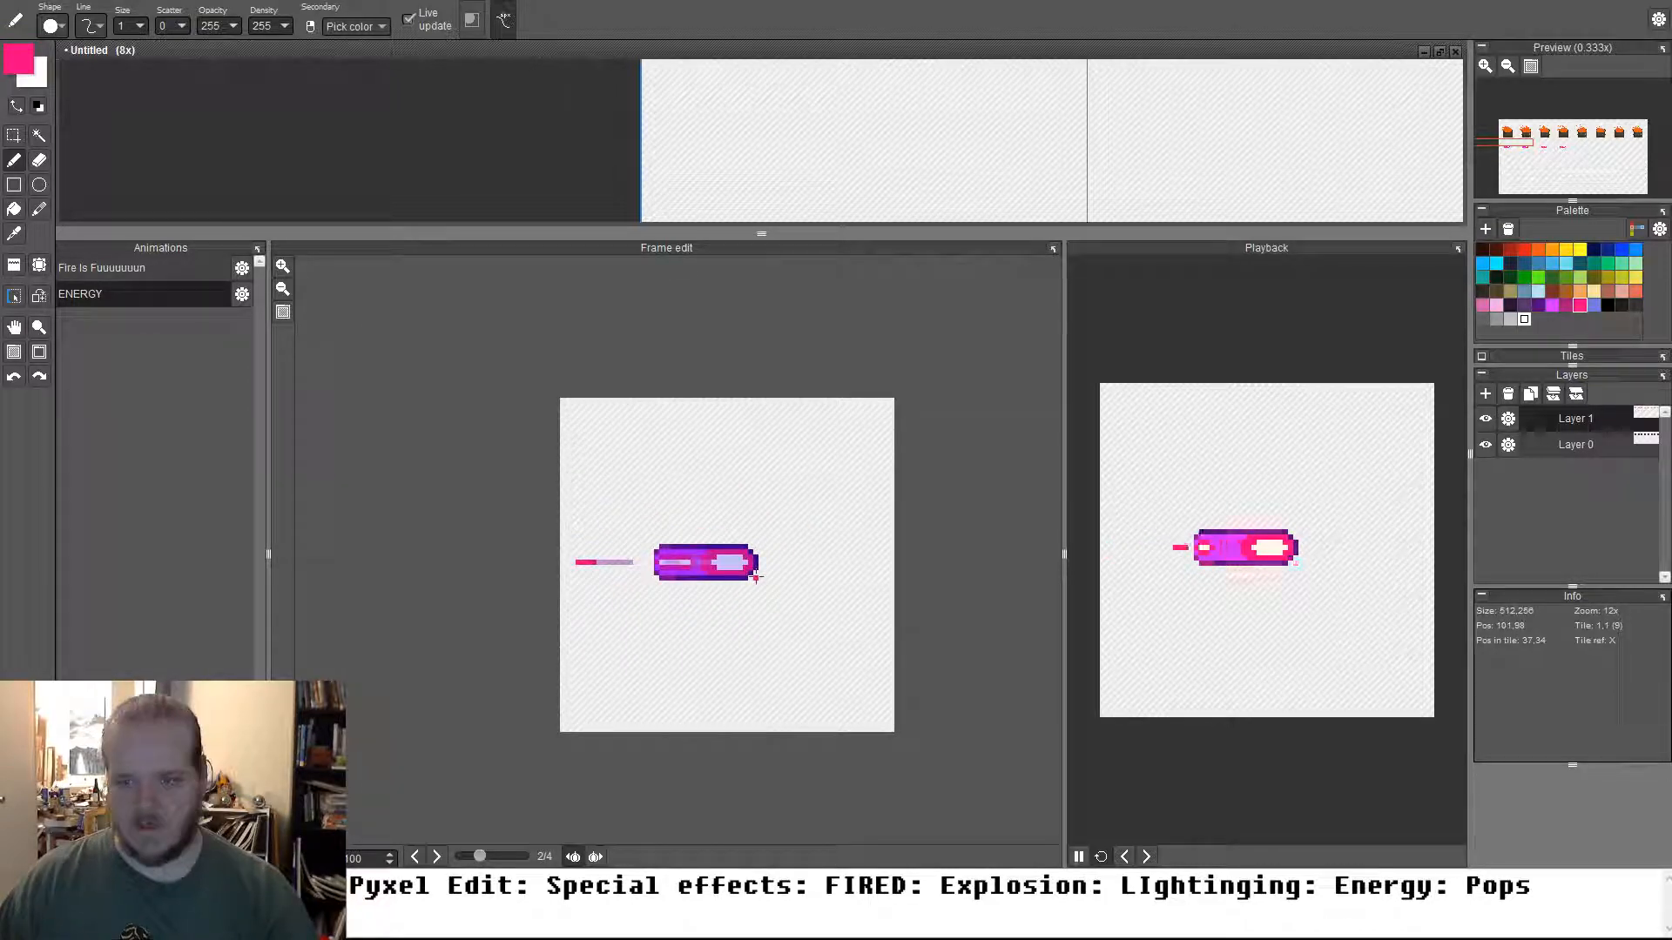
Add a third animation and assign it the four empty tiles following the energy bolt frames in the second row
left_click_drag(826, 237, 826, 409)
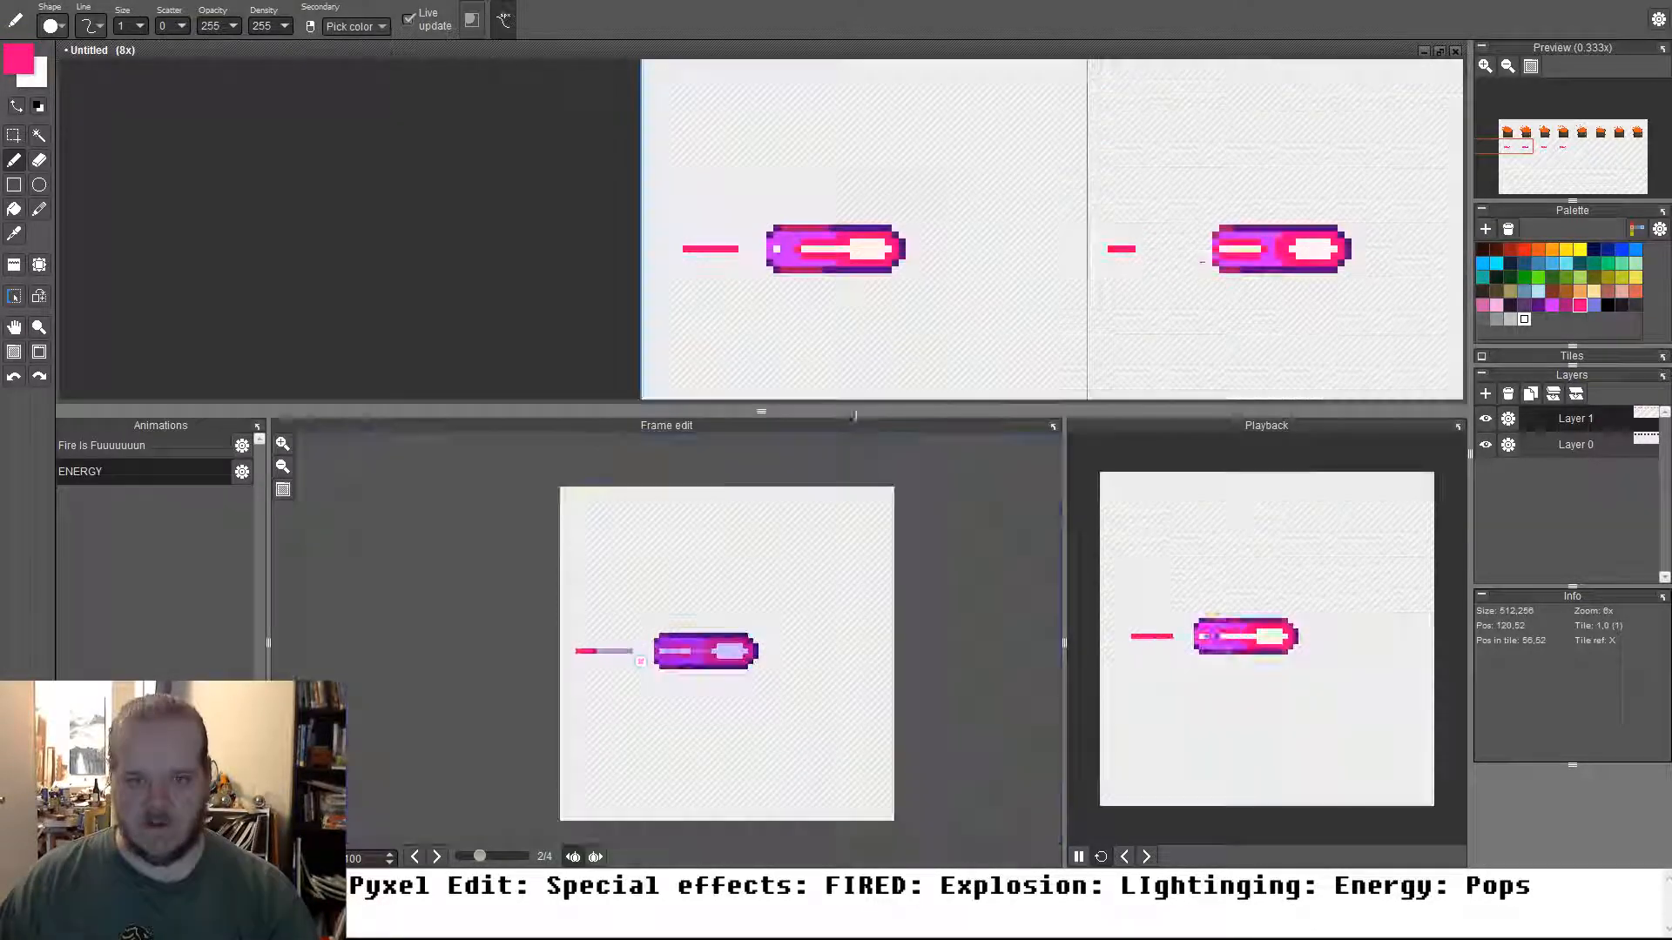
scroll(653, 343, "down", 2)
left_click_drag(1054, 351, 849, 312)
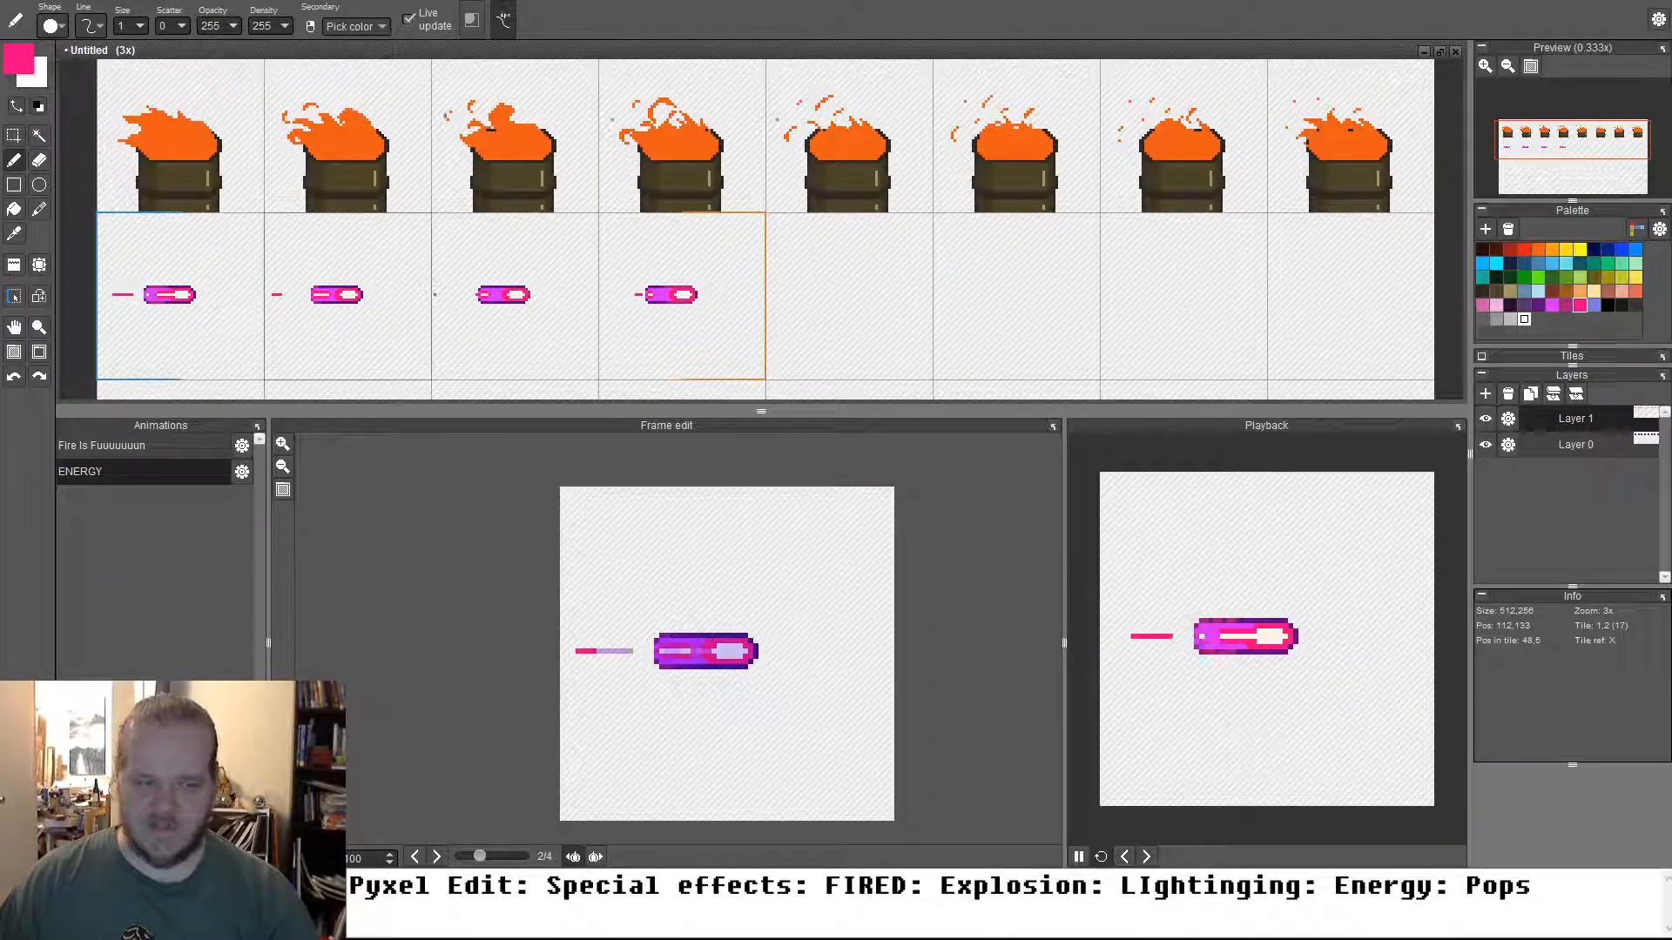
left_click(69, 856)
left_click(14, 296)
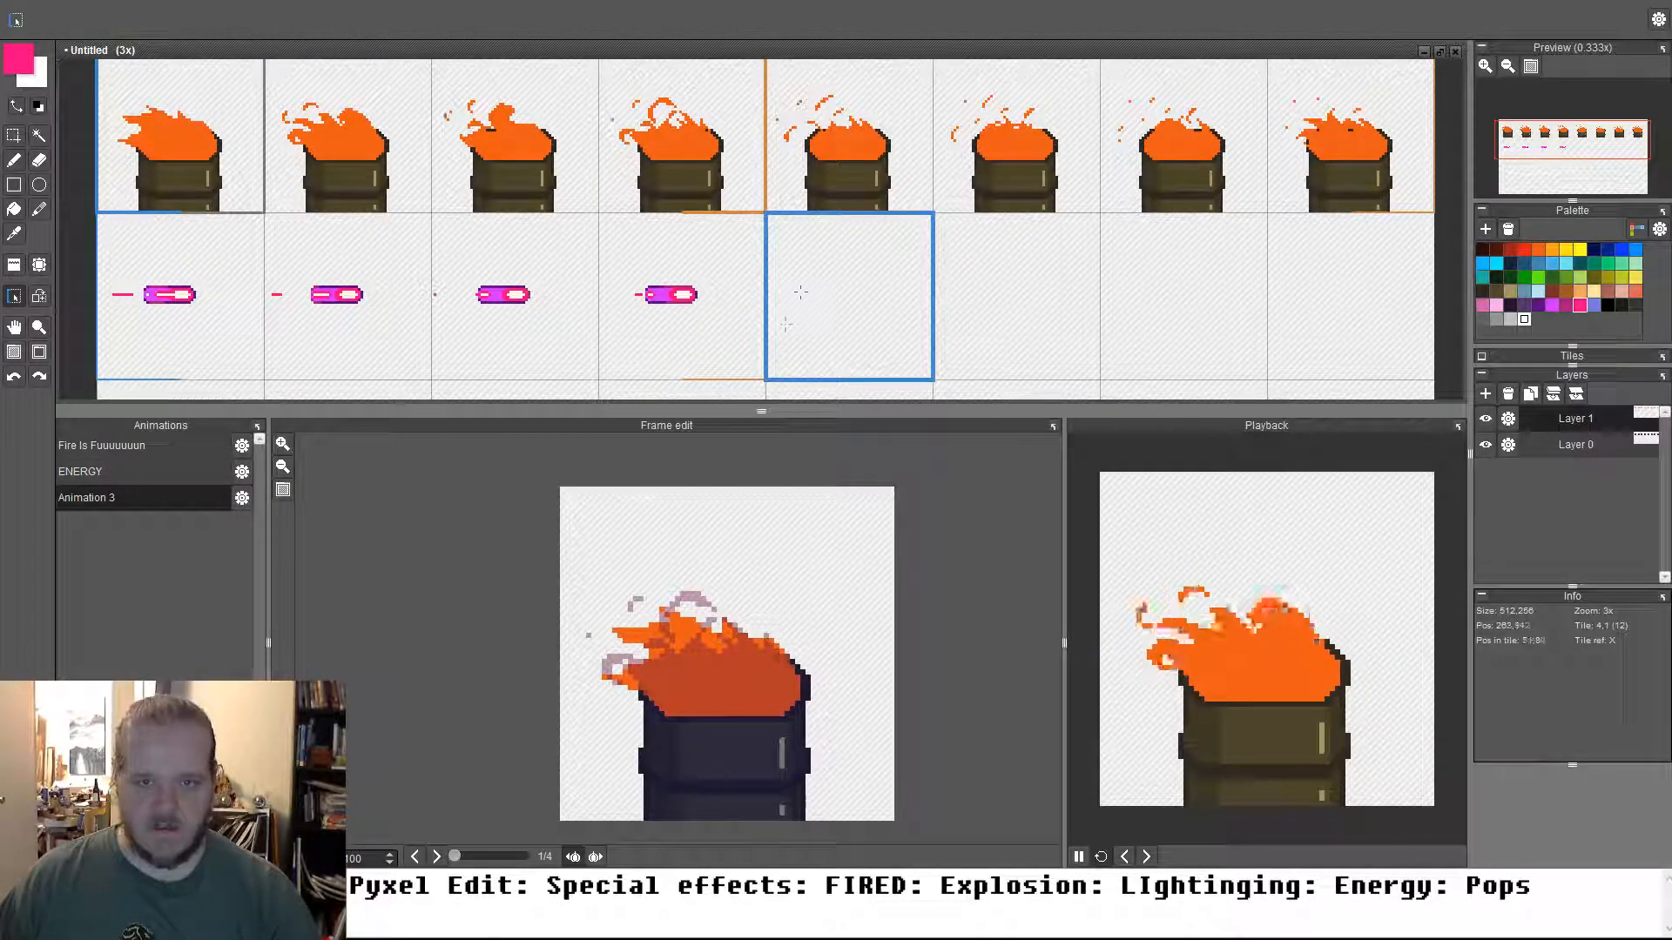
left_click_drag(805, 294, 1348, 295)
With a round 20-pixel Pen, stamp a hot pink circle in the centre of the new animation's first frame
key("b")
scroll(866, 315, "up", 1)
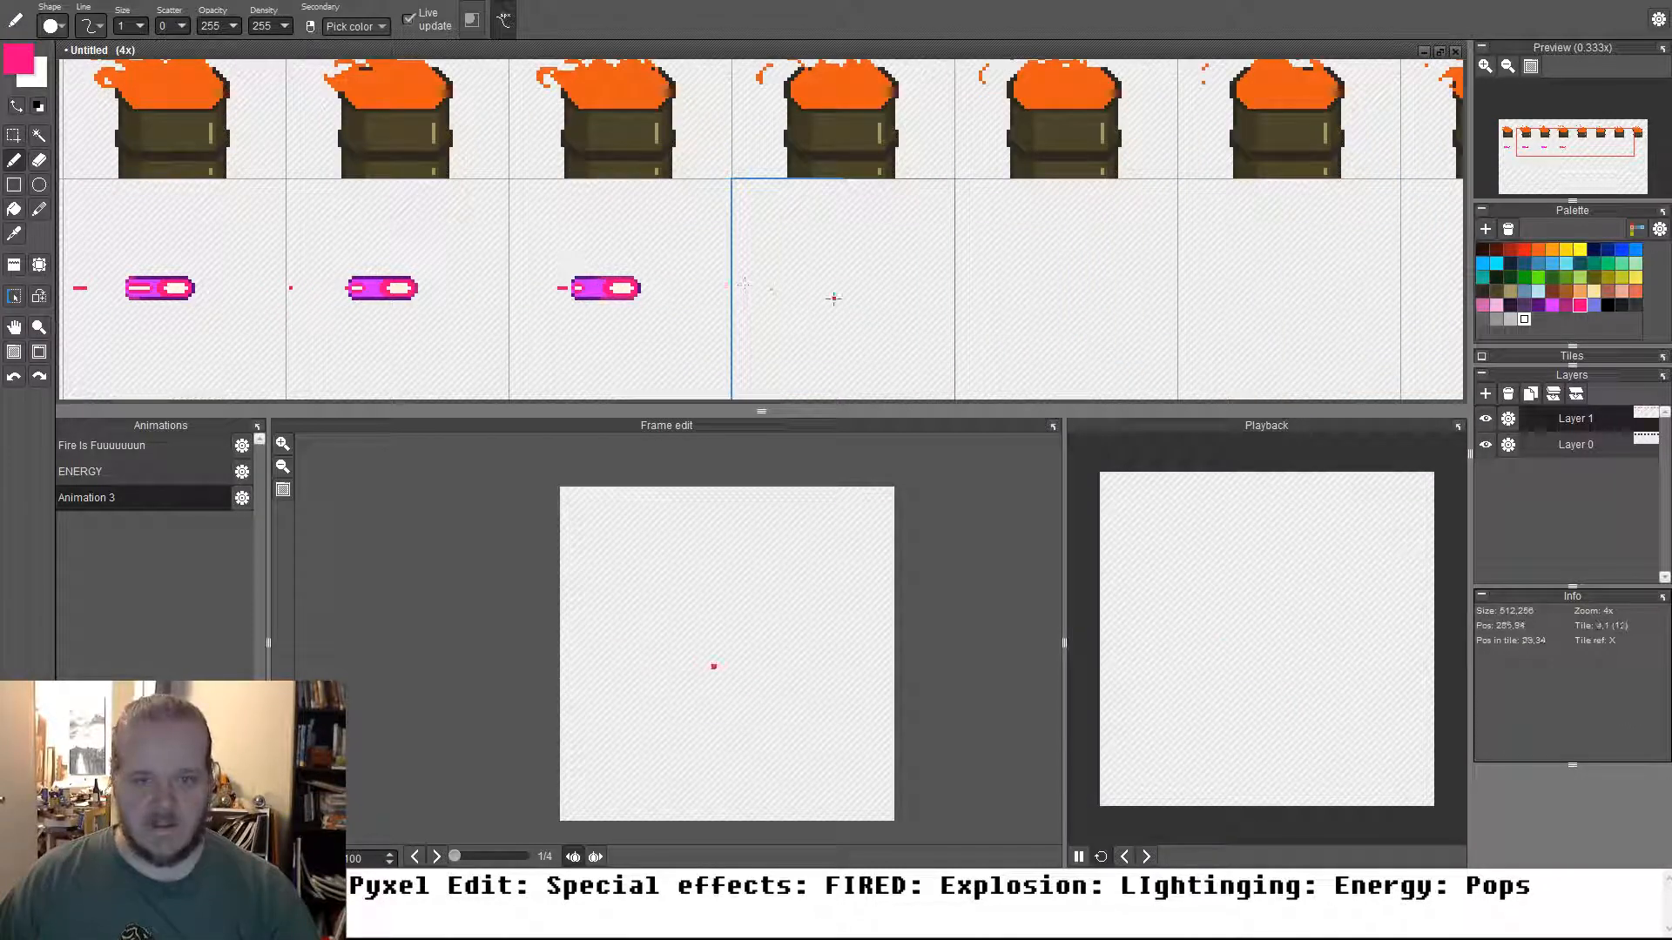
scroll(835, 299, "up", 17)
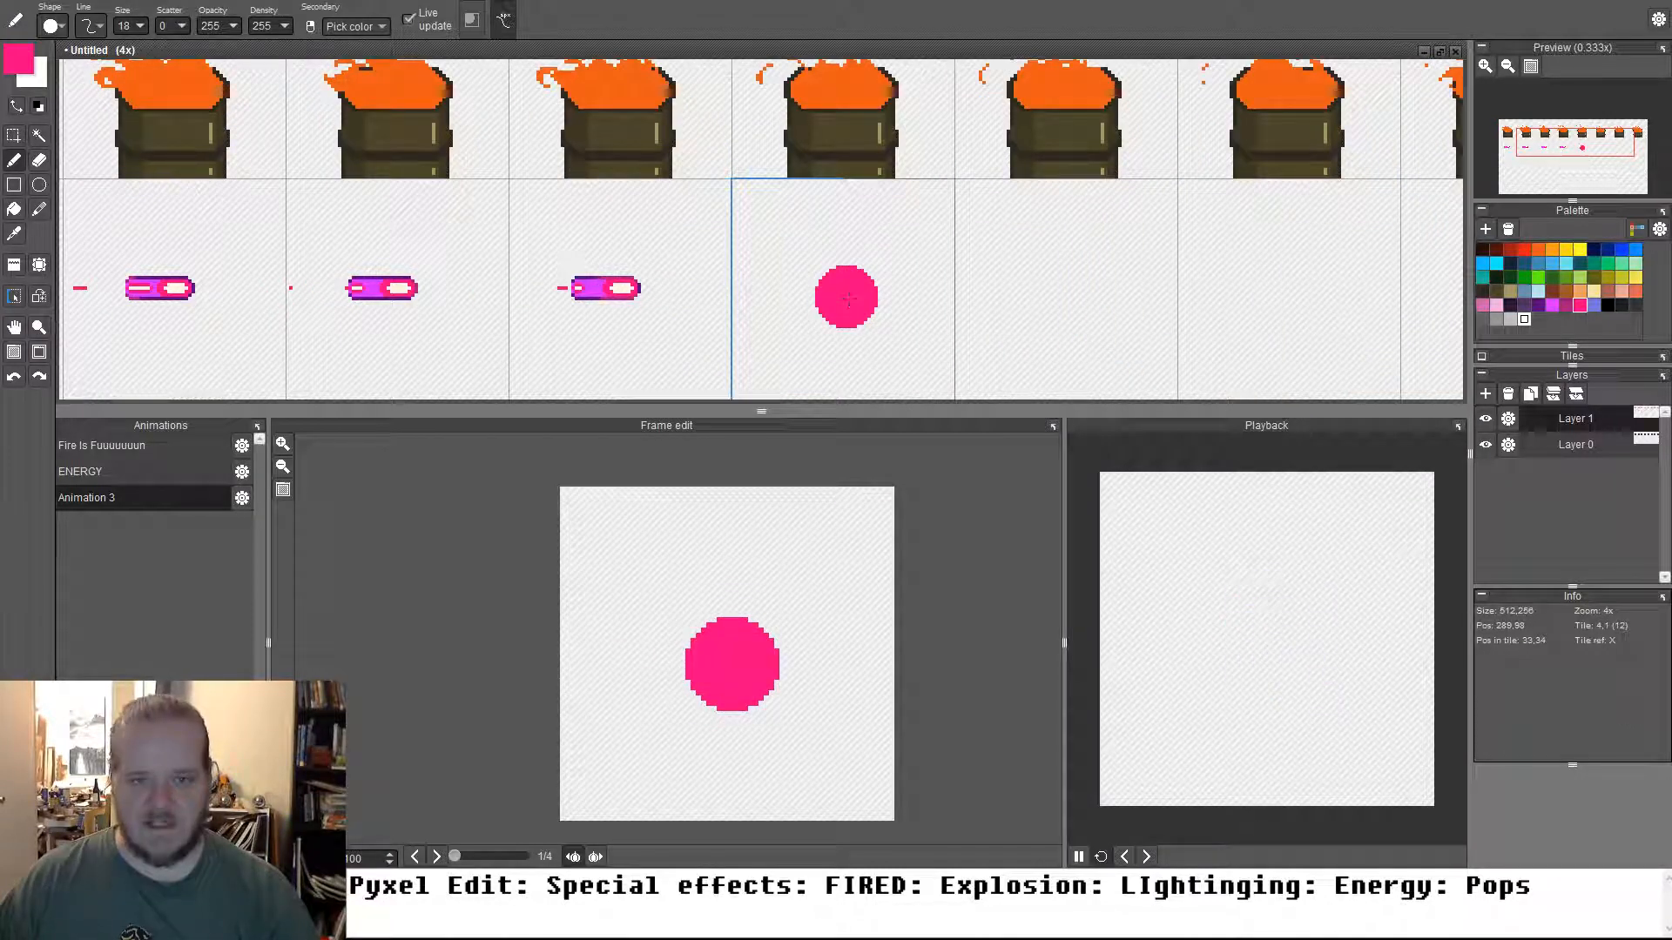
scroll(847, 299, "up", 2)
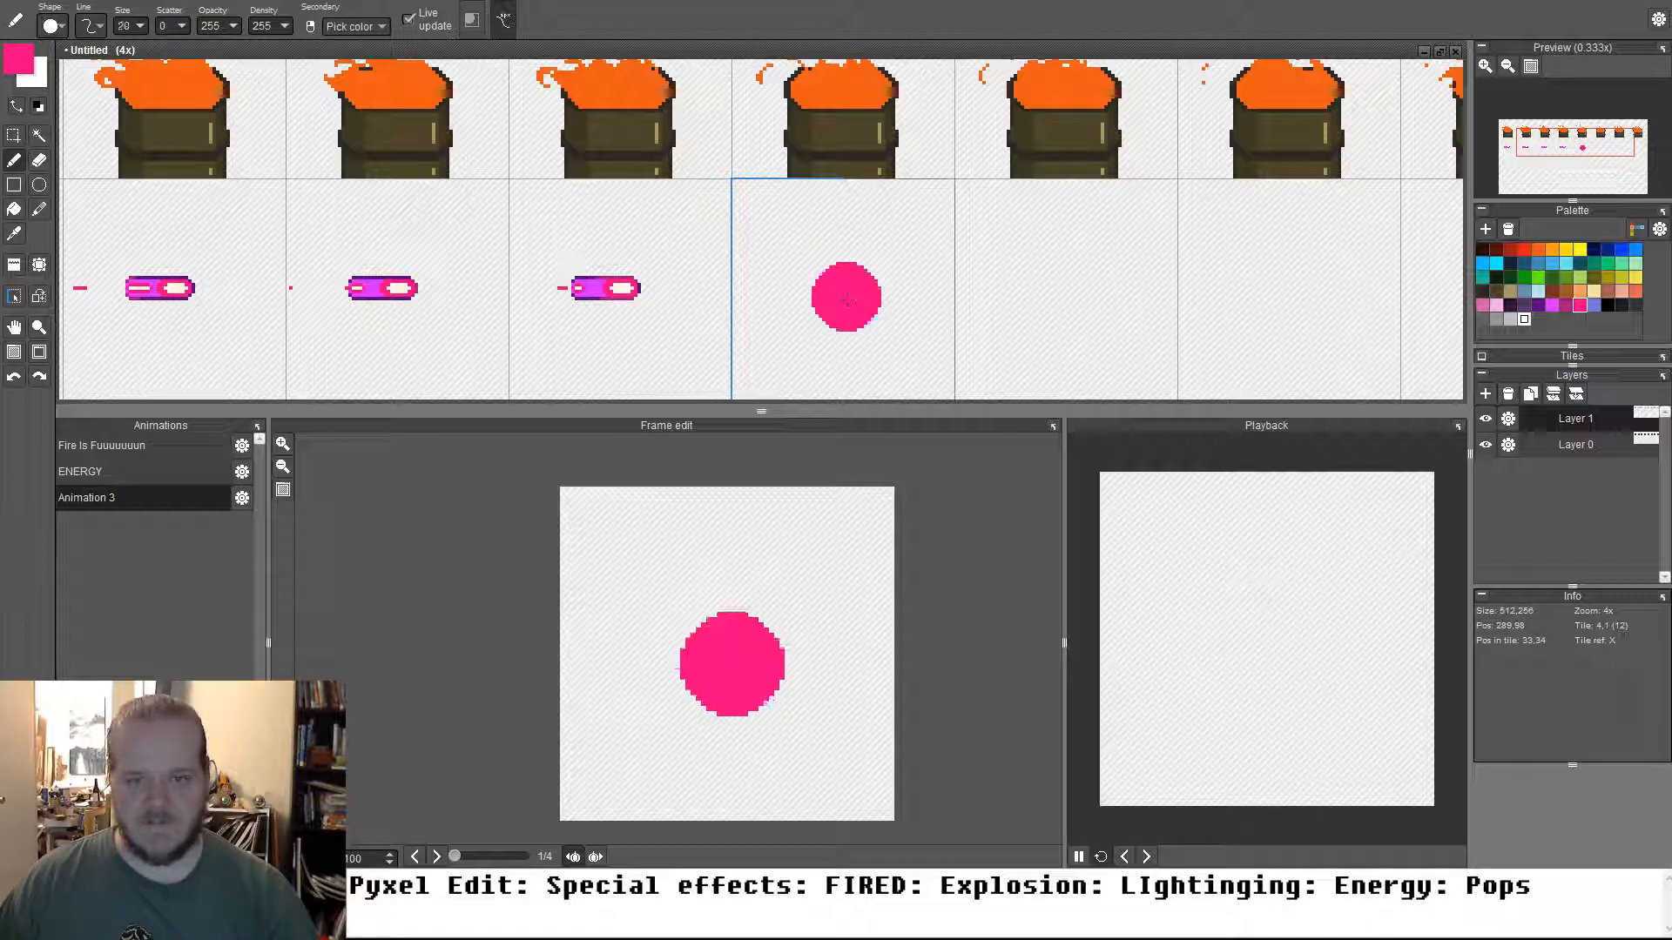
left_click(847, 299)
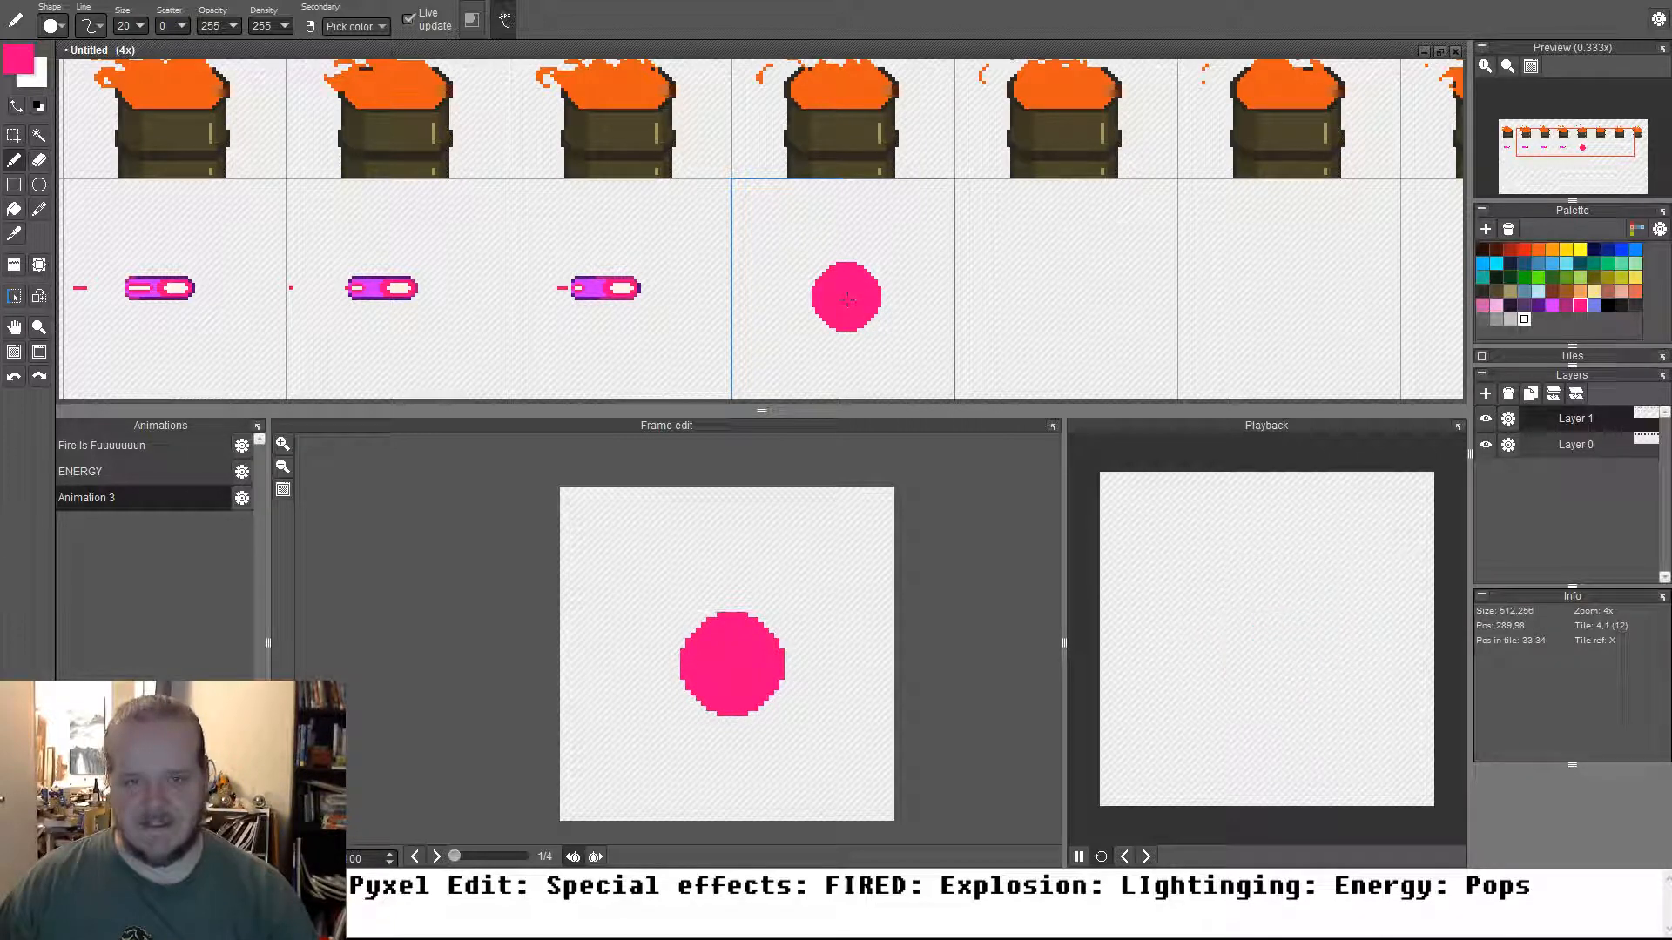
Stamp the same 20-pixel hot pink circle in the centre of frame 2, aligned with the onion-skinned circle of frame 1
left_click_drag(896, 314, 809, 284)
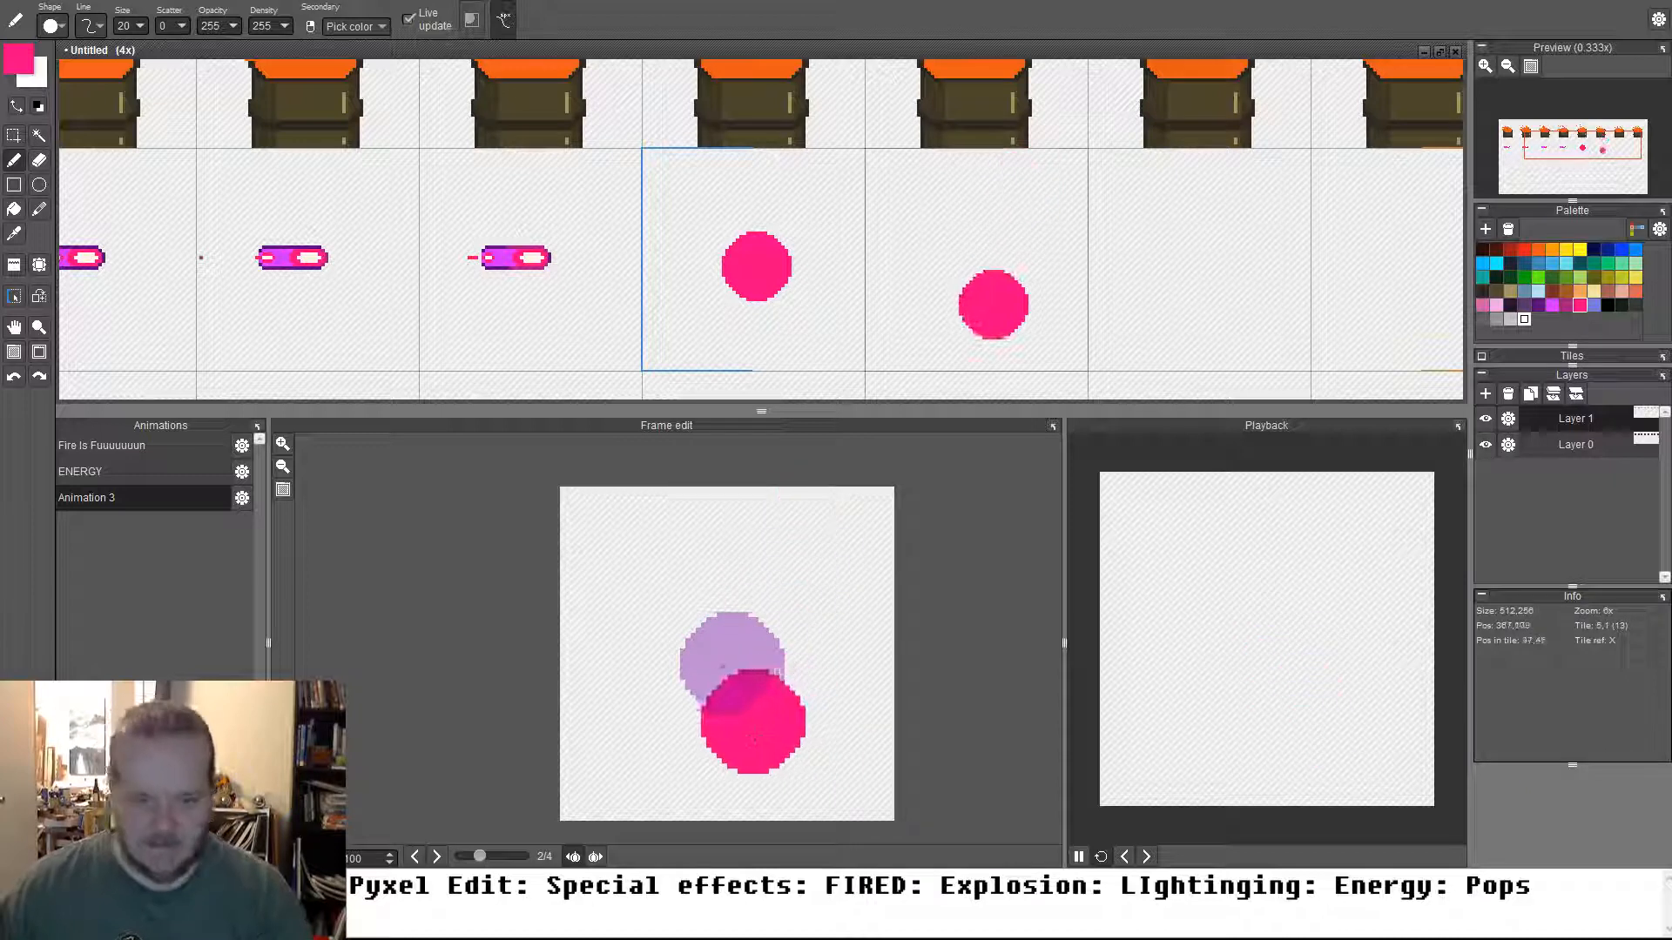
left_click(980, 266)
scroll(980, 266, "up", 2)
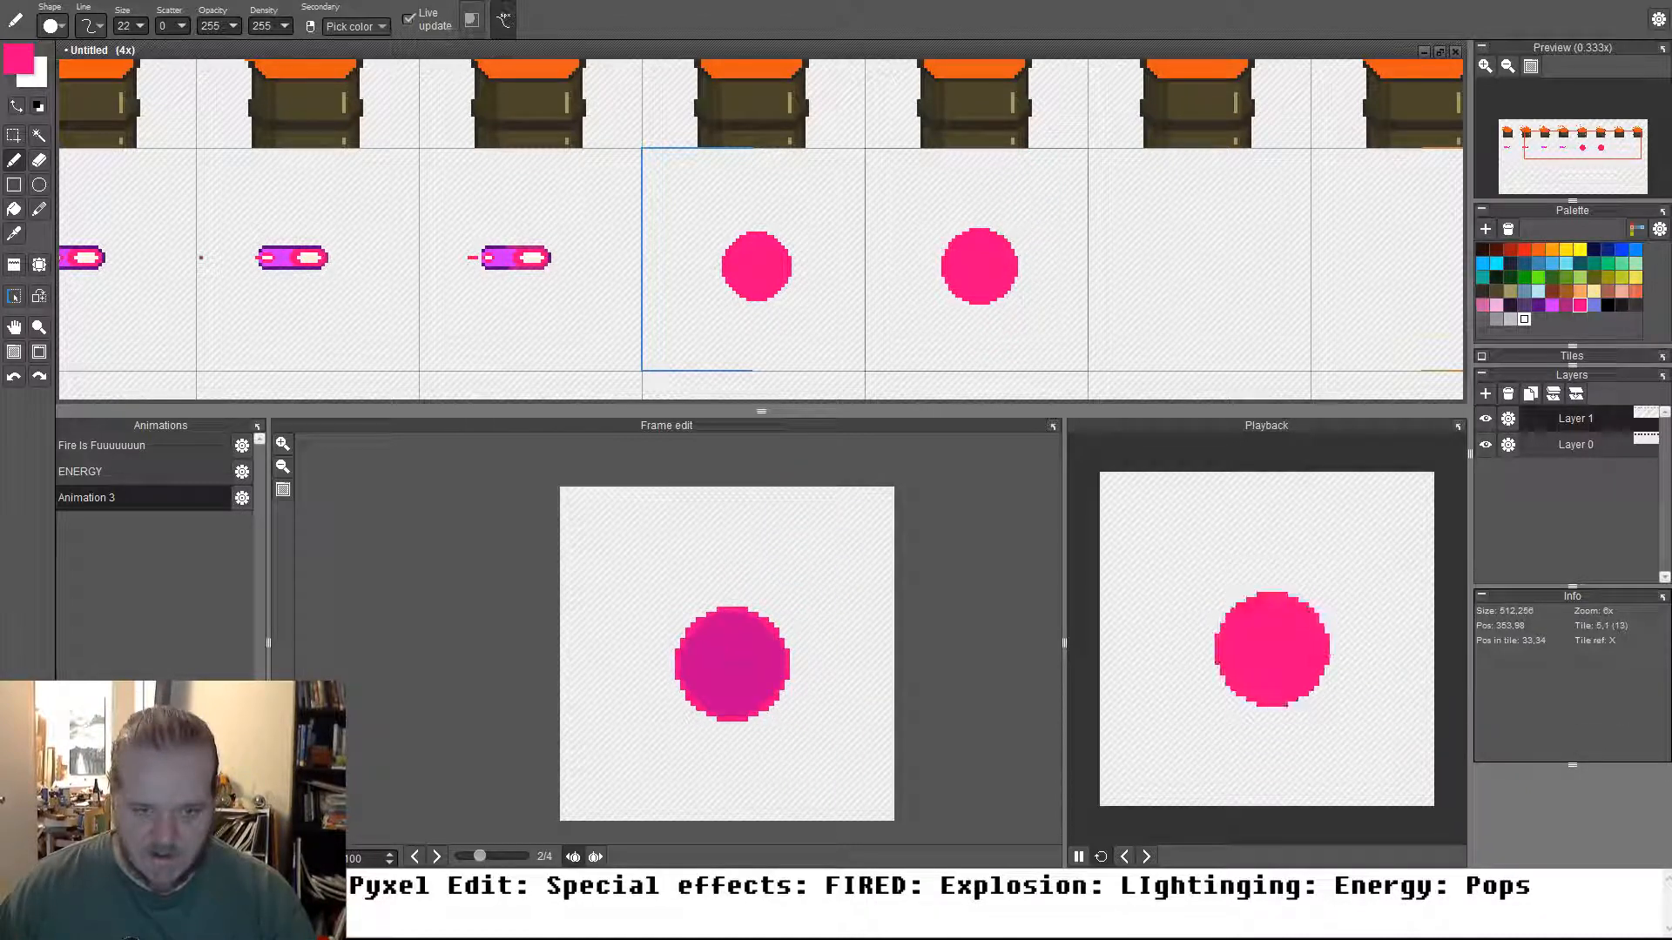
scroll(980, 265, "up", 2)
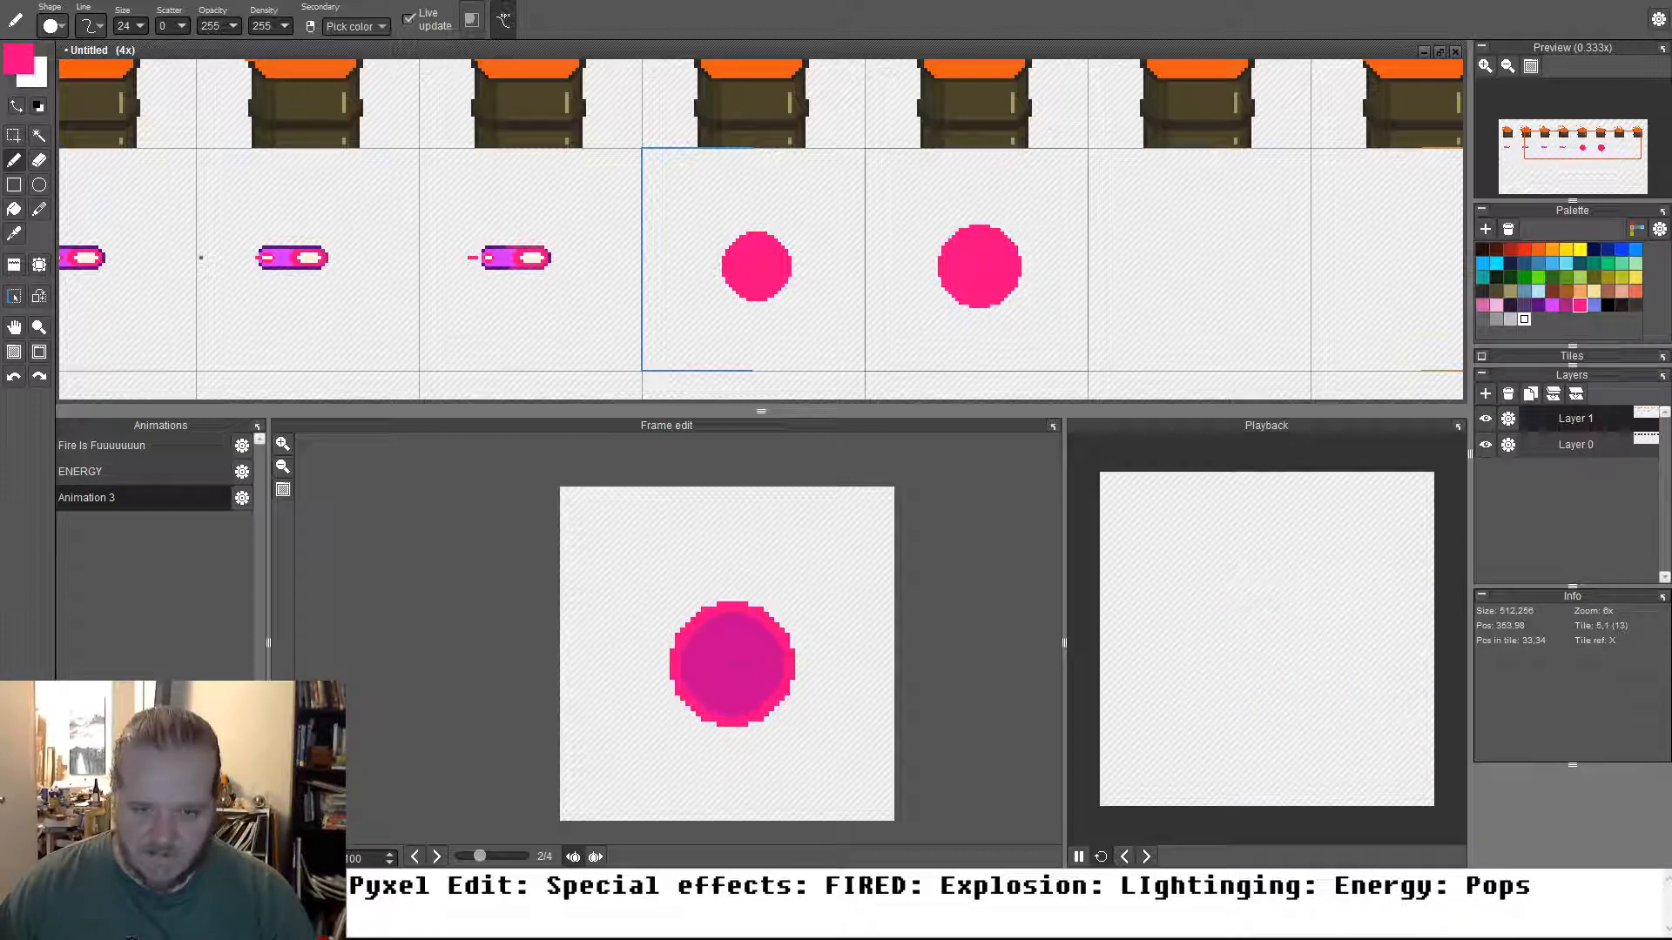
scroll(979, 265, "down", 2)
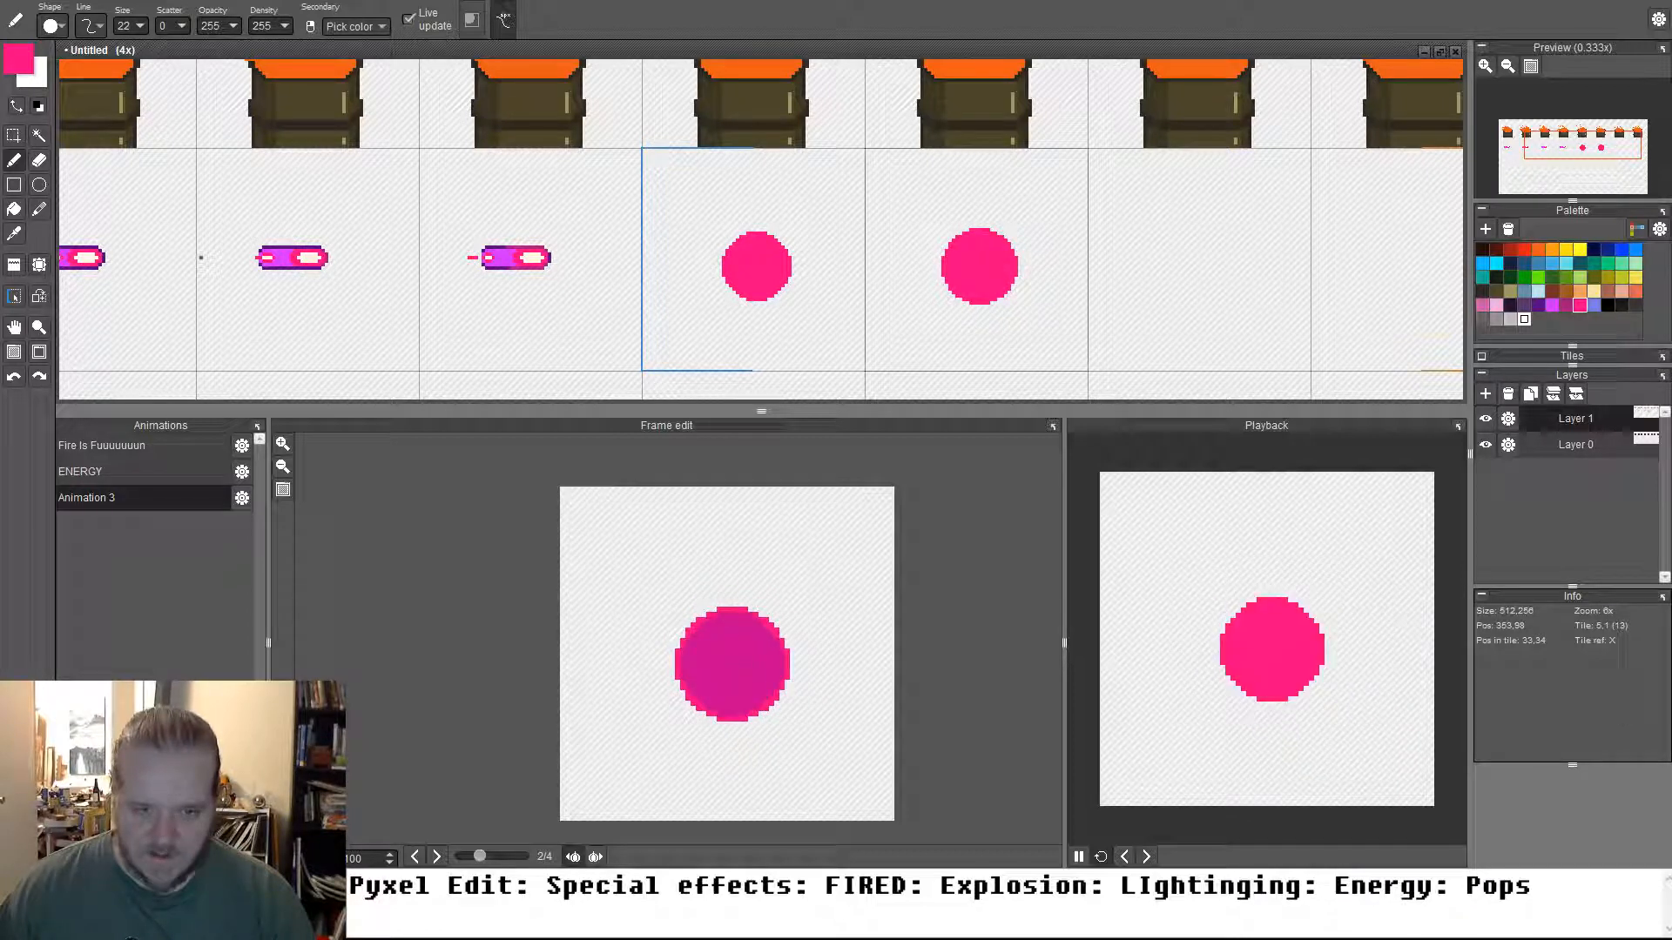
scroll(980, 266, "down", 2)
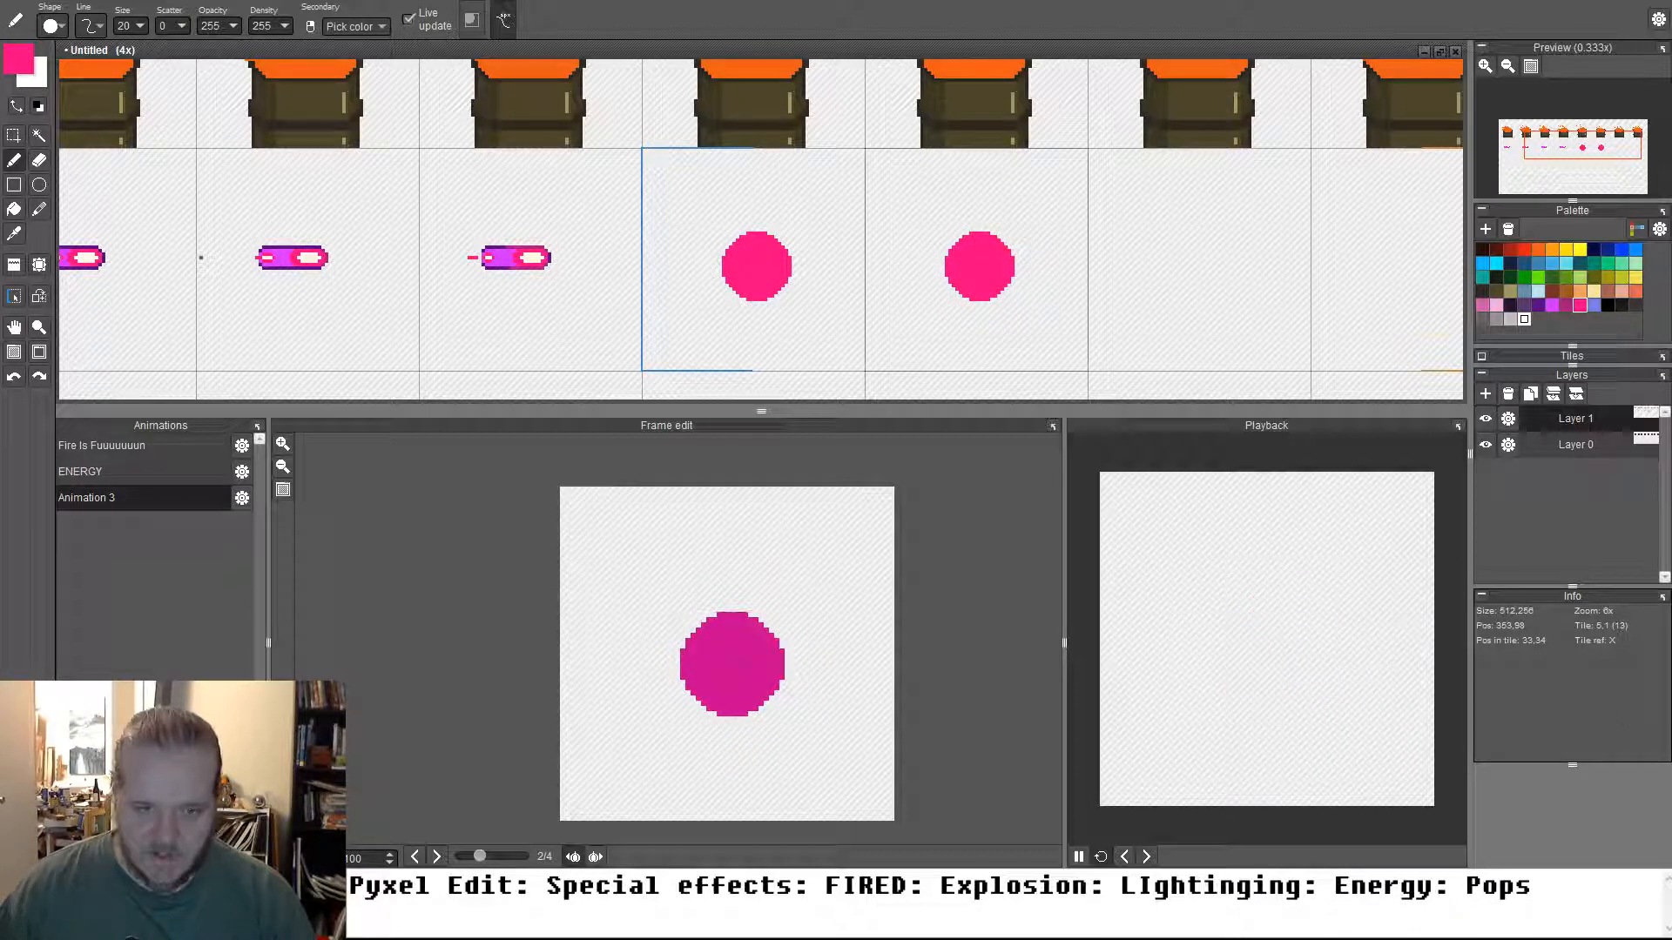
Cut frame 2's circle into a crescent open at the lower left, using a round 17-pixel Eraser
key("e")
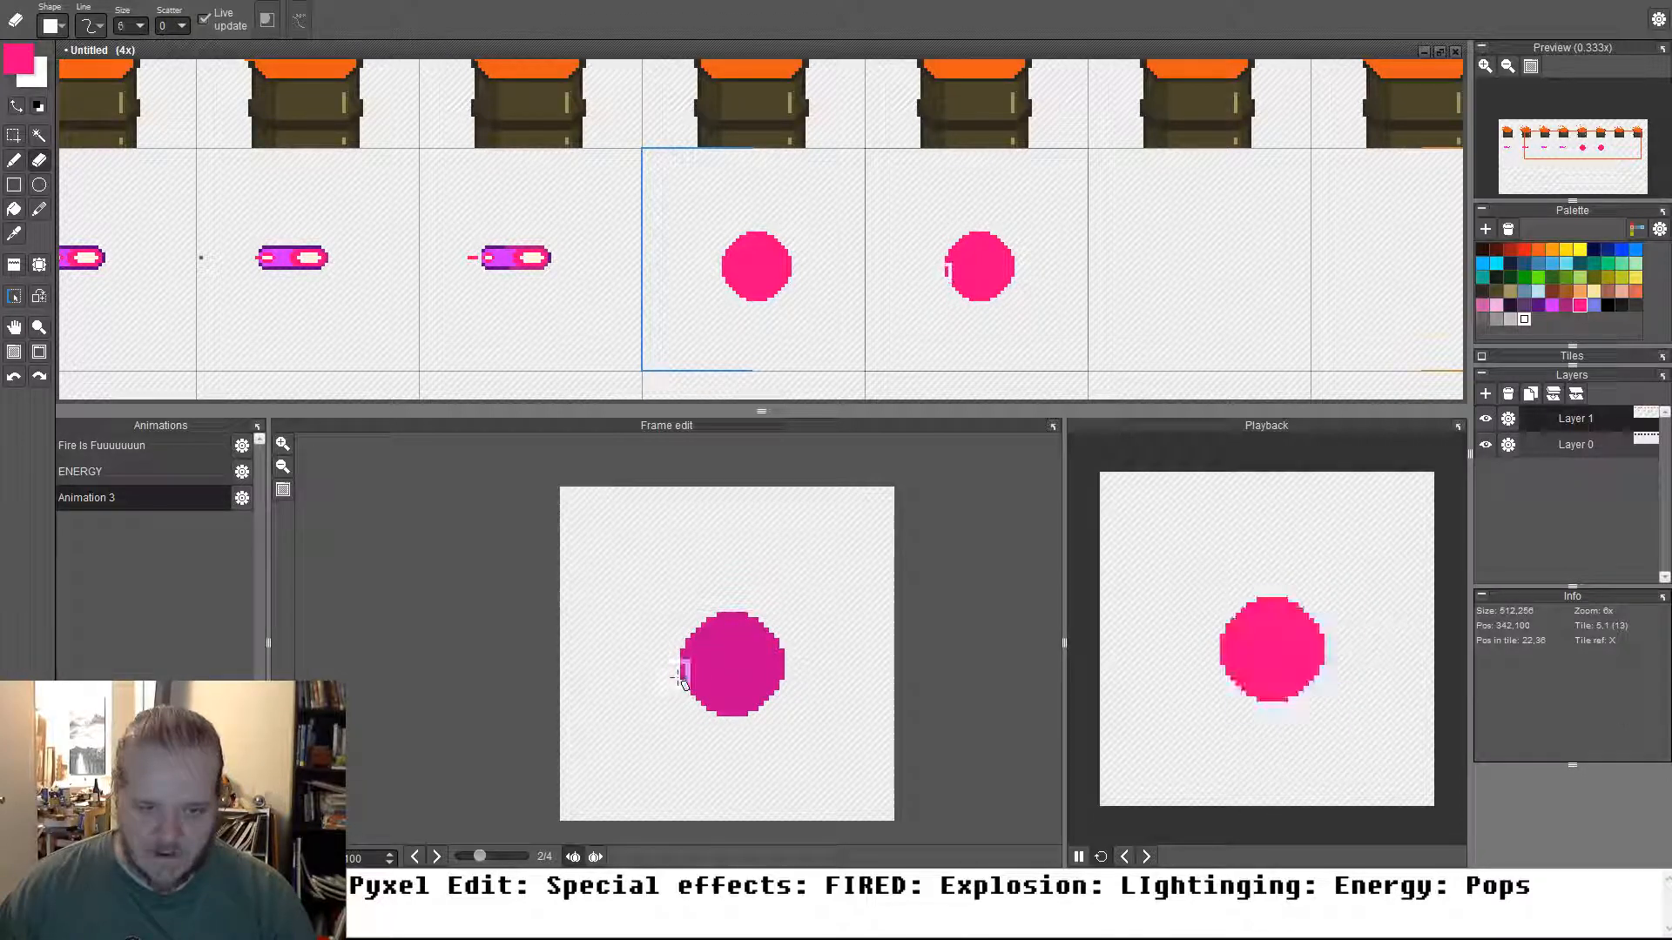
scroll(687, 675, "up", 6)
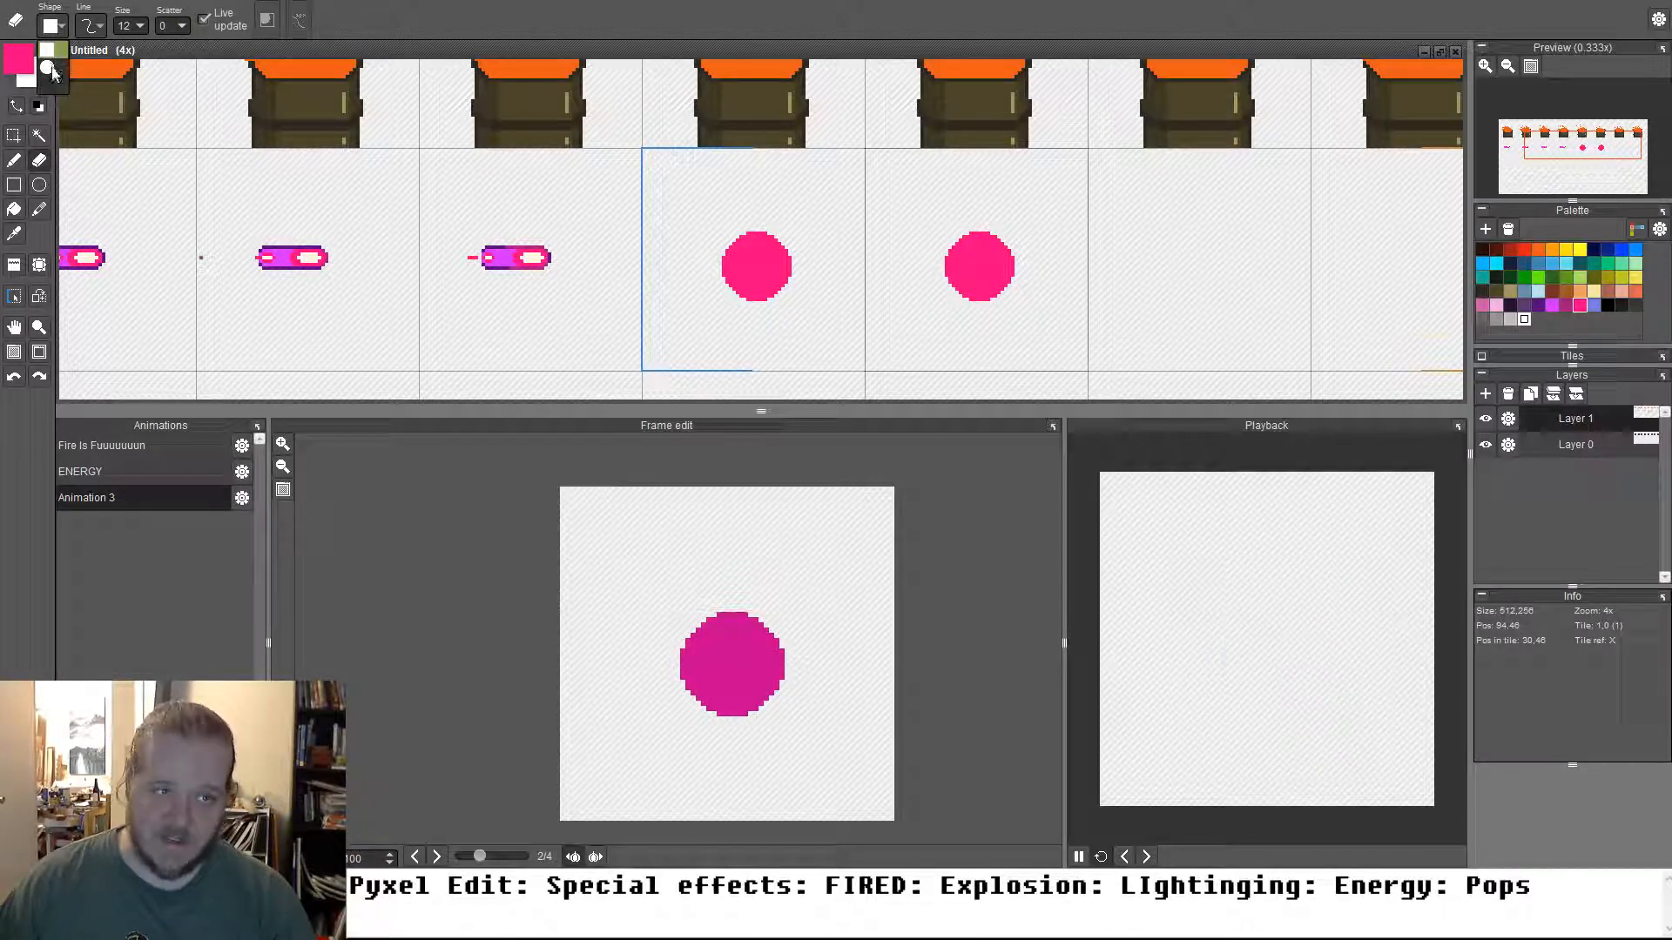
left_click(51, 70)
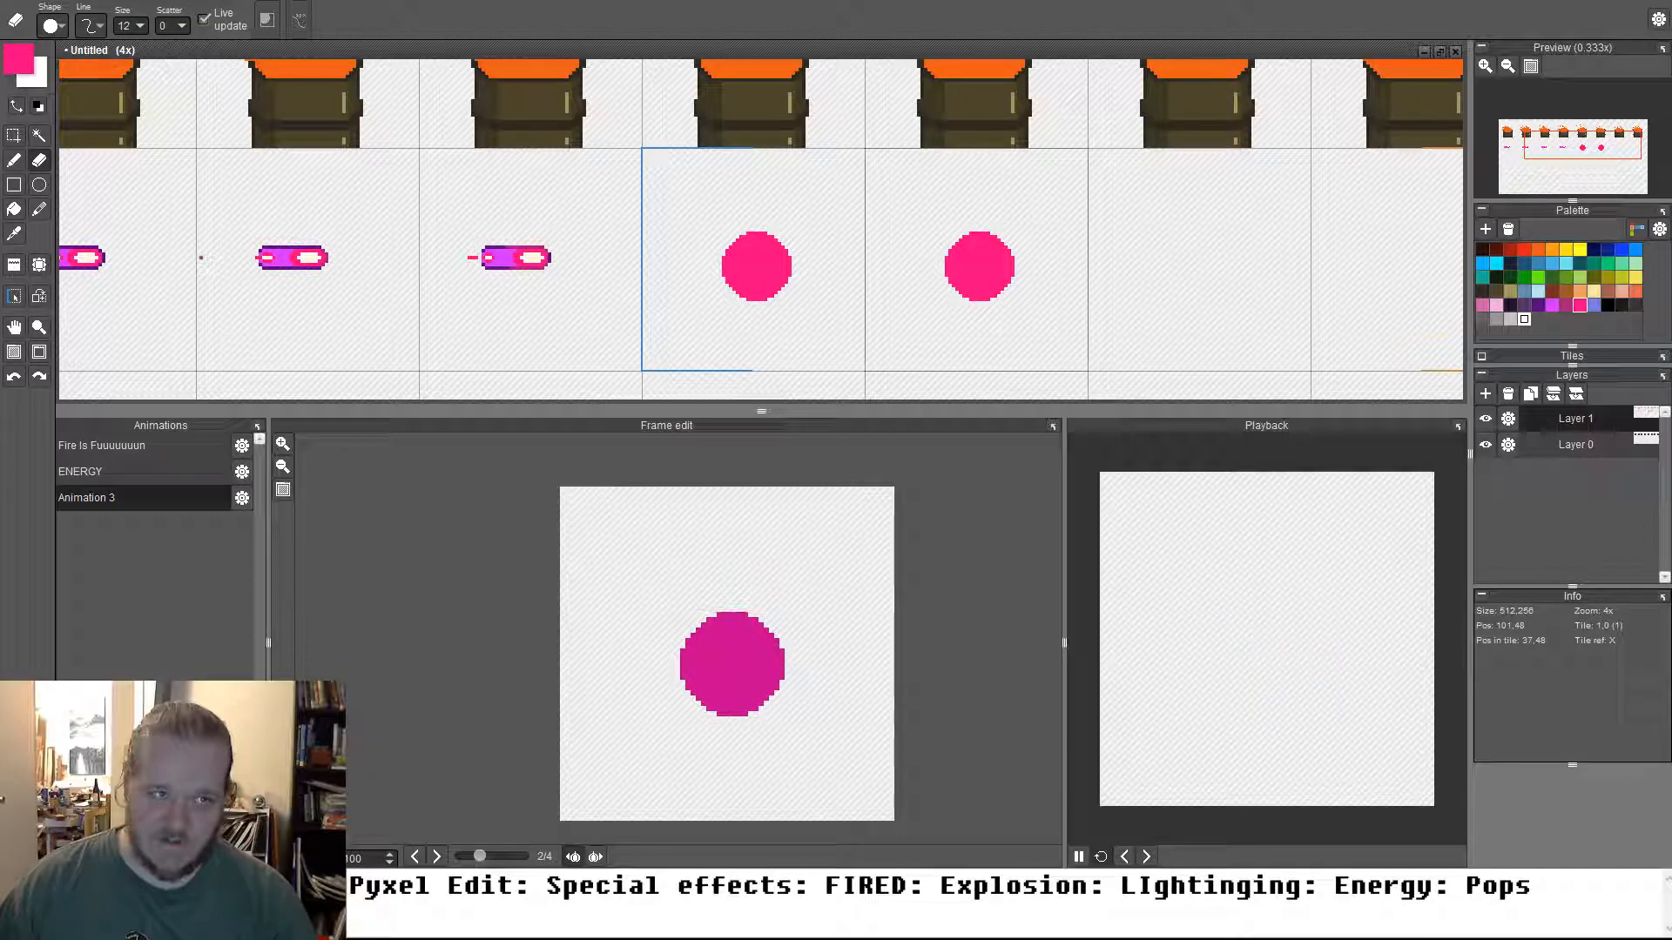
scroll(722, 685, "up", 16)
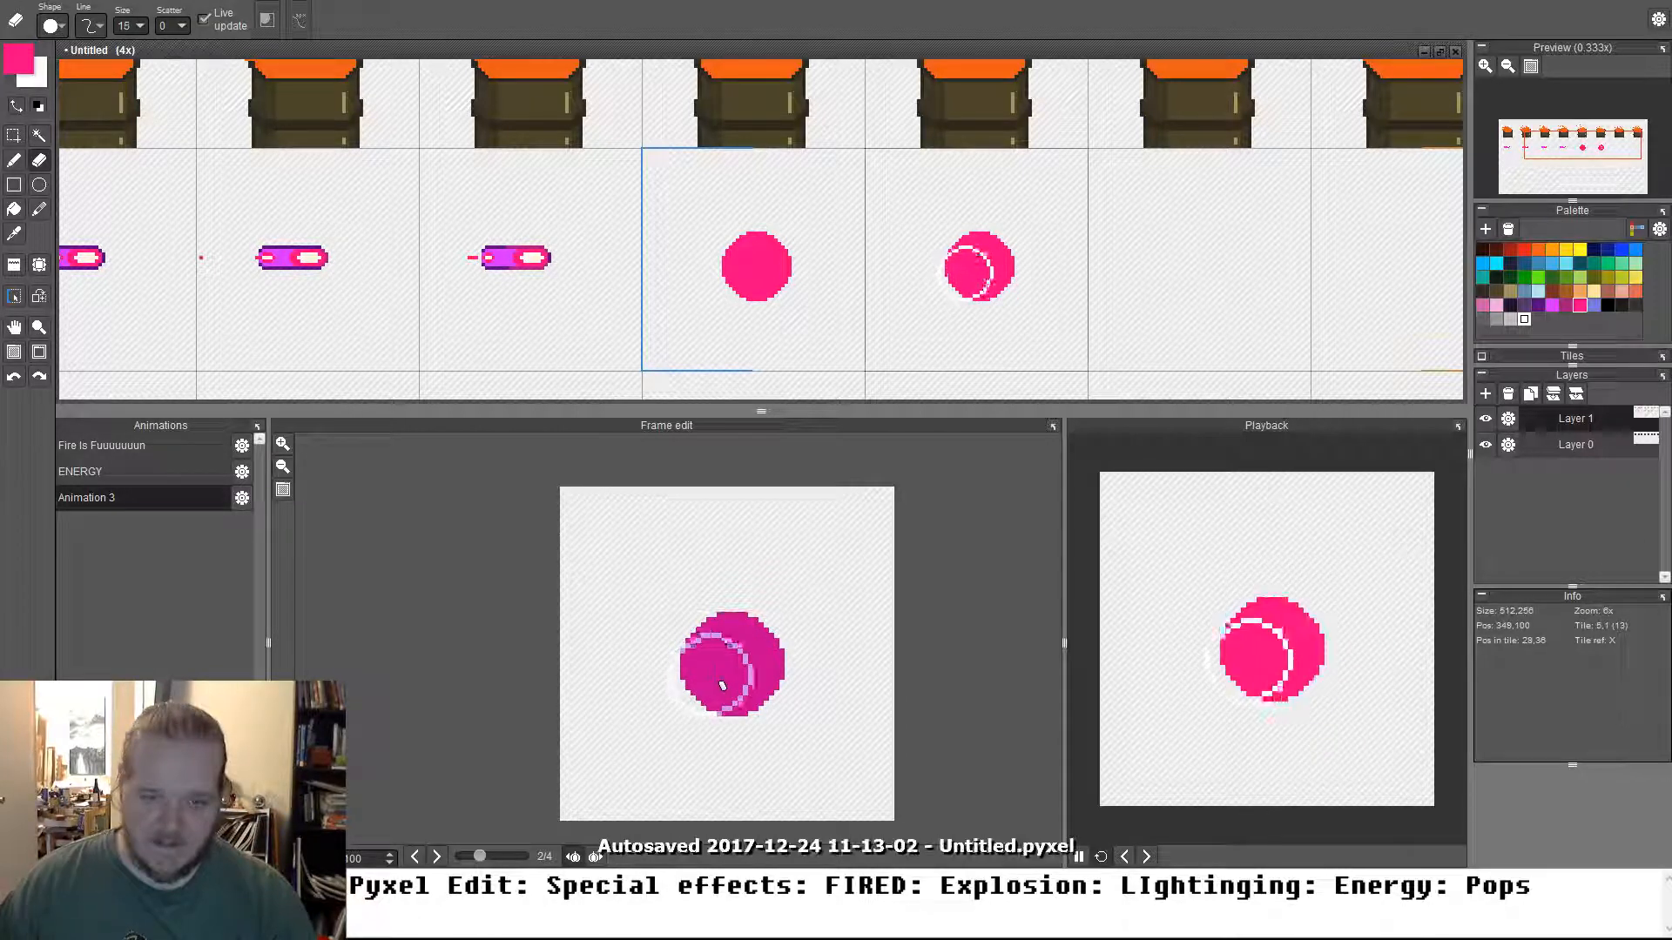
scroll(727, 682, "down", 9)
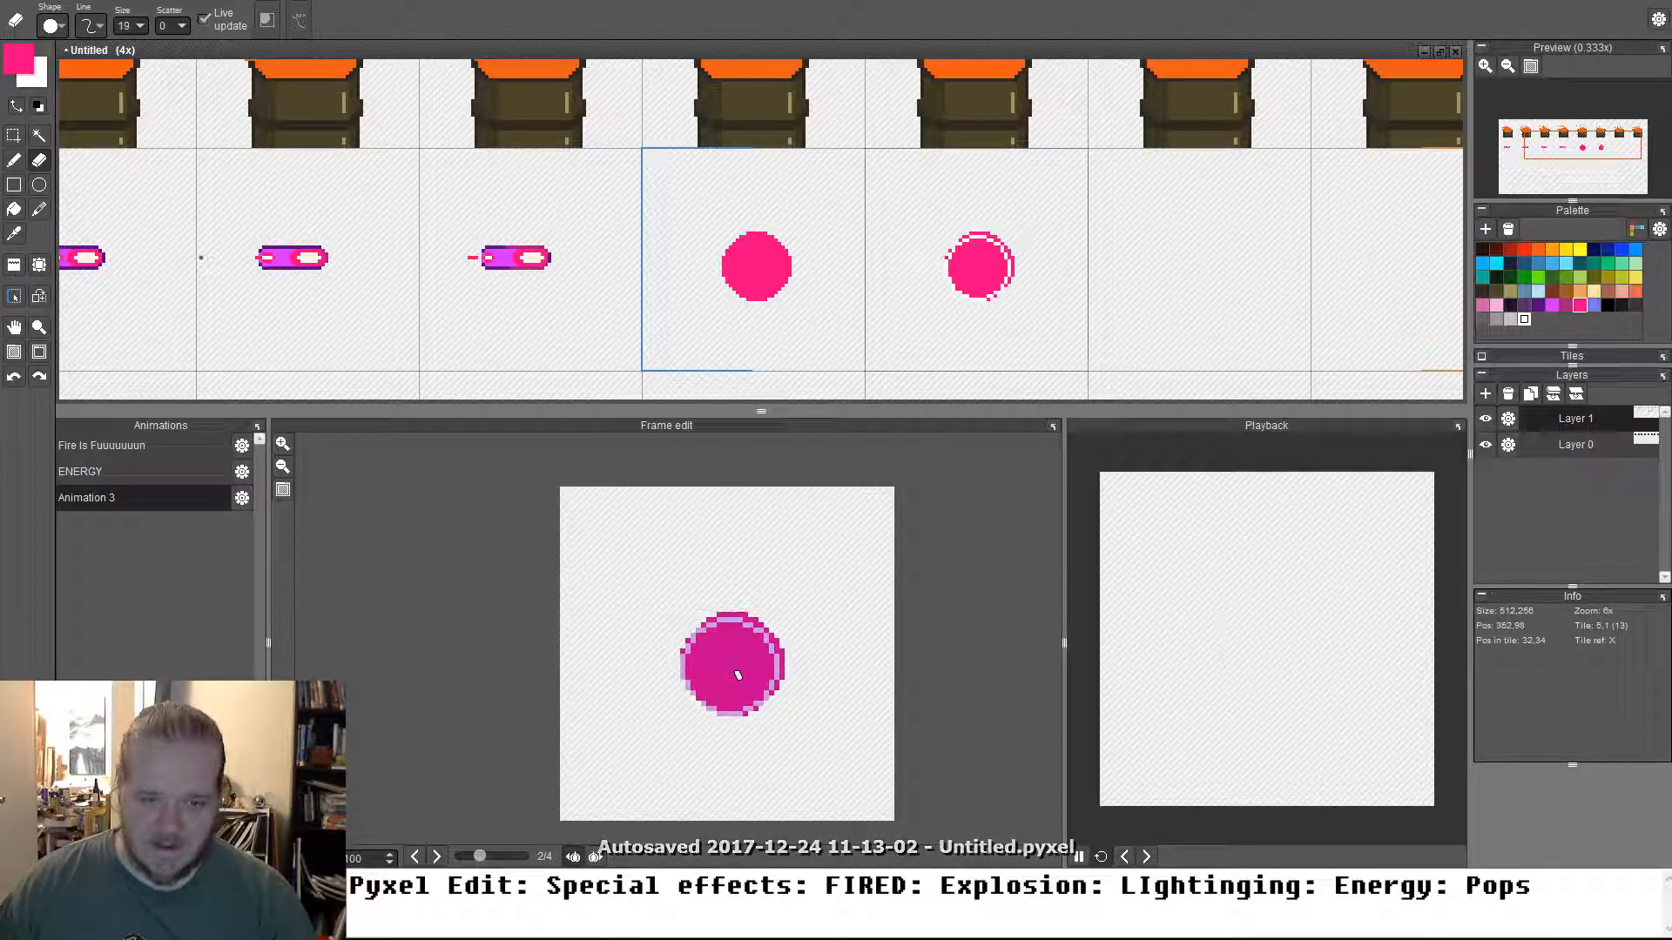
left_click(731, 668)
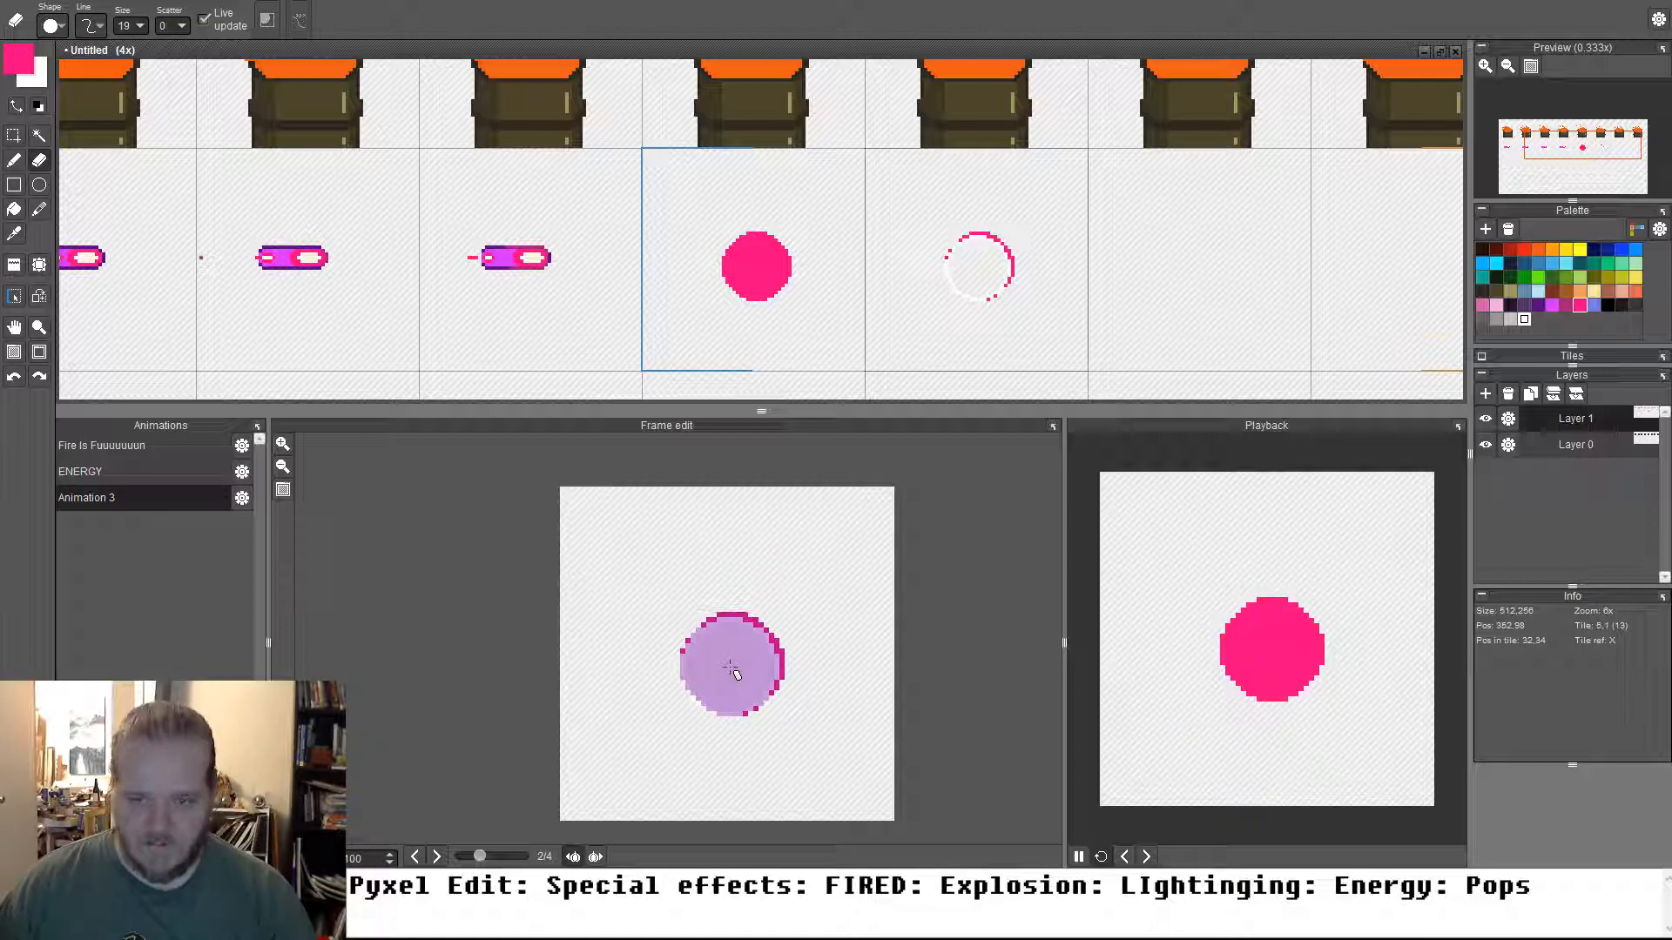
key("ctrl+z")
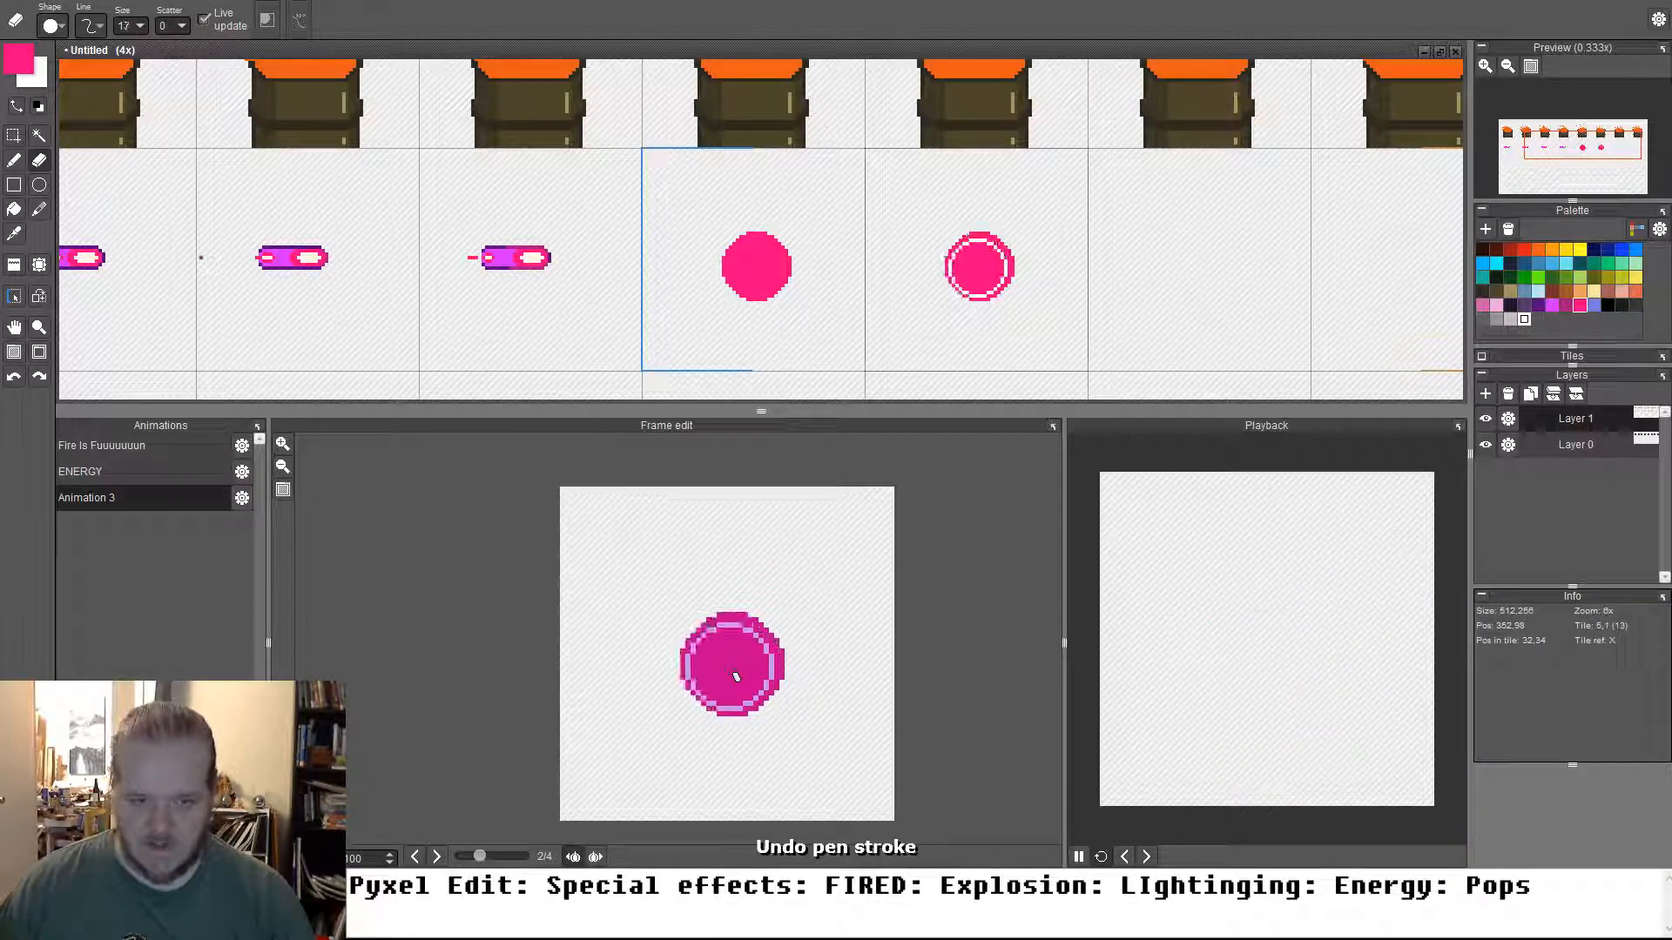
scroll(727, 669, "down", 2)
left_click(724, 668)
On frame 3, trace a 1-pixel hot pink arc along the top and right side of the onion-skinned crescent
key("Right")
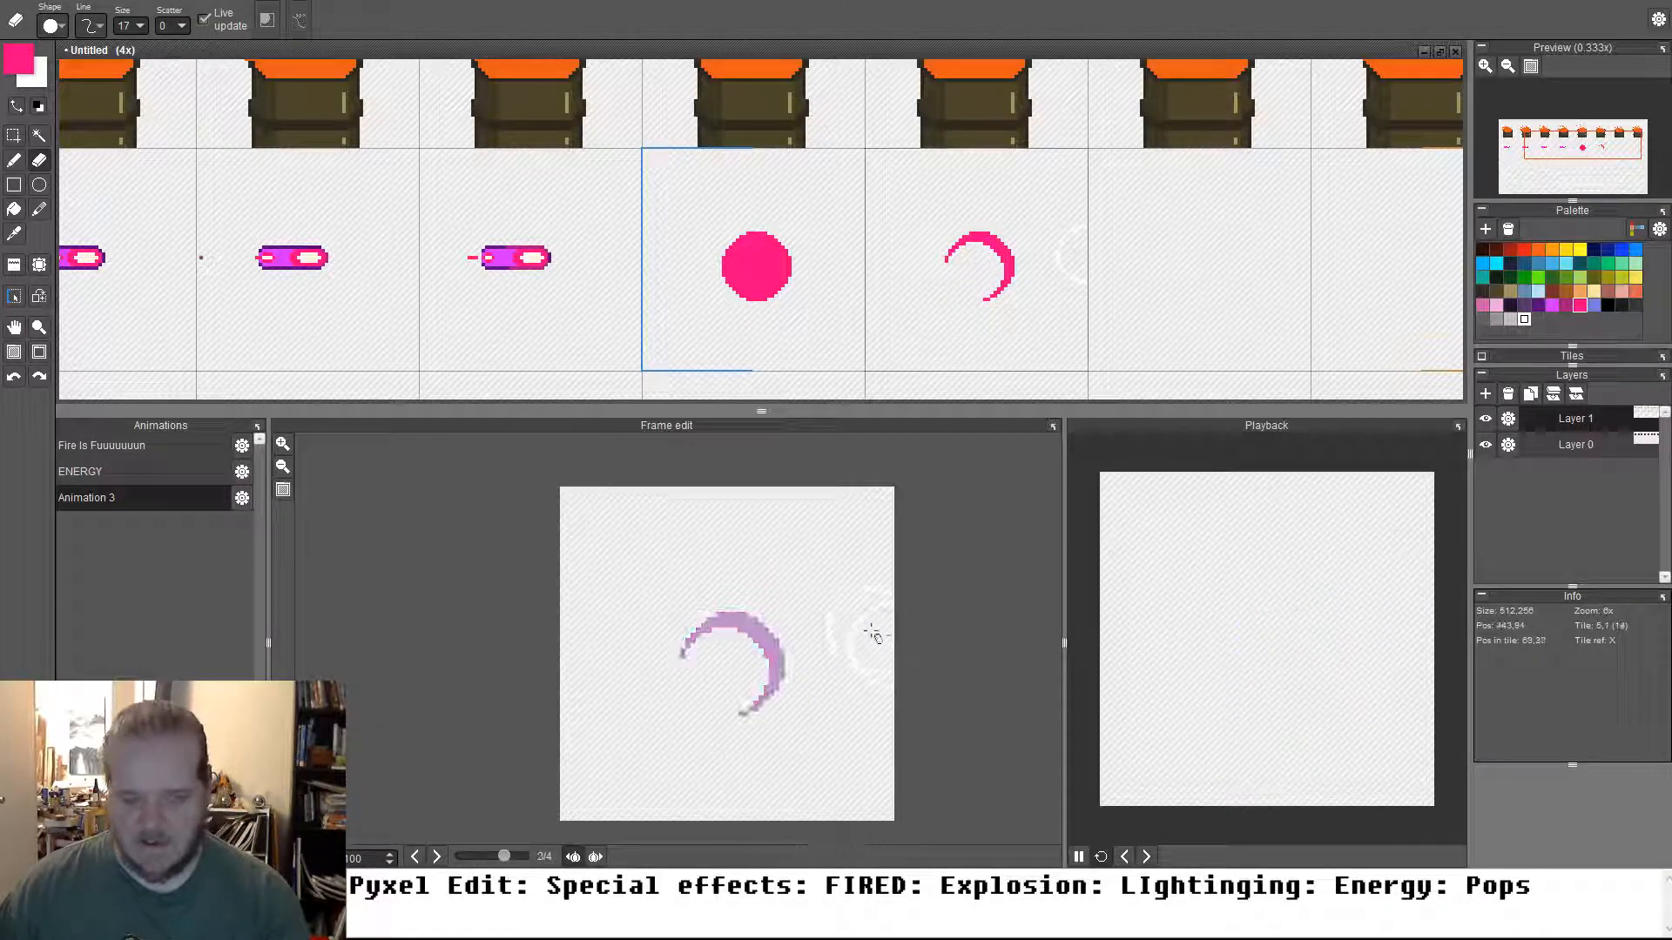
key("b")
left_click(753, 663)
scroll(753, 664, "up", 3)
scroll(753, 657, "down", 2)
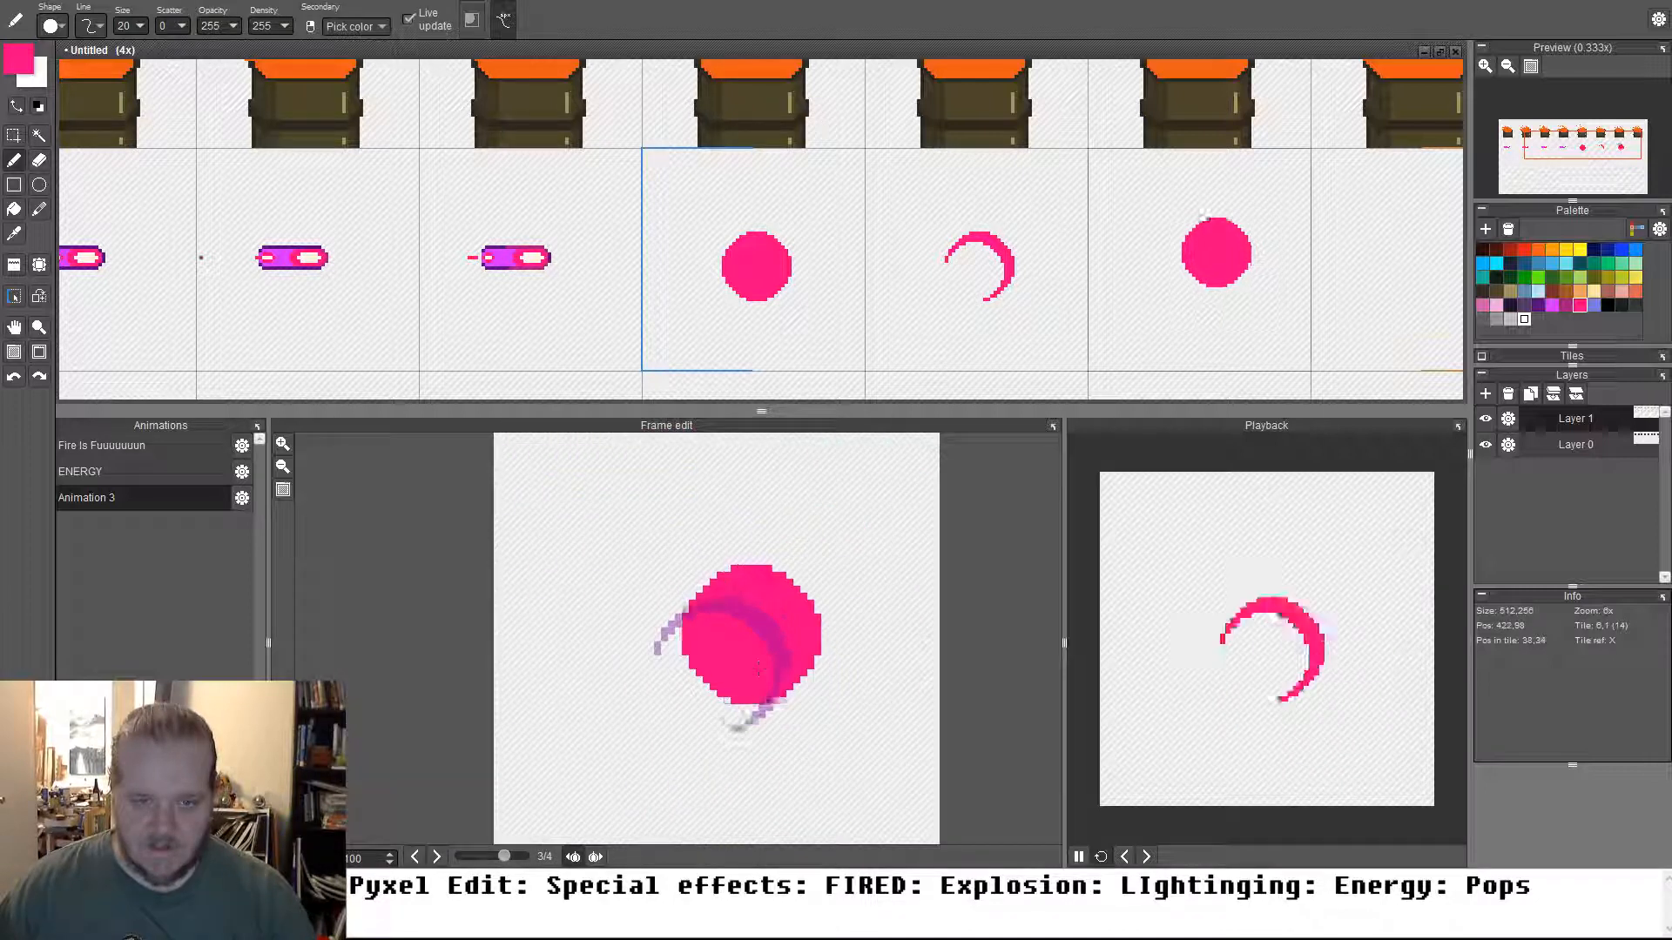
scroll(755, 635, "down", 16)
scroll(751, 627, "down", 3)
scroll(664, 649, "down", 2)
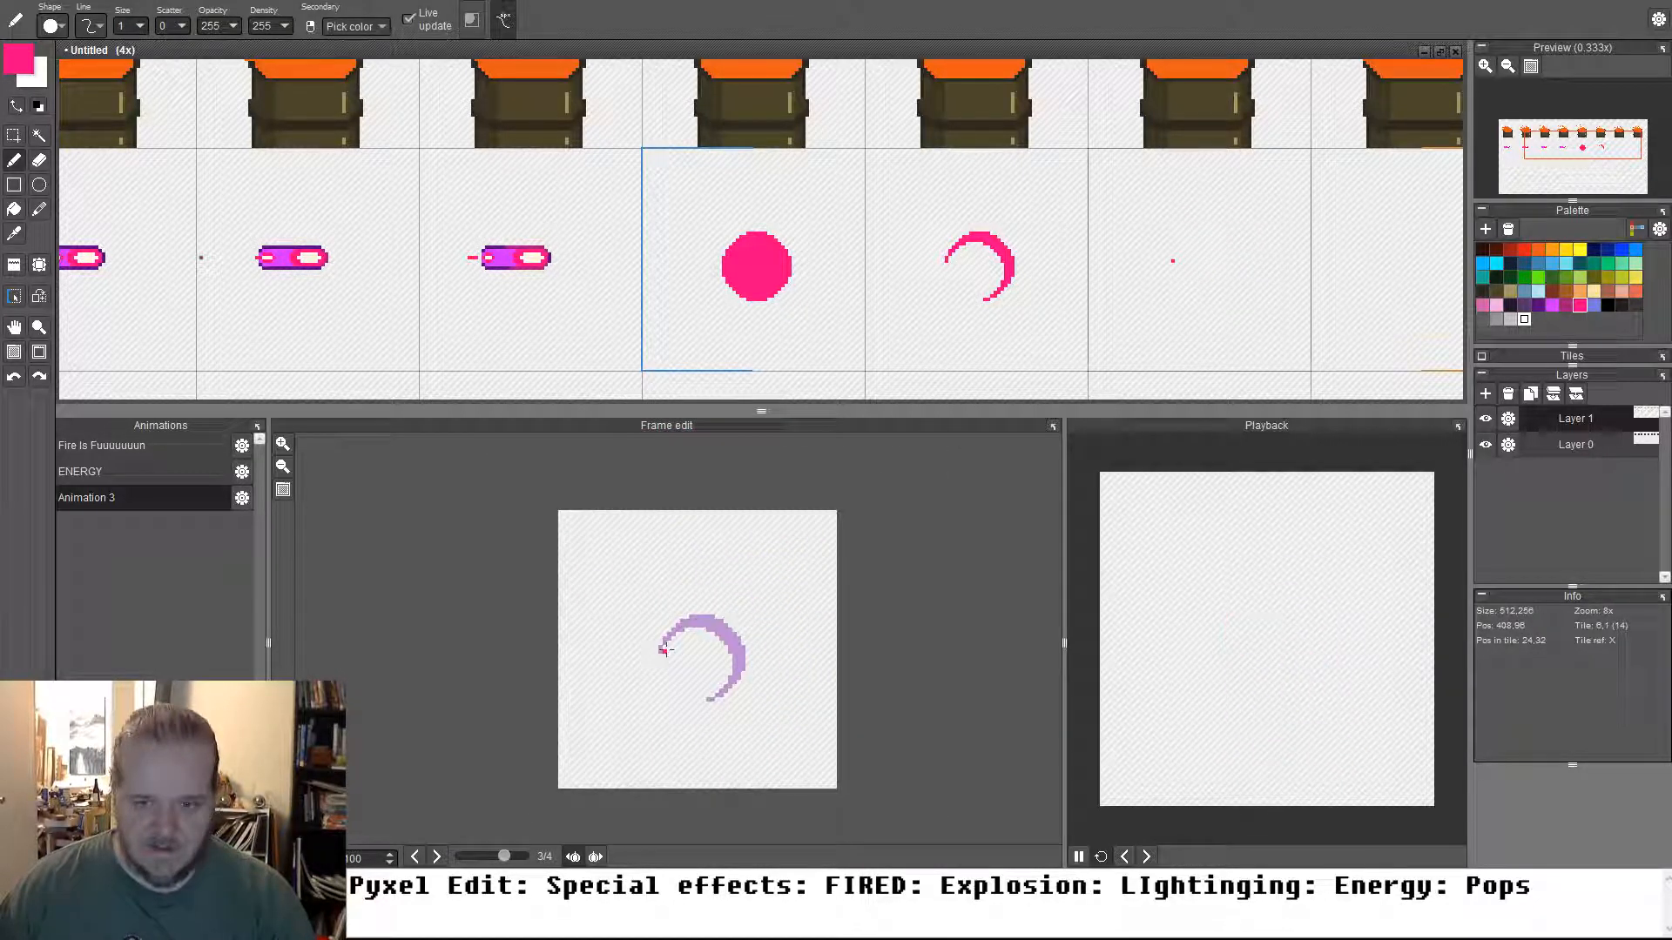
scroll(716, 659, "up", 4)
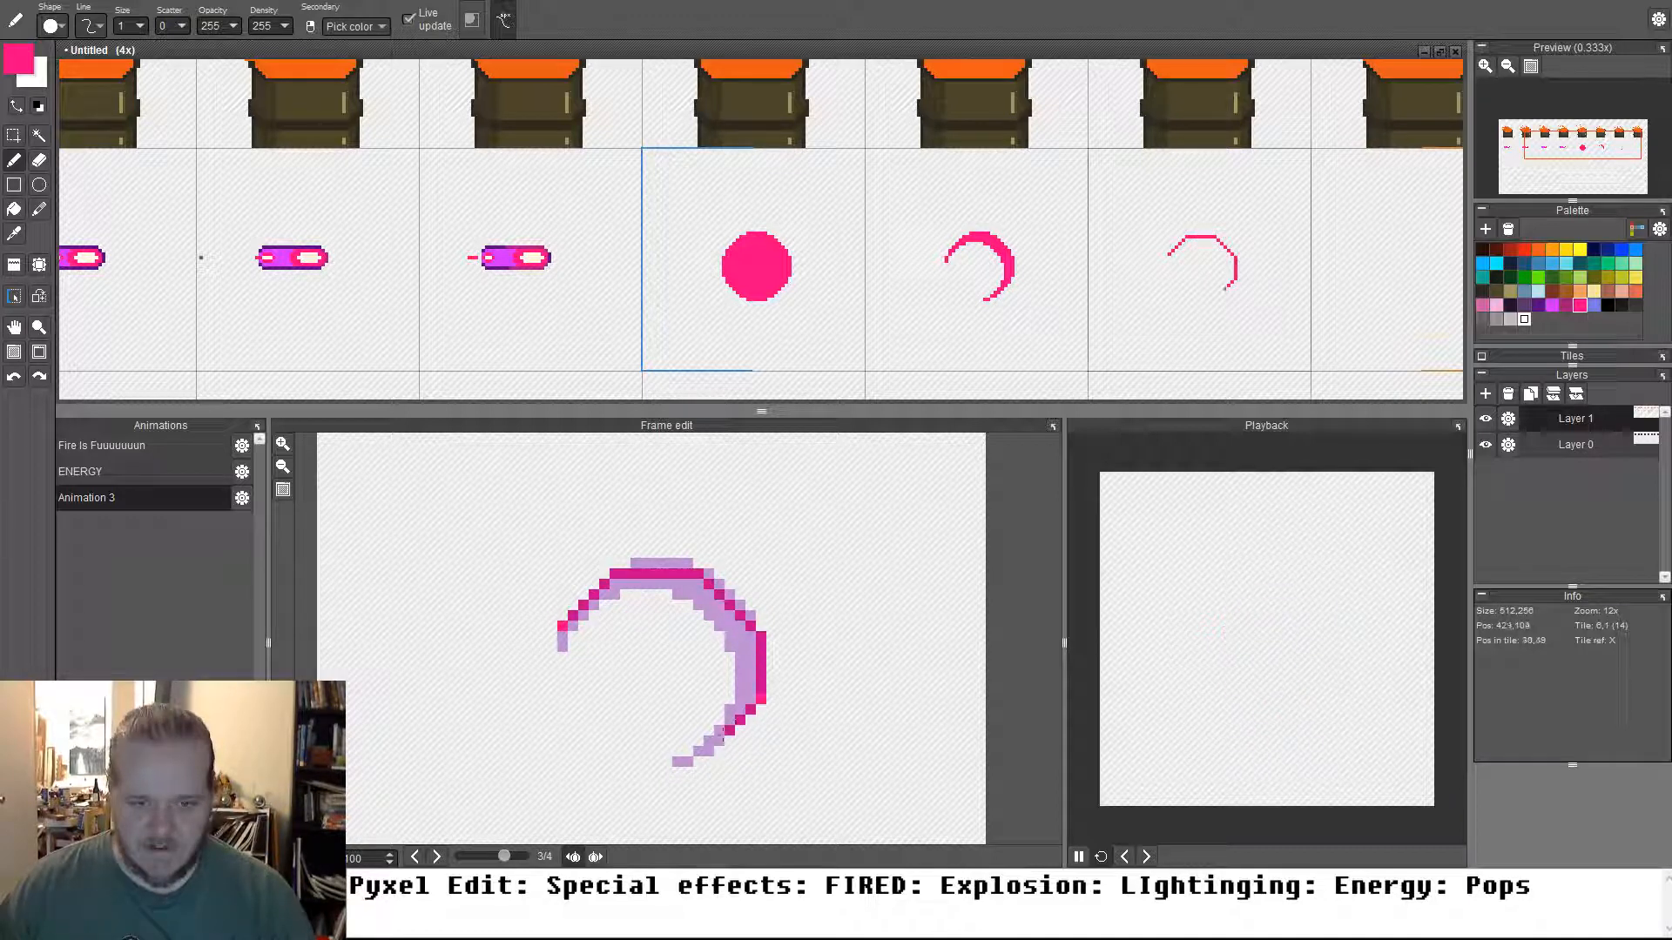
Fill out frame 3's arc along its lower tail and upper-right inner edge, and advance to frame 4
left_click_drag(721, 732, 698, 751)
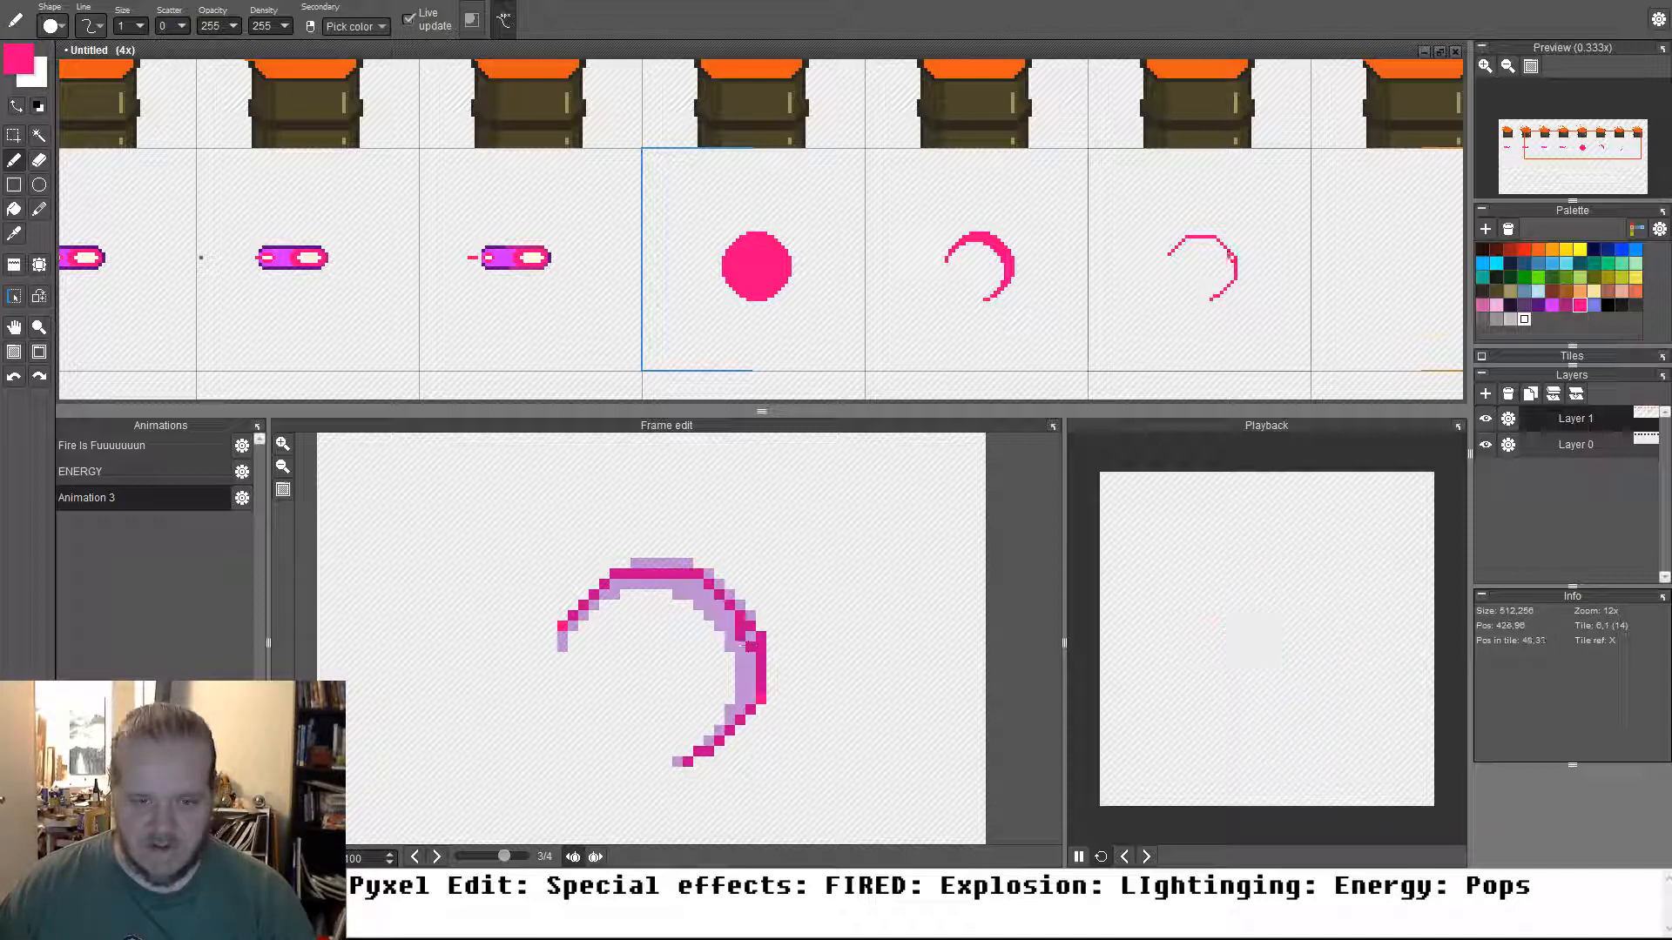
left_click_drag(743, 645, 688, 582)
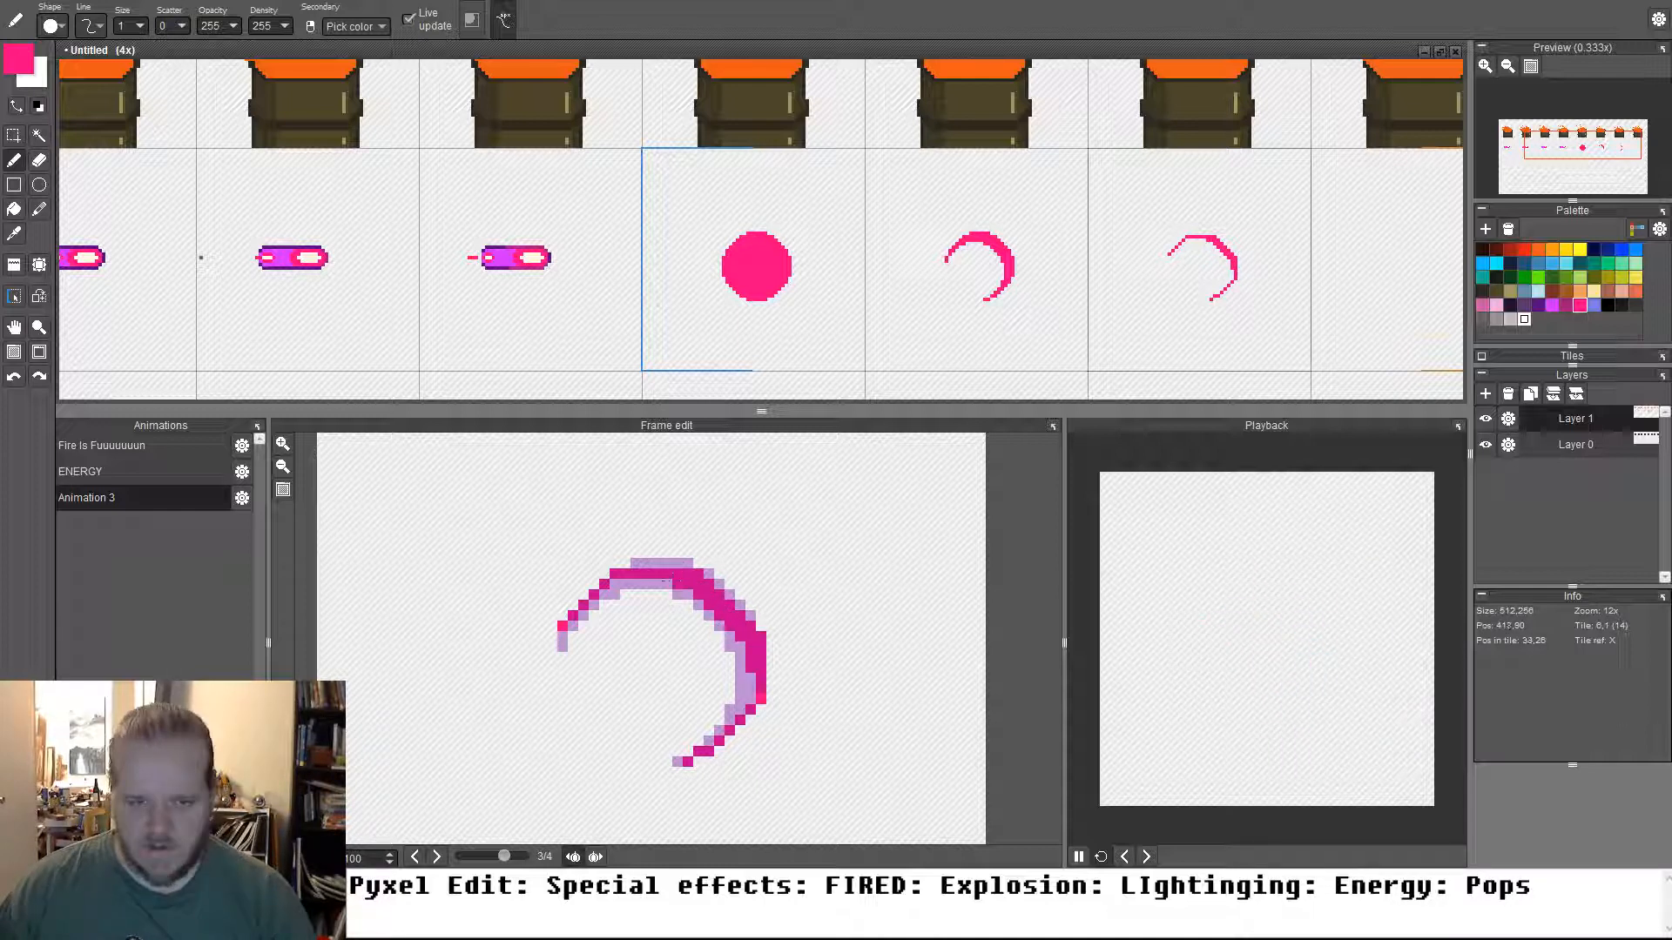
key("period")
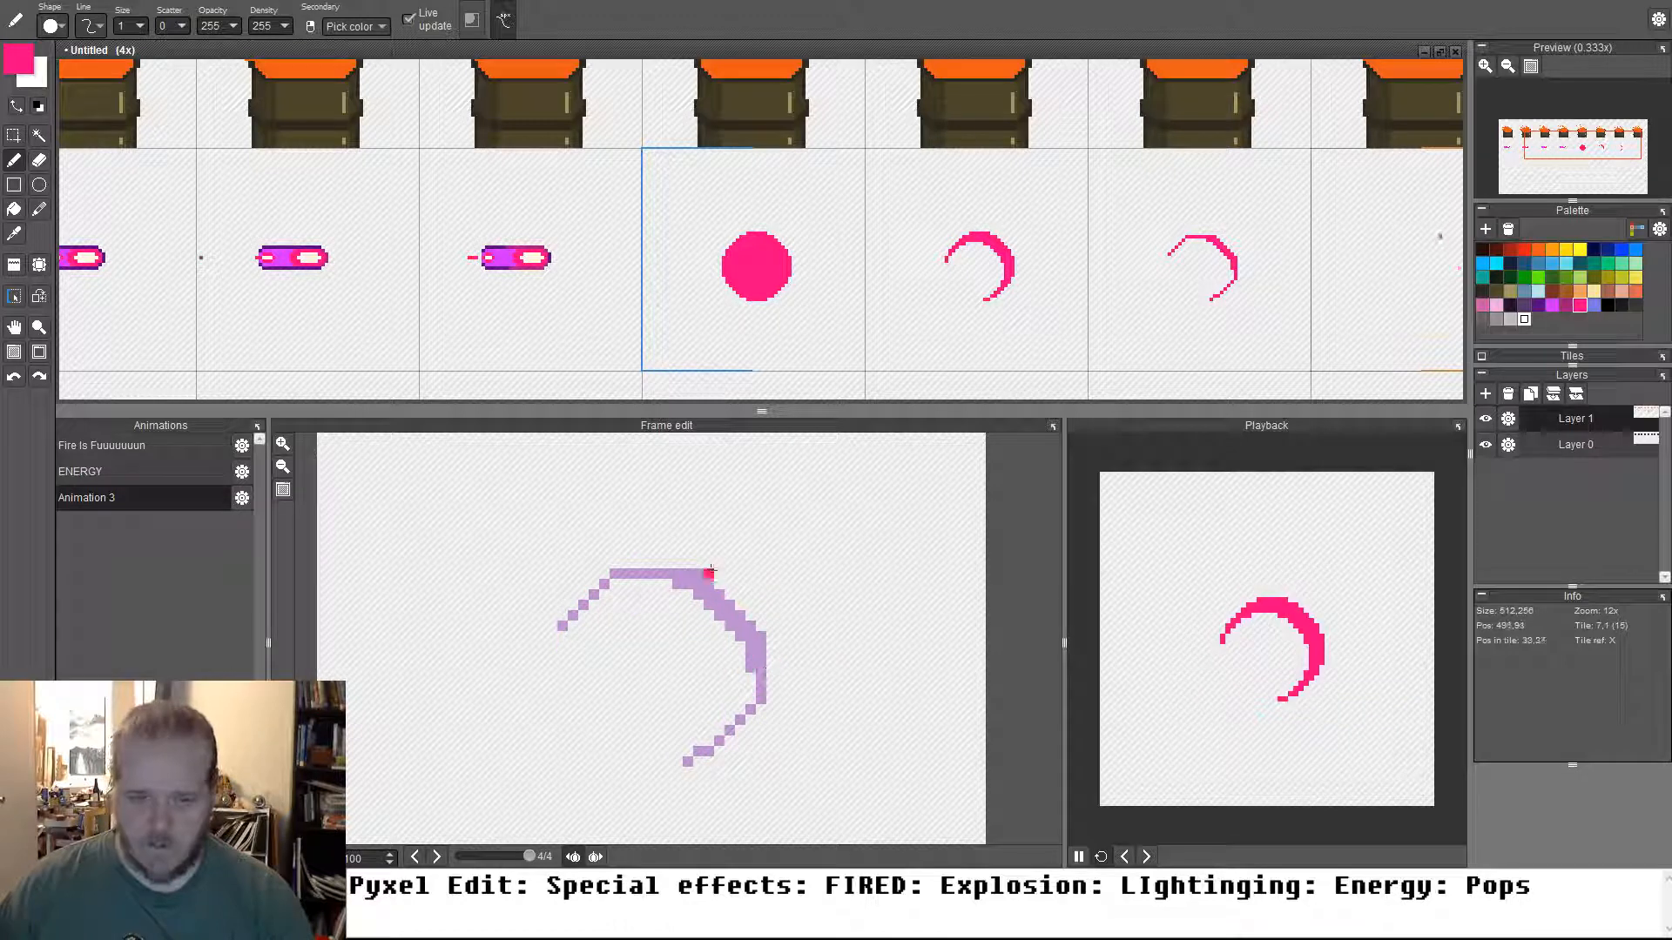
Try to draw a broken 1-pixel arc on frame 4 close against the onion-skinned arc, and undo it
left_click_drag(697, 583, 761, 637)
key("e")
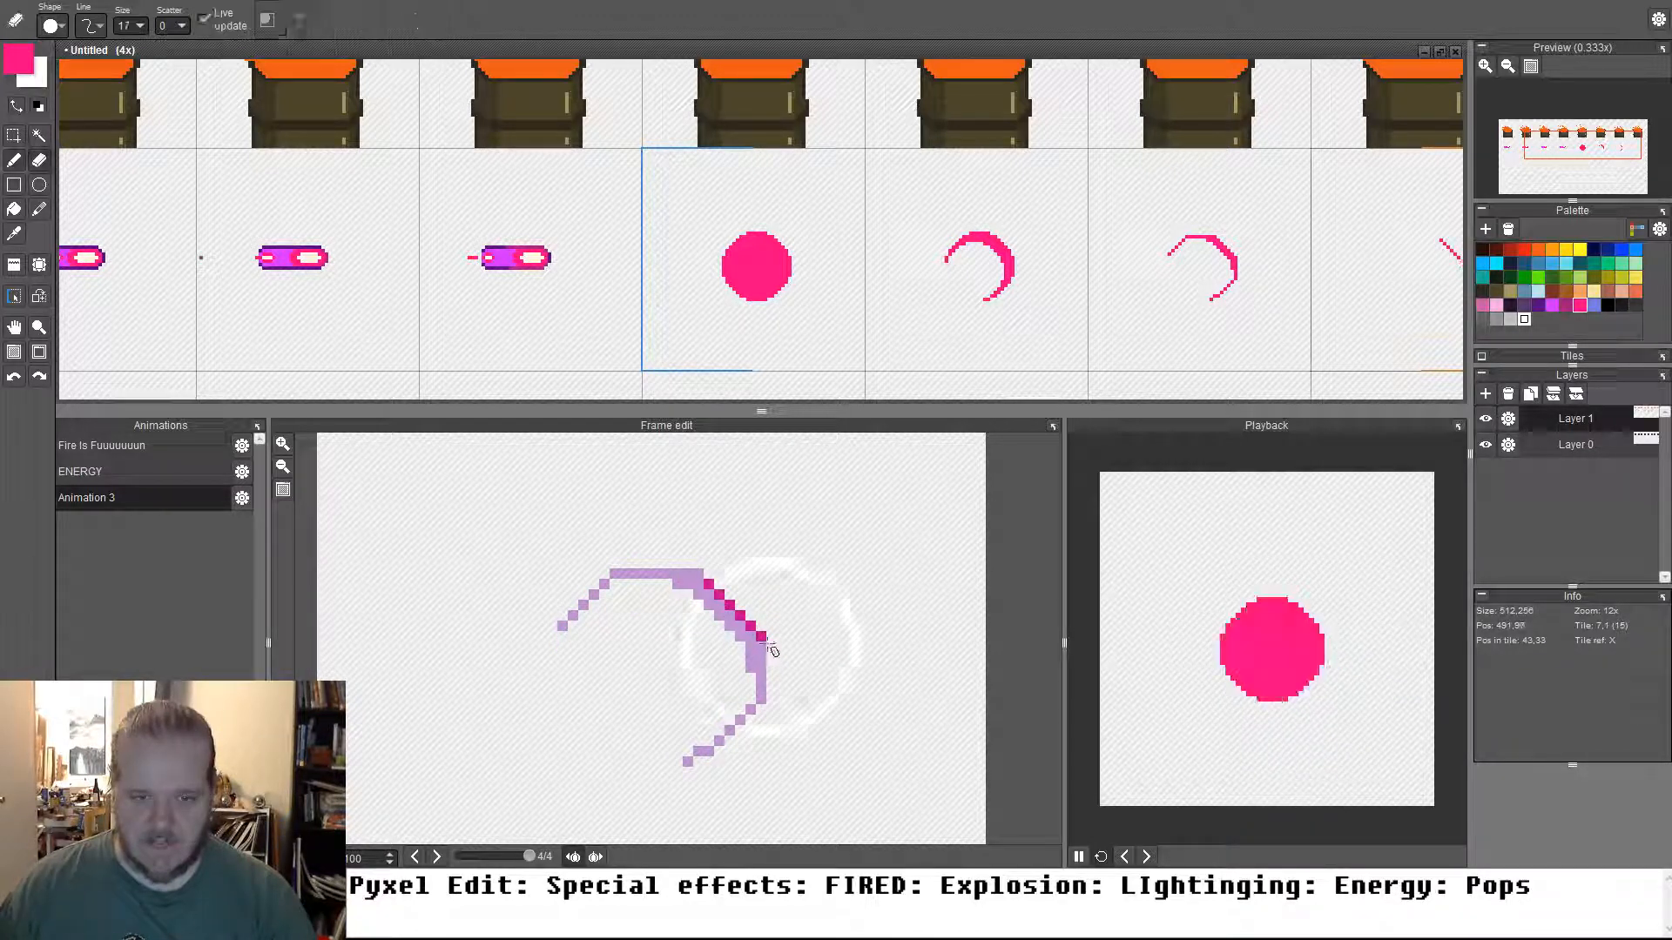
key("ctrl+z")
scroll(754, 626, "down", 15)
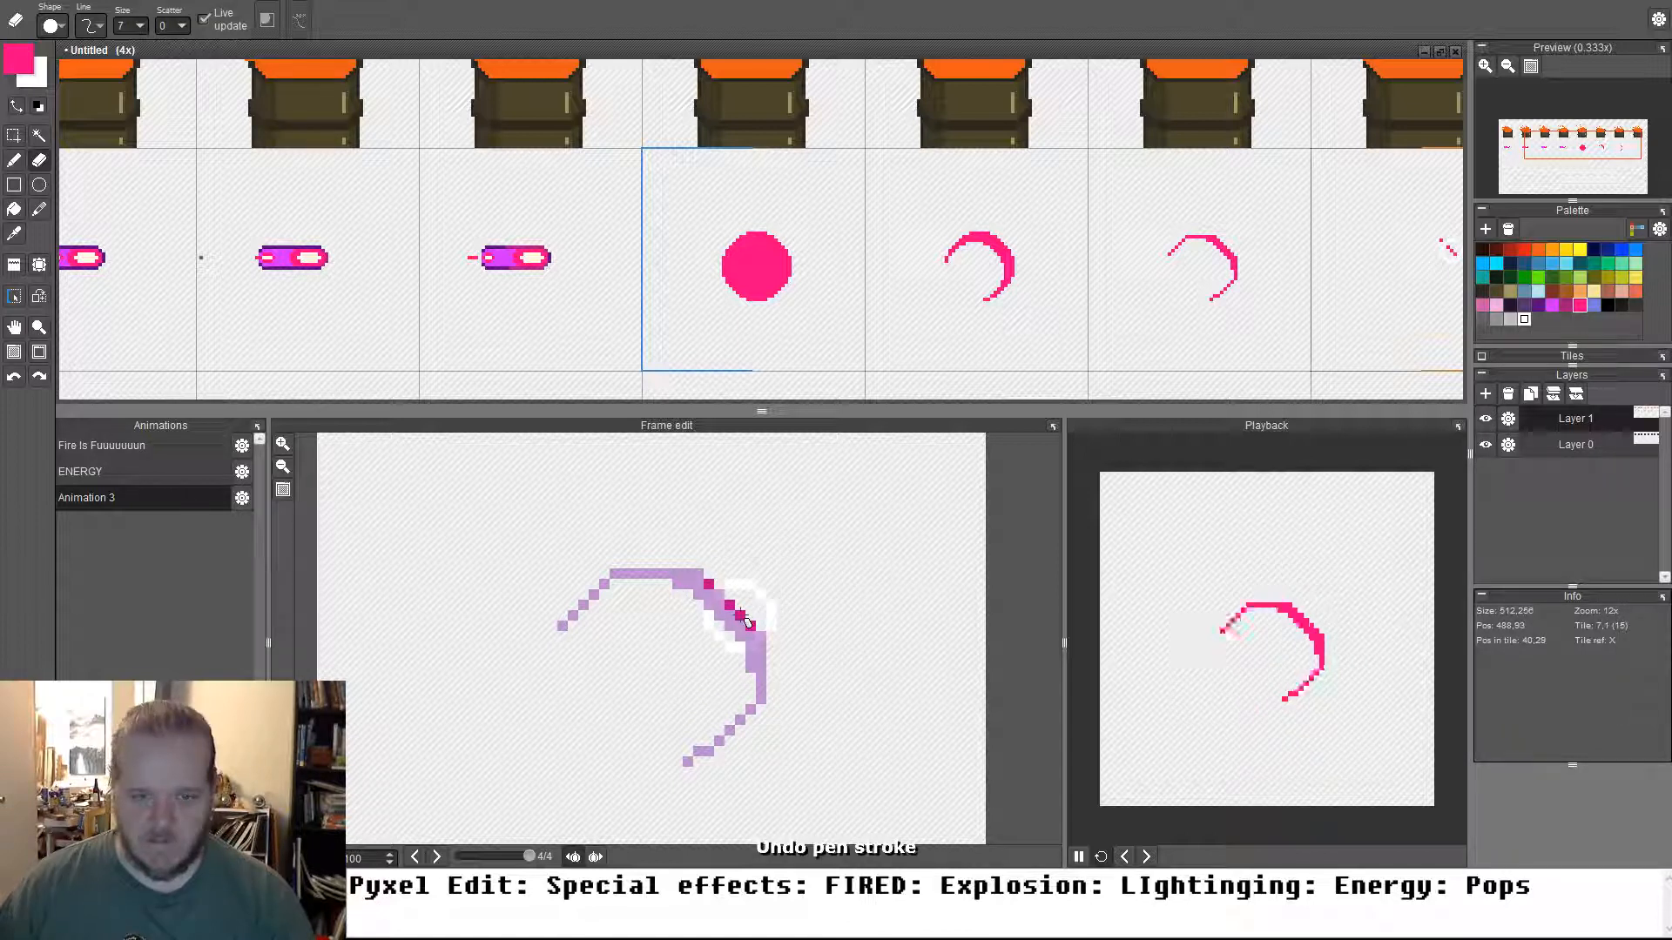
left_click(763, 635)
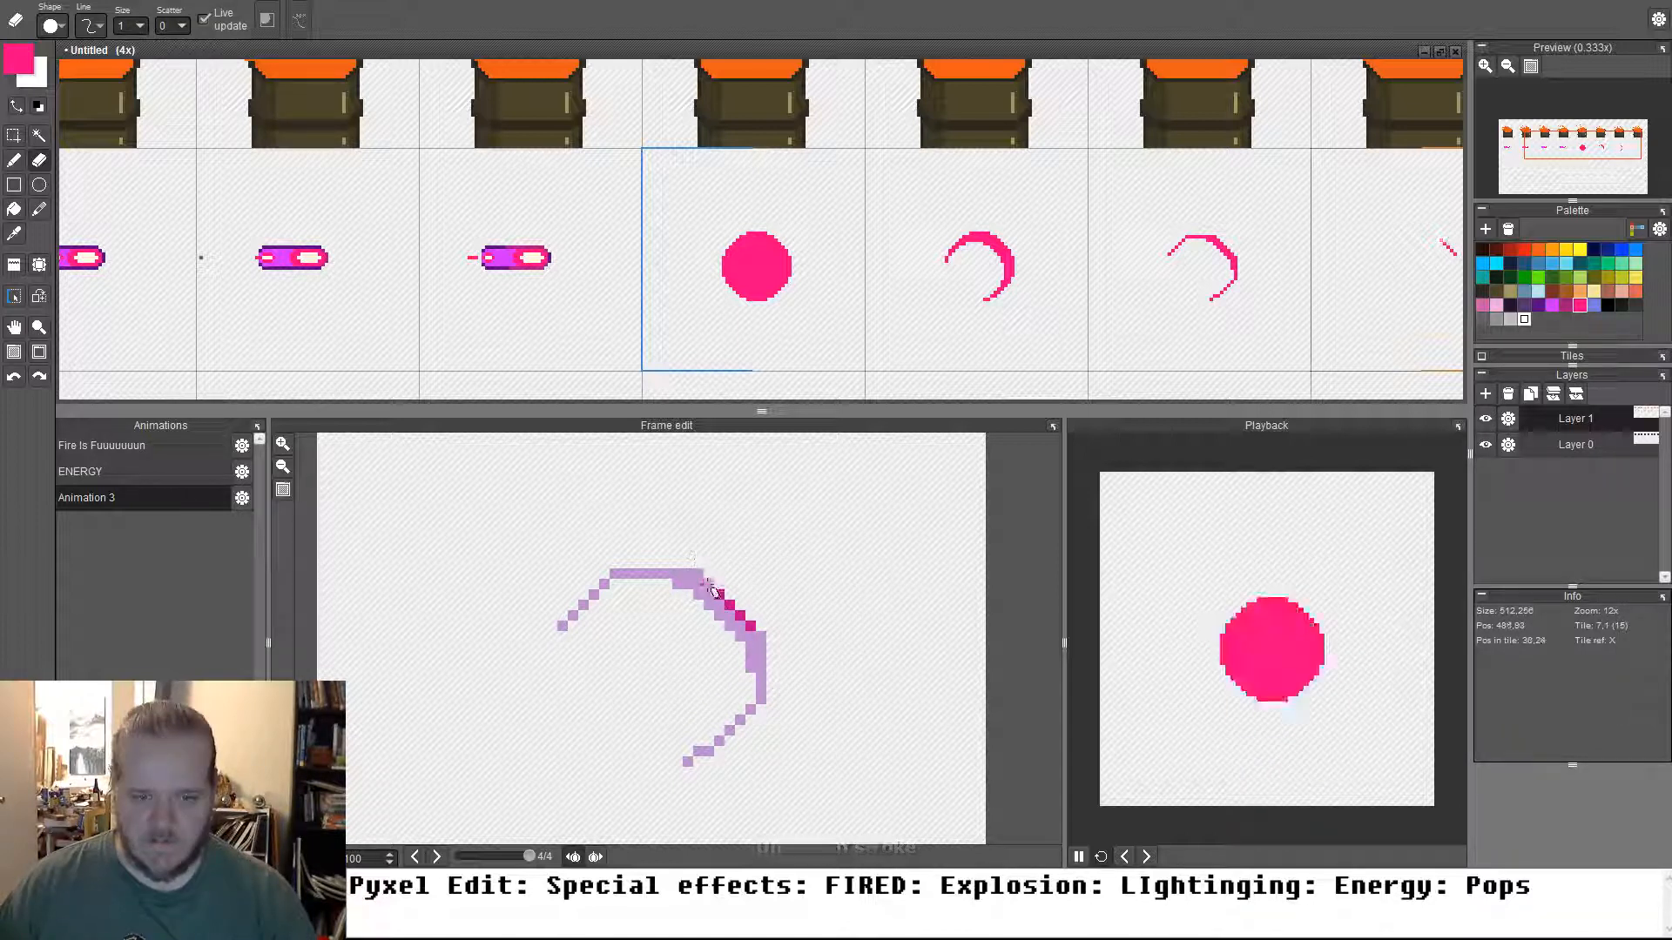
key("b")
left_click_drag(682, 573, 644, 577)
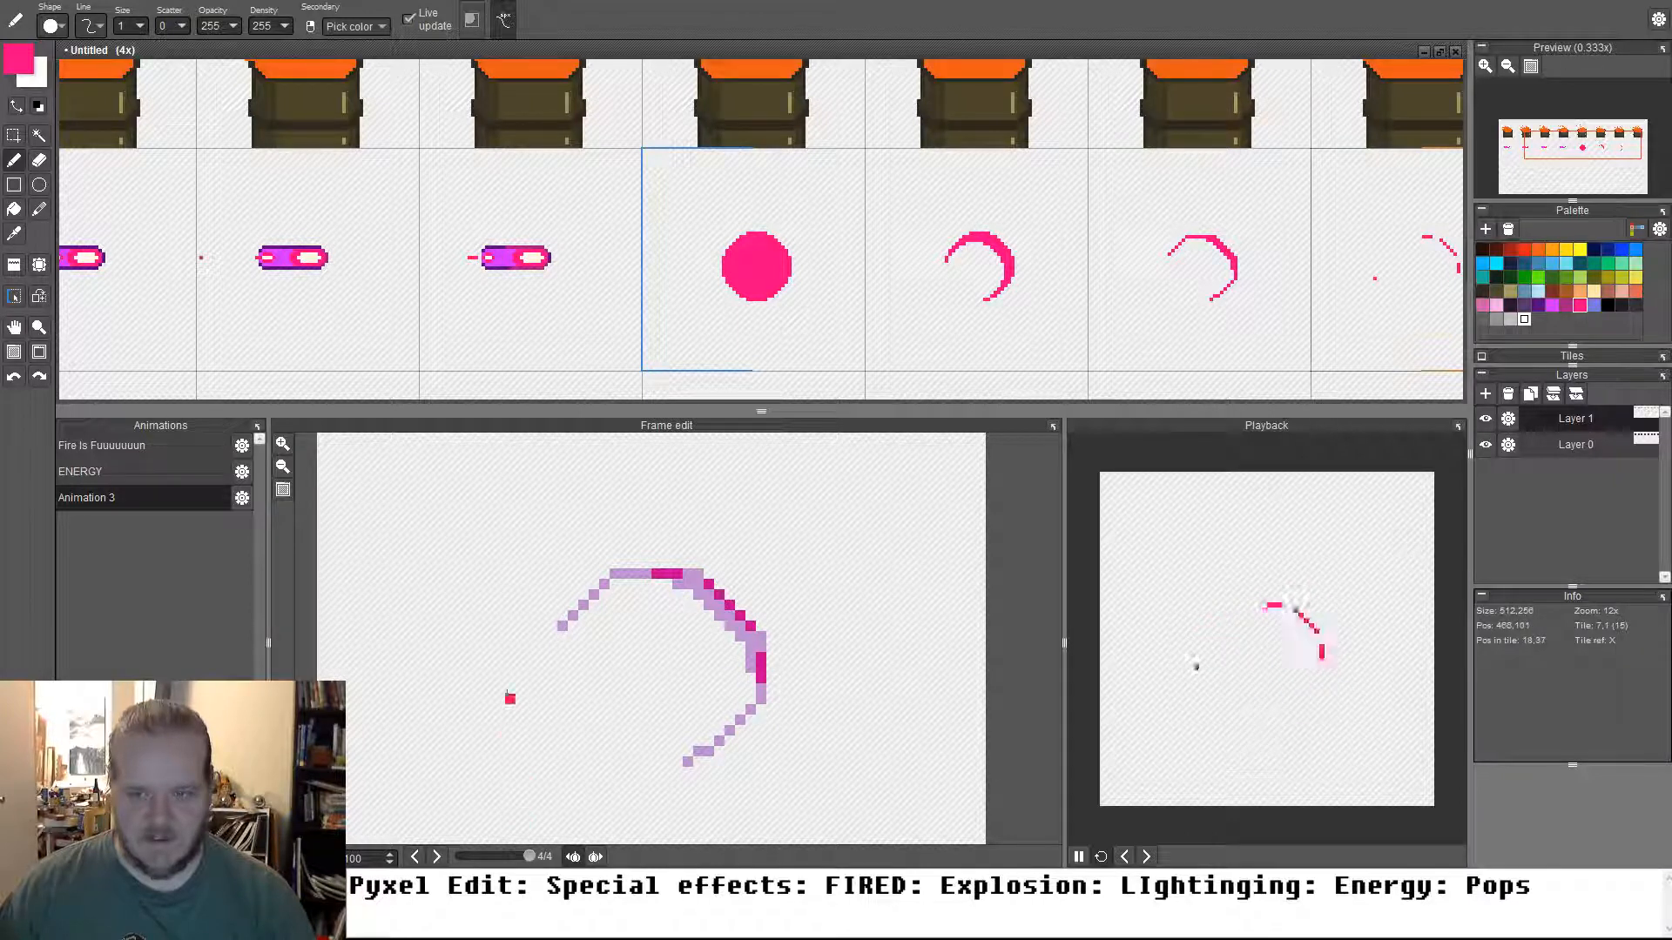
scroll(527, 705, "down", 3)
scroll(544, 701, "up", 4)
key("ctrl+z")
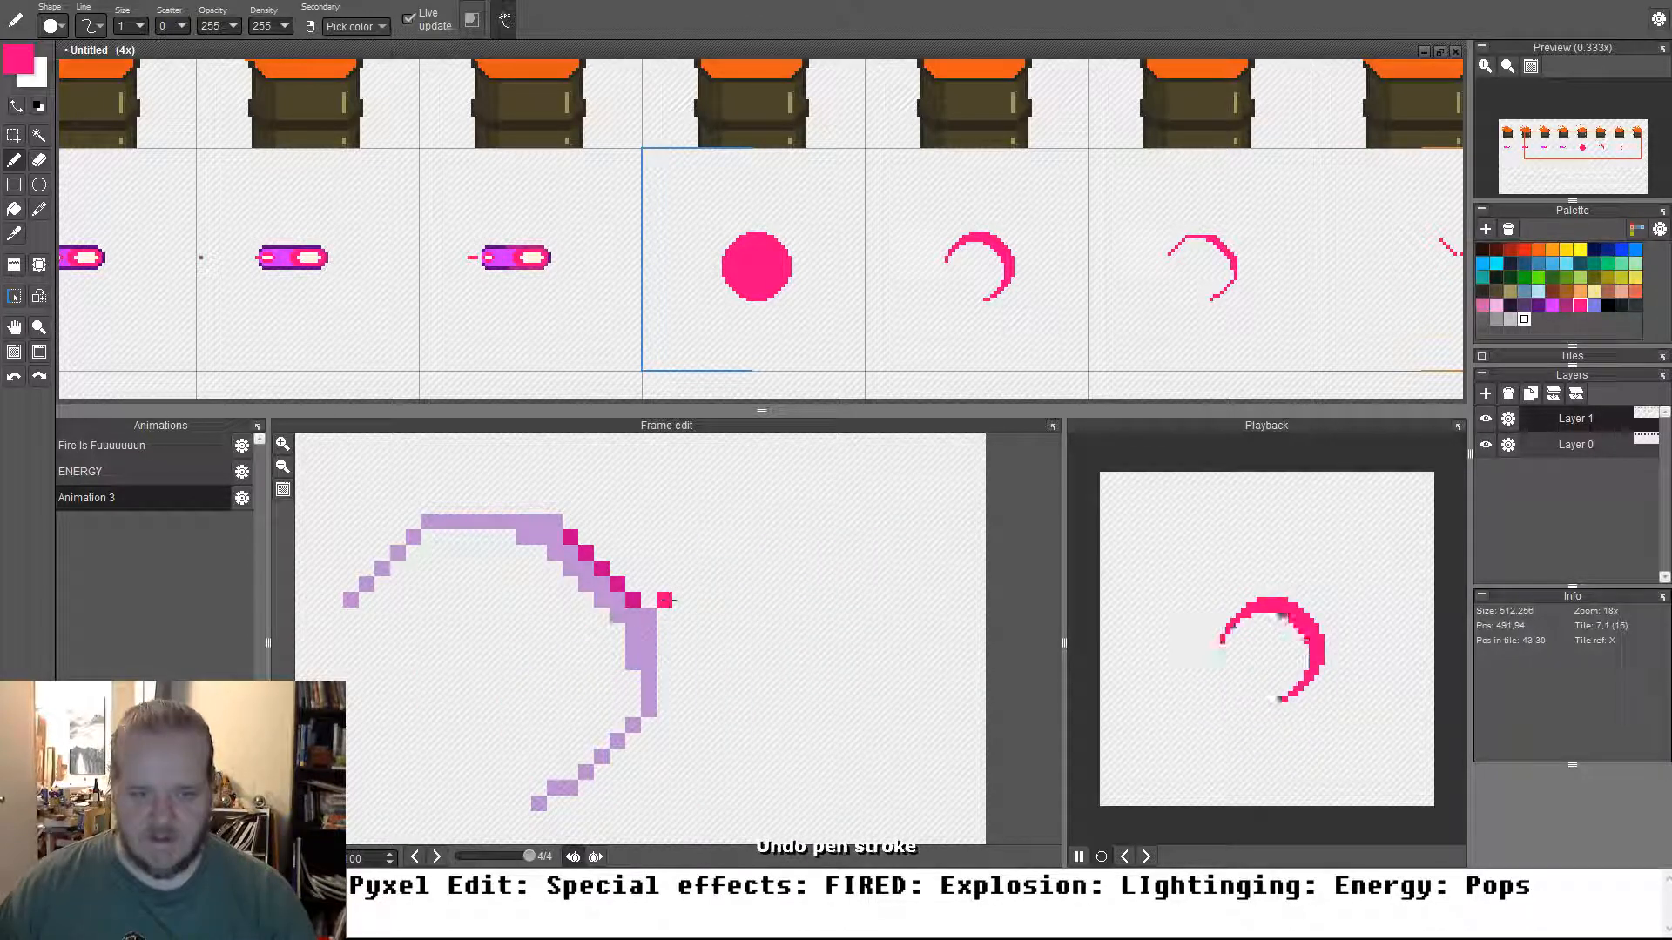
key("ctrl+z")
On frame 4, draw a short 1-pixel hot pink arc just outside the onion-skinned arc's upper-right edge
mouse_move(570, 521)
left_mouse_down()
mouse_move(672, 618)
mouse_move(666, 651)
left_mouse_up()
left_click_drag(562, 506, 533, 510)
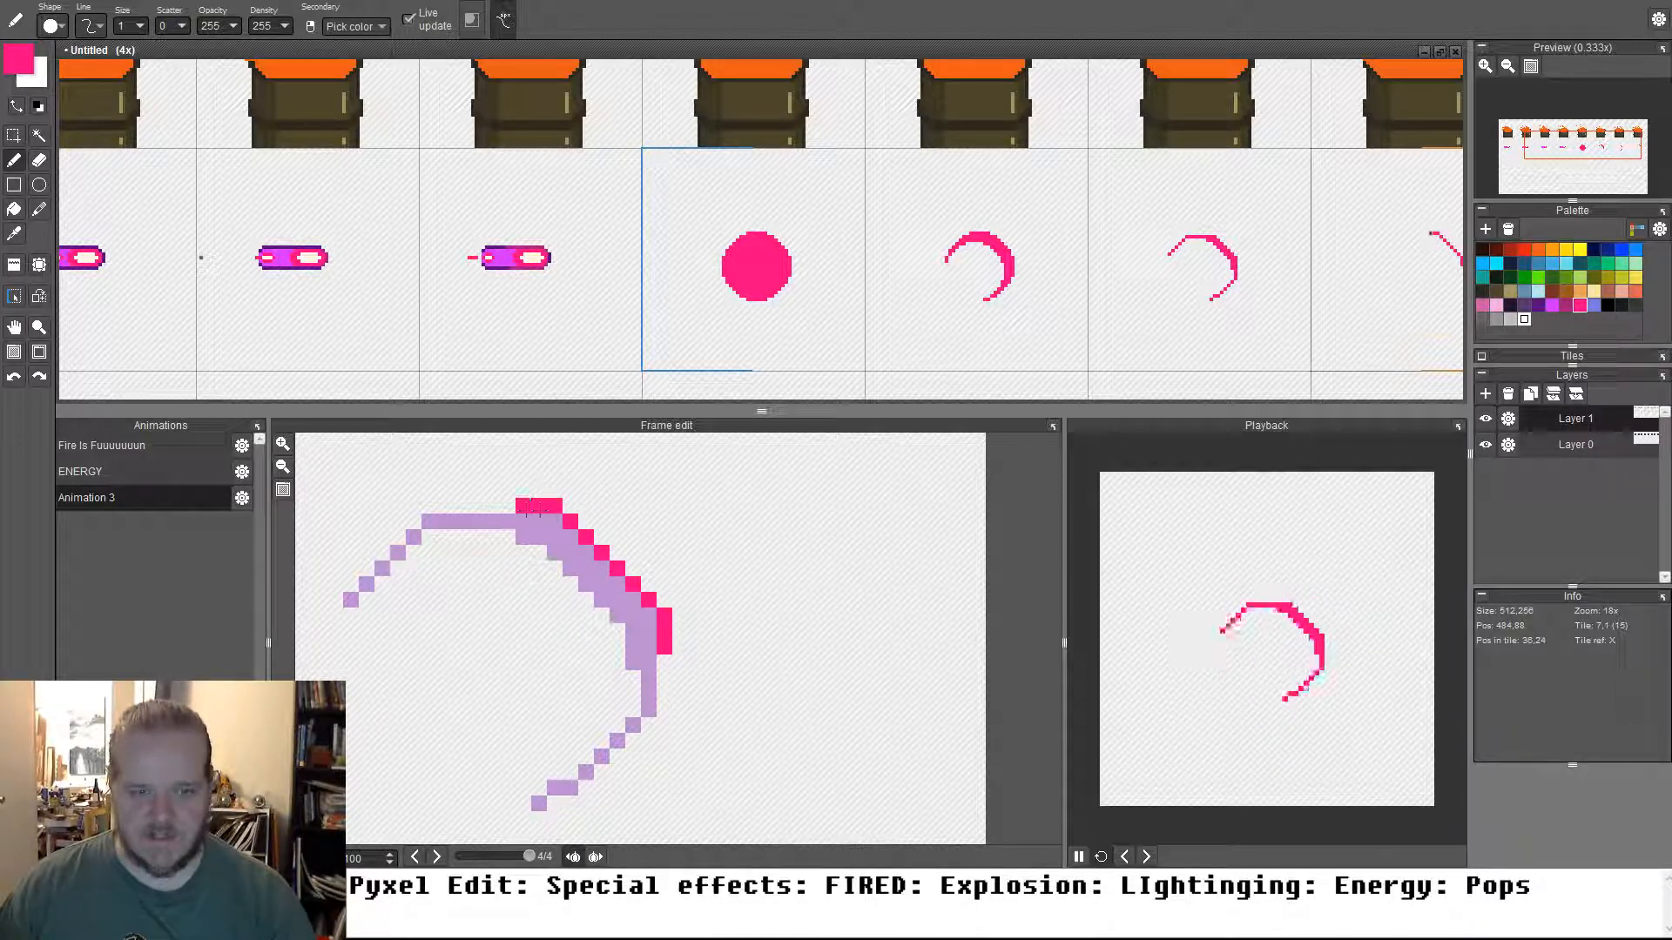
Back on frame 3, erase parts of the arc's left end, right edge and lower tail, leaving small detached fragments
key("comma")
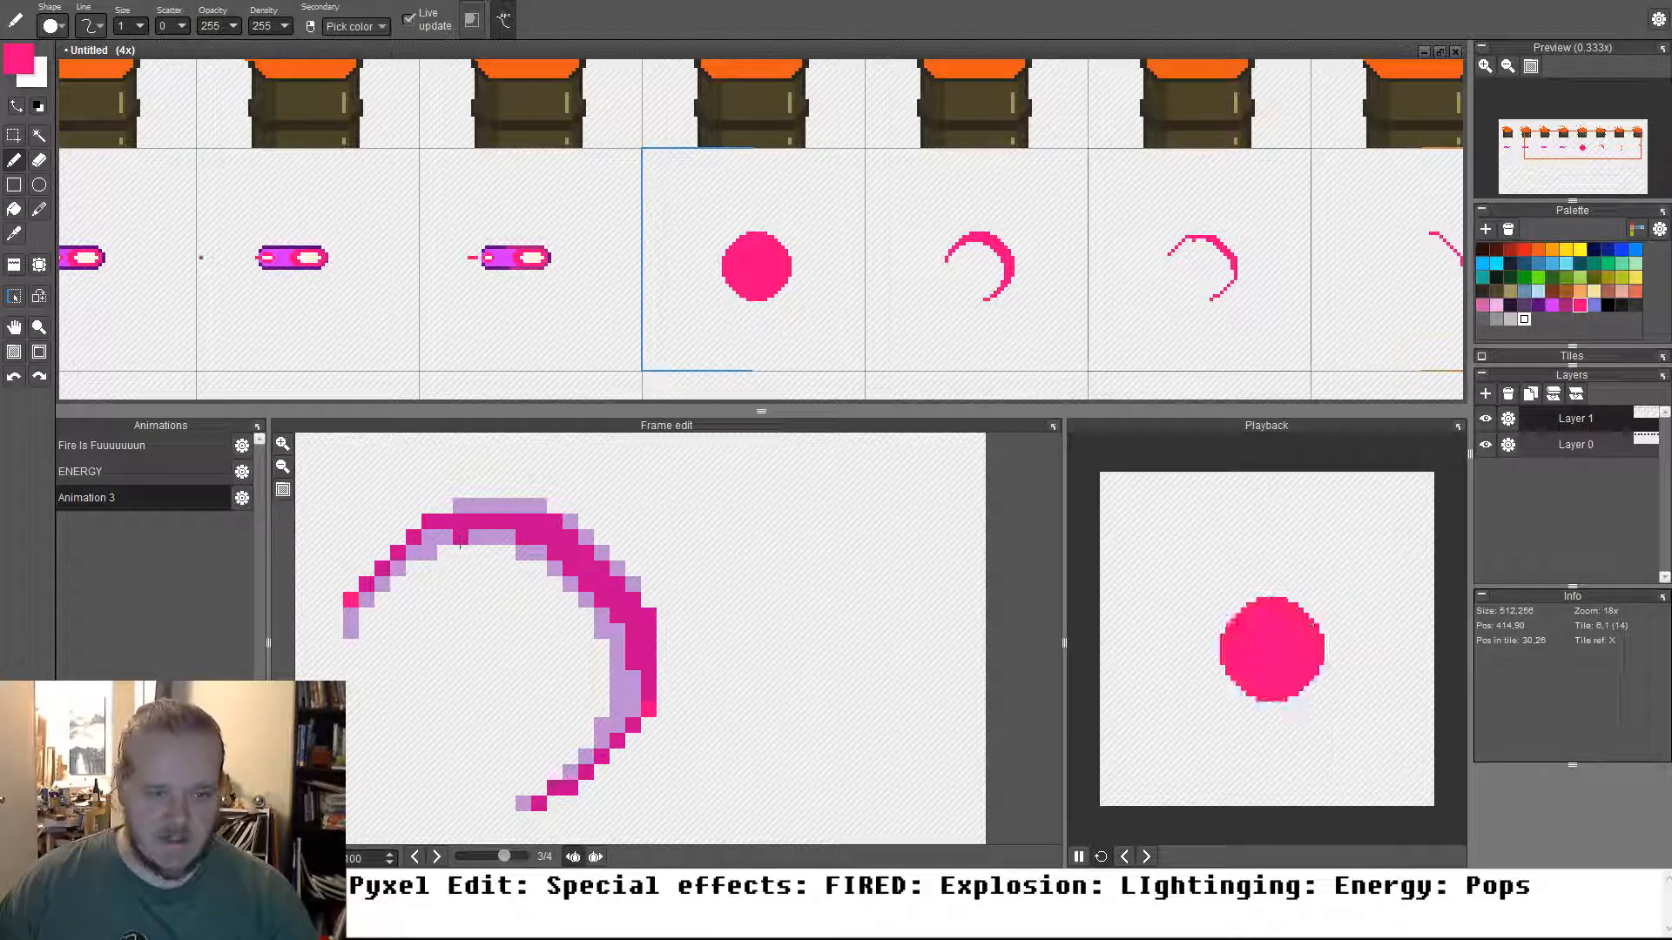
key("e")
mouse_move(428, 544)
left_mouse_down()
mouse_move(361, 584)
mouse_move(354, 638)
left_mouse_up()
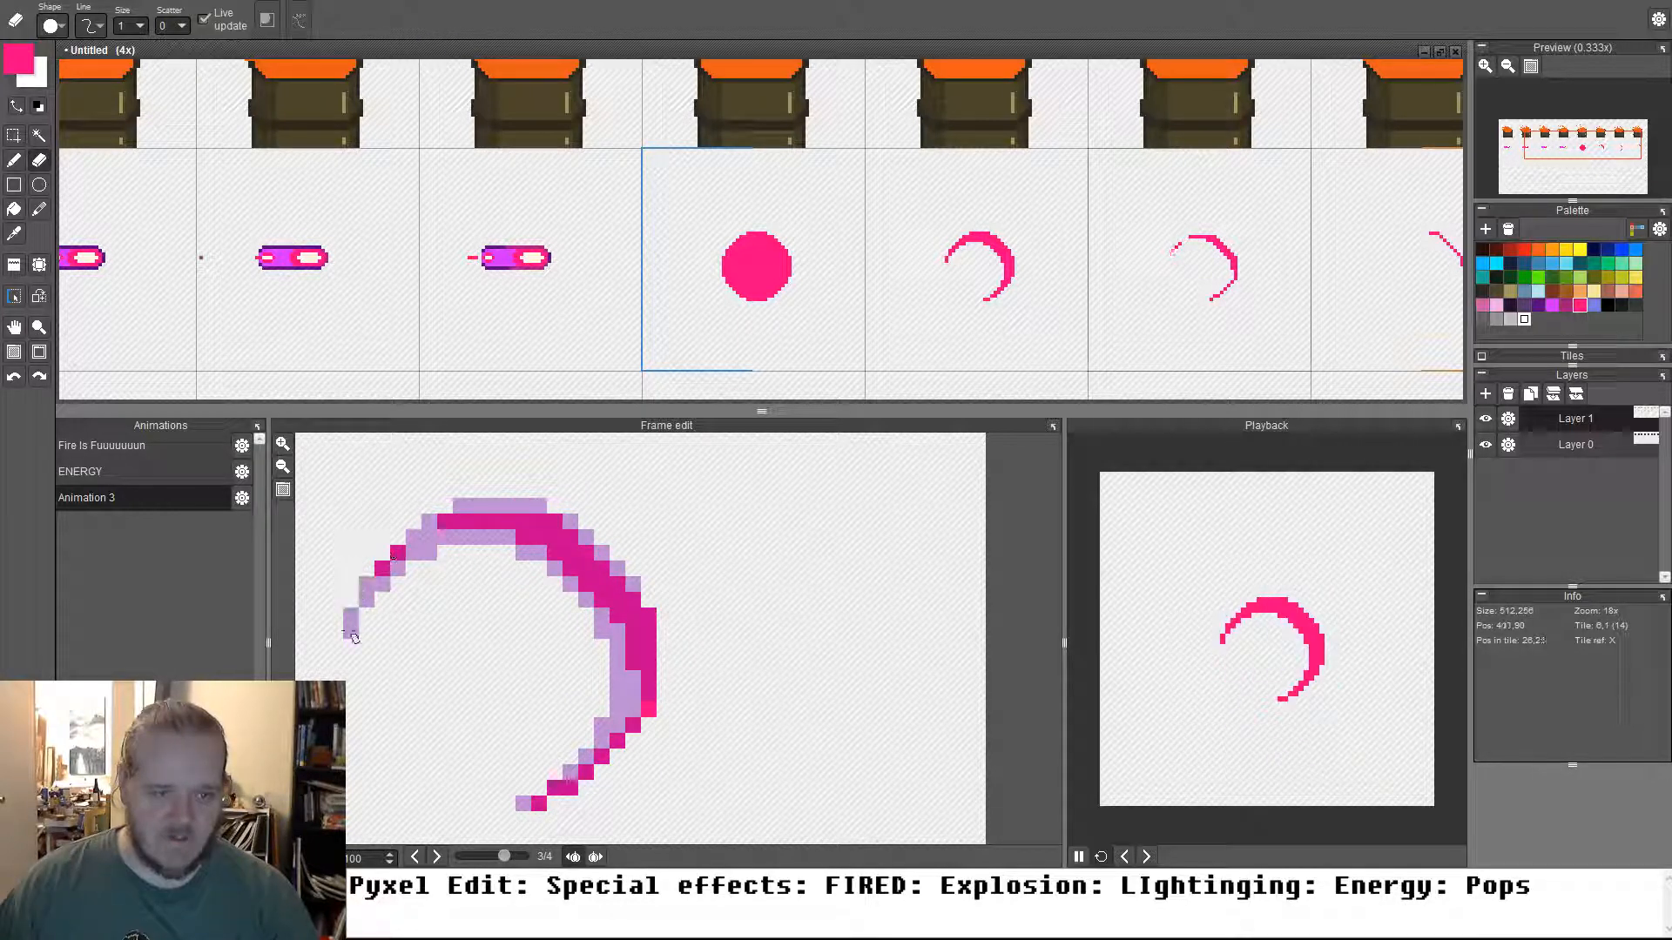
mouse_move(660, 685)
left_mouse_down()
mouse_move(650, 618)
mouse_move(637, 737)
mouse_move(574, 806)
left_mouse_up()
On frame 4, add small hot pink pixel fragments beside the onion-skinned remnants at the arc's upper left and lower right
left_click(436, 857)
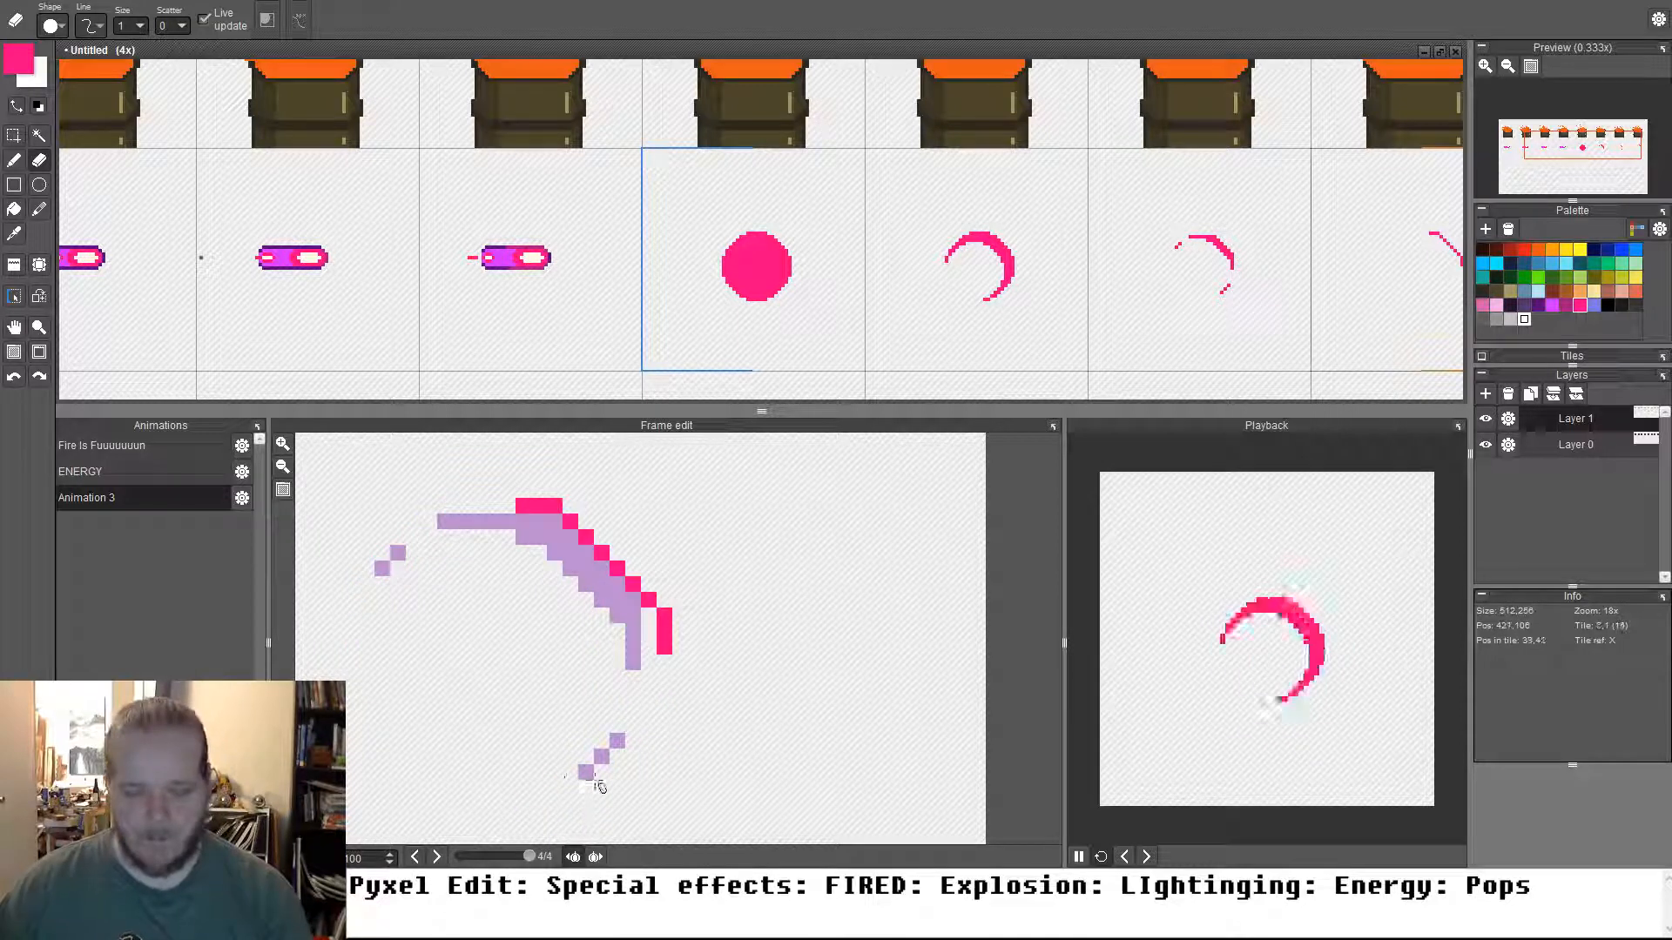
key("b")
left_click(616, 756)
left_click(382, 552)
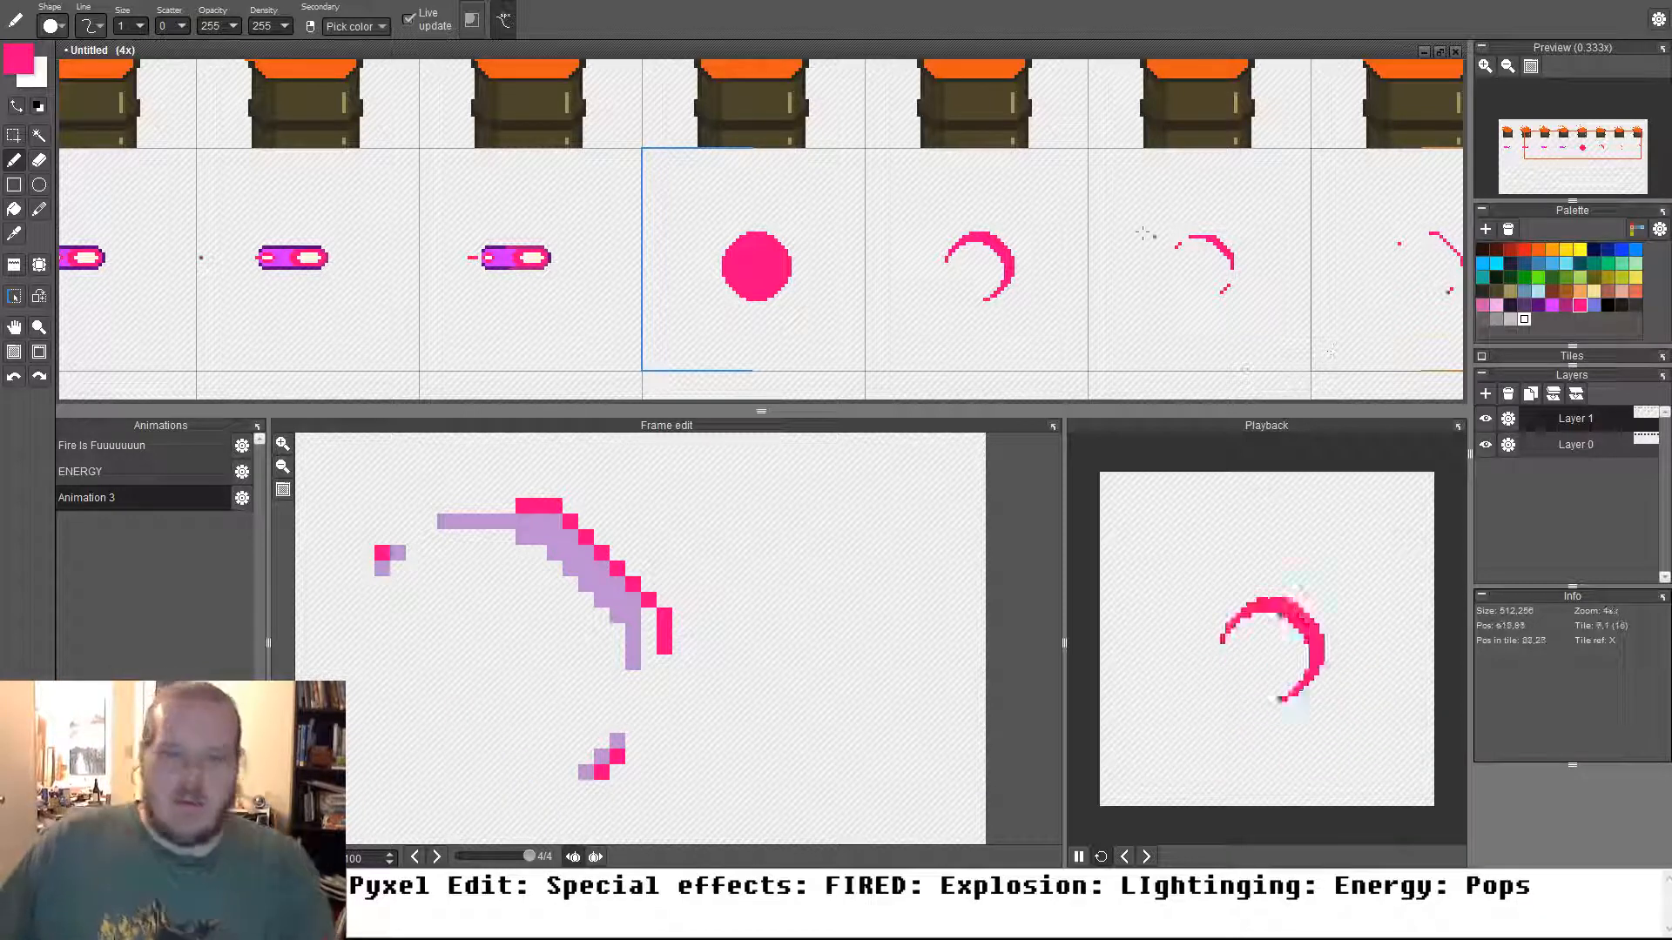
Extend Animation 3 to eight frames by including the first four empty tiles of the row below
scroll(590, 250, "down", 2)
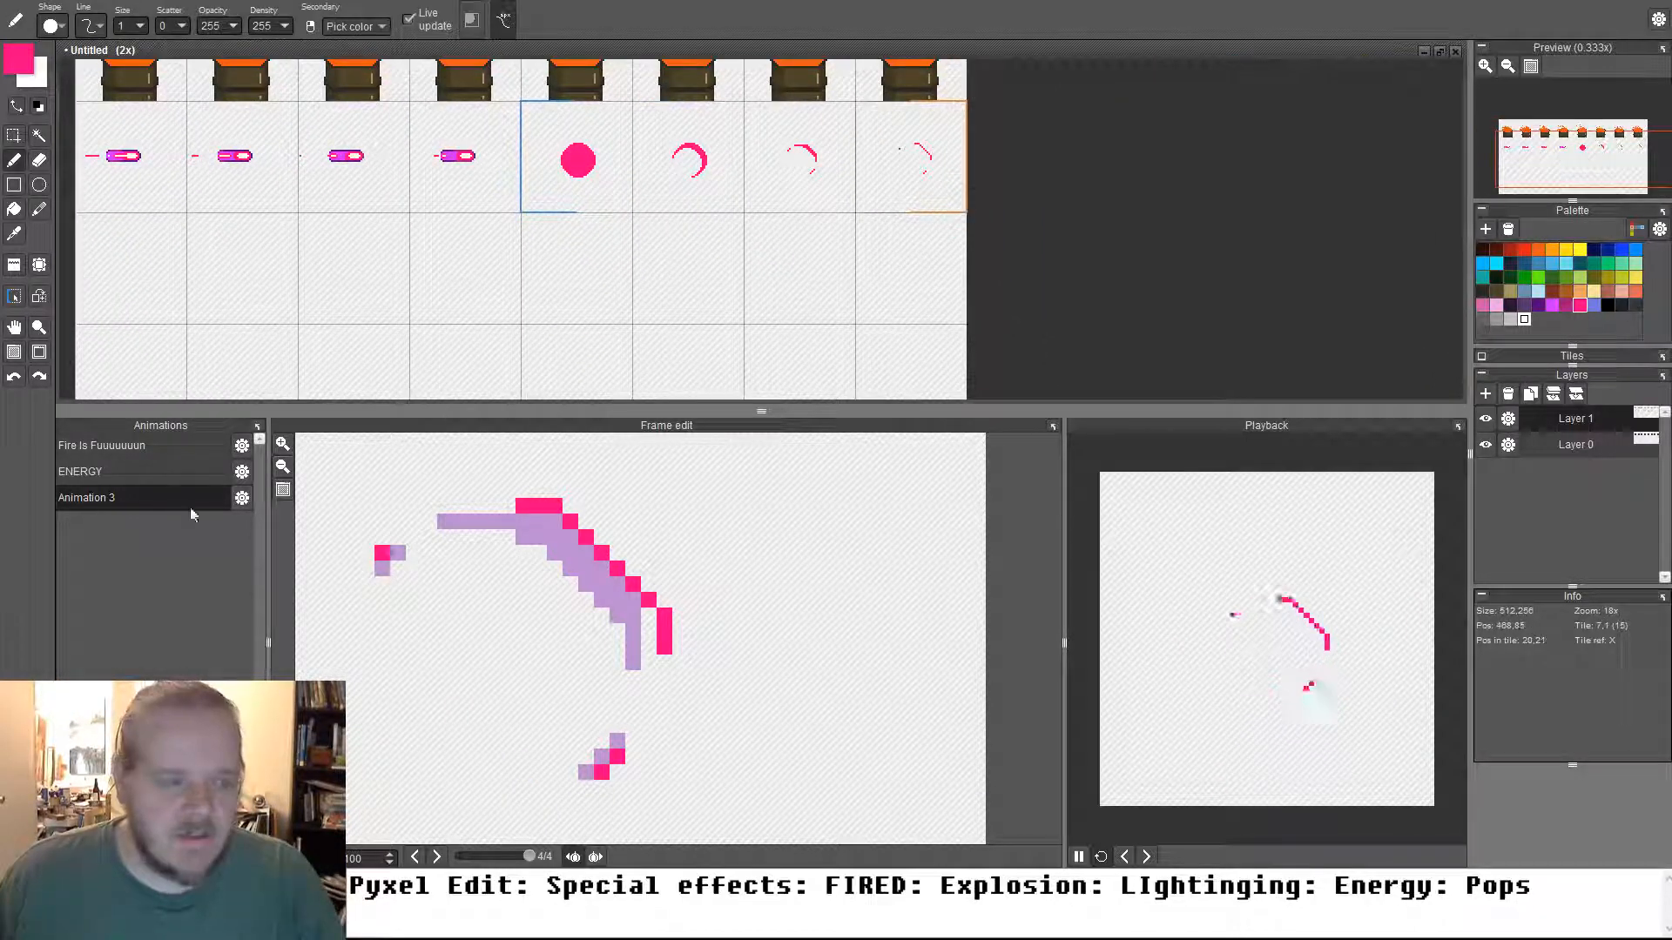
key("t")
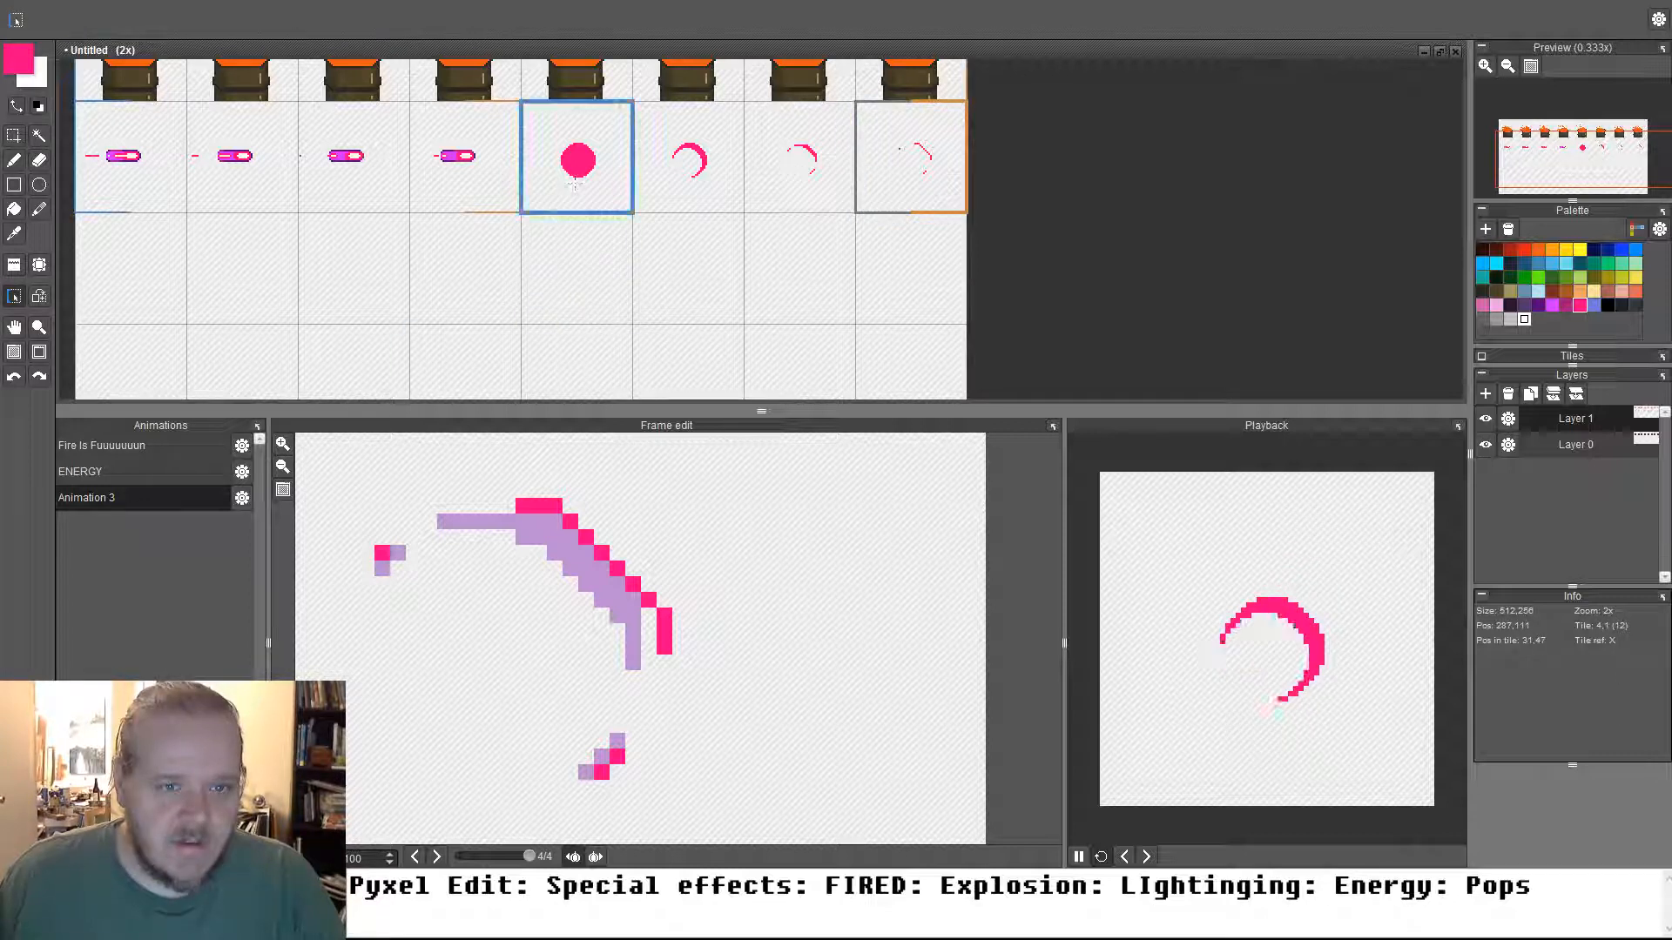
left_click_drag(323, 284, 421, 278)
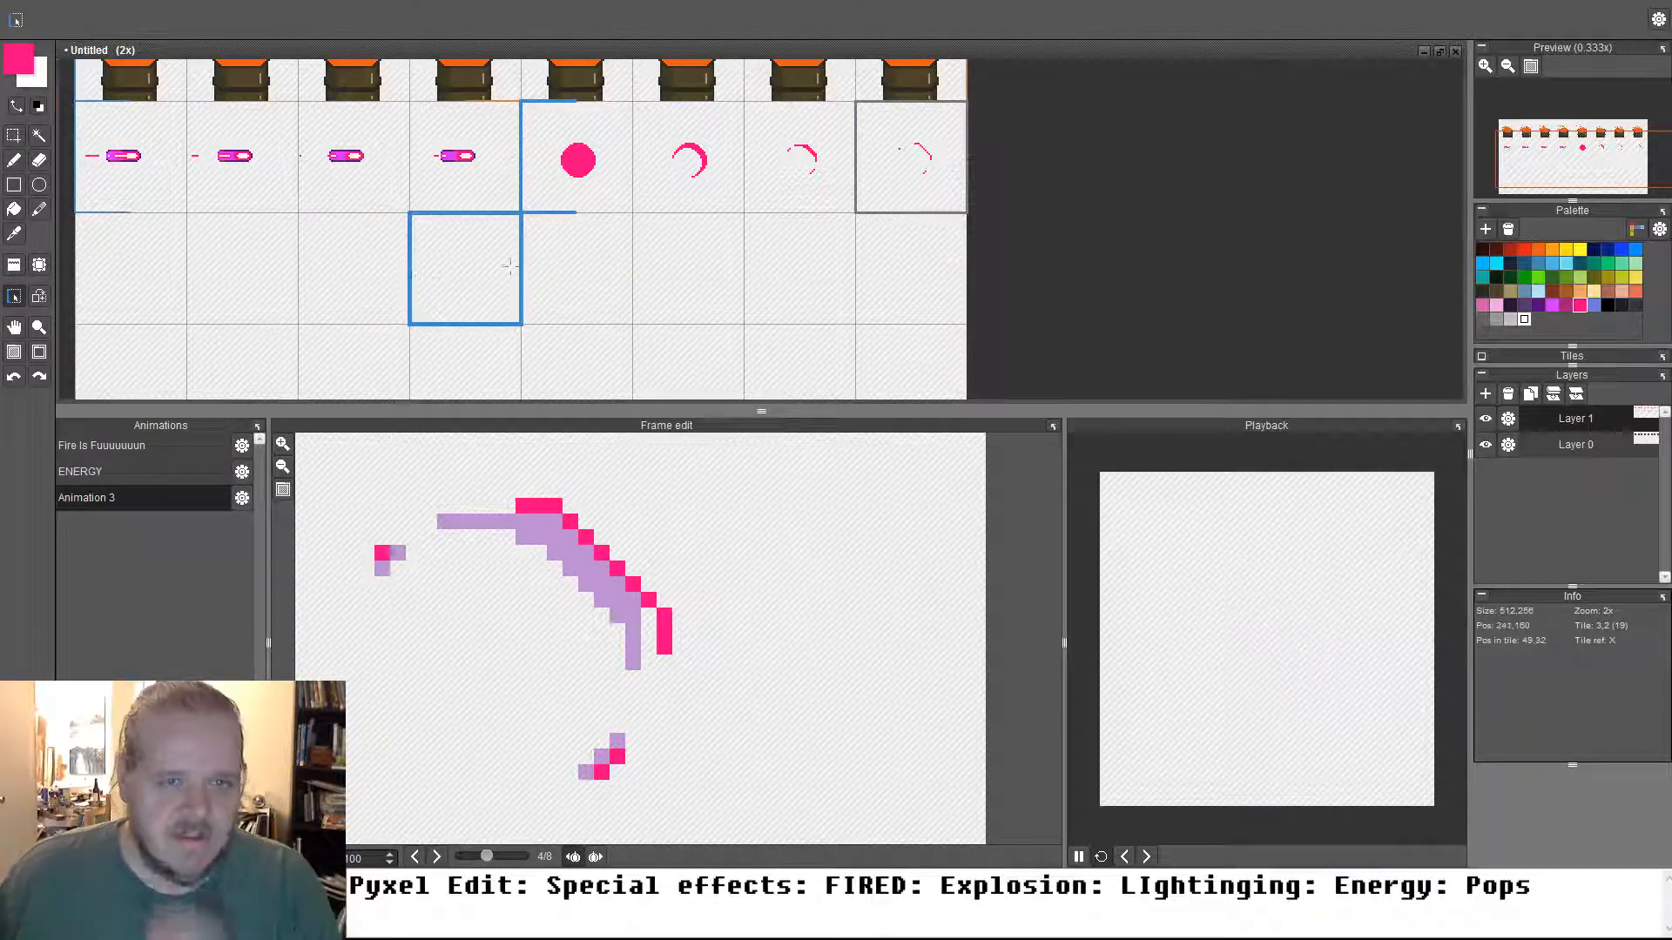
scroll(654, 193, "up", 4)
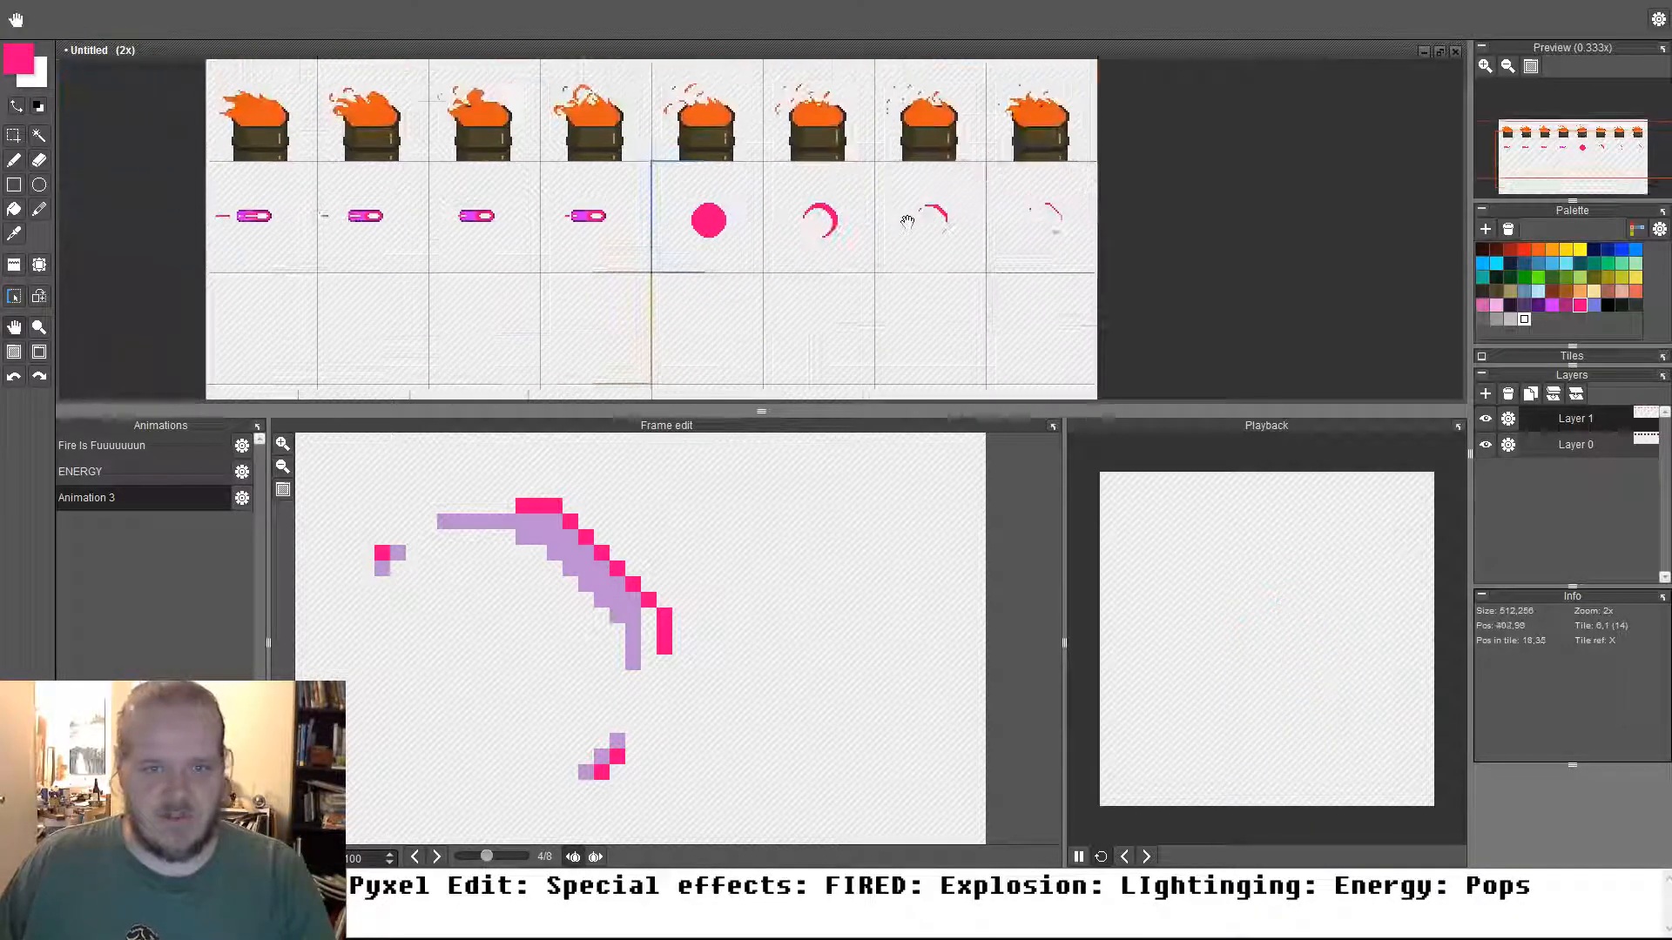
Pick the energy bolt's violet and, with a size 16 brush, paint a large violet centre inside frame 1's pink circle
key("b")
scroll(707, 229, "up", 3)
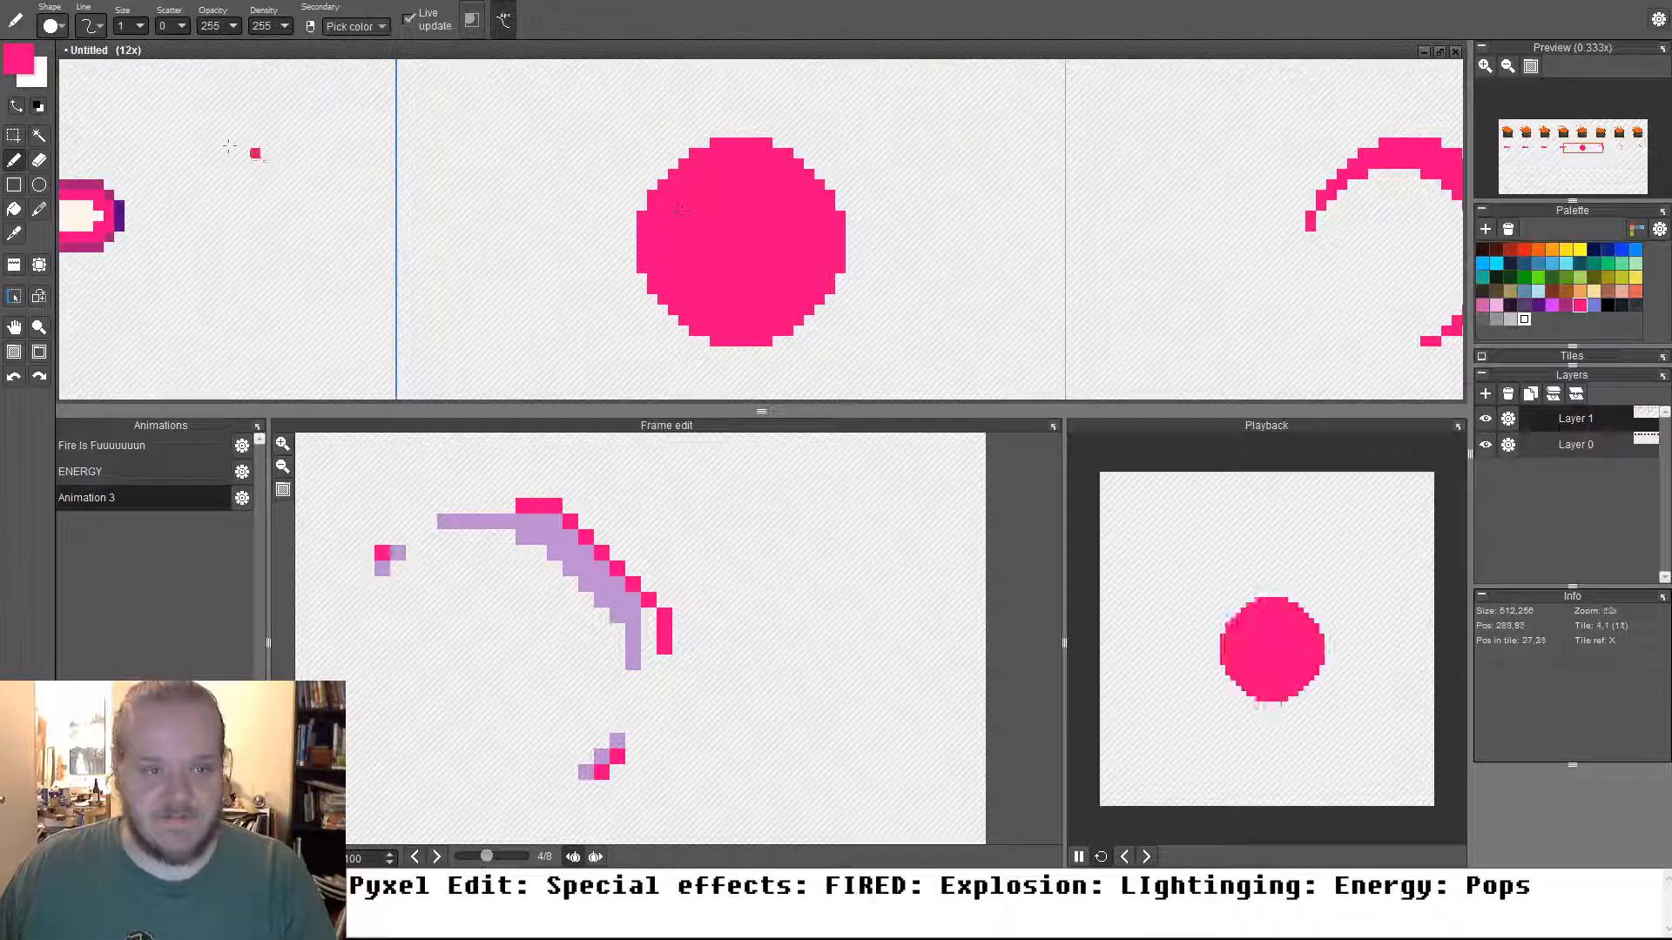
scroll(358, 212, "up", 3)
left_click_drag(420, 244, 586, 246)
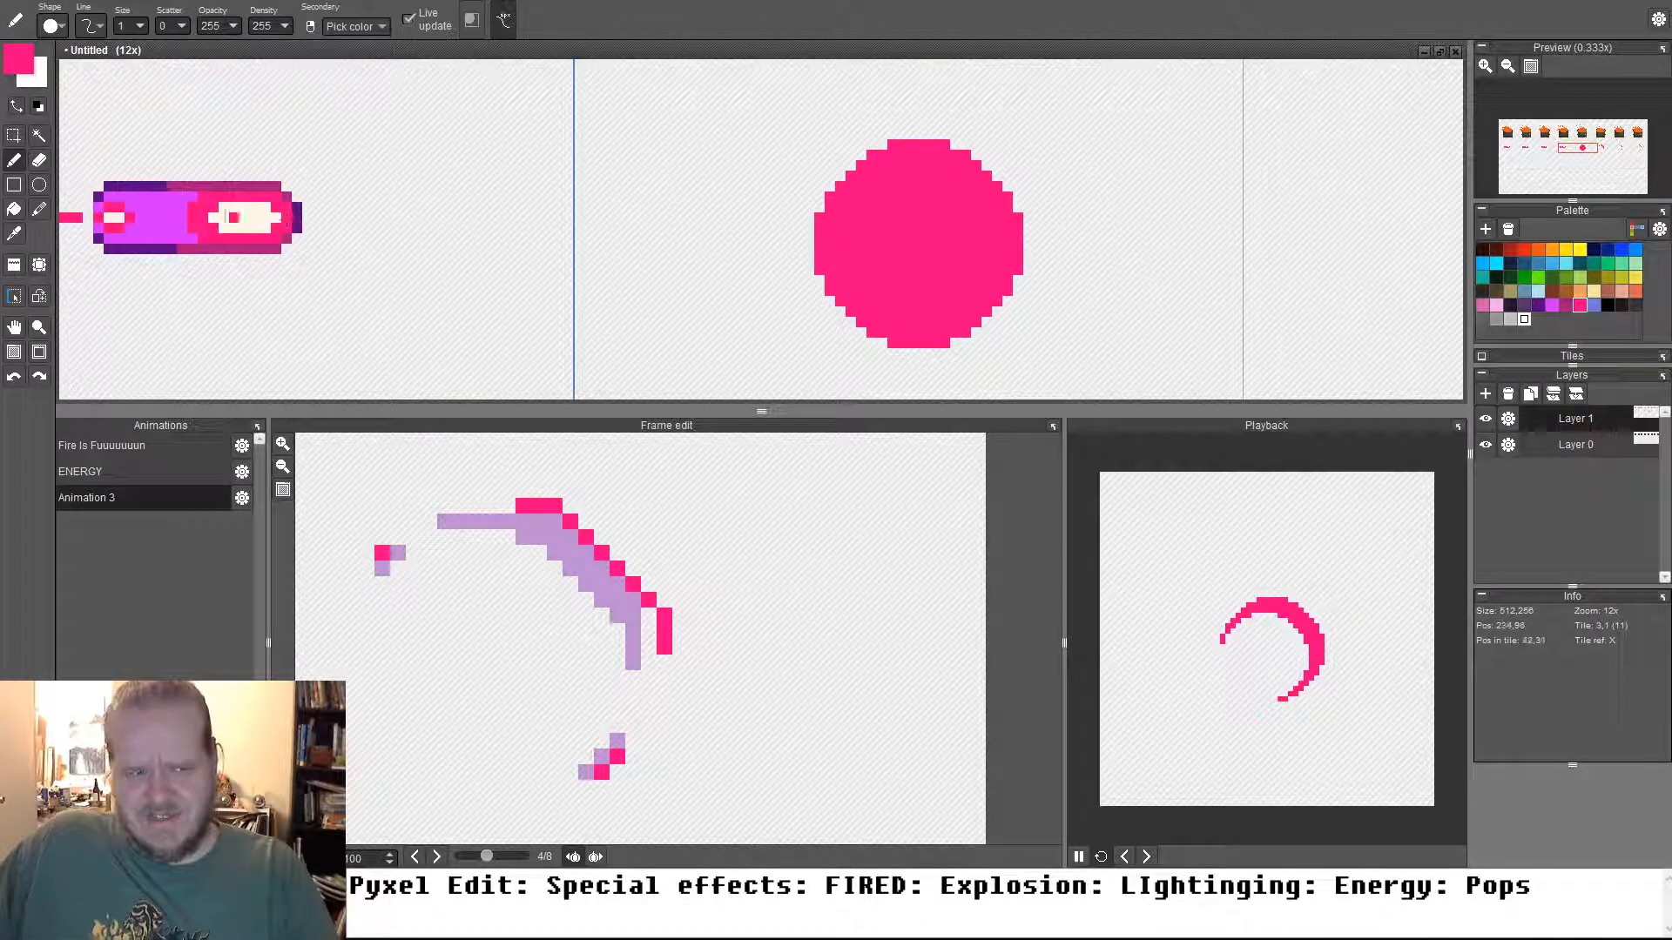
left_click(158, 217, "alt")
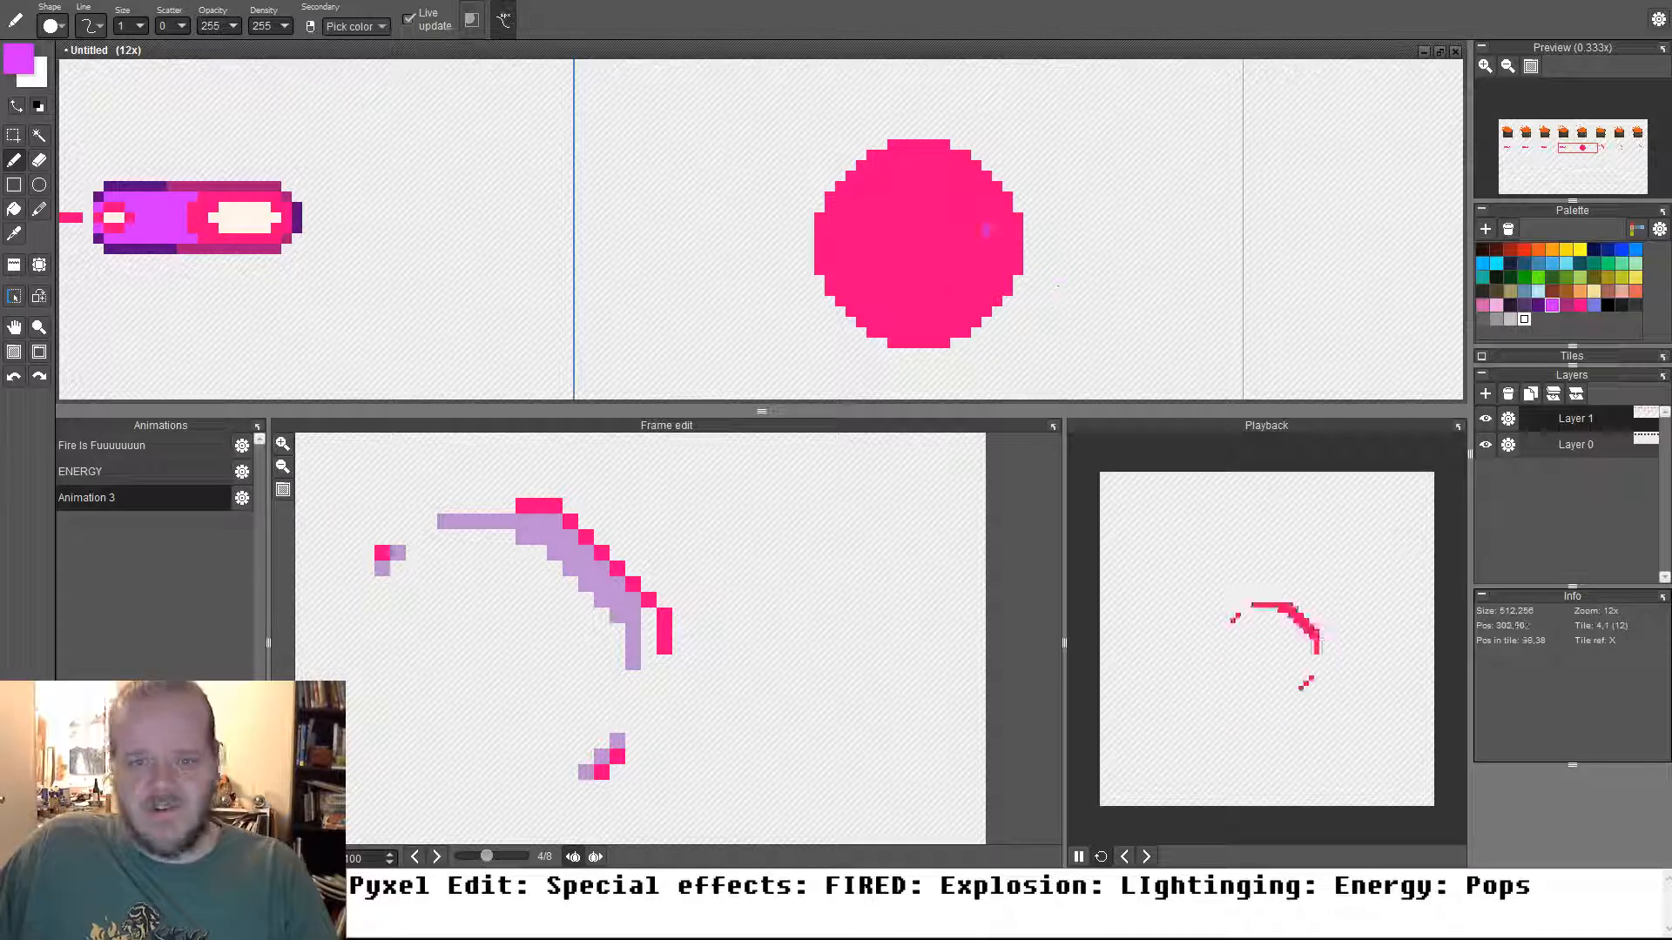
scroll(986, 229, "up", 12)
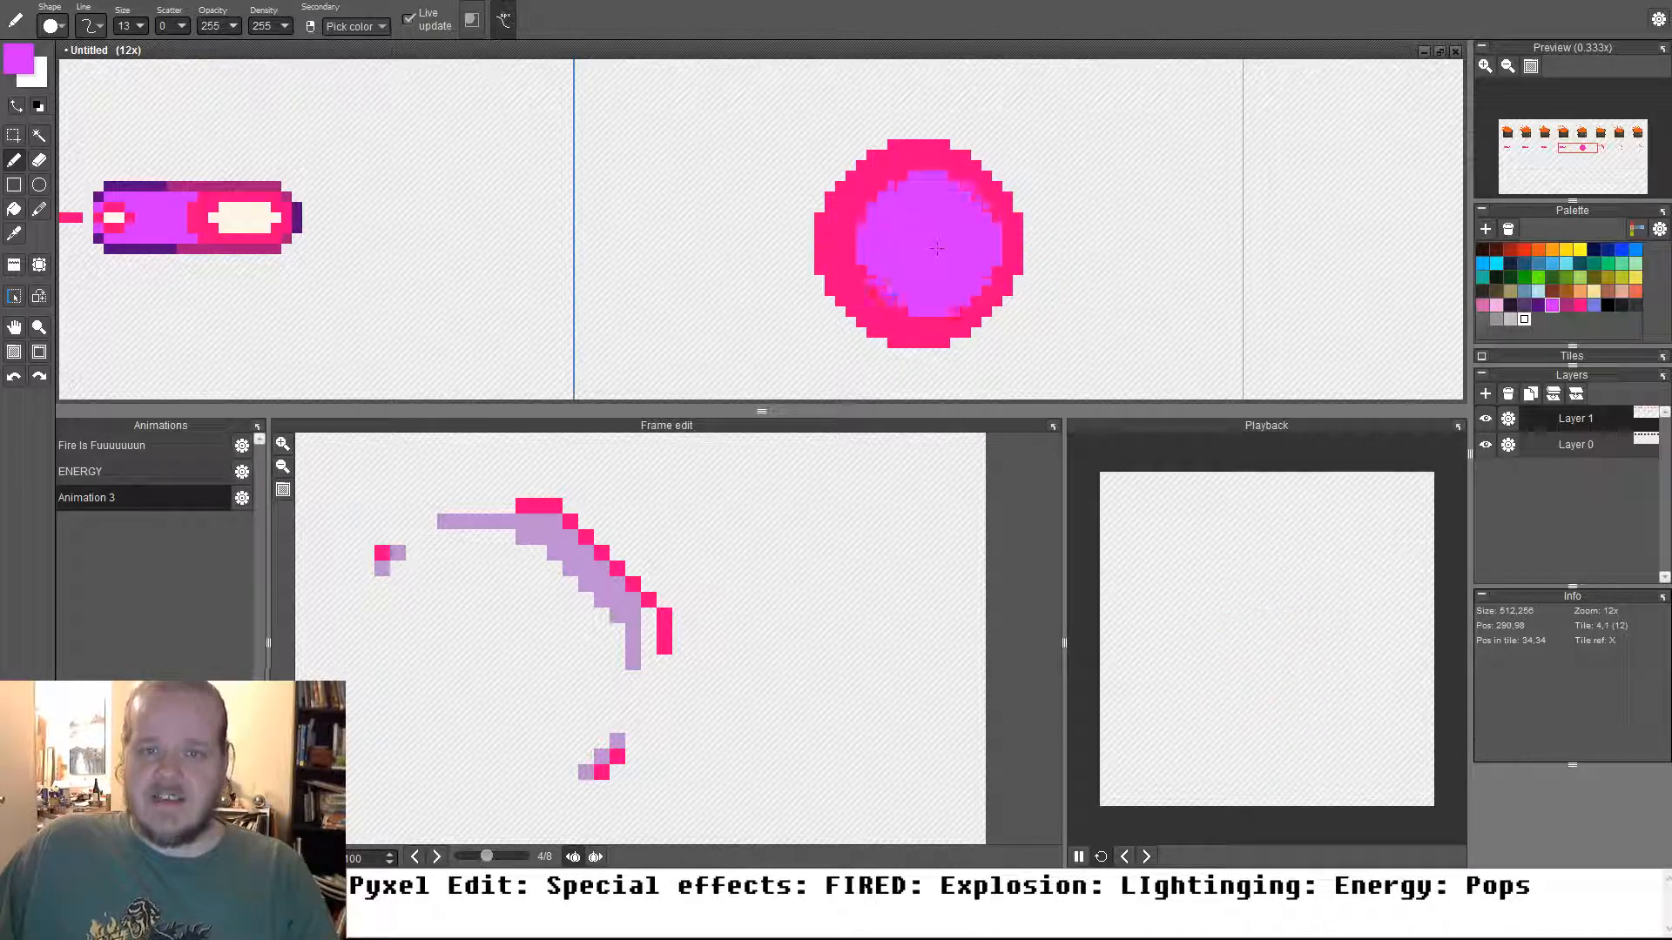
scroll(937, 248, "up", 3)
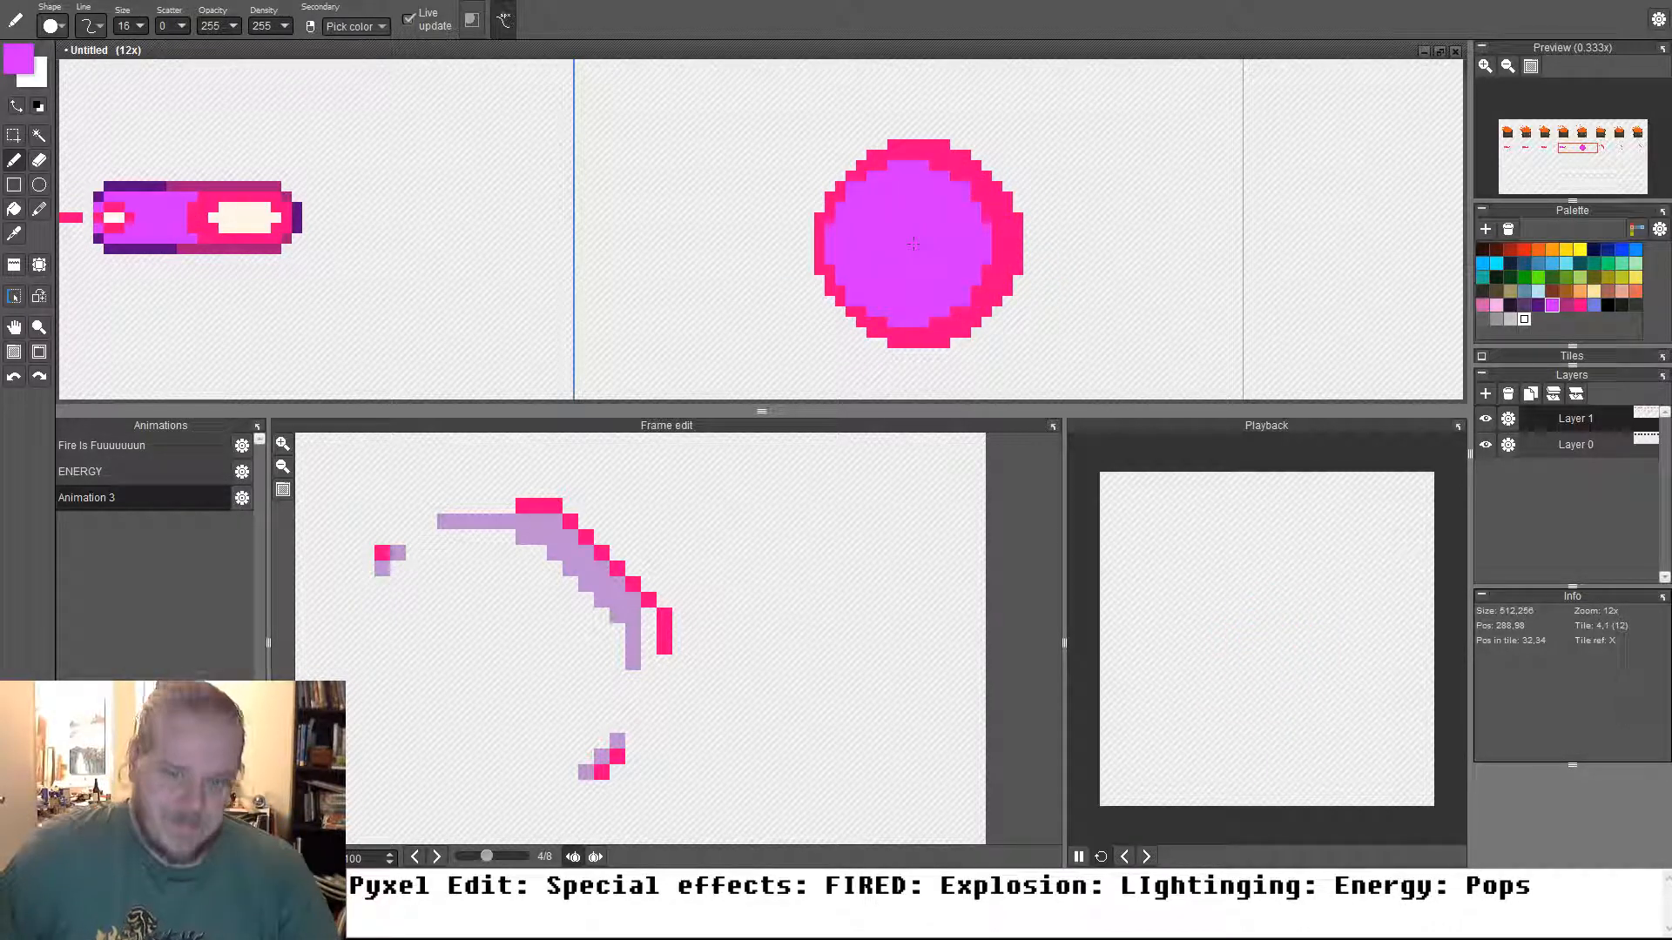
scroll(919, 246, "up", 1)
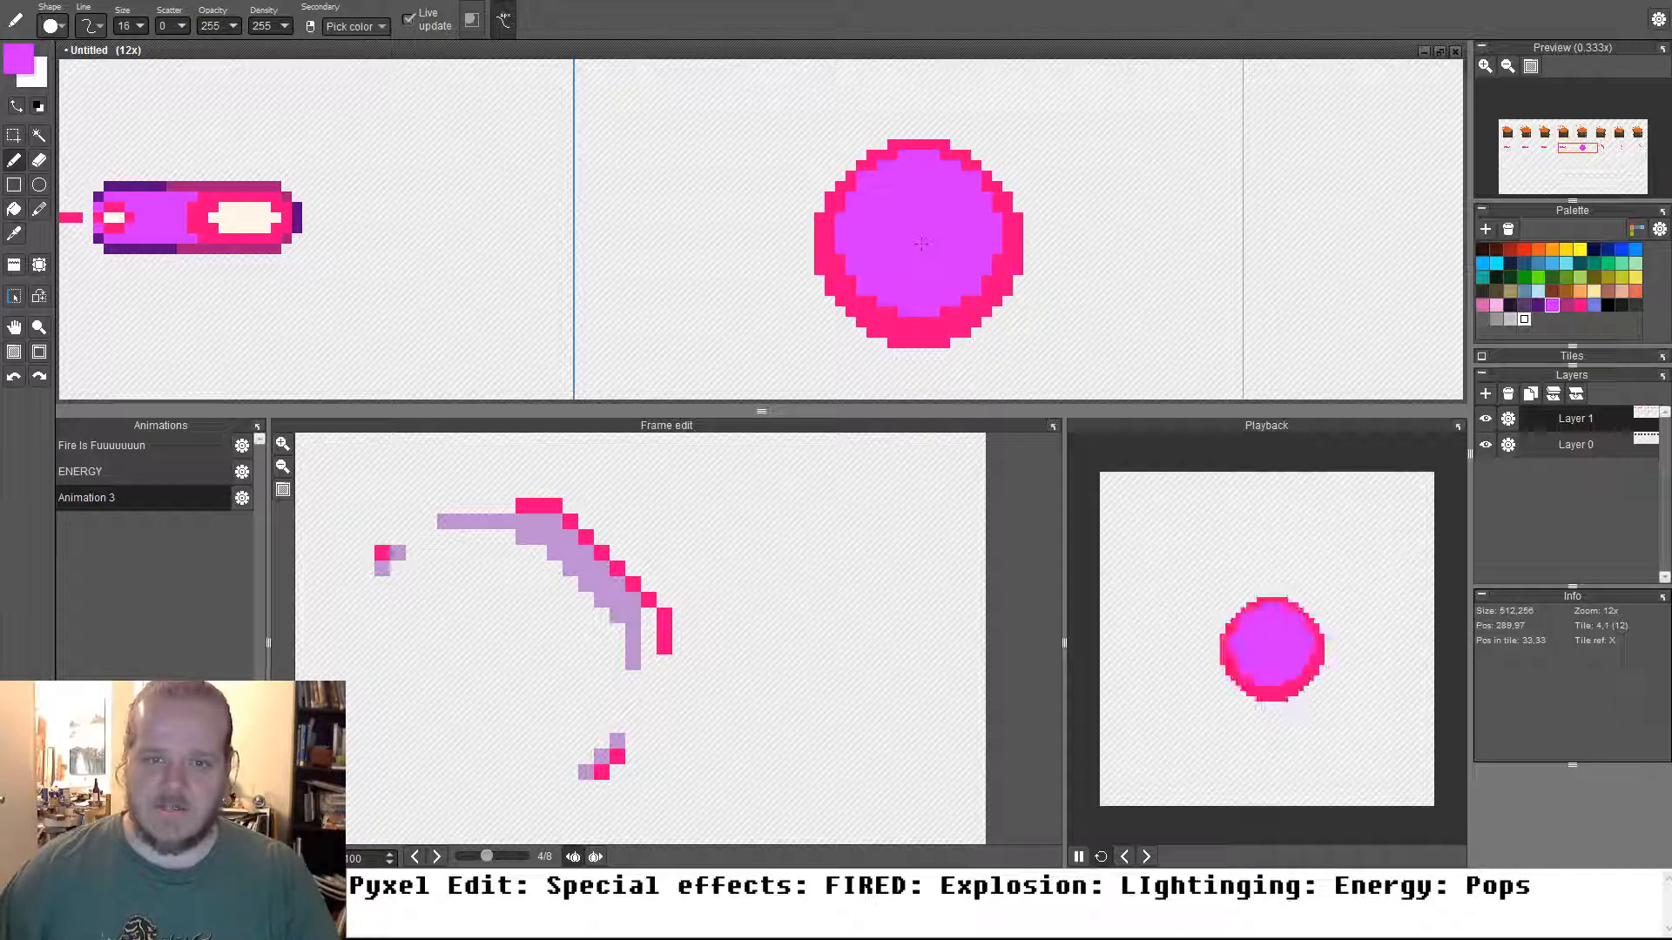
On frame 2, shade the inner edge of the pink arc's upper and right side with 1-pixel violet strokes
scroll(1071, 278, "down", 1)
left_click_drag(1071, 278, 726, 284)
scroll(726, 283, "down", 1)
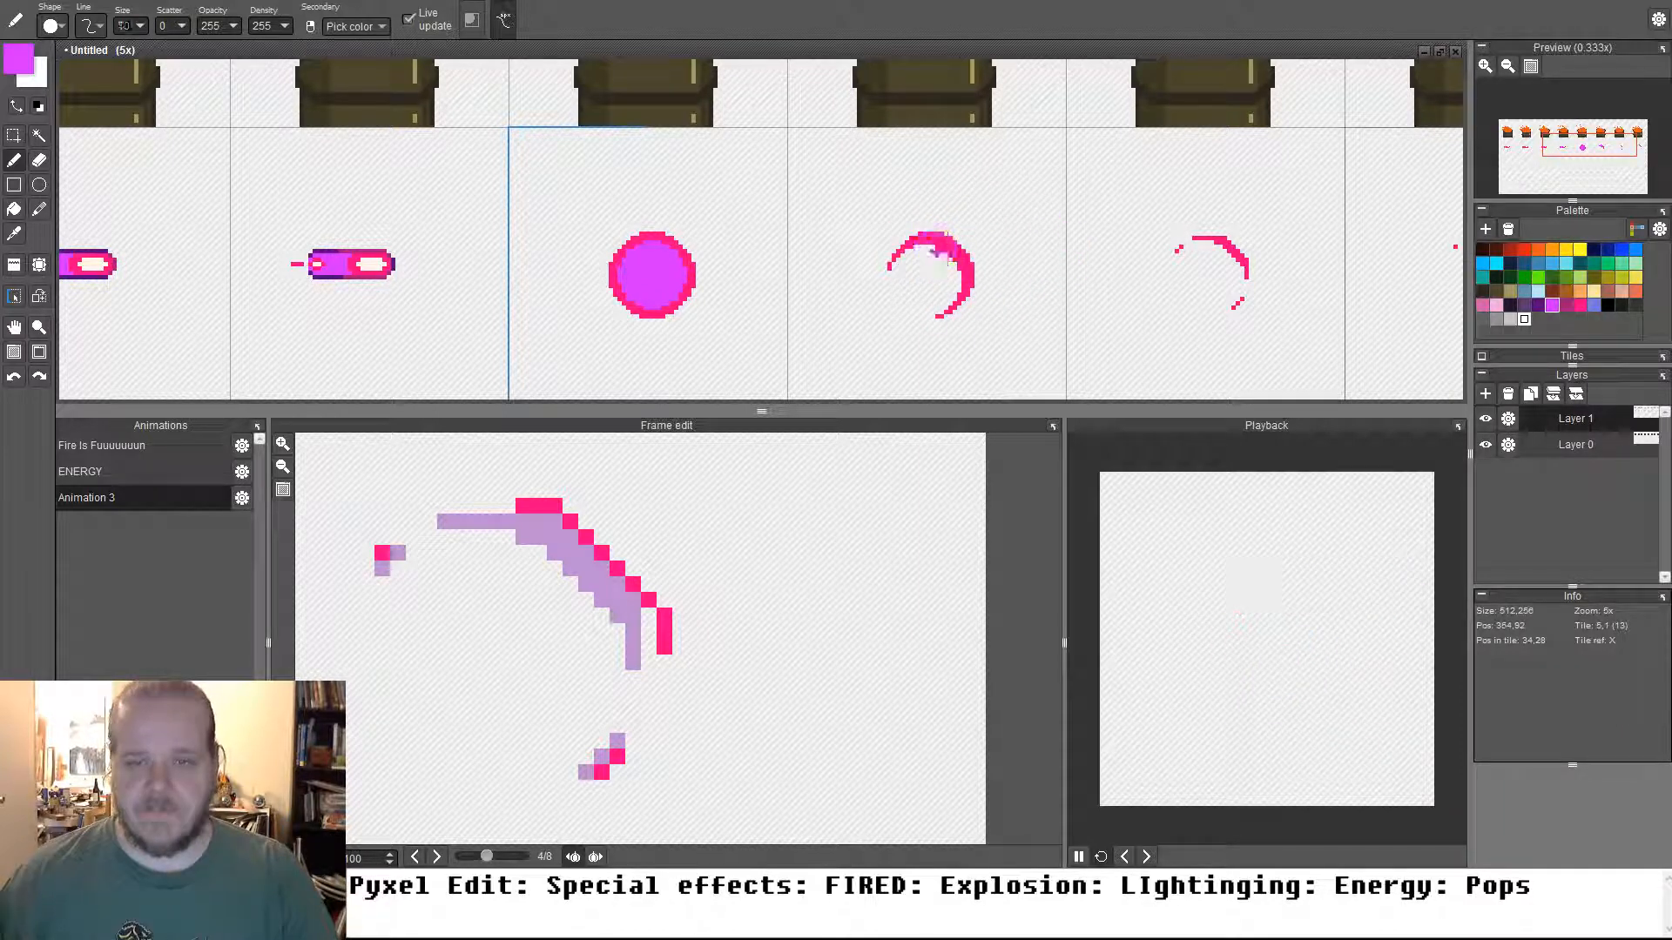
scroll(948, 253, "up", 5)
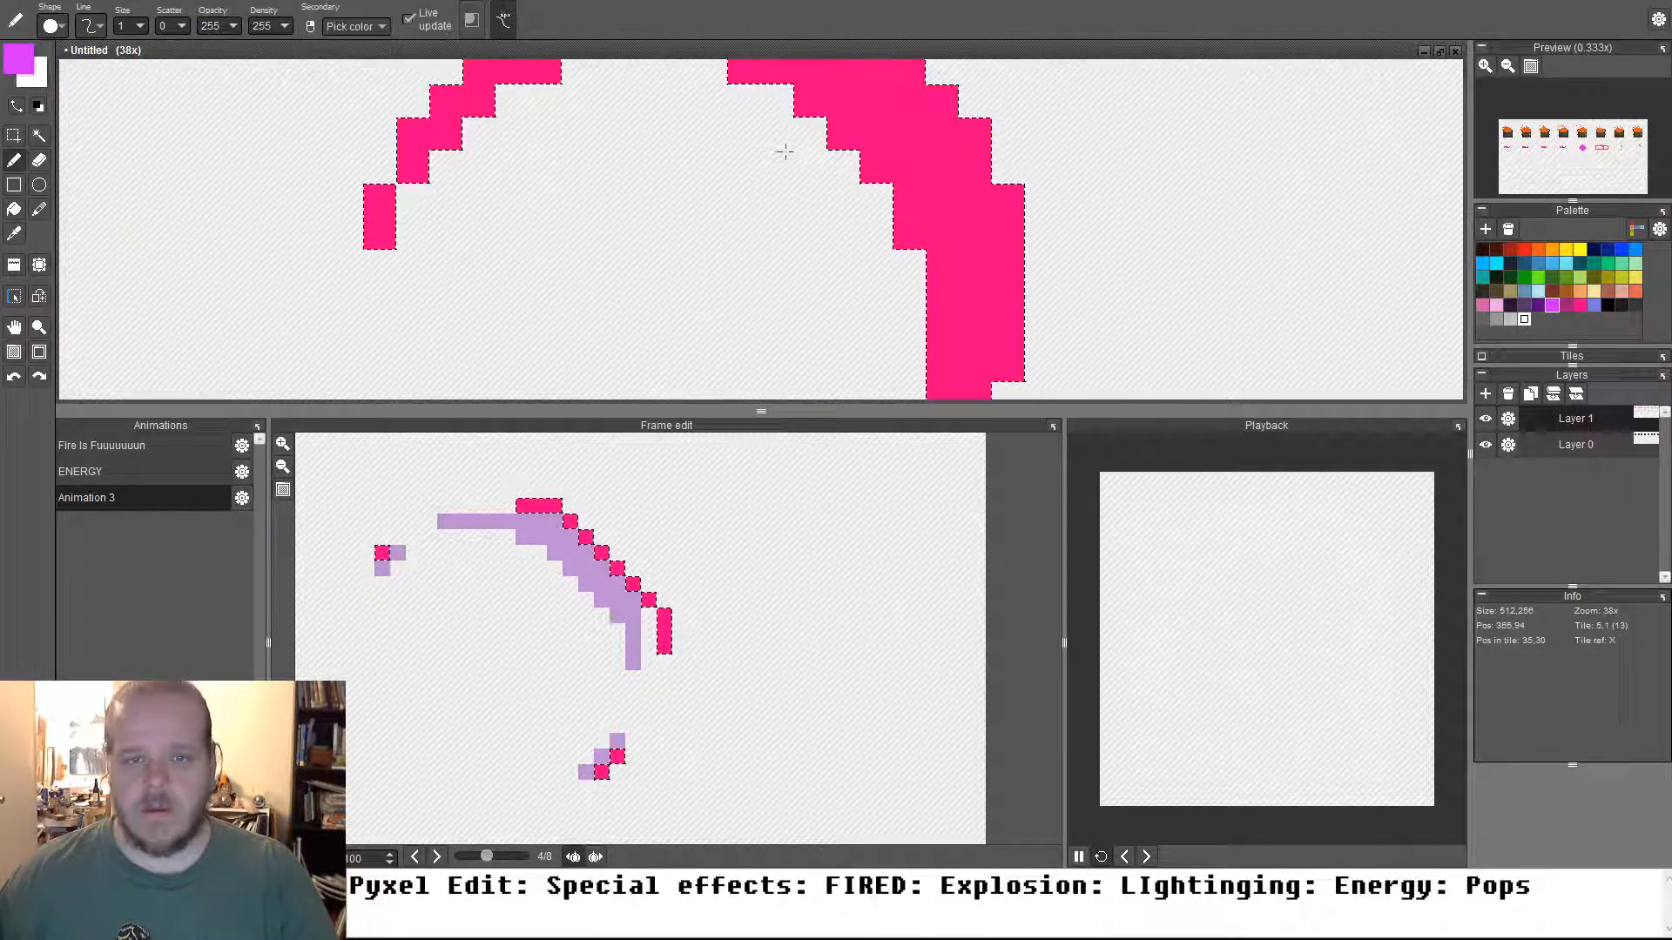
scroll(784, 152, "down", 2)
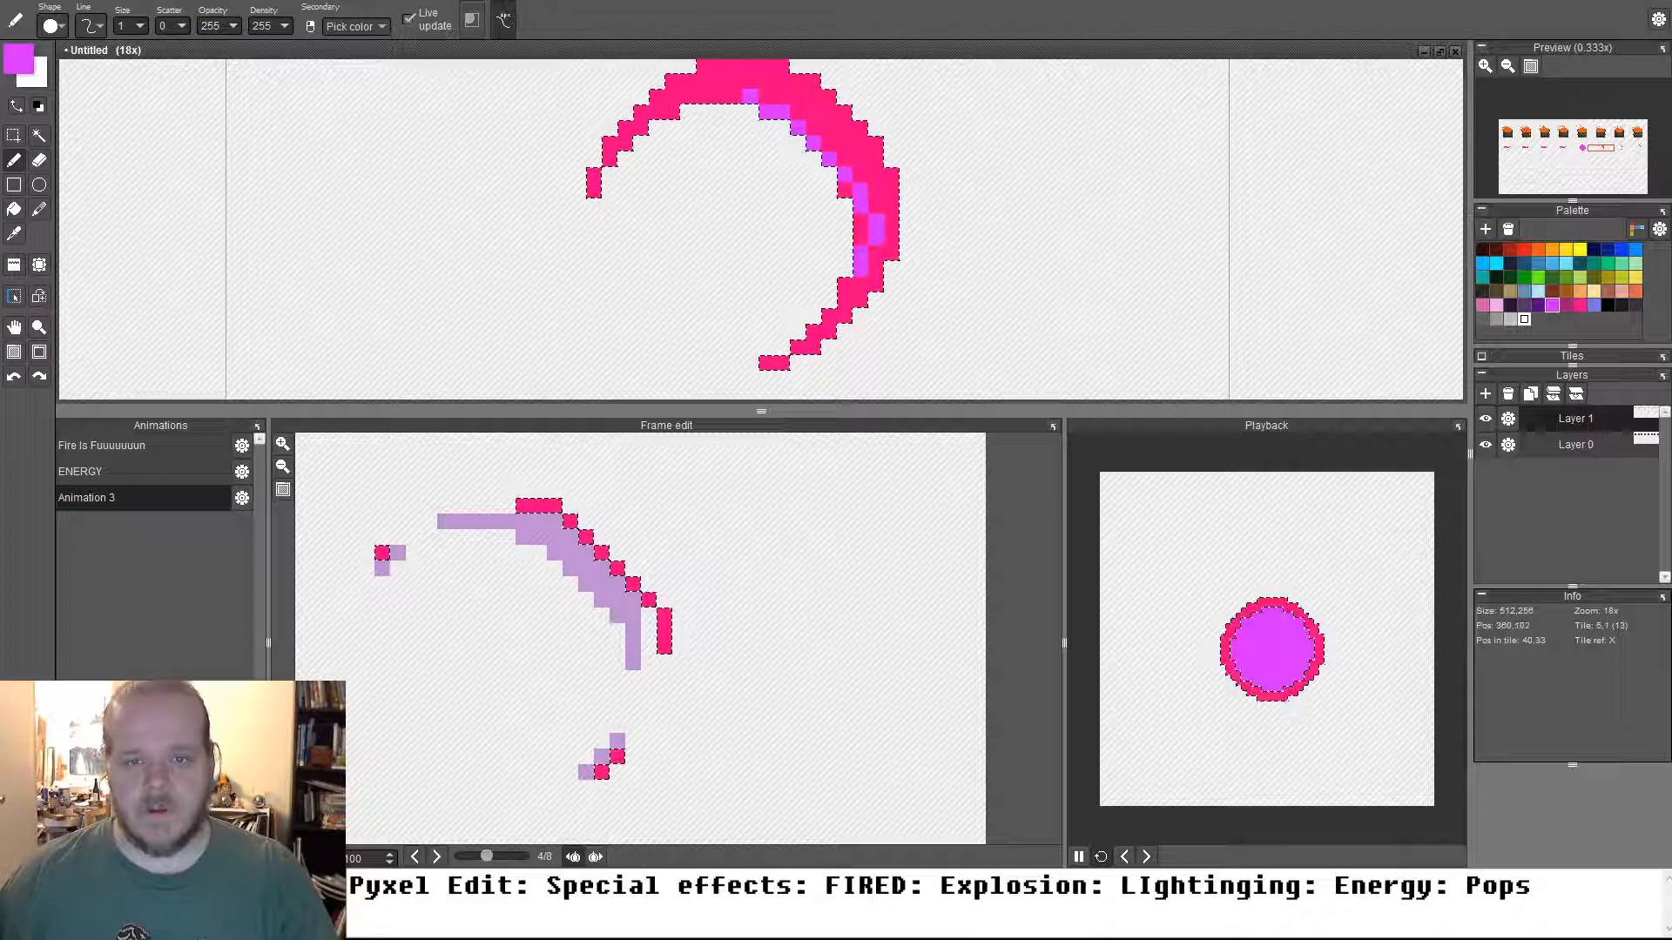
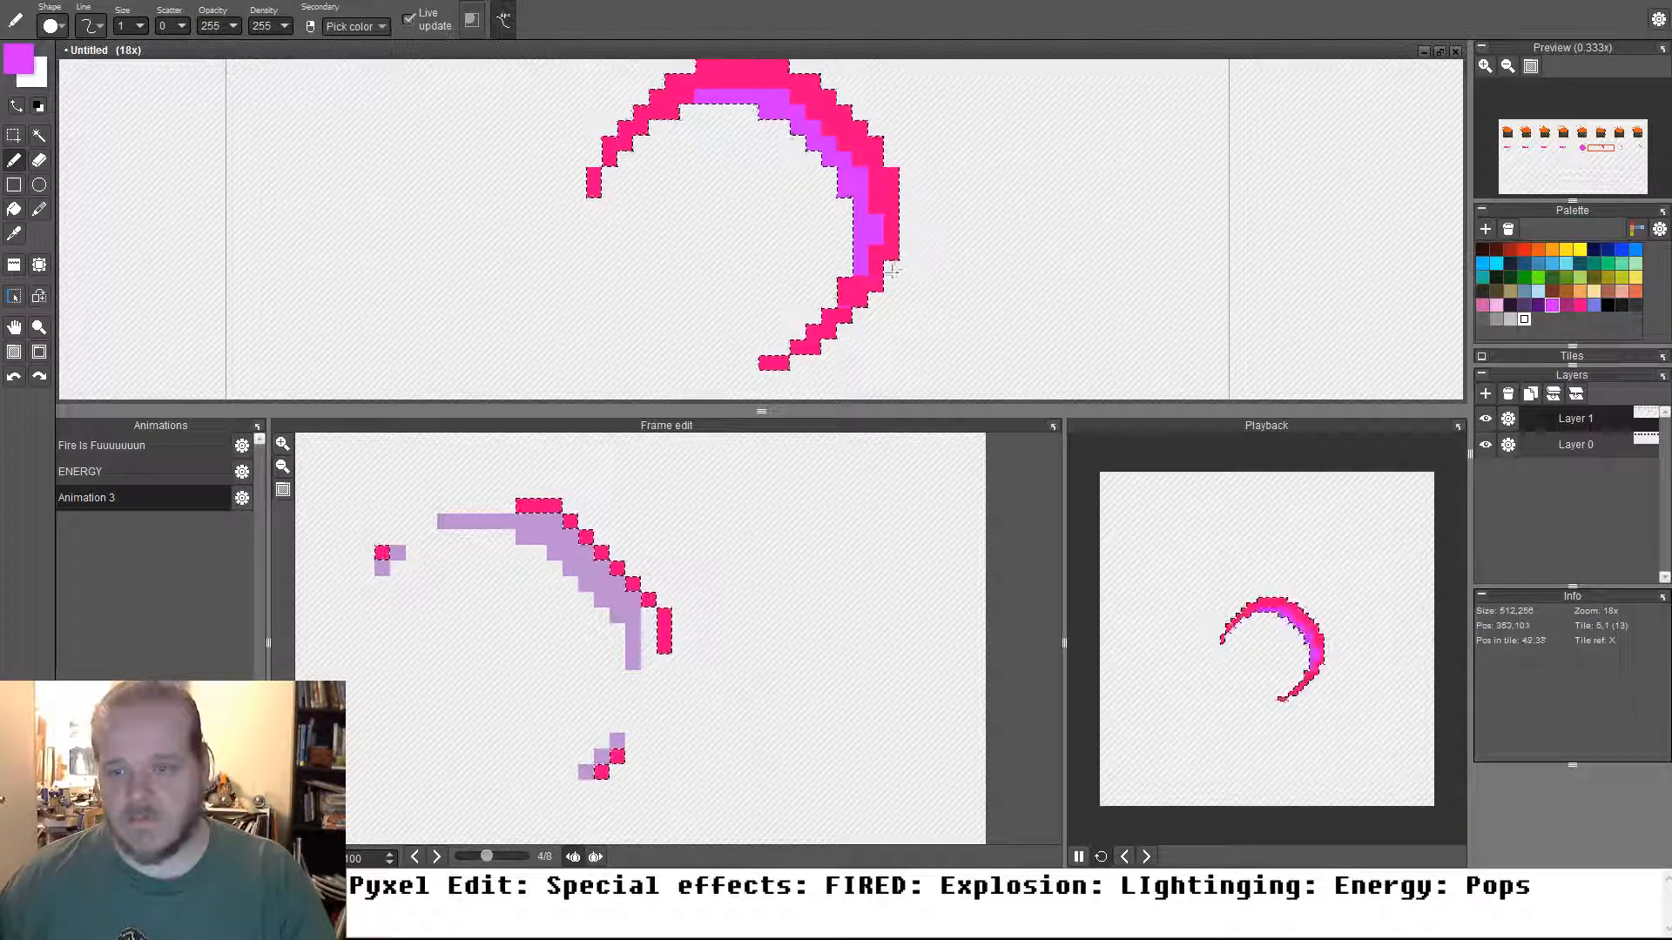
On frame 3, colour the stepped inner edge of the pink arc violet, undoing the stray stroke
scroll(893, 270, "down", 3)
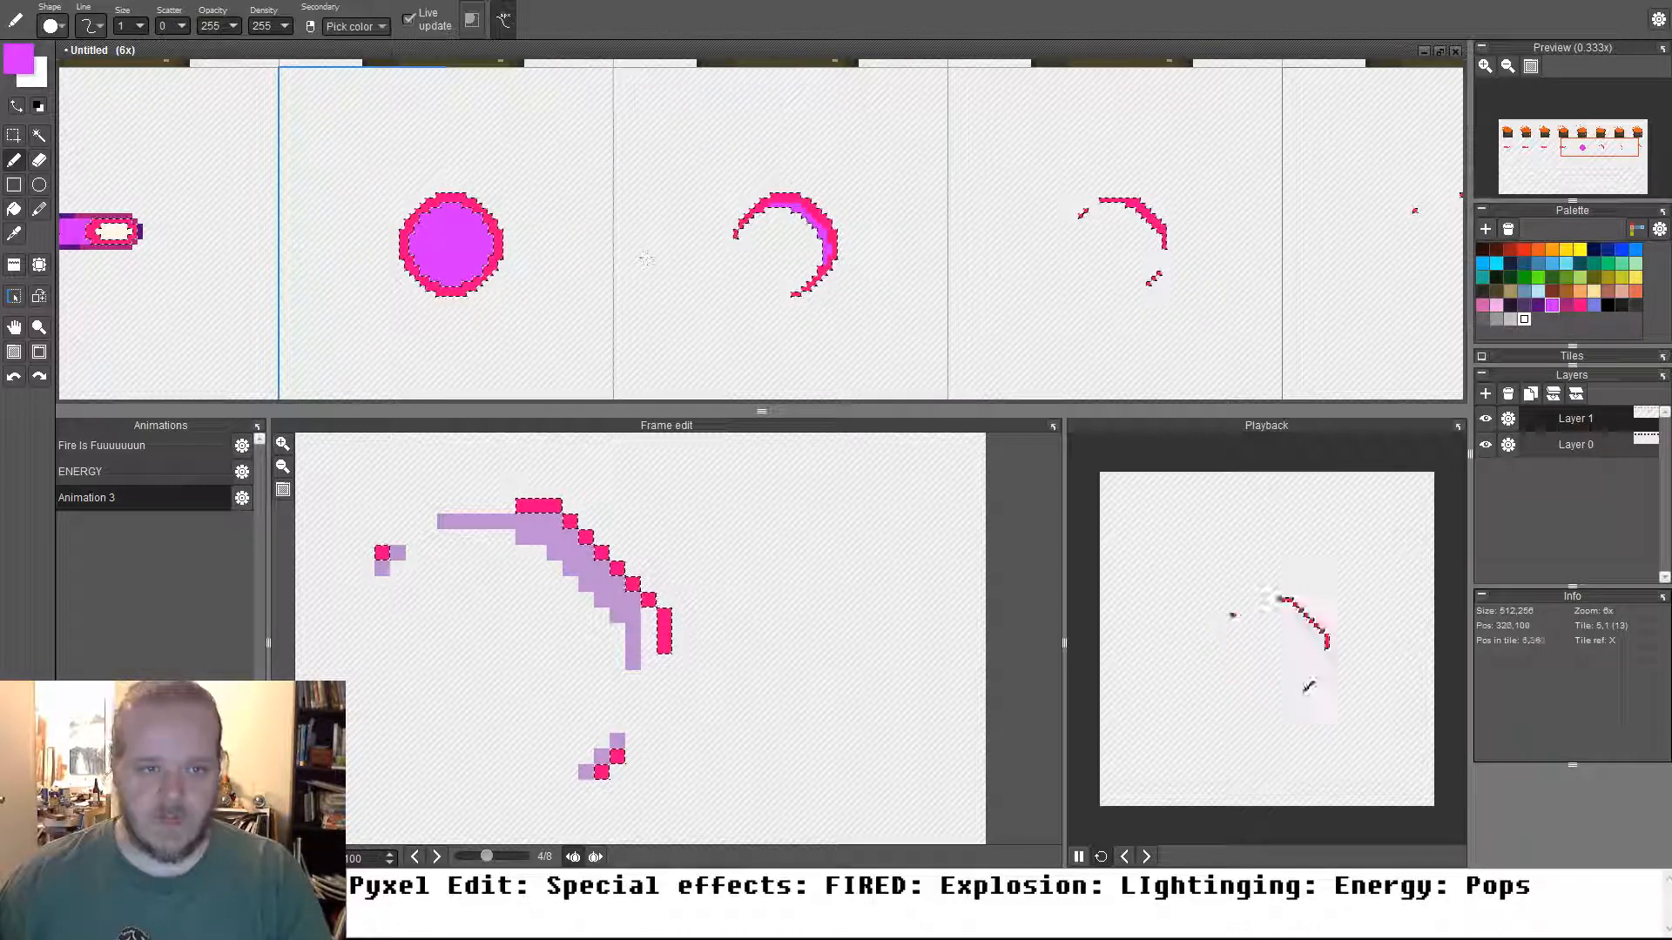
scroll(597, 210, "up", 1)
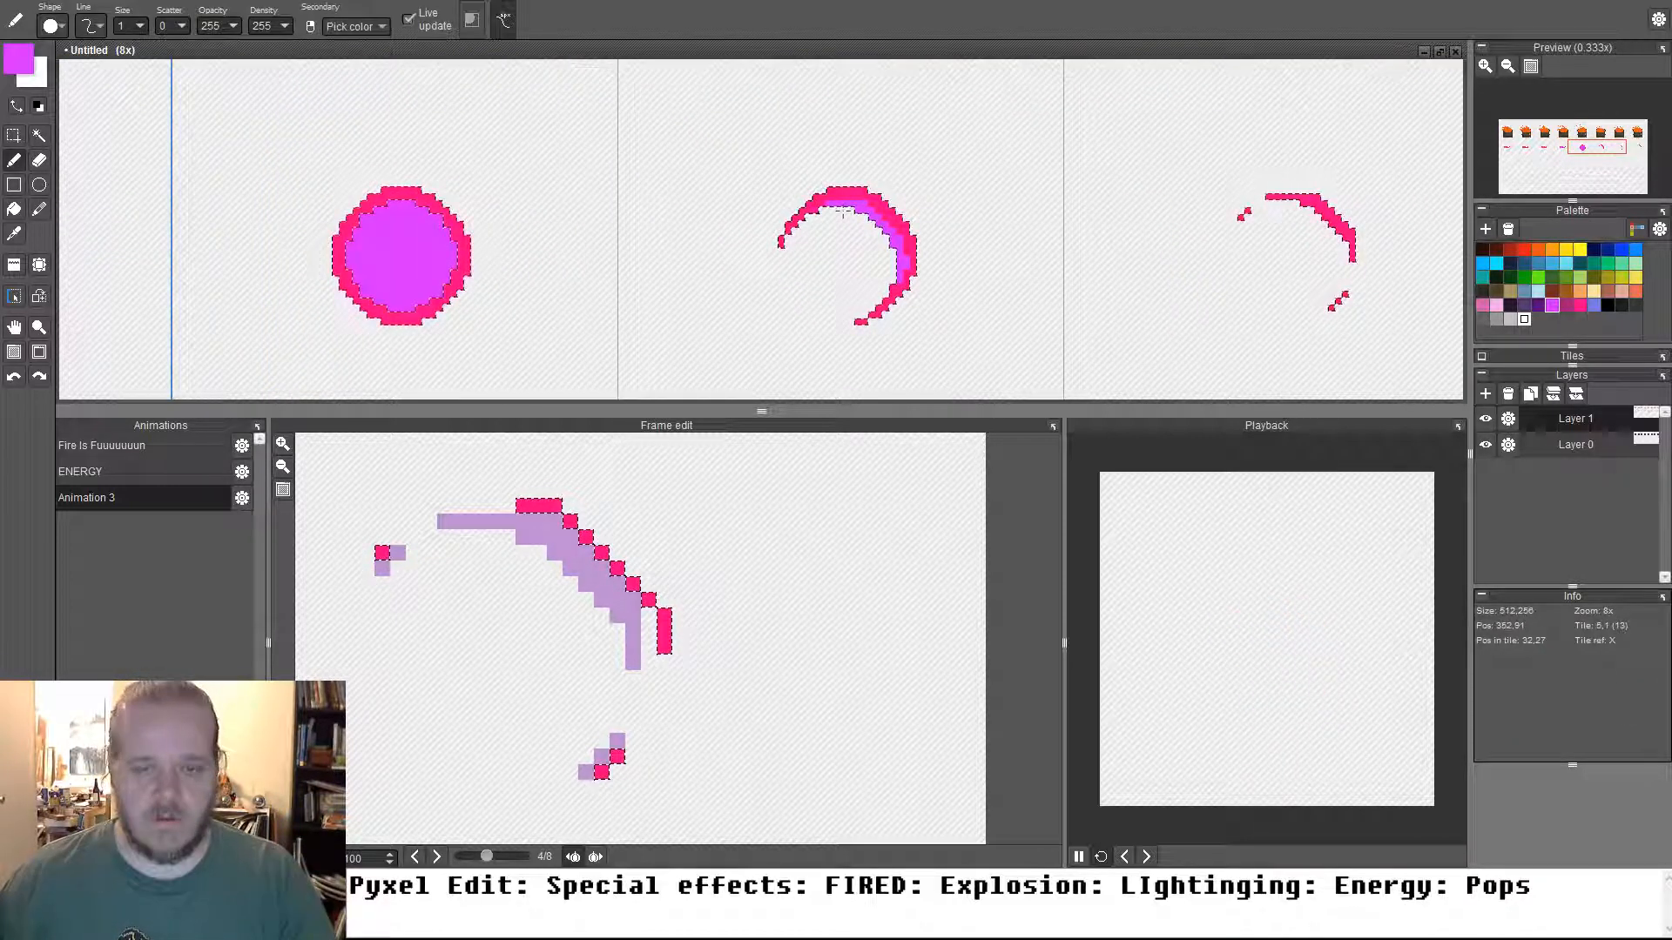
scroll(1250, 205, "up", 5)
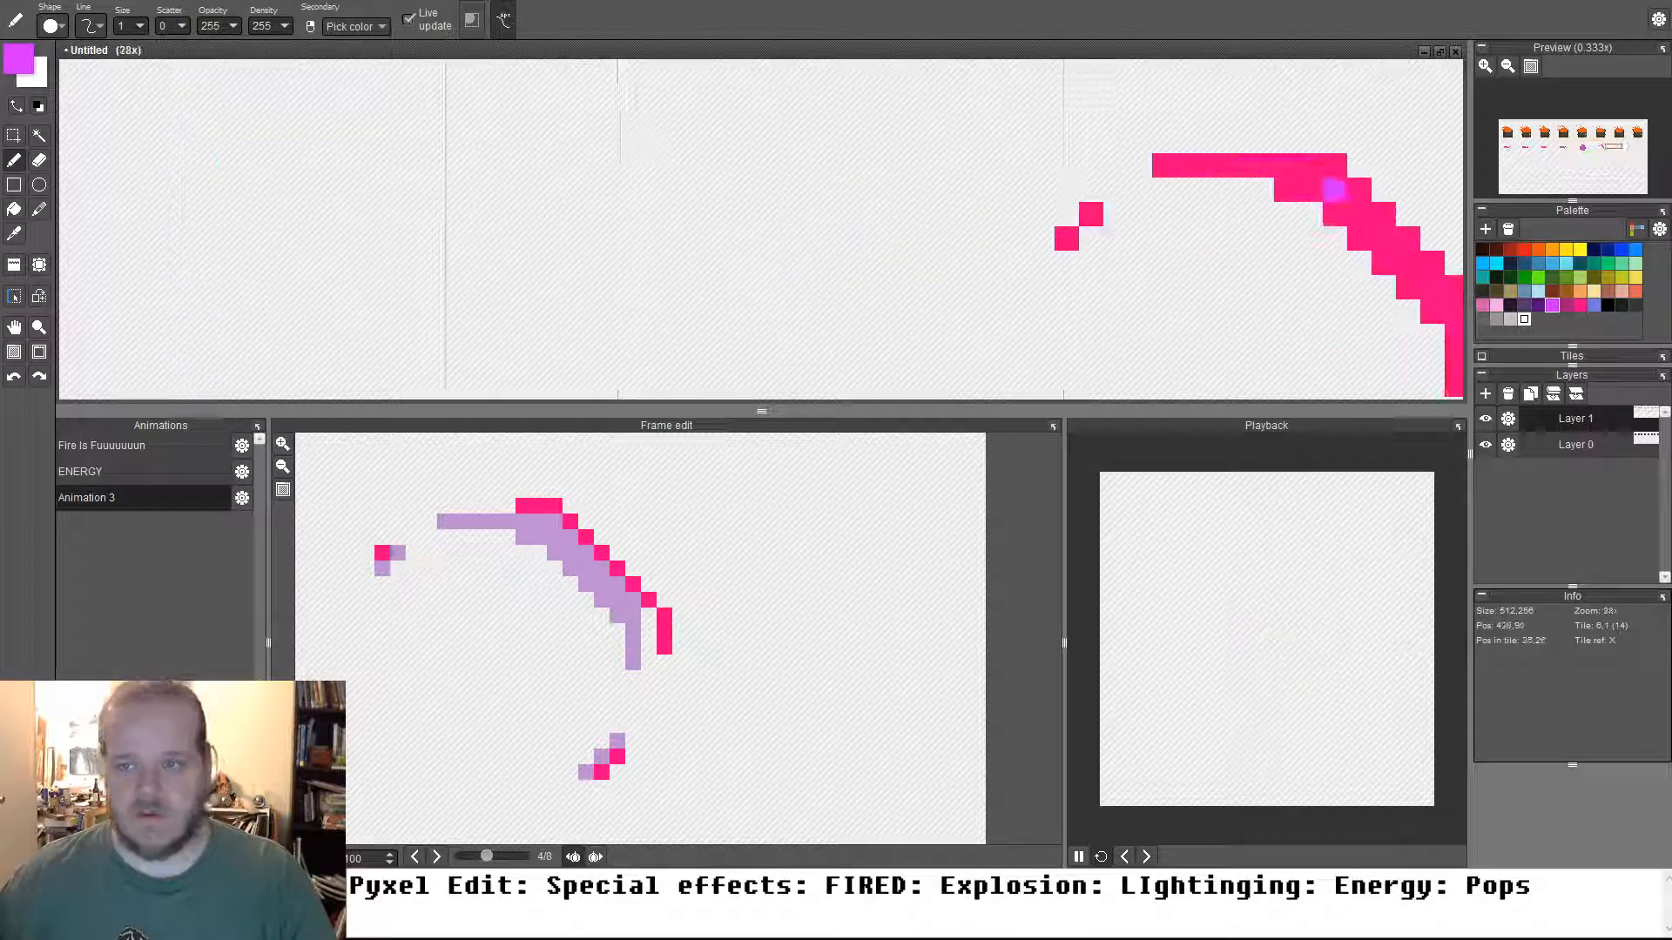
left_click(911, 160)
mouse_move(1010, 225)
left_mouse_down()
mouse_move(1087, 301)
mouse_move(974, 196)
left_mouse_up()
key("ctrl+z")
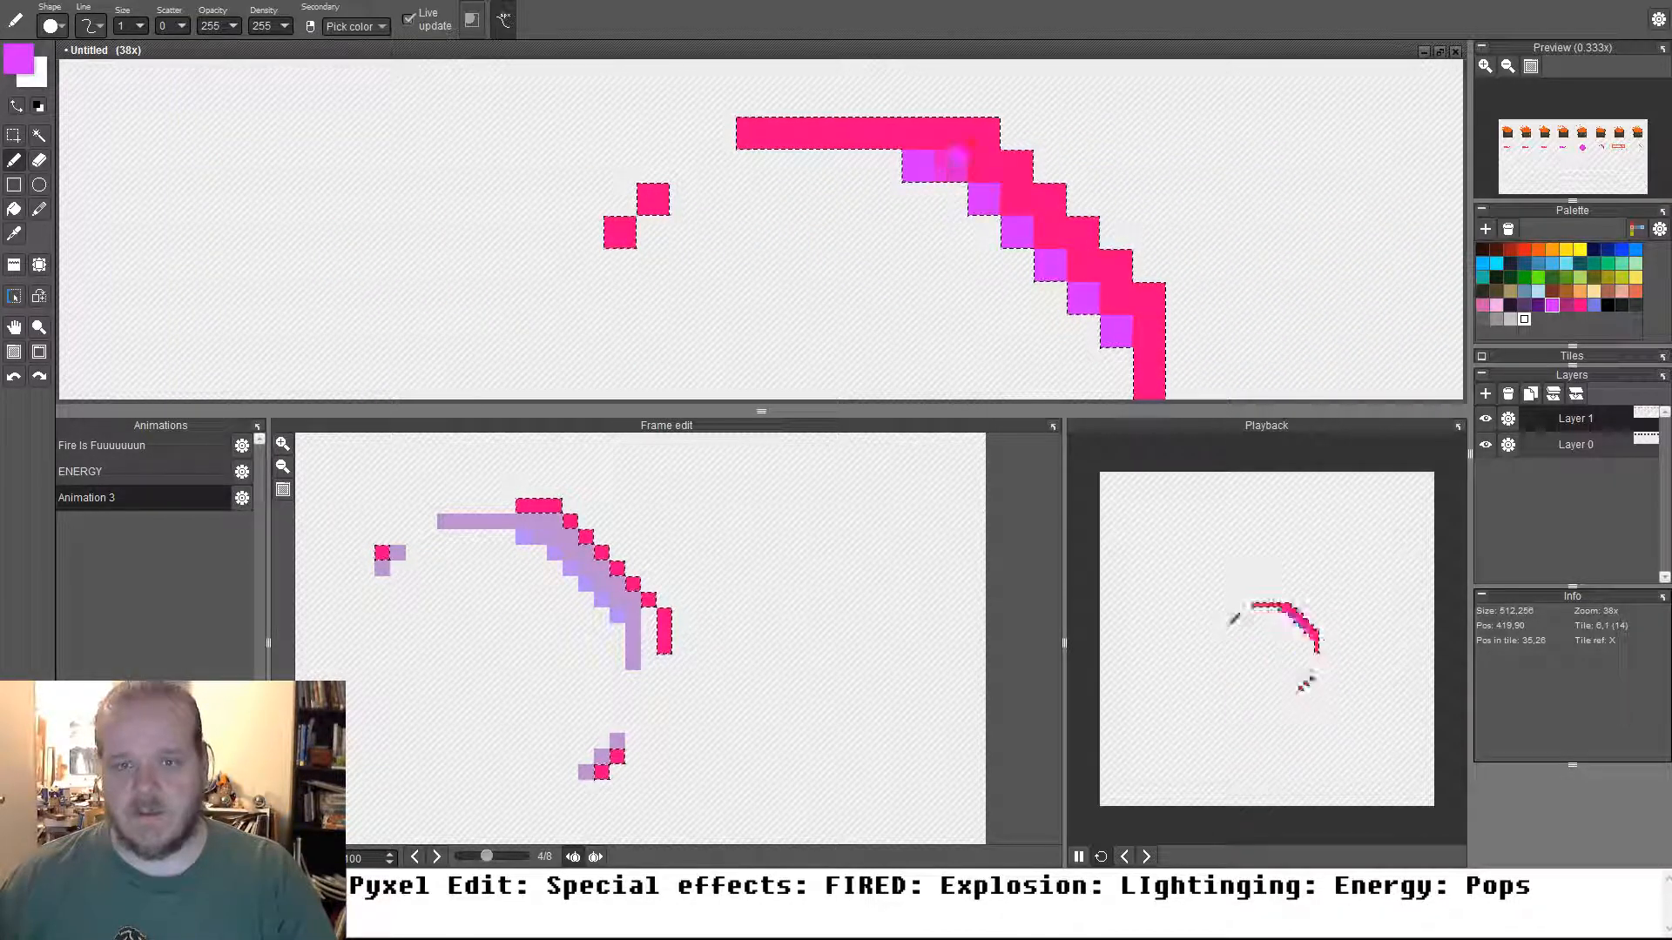
On frame 2, outline a wider violet band inside the arc and fill the enclosed gaps with violet
scroll(851, 160, "down", 5)
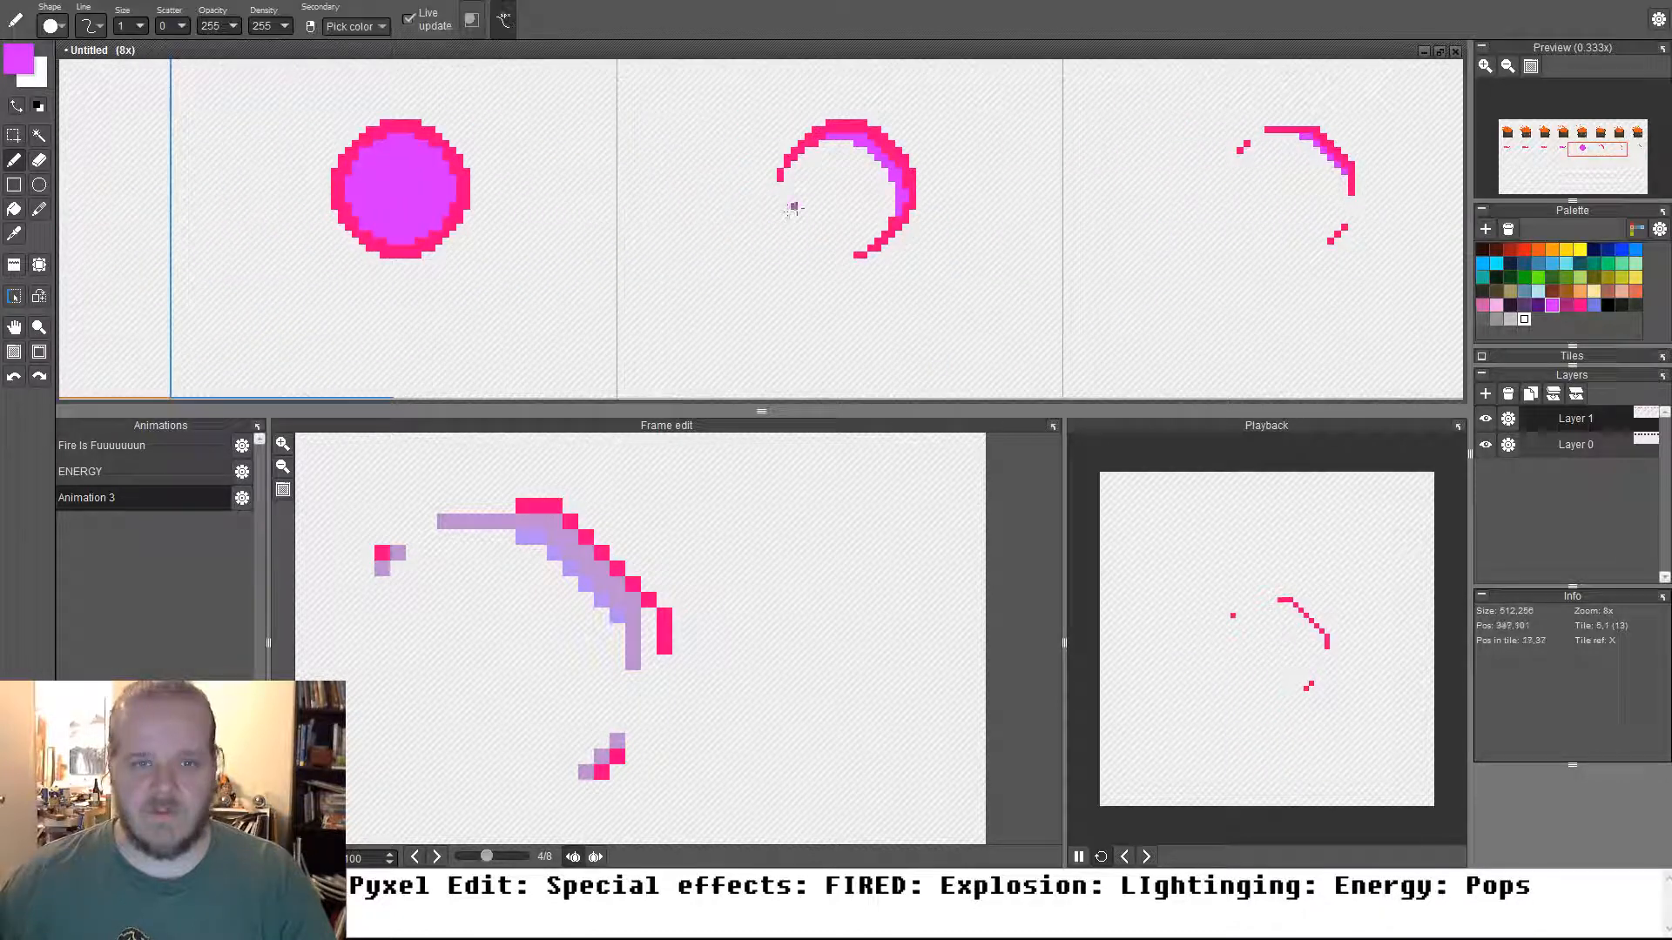
scroll(827, 148, "up", 1)
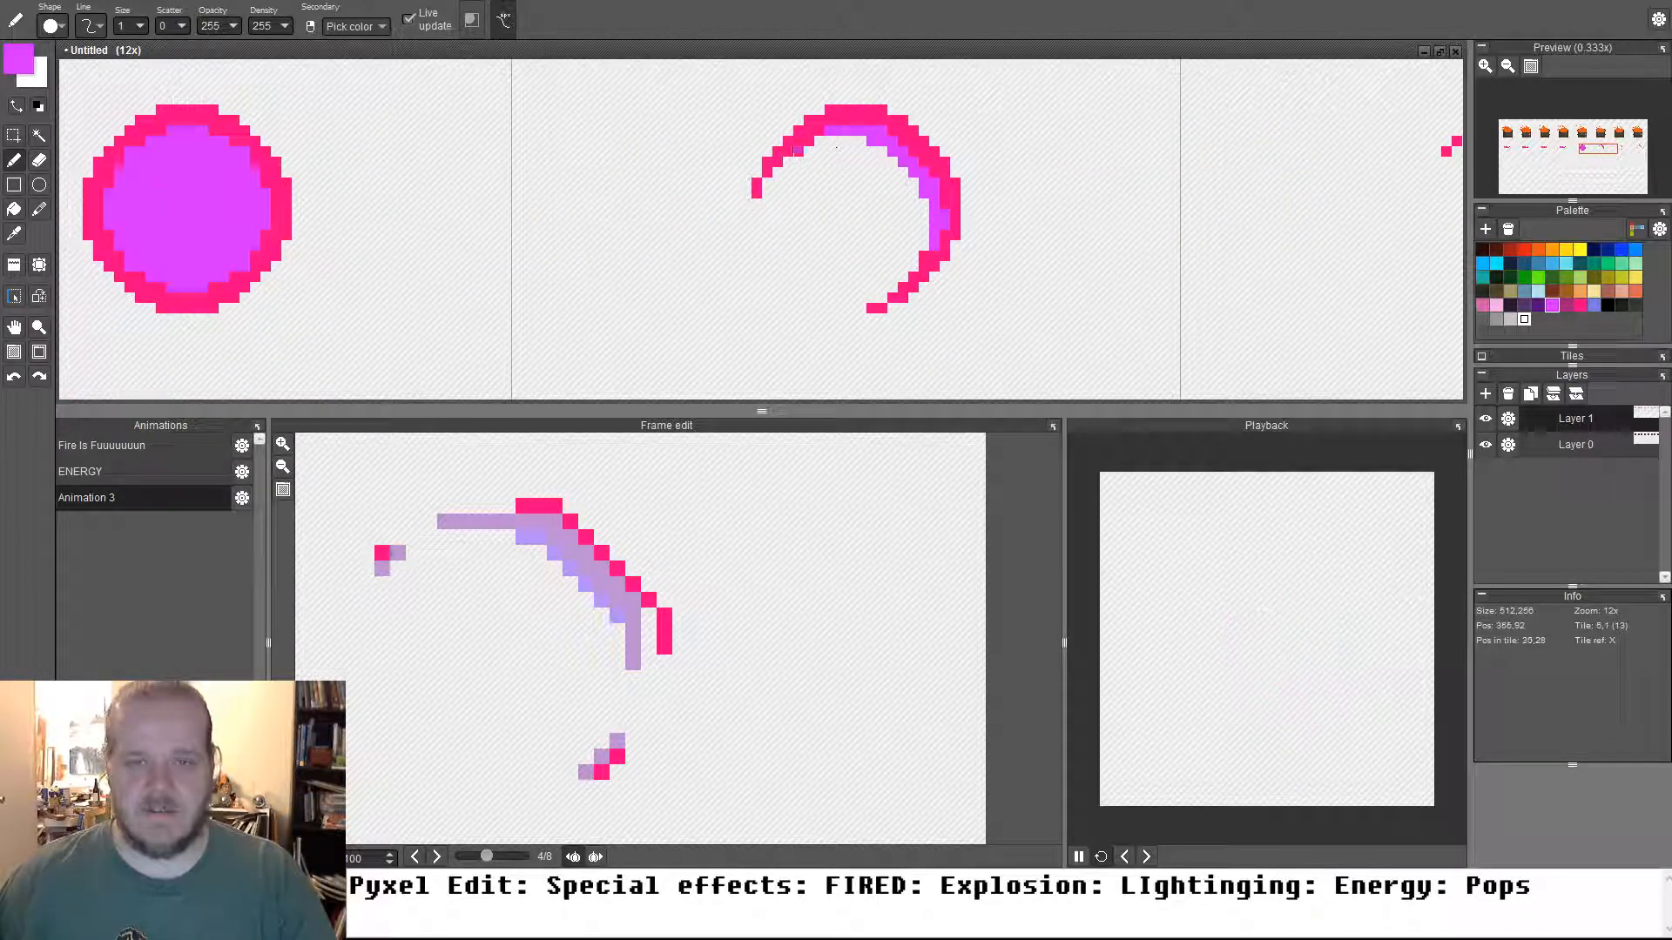
left_click_drag(803, 152, 881, 172)
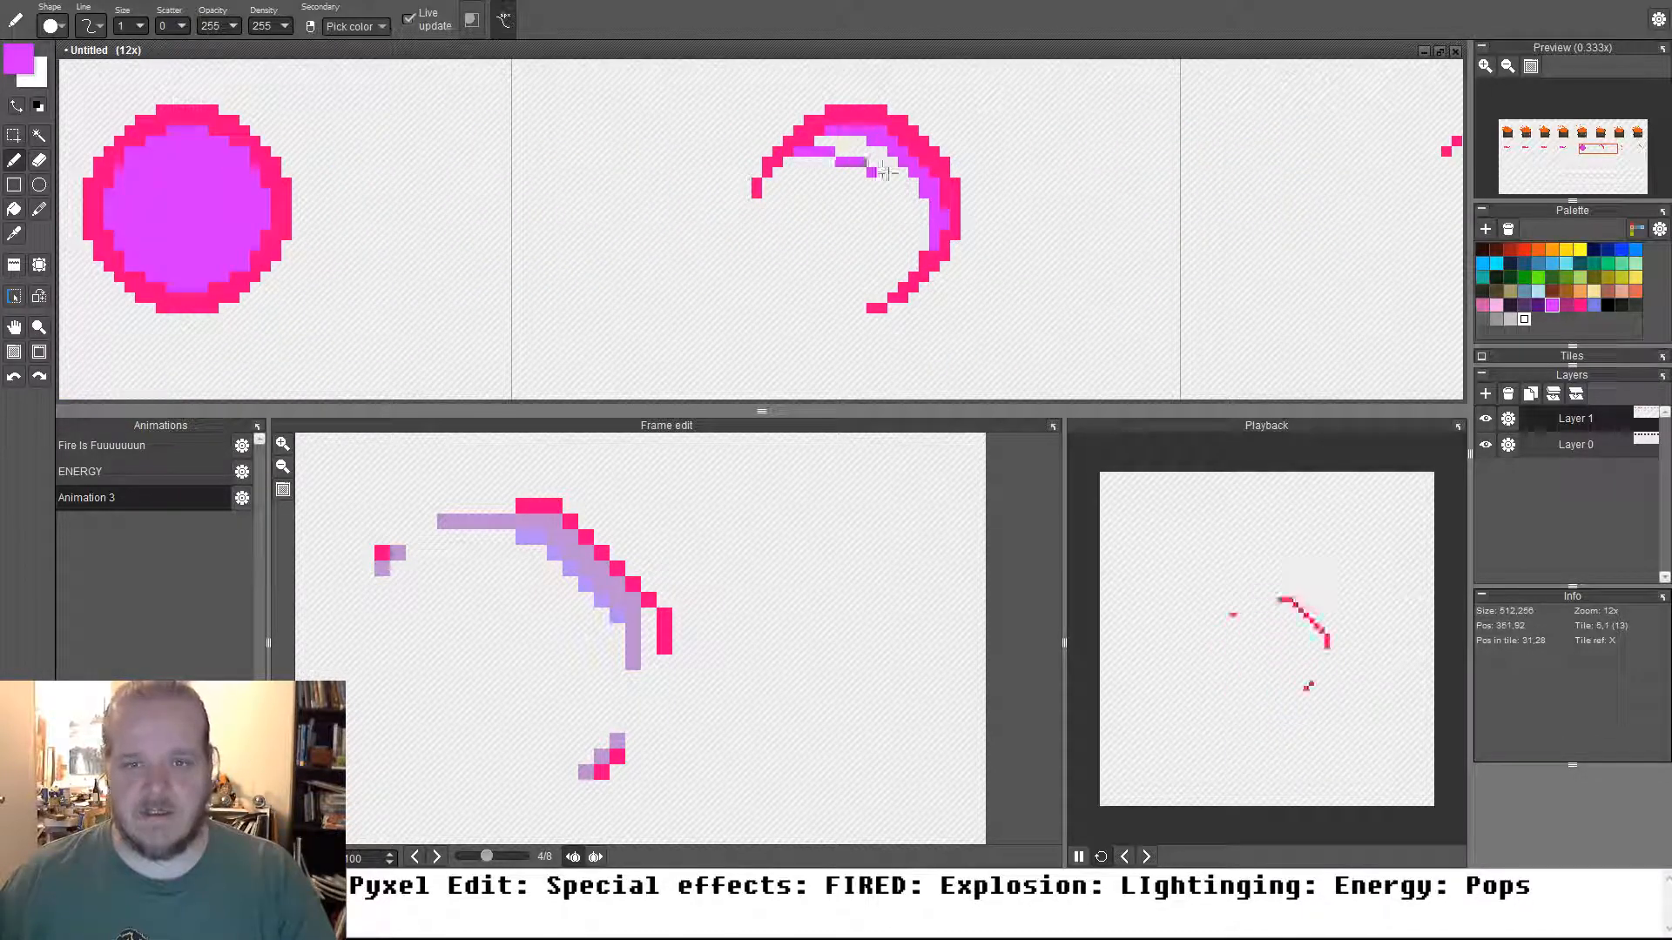
key("f")
left_click(921, 200)
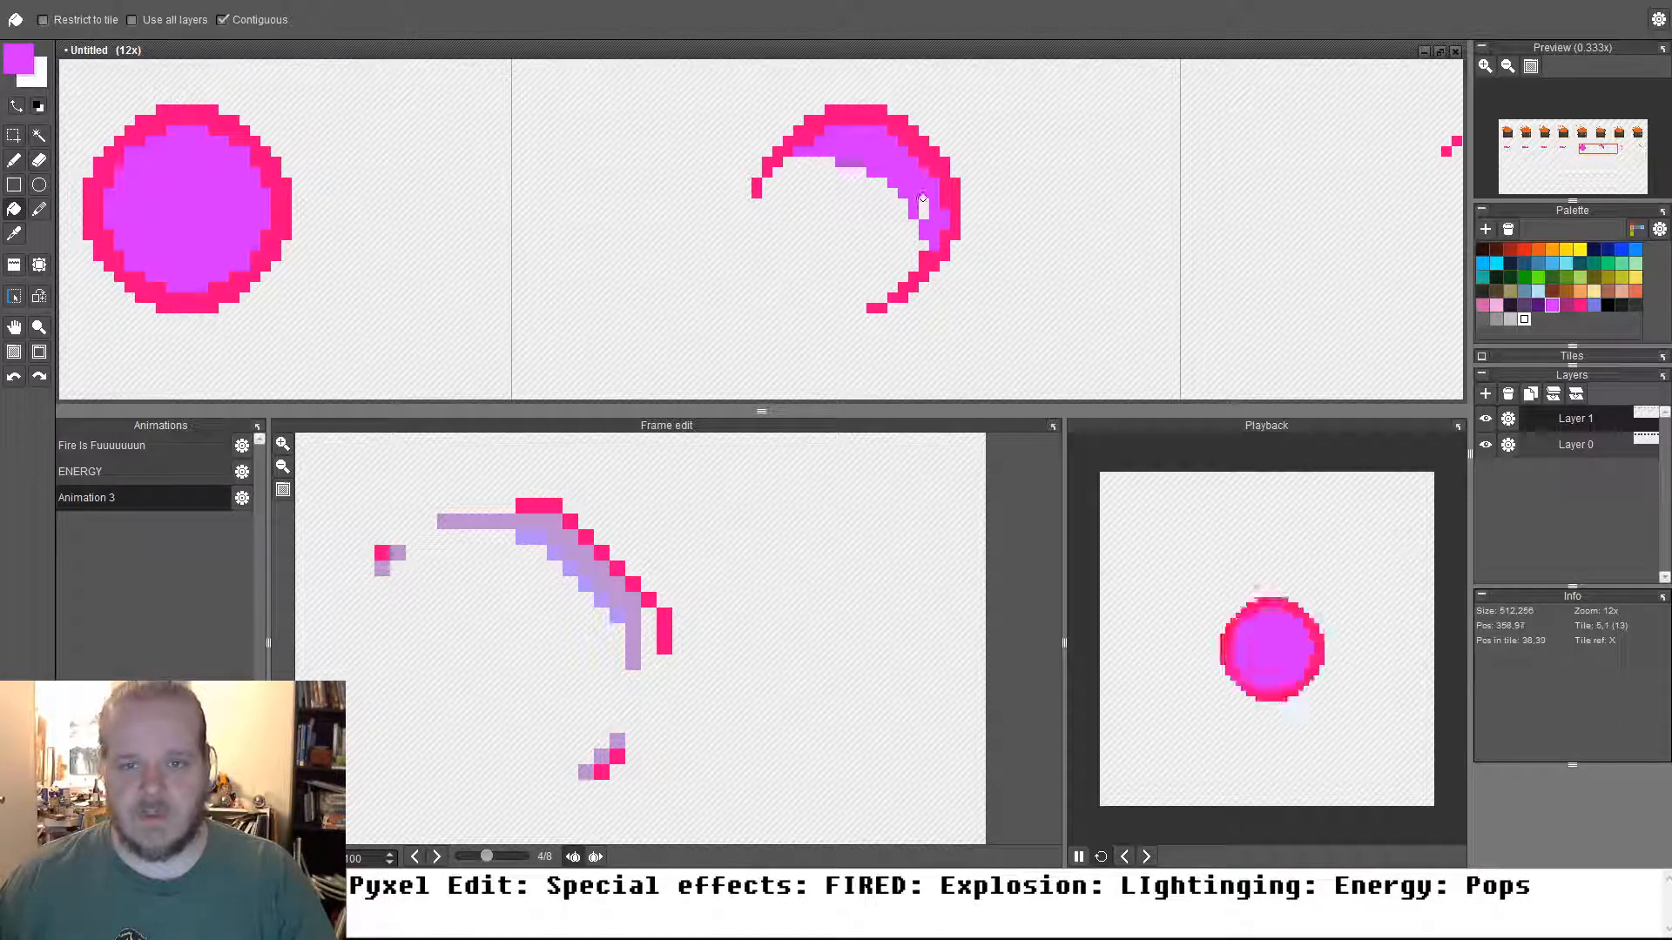
key("b")
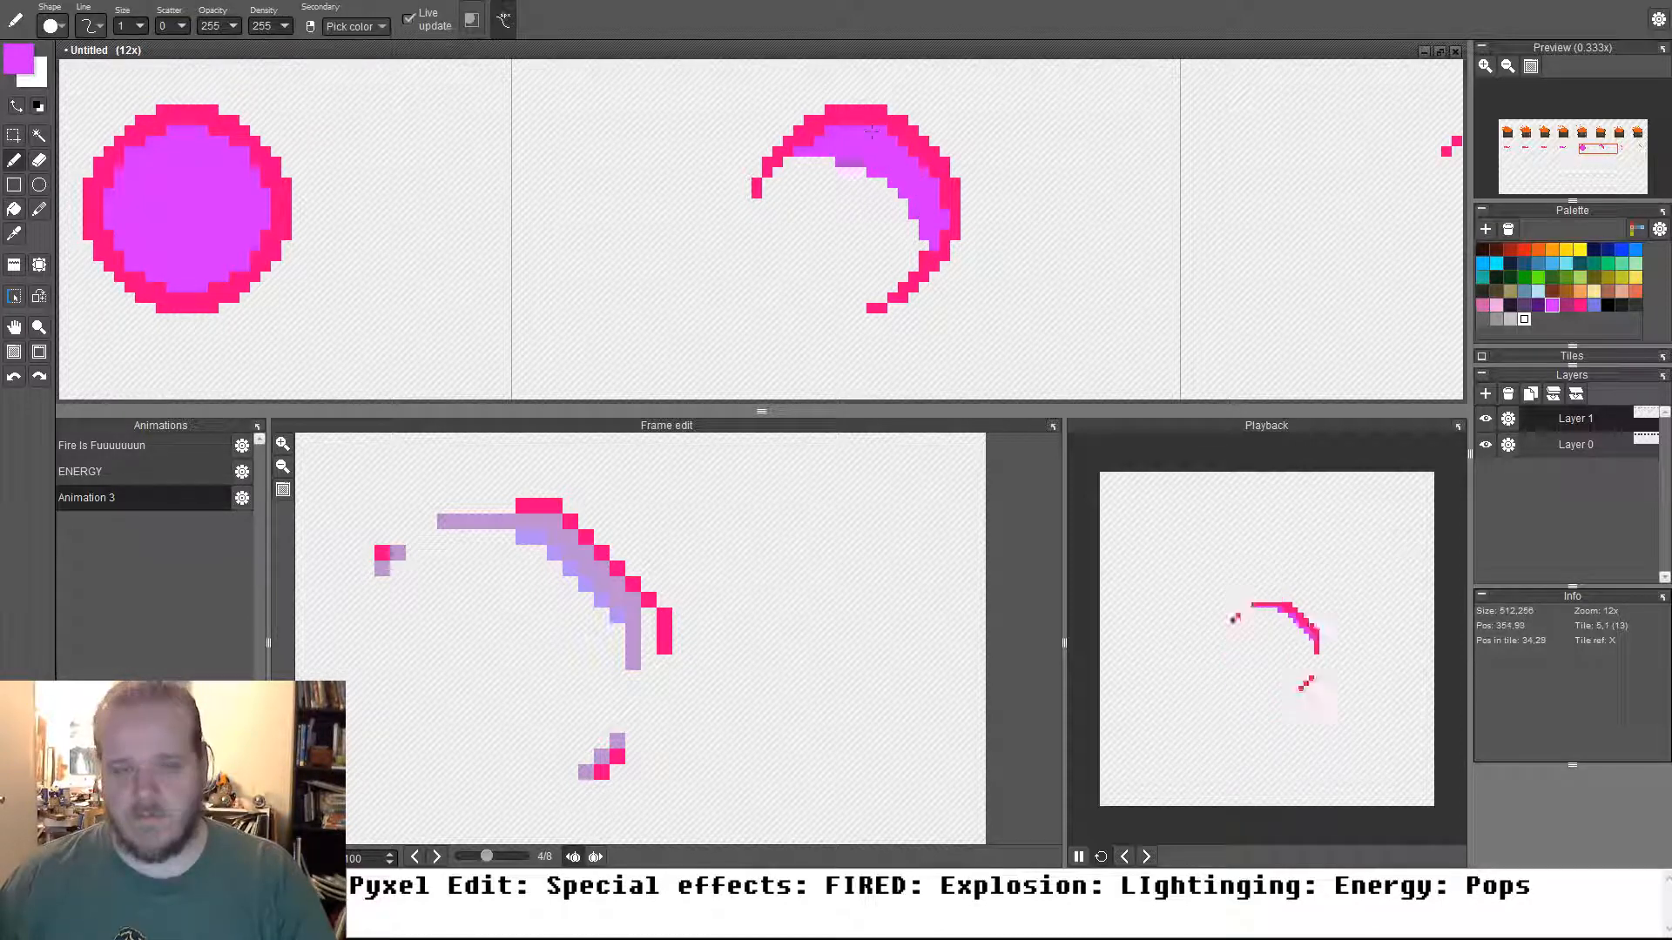
Pick the arc's hot pink and thicken the outer top and right edges of frame 2's arc
right_click(830, 119)
mouse_move(830, 120)
left_mouse_down()
mouse_move(683, 207)
mouse_move(743, 162)
left_mouse_up()
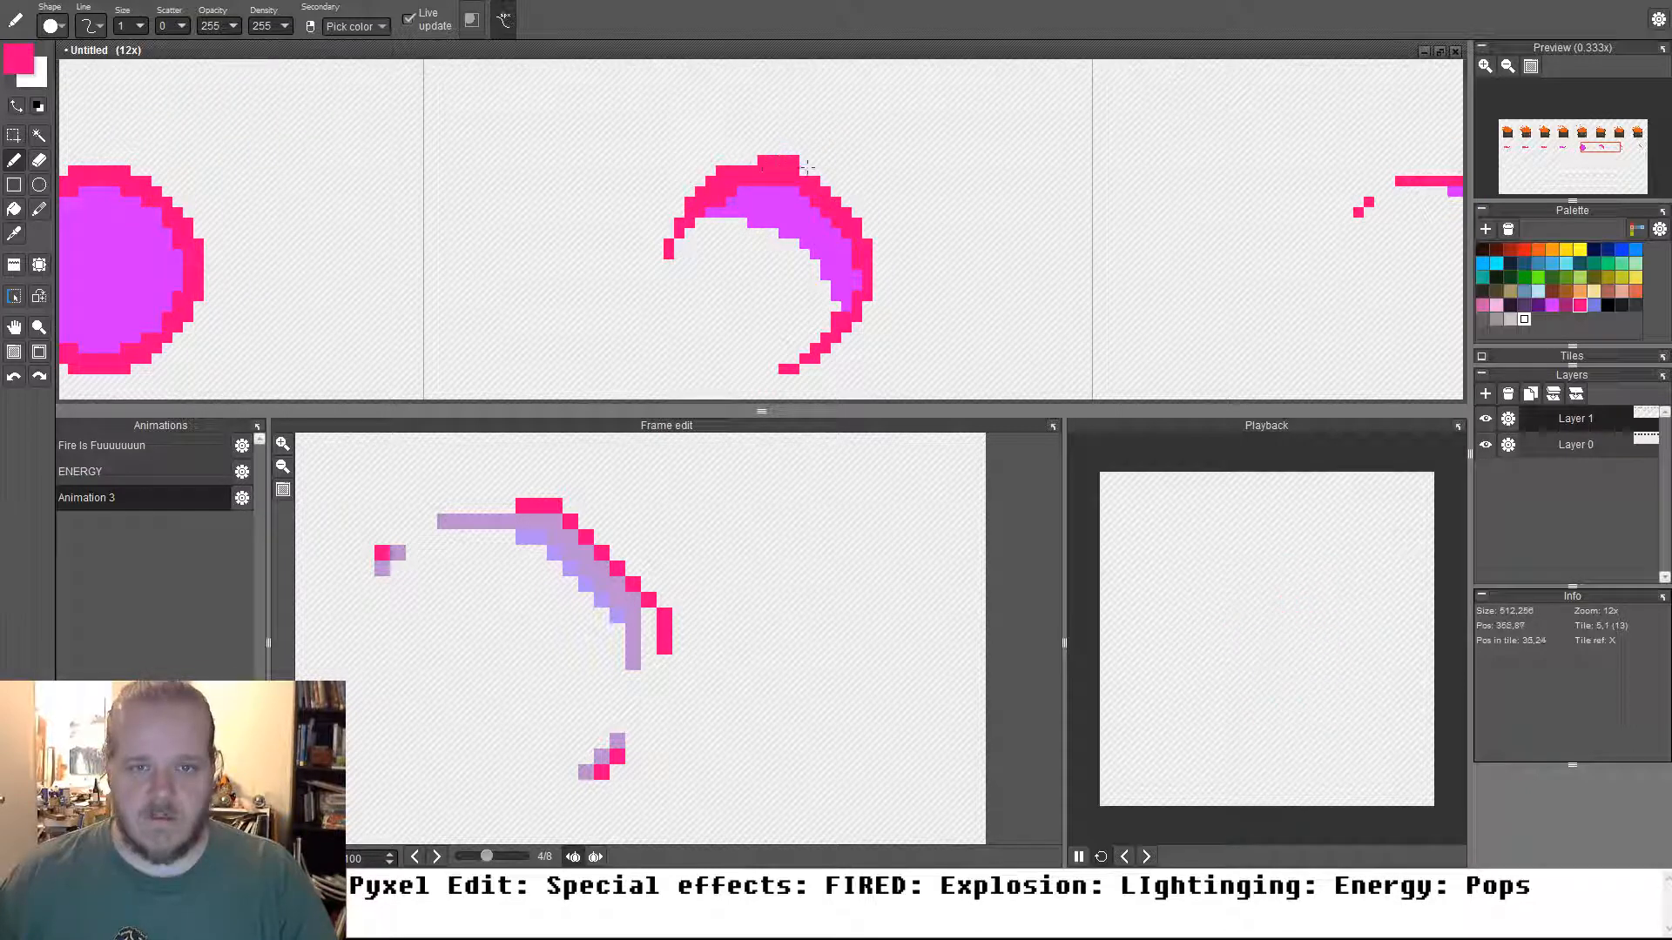
left_click_drag(877, 242, 875, 304)
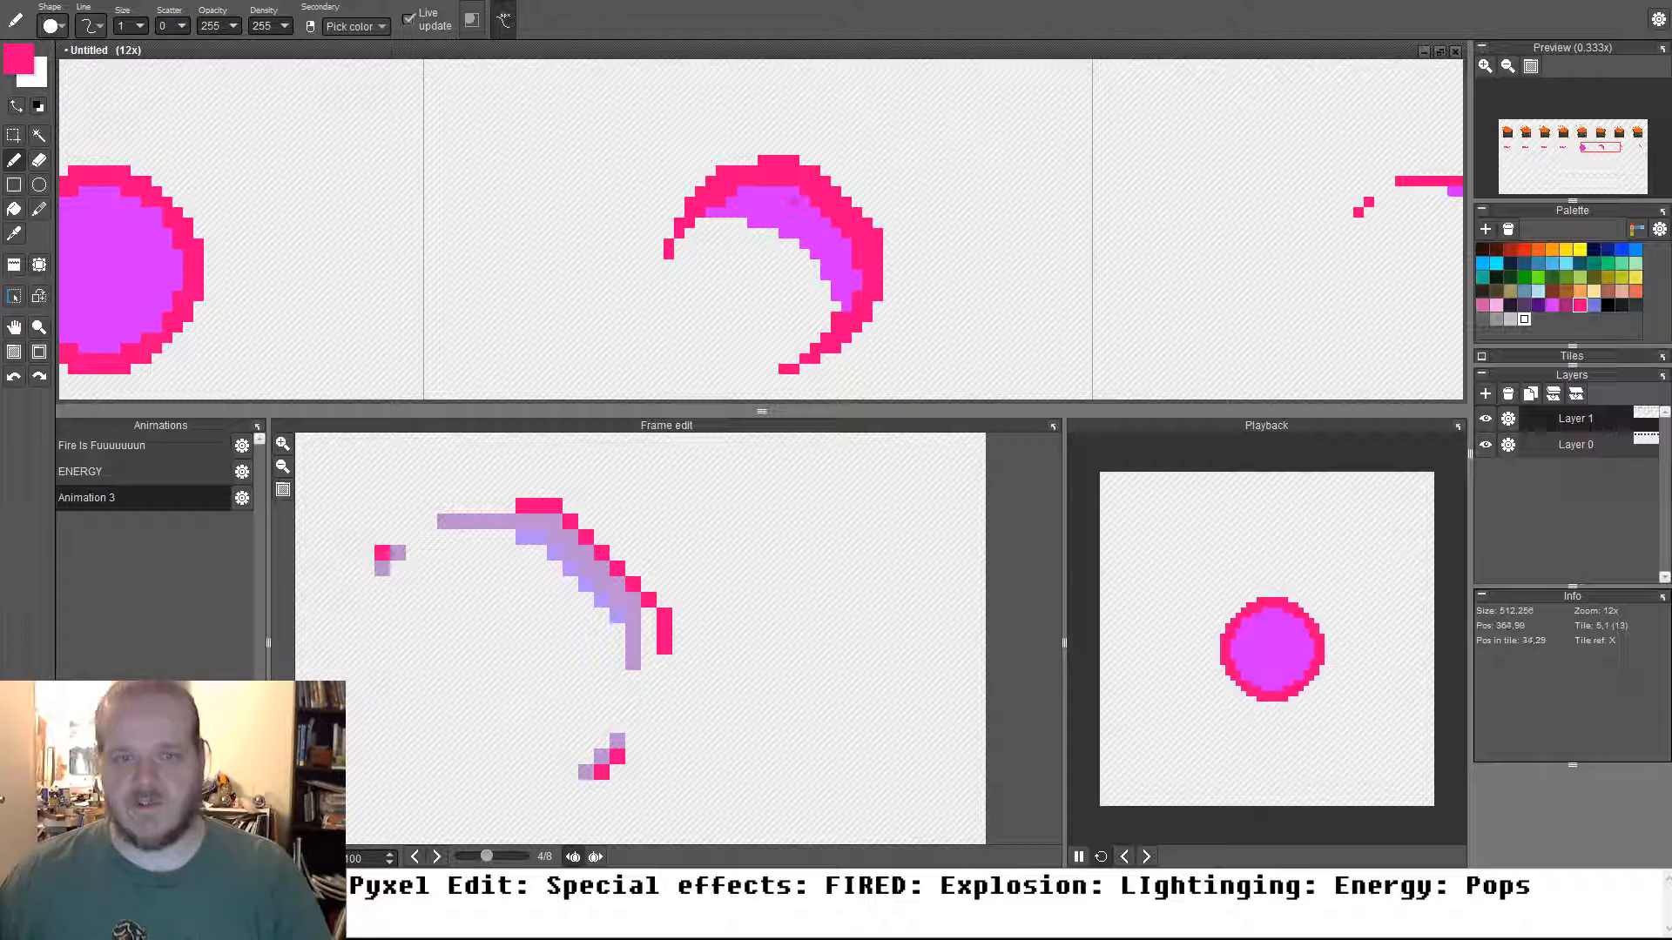
left_click_drag(742, 160, 810, 161)
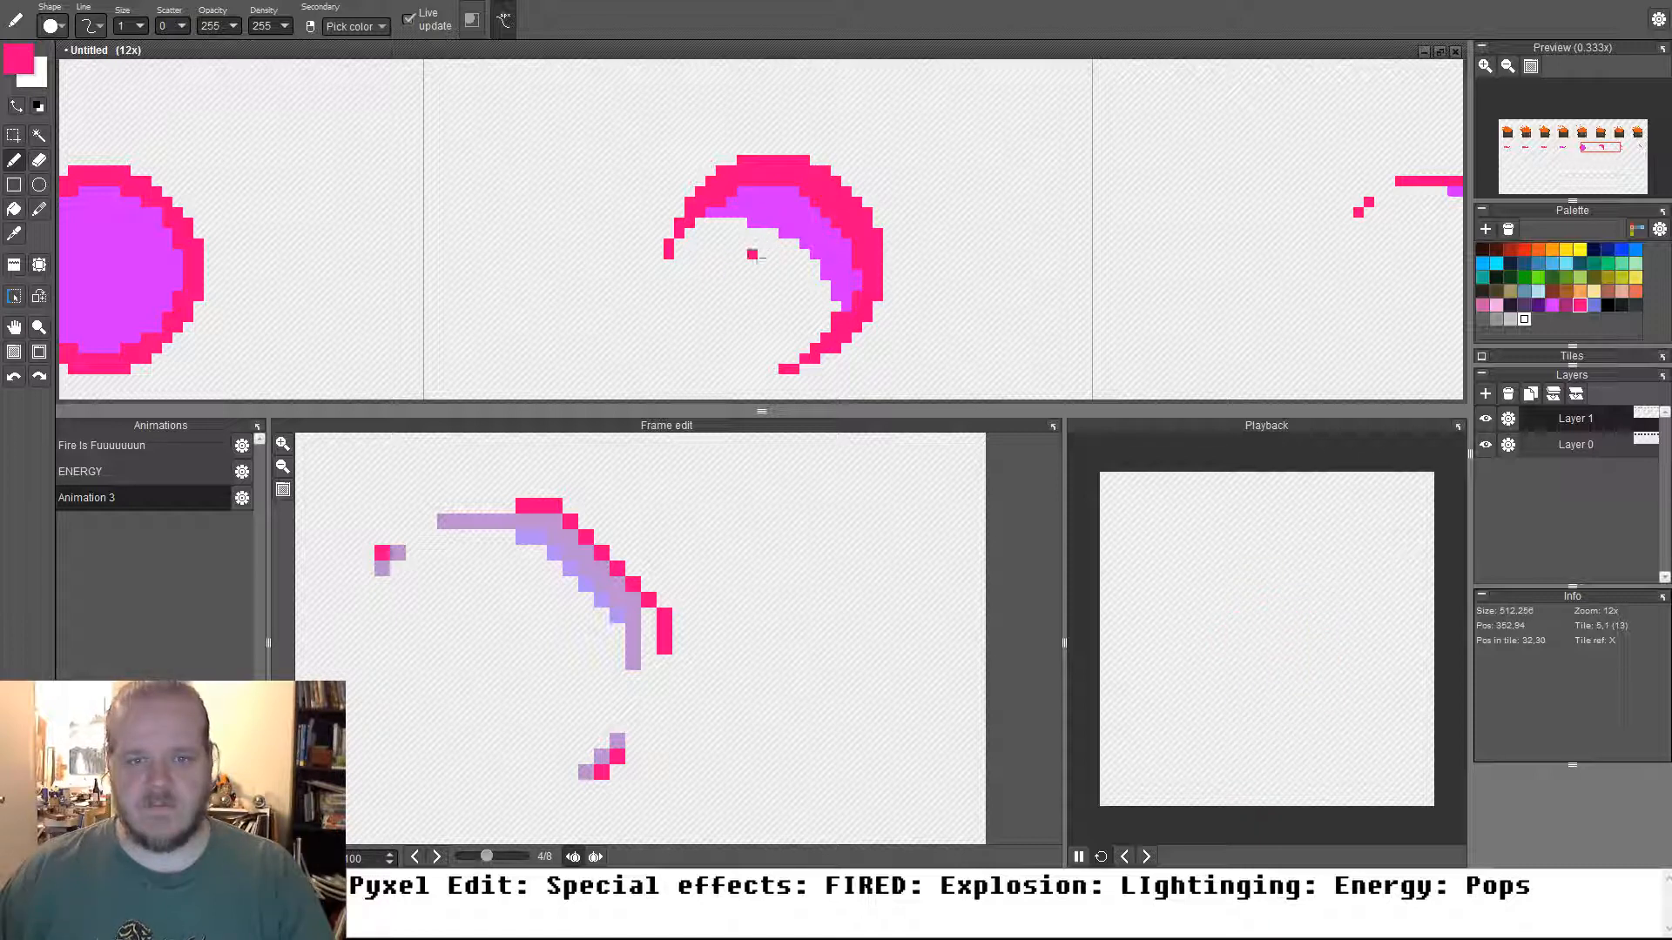
On frame 2, erase the inner edge of the violet band to thin it, and touch up its lower tail in violet
key("e")
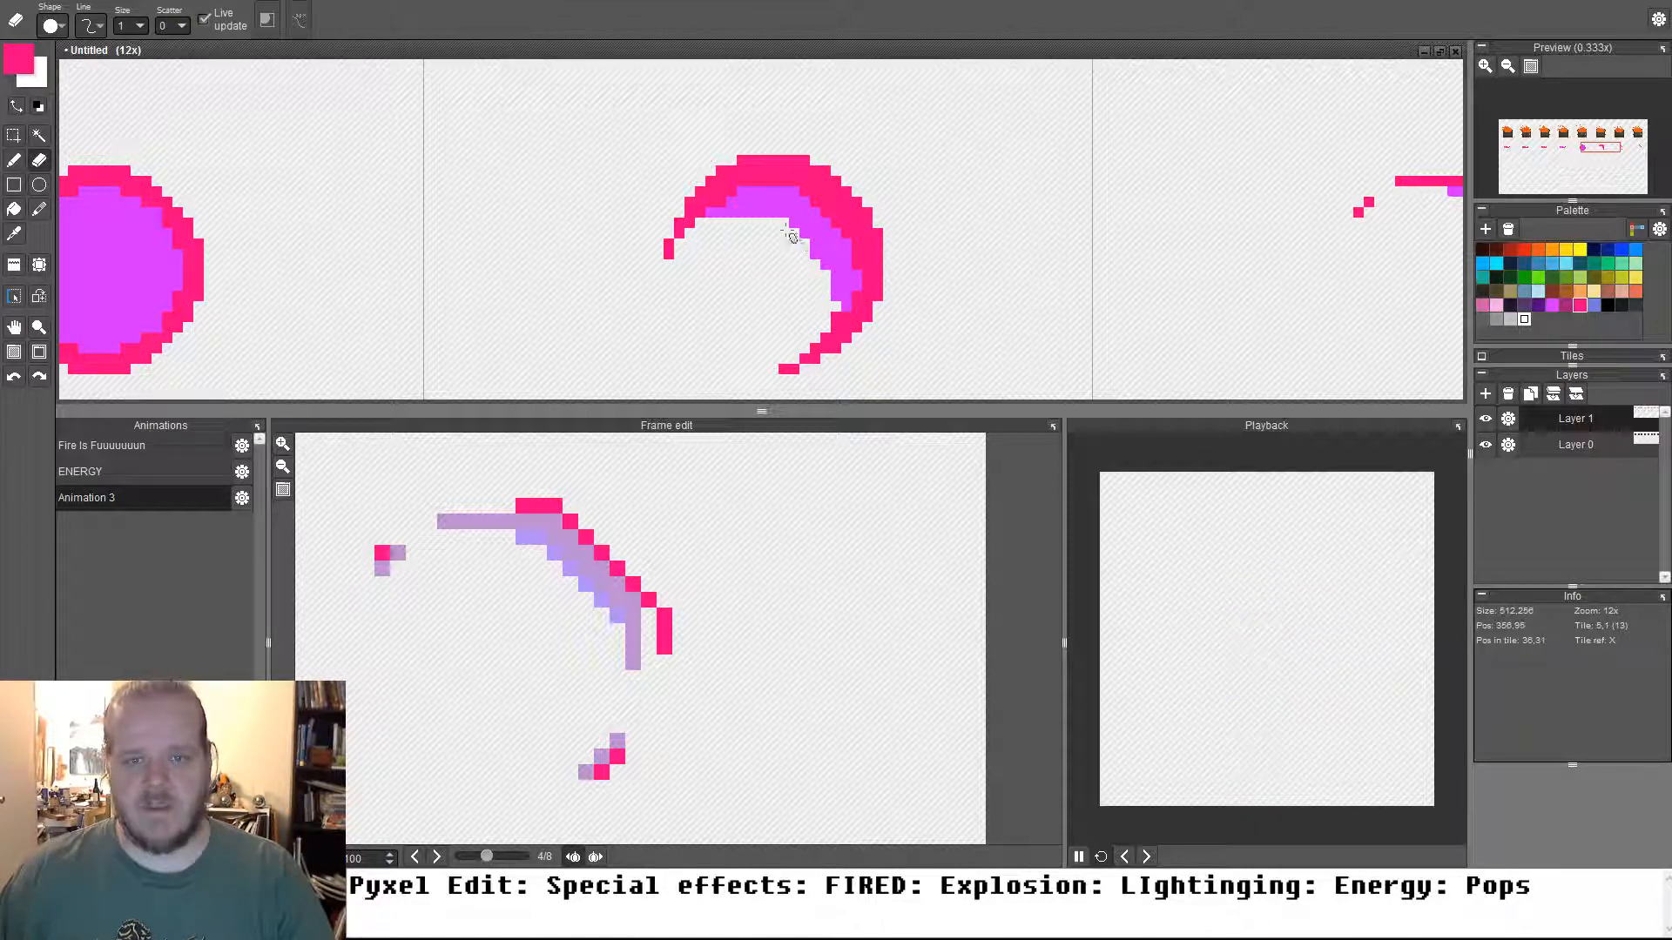
mouse_move(791, 236)
left_mouse_down()
mouse_move(749, 211)
mouse_move(718, 253)
mouse_move(754, 207)
mouse_move(834, 280)
left_mouse_up()
left_click(834, 245, "alt")
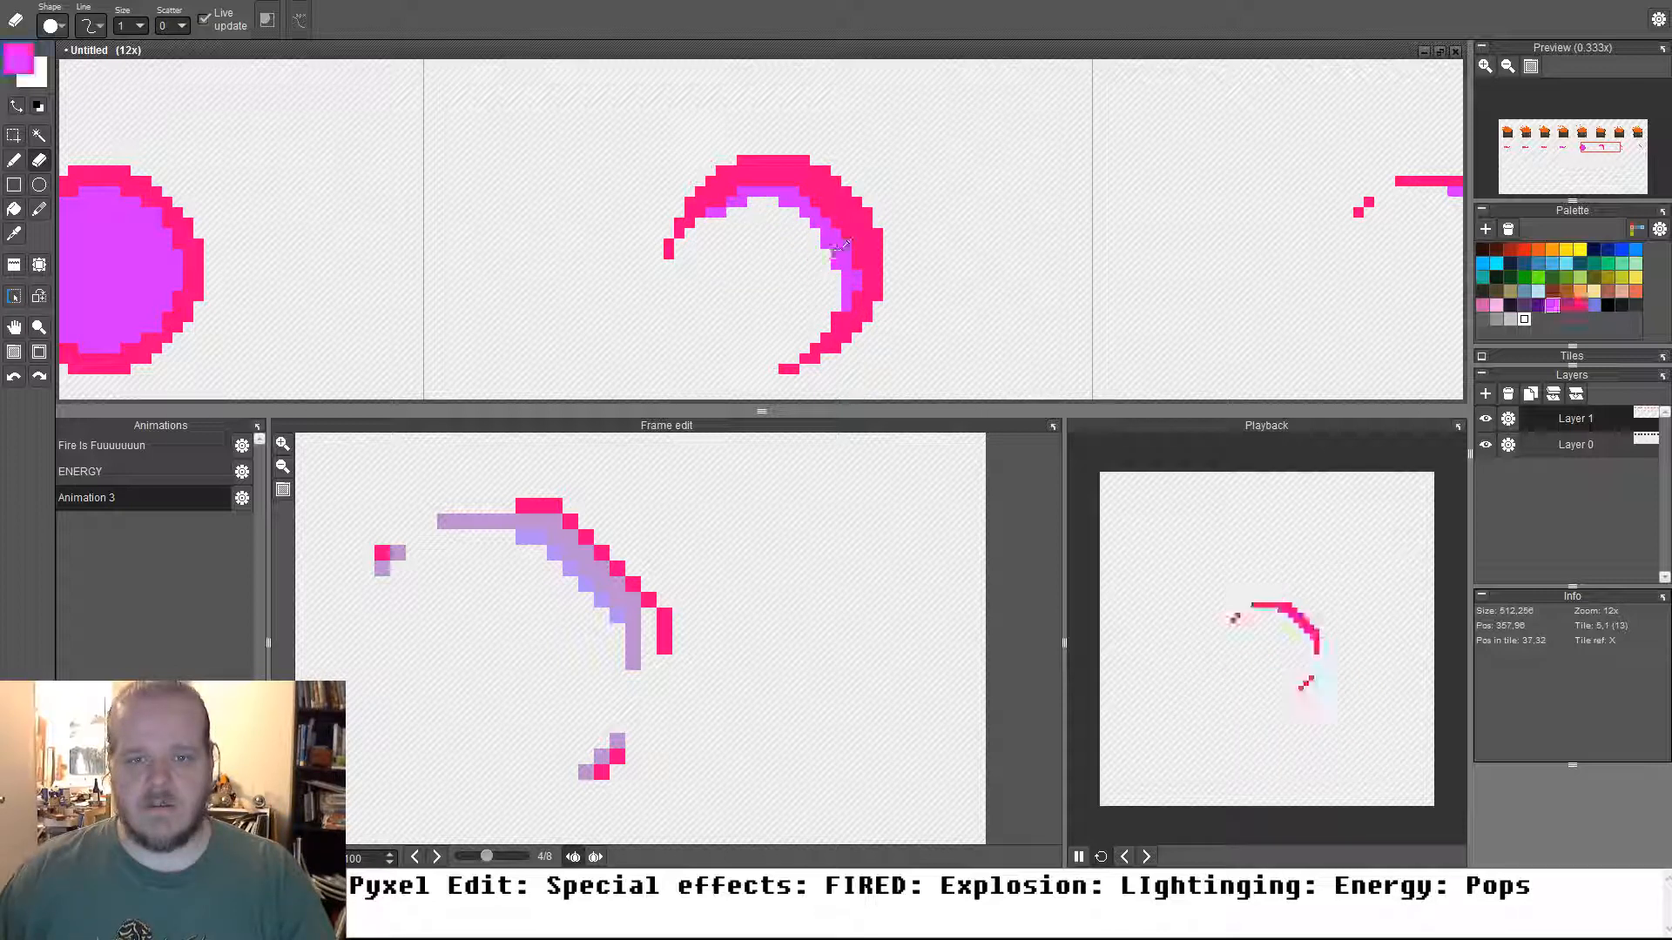
key("b")
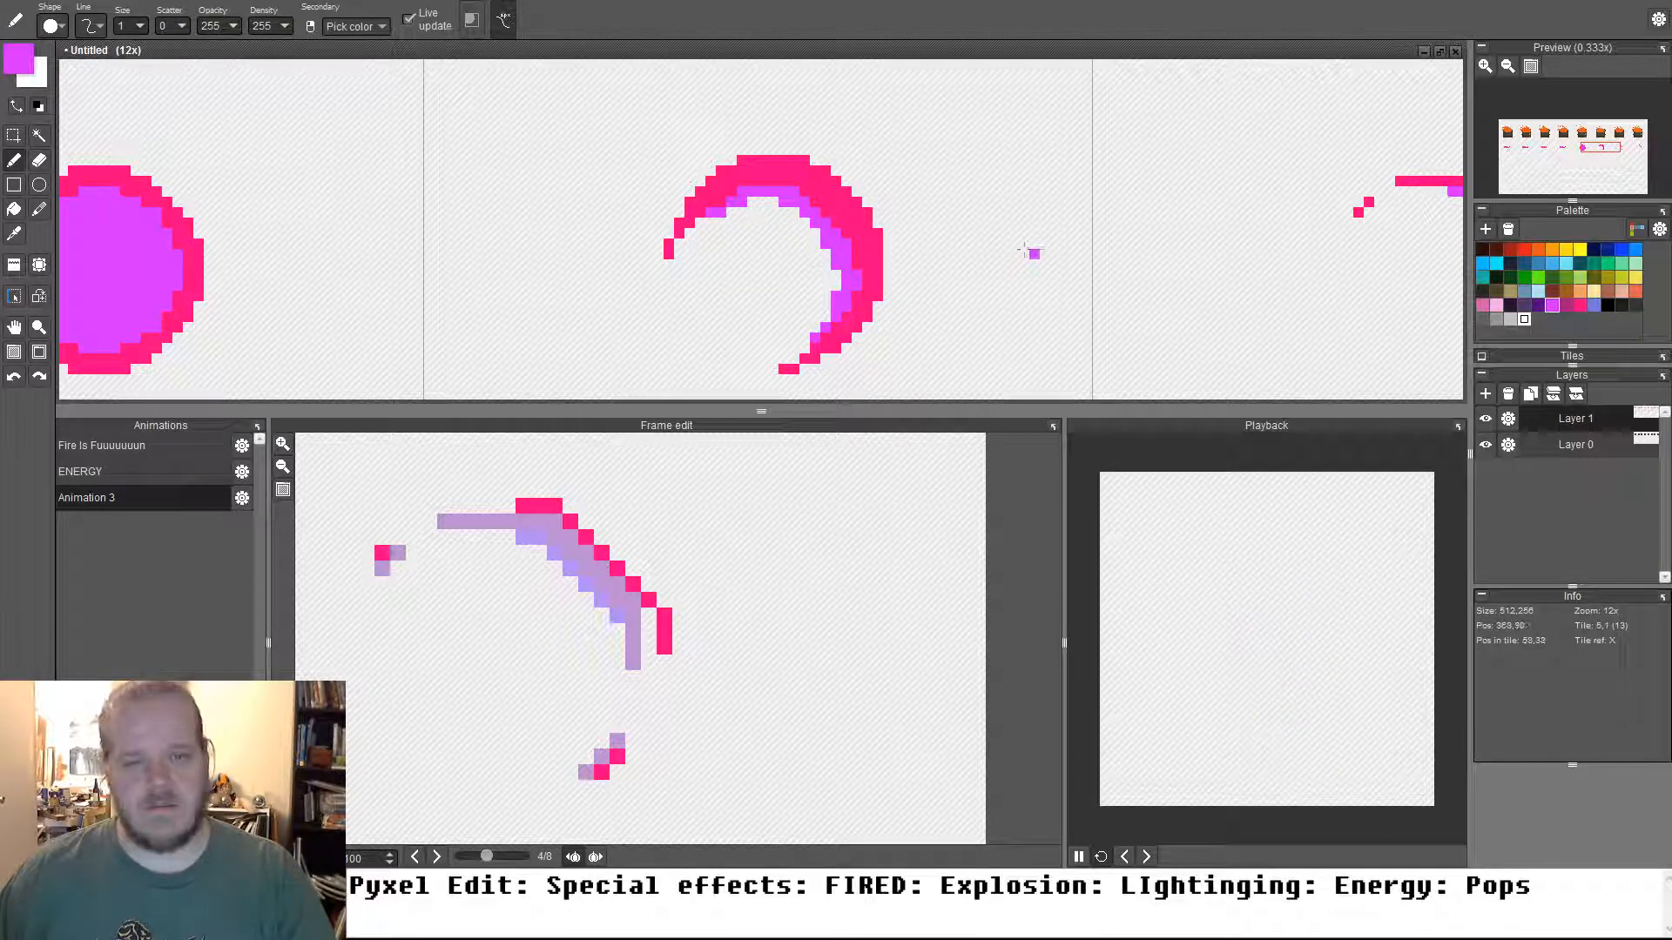
On frame 3, draw small violet fragments just inside the pink remnants at the arc's lower right and upper left
left_click_drag(1034, 253, 766, 227)
left_click_drag(1093, 234, 873, 246)
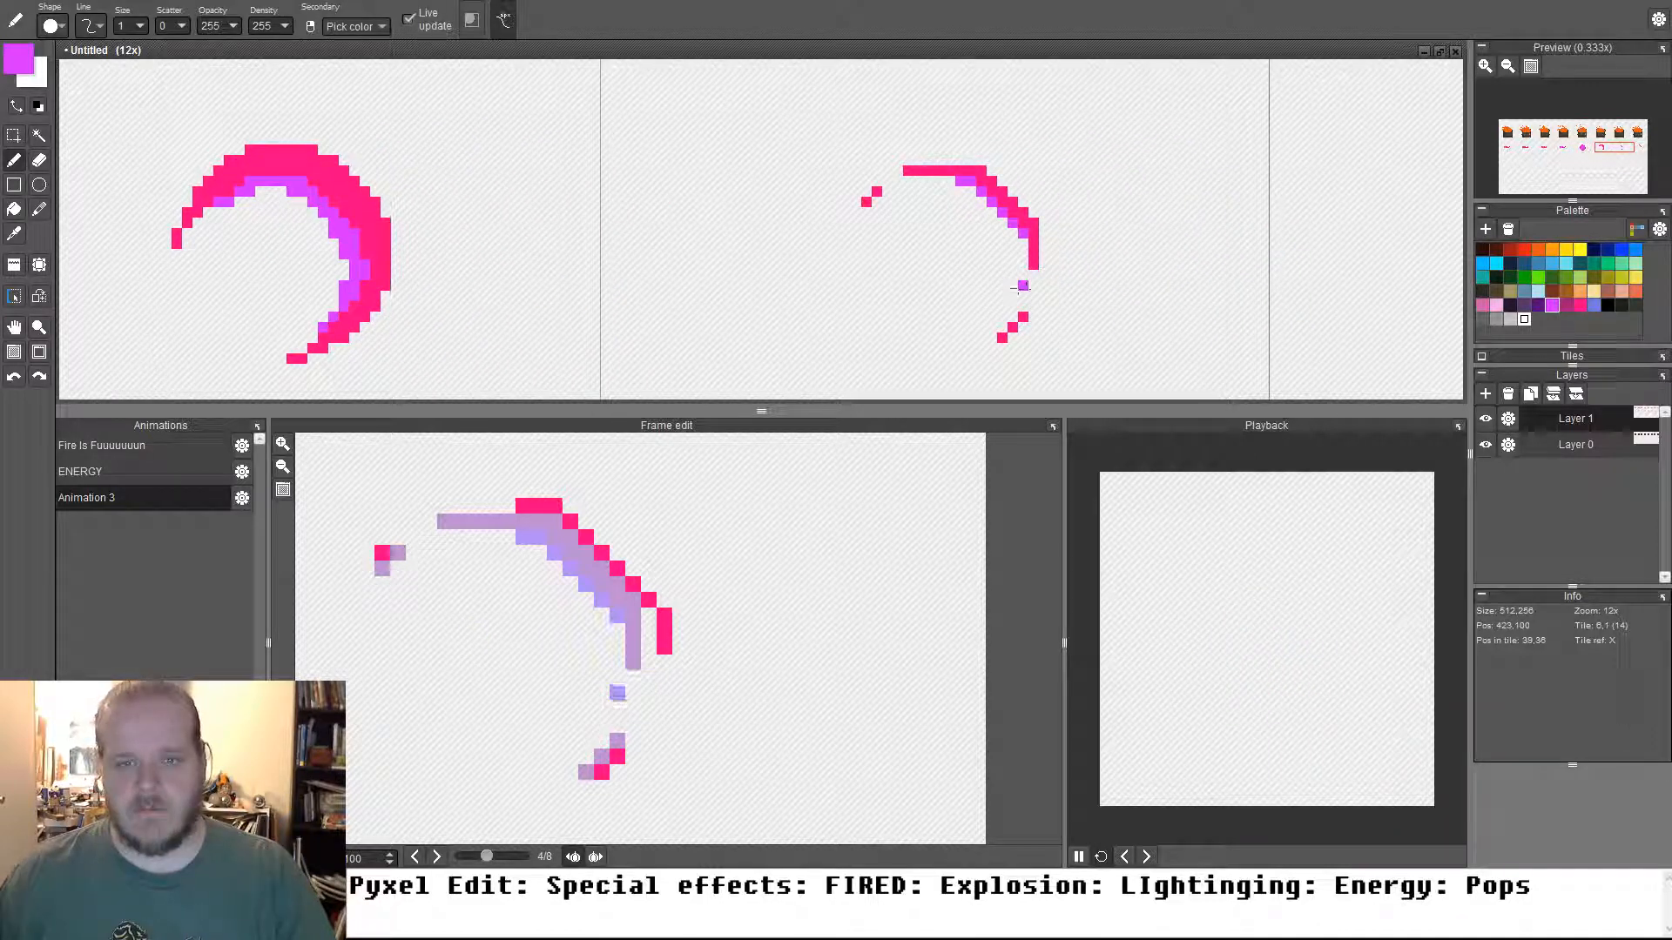
left_click_drag(1024, 296, 967, 328)
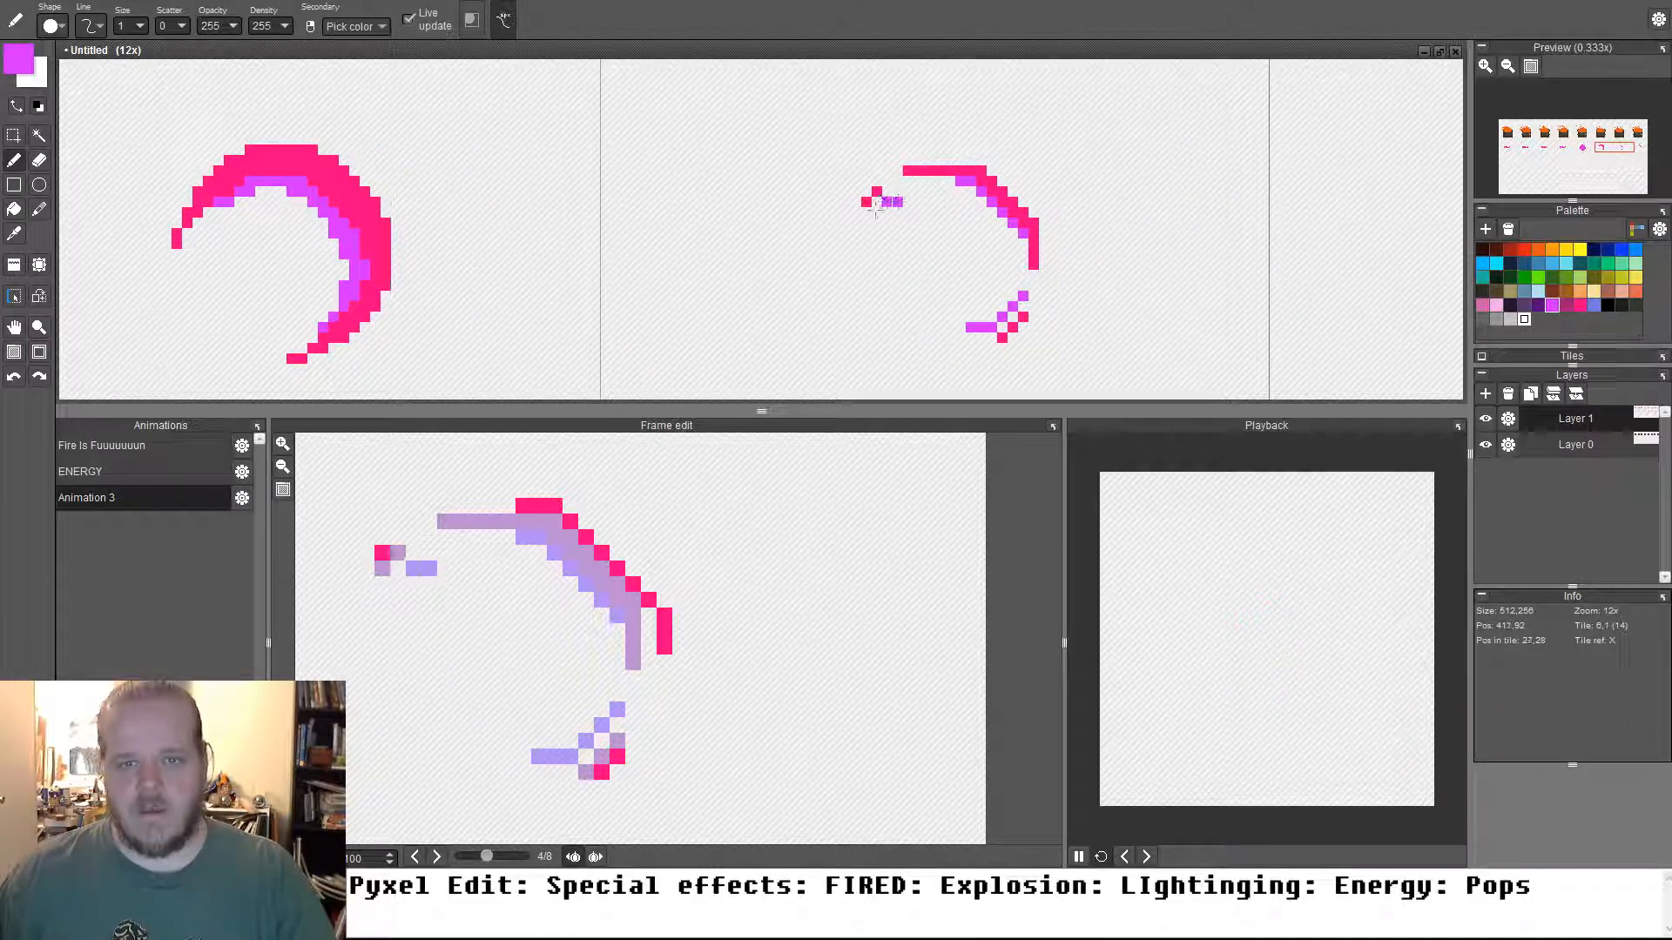
left_click_drag(877, 204, 867, 231)
On frame 3, extend the violet fragments downward from the upper-left remnant and leftward from the lower remnant in a short curve
scroll(943, 275, "down", 1)
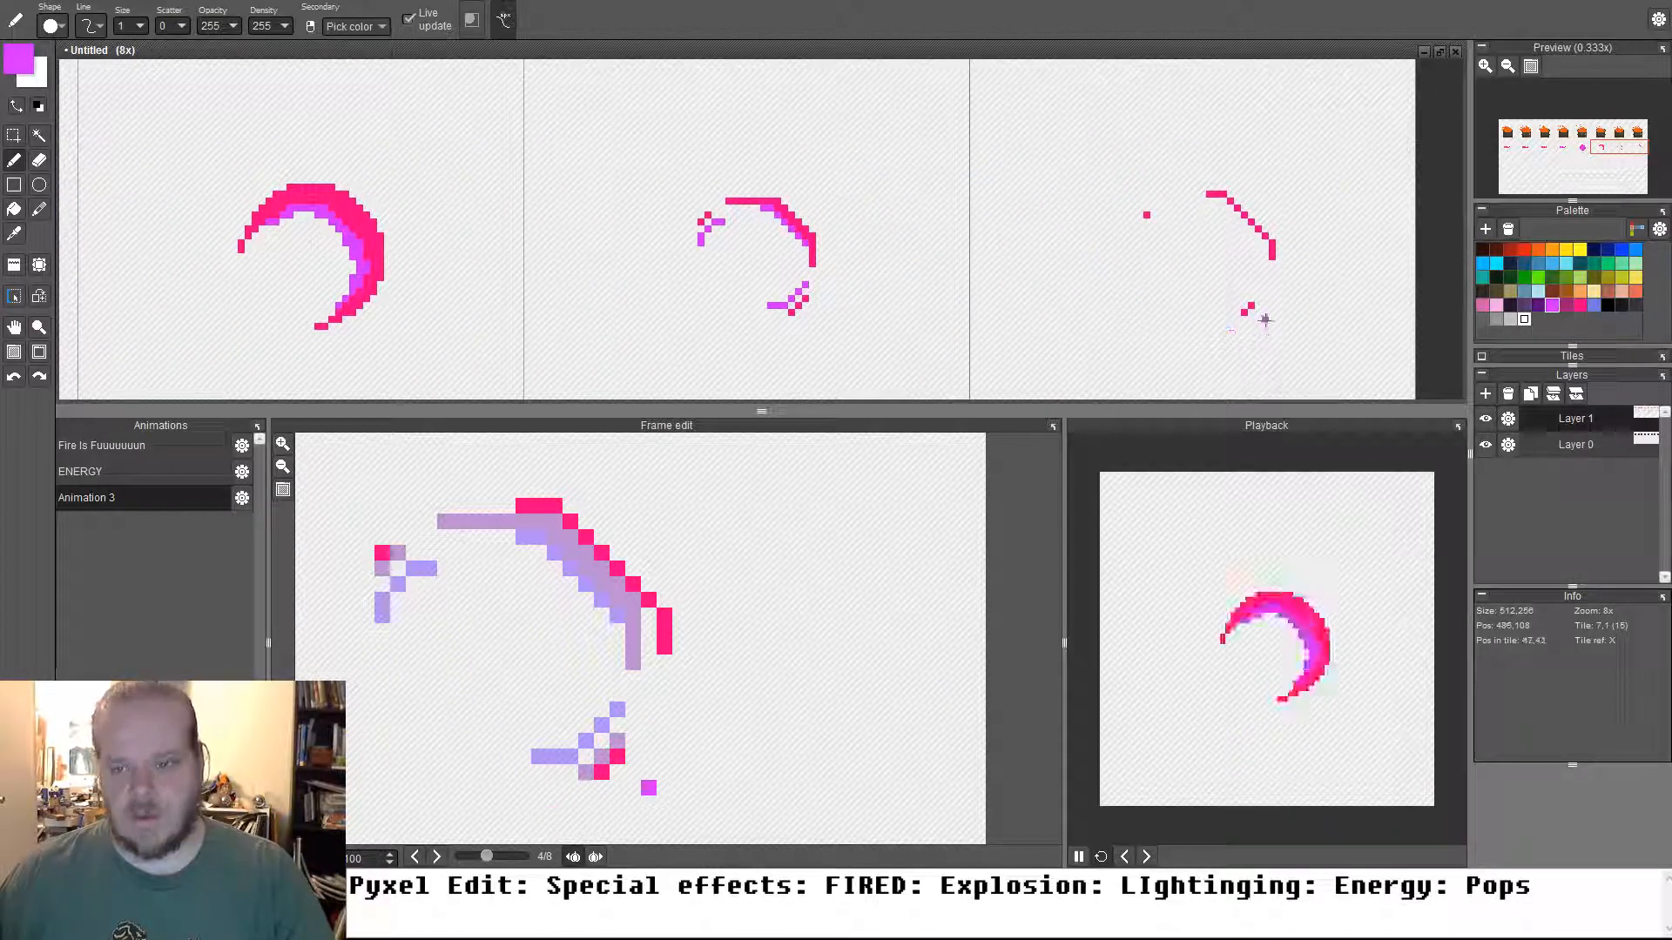
left_click_drag(602, 757, 673, 715)
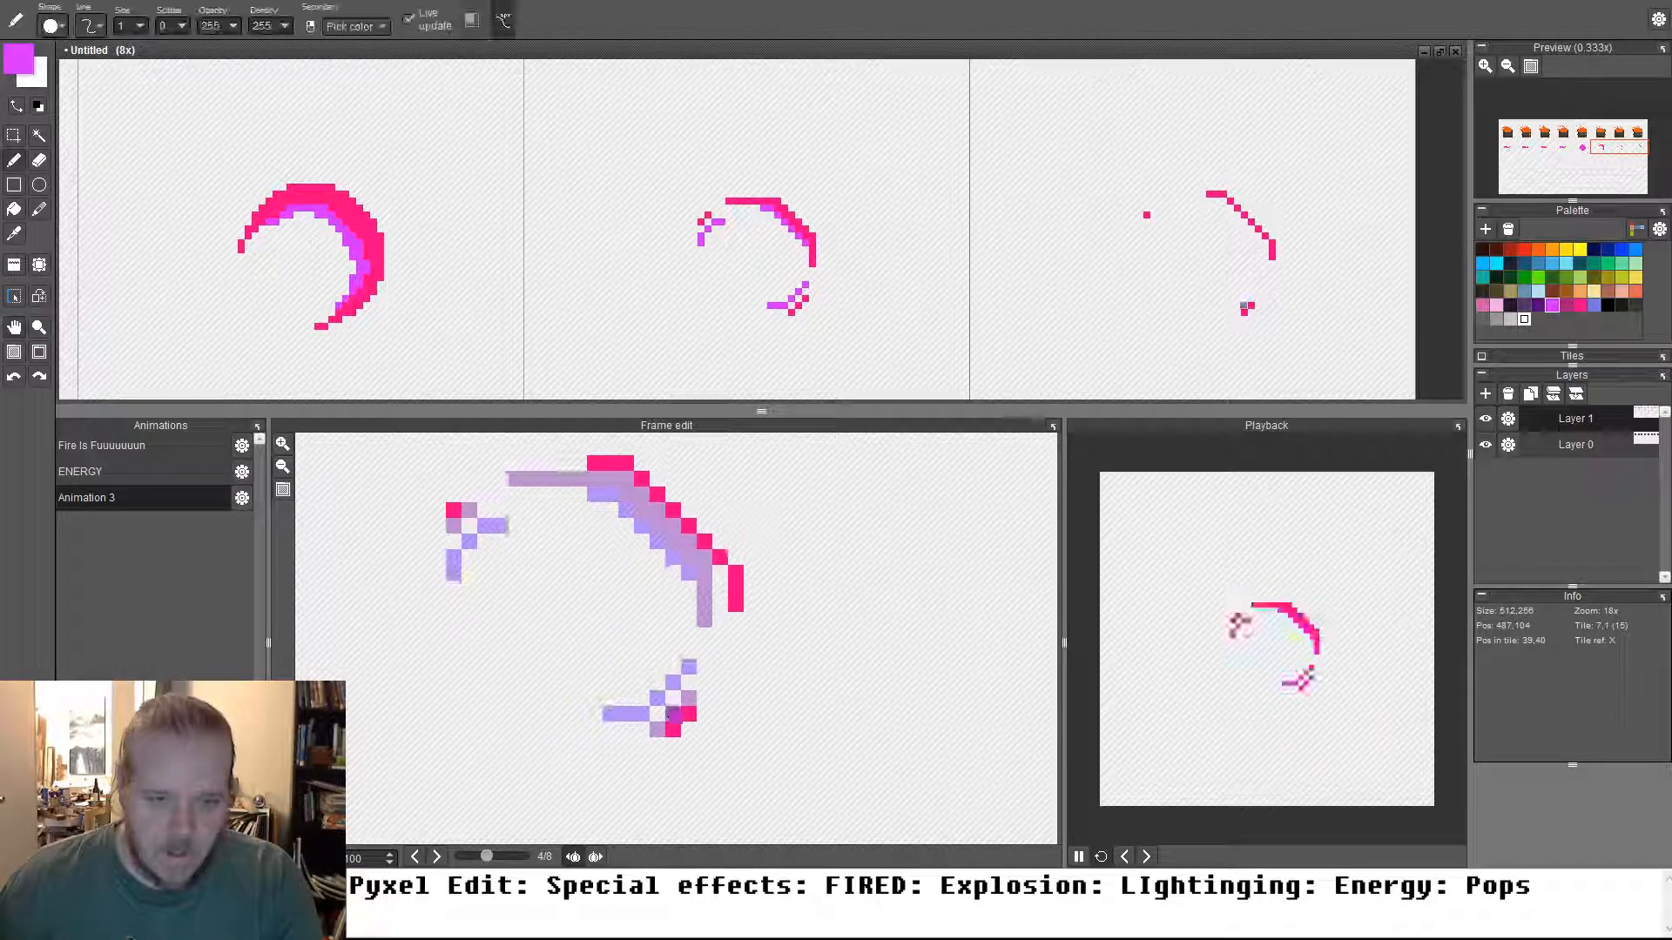
left_click_drag(728, 279, 1073, 265)
scroll(1072, 280, "down", 1)
scroll(1096, 291, "up", 2)
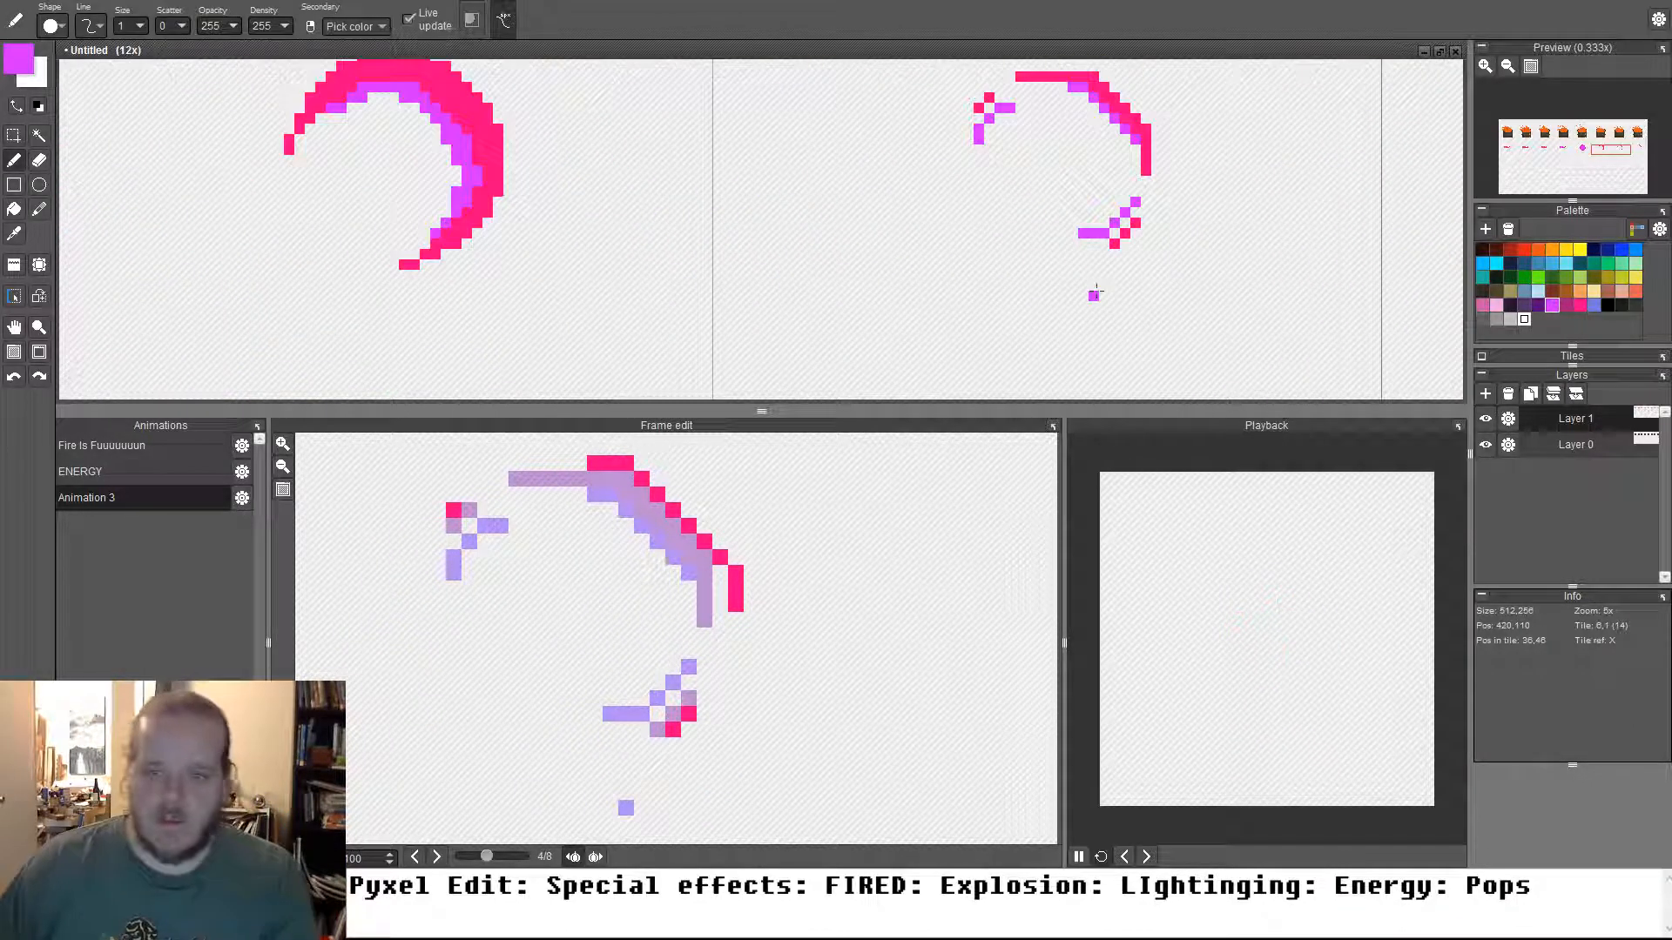
scroll(1096, 291, "up", 3)
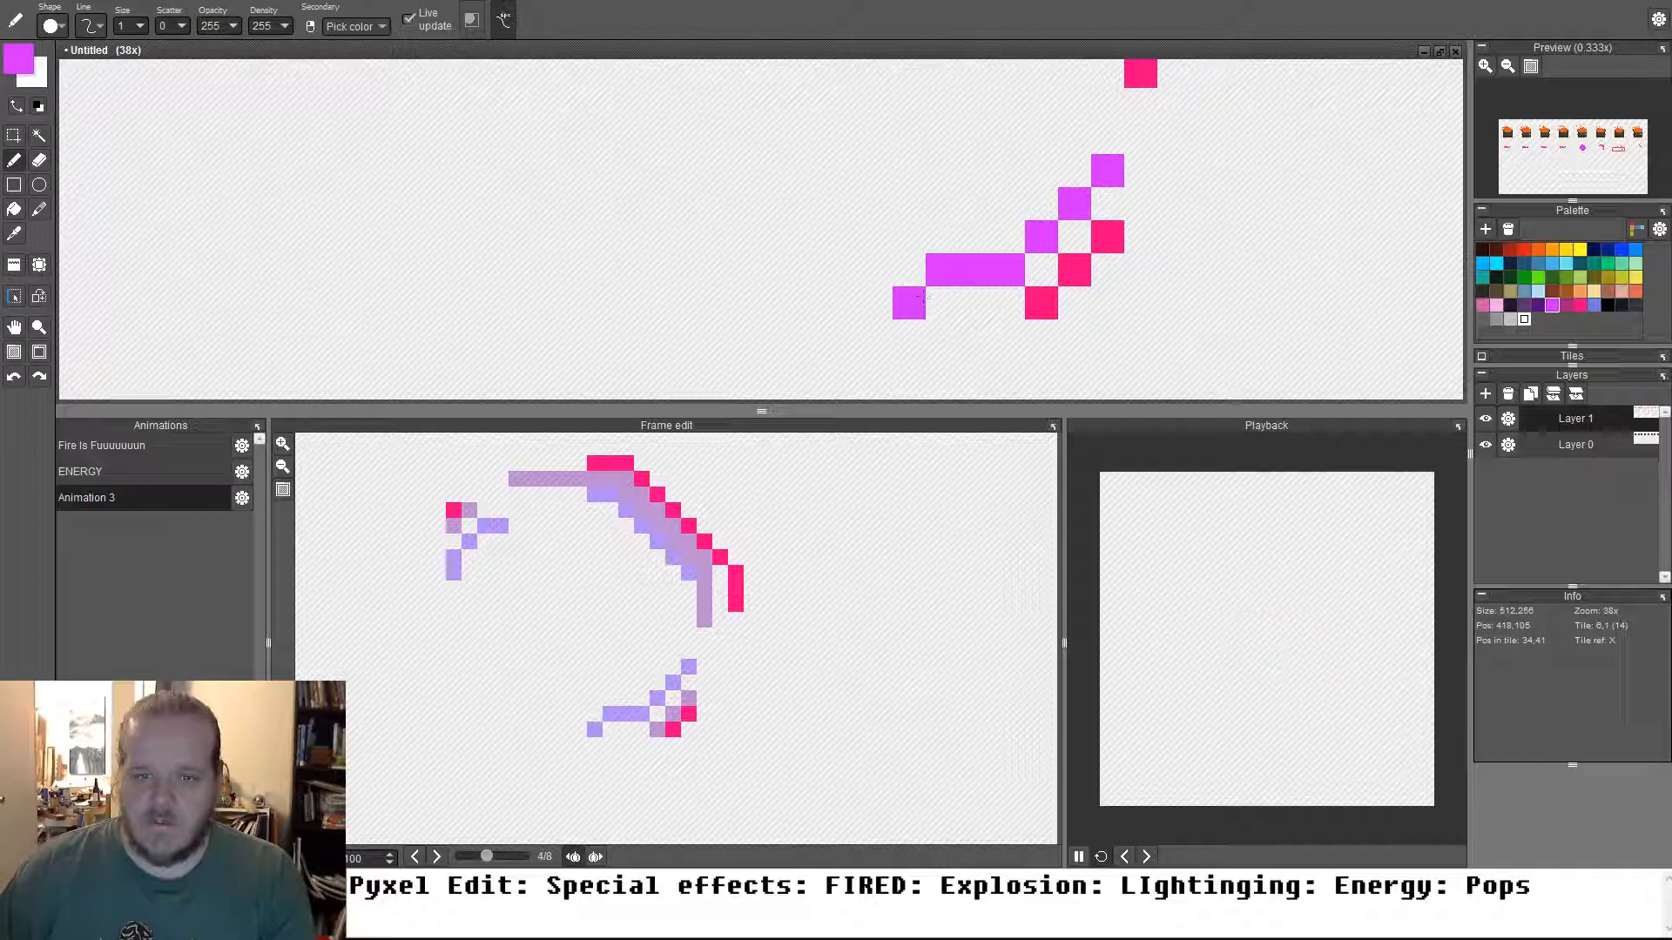
left_click_drag(941, 300, 845, 275)
scroll(936, 287, "down", 2)
On frame 4, draw a violet curve along the bottom, just outside frame 3's lower violet fragment
key("Right")
left_click_drag(1033, 317, 992, 316)
scroll(653, 648, "down", 2)
left_click_drag(653, 649, 827, 649)
key("Left")
key("Left")
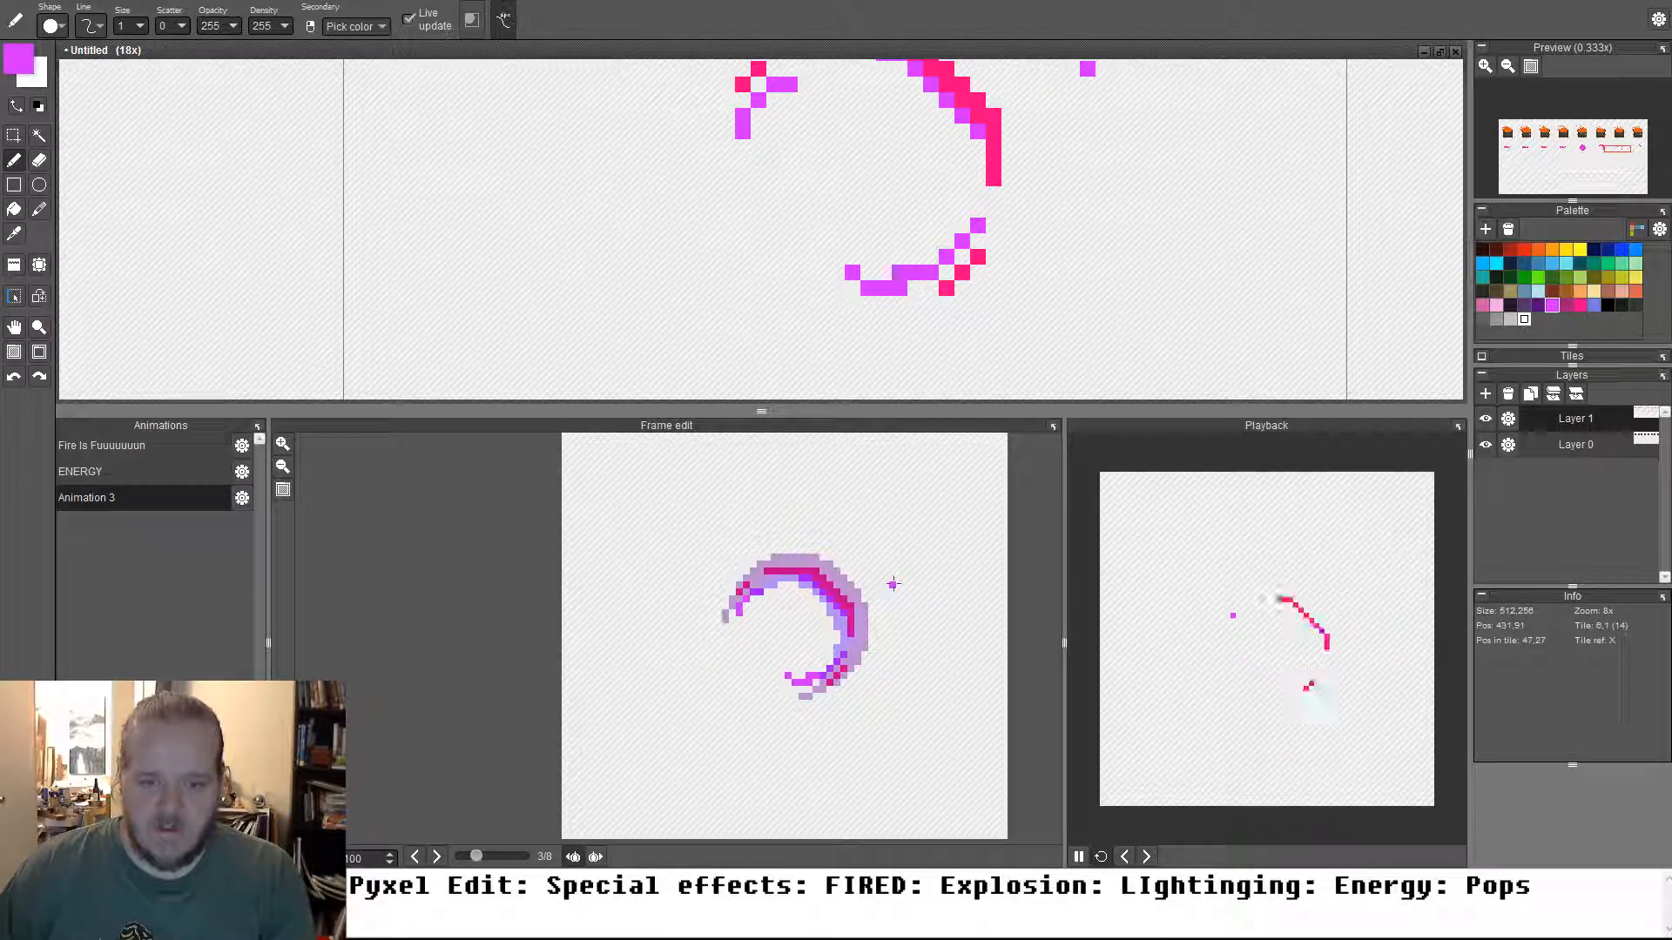
key("Right")
scroll(803, 707, "up", 2)
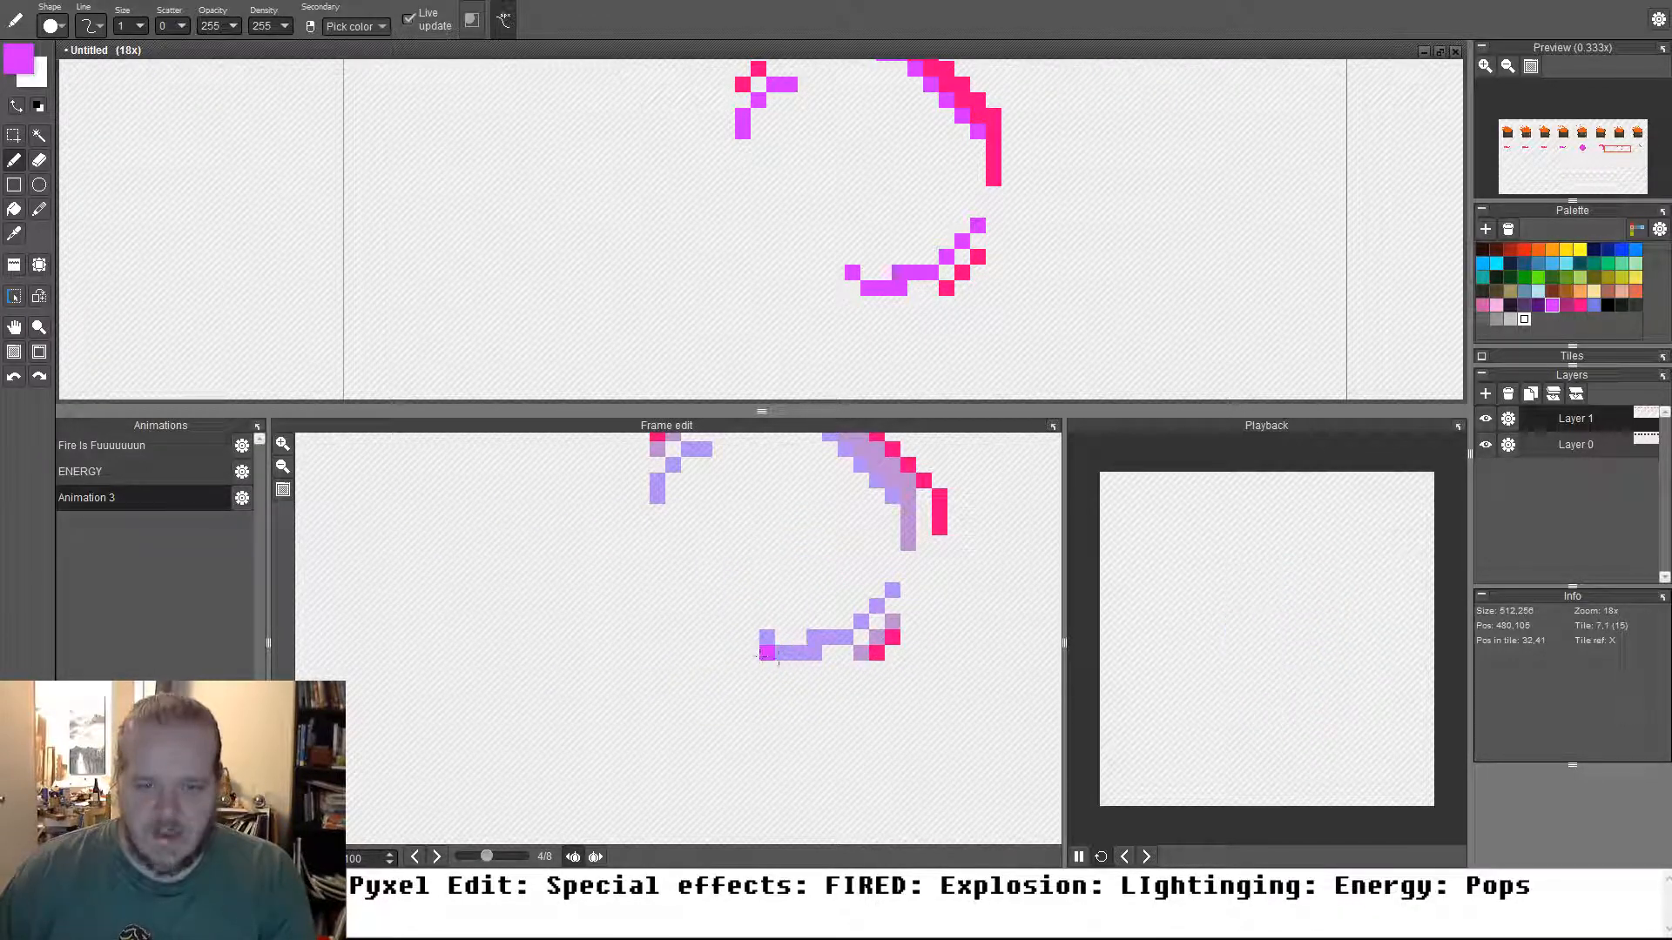
left_click_drag(871, 634, 781, 666)
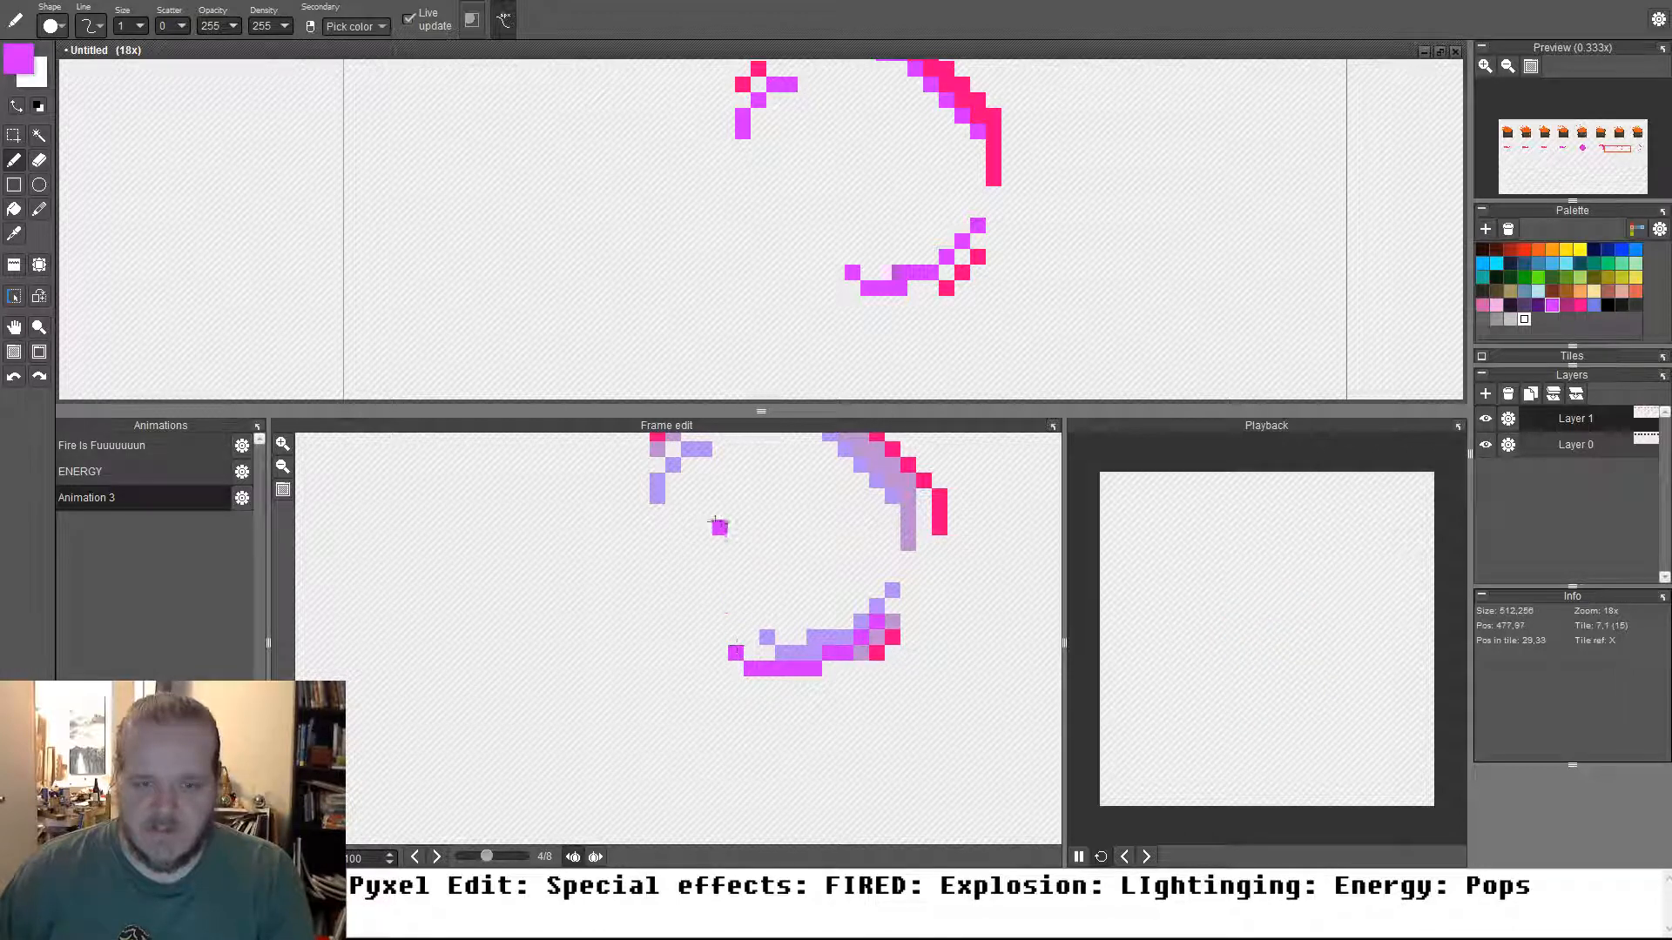
On frame 4, add violet pixels at the upper left, at the top gap and inside the right-hand pink edge
left_click_drag(658, 481, 576, 572)
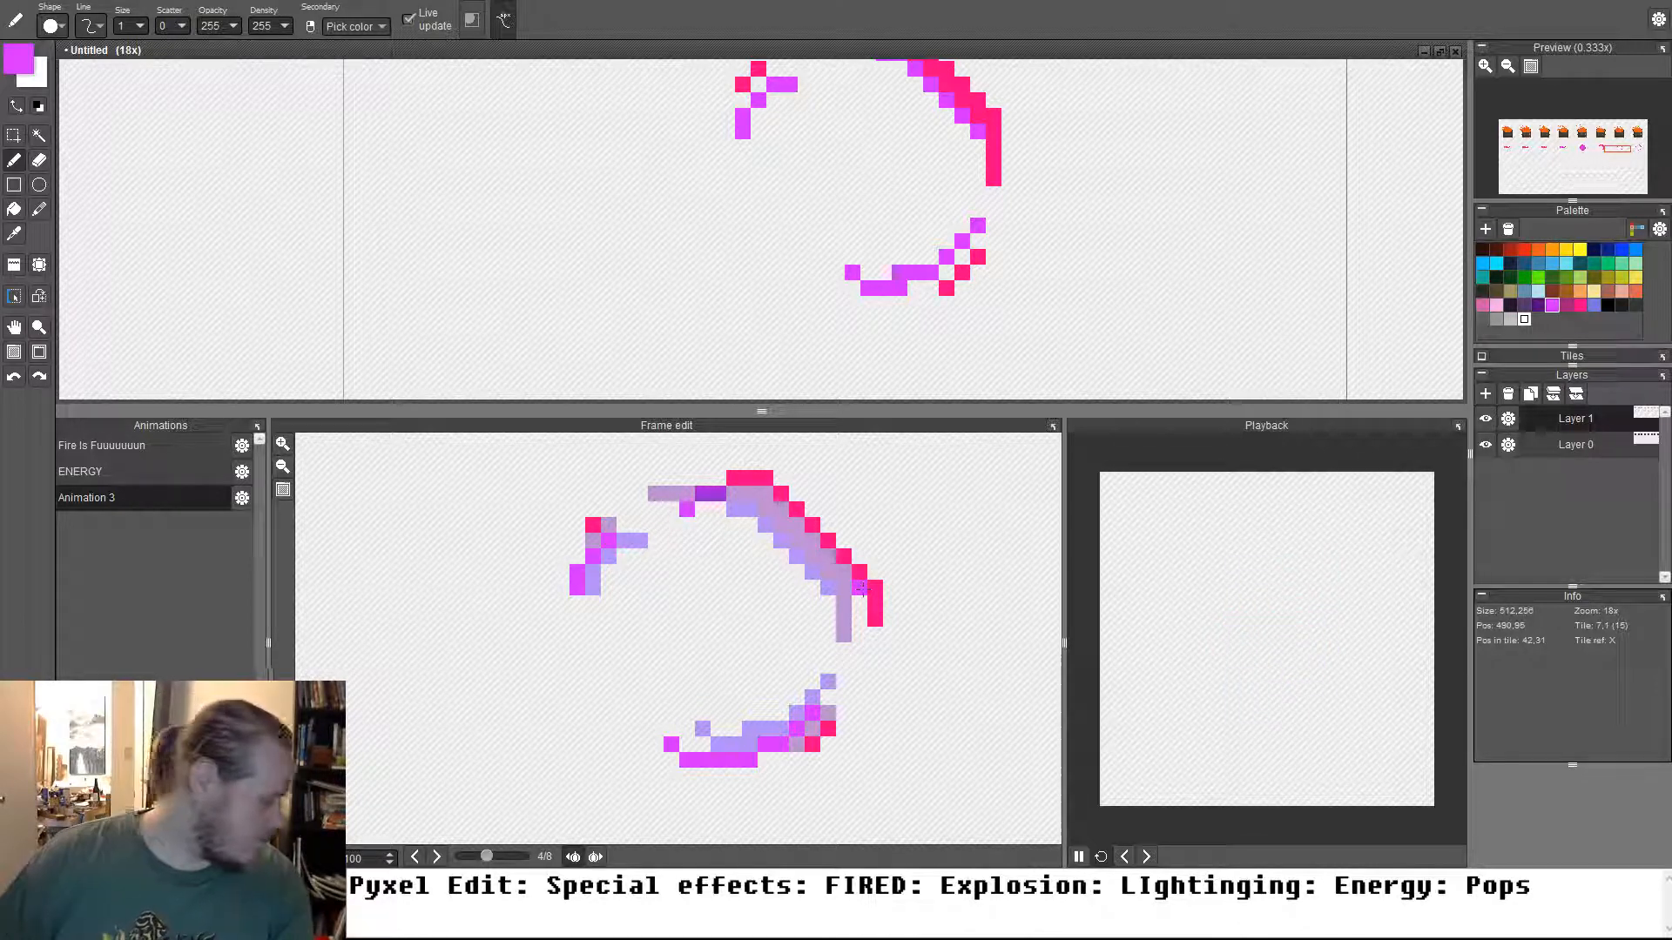
left_click_drag(860, 590, 859, 637)
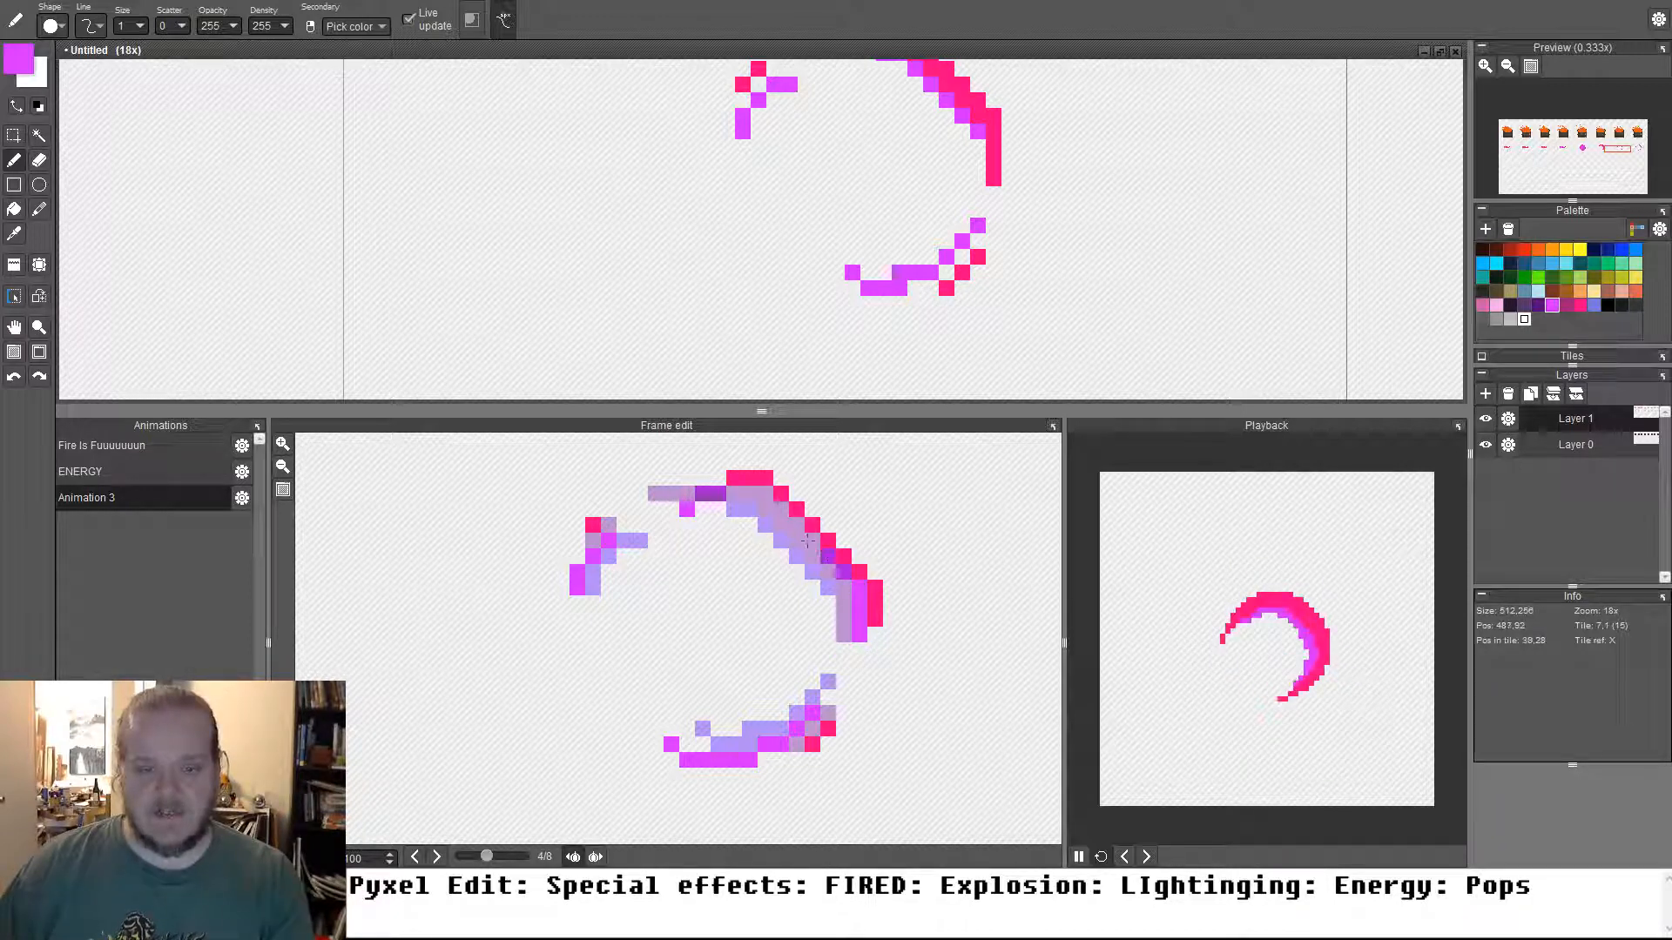
scroll(843, 544, "down", 2)
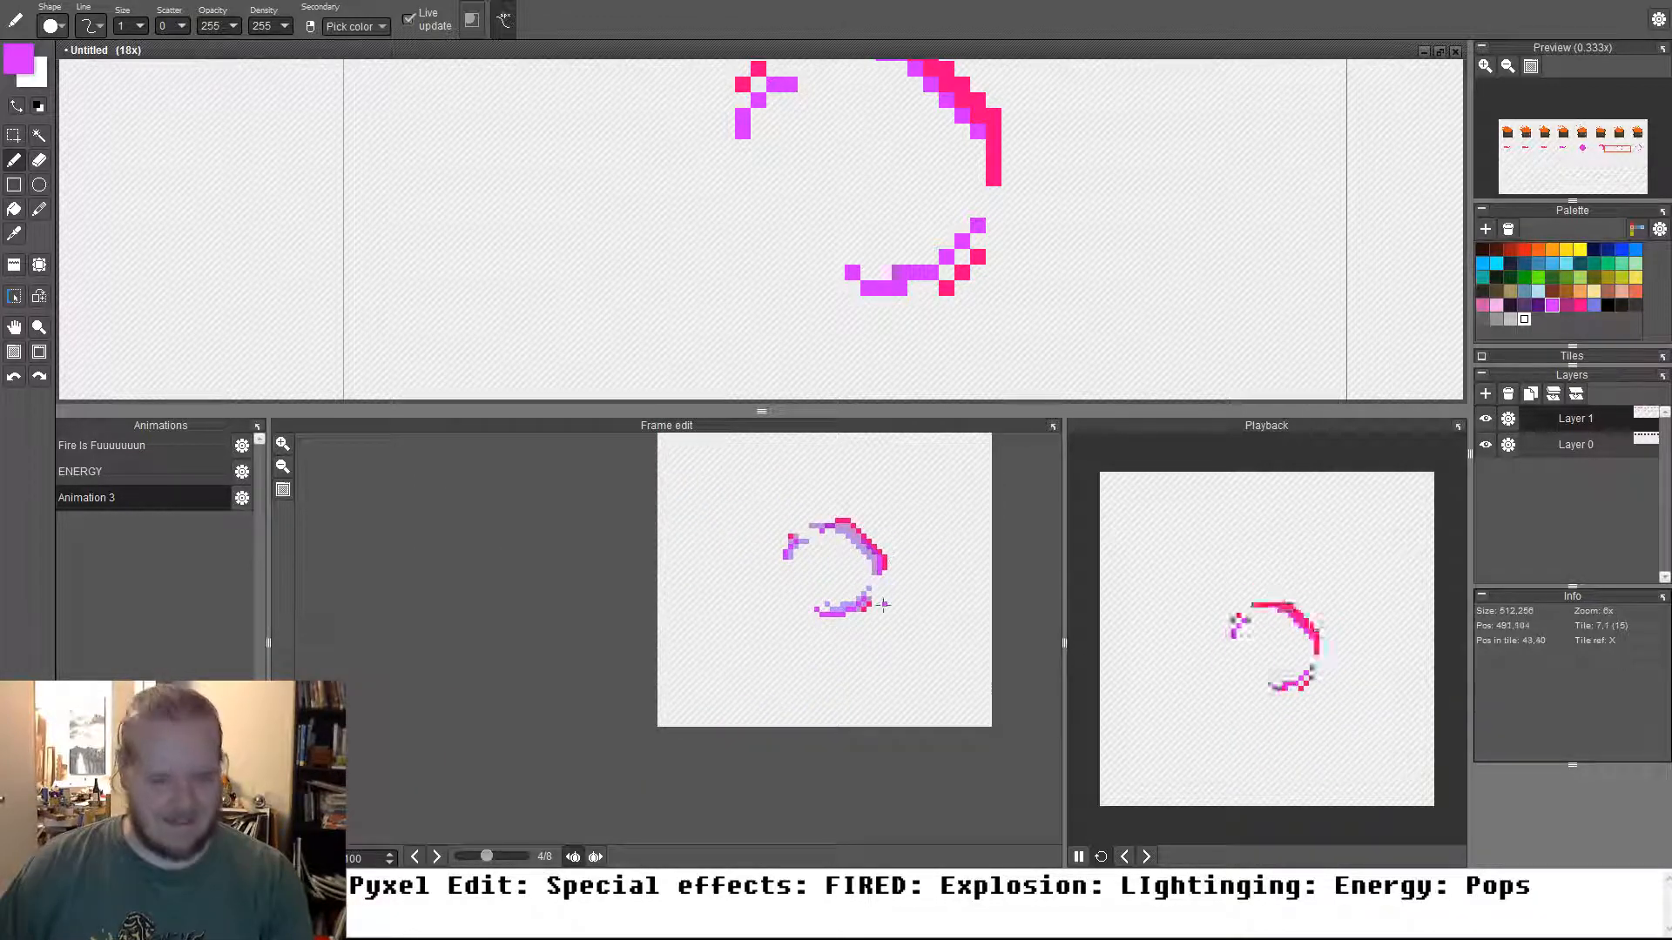
scroll(883, 604, "up", 2)
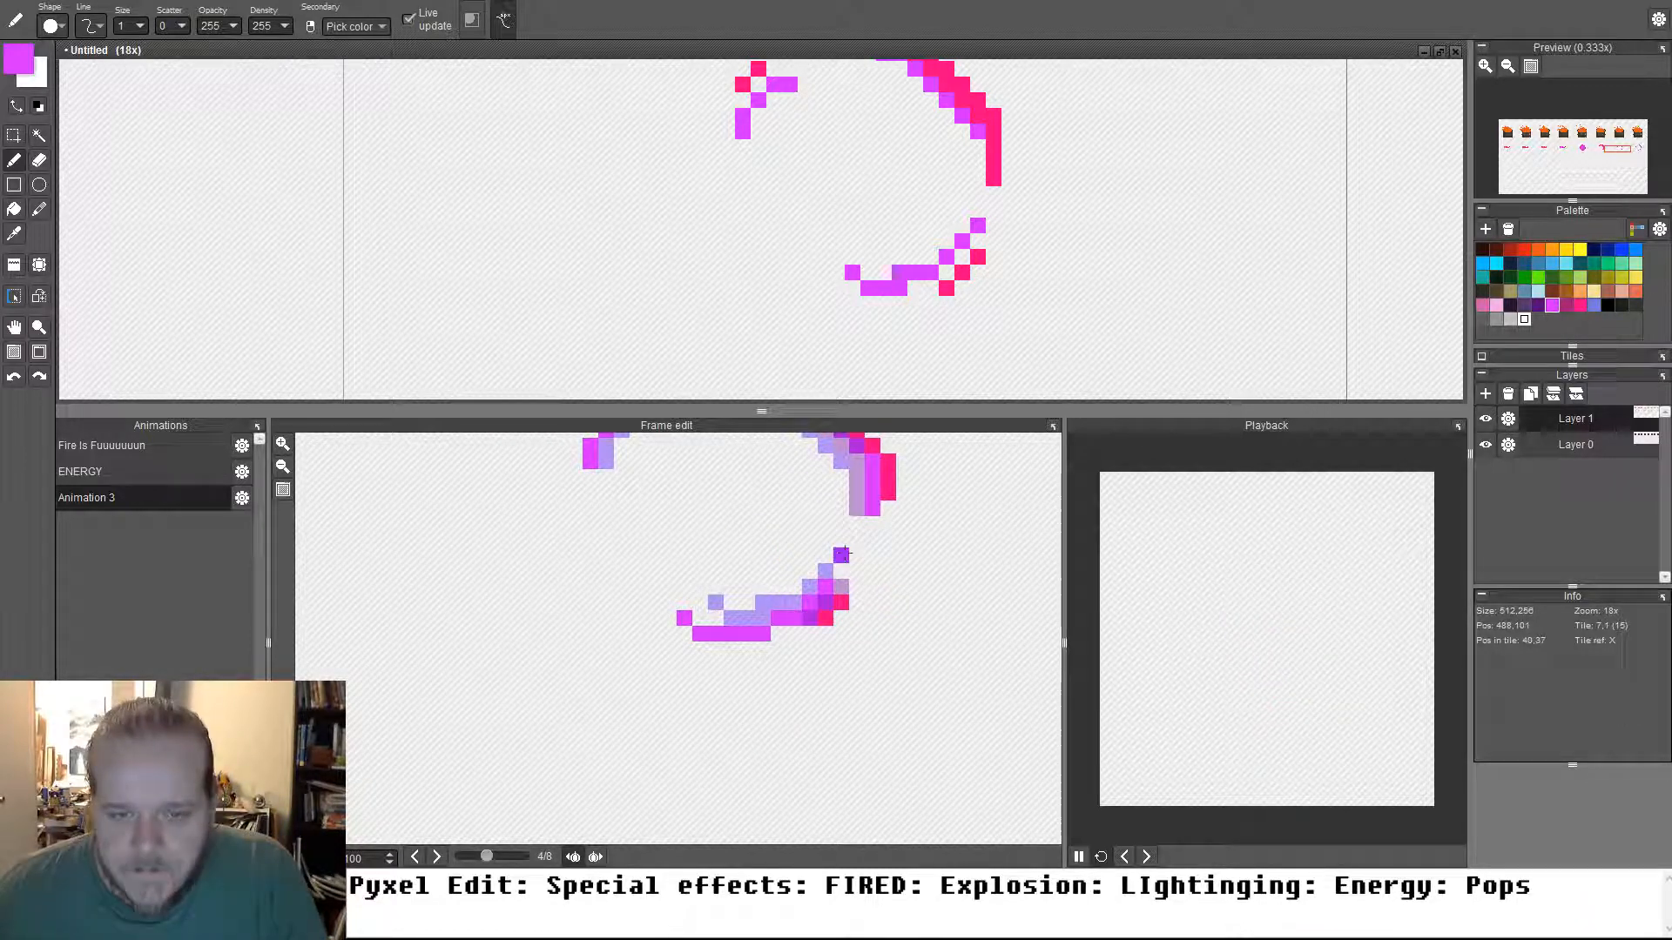
scroll(843, 554, "down", 2)
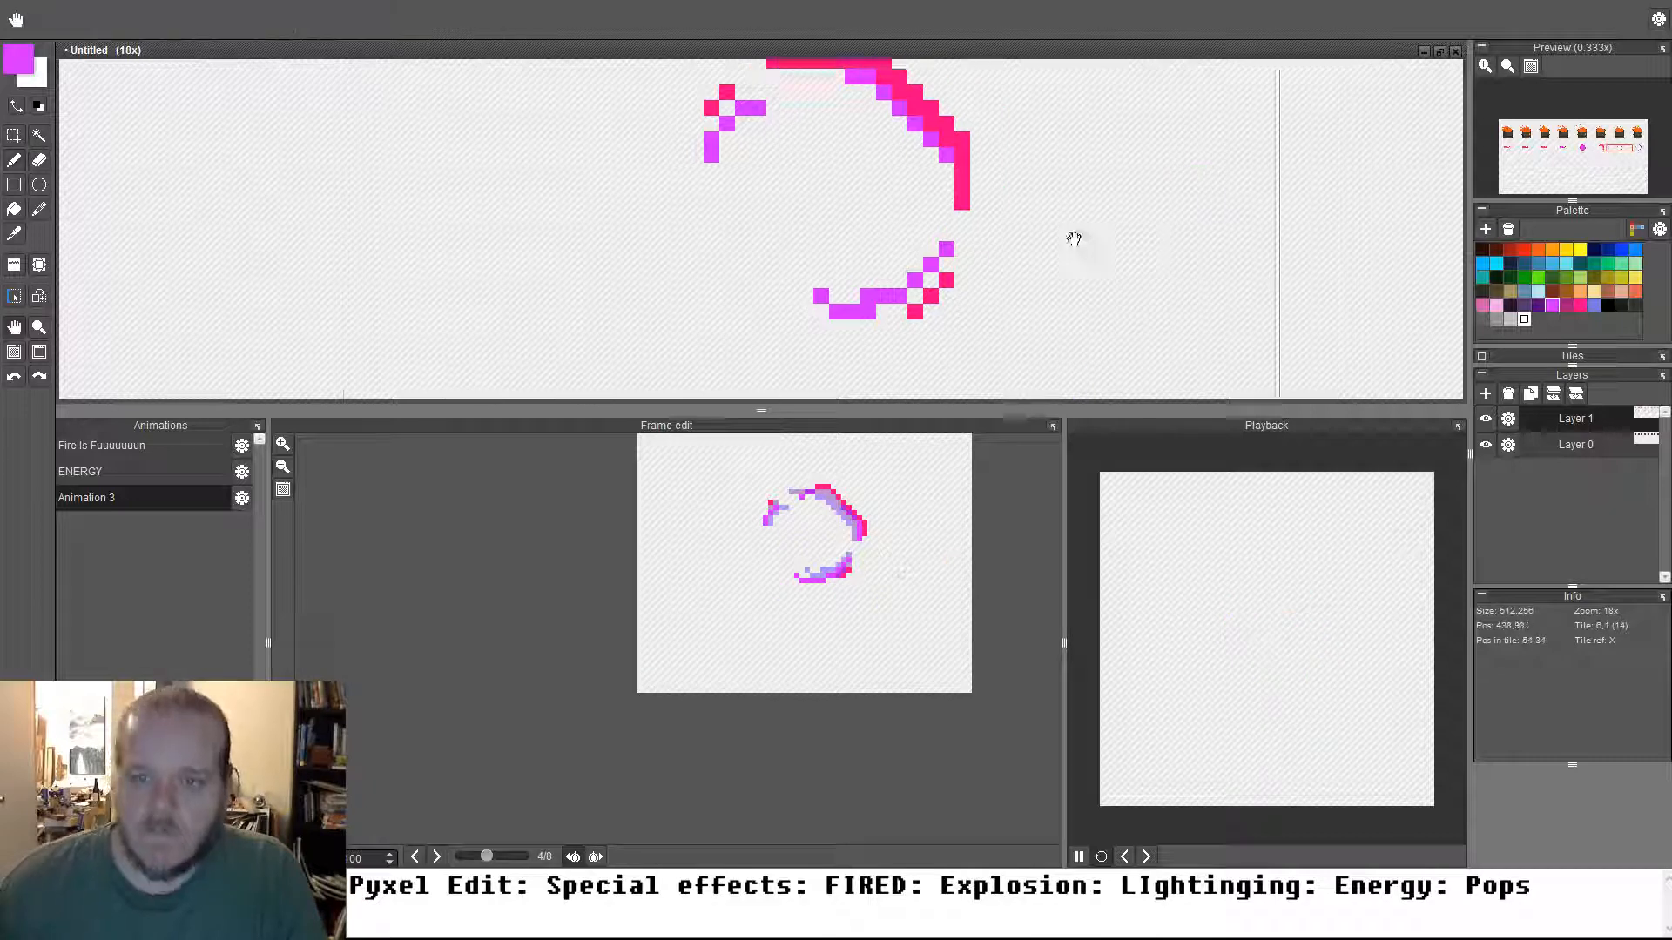
On frame 5, draw thin broken violet fragments at the right, bottom, upper left and top, following frame 4's ring
scroll(1074, 239, "down", 2)
left_click_drag(974, 250, 1158, 253)
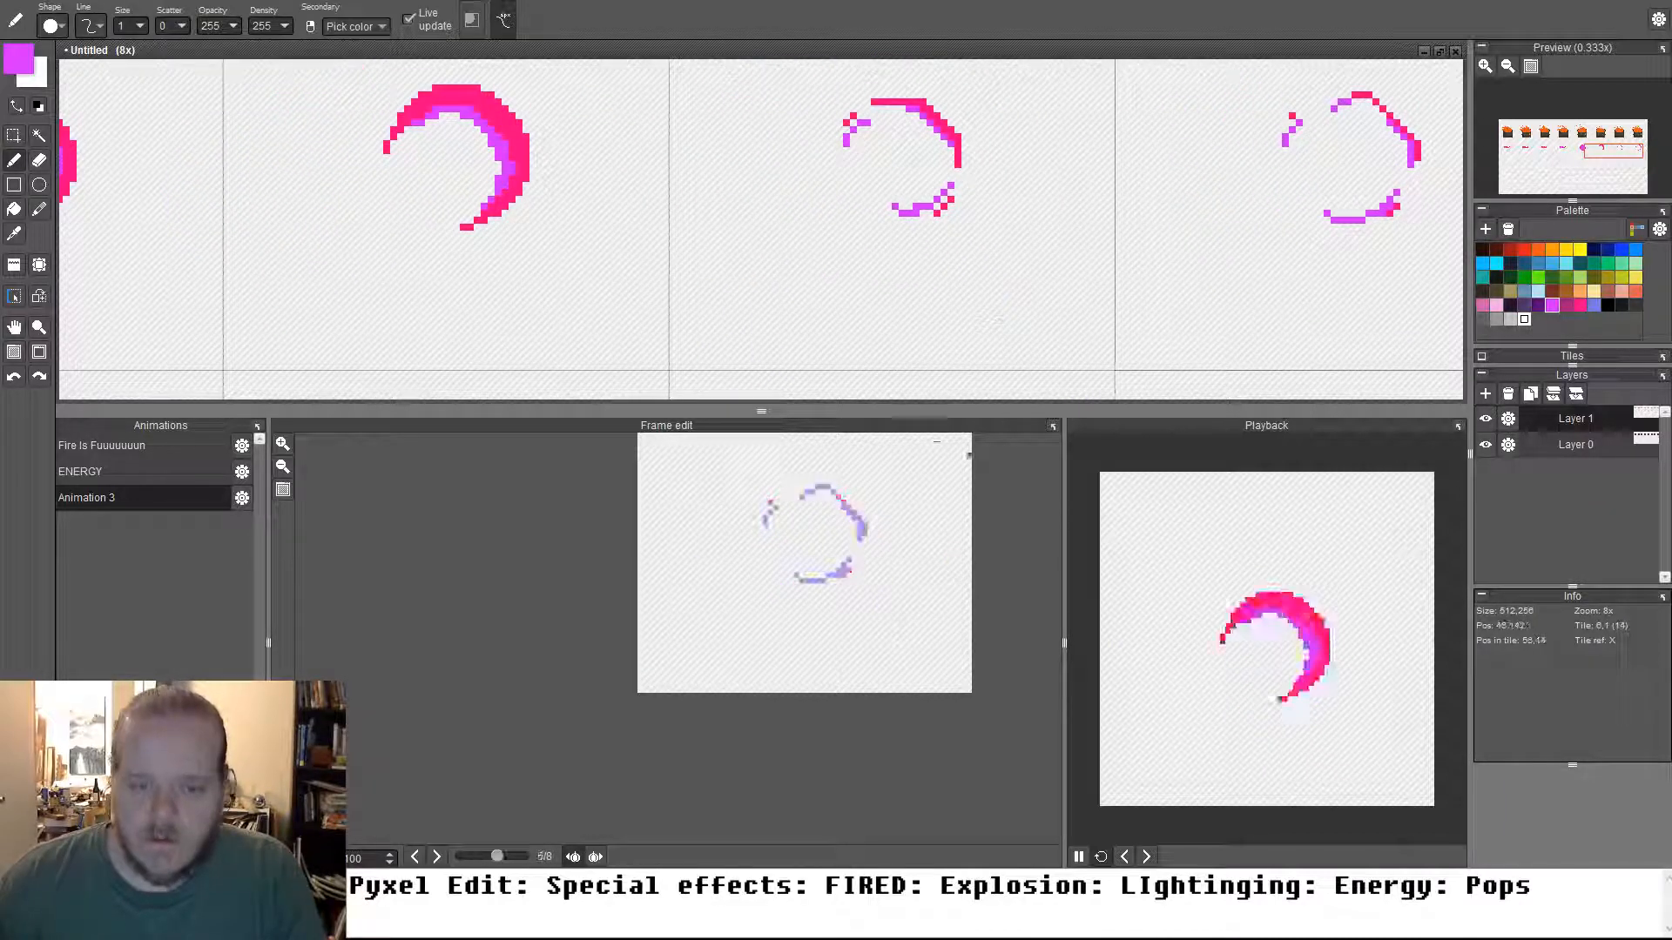
scroll(870, 521, "up", 2)
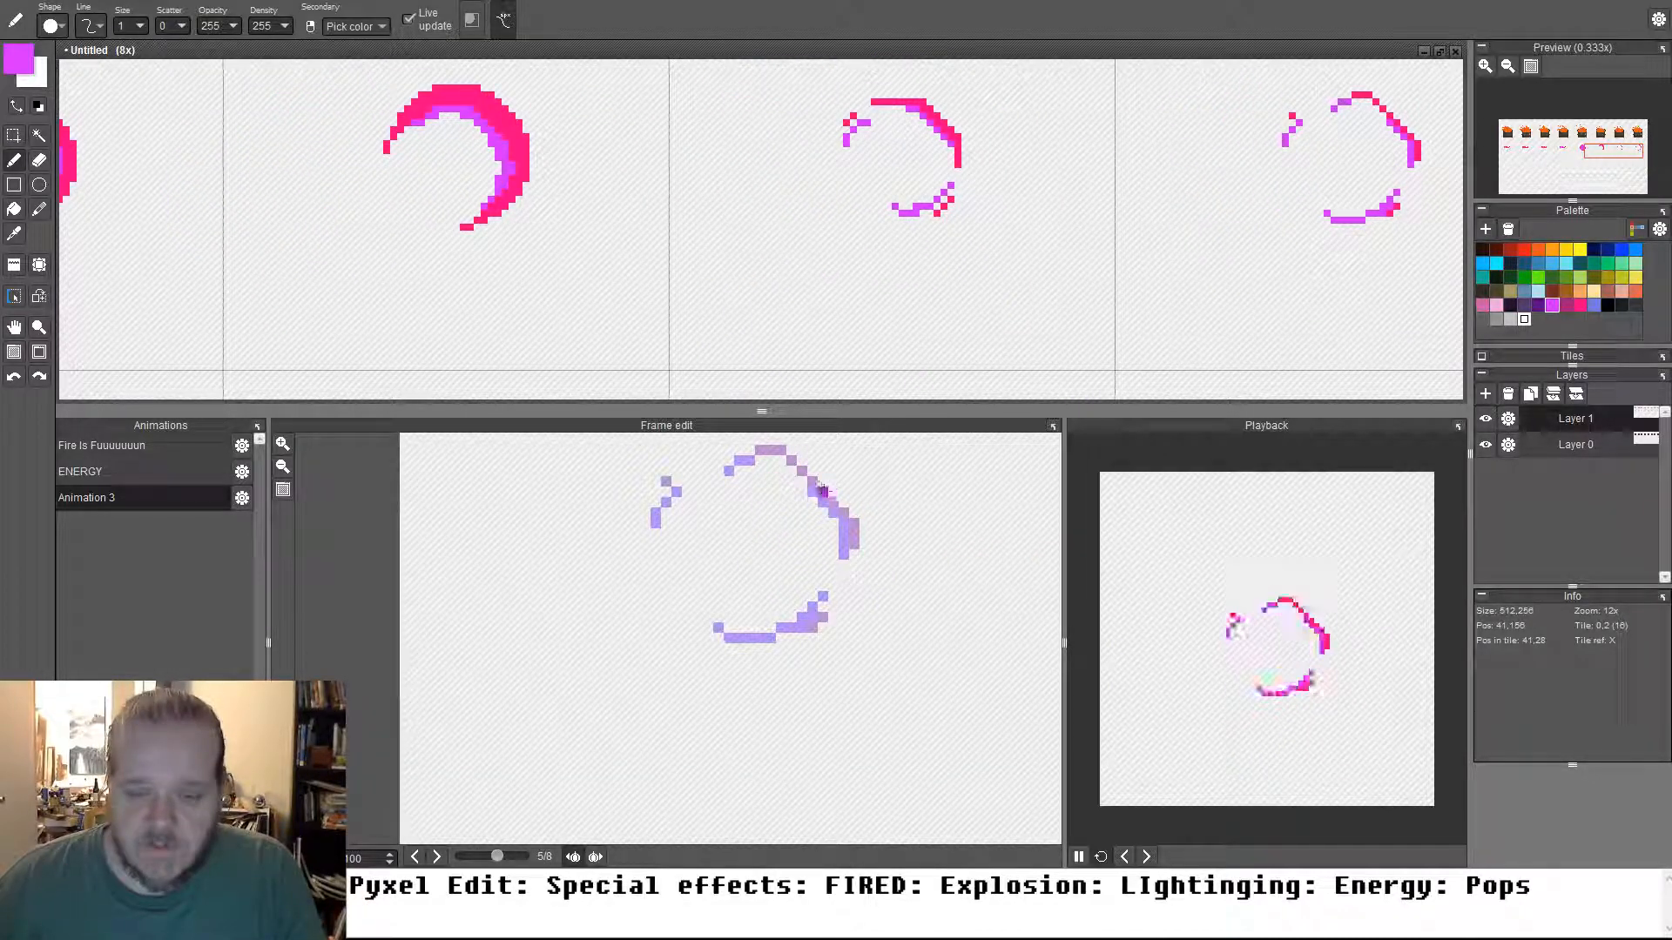
left_click_drag(821, 598, 770, 639)
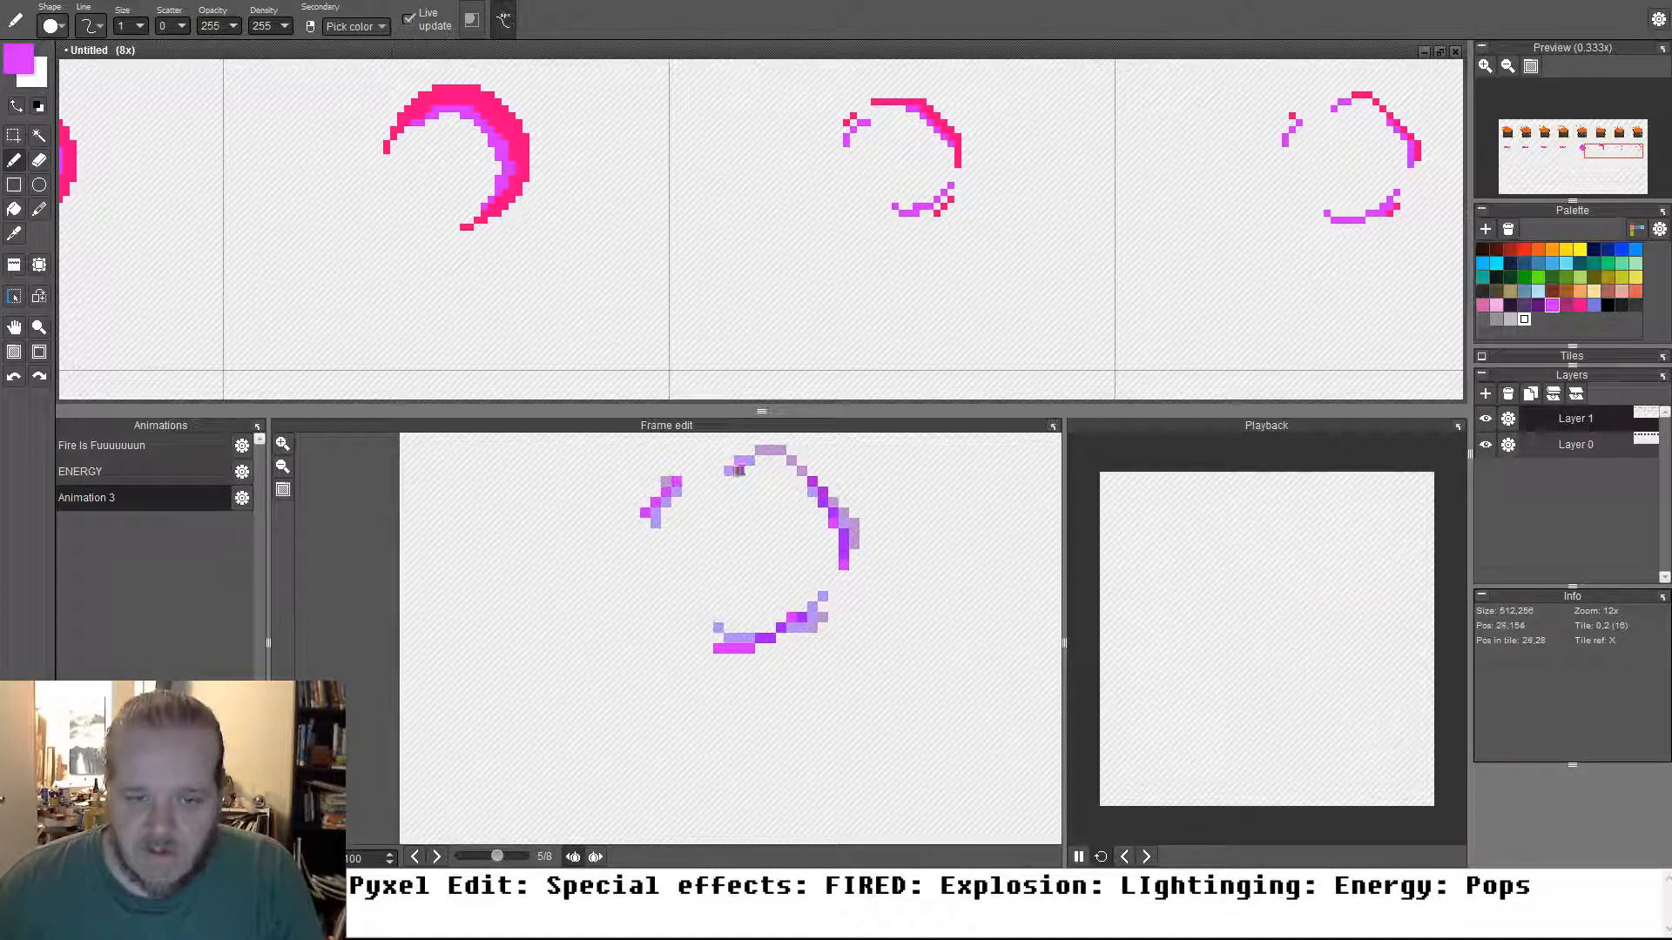
left_click_drag(727, 461, 769, 450)
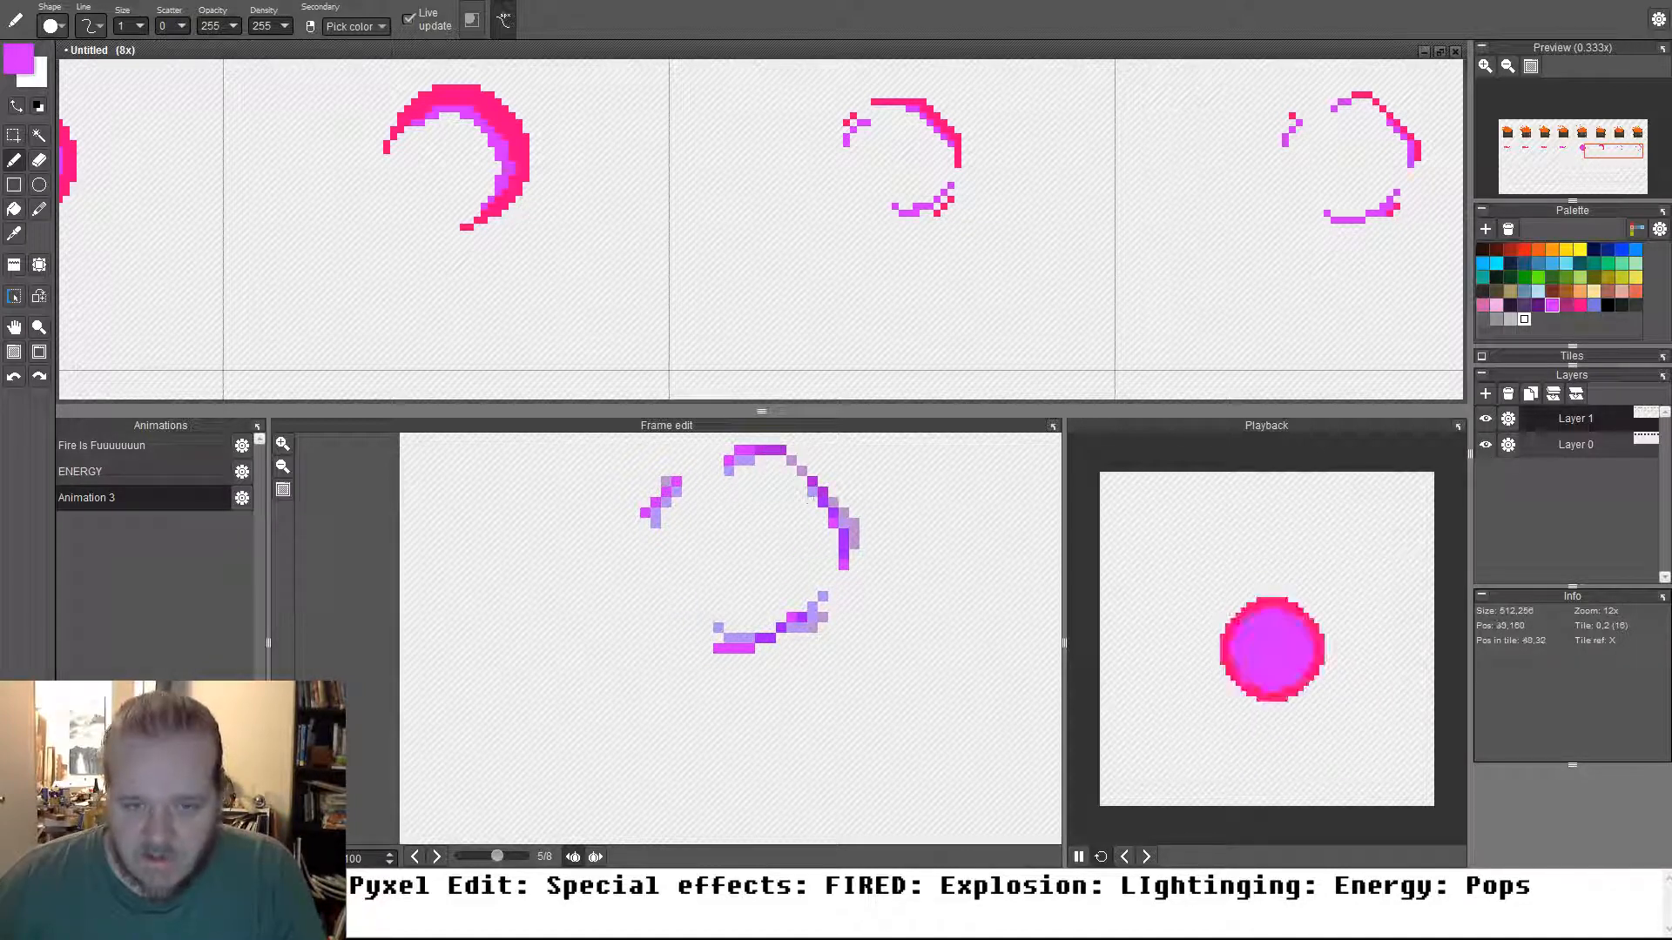
key("e")
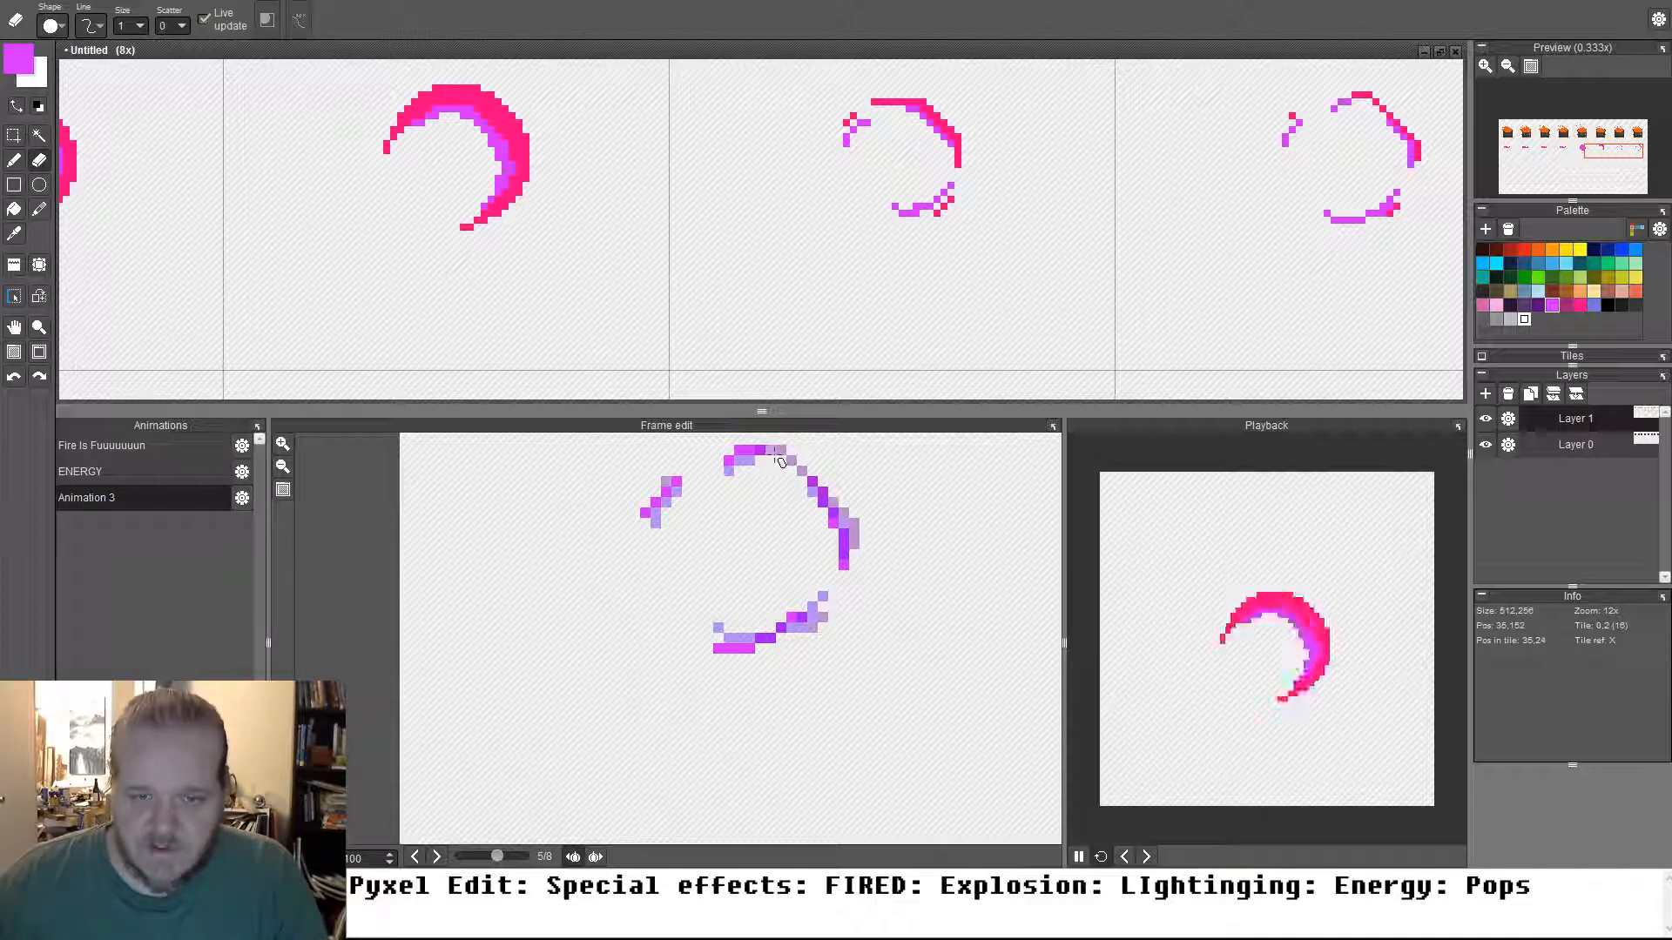
key("b")
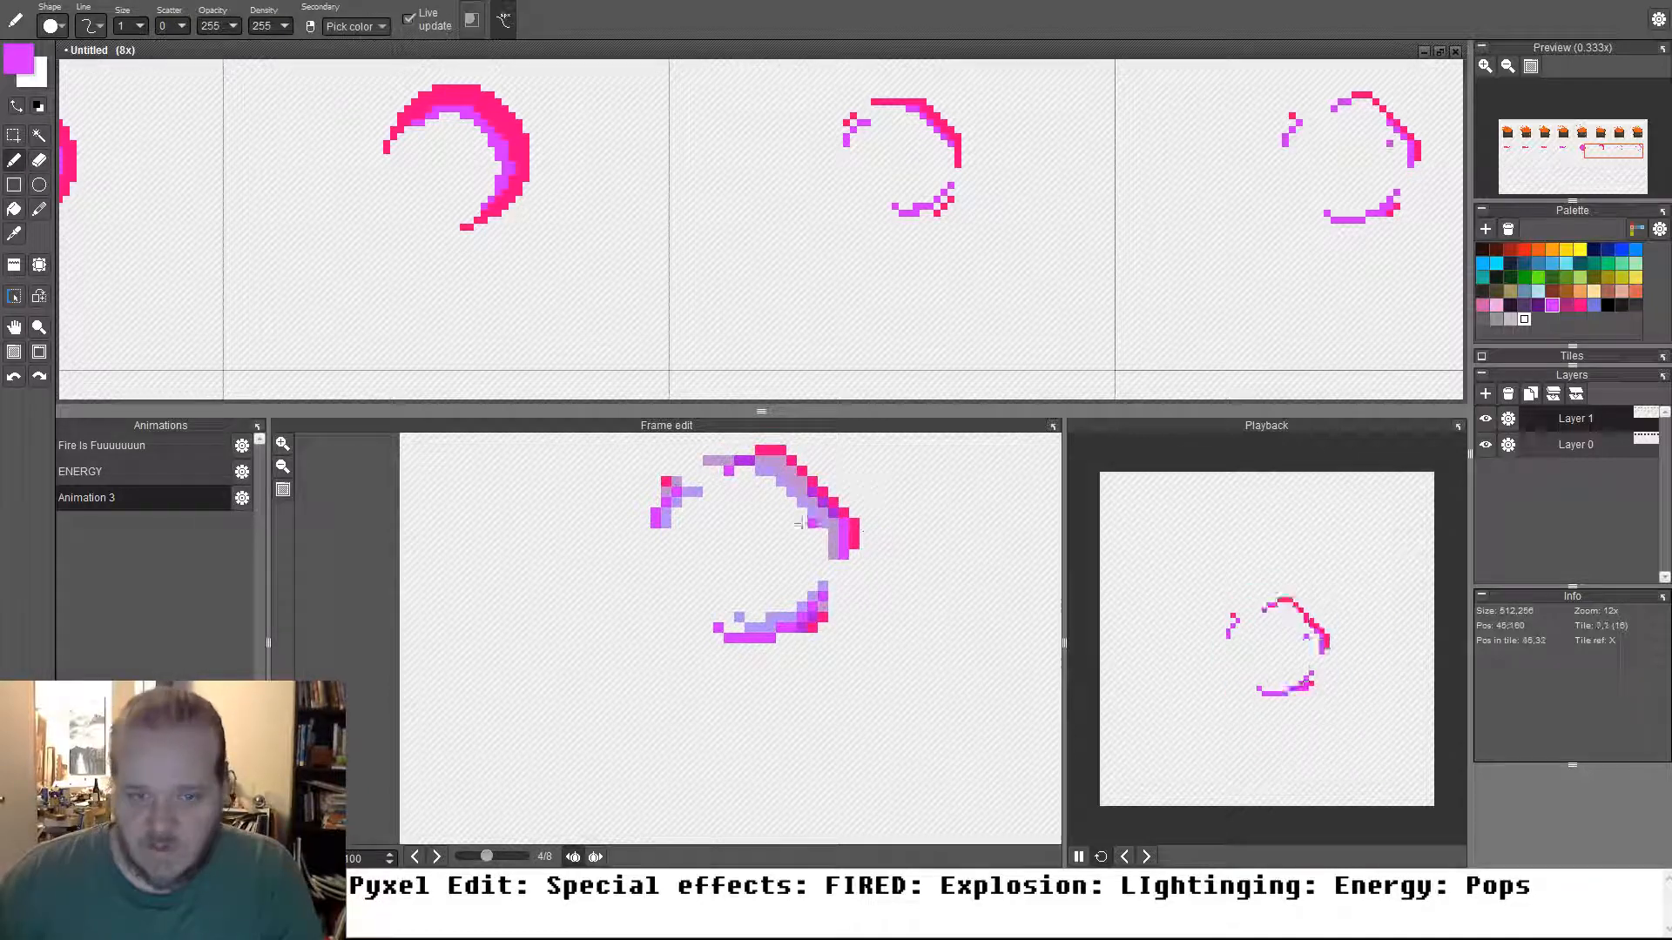
On frame 6, draw shorter violet fragments around the ring, redoing the lower stroke, and place a single violet pixel at frame 7's upper left
key("period")
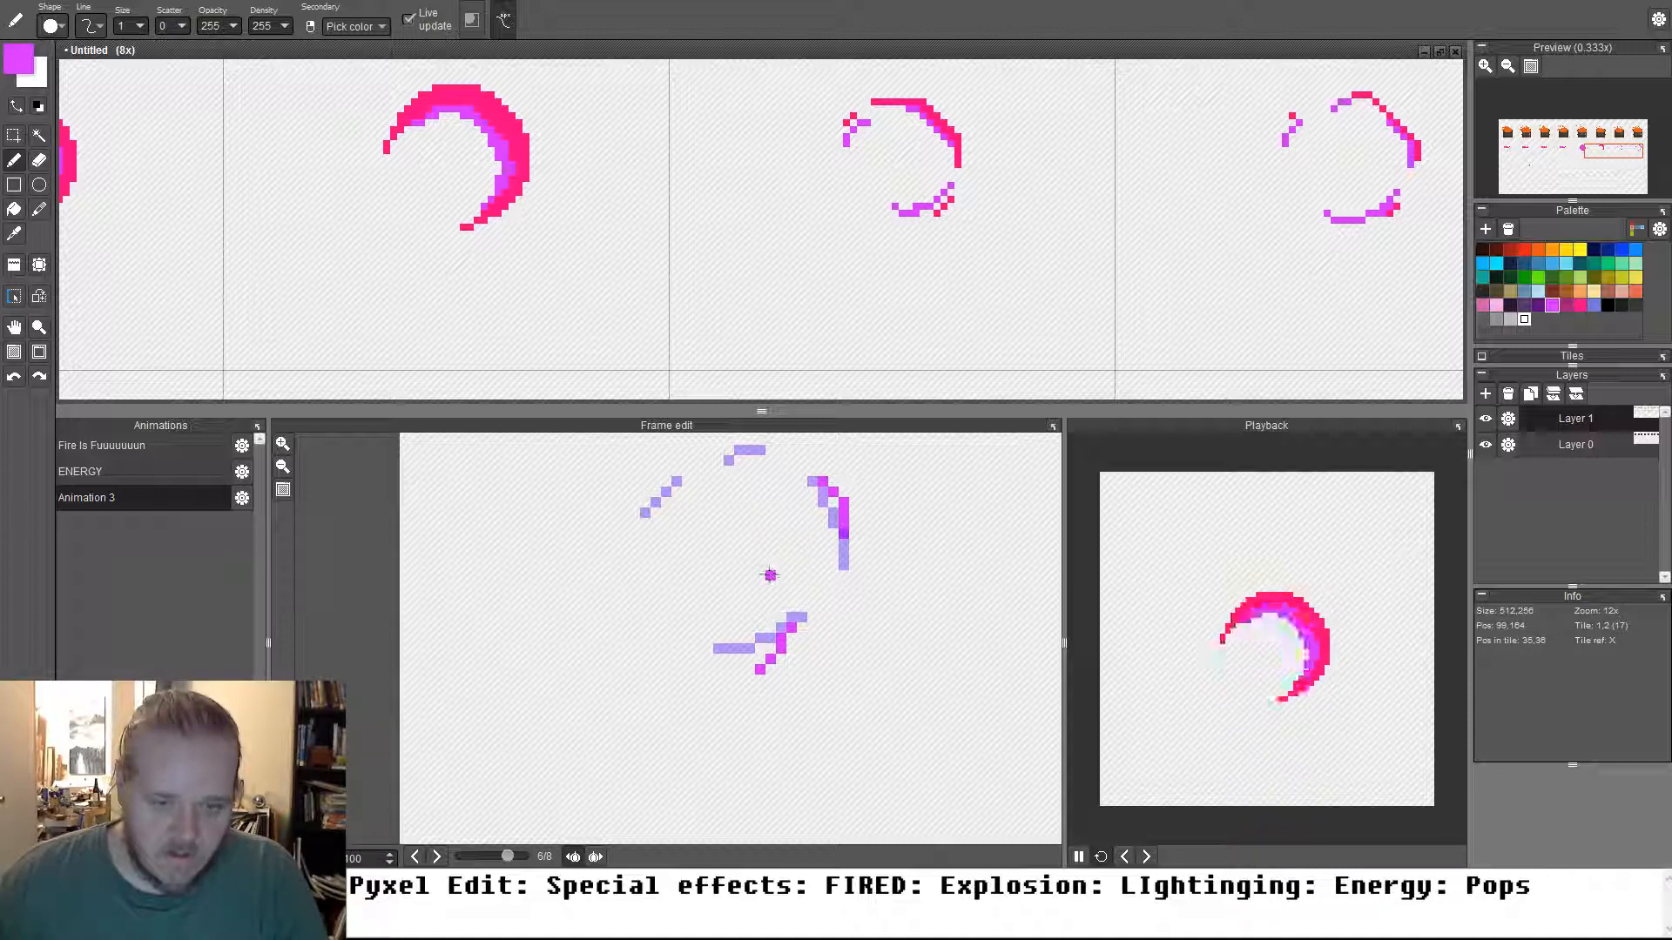
key("ctrl+z")
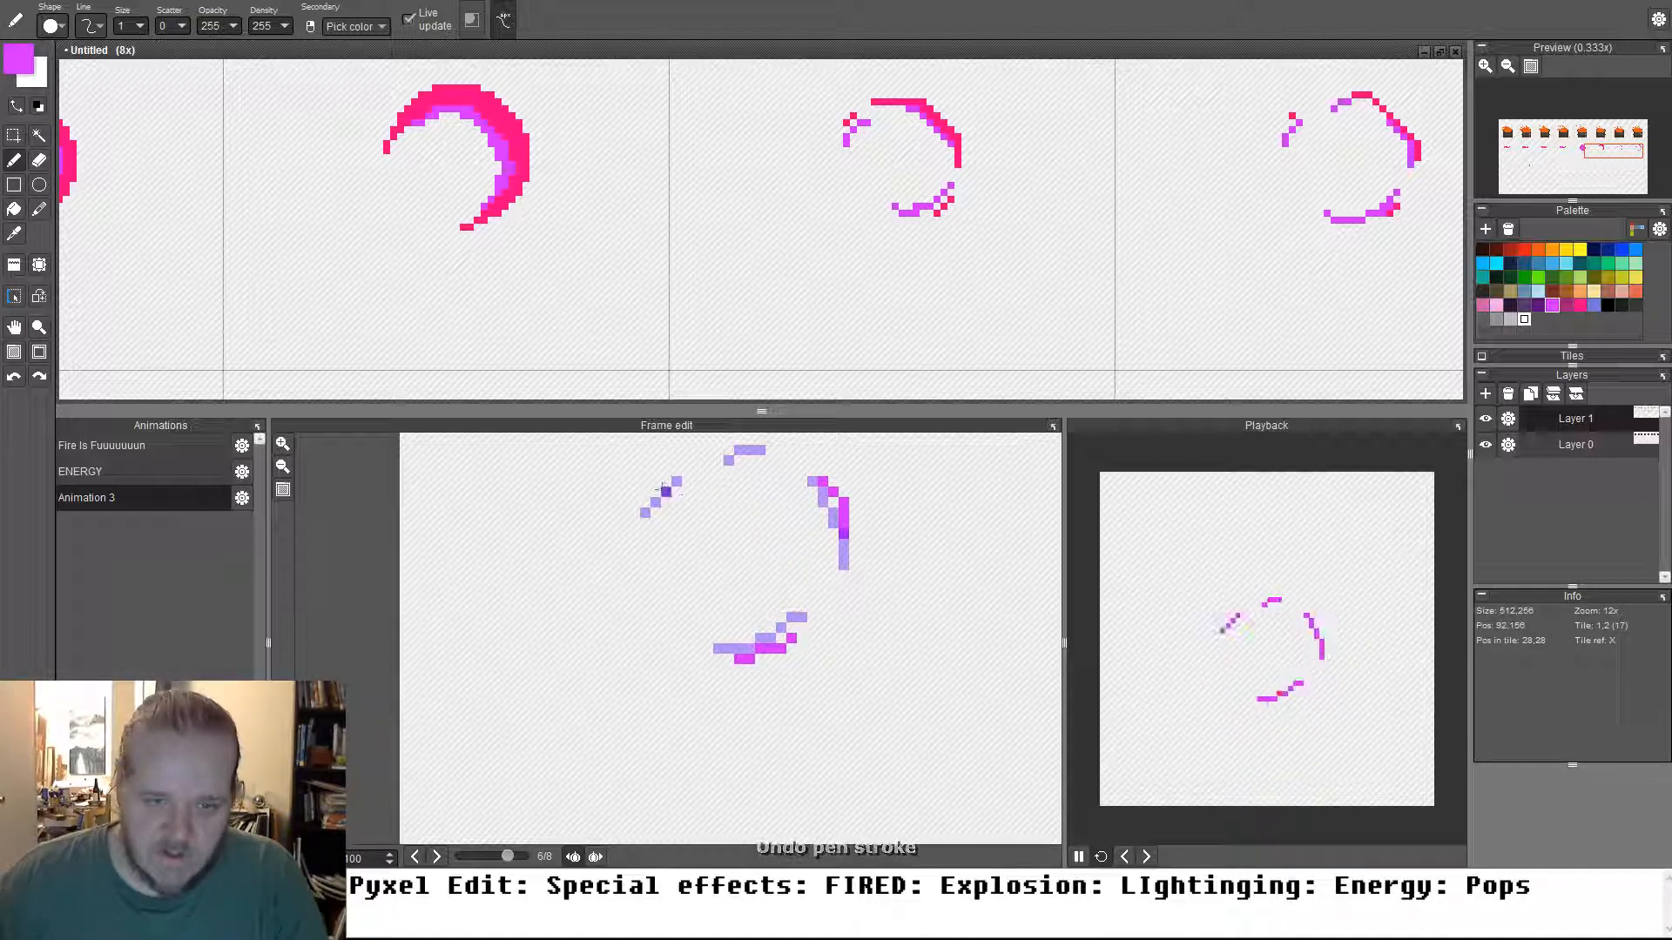
left_click_drag(654, 493, 637, 512)
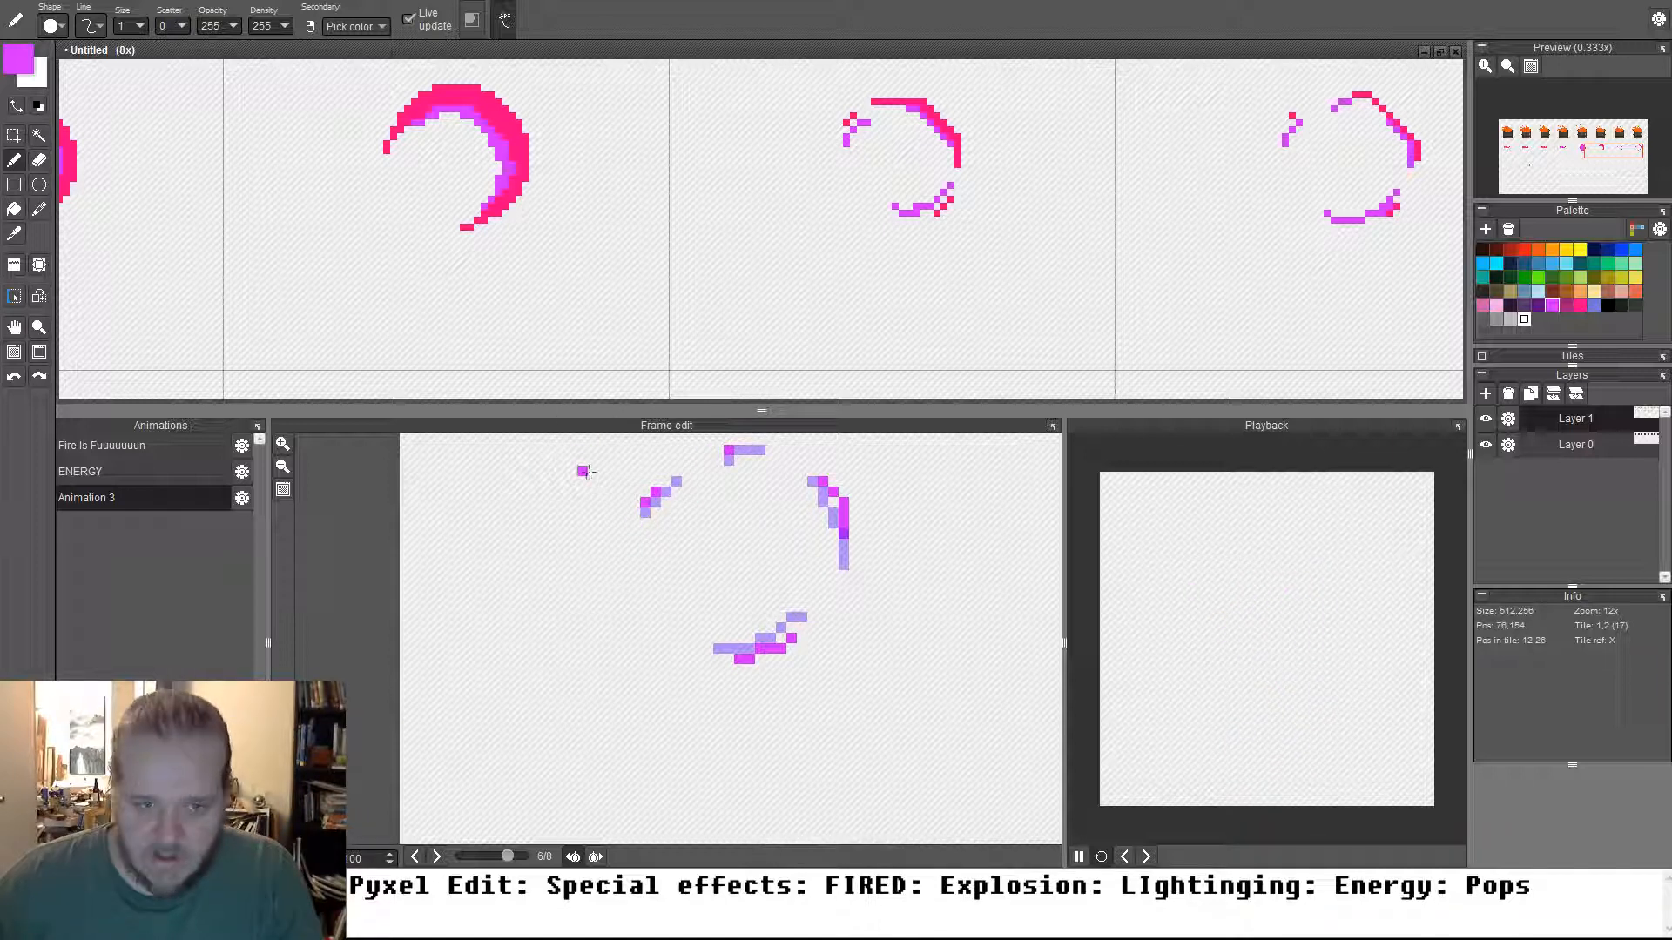
key("period")
left_click(561, 627)
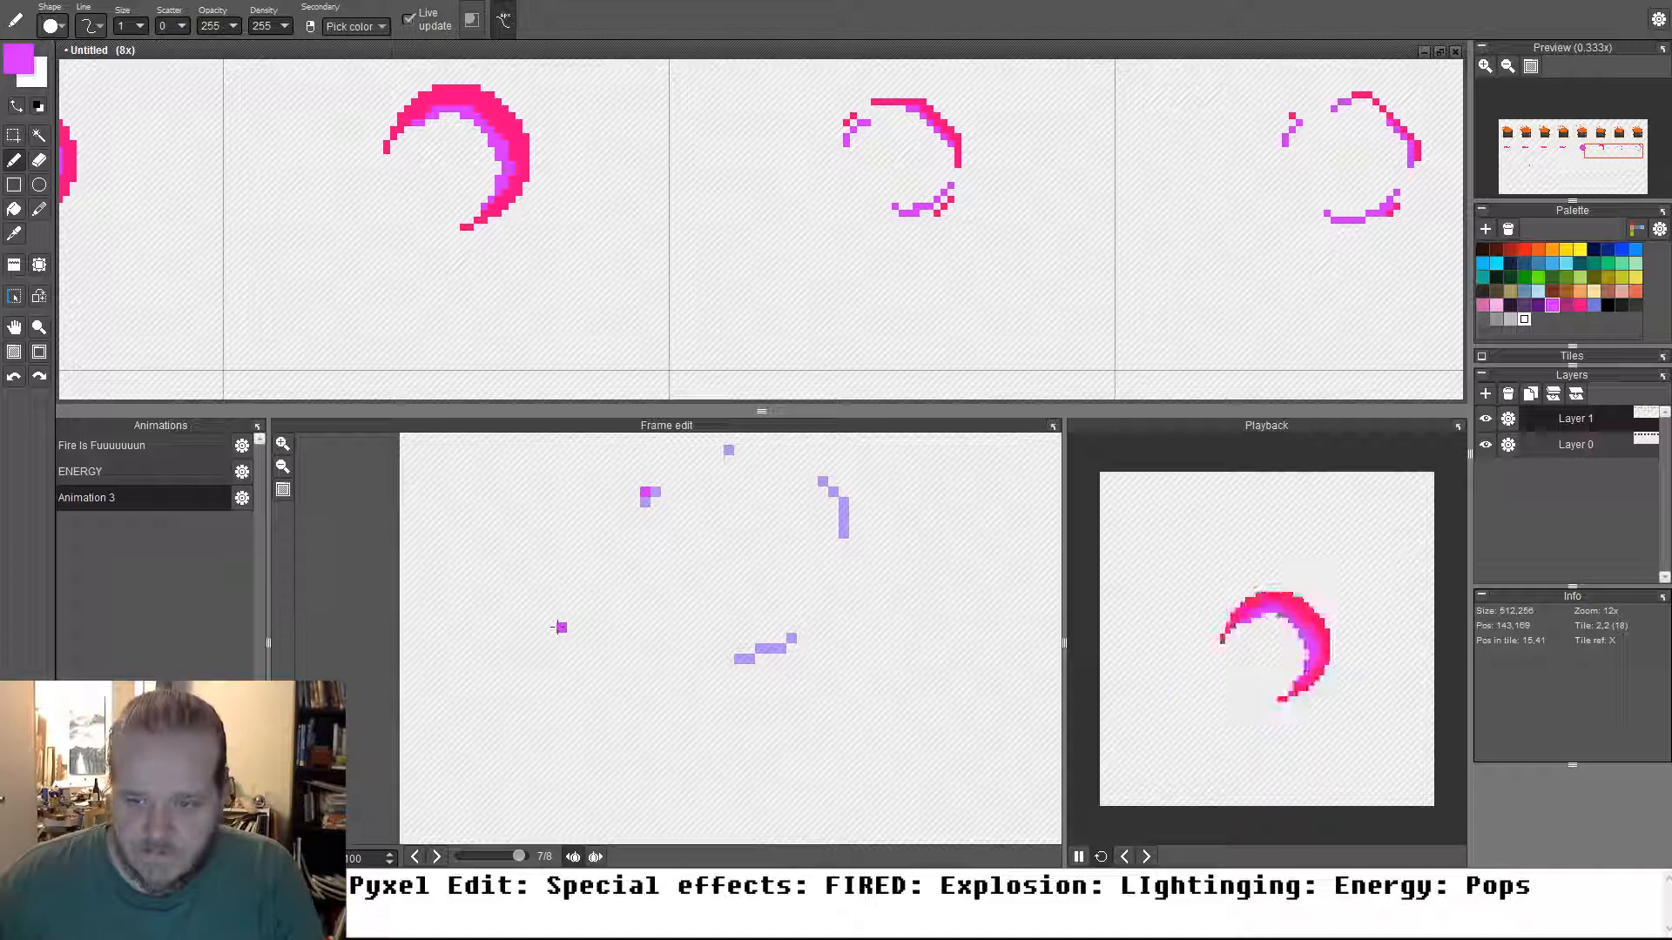
Erase the left tail of the lower violet fragment on frame 5, and reduce frame 6's lower fragment to a couple of pixels
key("comma")
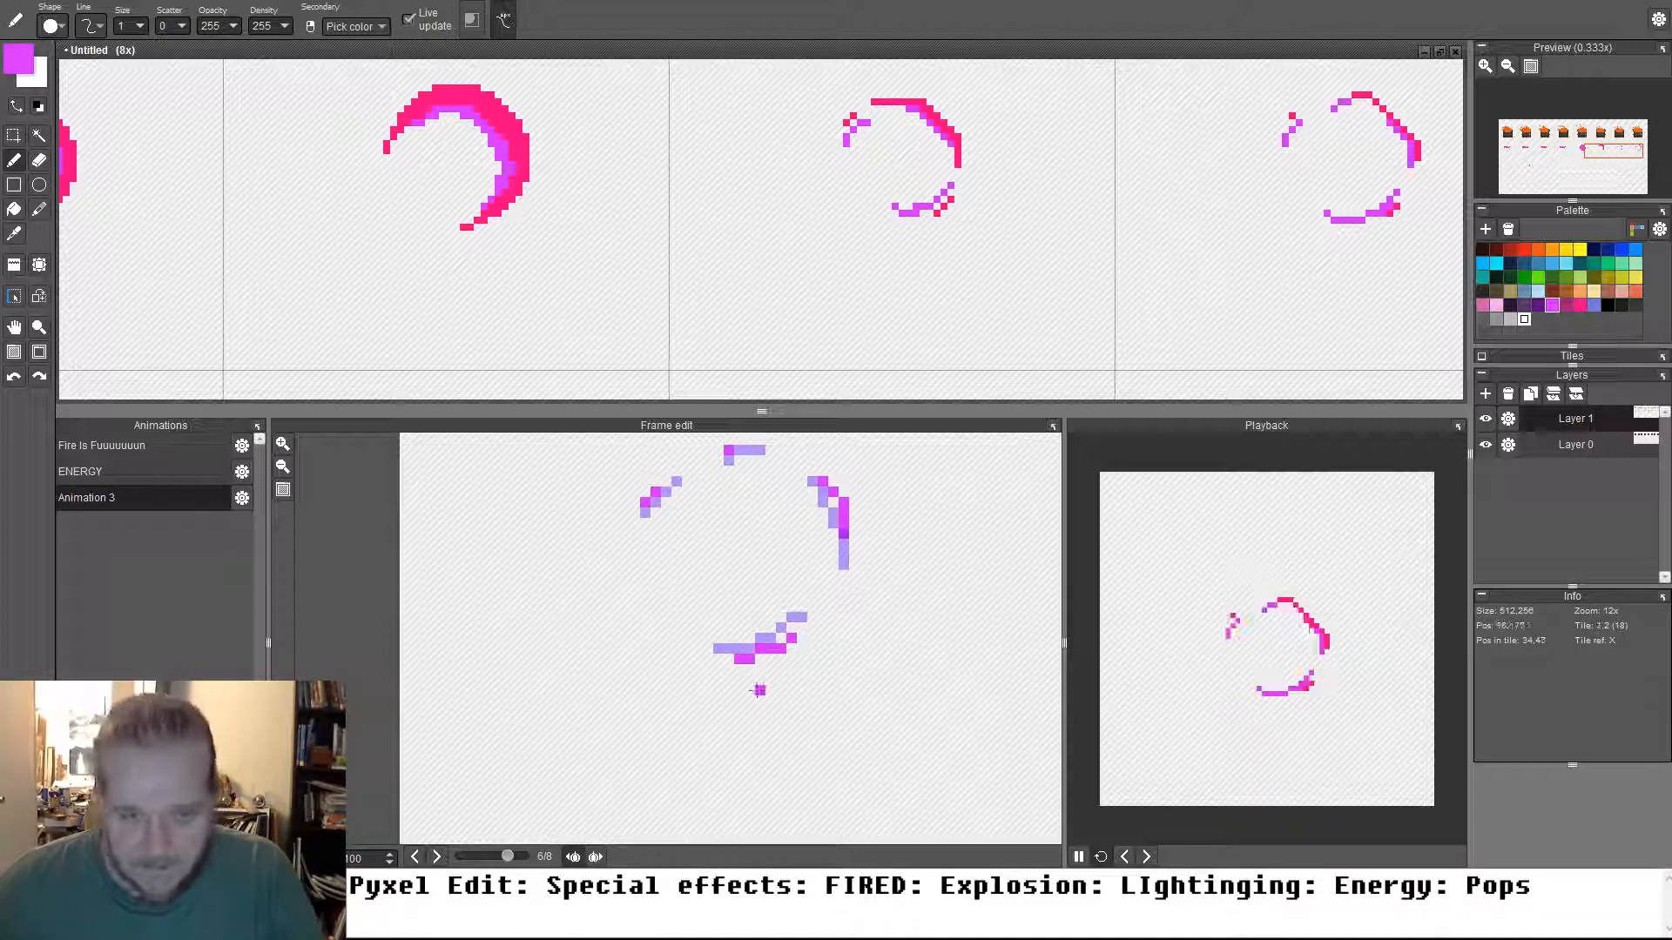
key("e")
key("comma")
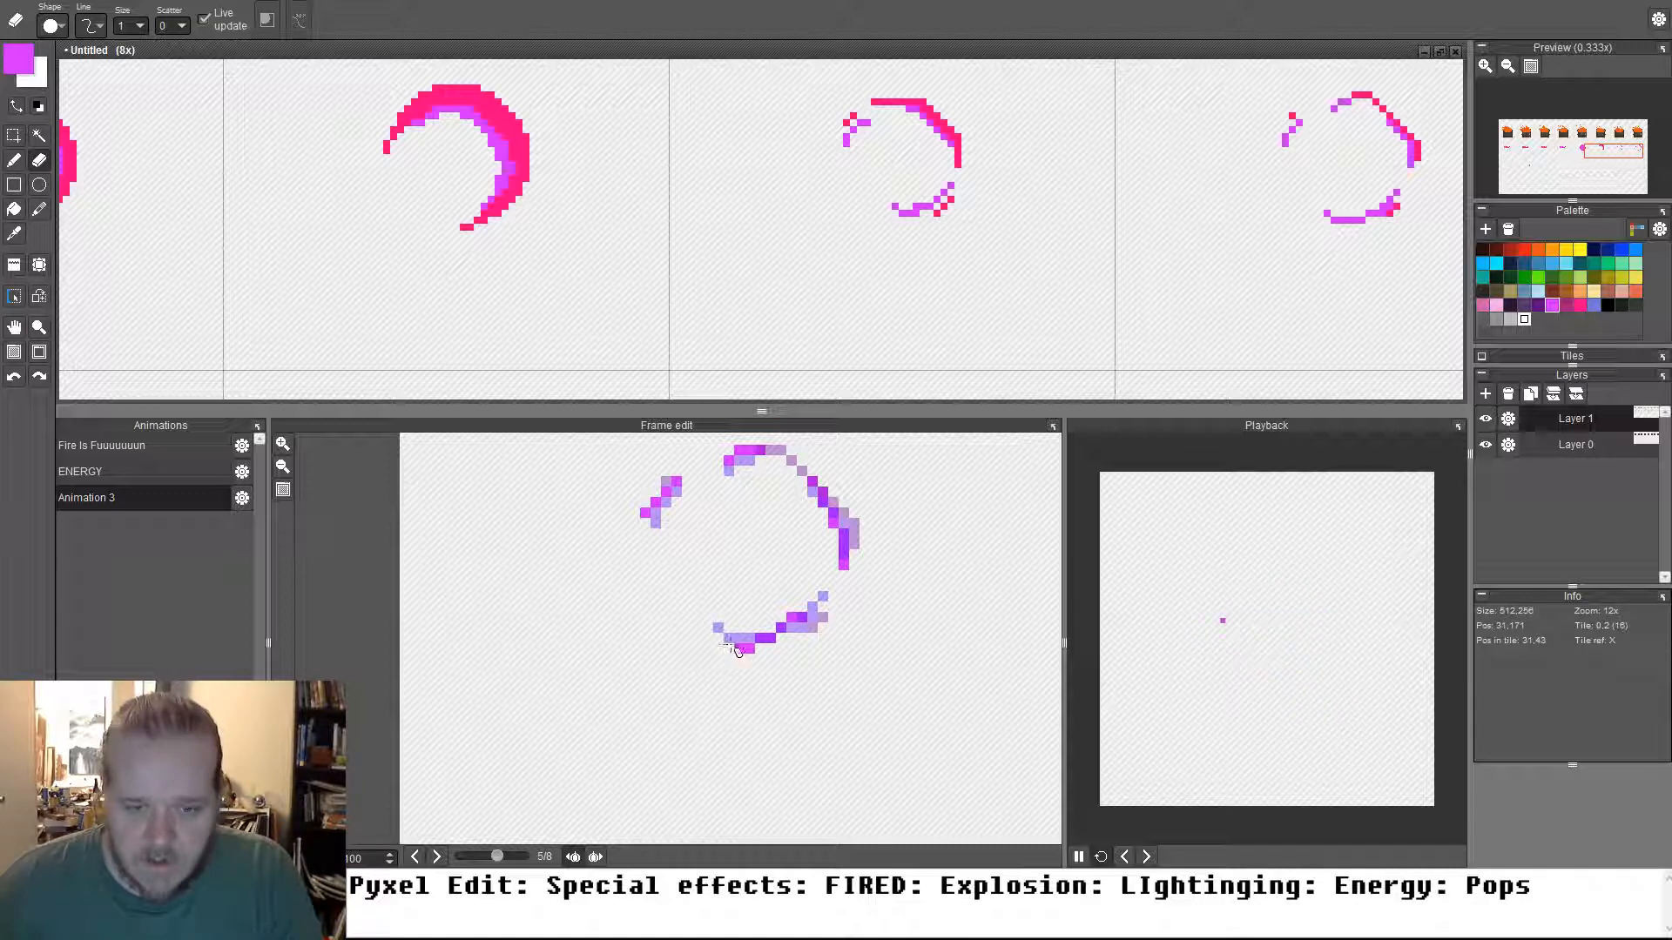
left_click(745, 648)
key("b")
key("period")
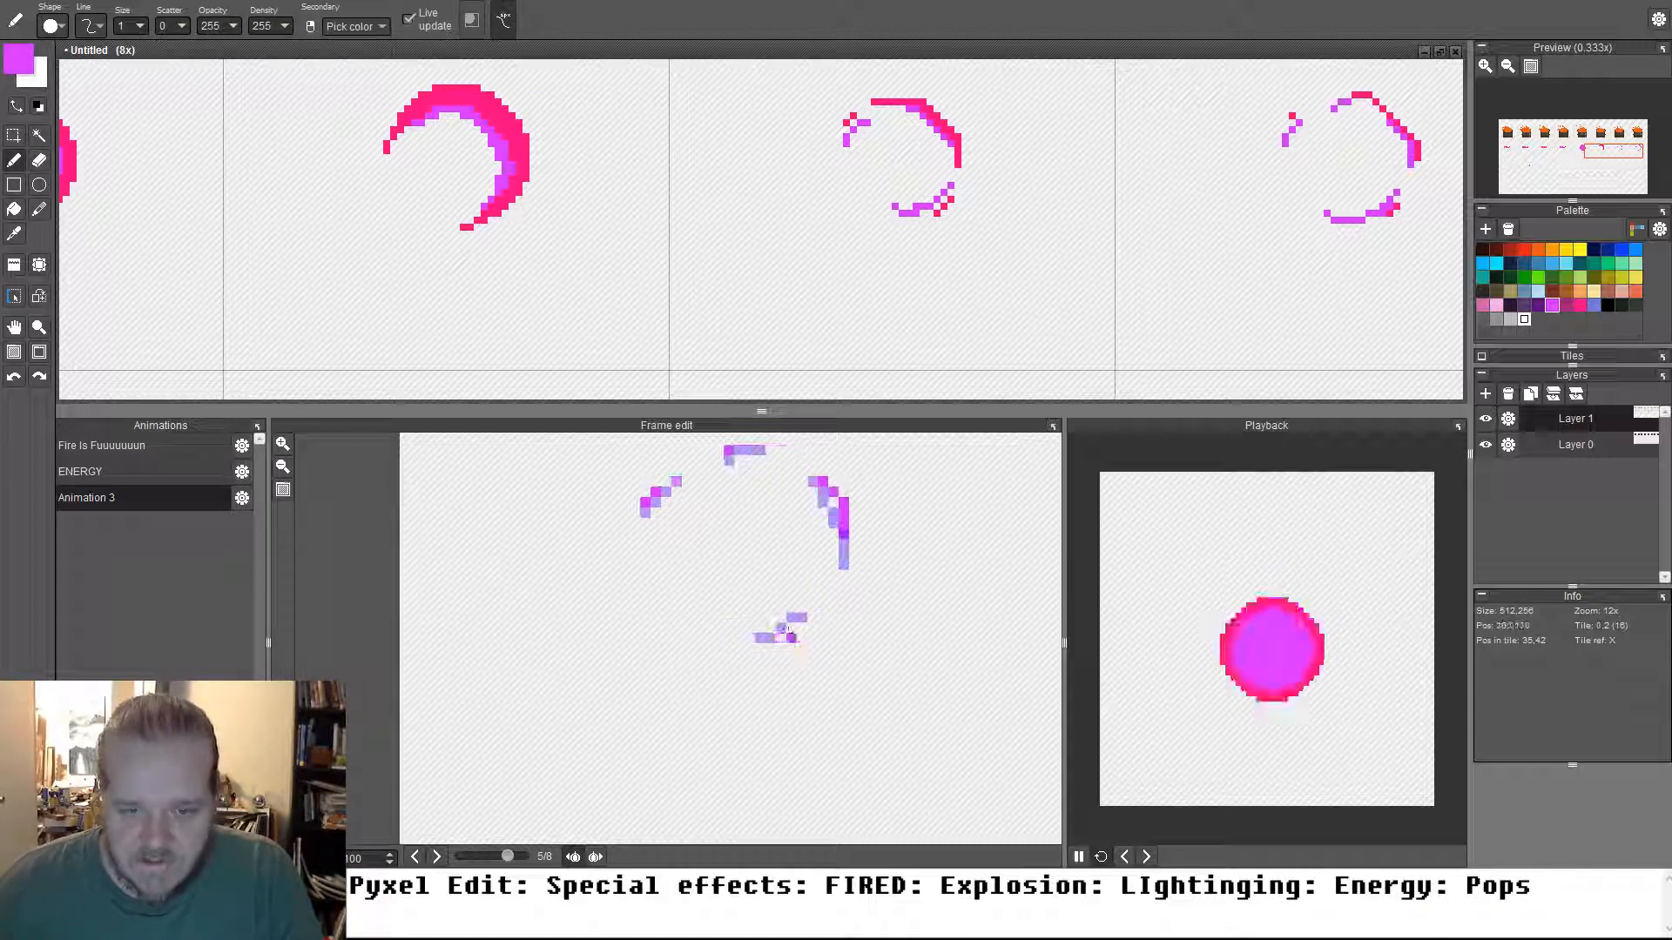
key("period")
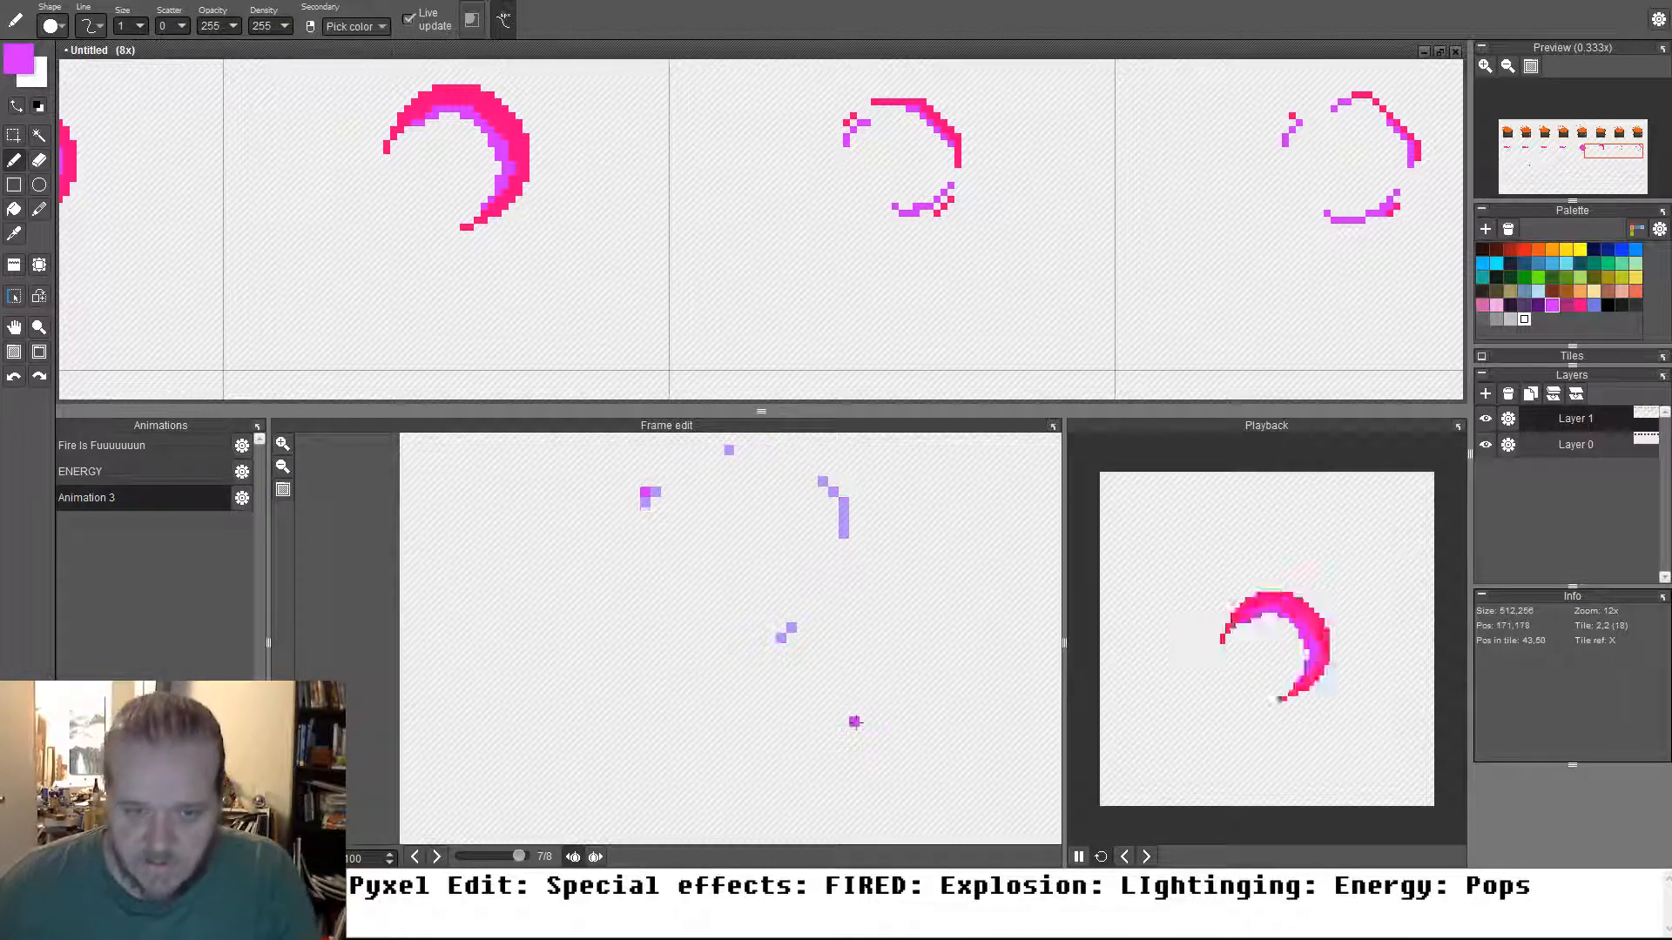
Examine the whole tile sheet and compare the pop and ENERGY animations playing at reduced size
scroll(928, 752, "down", 4)
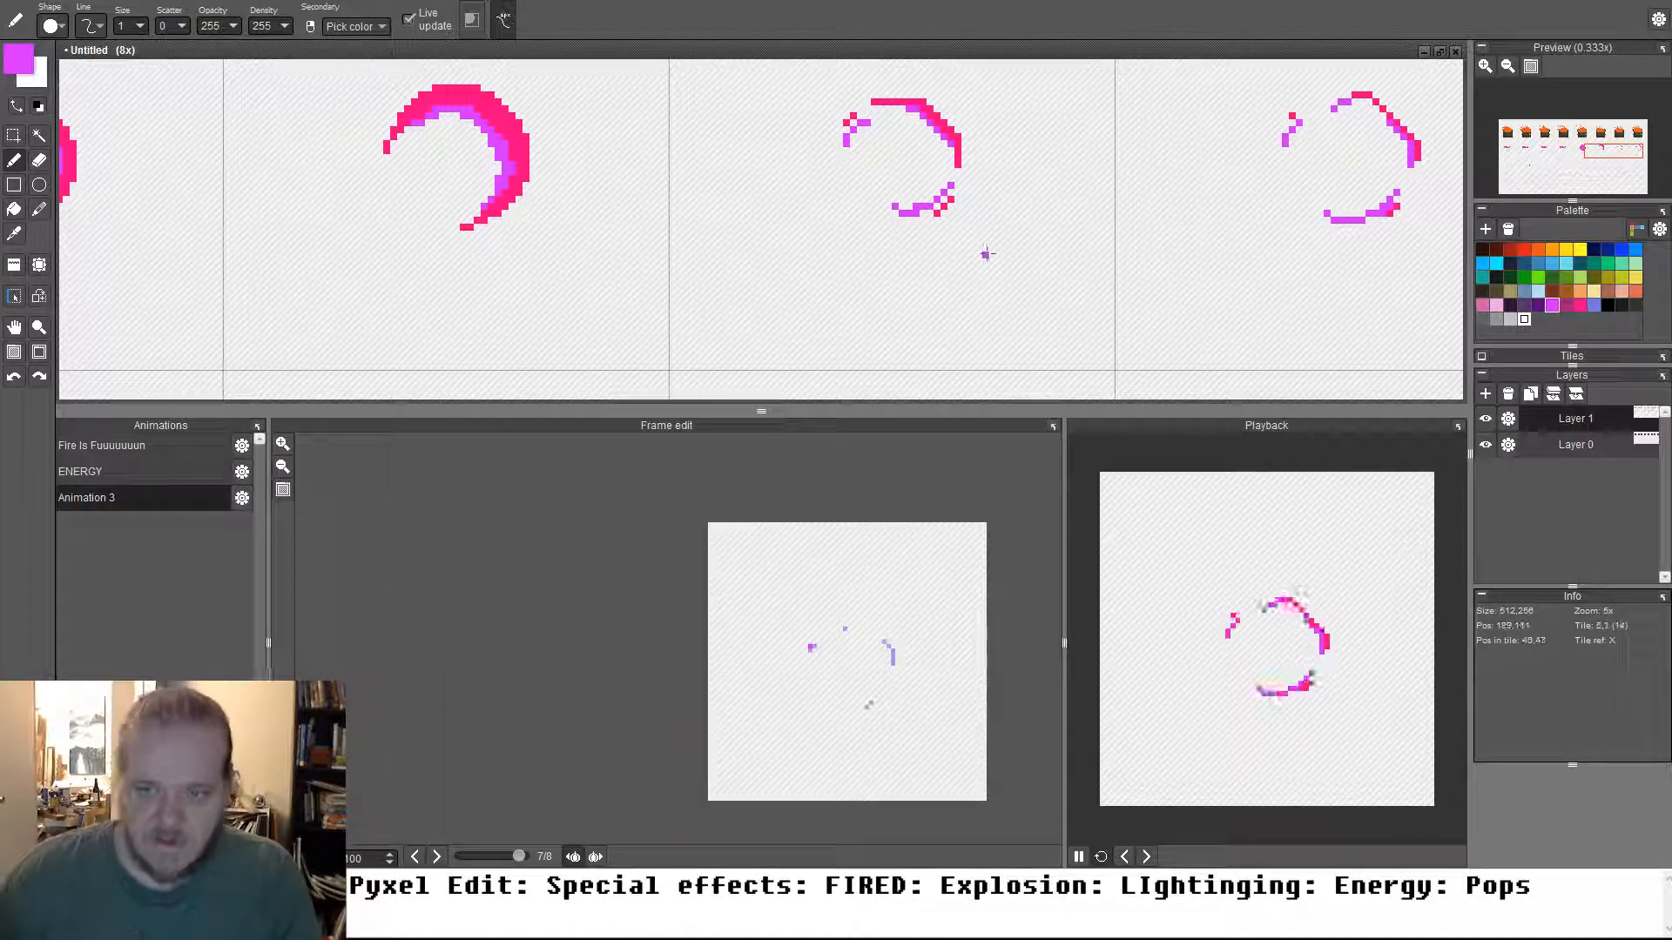
scroll(981, 253, "down", 3)
scroll(1270, 649, "down", 2)
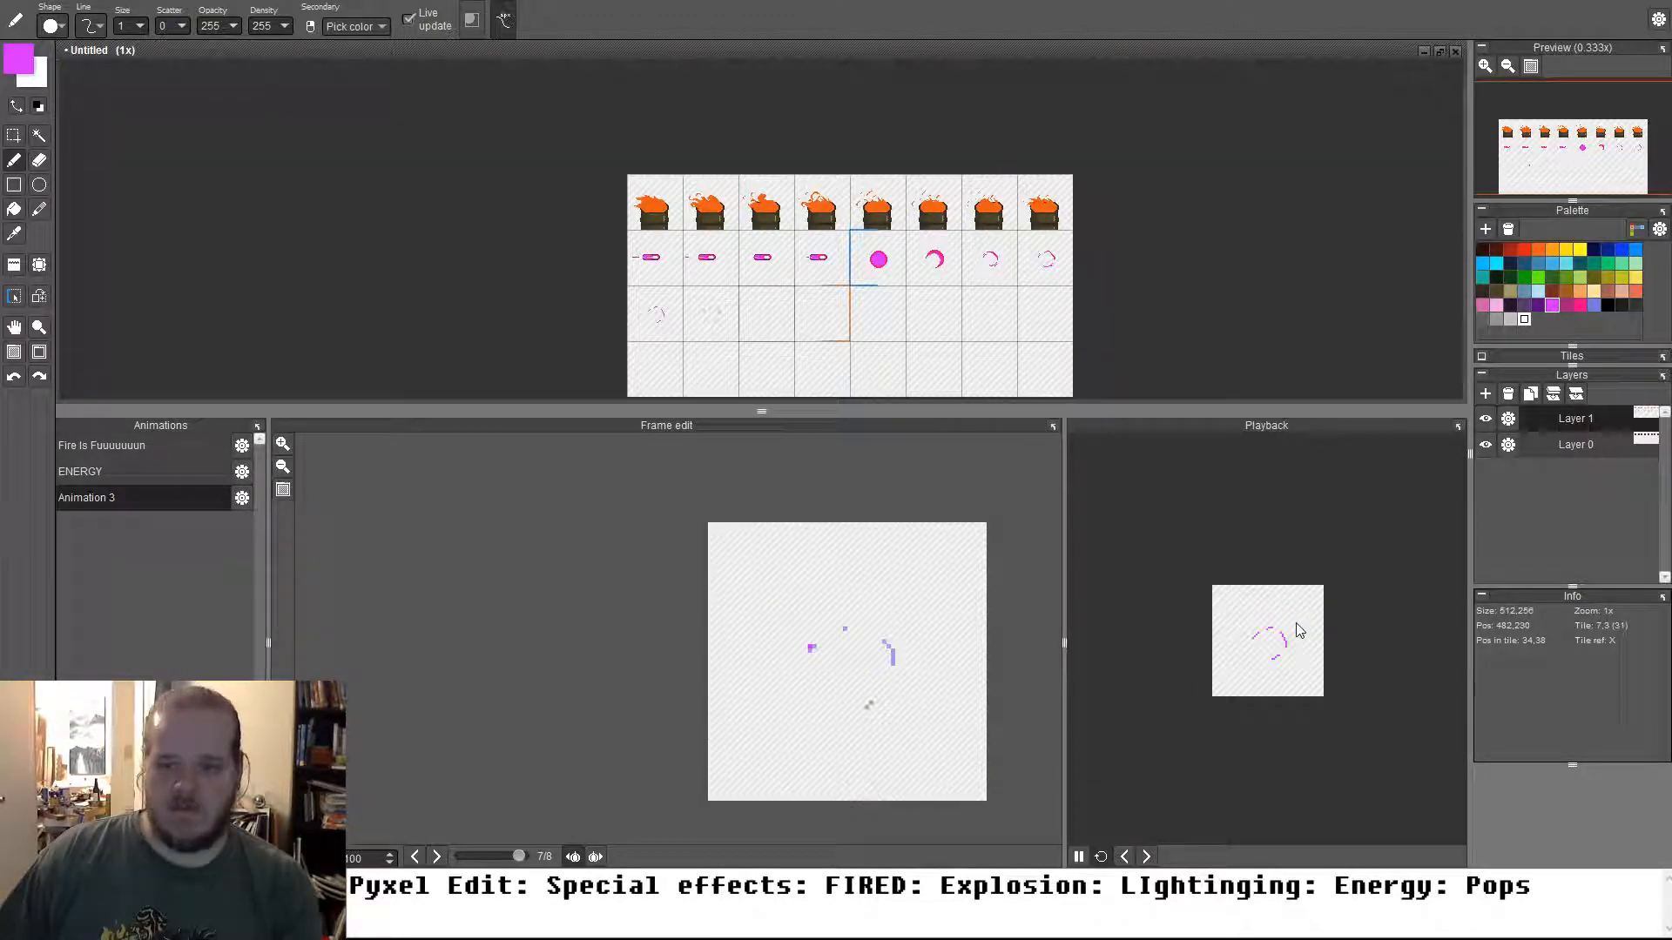
scroll(1315, 704, "down", 2)
scroll(1318, 636, "up", 2)
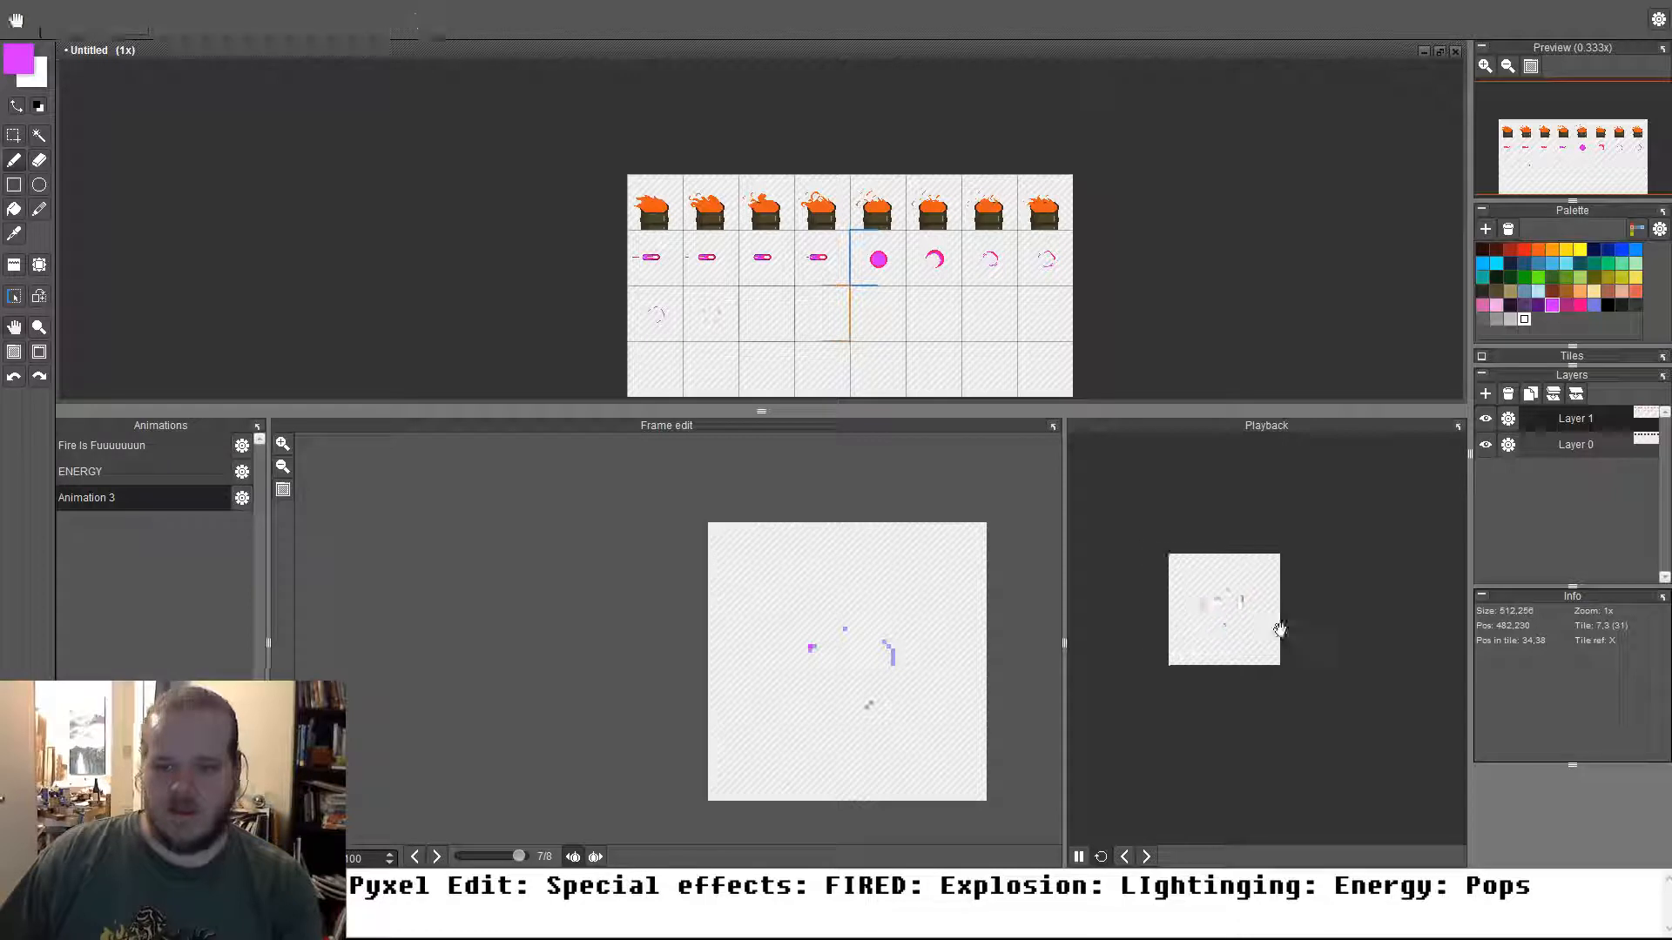
scroll(1284, 644, "up", 1)
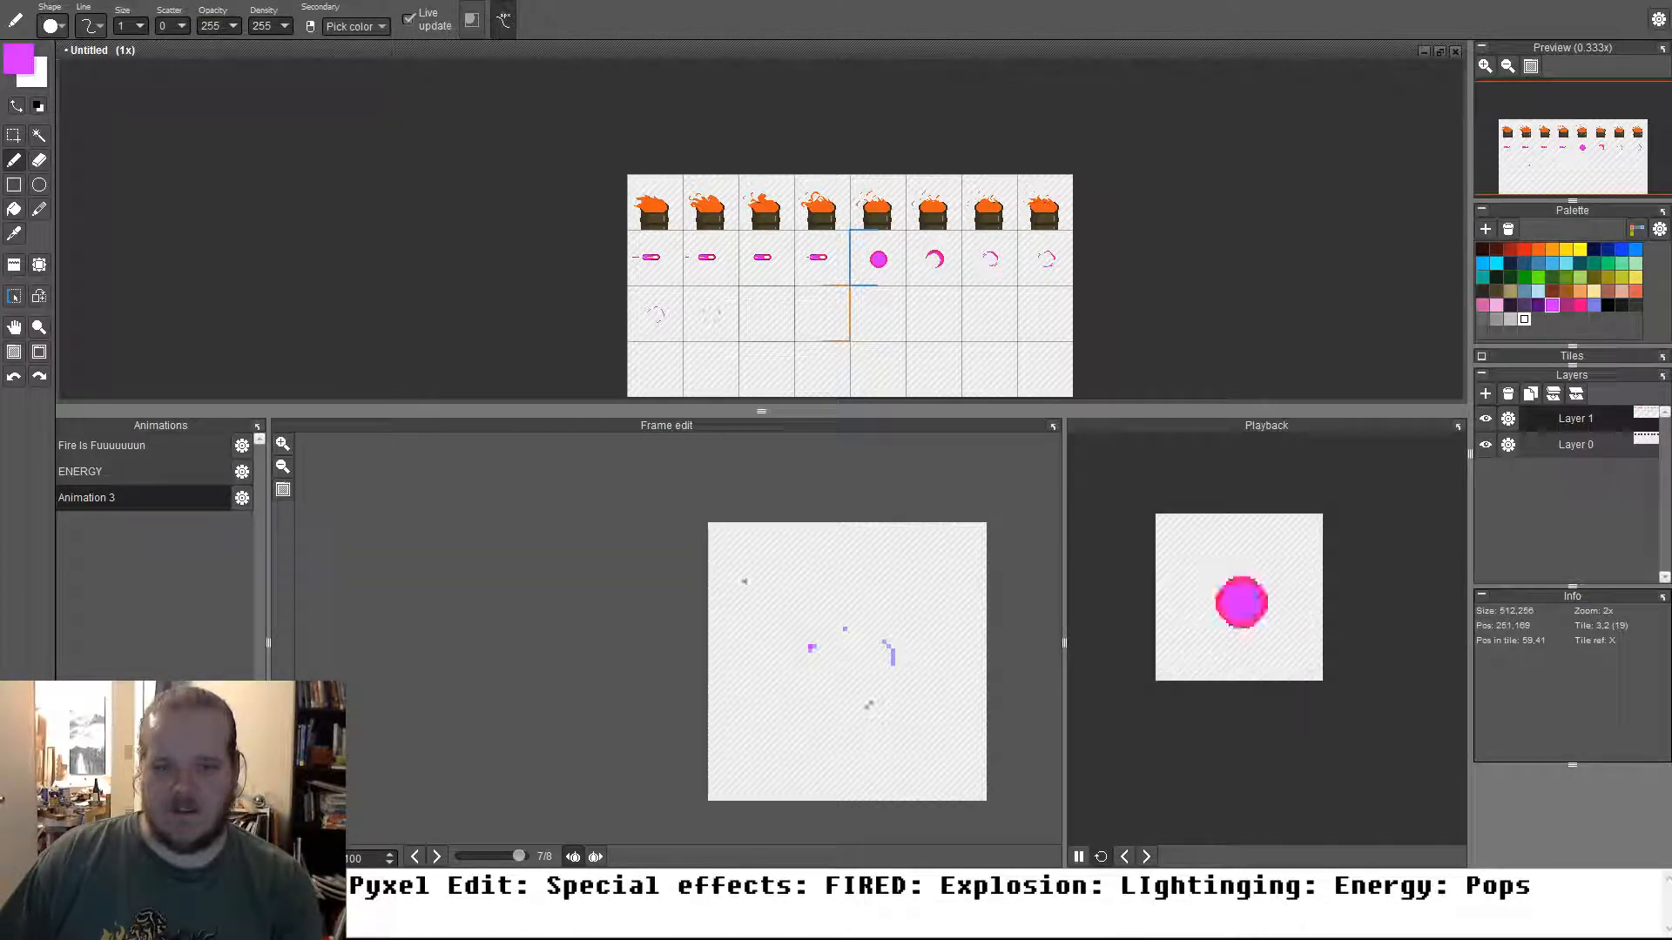
left_click(94, 477)
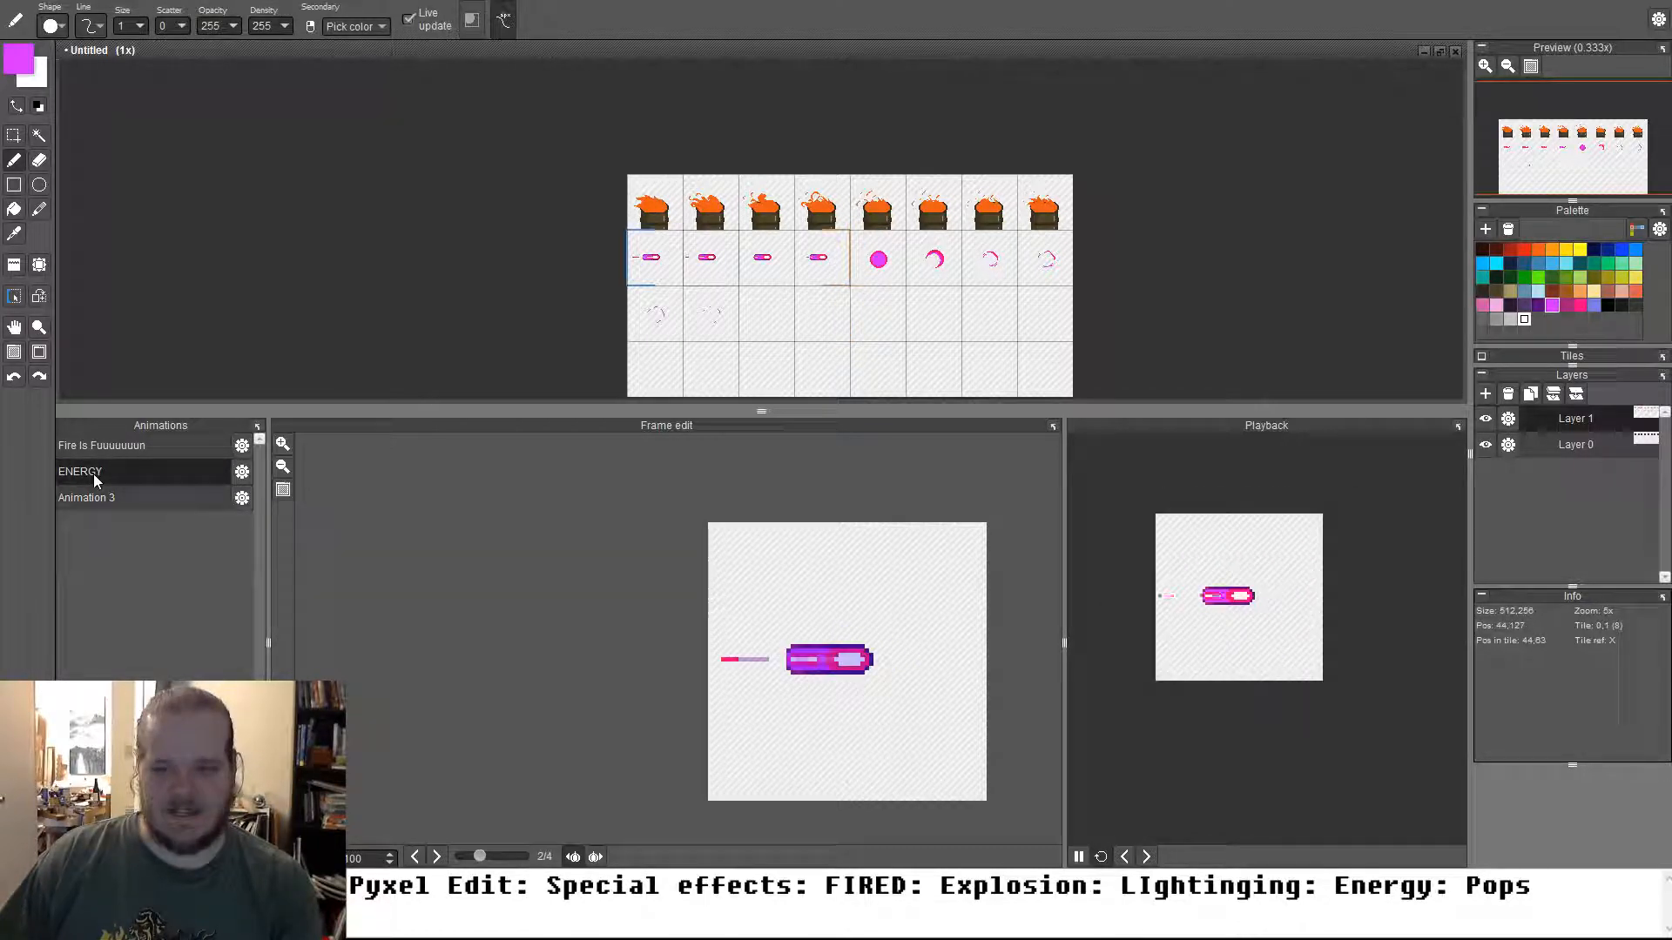
scroll(1213, 662, "down", 3)
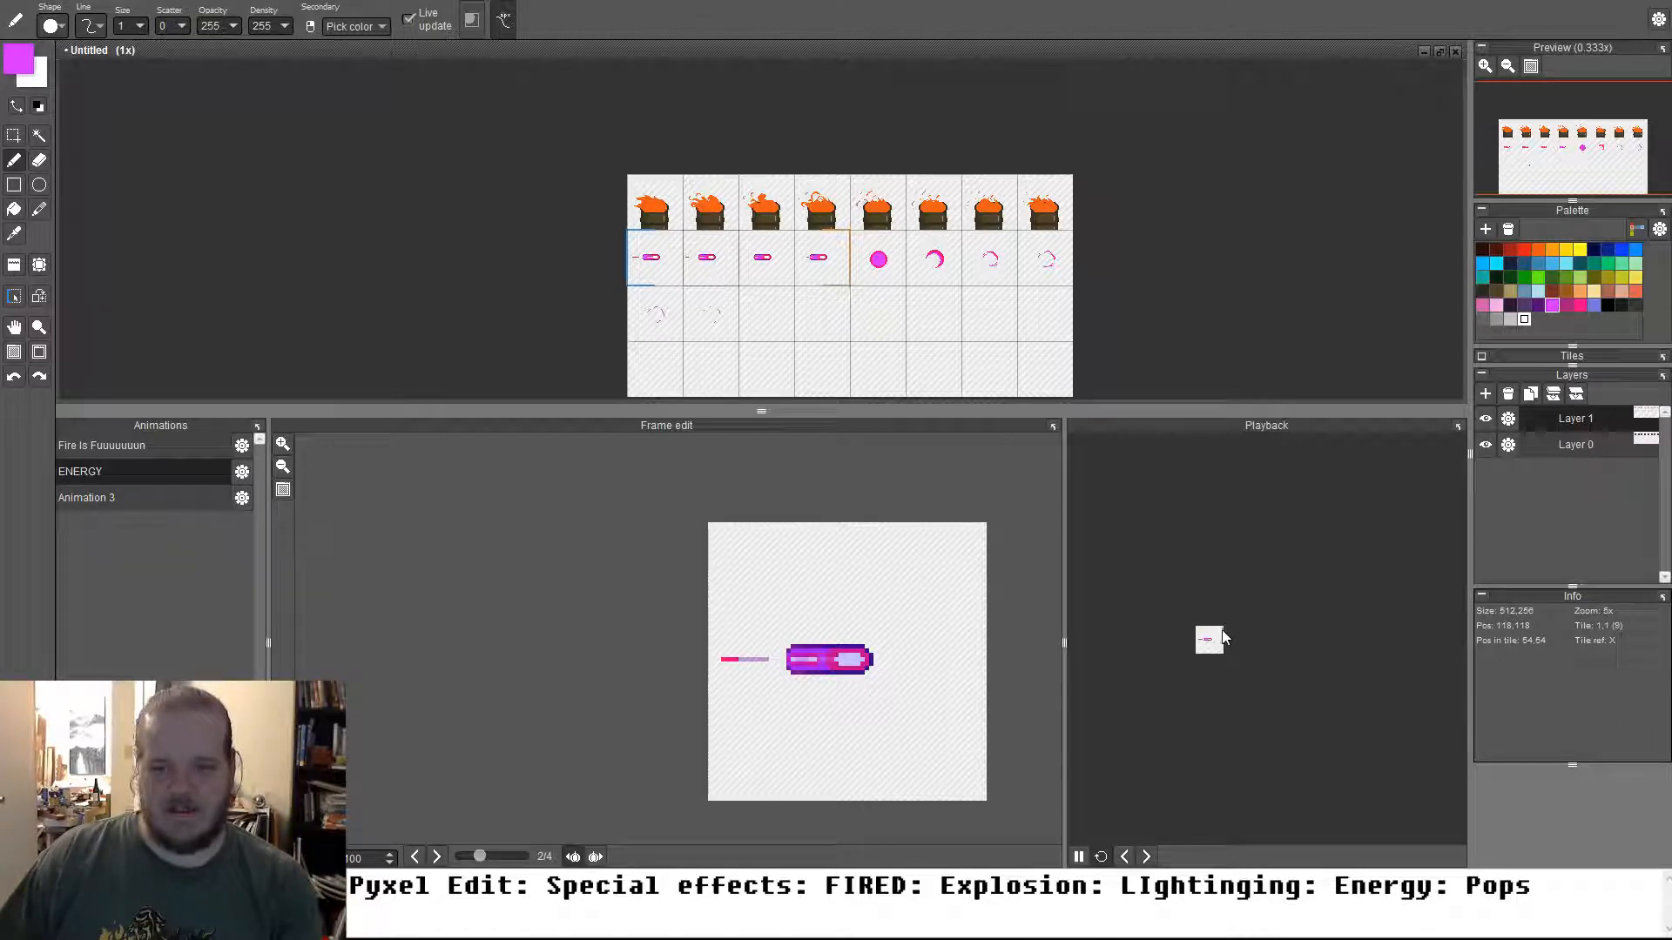
scroll(1222, 638, "up", 1)
left_click_drag(1187, 682, 1277, 652)
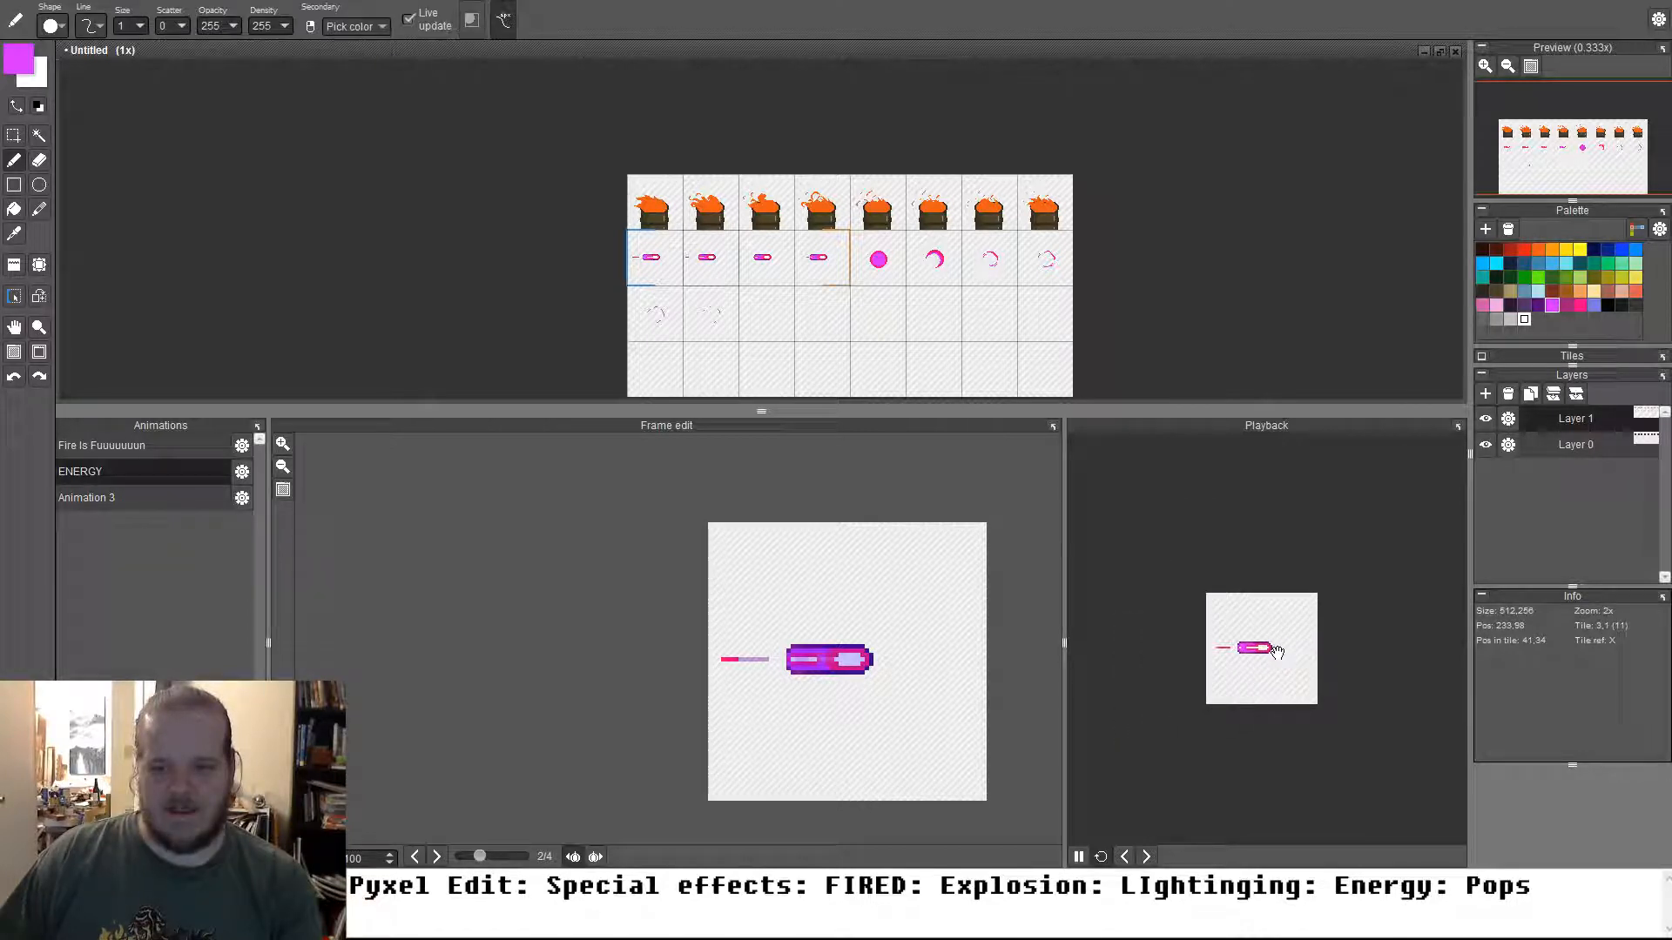
Clear the existing pop artwork from all eight tiles of Animation 3
left_click(144, 500)
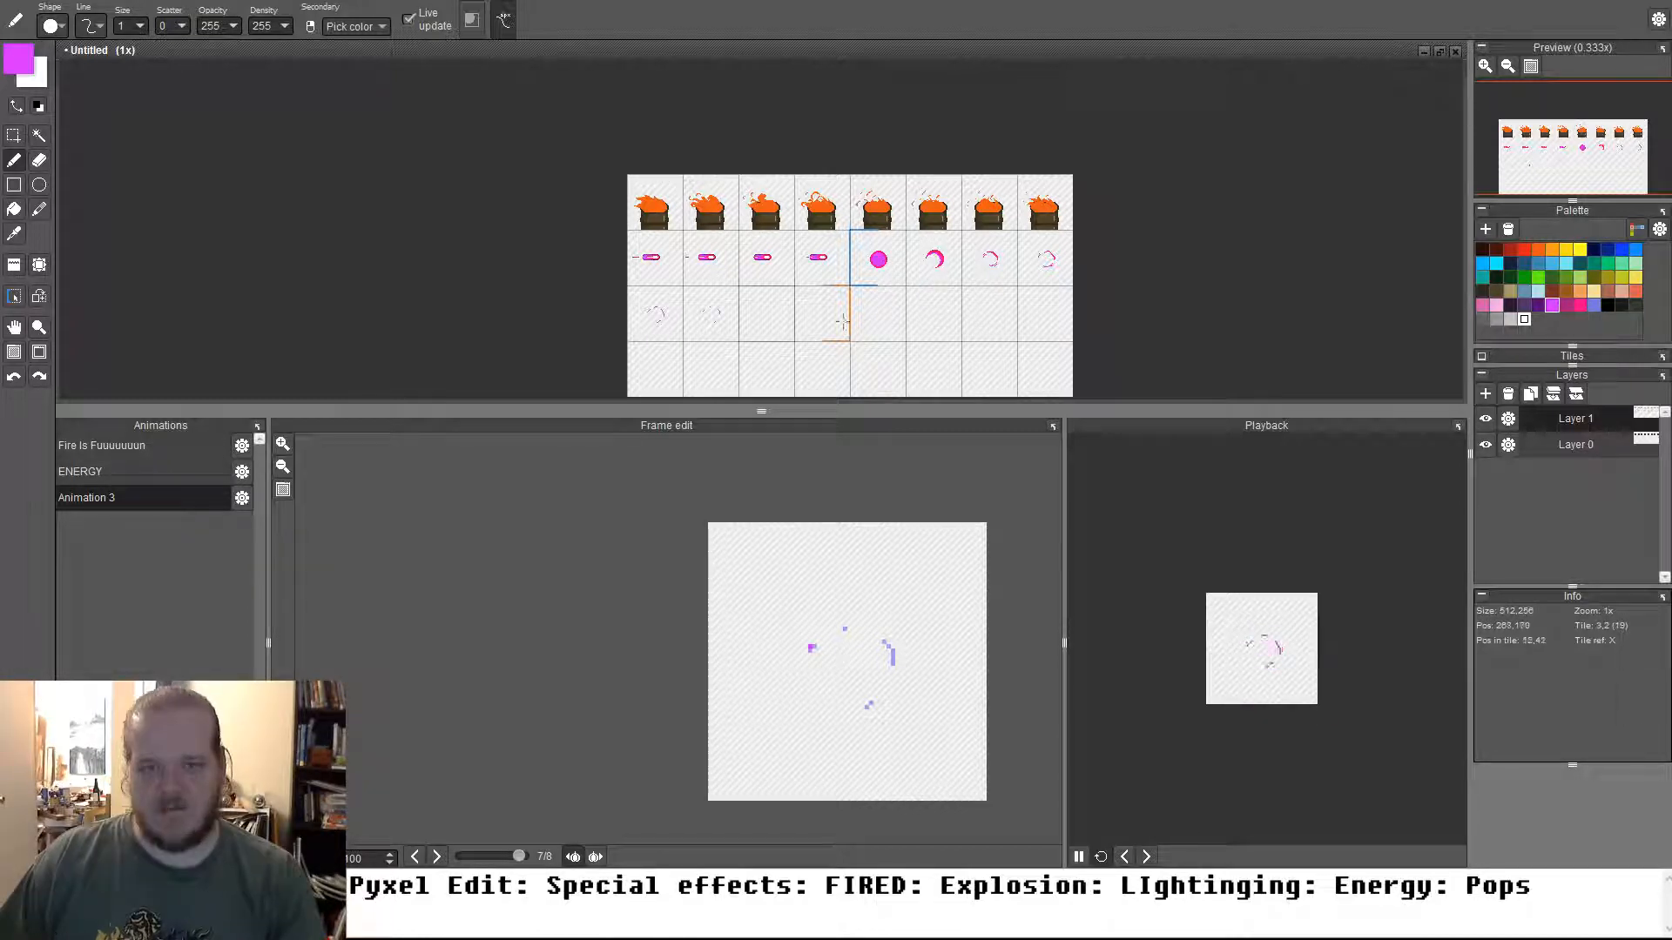
key("t")
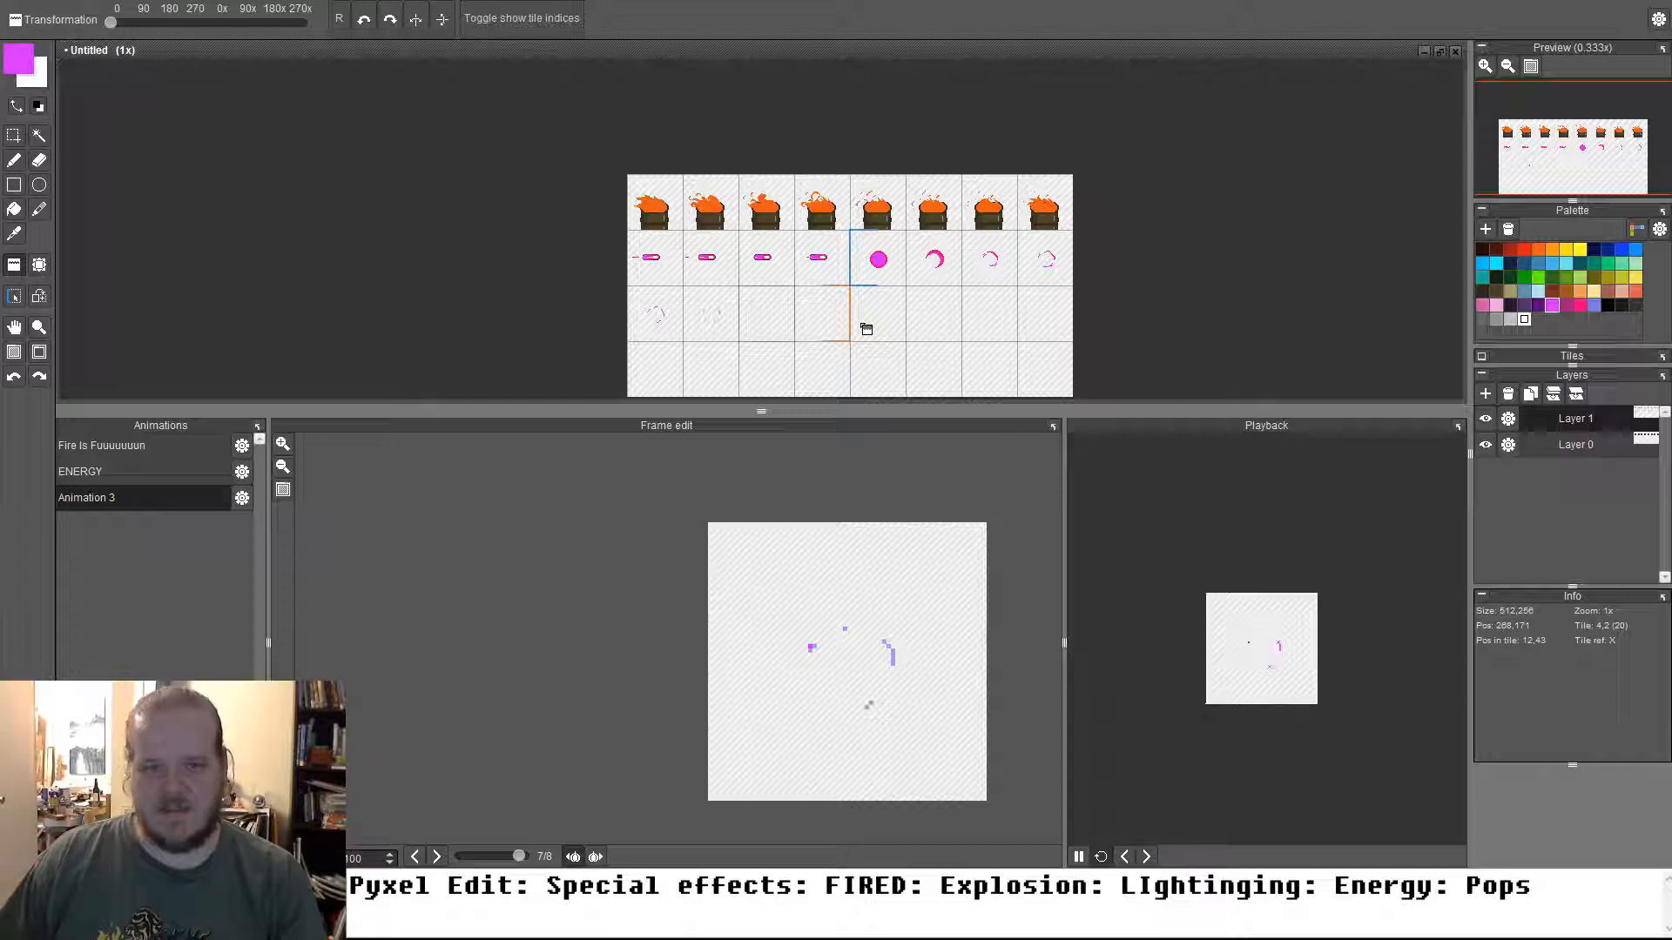
left_click_drag(828, 325, 620, 325)
left_click(860, 335)
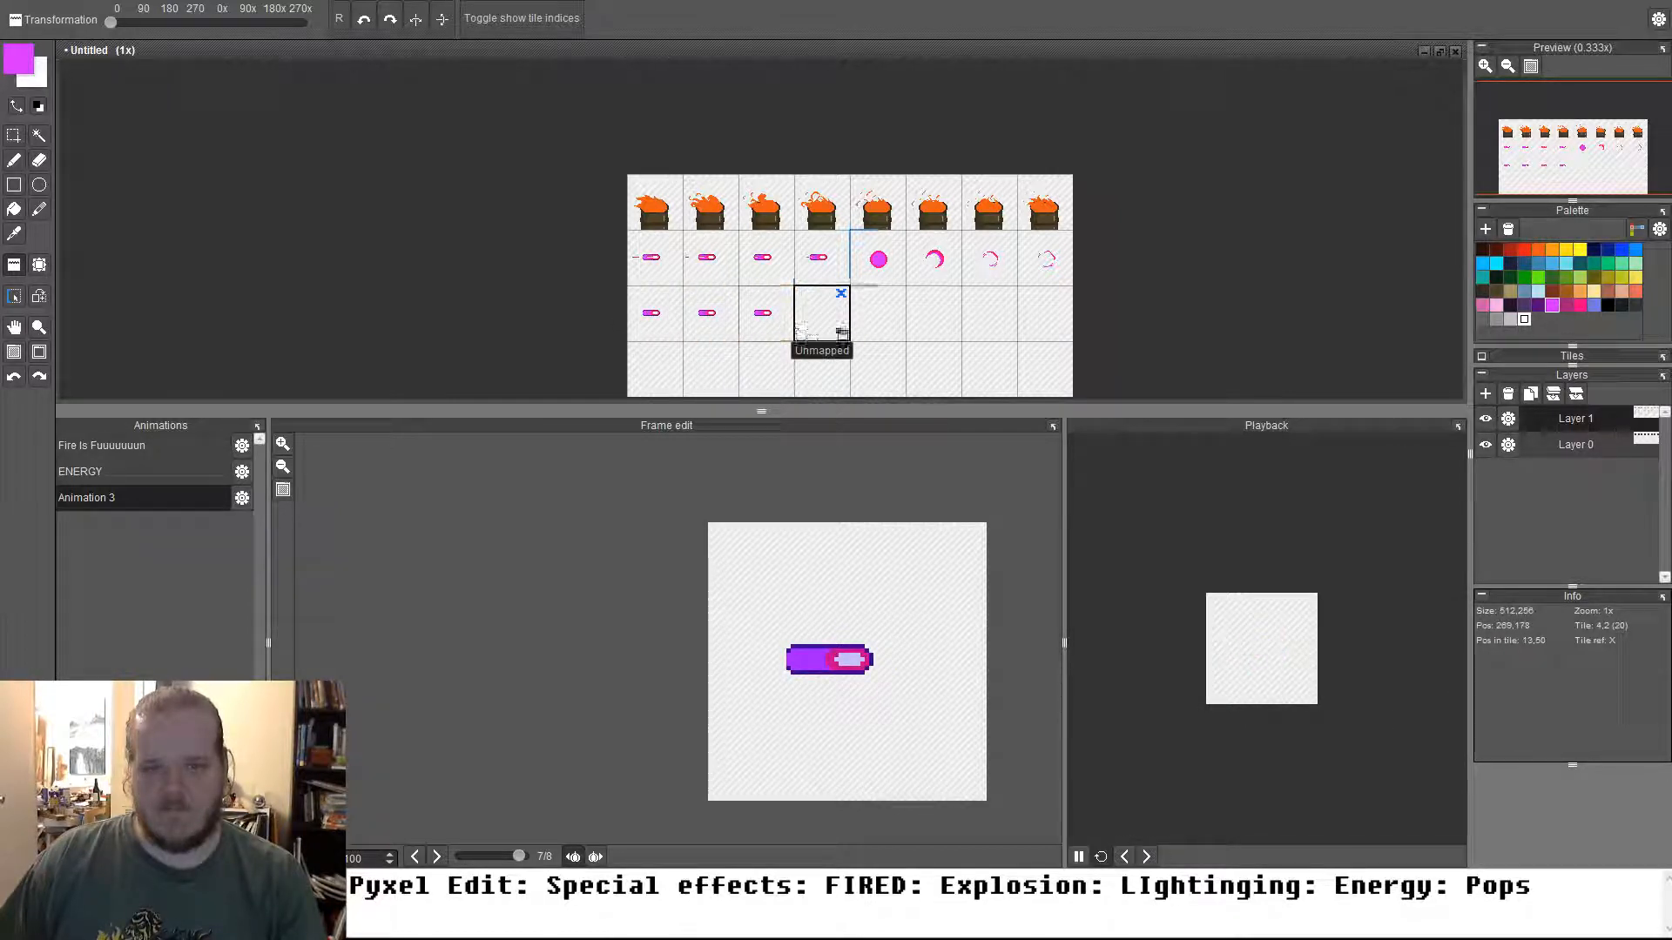
left_click_drag(827, 329, 616, 354)
left_click_drag(870, 288, 1119, 284)
Pick the hot pink from the last energy bolt as the pen colour
key("b")
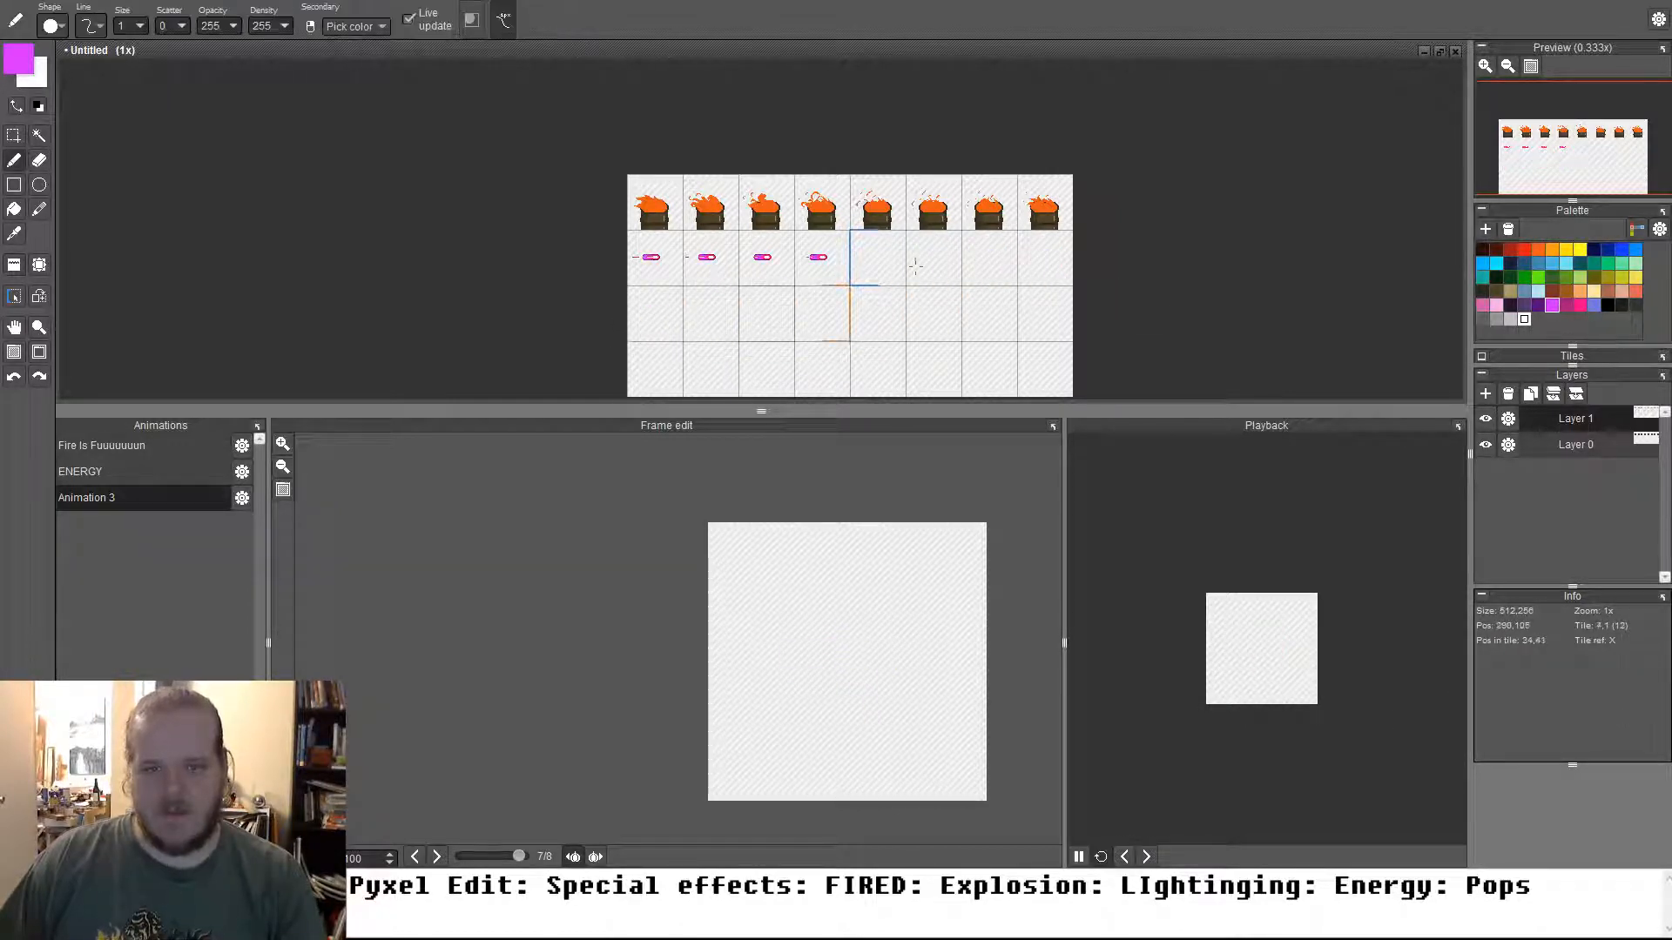
scroll(789, 261, "up", 4)
scroll(631, 226, "up", 2)
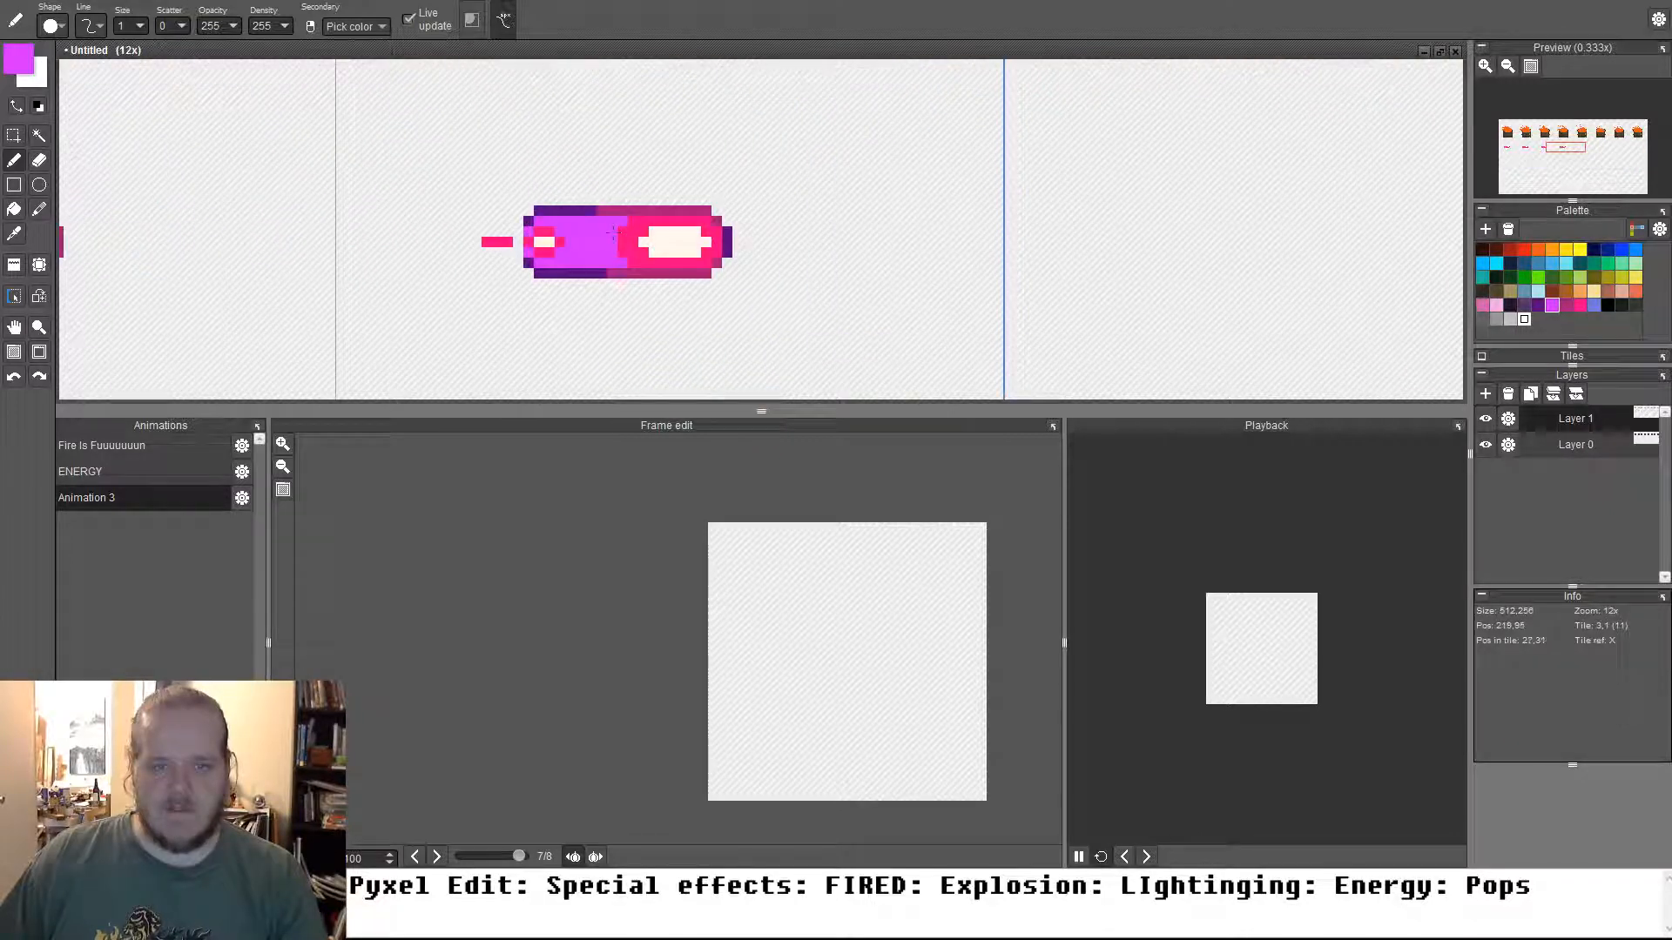
right_click(631, 228)
Locate the centre of Animation 3's first tile with two corner-to-corner diagonal guide lines, and undo both lines
left_click_drag(901, 244, 565, 248)
scroll(564, 247, "down", 2)
scroll(690, 261, "down", 2)
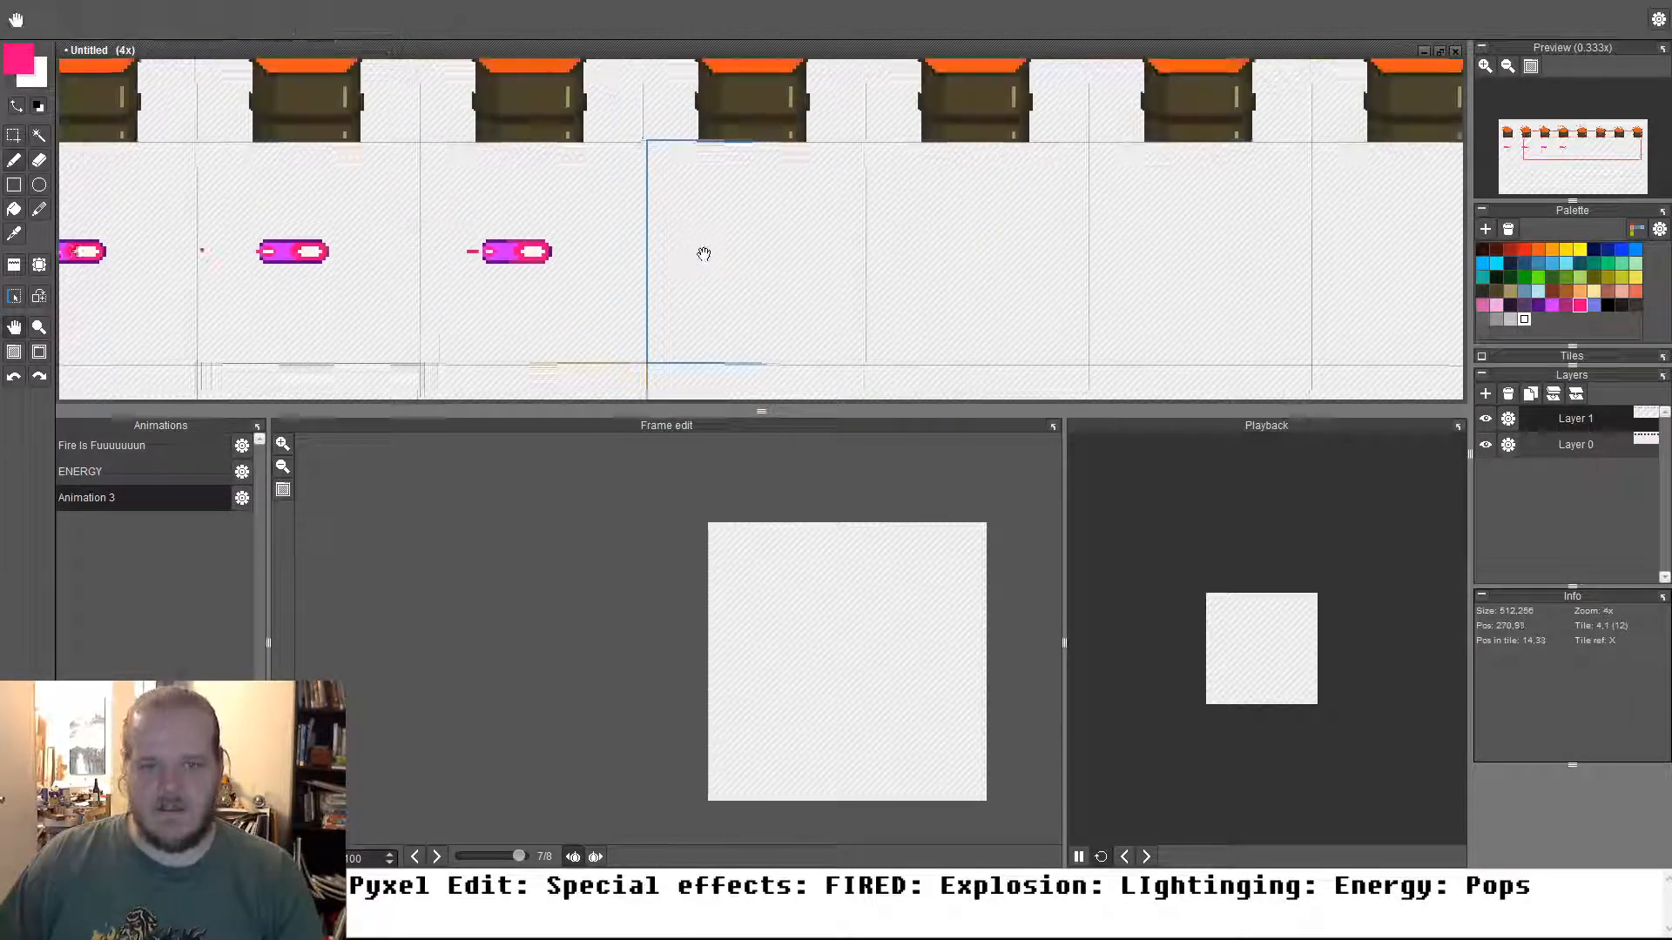
left_click_drag(702, 250, 766, 243)
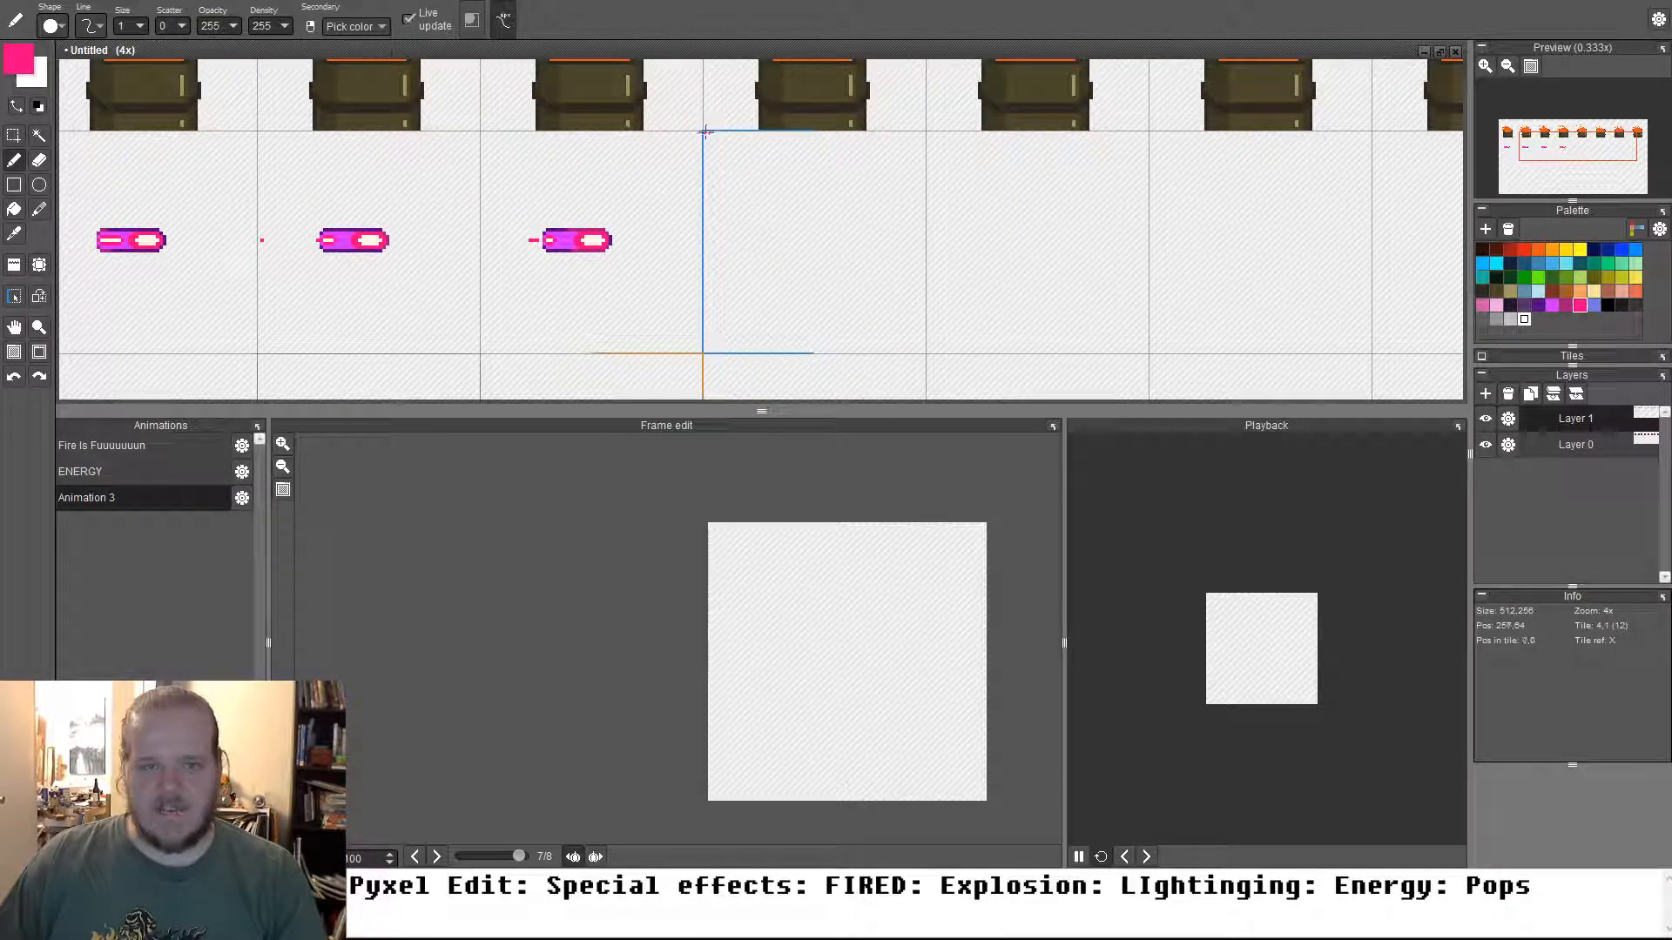
mouse_move(704, 131)
left_mouse_down()
mouse_move(821, 217)
mouse_move(924, 351)
left_mouse_up()
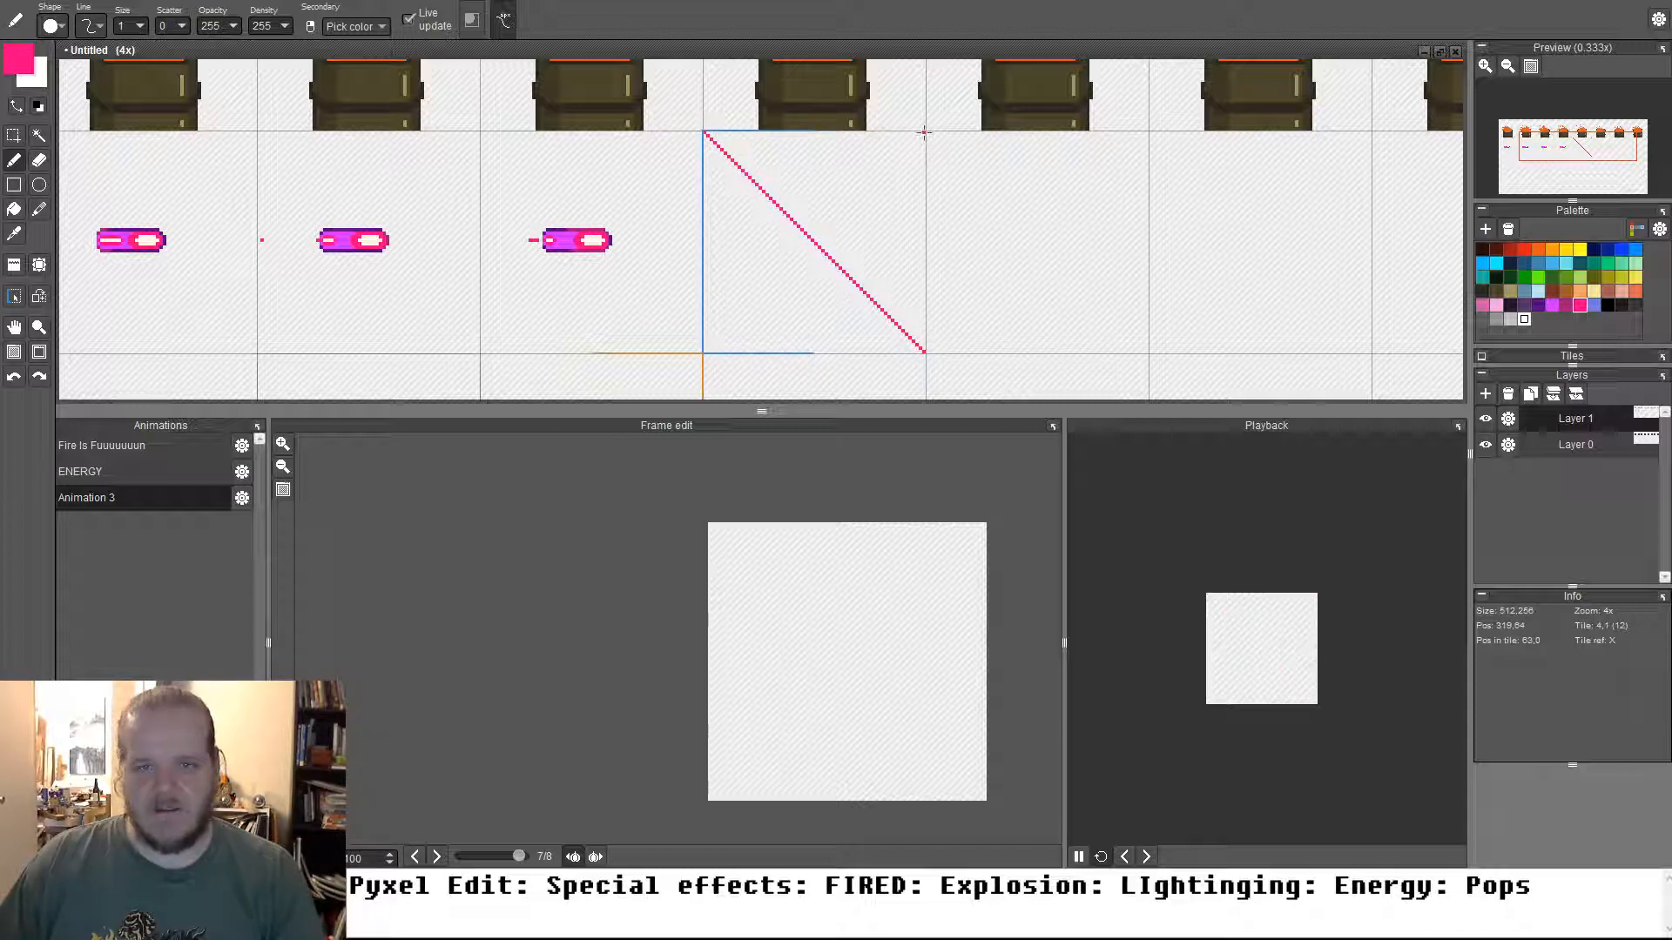
mouse_move(925, 132)
left_mouse_down()
mouse_move(758, 319)
mouse_move(704, 352)
left_mouse_up()
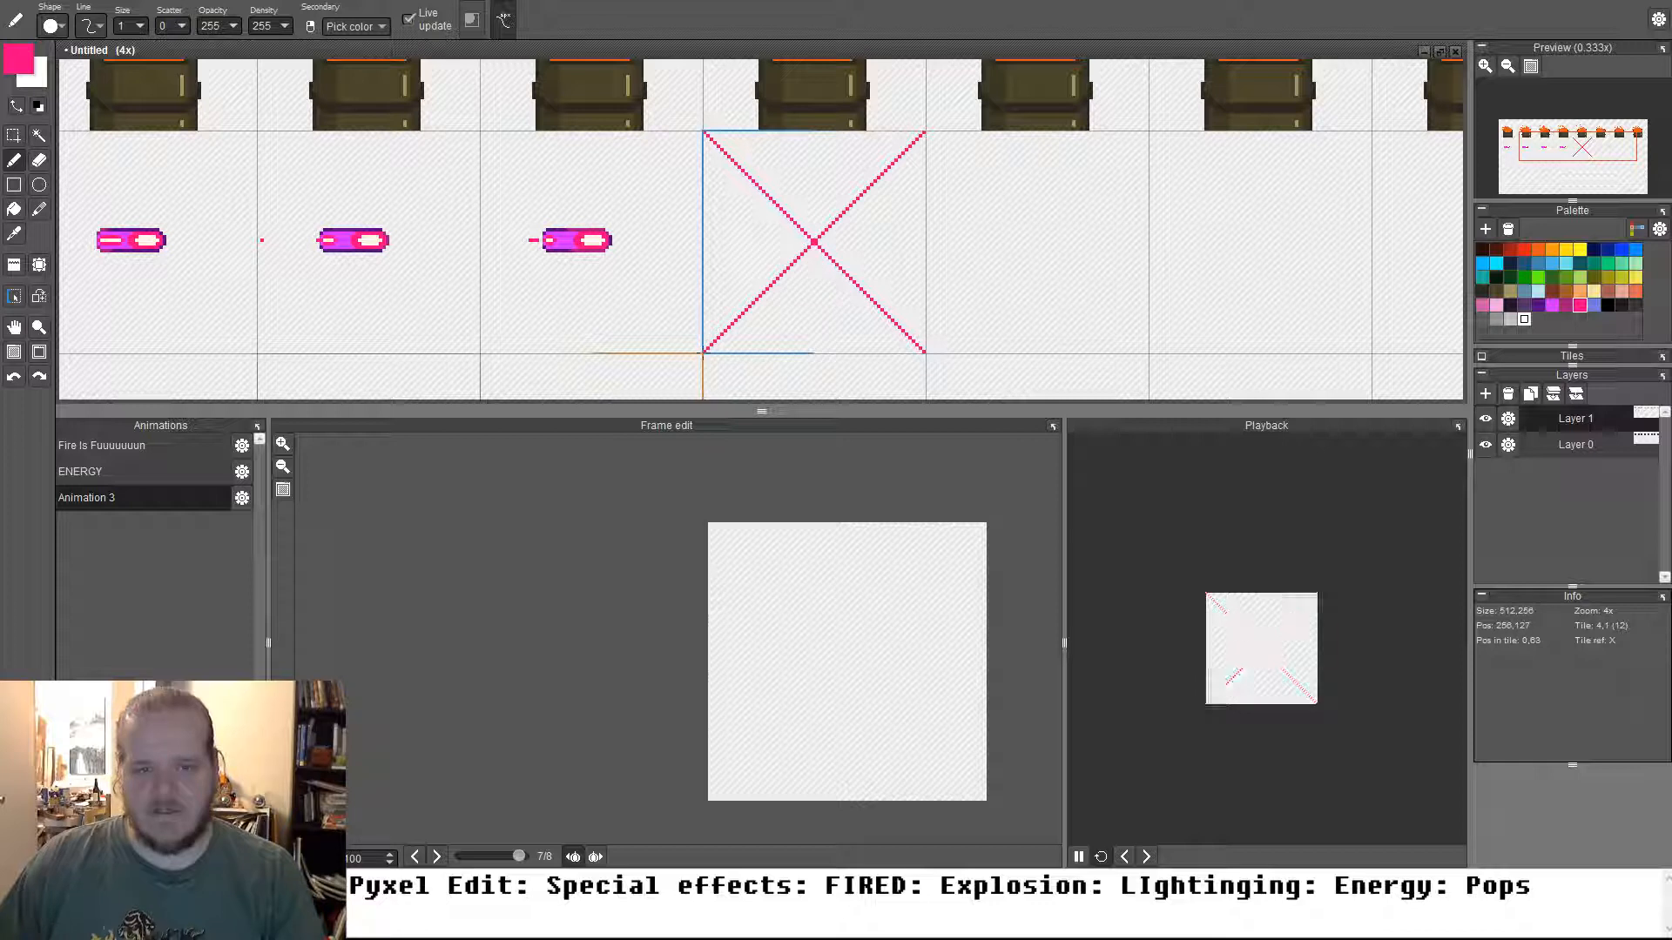
scroll(818, 235, "up", 5)
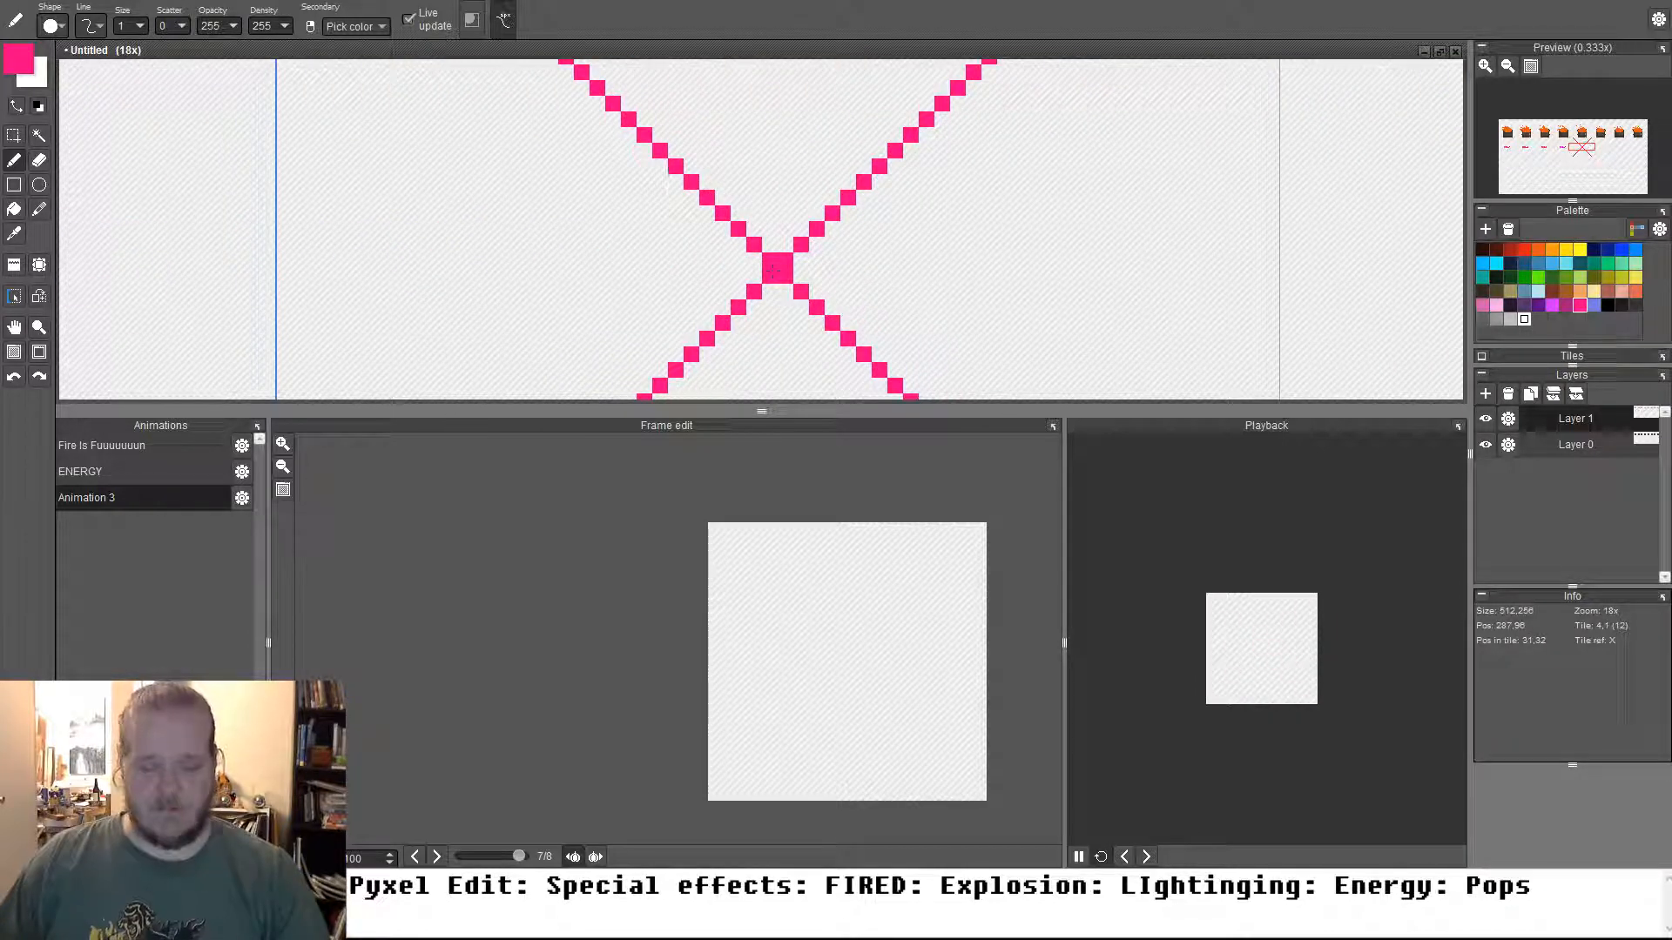
scroll(772, 269, "down", 3)
key("ctrl+z")
key("ctrl+z")
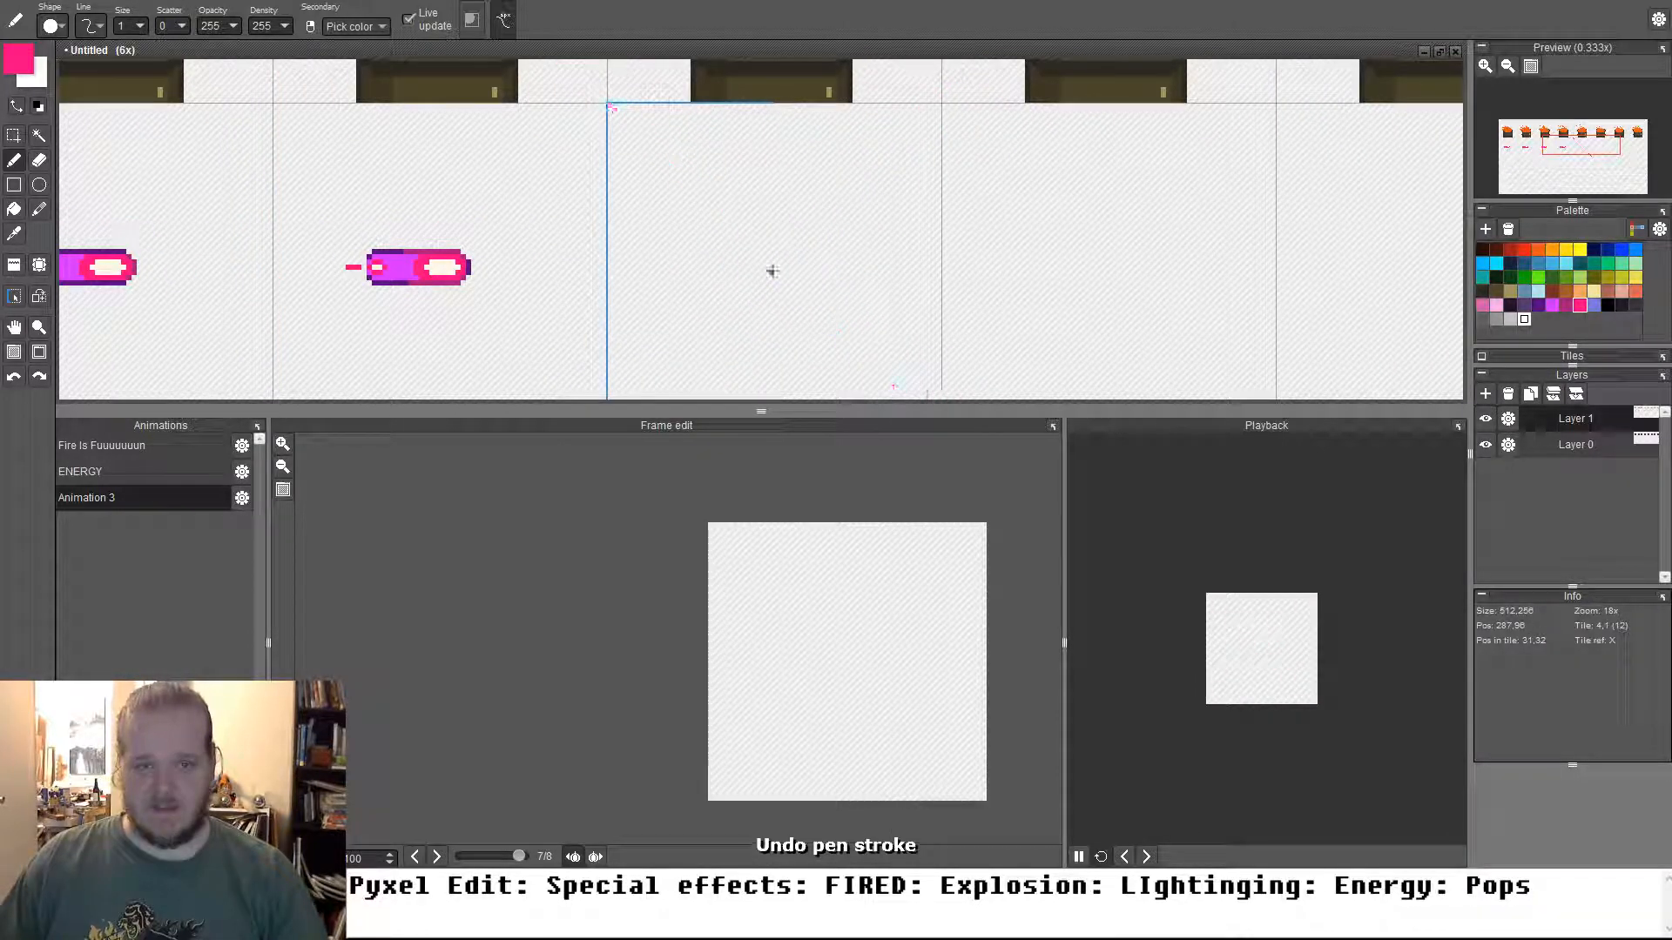
Paint a solid hot-pink circle at the centre of the first tile with a round size 31 pen
scroll(772, 271, "up", 20)
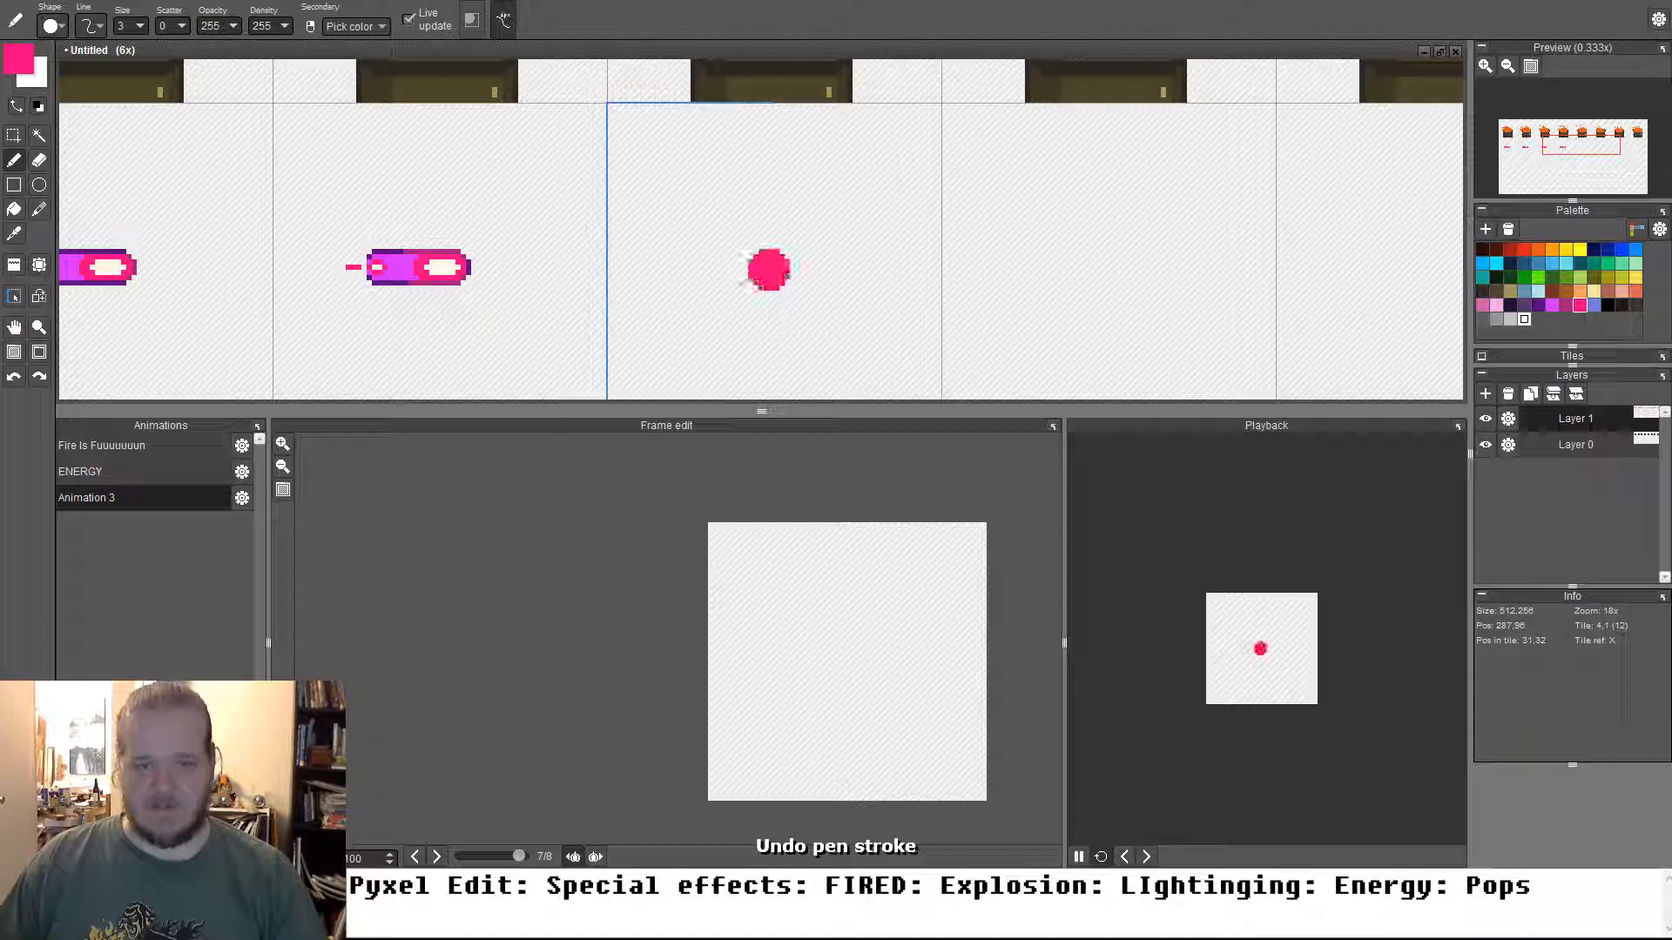
scroll(773, 271, "up", 4)
left_click(773, 270)
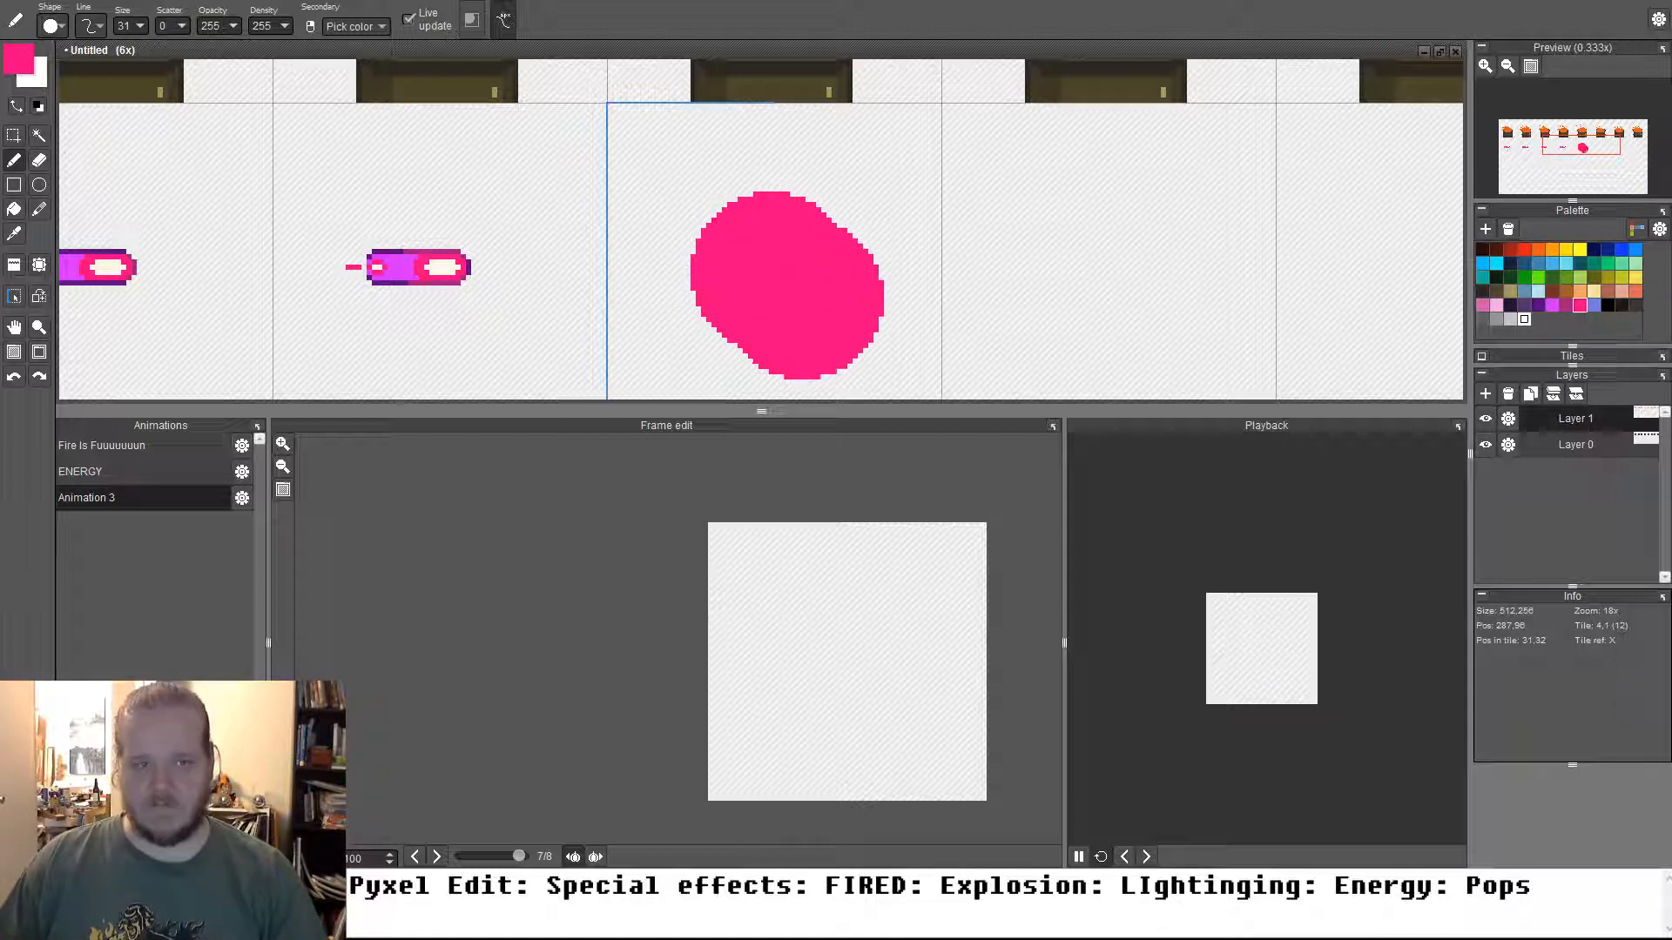
Copy the pink circle tile into the other seven frames of Animation 3
scroll(771, 266, "down", 3)
key("t")
left_click(779, 218)
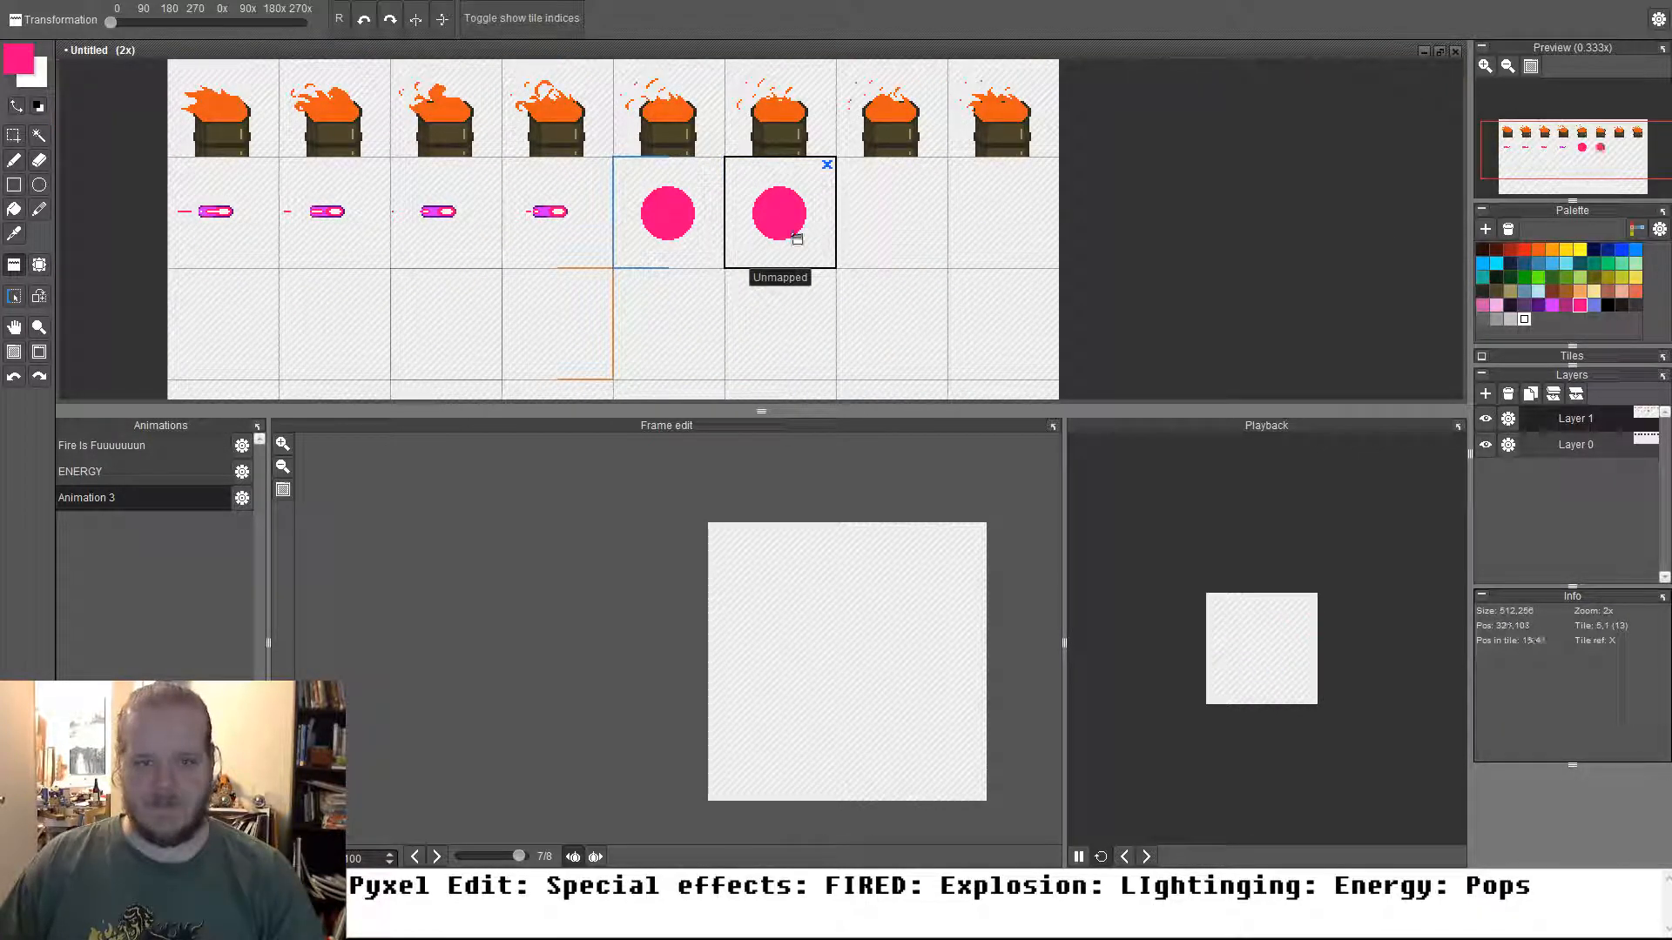
left_click(891, 218)
left_click(1003, 218)
left_click(222, 324)
left_click(333, 325)
left_click(445, 324)
left_click(556, 325)
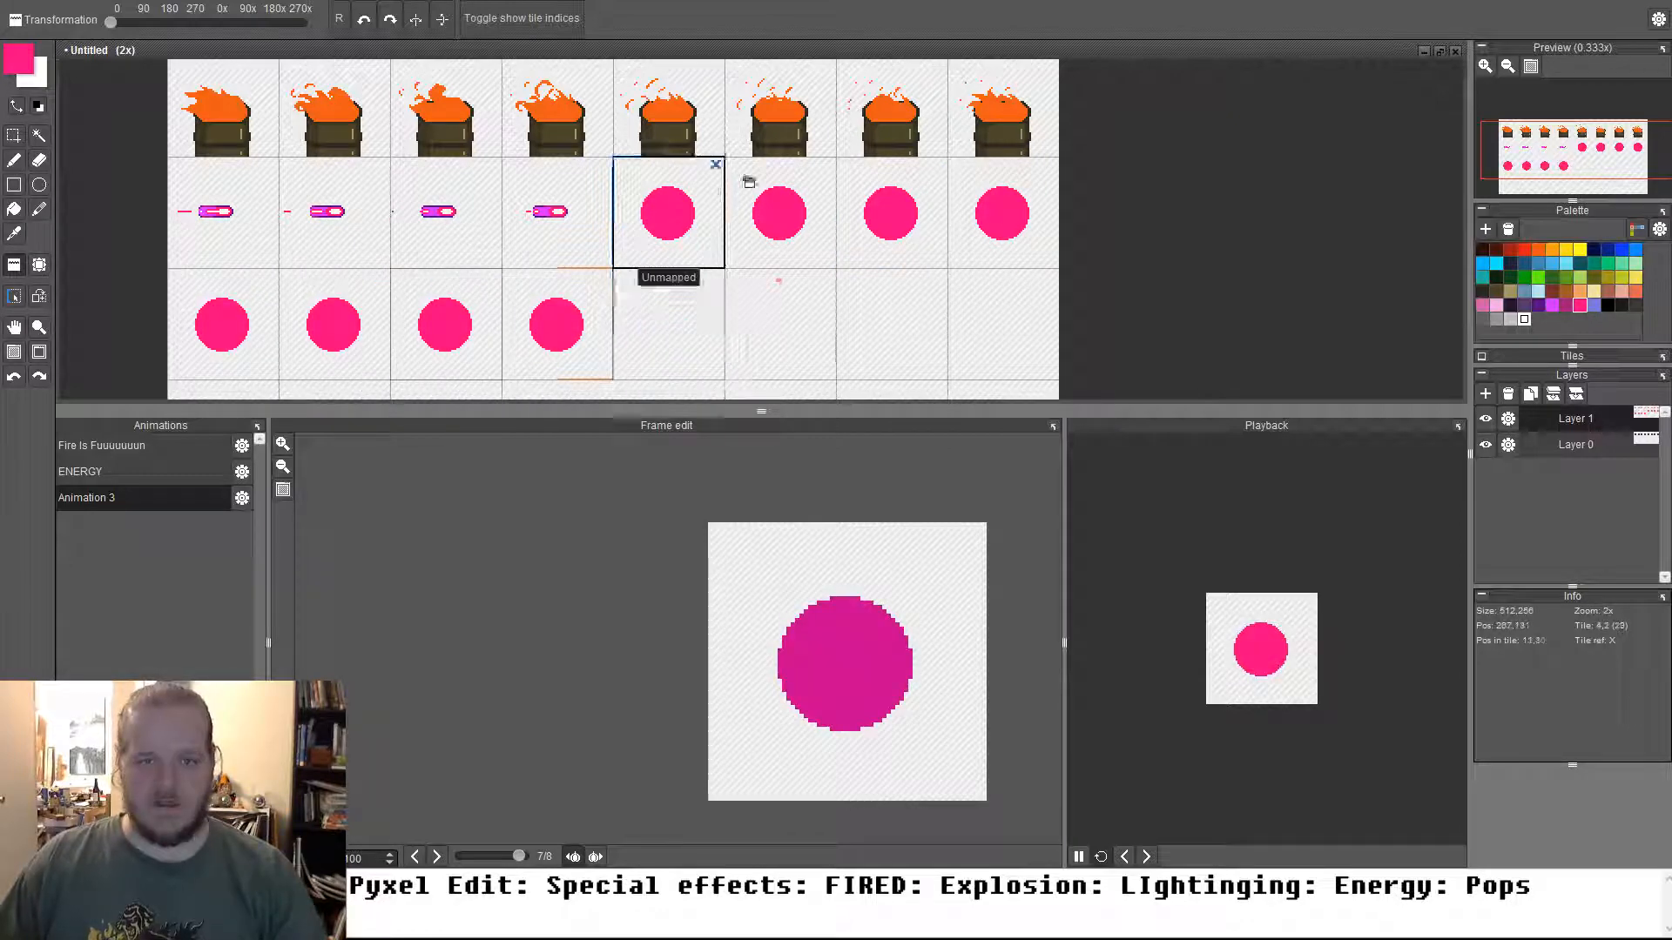
Try to hollow out frame 2's circle with a size 26 round eraser, and undo the erasure
scroll(748, 175, "up", 3)
key("e")
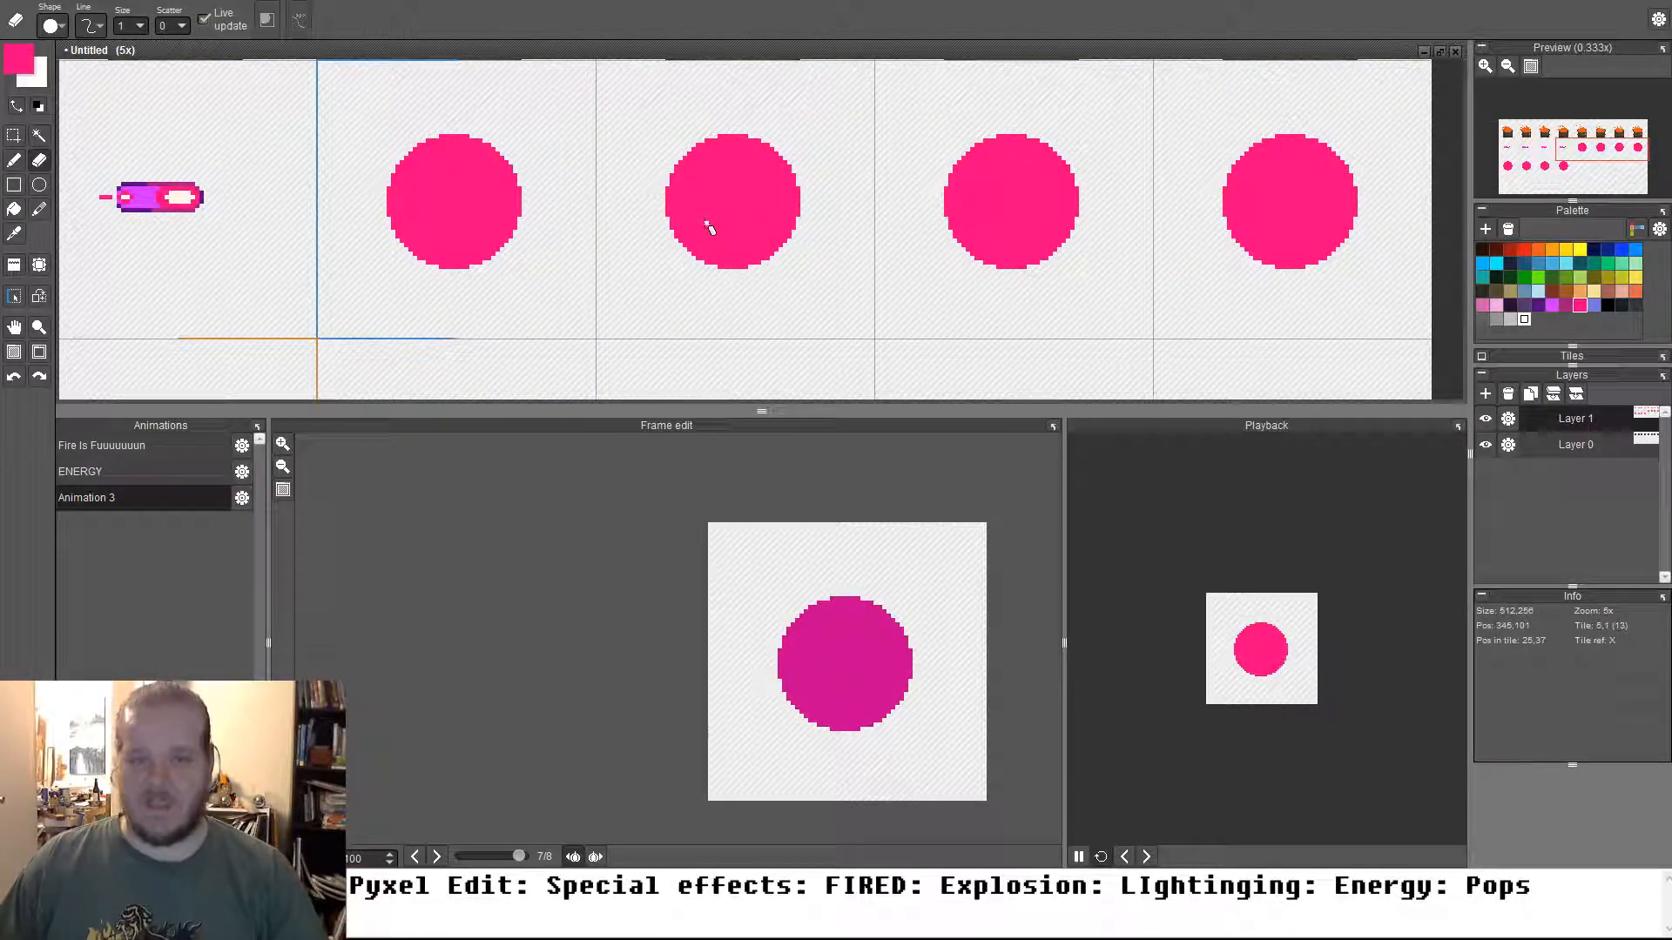
scroll(718, 208, "up", 10)
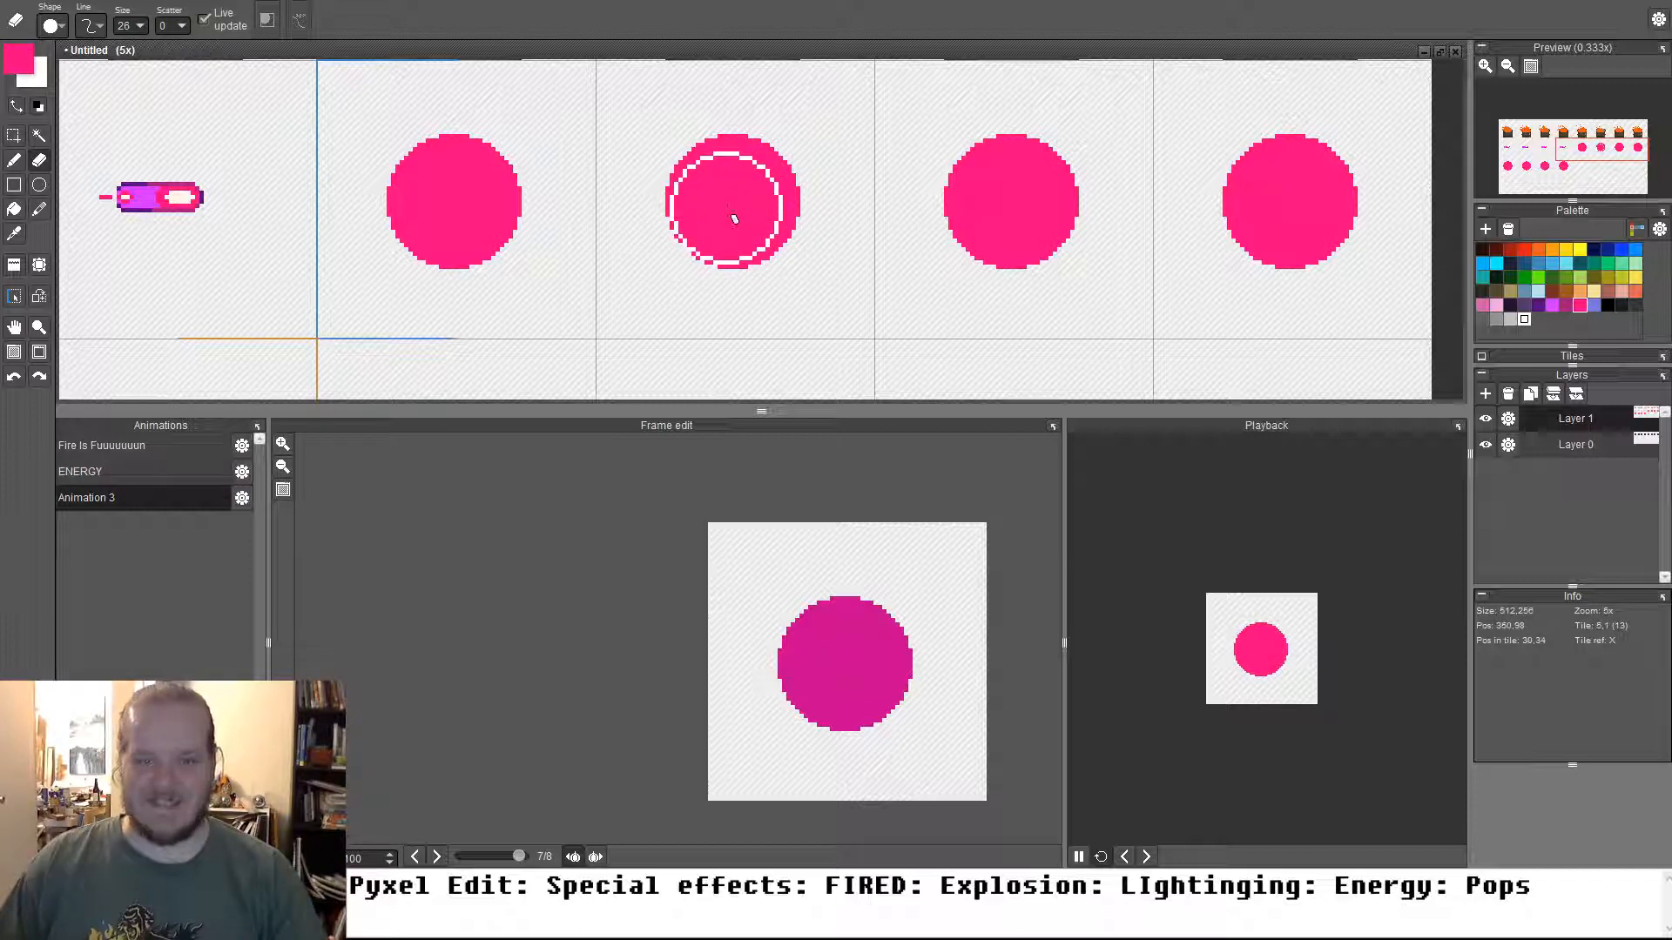
left_click(728, 209)
key("space")
left_click_drag(978, 273, 797, 270)
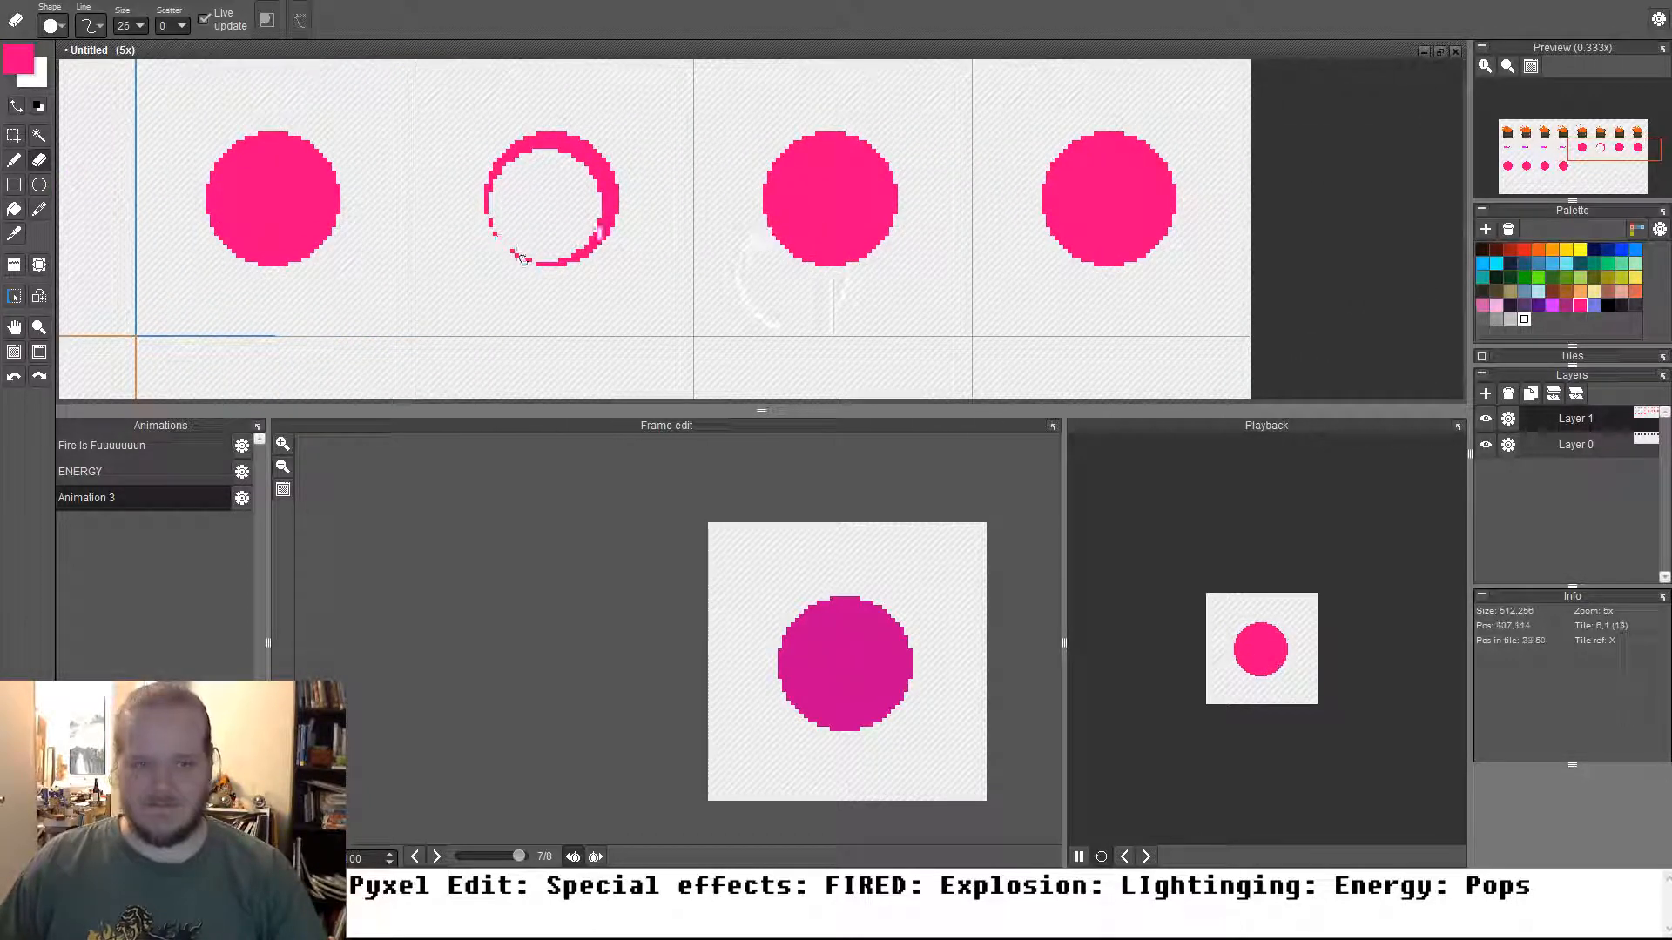
key("b")
key("ctrl+z")
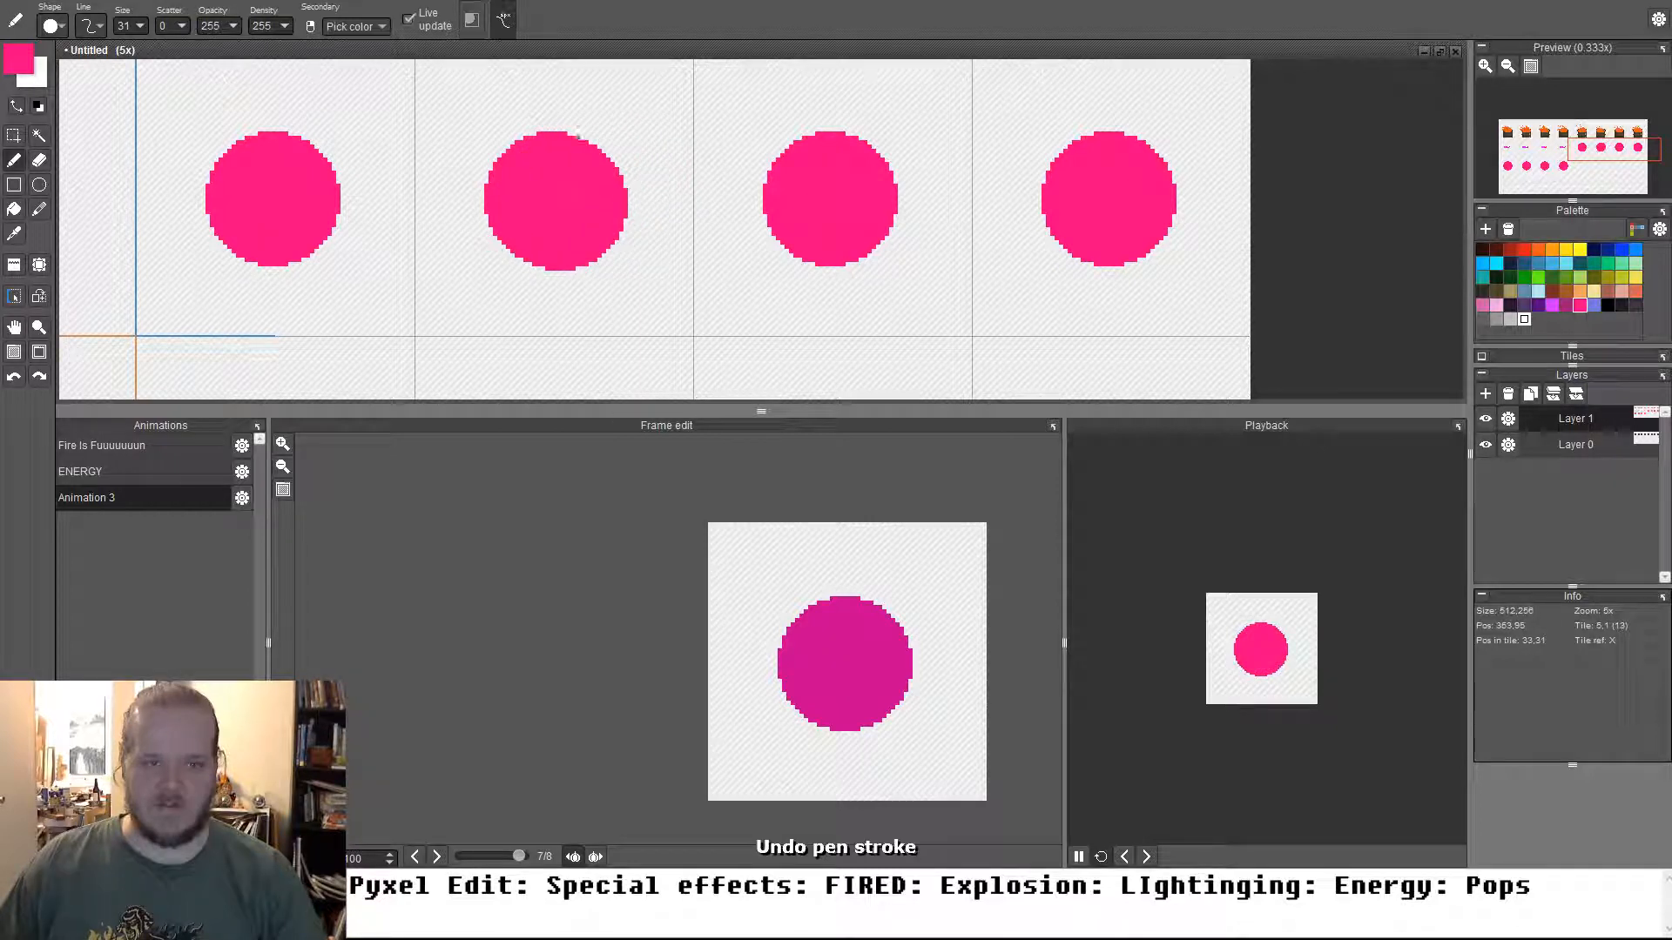
Enlarge frame 2's circle with a size 33 pen, and cut an offset size 26 hole toward its lower left, leaving a crescent
scroll(522, 148, "up", 3)
scroll(496, 160, "down", 2)
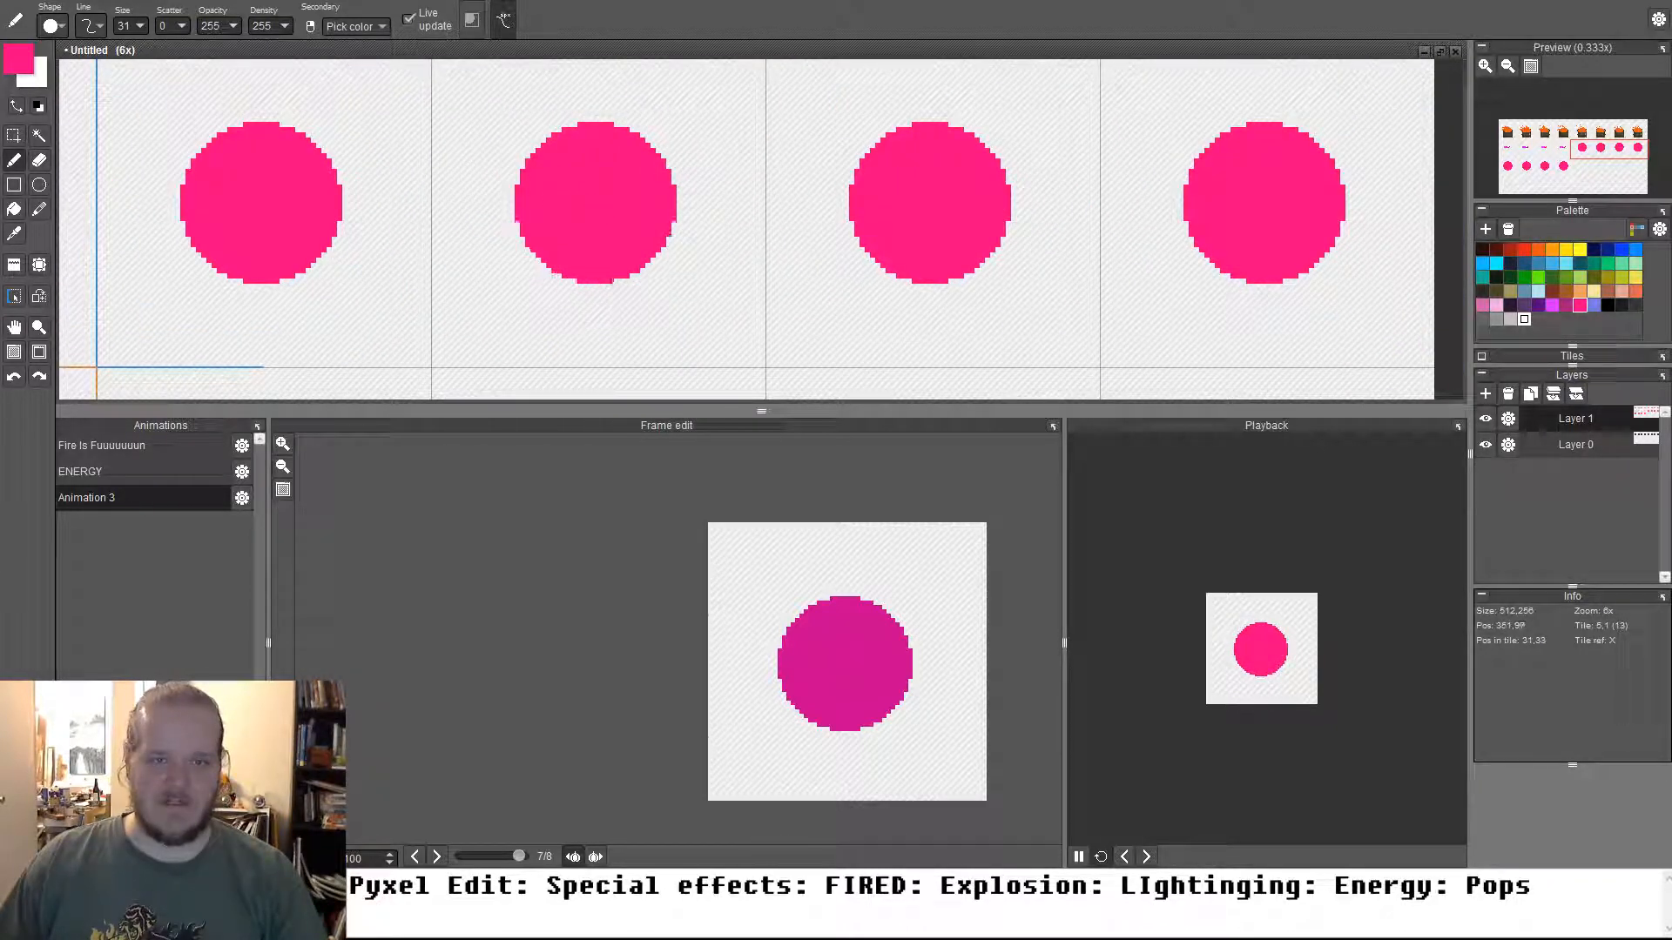
key("plus")
key("plus")
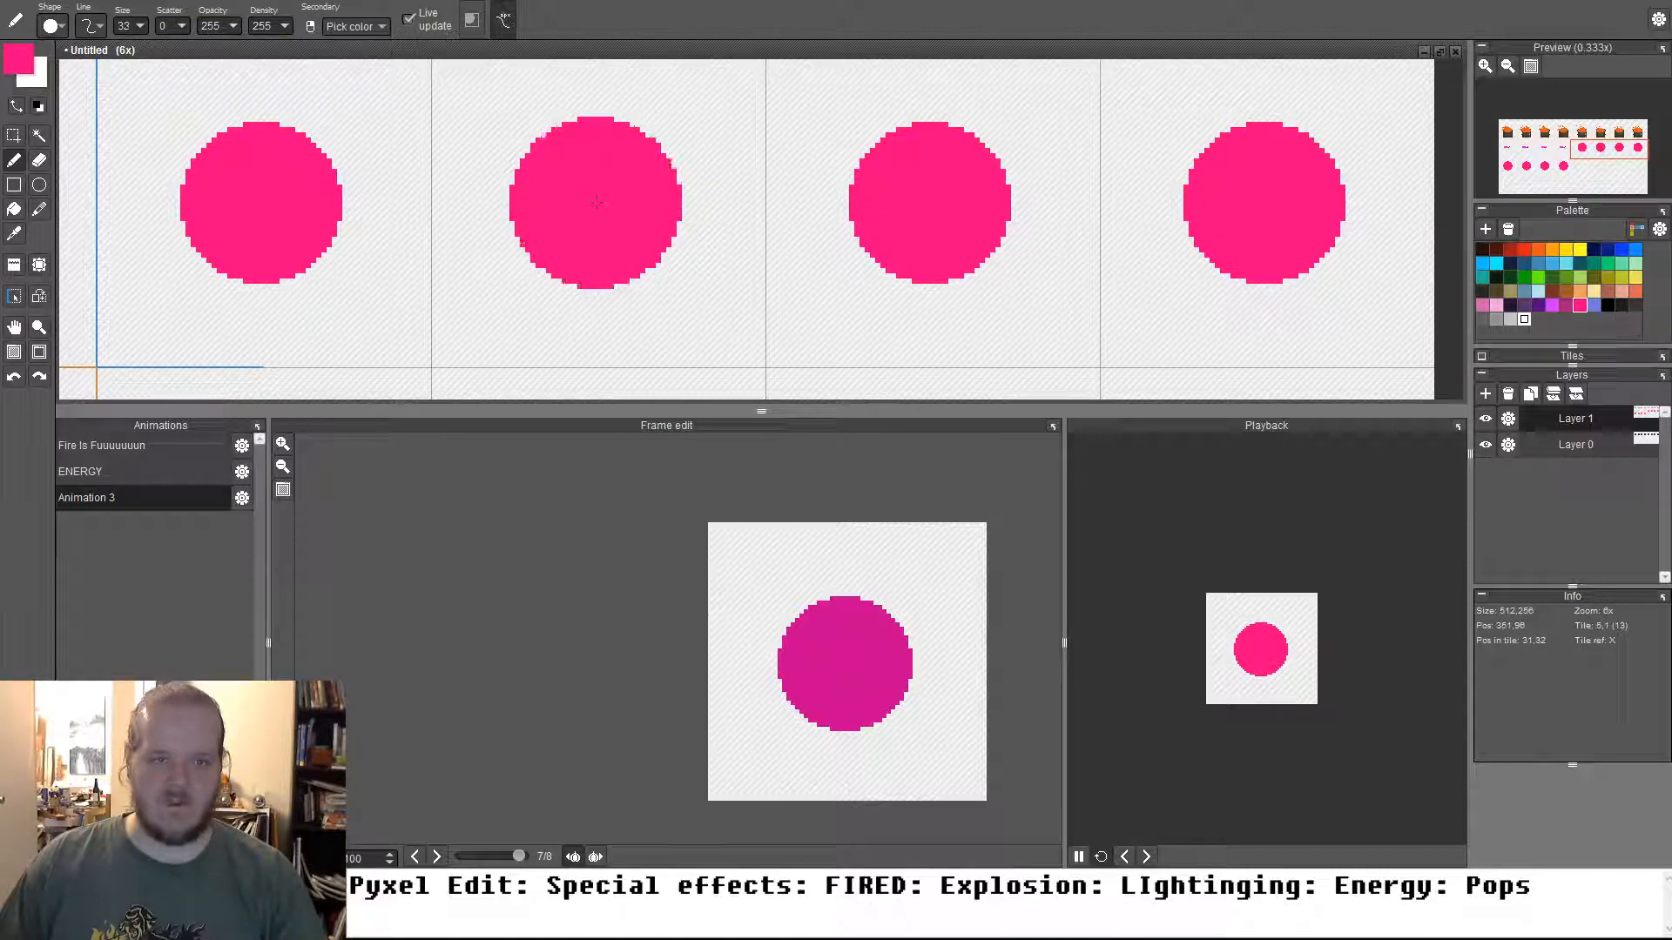
key("e")
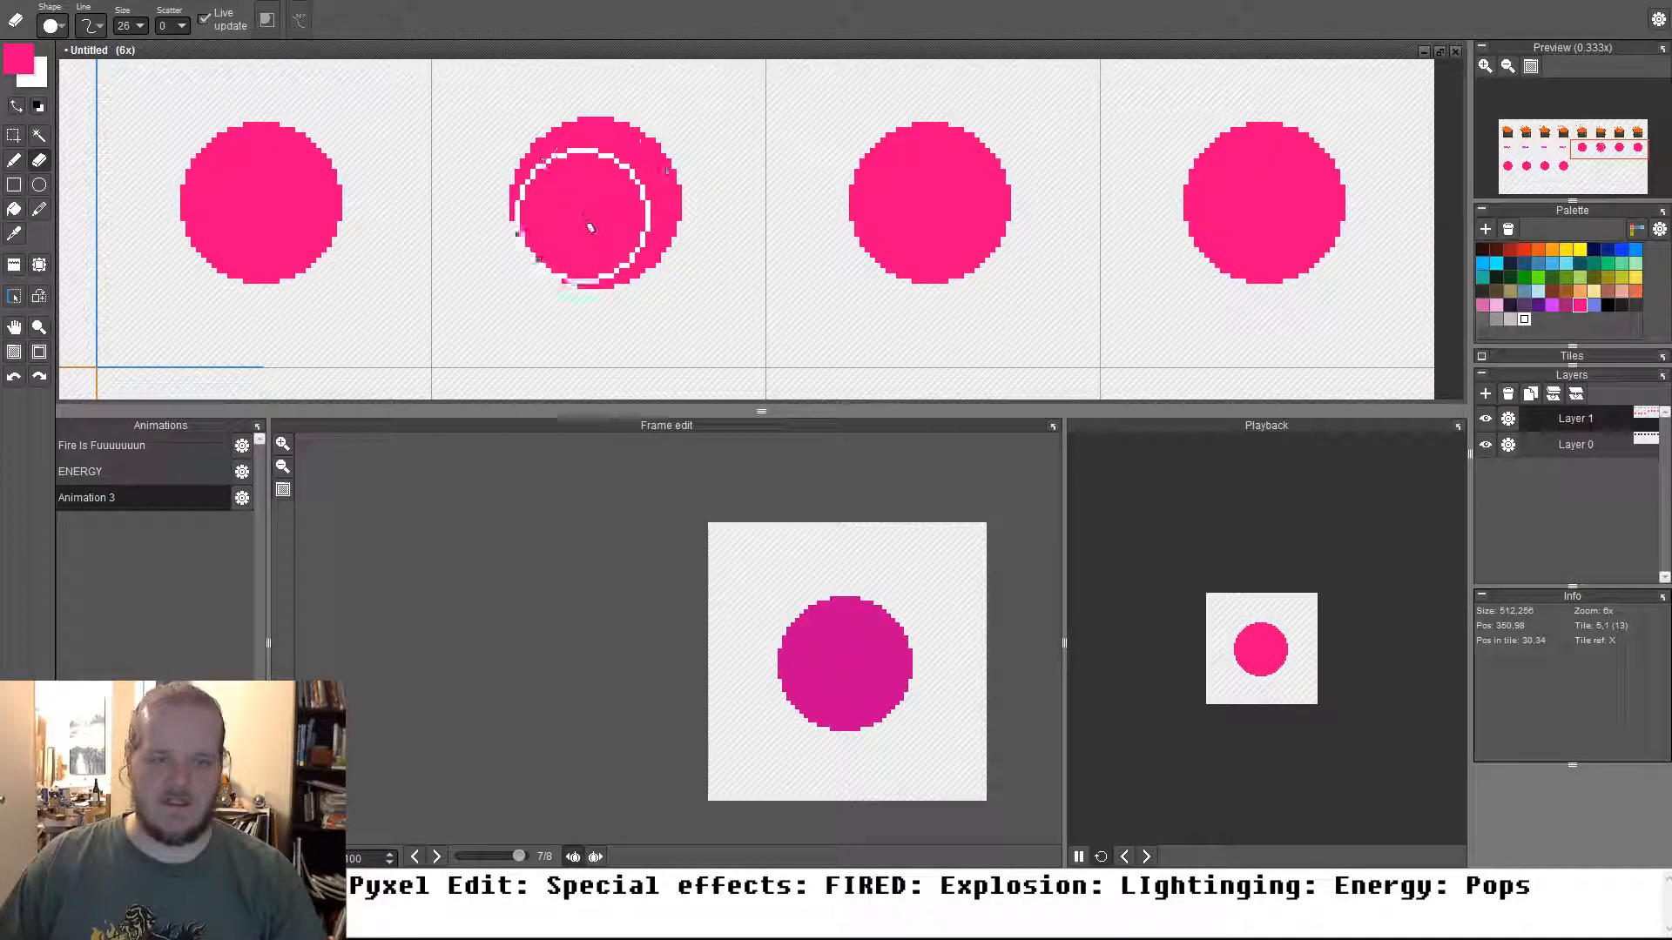
left_click(592, 226)
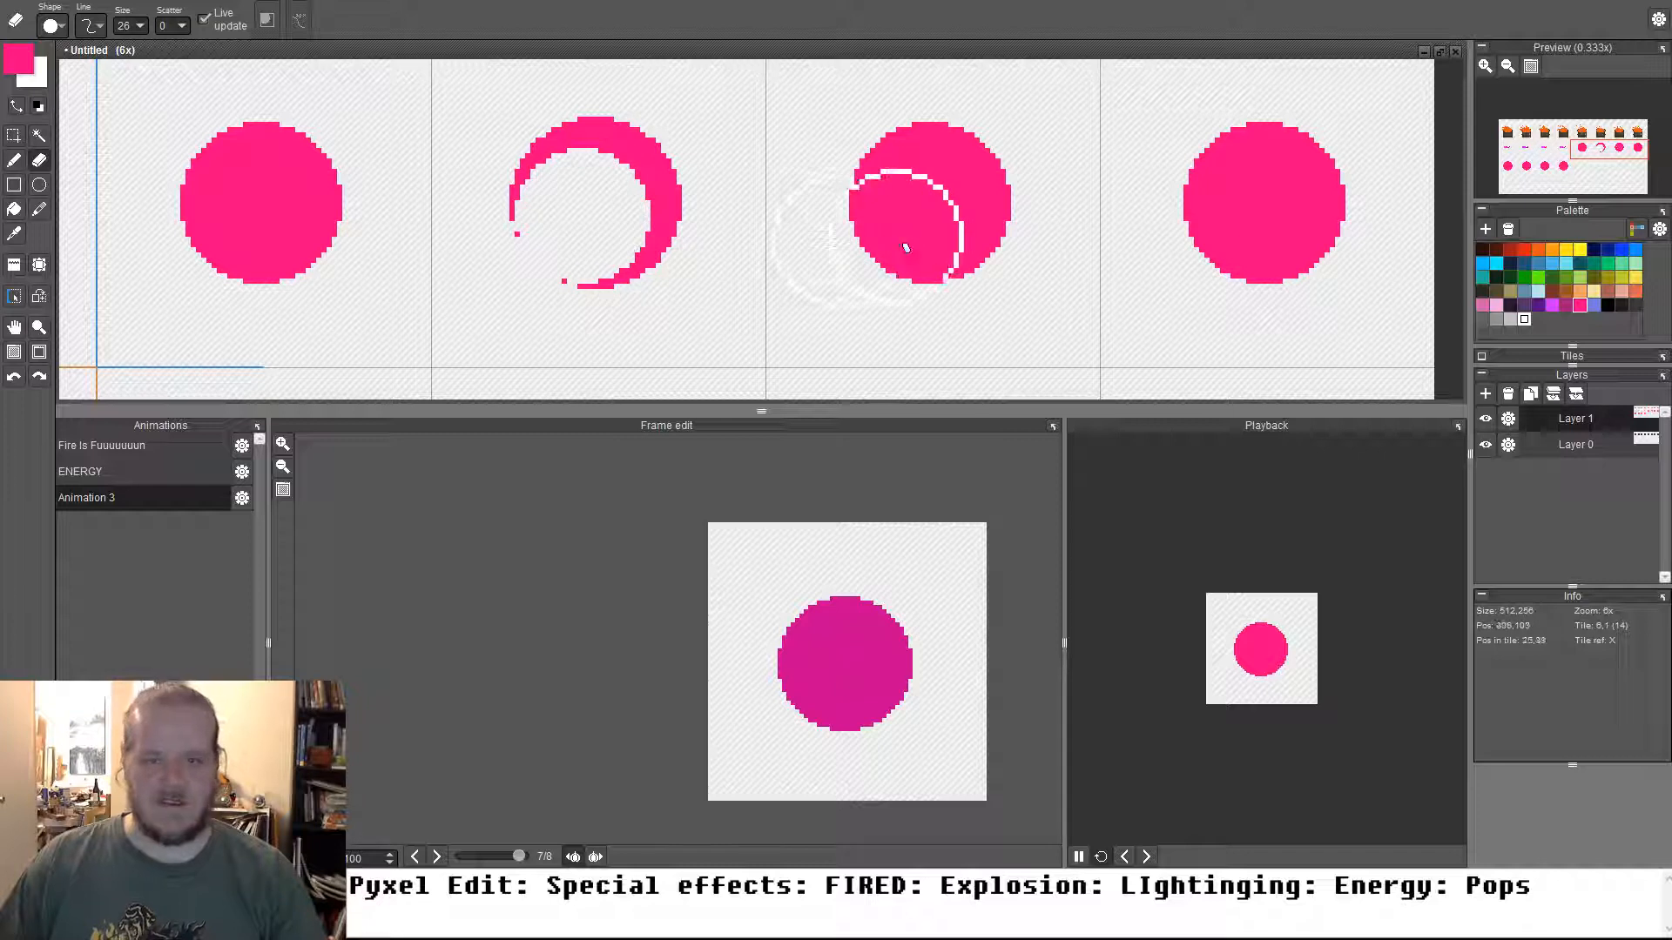
Enlarge frame 3's circle with a size 35 pen, and hollow it with an offset size 32 eraser into a thinner crescent
key("b")
left_click(964, 253)
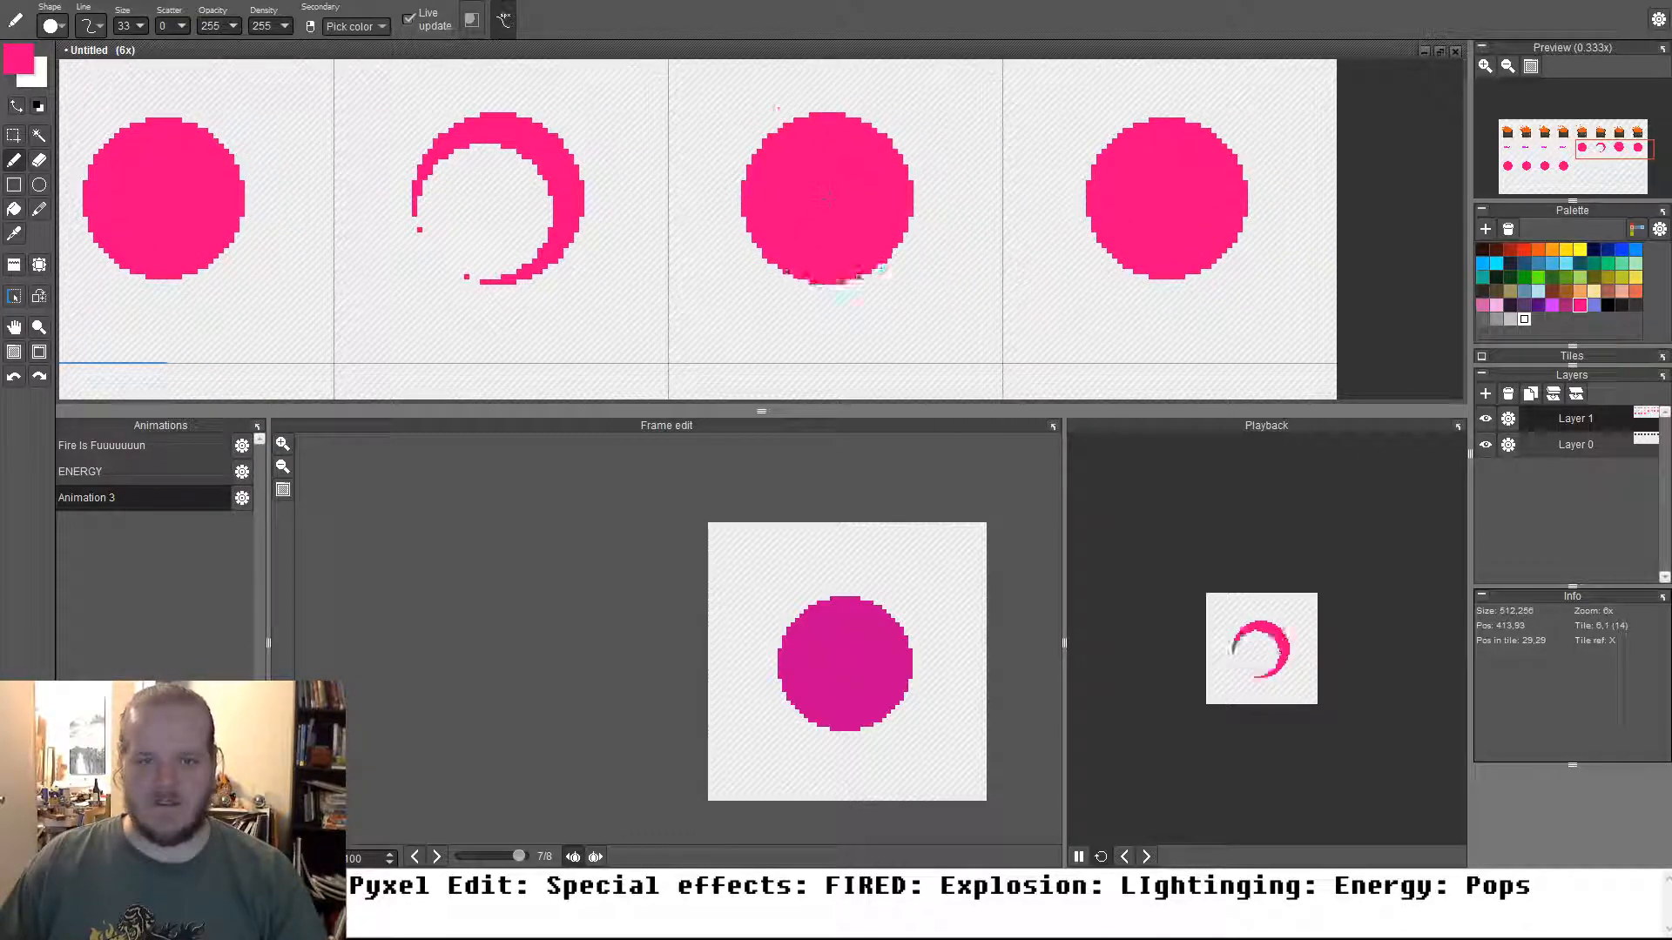
key("bracketleft")
key("bracketleft")
key("bracketleft")
key("bracketleft")
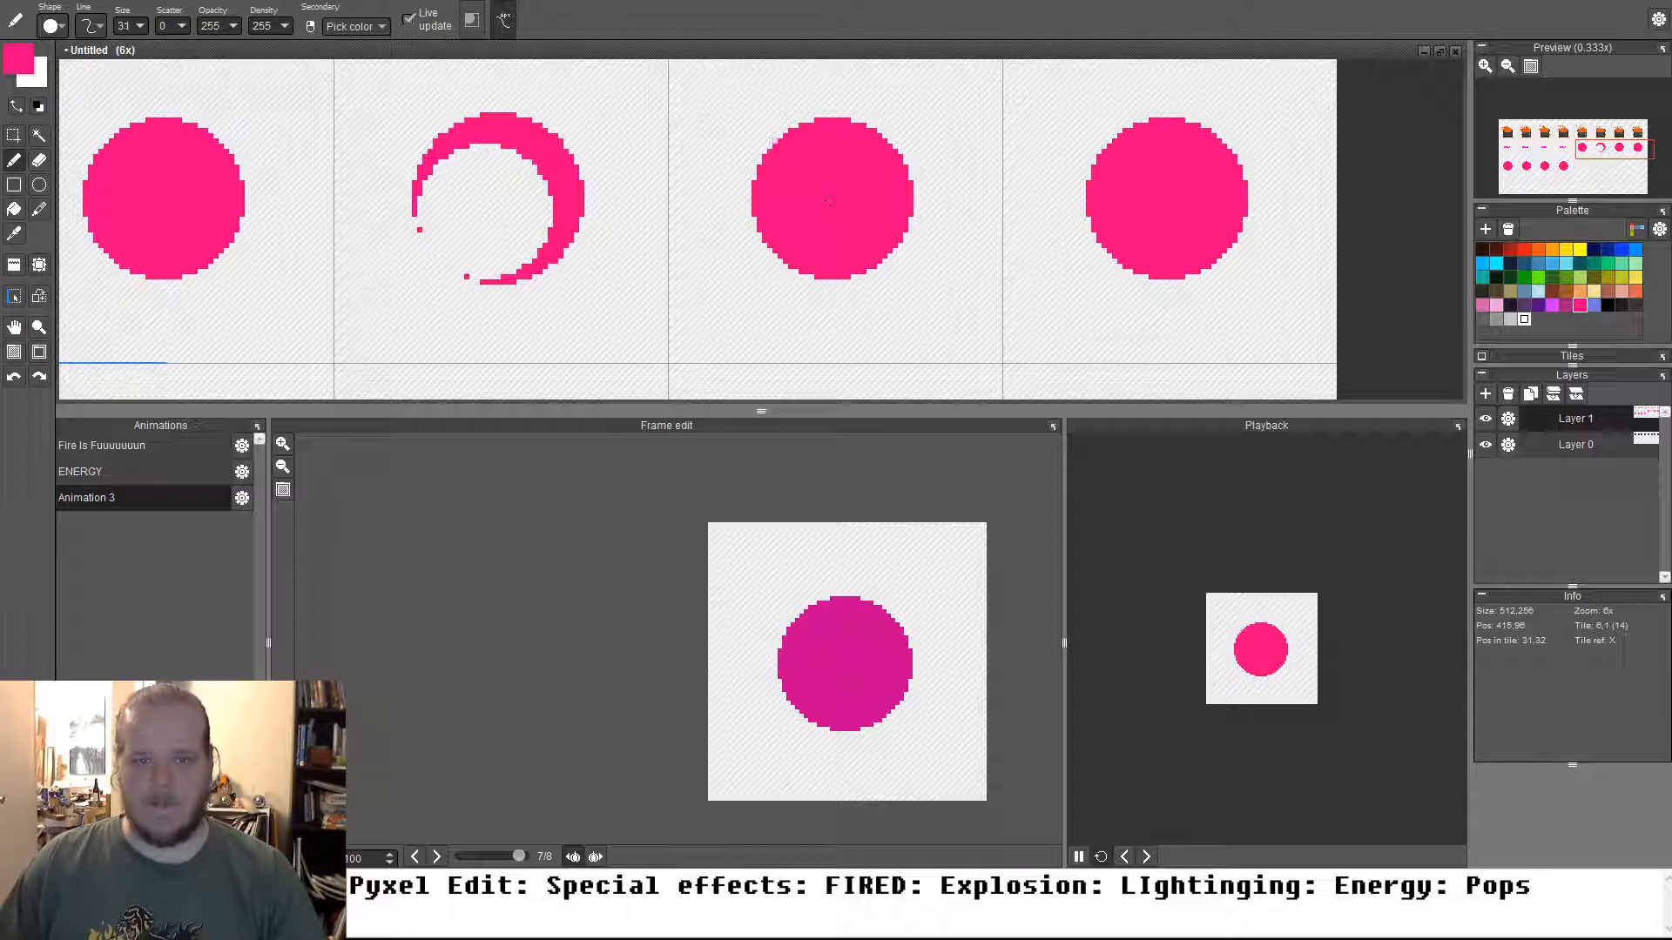
key("bracketright")
key("bracketright")
key("bracketright")
key("bracketright")
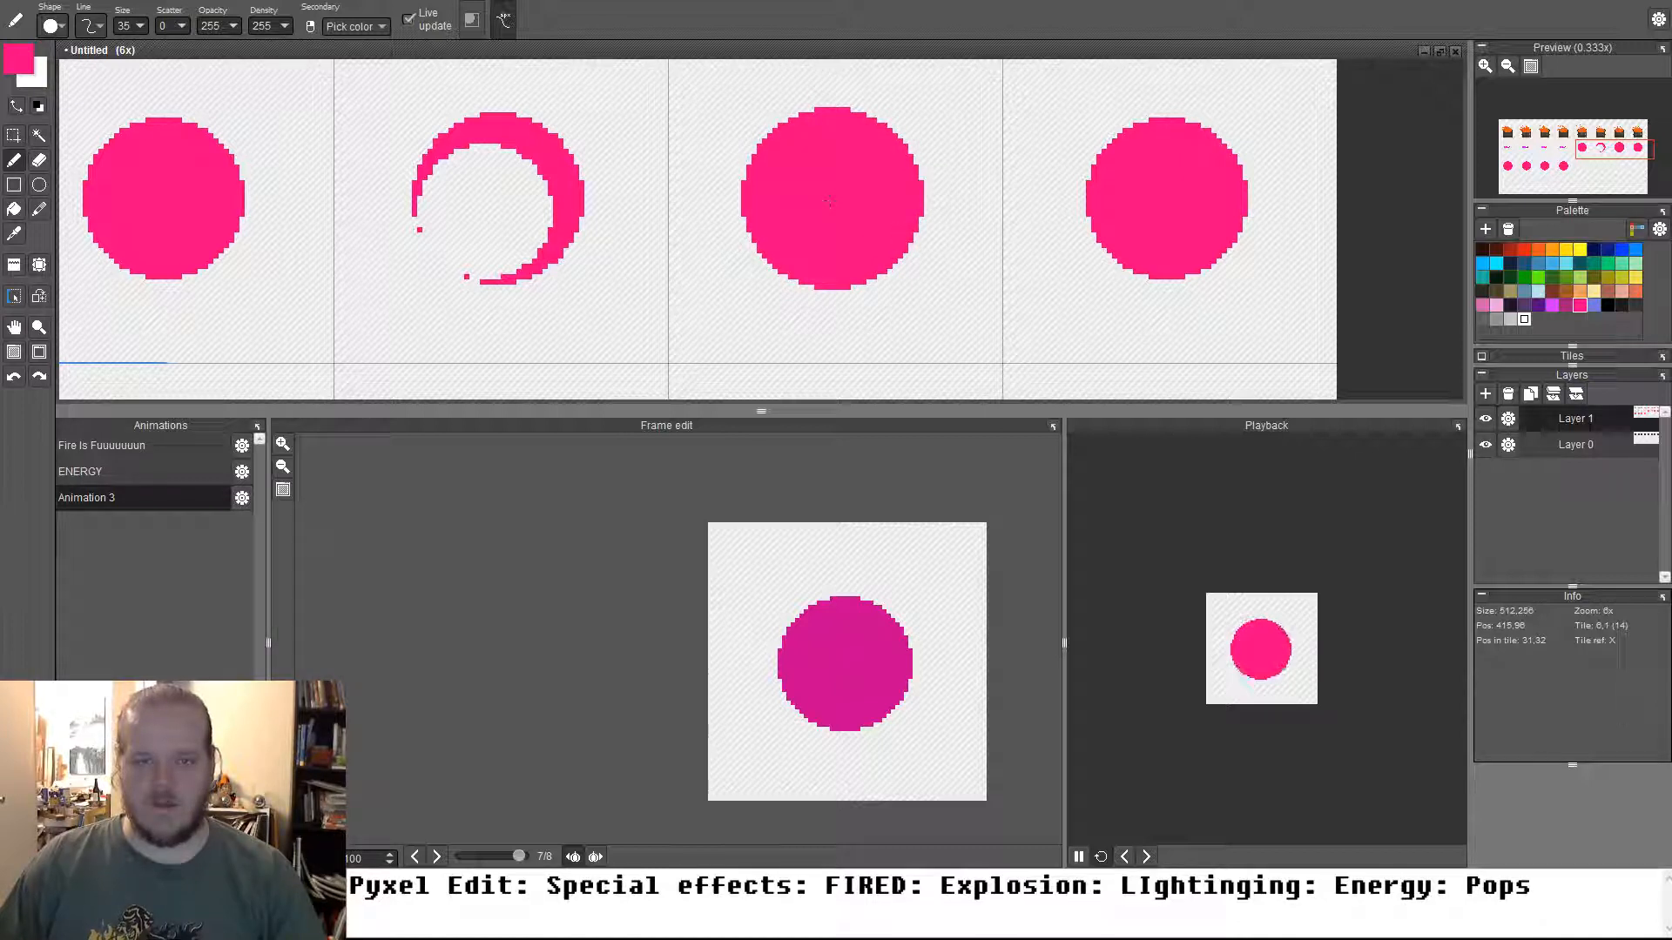
key("e")
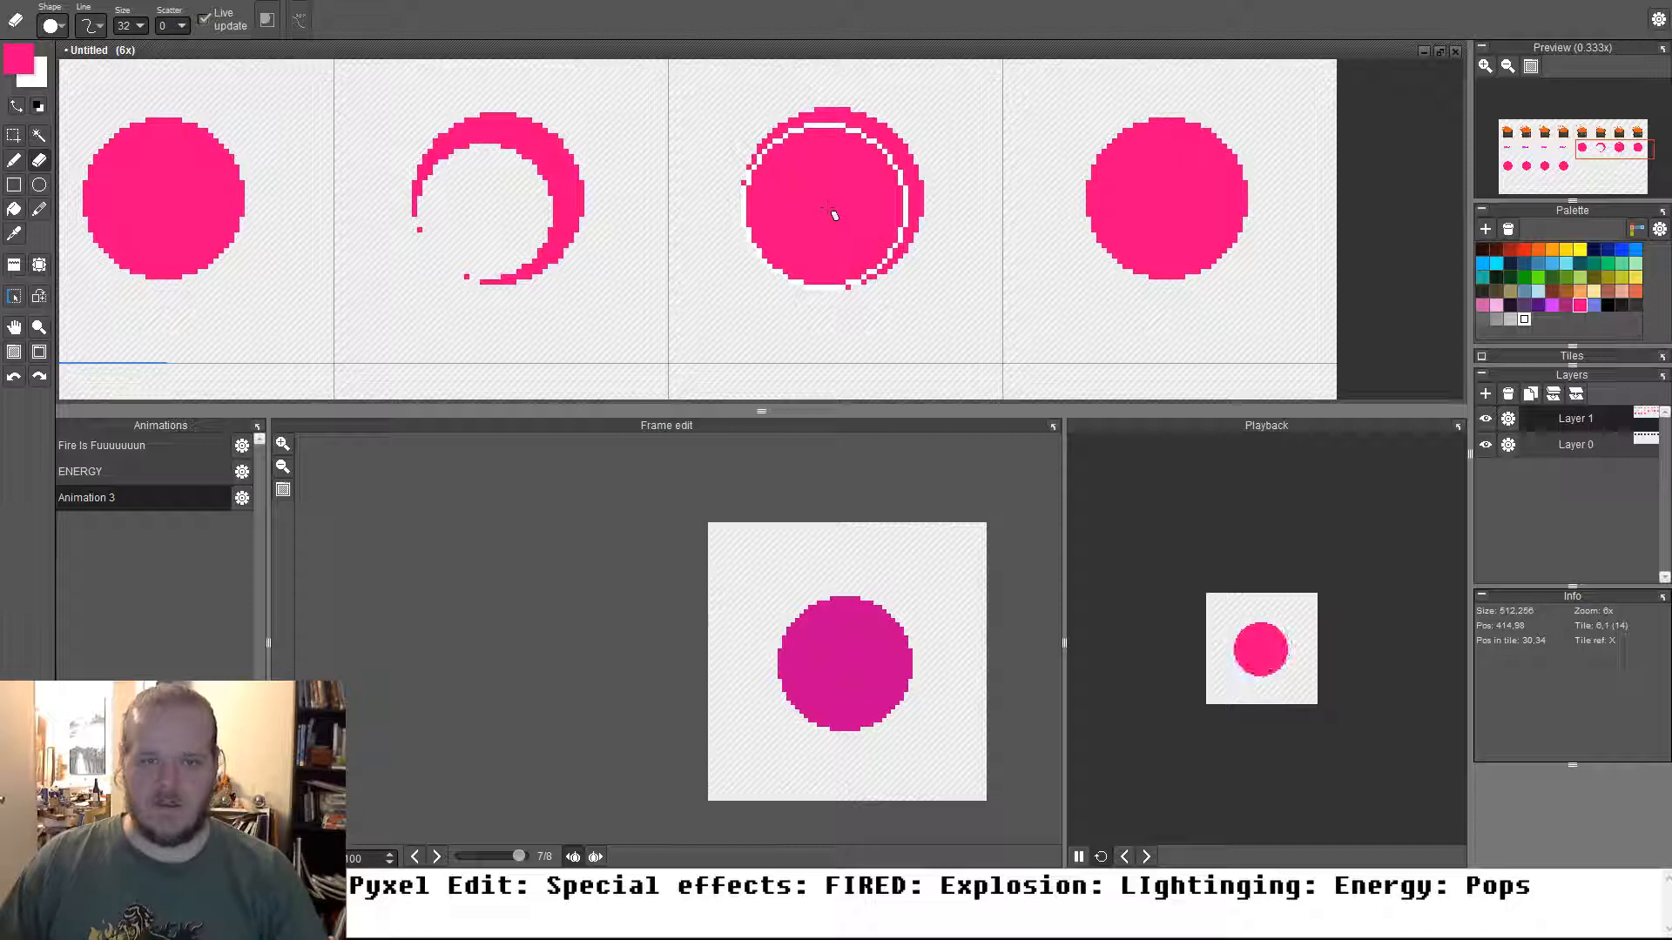
left_click(833, 215)
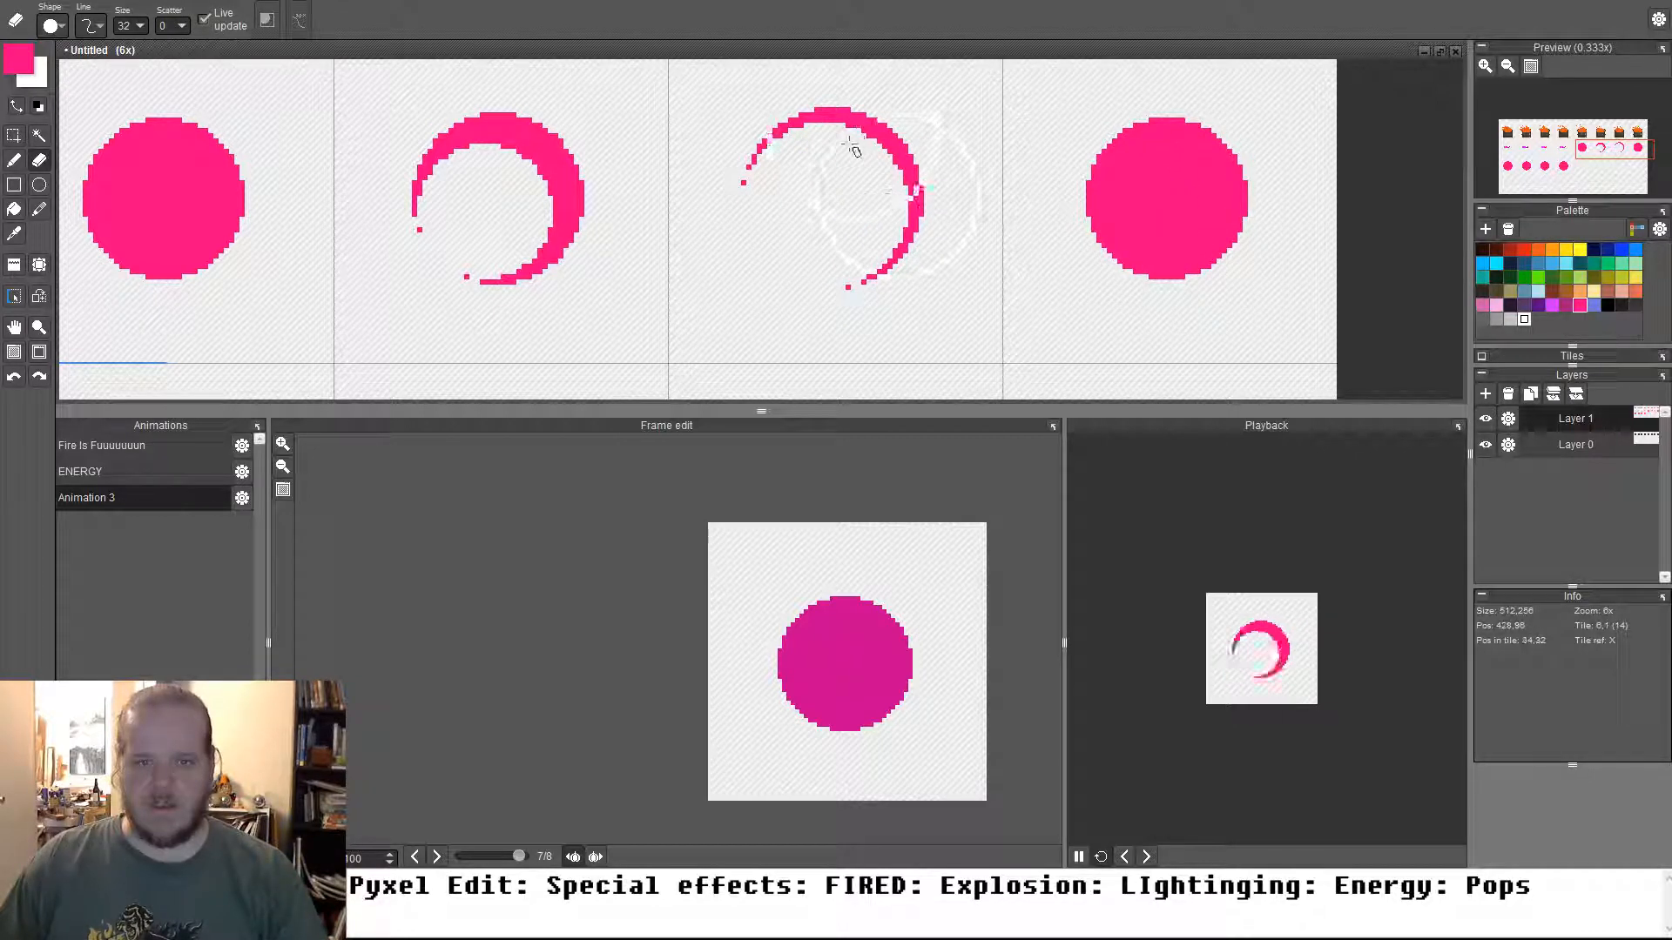
Enlarge frame 4's circle to about size 36, redoing the off-centre stroke, and erase its interior slightly lower to leave a very thin arc
key("b")
left_click(1167, 209)
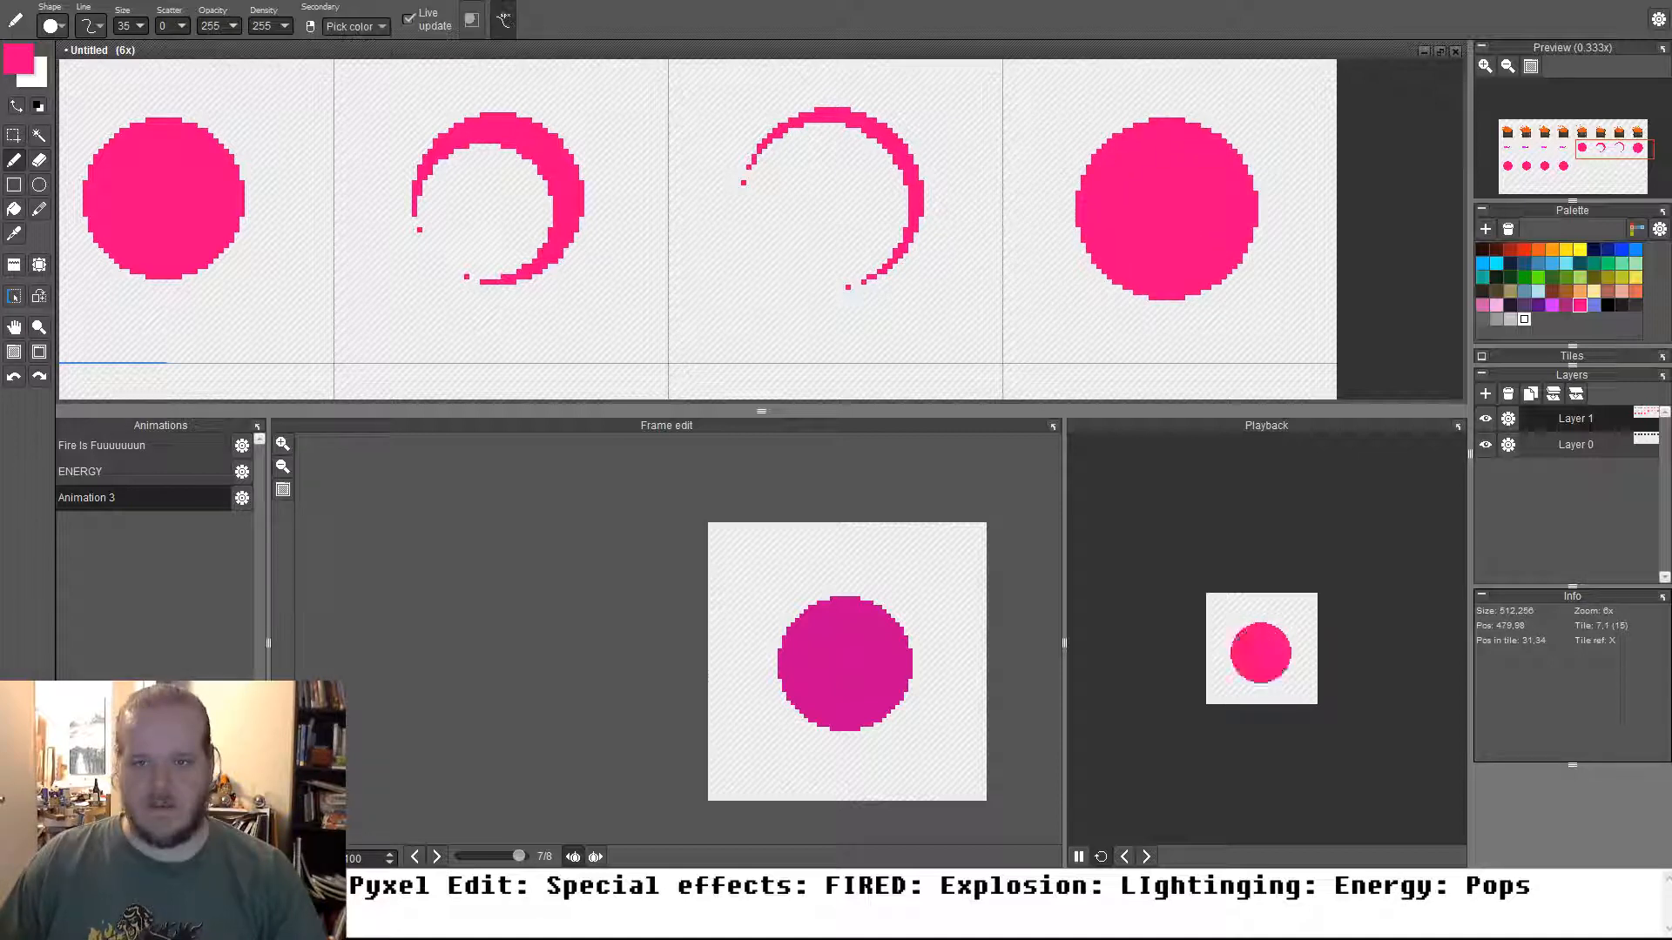
key("ctrl+z")
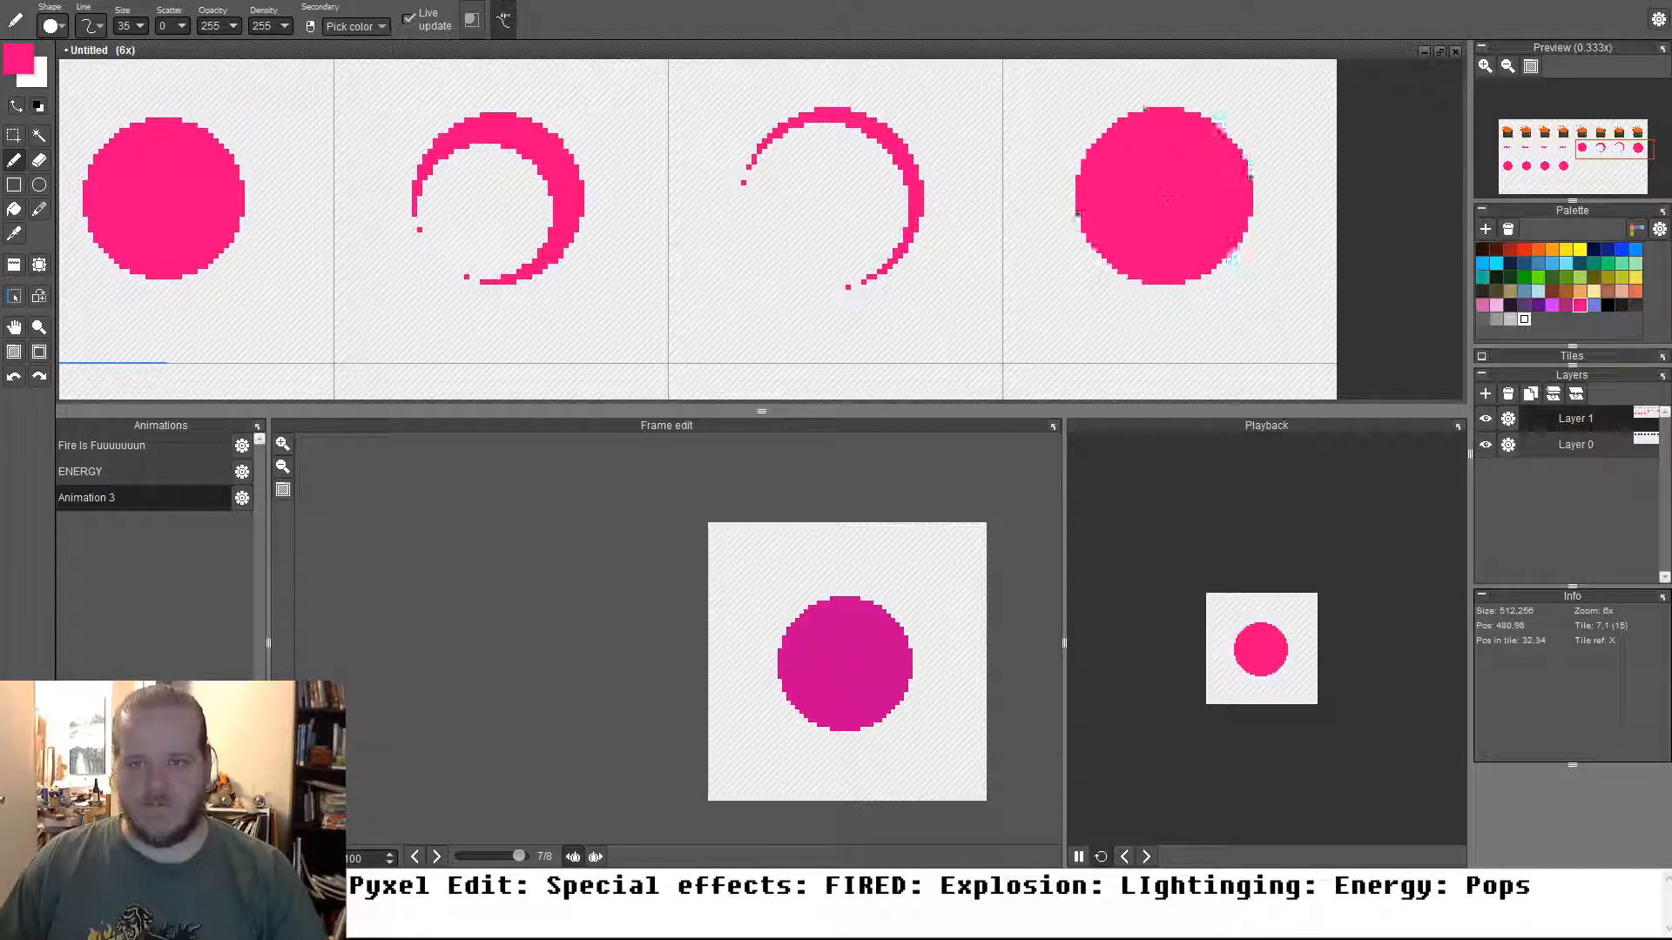
key("[")
key("[")
key("[")
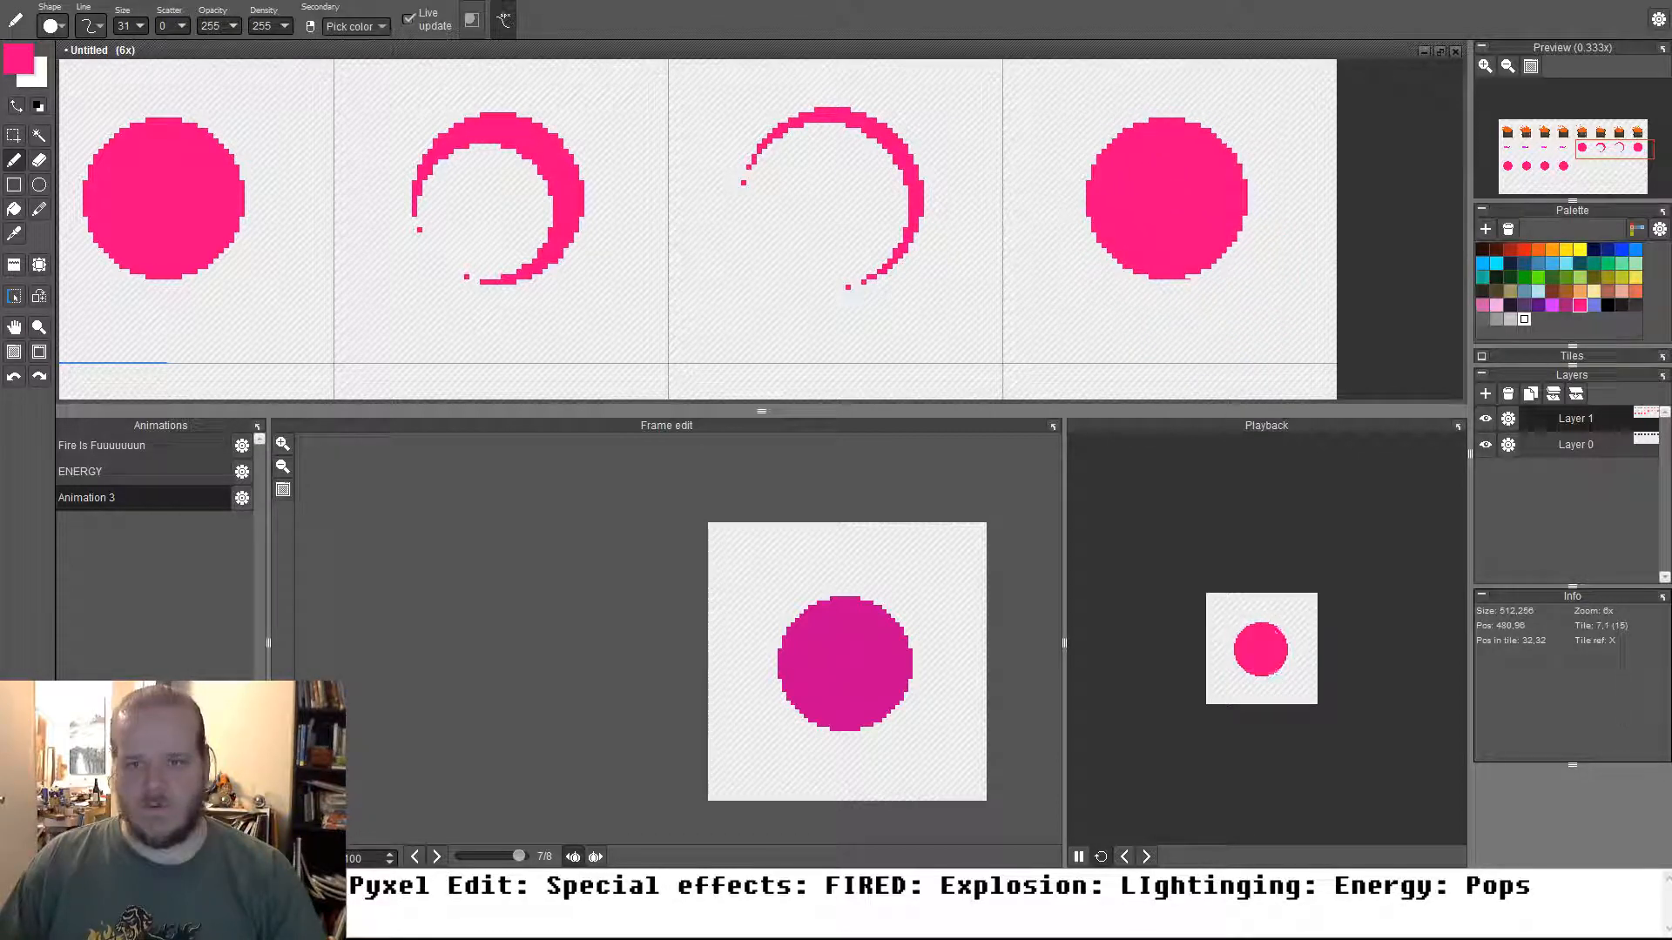
key("]")
key("]")
key("]")
key("]")
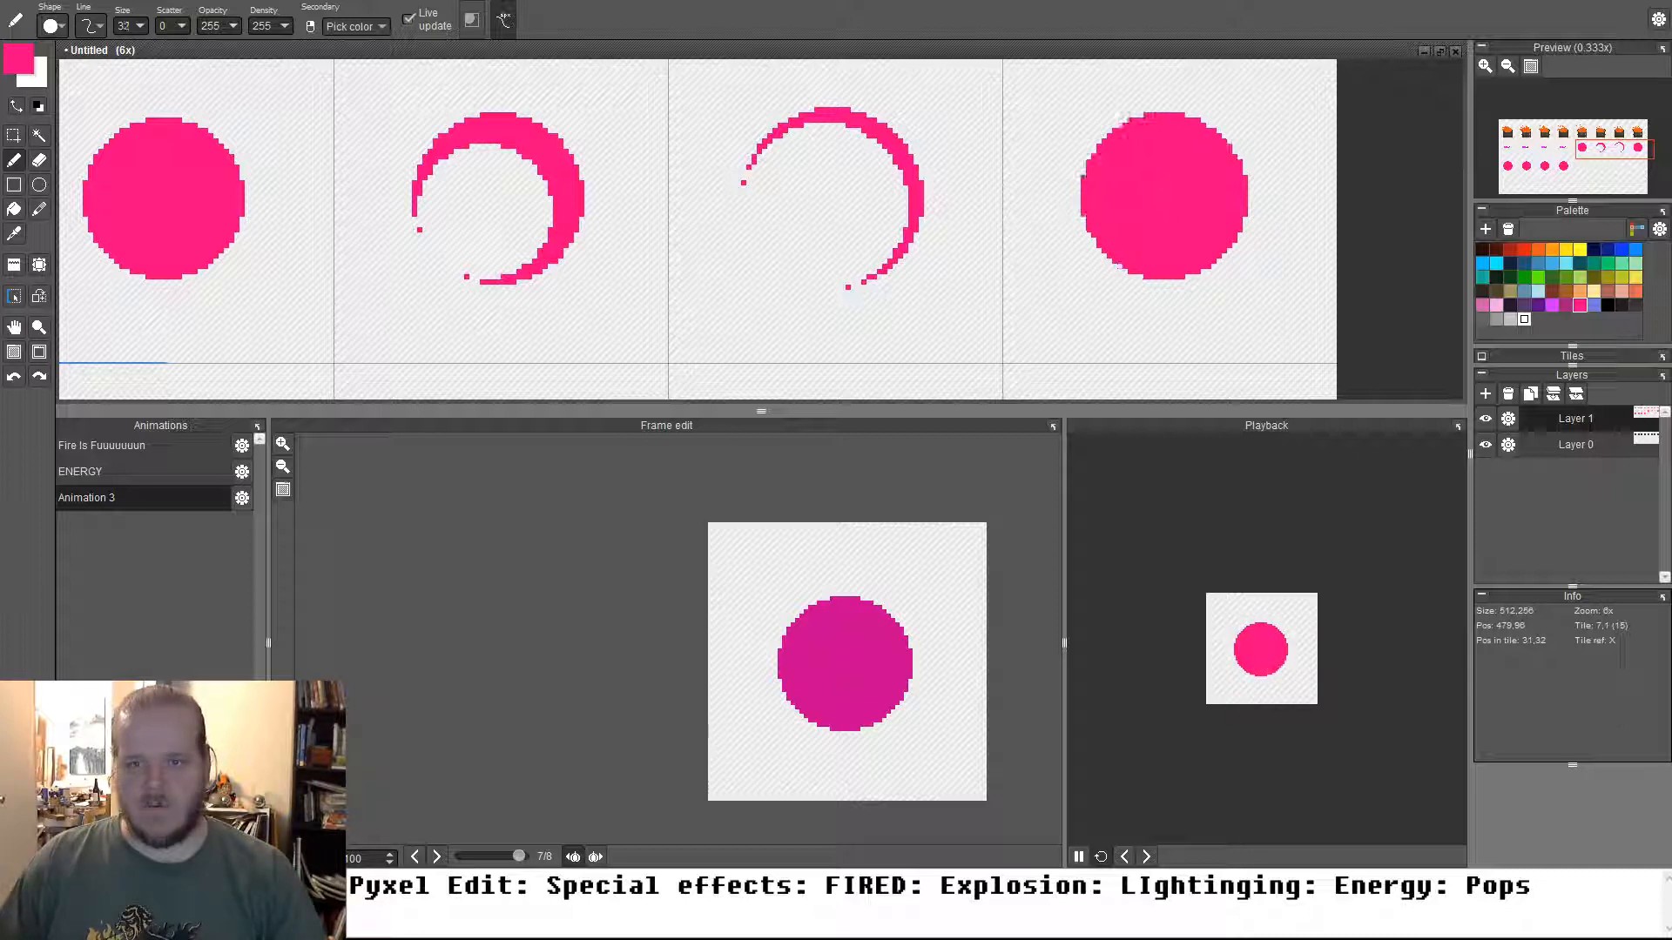
key("]")
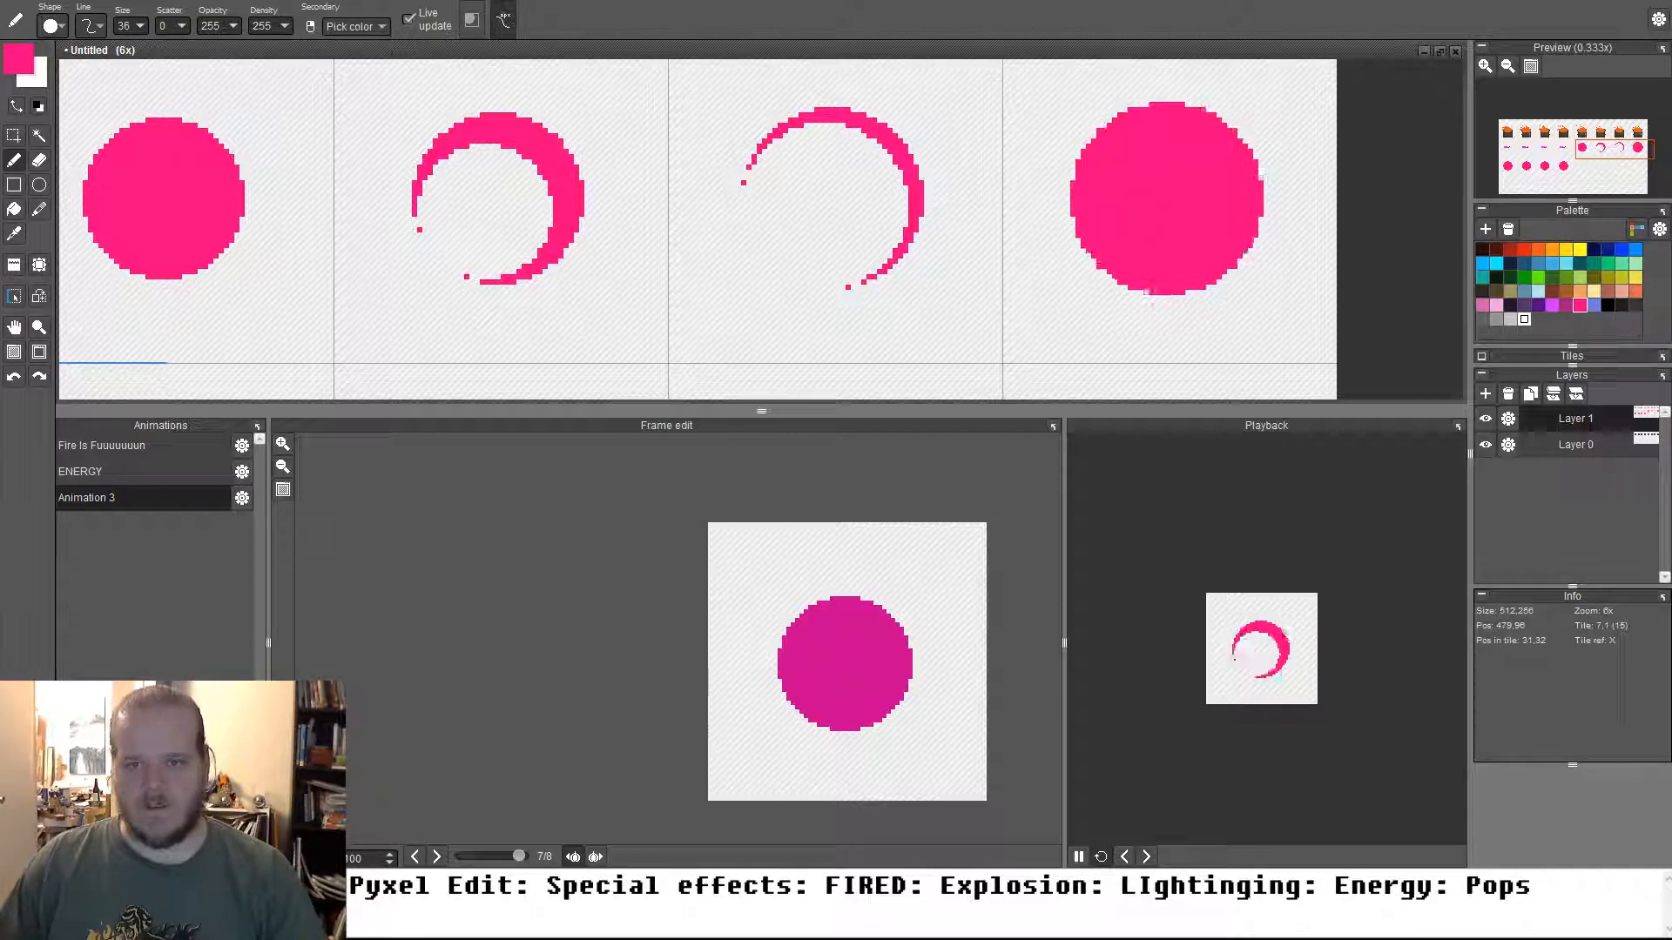
key("e")
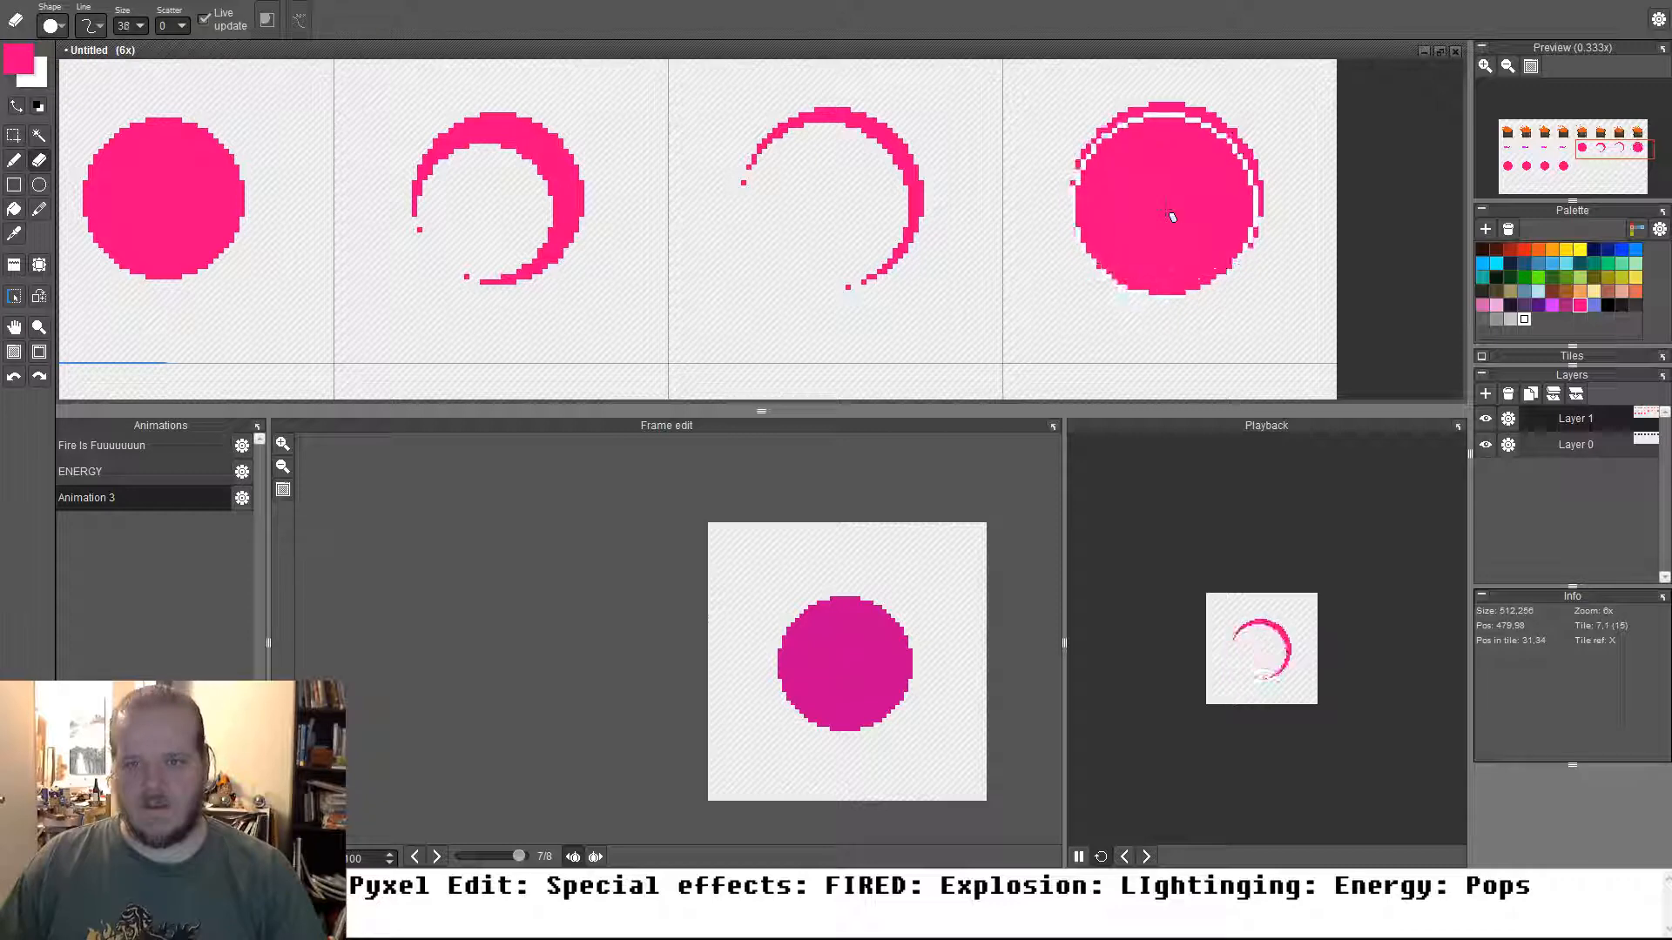
left_click(1166, 211)
Erase the solid pink circles from frames 5 to 8 in the row below
scroll(937, 273, "down", 1)
left_click_drag(740, 302, 1032, 171)
left_click_drag(562, 294, 918, 173)
mouse_move(292, 240)
left_mouse_down()
mouse_move(469, 262)
mouse_move(828, 231)
mouse_move(384, 268)
left_mouse_up()
scroll(469, 262, "down", 1)
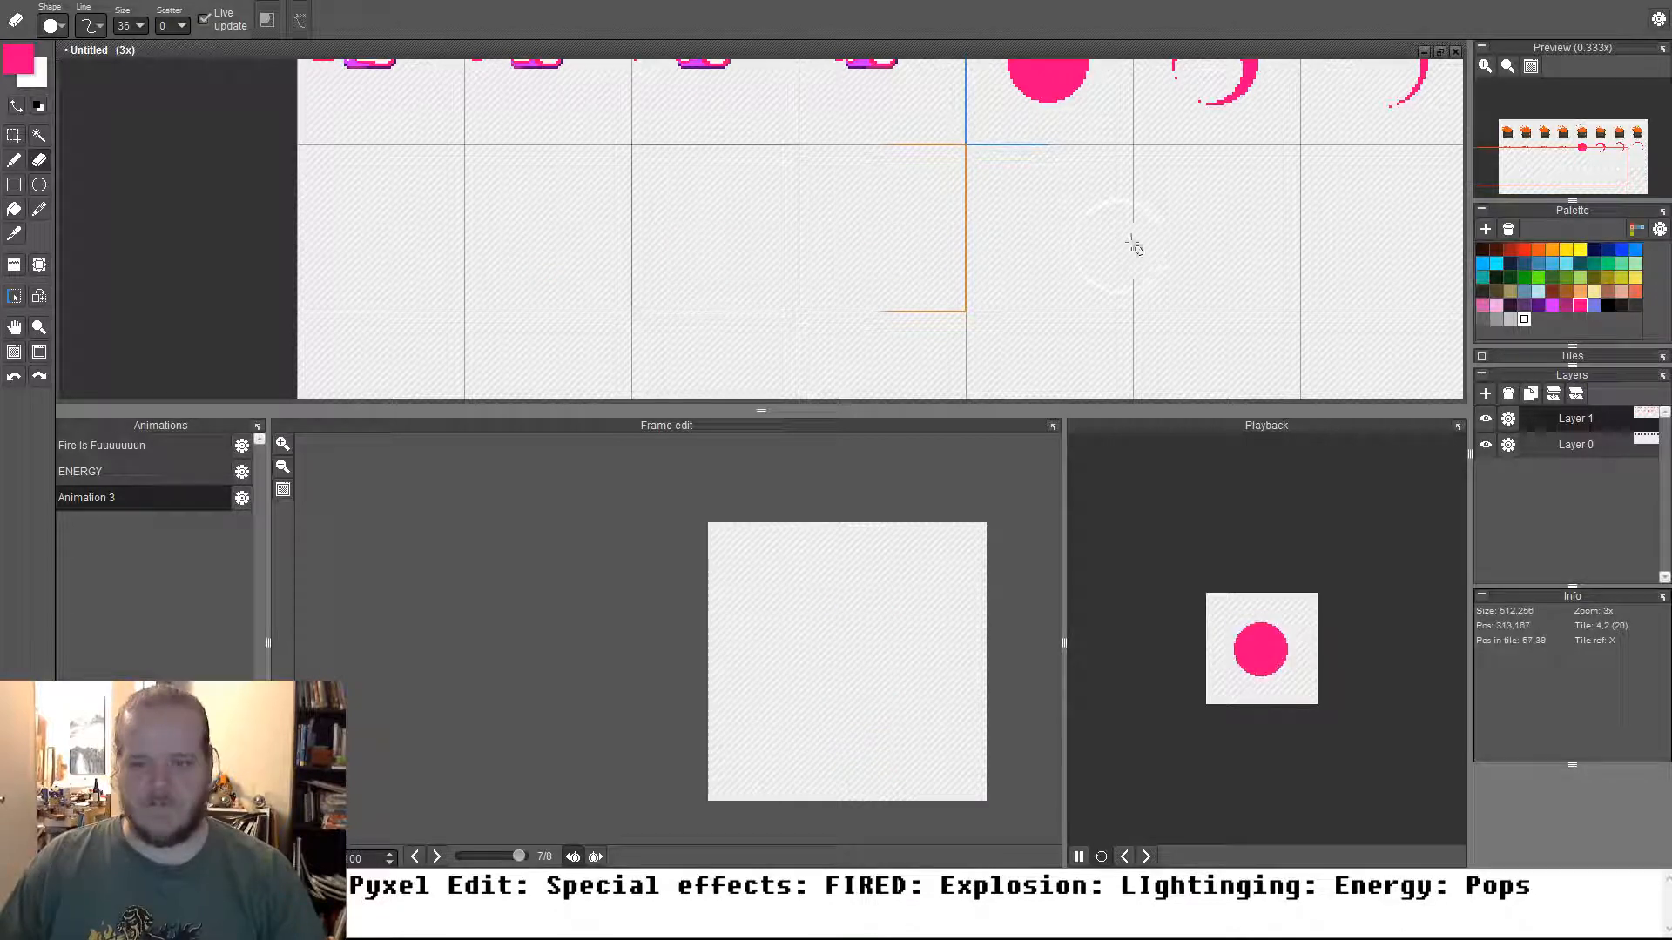
Reduce the pen to size 1 and trace a thin broken hot-pink arc in frame 5, just outside the previous frame's arc
left_click_drag(1130, 250, 607, 254)
left_click_drag(509, 232, 828, 209)
key("b")
left_click_drag(342, 248, 758, 250)
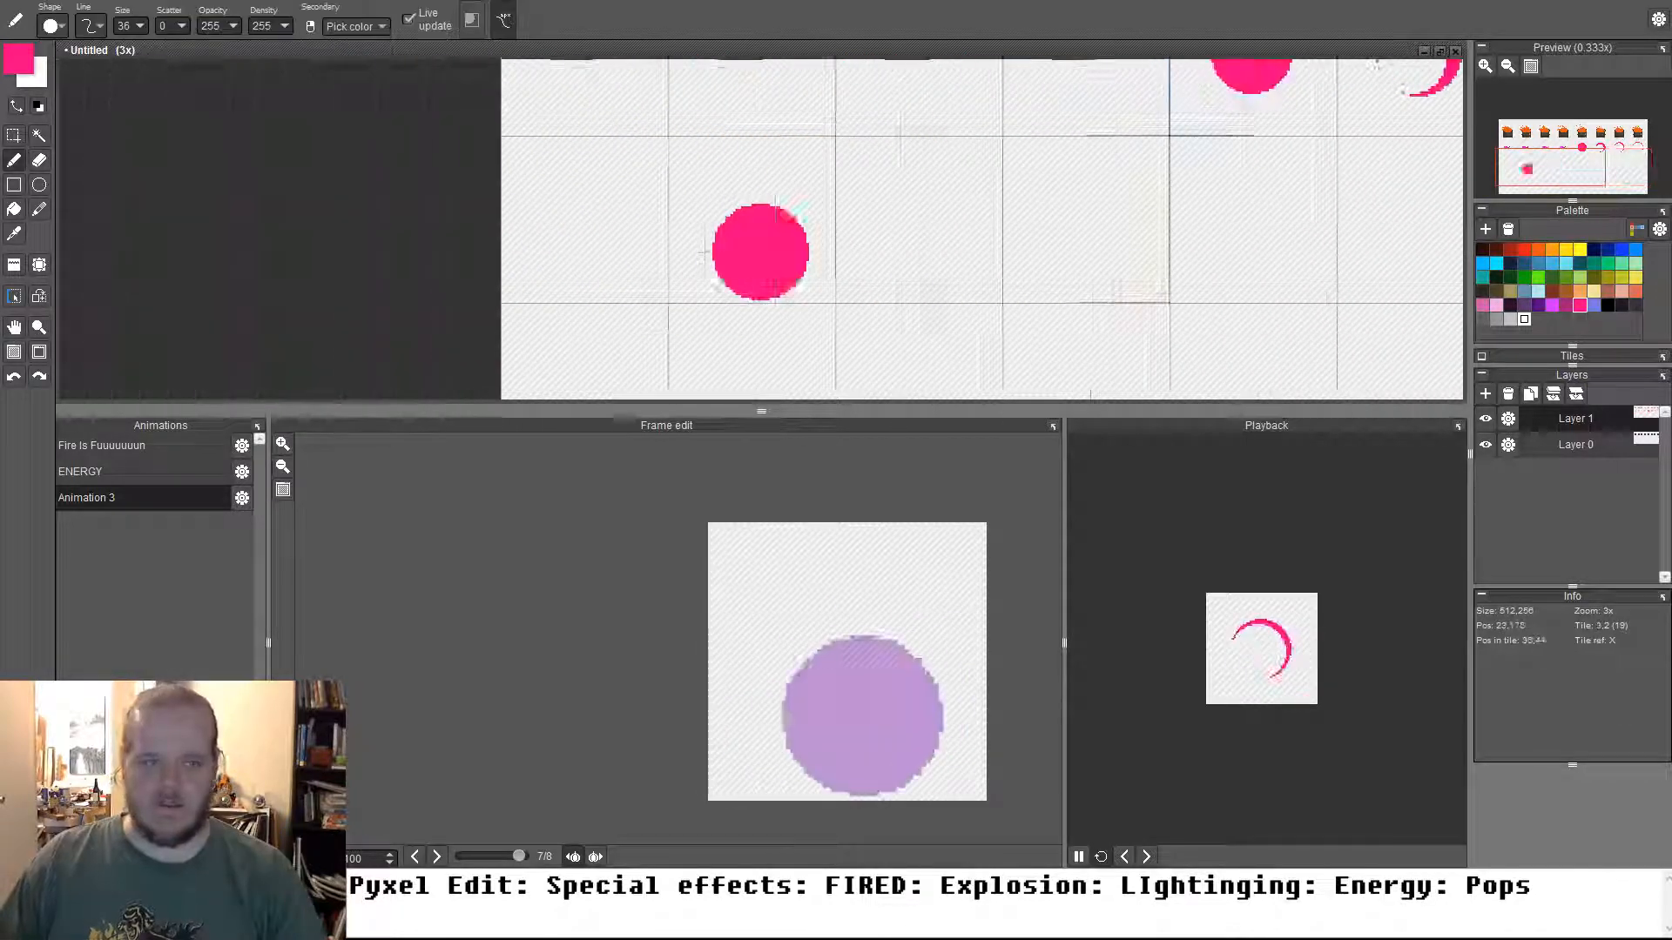
key("minus")
key("minus")
key("minus")
key("minus")
key("minus")
key("minus")
key("minus")
key("minus")
key("minus")
key("minus")
key("minus")
key("minus")
key("minus")
key("minus")
key("minus")
key("minus")
key("minus")
key("minus")
key("minus")
key("minus")
key("minus")
key("minus")
key("minus")
key("minus")
key("minus")
key("minus")
key("minus")
key("minus")
key("minus")
key("minus")
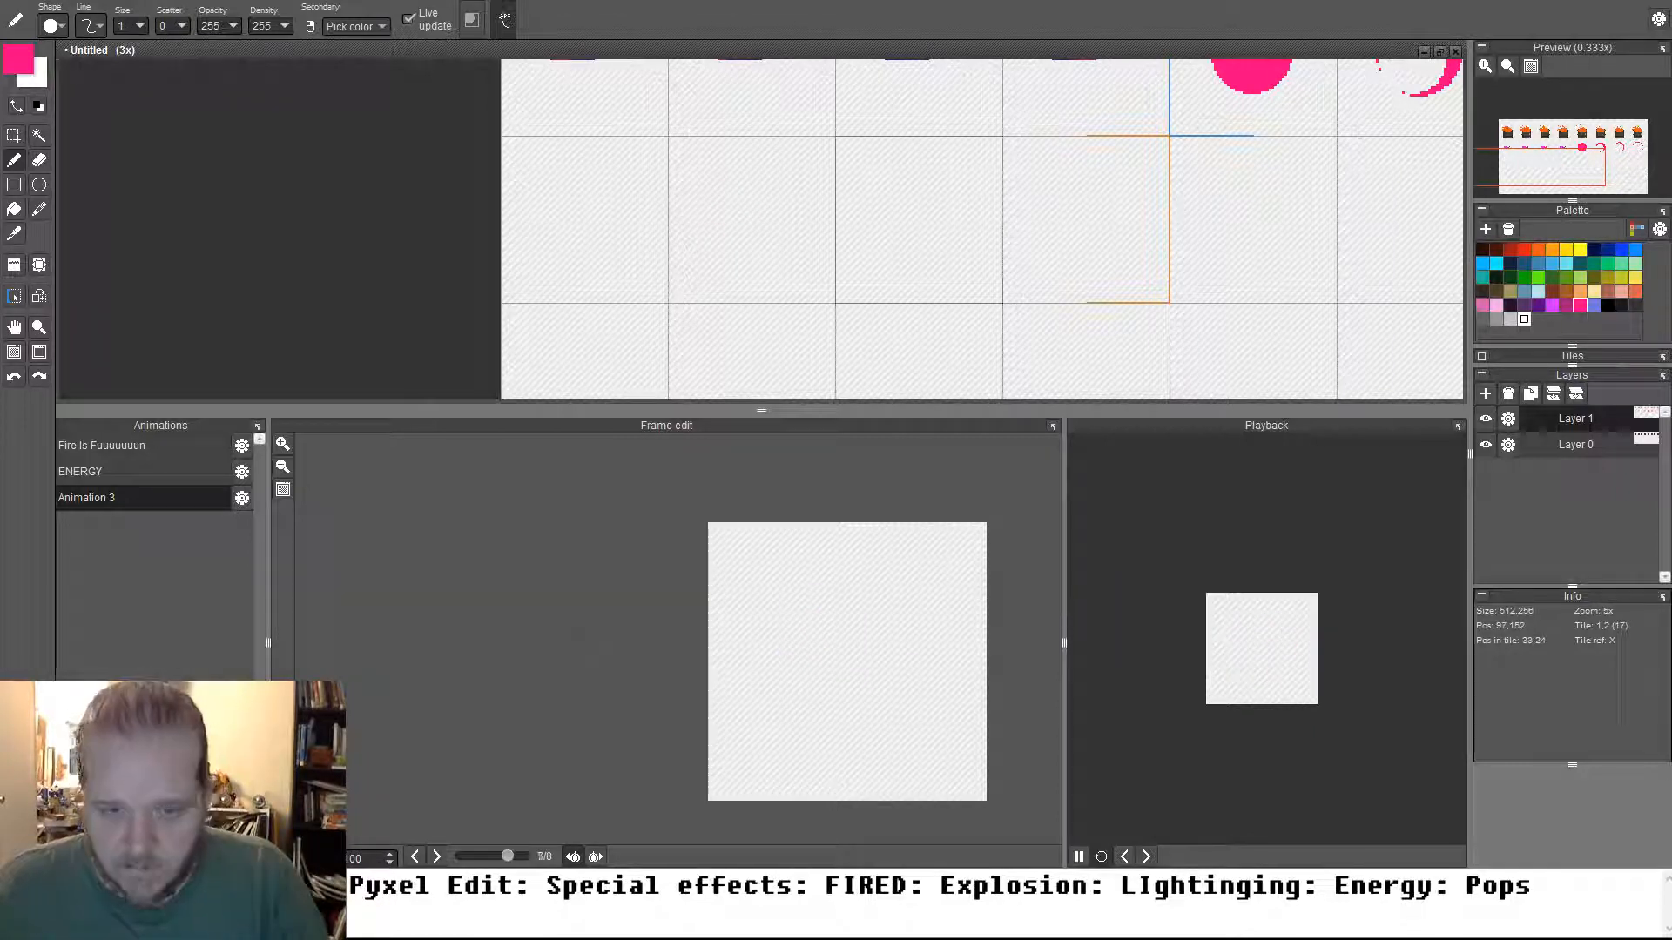
left_click_drag(519, 857, 486, 857)
scroll(838, 693, "up", 4)
left_click_drag(896, 664, 853, 677)
scroll(855, 681, "down", 1)
key("Right")
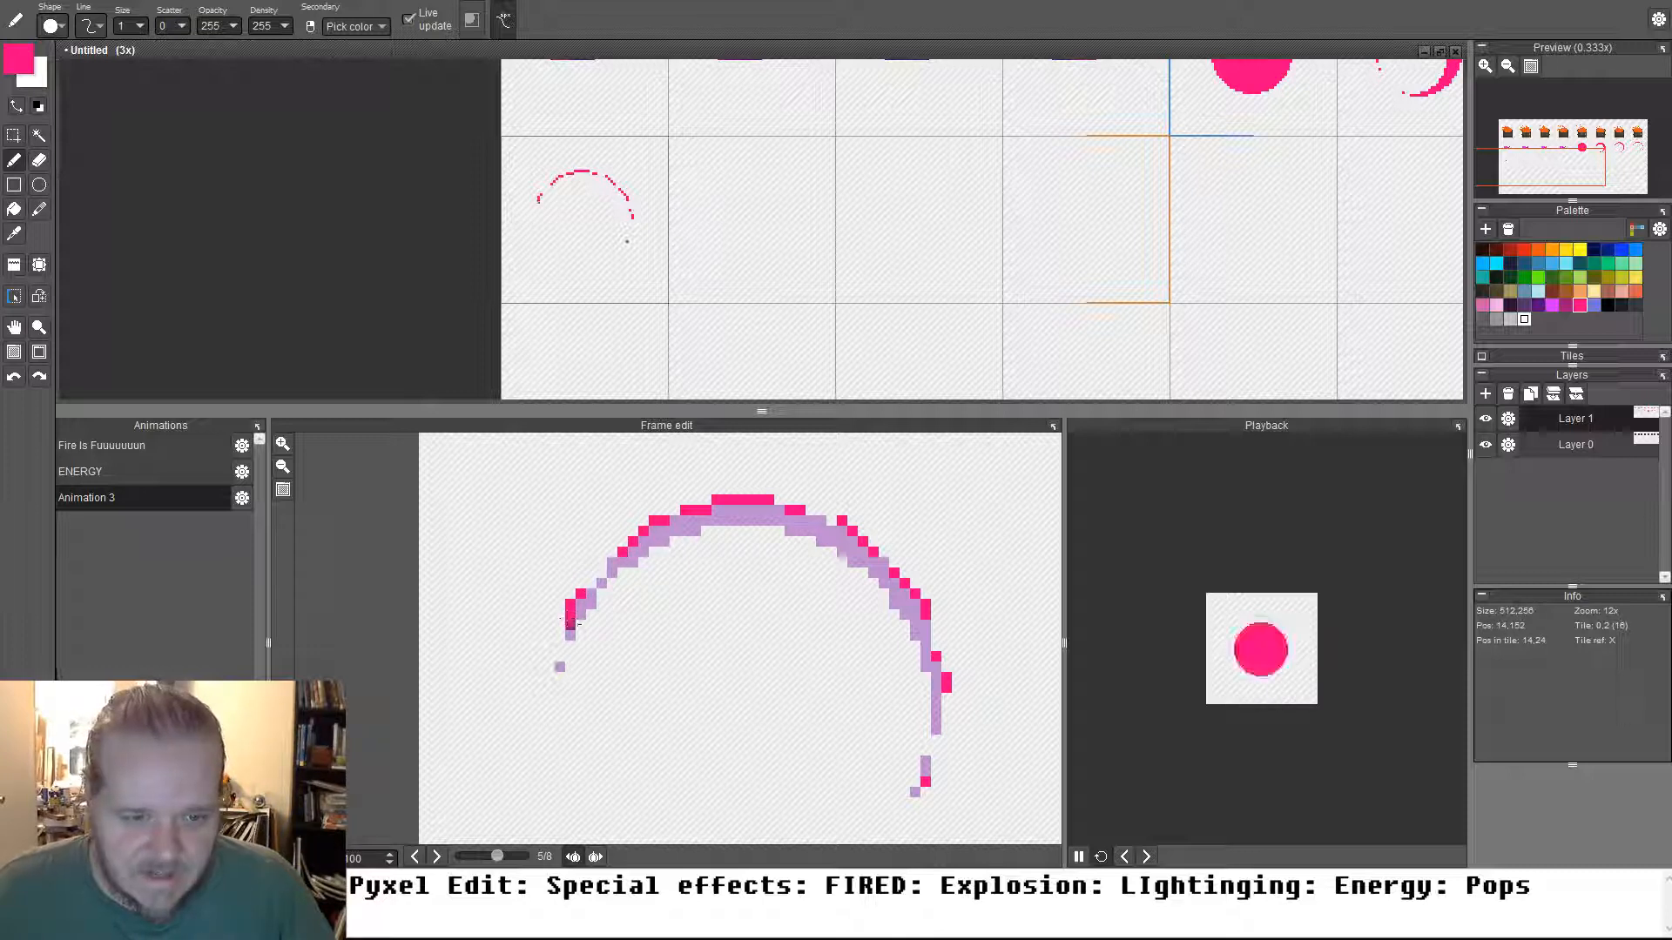
left_click(850, 790)
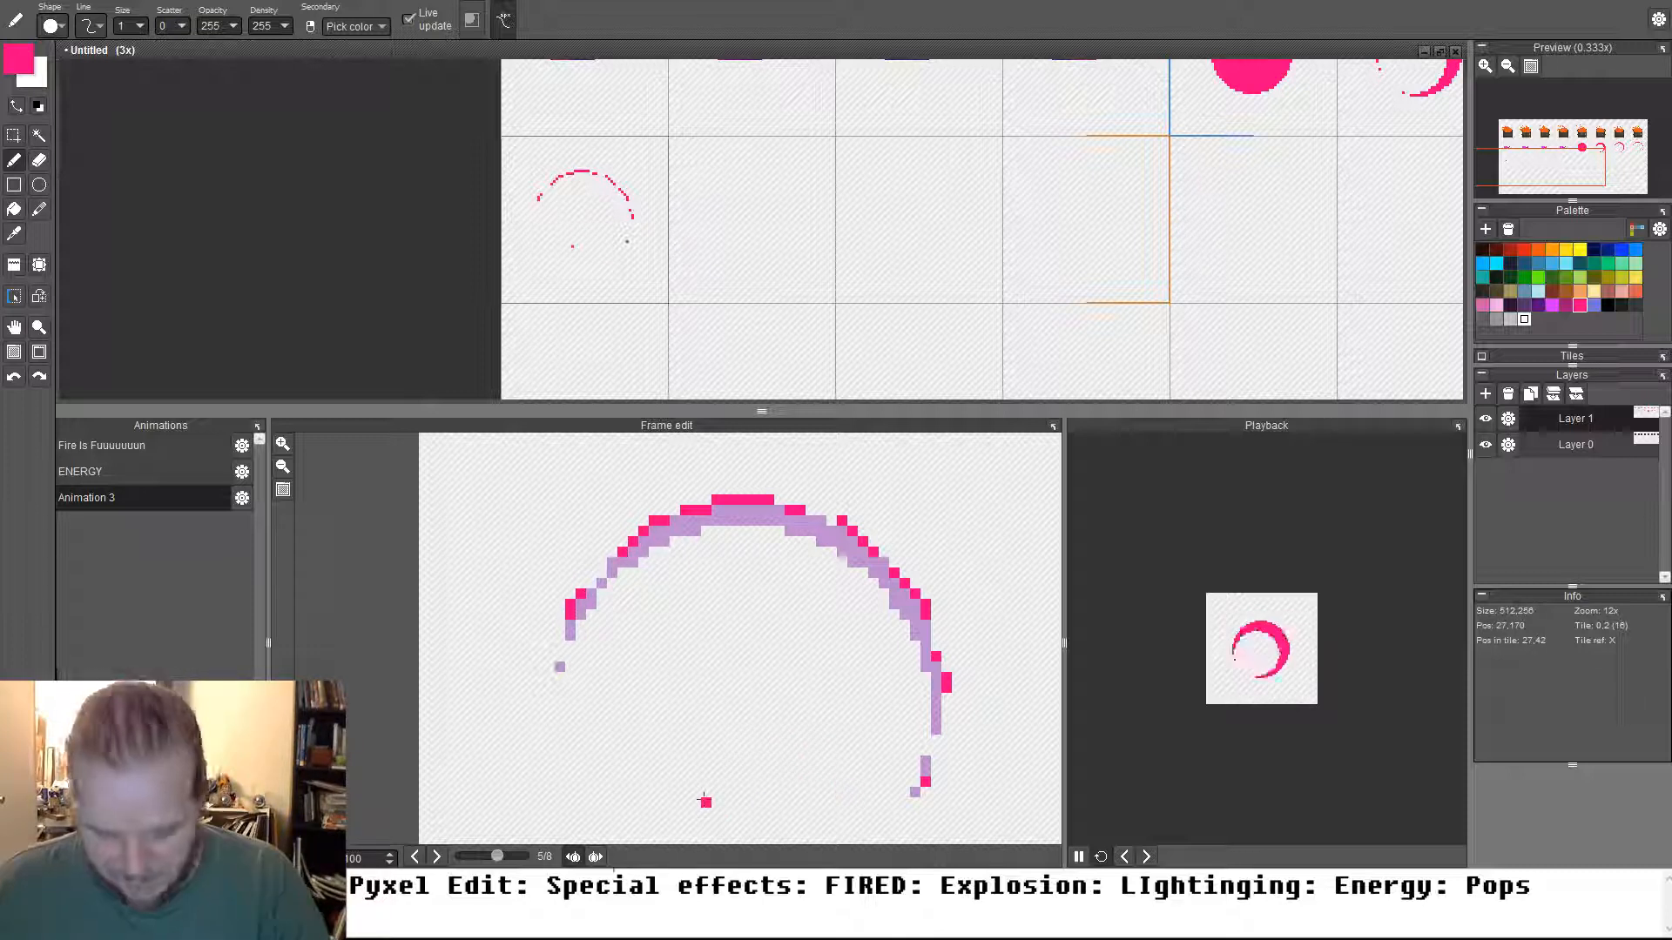
Draw a sparser dashed pink arc in frame 6, slightly outside frame 5's arc, redoing the misplaced pixels at its crest
key("Right")
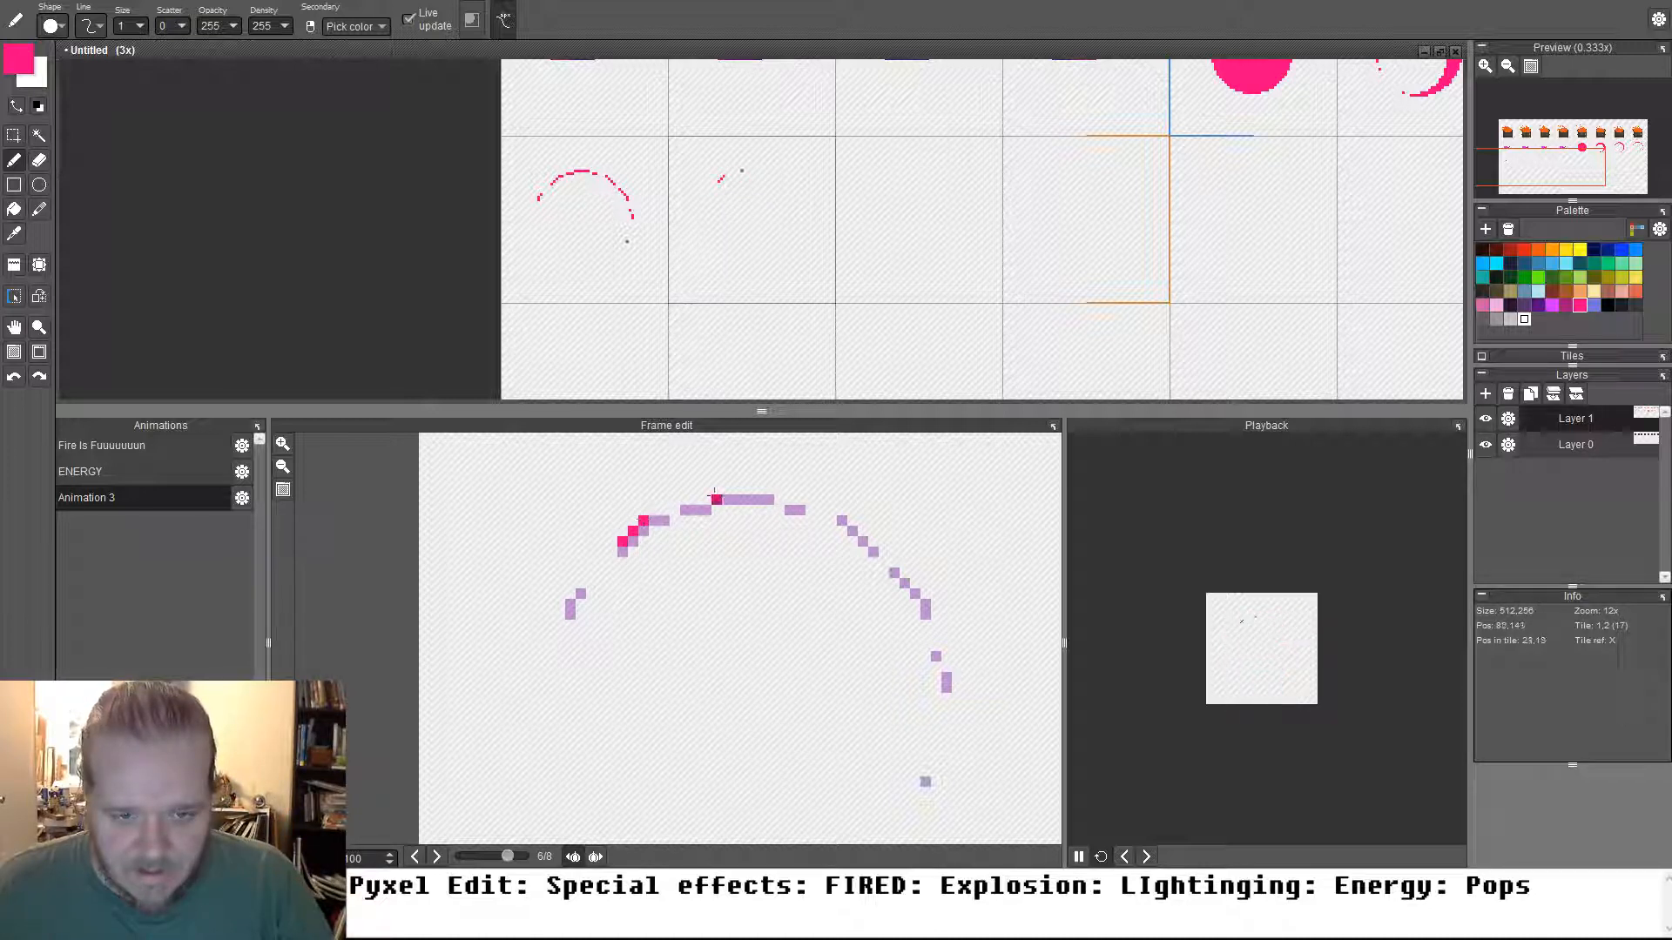
key("ctrl+z")
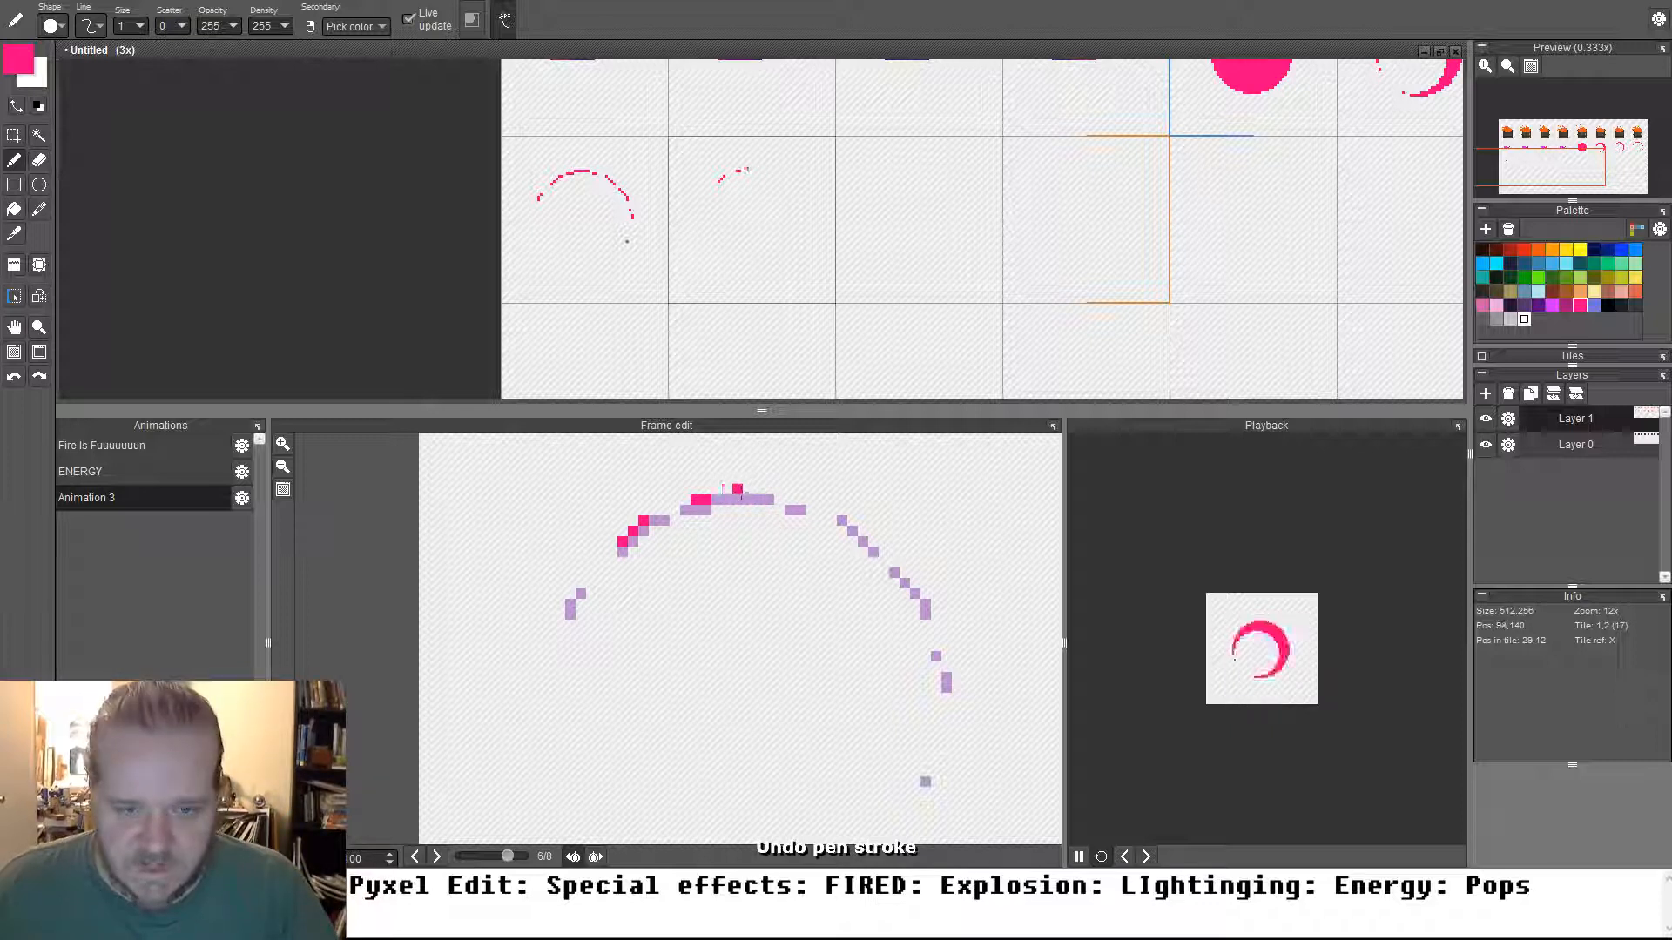
left_click_drag(739, 492, 761, 490)
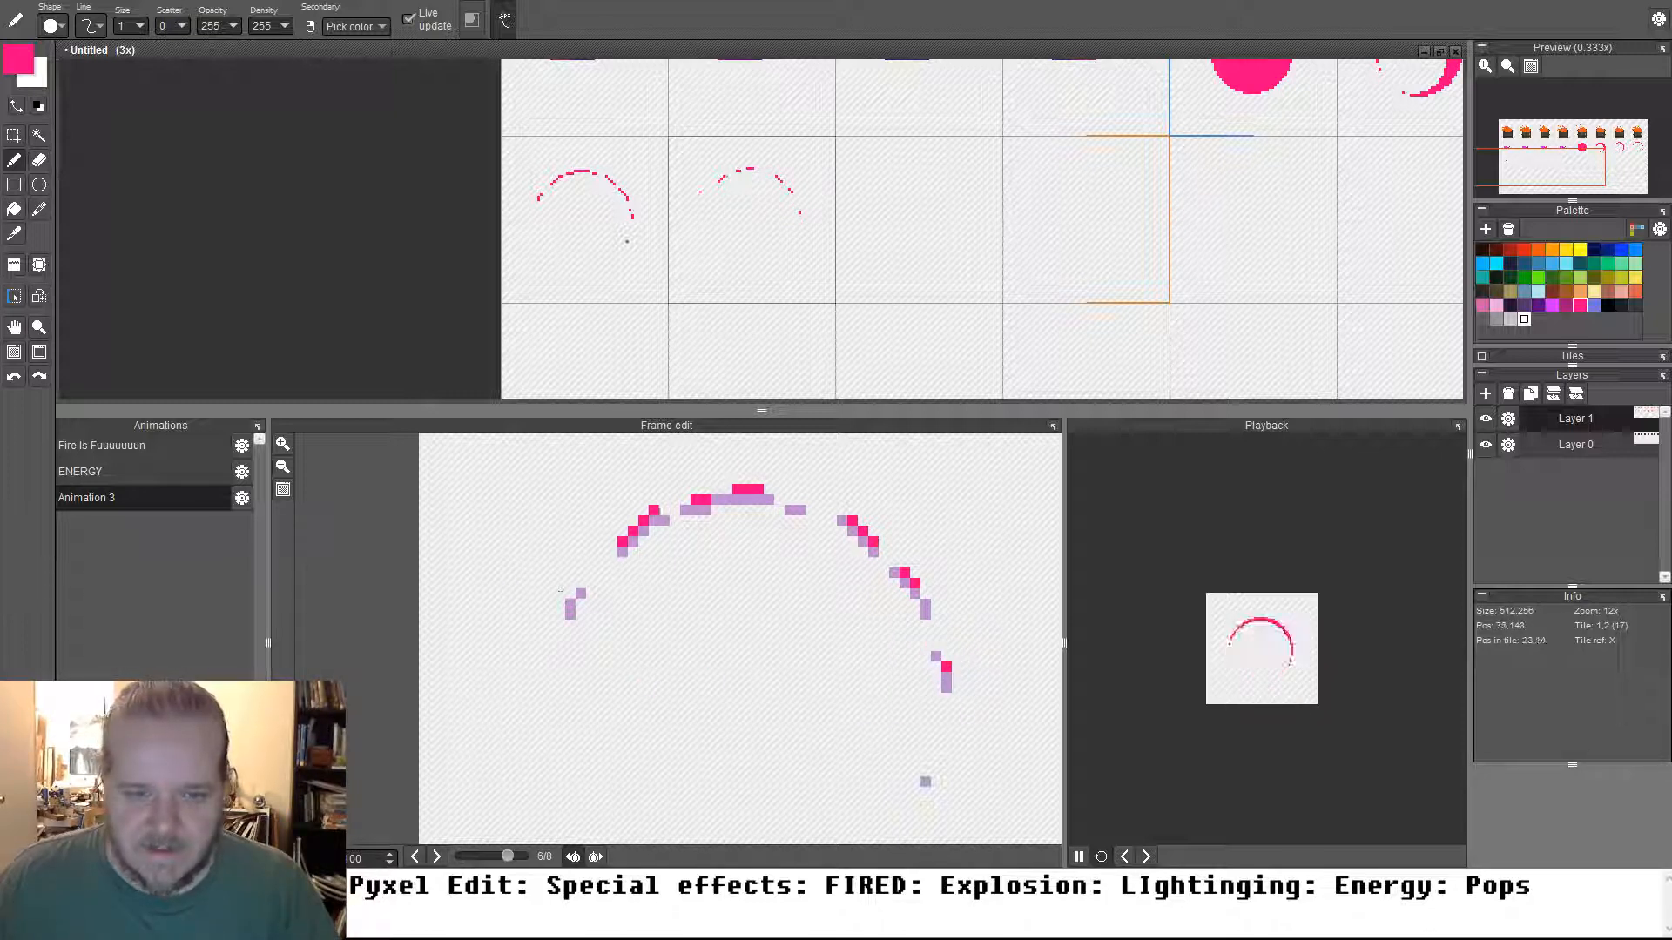
Place a single leftover pink pixel on the upper-left part of the arc in frame 7, undoing stray extra pixels
key("Right")
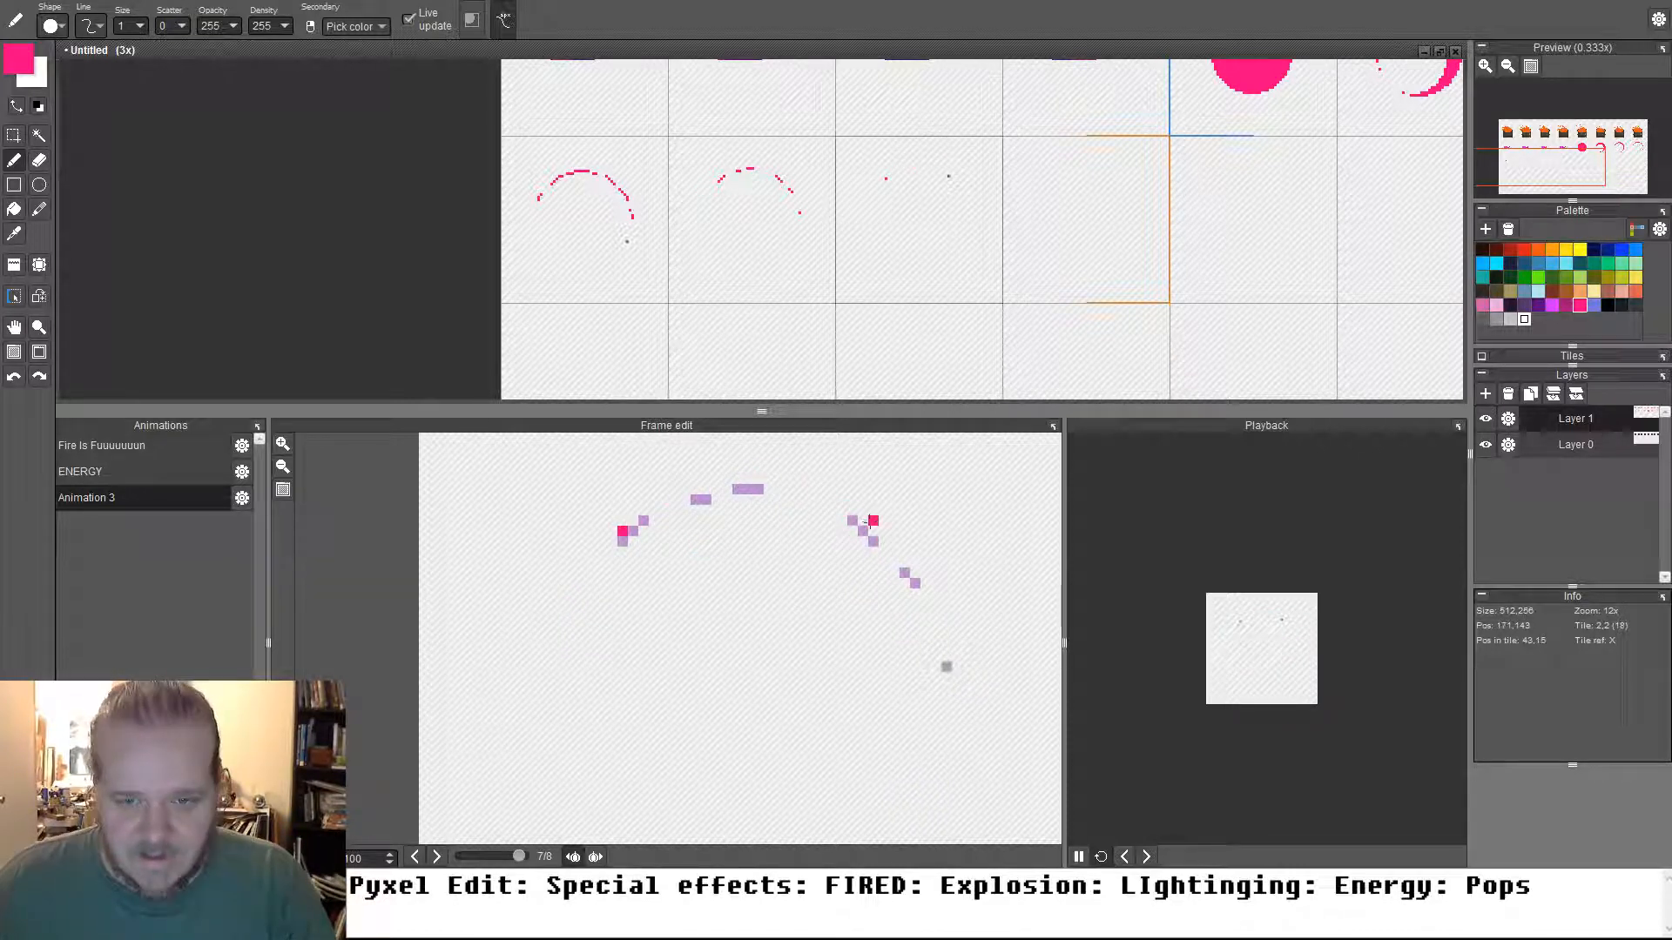
left_click(685, 802)
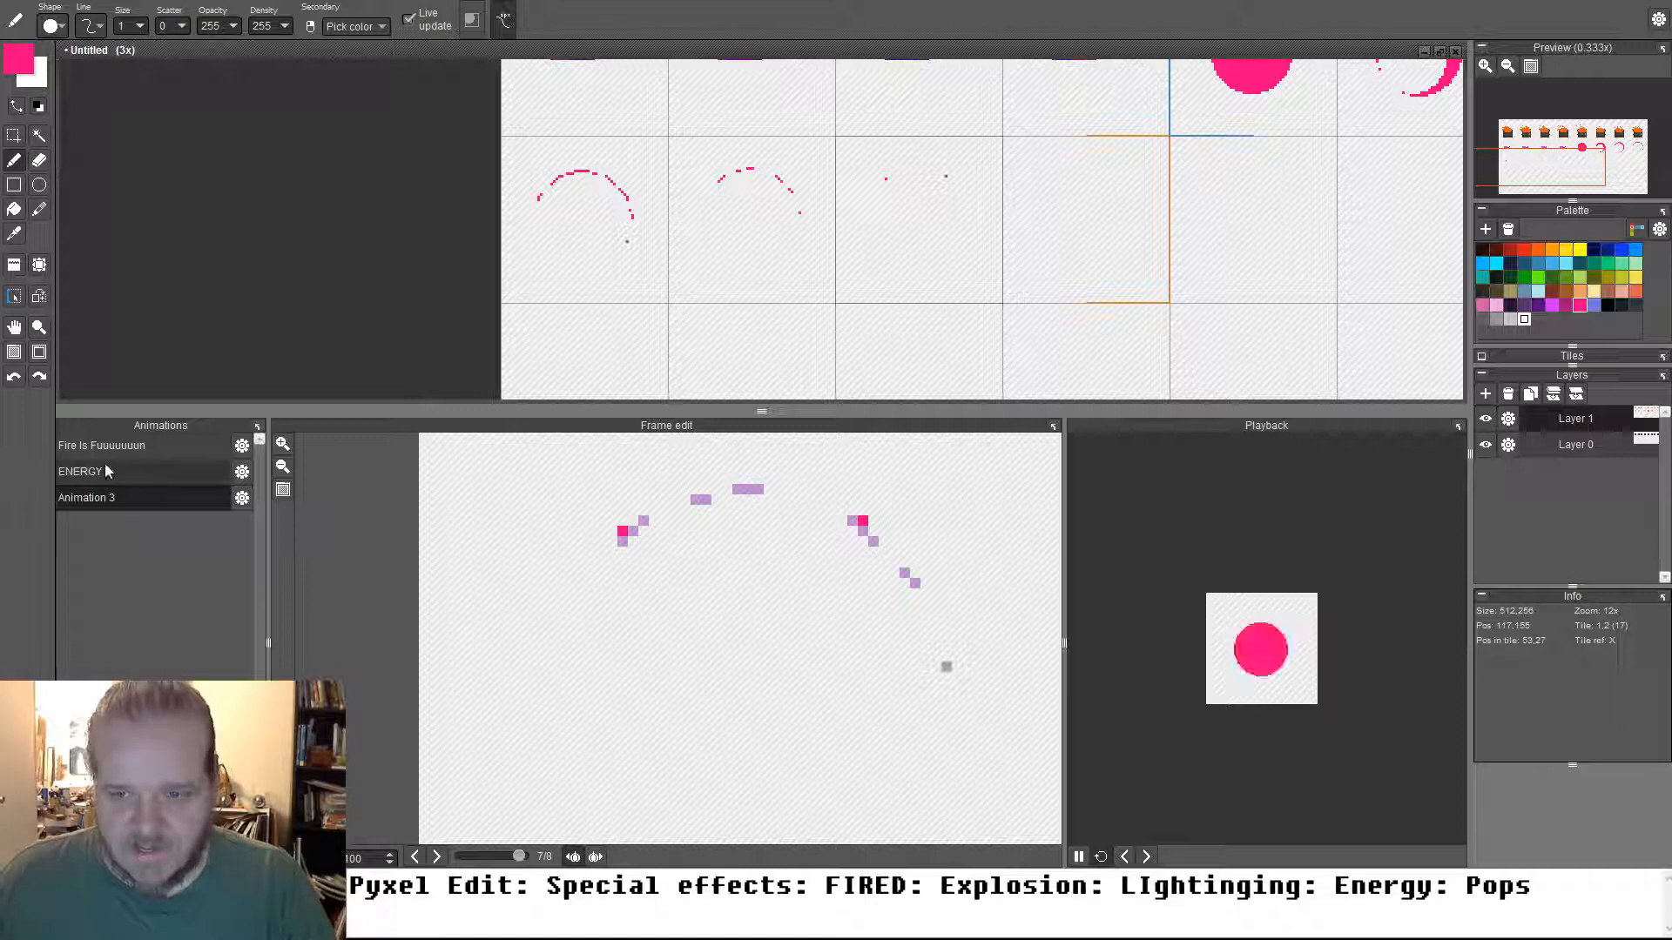
key("ctrl+z")
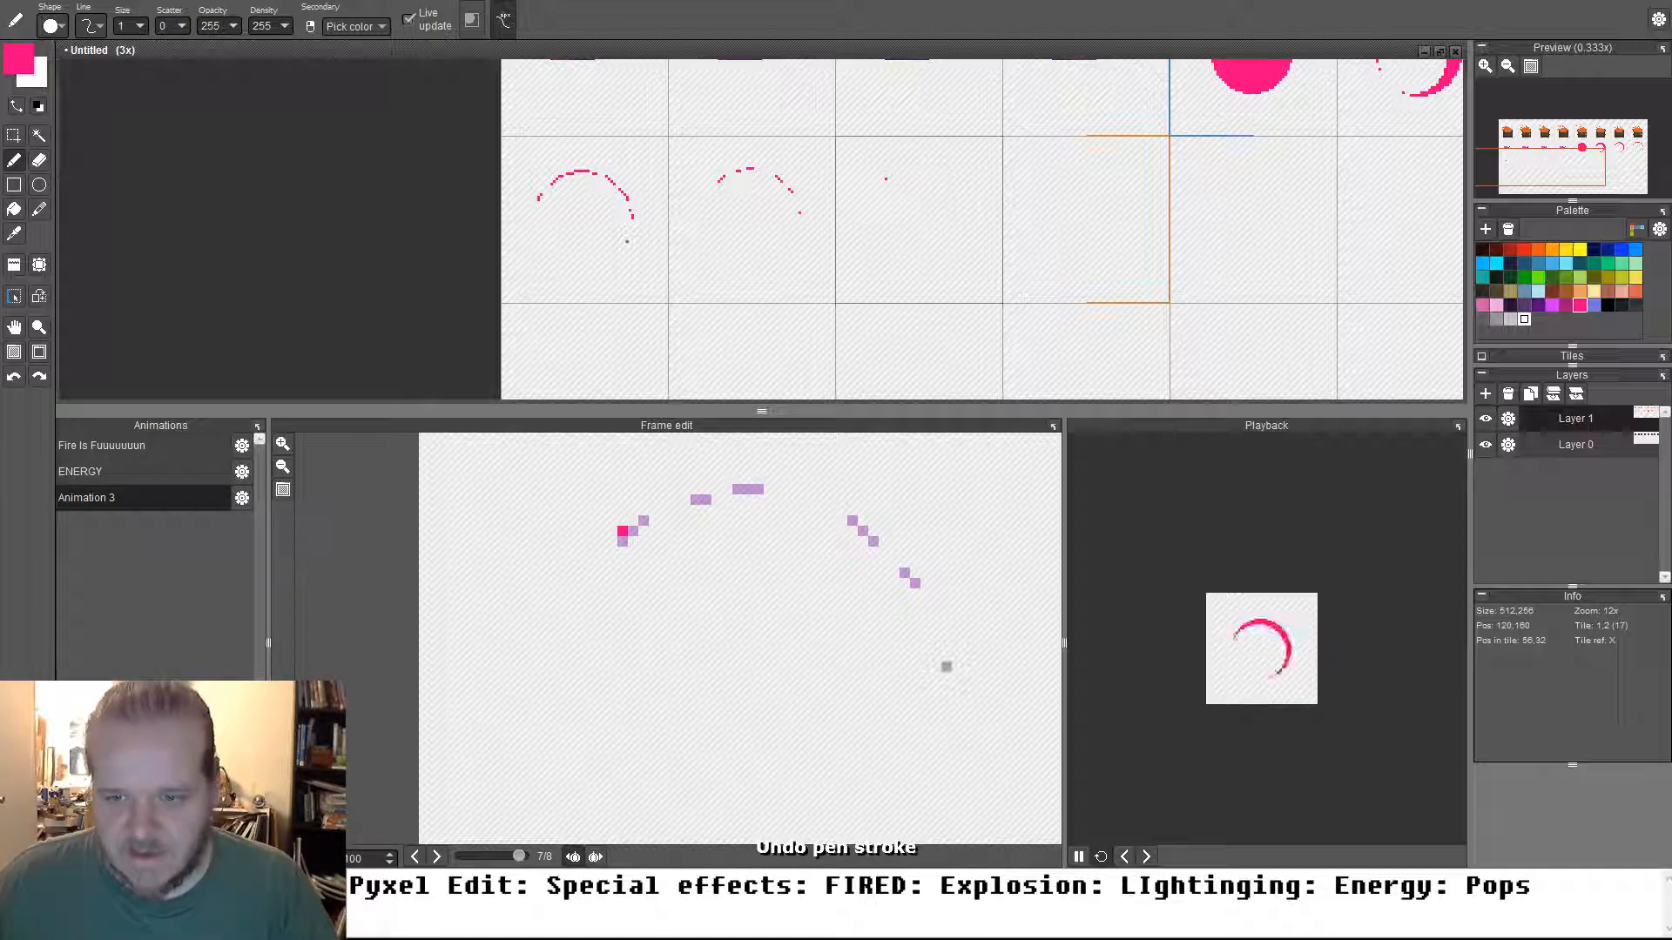
left_click(612, 530)
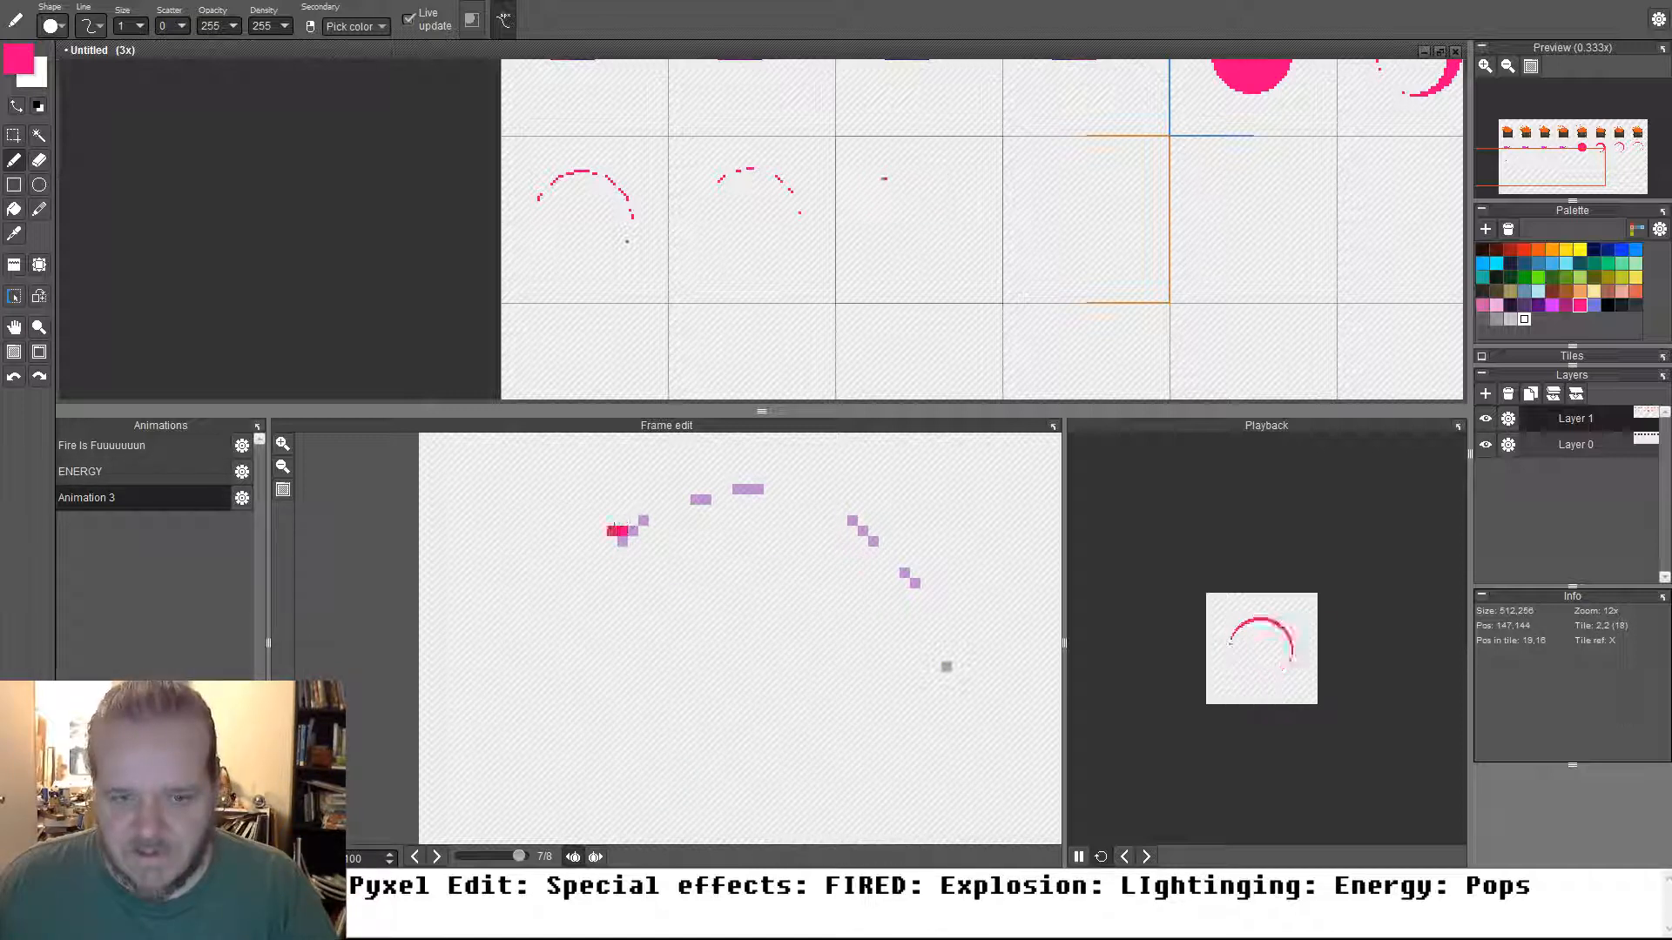
left_click(862, 521)
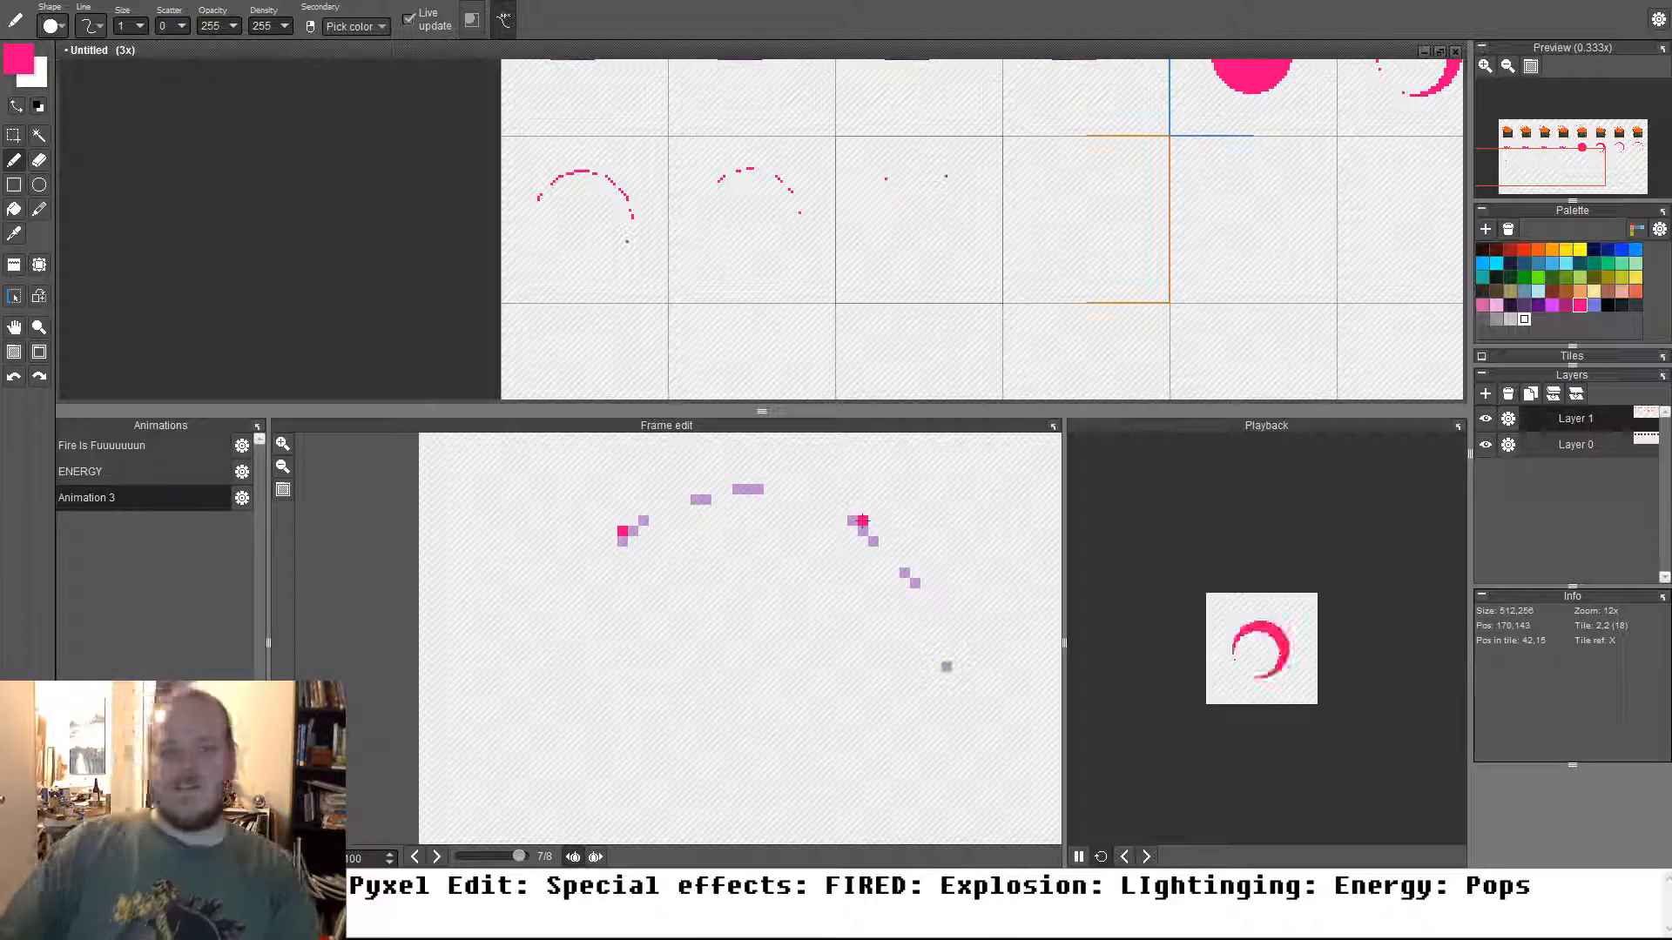
Set Animation 3's frame time multiplier to 10%
scroll(1021, 271, "down", 2)
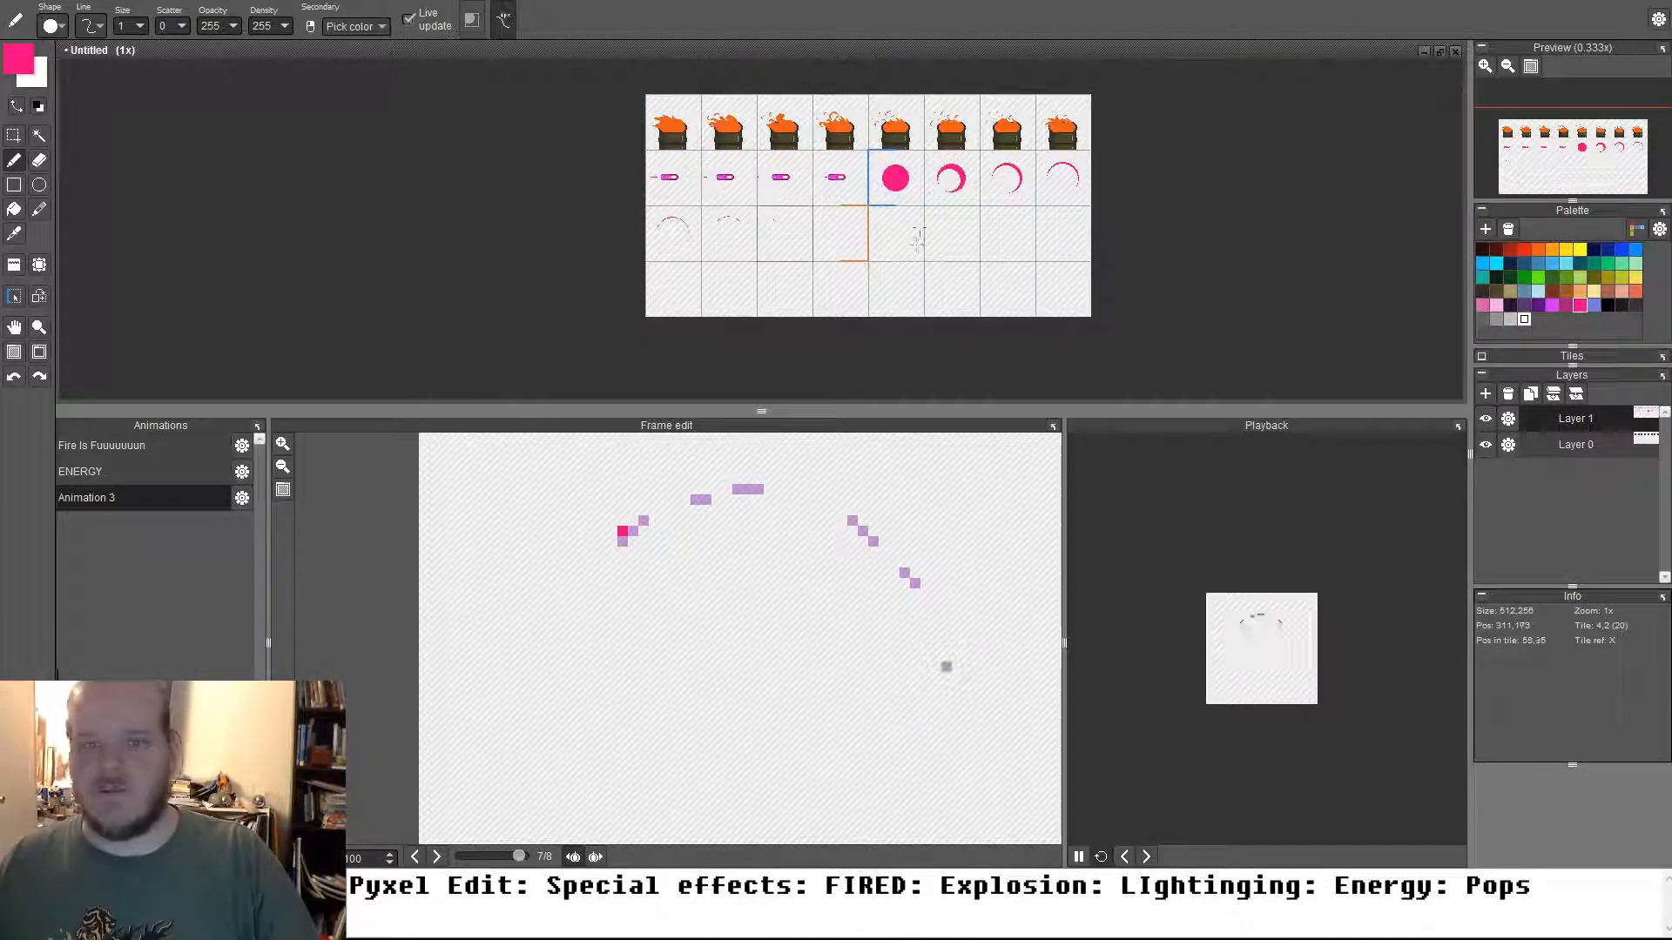
scroll(919, 237, "up", 4)
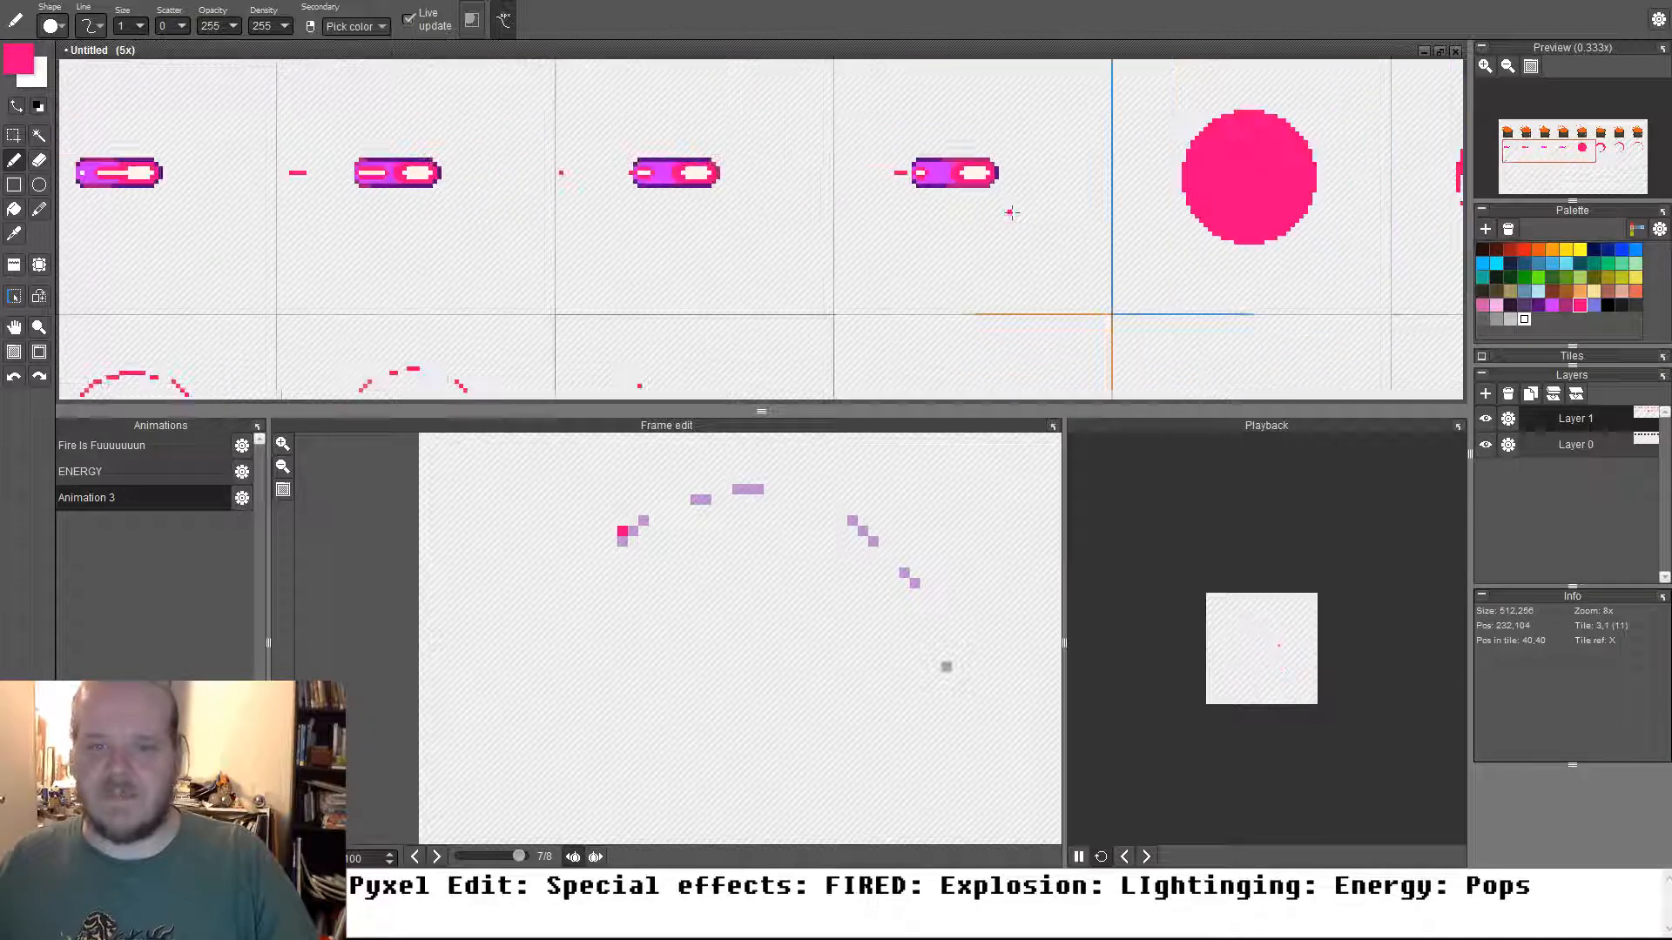
scroll(1010, 212, "down", 3)
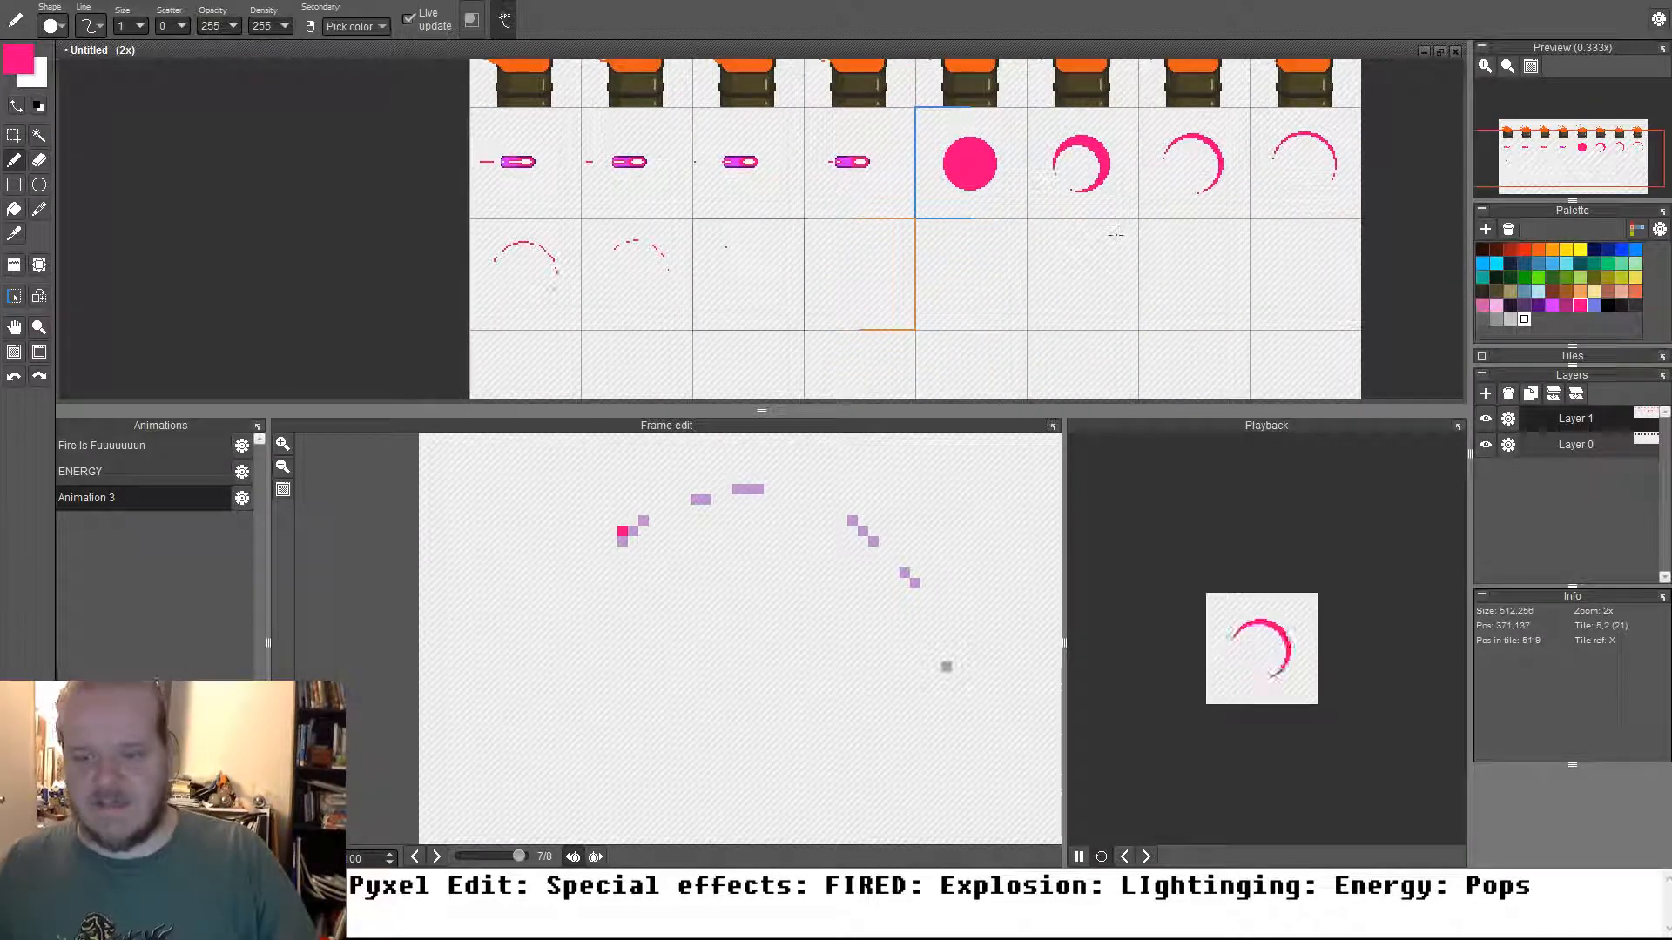
left_click(242, 498)
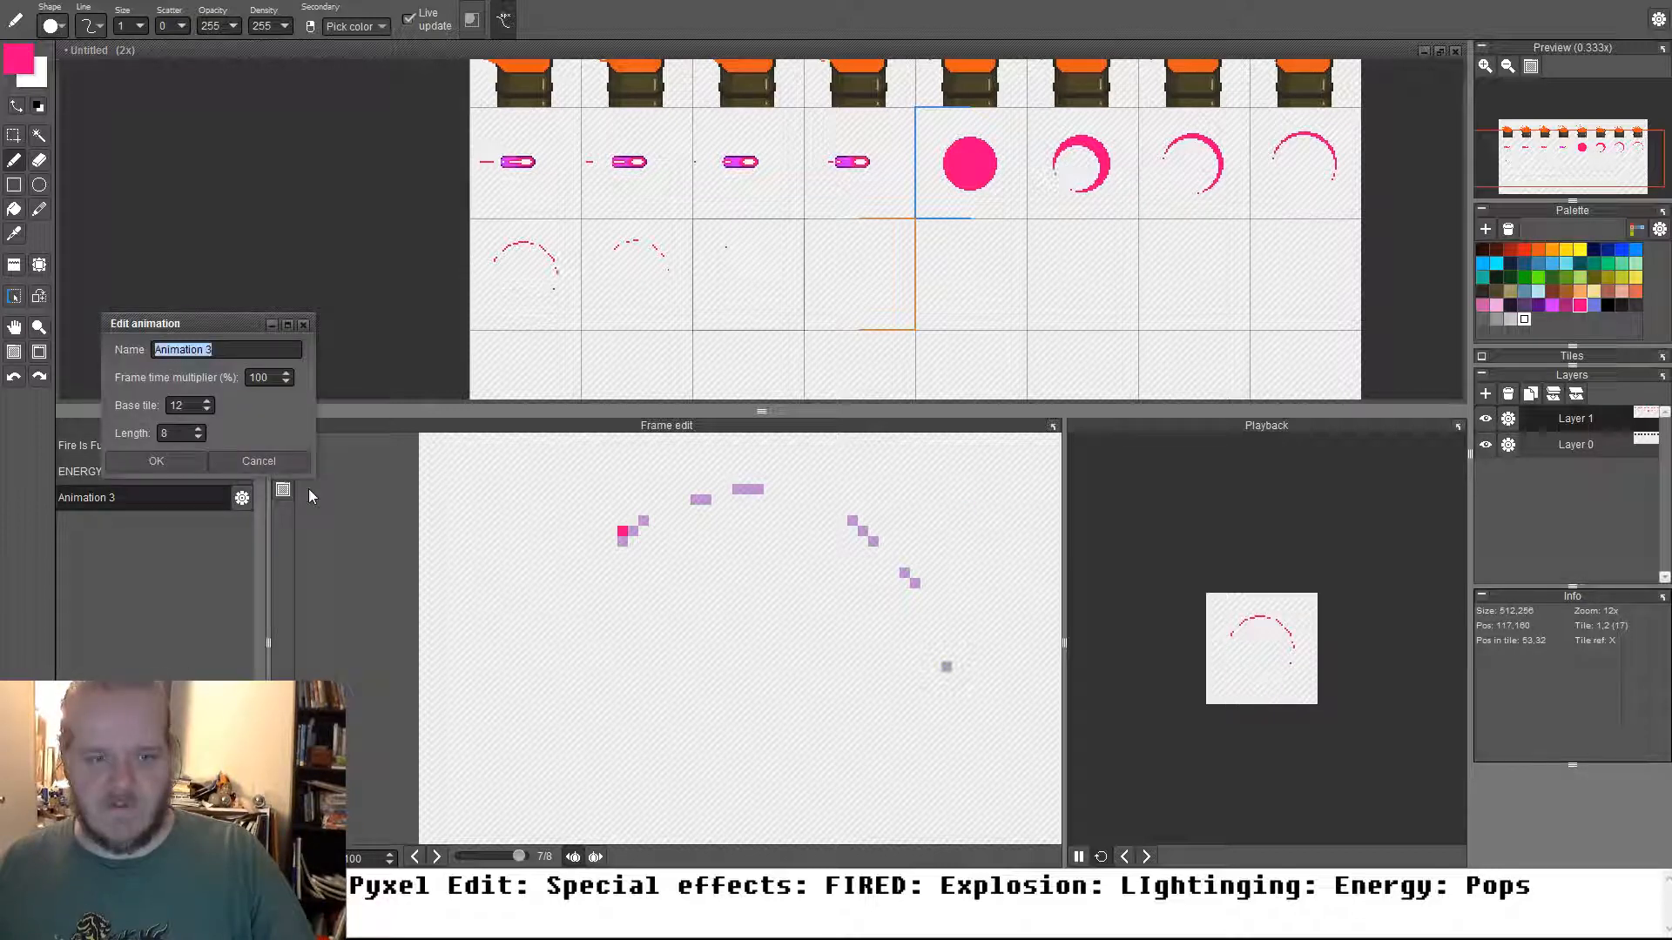
left_click(286, 380)
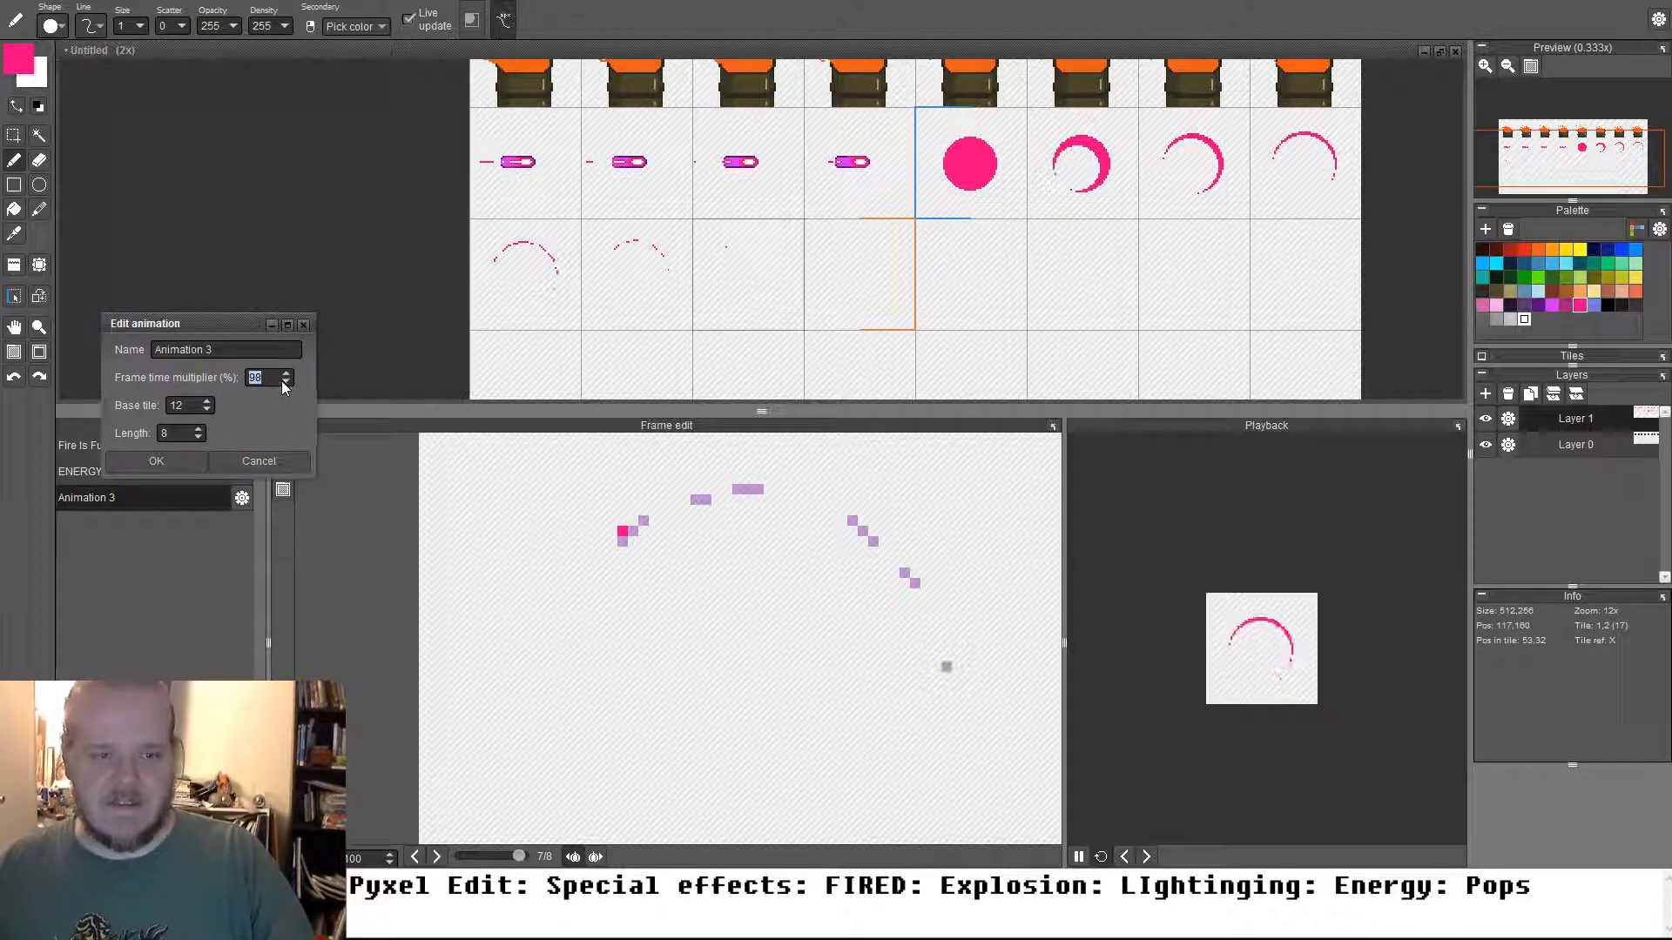
left_click(285, 383)
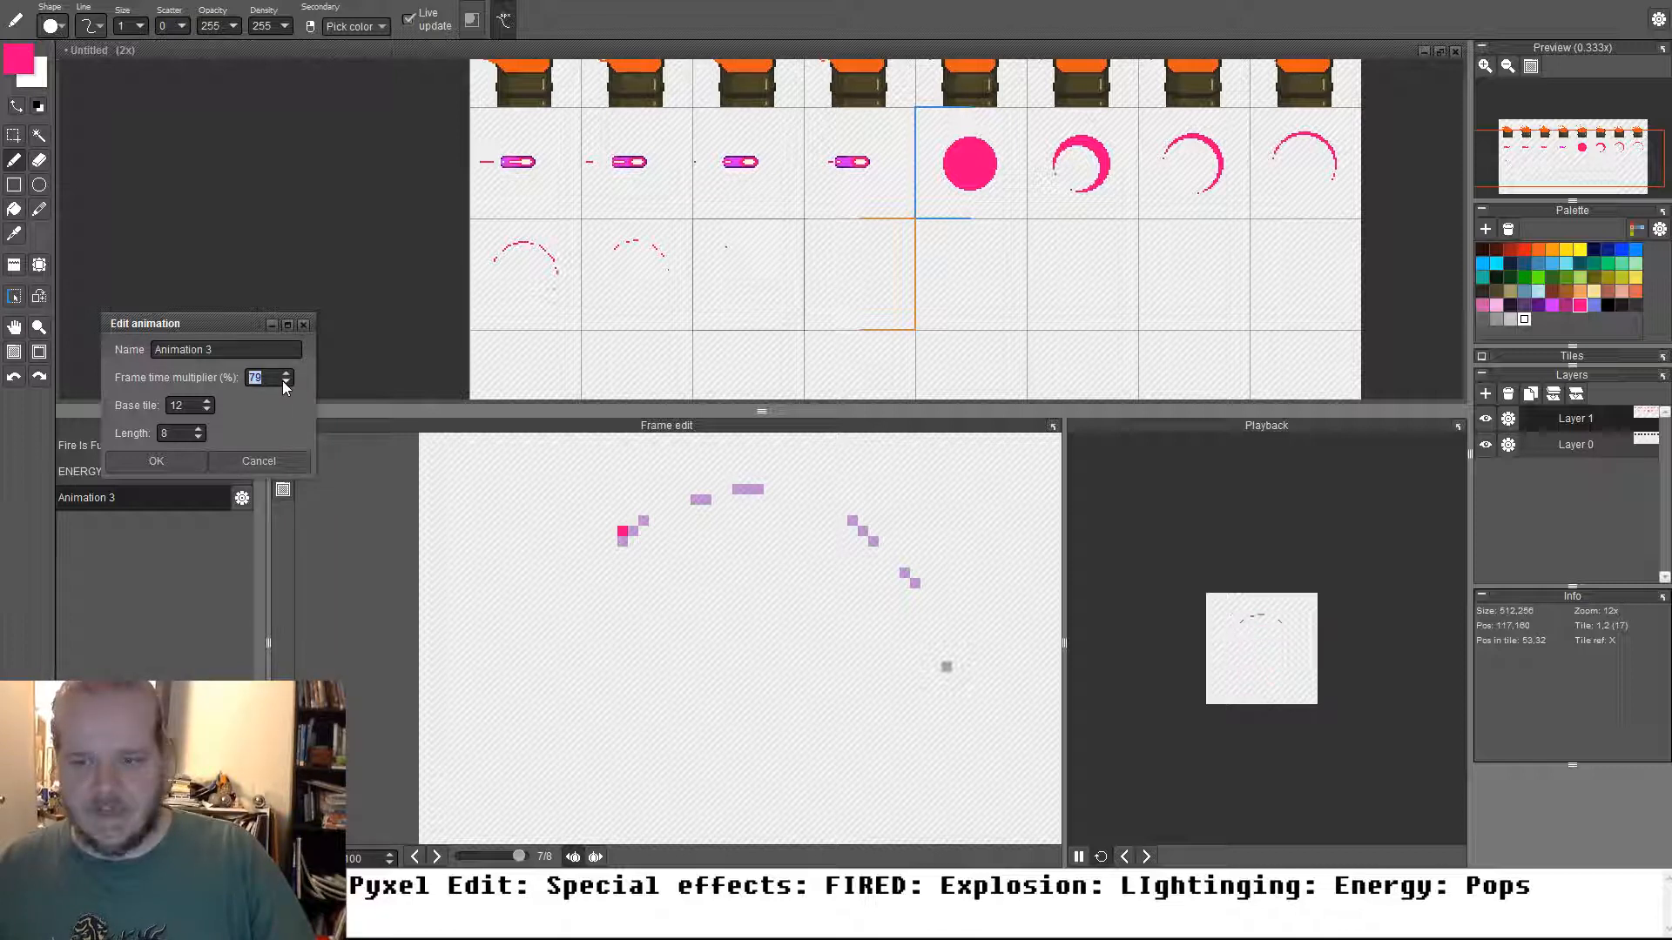
left_click(285, 383)
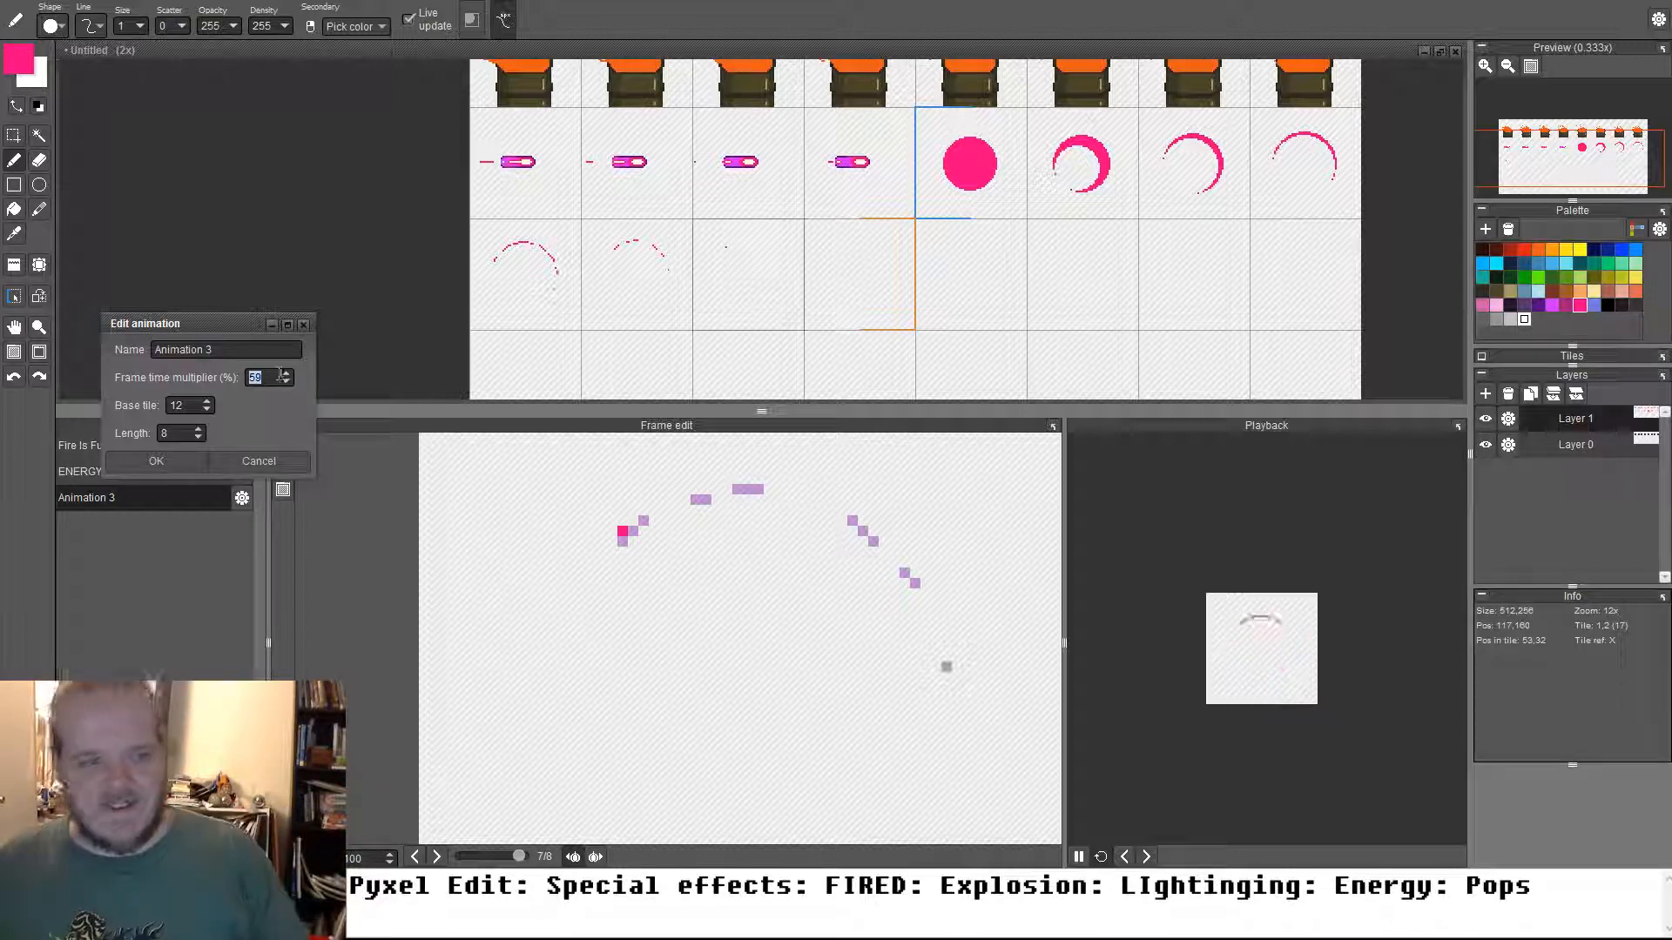
type("10")
key("Return")
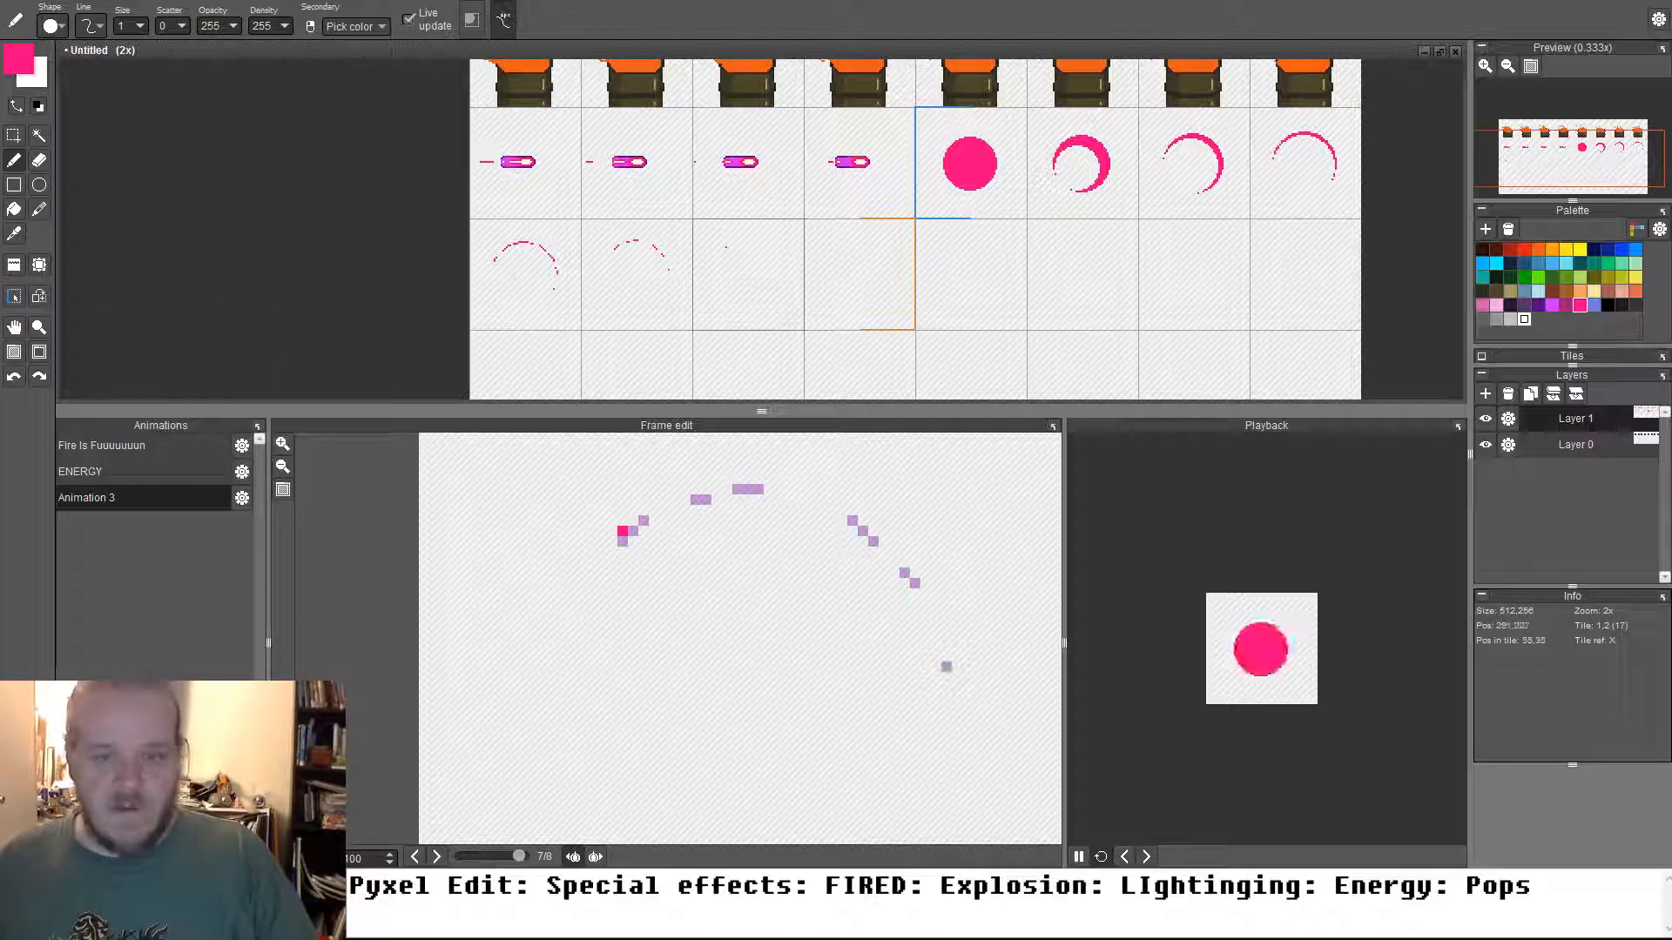
Create Animation 4 with a length of 8 frames and place its start at the fifth tile of the third row
left_click_drag(1017, 218, 753, 175)
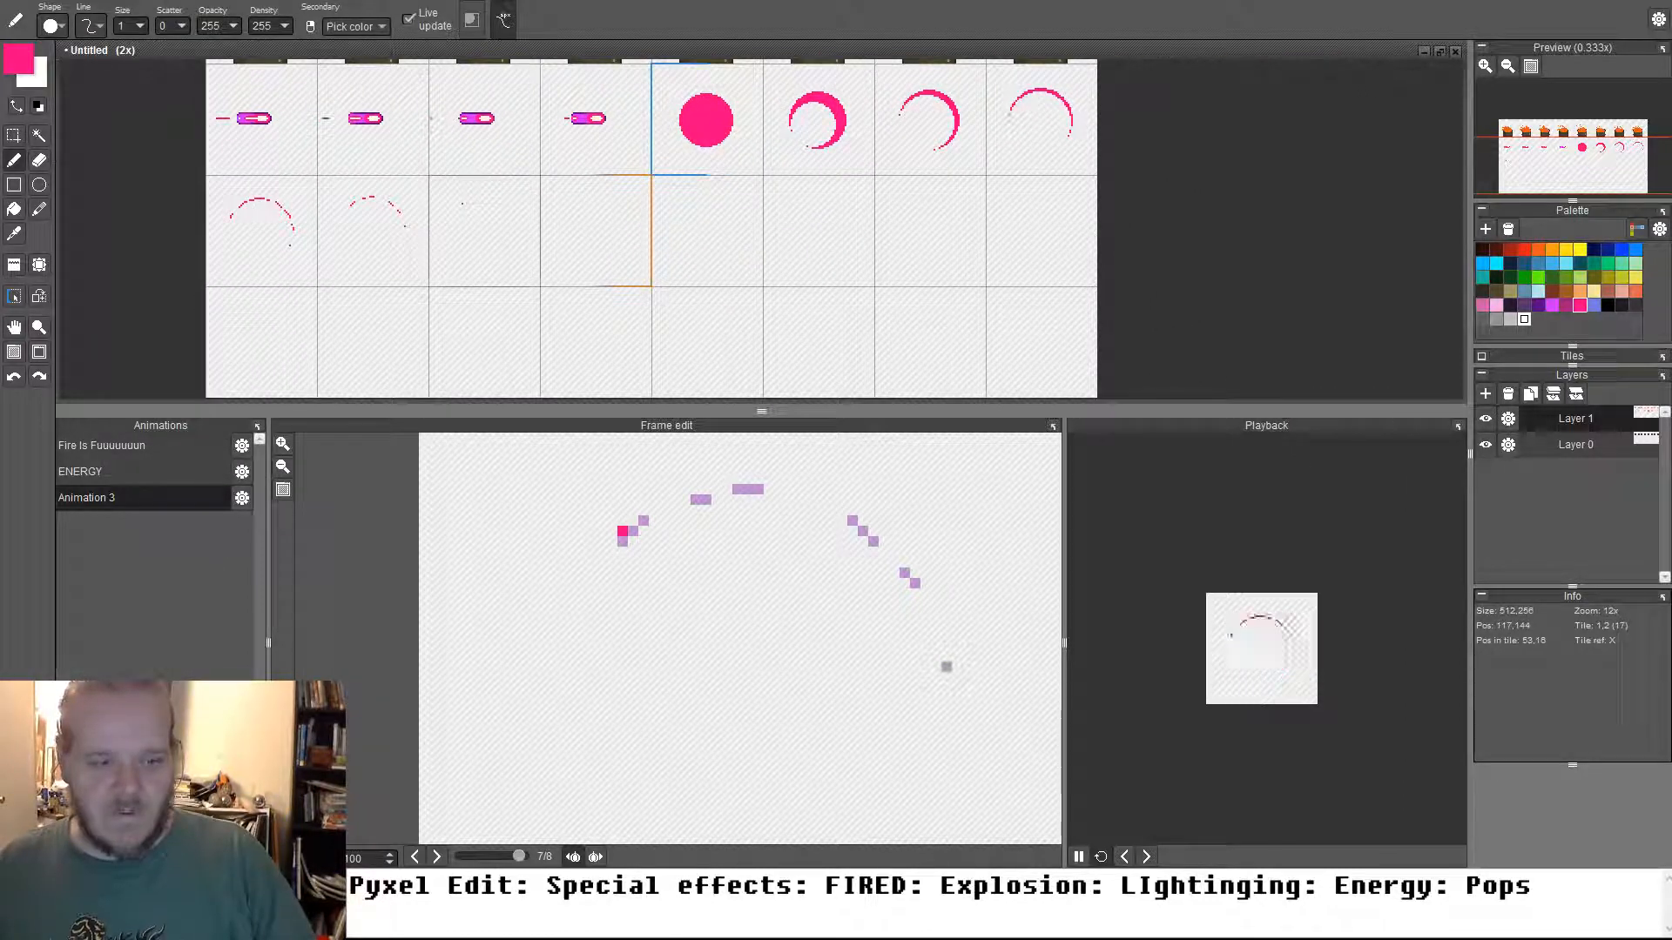
left_click(228, 524)
left_click(241, 524)
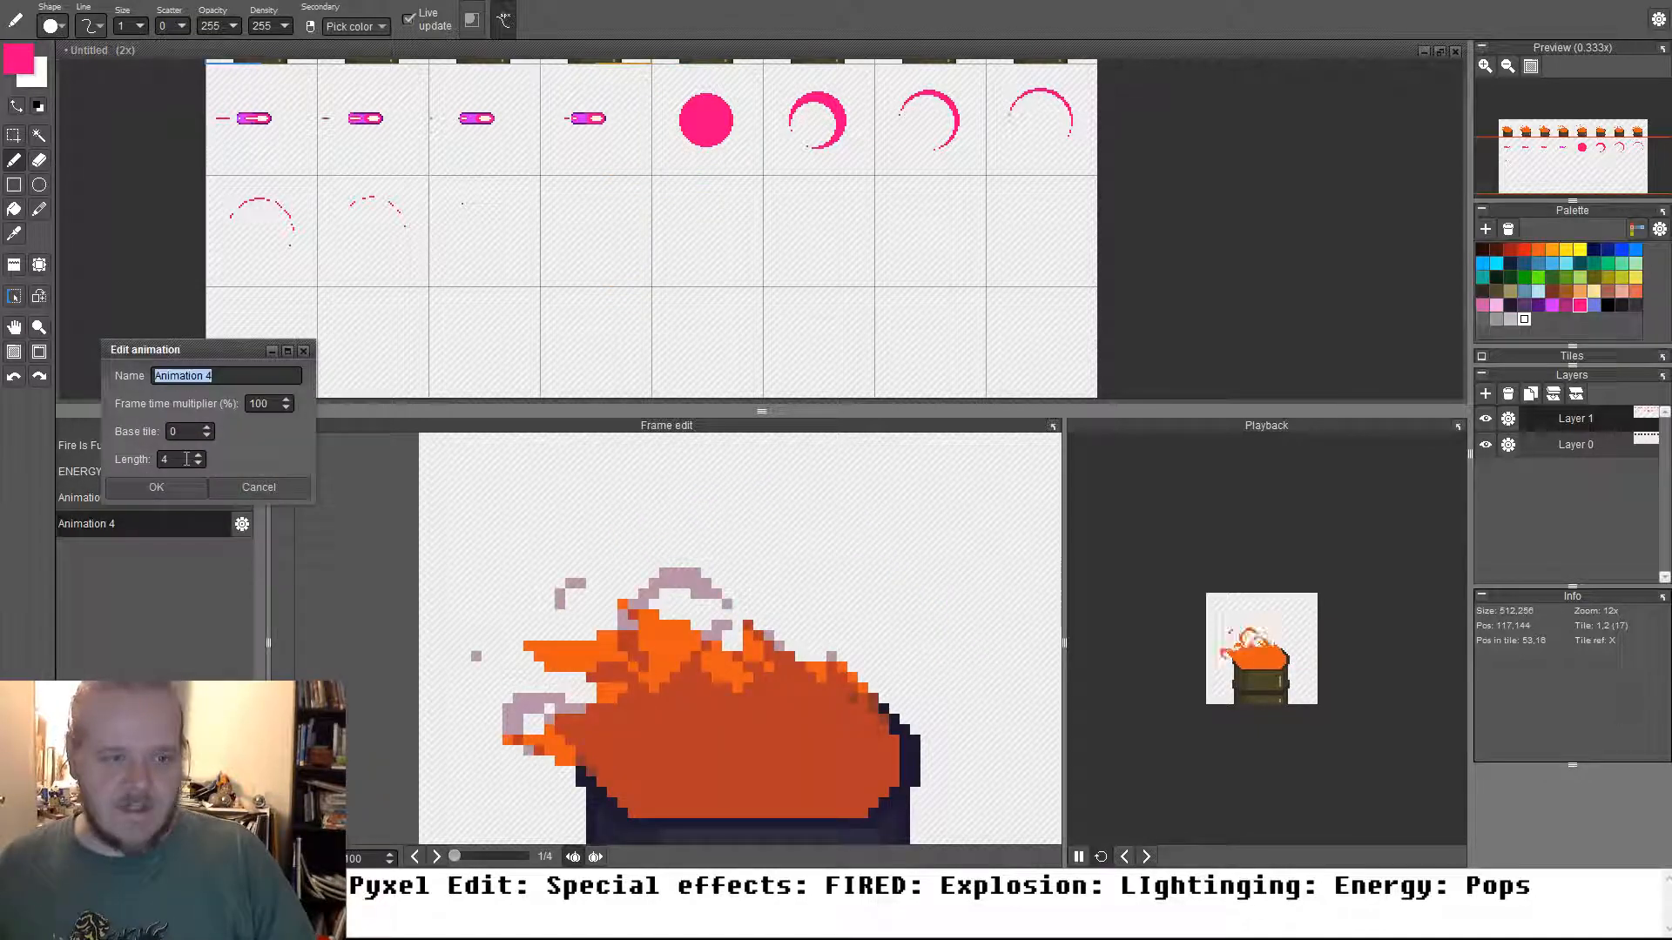
left_click(178, 459)
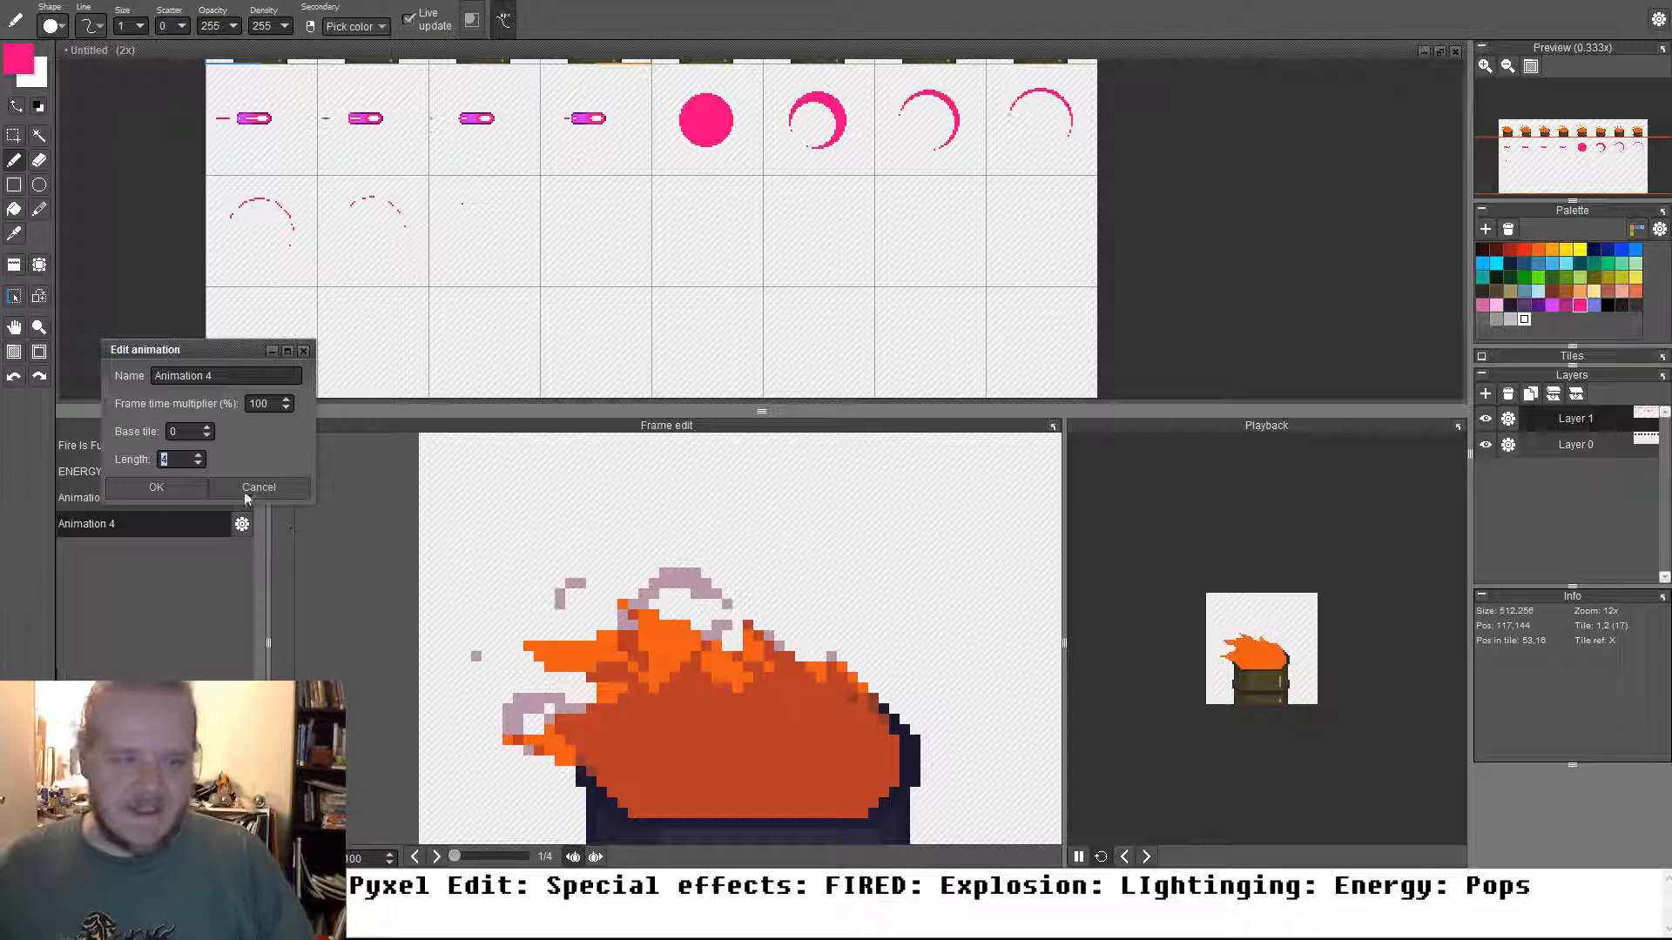
key("Return")
key("t")
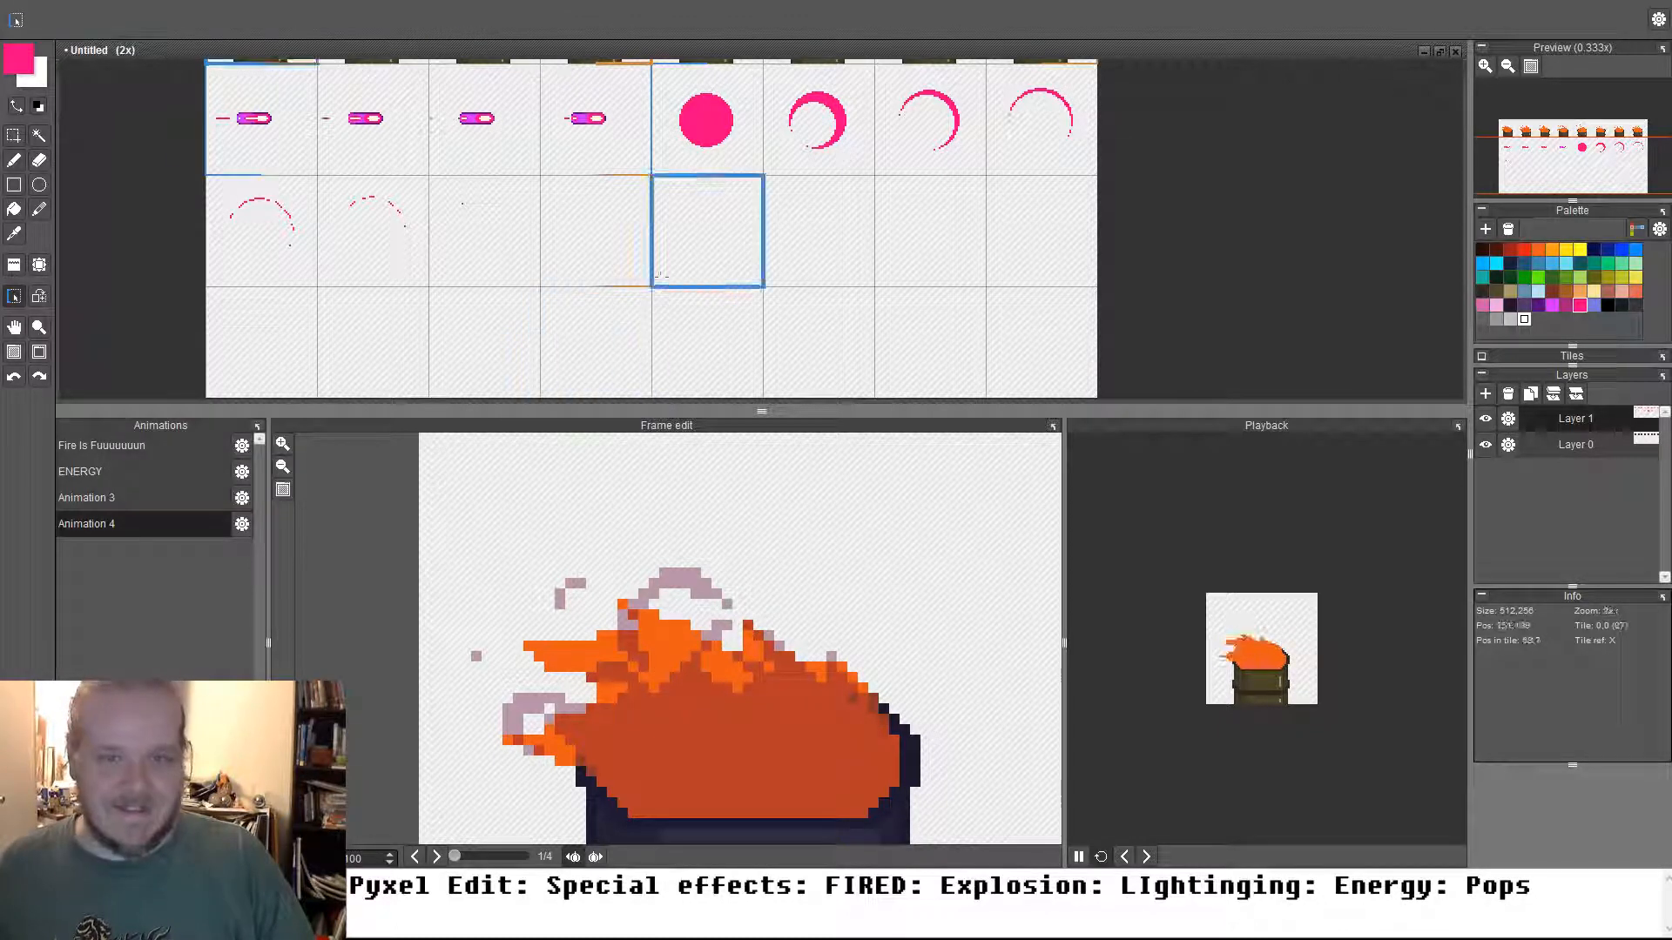
left_click(724, 230)
Fill the empty background of Layer 0 with black
key("b")
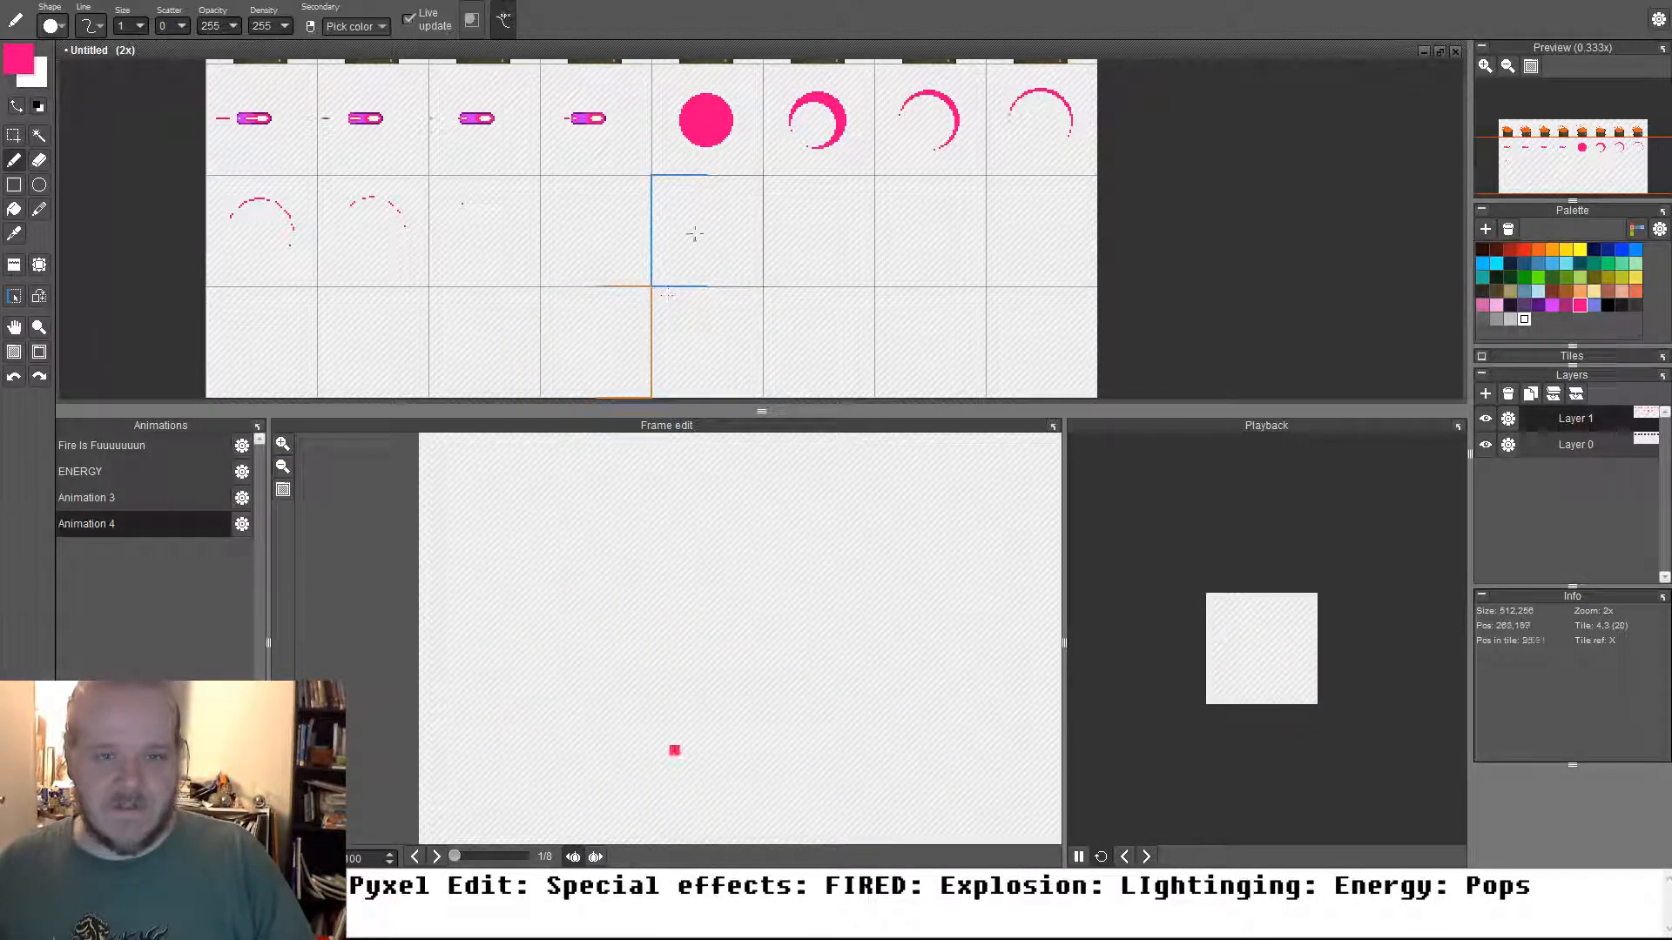
left_click(1621, 249)
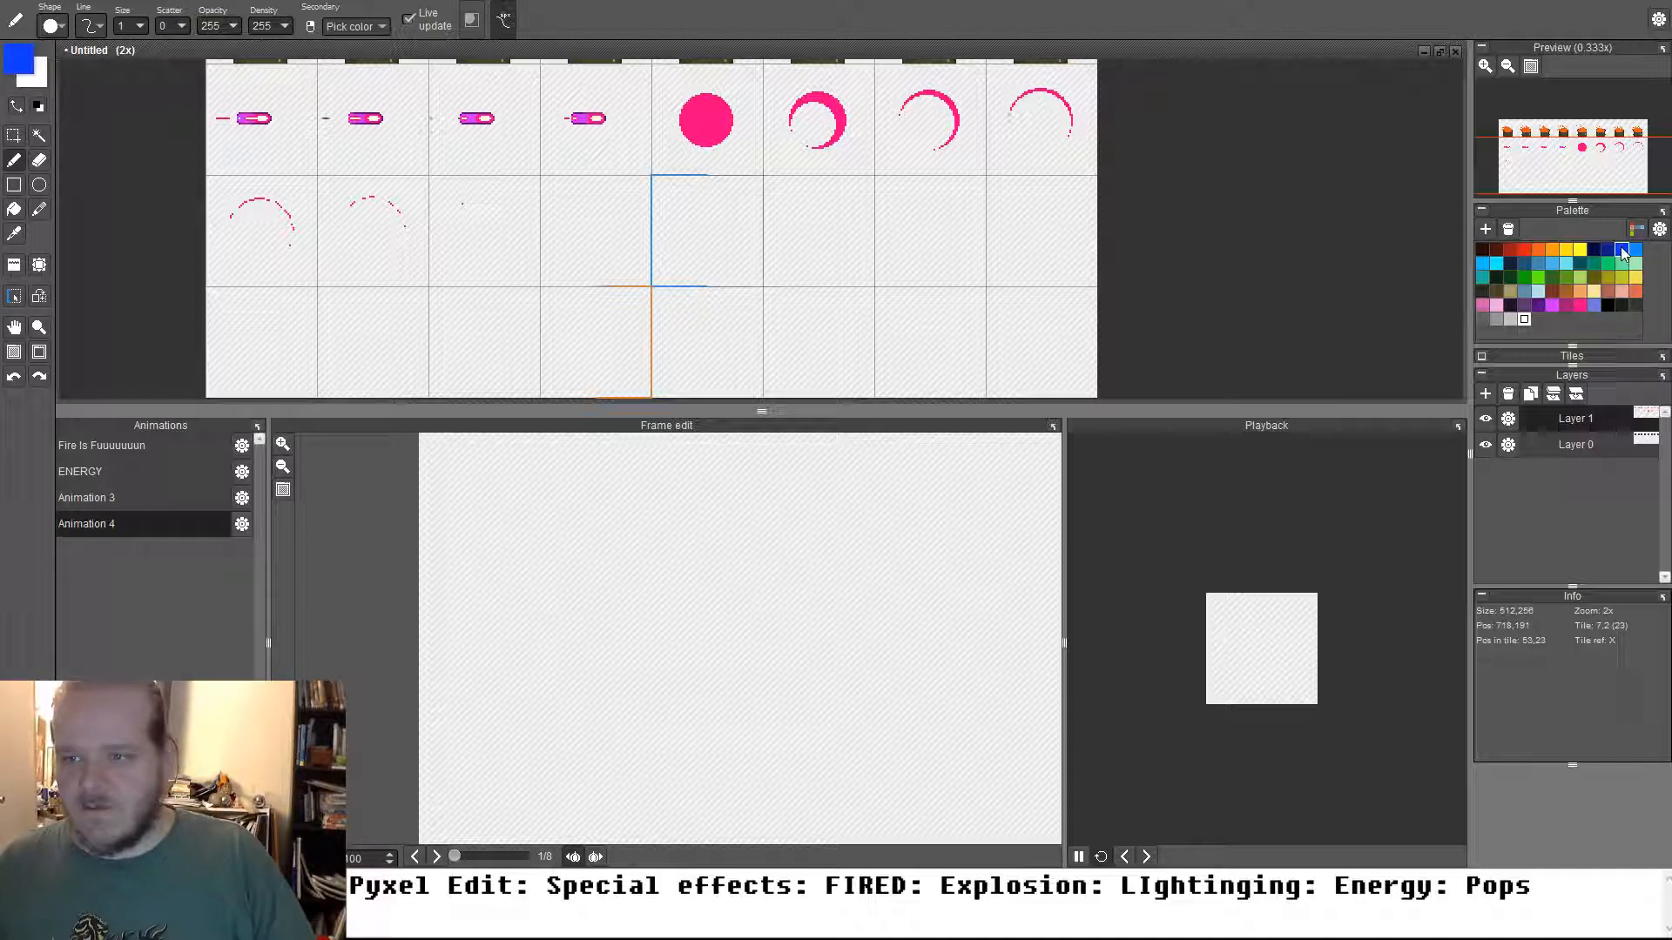
left_click(1608, 305)
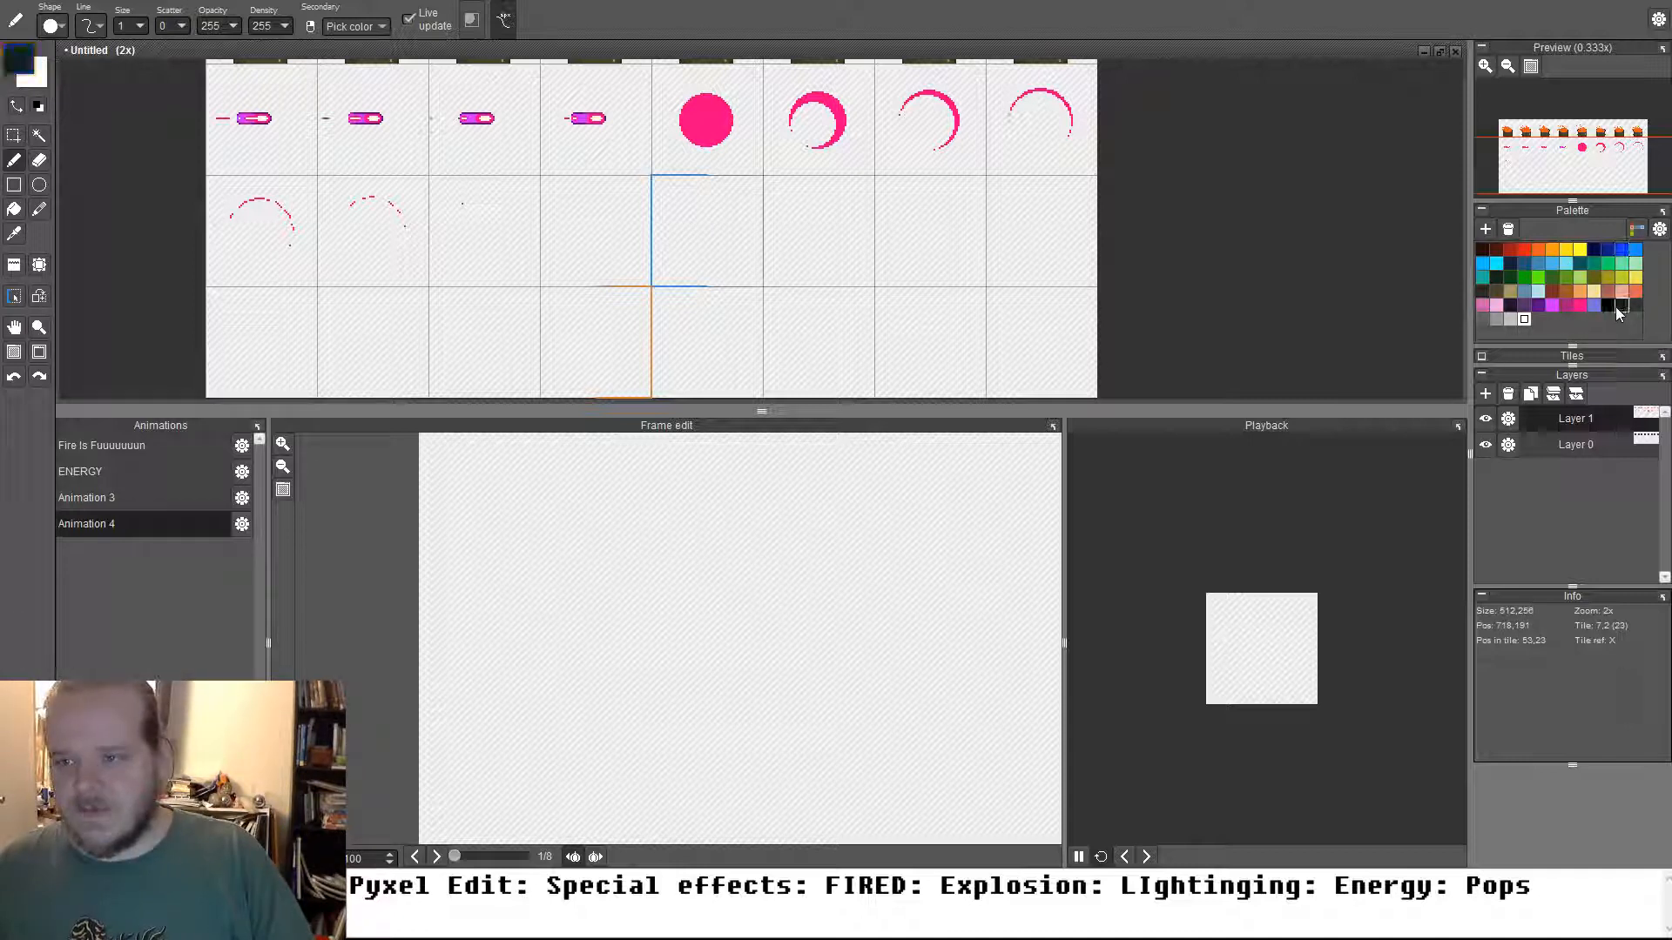
left_click(1577, 444)
key("f")
left_click(853, 248)
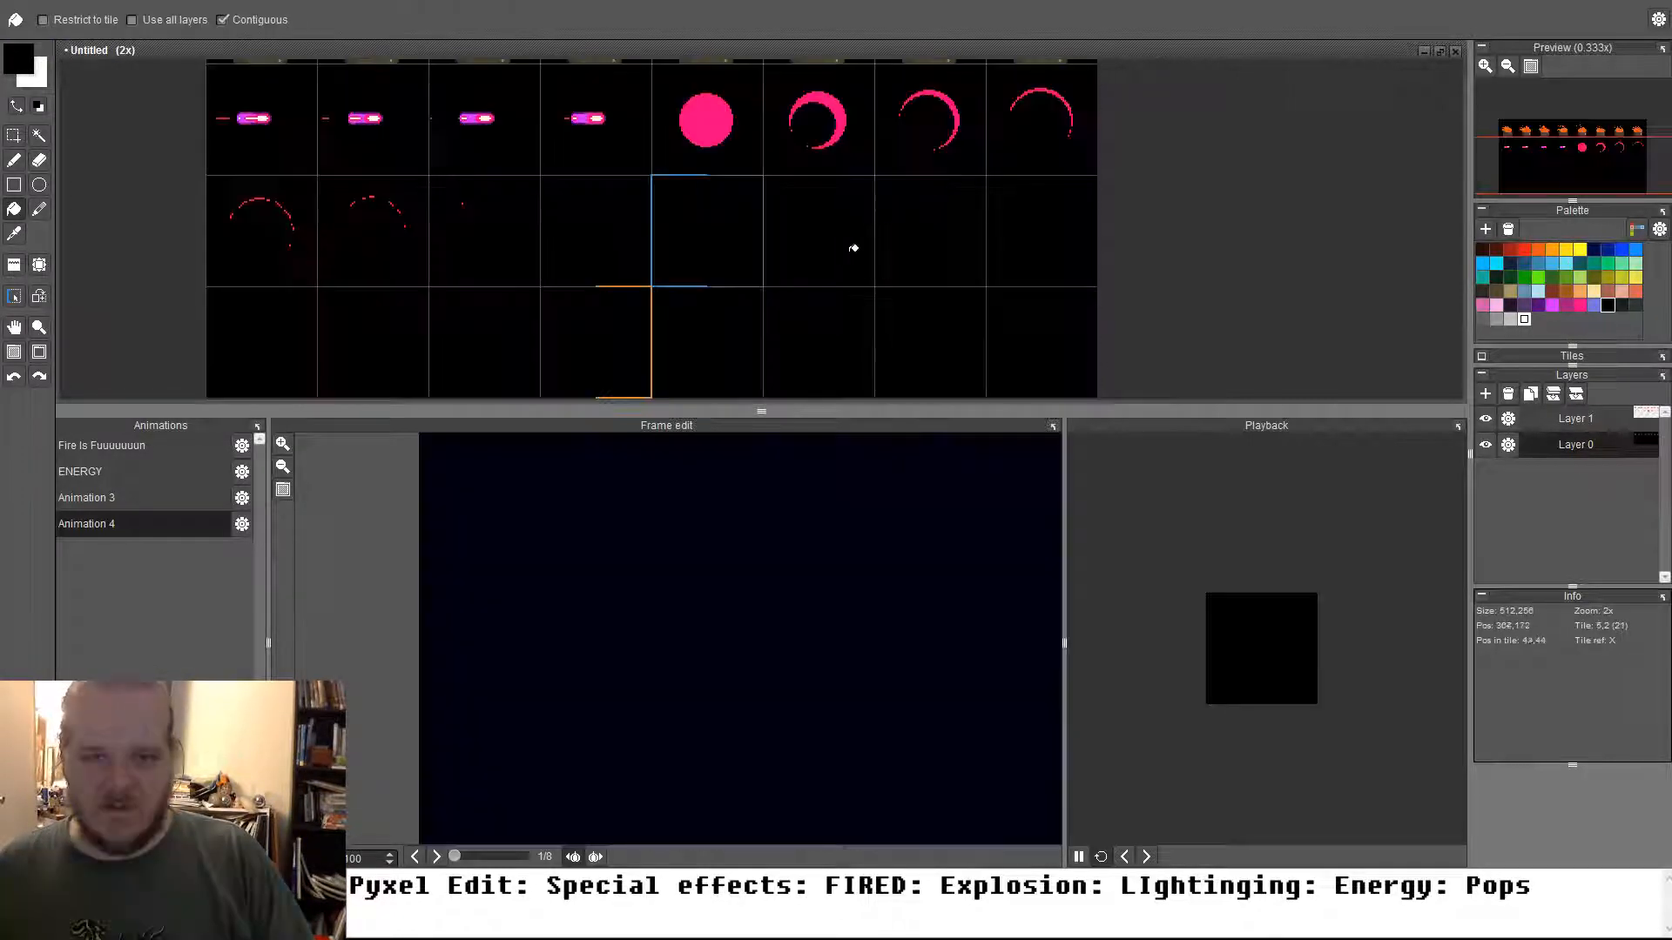
scroll(854, 248, "down", 3)
scroll(805, 235, "up", 4)
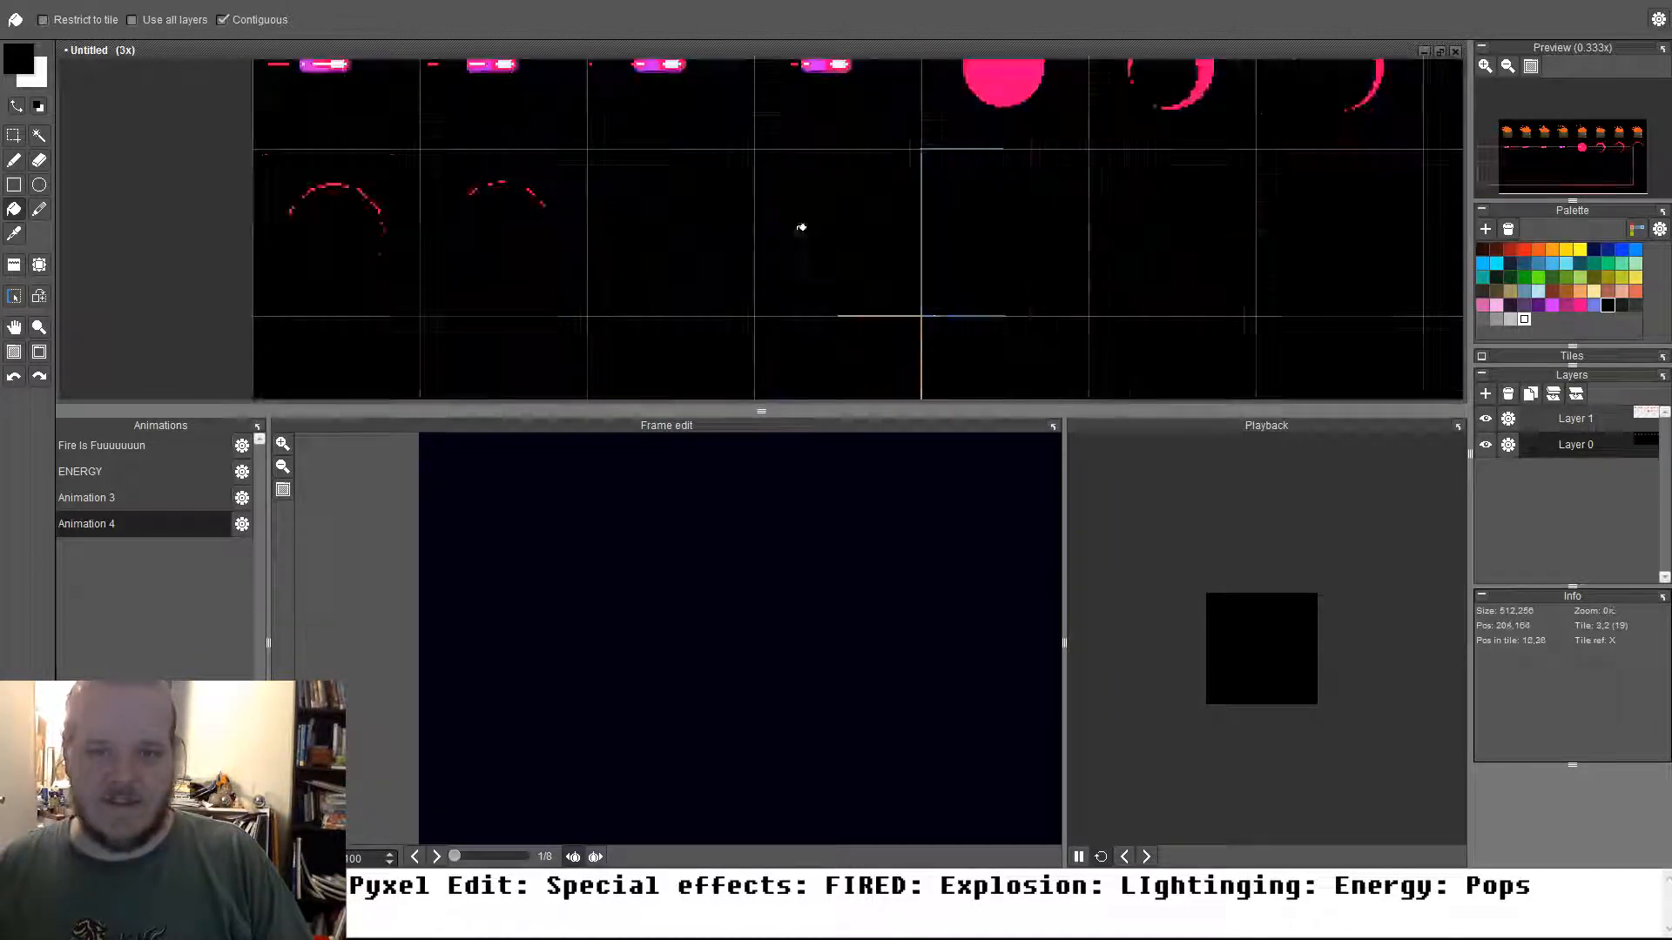
Choose bright blue for the pen, and undo a trial stroke across Animation 4's first tile
left_click_drag(834, 161, 690, 171)
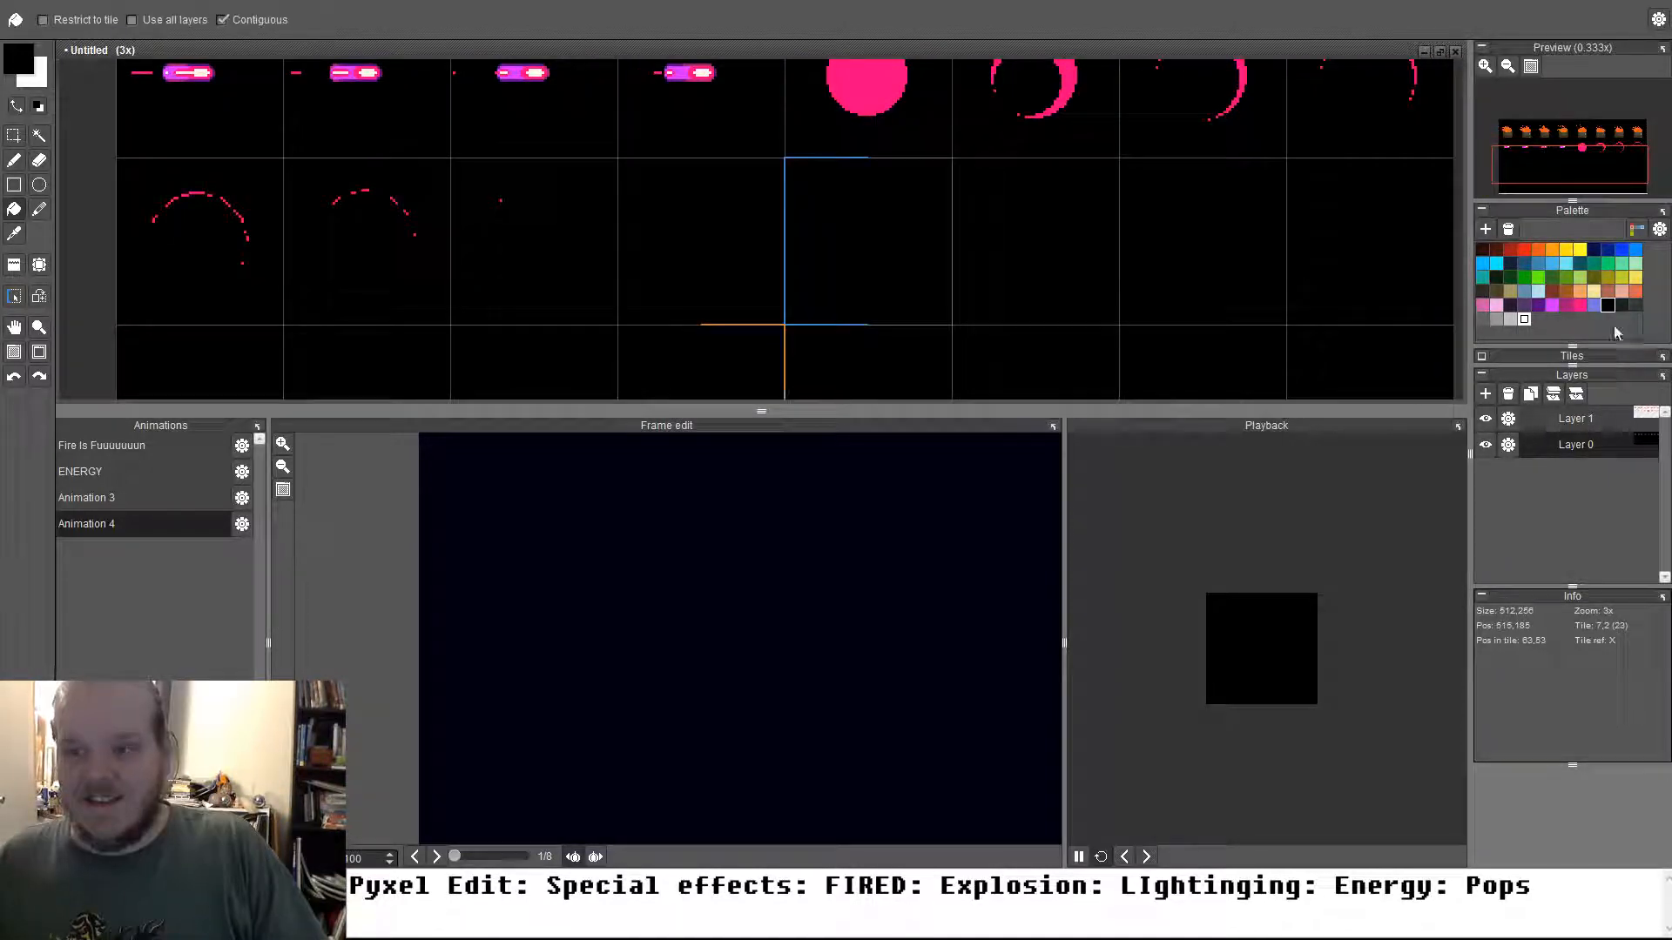
left_click(1635, 252)
key("b")
left_click(810, 250)
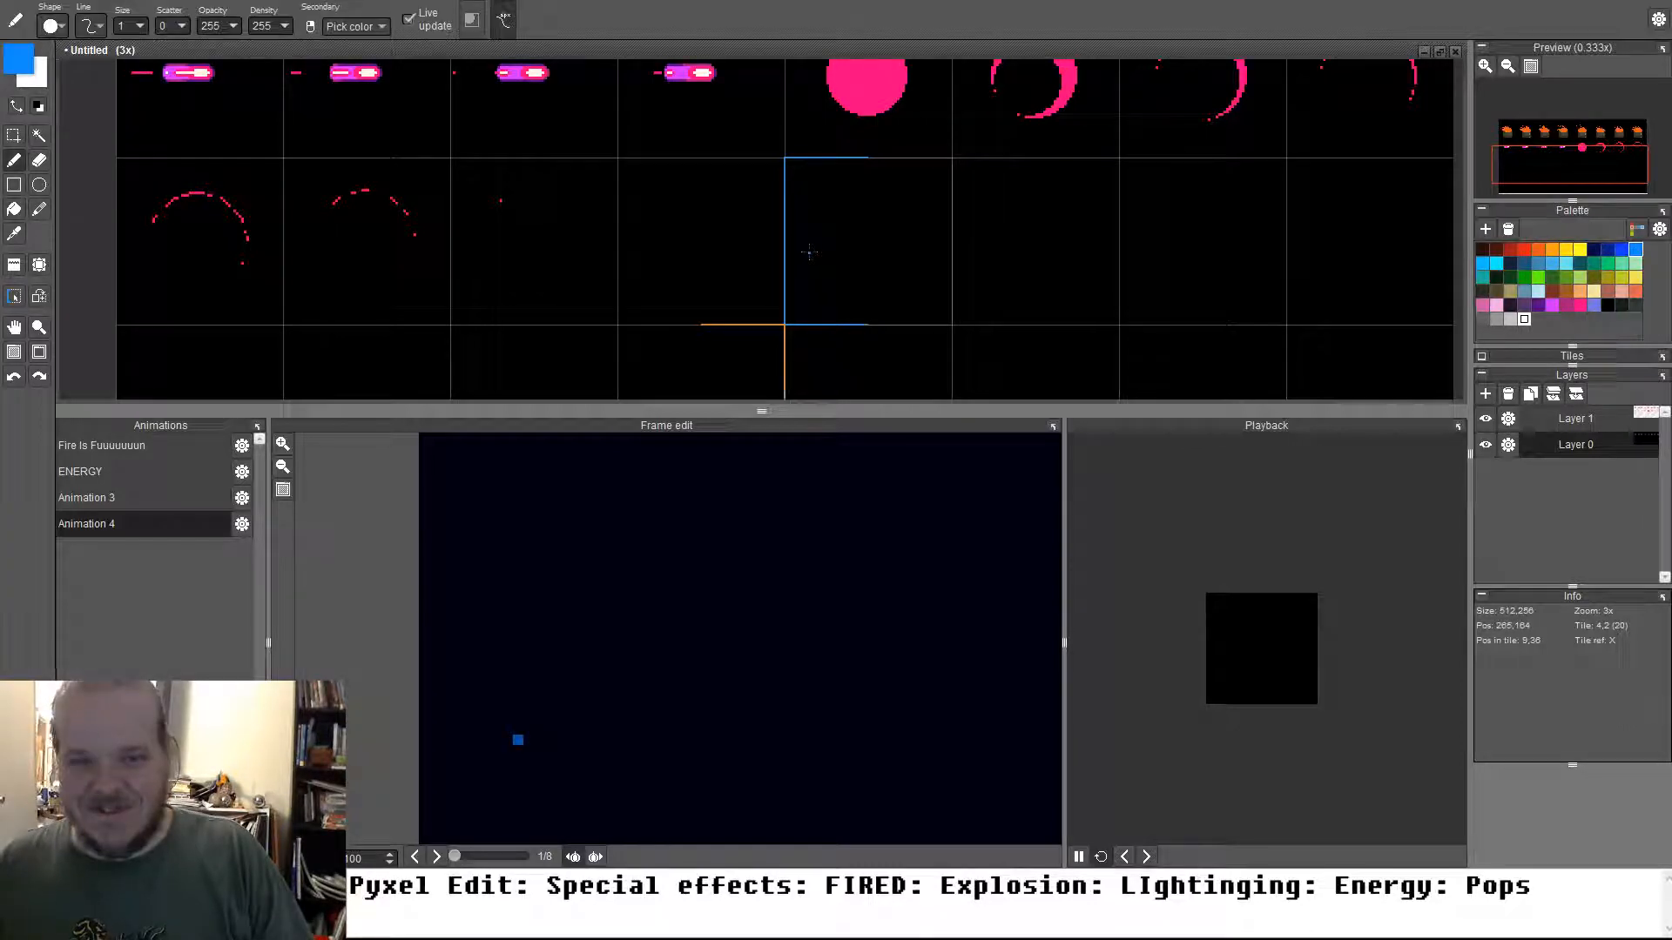
mouse_move(810, 253)
left_mouse_down()
mouse_move(849, 211)
mouse_move(931, 292)
left_mouse_up()
key("ctrl+z")
Enlarge the drawing canvas area by shrinking the animation, frame edit and playback area
scroll(872, 255, "up", 1)
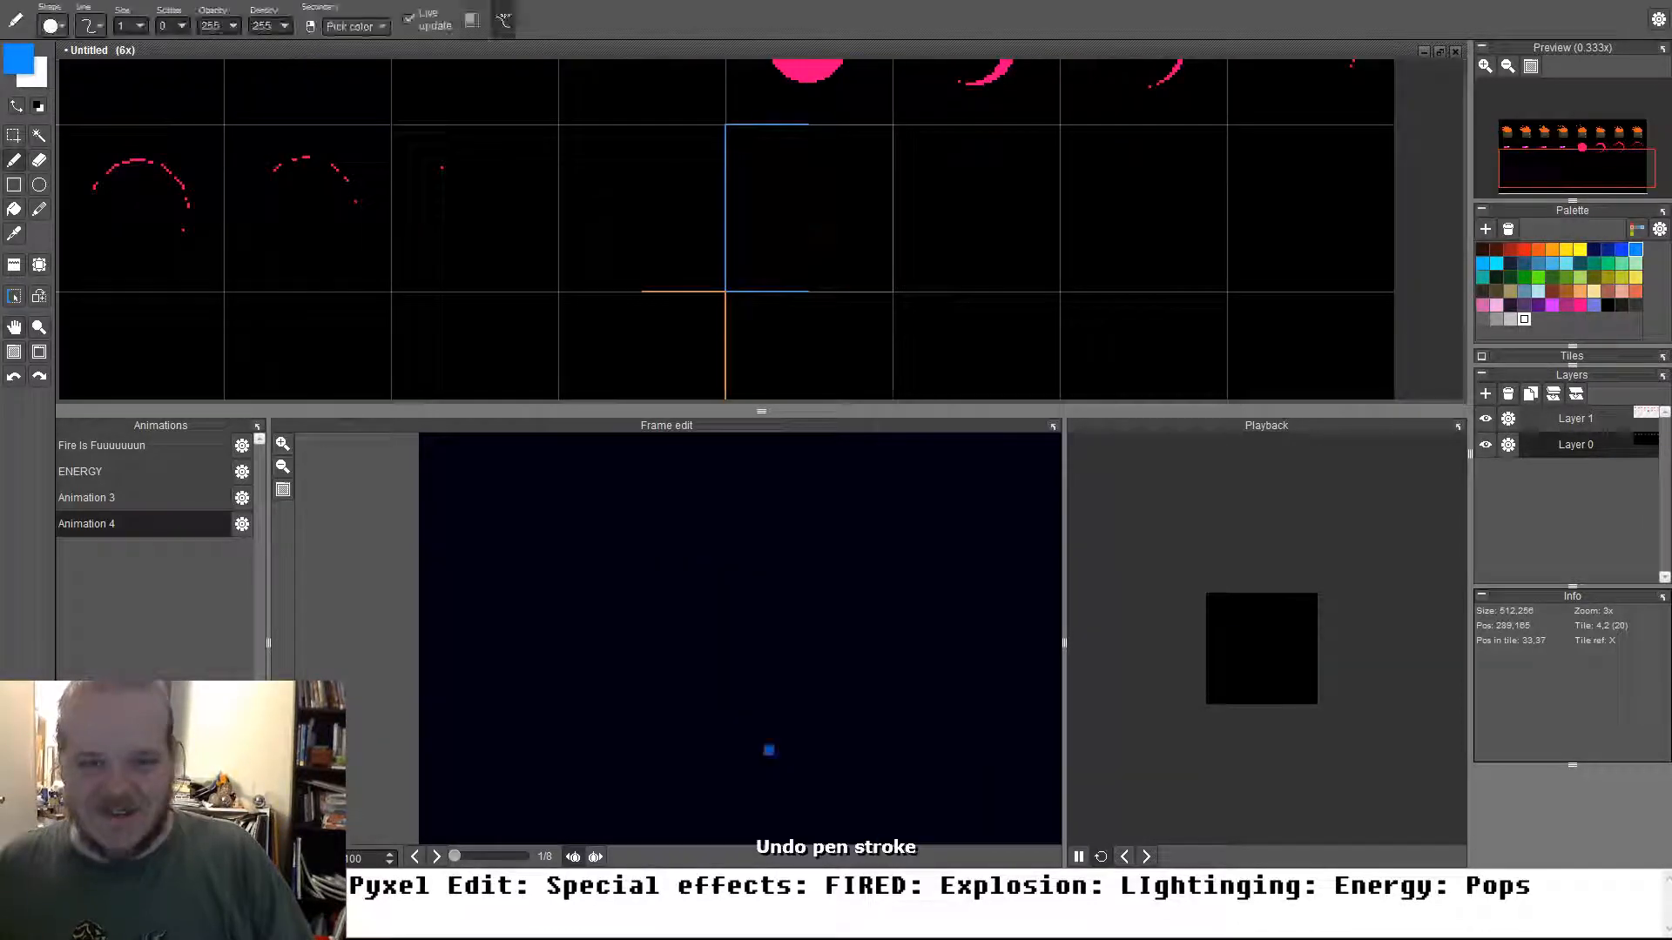
scroll(819, 201, "up", 1)
scroll(819, 201, "down", 1)
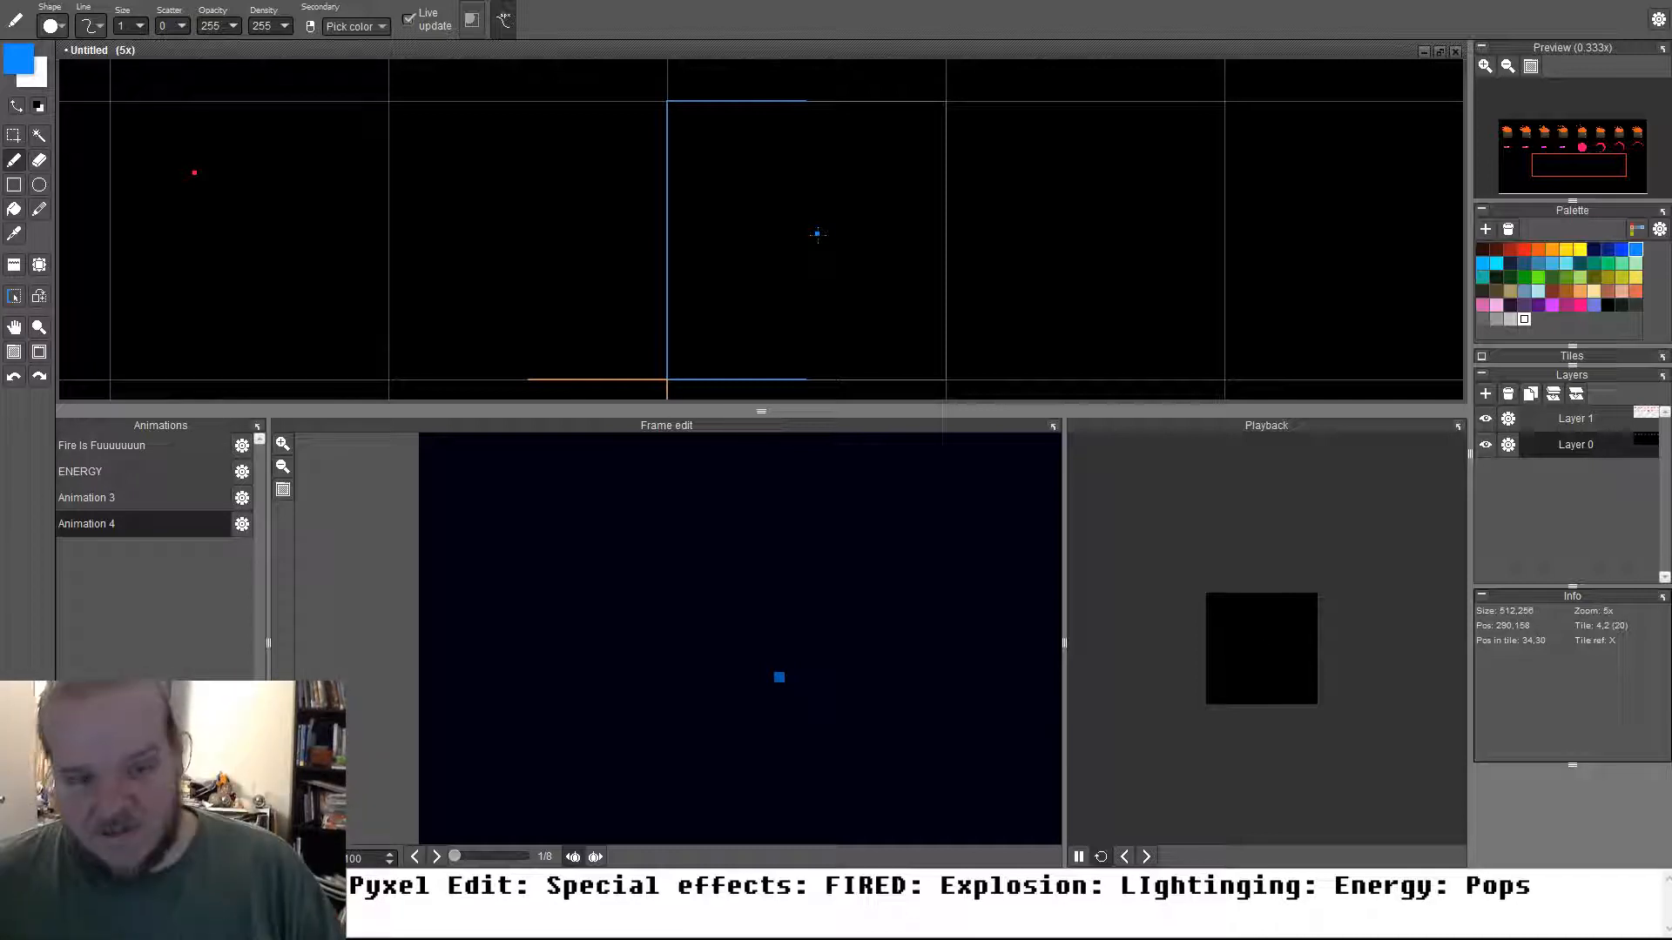
scroll(817, 234, "down", 3)
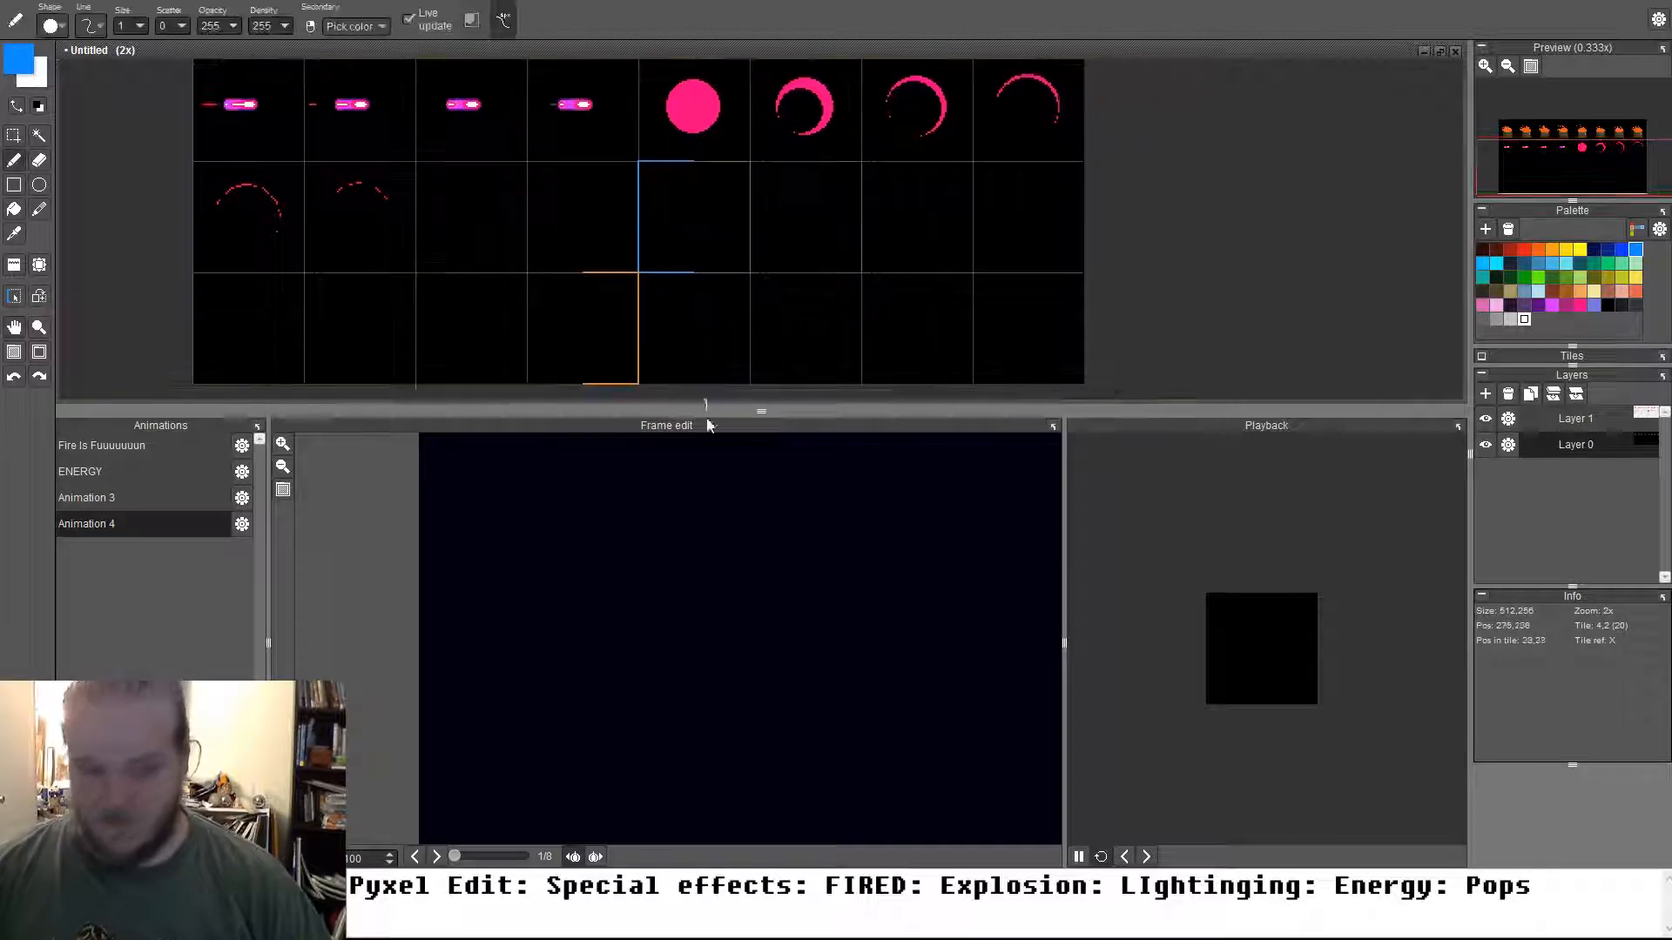
left_click_drag(706, 409, 707, 575)
scroll(698, 175, "up", 2)
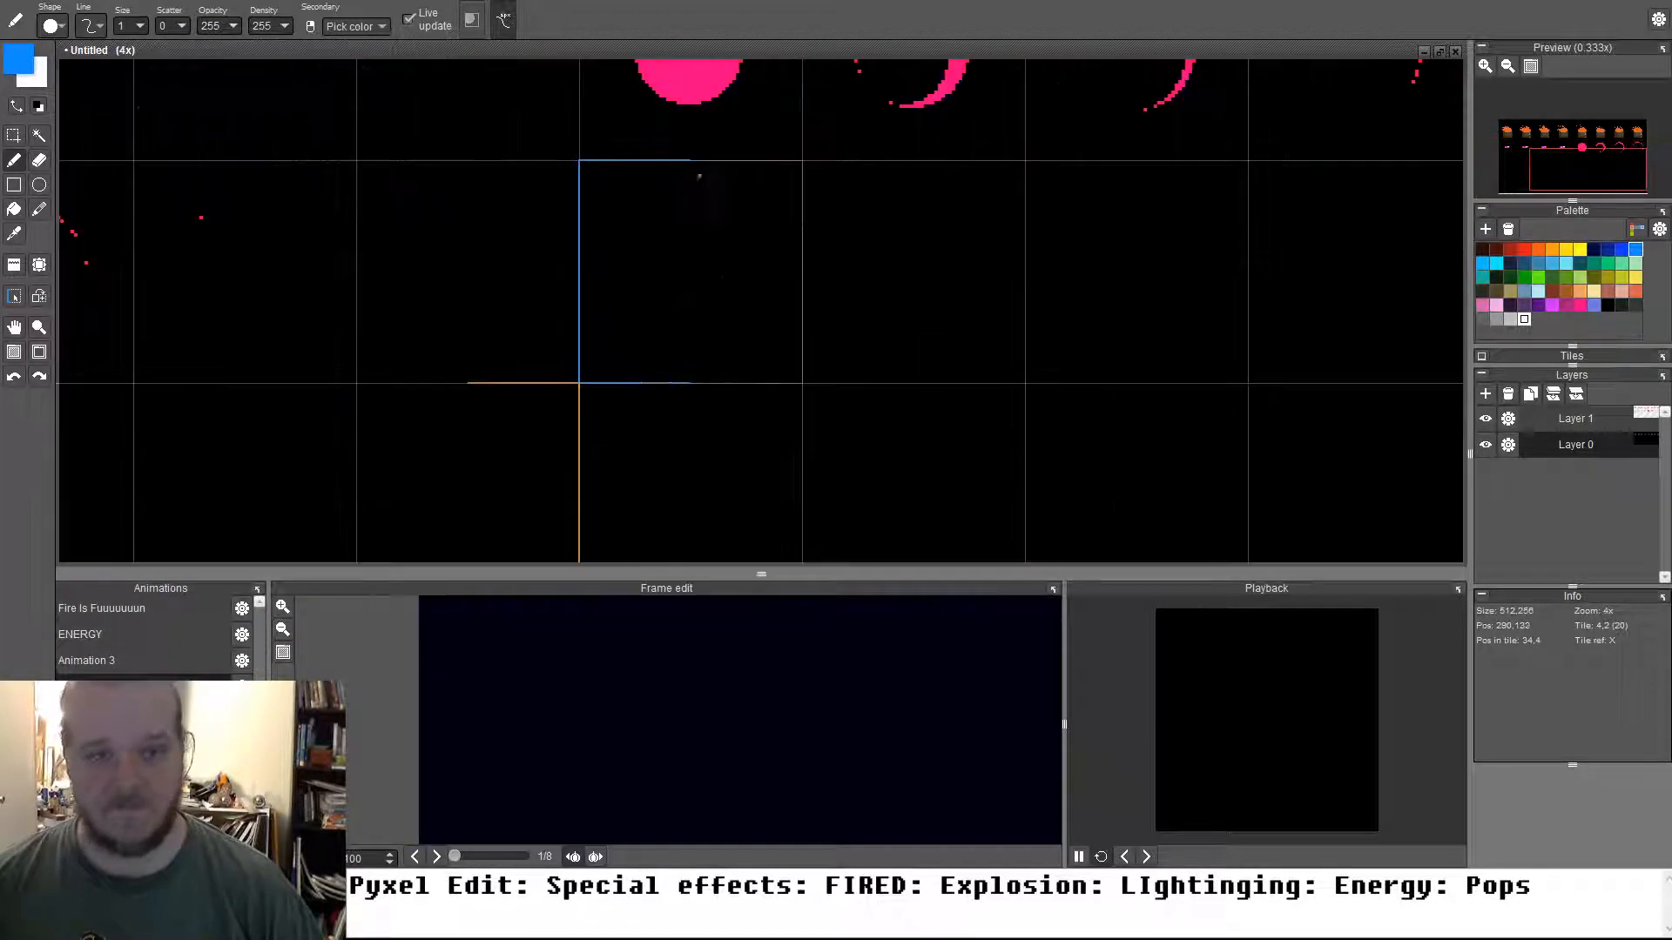
left_click_drag(622, 197, 738, 340)
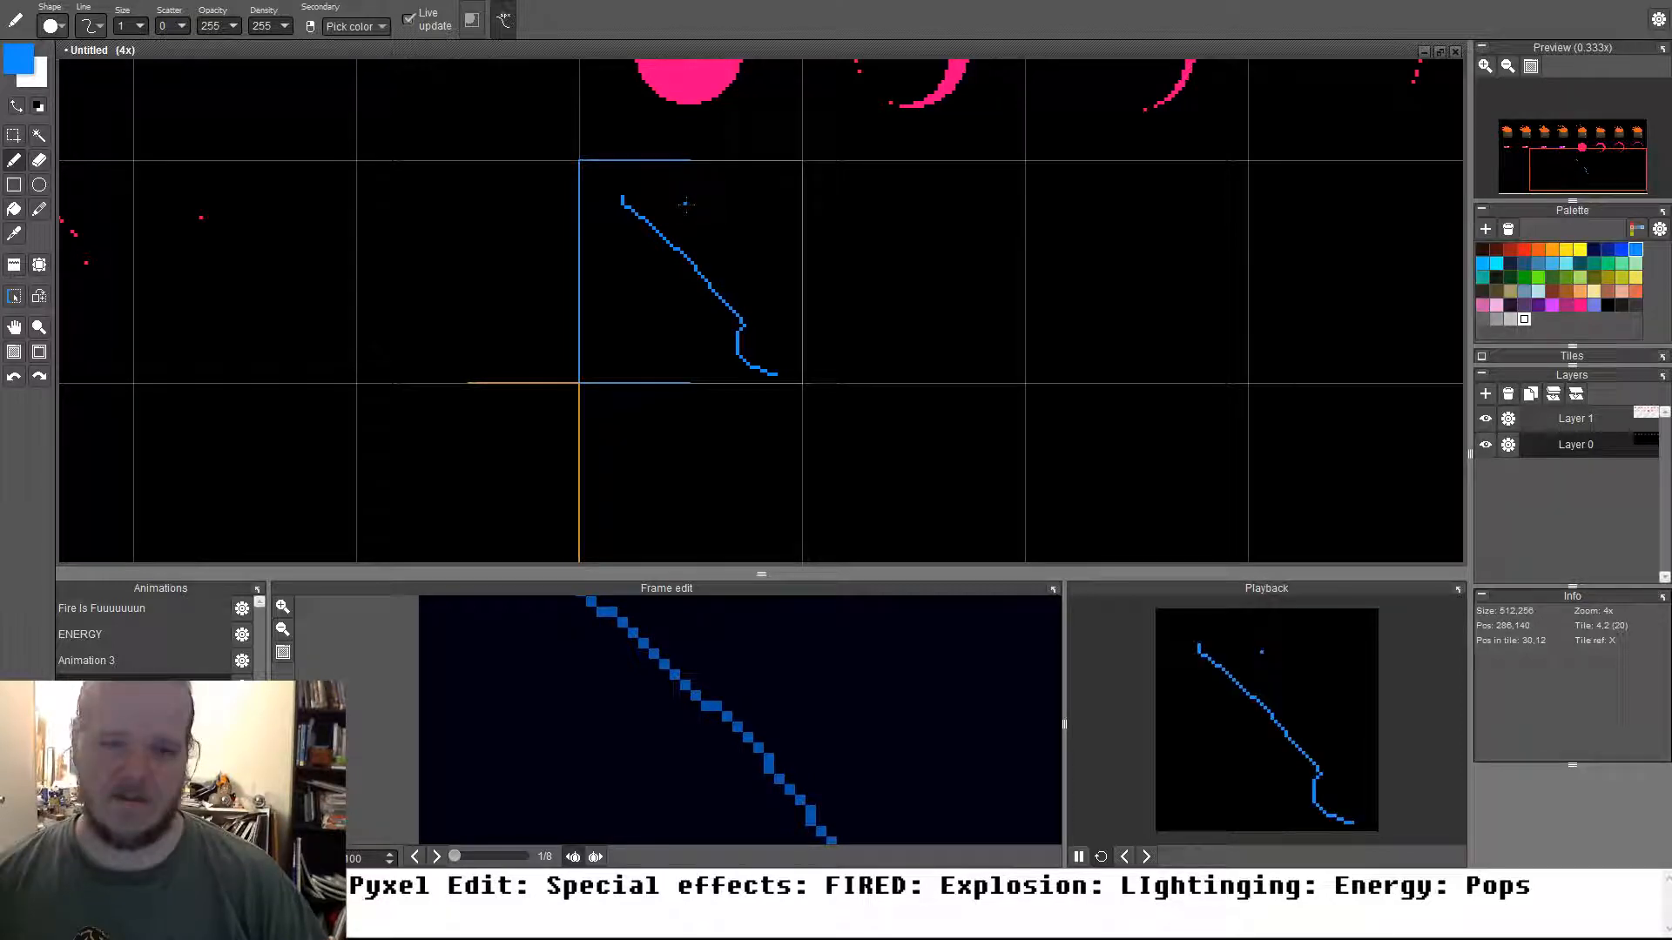
key("ctrl+z")
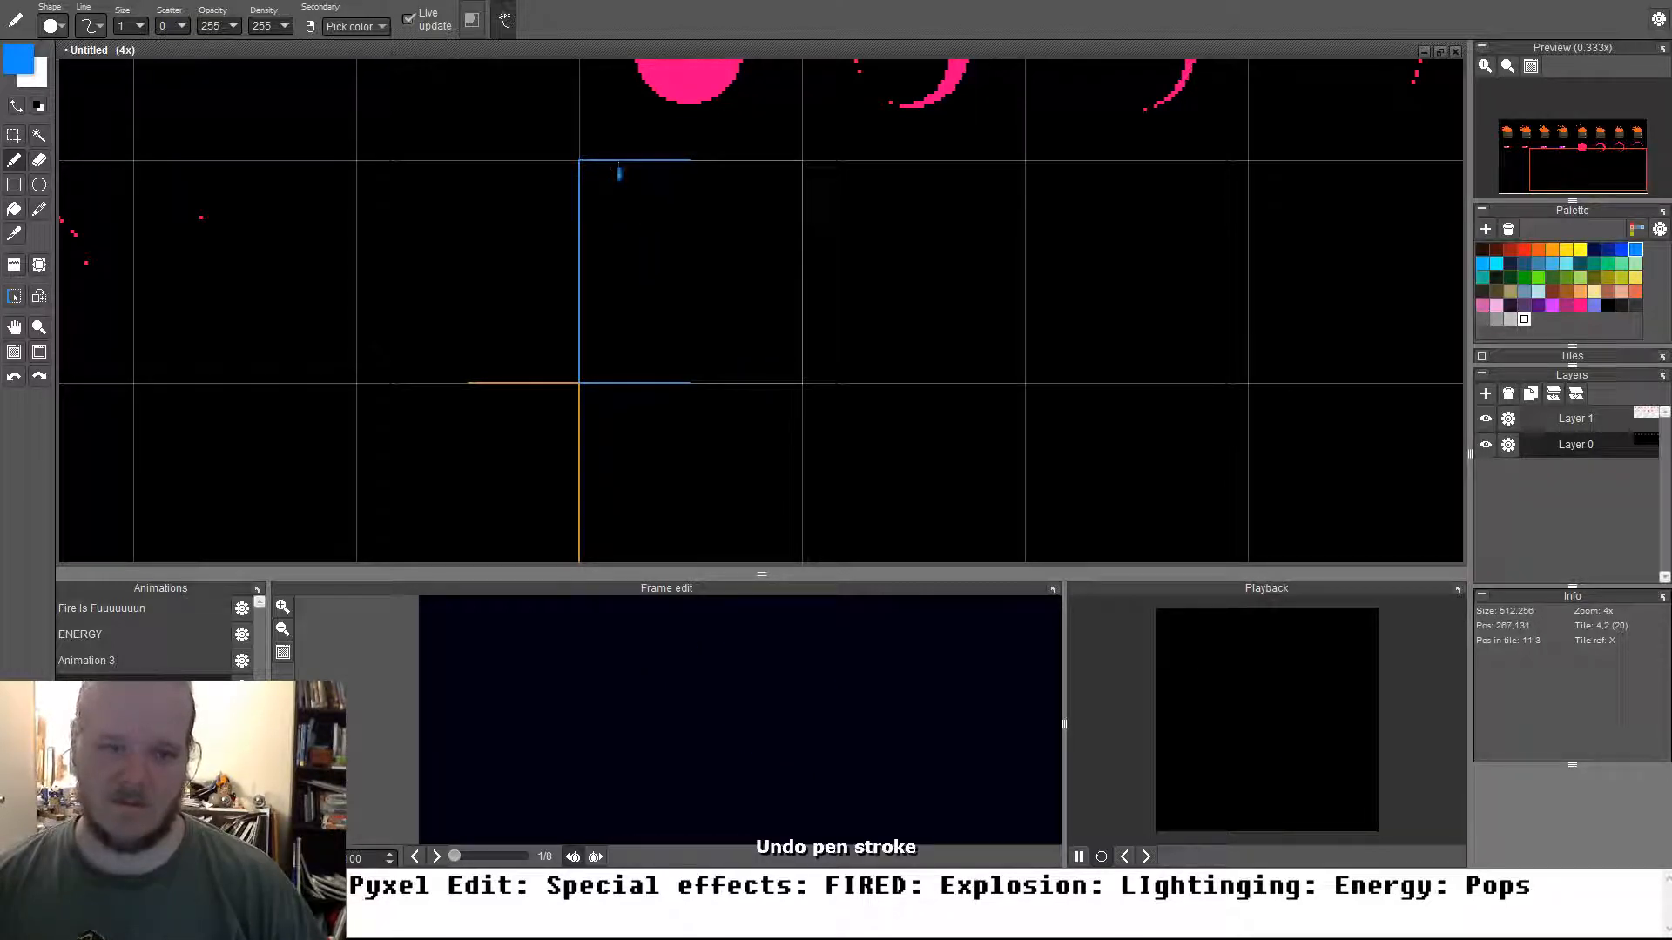
left_click_drag(619, 173, 794, 415)
key("ctrl+z")
left_click_drag(615, 180, 768, 350)
key("ctrl+z")
left_click_drag(609, 178, 784, 410)
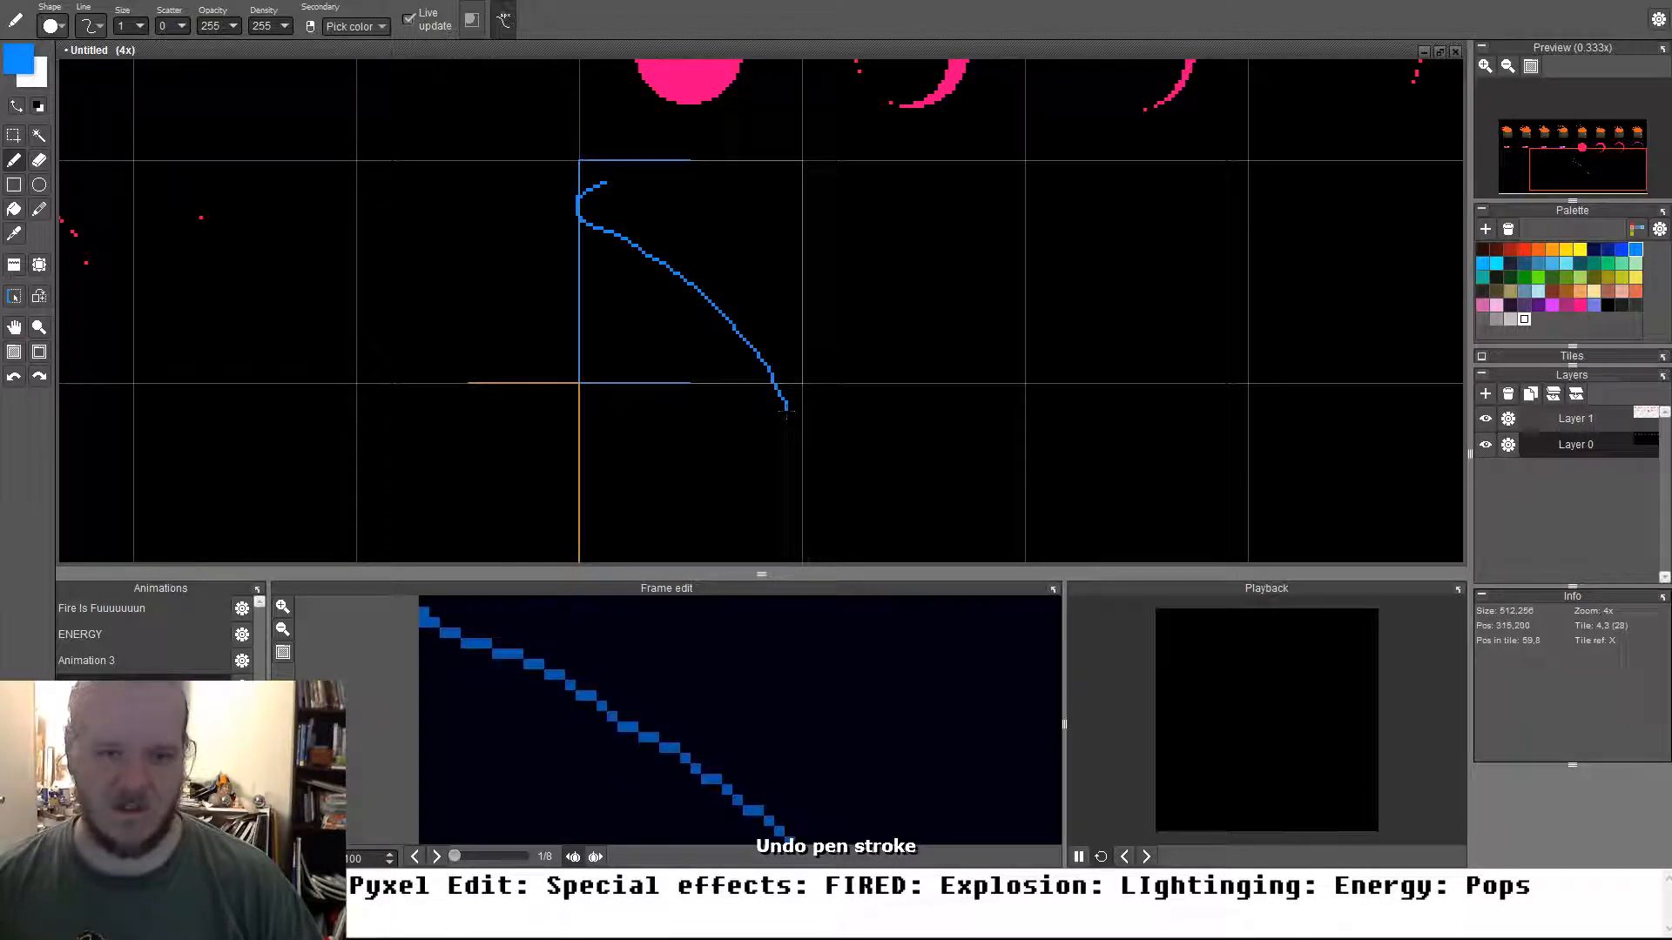
key("ctrl+z")
mouse_move(633, 164)
left_mouse_down()
mouse_move(627, 198)
mouse_move(806, 422)
left_mouse_up()
left_click(584, 237)
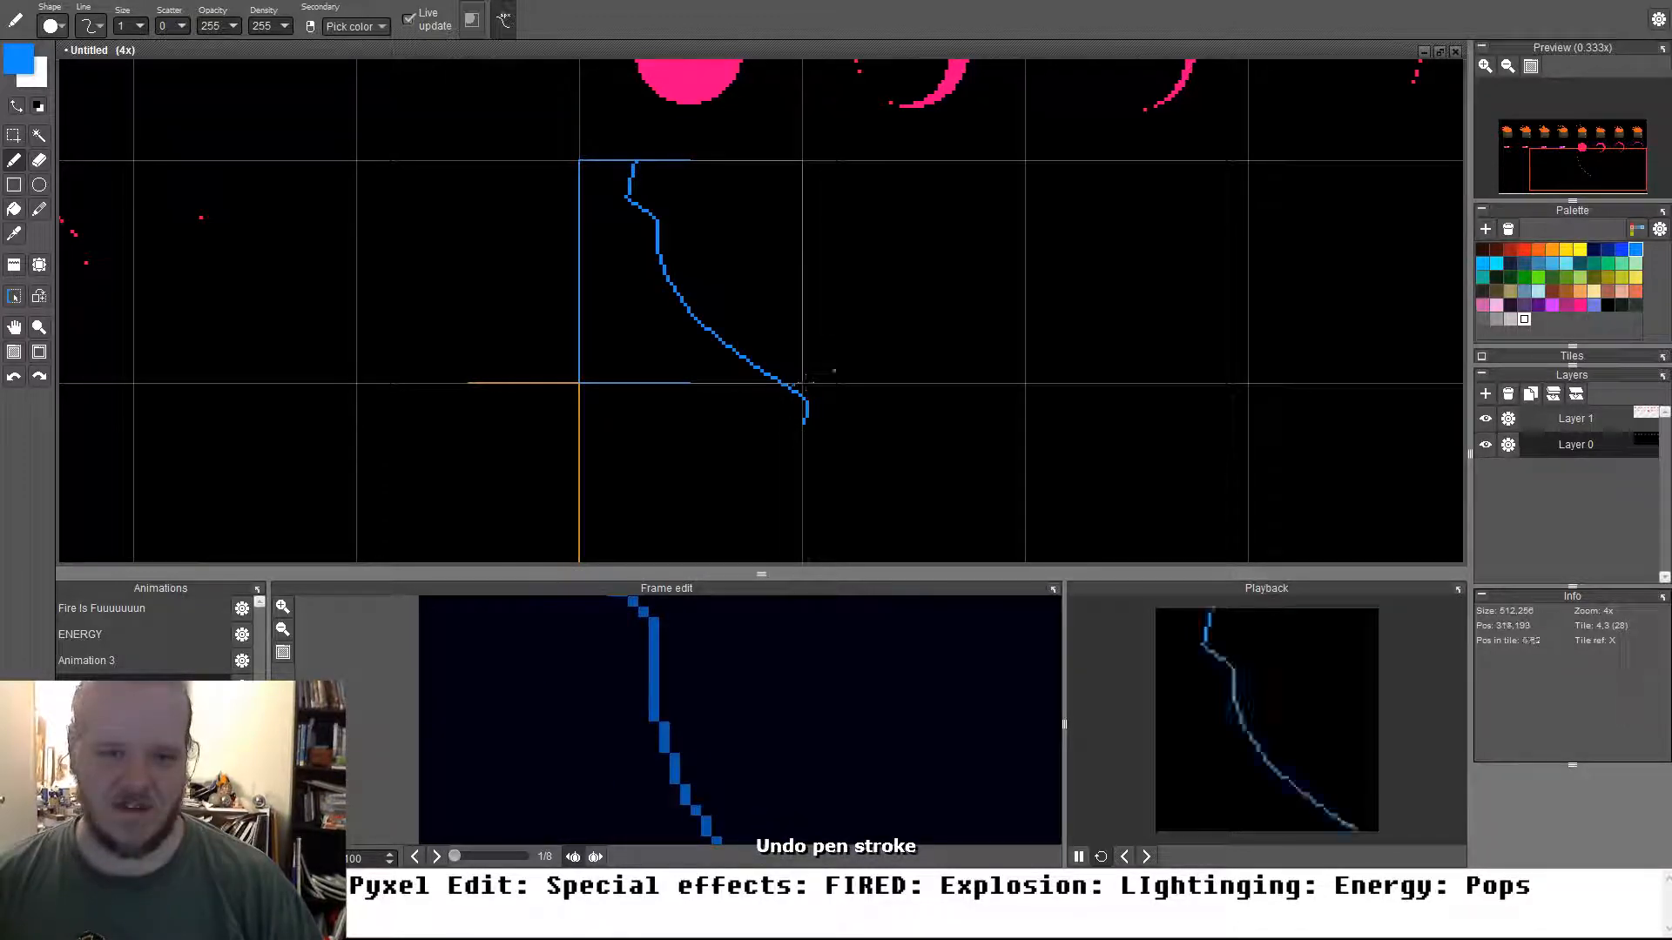
key("ctrl+z")
key("ctrl+z")
mouse_move(597, 184)
left_mouse_down()
mouse_move(774, 338)
mouse_move(751, 344)
mouse_move(578, 93)
left_mouse_up()
key("ctrl+z")
key("ctrl+z")
mouse_move(613, 168)
left_mouse_down()
mouse_move(609, 277)
mouse_move(701, 409)
mouse_move(701, 298)
mouse_move(745, 296)
mouse_move(770, 437)
left_mouse_up()
key("e")
key("ctrl+z")
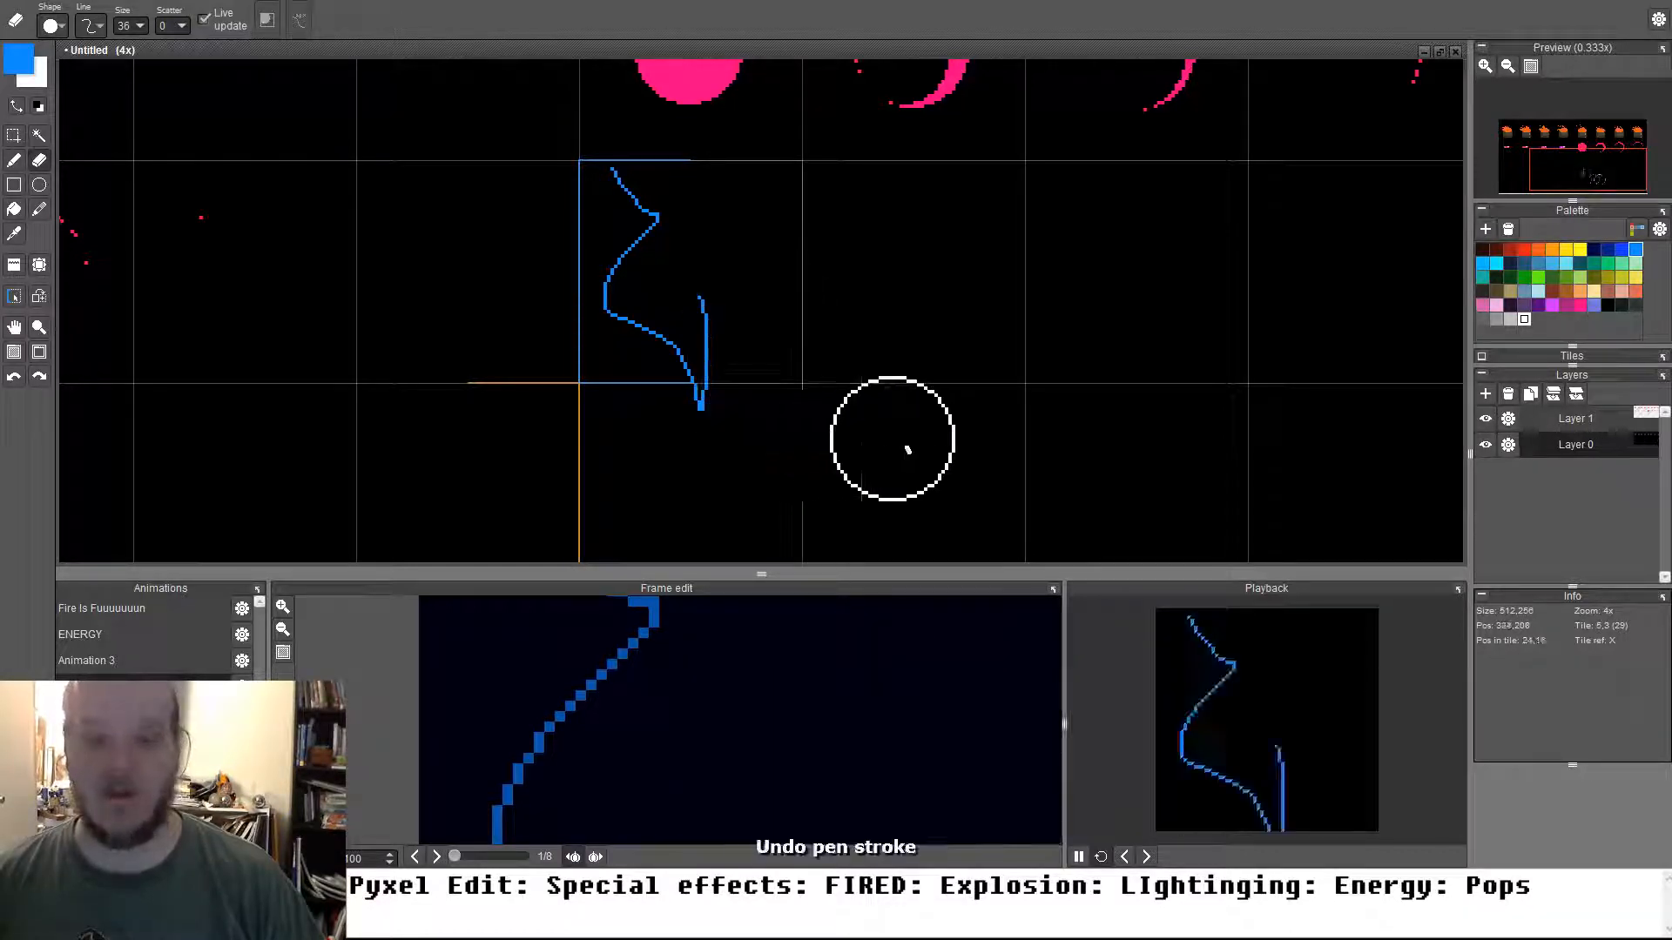
key("ctrl+z")
Draw a one-pixel blue lightning bolt on Layer 1, running from upper left to lower right of Animation 4's first tile
key("b")
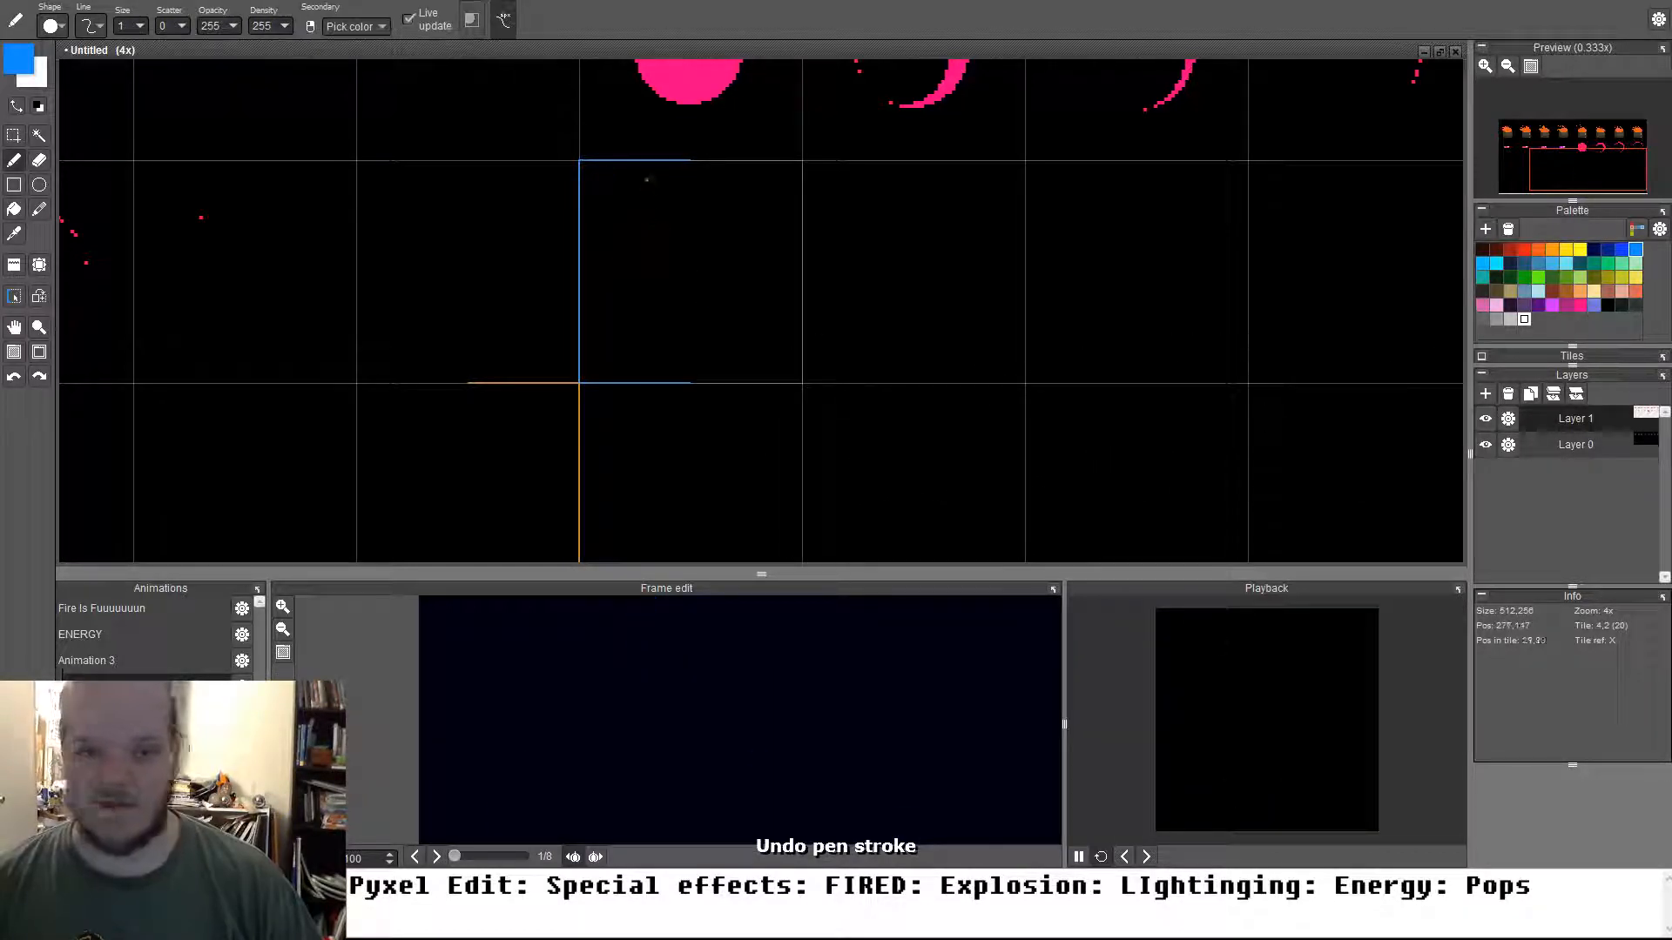
left_click_drag(646, 180, 741, 352)
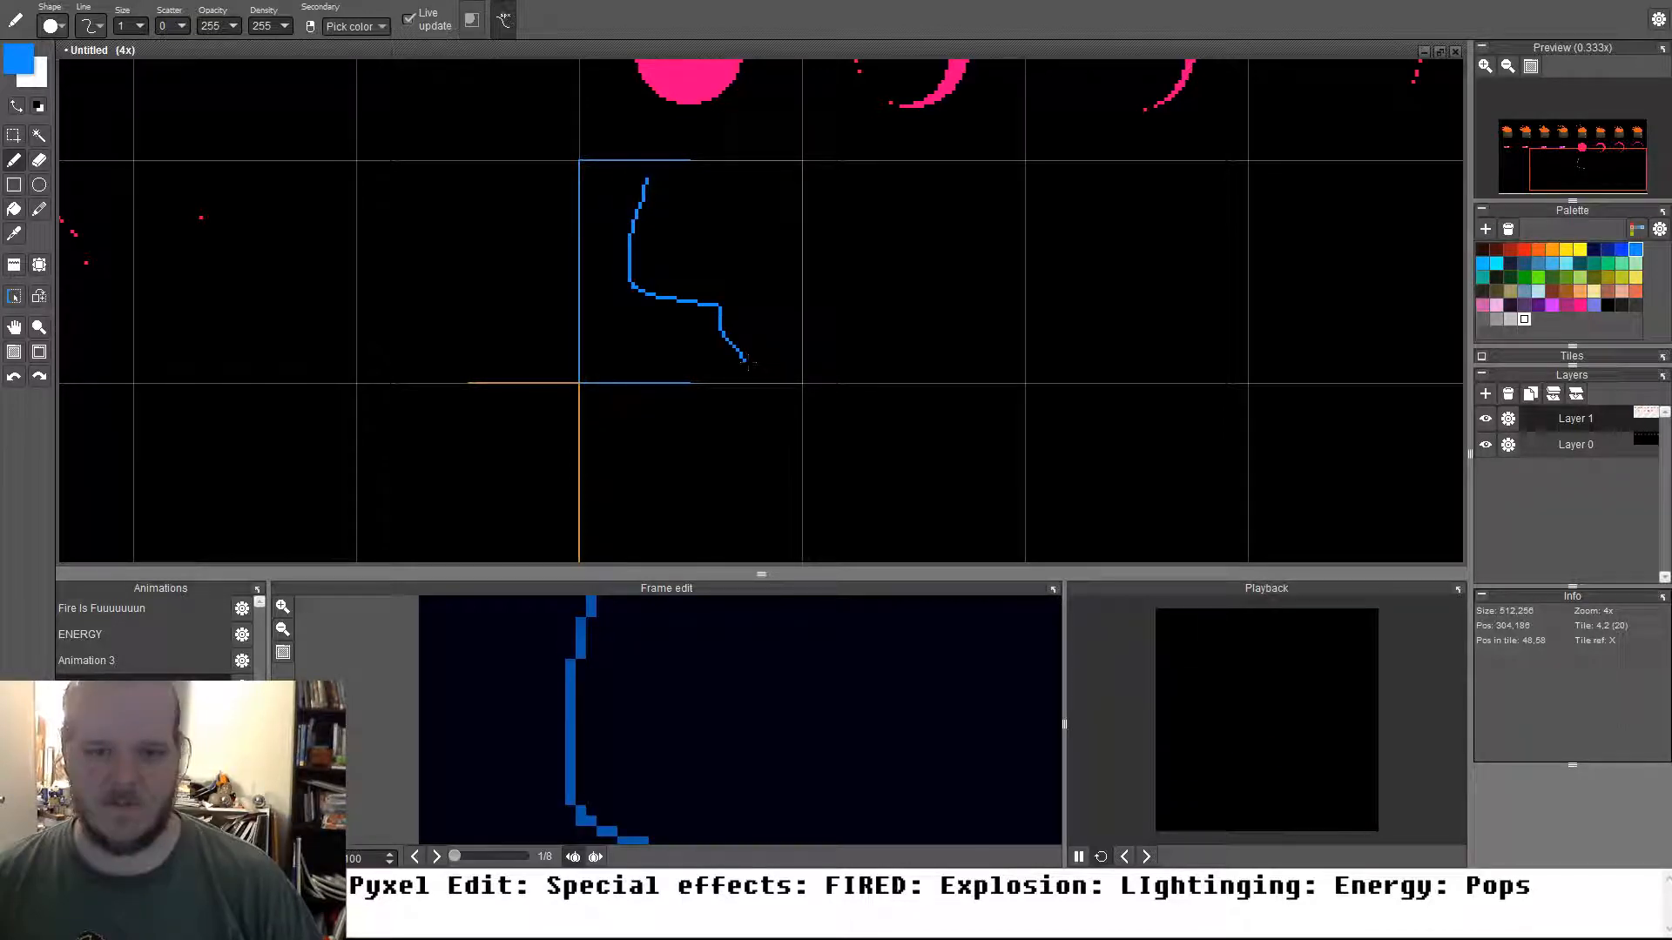
scroll(651, 270, "up", 2)
left_click(657, 272)
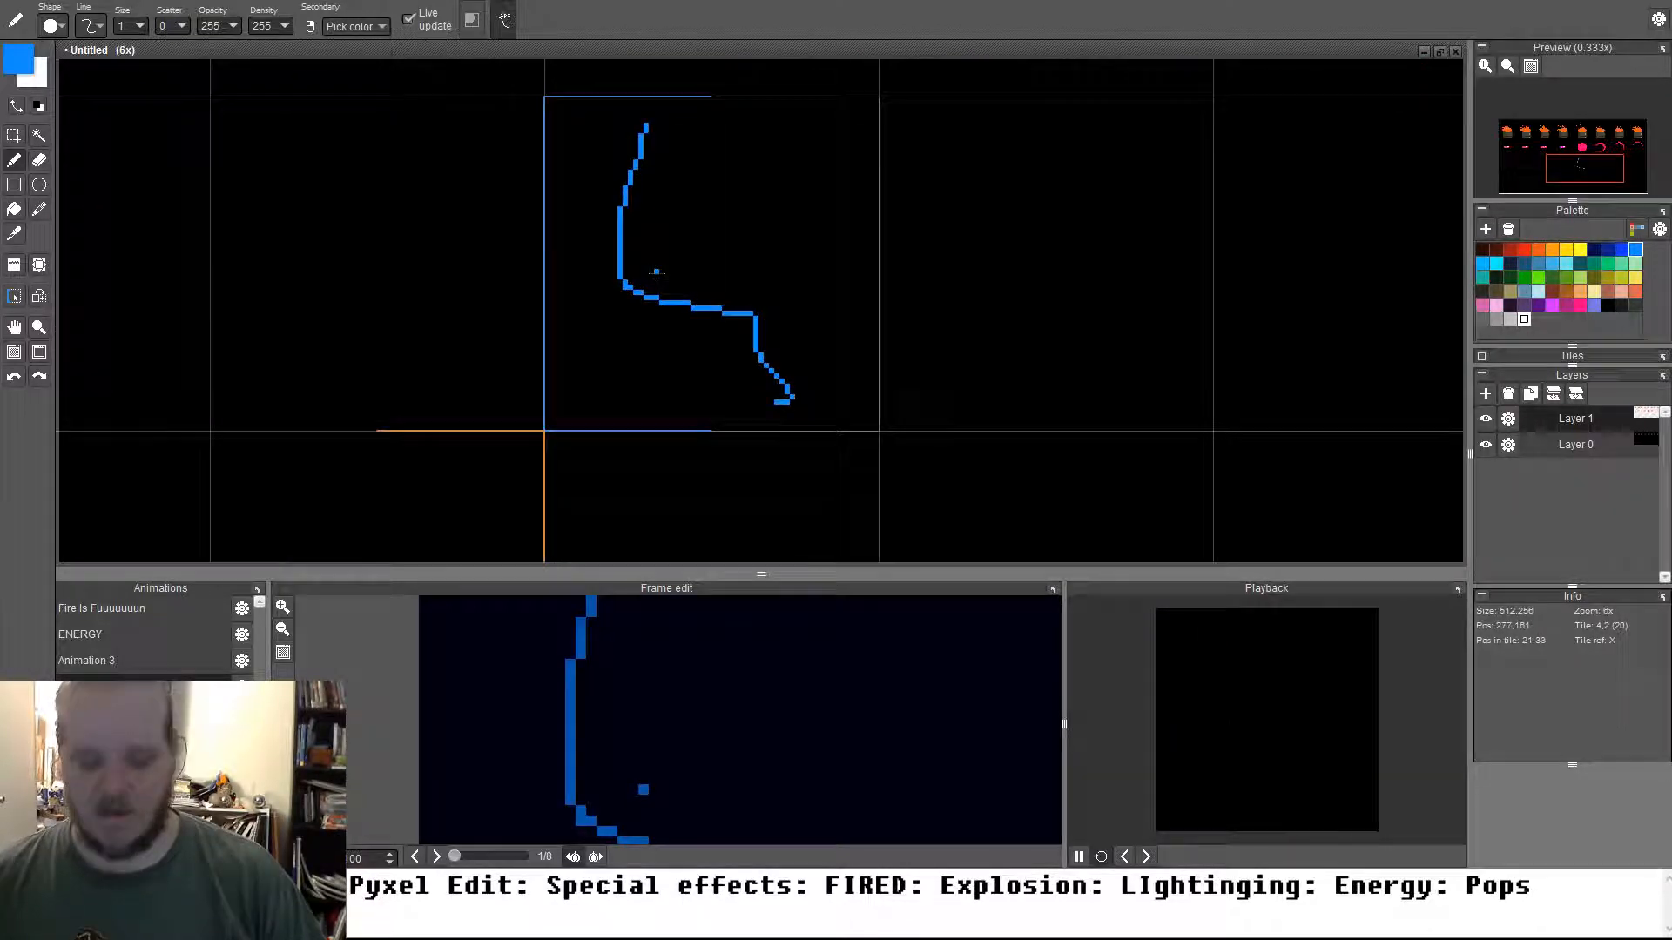
Enlarge the frame edit area and draw the bolt in frame 2 as two curvy broken segments around the previous frame's line
key("Right")
scroll(668, 744, "down", 2)
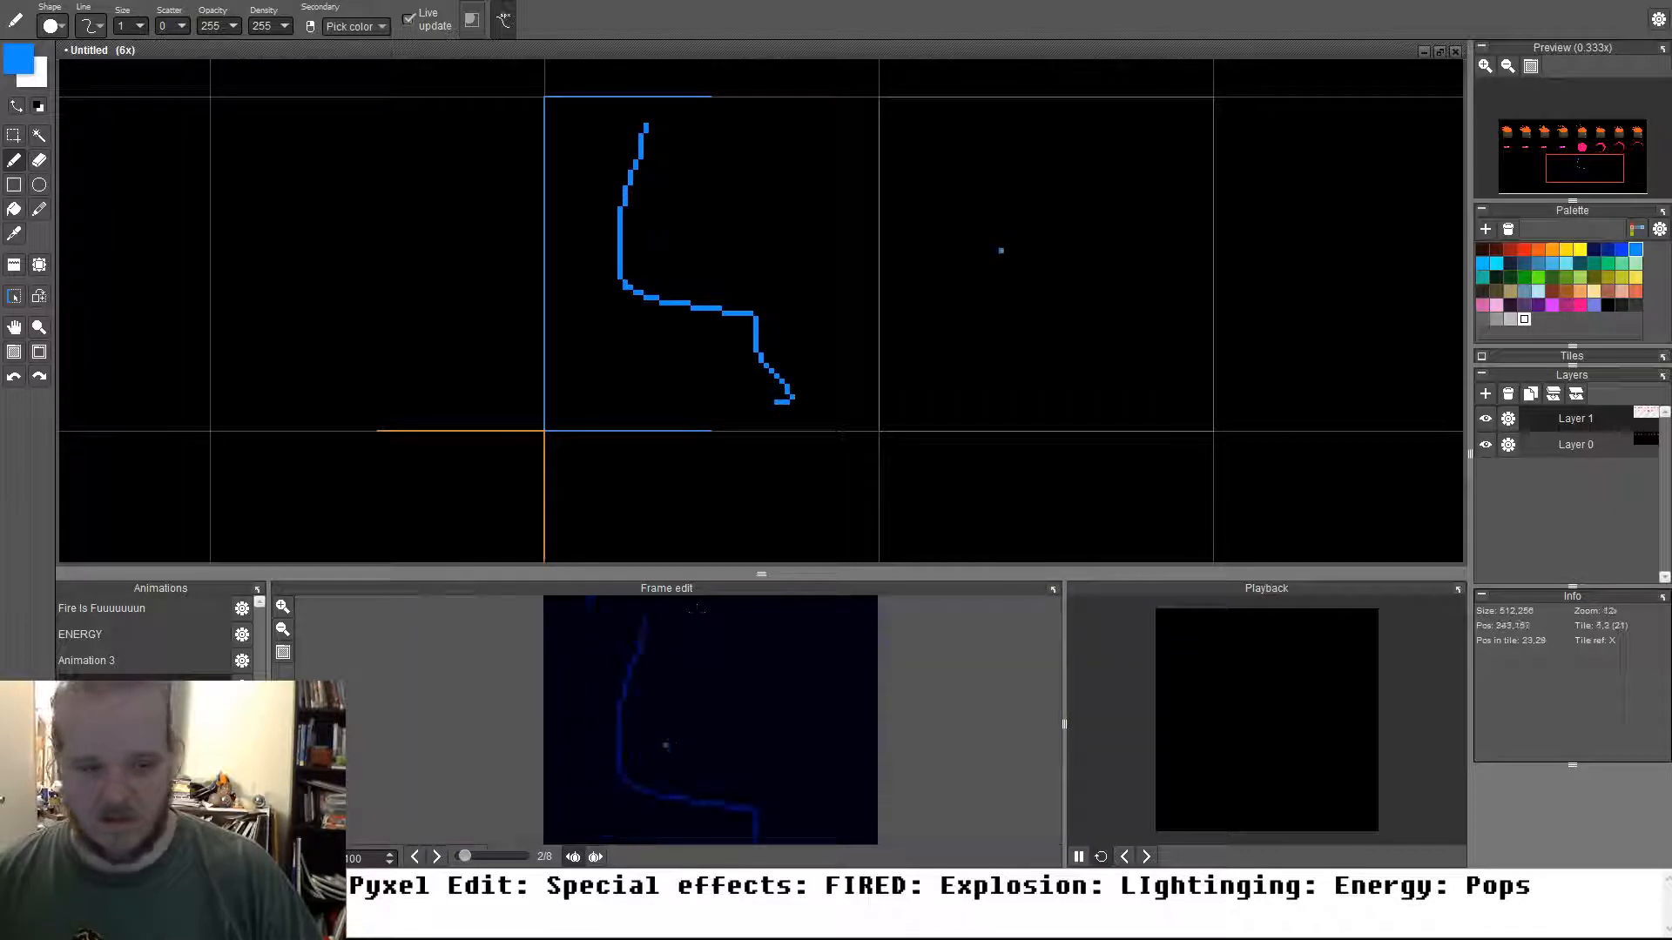
left_click_drag(761, 574, 761, 206)
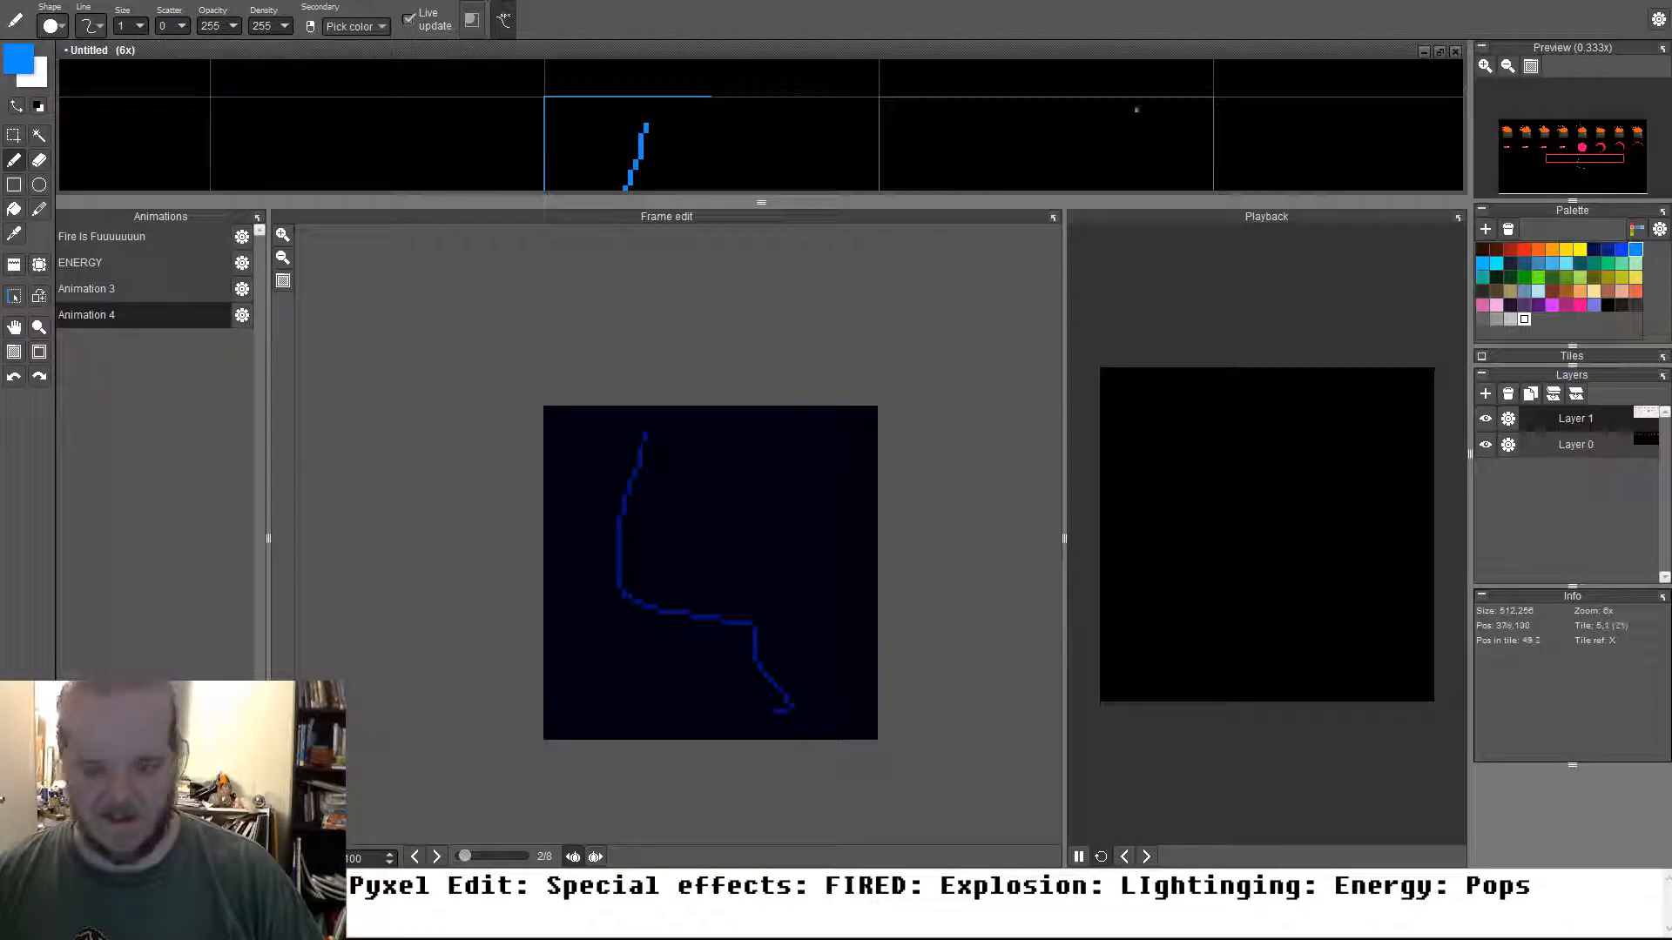
left_click(640, 435)
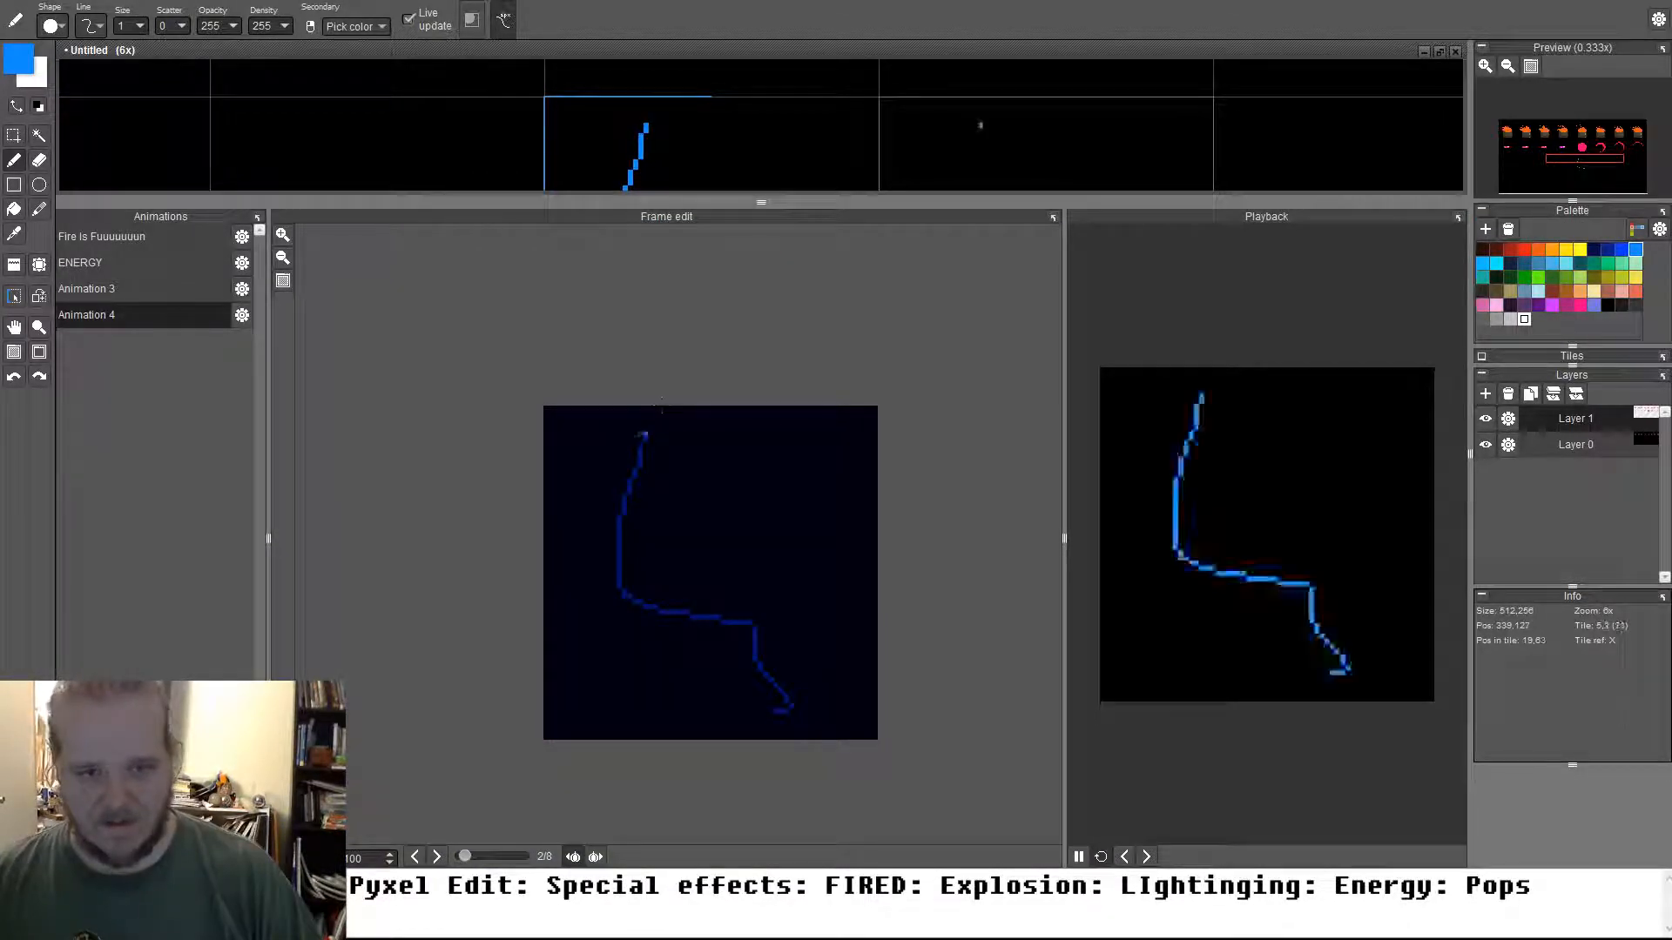
mouse_move(637, 435)
left_mouse_down()
mouse_move(644, 498)
mouse_move(594, 554)
left_mouse_up()
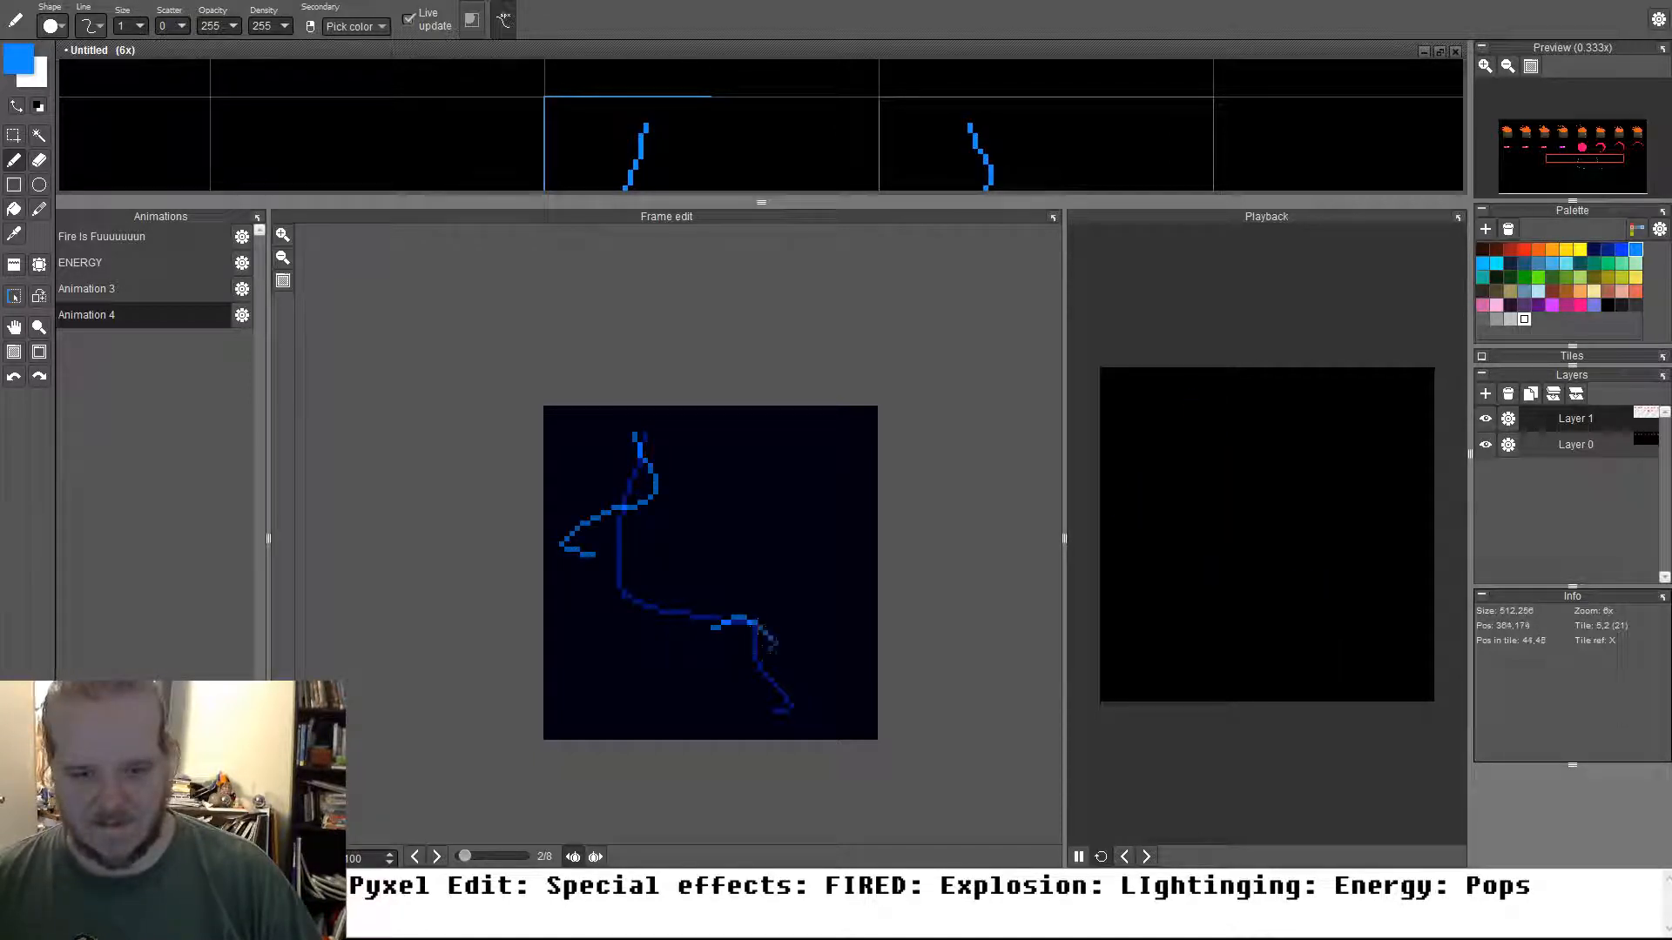
mouse_move(760, 625)
left_mouse_down()
mouse_move(756, 674)
mouse_move(797, 710)
left_mouse_up()
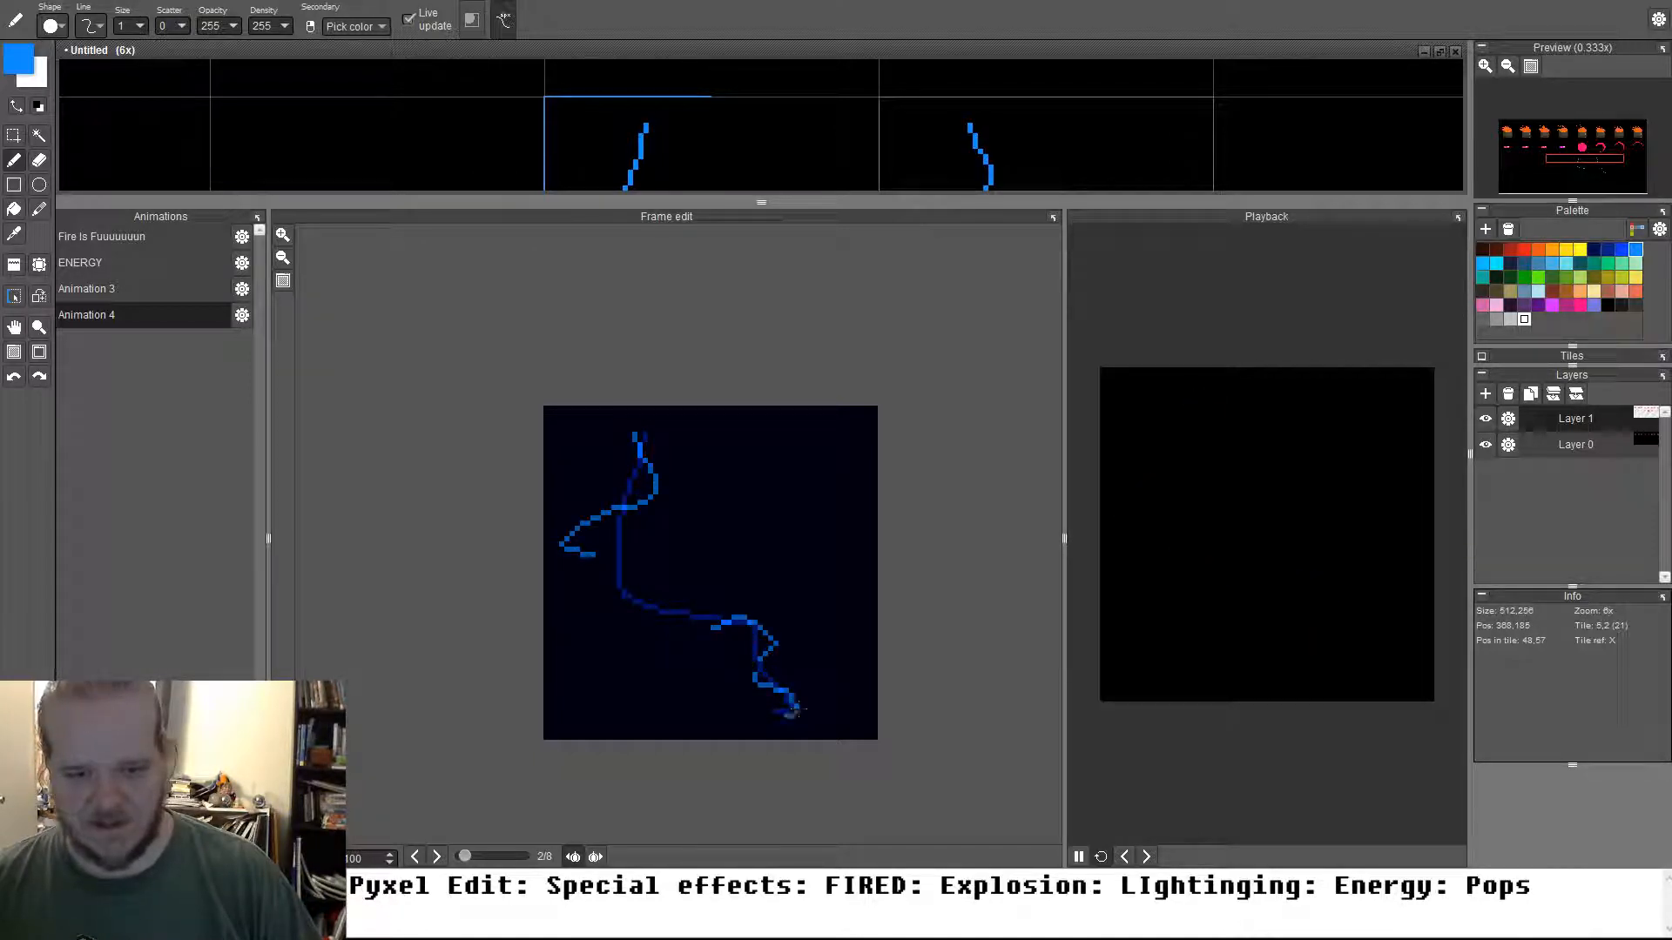
Draw frame 3 of the bolt as shorter broken fragments following the faint outline of frame 2
key("period")
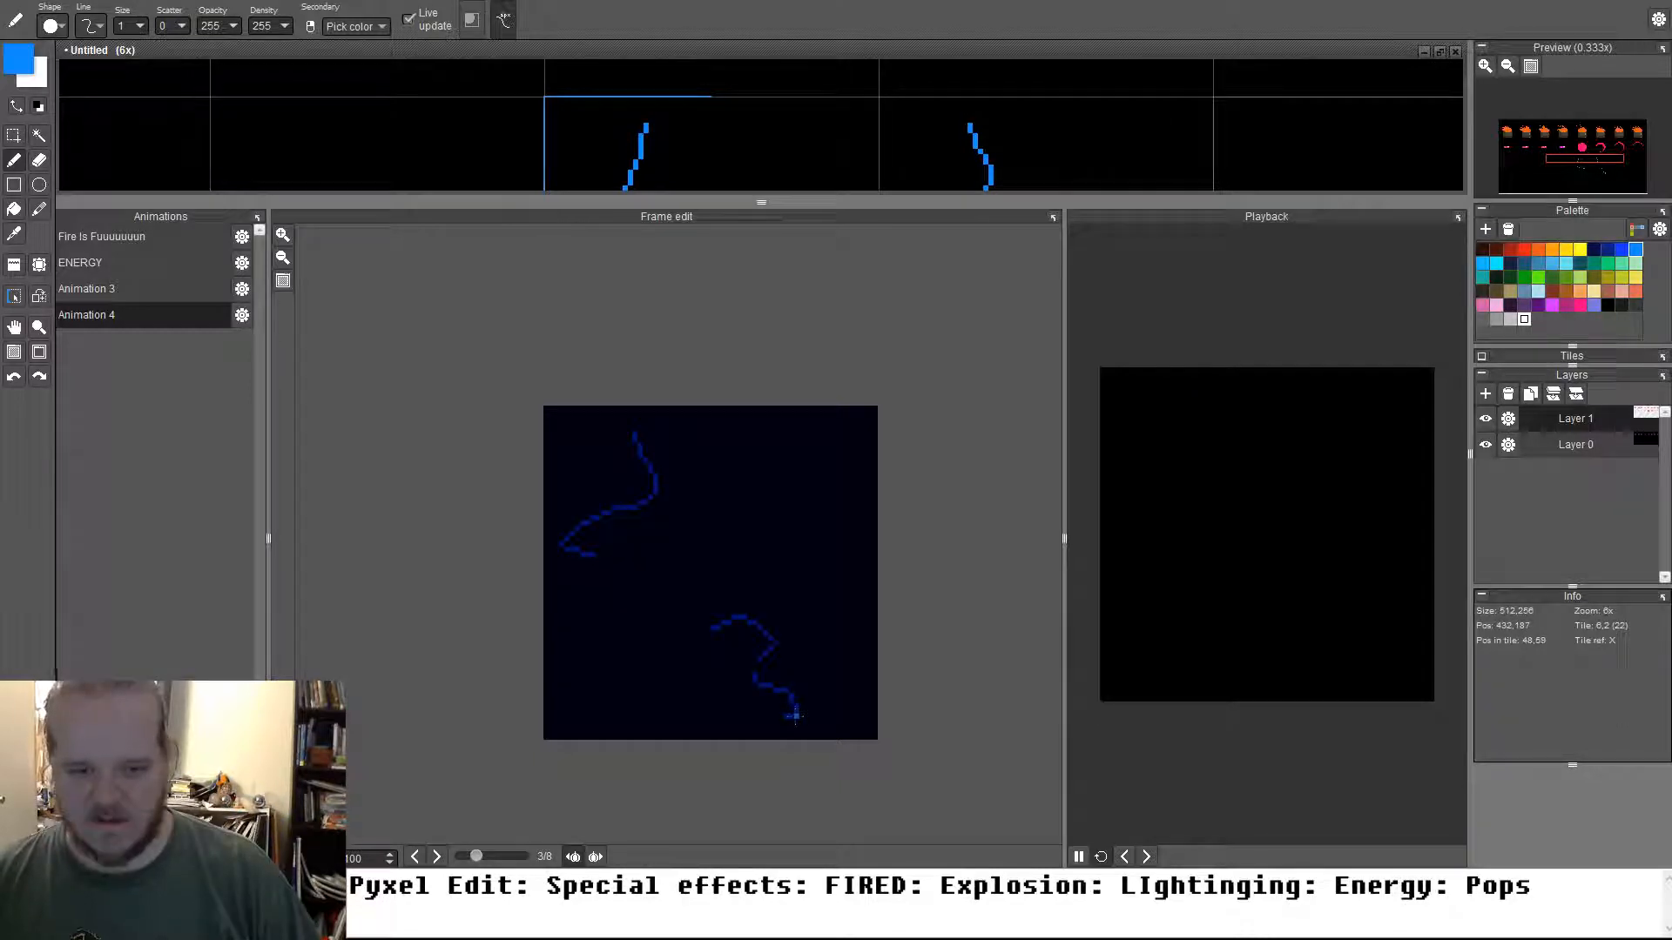
mouse_move(796, 716)
left_mouse_down()
mouse_move(794, 697)
mouse_move(728, 664)
mouse_move(718, 623)
mouse_move(763, 665)
left_mouse_up()
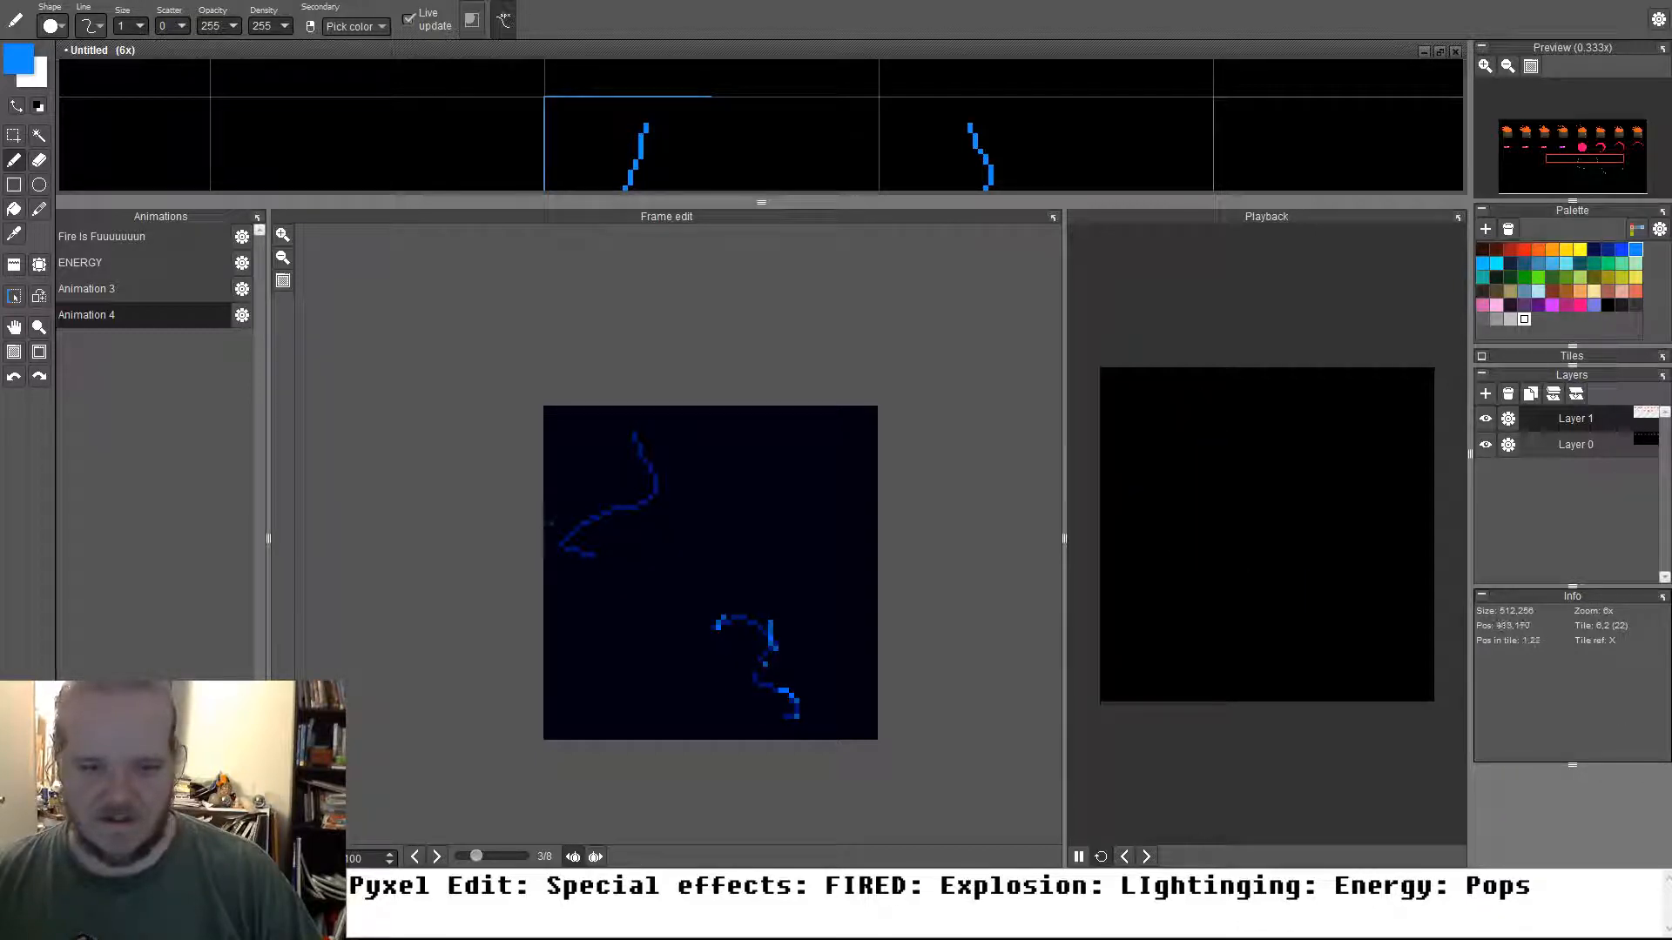
mouse_move(571, 524)
left_mouse_down()
mouse_move(562, 542)
mouse_move(595, 566)
mouse_move(651, 505)
mouse_move(655, 478)
mouse_move(612, 416)
mouse_move(676, 454)
mouse_move(660, 471)
left_mouse_up()
key("ctrl+z")
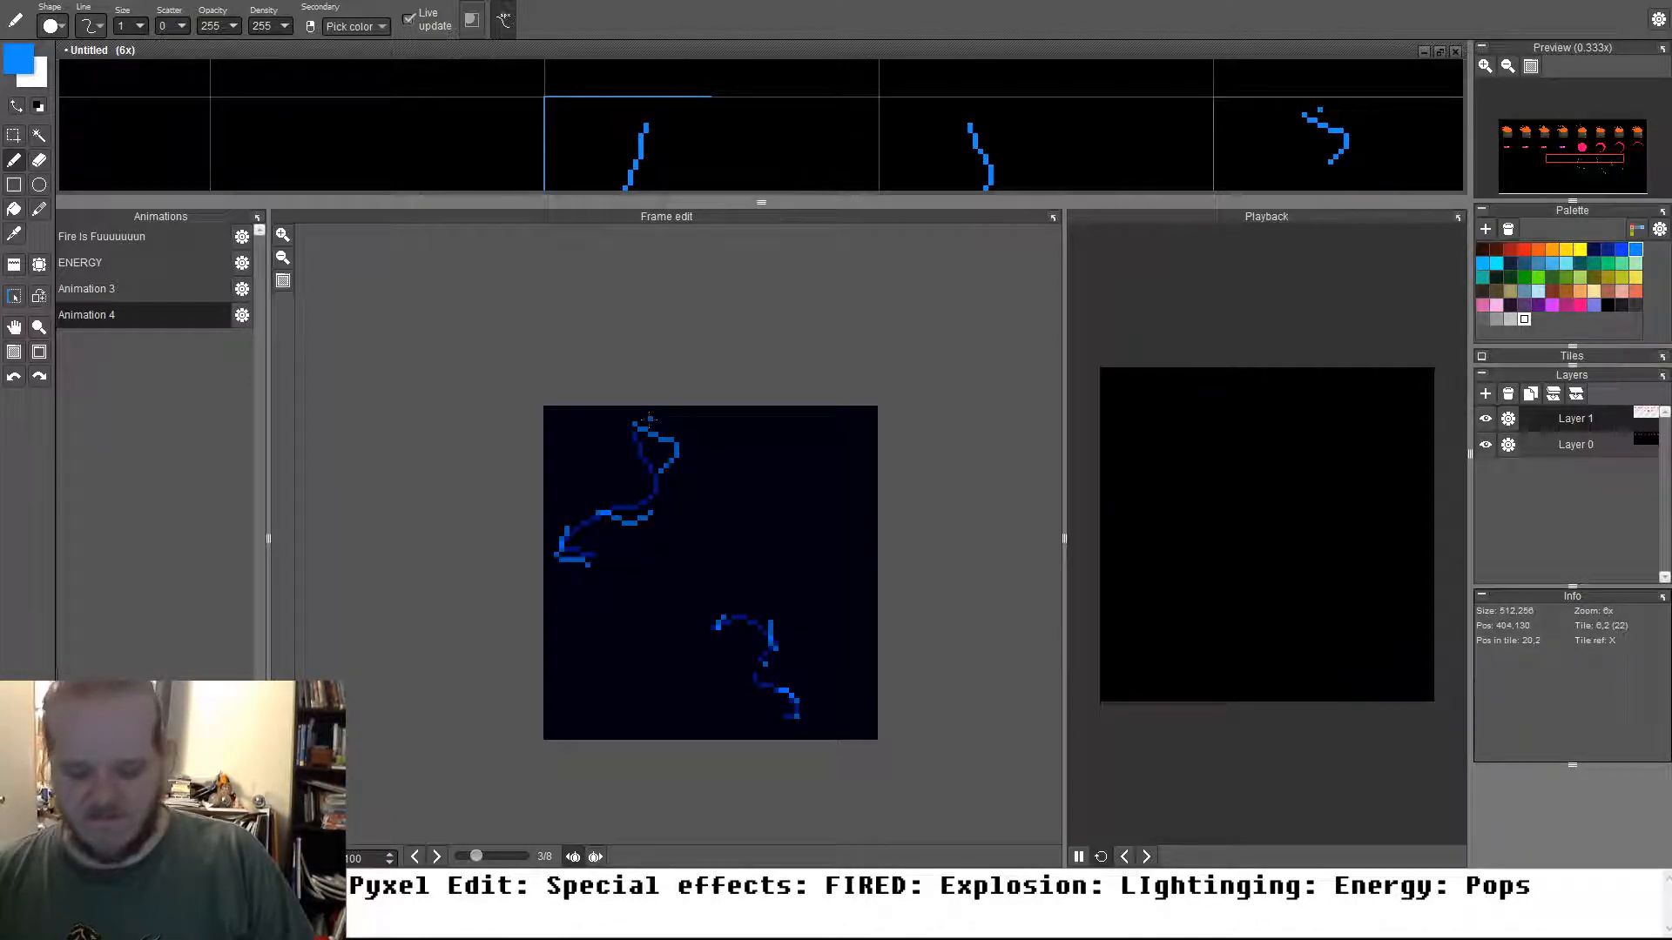
left_click_drag(635, 425, 639, 413)
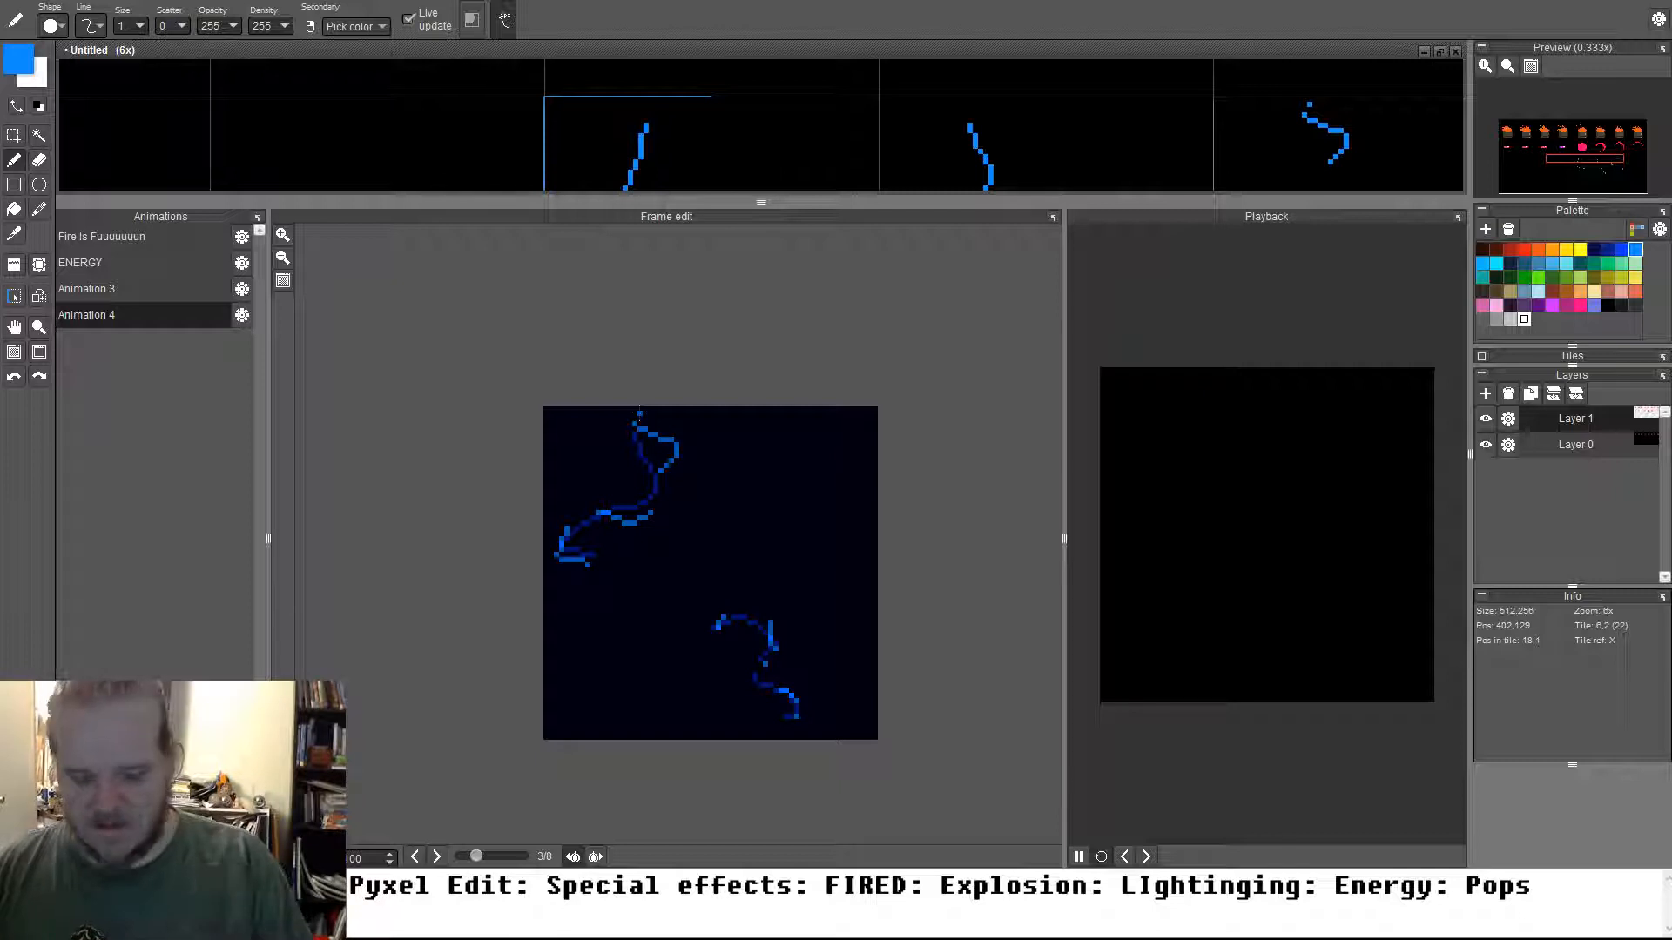
Draw a few small fading fragments in frame 4's upper left, and a new bolt from frame 5's upper right towards its centre
key("period")
left_click_drag(638, 425, 669, 441)
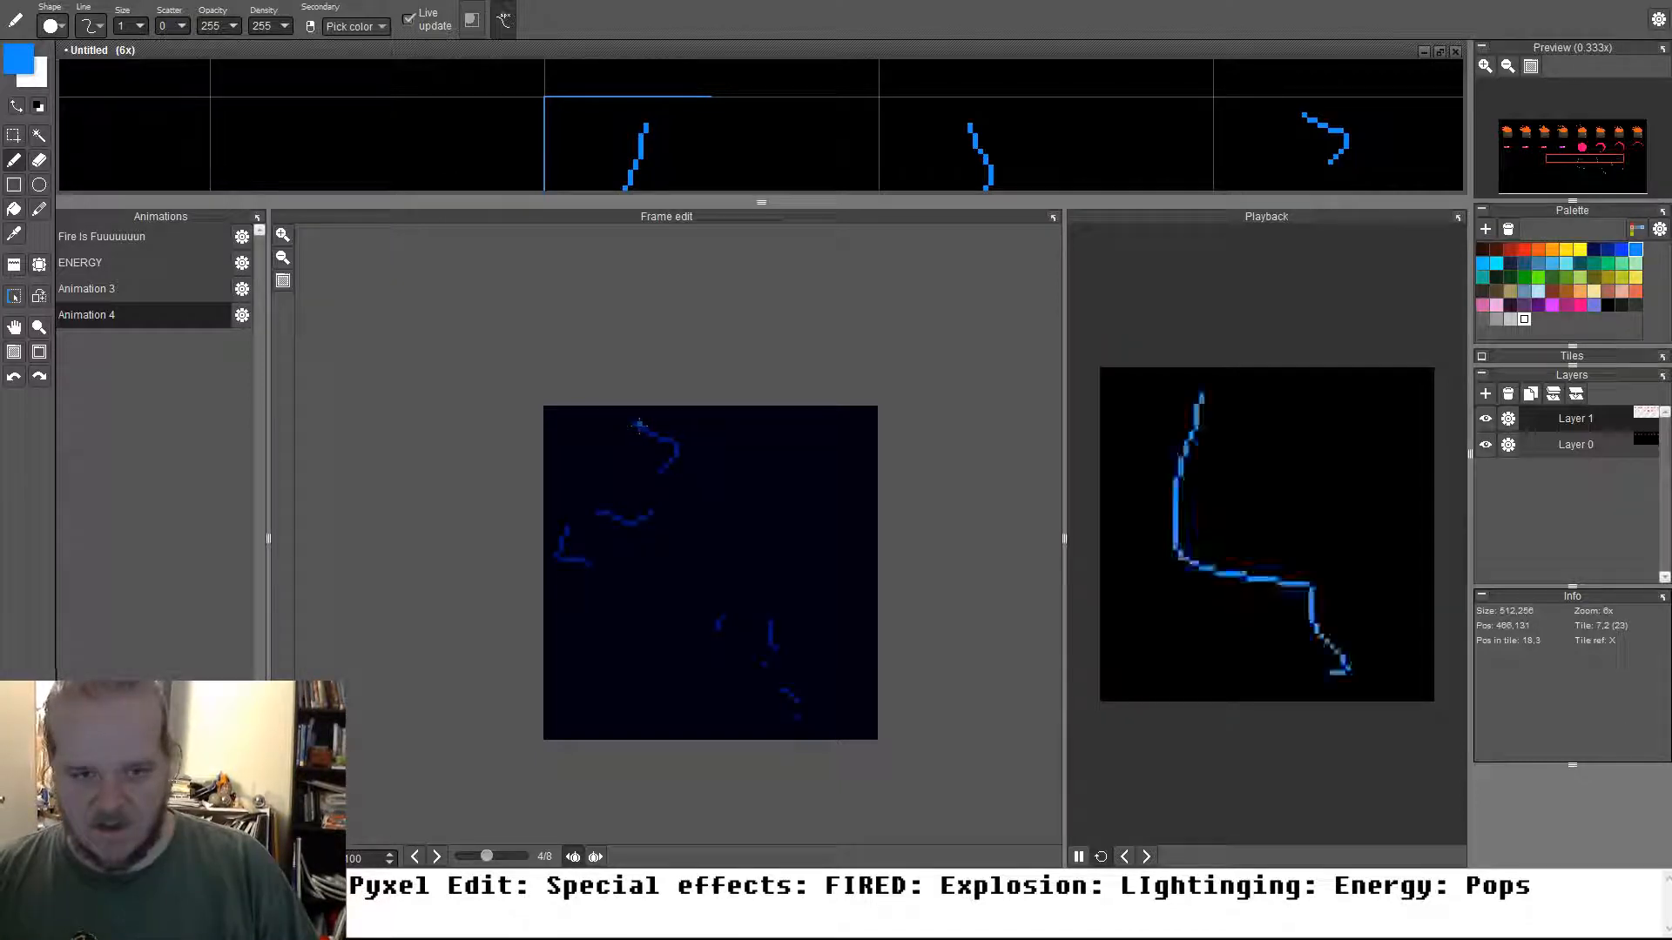
mouse_move(598, 518)
left_mouse_down()
mouse_move(641, 522)
mouse_move(577, 564)
left_mouse_up()
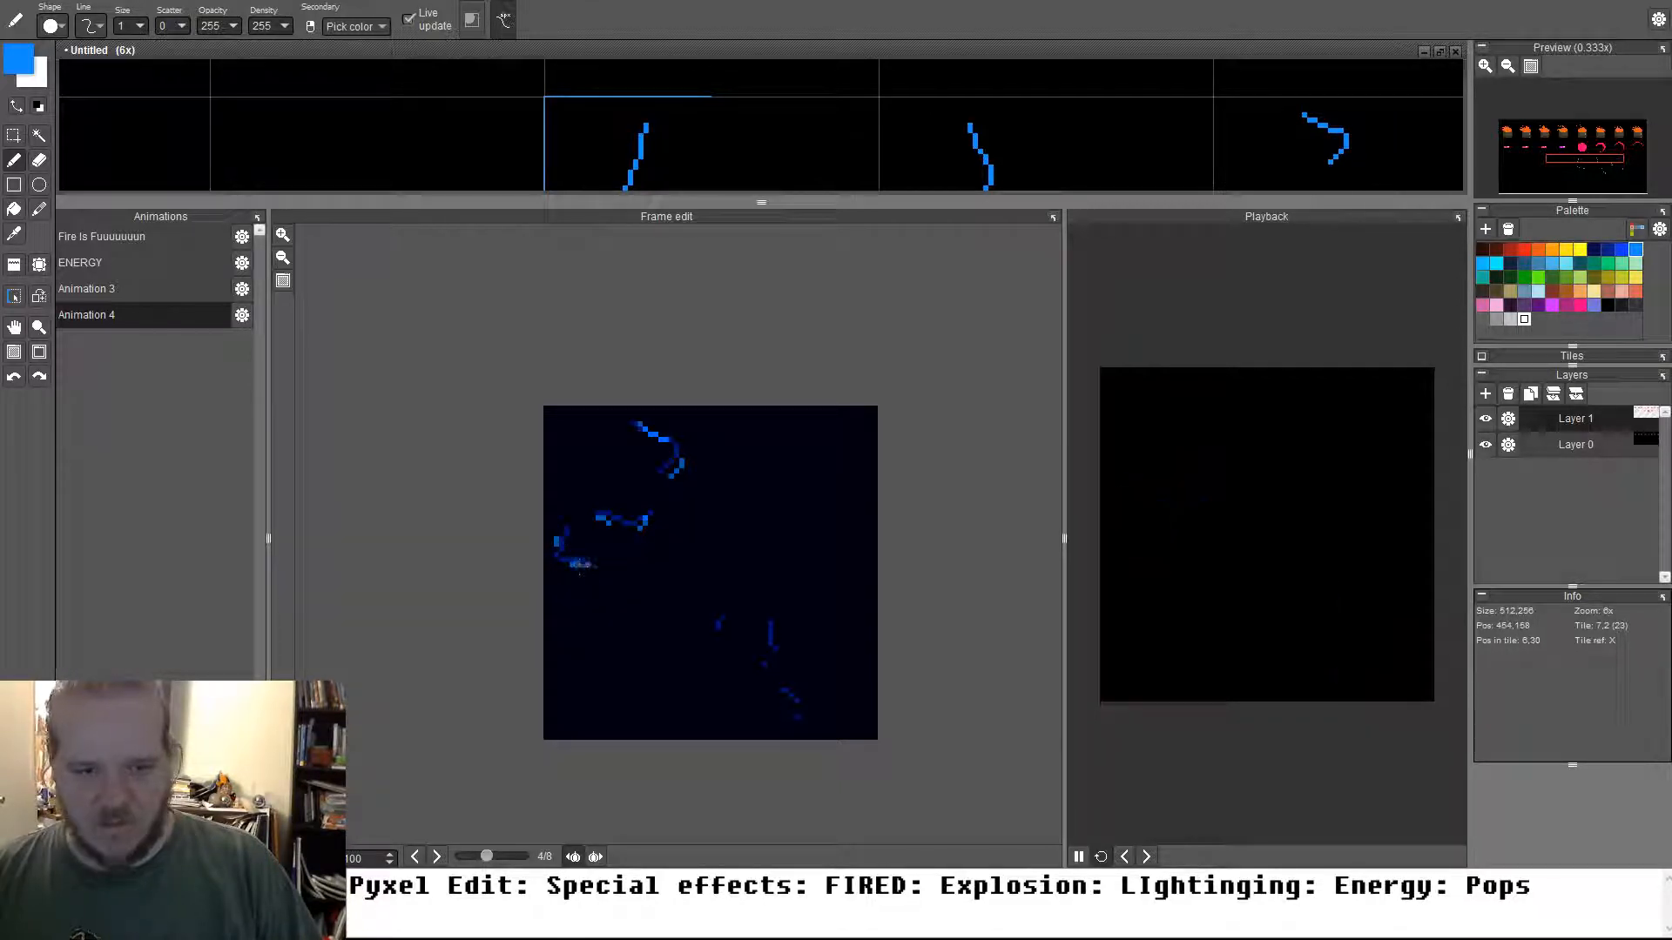
key("period")
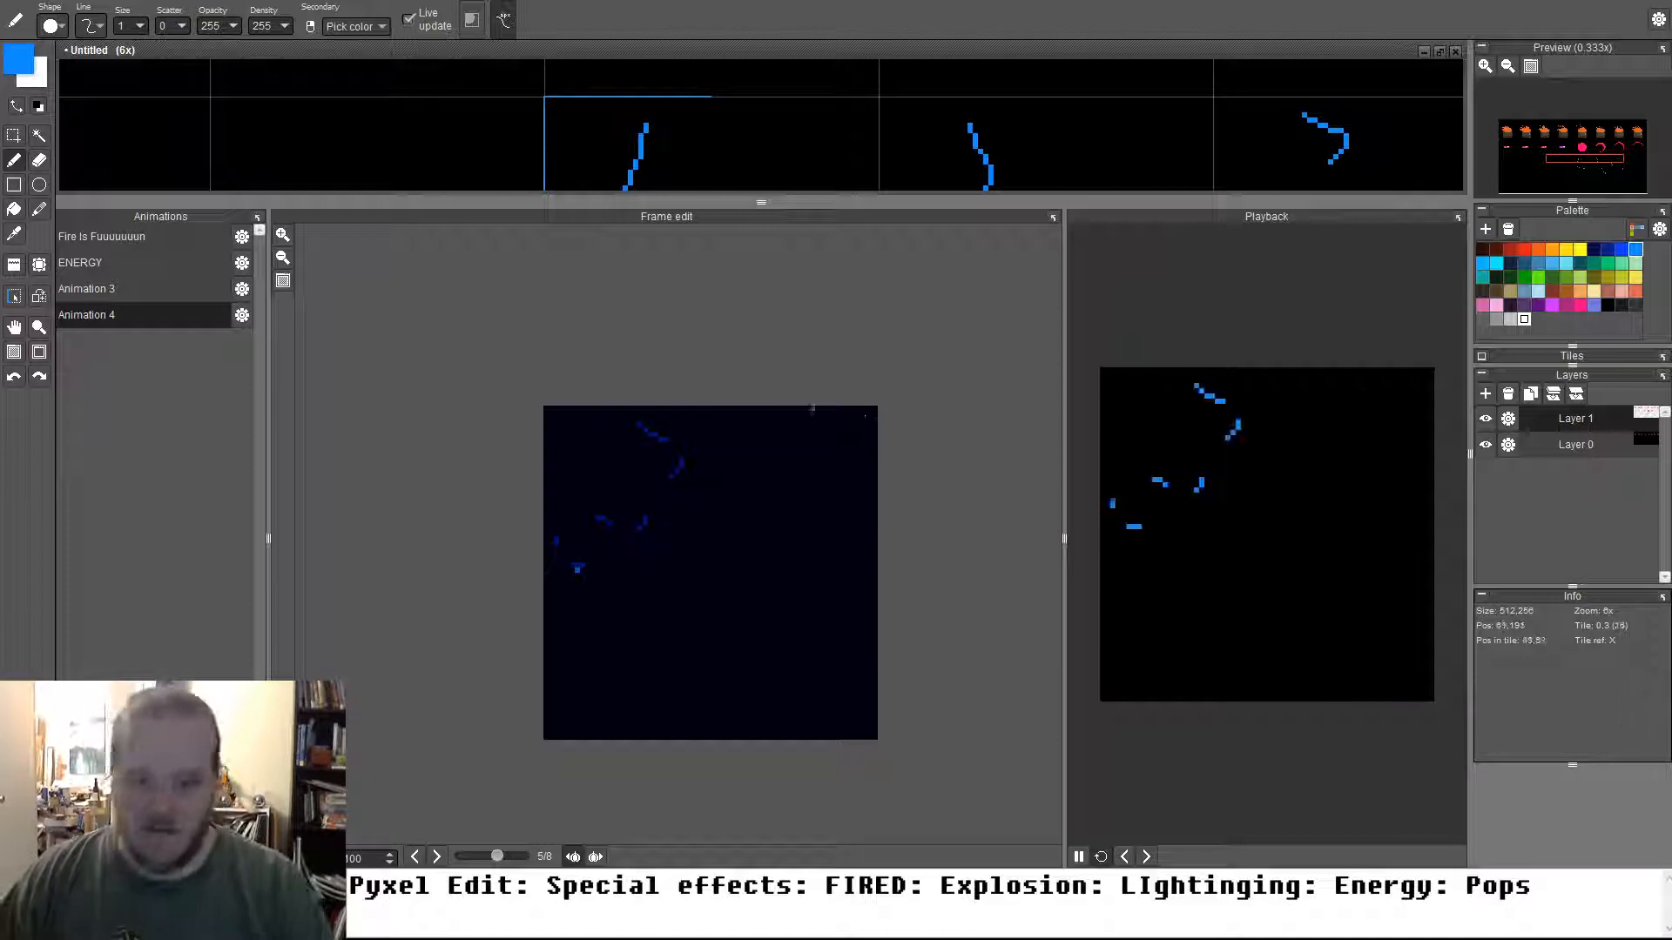
mouse_move(813, 434)
left_mouse_down()
mouse_move(702, 669)
mouse_move(538, 662)
left_mouse_up()
Extend the new bolt to the lower-left corner in frame 6 and break its upper-right part into short segments
key("Right")
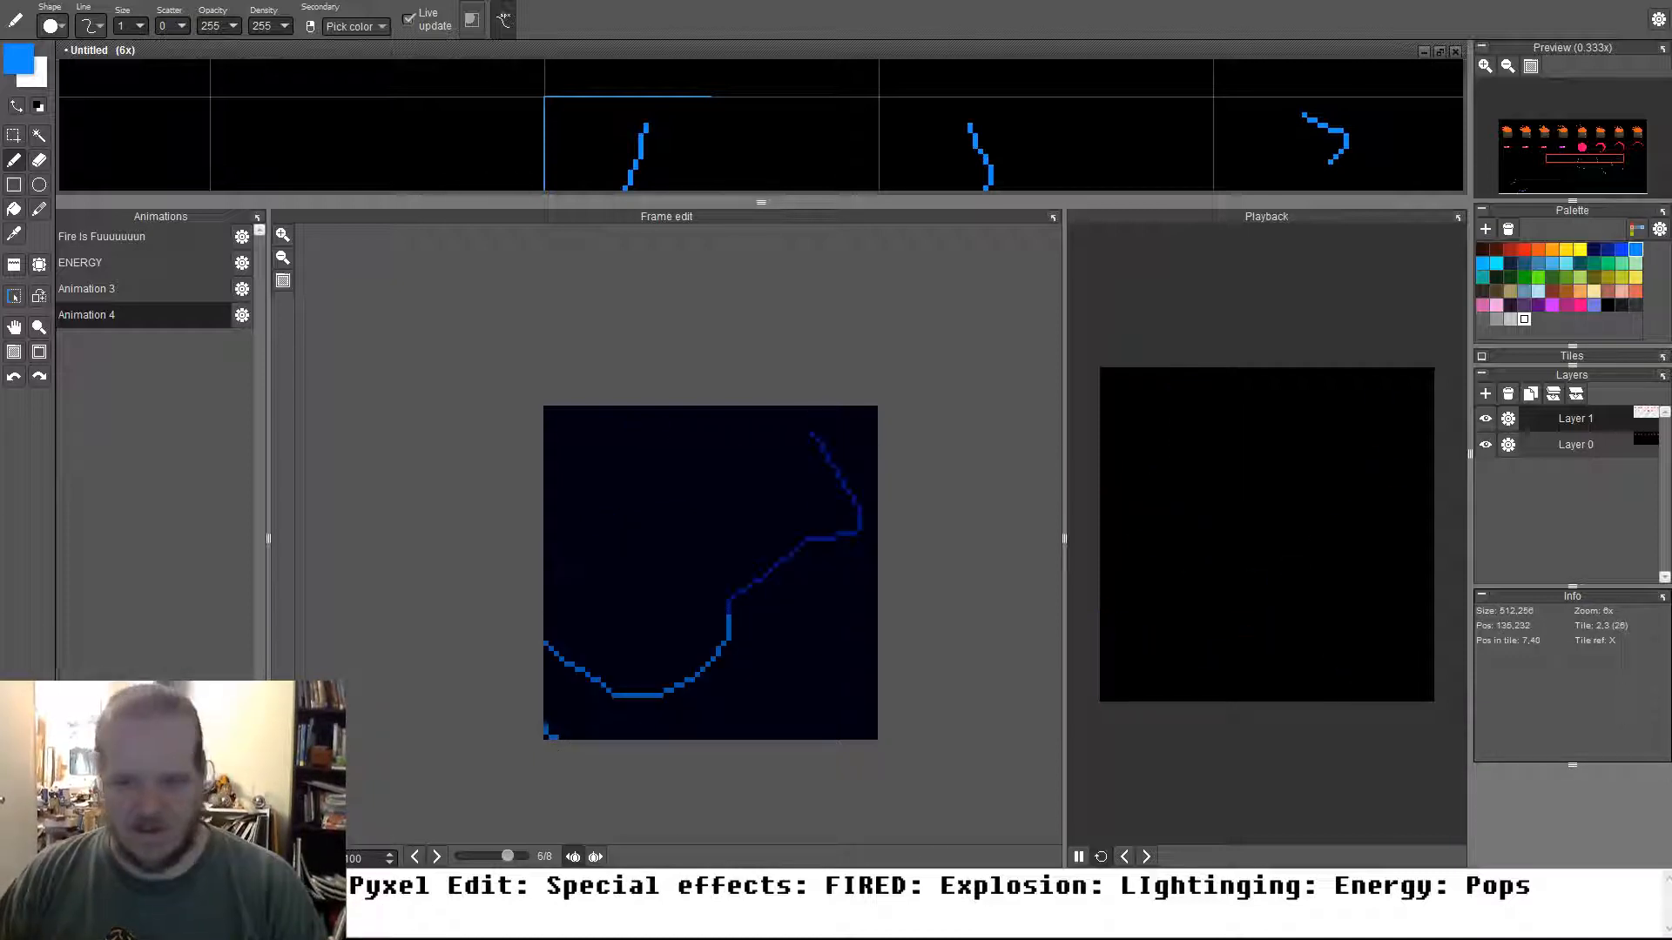
key("ctrl+z")
left_click_drag(729, 613, 553, 734)
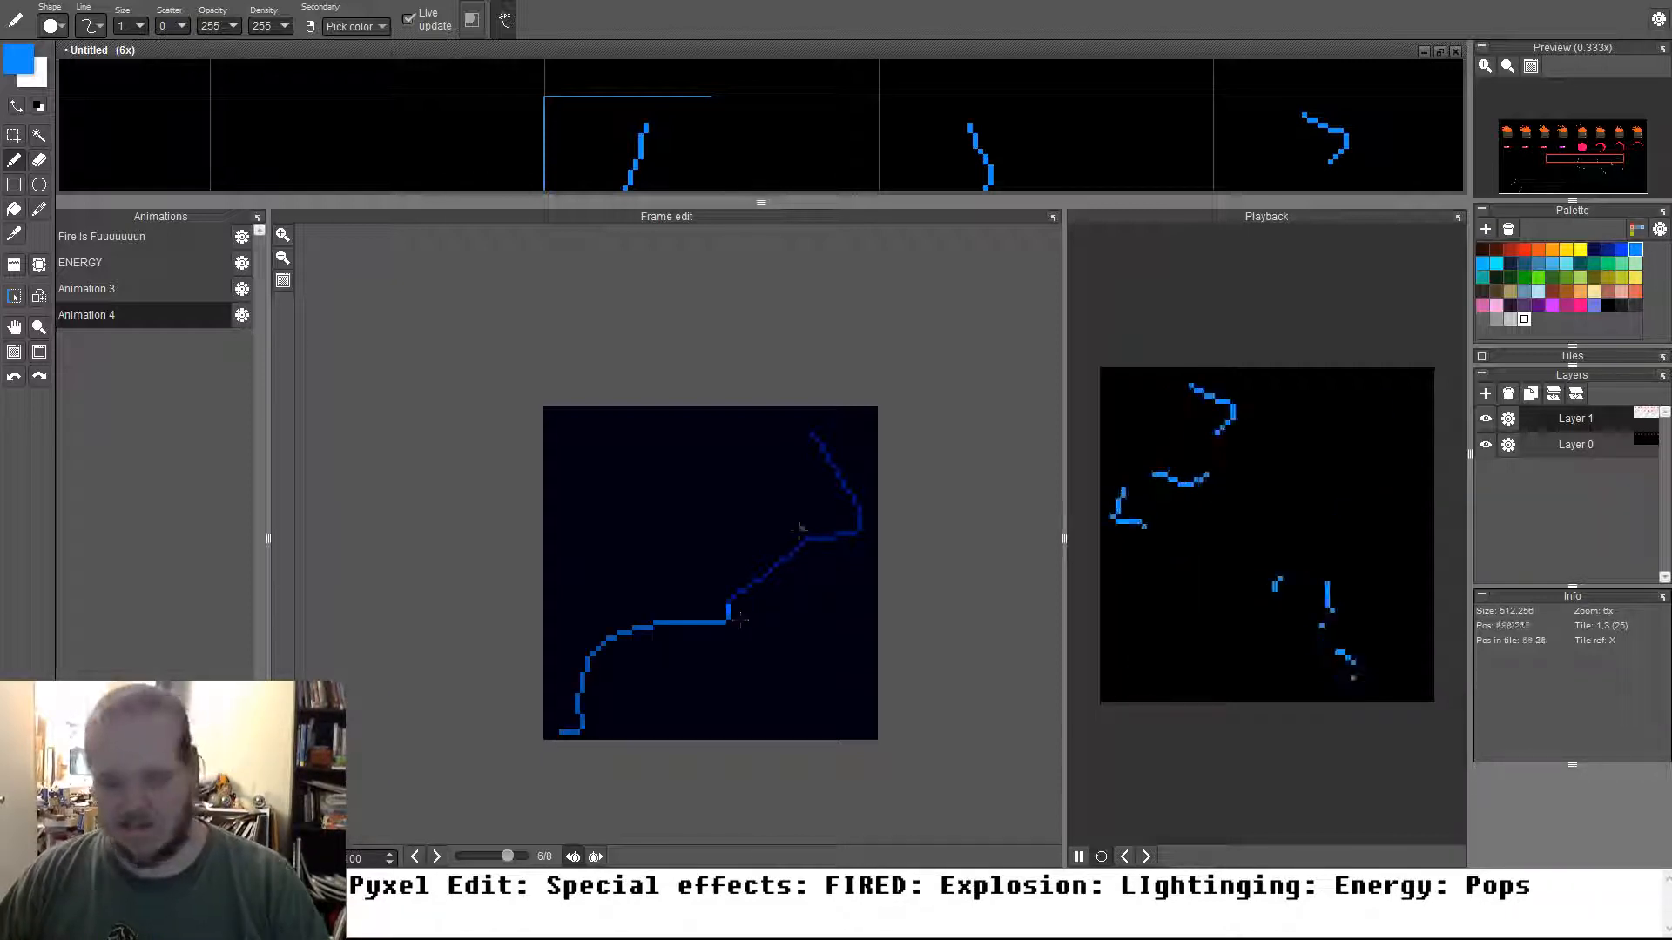
mouse_move(723, 593)
left_mouse_down()
mouse_move(779, 595)
mouse_move(849, 534)
left_mouse_up()
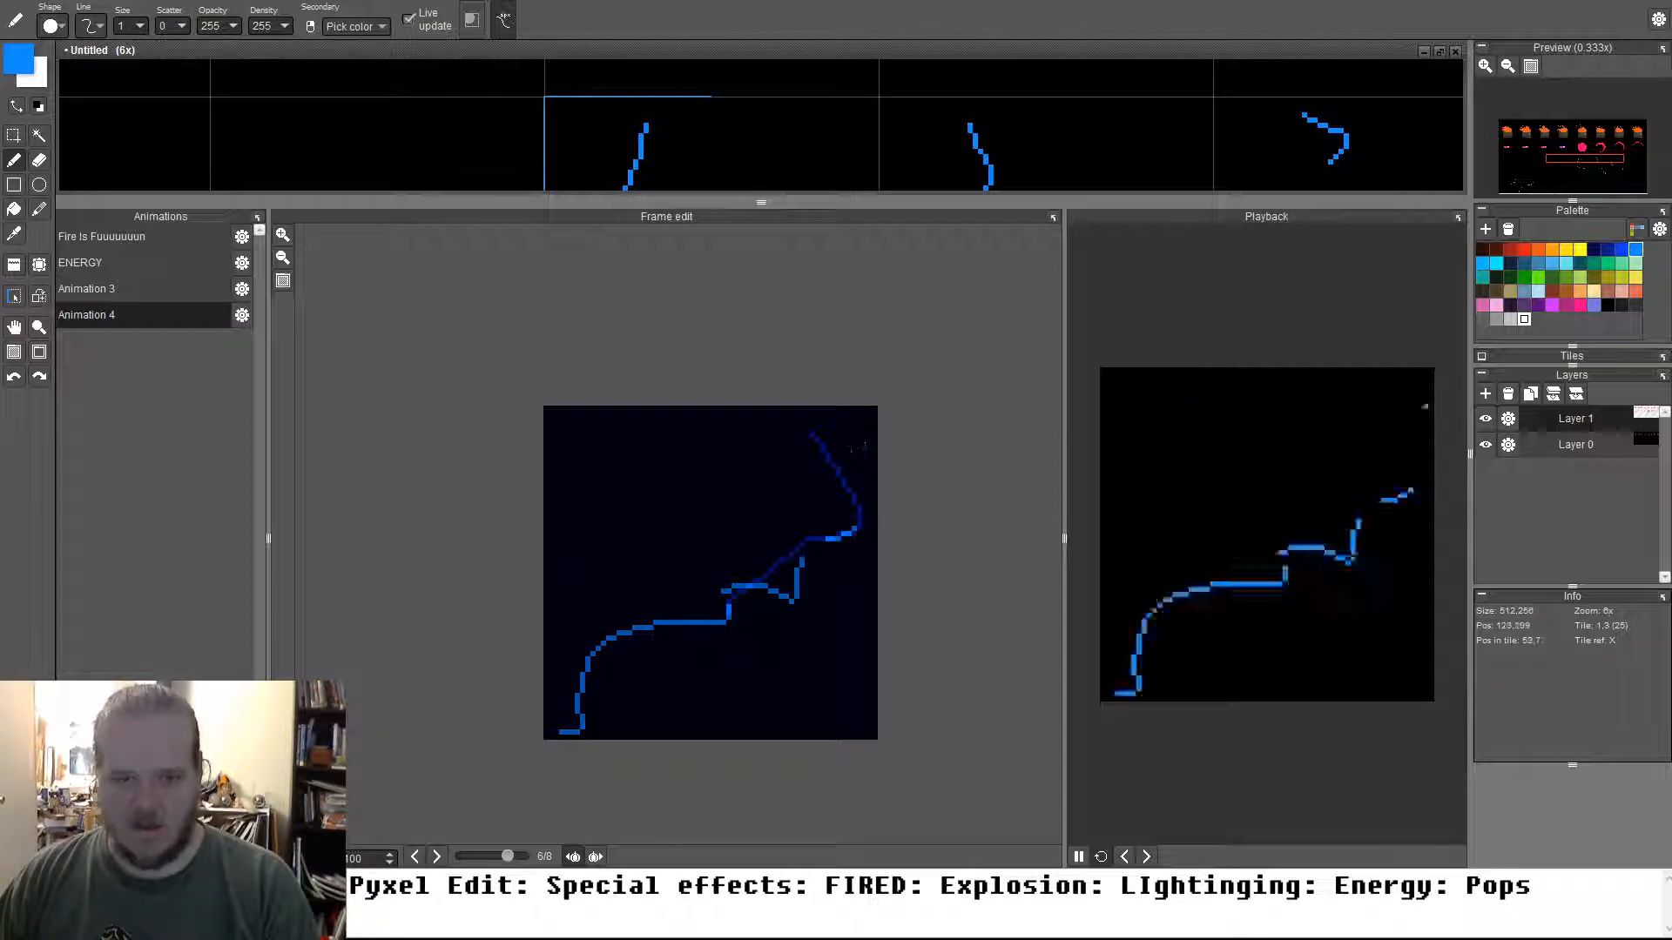
left_click_drag(834, 445, 868, 497)
key("ctrl+z")
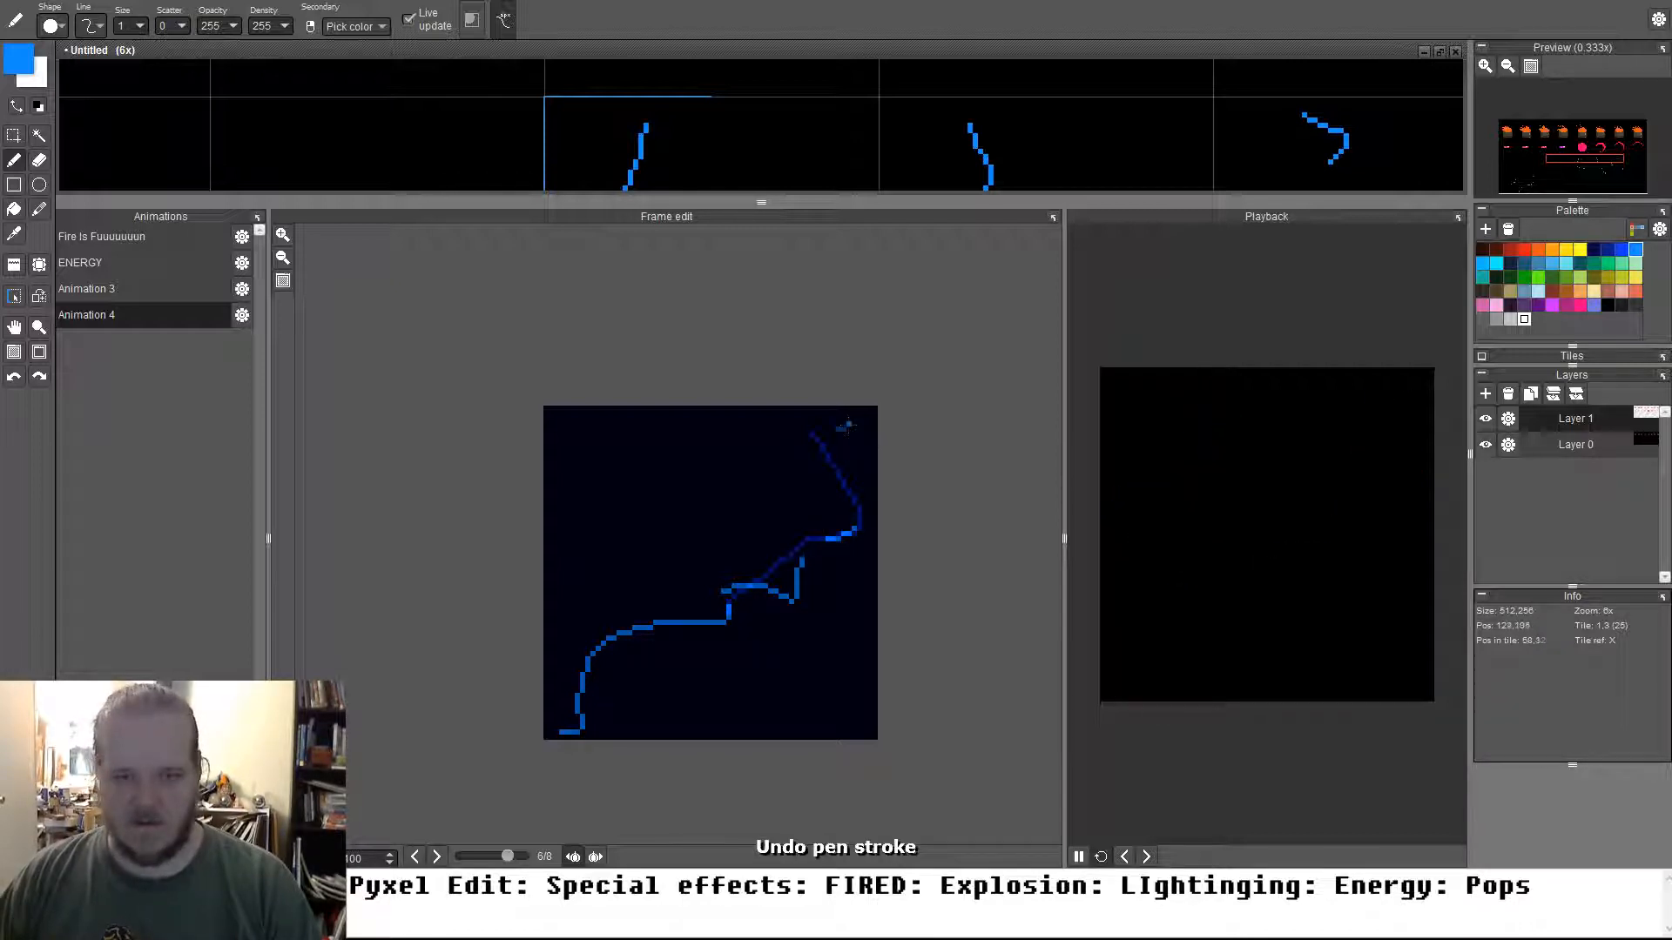
mouse_move(844, 429)
left_mouse_down()
mouse_move(806, 471)
mouse_move(843, 482)
left_mouse_up()
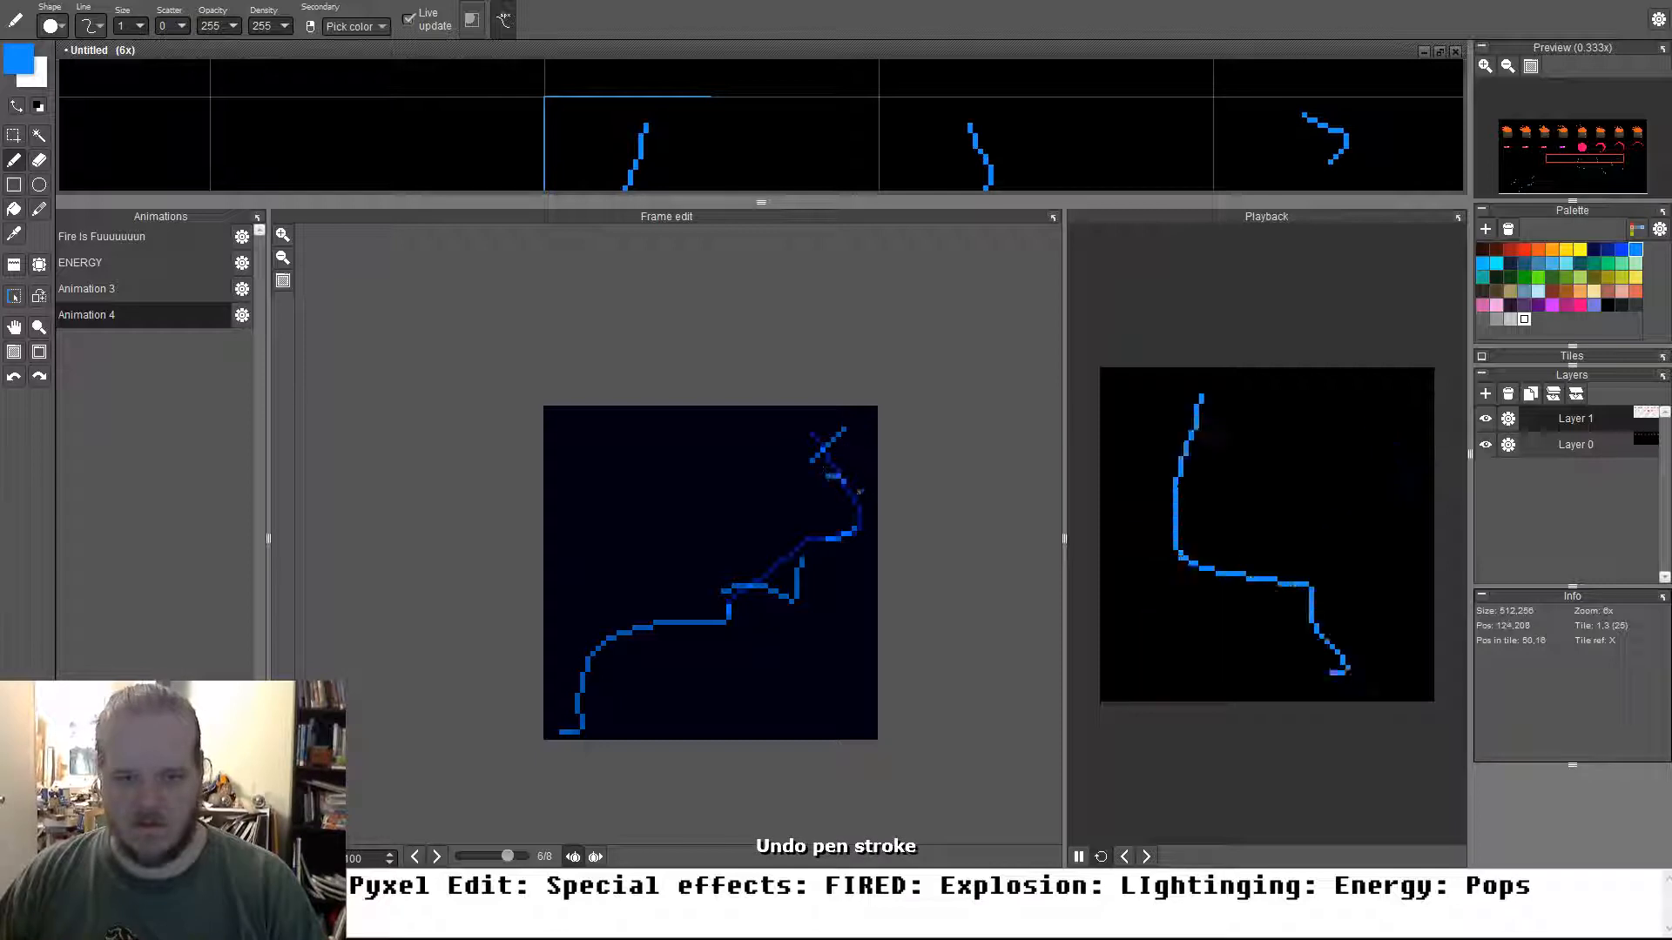
Outline and fill a blue impact burst in frame 7's lower-left corner, and add broken spark fragments along the bolt's path
key("period")
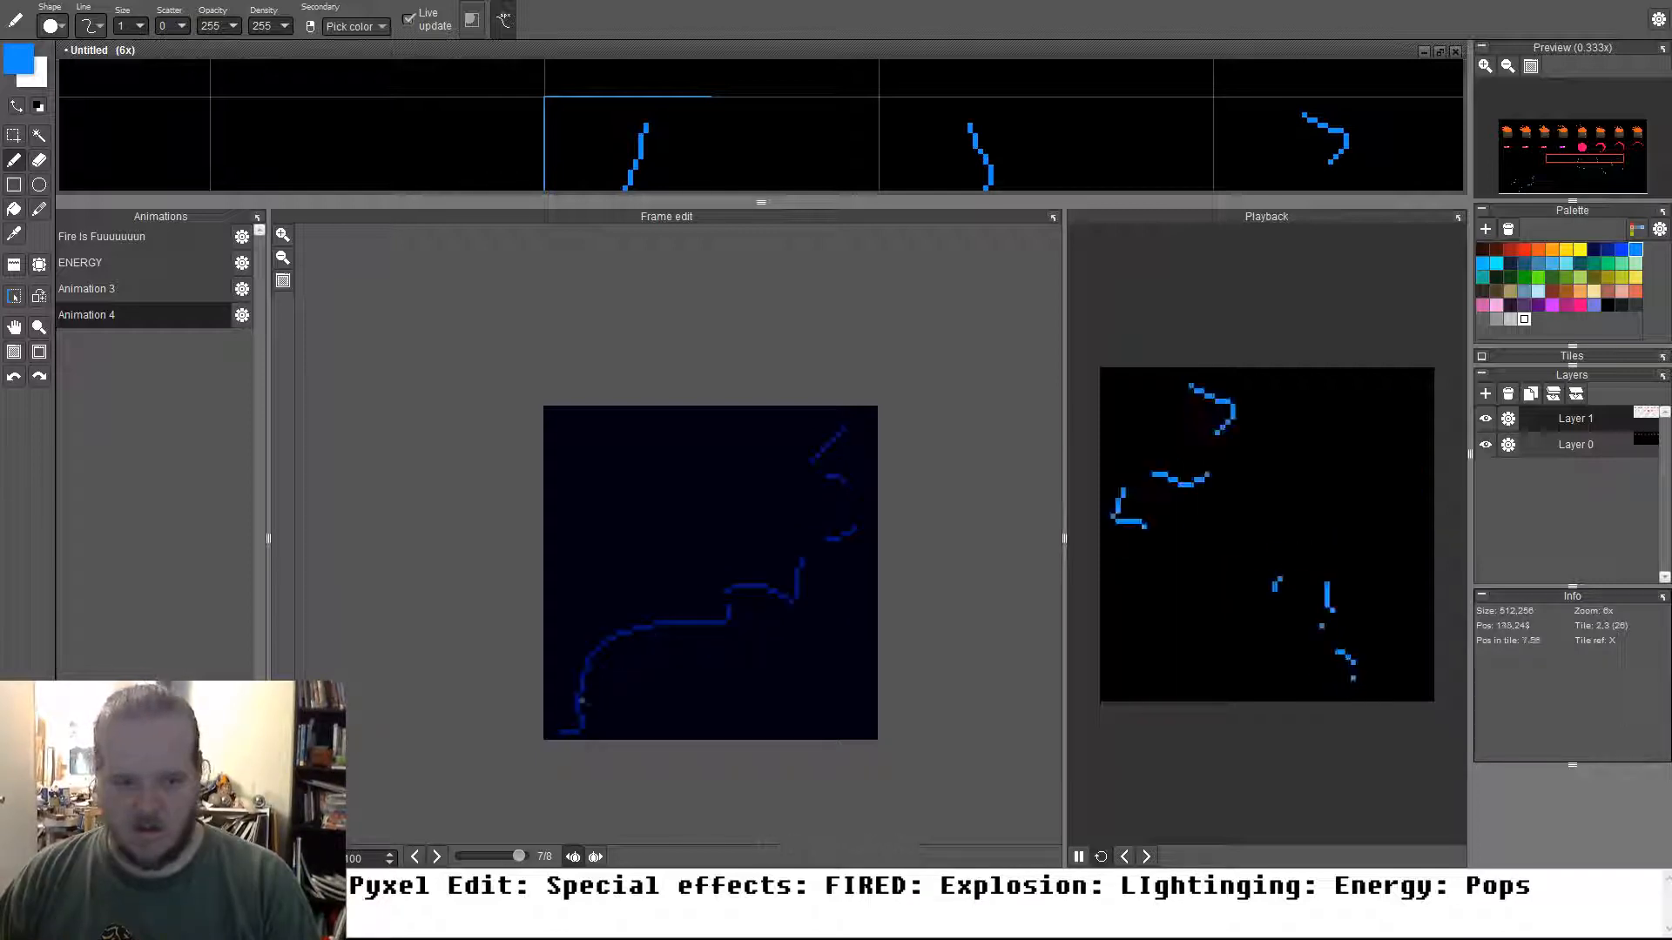
mouse_move(558, 734)
left_mouse_down()
mouse_move(579, 710)
mouse_move(684, 725)
left_mouse_up()
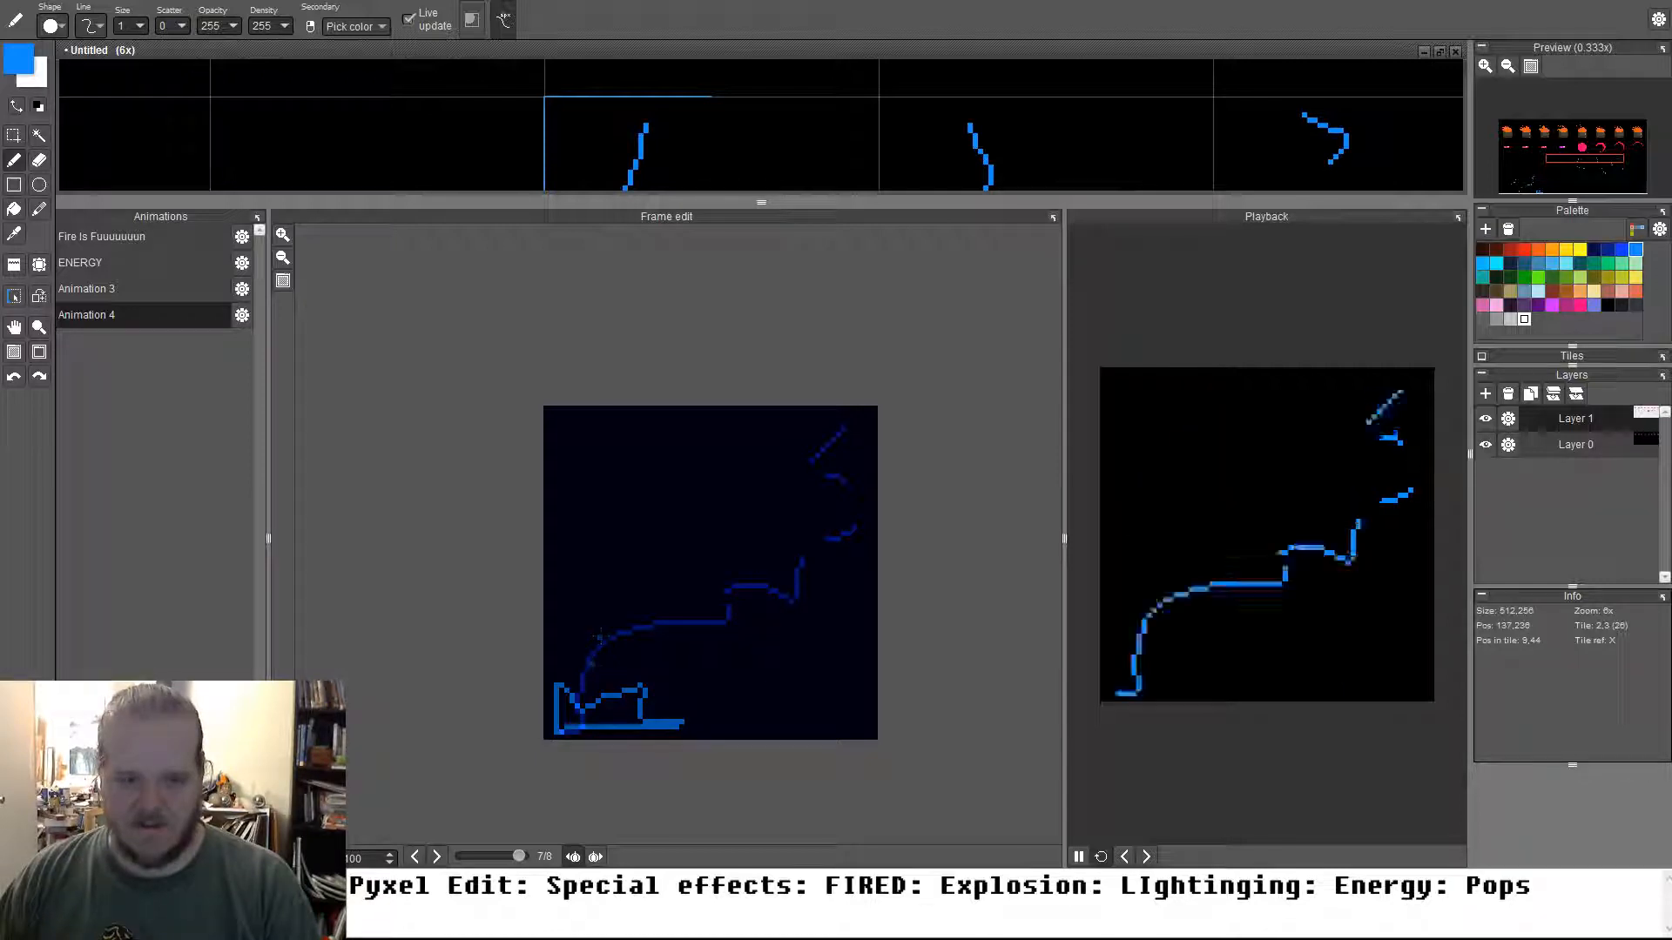
mouse_move(583, 571)
left_mouse_down()
mouse_move(589, 665)
mouse_move(657, 605)
mouse_move(677, 645)
left_mouse_up()
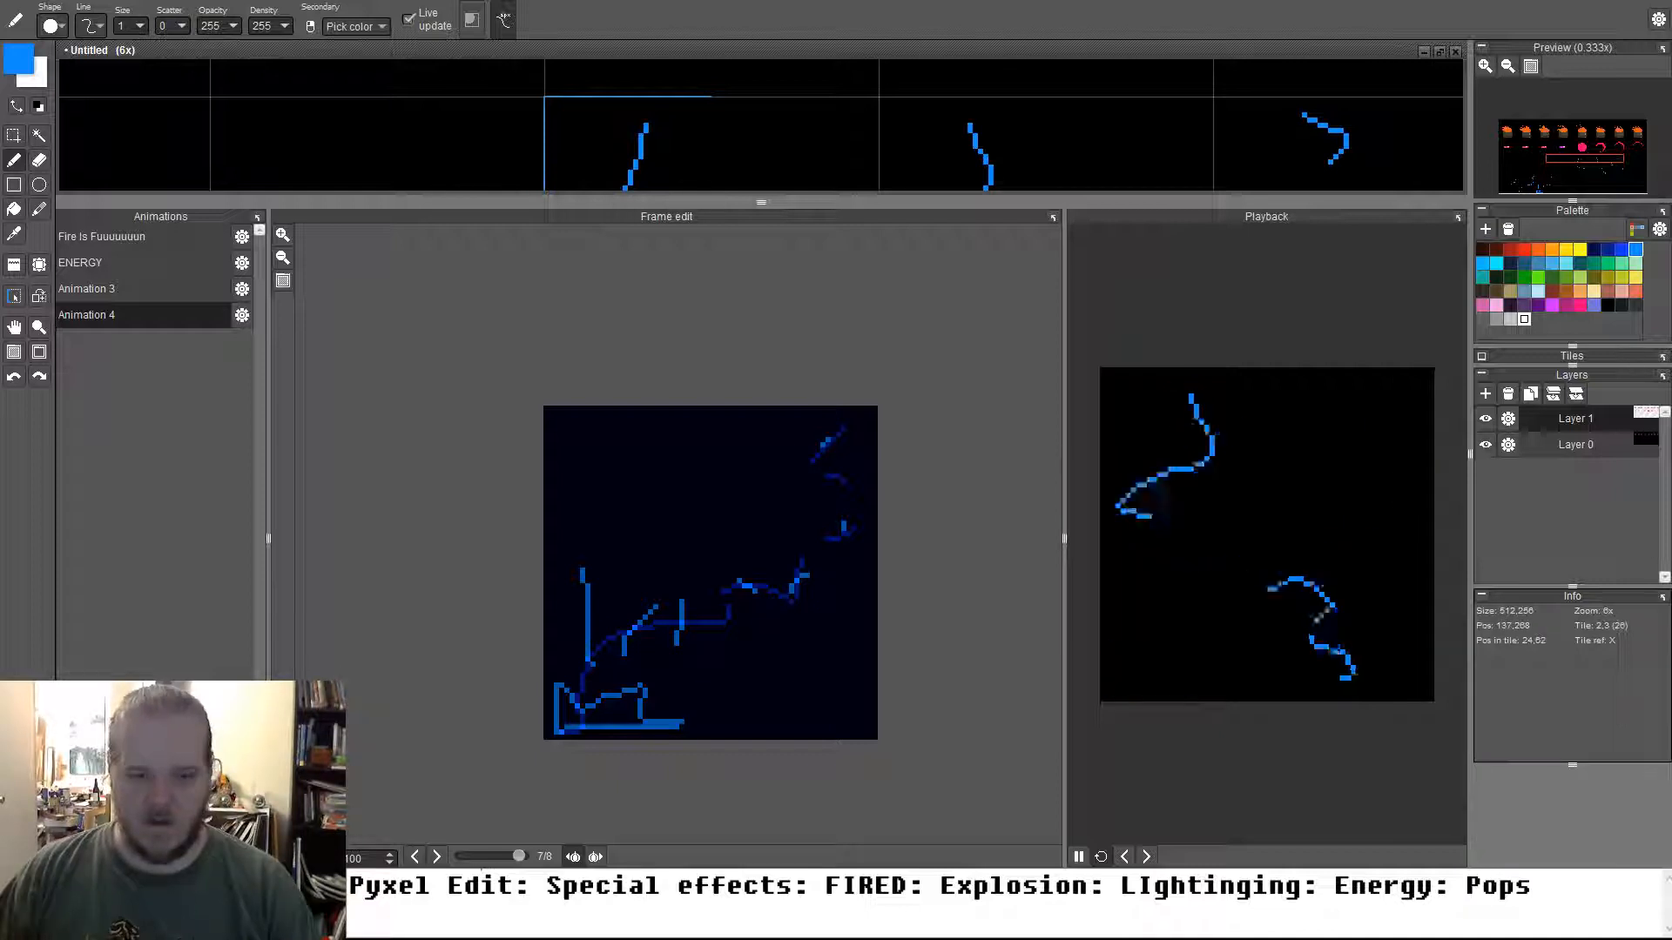
key("f")
left_click(613, 719)
key("b")
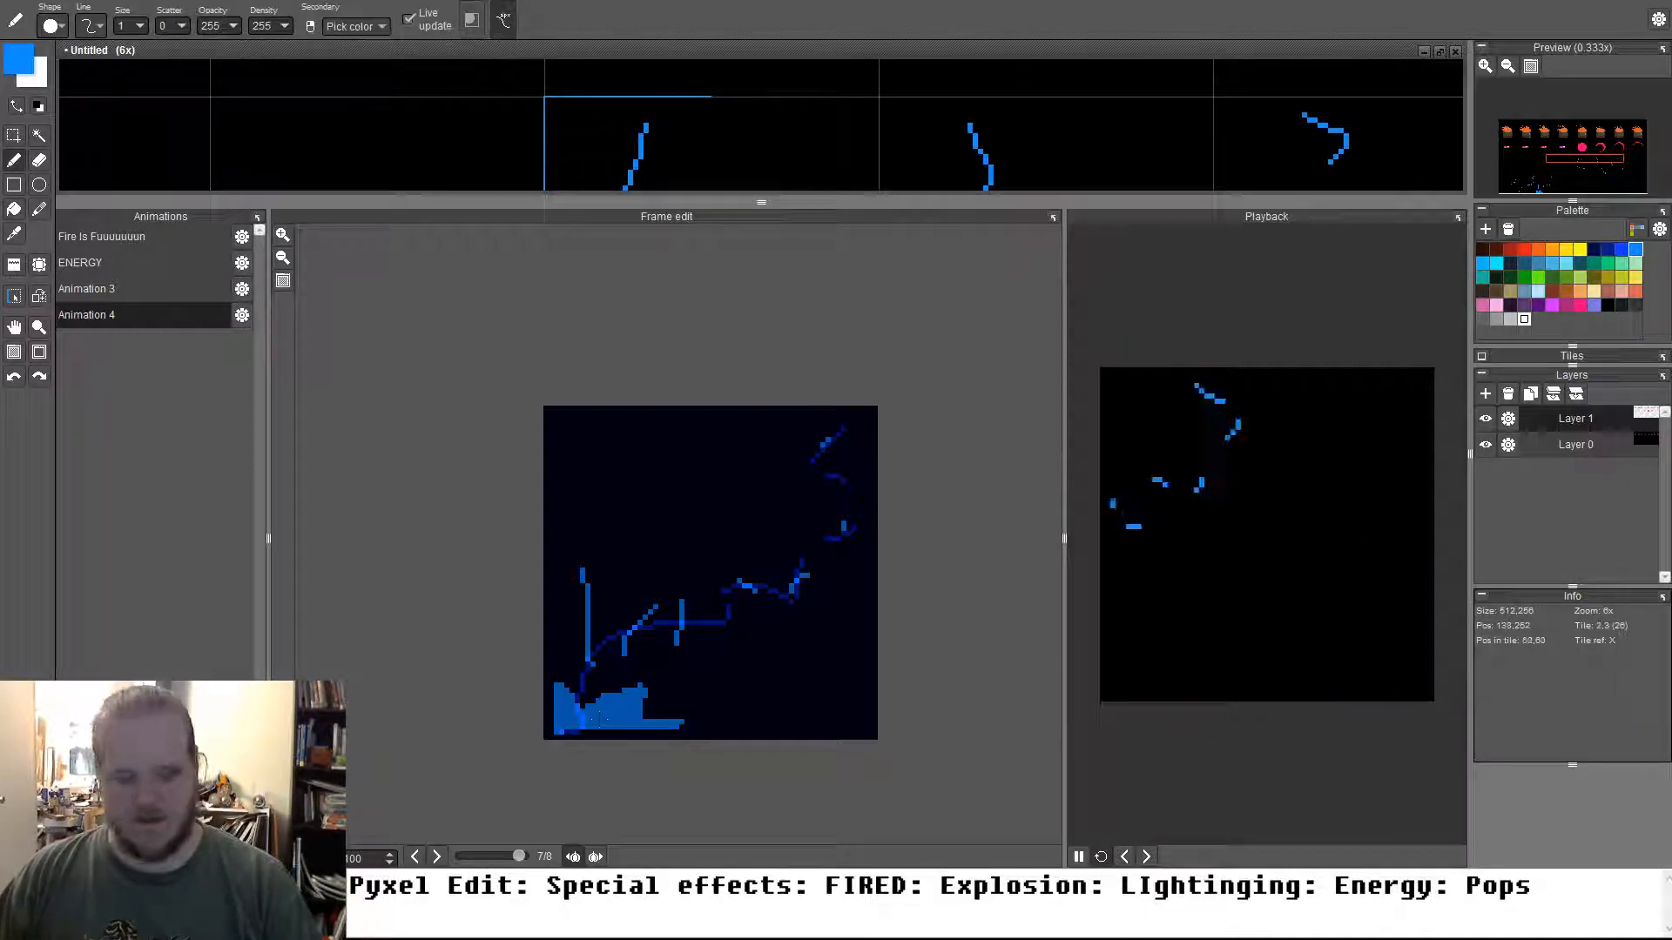
Extend frame 7's impact burst with filled upward and diagonal spikes, plus a long thin spike reaching towards the right side
left_click_drag(564, 734, 731, 731)
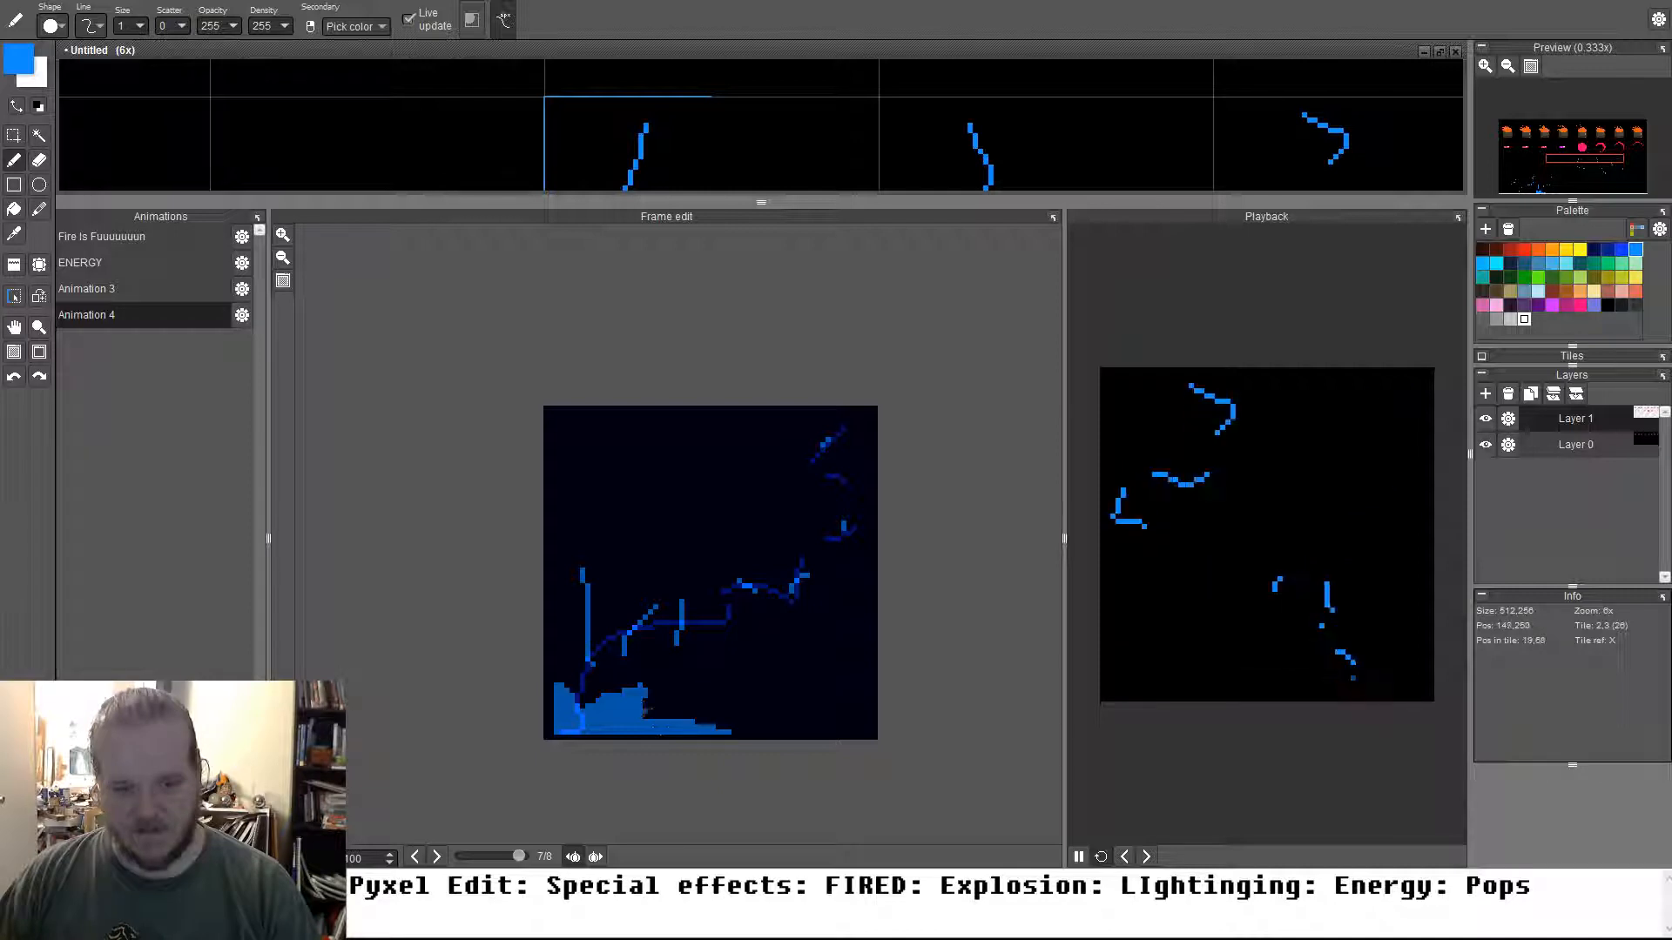
left_click_drag(645, 708, 656, 666)
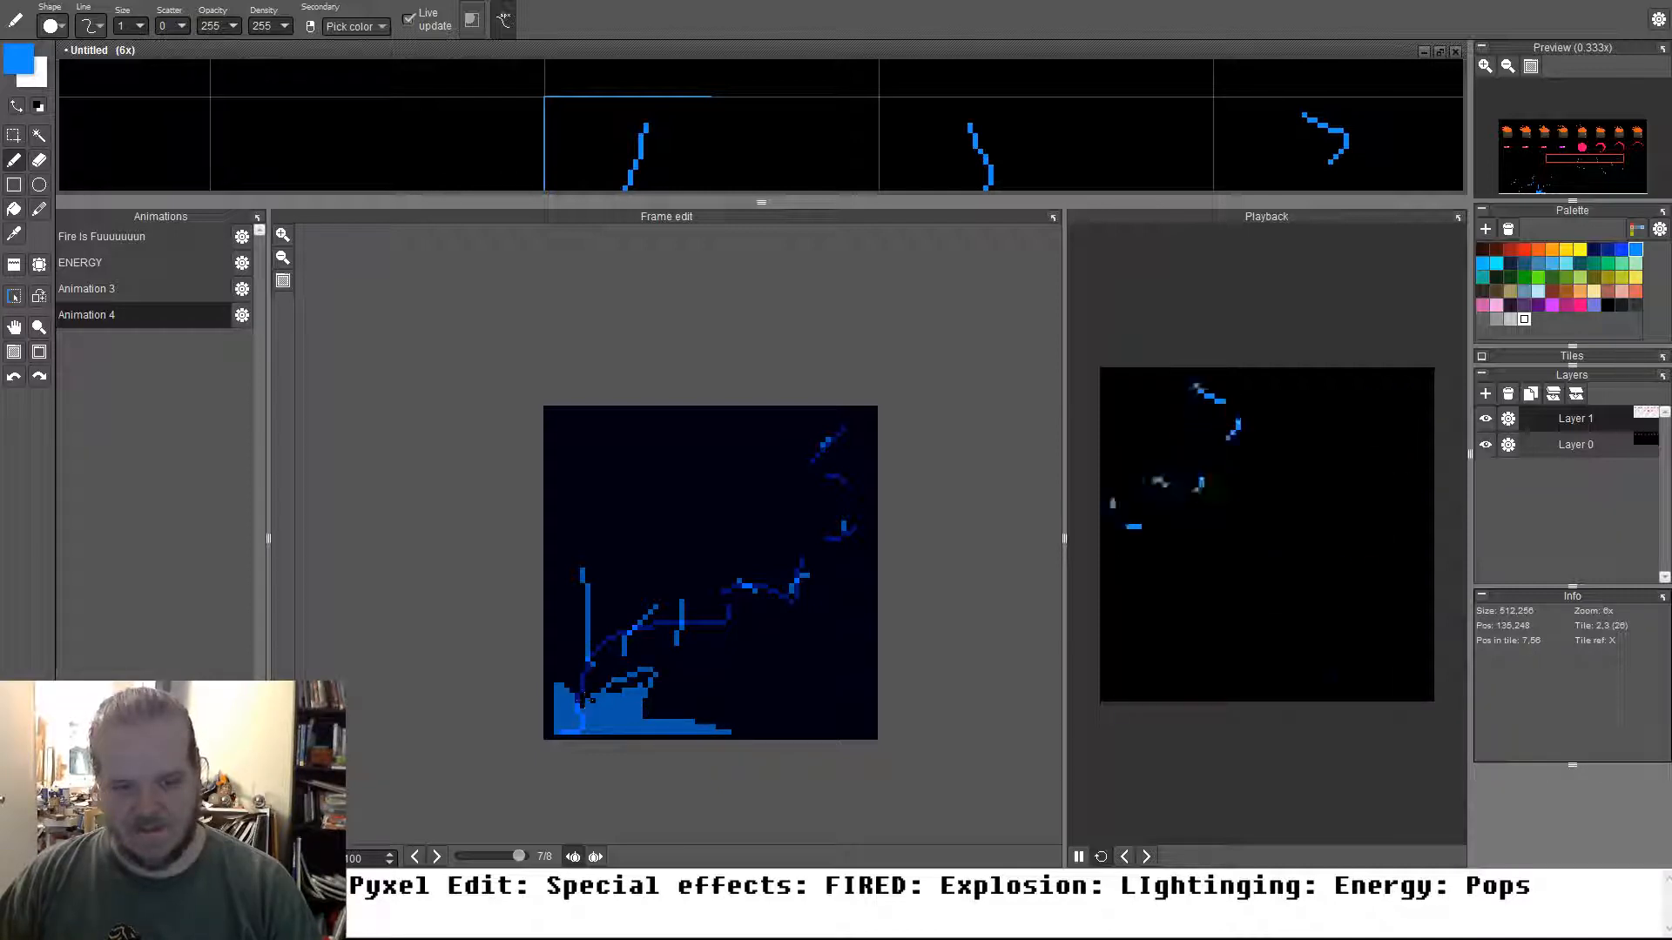
key("ctrl+z")
left_click_drag(618, 693, 664, 656)
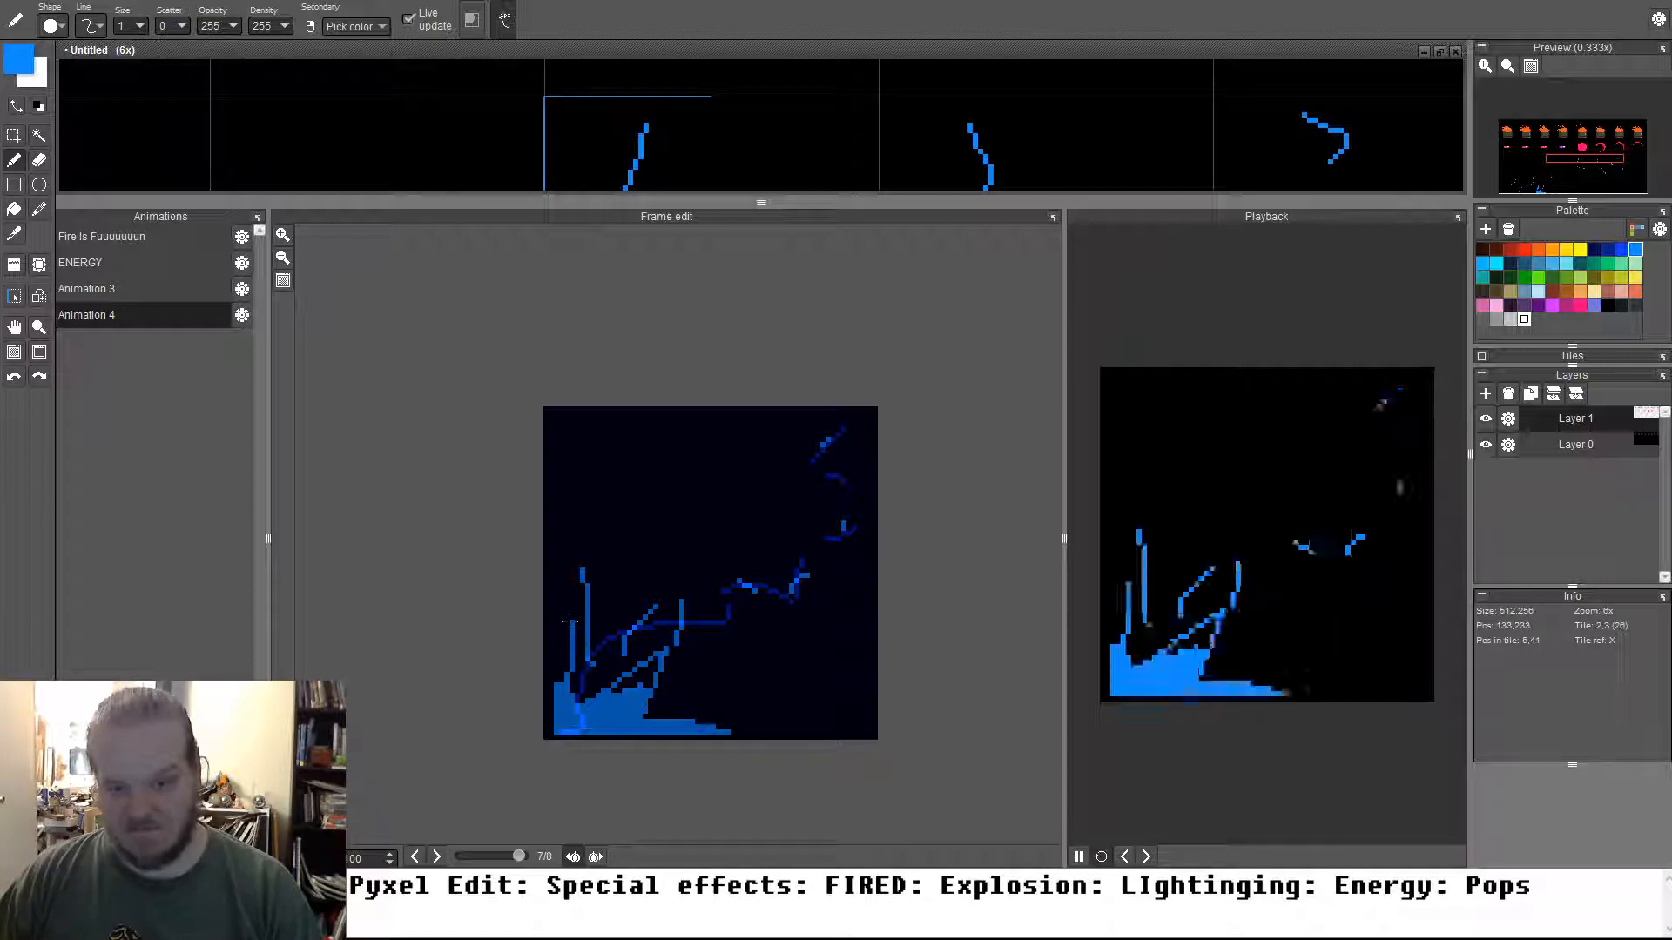
left_click_drag(566, 671, 572, 618)
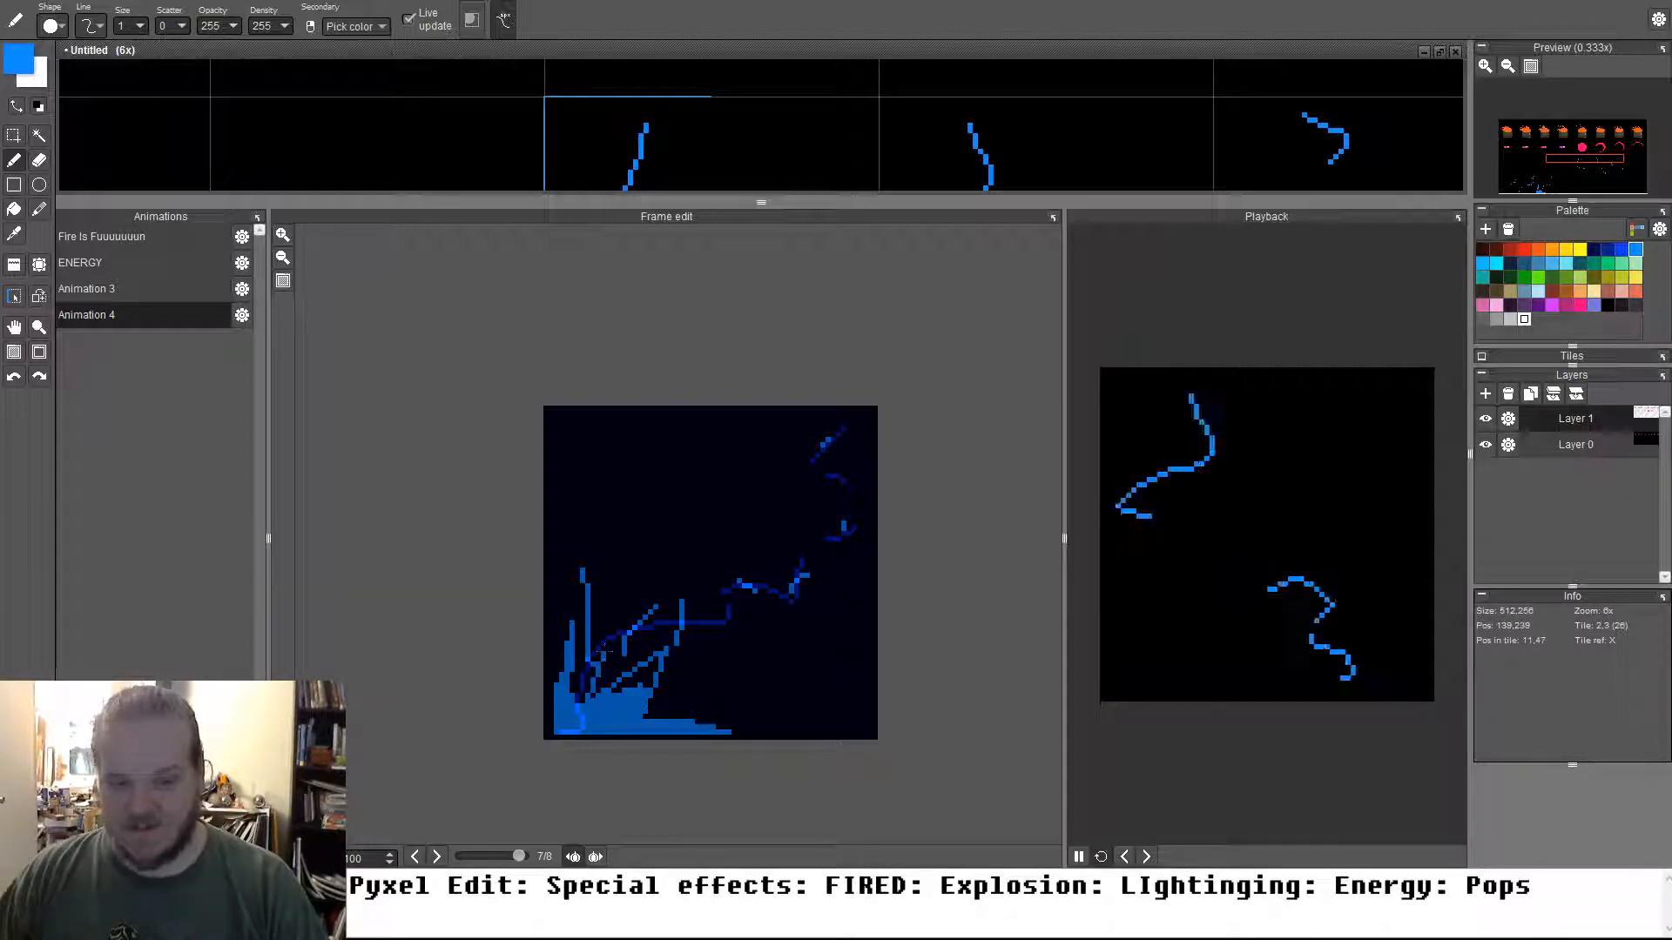
mouse_move(575, 688)
left_mouse_down()
mouse_move(610, 670)
mouse_move(624, 711)
left_mouse_up()
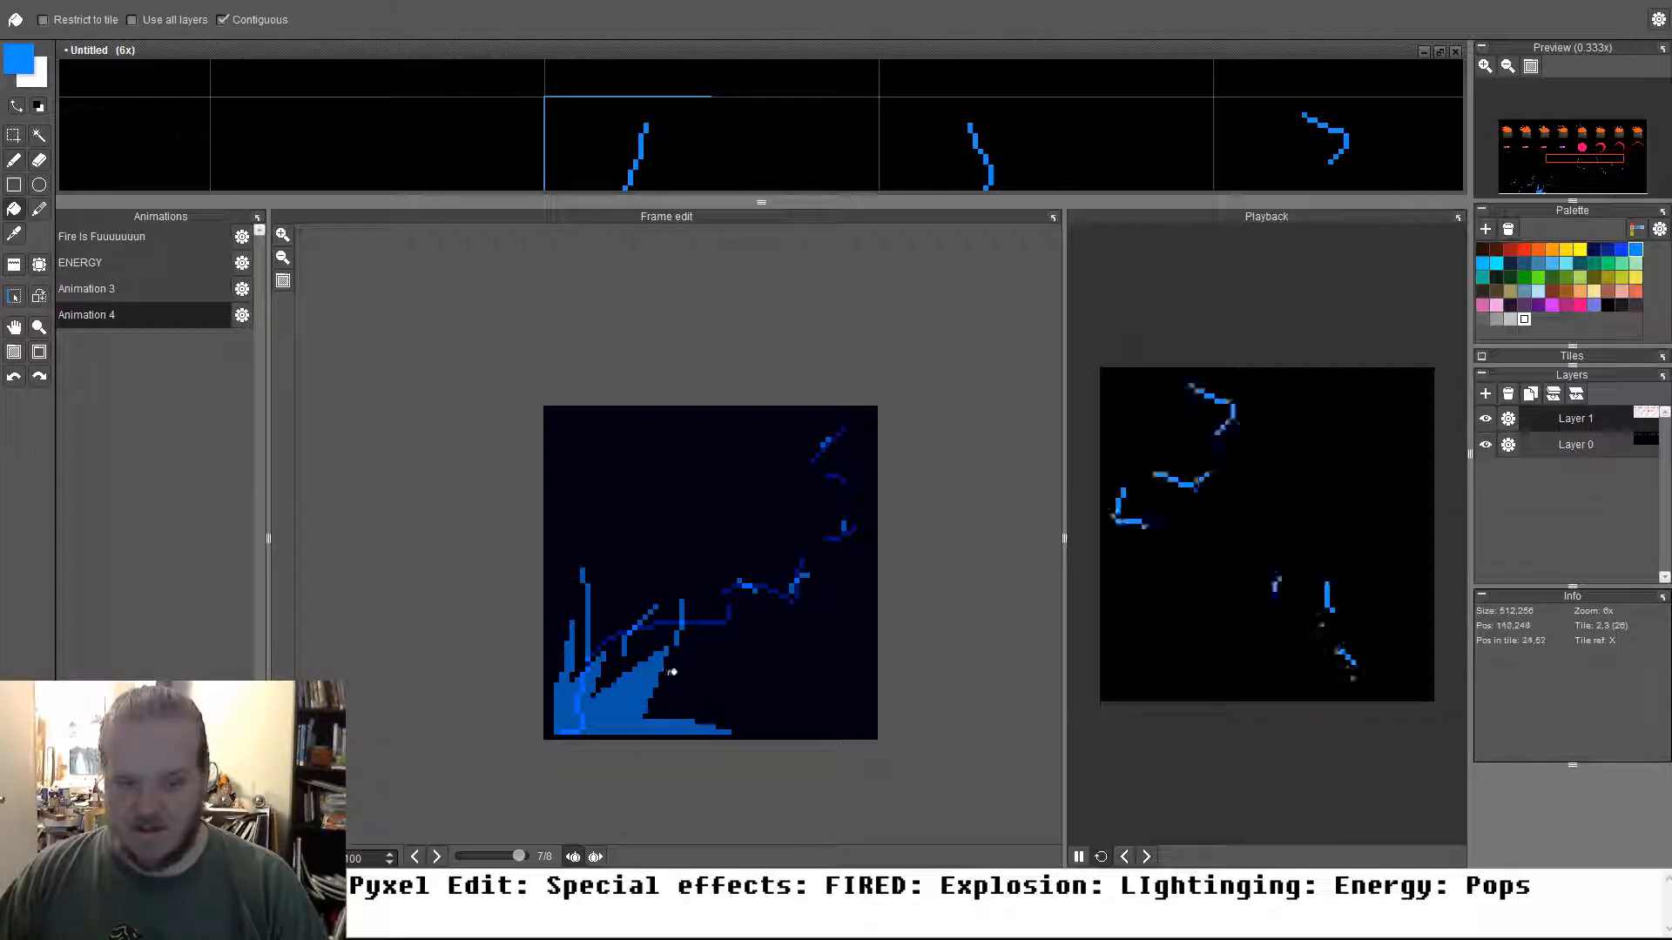
mouse_move(778, 669)
left_mouse_down()
mouse_move(808, 655)
mouse_move(706, 696)
mouse_move(664, 737)
left_mouse_up()
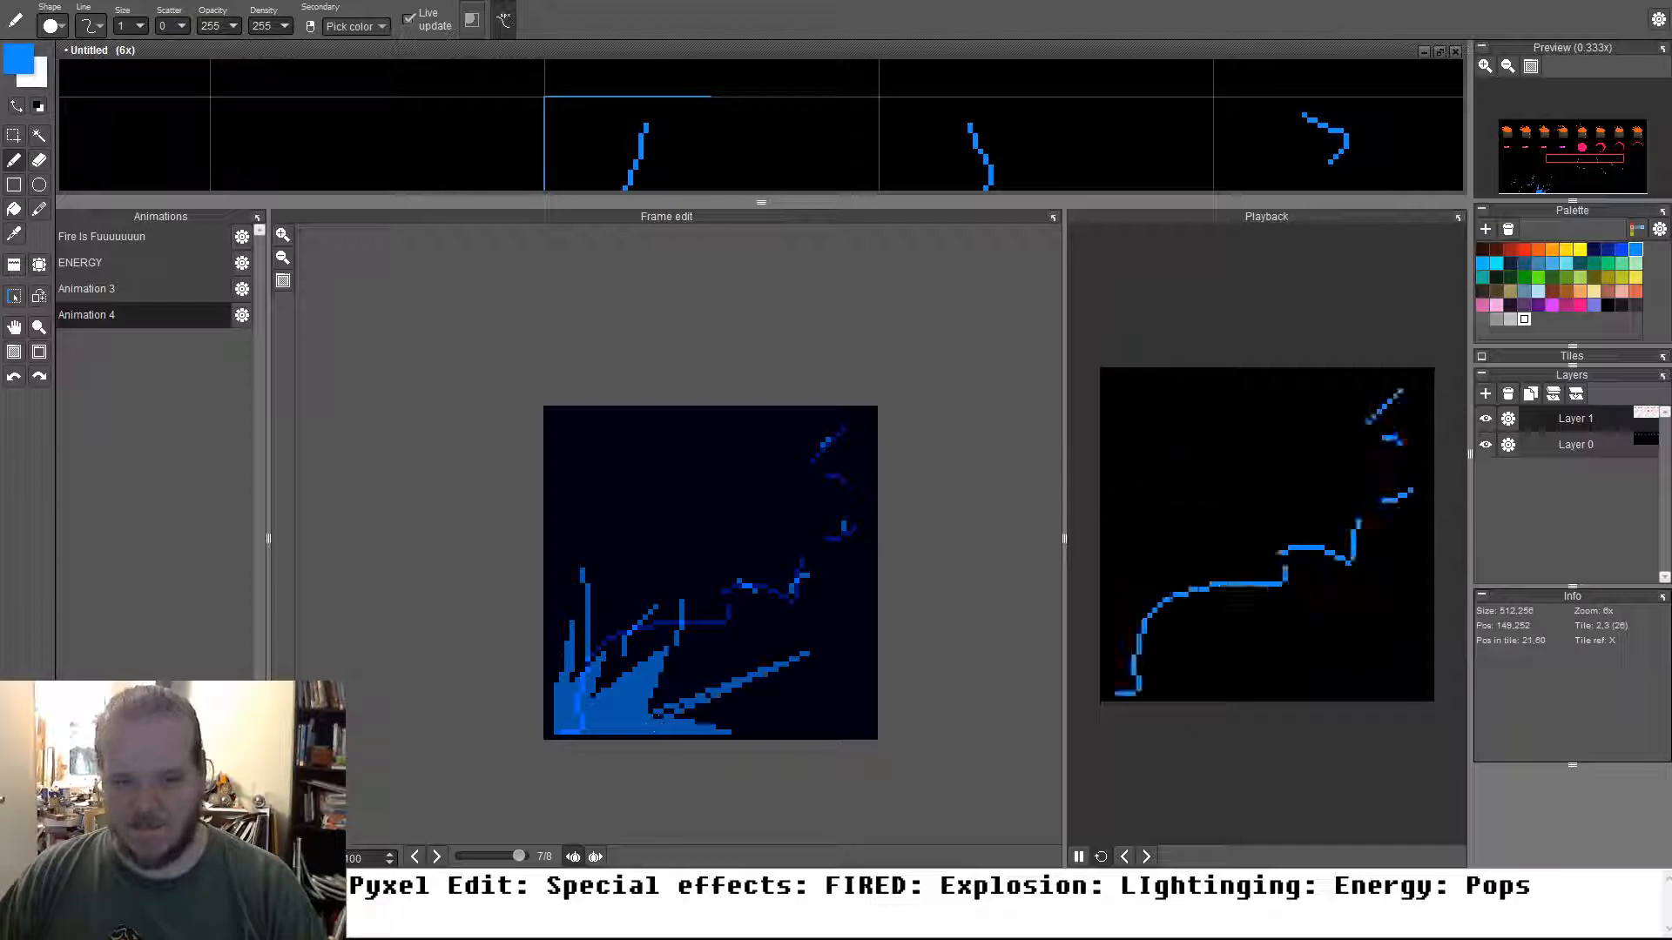
left_click_drag(758, 685, 665, 711)
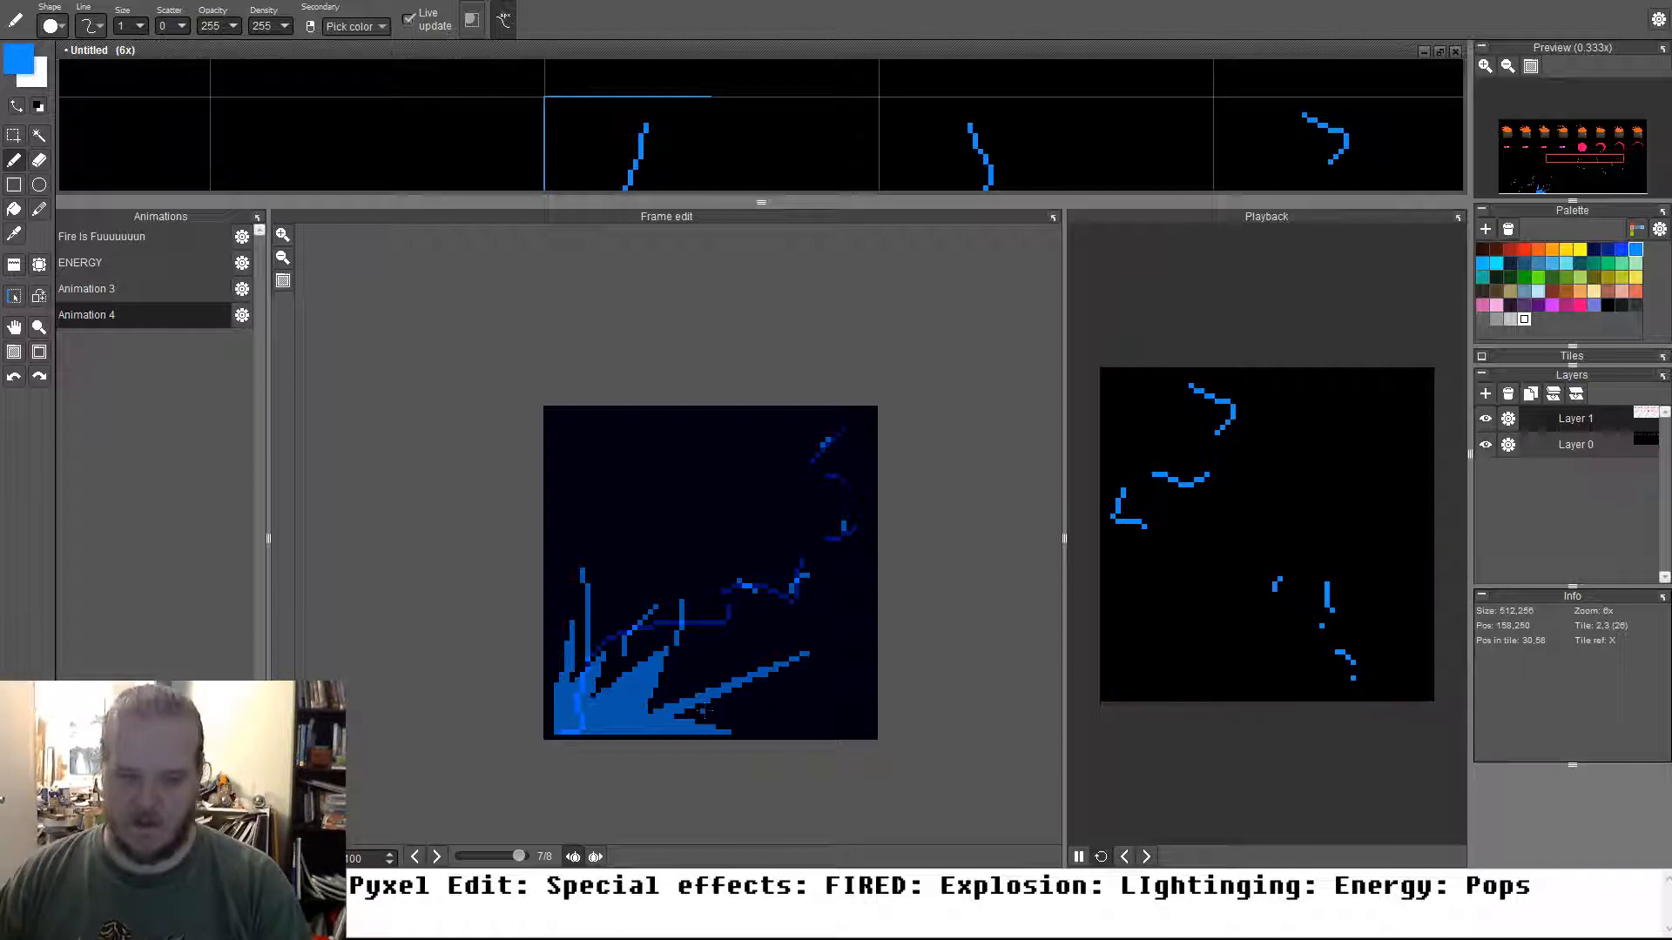
Outline and fill four separate blue debris shapes in frame 8, around the faint spikes of frame 7's burst
key("period")
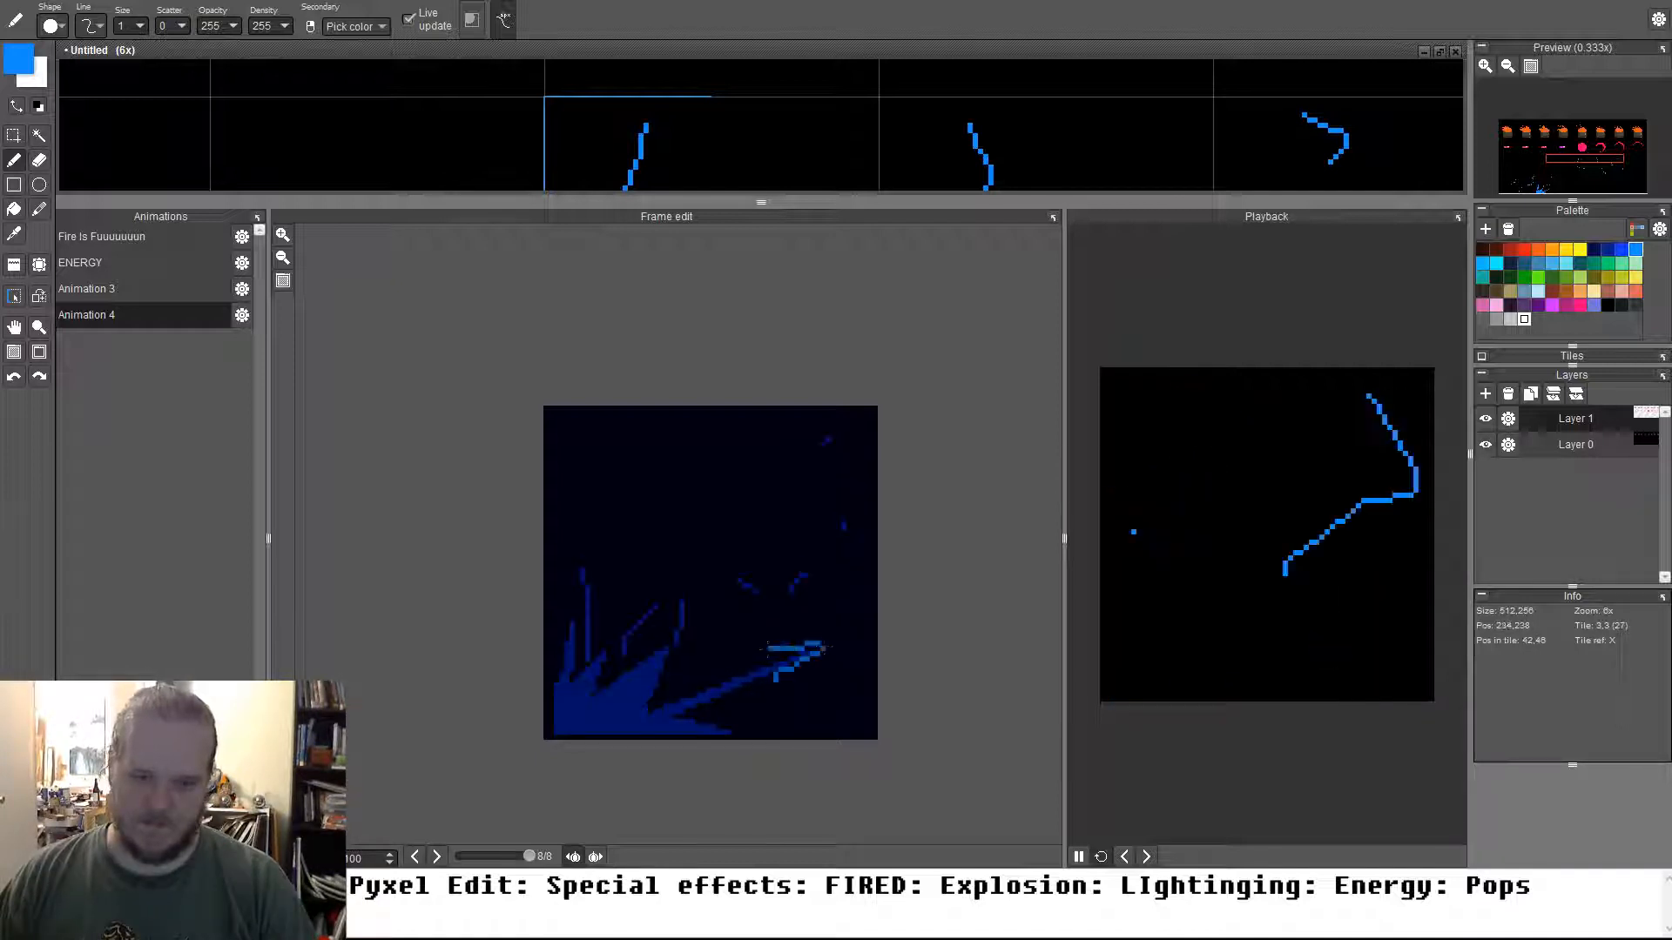
left_click_drag(766, 648, 746, 660)
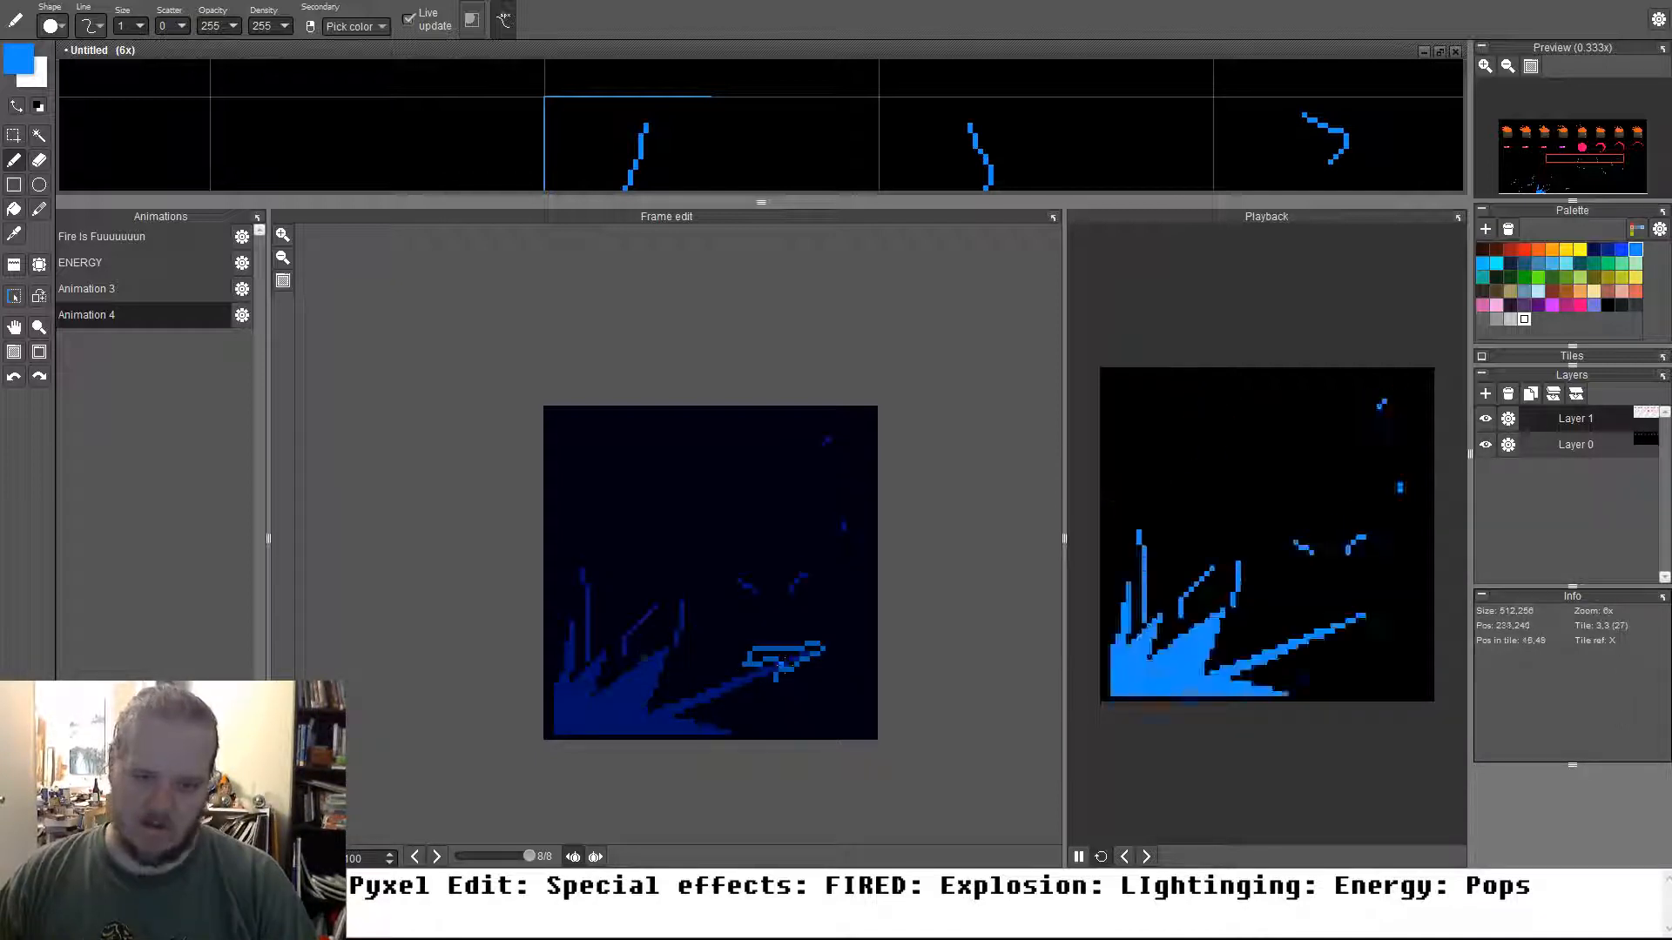
mouse_move(646, 694)
left_mouse_down()
mouse_move(657, 612)
mouse_move(629, 627)
left_mouse_up()
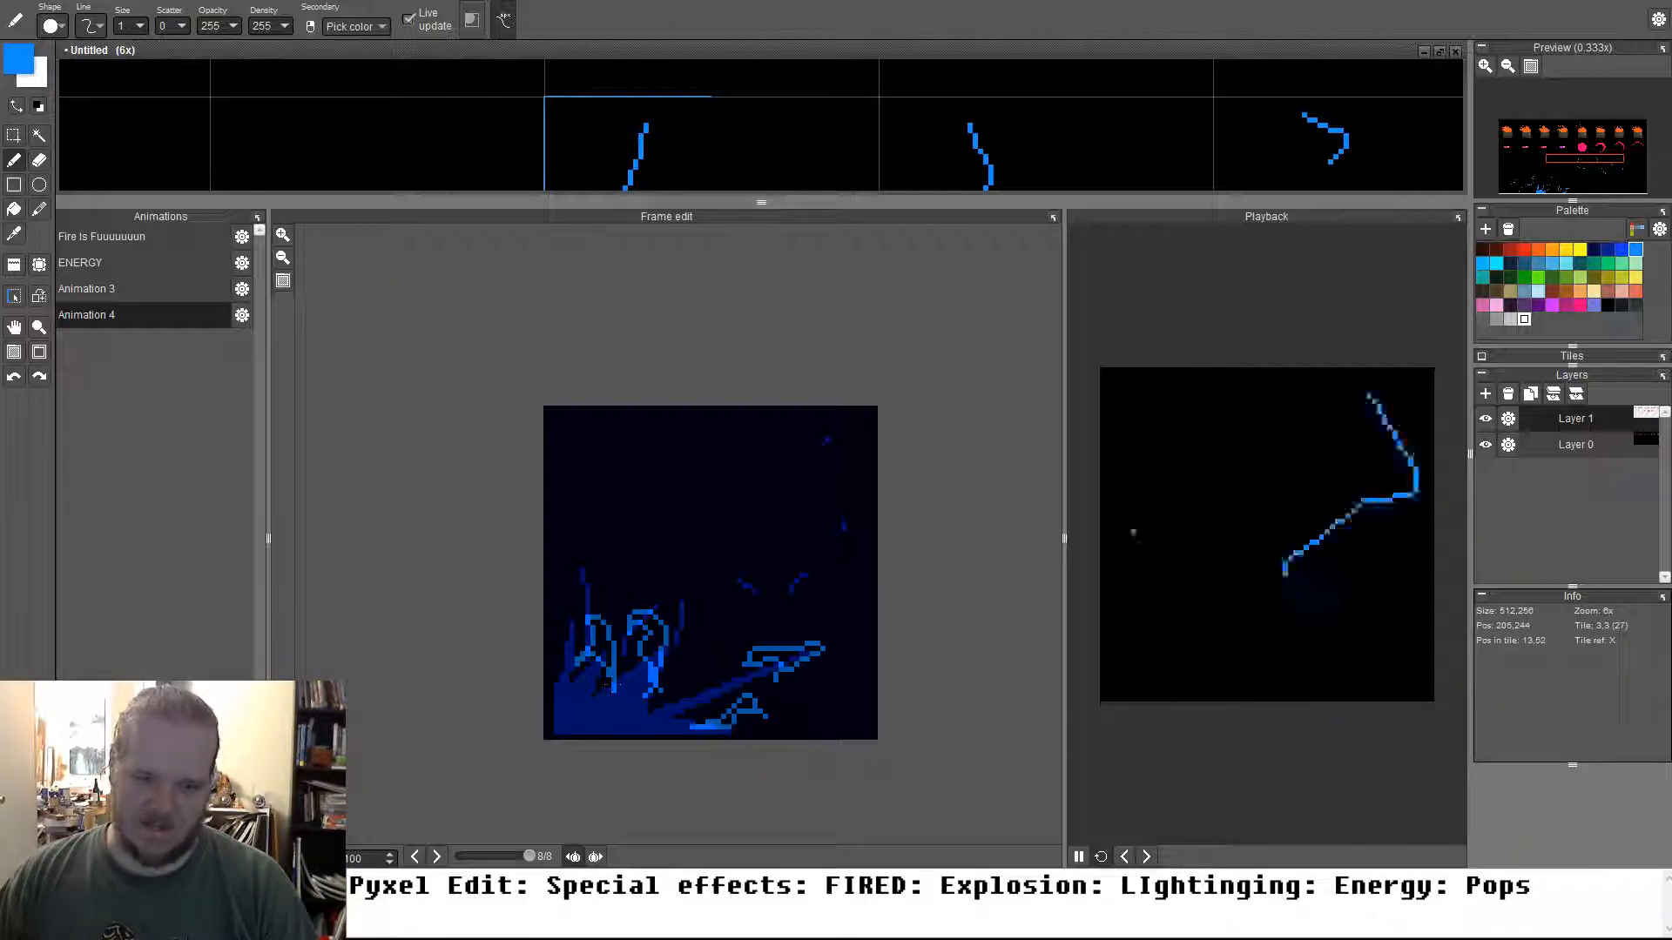
key("f")
left_click(787, 664)
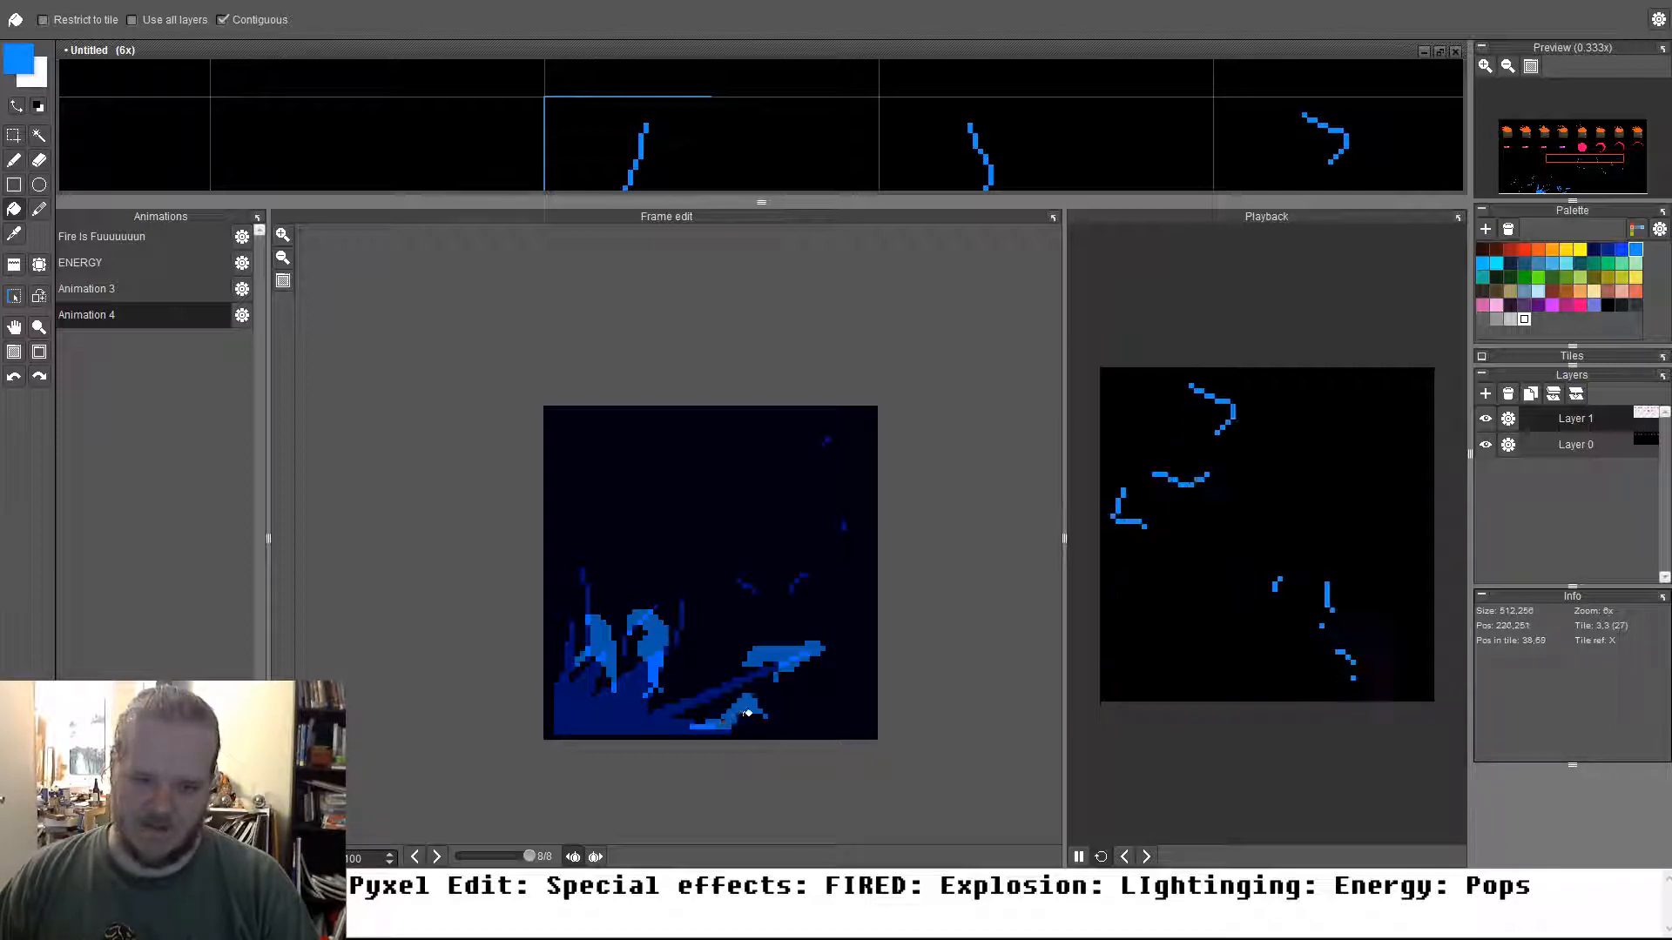
Draw small curved fragments in frame 1 over the faint debris shapes of frame 8, erasing the excess strokes
key("b")
key("Right")
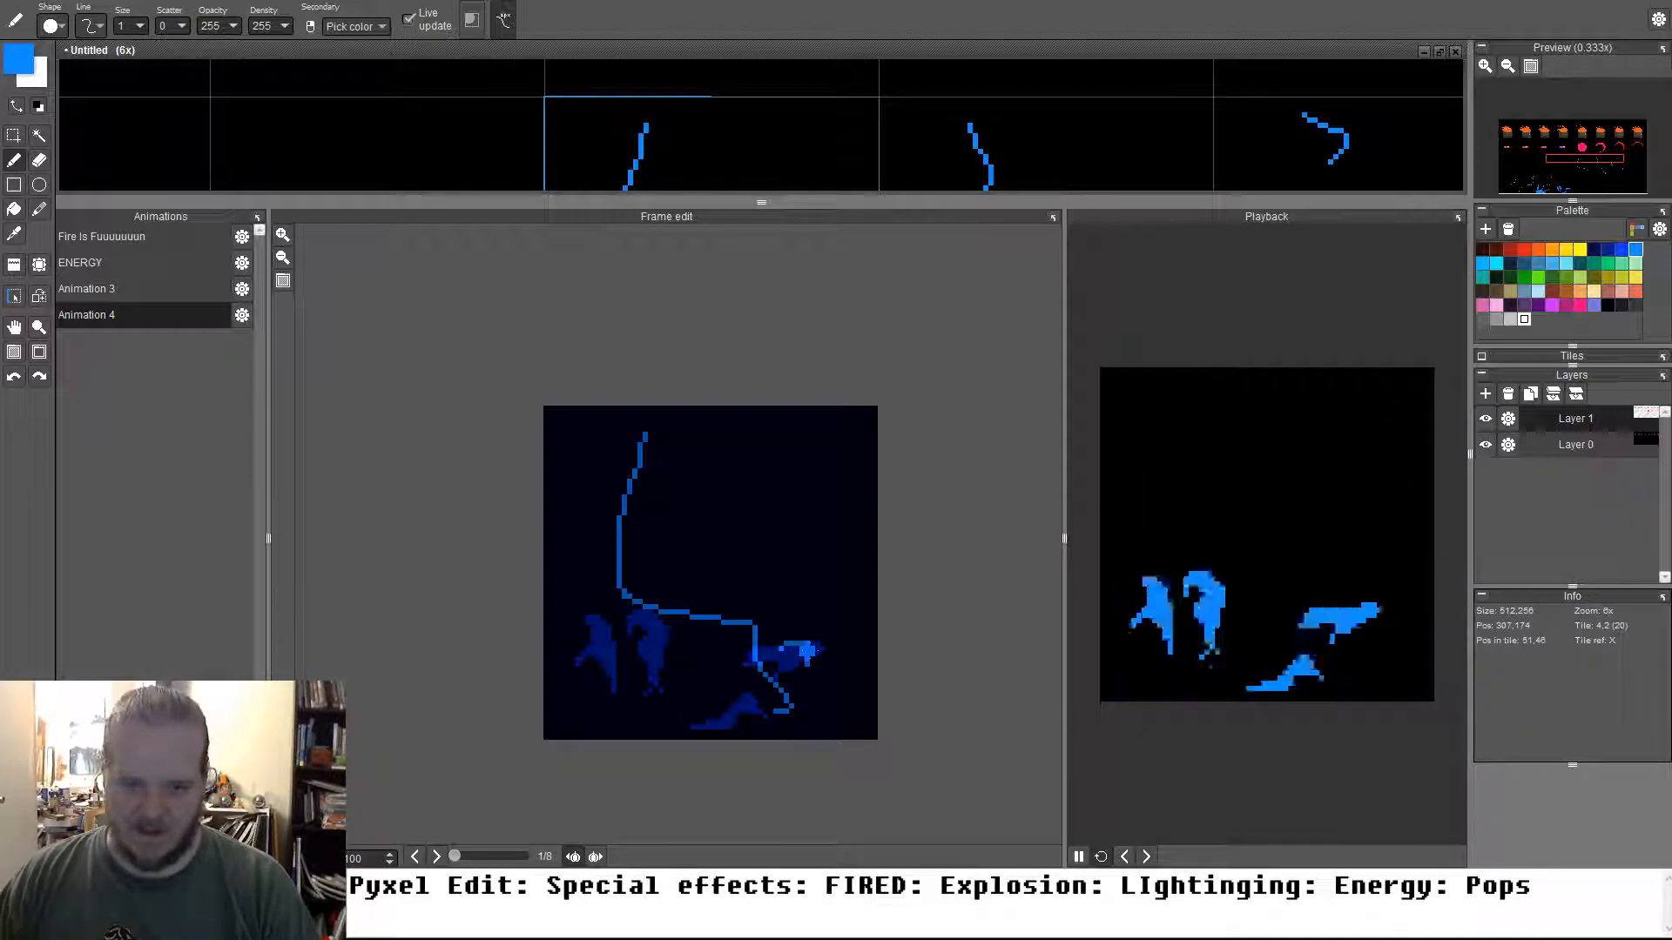
left_click_drag(722, 712, 754, 695)
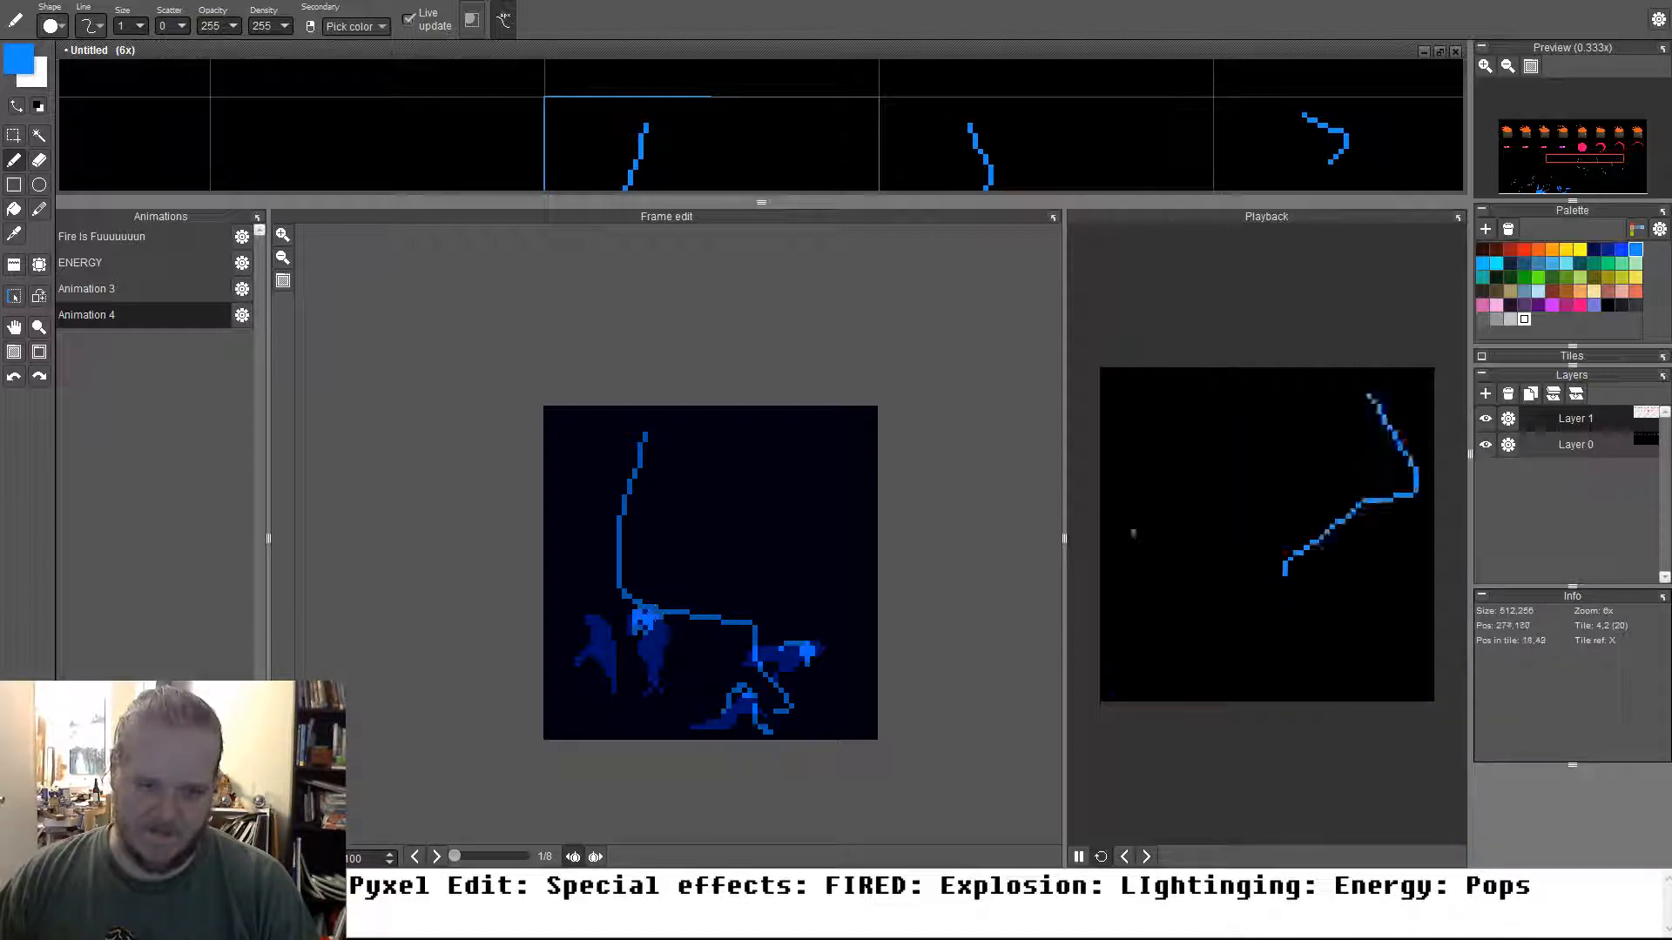
key("e")
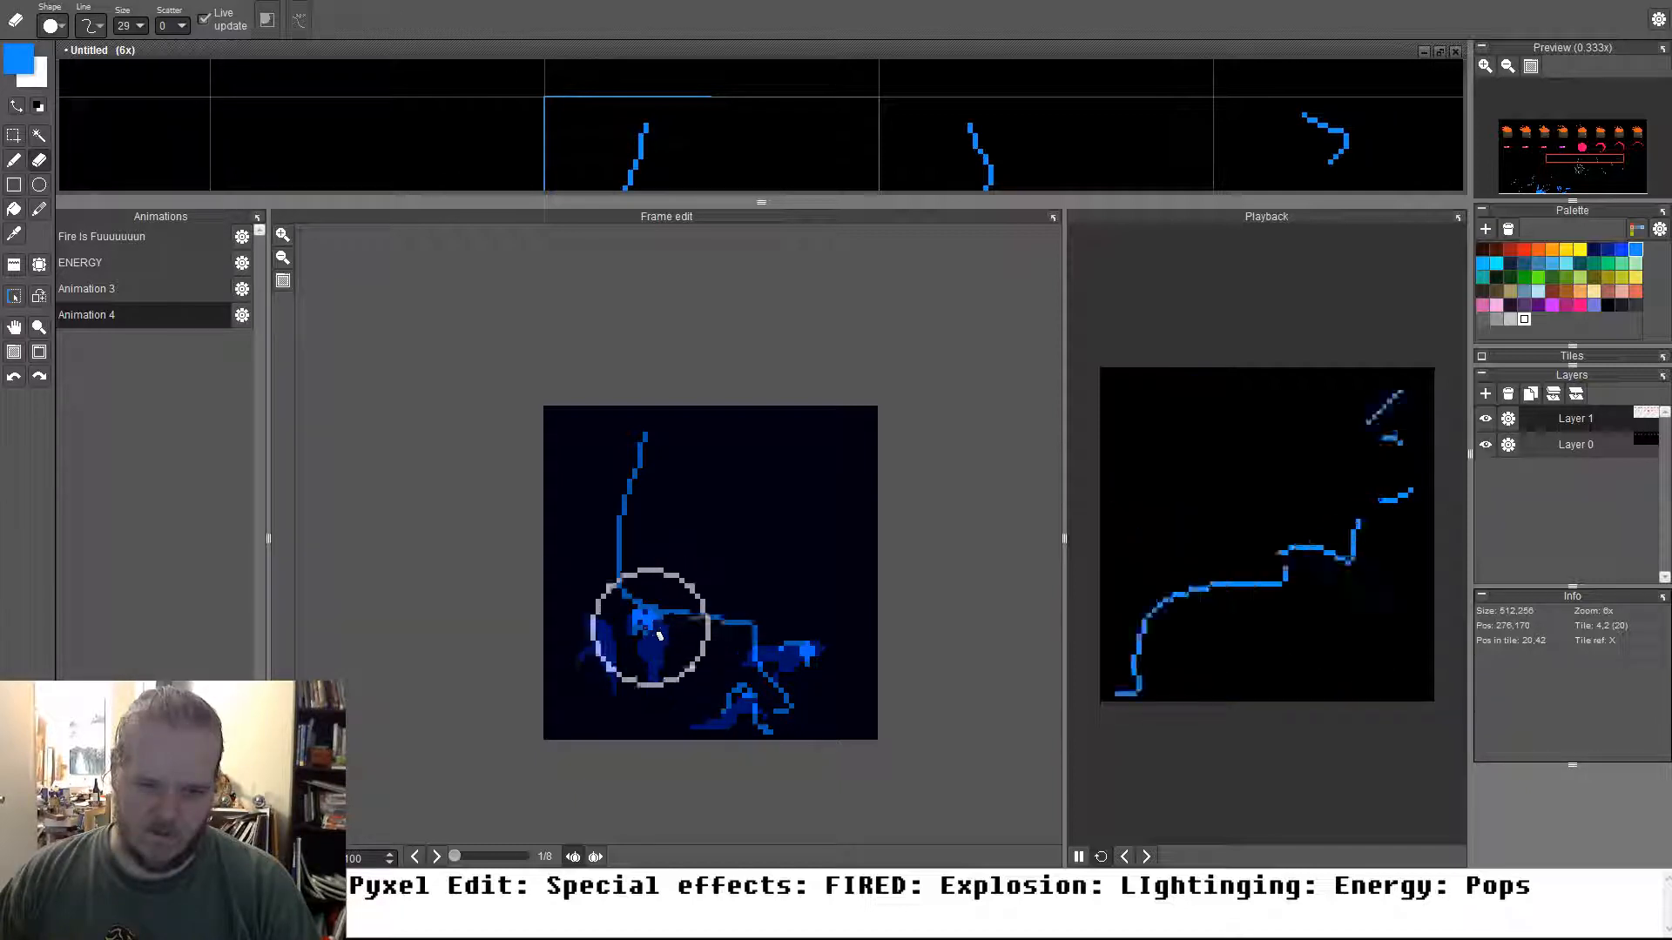
left_click_drag(648, 623, 660, 667)
key("b")
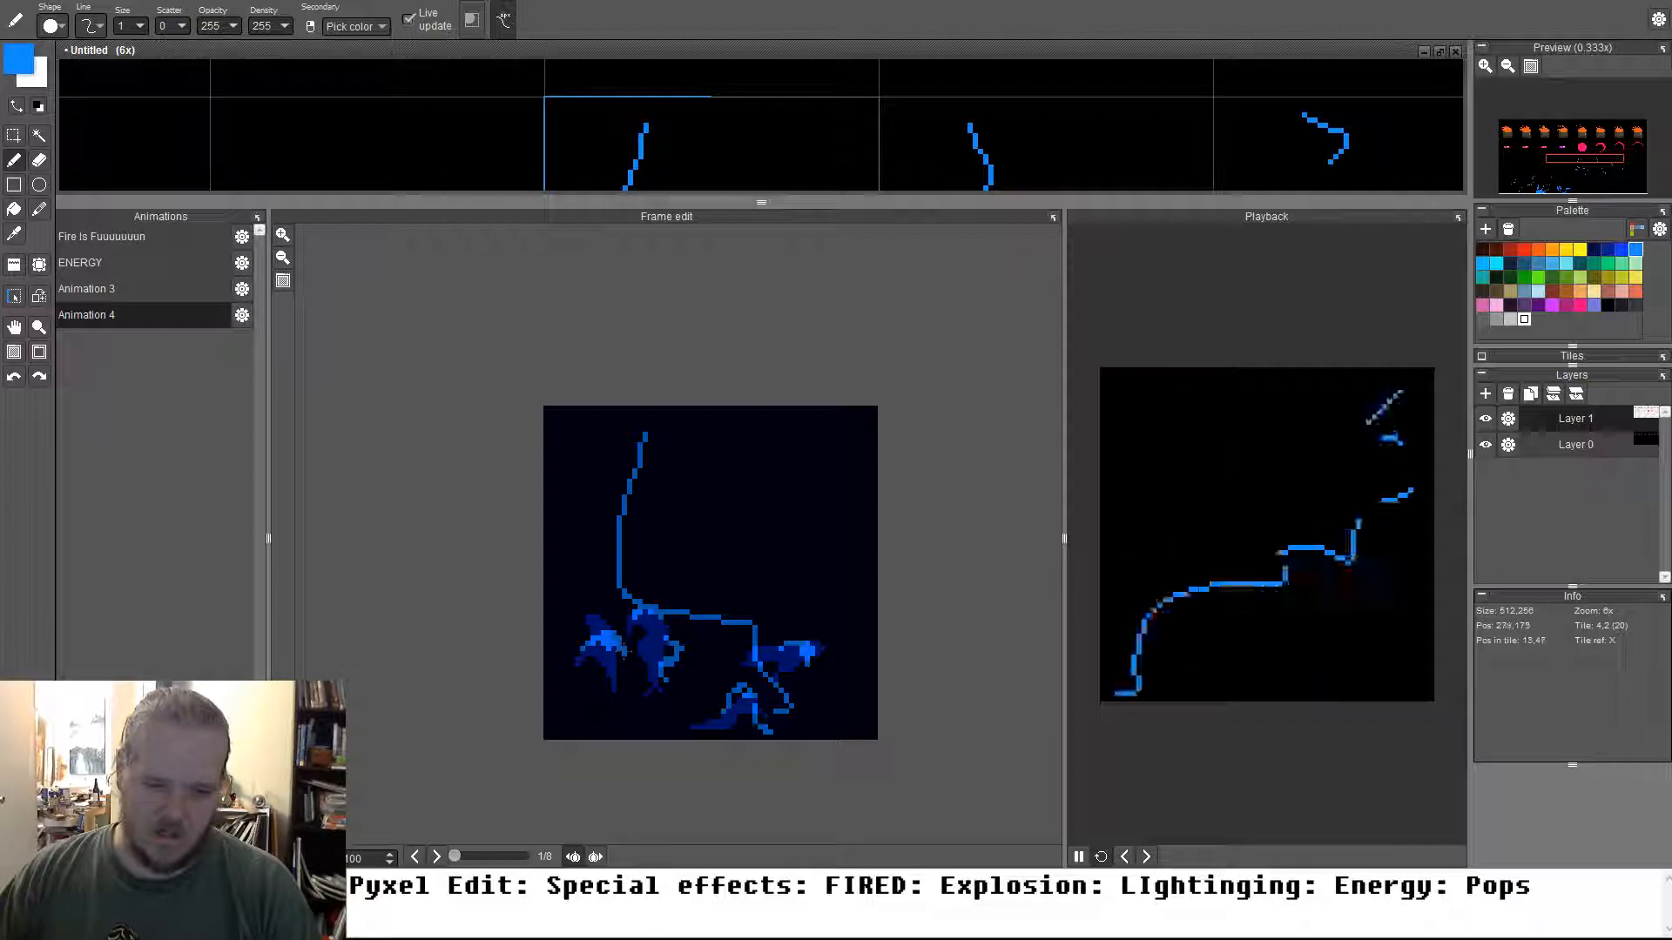
key("e")
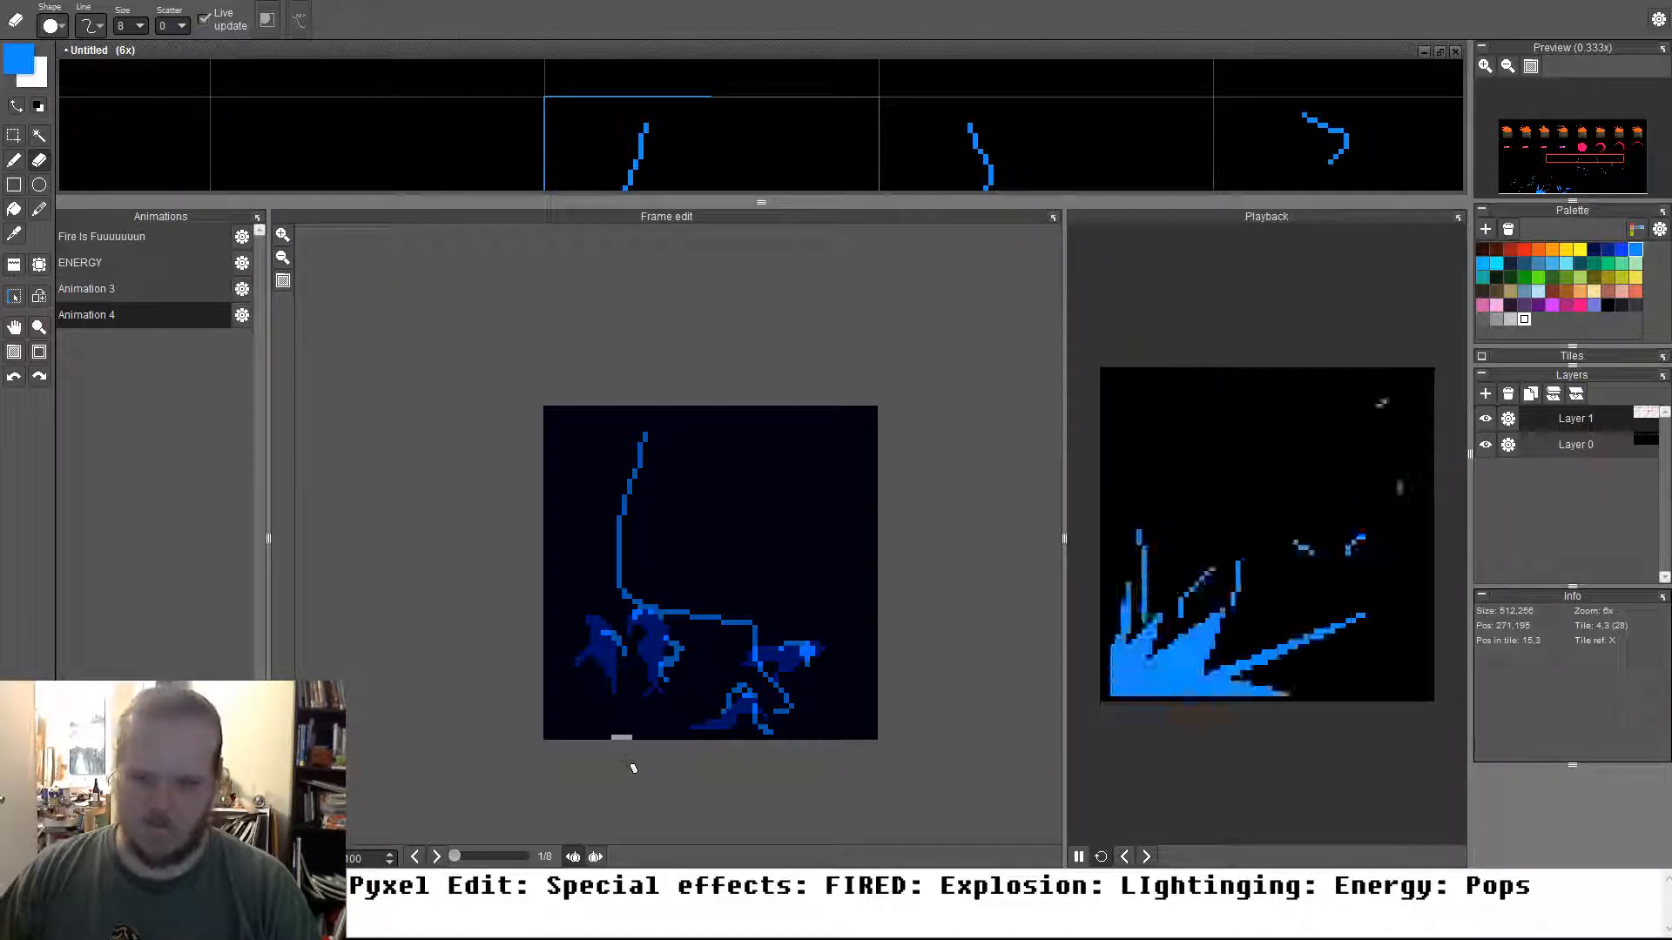
Add thinner fading debris fragments to frame 2 and a tiny remnant to frame 3, following the previous frame's faint outline
key("b")
key("Right")
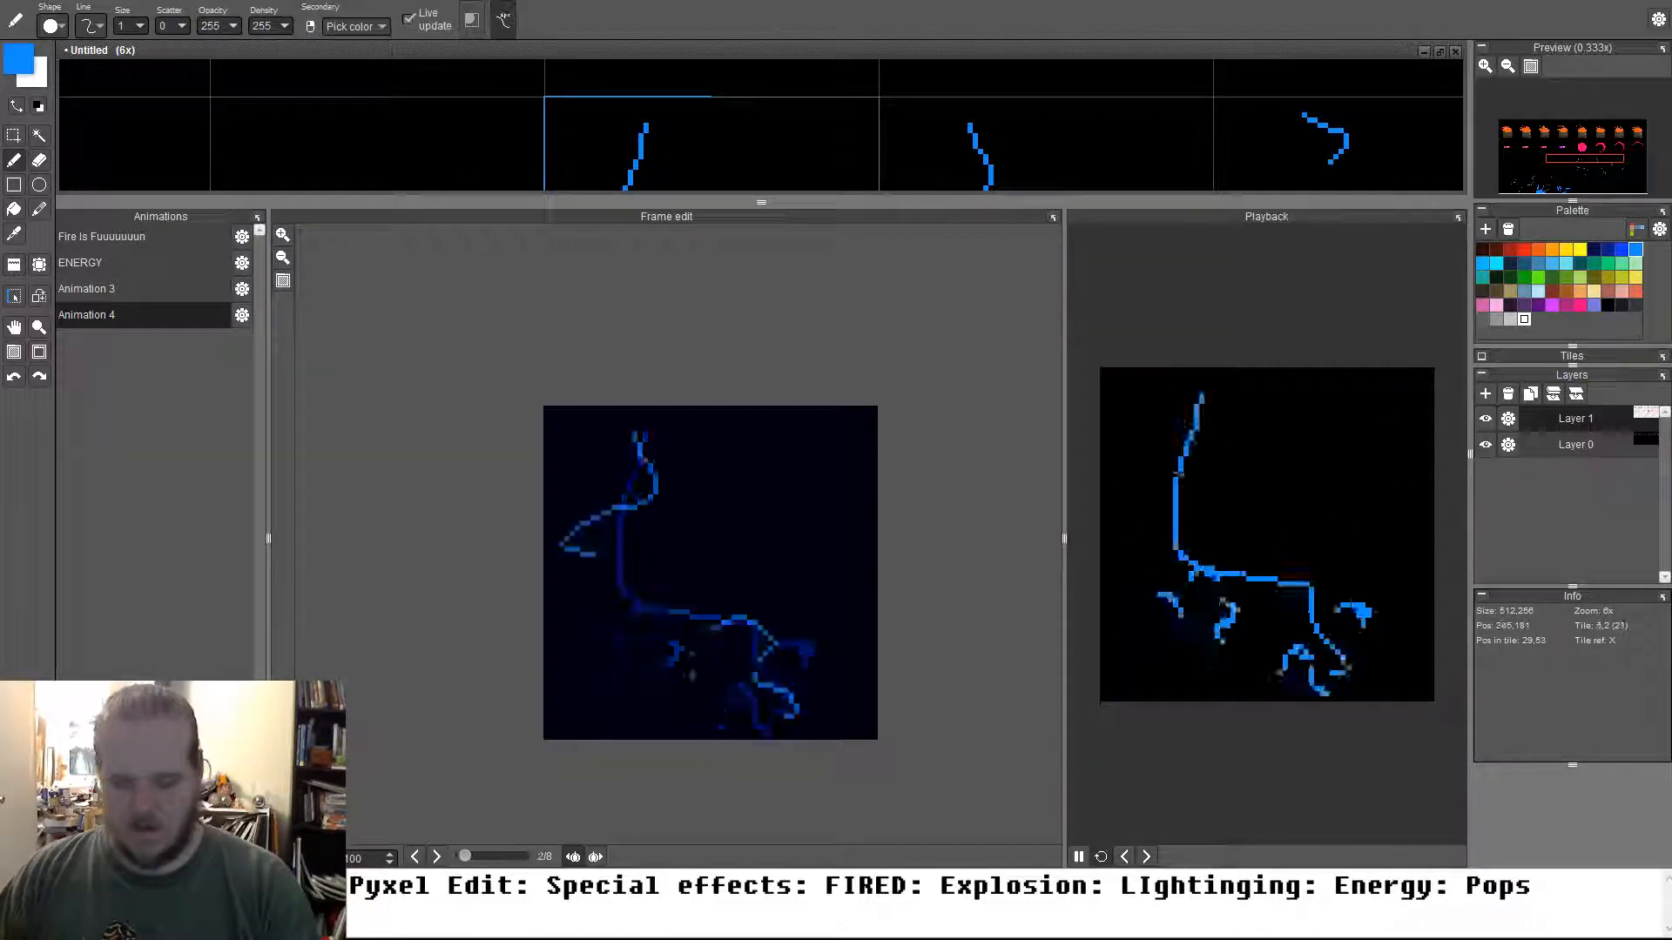
mouse_move(666, 638)
left_mouse_down()
mouse_move(690, 649)
mouse_move(664, 674)
mouse_move(629, 640)
left_mouse_up()
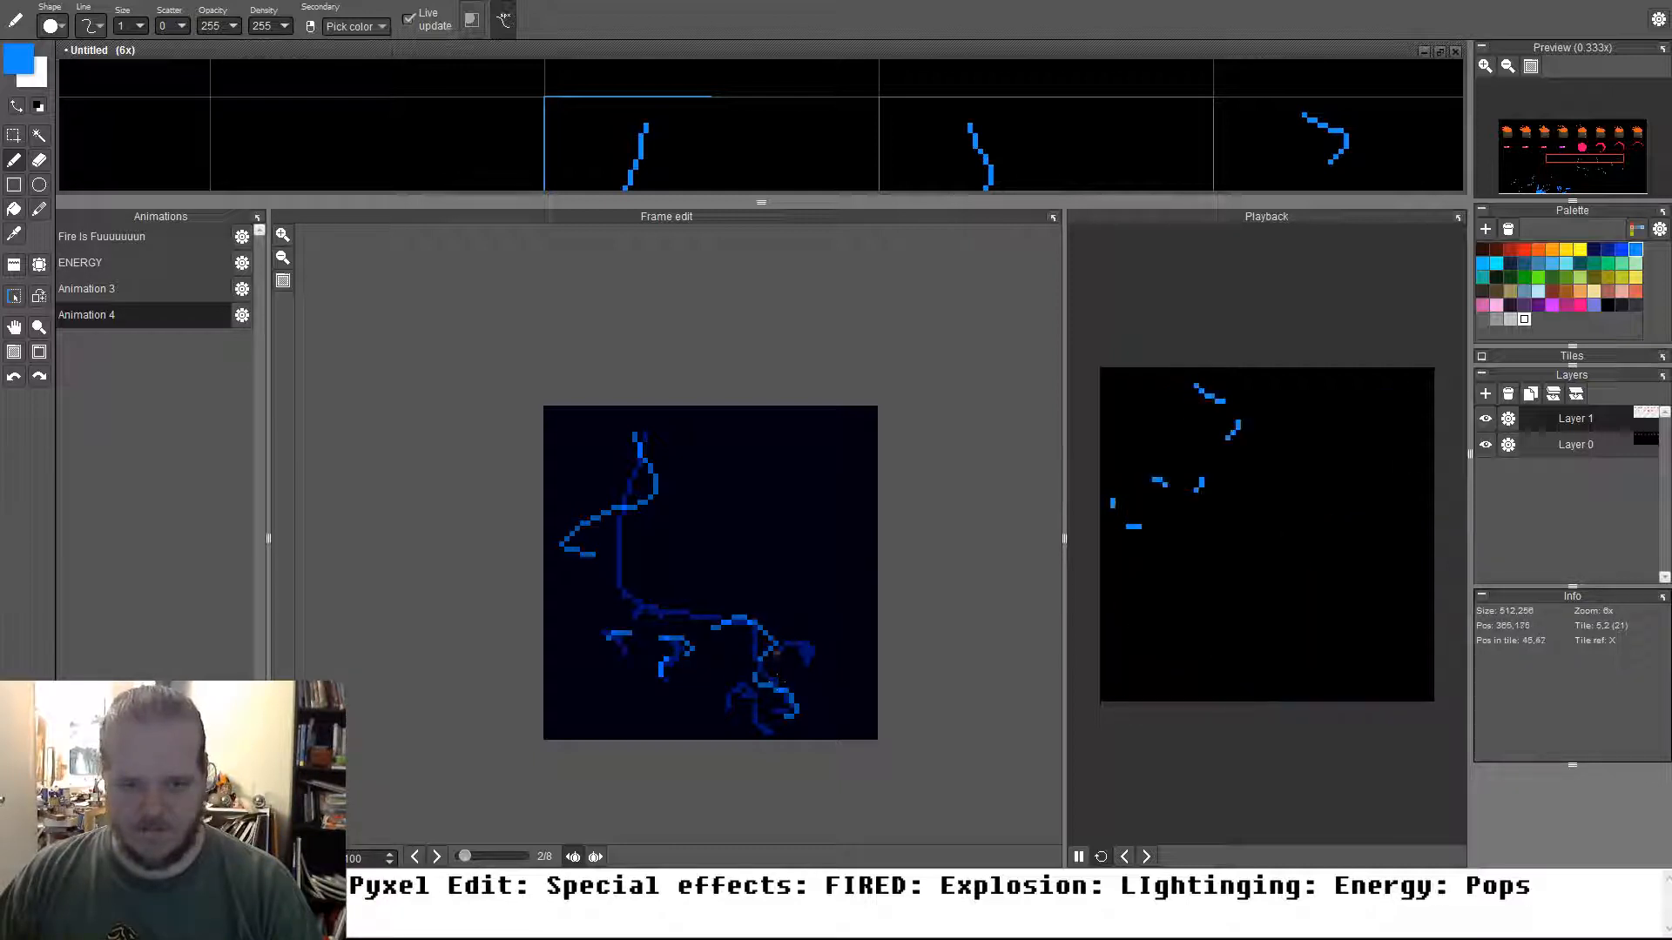
left_click_drag(796, 646, 794, 666)
key("Right")
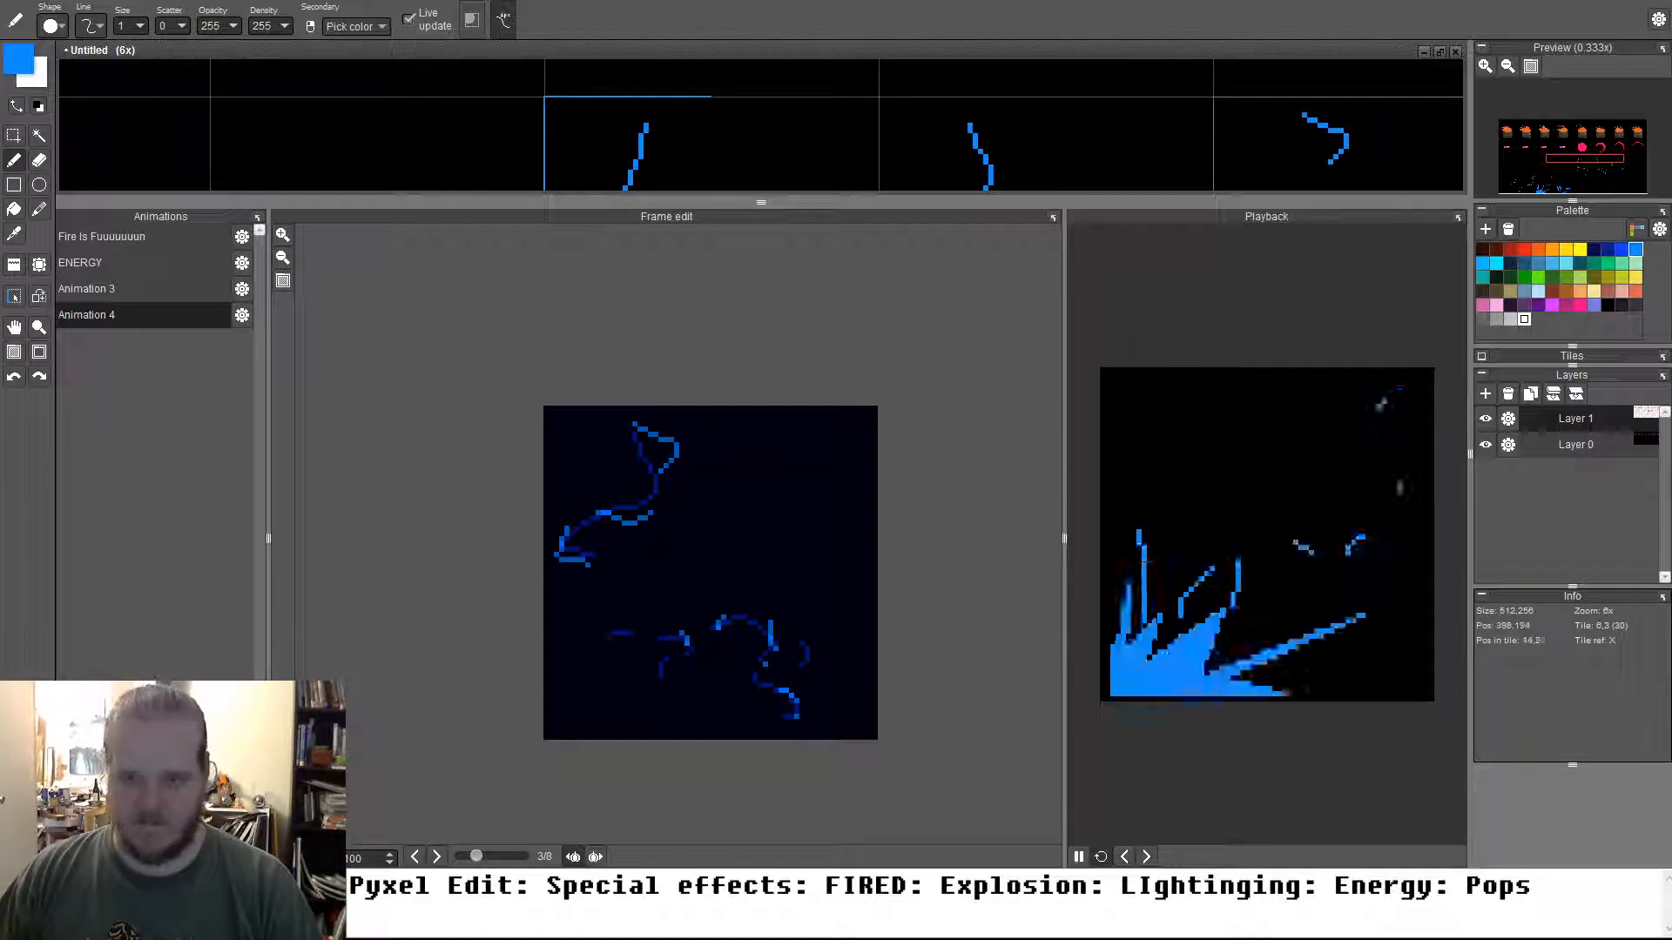
Enlarge the document view to show the sprite sheet's tile rows, and add a new animation to the list
scroll(577, 553, "down", 4)
scroll(1205, 587, "down", 4)
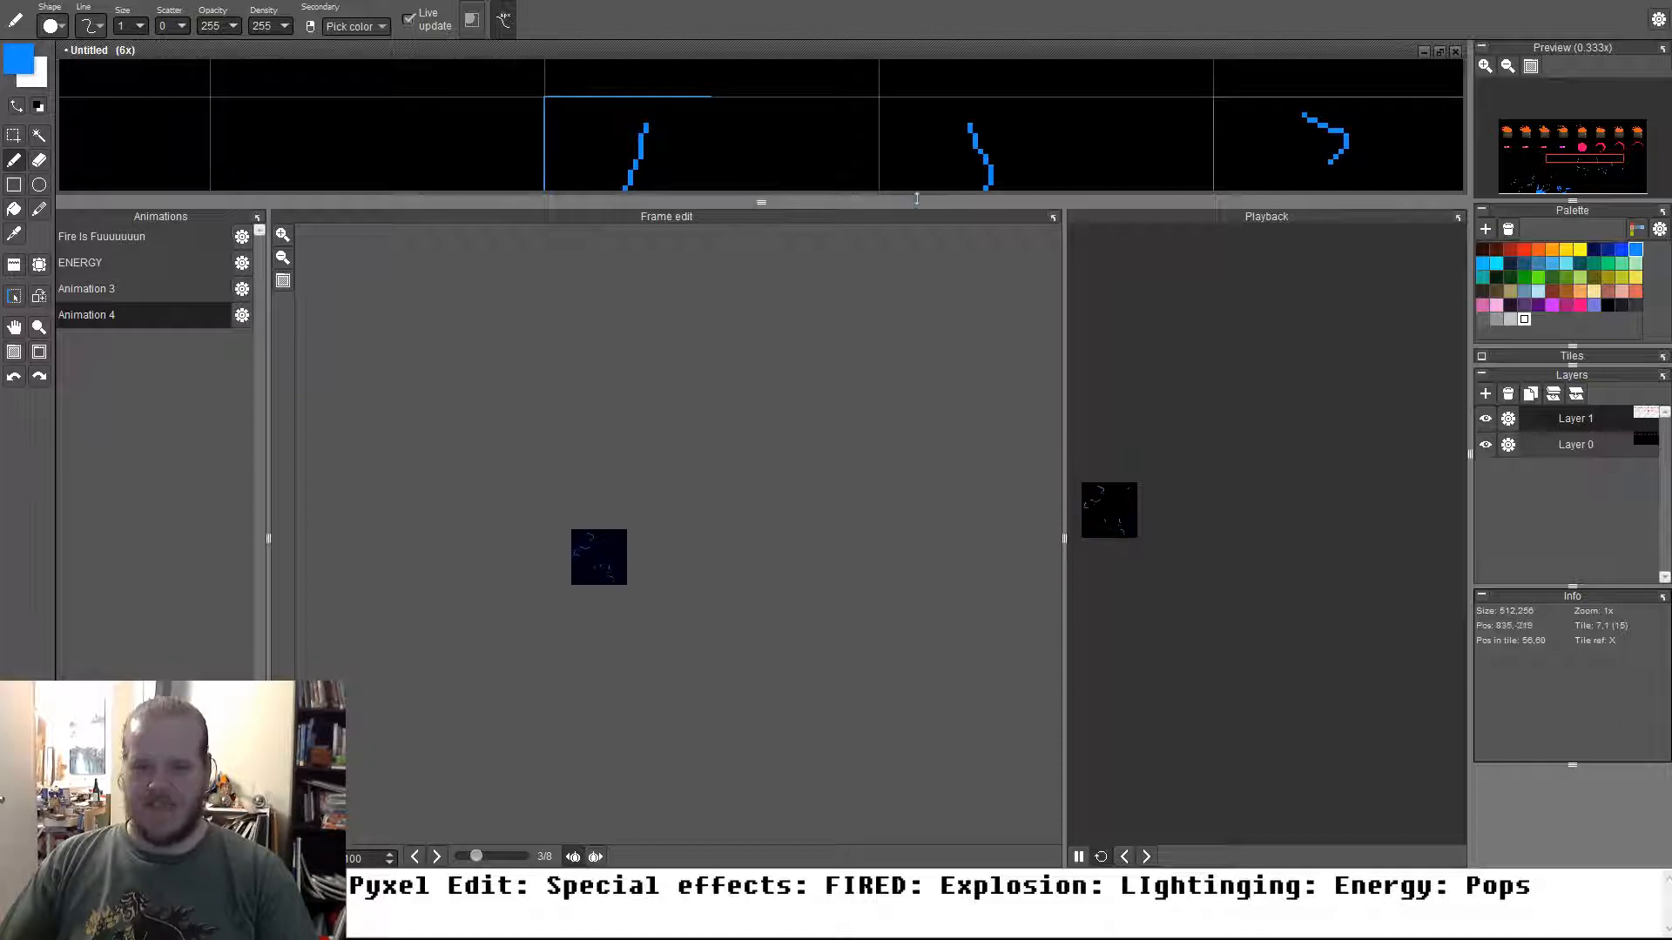
left_click_drag(957, 202, 954, 477)
scroll(760, 374, "down", 3)
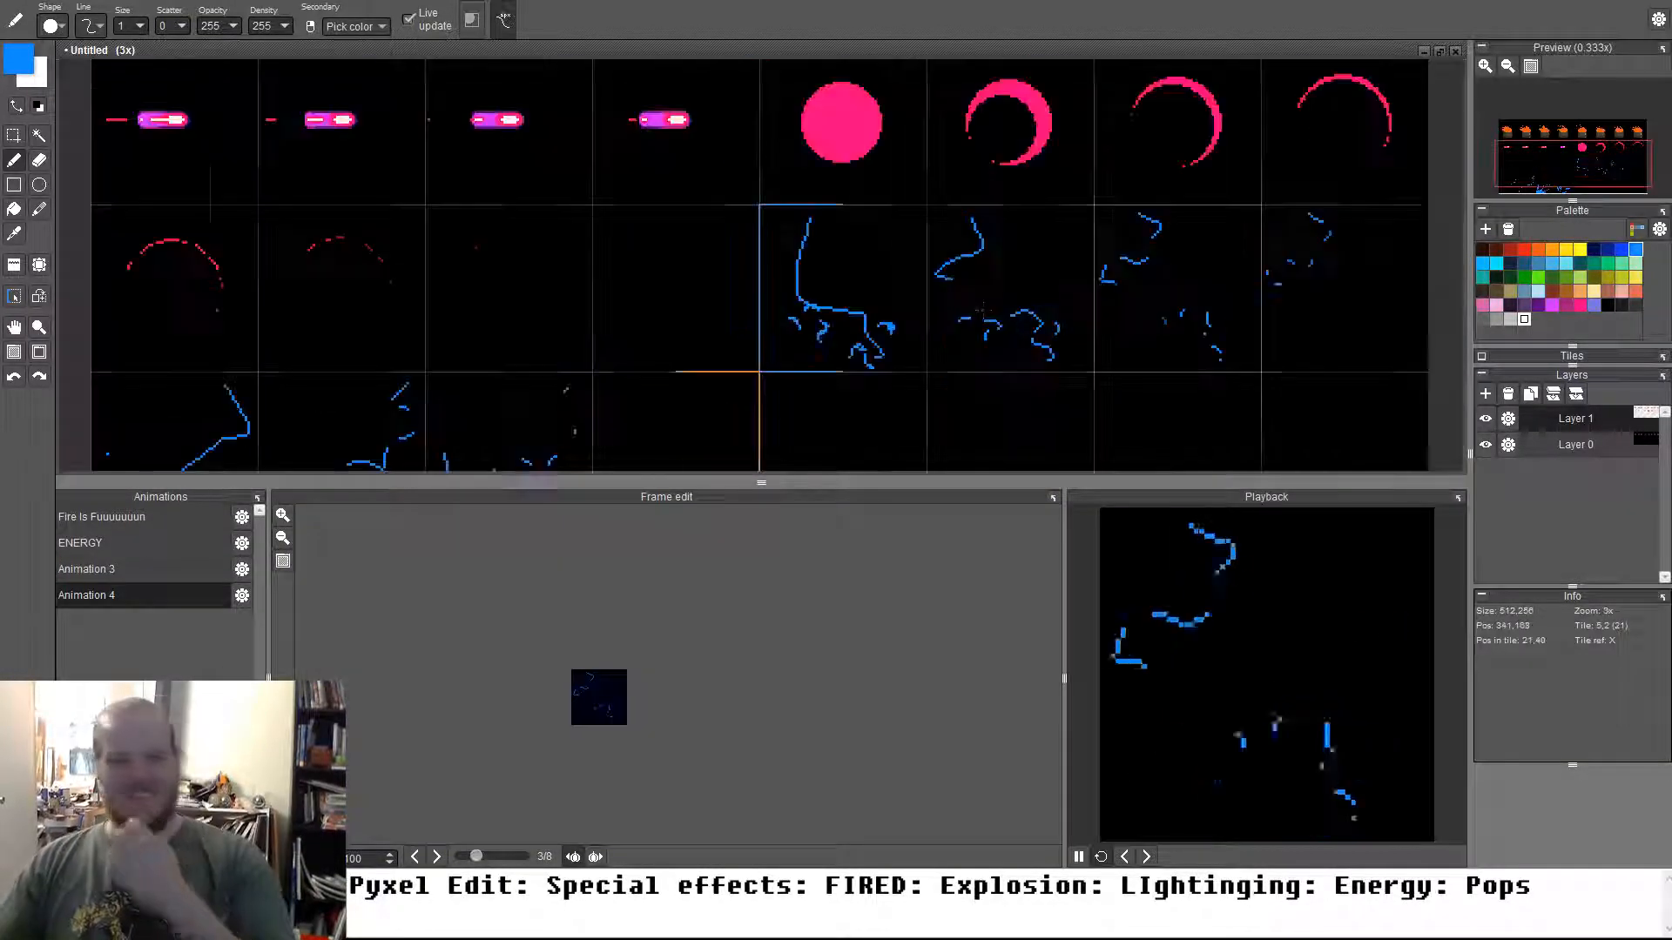
scroll(886, 292, "down", 3)
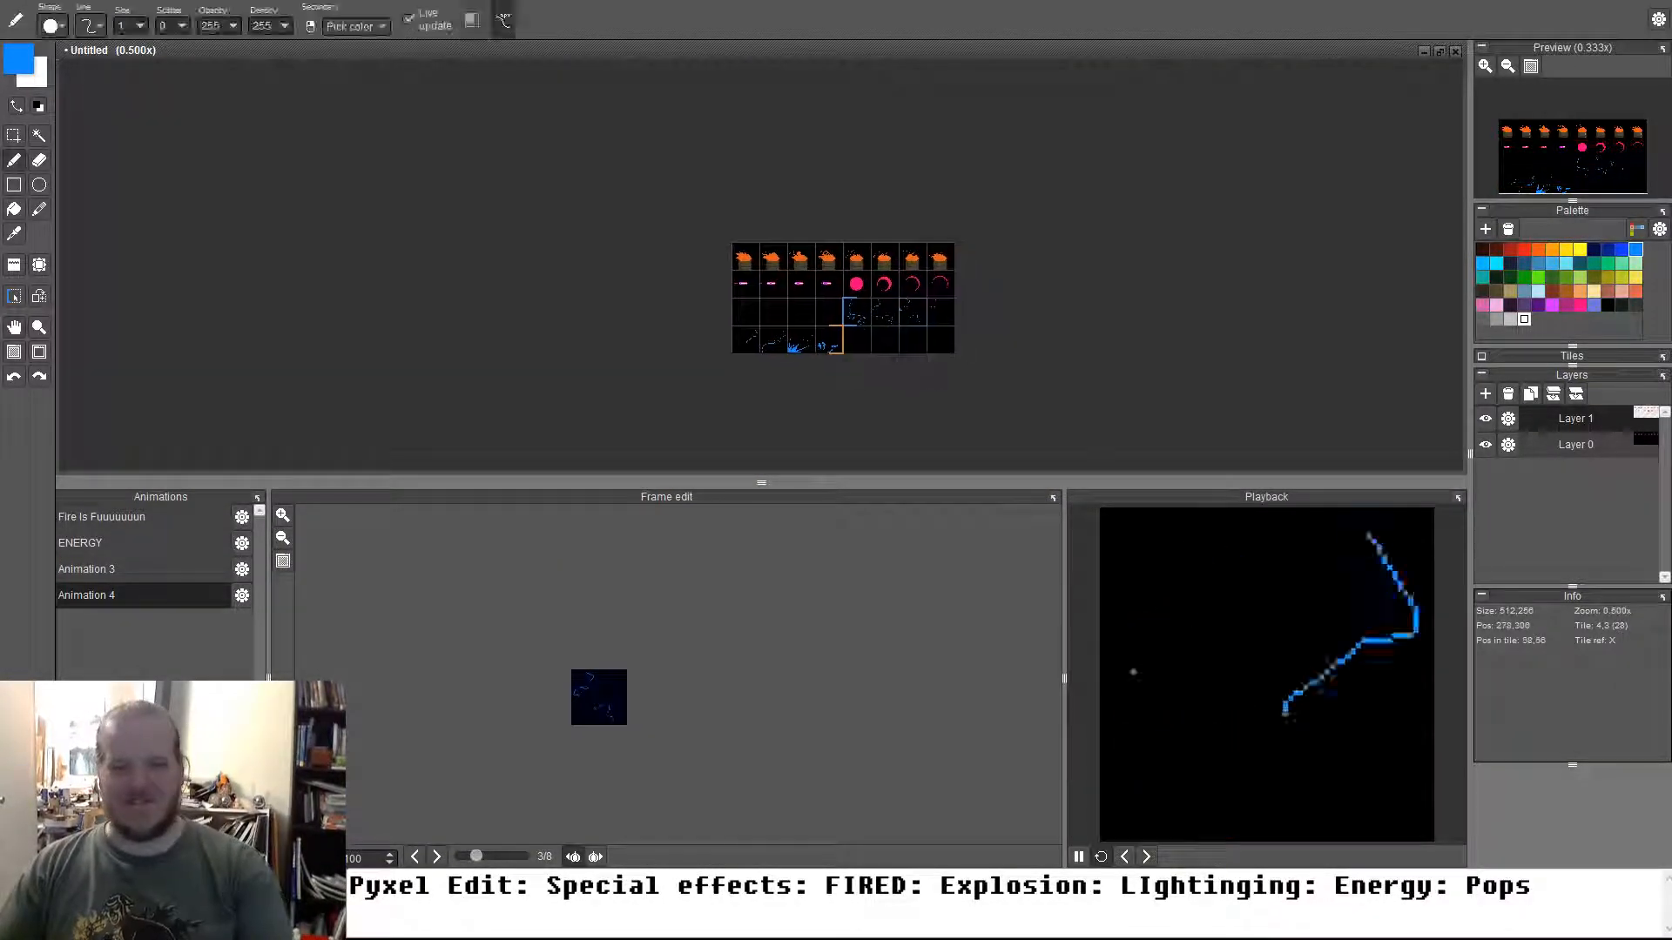
scroll(912, 324, "up", 3)
left_click_drag(883, 344, 804, 336)
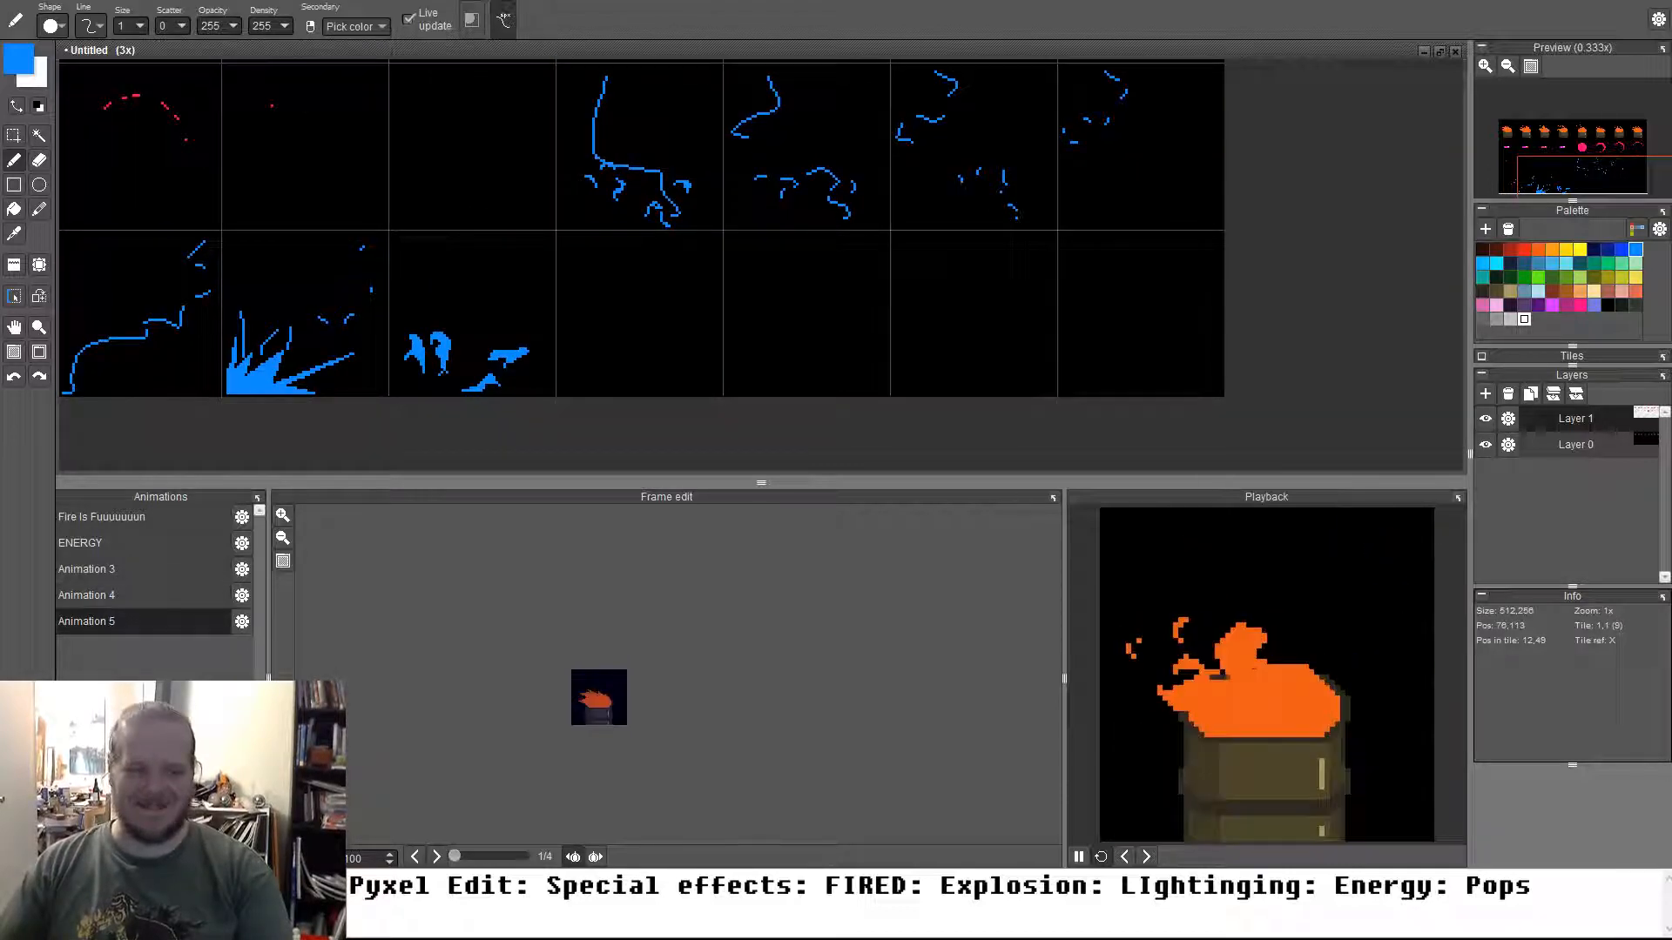
Rename Animation 3 as "Sorry"
left_click(117, 569)
left_click(242, 569)
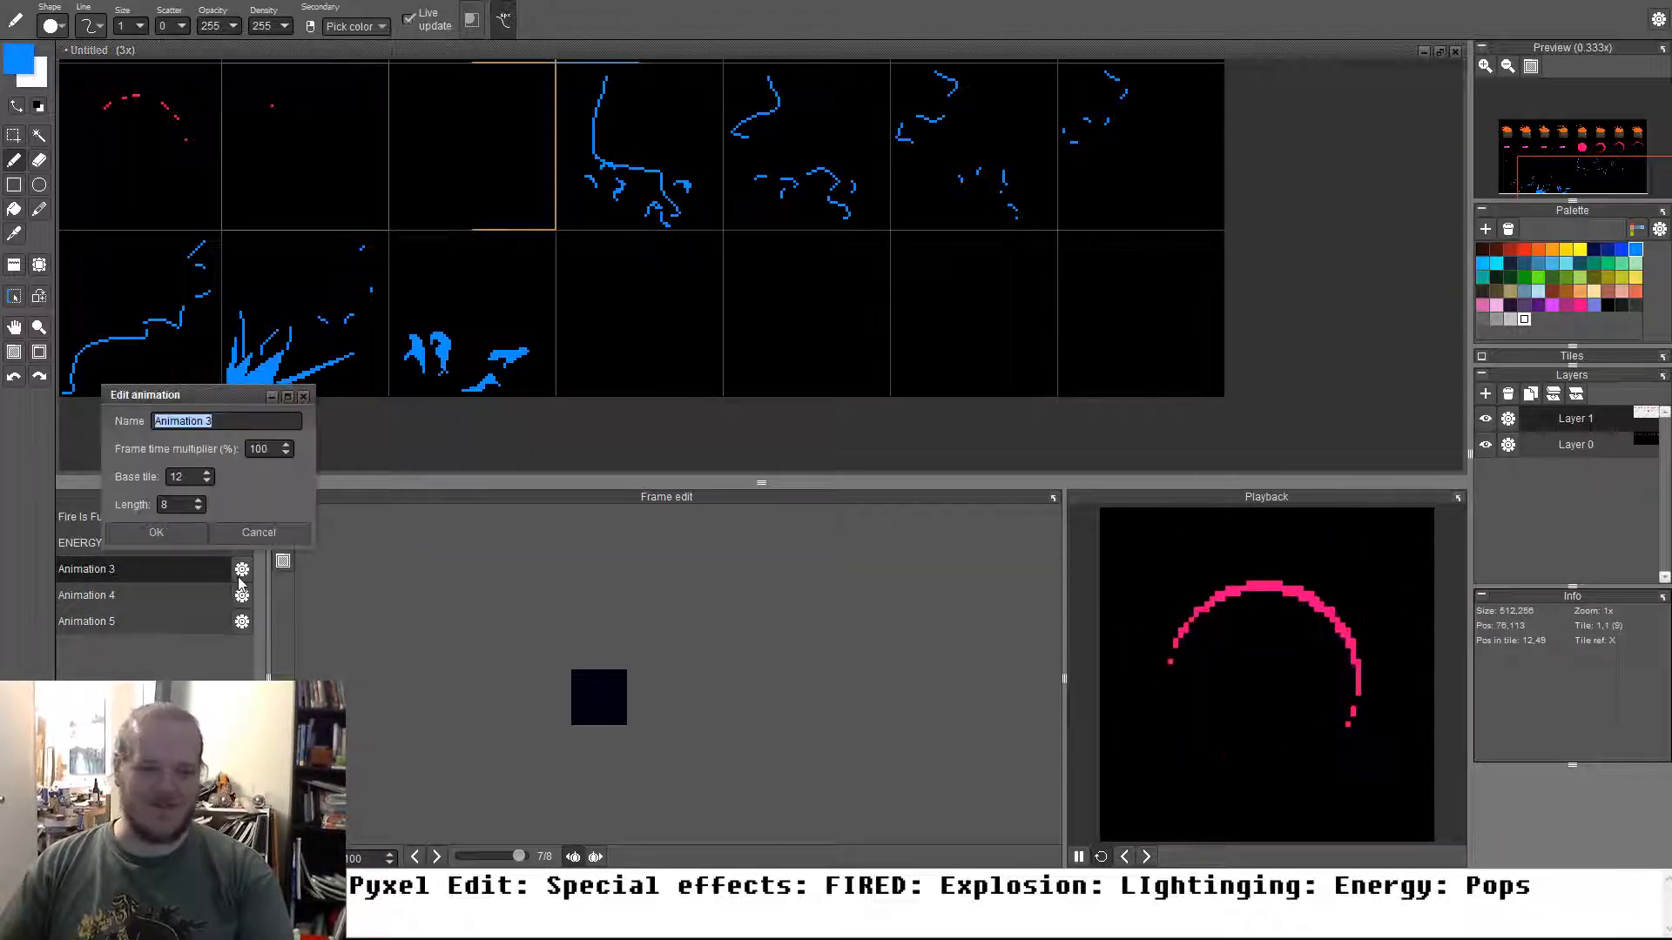
type("Sorry")
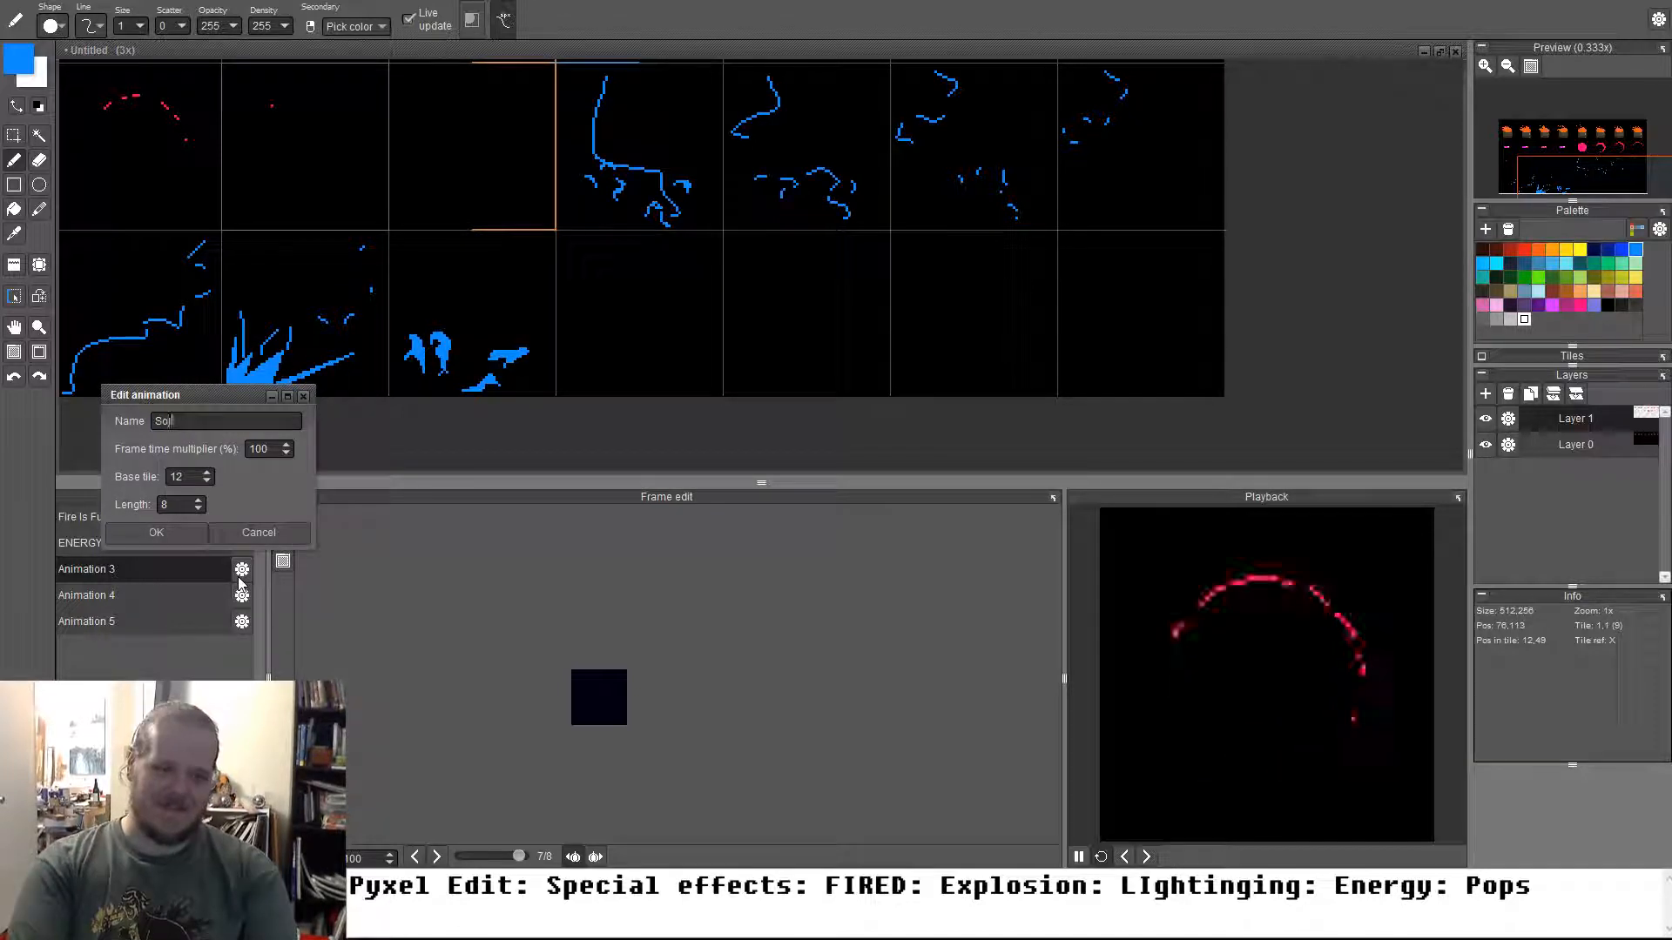
key("Return")
Rename Animation 4 as "I didn't NAme"
left_click(242, 596)
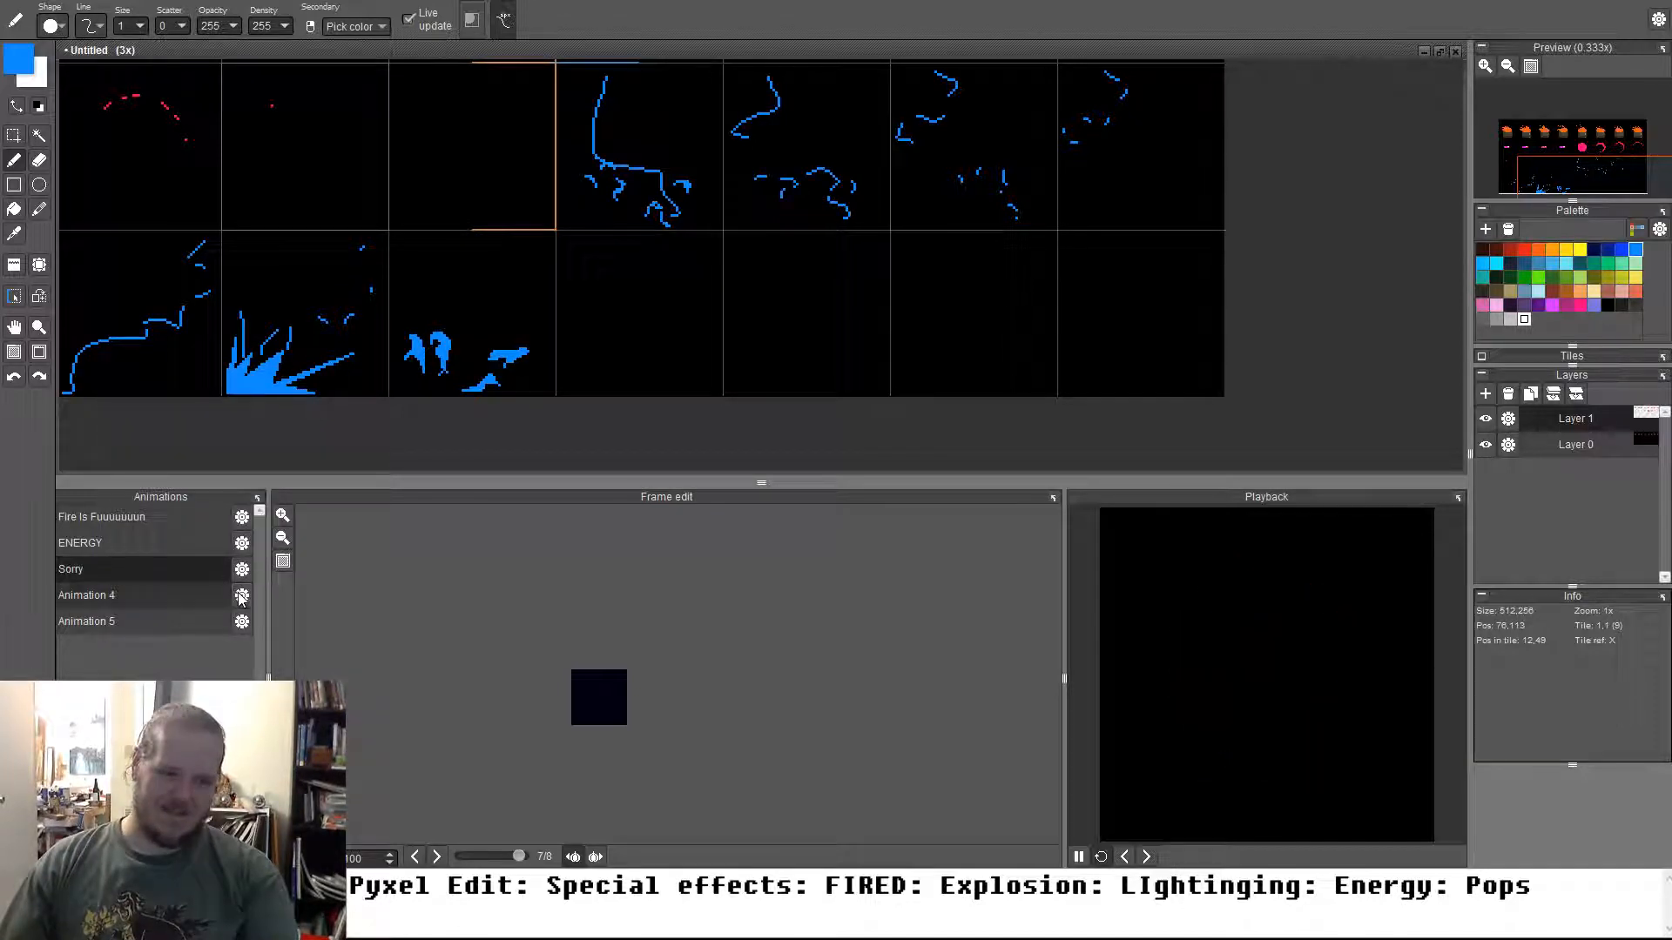
key("BackSpace")
type("I didn't")
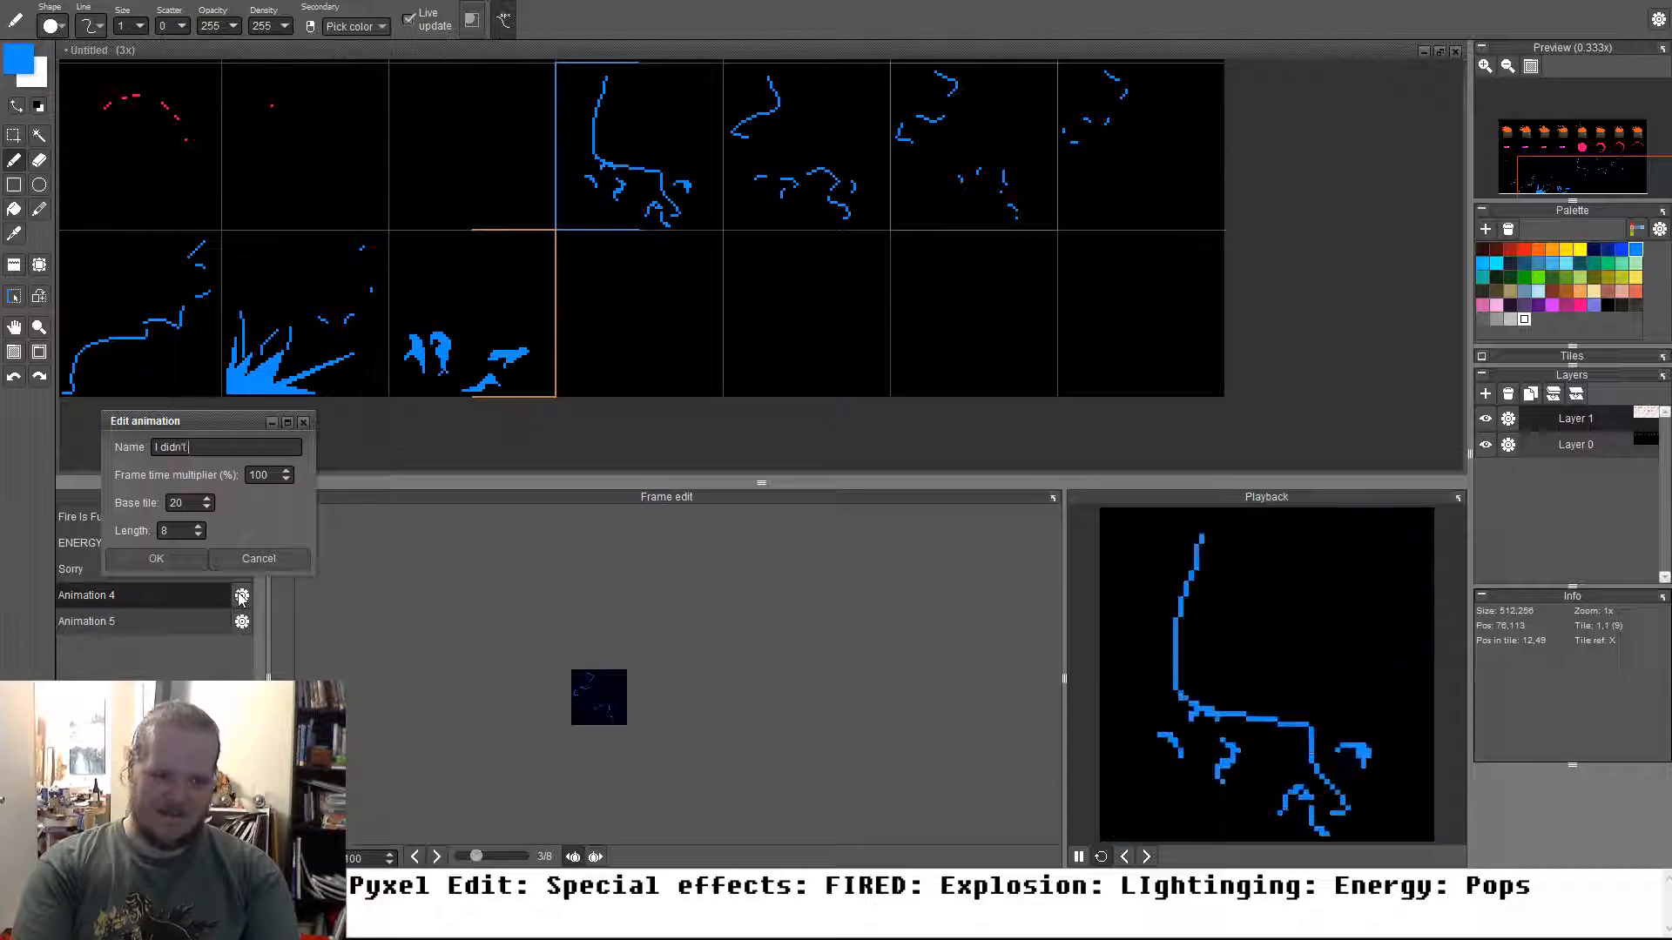
type(" NAme")
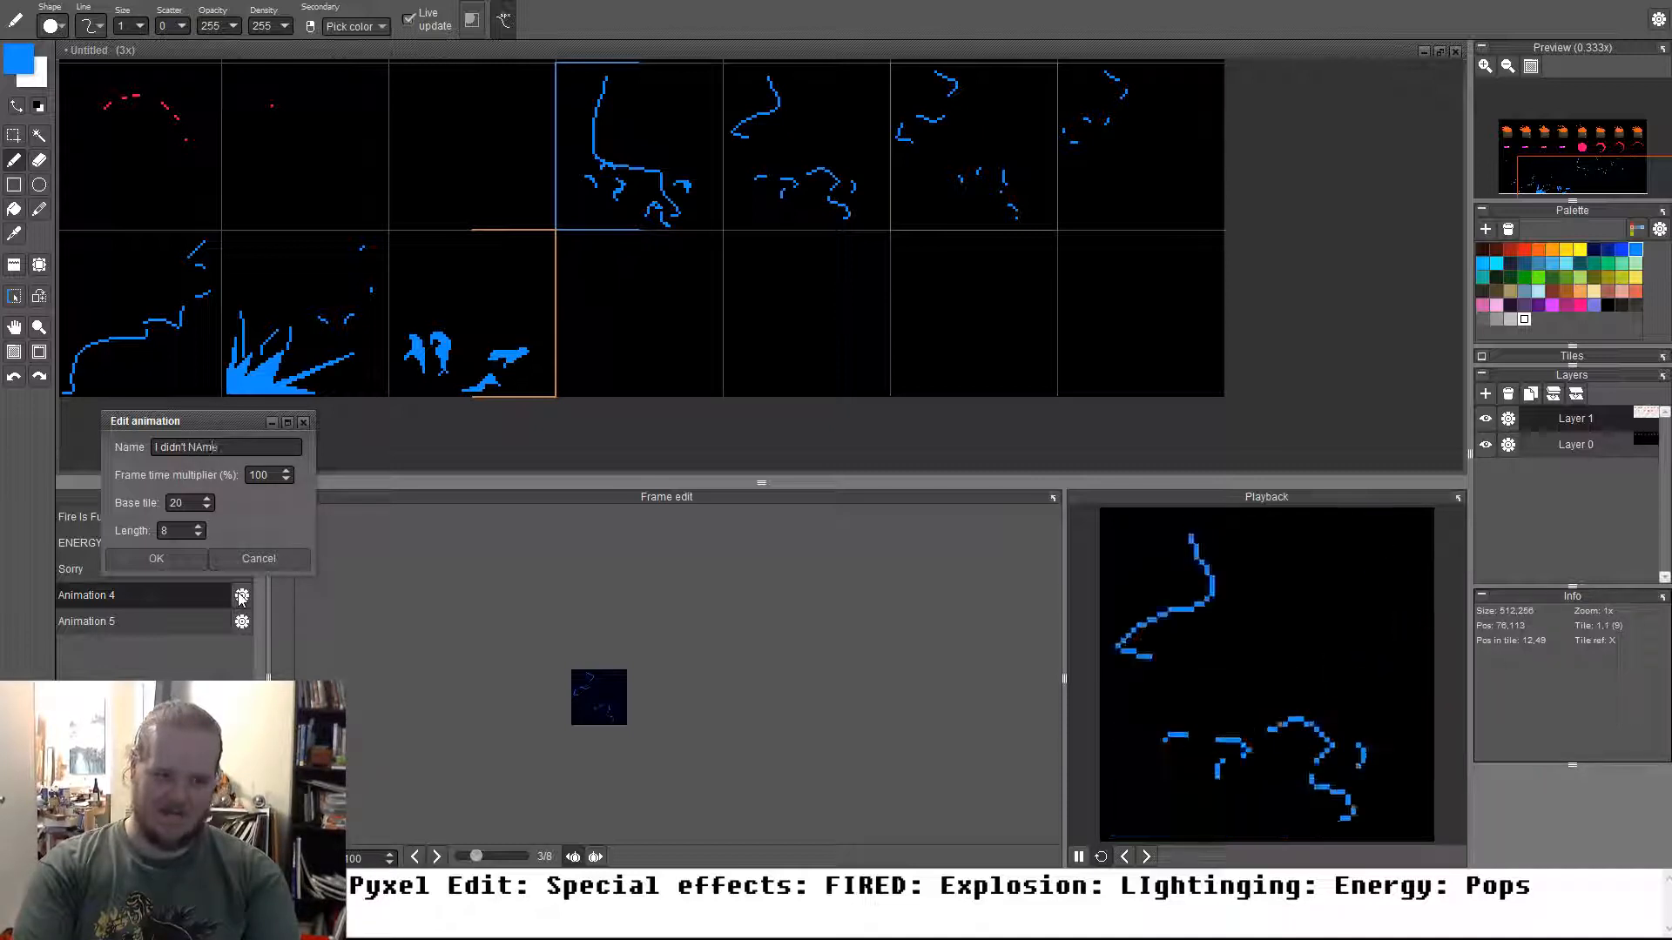
key("Return")
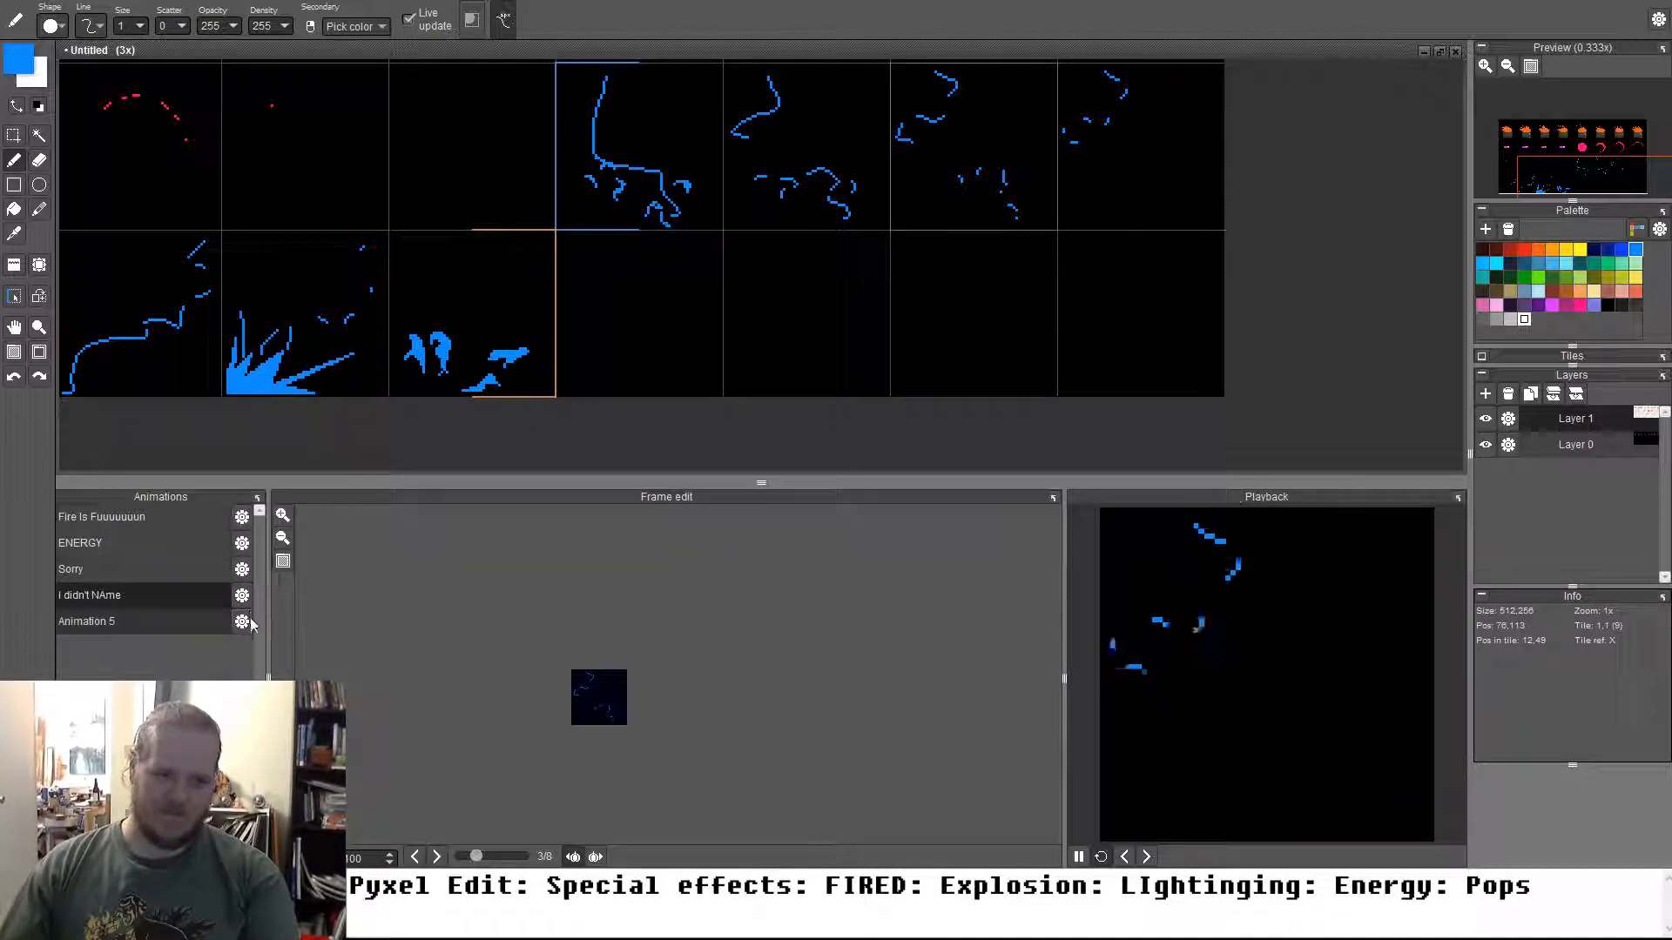
Rename Animation 5 as "Somethign" and assign it the four empty tiles at the end of the sprite sheet's last row
left_click(242, 622)
type("Somethign")
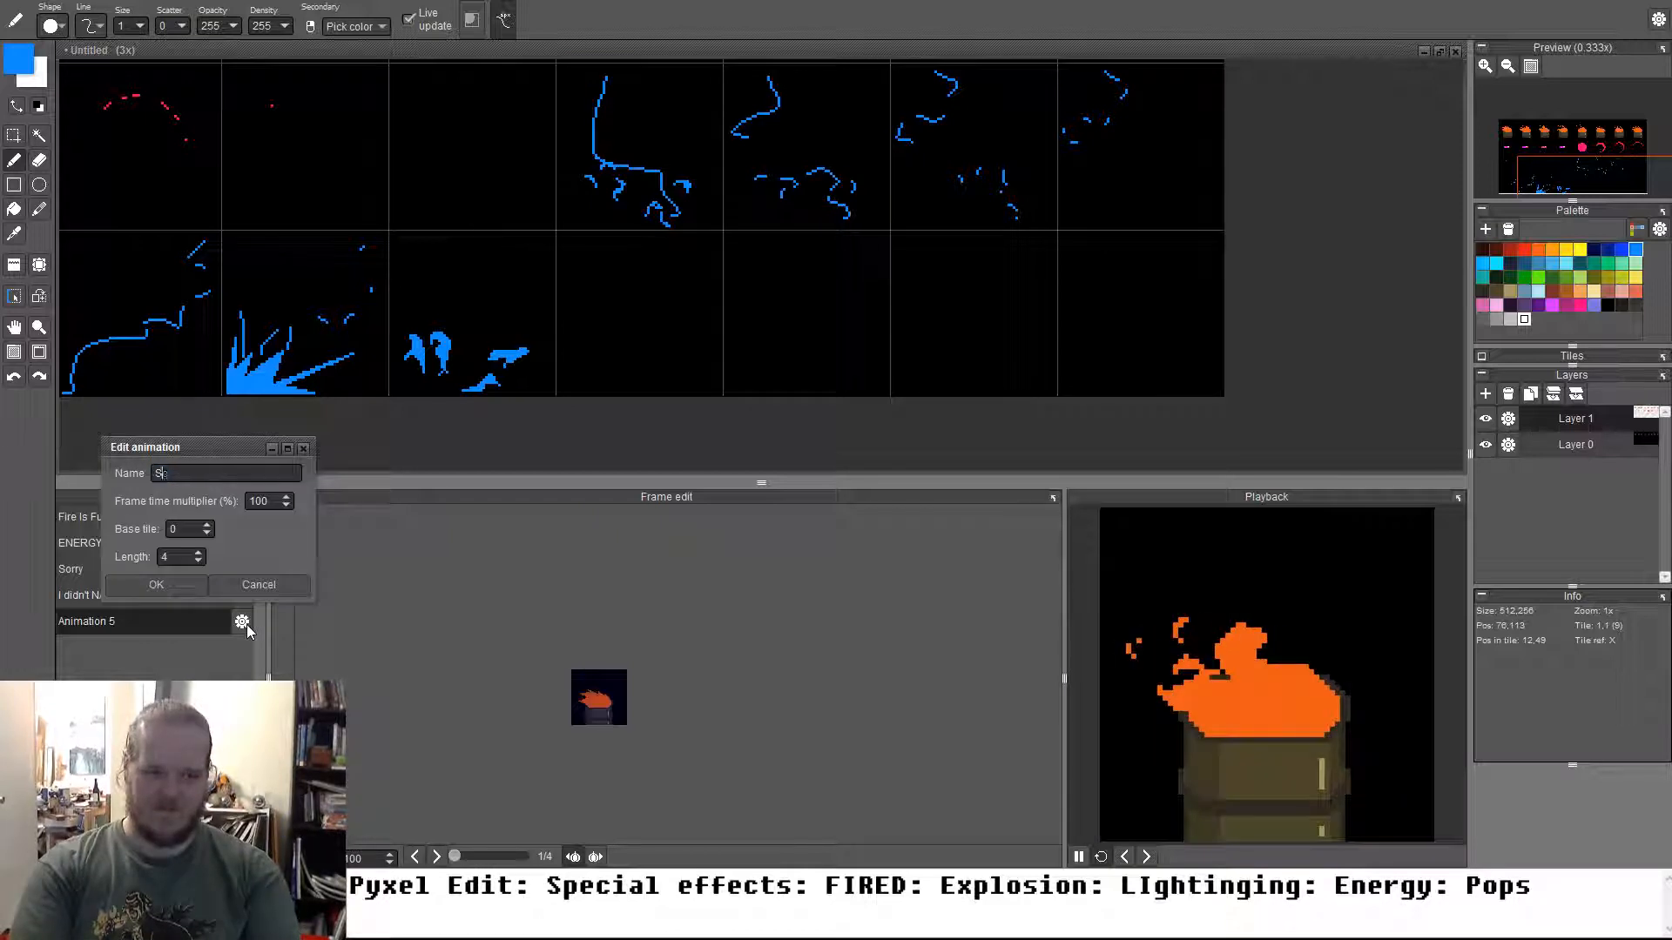
key("Return")
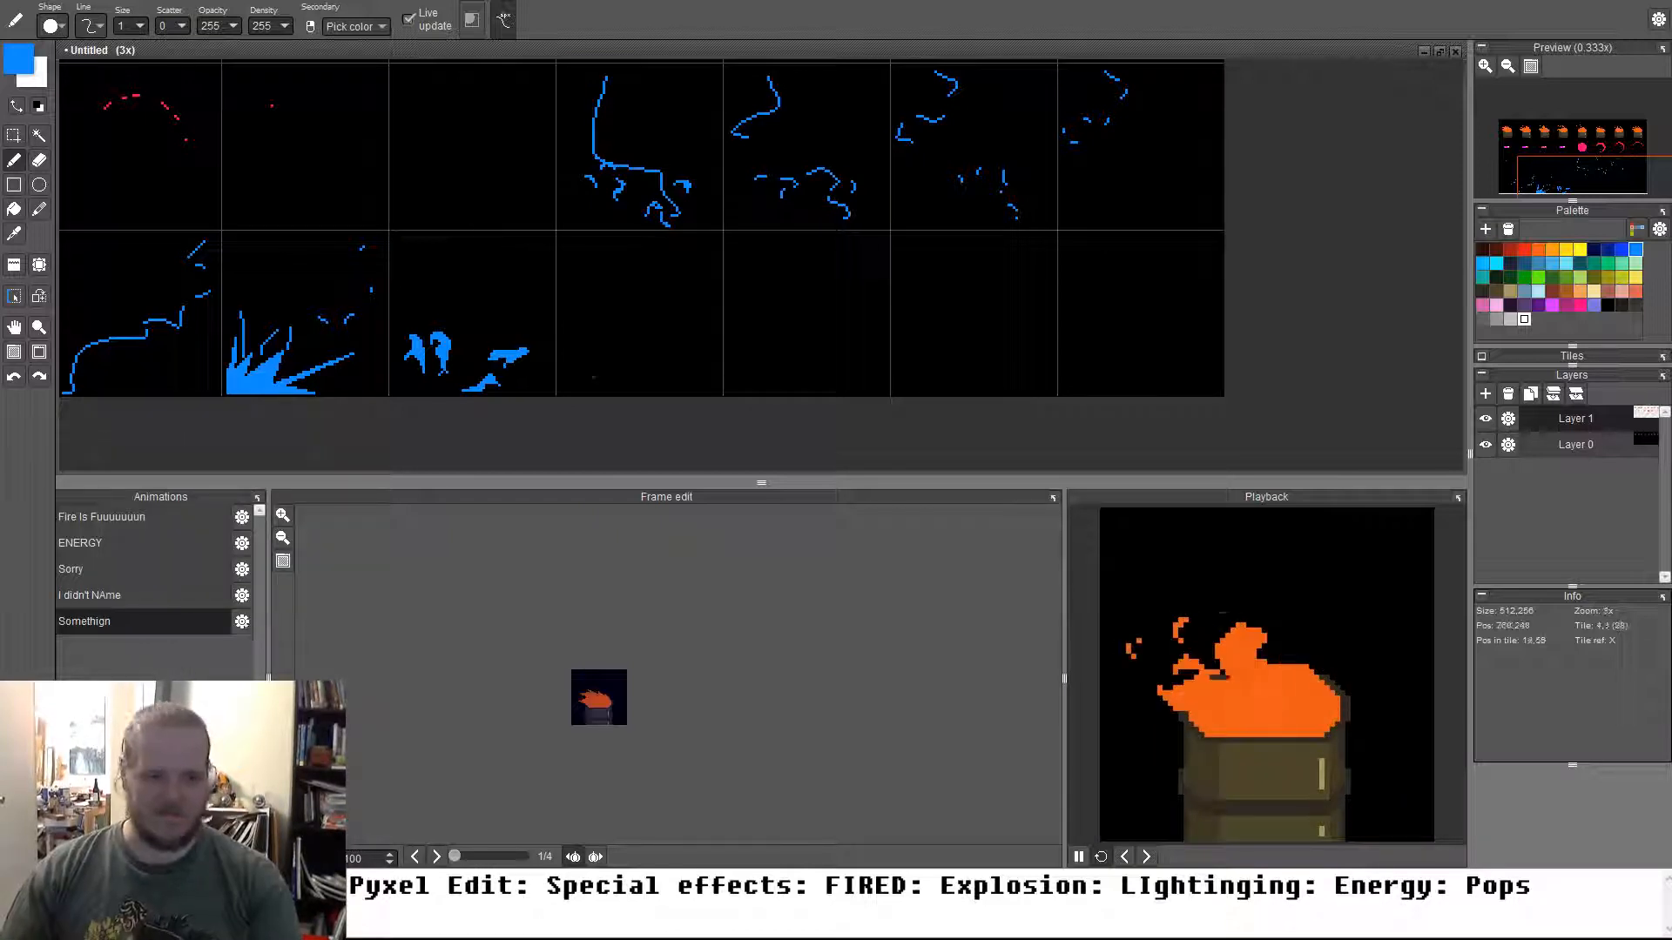
key("a")
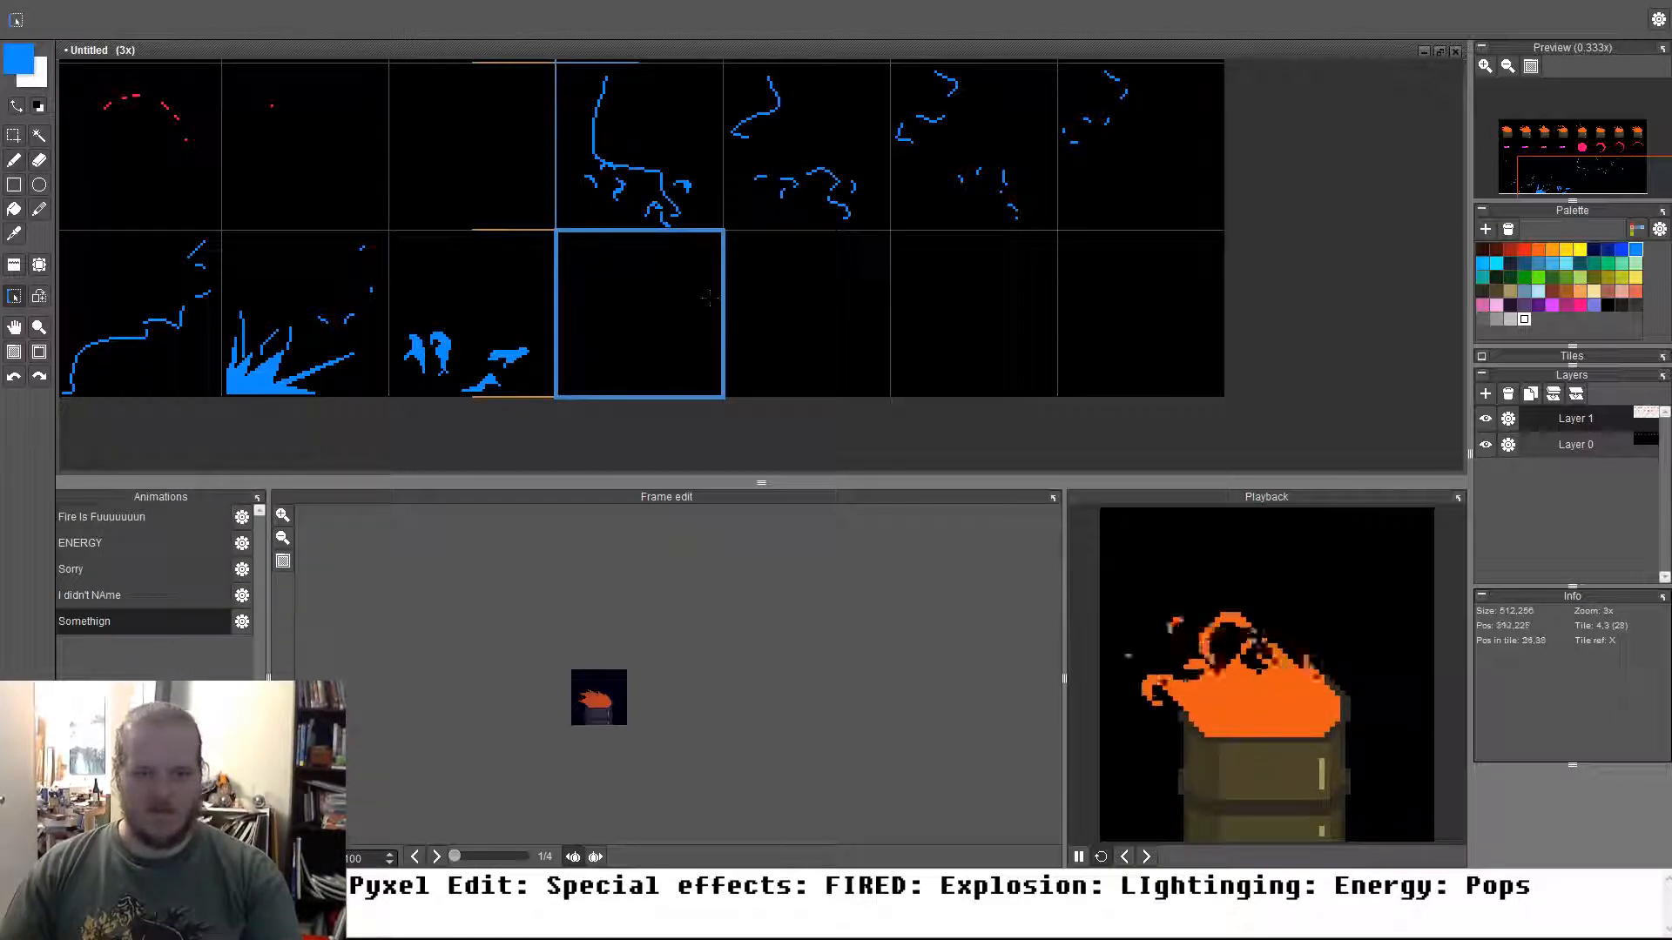
left_click_drag(639, 323, 1144, 324)
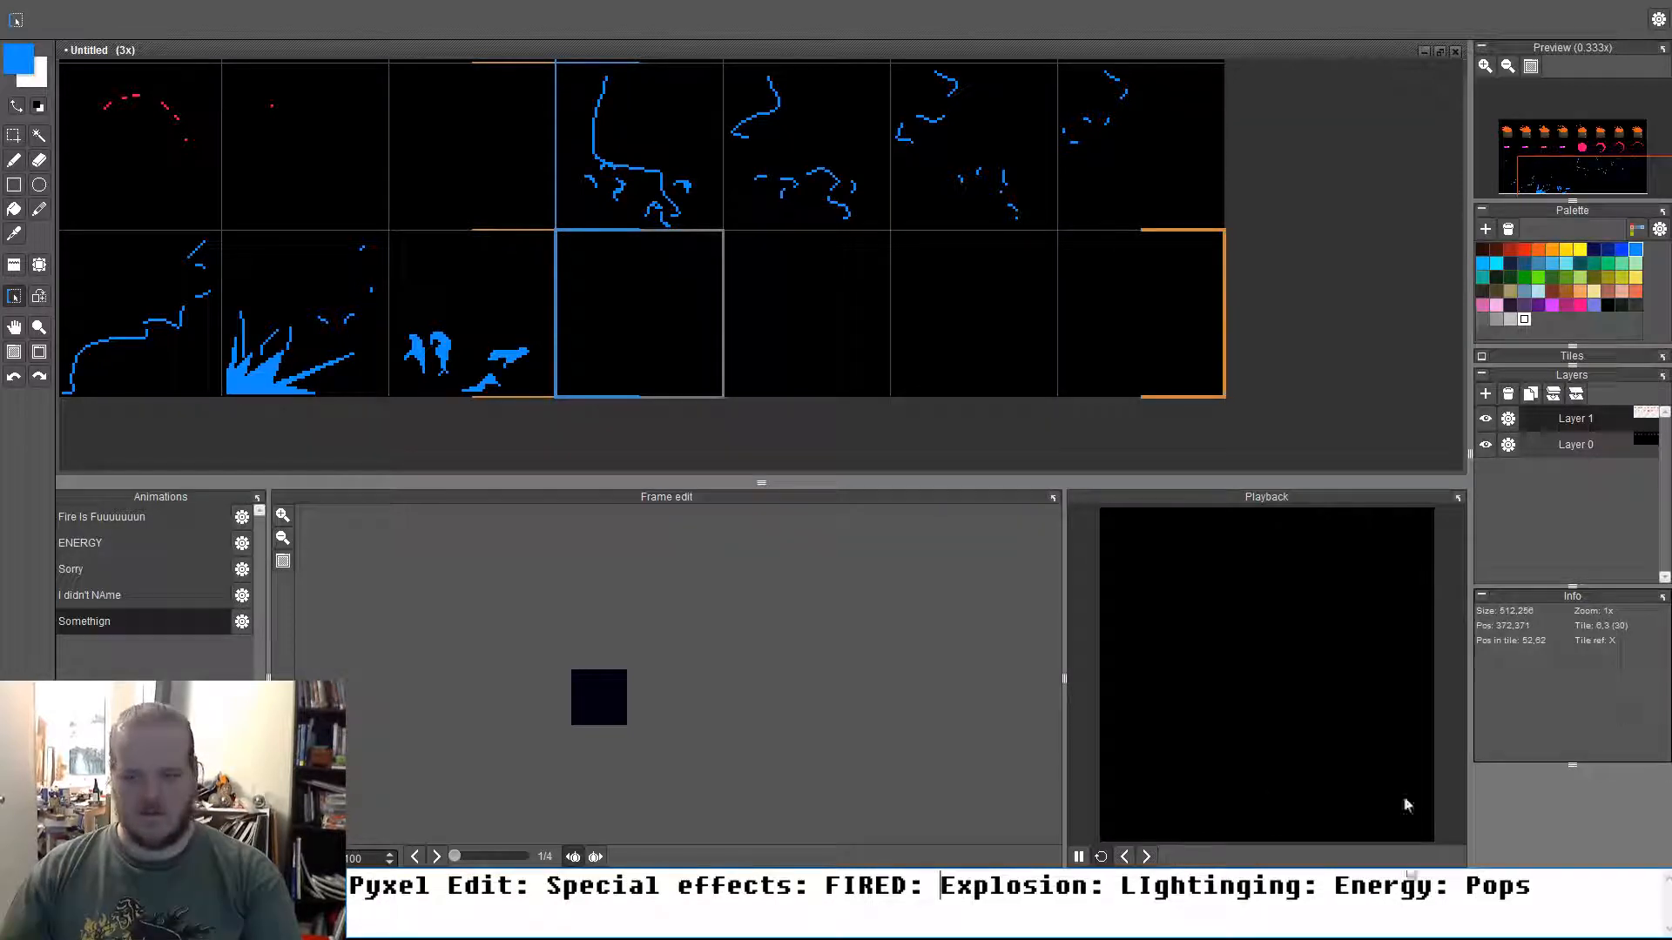
Delete the list of effects that follows "Pyxel Edit: Special effects" in the text note
left_click_drag(1595, 887, 1370, 821)
type("\\\\")
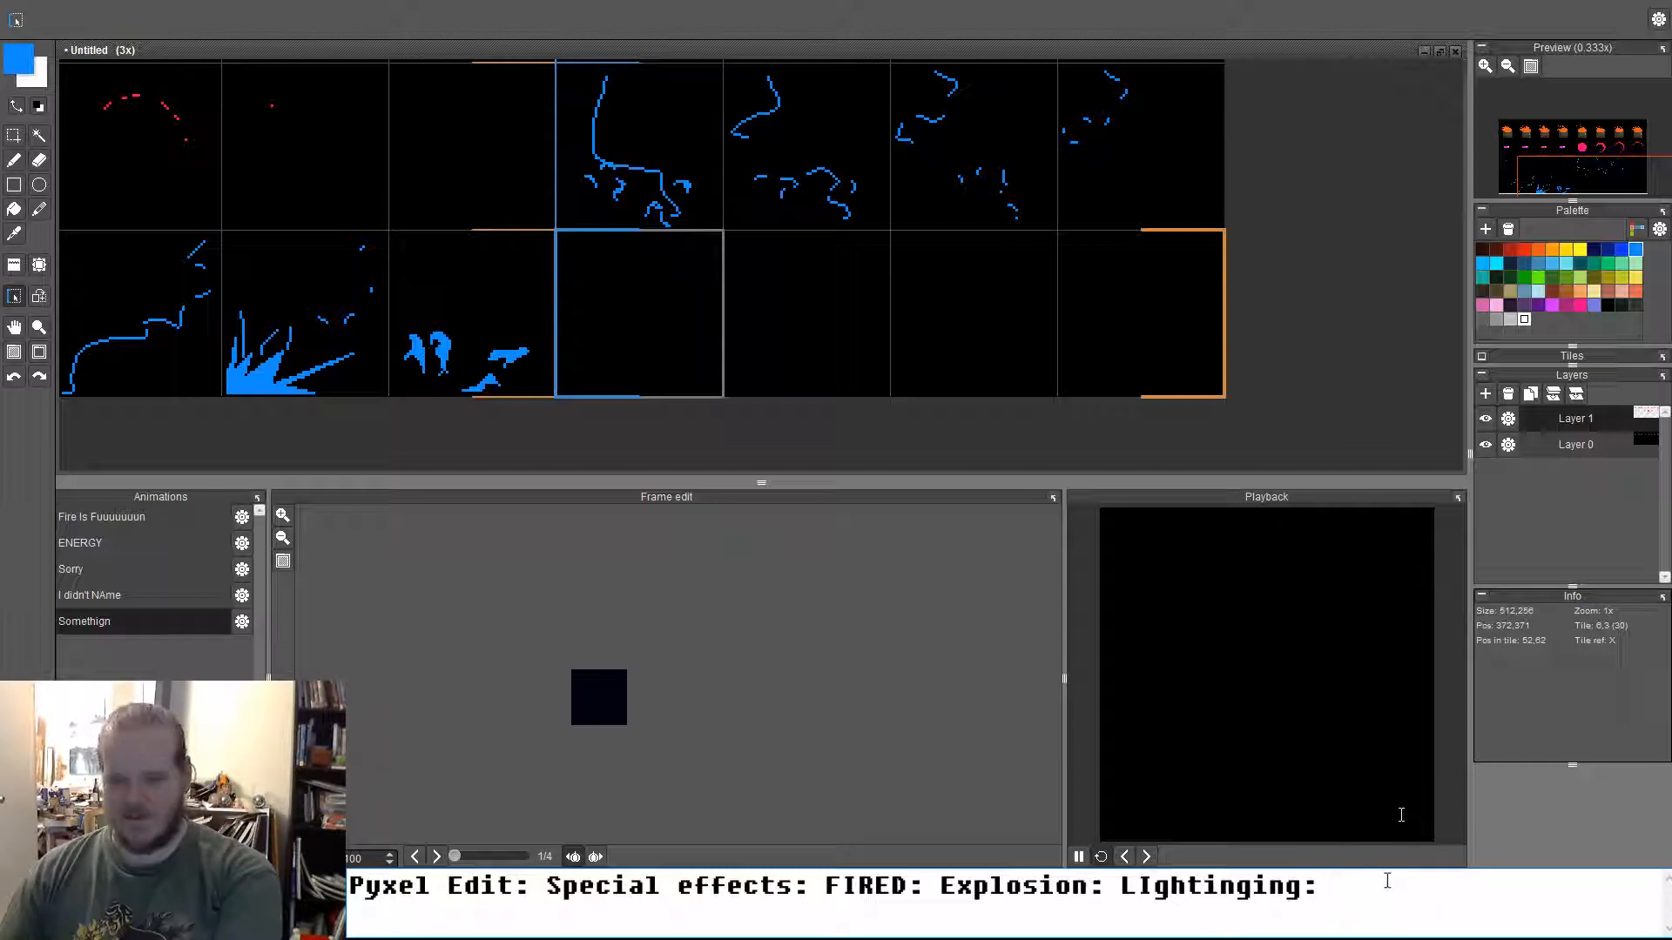
left_click_drag(1388, 881, 954, 881)
key("BackSpace")
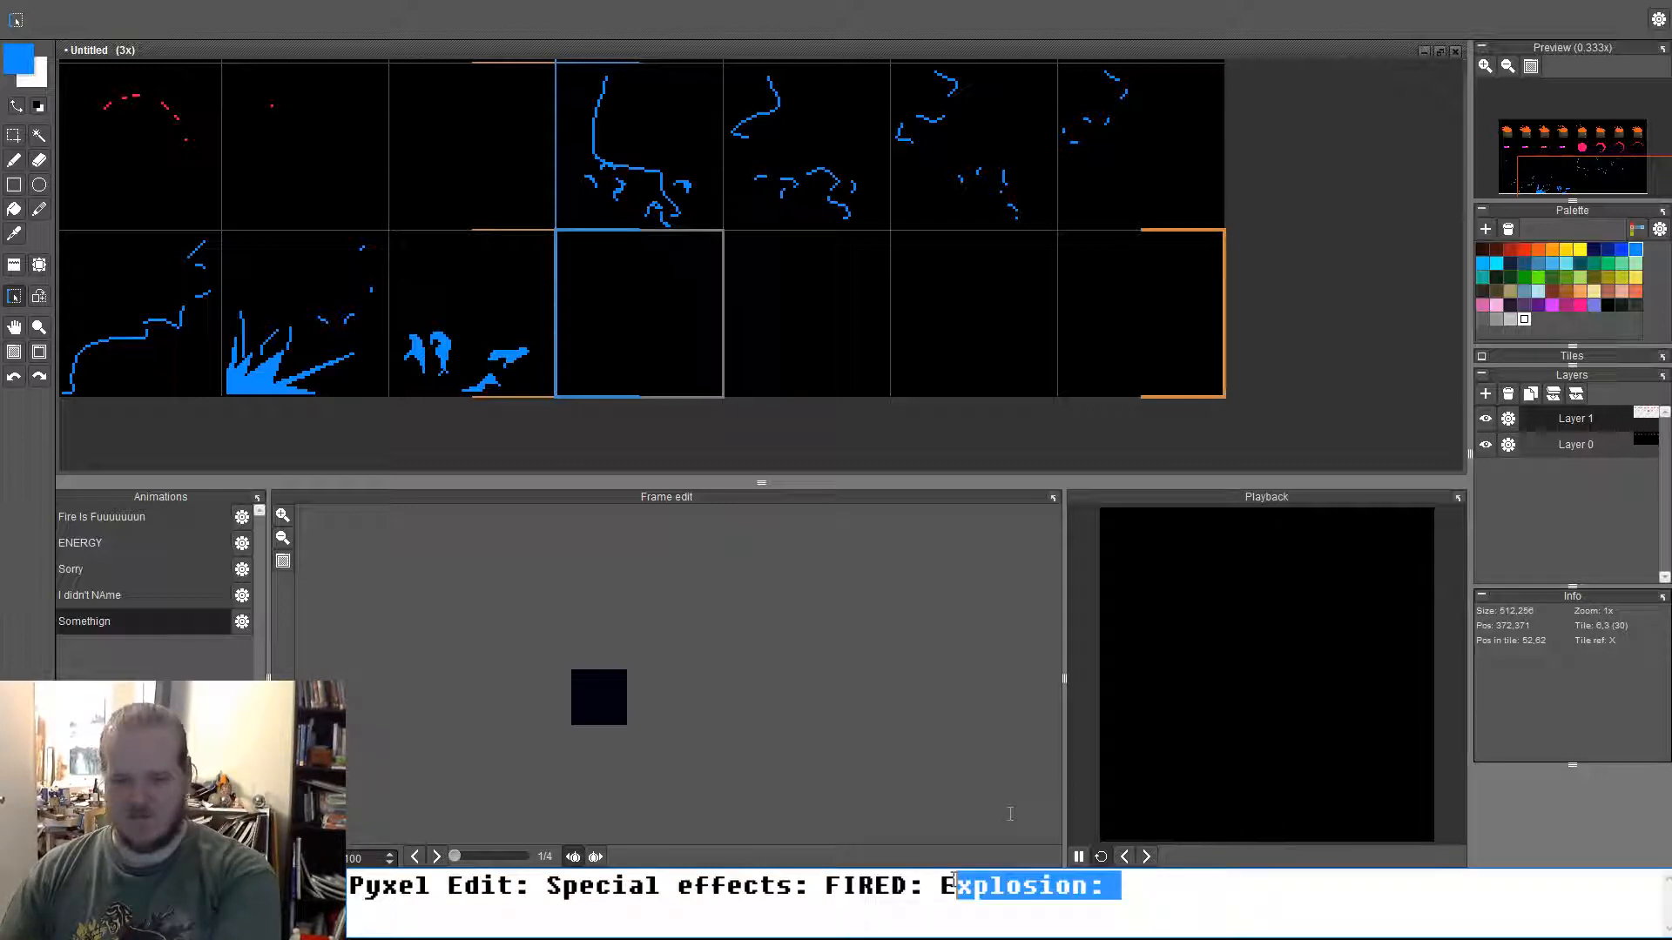
left_click_drag(1124, 884, 939, 881)
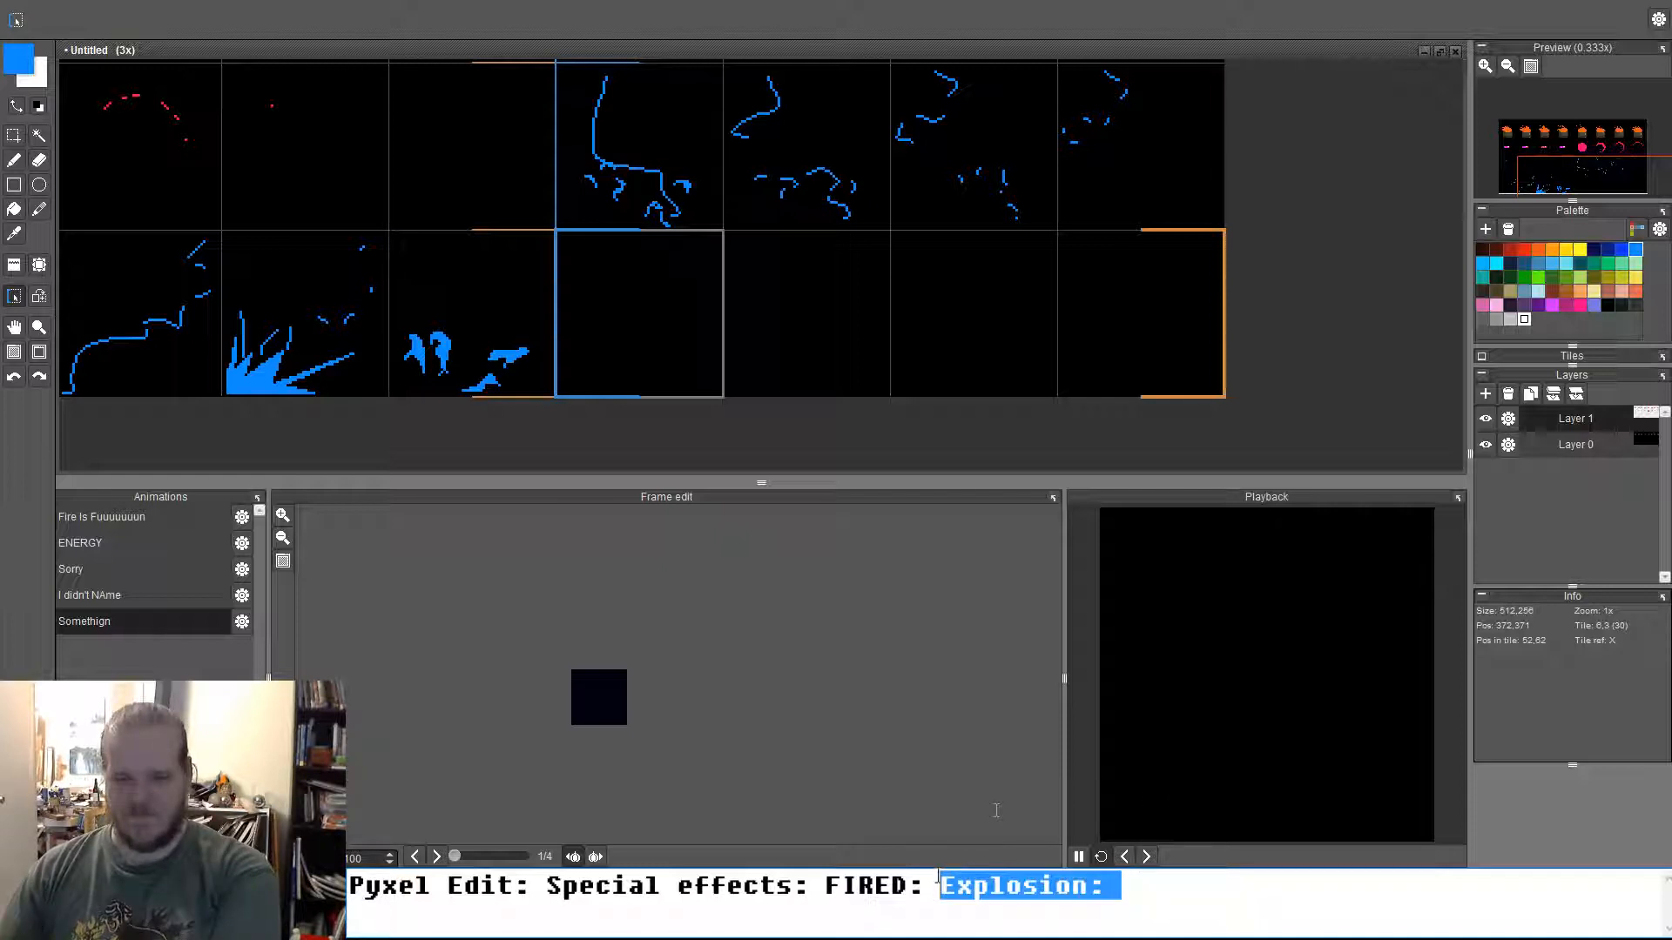
key("BackSpace")
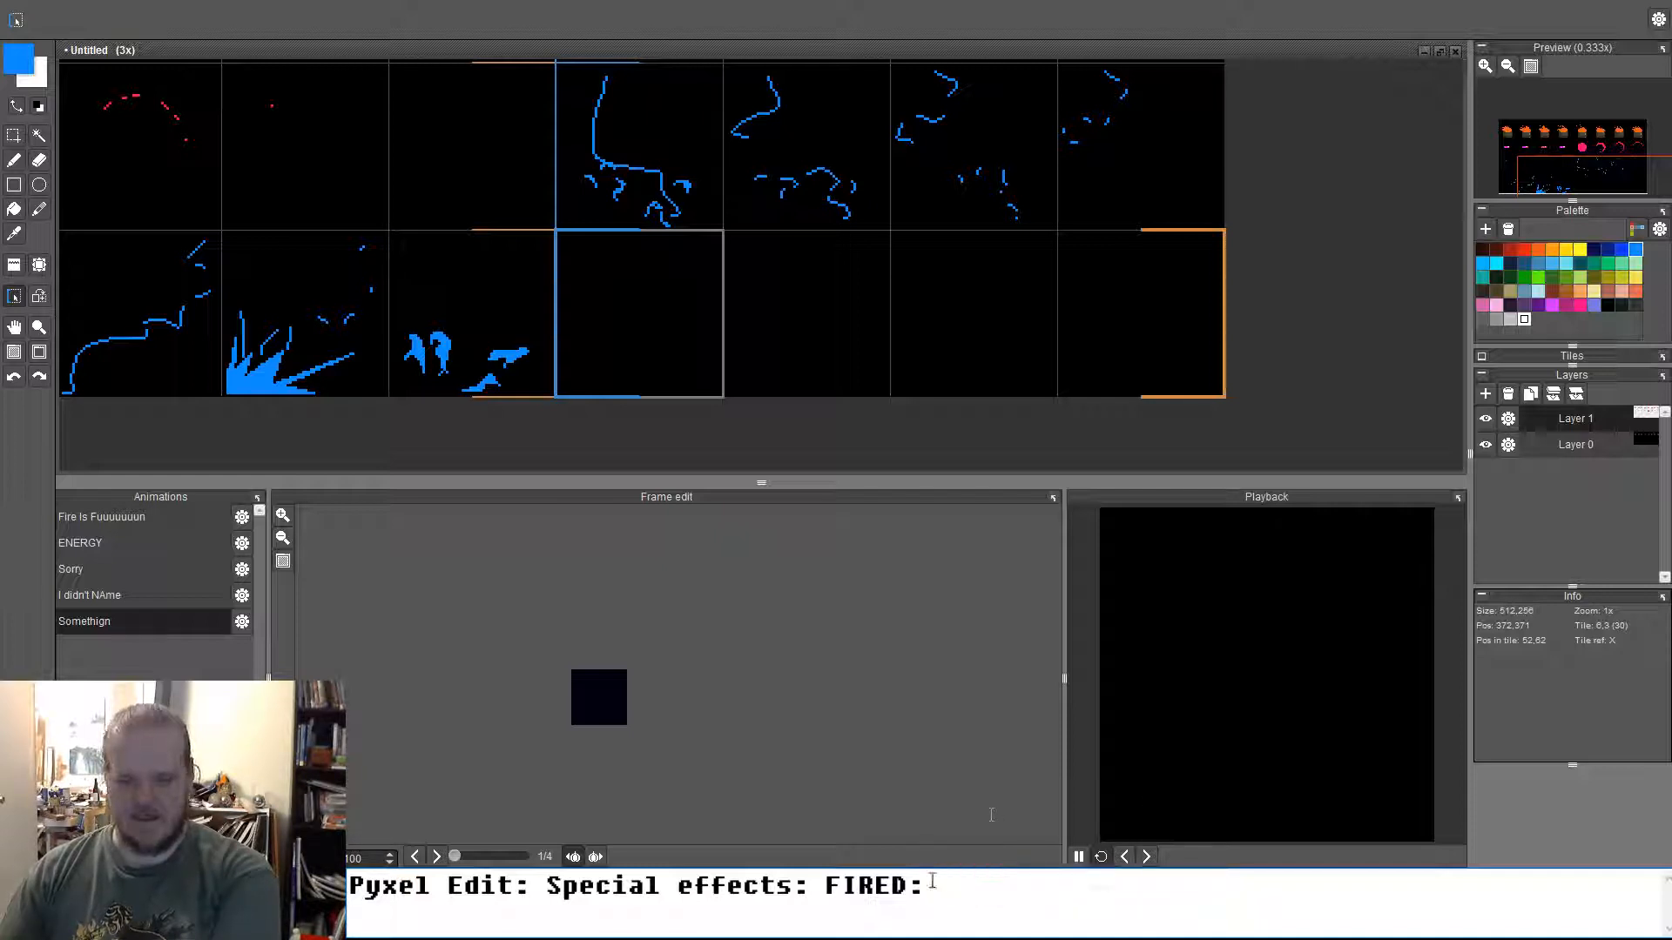
left_click_drag(939, 892, 810, 885)
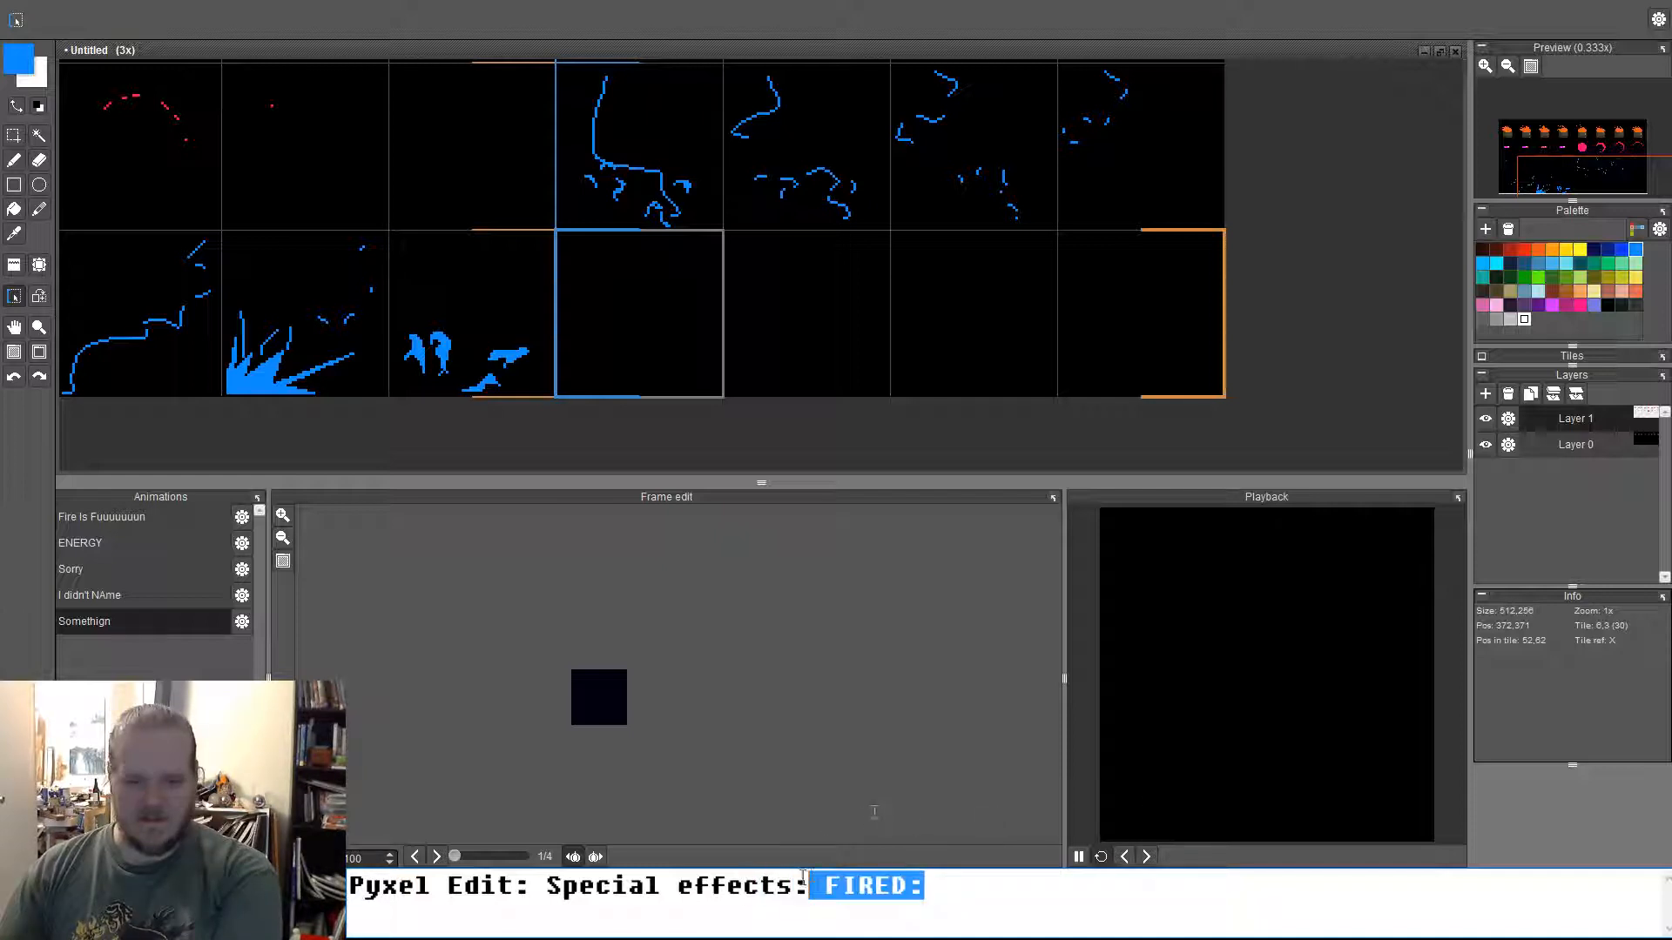
key("BackSpace")
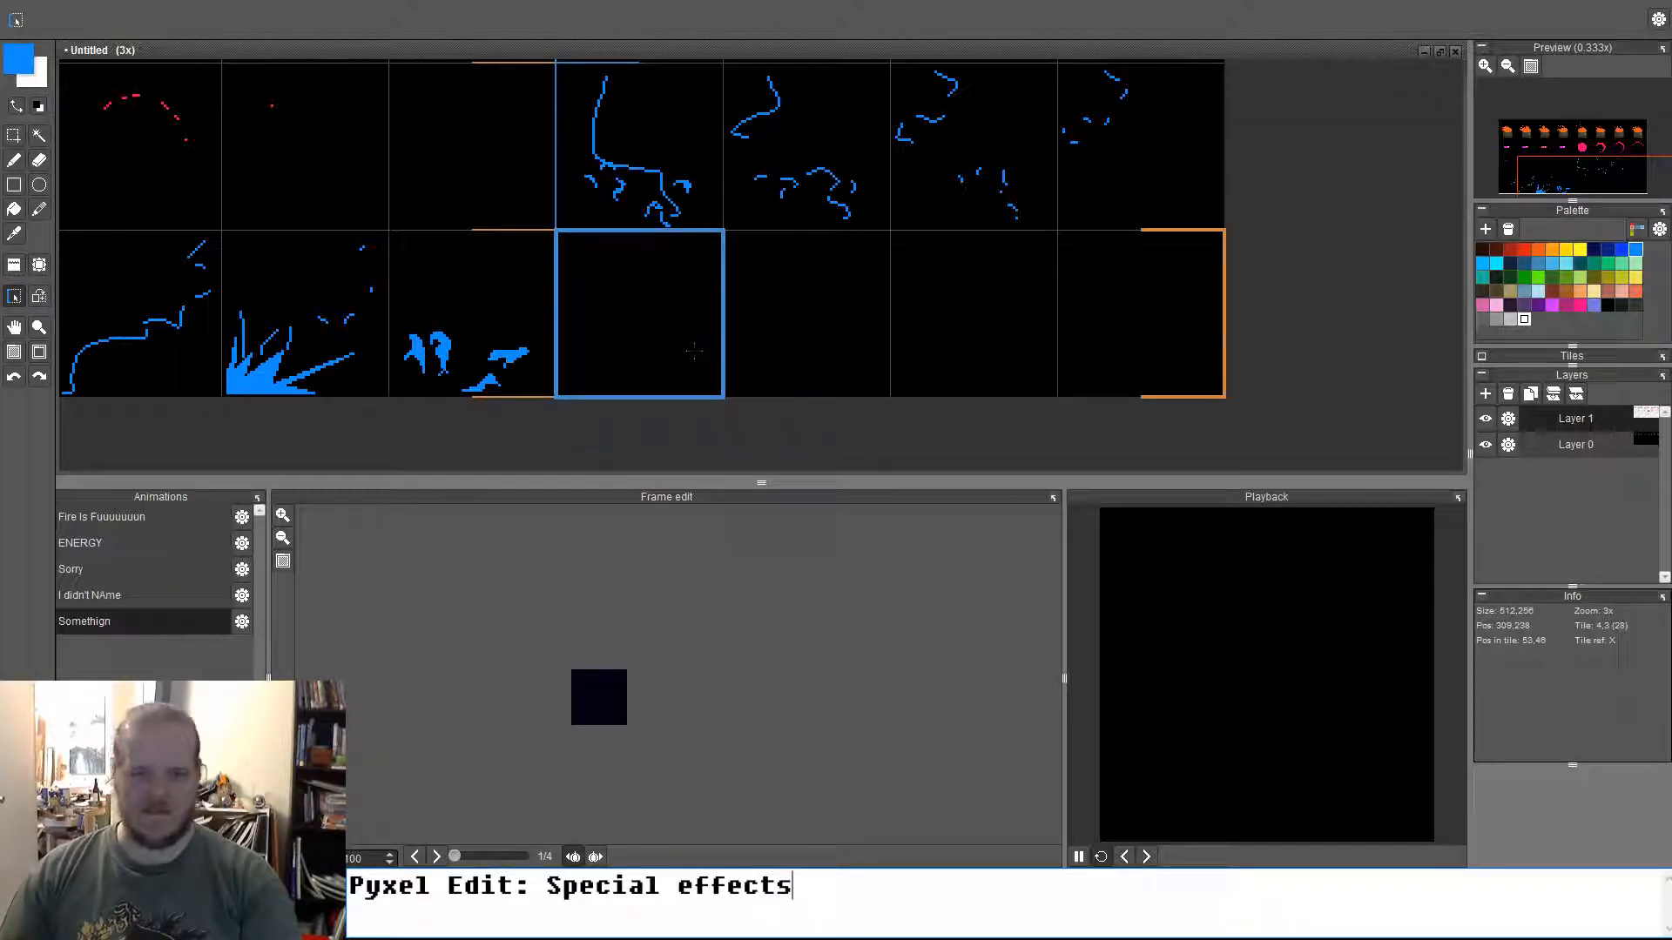
type("dd")
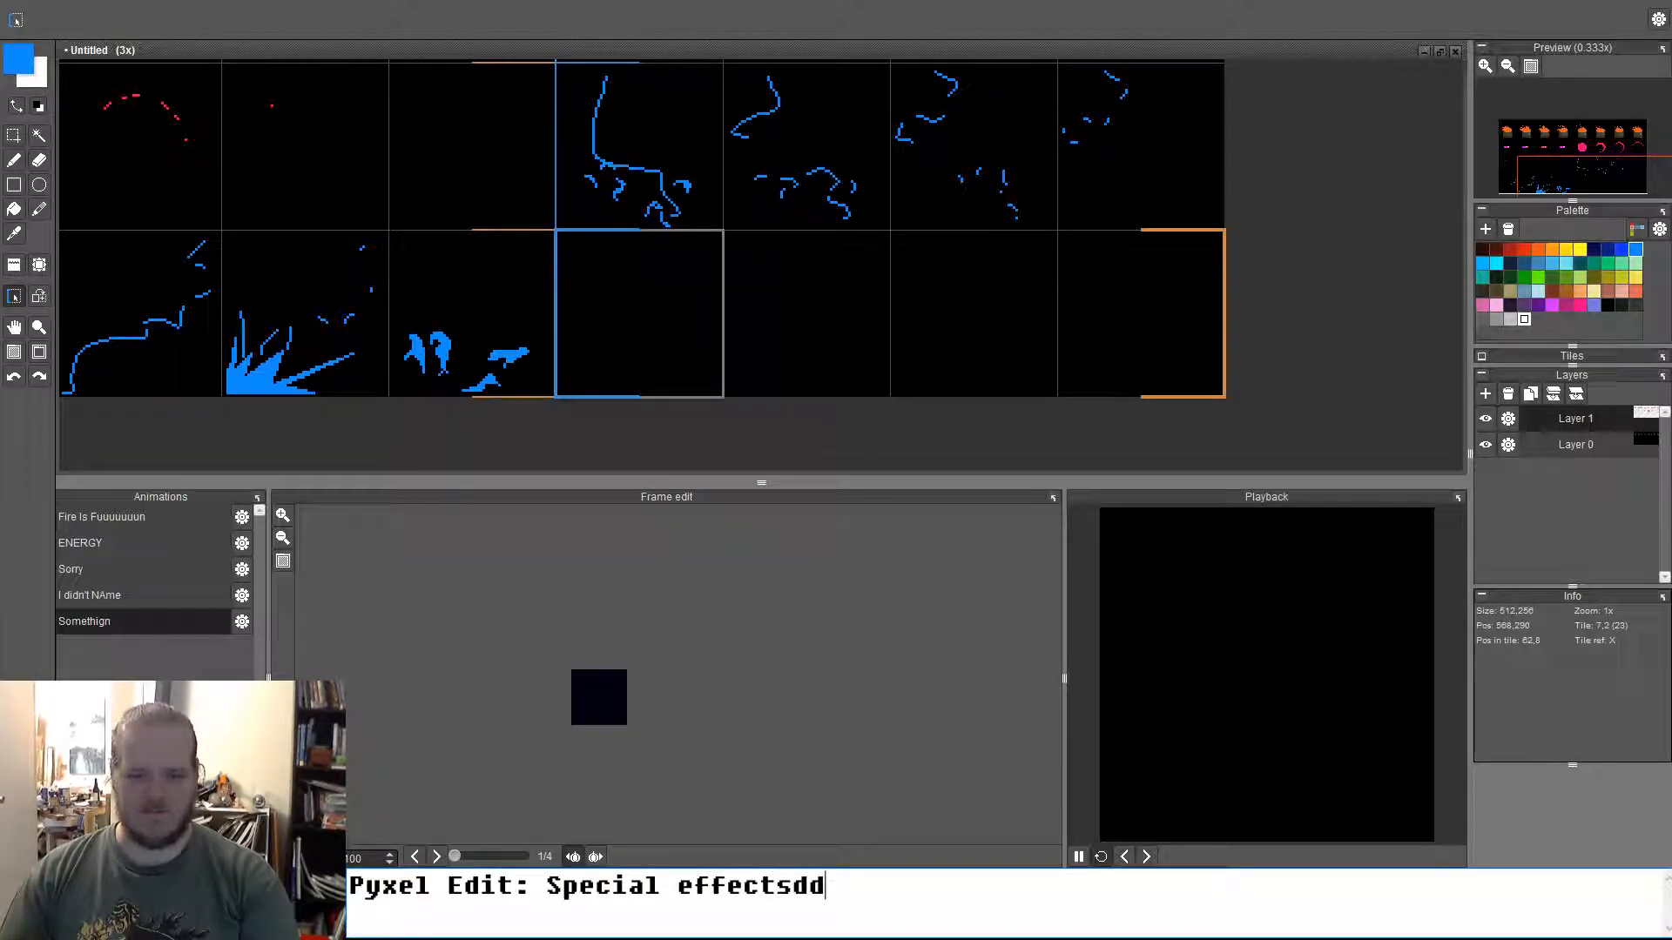
type("dddddddddddddddddddddddddddddddddddddddddddddddddd")
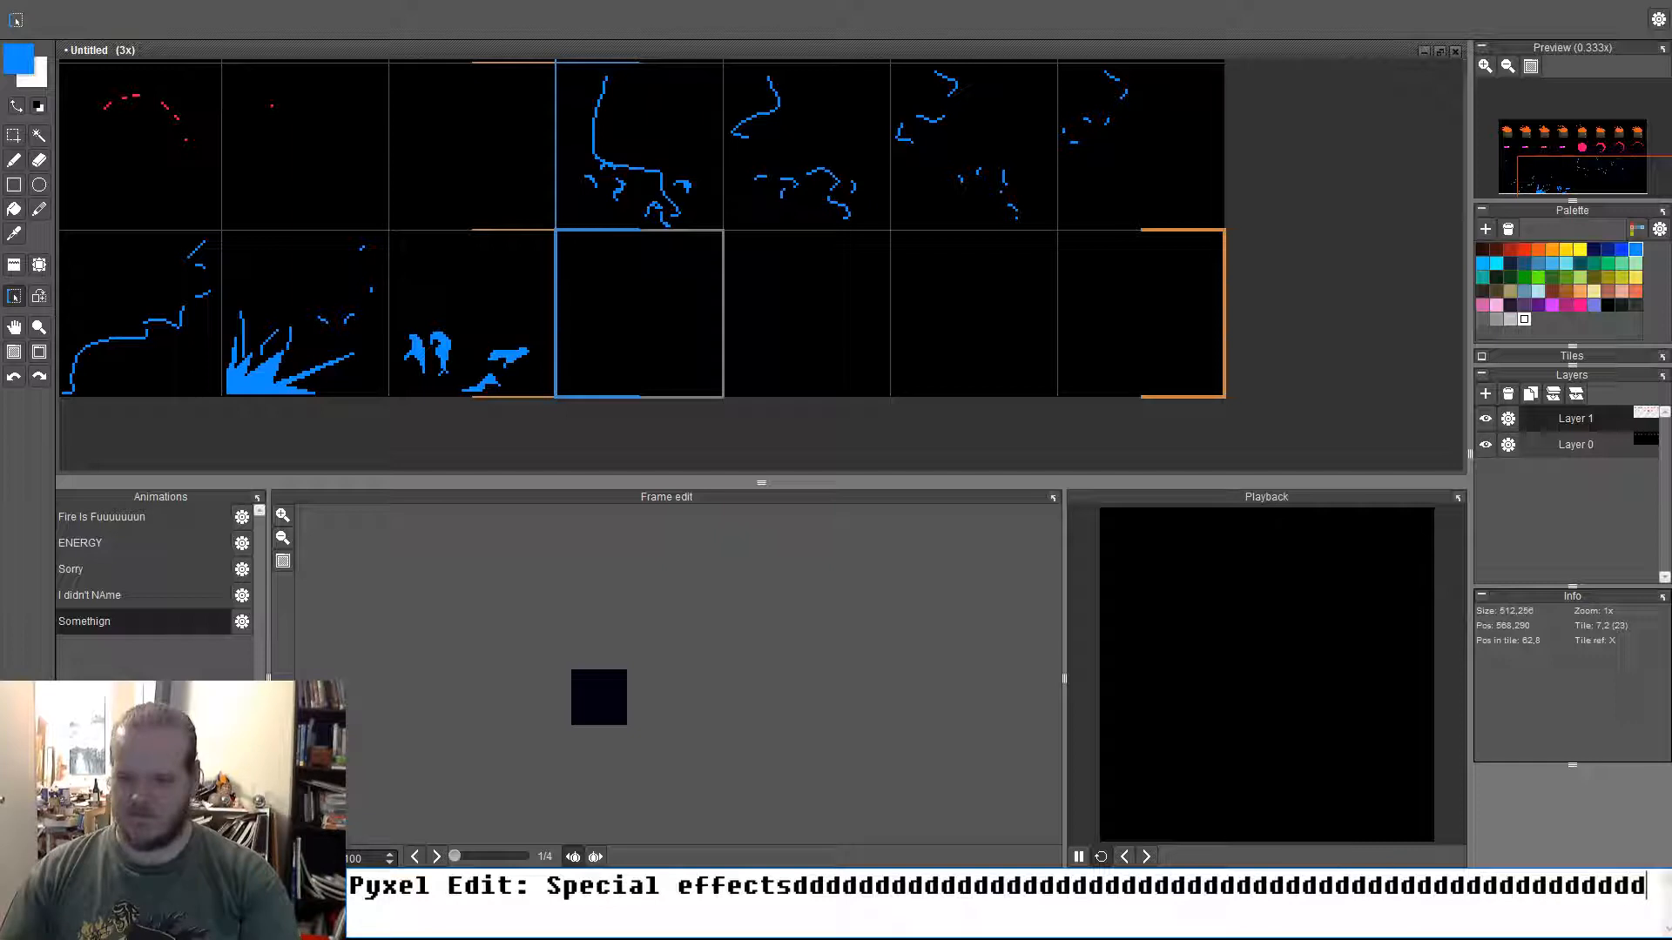
Choose the lighter orange for the Pen tool and select the "Fire Is Fuuuuuun" animation for shading
scroll(701, 288, "down", 4)
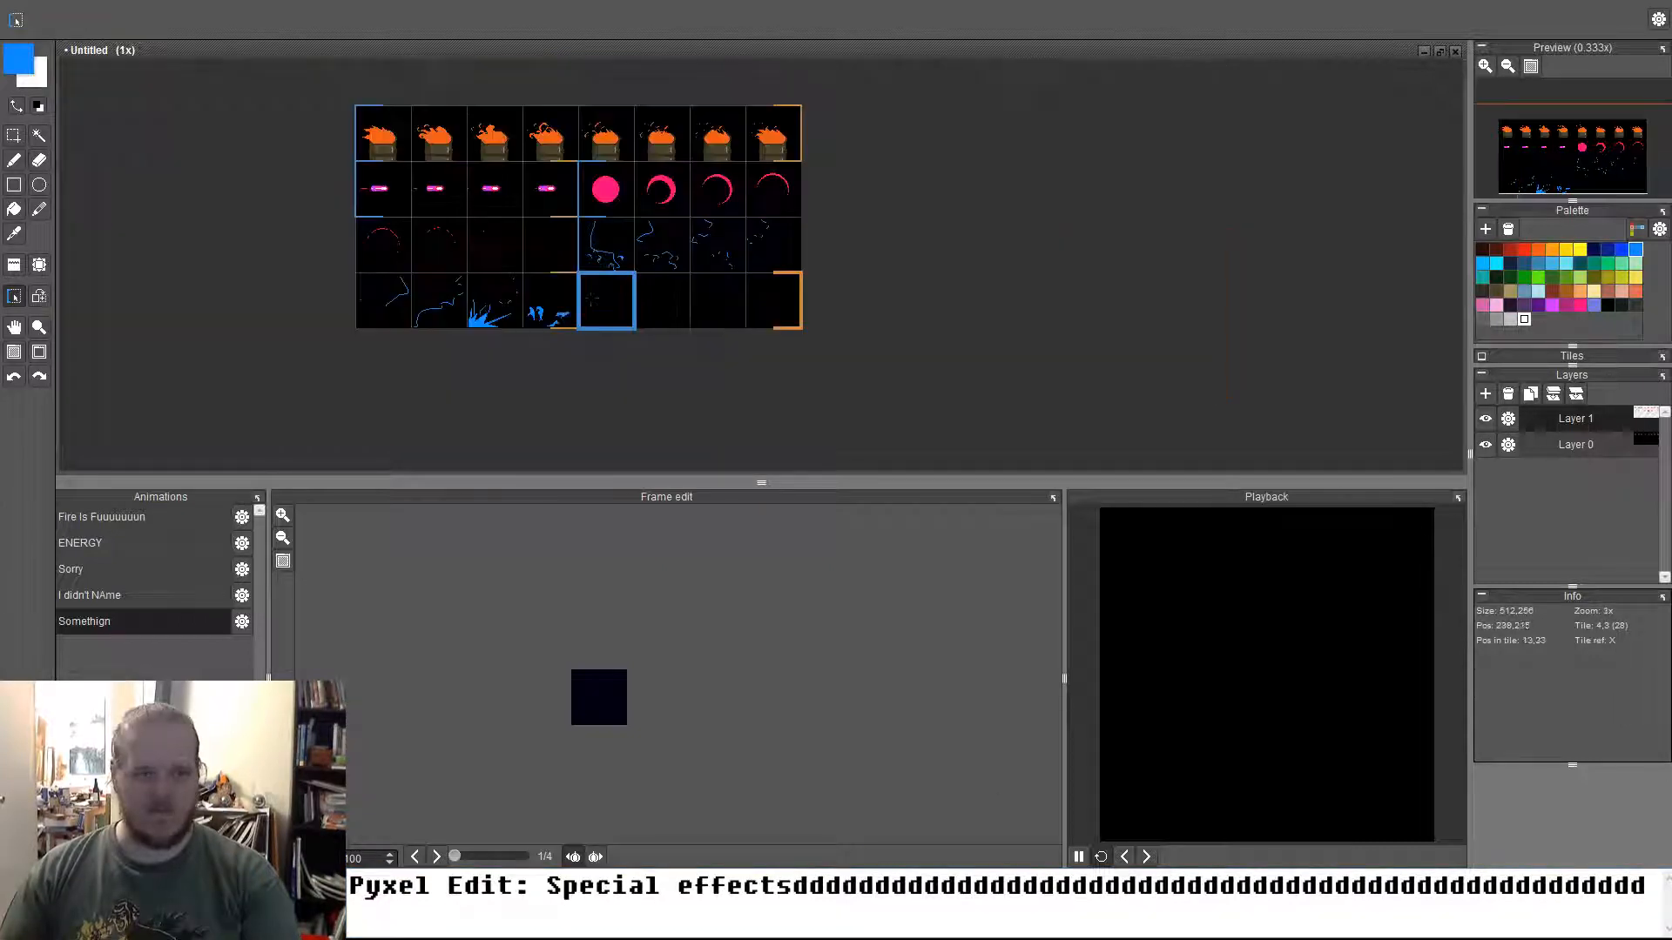
left_click_drag(701, 288, 936, 388)
scroll(823, 305, "up", 5)
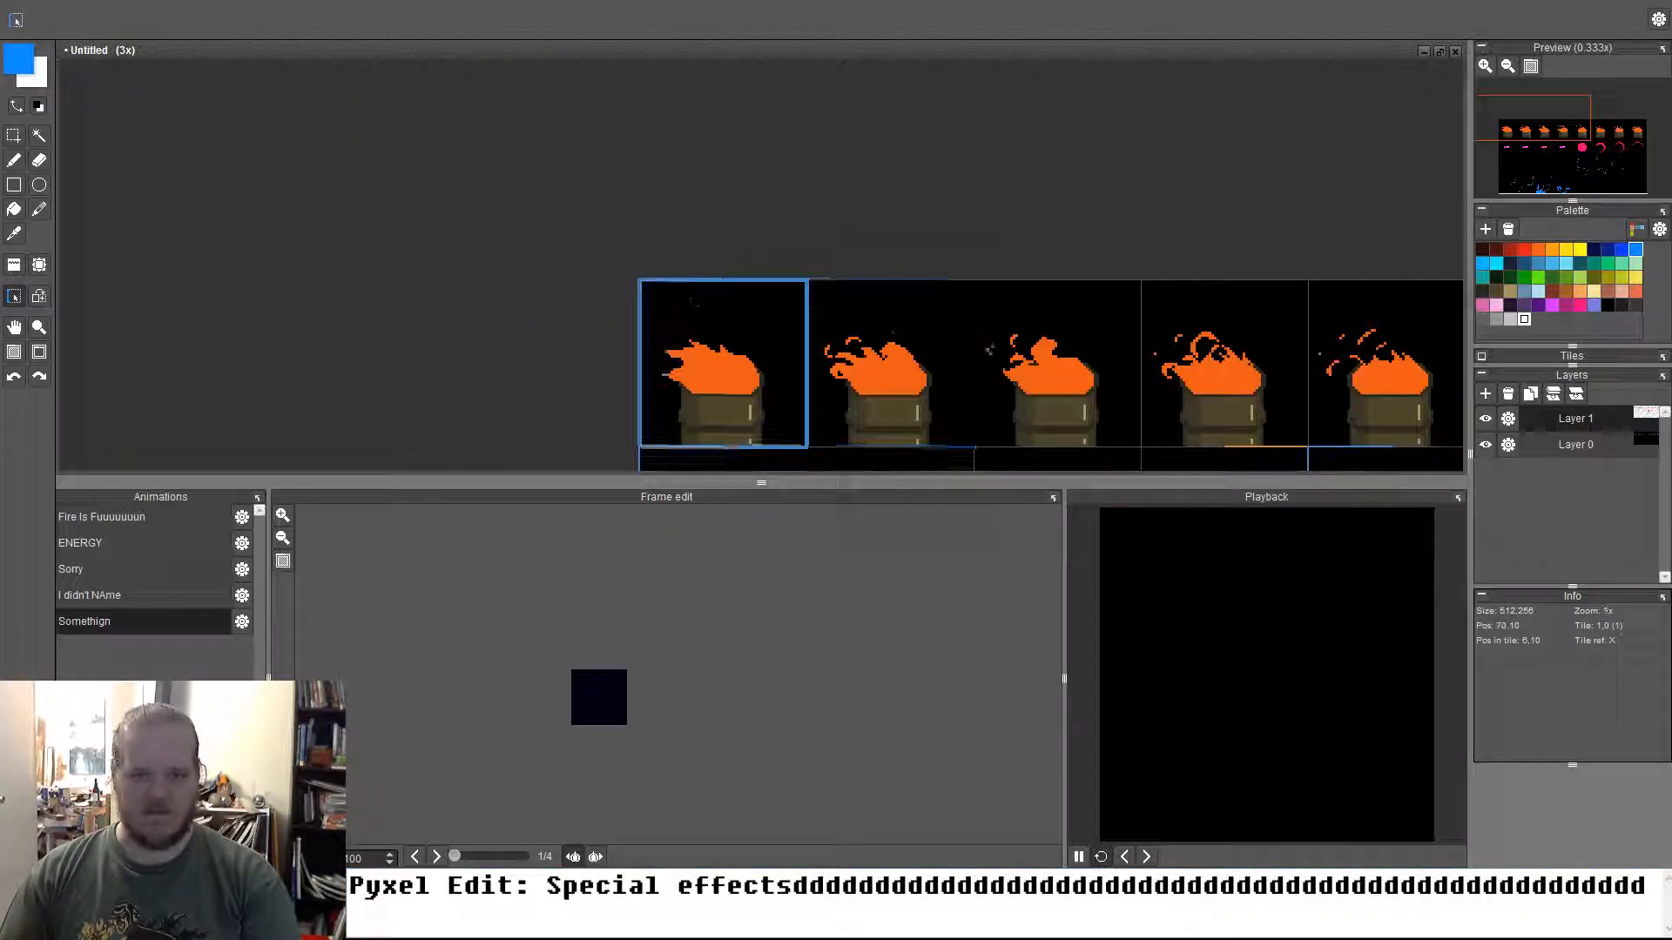
key("d")
scroll(740, 396, "up", 3)
right_click(749, 315)
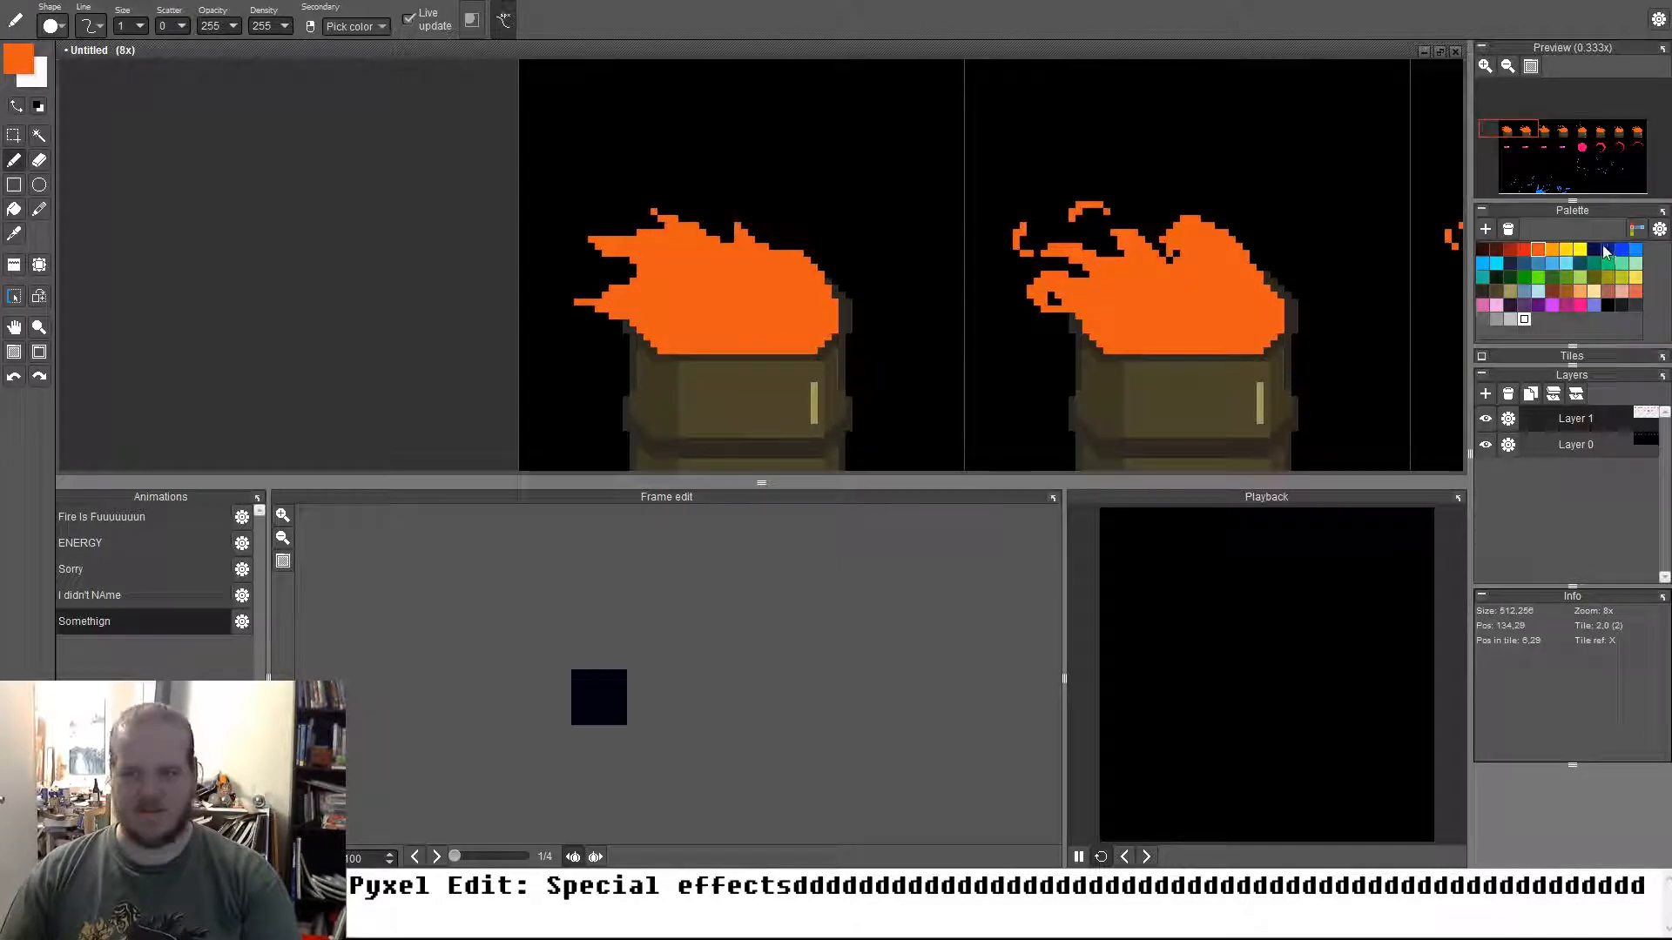
left_click(1553, 250)
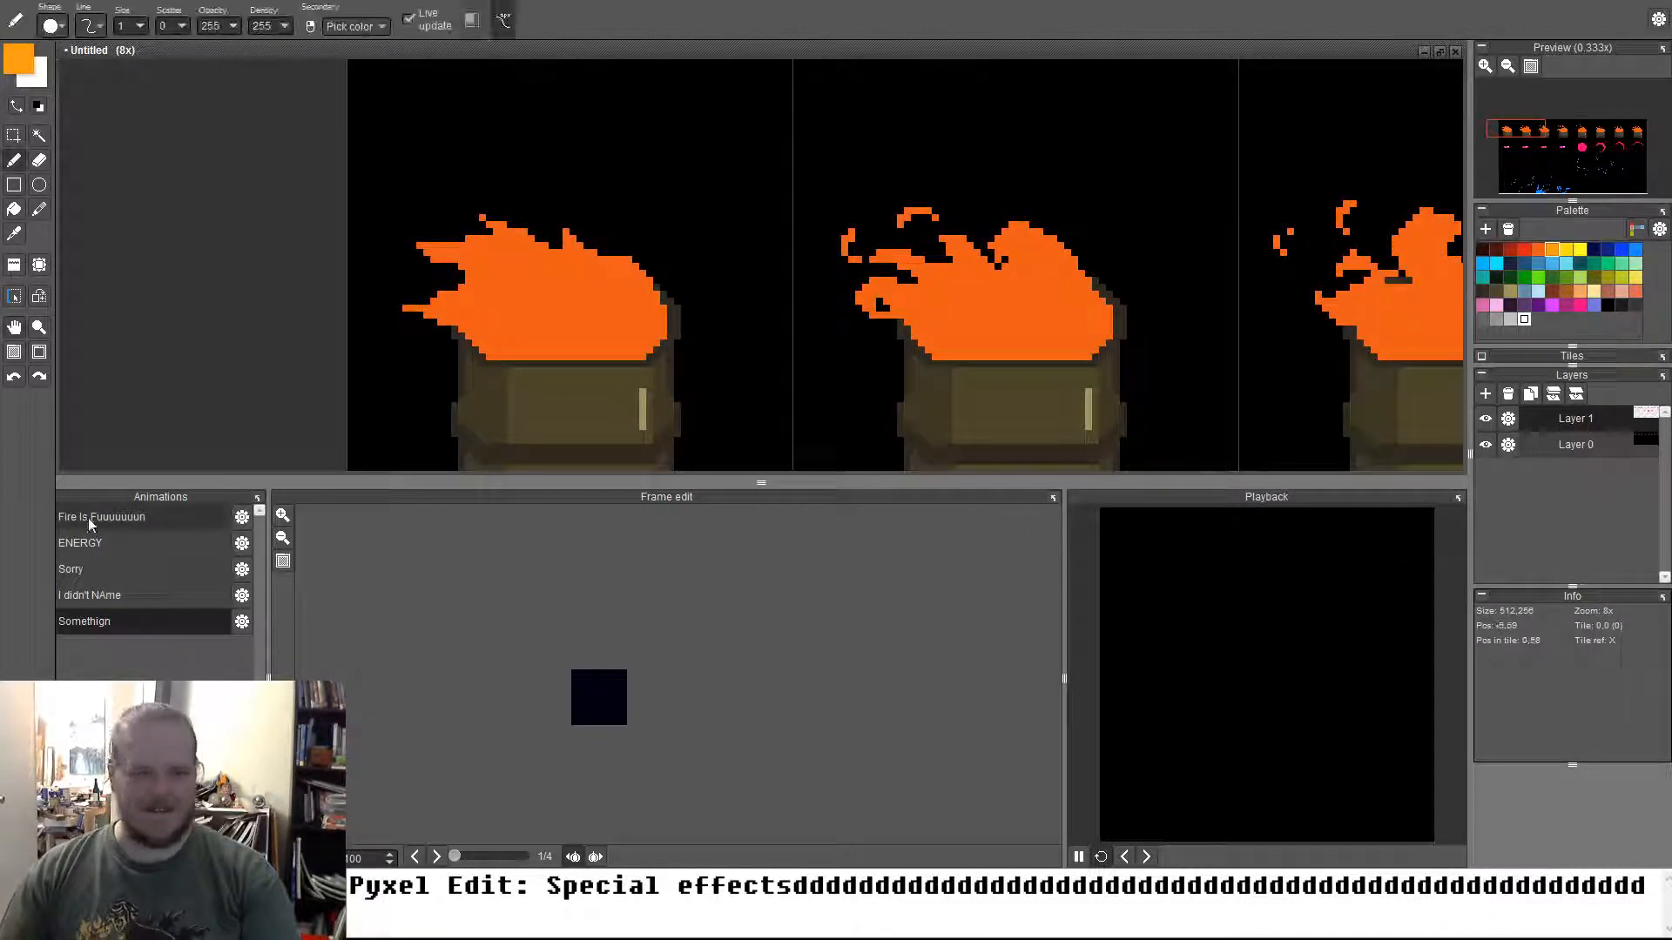
left_click(100, 516)
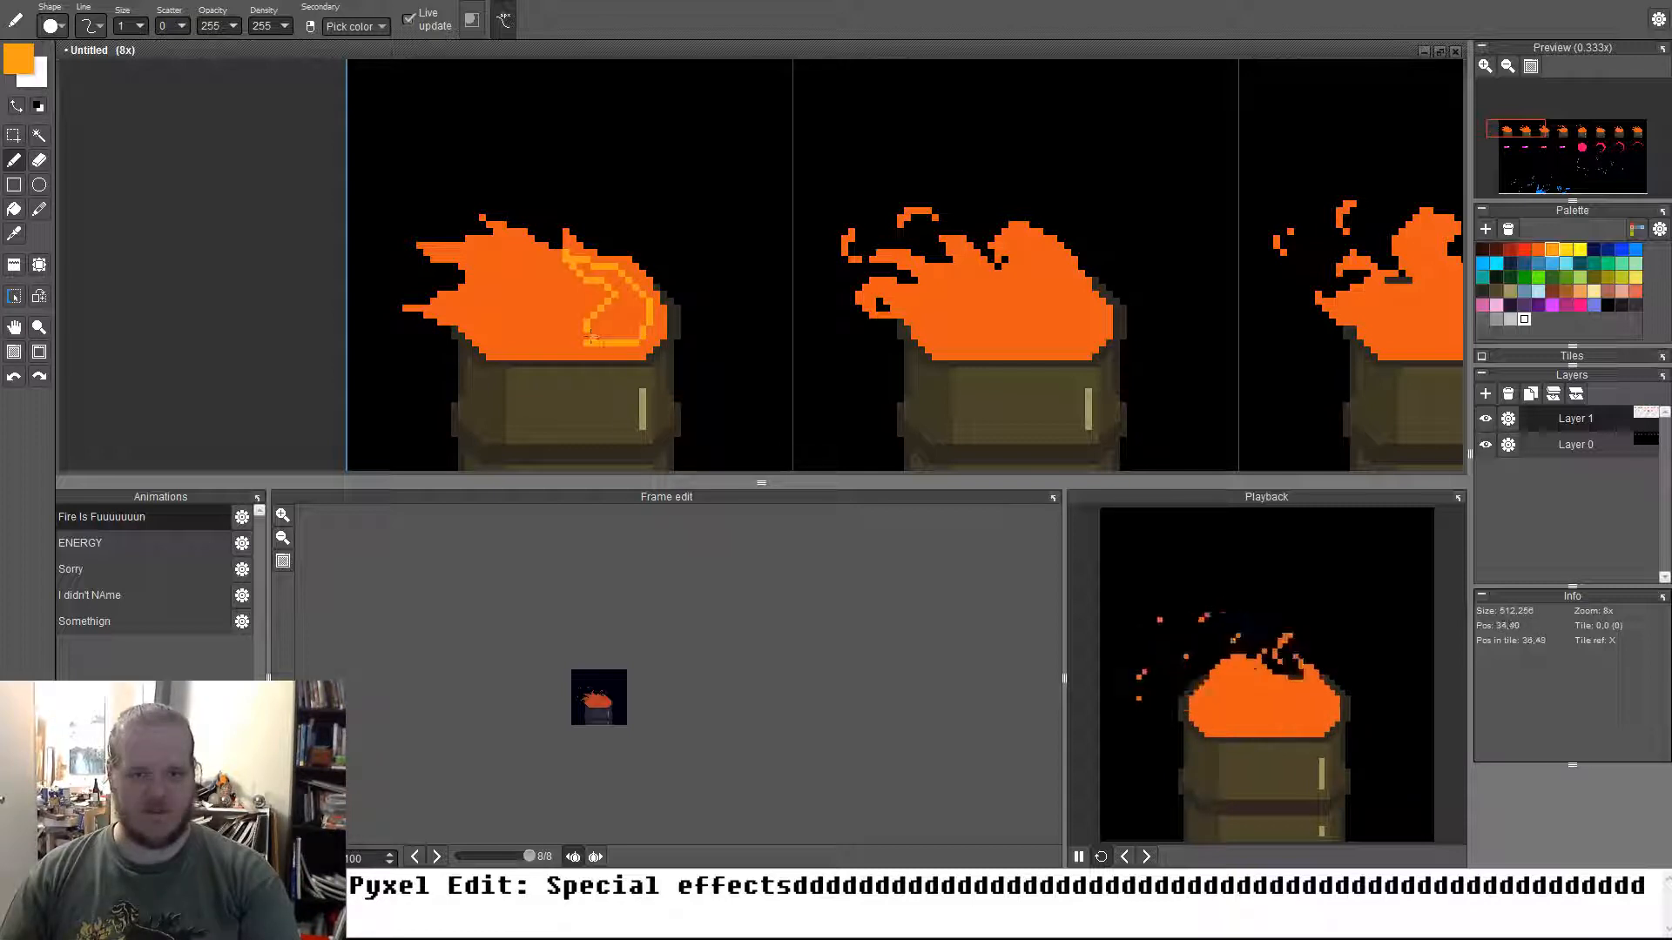
Outline and fill lighter orange highlight shapes inside the right and left halves of the first frame's flame
key("f")
left_click(617, 324)
key("d")
left_click_drag(548, 340, 538, 301)
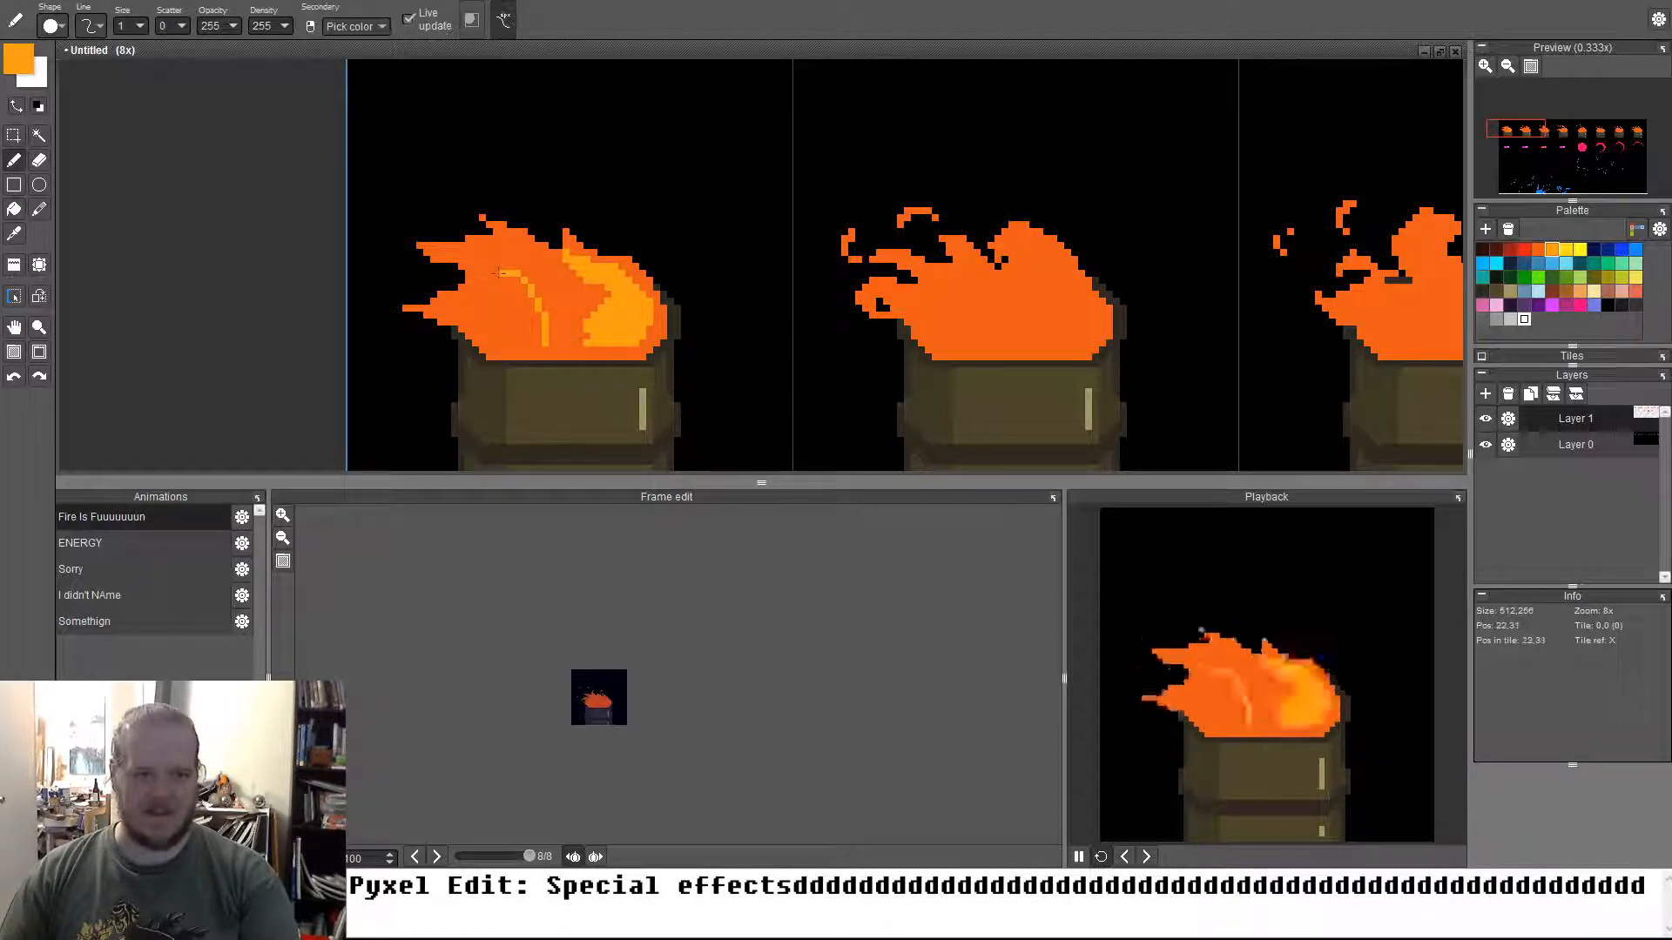
key("f")
left_click(528, 306)
key("d")
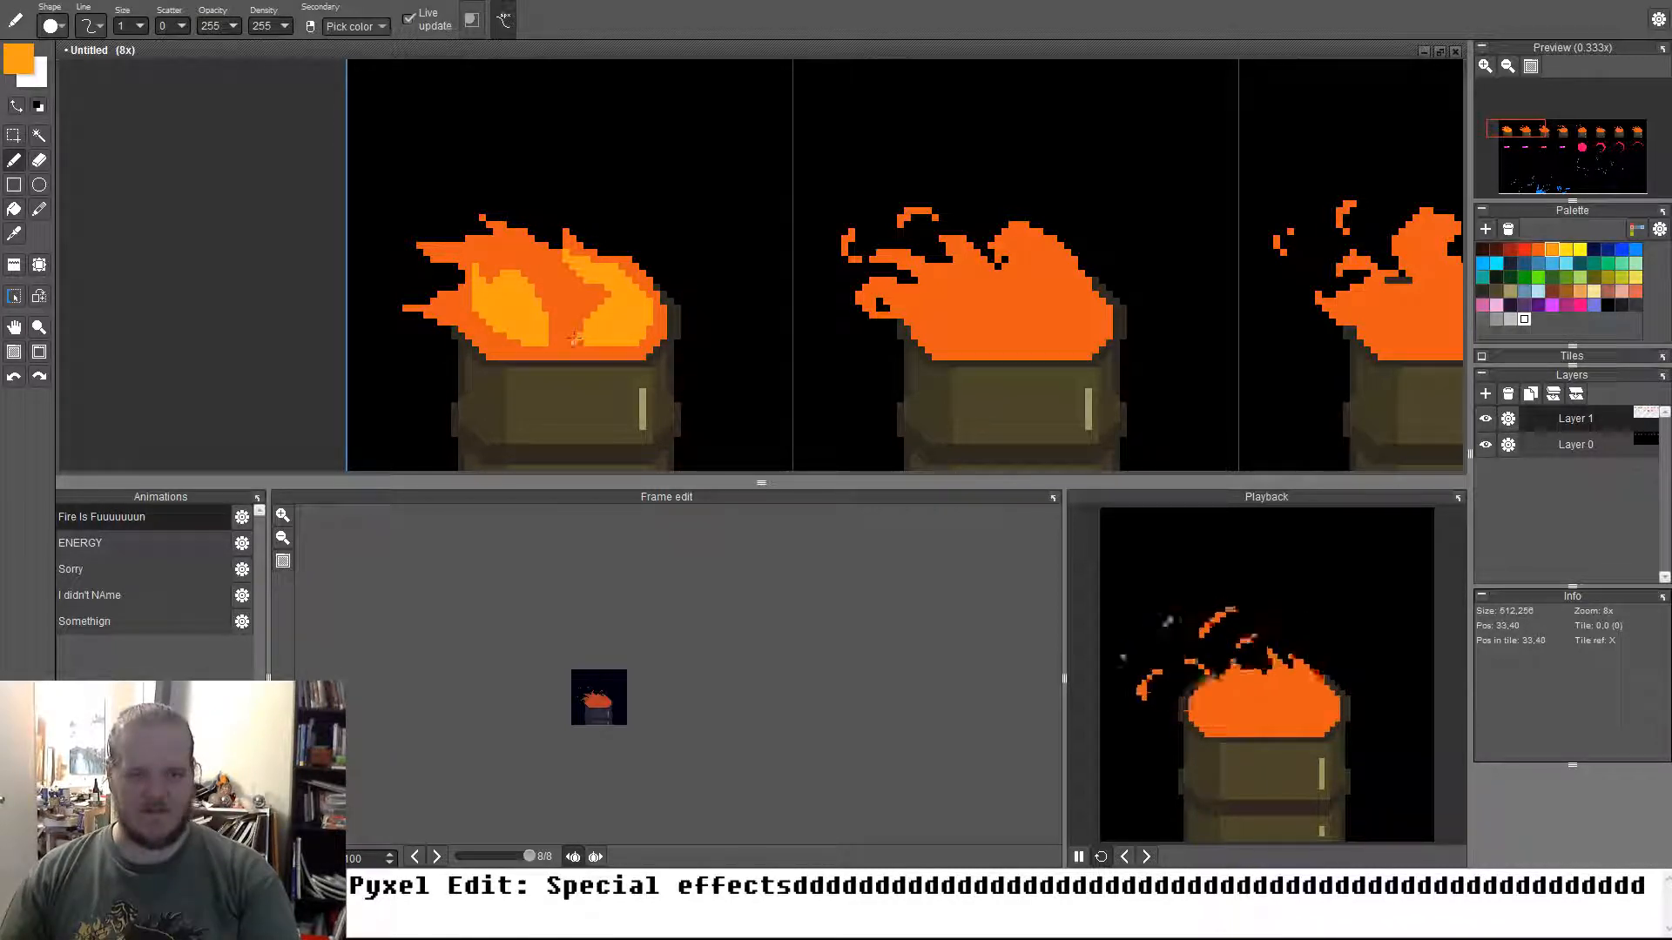
mouse_move(574, 340)
left_mouse_down()
mouse_move(567, 294)
mouse_move(608, 315)
left_mouse_up()
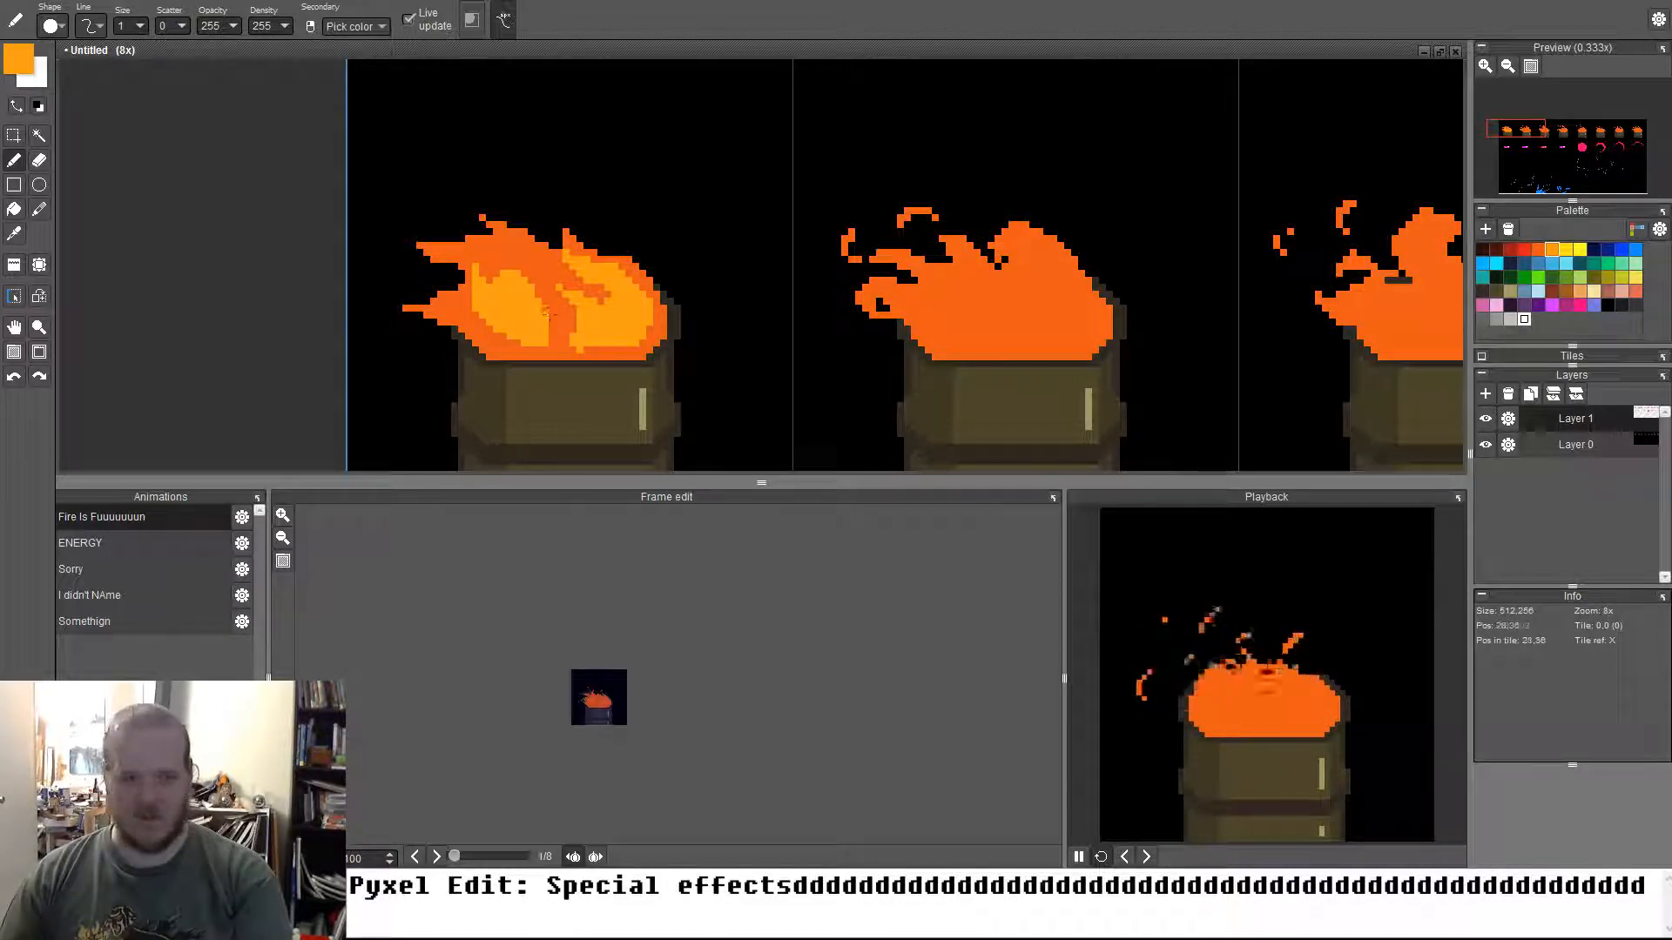
Enlarge the barrel fire in the frame editor and widen the frame editing area against the playback area
left_click(437, 857)
scroll(590, 688, "up", 5)
key("space")
left_click_drag(703, 794, 775, 730)
scroll(949, 653, "up", 3)
key("space")
scroll(775, 729, "down", 1)
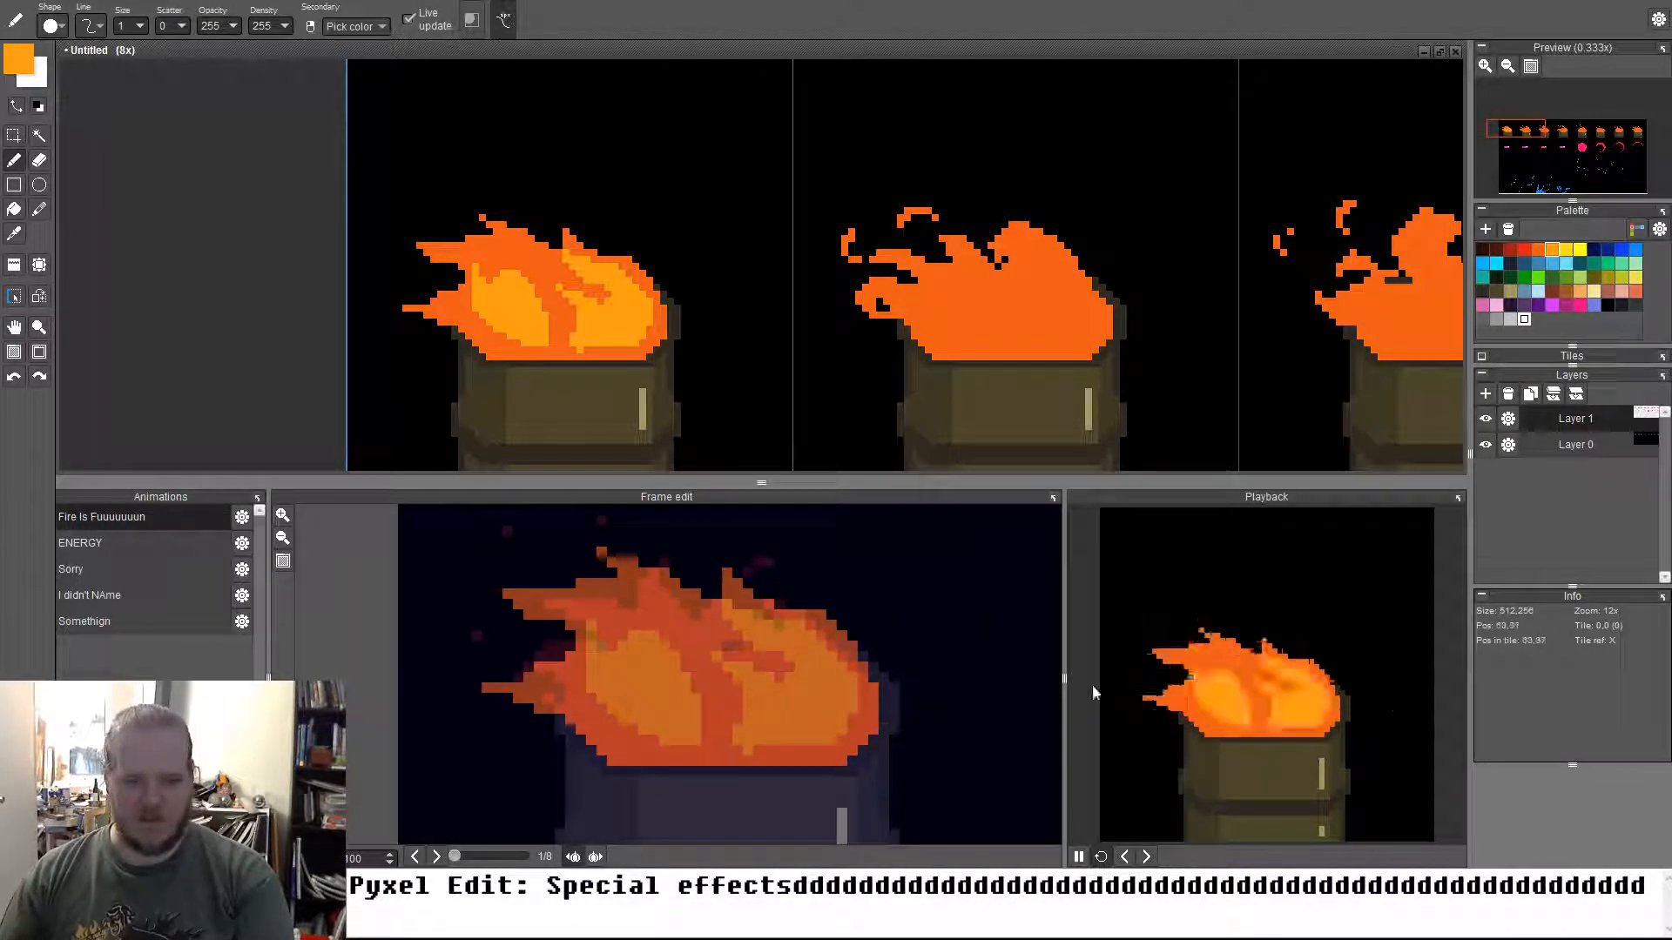
left_click_drag(1064, 674, 1142, 675)
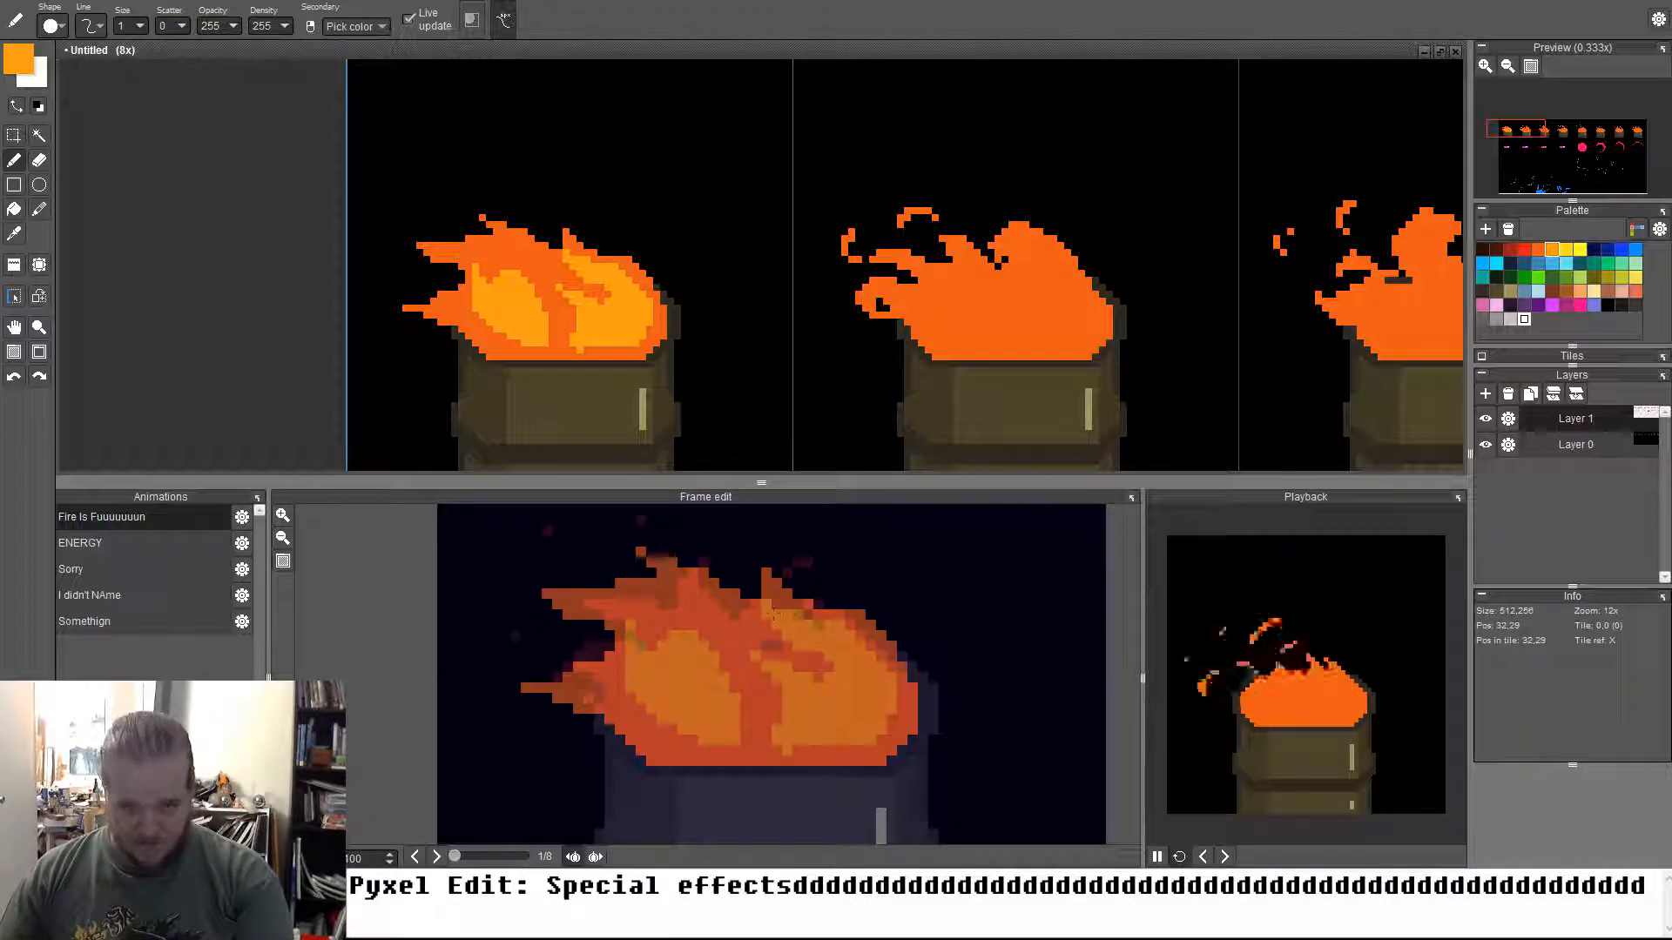
On frame 2, outline the flame's upper-right lobe in lighter orange and fill it, undoing stray strokes
left_click_drag(777, 582, 829, 617)
key("Left")
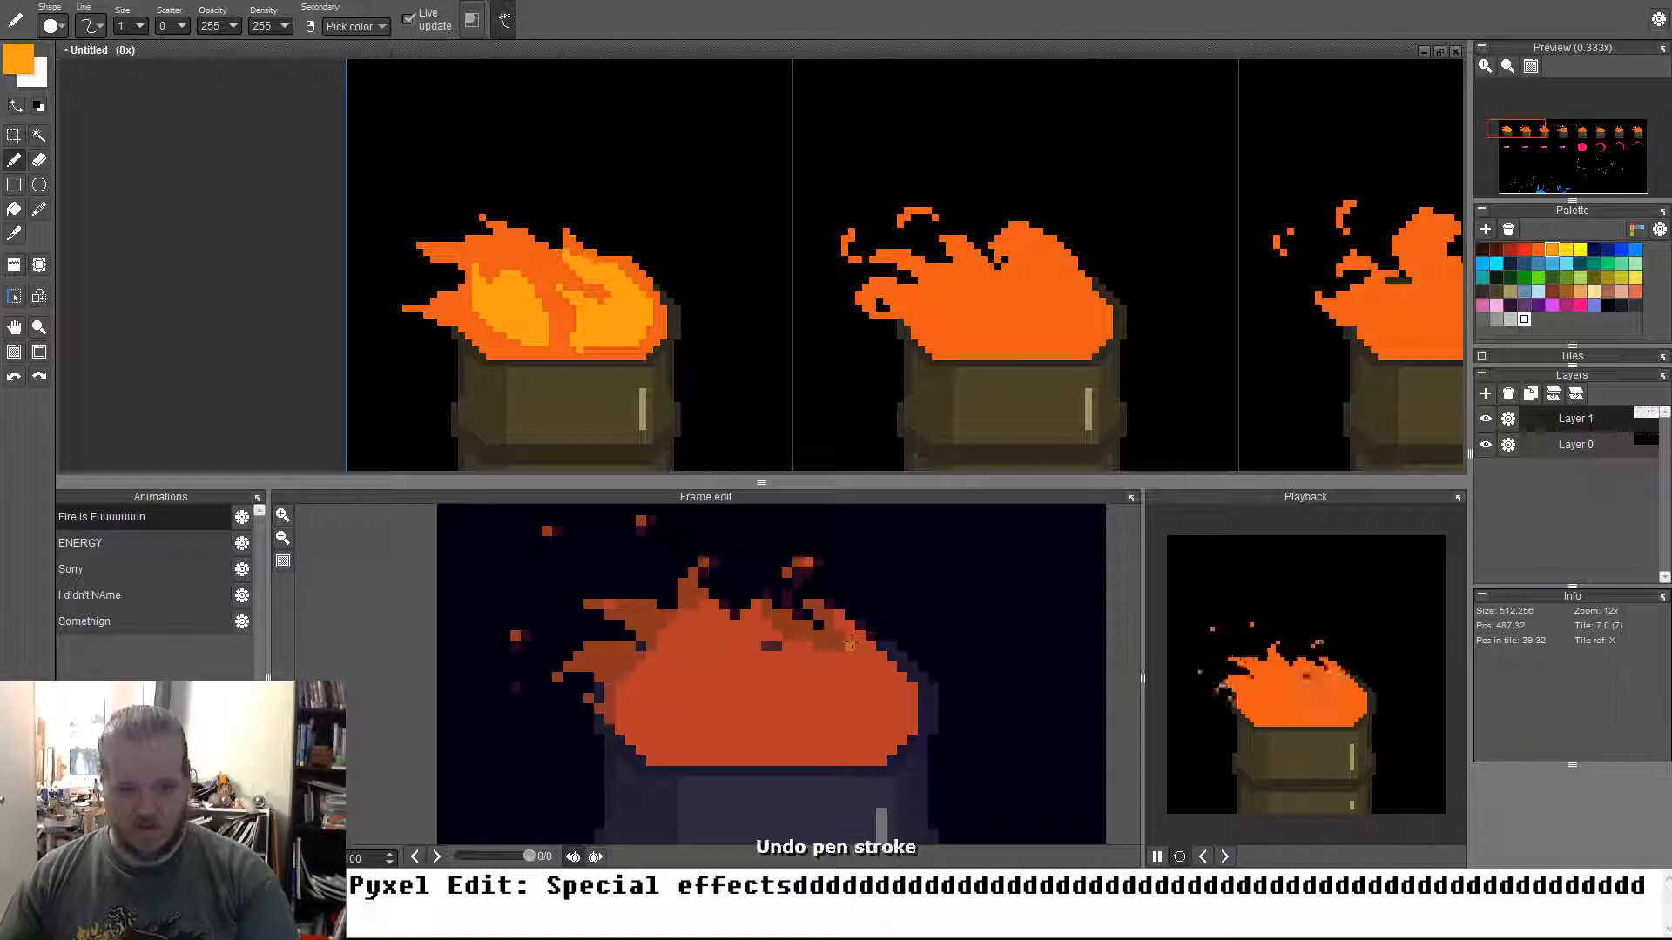
key("Right")
key("Right")
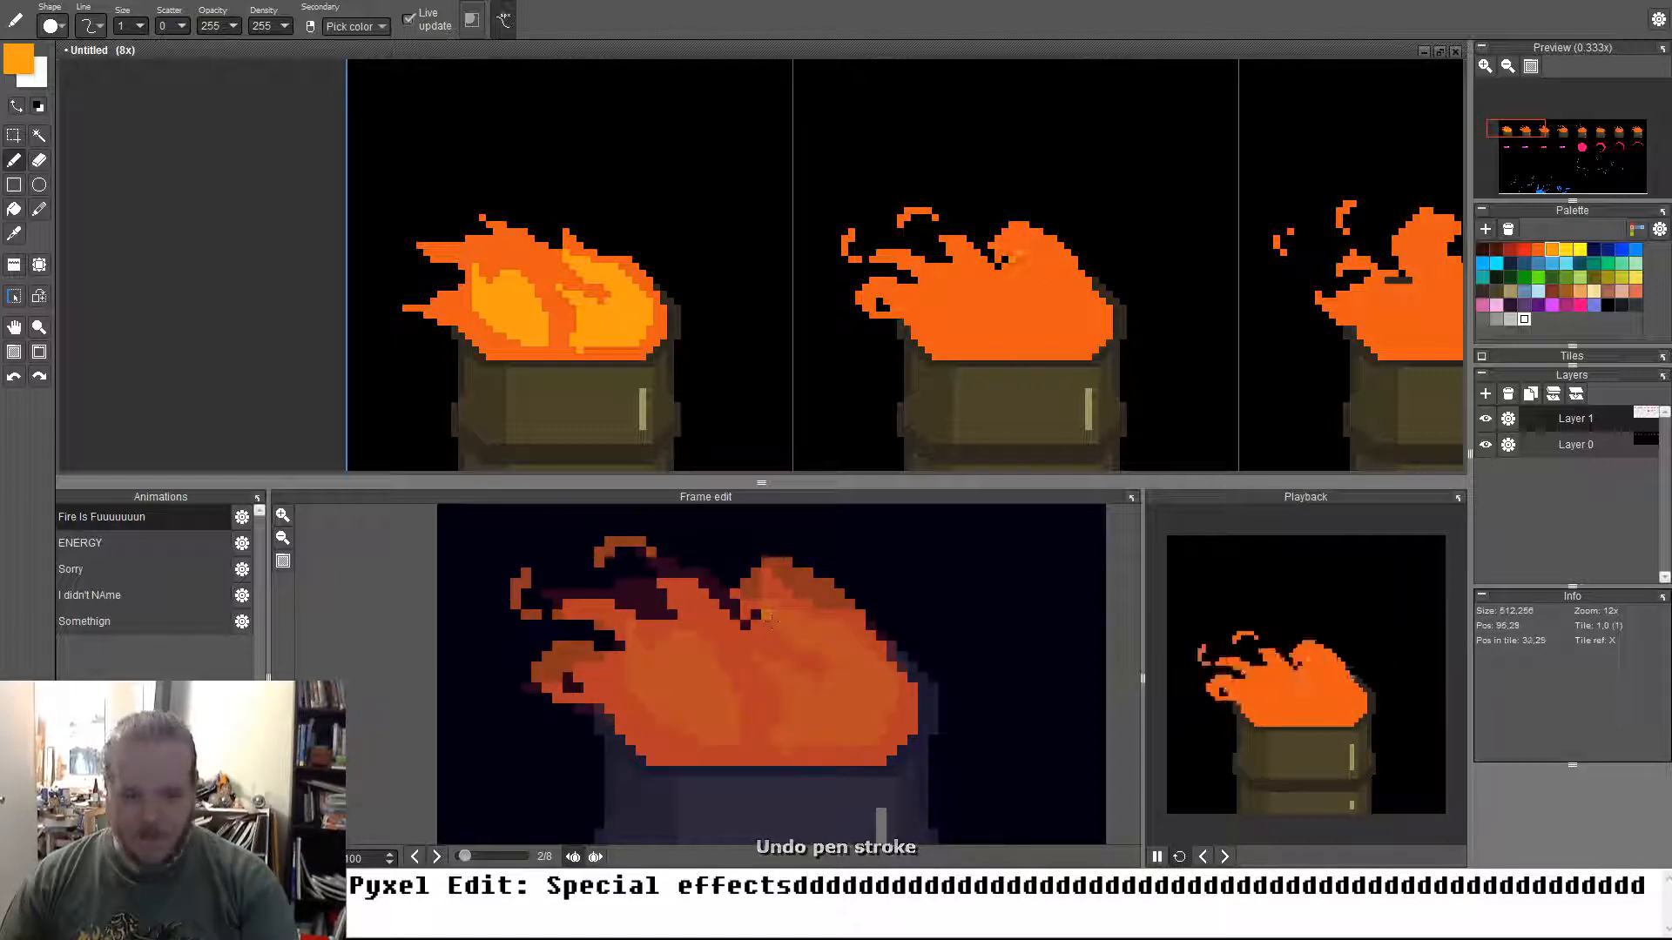
left_click_drag(767, 582, 789, 554)
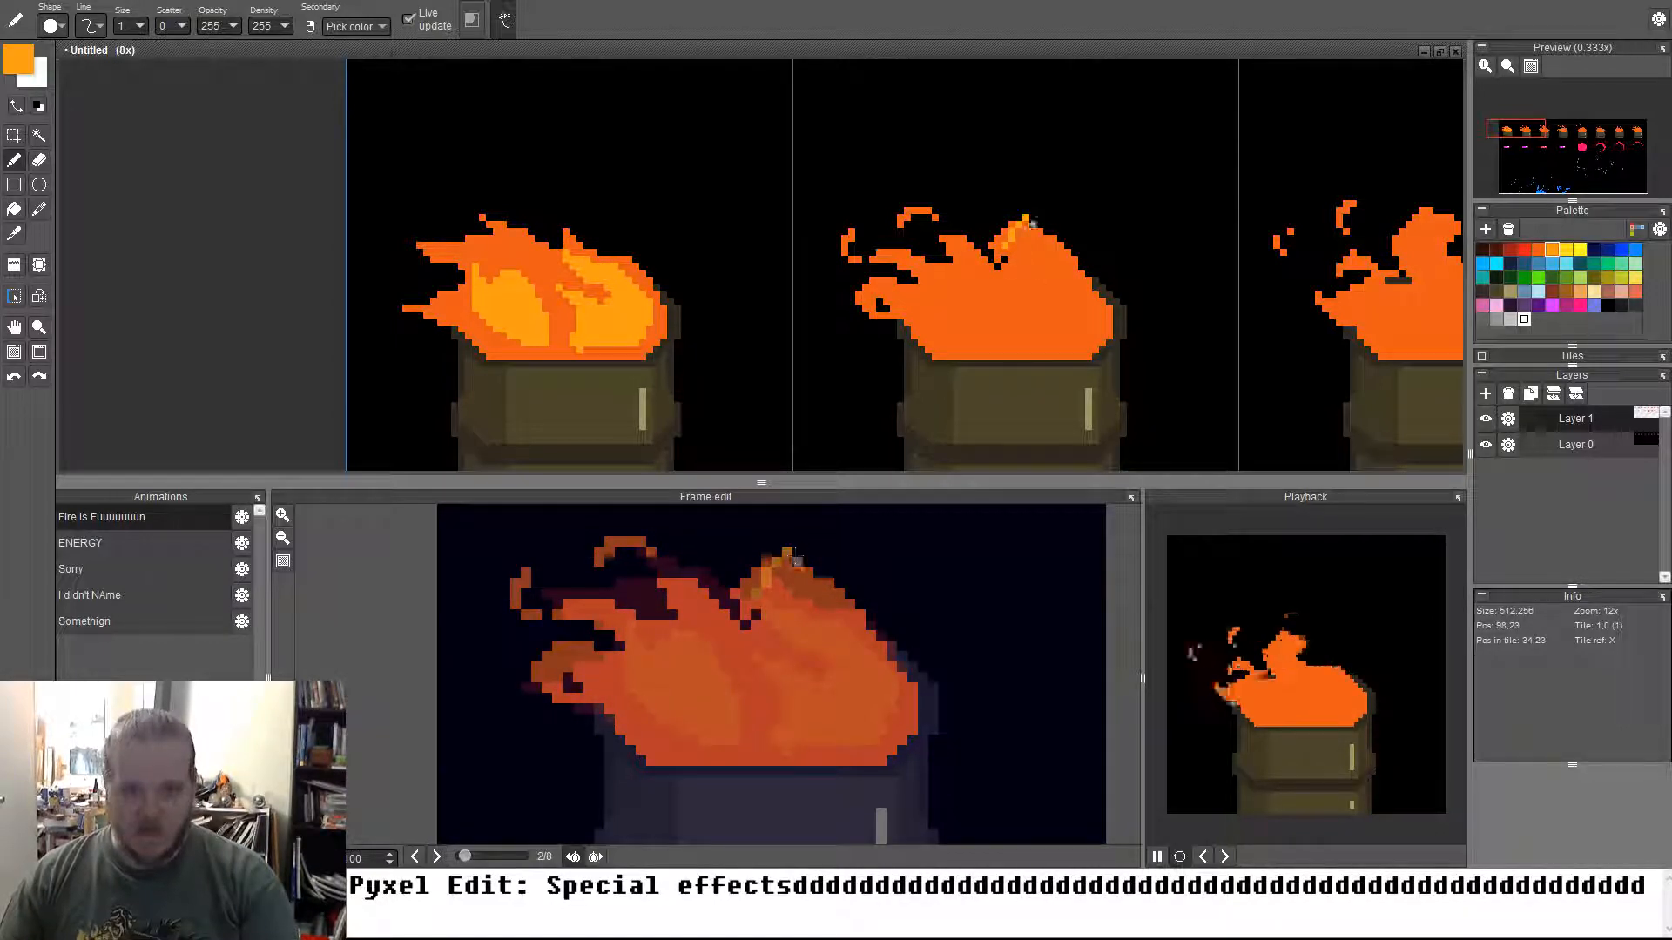
key("ctrl+z")
mouse_move(784, 634)
left_mouse_down()
mouse_move(760, 575)
mouse_move(787, 563)
left_mouse_up()
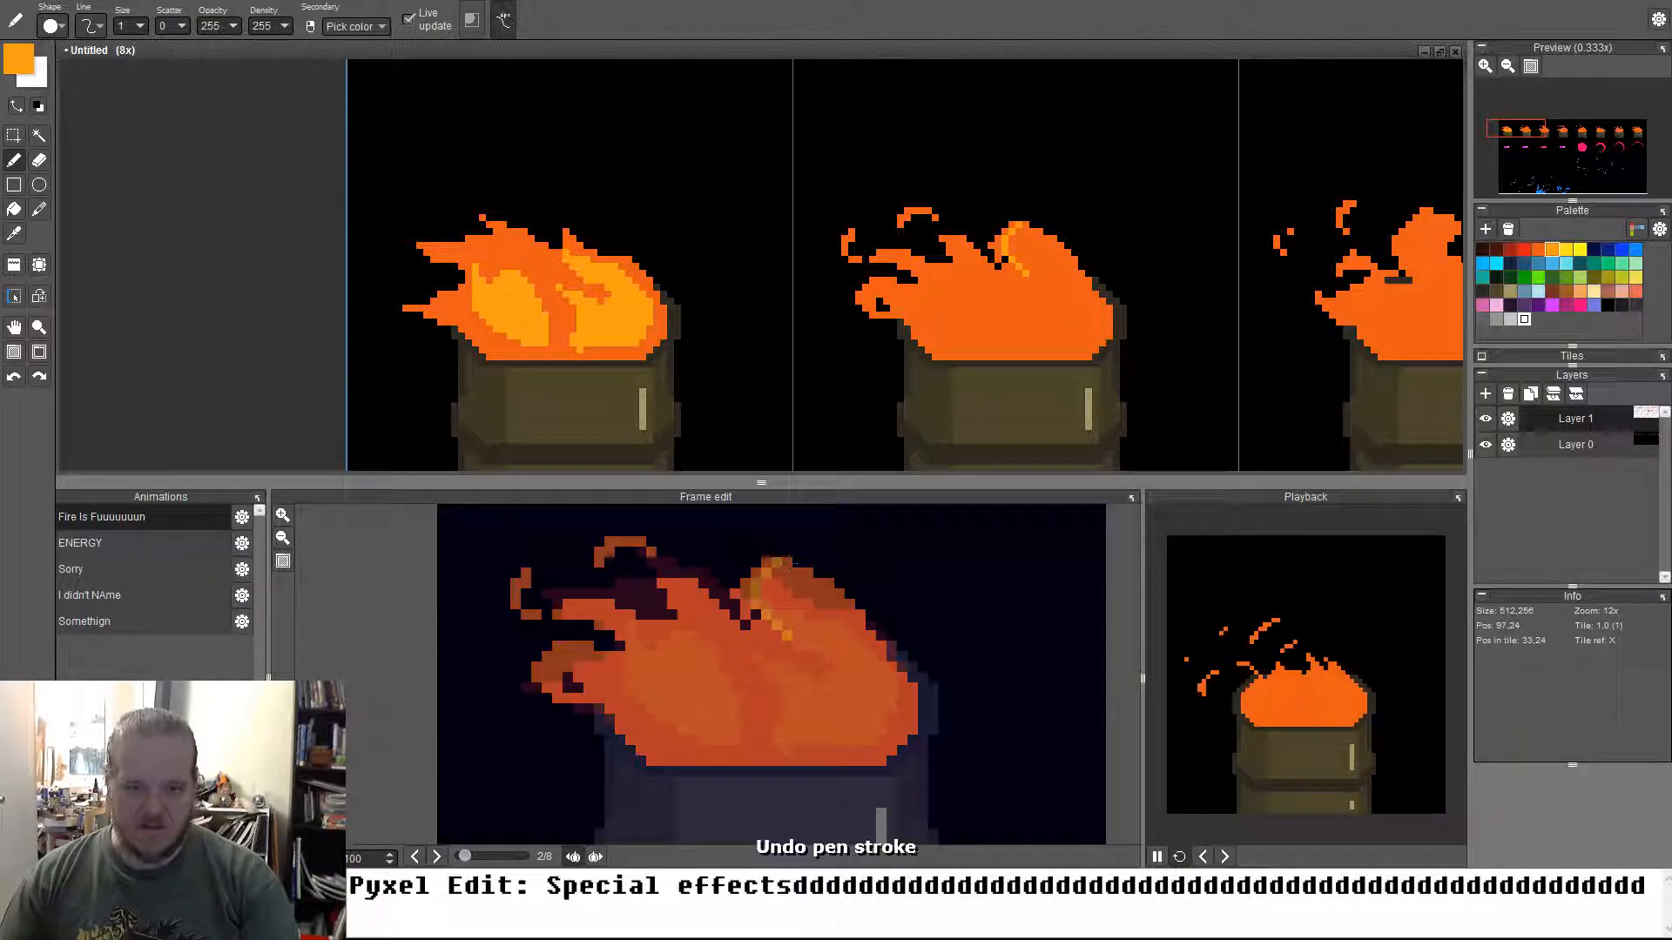
mouse_move(794, 637)
left_mouse_down()
mouse_move(827, 636)
mouse_move(886, 688)
left_mouse_up()
key("f")
left_click(864, 630)
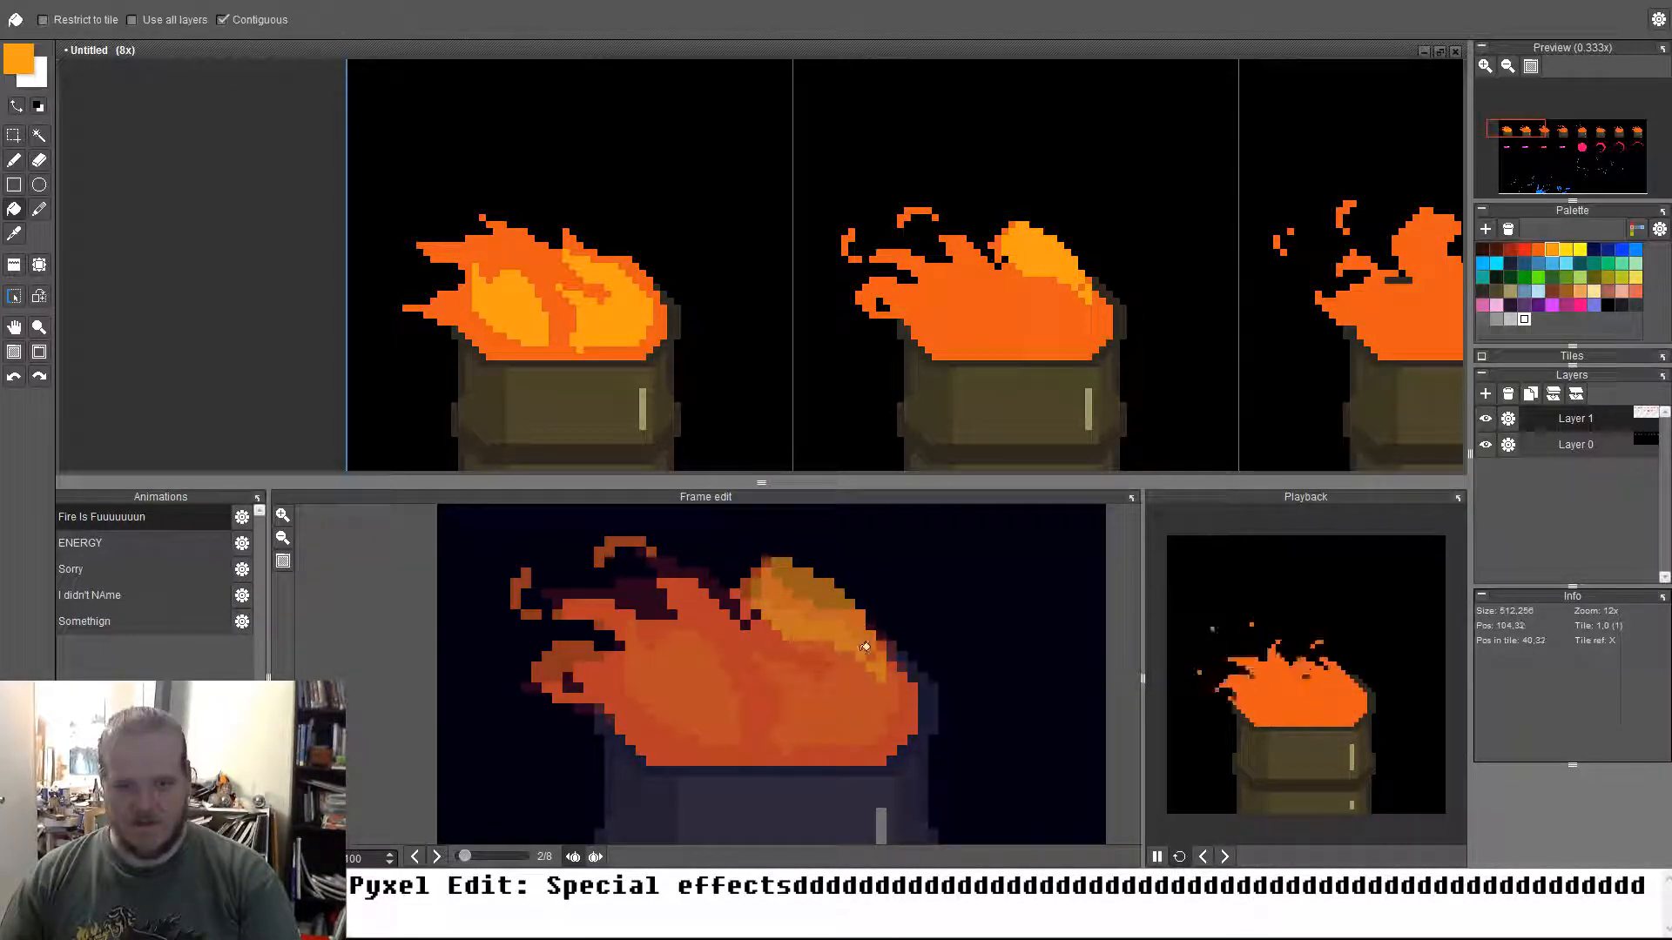
Add a lighter orange tongue across the middle of frame 2's flame, below the upper lobe, and fill it
key("b")
left_click(870, 658)
mouse_move(819, 668)
left_mouse_down()
mouse_move(702, 629)
mouse_move(706, 605)
mouse_move(728, 671)
mouse_move(822, 664)
left_mouse_up()
key("f")
left_click(766, 658)
key("b")
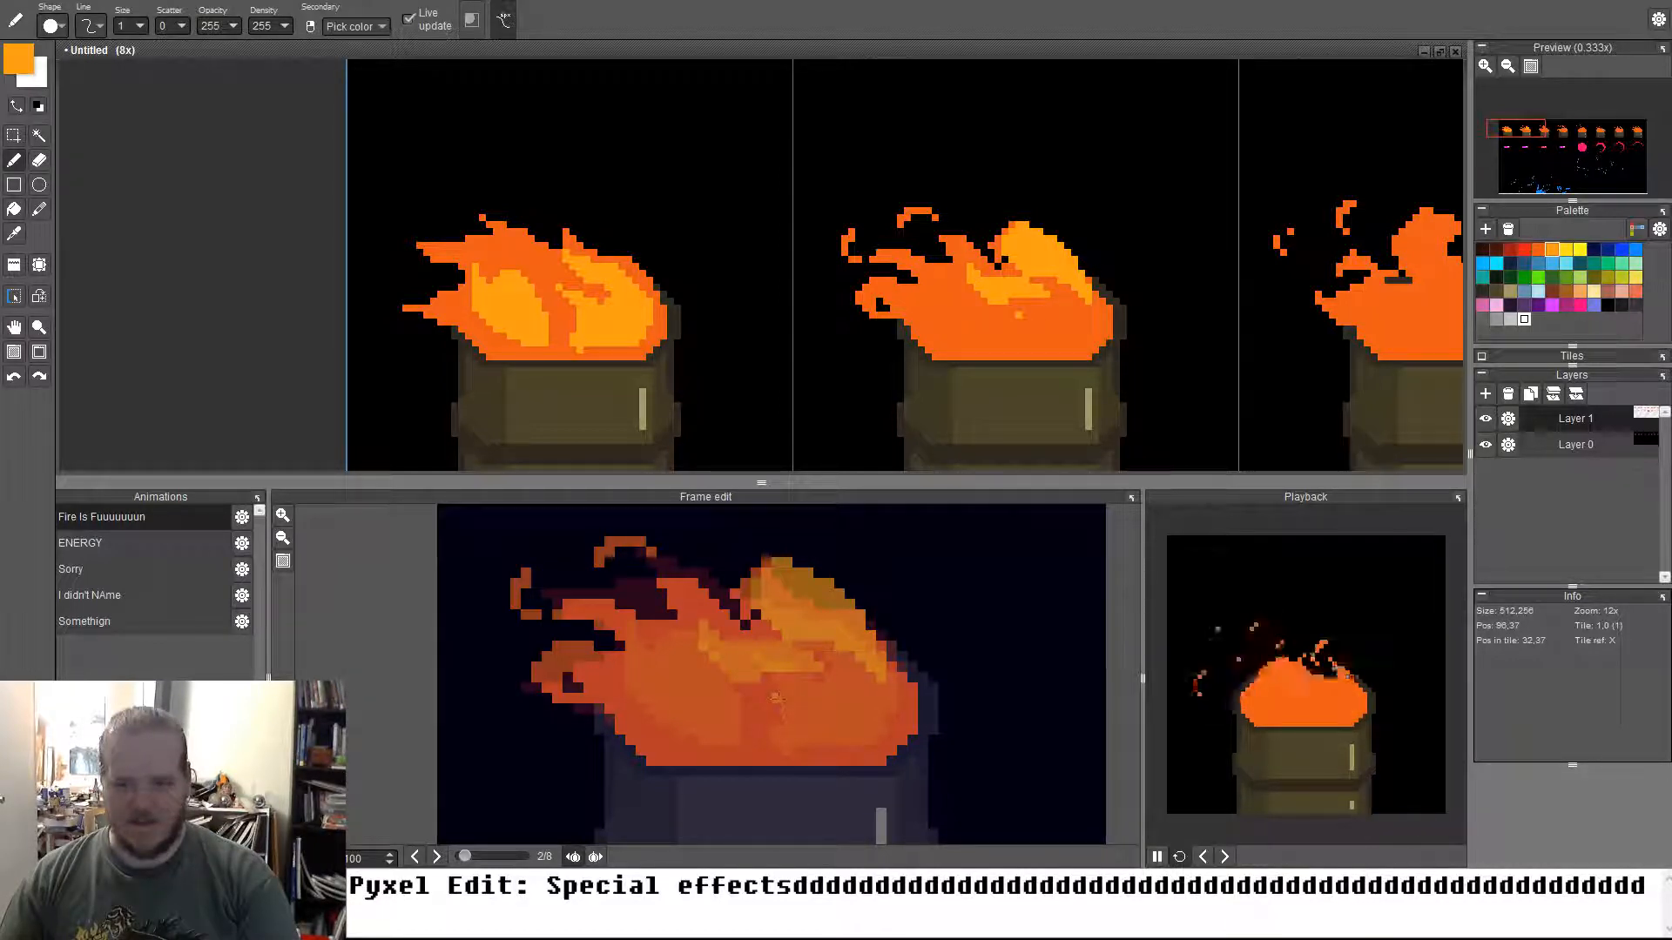
Outline and fill a lighter orange highlight in the lower-right part of frame 2's flame
left_click_drag(776, 740, 880, 718)
mouse_move(781, 742)
left_mouse_down()
mouse_move(768, 717)
mouse_move(832, 685)
mouse_move(883, 712)
mouse_move(839, 714)
left_mouse_up()
key("f")
left_click(838, 712)
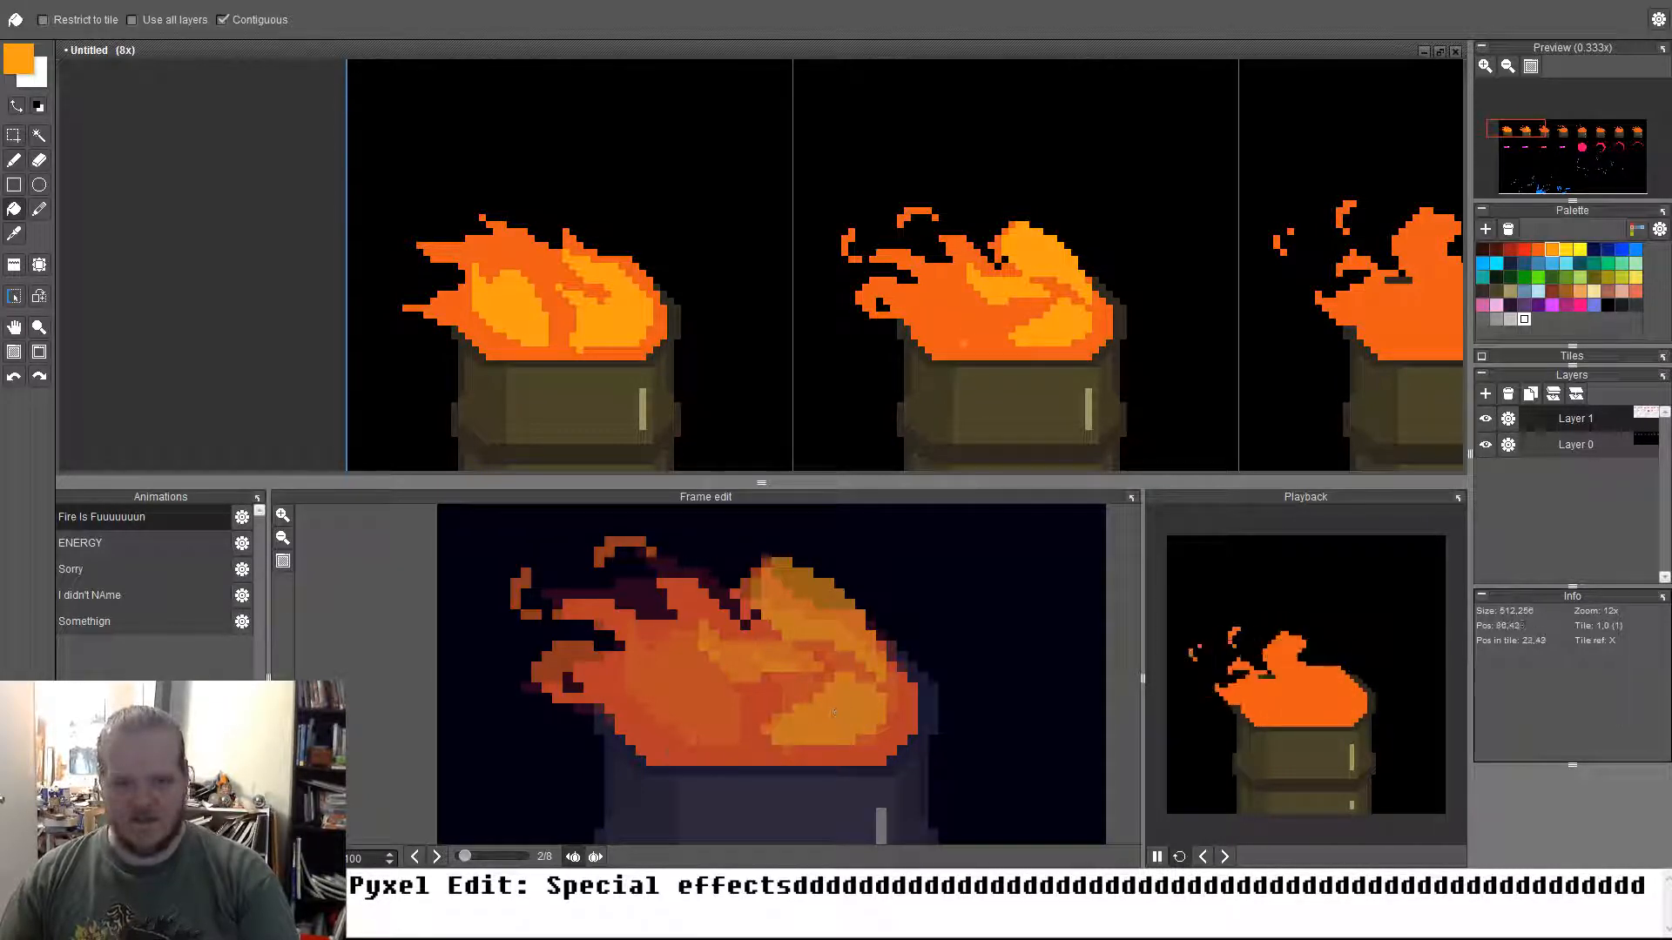
Shade frame 2's lower-left flame area and its left curls with lighter orange, filling the lower-left shape
key("b")
mouse_move(733, 736)
left_mouse_down()
mouse_move(672, 728)
mouse_move(644, 690)
mouse_move(739, 725)
left_mouse_up()
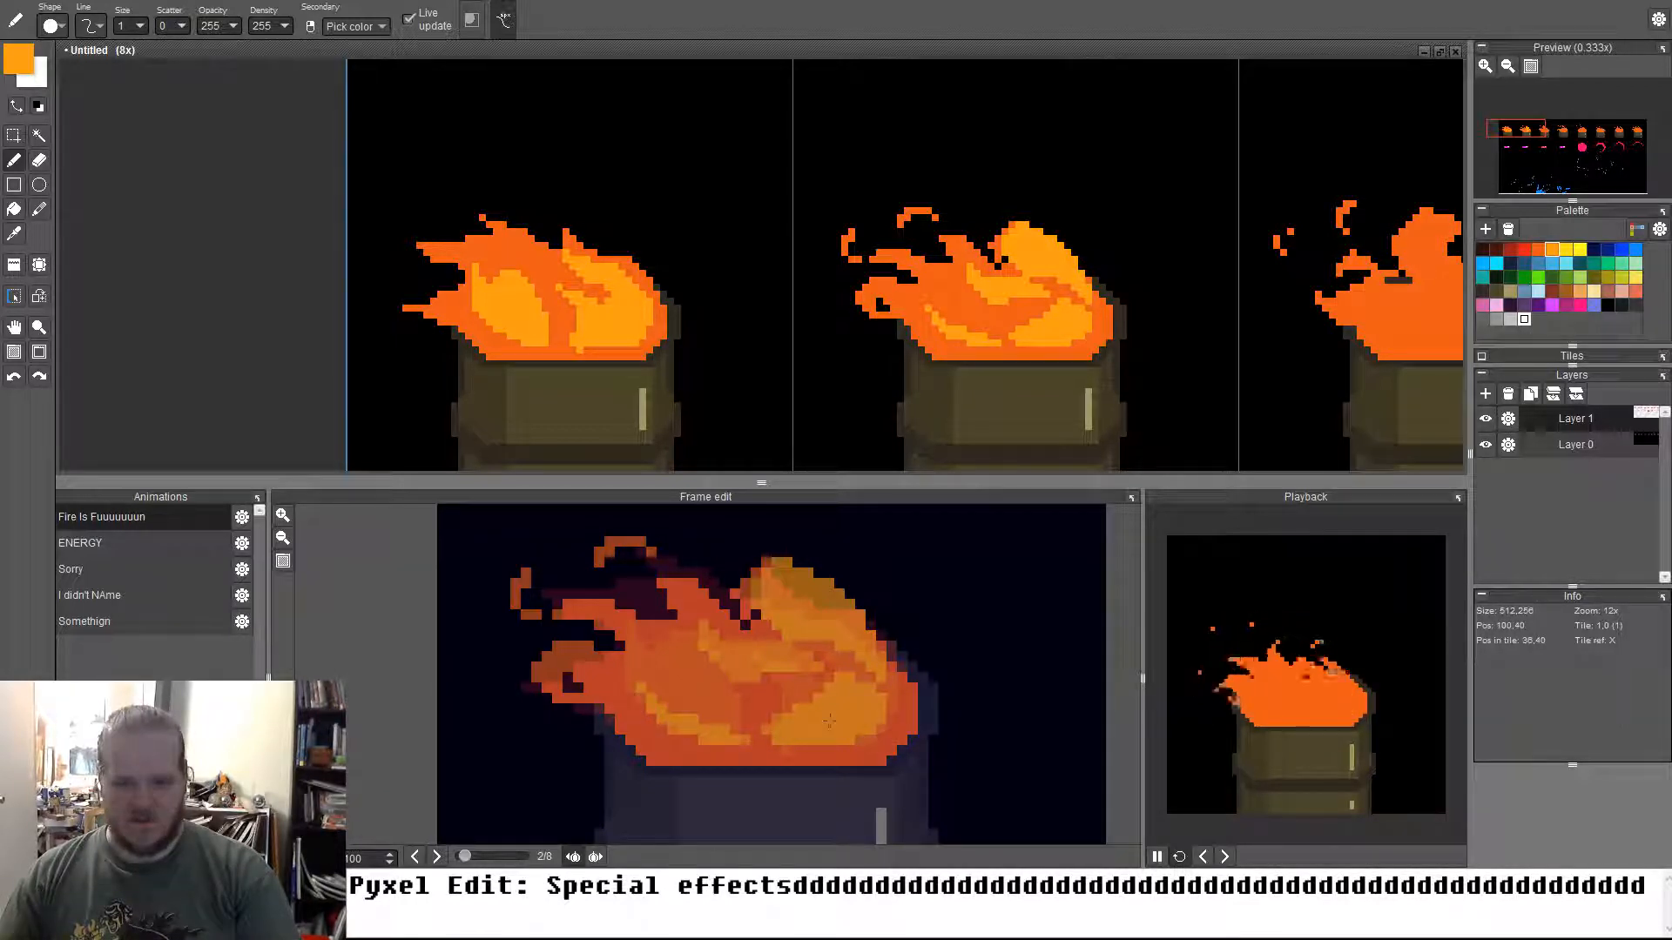
mouse_move(736, 733)
left_mouse_down()
mouse_move(721, 691)
mouse_move(651, 657)
mouse_move(662, 715)
mouse_move(692, 702)
mouse_move(557, 655)
left_mouse_up()
key("f")
left_click(691, 699)
key("d")
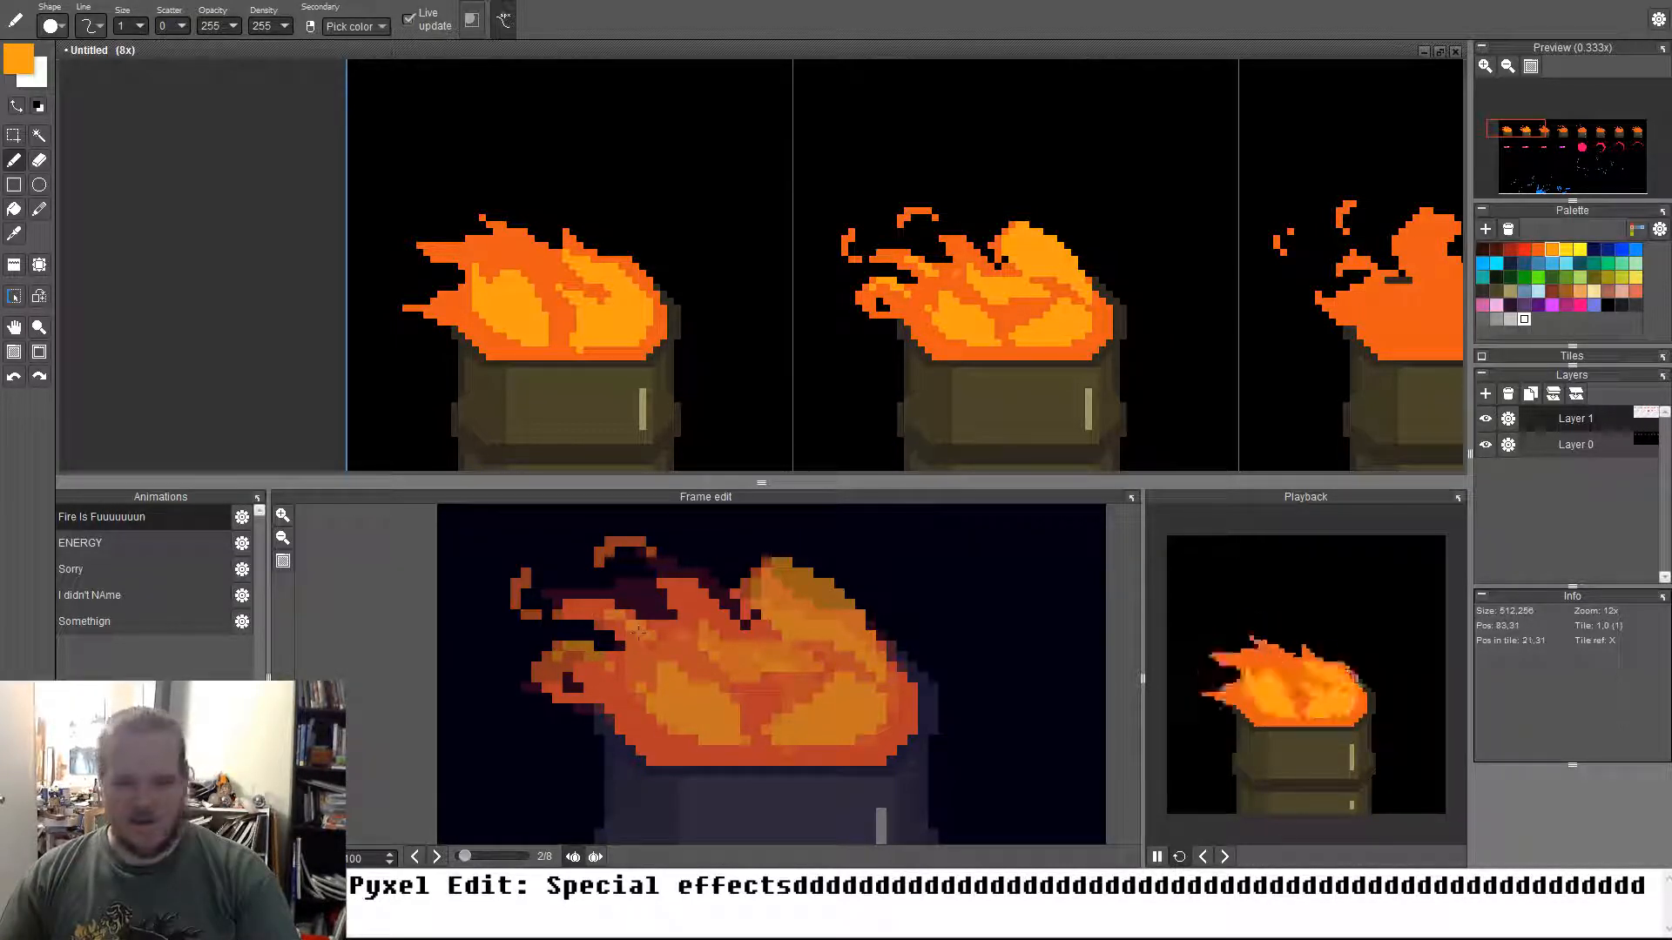
Add lighter orange highlights to the loose wisps and the left flame tip on frame 3, checking against frame 2
key("period")
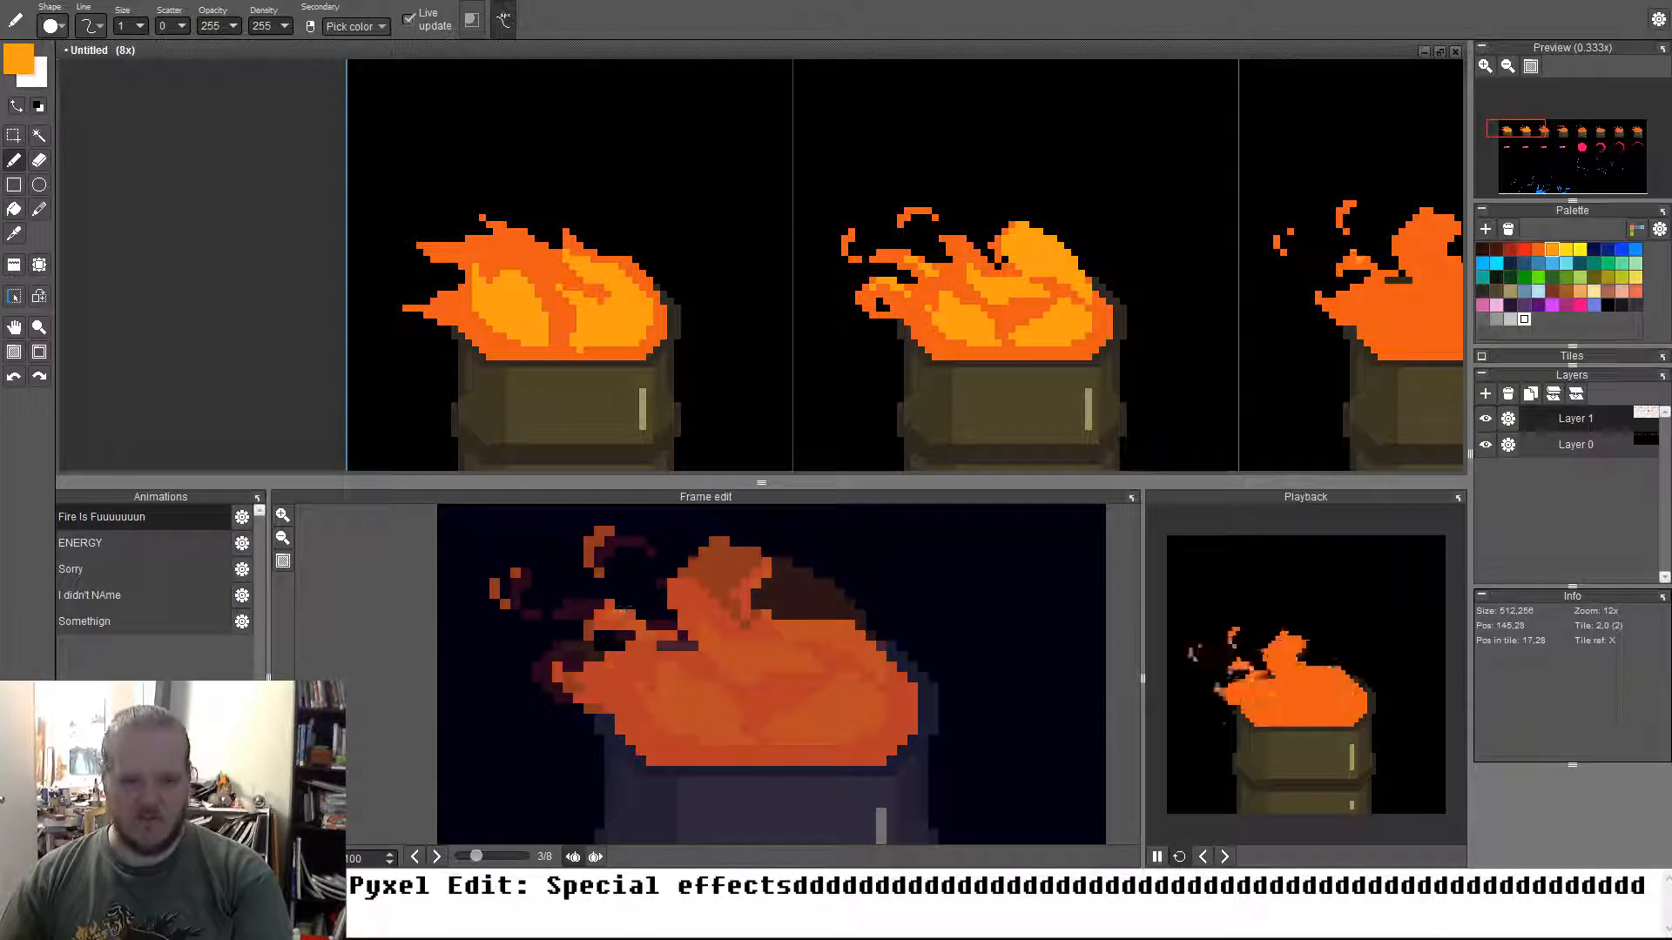
left_click_drag(615, 615, 599, 625)
left_click_drag(494, 594, 494, 584)
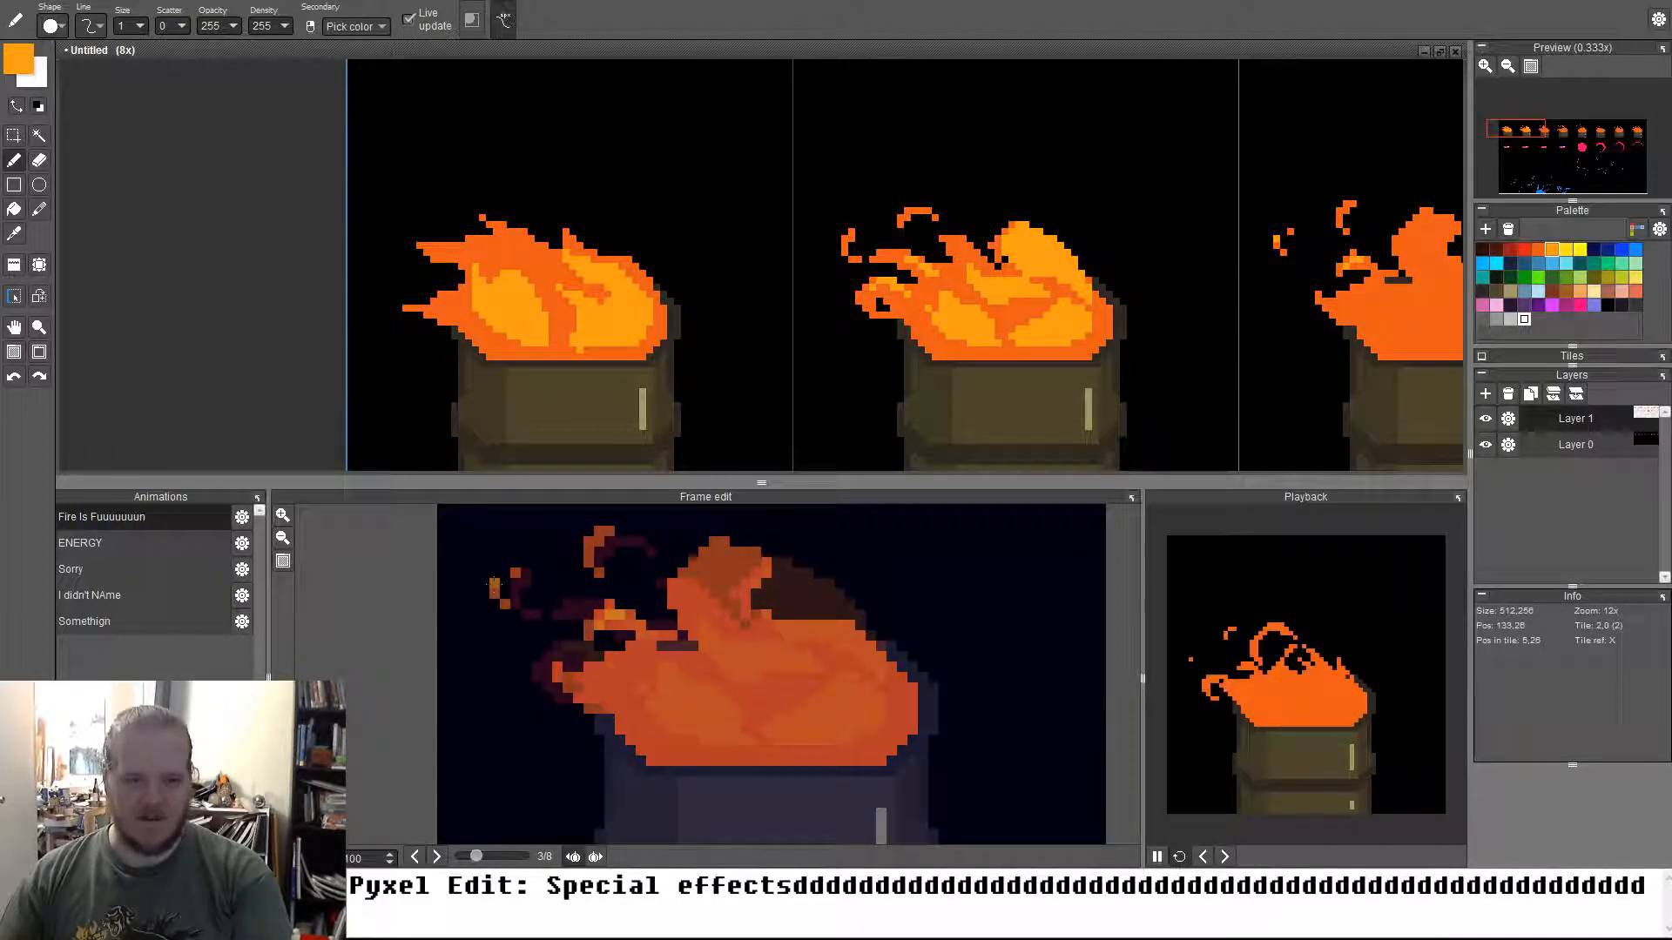
key("comma")
key("period")
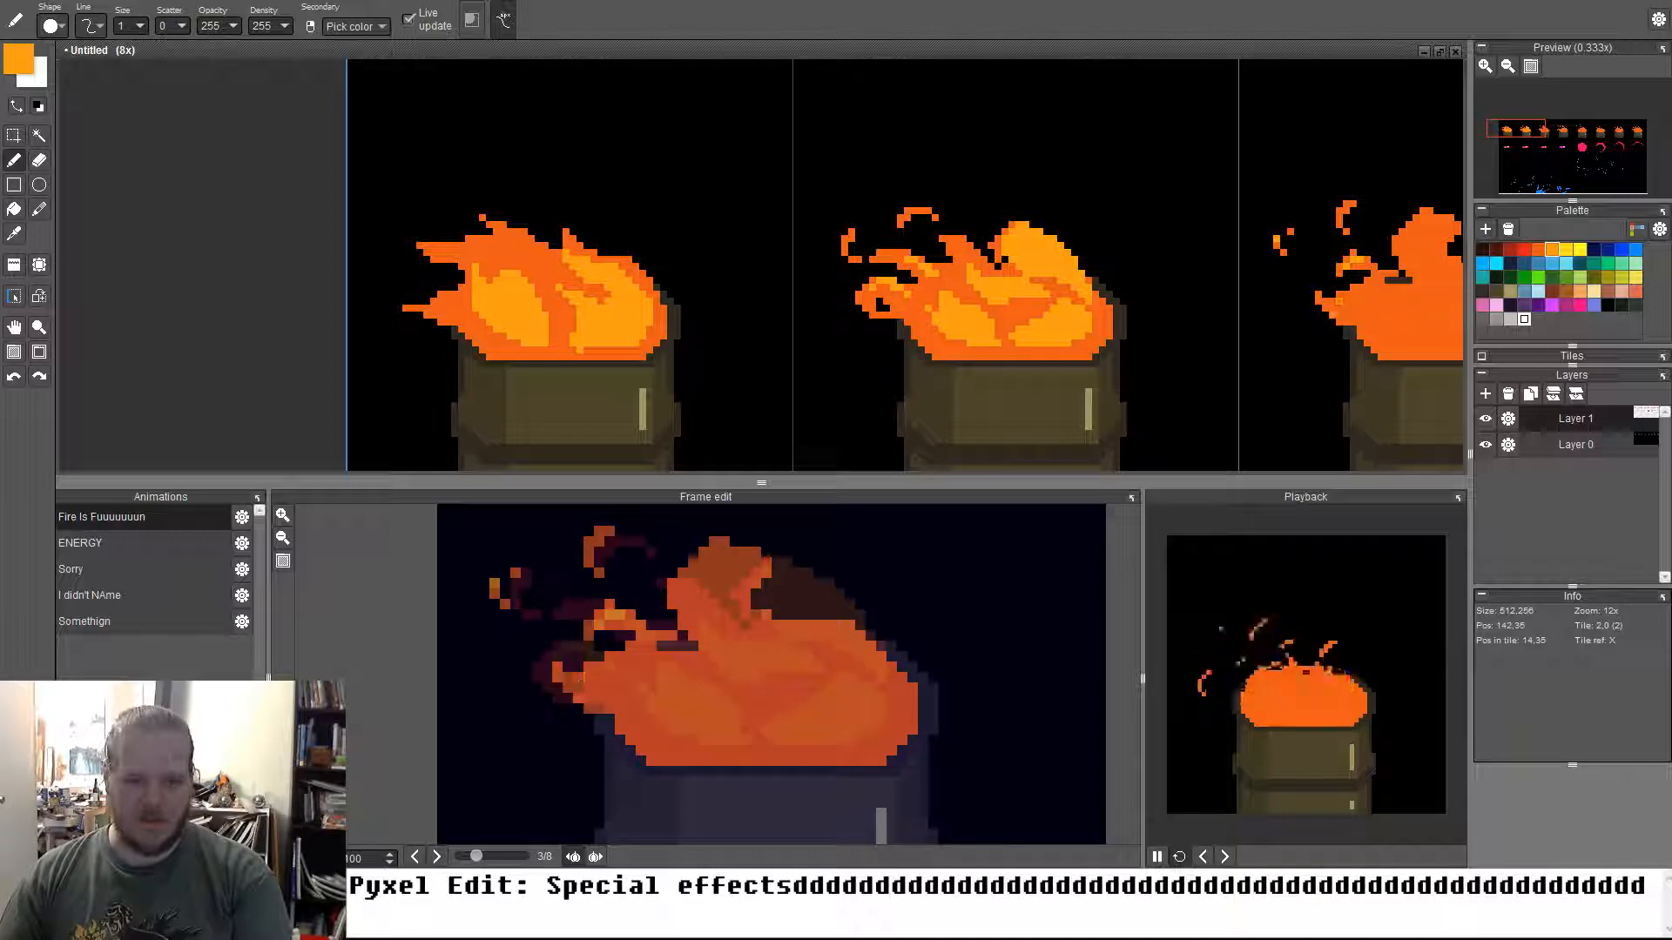
key("comma")
mouse_move(567, 686)
left_mouse_down()
mouse_move(594, 688)
mouse_move(535, 644)
mouse_move(525, 664)
mouse_move(545, 649)
left_mouse_up()
Pick the base orange, compare the frames up to frame 5, and undo the last pen stroke at frame 3's left flame tip
right_click(554, 690)
key("period")
key("period")
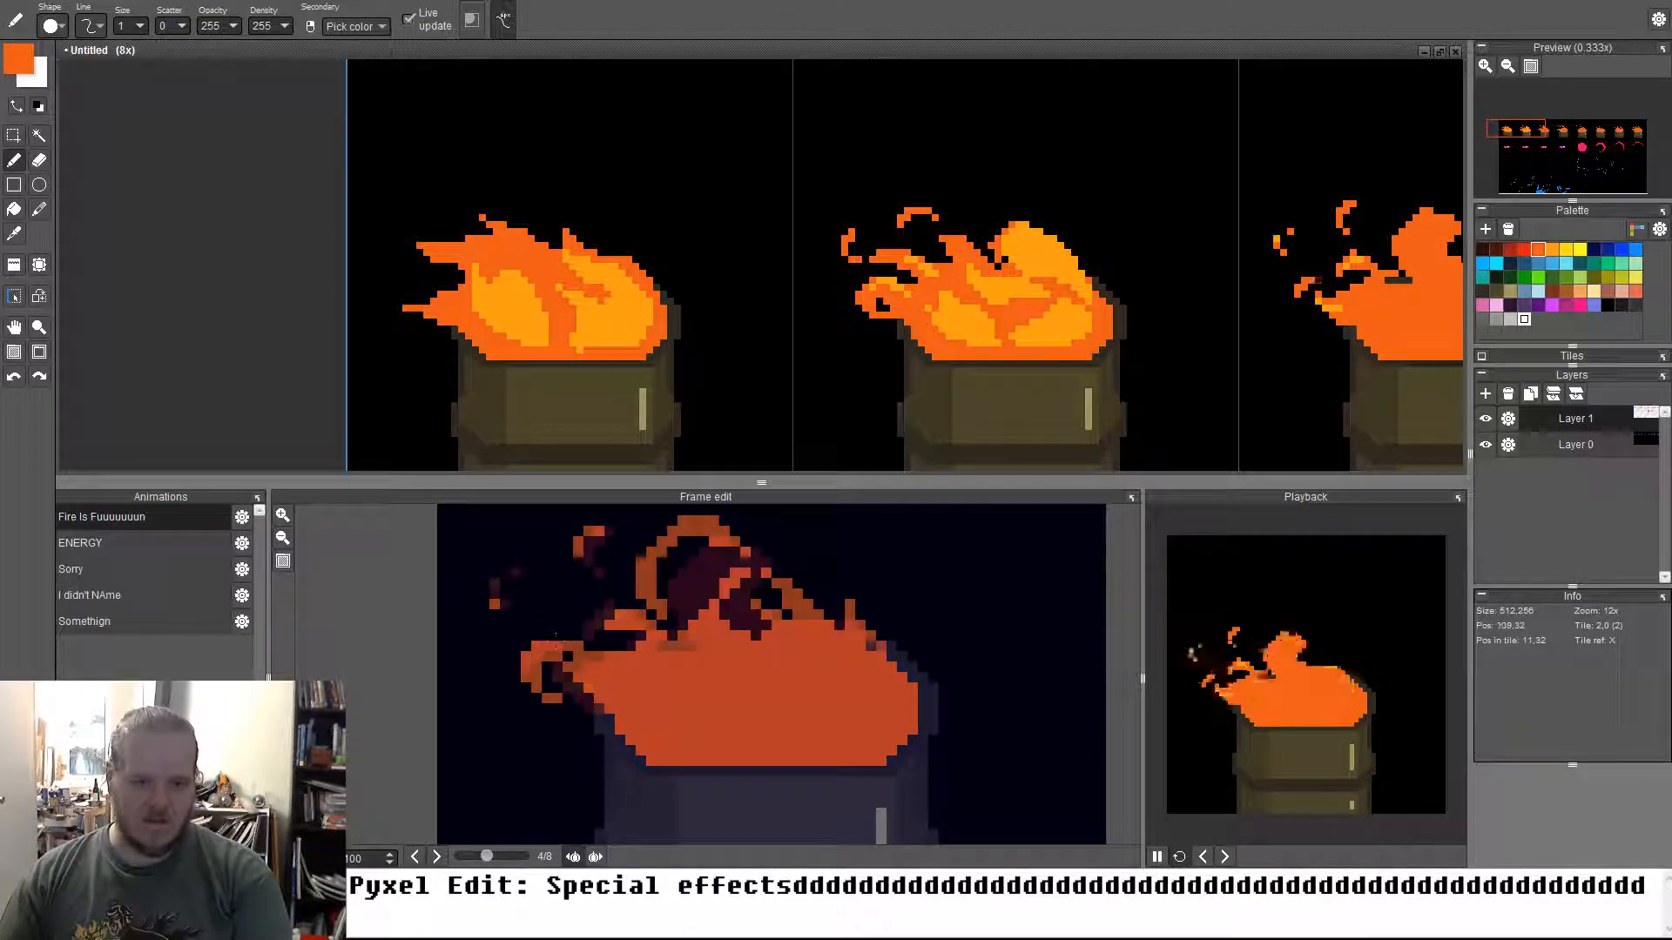
key("period")
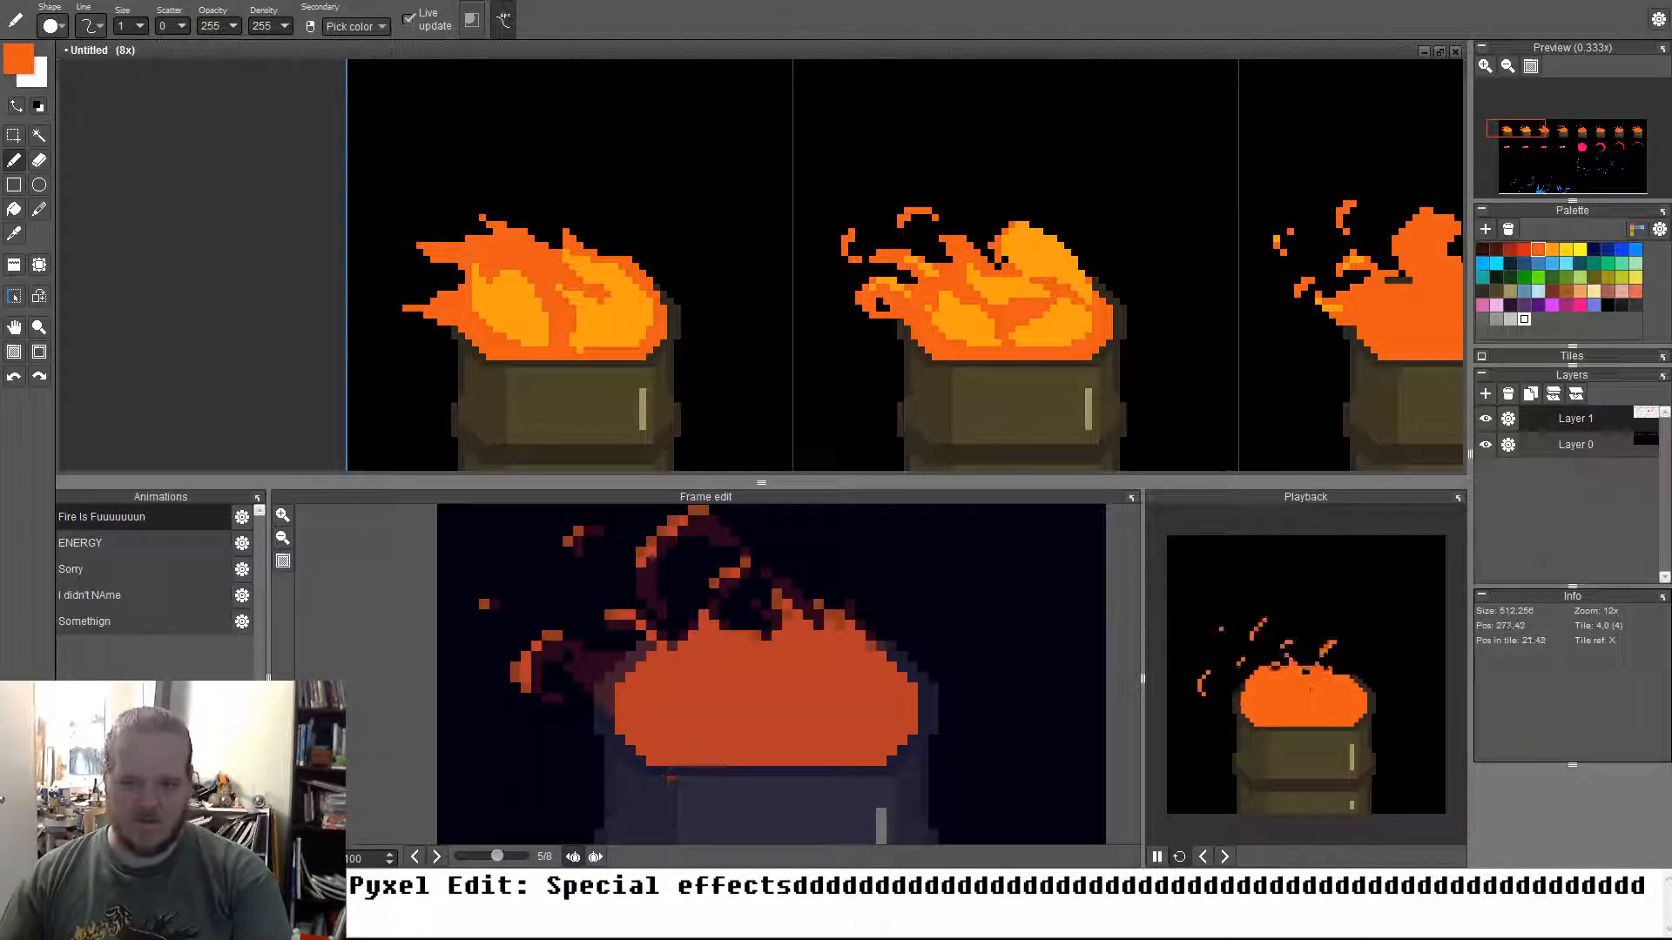
key("comma")
key("comma")
key("comma")
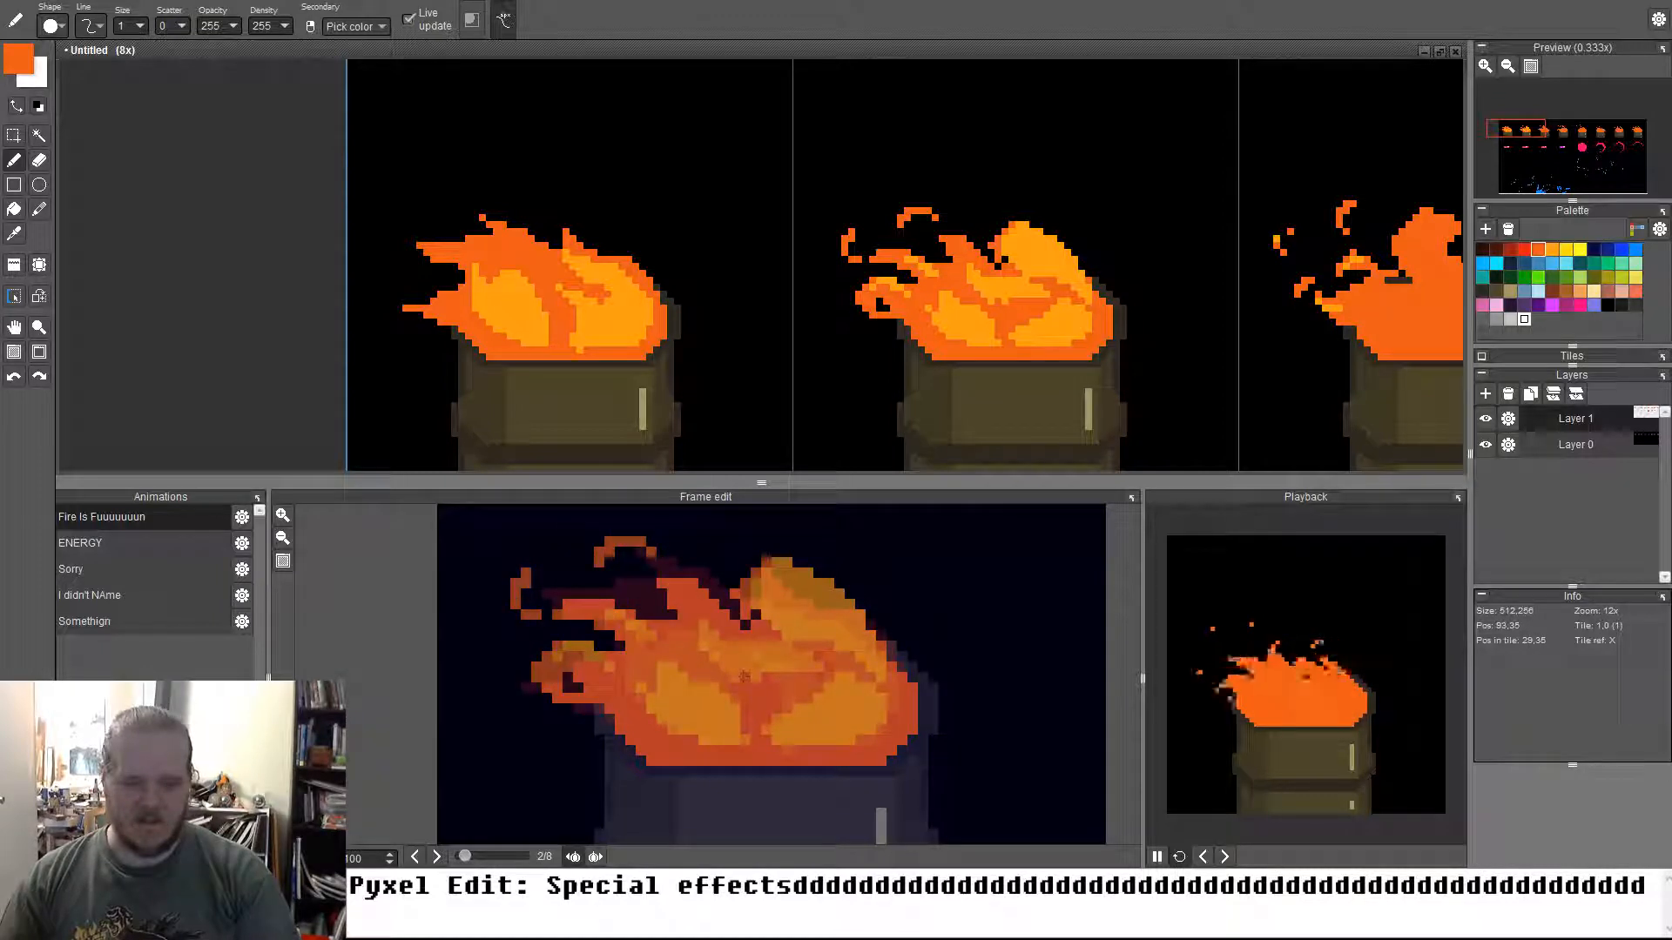
key("ctrl+z")
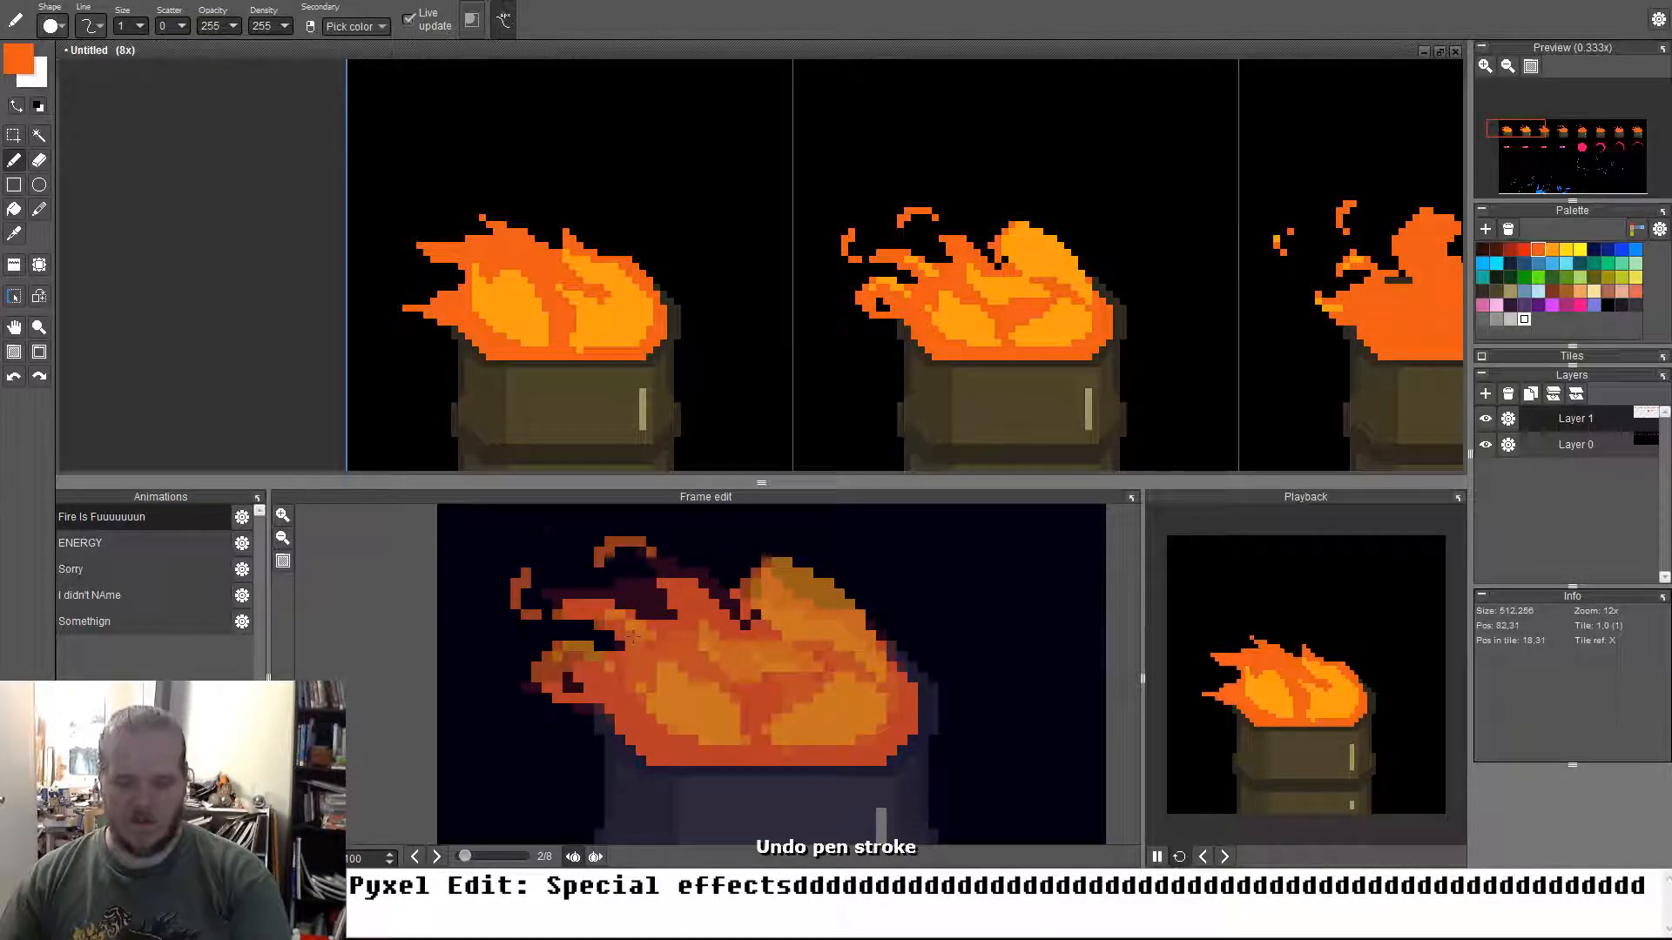
key("period")
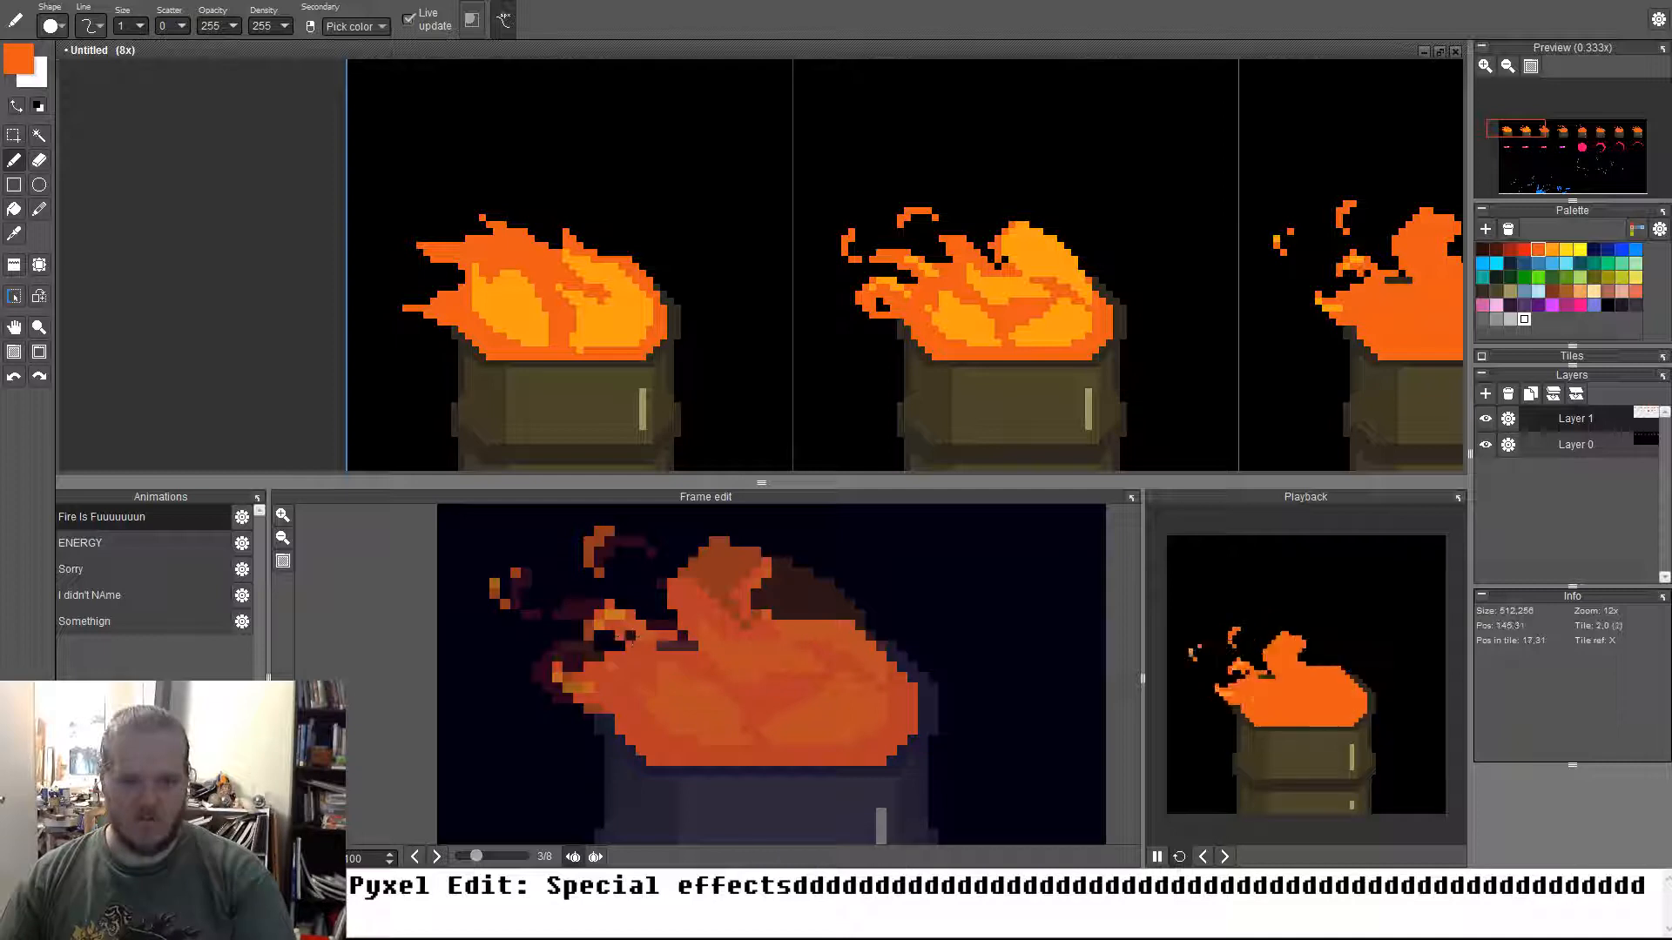
Pick the lighter orange, then outline and fill a highlight in the lower-left part of frame 3's flame
key("ctrl+y")
key("ctrl+z")
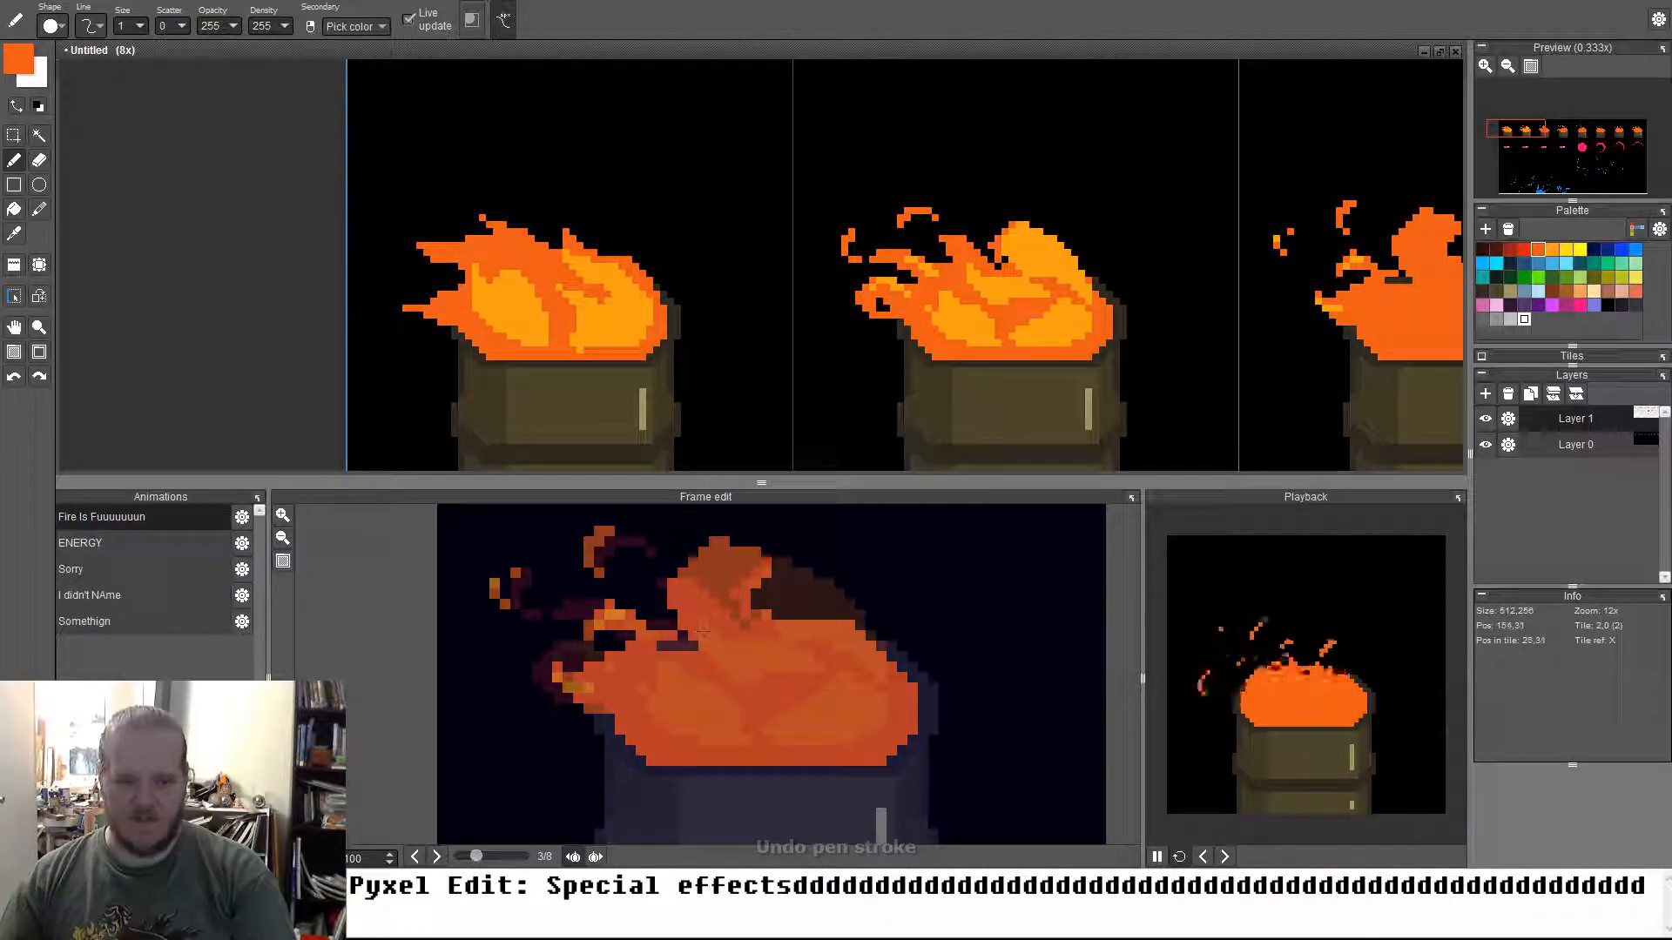
left_click(669, 717, "alt")
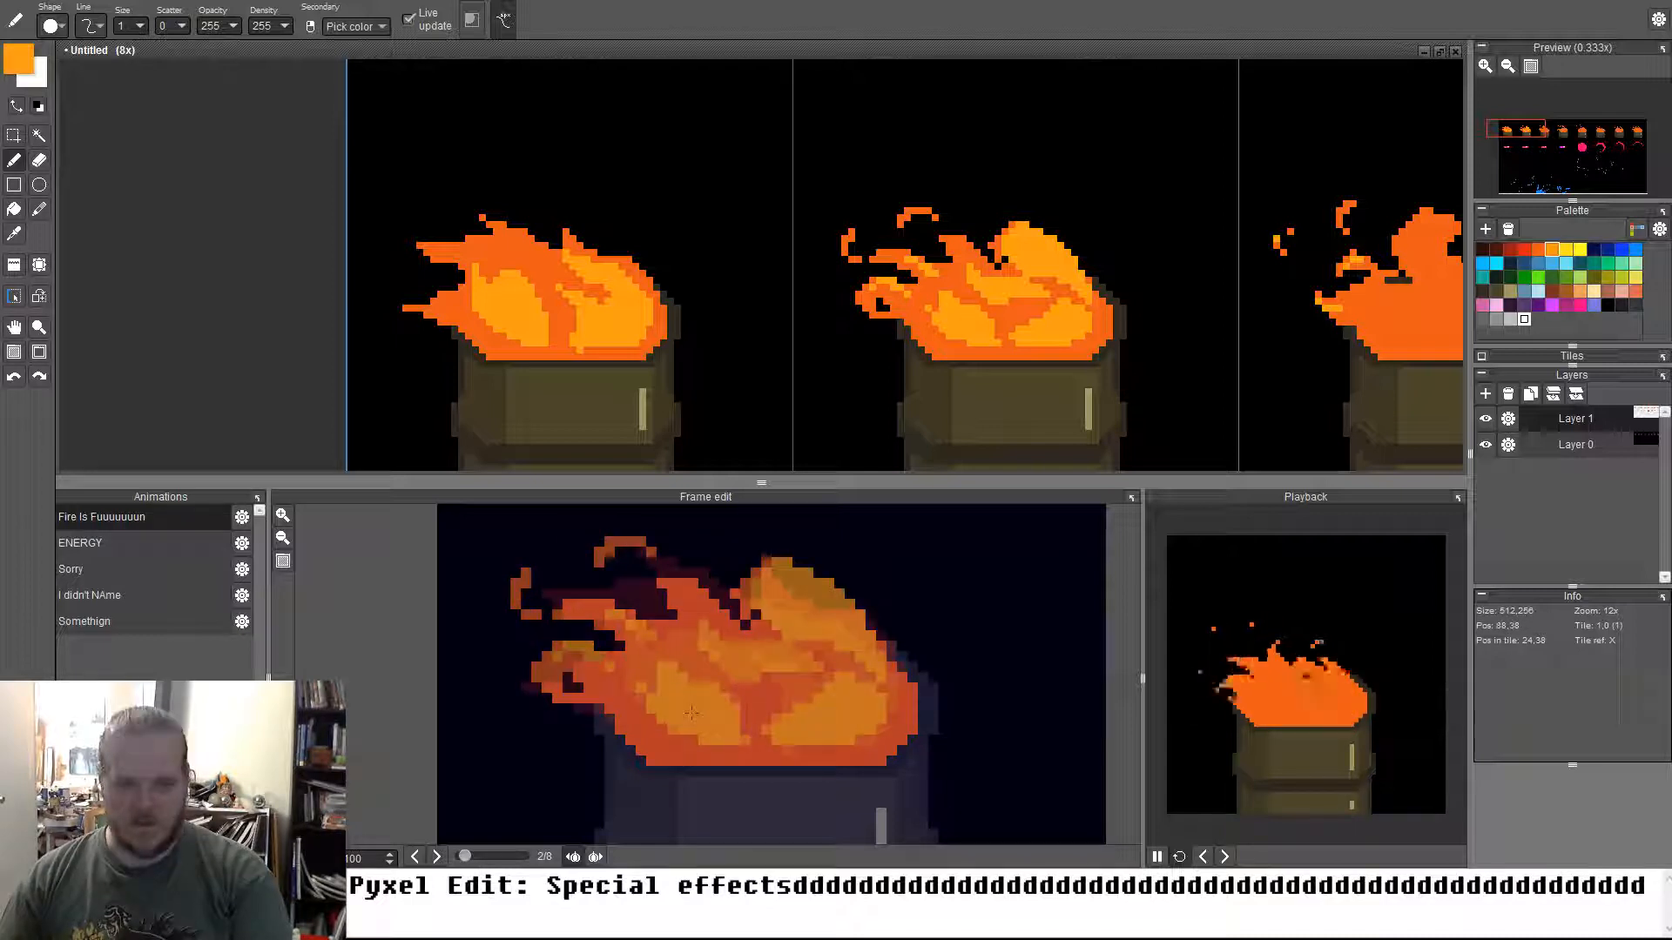
left_click(649, 719)
mouse_move(649, 718)
left_mouse_down()
mouse_move(740, 740)
mouse_move(734, 691)
mouse_move(657, 653)
mouse_move(618, 669)
mouse_move(667, 716)
left_mouse_up()
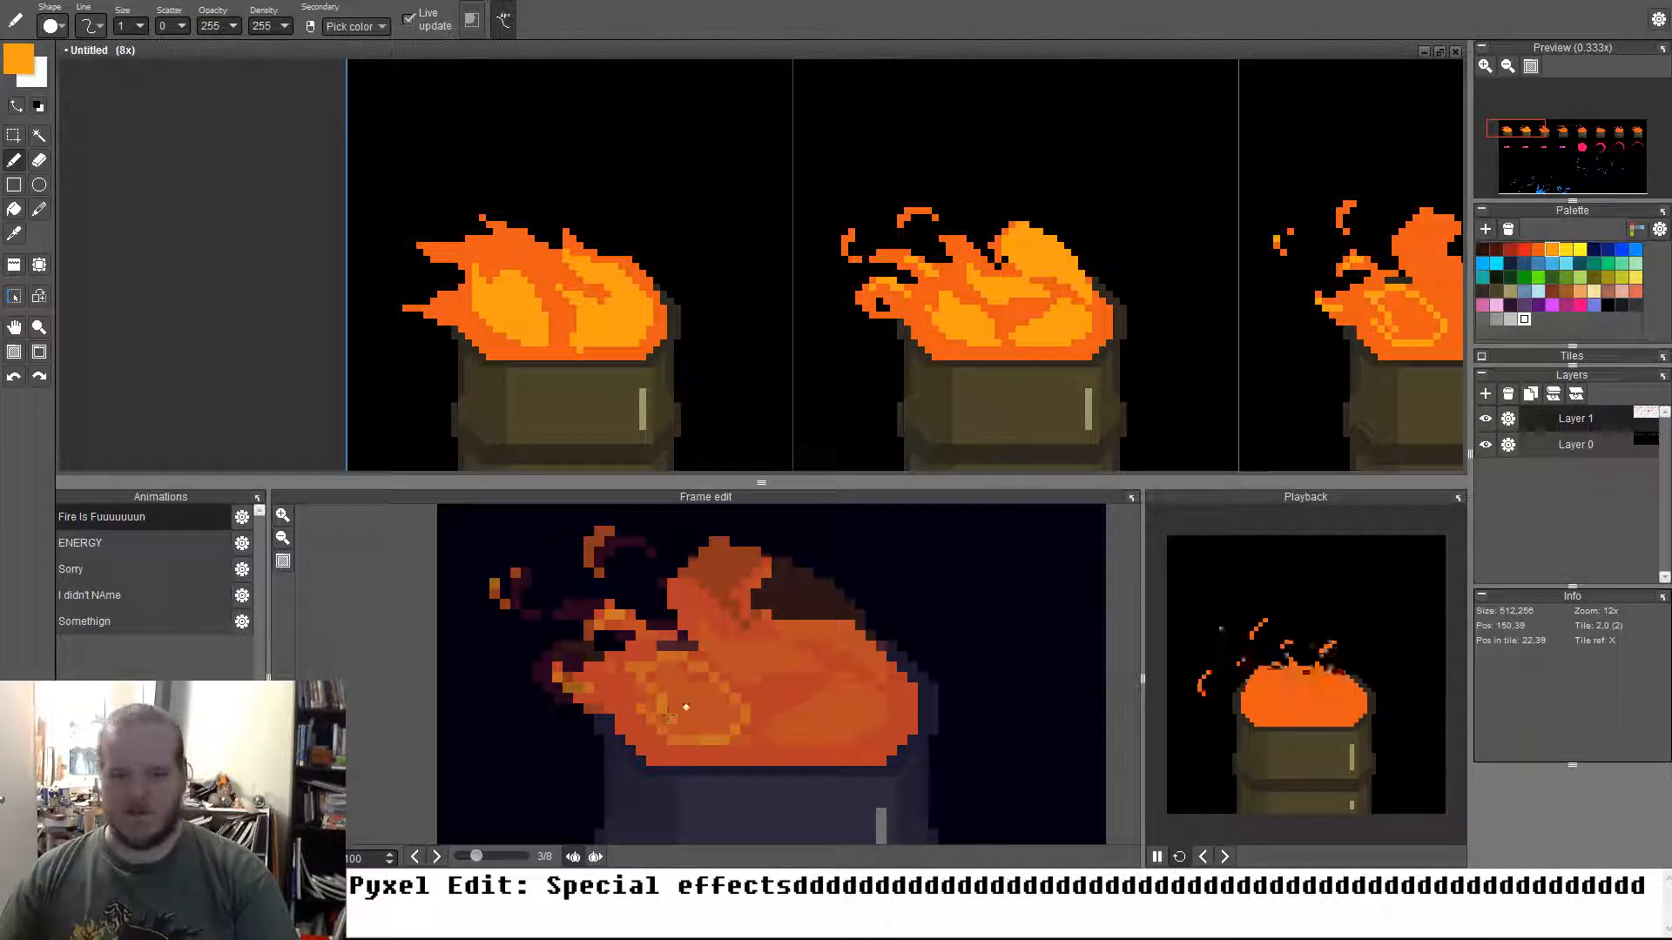
key("g")
left_click(686, 707)
key("b")
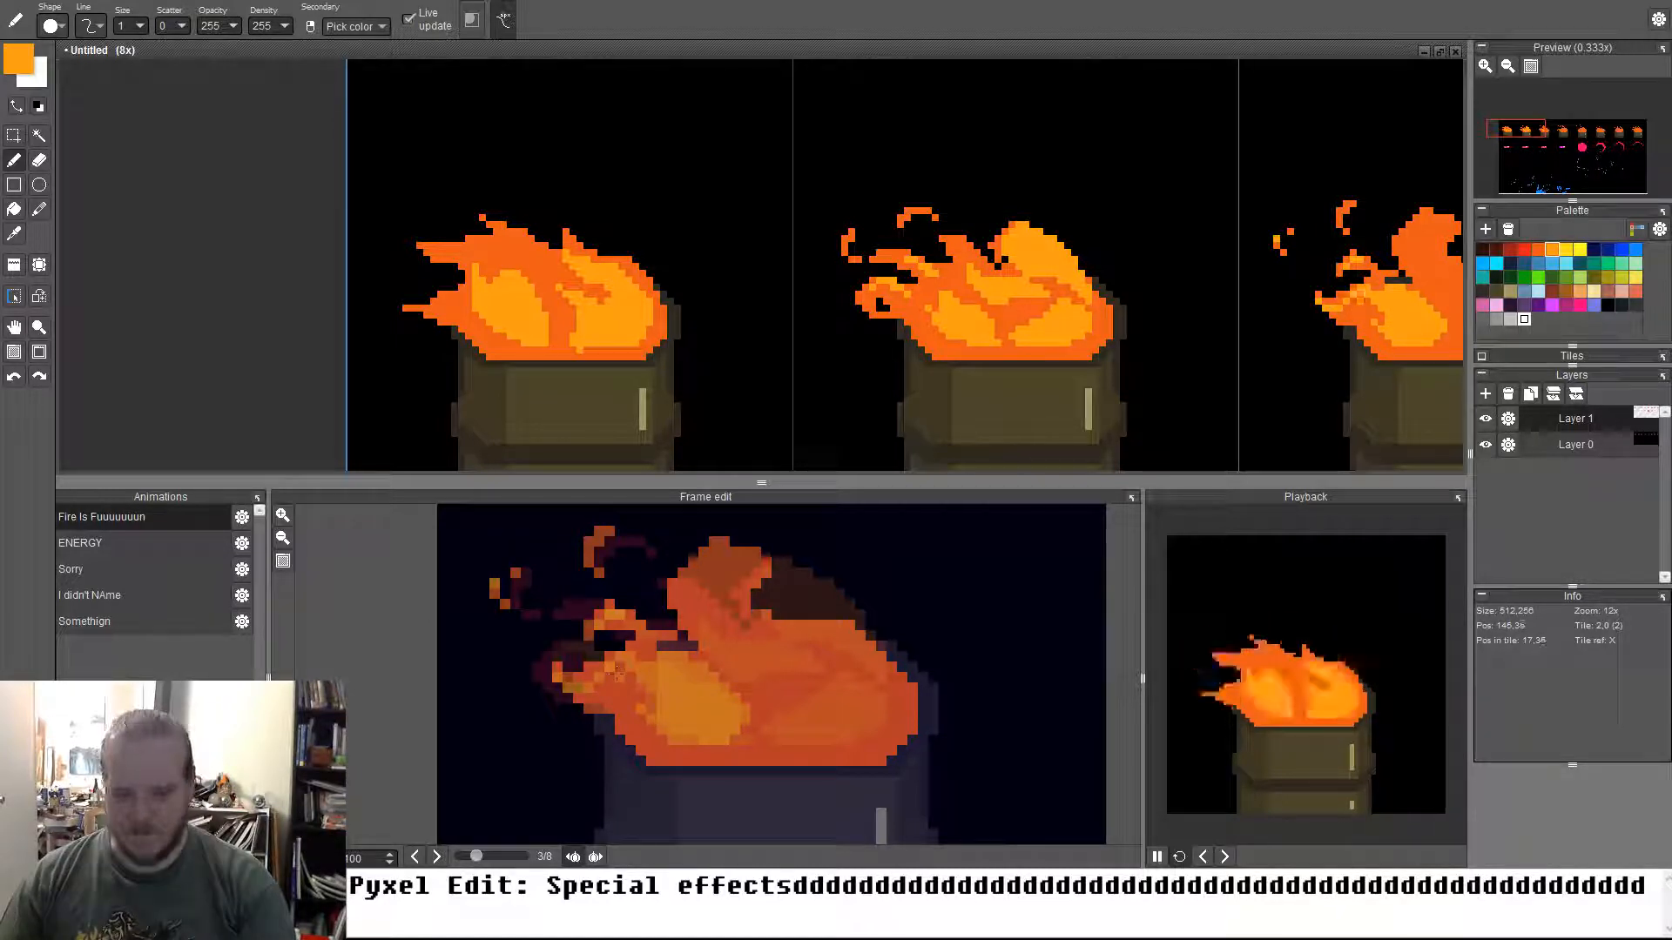
Shade frame 3's lower-right flame area and the tall central curl with lighter orange, checking against frame 2
right_click(633, 653)
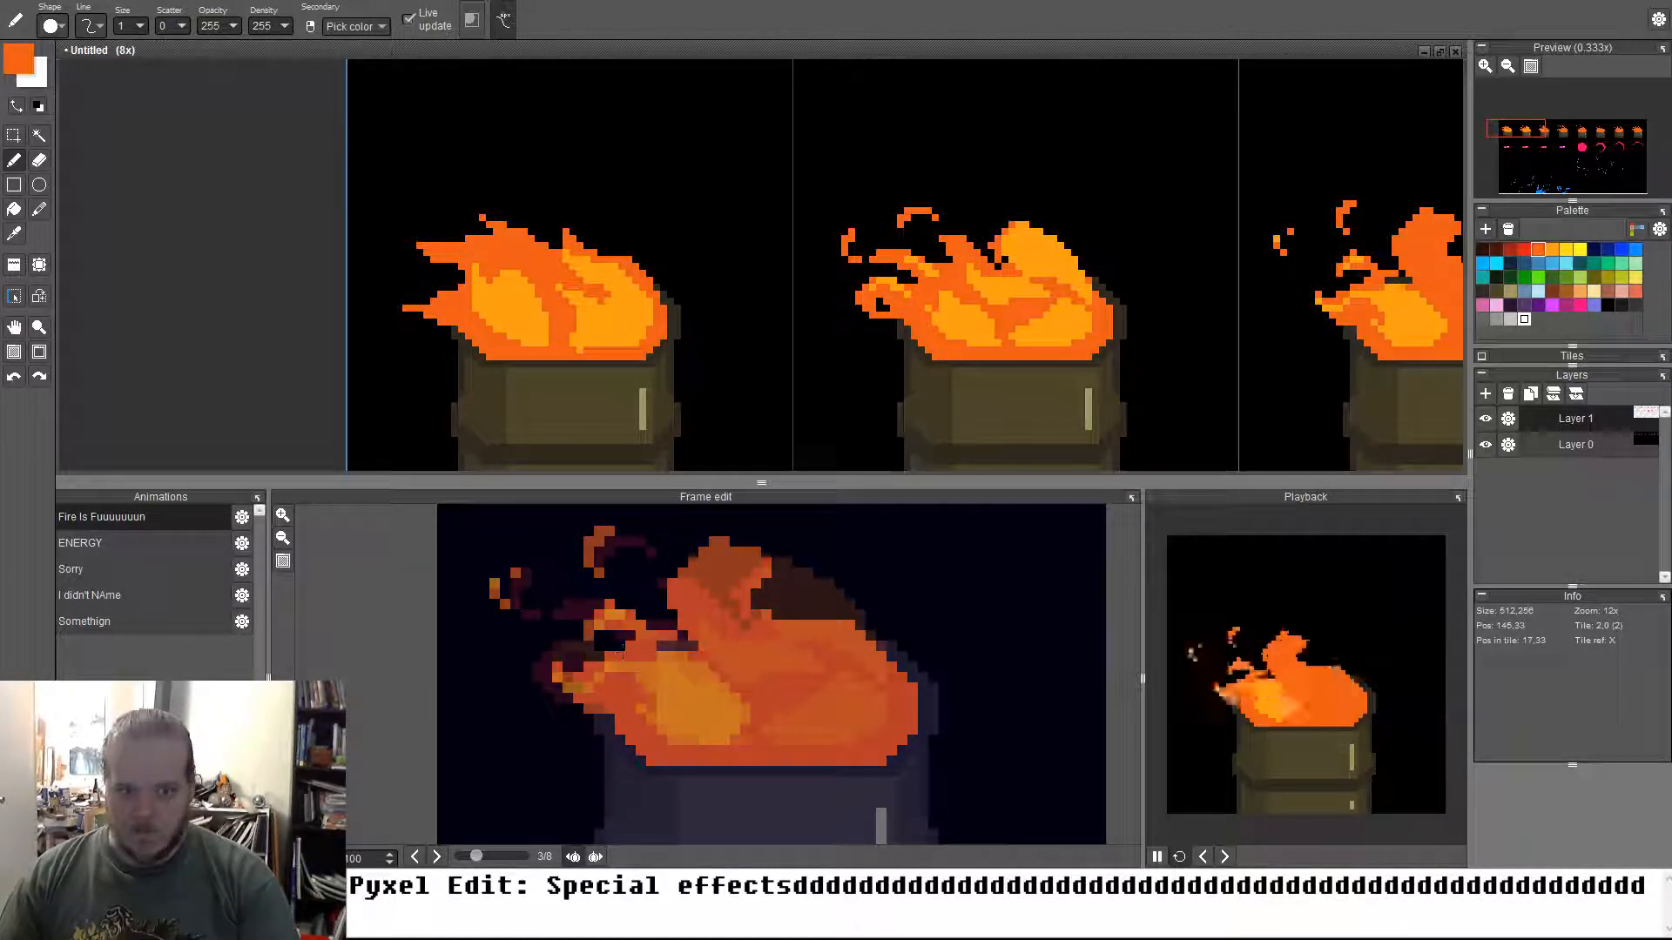
right_click(694, 690)
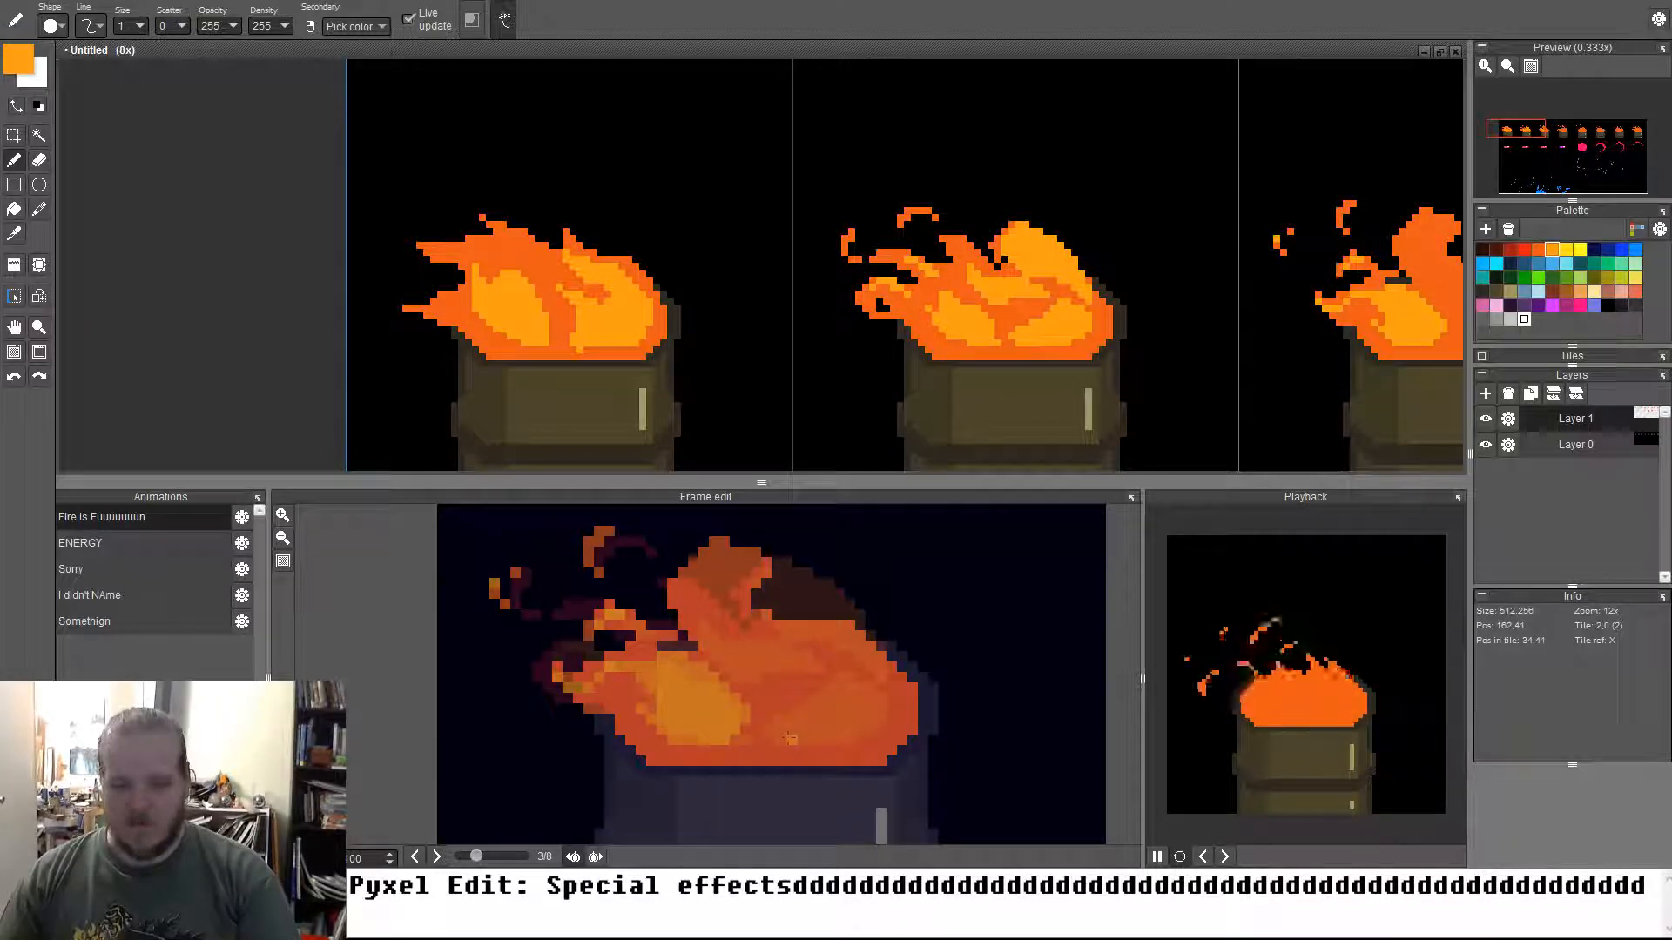
mouse_move(783, 740)
left_mouse_down()
mouse_move(886, 731)
mouse_move(885, 697)
mouse_move(858, 686)
mouse_move(820, 732)
mouse_move(840, 661)
mouse_move(732, 647)
mouse_move(714, 594)
left_mouse_up()
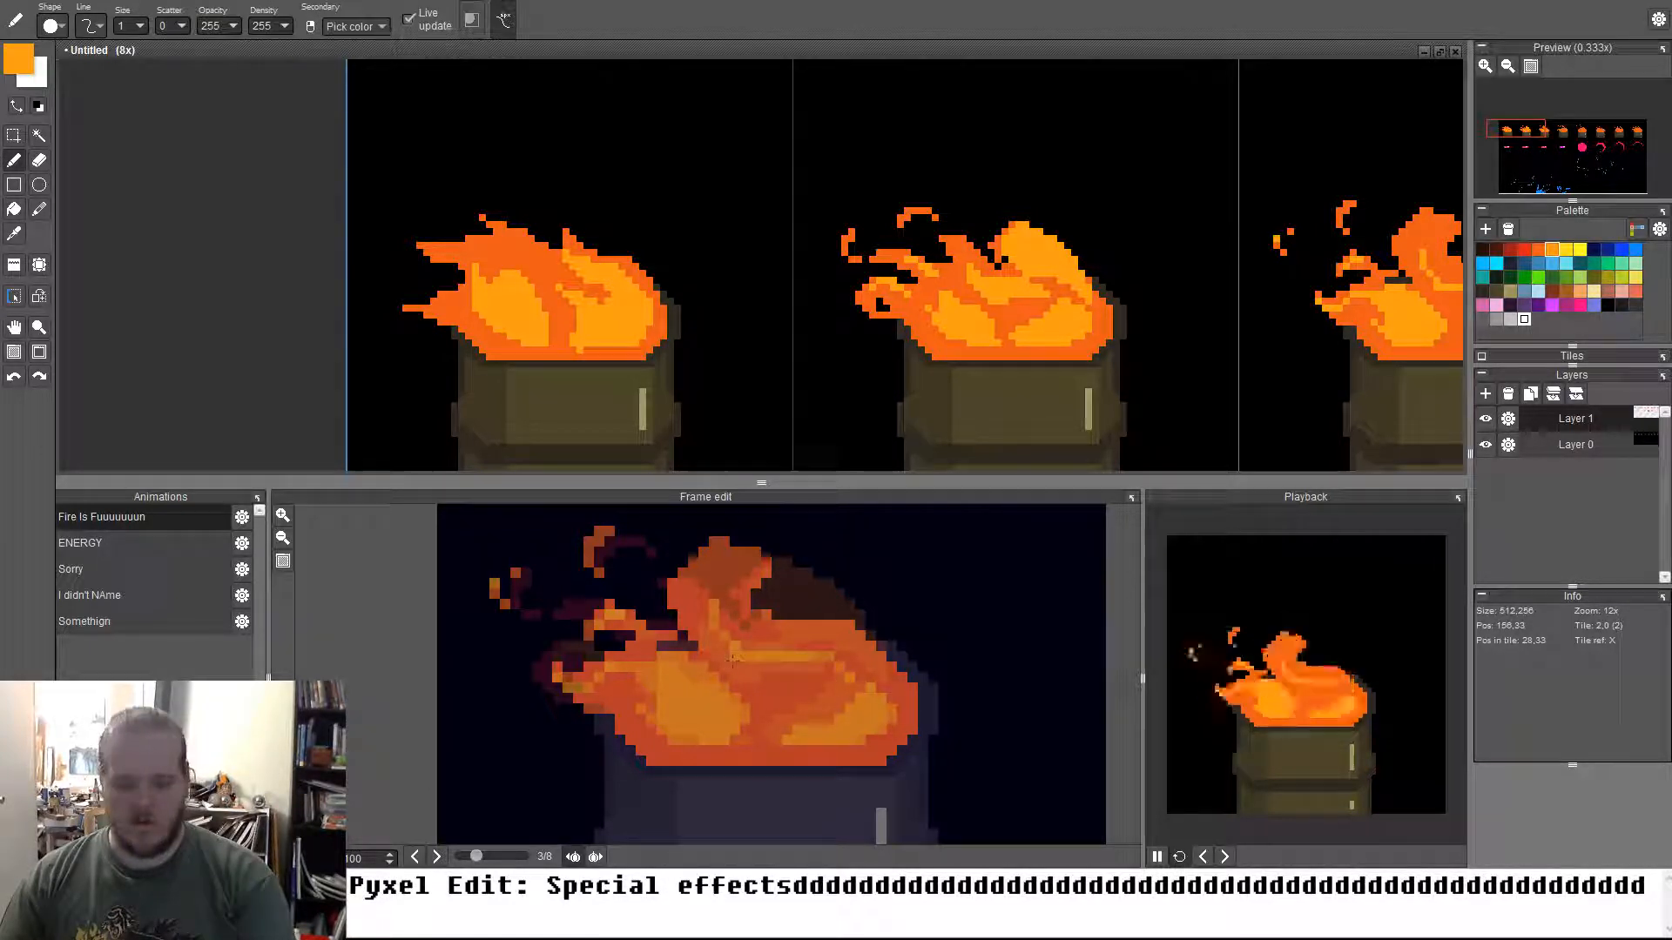
key("Left")
key("Right")
mouse_move(745, 564)
left_mouse_down()
mouse_move(723, 606)
mouse_move(795, 643)
mouse_move(745, 637)
mouse_move(710, 604)
mouse_move(741, 561)
mouse_move(703, 596)
left_mouse_up()
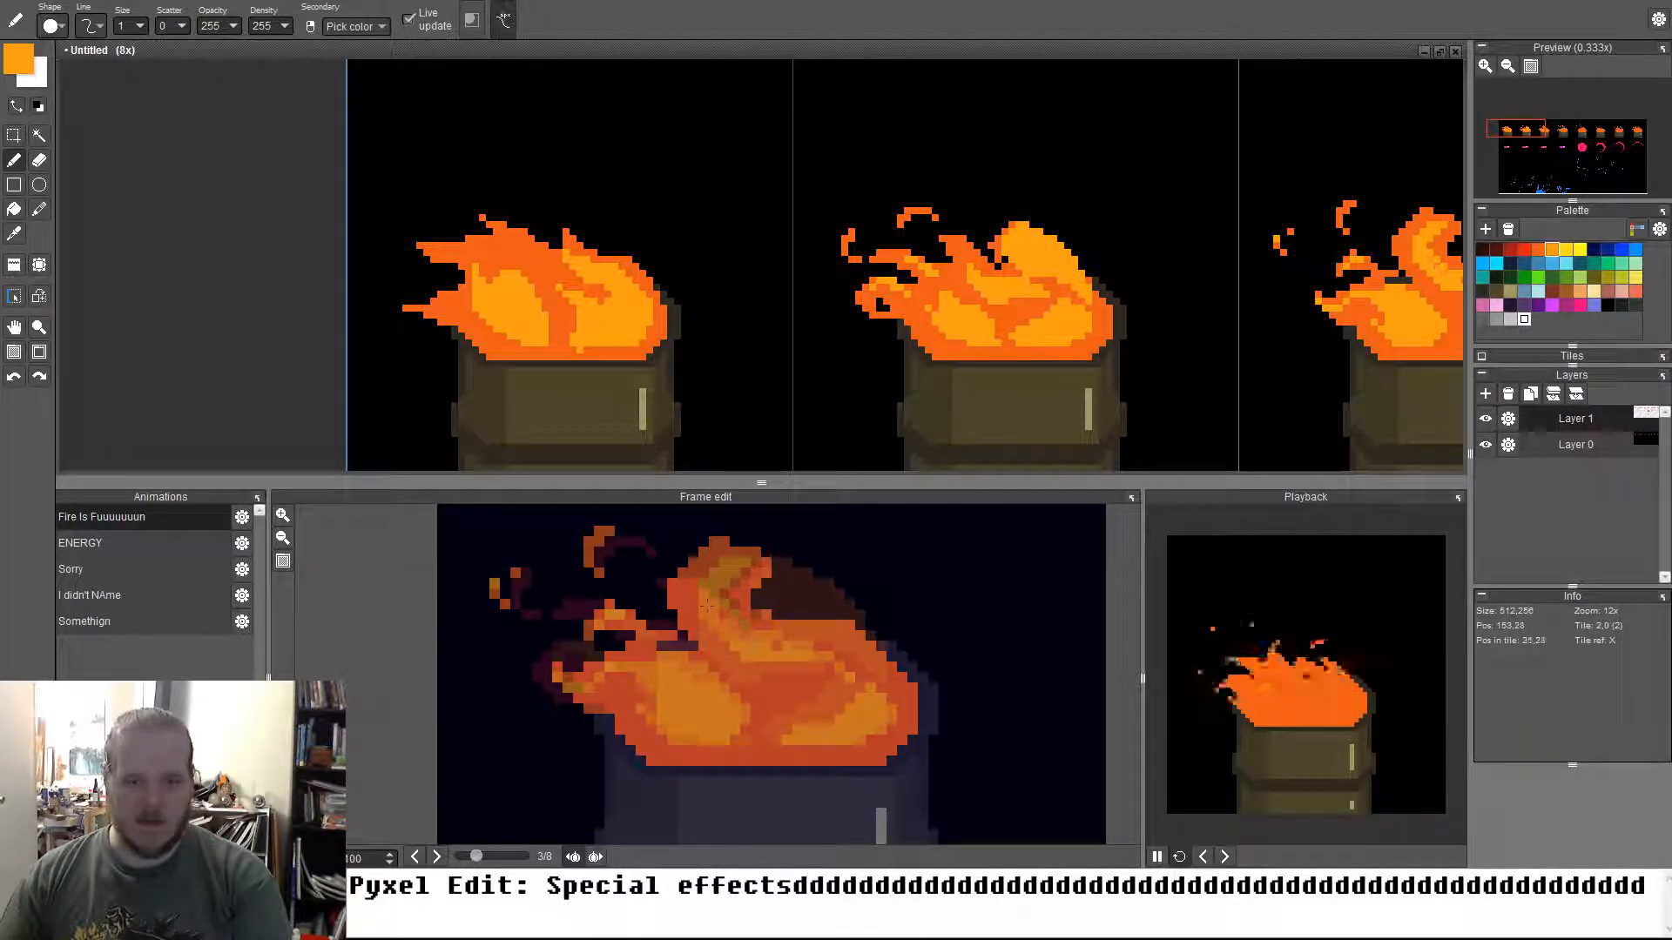
Draw a lighter orange highlight along the large upper-left curl on frame 4, undoing and redrawing the first stroke
key("Right")
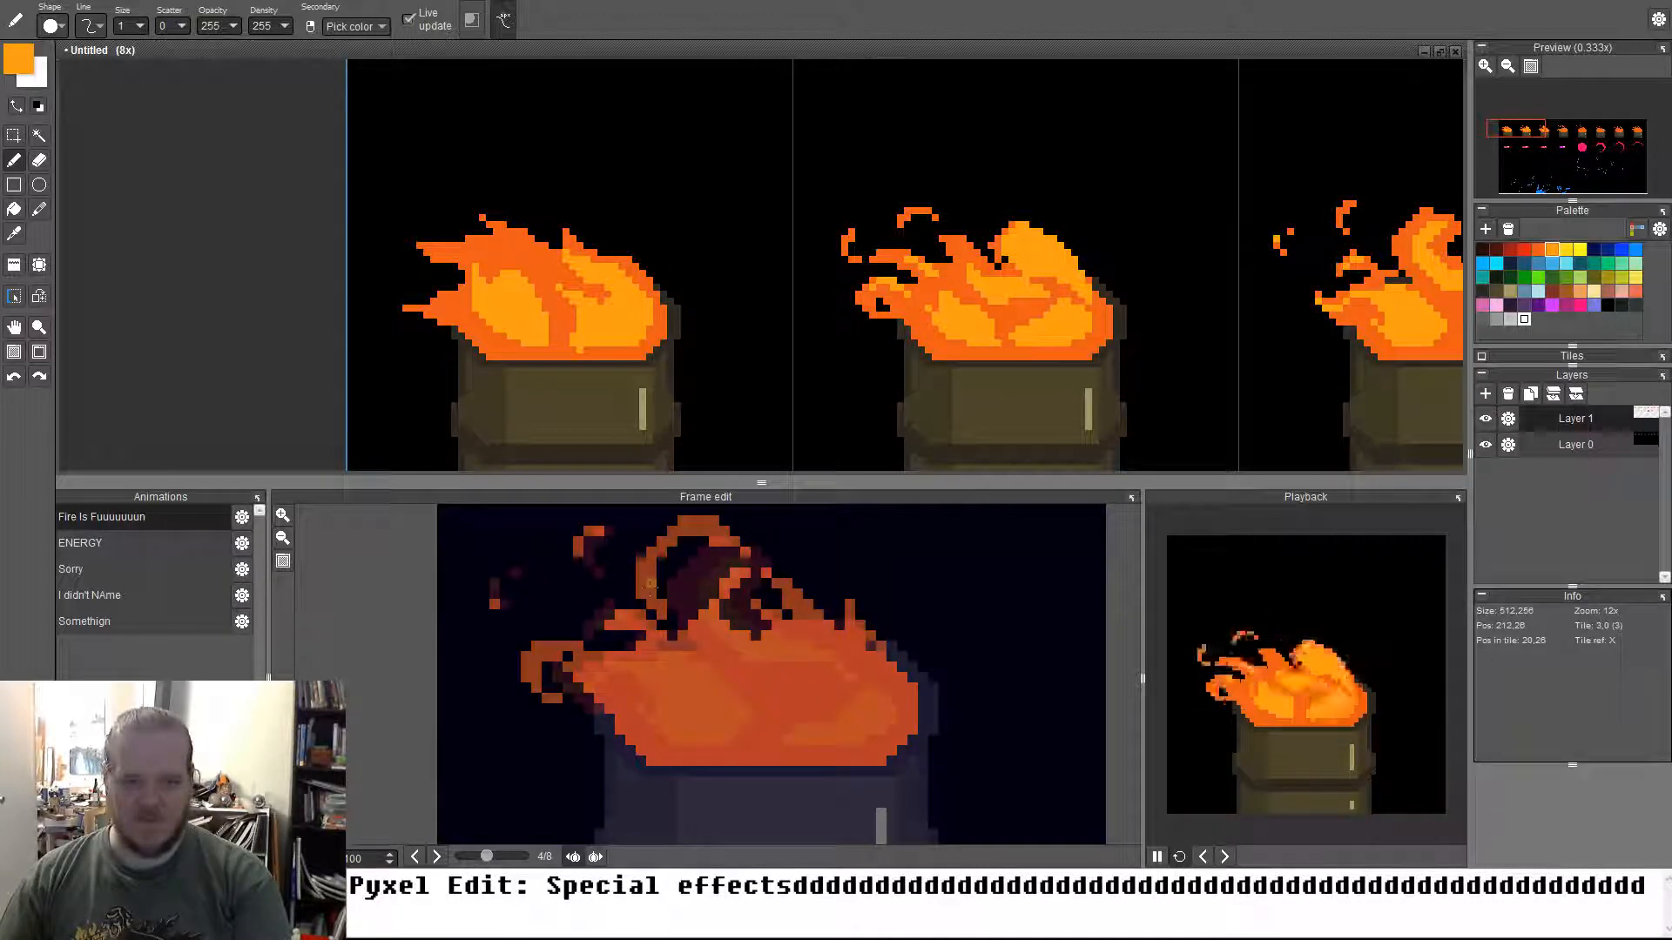
left_click_drag(660, 567, 684, 540)
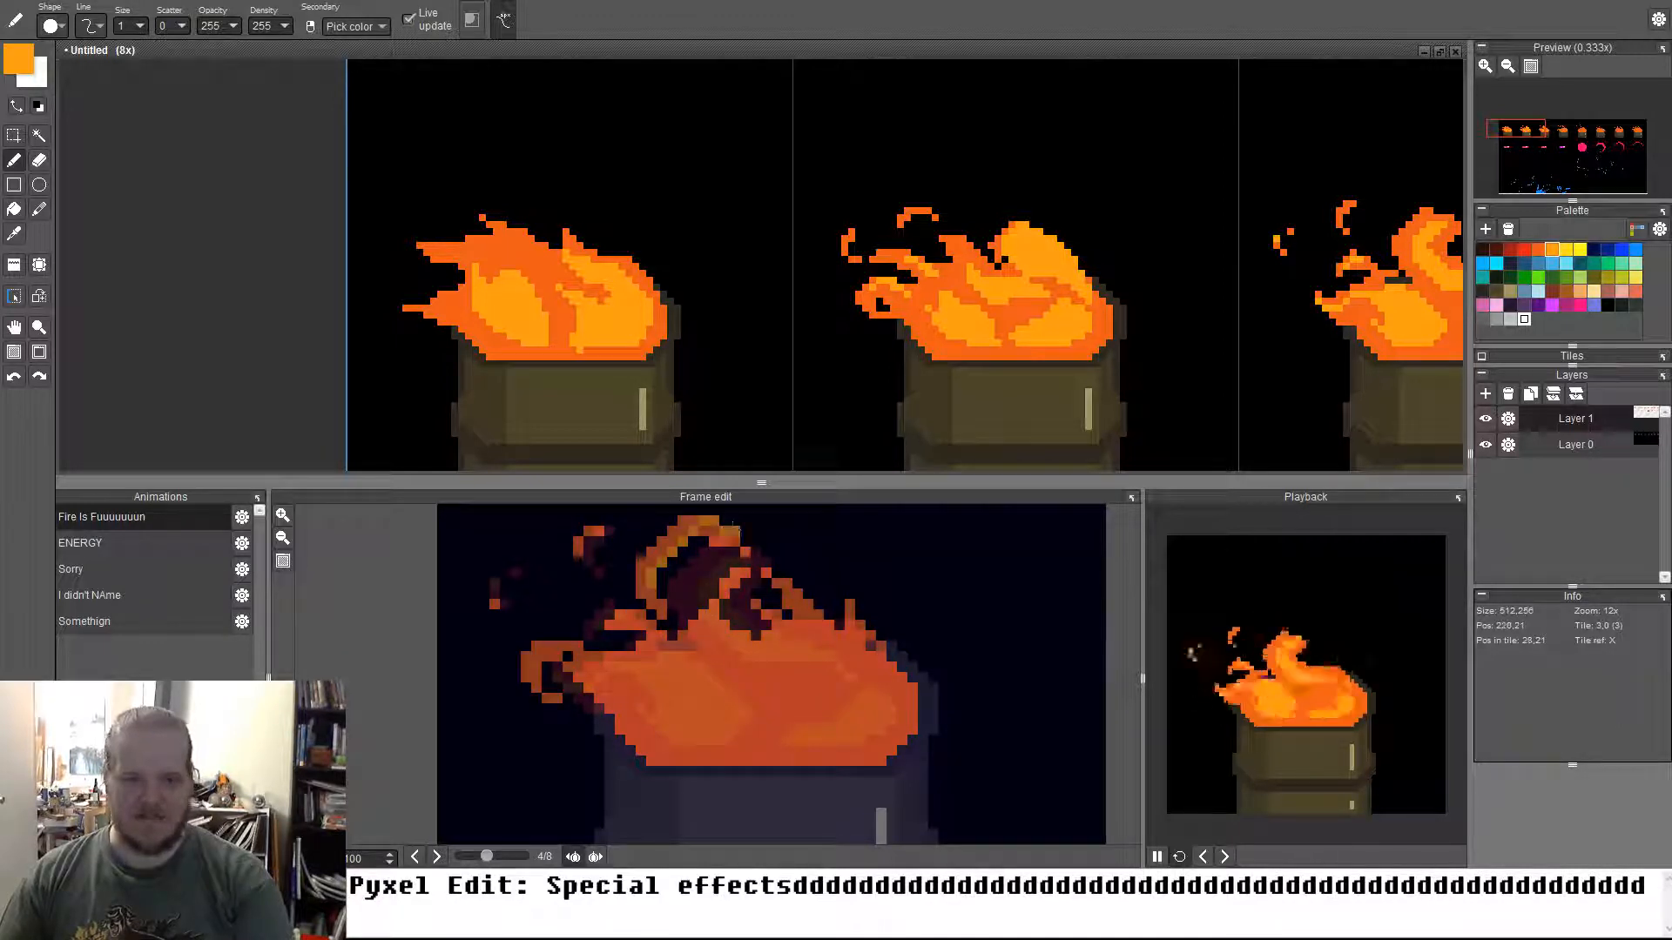
key("ctrl+z")
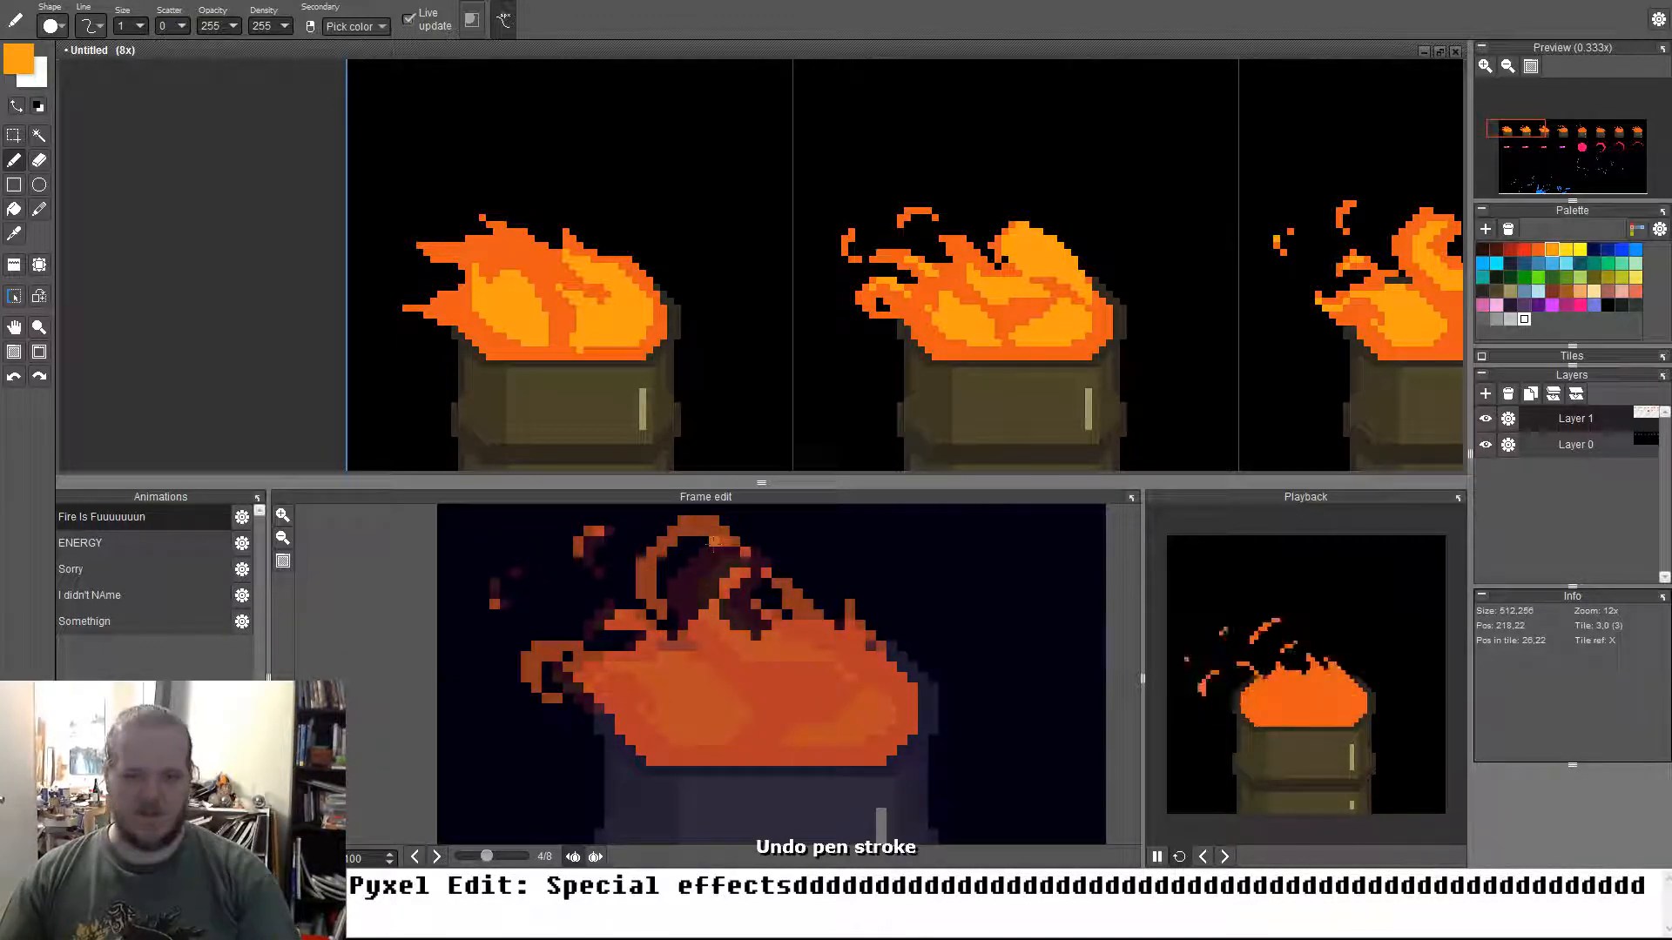
left_click_drag(679, 538, 642, 587)
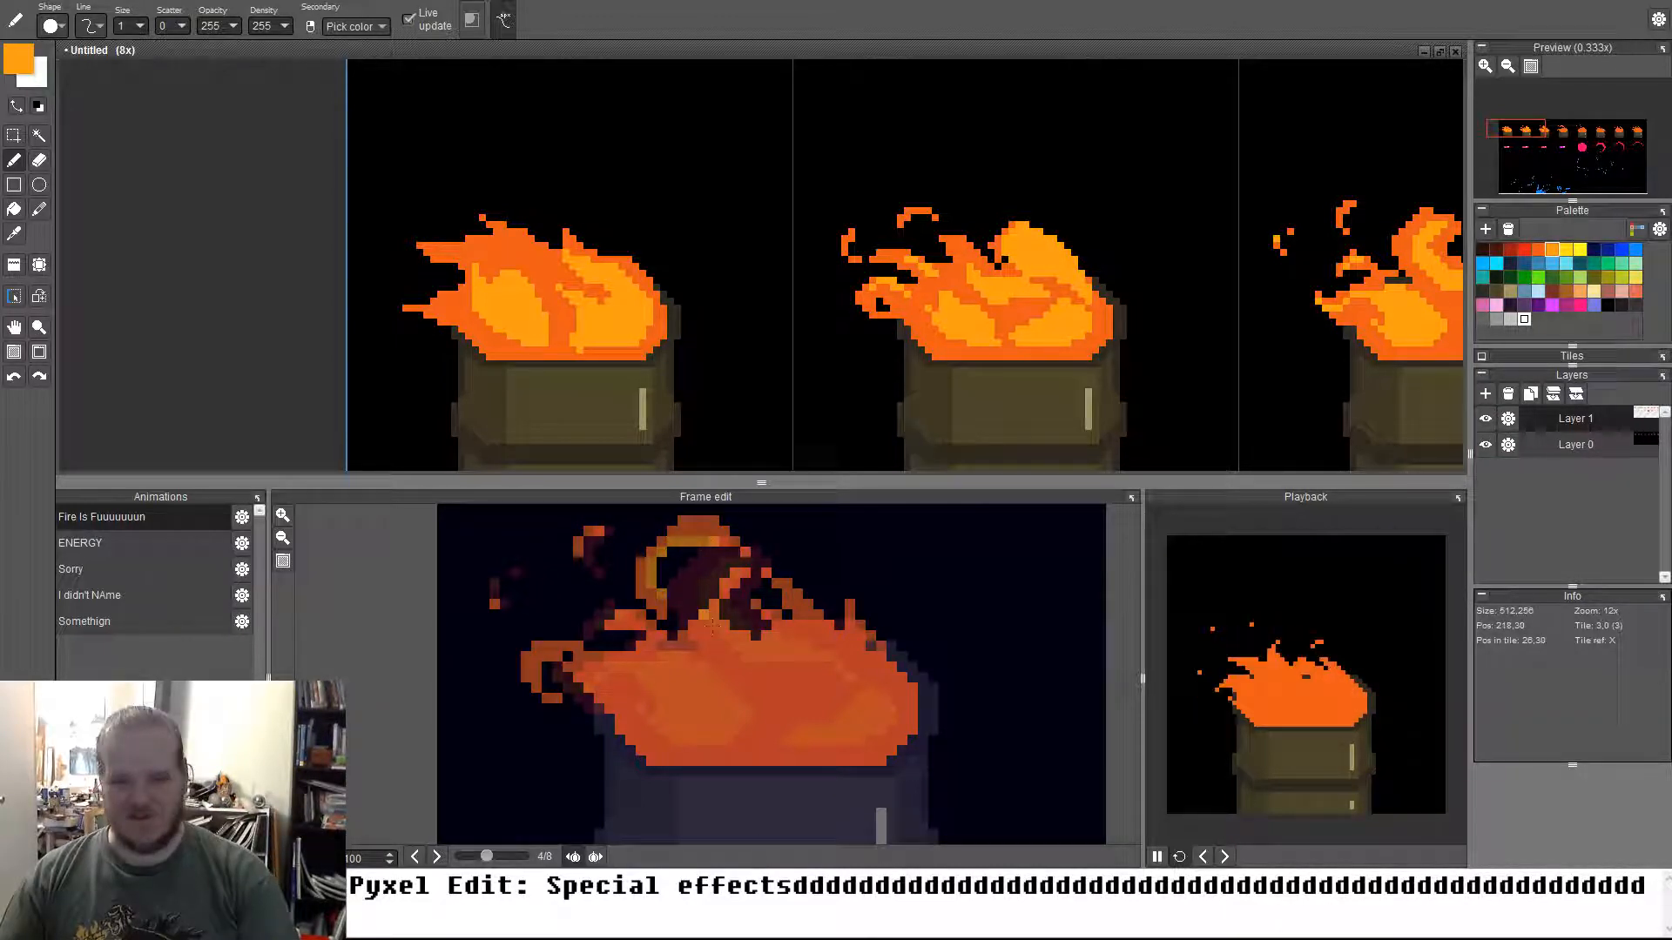
Add lighter orange highlights to frame 4's small central curl, both sides of the flame body and the left curl
mouse_move(712, 624)
left_mouse_down()
mouse_move(818, 657)
mouse_move(869, 693)
mouse_move(856, 738)
mouse_move(751, 739)
mouse_move(863, 731)
mouse_move(774, 721)
mouse_move(850, 676)
mouse_move(781, 706)
mouse_move(830, 676)
left_mouse_up()
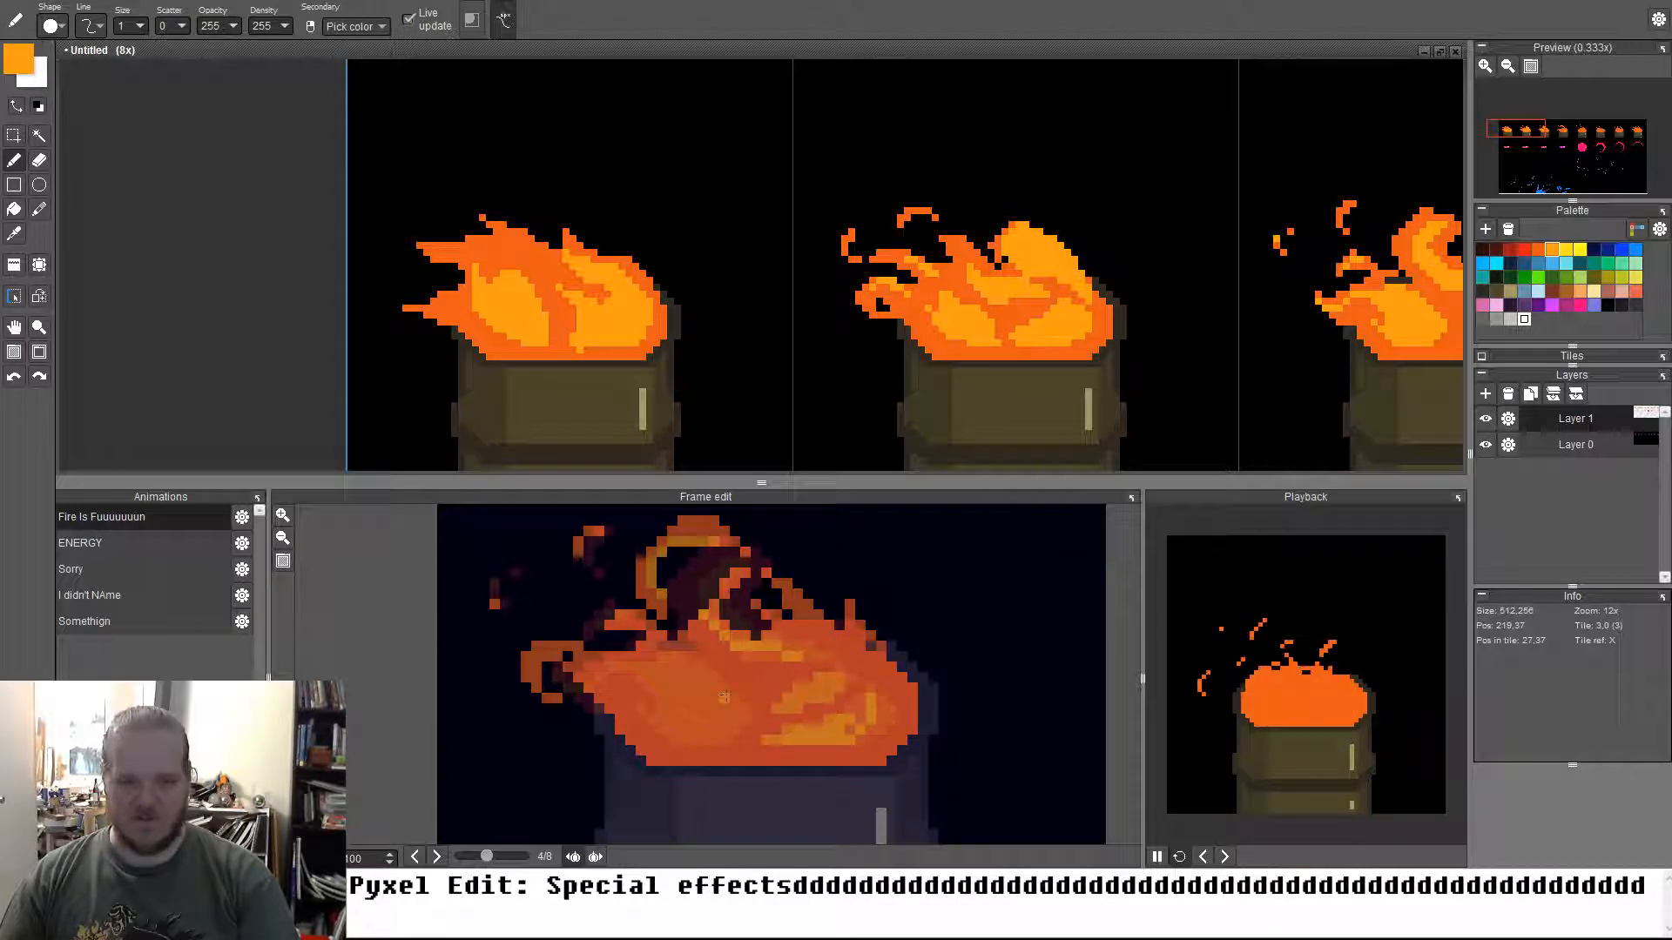
mouse_move(723, 697)
left_mouse_down()
mouse_move(721, 716)
mouse_move(649, 719)
mouse_move(697, 740)
left_mouse_up()
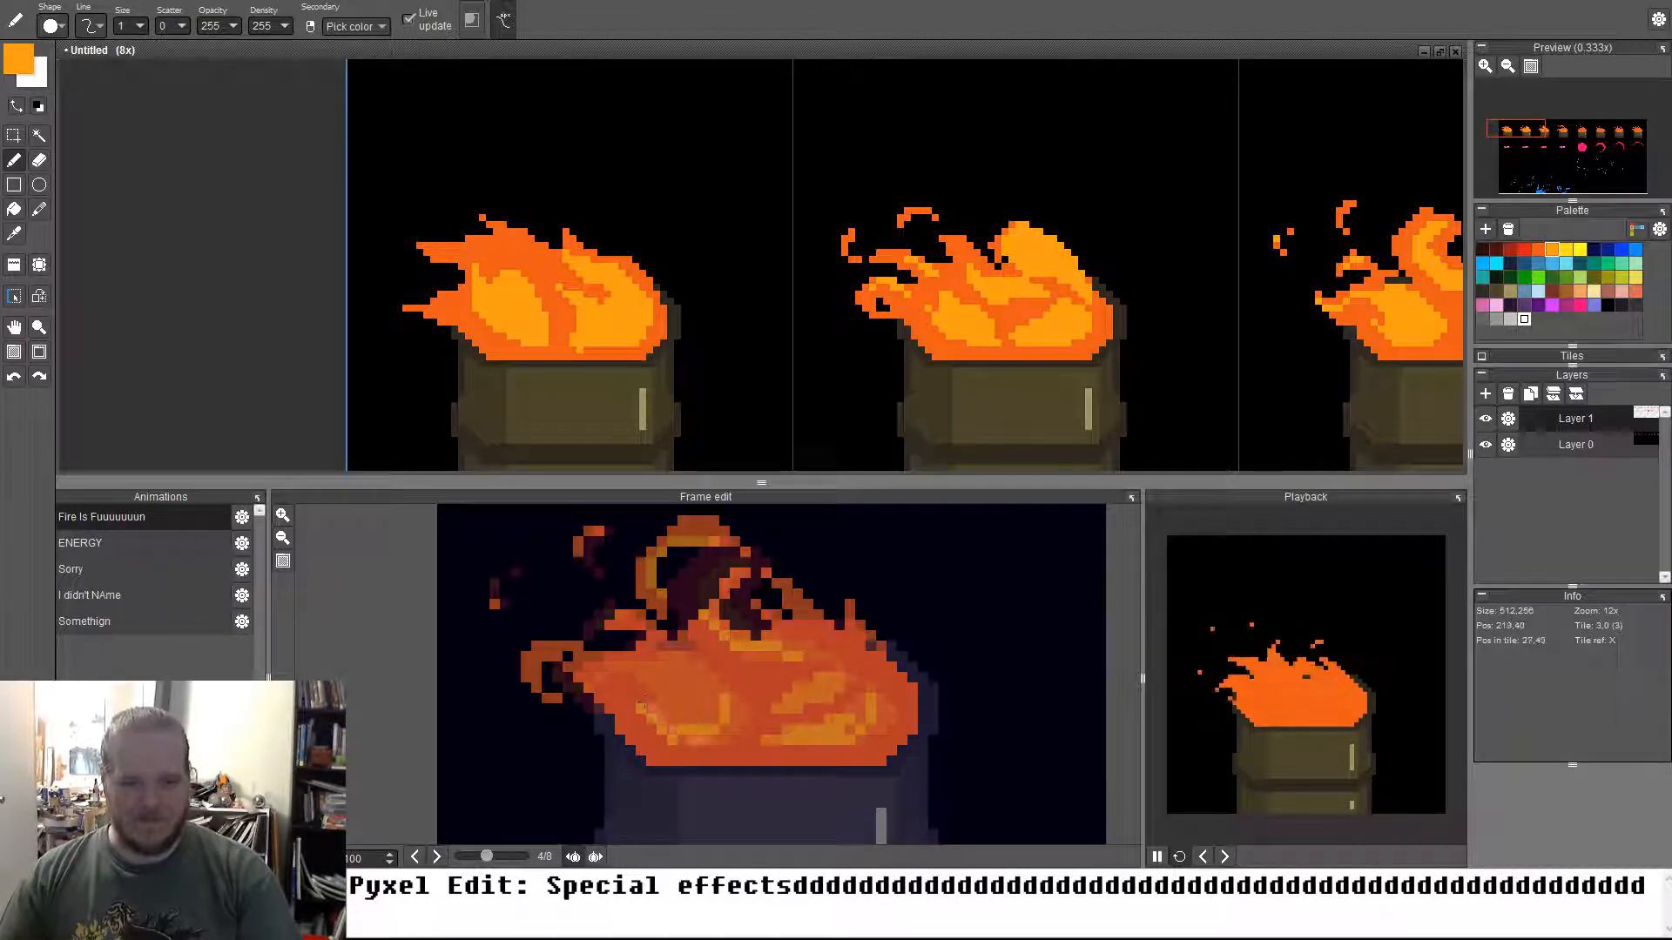
left_click(683, 740)
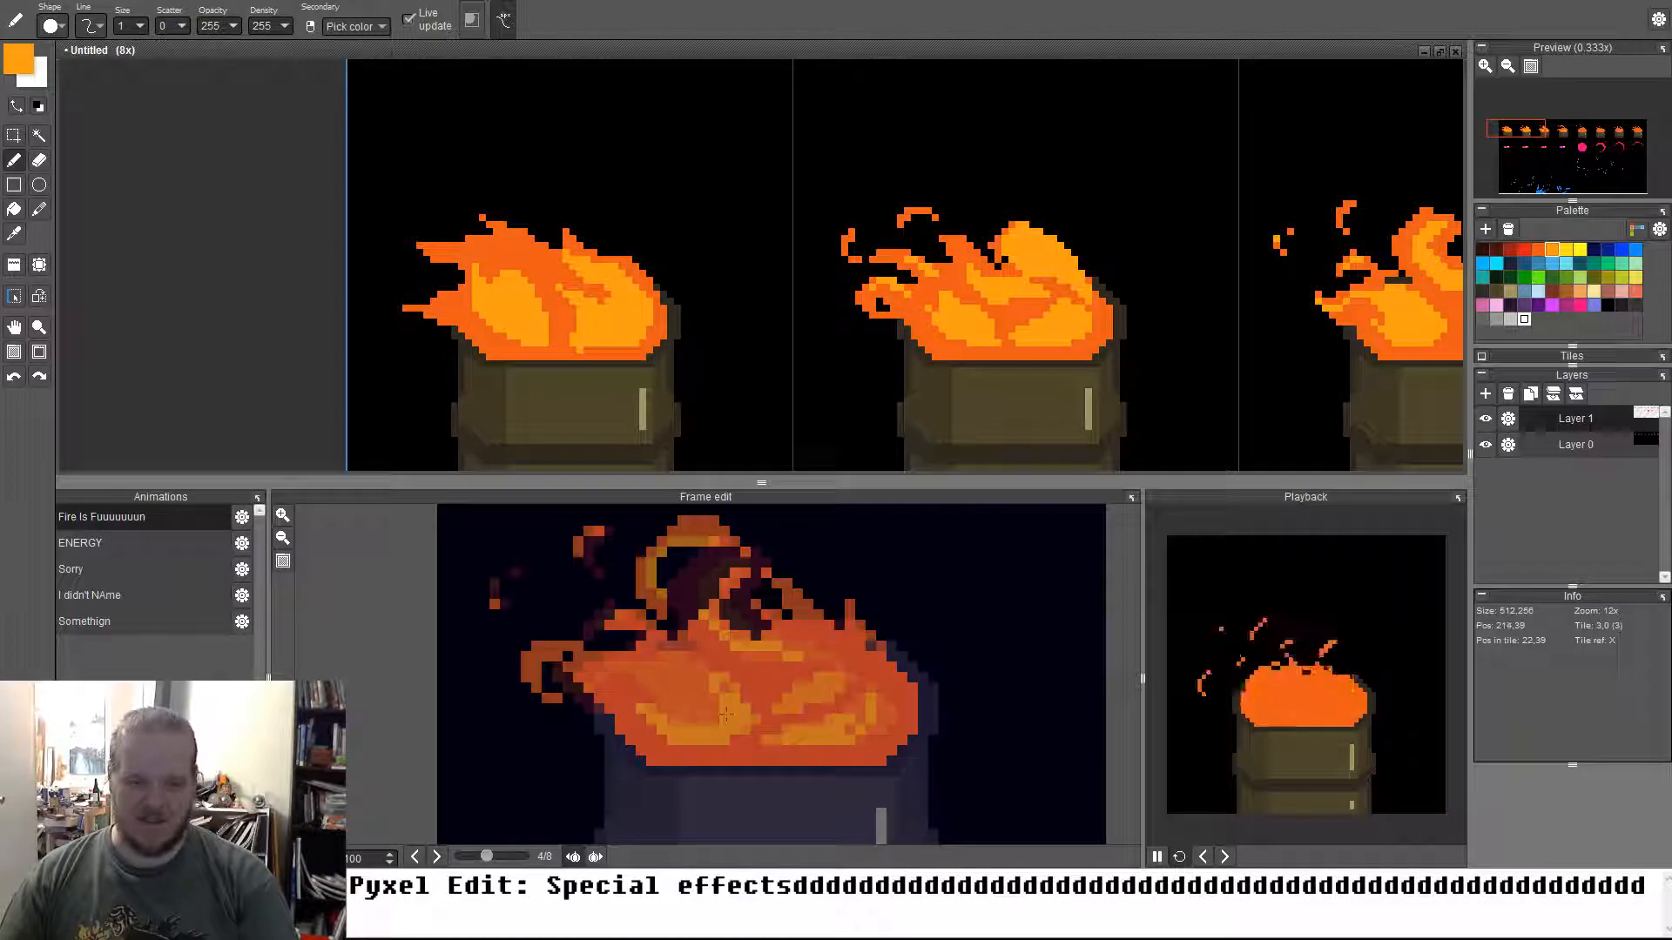
mouse_move(690, 676)
left_mouse_down()
mouse_move(614, 669)
mouse_move(604, 696)
mouse_move(710, 692)
left_mouse_up()
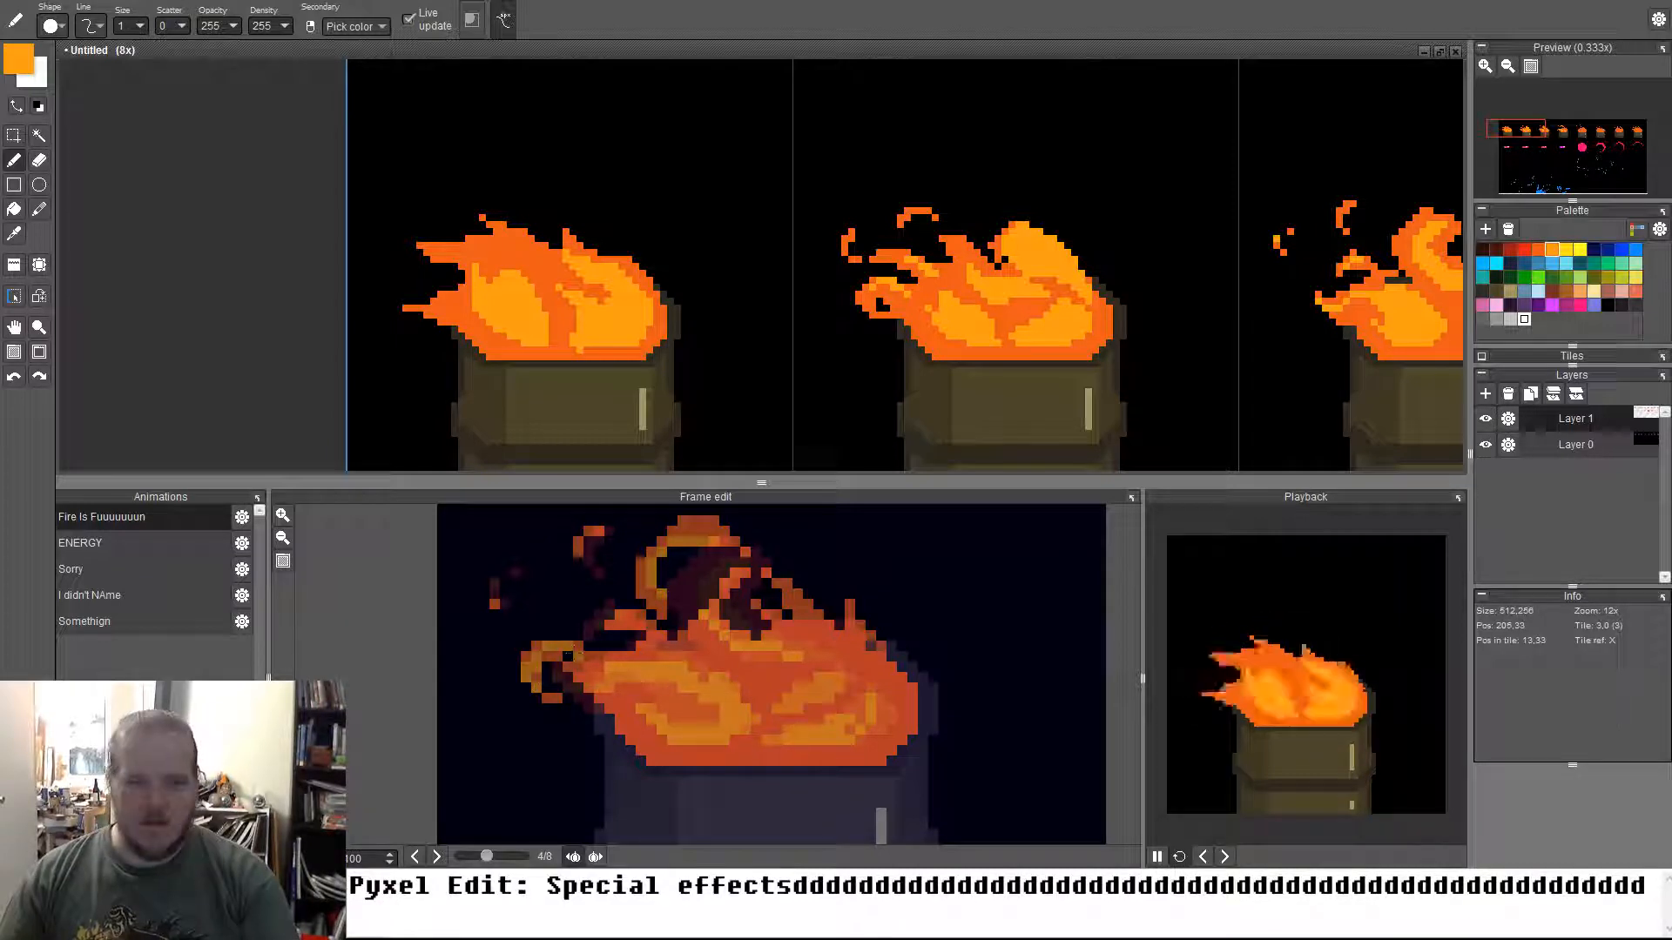
right_click(579, 643)
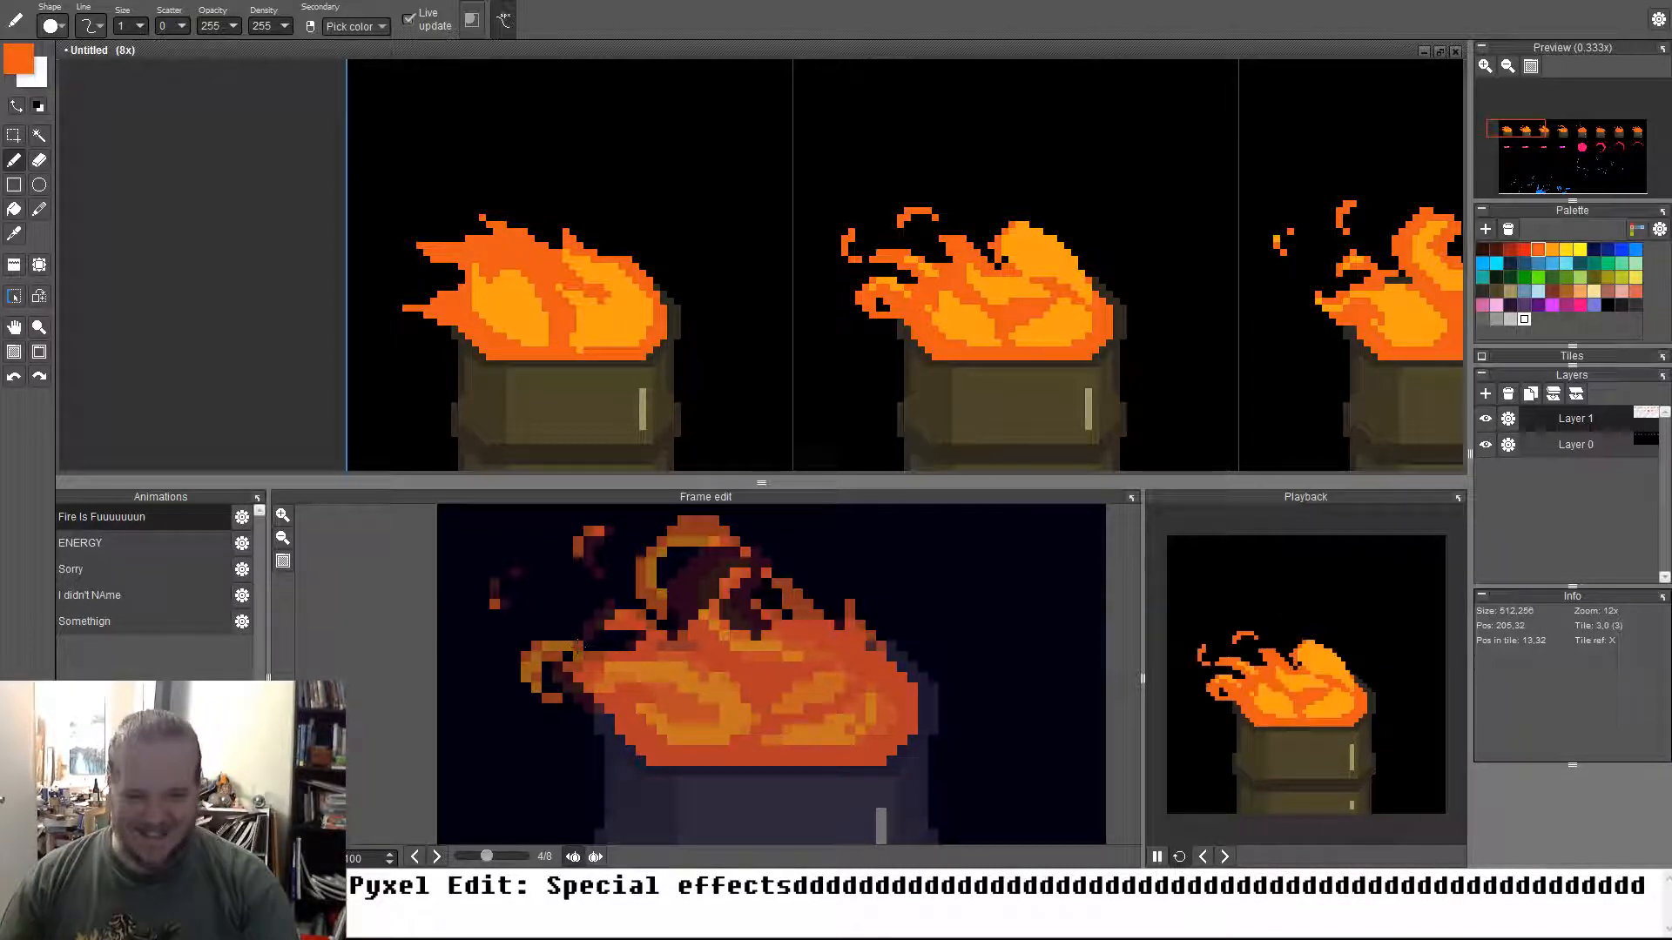
right_click(609, 662)
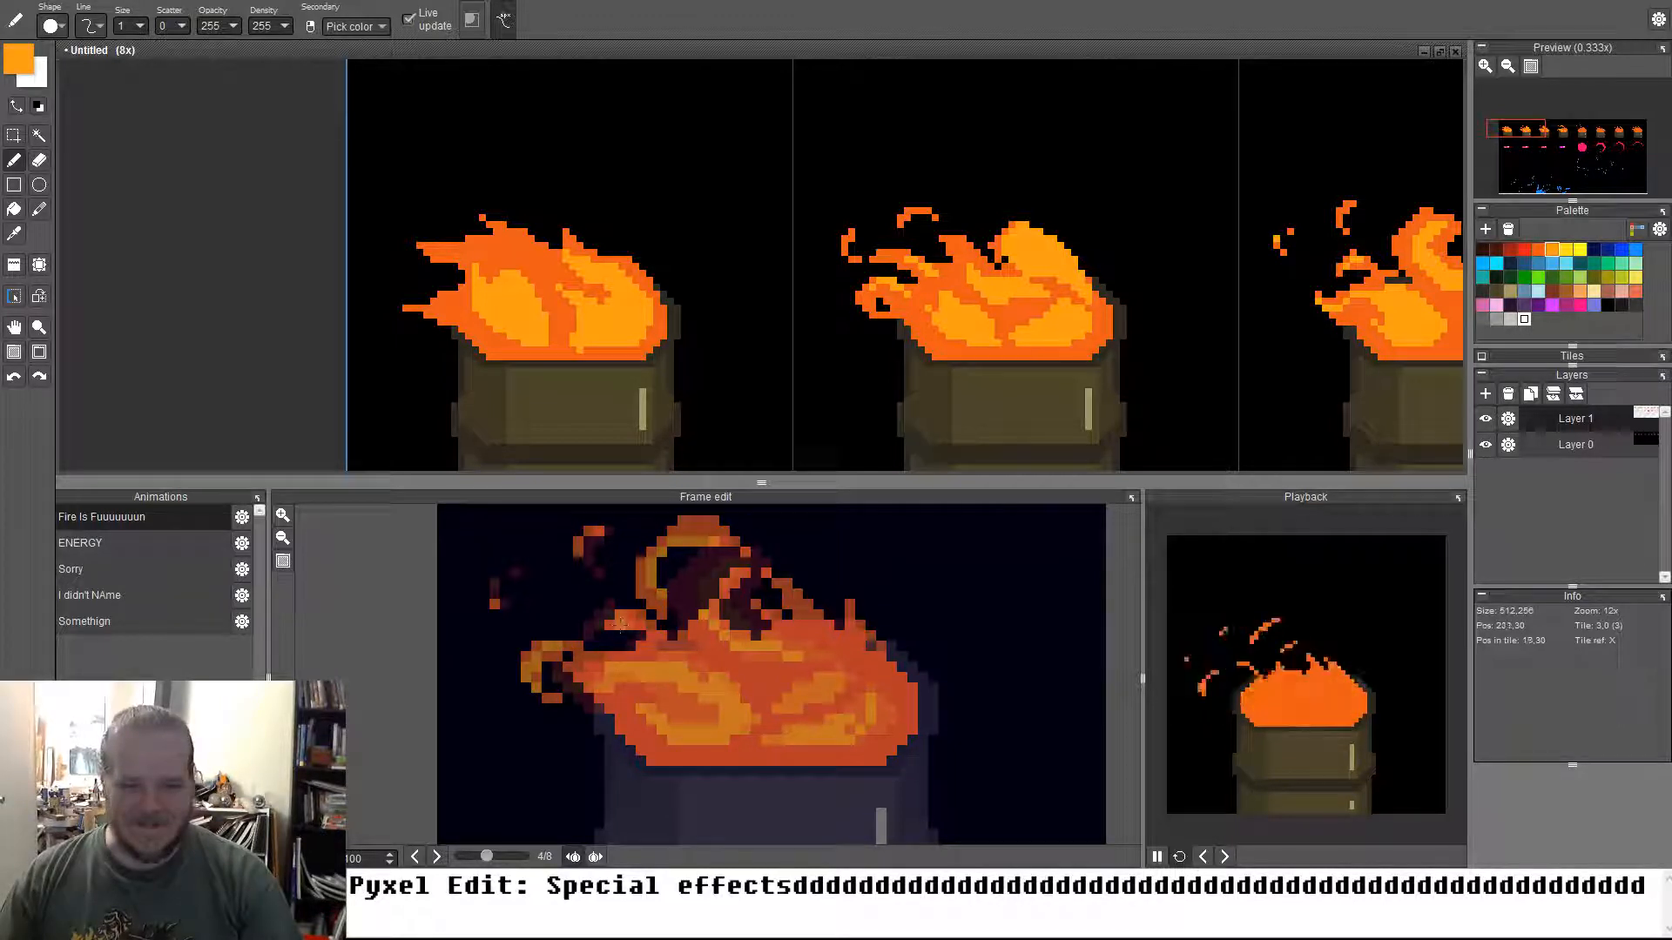
Shade frame 5's flame body with lighter orange, filling the outlined right-hand shape and thickening the left-hand highlight
key("period")
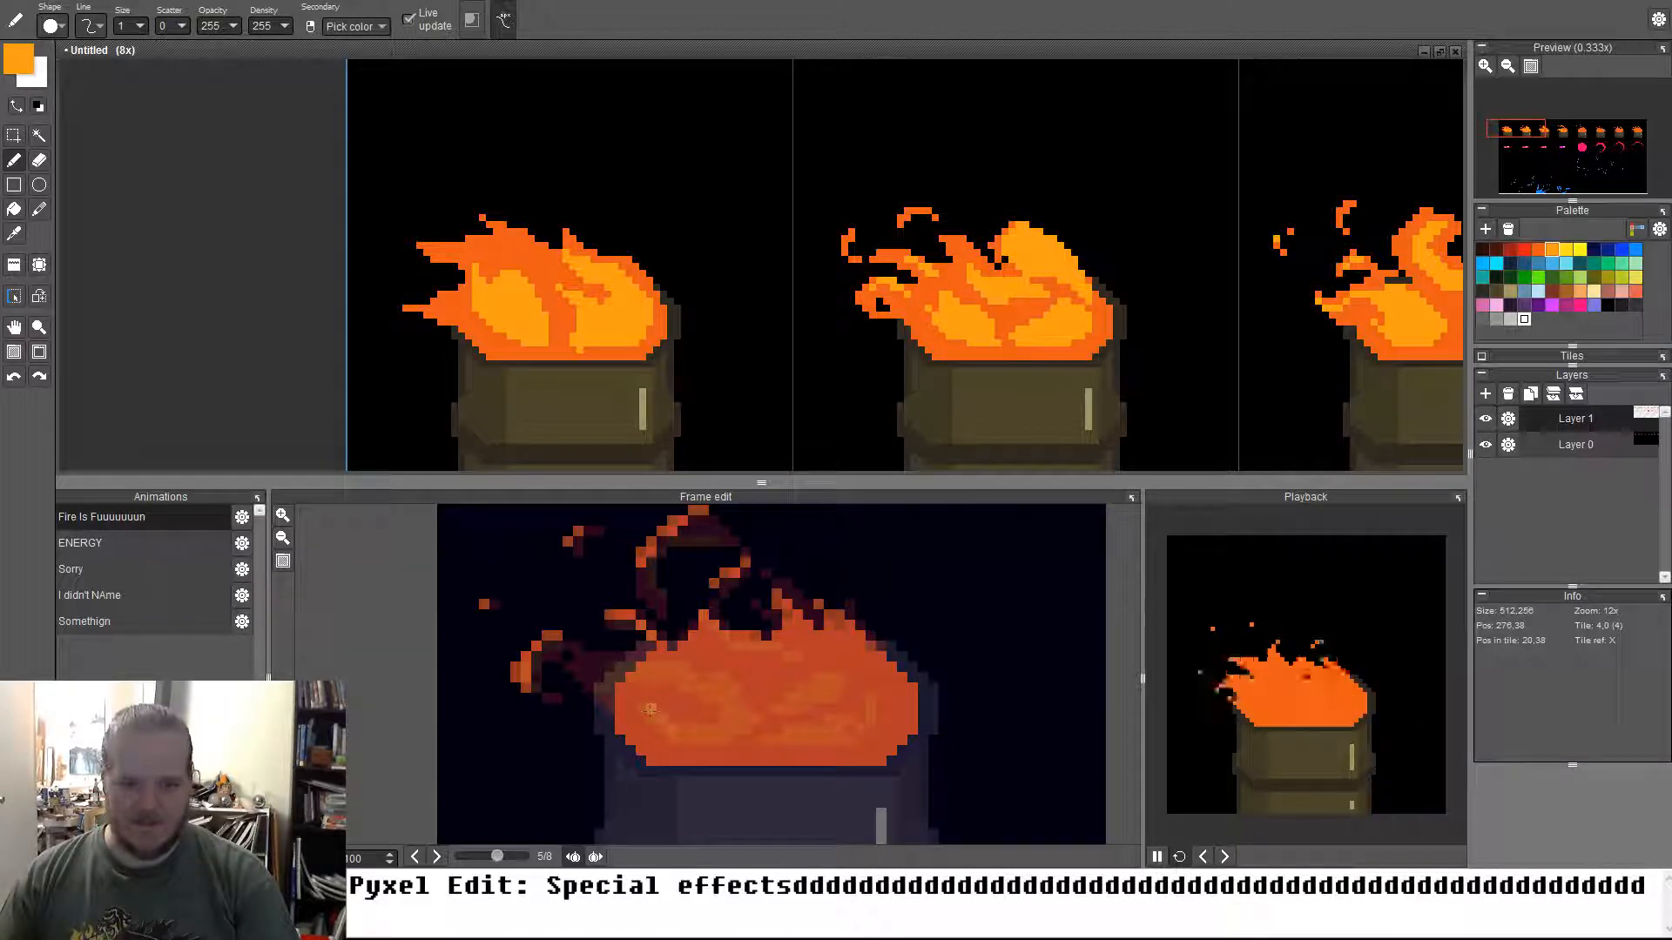
mouse_move(651, 709)
left_mouse_down()
mouse_move(714, 740)
mouse_move(745, 719)
mouse_move(641, 719)
mouse_move(861, 734)
mouse_move(859, 681)
mouse_move(784, 728)
mouse_move(807, 657)
left_mouse_up()
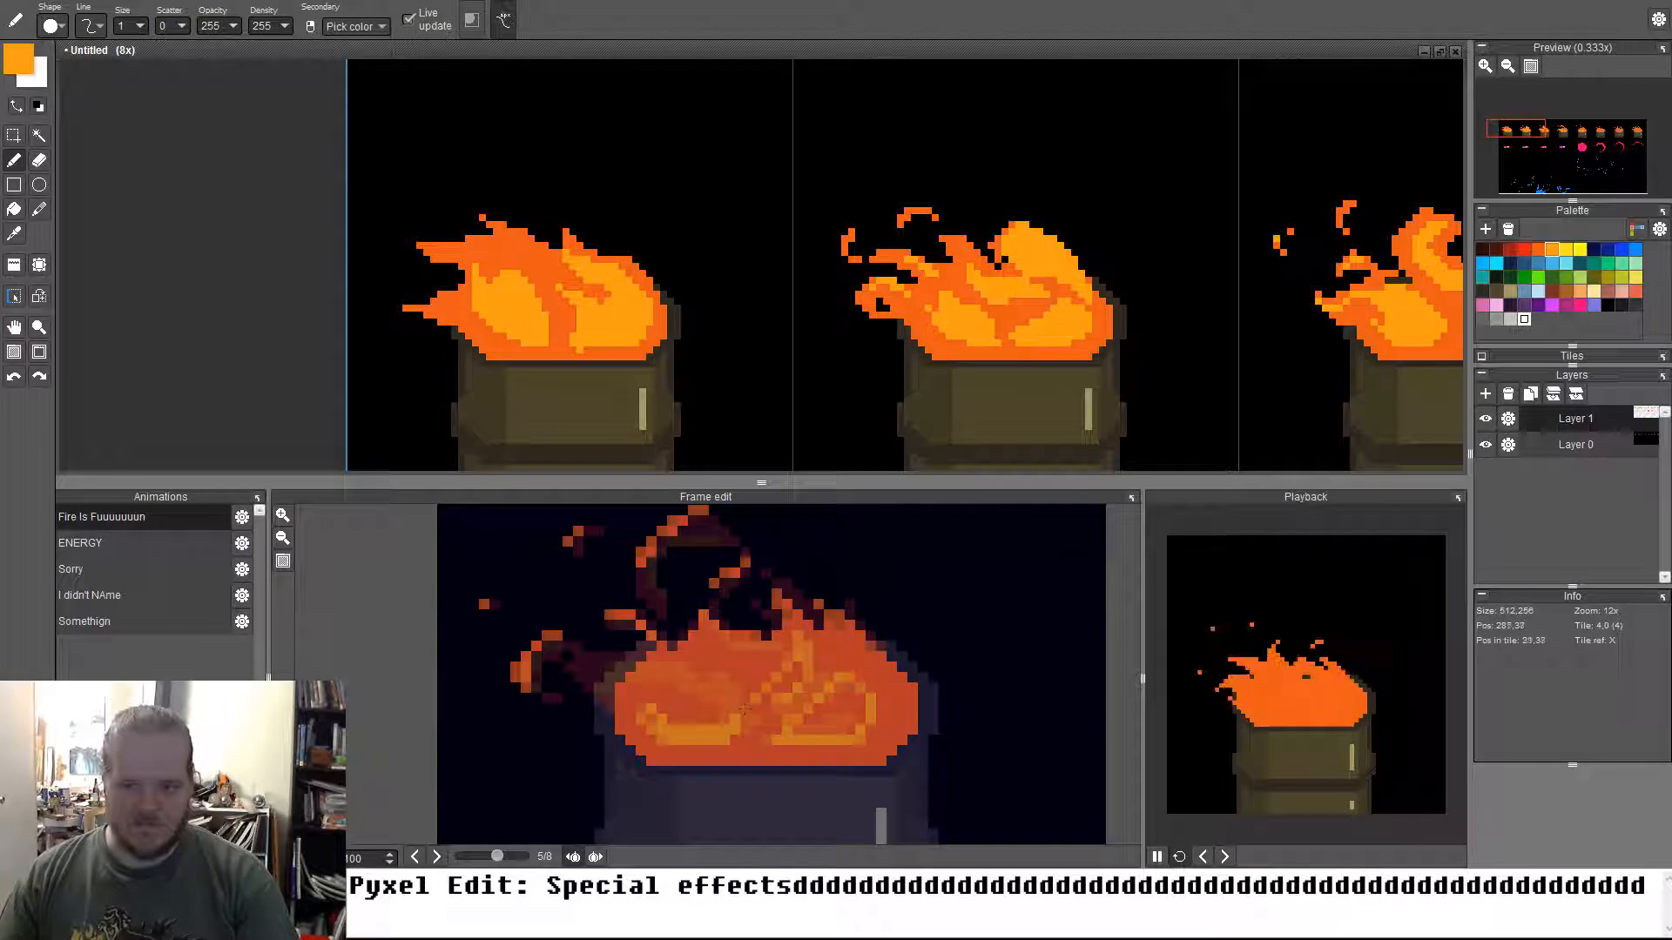
key("f")
key("b")
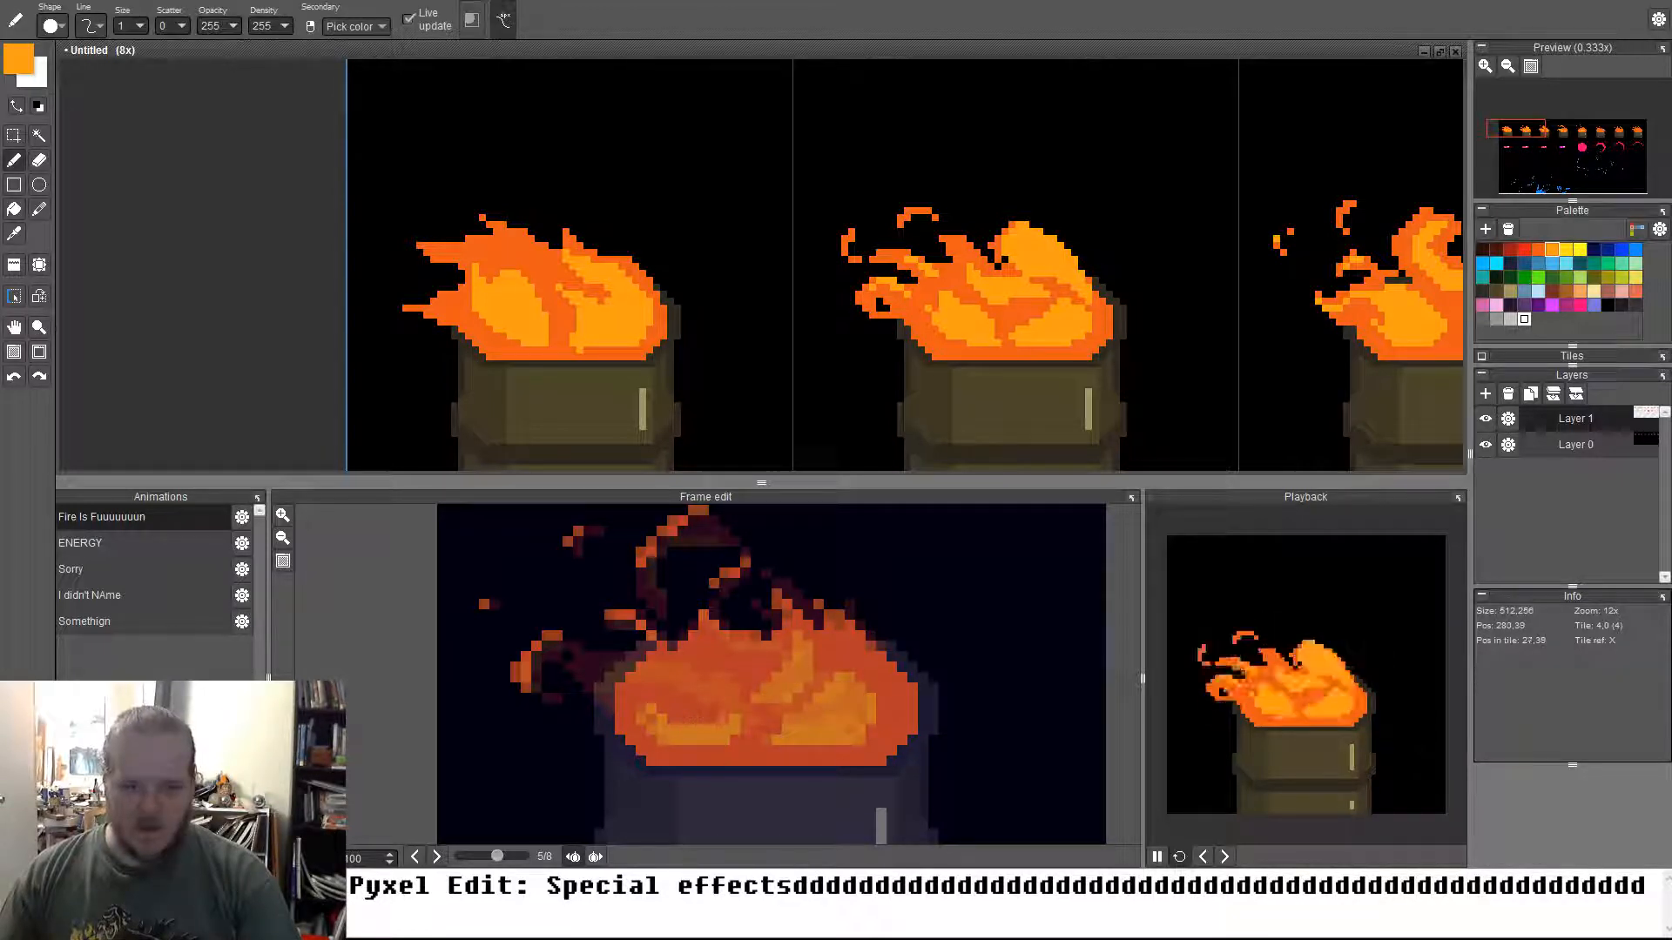
mouse_move(714, 690)
left_mouse_down()
mouse_move(638, 696)
mouse_move(734, 711)
left_mouse_up()
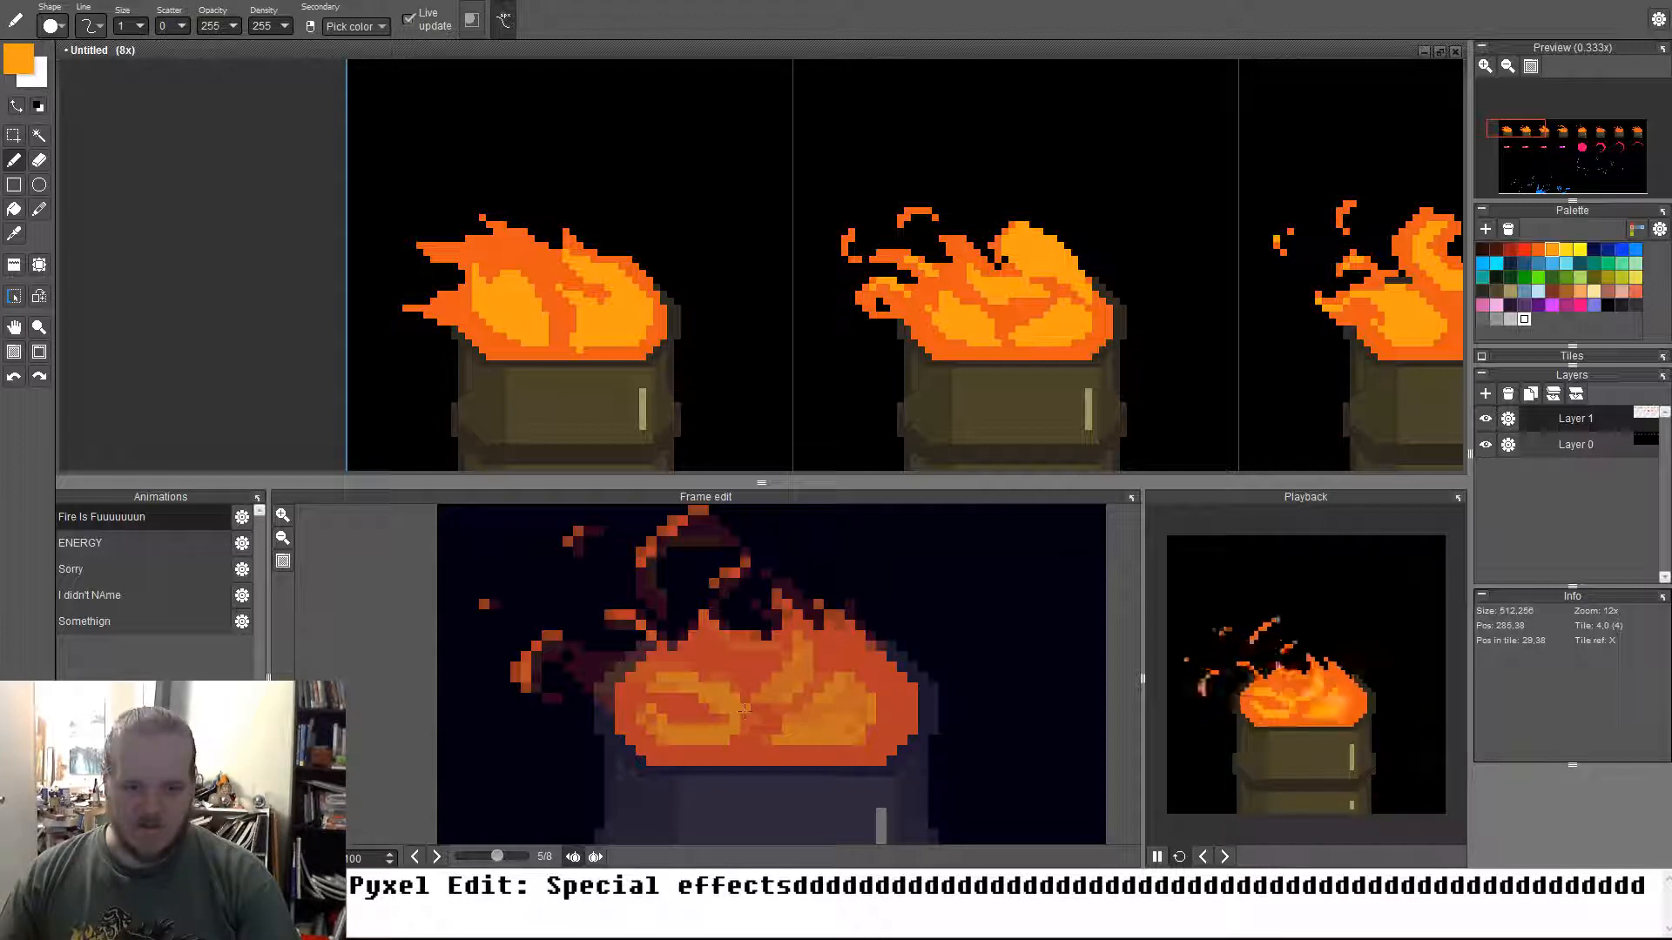
left_click_drag(703, 717, 673, 696)
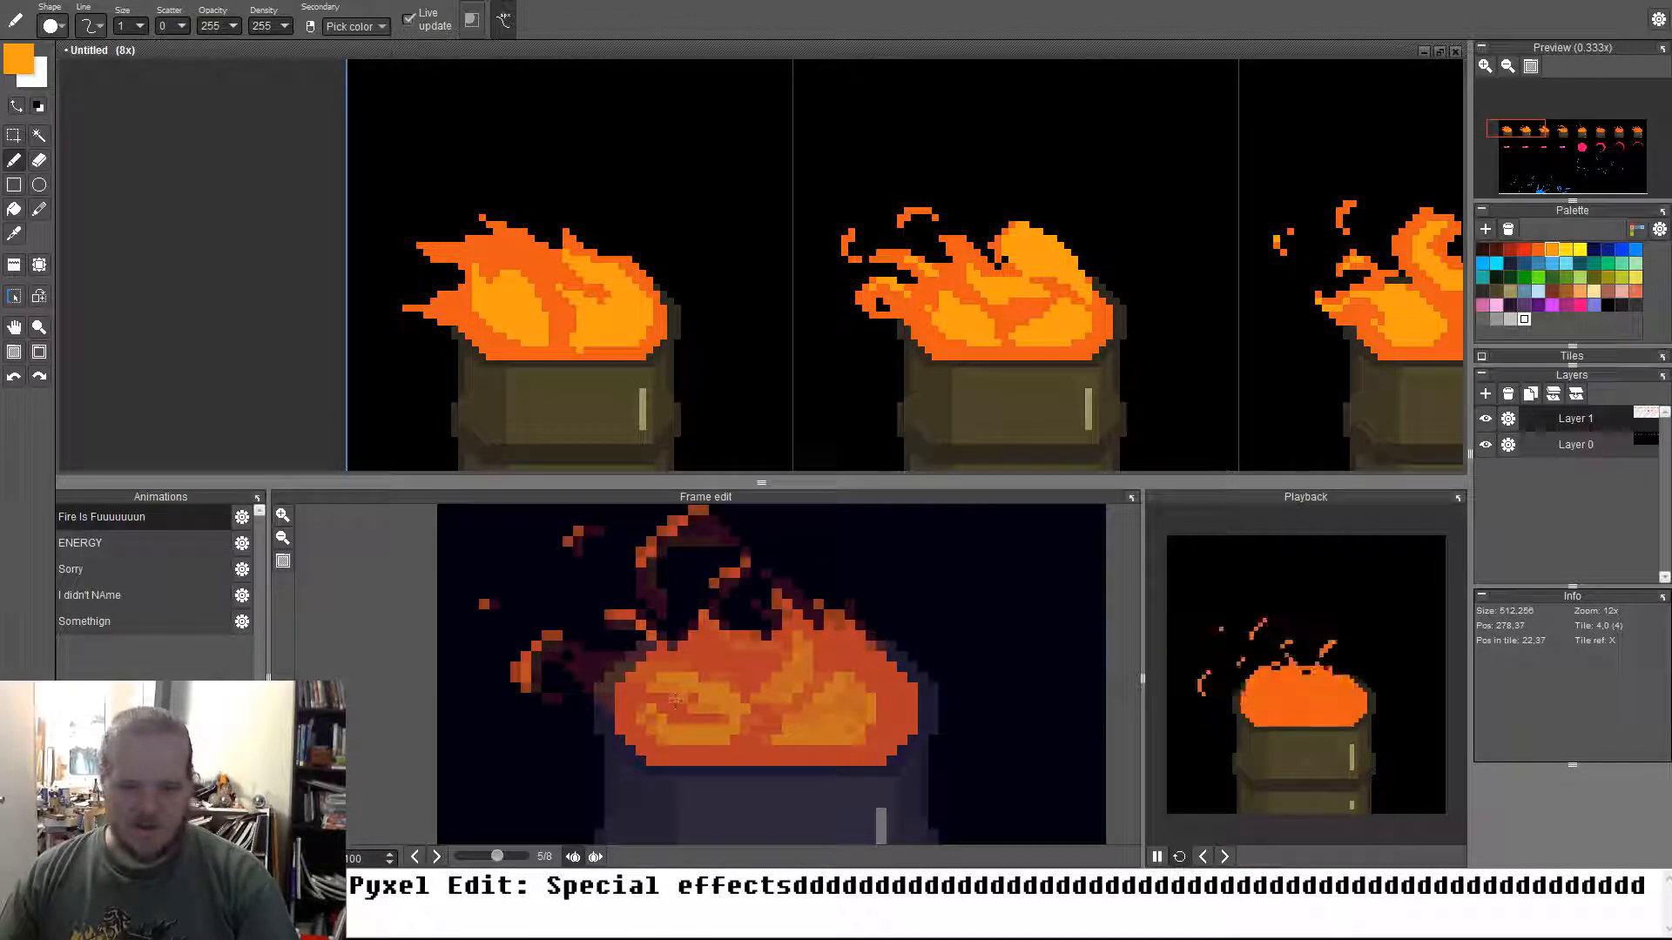
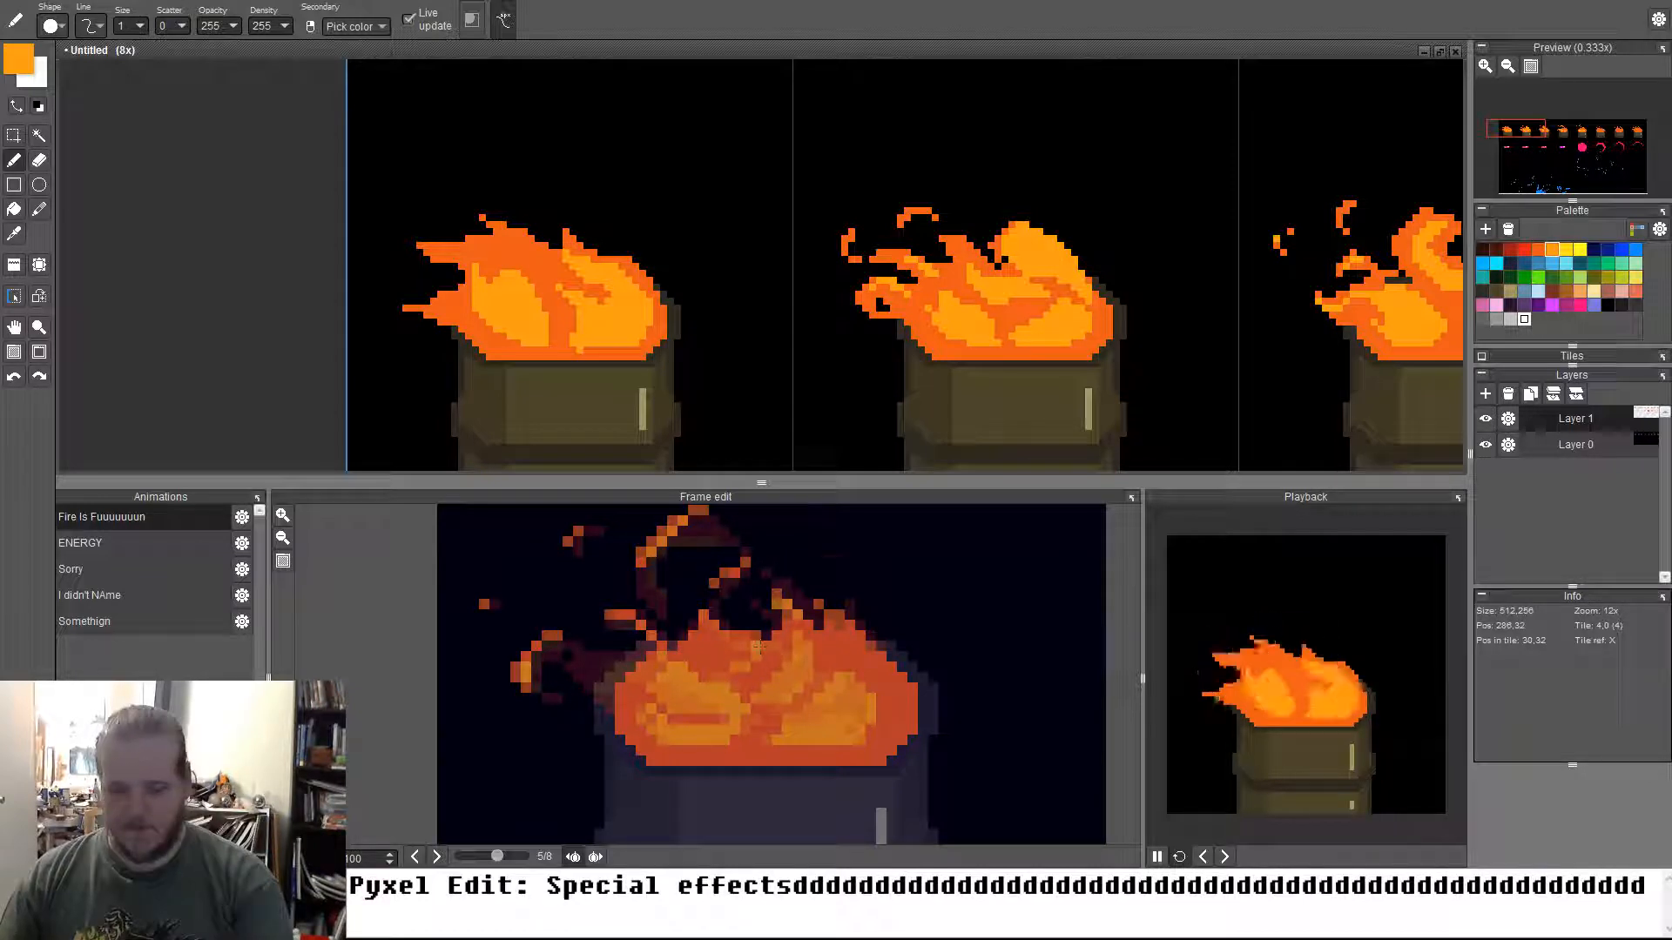
Outline and fill a lighter orange highlight in the lower-right part of frame 6's flame, with a short streak above it
key("Right")
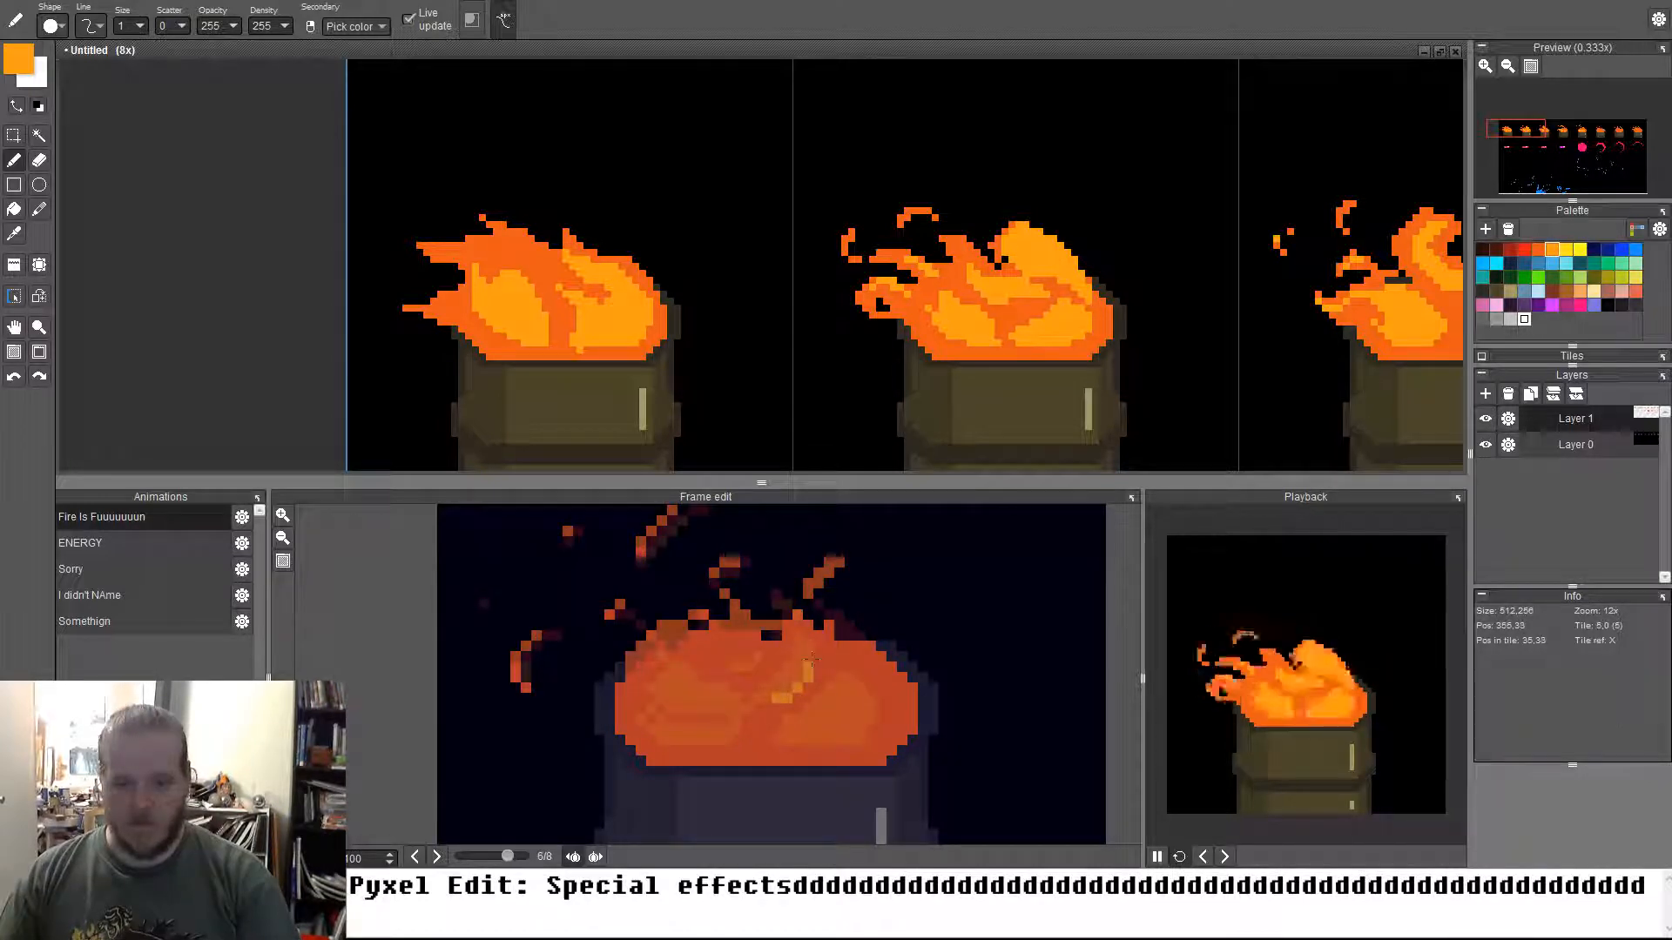
mouse_move(783, 740)
left_mouse_down()
mouse_move(834, 740)
mouse_move(881, 709)
mouse_move(840, 692)
mouse_move(793, 731)
left_mouse_up()
key("f")
left_click(845, 714)
key("d")
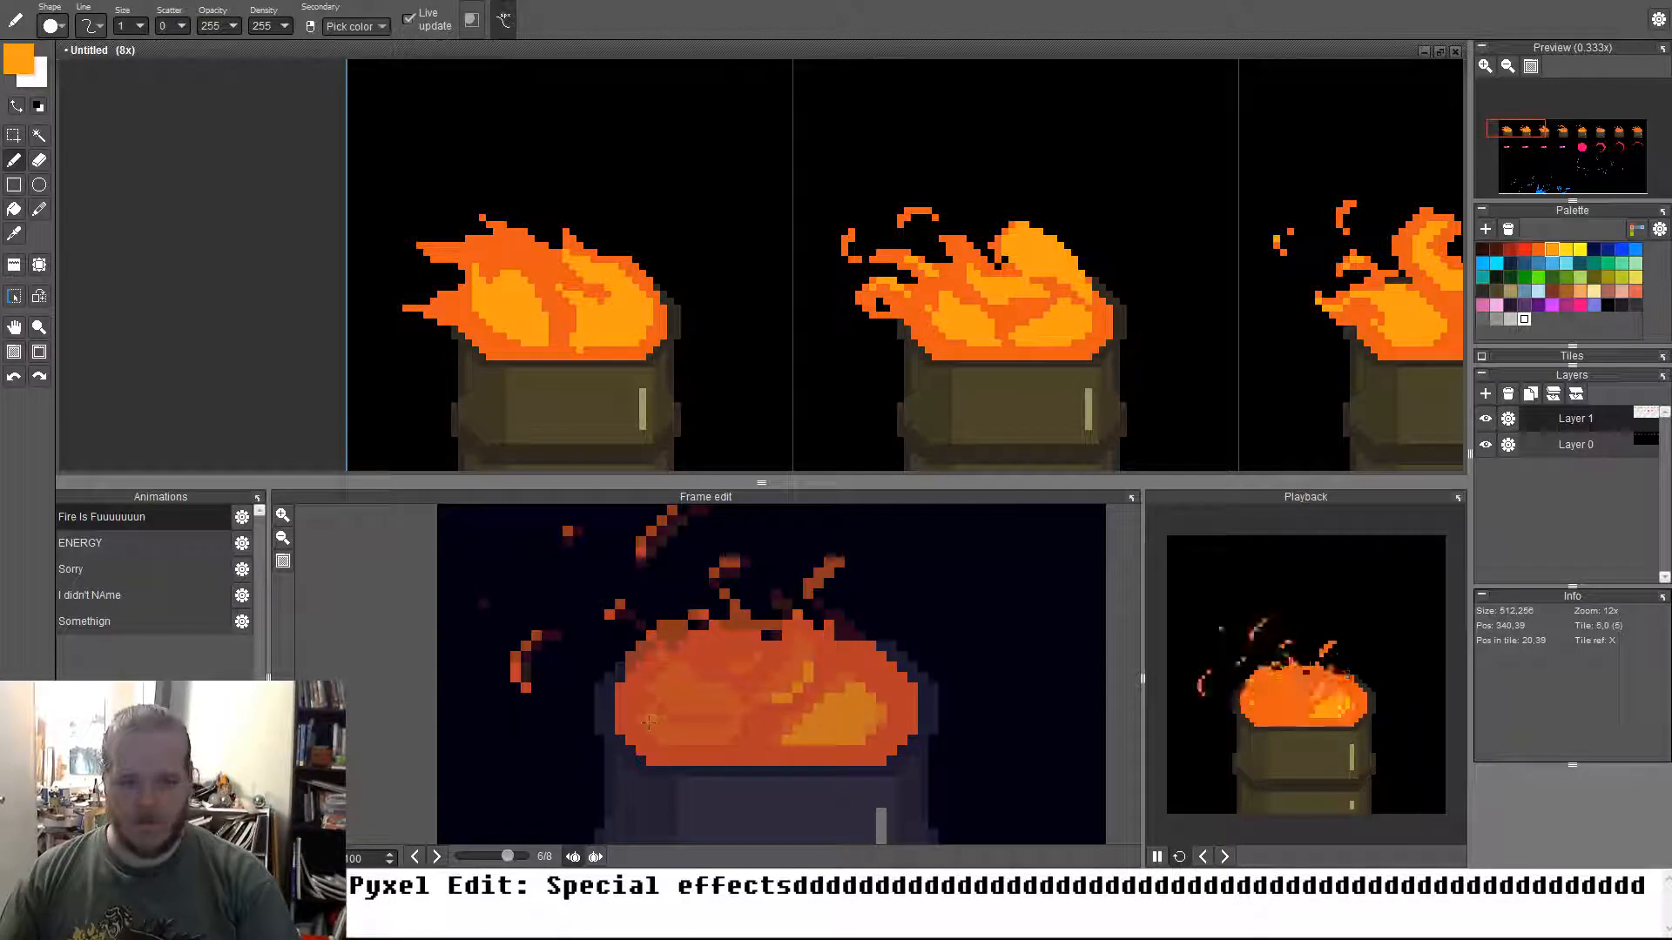
Paint lighter orange highlights in the lower-left part of frame 6's flame and along its upper-left edge
mouse_move(651, 719)
left_mouse_down()
mouse_move(728, 739)
mouse_move(702, 732)
left_mouse_up()
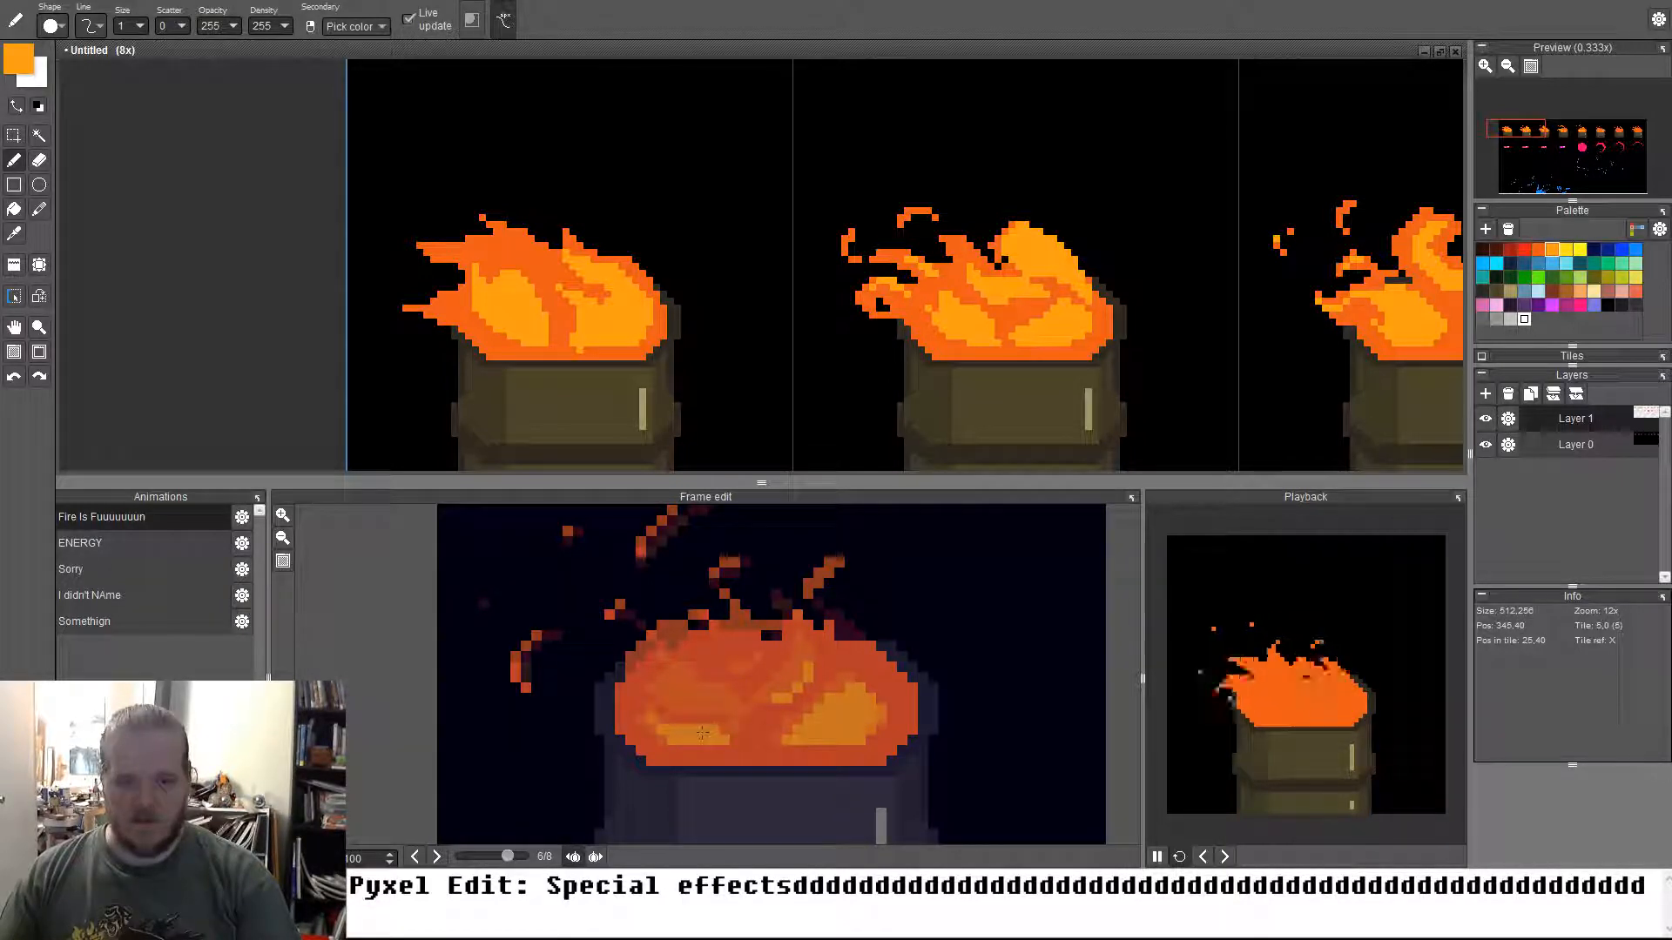
left_click(724, 731)
left_click(735, 720)
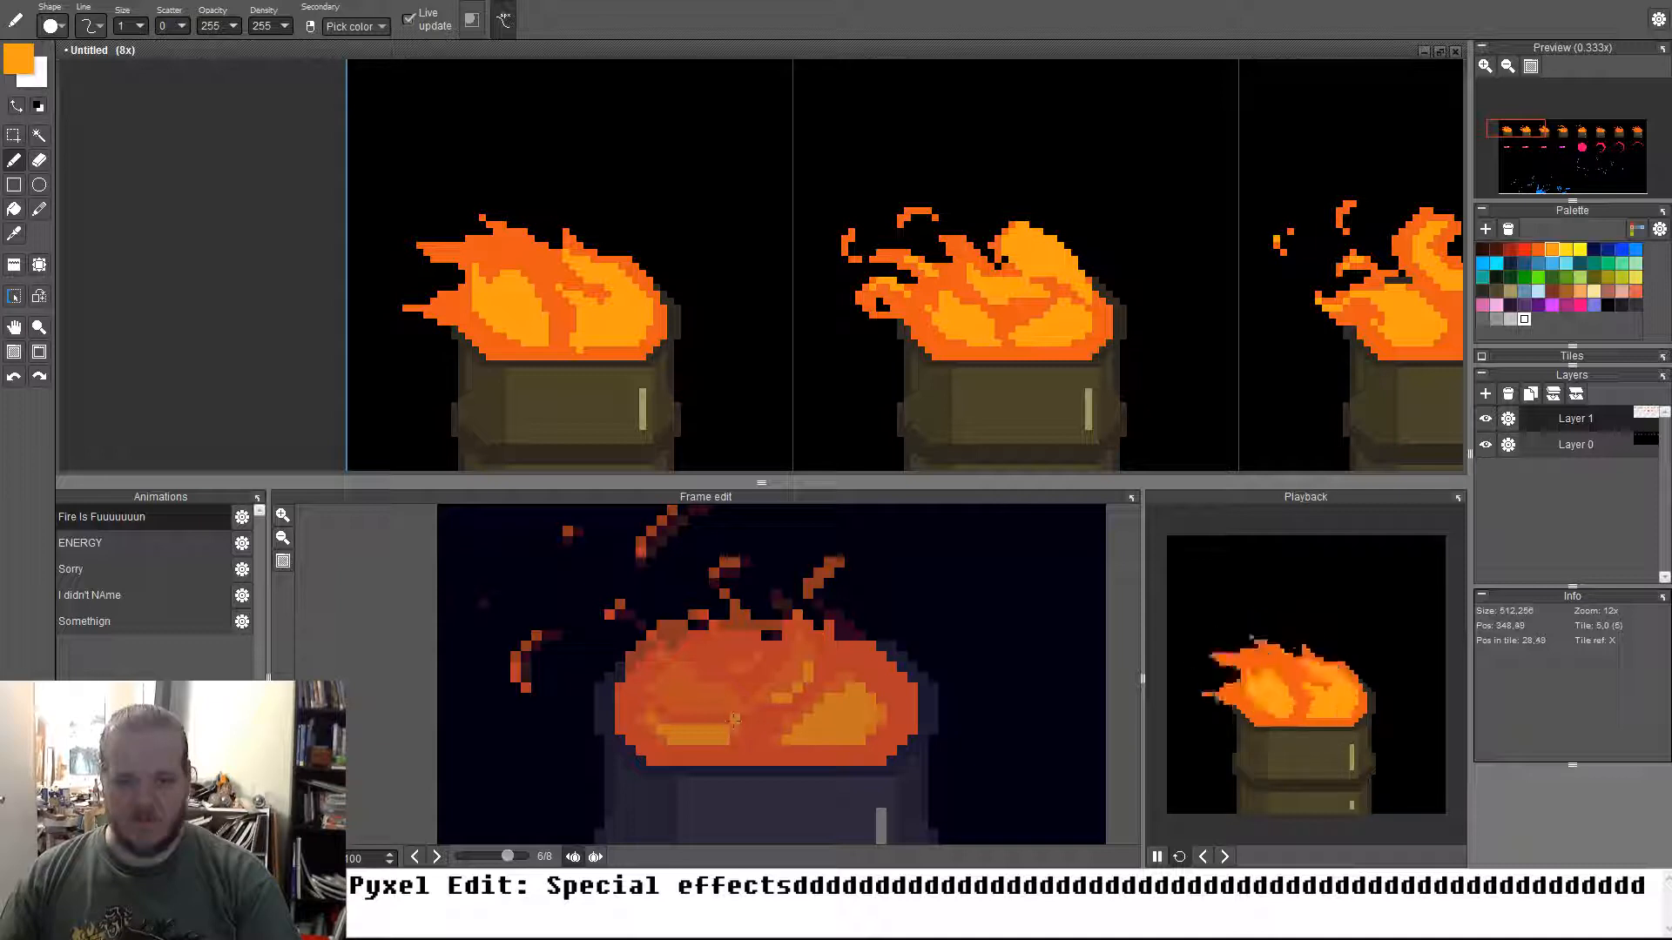
left_click(734, 727)
left_click(746, 720)
mouse_move(724, 699)
left_mouse_down()
mouse_move(690, 680)
mouse_move(656, 701)
mouse_move(736, 705)
mouse_move(668, 685)
mouse_move(672, 657)
mouse_move(640, 669)
left_mouse_up()
left_click(683, 687)
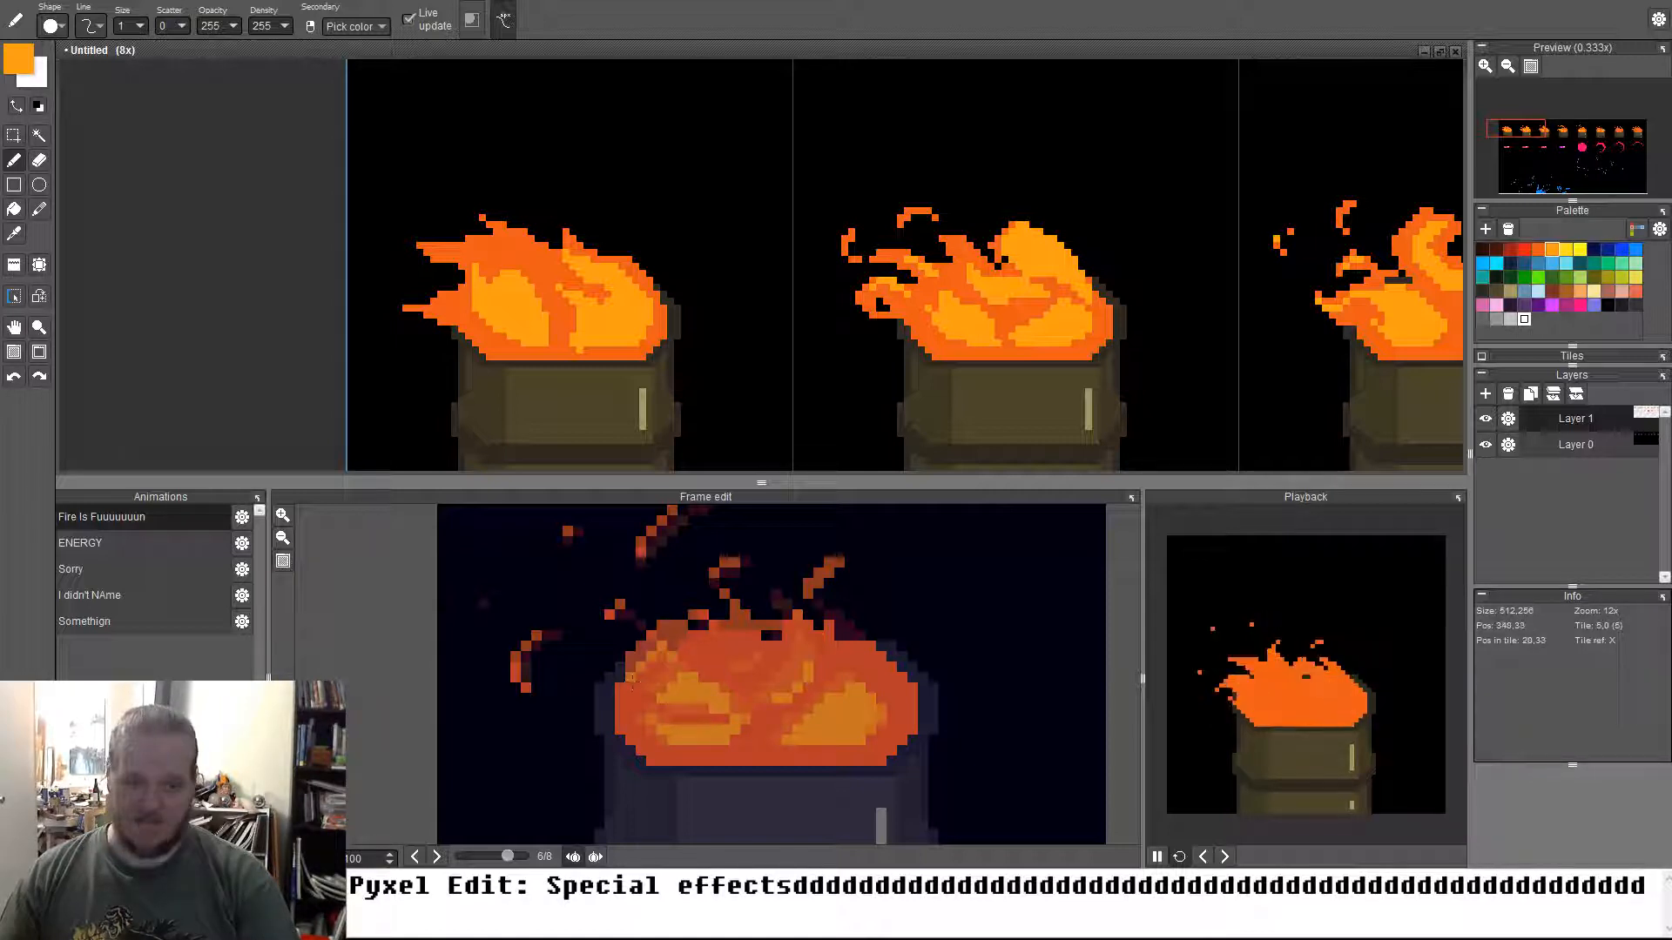
left_click(640, 655)
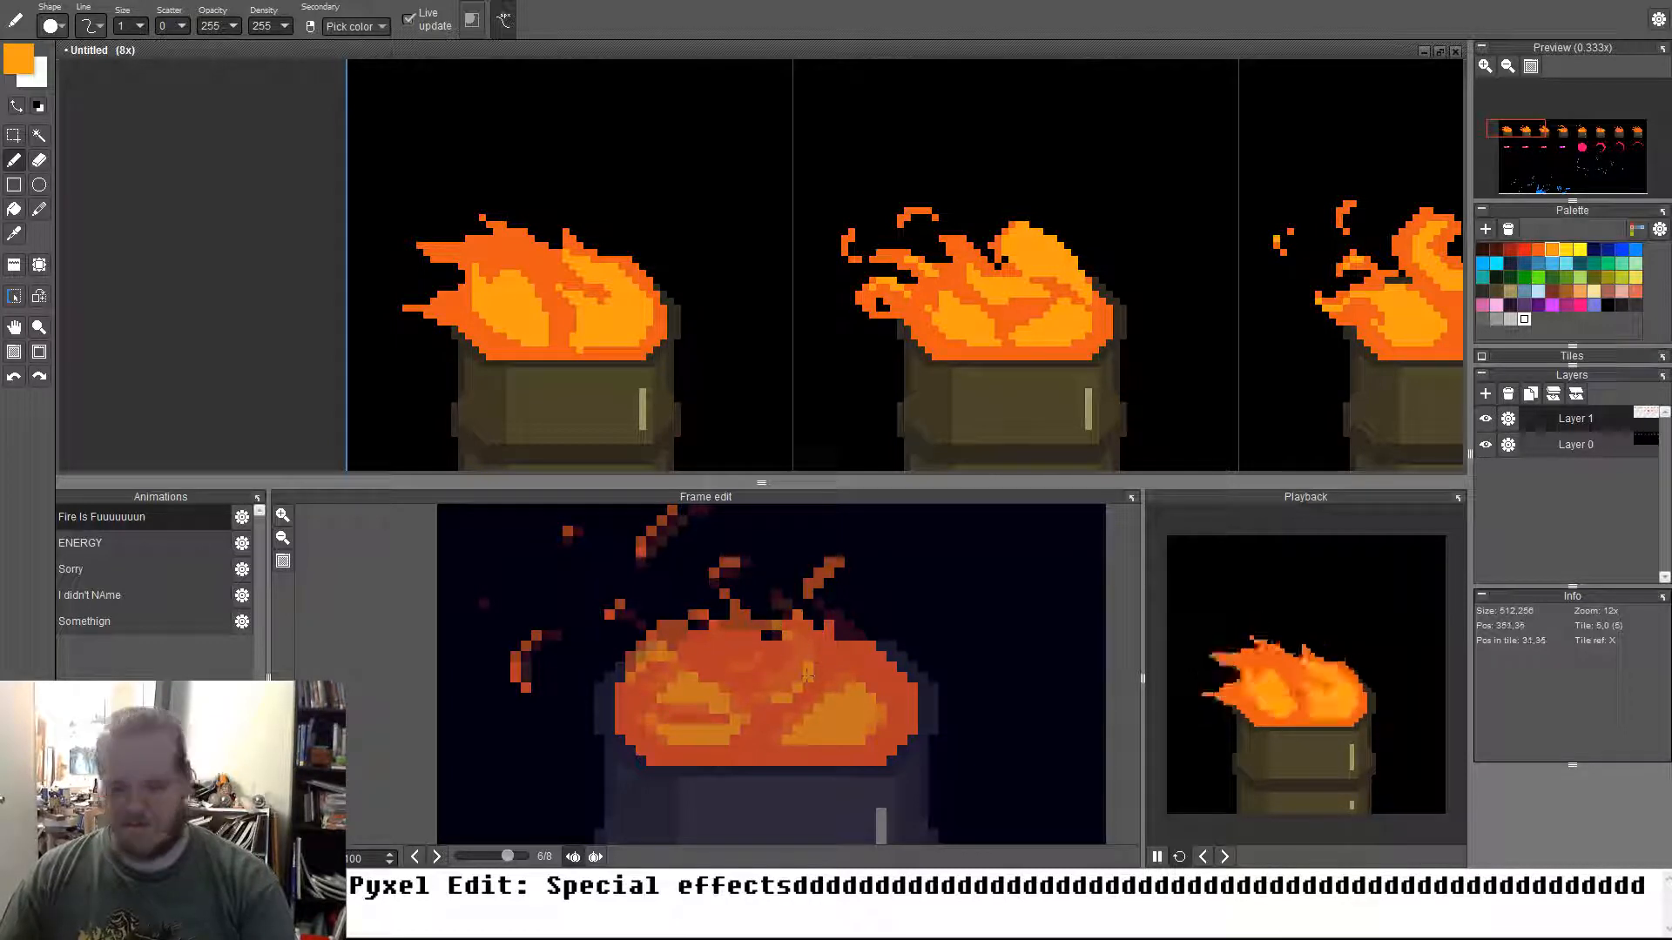
Outline and fill a lighter orange highlight in frame 7's lower-right flame and start one at its lower left
key("period")
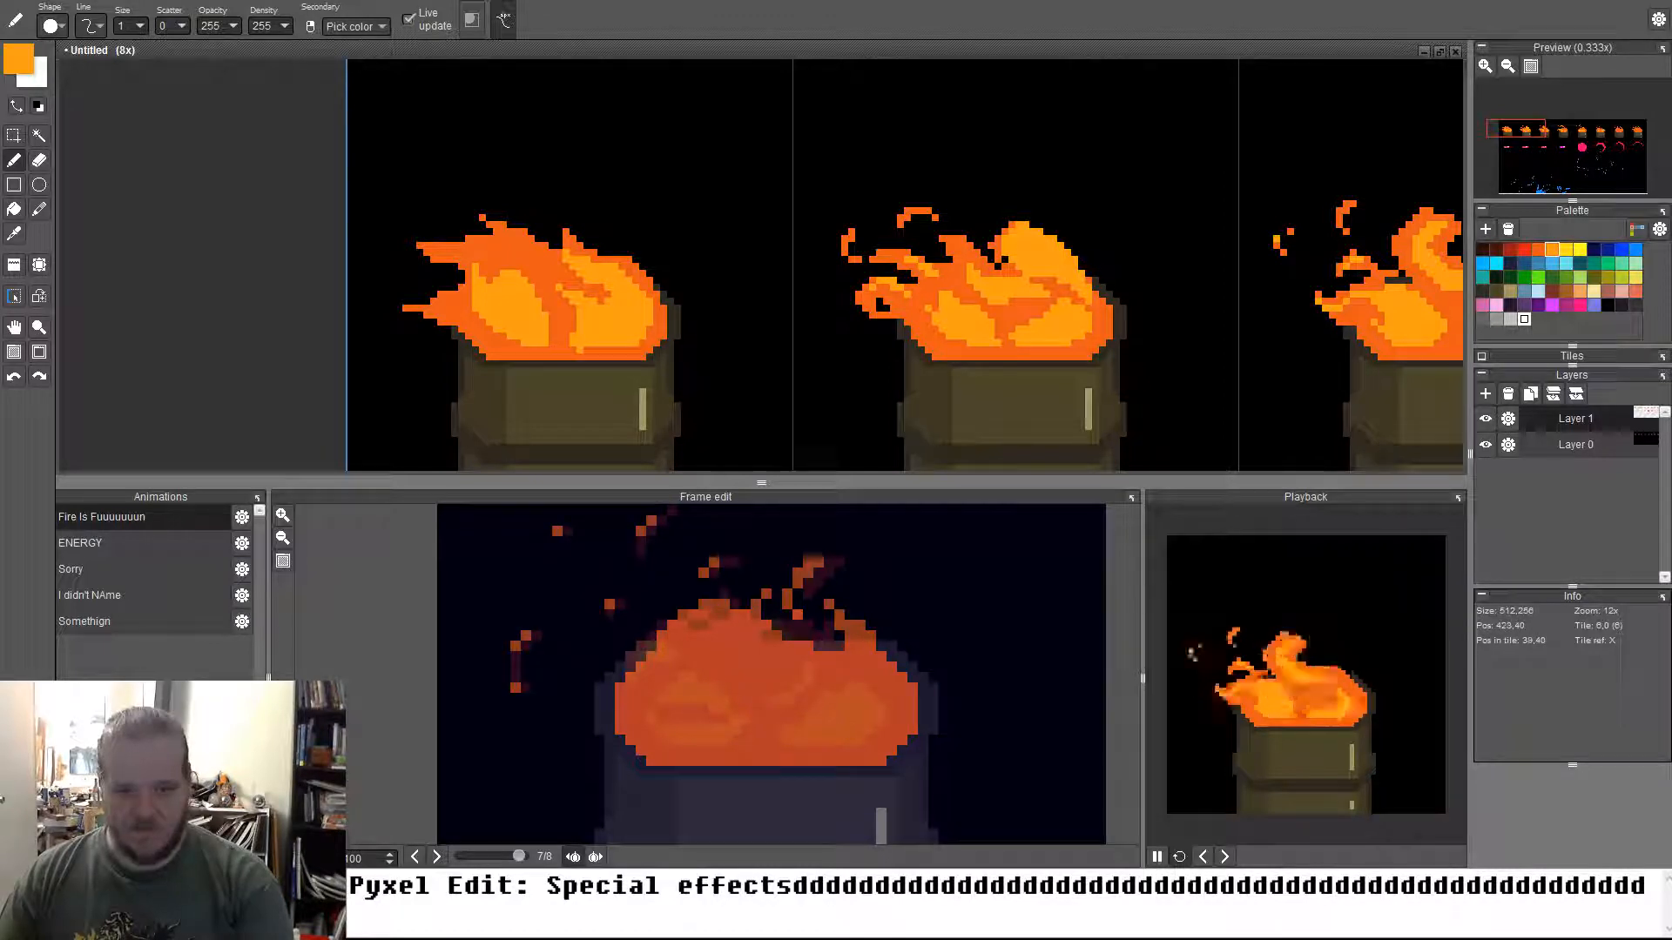
mouse_move(788, 738)
left_mouse_down()
mouse_move(870, 721)
mouse_move(883, 742)
mouse_move(782, 728)
mouse_move(878, 695)
mouse_move(783, 740)
mouse_move(838, 739)
mouse_move(867, 705)
mouse_move(782, 735)
left_mouse_up()
key("ctrl+z")
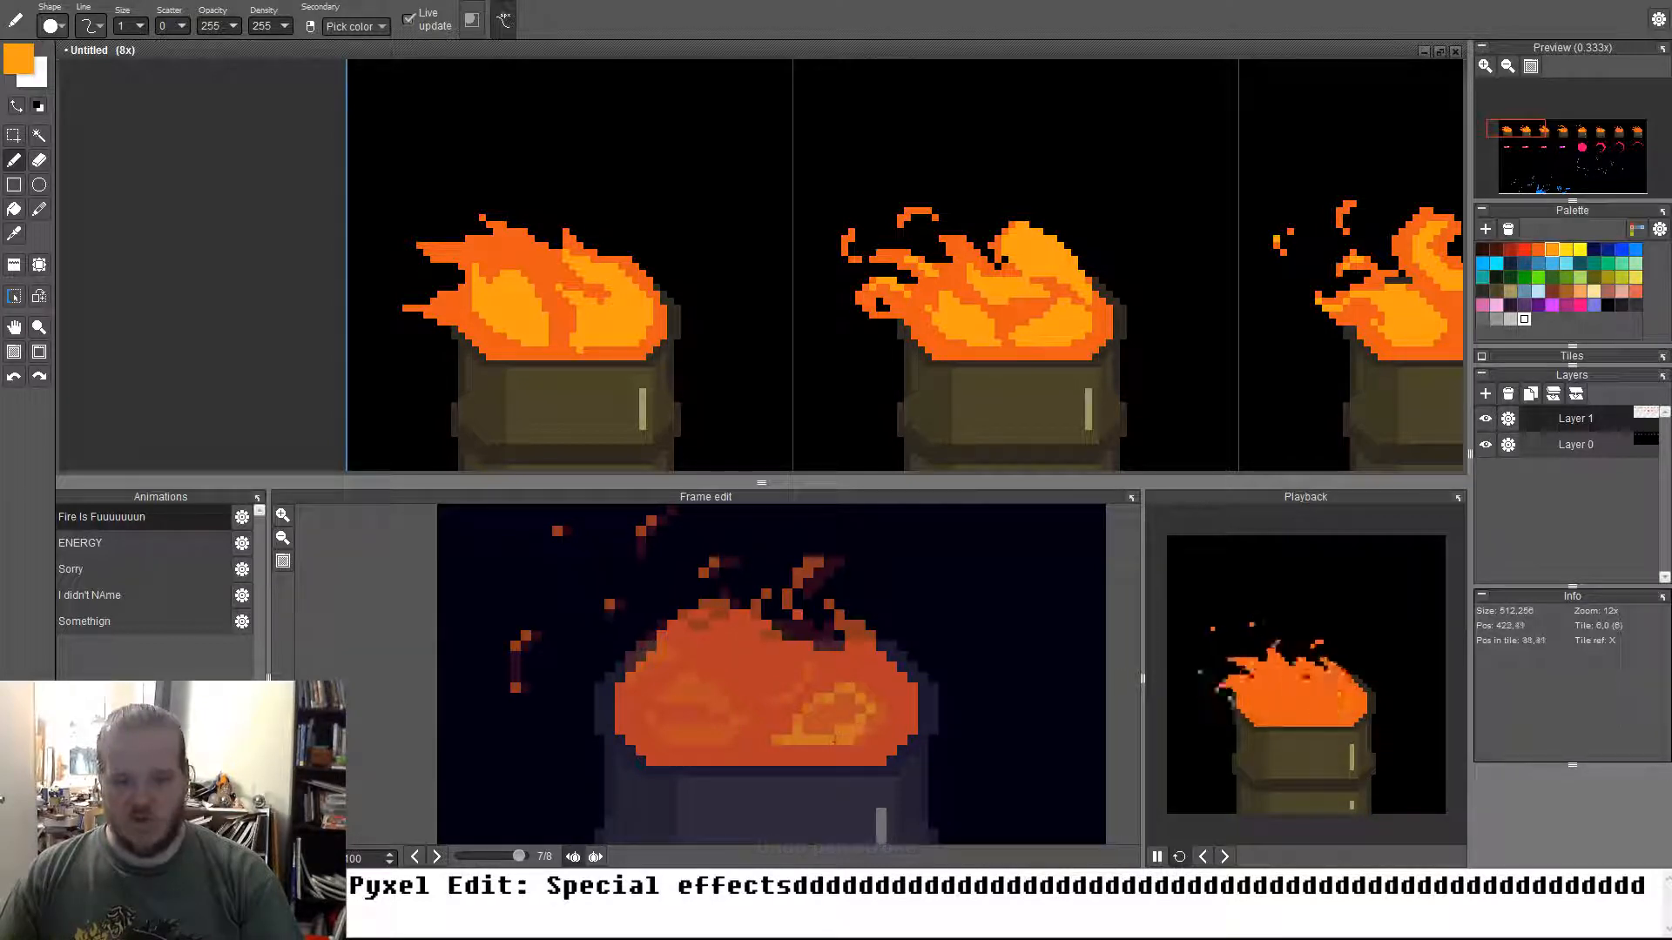
left_click_drag(861, 693, 861, 734)
key("f")
left_click(831, 710)
key("b")
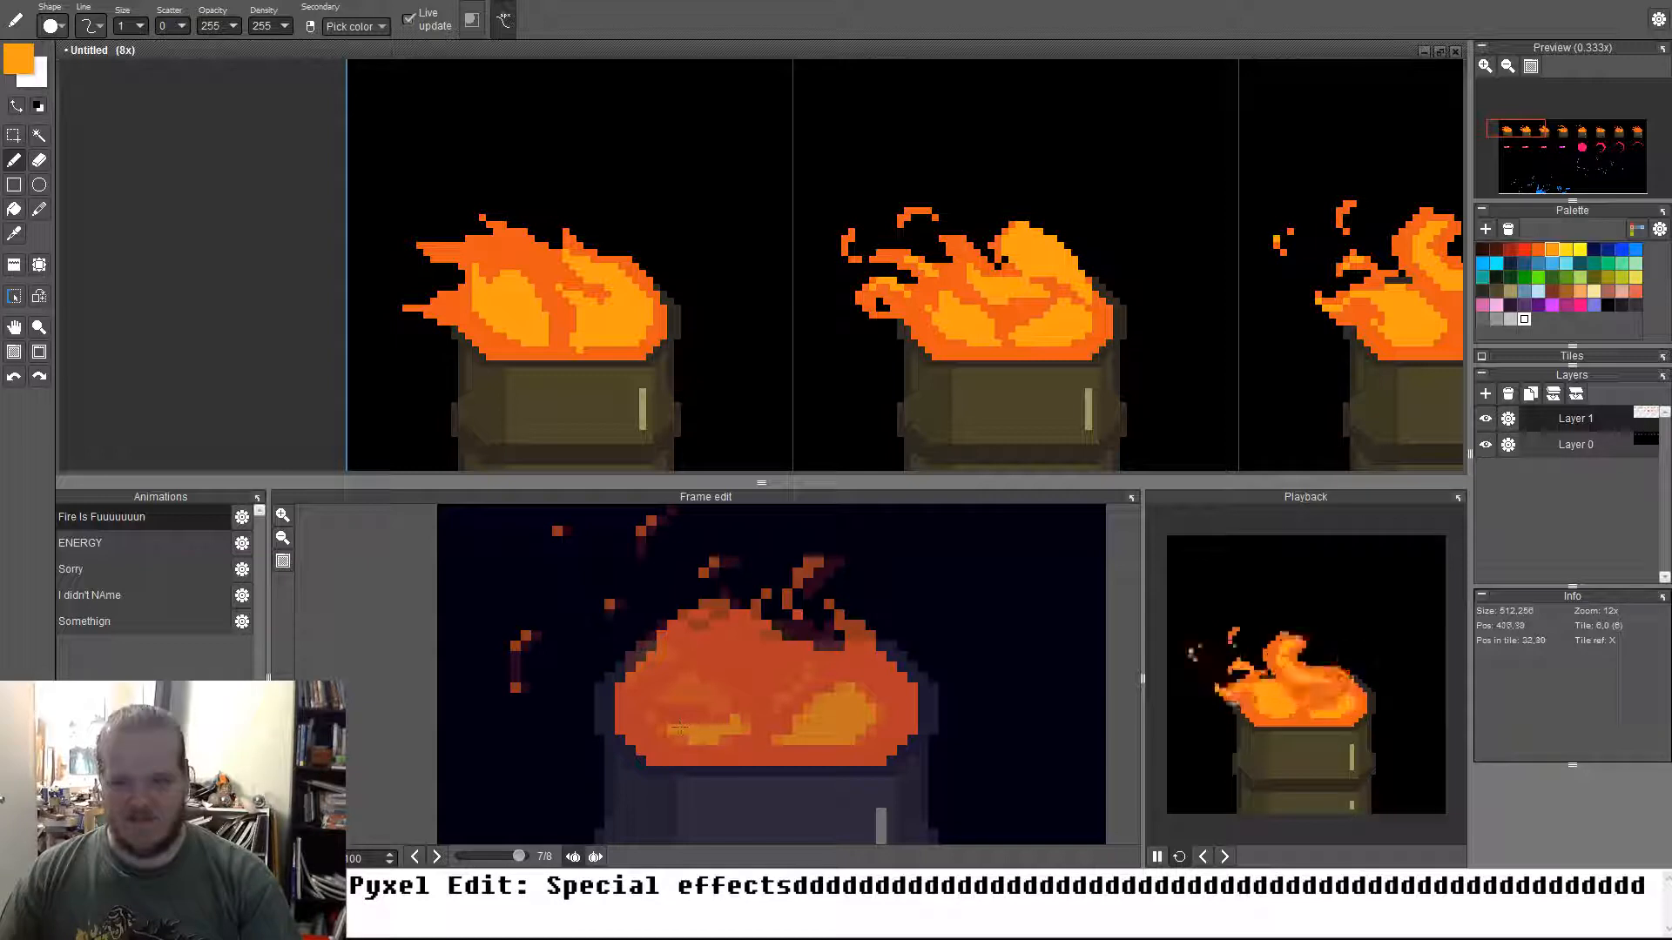
Compare the highlight shapes on frame 7 with those on the preceding frames 5 and 6
key("Left")
key("Left")
key("Left")
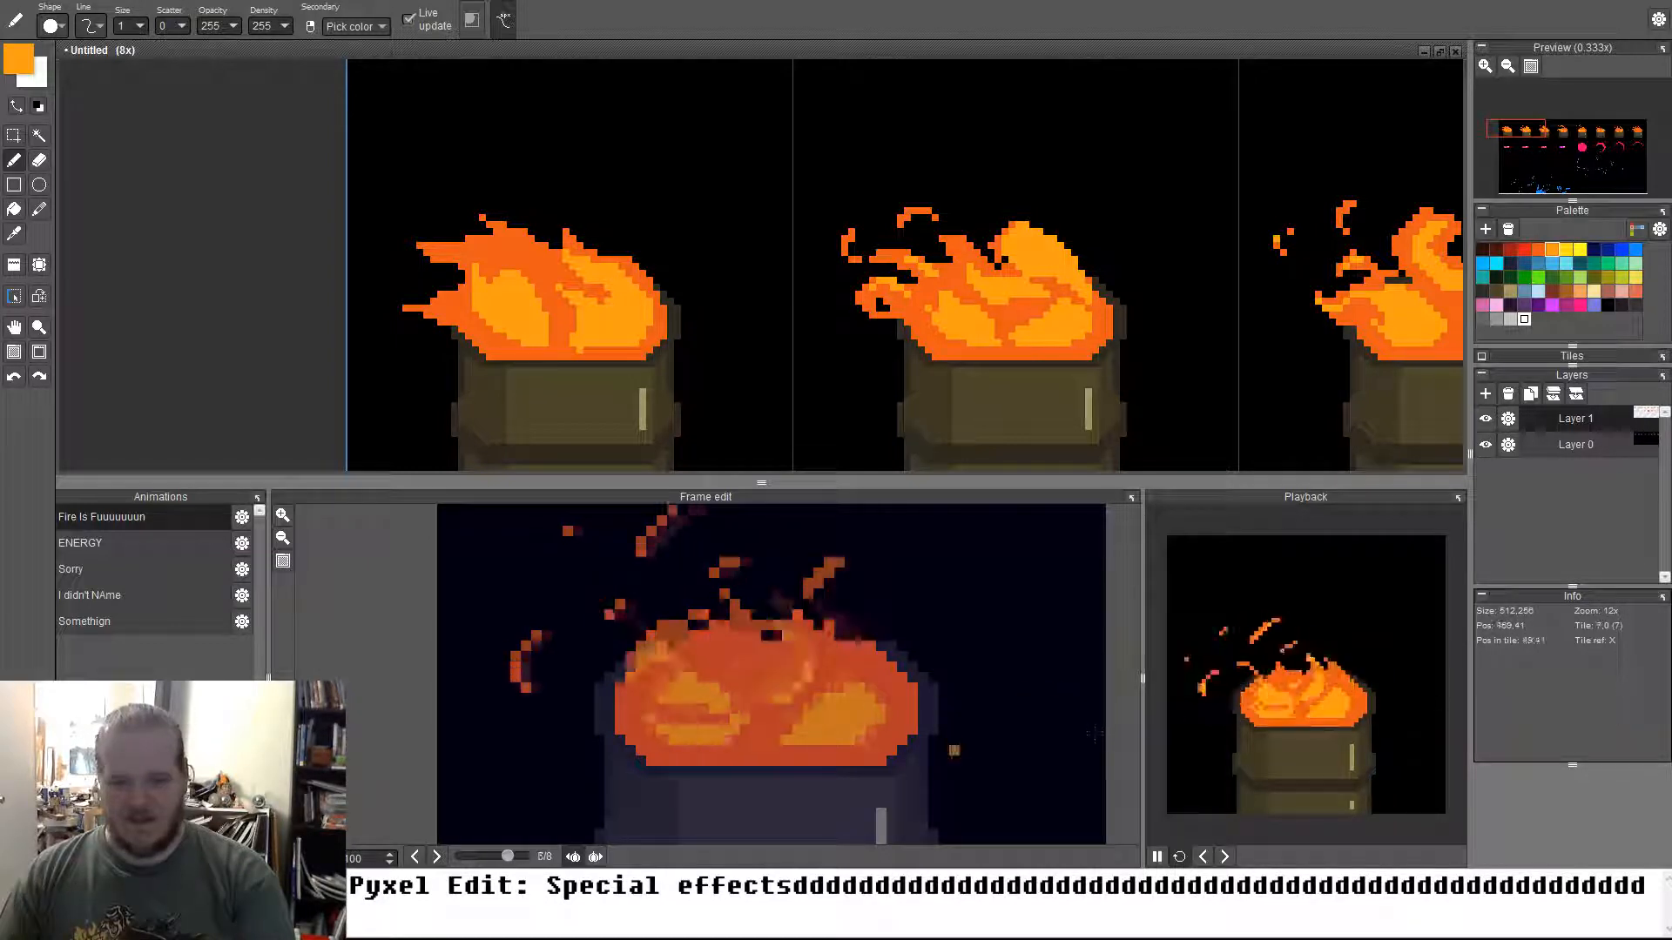
key("Right")
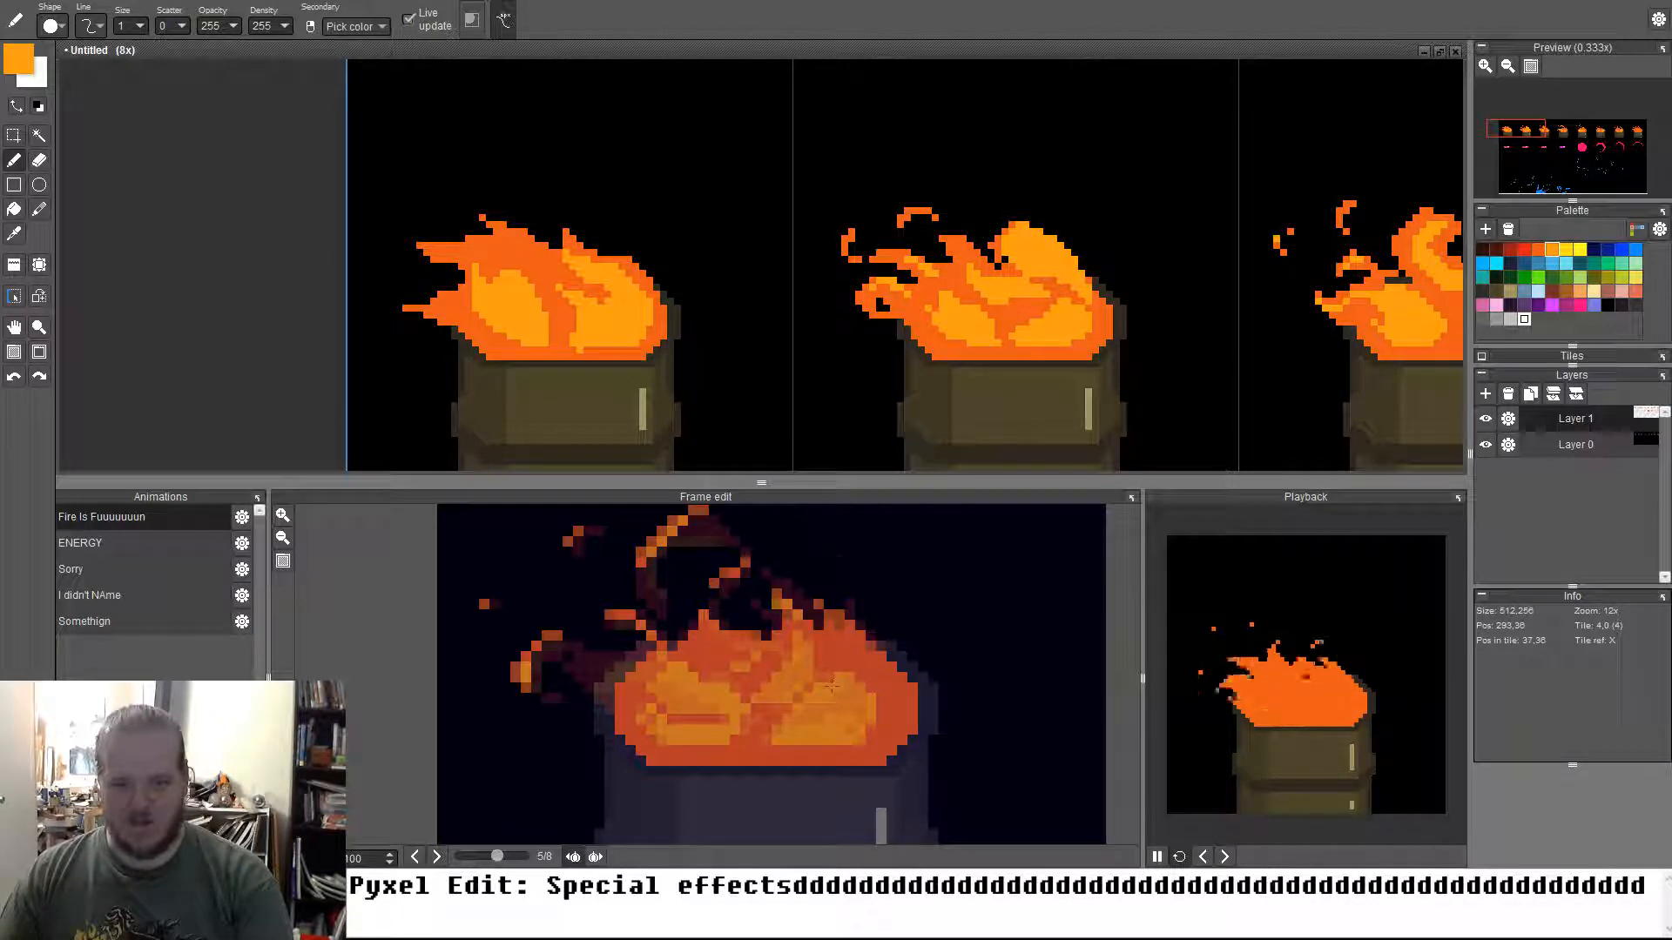
Touch up frame 6's lighter orange highlight, and paint highlights in the lower-right and lower-left parts of frame 8's flame
key("Right")
left_click_drag(786, 728, 806, 692)
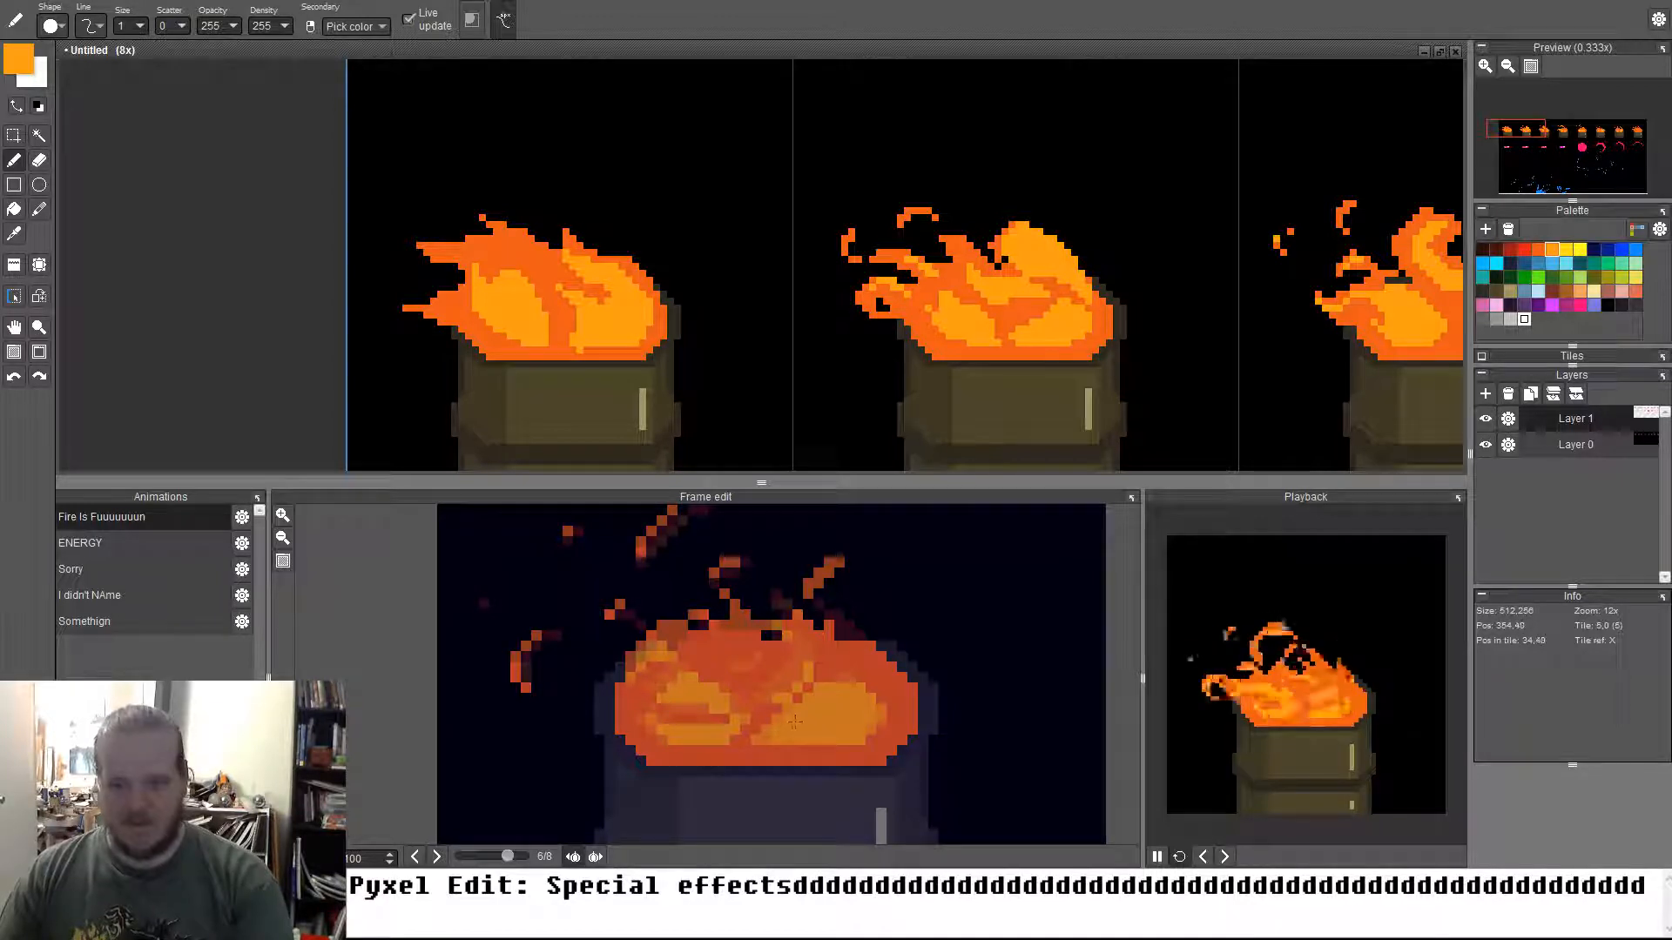
key("Right")
key("Right")
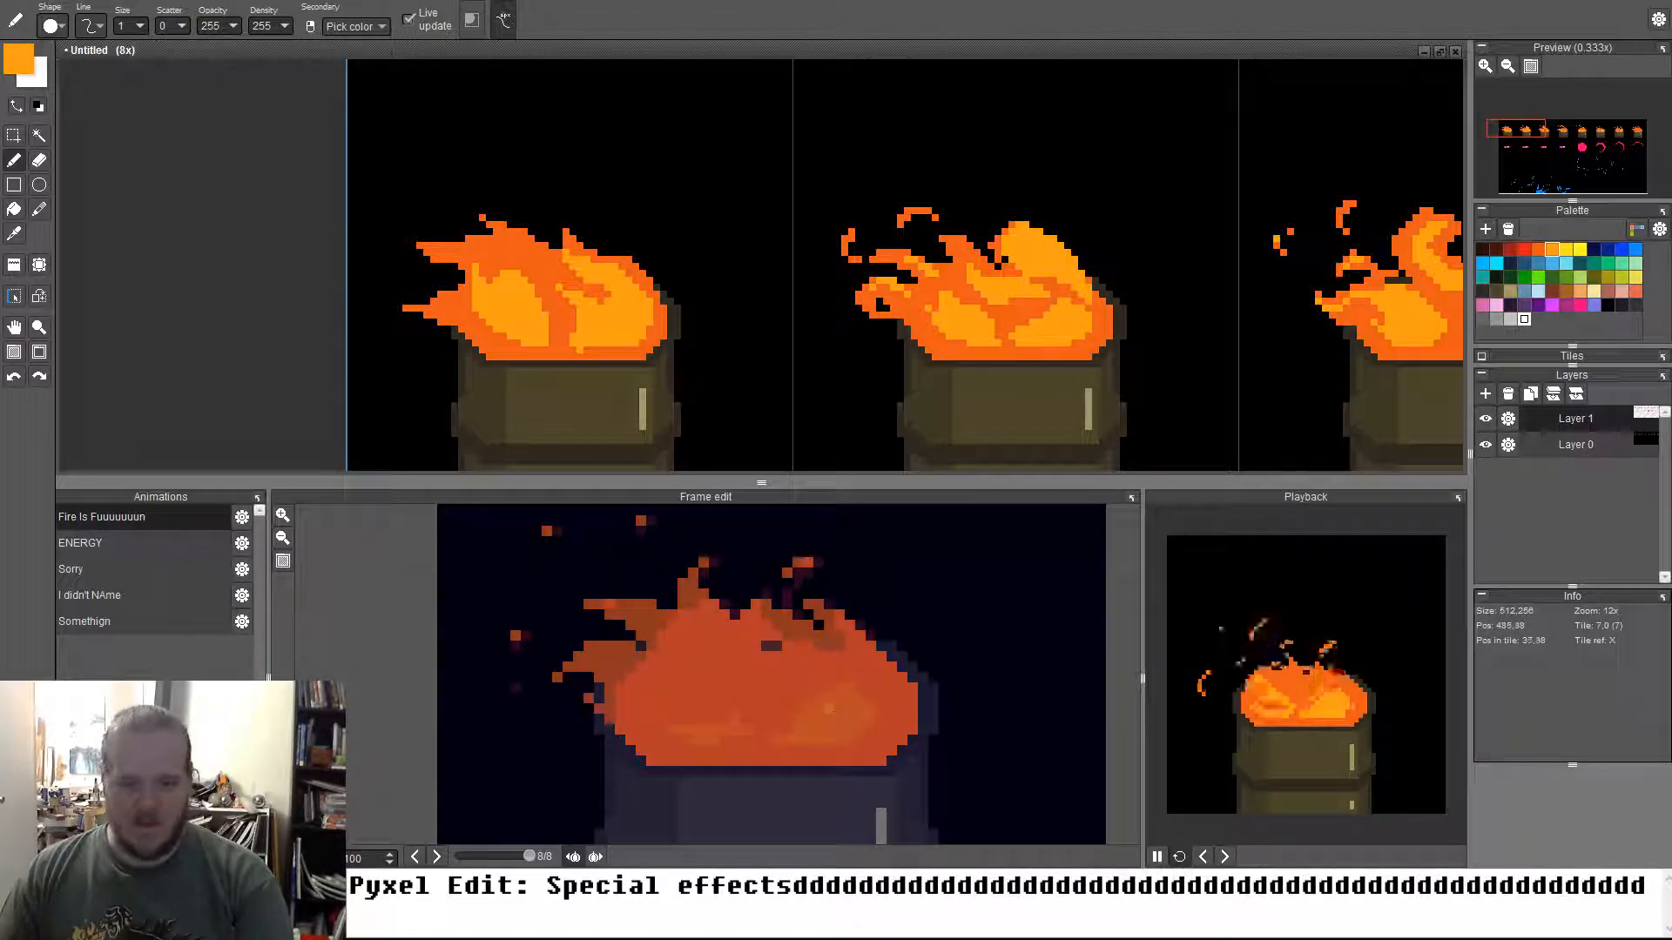
mouse_move(800, 729)
left_mouse_down()
mouse_move(878, 723)
mouse_move(874, 698)
mouse_move(844, 739)
mouse_move(865, 714)
mouse_move(828, 720)
left_mouse_up()
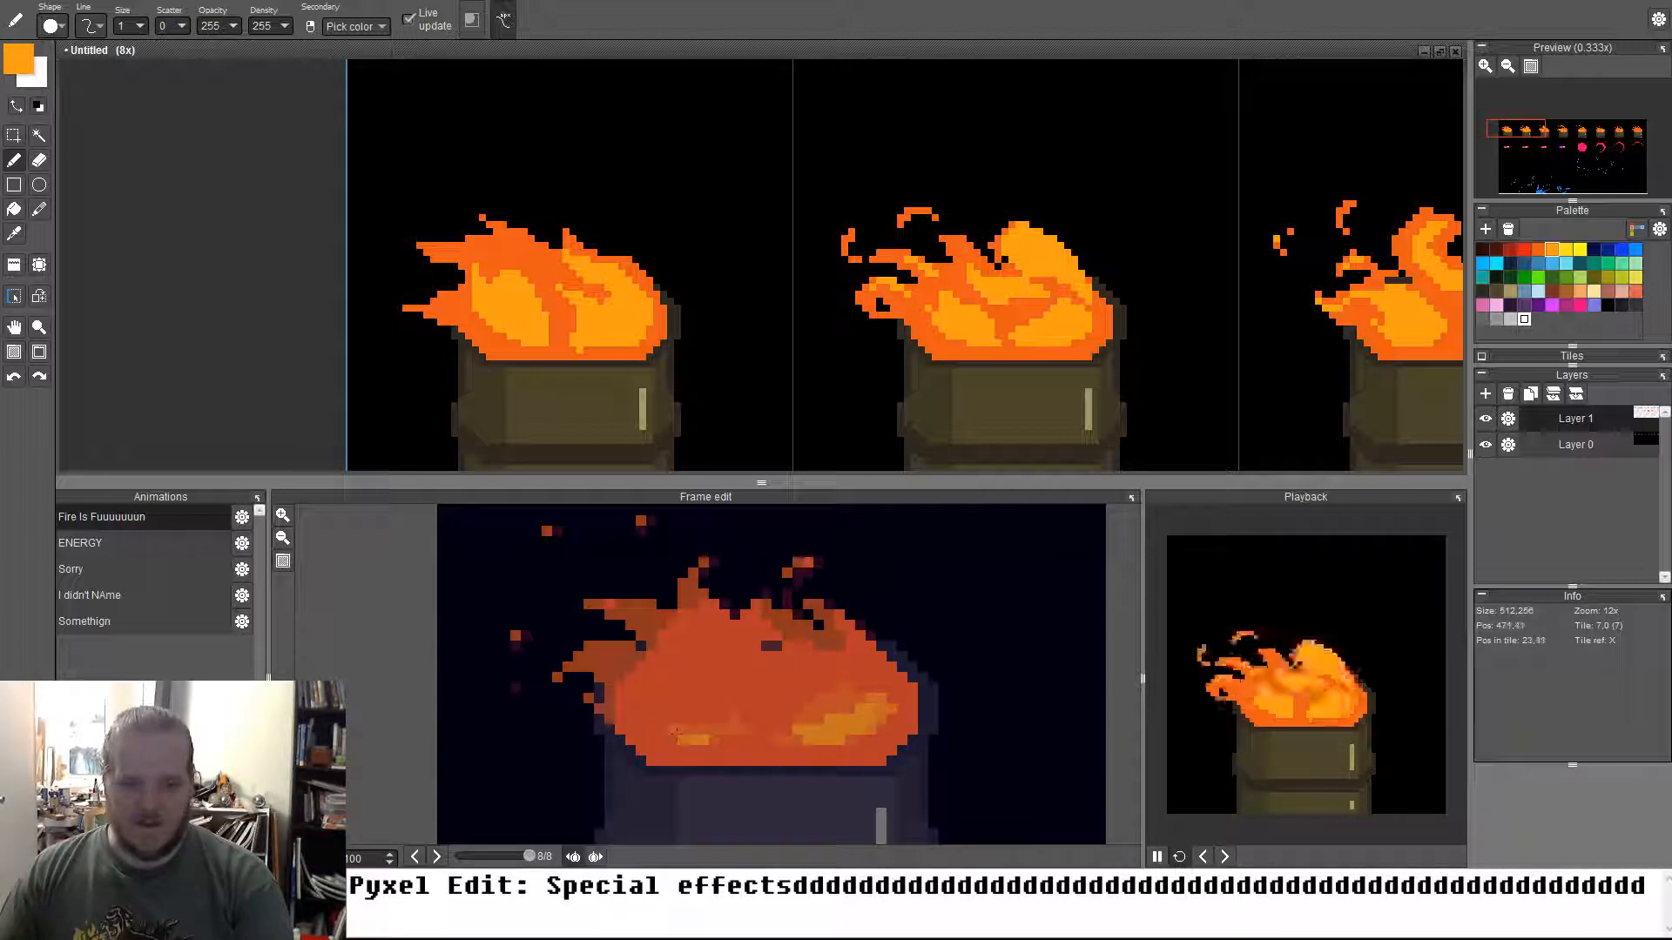
left_click_drag(723, 737, 747, 729)
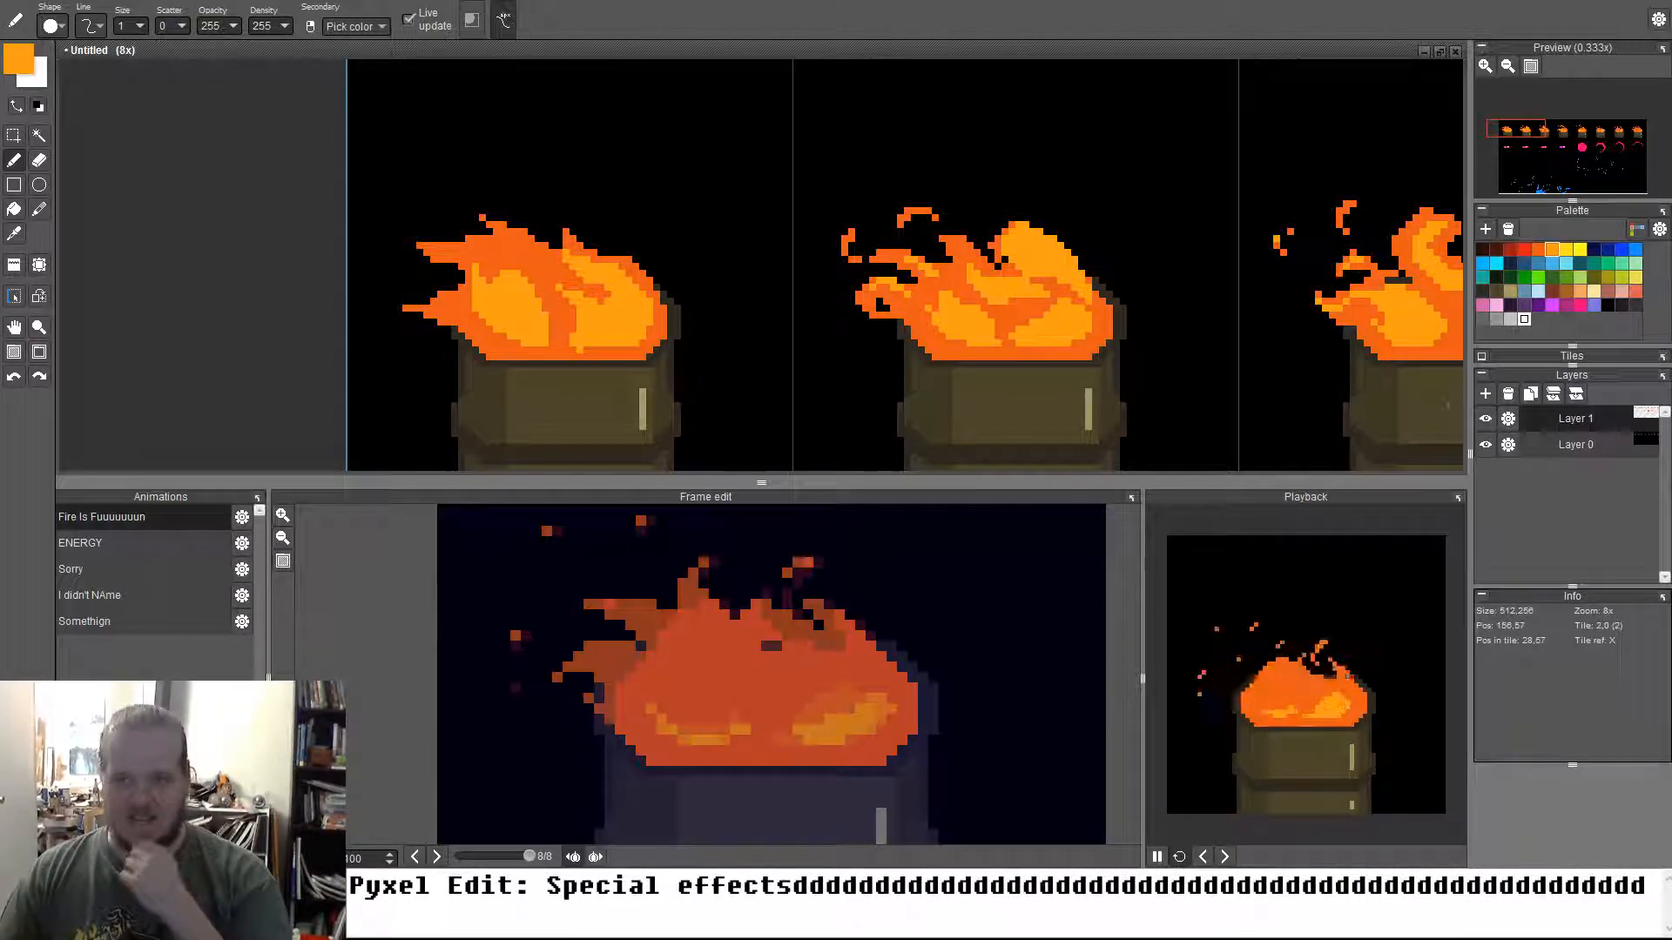
Draw a lighter orange ember above the flame on frames 5 and 6, turning into a high curved streak on frames 7 and 8
key("Right")
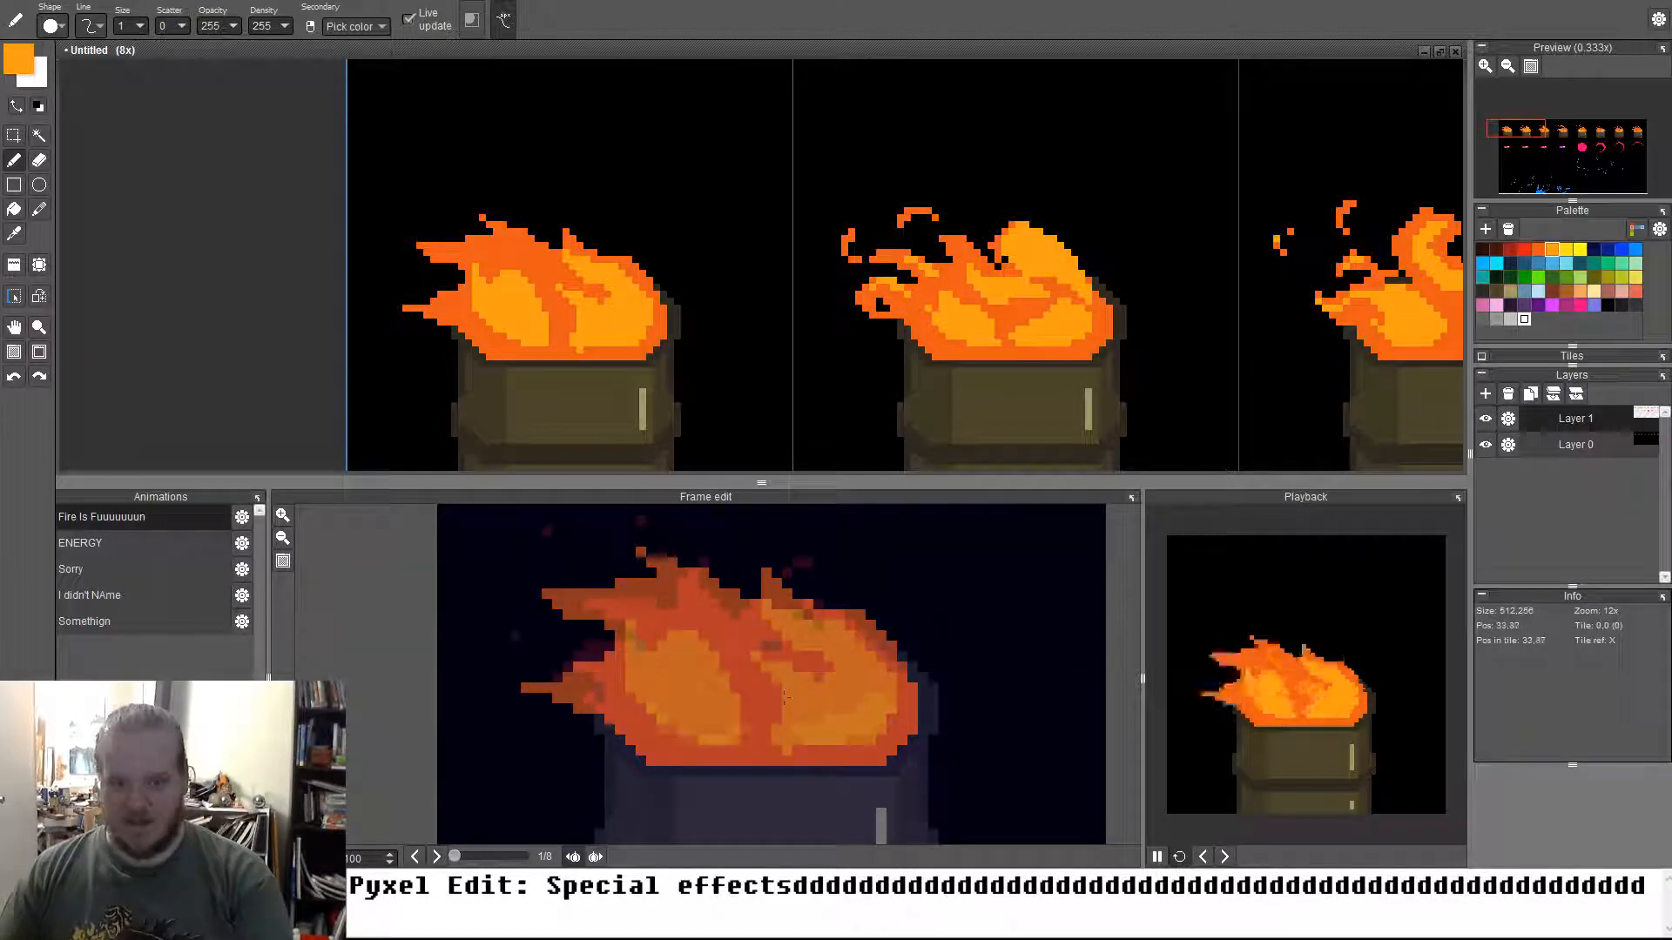
key("Right")
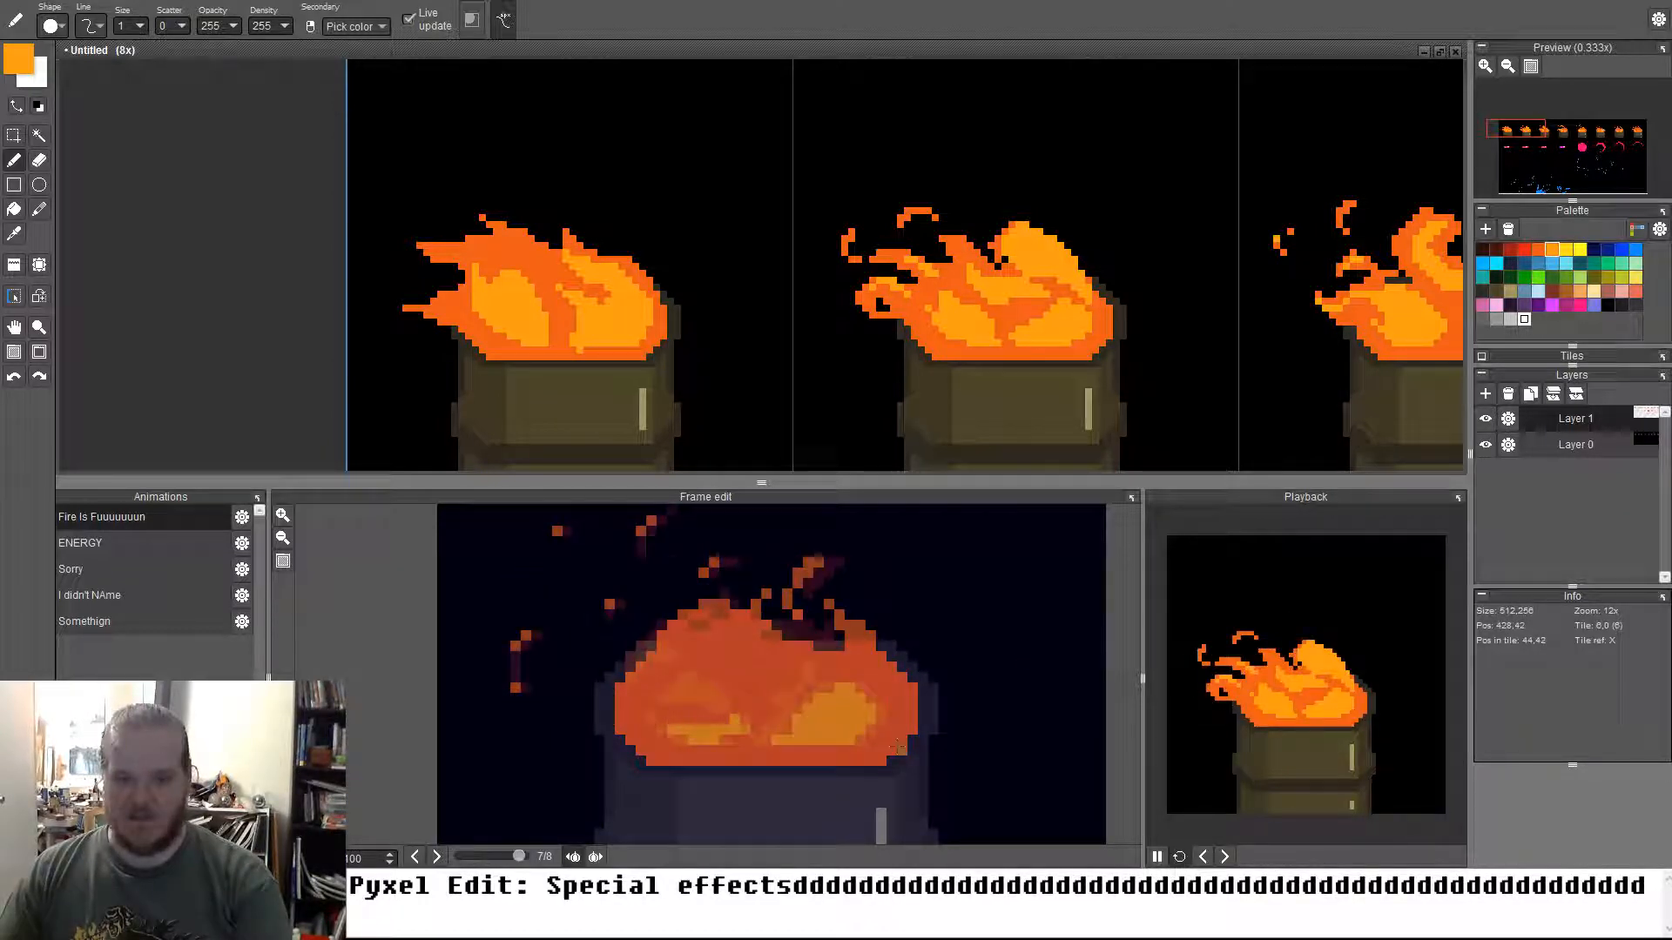
key("Right")
key("Right")
key("Right")
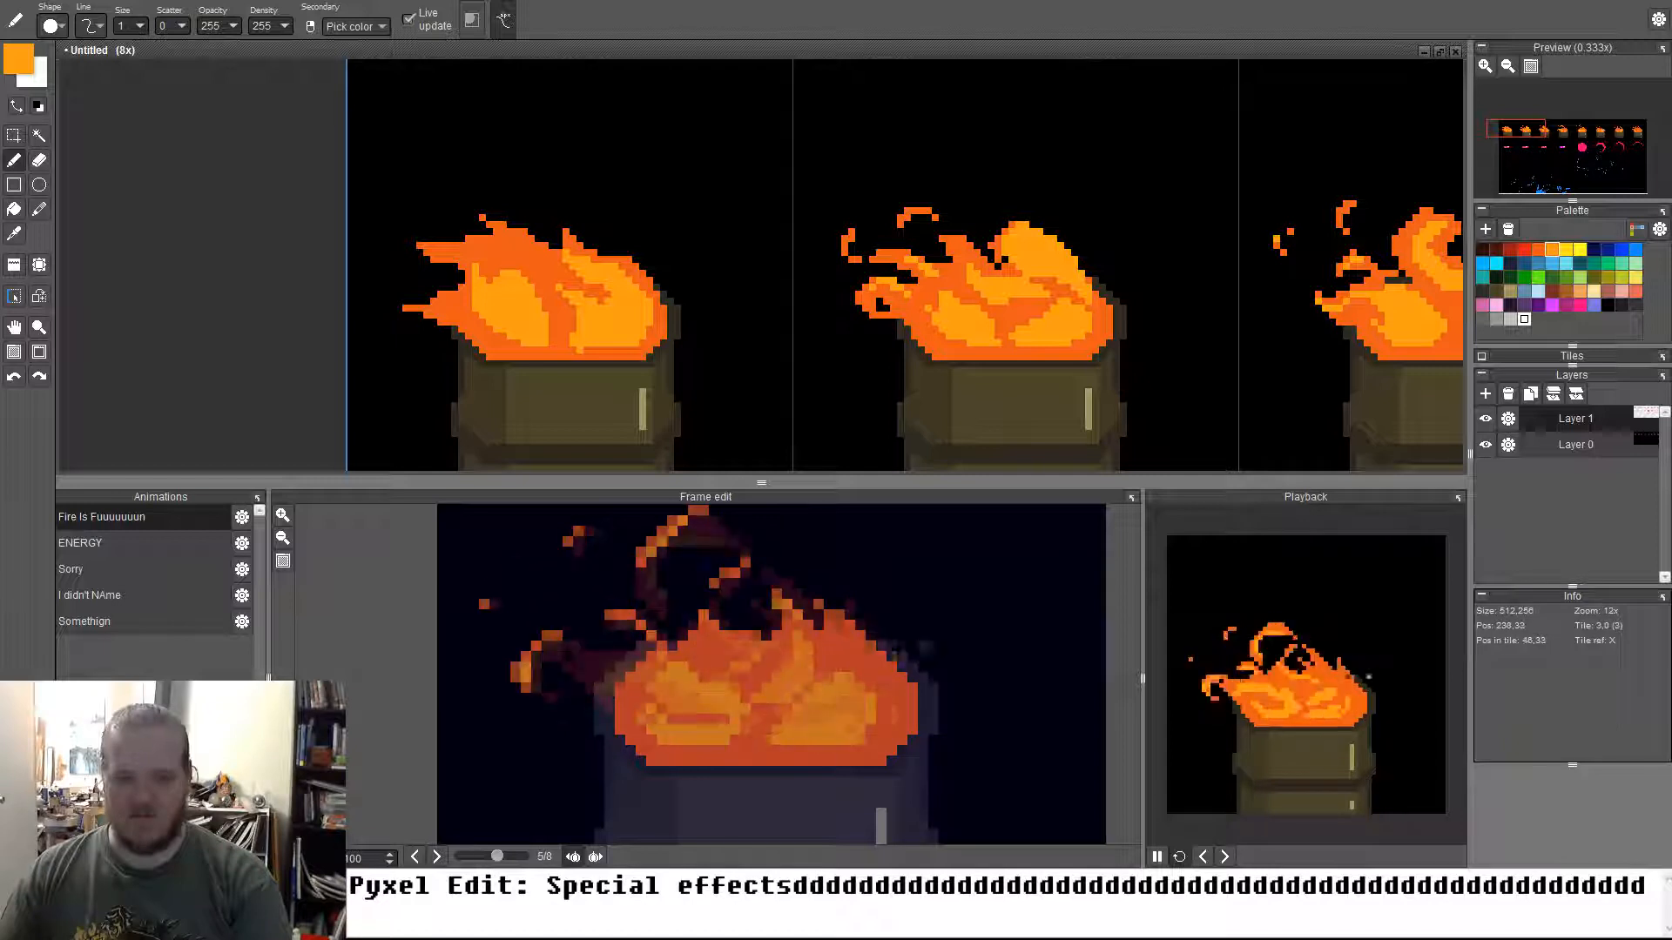
scroll(871, 644, "down", 2)
key("Right")
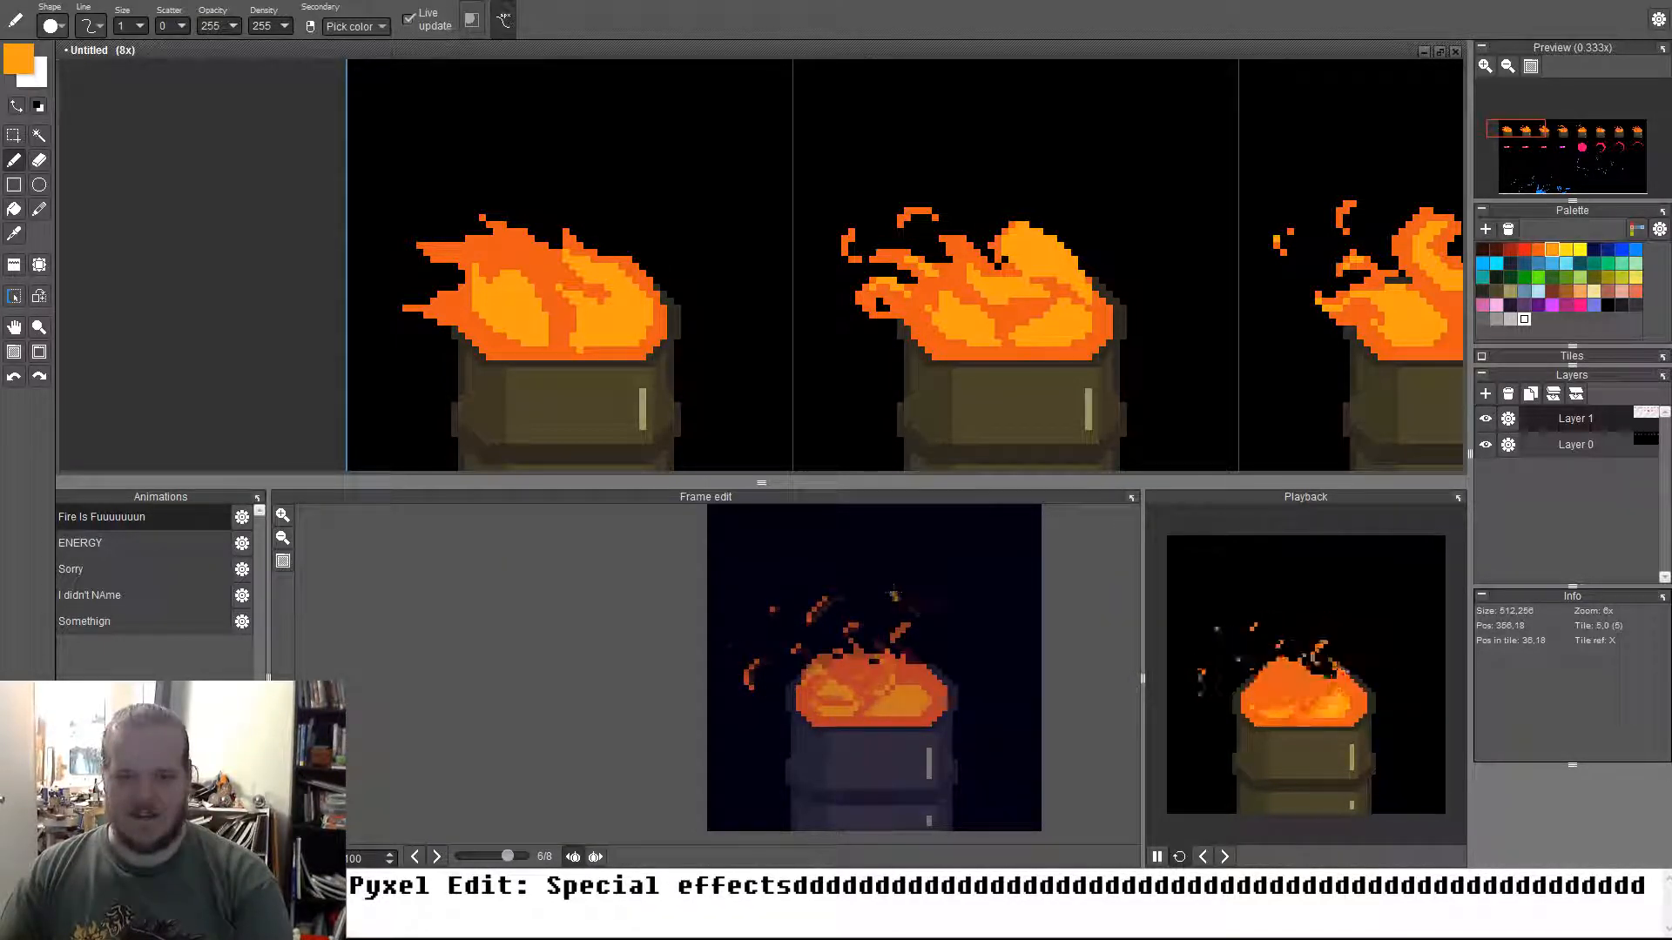
key("Right")
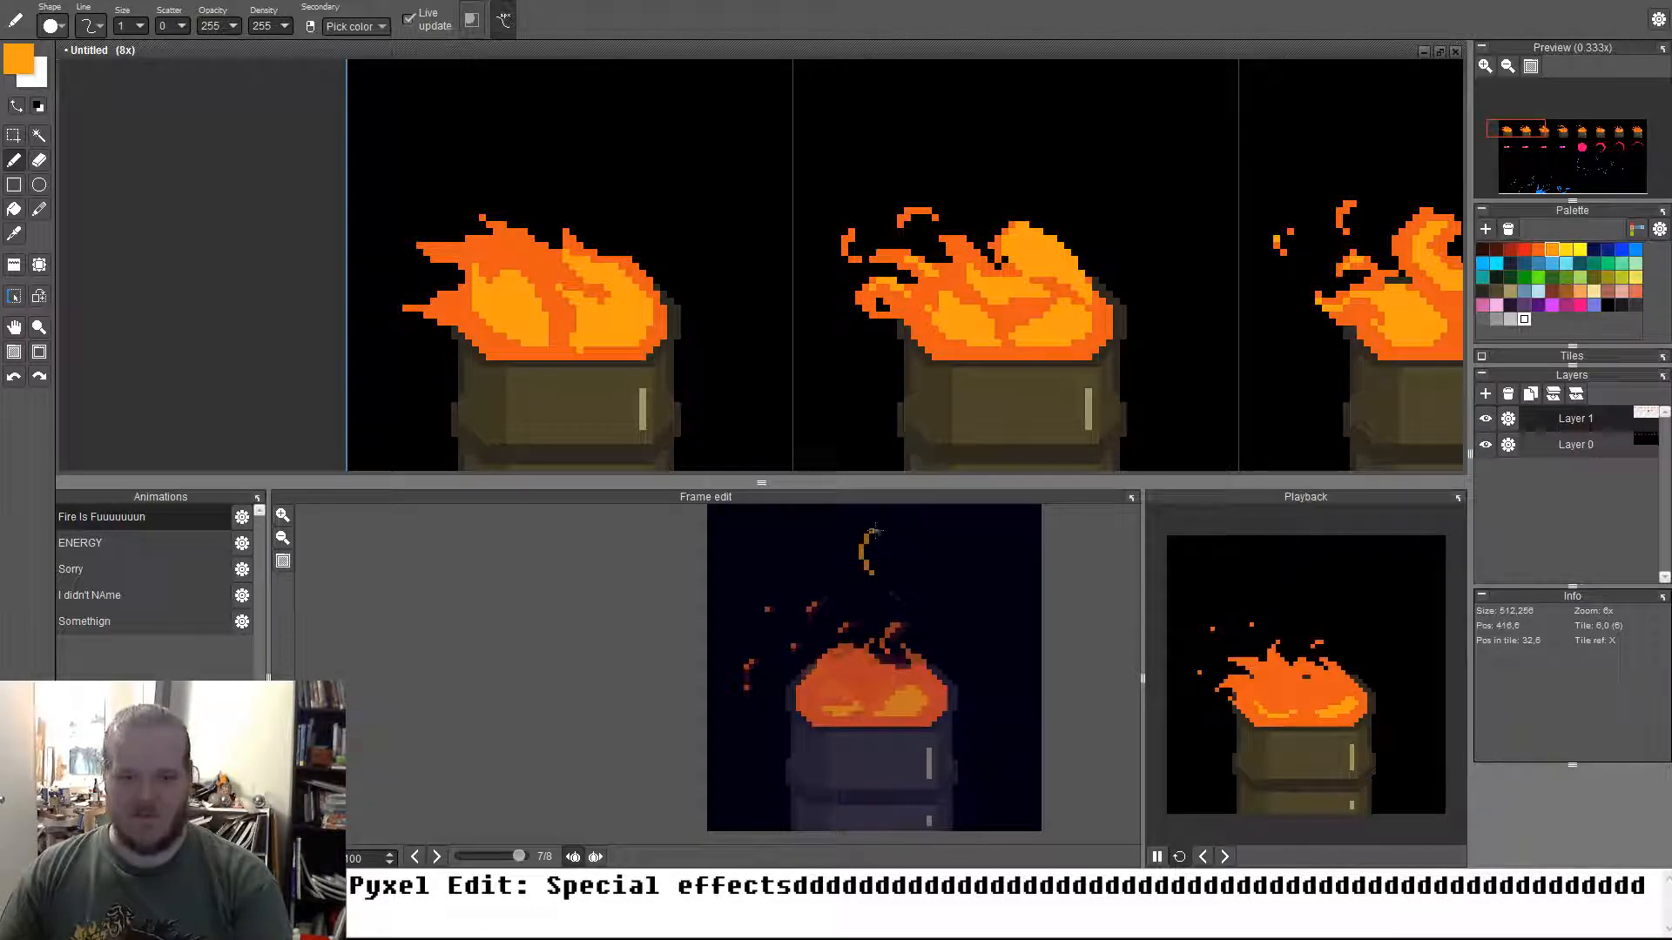
key("Right")
Continue the high ember as a short orange dash on frames 1 and 2 and a single pixel on frame 3
key("Right")
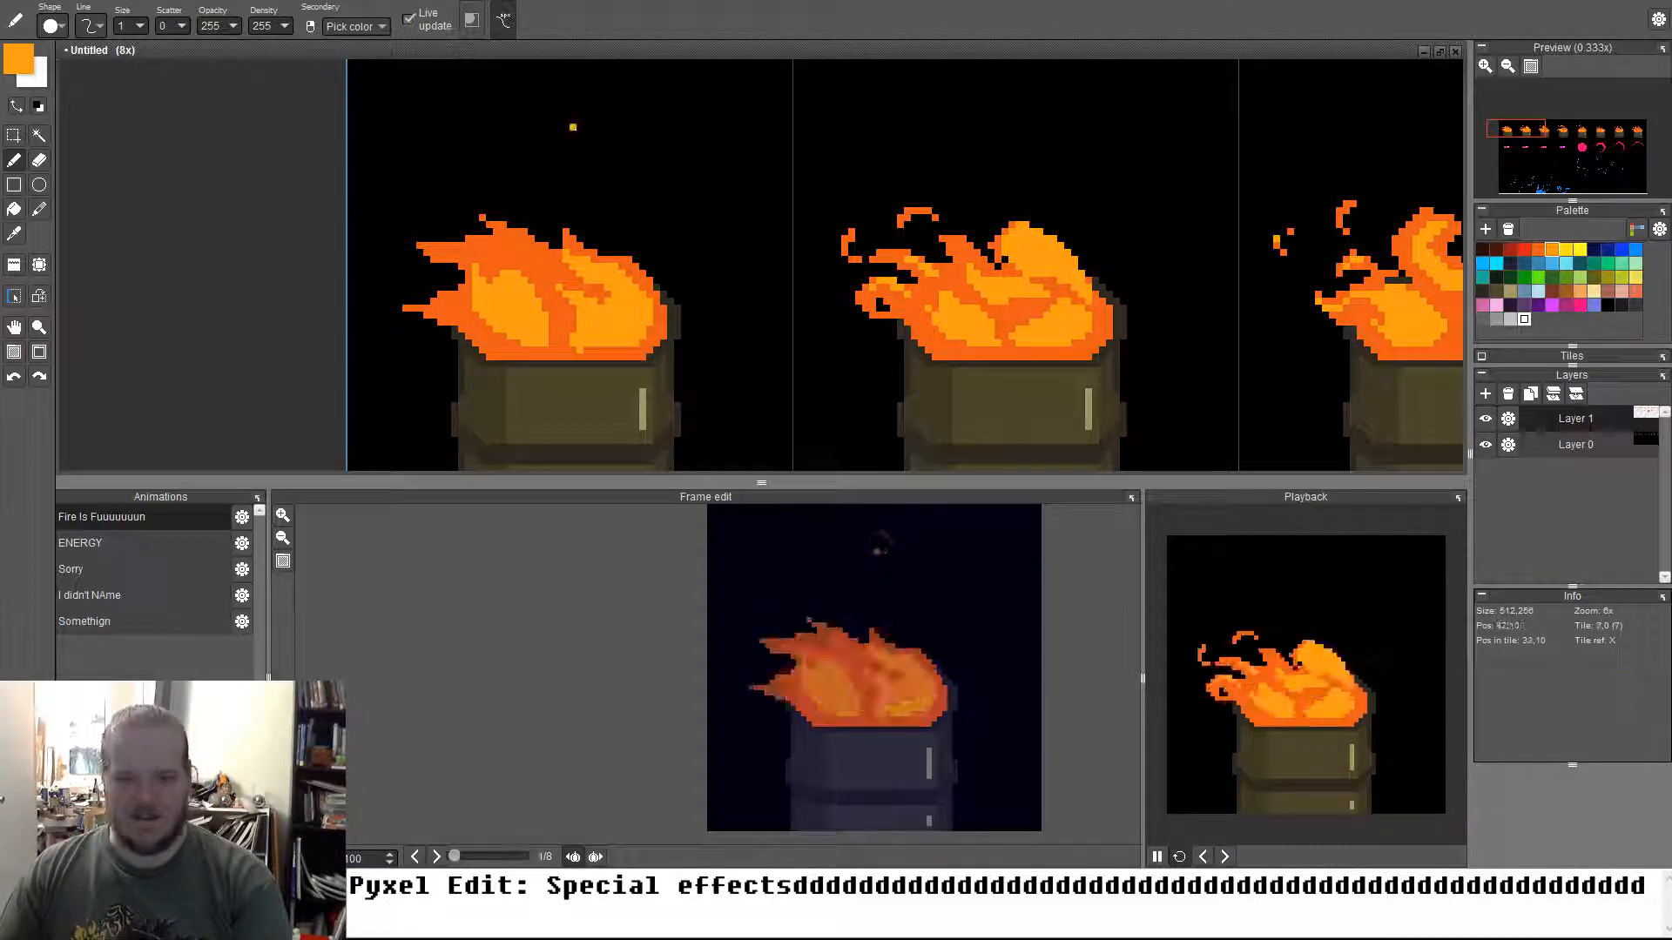
left_click(868, 556)
key("Right")
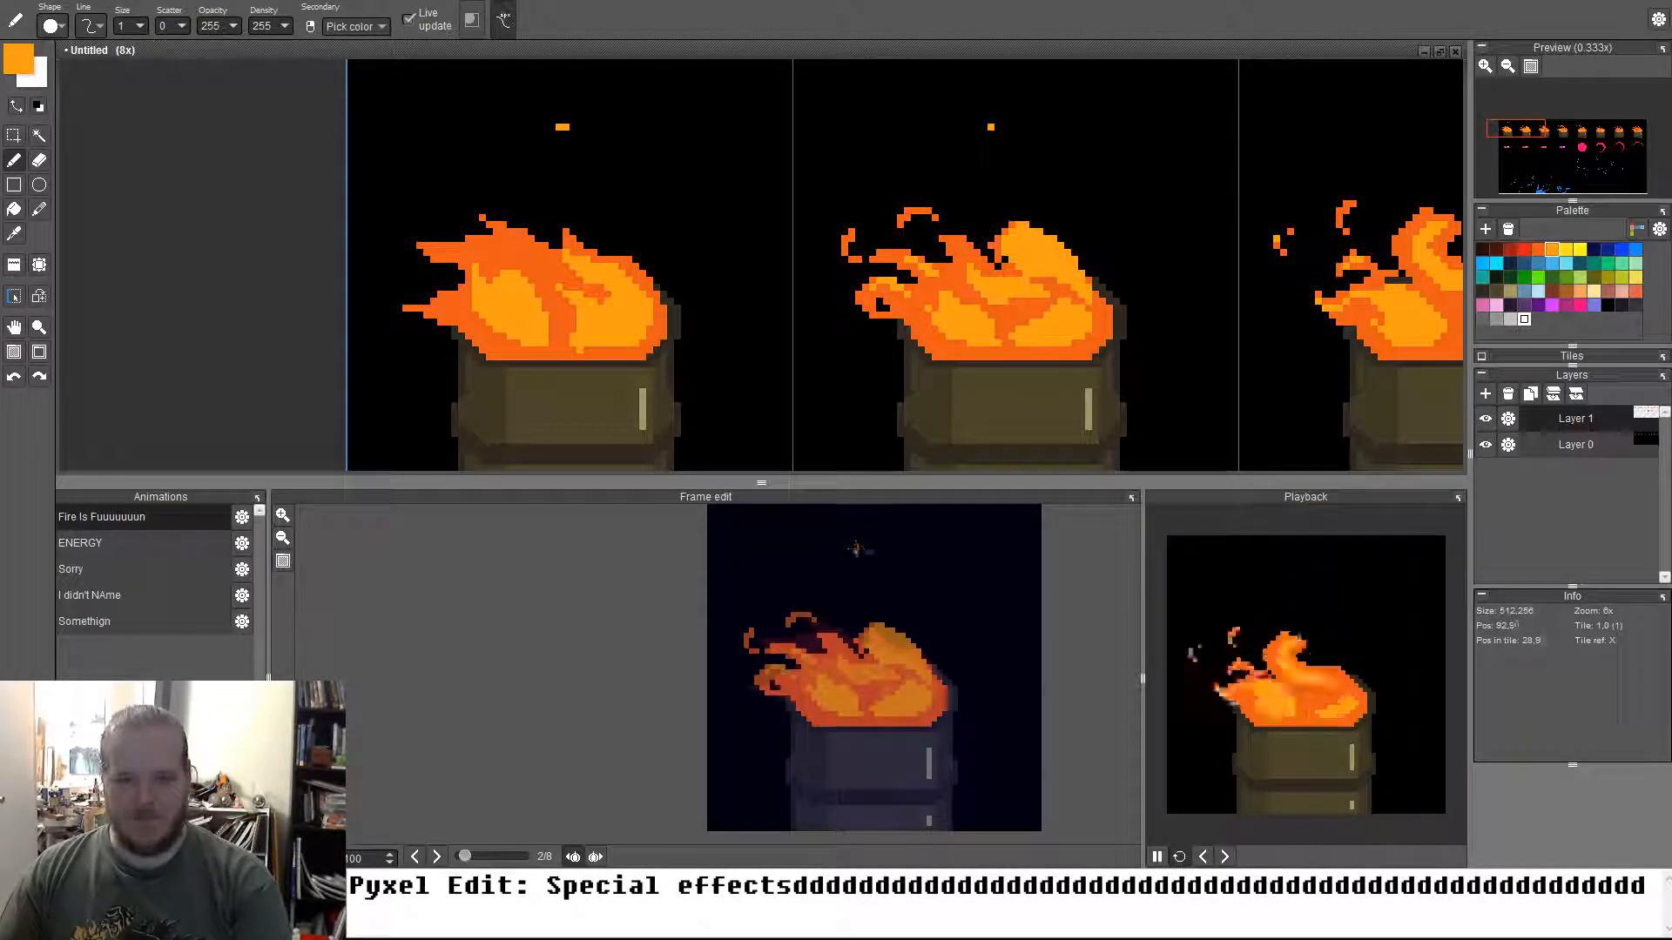
key("Right")
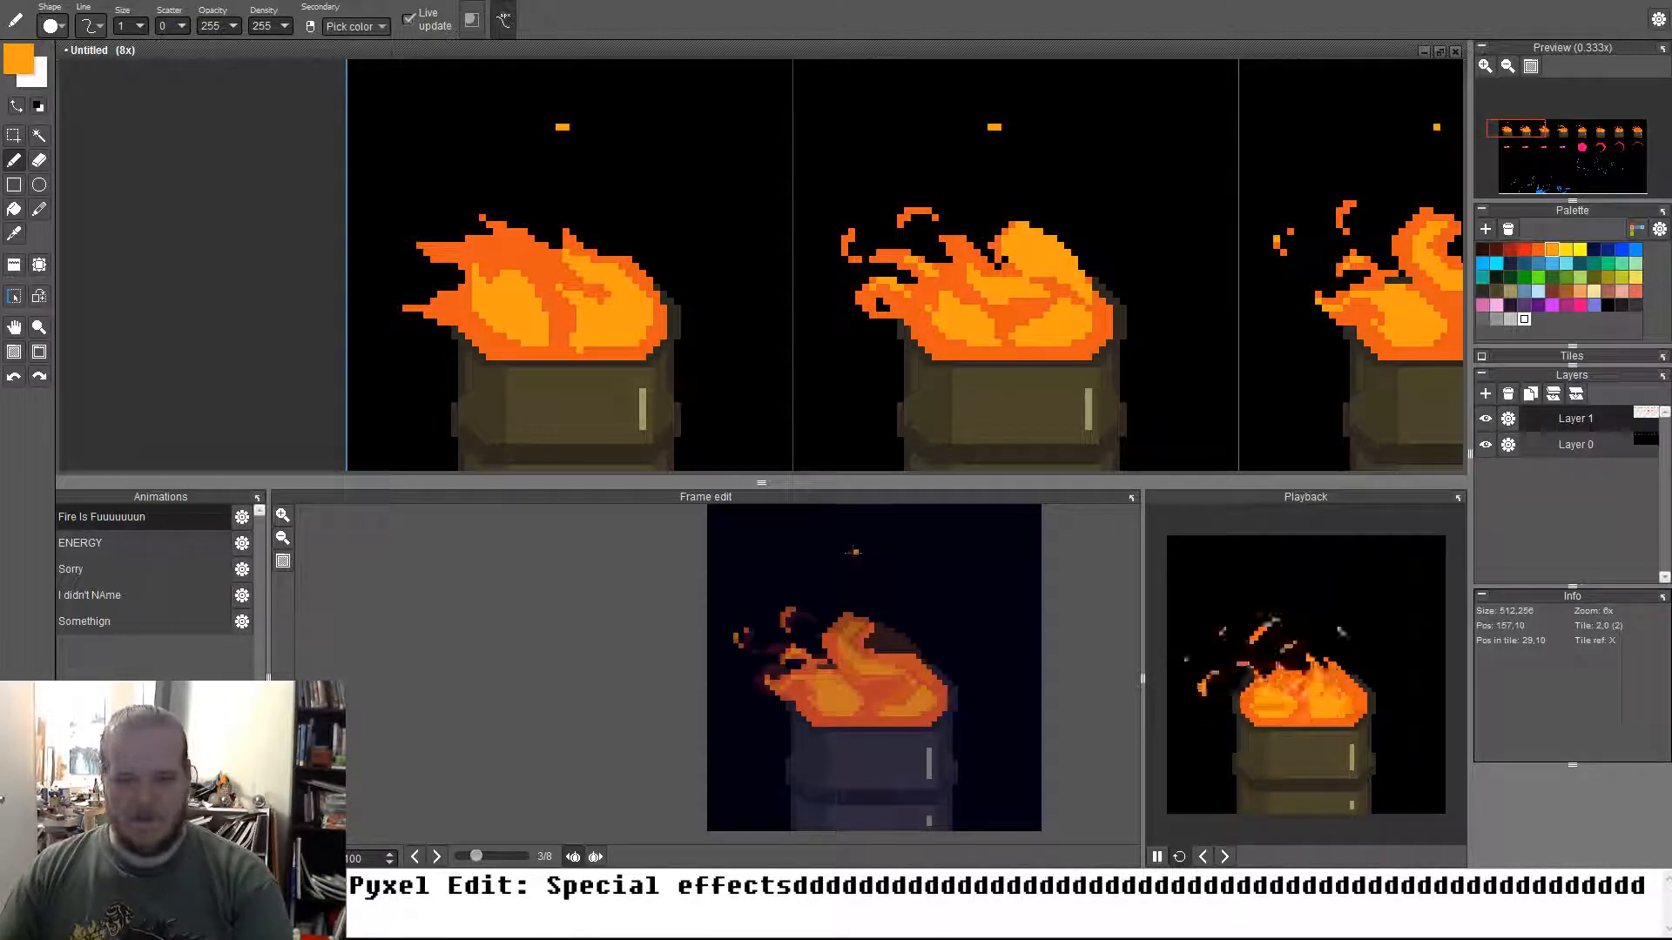
left_click(851, 547)
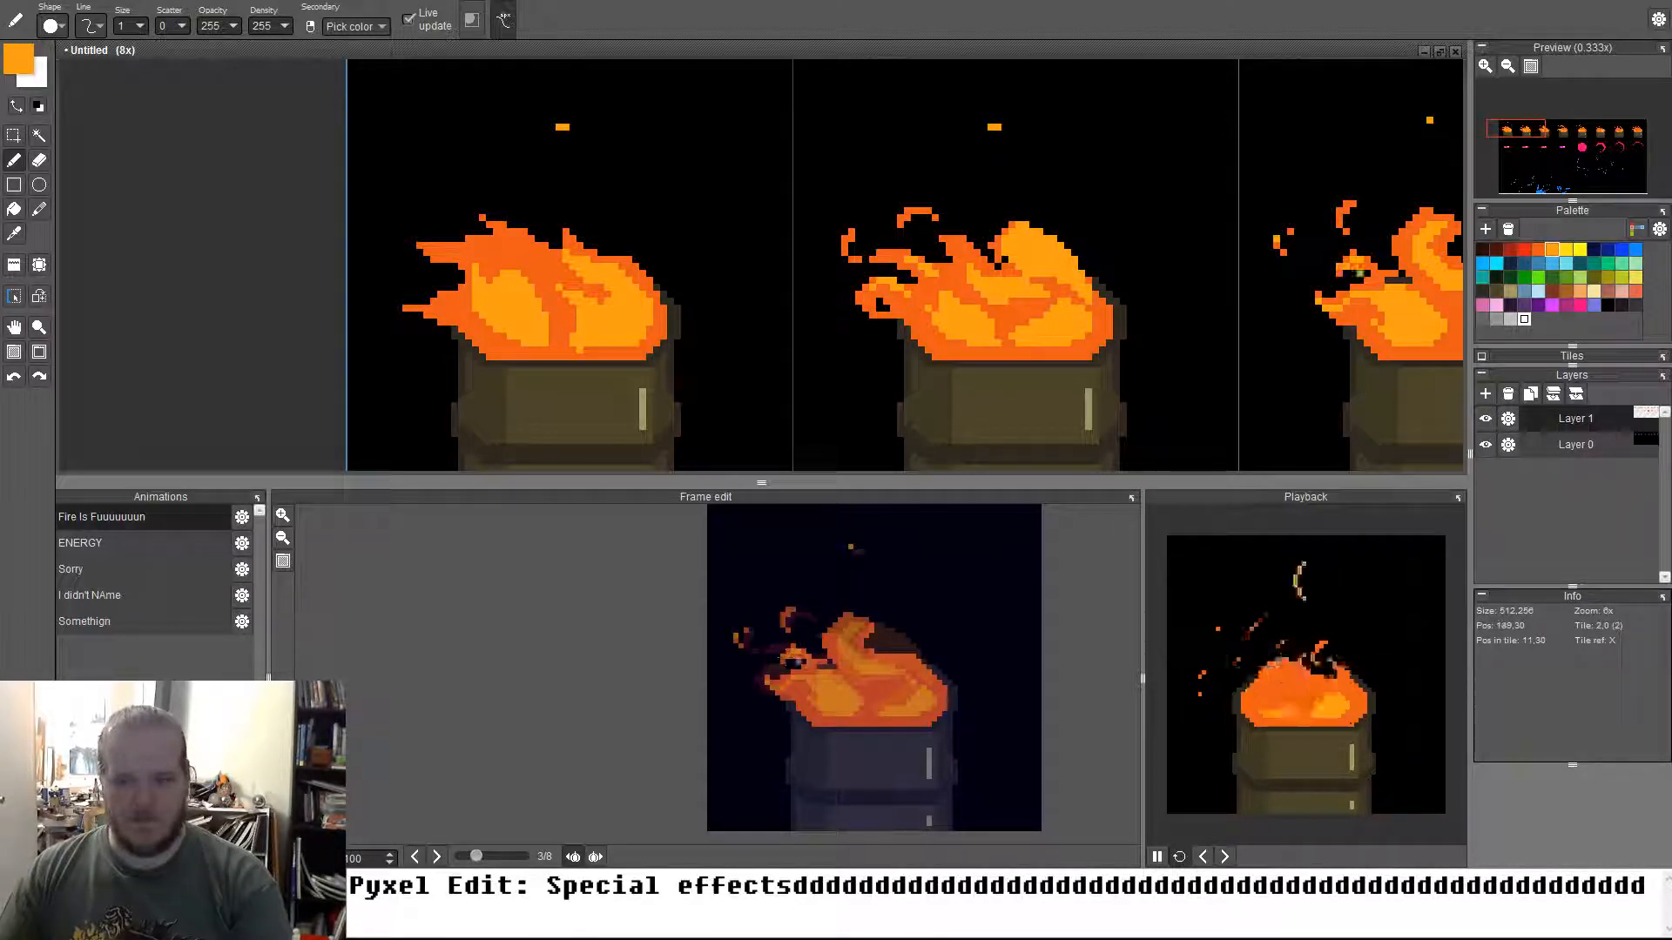
Draw a second small orange ember to the upper left of the flame on frames 5 to 7, cleaning up frame 7 with the eraser
key("Right")
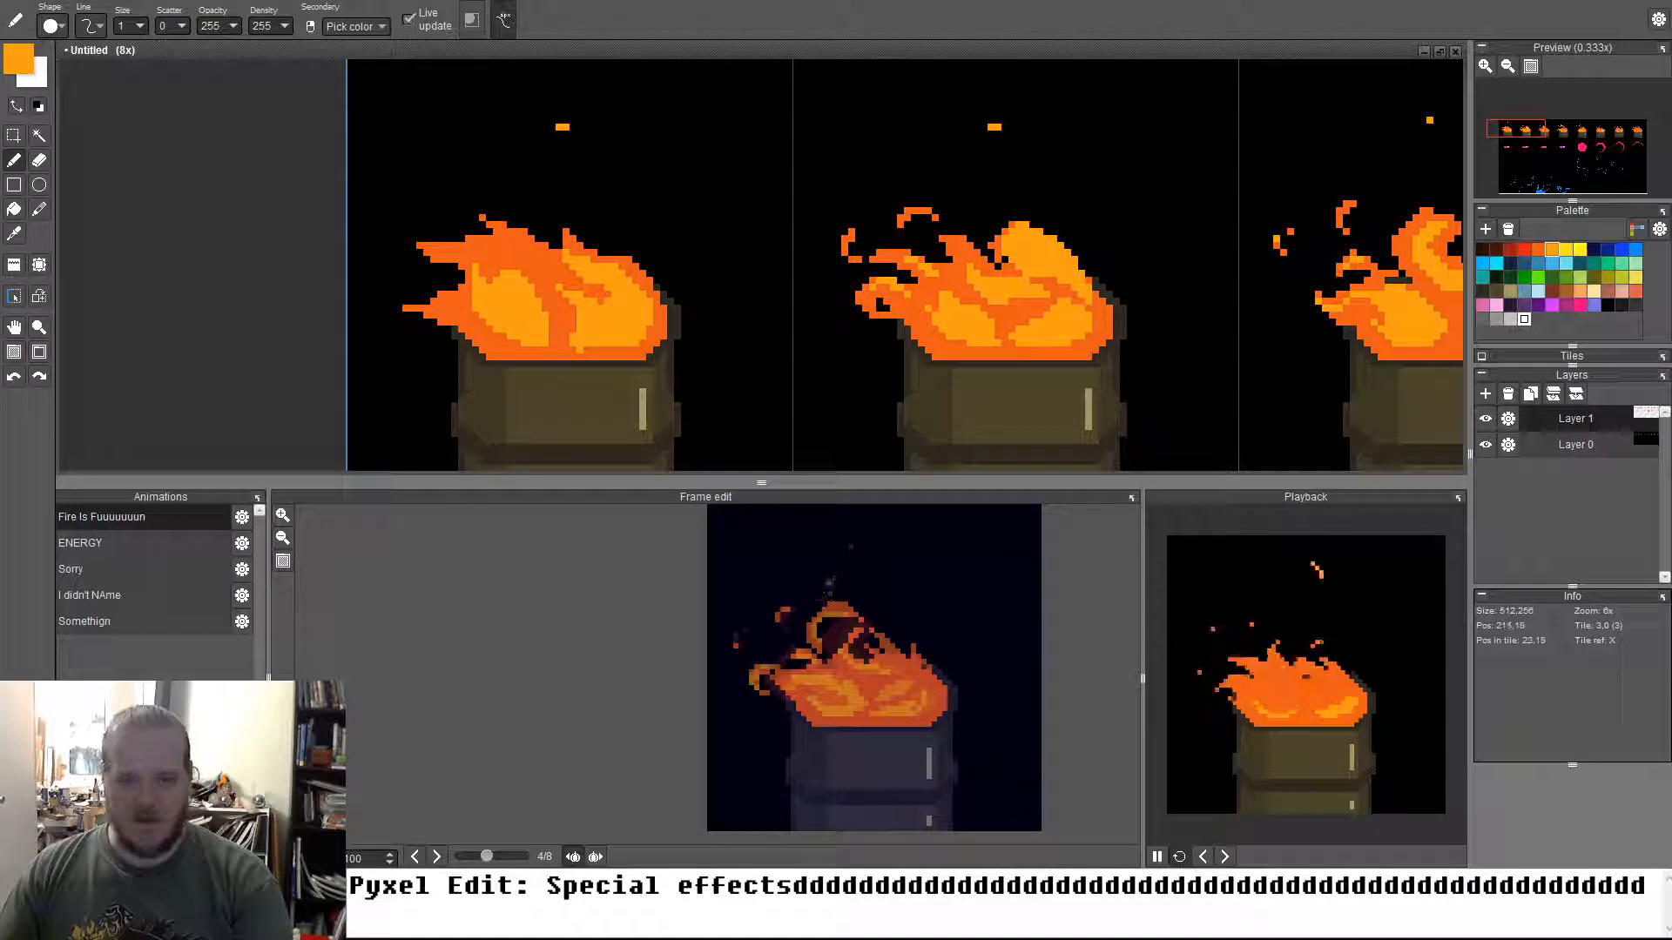
key("Right")
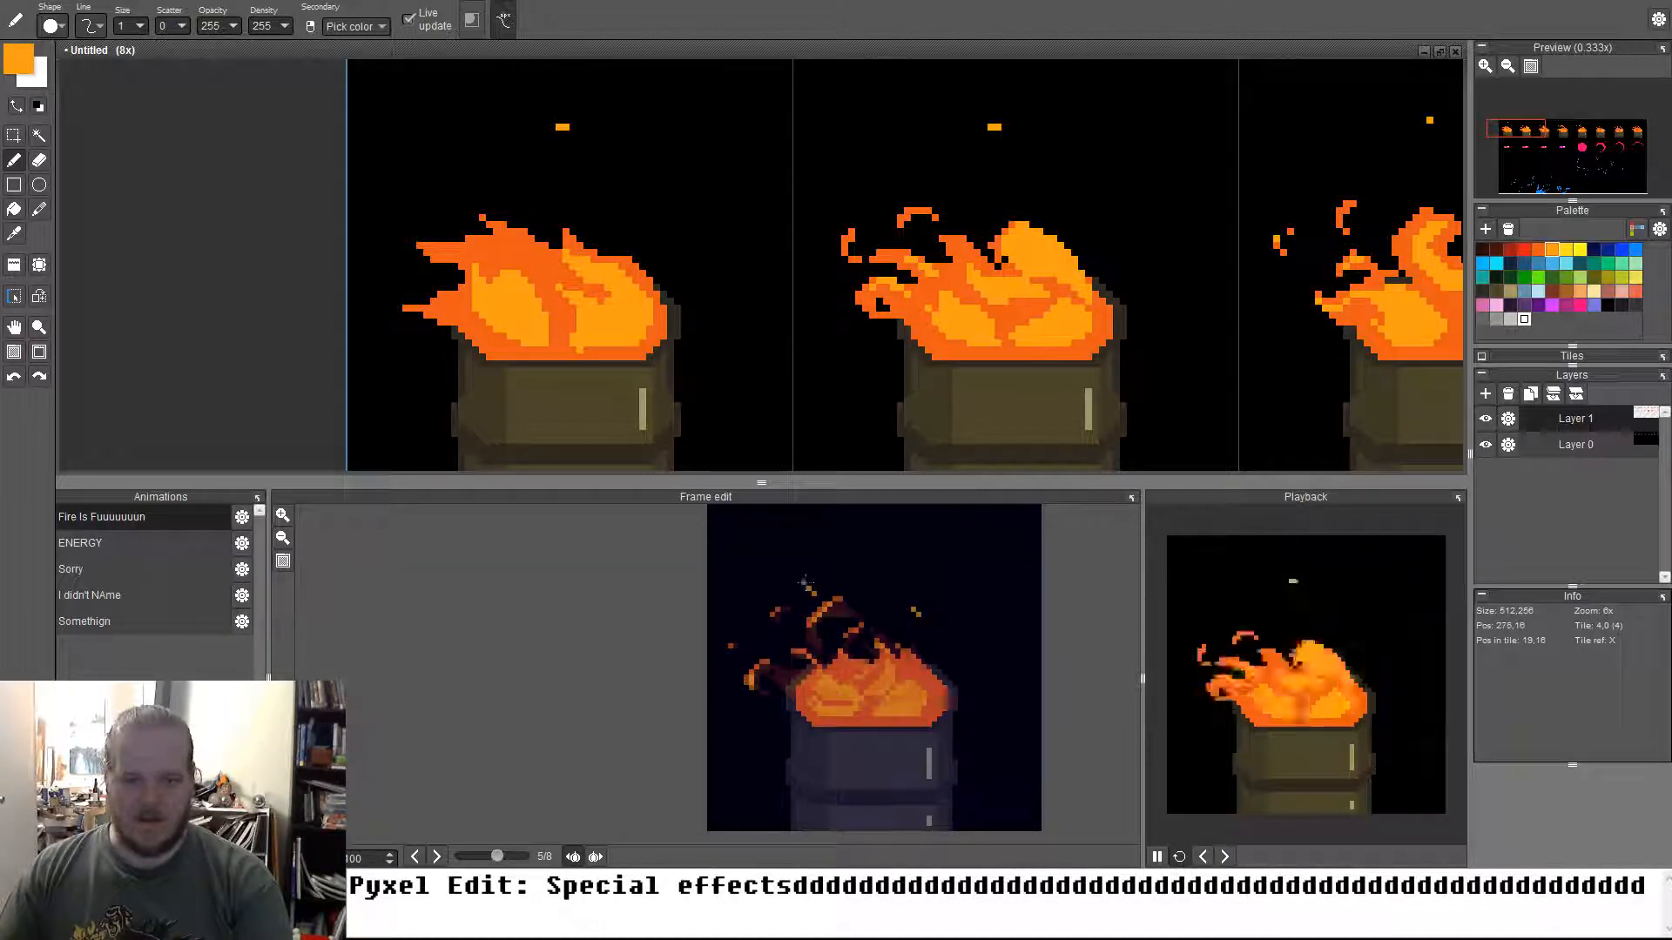
key("Right")
key("Right")
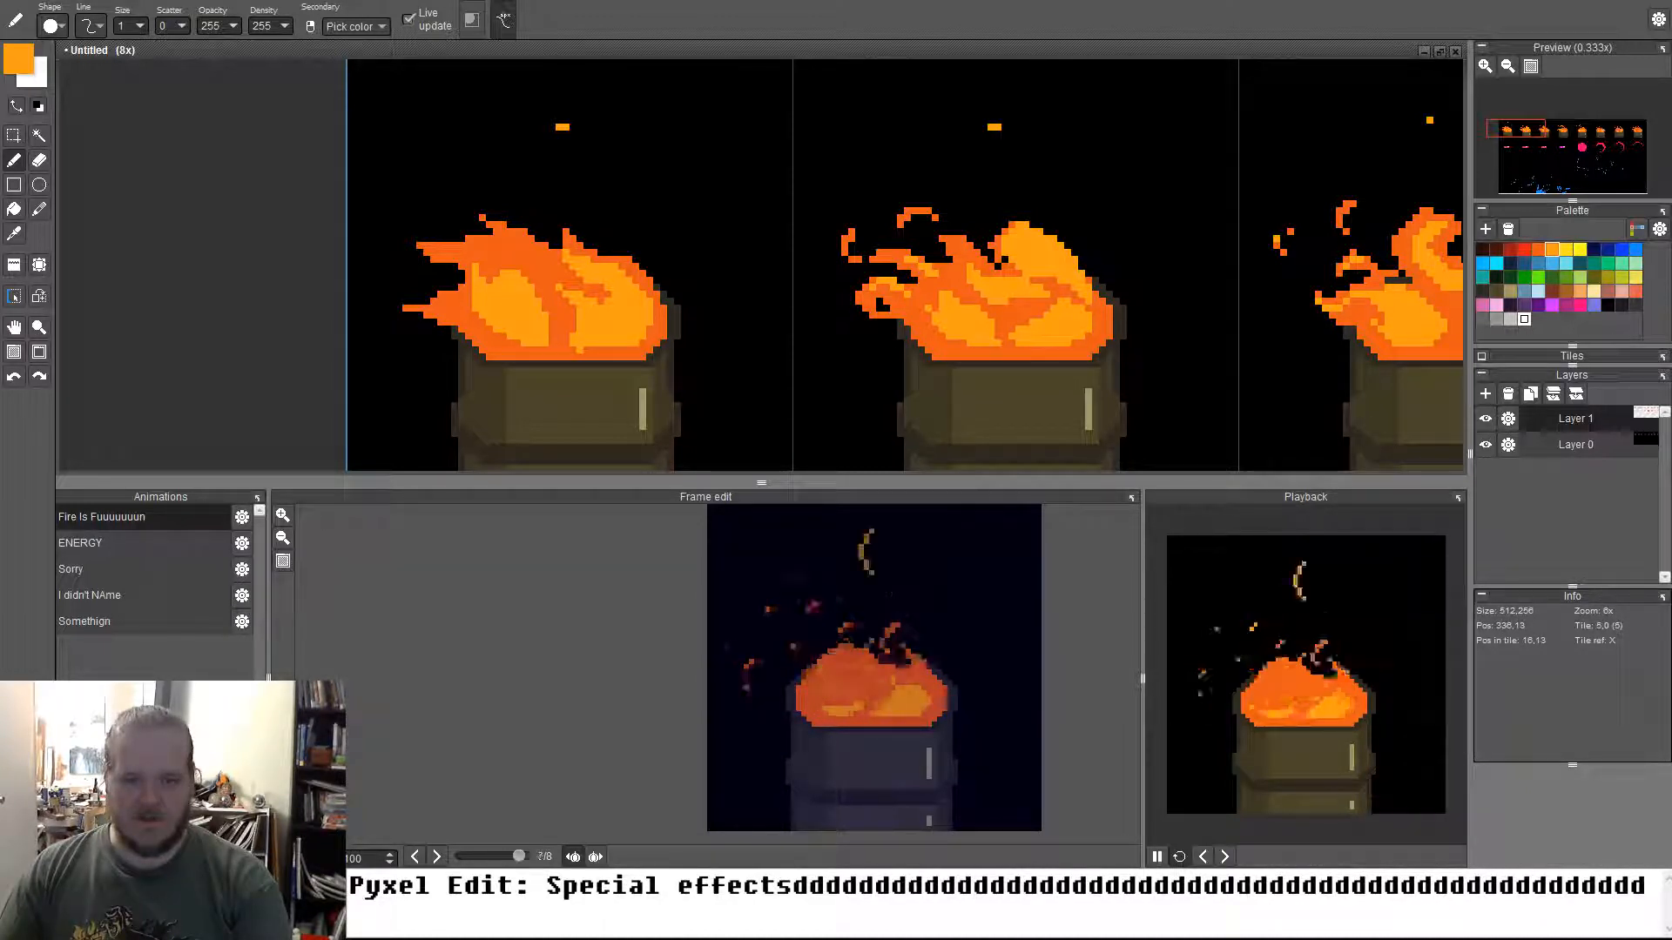
key("e")
left_click(784, 554)
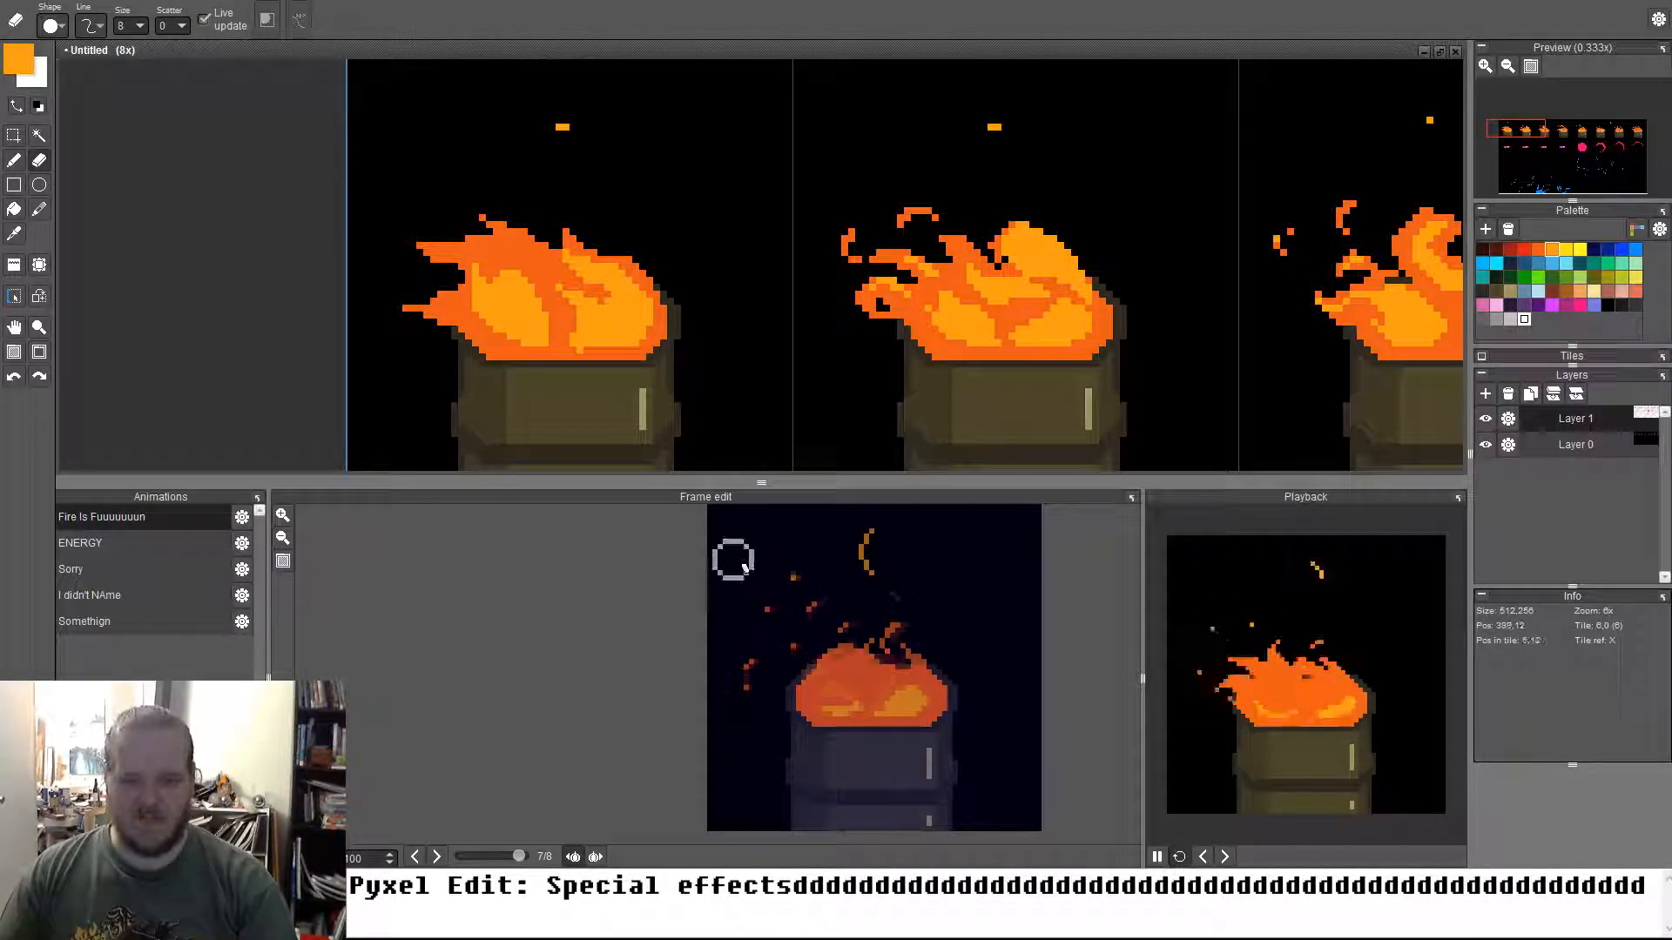
key("b")
Add orange ember pixels by the flame's upper-left edge on frames 8 and 1, breaking away on frames 2 and 3
key("Right")
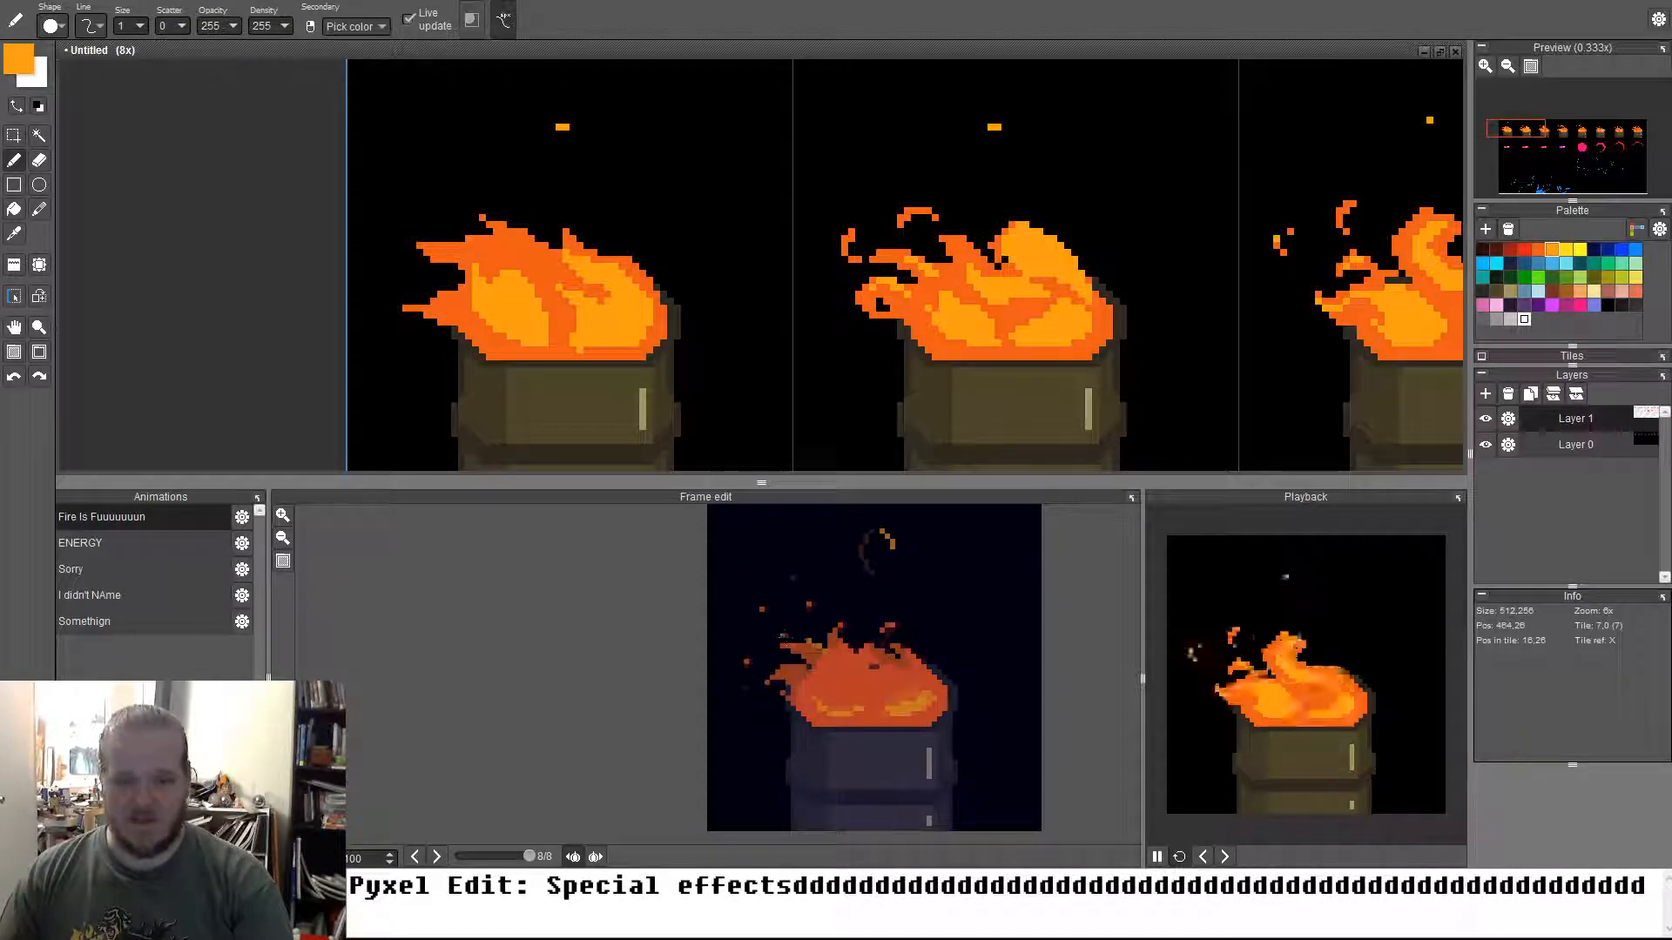
key("Right")
left_click_drag(460, 227, 431, 225)
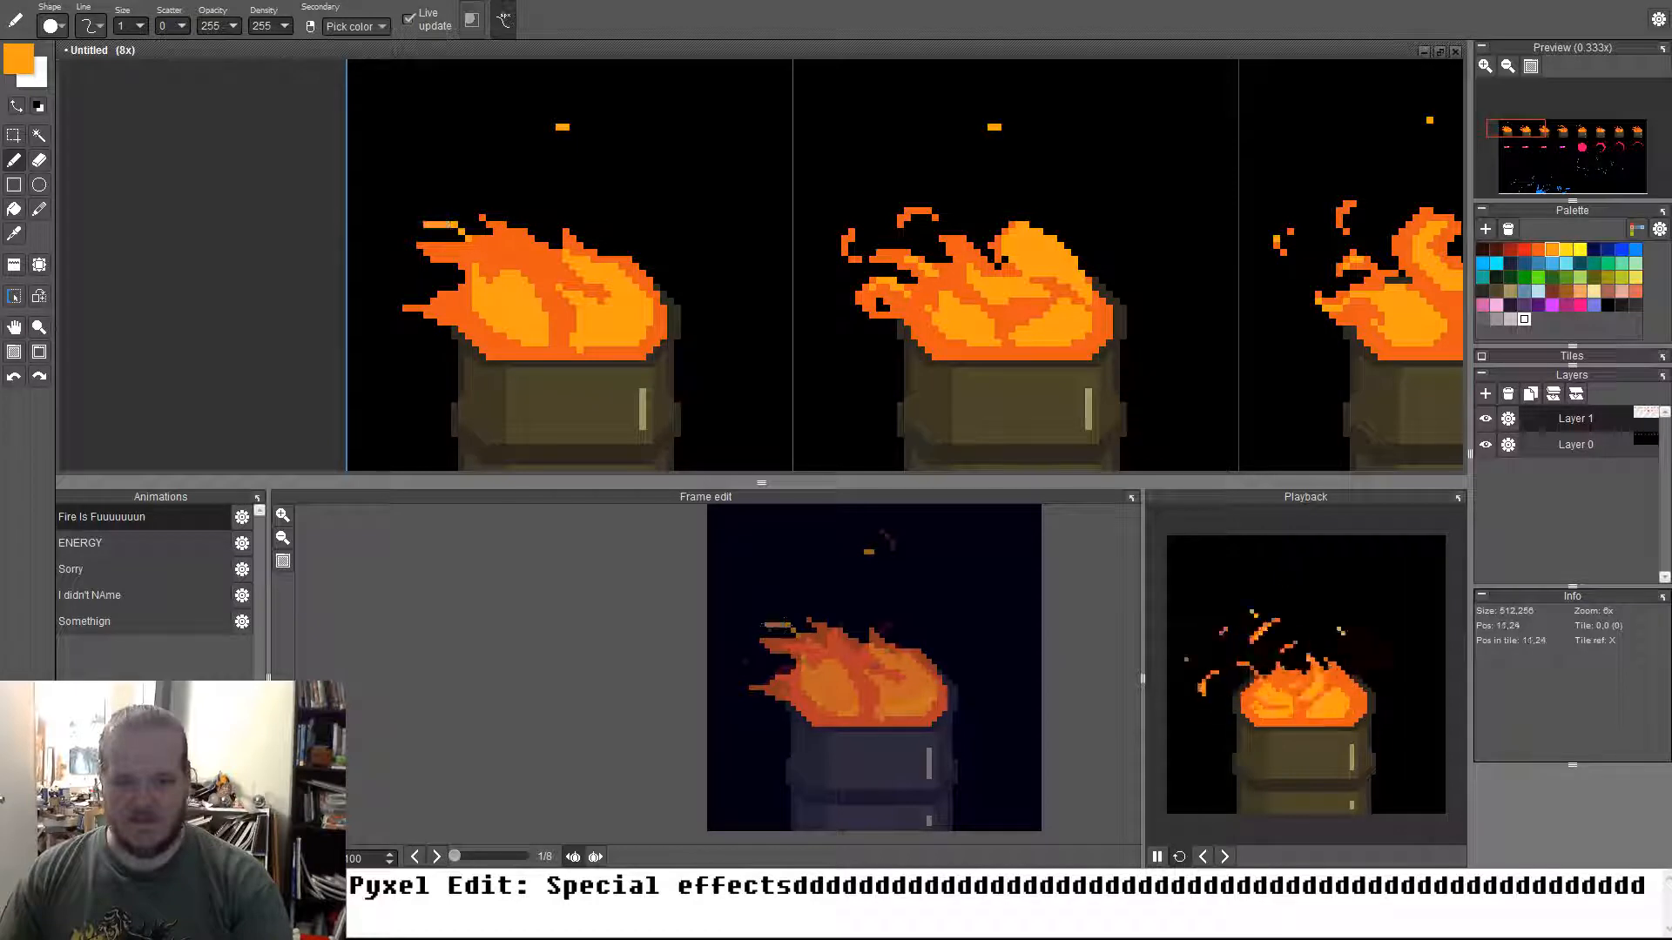
key("Right")
left_click(874, 225)
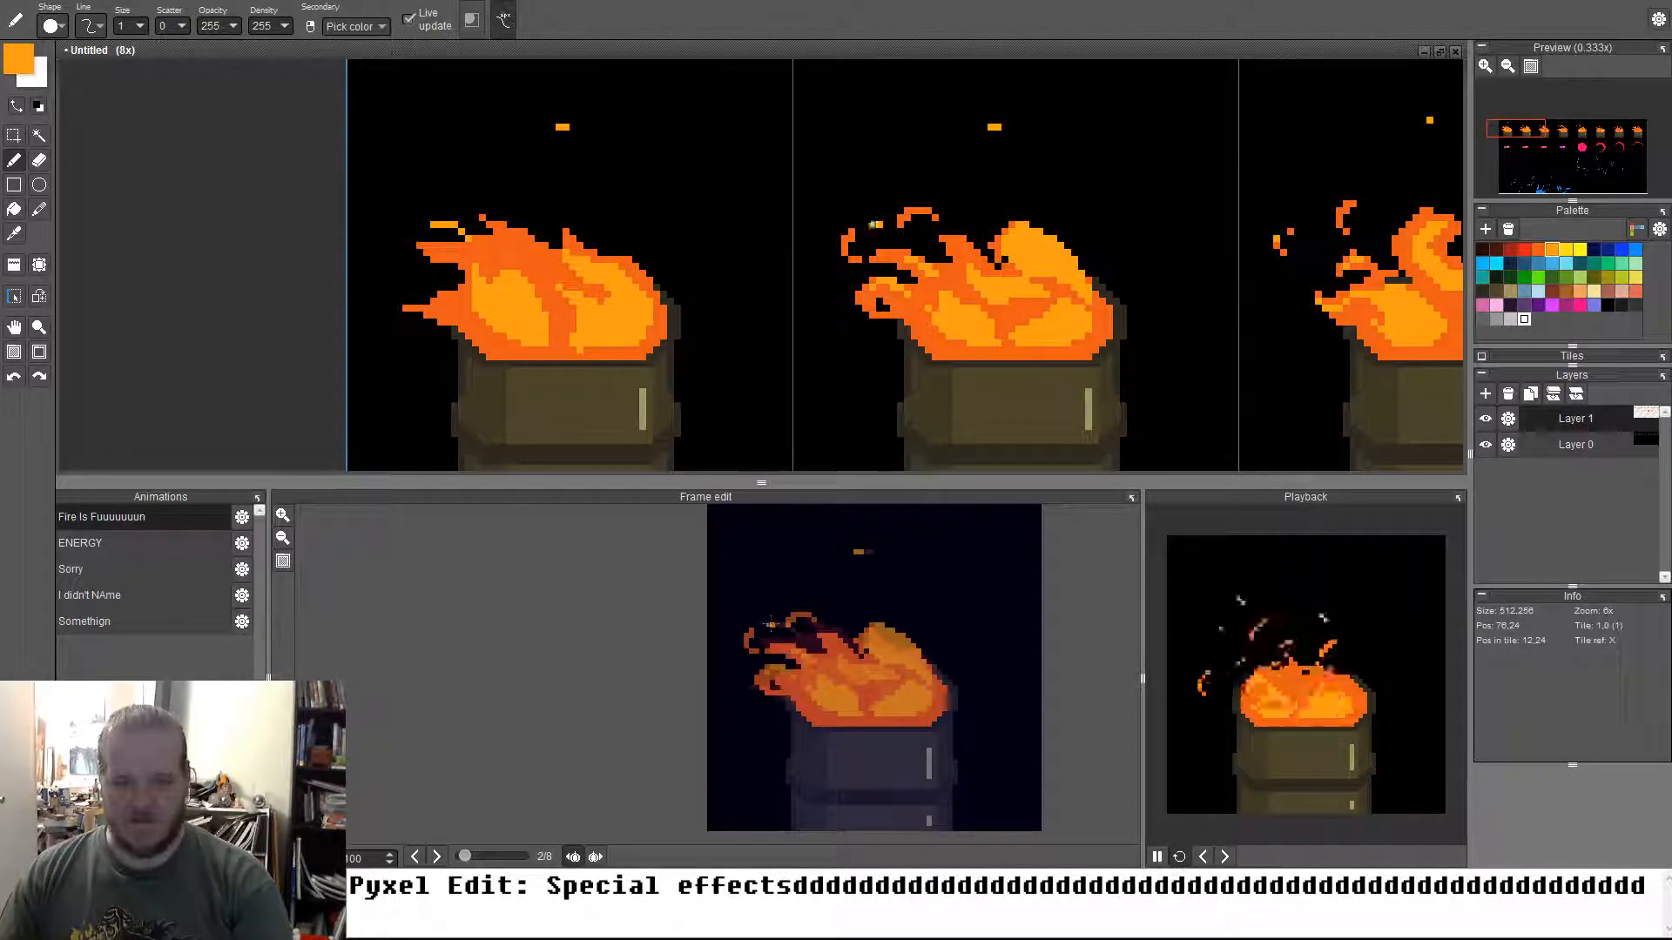
key("Right")
left_click(1308, 217)
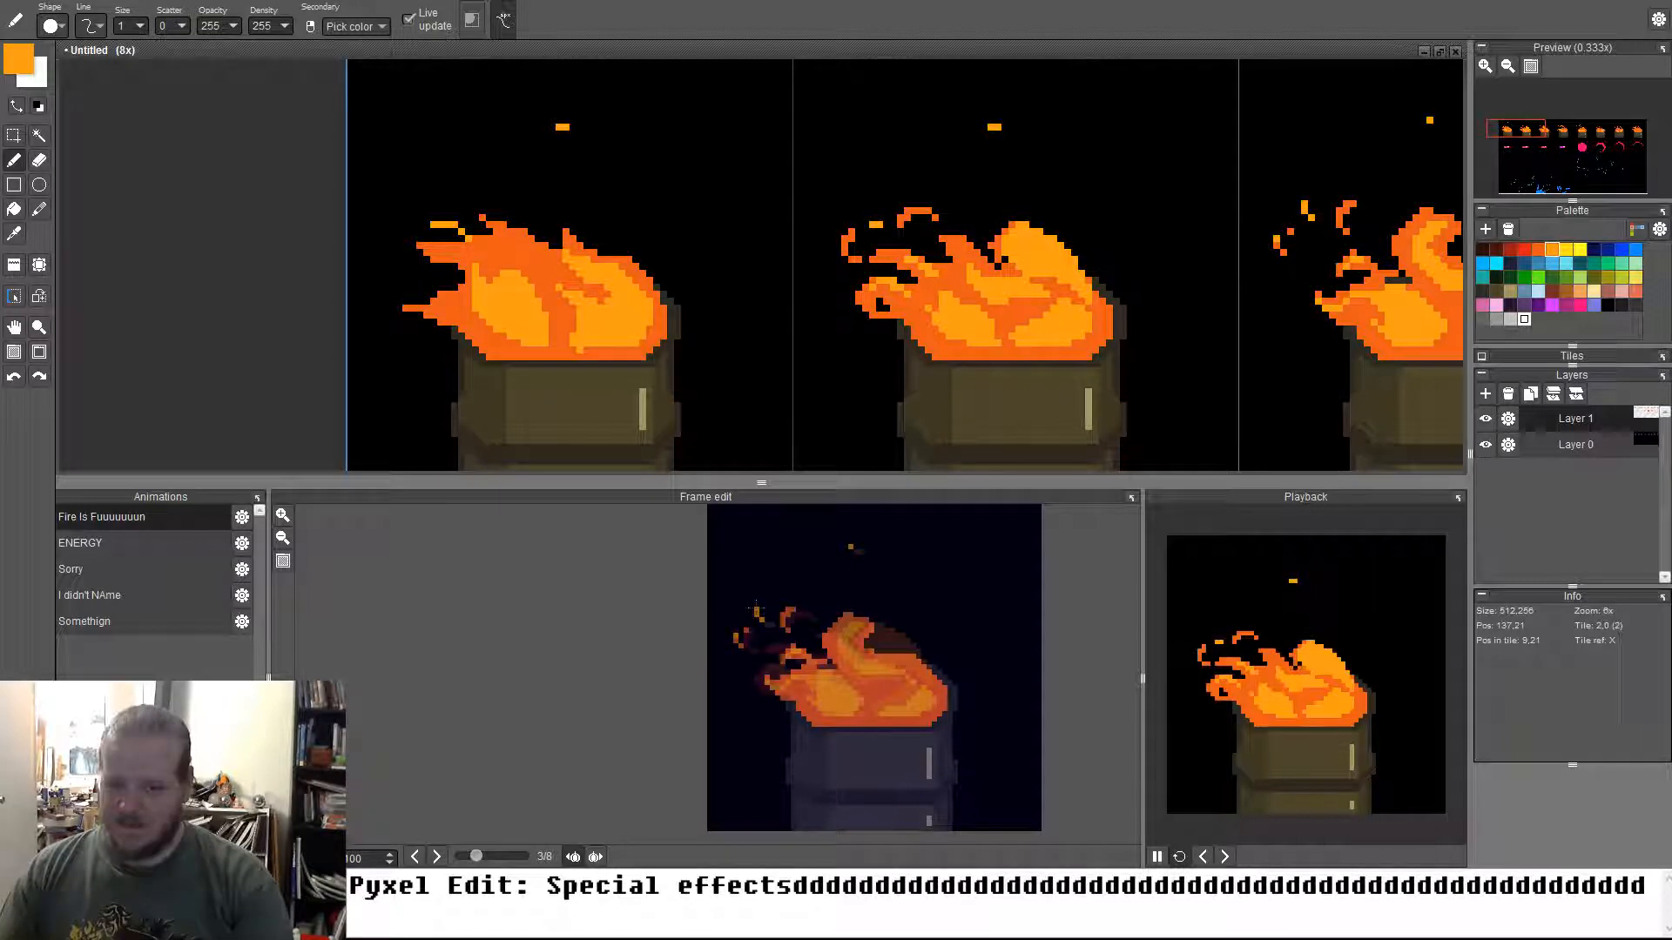
Switch the pen colour to yellow and add a small yellow ember inside the curling flame on frames 4 and 5
key("Right")
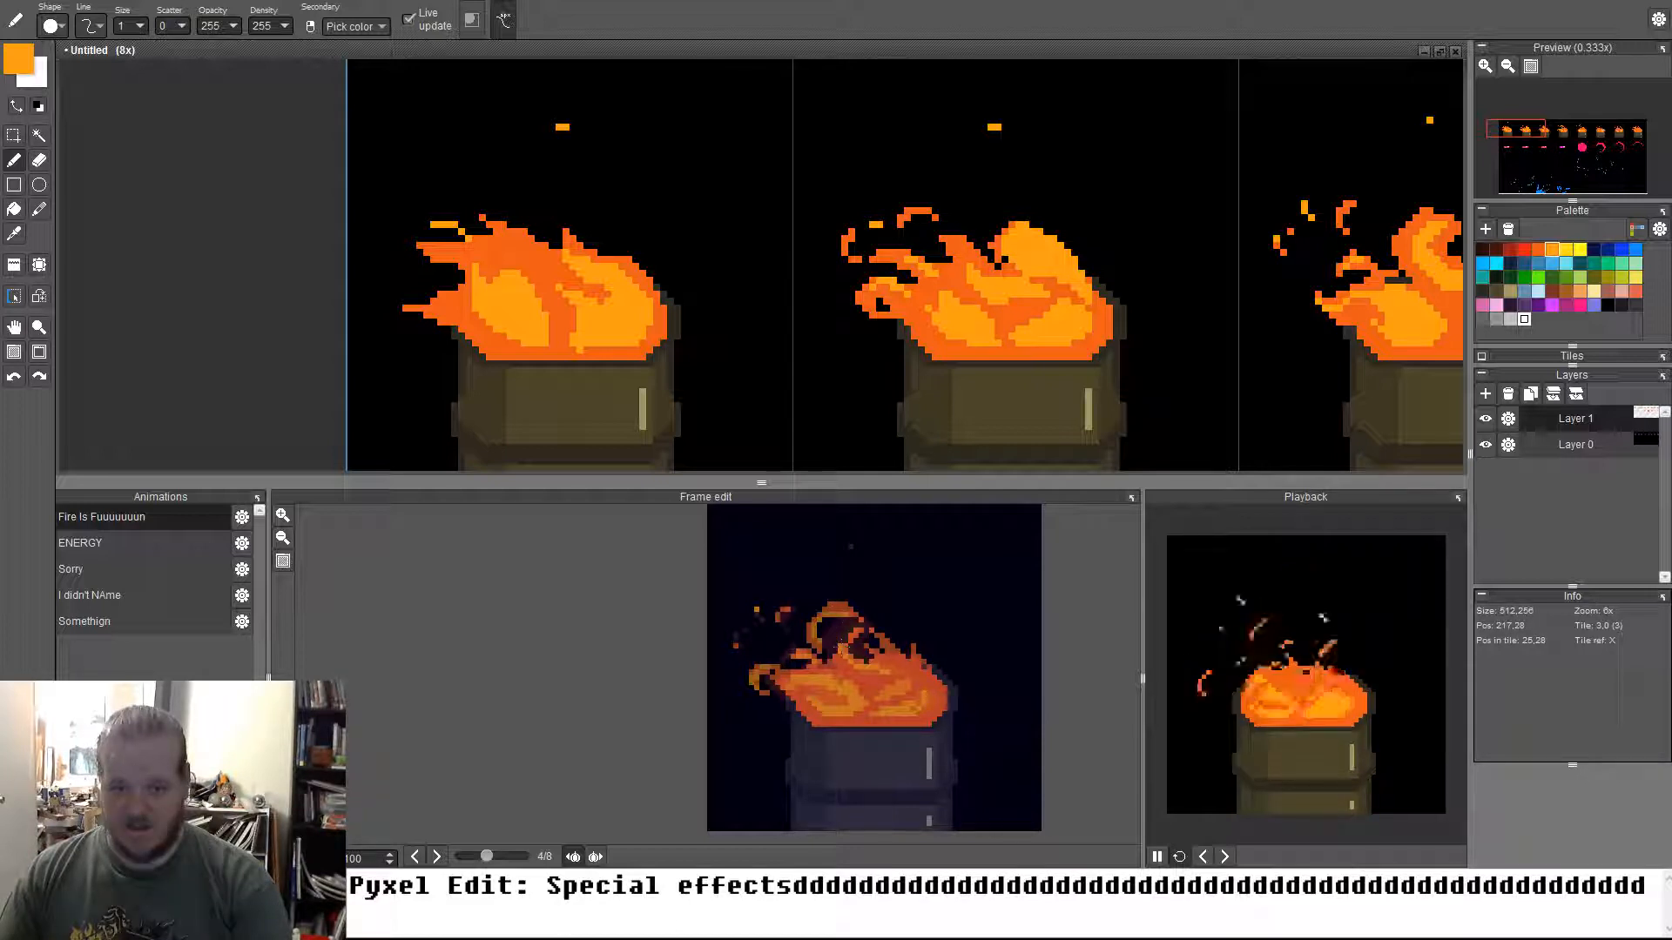
left_click(1566, 250)
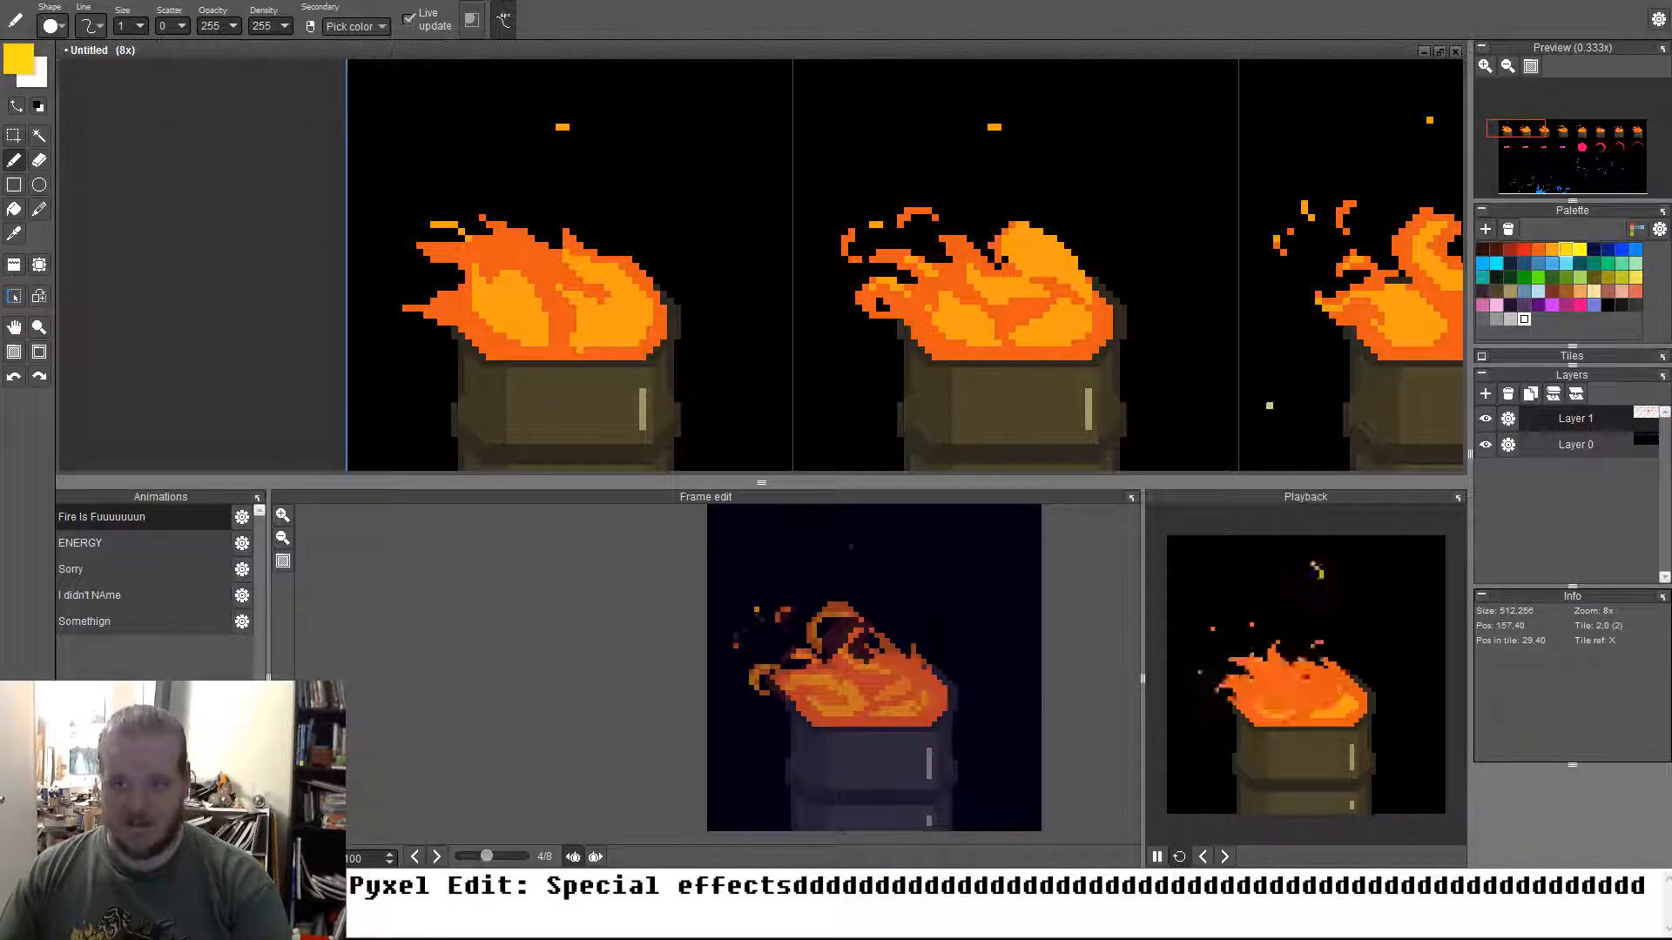
left_click_drag(830, 636, 761, 648)
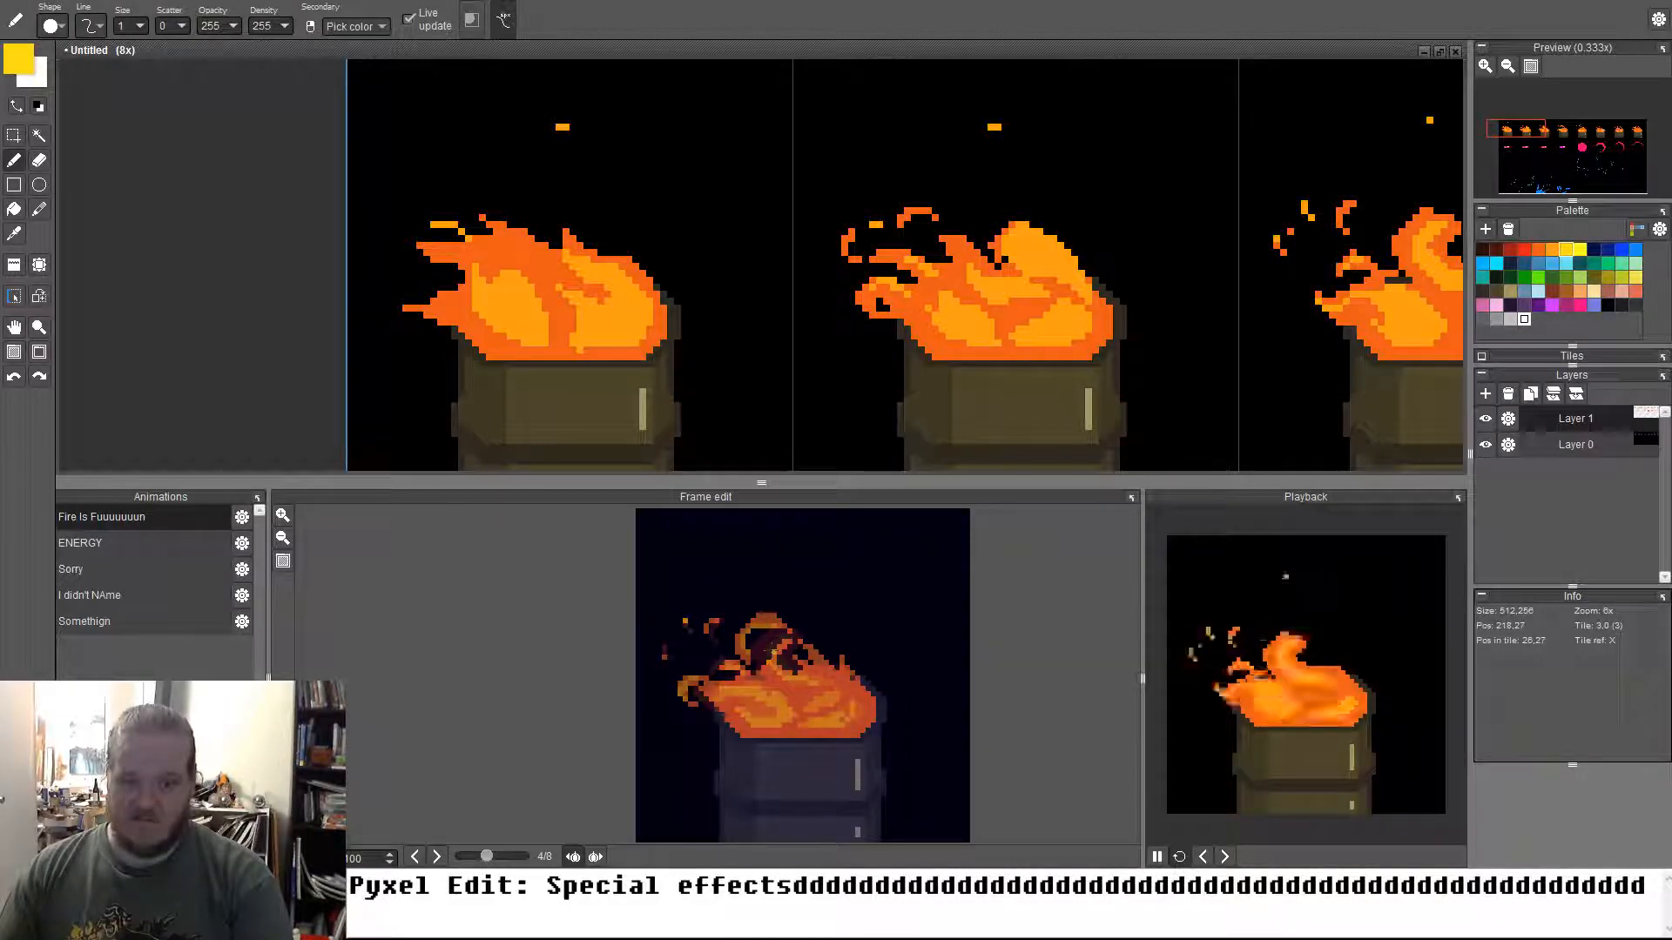
scroll(773, 650, "up", 1)
key("Right")
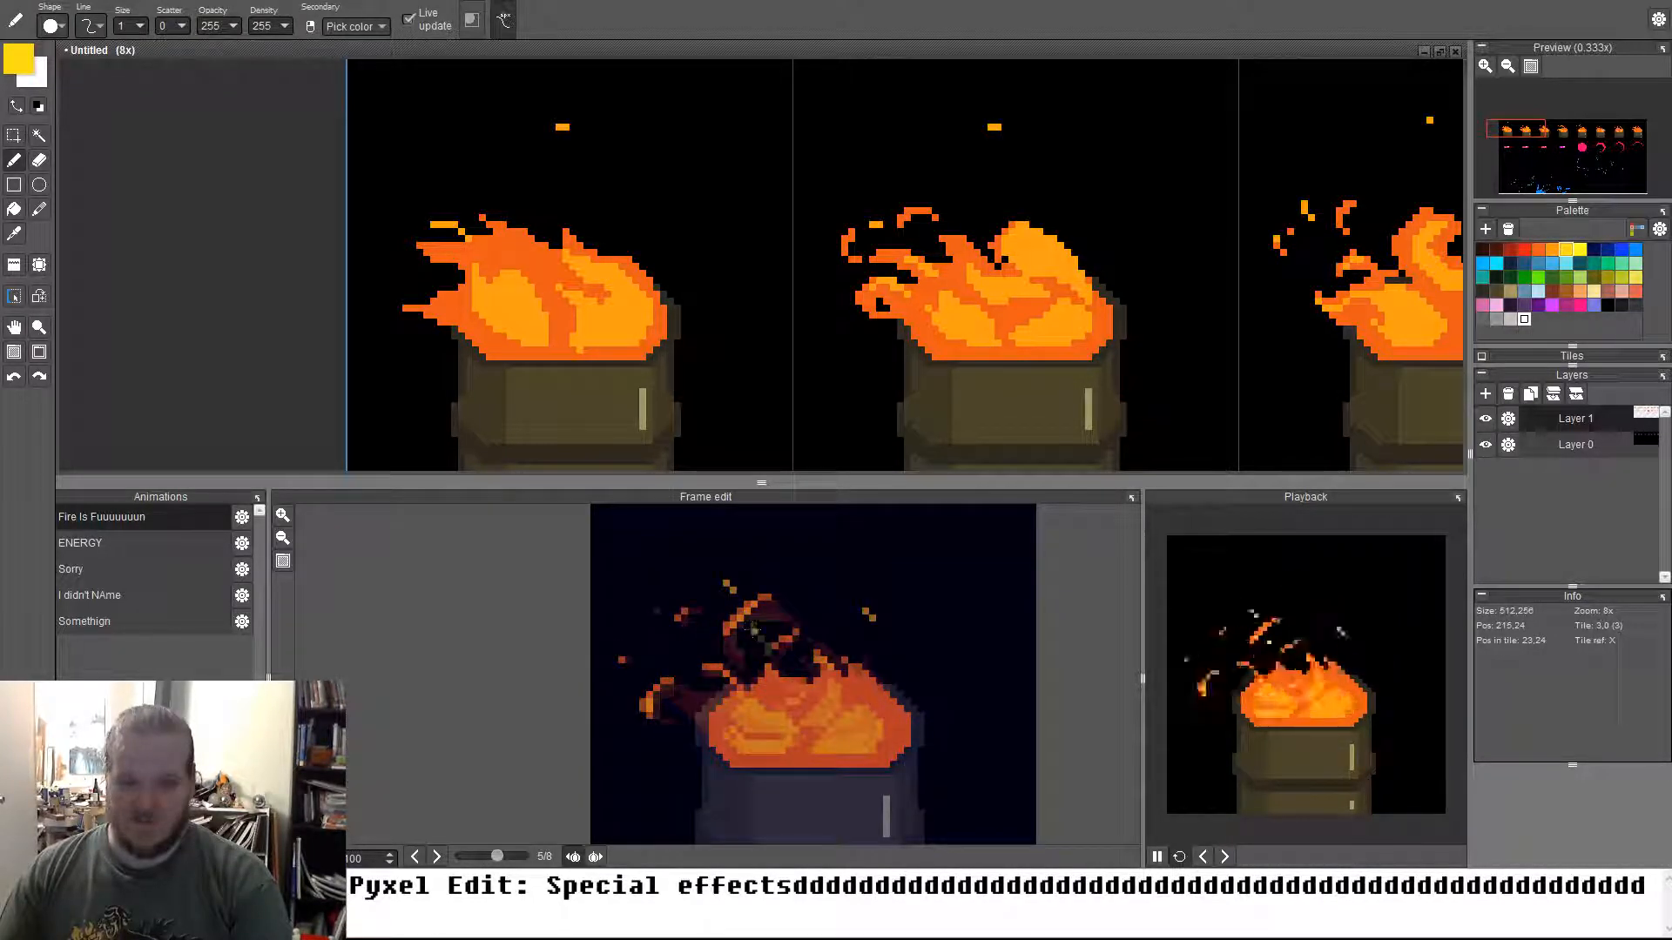
Draw a small bent yellow ember above frame 6's flame, undoing the overlong first stroke and trimming the shape with the eraser
key("Right")
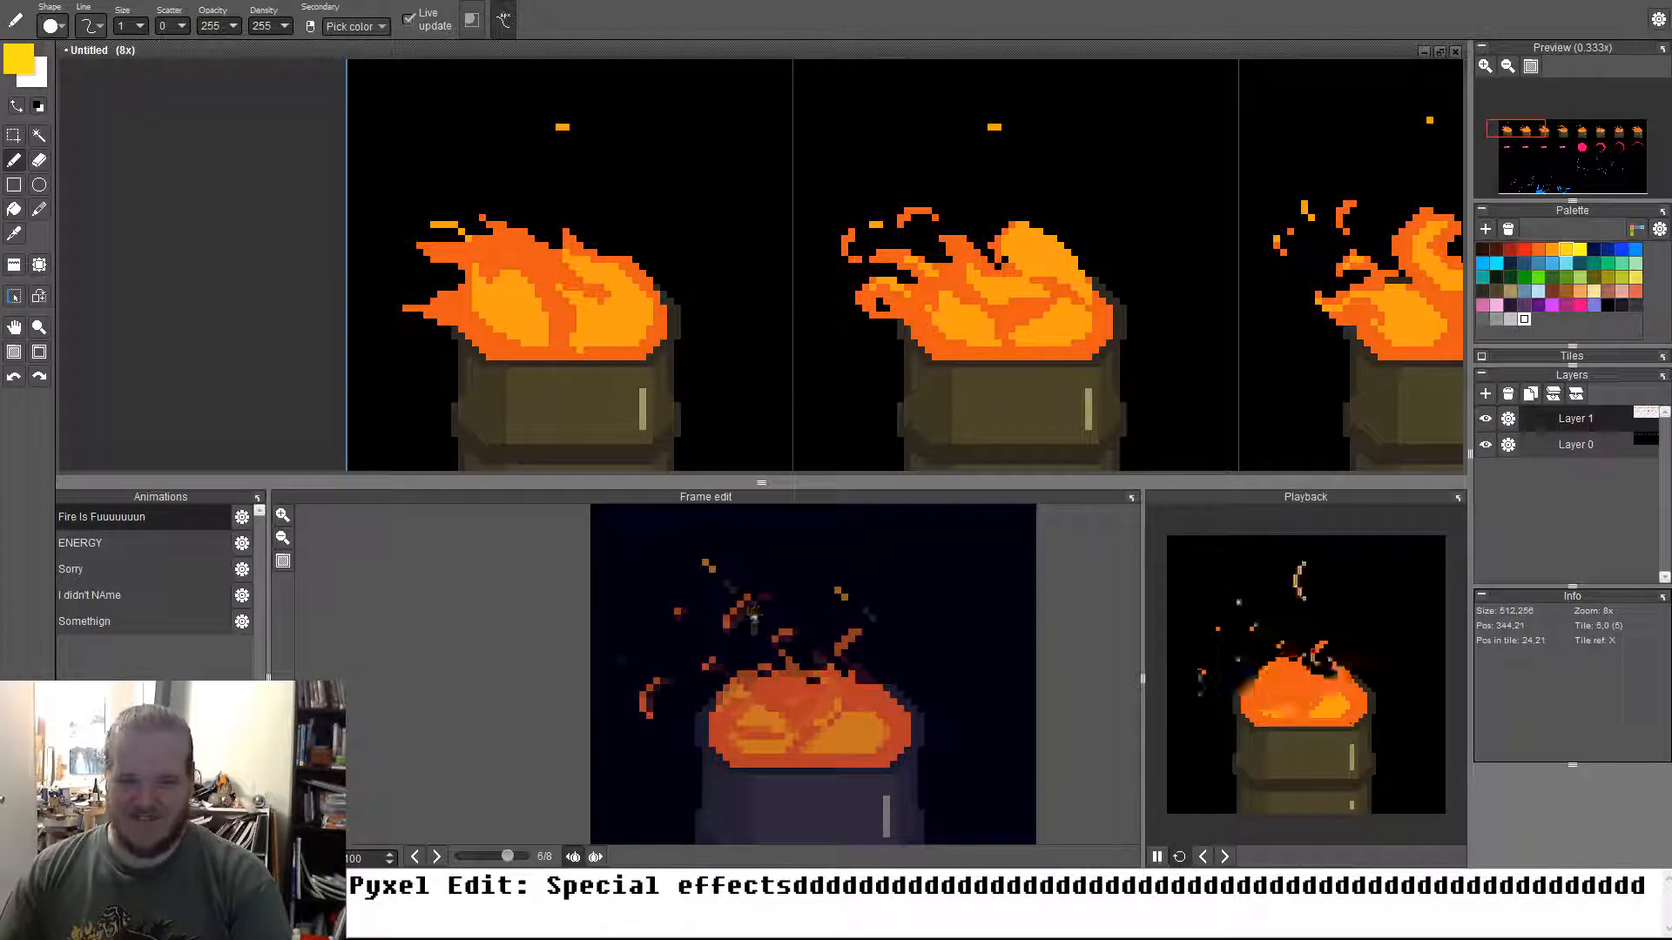
left_click_drag(748, 611, 772, 597)
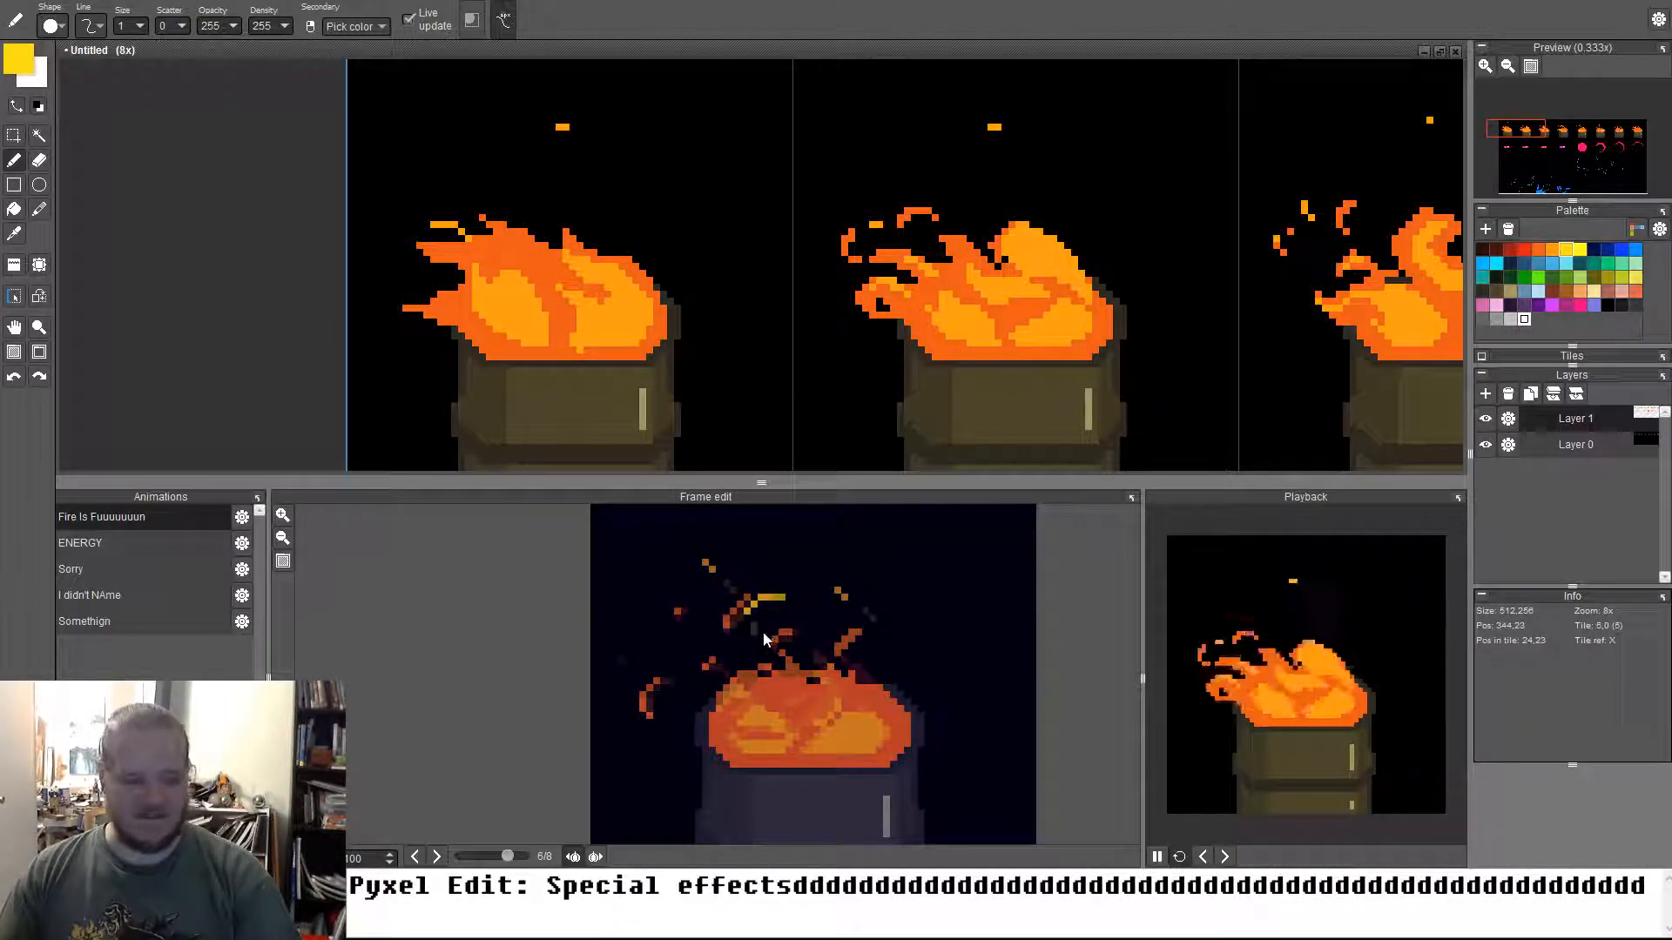
key("ctrl+z")
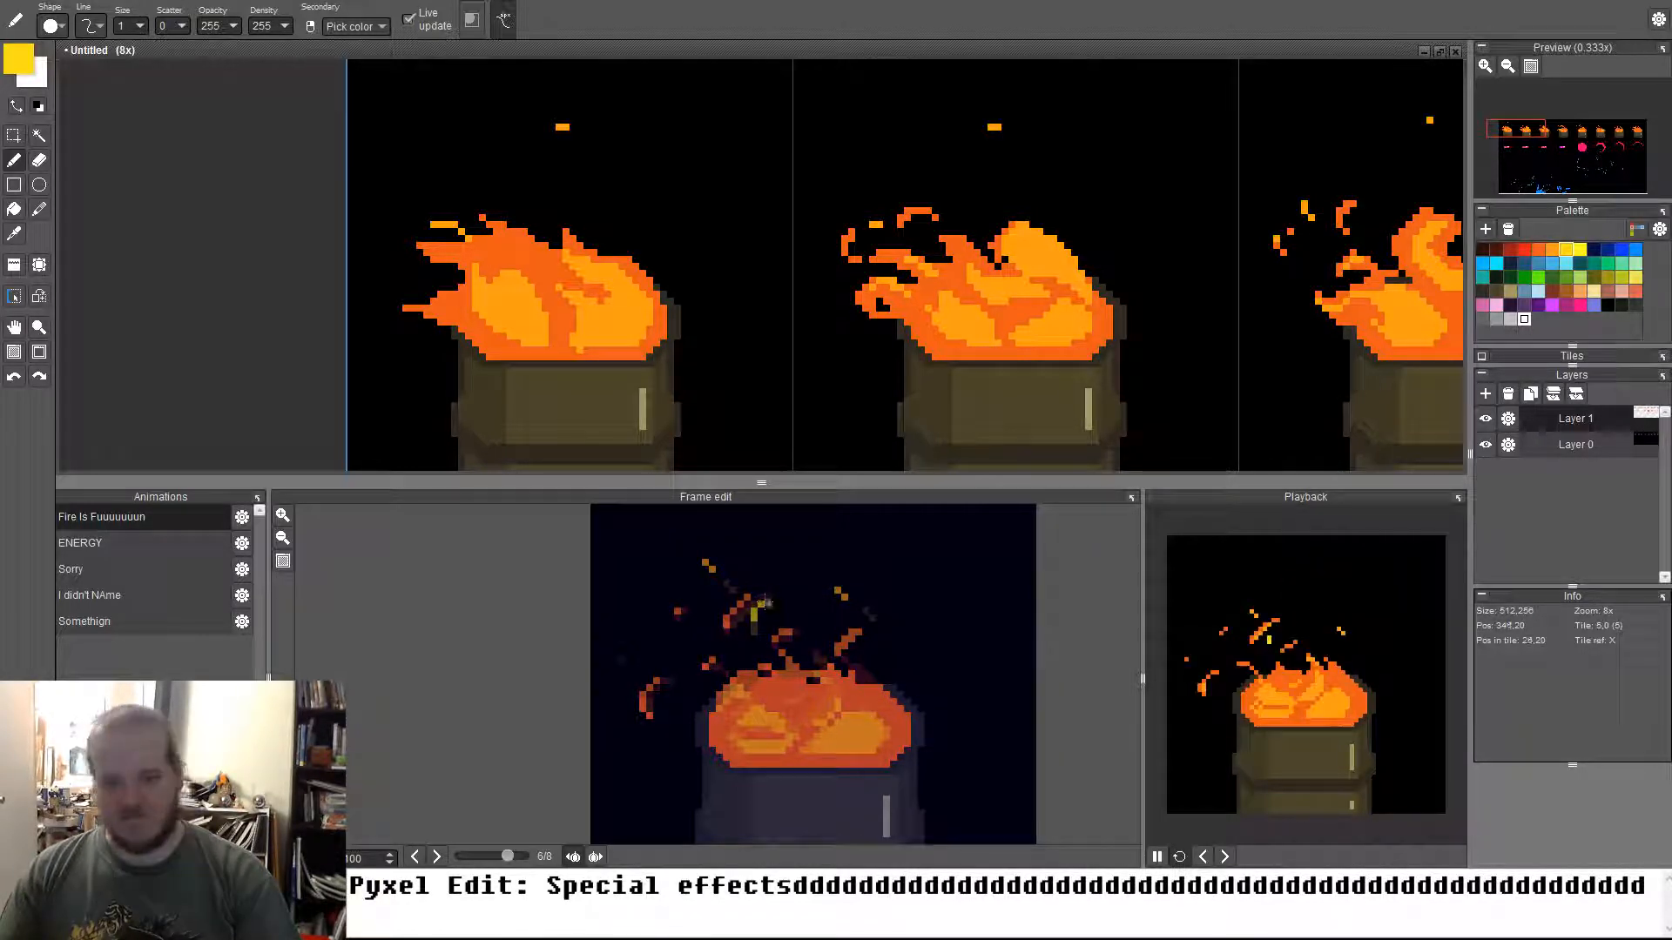
key("e")
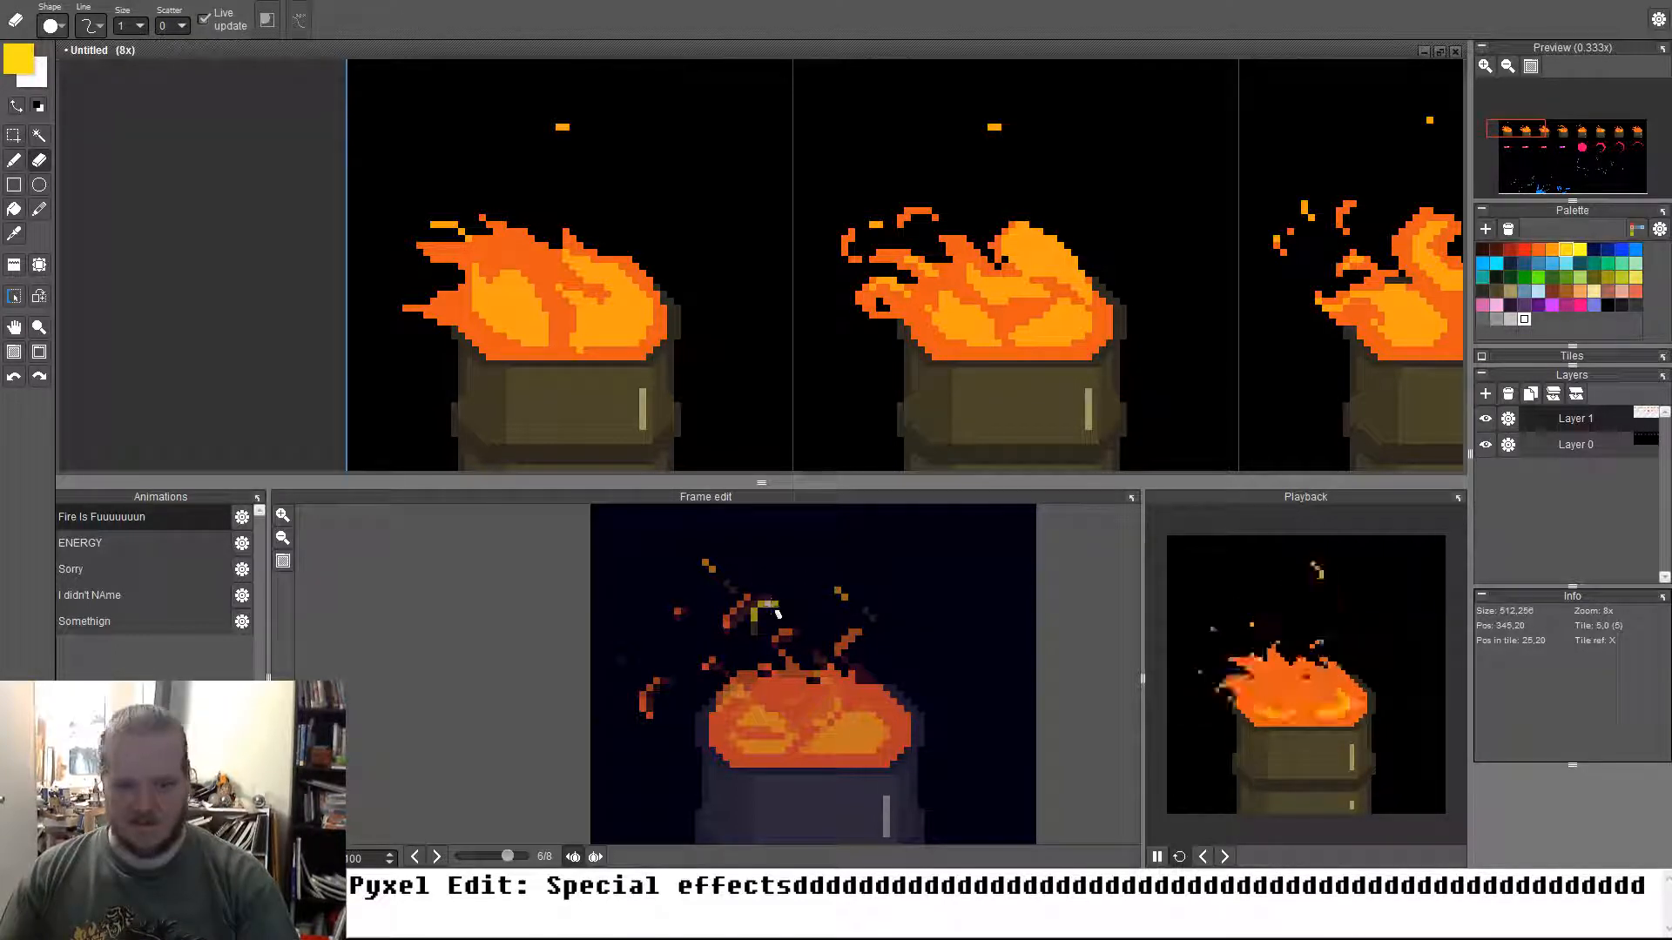
key("b")
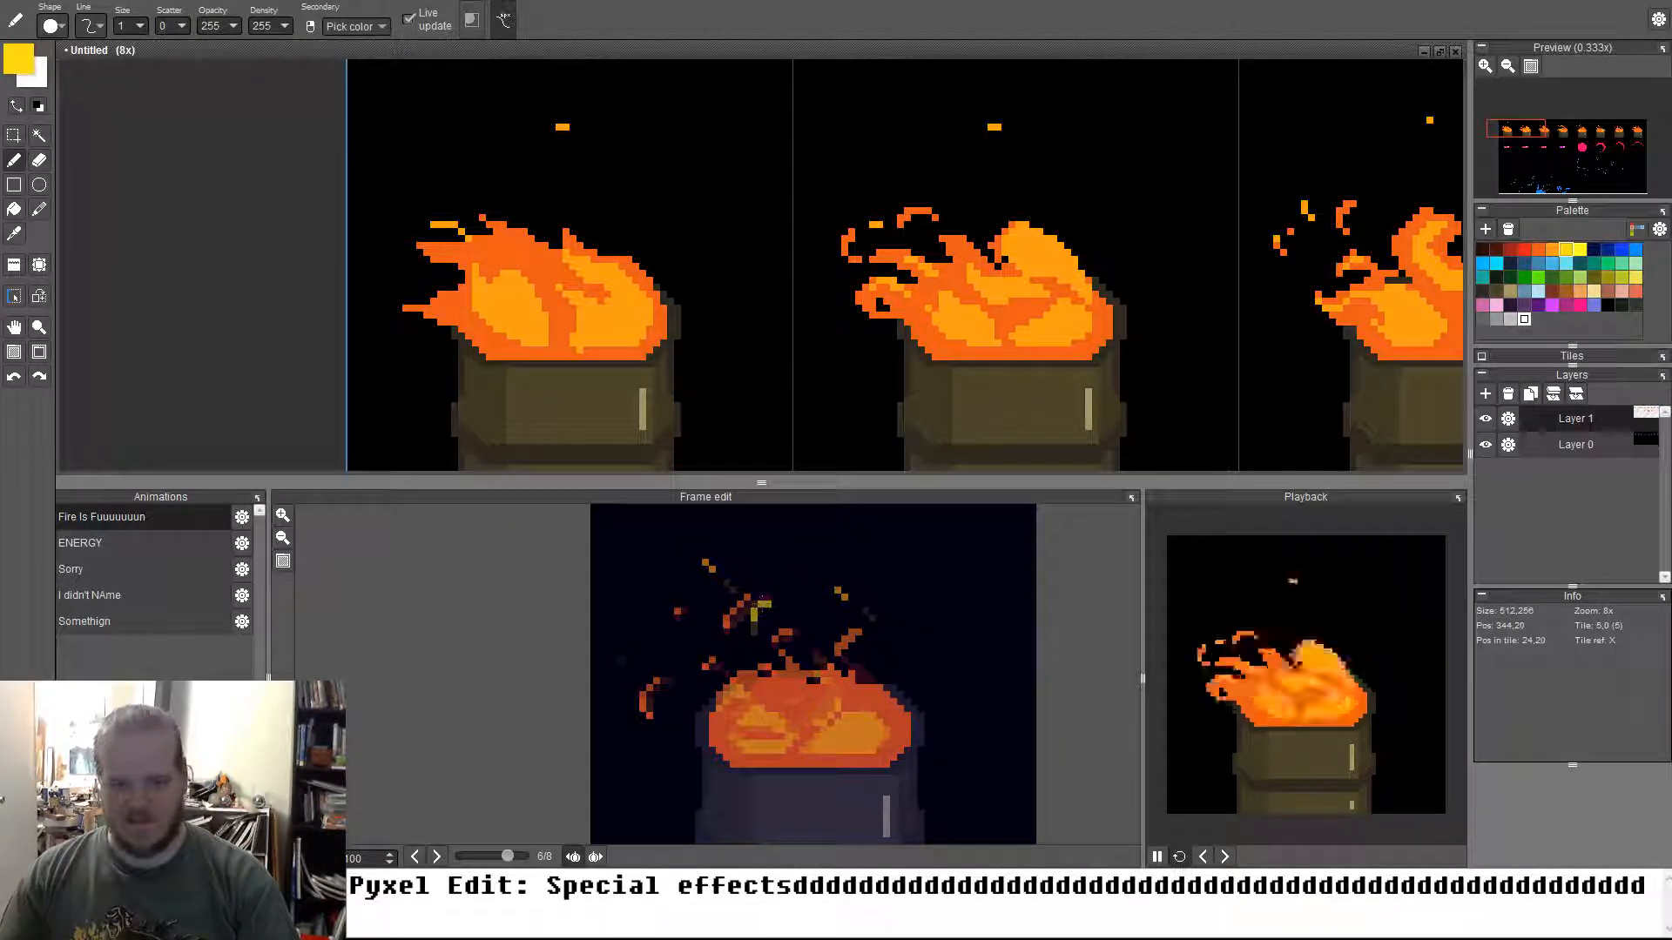
Add yellow ember pixels above the flame on frames 7 and 8, undoing a misplaced stroke
key("Right")
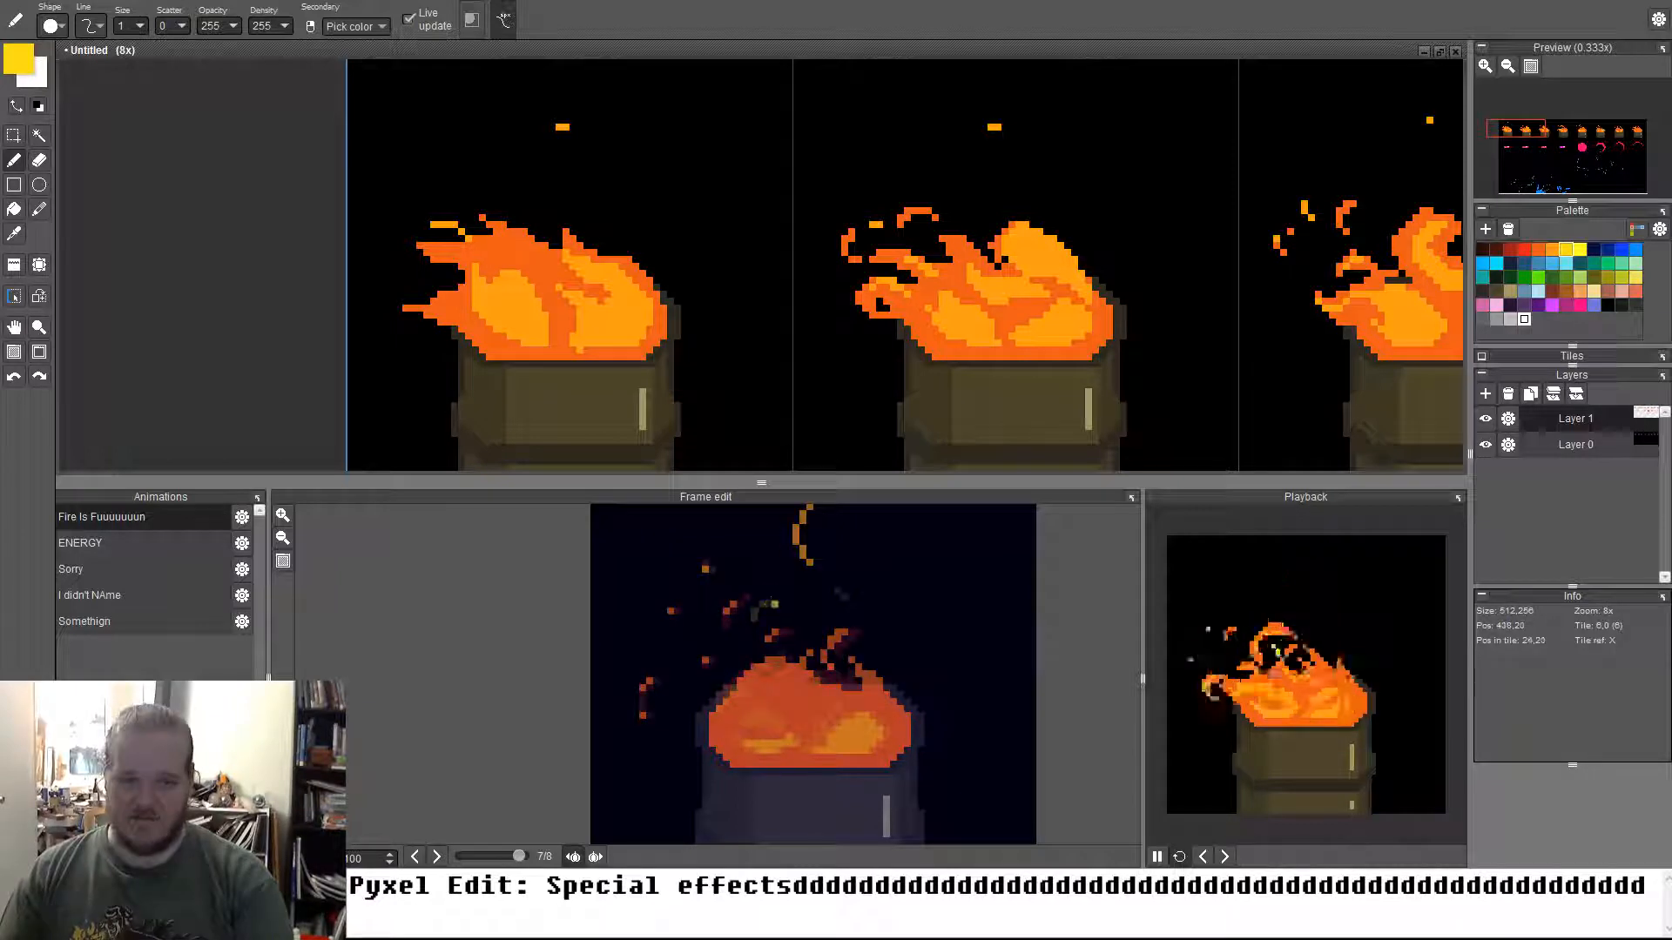
key("Right")
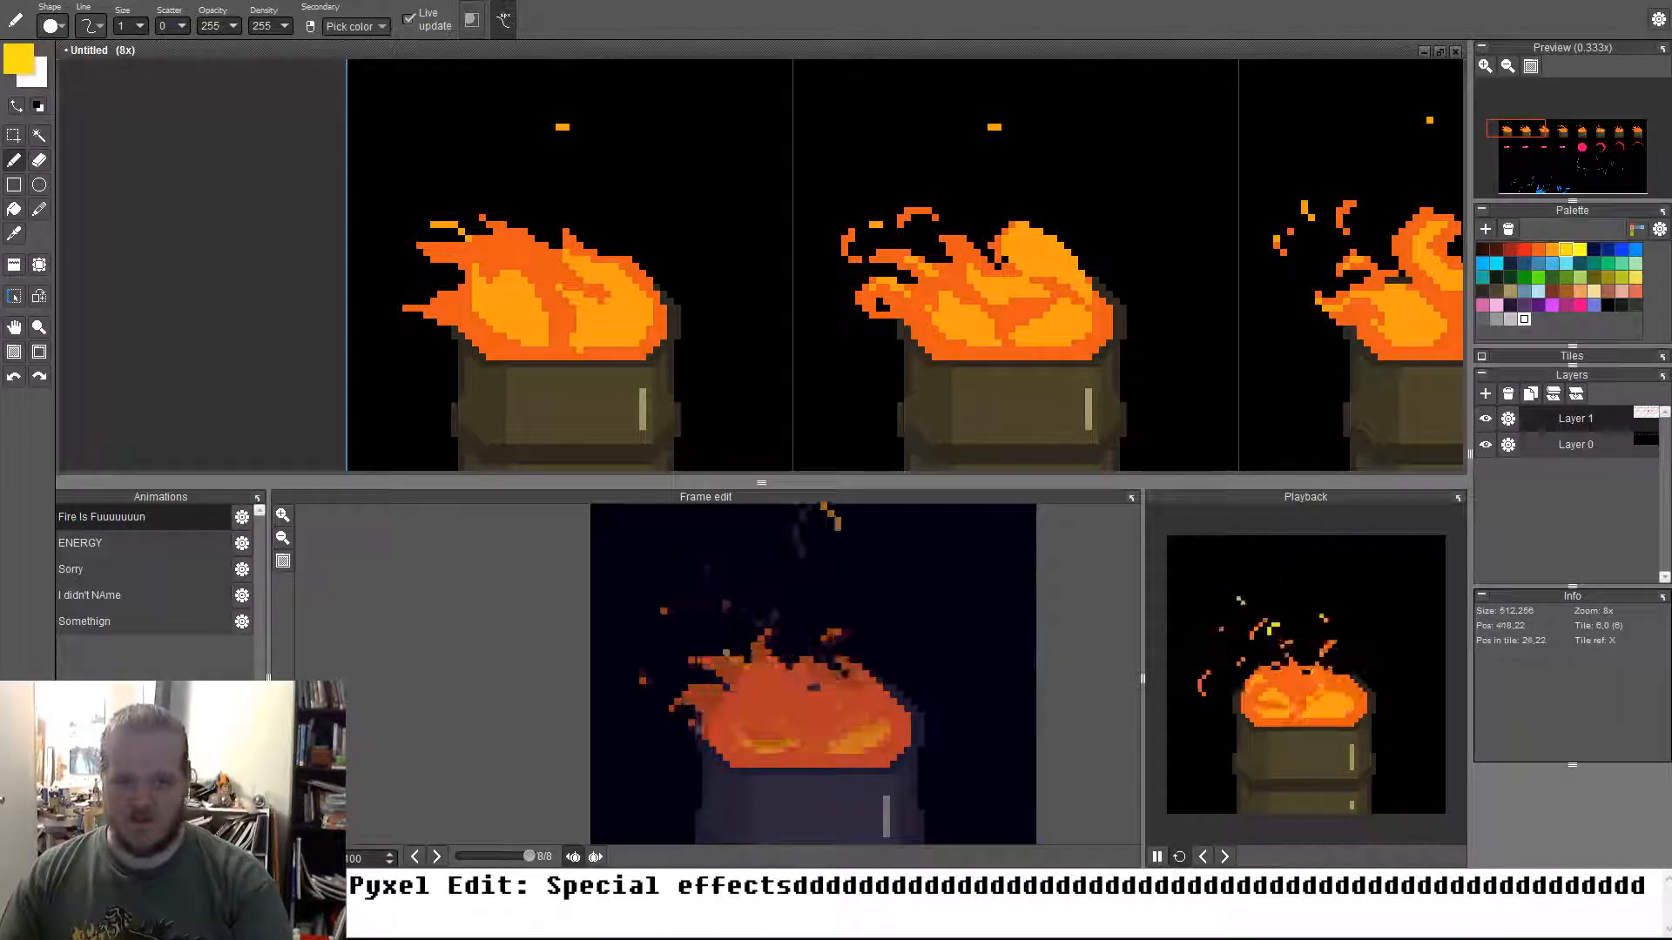
key("ctrl+z")
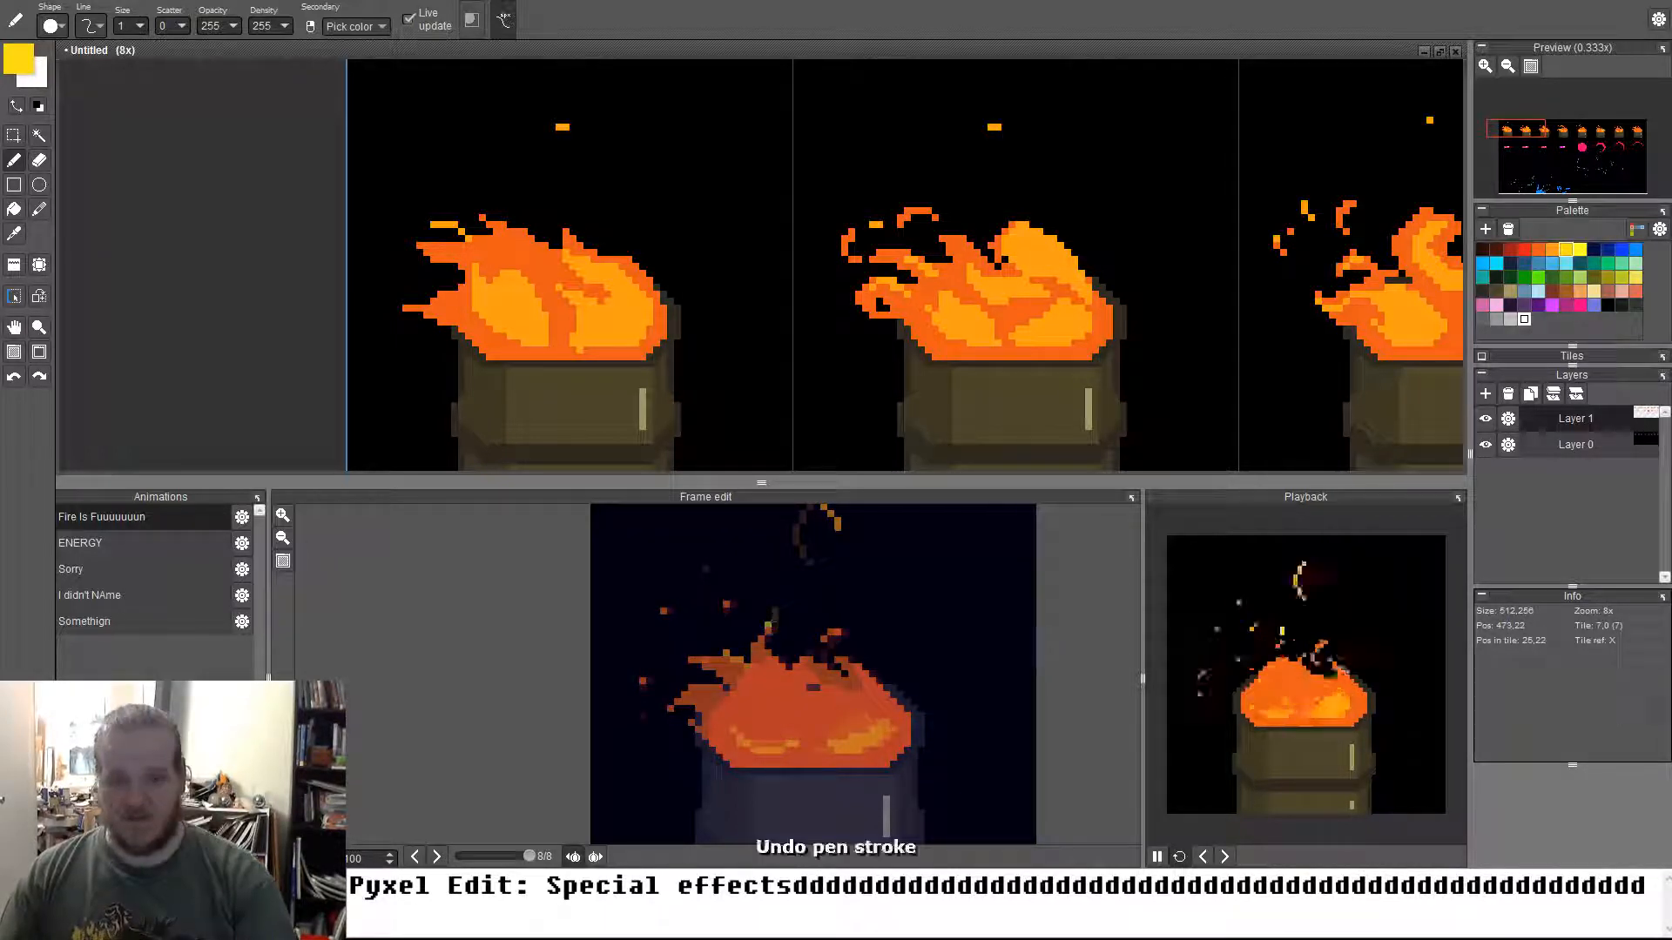
Place yellow ember pixels at the flame's upper edge on frame 1 and rising to the upper left on frames 2 and 3
key("Right")
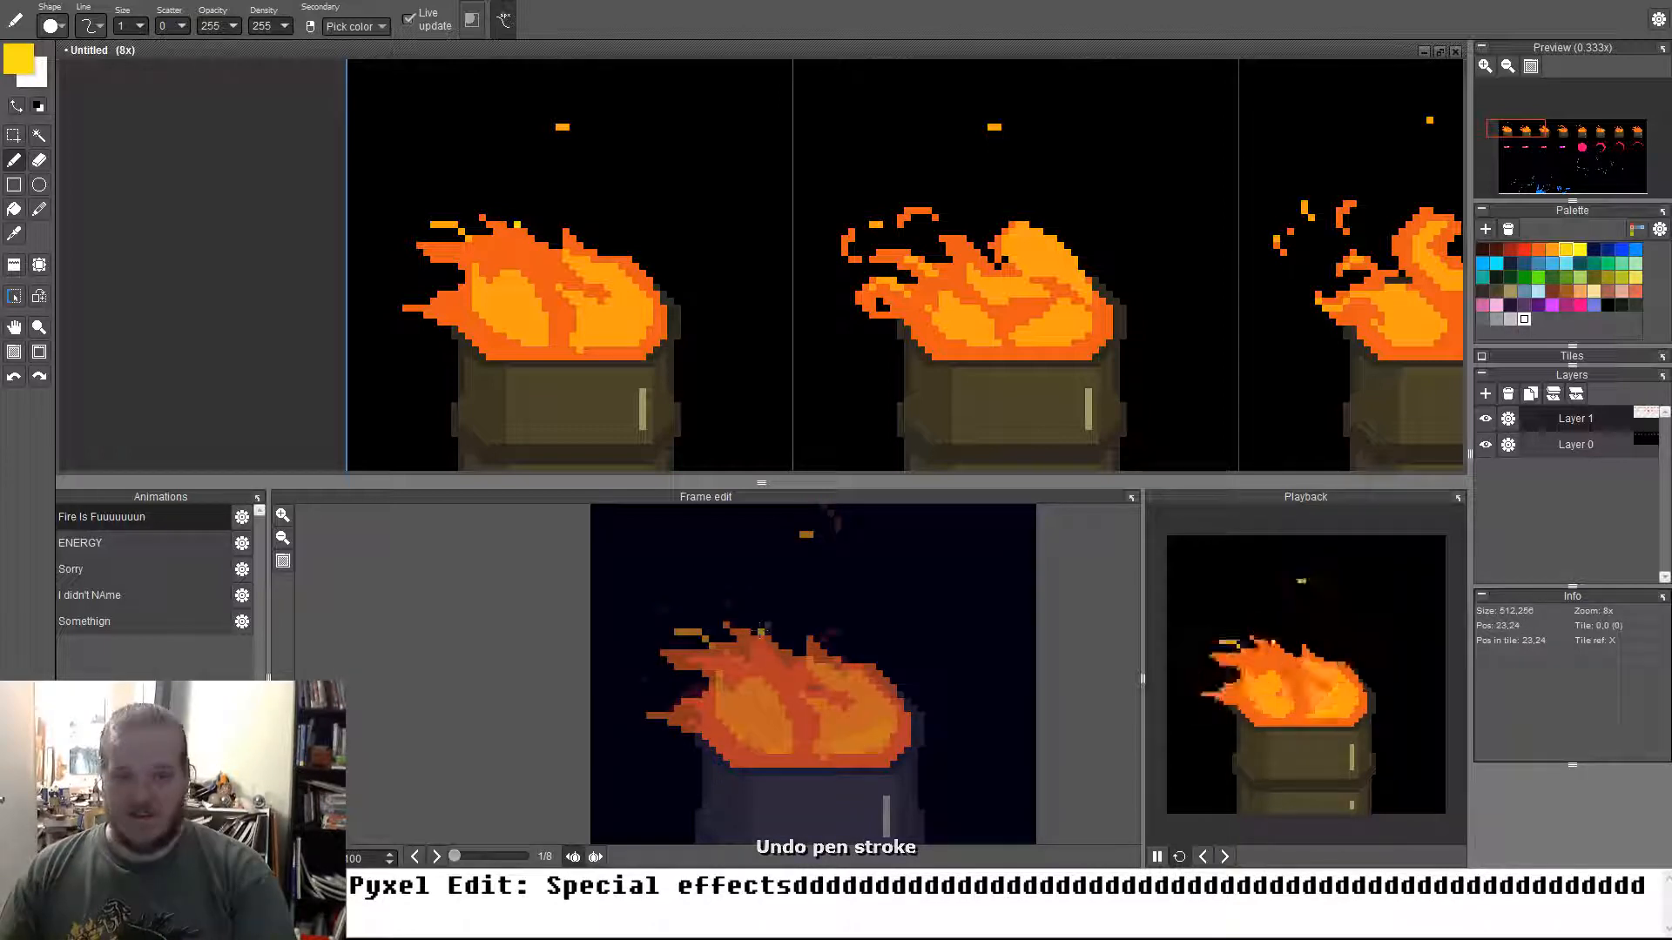
key("Right")
left_click(706, 585)
key("Right")
left_click(690, 569)
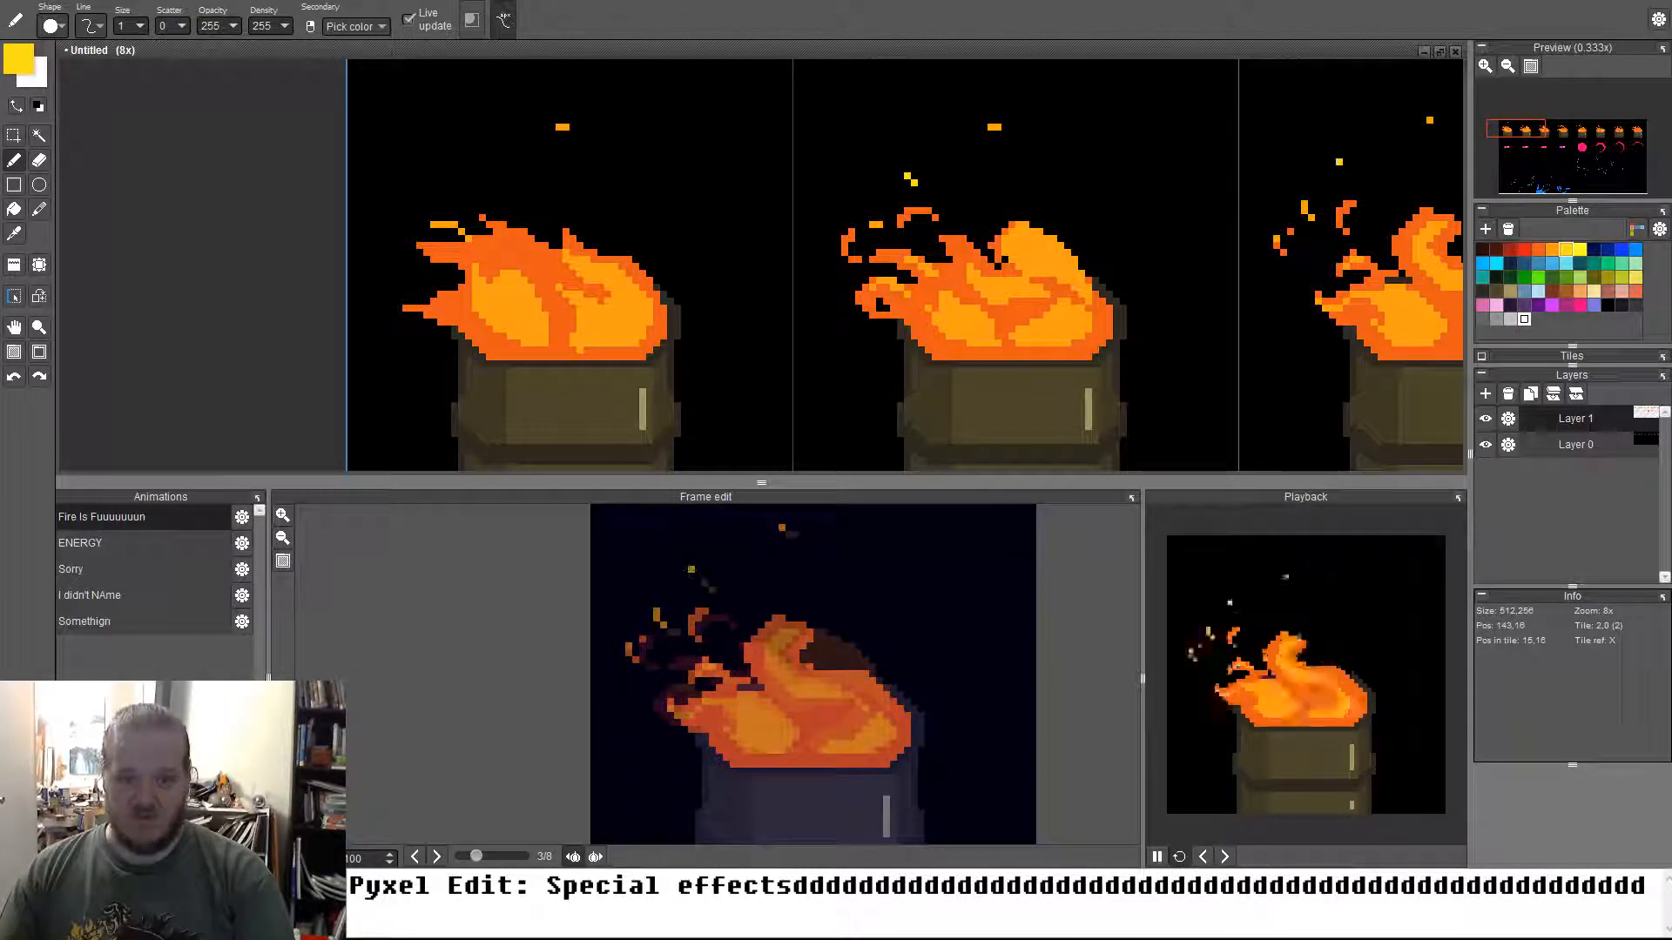
Place yellow ember pixels at the far upper left of the flame on frames 4 and 5, then advance to frame 8
key("Right")
left_click(669, 557)
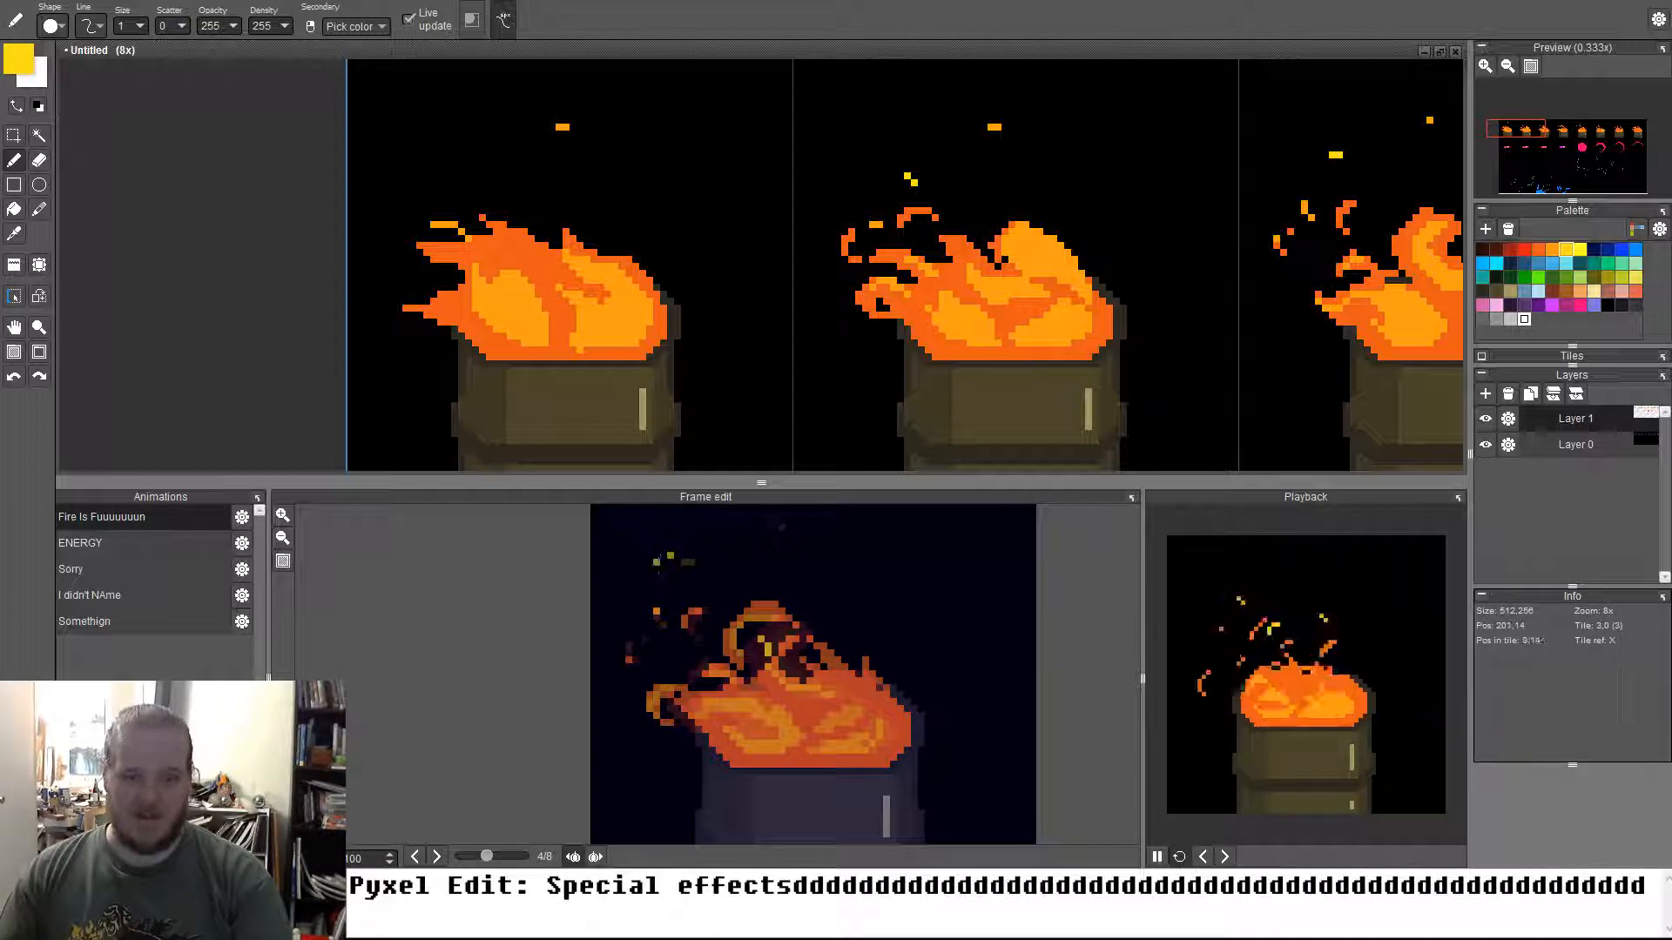
key("Right")
left_click(650, 556)
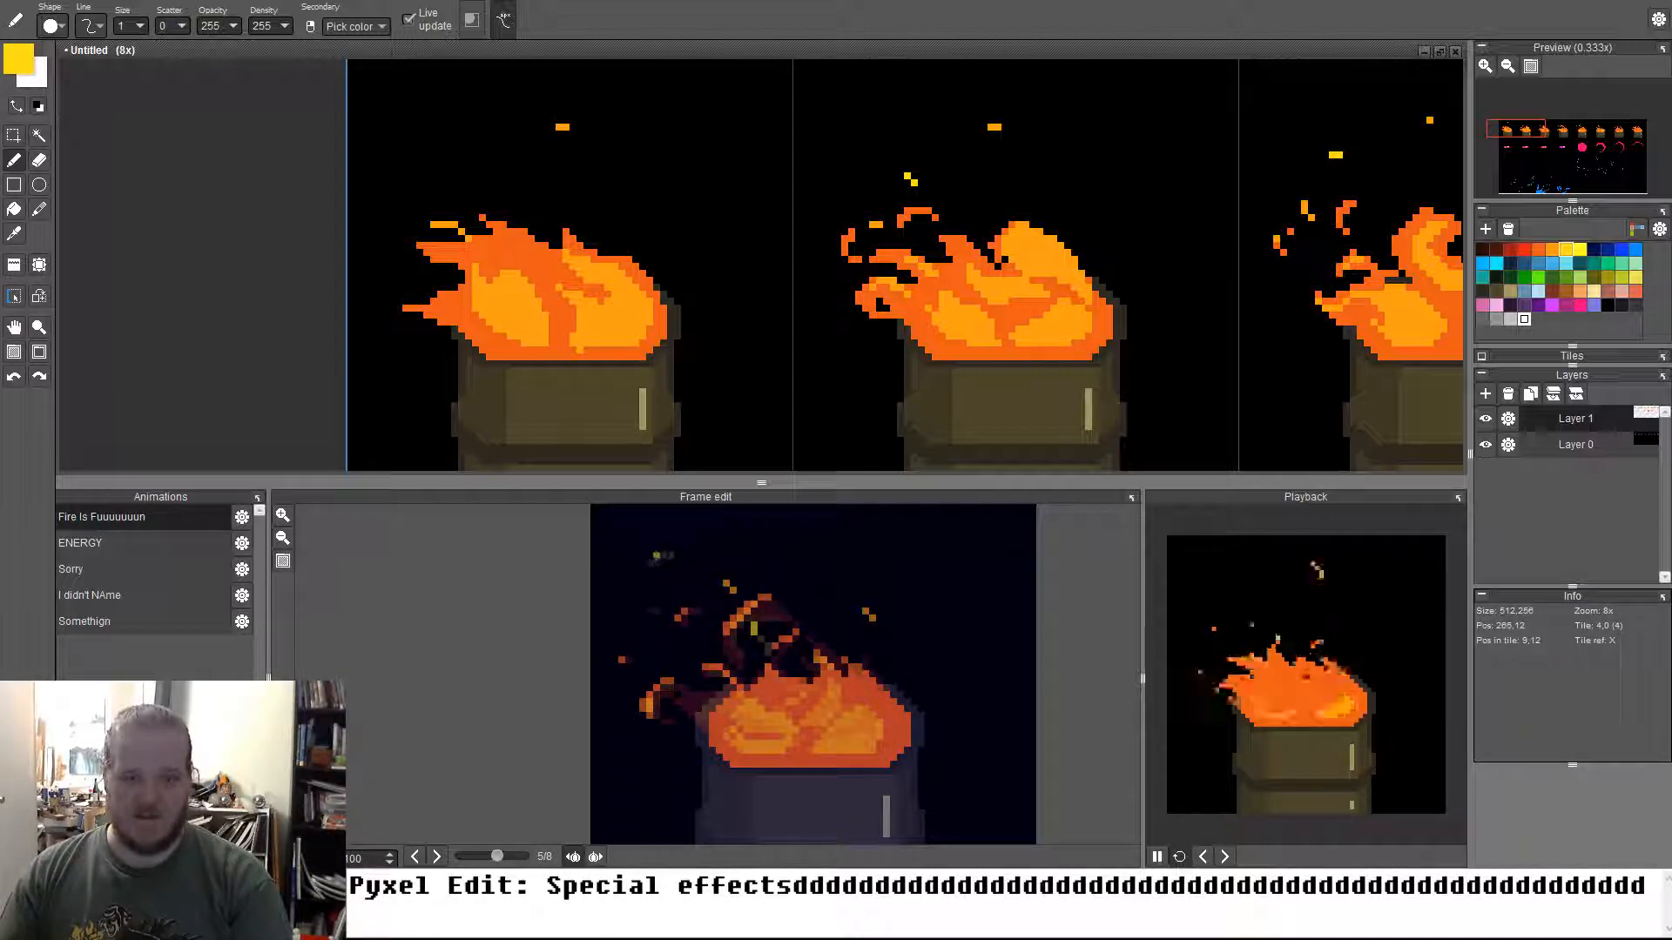
key("Right")
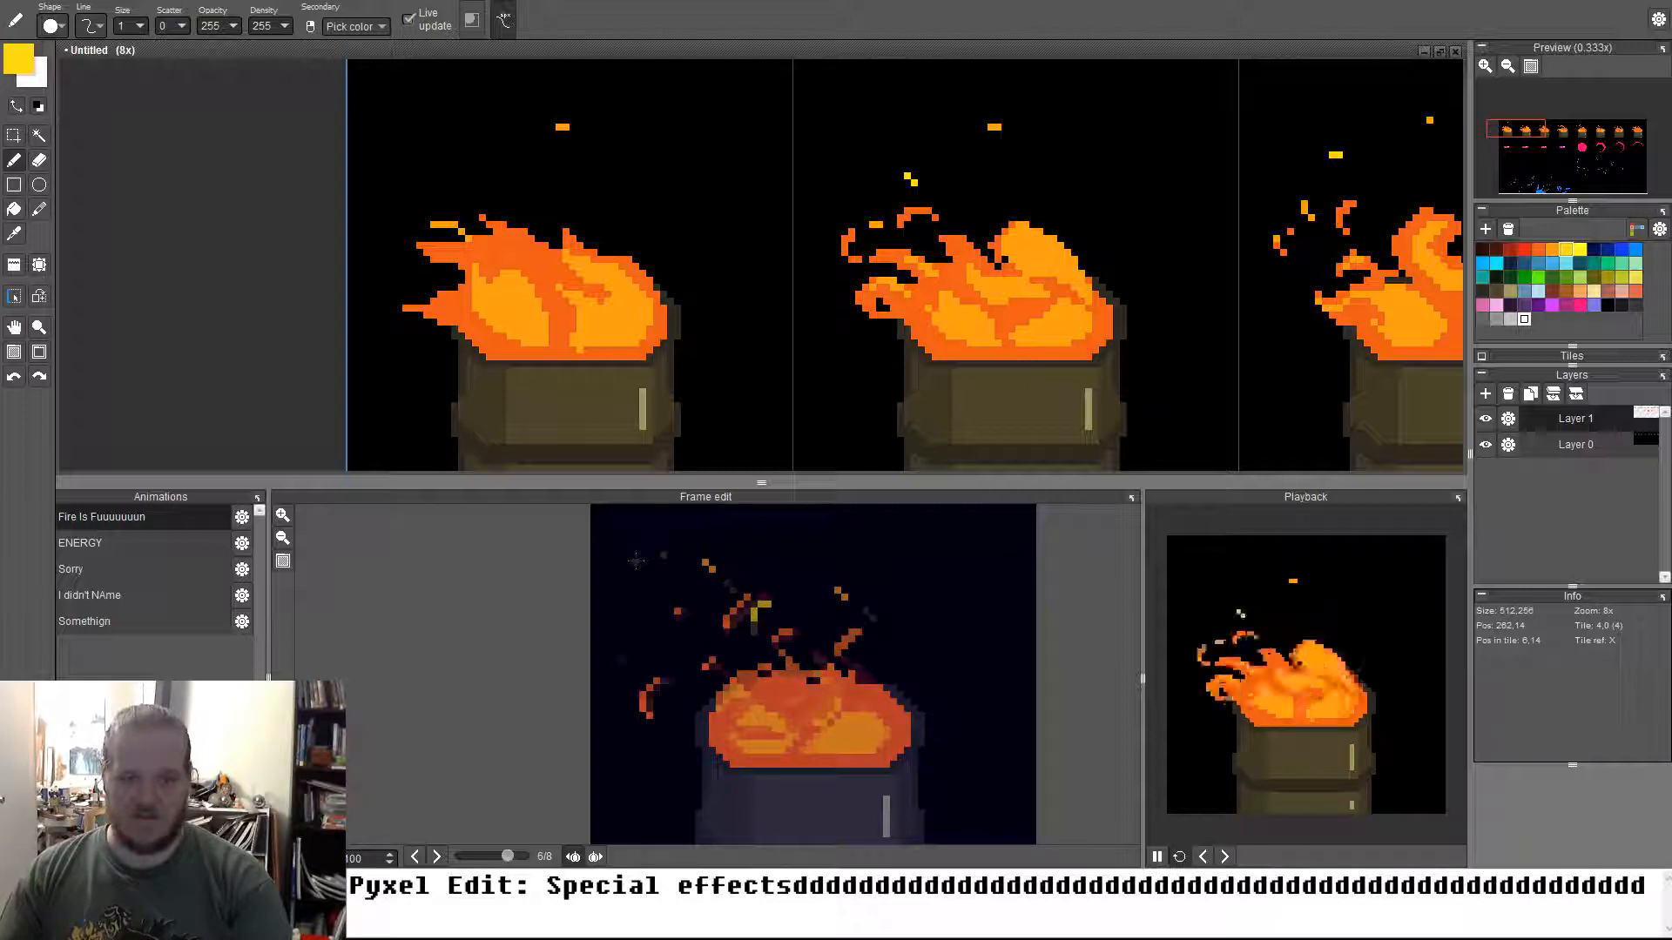
left_click_drag(858, 598, 795, 672)
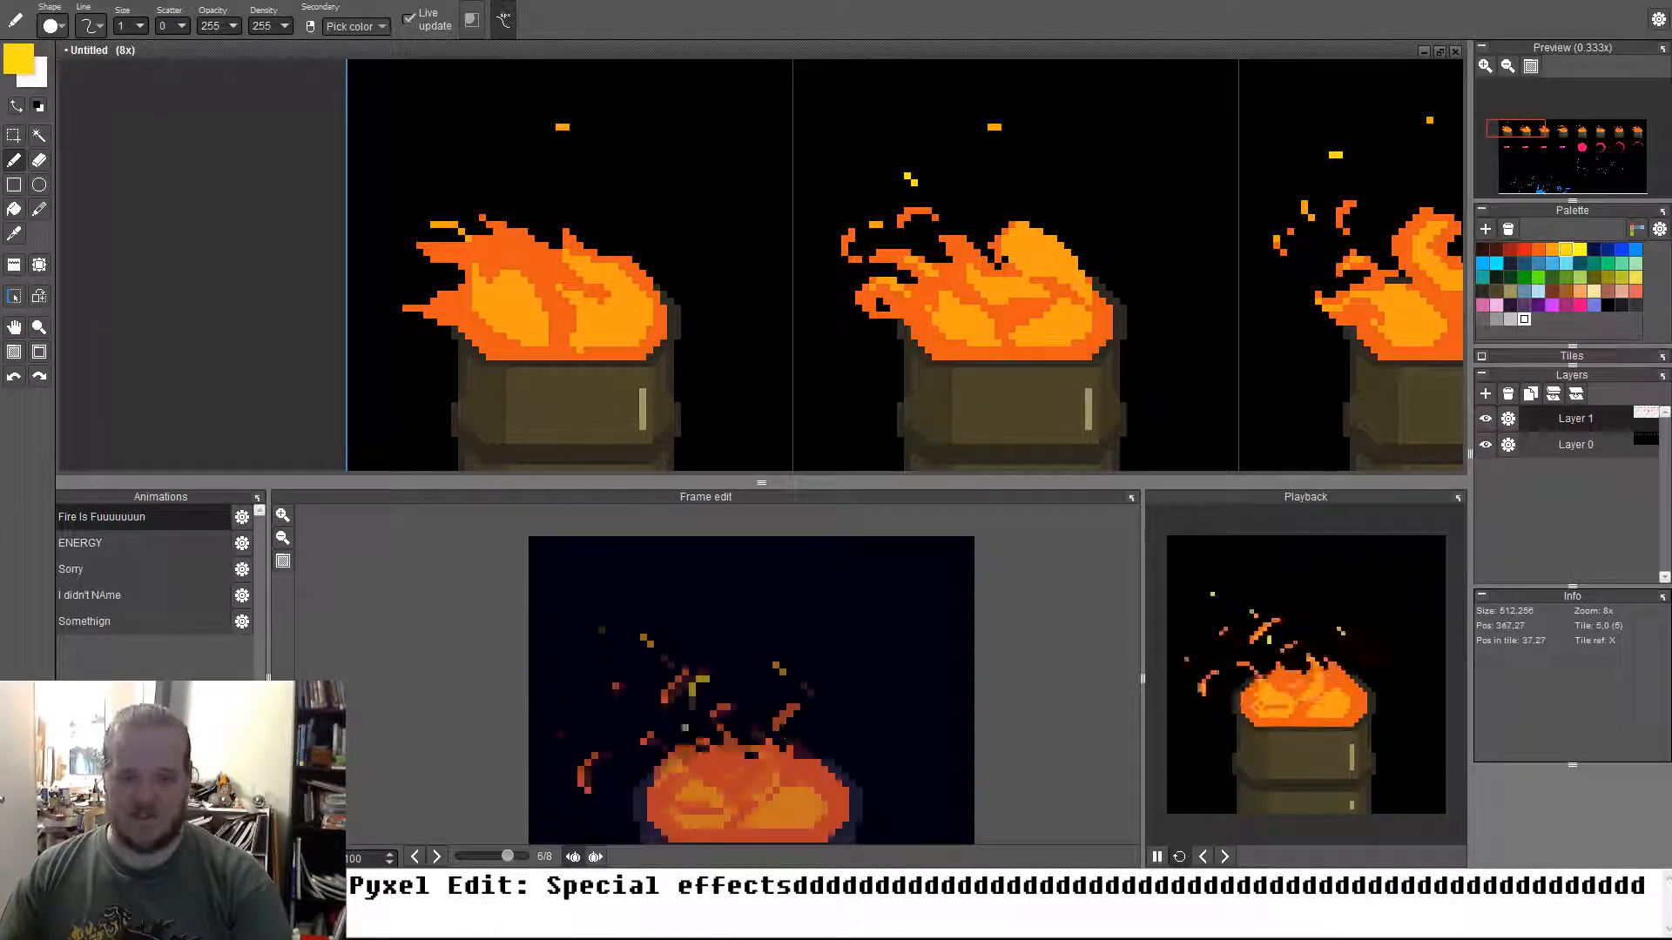
key("Right")
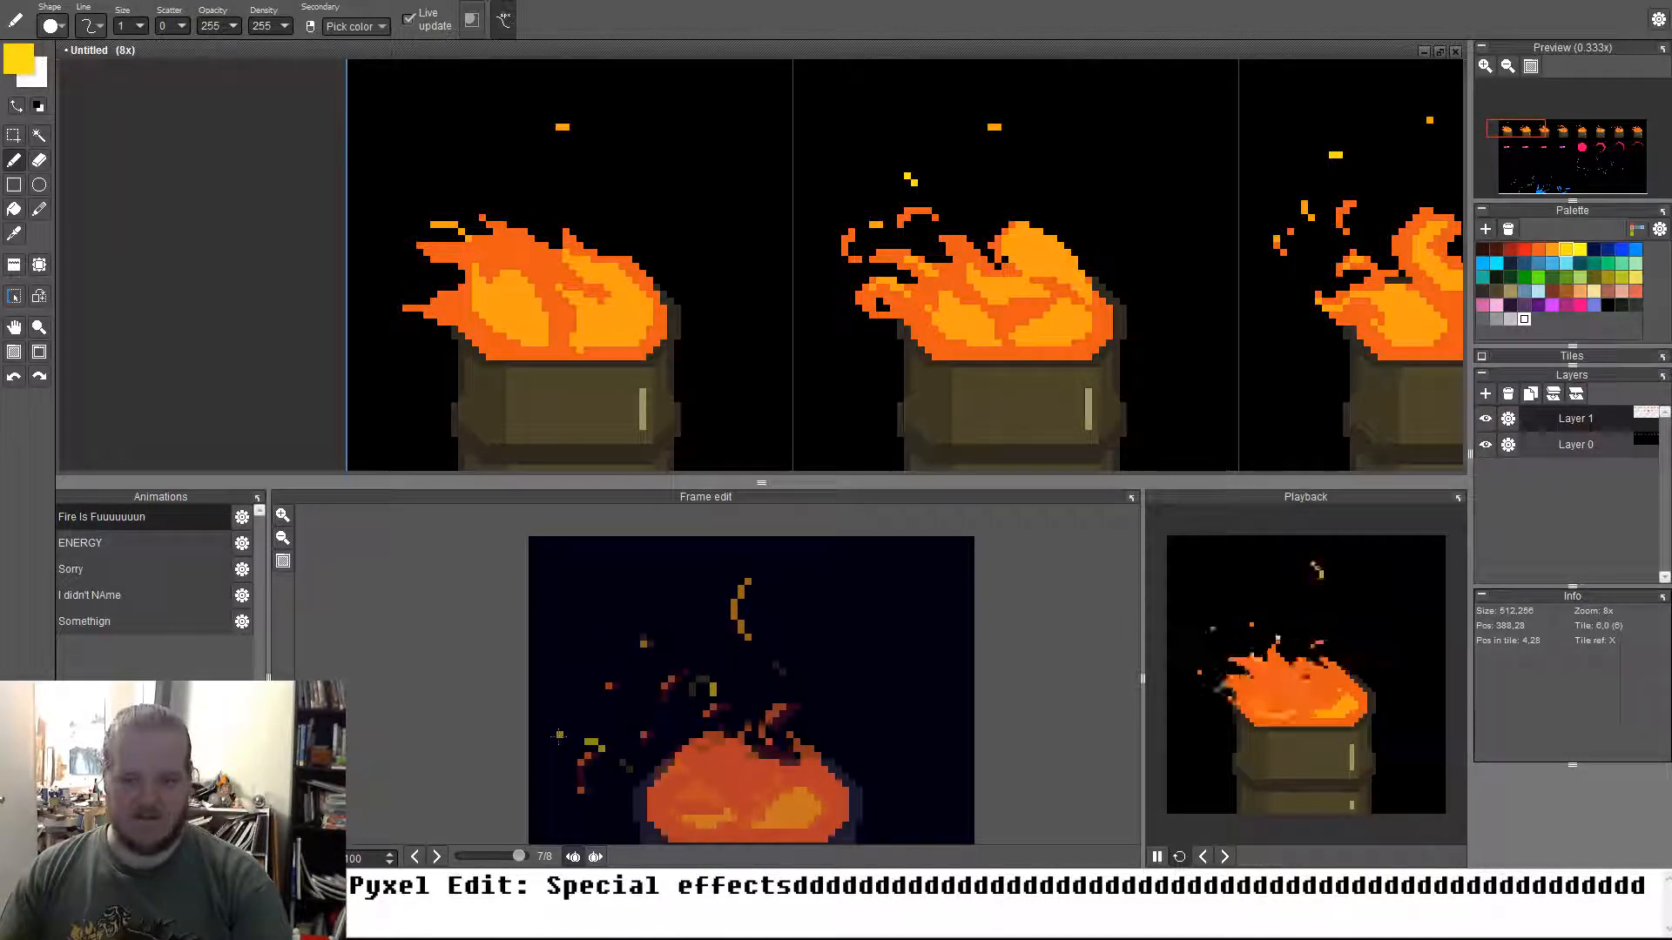
key("Right")
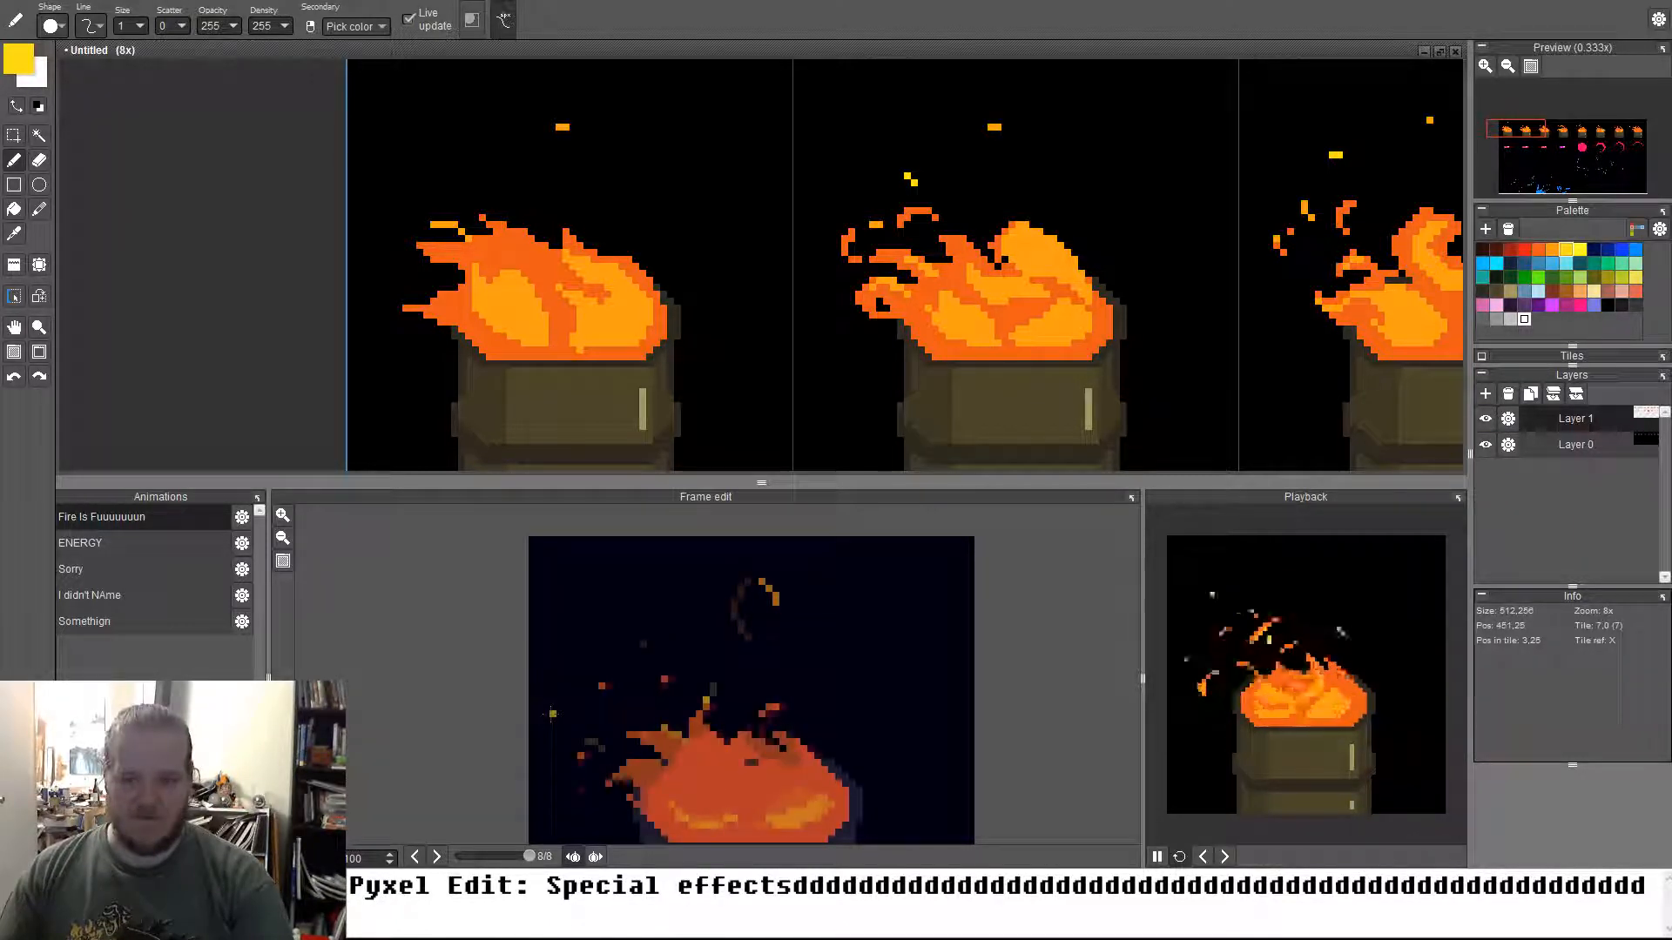
Switch the pen colour to red and select the orange flame areas across all frames with the Magic Wand
left_click(1524, 250)
left_click_drag(692, 717, 690, 498)
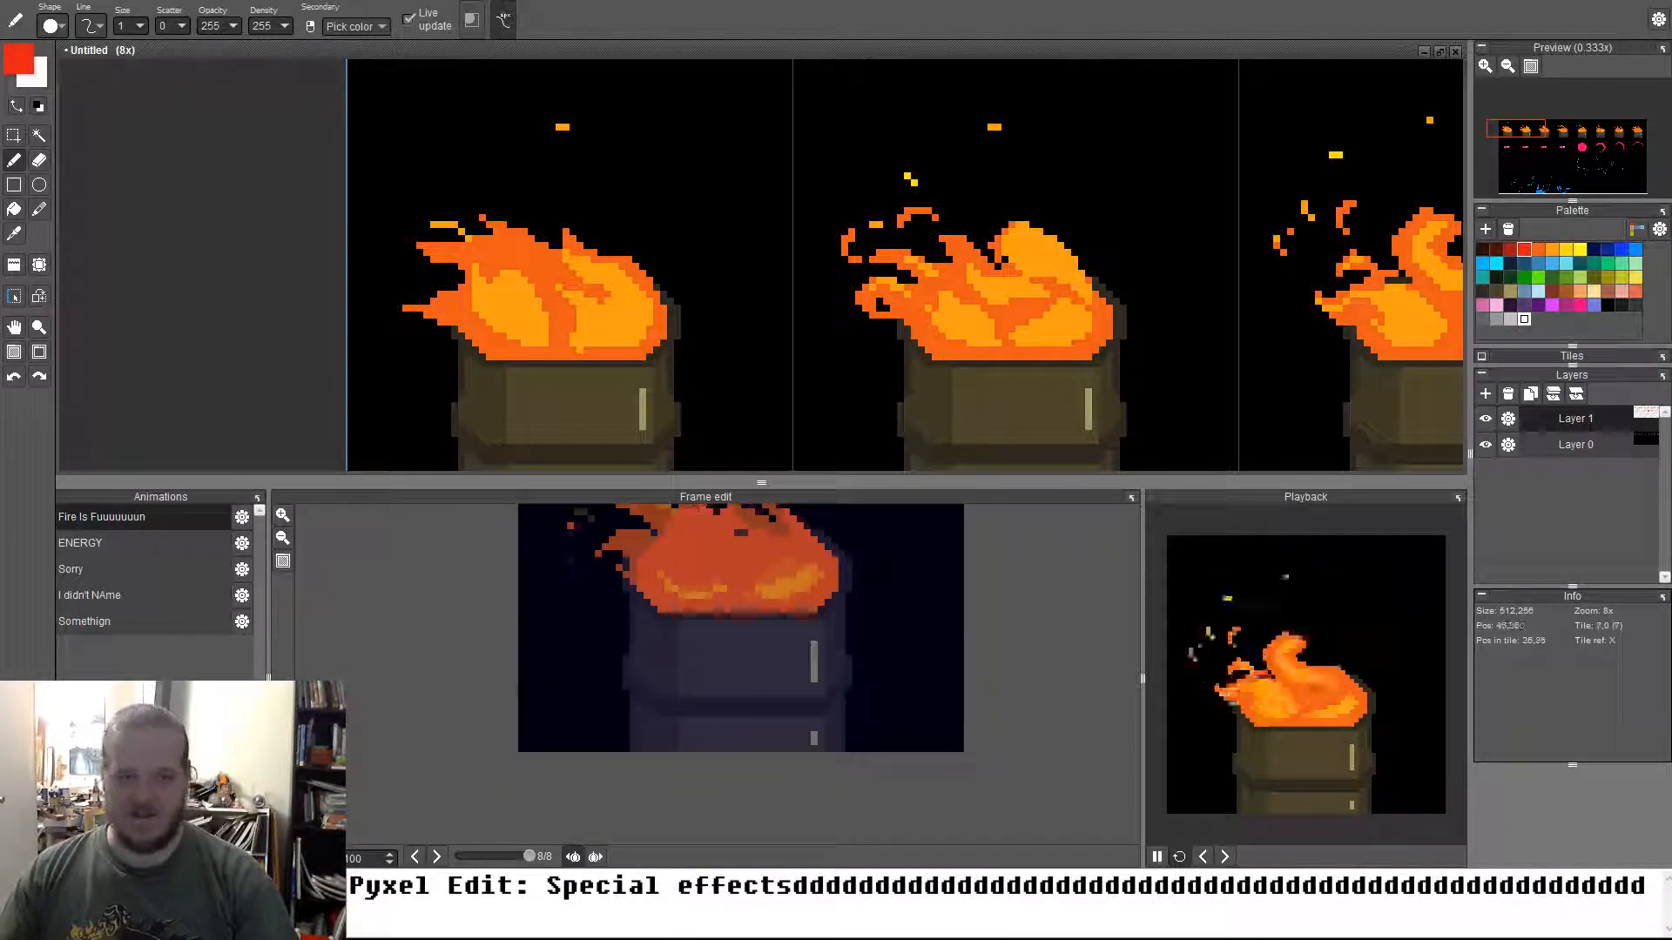
key("w")
left_click(484, 352)
scroll(774, 343, "down", 1)
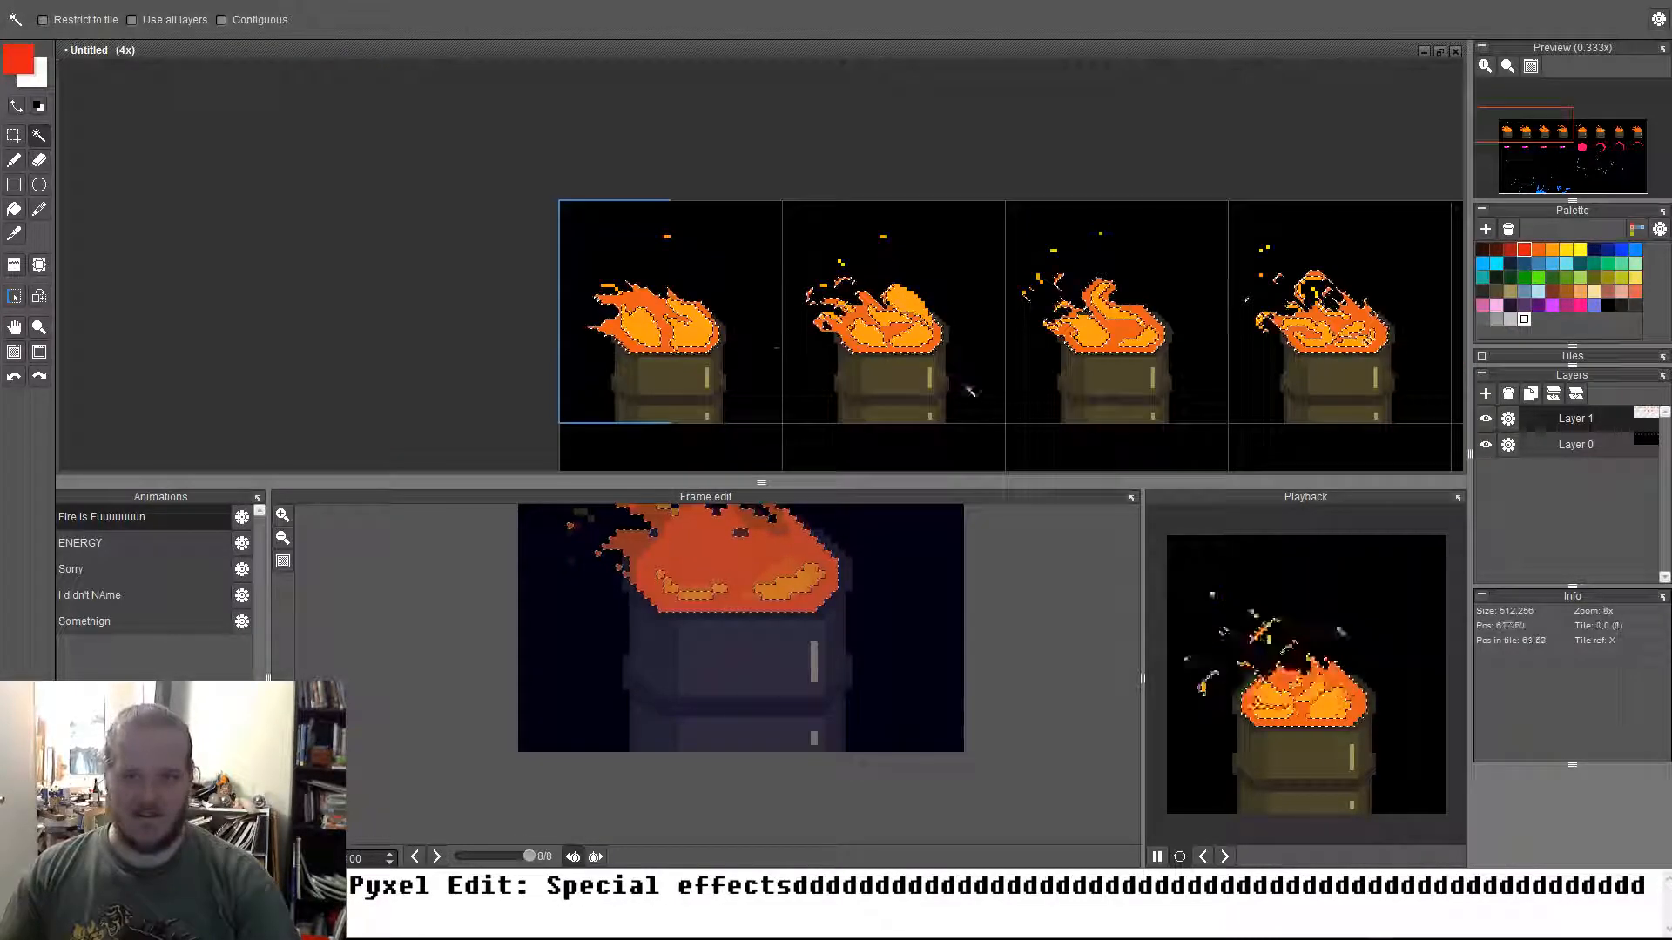
left_click_drag(969, 388, 809, 400)
Paint a red band along the base of the selected flames on every frame with a size 11 pen, undoing a stray stroke
key("b")
scroll(1008, 322, "down", 2)
left_click_drag(974, 320, 554, 376)
scroll(553, 376, "up", 2)
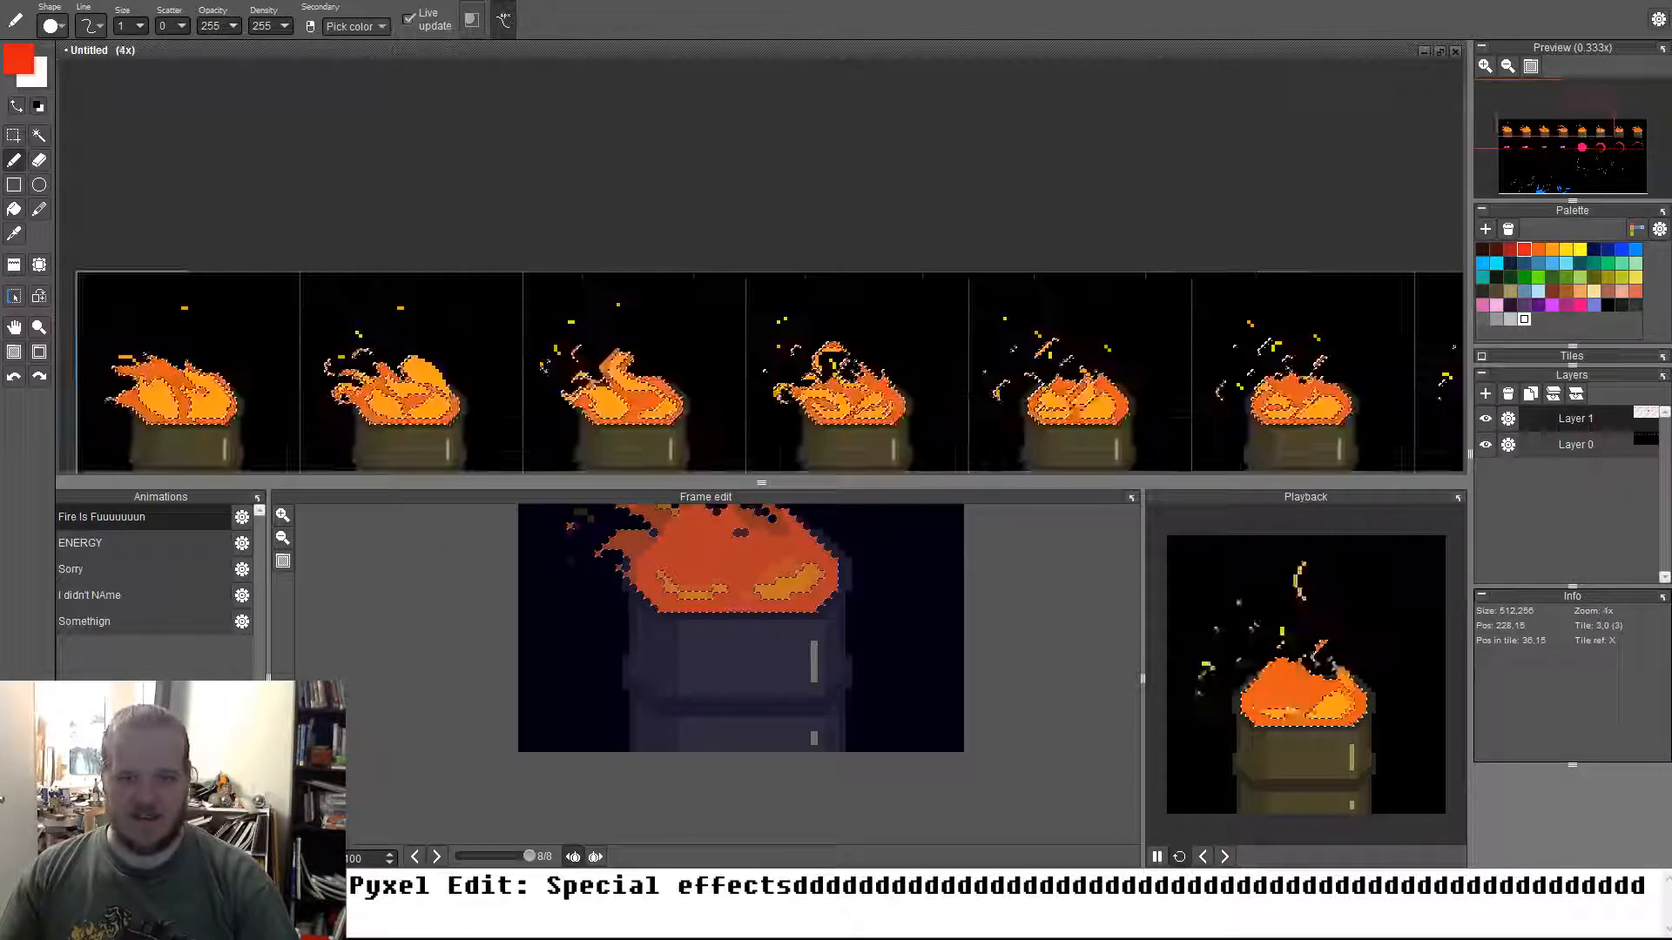
key("7")
scroll(229, 433, "up", 4)
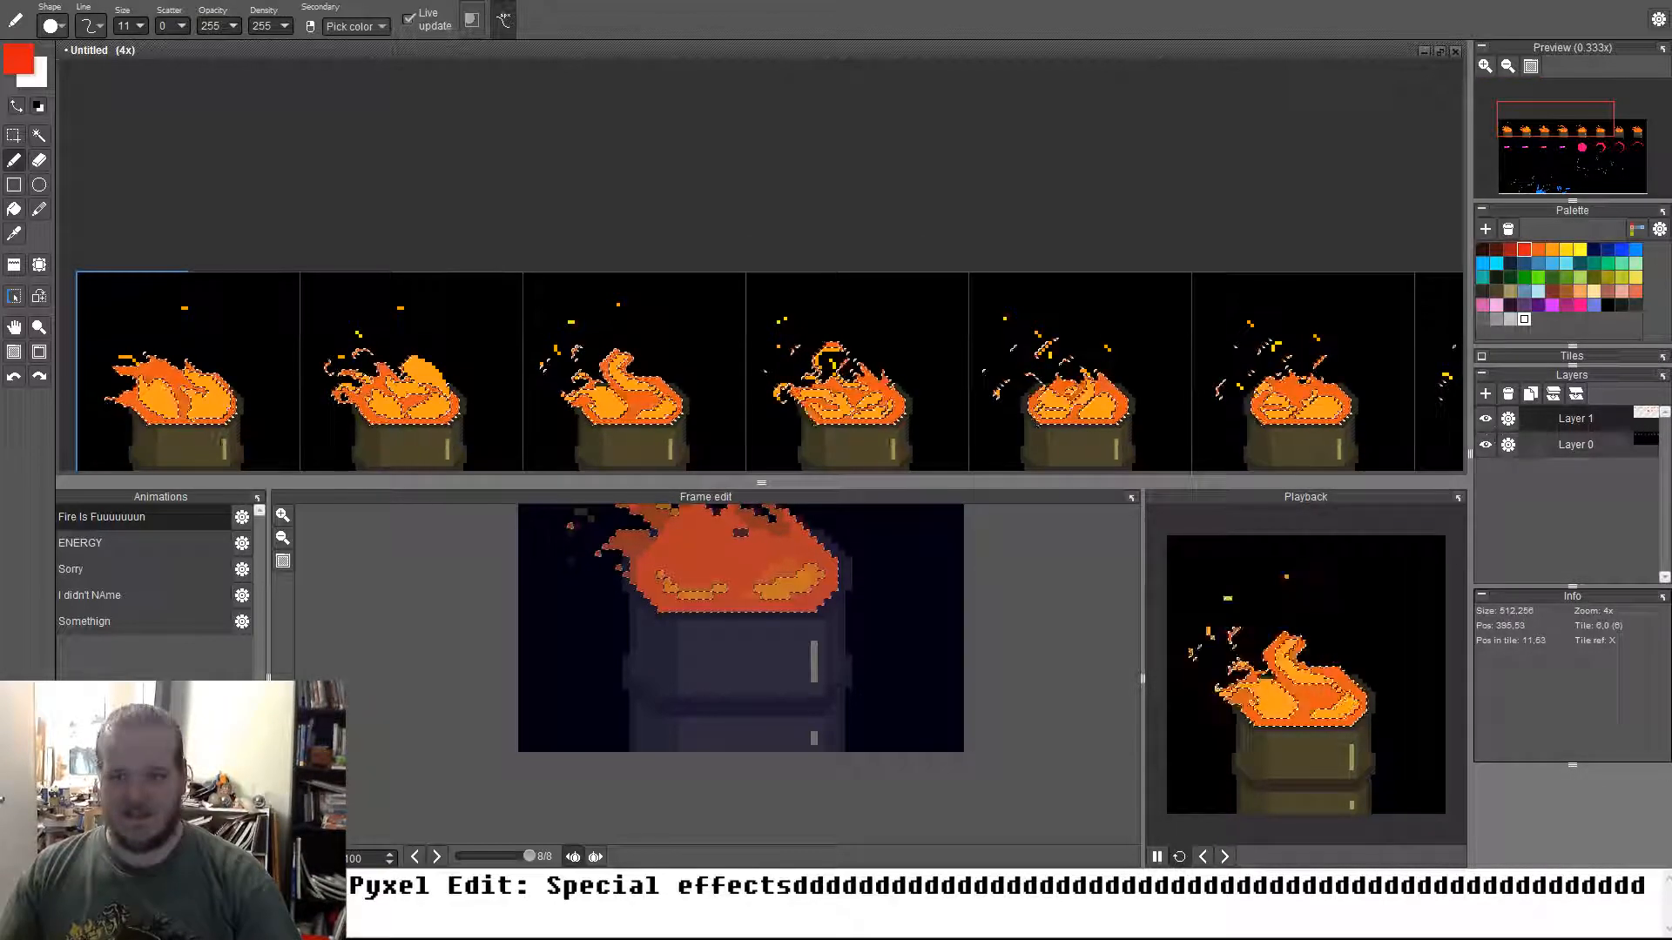
left_click_drag(1348, 432, 917, 437)
left_click_drag(1139, 423, 887, 424)
key("ctrl+z")
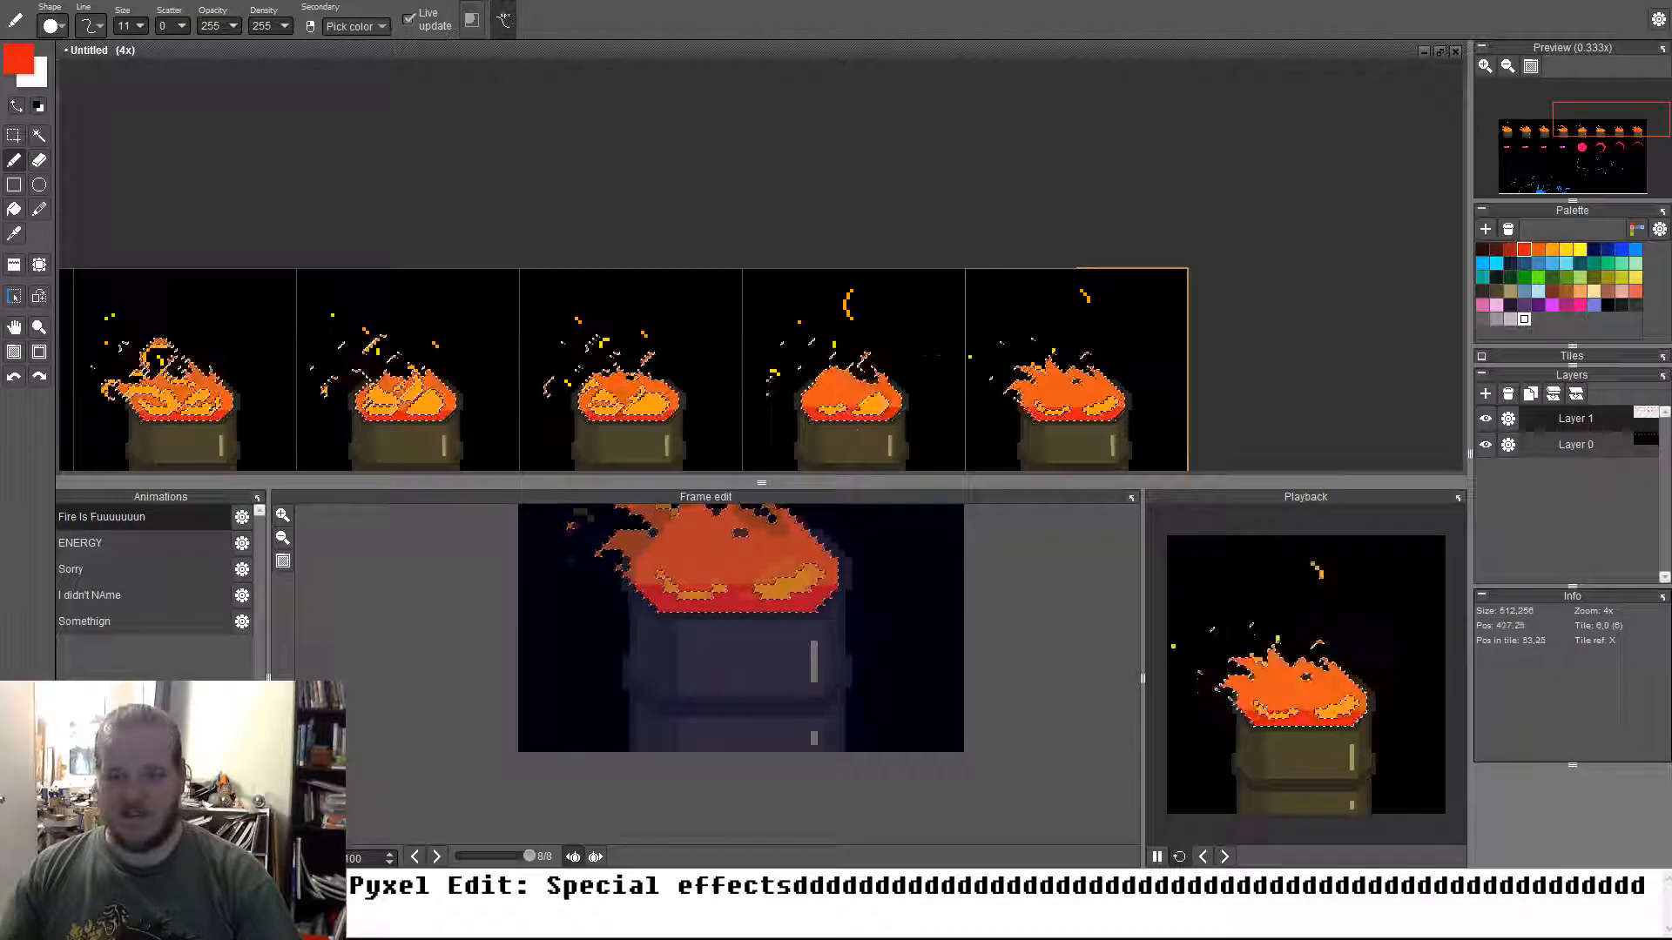
key("e")
key("b")
right_click(1067, 396)
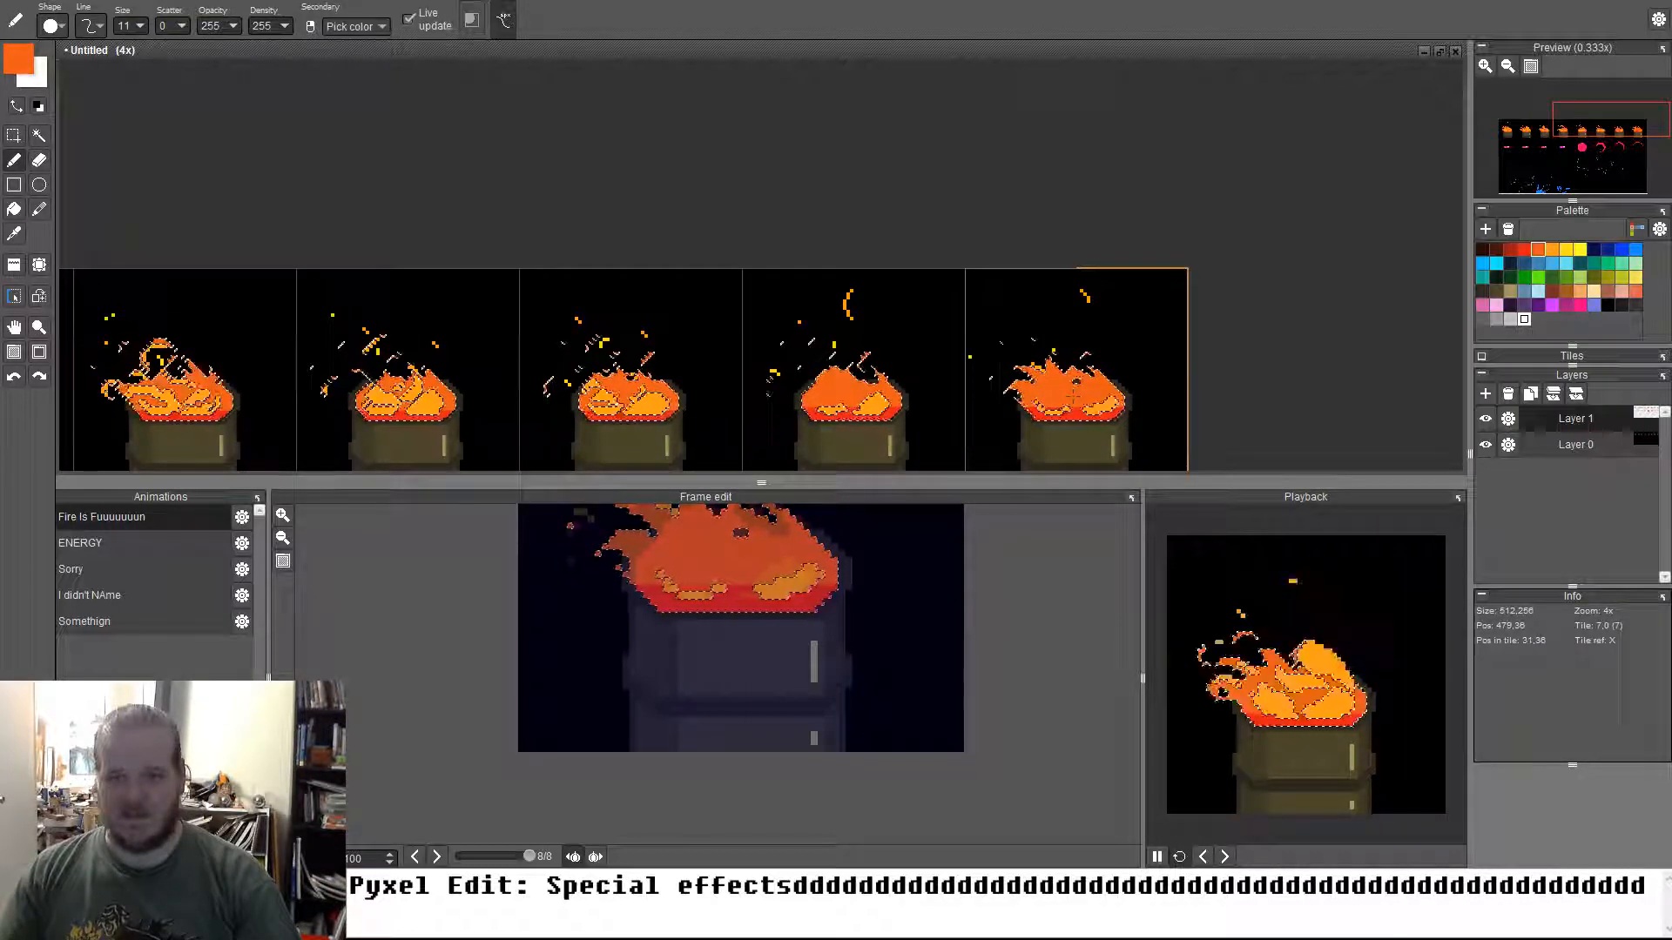
key("e")
key("b")
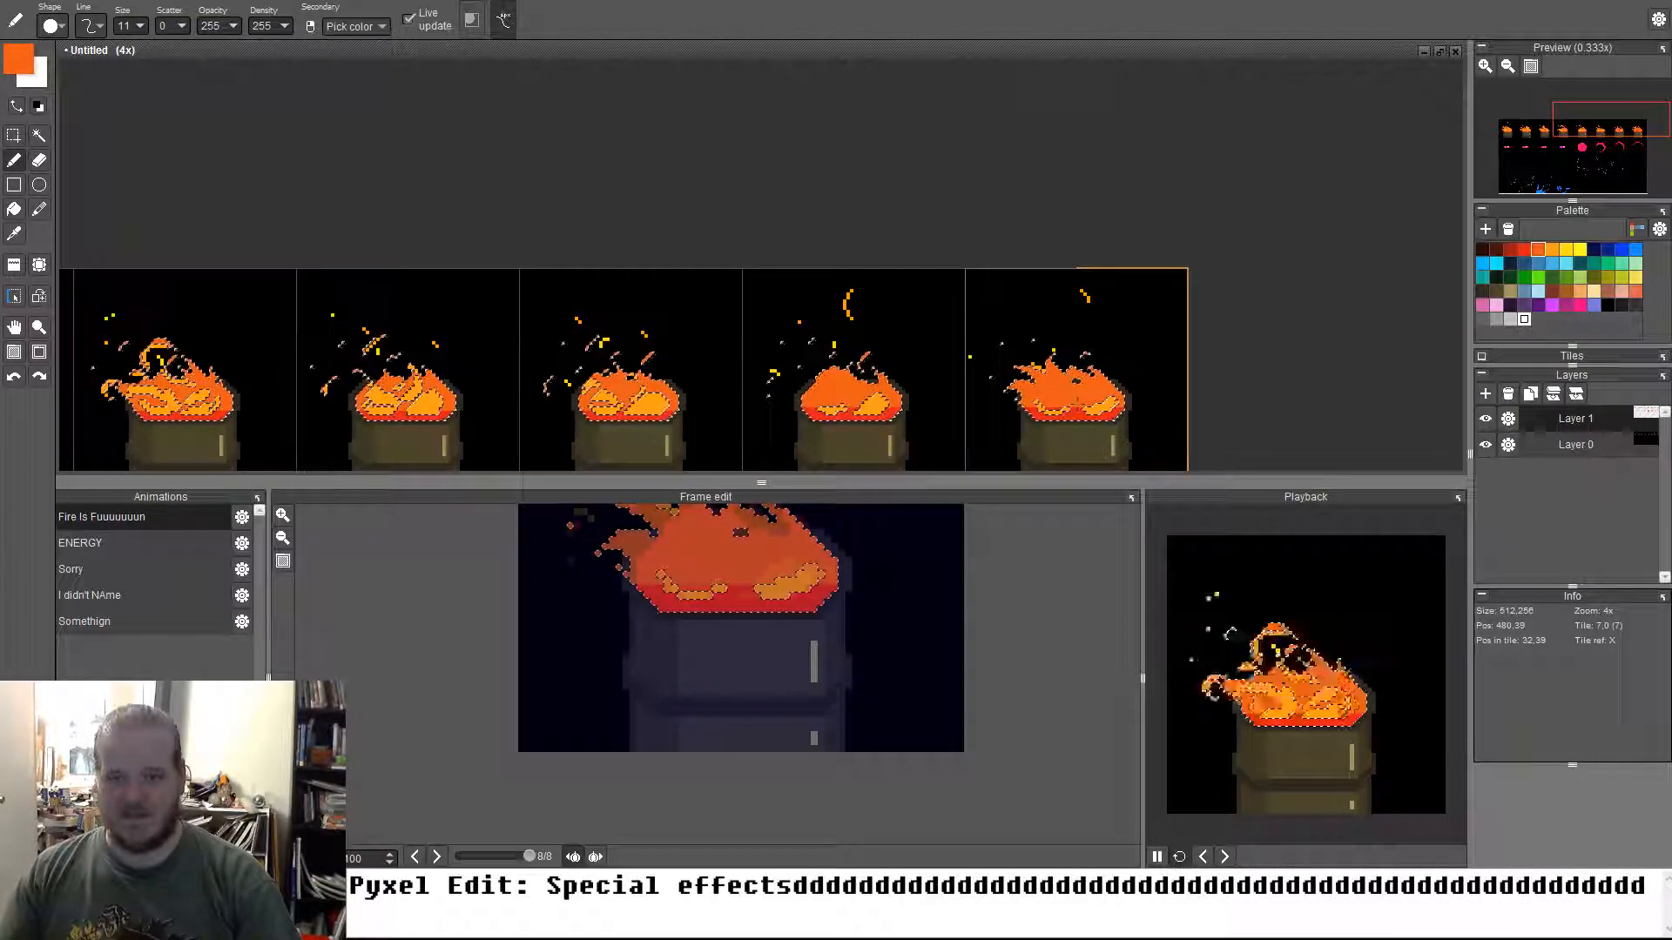
key("d")
key("d")
key("d")
key("d")
key("d")
key("d")
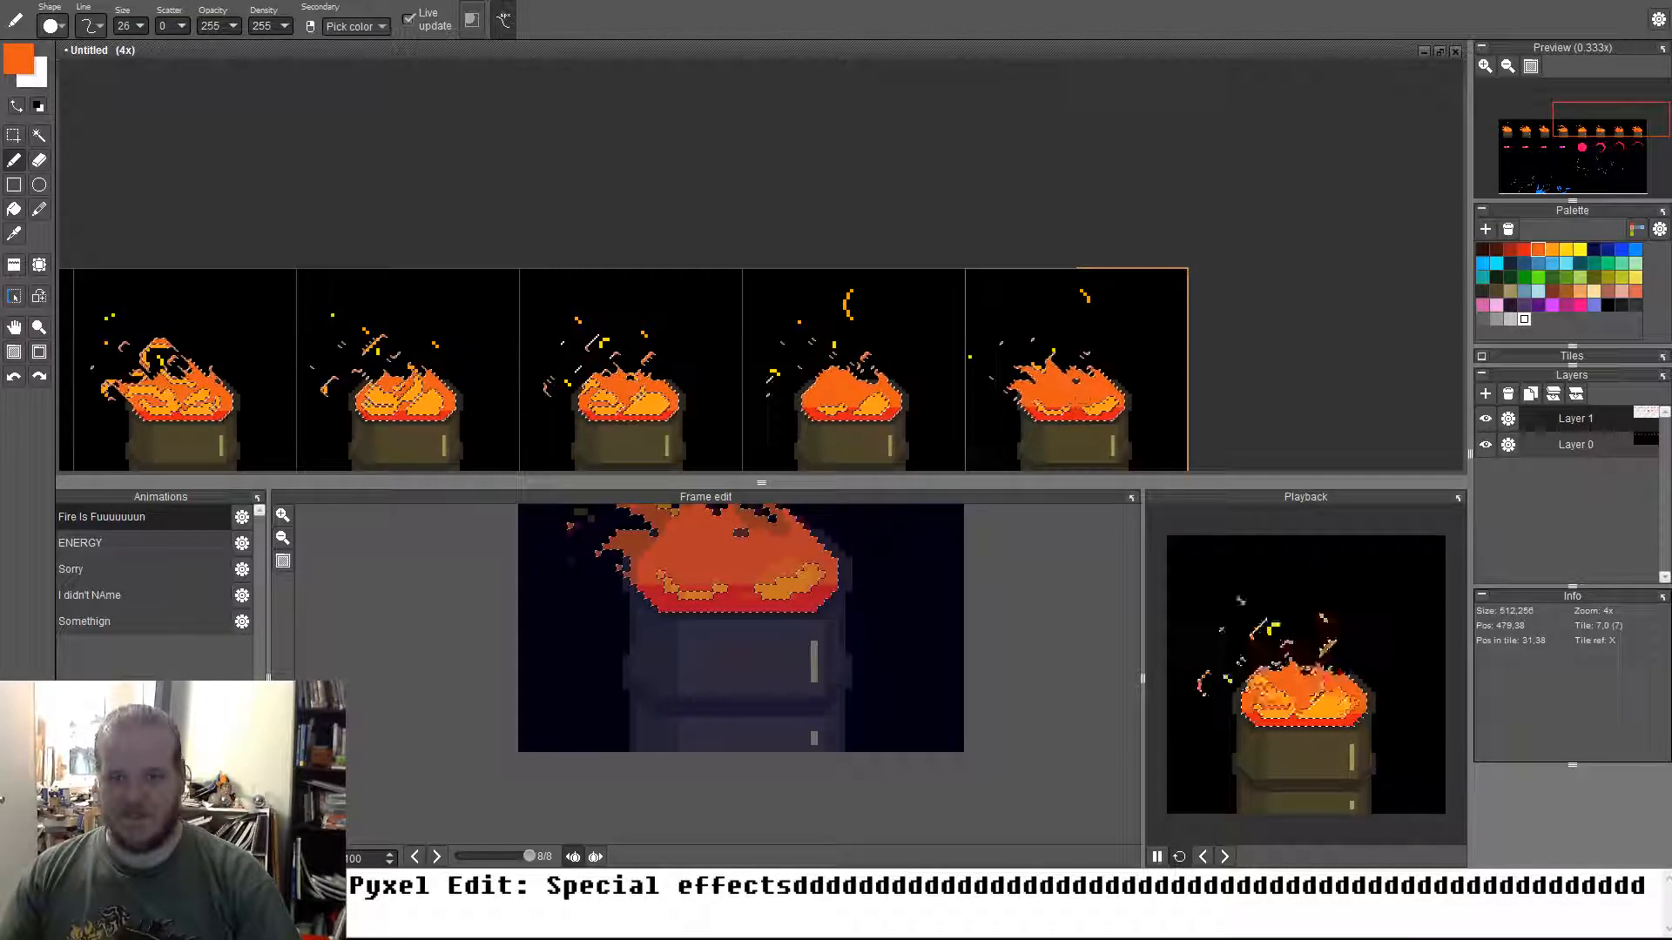
scroll(1086, 412, "up", 7)
right_click(1025, 418)
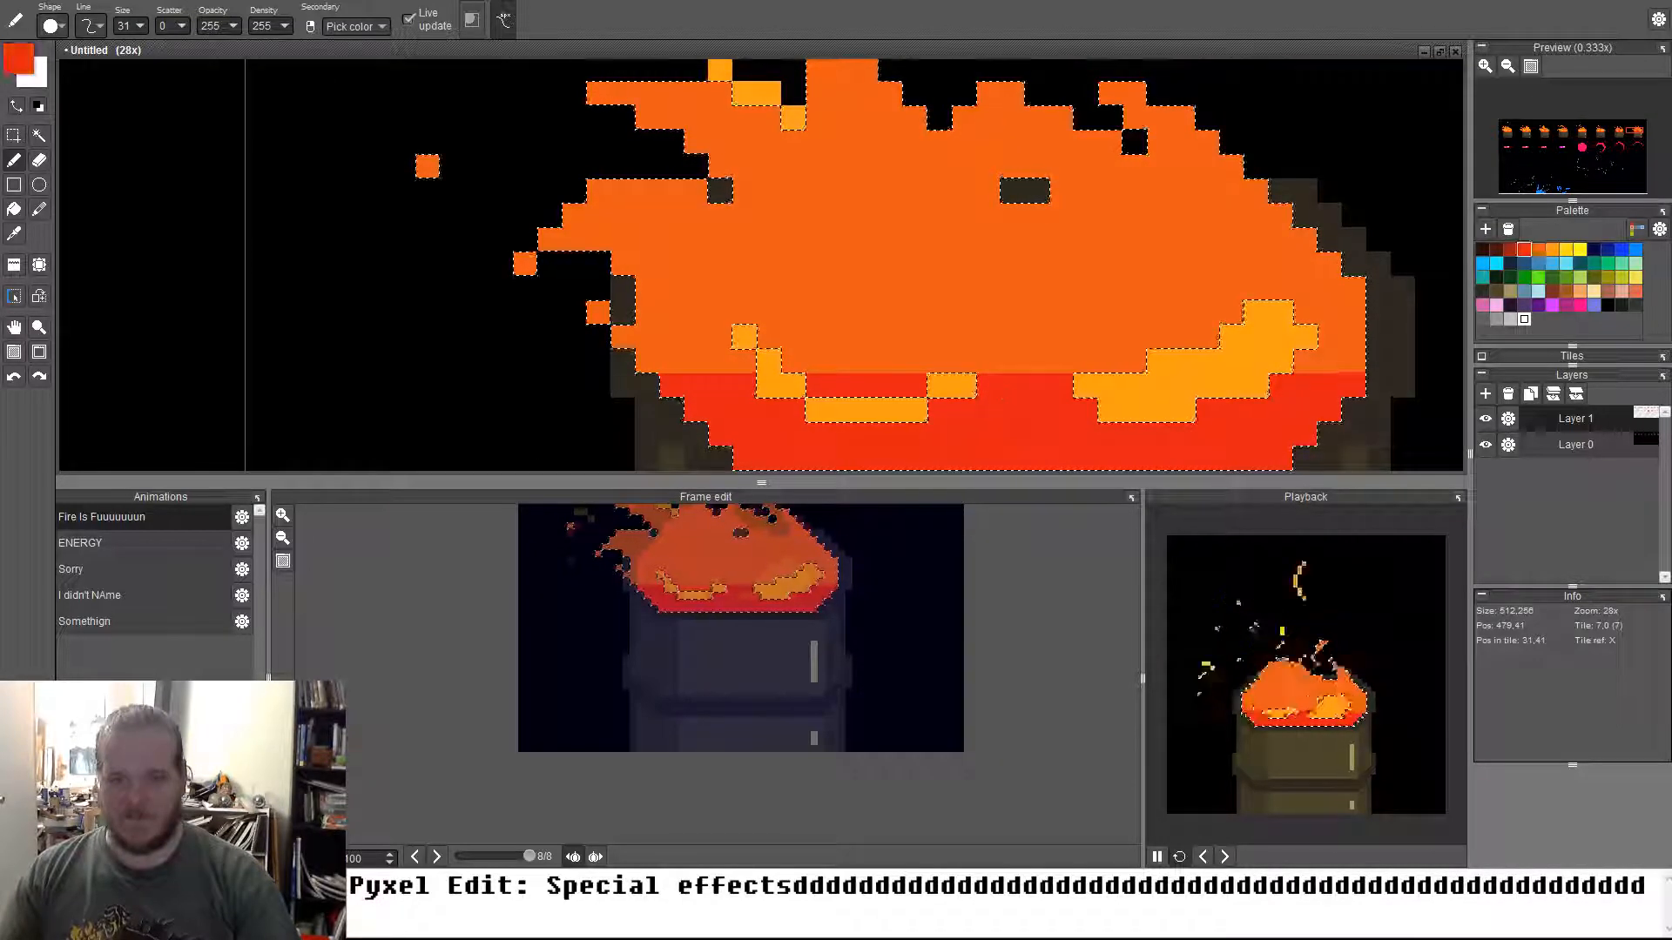
right_click(1030, 336)
key("x")
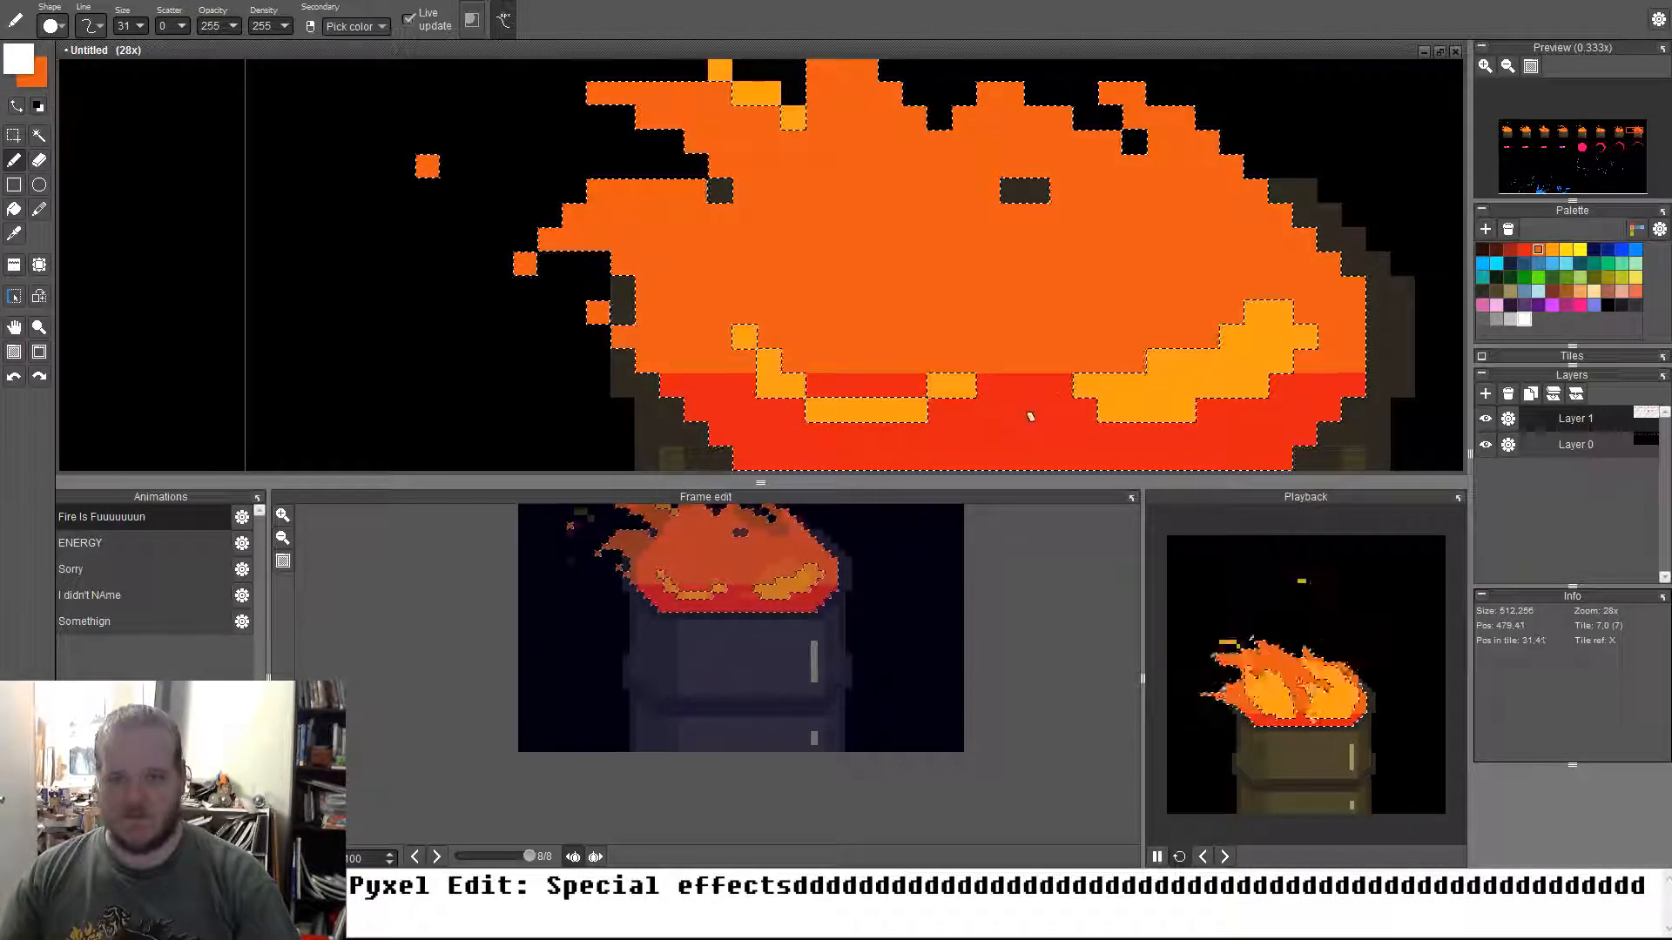
key("e")
key("b")
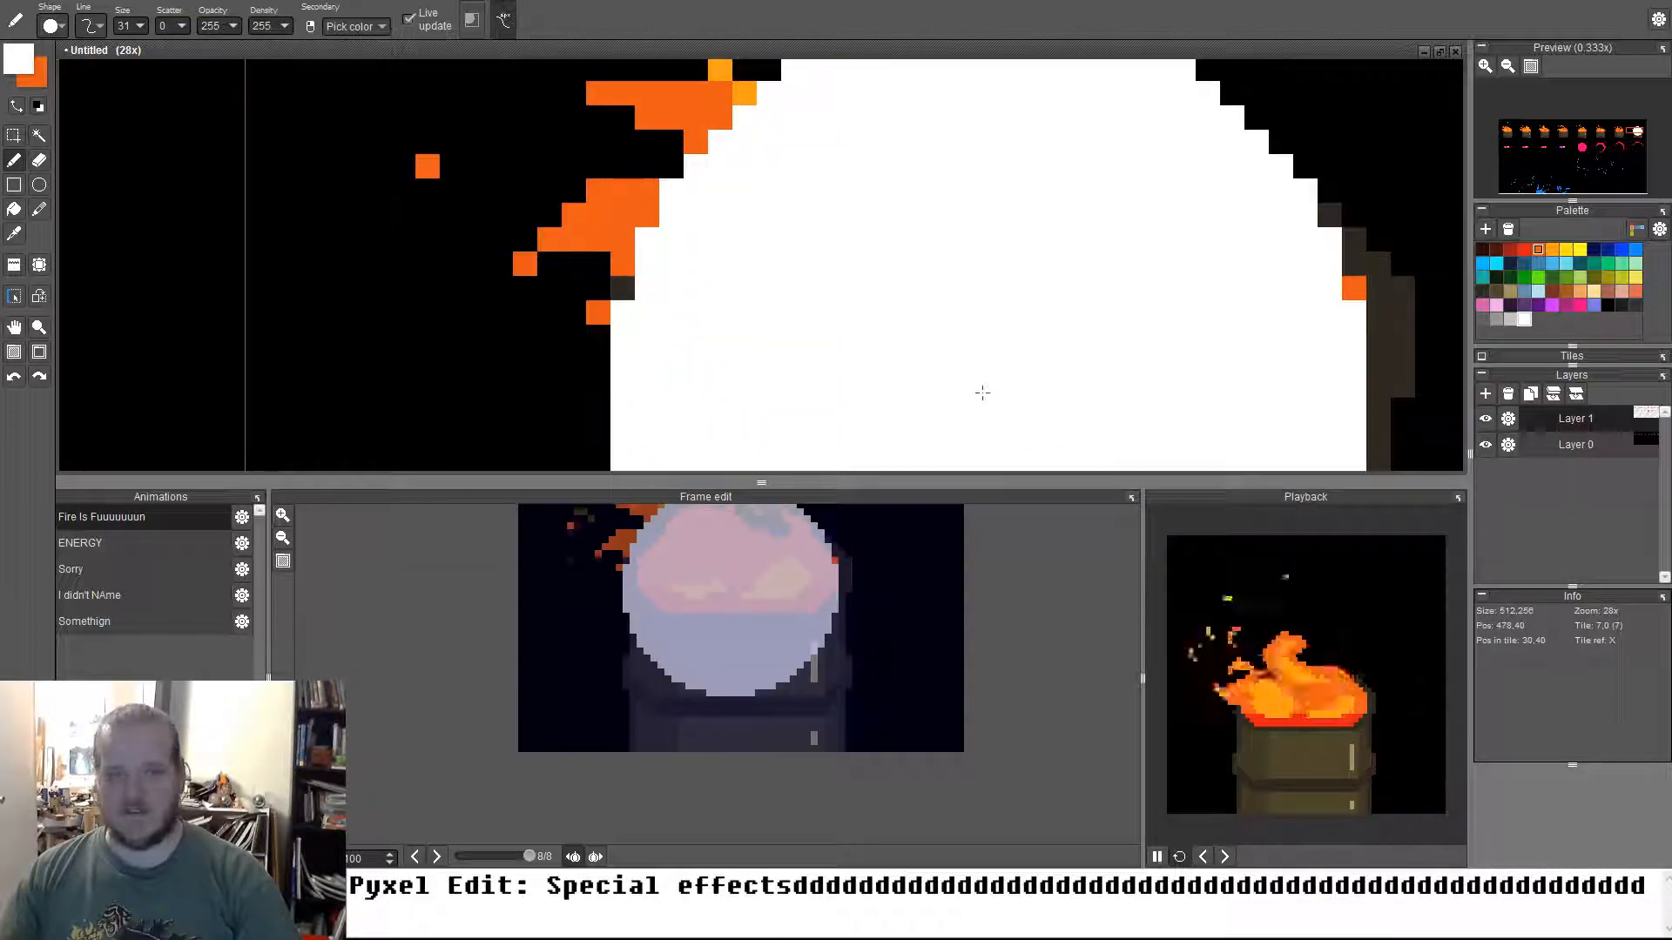
scroll(981, 394, "down", 6)
key("s")
key("s")
key("s")
key("s")
key("s")
key("s")
key("s")
key("s")
key("s")
key("s")
key("s")
key("s")
key("s")
key("s")
key("s")
key("s")
key("s")
key("s")
key("s")
key("s")
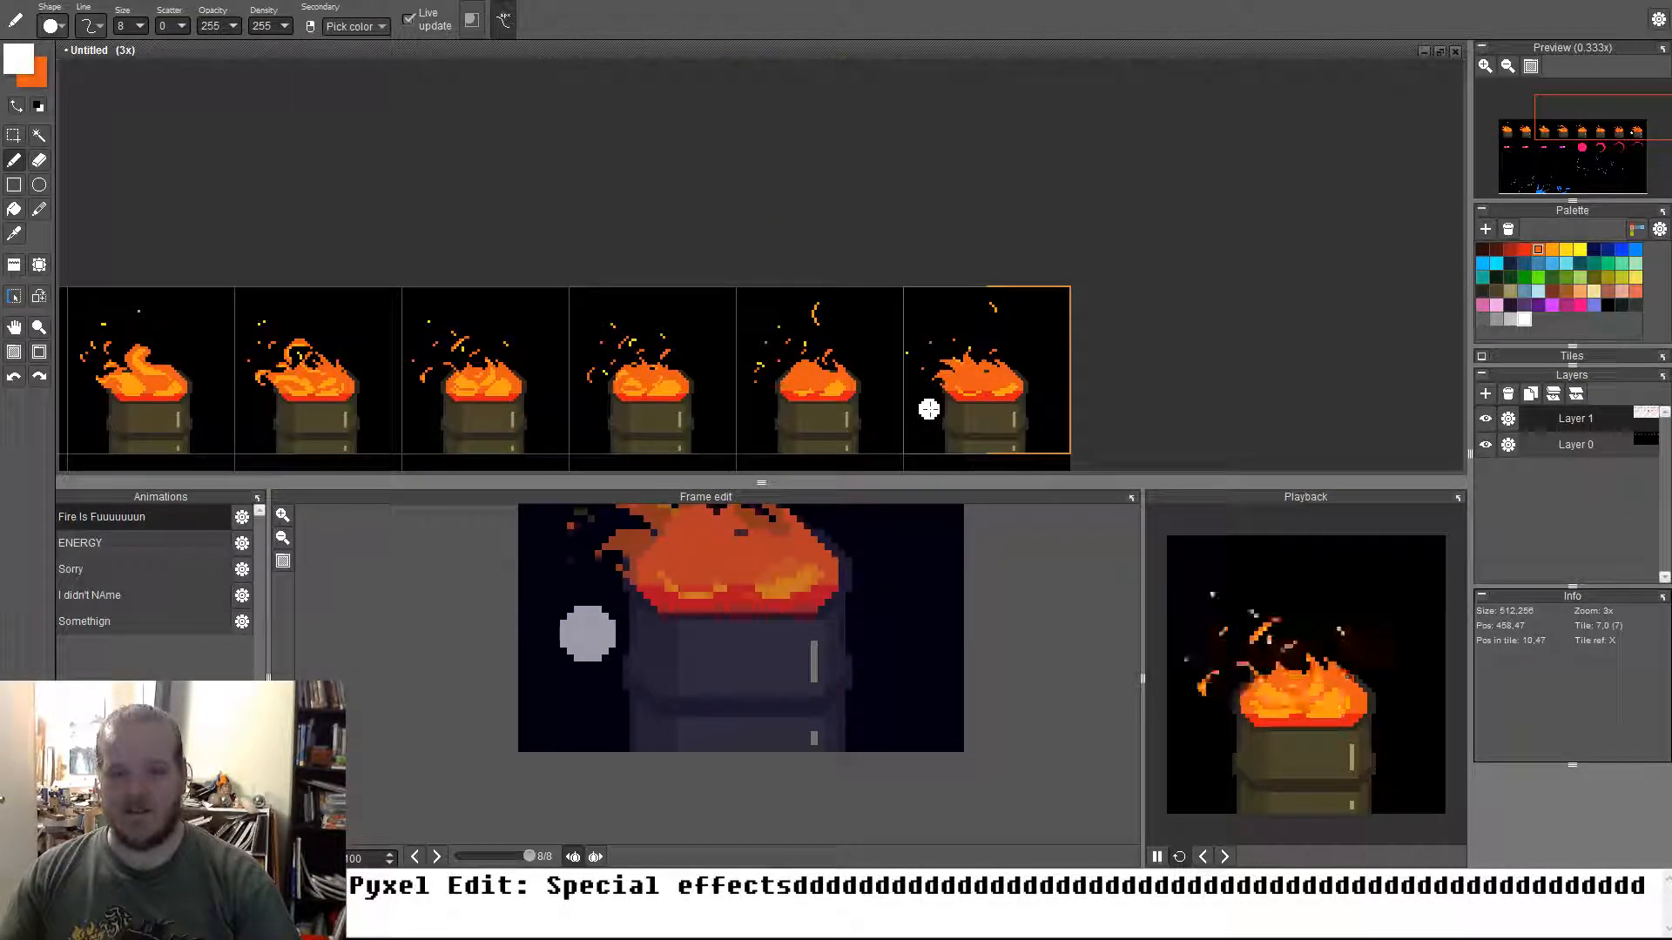
Select the red flame bases across all frames with the Magic Wand, pick the flame's orange and set the pen size to 9
scroll(931, 410, "up", 2)
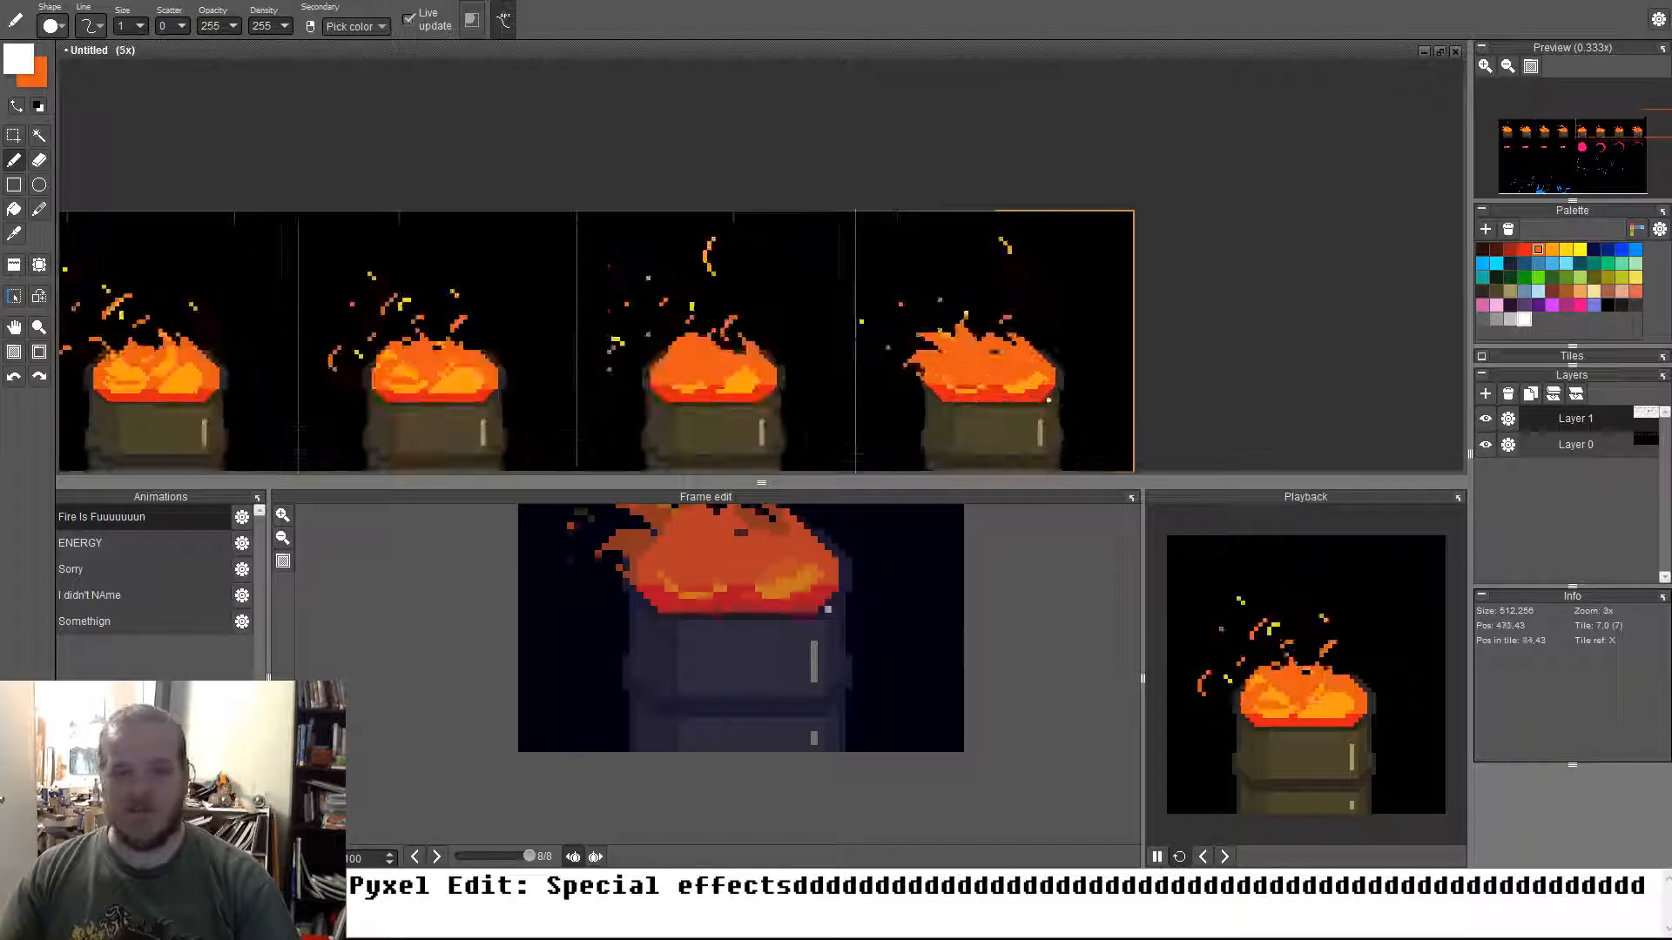
left_click_drag(988, 387, 966, 386)
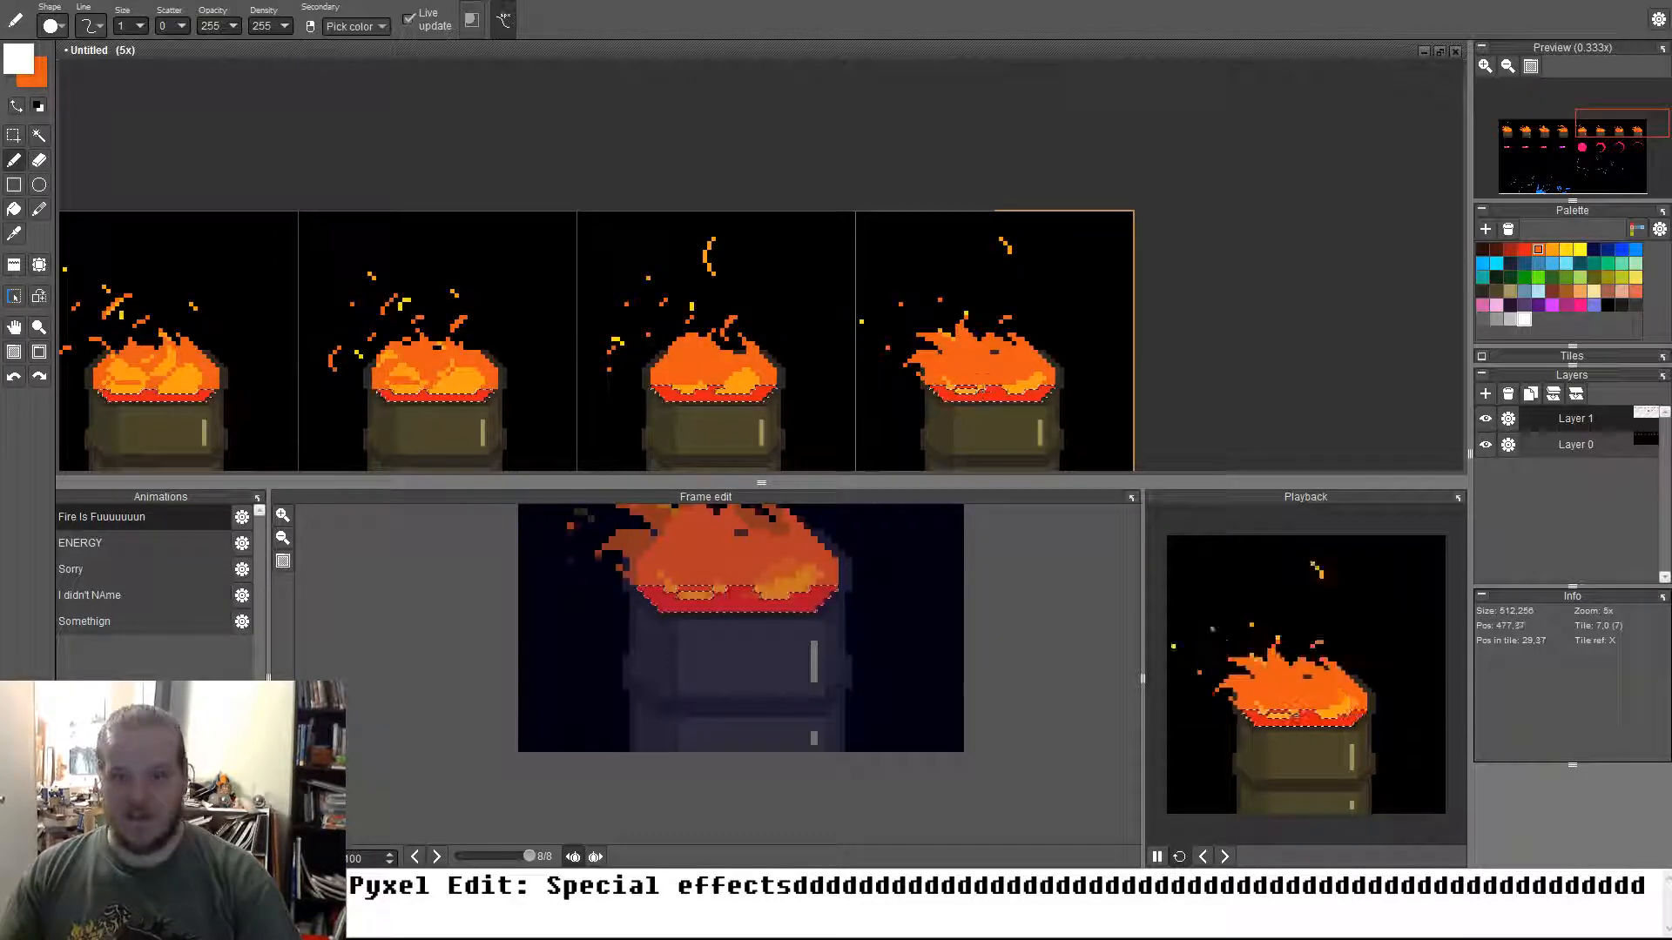
right_click(979, 378)
key("e")
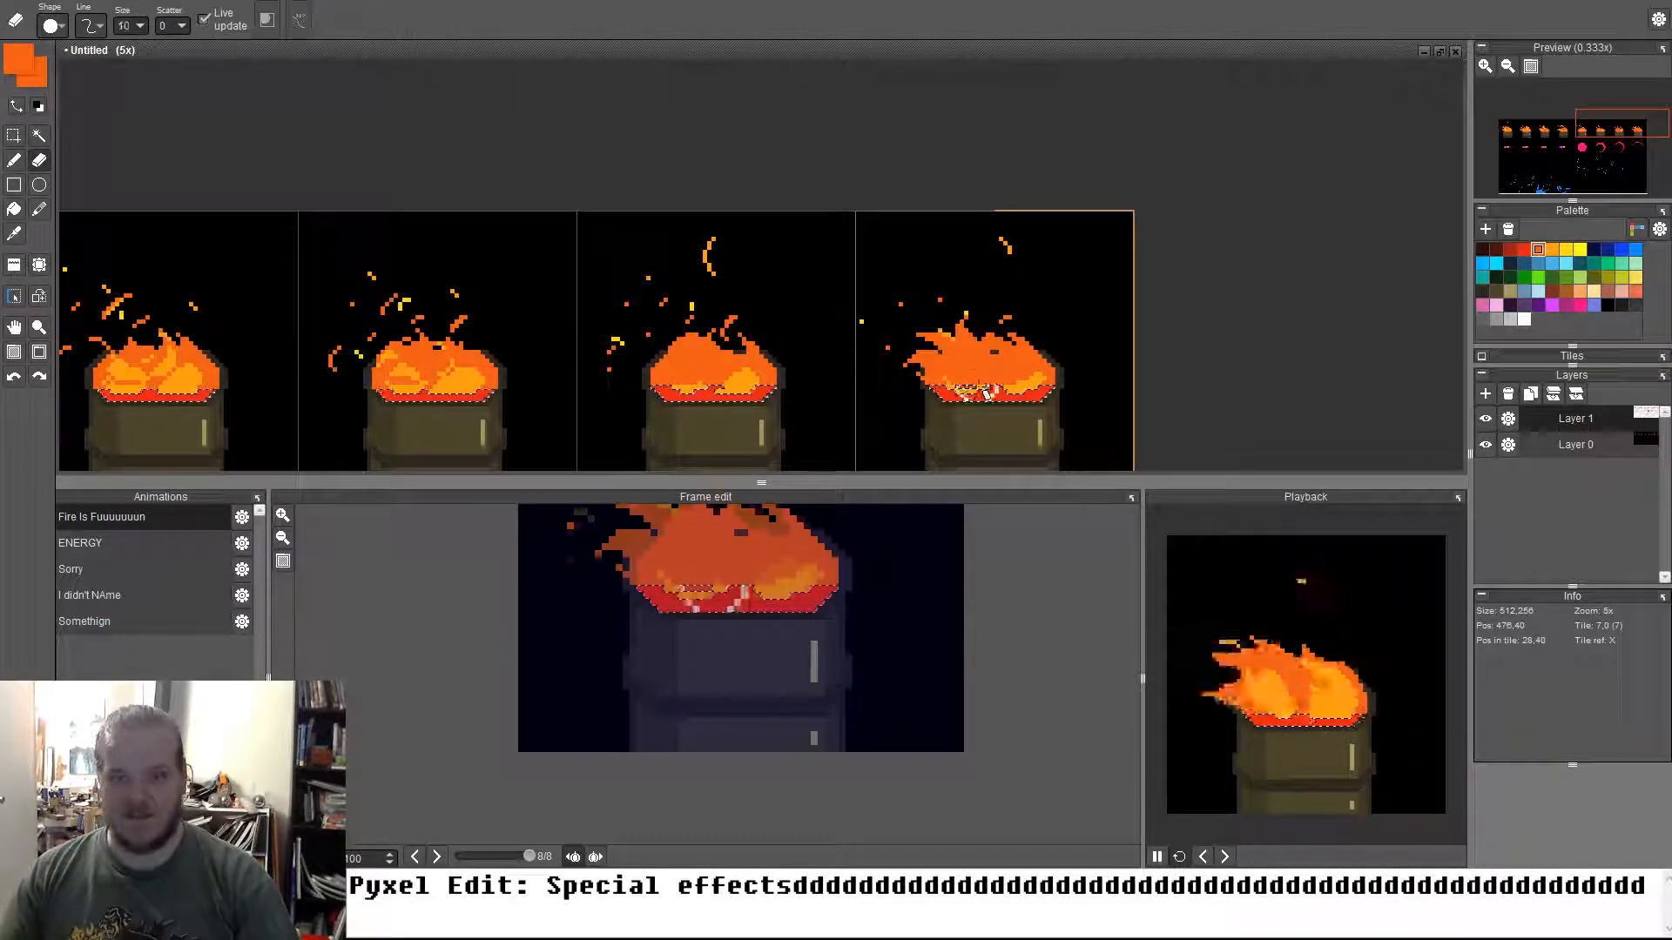
key("b")
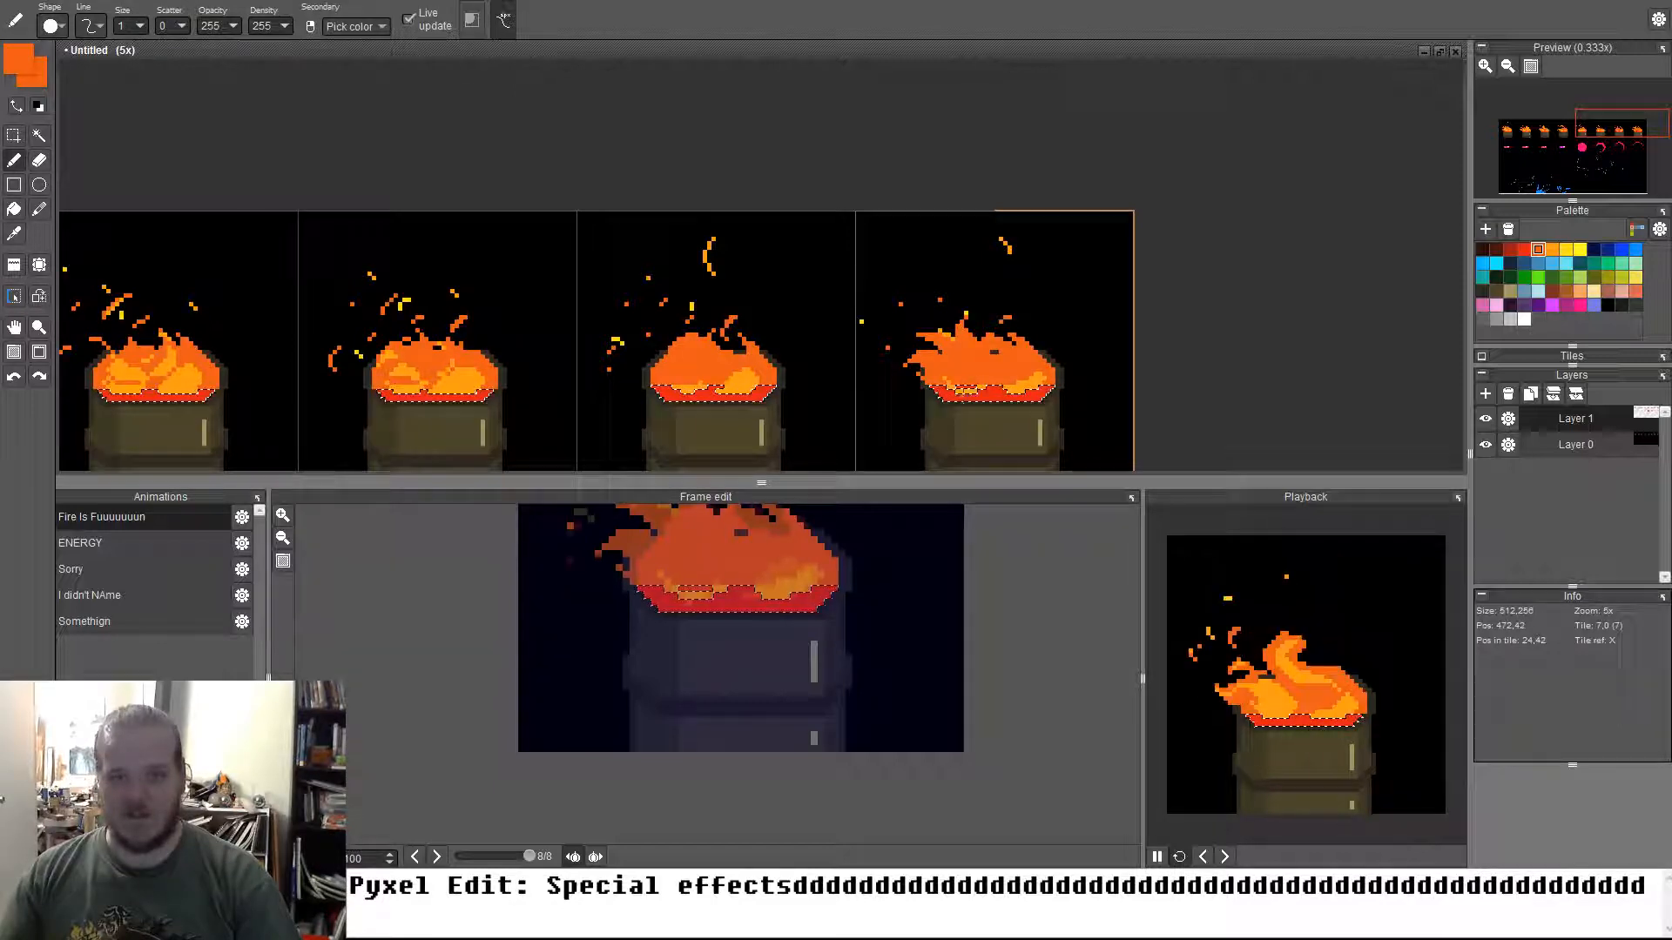
key("d")
key("d")
key("d")
key("d")
key("d")
key("d")
key("d")
key("d")
Break up the straight upper edge of the red bases with orange strokes, working back through the frames to frame 1
key("space")
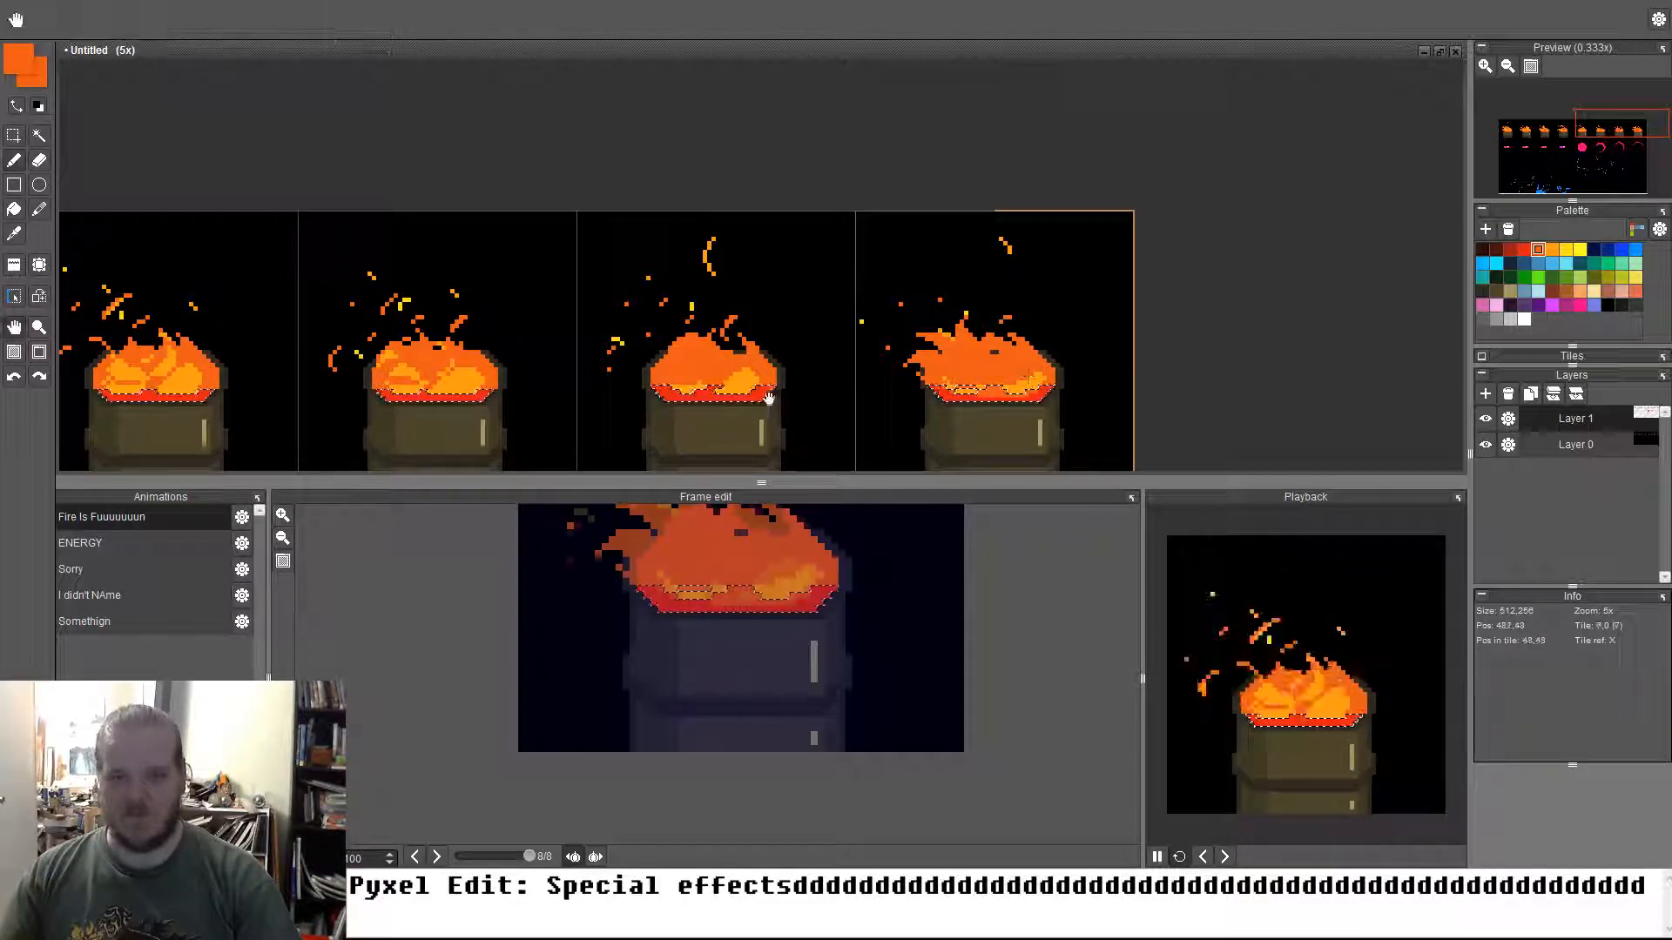
left_click_drag(773, 398, 1028, 376)
scroll(1029, 375, "up", 1)
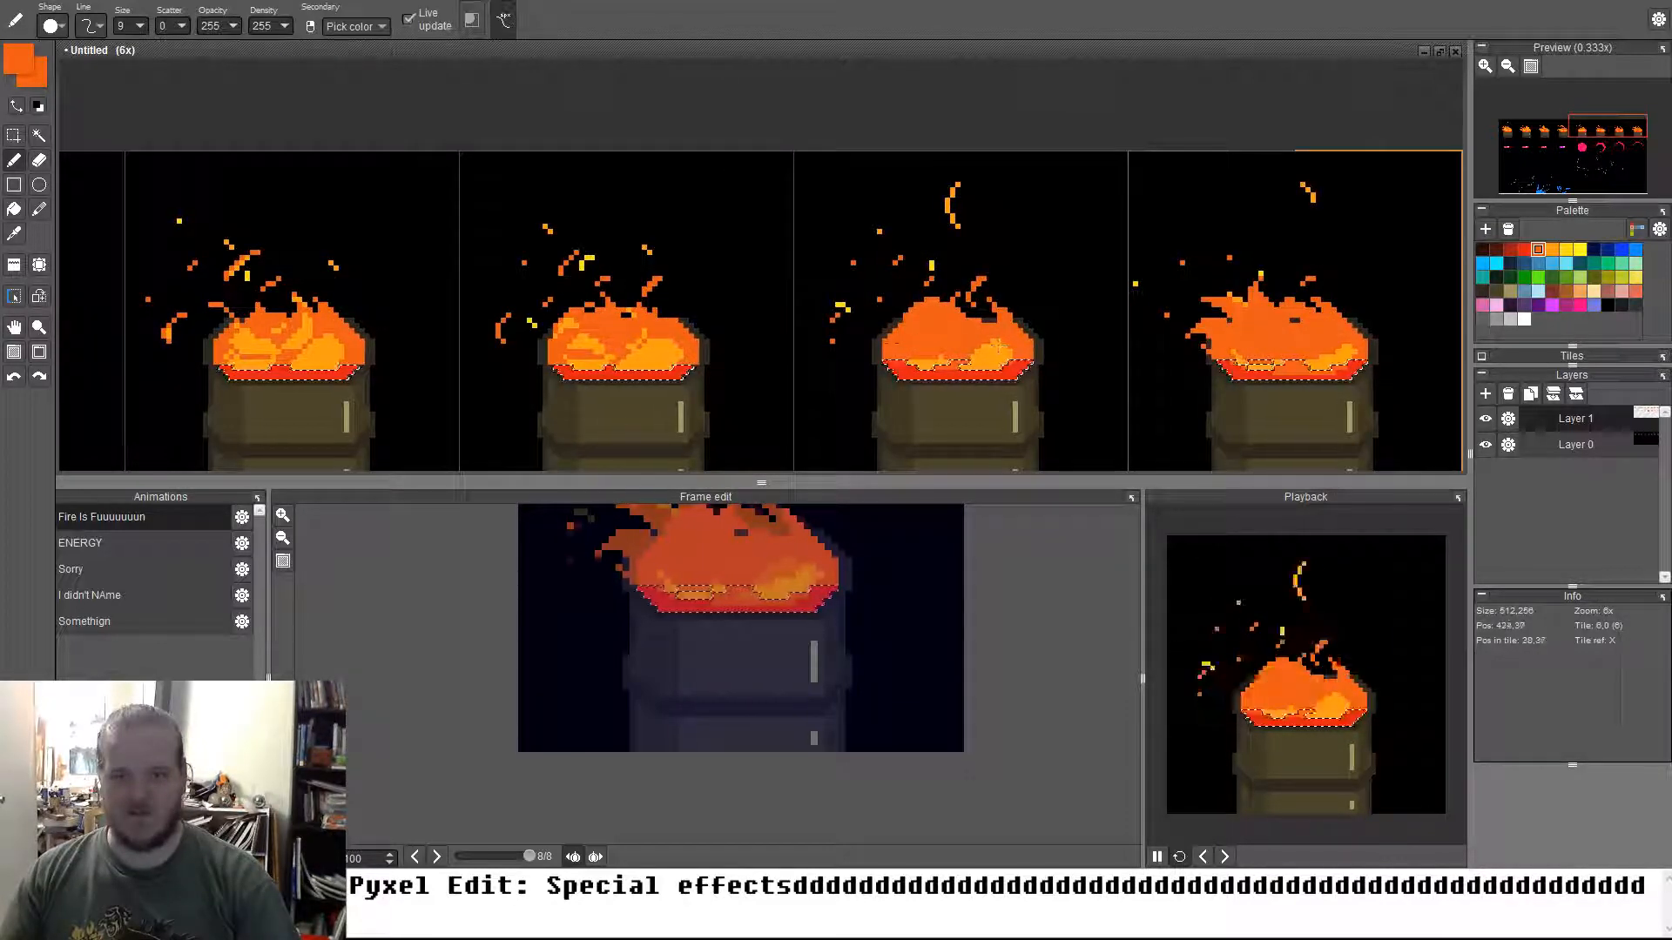
key("space")
left_click_drag(745, 372, 1131, 316)
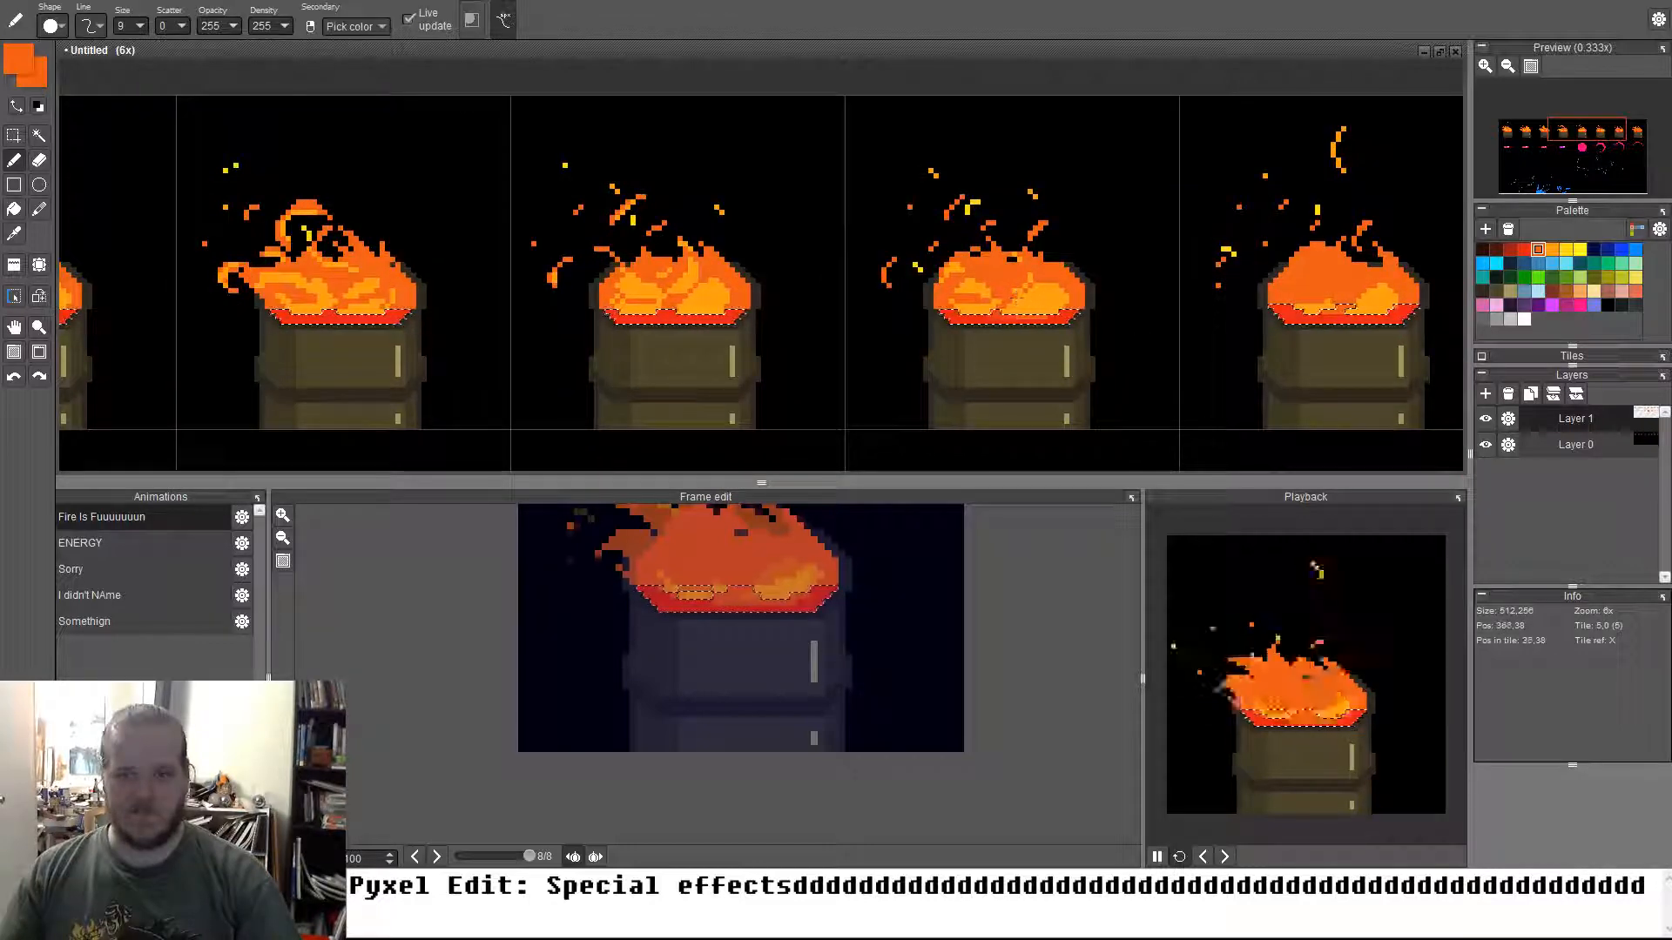
key("space")
left_click_drag(520, 340, 903, 286)
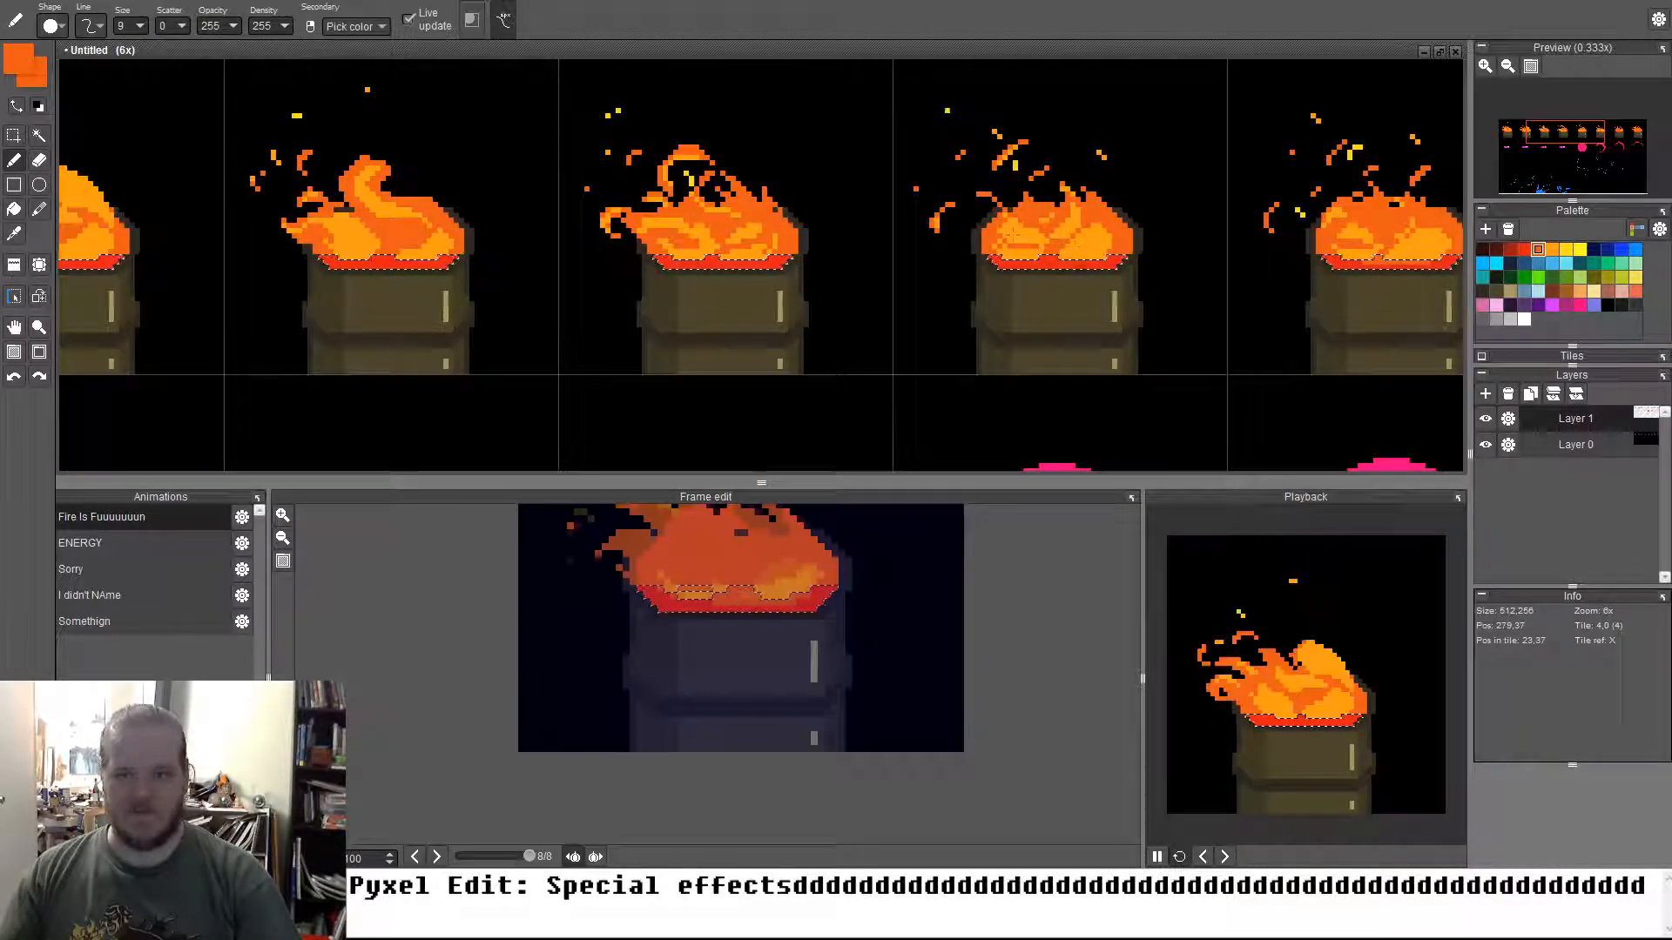
key("space")
left_click_drag(722, 291, 1234, 247)
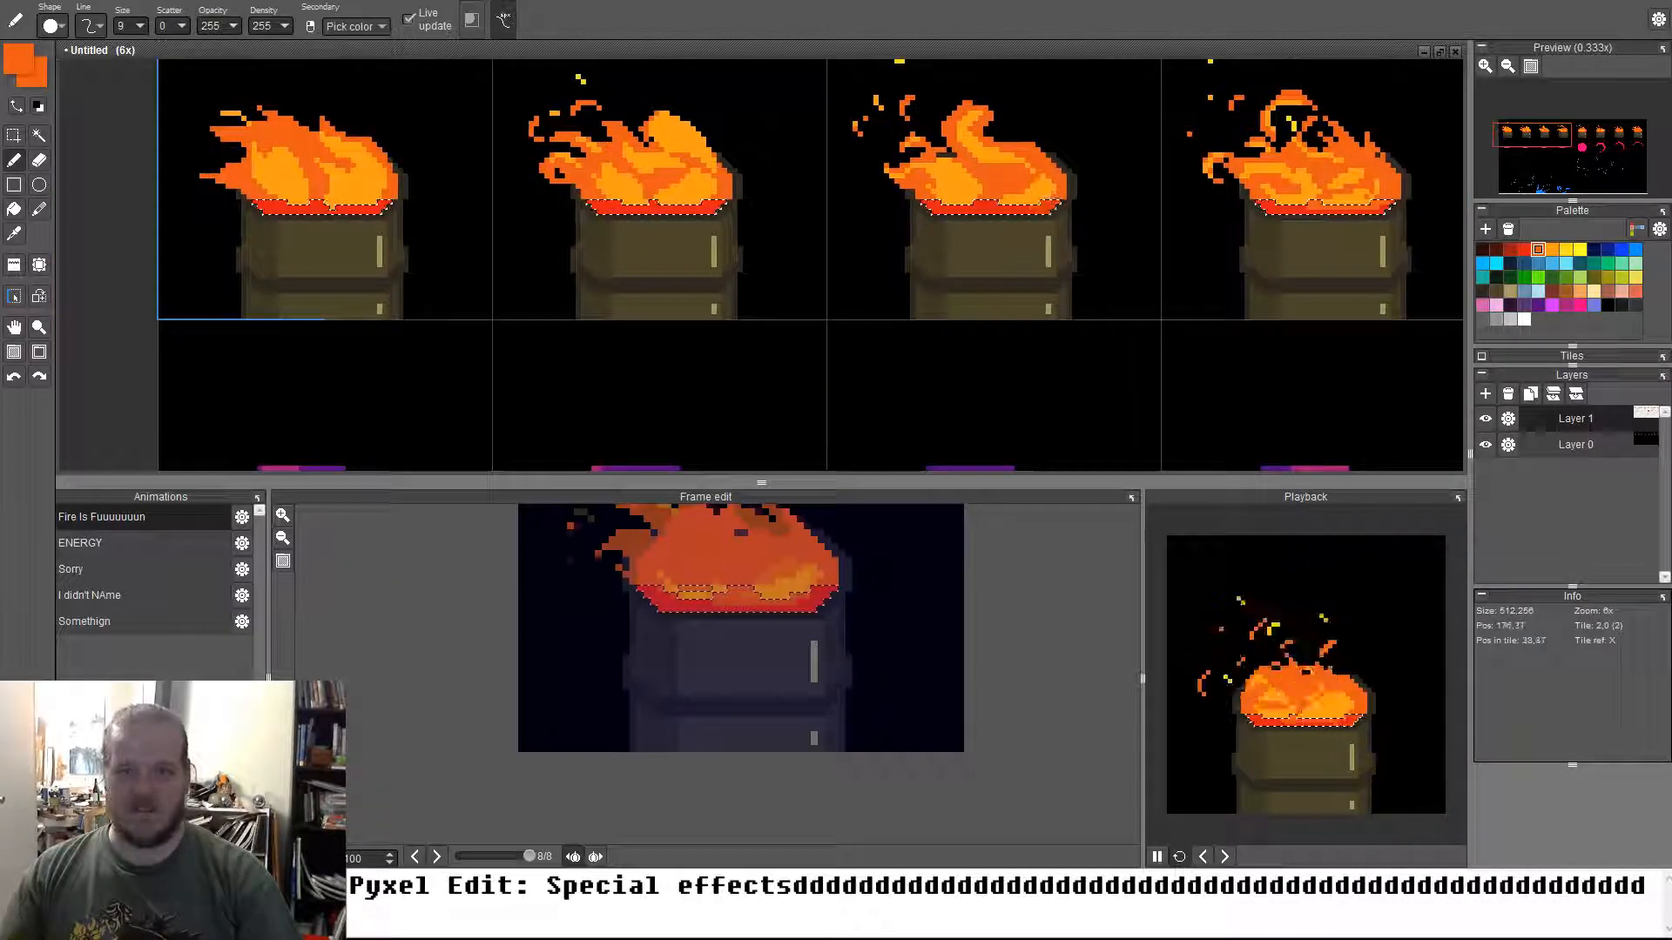
key("space")
left_click_drag(934, 326, 1178, 341)
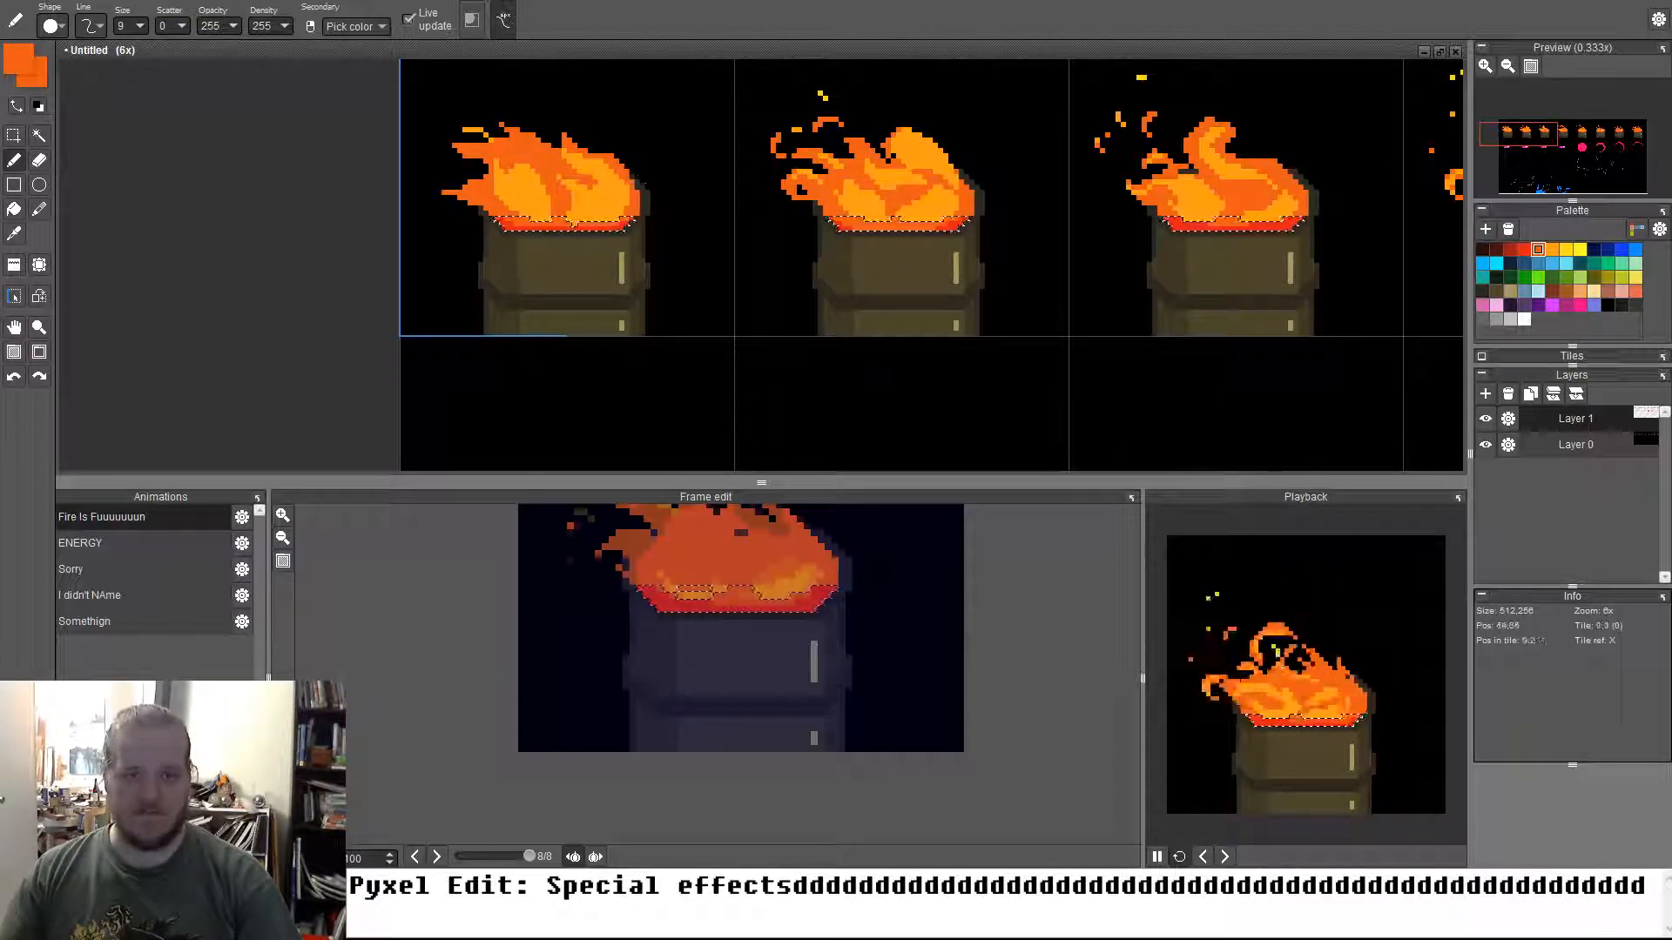
View the whole sprite sheet and open the ENERGY and Sorry animations for playback
scroll(524, 201, "down", 4)
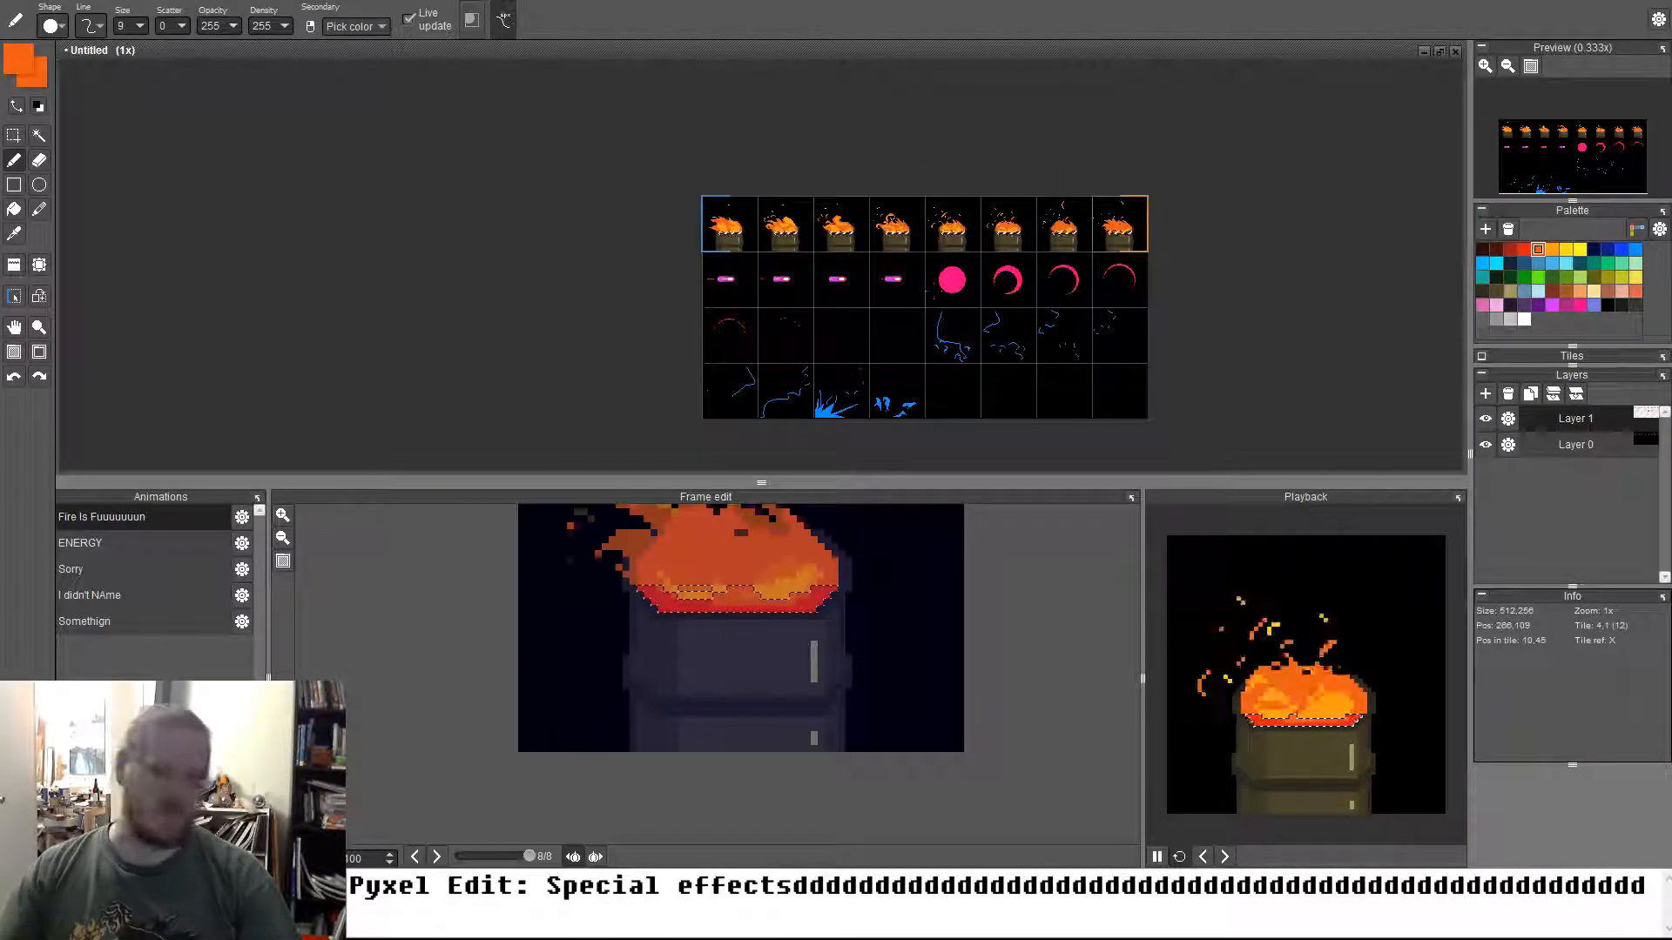
left_click_drag(942, 285, 862, 269)
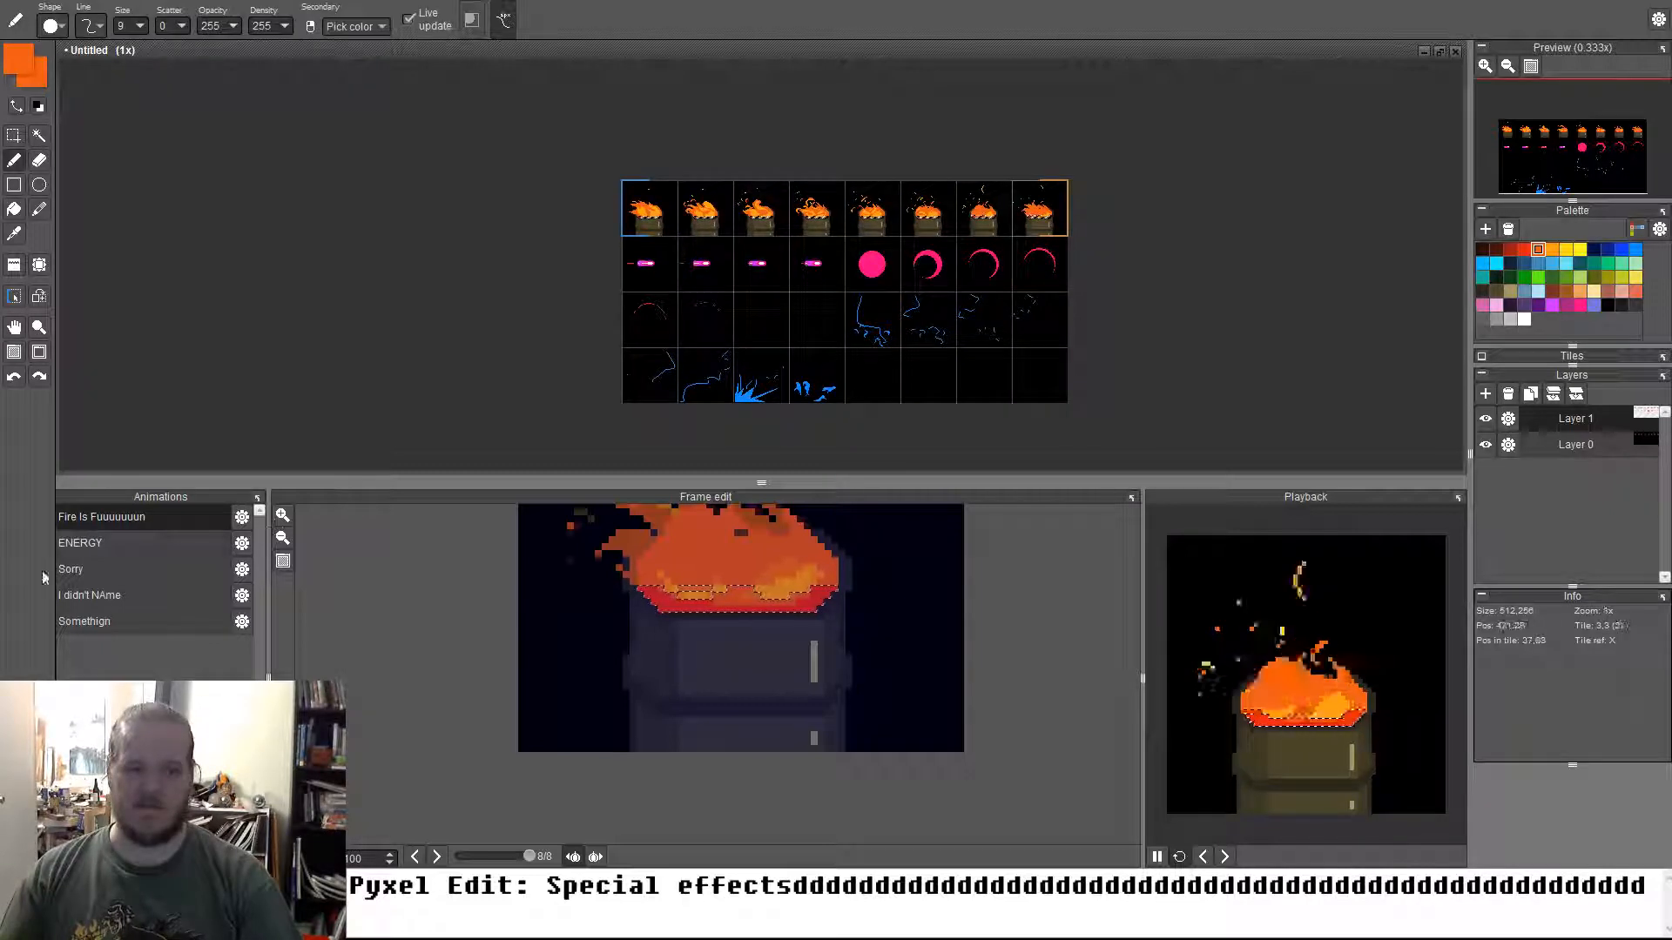
left_click(118, 542)
left_click(89, 575)
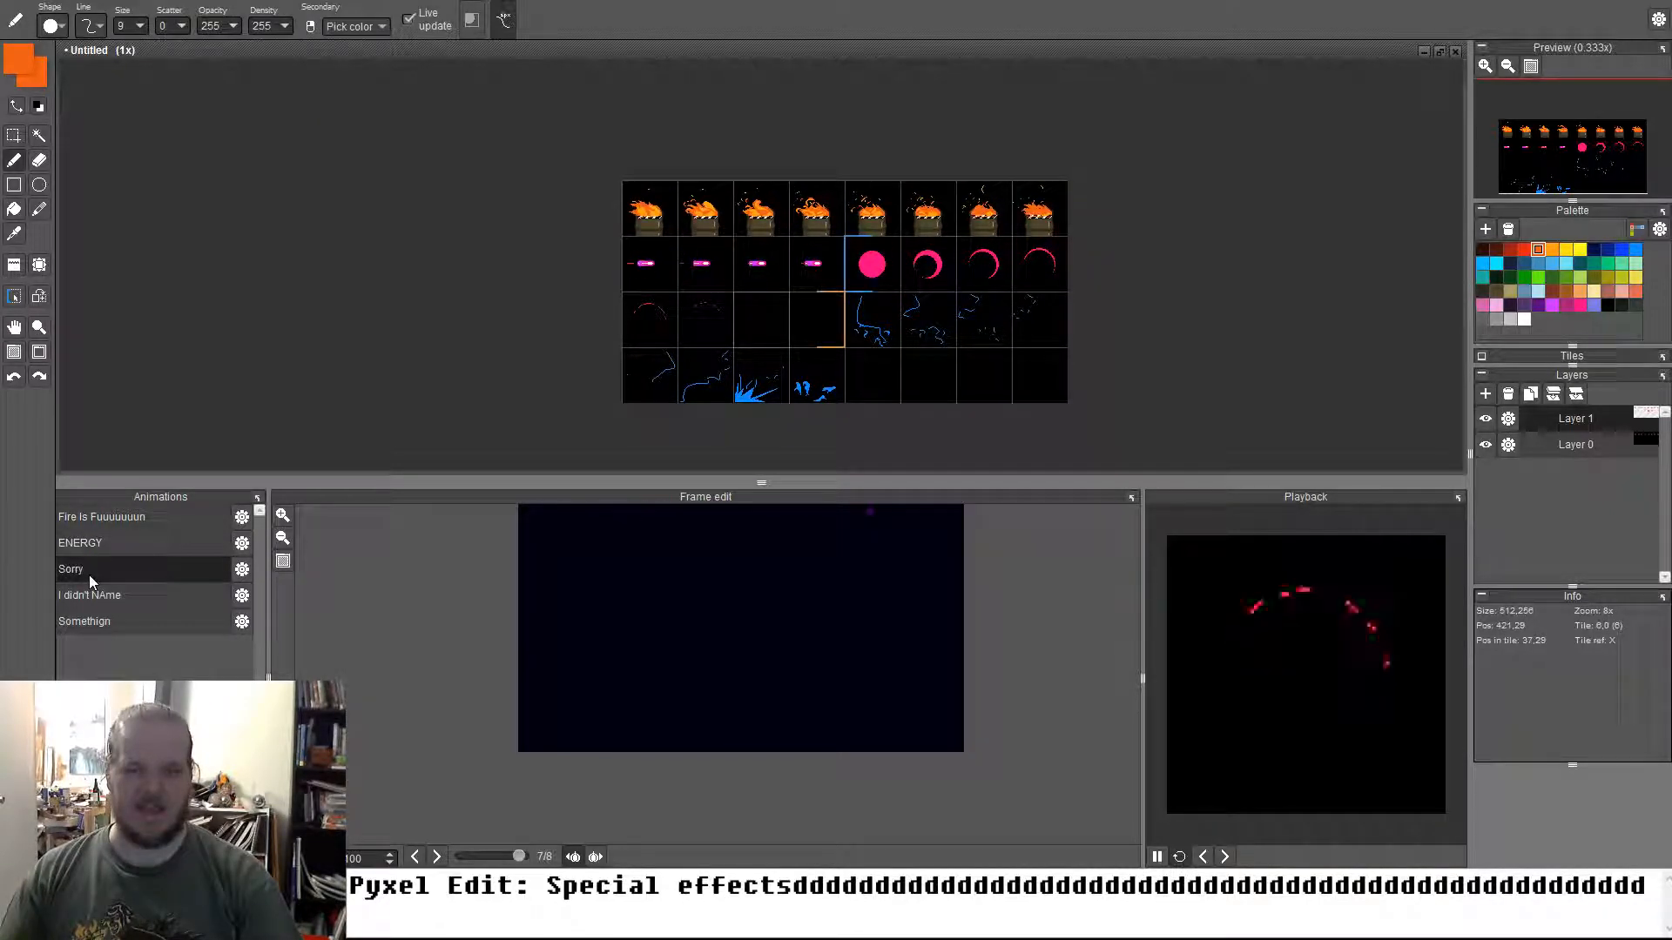